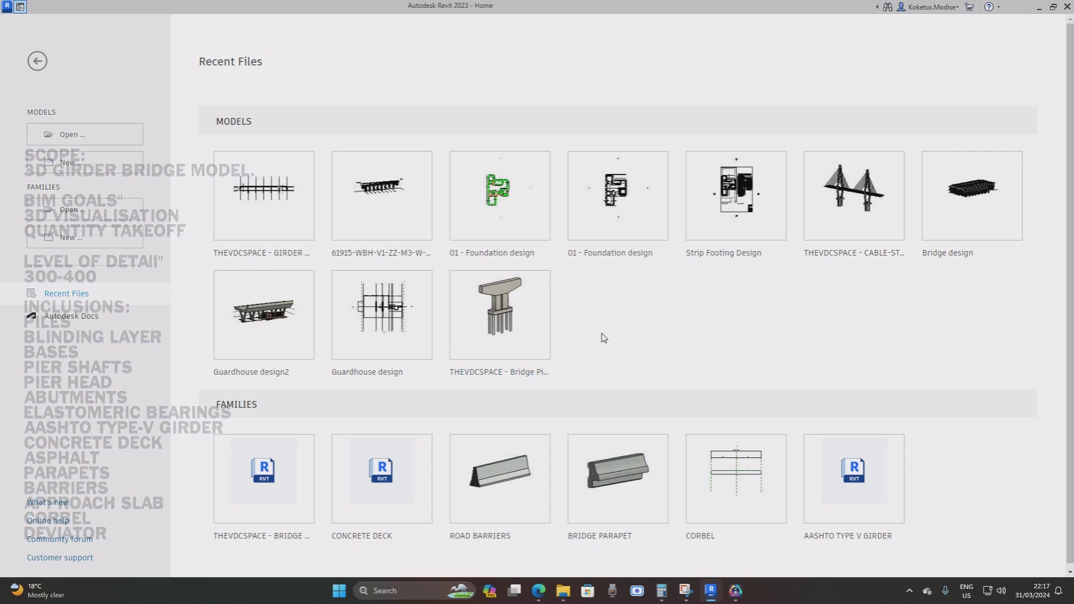
Create a new project and turn off the crop view and crop region visibility in the Level 0 floor plan.
left_click(68, 162)
left_click(315, 265)
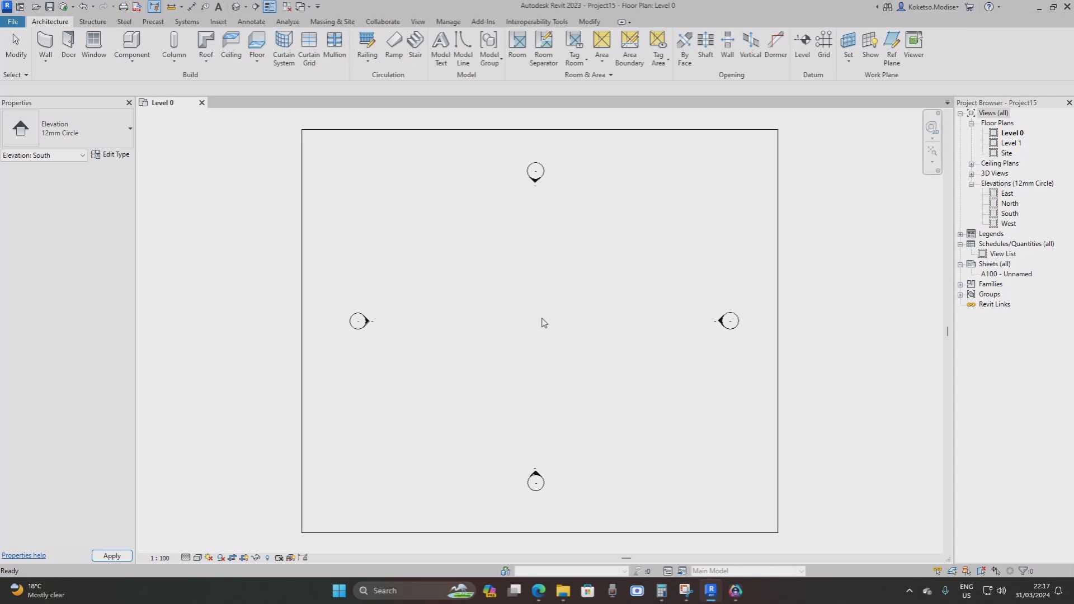
scroll(424, 312, "down", 3)
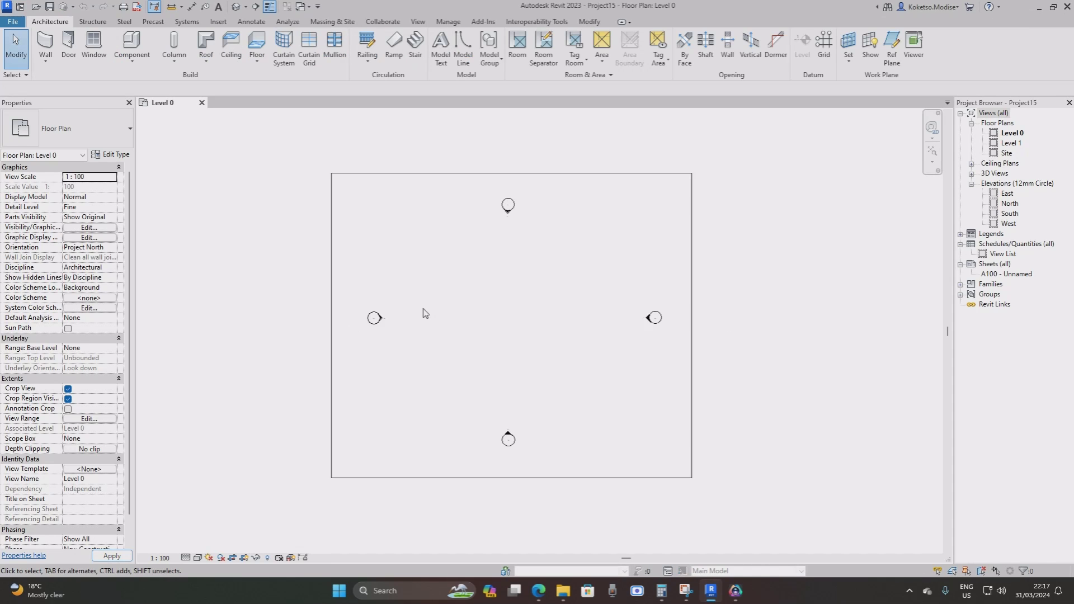
left_click(67, 388)
left_click(67, 398)
Move the east elevation marker horizontally outward, well away from the other three markers, to widen the plan area.
scroll(582, 260, "up", 2)
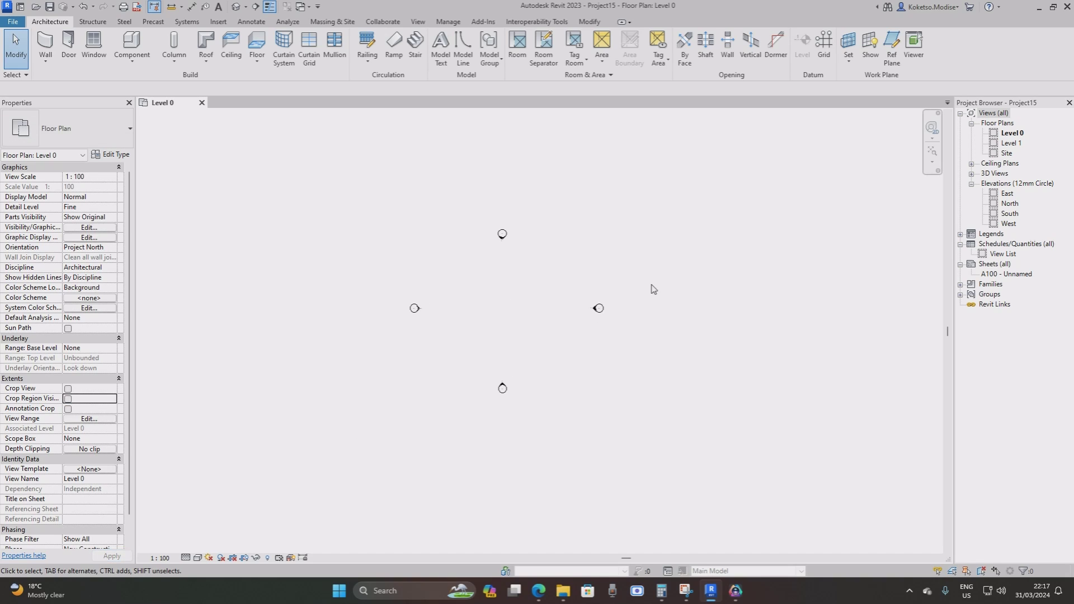
left_click_drag(653, 286, 484, 371)
middle_click_drag(568, 329, 551, 324)
scroll(551, 324, "down", 2)
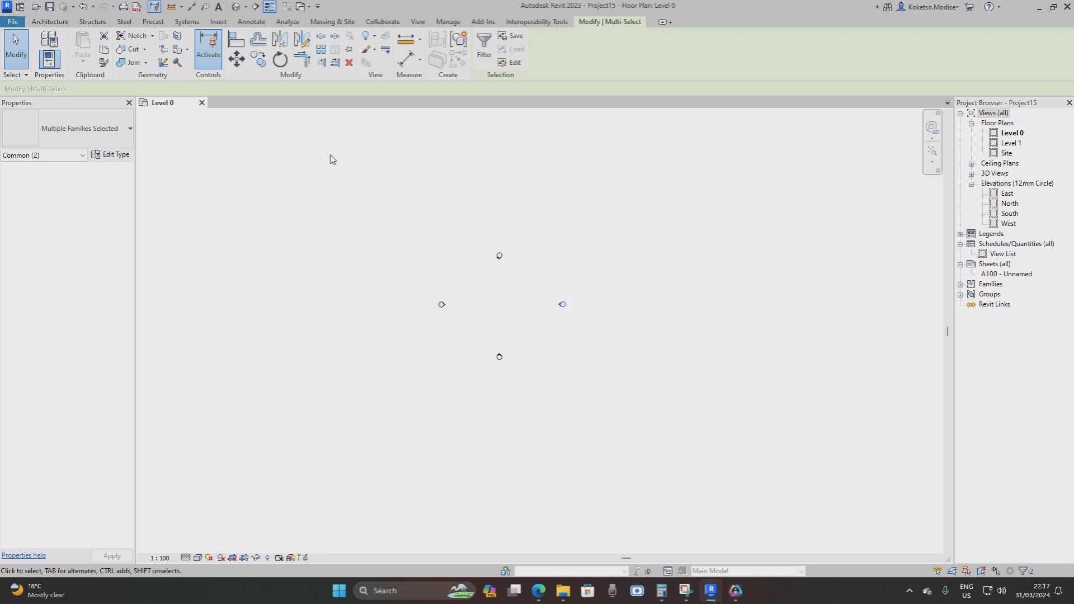
left_click(237, 58)
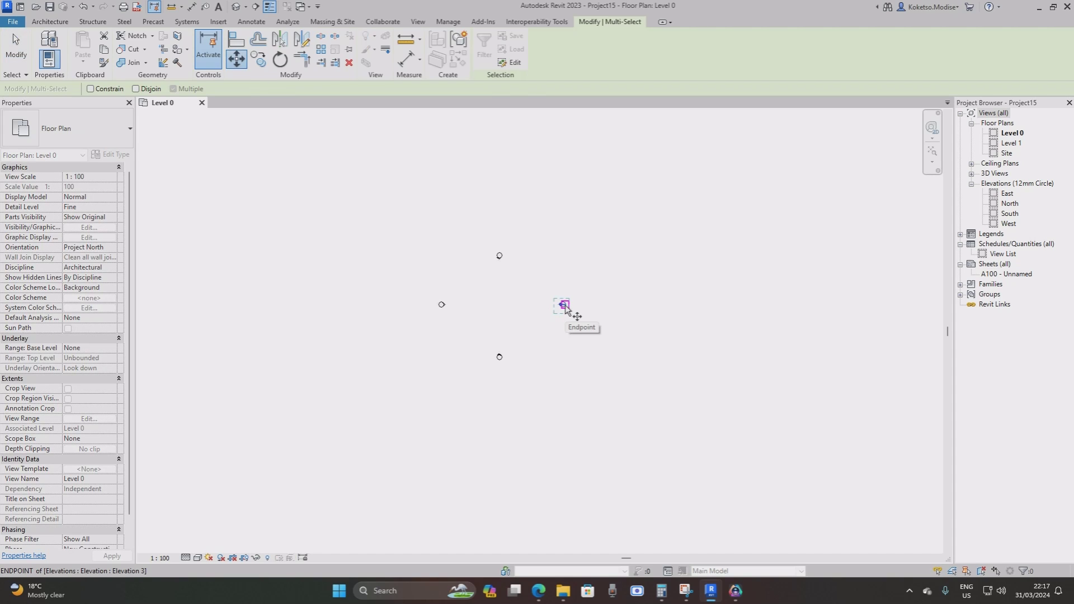
left_click(564, 307)
scroll(648, 299, "down", 1)
scroll(622, 303, "up", 1)
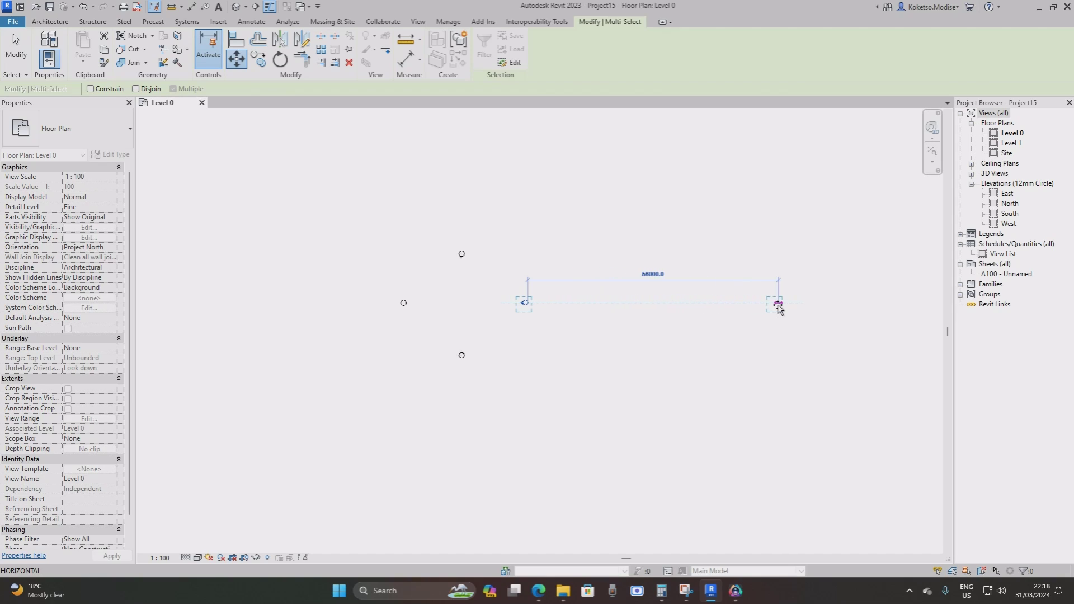
left_click(747, 304)
key("Escape")
Move the north elevation marker vertically outward by about 49000 mm.
scroll(535, 319, "down", 1)
left_click_drag(550, 261, 500, 296)
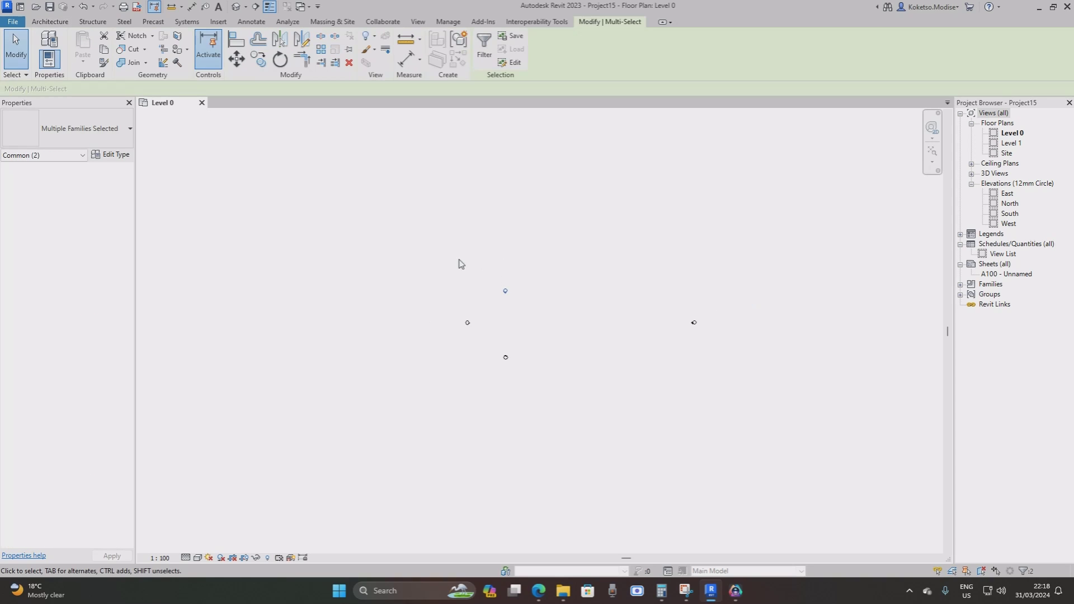
scroll(322, 140, "up", 1)
left_click(236, 58)
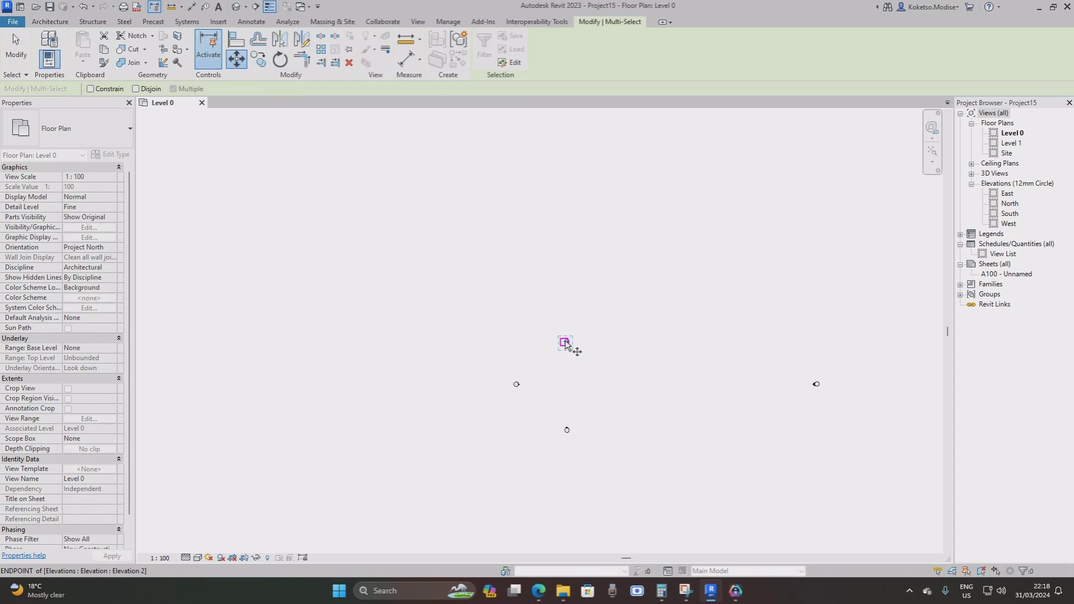
left_click(568, 342)
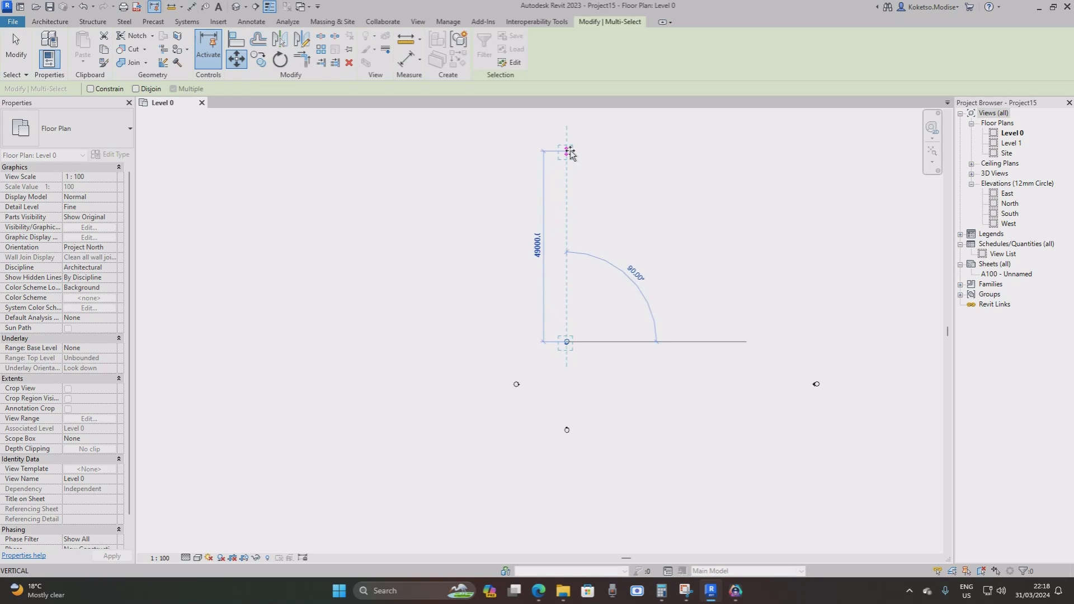
left_click(568, 156)
key("Escape")
Move the west elevation marker horizontally outward by about 51000 mm.
left_click_drag(606, 343, 472, 399)
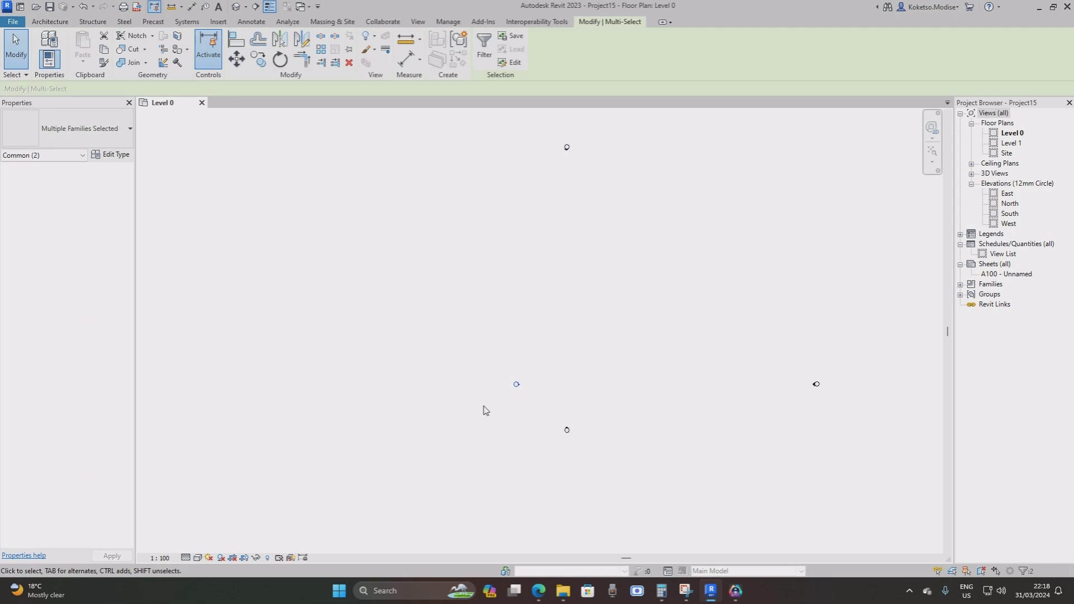
left_click(237, 59)
left_click(515, 386)
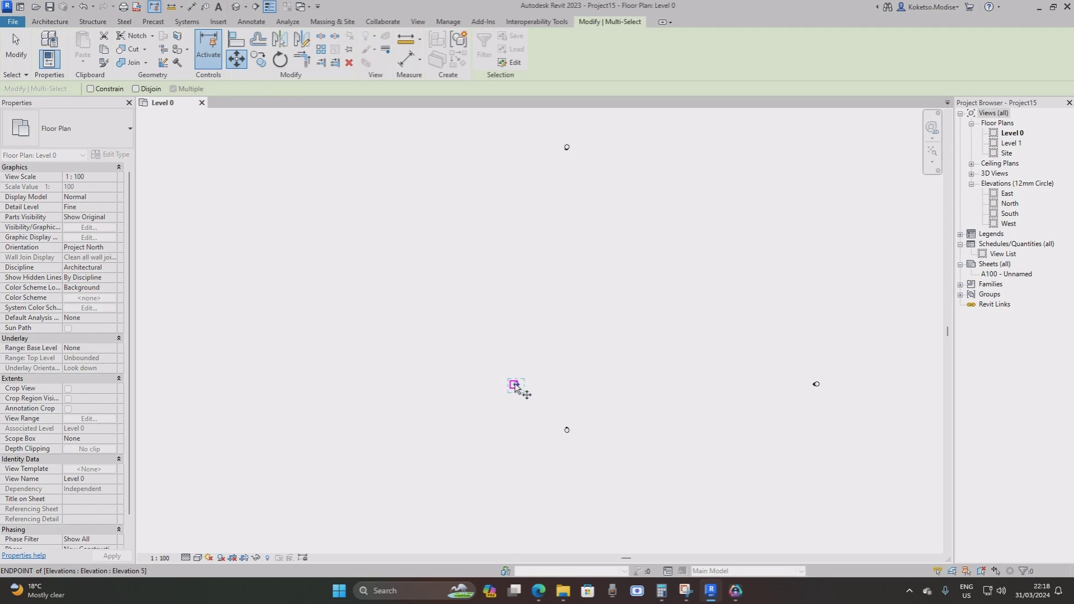
scroll(379, 360, "down", 2)
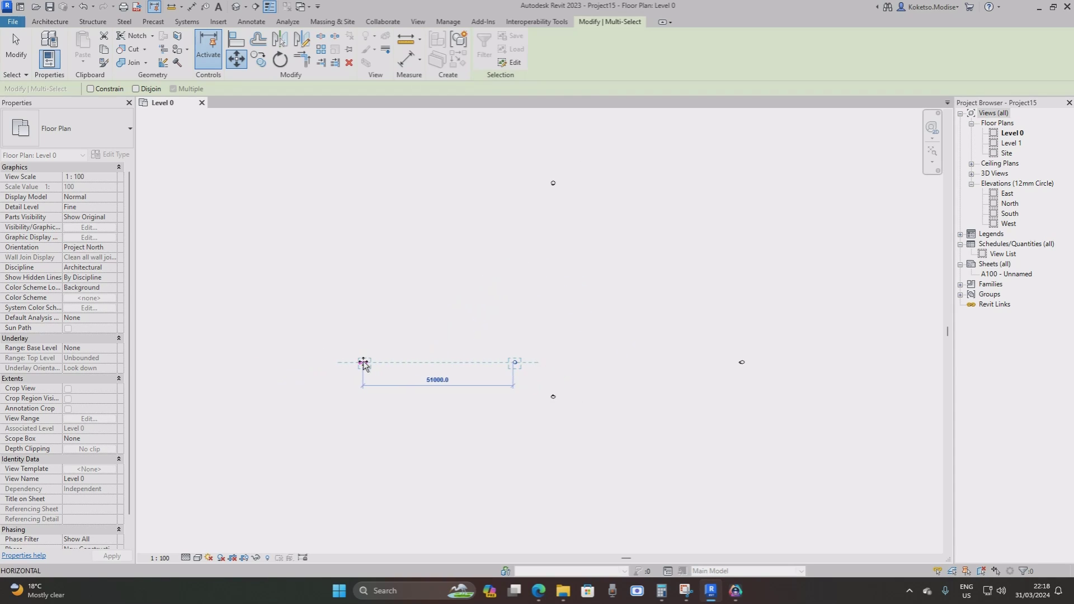
left_click(364, 364)
Move the south elevation marker downward, away from the plan centre, by about 48000 mm.
left_click_drag(621, 386, 473, 435)
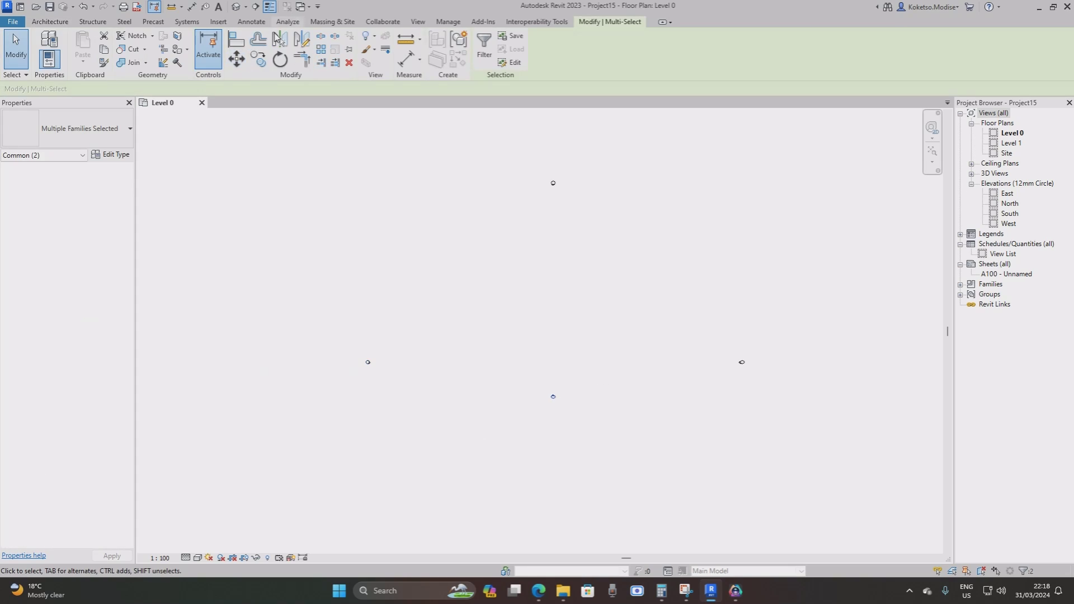
left_click(236, 59)
left_click(553, 397)
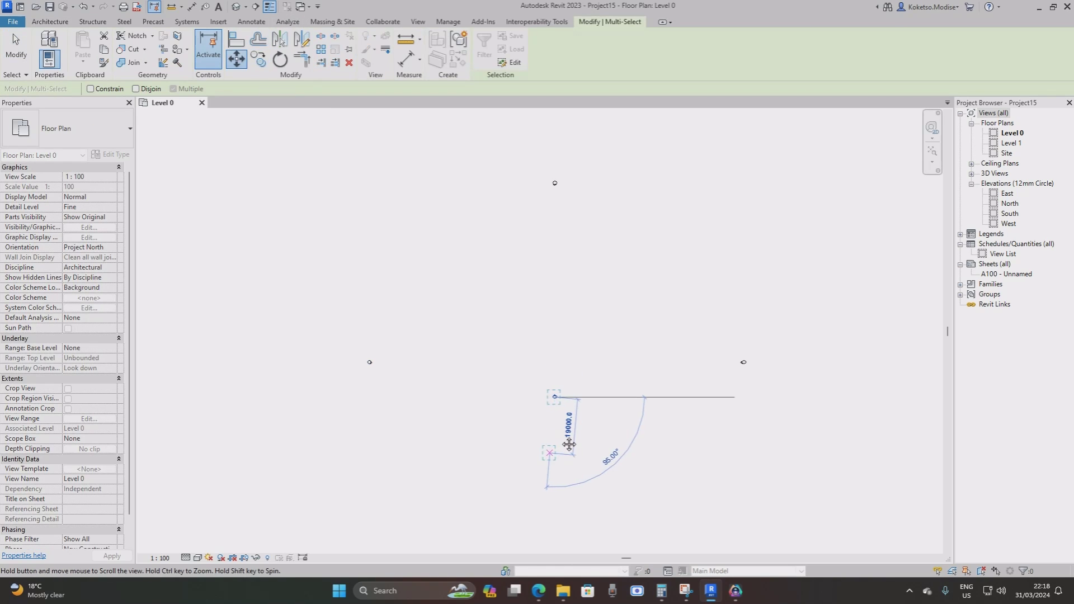
scroll(565, 498, "down", 2)
middle_click_drag(565, 498, 547, 397)
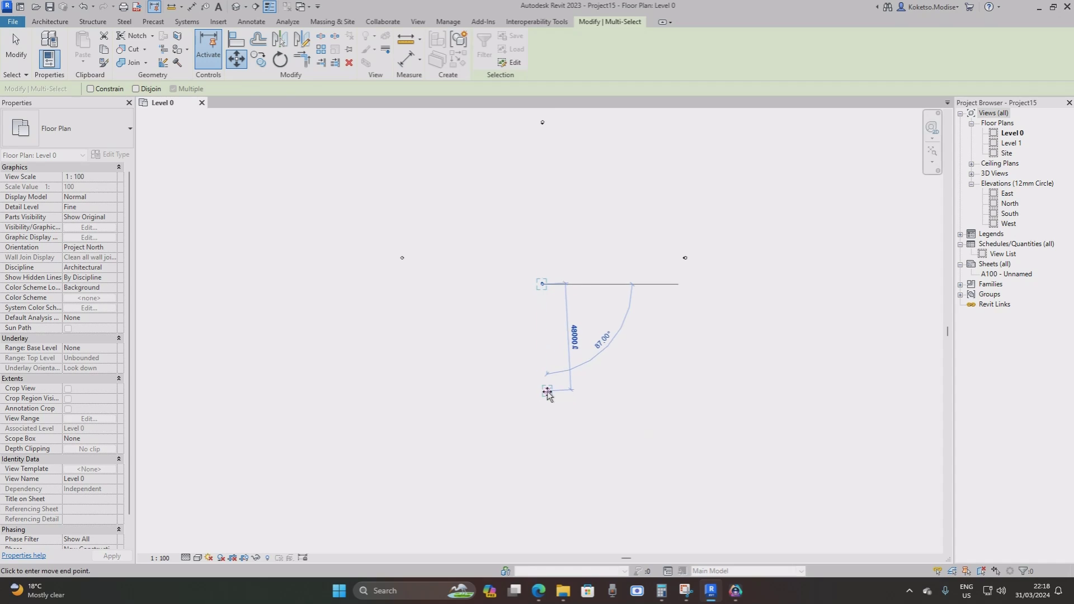
left_click(547, 397)
key("Escape")
Move the east elevation marker farther outward along its horizontal axis to make room for a longer bridge layout.
middle_click_drag(578, 305, 565, 338)
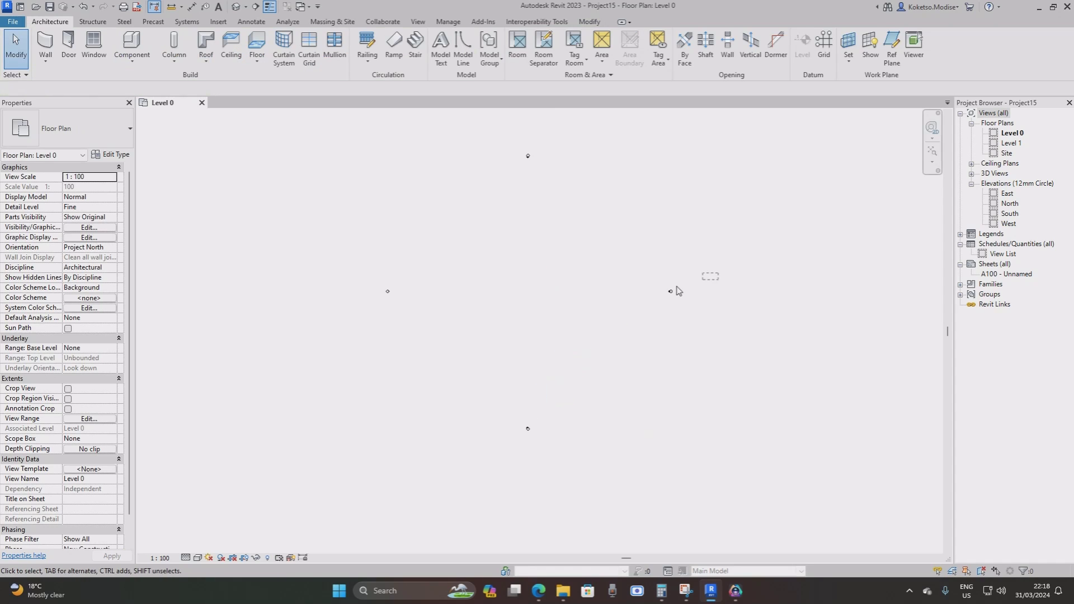
left_click(674, 289)
scroll(702, 286, "up", 1)
left_click(236, 59)
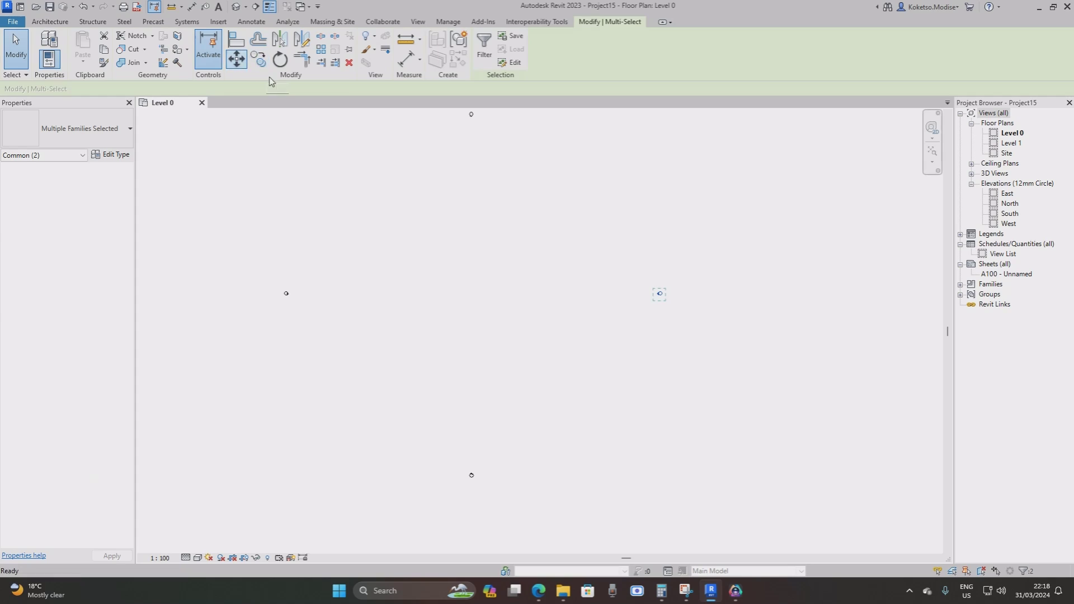
left_click(659, 293)
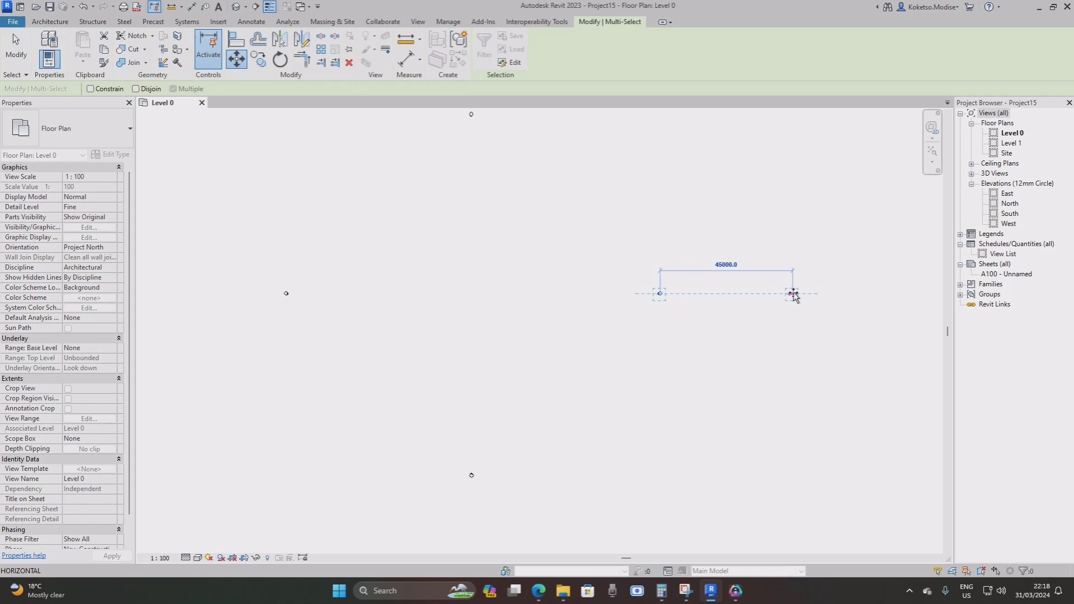
left_click(807, 294)
left_click(392, 243)
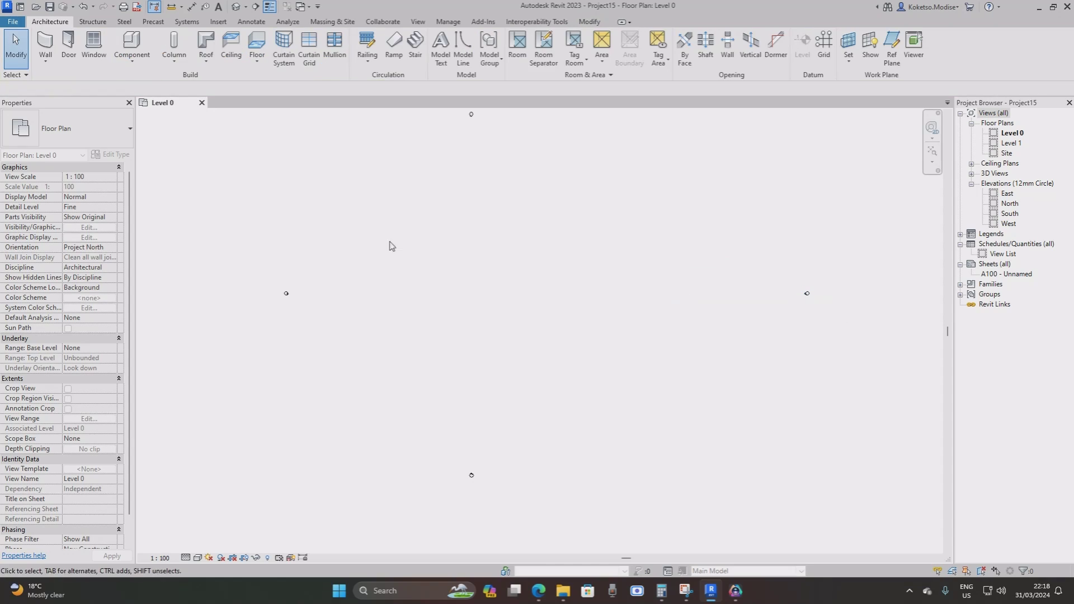
Move the west elevation marker another 50000 mm or so outward along its horizontal axis.
middle_click_drag(392, 241, 443, 255)
left_click_drag(355, 288, 317, 325)
left_click(236, 59)
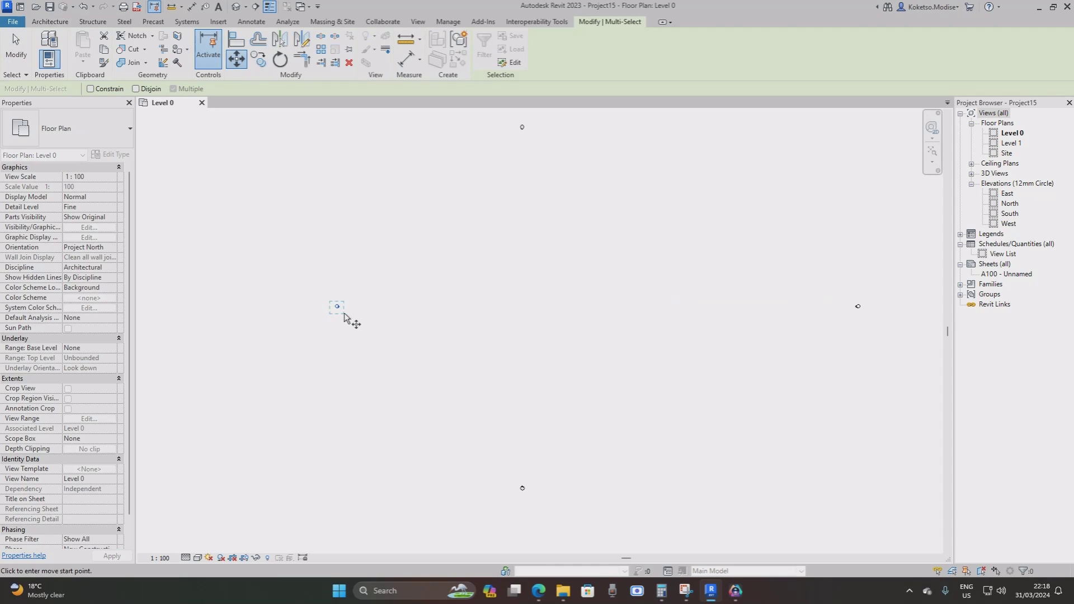
left_click(337, 306)
scroll(336, 307, "down", 2)
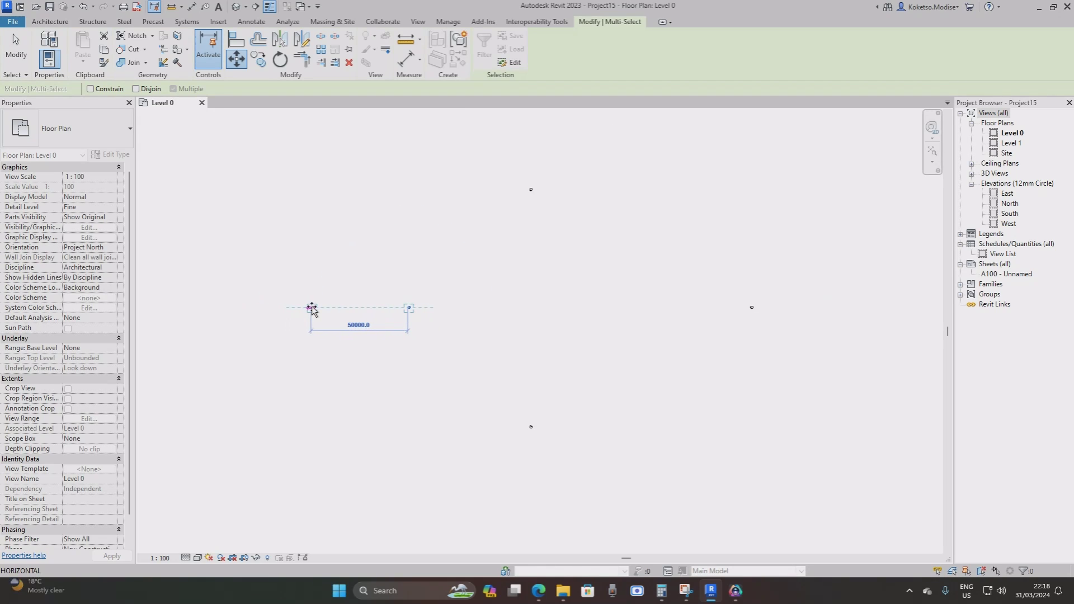
left_click(310, 308)
left_click(381, 310)
Set the Level 0 plan's view scale to 1 : 200.
left_click(160, 558)
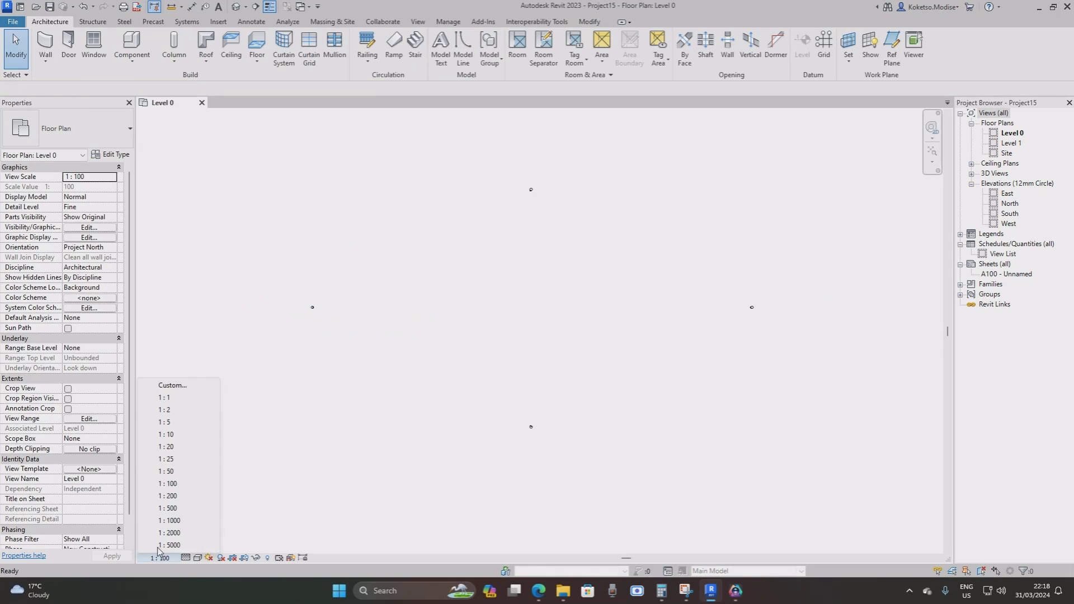
left_click(168, 496)
middle_click_drag(578, 341, 566, 363)
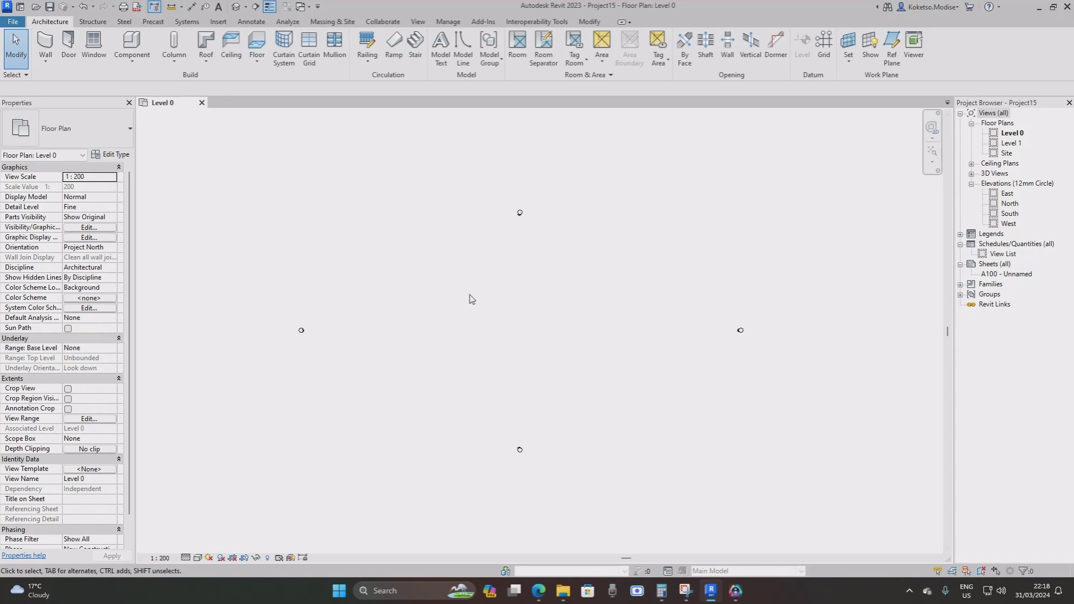
Draw a vertical grid line just inside the west elevation marker, spanning about the full height between the north and south markers.
middle_click_drag(469, 295, 482, 290)
left_click(823, 45)
scroll(342, 354, "up", 3)
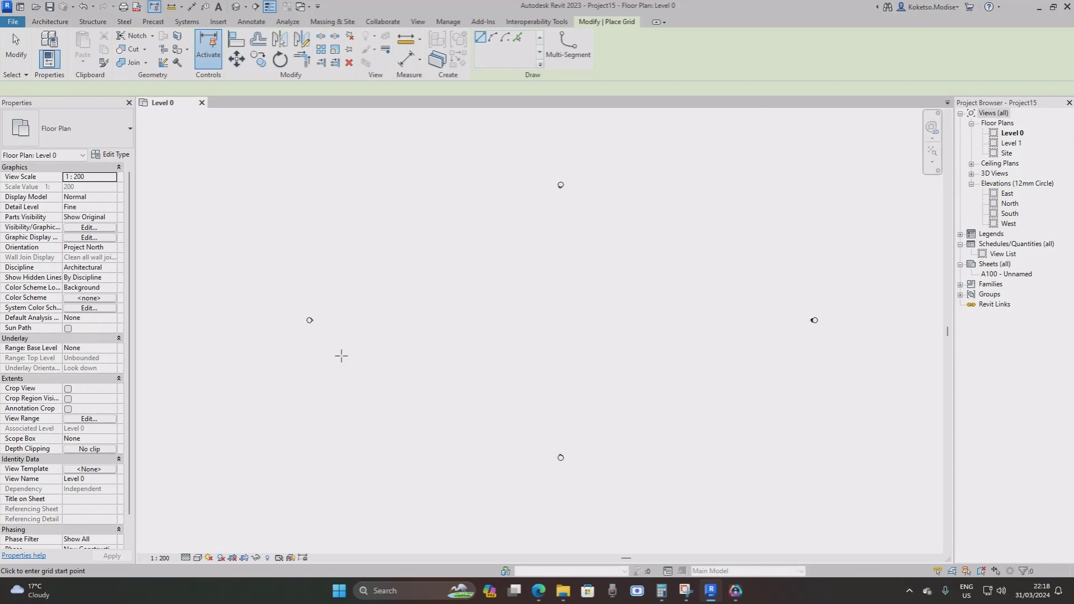
left_click(334, 163)
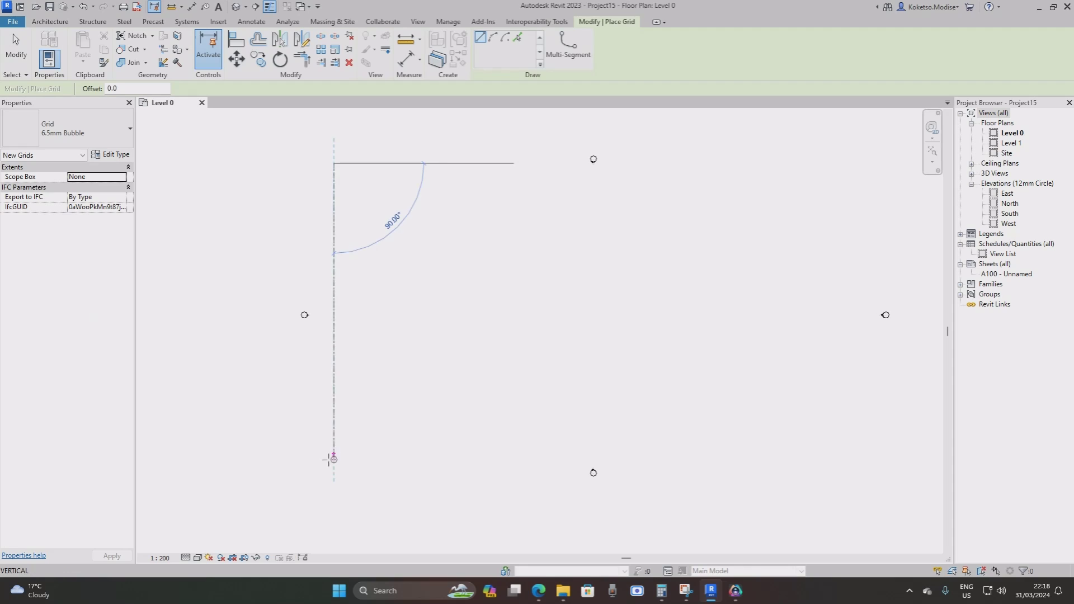
left_click(334, 491)
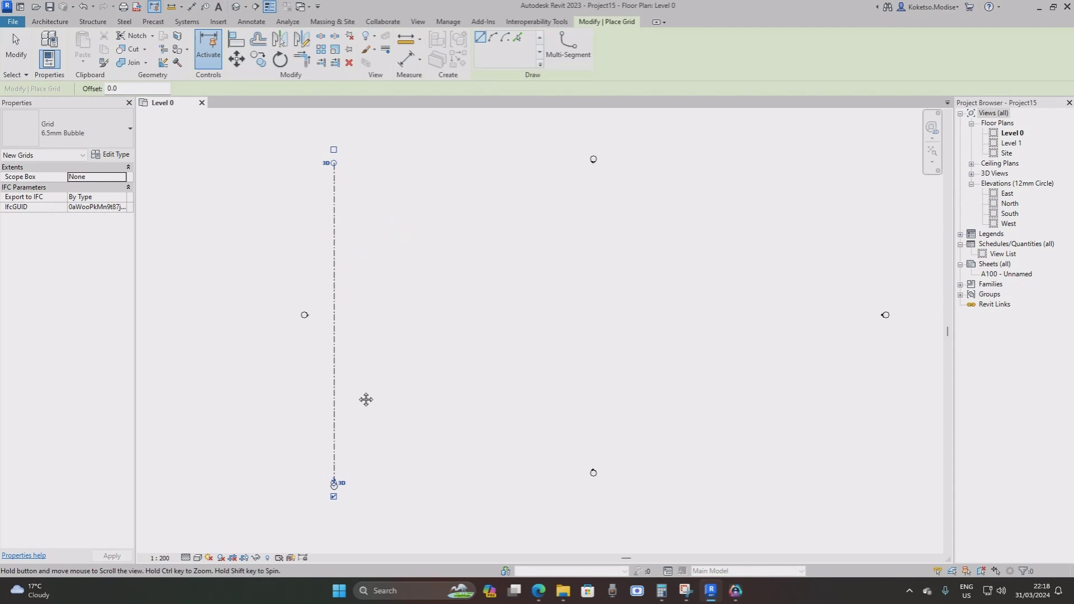
middle_click_drag(364, 399, 413, 386)
scroll(400, 454, "up", 3)
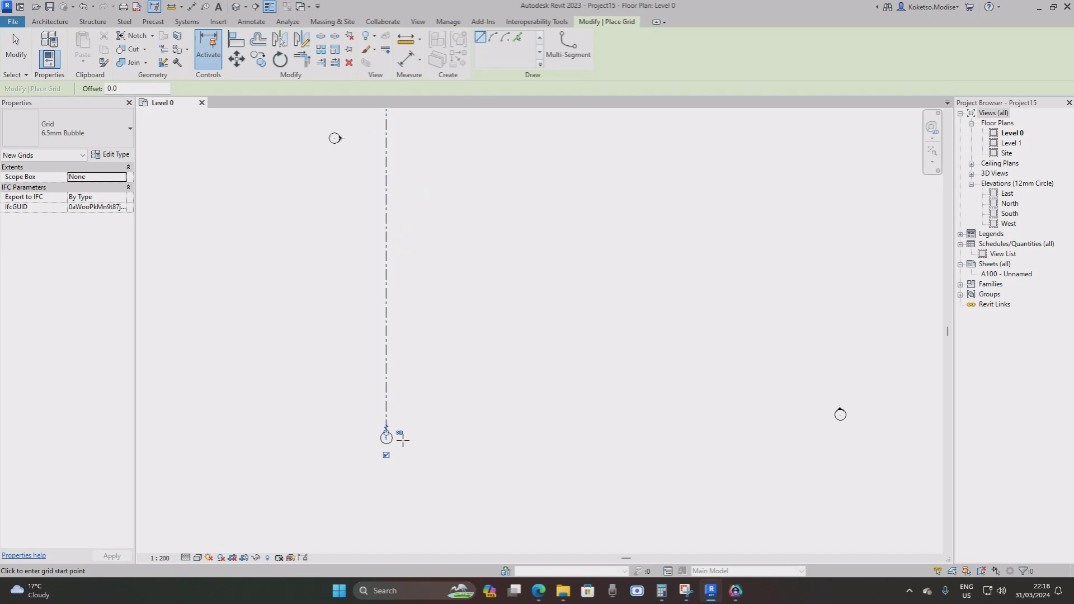
scroll(400, 440, "up", 2)
scroll(385, 445, "down", 4)
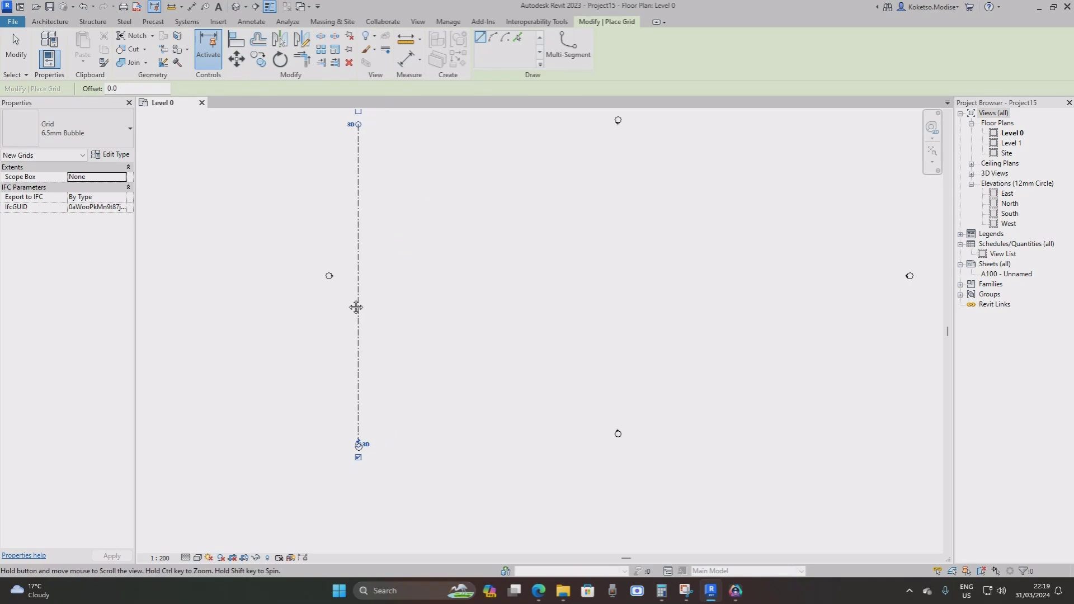
Add six more vertical grid lines eastward with Pick Lines, each offset 30000 mm from the previous one.
left_click(517, 37)
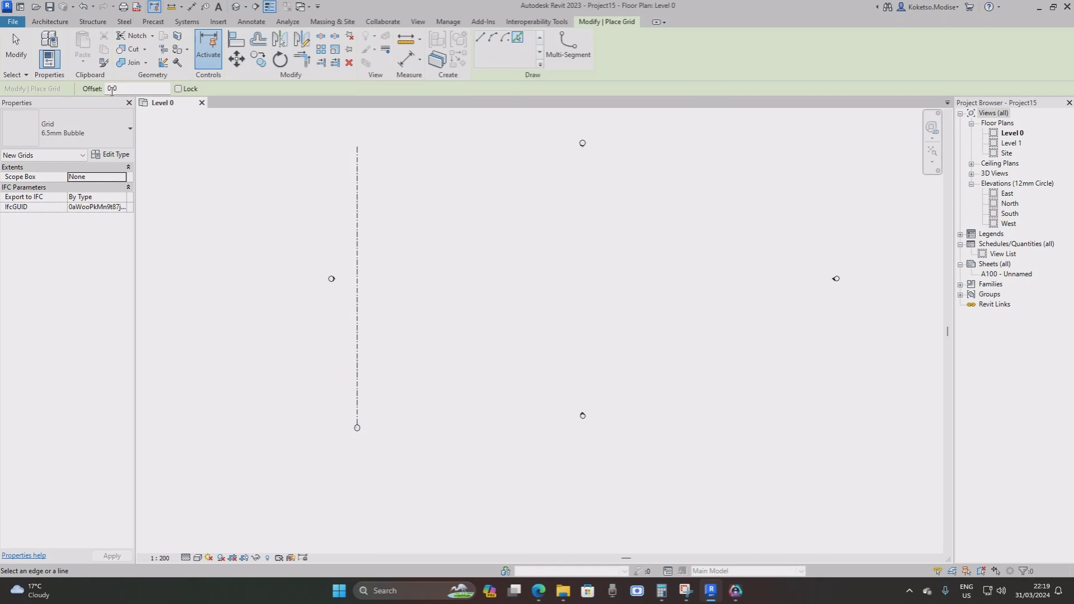
type("30000")
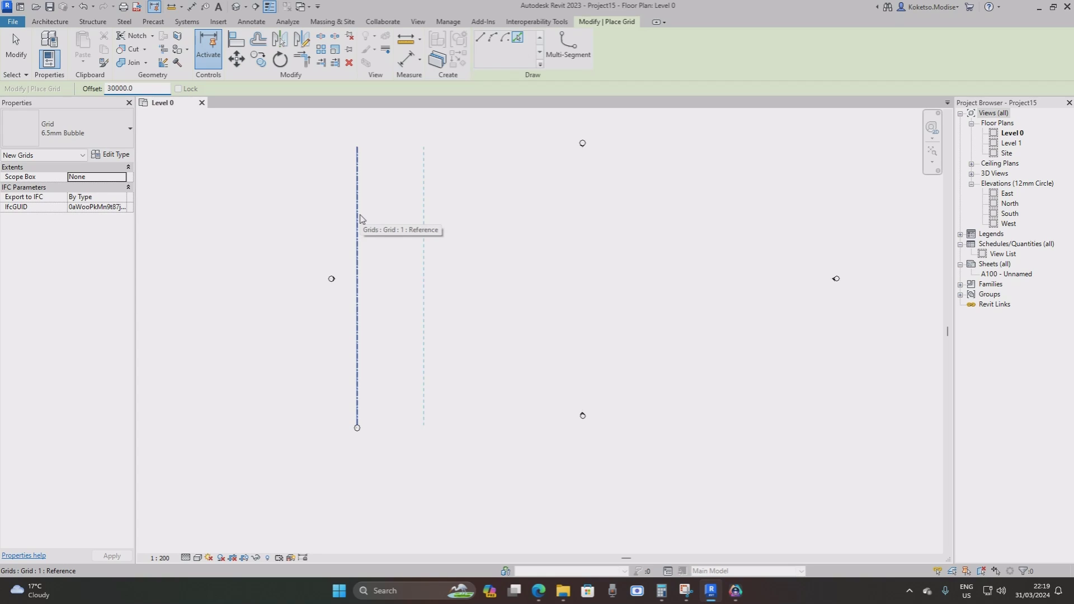
left_click(359, 218)
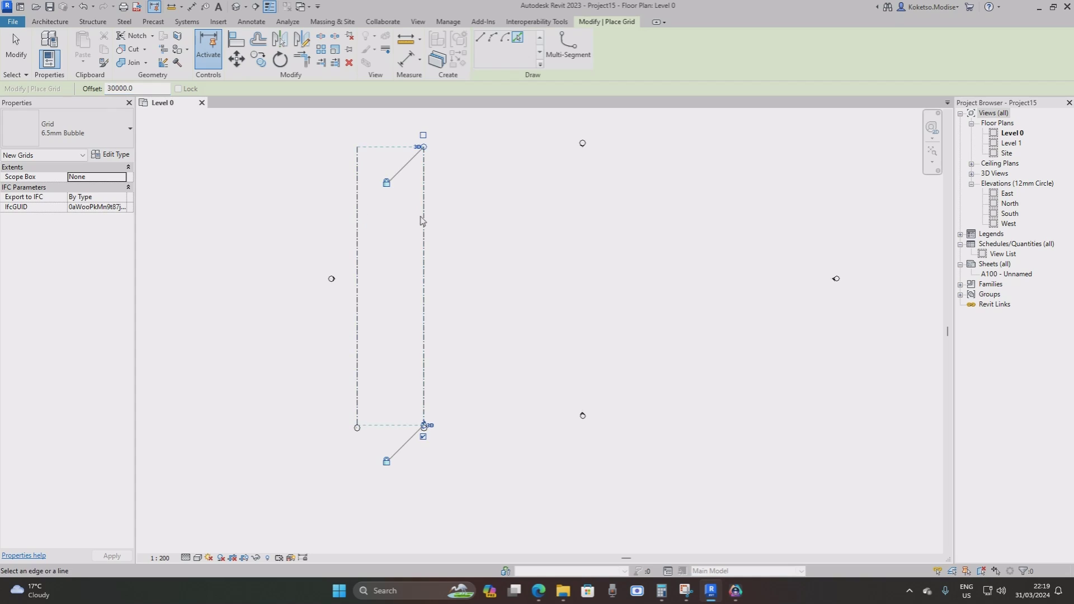
left_click(425, 217)
left_click(492, 226)
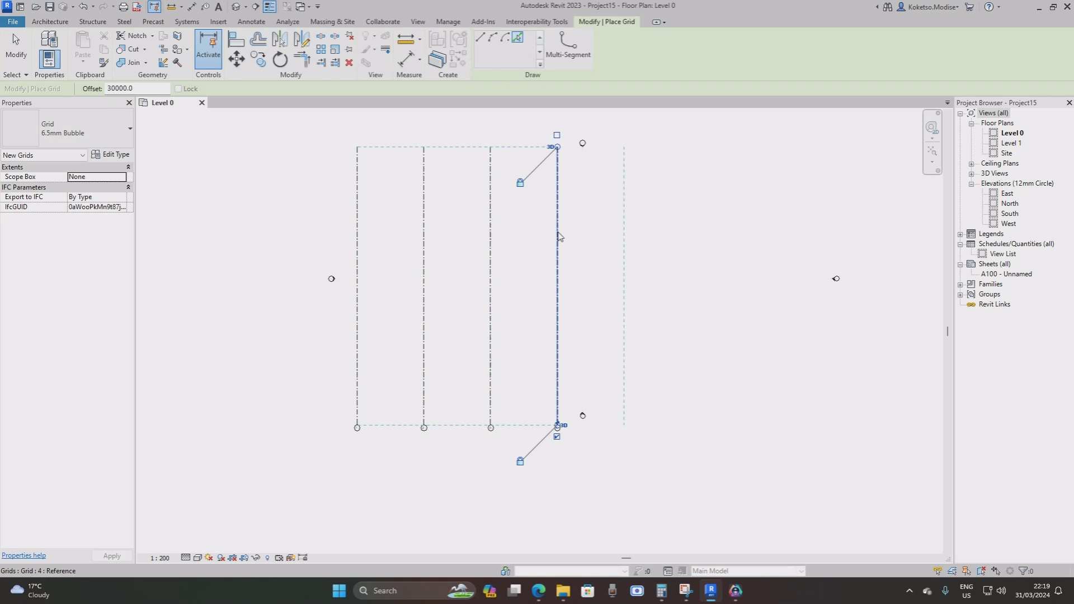
left_click(560, 238)
left_click(625, 246)
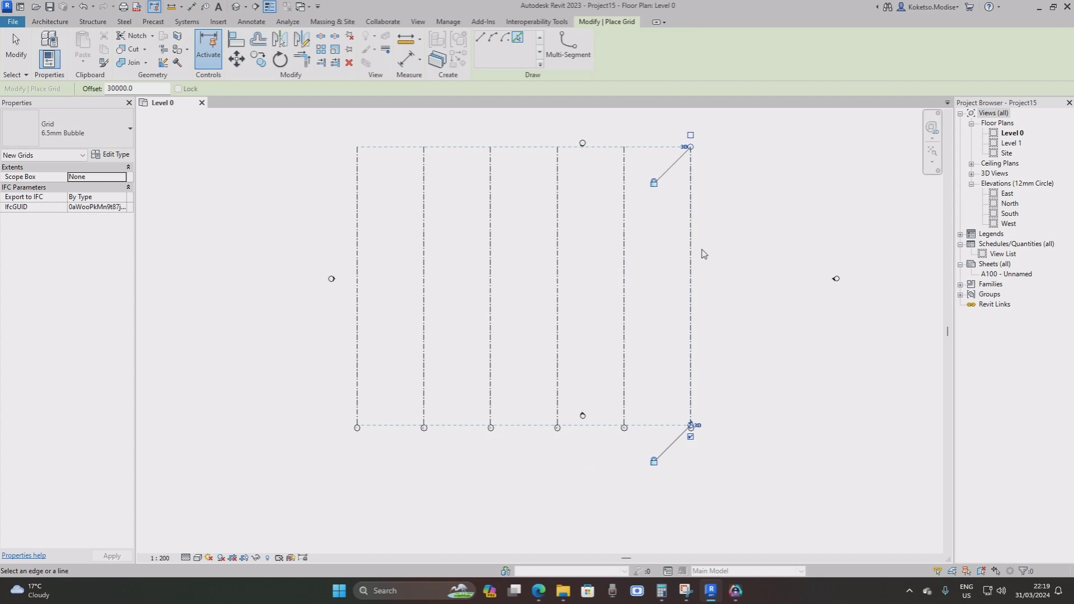
left_click(693, 254)
key("Escape")
key("Escape")
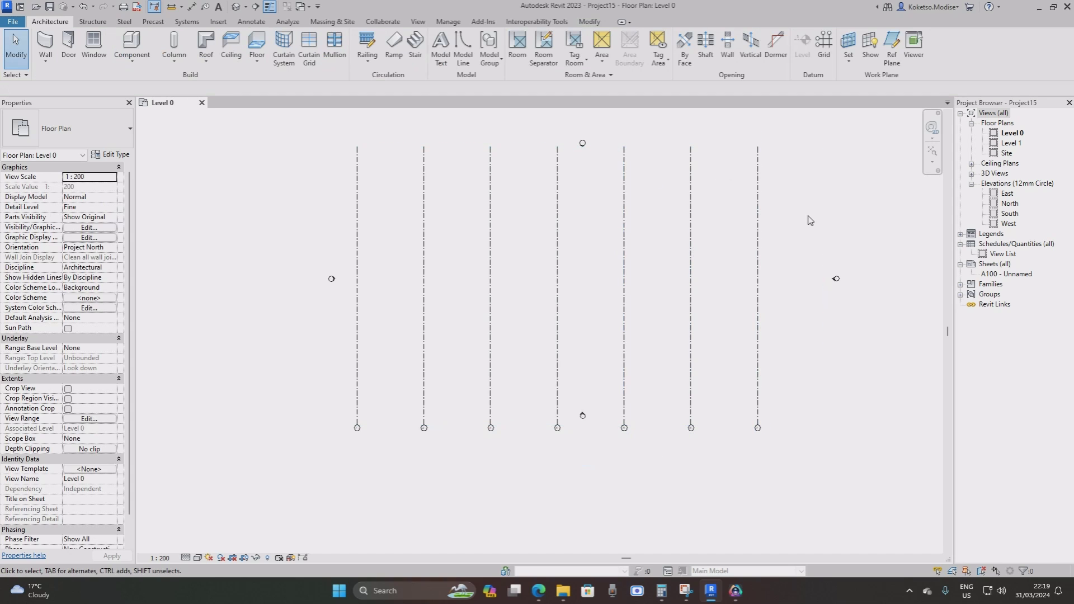
Move all seven vertical grid lines together eastward by about two thirds of a bay, away from the west elevation marker.
left_click_drag(805, 216, 347, 313)
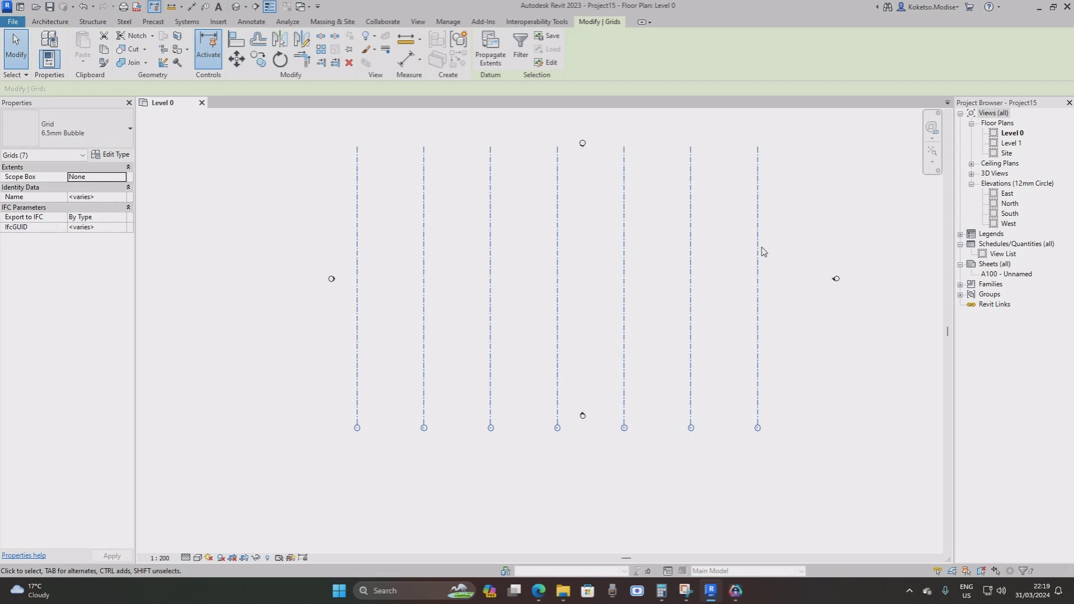
key("Escape")
left_click_drag(779, 228, 339, 334)
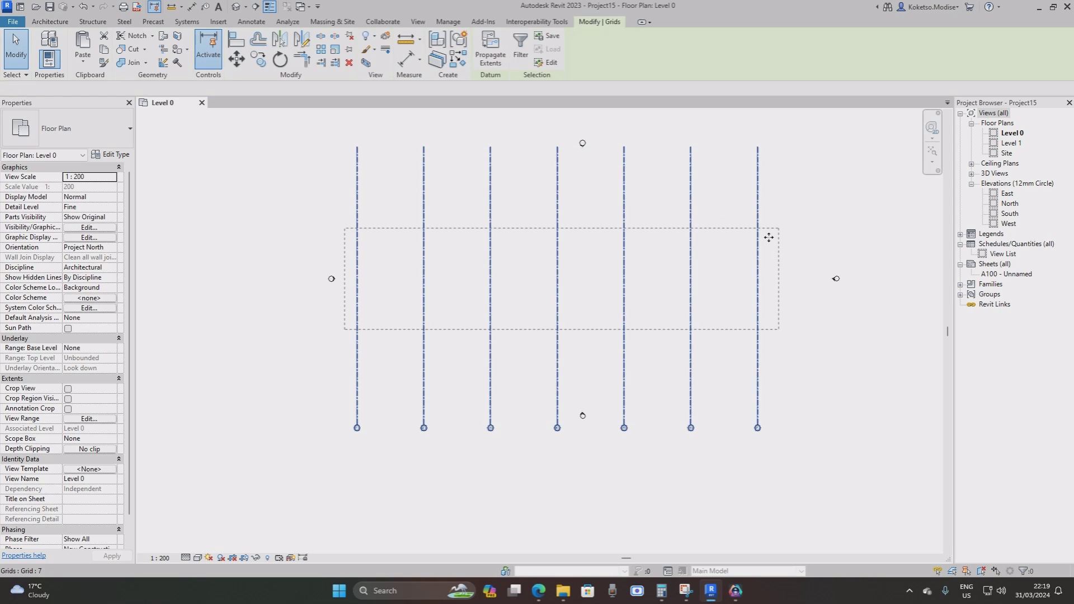
left_click_drag(757, 233, 802, 235, "ctrl")
key("Escape")
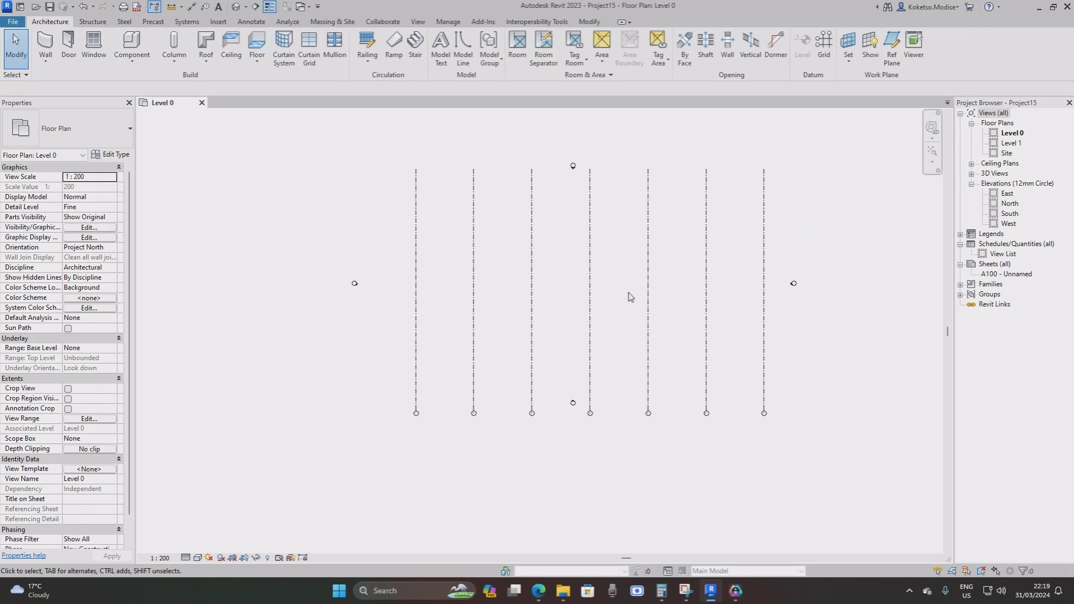
Rename the westernmost vertical grid line as AB-1.
middle_click_drag(602, 407, 527, 411)
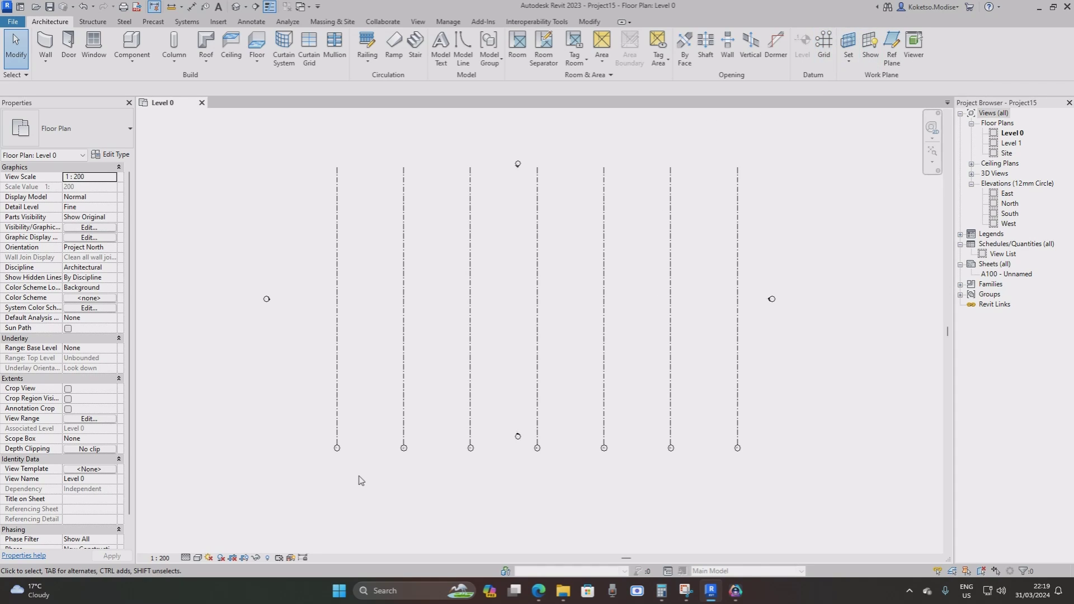
scroll(361, 480, "up", 5)
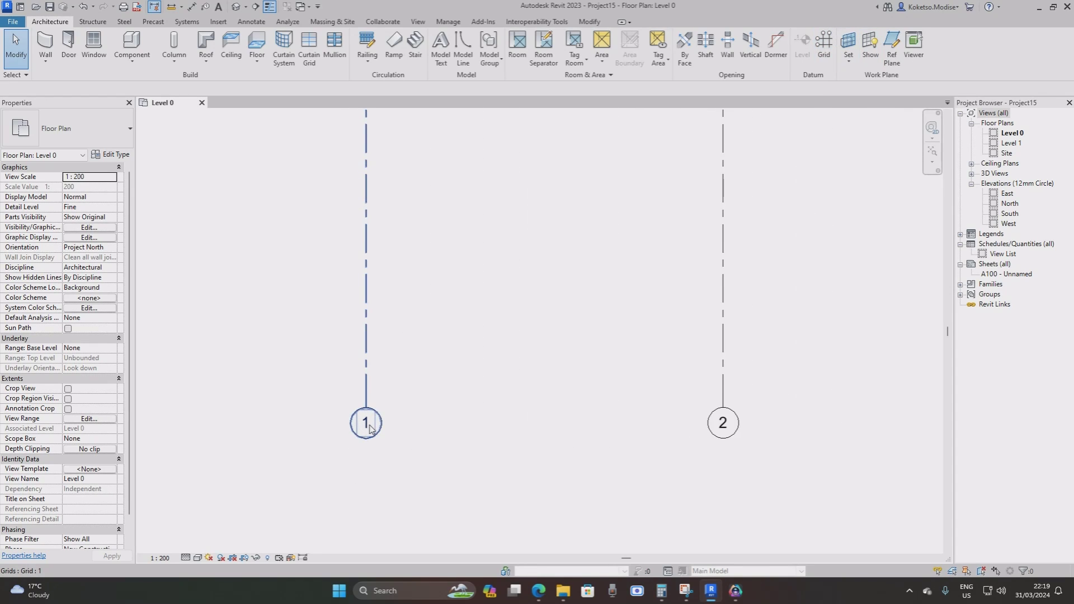
double_click(370, 428)
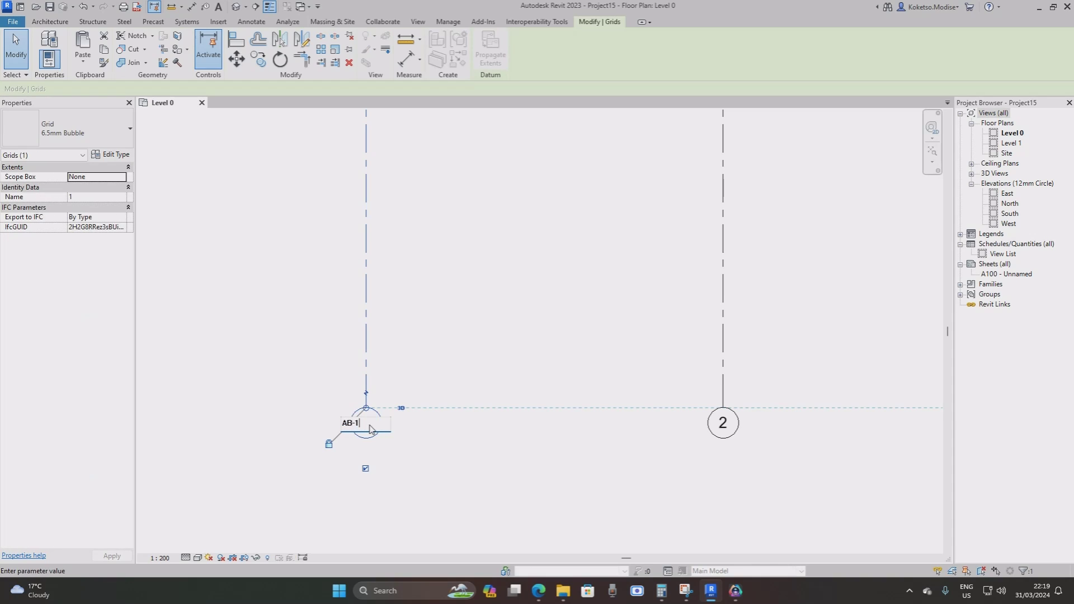
key("Return")
scroll(408, 367, "down", 3)
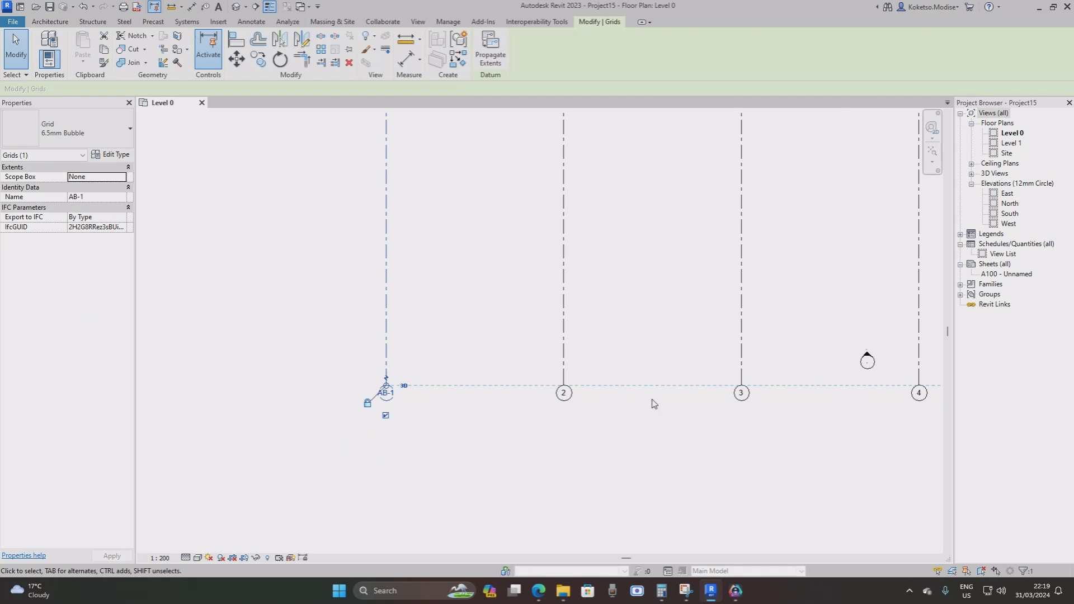
key("Escape")
Rename vertical grid line 2, the first one east of AB-1, as PIER-1.
scroll(560, 388, "up", 2)
double_click(578, 389)
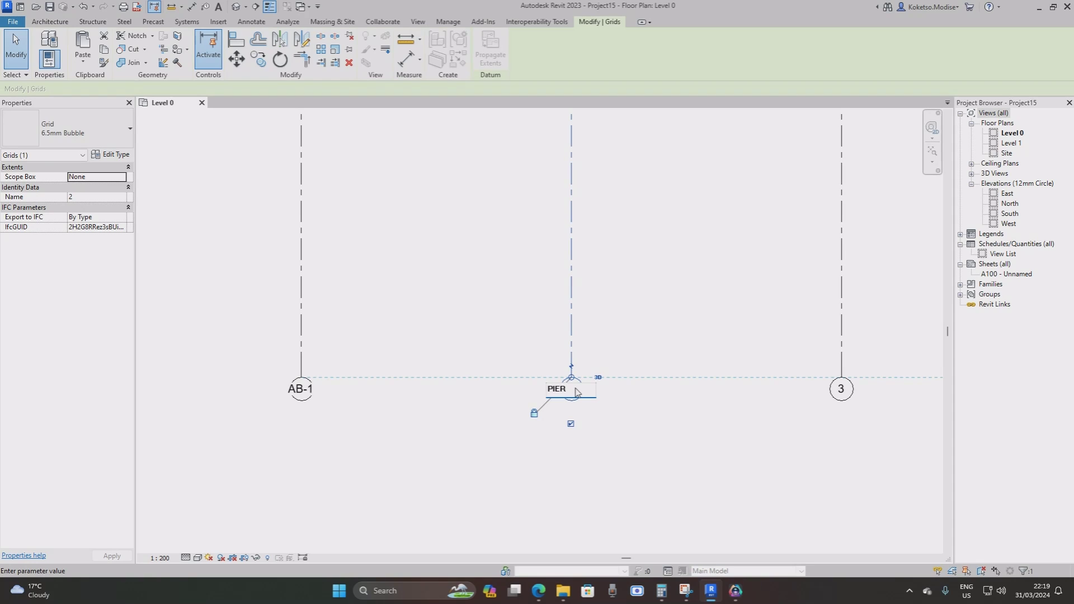
type("PIER-1")
key("Return")
scroll(578, 392, "down", 3)
key("Escape")
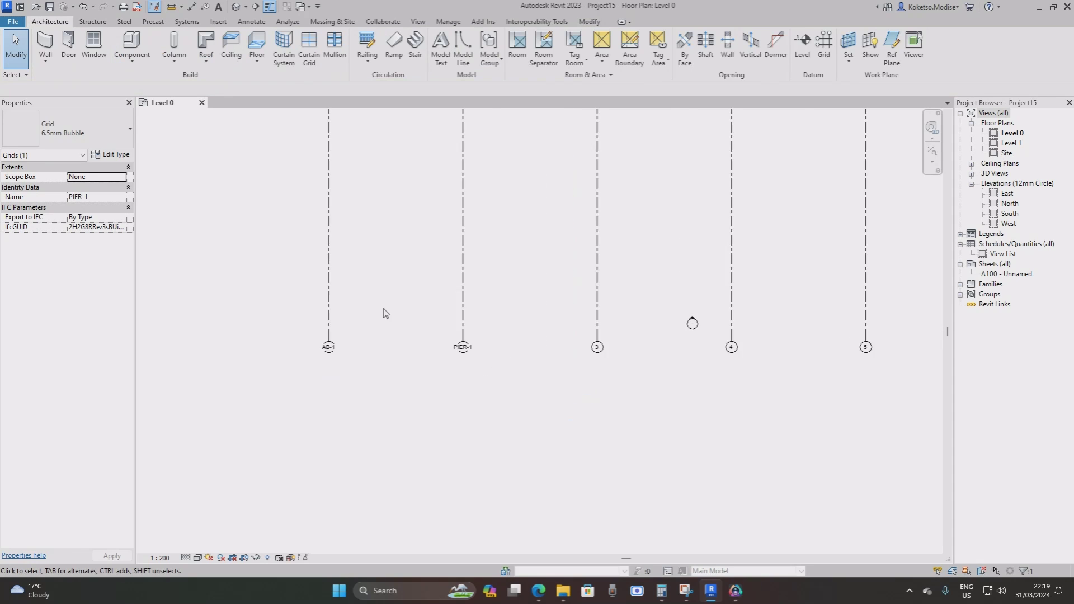
Rename vertical grid line 3, directly east of PIER-1, as PIER-2.
scroll(541, 343, "up", 2)
double_click(466, 358)
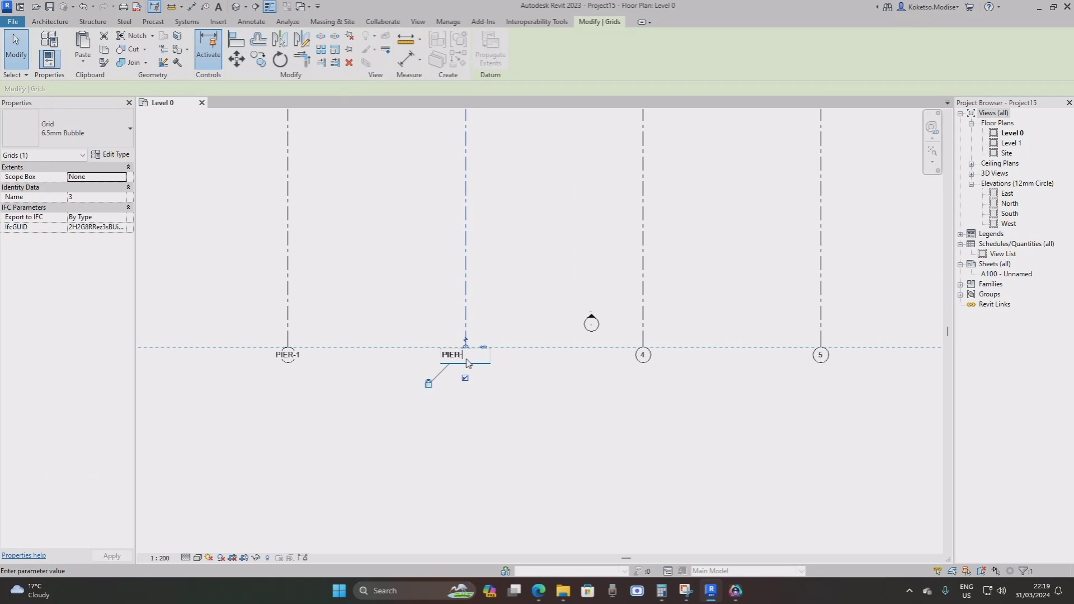
type("PIER-2")
key("Return")
Rename vertical grid line 4, directly east of PIER-2, as PIER-3.
left_click(643, 355)
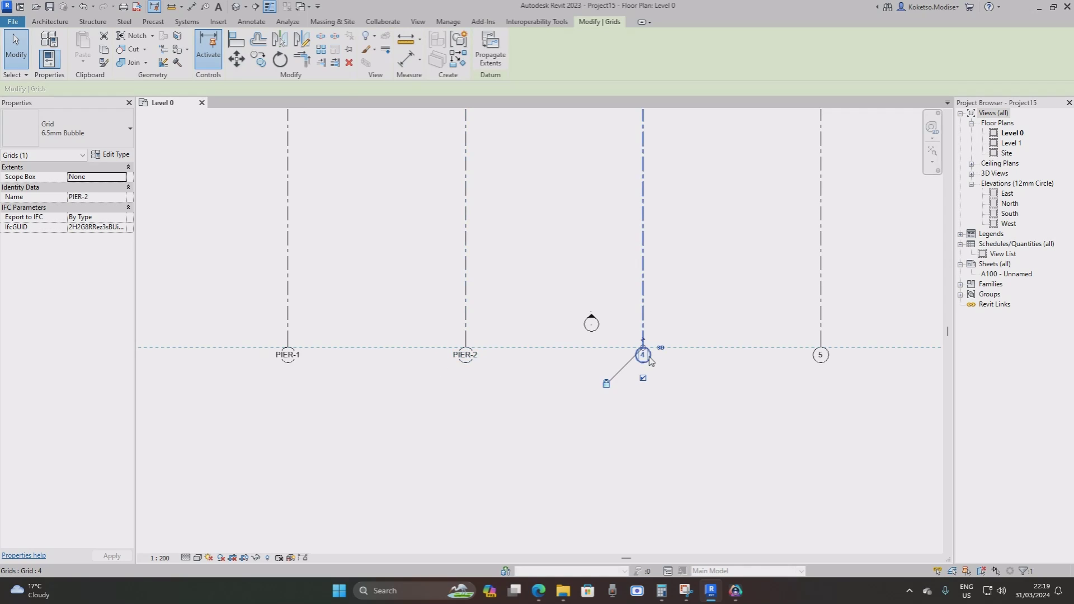
left_click(644, 356)
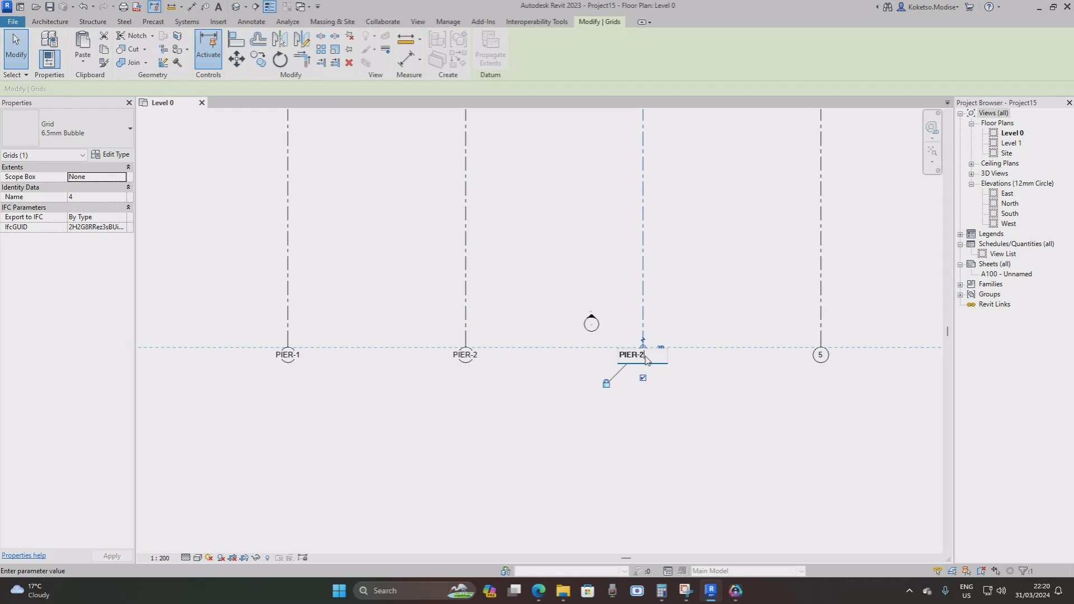
key("Return")
left_click(696, 275)
scroll(695, 275, "down", 3)
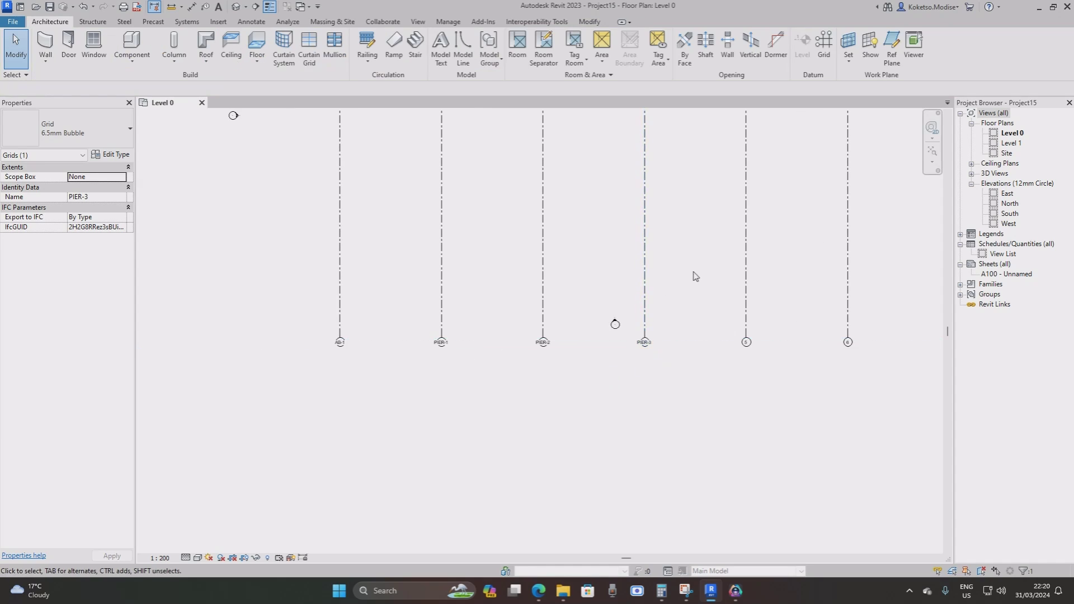
Rename vertical grid line 5, directly east of PIER-3, as PIER-4.
scroll(338, 307, "up", 2)
scroll(511, 351, "up", 1)
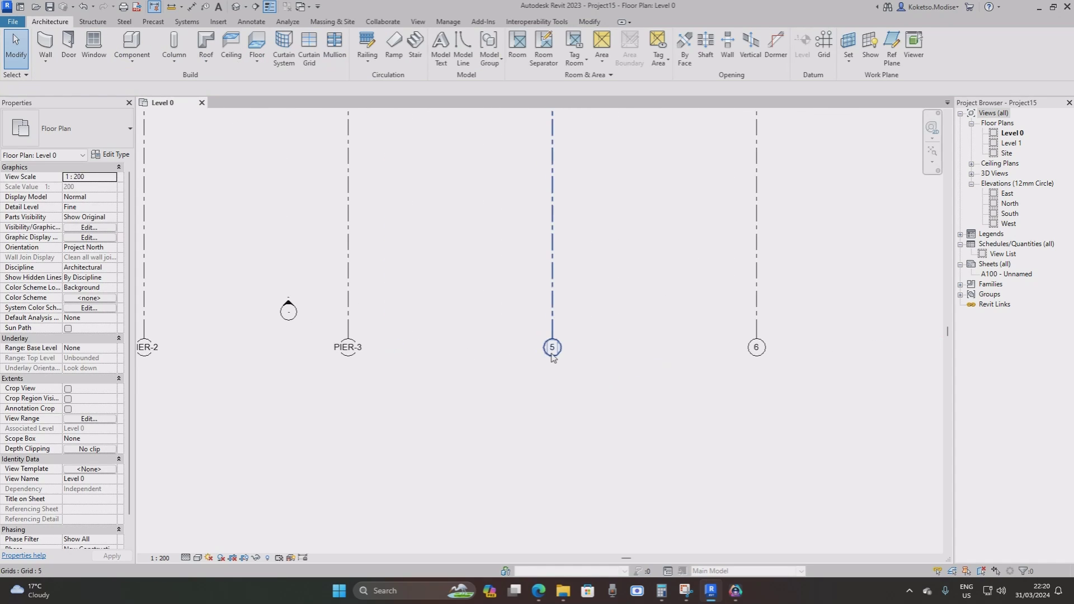
left_click(553, 348)
left_click(552, 349)
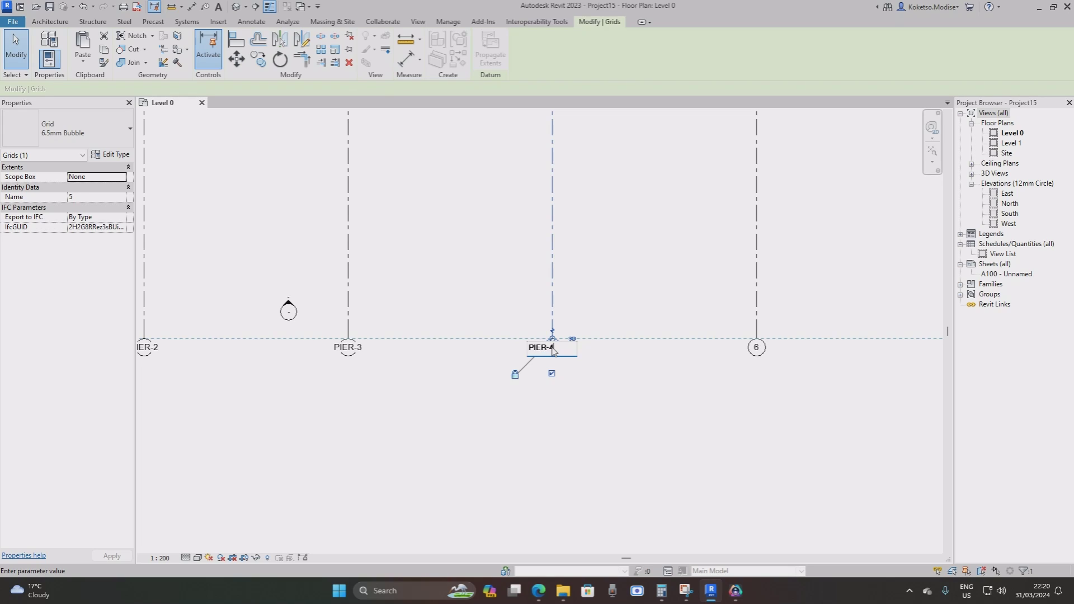
type("PIER-4")
key("Return")
scroll(620, 364, "down", 4)
left_click(616, 395)
Rename vertical grid line 6, directly east of PIER-4, as PIER-5.
scroll(616, 396, "up", 1)
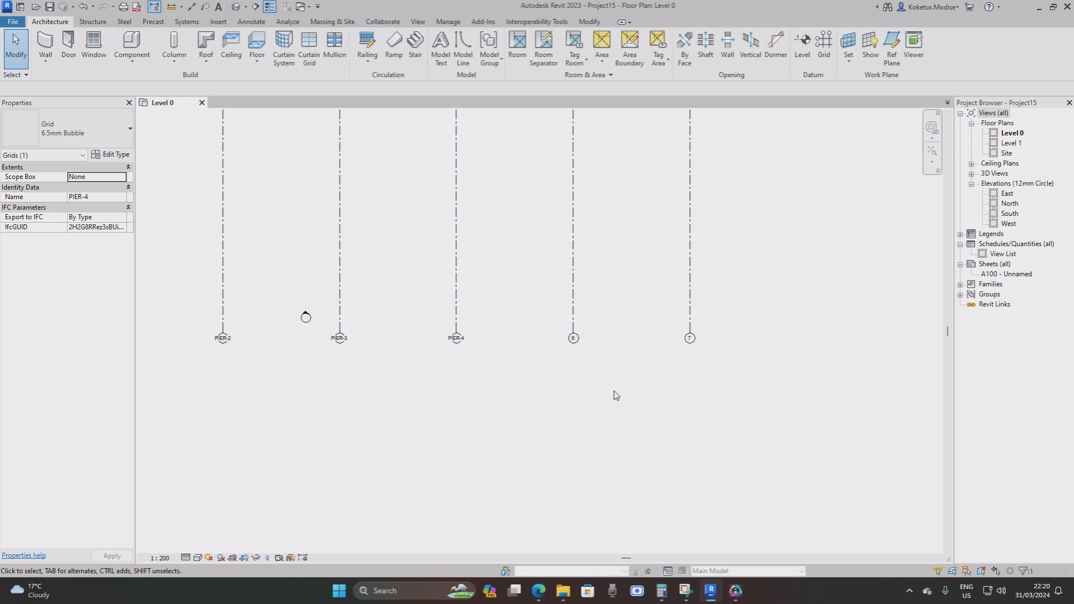
scroll(581, 335, "up", 2)
left_click(568, 340)
left_click(569, 341)
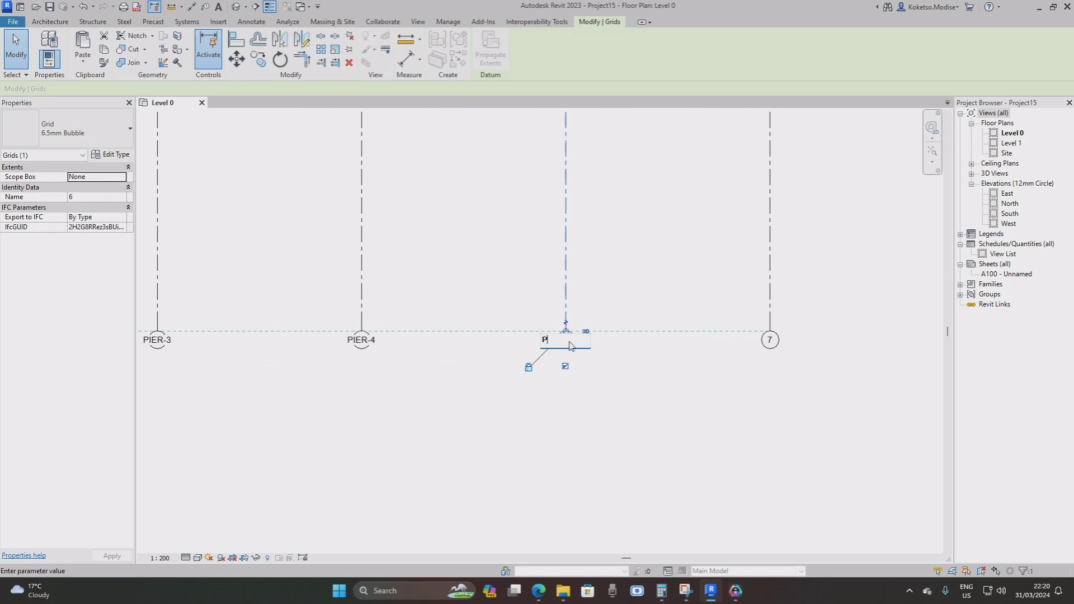
type("PIER-5")
key("Return")
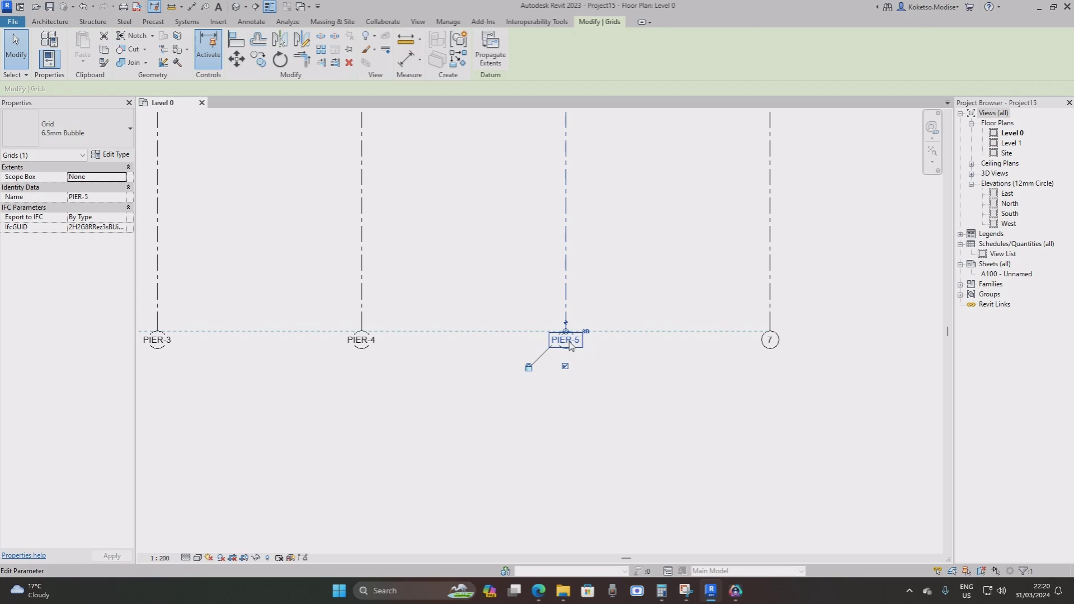
key("Escape")
Rename the easternmost vertical grid line as AB-2.
left_click(770, 340)
left_click(770, 341)
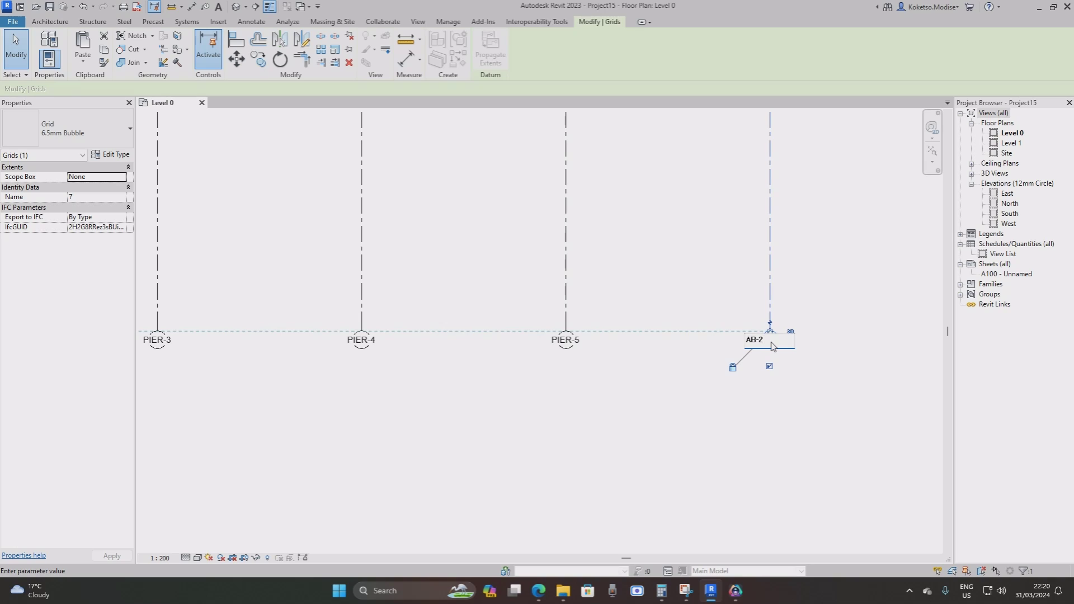
key("Return")
key("Escape")
scroll(694, 324, "down", 5)
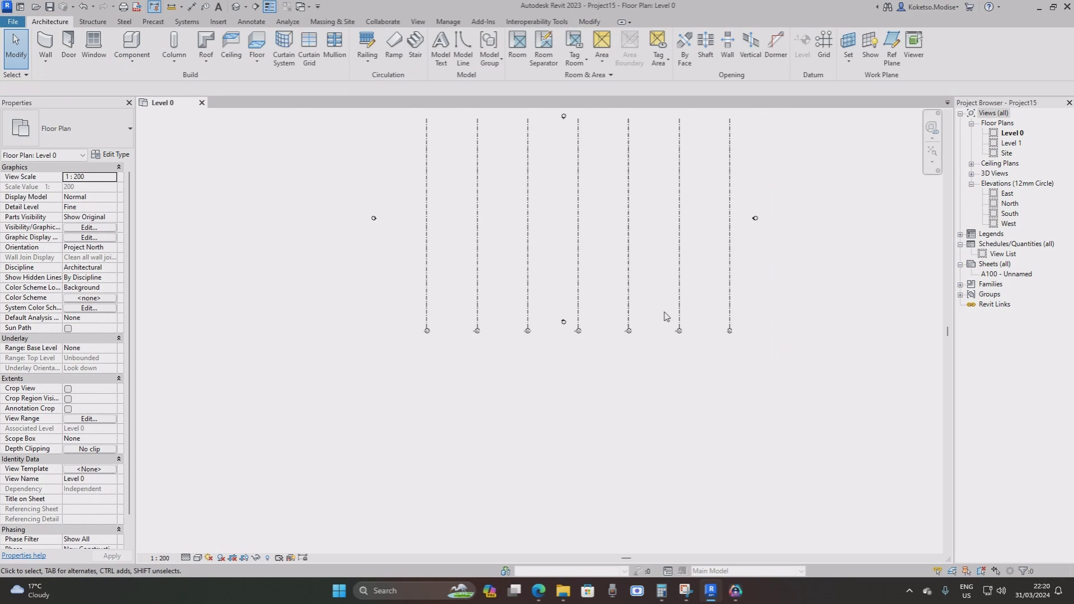
Draw a horizontal grid line across all seven vertical grids, from near the west elevation marker to just short of the east one.
scroll(565, 257, "up", 2)
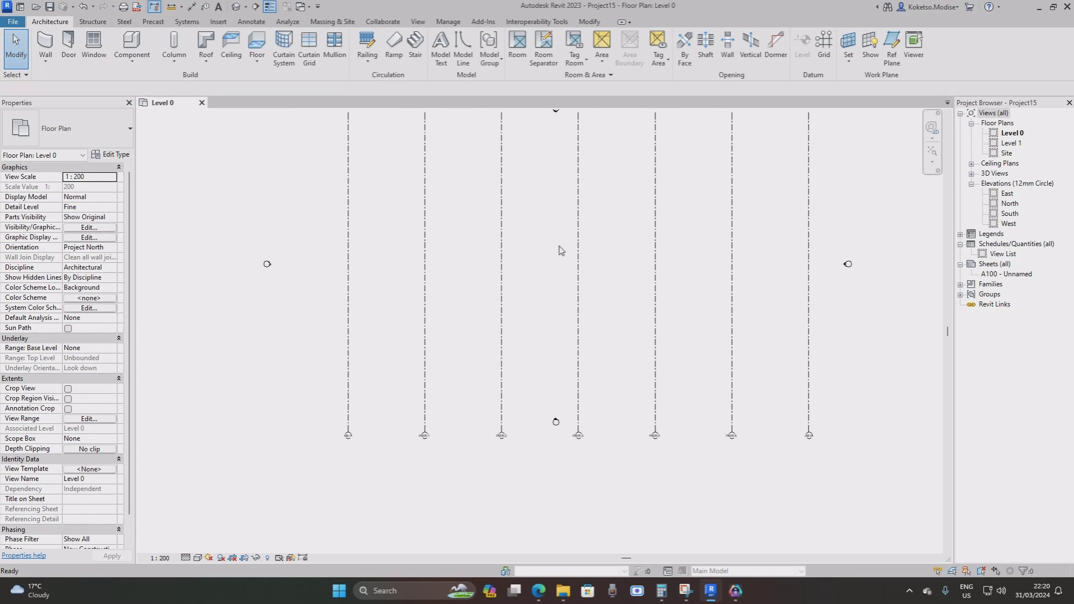
left_click(827, 52)
mouse_move(297, 269)
middle_mouse_down()
mouse_move(288, 286)
mouse_move(265, 280)
middle_mouse_up()
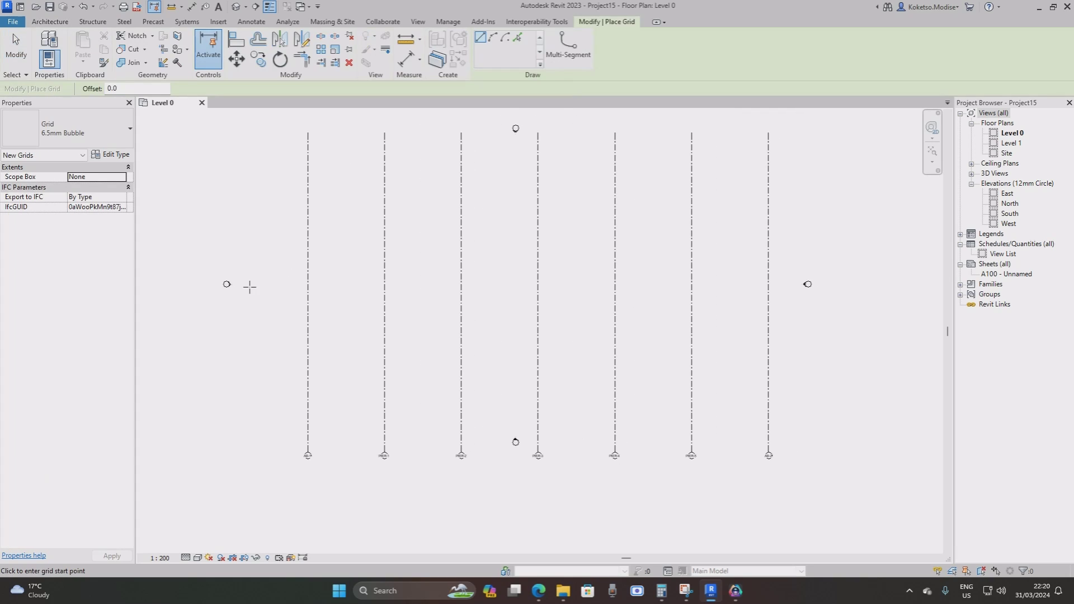
left_click(247, 287)
left_click(786, 287)
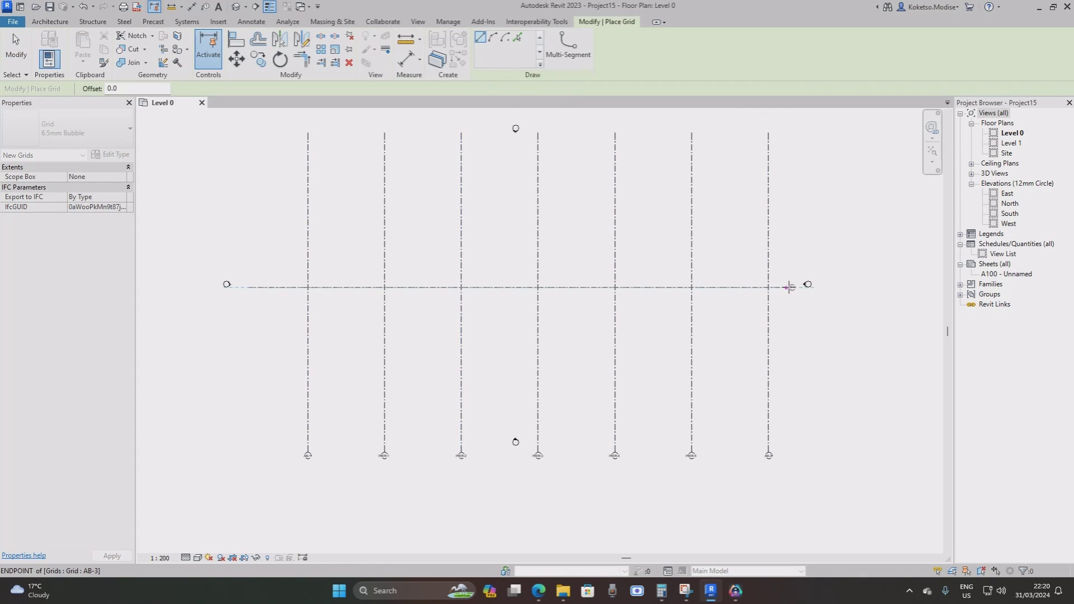
key("Escape")
middle_click_drag(789, 286, 774, 284)
key("Escape")
Rename the horizontal grid line as CL.
scroll(772, 290, "up", 1)
scroll(772, 291, "up", 3)
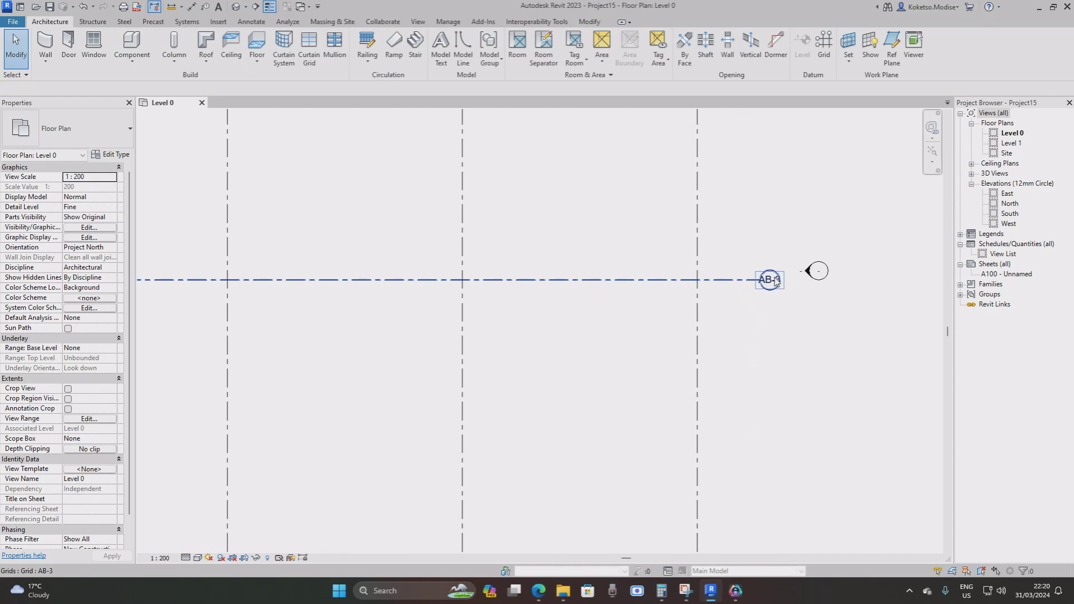
double_click(771, 280)
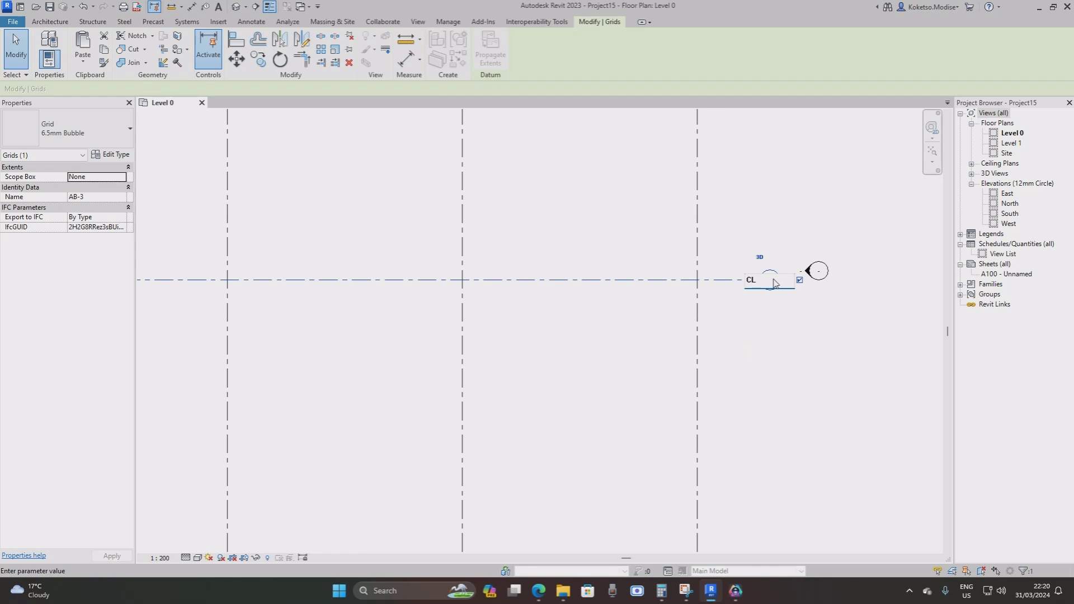
key("Return")
key("Escape")
scroll(767, 326, "down", 4)
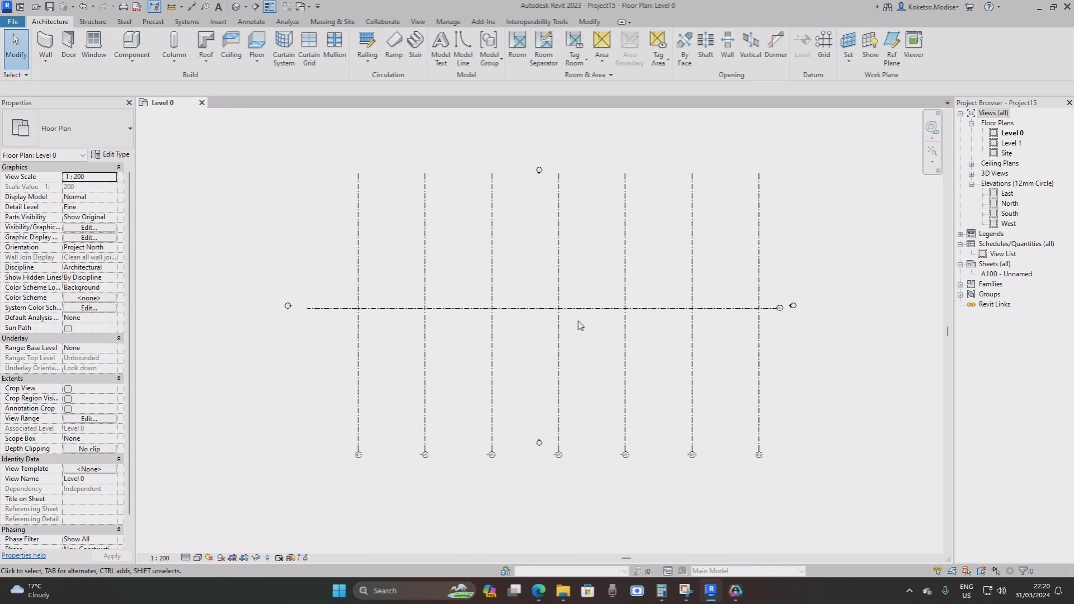
Add three horizontal grid lines south of CL with Pick Lines, each offset 2000 mm from the previous one.
scroll(592, 323, "up", 1)
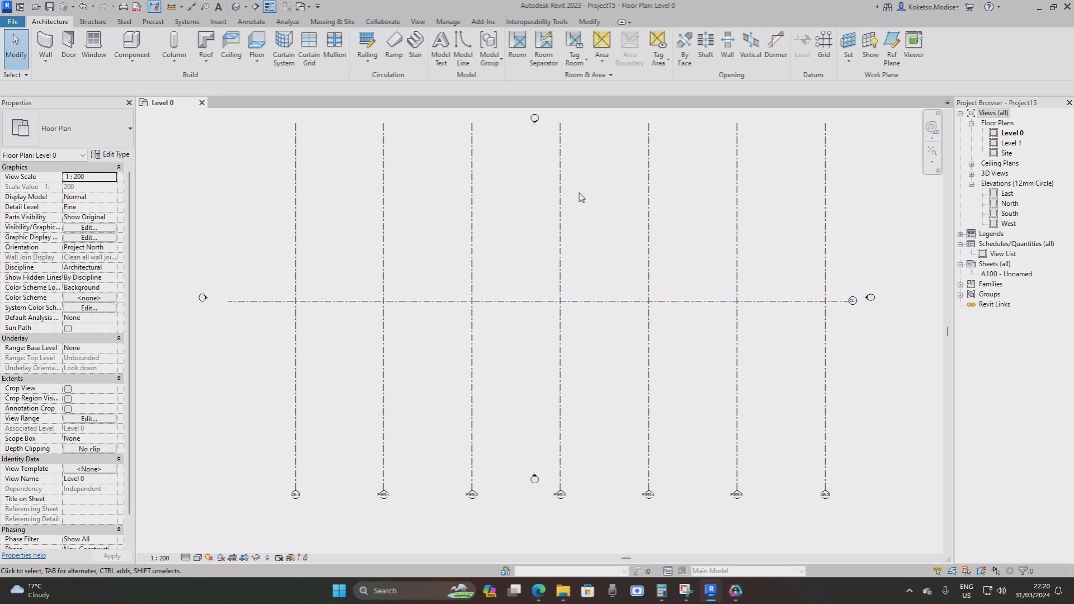
middle_click_drag(590, 288, 581, 278)
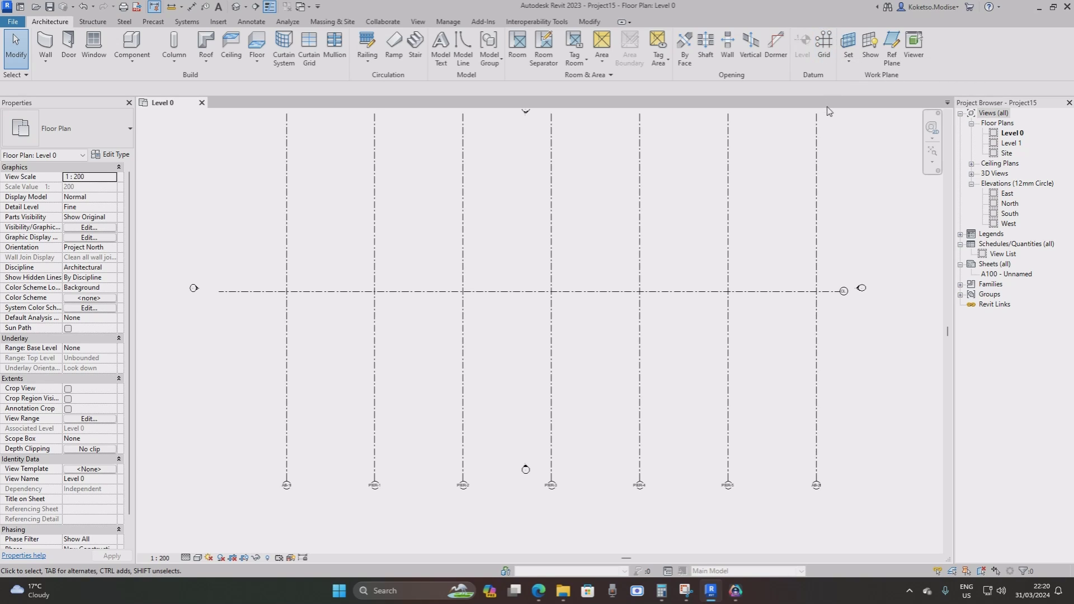
left_click(824, 45)
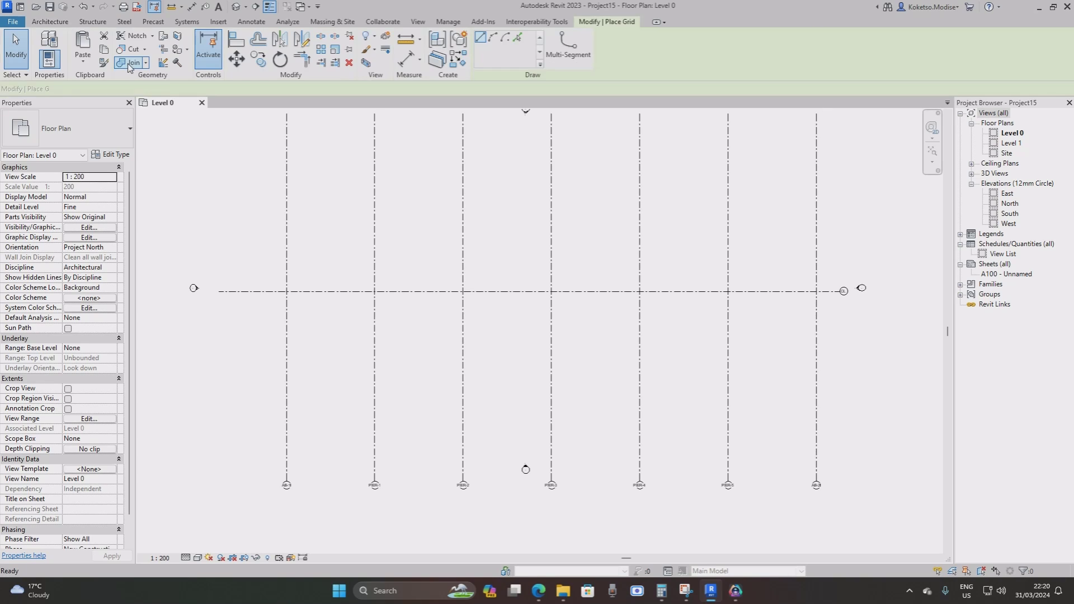
left_click(515, 38)
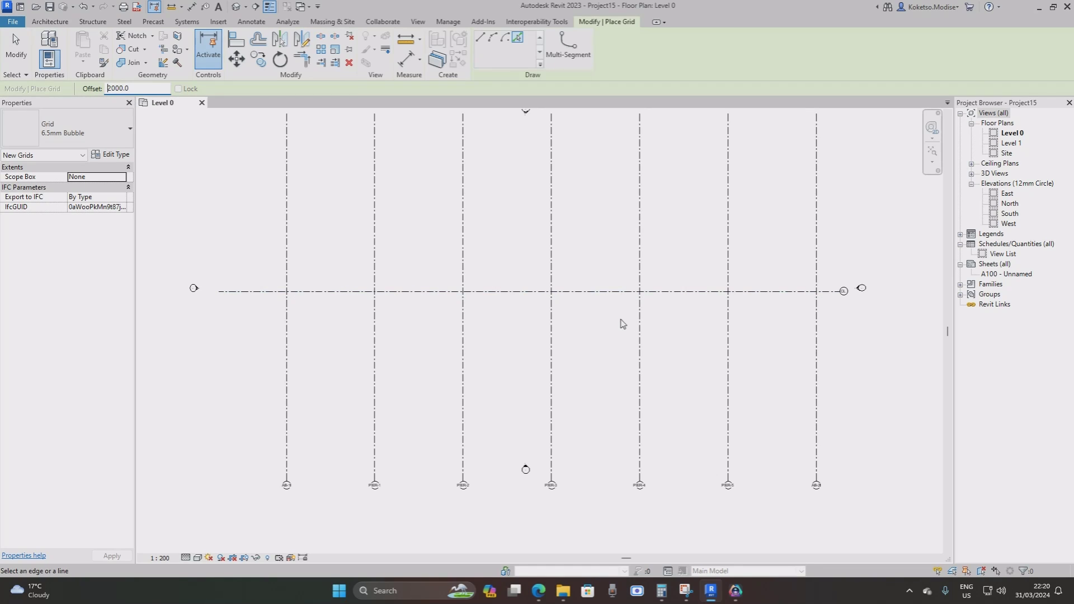
left_click(597, 297)
scroll(598, 297, "up", 2)
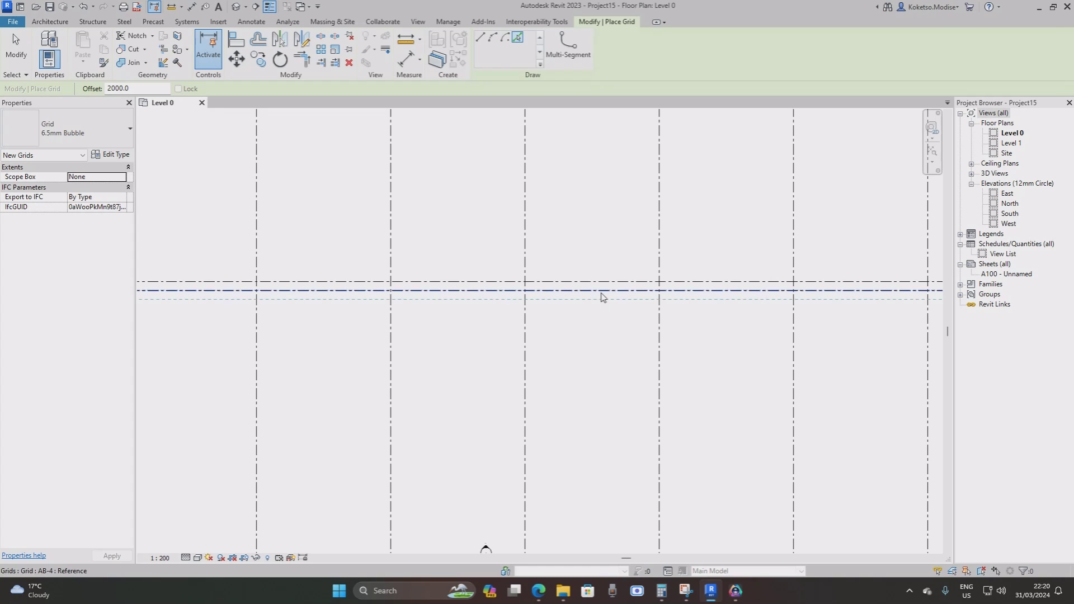
left_click(602, 306)
Add three horizontal grid lines north of CL with Pick Lines, each offset 2000 mm from the previous one.
left_click(602, 283)
scroll(600, 283, "up", 2)
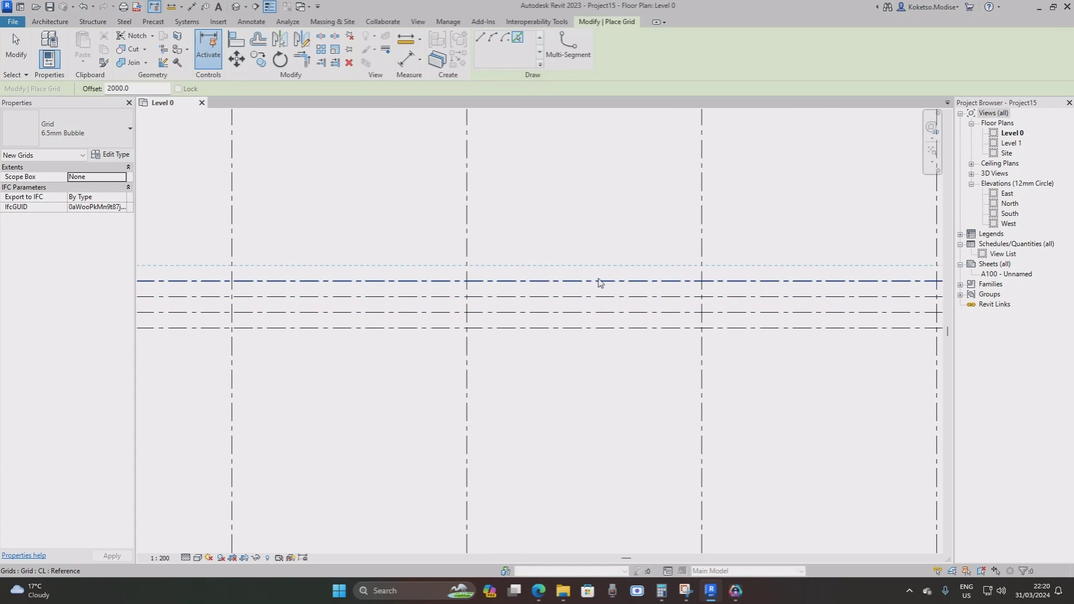
left_click(599, 266)
scroll(593, 265, "down", 3)
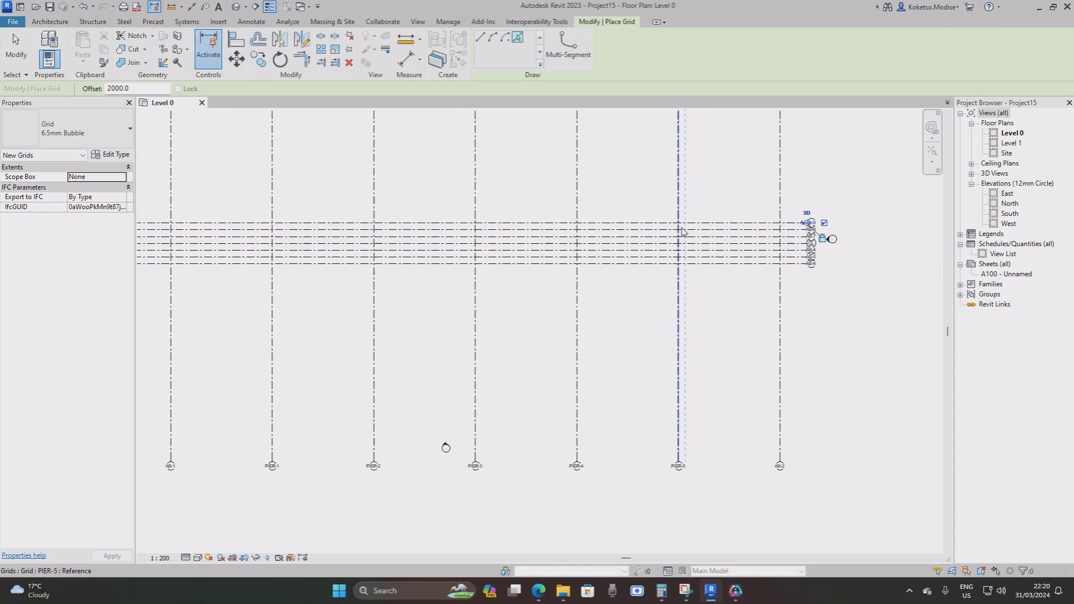
key("Escape")
key("Escape")
Set the Level 0 plan's view scale to 1:100.
scroll(587, 264, "up", 4)
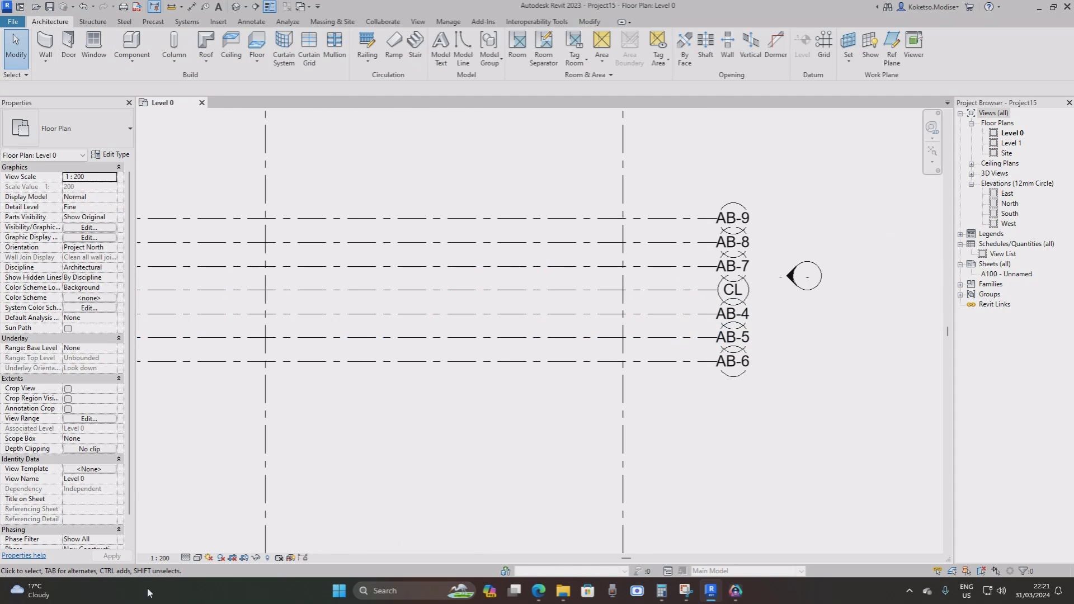
left_click(148, 559)
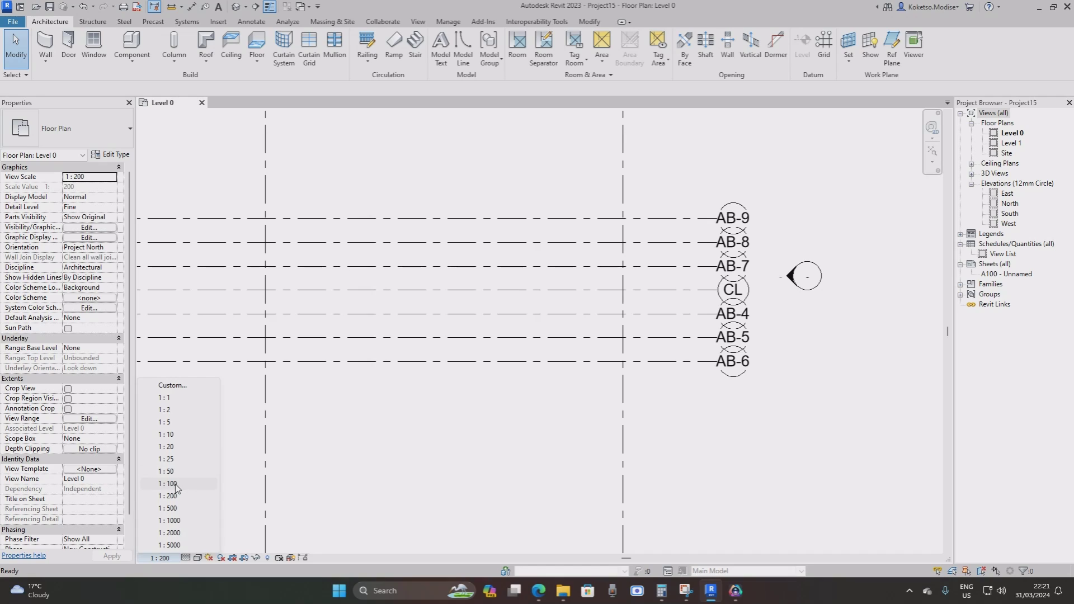
left_click(168, 484)
scroll(806, 274, "up", 2)
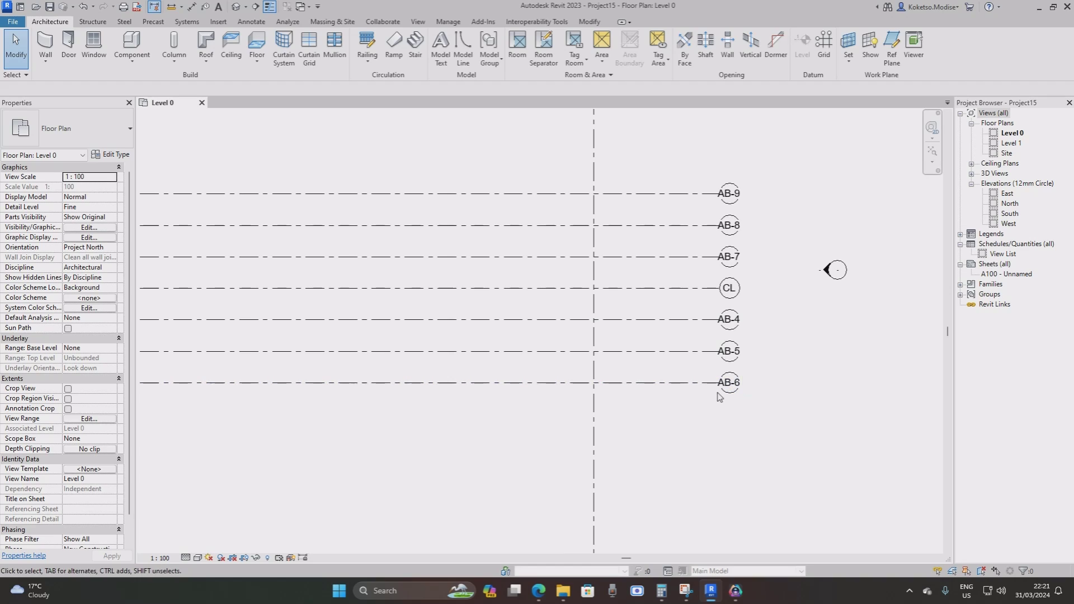
Rename the southernmost horizontal grid line as G-1.
scroll(734, 386, "up", 1)
left_click(734, 386)
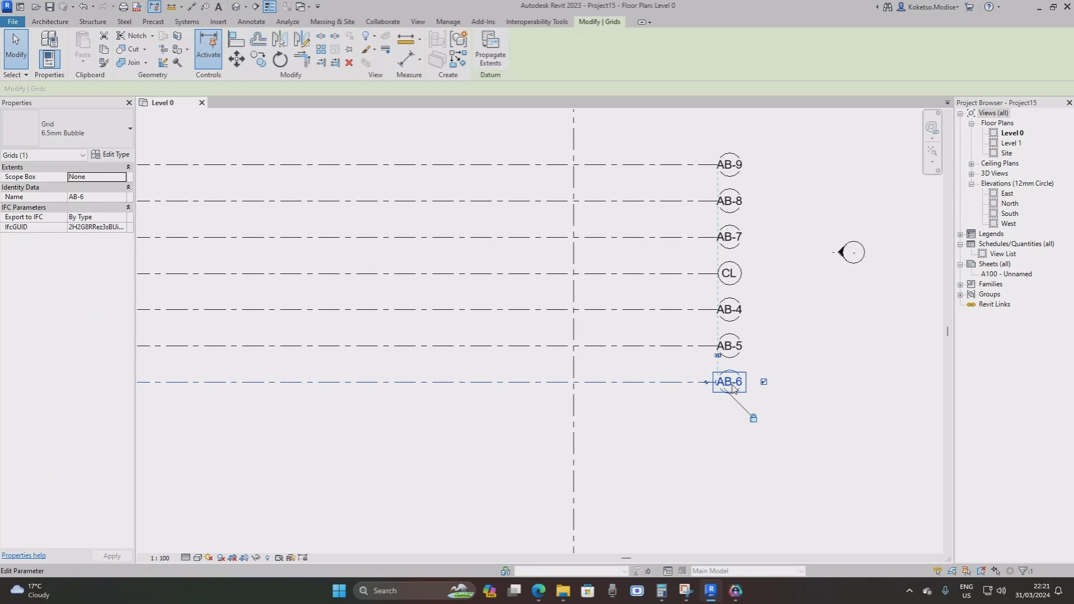
left_click(732, 384)
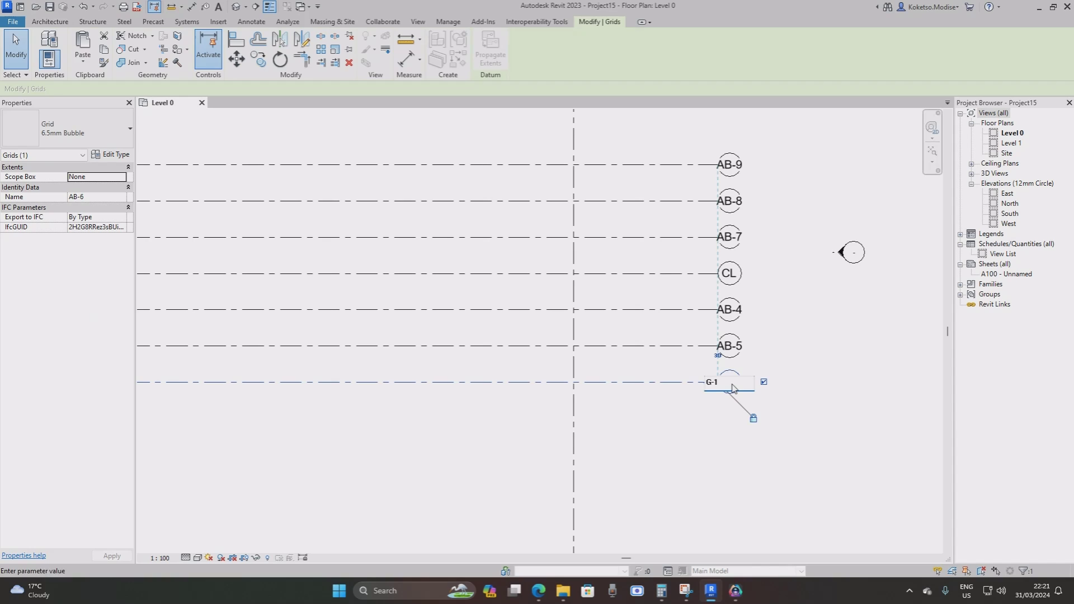
type("G-1")
key("Return")
key("Escape")
Rename the other two horizontal grid lines south of CL, going north, as G-2 and G-3.
left_click(729, 349)
left_click(730, 346)
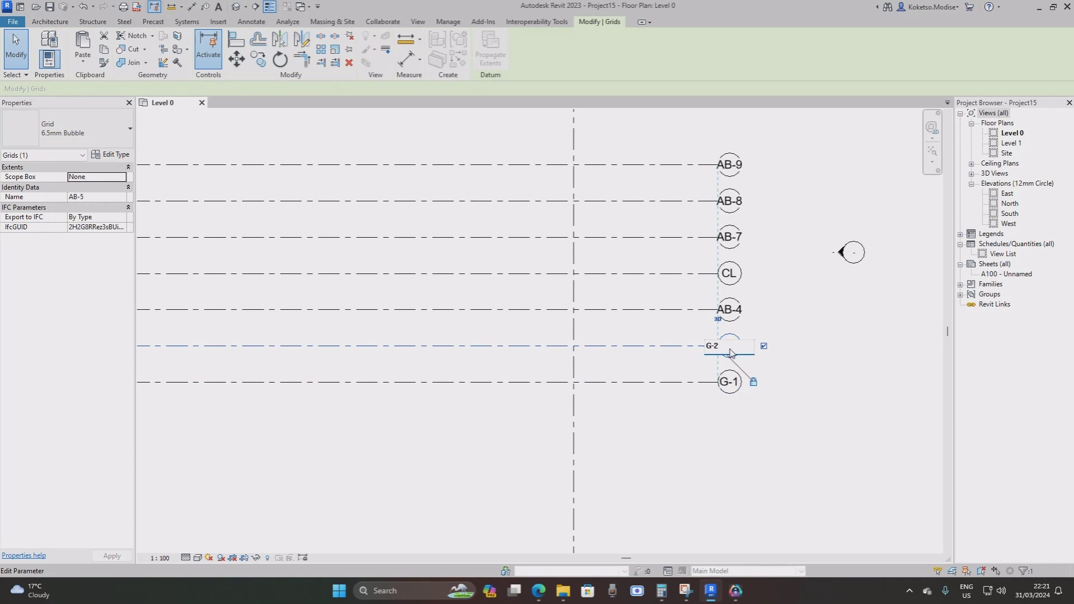
key("Return")
key("Escape")
left_click(733, 309)
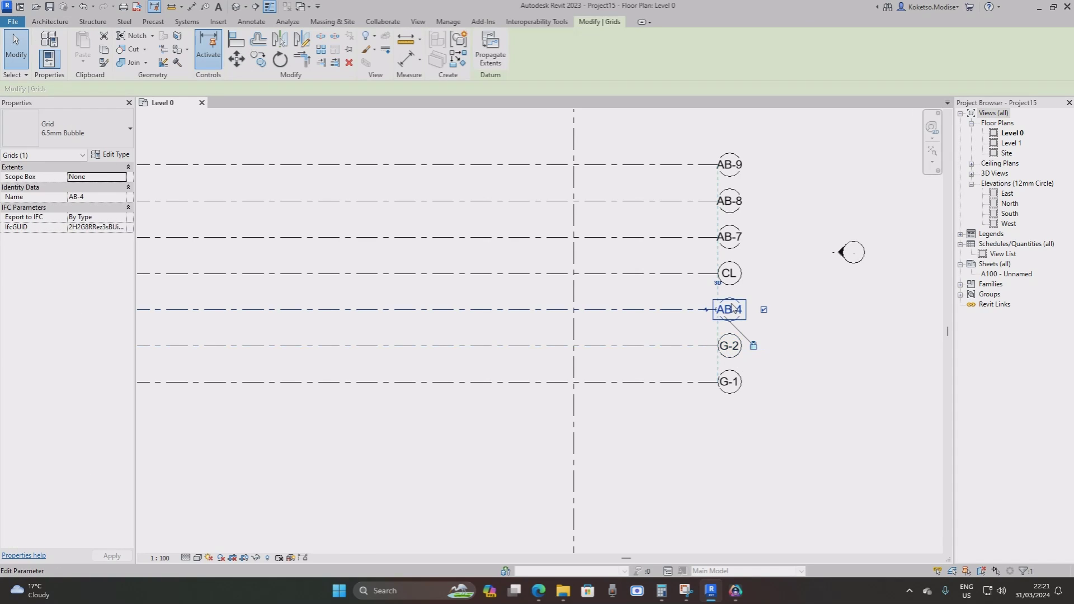
left_click(734, 308)
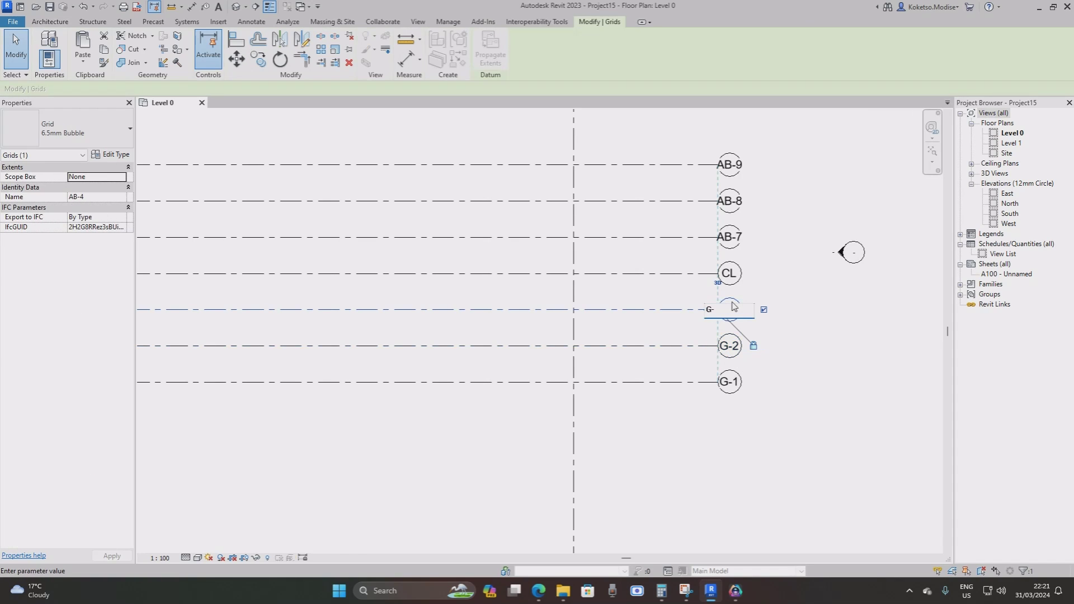
key("Return")
key("Escape")
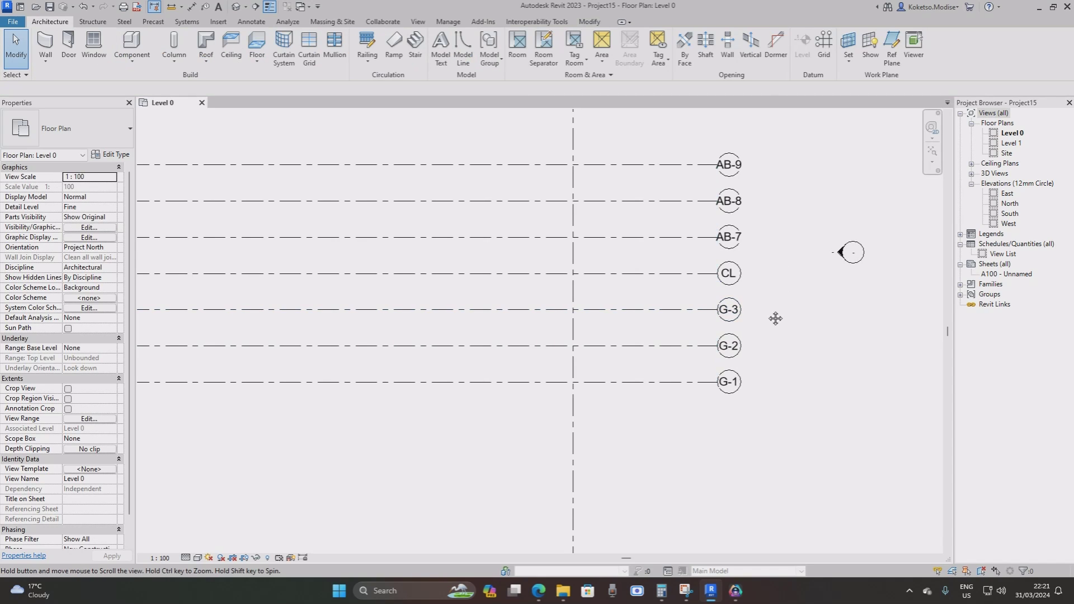
Rename the first horizontal grid line north of CL as G-4.
middle_click_drag(754, 257, 743, 312)
left_click(721, 291)
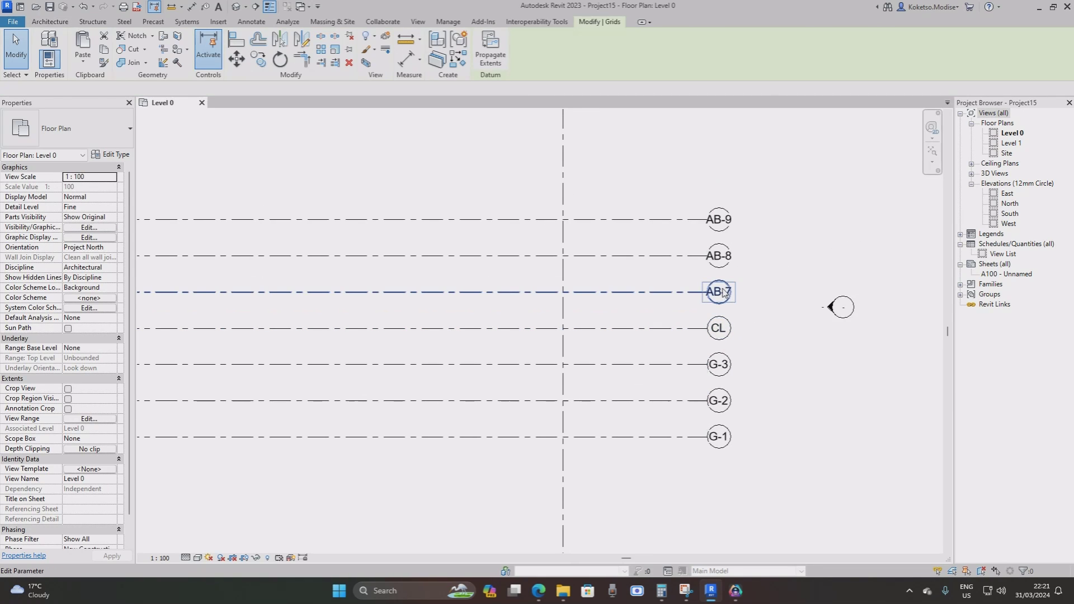
left_click(723, 289)
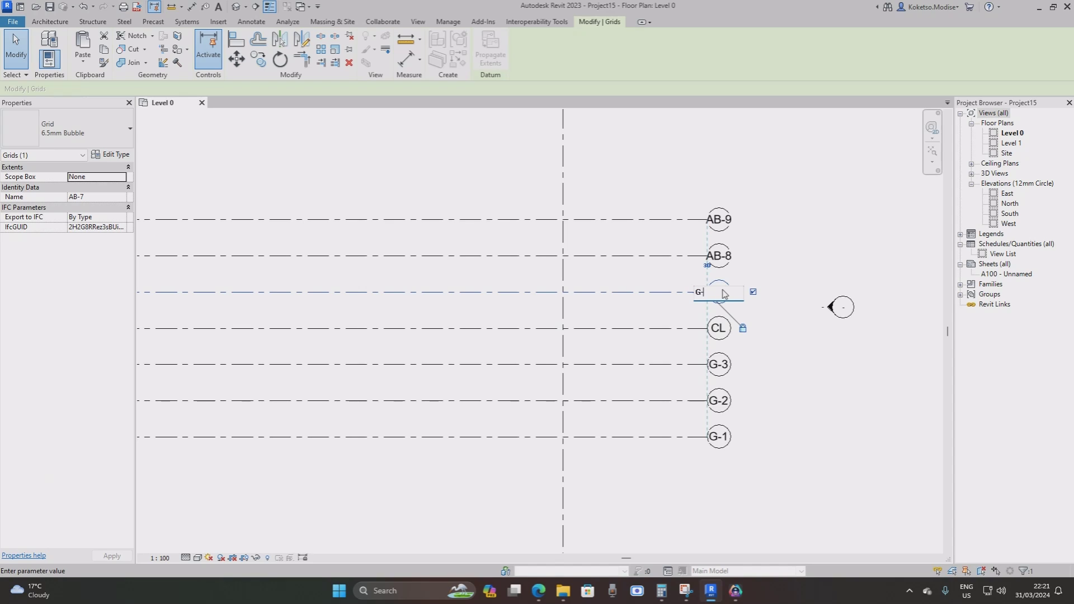
key("Return")
key("Escape")
Rename the two northernmost horizontal grid lines, going north, as G-5 and G-6.
left_click(728, 256)
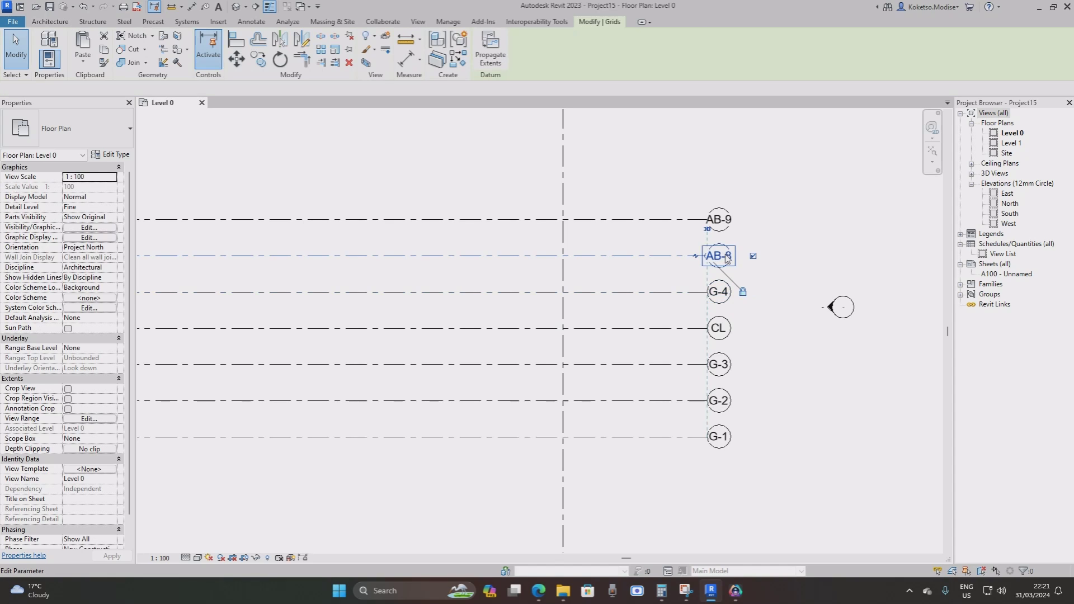
left_click(726, 255)
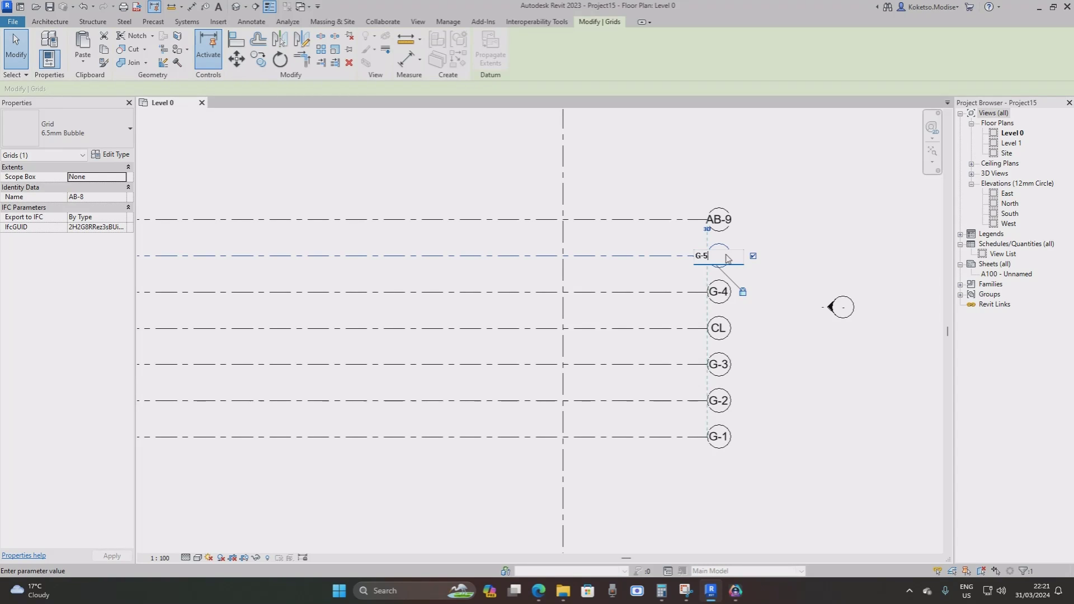
type("G-5")
key("Return")
key("Escape")
left_click(722, 223)
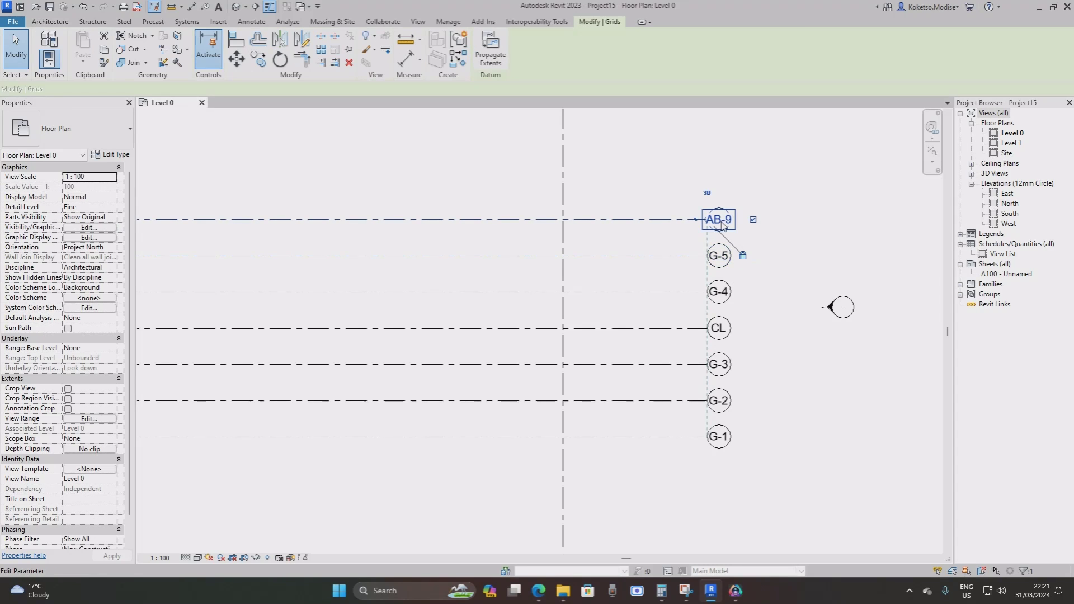
left_click(722, 221)
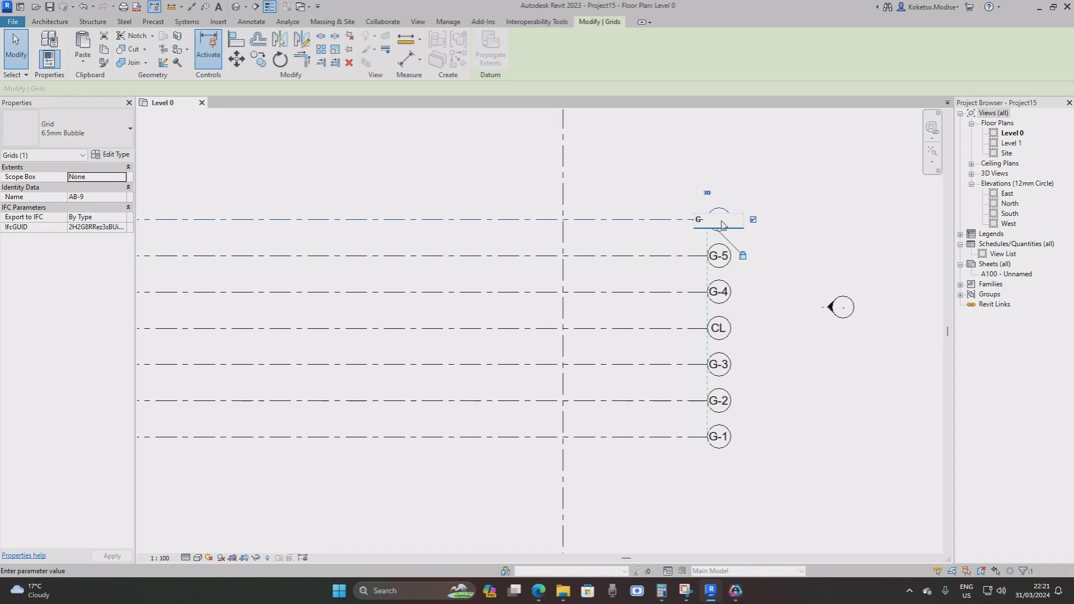
type("G-6")
key("Return")
key("Escape")
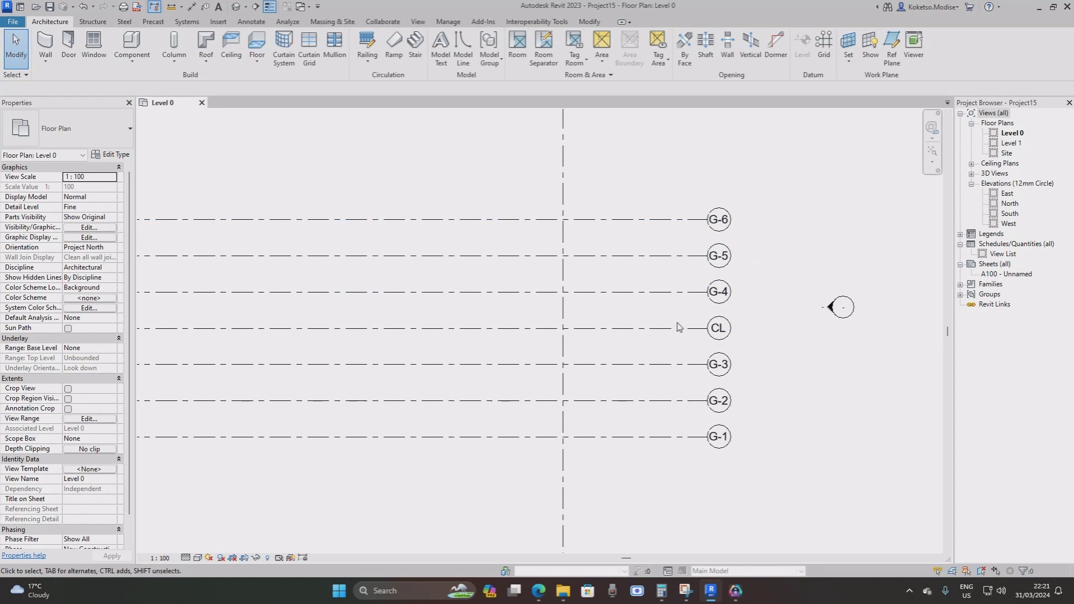
Unlock the east end of grid CL from the girder grids and extend it just past the east elevation marker.
left_click(618, 333)
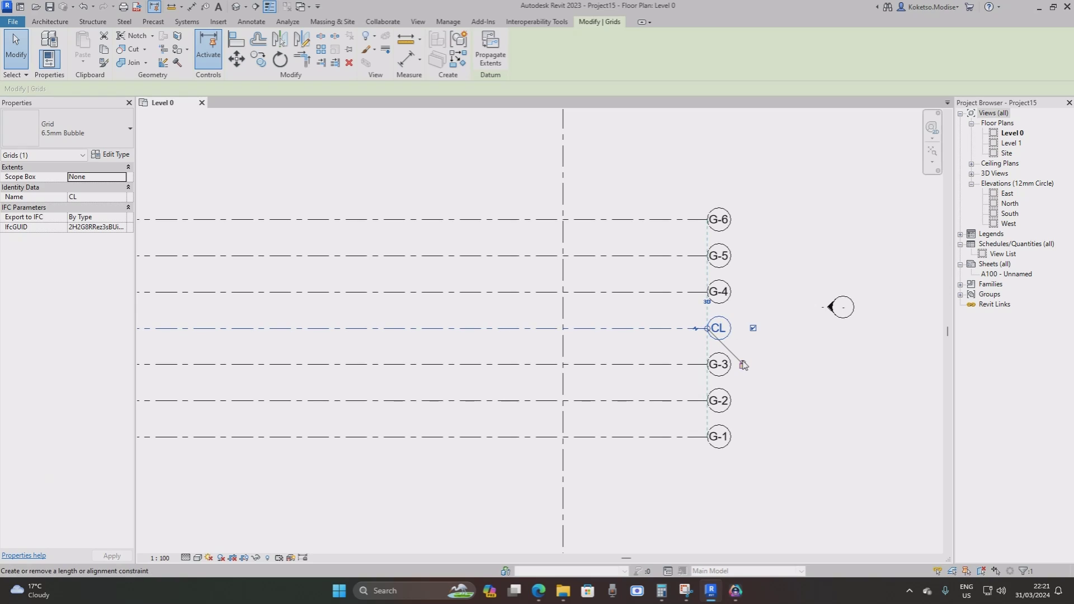
scroll(573, 331, "down", 2)
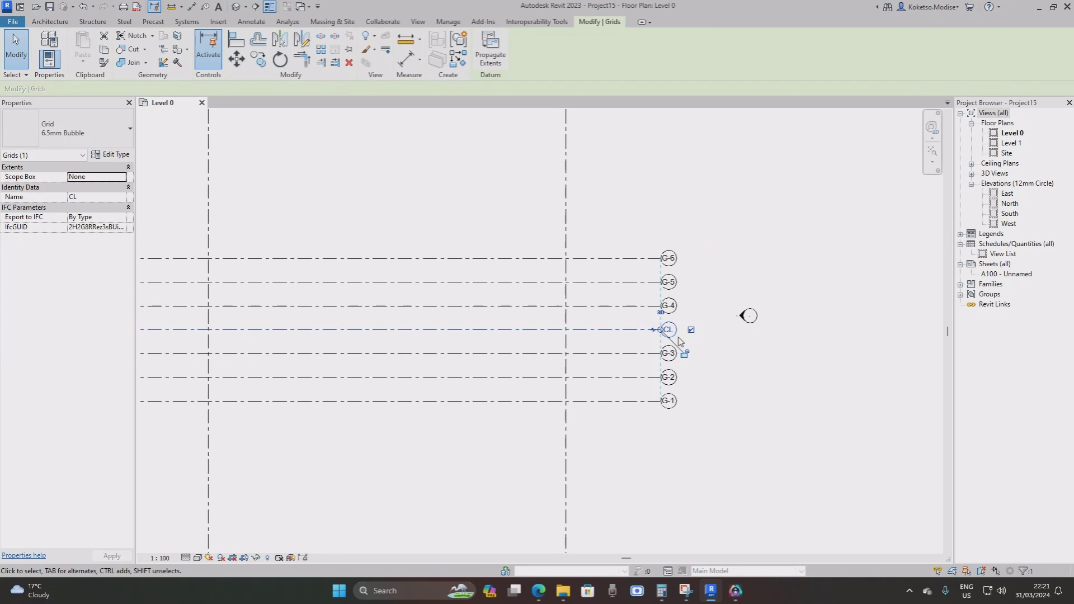
left_click_drag(662, 333, 775, 329)
scroll(655, 309, "down", 2)
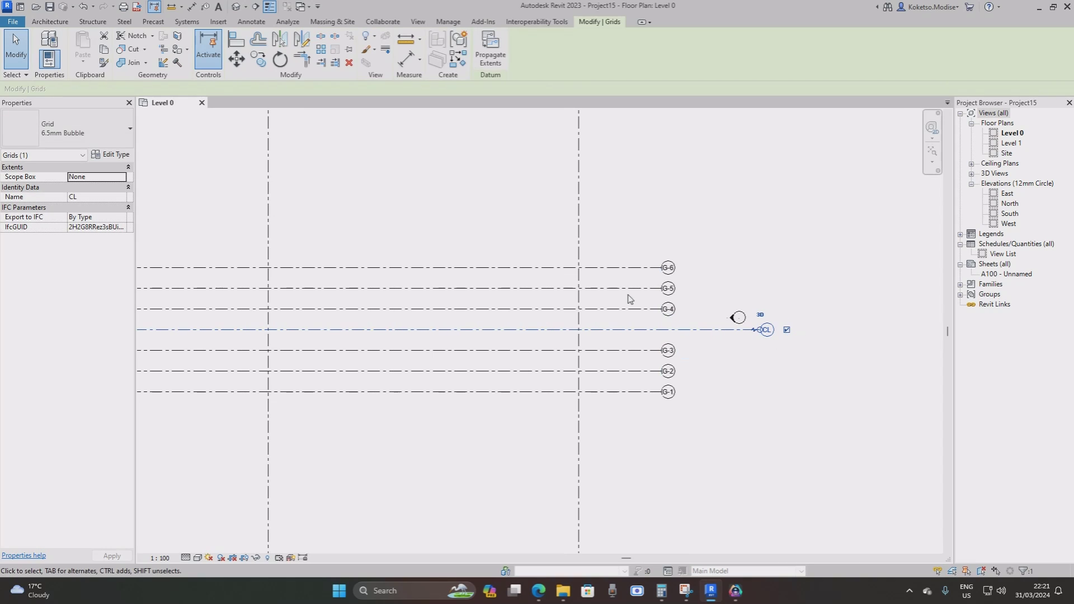
Unlock the west end of grid CL from the girder grids and extend it to the west elevation marker.
scroll(734, 281, "down", 2)
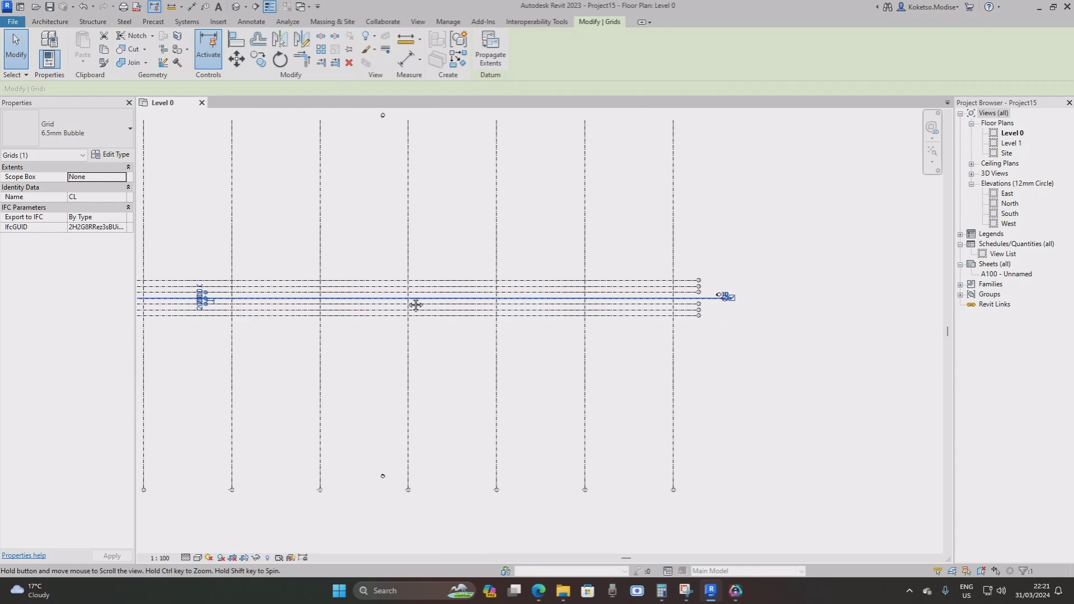
middle_click_drag(415, 304, 856, 299)
scroll(468, 300, "up", 2)
scroll(568, 297, "up", 2)
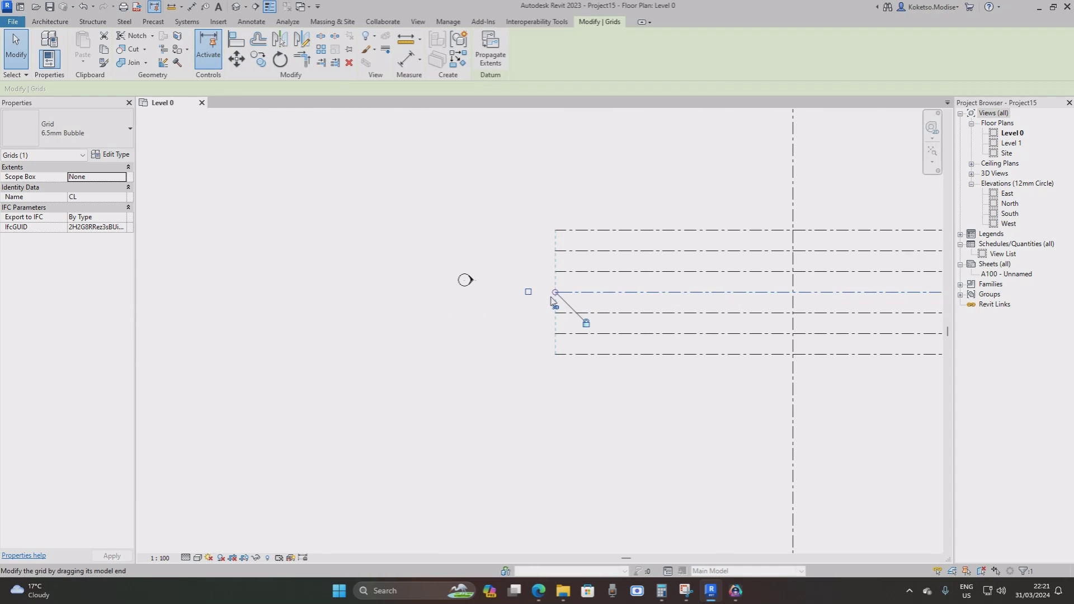
mouse_move(554, 292)
left_mouse_down()
mouse_move(531, 292)
mouse_move(555, 293)
mouse_move(540, 293)
left_mouse_up()
left_click_drag(563, 330, 468, 291)
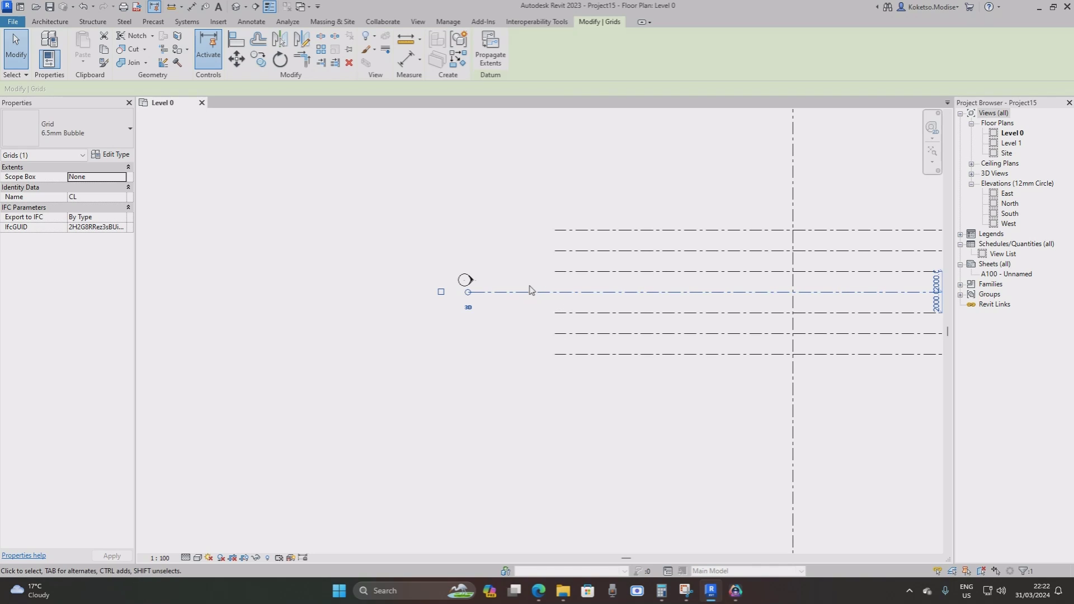
key("Escape")
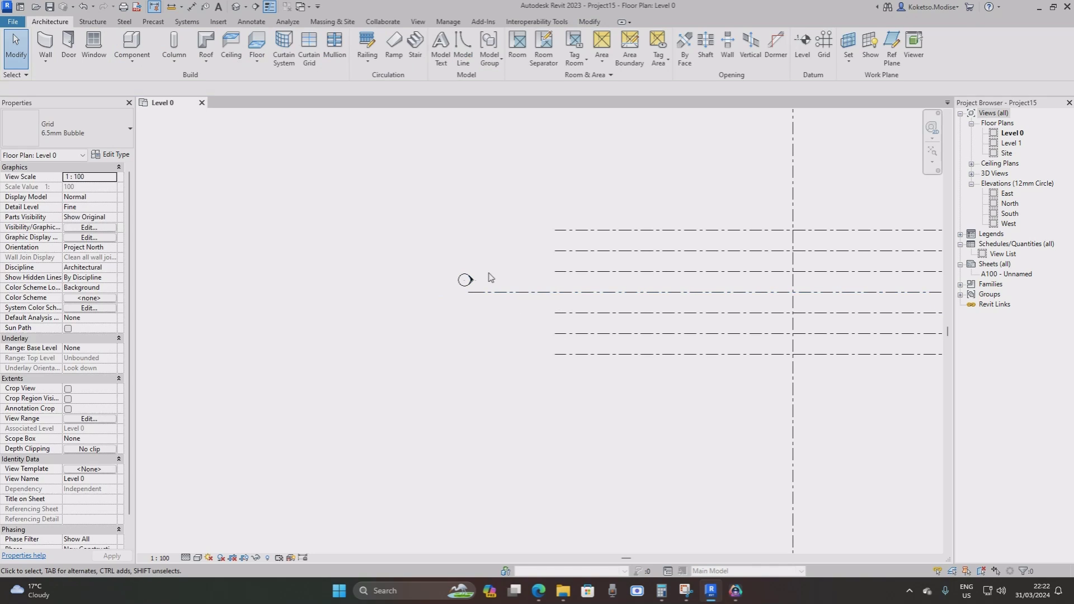
scroll(485, 278, "down", 5)
middle_click_drag(428, 273, 748, 278)
scroll(691, 277, "up", 4)
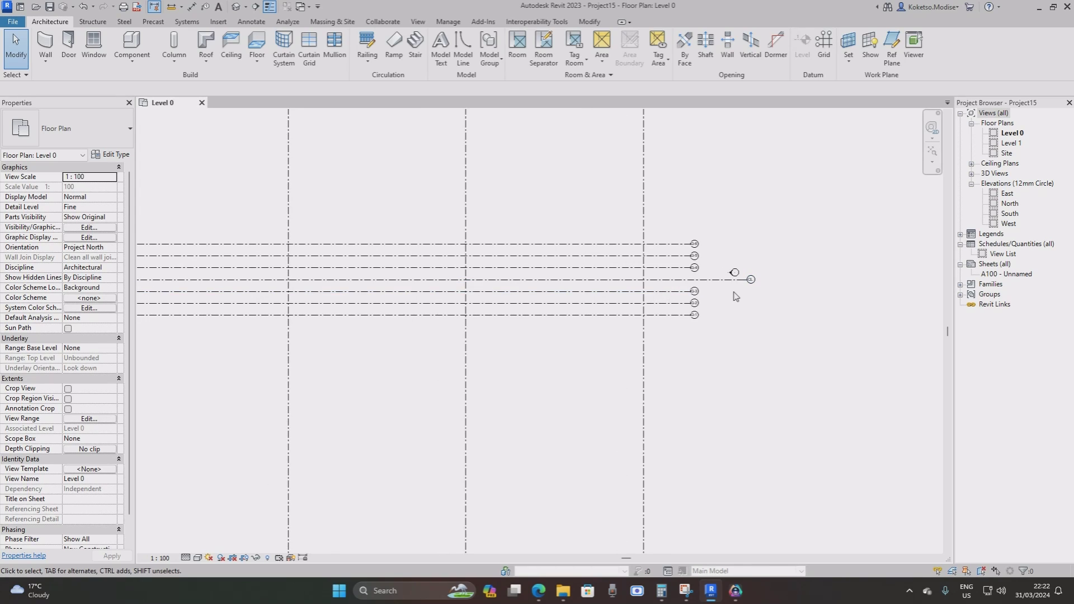
scroll(691, 269, "down", 4)
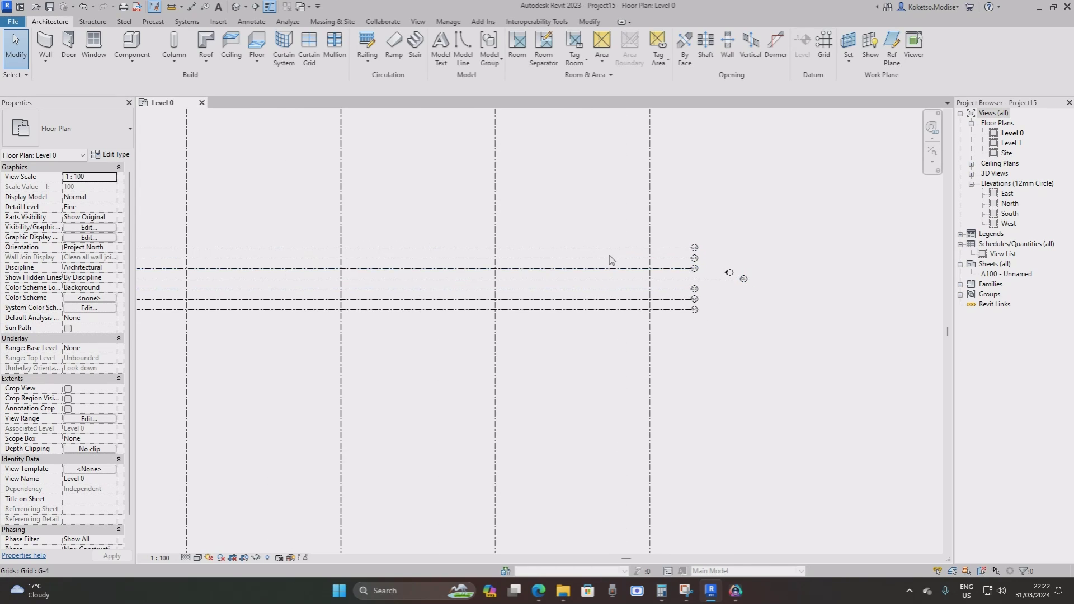
middle_click_drag(719, 265, 819, 266)
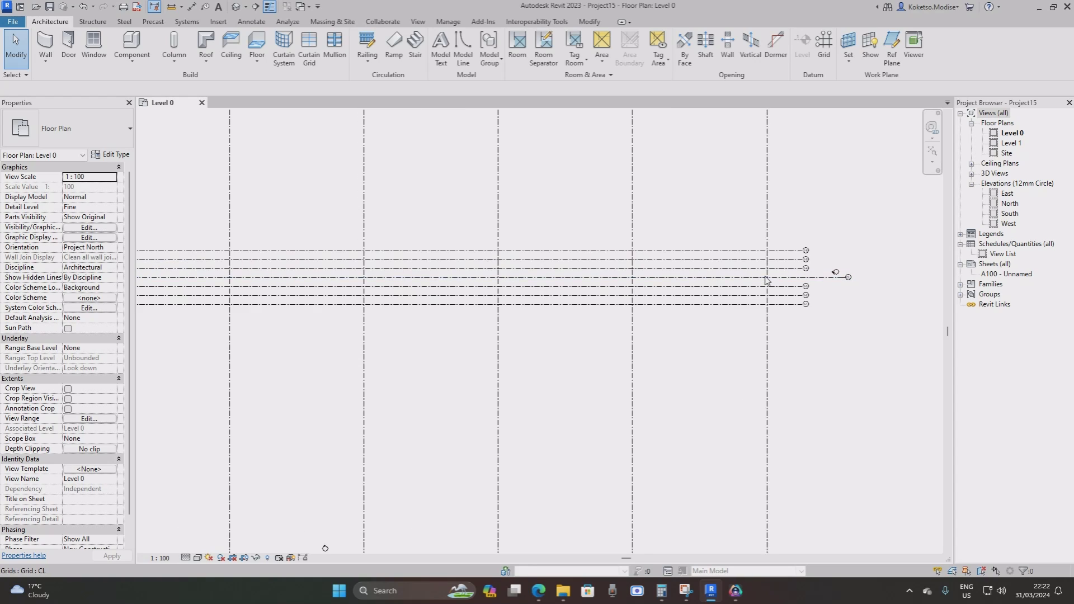
scroll(760, 277, "down", 2)
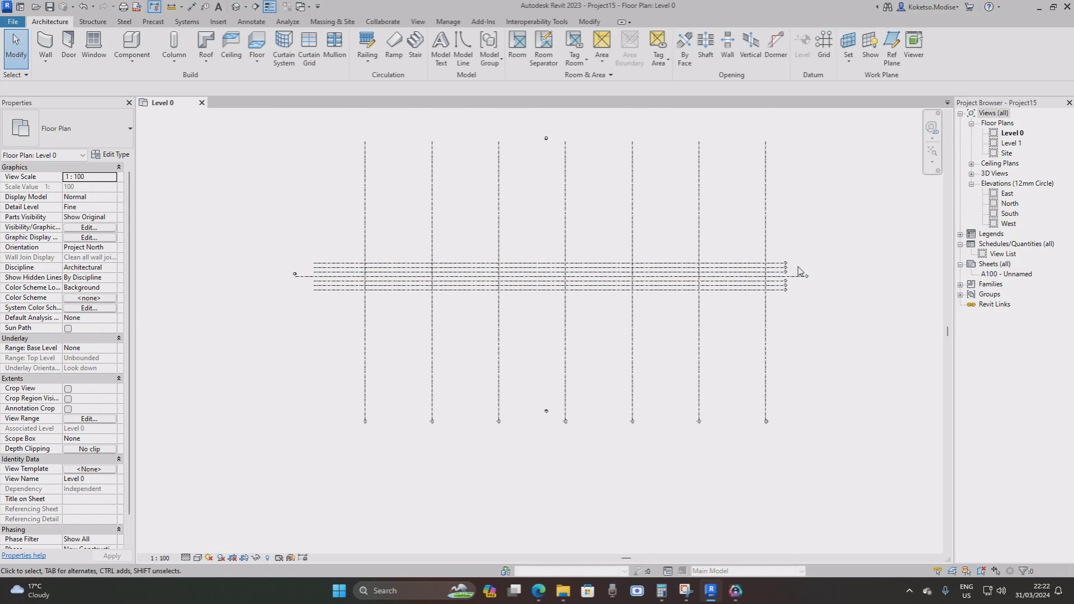
In the South elevation, stretch the aligned abutment and pier grids well above and below their original extents.
double_click(1010, 214)
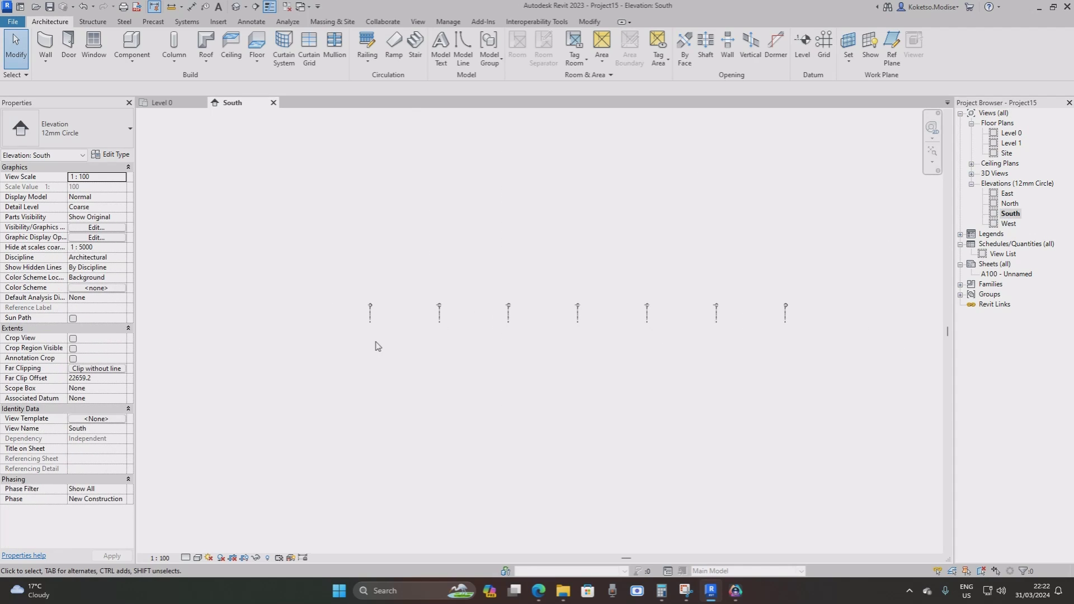
scroll(436, 323, "up", 3)
left_click(436, 302)
left_click_drag(437, 298, 447, 130)
left_click_drag(436, 322, 425, 440)
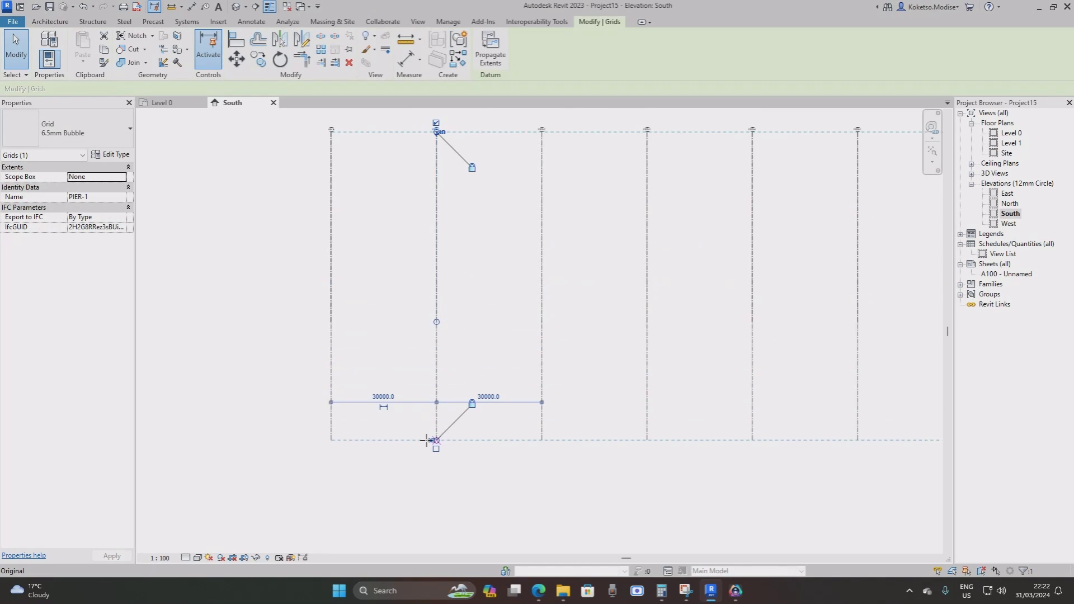
scroll(372, 293, "down", 6)
key("Escape")
scroll(445, 292, "up", 3)
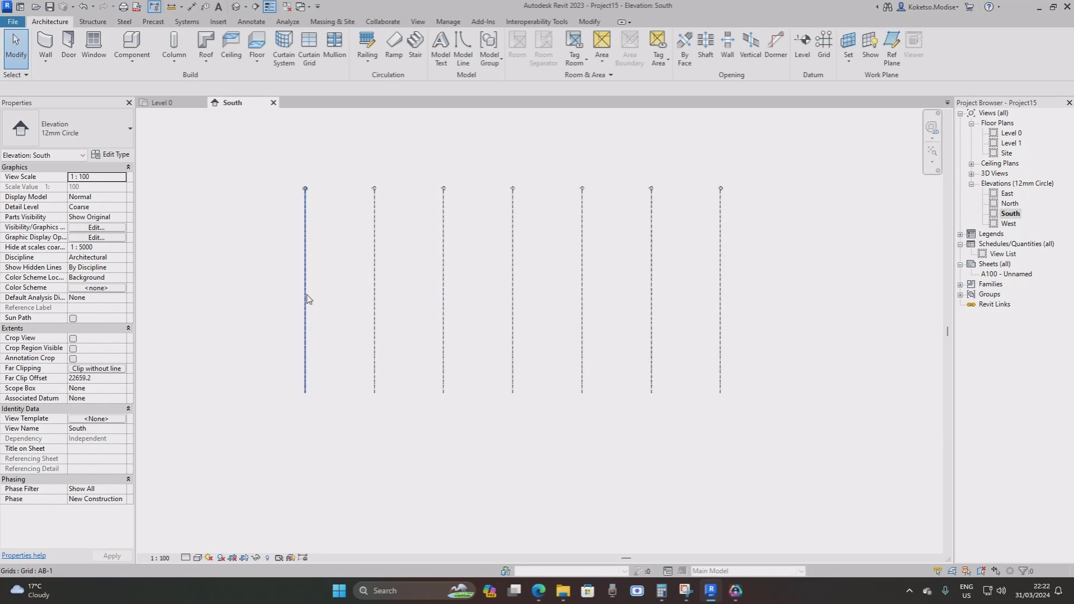
In the Level 0 plan, extend the South elevation's far clip line past all girder grids to near the north elevation marker.
left_click(162, 105)
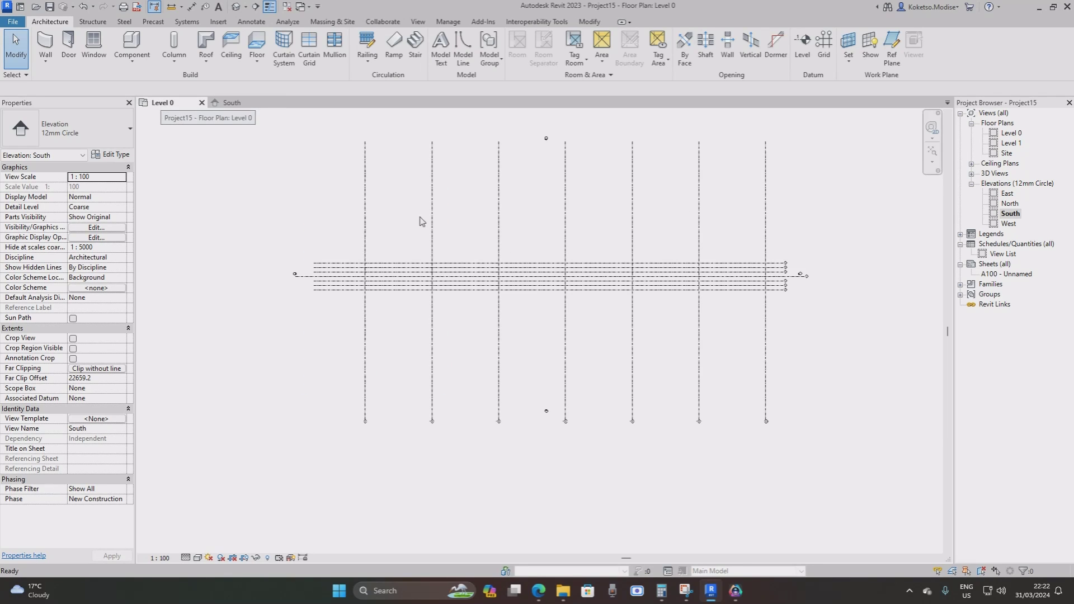
scroll(550, 412, "up", 3)
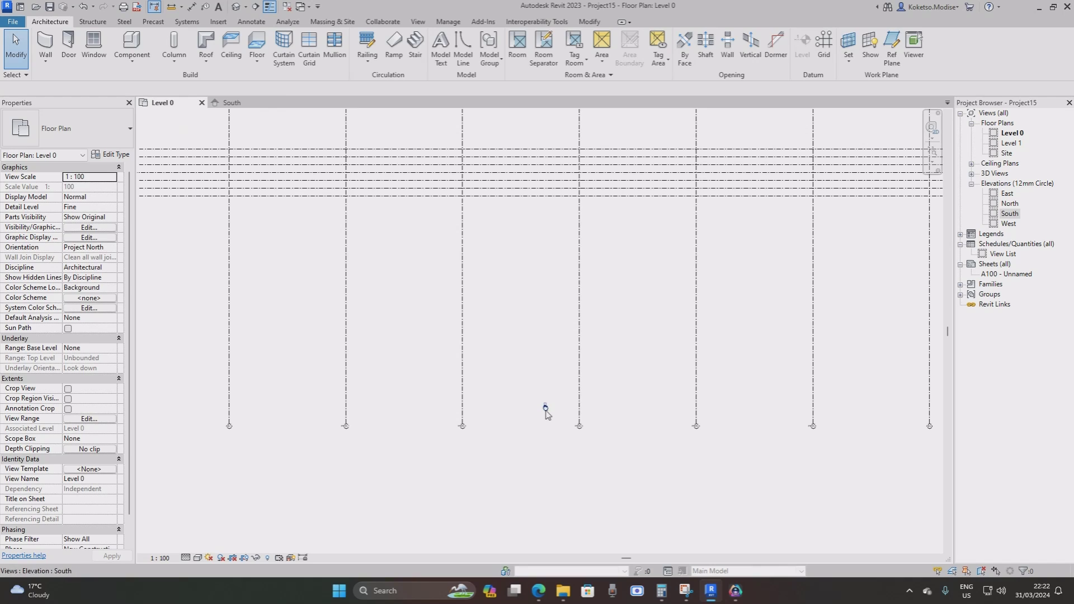
left_click(546, 409)
scroll(547, 412, "down", 2)
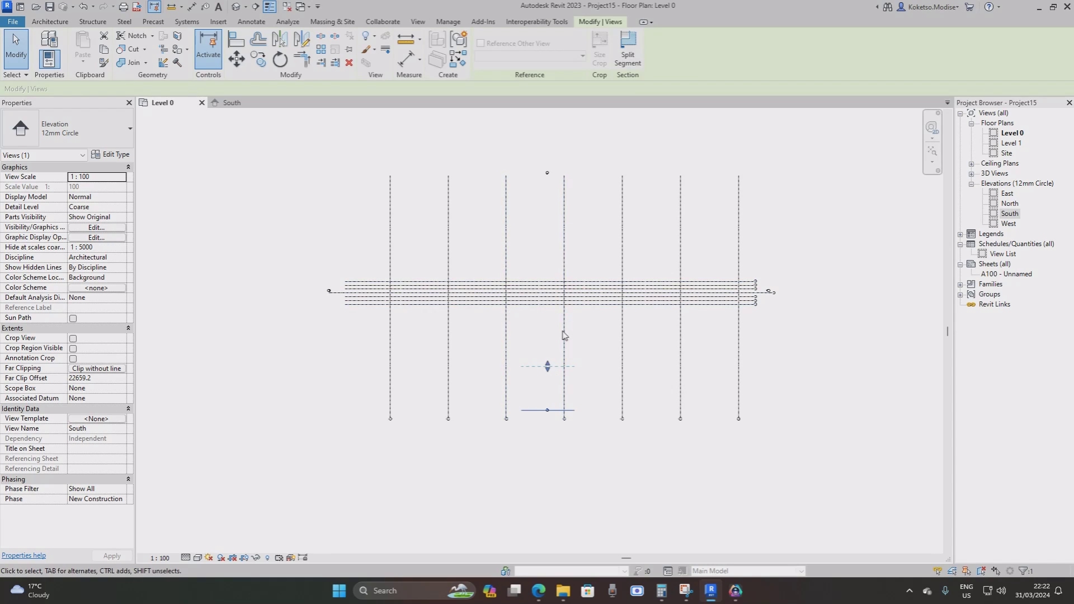
left_click_drag(548, 366, 547, 350)
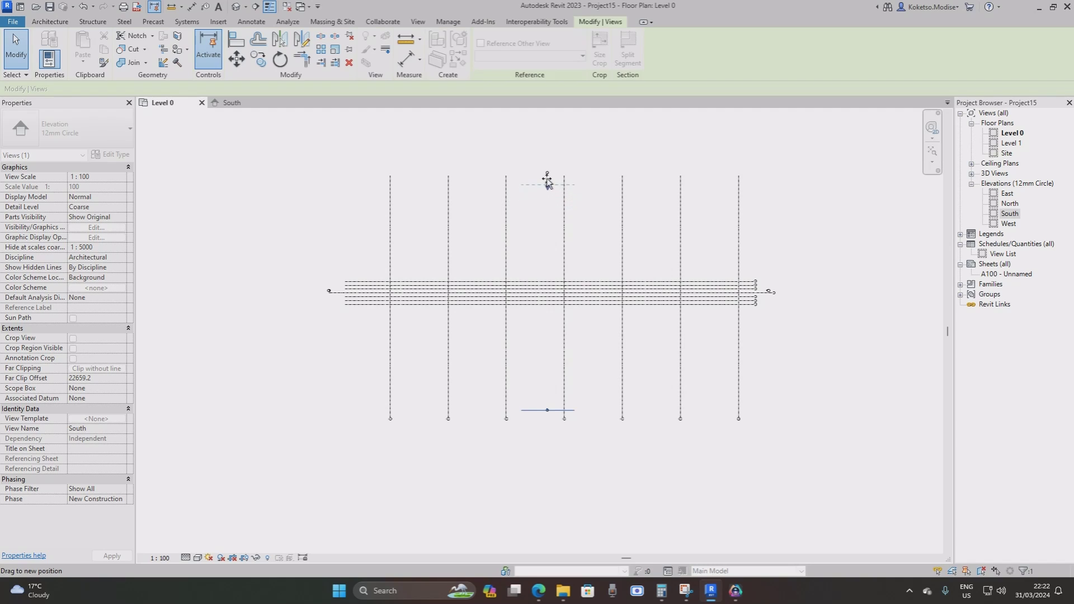
key("Escape")
Extend the North elevation's far clip line past all girder grids to near the south elevation marker.
left_click(548, 174)
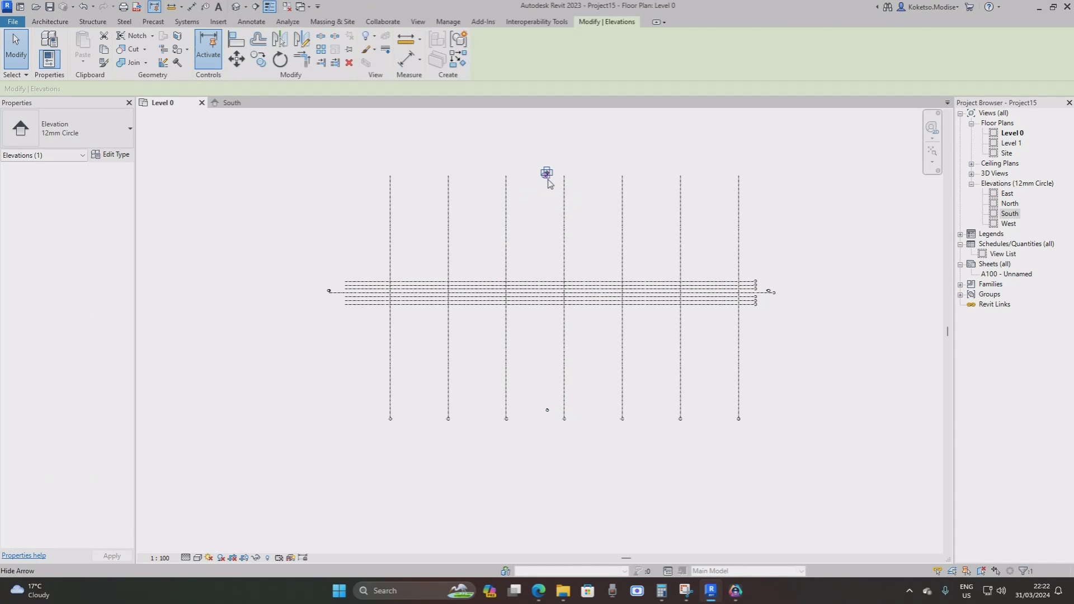
left_click(550, 175)
left_click_drag(548, 174, 549, 404)
key("Escape")
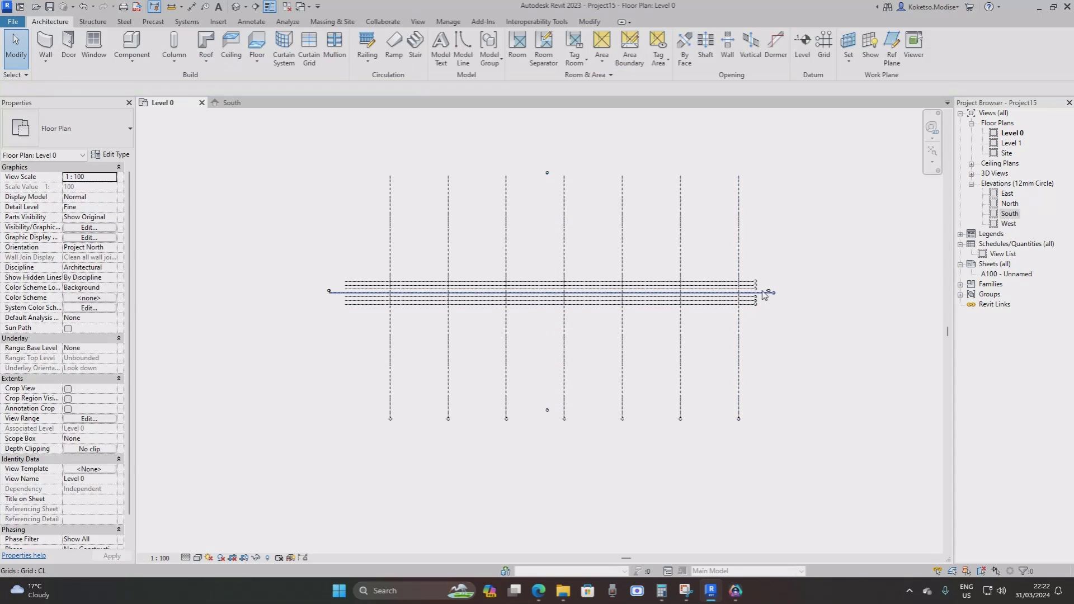
Extend the far clip lines of the East and West elevations across all abutment and pier grids towards the opposite elevation markers.
left_click(767, 292)
scroll(767, 297, "up", 1)
left_click(767, 301)
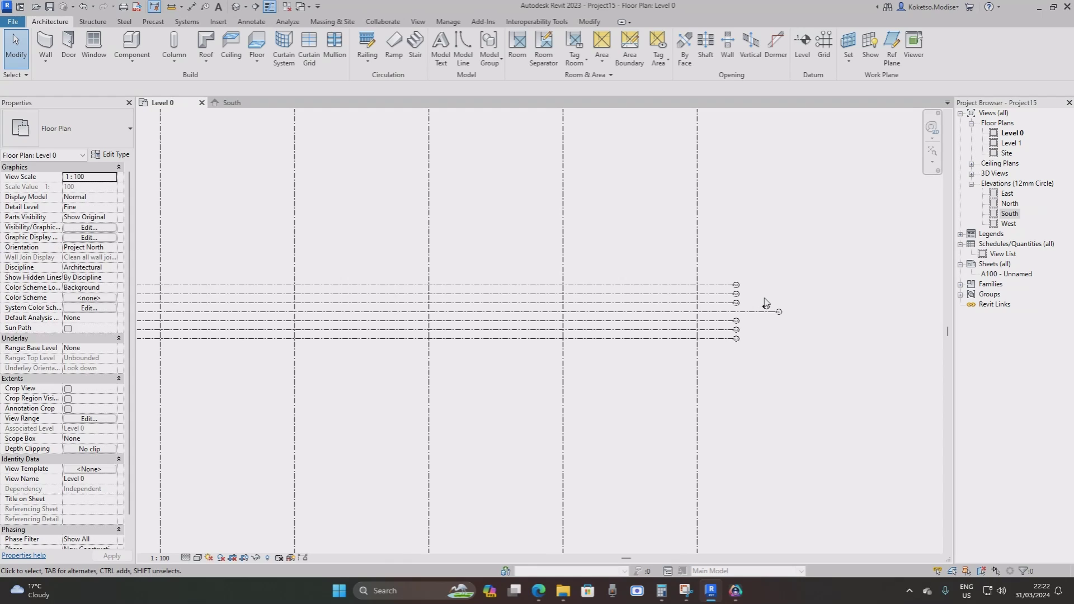
left_click(769, 299)
scroll(774, 322, "up", 1)
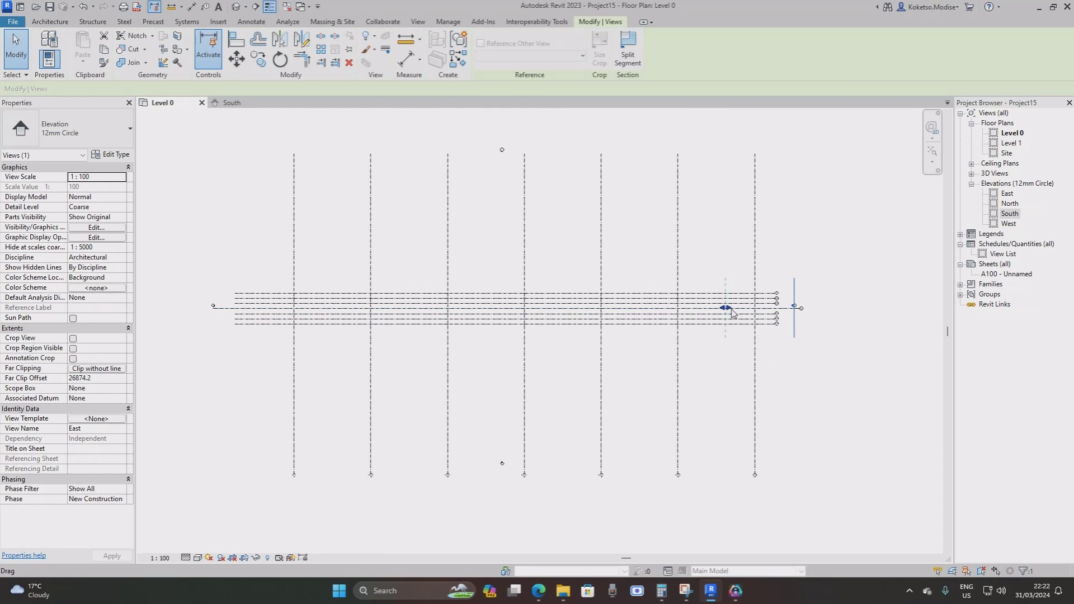
left_click_drag(725, 307, 790, 318)
key("Escape")
left_click(215, 307)
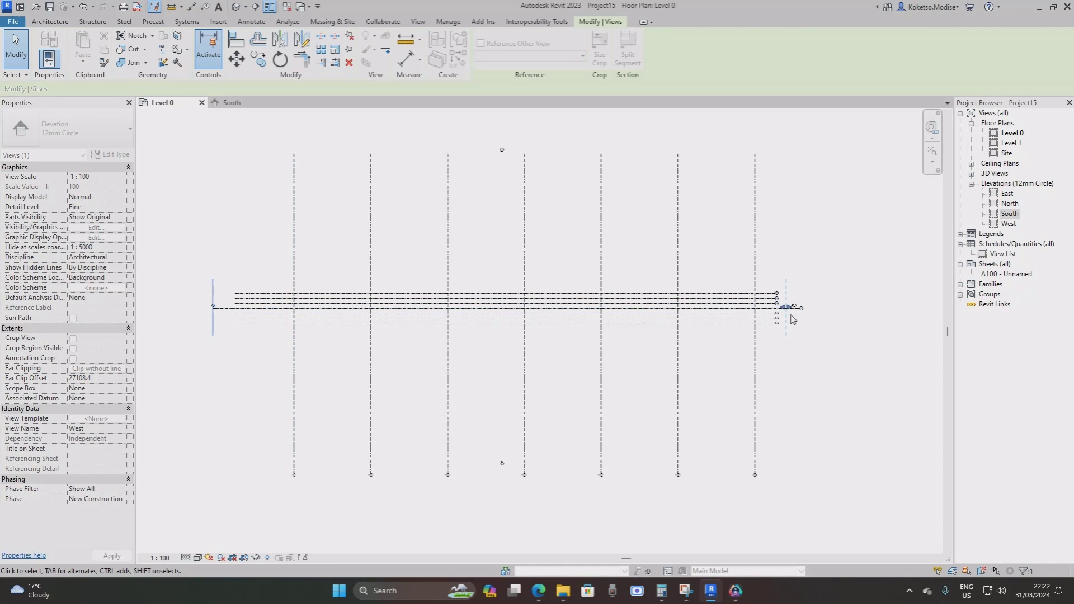
key("Escape")
In the South elevation, maximize the 3D extents of Level 0 so it spans the abutment and pier grids.
left_click(231, 103)
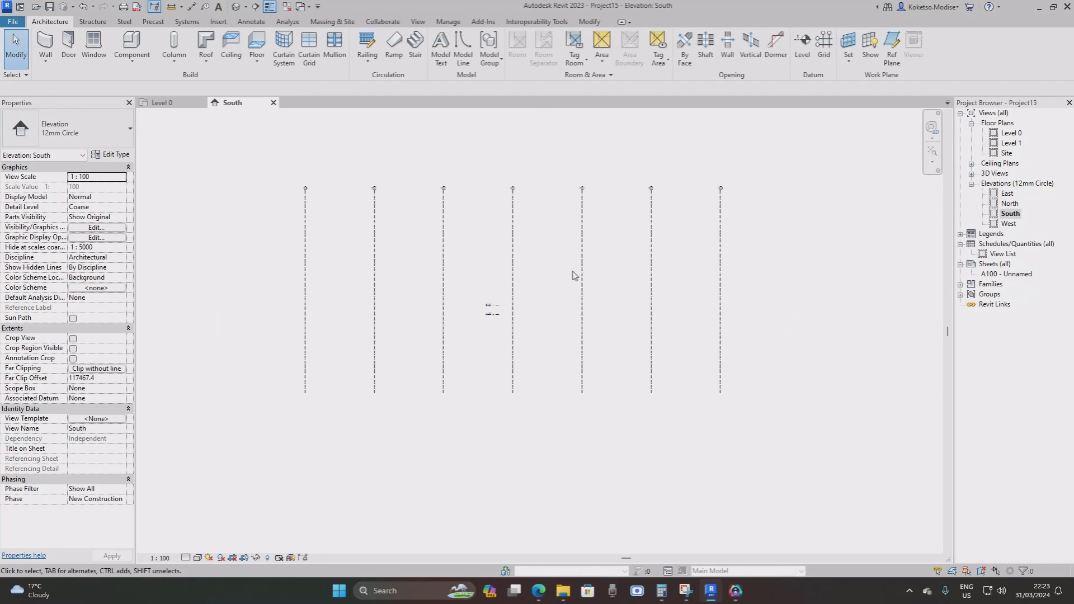
scroll(499, 307, "up", 3)
scroll(500, 307, "up", 2)
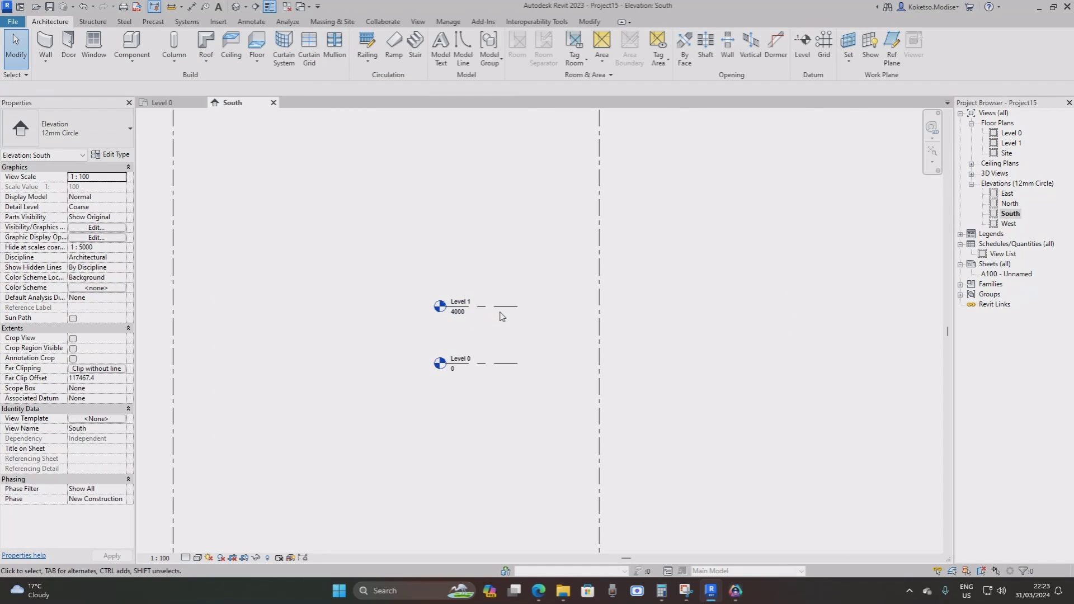
scroll(493, 319, "down", 4)
scroll(504, 324, "up", 2)
scroll(516, 305, "down", 2)
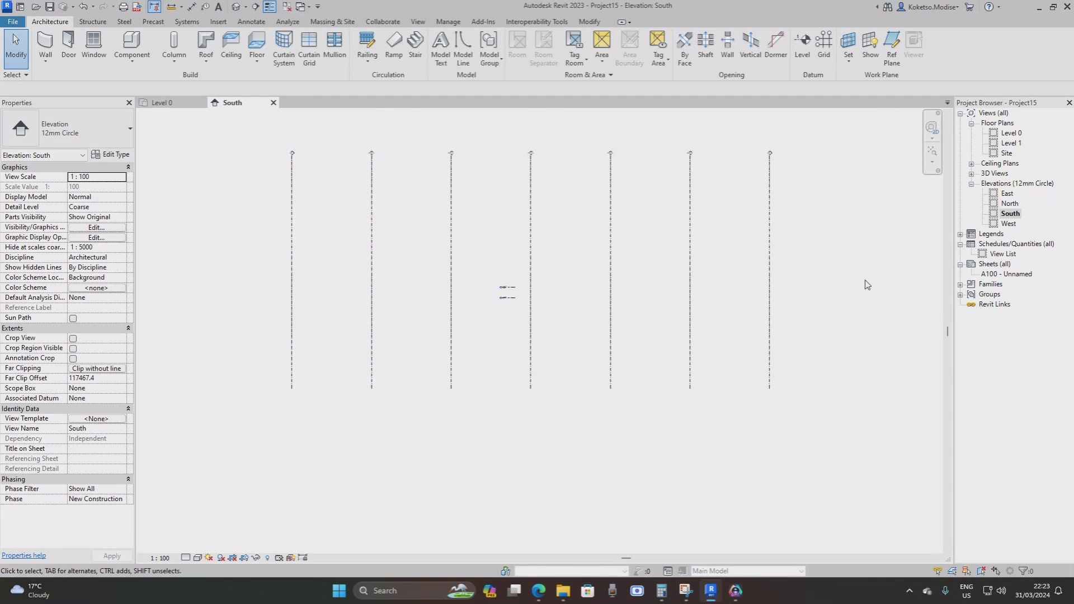
scroll(542, 291, "up", 5)
left_click_drag(632, 249, 564, 348)
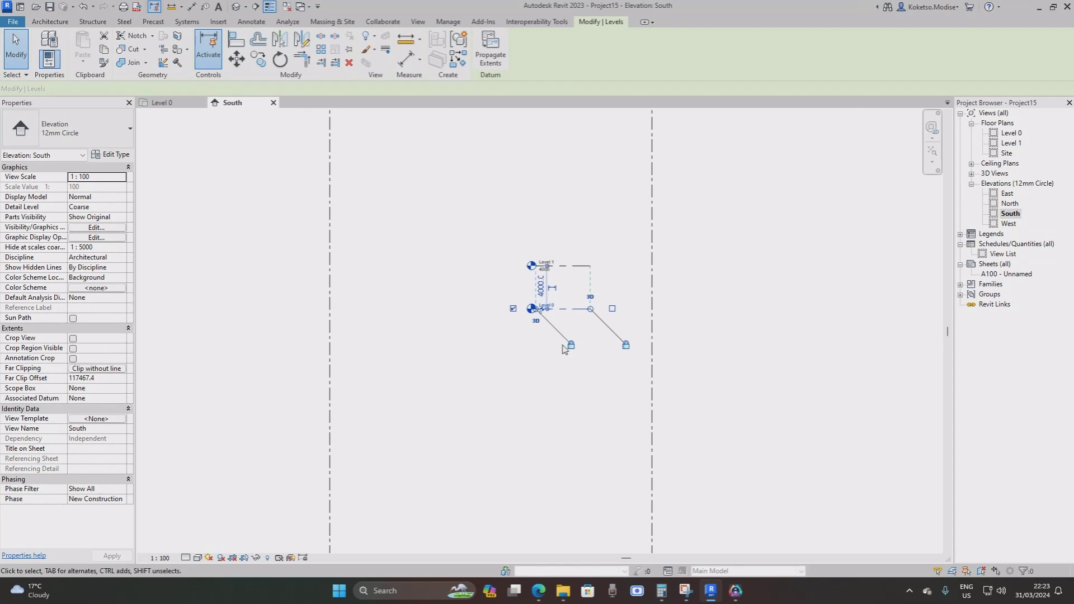
right_click(523, 364)
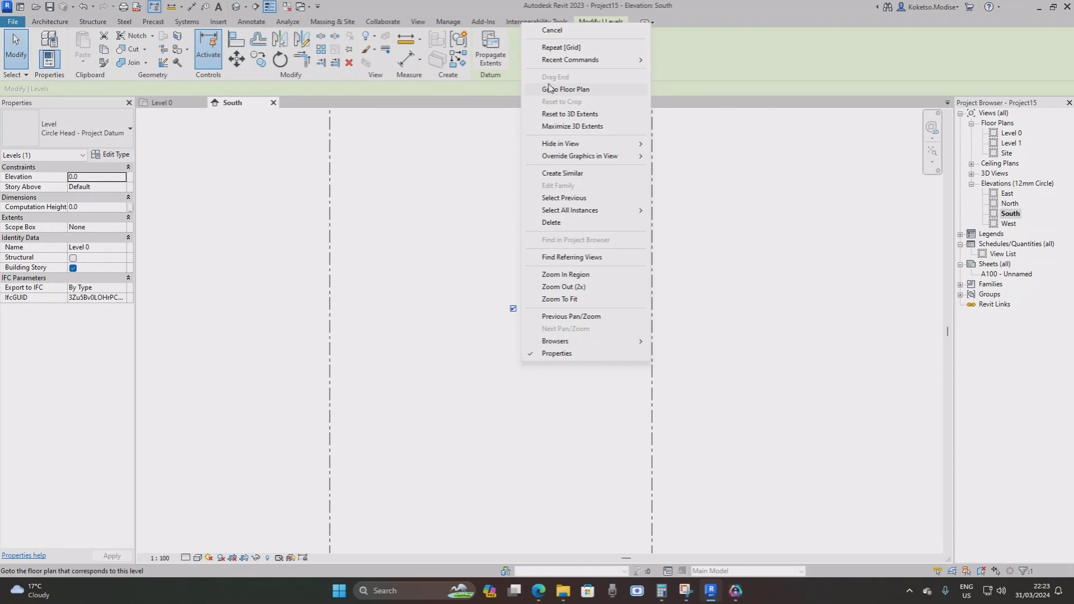
left_click(567, 126)
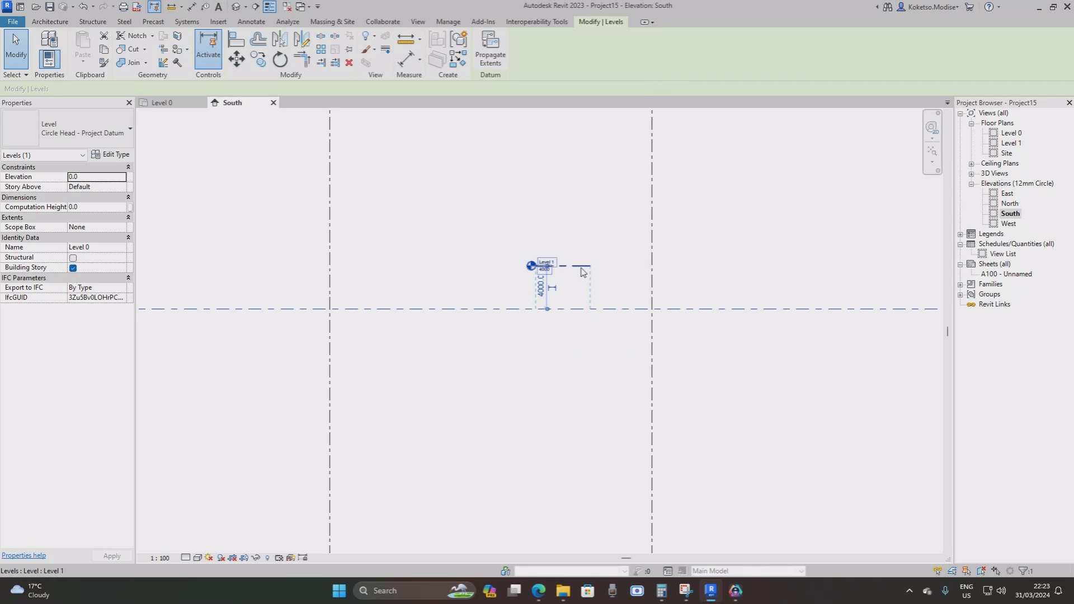
Maximize the 3D extents of Level 1 to match the full length of Level 0.
right_click(580, 271)
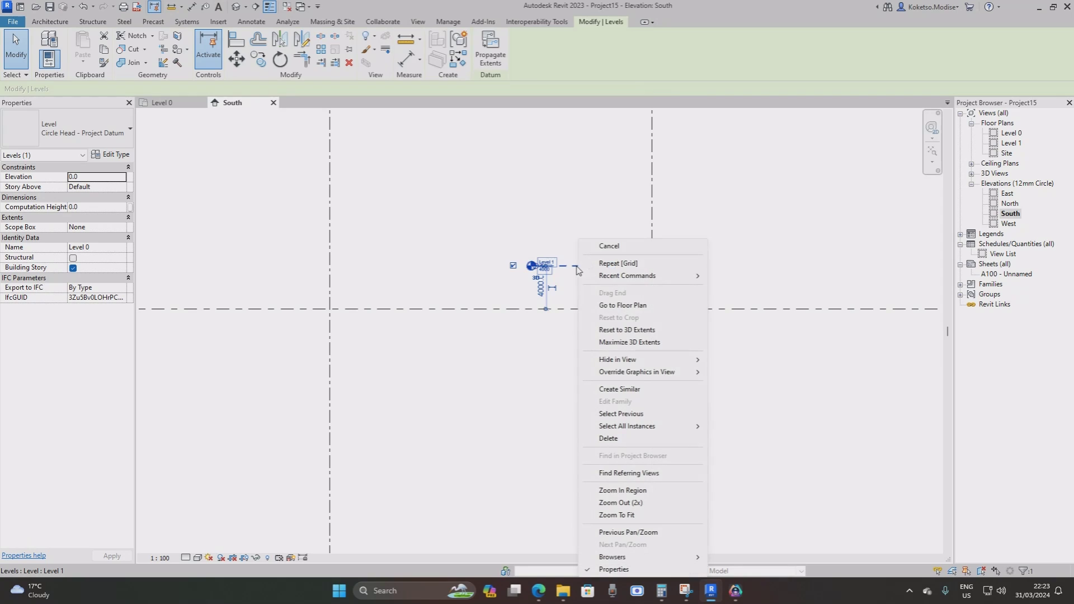
left_click(630, 344)
scroll(569, 233, "down", 3)
key("Escape")
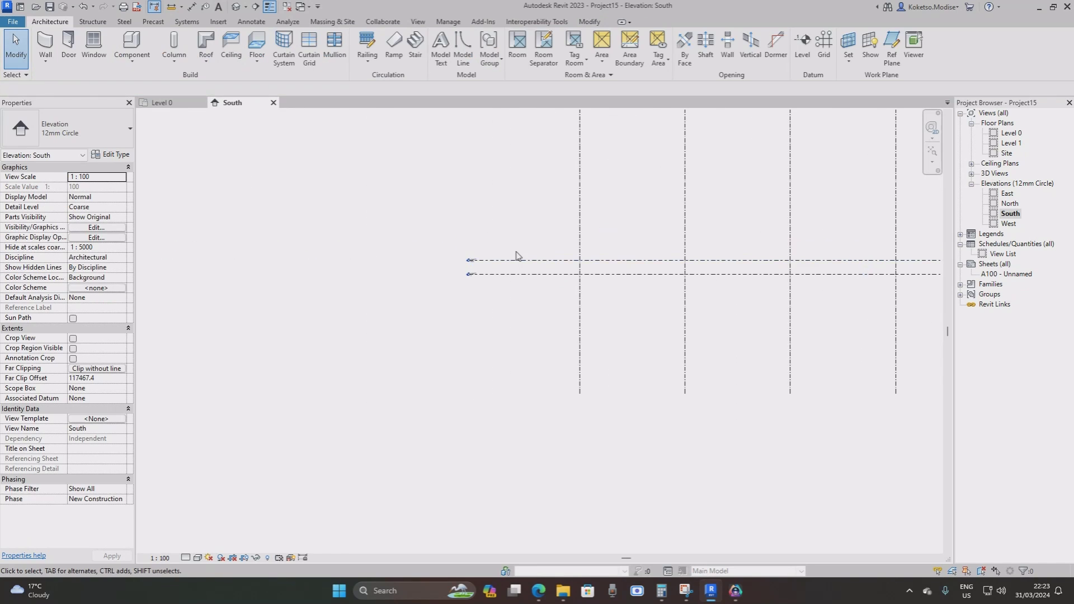
scroll(496, 270, "up", 3)
scroll(496, 269, "up", 4)
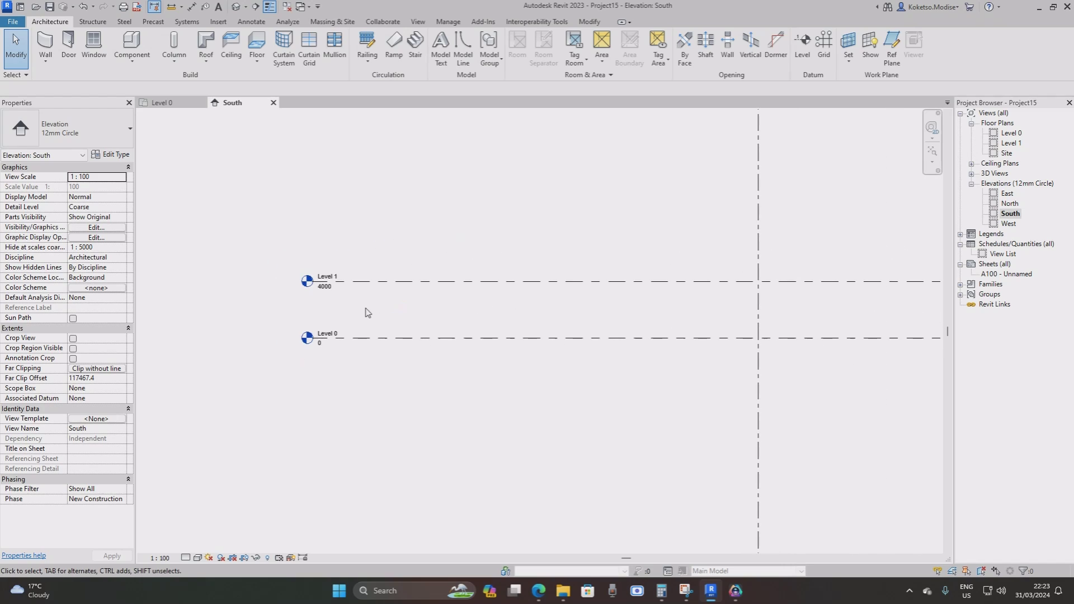
scroll(654, 207, "down", 2)
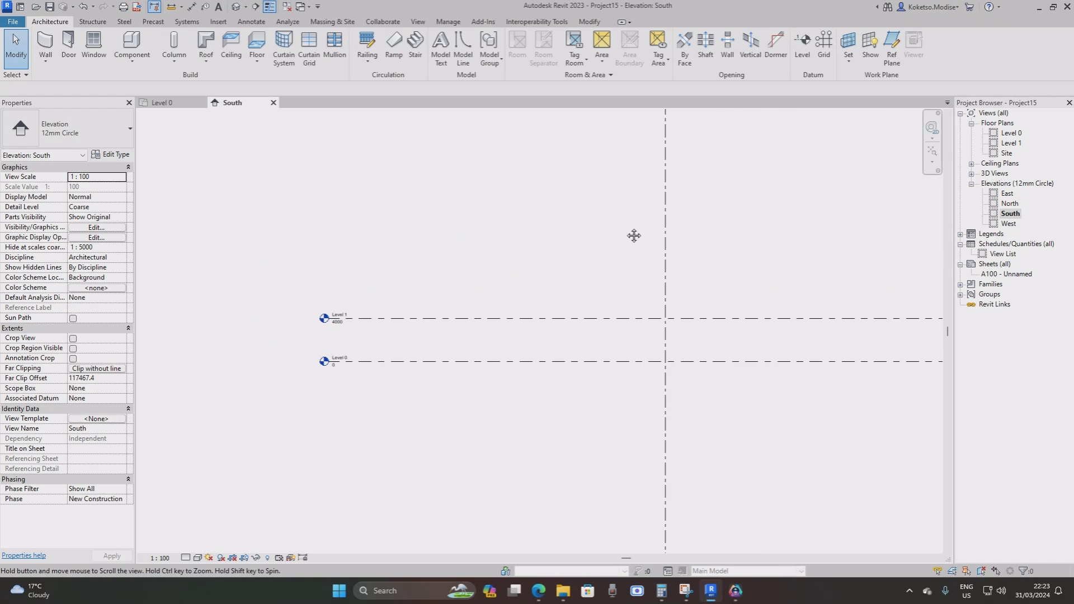
Place a new level across all the grids about 3800 mm above Level 1, starting in line with the existing level heads.
left_click(802, 45)
left_click(311, 290)
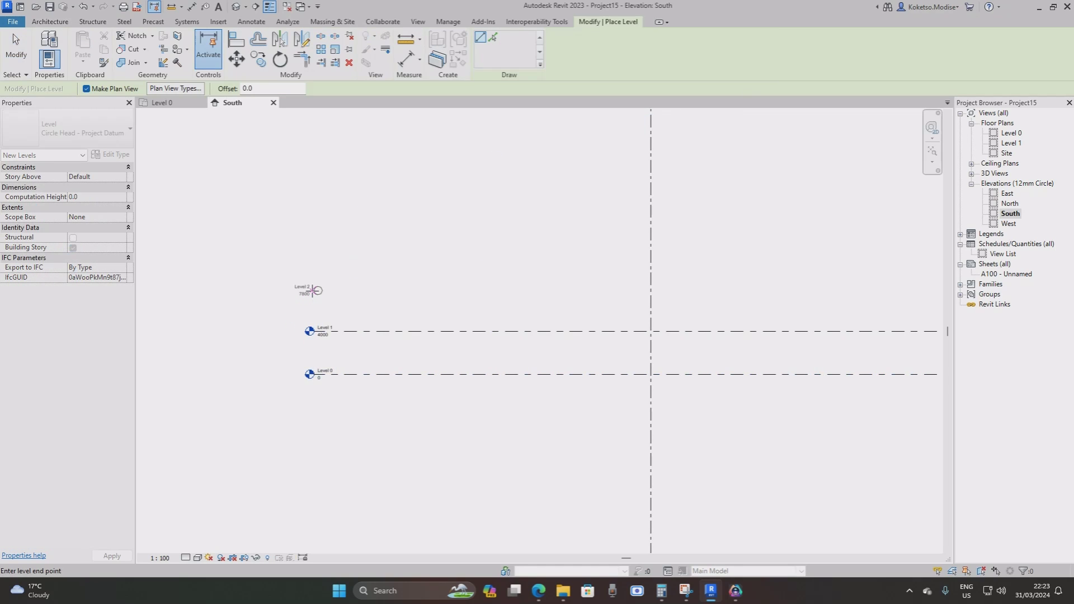
middle_click_drag(720, 284, 360, 285)
scroll(549, 278, "down", 4)
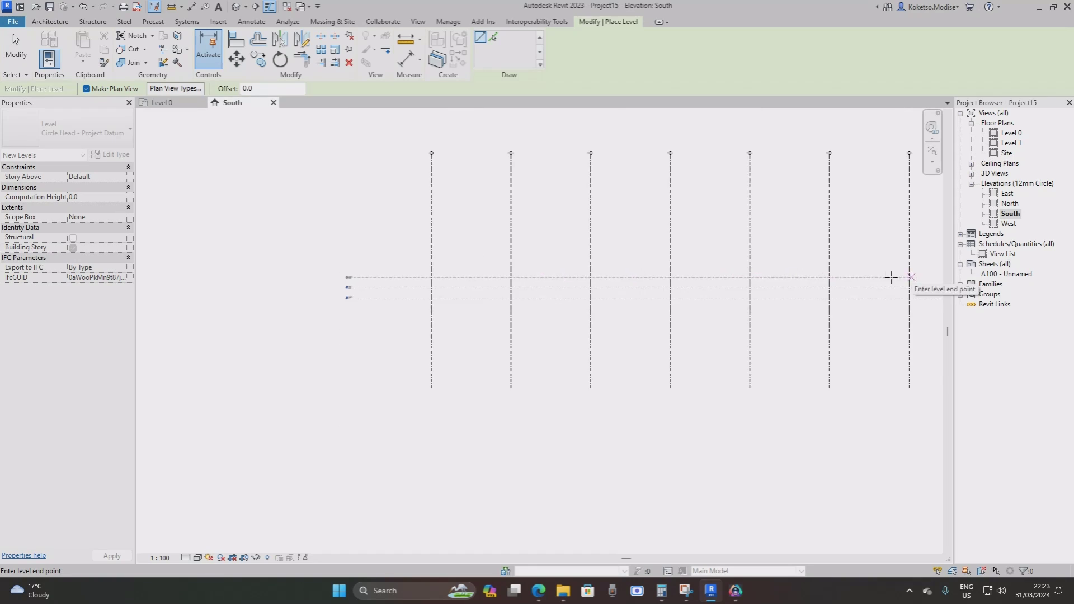
middle_click_drag(889, 278, 727, 274)
left_click(727, 274)
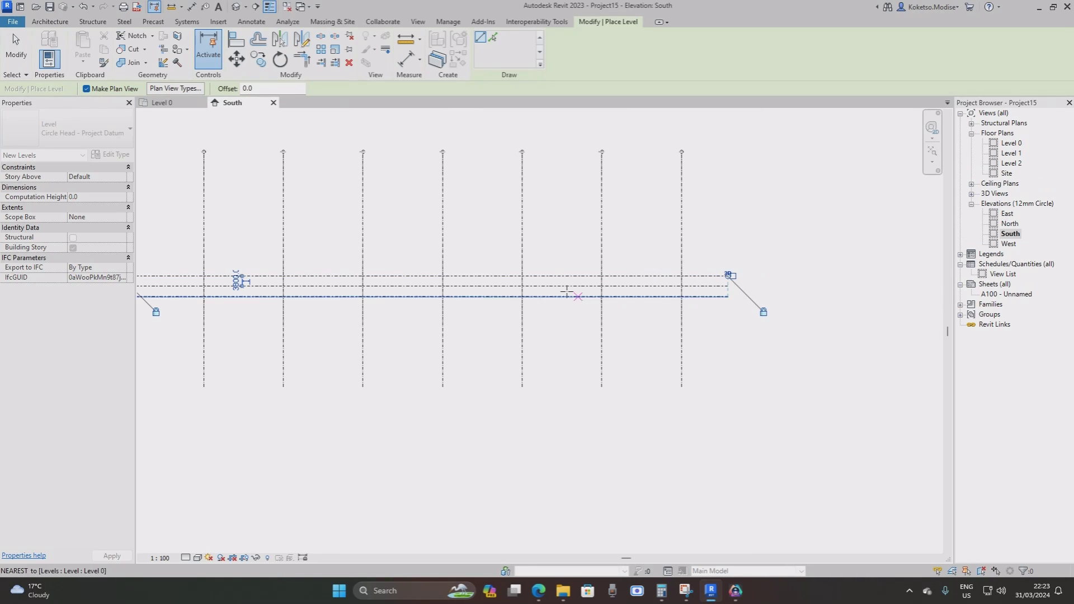
middle_click_drag(564, 289, 643, 291)
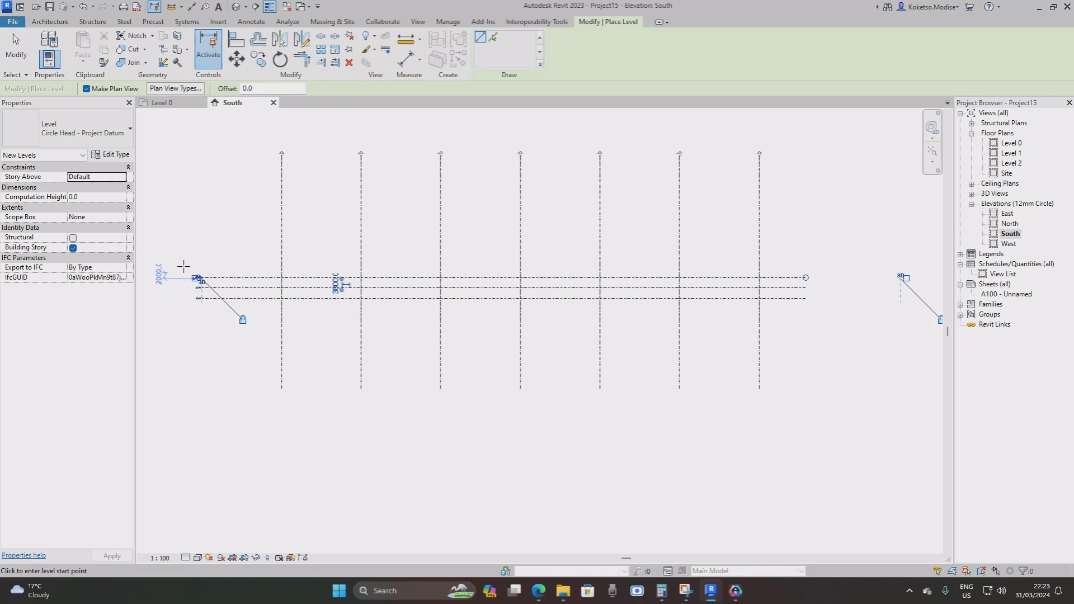
Place two more levels at elevations of about 12800 and 19800 mm, with their ends aligned to the levels below.
scroll(185, 269, "up", 3)
left_click(212, 261)
scroll(574, 260, "down", 2)
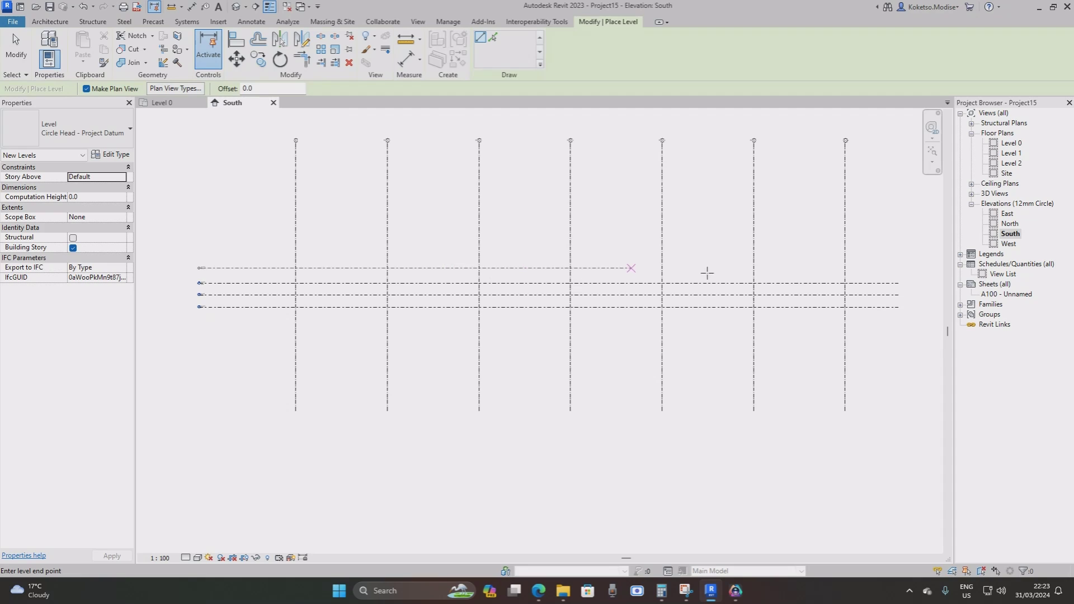
left_click(898, 269)
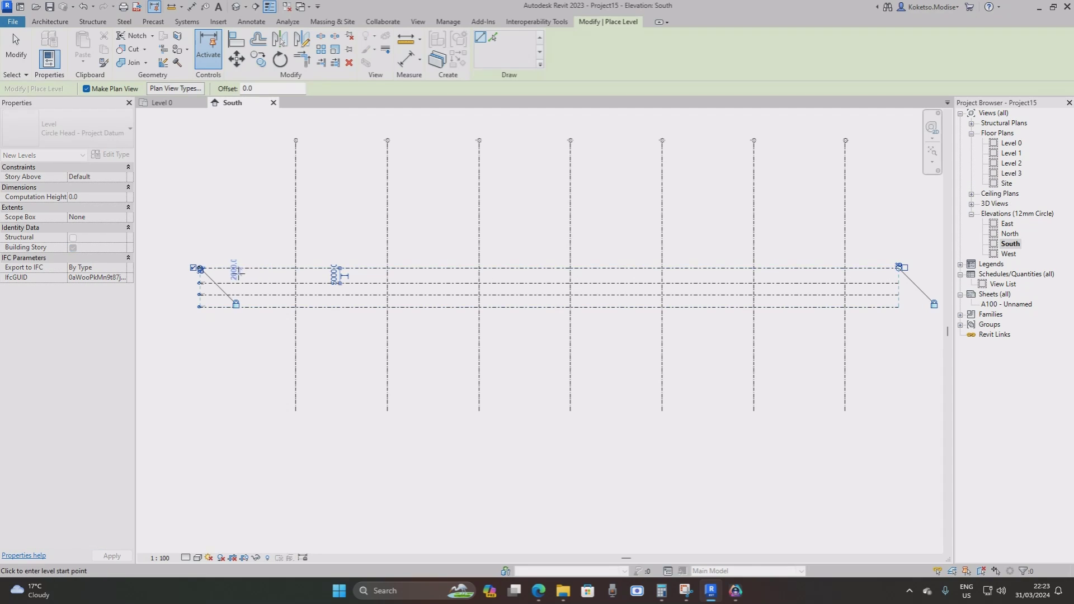
left_click(199, 247)
left_click(896, 248)
key("Escape")
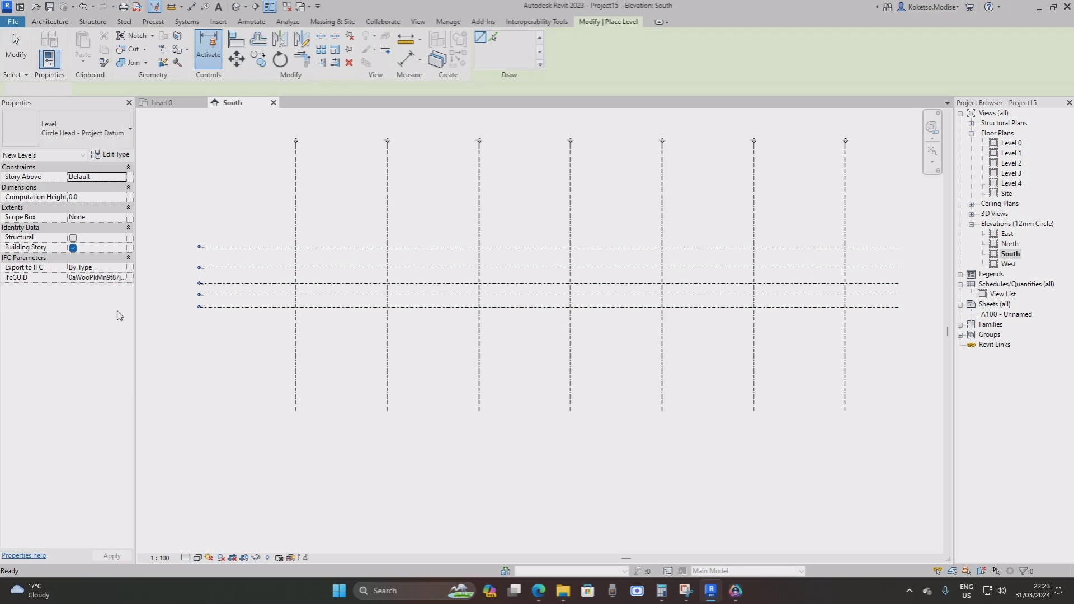
key("Escape")
Rename Level 0 as 00 - PILES.
scroll(200, 306, "up", 5)
middle_click_drag(199, 307, 475, 340)
scroll(474, 340, "up", 3)
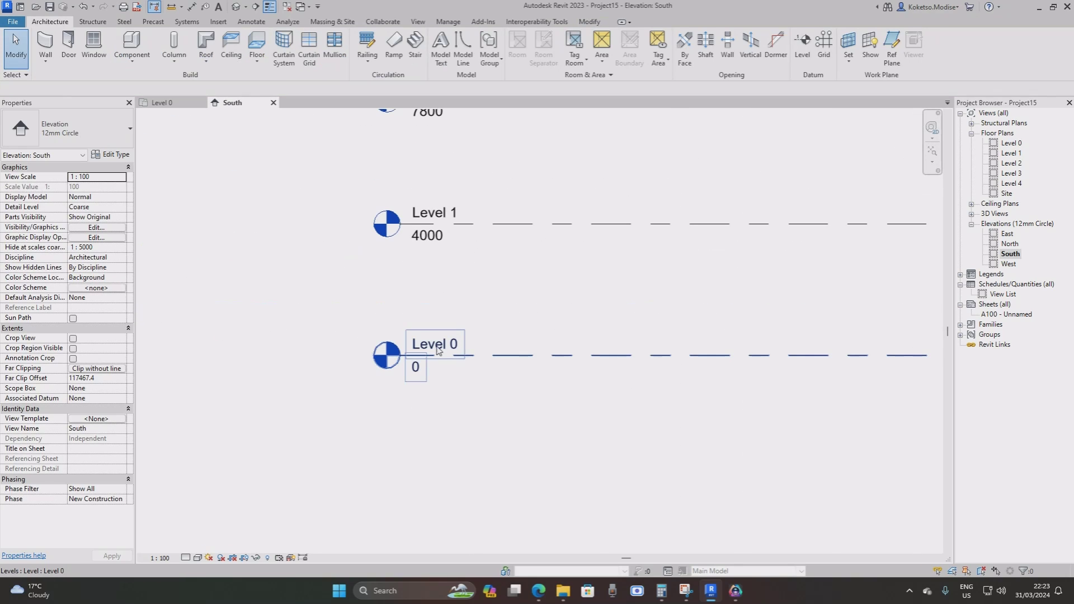
left_click(434, 341)
left_click(435, 340)
type("00 - PILES")
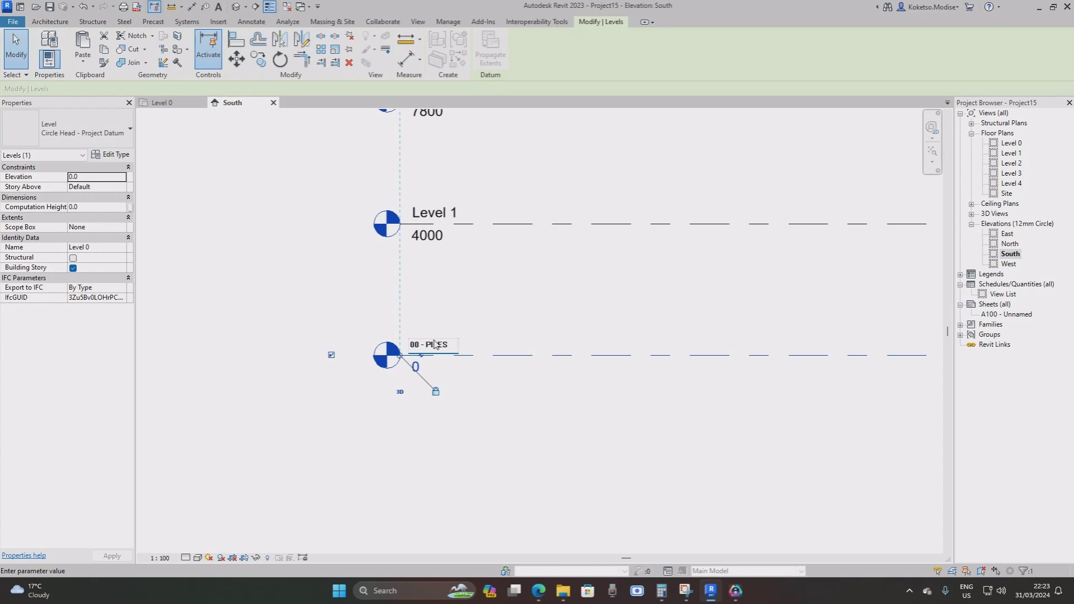
left_click(419, 180)
Rename Level 1 as 01 - BASES.
left_click(430, 214)
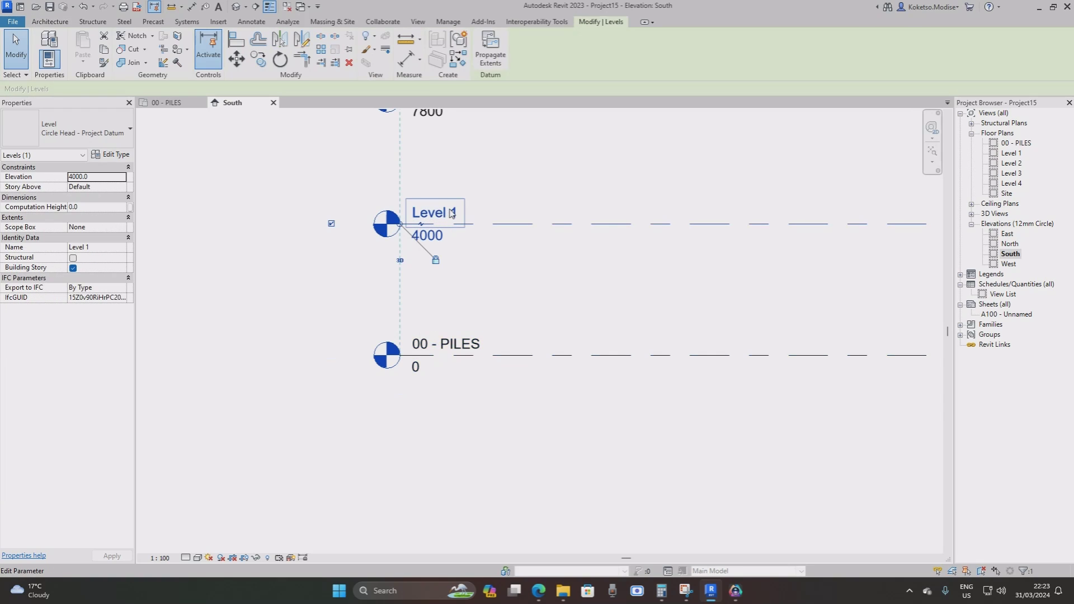
left_click(452, 213)
type("01 - BASES")
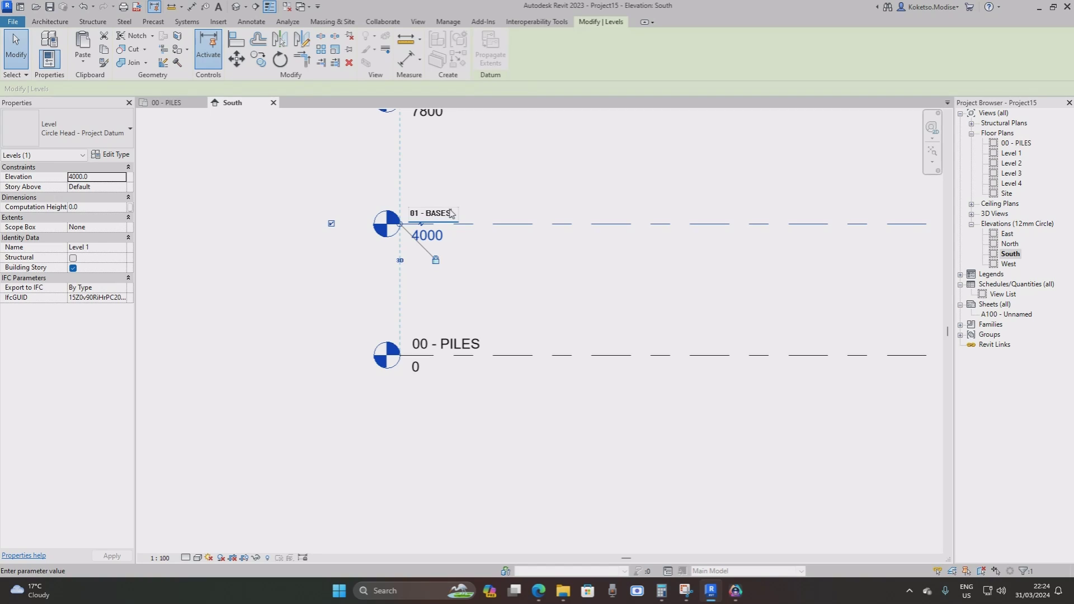
key("Return")
left_click(488, 277)
Set the elevation of the 01 - BASES level to 2000 mm.
double_click(428, 243)
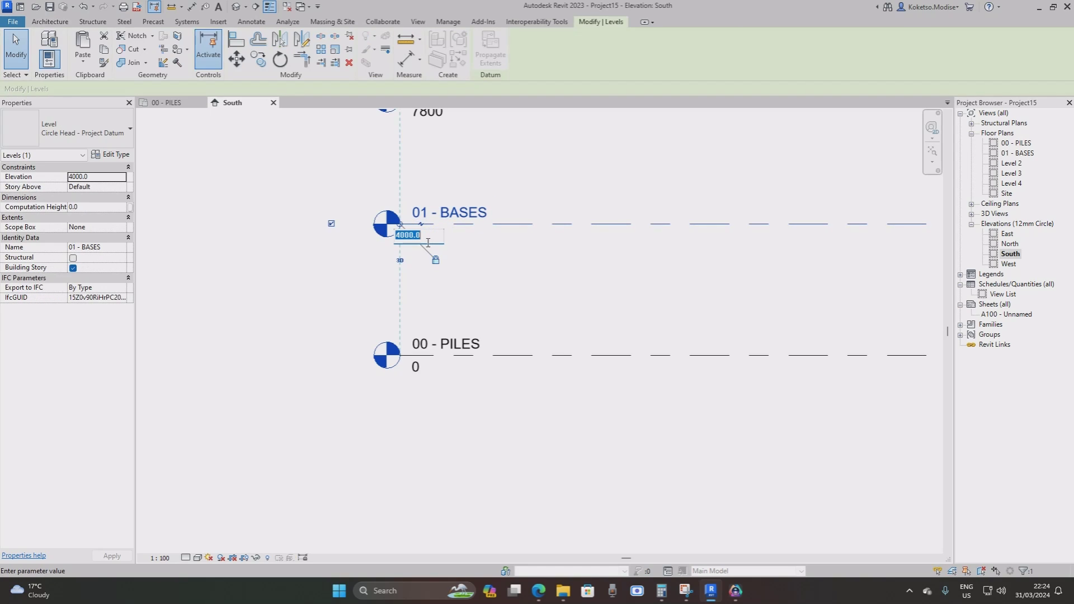
type("2")
key("Return")
scroll(428, 252, "down", 2)
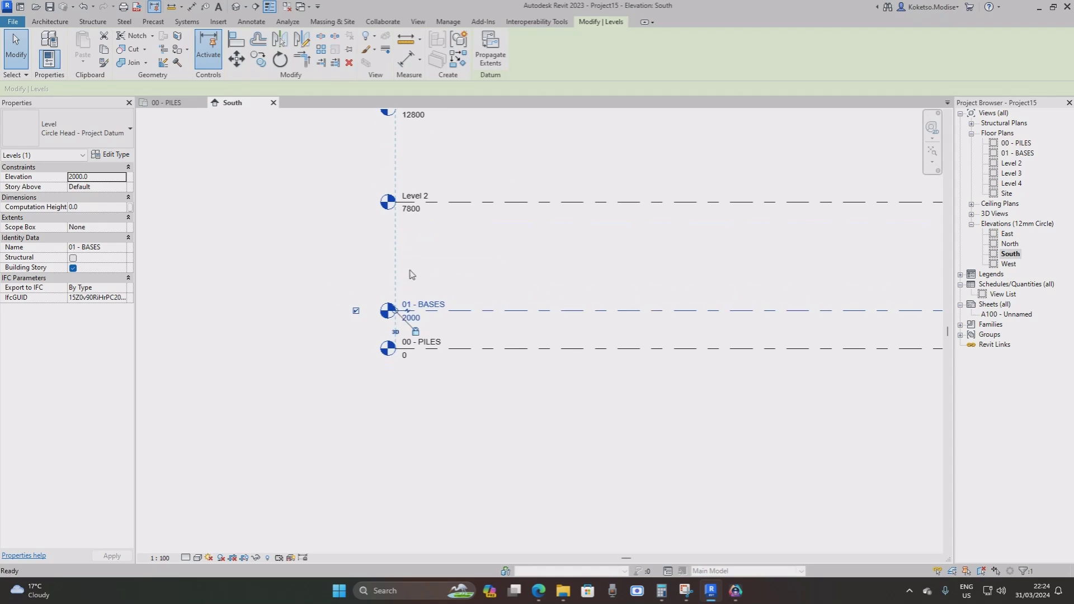
key("Escape")
Rename Level 2 as 02 - PIERS.
scroll(423, 214, "up", 3)
middle_click_drag(423, 214, 404, 234)
double_click(411, 221)
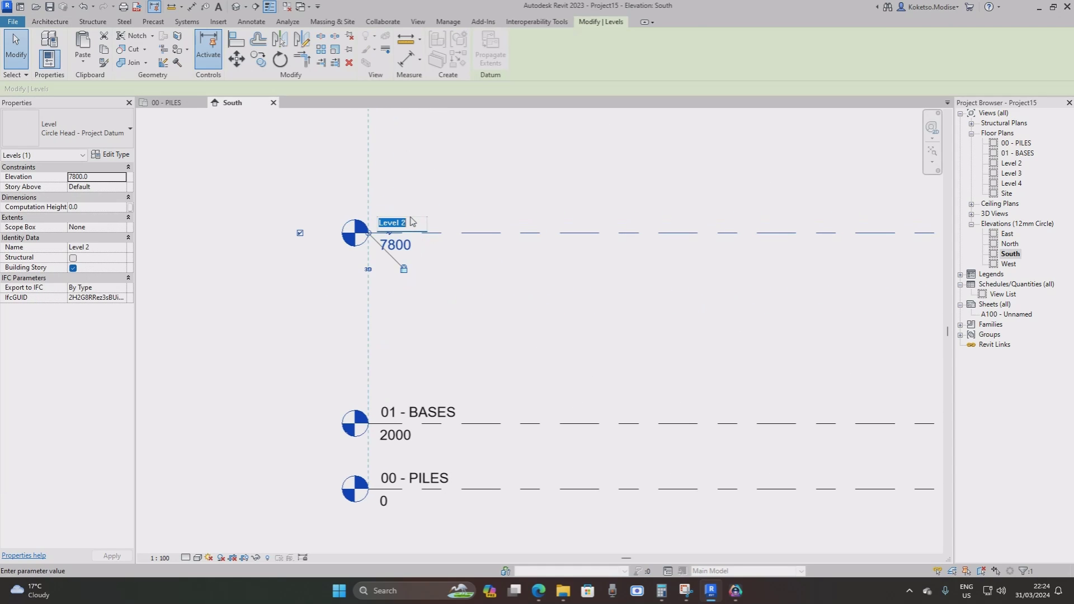
type("02 - PIERS")
key("Return")
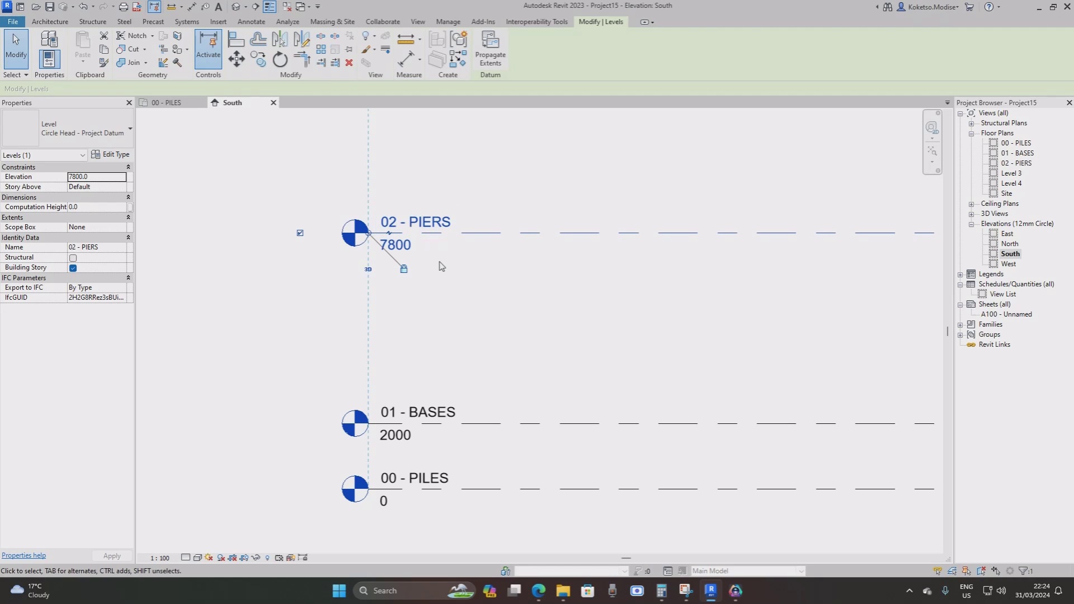
Set the elevation of the 02 - PIERS level to 14800 mm.
double_click(404, 250)
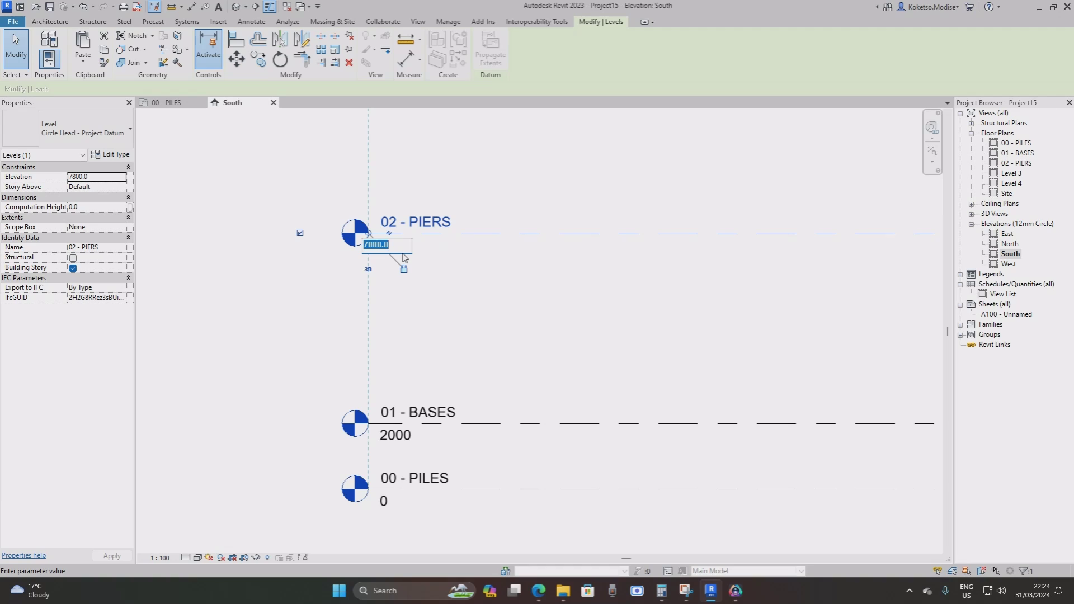
type("14800")
key("Return")
scroll(427, 283, "down", 4)
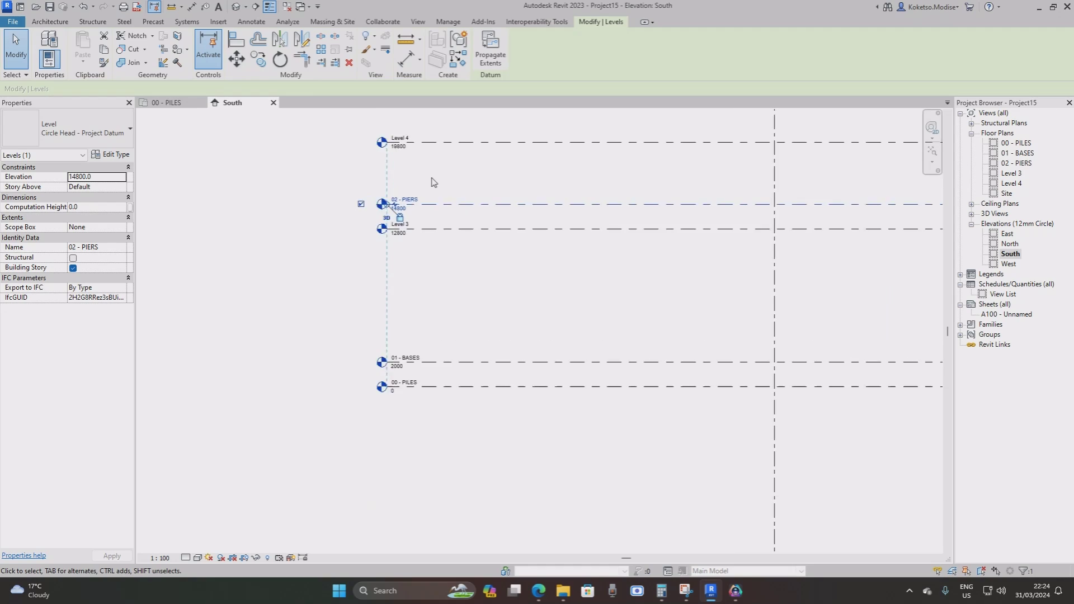
Rename Level 3 as 03 - GIRDERS.
scroll(405, 207, "up", 5)
double_click(381, 261)
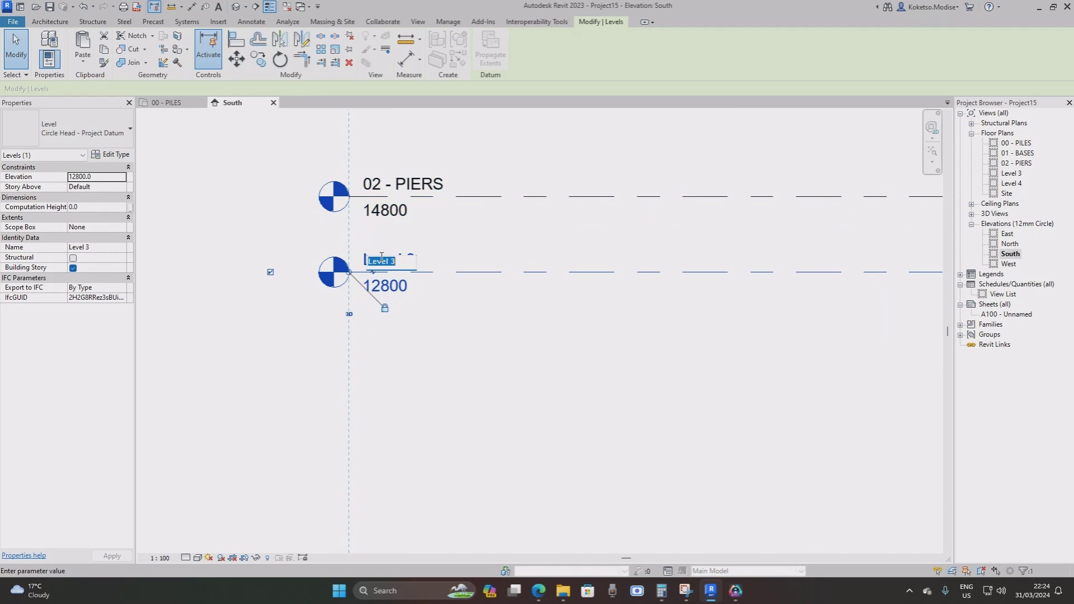
type("0")
type("3 - GIRDERS")
key("Return")
Set the elevation of the 03 - GIRDERS level to 15422 mm.
left_click(380, 285)
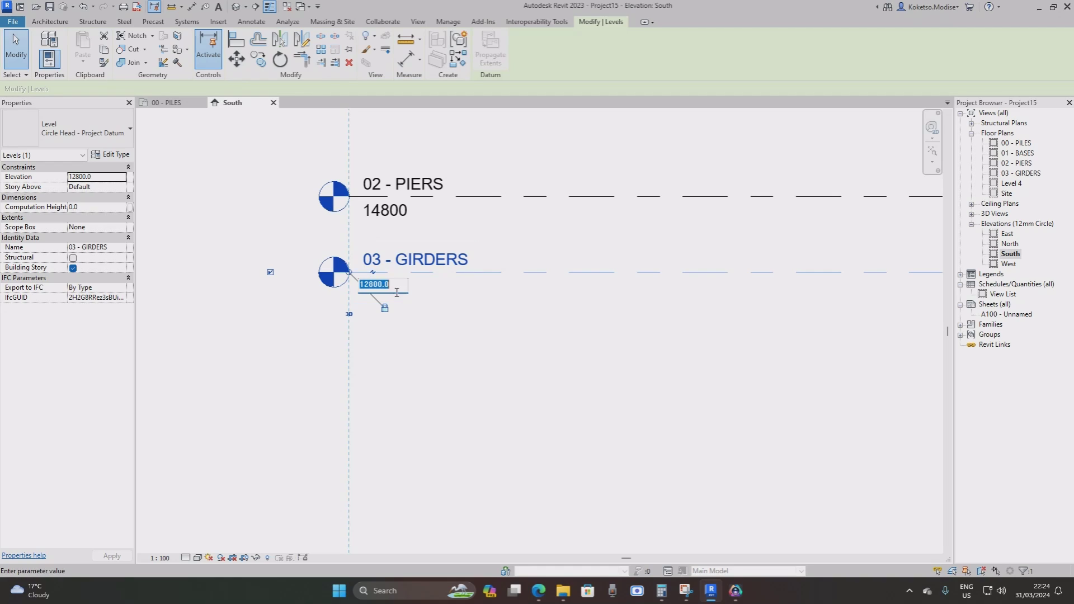
type("154")
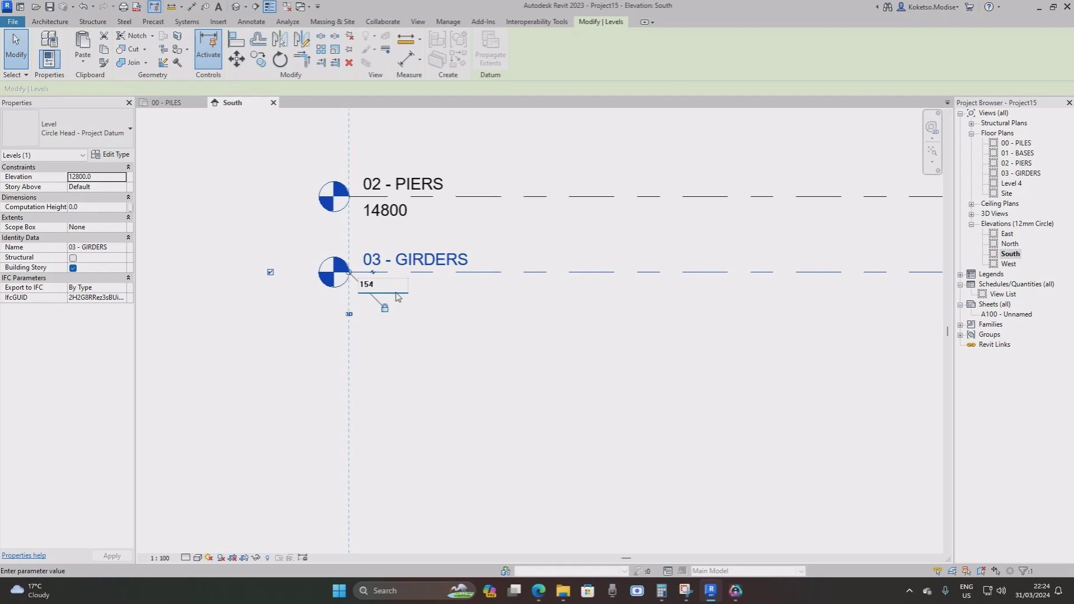
type("22")
key("Return")
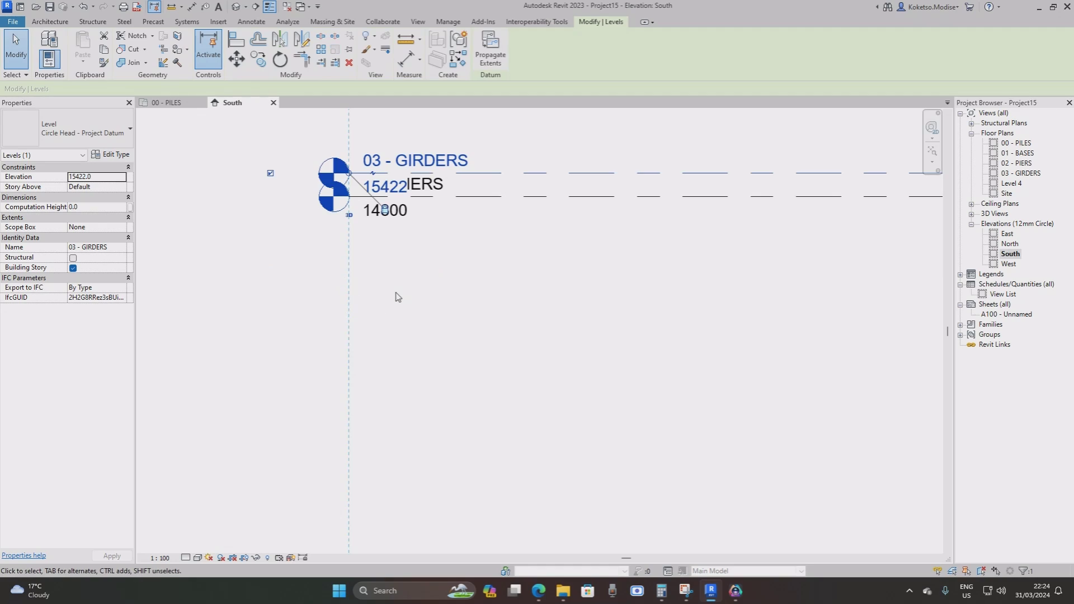
Add an elbow to the 02 - PIERS level line and move its head down, clear of the 03 - GIRDERS label.
left_click(451, 204)
left_click(373, 197)
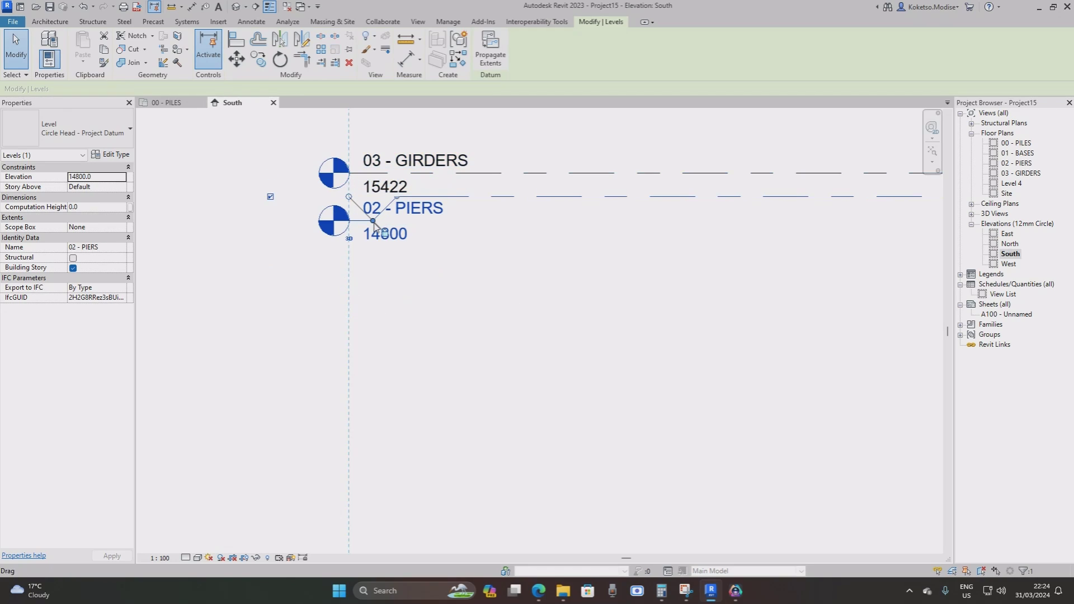
left_click_drag(373, 220, 366, 305)
left_click(415, 379)
Rename Level 4 as 04 - DECK.
scroll(370, 358, "down", 3)
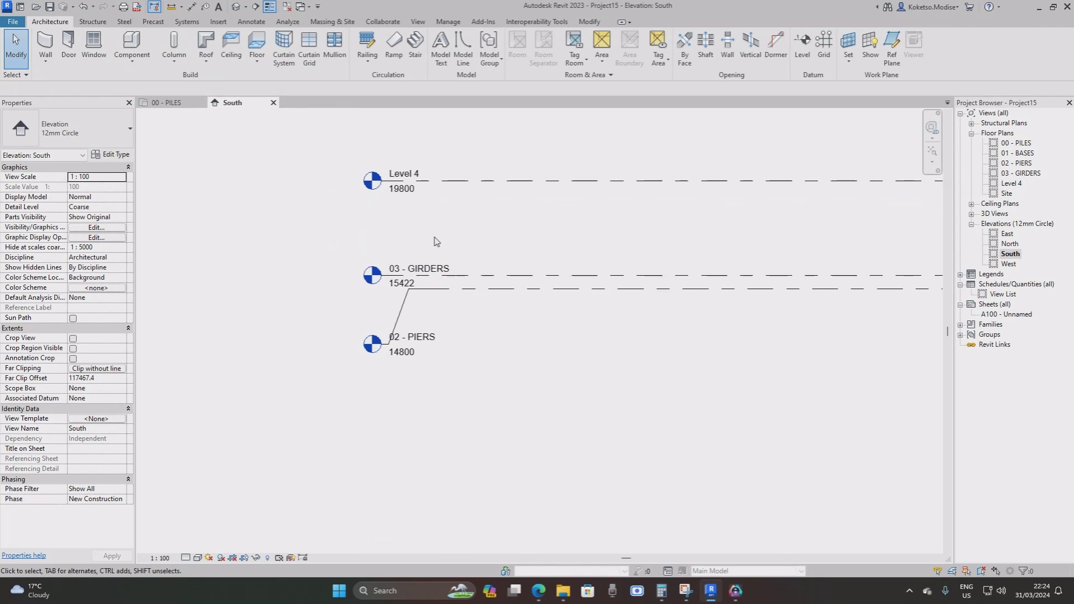
scroll(382, 200, "up", 2)
double_click(378, 185)
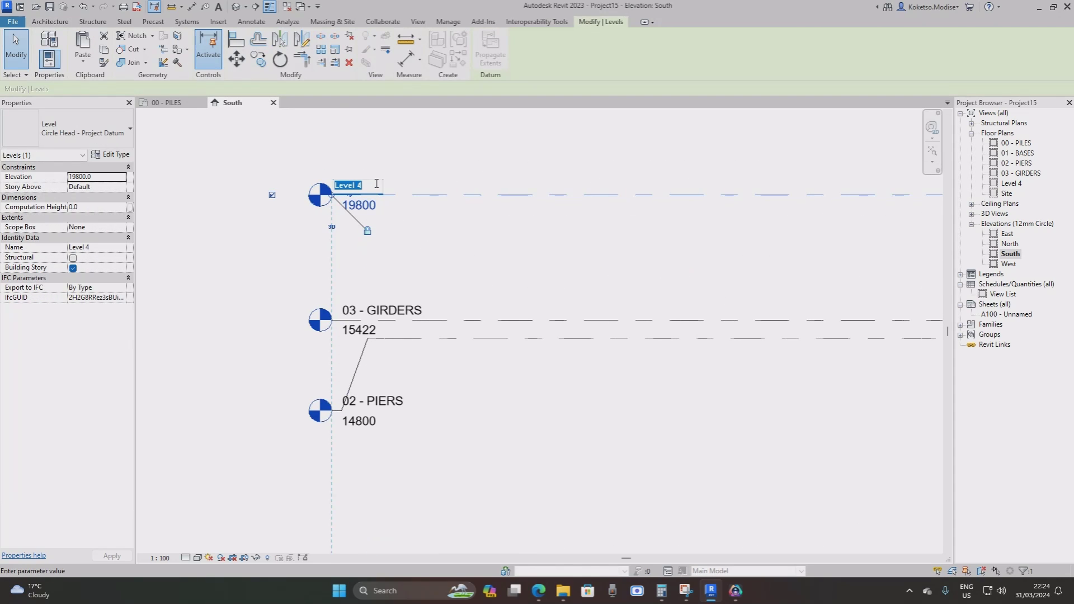
type("0")
type("4 - DECK")
key("Return")
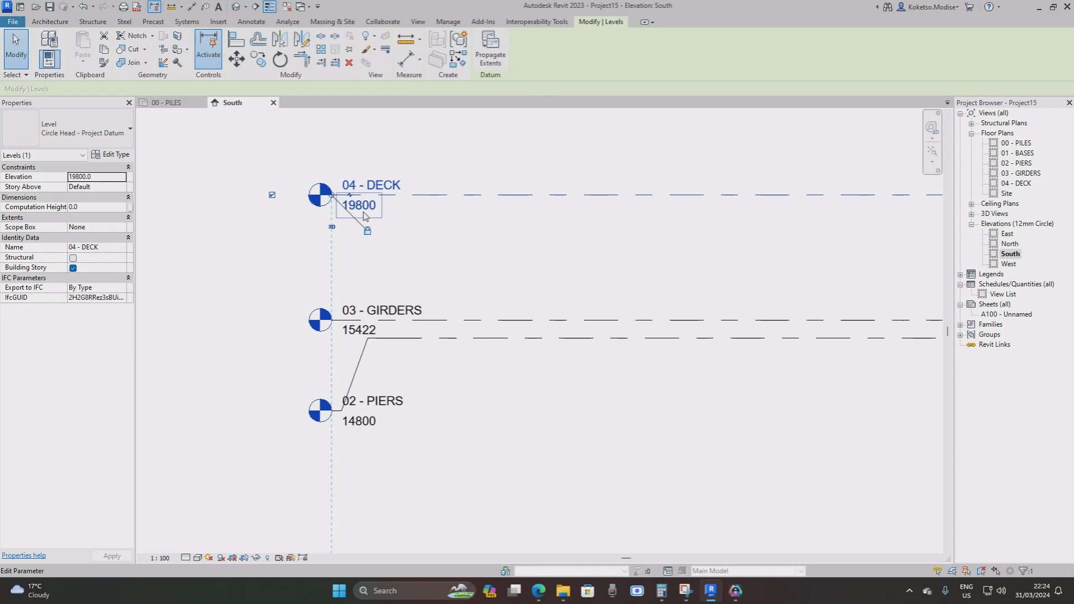
Set the elevation of the 04 - DECK level to 17022 mm.
left_click(364, 211)
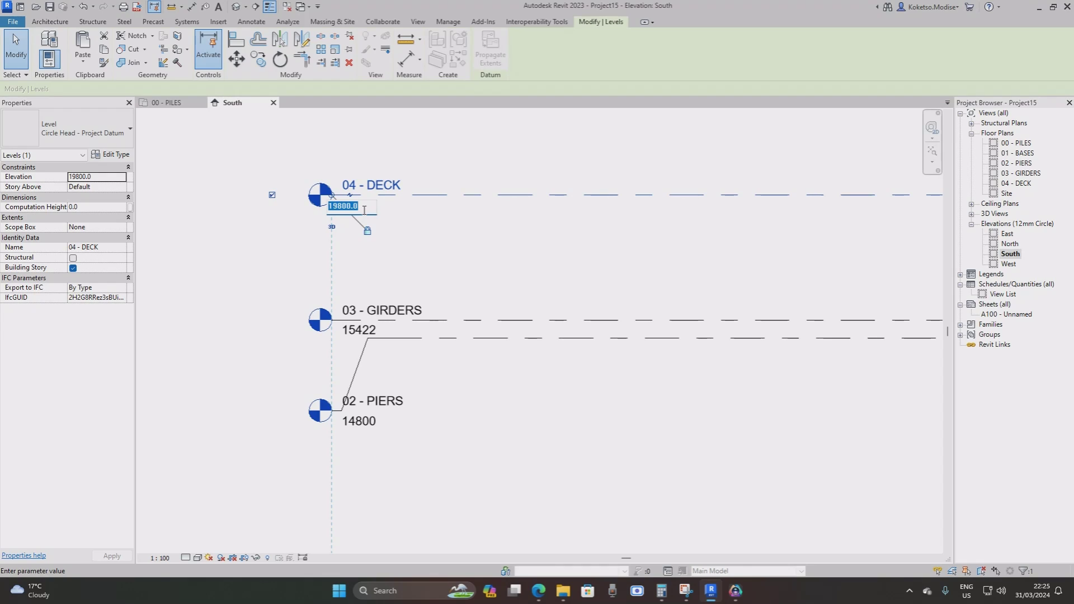
type("17022")
key("Return")
key("Escape")
Expand the Structural Plans branch of the project views and collapse the Floor Plans branch.
scroll(364, 213, "down", 4)
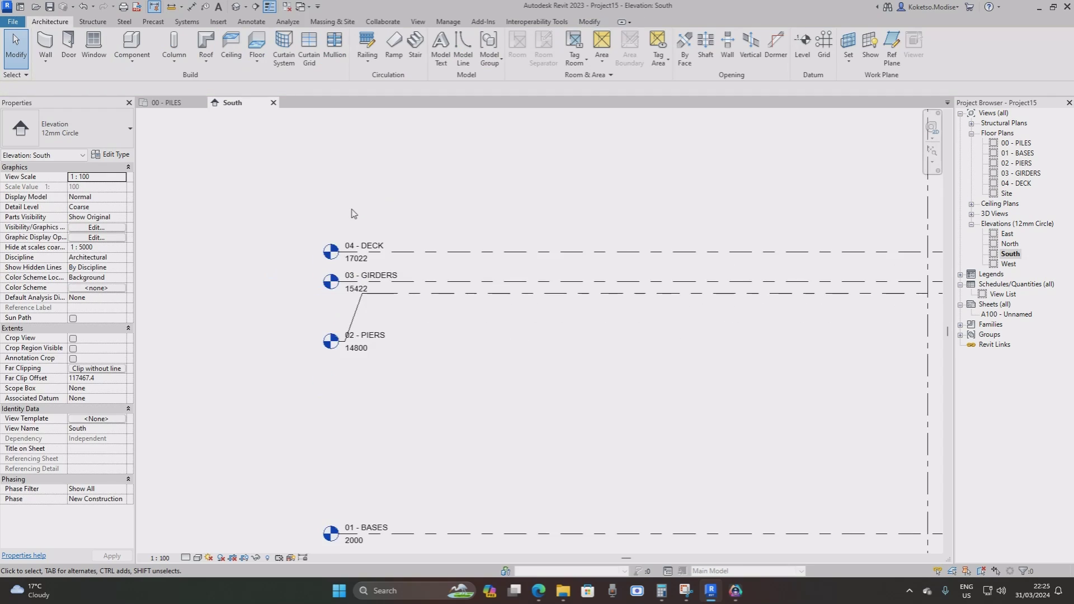
middle_click_drag(519, 267, 300, 319)
scroll(371, 295, "down", 5)
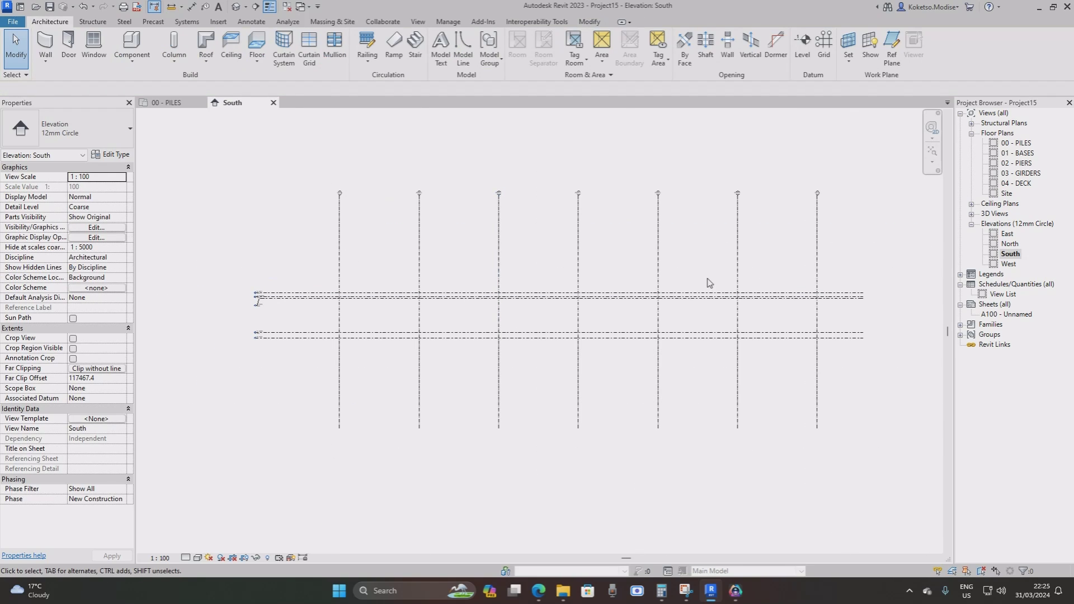
middle_click_drag(672, 295, 600, 302)
left_click(971, 123)
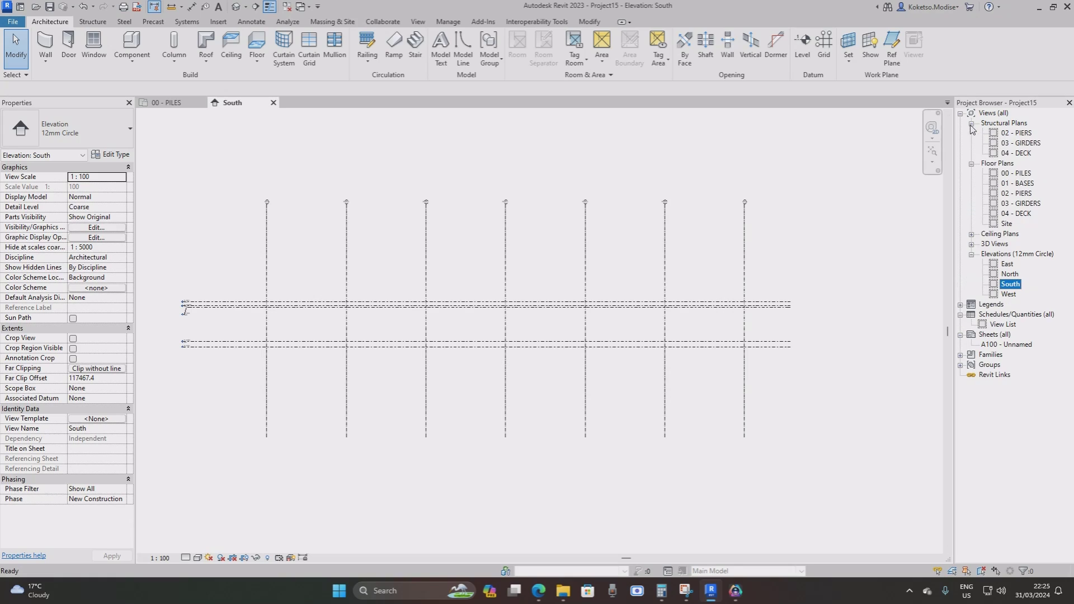
left_click(971, 163)
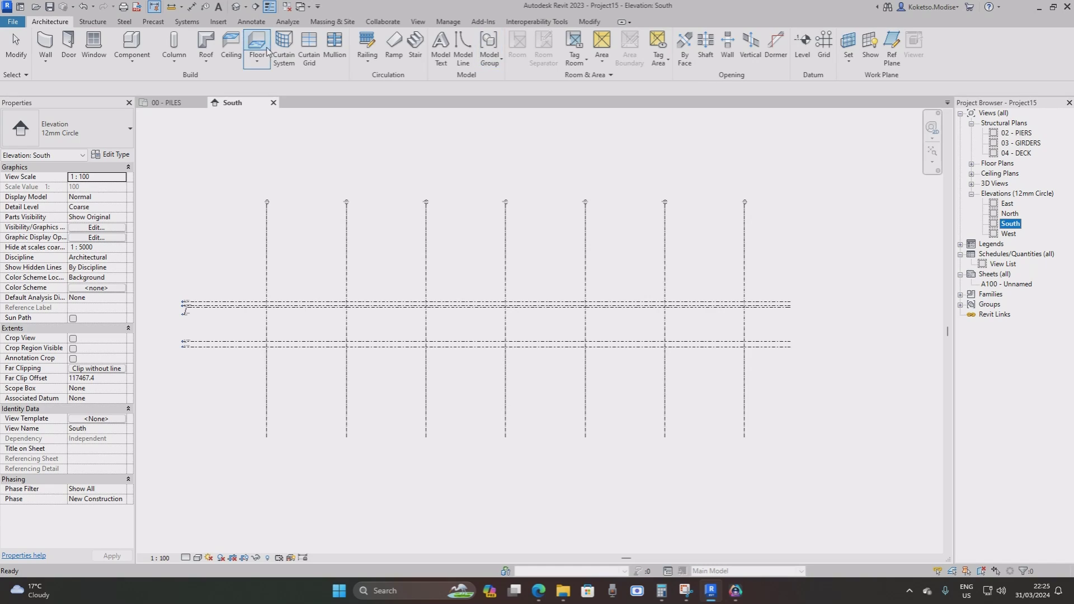
Create new structural plan views for the 00 - PILES and 01 - BASES levels.
left_click(418, 22)
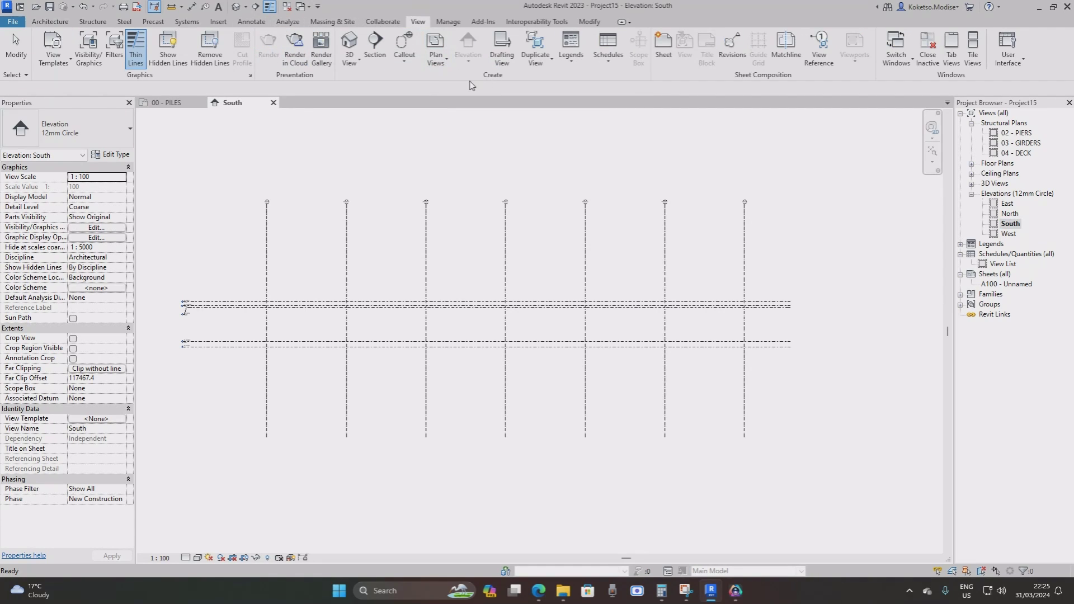
left_click(439, 66)
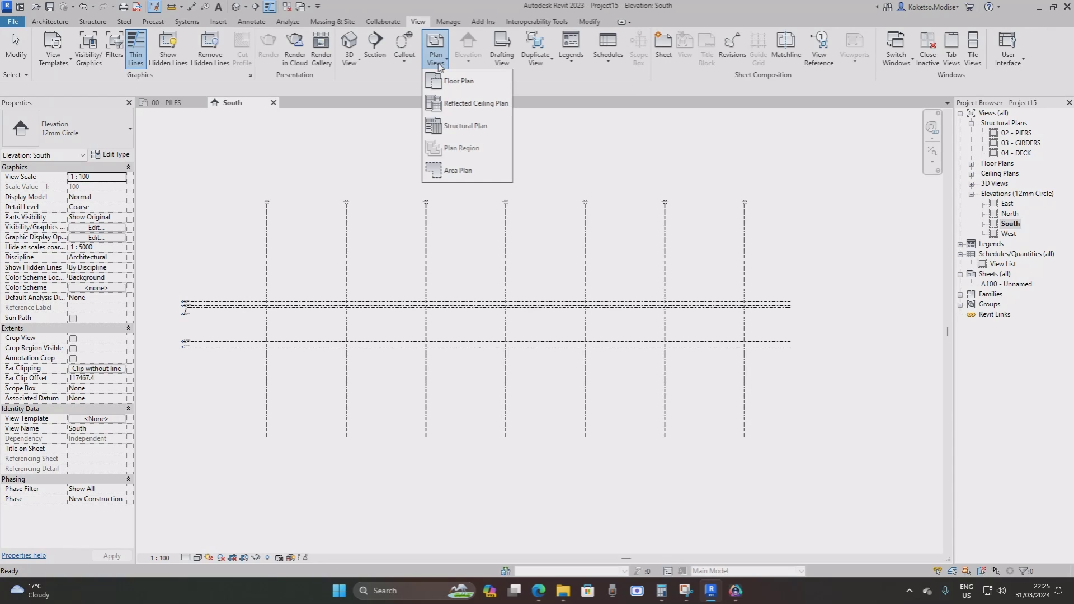
left_click(456, 129)
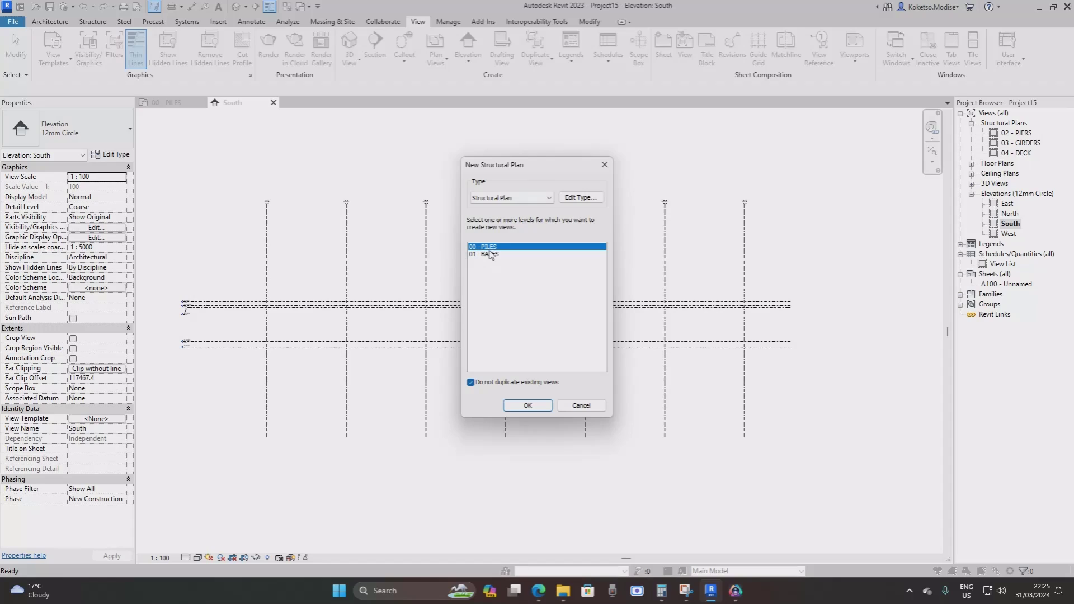
left_click(491, 254, "shift")
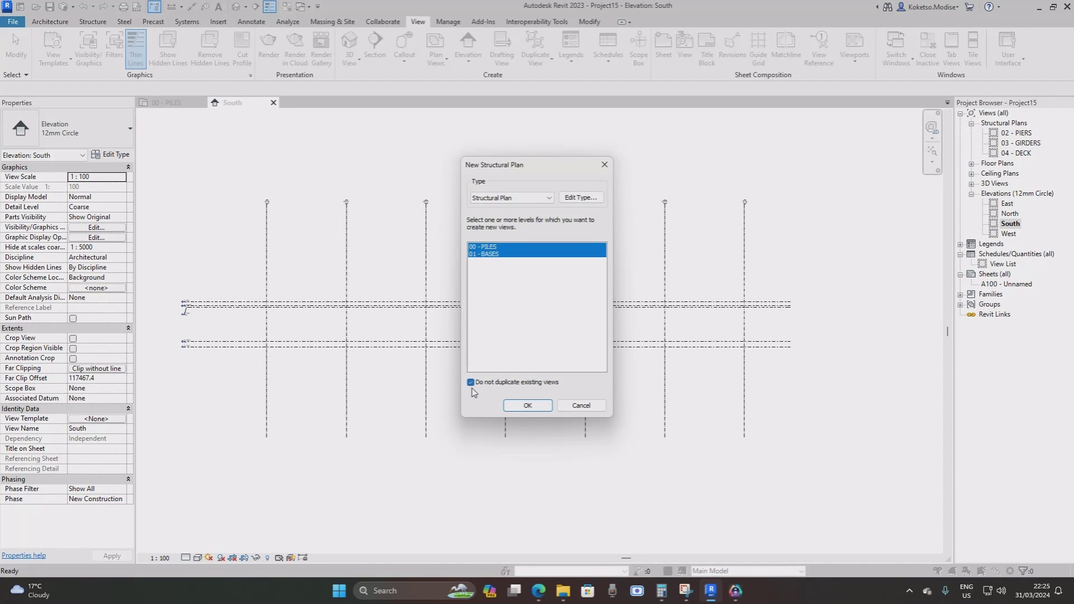
left_click(516, 413)
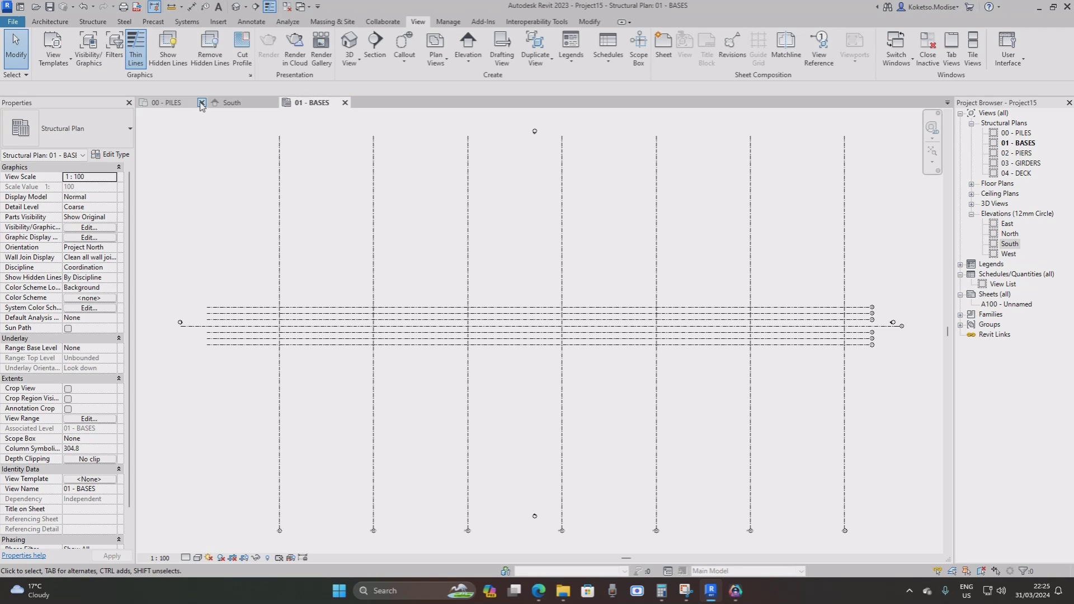
Close the open 00 - PILES and 01 - BASES views, keeping the South elevation open.
left_click(202, 102)
left_click(274, 103)
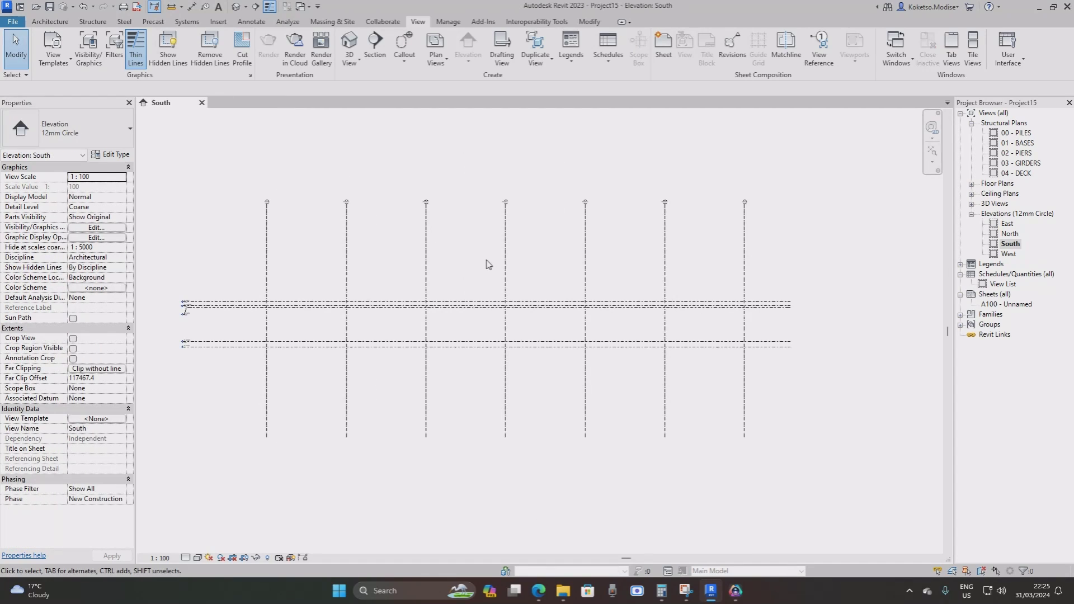
middle_click_drag(600, 300, 626, 297)
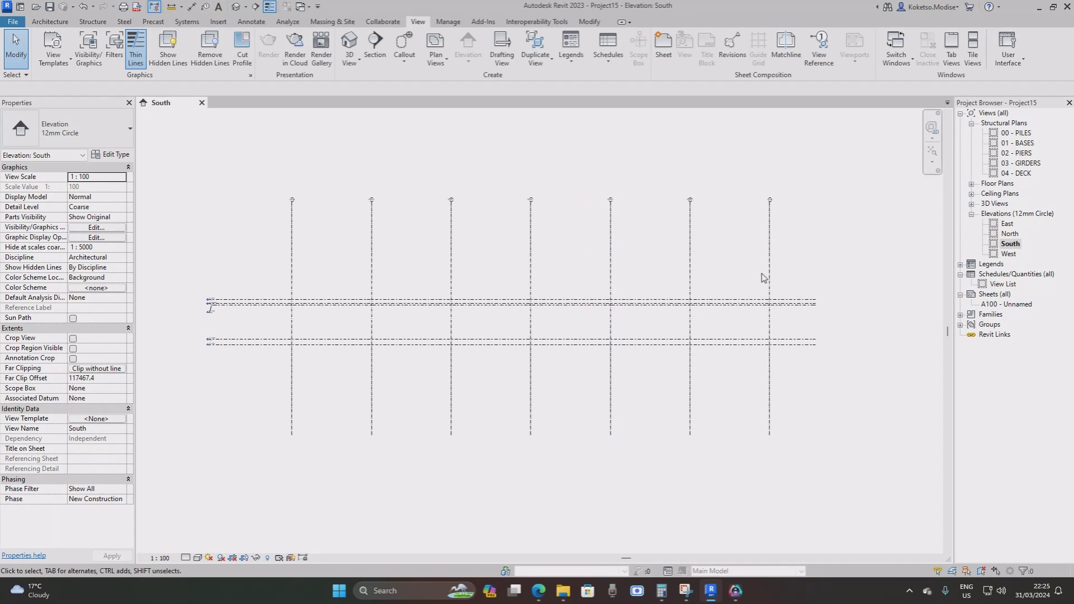
Open the 01 - BASES structural plan and examine where the girder, centreline and pier grids cross.
double_click(1017, 144)
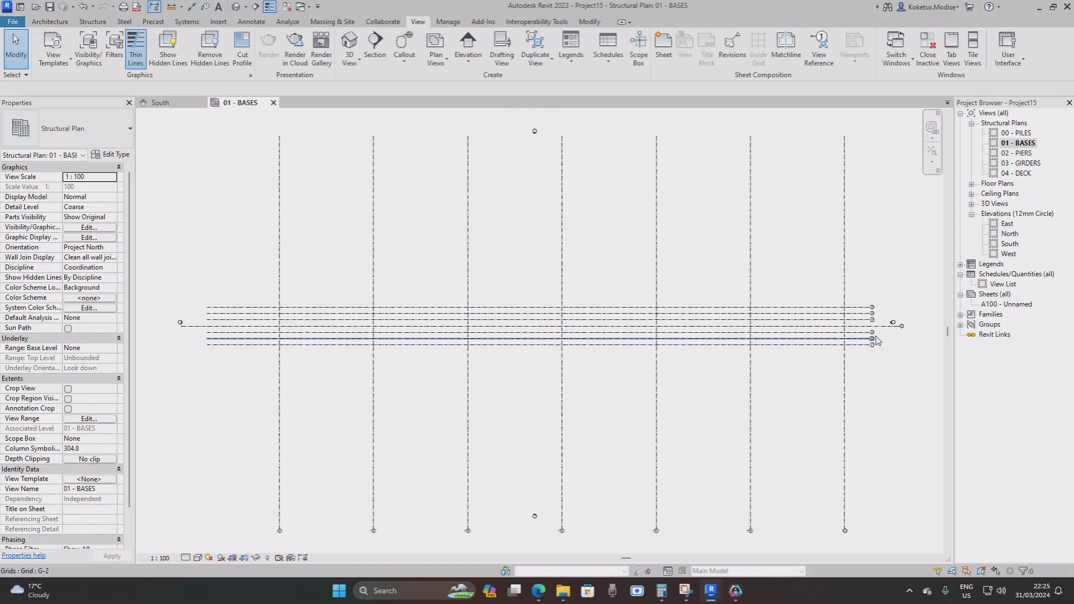
scroll(876, 339, "up", 5)
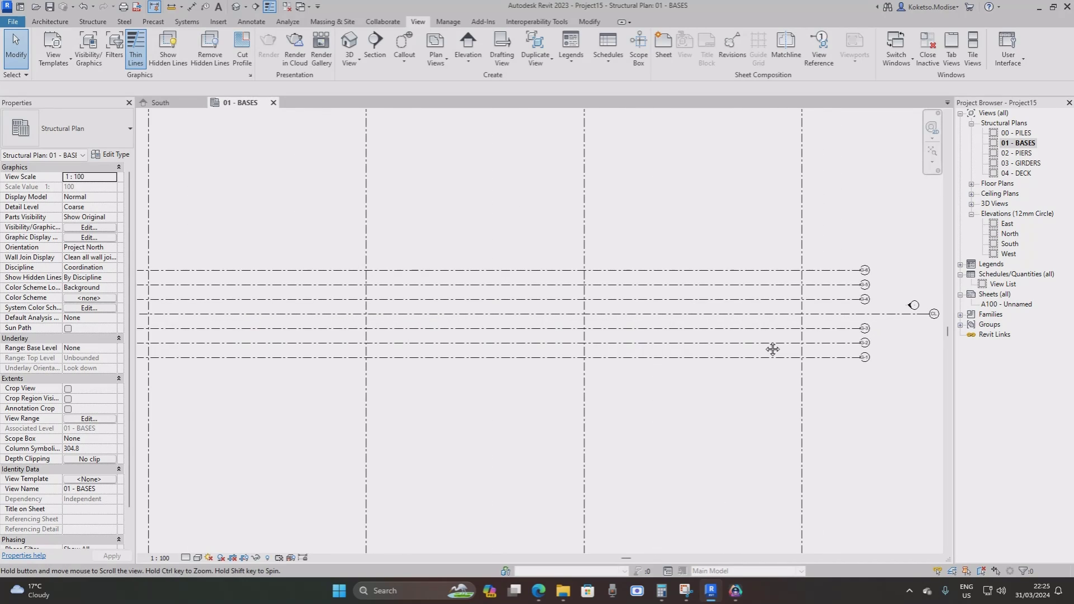
middle_click_drag(772, 349, 634, 359)
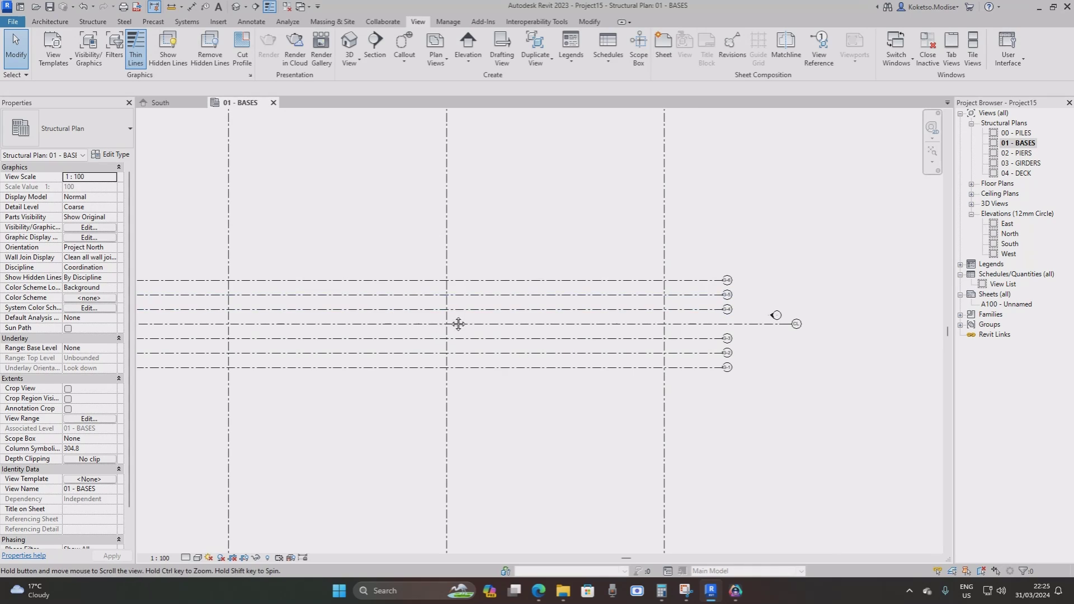
middle_click_drag(456, 321, 472, 313)
scroll(499, 320, "up", 3)
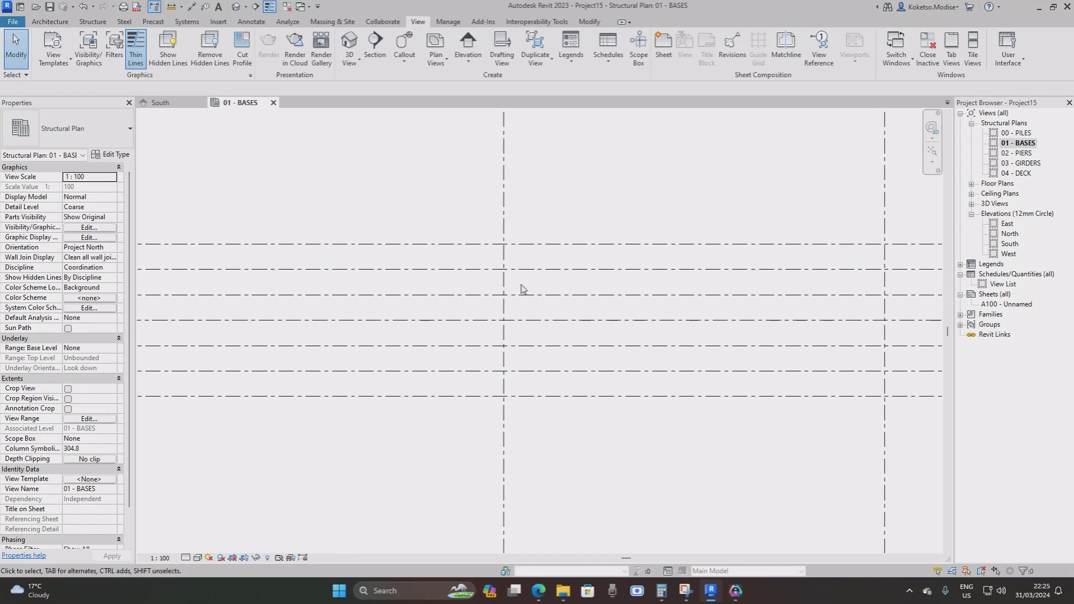
middle_click_drag(488, 276, 536, 275)
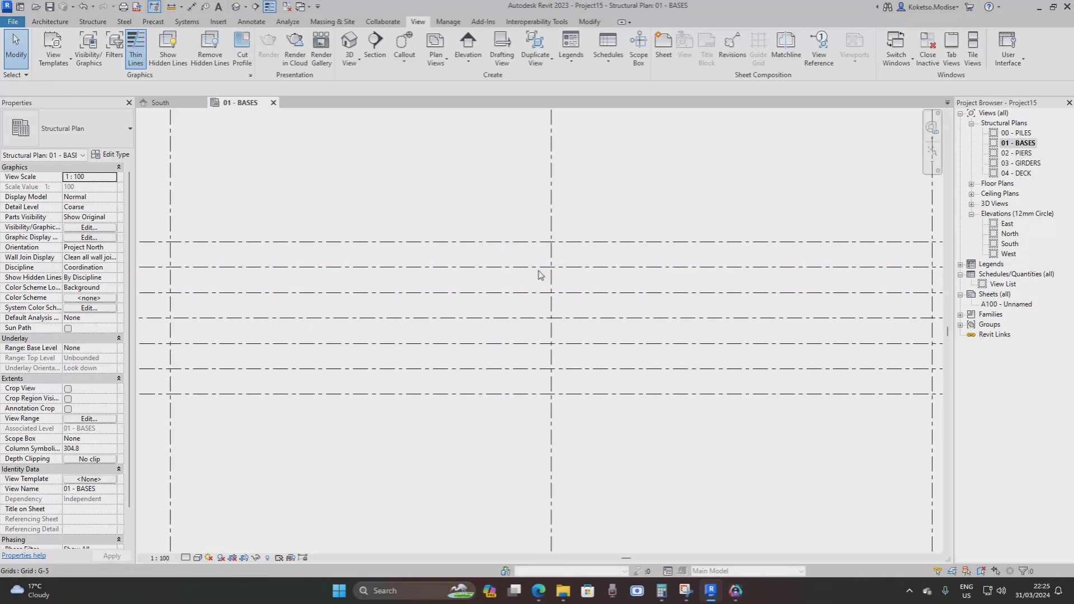
scroll(515, 290, "down", 1)
scroll(516, 290, "up", 1)
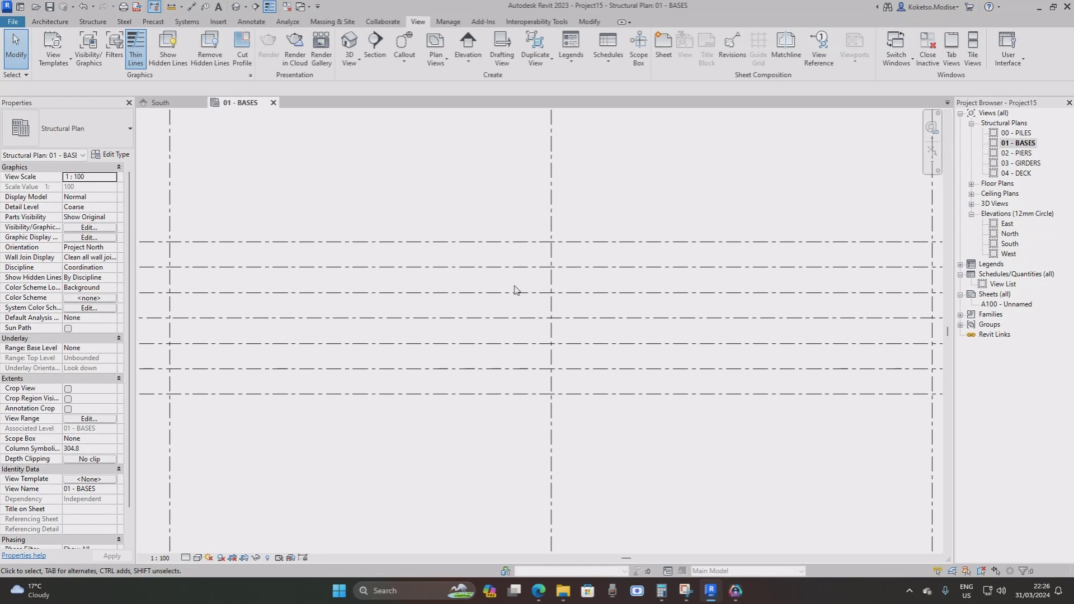
scroll(517, 288, "down", 2)
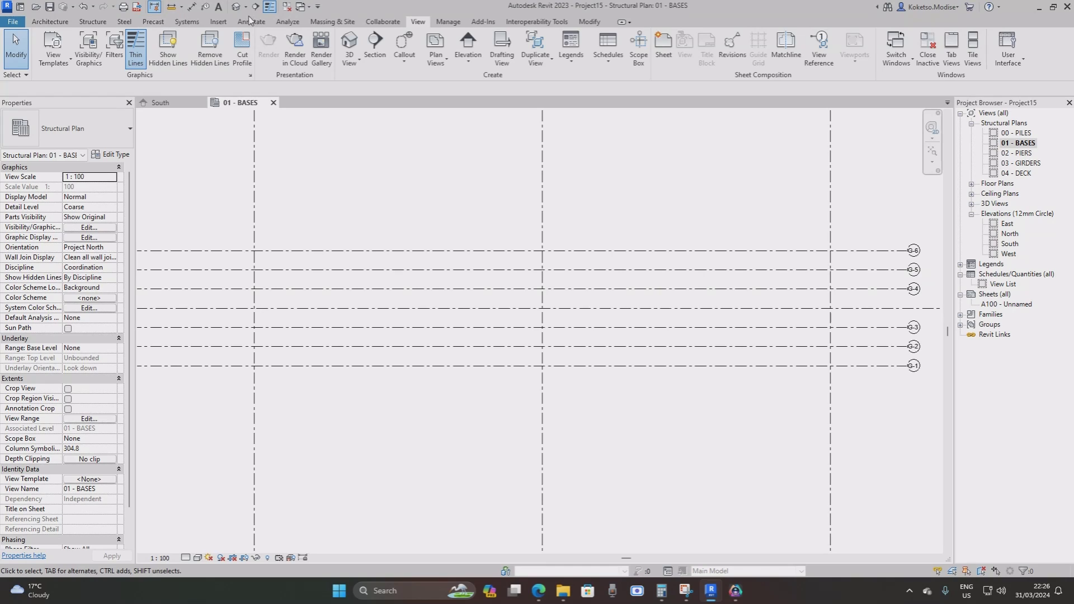
Load the Footing-Rectangular family from the Structural Foundations folder of the UK metric library.
left_click(219, 22)
left_click(439, 52)
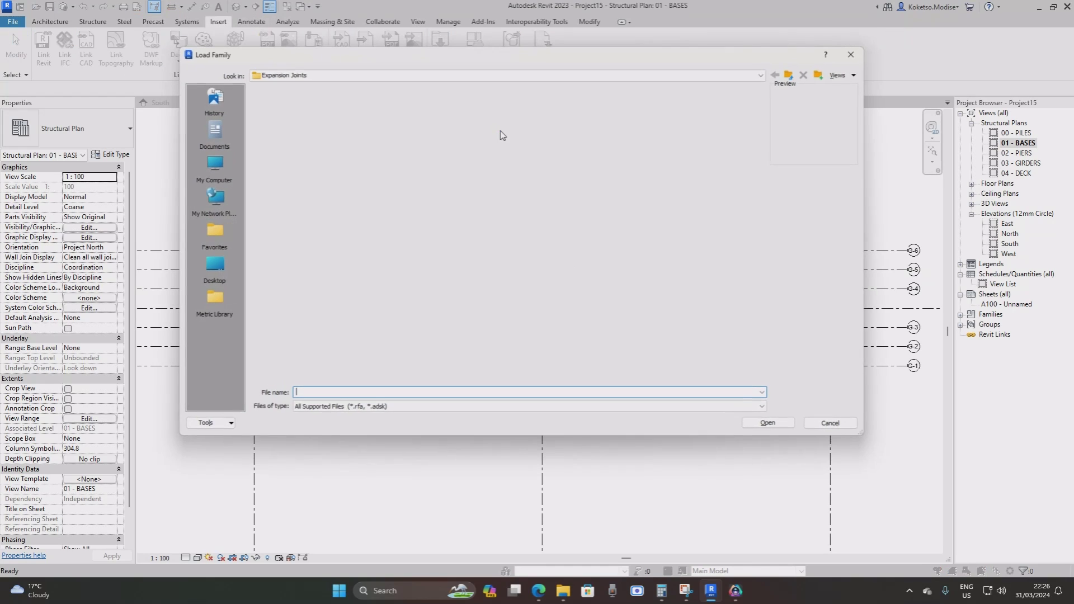
left_click(224, 303)
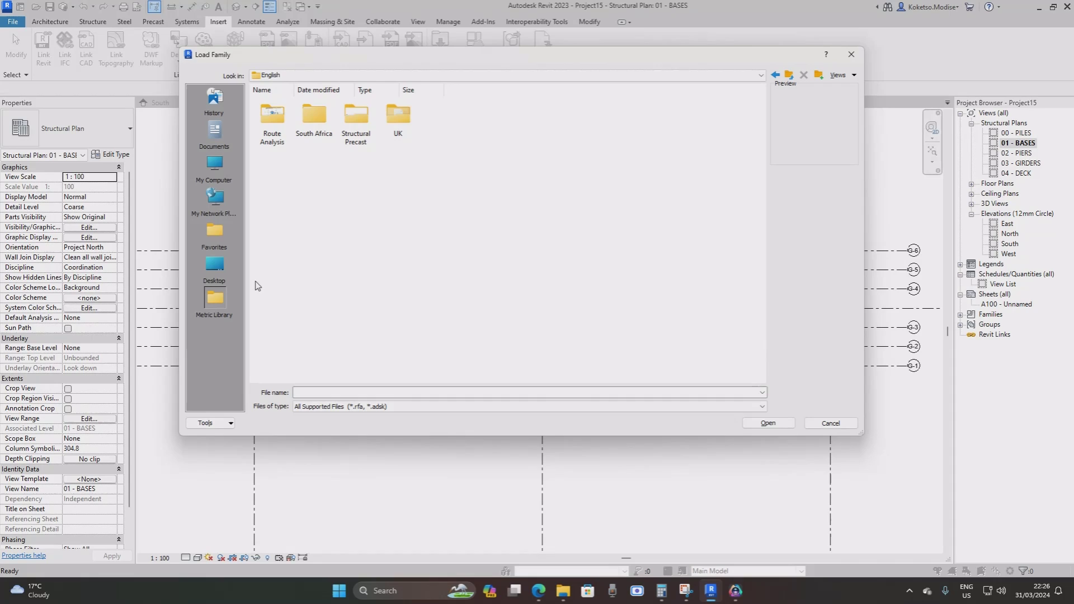
double_click(400, 117)
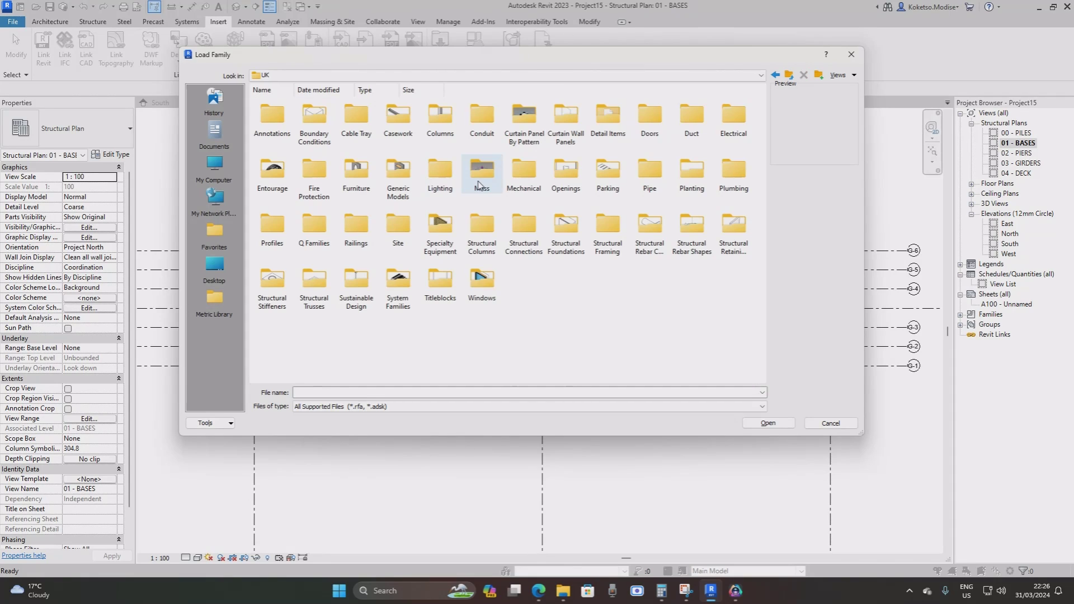
double_click(559, 220)
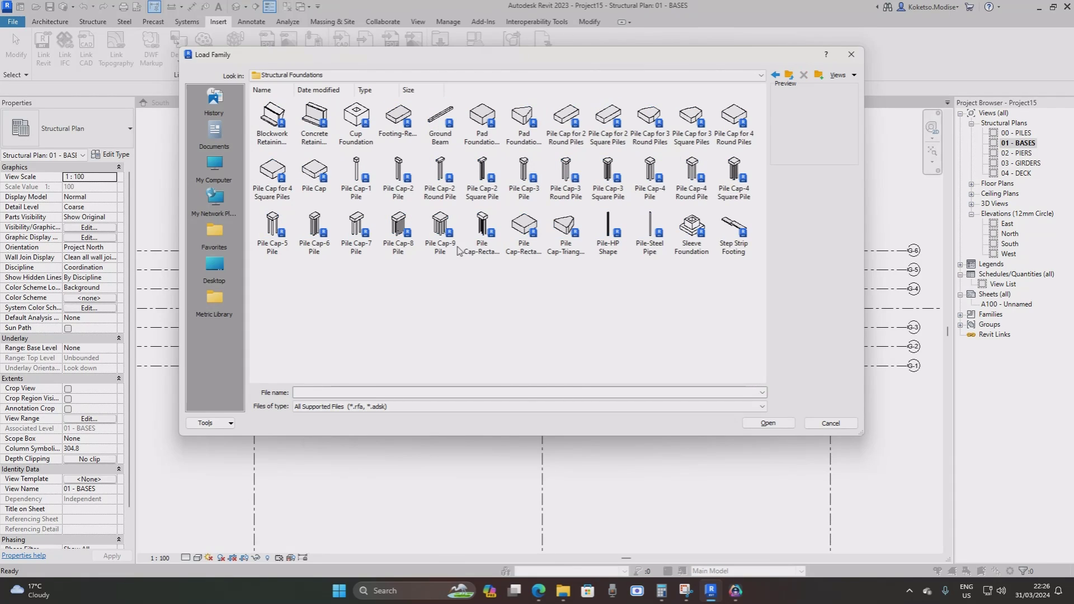
left_click(387, 123)
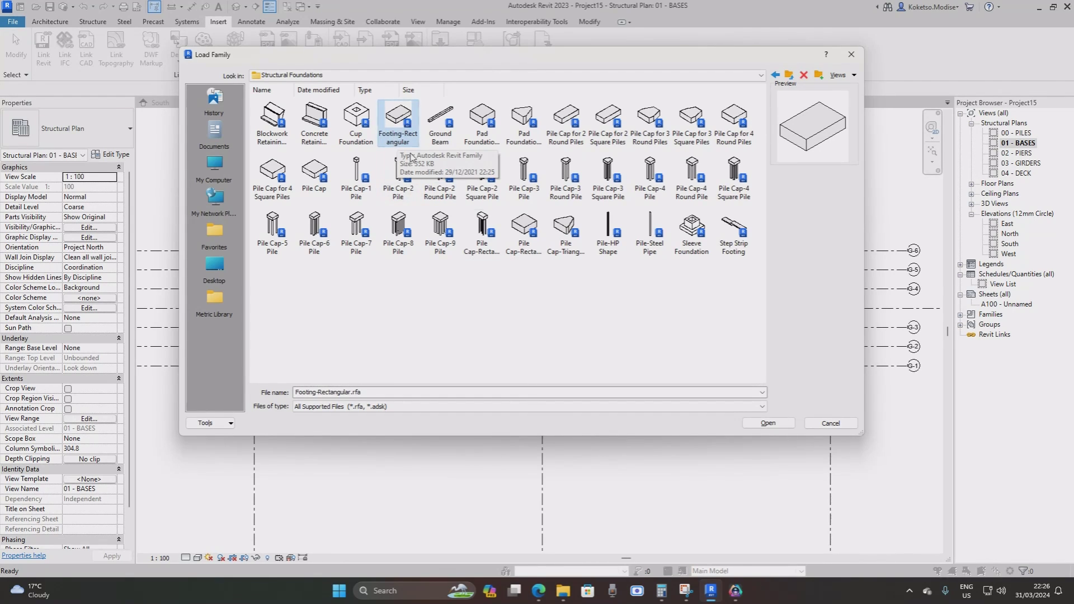
double_click(397, 141)
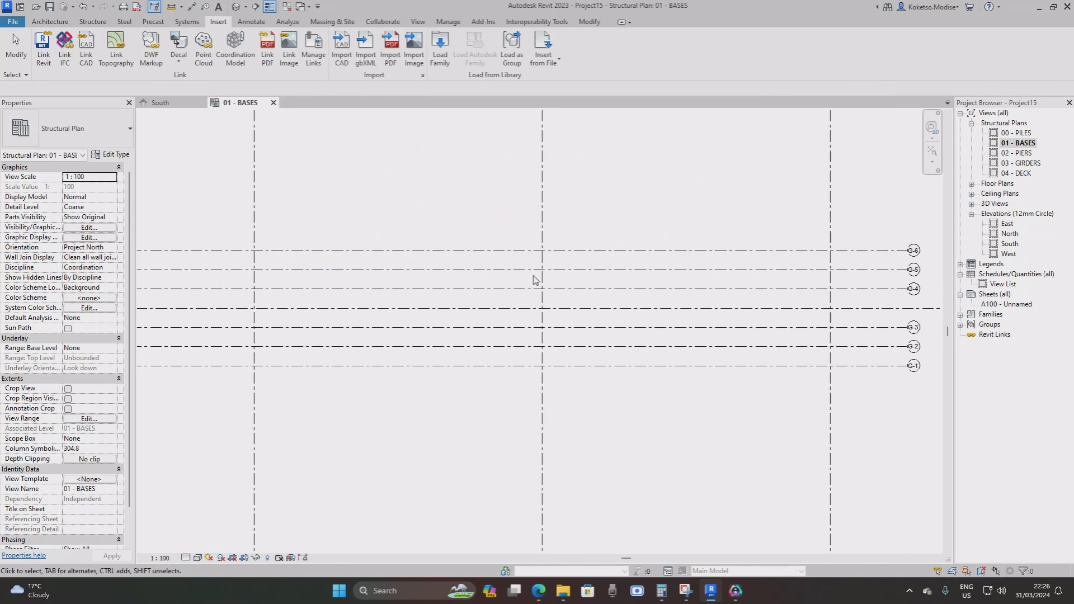
Try placing an 1800 x 1200 x 450mm rectangular footing where the PIER-5 grid crosses the CL grid.
left_click(91, 22)
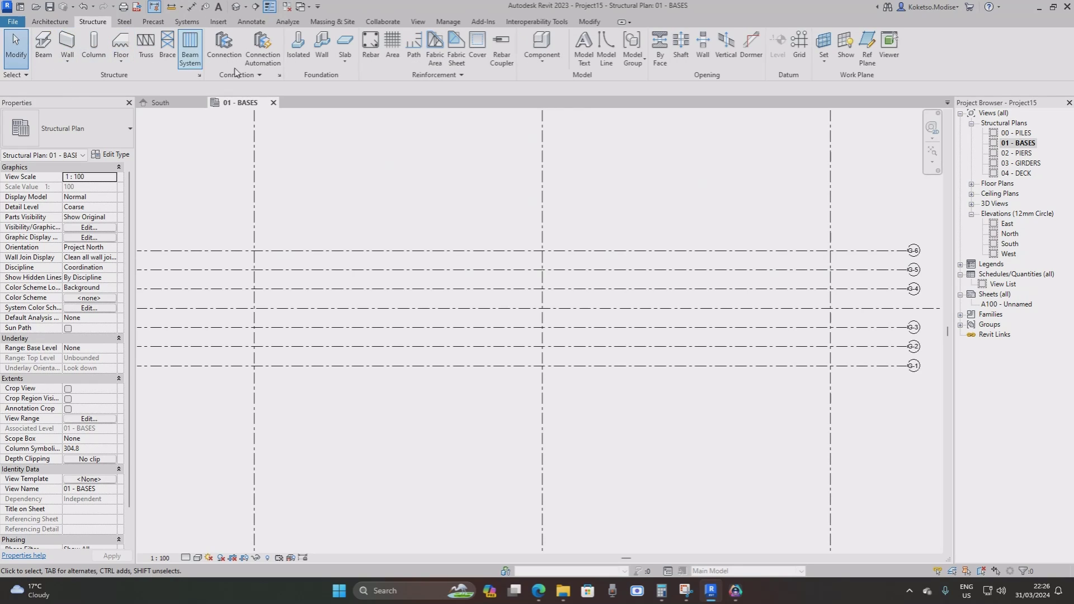
left_click(297, 56)
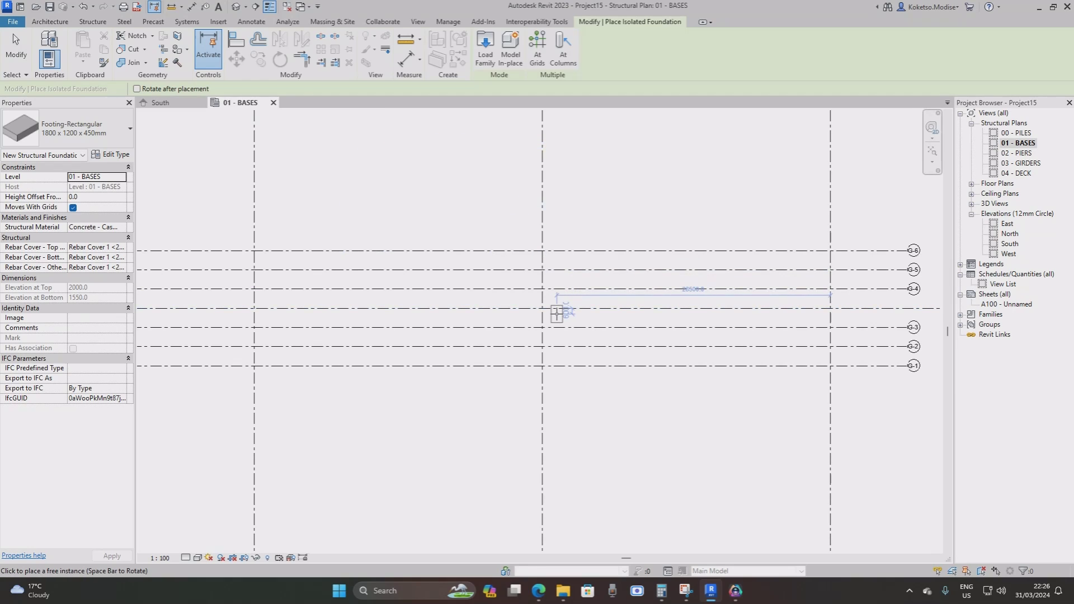
scroll(562, 309, "up", 3)
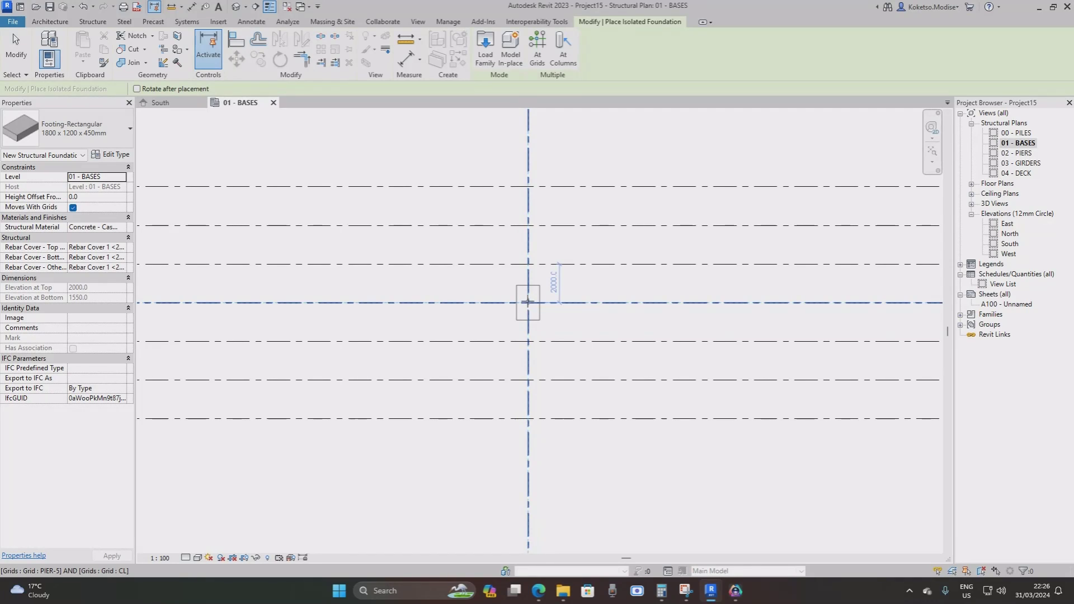
scroll(550, 288, "down", 5)
scroll(556, 283, "up", 3)
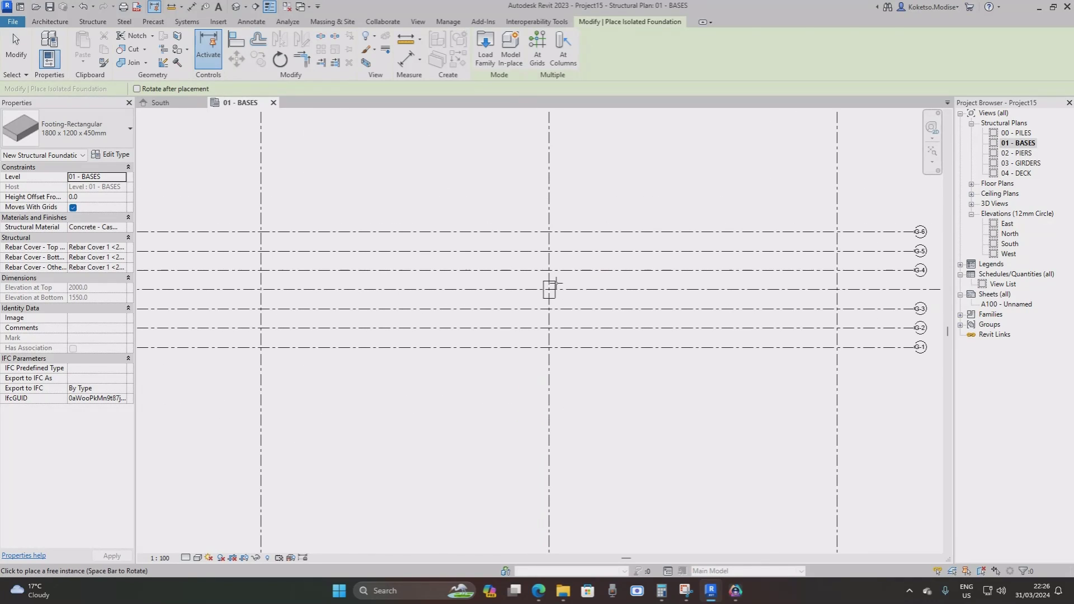
left_click(556, 283)
key("Escape")
key("Escape")
left_click(549, 288)
Place an 1800 x 1200 x 450mm Footing-Rectangular isolated foundation where the PIER-1 grid crosses the CL grid.
scroll(615, 302, "down", 4)
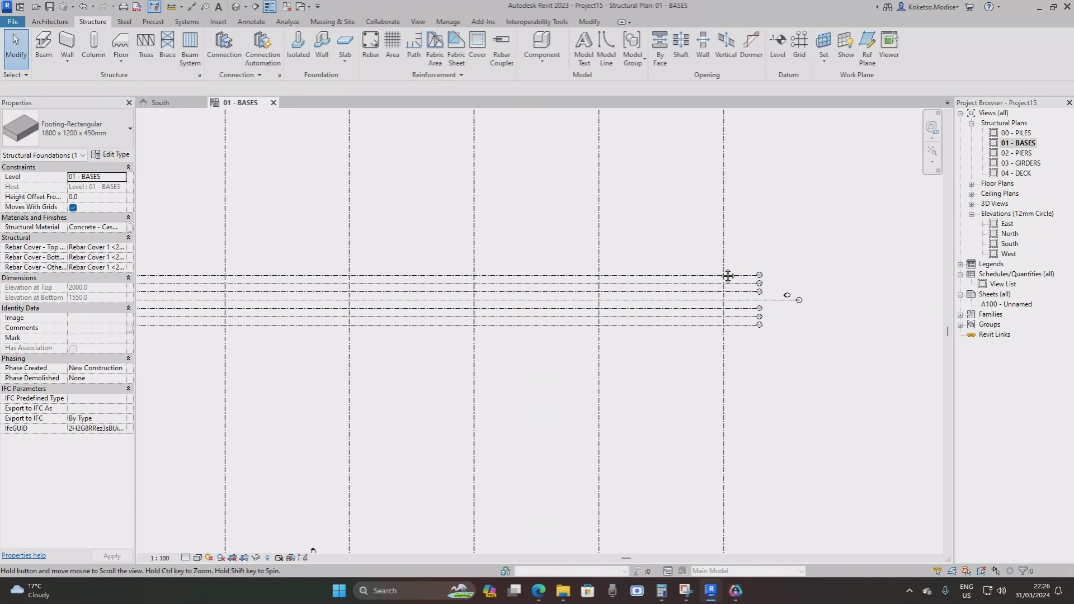
middle_click_drag(727, 275, 618, 210)
left_click(360, 180)
scroll(380, 243, "up", 3)
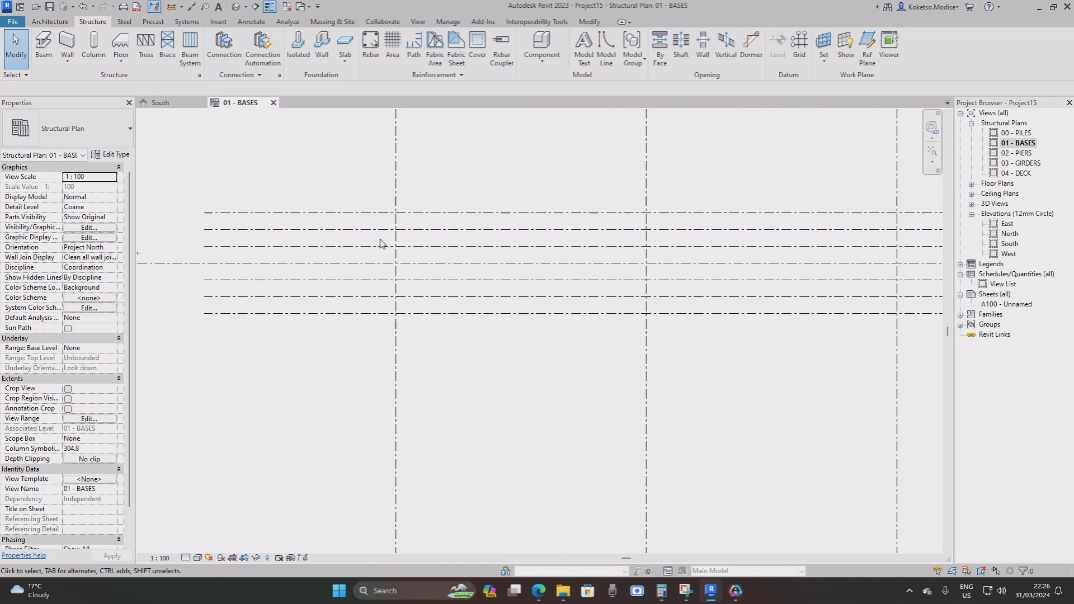
scroll(523, 245, "down", 1)
middle_click_drag(522, 245, 651, 144)
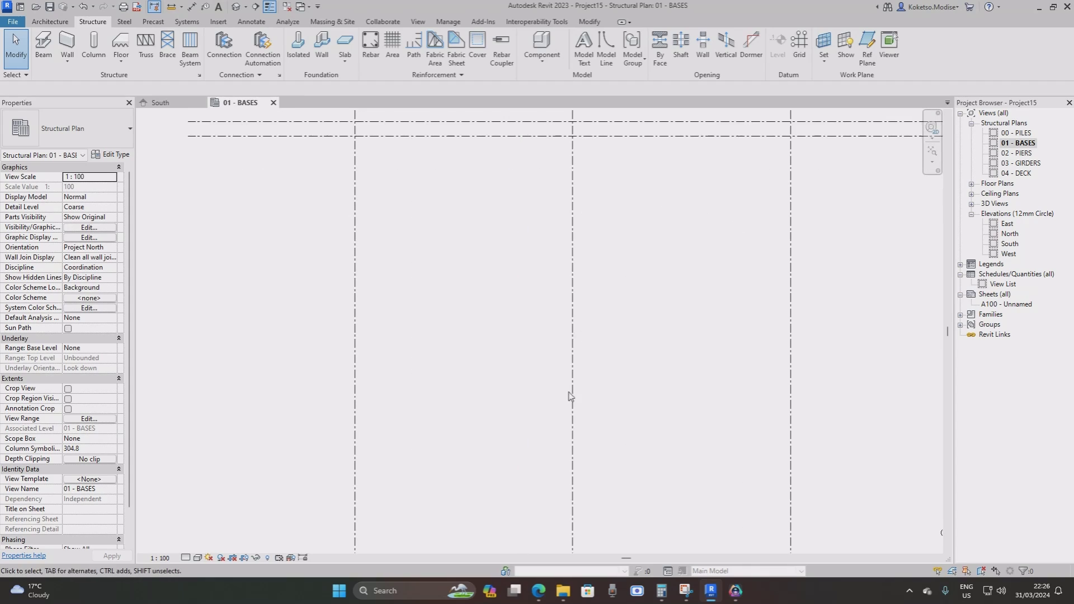
middle_click_drag(569, 393, 552, 227)
scroll(555, 421, "up", 2)
scroll(555, 421, "down", 3)
middle_click_drag(569, 289, 566, 459)
scroll(582, 233, "up", 4)
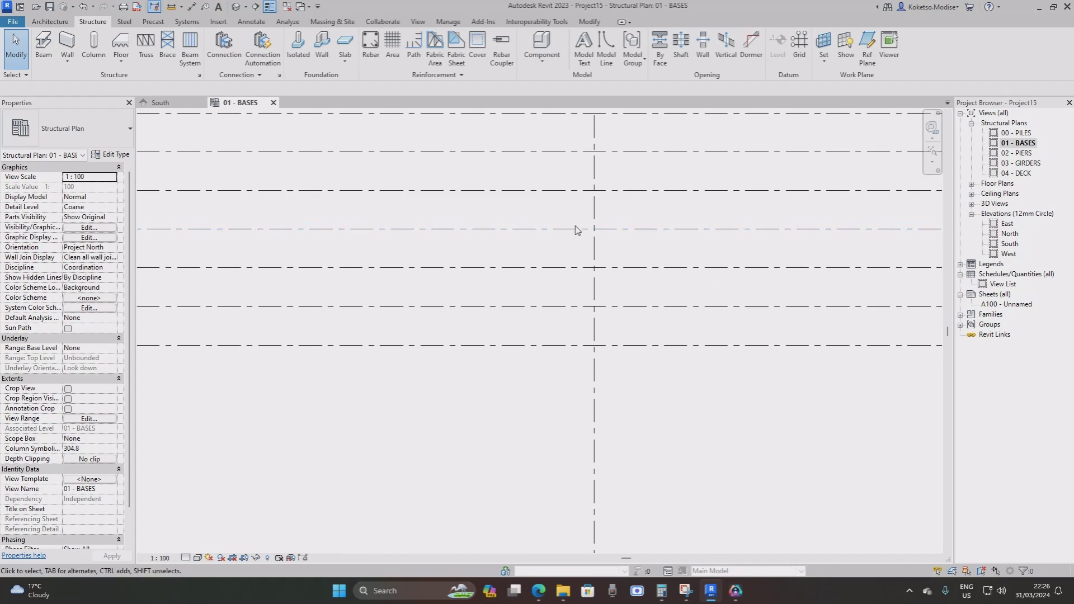
middle_click_drag(599, 227, 511, 279)
key("f")
key("t")
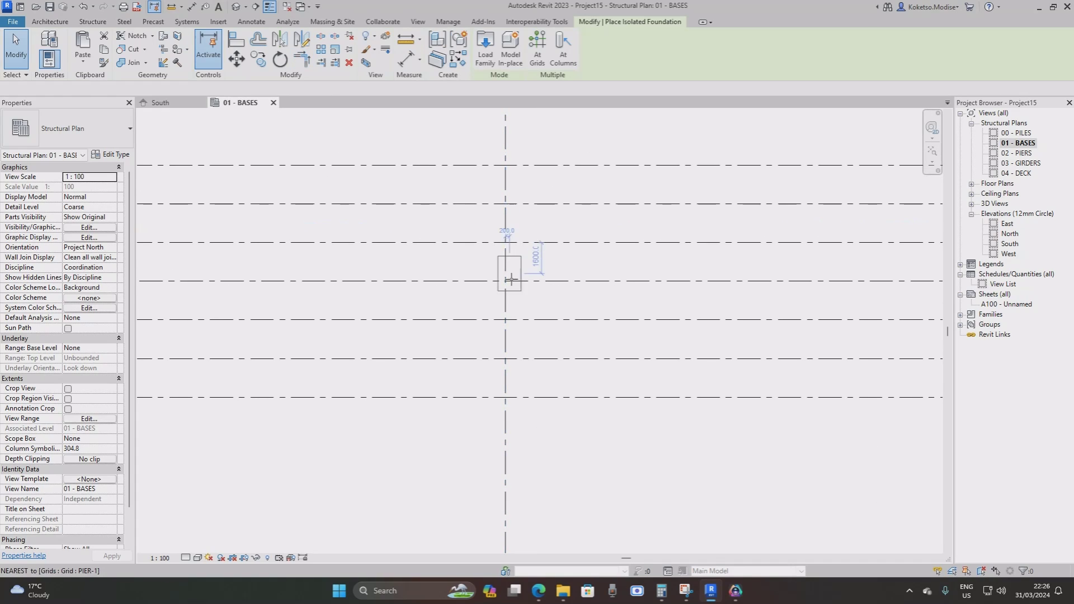
left_click(511, 280)
key("Escape")
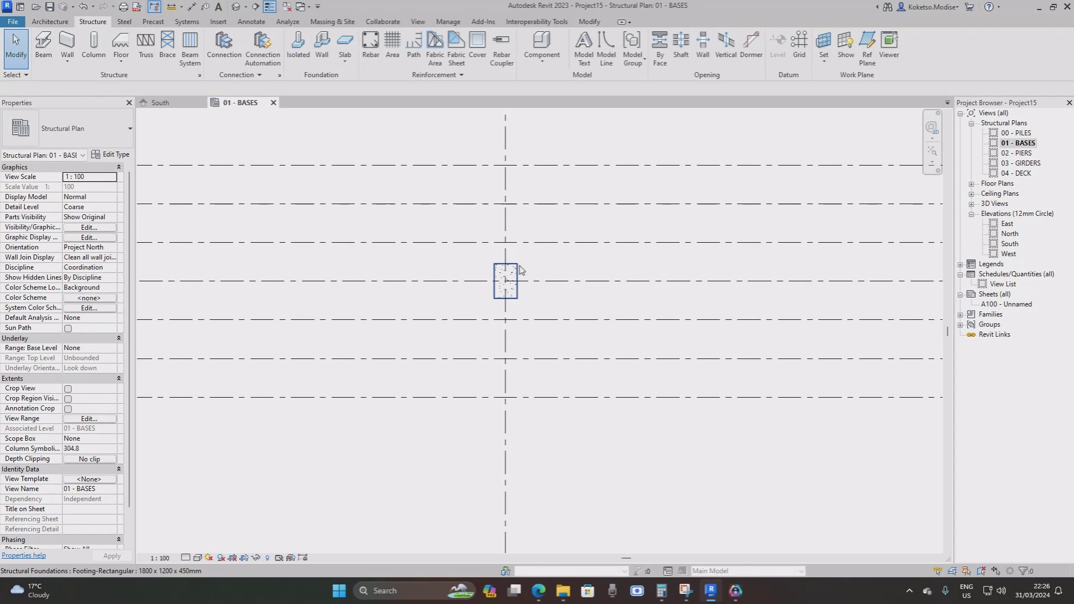
Duplicate the PIER-1 footing's type under the name 12000 x 3500 x 2000.
left_click(518, 271)
left_click(106, 155)
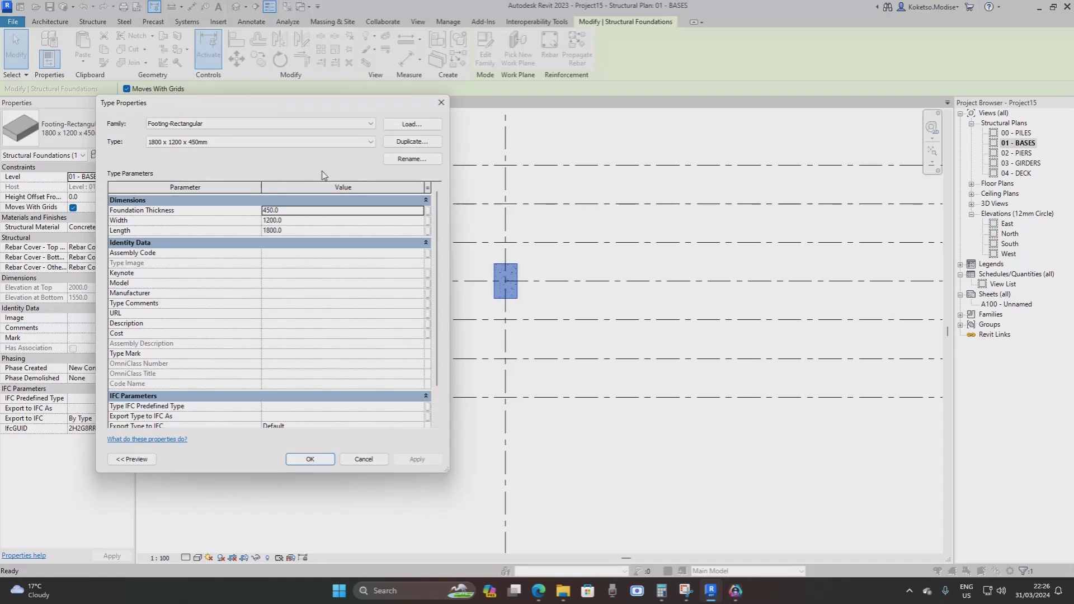
left_click(413, 141)
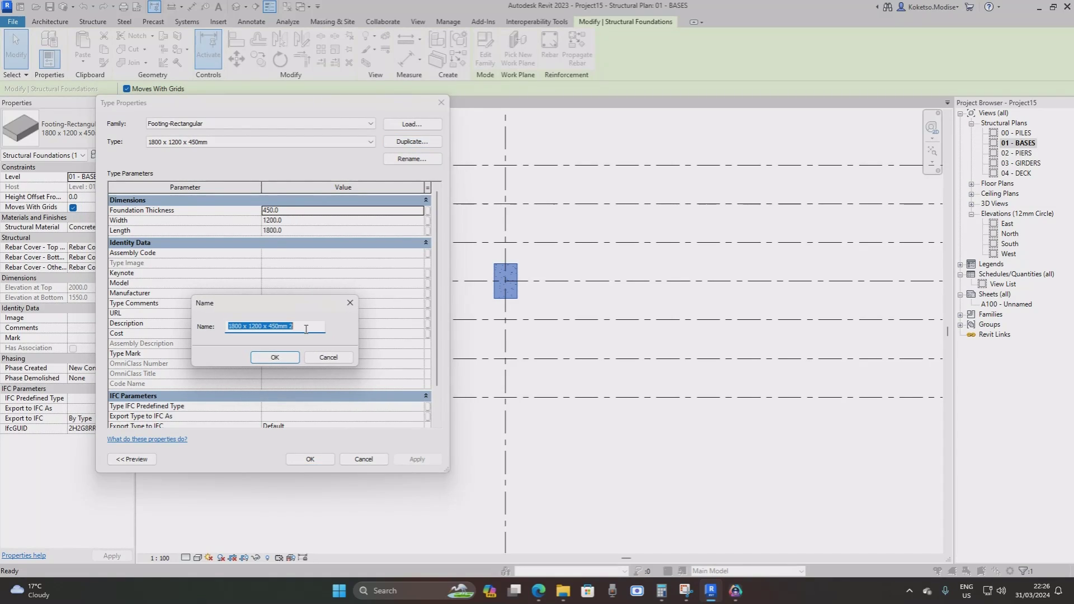
type("12")
left_click(278, 363)
Set the new footing type's length to 12000, width to 3500 and foundation thickness to 2000.
left_click(297, 230)
type("12")
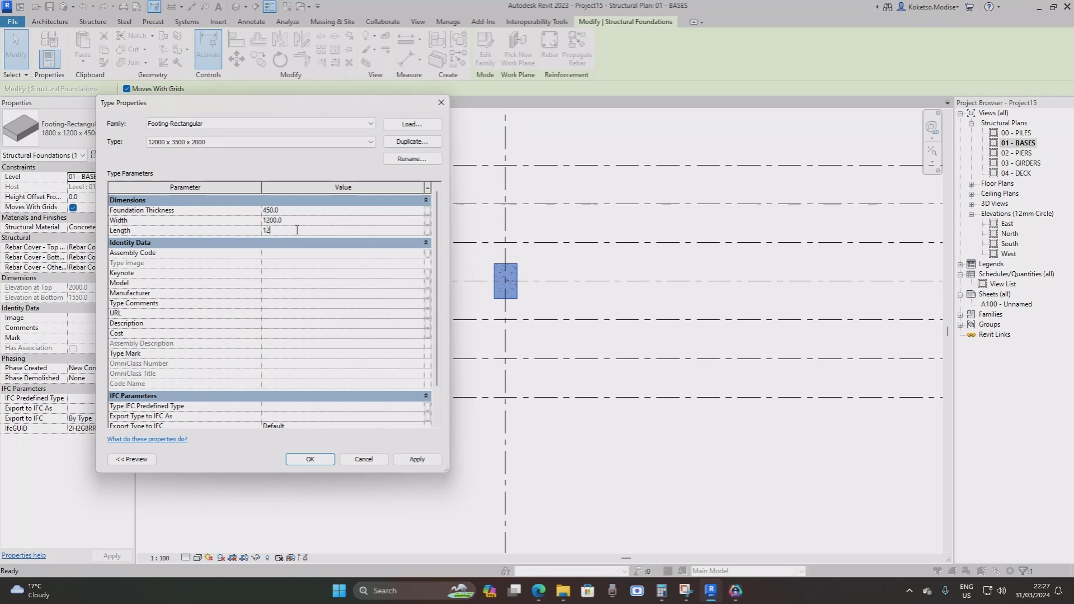
left_click(301, 222)
type("3500")
left_click(300, 212)
type("2000")
left_click(417, 458)
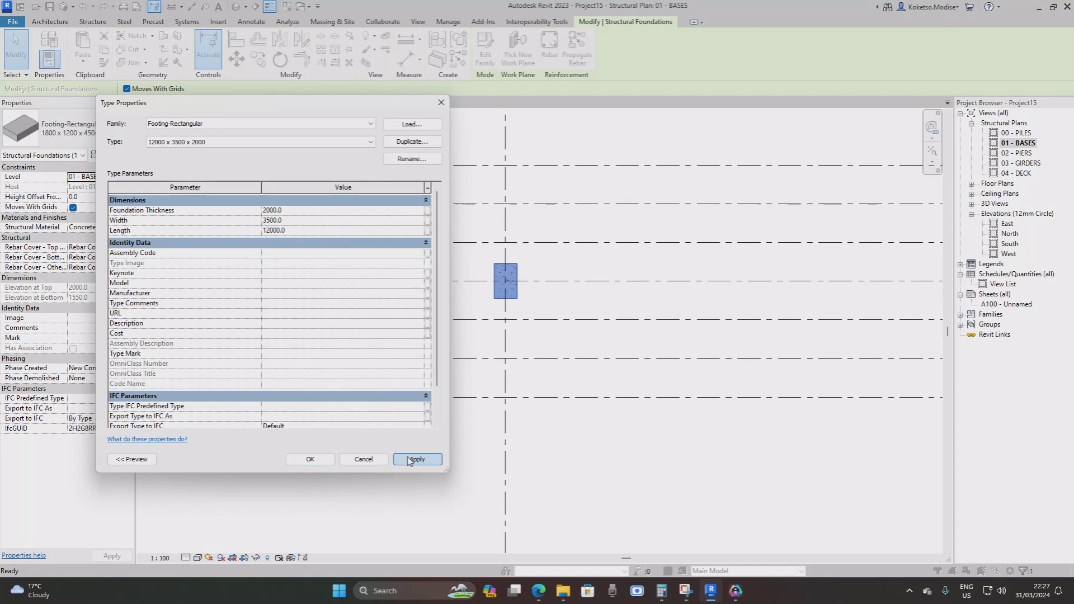
left_click(310, 459)
Copy the PIER-1 footing in multiple mode onto the remaining pier grids, PIER-2 to PIER-5.
scroll(490, 278, "down", 5)
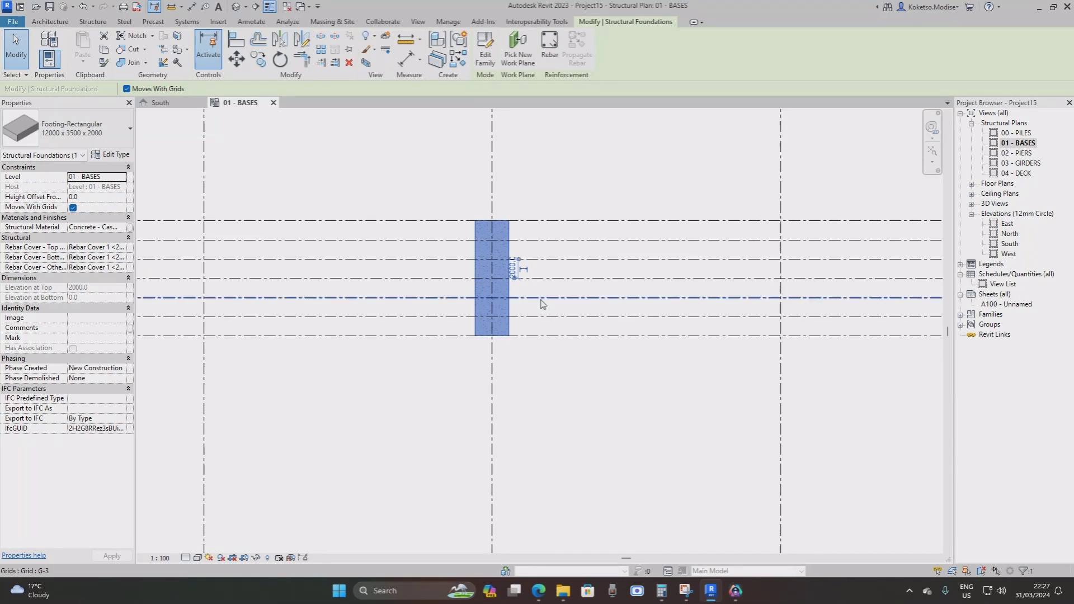
scroll(263, 114, "down", 1)
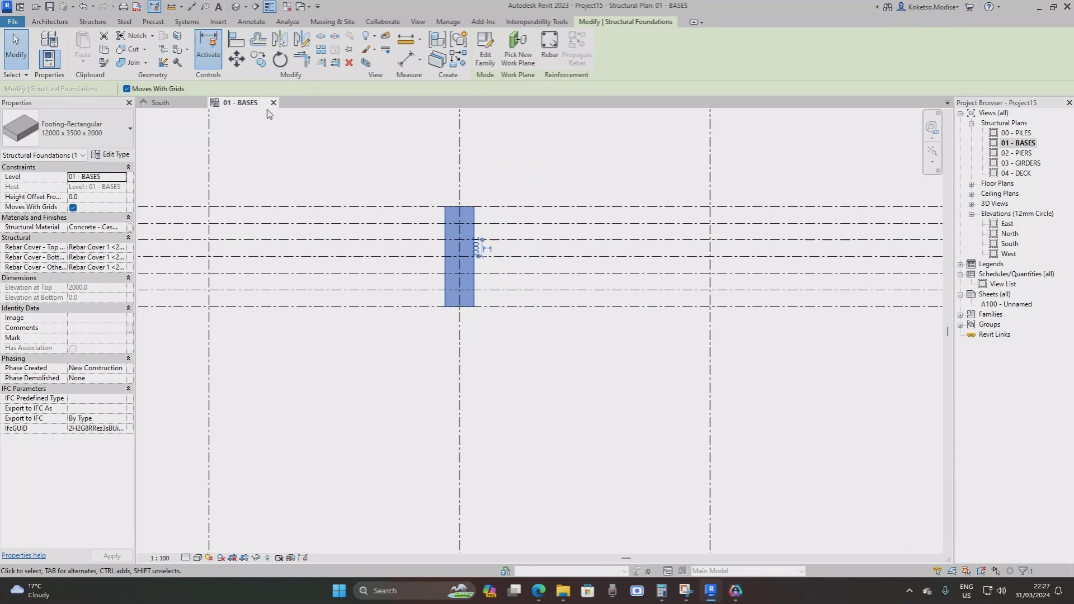
left_click(258, 59)
scroll(434, 367, "down", 2)
left_click(449, 387)
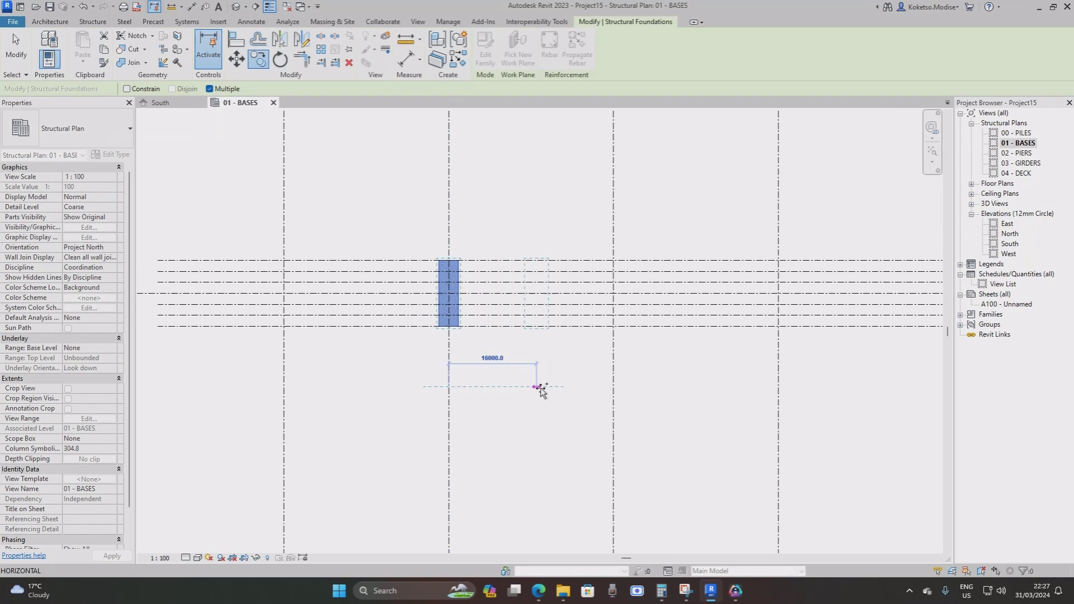
left_click(642, 391)
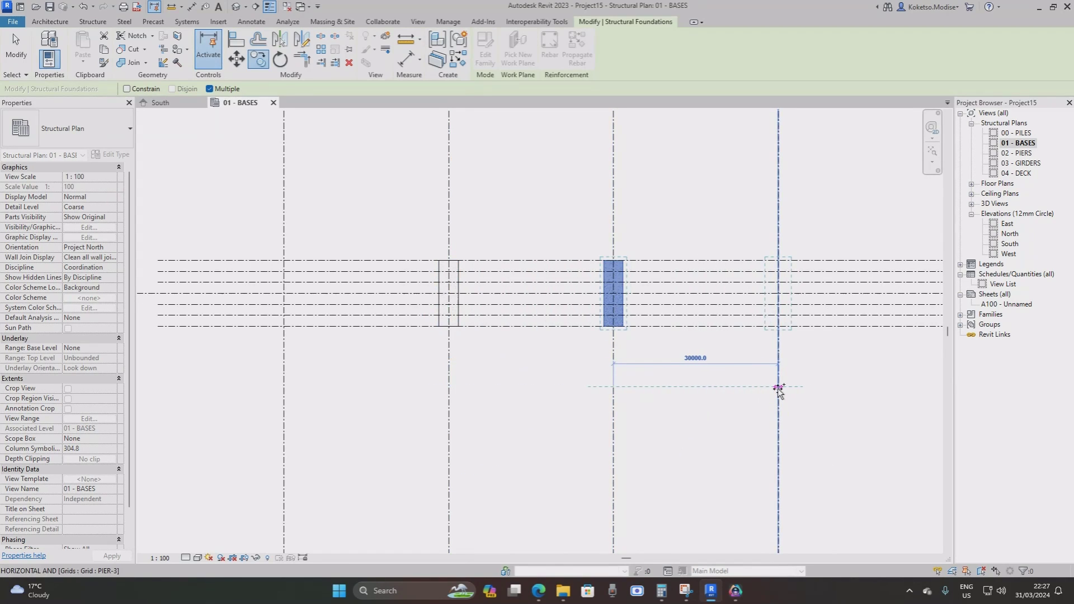
left_click(780, 388)
middle_click_drag(753, 396, 447, 394)
left_click(687, 387)
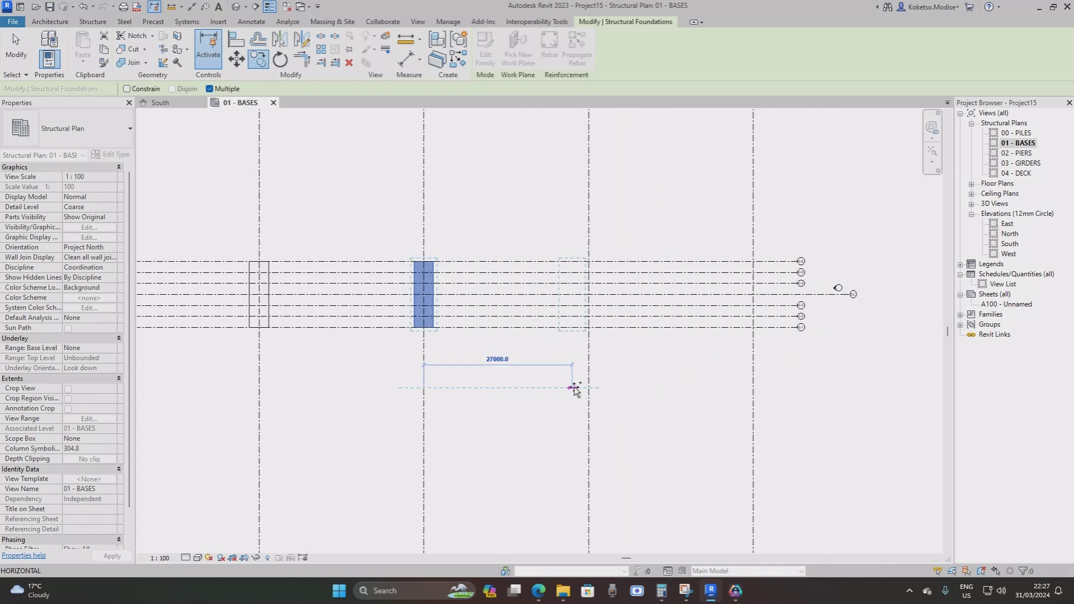
key("Escape")
key("Escape")
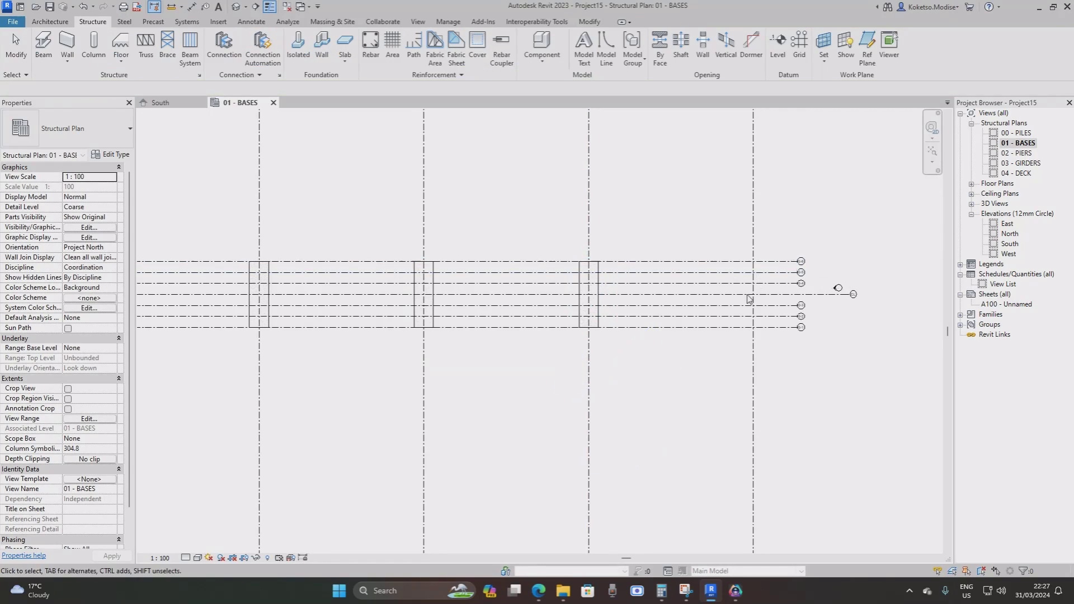
Examine the row of copied footings along the pier grids and inspect the PIER-1 footing up close.
scroll(767, 296, "down", 5)
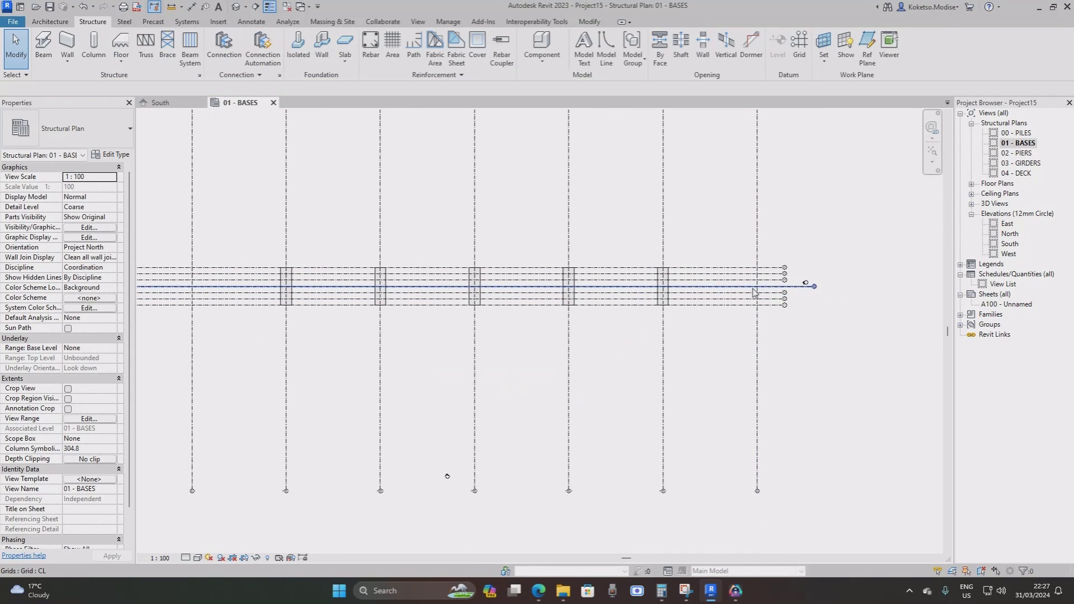
scroll(783, 302, "up", 2)
scroll(785, 305, "down", 3)
scroll(717, 301, "up", 1)
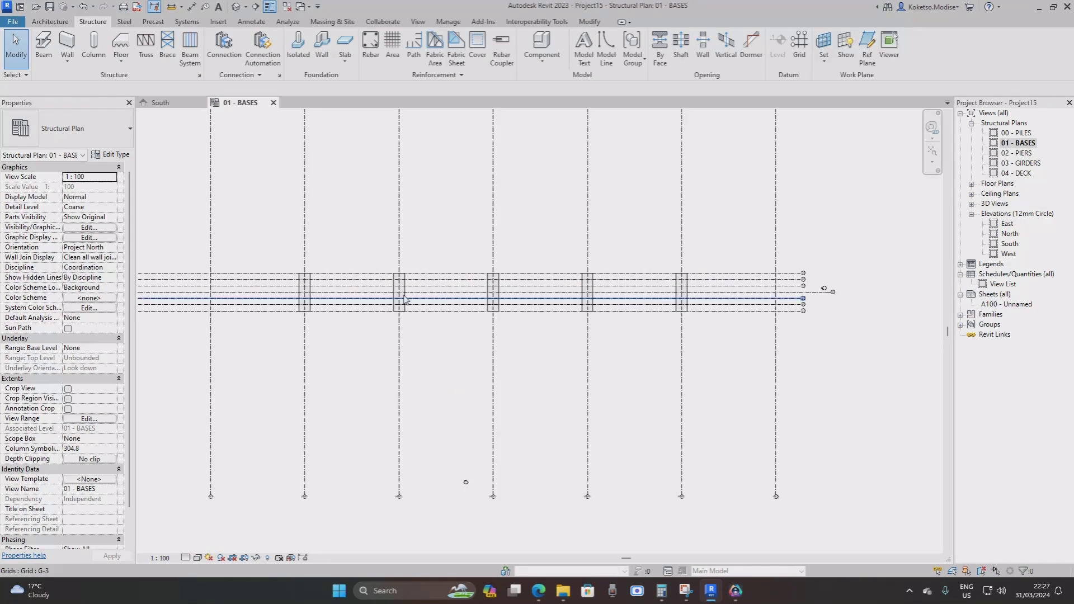
scroll(355, 296, "up", 3)
middle_click_drag(510, 297, 579, 298)
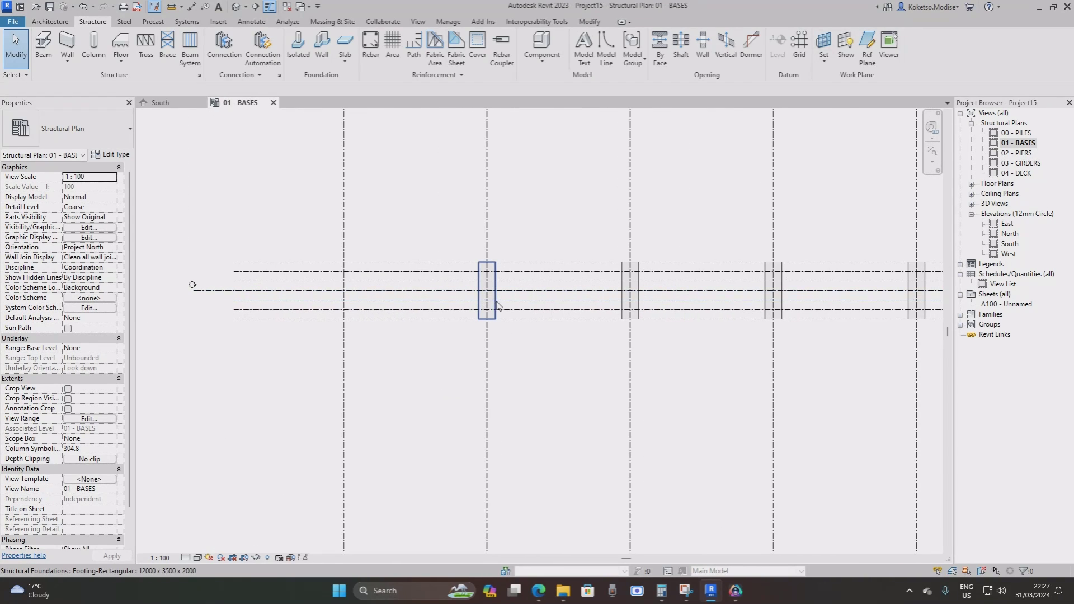
scroll(492, 289, "up", 4)
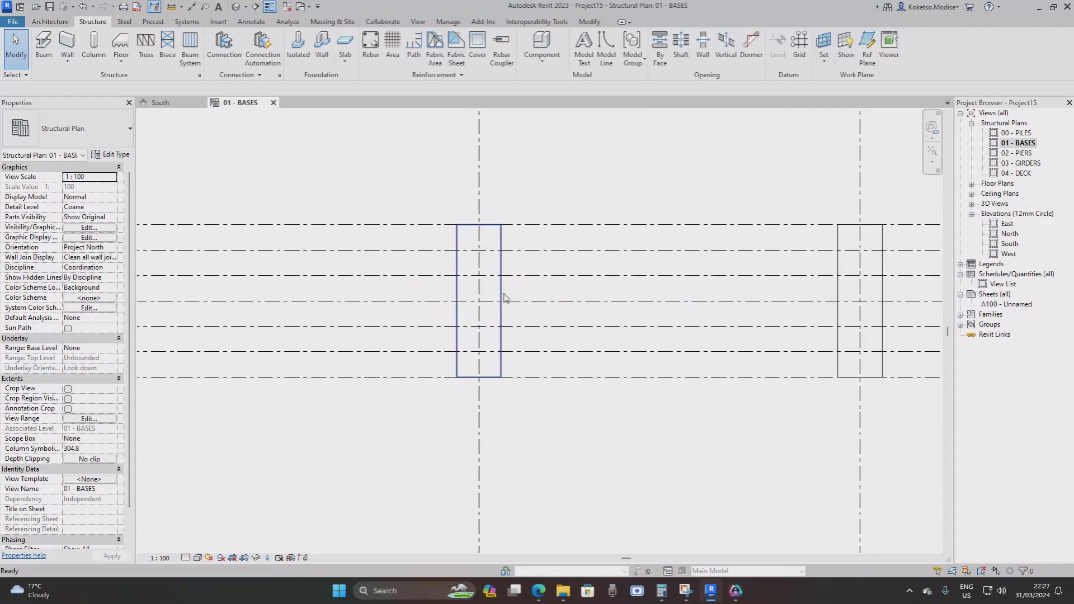
scroll(502, 297, "up", 2)
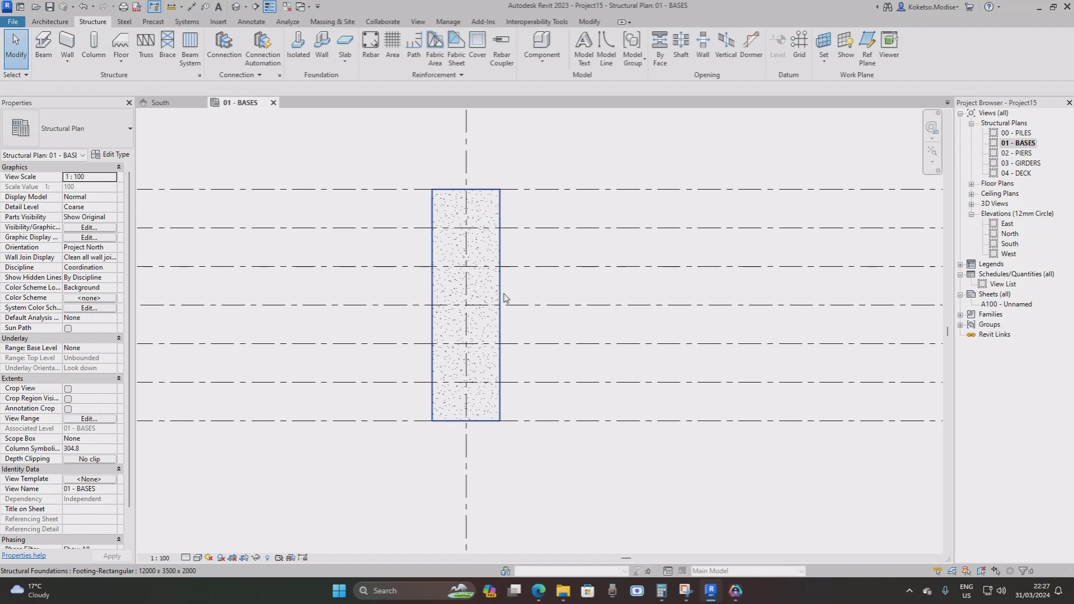
middle_click_drag(463, 318, 441, 337)
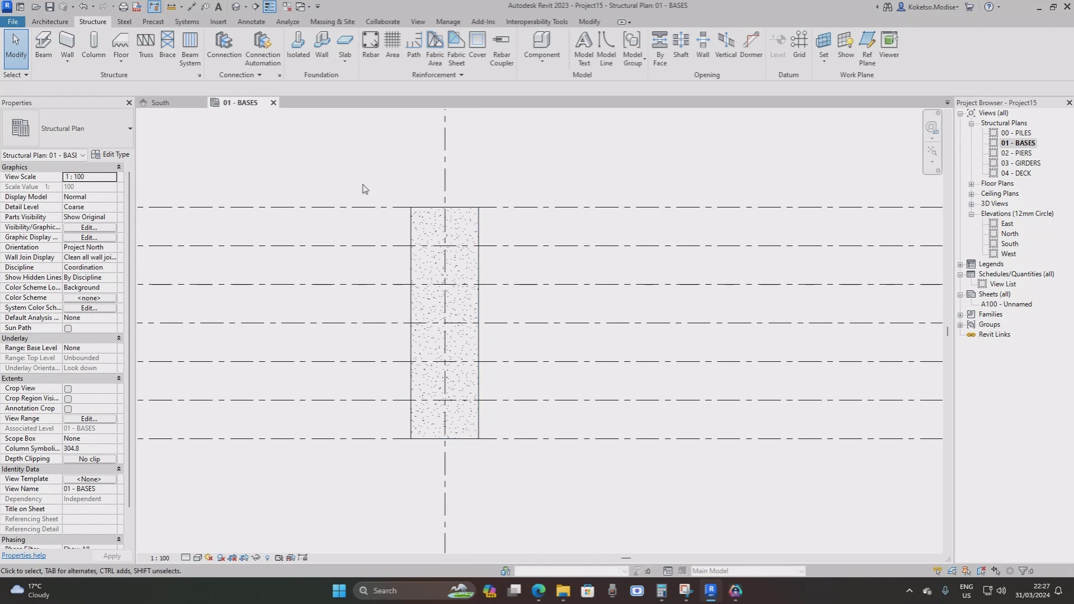
Load the Pile-Steel Pipe family from the Structural Foundations library folder.
left_click(220, 22)
left_click(440, 47)
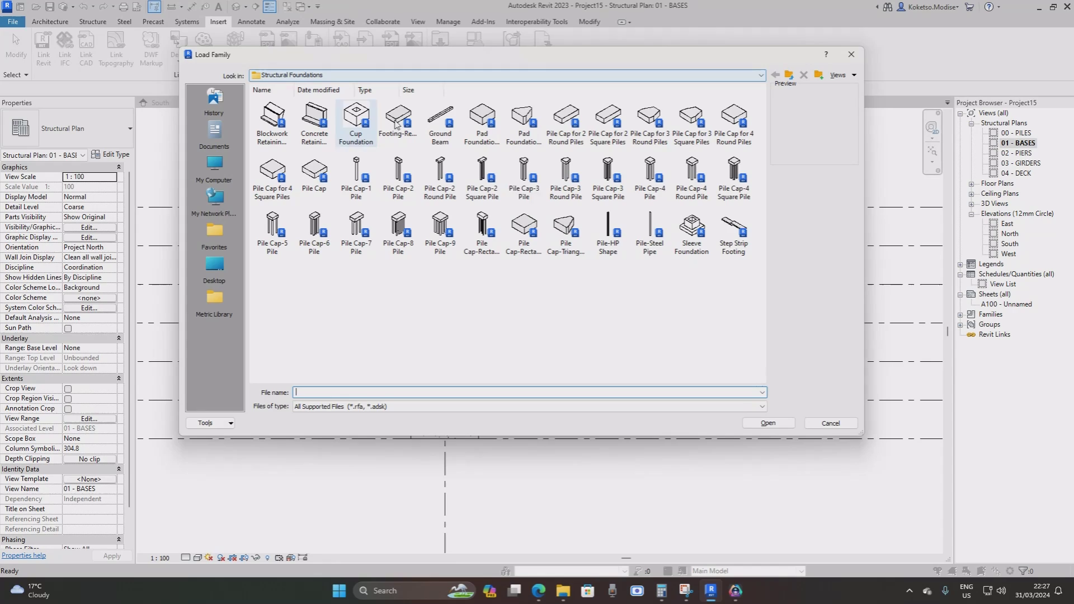
left_click(647, 238)
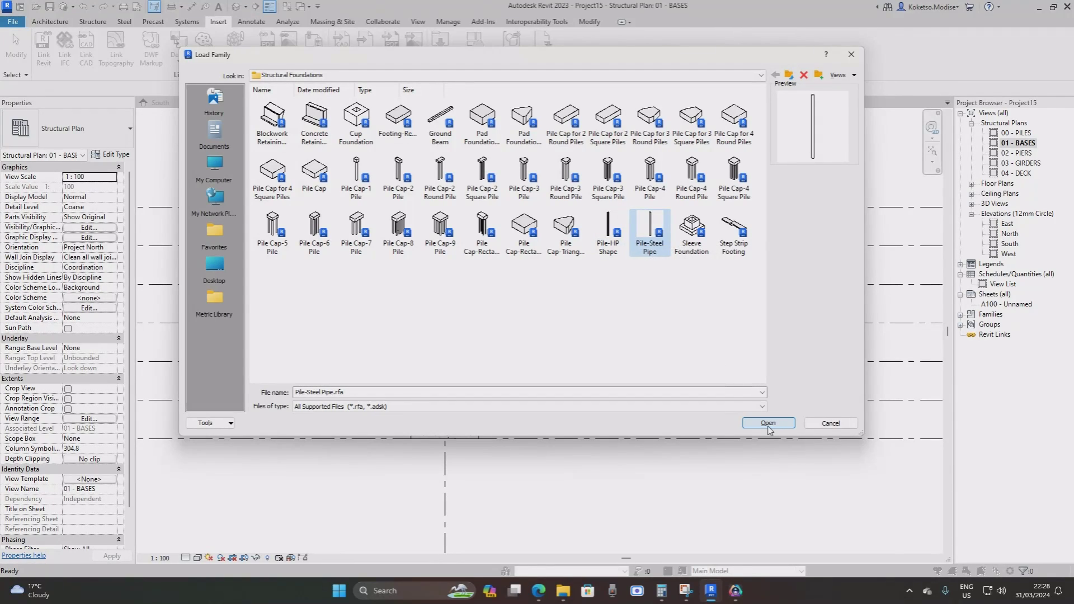
left_click(766, 423)
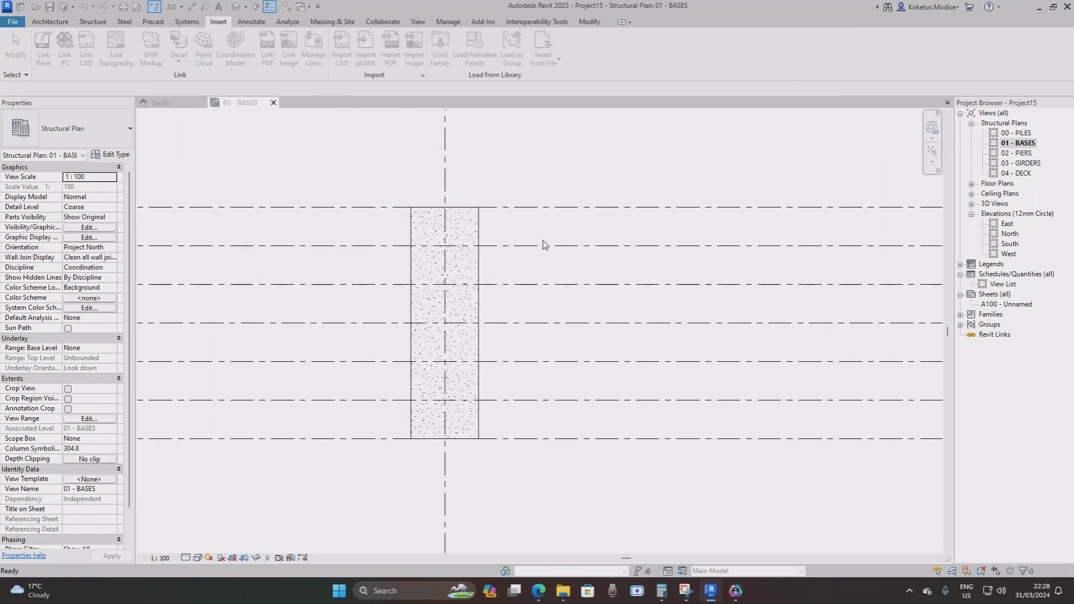
Place a 600mm Diameter Pile-Steel Pipe at the centre of the PIER-1 footing, where the pier grid crosses the CL grid.
middle_click_drag(485, 302, 521, 291)
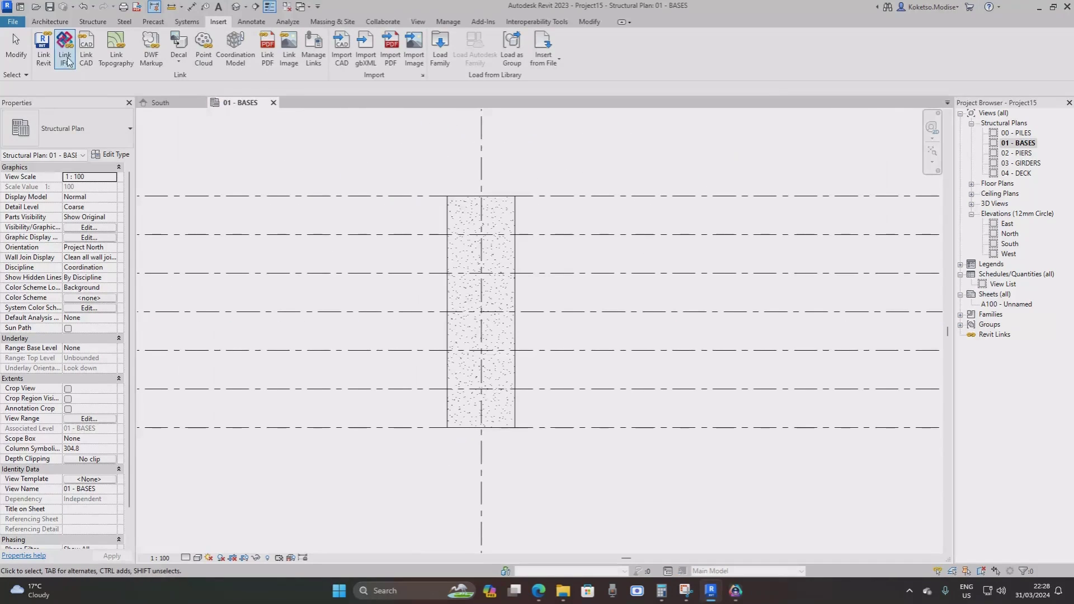
left_click(93, 21)
left_click(298, 45)
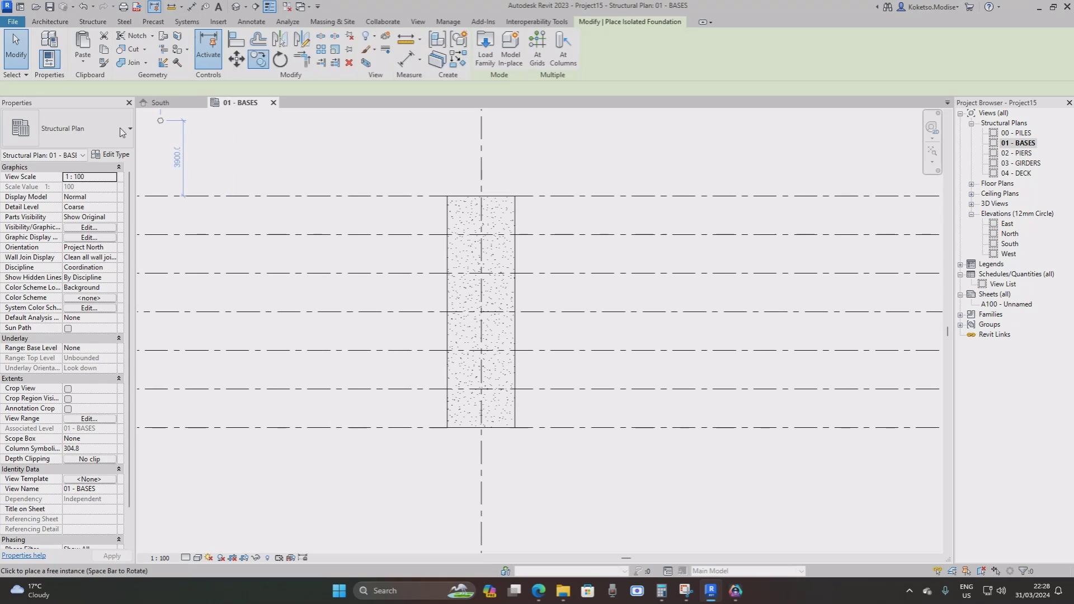
scroll(480, 328, "up", 4)
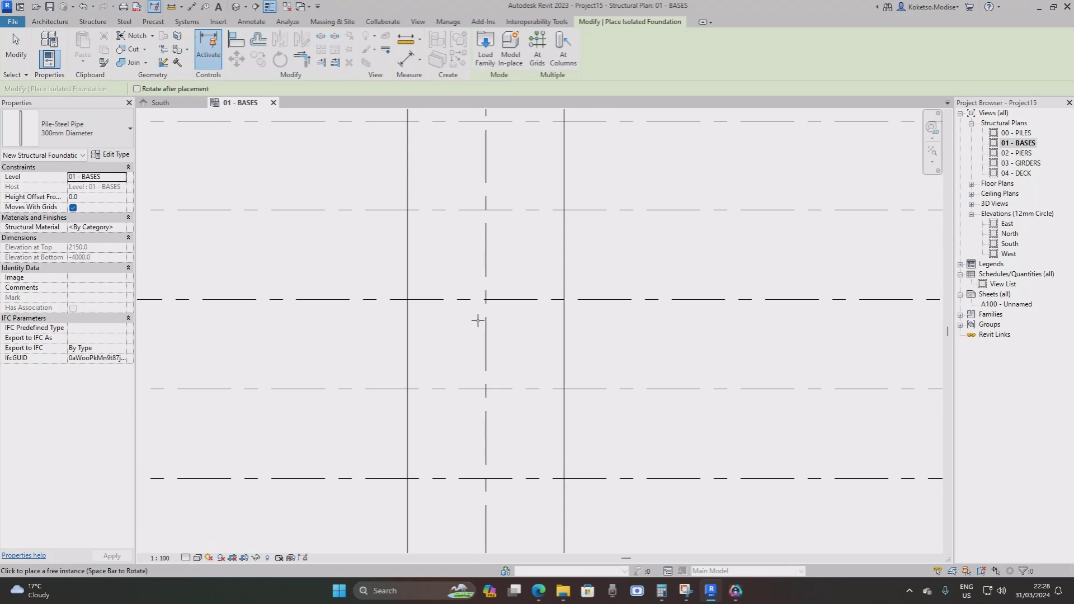
left_click(28, 115)
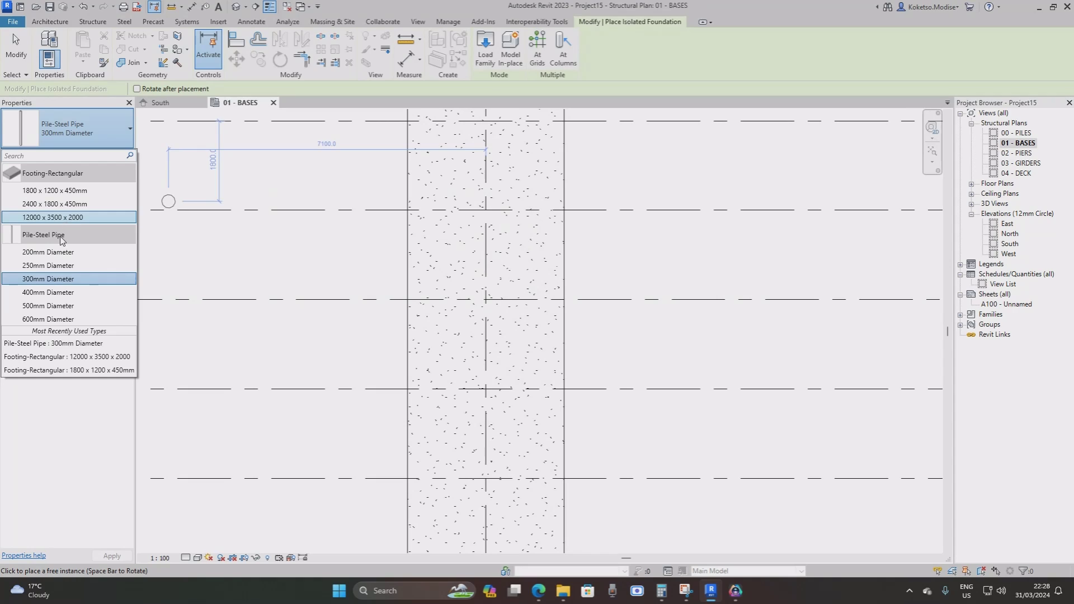
left_click(56, 318)
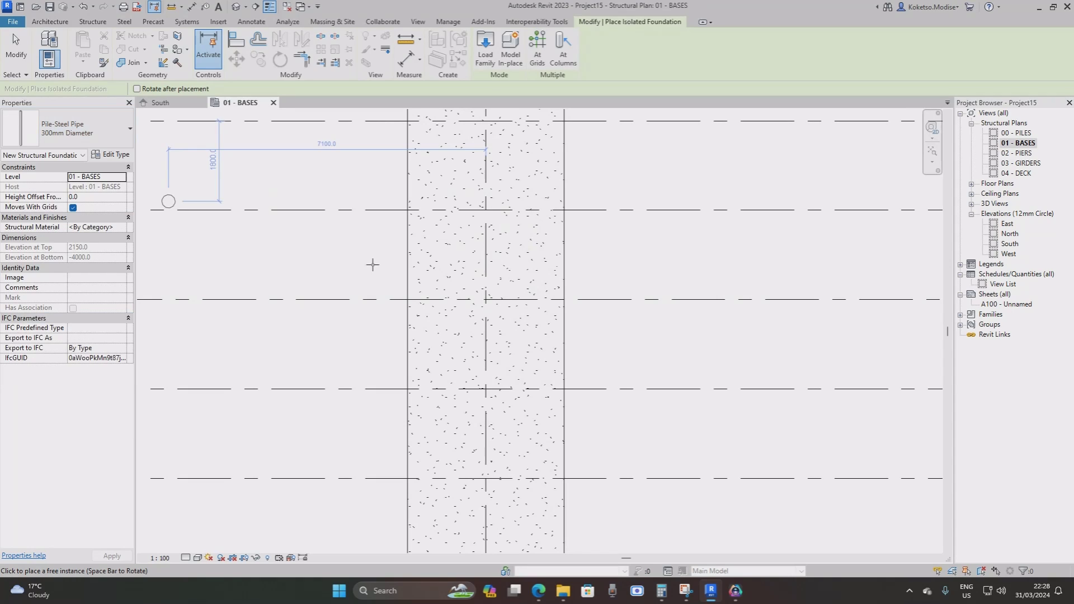
left_click(484, 299)
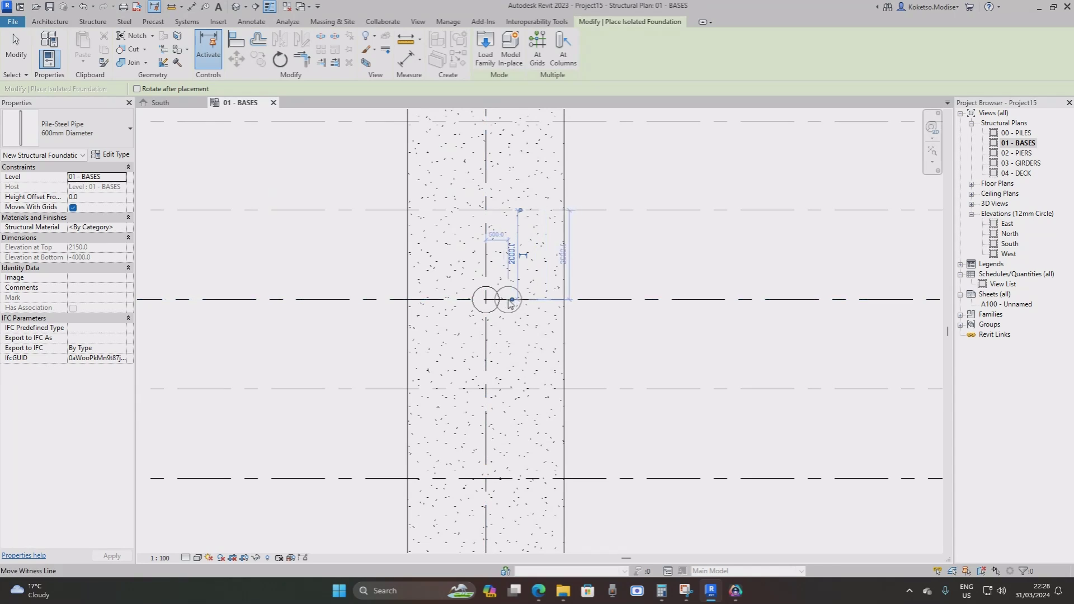
Open the placed steel pipe pile's family for editing and set its Material for Model Behavior to Concrete.
key("Escape")
key("Escape")
left_click(491, 290)
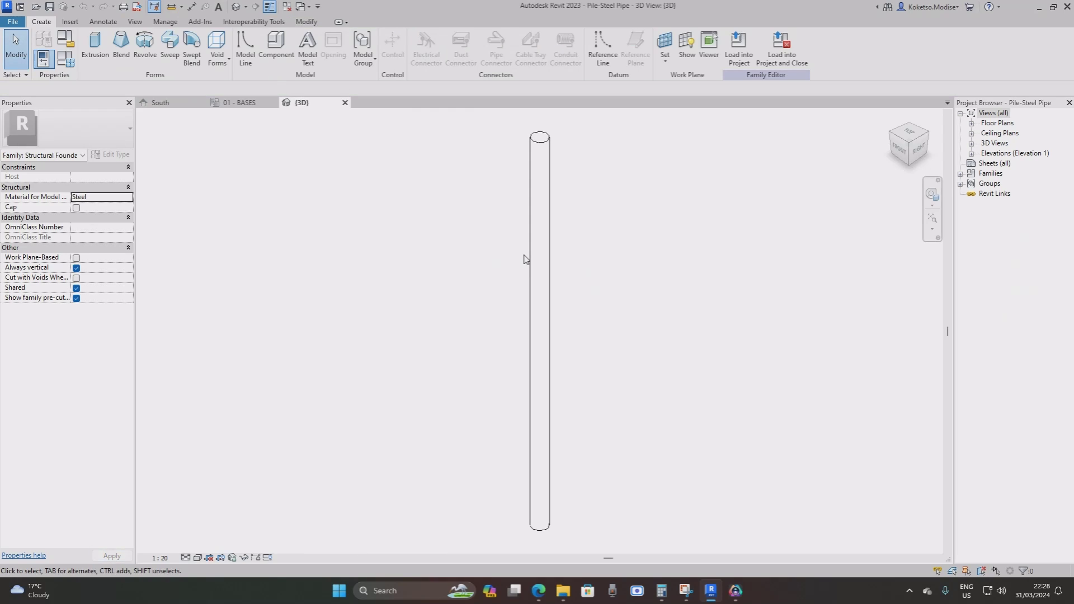
scroll(524, 259, "down", 2)
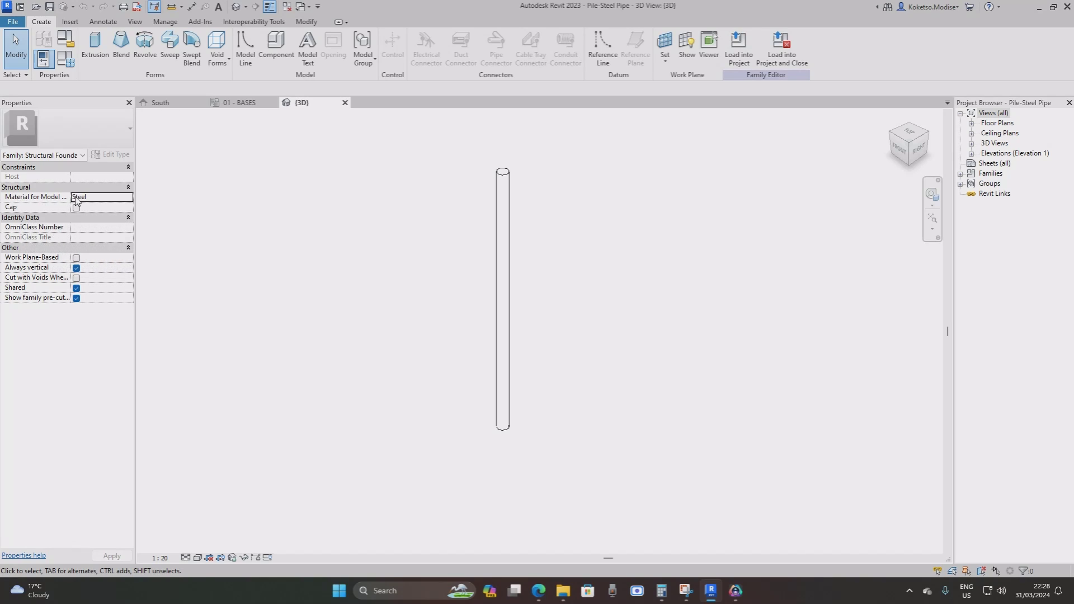
left_click(118, 199)
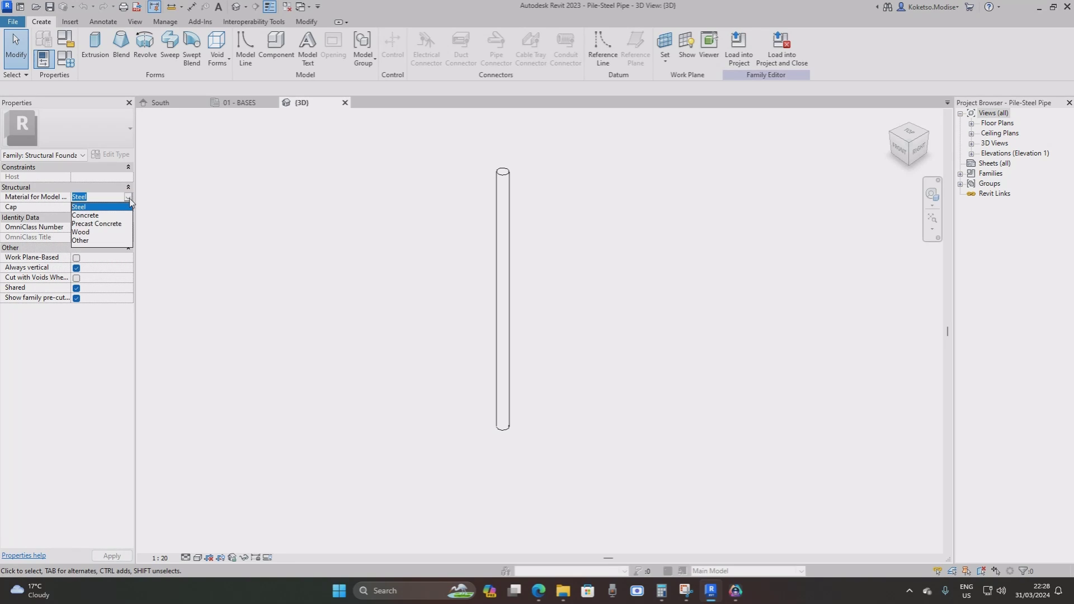
left_click(90, 215)
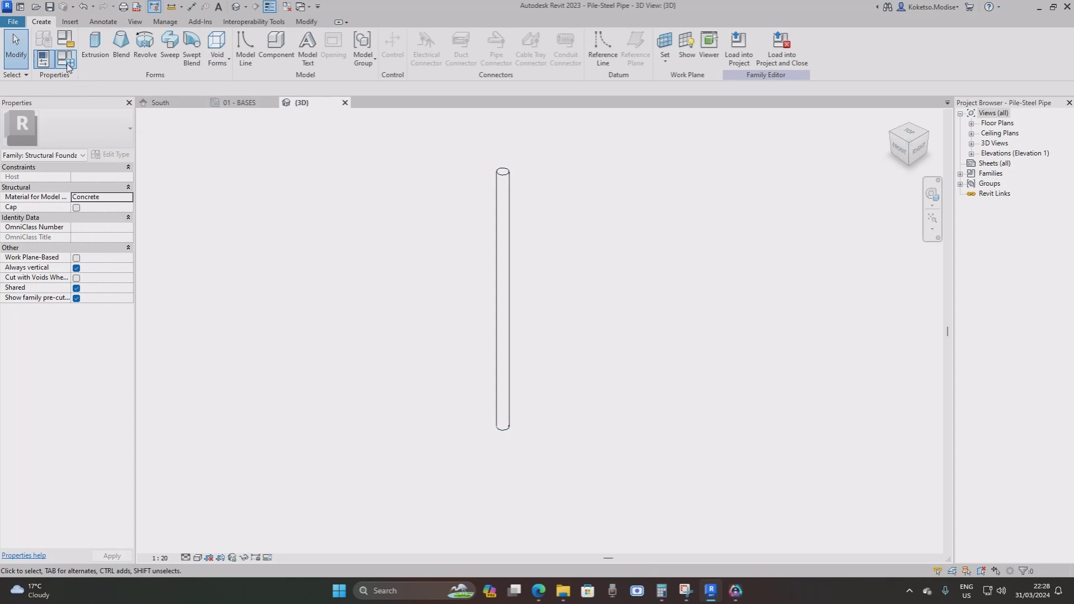
Set the pile family's structural material to Concrete, Precast and its Material for Model Behavior to Precast Concrete.
left_click(43, 58)
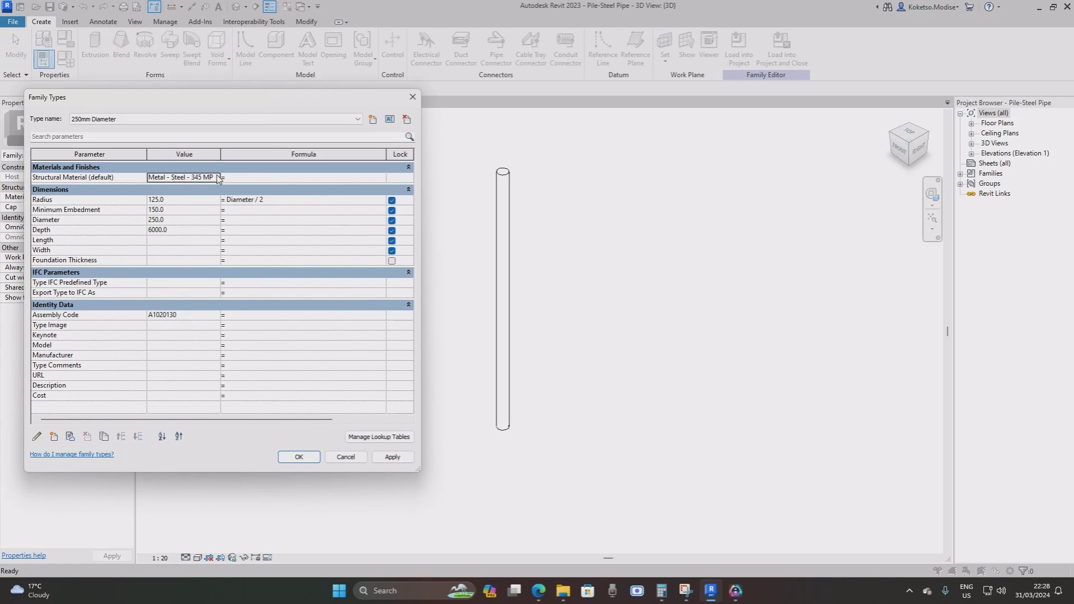
left_click(218, 177)
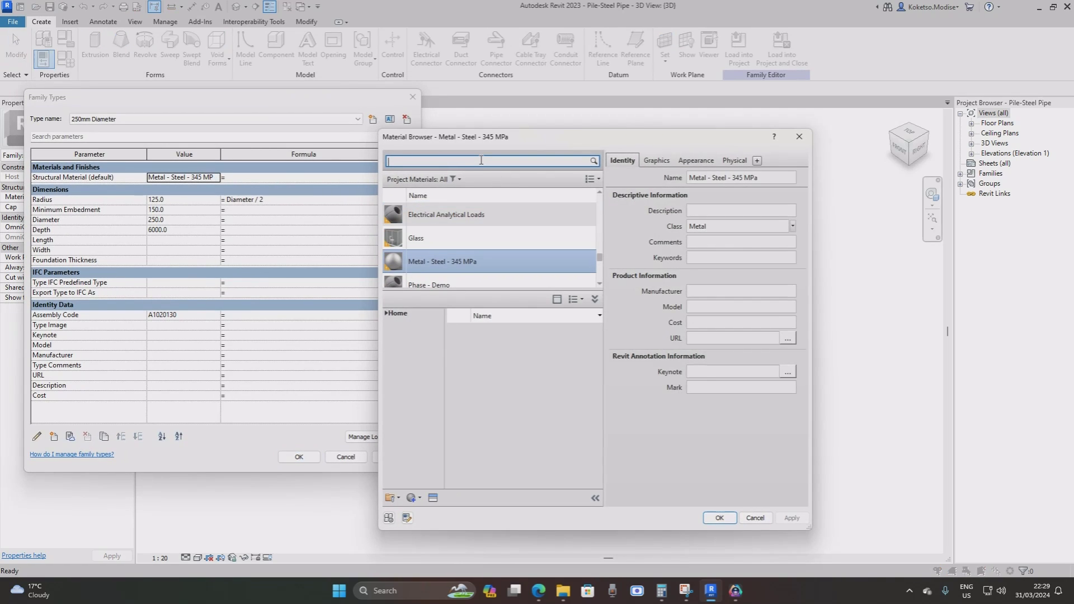
type("c")
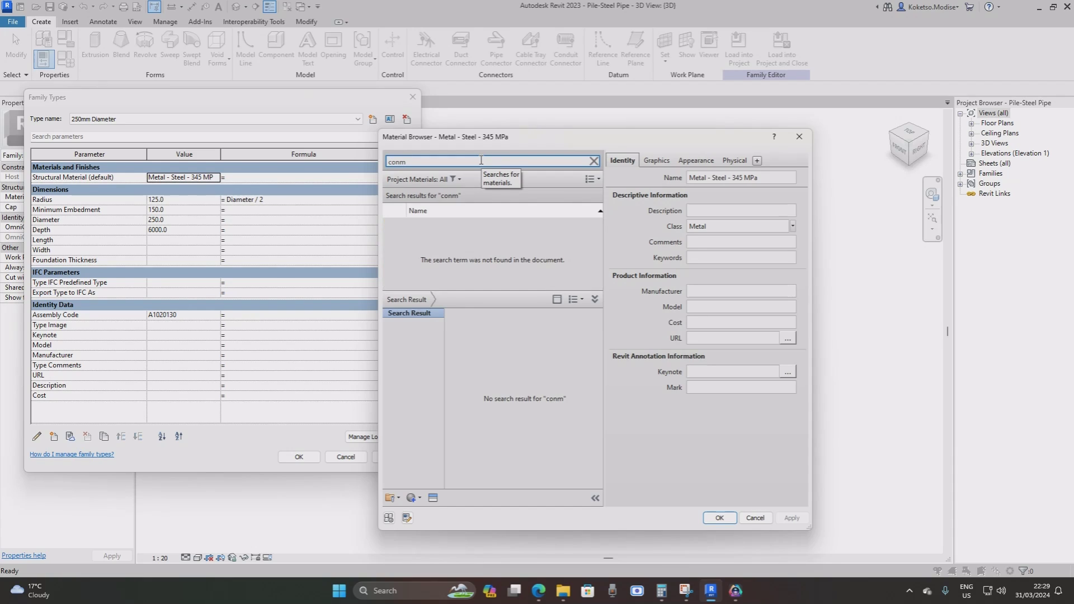
type("oncrete")
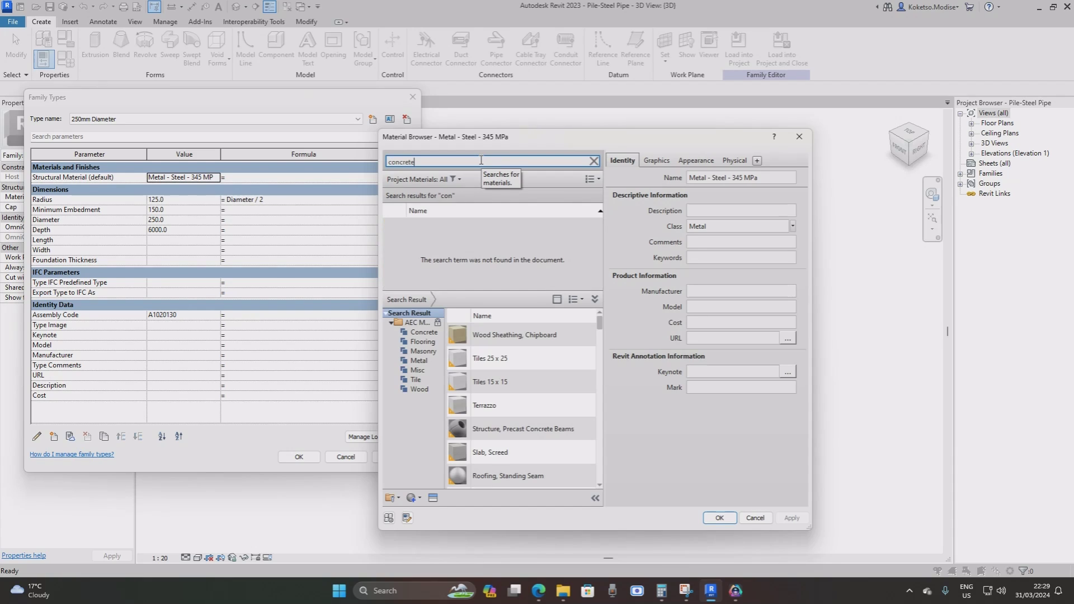
left_click_drag(600, 330, 600, 353)
left_click(577, 396)
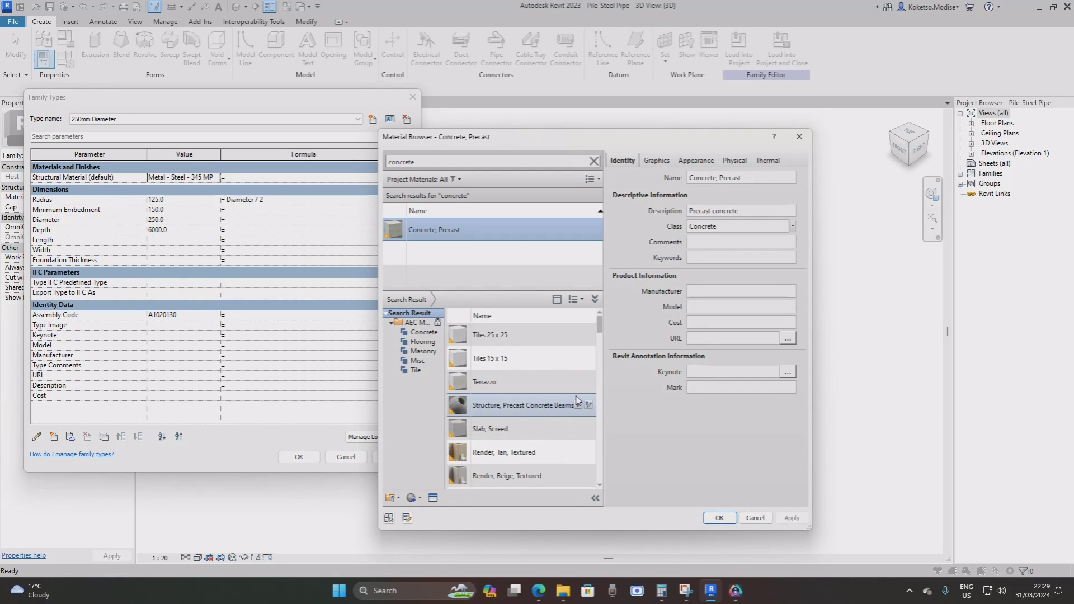
left_click(719, 517)
left_click(392, 456)
left_click(299, 457)
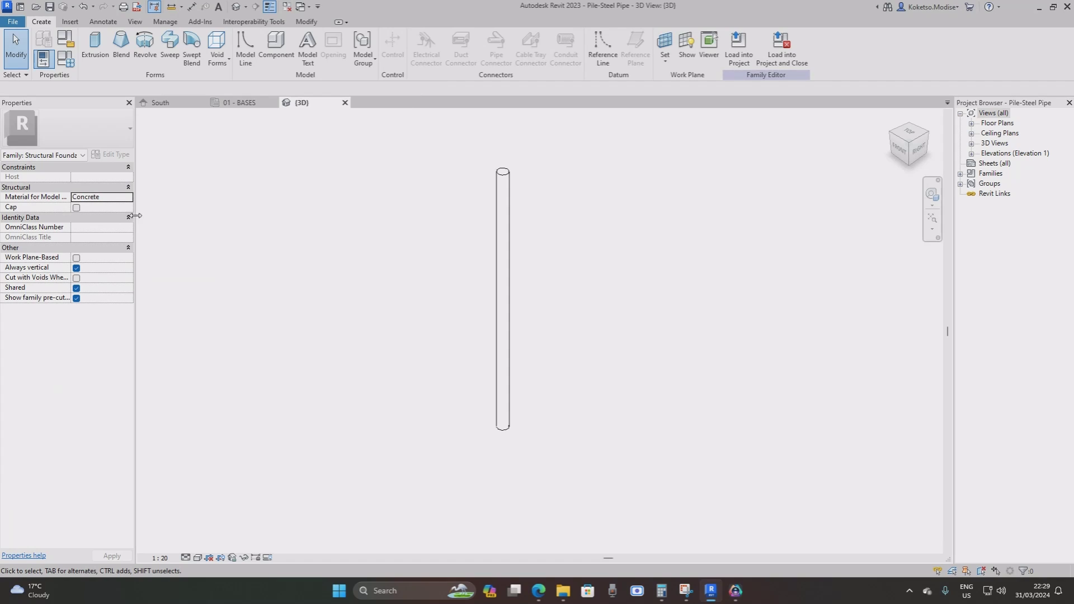
left_click_drag(136, 216, 245, 216)
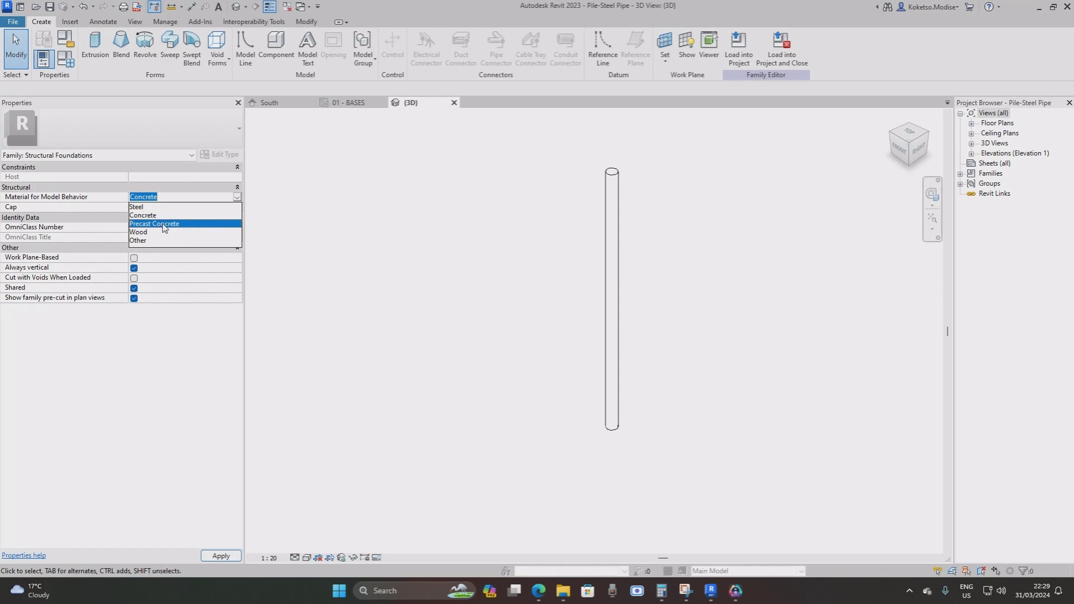
left_click(166, 223)
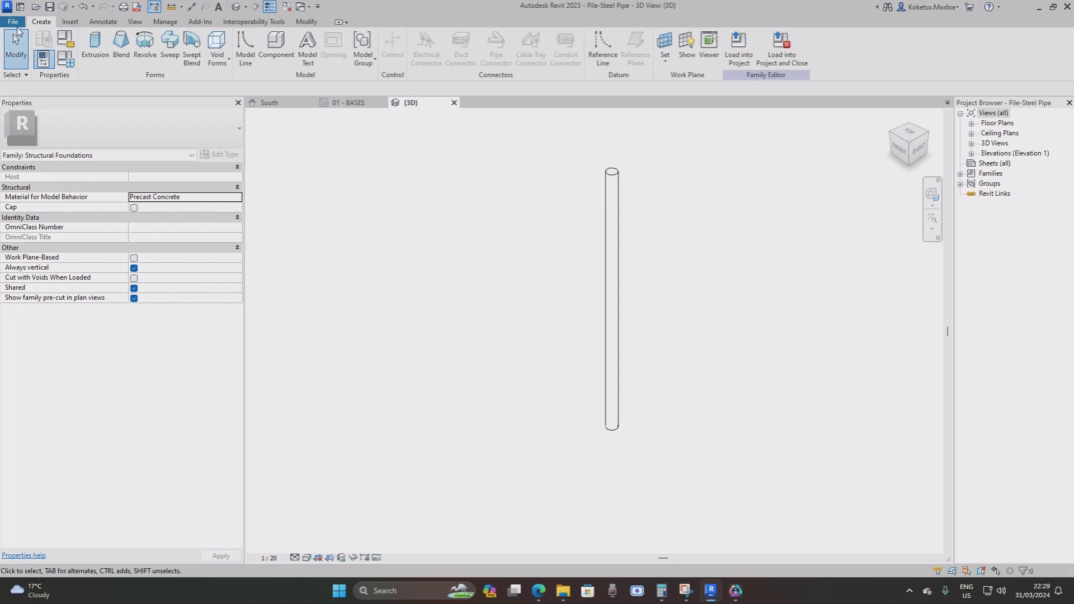
Start saving the pile family as a new file and create a folder named GIRDER BRIDGE MODEL in Documents.
left_click(12, 21)
mouse_move(49, 156)
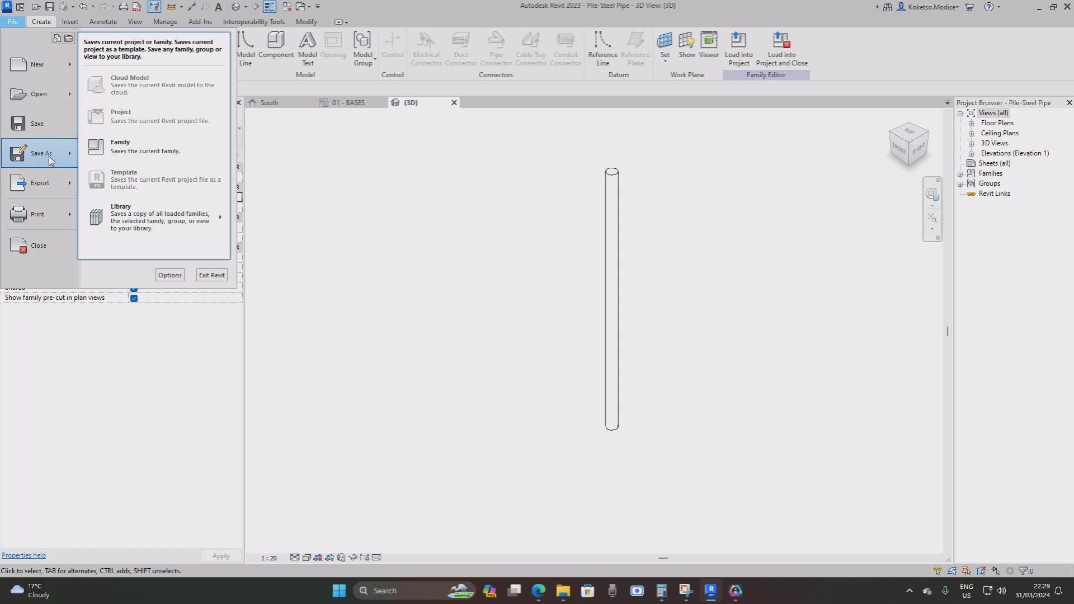
left_click(189, 149)
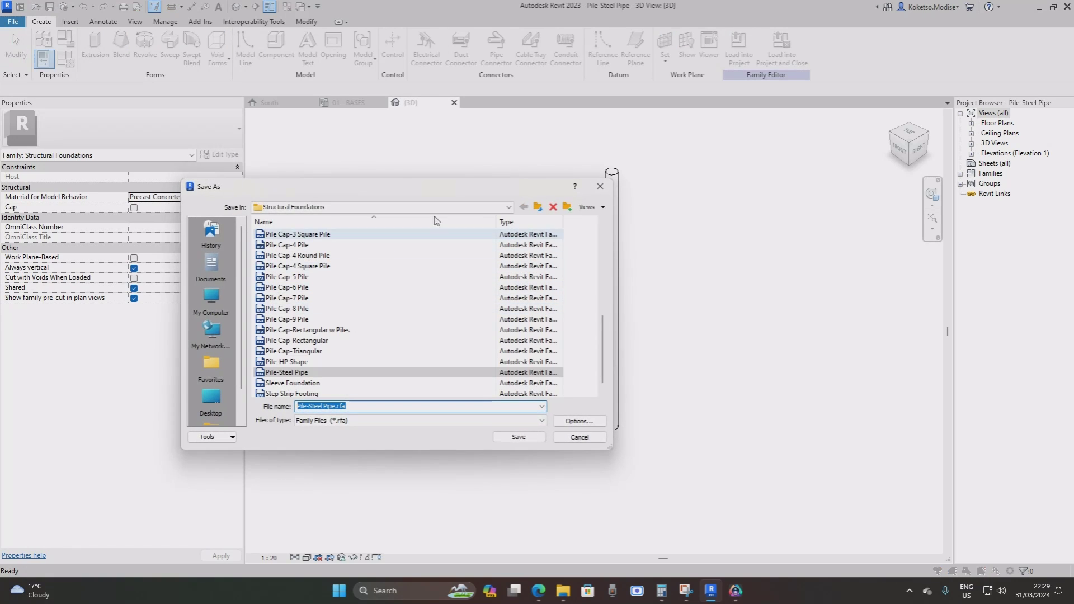
left_click(279, 208)
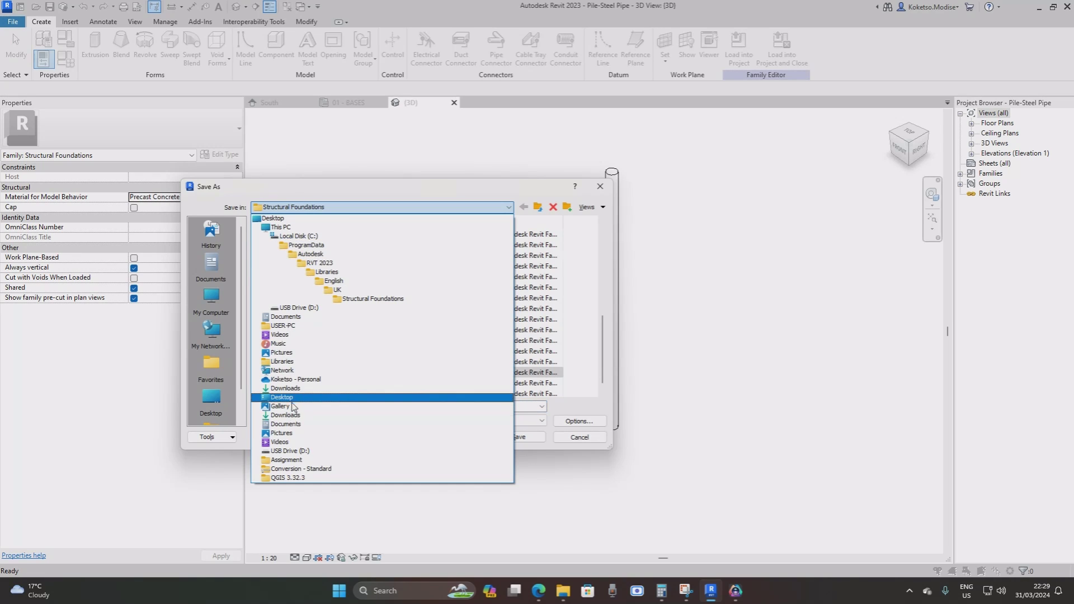
left_click(285, 424)
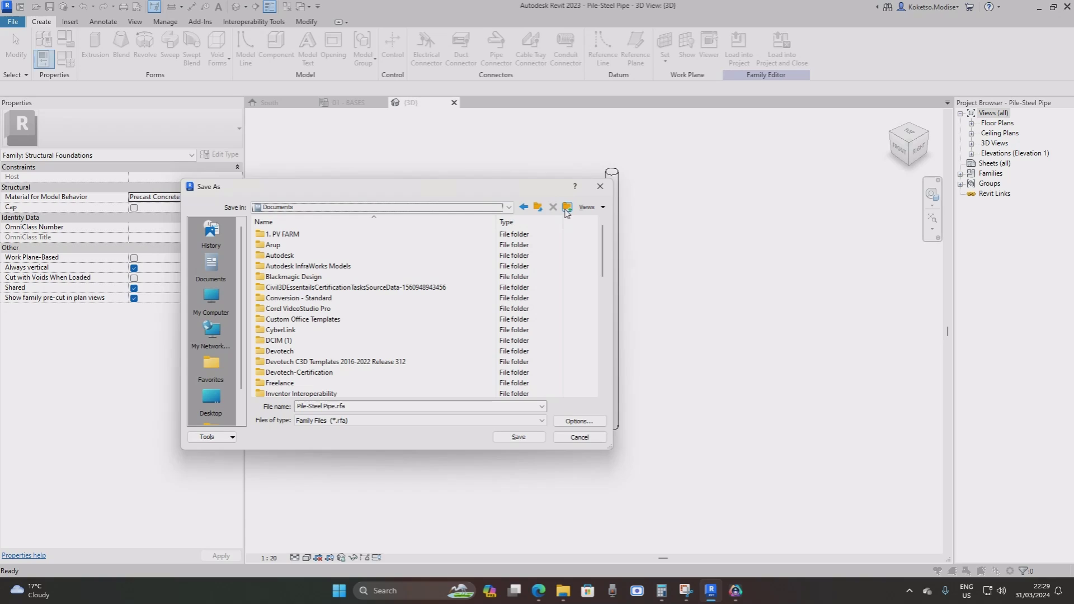
left_click(566, 208)
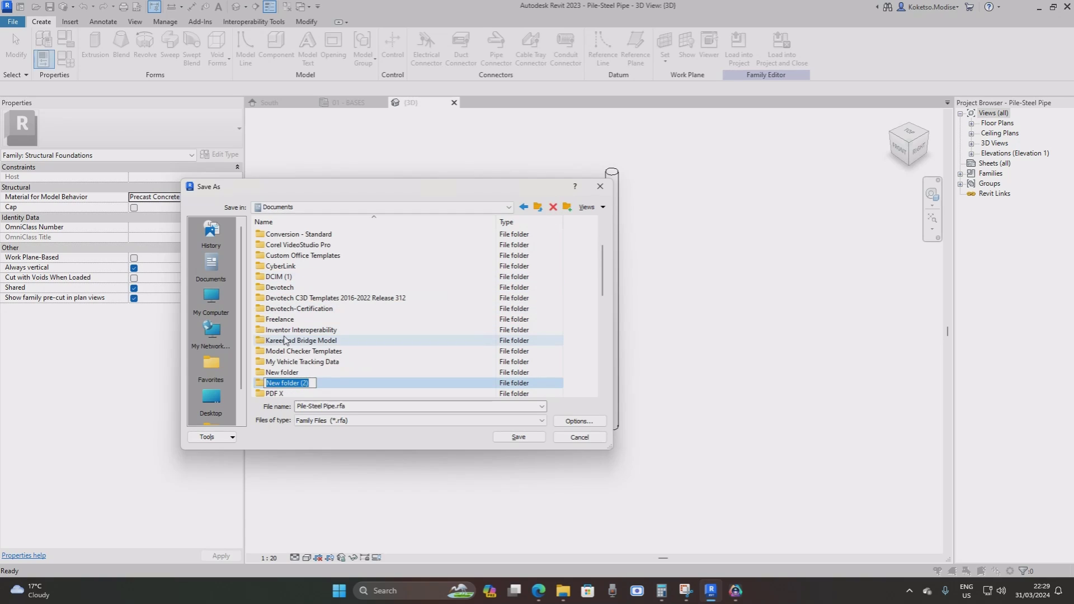
type("GIRDER BRIDGE MODEL")
key("Return")
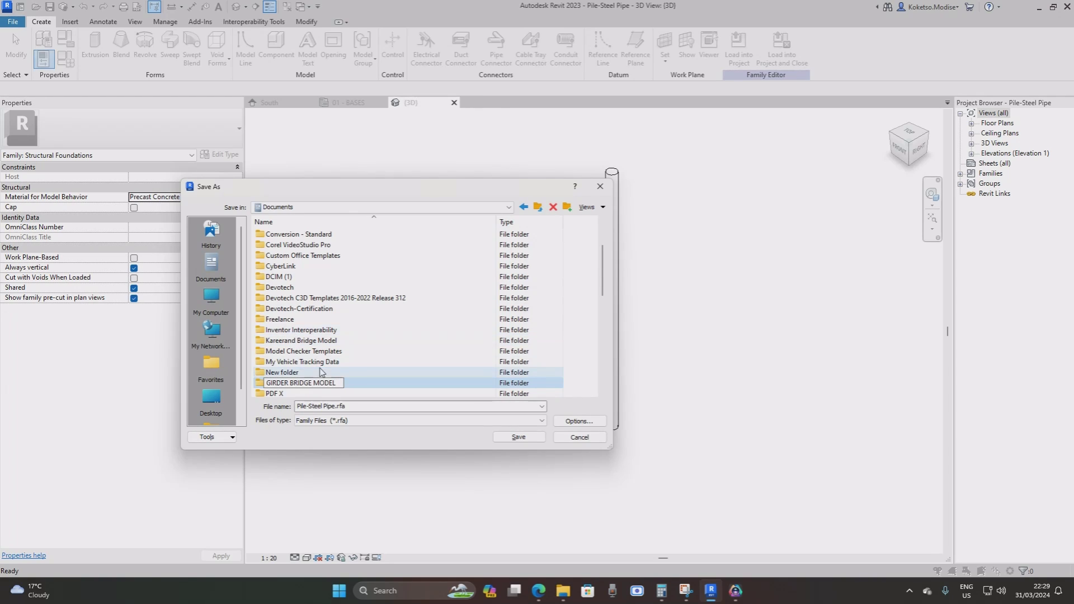
Save the family as CONCRETE PILE in the GIRDER BRIDGE MODEL folder.
double_click(351, 393)
left_click(360, 406)
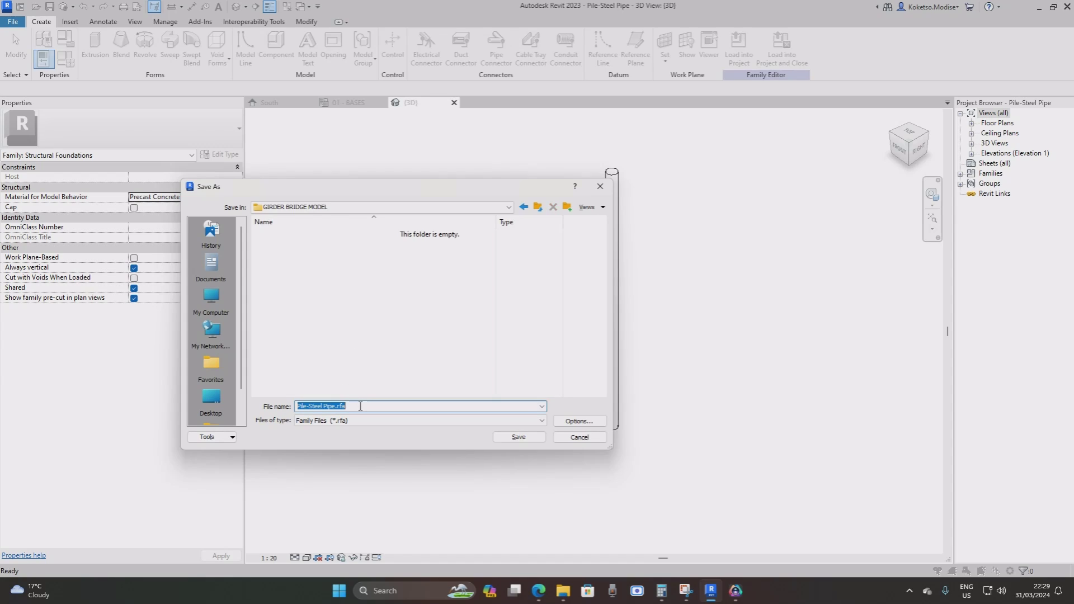
type("CO")
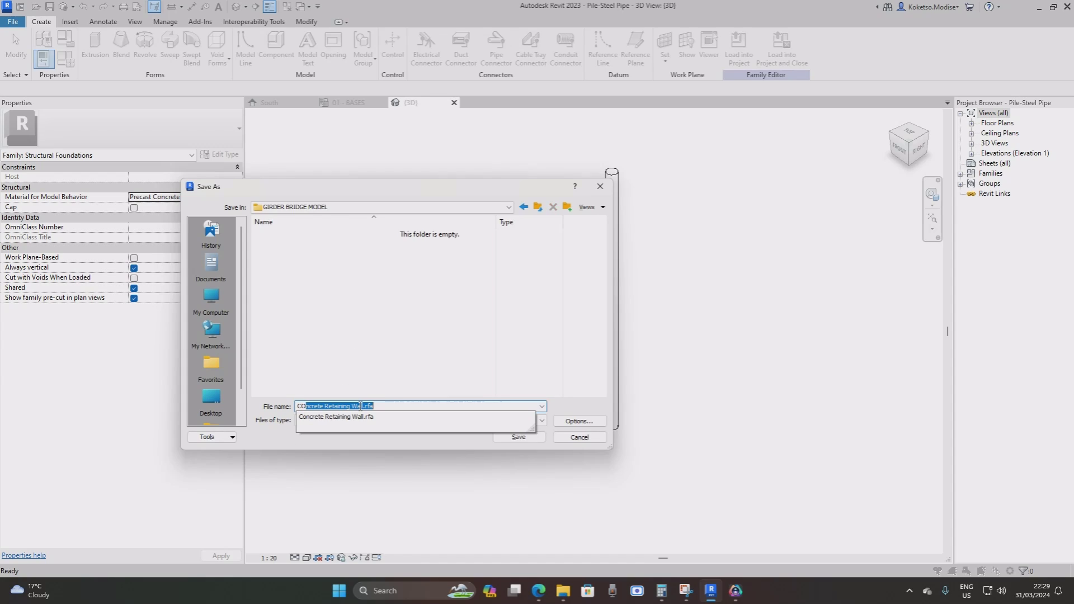
type("NCRT")
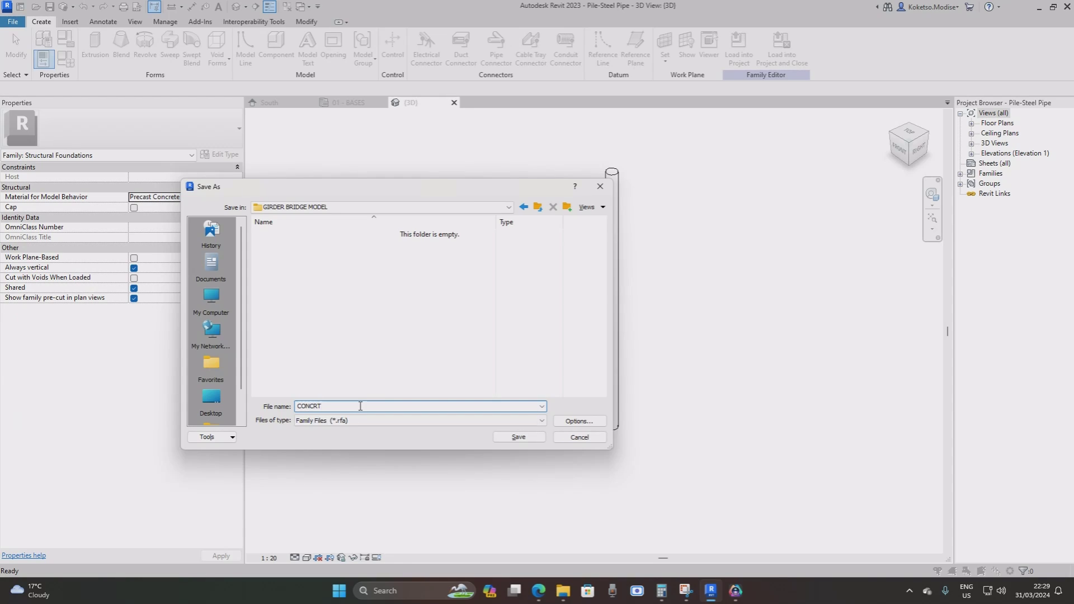
key("BackSpace")
type("ETE ")
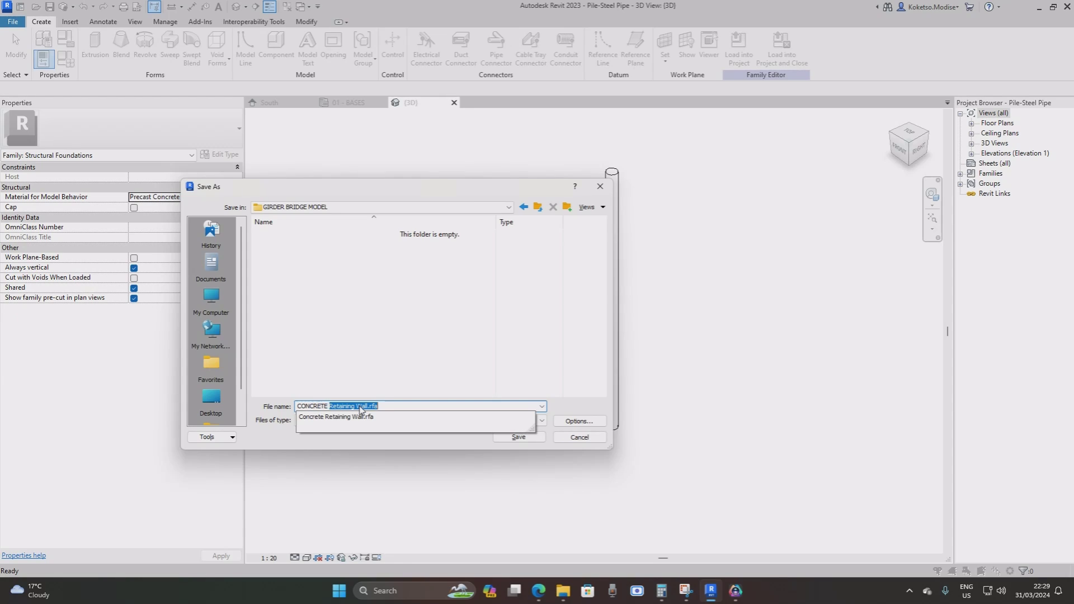
type("PILE")
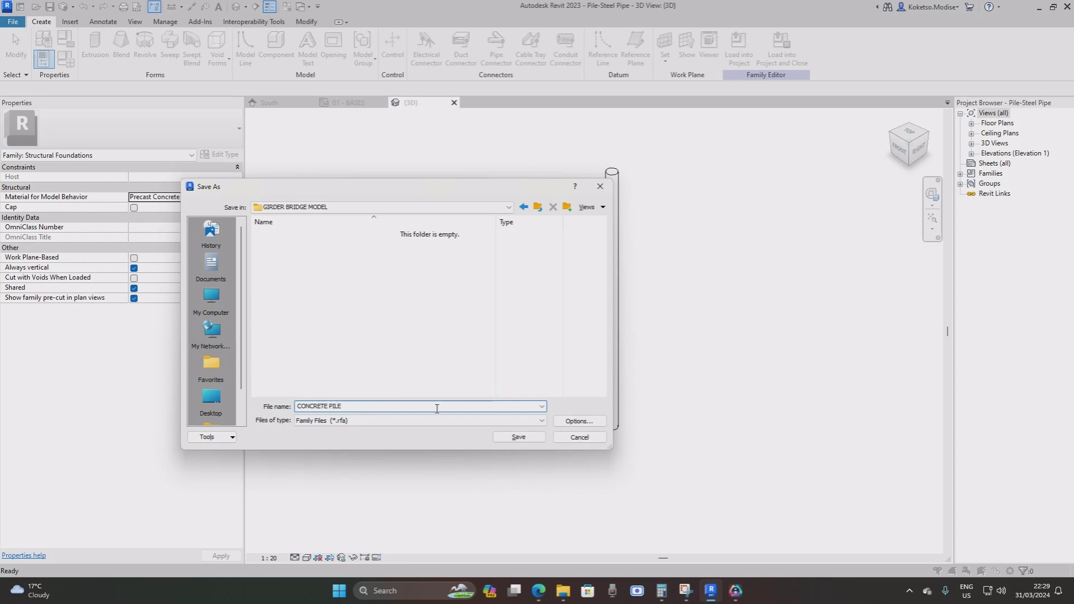
left_click(519, 437)
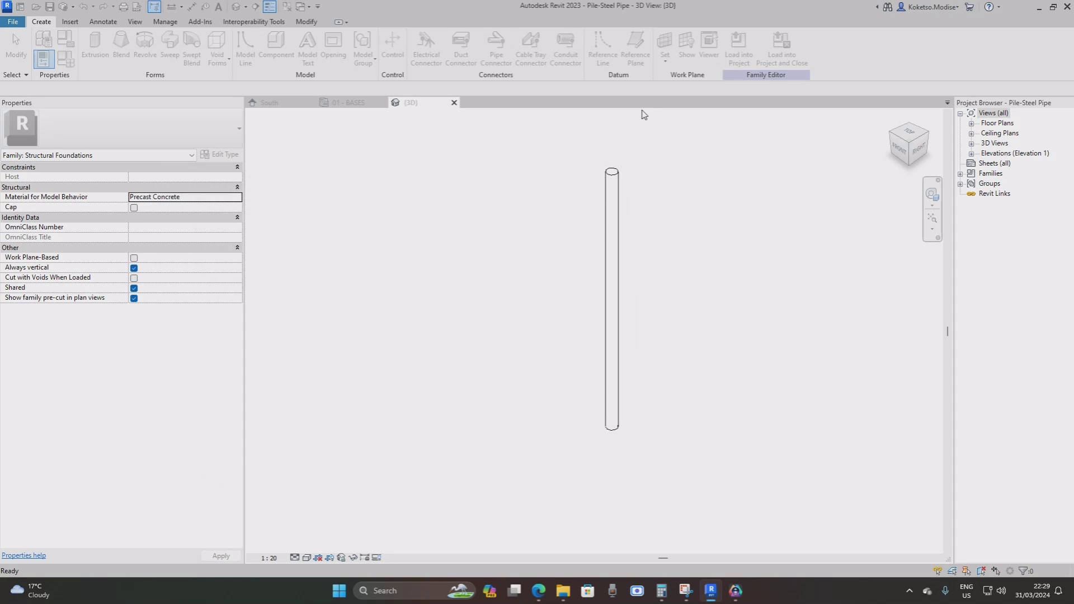
Load the saved family into the project, close it, and change the pile in the 01 - BASES plan to CONCRETE PILE 600mm Diameter.
left_click(782, 50)
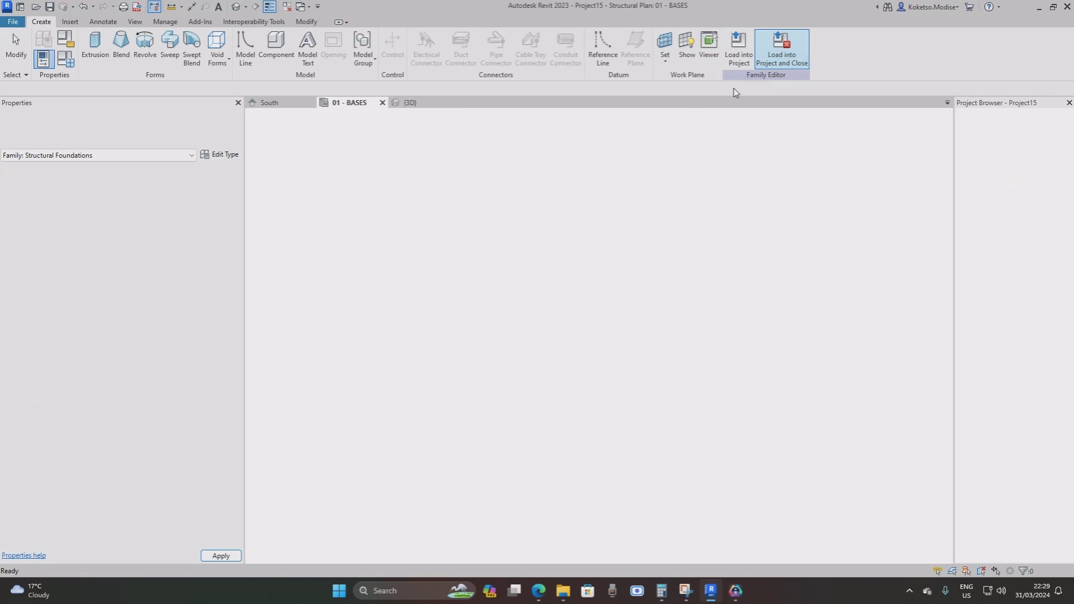
left_click(351, 103)
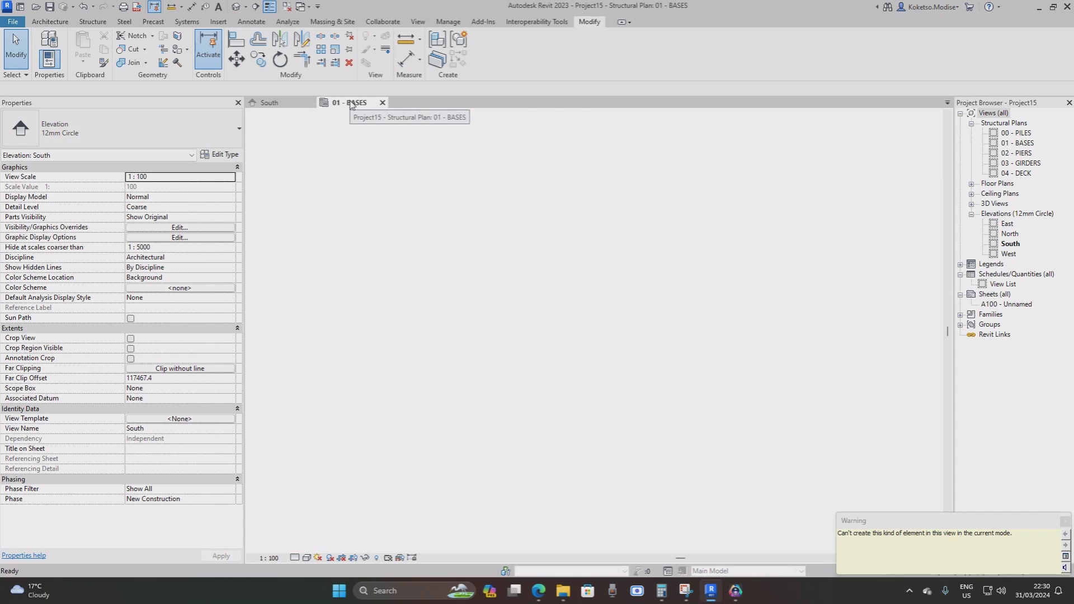
left_click(596, 290)
left_click(108, 134)
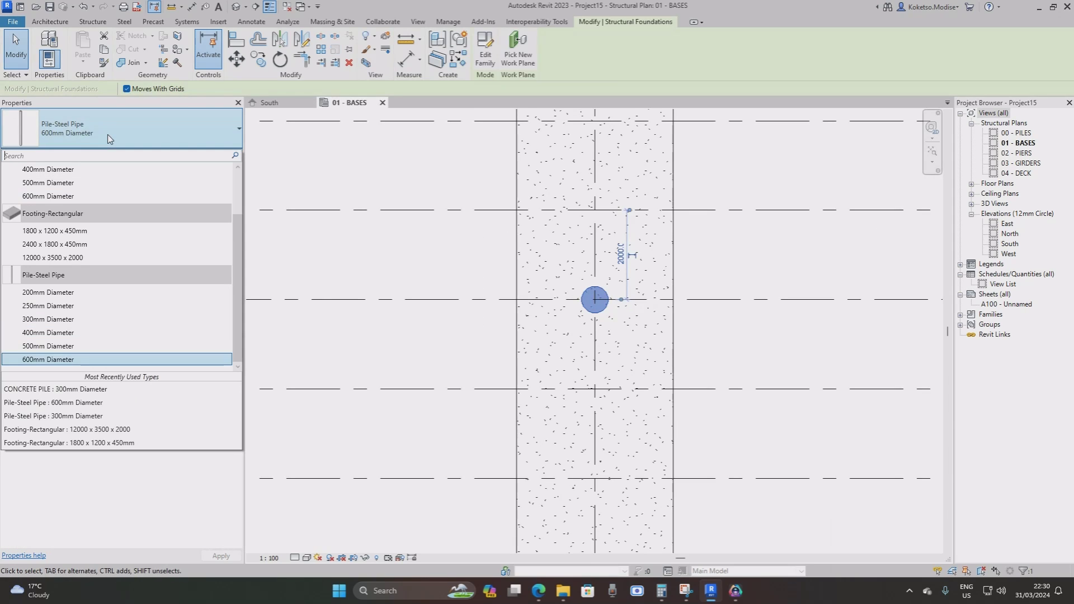
scroll(79, 246, "up", 2)
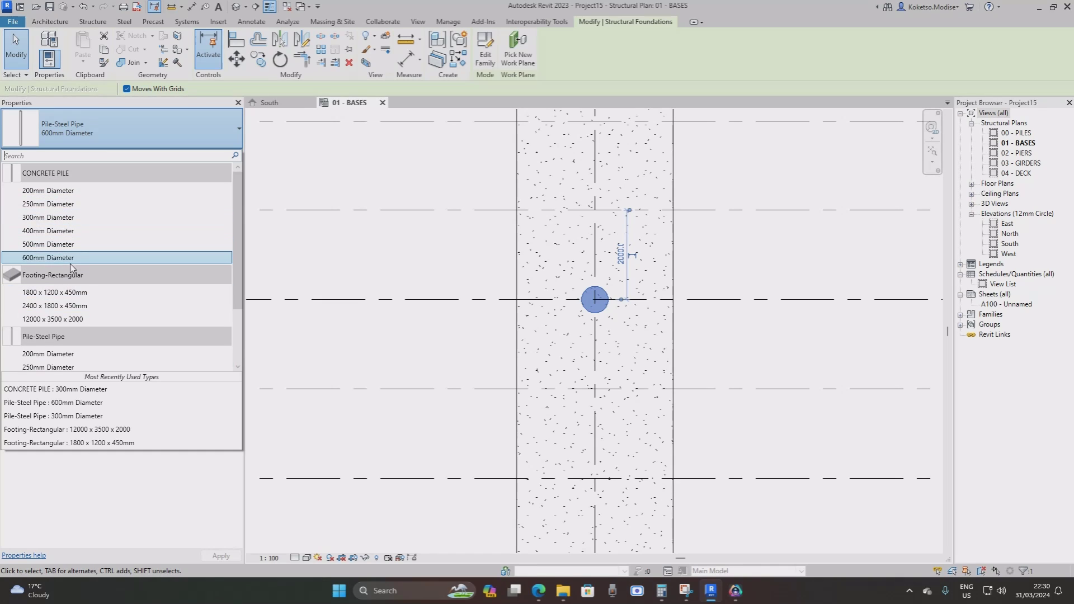
left_click(70, 259)
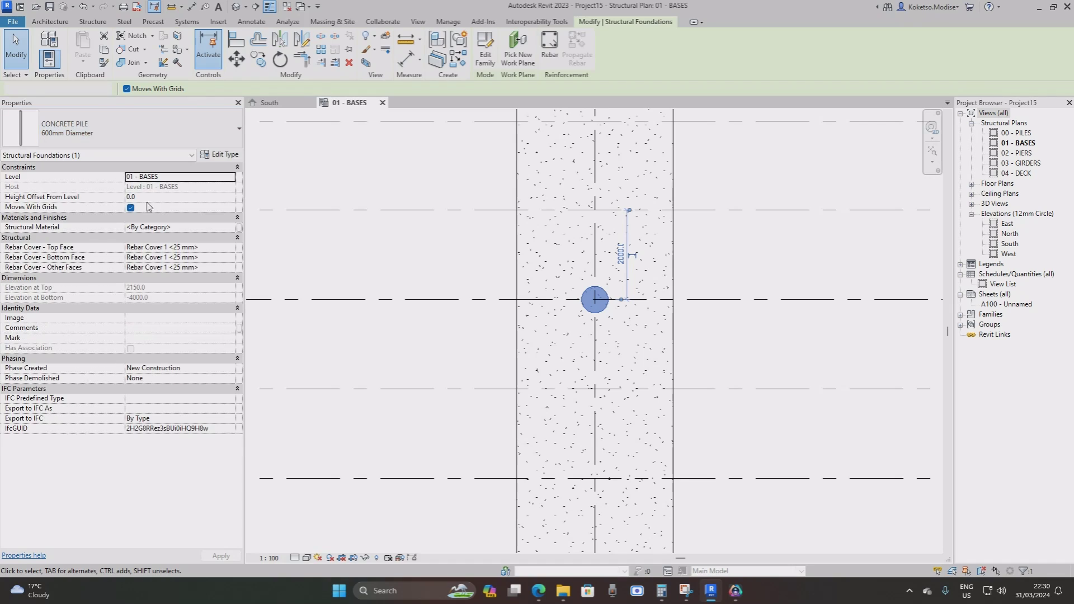
Duplicate the pile type as 800mm DIAMETER PILE and set its depth to 8000 and diameter to 800.
left_click(217, 156)
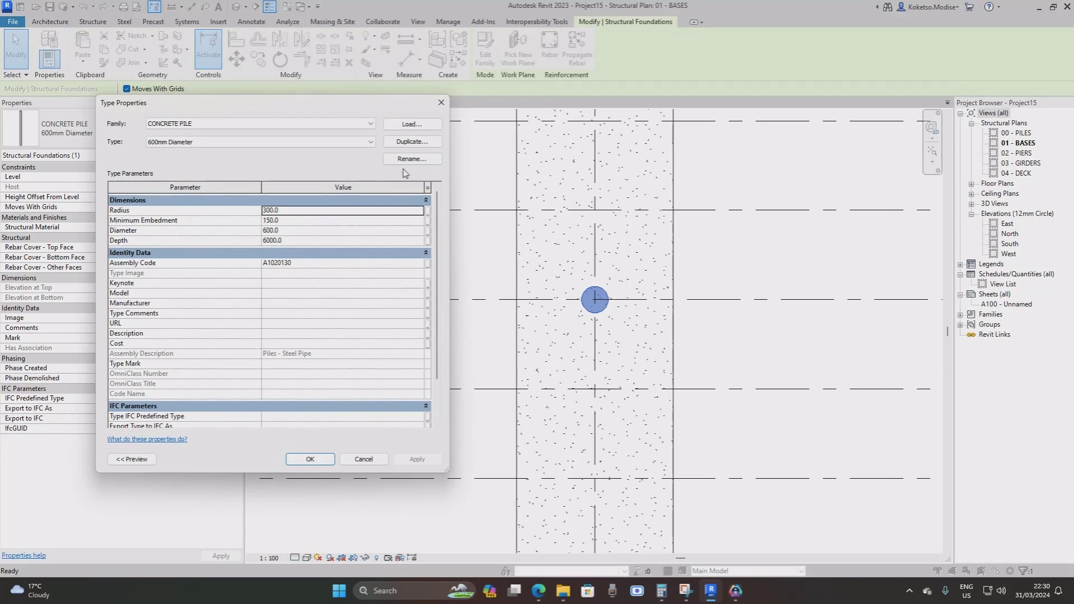
left_click(408, 142)
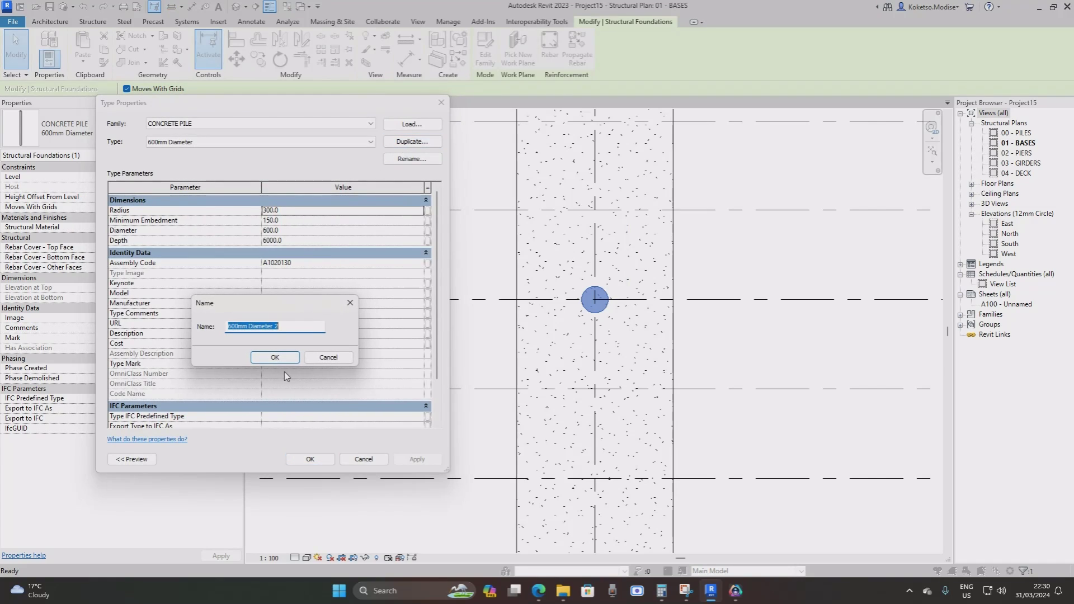
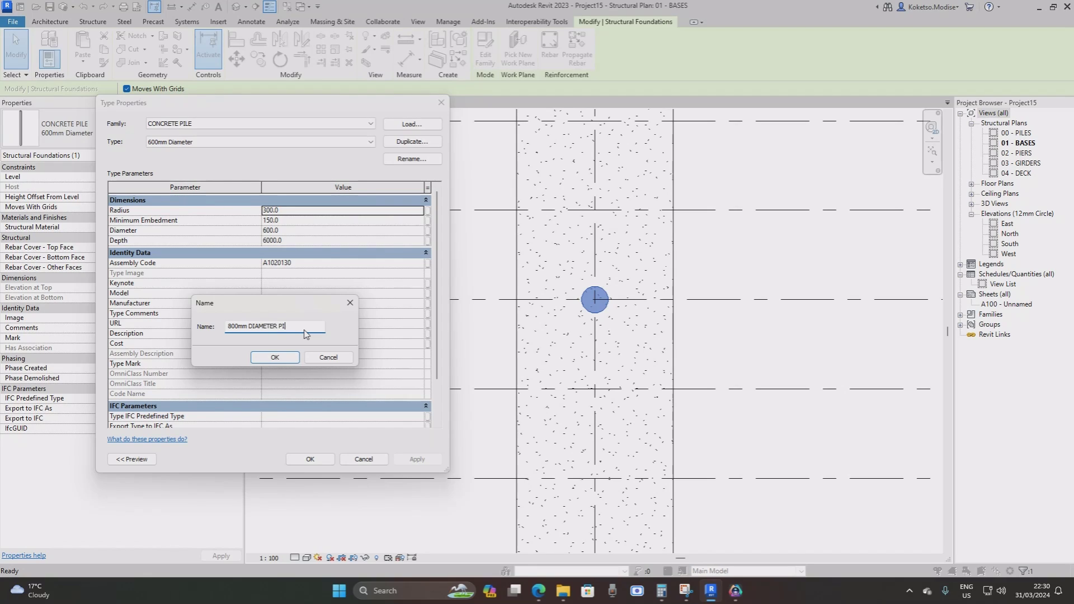
left_click(283, 357)
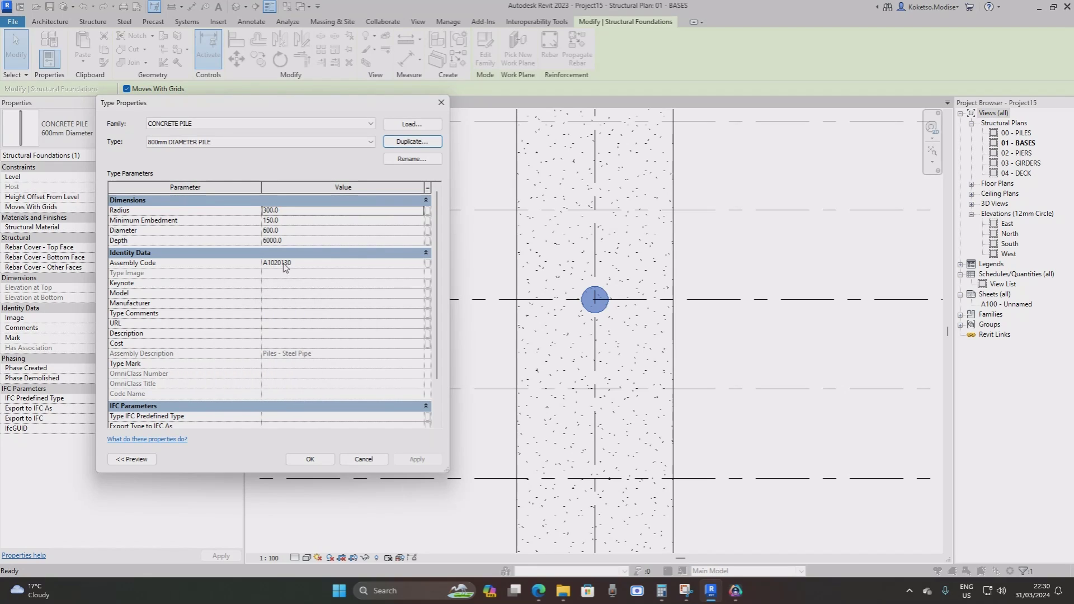
left_click(301, 241)
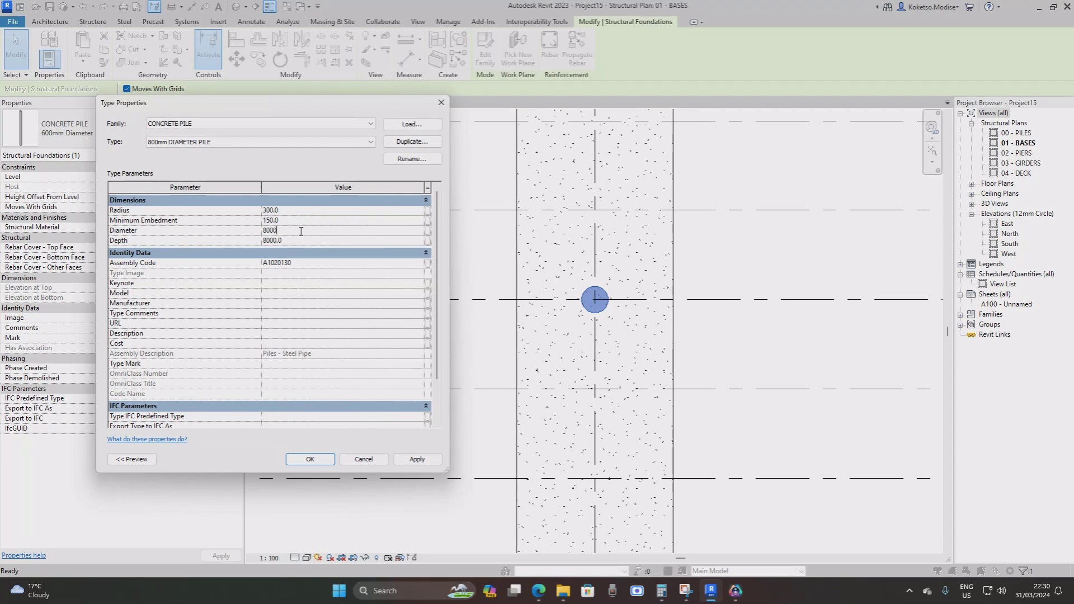
type("800")
left_click(417, 459)
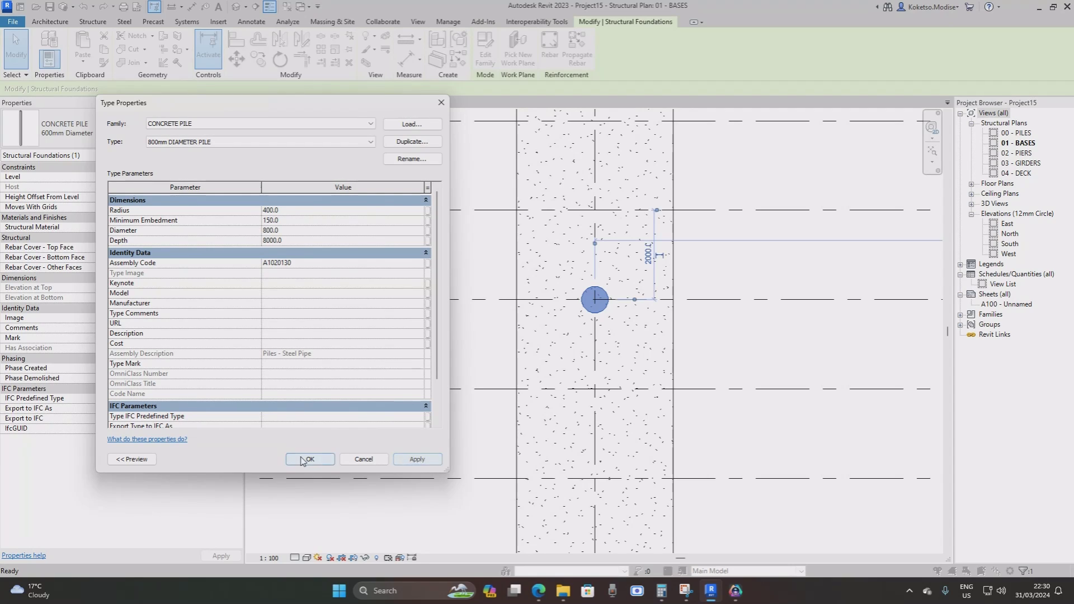
Apply the 800mm DIAMETER PILE type and copy the pile along PIER-1 onto the next two grid lines below, 2000 mm apart.
left_click(310, 459)
scroll(593, 296, "down", 2)
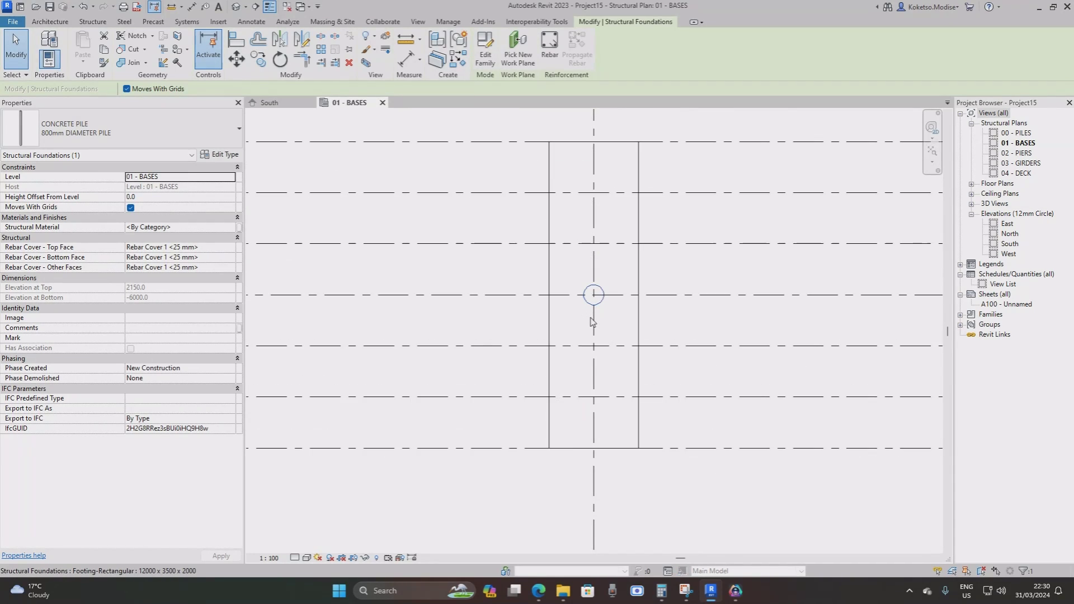
middle_click_drag(532, 297, 464, 263)
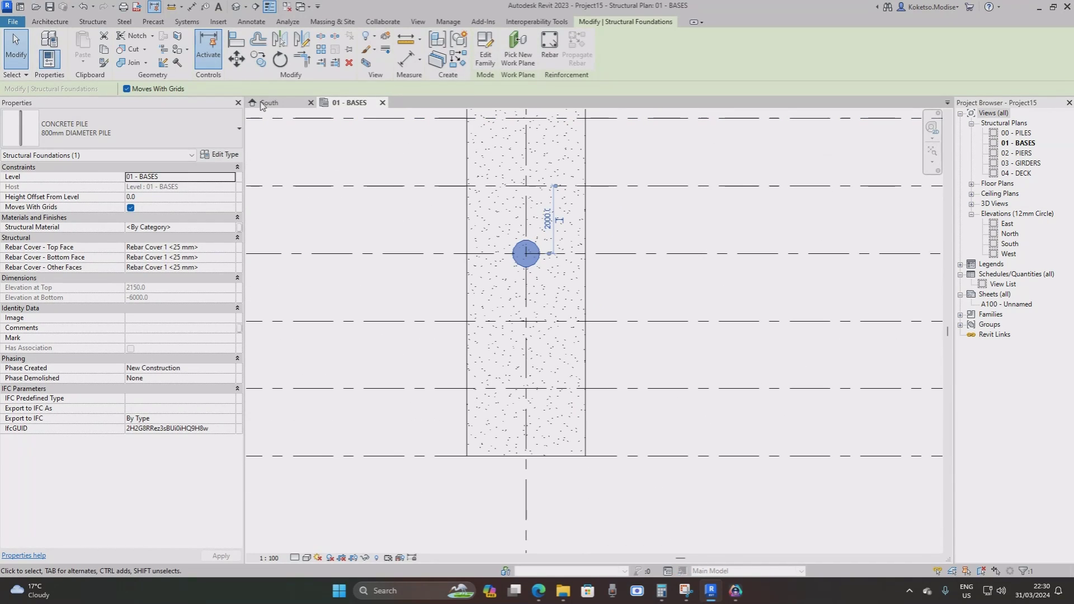
left_click(257, 58)
left_click(631, 253)
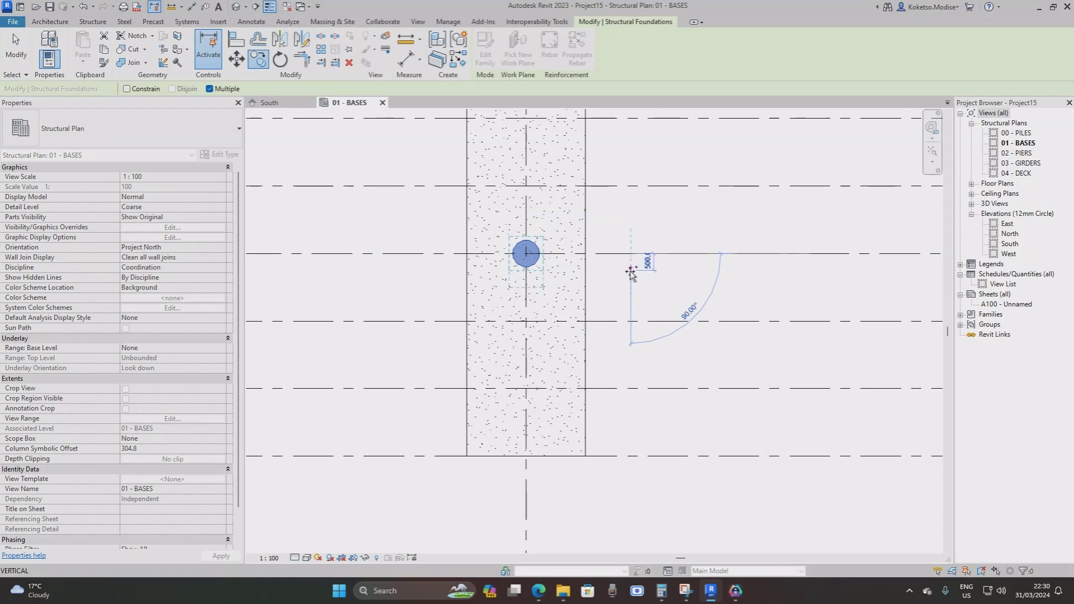
left_click(631, 321)
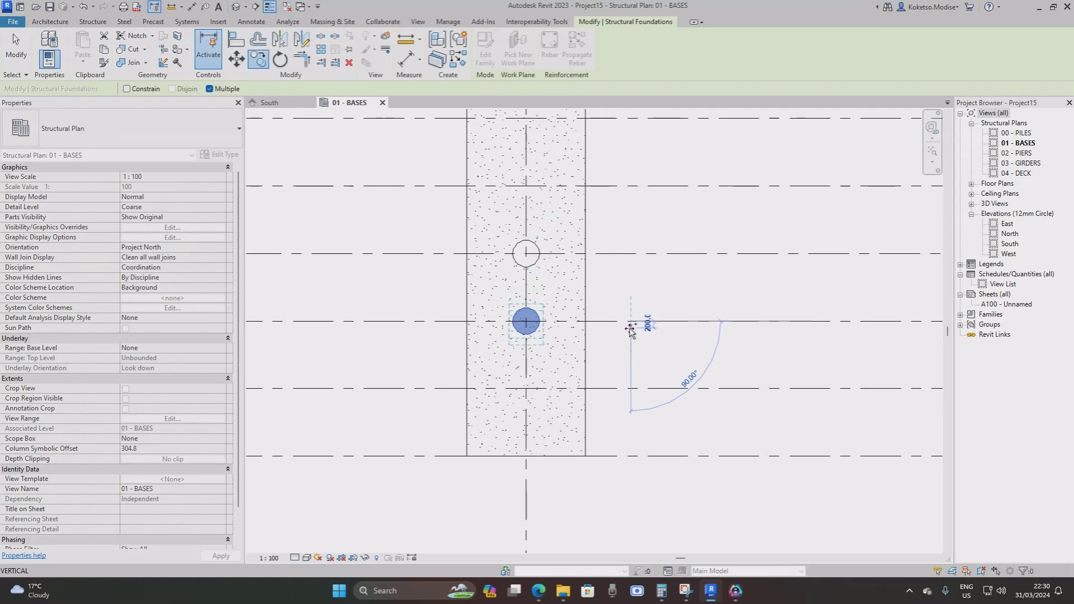
left_click(631, 388)
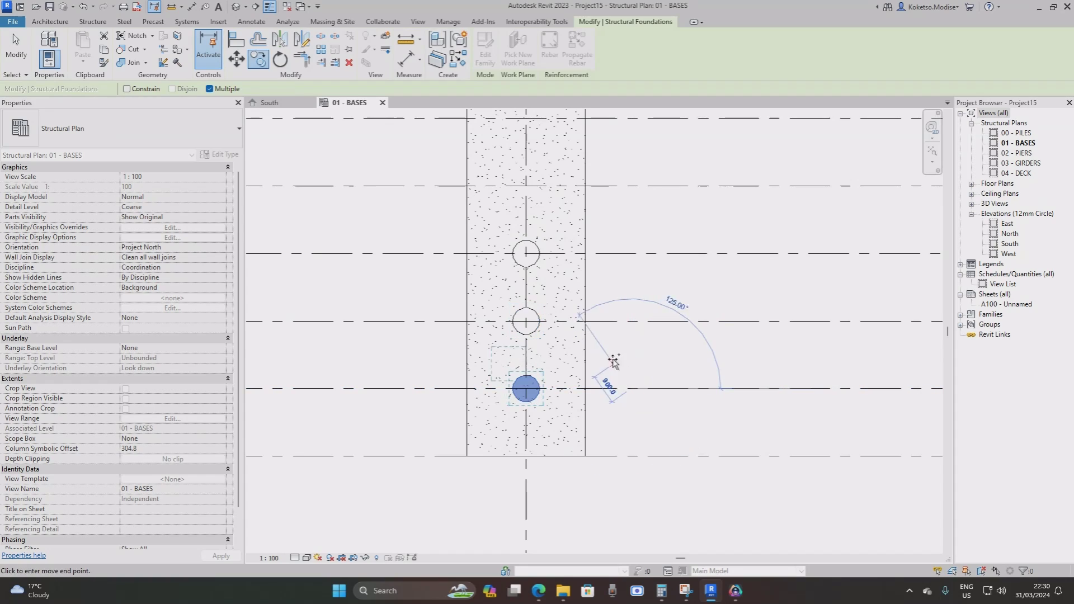
key("Escape")
scroll(527, 258, "down", 2)
key("Escape")
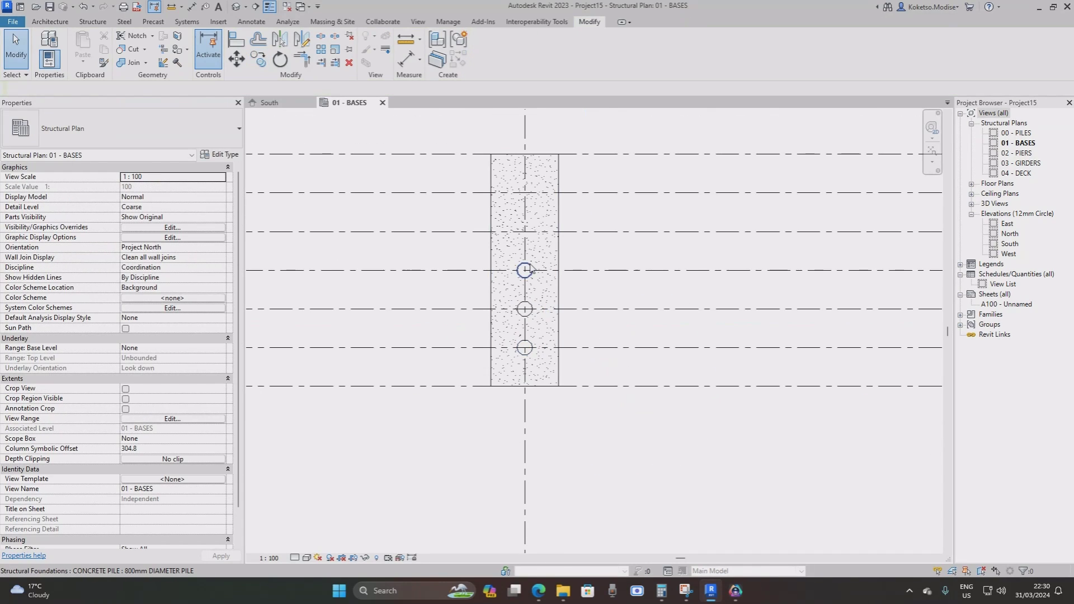
Copy the middle pile along PIER-1 onto the two grid lines above it.
left_click(524, 269)
scroll(527, 257, "up", 2)
left_click(258, 60)
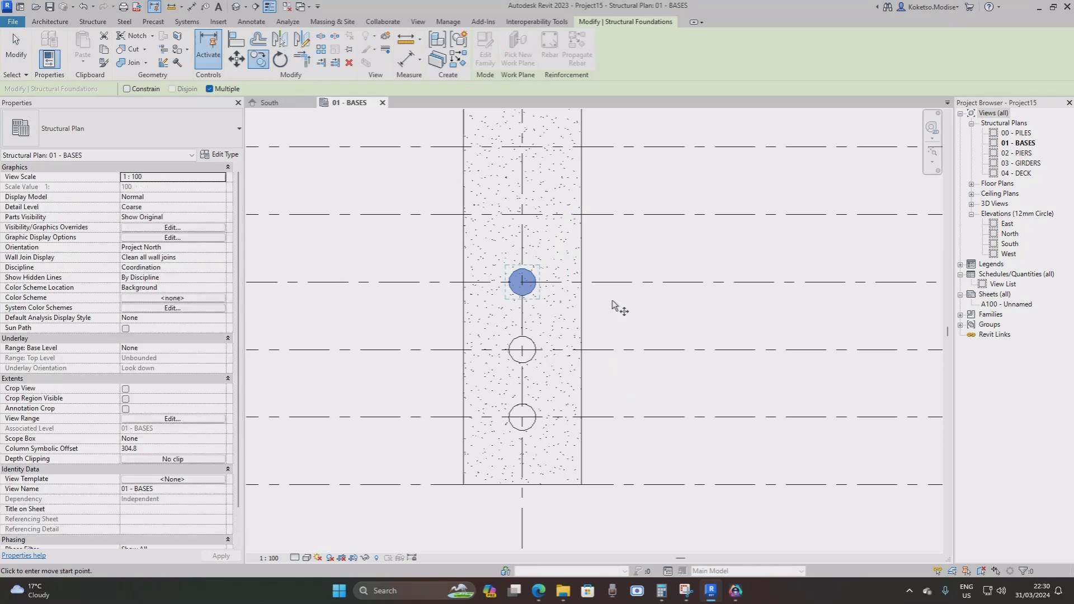
left_click(614, 282)
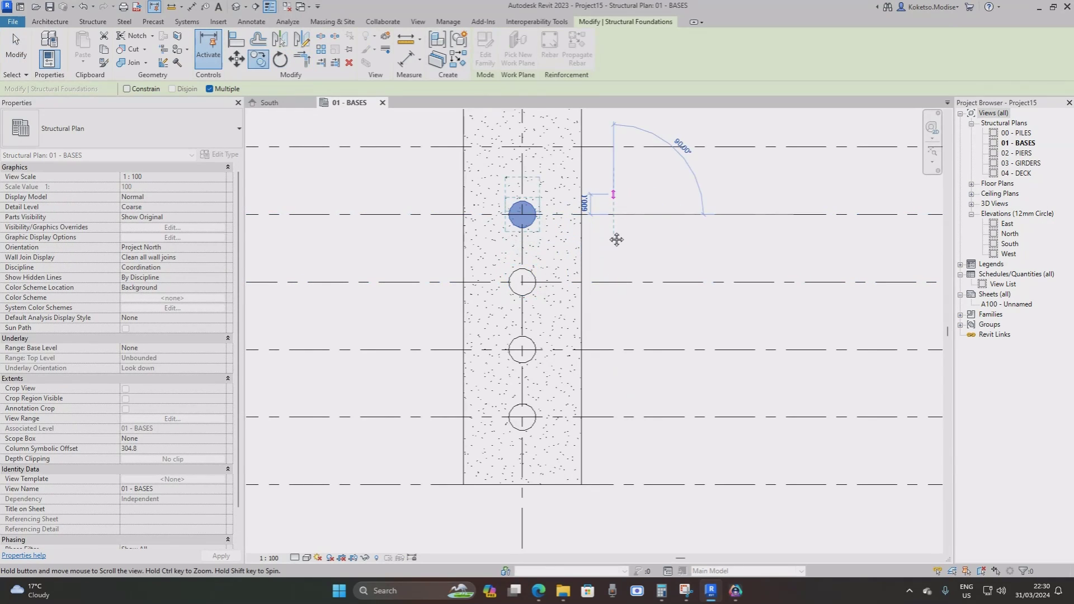
mouse_move(619, 237)
middle_mouse_down()
mouse_move(607, 300)
mouse_move(620, 220)
middle_mouse_up()
left_click(600, 255)
key("Escape")
scroll(598, 268, "down", 2)
scroll(595, 275, "up", 1)
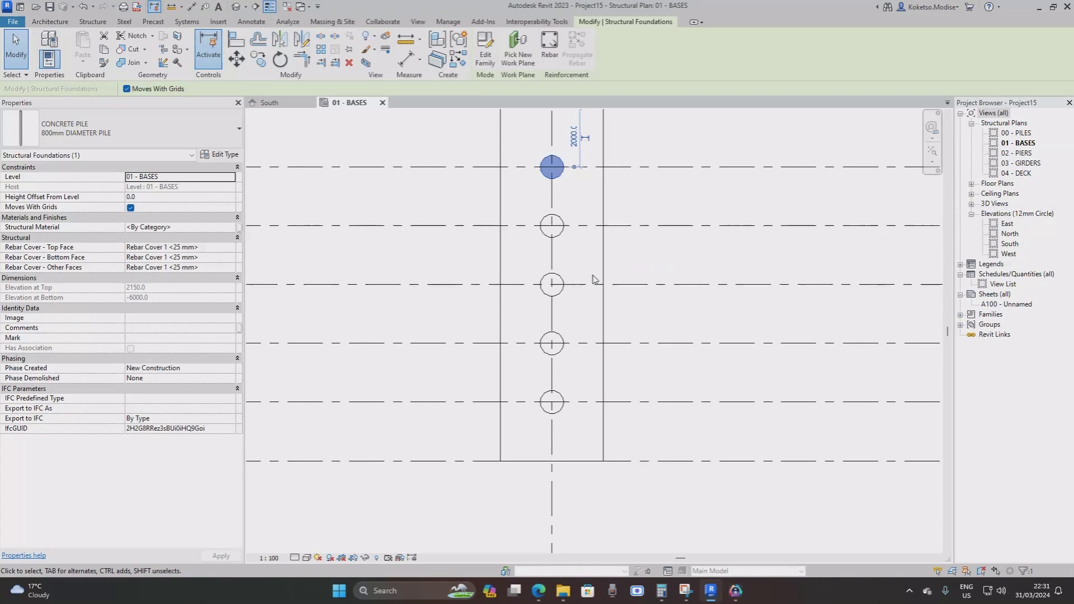
left_click(595, 297)
middle_click_drag(594, 301, 582, 303)
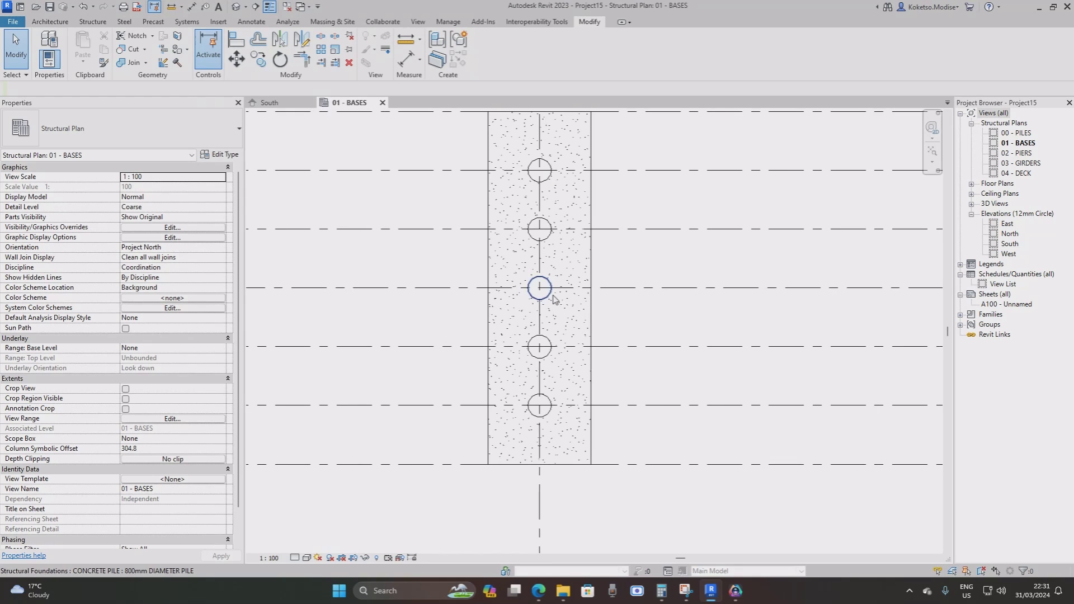
Copy the row of five piles on PIER-1 1000 mm to the right within the footing.
left_click(552, 296)
left_click(543, 225, "ctrl")
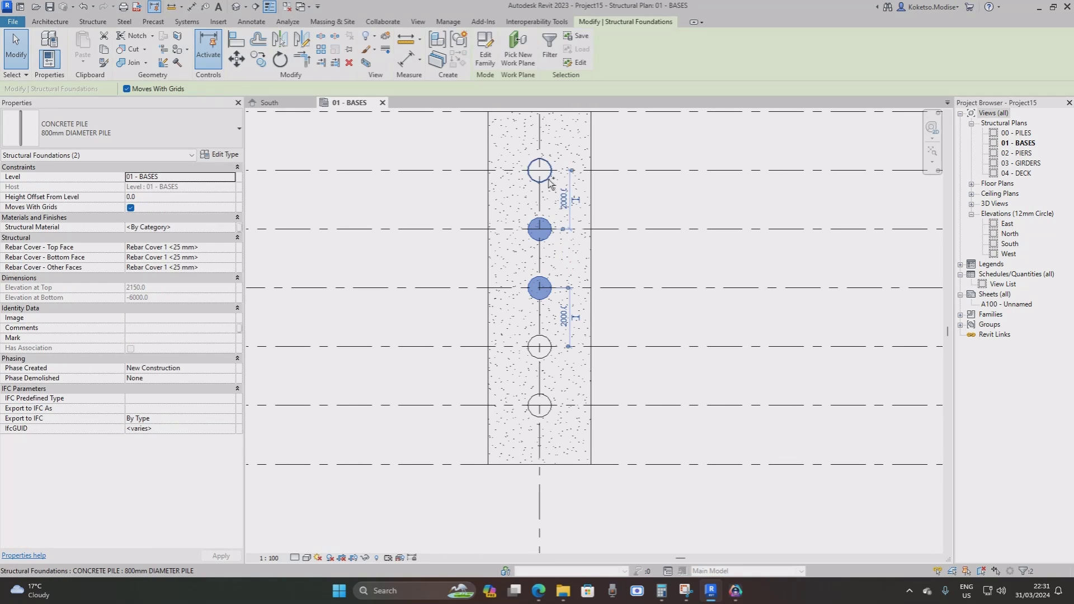
left_click(543, 173, "ctrl")
left_click(545, 348, "ctrl")
left_click(552, 416, "ctrl")
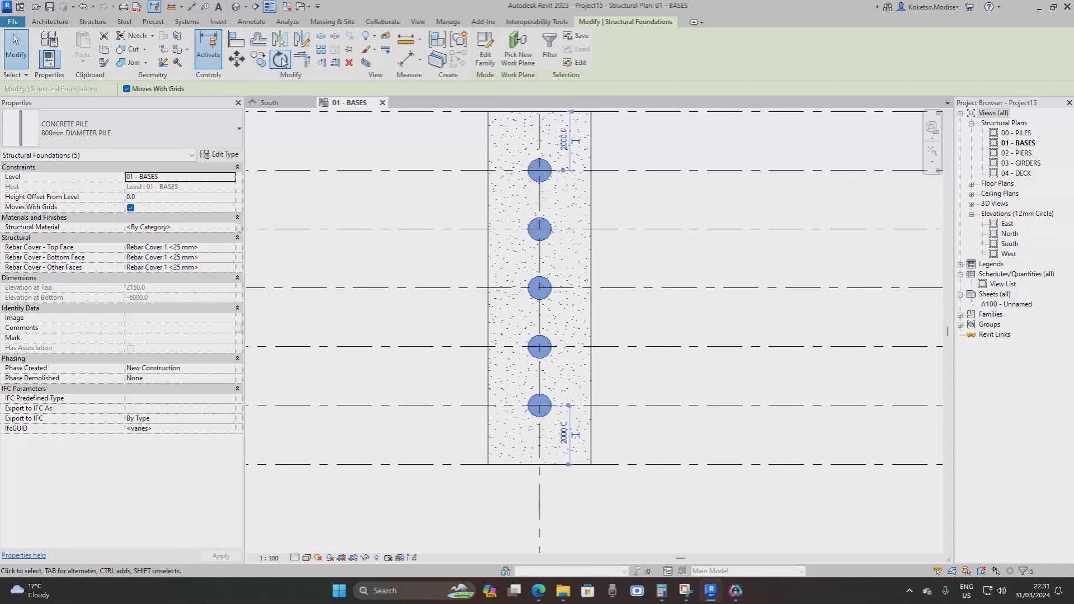
key("c")
key("o")
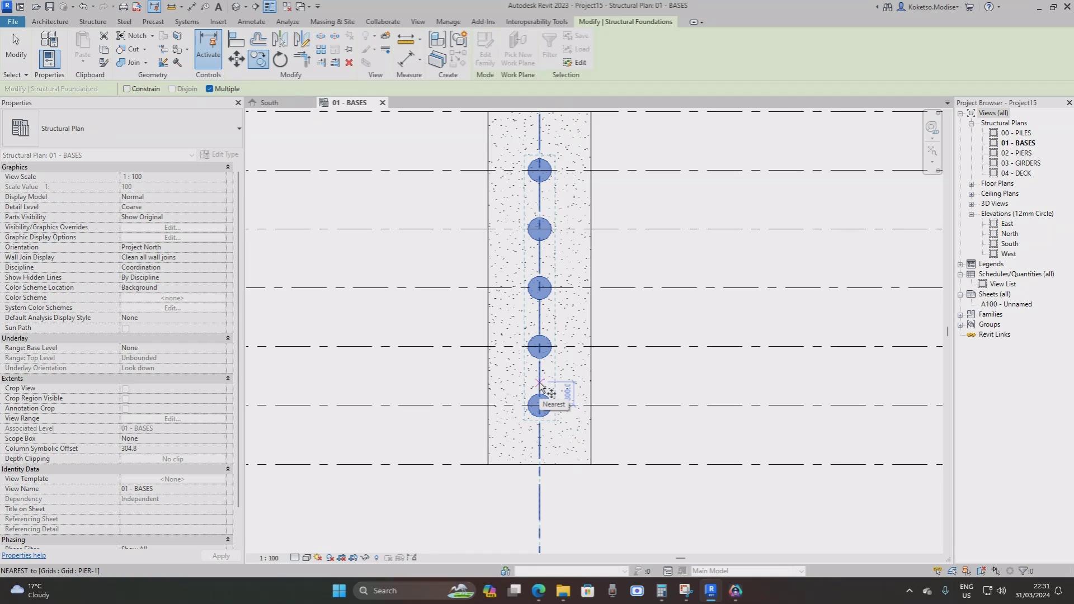
left_click(539, 385)
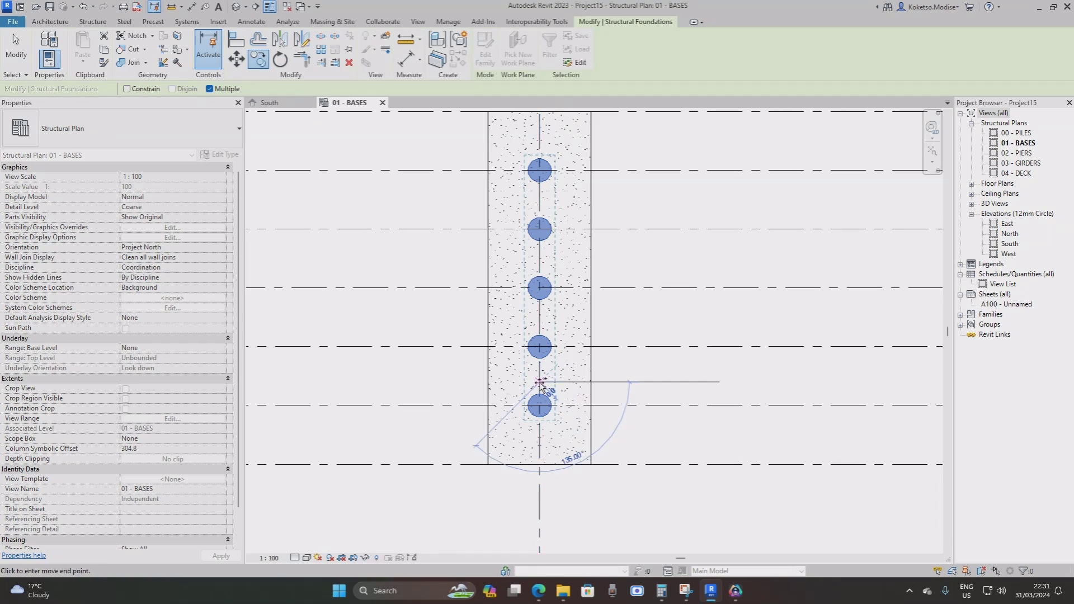
left_click(569, 384)
Copy the central row of five piles on PIER-1 1000 mm to the left within the footing.
left_click(539, 346)
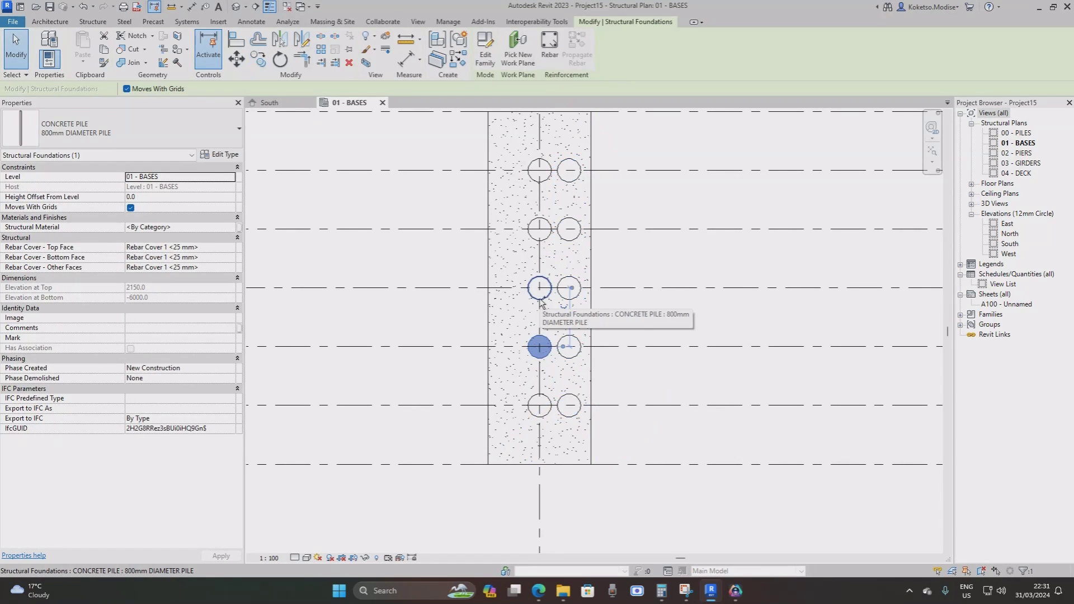
left_click(540, 289, "ctrl")
left_click(540, 229, "ctrl")
left_click(540, 171, "ctrl")
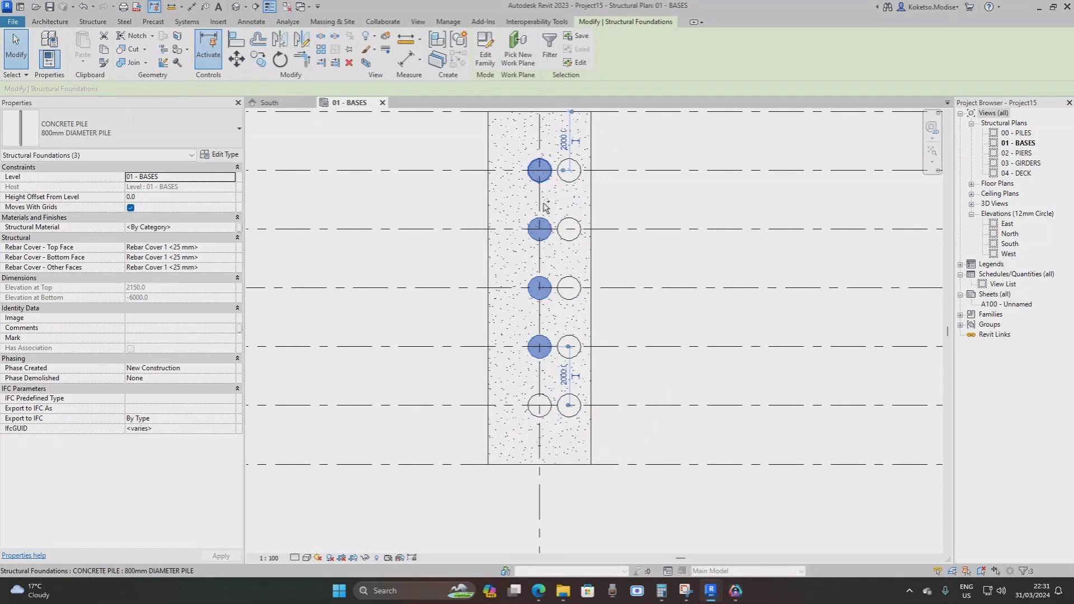
left_click(540, 405, "ctrl")
left_click(258, 58)
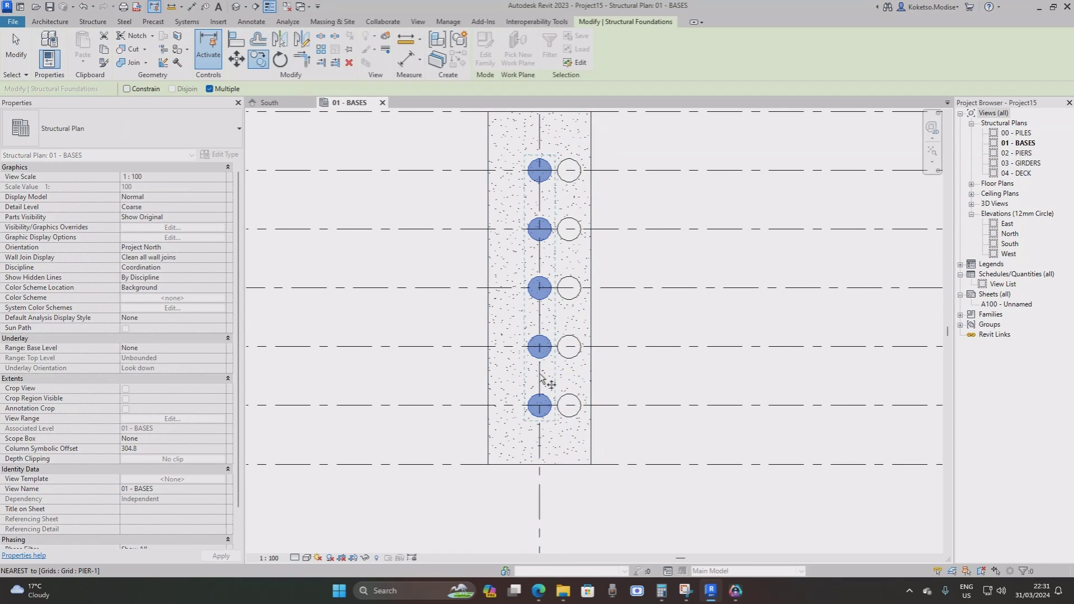
left_click(548, 378)
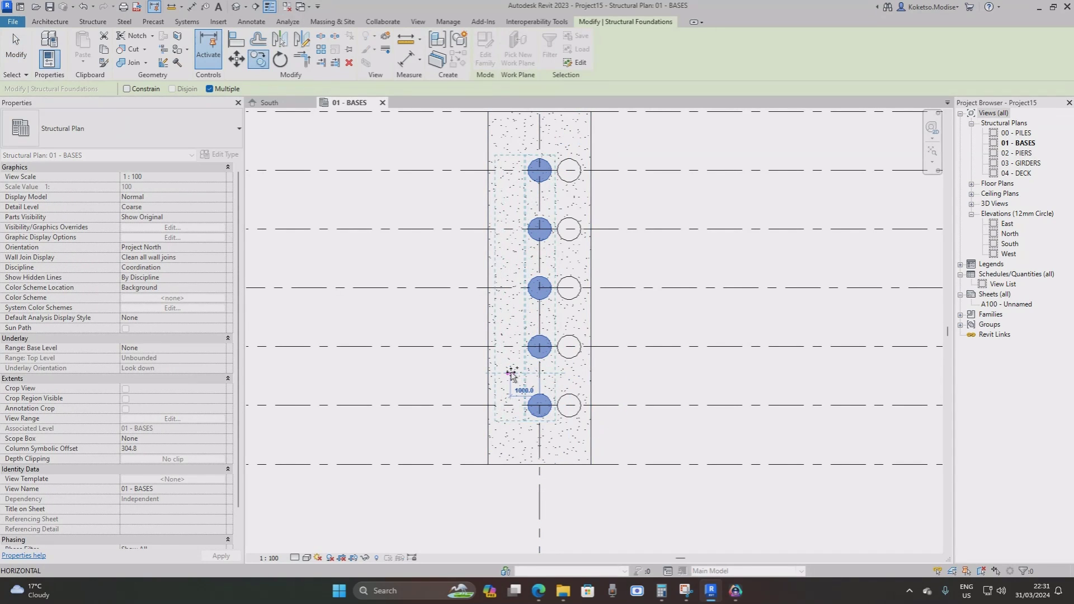
left_click(511, 374)
key("Escape")
key("Escape")
In the South elevation, move all fifteen piles down so their tops meet the underside of the footing.
left_click(279, 103)
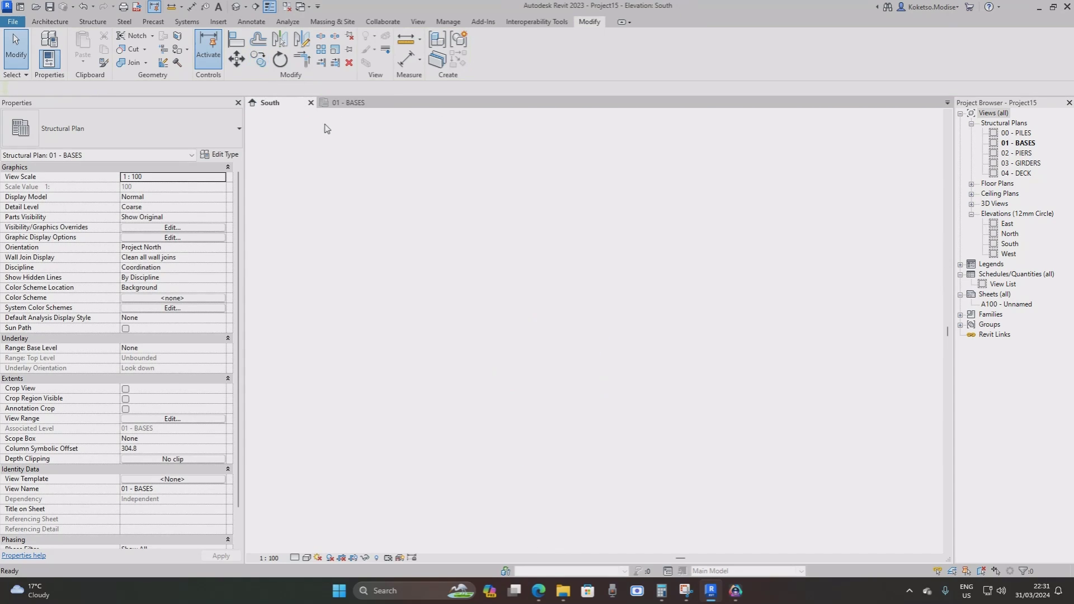
scroll(478, 358, "up", 5)
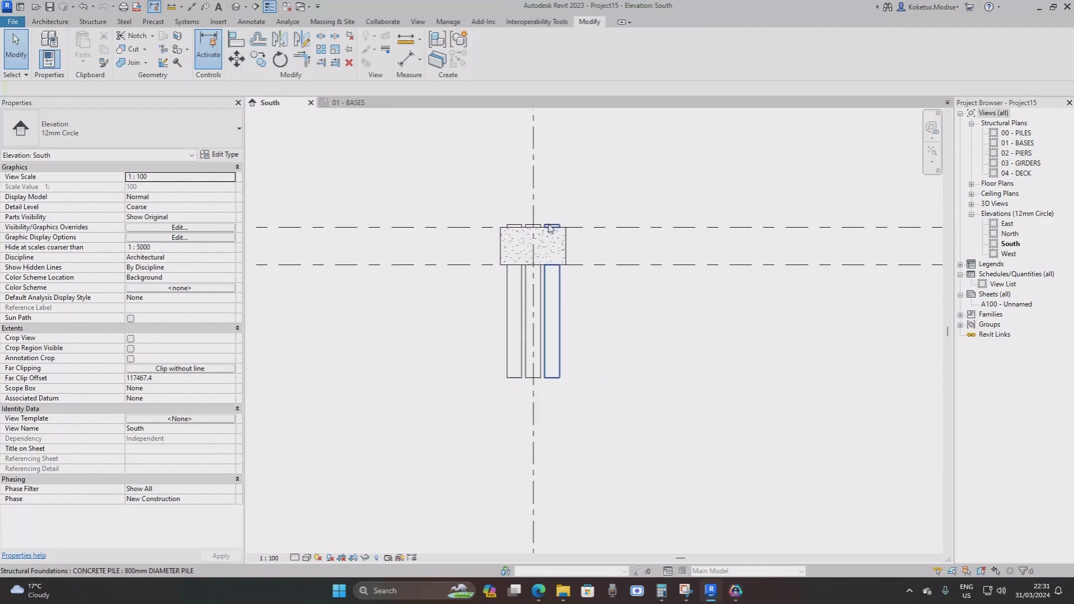
scroll(549, 228, "up", 2)
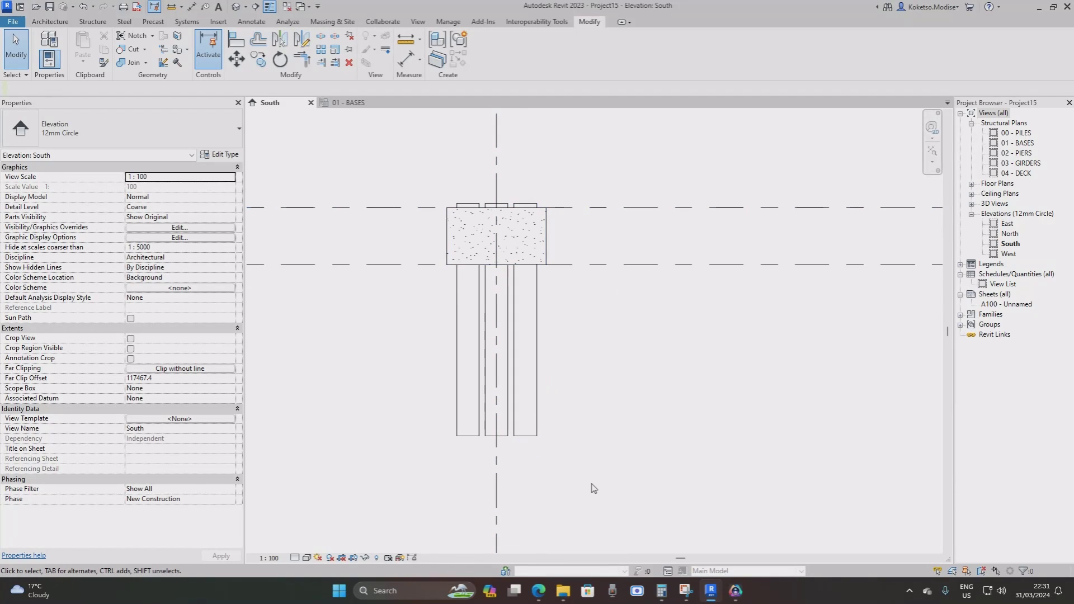
left_click_drag(590, 486, 442, 487)
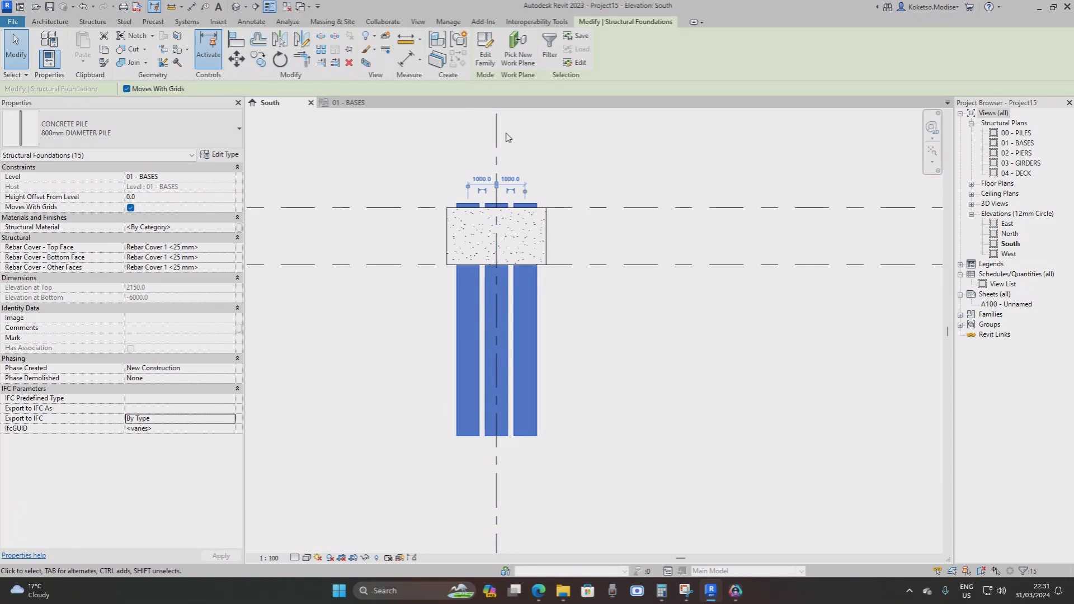
left_click(237, 59)
scroll(523, 217, "up", 5)
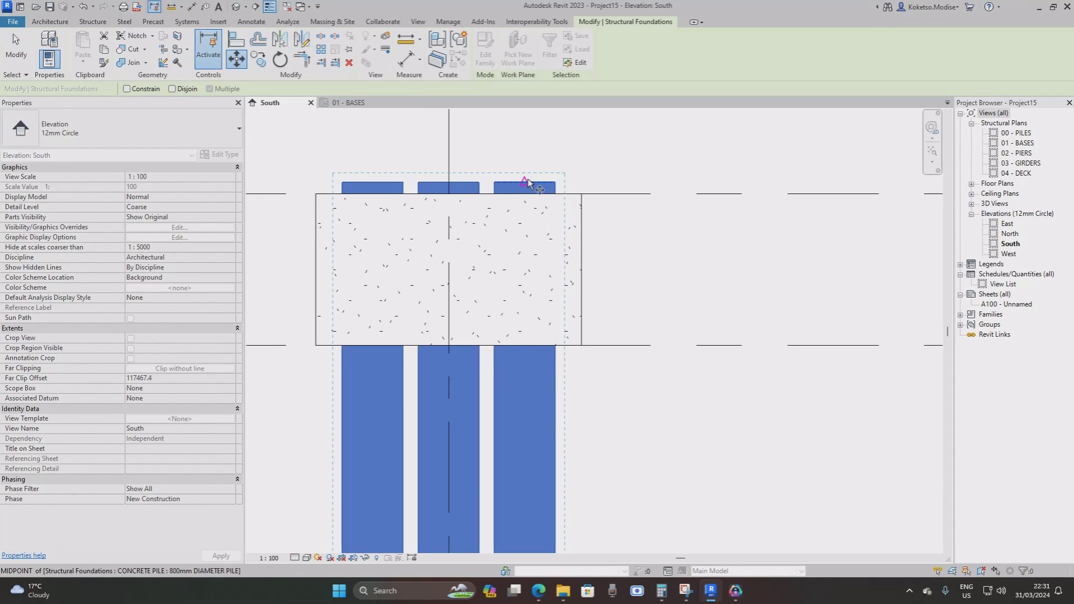
left_click(524, 183)
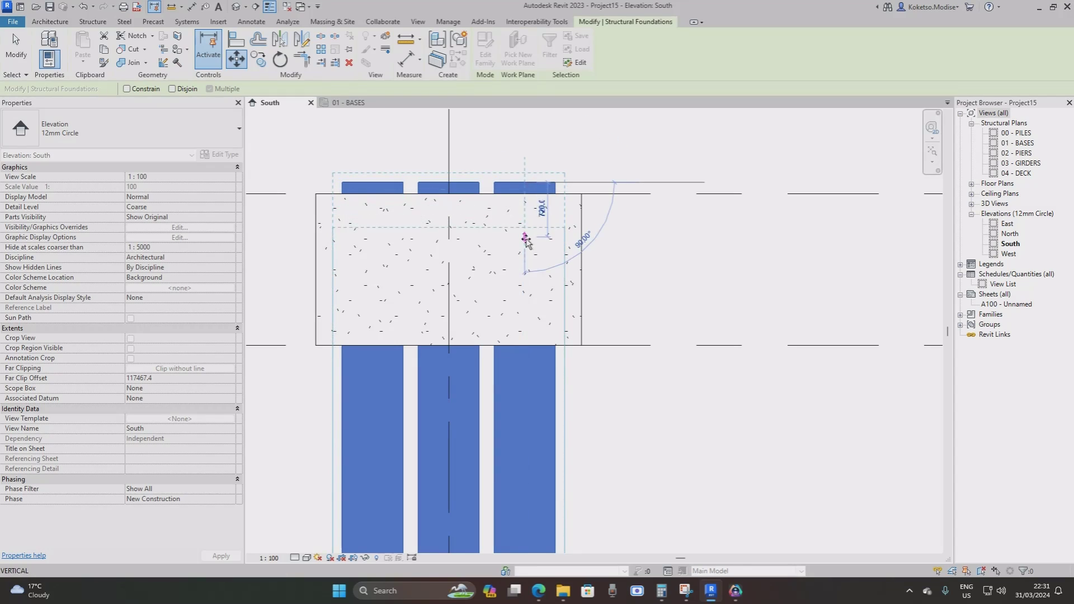
left_click(523, 345)
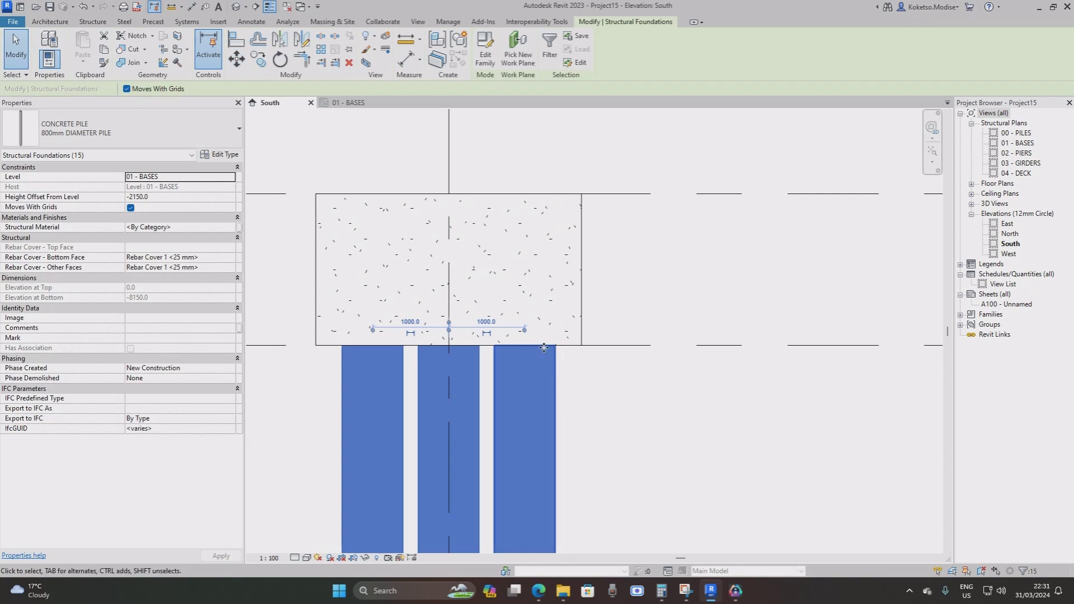
middle_click_drag(630, 353, 630, 297)
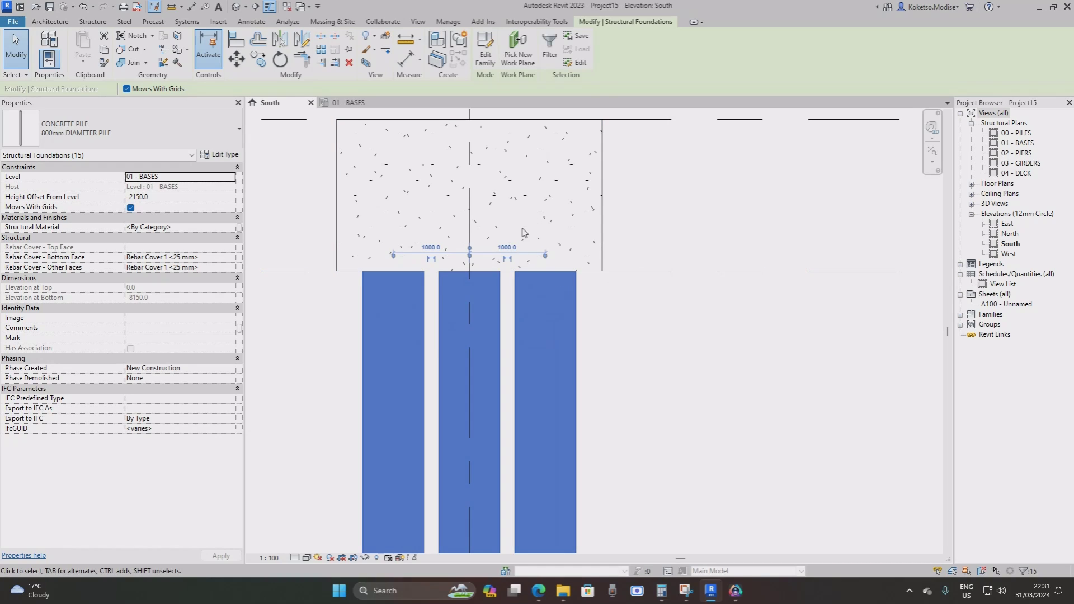
Move the fifteen piles up 150 mm to embed them in the footing.
left_click(236, 58)
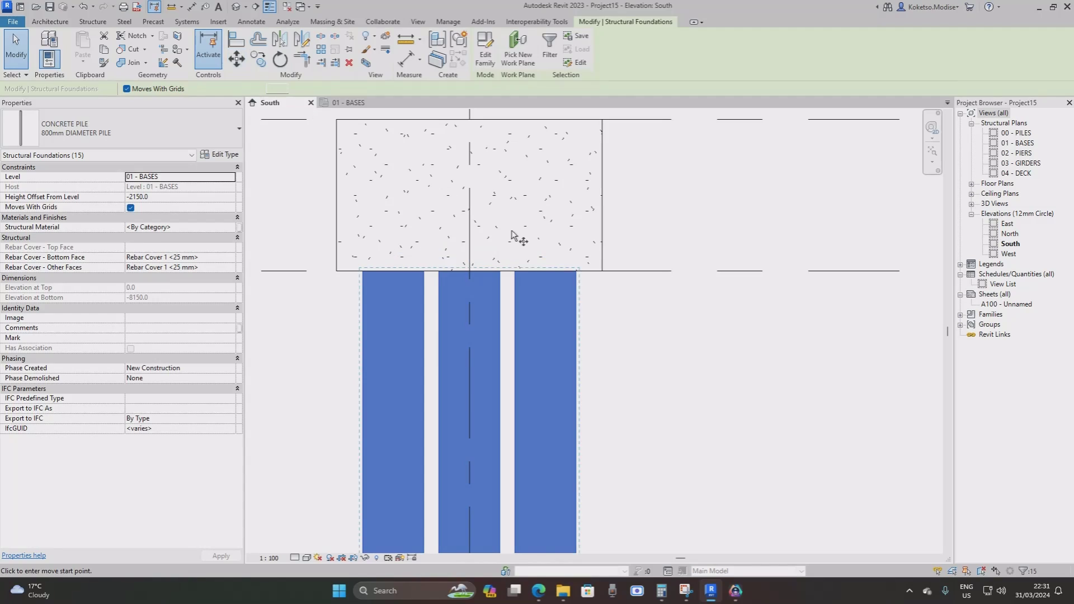
left_click(546, 271)
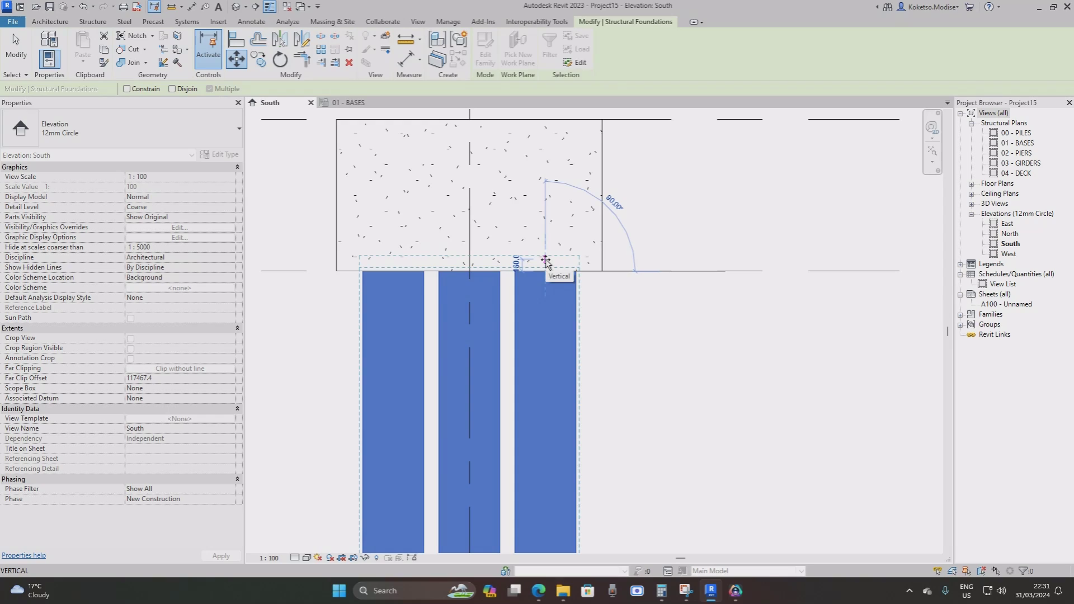
type("150")
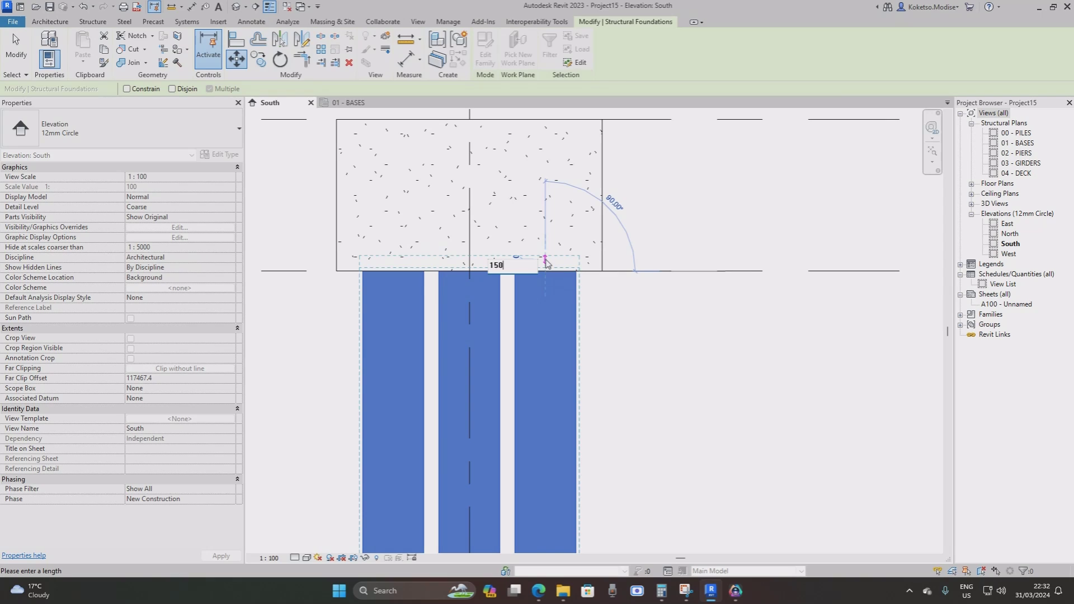
key("Return")
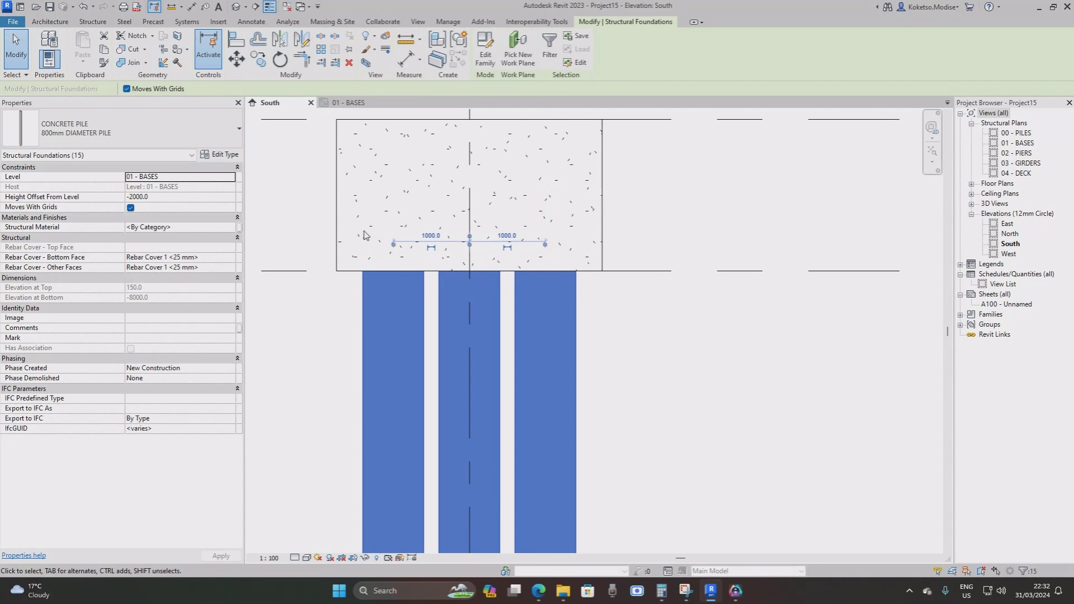
Copy the fifteen-pile group from PIER-1 to PIER-2, PIER-3, PIER-4 and PIER-5 in the South elevation.
scroll(419, 258, "down", 5)
scroll(313, 190, "down", 2)
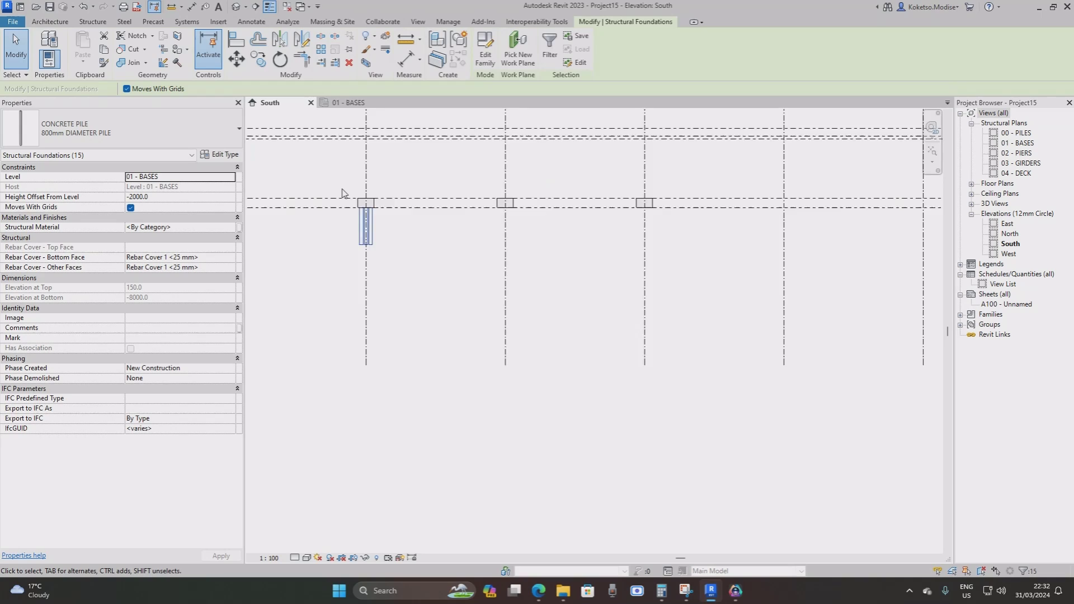
left_click(259, 59)
left_click(373, 213)
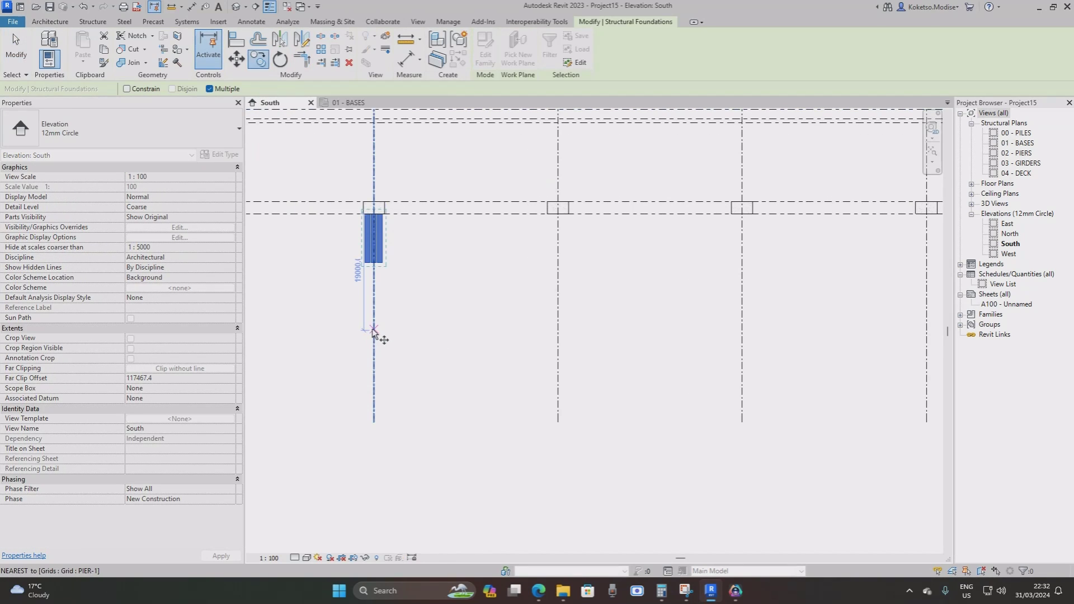
left_click(374, 331)
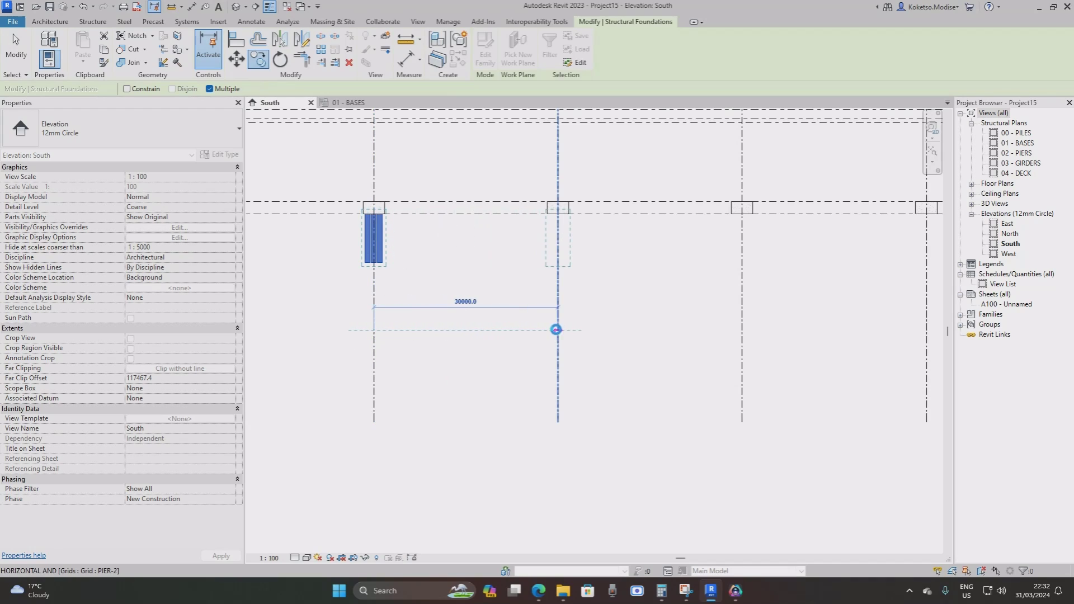
left_click(558, 330)
left_click(742, 331)
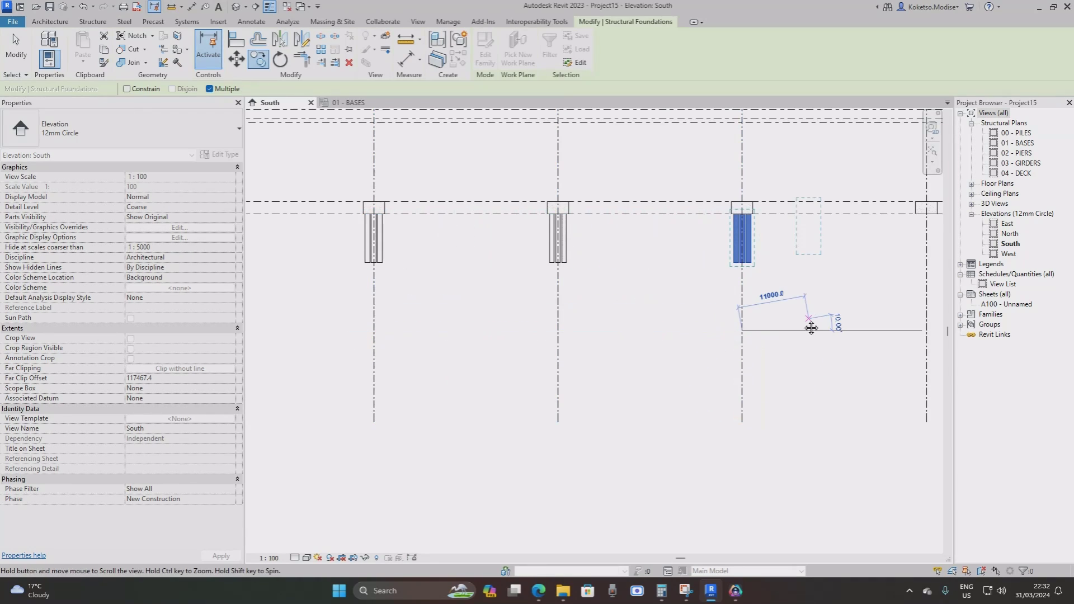
middle_click_drag(806, 328, 511, 330)
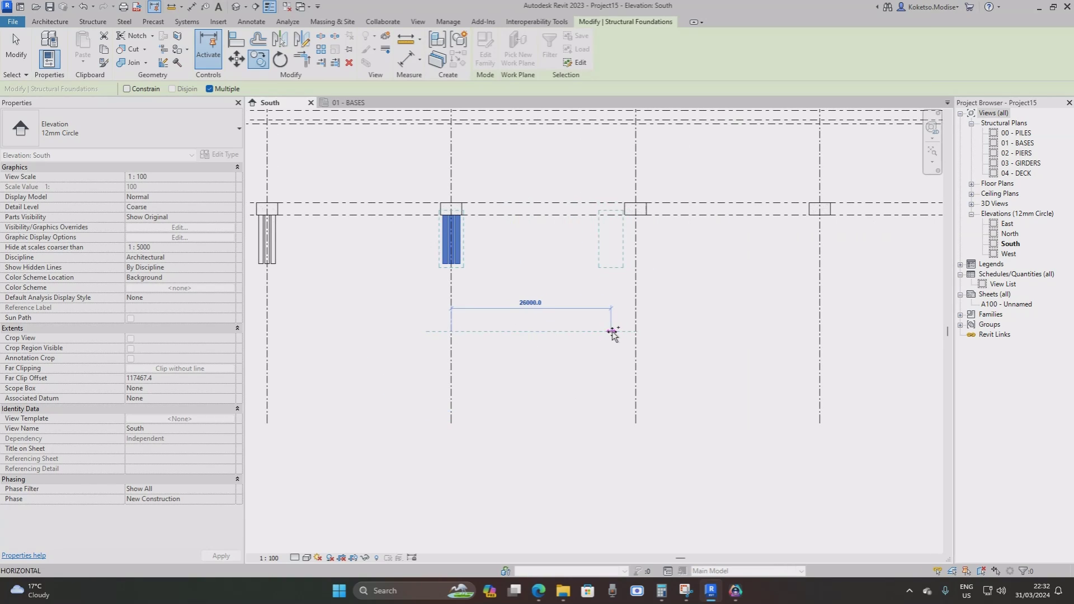
left_click(636, 331)
middle_click_drag(733, 333, 502, 333)
left_click(591, 331)
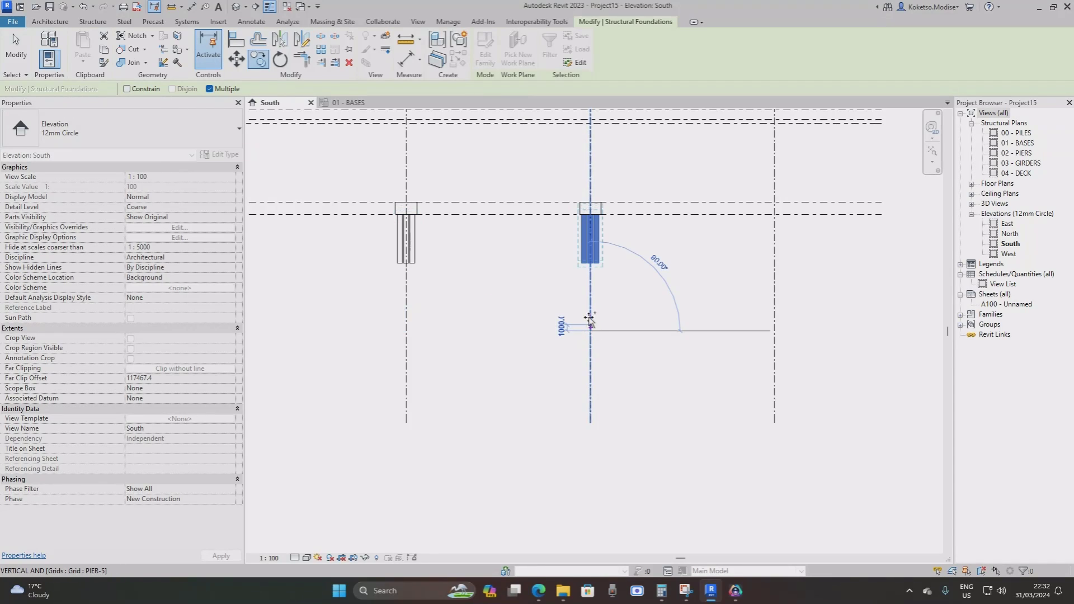
key("Escape")
key("Escape")
Review the 01 - BASES plan, and inspect the footings and pile groups of all five piers in the 3D view.
middle_click_drag(422, 135, 487, 140)
left_click(349, 103)
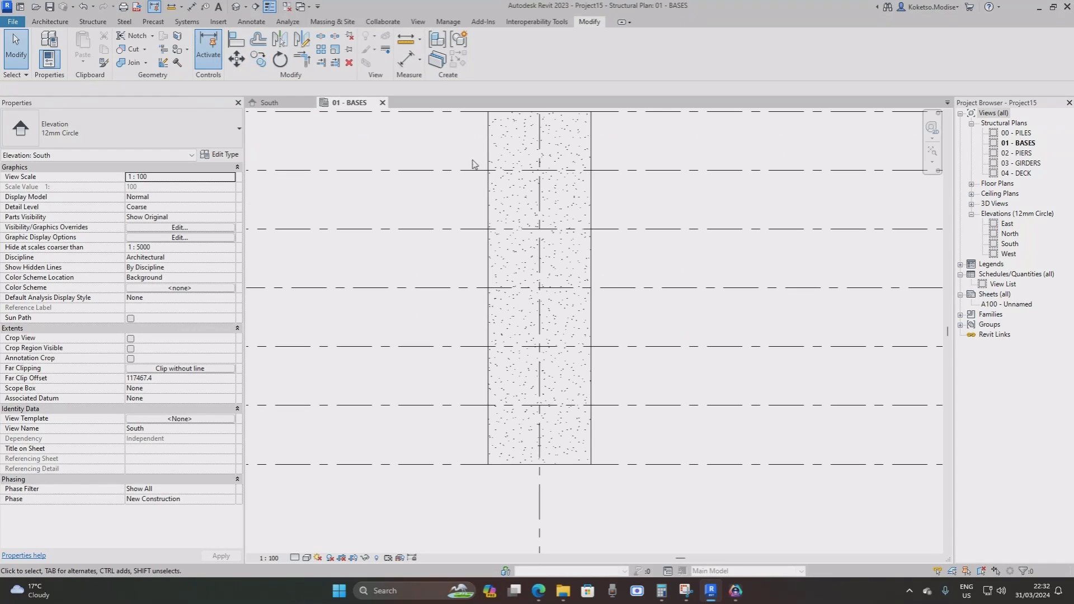
scroll(585, 223, "down", 5)
middle_click_drag(690, 218, 488, 268)
scroll(458, 243, "down", 2)
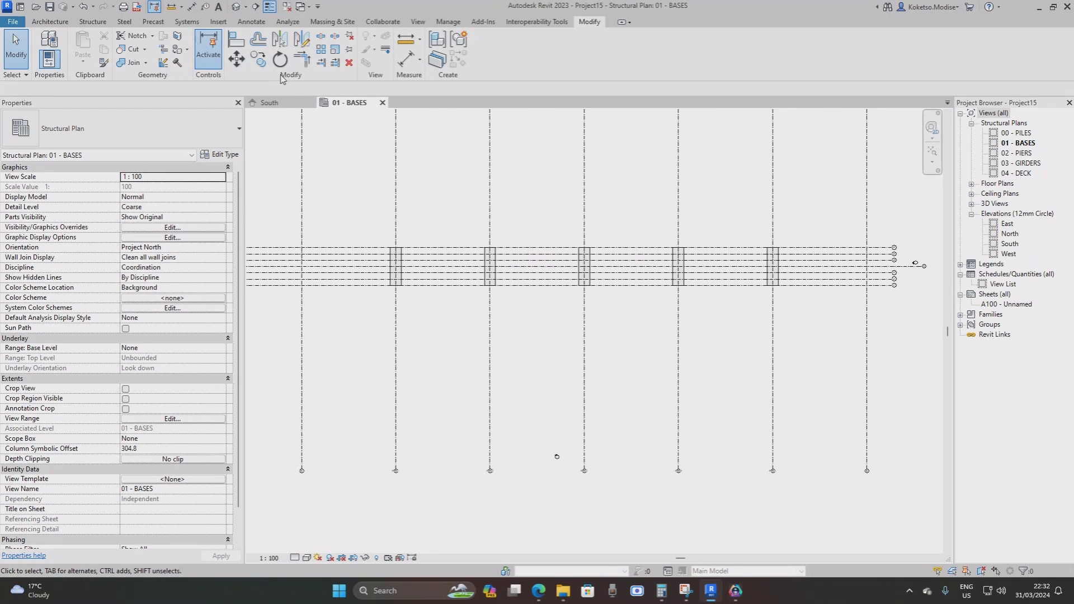
left_click(237, 8)
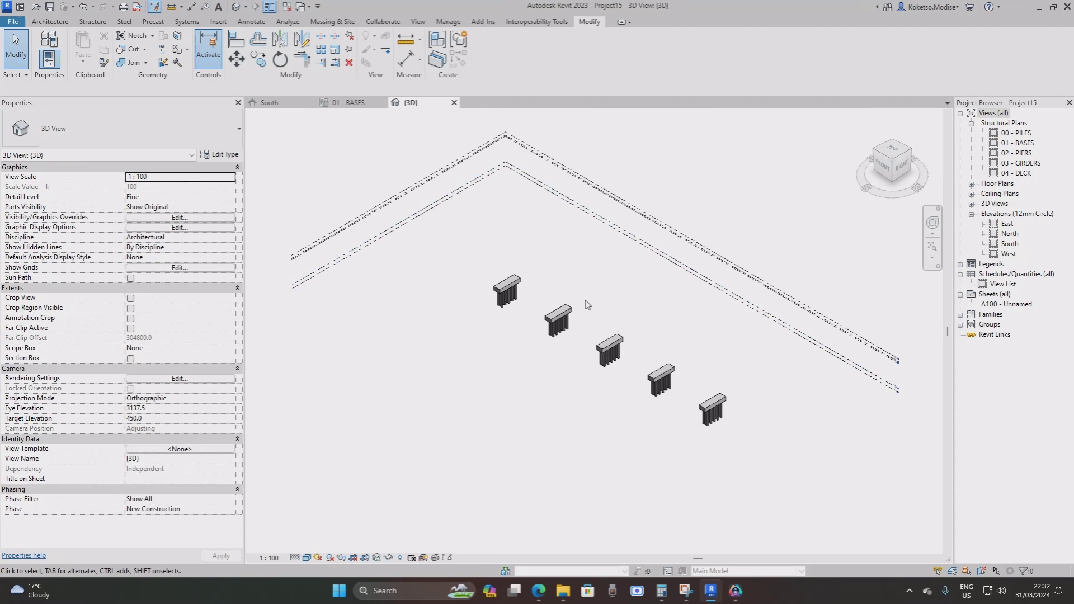
middle_click_drag(585, 302, 704, 311, "shift")
scroll(704, 309, "up", 3)
left_click_drag(794, 388, 747, 387, "shift")
scroll(806, 324, "up", 3)
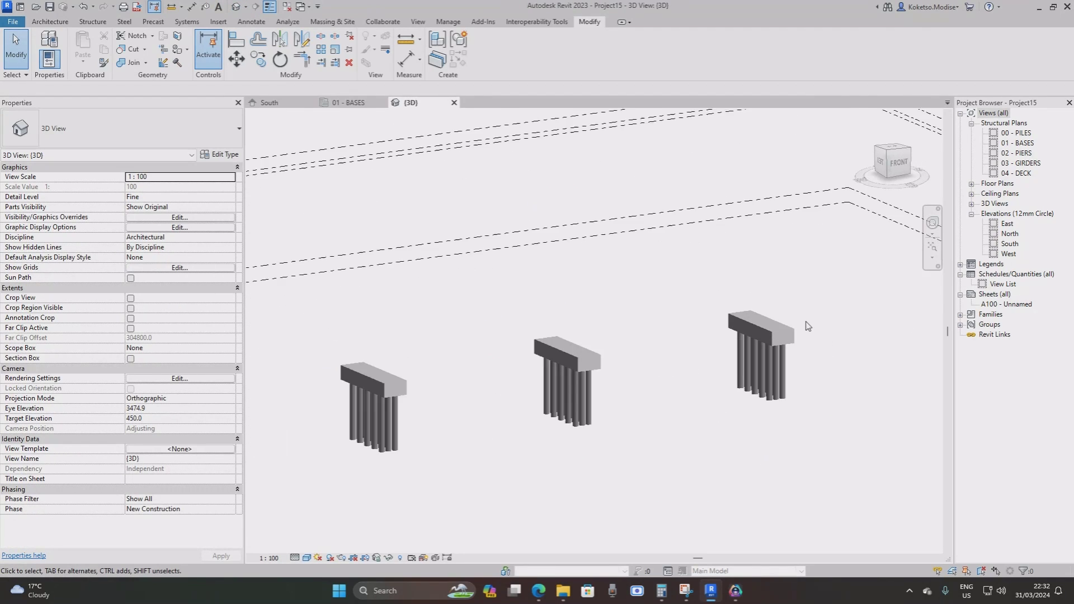
left_click(760, 339)
scroll(787, 259, "down", 3)
left_click(790, 268)
middle_click_drag(791, 271, 373, 128, "shift")
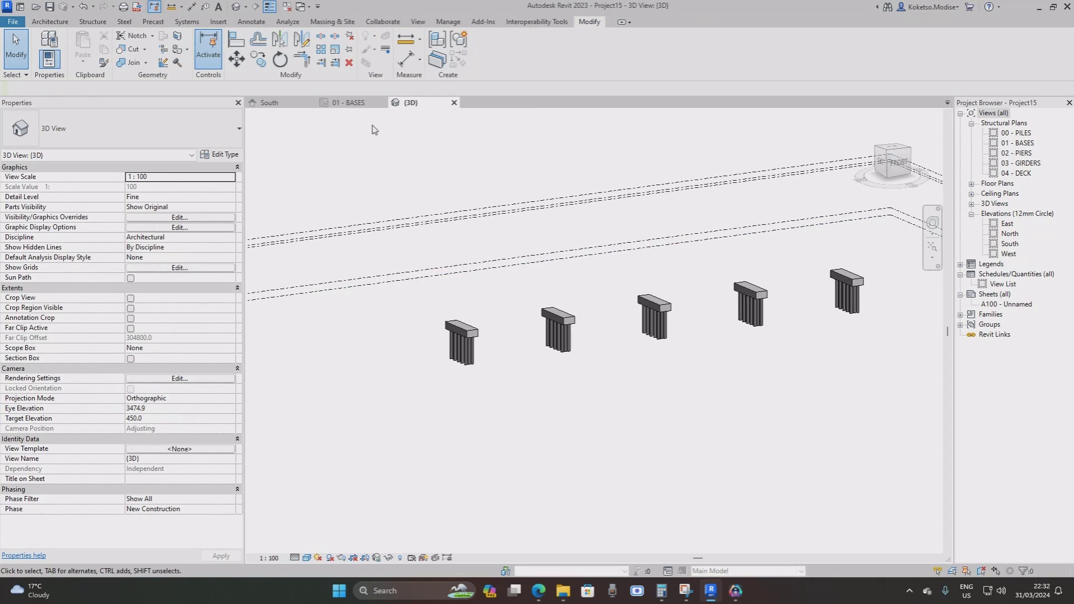
Examine the AB-2 abutment grid in the 01 - BASES plan and the South elevation, returning to the plan.
left_click(363, 106)
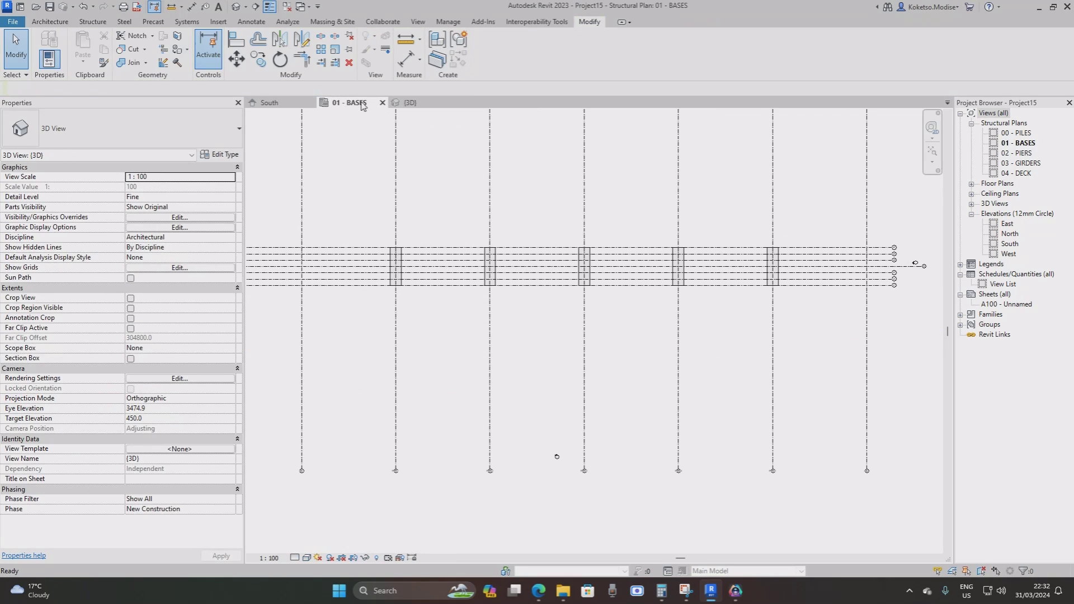
scroll(708, 275, "up", 3)
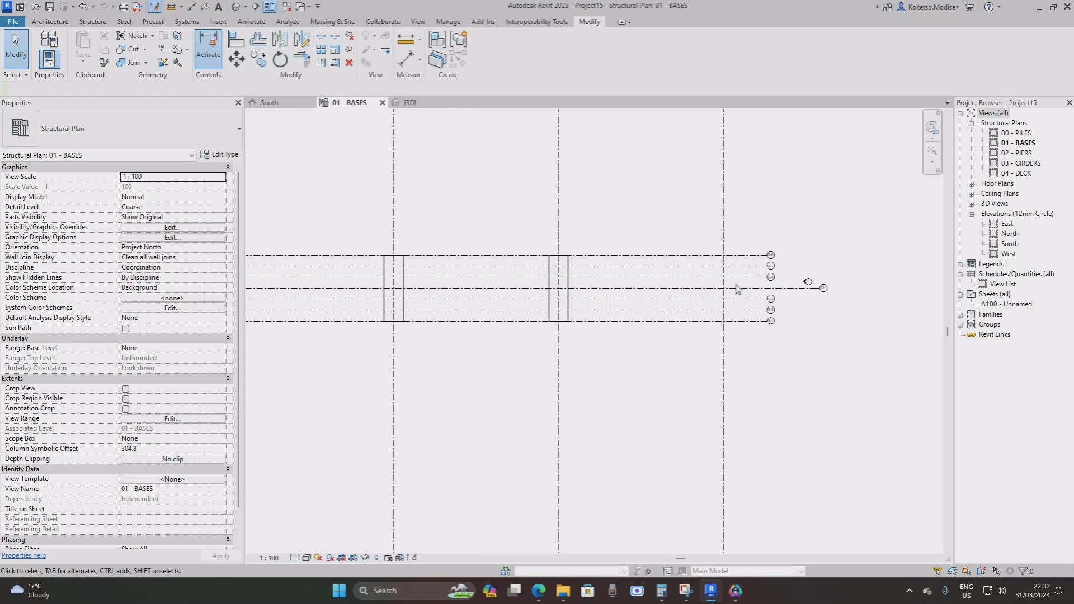
scroll(736, 288, "up", 2)
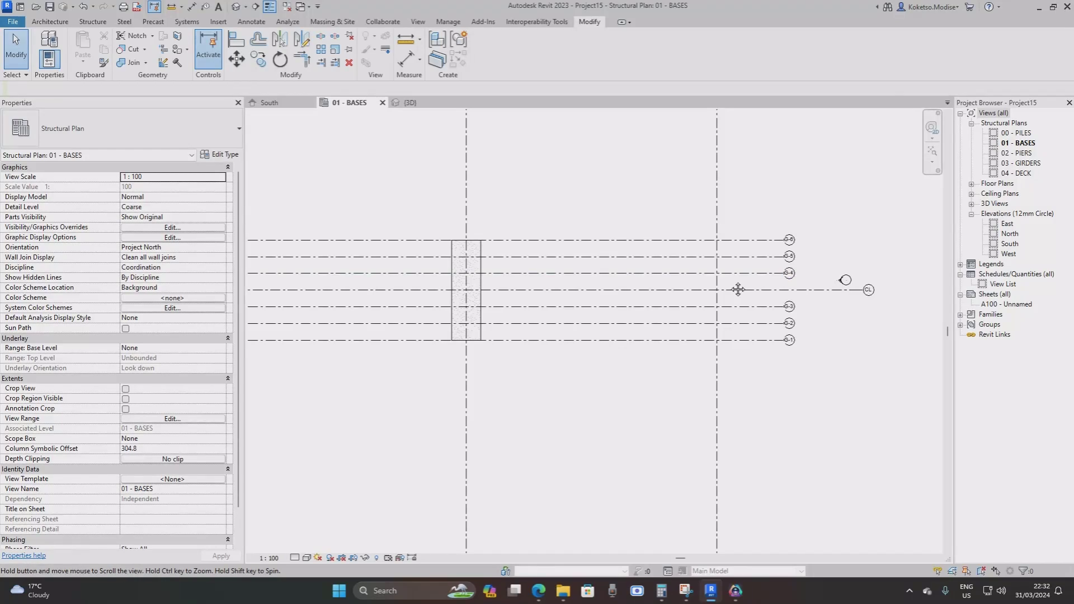
middle_click_drag(736, 289, 703, 285)
left_click(269, 102)
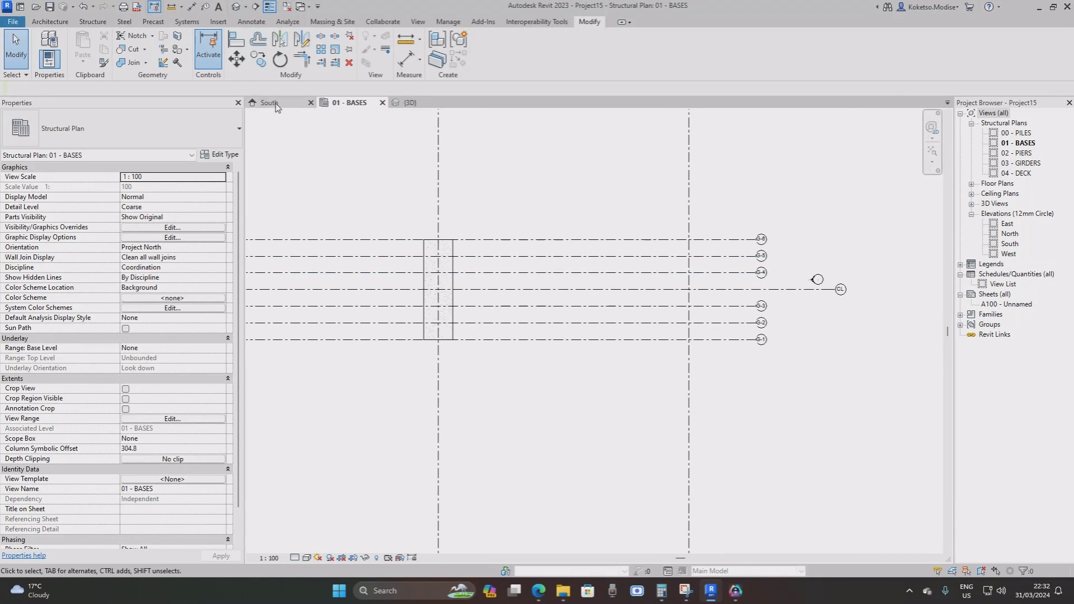
scroll(752, 197, "up", 3)
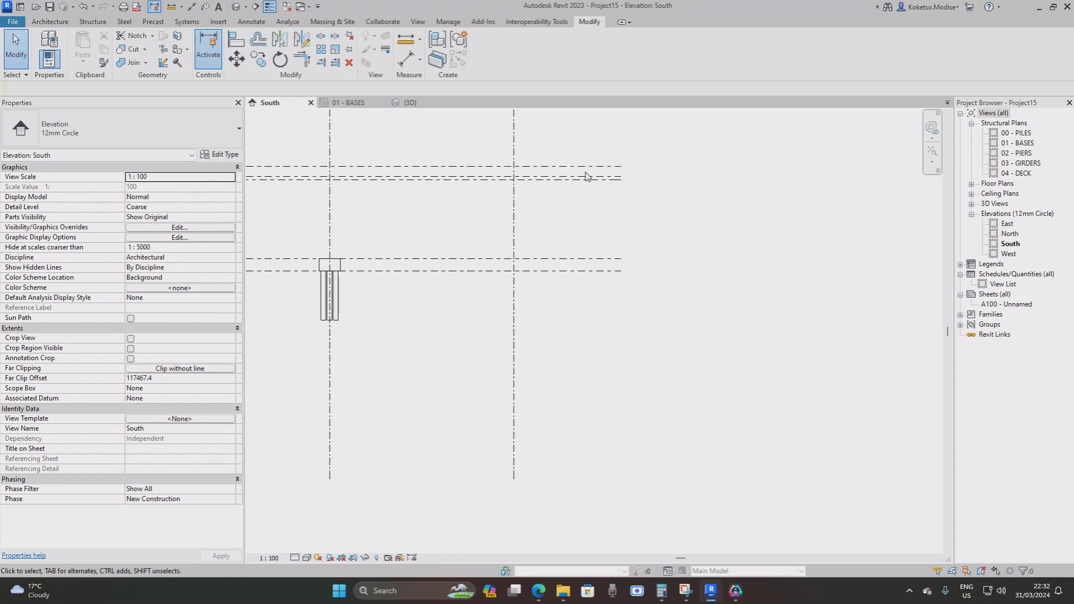
middle_click_drag(537, 193, 608, 194)
scroll(548, 192, "up", 2)
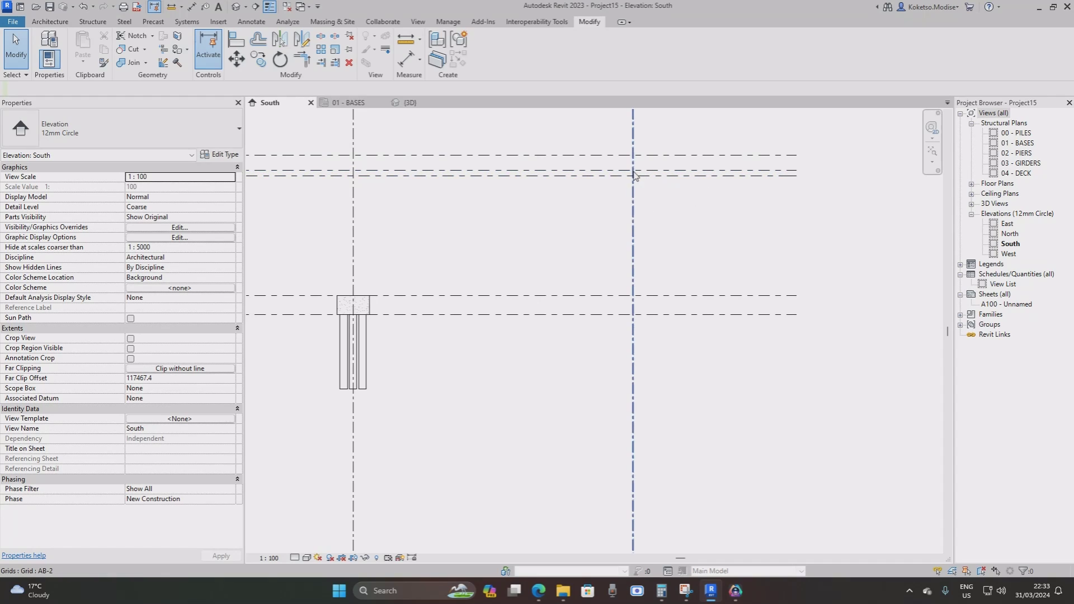
scroll(587, 273, "down", 2)
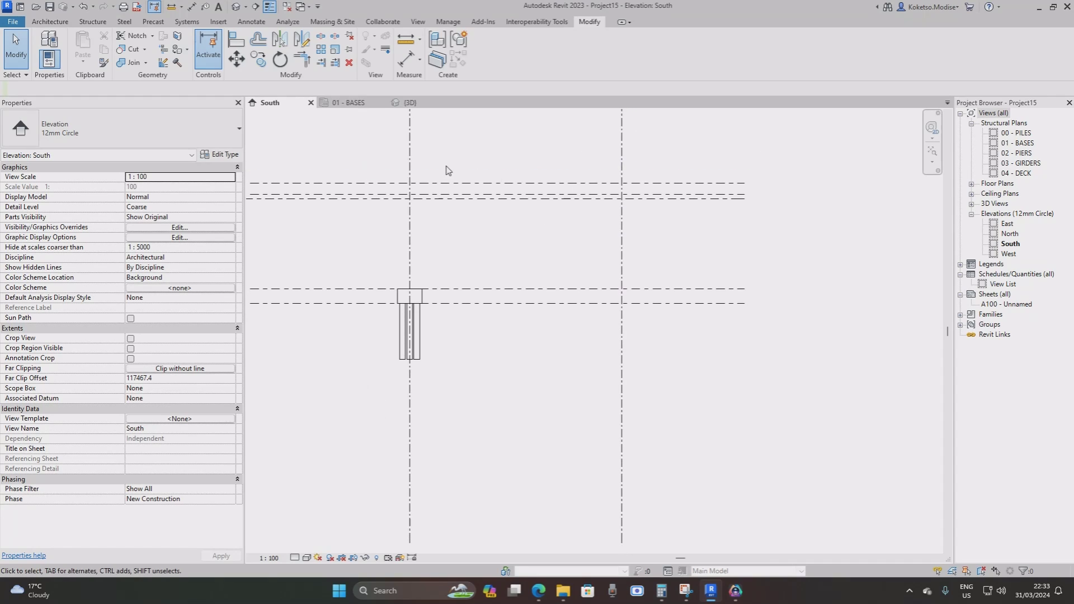
left_click(344, 103)
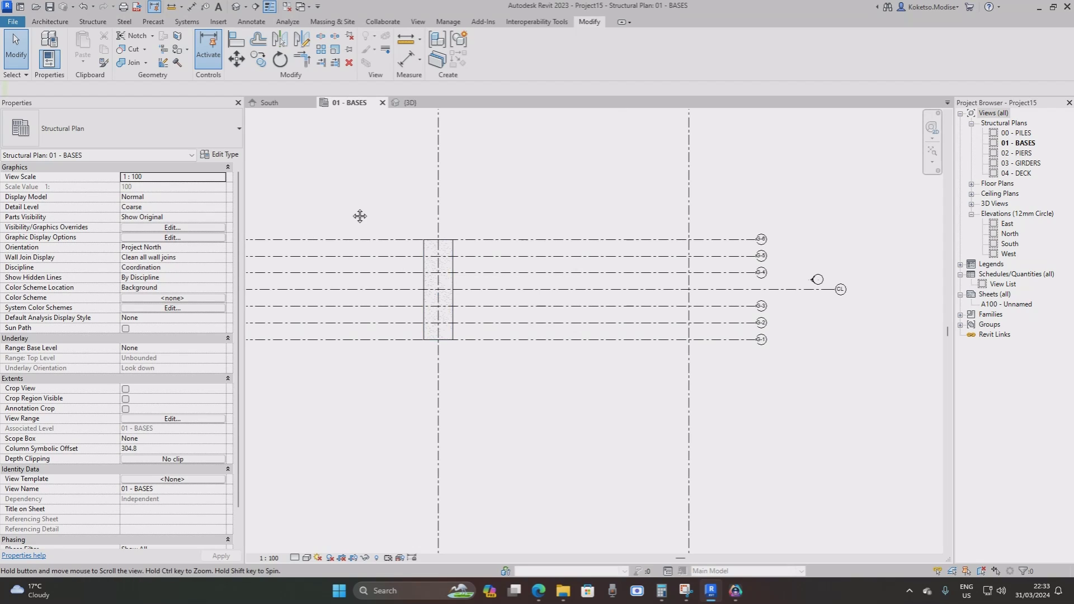
middle_click_drag(359, 216, 356, 211)
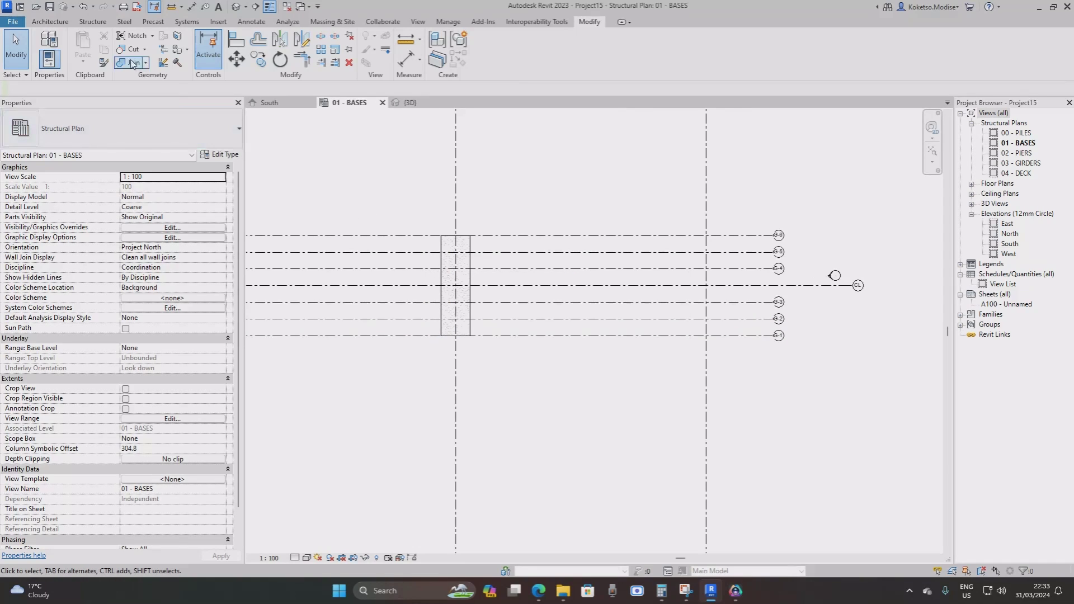
Place a Footing-Rectangular 12000 x 3500 x 2000 isolated foundation where grids AB-2 and CL intersect in the 01 - BASES plan.
left_click(89, 22)
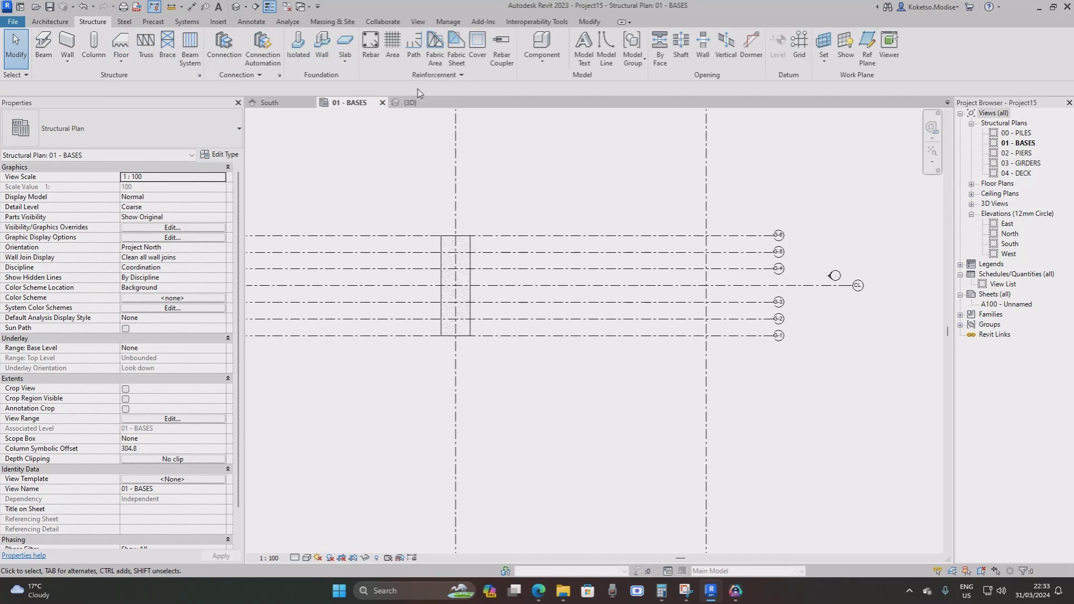
left_click(298, 56)
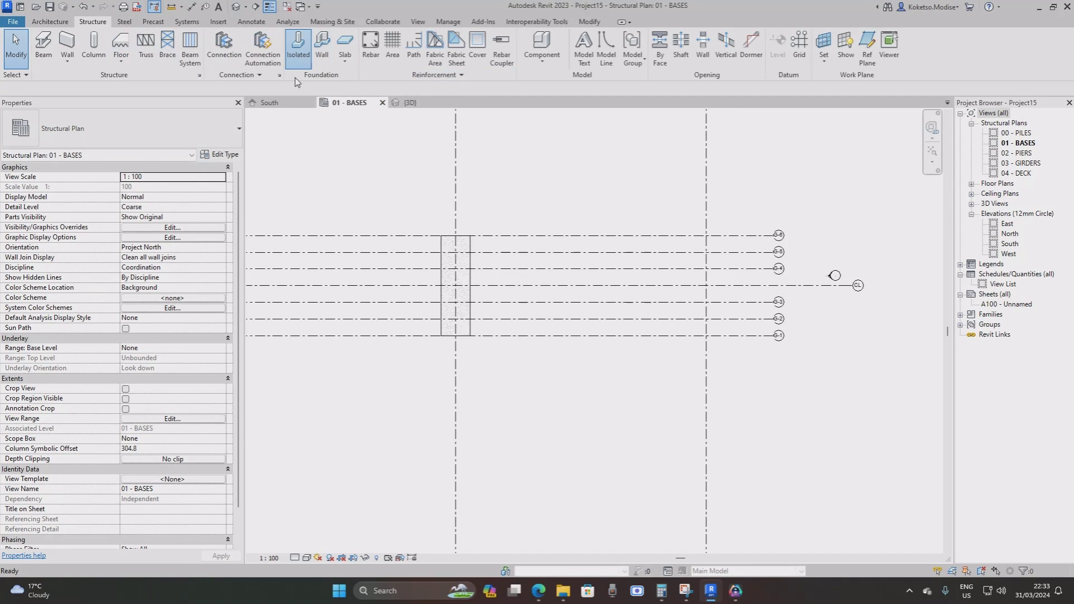
left_click(140, 131)
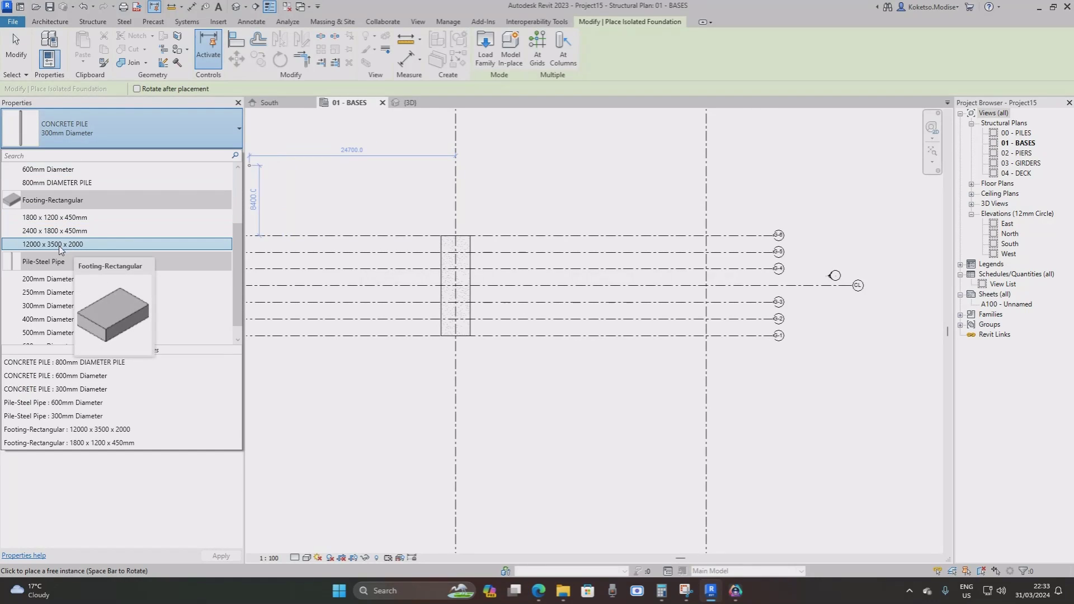
left_click(60, 245)
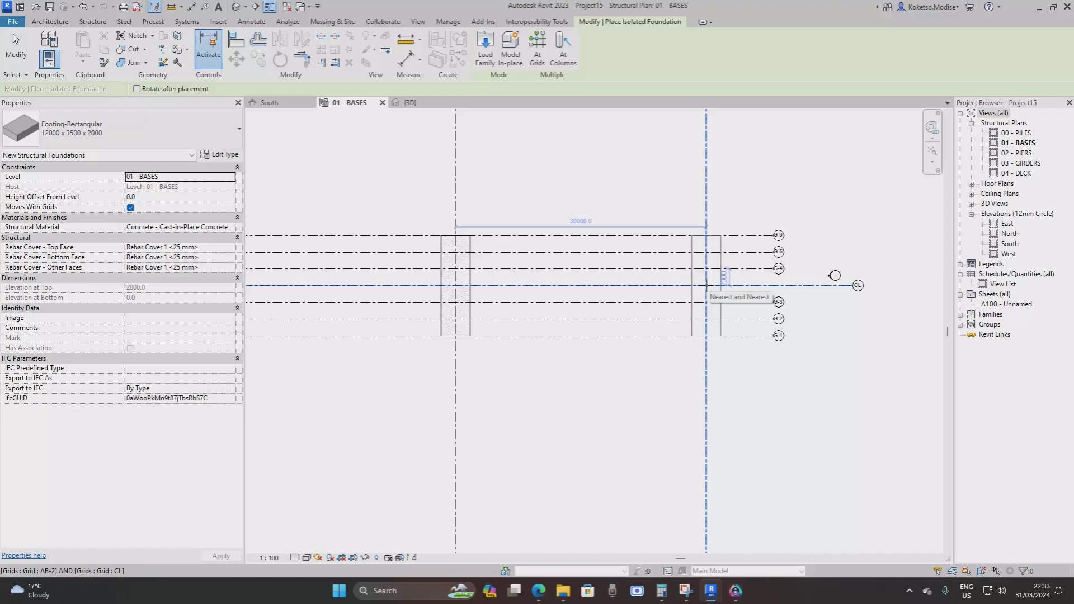
left_click(706, 285)
key("Escape")
key("Escape")
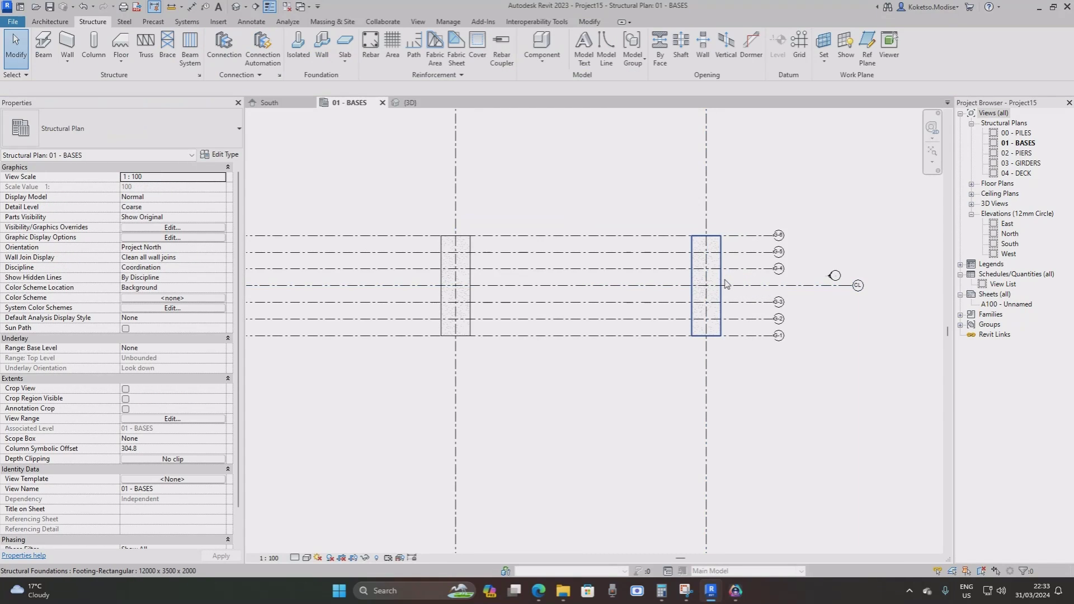
Duplicate the AB-2 footing's type under the name 18000 x 6000 x 2000.
scroll(726, 277, "up", 2)
left_click(702, 283)
scroll(697, 285, "up", 3)
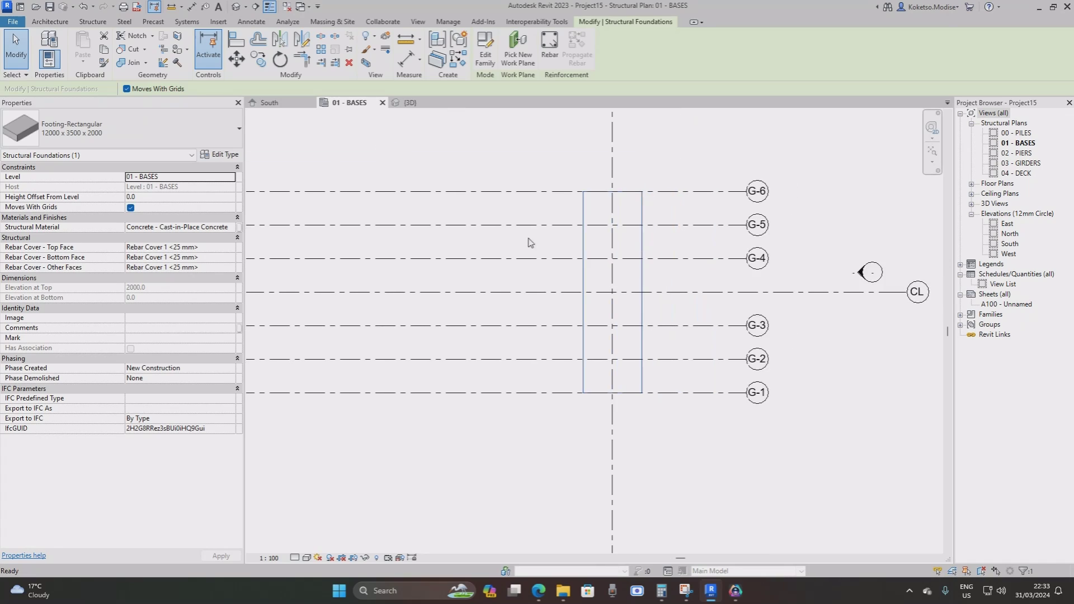
left_click(221, 154)
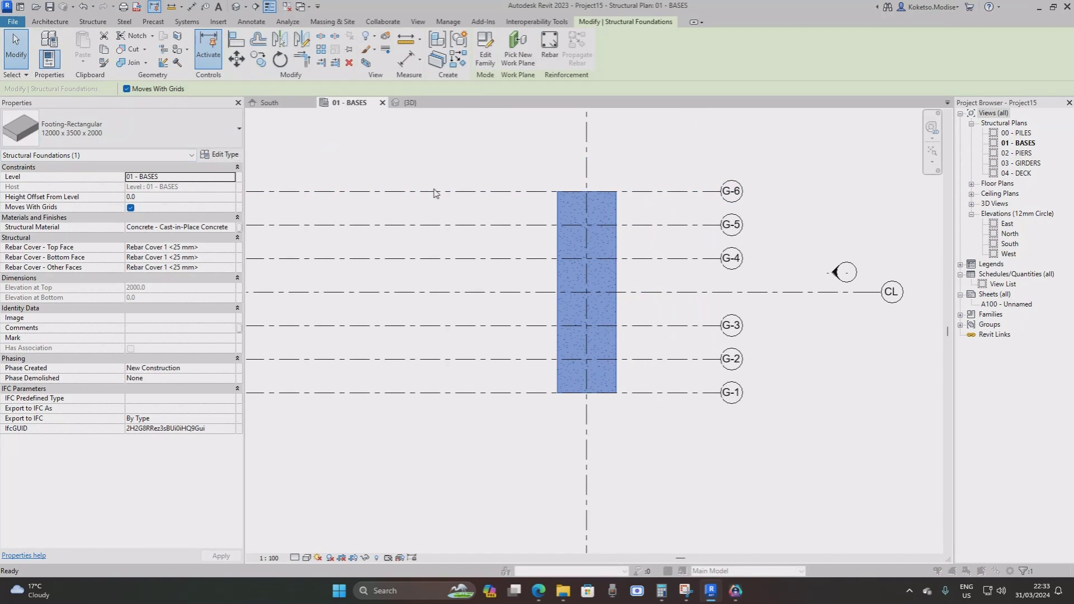
left_click(392, 145)
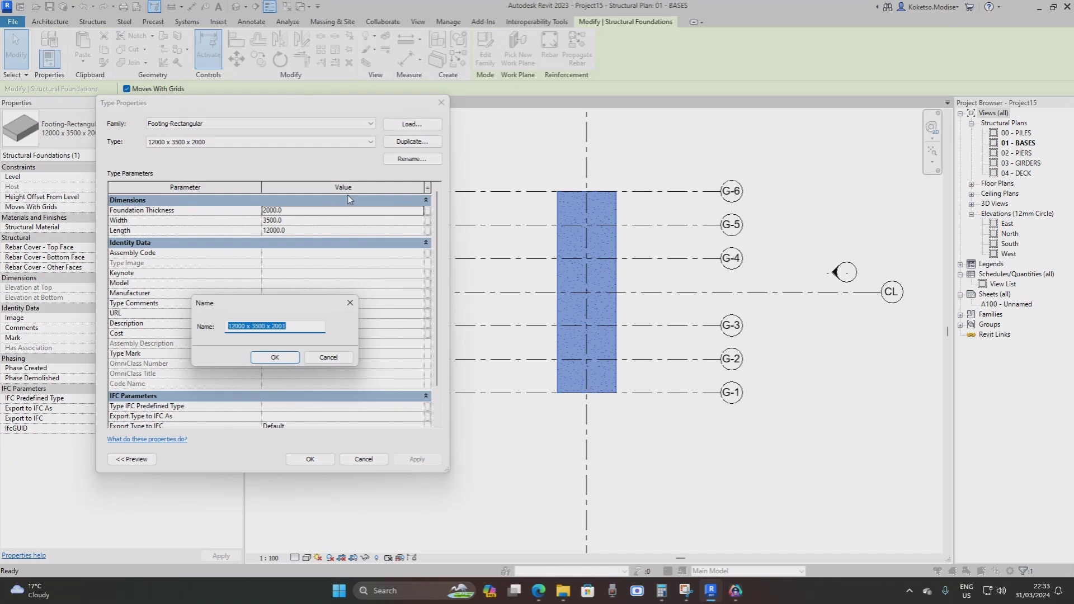
type("18")
left_click(275, 357)
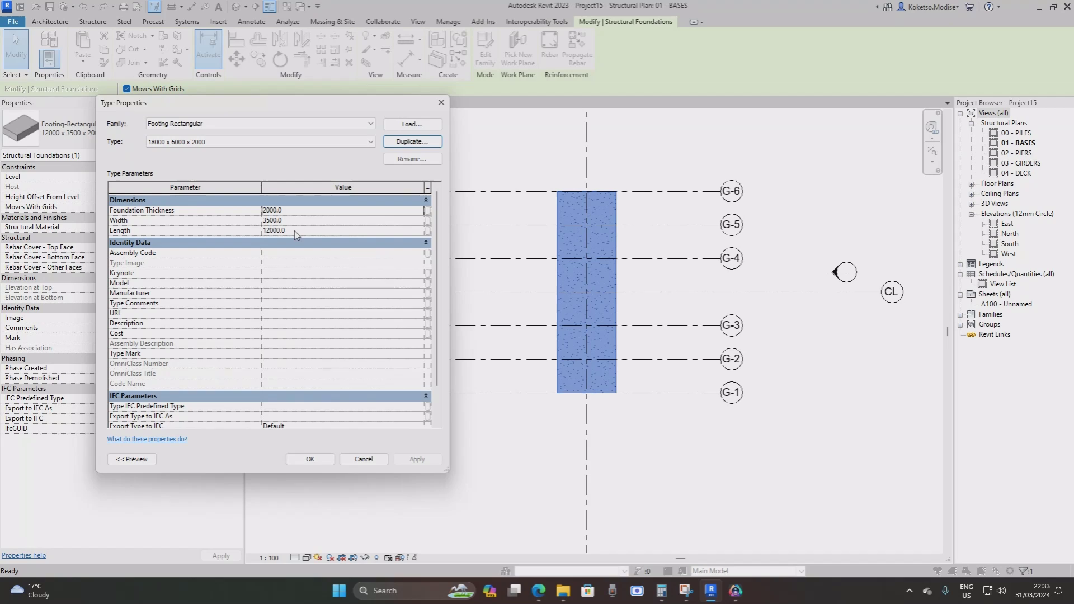
Set the new footing type's length to 18000 mm and width to 6000 mm, and apply it to the AB-2 footing.
left_click(298, 229)
type("1")
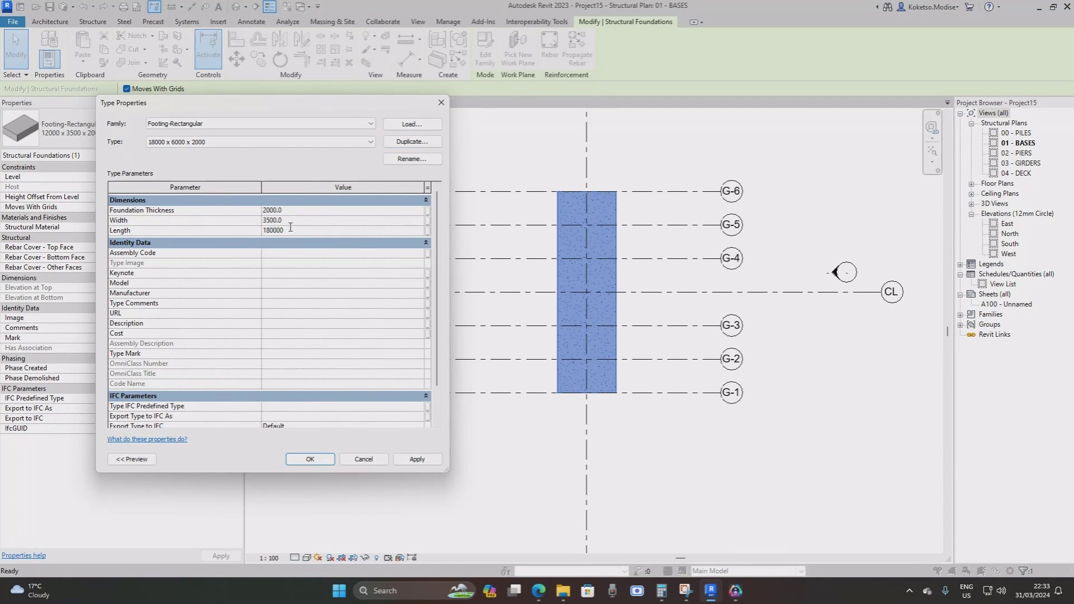
left_click(300, 222)
type("6")
left_click(403, 463)
left_click(324, 460)
scroll(620, 271, "down", 2)
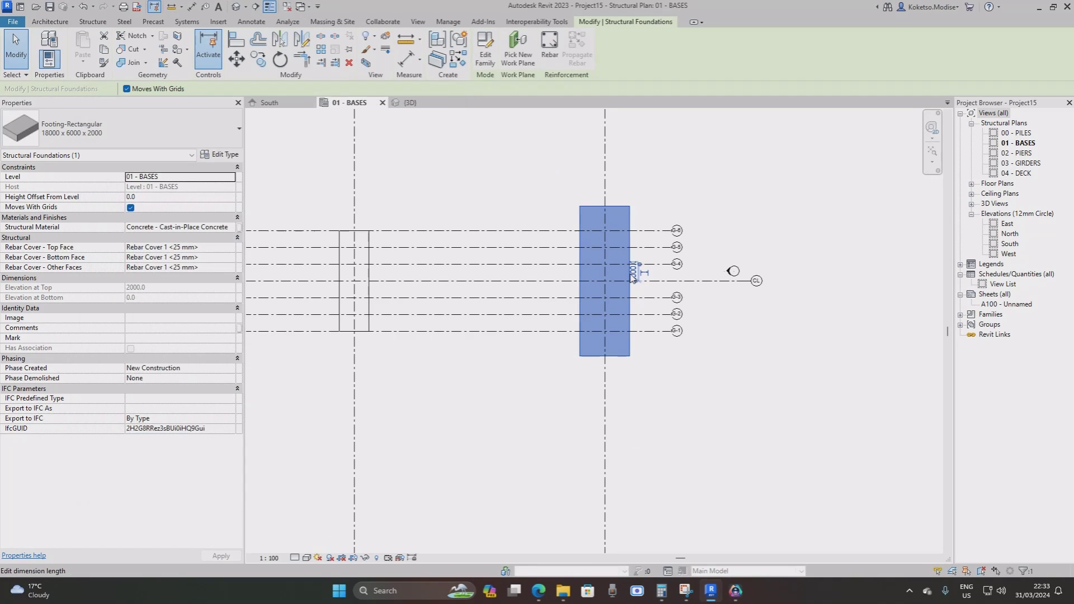
Examine the AB-2 footing against the pier footings and grid lines across the 01 - BASES plan.
scroll(632, 277, "down", 3)
scroll(653, 297, "down", 2)
middle_click_drag(652, 297, 870, 256)
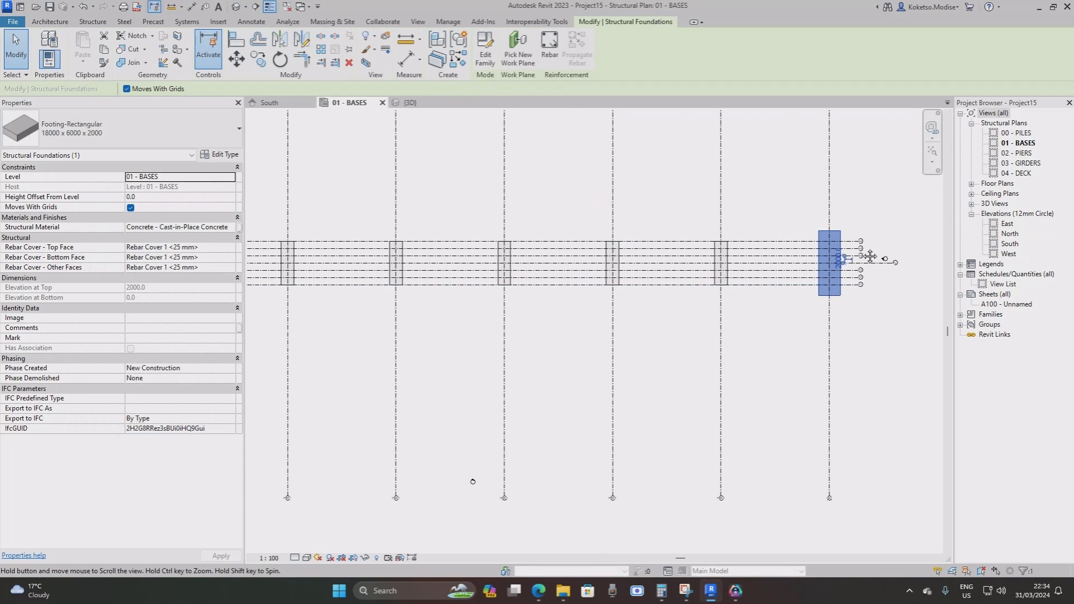
scroll(870, 256, "up", 2)
scroll(723, 243, "down", 3)
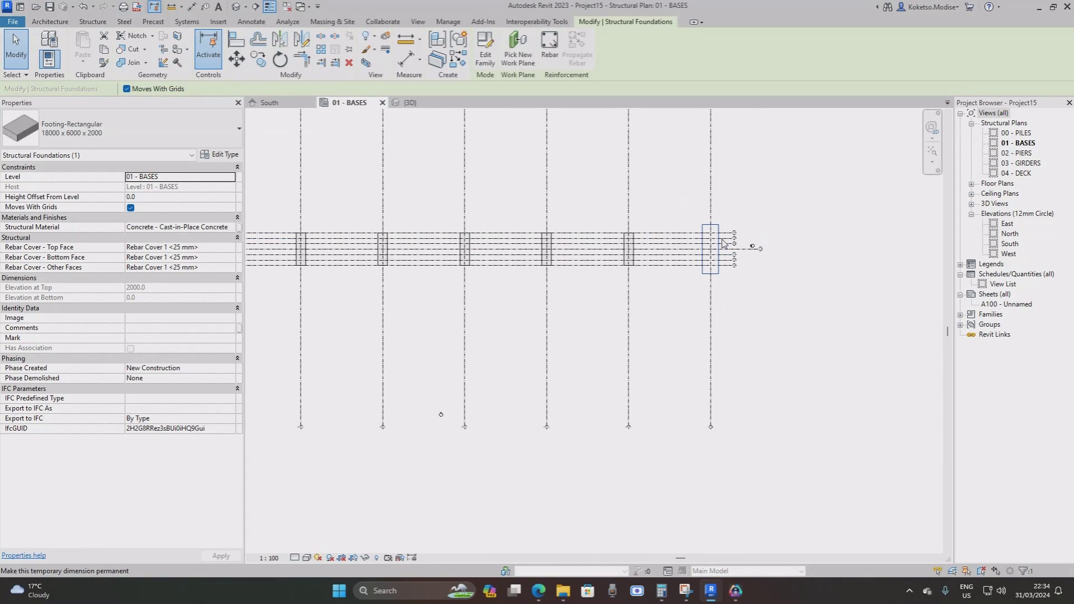
scroll(722, 242, "down", 2)
scroll(522, 202, "up", 1)
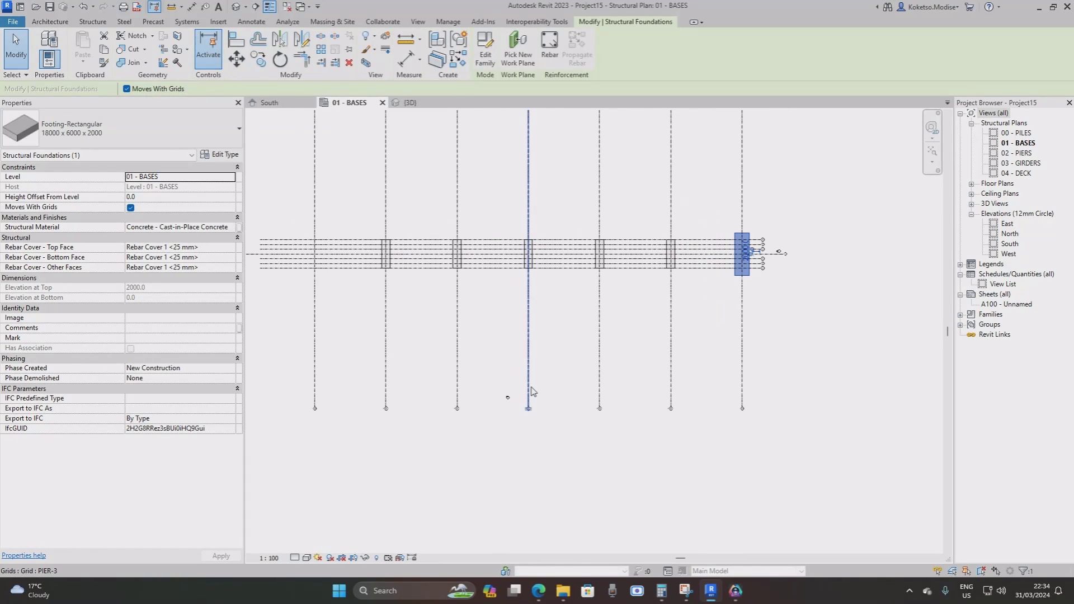
scroll(528, 367, "up", 5)
scroll(530, 442, "down", 7)
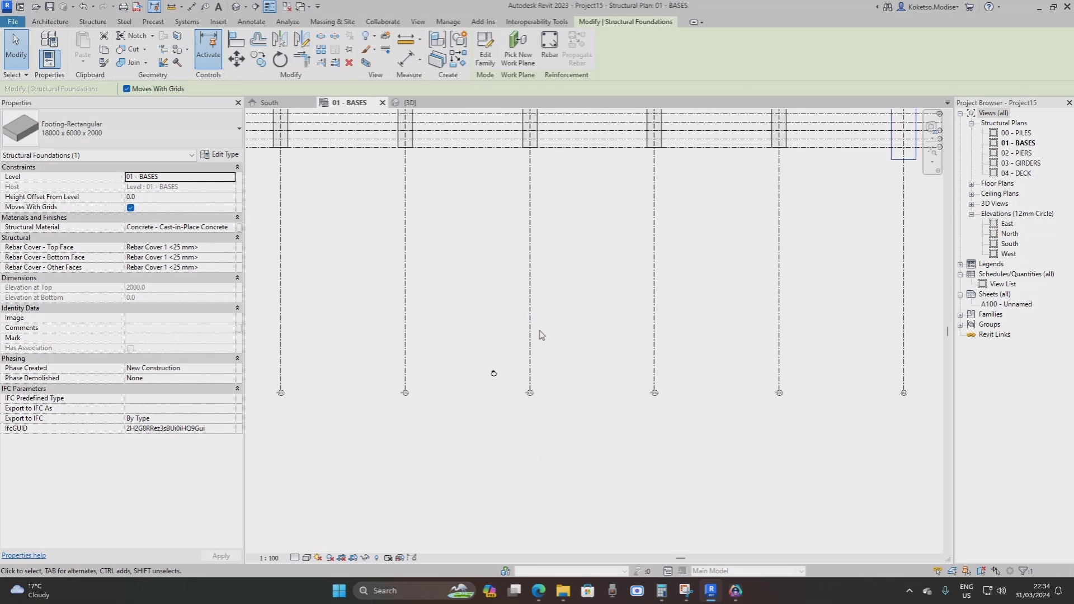
Mirror the 18000 x 6000 x 2000 footing about grid PIER-3 to the opposite abutment and check both abutment footings in 3D.
middle_click_drag(620, 262, 549, 333)
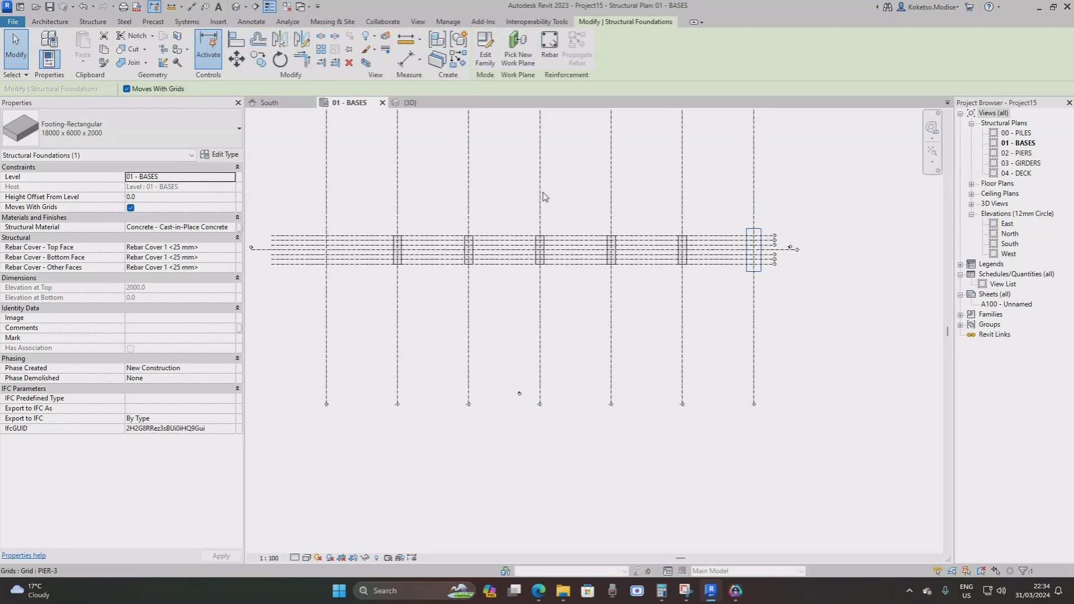
middle_click_drag(541, 246, 535, 300)
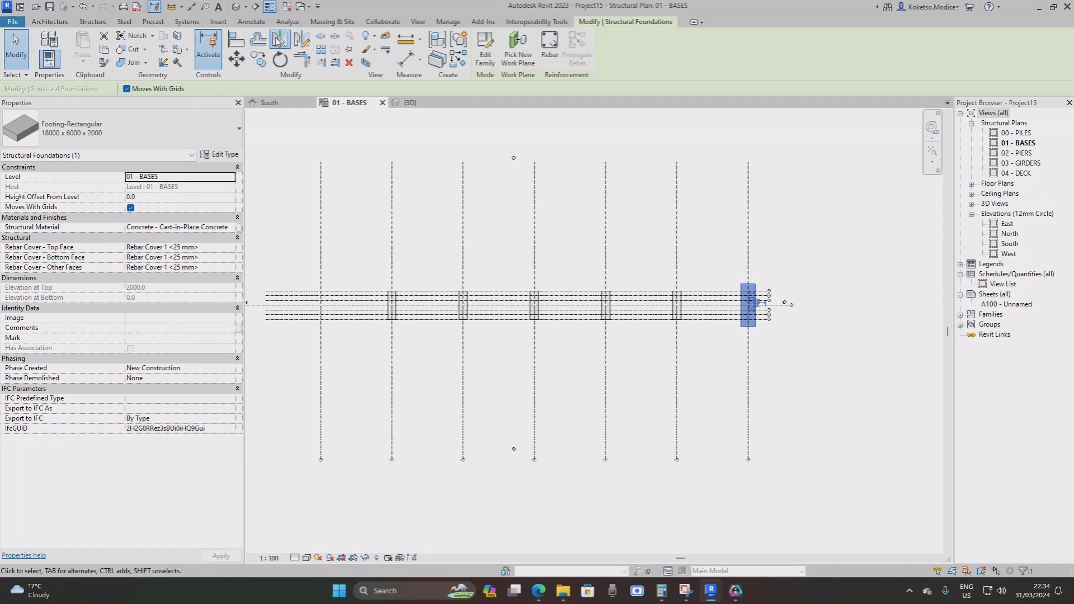
left_click(279, 39)
left_click(536, 223)
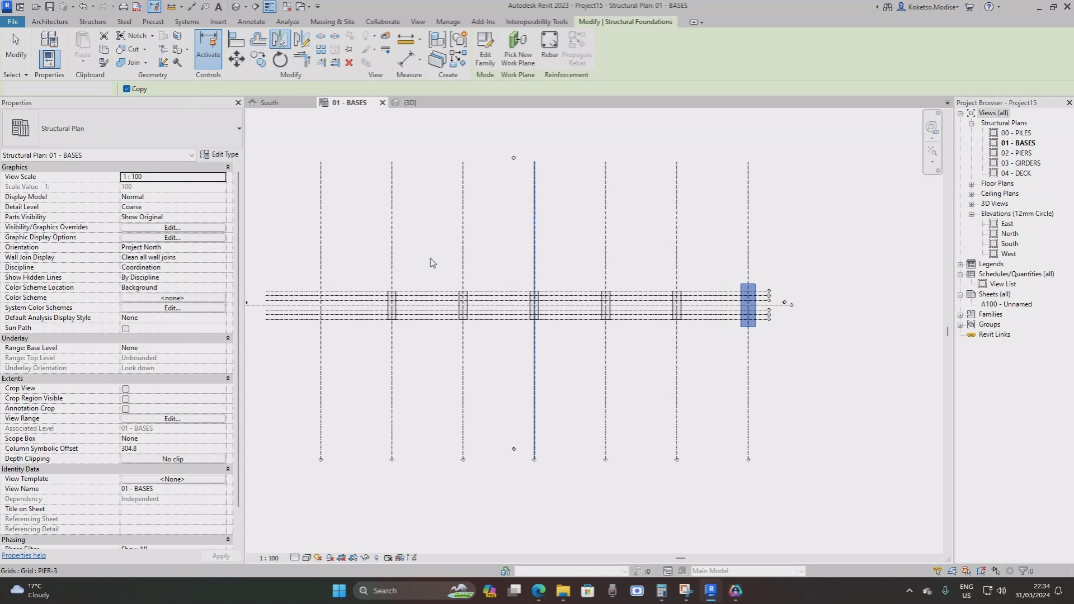
key("Escape")
key("Escape")
left_click(393, 105)
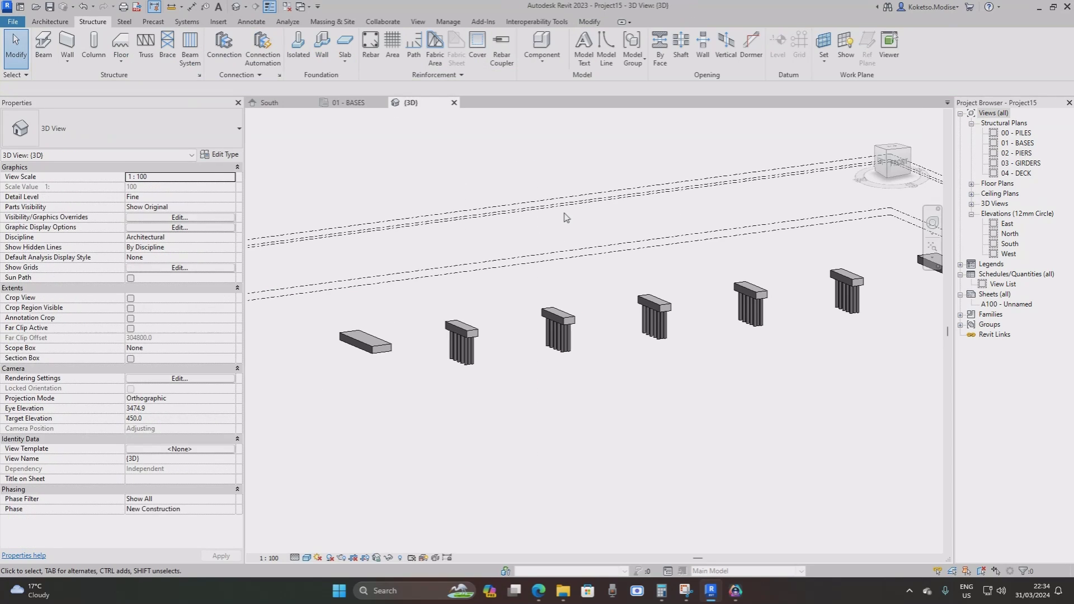
middle_click_drag(654, 316, 503, 185, "shift")
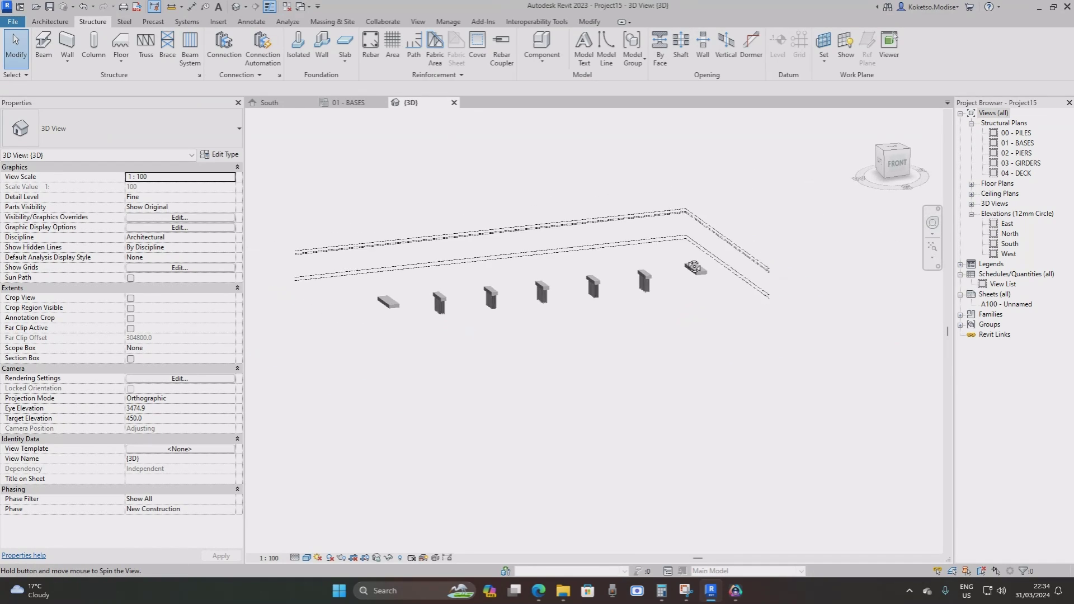
scroll(426, 192, "up", 5)
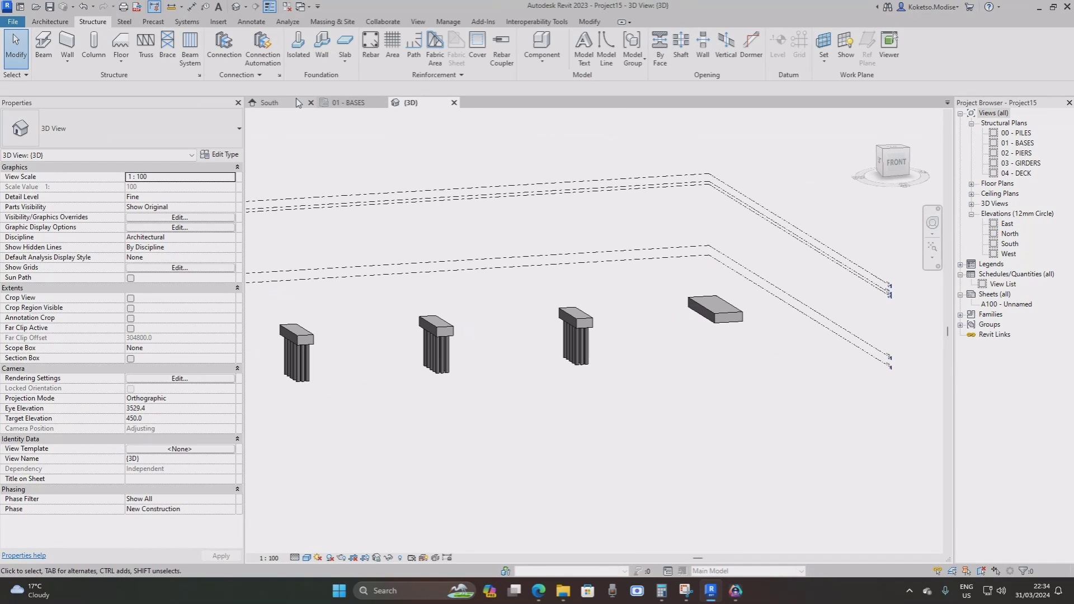
Place a CONCRETE PILE 800mm DIAMETER PILE where grids AB-2 and CL intersect in the 01 - BASES plan.
left_click(345, 103)
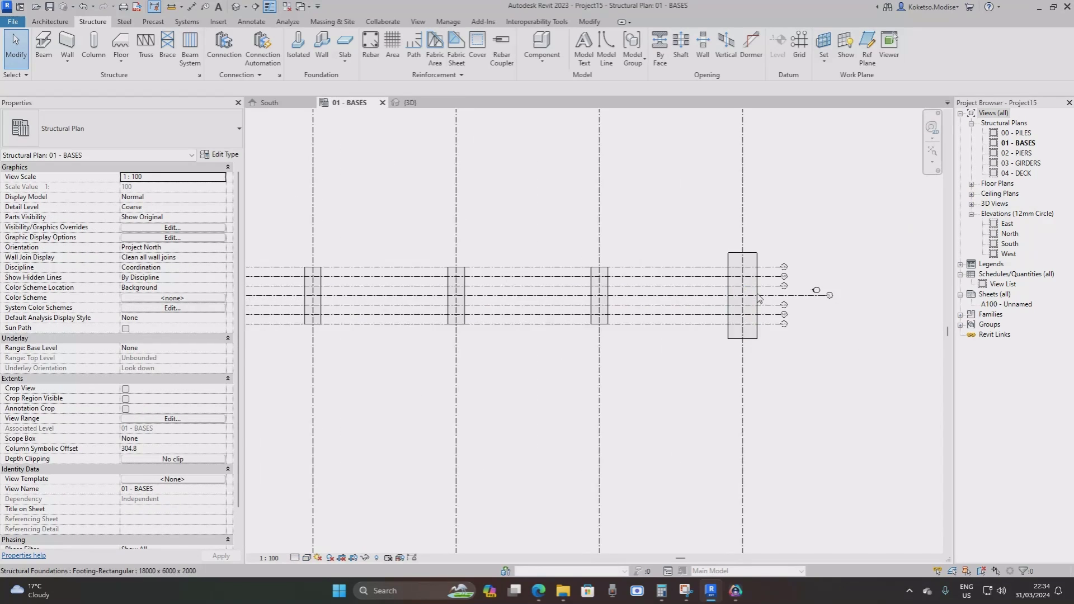
scroll(754, 320, "up", 5)
middle_click_drag(679, 273, 614, 278)
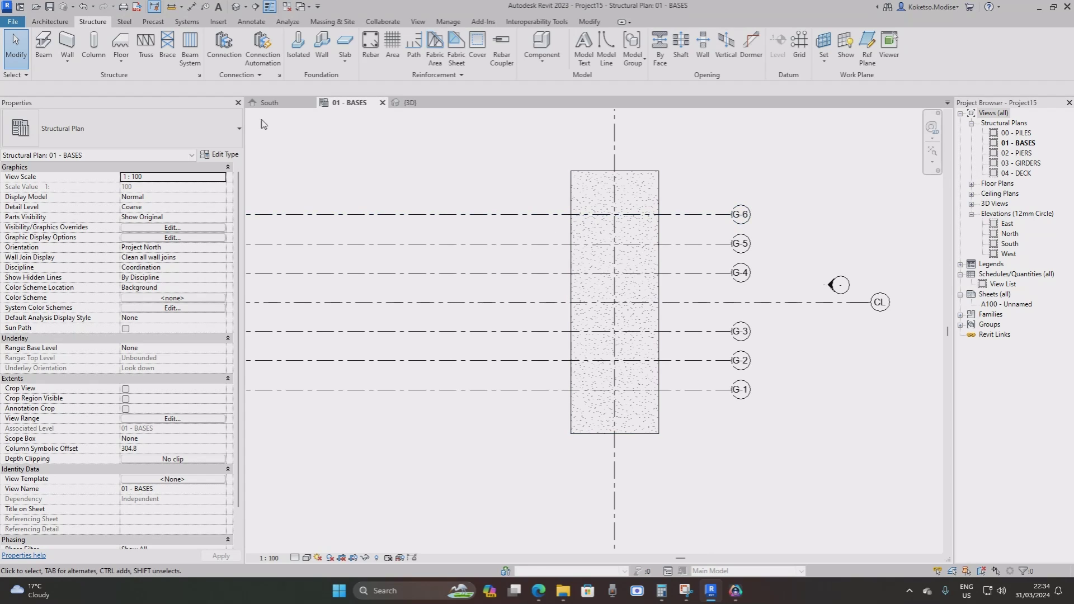
left_click(298, 48)
left_click(136, 136)
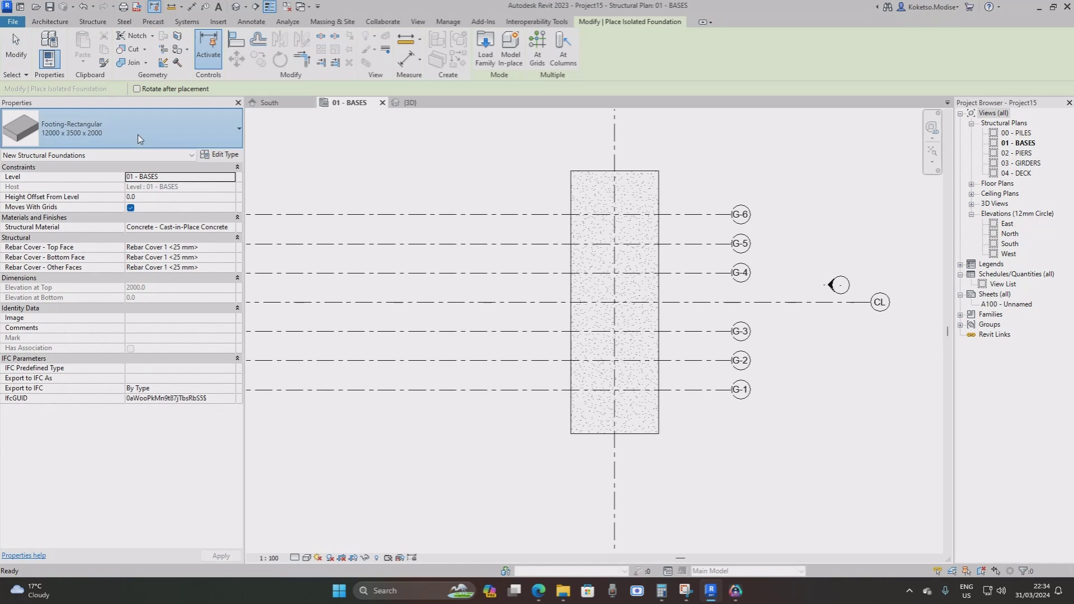
scroll(89, 237, "up", 3)
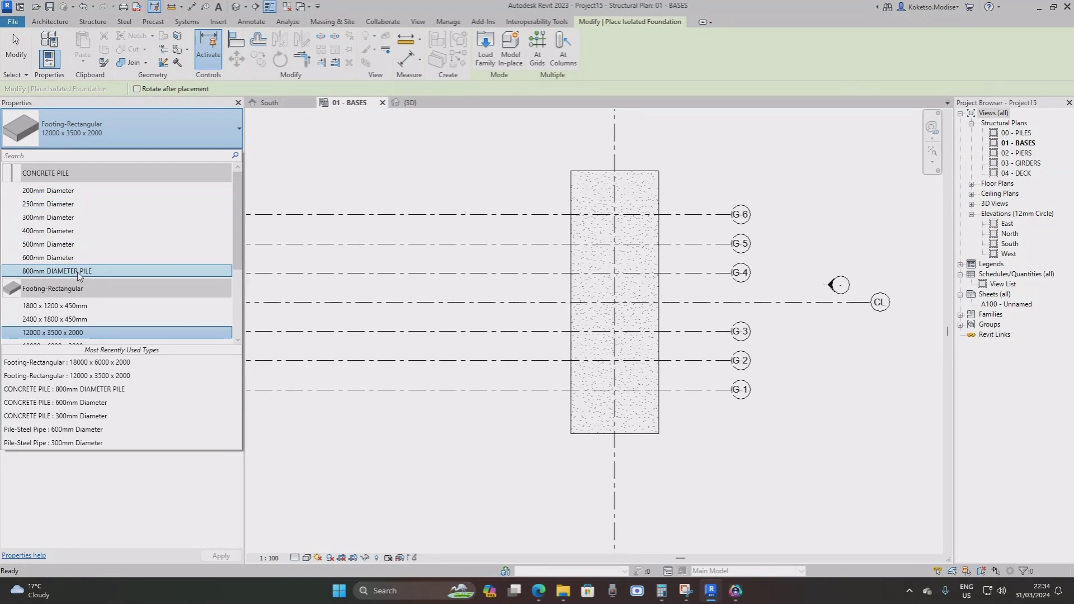
mouse_move(76, 270)
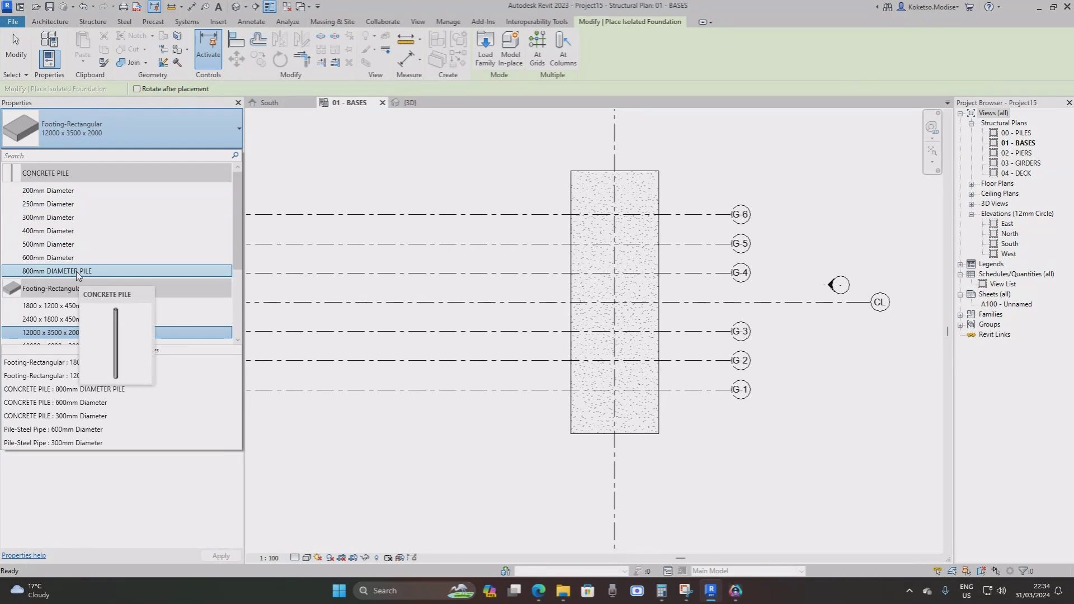
left_click(76, 271)
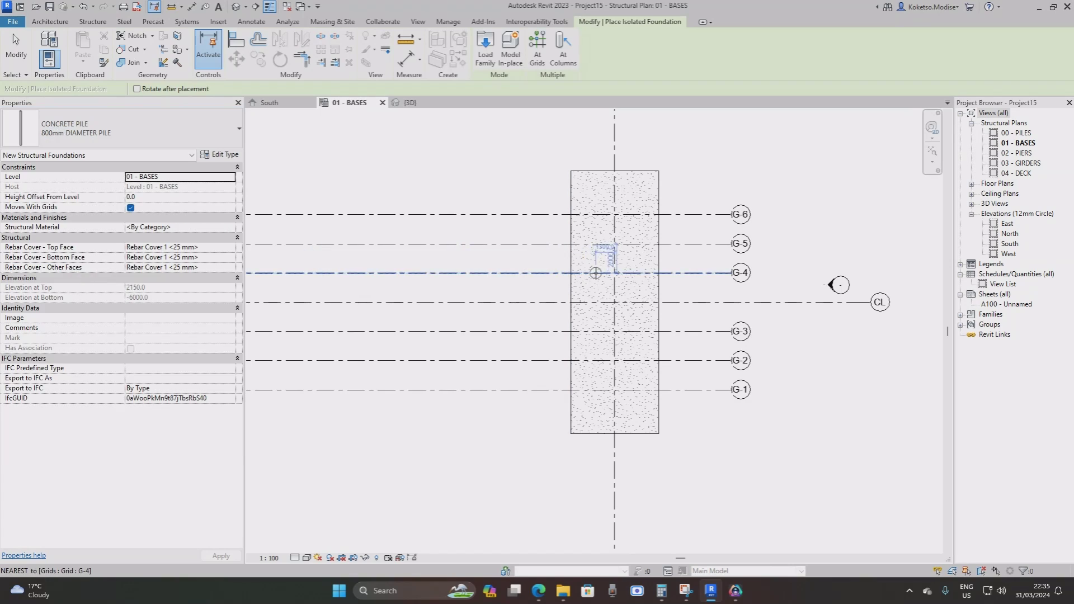
left_click(615, 302)
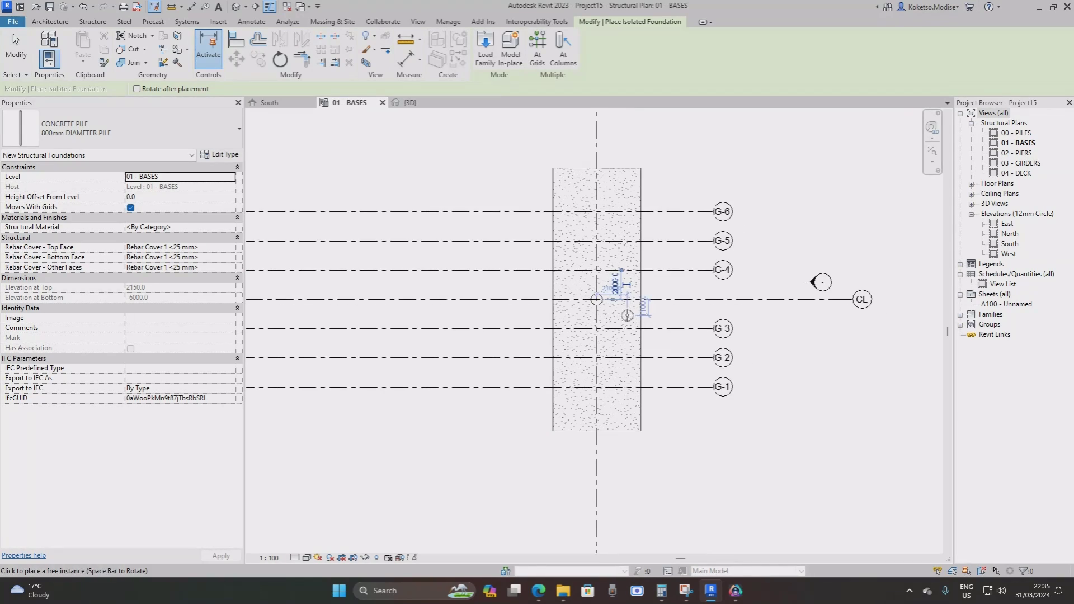
scroll(616, 306, "up", 2)
key("Escape")
Try to copy the centre pile four times along grid AB-2 towards G-6 at 1500 mm spacing.
left_click(583, 291)
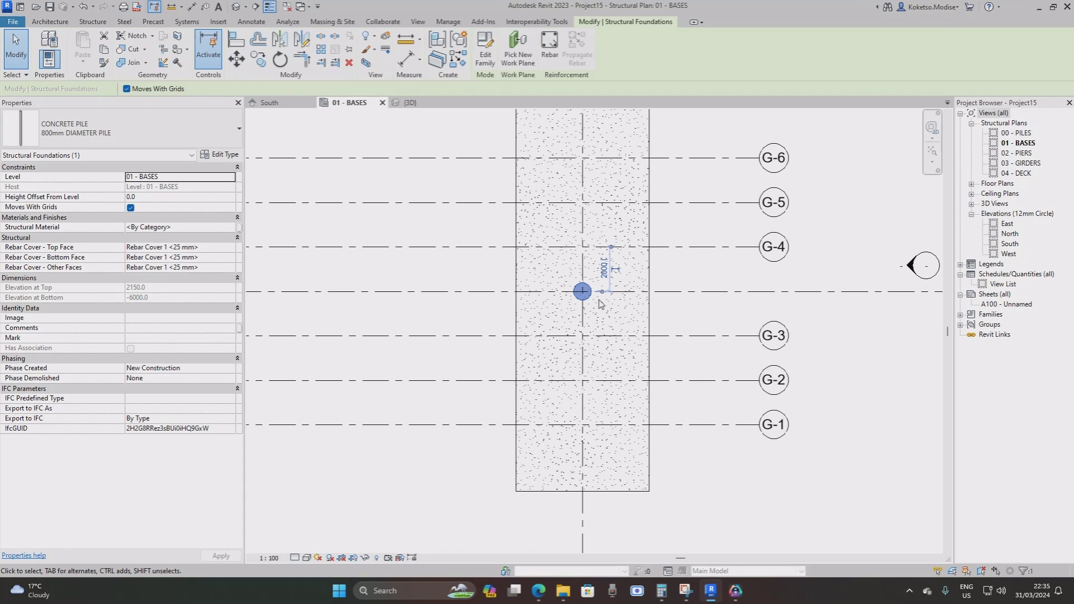
scroll(604, 307, "down", 1)
middle_click_drag(606, 310, 606, 355)
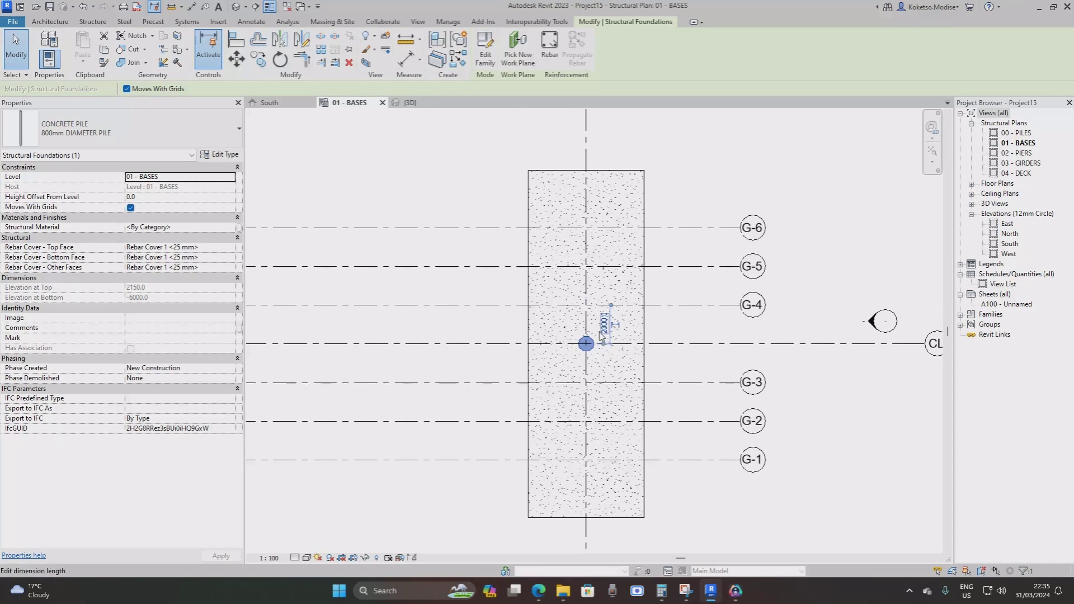
key("Escape")
middle_click_drag(604, 314, 595, 338)
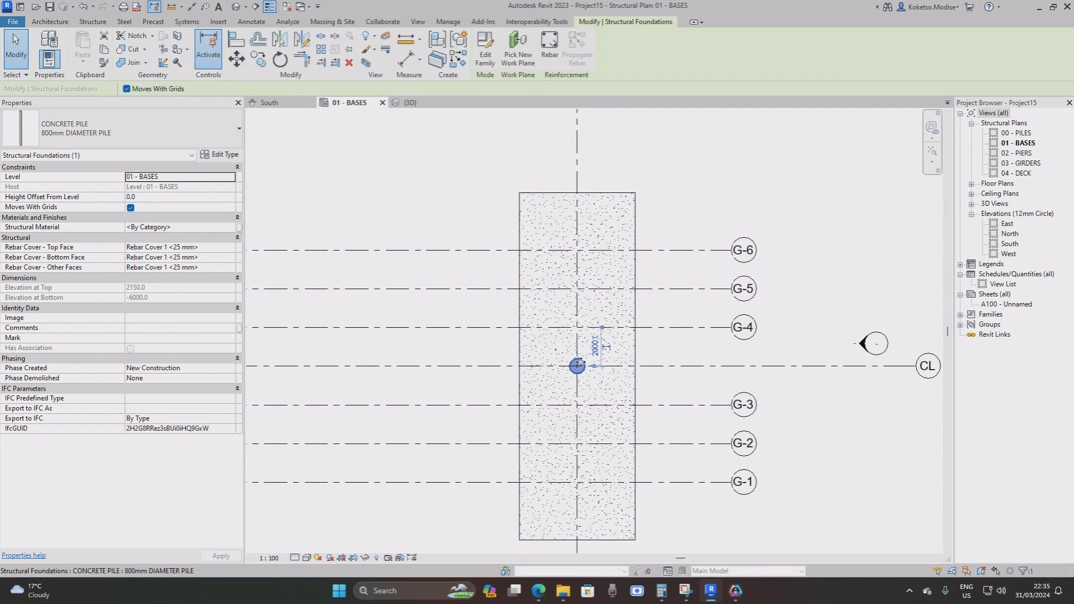
left_click(259, 58)
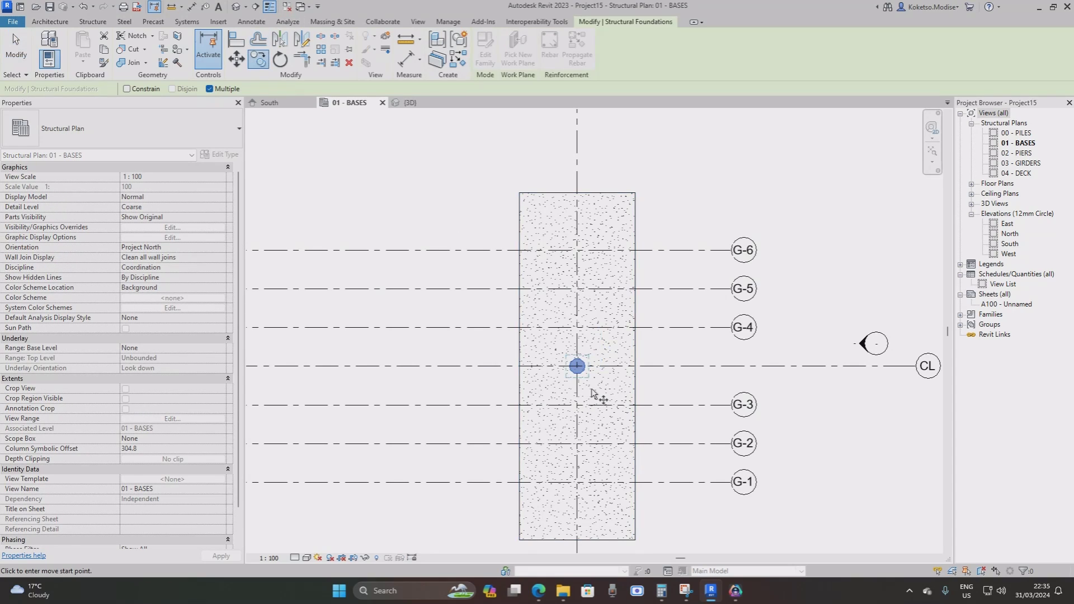
left_click(602, 366)
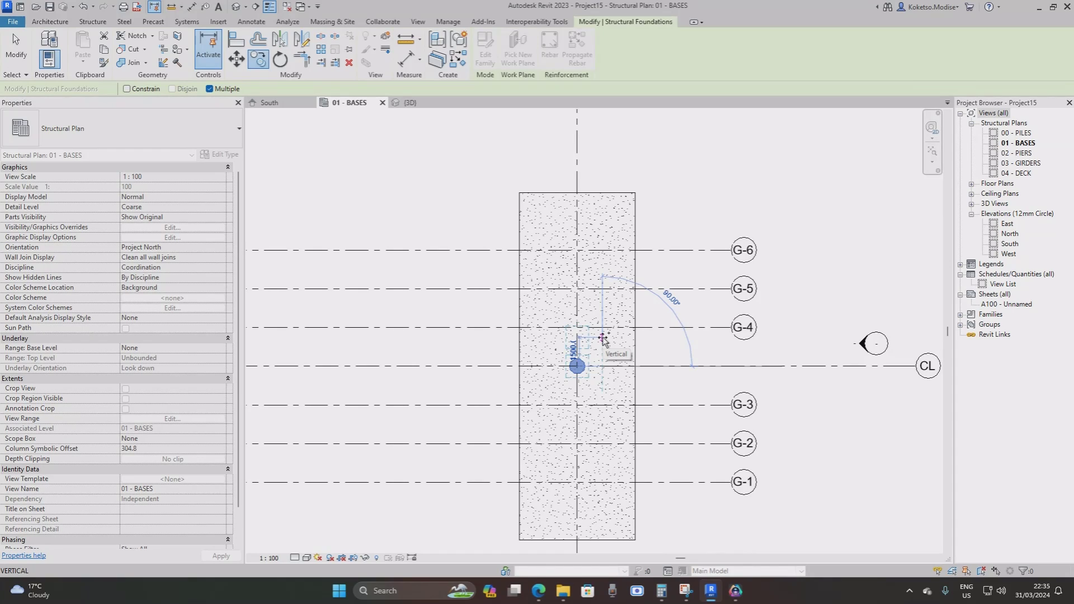
left_click(603, 338)
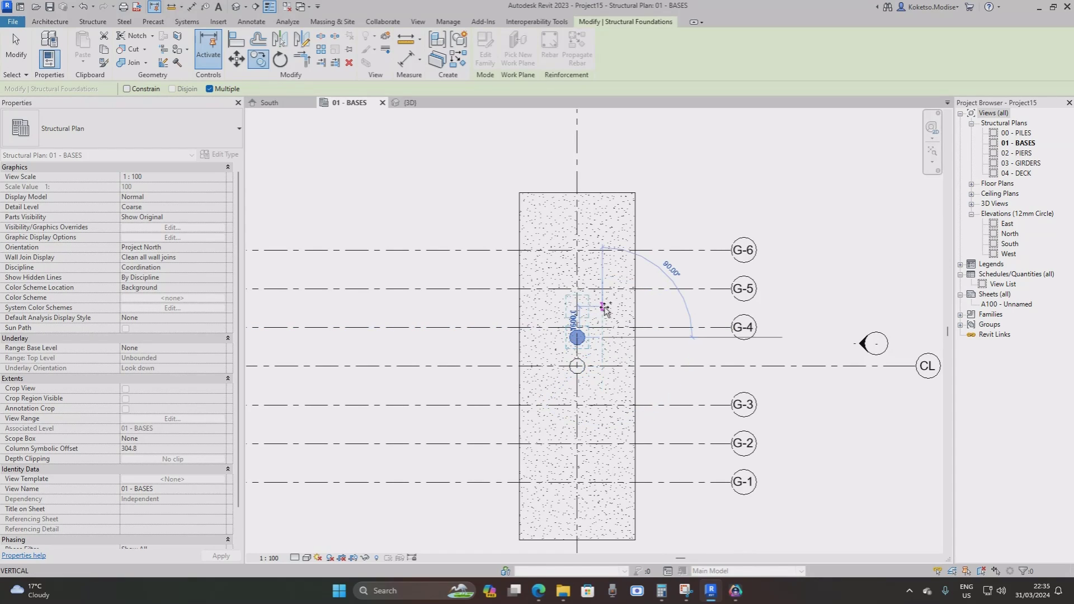
left_click(603, 309)
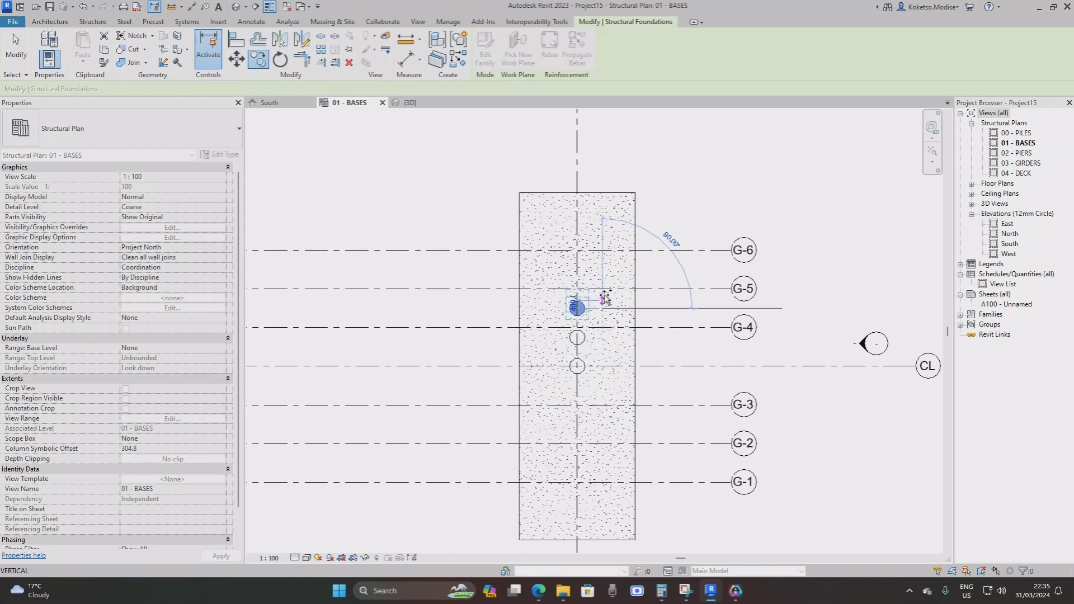
left_click(604, 279)
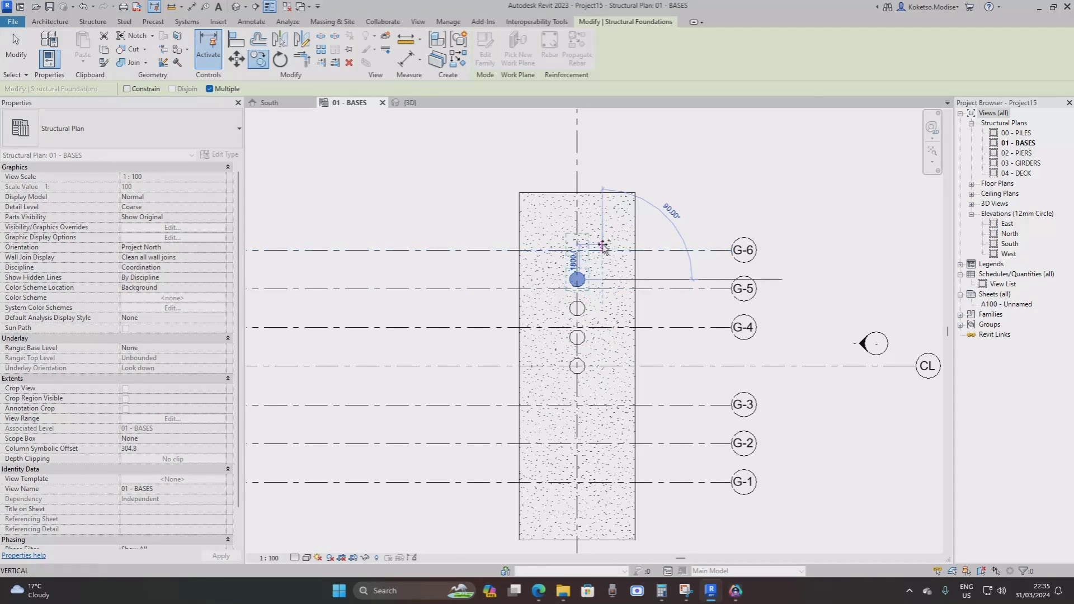
left_click(603, 254)
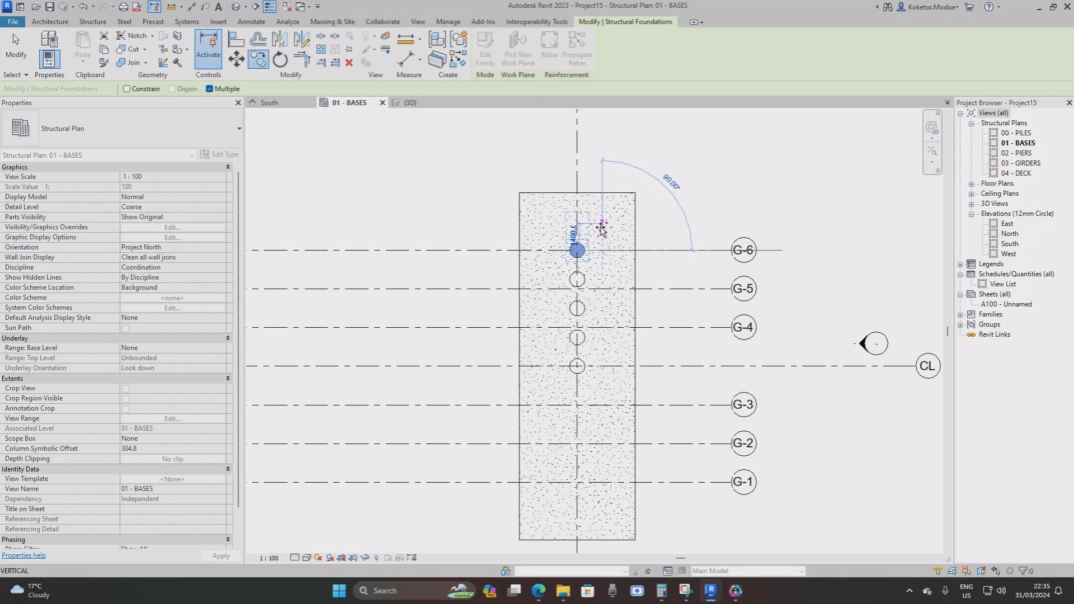
left_click(602, 224)
key("Escape")
key("Escape")
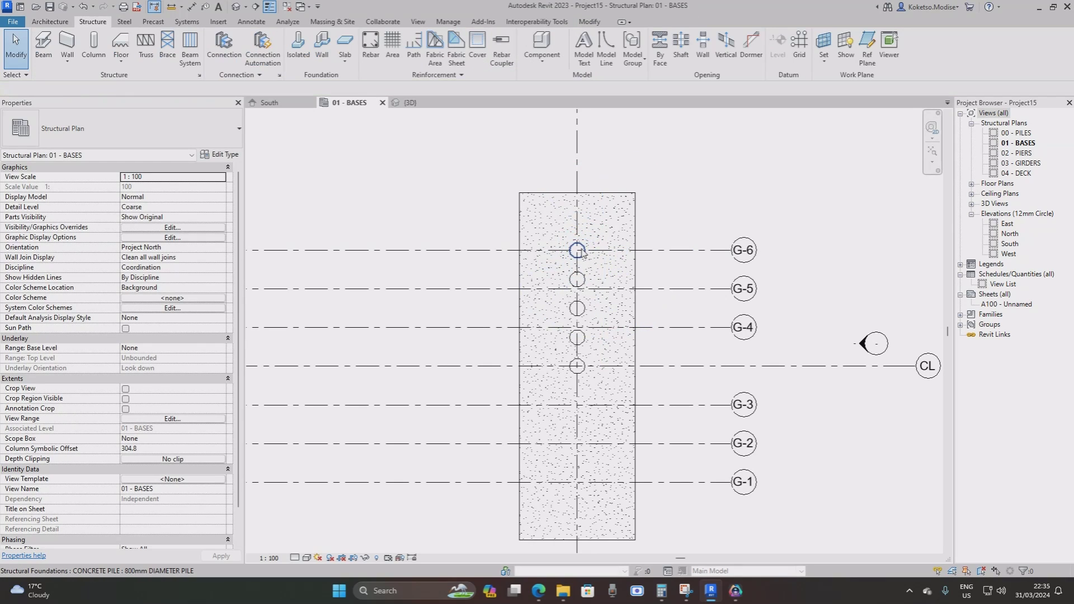
Undo the four pile copies made at 1500 mm spacing.
left_click(84, 7)
left_click(84, 6)
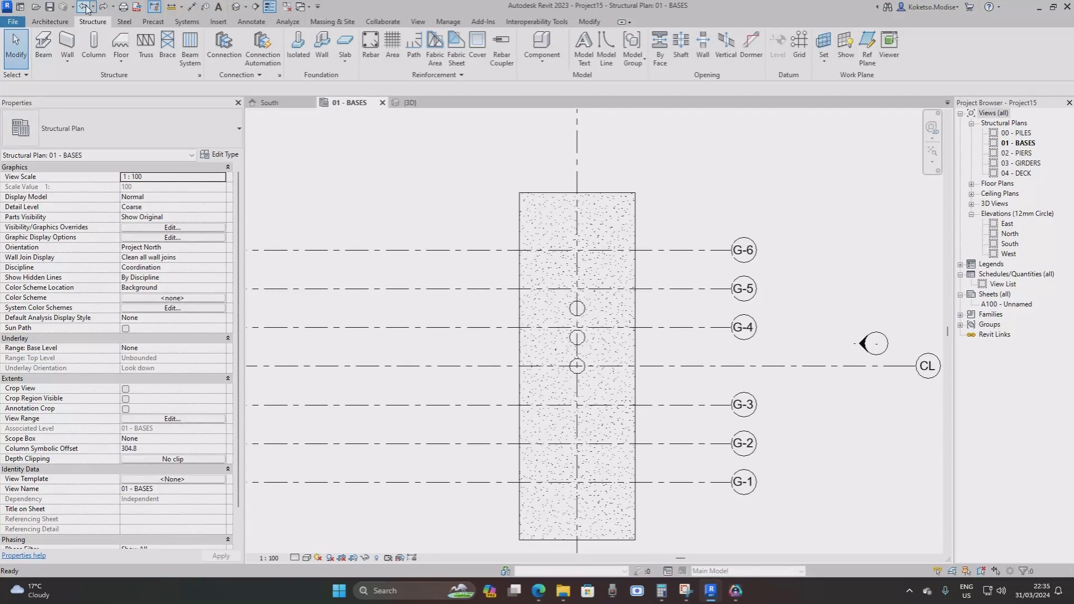
left_click(84, 7)
left_click(84, 7)
Copy the centre pile along grid AB-2 onto grids G-4, G-5 and G-6 and once more 2000 mm beyond G-6.
left_click(578, 367)
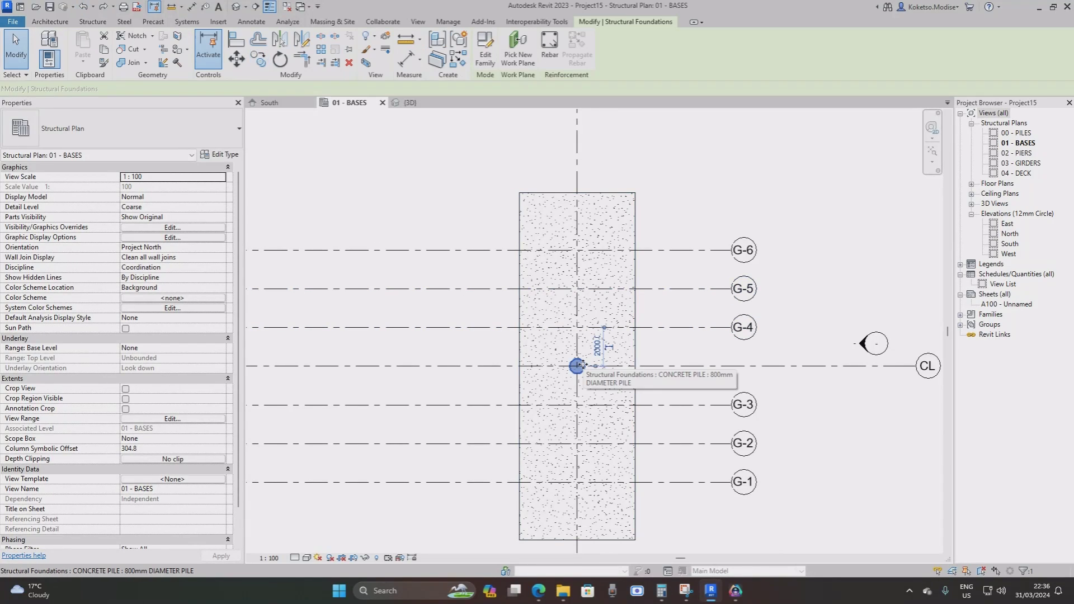
left_click(258, 58)
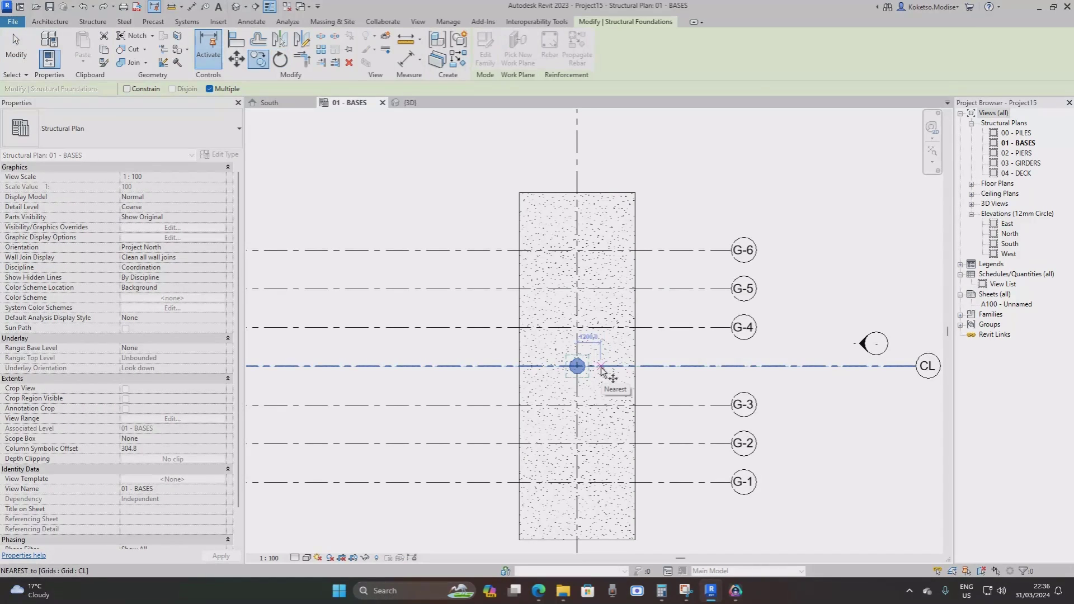
left_click(600, 328)
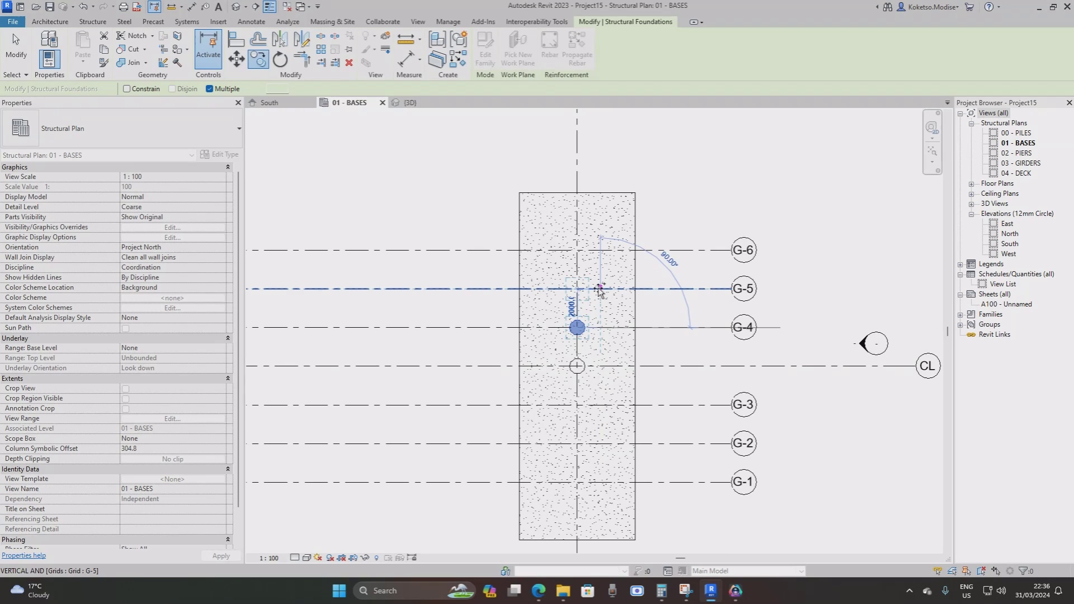
left_click(598, 292)
left_click(600, 250)
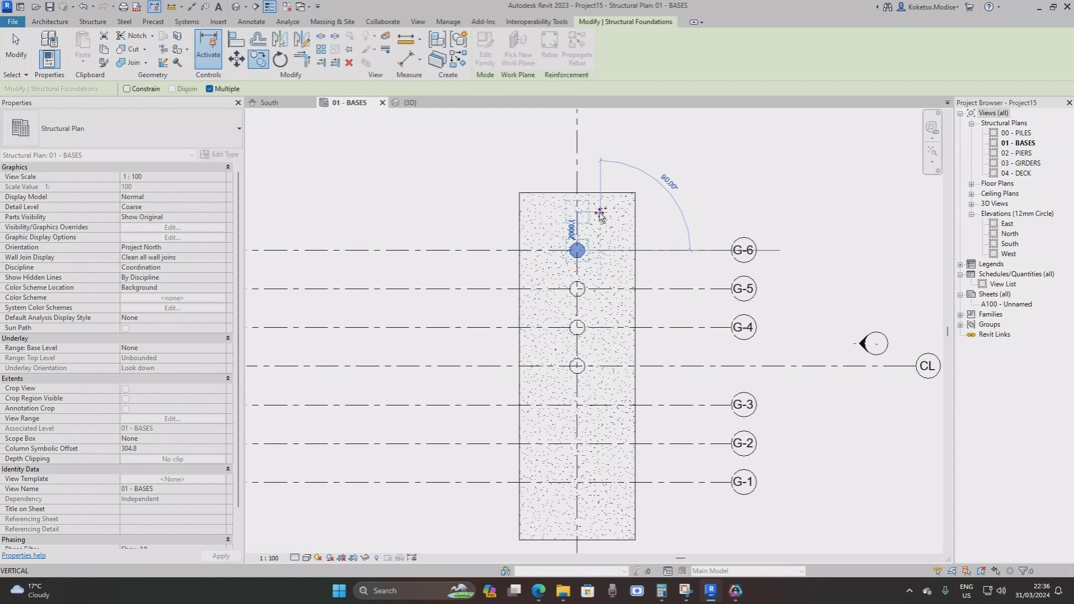
left_click(601, 213)
key("Escape")
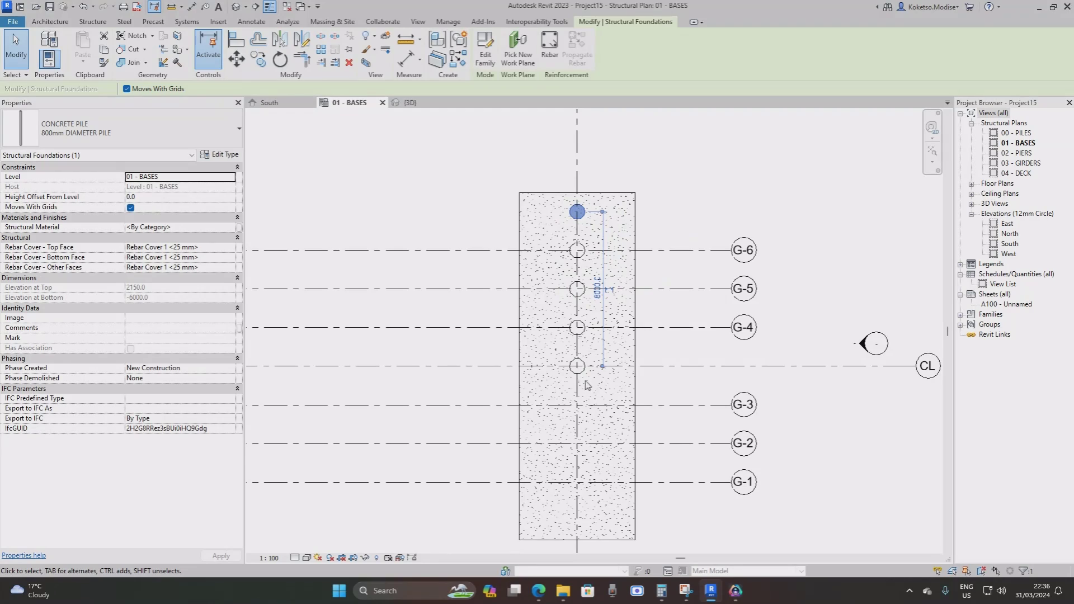
Mirror the four copied piles about grid CL to the G-3, G-2 and G-1 side of the AB-2 footing.
left_click(581, 368)
left_click(585, 335)
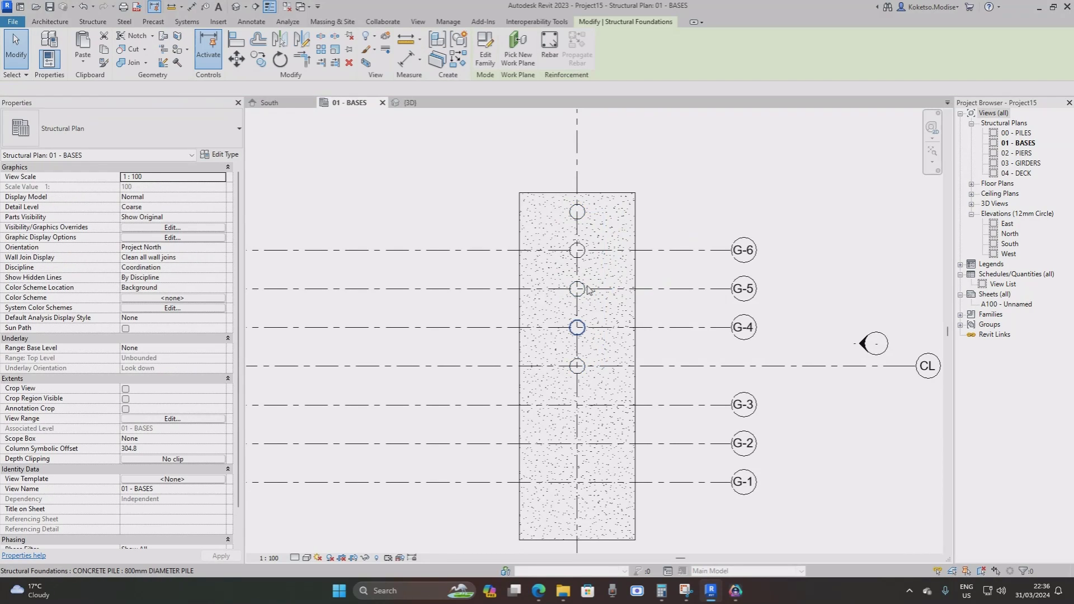
left_click(582, 331)
left_click(584, 287, "ctrl")
left_click(585, 251, "ctrl")
left_click(584, 217, "ctrl")
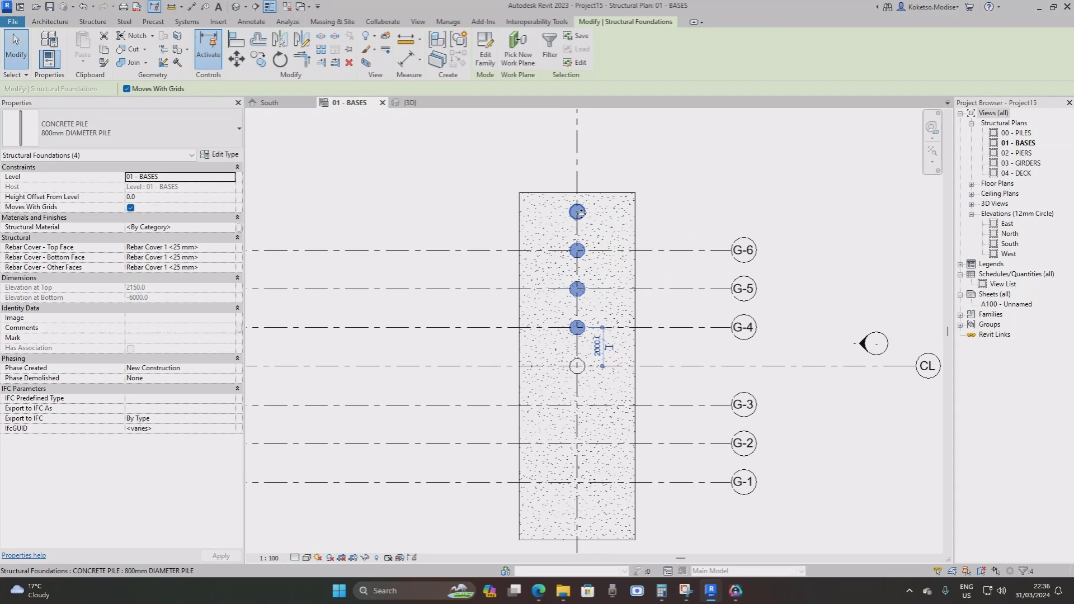
left_click(283, 48)
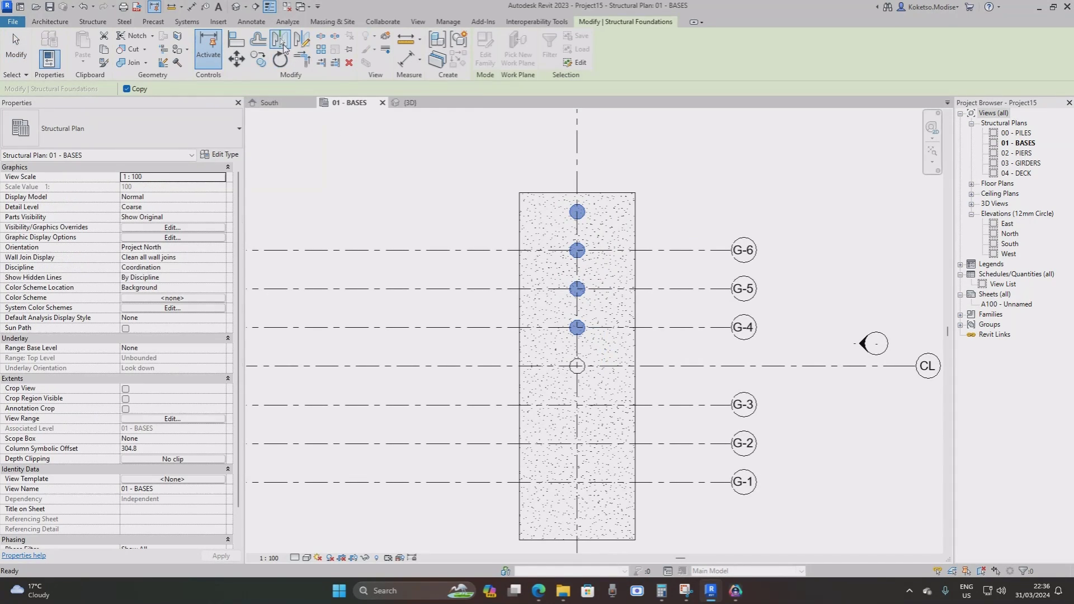
left_click(658, 367)
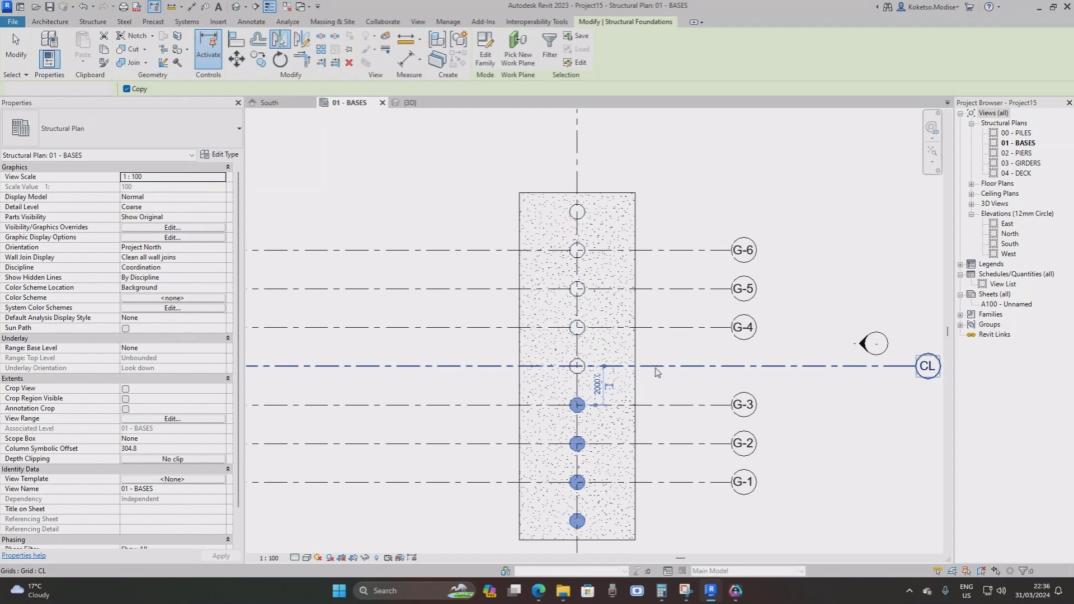
Copy the whole row of nine piles on grid AB-2 1500 mm towards the outer side of the abutment footing.
left_click(577, 366, "ctrl")
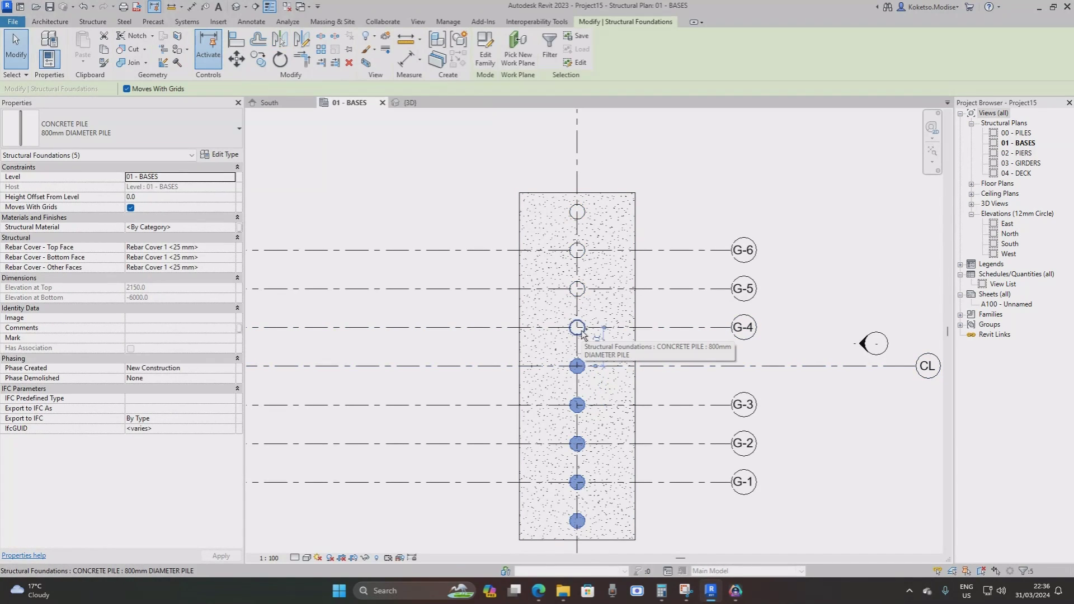
left_click(578, 327, "ctrl")
left_click(578, 289, "ctrl")
left_click(578, 250, "ctrl")
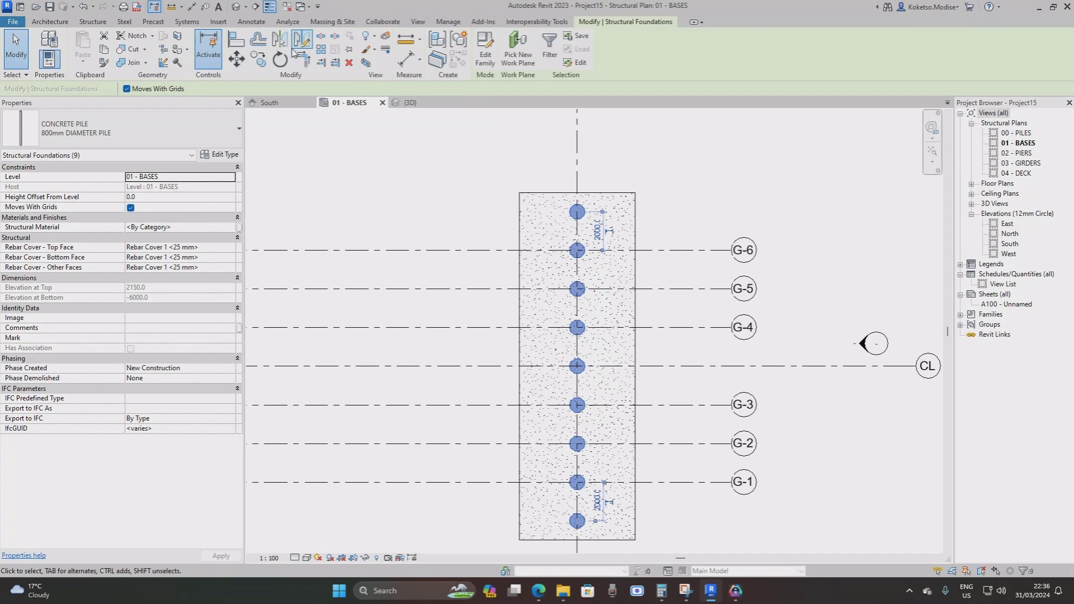
left_click(258, 58)
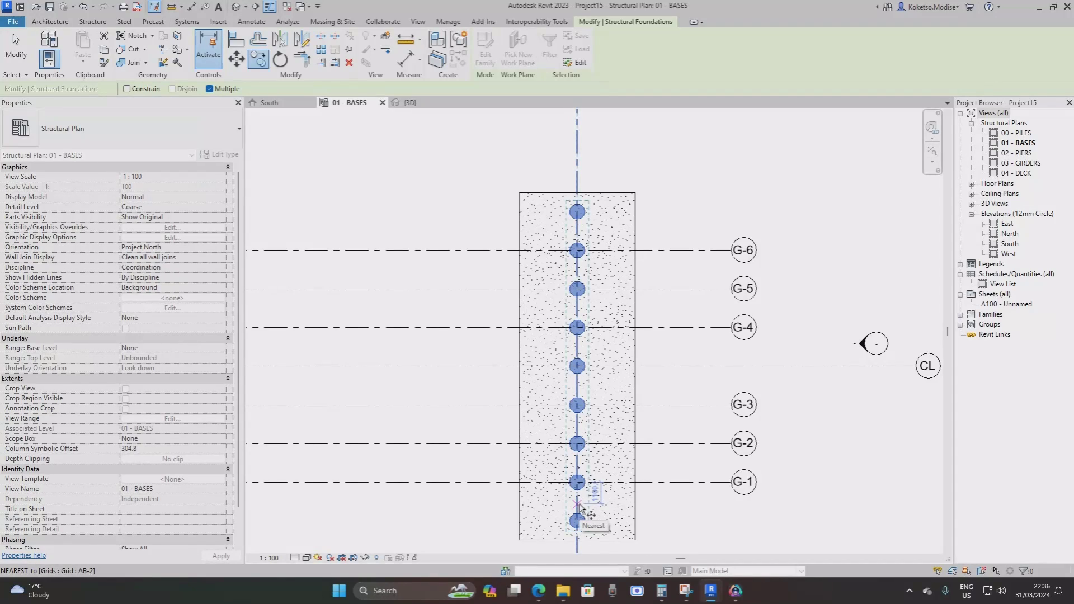
left_click(579, 506)
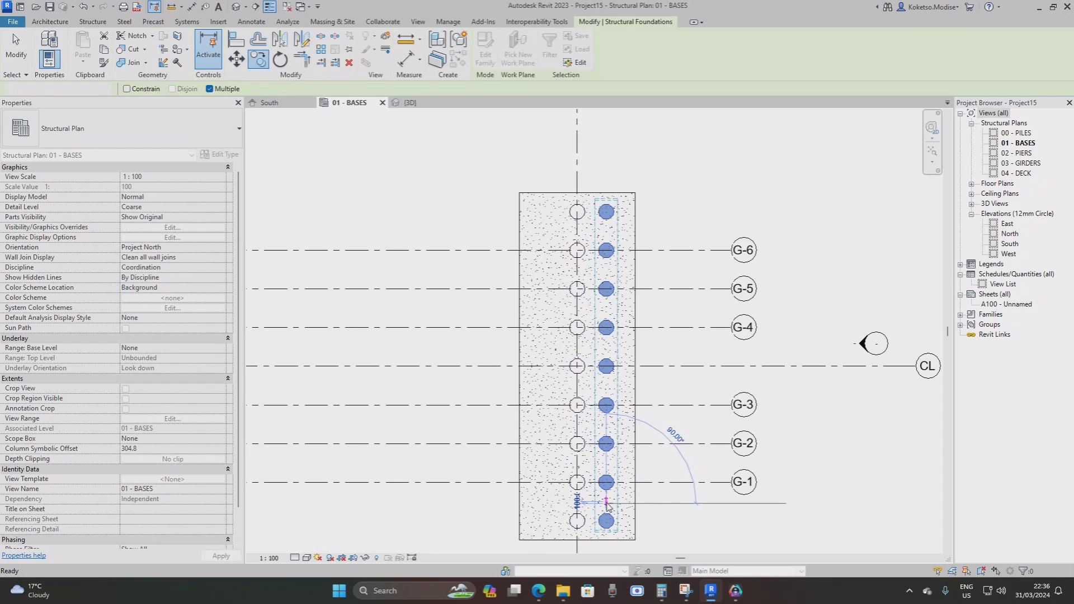
left_click(608, 503)
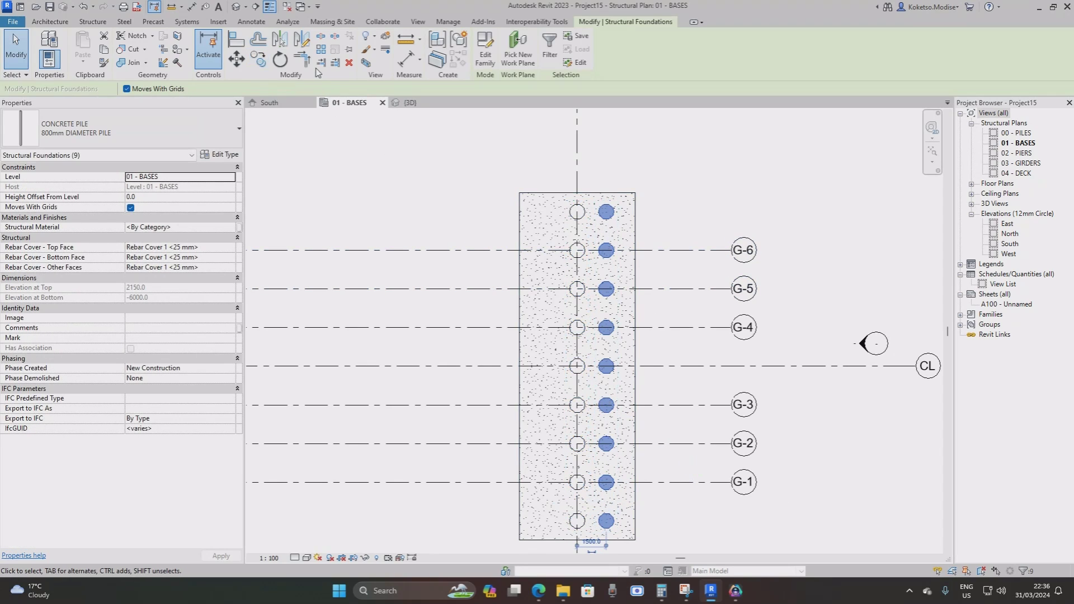
Mirror the copied pile row about grid AB-2 to form a third row on the footing's inner side.
left_click(280, 38)
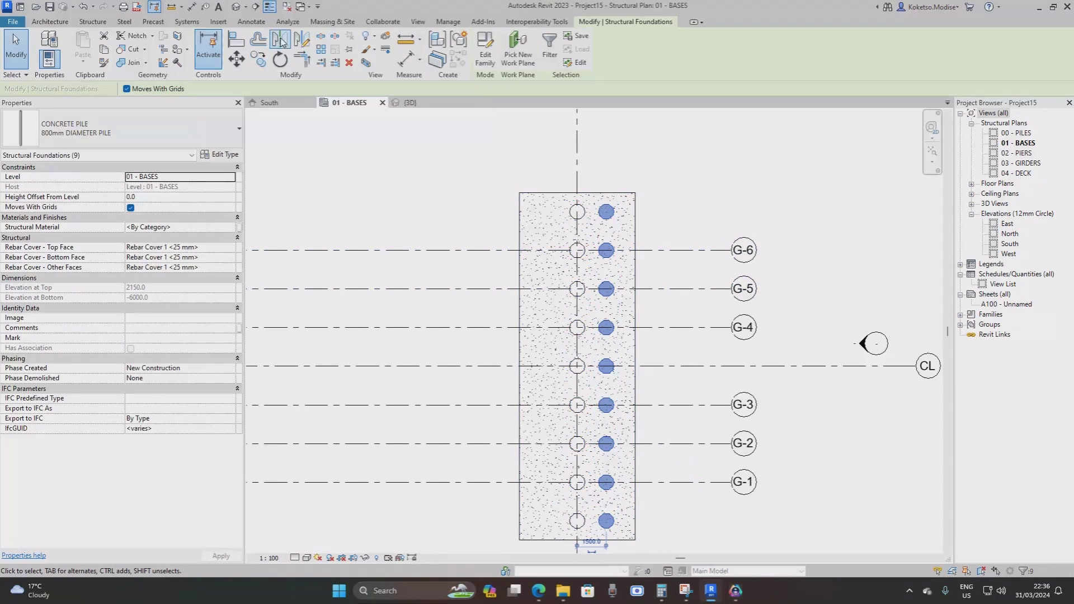
left_click(576, 152)
left_click(518, 152)
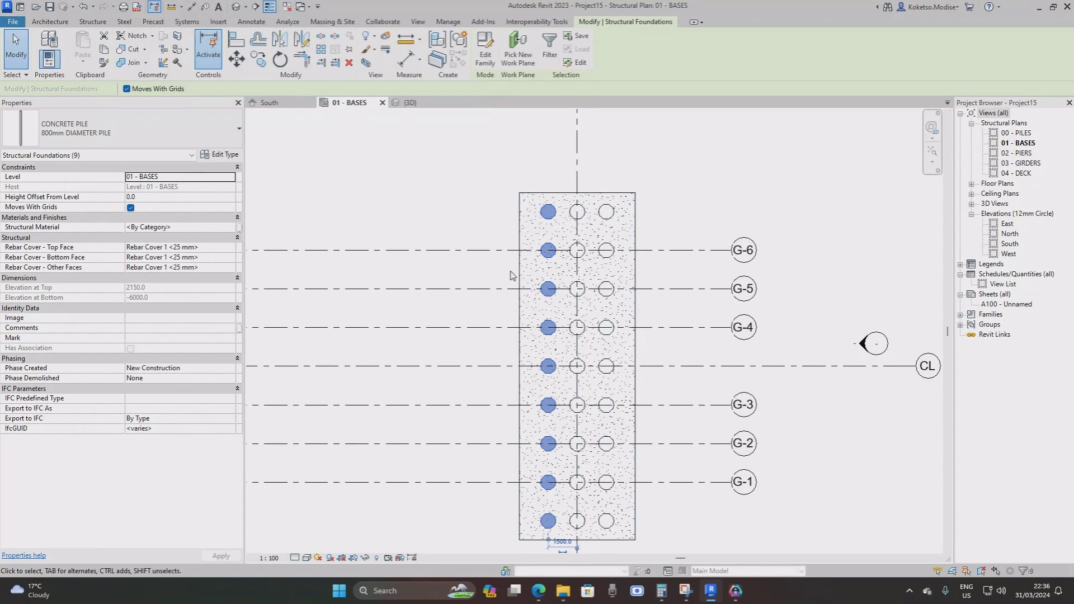
In the South elevation, select only the AB-2 piles, excluding the grid, and move them down so their tops meet the footing's underside.
left_click(262, 106)
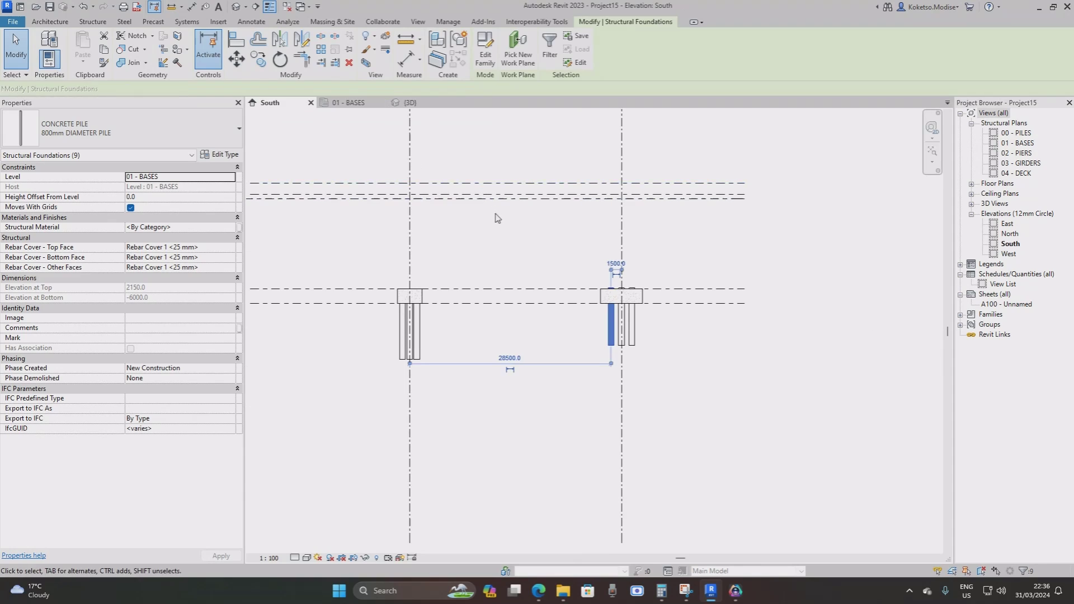
scroll(633, 336, "up", 5)
left_click(684, 395)
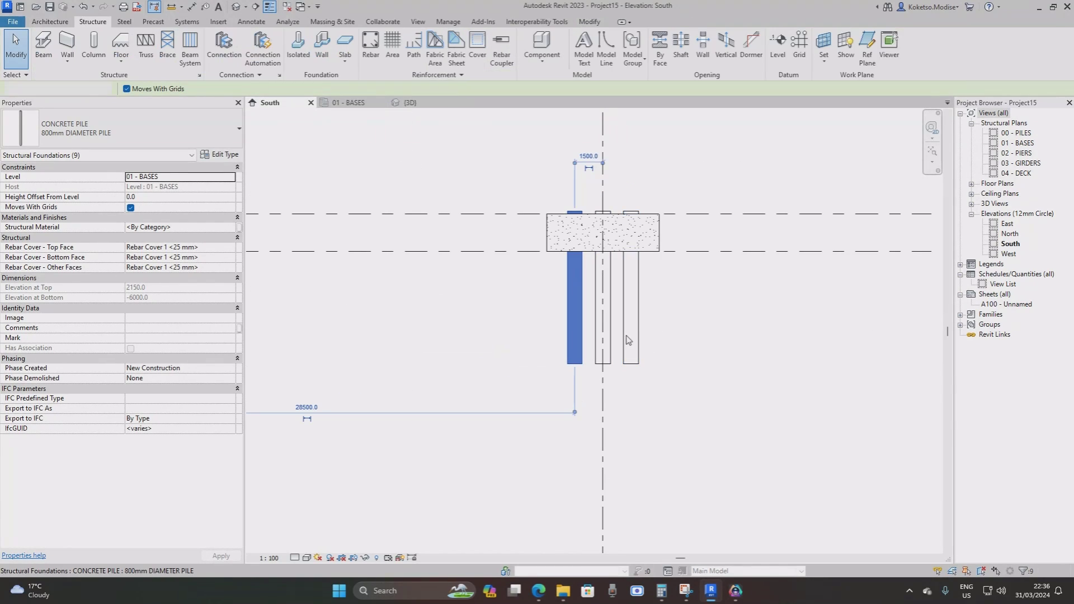
left_click_drag(756, 431, 529, 292)
left_click(484, 45)
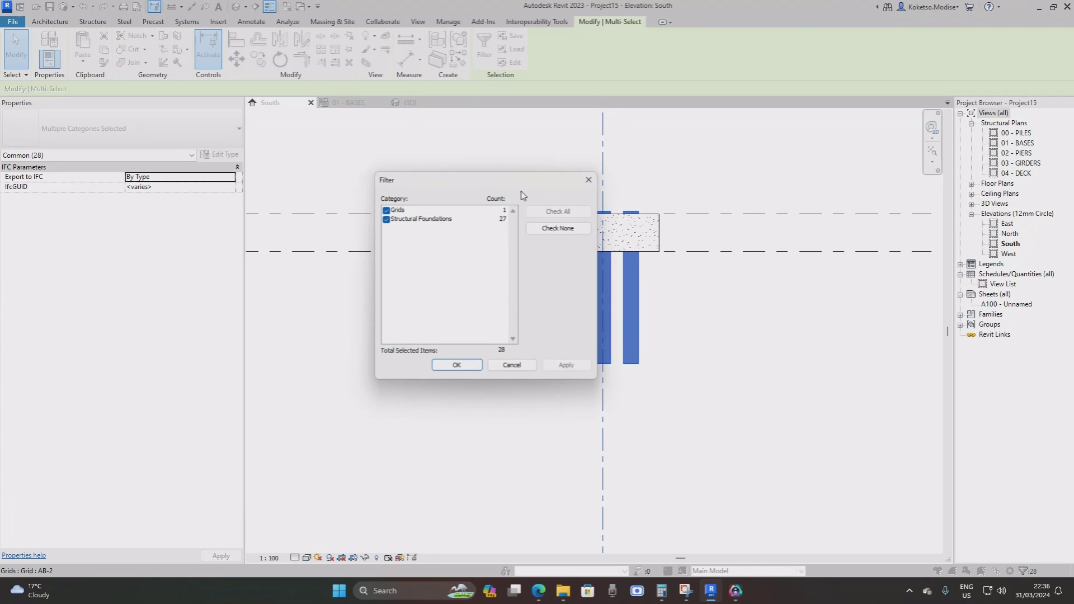
left_click(386, 210)
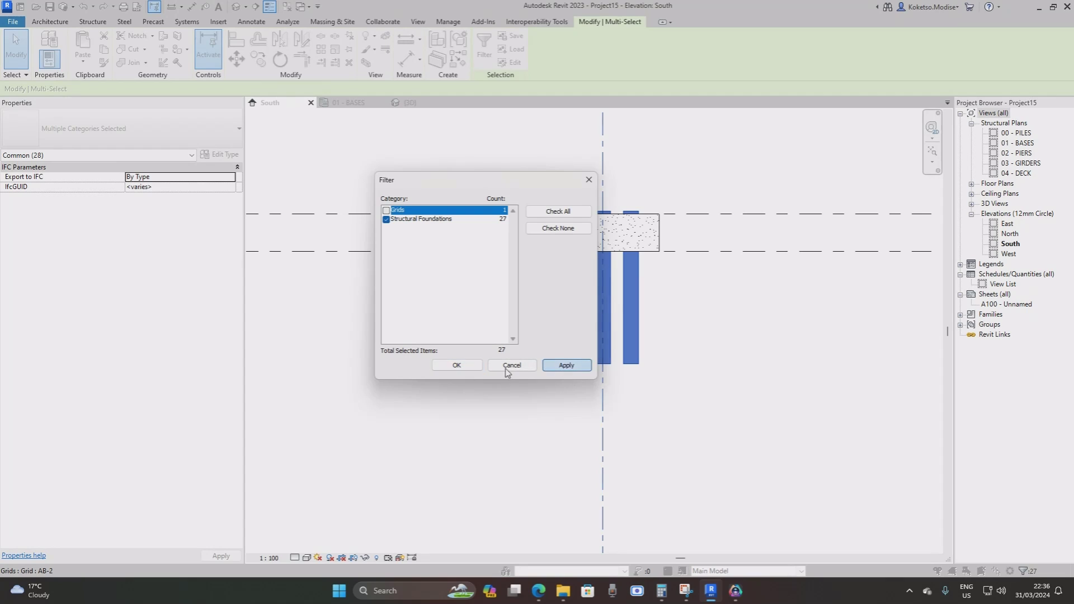
left_click(566, 364)
key("Return")
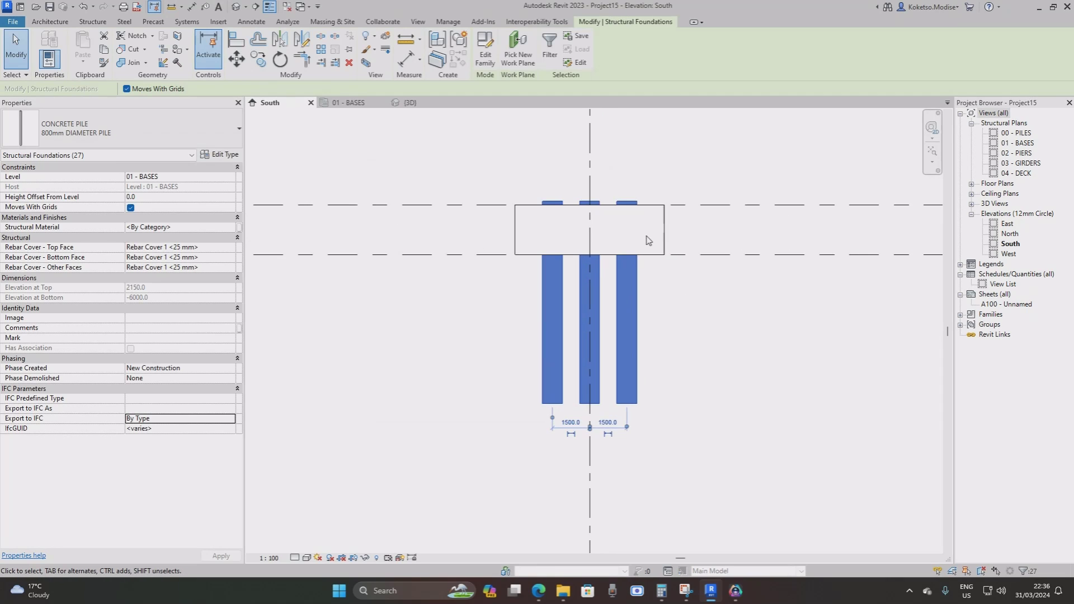
scroll(643, 238, "up", 3)
scroll(465, 157, "down", 1)
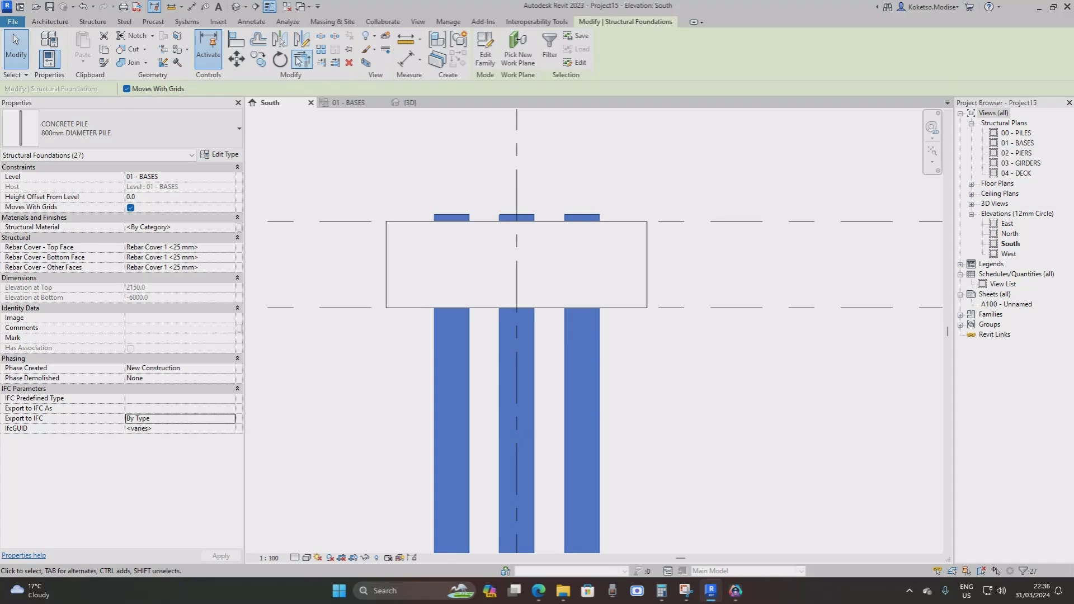
left_click(237, 60)
left_click(582, 215)
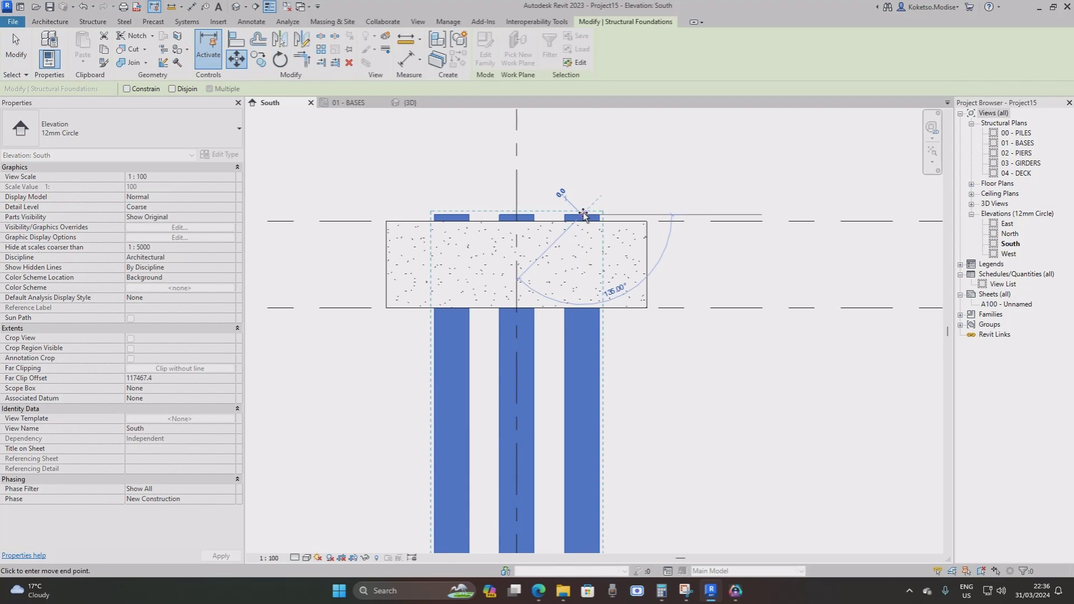
left_click(582, 307)
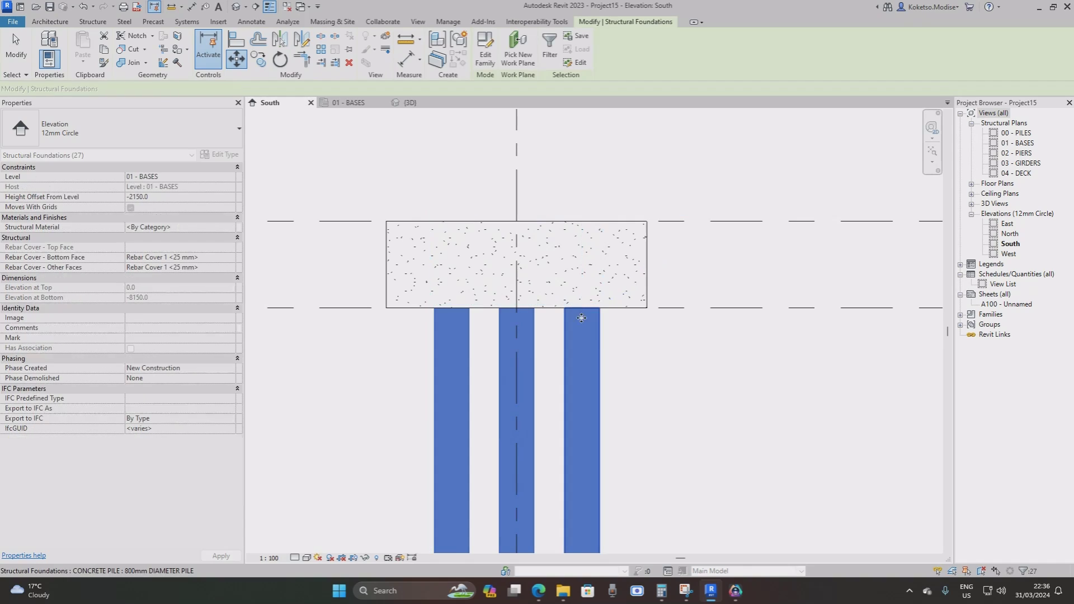
Move the AB-2 piles up 150 mm so they are embedded in the footing.
scroll(586, 334, "up", 1)
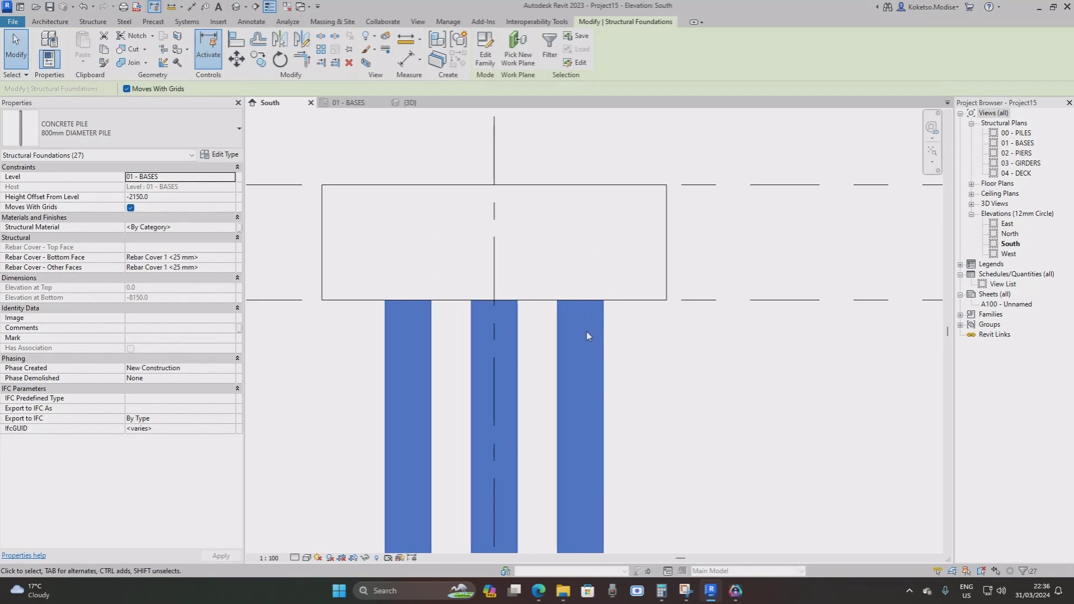
left_click(235, 60)
left_click(580, 302)
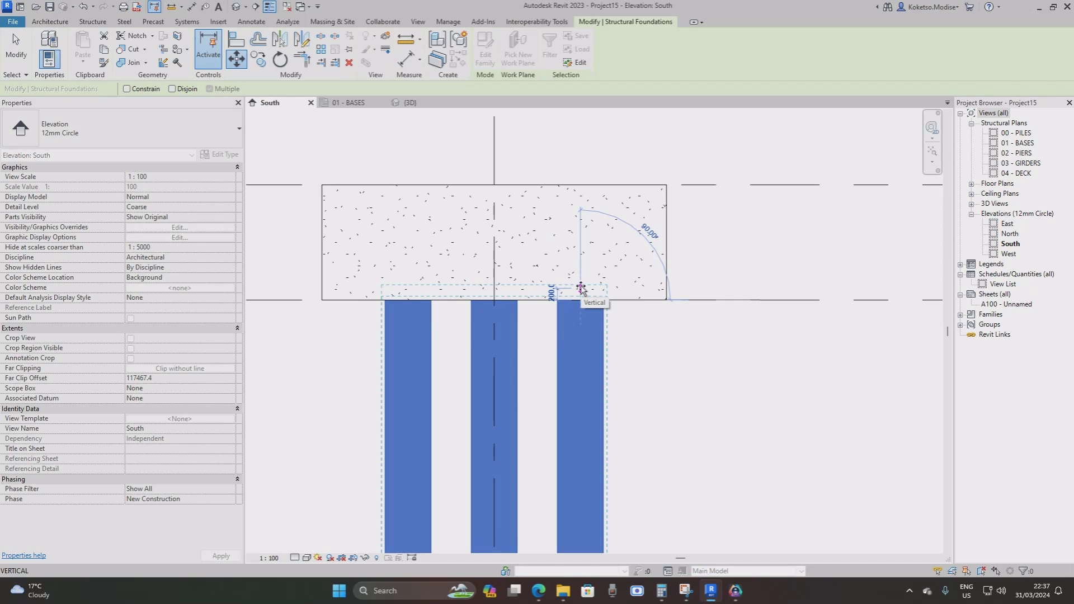
type("1")
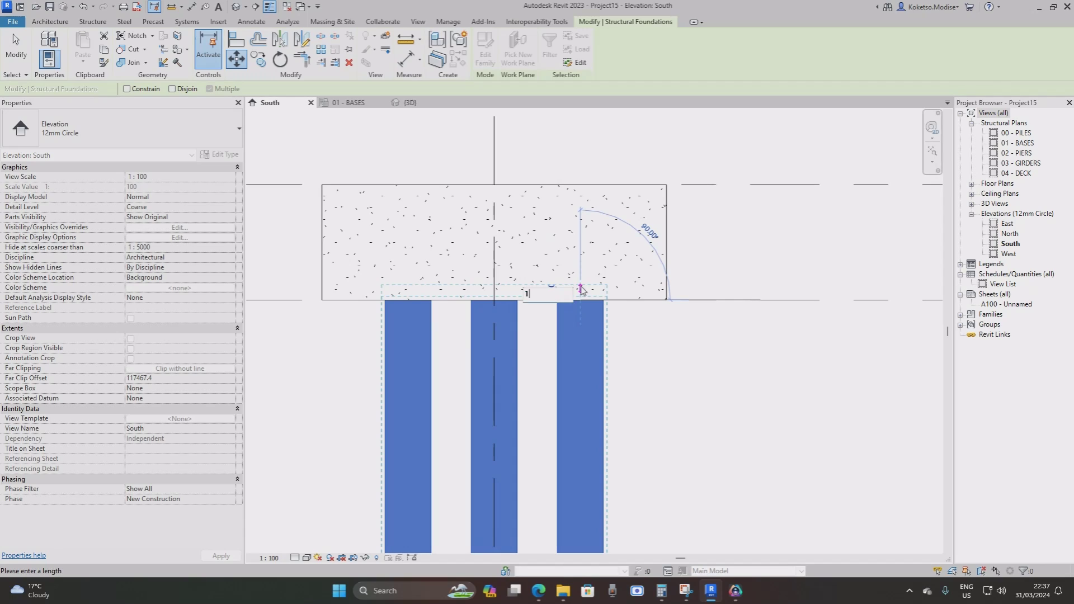
type("50")
key("Return")
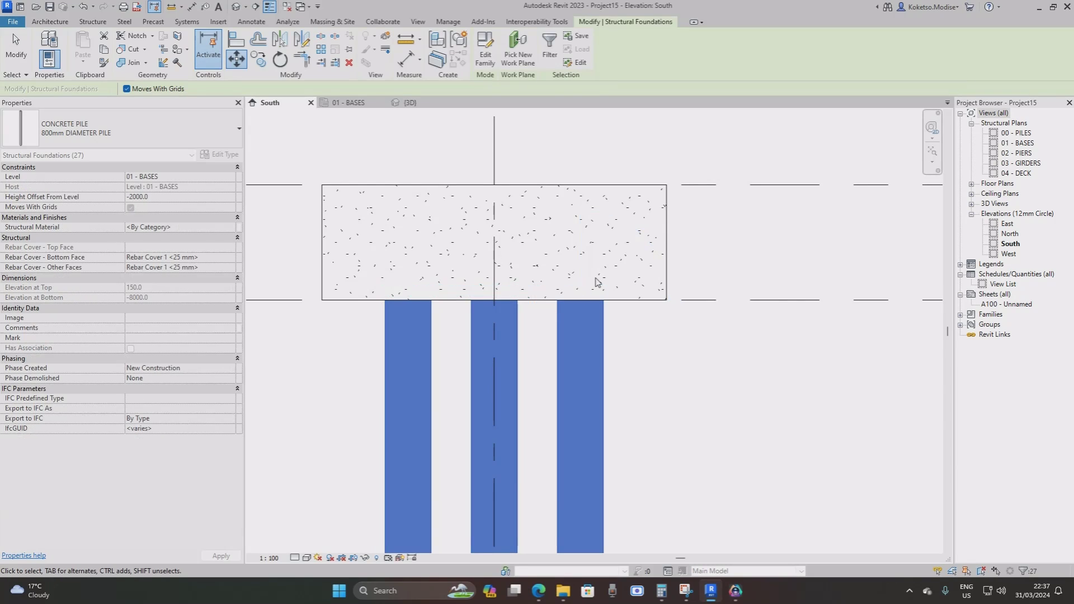
Mirror all the AB-2 piles about the middle pier's grid onto the footing of the opposite abutment.
scroll(634, 258, "down", 5)
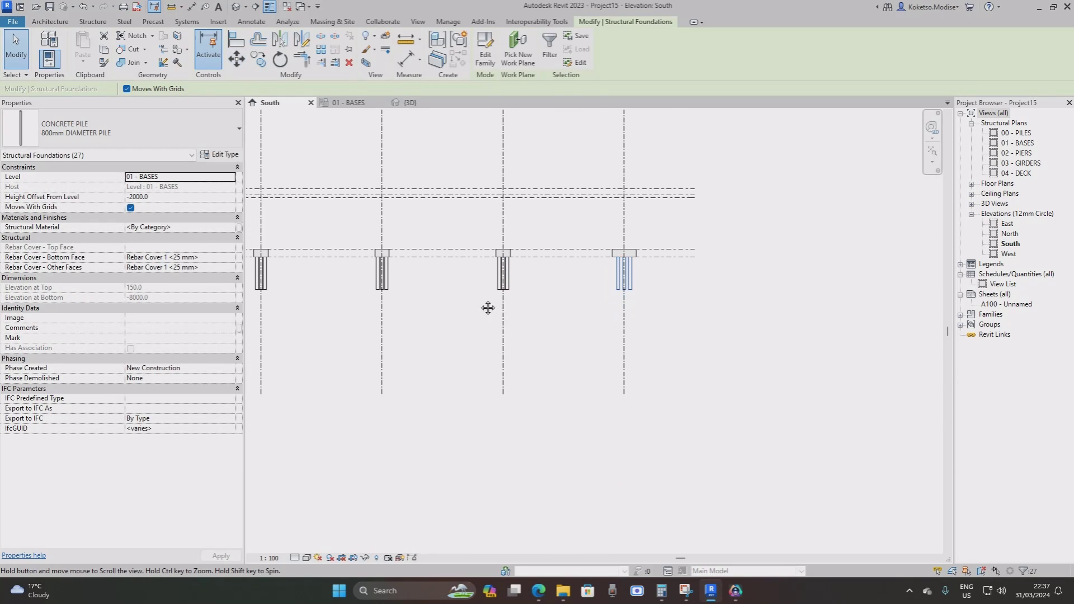
key("z")
key("f")
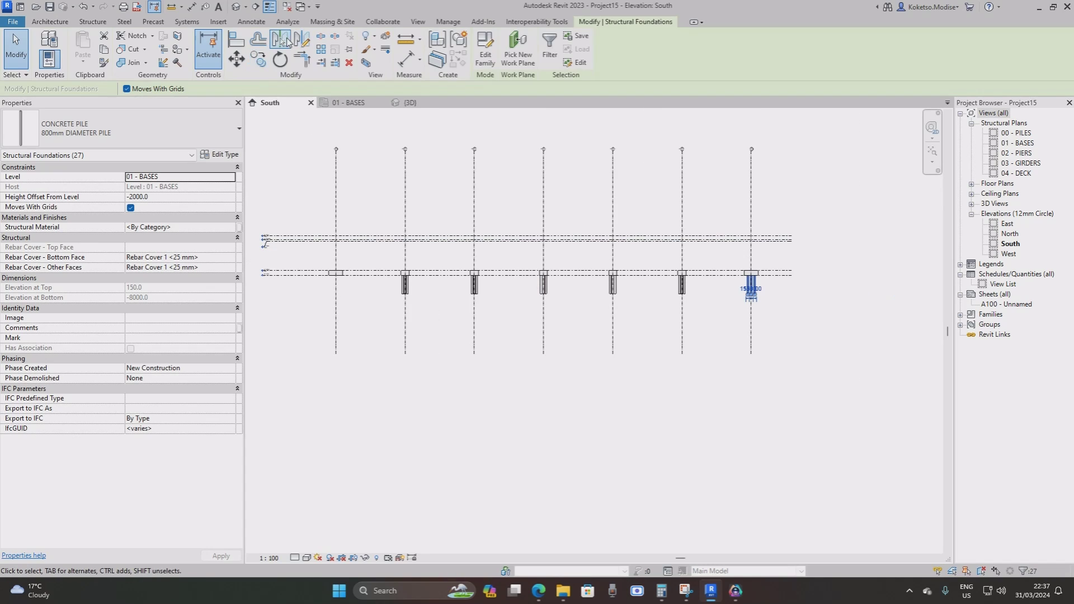
left_click(287, 44)
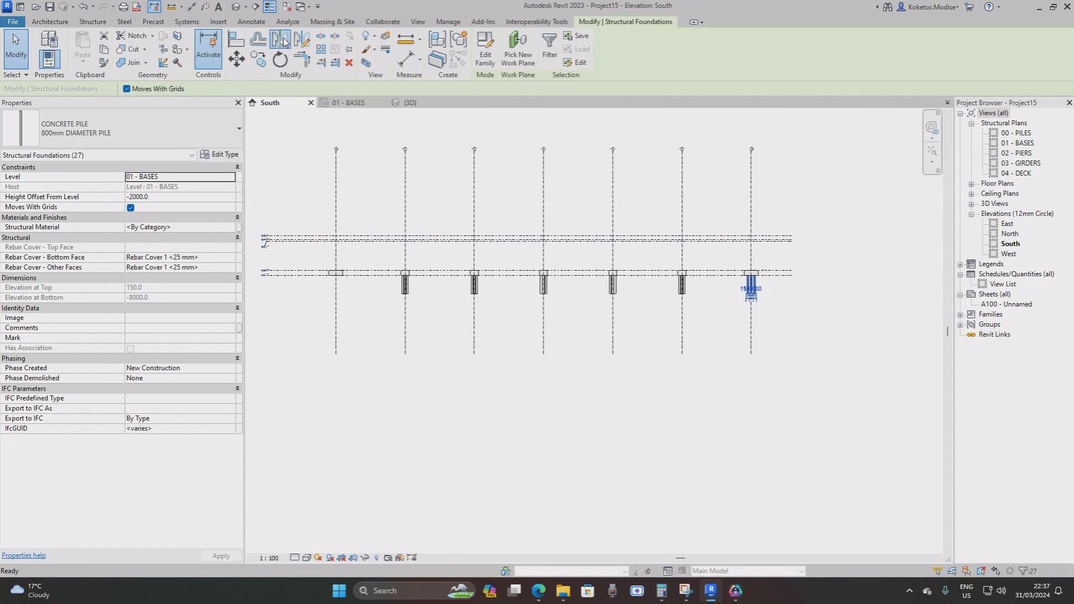
left_click(542, 317)
scroll(335, 267, "up", 3)
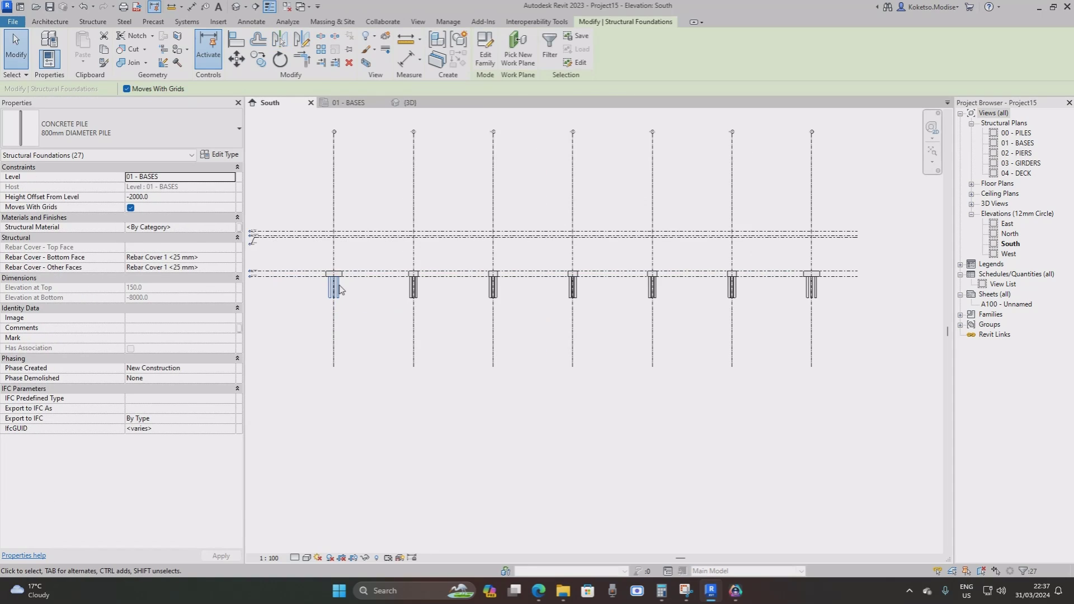
Inspect the footings and pile groups of all the piers and both abutments in the 3D view.
left_click(410, 103)
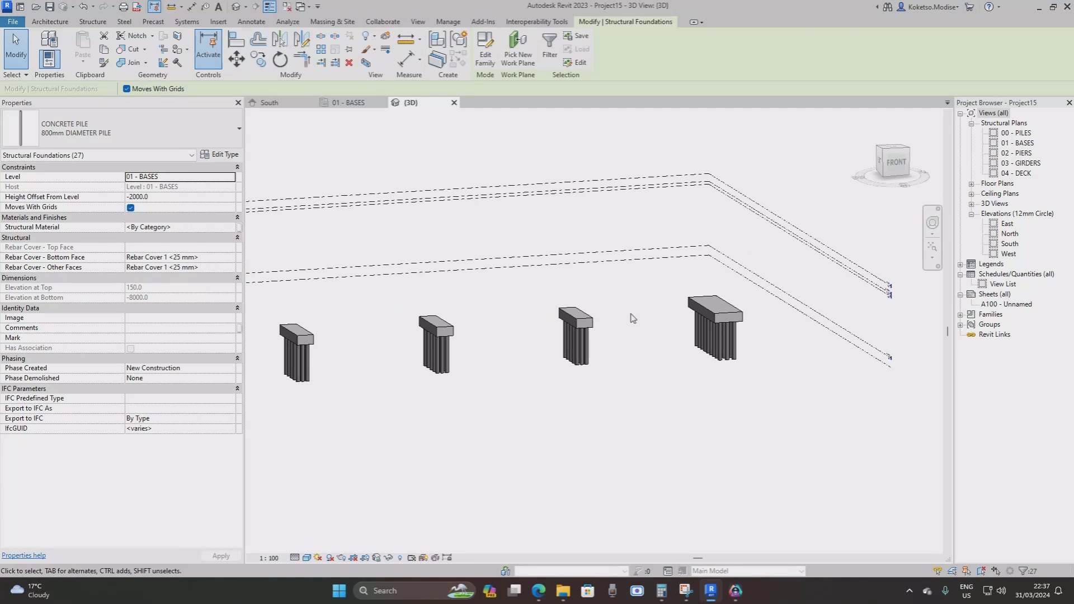
mouse_move(661, 415)
middle_mouse_down("shift")
mouse_move(745, 374)
mouse_move(669, 414)
middle_mouse_up("shift")
scroll(695, 314, "up", 2)
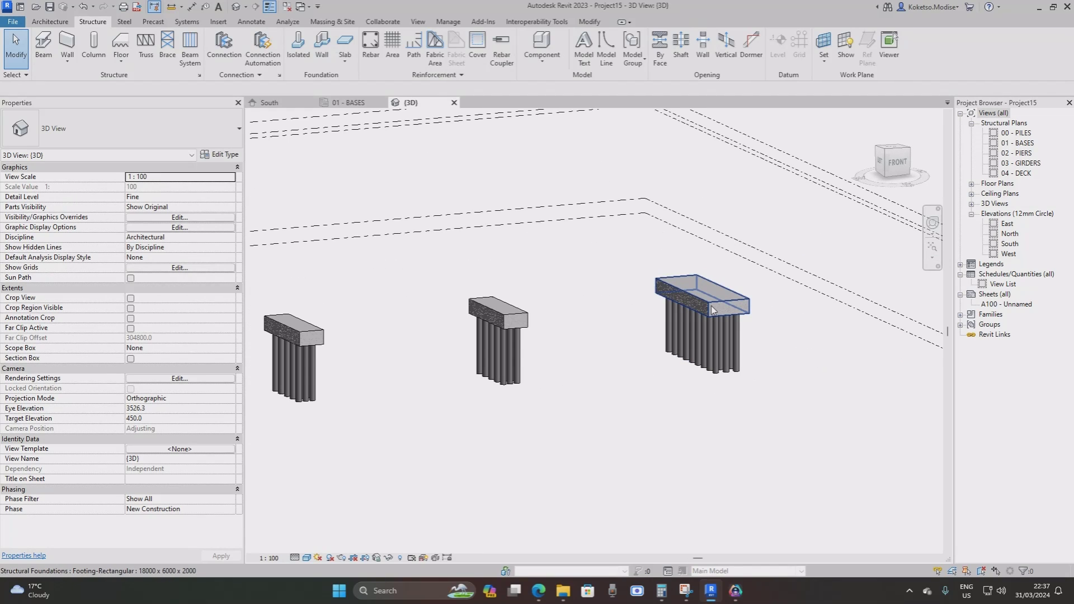
left_click(704, 306)
middle_click_drag(792, 399, 703, 333, "shift")
left_click(725, 278)
scroll(725, 278, "down", 3)
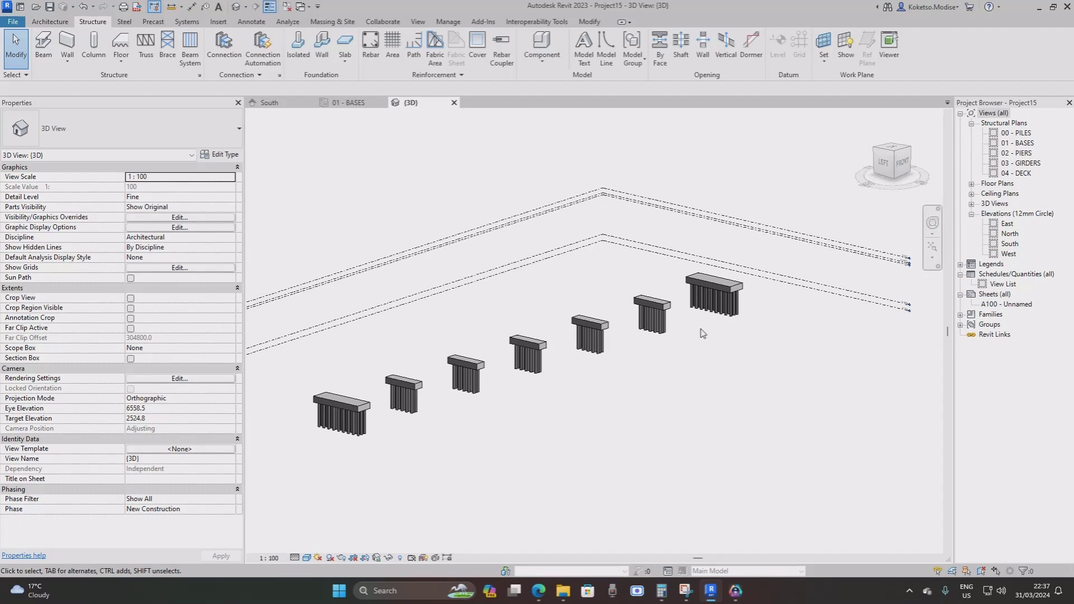
scroll(738, 305, "down", 2)
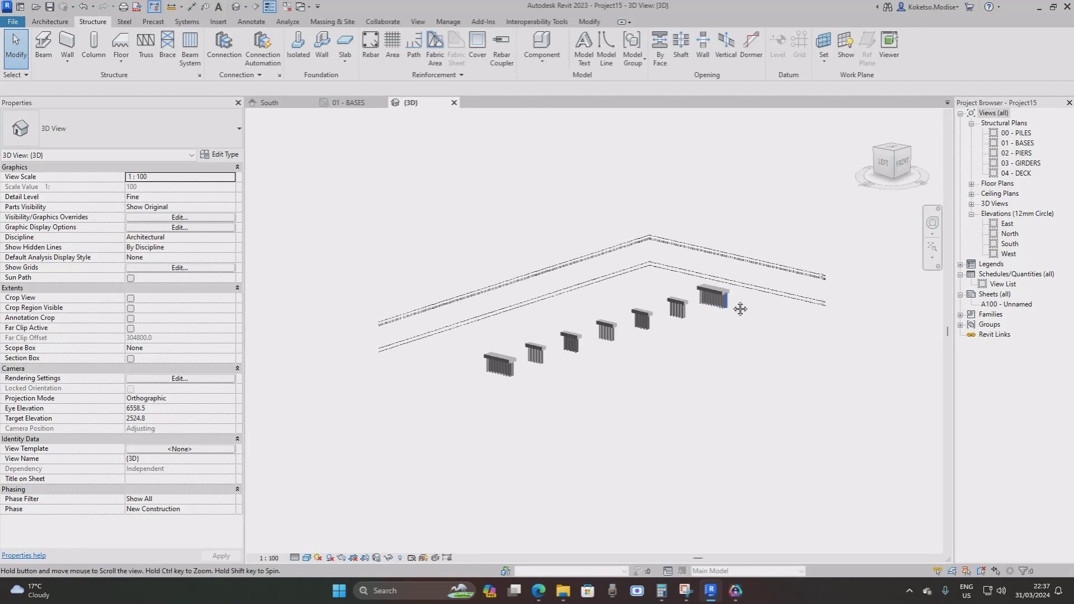
Create a new multi-category material takeoff for the New Construction phase.
scroll(744, 307, "up", 1)
scroll(777, 319, "up", 2)
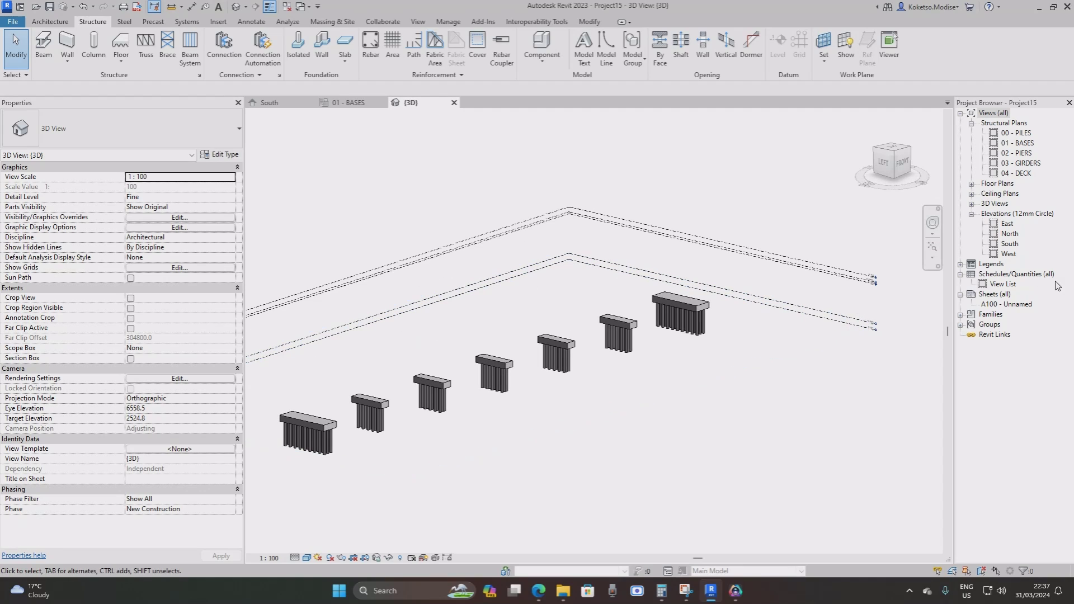
left_click(1009, 274)
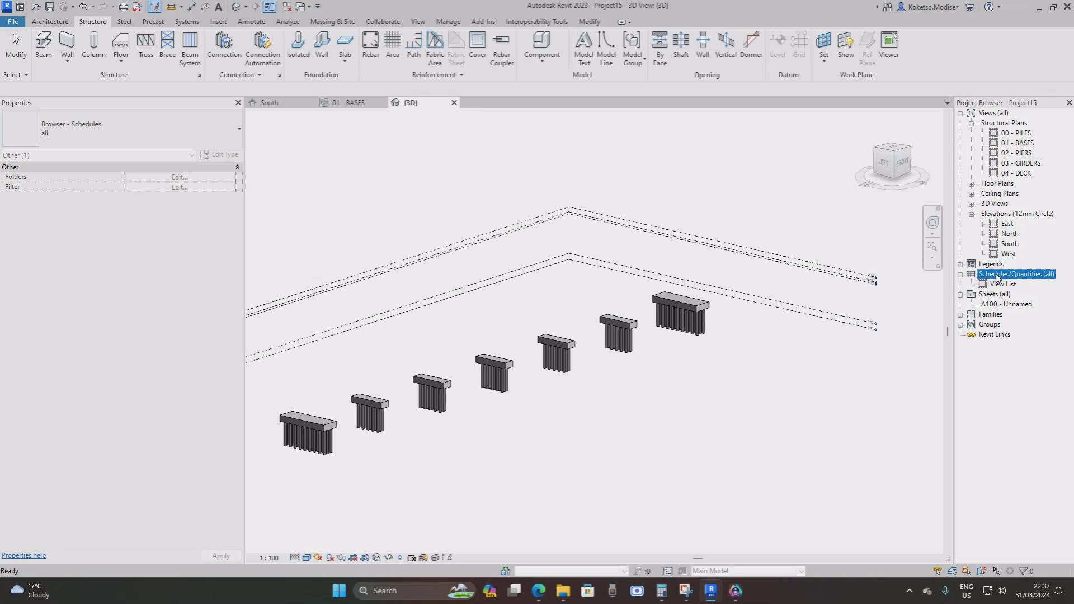
right_click(997, 275)
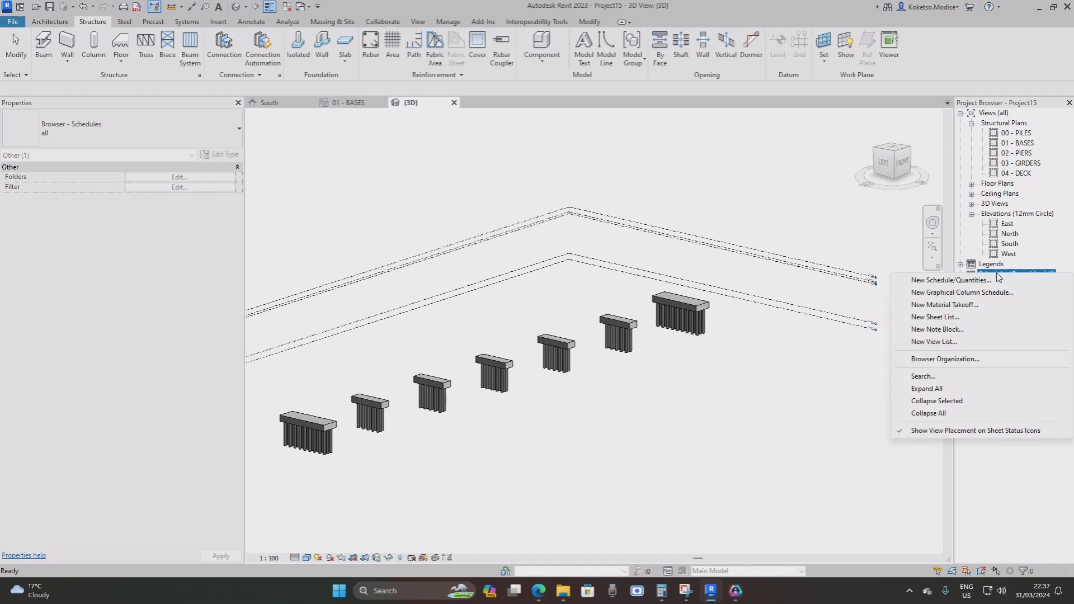
left_click(1001, 274)
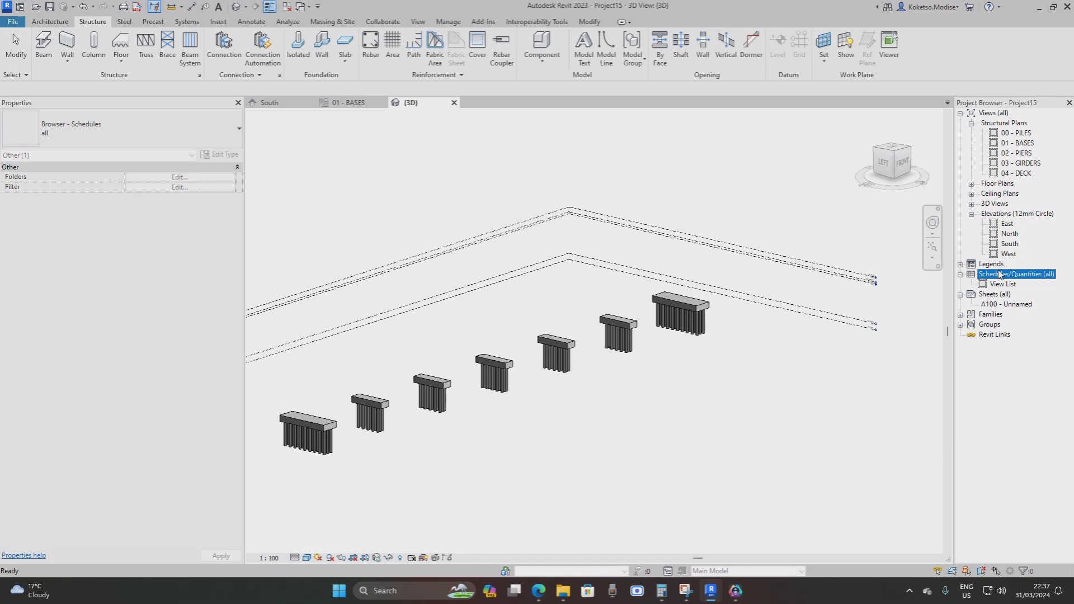
right_click(1000, 271)
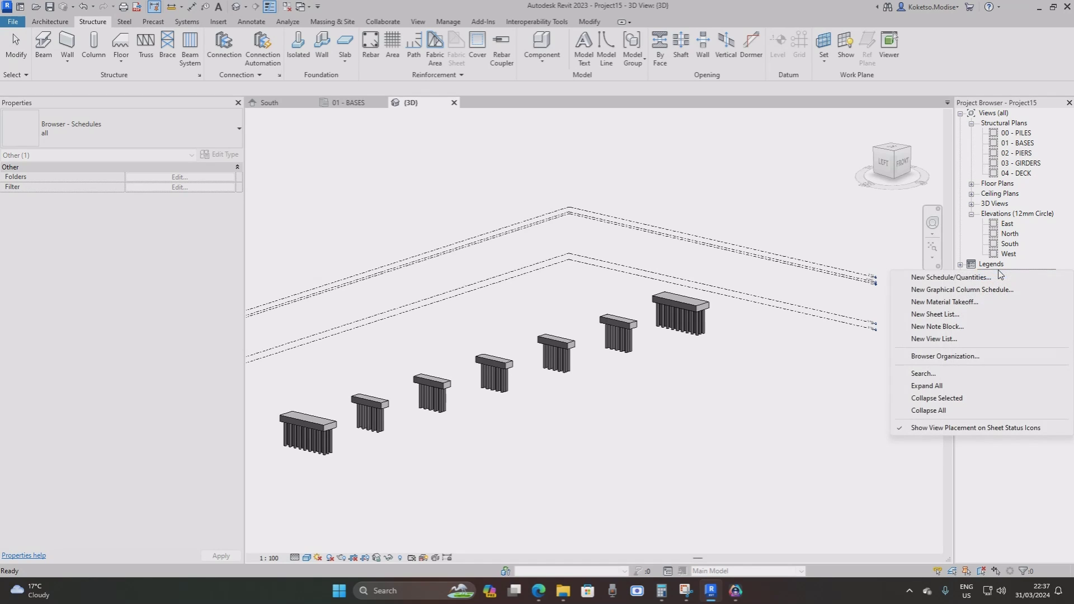
left_click(949, 303)
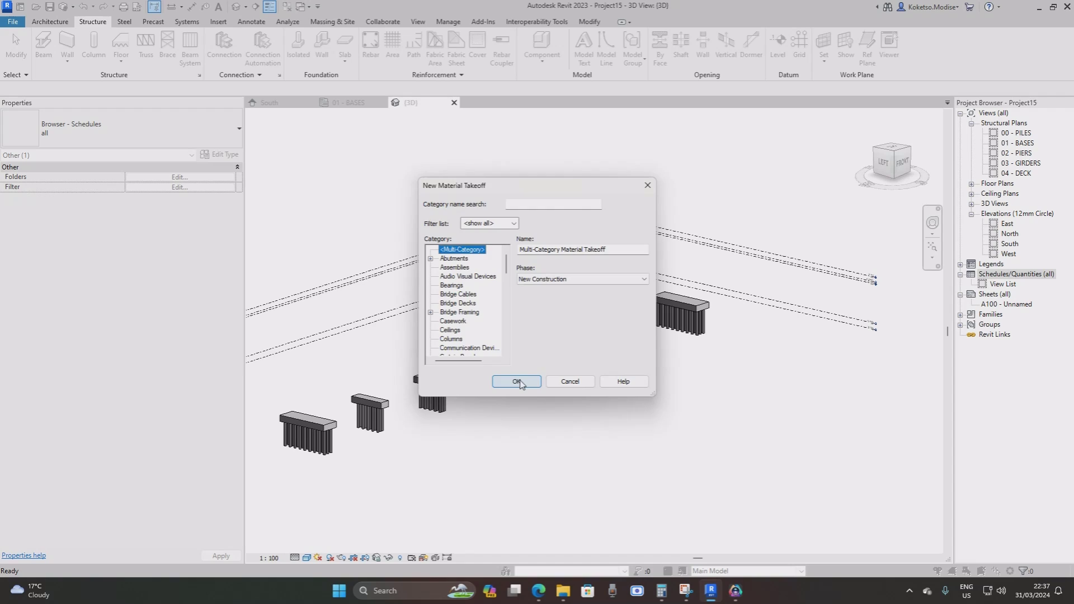
left_click(517, 381)
Add the Category and Type fields to the takeoff's scheduled fields.
left_click(494, 194)
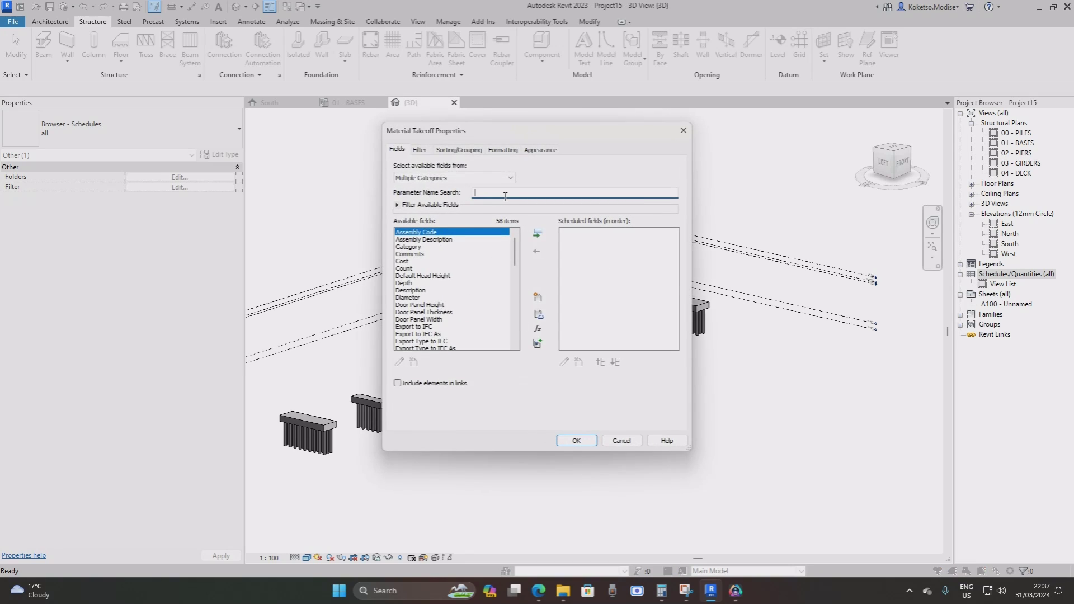
type("cat")
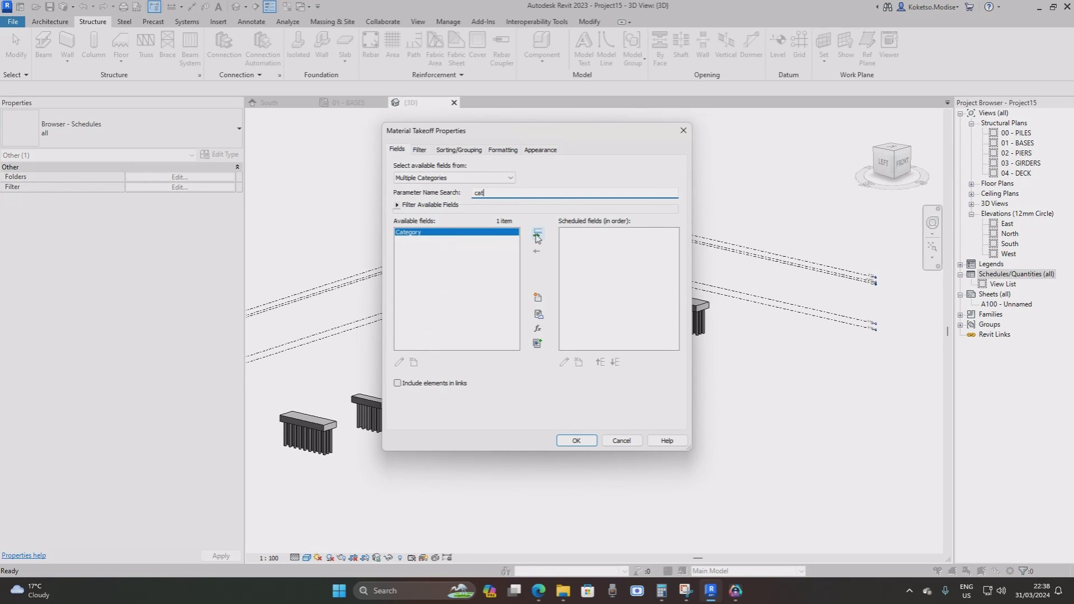
left_click(538, 235)
left_click_drag(496, 191, 466, 192)
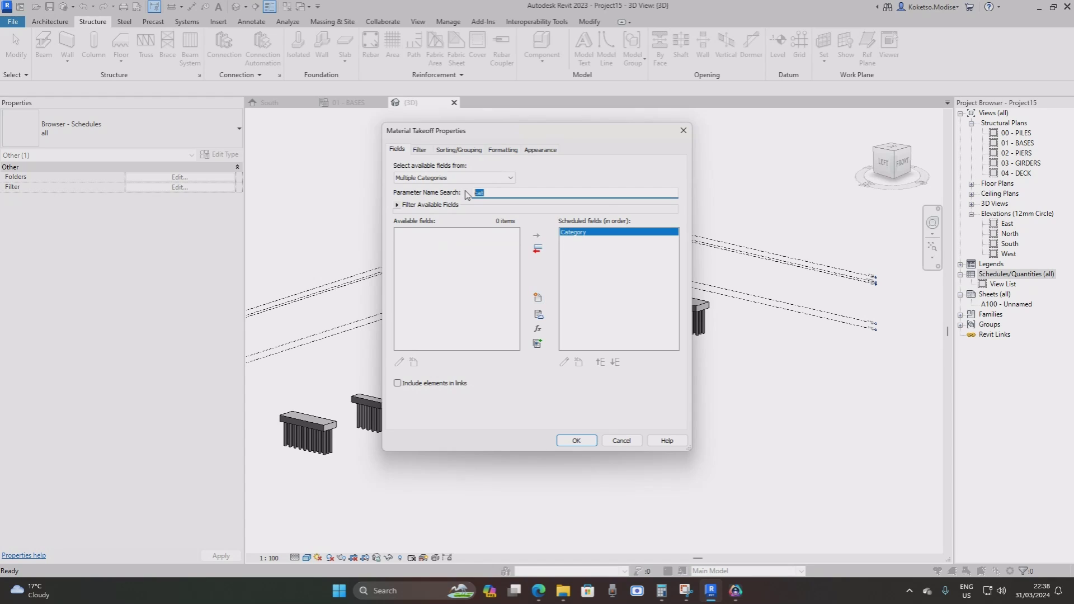
type("typ")
left_click(417, 269)
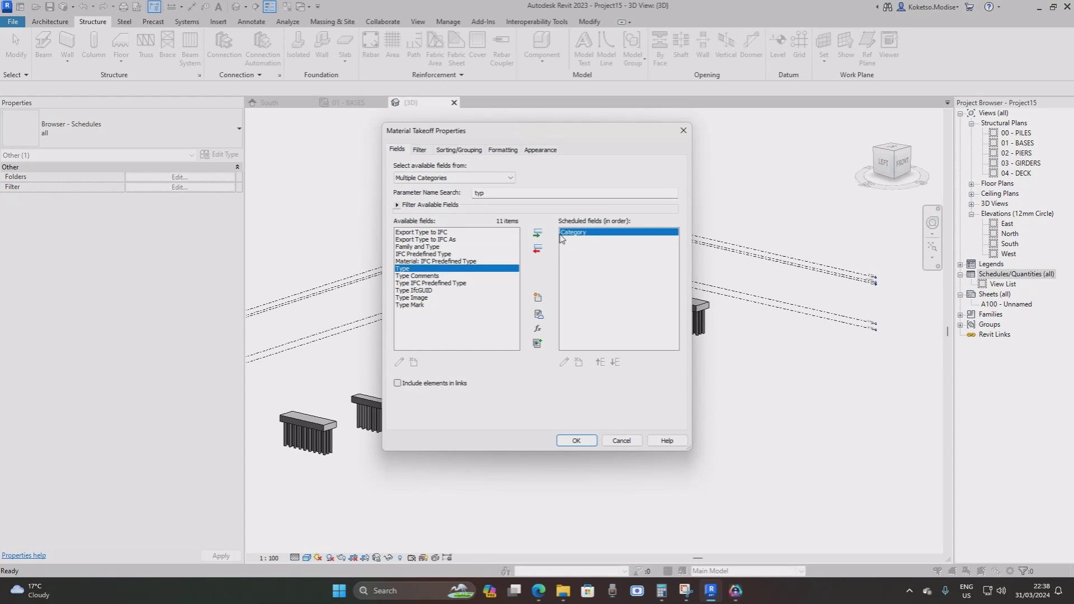
left_click(537, 233)
Add the Family and Level fields to the takeoff after Type.
left_click_drag(490, 193, 451, 200)
type("fam")
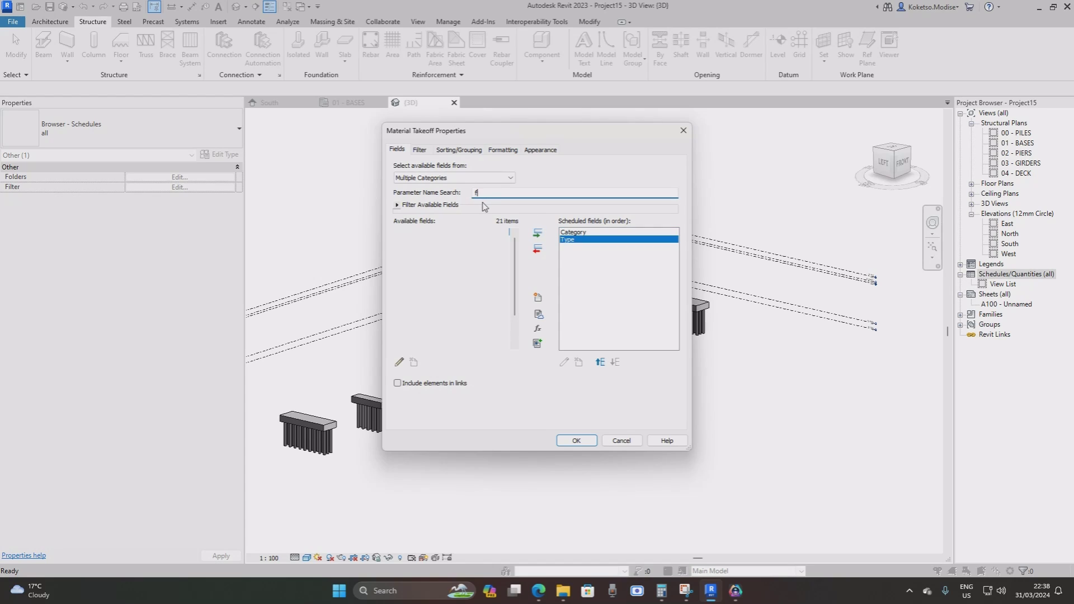
left_click(537, 233)
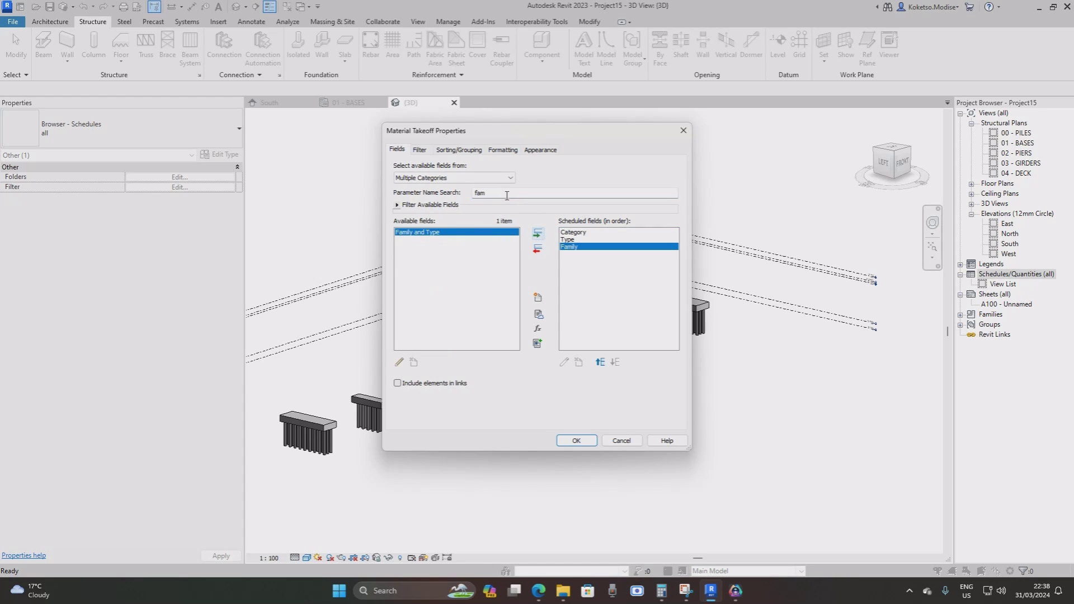
double_click(491, 193)
key("BackSpace")
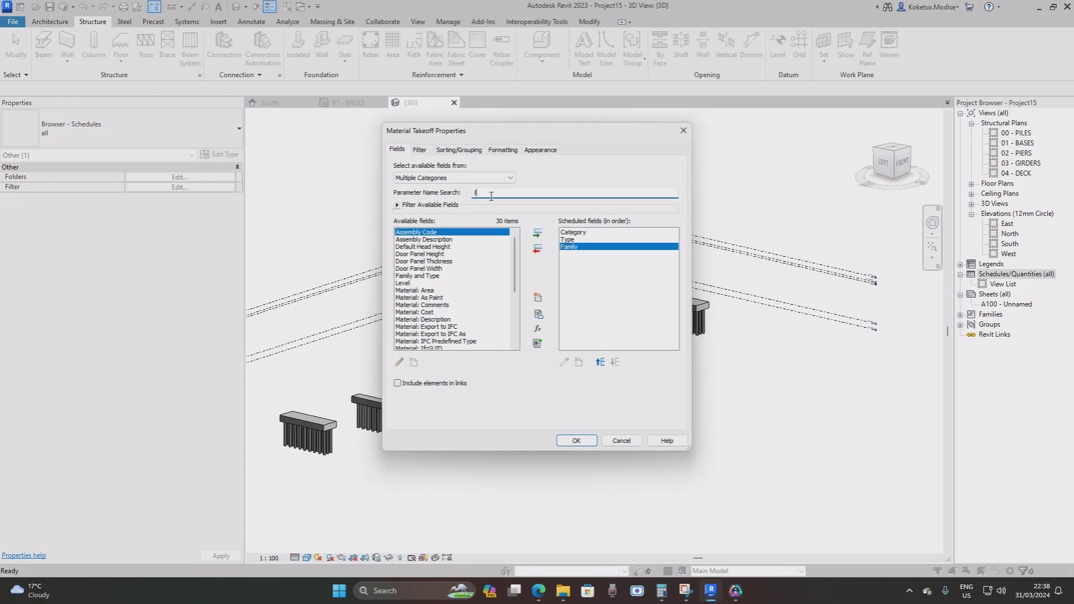
type("M")
key("BackSpace")
key("BackSpace")
key("BackSpace")
type("lev")
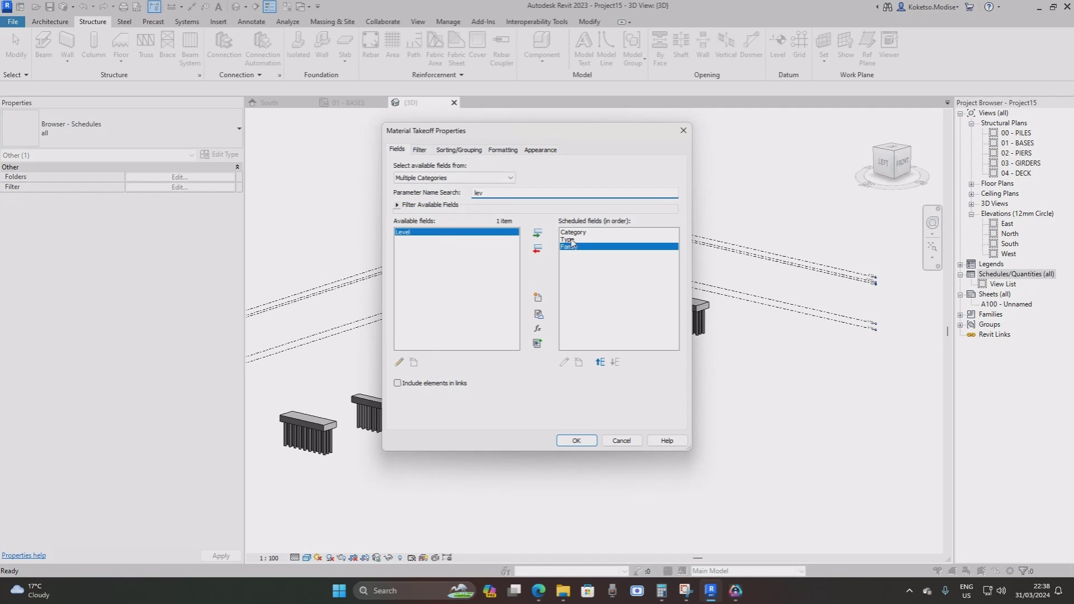
left_click(537, 233)
Add the Material: Area and Material: Volume fields to the scheduled fields.
double_click(490, 193)
type("ar")
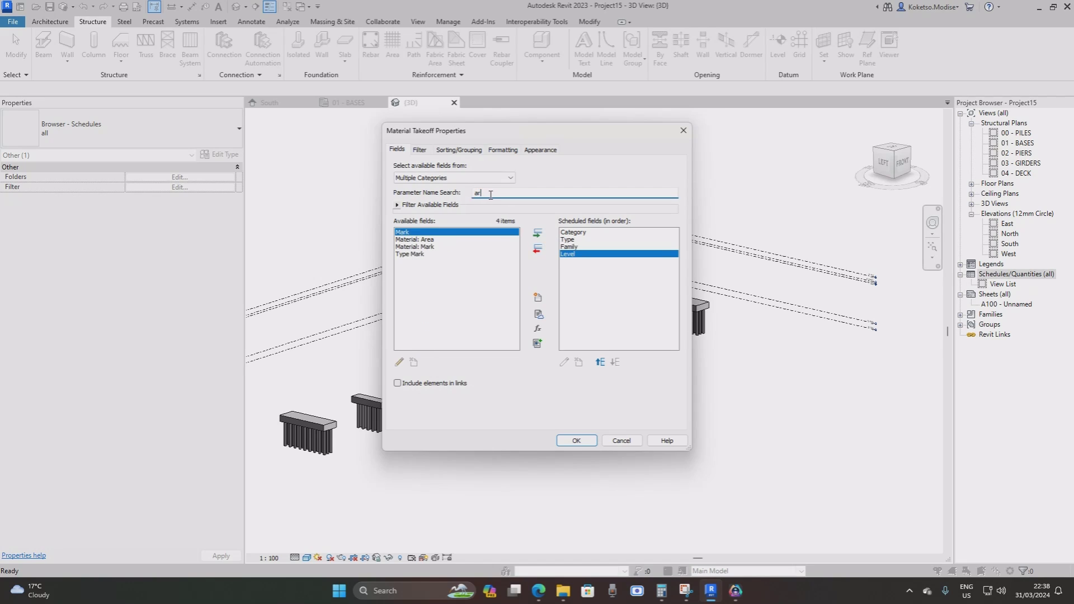
left_click(425, 240)
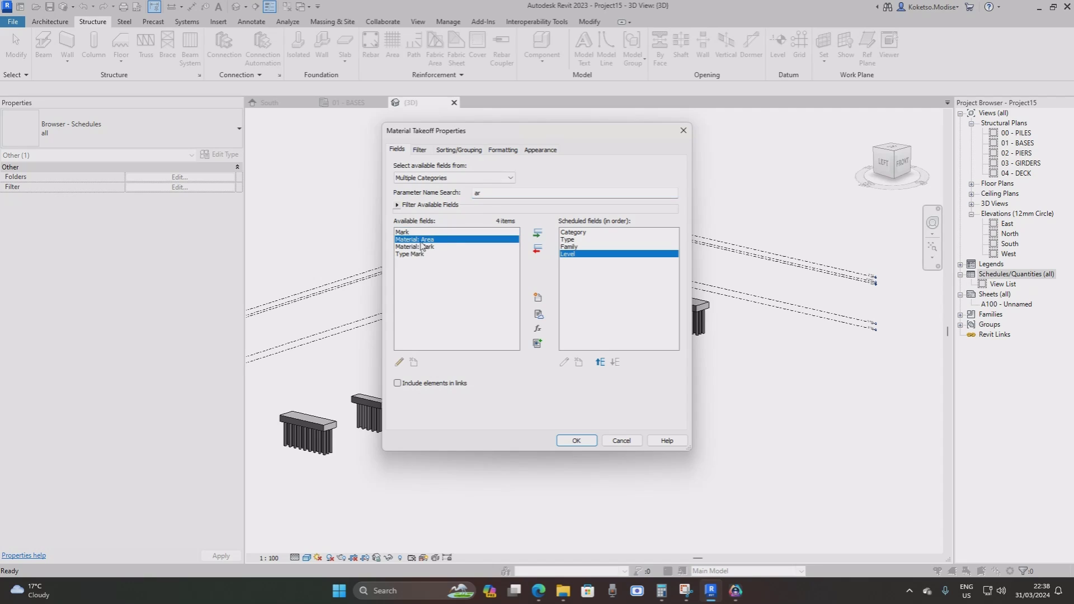
left_click(537, 233)
double_click(478, 193)
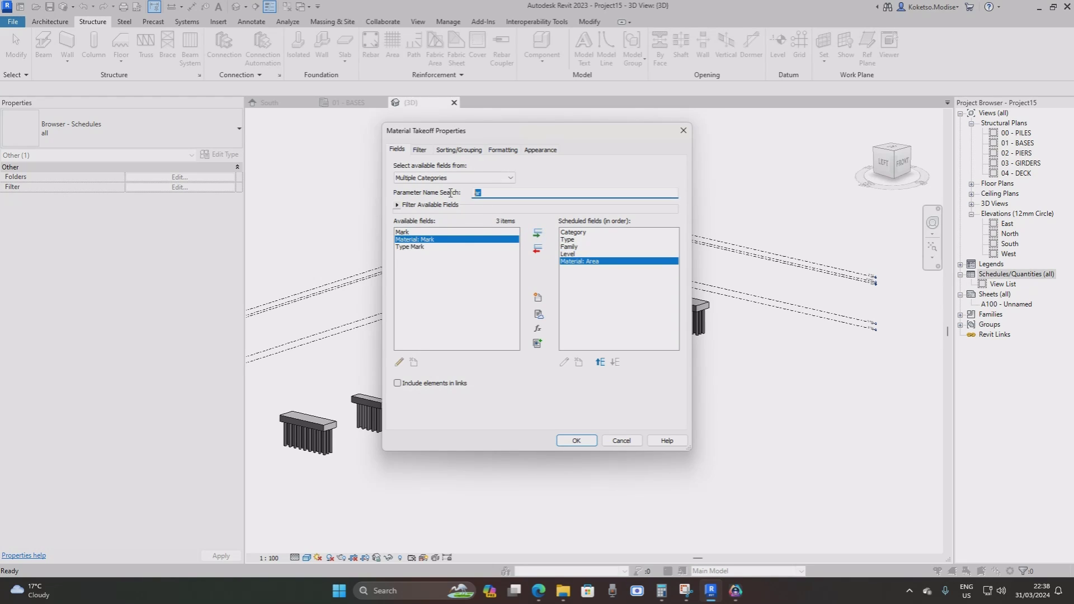
type("vol")
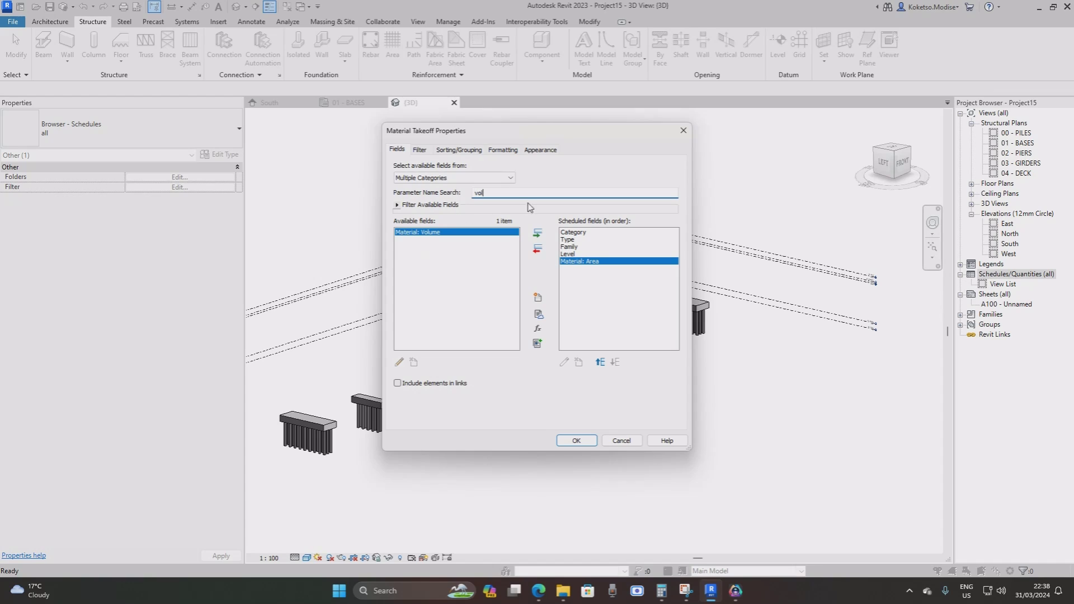
left_click(537, 232)
Add the Count and Depth fields to the takeoff and move Depth ahead of Count.
double_click(479, 193)
type("c")
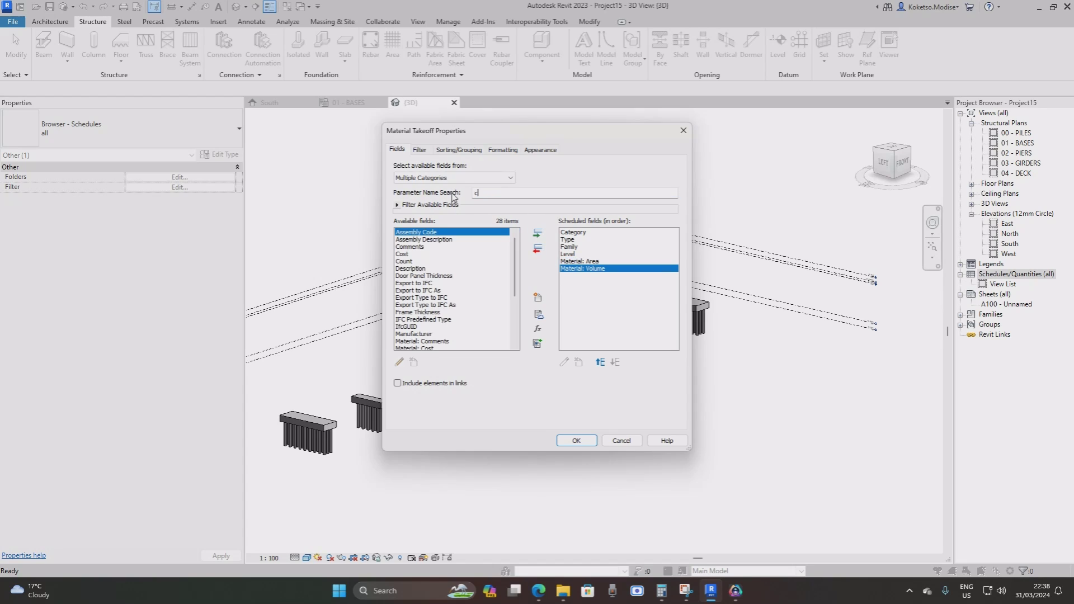
type("oun")
left_click(537, 233)
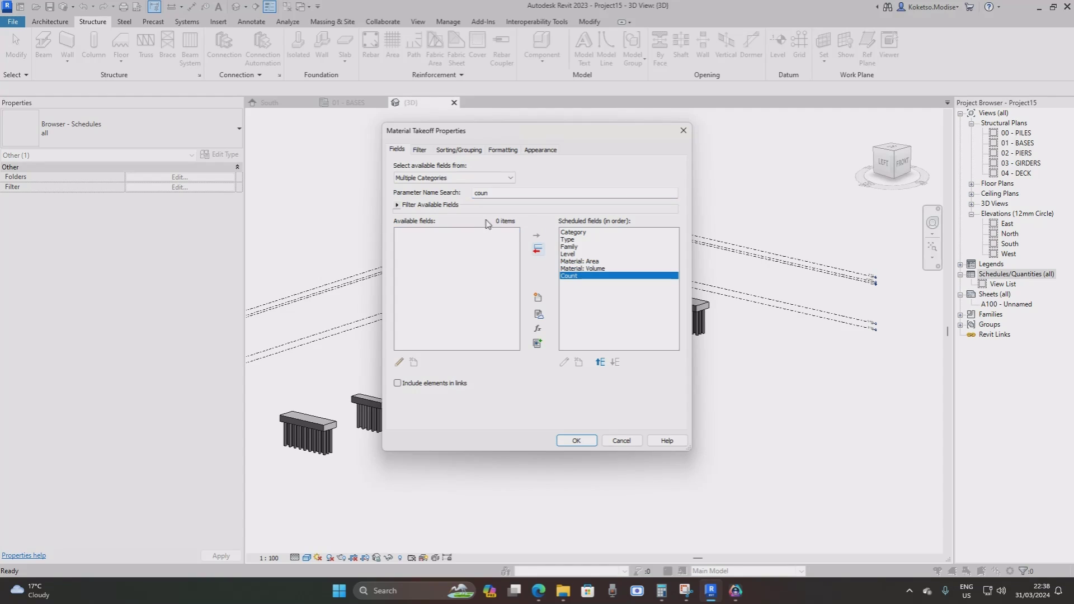
double_click(480, 193)
key("BackSpace")
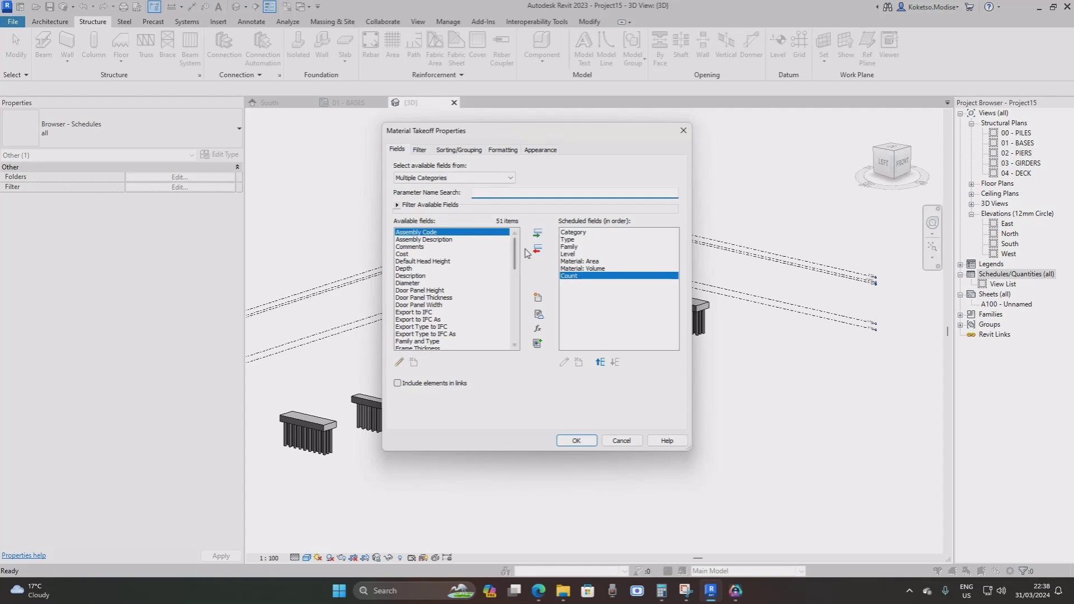
left_click_drag(515, 246, 519, 218)
type("dep")
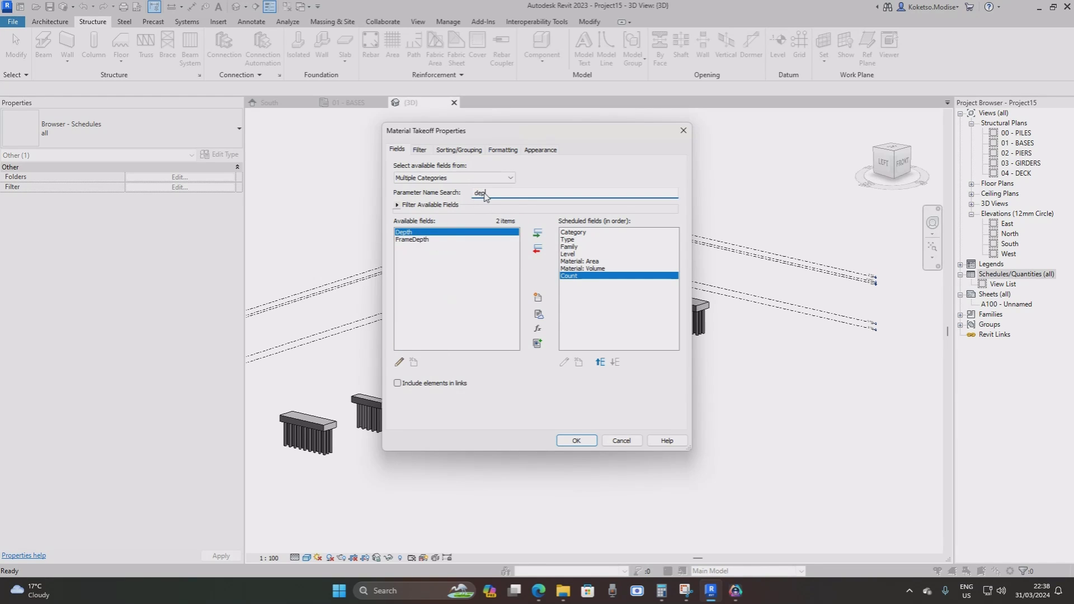
left_click(537, 234)
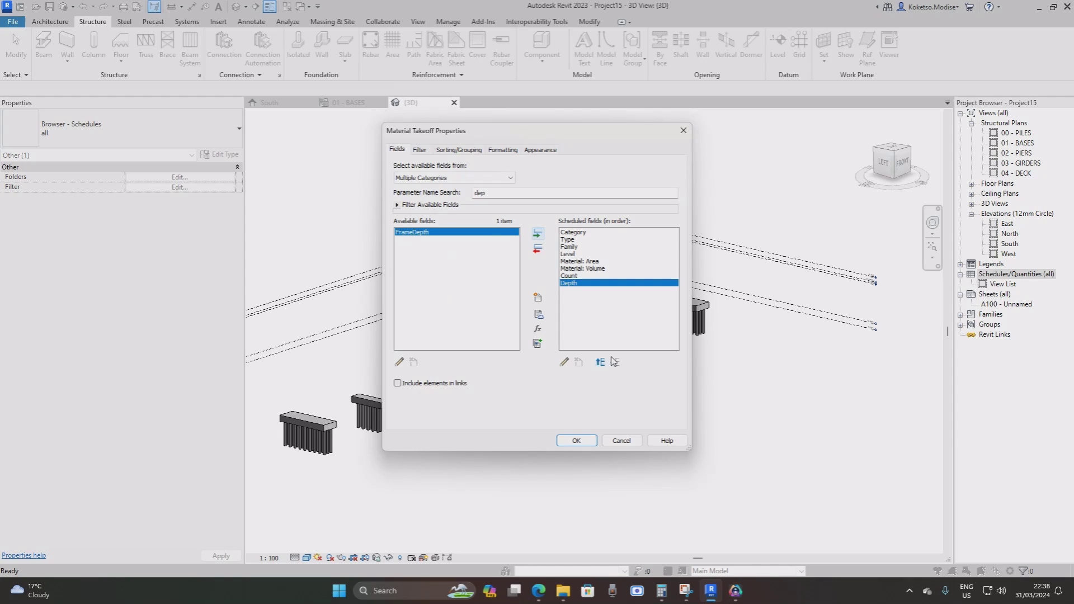
left_click(600, 362)
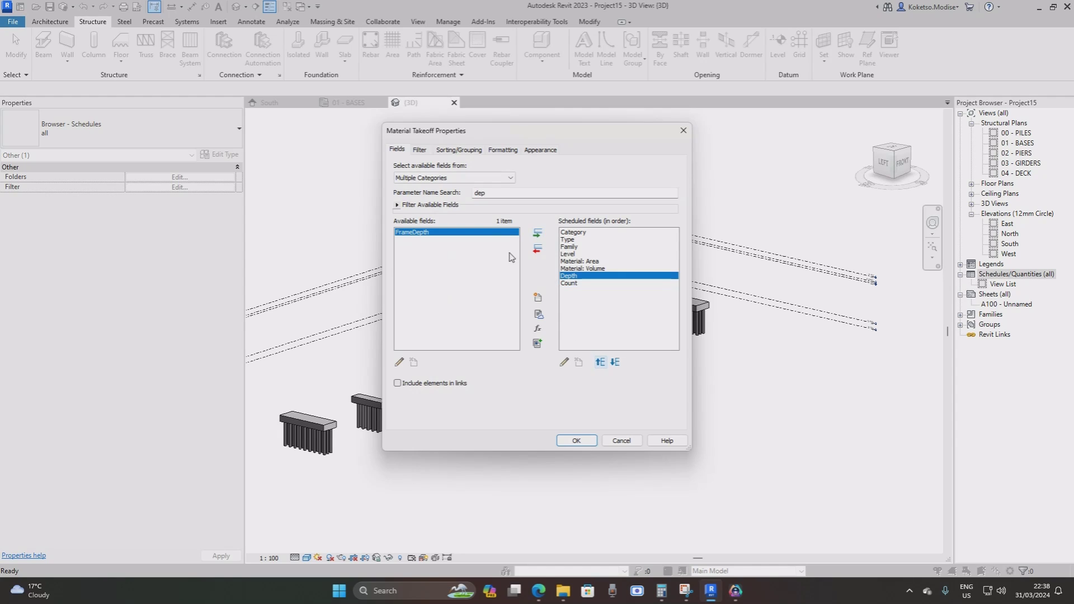
Add the Diameter field after Depth and generate the material takeoff schedule.
double_click(482, 193)
key("BackSpace")
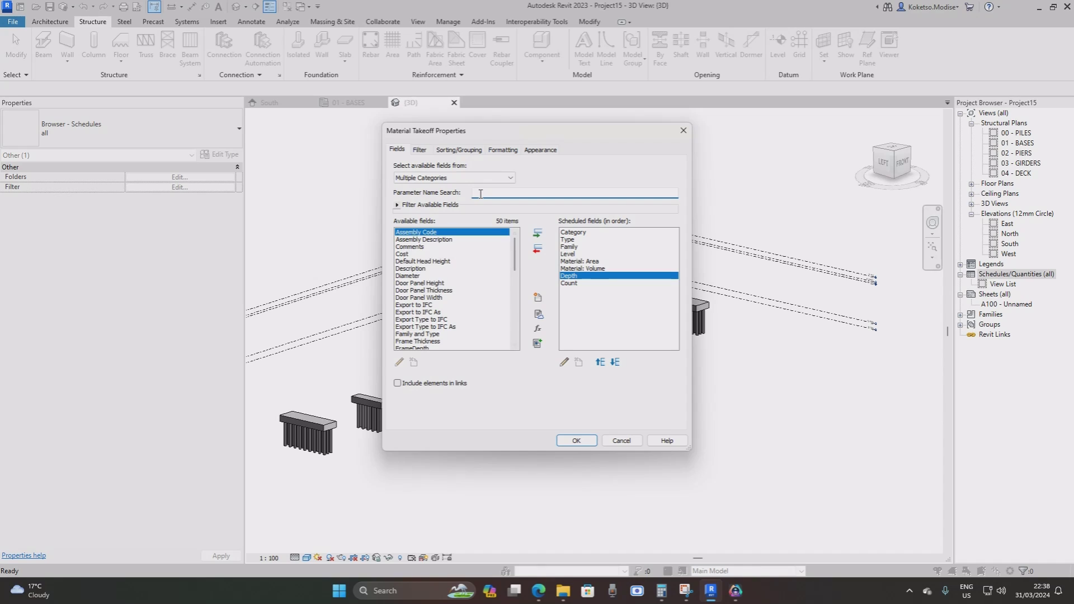
type("di")
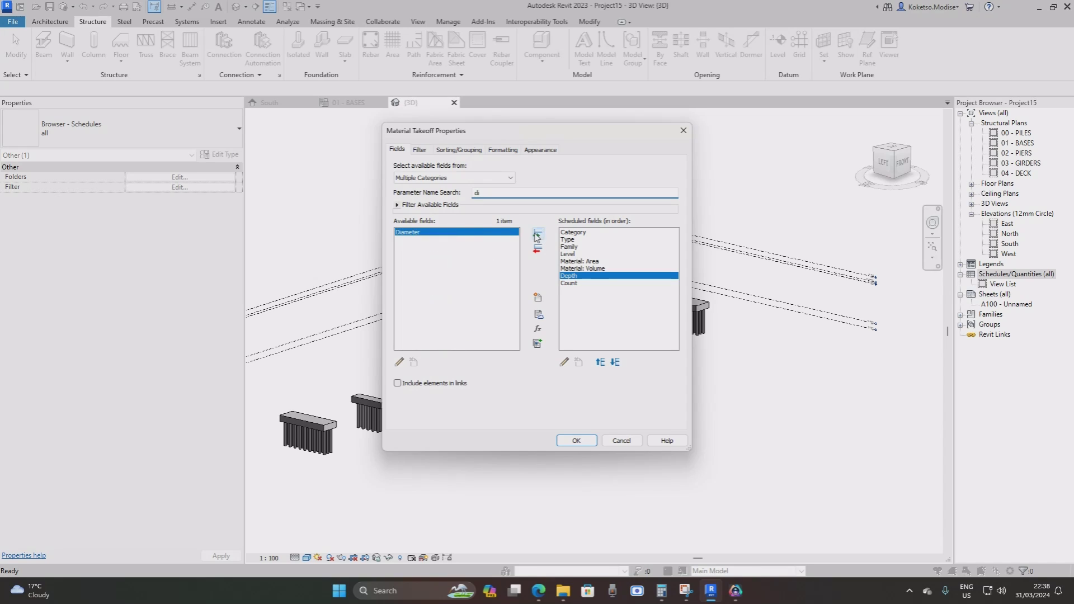
left_click(537, 235)
left_click(579, 439)
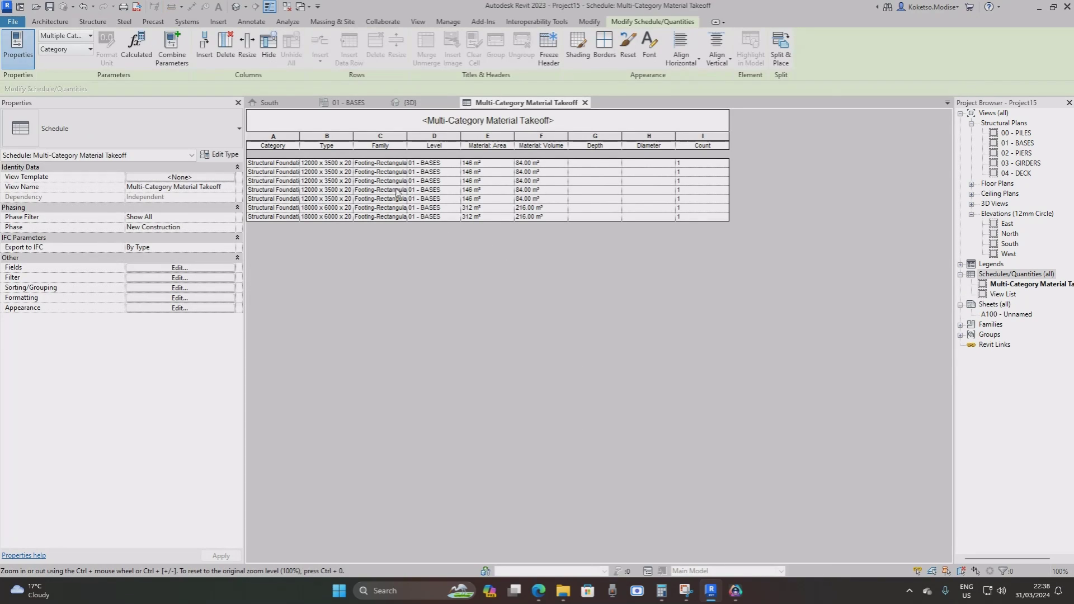
Sort the material takeoff by Category, then by Type, then by Family, all ascending.
left_click(149, 288)
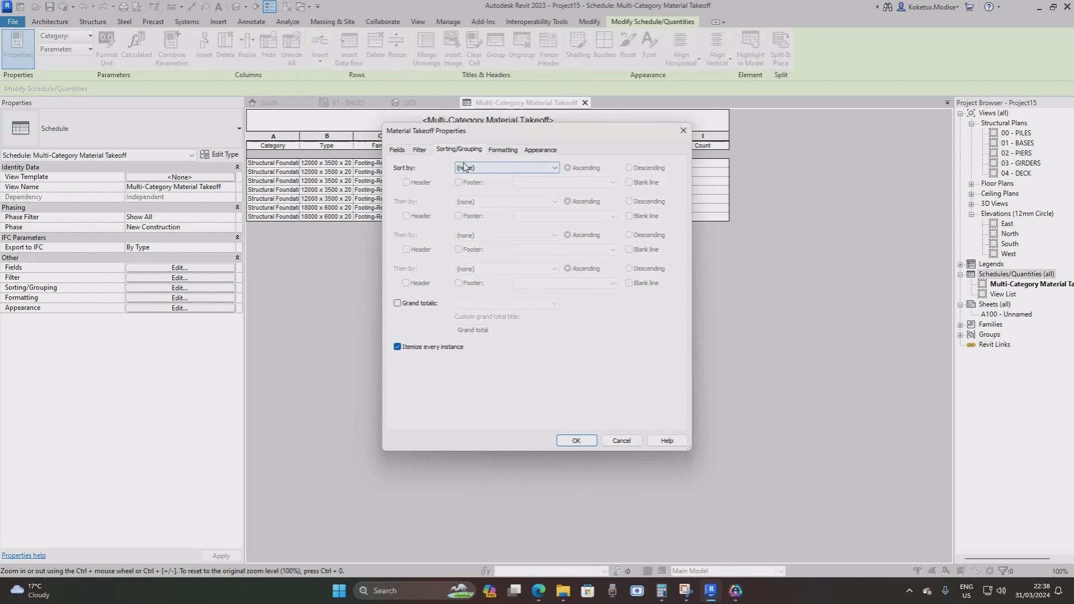
left_click(473, 168)
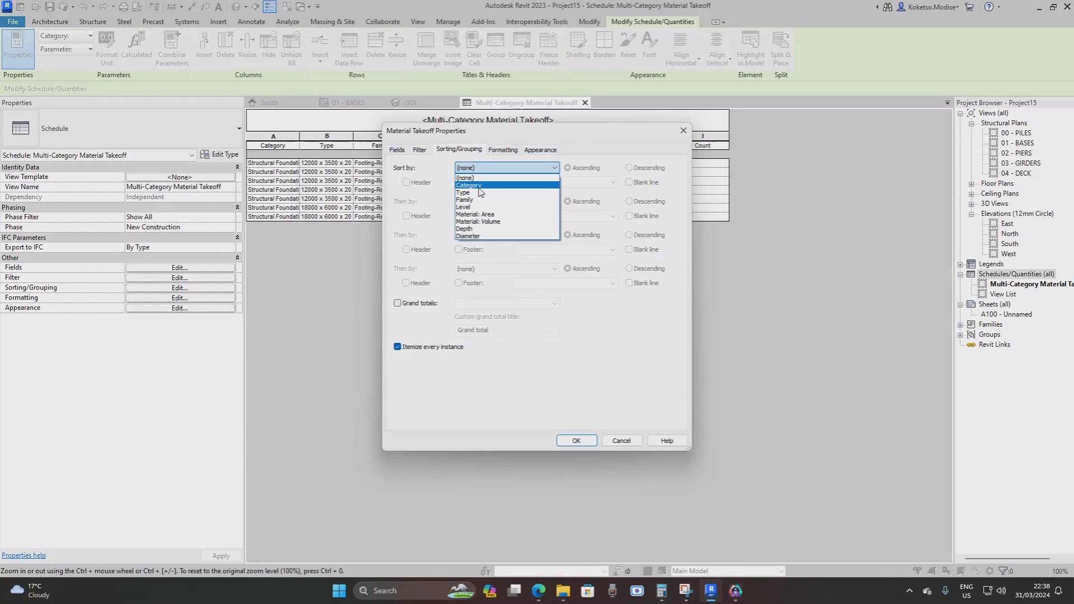
left_click(475, 193)
left_click(473, 202)
left_click(478, 202)
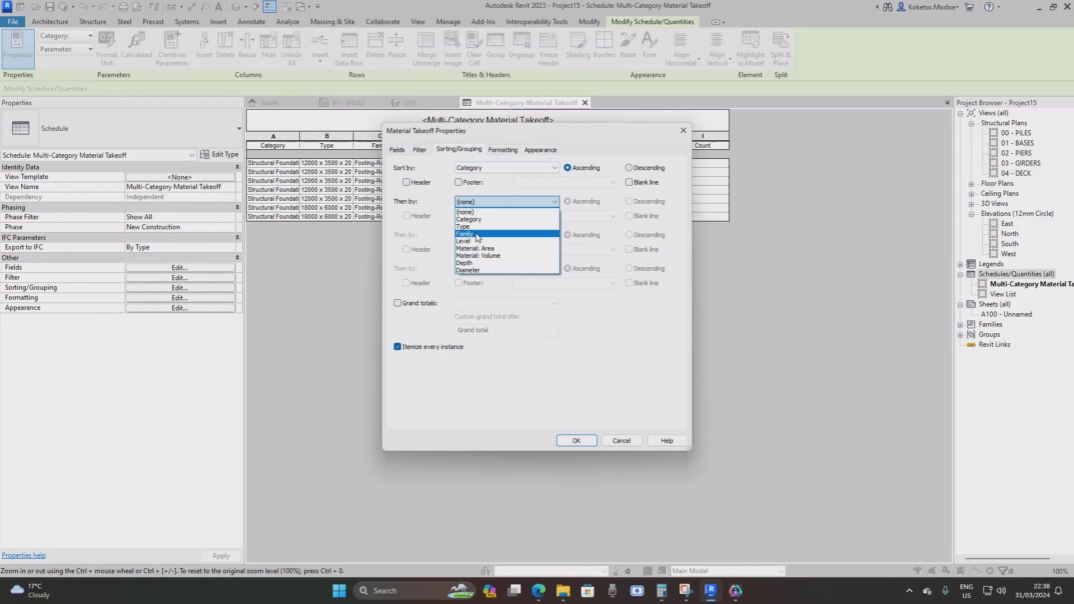
left_click(475, 227)
left_click(492, 235)
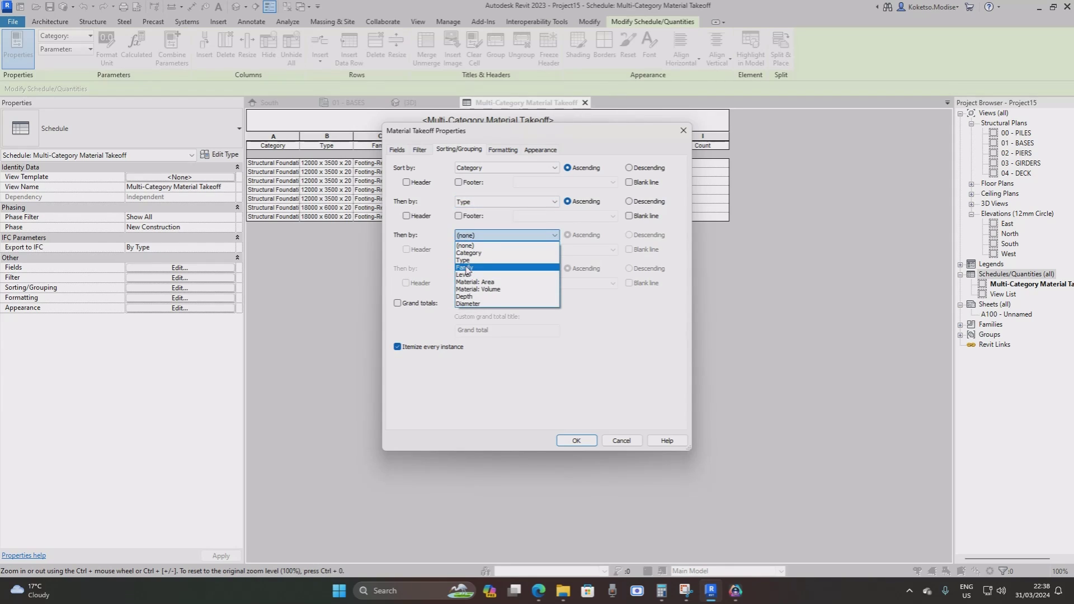
left_click(469, 268)
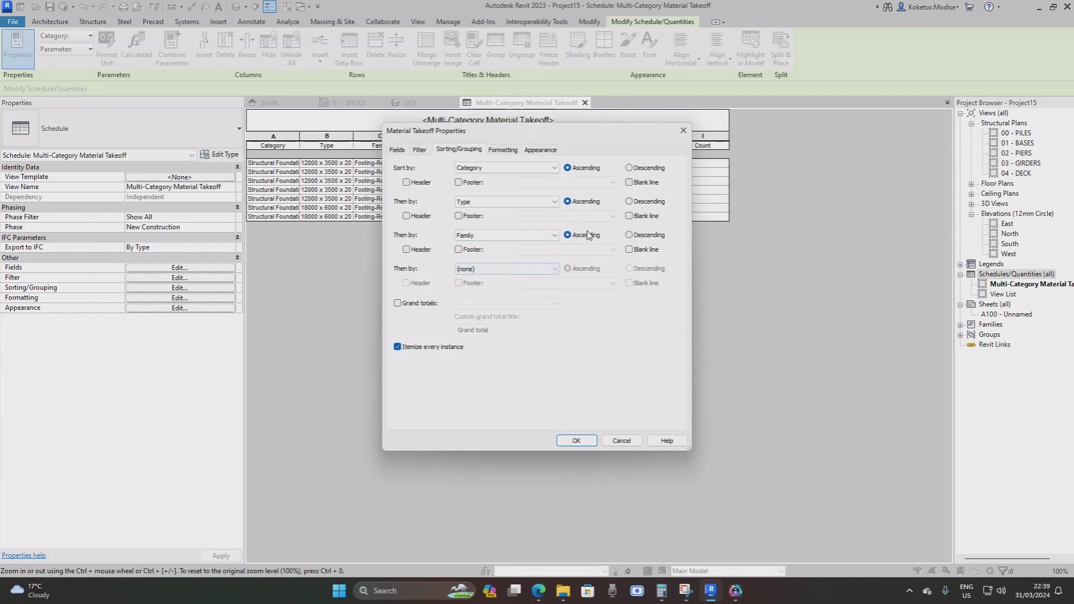
Enable blank lines and footers with title, count and totals for all three sort levels, and turn on grand totals.
left_click(630, 216)
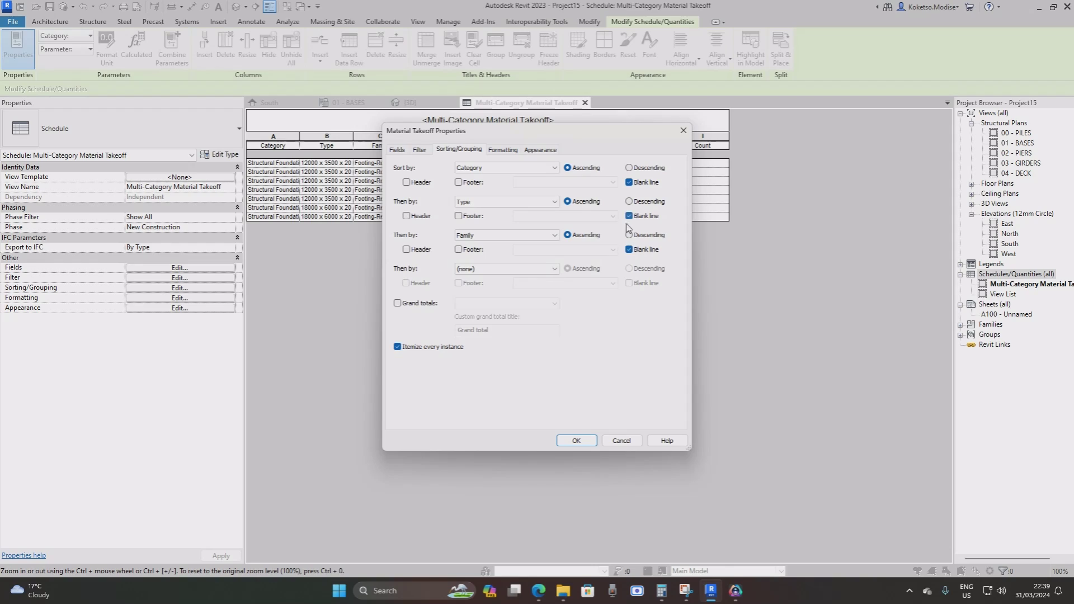
left_click(458, 183)
left_click(458, 216)
left_click(458, 249)
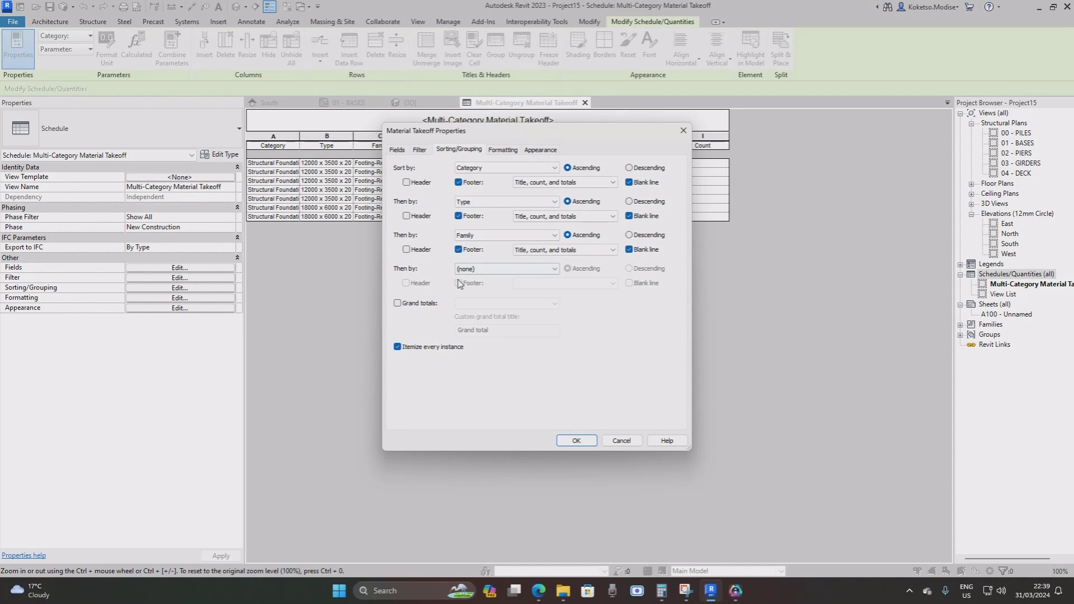
left_click(398, 303)
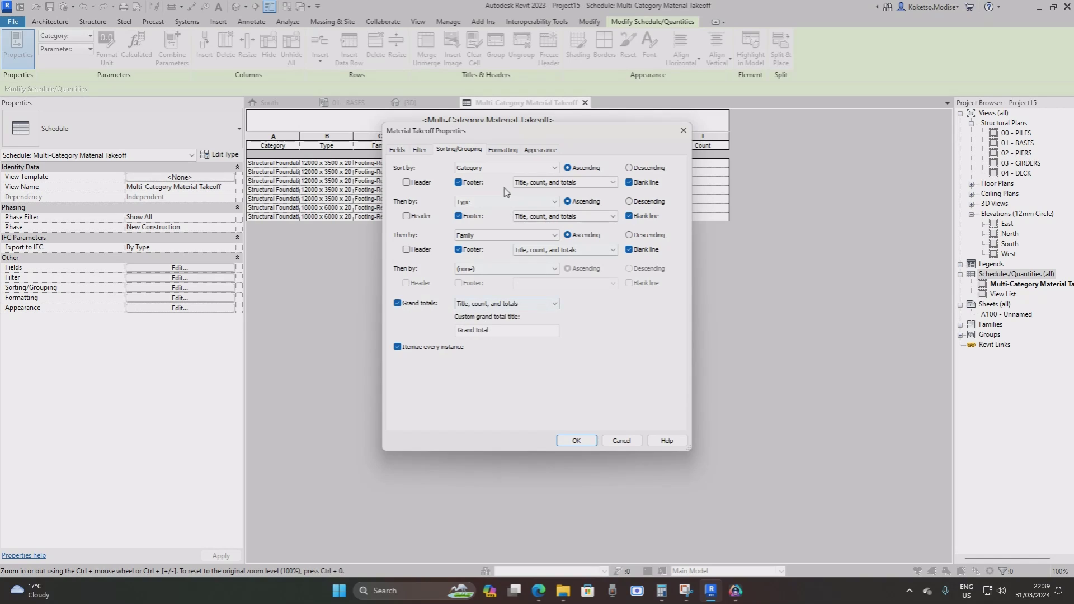
Set the Material: Area and Material: Volume fields to calculate totals and apply the takeoff formatting.
left_click(502, 149)
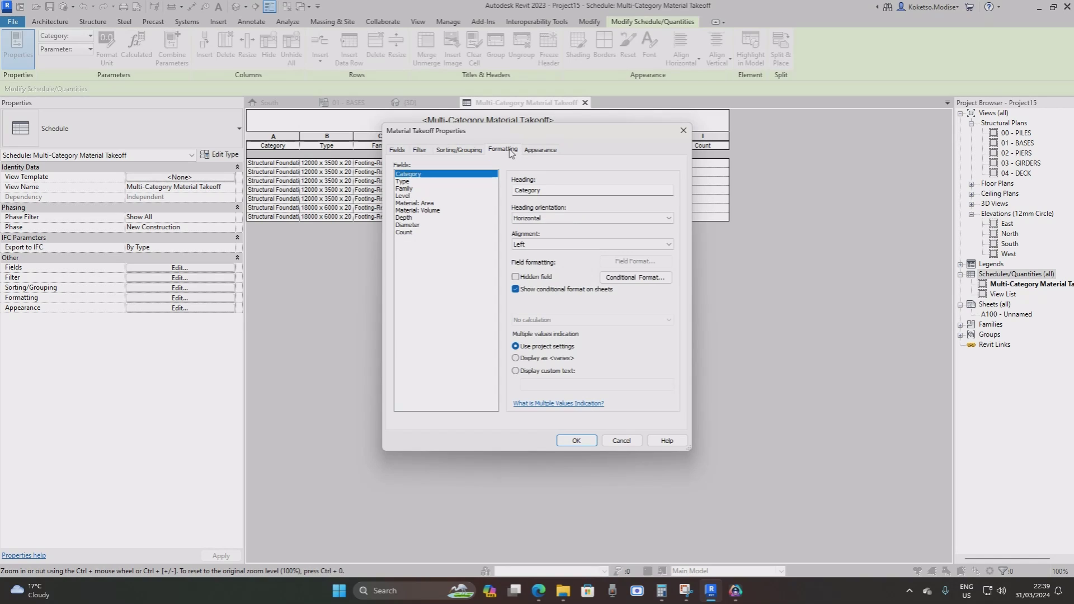
left_click(439, 203)
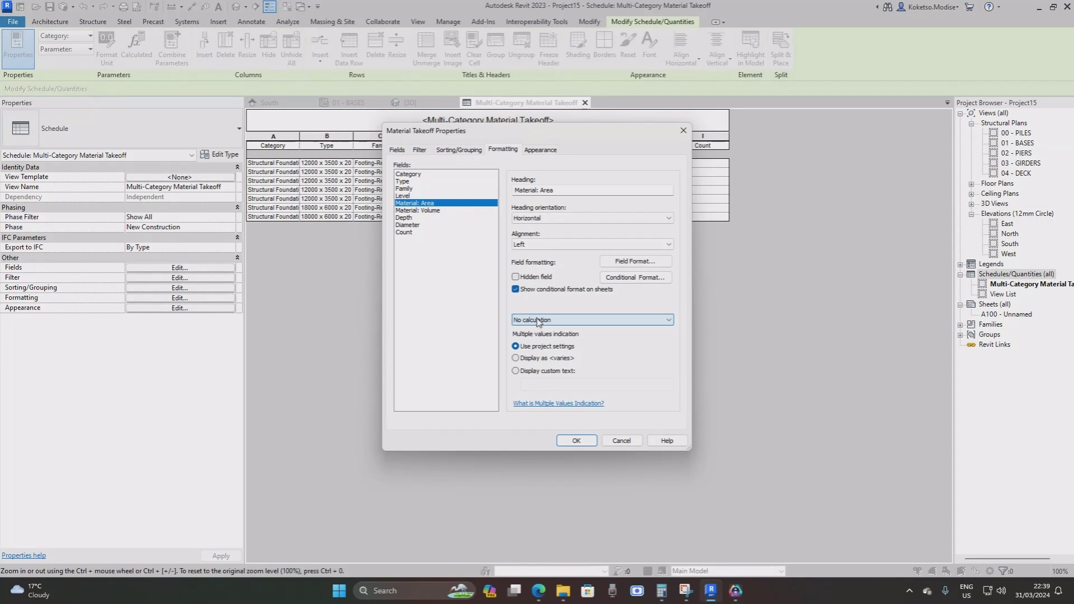
left_click(537, 320)
left_click(539, 338)
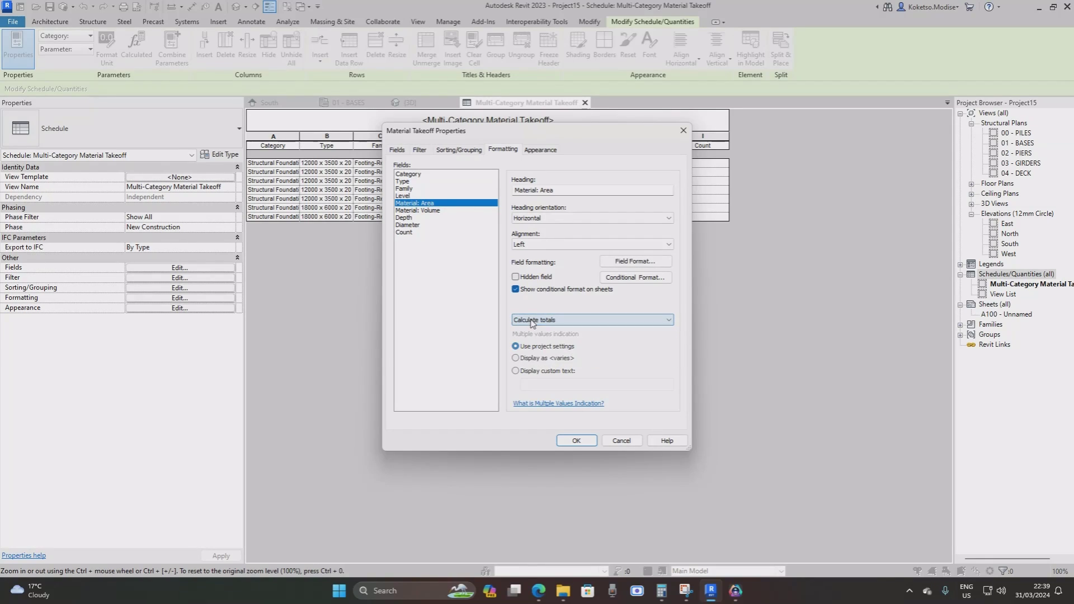
left_click(416, 211)
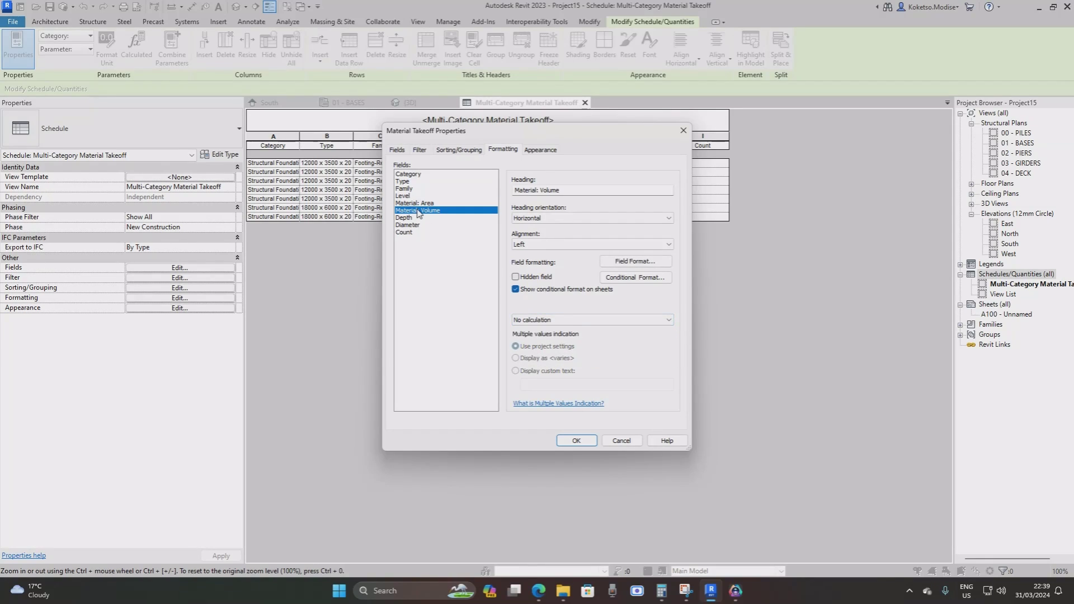
left_click(539, 320)
left_click(540, 338)
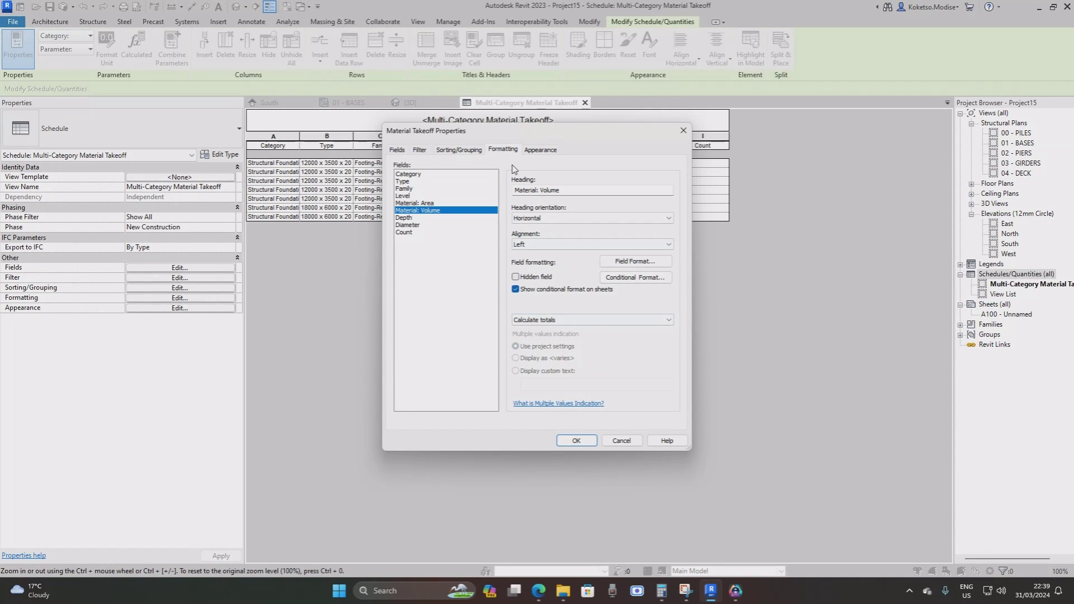
left_click(576, 441)
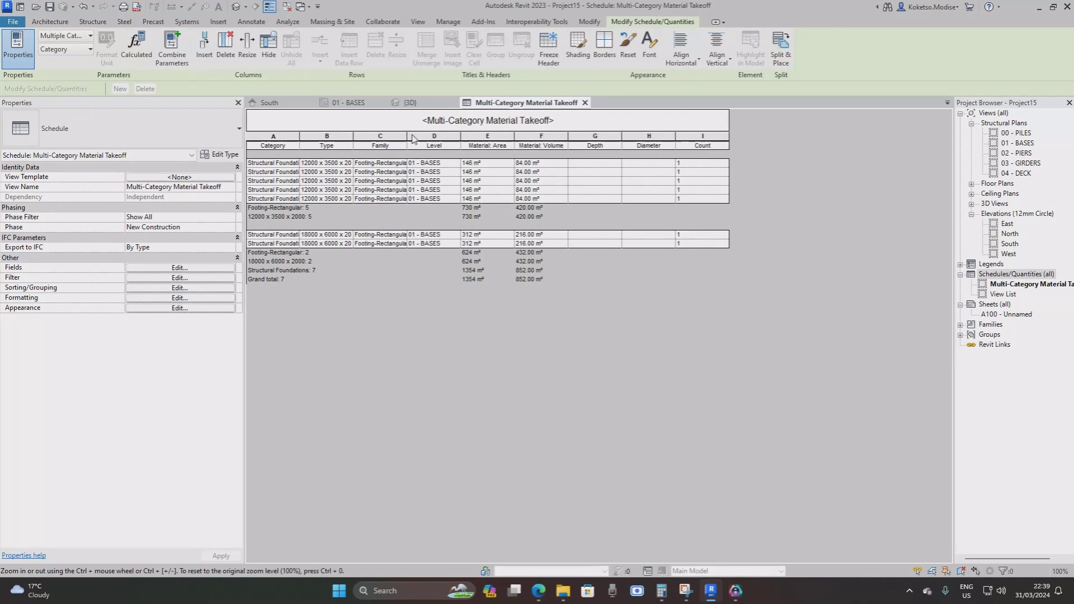
Close the takeoff schedule and save the project as Girder Bridge in the GIRDER BRIDGE MODEL folder.
left_click(585, 103)
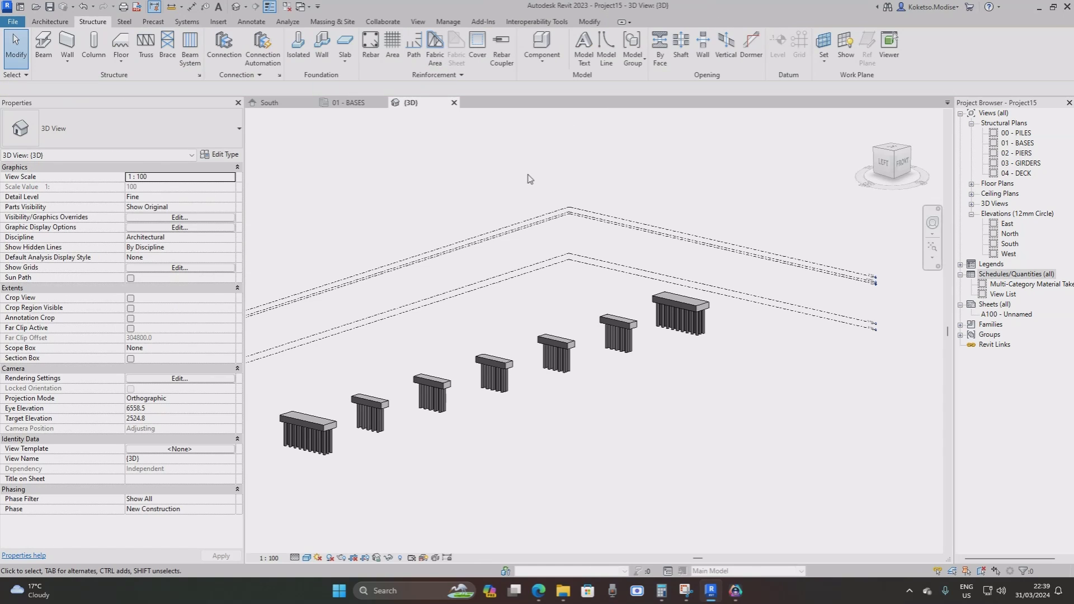
left_click(50, 7)
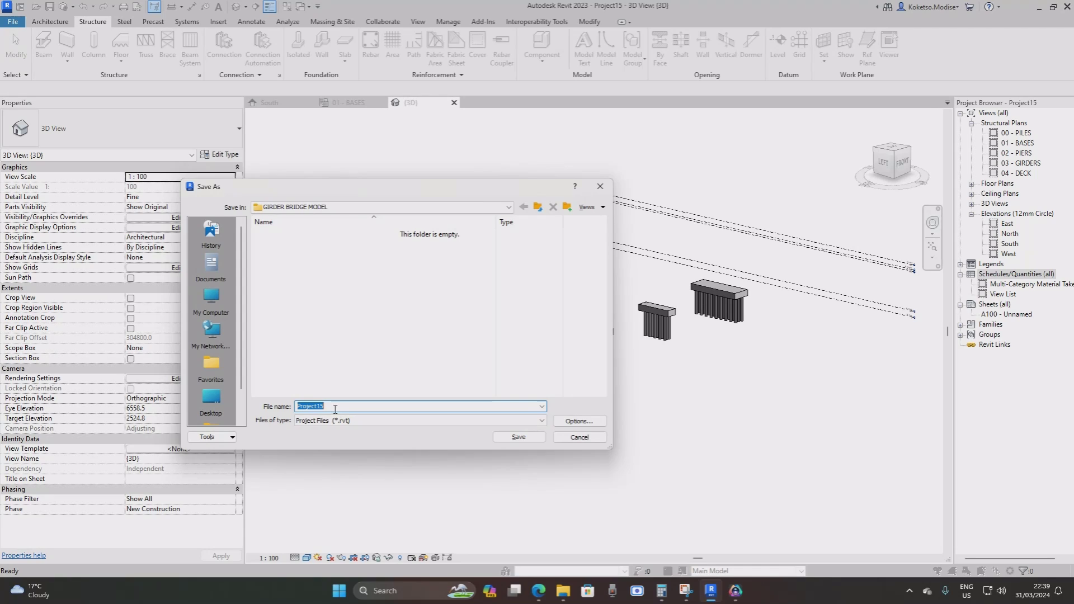
type("Girder Bridge")
left_click(524, 440)
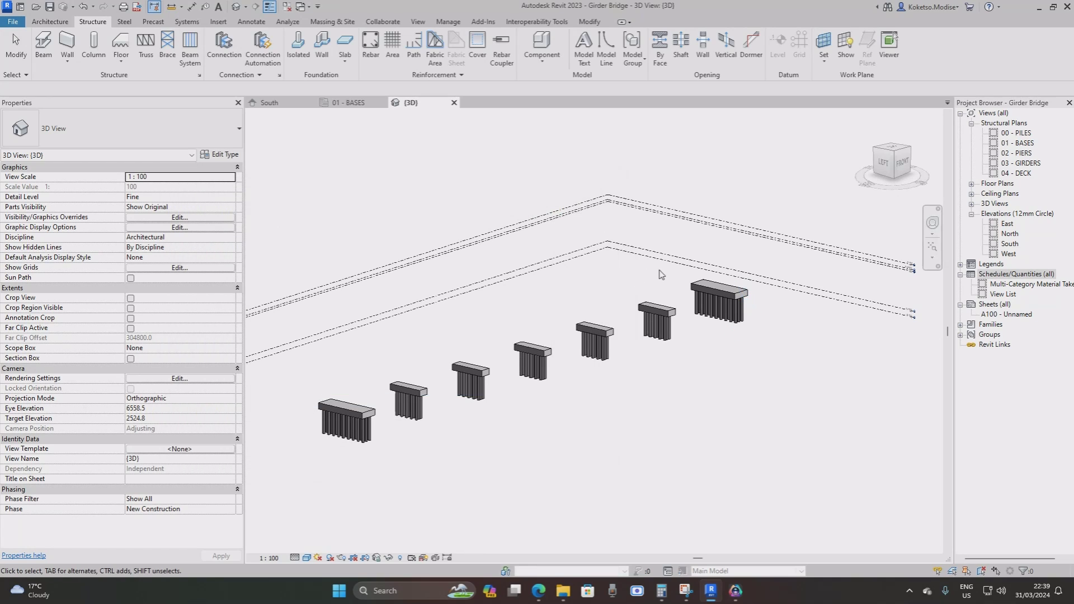
Switch to the 01 - BASES structural plan and examine the 12000 x 3500 x 2000 footing next to the end base.
scroll(693, 283, "down", 5)
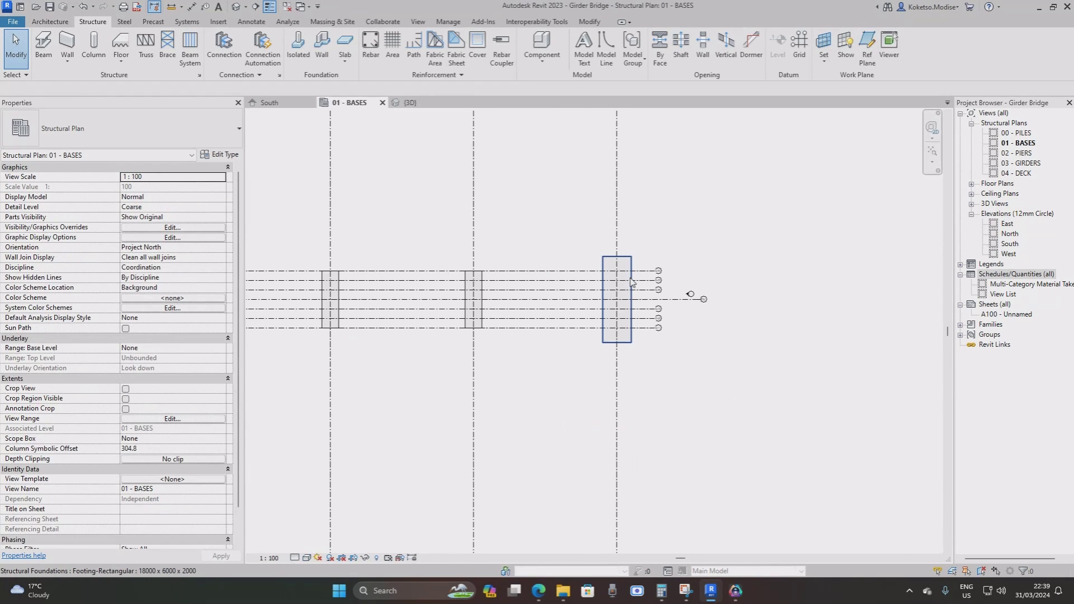
scroll(472, 330, "up", 3)
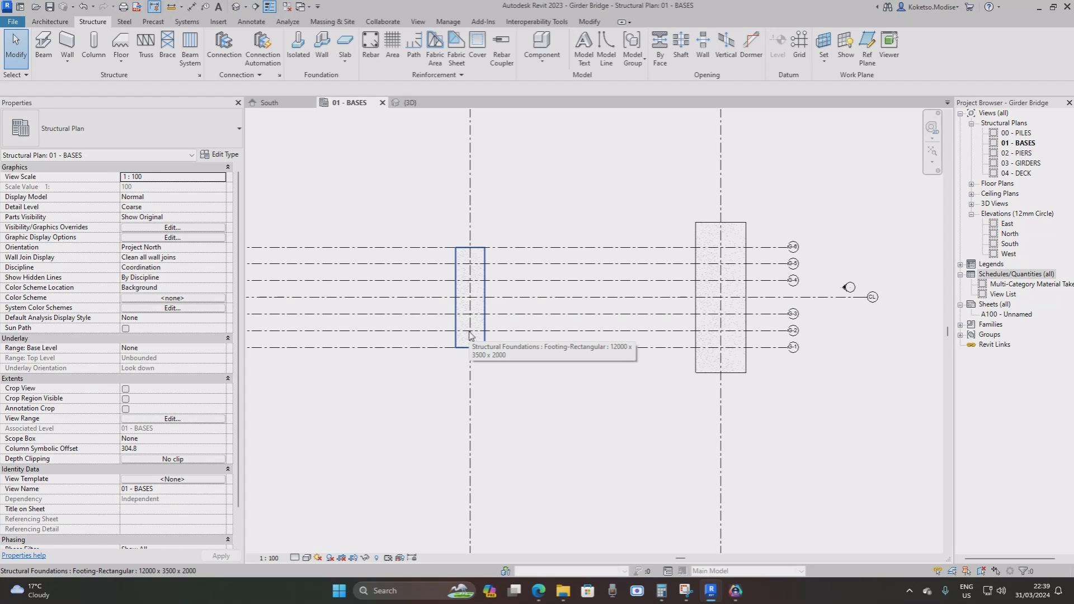
scroll(485, 323, "up", 2)
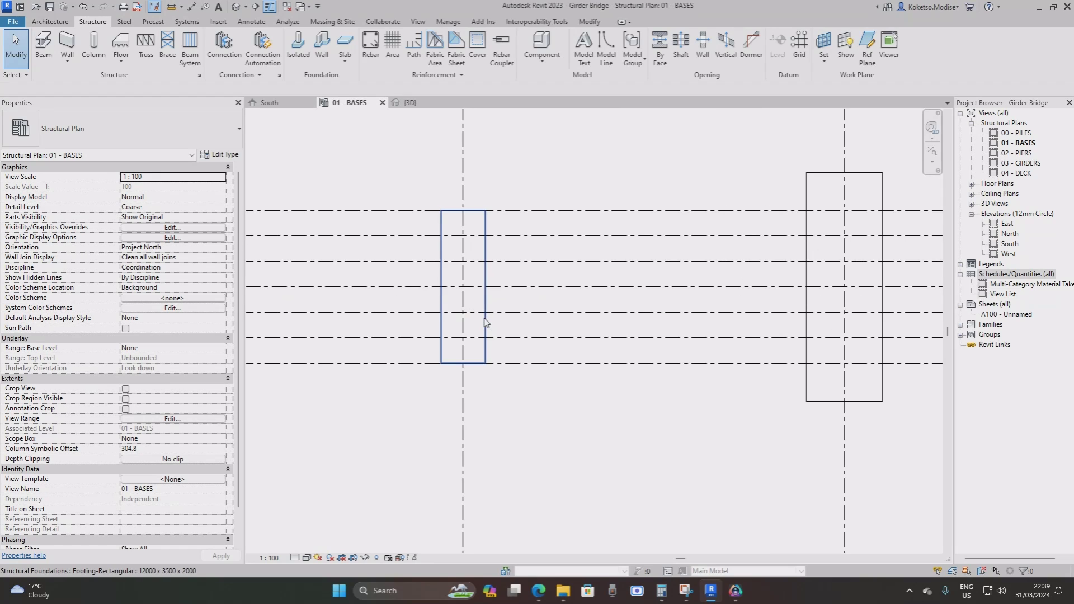
scroll(512, 344, "up", 3)
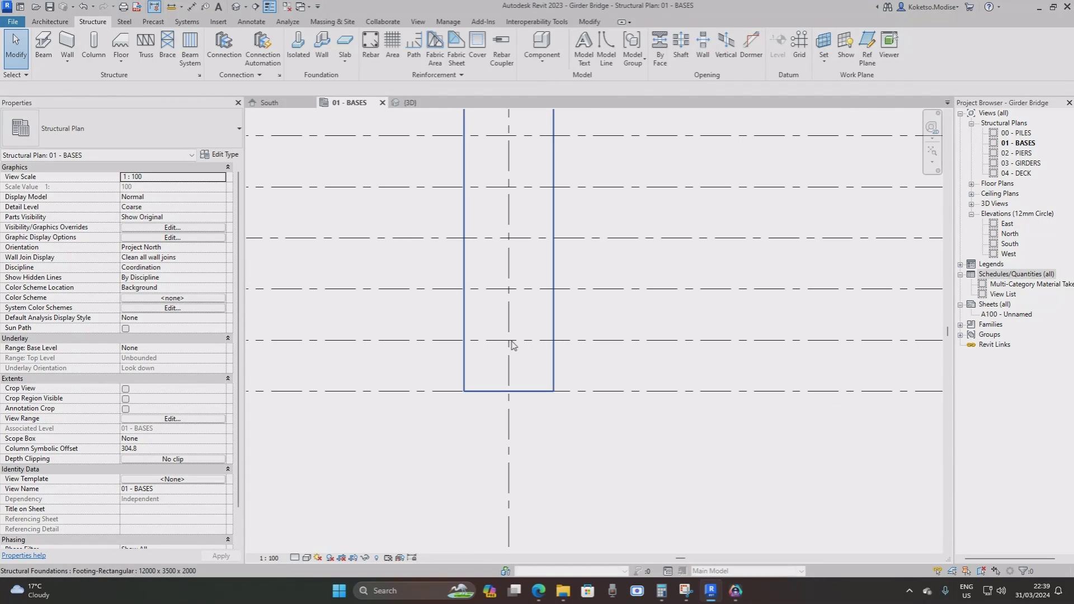
scroll(513, 345, "down", 2)
scroll(539, 286, "up", 1)
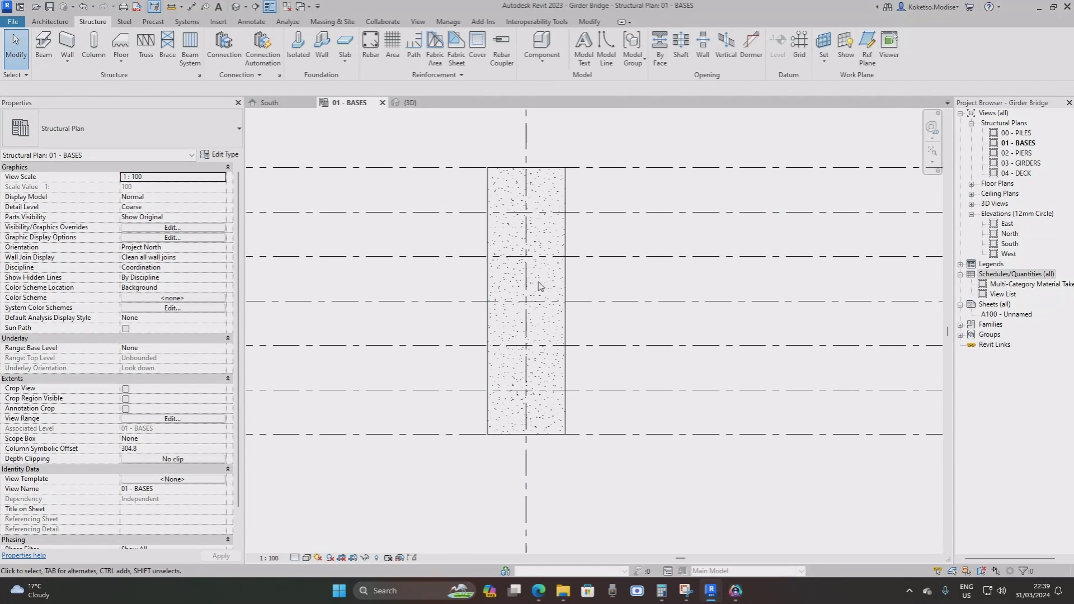
scroll(539, 286, "down", 1)
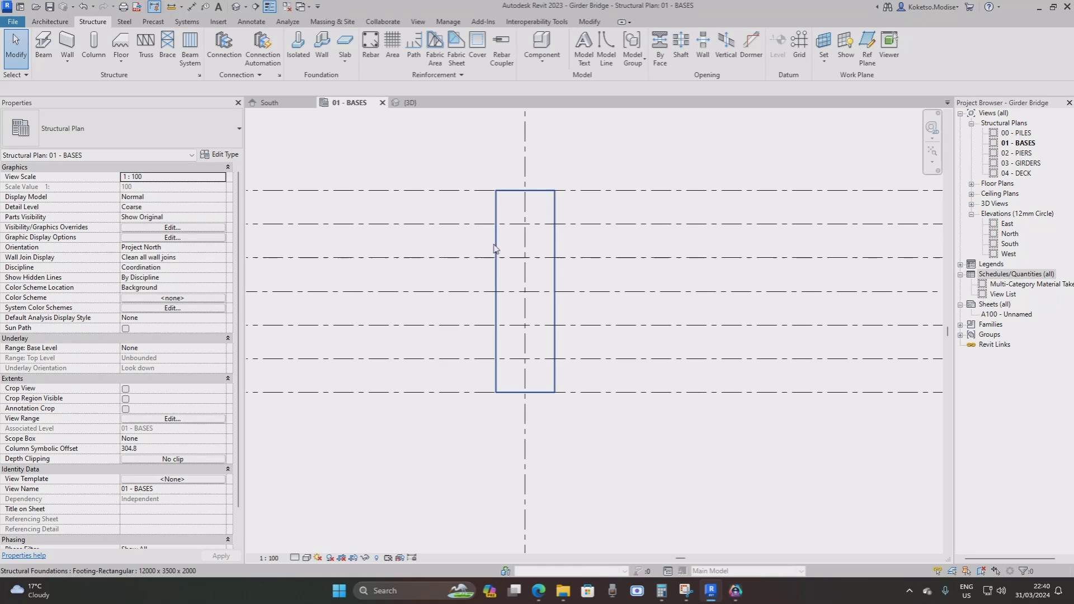
Place a reference plane offset 1400 mm inward from grid G-1 by picking the grid line.
left_click(866, 63)
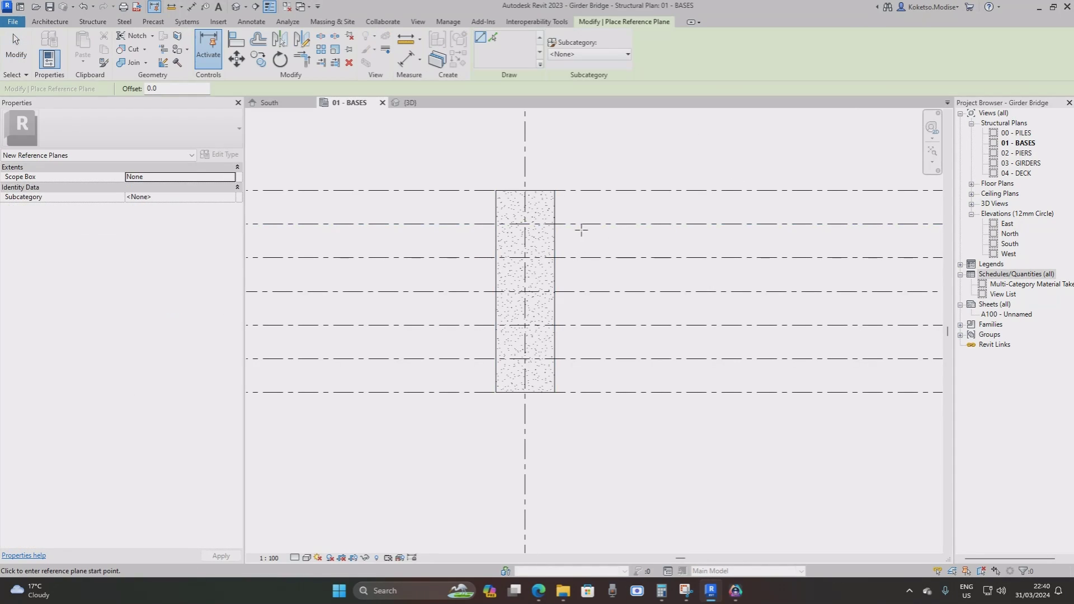
key("Escape")
left_click(866, 63)
scroll(503, 319, "down", 3)
scroll(537, 327, "down", 1)
scroll(498, 339, "up", 4)
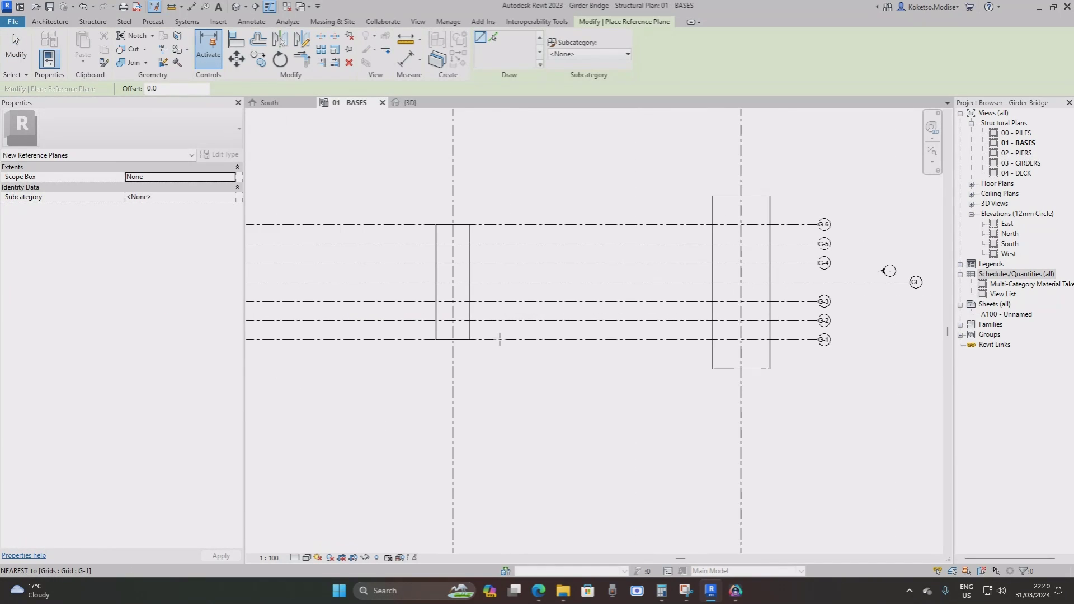
scroll(498, 339, "down", 1)
scroll(499, 339, "up", 2)
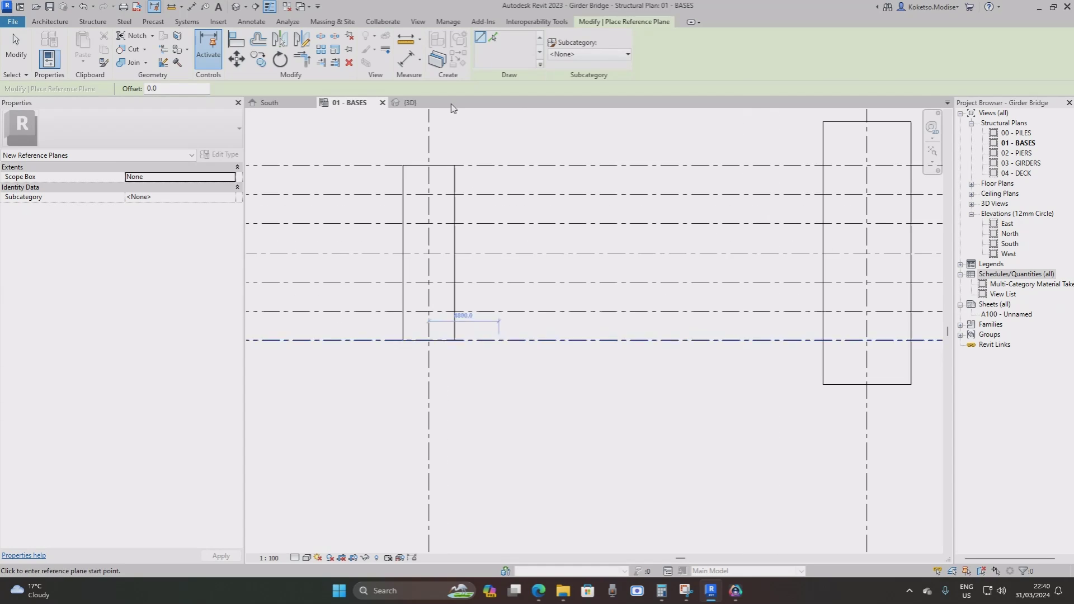
left_click(494, 37)
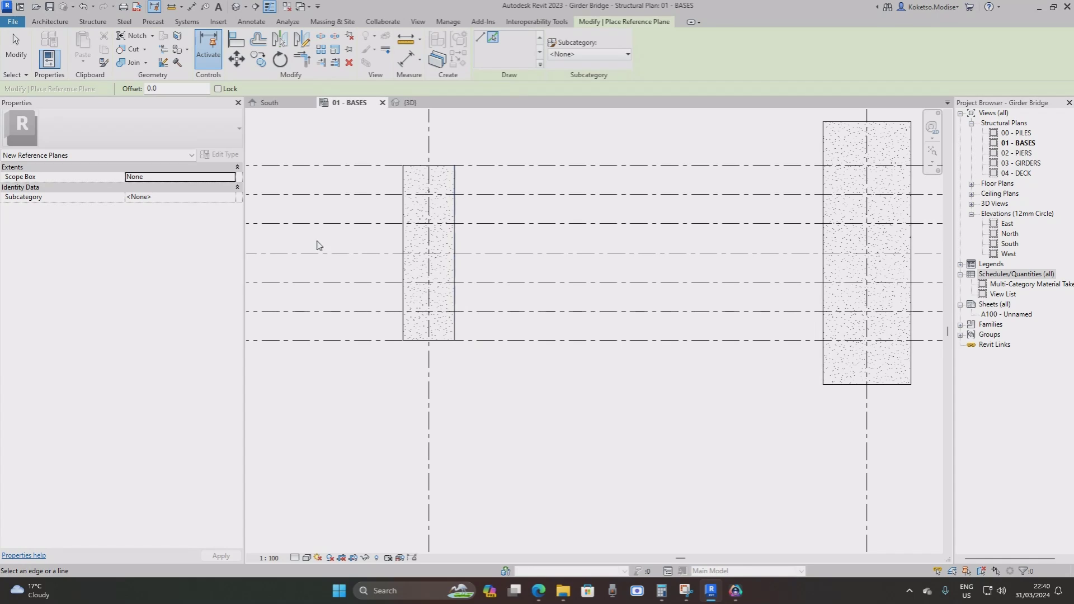
double_click(145, 88)
type("14000")
key("BackSpace")
scroll(468, 317, "up", 2)
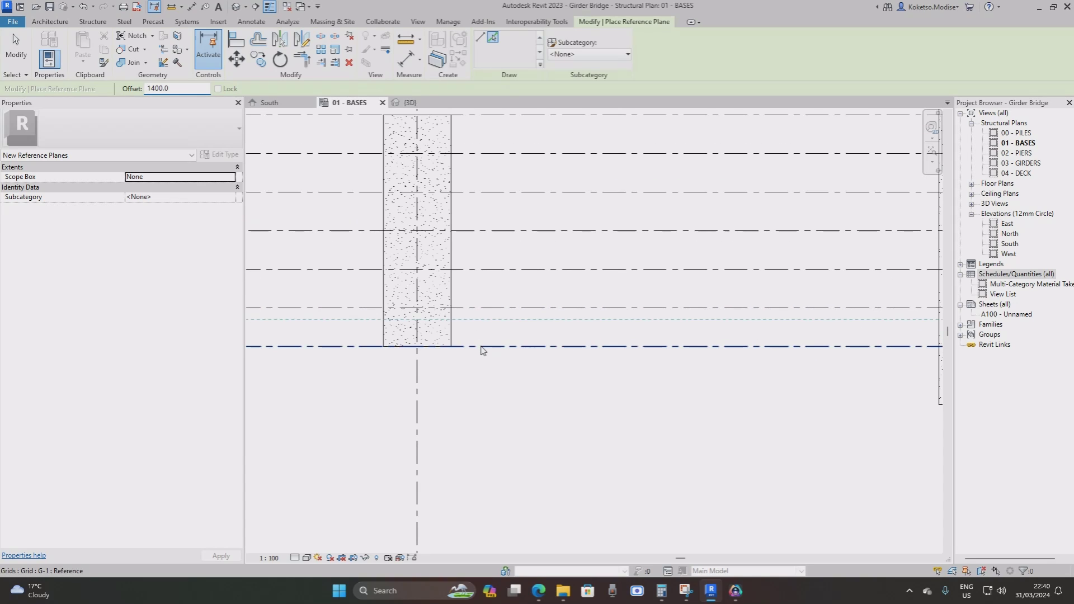
left_click(482, 347)
Place a second reference plane offset 1400 mm inward from grid G-6 and finish the Reference Plane command.
scroll(486, 293, "down", 1)
scroll(486, 175, "up", 1)
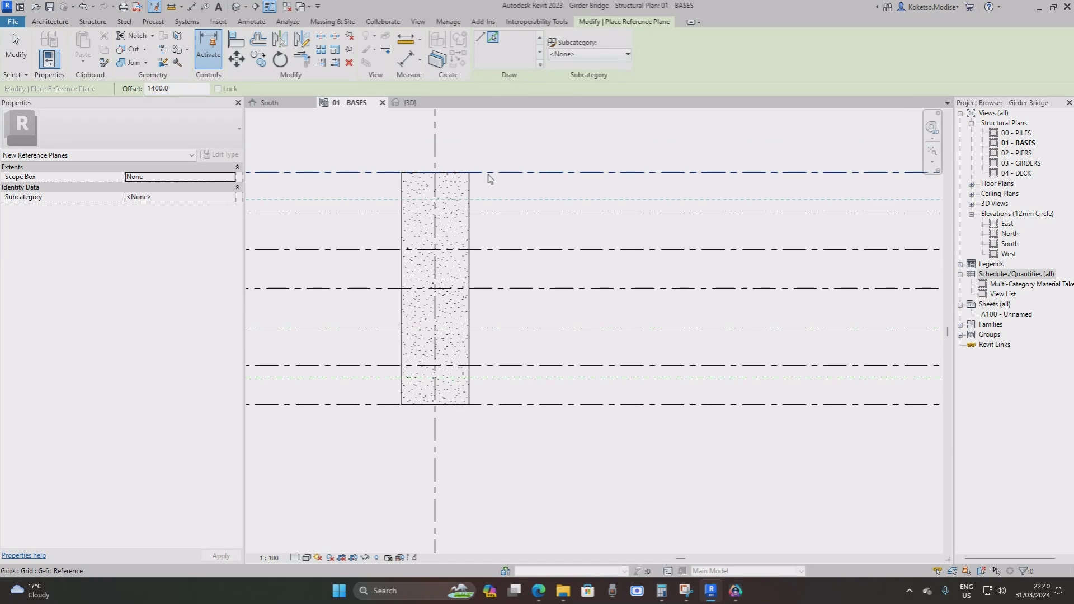
left_click(487, 178)
scroll(554, 190, "down", 1)
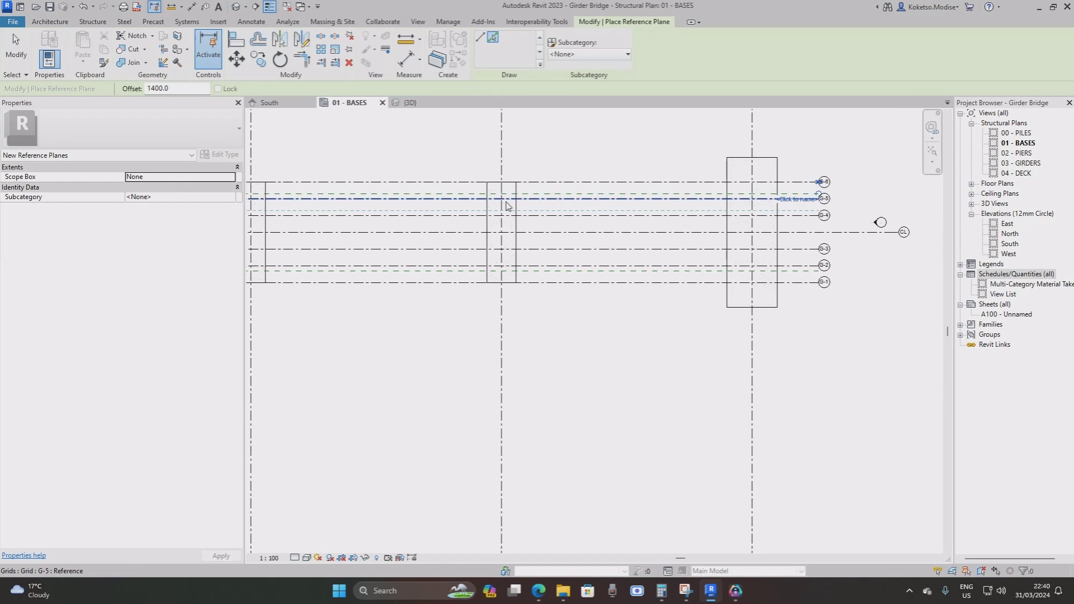
key("Escape")
scroll(494, 191, "up", 1)
scroll(494, 191, "up", 4)
key("Escape")
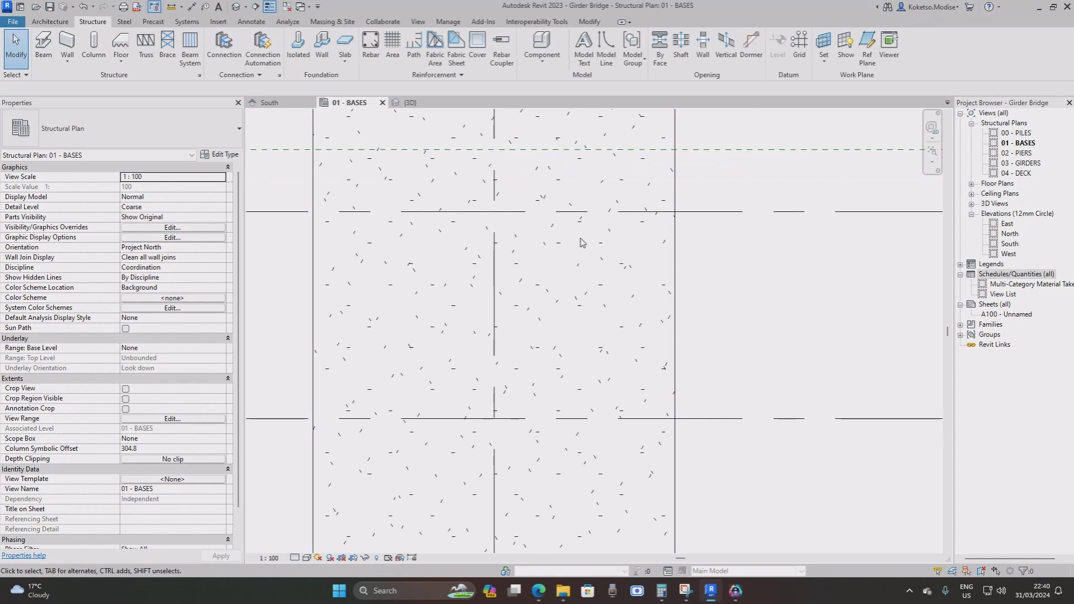
scroll(581, 241, "down", 5)
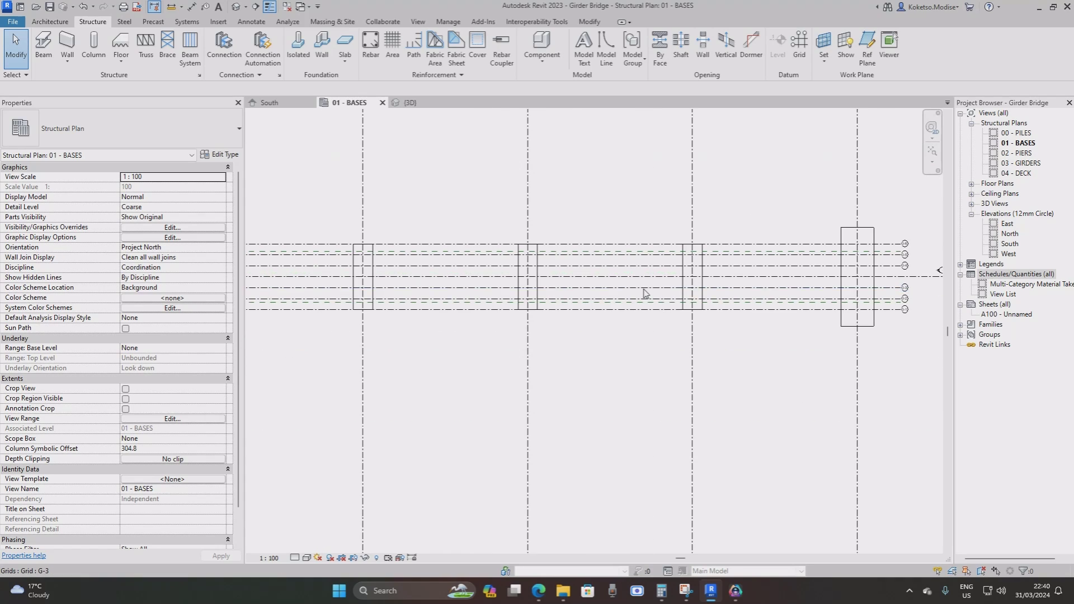
scroll(644, 292, "down", 4)
scroll(489, 316, "up", 1)
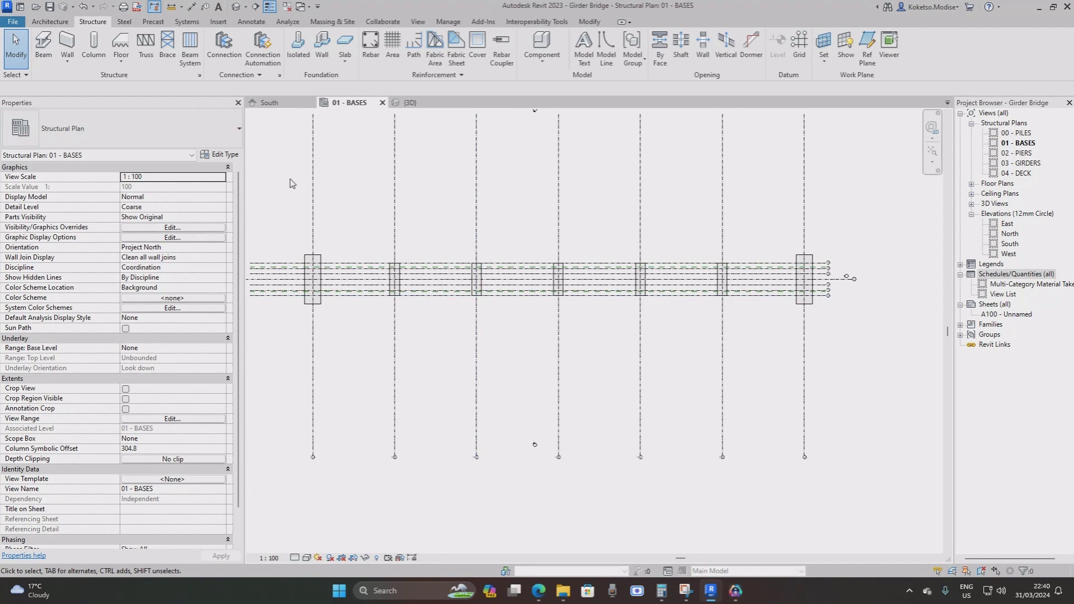
Create a new family from the Metric Structural Column template.
left_click(17, 23)
mouse_move(42, 71)
left_click(145, 106)
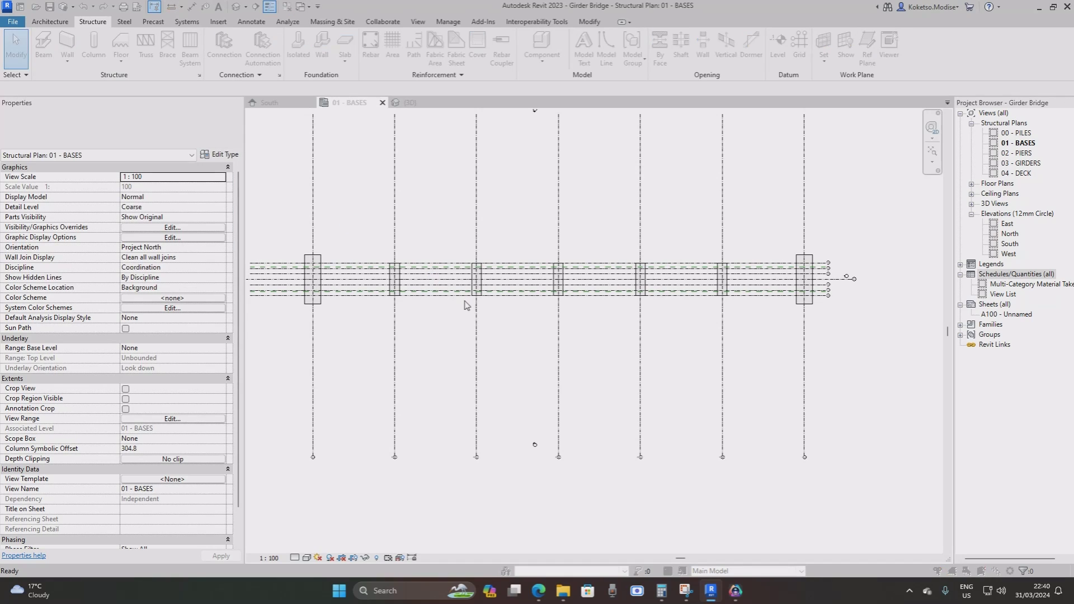
scroll(510, 237, "down", 2)
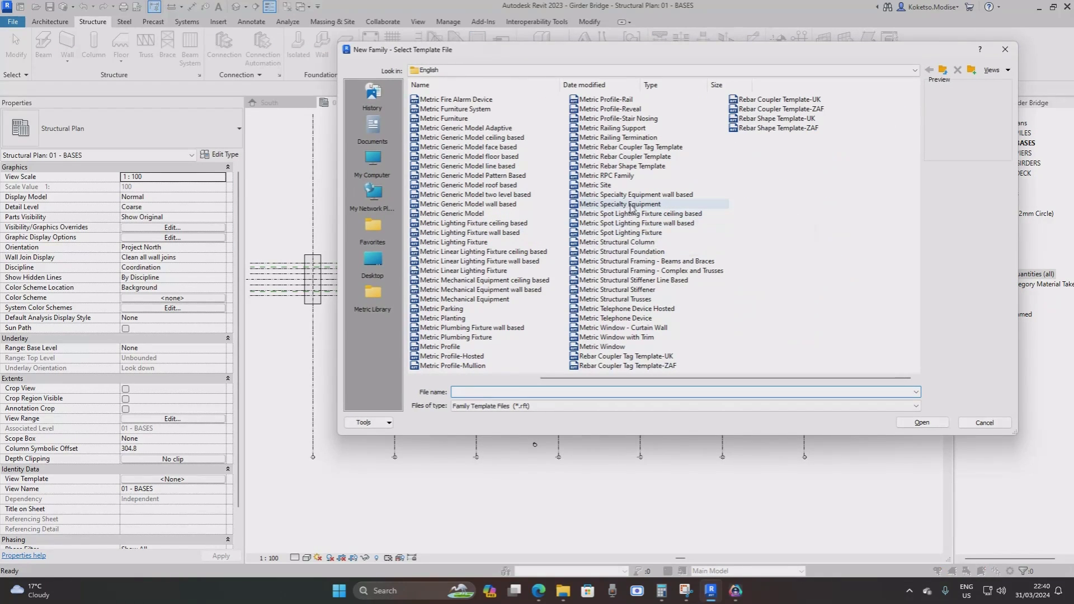
left_click(625, 242)
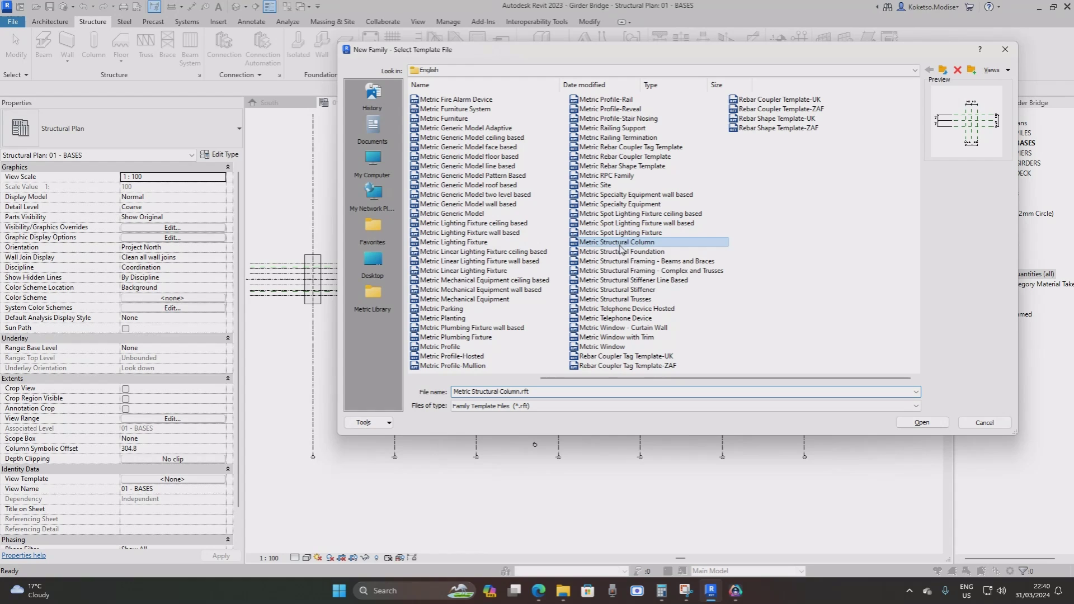
left_click(911, 425)
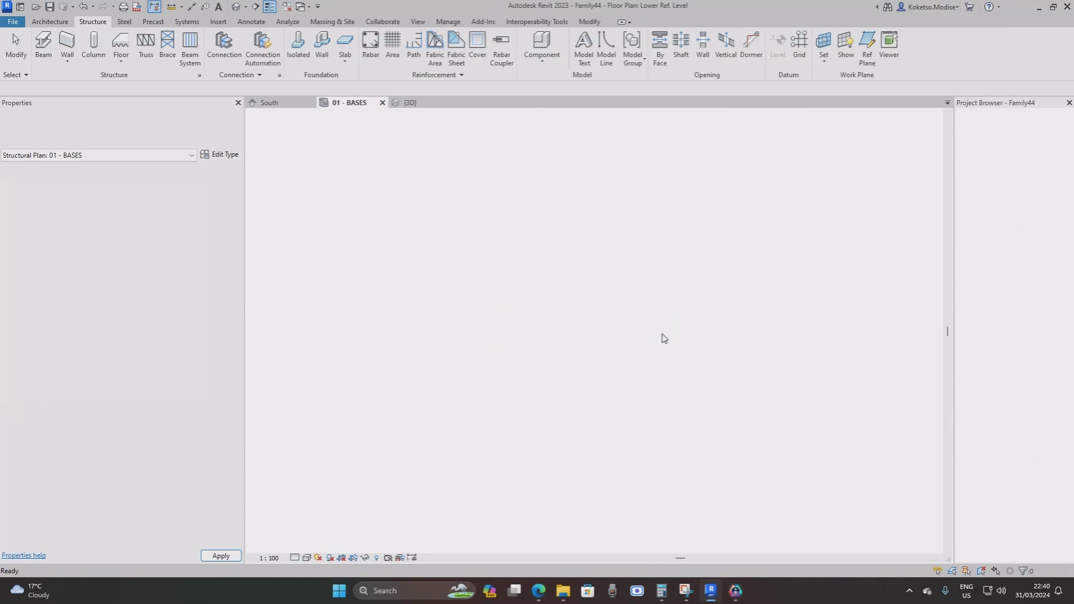
Set the column family's Width and Depth dimensions to 2000 mm each in the Lower Ref. Level plan.
scroll(652, 426, "down", 2)
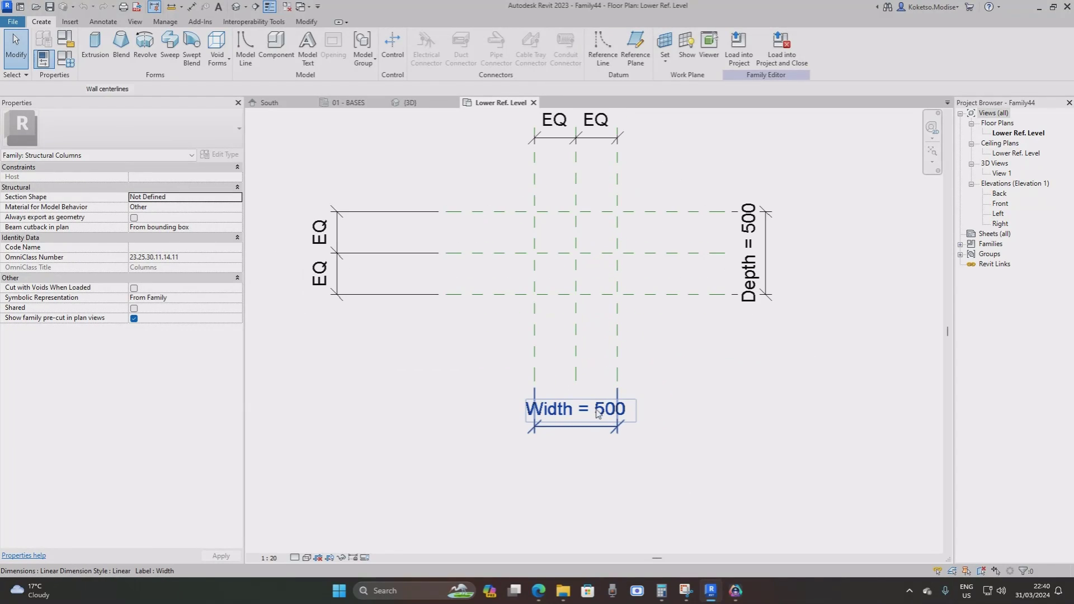
left_click(597, 415)
left_click(587, 417)
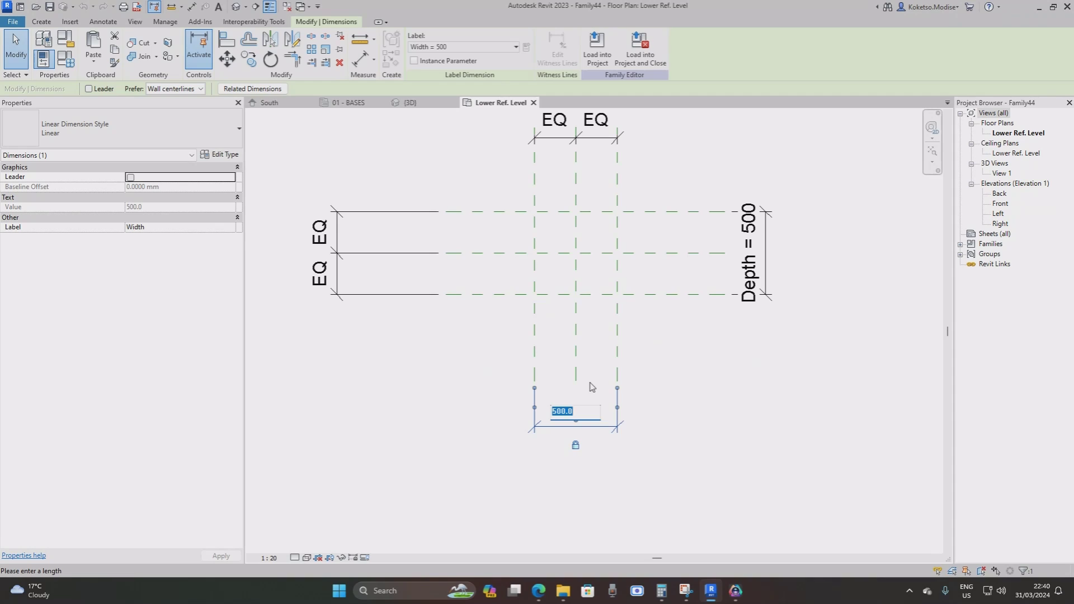
key("Return")
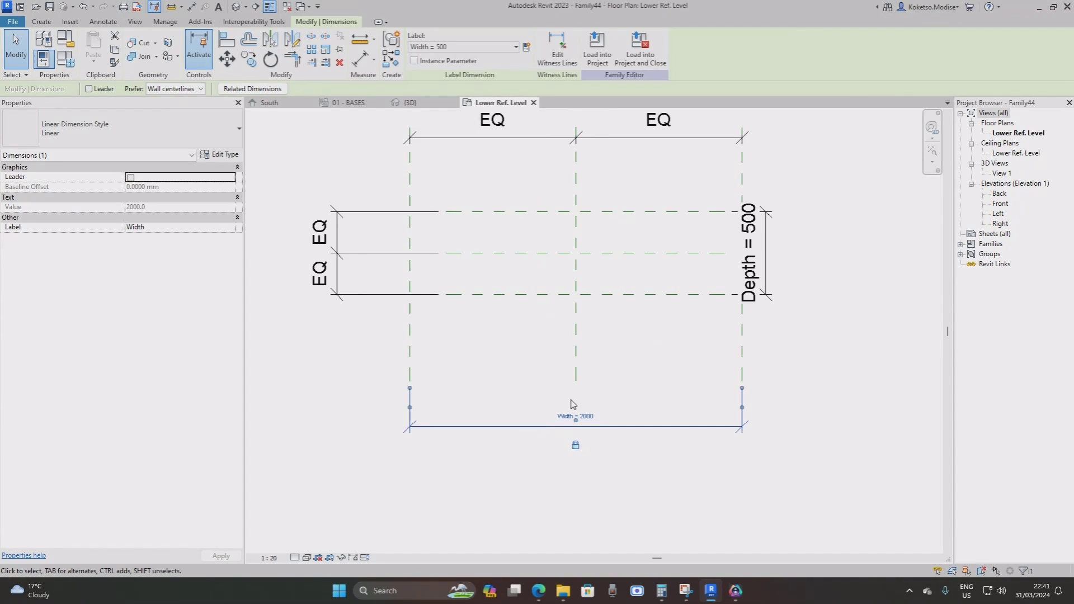
scroll(643, 336, "down", 2)
left_click(694, 288)
left_click(693, 288)
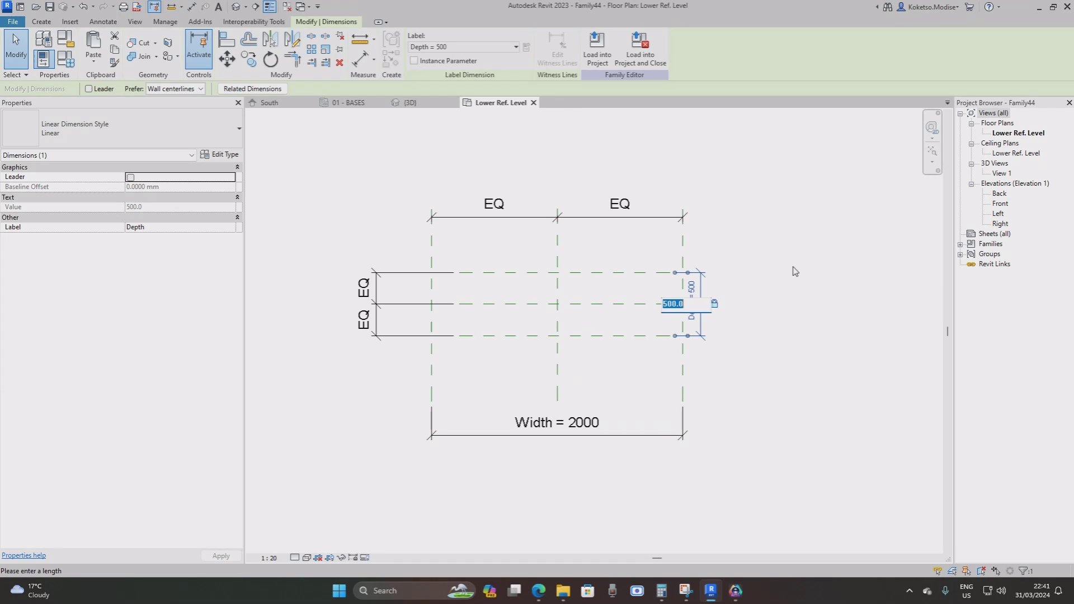
key("Return")
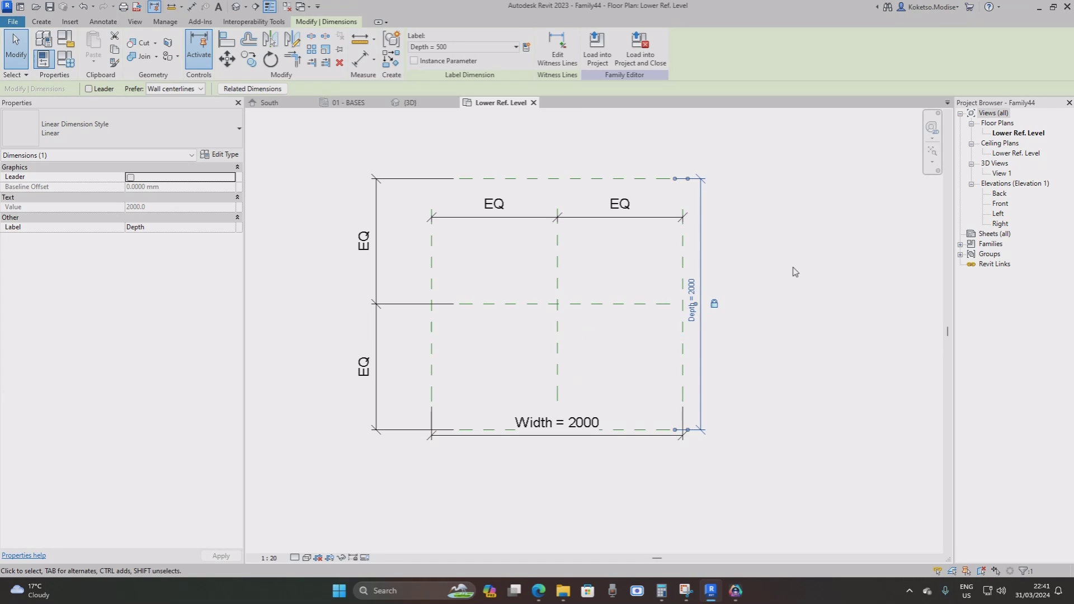
Move the horizontal EQ, Depth and Width dimensions outward, clear of the column's reference planes.
middle_click_drag(740, 285, 660, 326)
scroll(661, 326, "down", 2)
left_click(660, 324)
left_click(597, 274)
left_click_drag(597, 275, 584, 161)
left_click(486, 219)
left_click(631, 278)
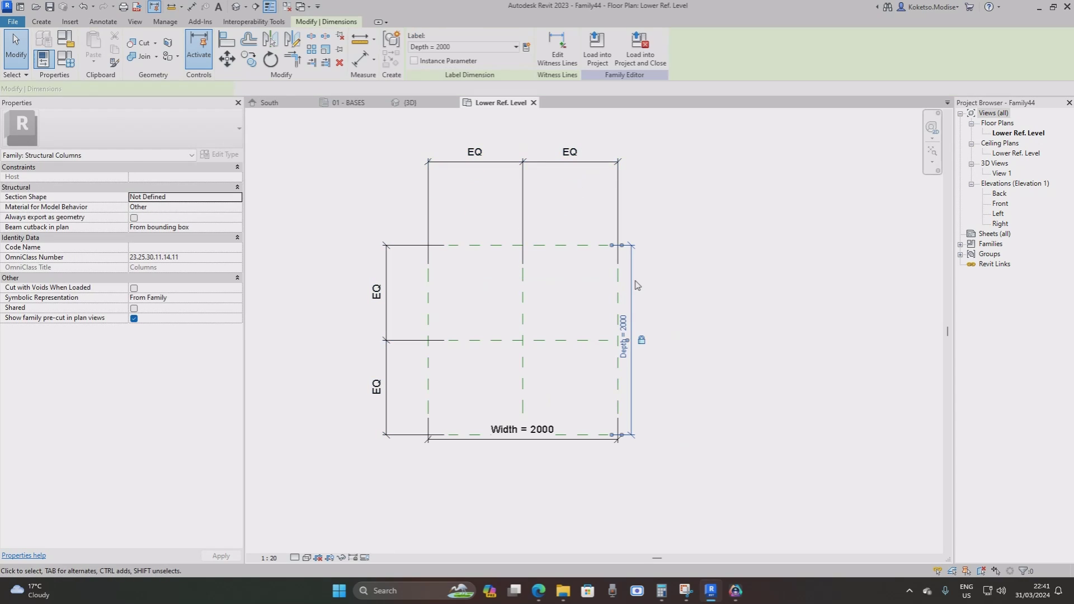
left_click_drag(631, 278, 708, 281)
left_click(582, 438)
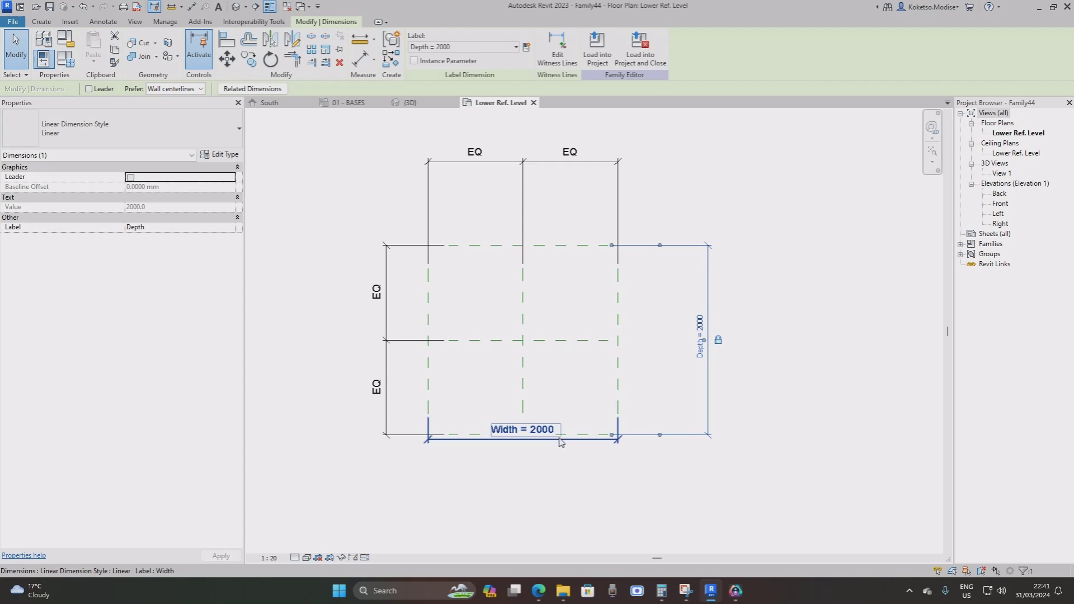
left_click_drag(582, 438, 552, 526)
left_click(542, 412)
scroll(472, 338, "up", 4)
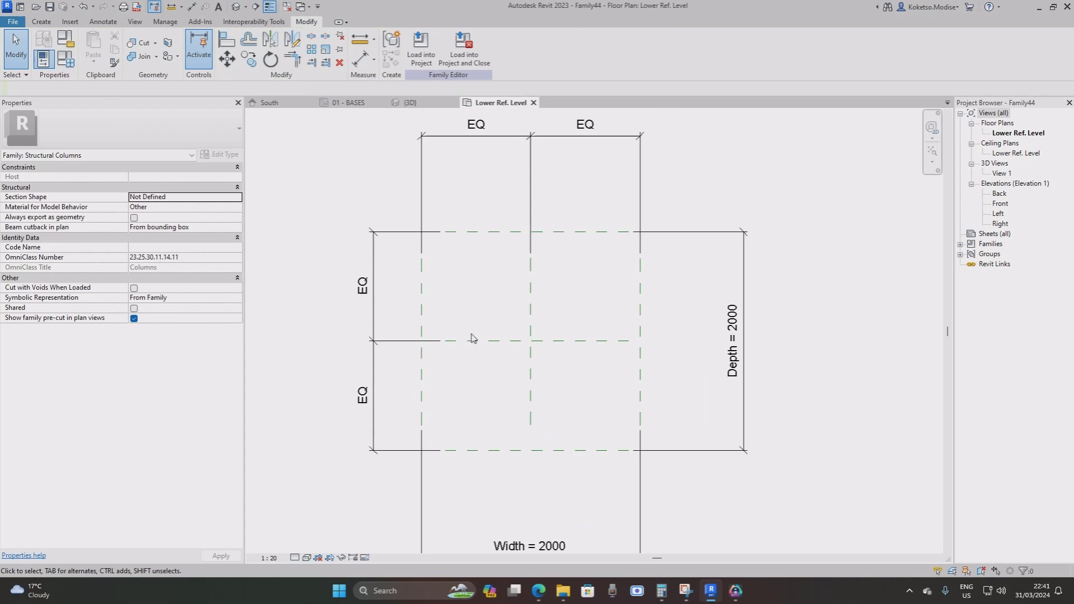
scroll(523, 333, "down", 2)
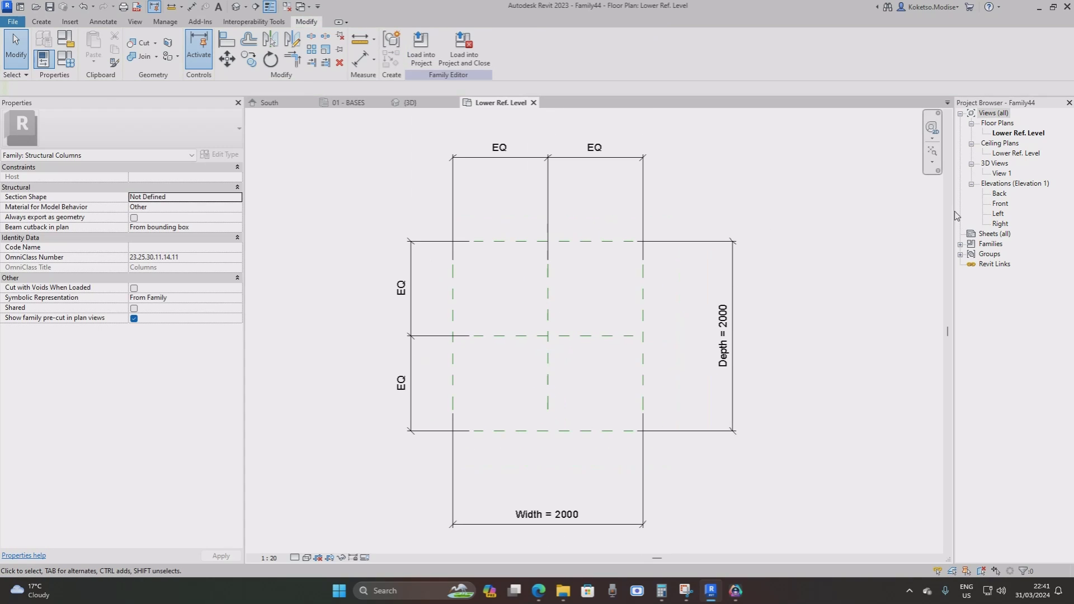
Check the upper and lower reference levels in the Front elevation.
double_click(1000, 205)
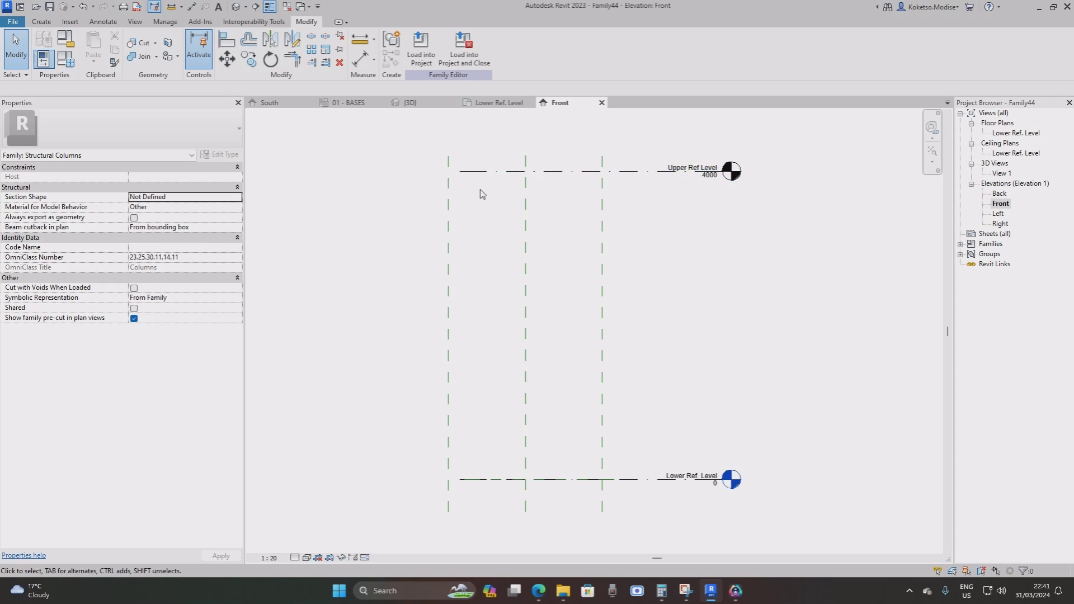
scroll(493, 184, "down", 2)
scroll(503, 183, "up", 2)
scroll(502, 180, "down", 2)
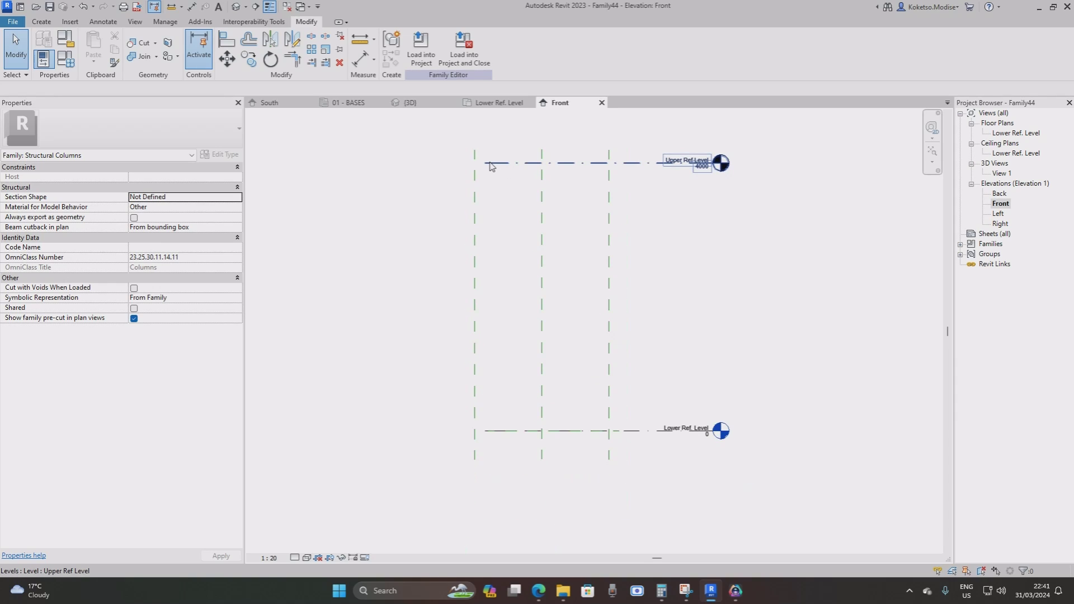
Create an extrusion in the Lower Ref. Level plan from a 1000 mm radius circle centred on the reference plane intersection.
left_click(492, 104)
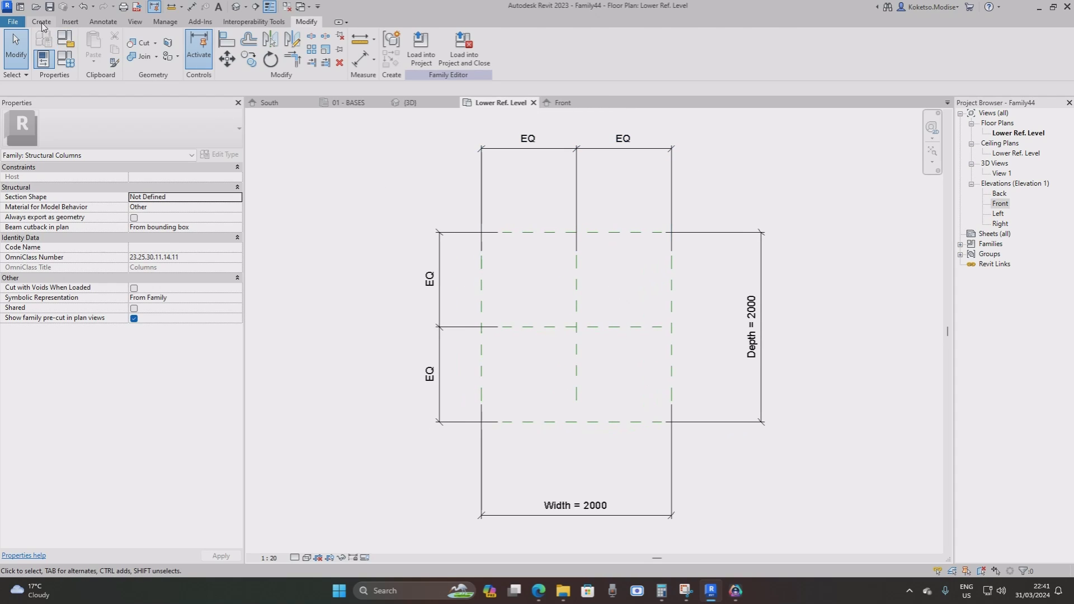
left_click(42, 22)
left_click(94, 48)
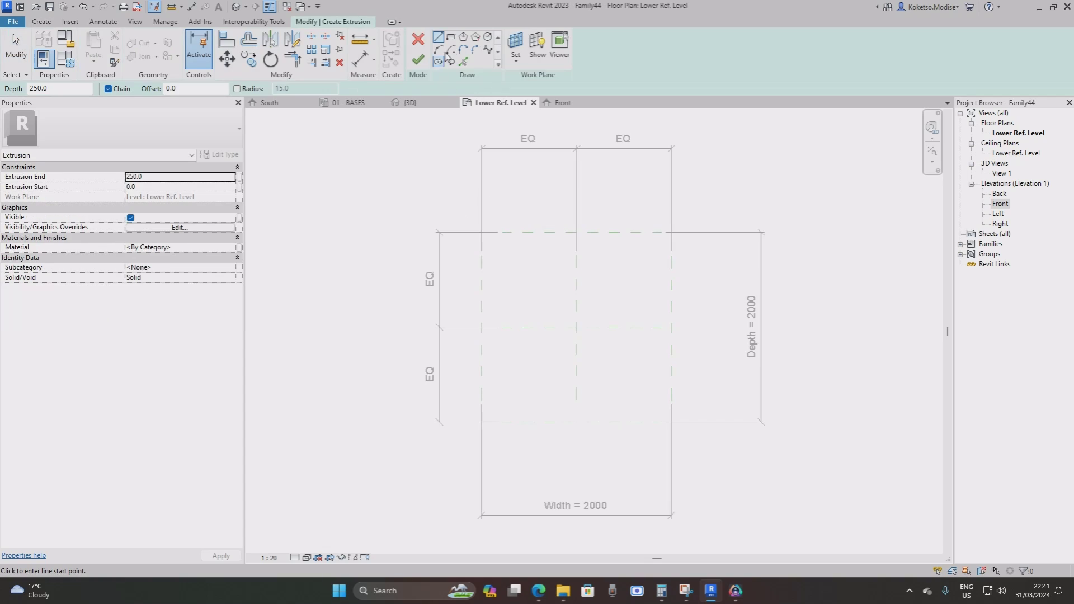
left_click(487, 37)
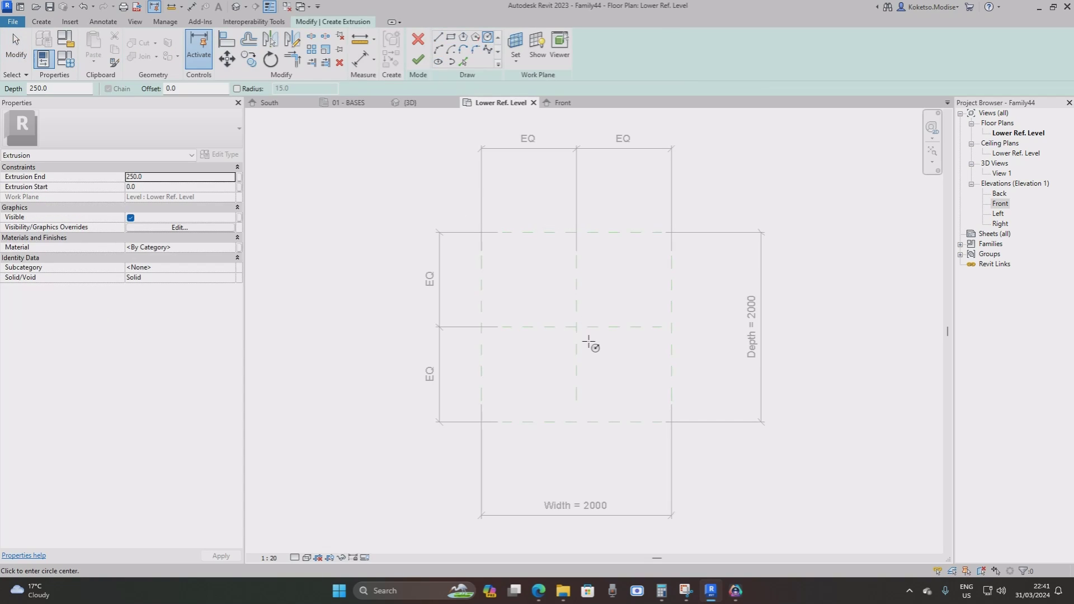
left_click(576, 327)
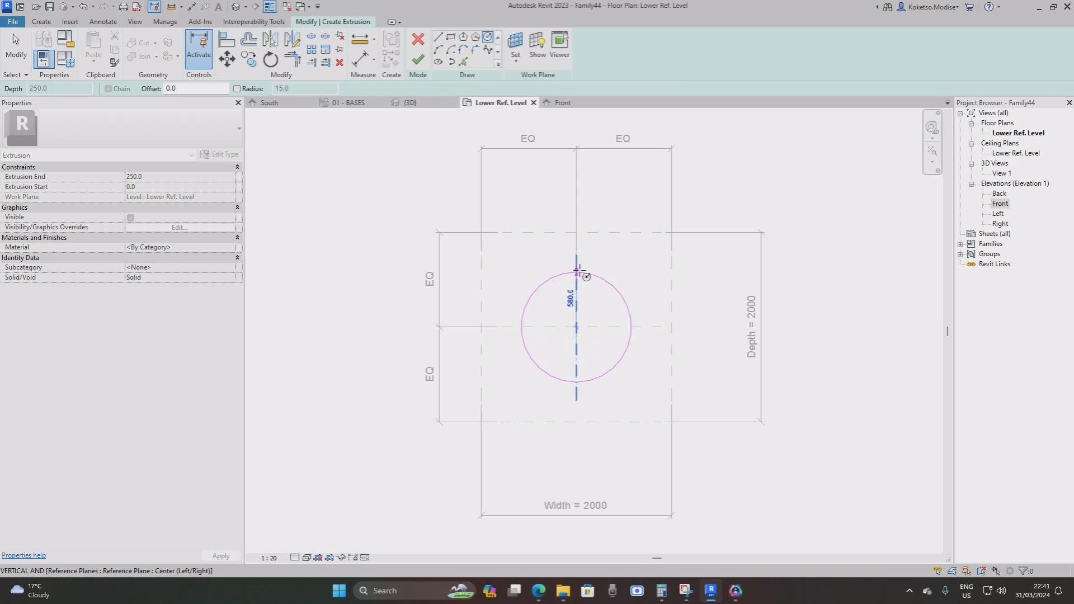
left_click(577, 232)
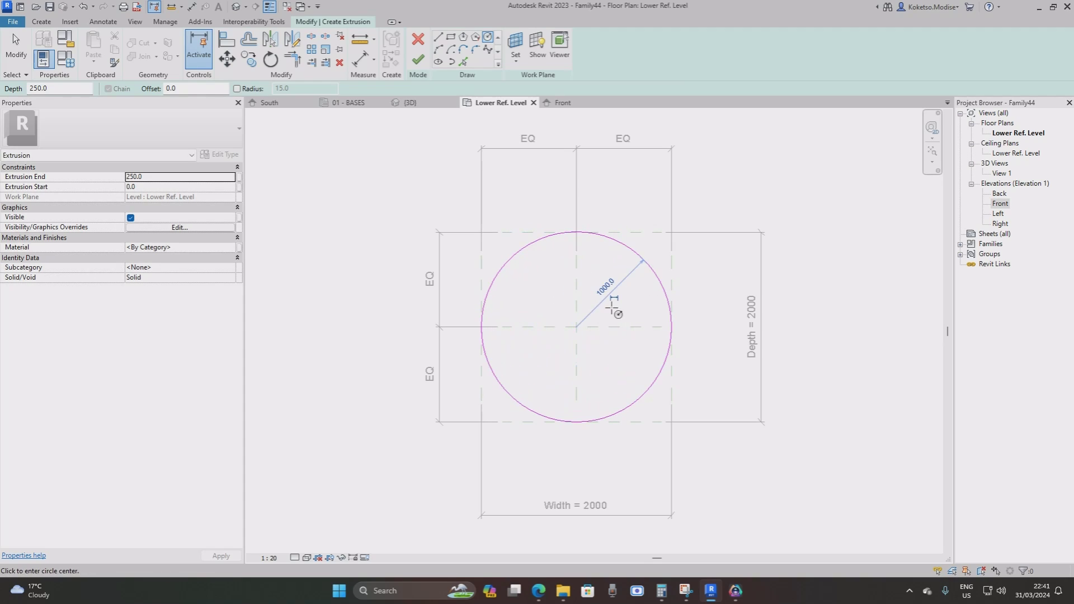
key("Escape")
key("Escape")
middle_click_drag(614, 361, 571, 349)
scroll(572, 349, "down", 2)
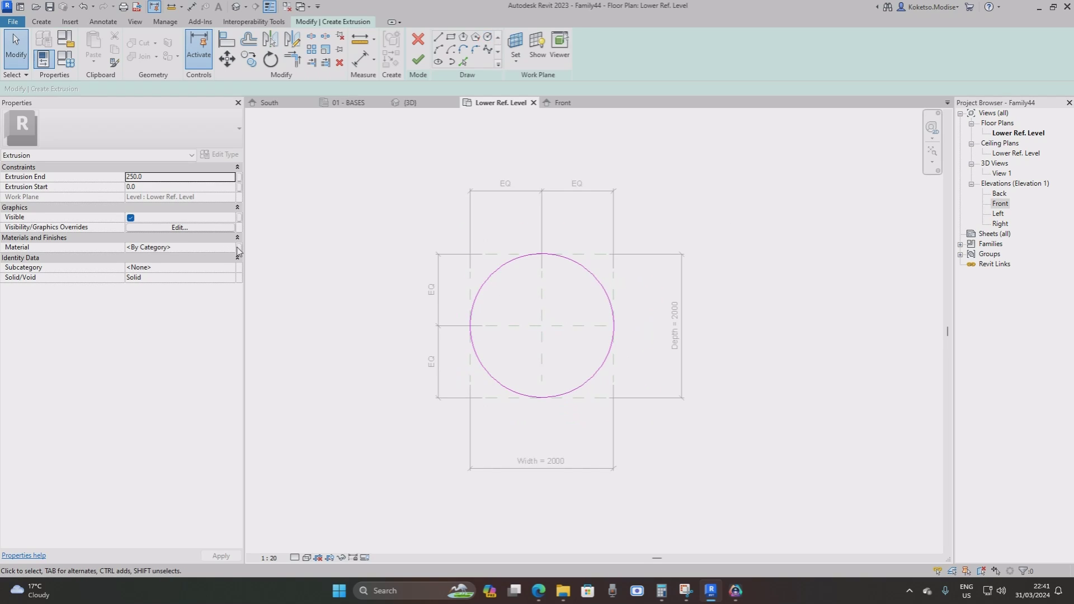
left_click(418, 59)
Stretch the top of the extrusion up to the Upper Ref Level in the Front elevation.
left_click(561, 102)
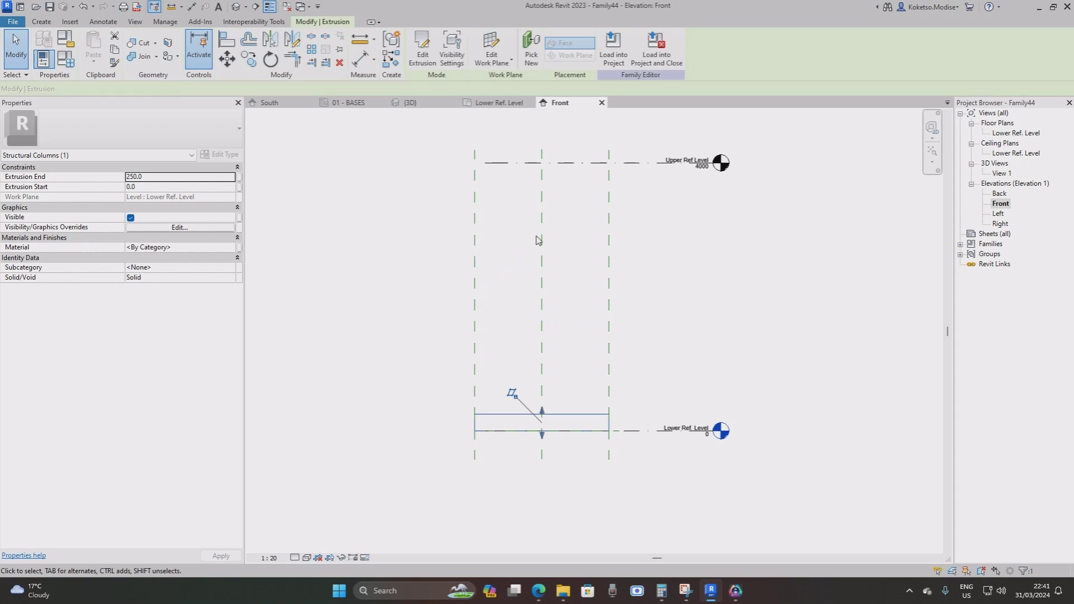
left_click_drag(543, 413, 544, 164)
left_click(575, 470)
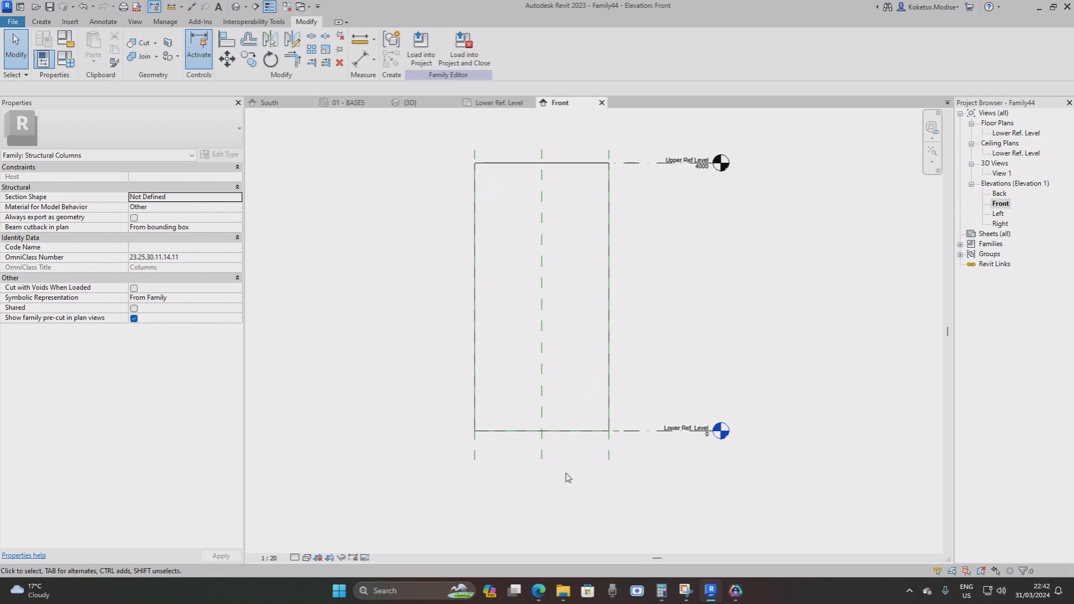
Align the bottom edge of the extrusion with the Lower Ref. Level and end the Align command.
key("a")
key("l")
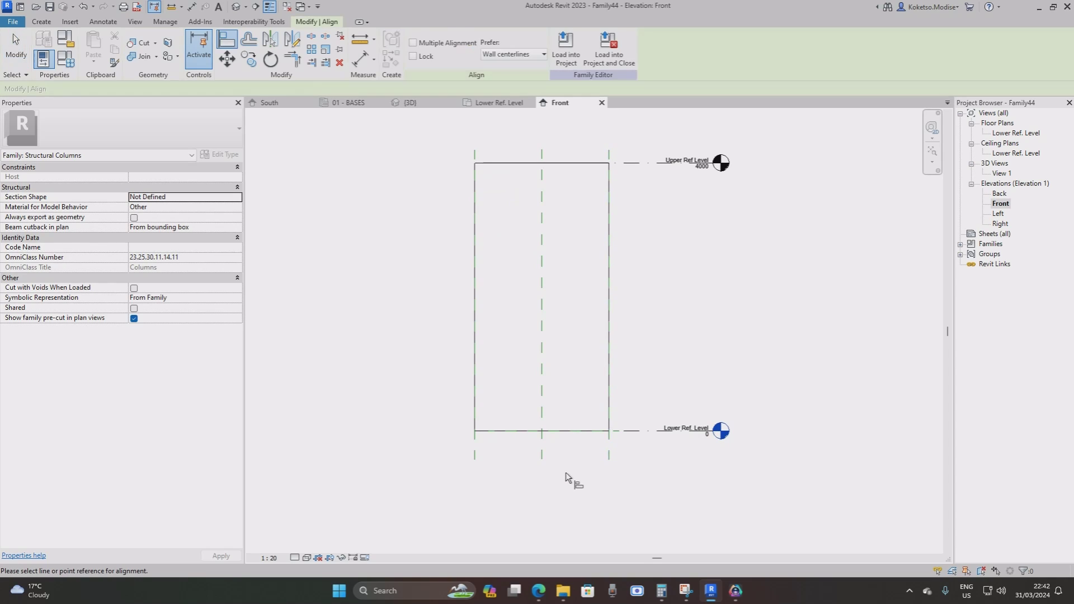
left_click(627, 432)
left_click(575, 431)
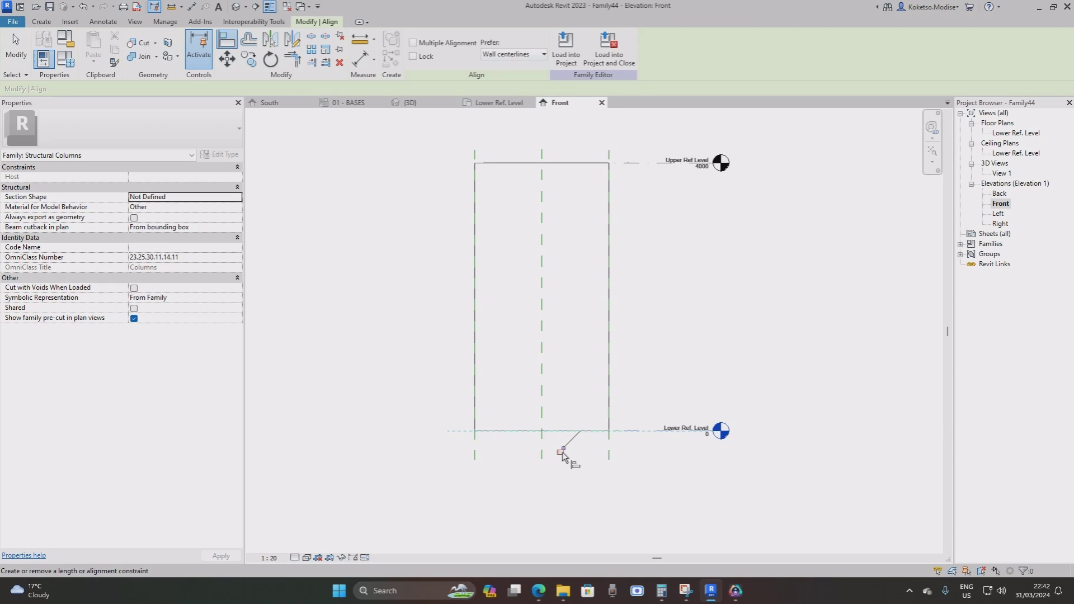
key("Escape")
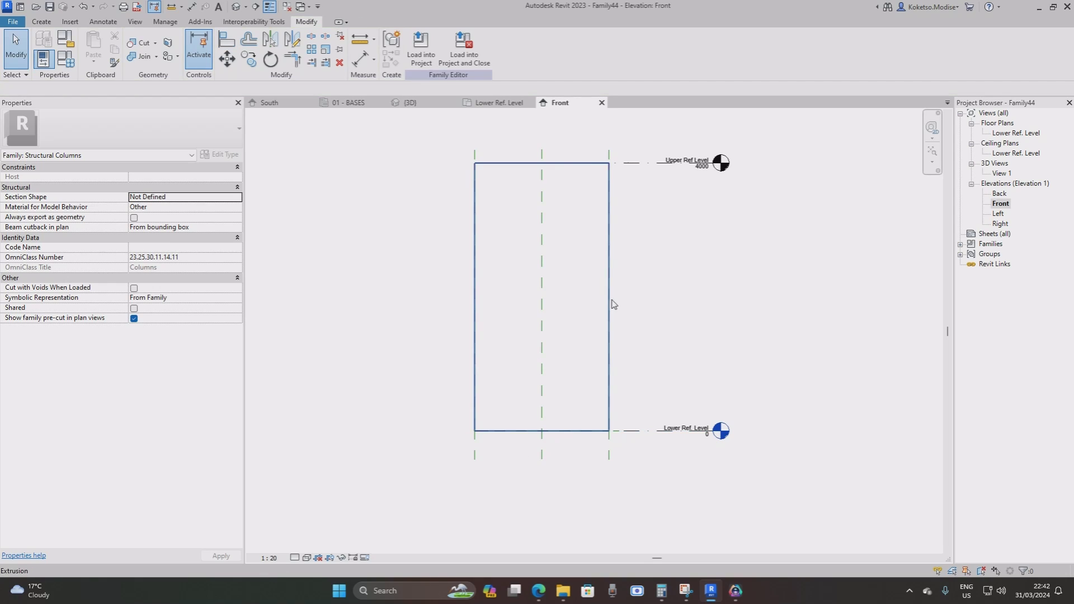
Search the materials for concrete and assign Concrete, Precast to the cylindrical extrusion in the 3D view.
left_click(235, 6)
left_click(599, 234)
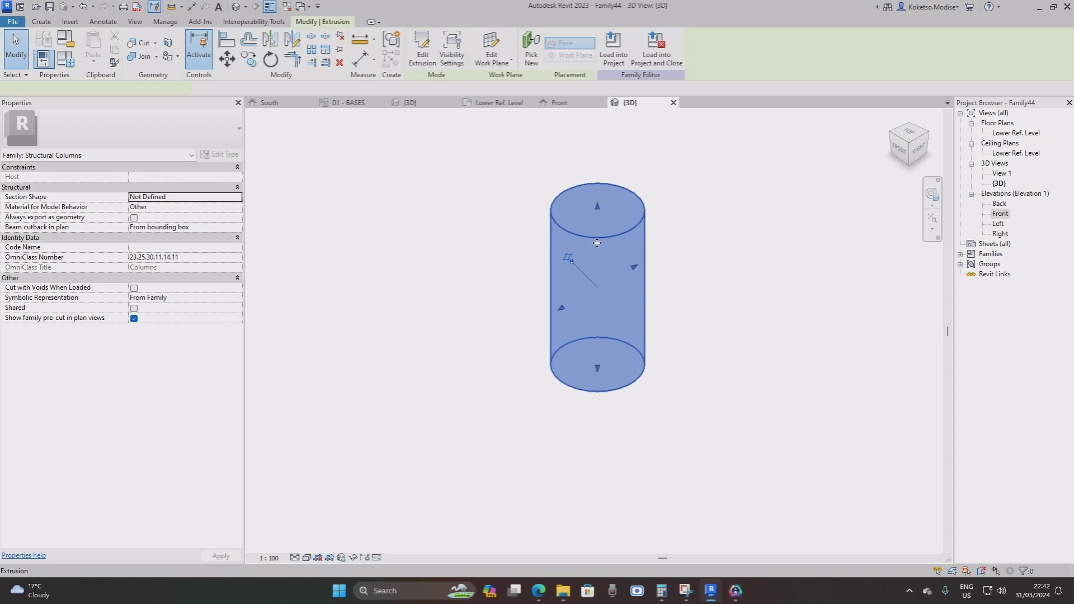
left_click(229, 249)
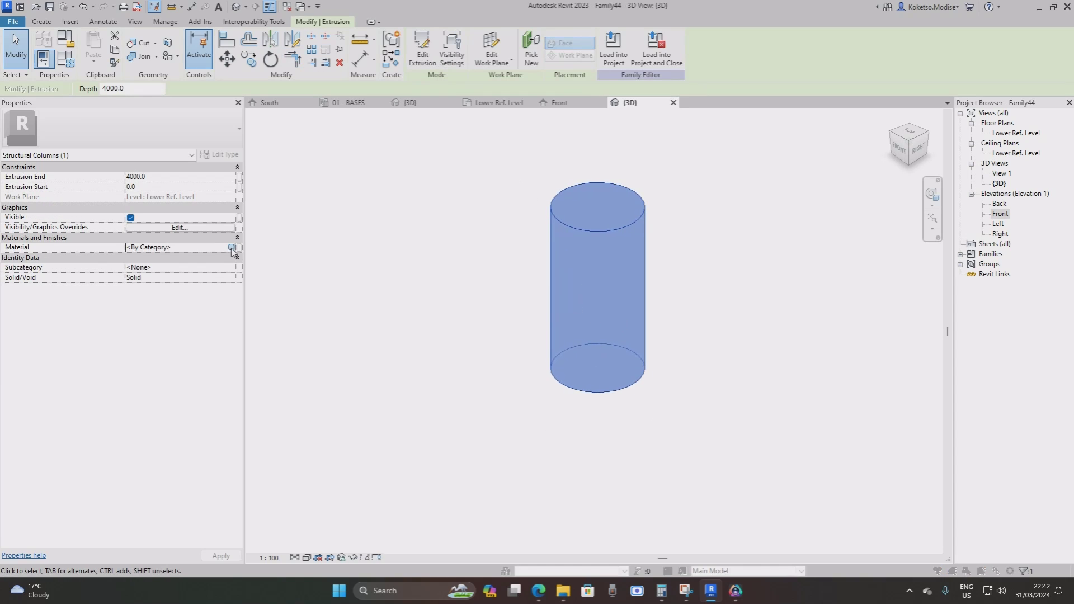
left_click(232, 247)
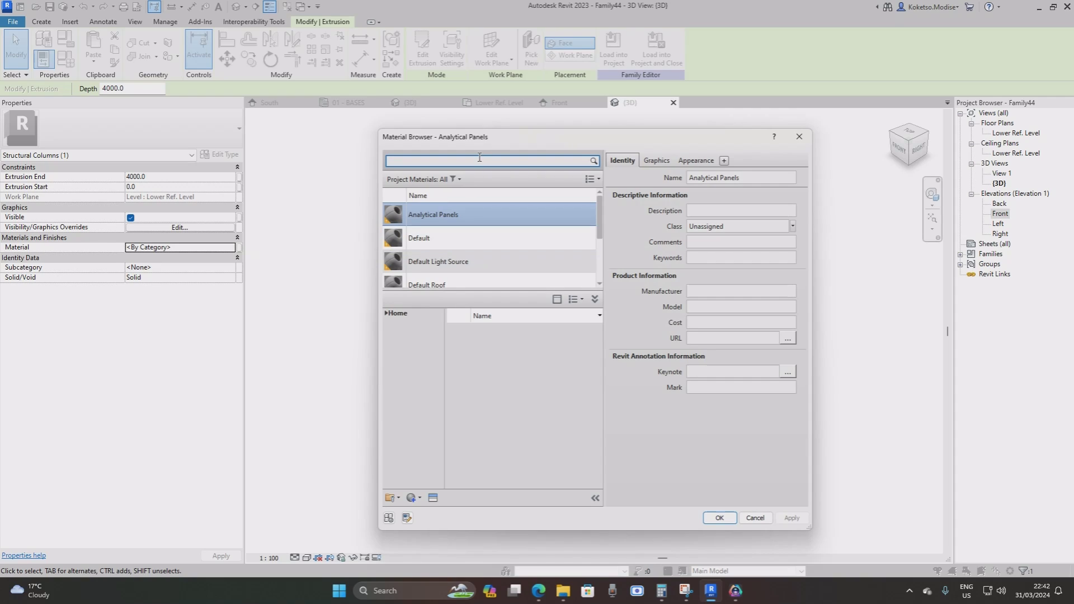
type("concrete")
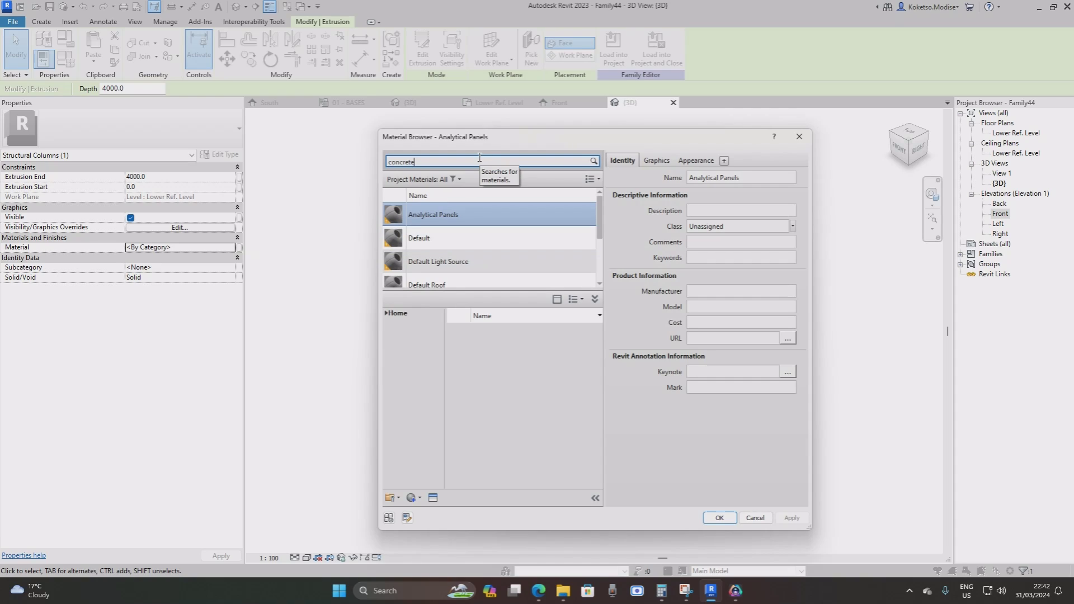
left_click_drag(598, 328, 598, 354)
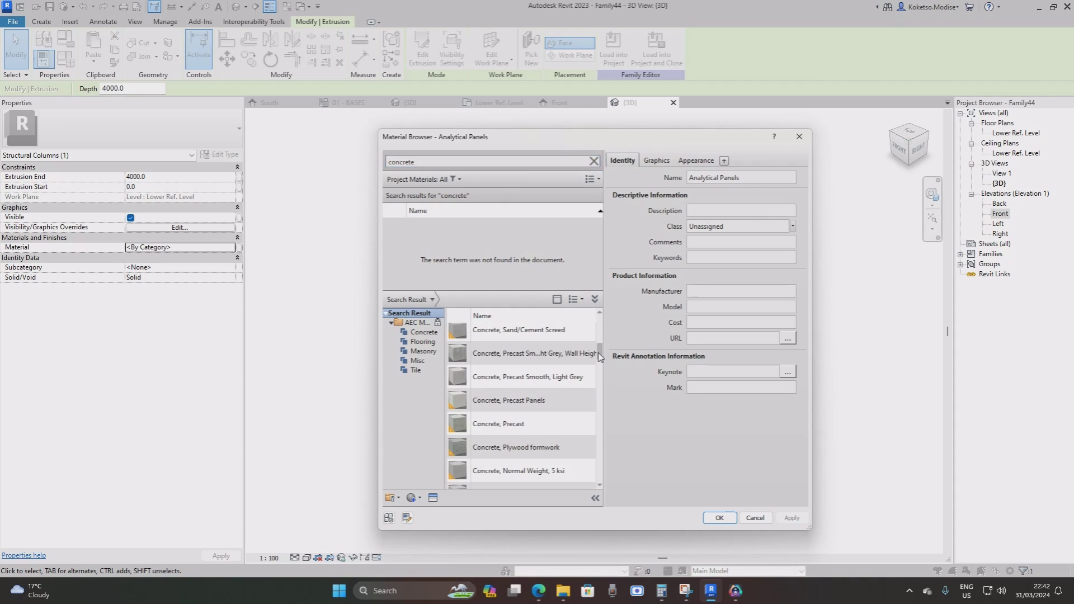
left_click(578, 418)
left_click(720, 518)
left_click(679, 323)
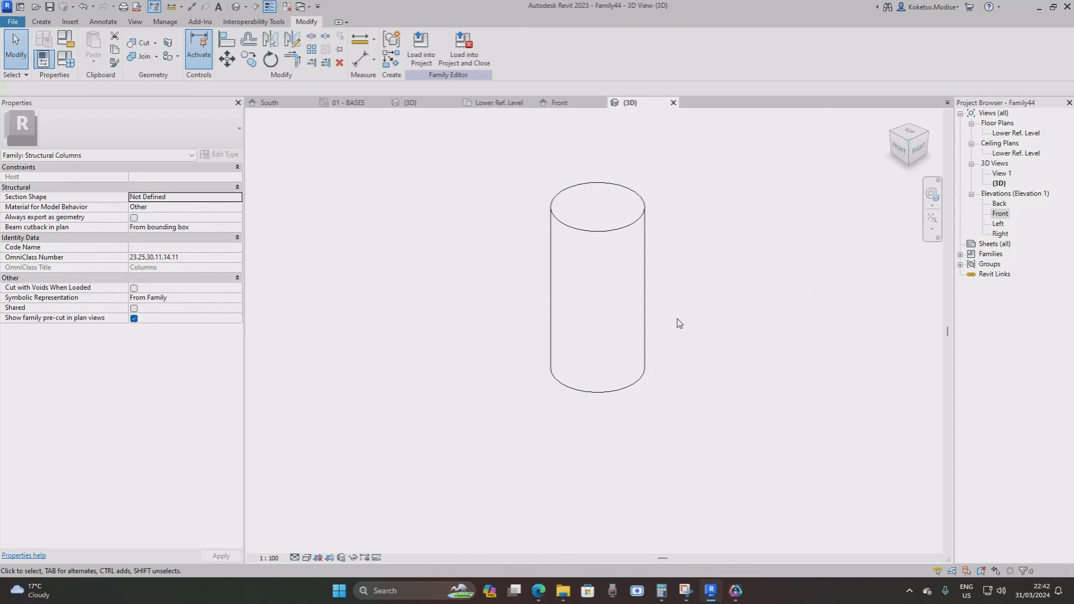
Save the column family as PIER SHAFT while loading it into the Girder Bridge project and closing it.
middle_click_drag(679, 324, 649, 359)
left_click(464, 47)
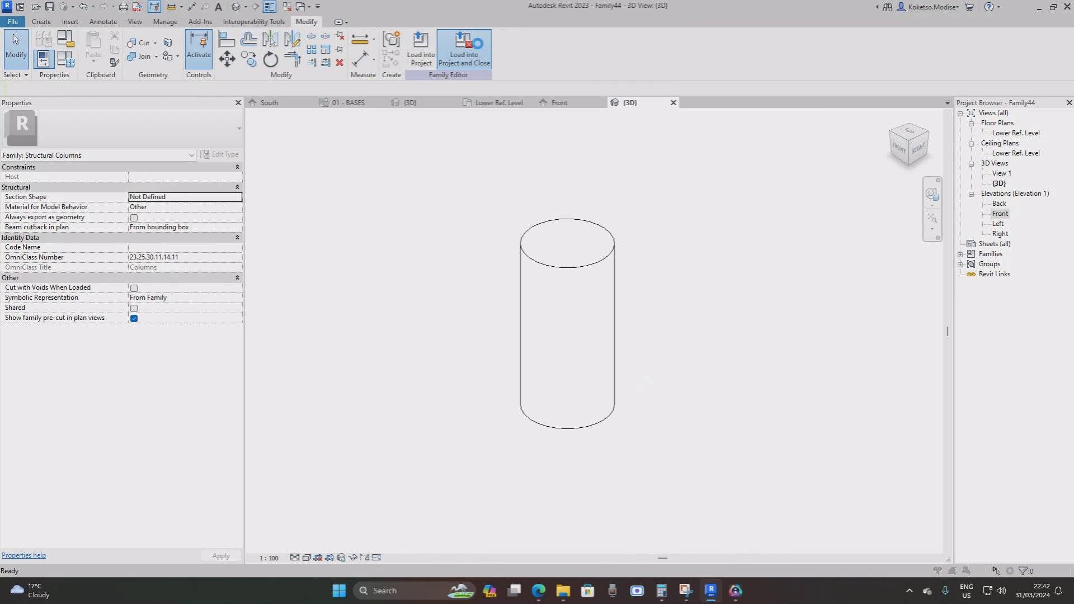
left_click(516, 297)
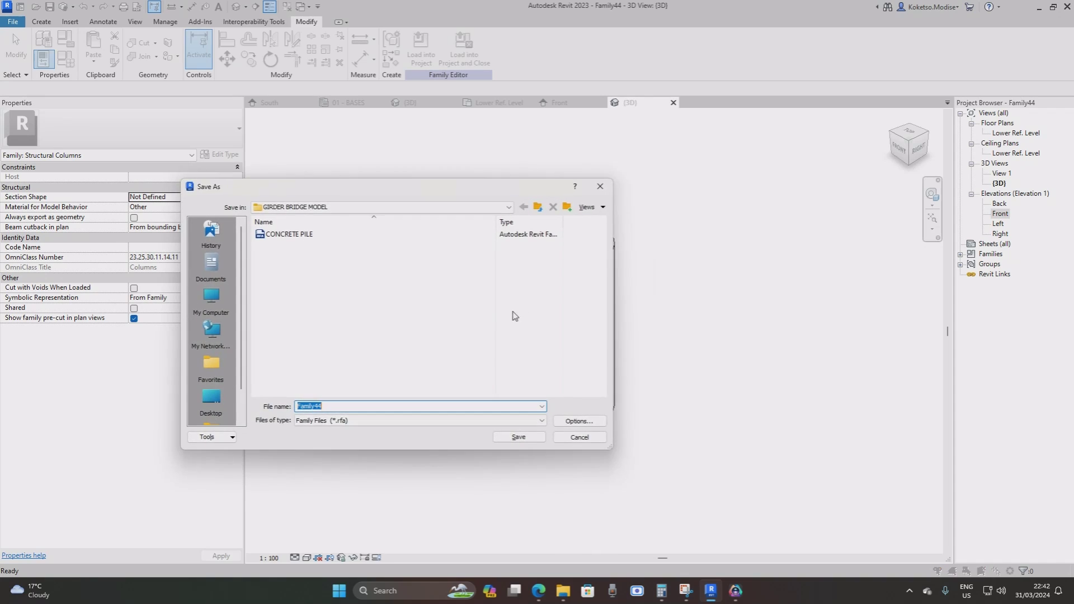
type("PIER SHAFT")
left_click(528, 435)
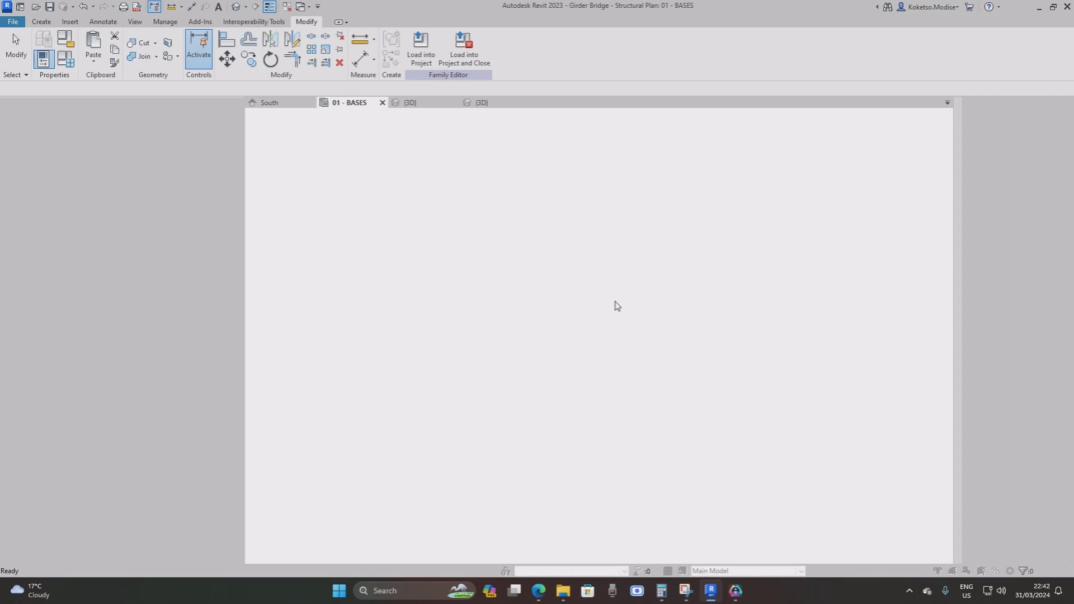
left_click(637, 210)
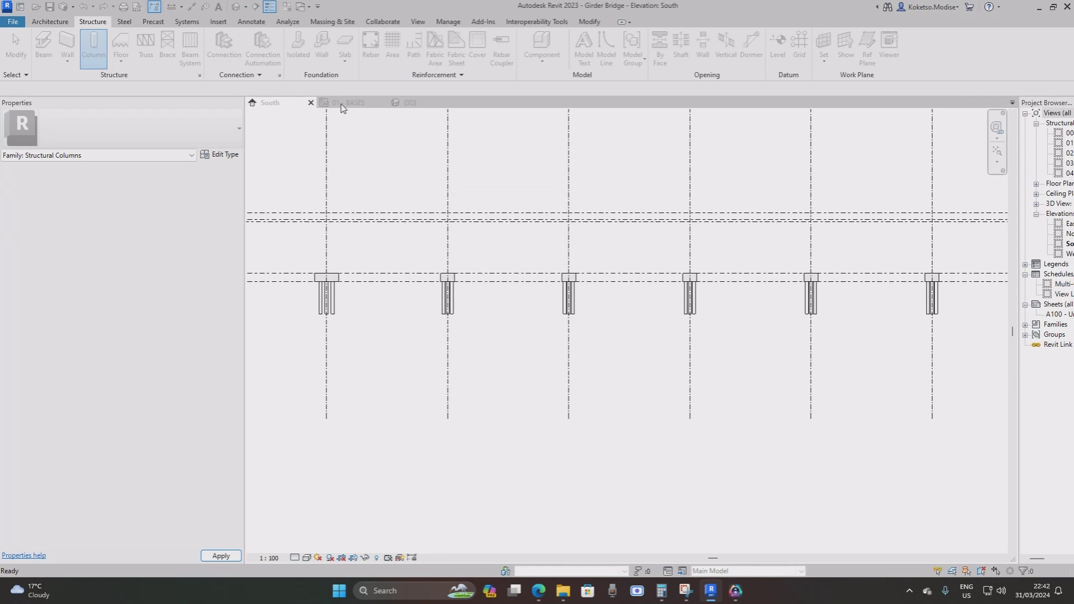
Switch to the 01 - BASES plan, cancel the active column placement and widen the Project Browser.
left_click(348, 103)
key("Escape")
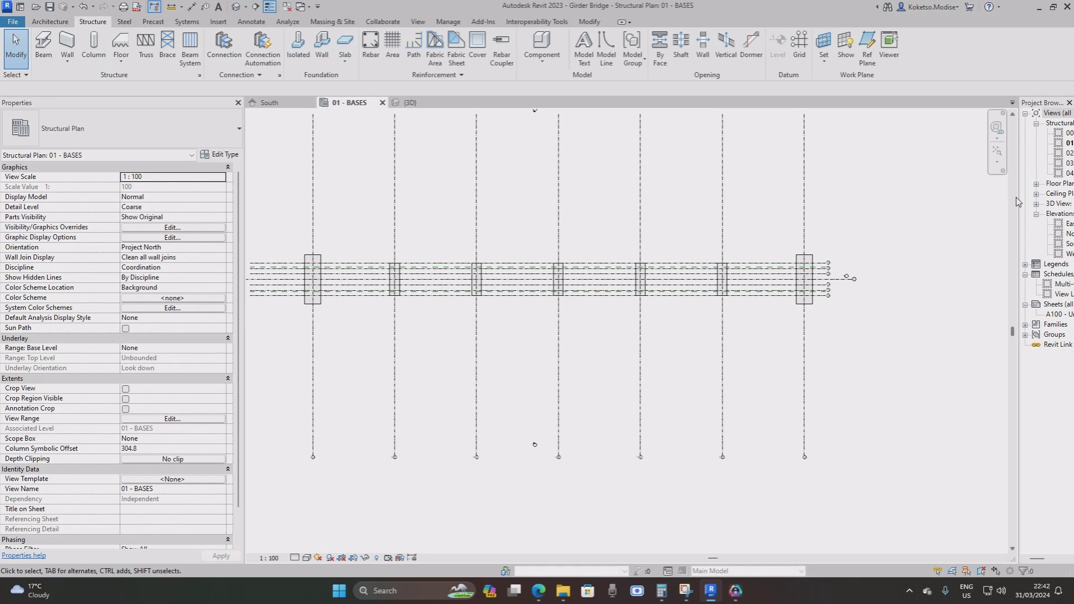
left_click_drag(1018, 197, 954, 197)
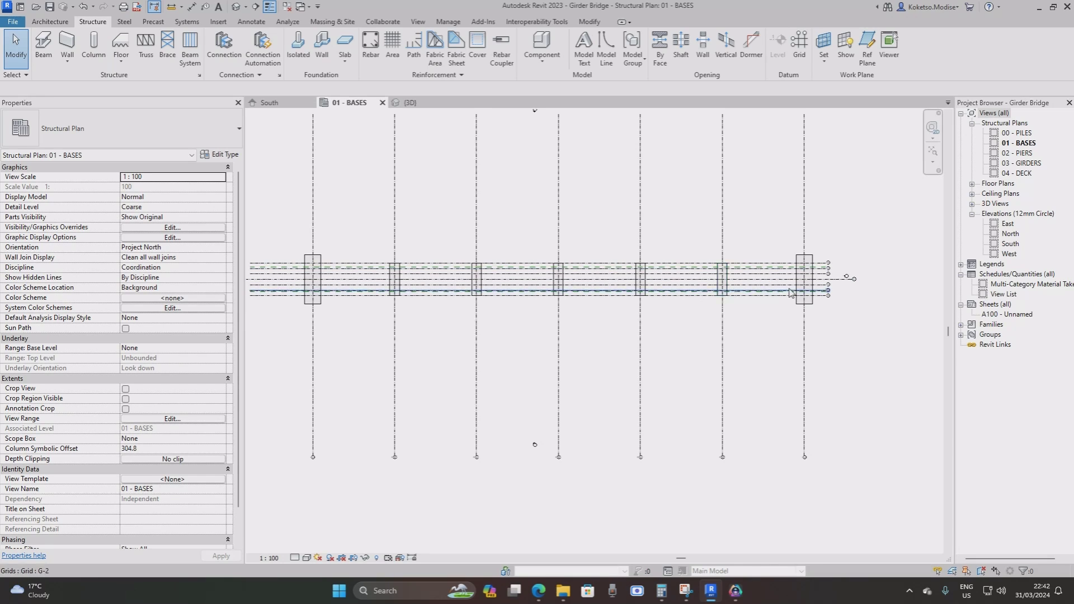
Place a vertical PIER SHAFT column with its height up to 02 - PIERS where grid PIER-5 crosses the green reference plane near G-2.
scroll(727, 302, "up", 2)
middle_click_drag(727, 302, 559, 349)
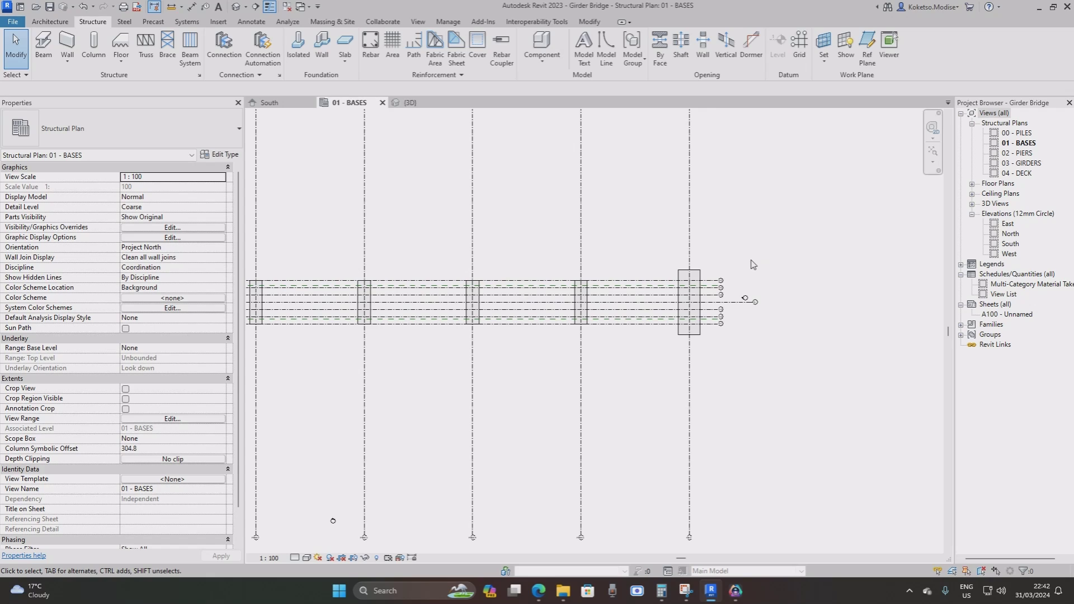
scroll(580, 323, "up", 3)
middle_click_drag(611, 304, 569, 317)
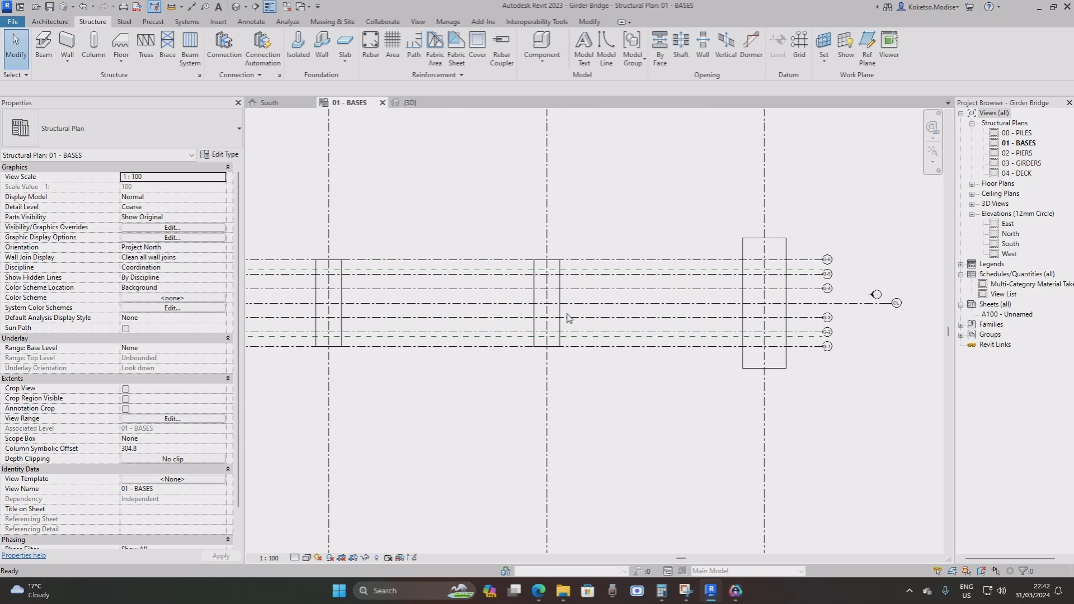
scroll(559, 340, "up", 4)
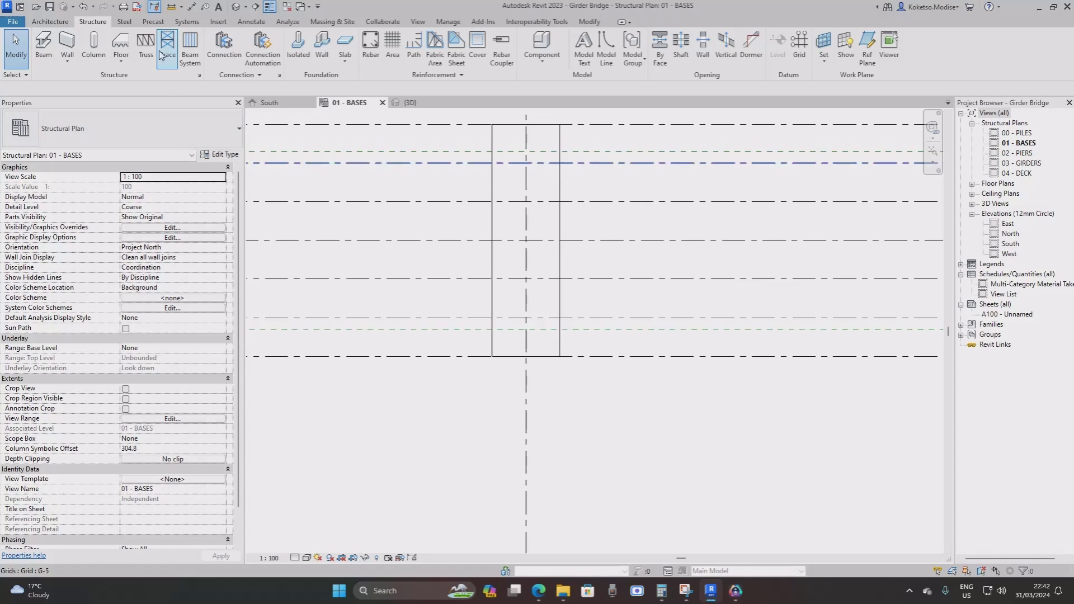
left_click(86, 41)
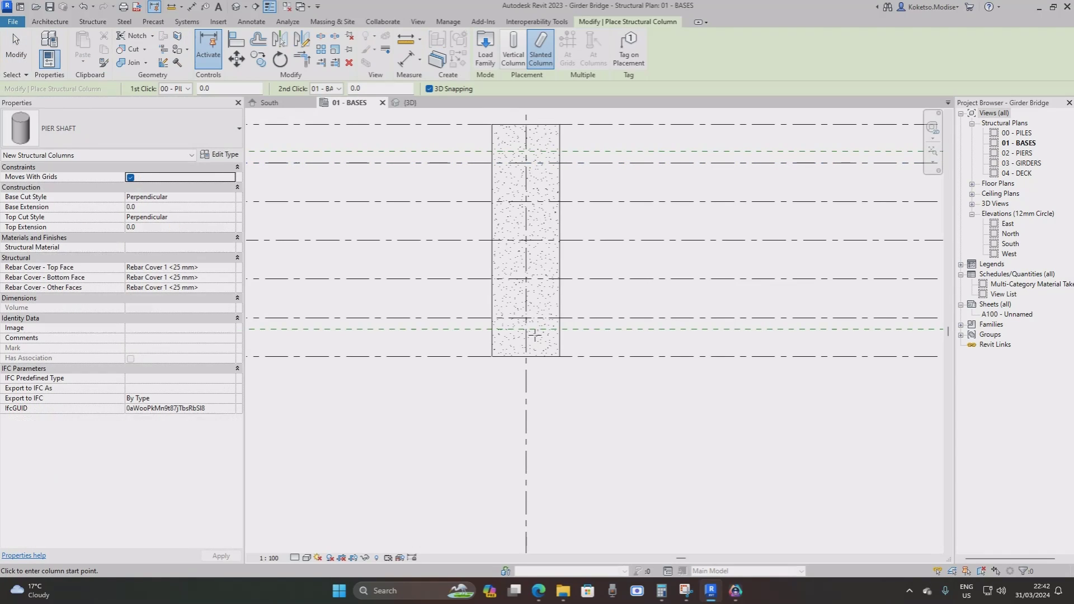
left_click(509, 62)
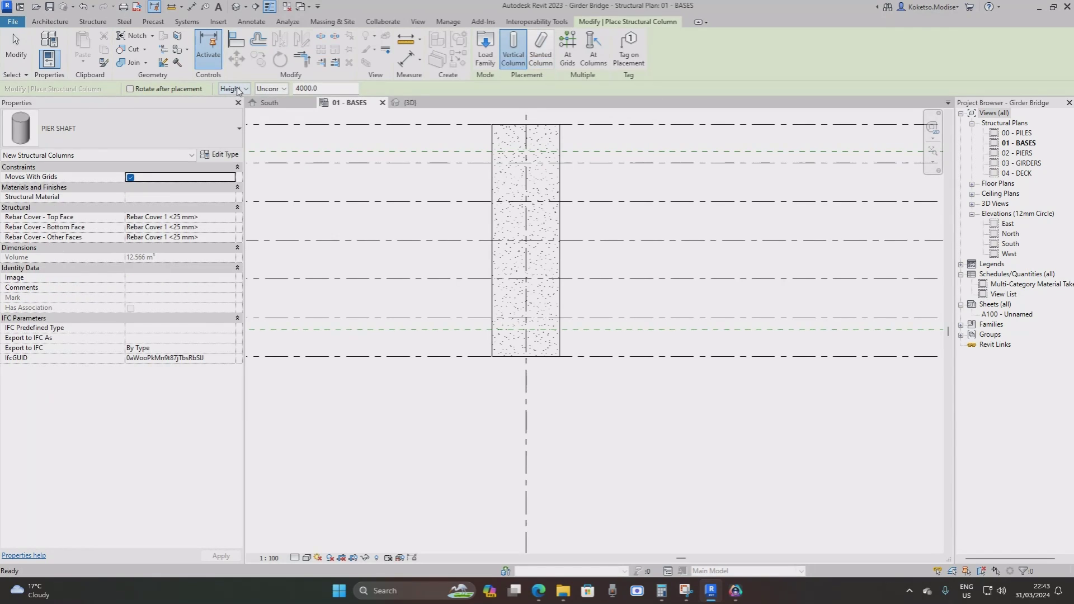
left_click(239, 109)
left_click(271, 88)
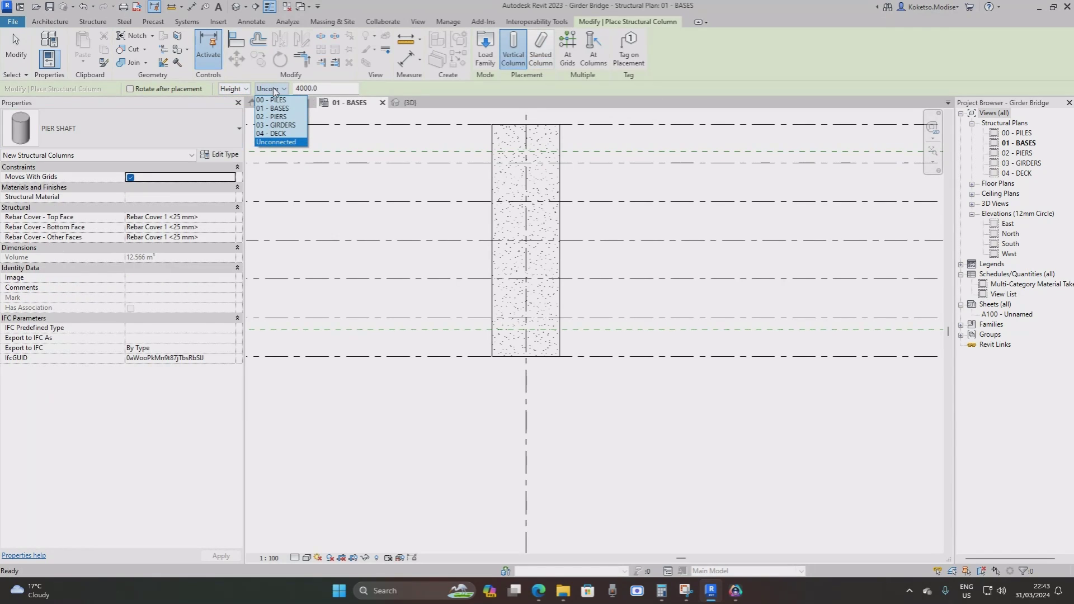
left_click(278, 116)
scroll(527, 334, "up", 3)
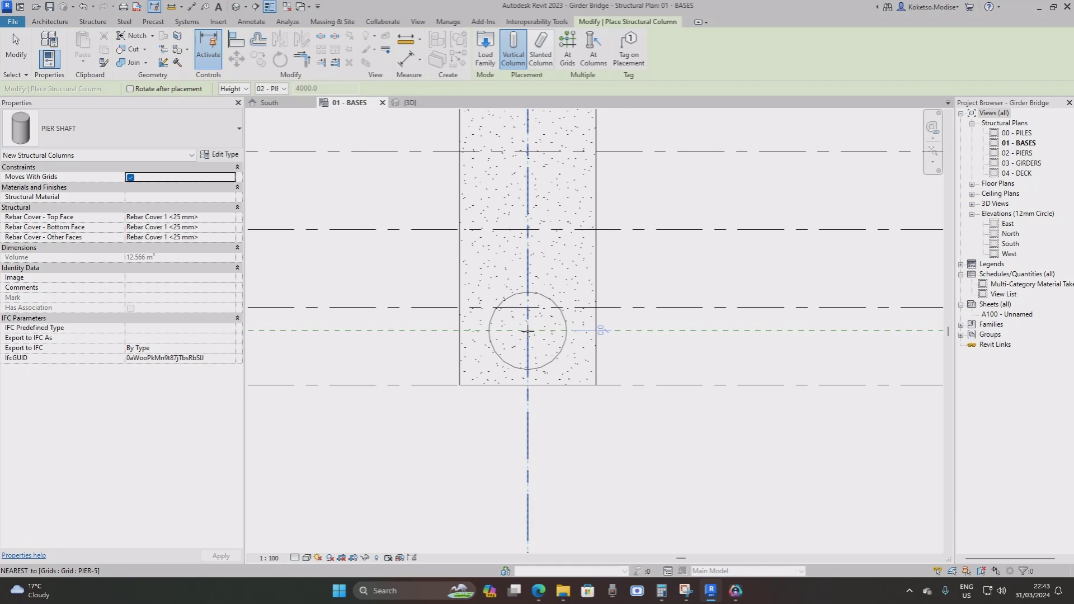
left_click(583, 377)
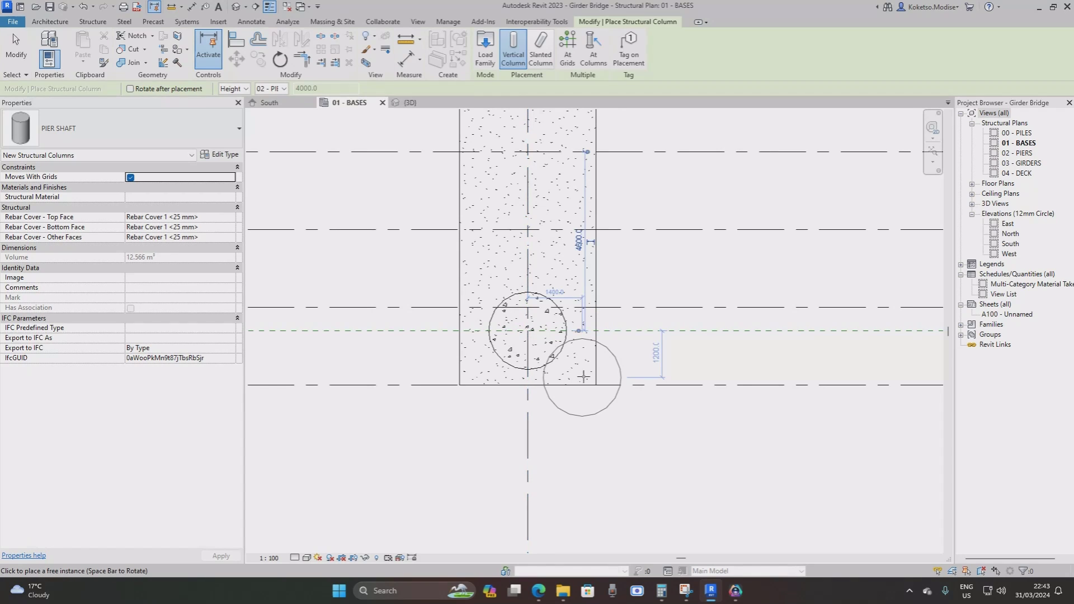
key("Escape")
key("Escape")
Check the placed pier column in the South elevation and mirror a copy of it about the CL grid in the 01 - BASES plan.
left_click(565, 324)
scroll(557, 323, "up", 2)
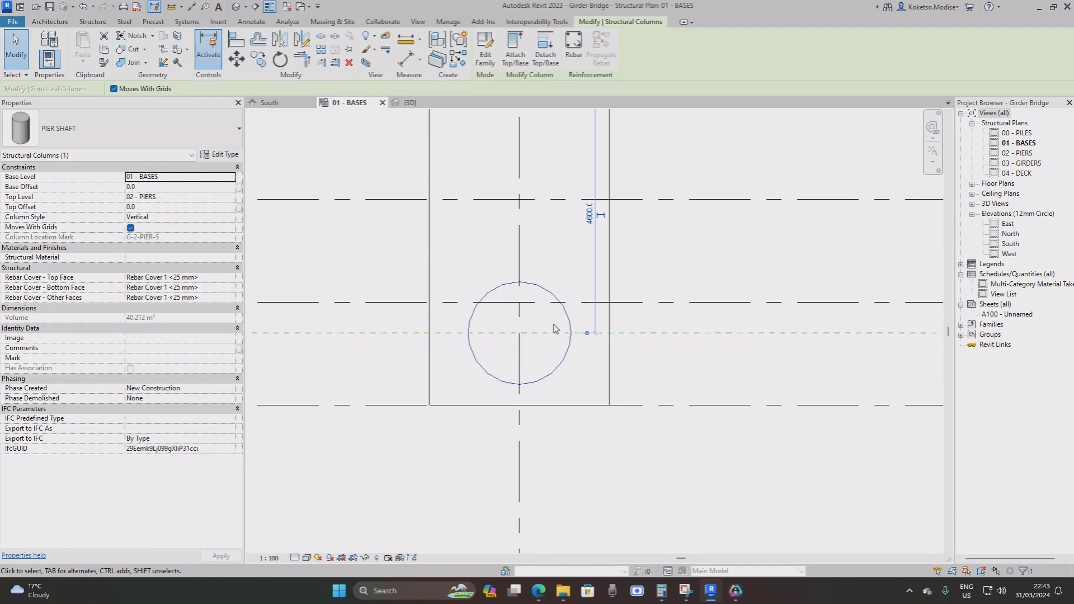
left_click(273, 105)
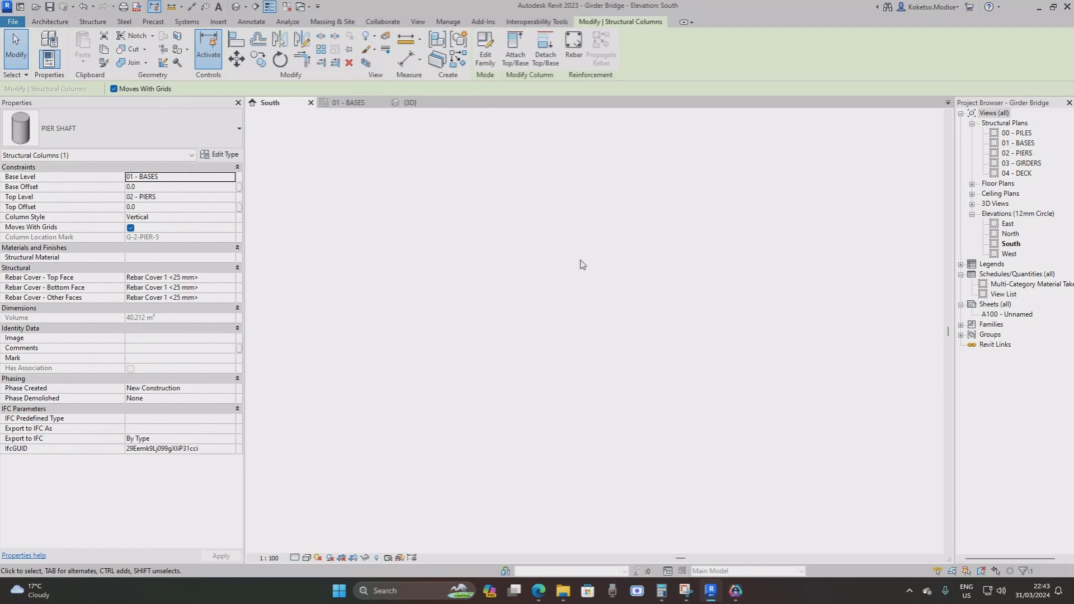
middle_click_drag(416, 273, 398, 269)
scroll(506, 241, "up", 5)
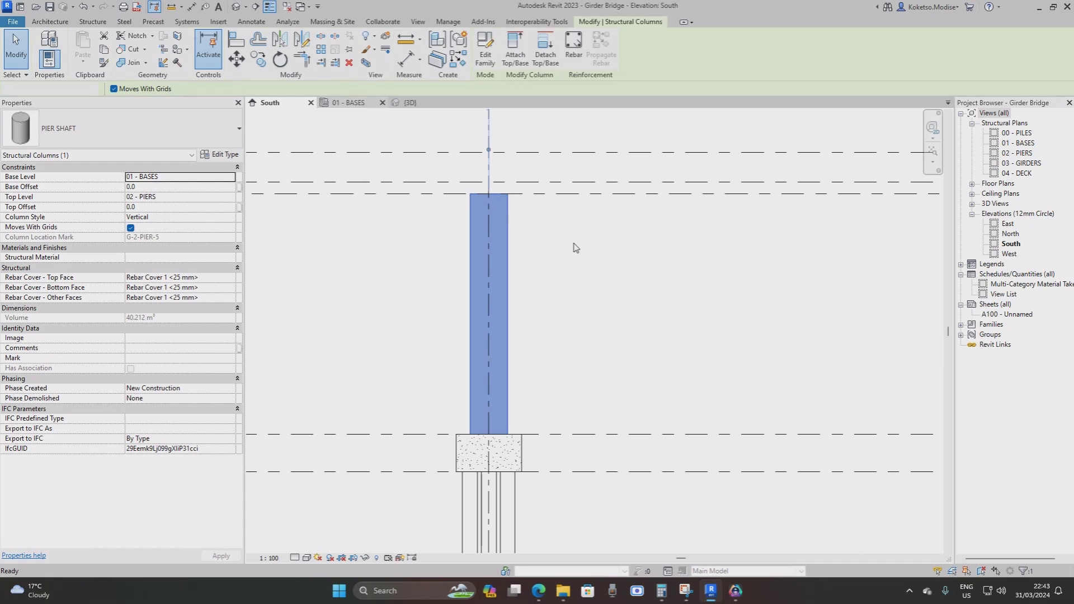
key("ctrl+Tab")
scroll(576, 243, "down", 6)
middle_click_drag(565, 249, 526, 303)
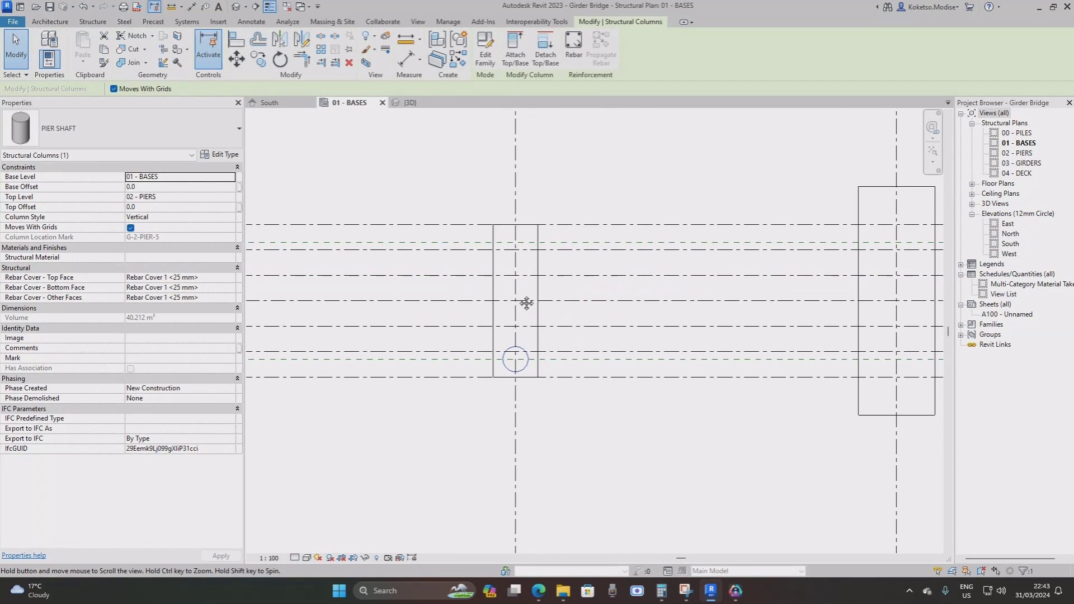
scroll(527, 303, "up", 2)
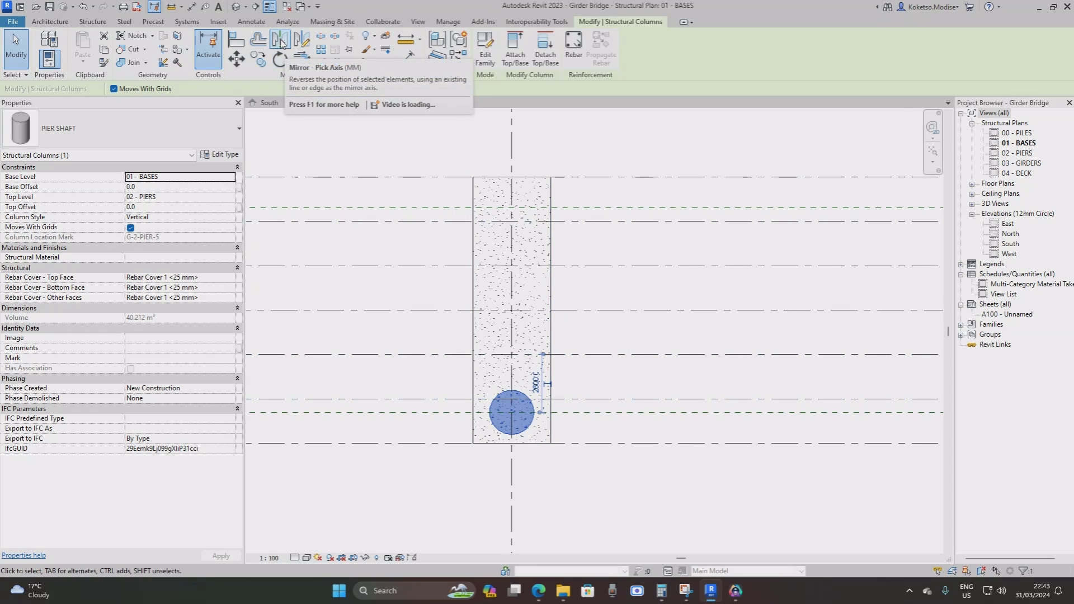
left_click(281, 42)
scroll(585, 313, "down", 2)
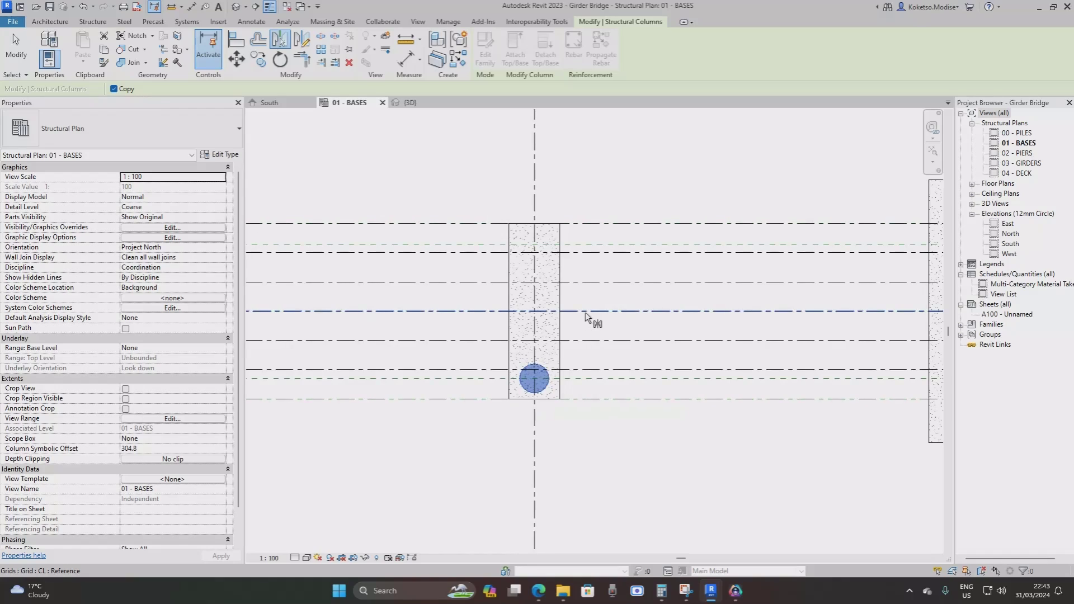
left_click(585, 313)
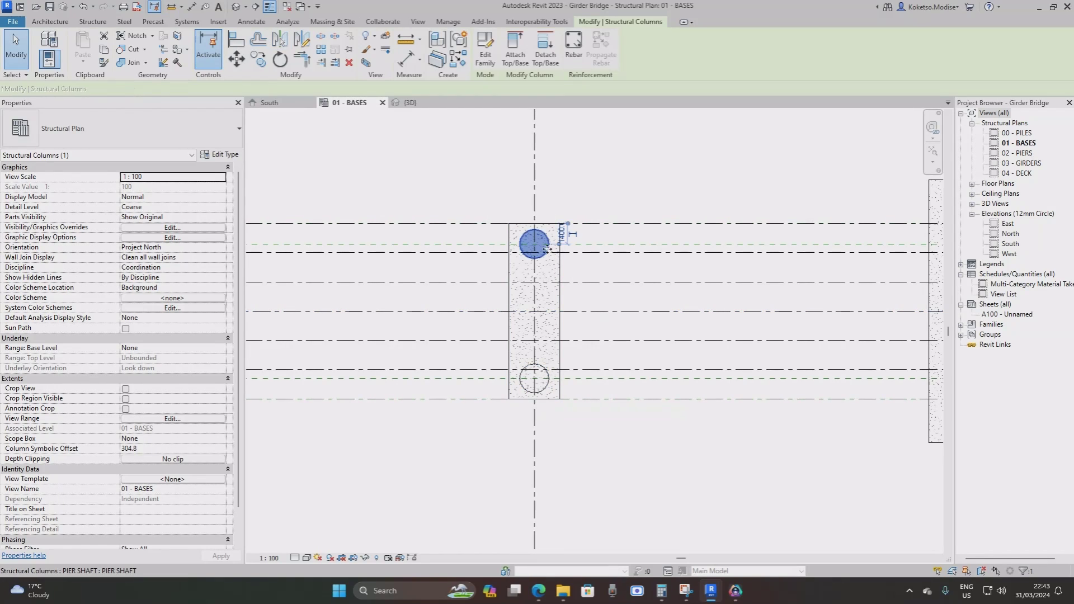
Copy the pair of pier columns from grid PIER-5 onto the four other intermediate pier bases using the Multiple option.
left_click(544, 380, "ctrl")
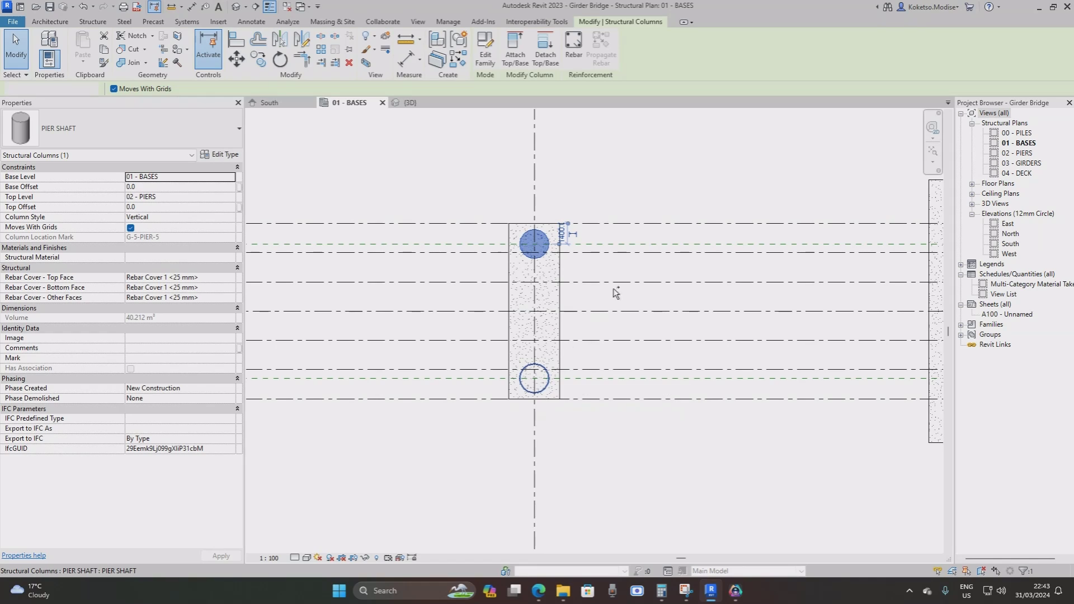
scroll(680, 230, "down", 3)
scroll(733, 306, "down", 3)
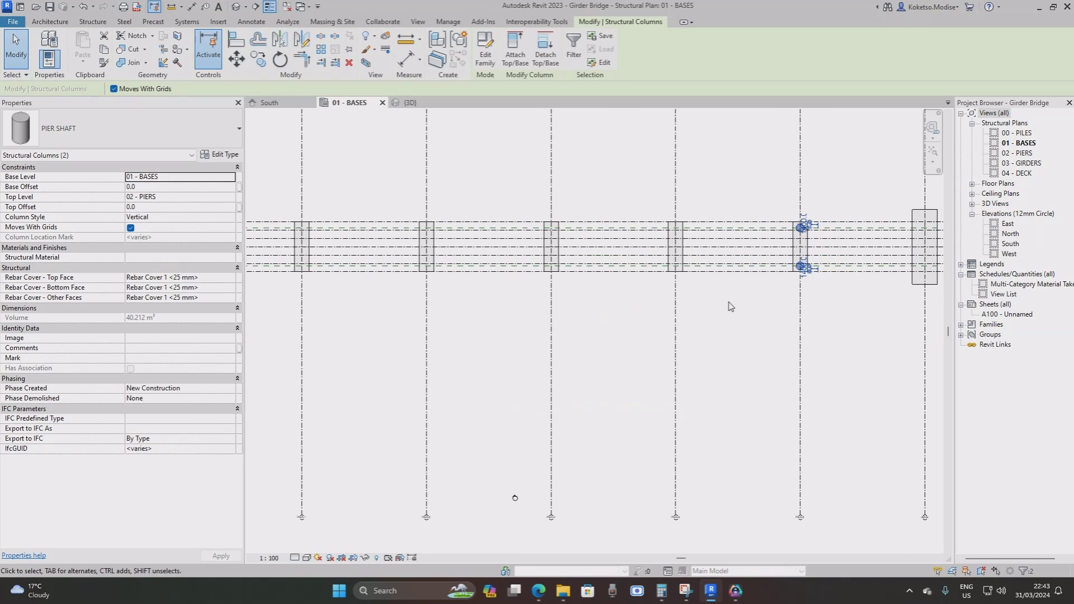
scroll(731, 306, "down", 1)
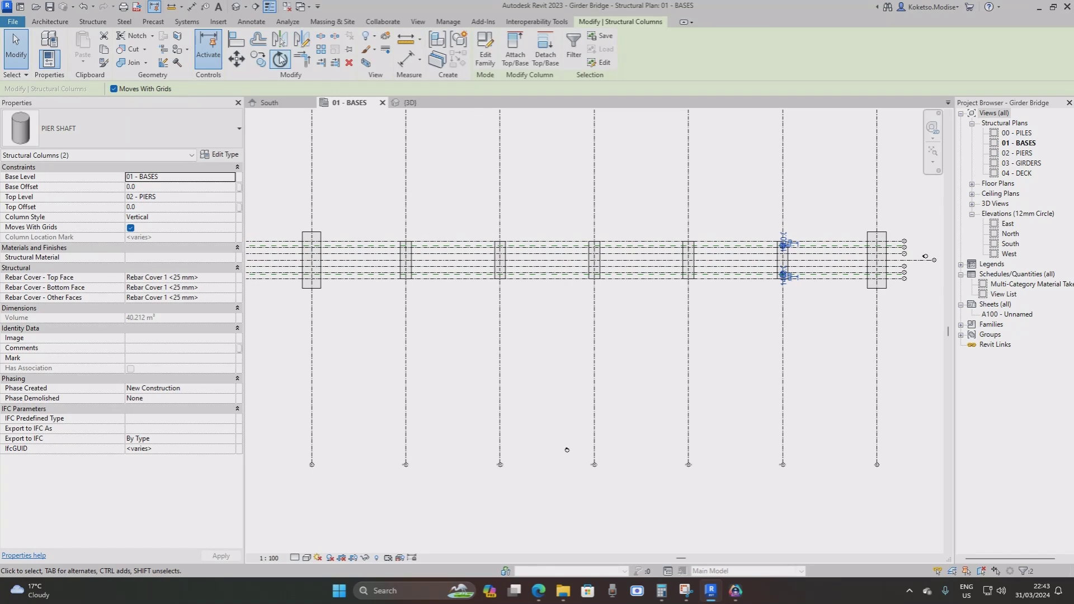
left_click(258, 59)
left_click(782, 330)
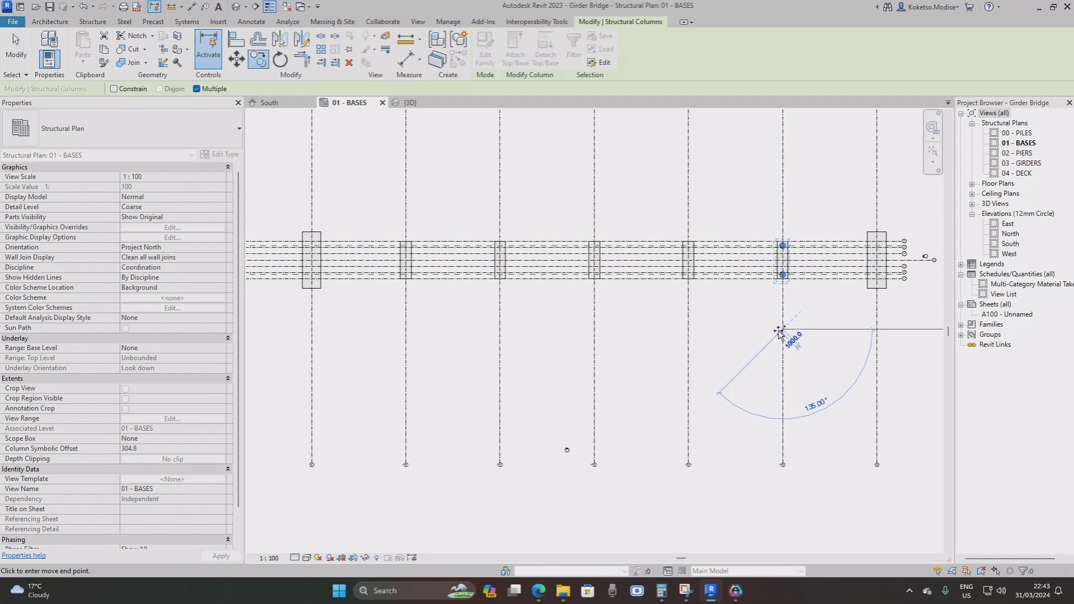
left_click(656, 330)
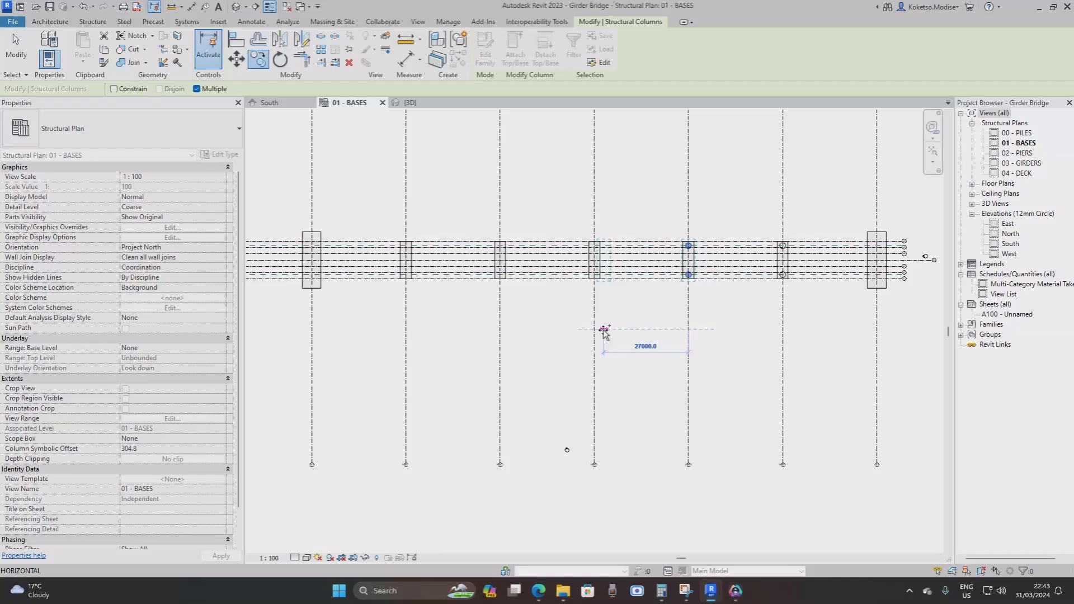
left_click(594, 329)
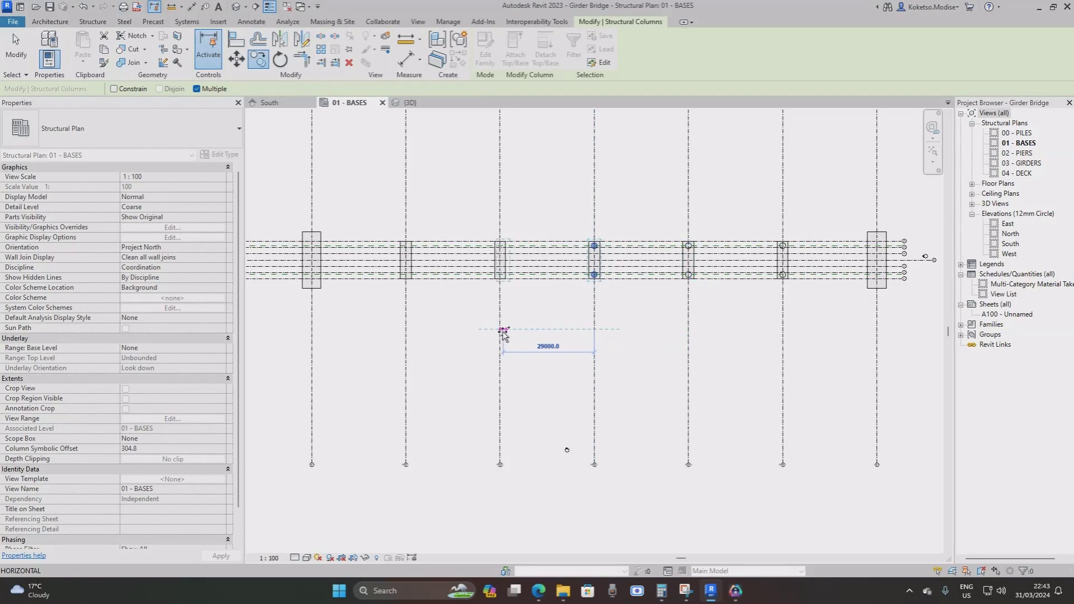
left_click(443, 330)
left_click(409, 330)
key("Escape")
key("Escape")
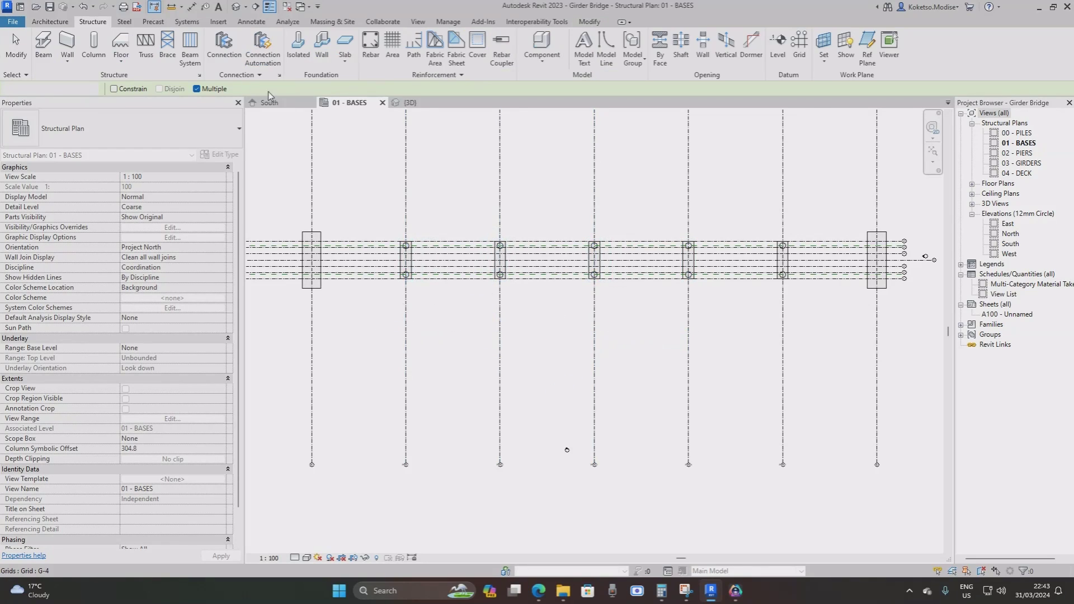
Examine the copied pier columns on their bases in the 3D view and in the 01 - BASES plan.
left_click(410, 103)
middle_click_drag(565, 285, 373, 189, "shift")
scroll(720, 416, "up", 2)
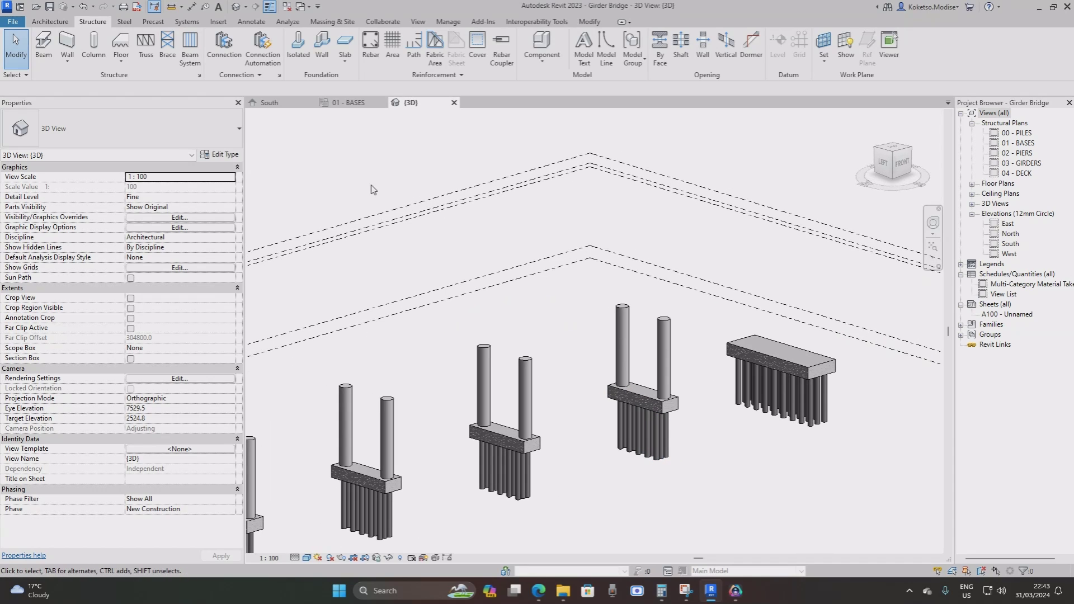
left_click(352, 103)
scroll(688, 284, "up", 4)
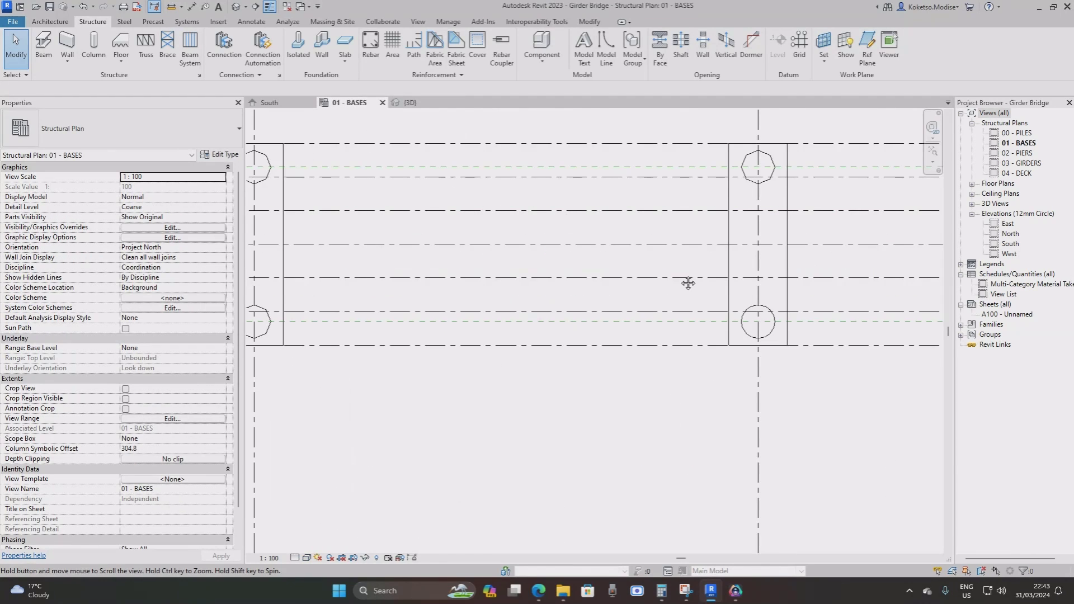
middle_click_drag(687, 283, 611, 300)
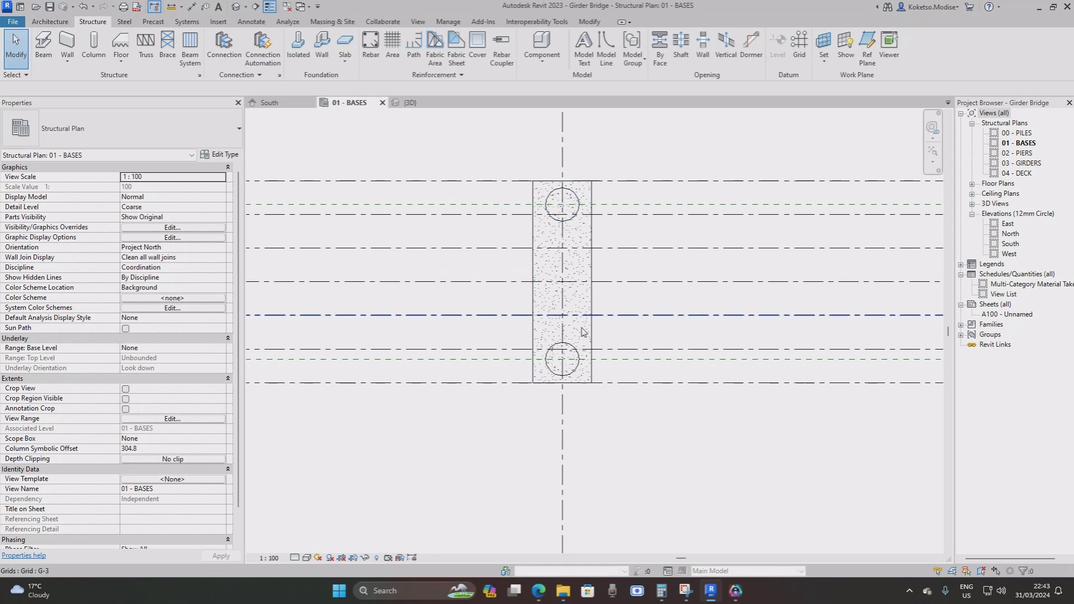
Select all PIER SHAFT instances visible in the 3D view and set their Top Offset to -1800.
left_click(431, 105)
left_click(663, 336)
scroll(651, 352, "down", 3)
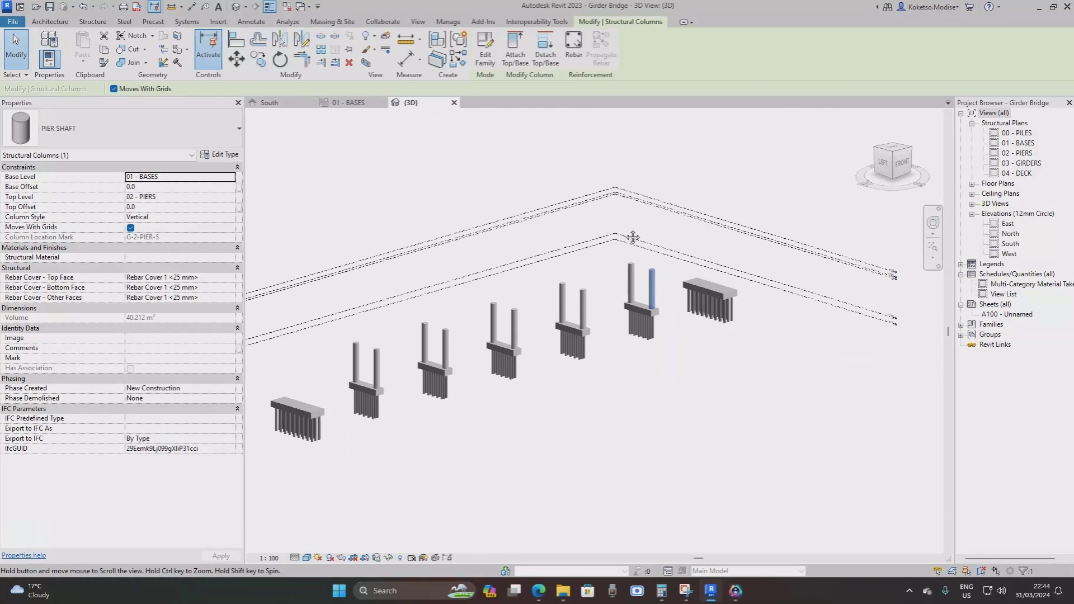
right_click(582, 369)
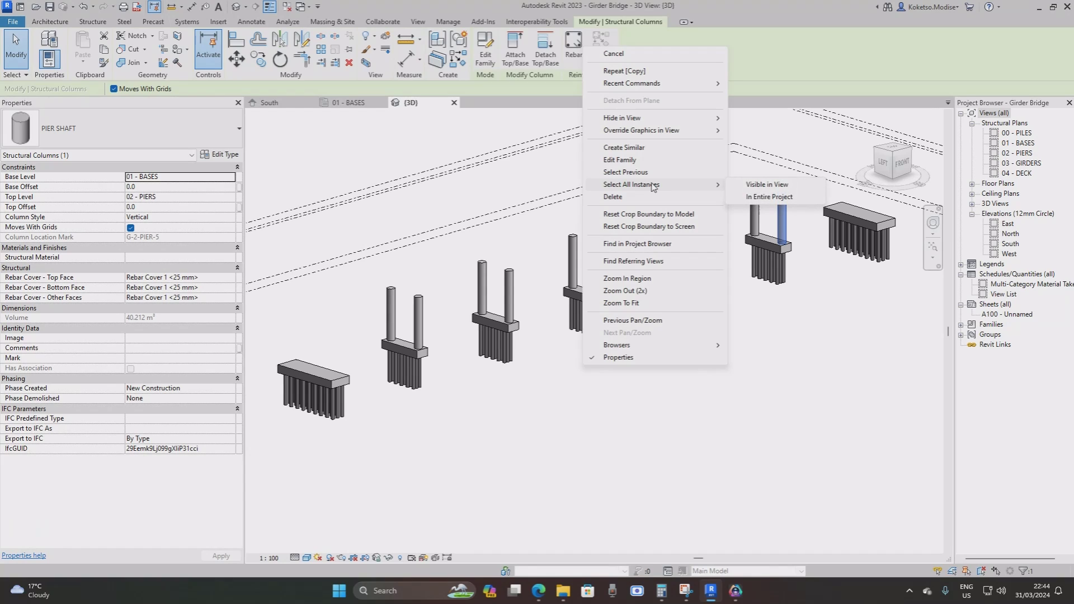
left_click(753, 189)
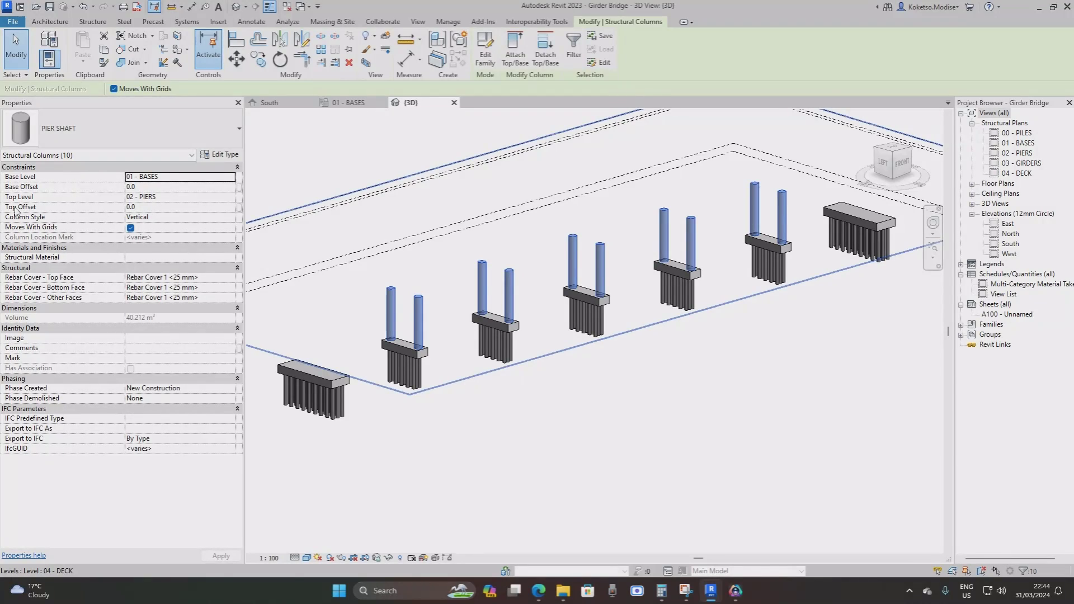
left_click(176, 207)
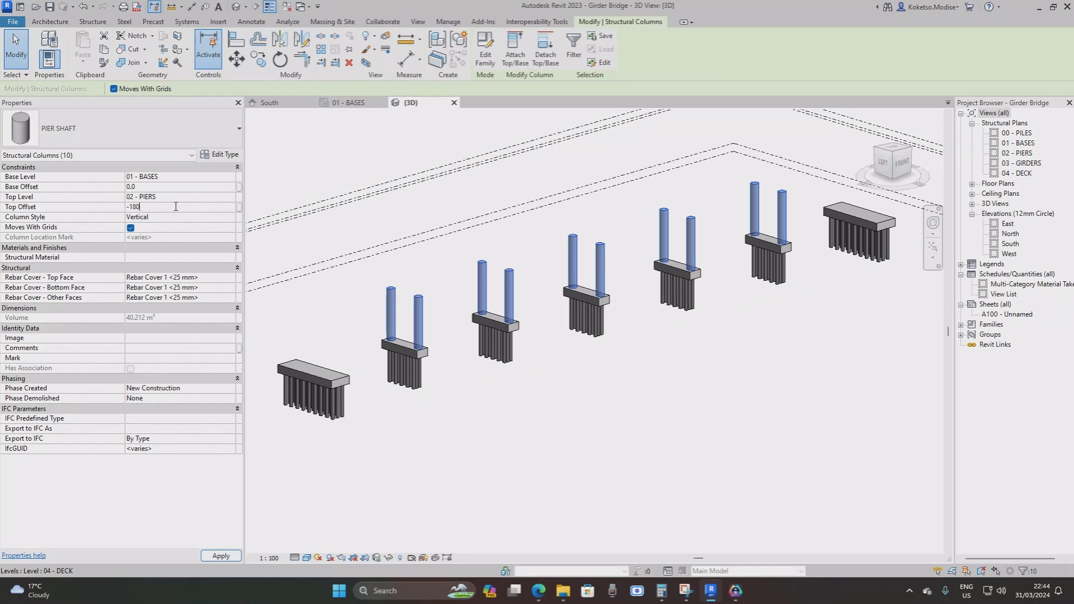
key("Return")
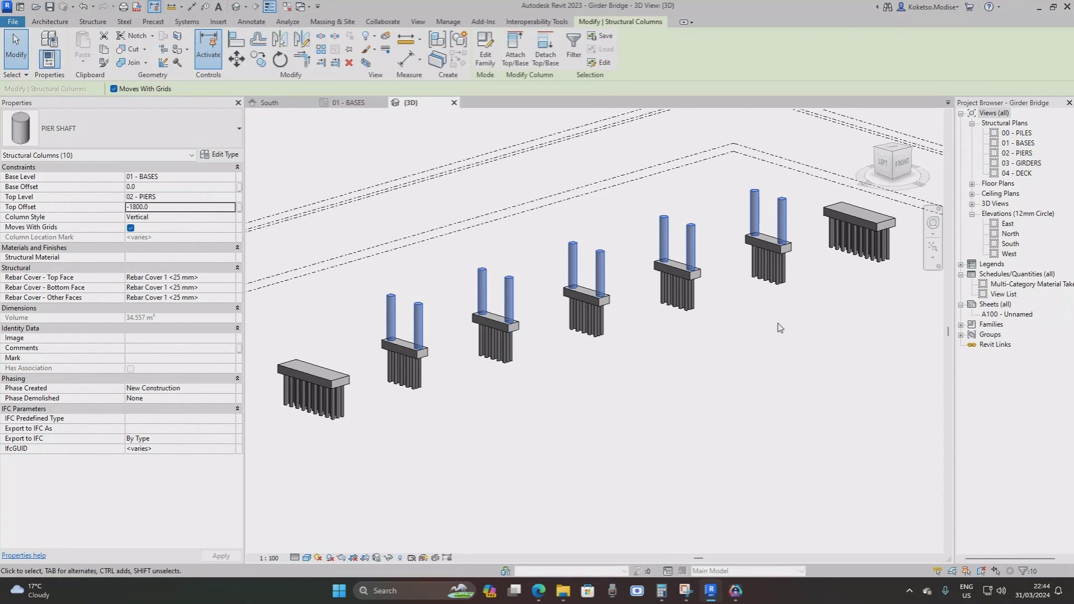
key("Escape")
Examine the pier column tops against the levels in the 3D view and the South elevation.
scroll(766, 249, "up", 4)
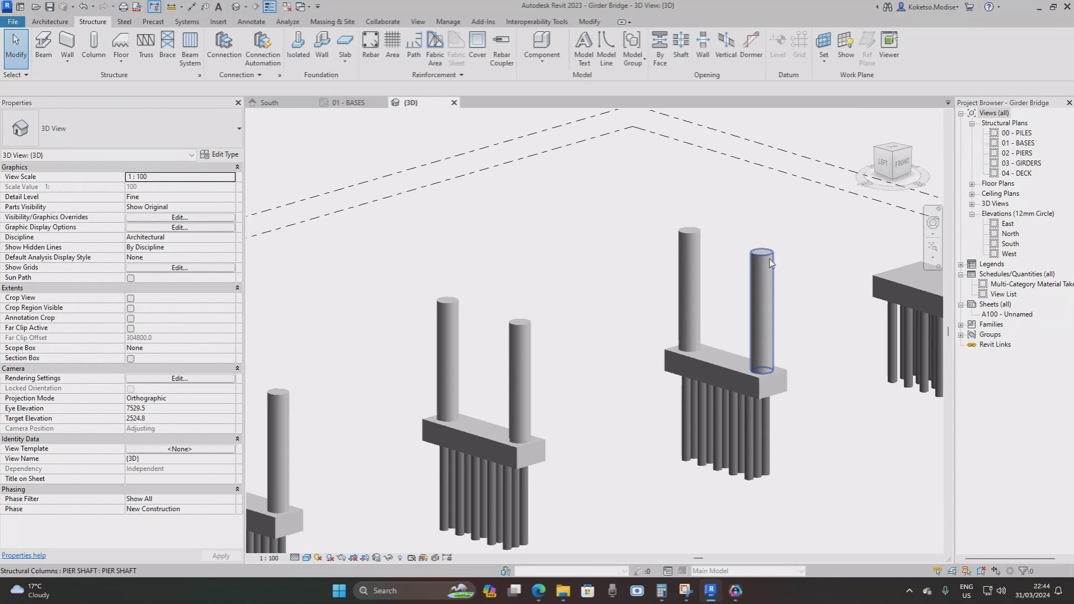
left_click(269, 103)
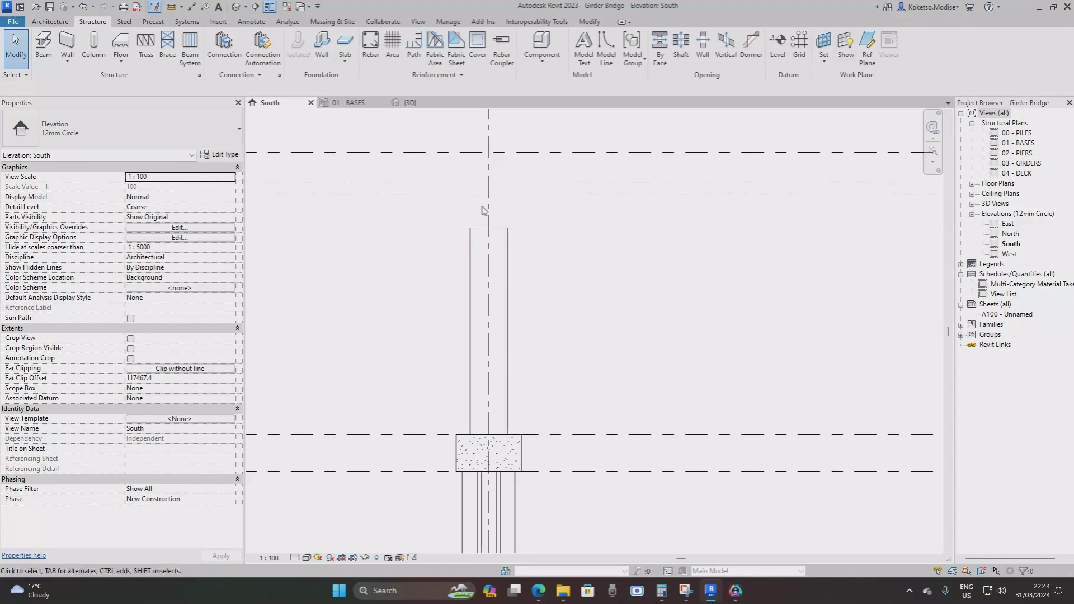
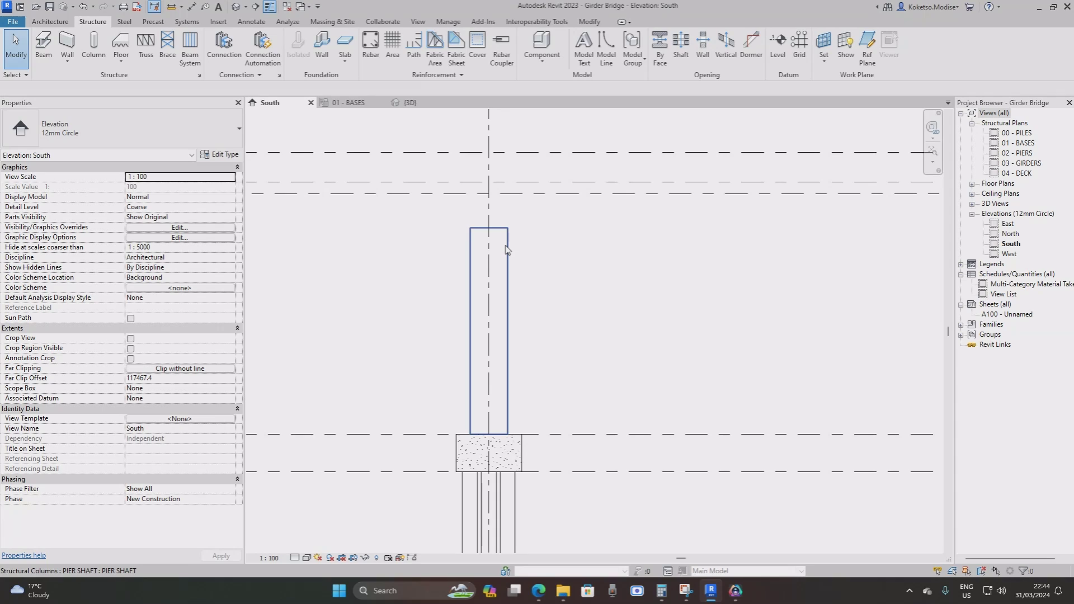
scroll(509, 228, "down", 5)
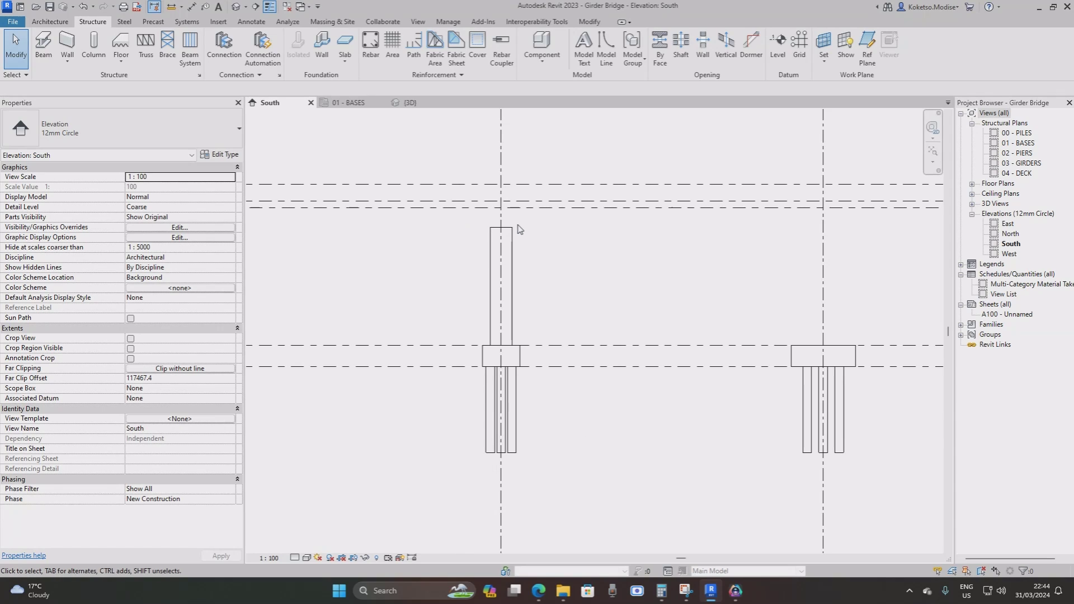
scroll(494, 238, "down", 3)
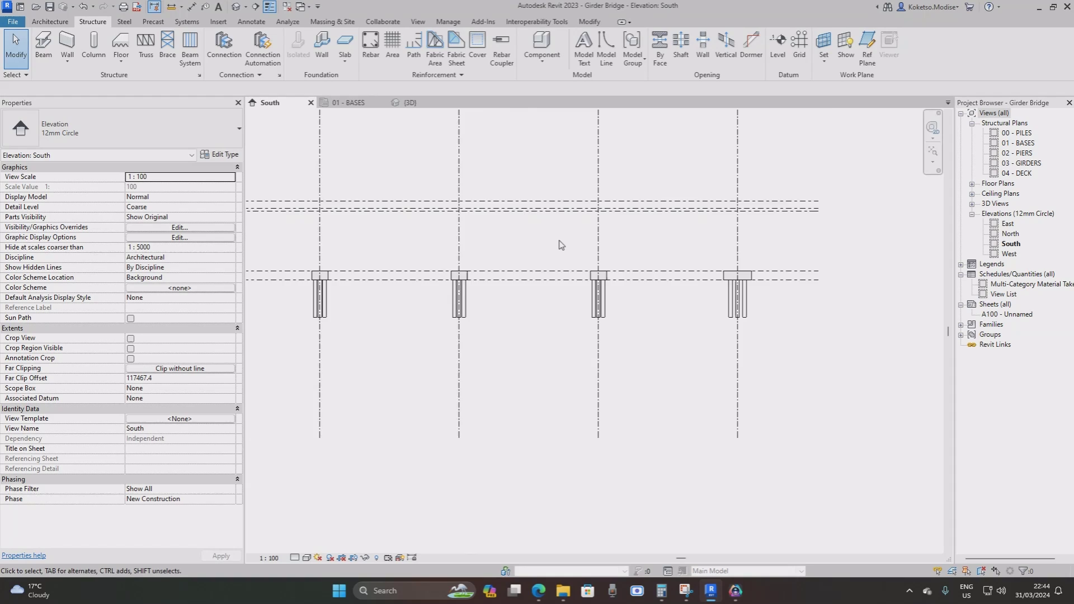
Examine the lowered pier columns in the South elevation and in the 01 - BASES plan.
scroll(619, 233, "up", 4)
scroll(650, 239, "up", 3)
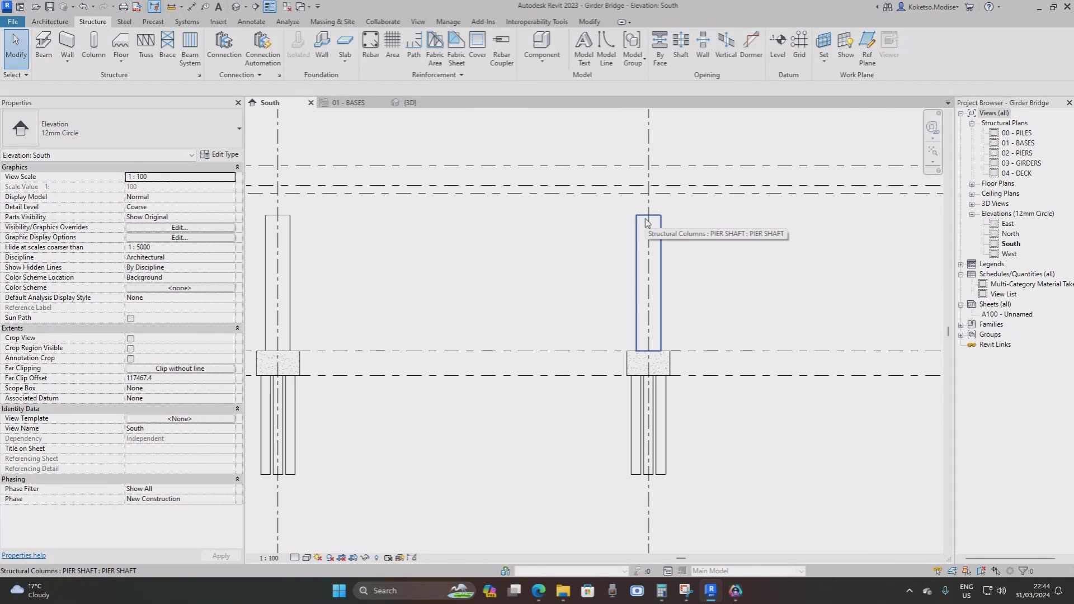
scroll(547, 214, "down", 2)
scroll(547, 214, "down", 2)
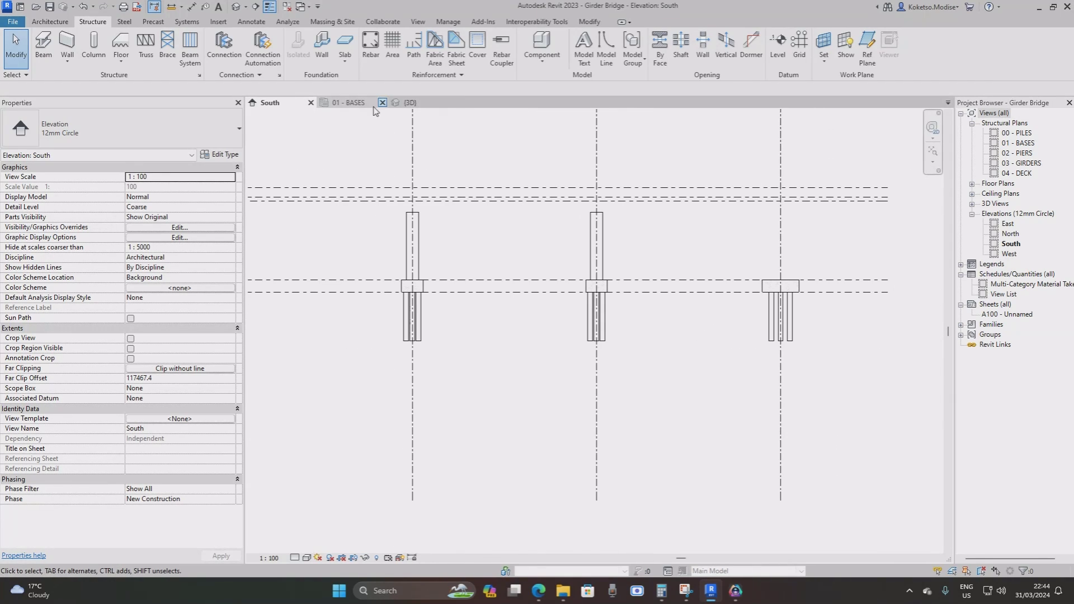
left_click(347, 103)
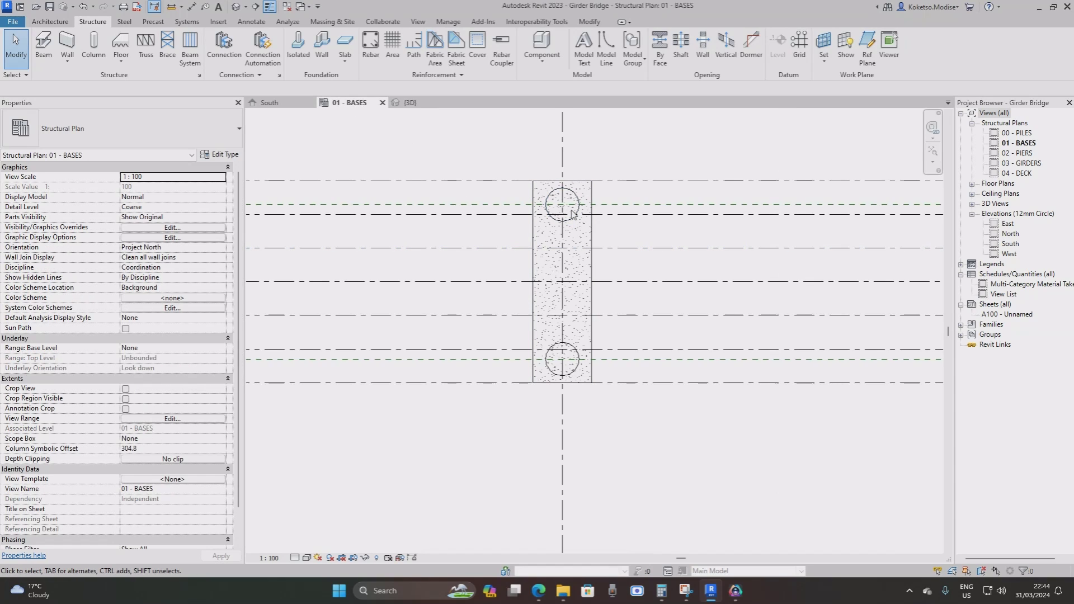
scroll(576, 214, "down", 1)
scroll(575, 211, "up", 3)
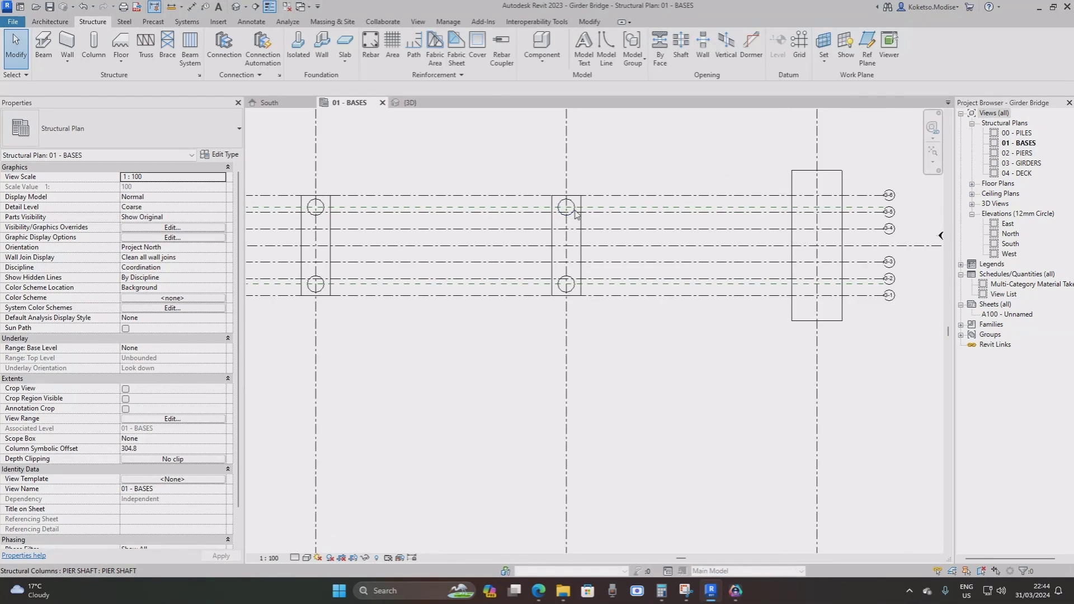
scroll(572, 211, "down", 3)
scroll(572, 213, "up", 1)
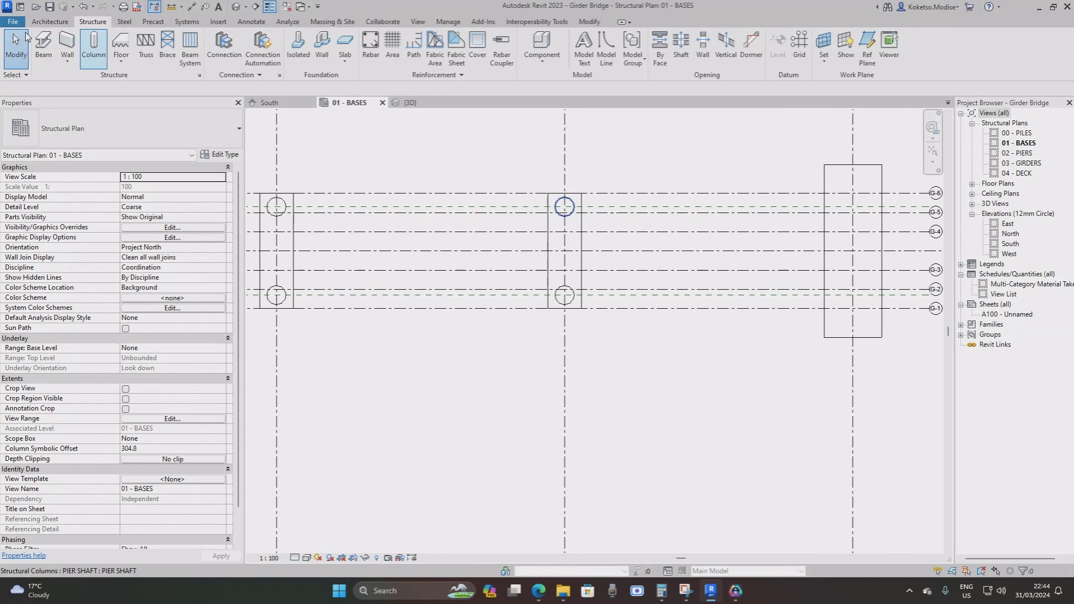
Create a new family from the Metric Structural Column template.
left_click(13, 23)
mouse_move(56, 62)
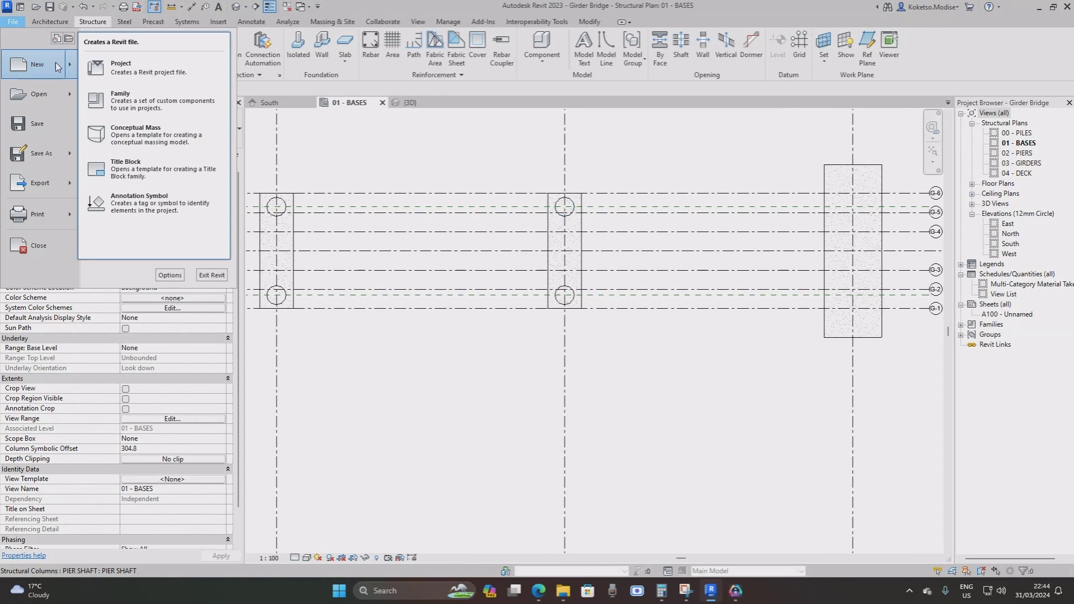
left_click(138, 106)
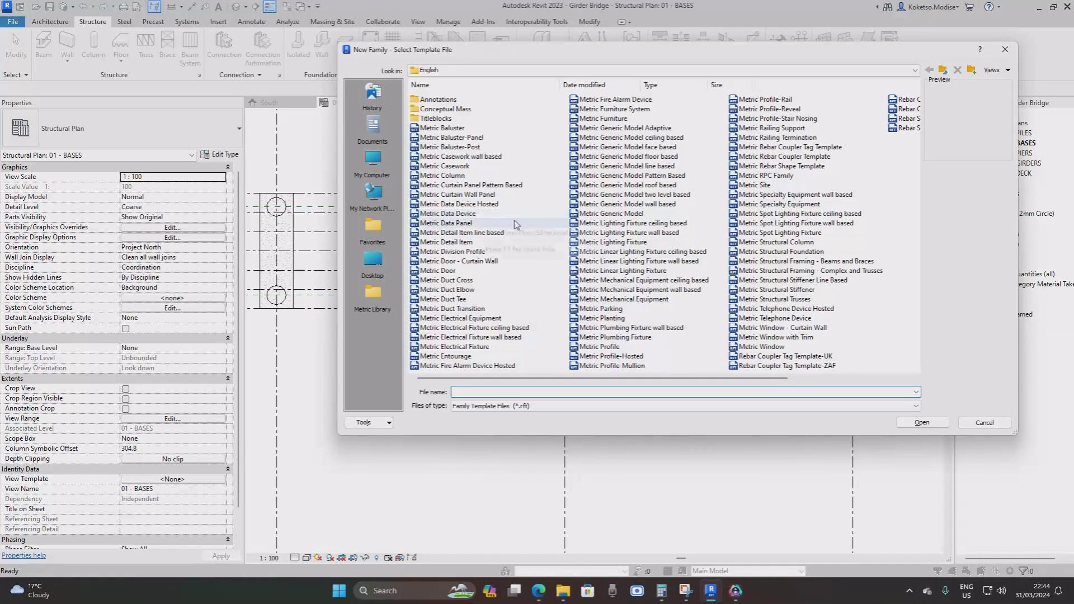
left_click(636, 247)
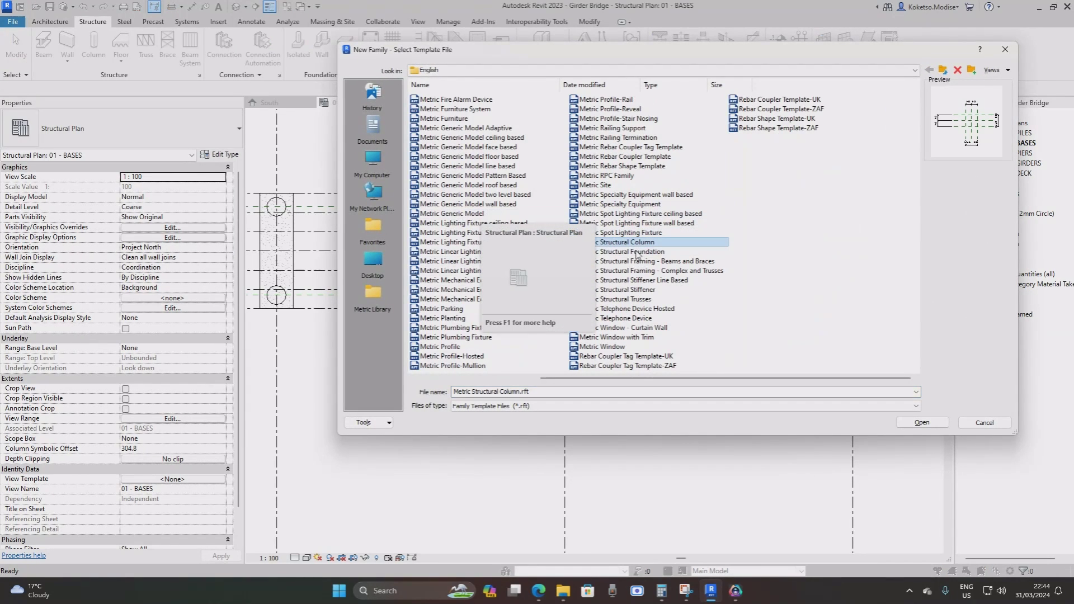
left_click(907, 425)
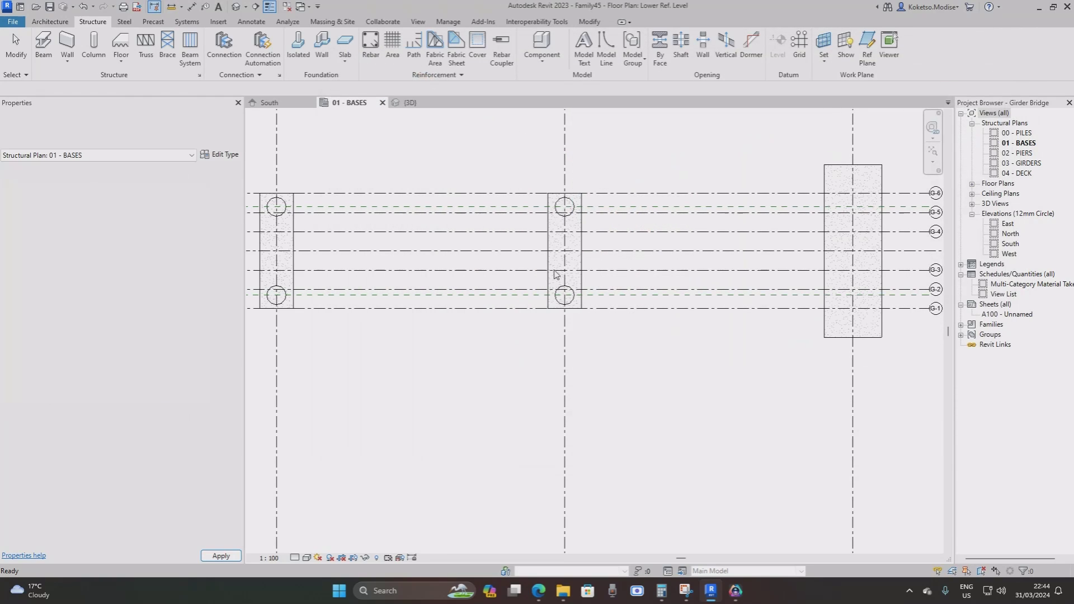
Set the Width dimension of the column family to 11200 mm in the Lower Ref. Level plan.
scroll(614, 286, "down", 3)
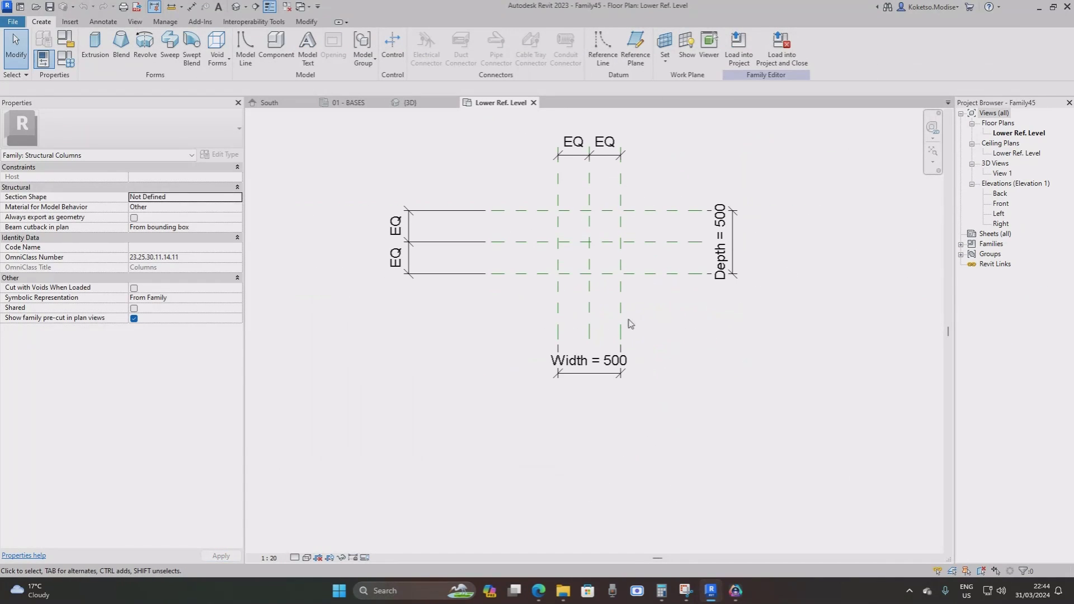
double_click(603, 360)
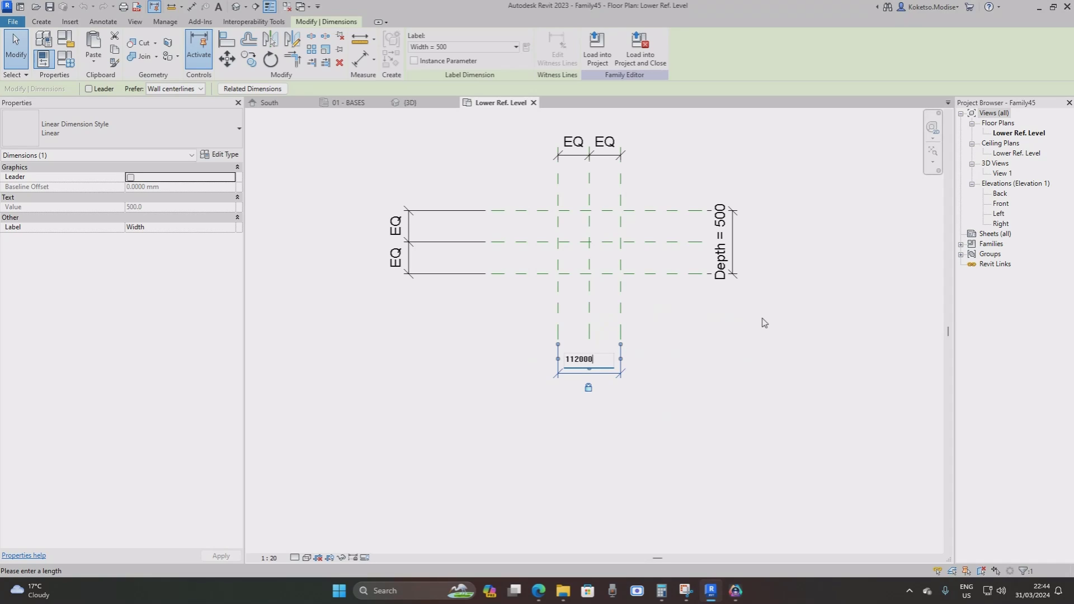
type("11200")
key("Return")
scroll(662, 297, "down", 3)
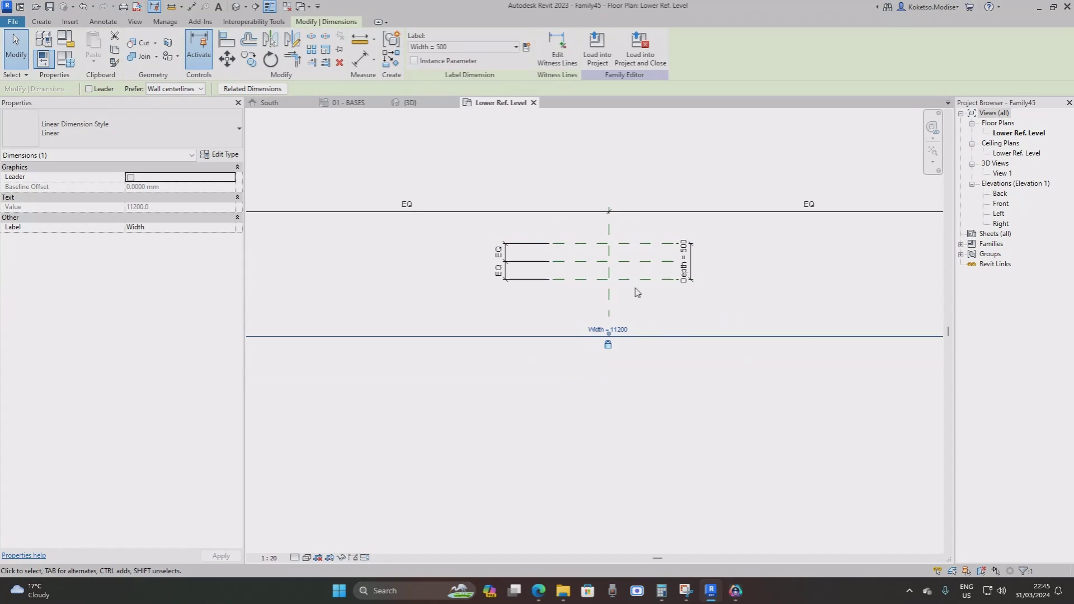
Set the Depth dimension of the column family to 2000 mm.
scroll(669, 280, "up", 3)
scroll(673, 264, "up", 2)
left_click(622, 257)
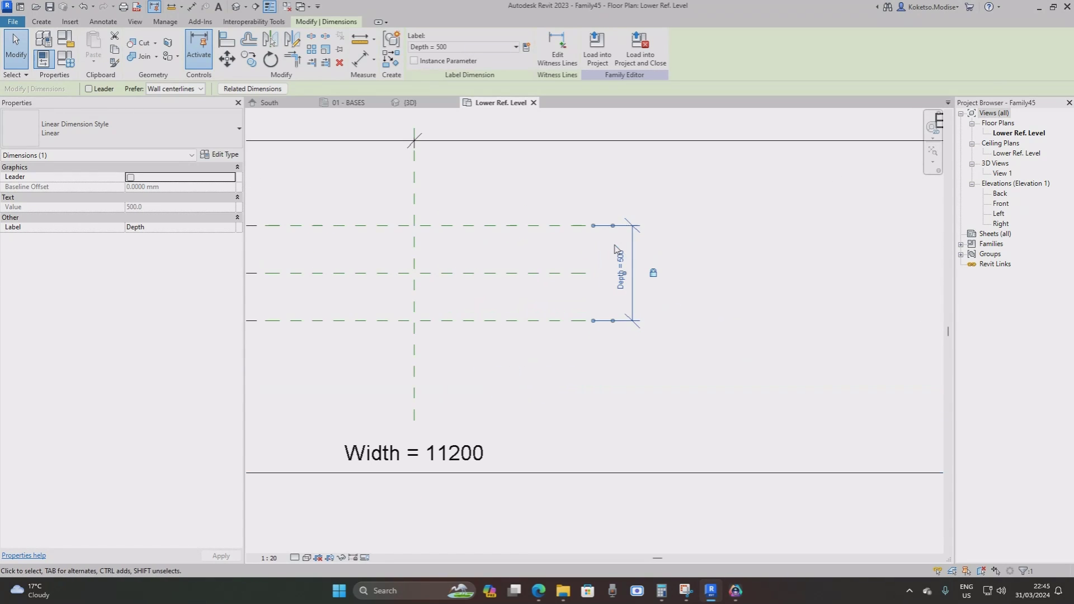
left_click(621, 258)
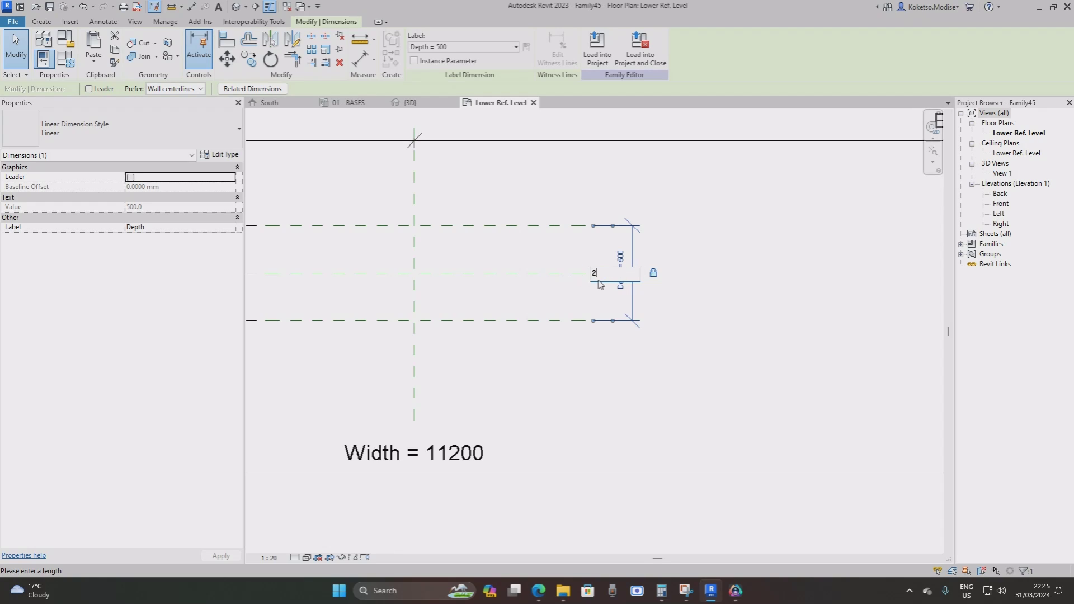
key("Return")
scroll(615, 269, "down", 5)
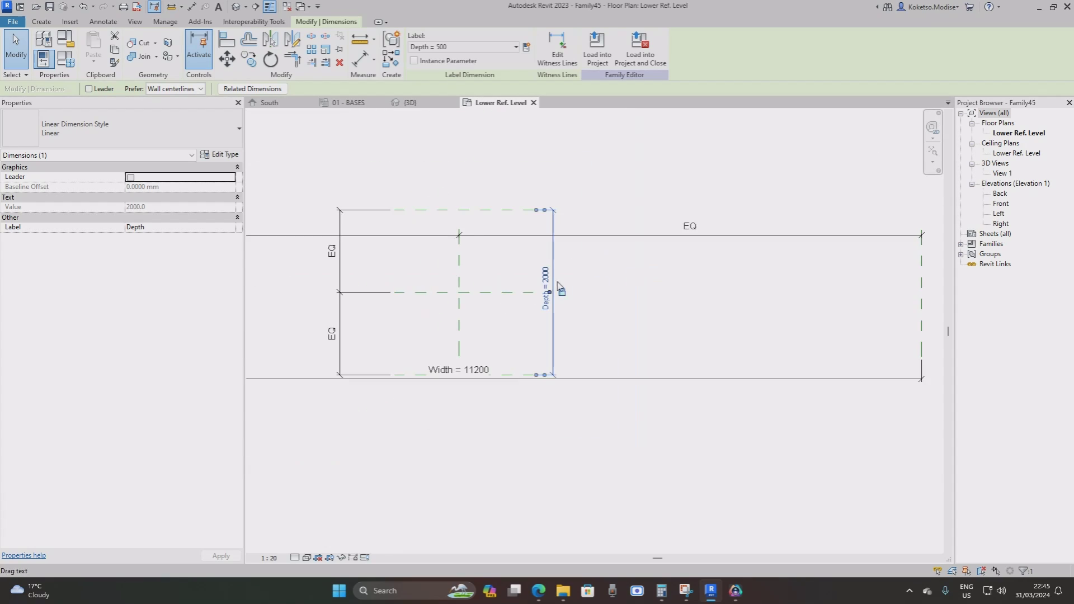
key("Escape")
Move the Width dimension and its matching EQ dimension outward, clear of the depth reference planes.
left_click_drag(622, 254, 624, 145)
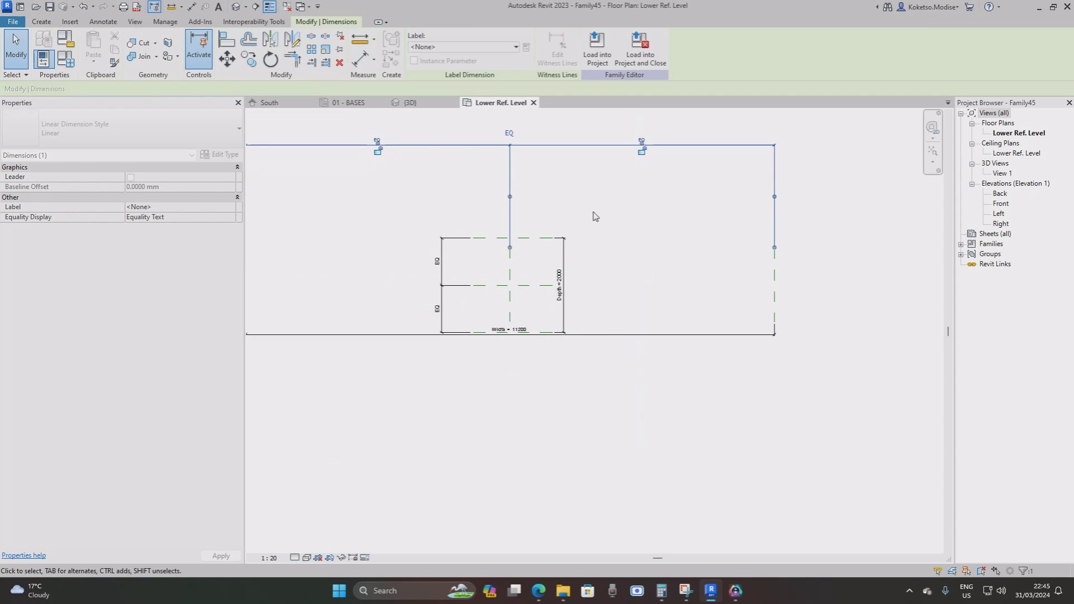
left_click(614, 334)
left_click_drag(614, 334, 613, 470)
left_click(580, 285)
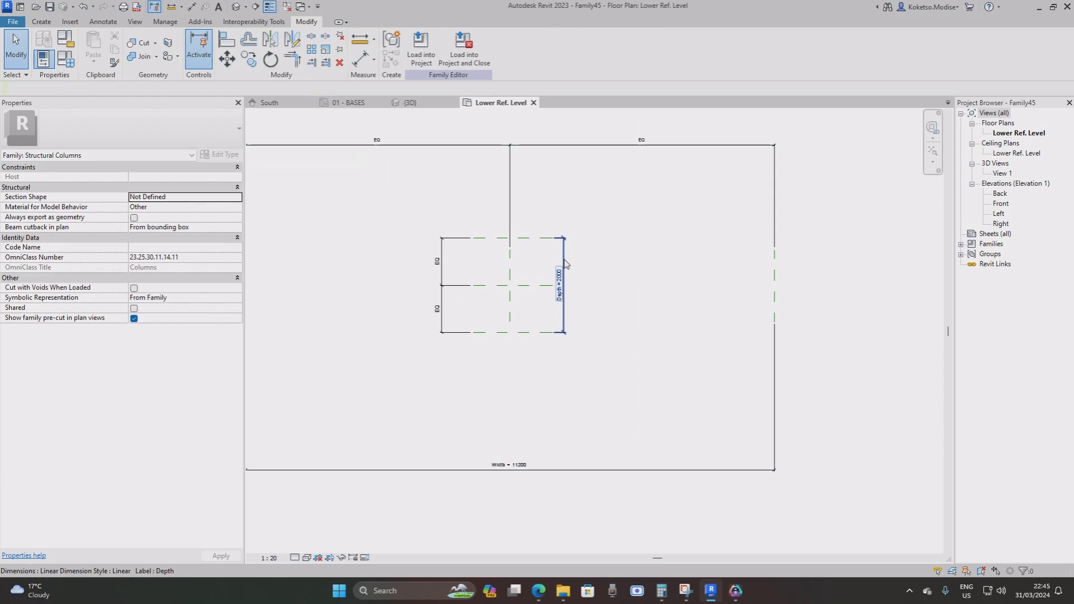
Move the Depth dimension and its matching EQ dimension outward, beyond the outer width reference planes.
left_click(564, 248)
left_click_drag(564, 246, 871, 238)
scroll(871, 238, "down", 5)
left_click(664, 272)
scroll(656, 267, "up", 2)
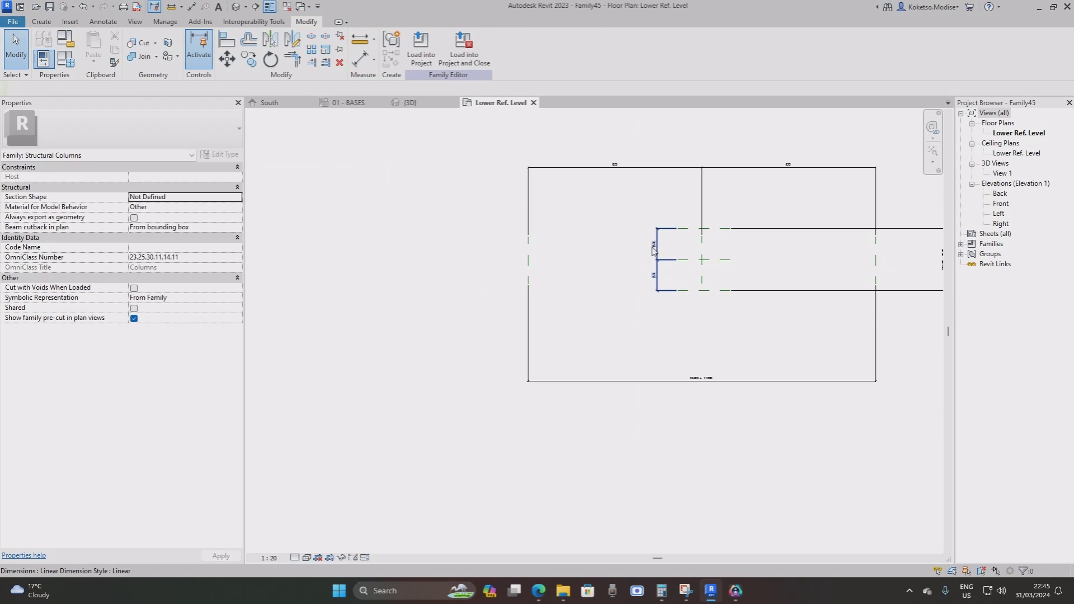
left_click(657, 249)
left_click_drag(657, 249, 341, 231)
left_click(417, 244)
middle_click_drag(762, 275, 609, 267)
scroll(609, 266, "down", 1)
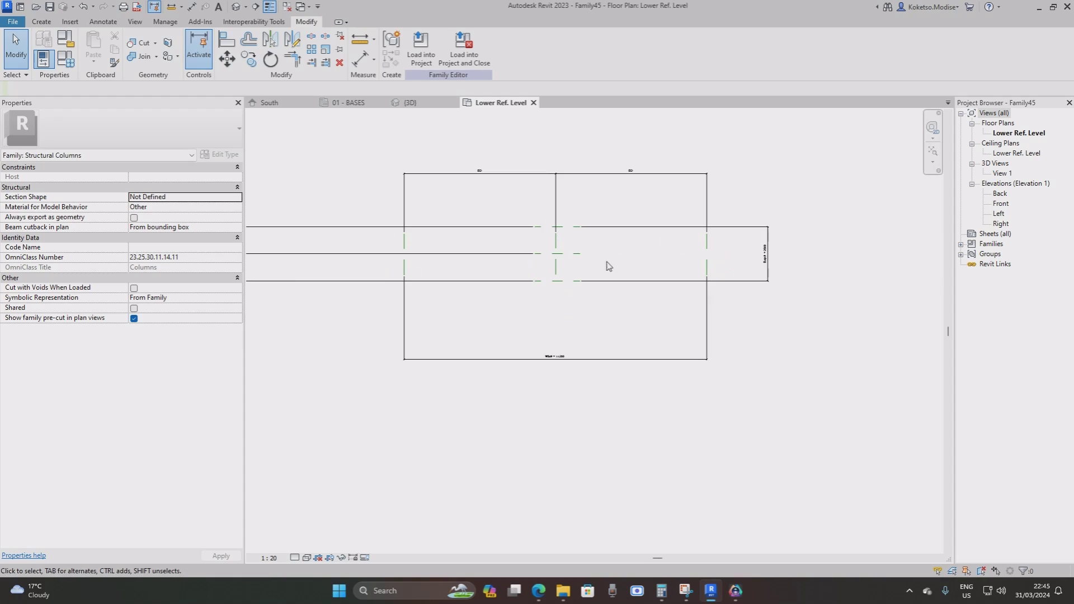
Extend both ends of the Upper and Lower Ref. Level lines past the outer reference planes in the Front elevation.
double_click(999, 204)
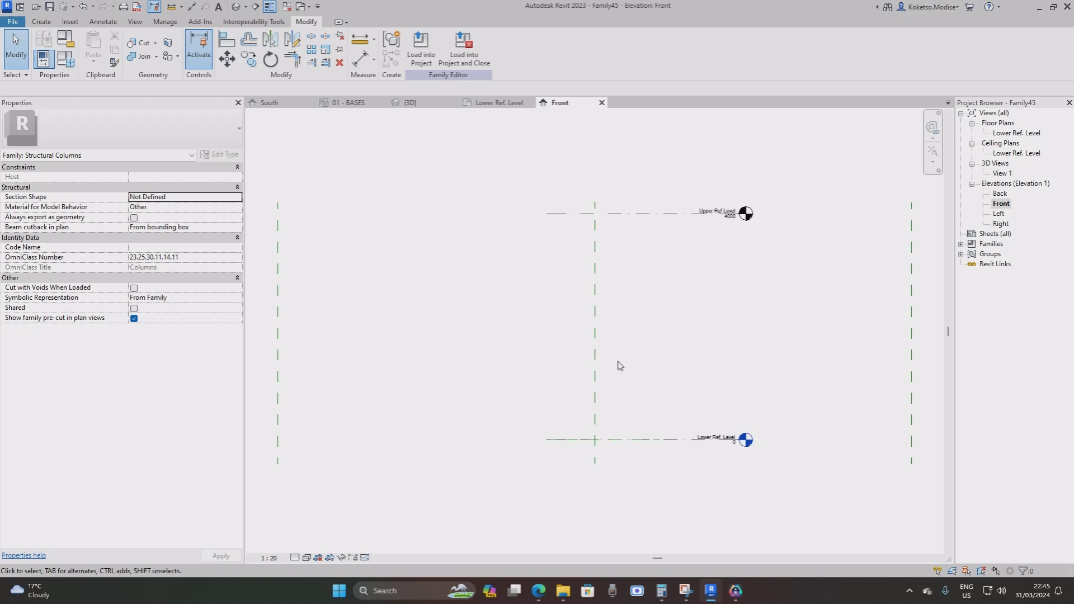
scroll(587, 229, "down", 3)
left_click(630, 219)
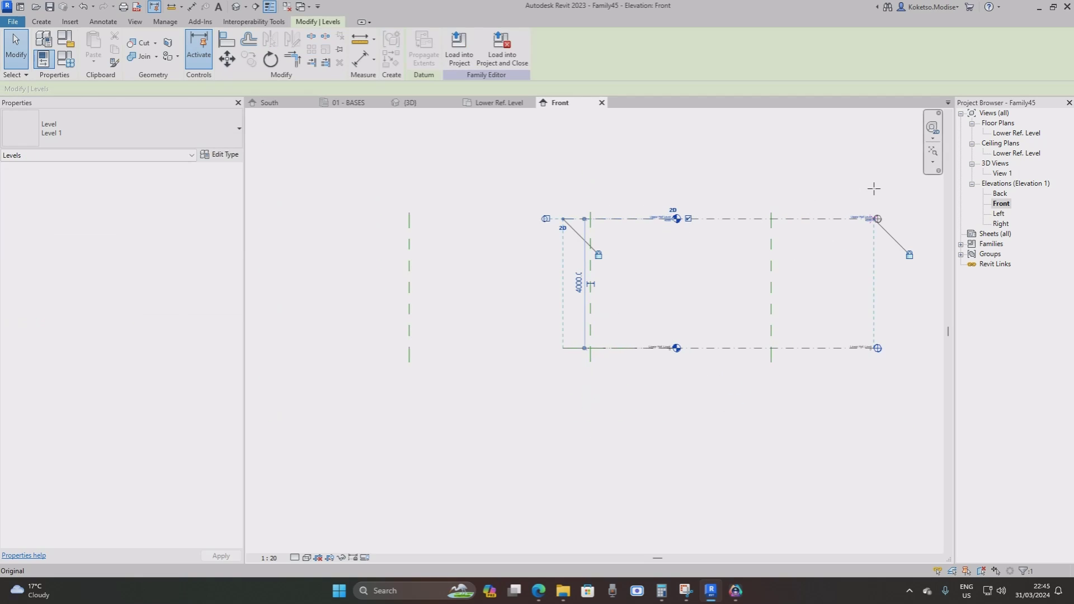
left_click_drag(563, 219, 279, 218)
key("Escape")
scroll(575, 227, "down", 1)
scroll(618, 267, "up", 3)
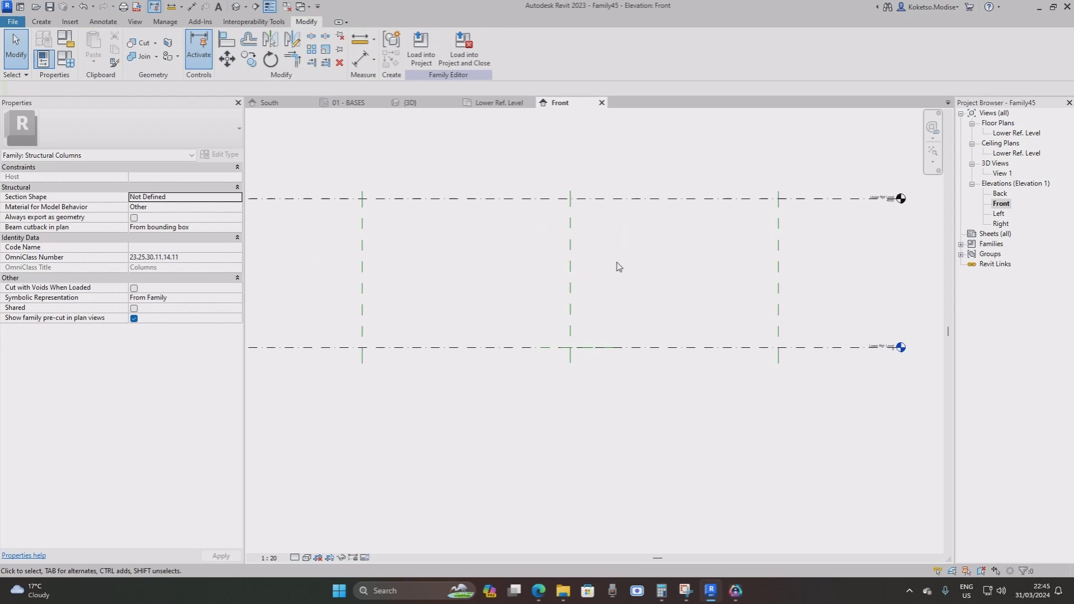
Draw a horizontal reference plane between the two reference levels and place it 1200 mm above Lower Ref. Level.
scroll(643, 251, "down", 4)
scroll(642, 250, "up", 1)
left_click(41, 21)
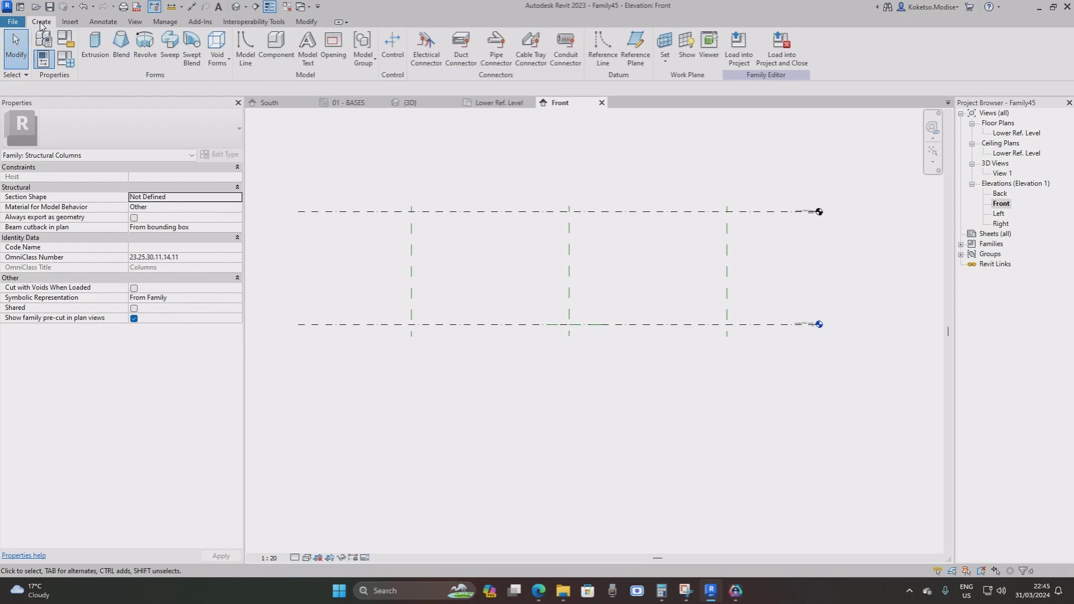
left_click(633, 44)
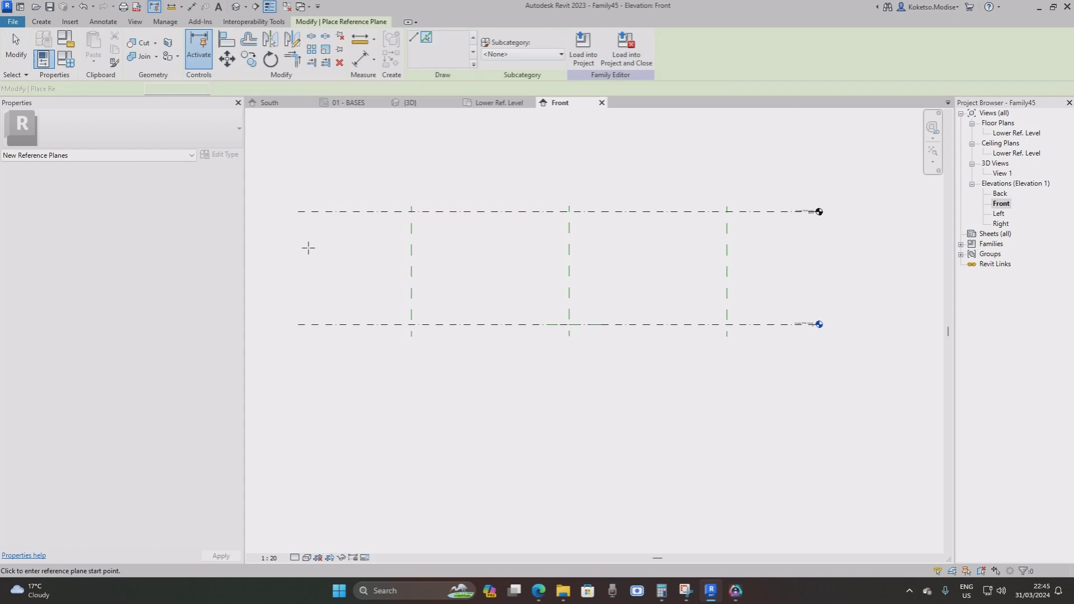
left_click(297, 254)
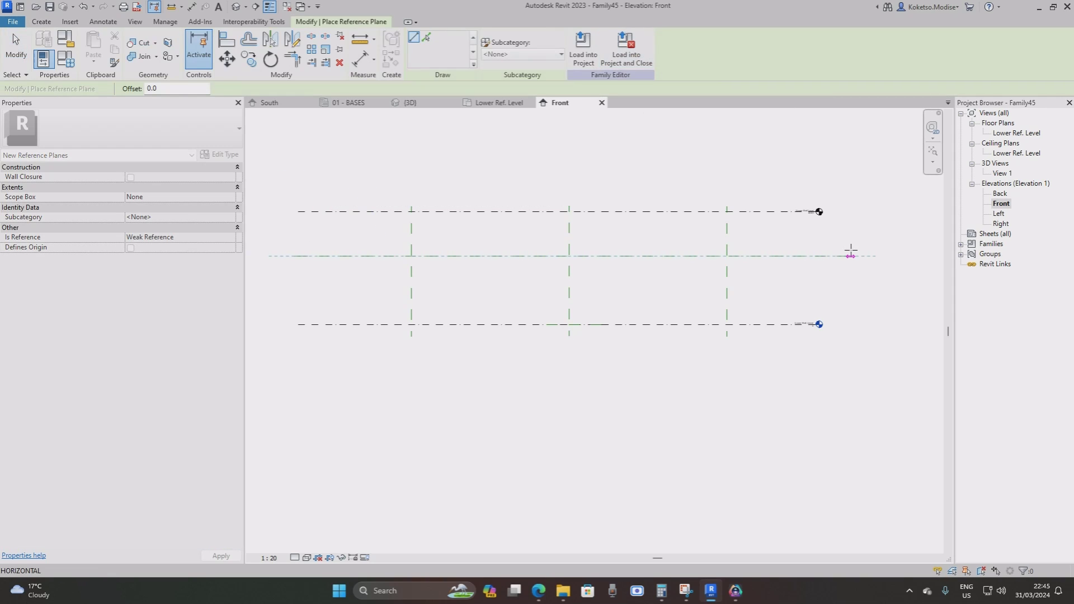
left_click(793, 256)
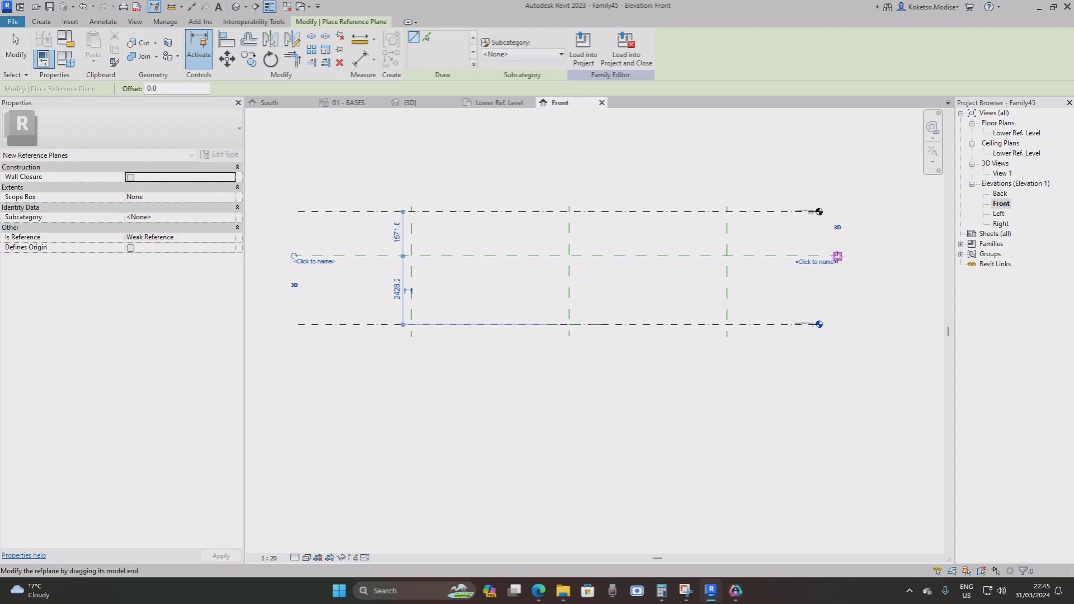
key("Escape")
left_click(442, 258)
left_click(396, 291)
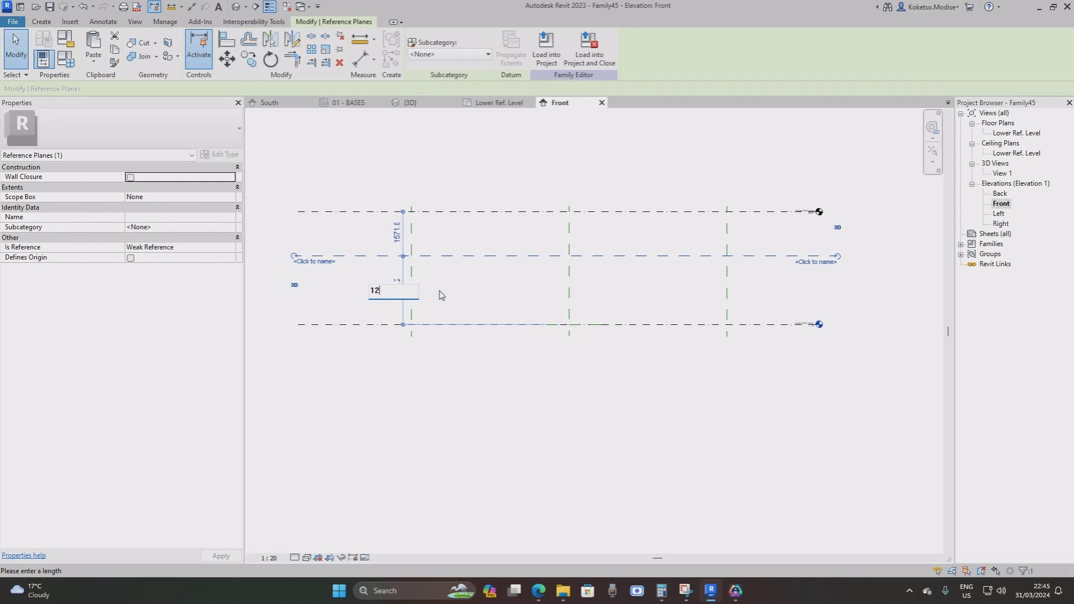
key("Return")
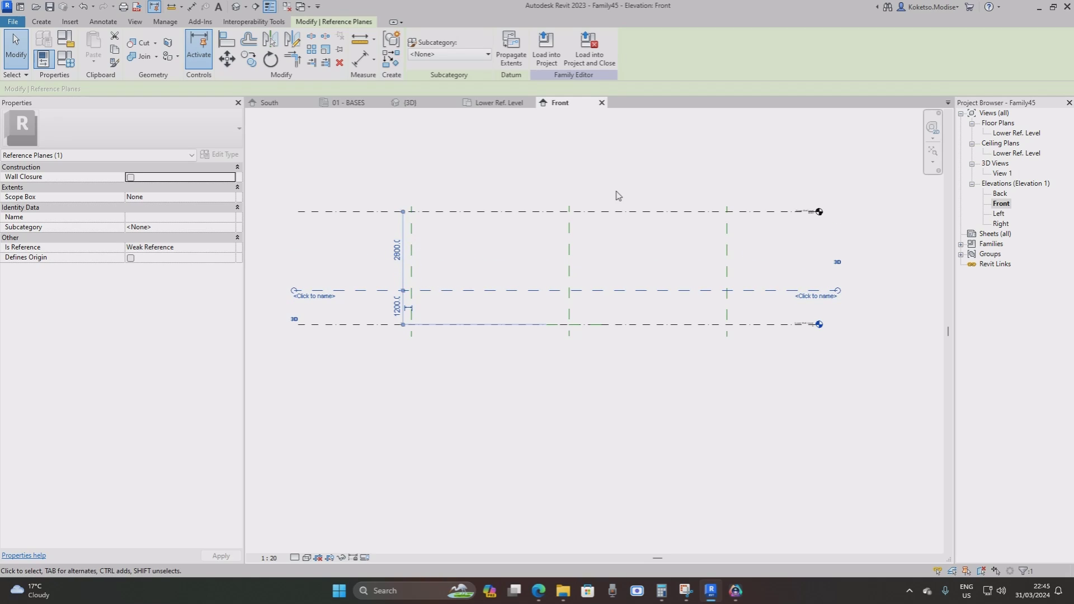
Set the elevation of Upper Ref Level to 1800 mm.
scroll(813, 226, "up", 1)
scroll(813, 226, "up", 2)
left_click(812, 201)
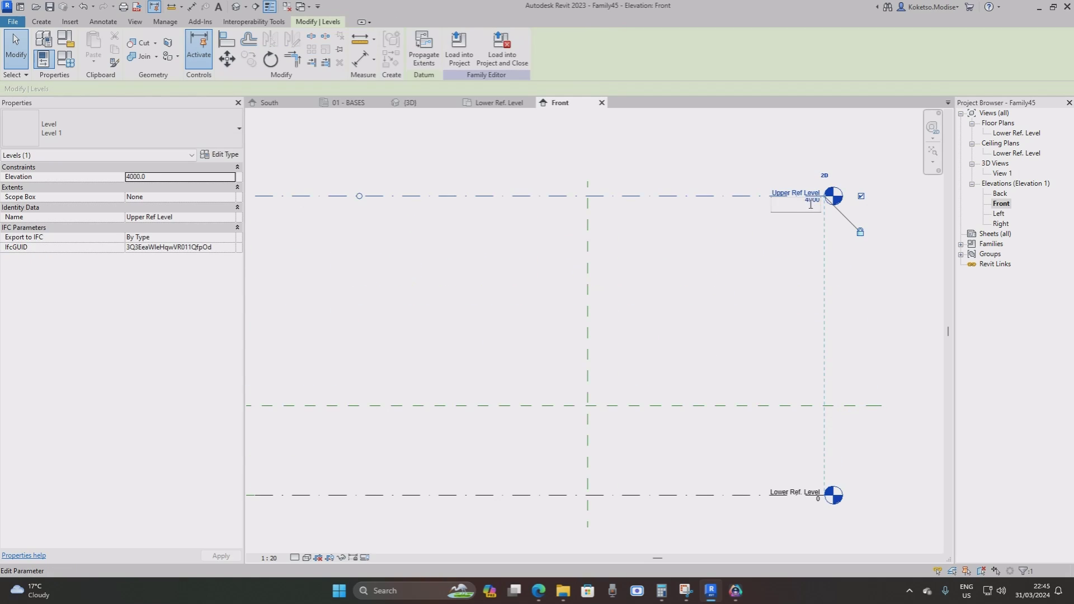
left_click(812, 201)
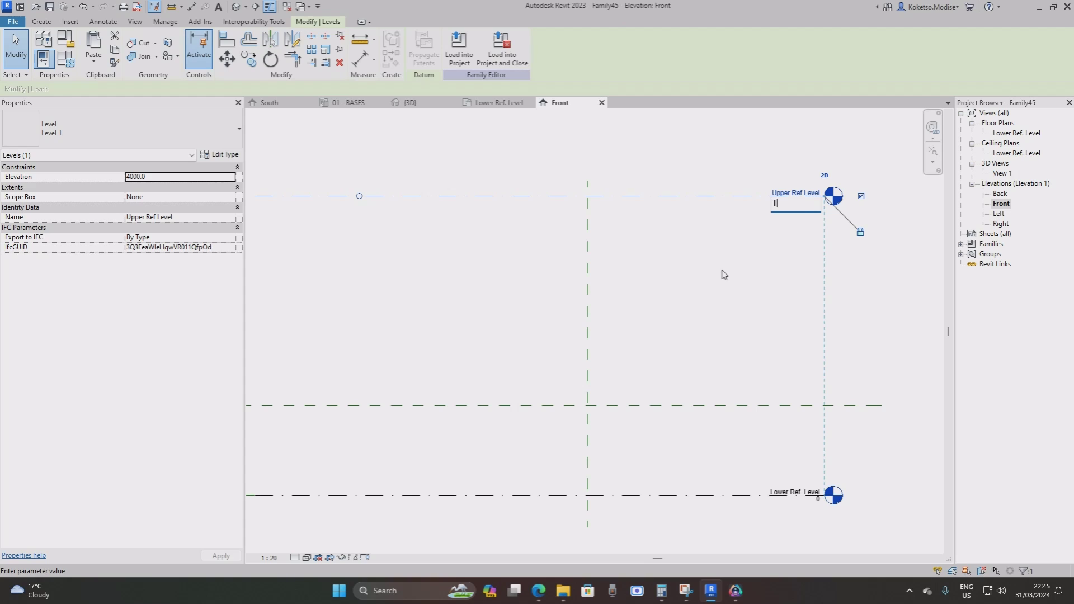
key("Return")
scroll(432, 343, "down", 1)
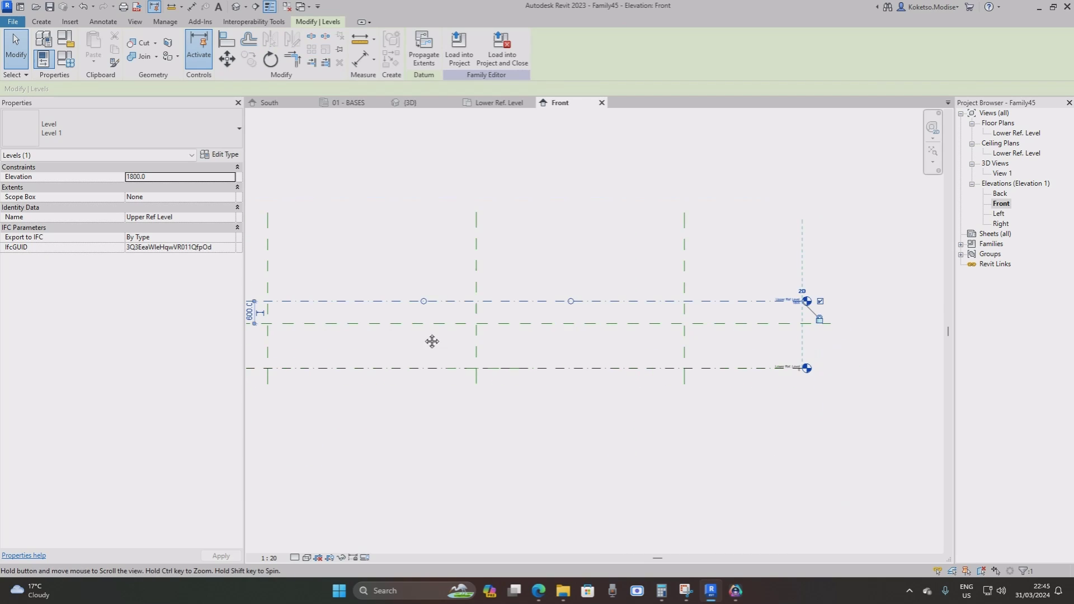
key("Escape")
scroll(391, 276, "down", 3)
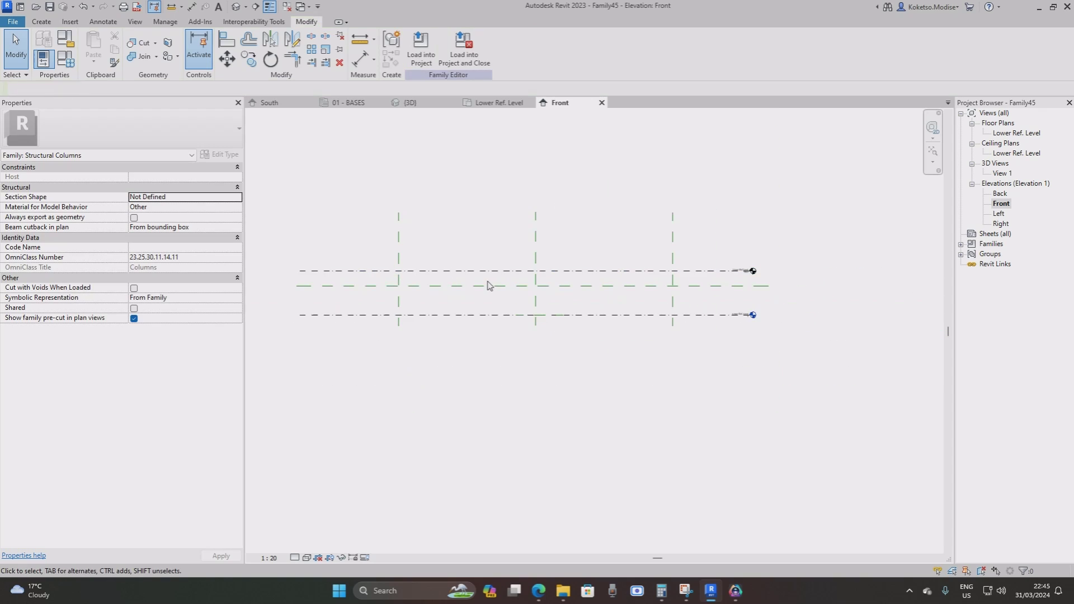
scroll(487, 282, "up", 2)
scroll(487, 281, "down", 1)
middle_click_drag(487, 281, 489, 246)
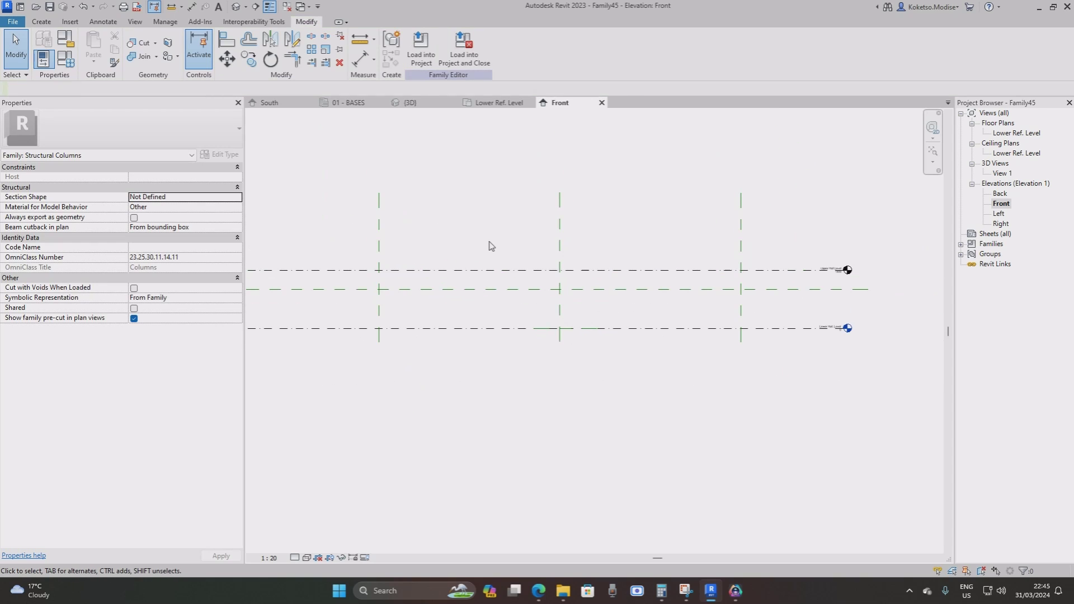
left_click(45, 22)
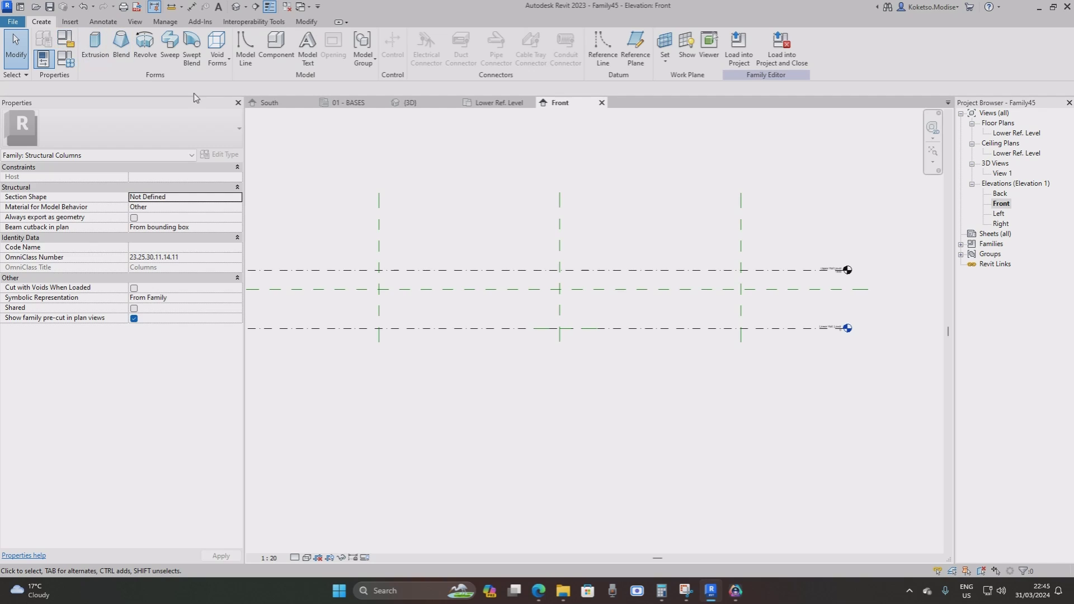
scroll(469, 291, "up", 1)
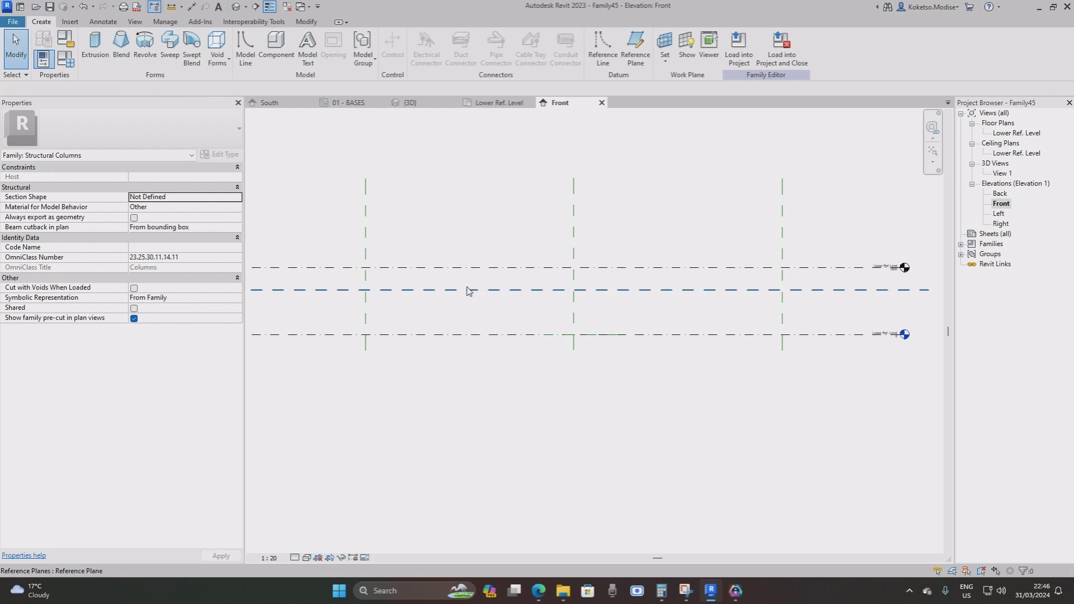
left_click(95, 48)
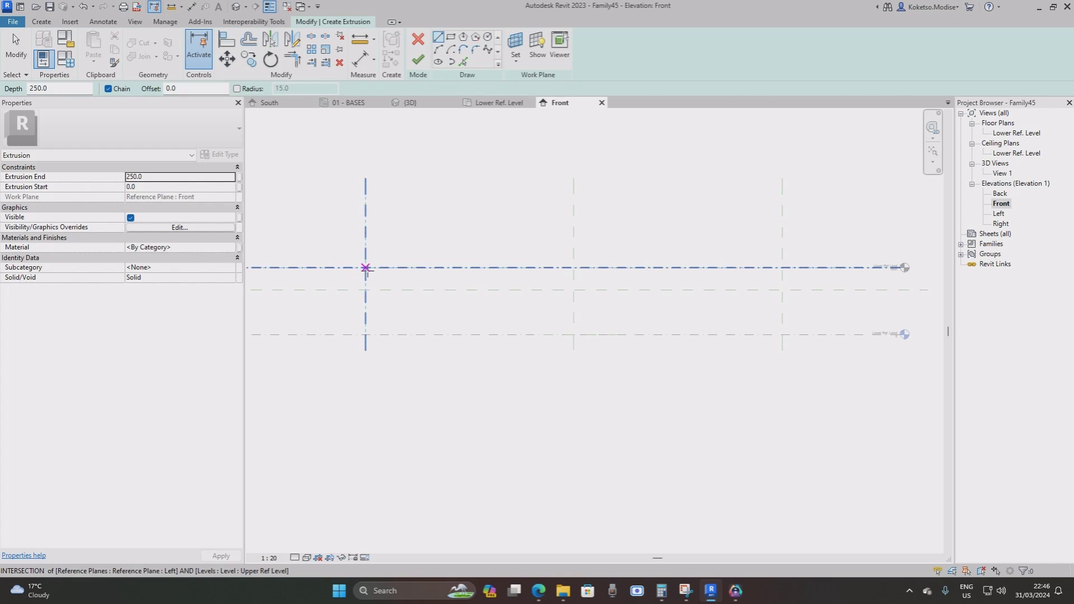
left_click(365, 267)
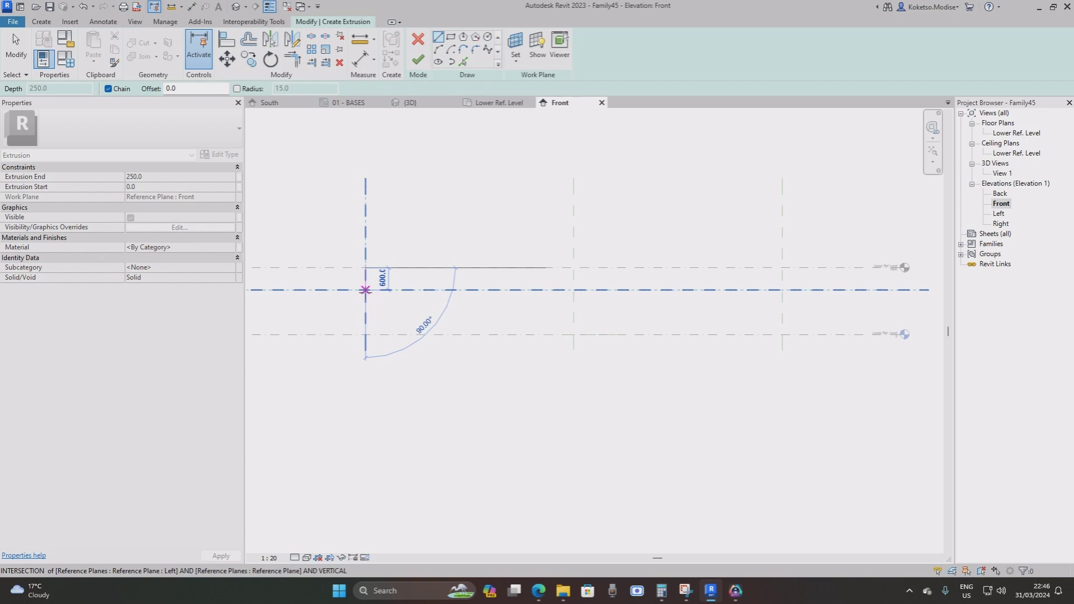
scroll(365, 289, "up", 2)
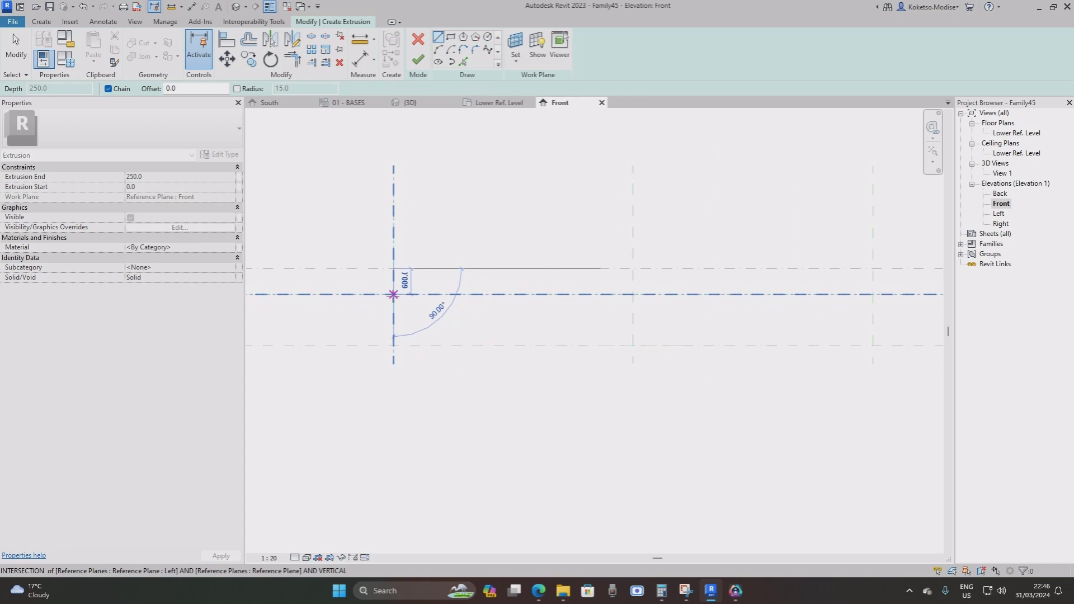
scroll(393, 295, "down", 2)
key("Escape")
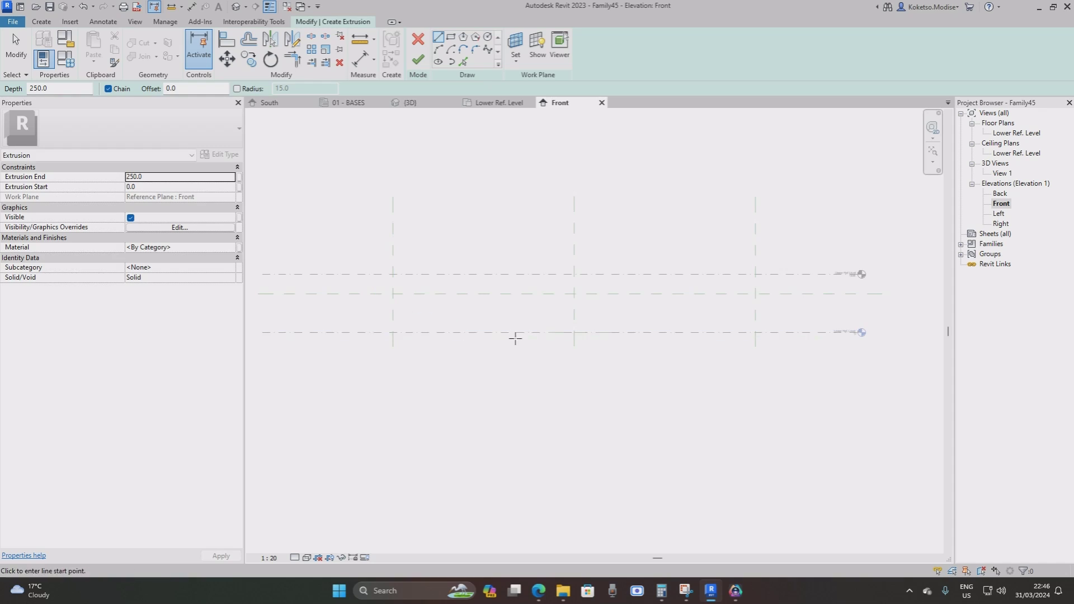
scroll(472, 304, "down", 1)
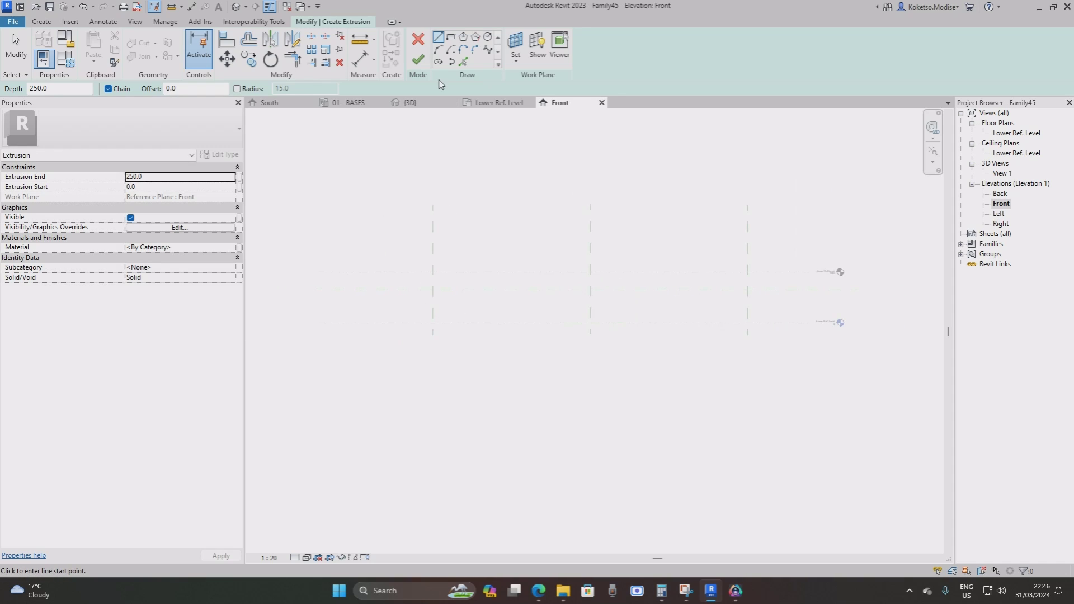
left_click(417, 40)
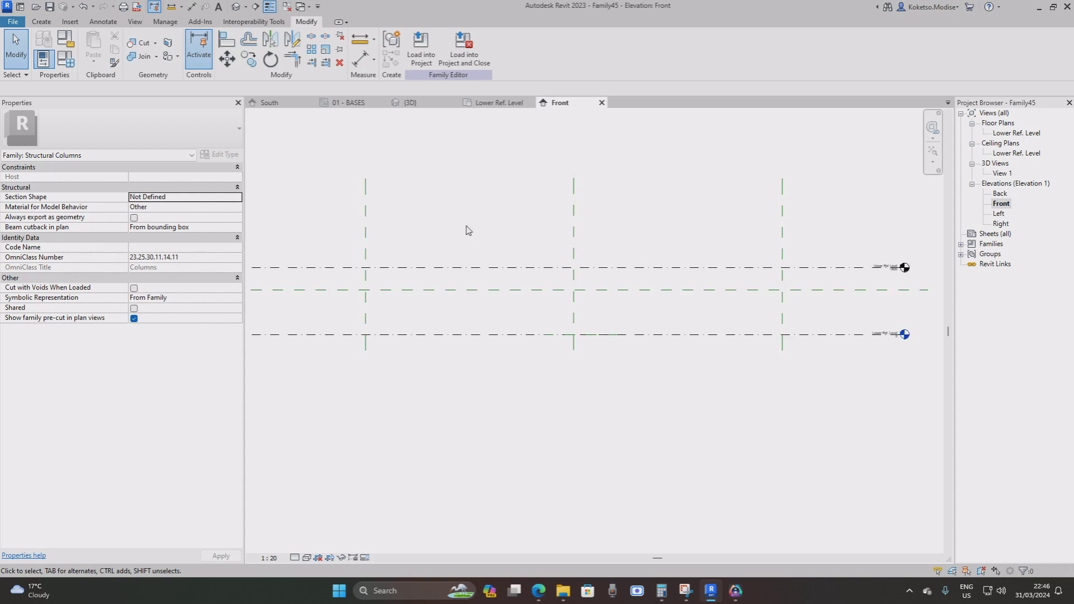
scroll(461, 230, "down", 1)
scroll(453, 224, "up", 2)
left_click(417, 203)
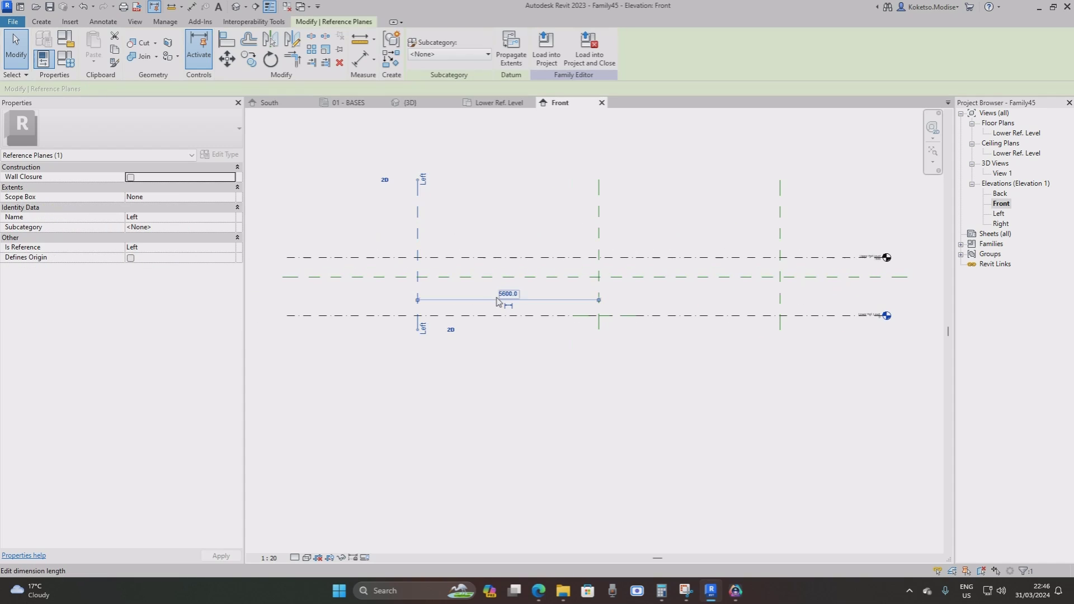
scroll(513, 300, "up", 1)
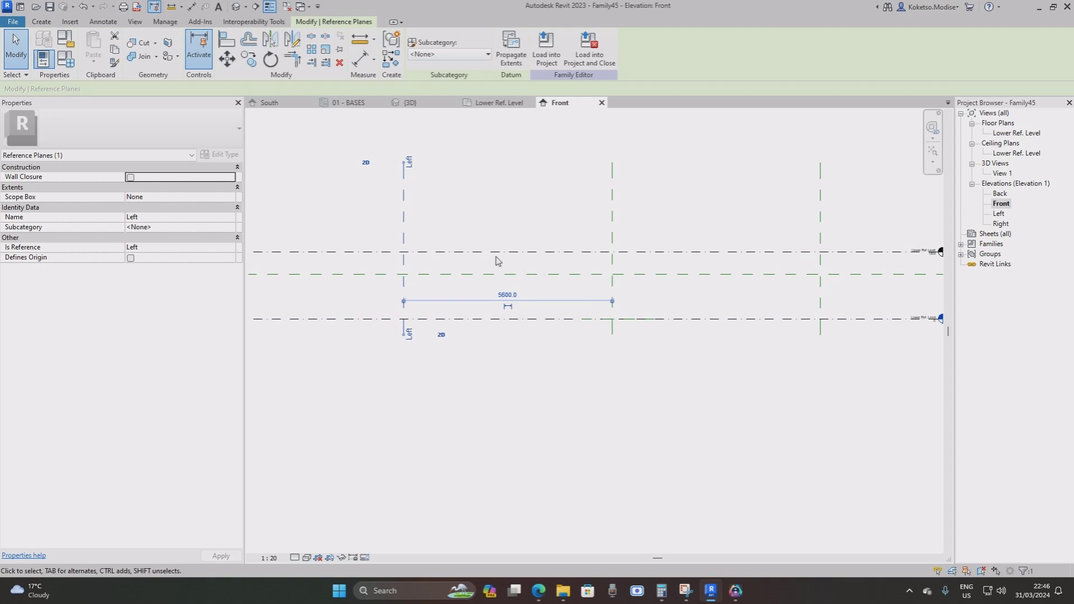
left_click(487, 199)
scroll(487, 199, "down", 1)
Draw two vertical reference planes in the Front elevation, about 2600 mm outside the existing left and right width planes.
left_click(41, 22)
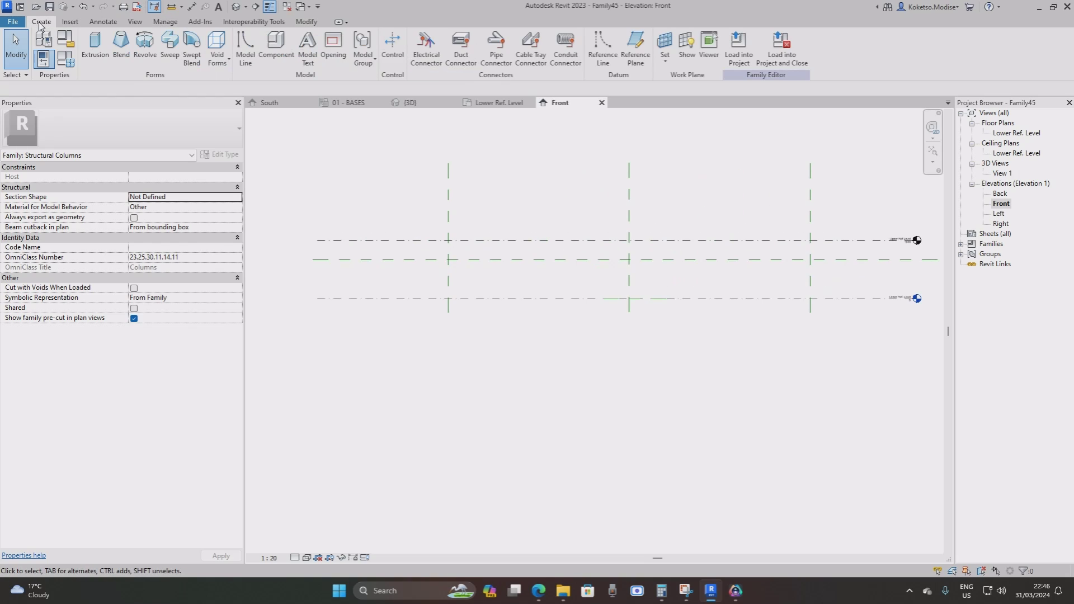
scroll(510, 168, "down", 1)
key("r")
key("p")
scroll(498, 230, "up", 1)
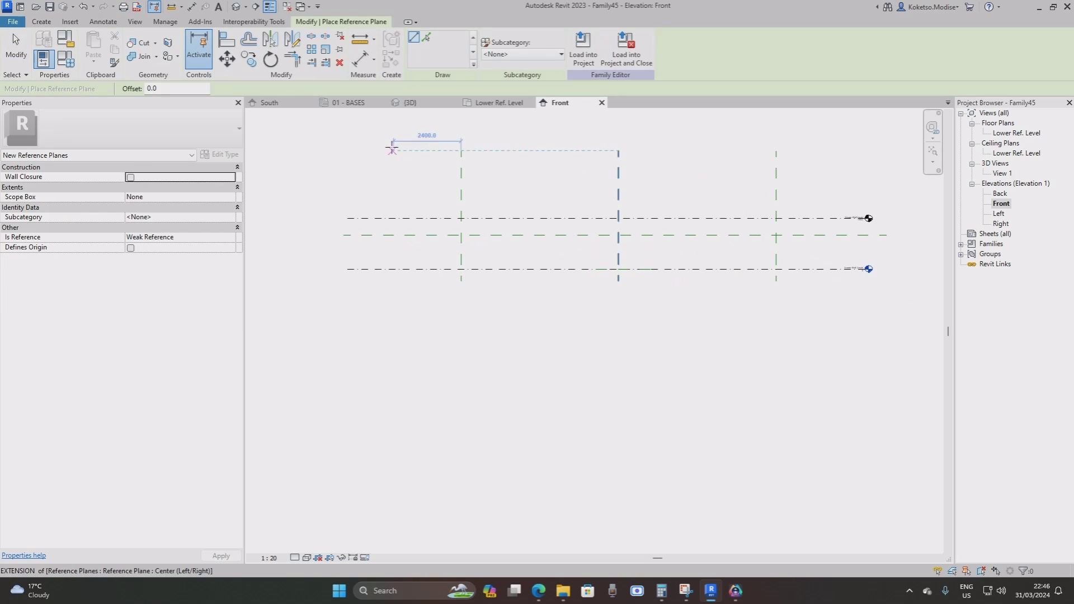
left_click(386, 135)
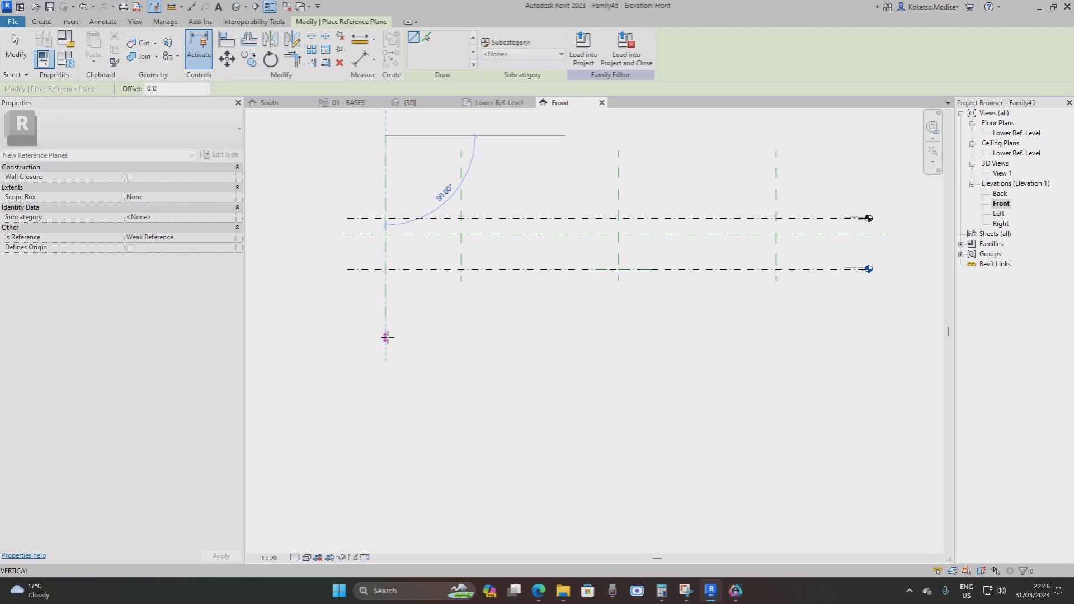
left_click(386, 336)
left_click(849, 135)
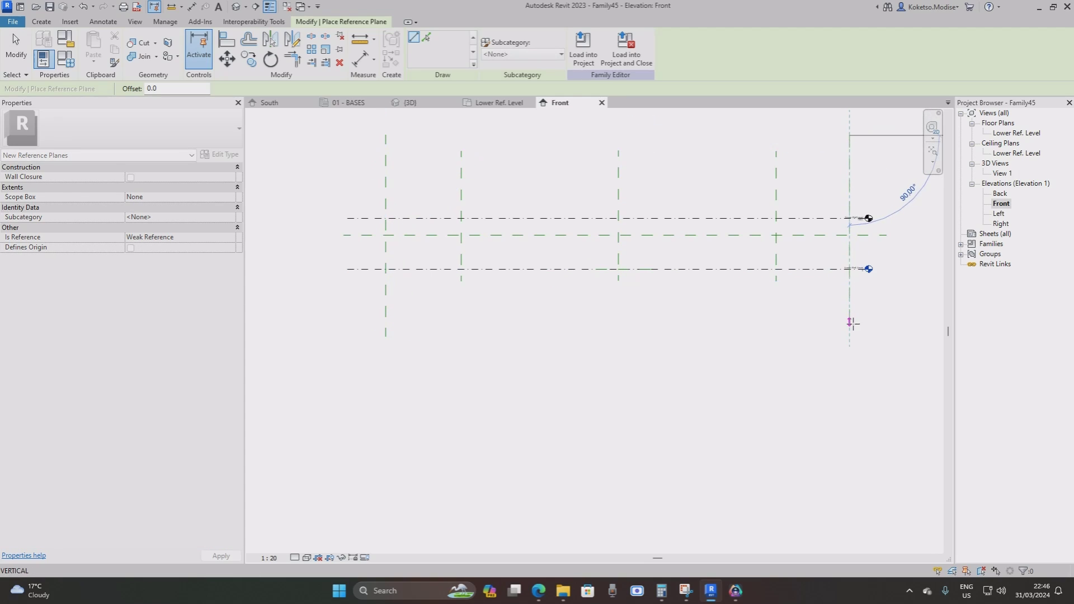
left_click(849, 337)
key("Escape")
key("Escape")
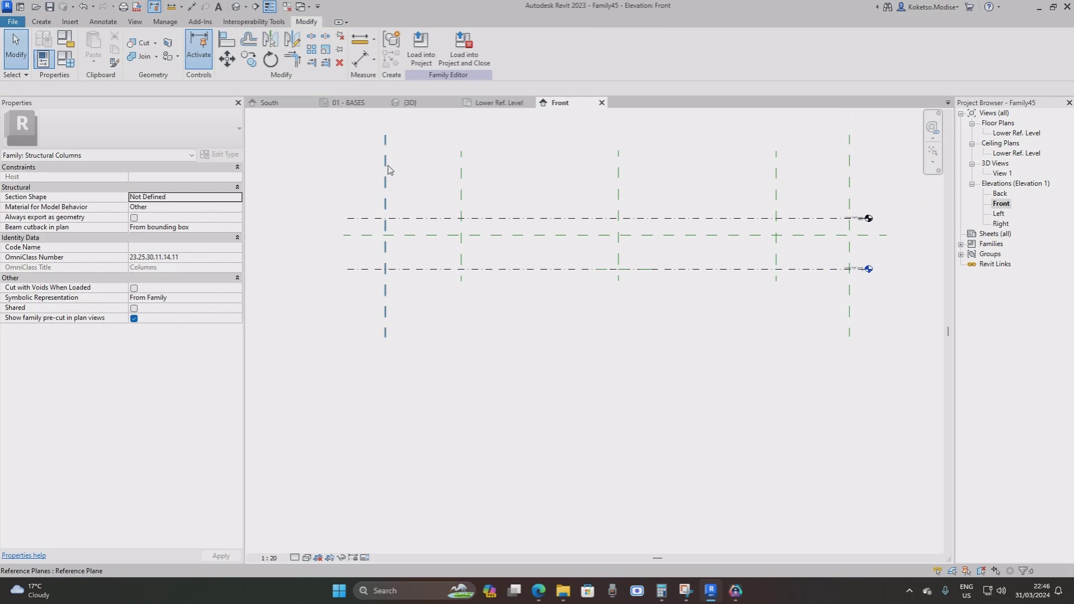
Set the new left outer reference plane 7900 mm from the Center (Left/Right) plane.
left_click(388, 168)
left_click_drag(462, 176, 625, 180)
left_click(501, 170)
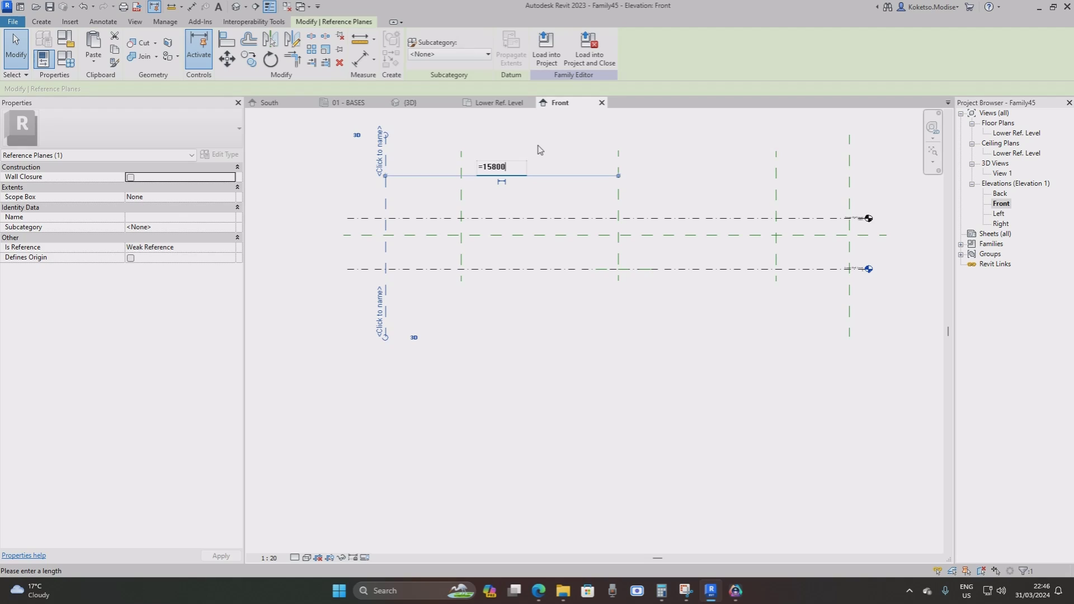
key("Return")
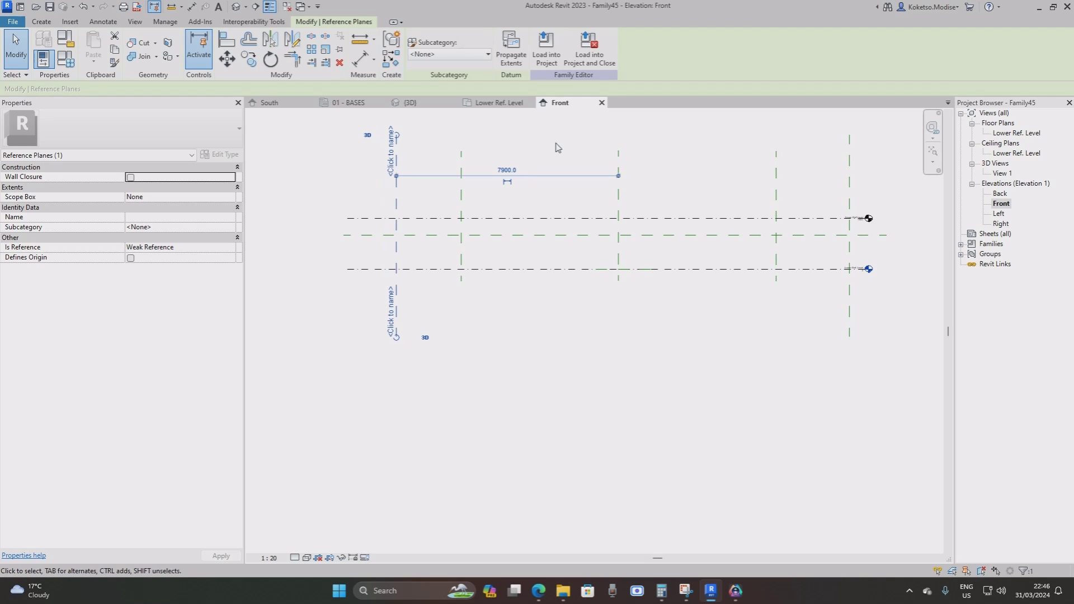
left_click(863, 158)
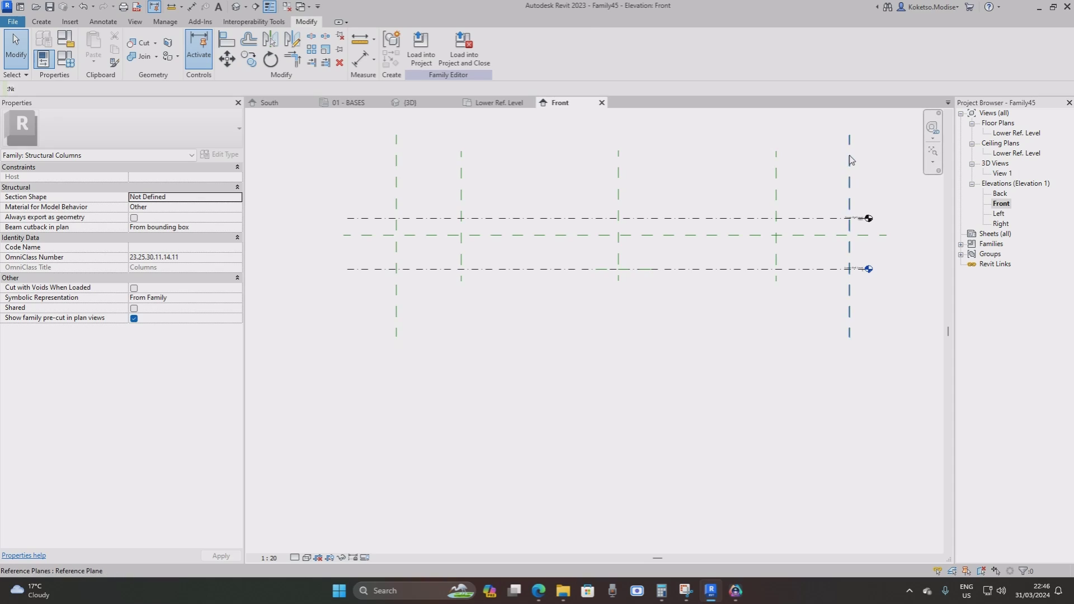
Set the new right outer reference plane 7900 mm from the Center (Left/Right) plane.
left_click(849, 160)
left_click_drag(776, 175, 619, 177)
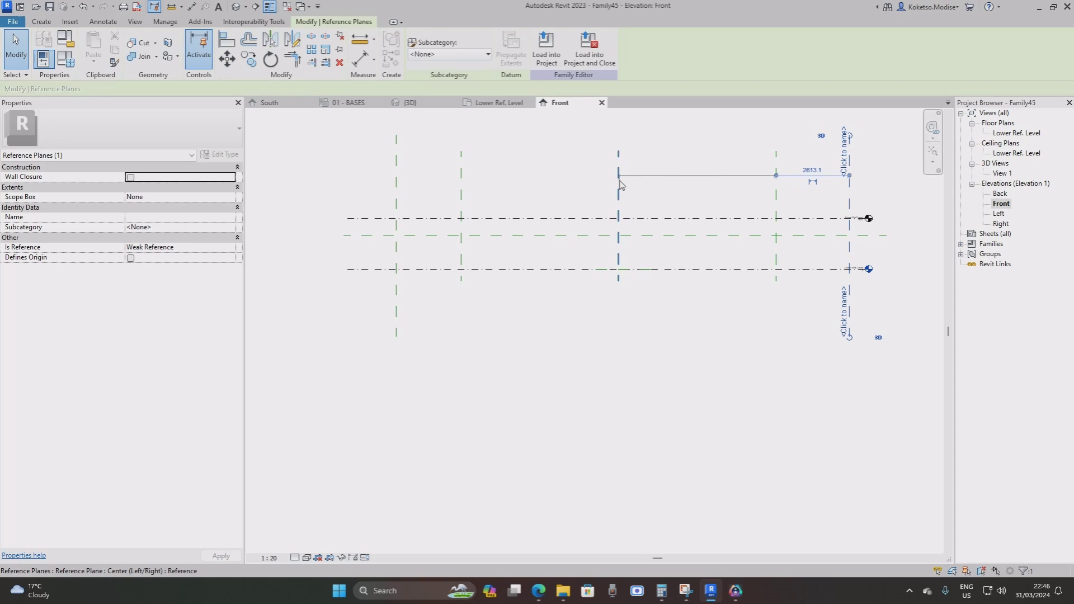
left_click(733, 170)
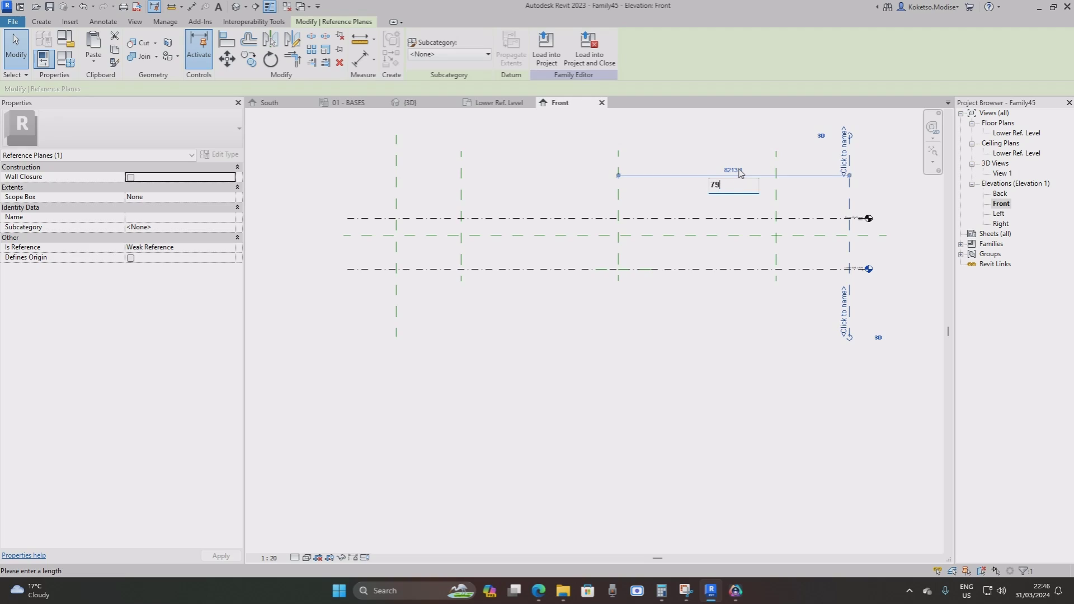
type("7900")
key("Return")
left_click(744, 173)
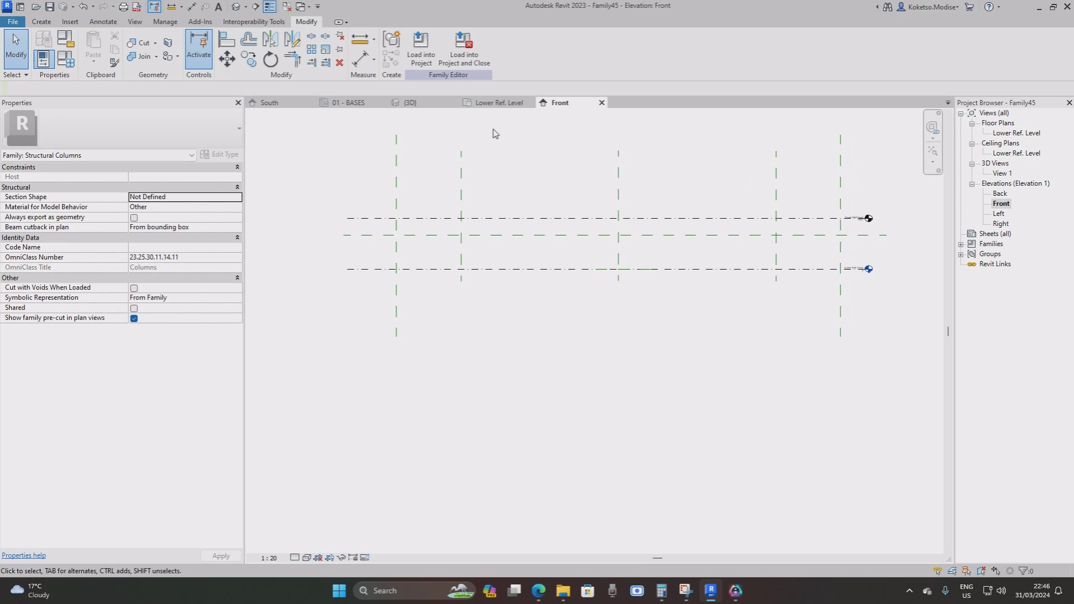
Start an extrusion and sketch its left half profile from the centre along Lower Ref. Level, sloping to the outer plane, up and back along Upper Ref Level.
left_click(41, 21)
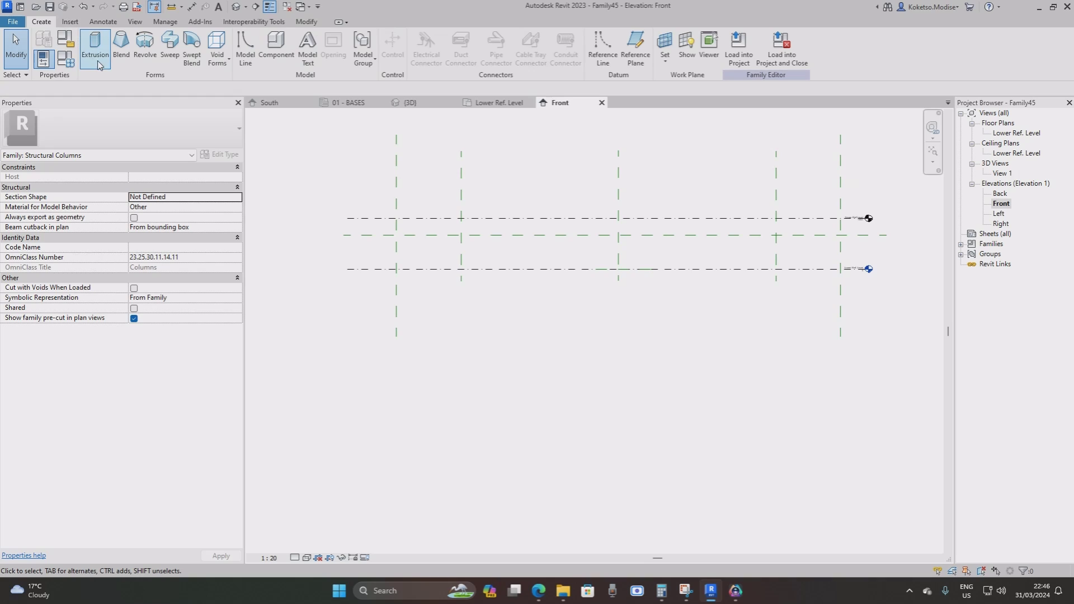
scroll(618, 269, "up", 1)
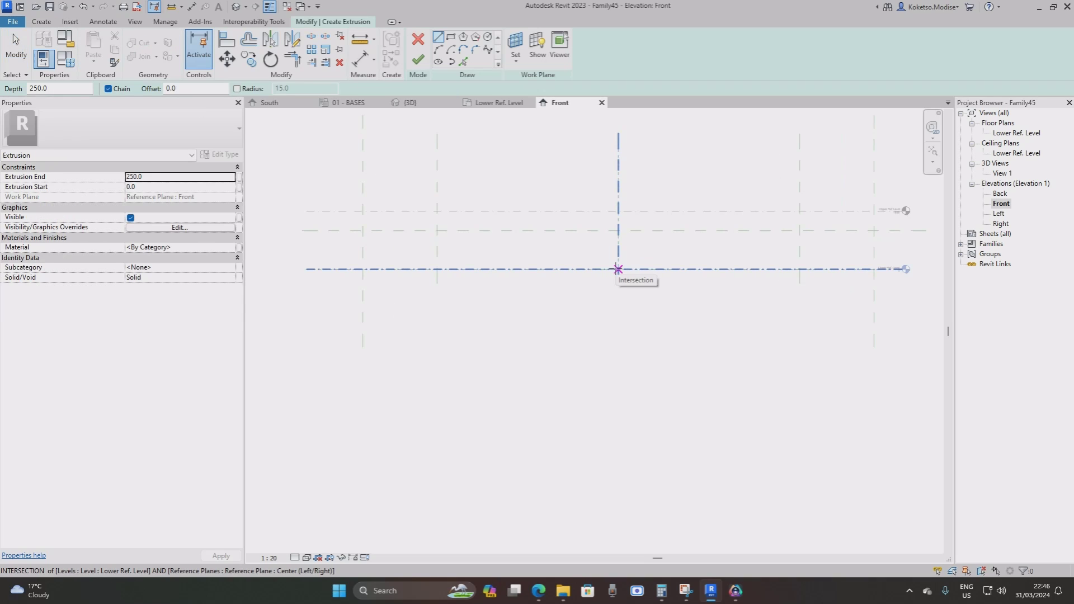
left_click(618, 269)
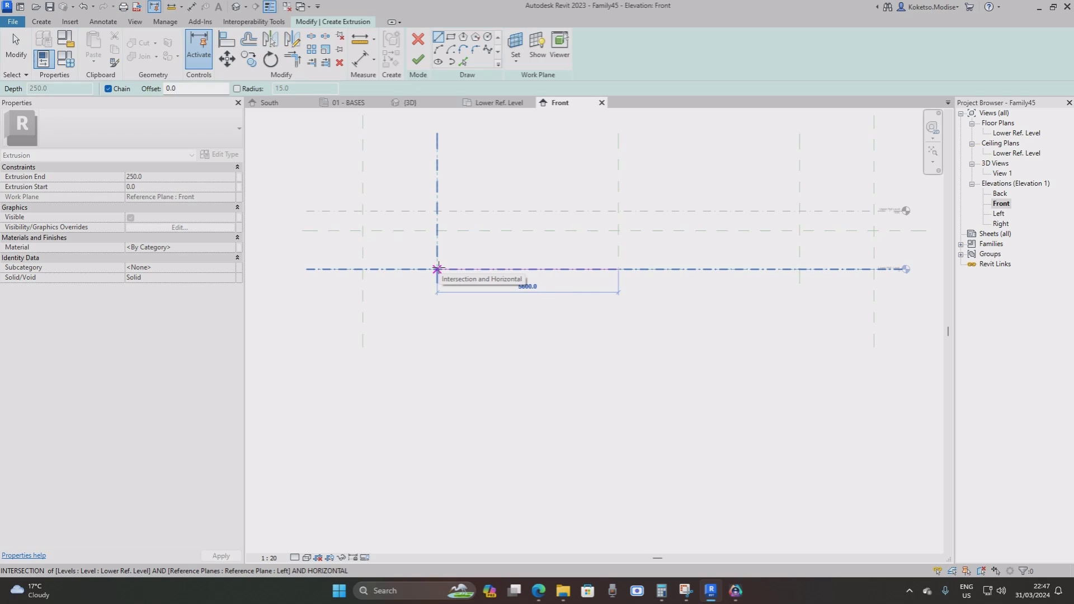
left_click(438, 269)
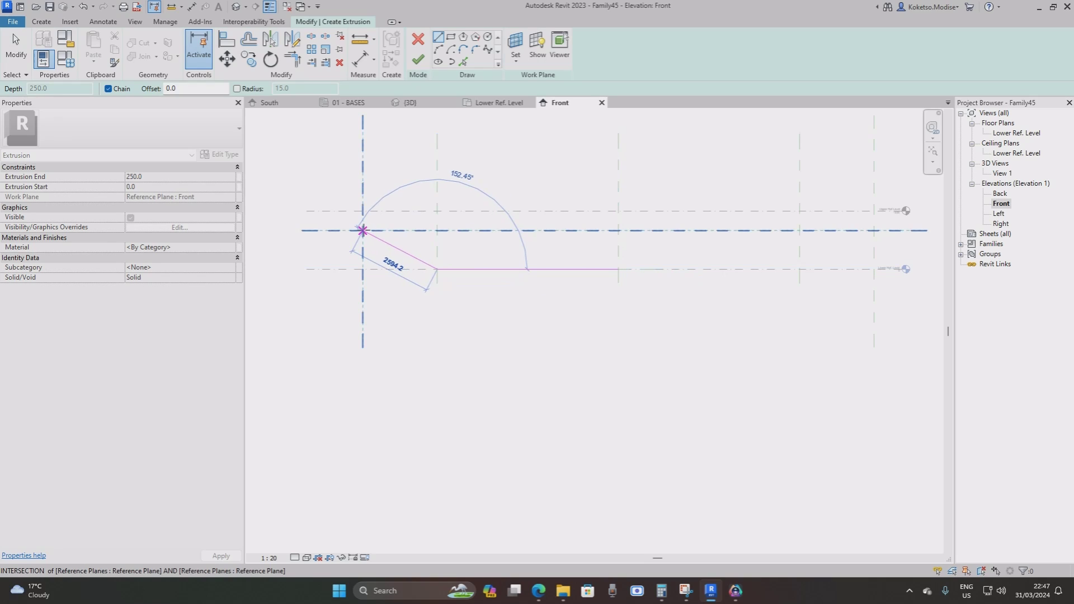
left_click(362, 230)
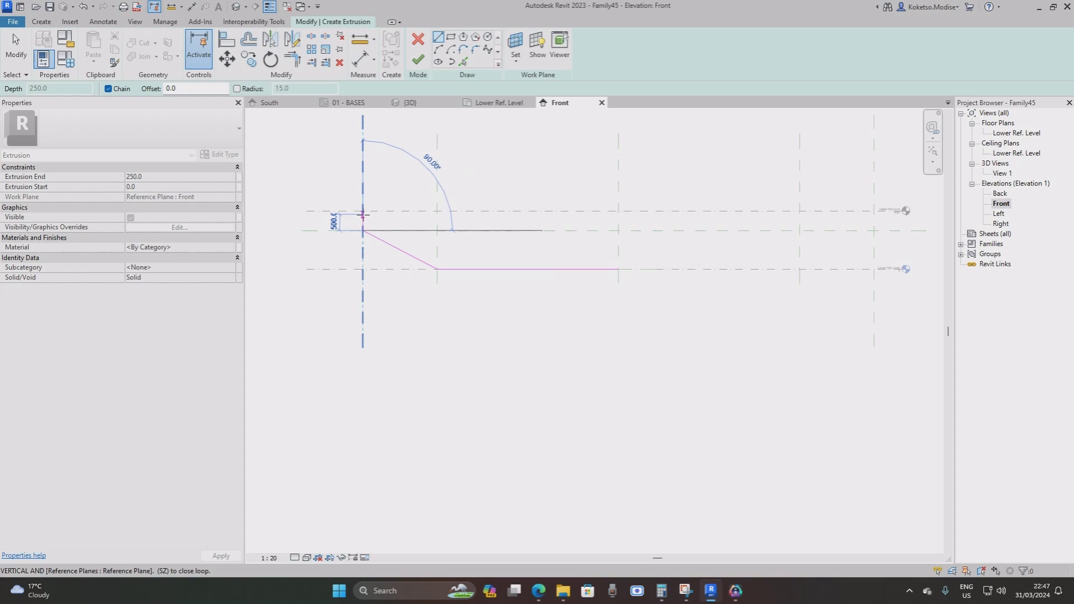
left_click(362, 211)
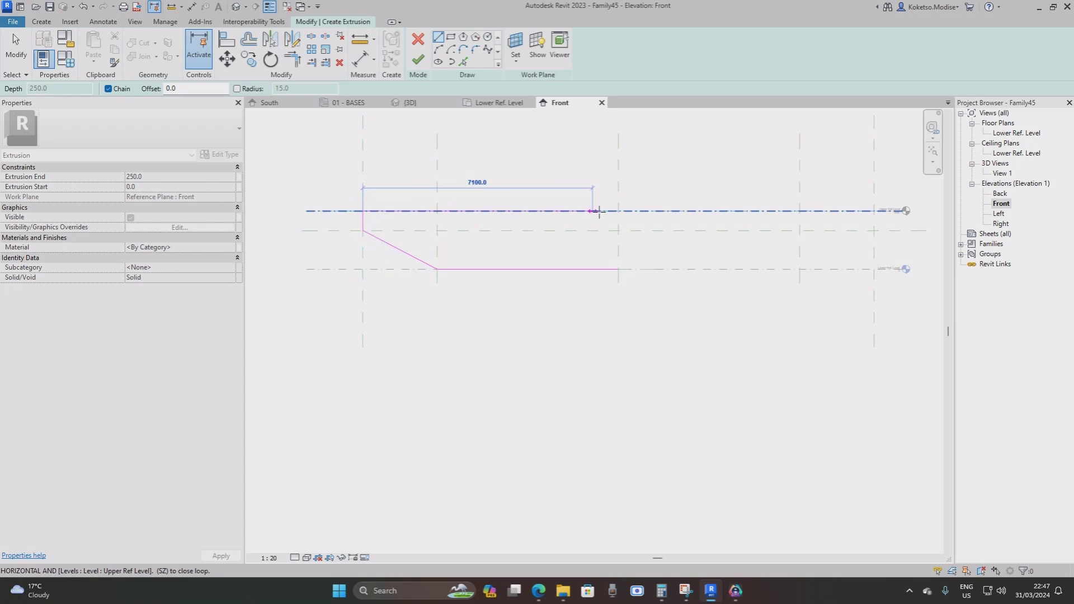
left_click(618, 211)
key("Escape")
key("Escape")
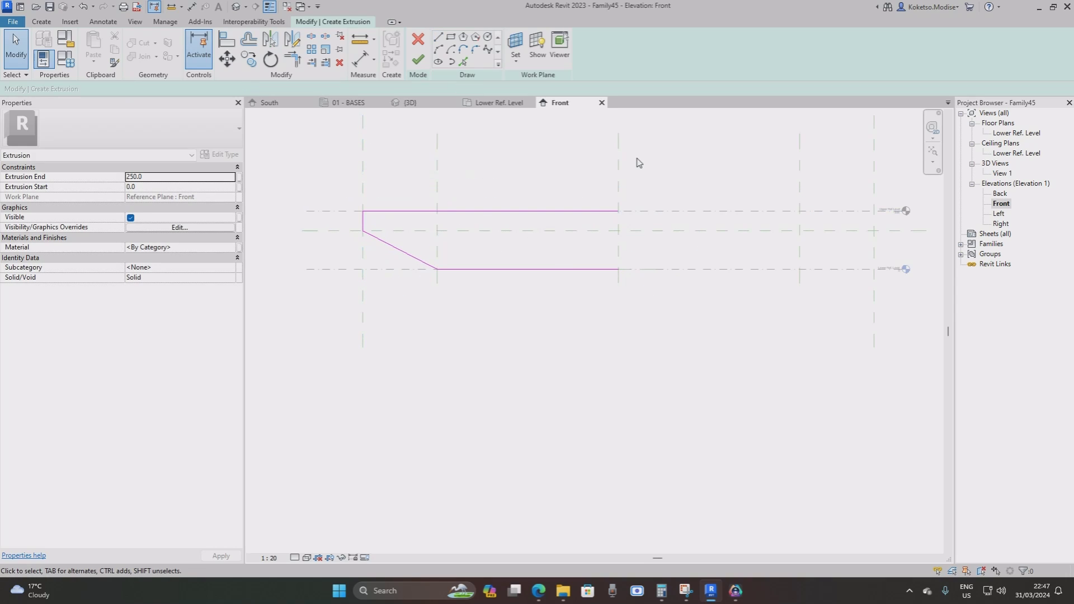
Mirror a copy of the four half-profile sketch lines about the Center (Left/Right) reference plane.
left_click_drag(636, 161, 343, 367)
middle_click_drag(536, 273, 486, 315)
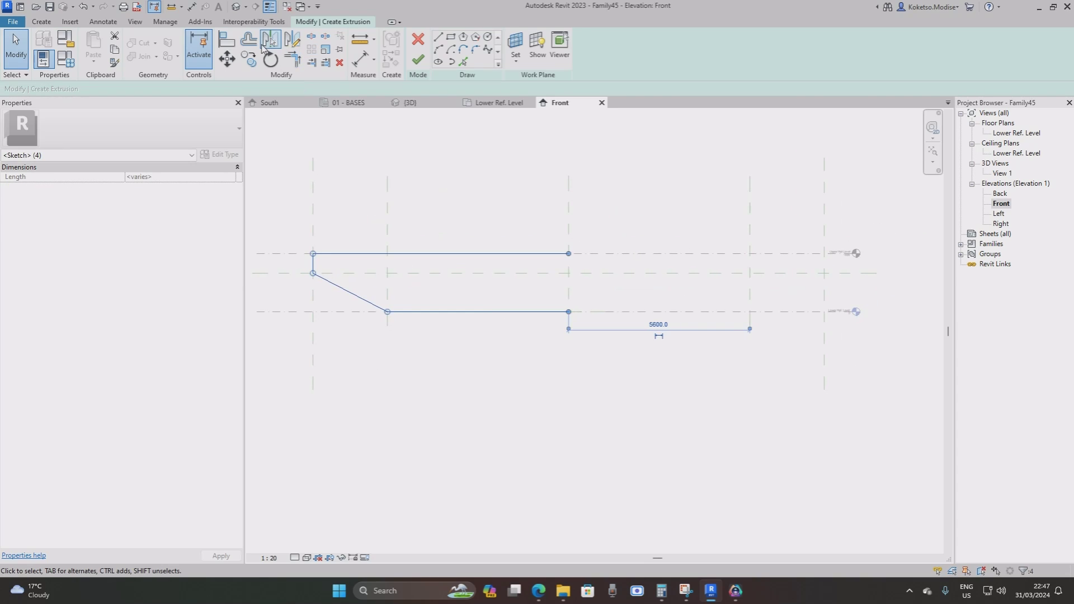
left_click(269, 41)
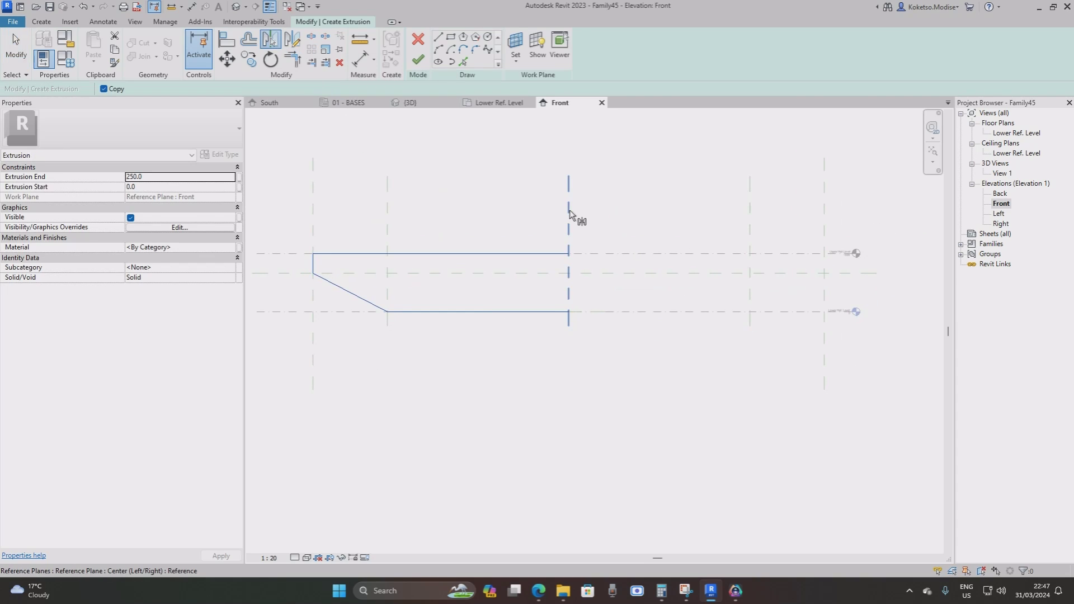
left_click(569, 210)
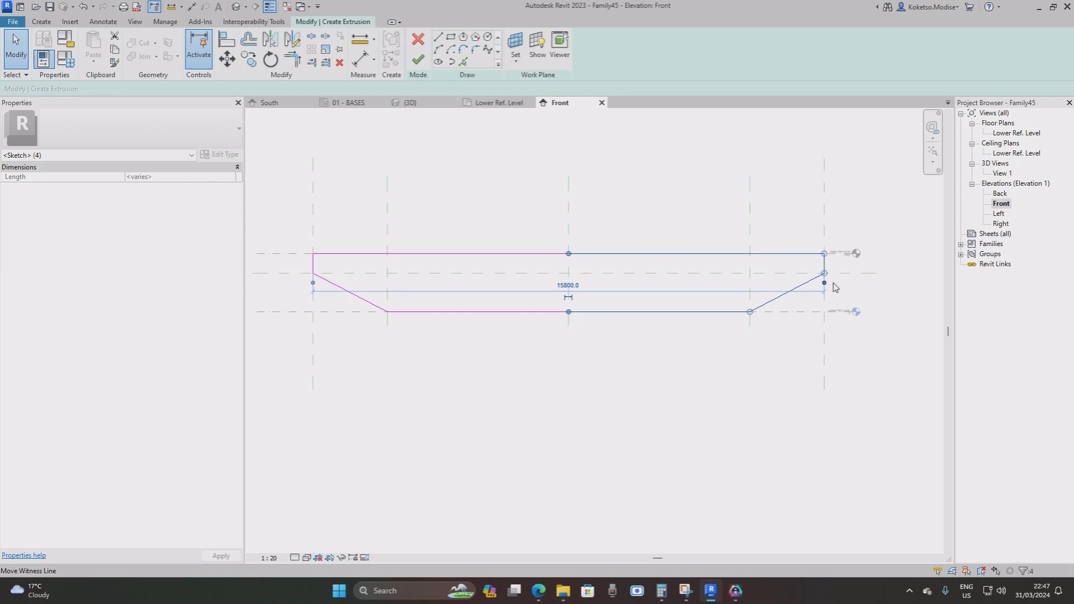
key("Escape")
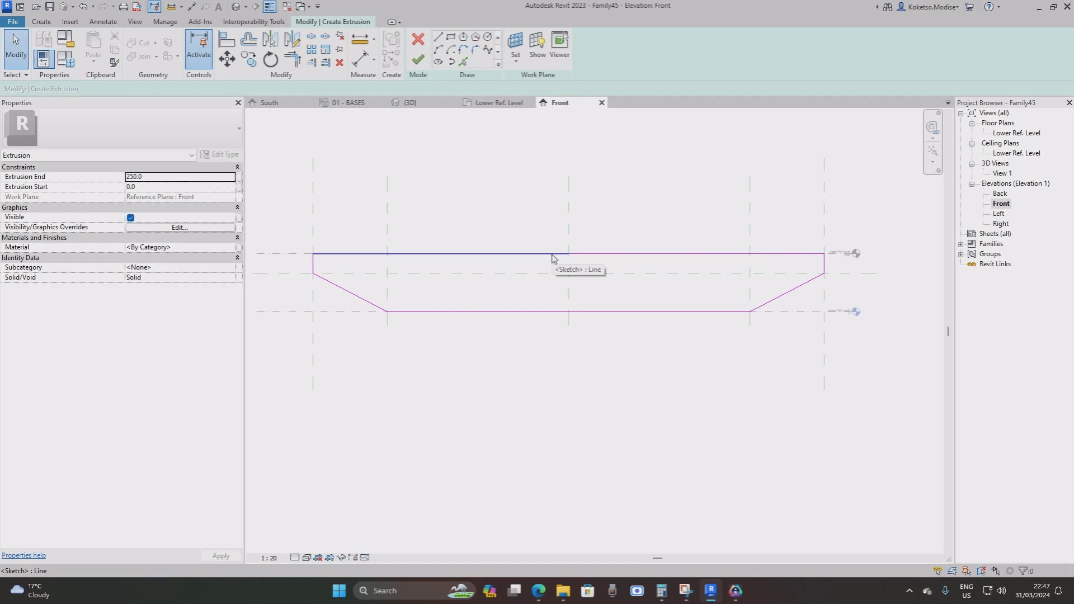
Delete the left half of the profile's upper edge and extend the right half to the left outer plane as one line.
left_click(553, 254)
key("Delete")
left_click(587, 254)
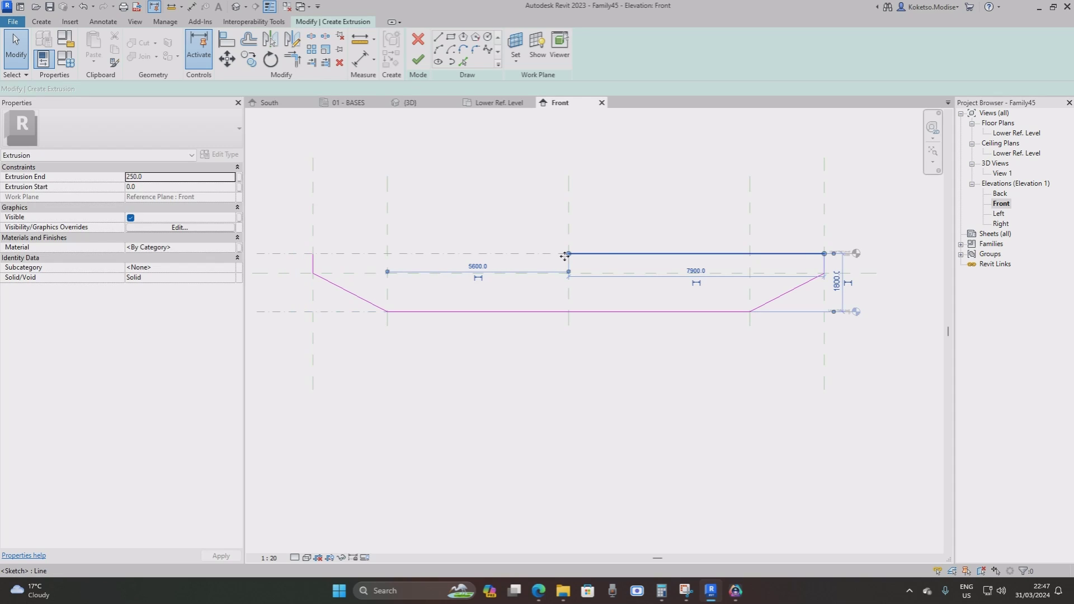
left_click_drag(569, 253, 312, 254)
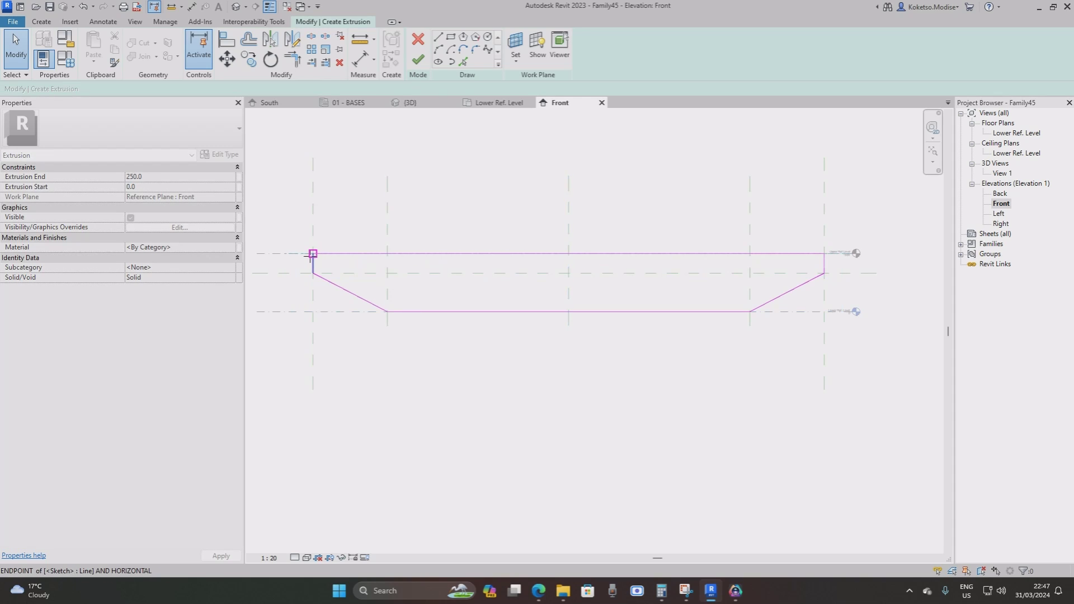
Delete the left half of the profile's lower edge and extend the right half to the foot of the left slope.
left_click(463, 311)
key("Delete")
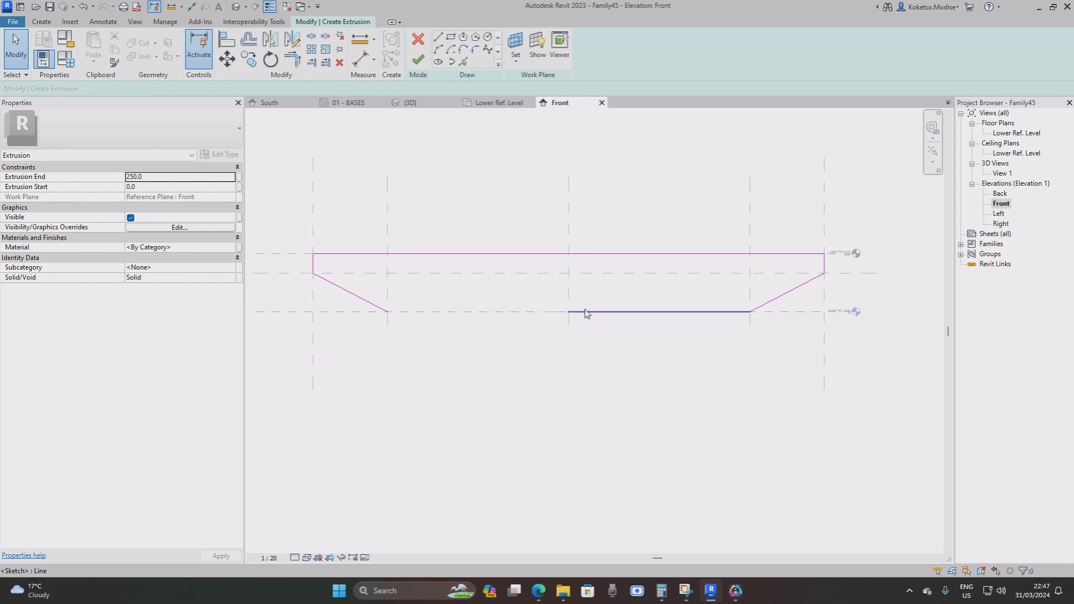
left_click(583, 312)
left_click_drag(569, 312, 387, 312)
left_click(526, 350)
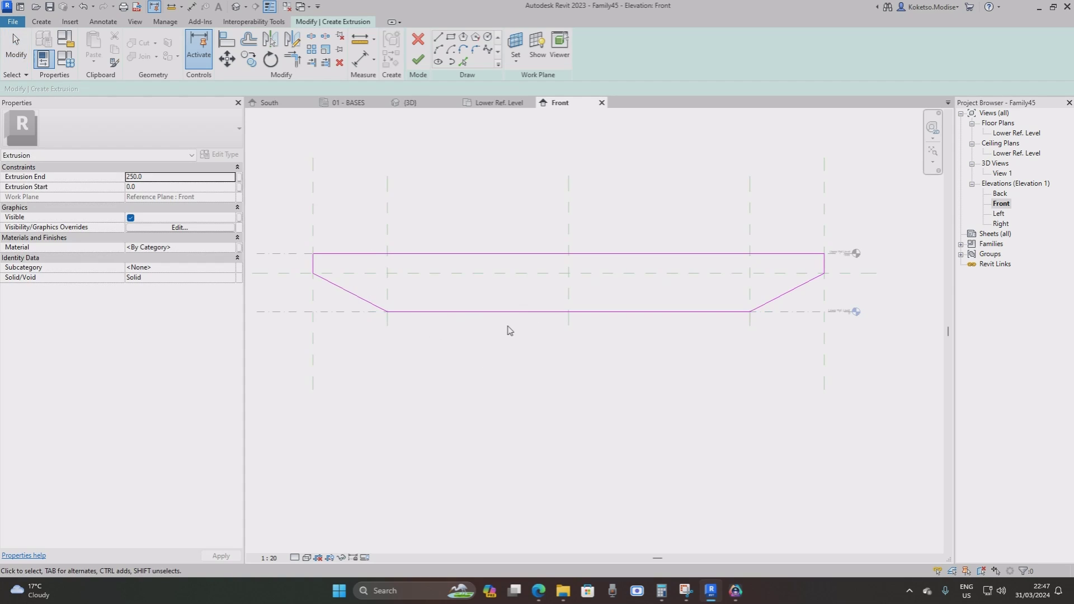
mouse_move(509, 328)
middle_mouse_down()
mouse_move(554, 309)
mouse_move(397, 265)
middle_mouse_up()
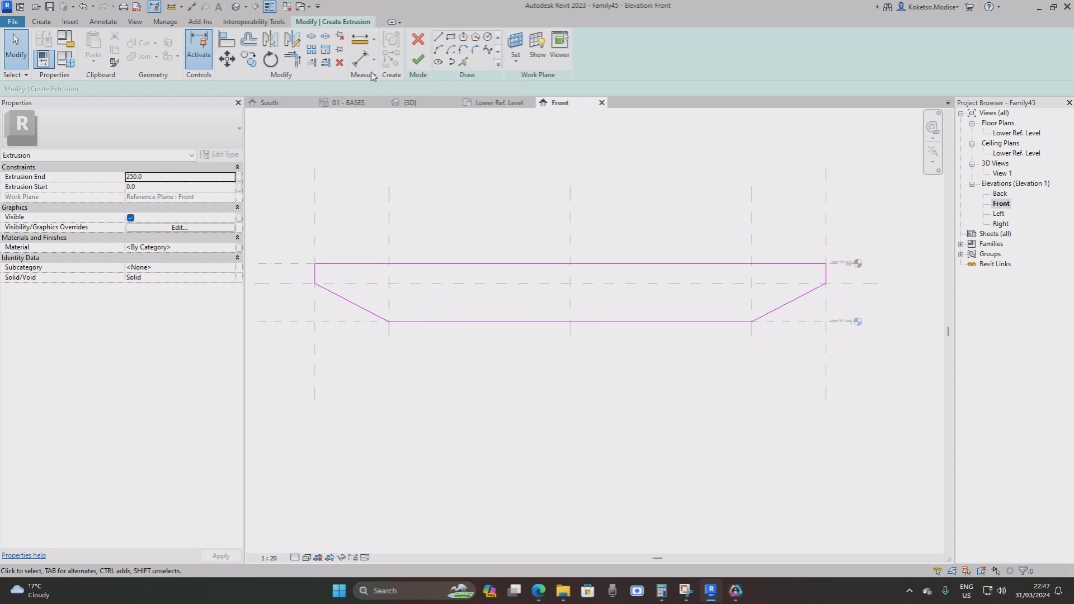
Finish the pier cap extrusion and assign it the Concrete, Precast material from the material library.
left_click(416, 61)
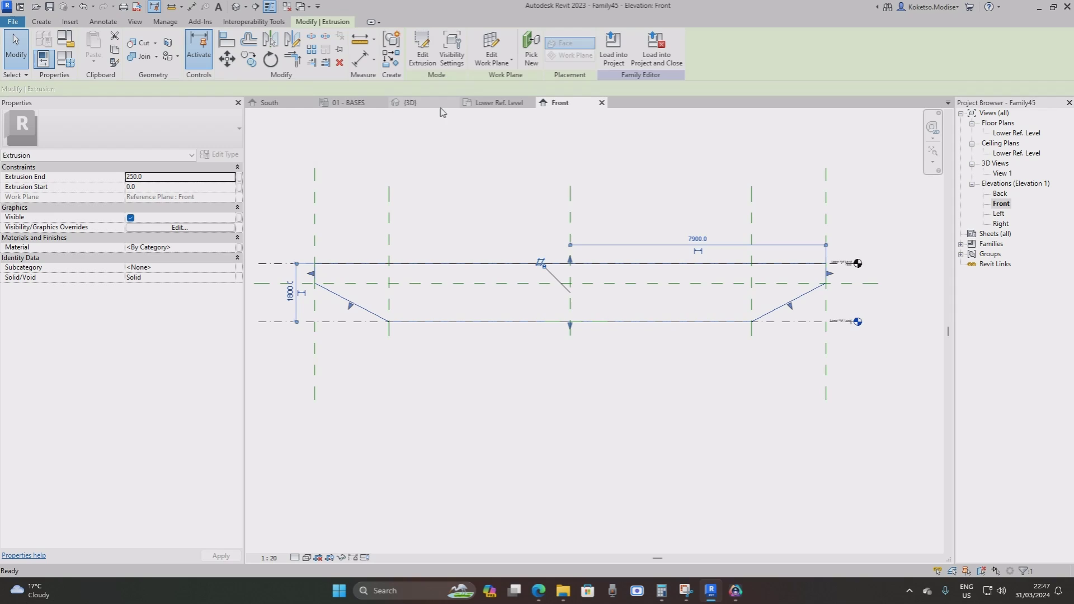
left_click(232, 250)
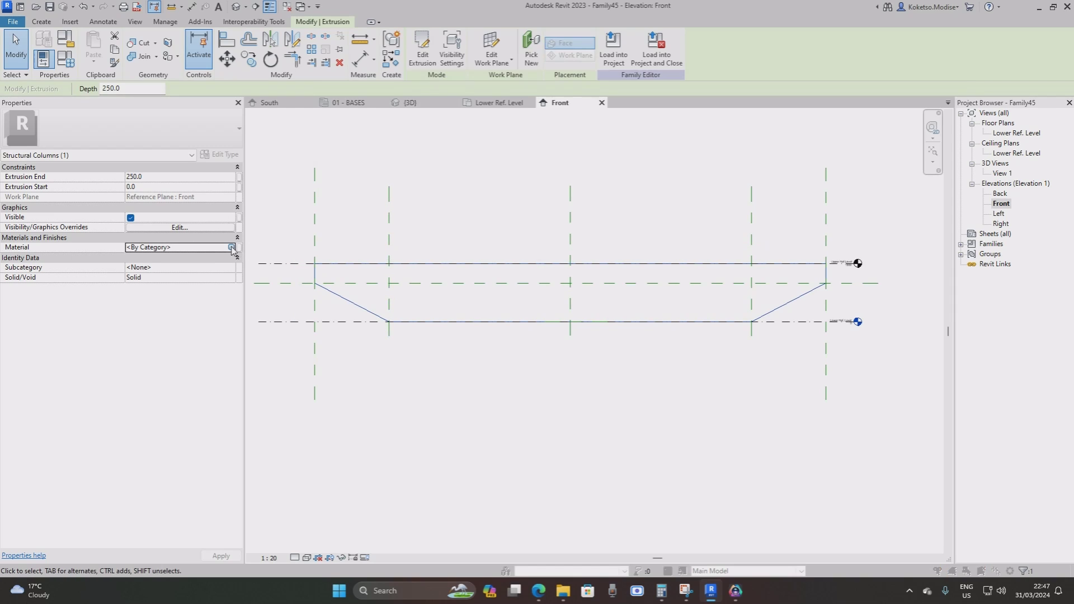
left_click(234, 248)
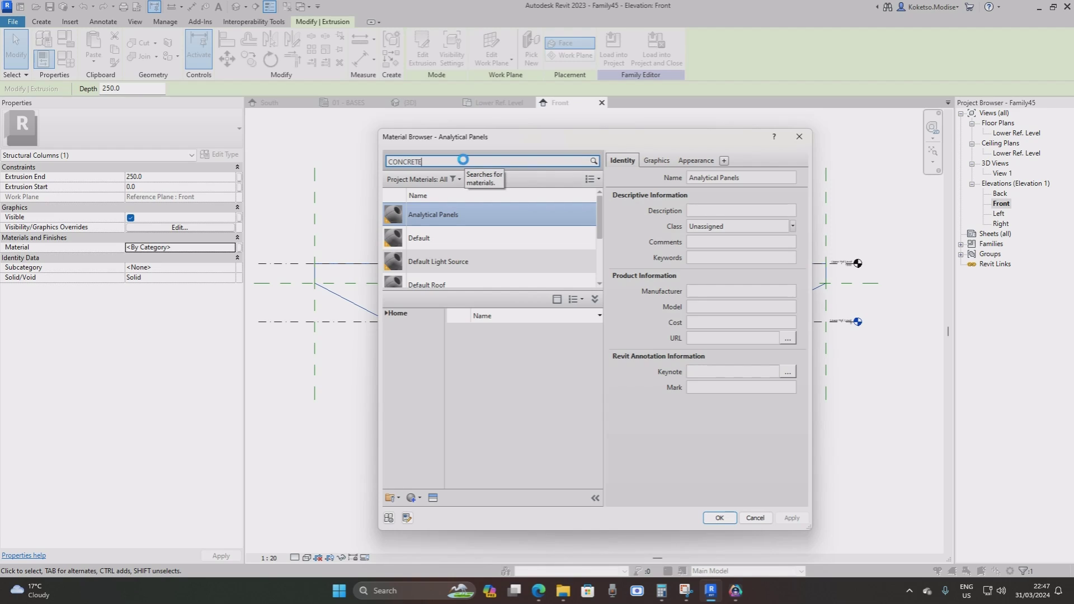
scroll(596, 372, "down", 2)
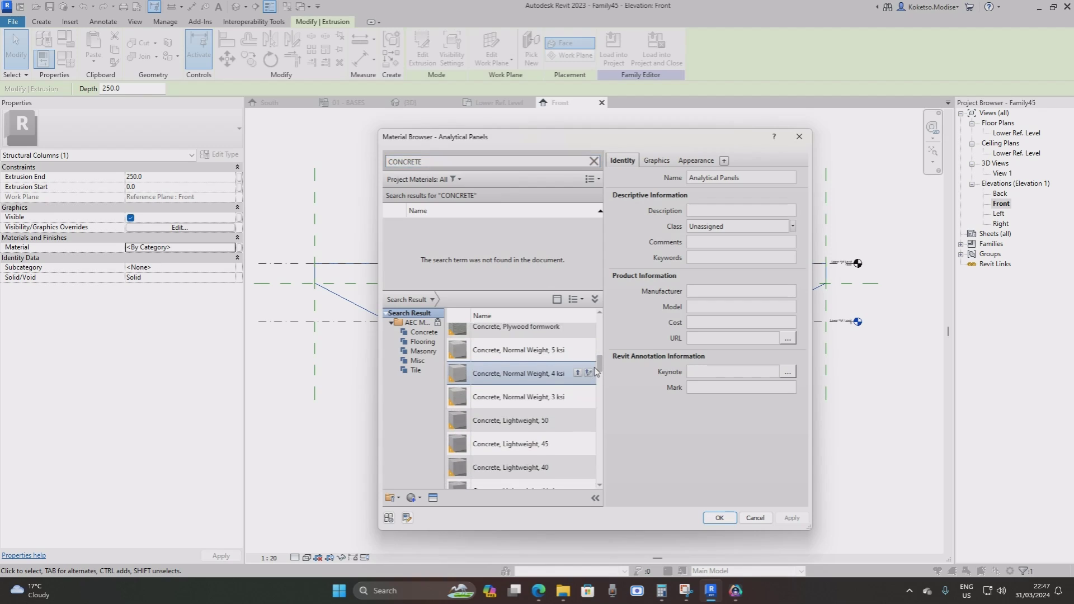
scroll(593, 374, "down", 3)
left_click(578, 380)
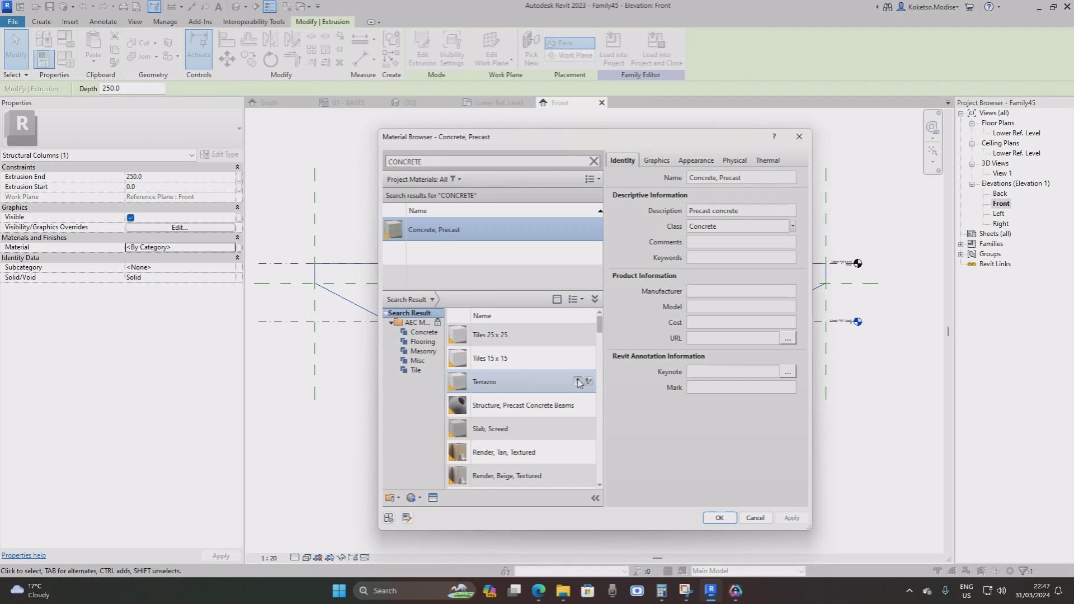
left_click(791, 518)
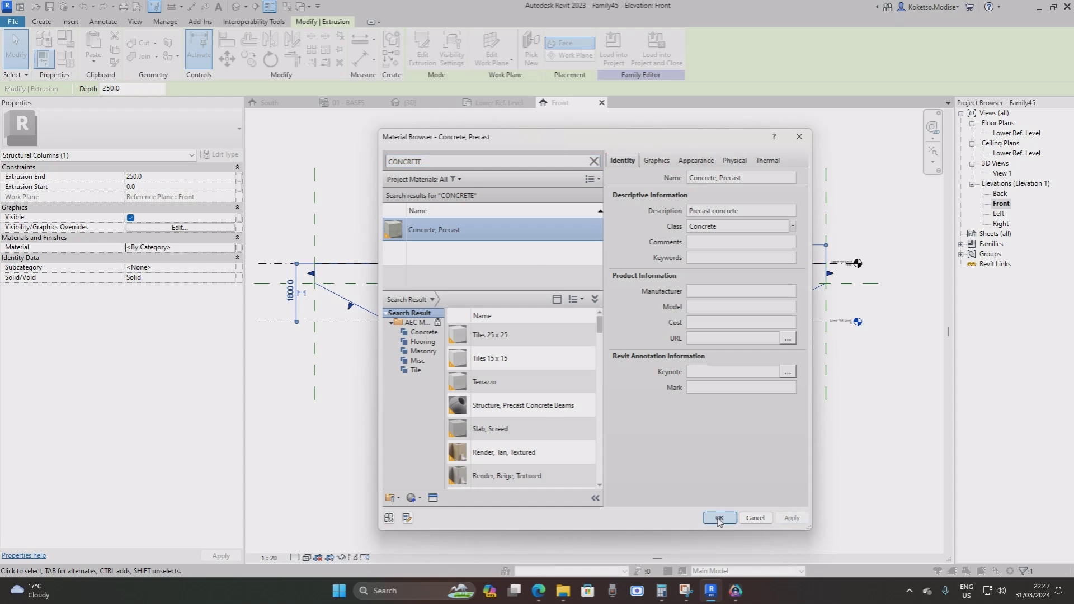
left_click(719, 518)
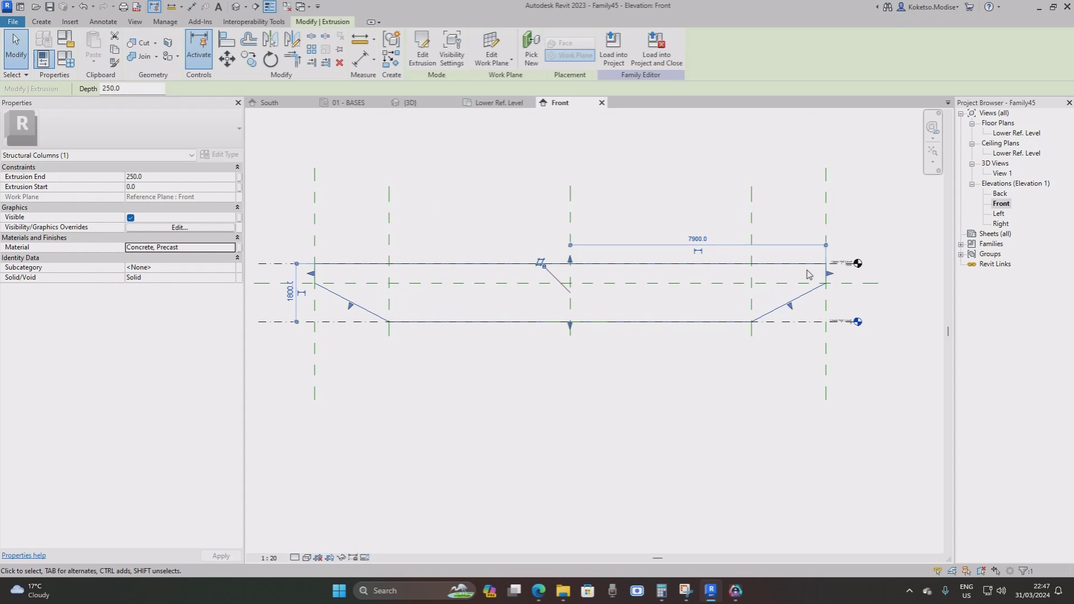
In the Lower Ref. Level plan, stretch the extrusion's back and front faces to the two outer depth reference planes.
left_click(485, 105)
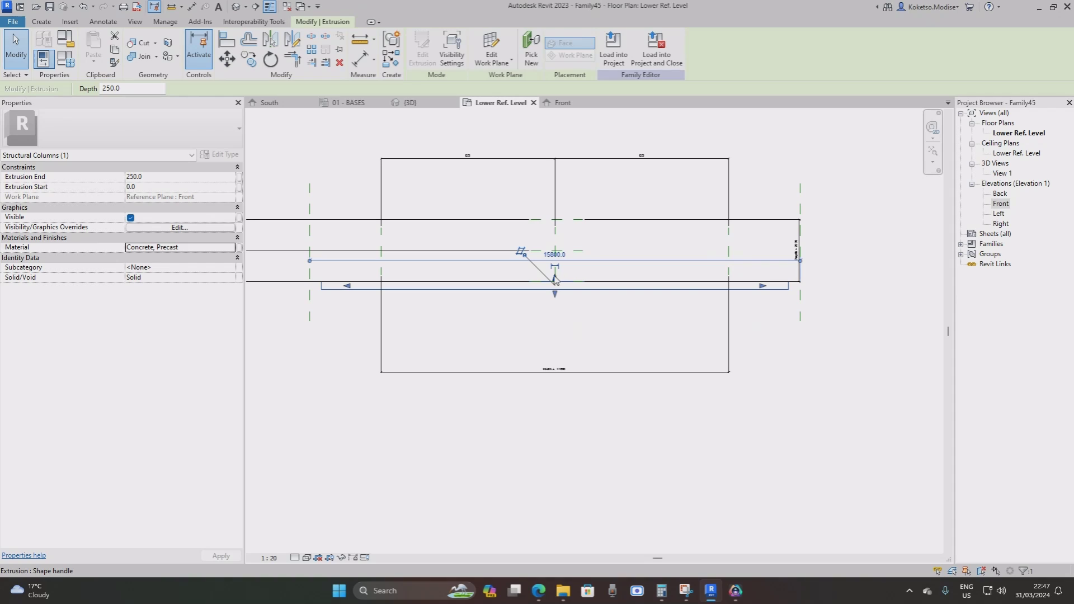
left_click_drag(554, 280, 554, 220)
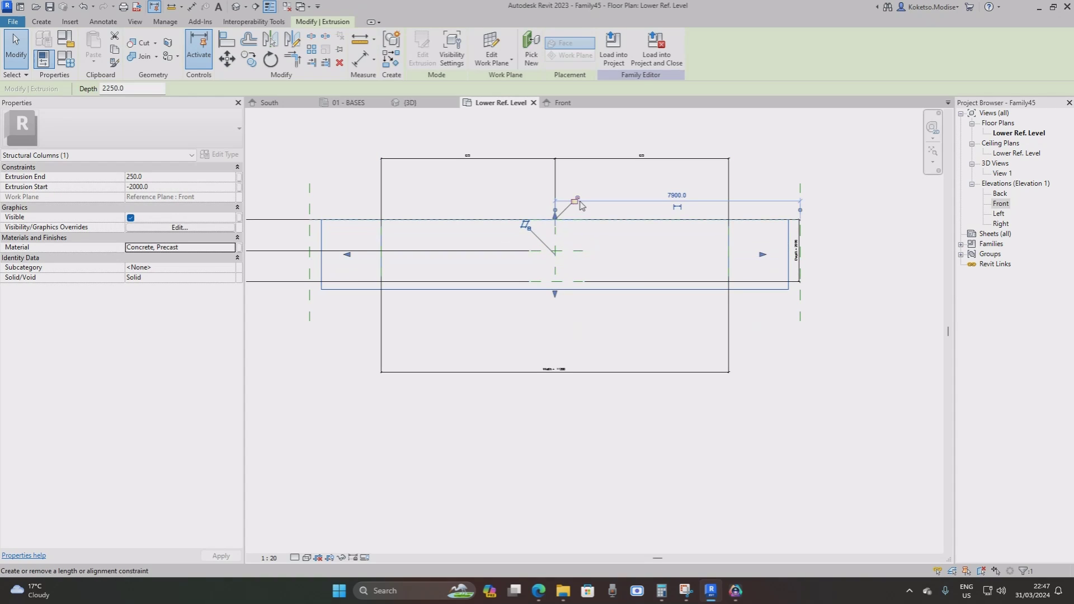
left_click_drag(554, 294, 555, 283)
left_click(560, 132)
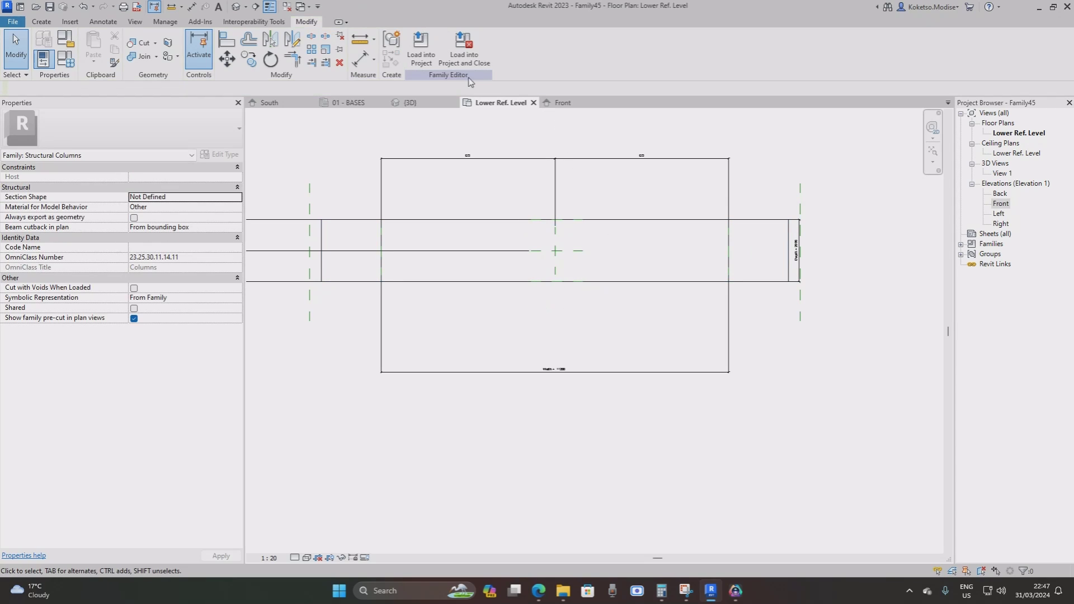
Display the pier cap in a 3D view at Fine detail level with a visual style that shows its concrete surface.
left_click(236, 7)
middle_click_drag(666, 269, 508, 388, "shift")
left_click(295, 557)
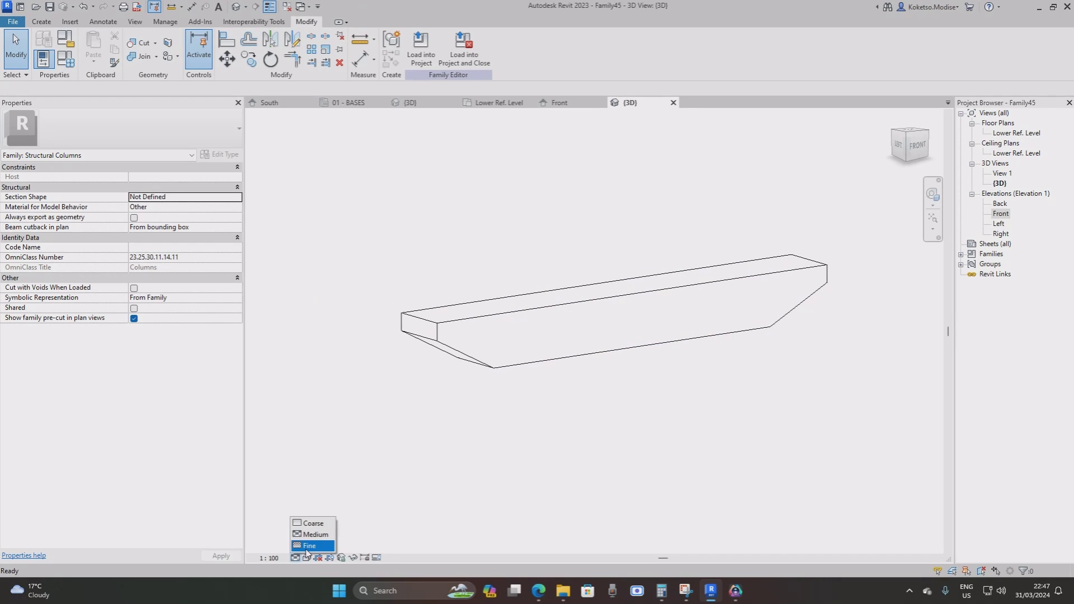
left_click(302, 546)
left_click(307, 557)
left_click(318, 547)
mouse_move(827, 390)
middle_mouse_down("shift")
mouse_move(636, 405)
mouse_move(824, 412)
mouse_move(644, 347)
middle_mouse_up("shift")
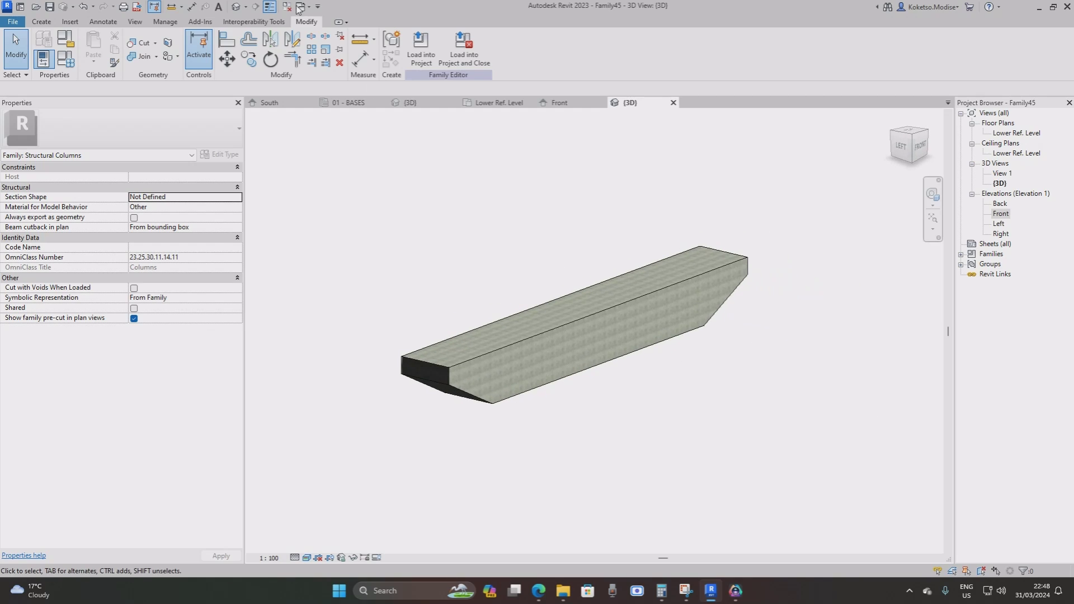
Load the family into the Girder Bridge project and close it, saving it as PIER HEAD in the GIRDER BRIDGE MODEL folder.
left_click(464, 50)
left_click(518, 297)
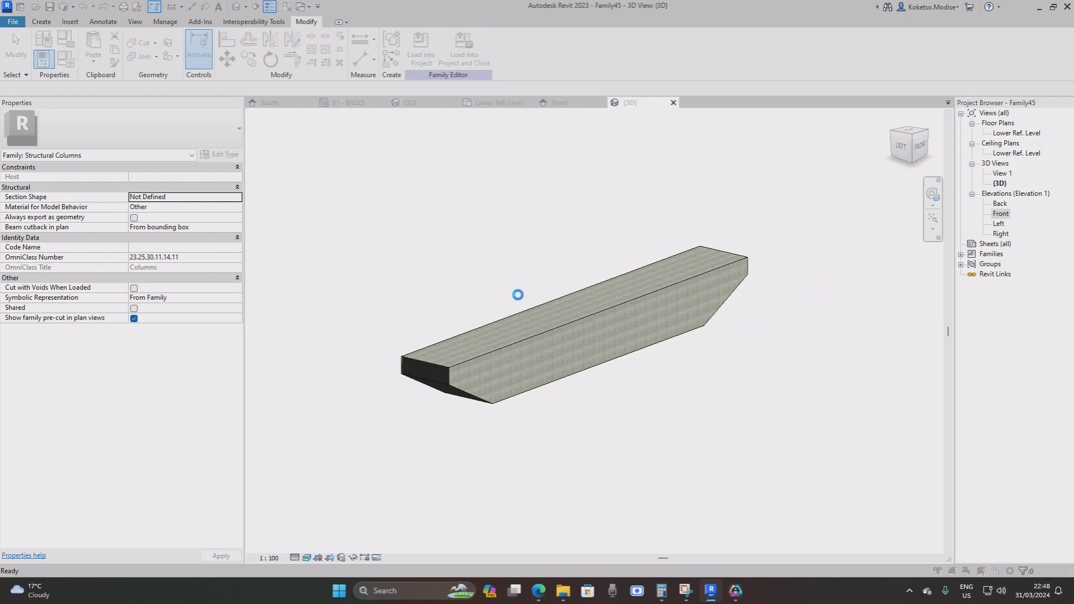
type("P")
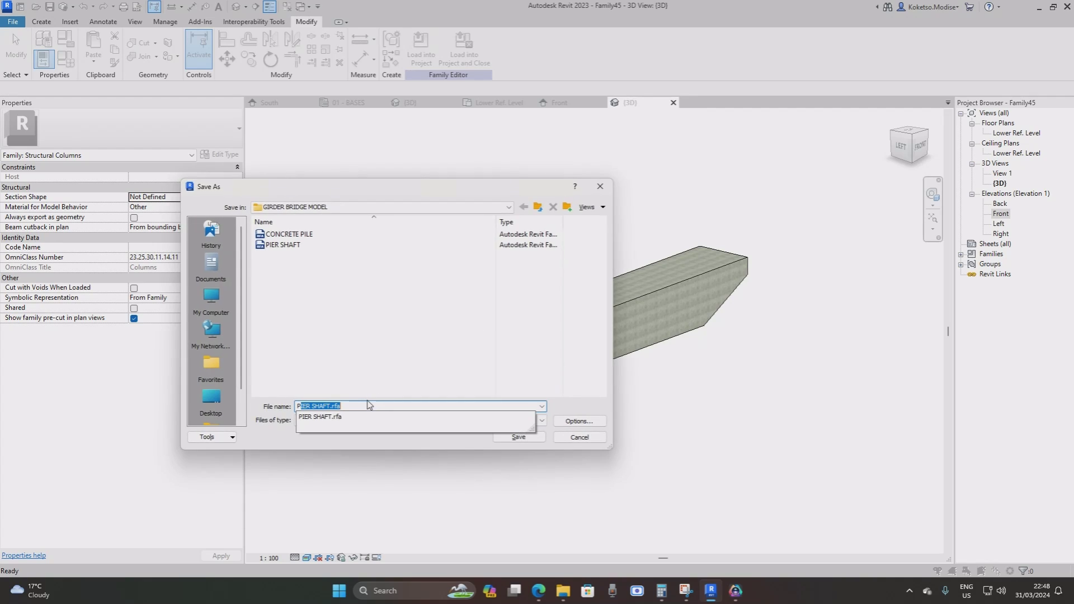
type("IER HEAD")
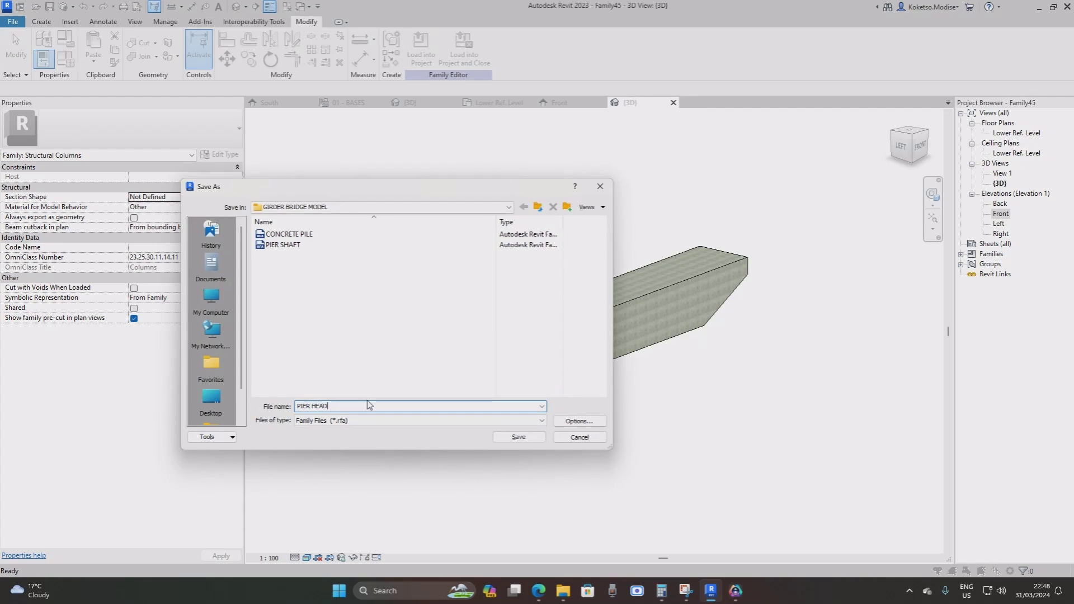
left_click(517, 437)
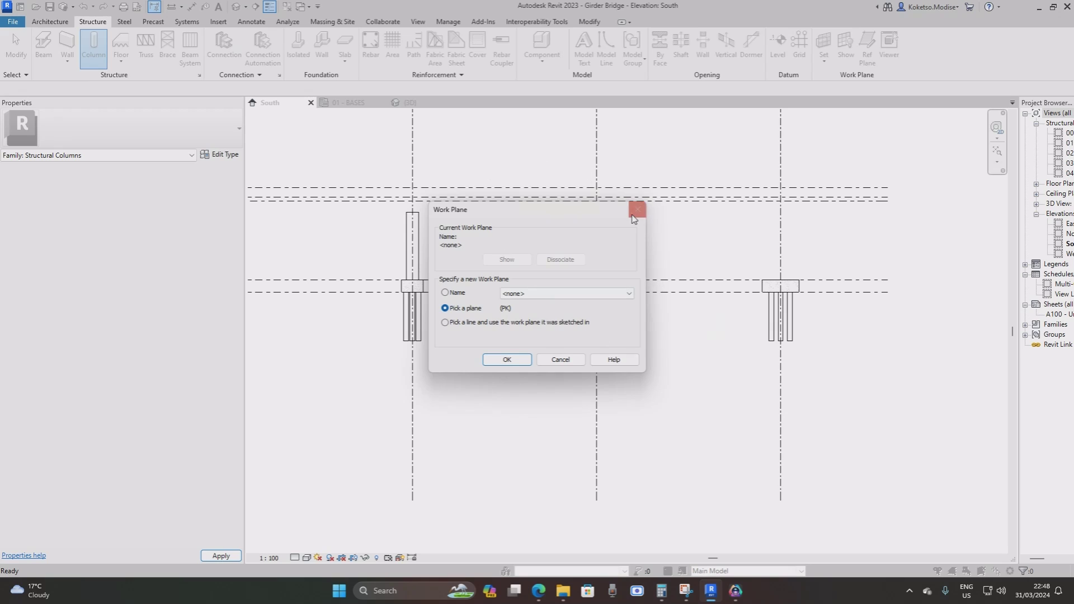
Cancel the work plane request and column placement in the project, and open the 02 - PIERS structural plan.
left_click(633, 217)
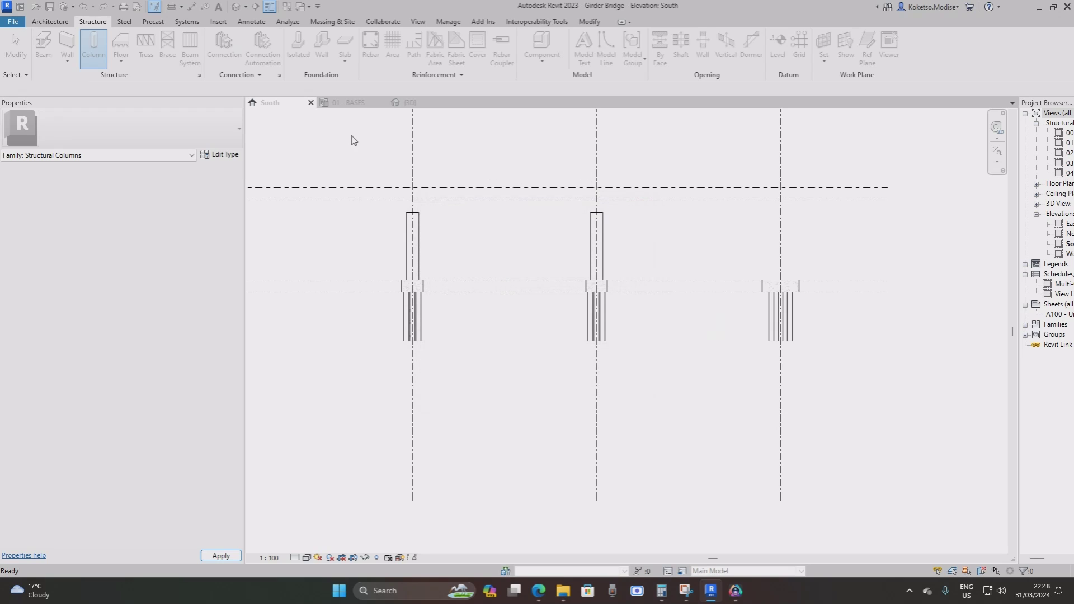
left_click(353, 106)
key("Escape")
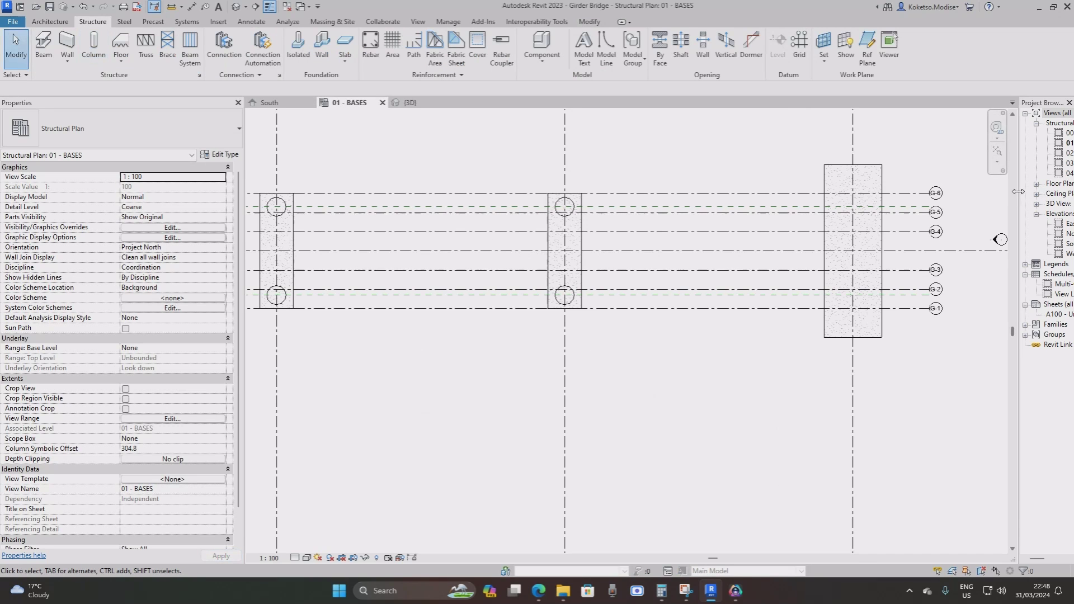
left_click_drag(1019, 193, 906, 193)
scroll(496, 280, "down", 3)
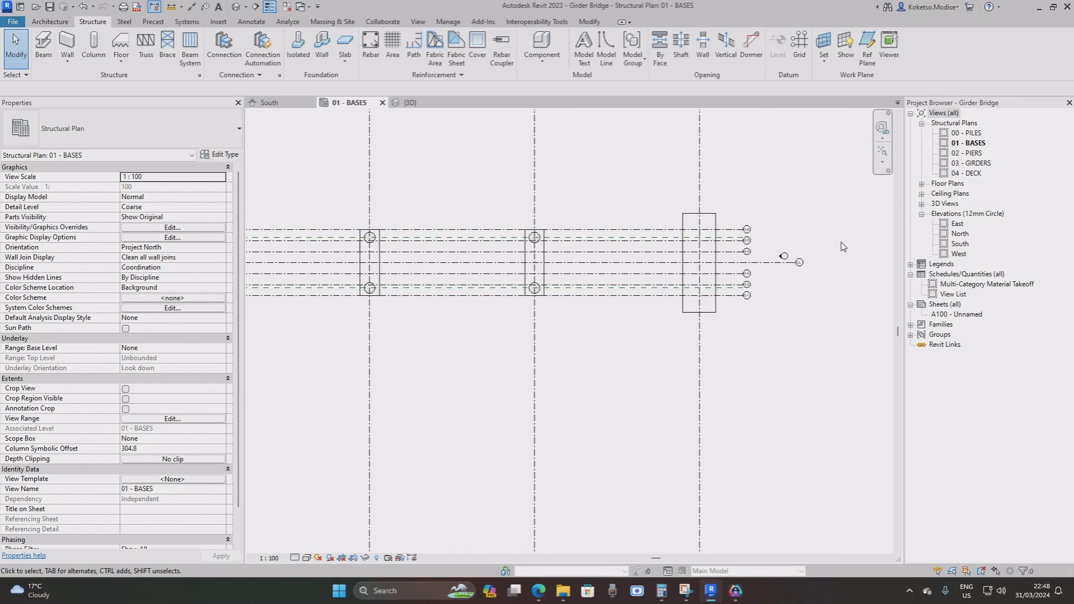
double_click(974, 152)
scroll(618, 287, "down", 4)
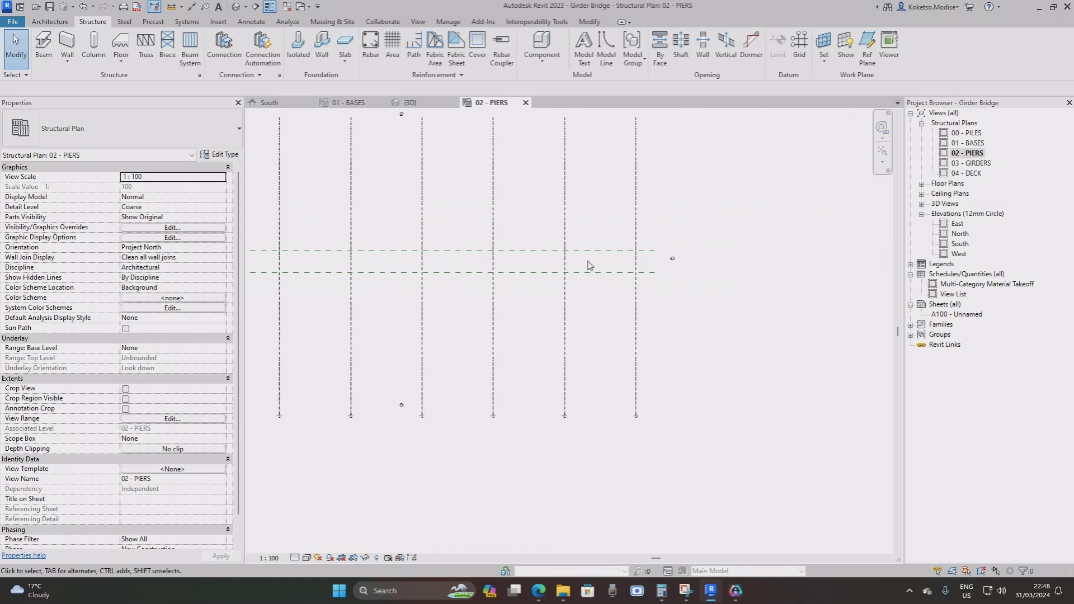
scroll(549, 263, "up", 2)
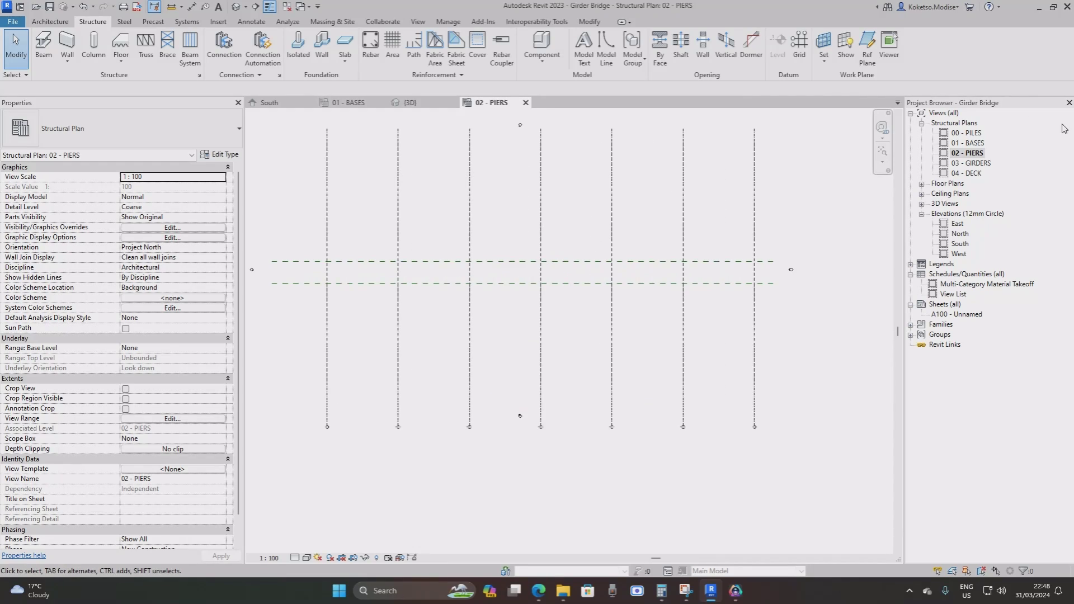
middle_click_drag(557, 236, 574, 253)
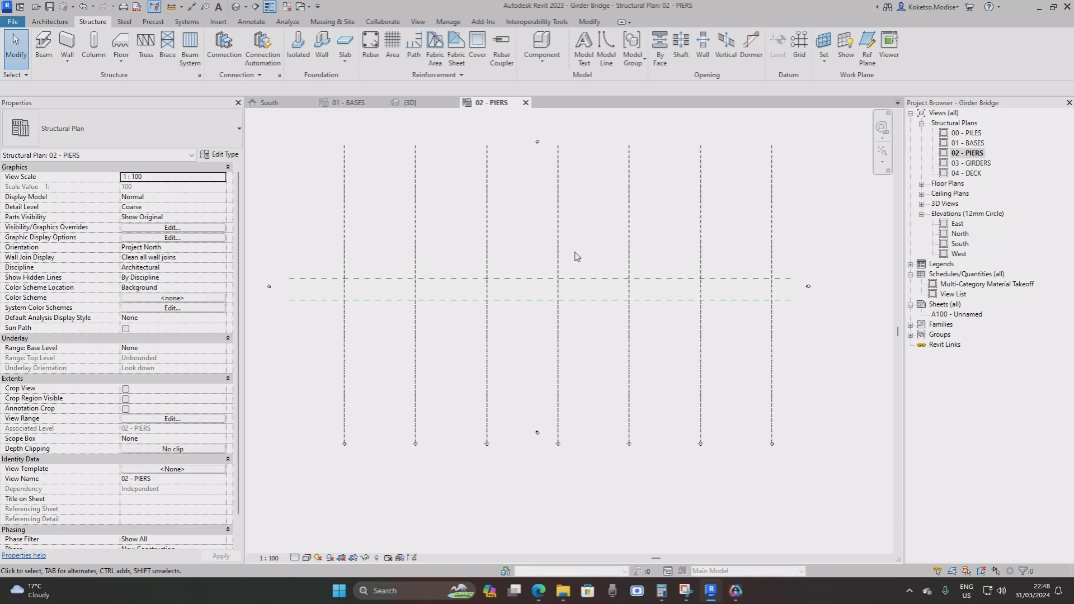
Set the 02 - PIERS view range offsets to top 10000, cut plane 1000, bottom -12000 and view depth -18000.
key("v")
key("r")
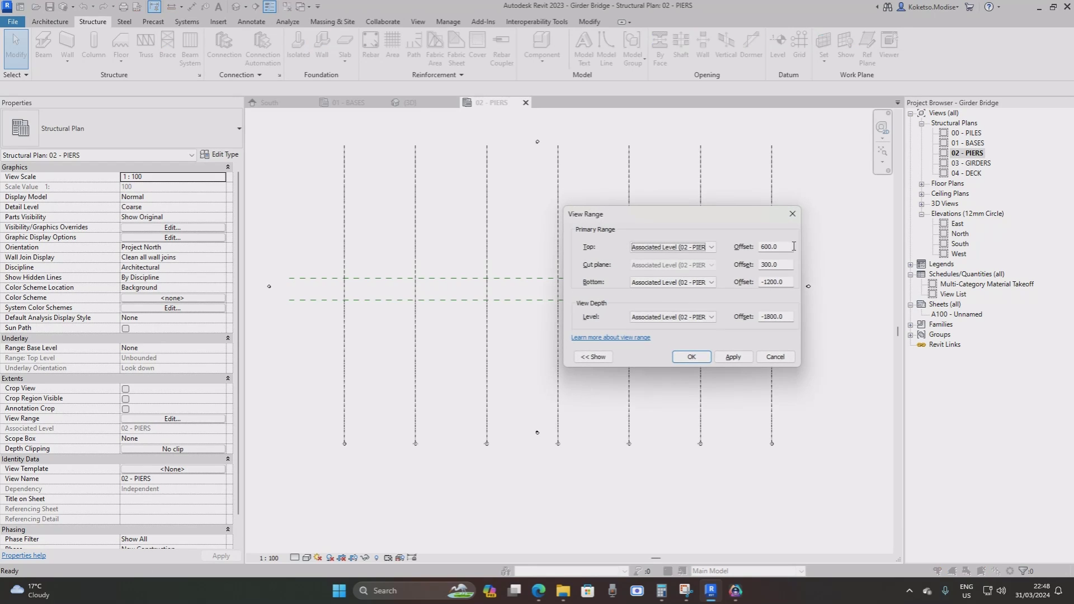
left_click_drag(787, 247, 727, 247)
type("10")
left_click(733, 356)
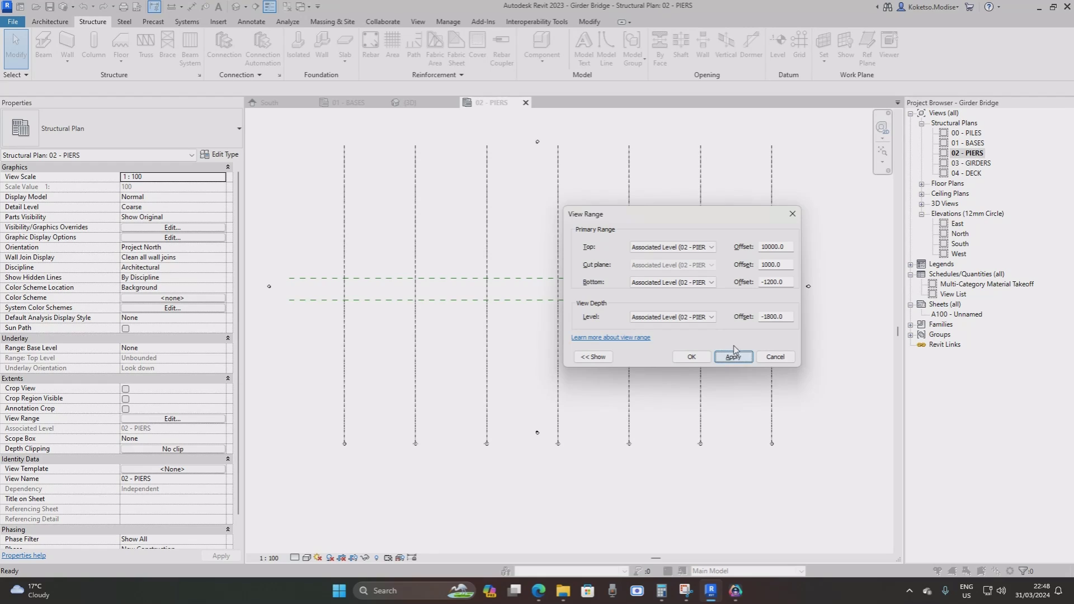
left_click_drag(792, 286, 769, 286)
left_click(733, 358)
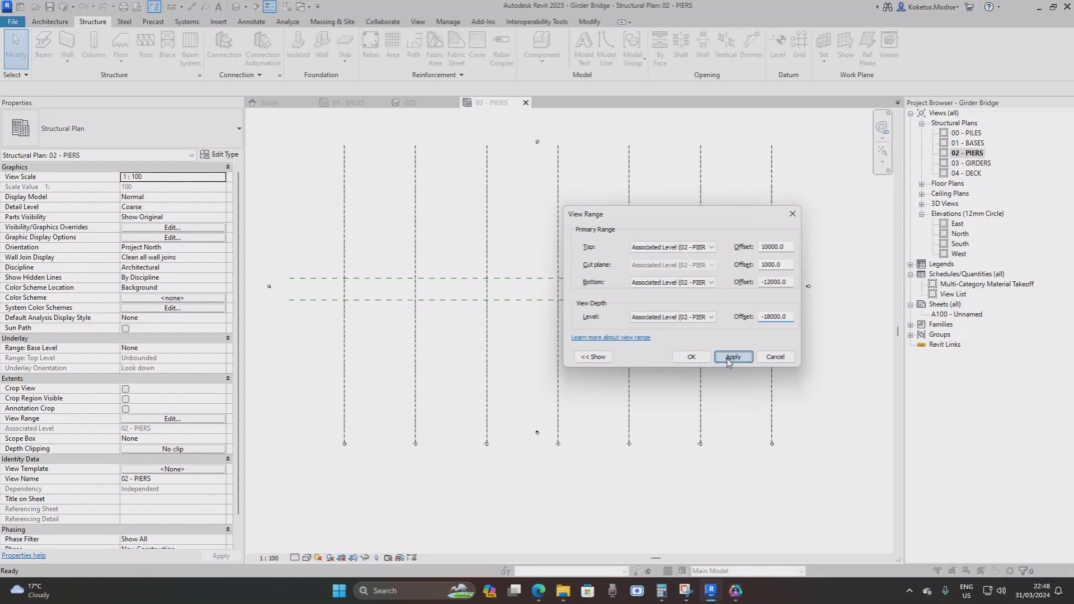
left_click(691, 357)
Place a vertical PIER HEAD column on the PIER-5 grid, rotated across the bridge and centred between the two pier shafts.
scroll(714, 292, "up", 8)
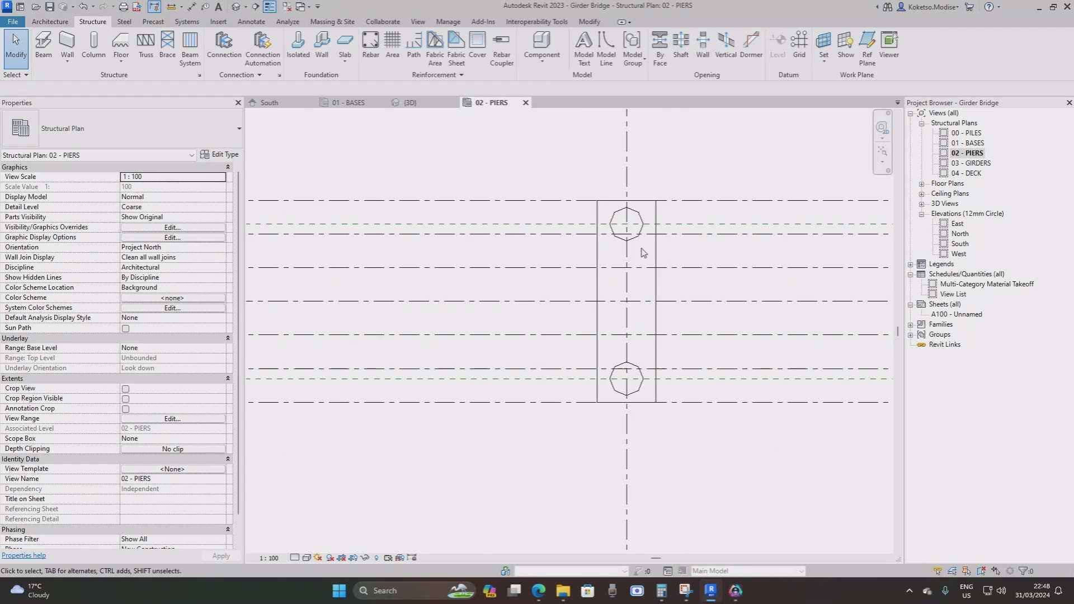
mouse_move(643, 256)
middle_mouse_down()
mouse_move(622, 275)
mouse_move(498, 282)
middle_mouse_up()
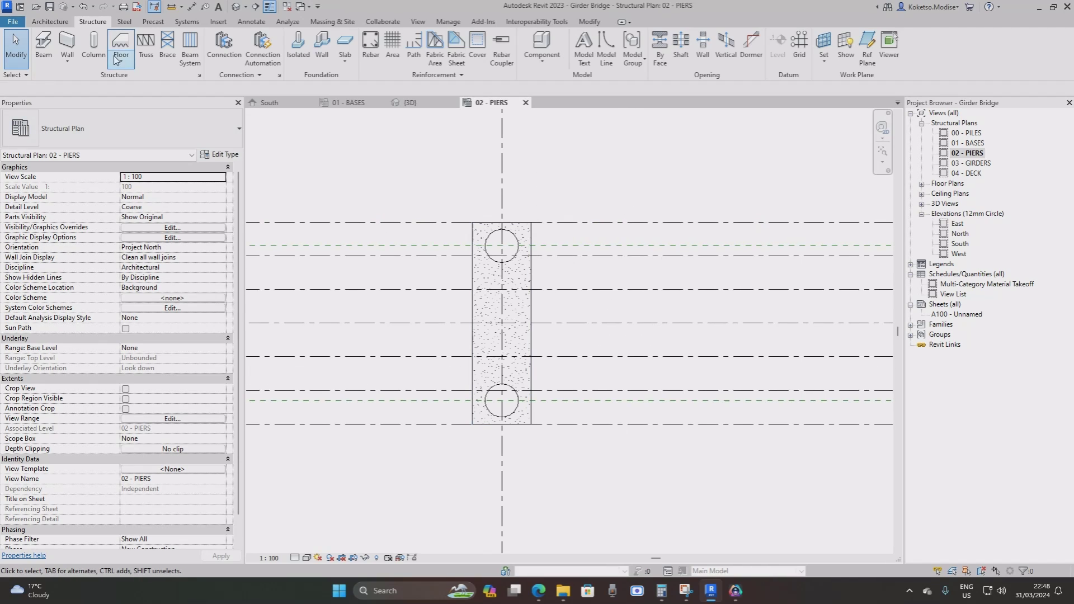
left_click(94, 47)
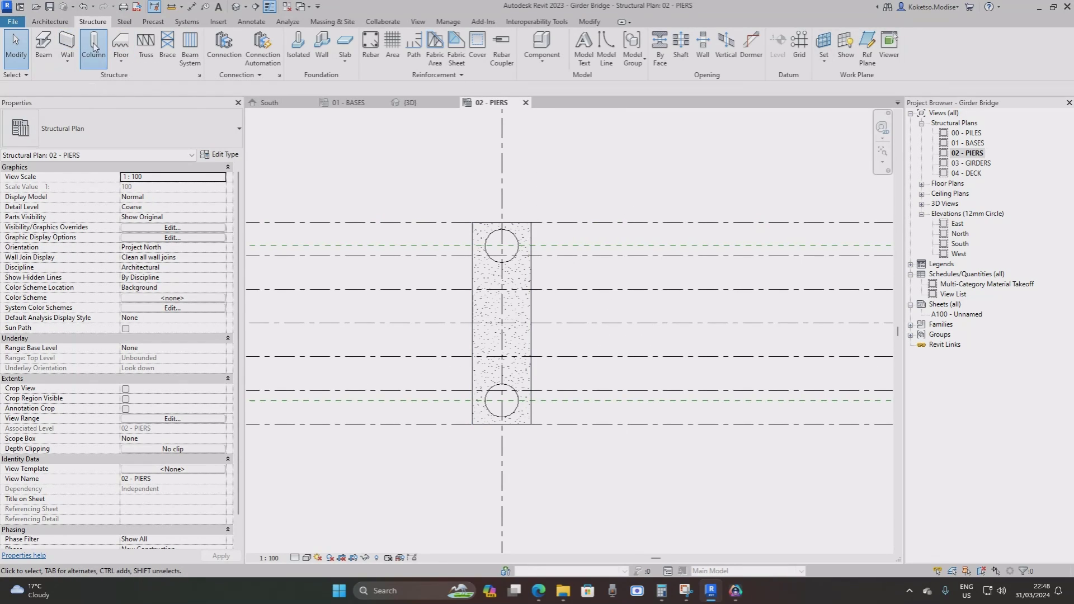
left_click(513, 49)
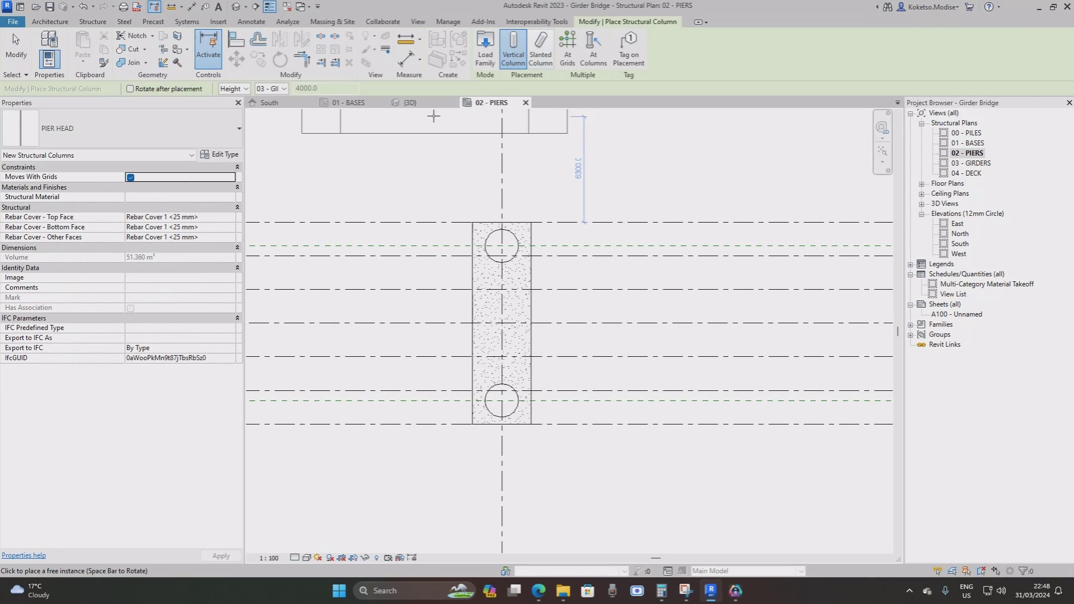
scroll(727, 163, "down", 4)
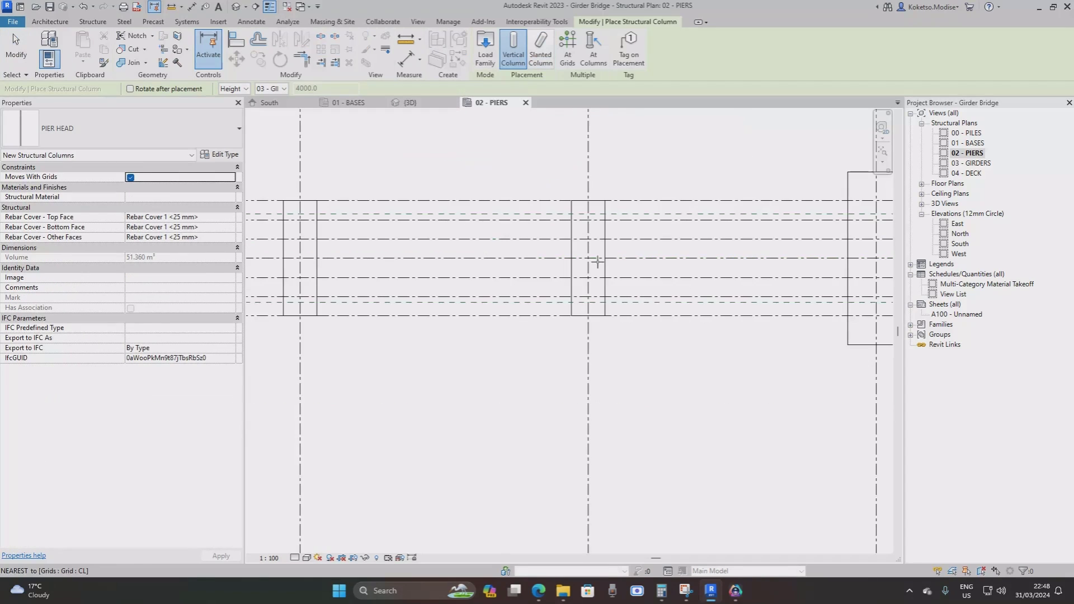
key("space")
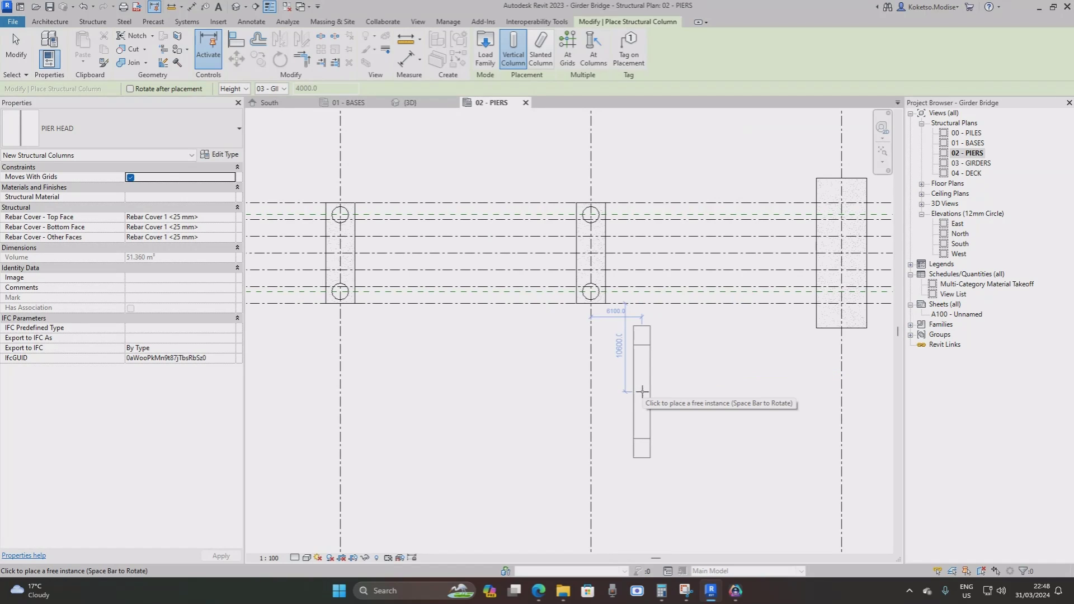
scroll(634, 376, "up", 2)
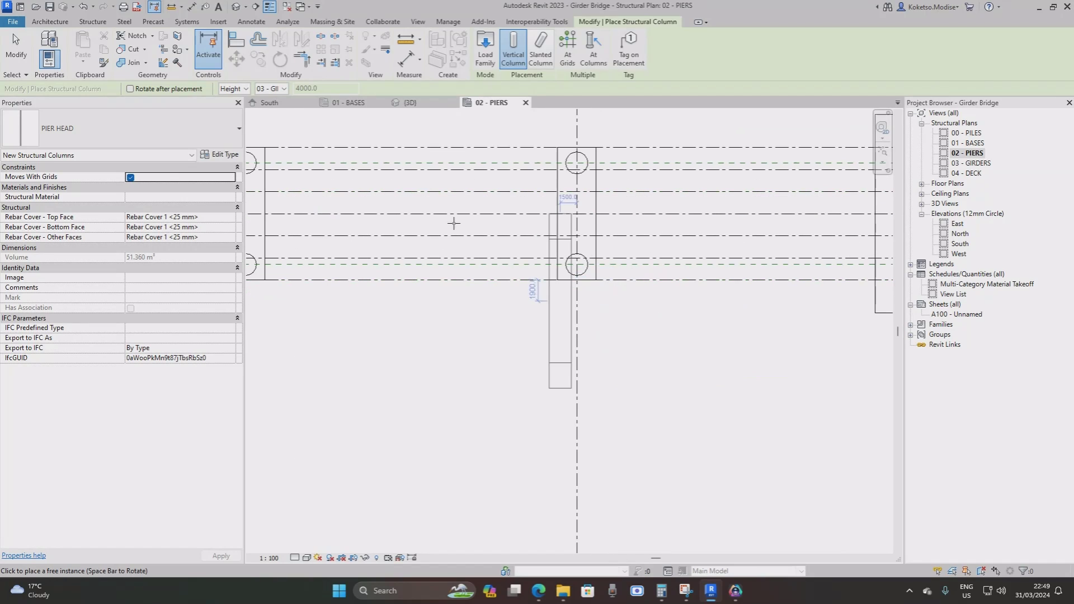
left_click(274, 89)
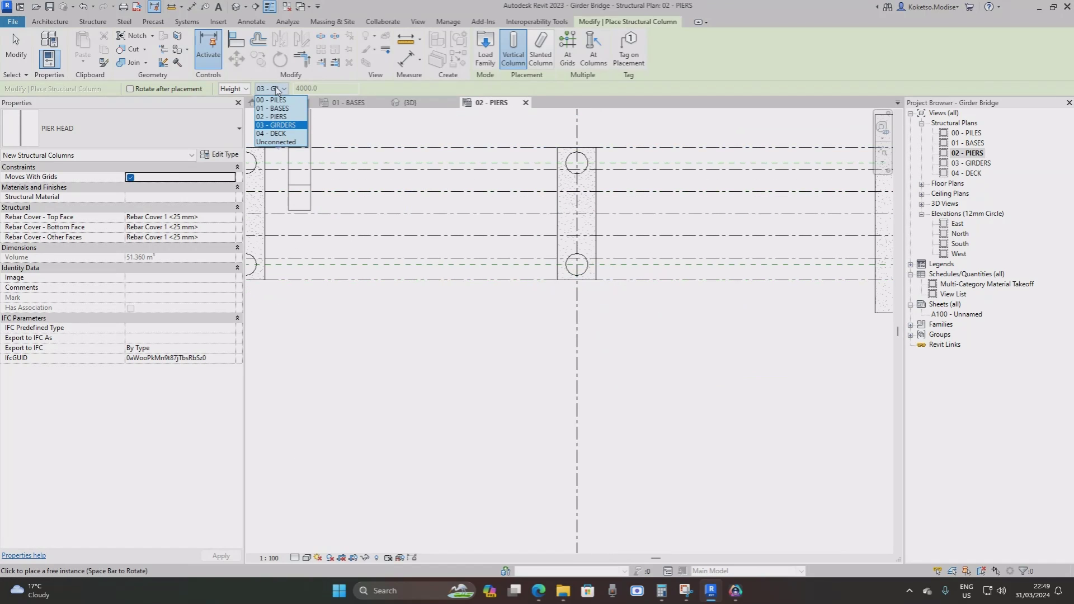
left_click(280, 117)
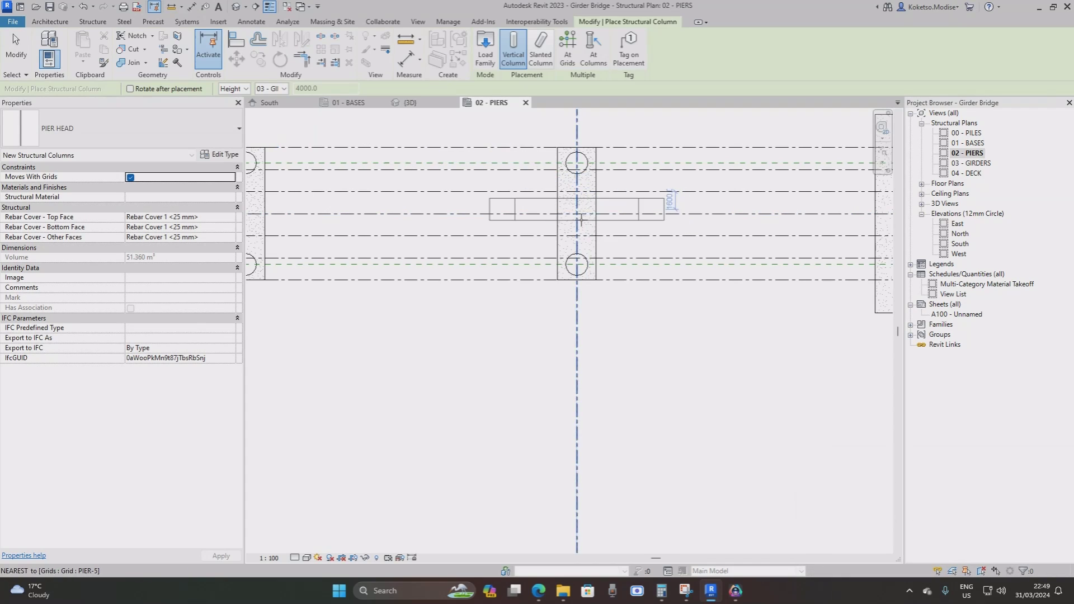
key("space")
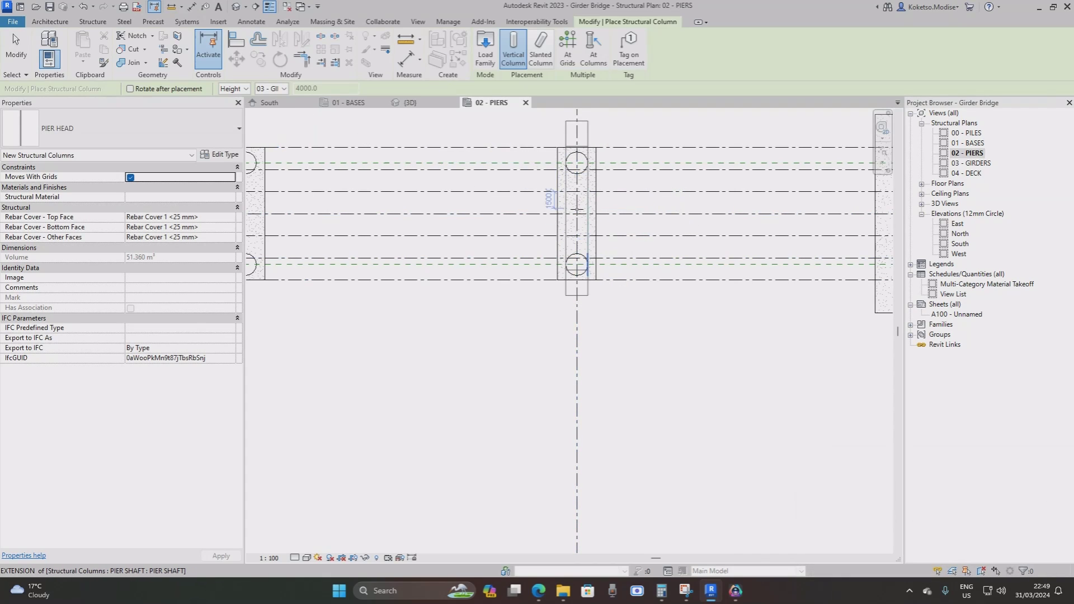
left_click(577, 215)
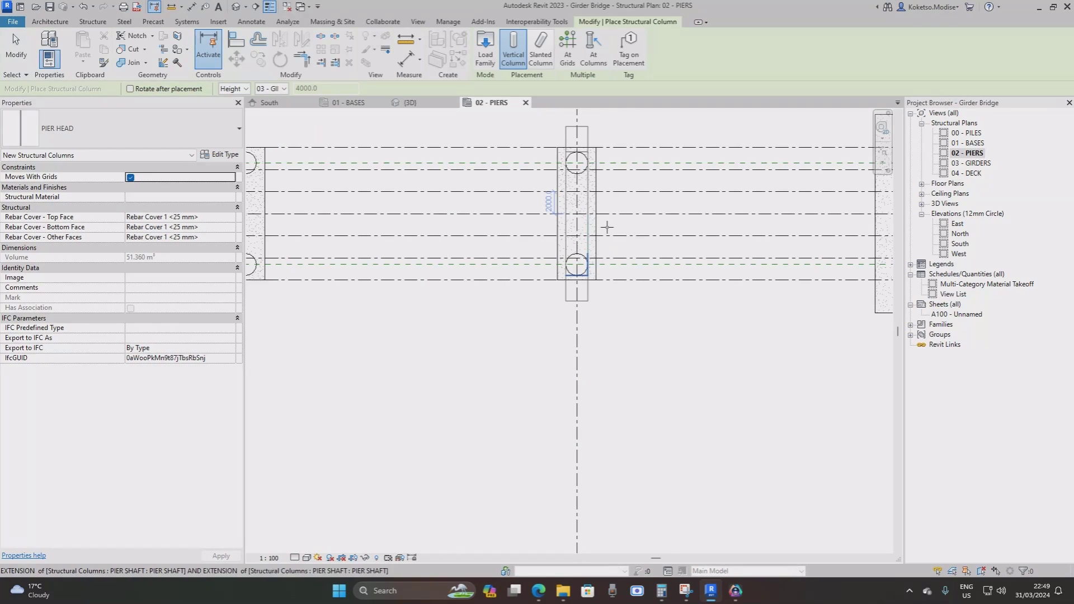
key("Escape")
key("Escape")
In the project's 3D view, set the placed pier head's base offset to -1800 and its top level to 02 - PIERS.
left_click(411, 103)
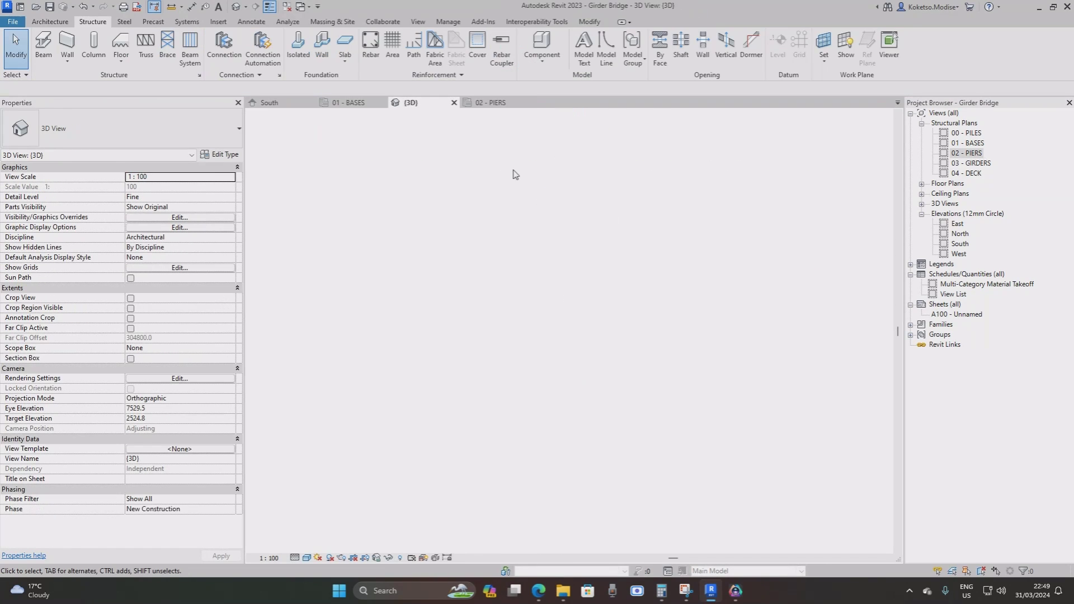
scroll(554, 251, "down", 2)
scroll(557, 262, "up", 1)
scroll(665, 176, "up", 6)
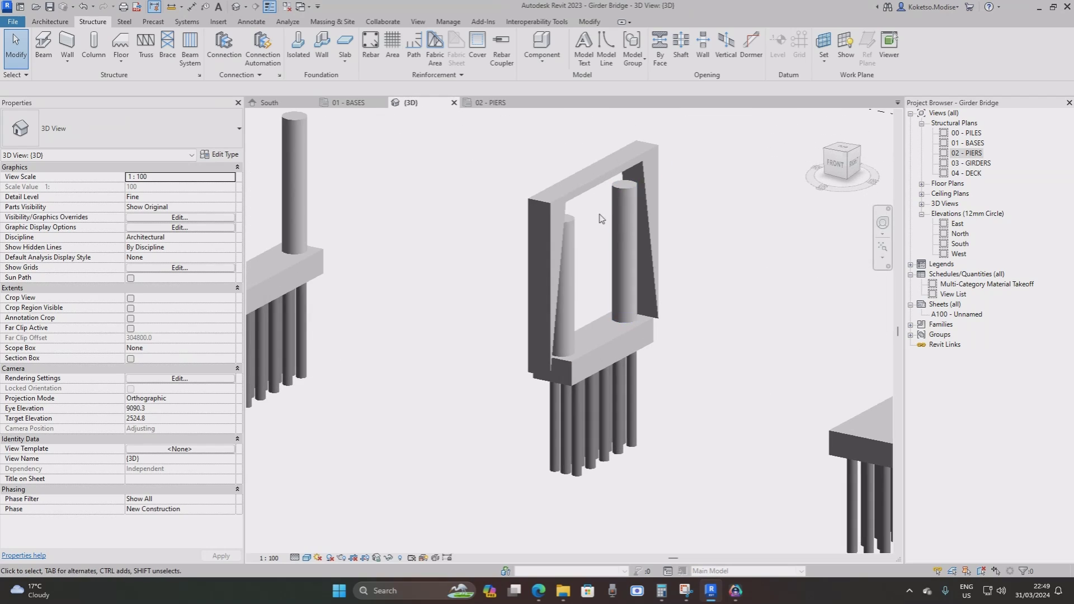
middle_click_drag(602, 219, 562, 217, "shift")
middle_click_drag(568, 163, 431, 255)
scroll(431, 255, "down", 4)
left_click(438, 255)
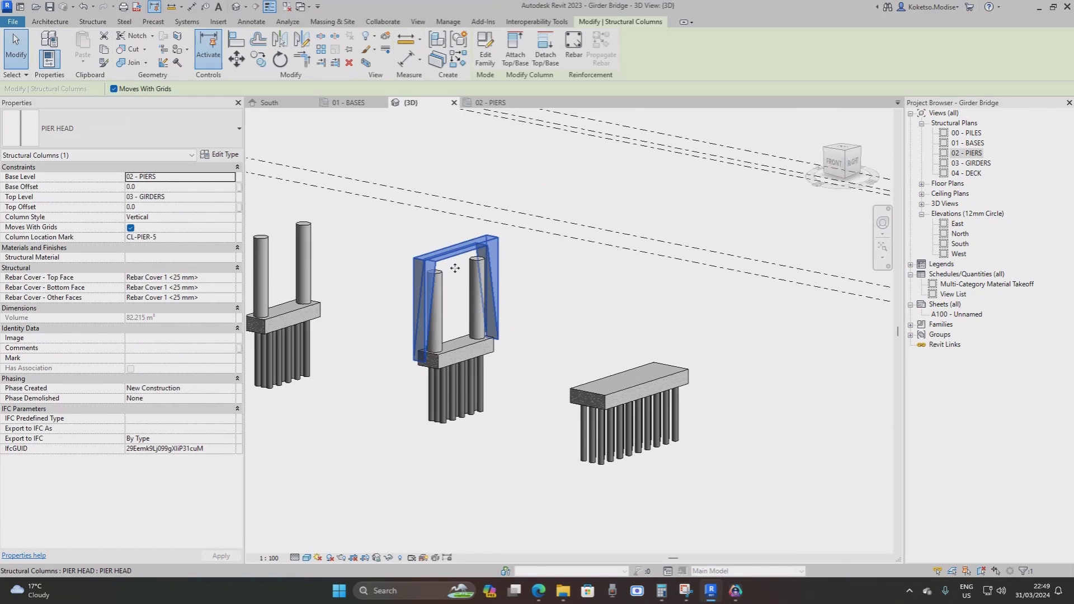
scroll(368, 259, "up", 1)
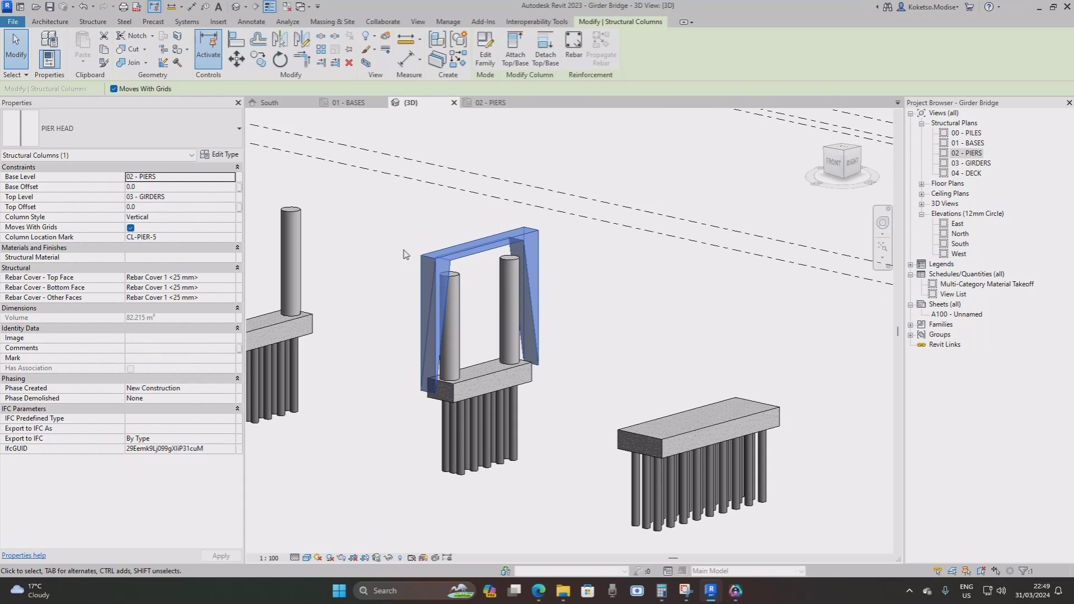
left_click(189, 188)
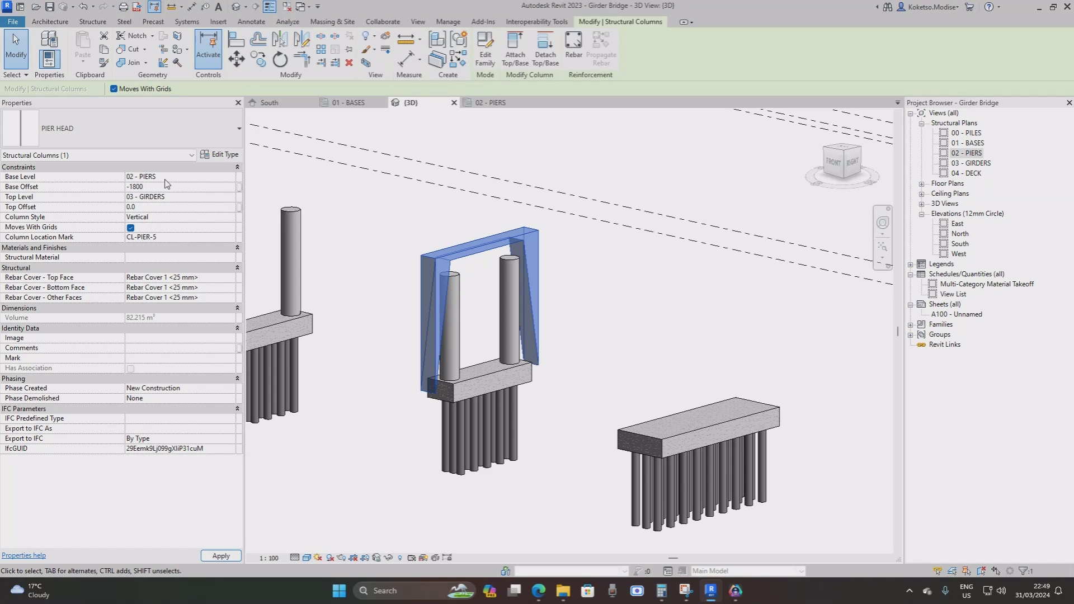
left_click(230, 197)
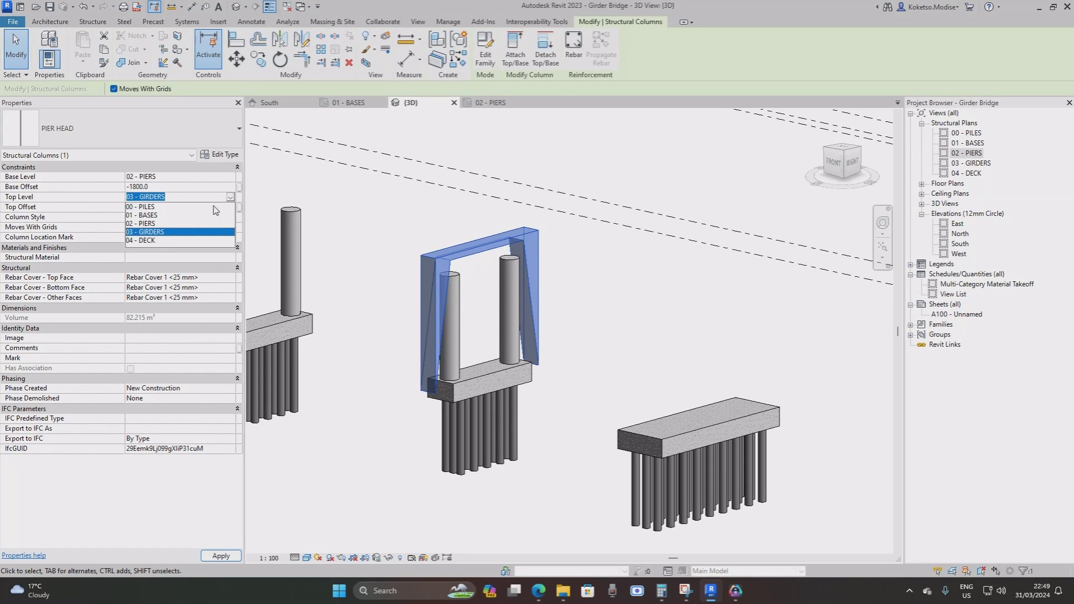
left_click(143, 223)
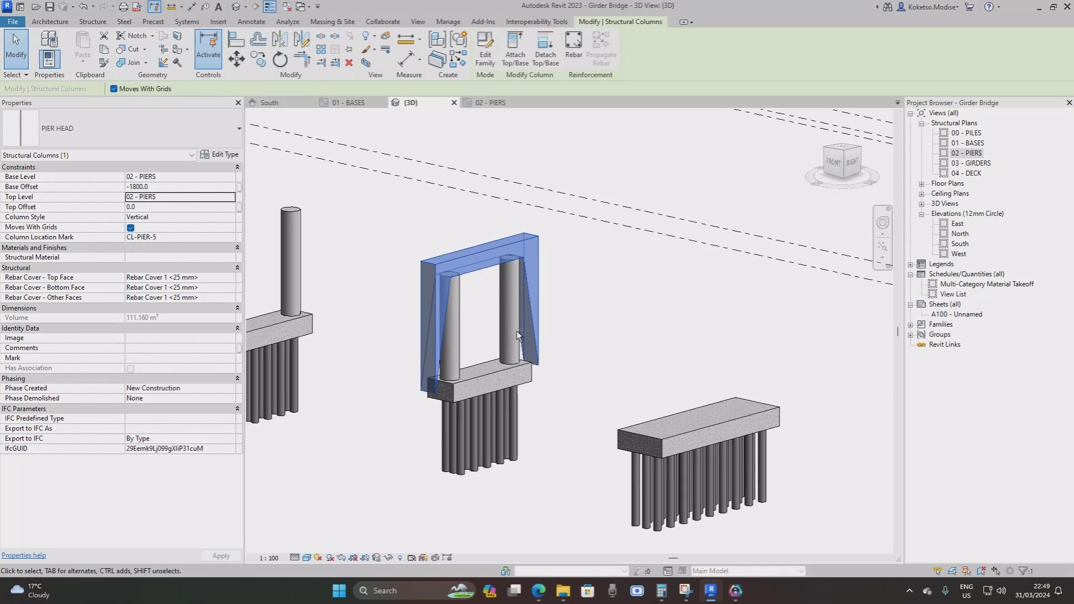
middle_click_drag(516, 331, 496, 367, "shift")
scroll(438, 301, "up", 2)
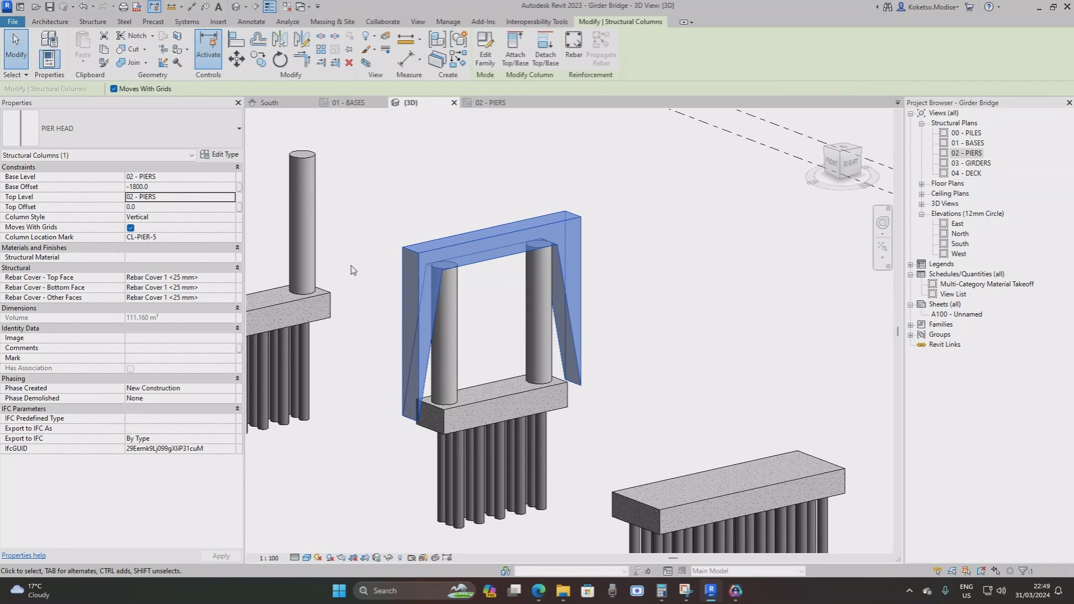
middle_click_drag(352, 271, 227, 235, "shift")
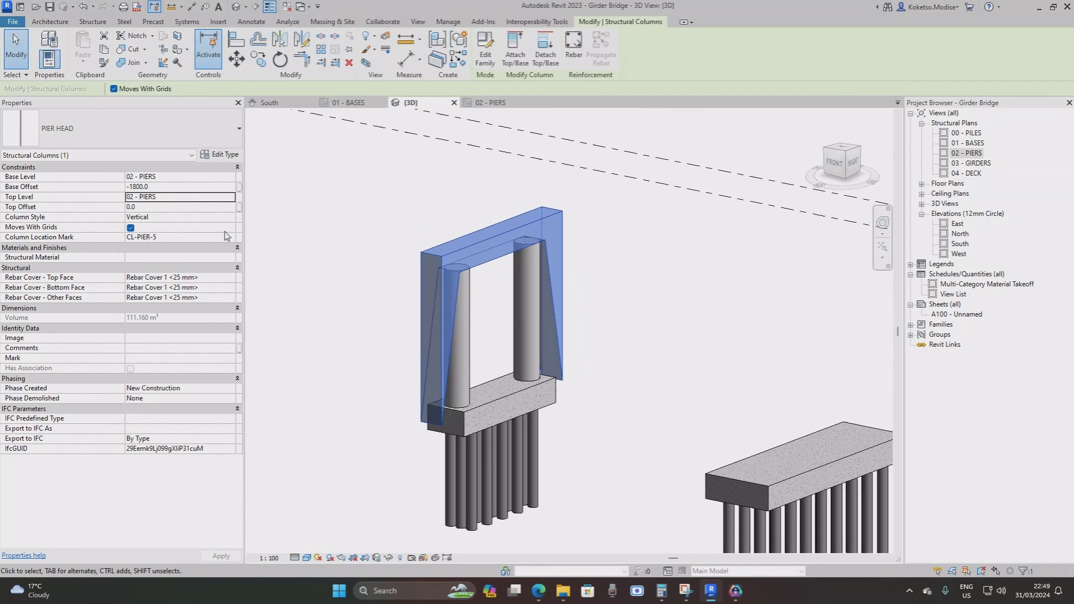
left_click(170, 207)
left_click(177, 187)
type("0")
key("Return")
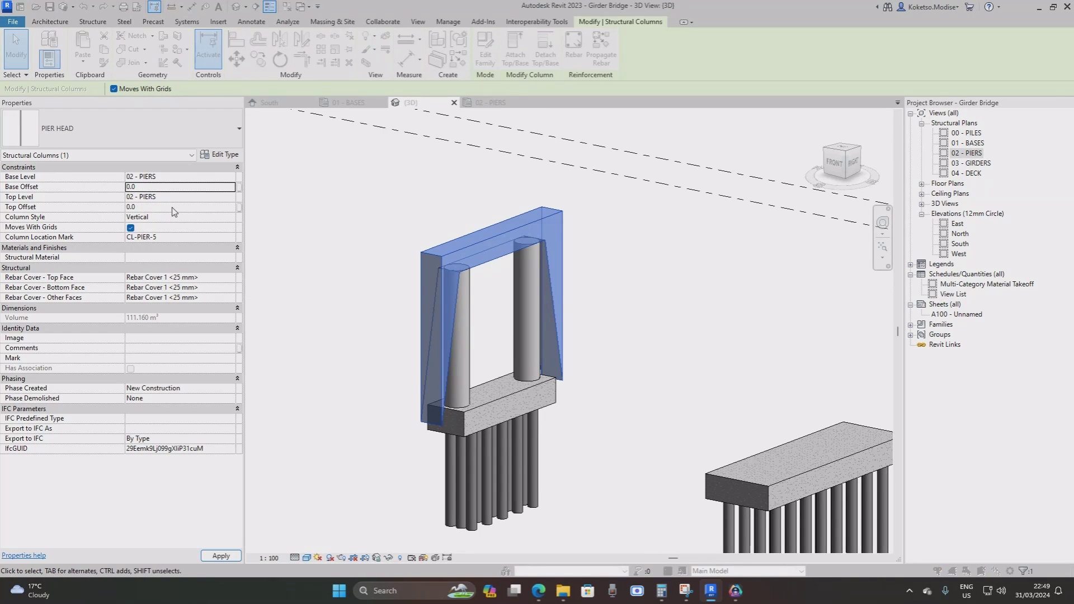
key("Escape")
Set the pier head's top offset to 1800 and its base offset to 0.
left_click(175, 206)
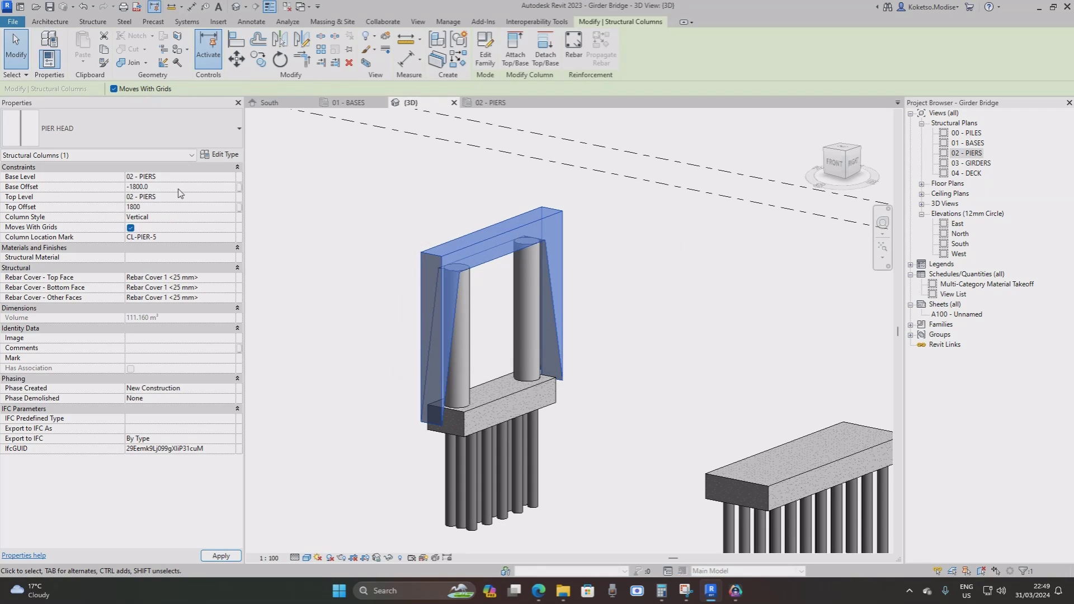
left_click(179, 187)
key("Return")
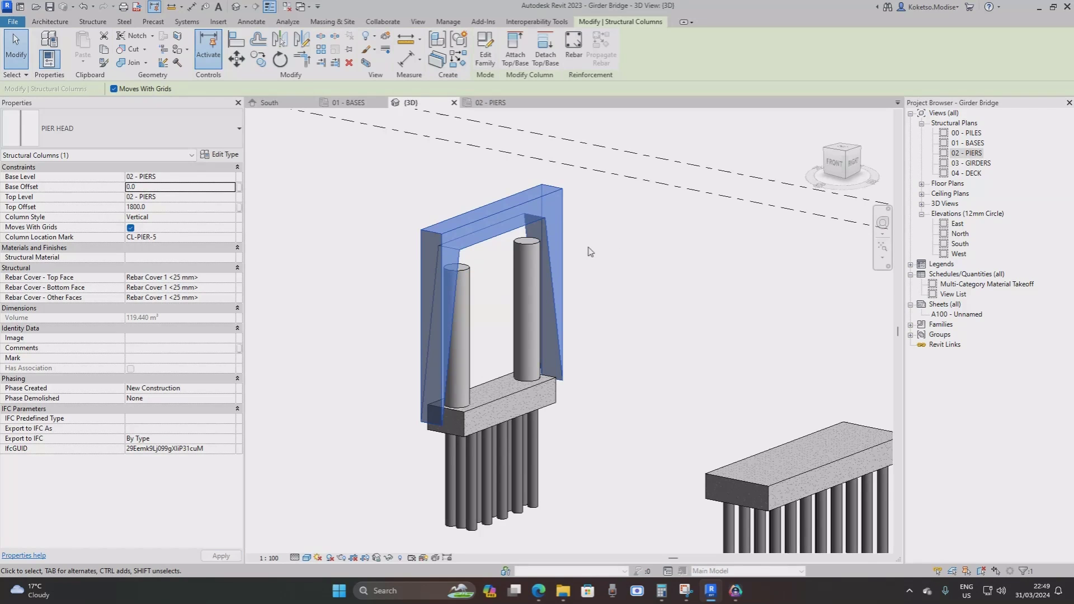
Edit the PIER HEAD family and, in its Front elevation, align and lock the cap's bottom edge to the lower reference level.
middle_click_drag(589, 311, 554, 279, "shift")
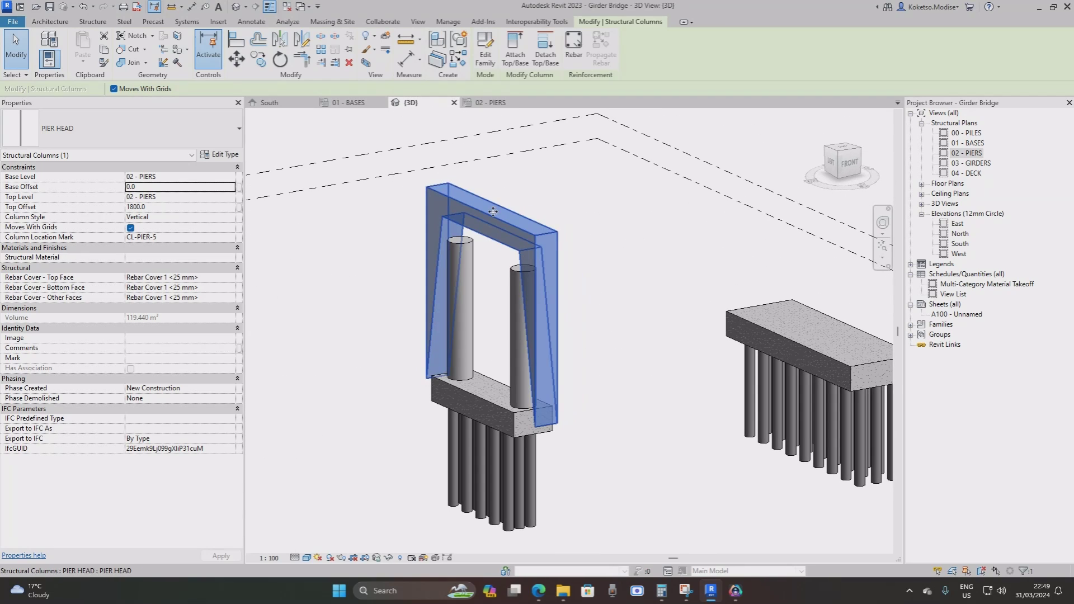
left_click(485, 50)
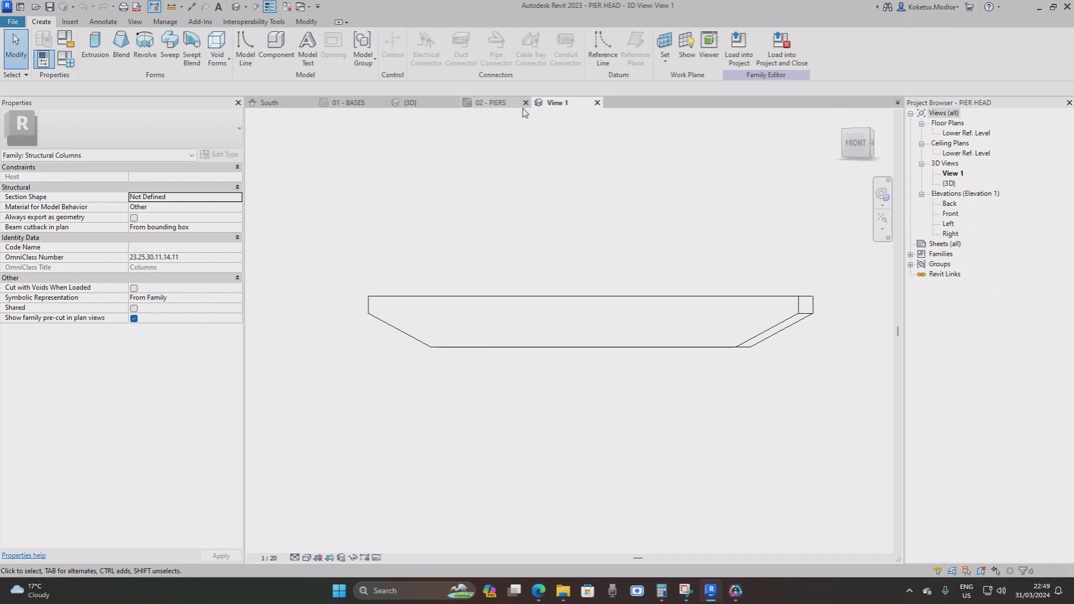
double_click(951, 213)
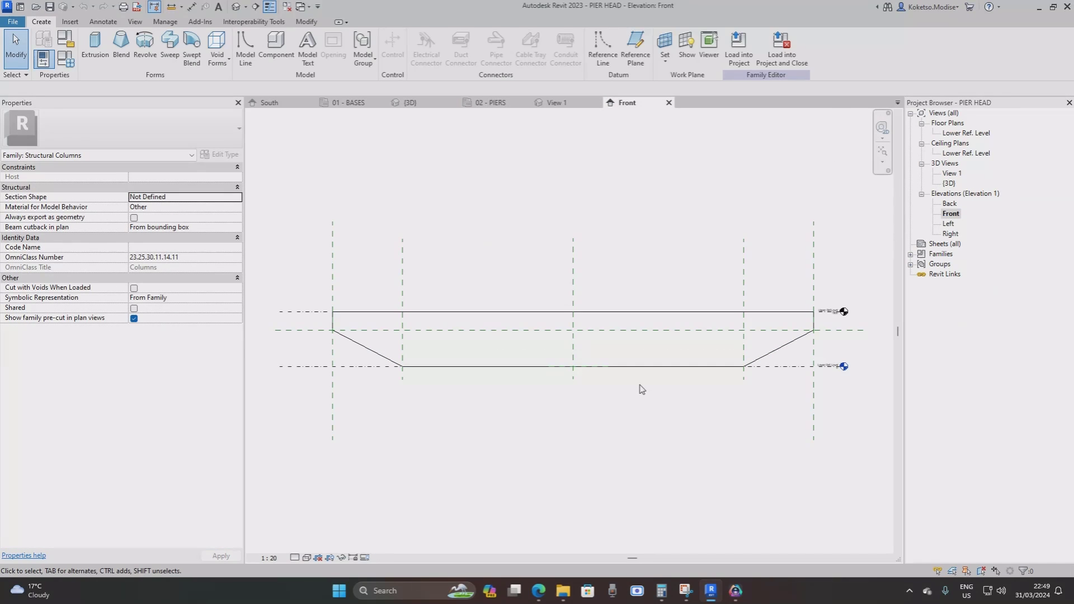
key("a")
key("l")
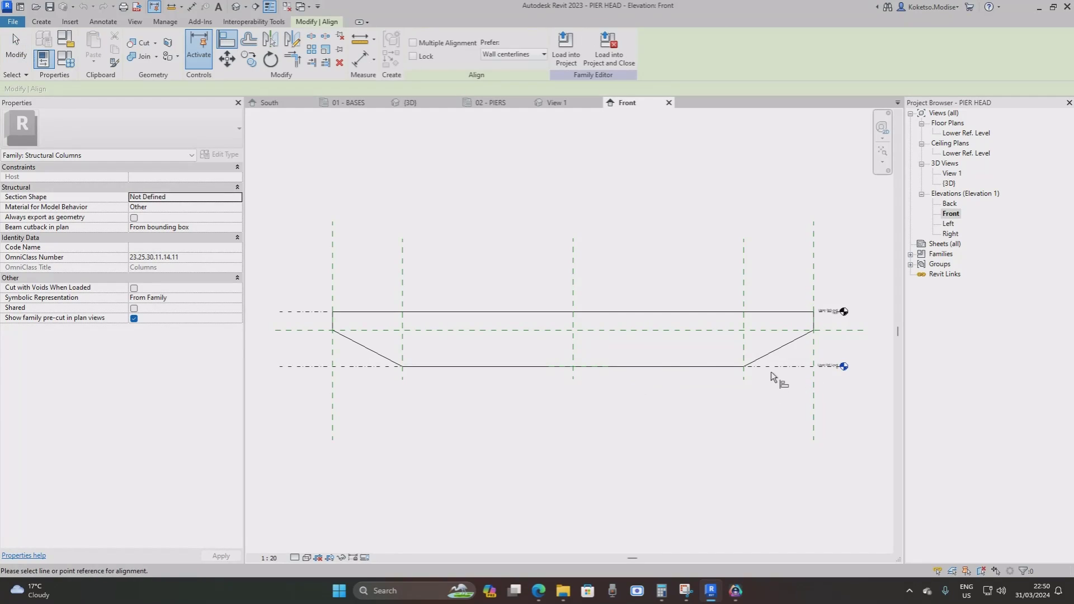
left_click(770, 368)
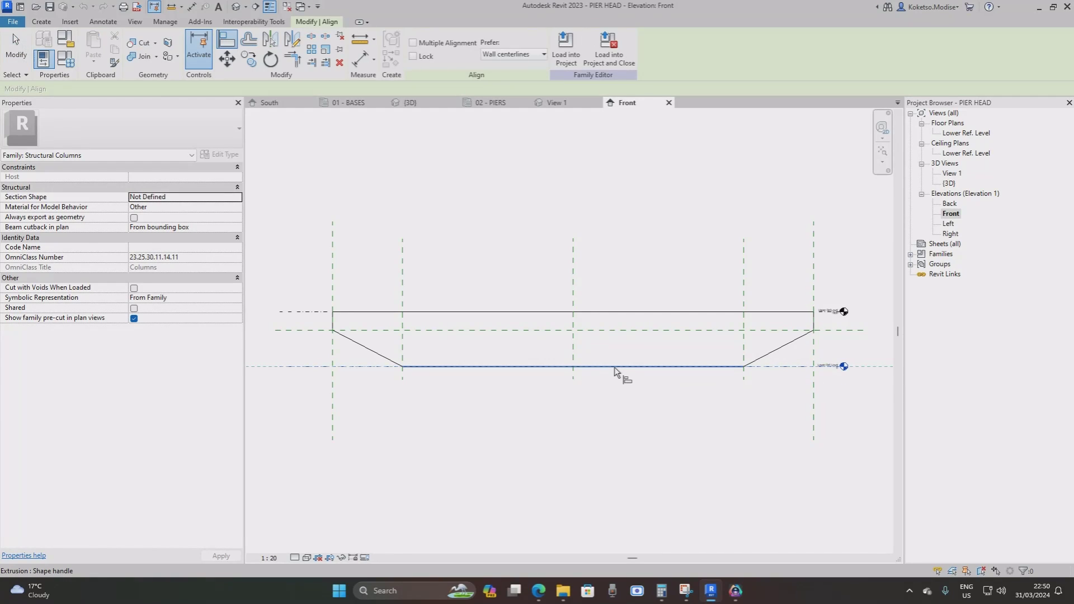
left_click(553, 386)
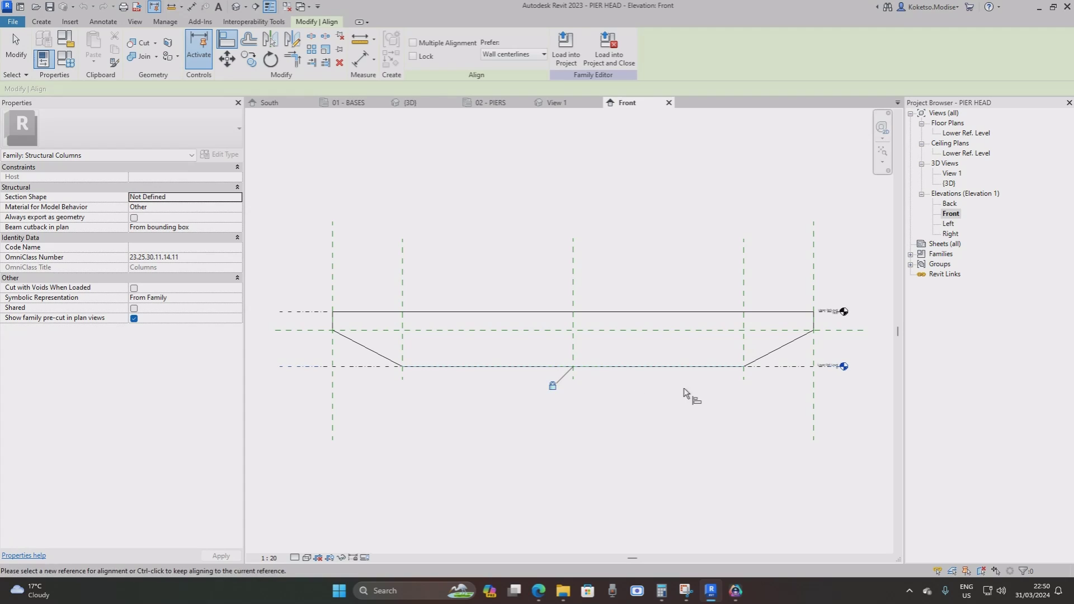
Align the cap's top edge to the upper reference level and lock the alignment.
left_click(820, 313)
left_click(609, 313)
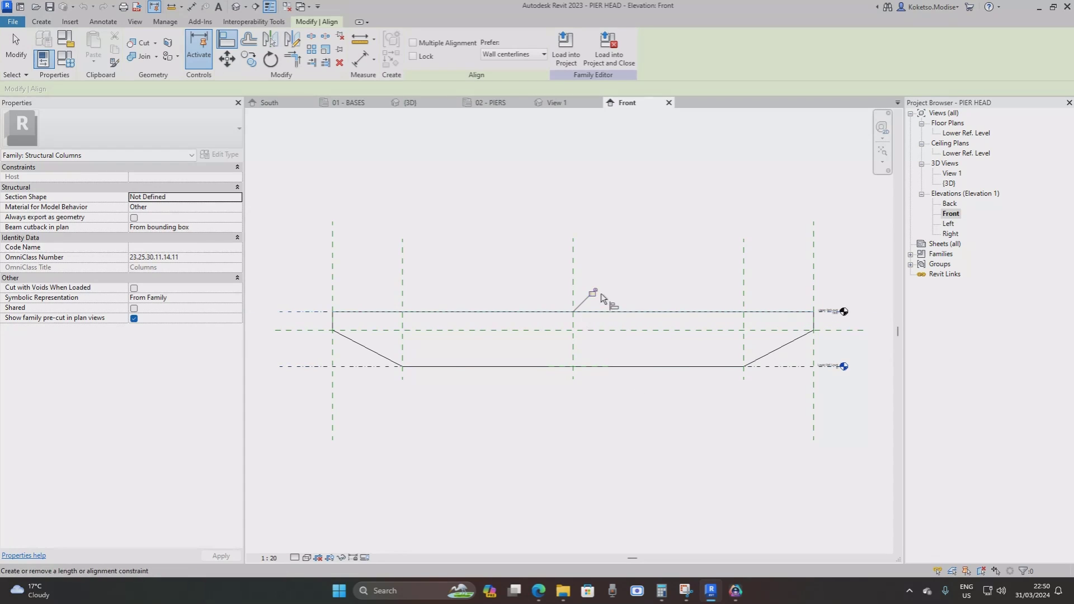
key("Escape")
key("Escape")
Save the edited family over the existing PIER HEAD.rfa, and load it into the Girder Bridge project while closing it.
left_click(463, 50)
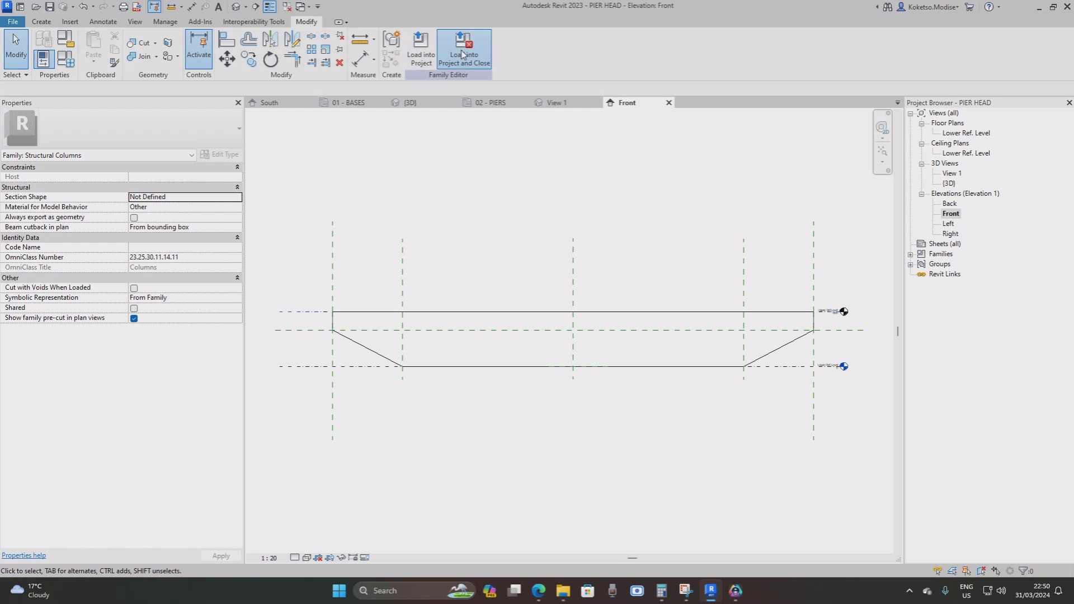
left_click(516, 293)
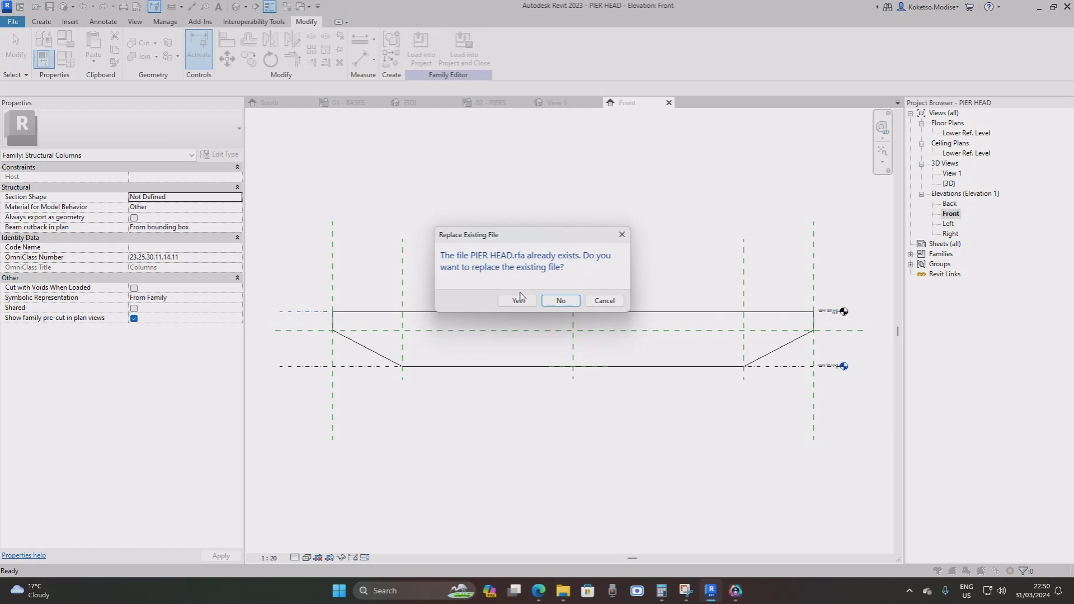
left_click(518, 302)
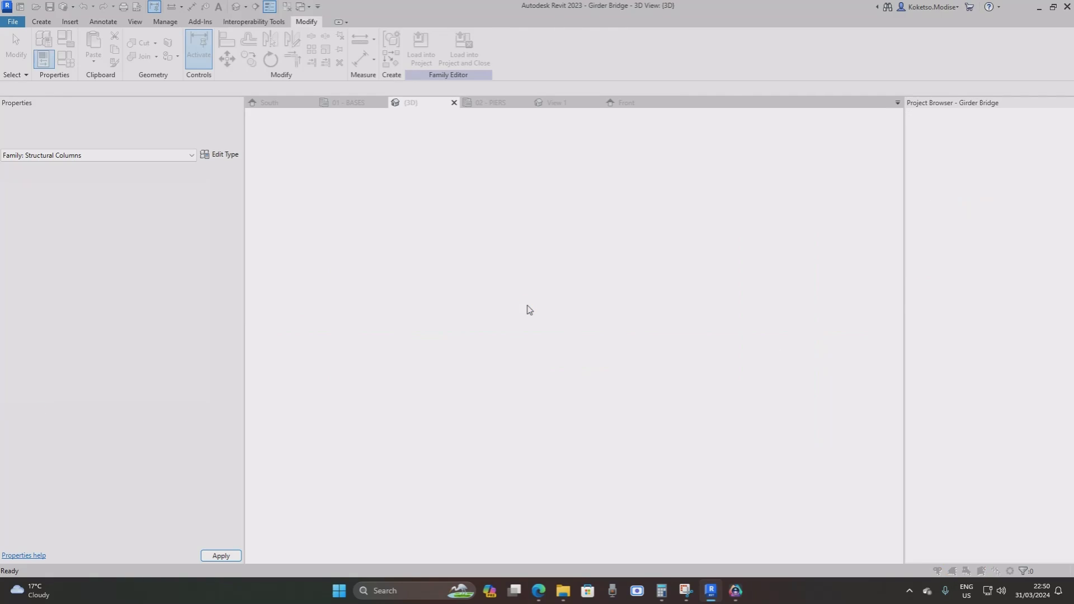
left_click(497, 291)
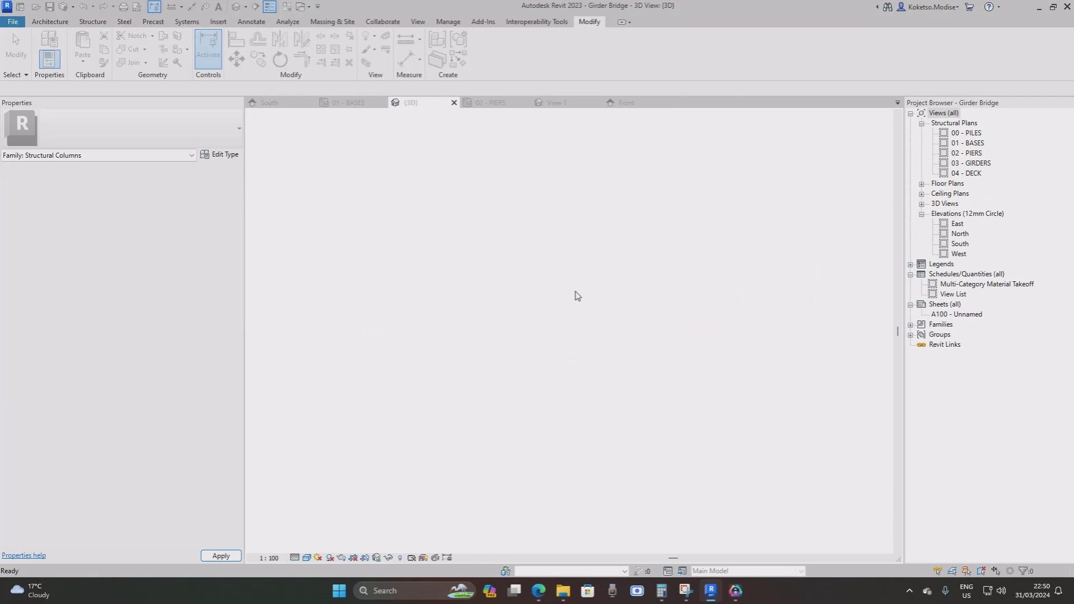
Set the pier head's base offset to -1800 and its top offset to 0.
middle_click_drag(576, 295, 183, 232, "shift")
left_click(476, 306)
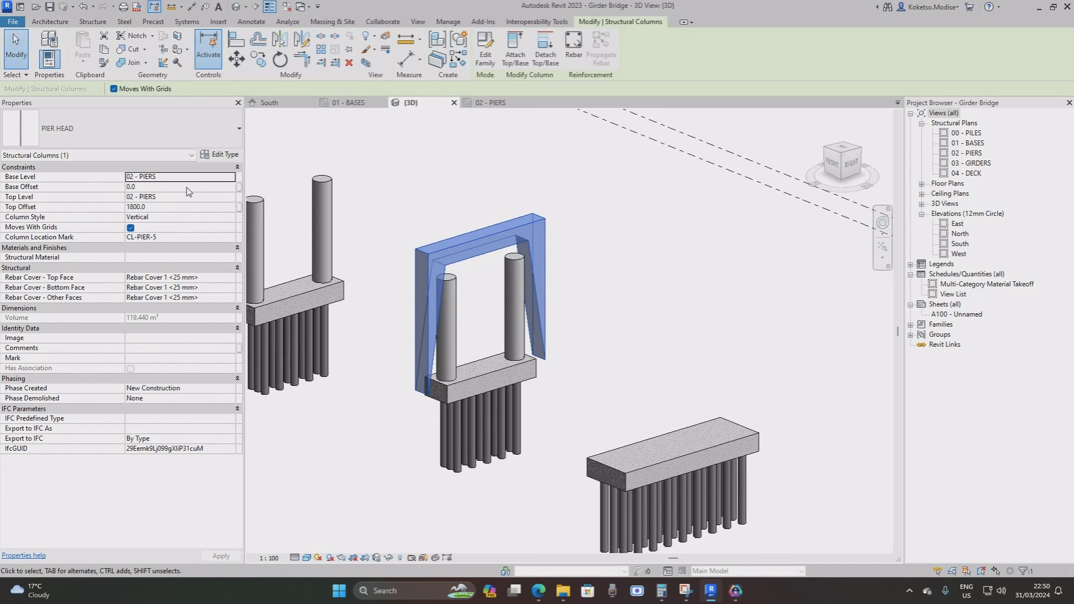
left_click(188, 187)
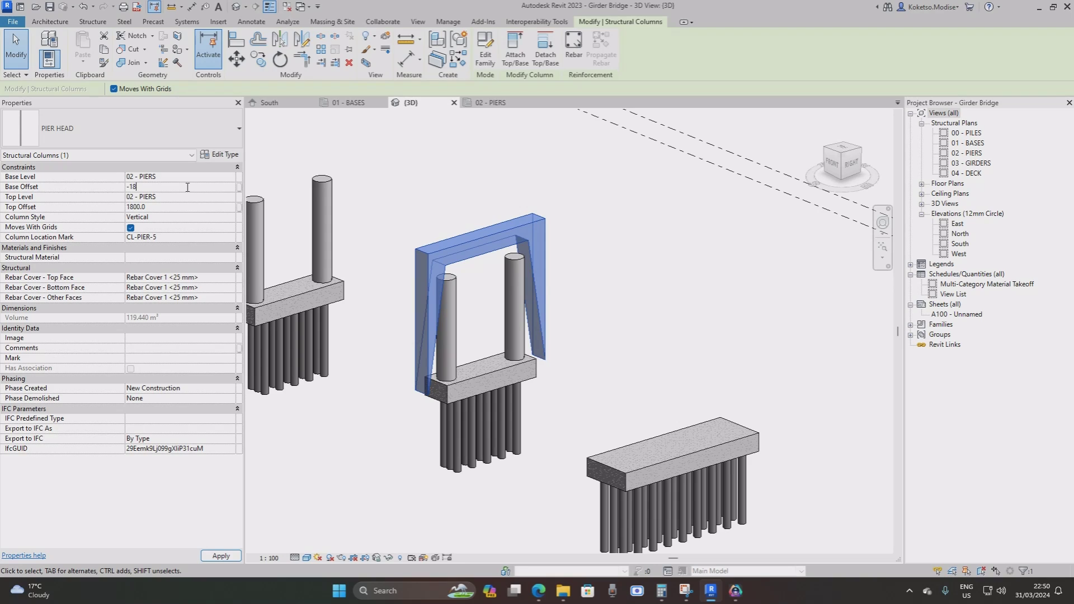
key("Return")
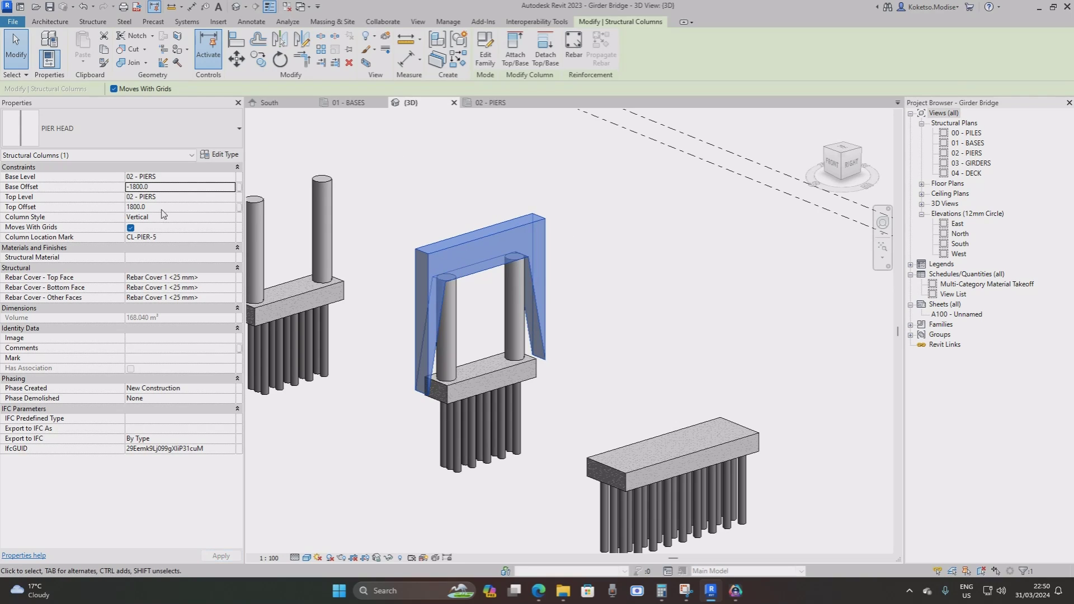
left_click(198, 206)
type("0")
key("Return")
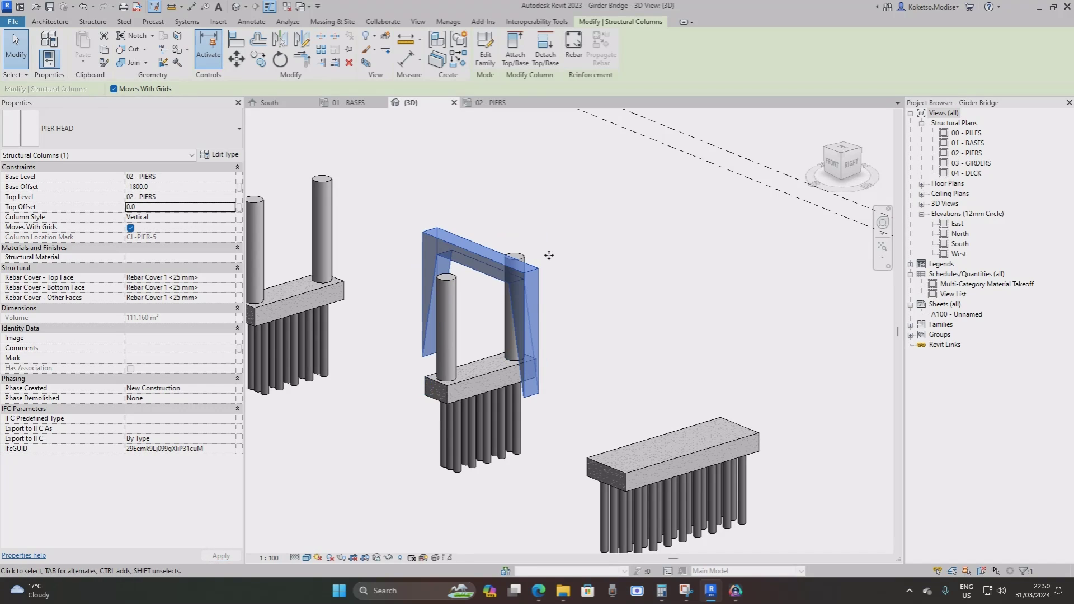
Examine the pier head in the South elevation against the 02 - PIERS level line, following the level to its end.
mouse_move(326, 299)
middle_mouse_down("shift")
mouse_move(442, 279)
mouse_move(324, 294)
middle_mouse_up("shift")
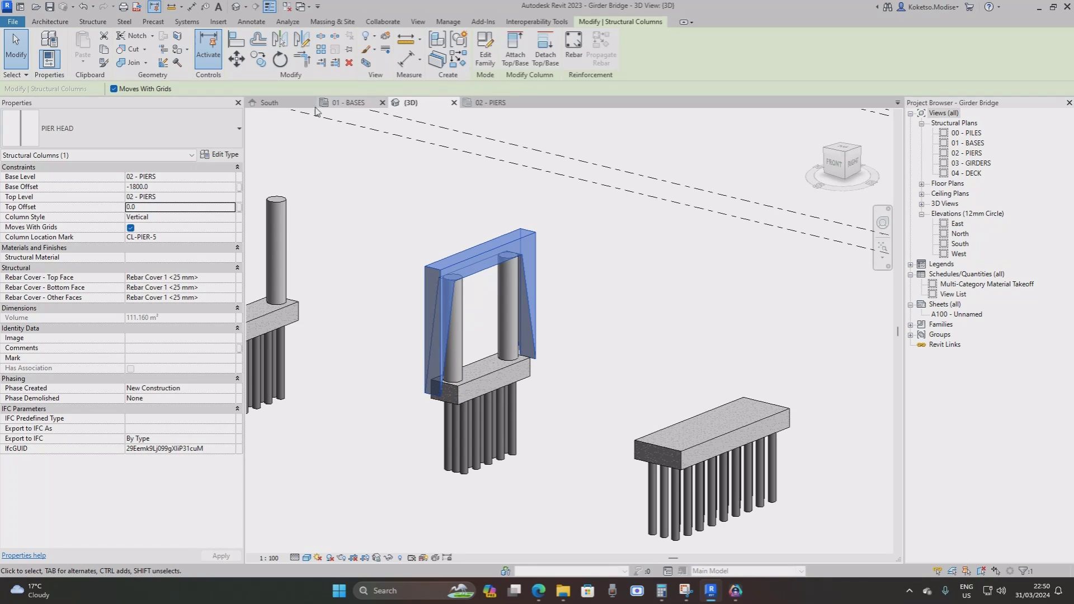
left_click(269, 103)
middle_click_drag(608, 237, 515, 233)
scroll(451, 235, "down", 3)
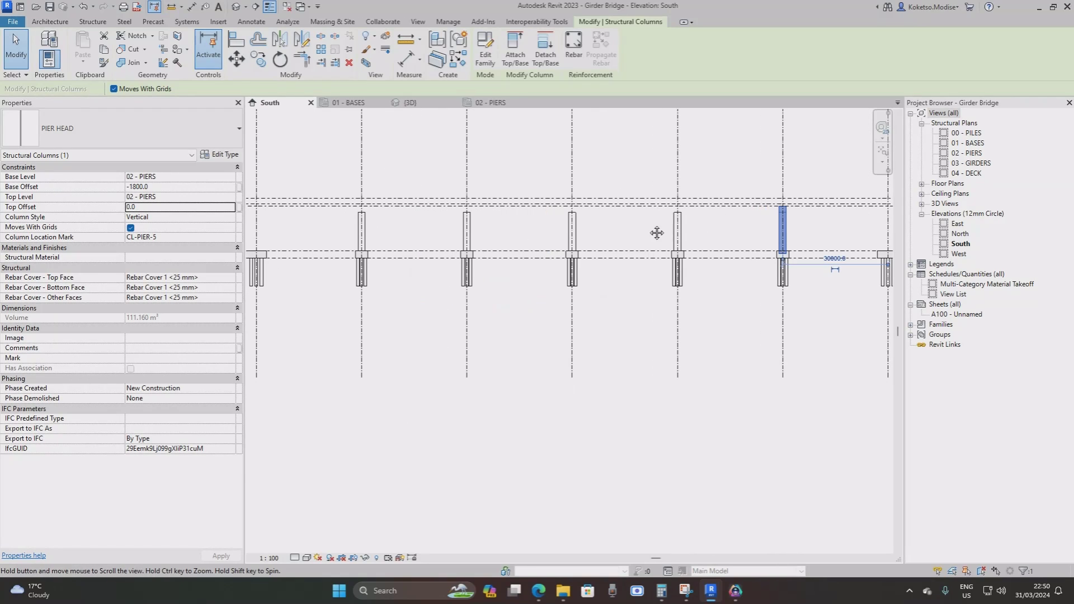
scroll(539, 231, "up", 5)
scroll(538, 224, "up", 4)
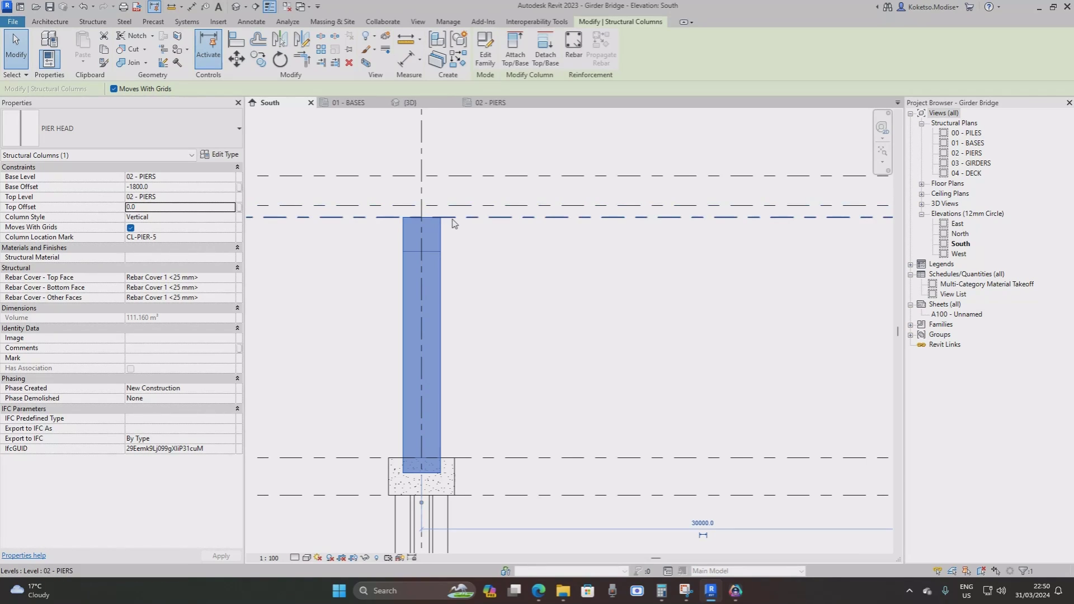
left_click(451, 216)
scroll(435, 216, "down", 3)
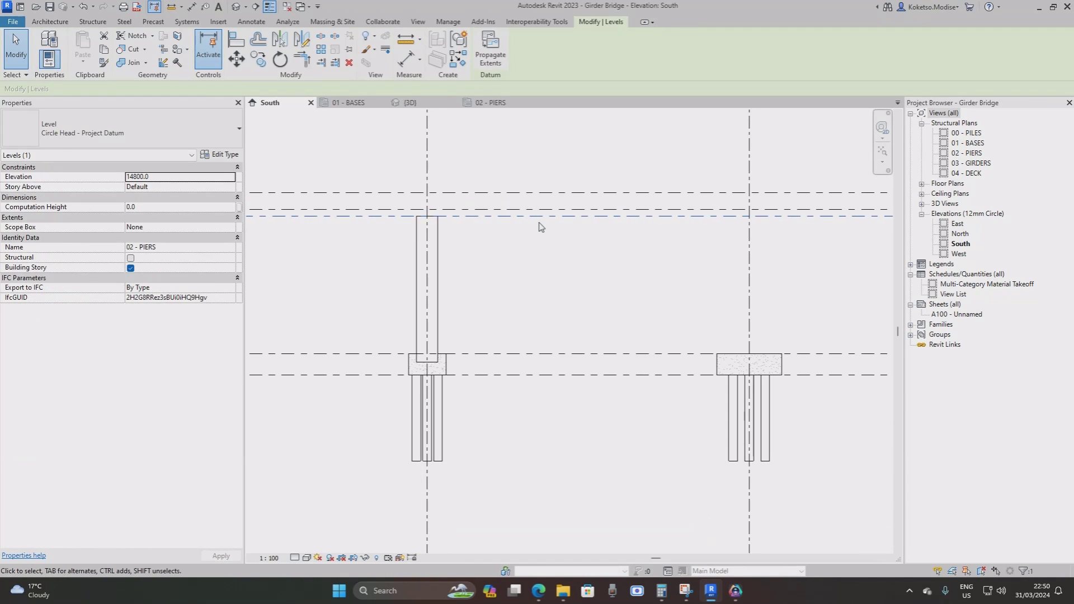
scroll(540, 226, "down", 2)
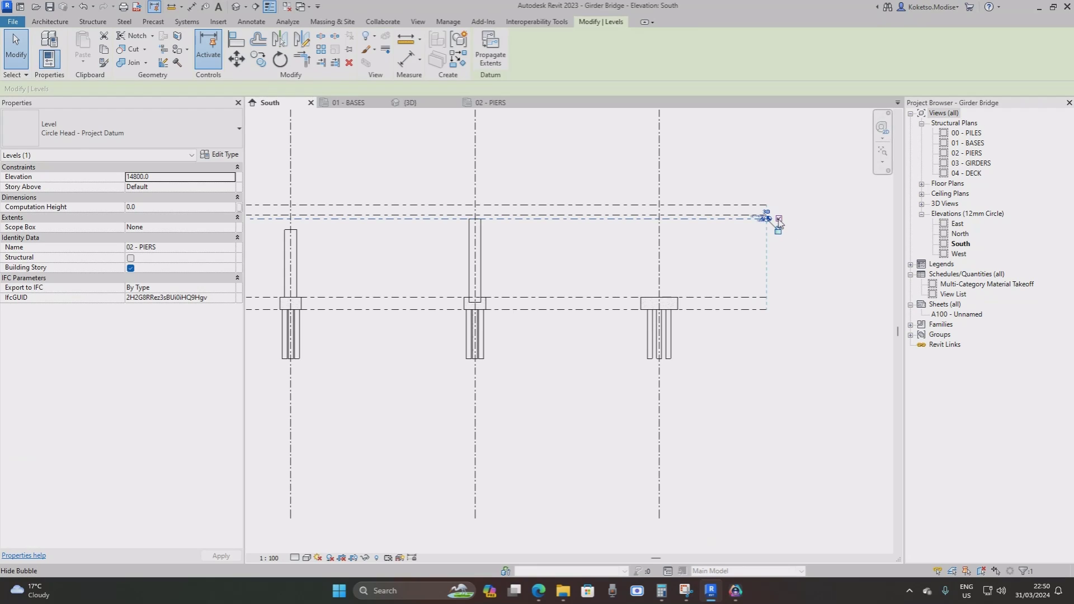
scroll(782, 224, "up", 4)
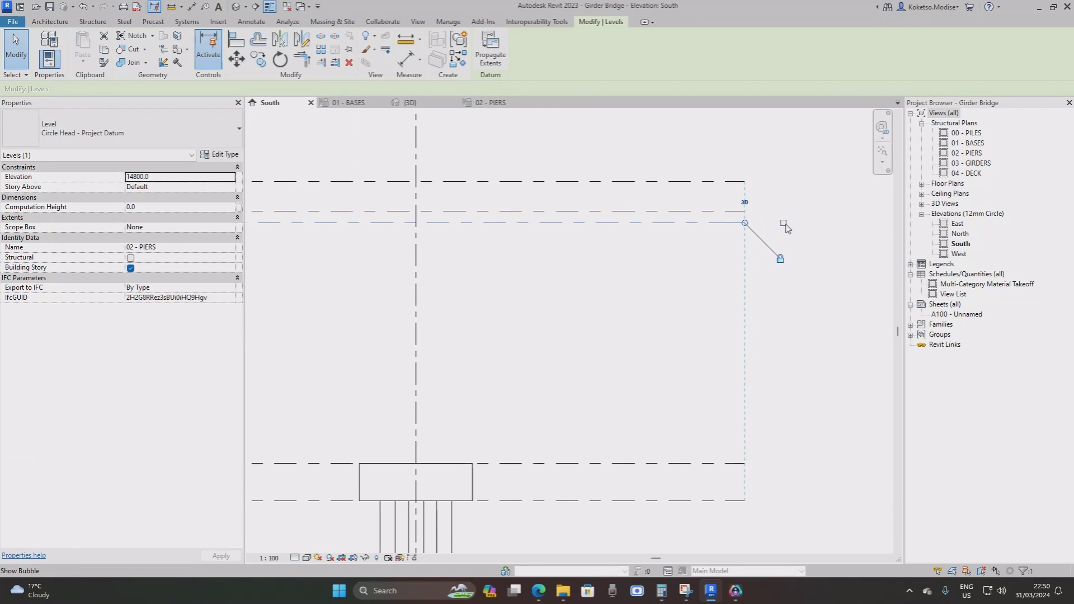
scroll(520, 228, "down", 3)
In the 3D view, set the pier head's top offset to 1800 and its base offset to 0.
left_click(410, 102)
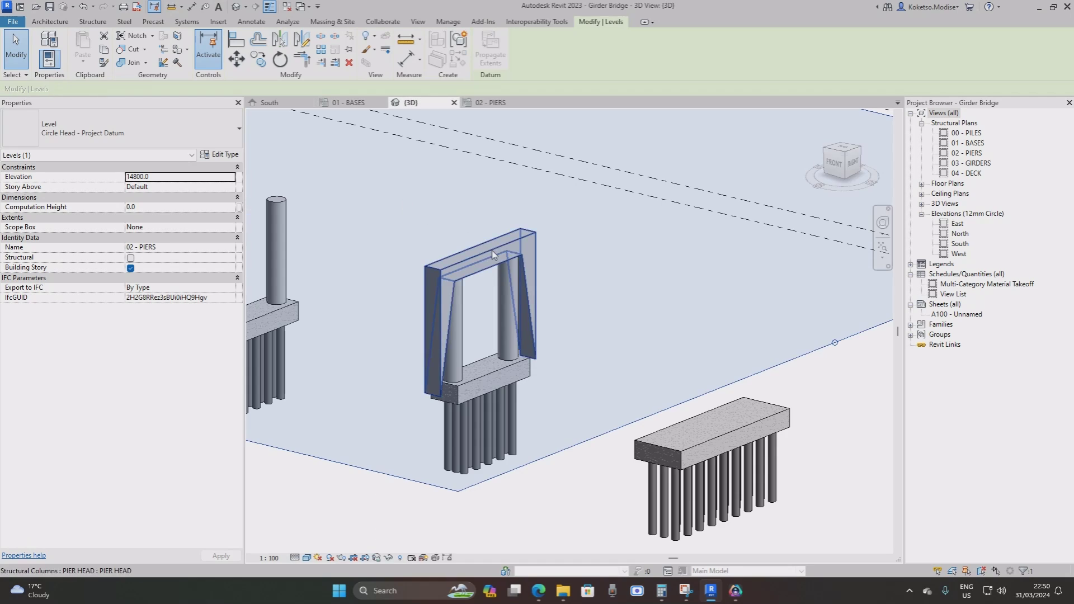
key("Escape")
left_click(482, 272)
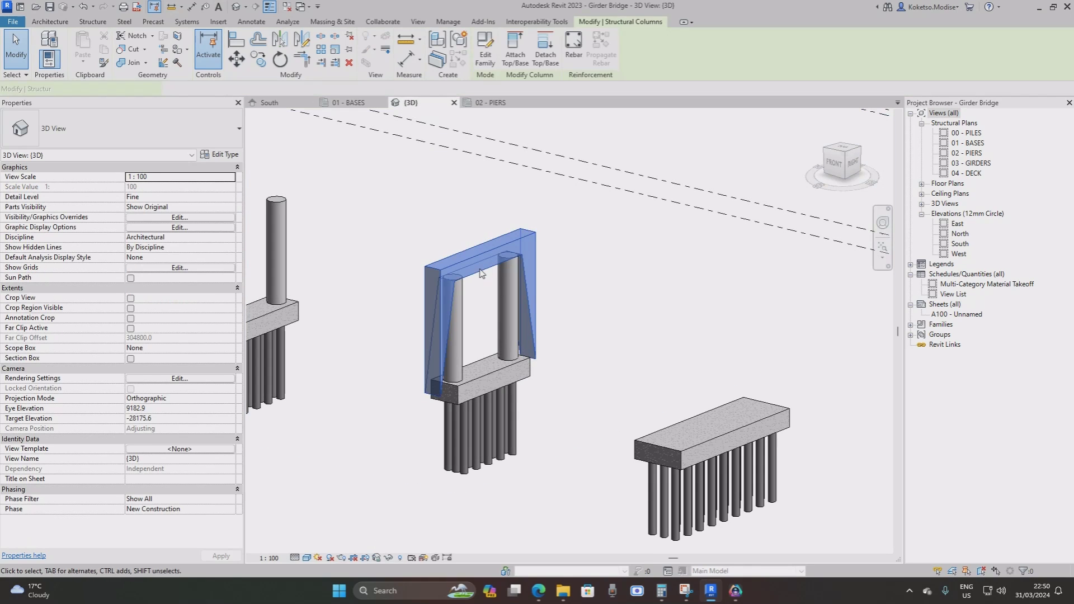
middle_click_drag(481, 274, 446, 273, "shift")
middle_click_drag(446, 273, 520, 274)
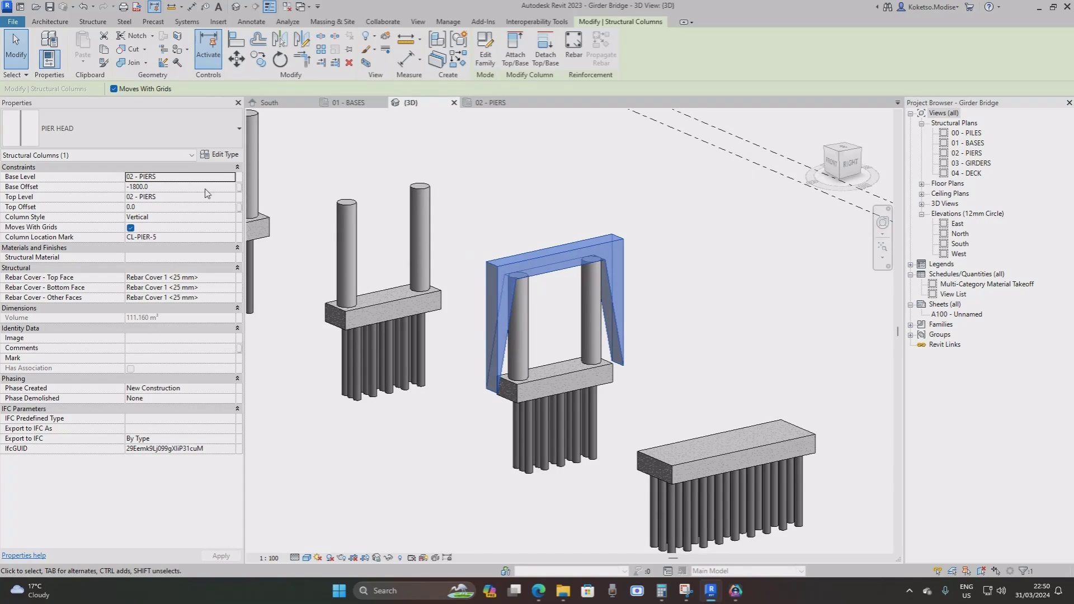
left_click(177, 207)
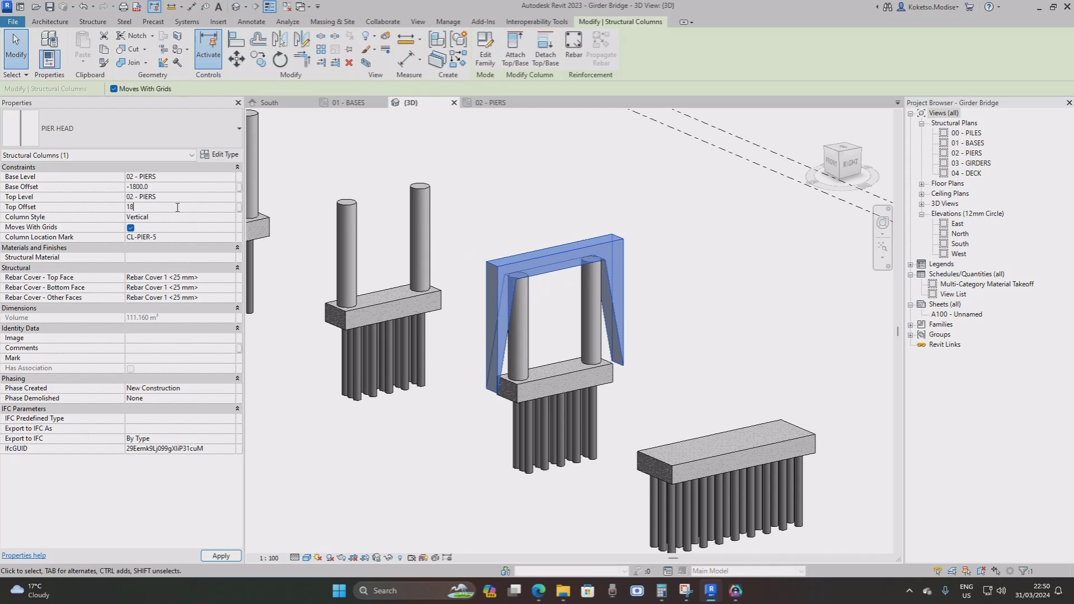
key("Return")
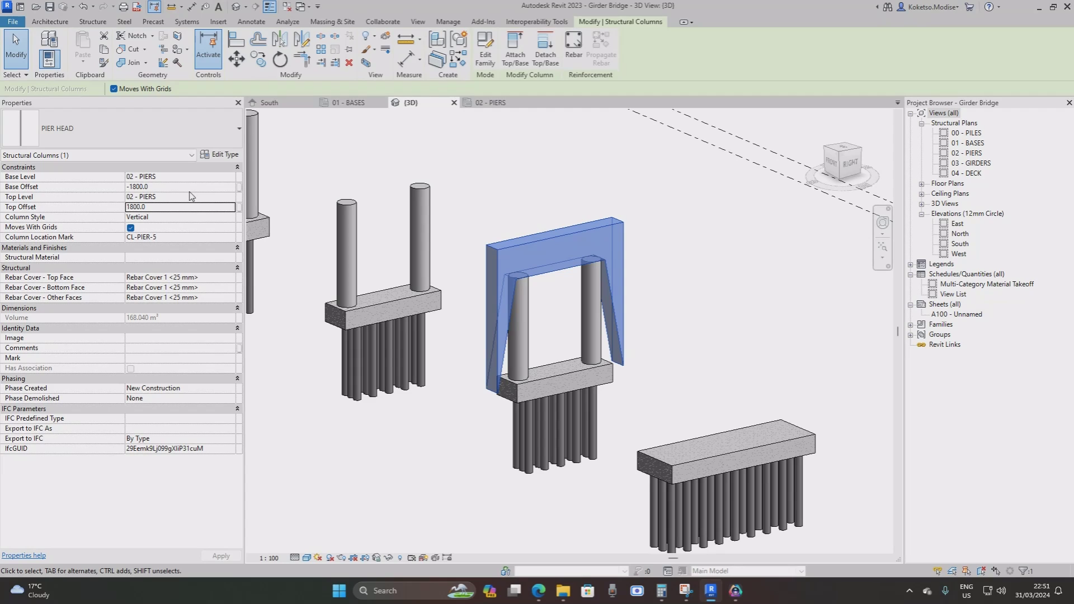
left_click(224, 177)
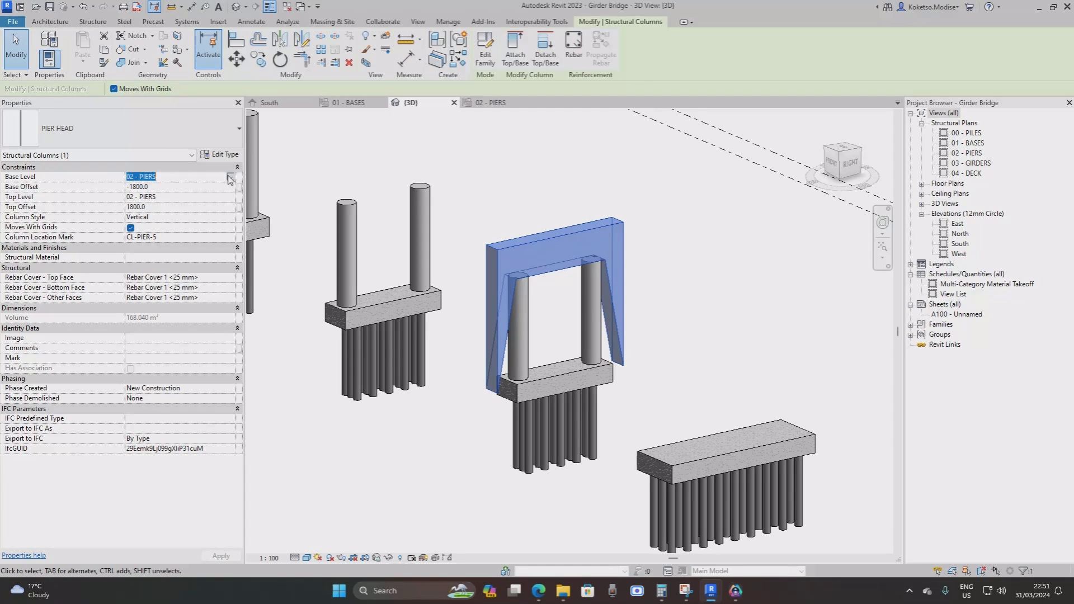
left_click(229, 177)
left_click(184, 187)
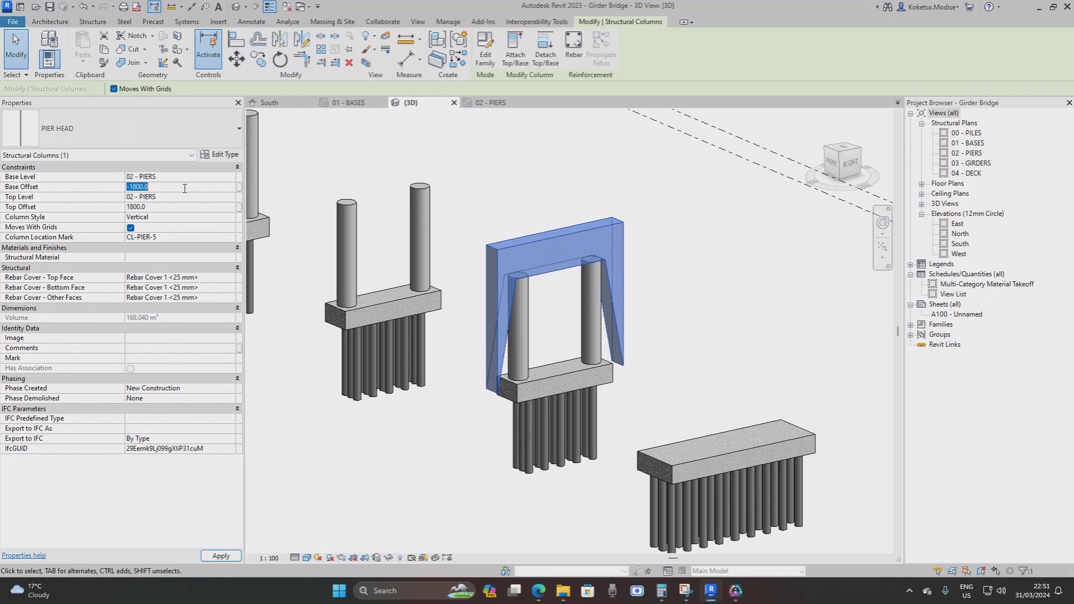
type("0")
key("Return")
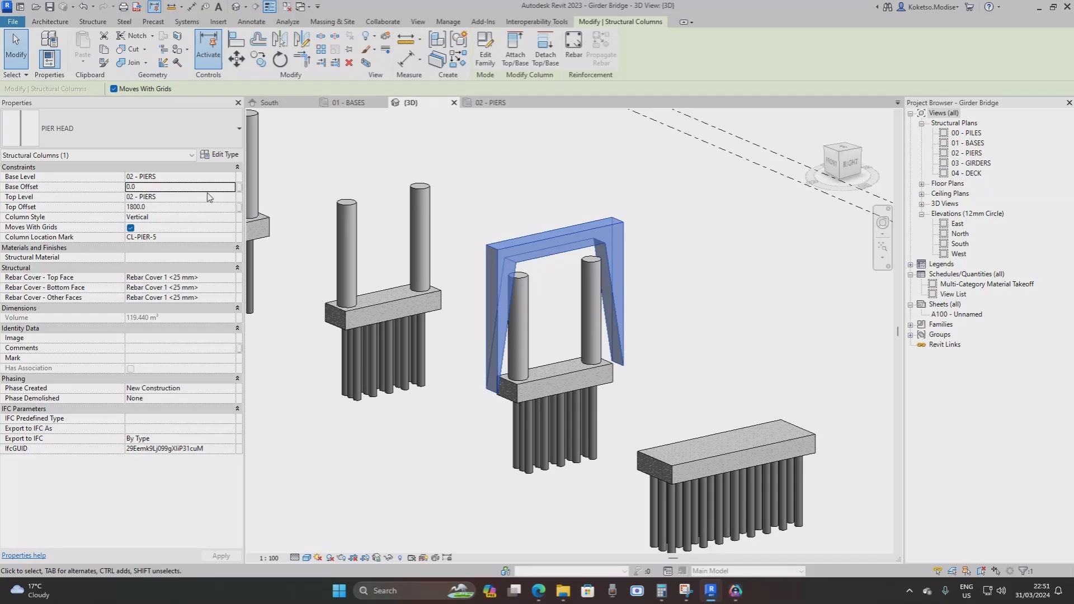
Edit the PIER HEAD family and, in its Front elevation, delete the horizontal reference plane between the lower and upper reference levels.
left_click(485, 59)
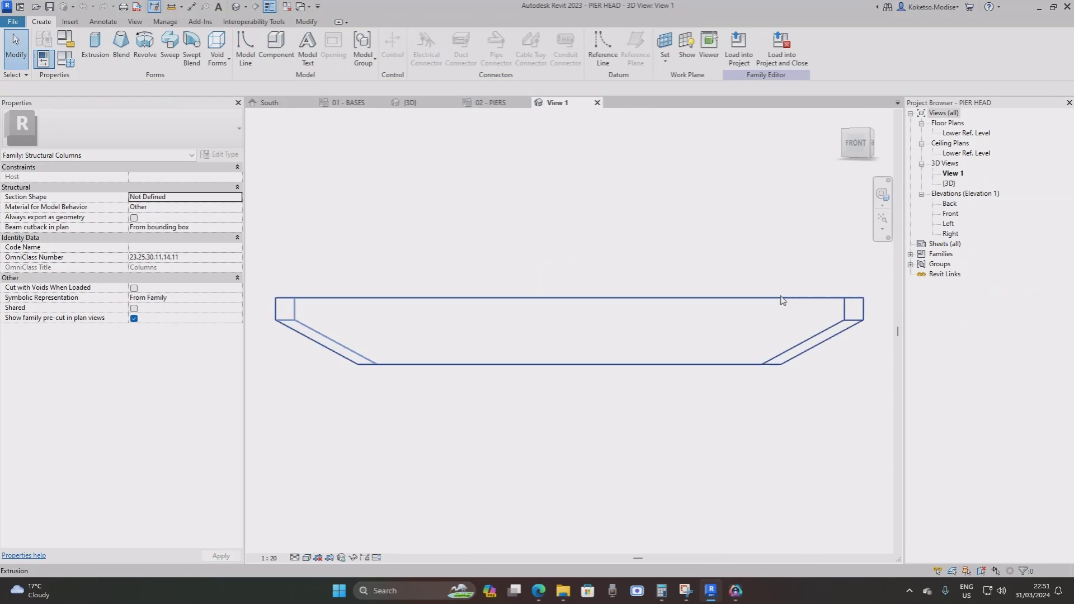
double_click(949, 214)
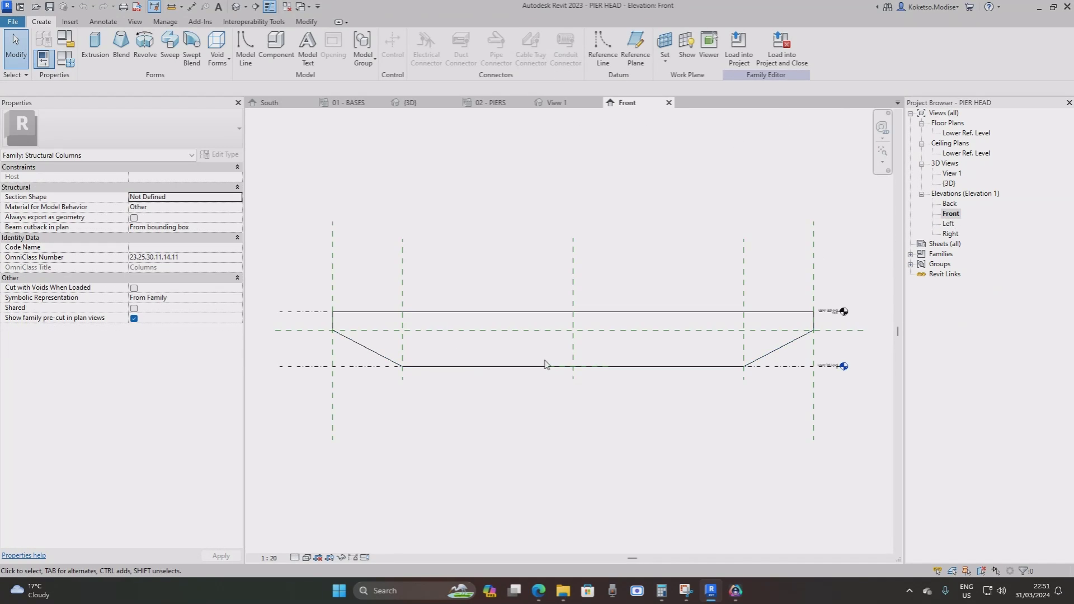
middle_click_drag(467, 339, 472, 332)
left_click(302, 329)
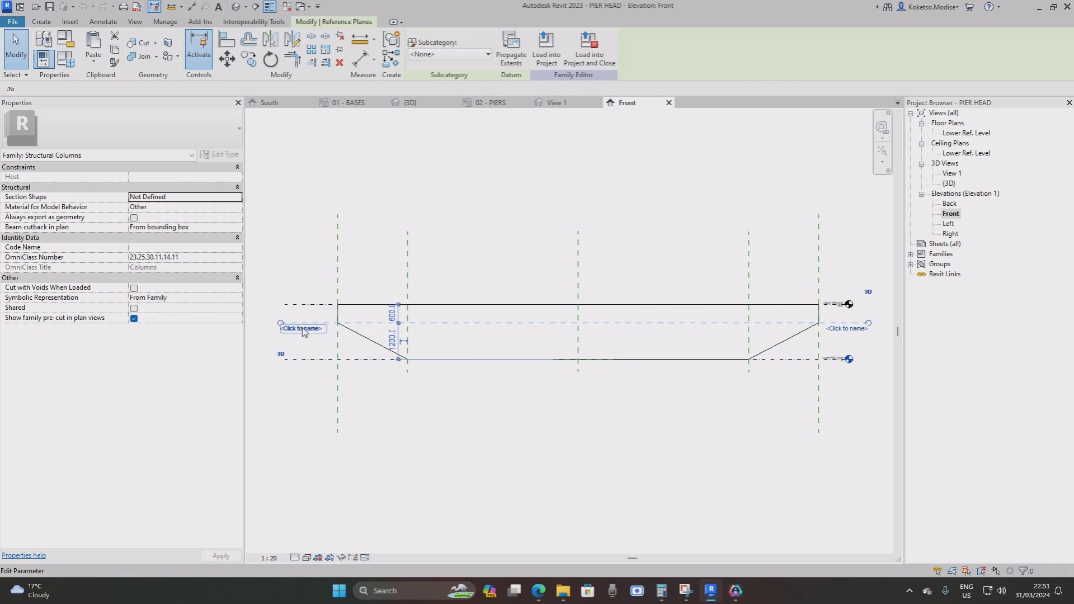
key("Escape")
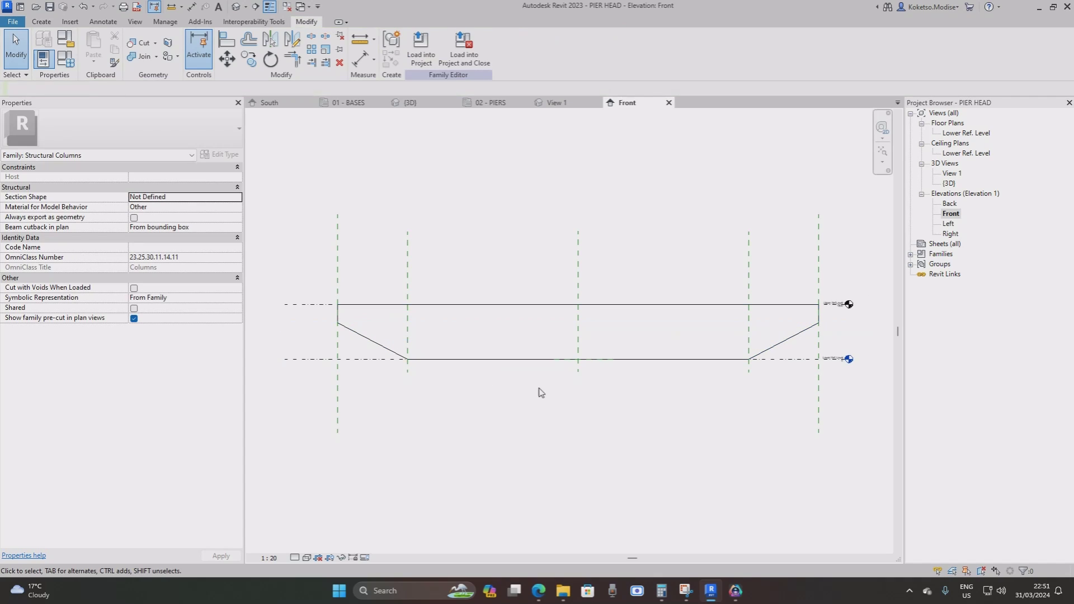
Align the cap's bottom edge with the lower reference level and lock the alignment.
key("a")
key("l")
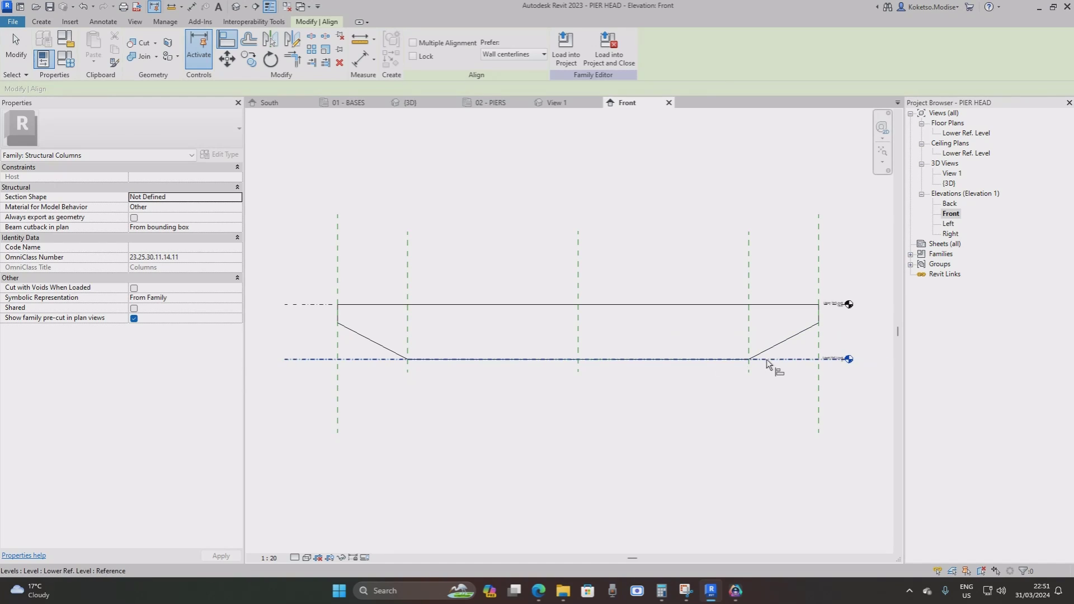
left_click(654, 360)
left_click(557, 380)
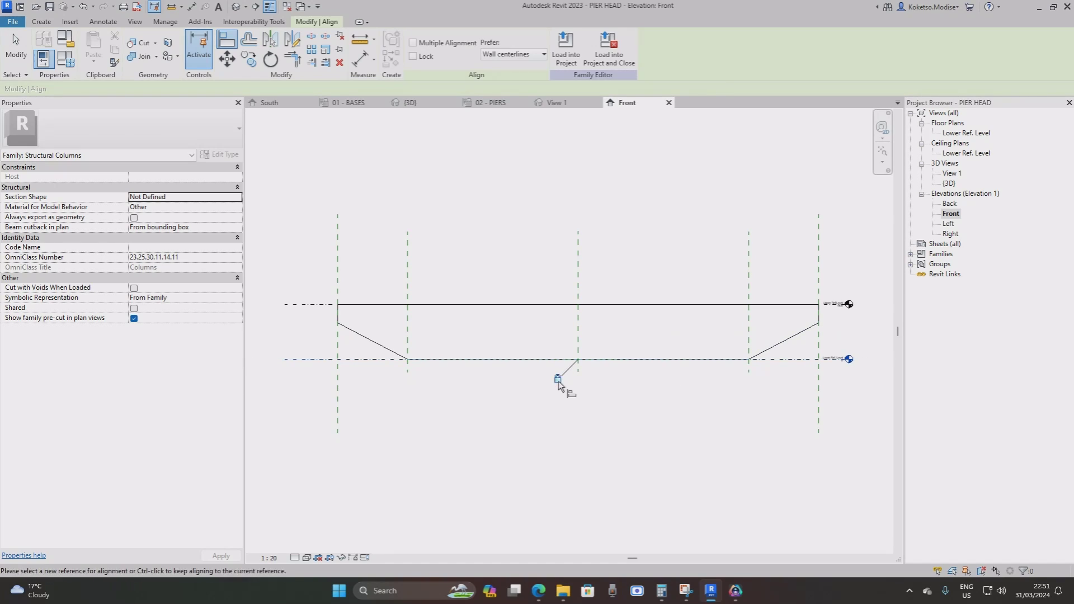
Align the cap's top edge with the upper reference level.
left_click(300, 306)
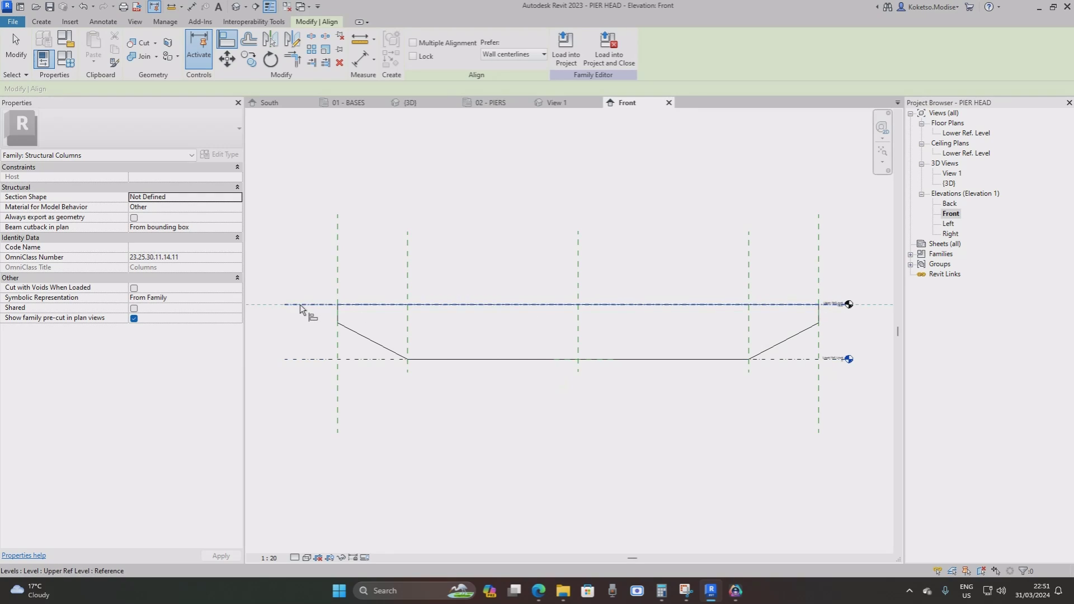
left_click(501, 311)
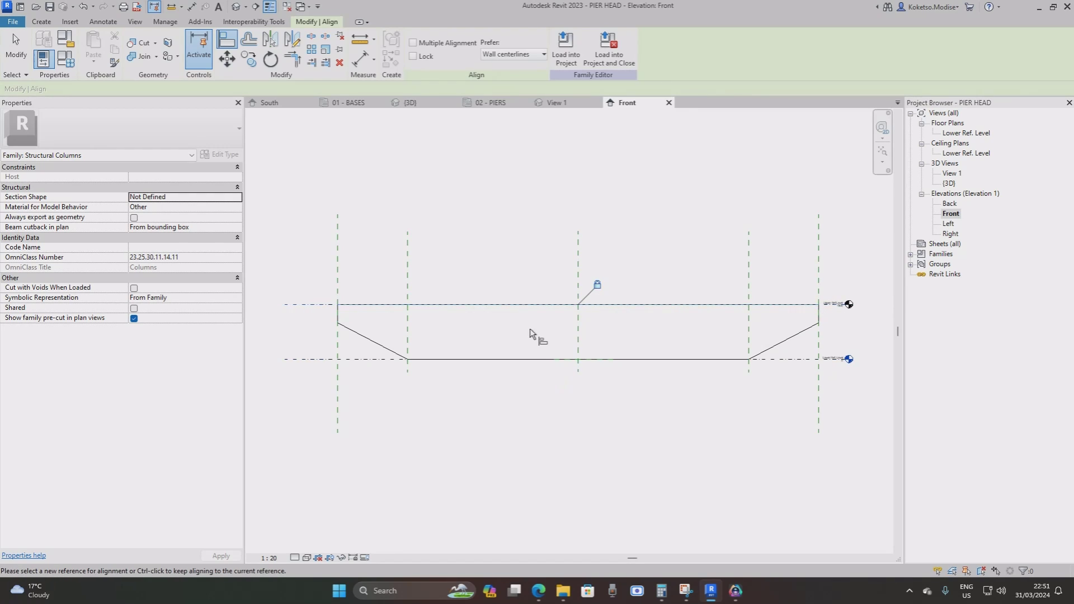
scroll(529, 328, "down", 1)
scroll(588, 327, "up", 1)
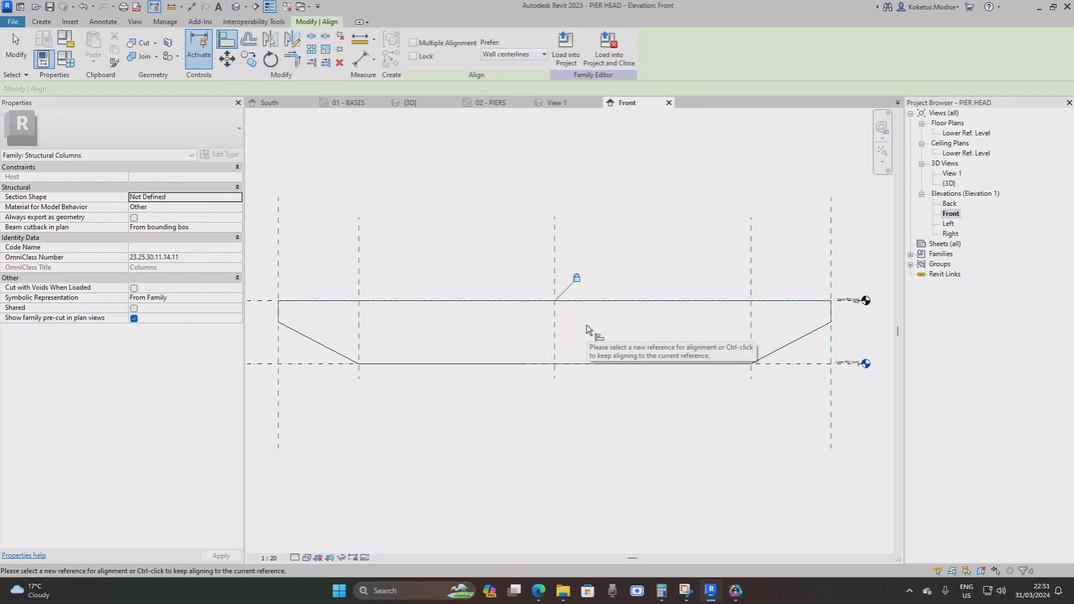
key("Escape")
key("Escape")
Load the PIER HEAD family into the project and close it, saving the changes and overwriting the existing version and its parameter values.
left_click(464, 53)
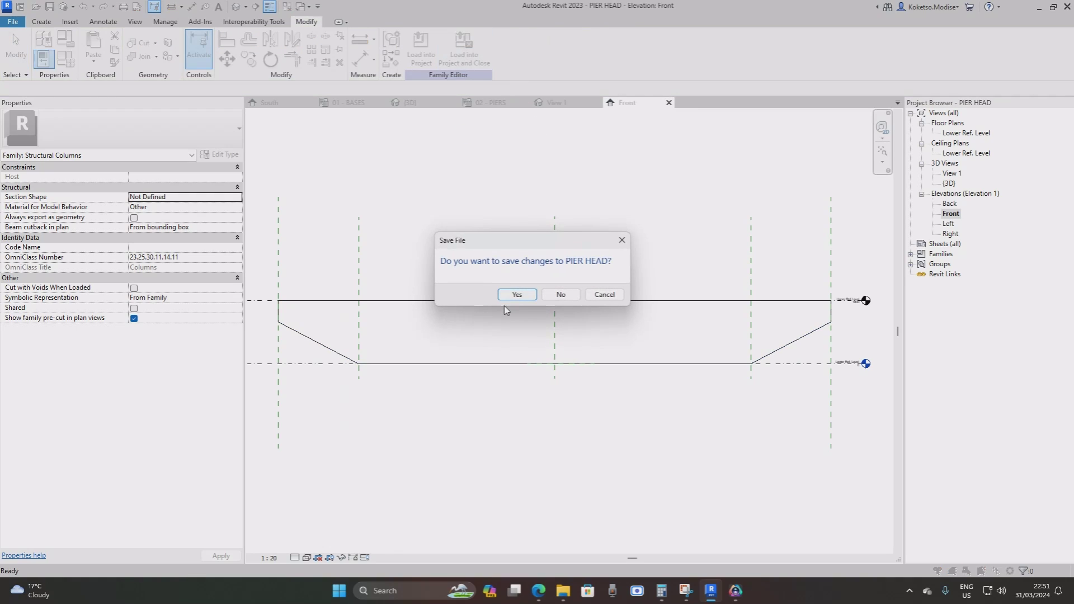
left_click(512, 295)
left_click(512, 298)
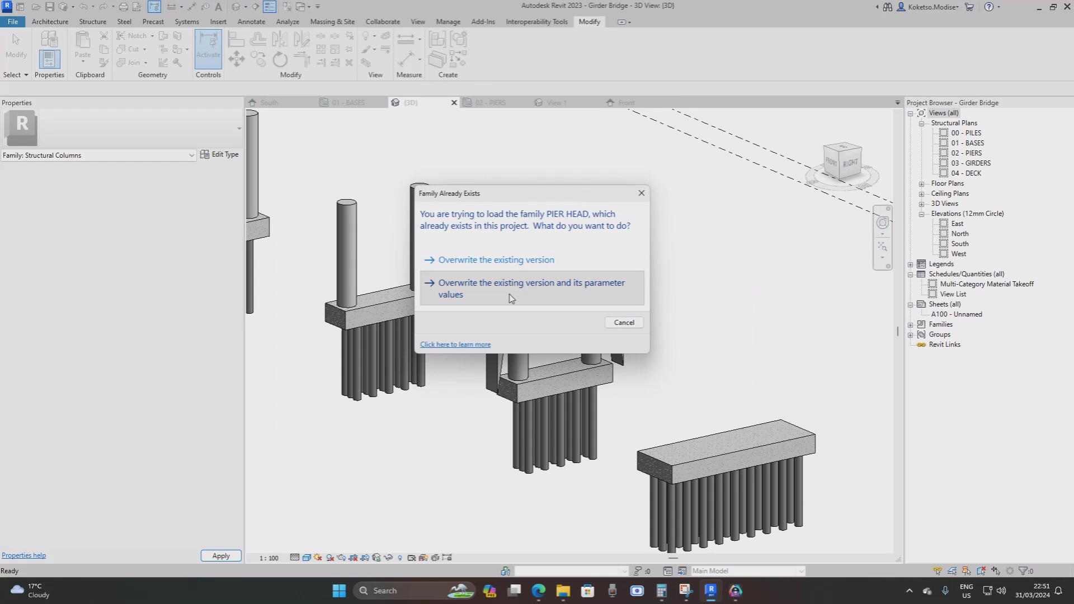
left_click(512, 293)
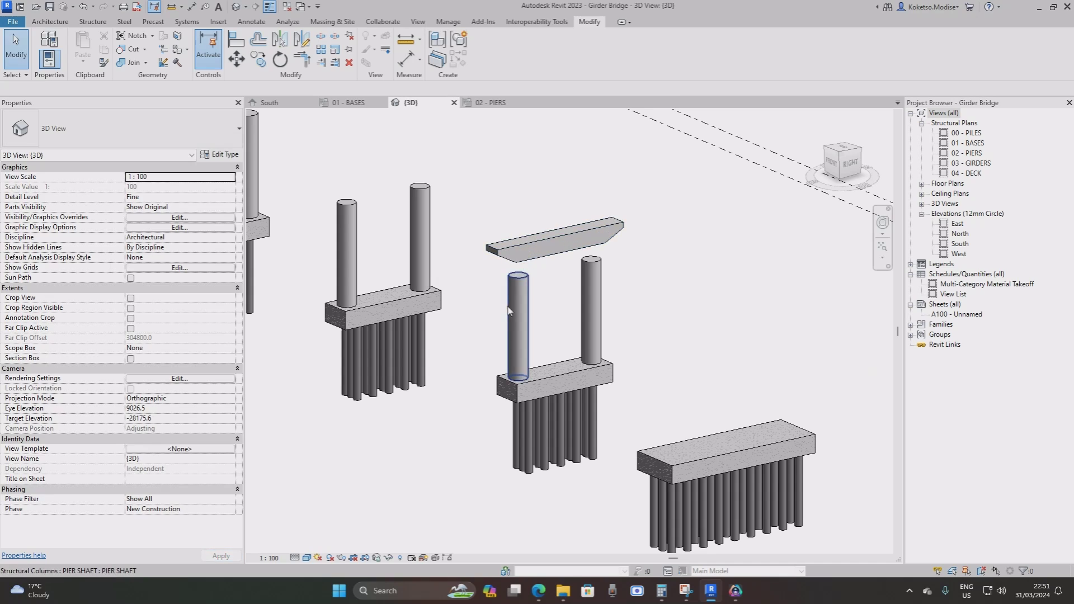
Select the raised pier head in the 3D view and open its family's Front elevation for editing.
middle_click_drag(509, 285, 537, 268, "shift")
left_click(528, 250)
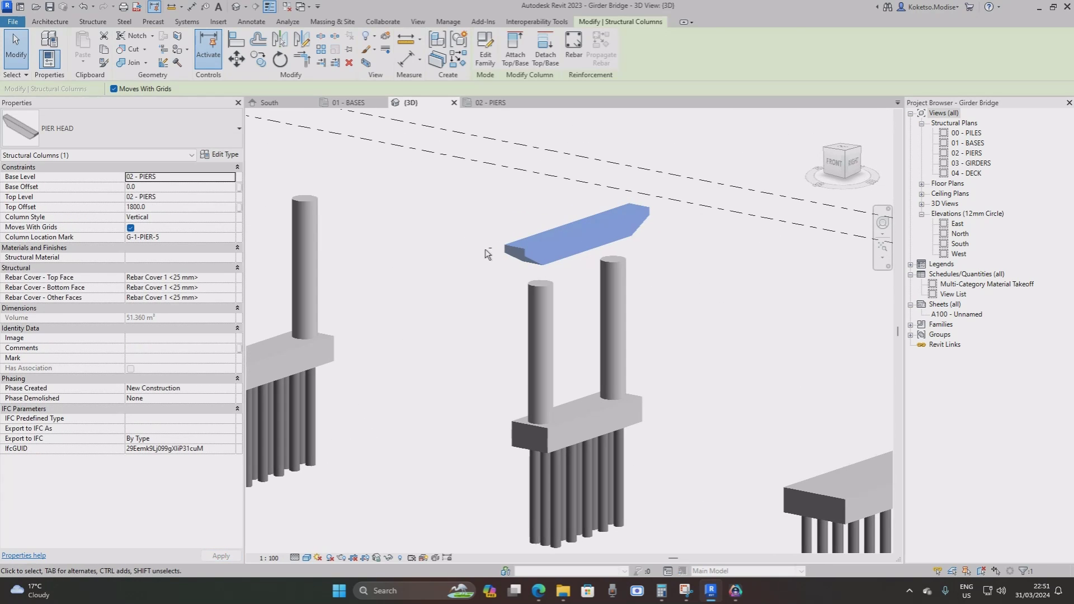
scroll(526, 252, "up", 4)
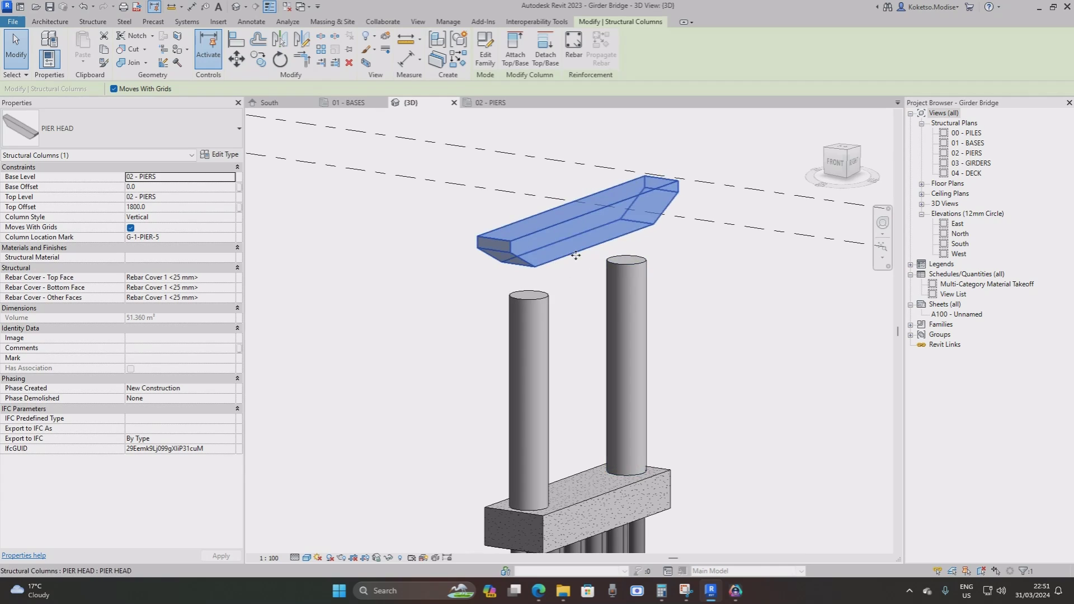
middle_click_drag(591, 266, 569, 275, "shift")
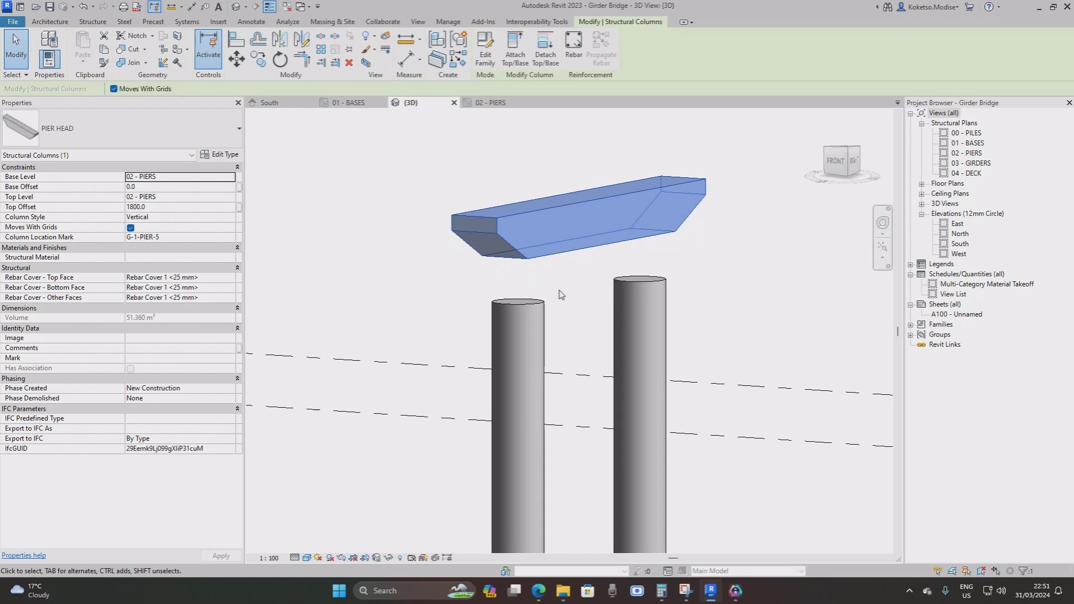
middle_click_drag(552, 276, 583, 271, "shift")
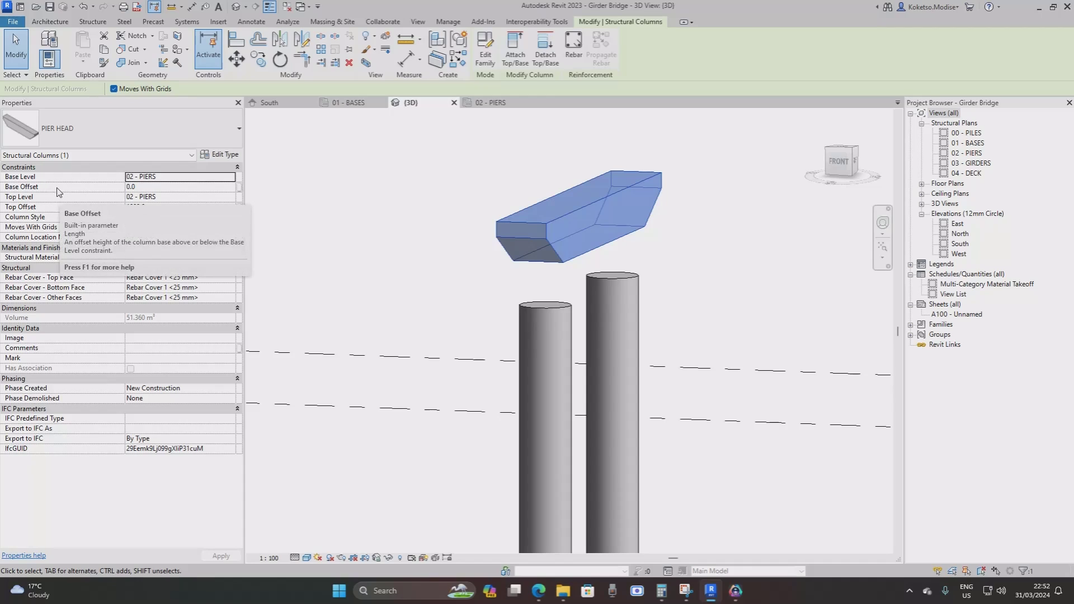
left_click(485, 46)
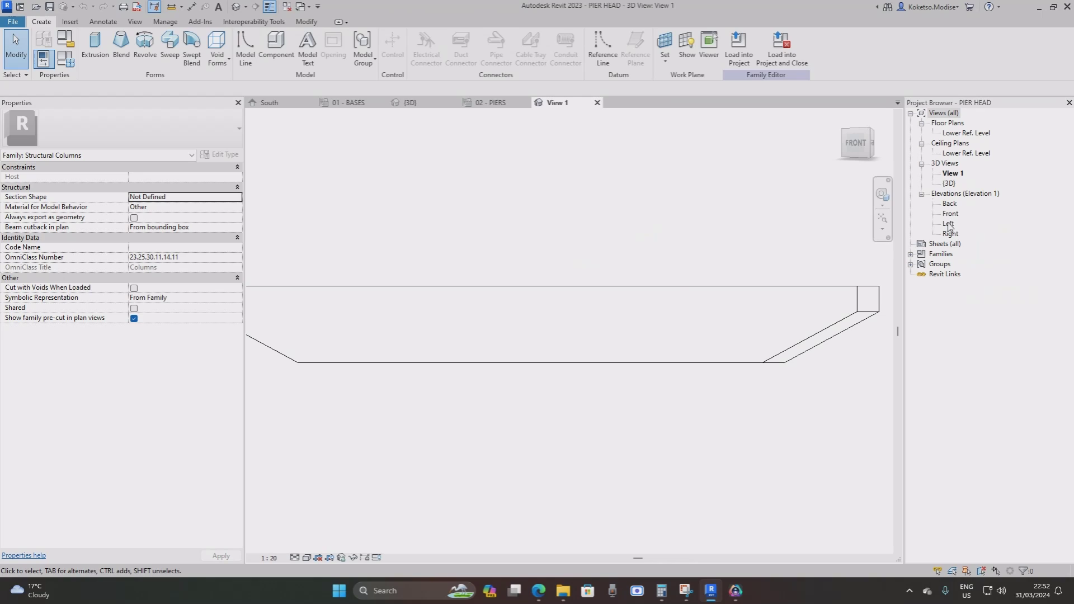
double_click(950, 214)
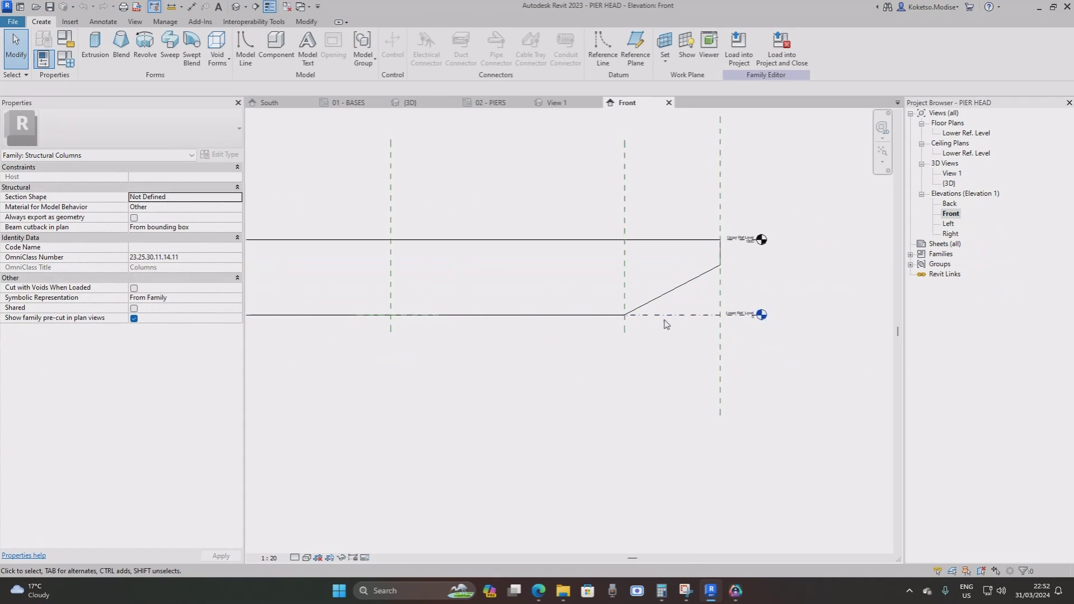
Examine the cap's edges against the lower and upper reference levels, and close the PIER HEAD family without saving.
scroll(665, 323, "up", 2)
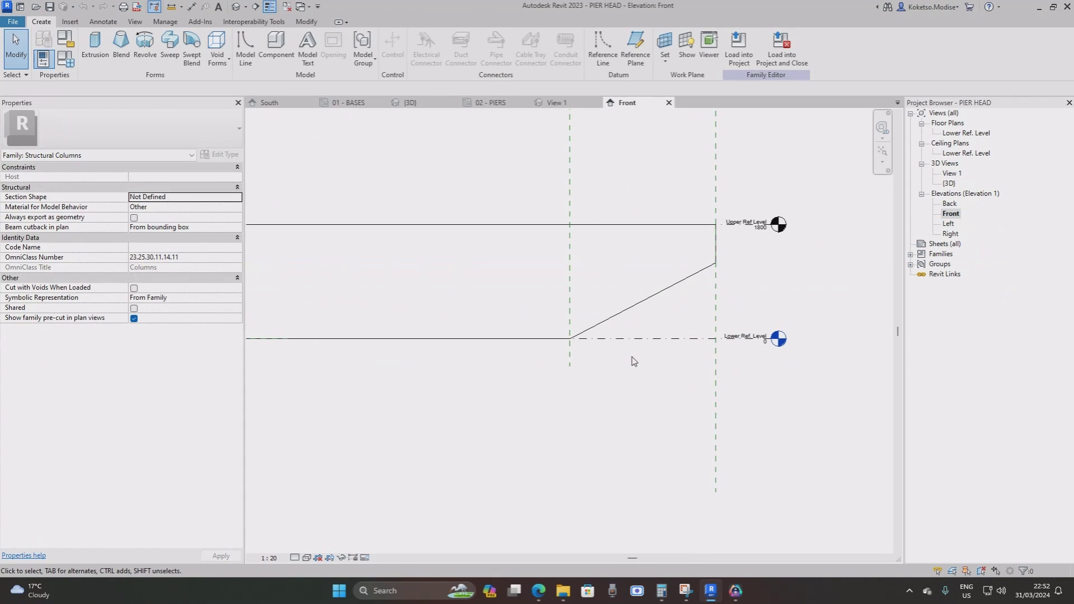
middle_click_drag(623, 360, 628, 361)
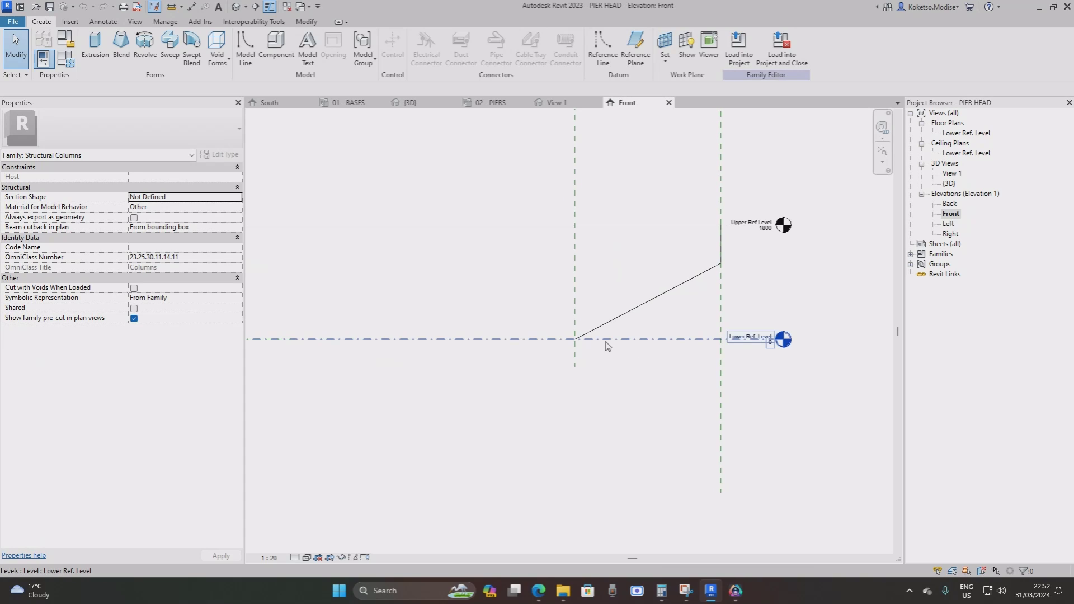
scroll(607, 342, "down", 1)
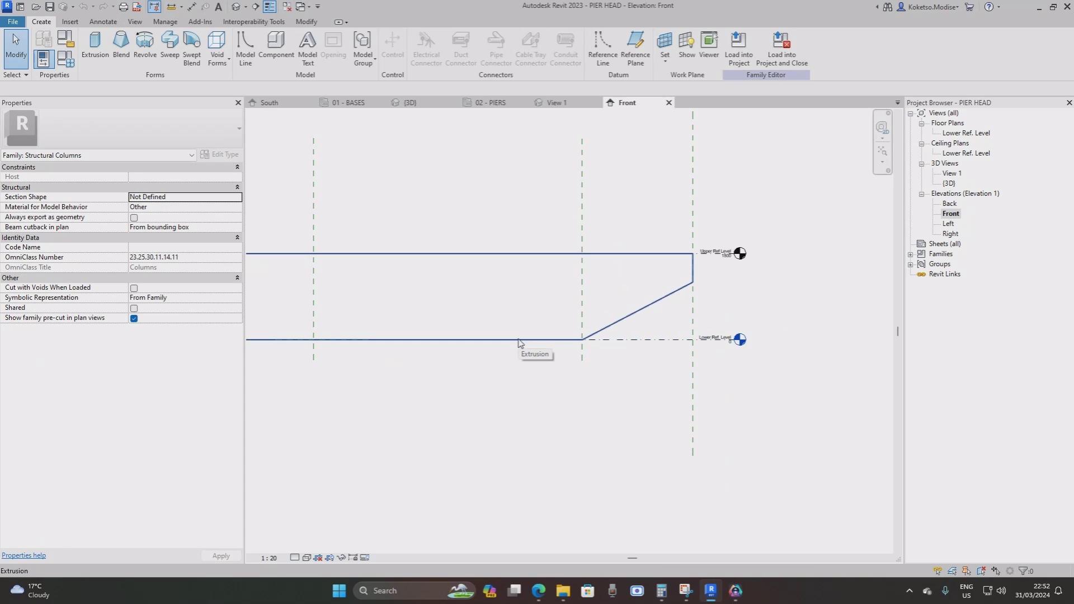
scroll(457, 329, "down", 1)
middle_click_drag(457, 329, 564, 300)
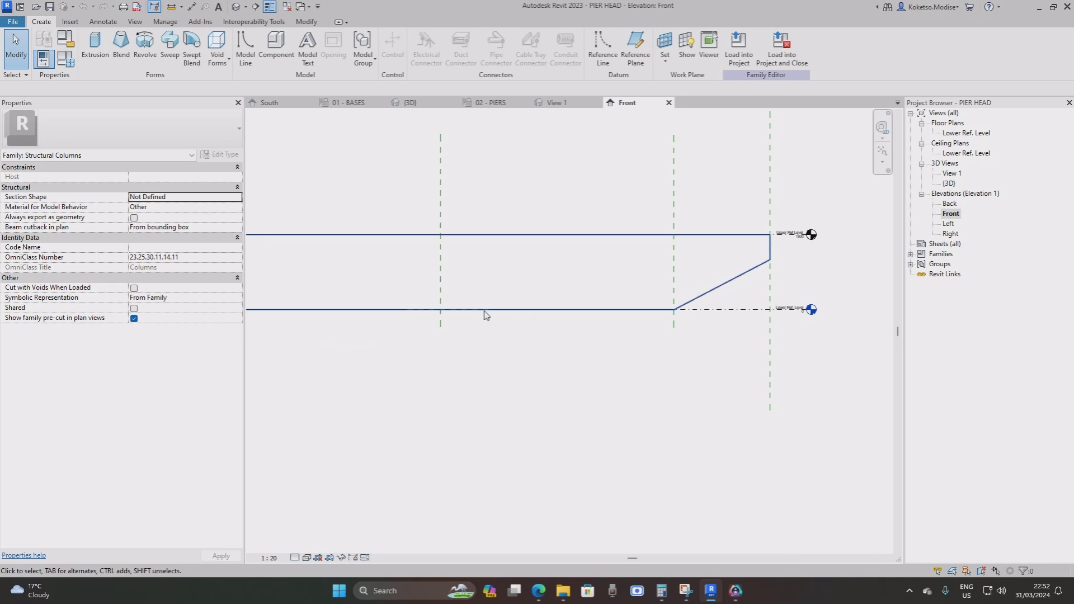
scroll(795, 239, "up", 3)
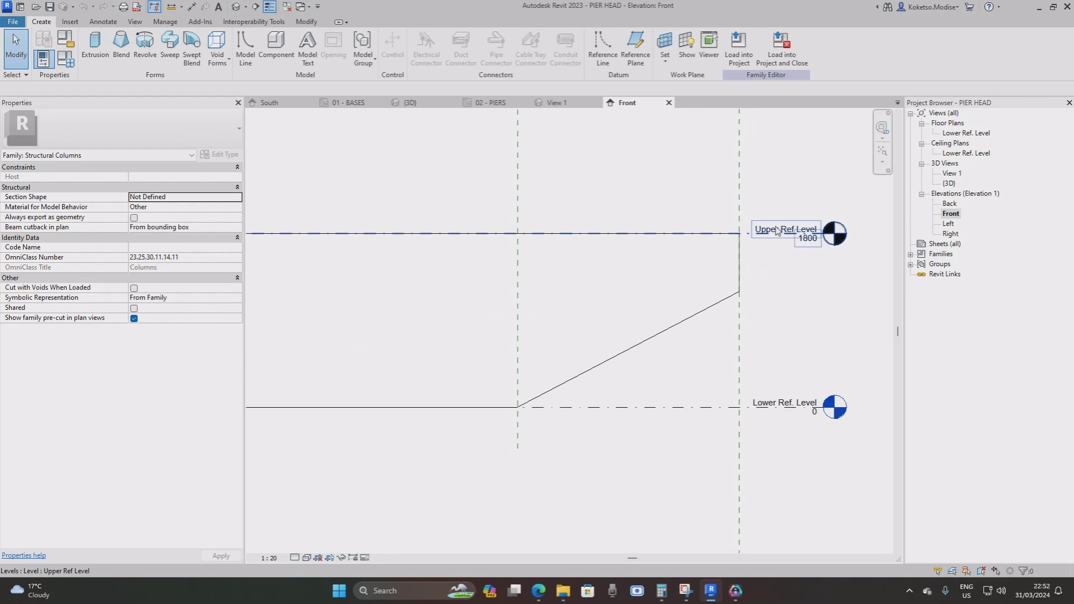
left_click(668, 102)
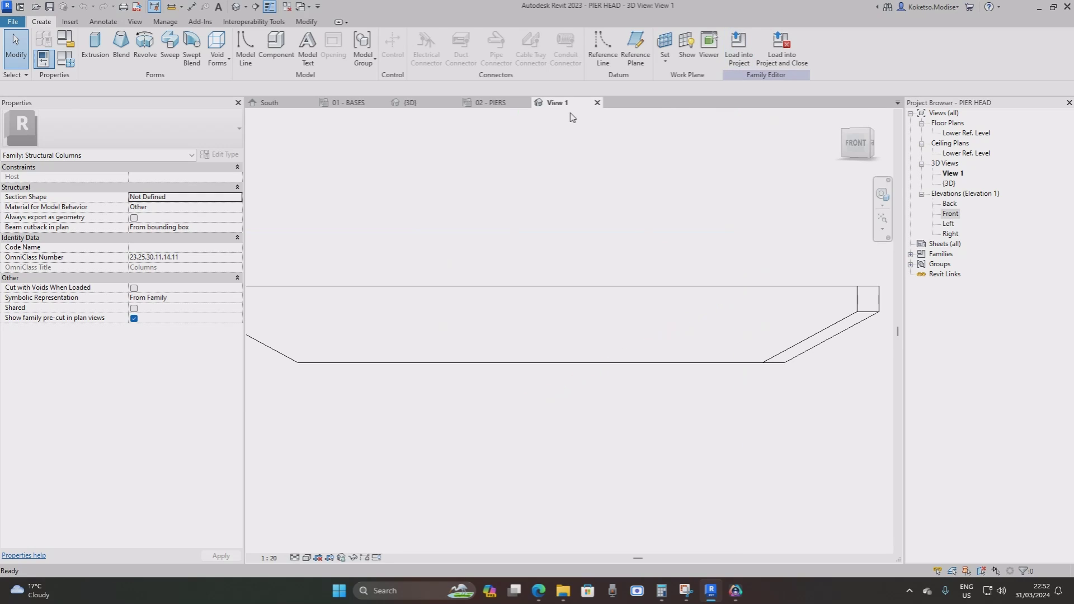
left_click(598, 102)
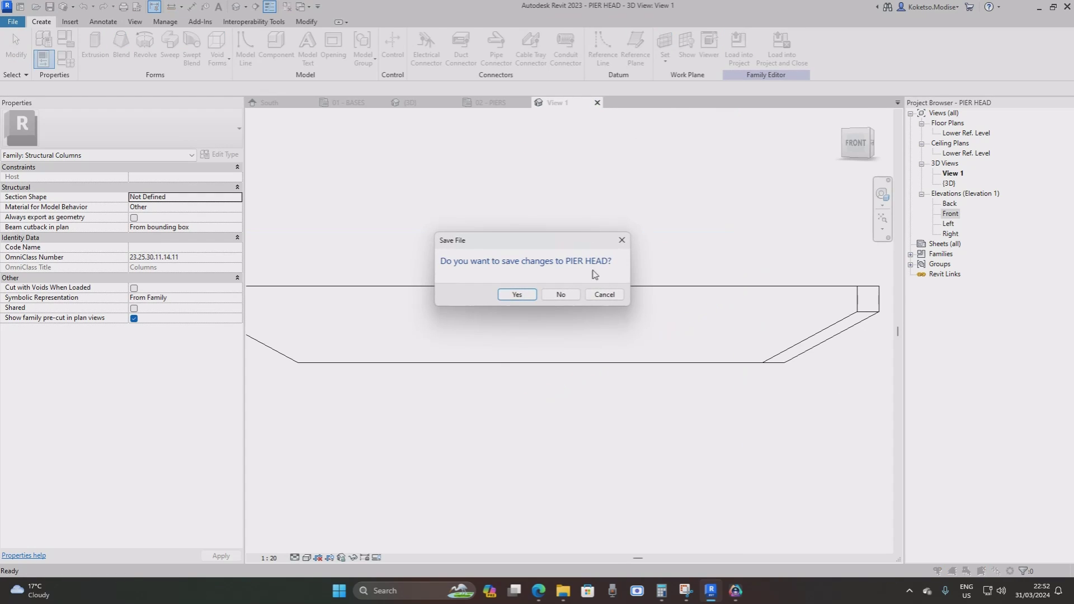
left_click(559, 293)
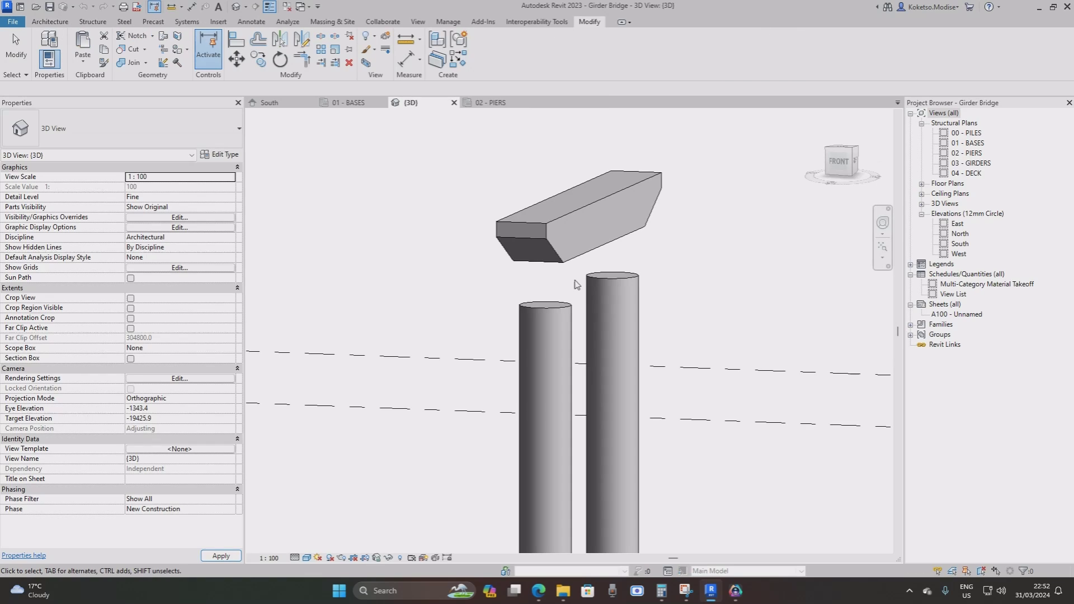
Try to move the pier head down onto the pier shaft in the South elevation.
middle_click_drag(619, 264, 565, 286, "shift")
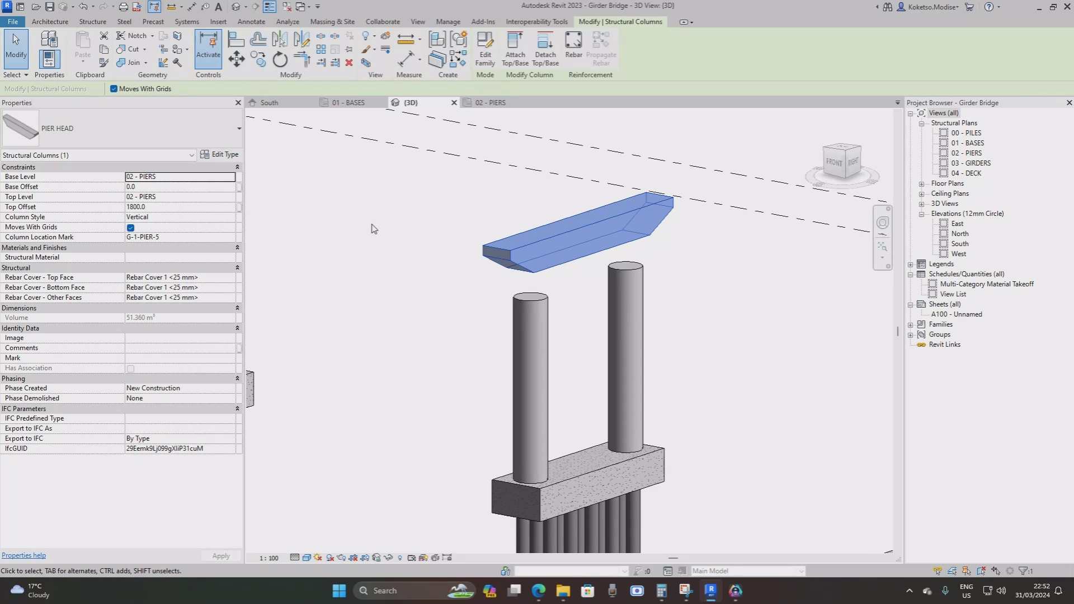
left_click(269, 102)
scroll(359, 218, "up", 5)
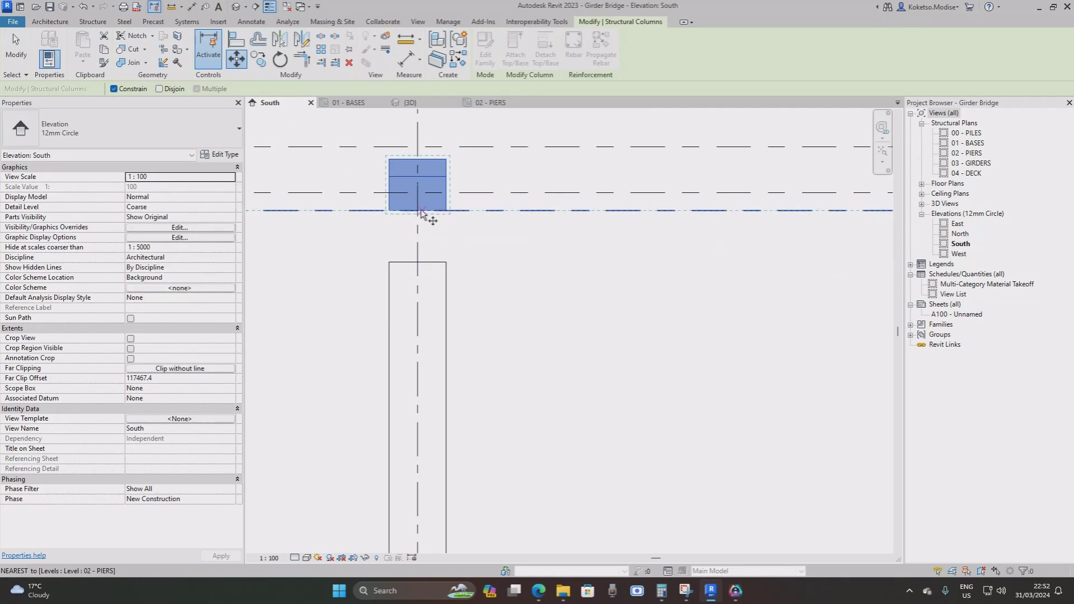
left_click(417, 237)
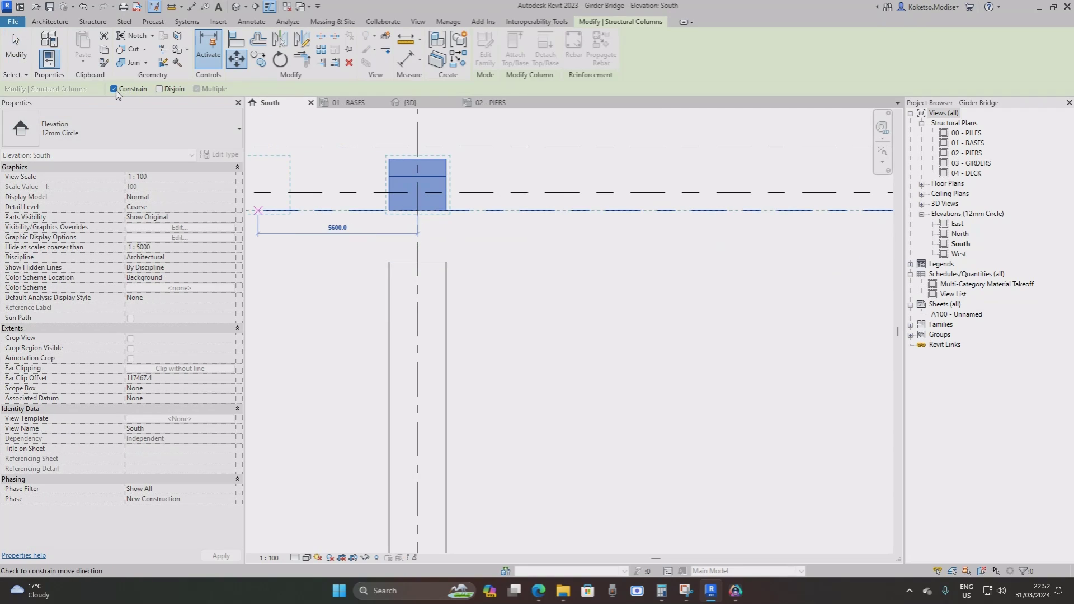
left_click(424, 219)
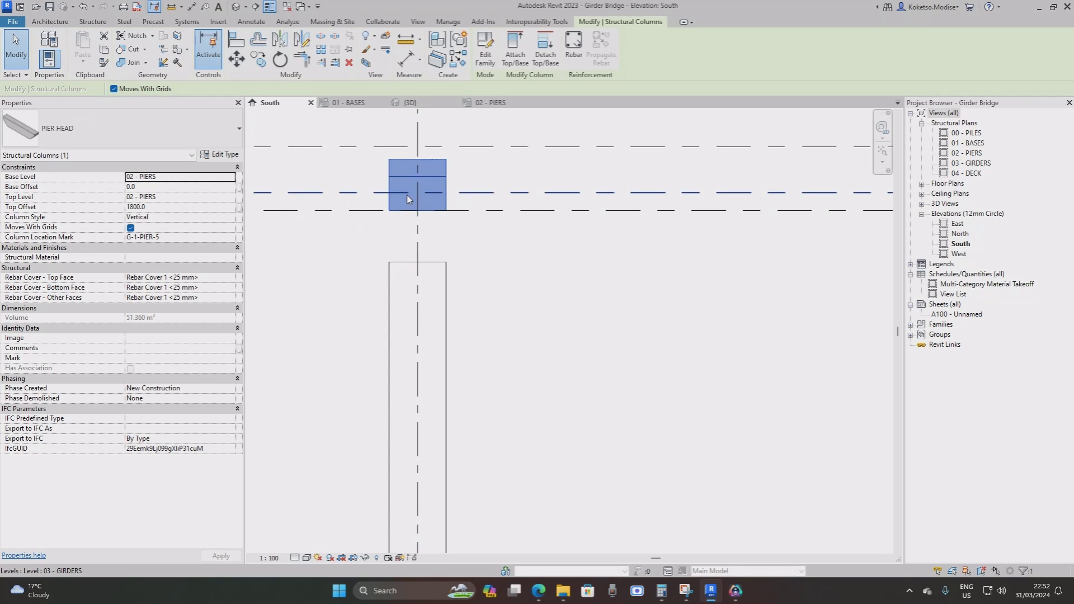
Set the pier head's base offset to -1800 and top offset to 0, and check its fit on the shafts in 3D.
left_click(164, 187)
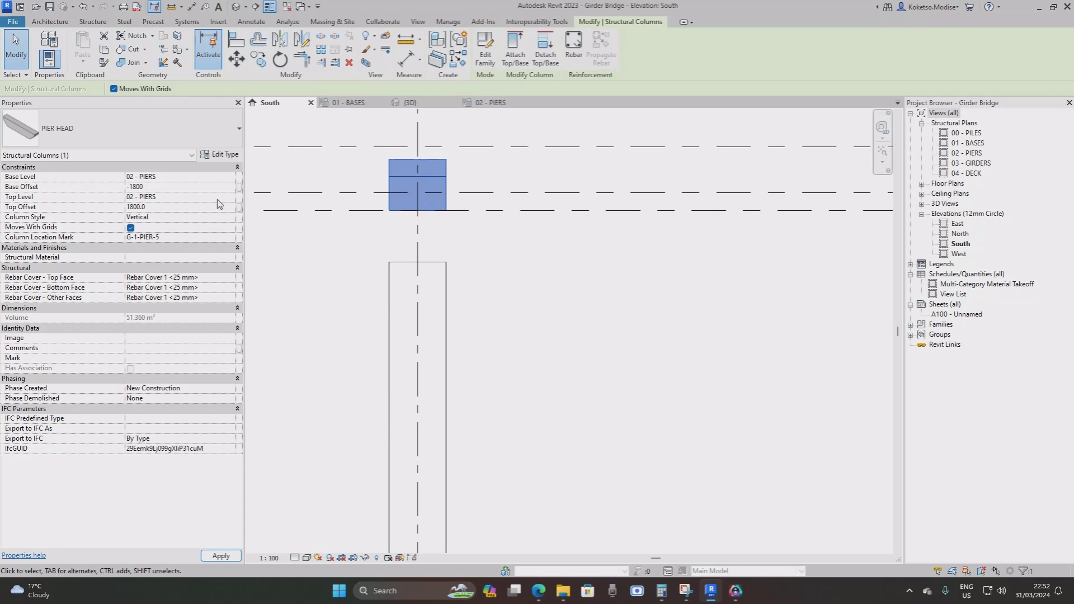
left_click(201, 208)
key("Return")
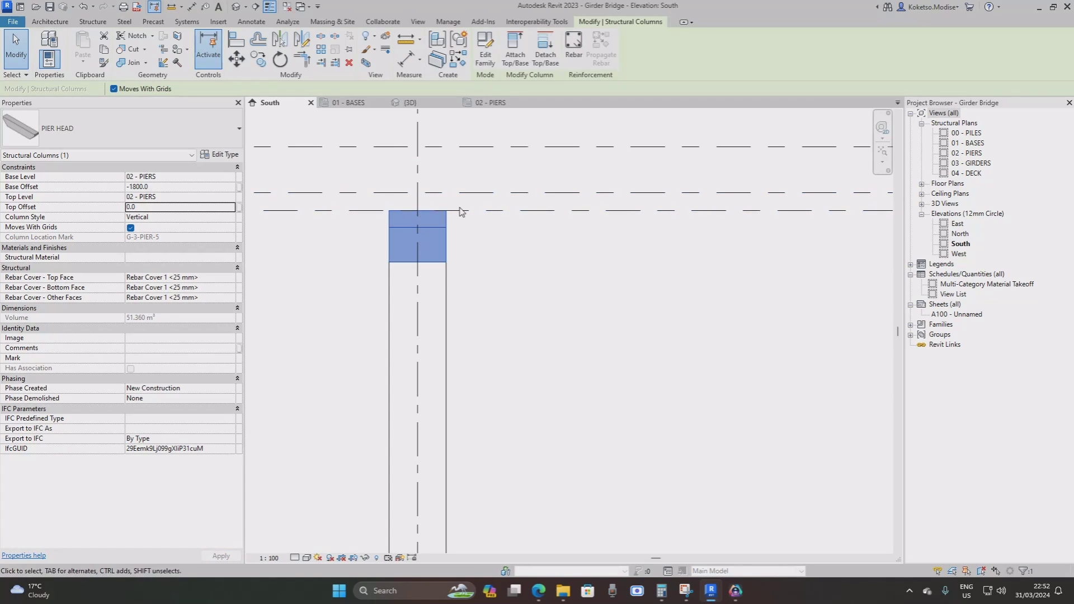
left_click(411, 102)
middle_click_drag(425, 313, 537, 355, "shift")
scroll(533, 269, "down", 3)
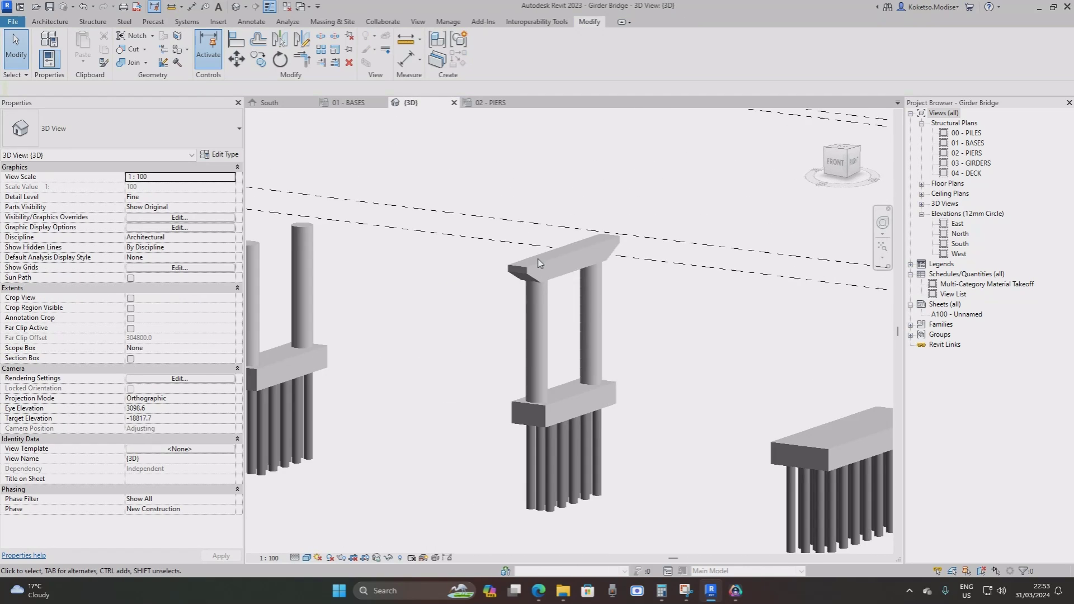
In the South elevation, copy the pier head from grid PIER-5 to the four other pier gridlines using multiple copies.
left_click(270, 103)
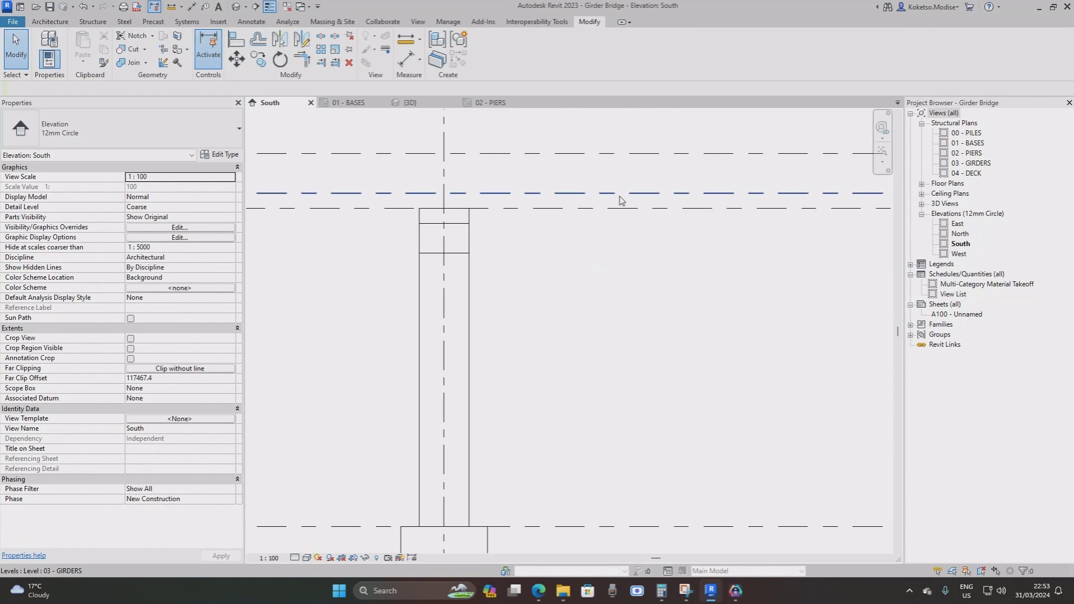
scroll(621, 201, "down", 1)
left_click(592, 201)
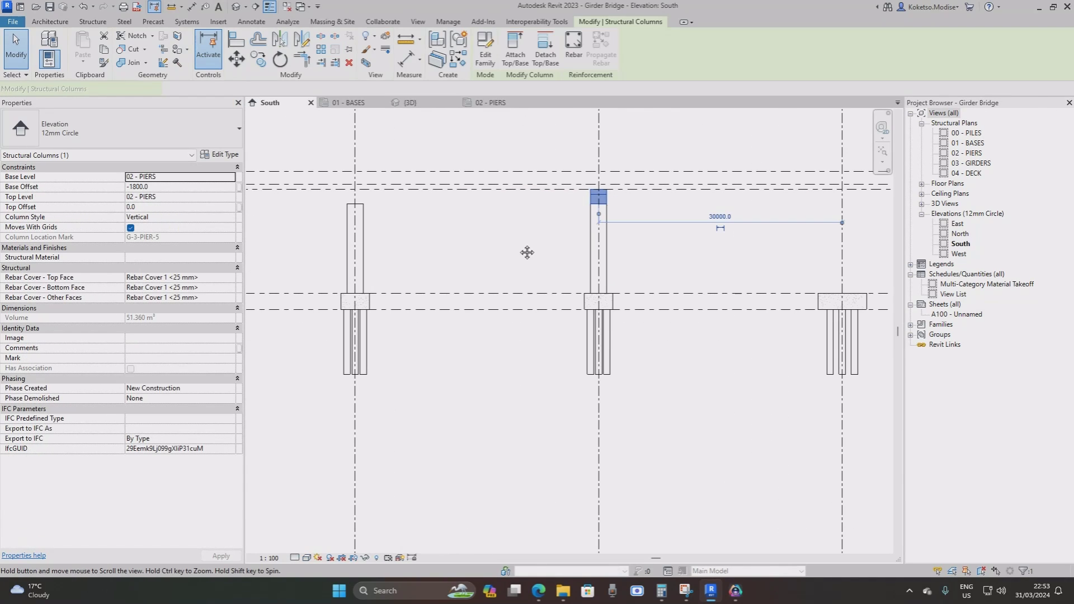
scroll(408, 144, "down", 1)
left_click(260, 59)
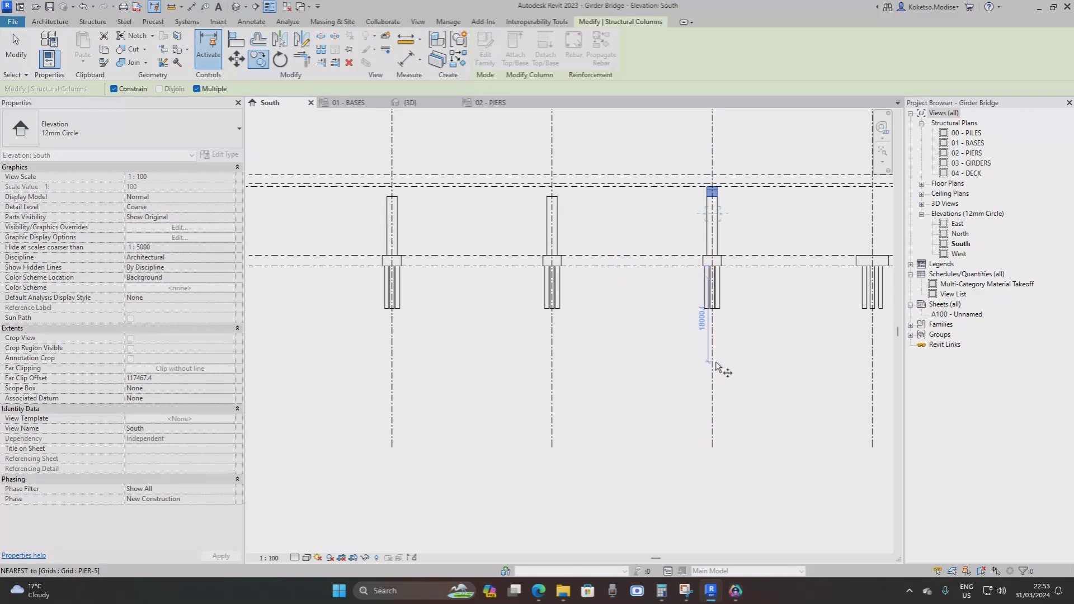
scroll(734, 357, "down", 2)
middle_click_drag(735, 355, 839, 330)
left_click(843, 333)
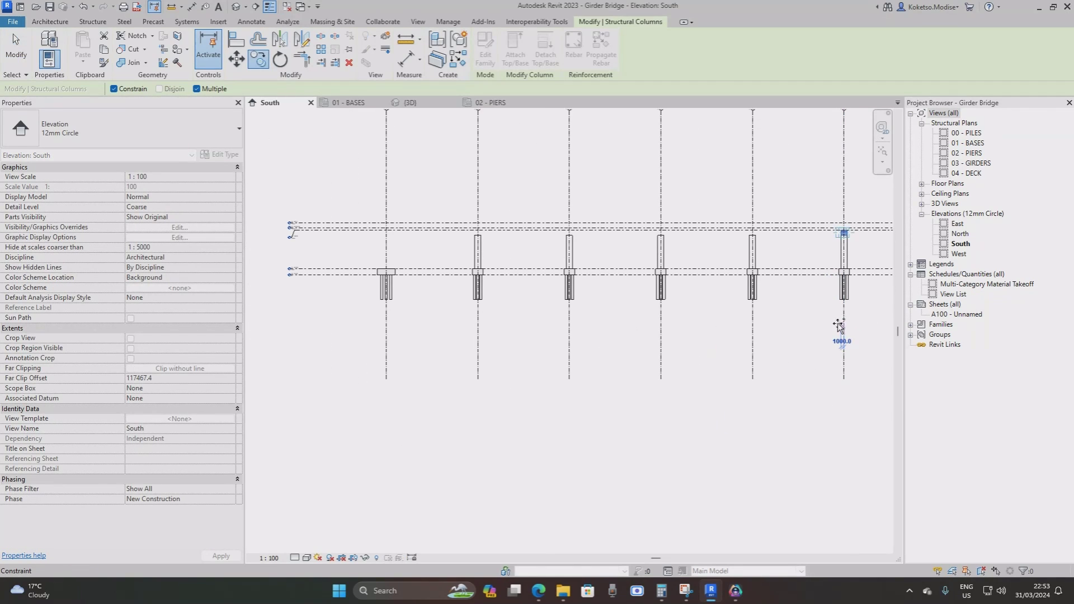
left_click(753, 329)
left_click(661, 326)
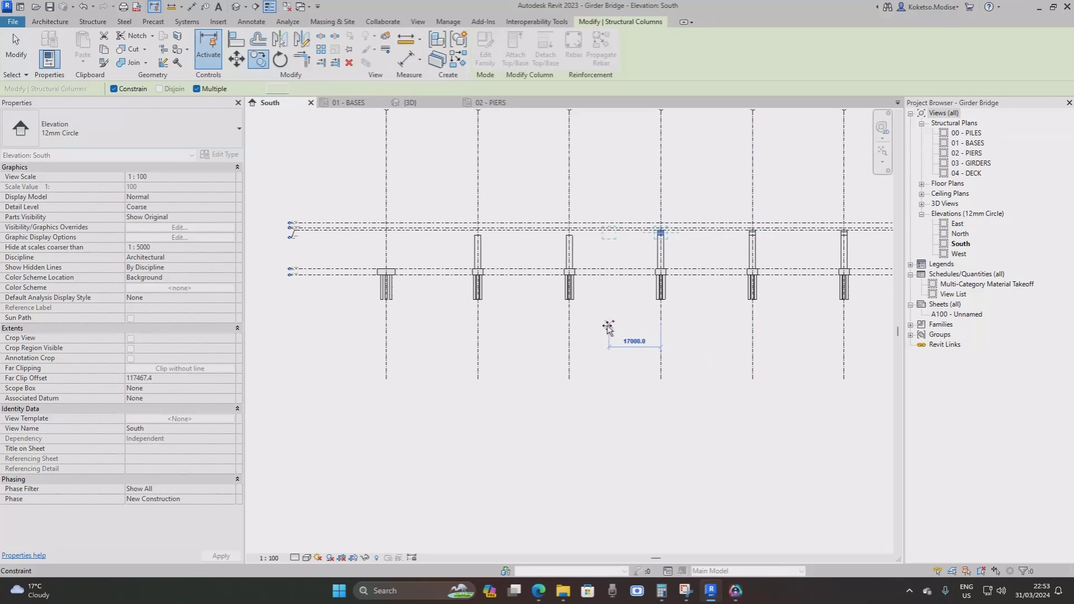
left_click(570, 327)
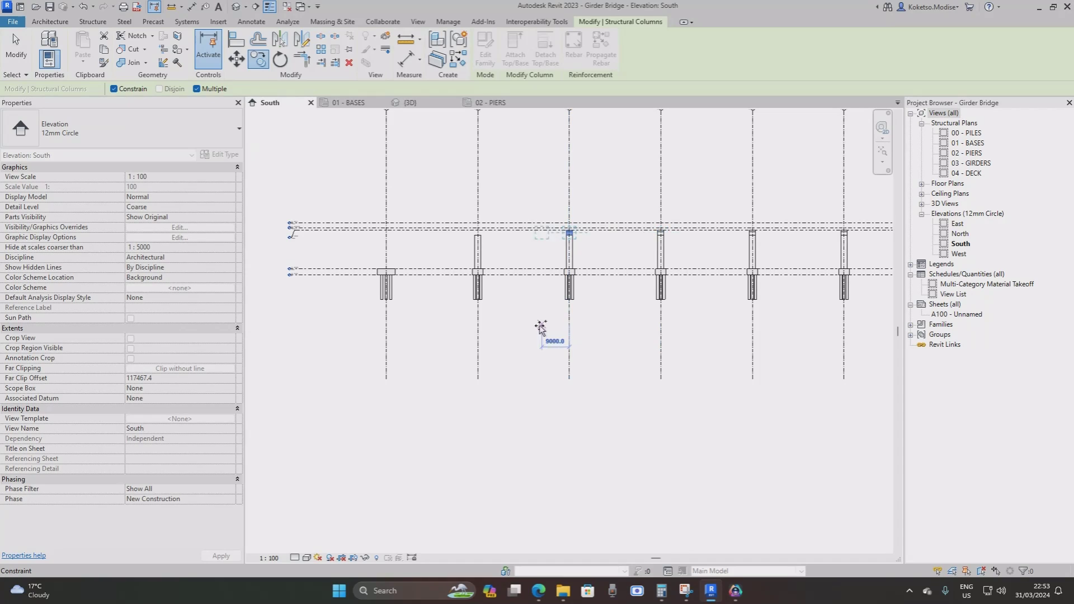
left_click(480, 325)
key("Escape")
Examine the copied pier heads in 3D, and the levels, piers and end abutments in the South elevation.
left_click(414, 103)
scroll(504, 223, "down", 5)
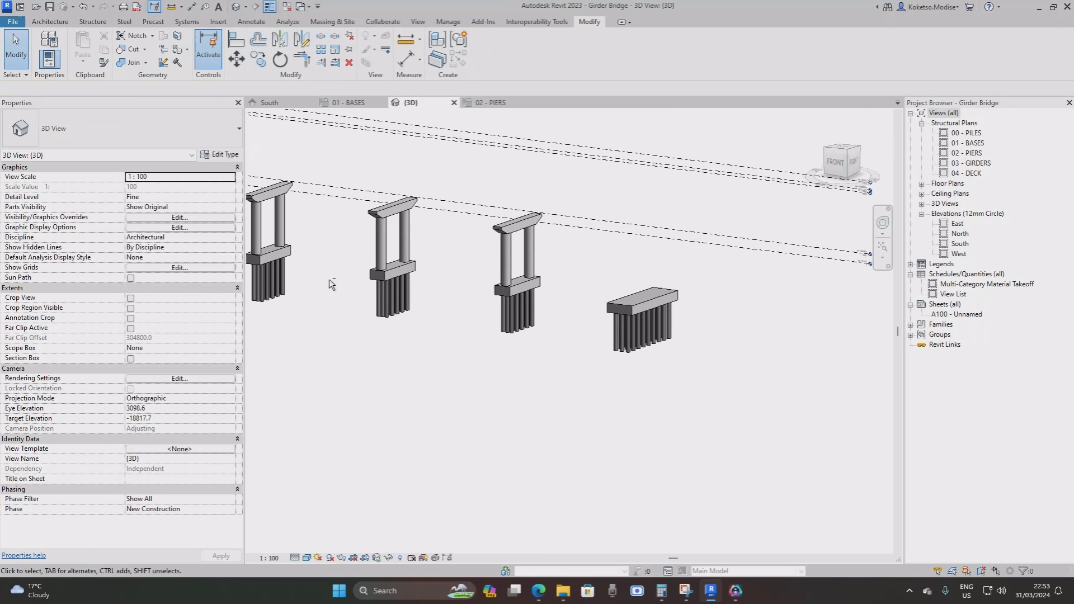
middle_click_drag(504, 224, 647, 227, "shift")
scroll(648, 227, "up", 3)
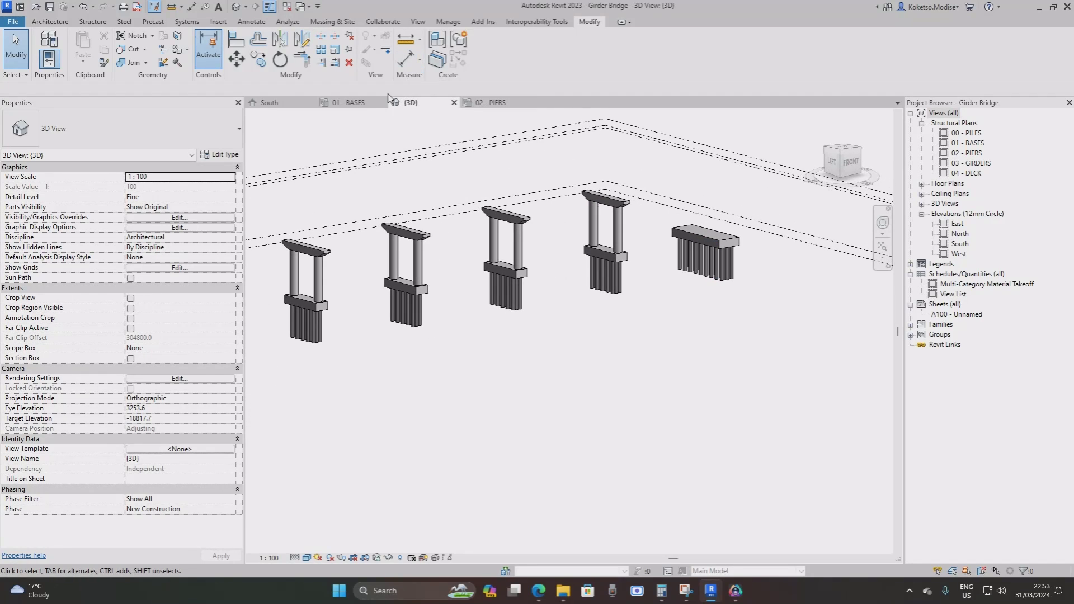
left_click(270, 102)
middle_click_drag(770, 210, 719, 242)
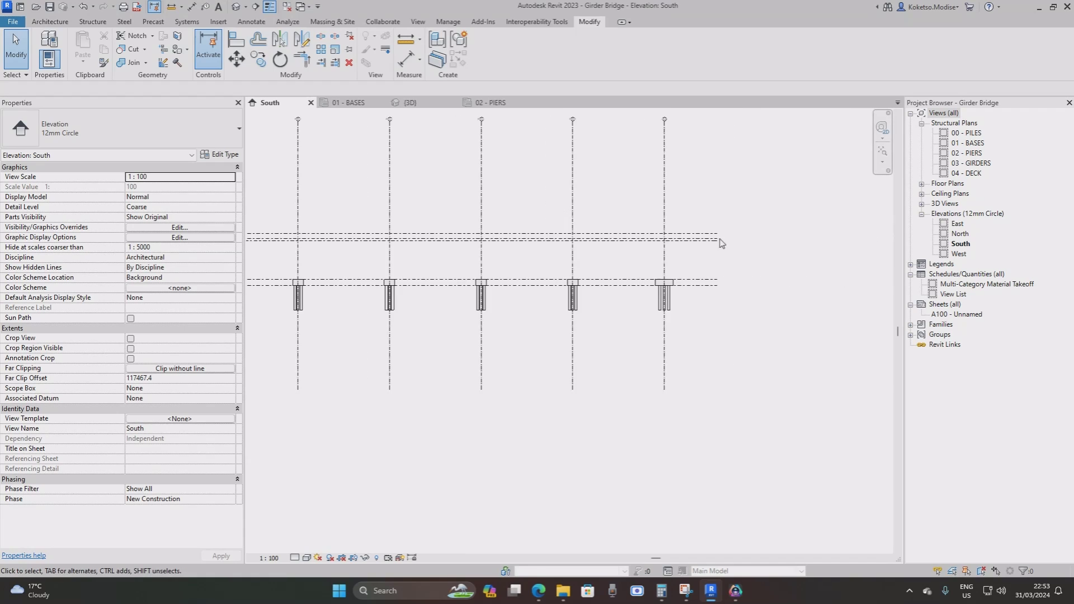
scroll(720, 242, "up", 5)
scroll(390, 230, "down", 4)
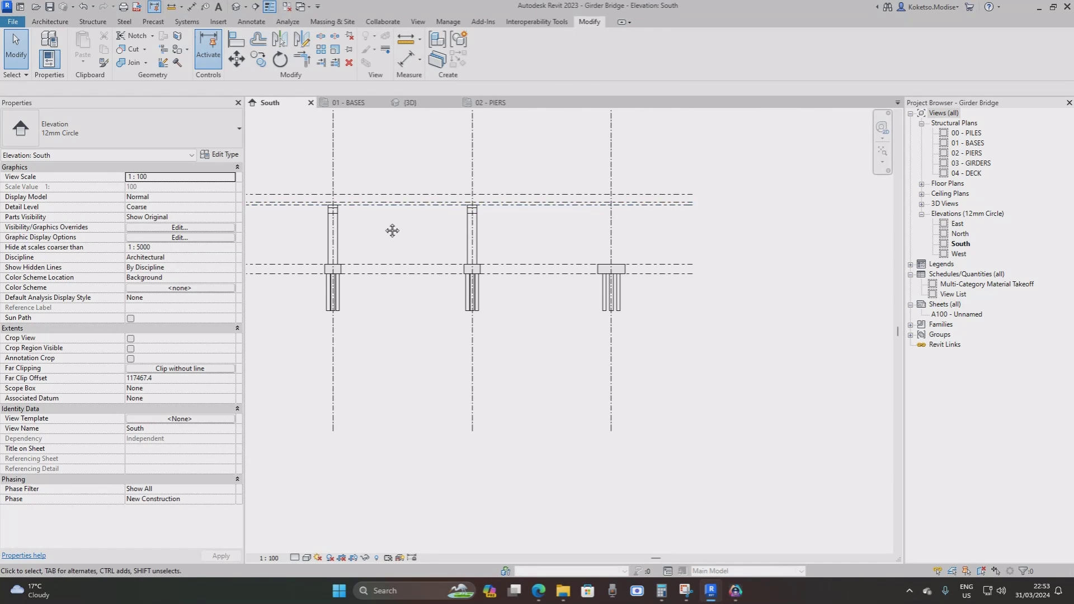
scroll(608, 229, "up", 3)
scroll(391, 224, "up", 2)
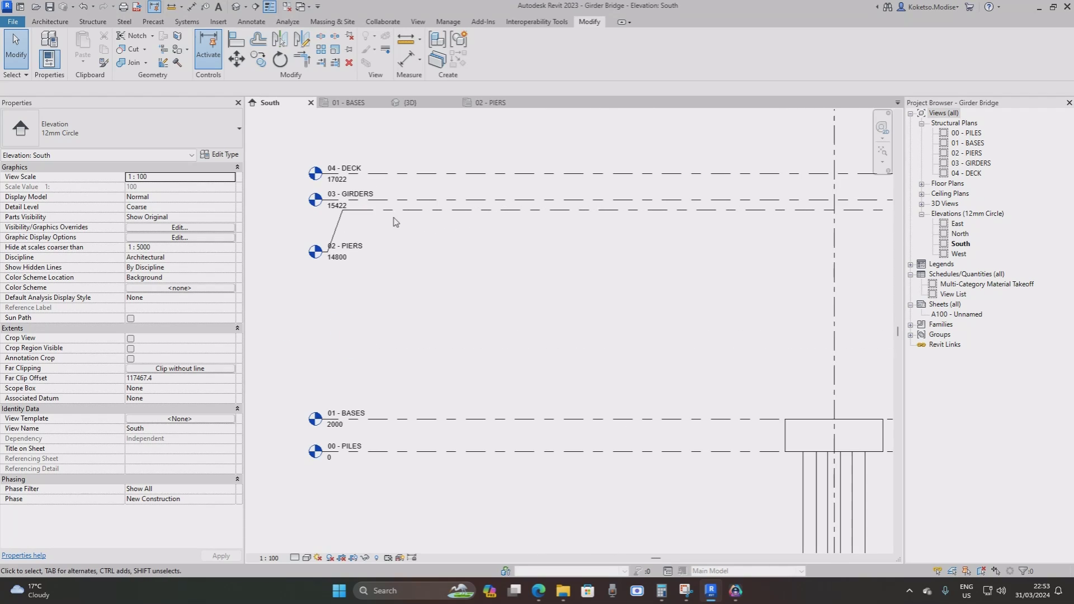
middle_click_drag(632, 257, 254, 240)
scroll(254, 240, "down", 1)
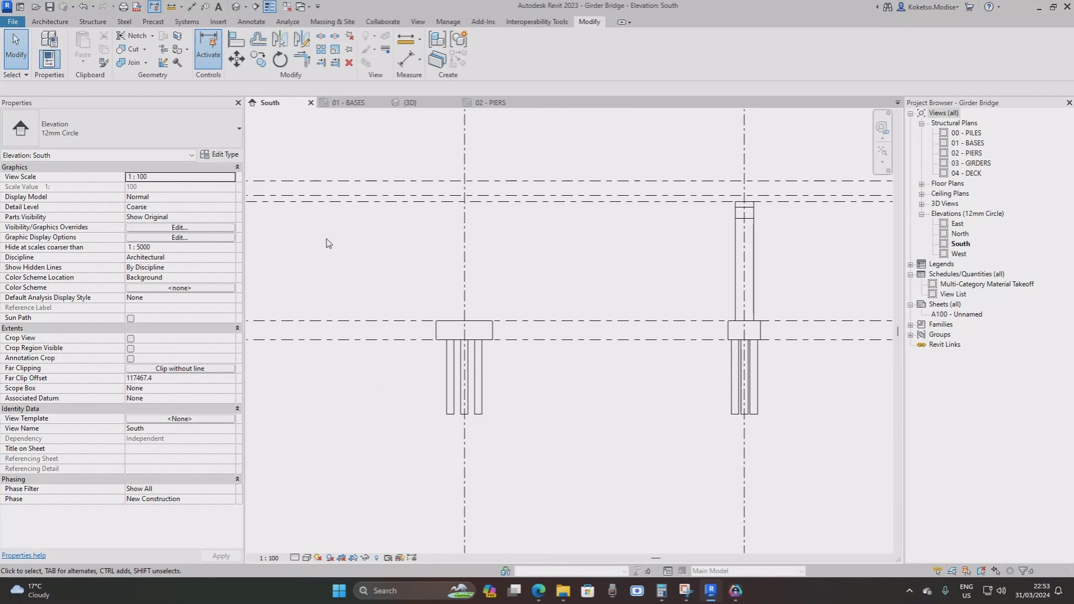
middle_click_drag(348, 243, 525, 254)
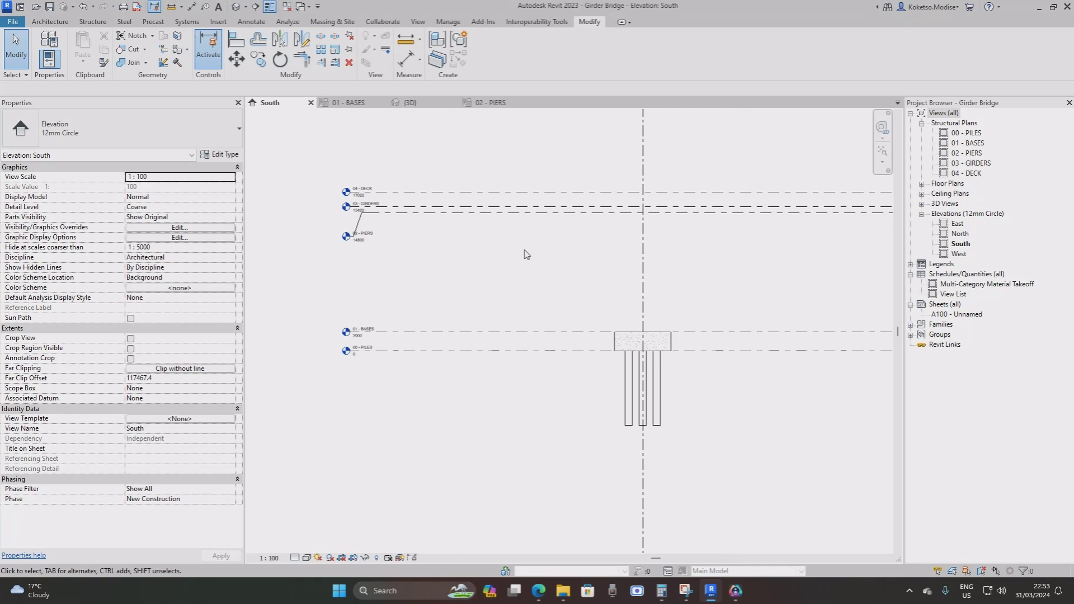
scroll(525, 255, "down", 3)
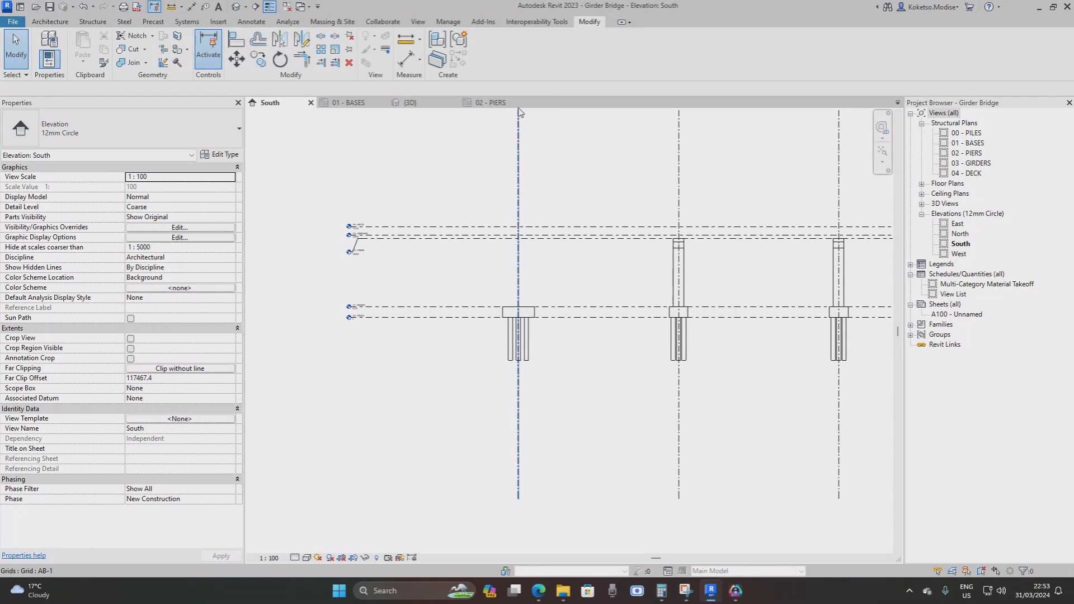
Close the 01 - BASES view and examine the end abutment footing and nearby piers in the 02 - PIERS plan.
left_click(482, 103)
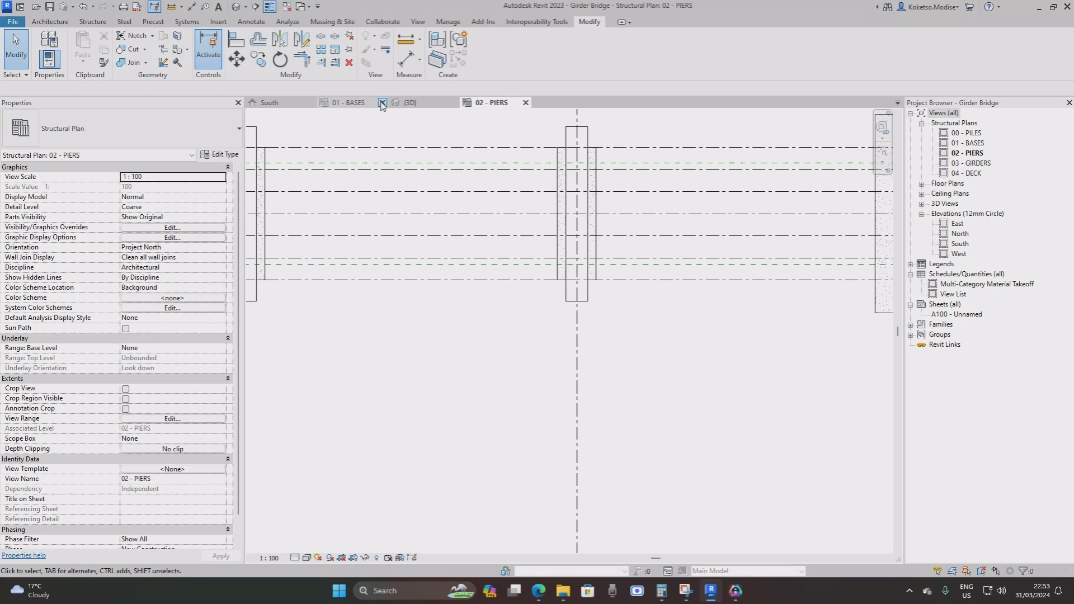
left_click(382, 103)
scroll(590, 223, "down", 3)
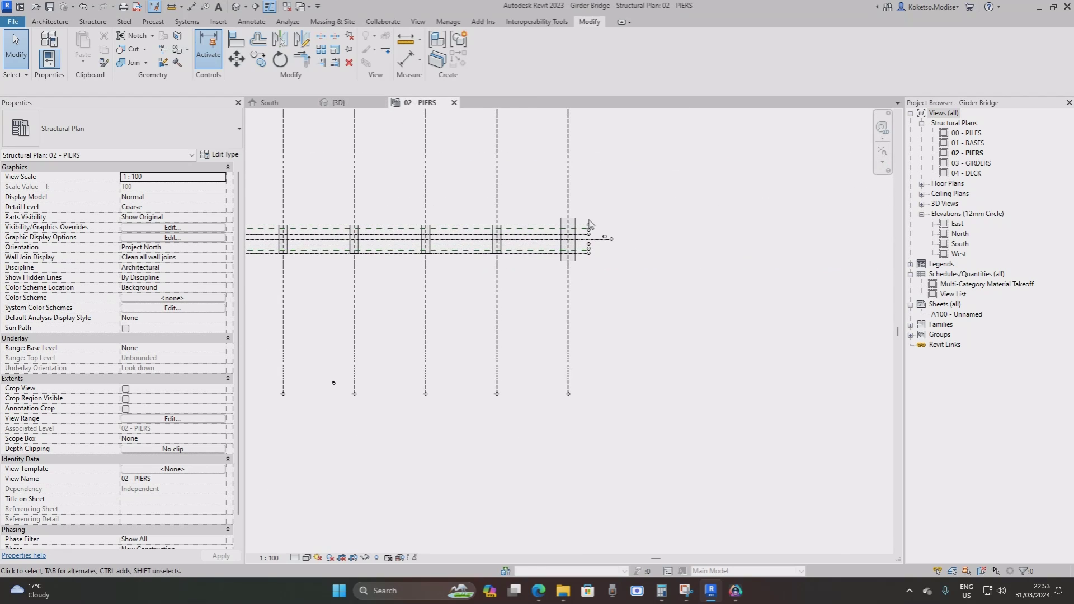
scroll(591, 223, "up", 3)
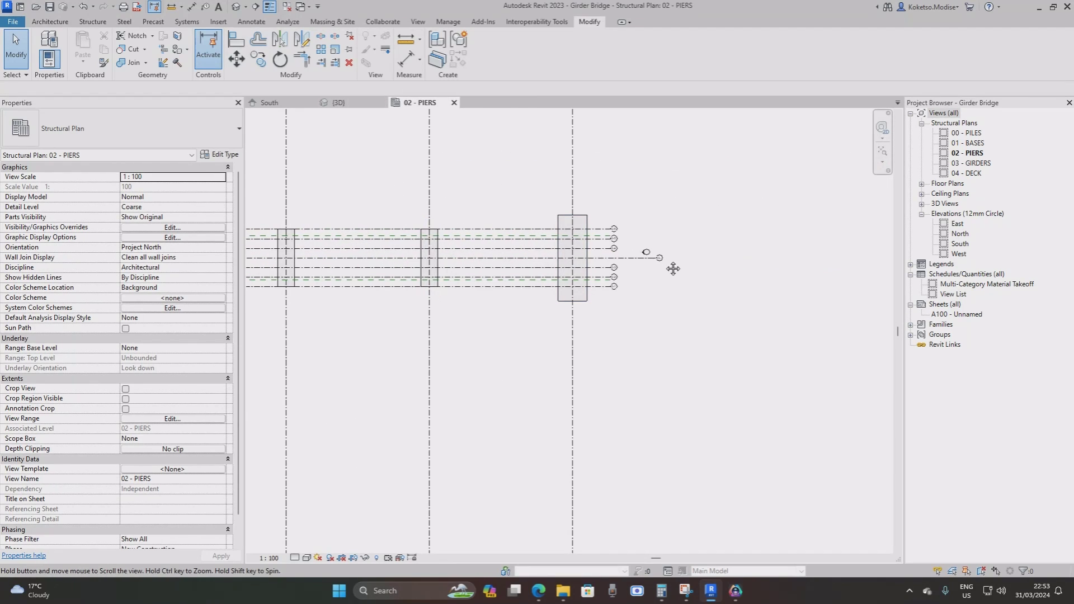
middle_click_drag(673, 268, 770, 267)
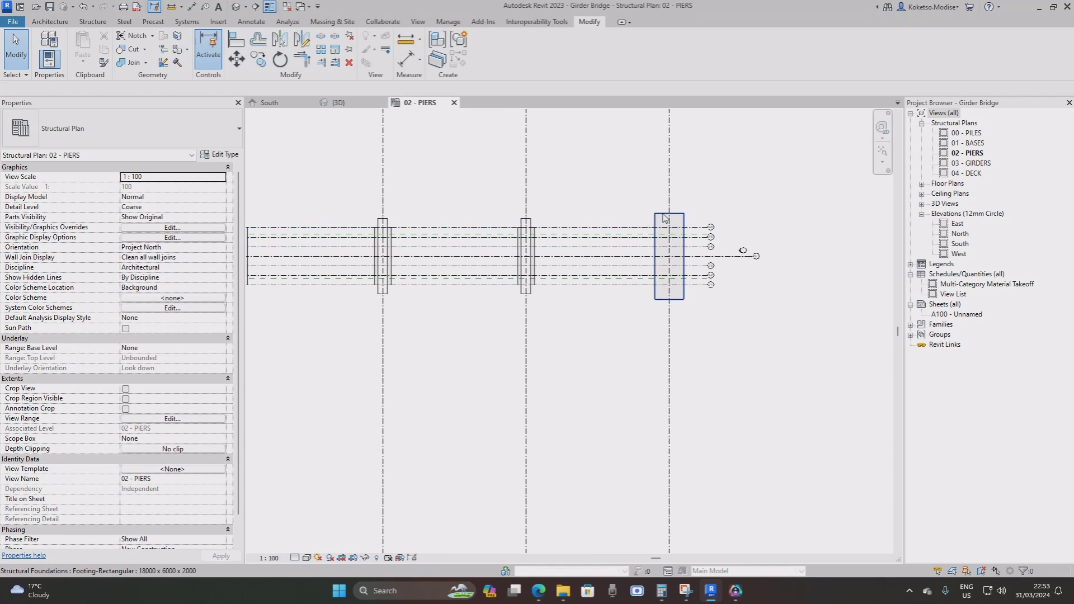
middle_click_drag(665, 217, 718, 241)
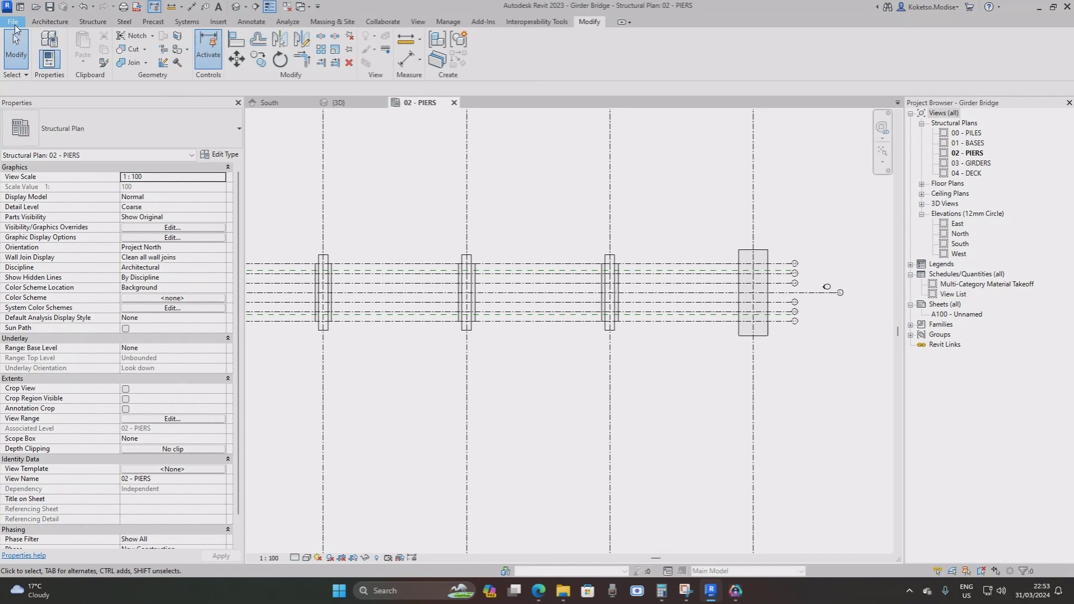
Create a new family from the Metric Generic Model template.
left_click(13, 22)
mouse_move(42, 62)
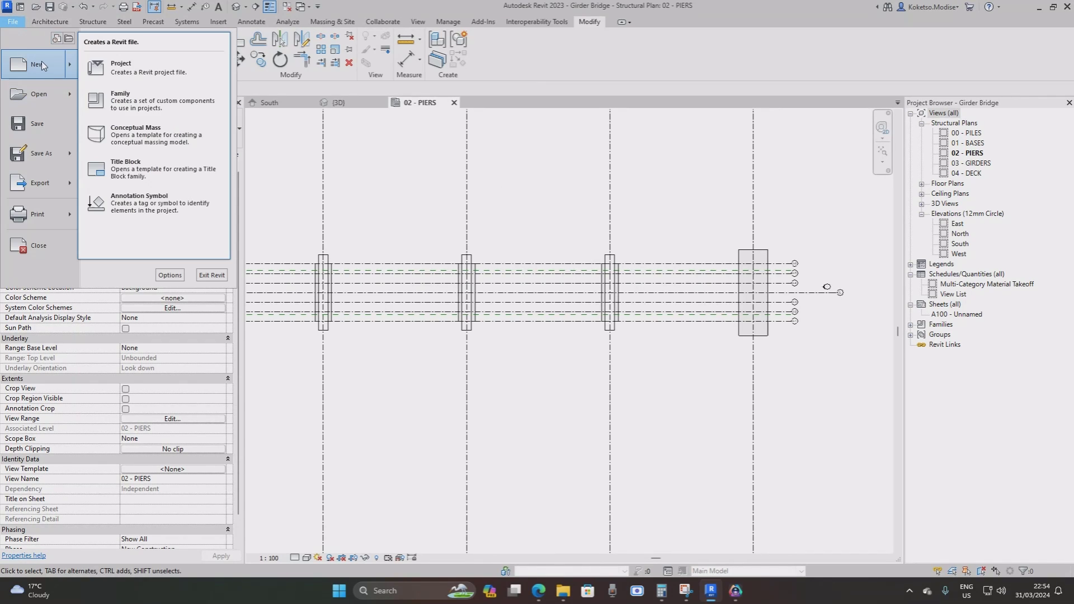
left_click(186, 105)
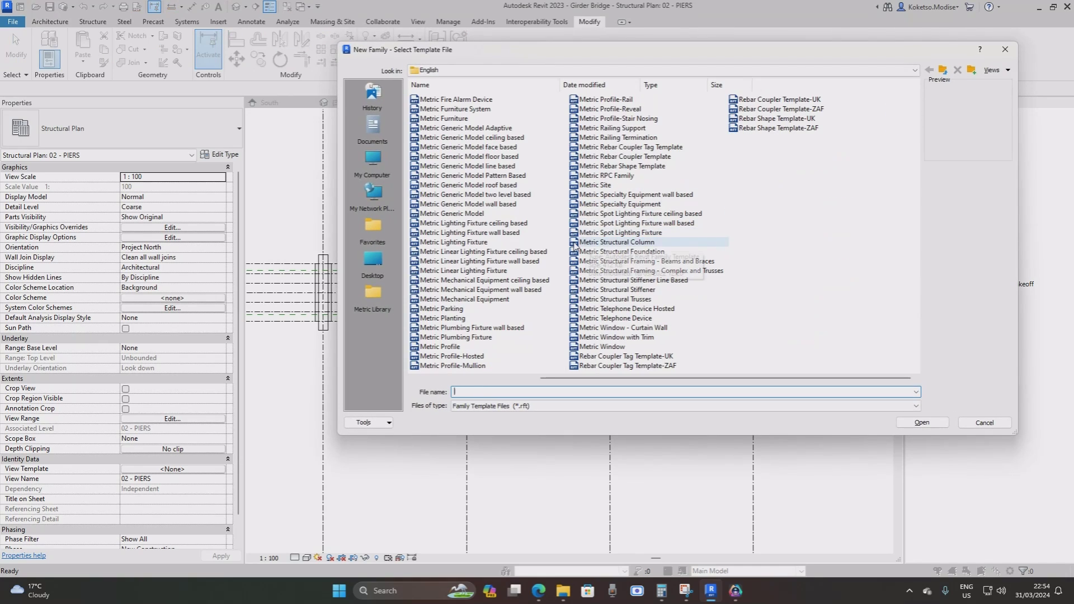
left_click(479, 214)
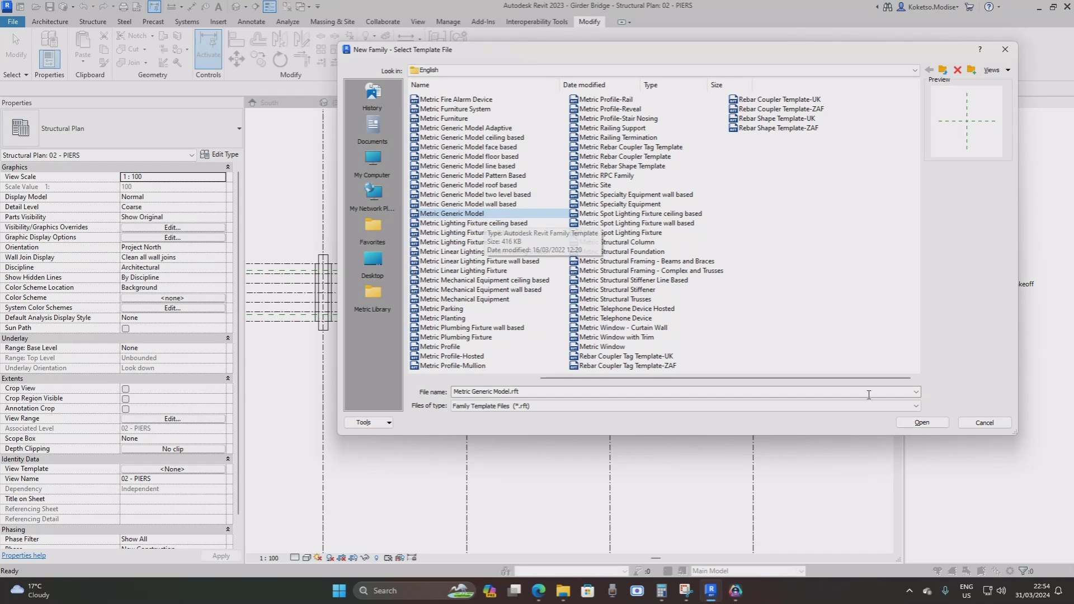
left_click(922, 423)
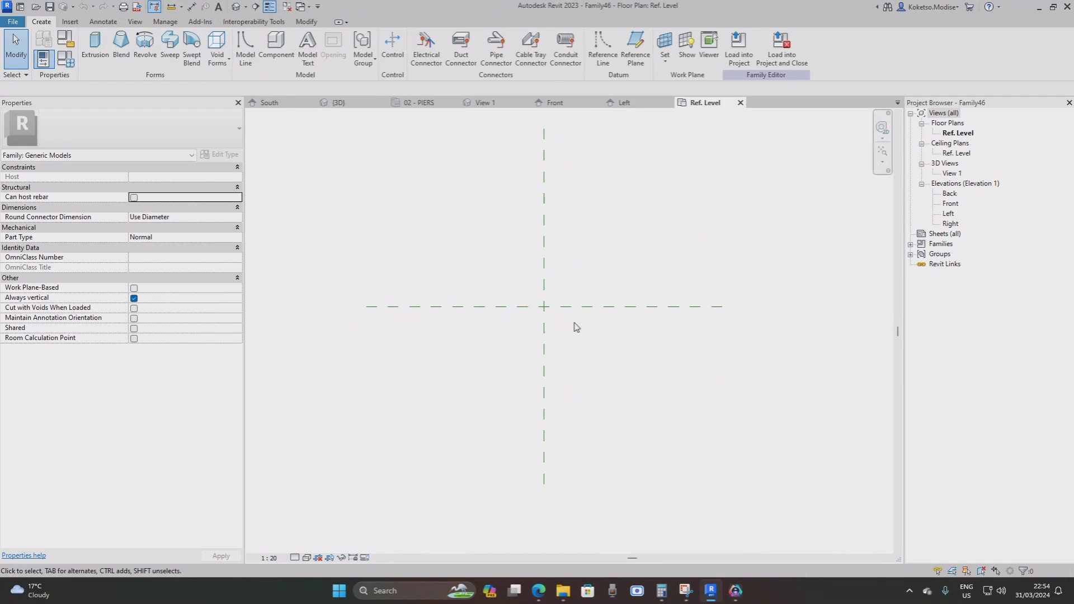
Draw two vertical reference planes in the Ref. Level plan, one about 3000 mm to each side of the vertical center plane.
scroll(587, 350, "down", 1)
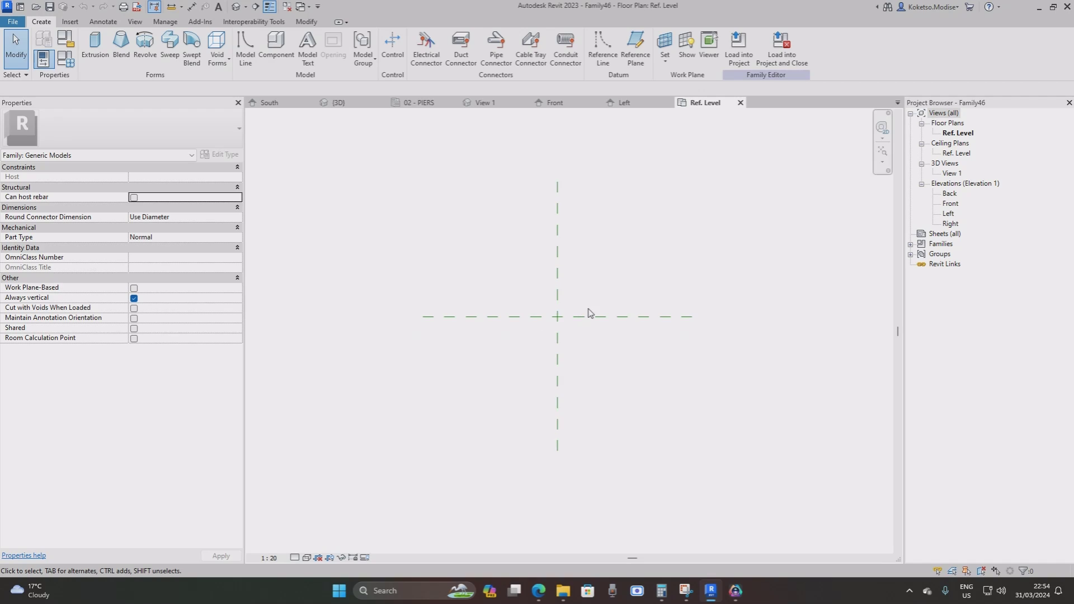
scroll(566, 336, "up", 1)
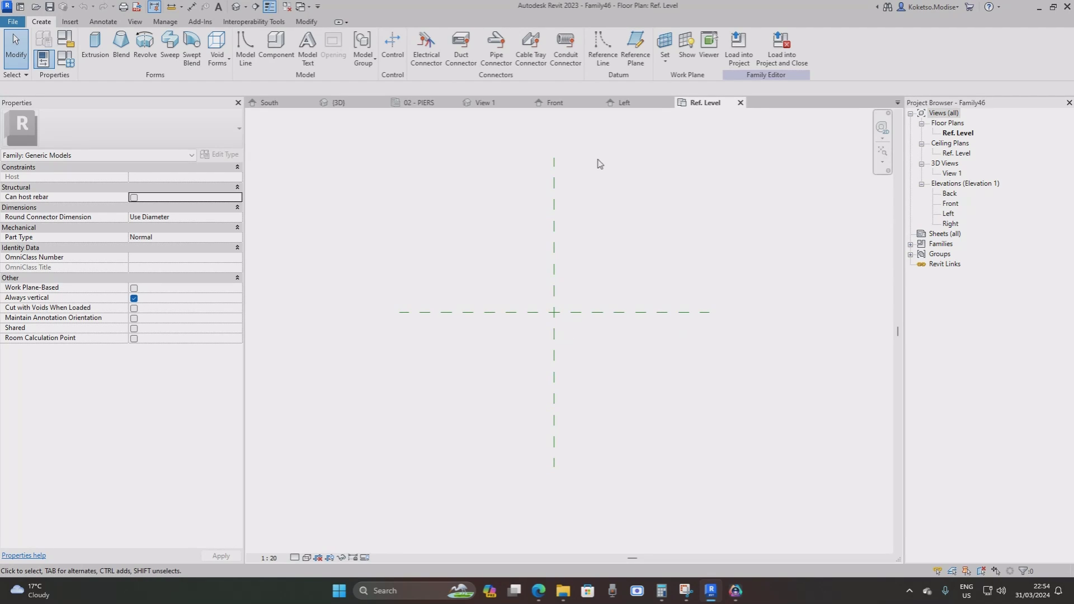
left_click(636, 44)
scroll(562, 137, "down", 2)
scroll(485, 196, "up", 2)
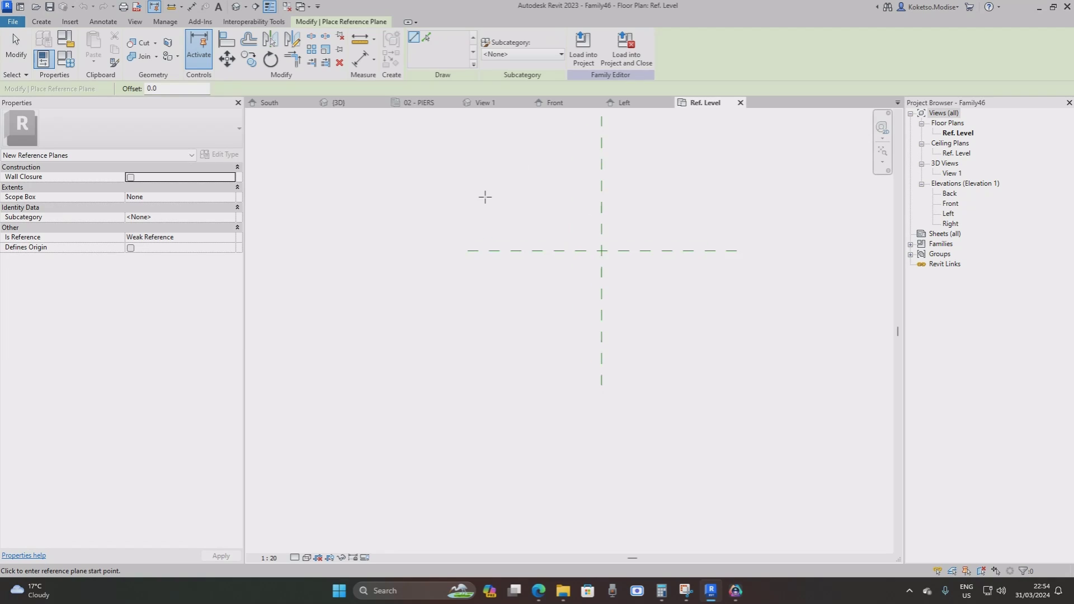
scroll(448, 219, "down", 1)
left_click(404, 177)
left_click(404, 430)
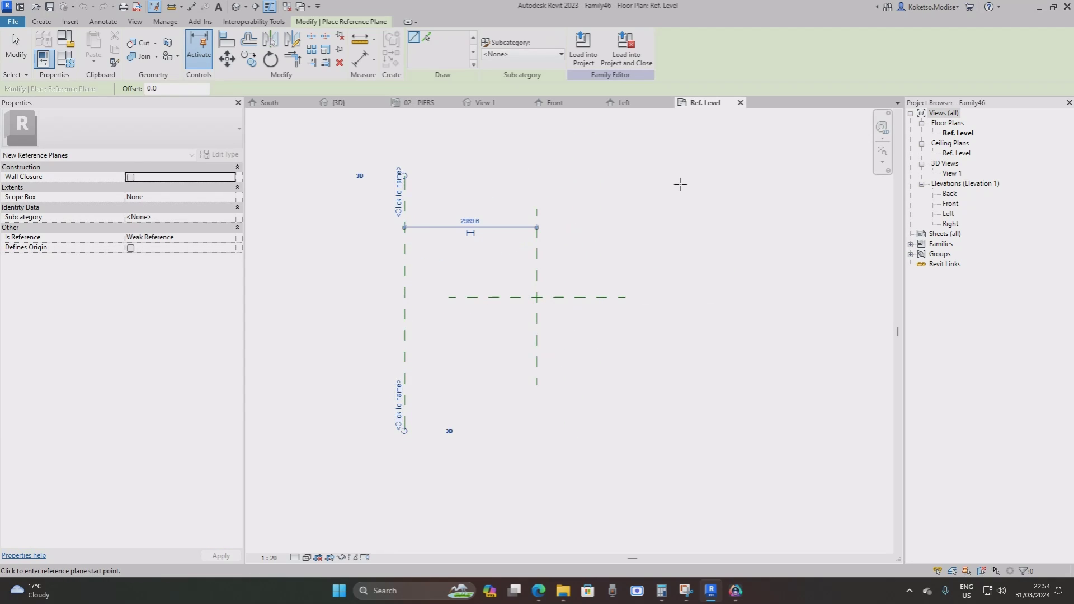
left_click(669, 176)
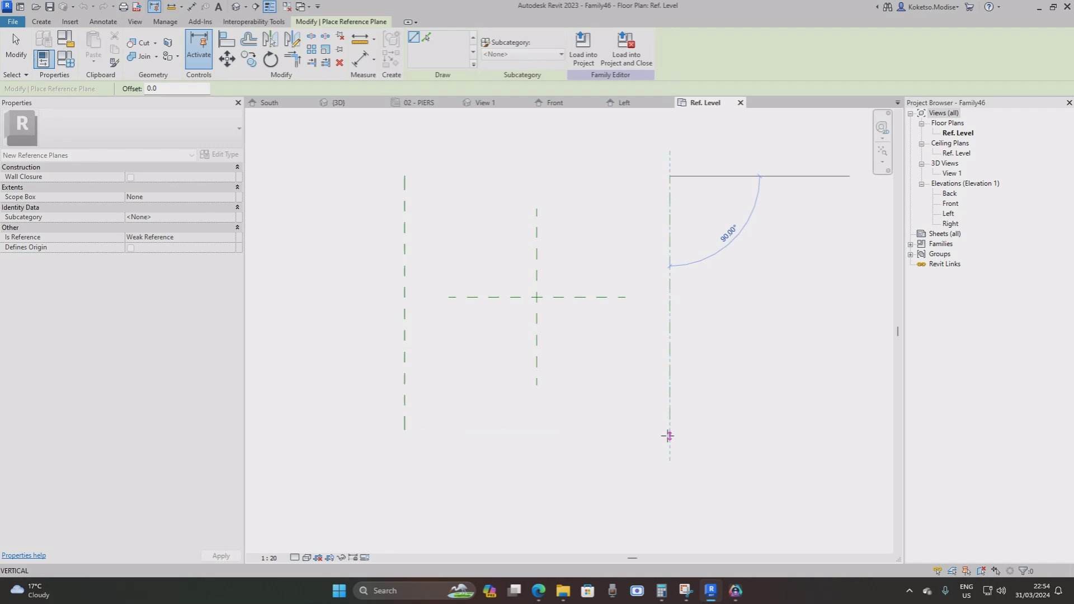
left_click(670, 430)
key("Escape")
key("Escape")
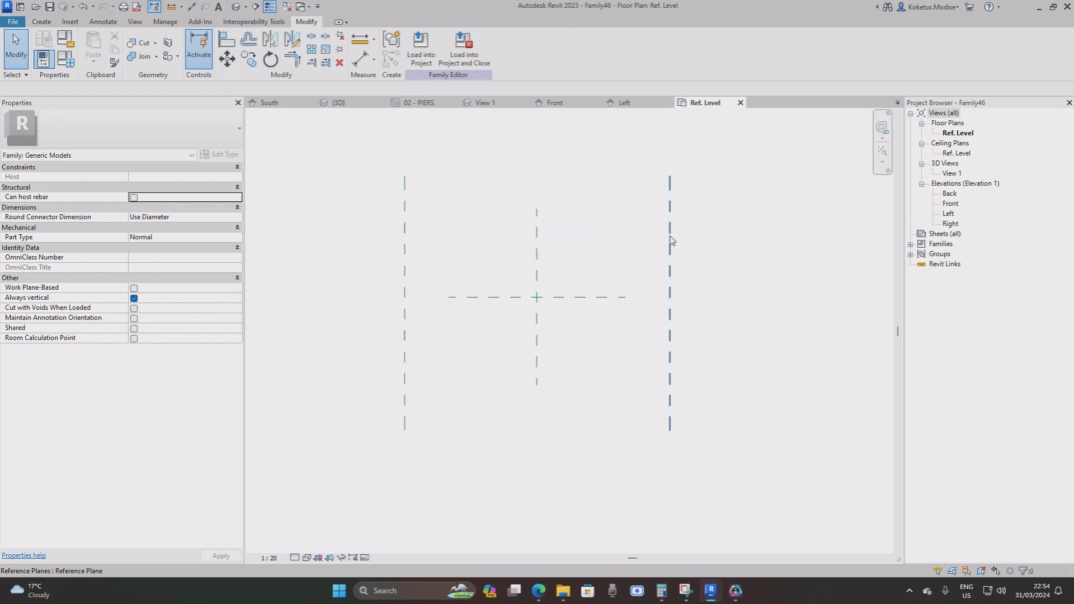
Set the right reference plane's distance from the vertical center plane with the formula =17000/2.
left_click(670, 239)
scroll(600, 240, "up", 1)
scroll(597, 241, "up", 1)
left_click(604, 221)
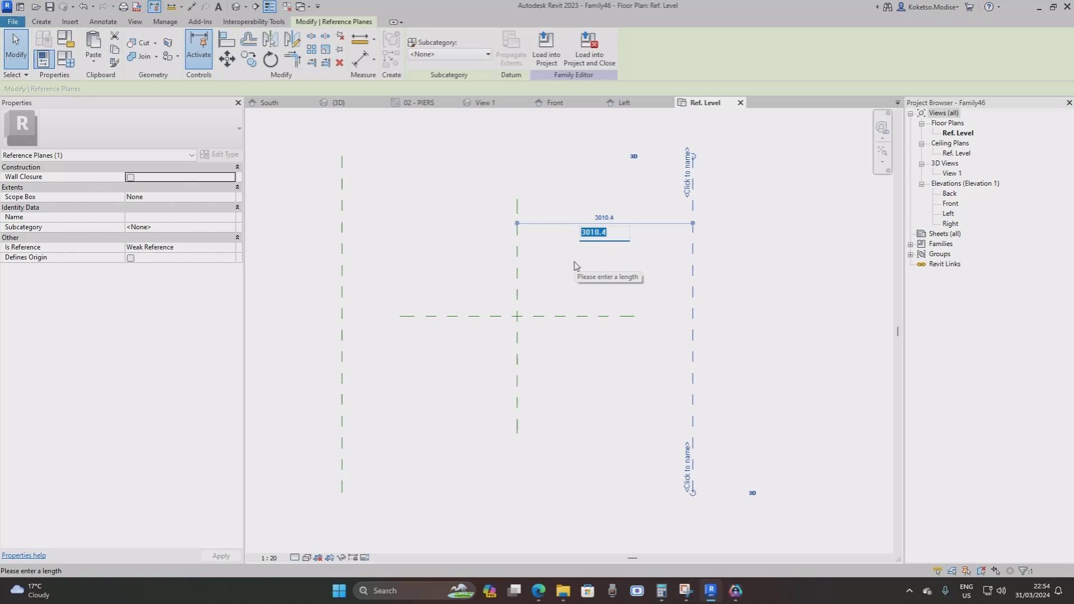
type("=17000/2")
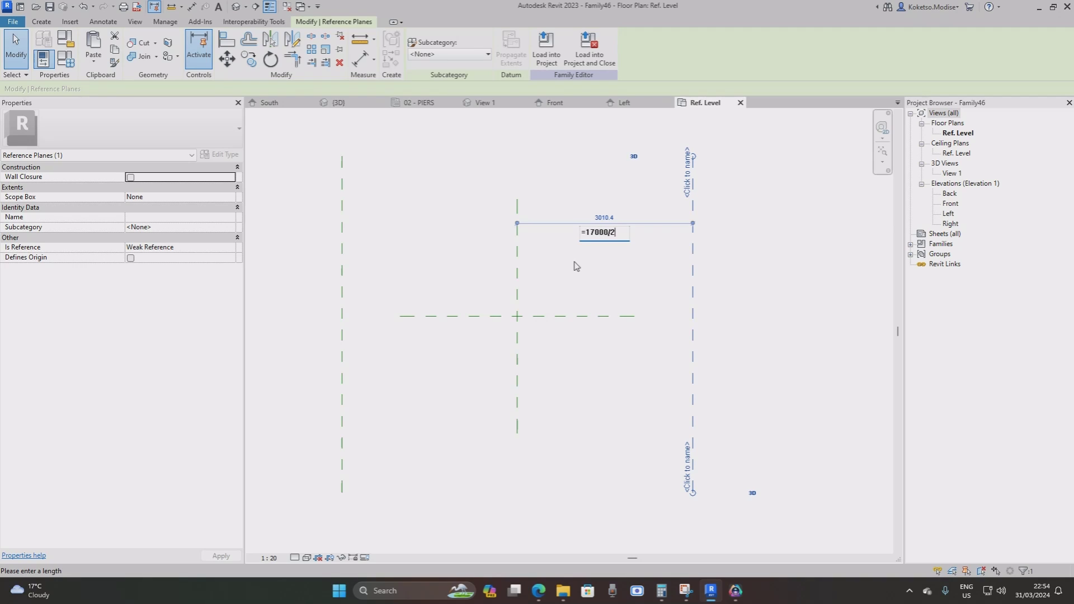
key("Return")
scroll(552, 240, "down", 2)
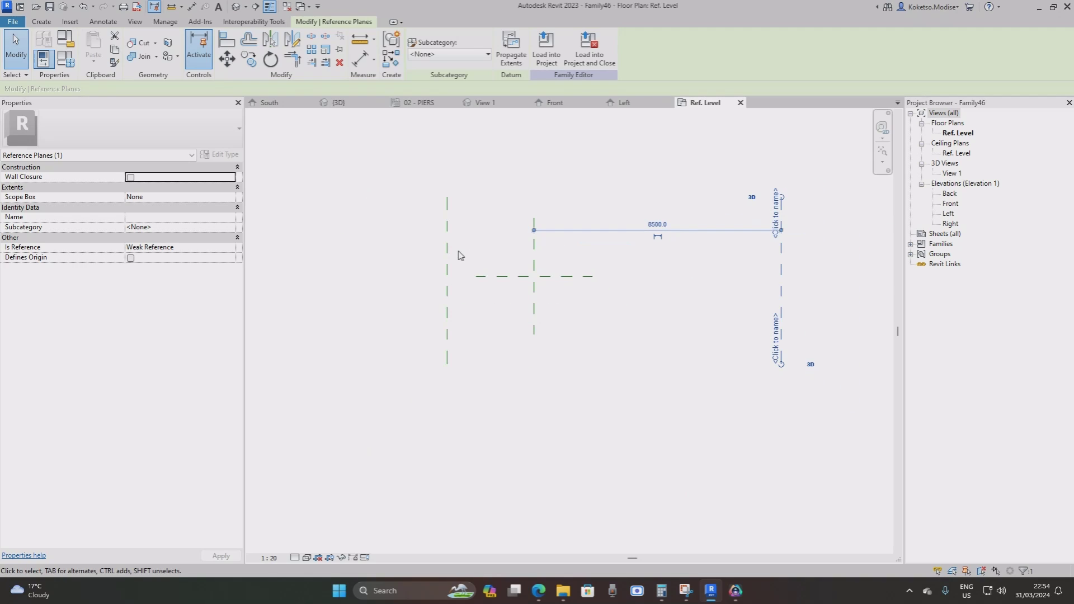
key("Escape")
Set the left reference plane's distance from the vertical center plane to 8500 mm.
left_click(448, 244)
left_click(479, 221)
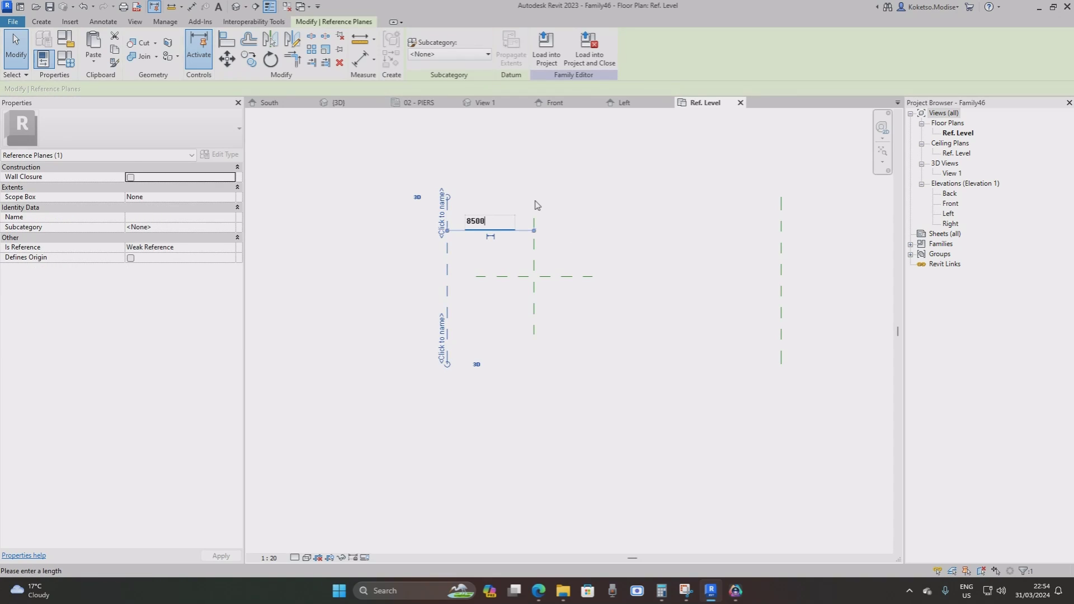
key("Return")
scroll(605, 211, "down", 2)
key("Escape")
Unpin the Center (Left/Right) reference plane, lengthen it well beyond the outer planes at both ends, and pin it again.
left_click(565, 237)
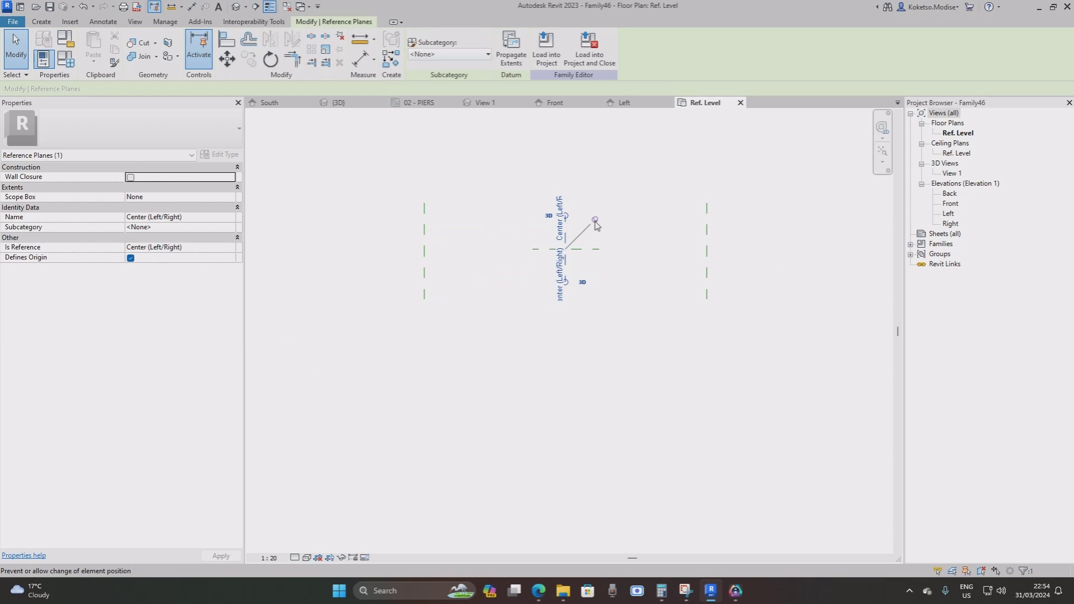
left_click(595, 222)
left_click_drag(566, 217, 566, 138)
left_click_drag(567, 284, 568, 415)
scroll(618, 173, "up", 2)
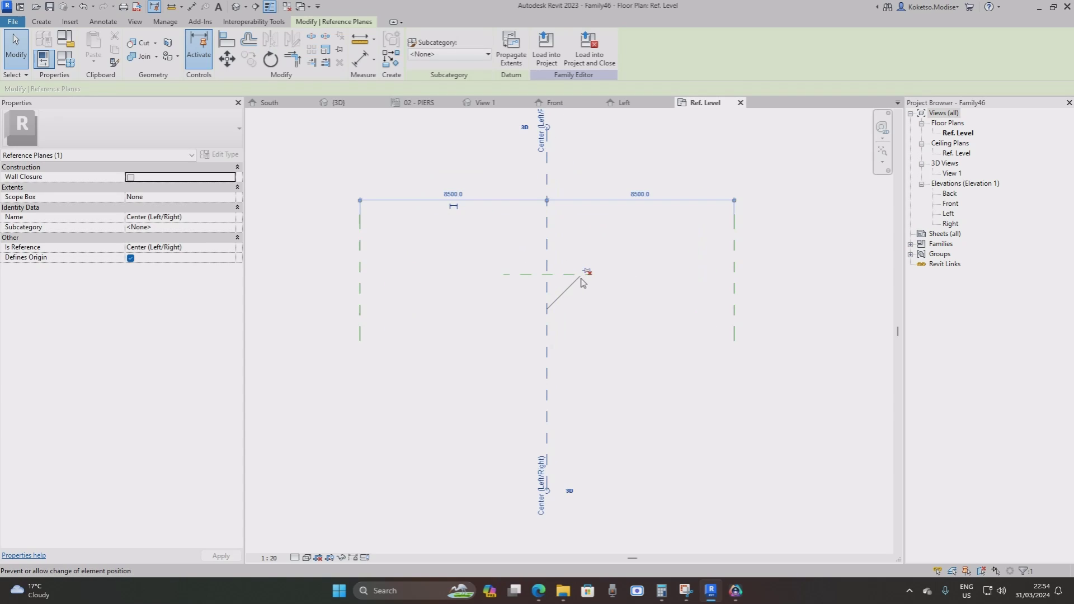
left_click(589, 273)
scroll(604, 280, "down", 2)
key("Escape")
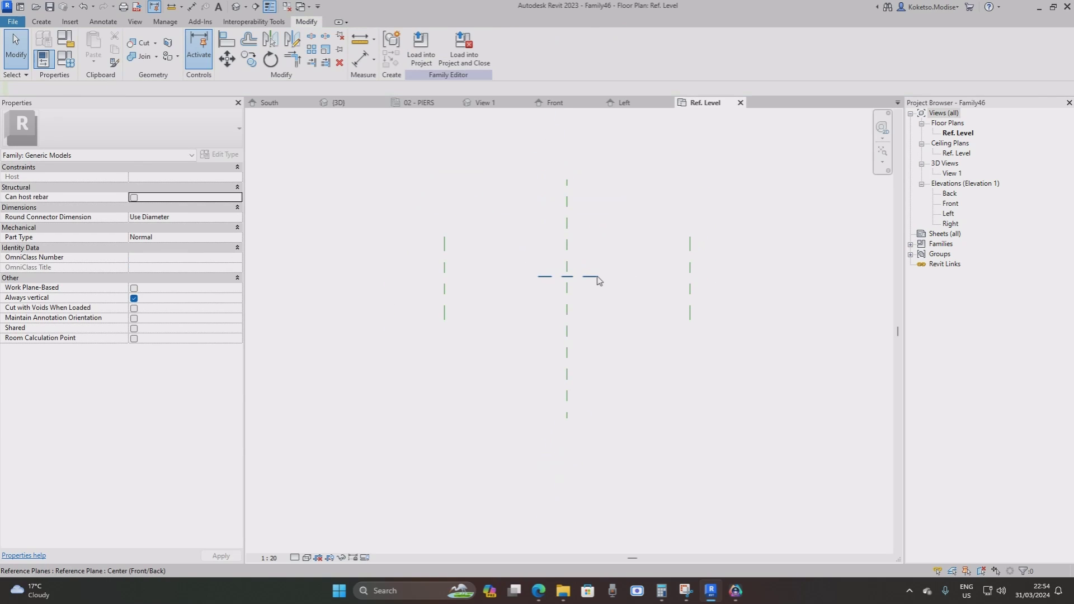
Lengthen the Center (Front/Back) reference plane at both ends so it crosses the two outer vertical planes.
left_click(597, 276)
left_click_drag(598, 278, 850, 277)
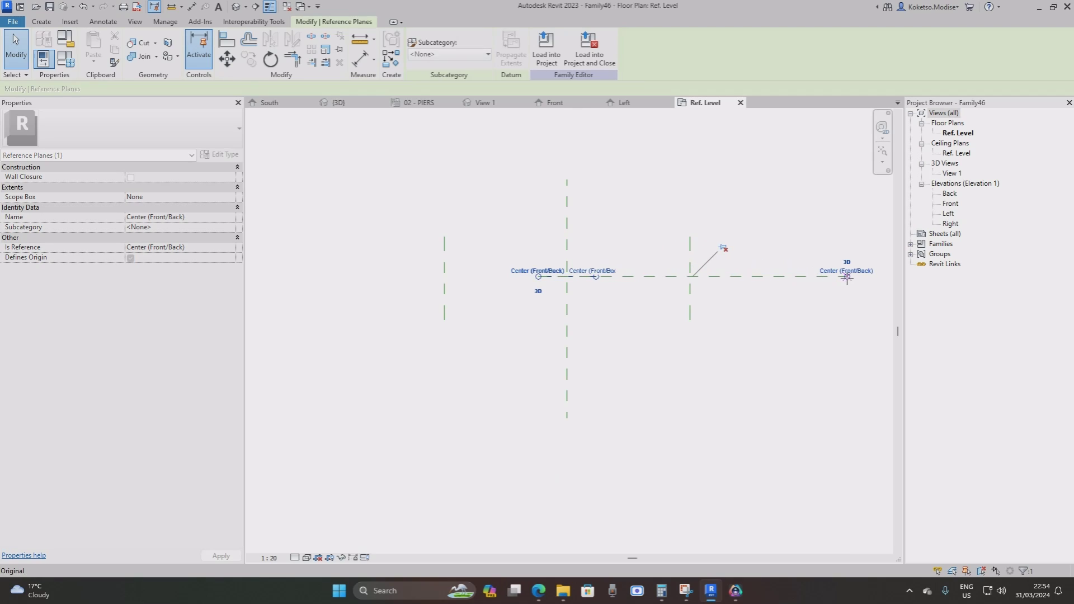
left_click_drag(548, 282, 319, 281)
key("Escape")
scroll(573, 306, "up", 4)
middle_click_drag(573, 307, 580, 352)
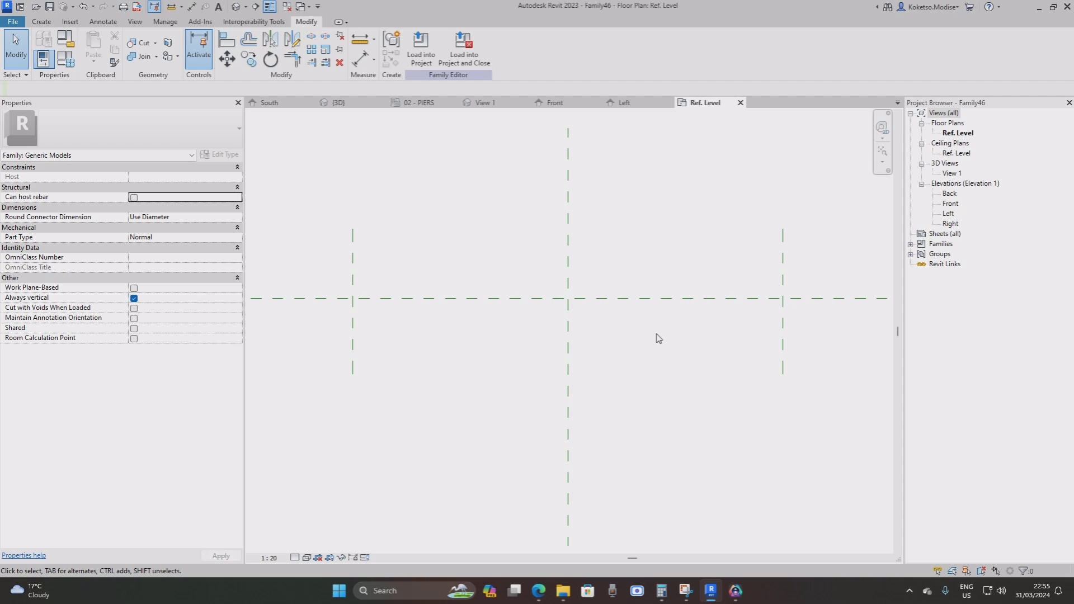
Start an extrusion and sketch a rectangle between the outer reference planes, 17000 mm wide and about 5754 mm high.
scroll(649, 358, "down", 2)
scroll(609, 338, "up", 1)
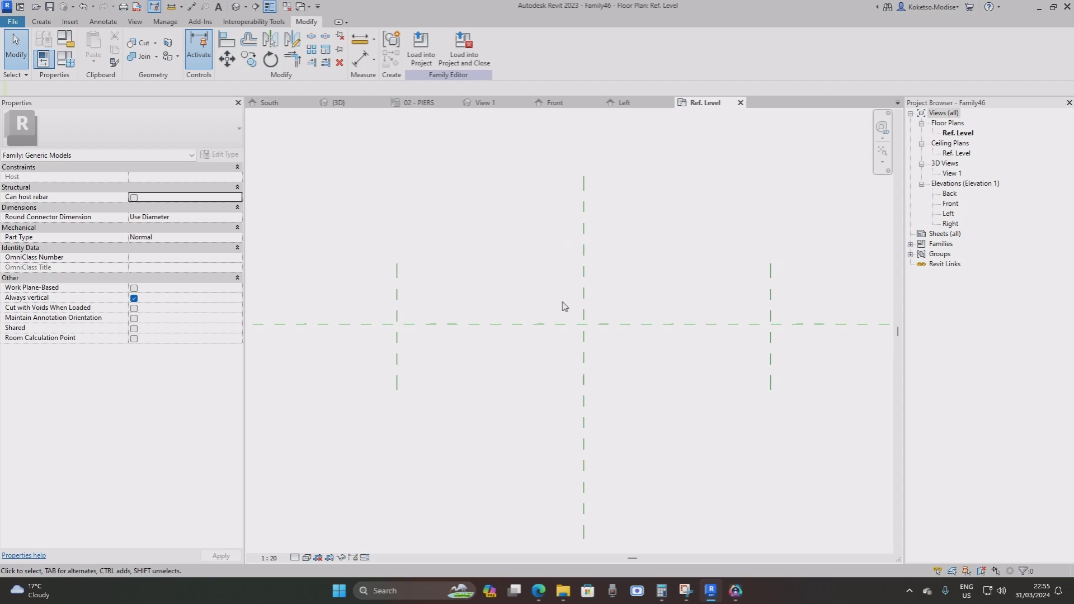
left_click(41, 21)
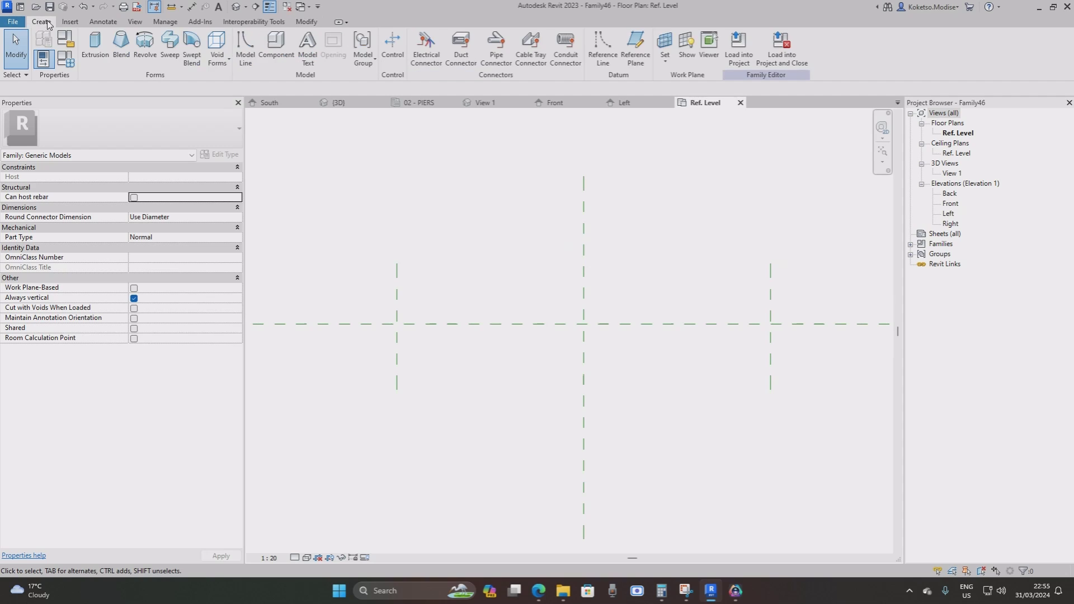
left_click(91, 49)
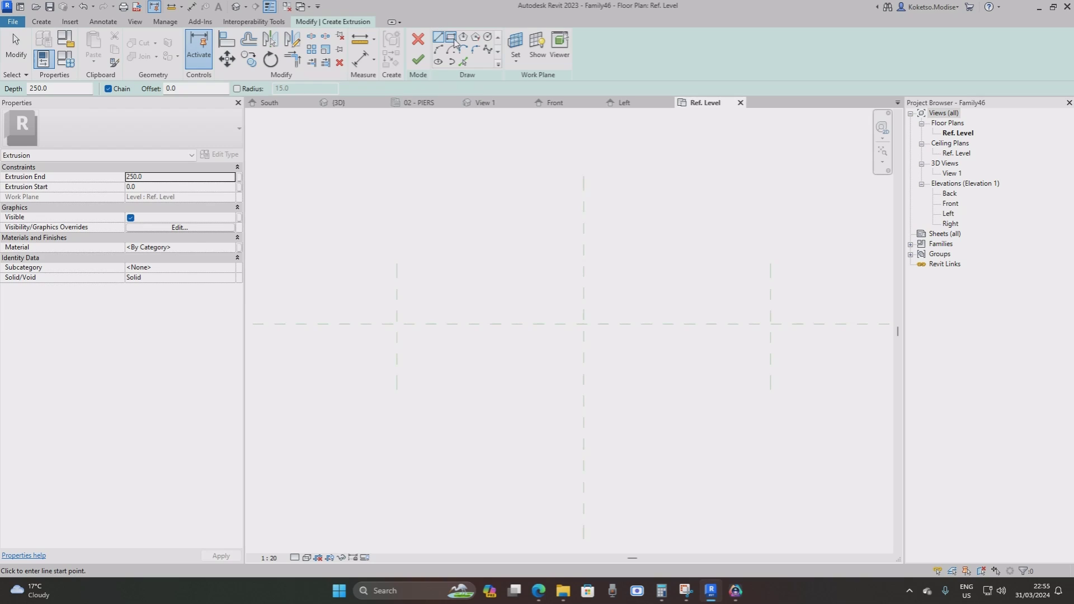
left_click(396, 264)
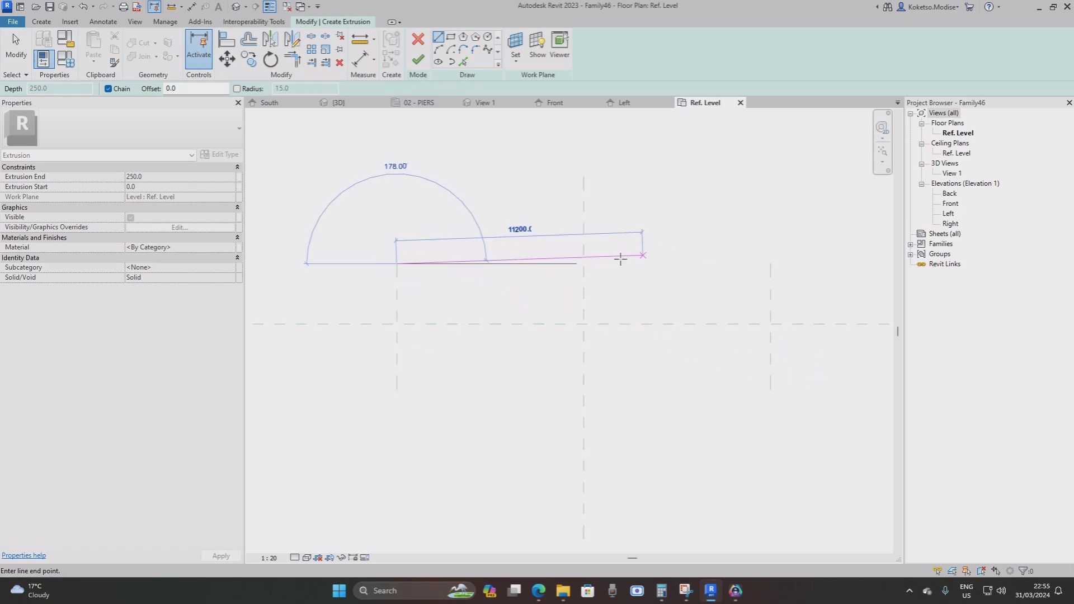
left_click(451, 37)
left_click(397, 264)
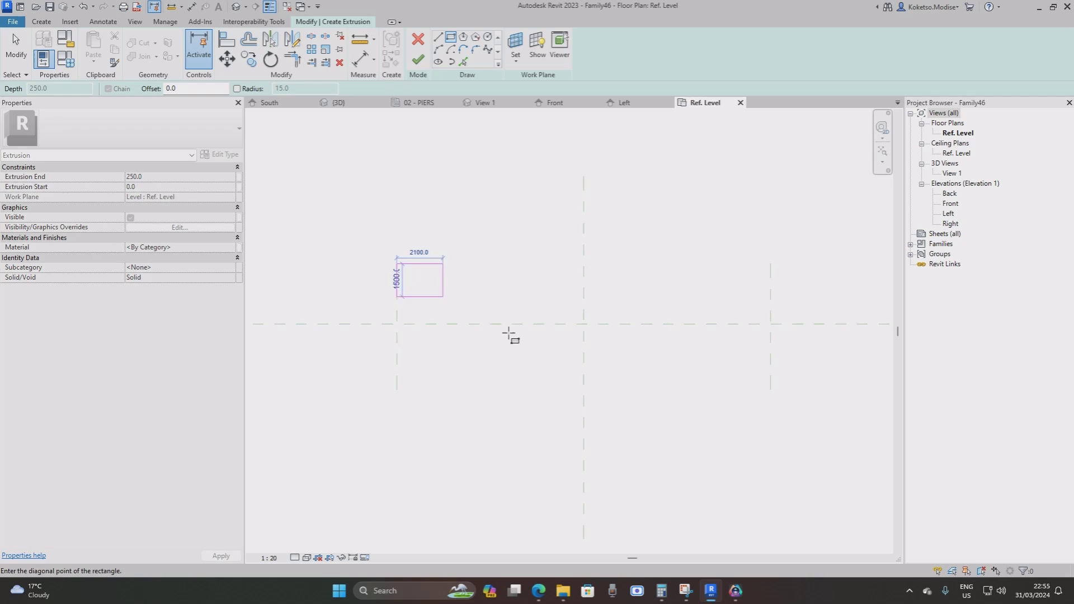
left_click(770, 390)
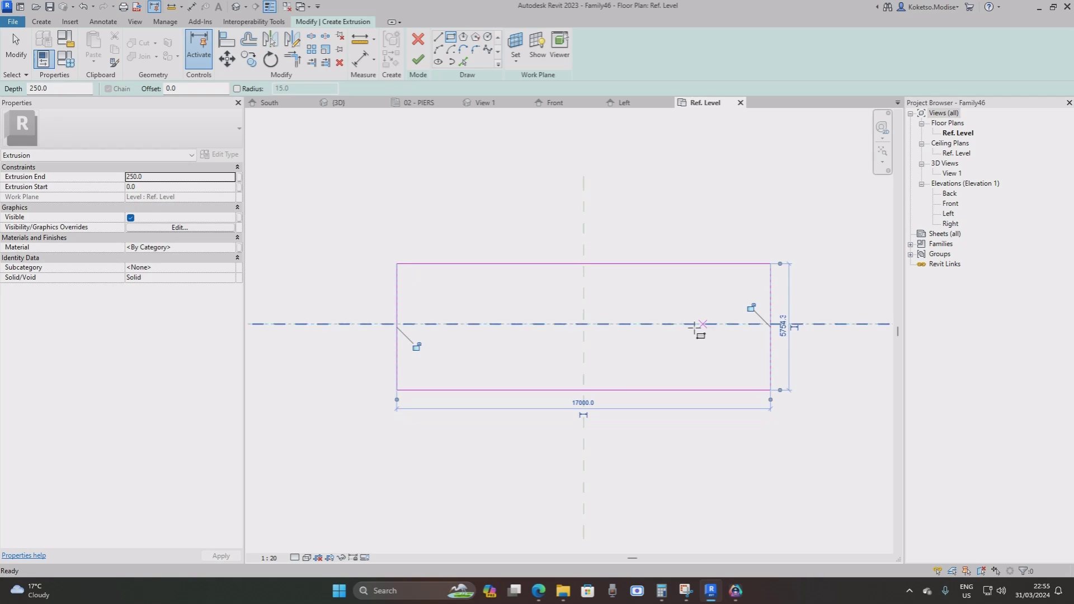
key("Escape")
key("Escape")
Reference the rectangle's upper edge to the Center (Front/Back) plane and set their distance to 2200 mm.
left_click(446, 267)
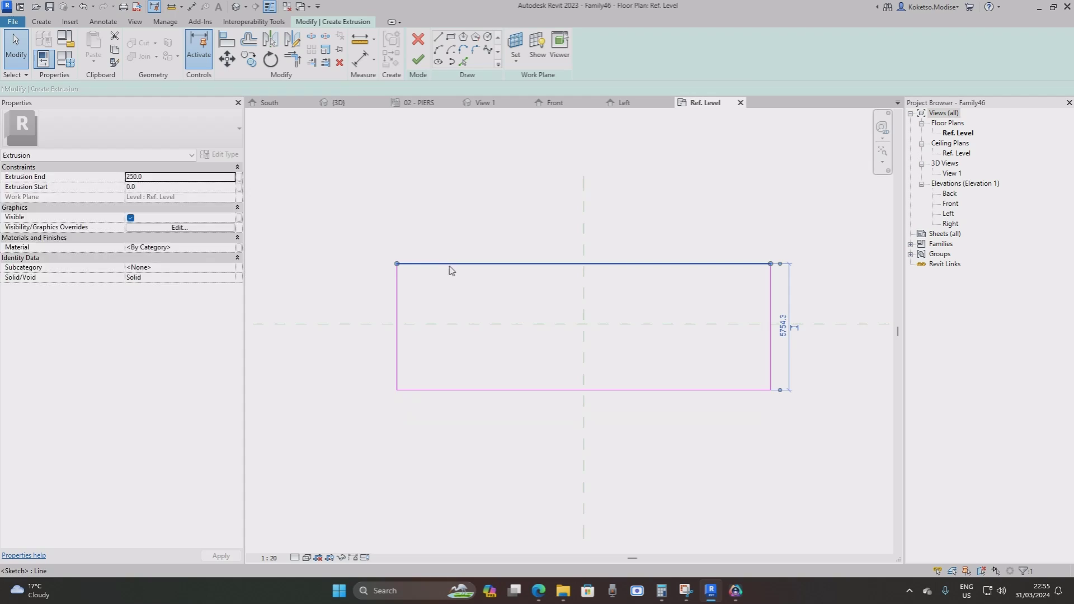
left_click_drag(713, 332, 712, 324)
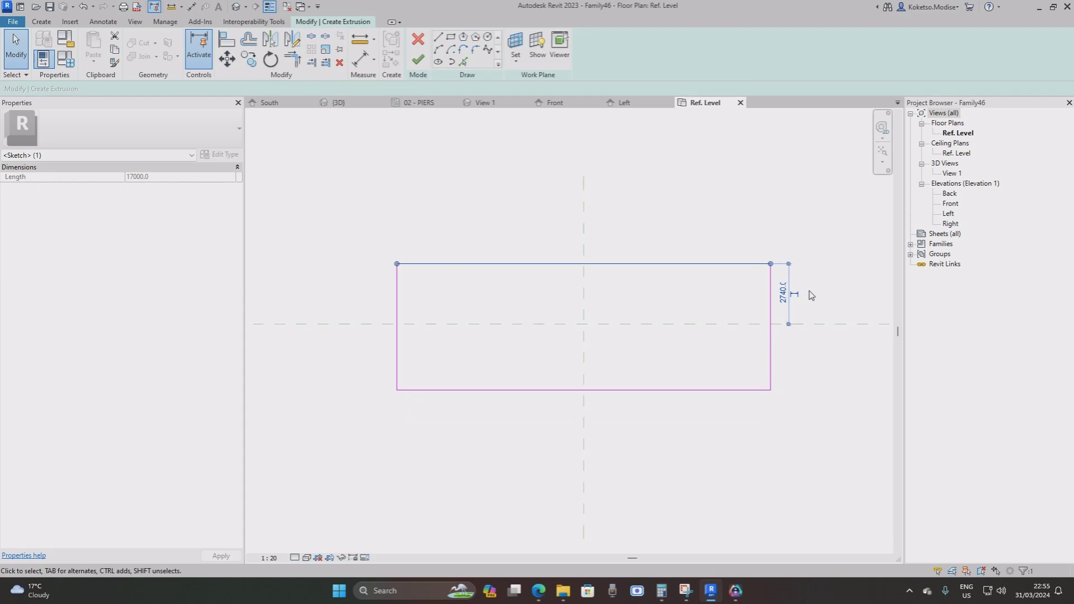
left_click(784, 293)
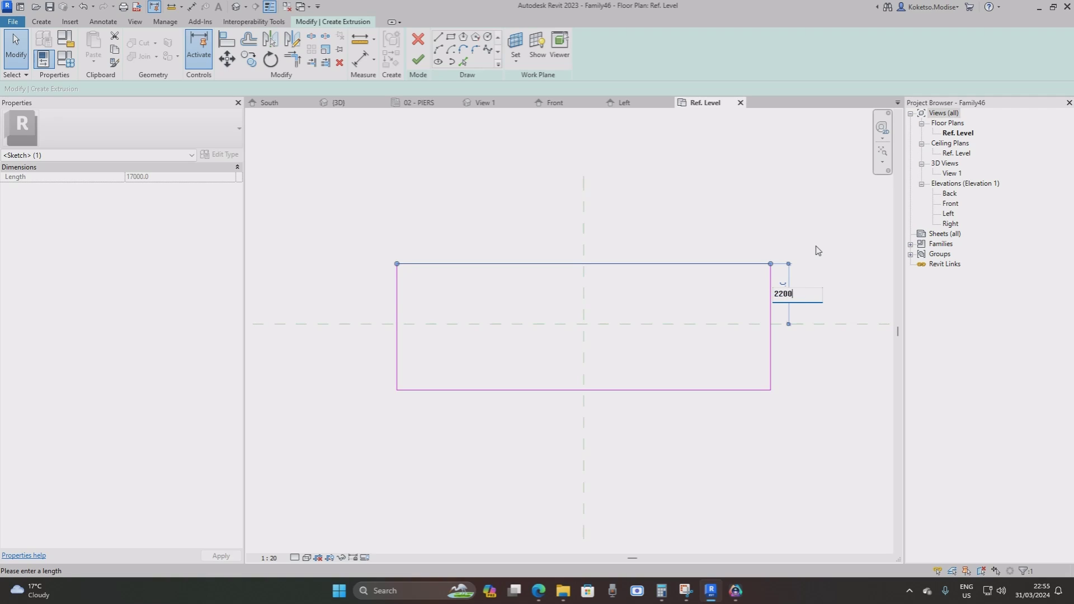
key("Return")
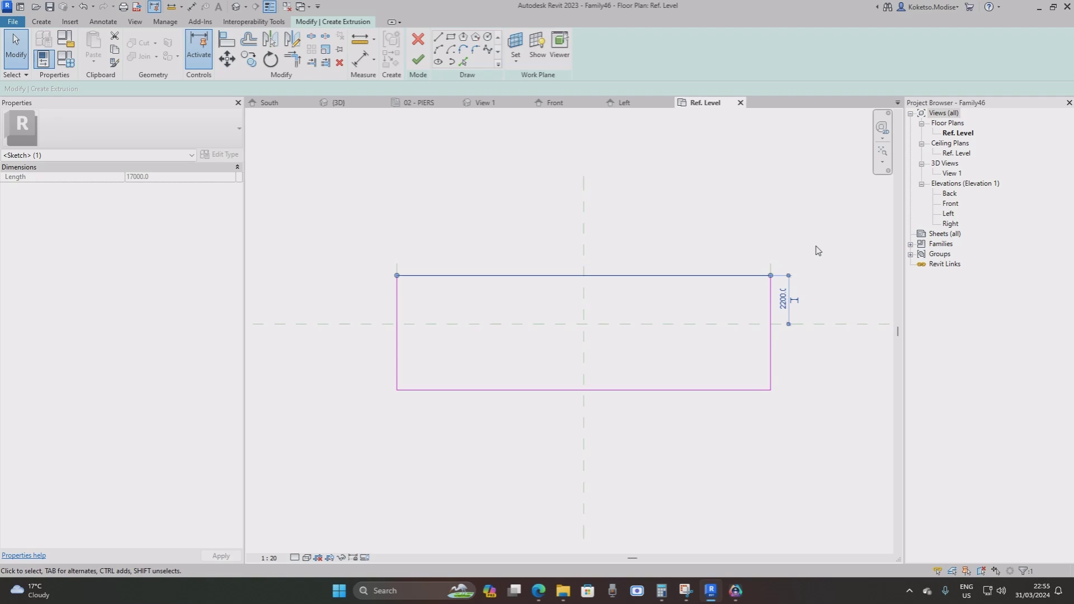
Set the sketch rectangle's lower edge 3000 from the Center (Front/Back) reference plane and finish the extrusion sketch.
left_click(693, 390)
left_click_drag(451, 332, 451, 324)
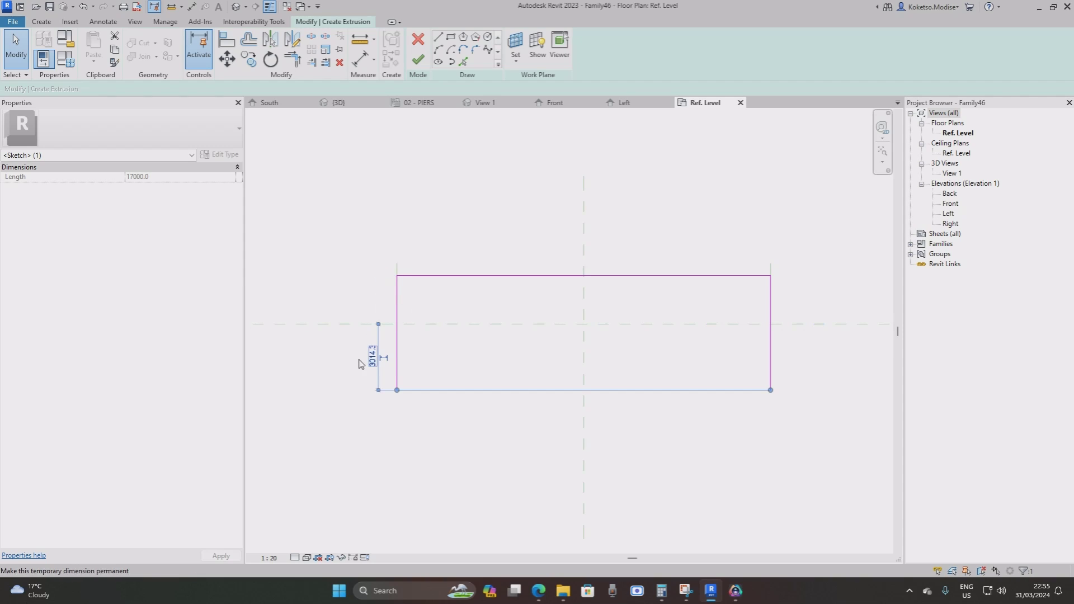
left_click(372, 357)
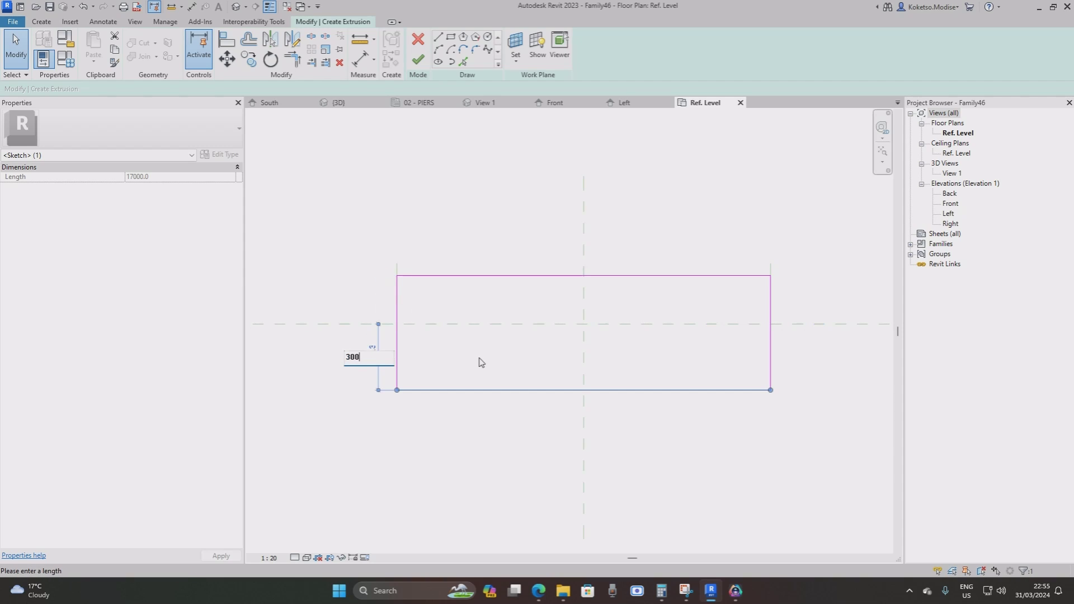
key("Return")
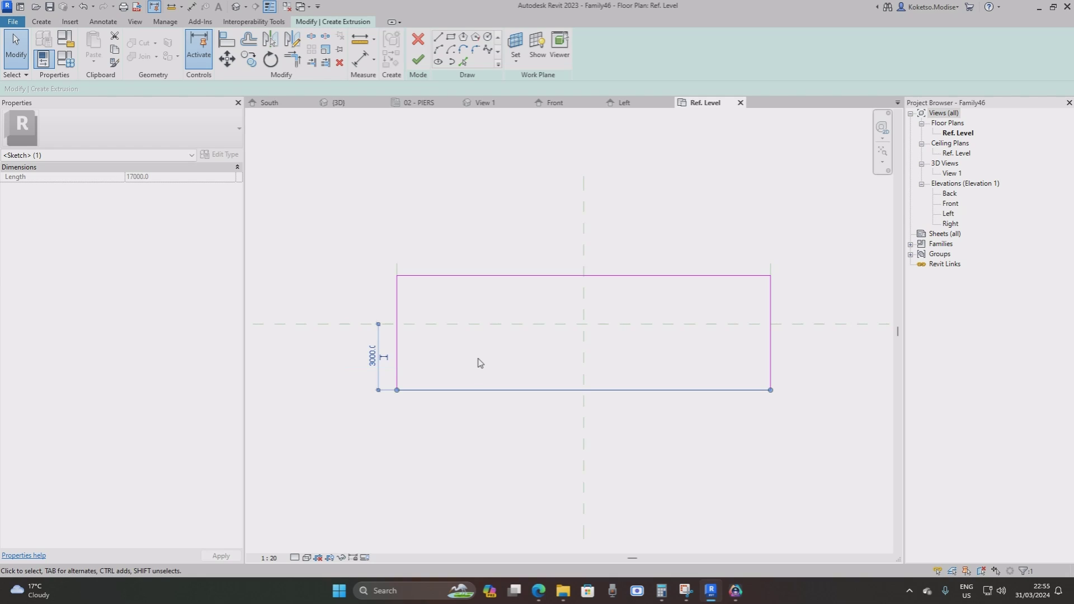
left_click(467, 379)
left_click(470, 390)
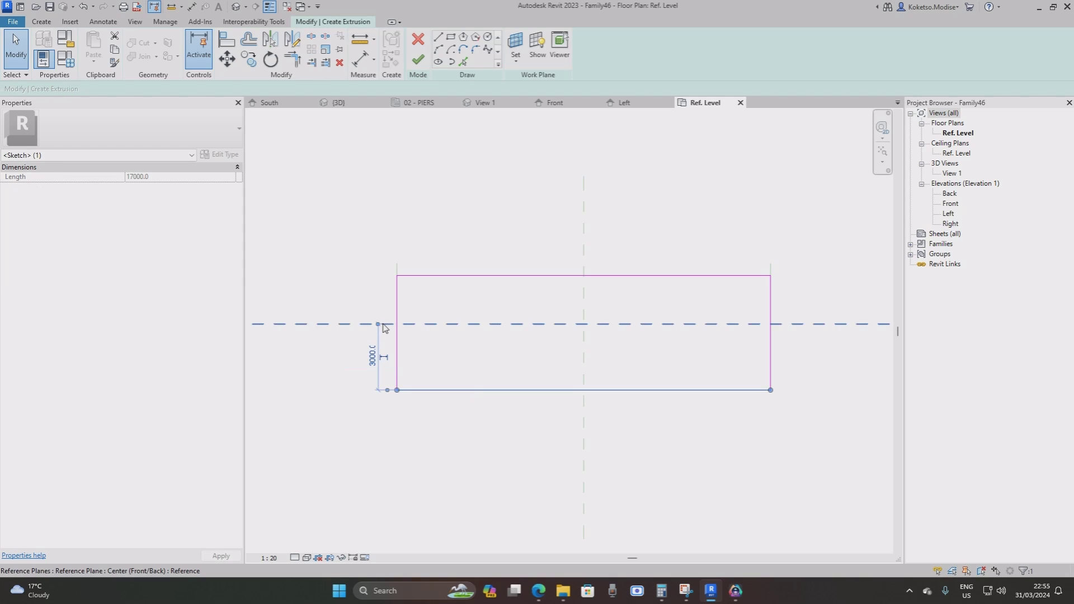
left_click_drag(383, 324, 404, 277)
left_click(456, 336)
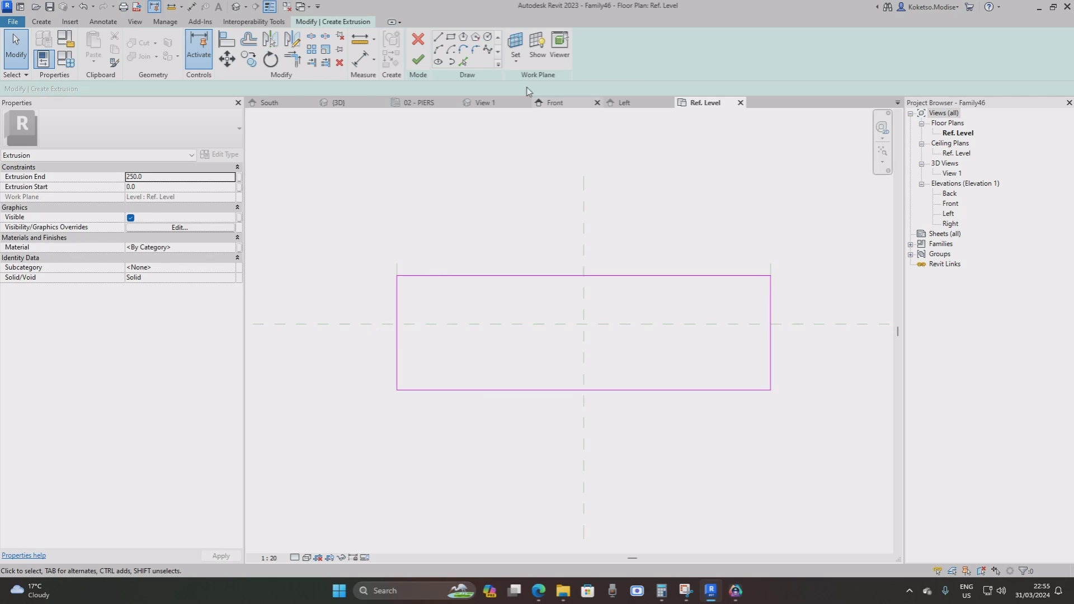
left_click(418, 59)
In the Left elevation, set the height of the extrusion to 1000 by moving its top face.
double_click(949, 214)
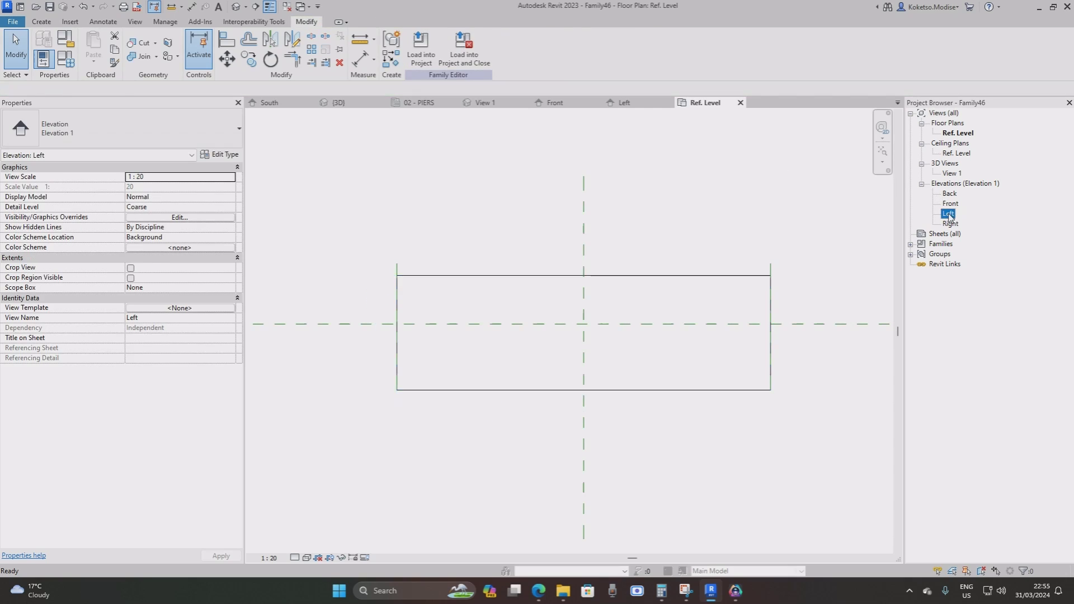
scroll(587, 188, "up", 6)
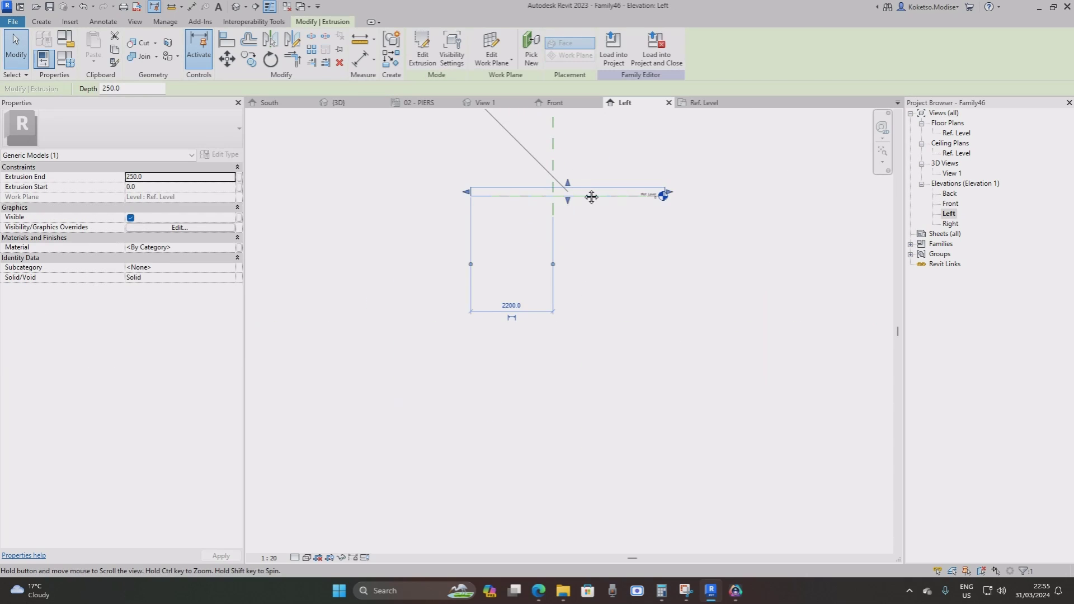
key("Escape")
middle_click_drag(585, 271, 589, 303)
scroll(577, 300, "up", 2)
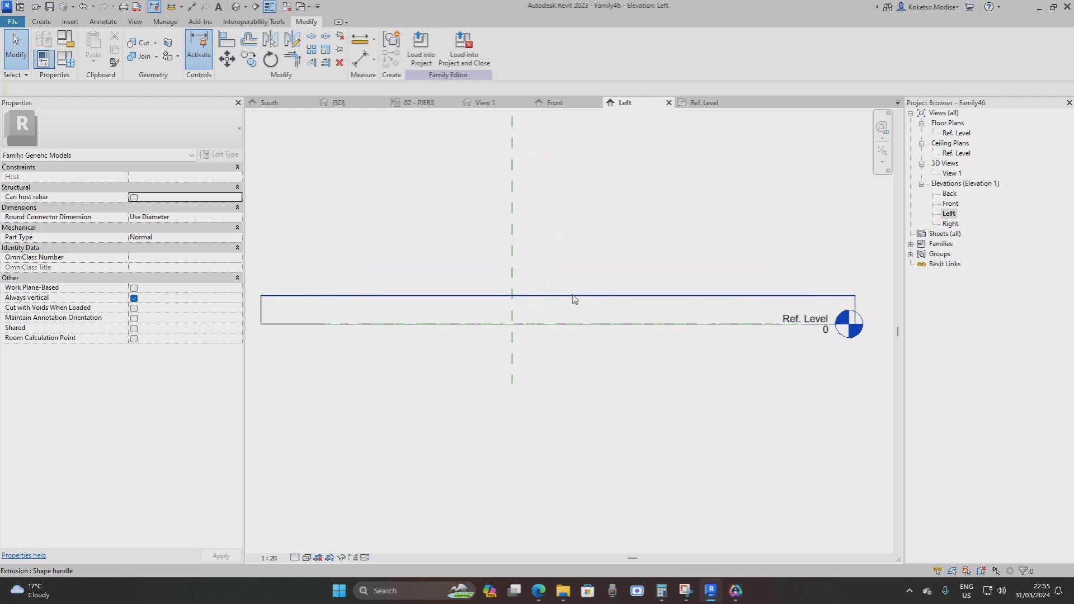
left_click(573, 299)
scroll(576, 288, "down", 2)
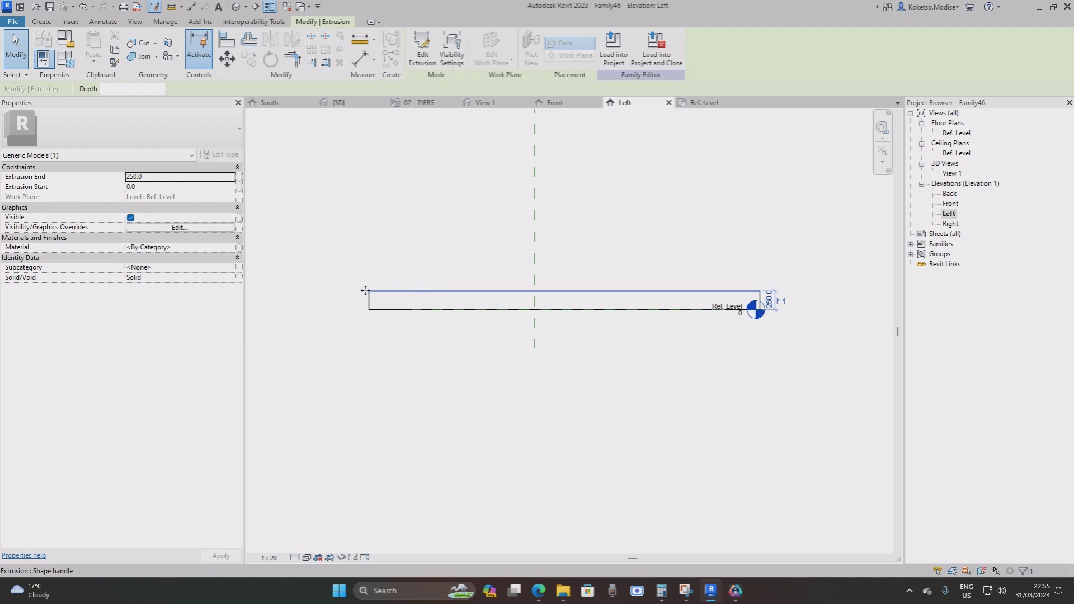
scroll(767, 297, "up", 2)
left_click(770, 299)
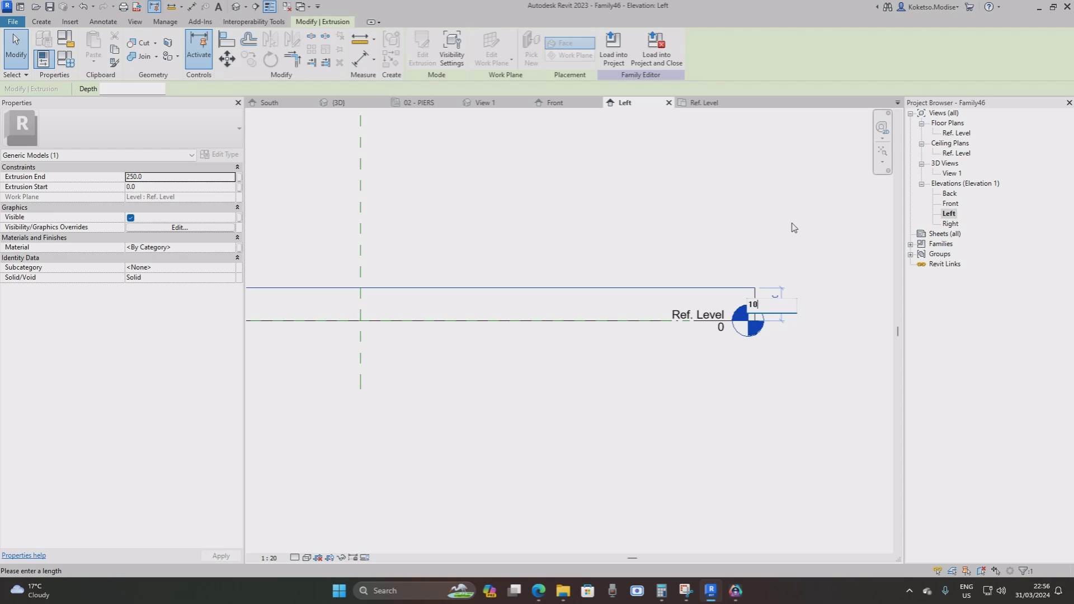
scroll(794, 227, "down", 3)
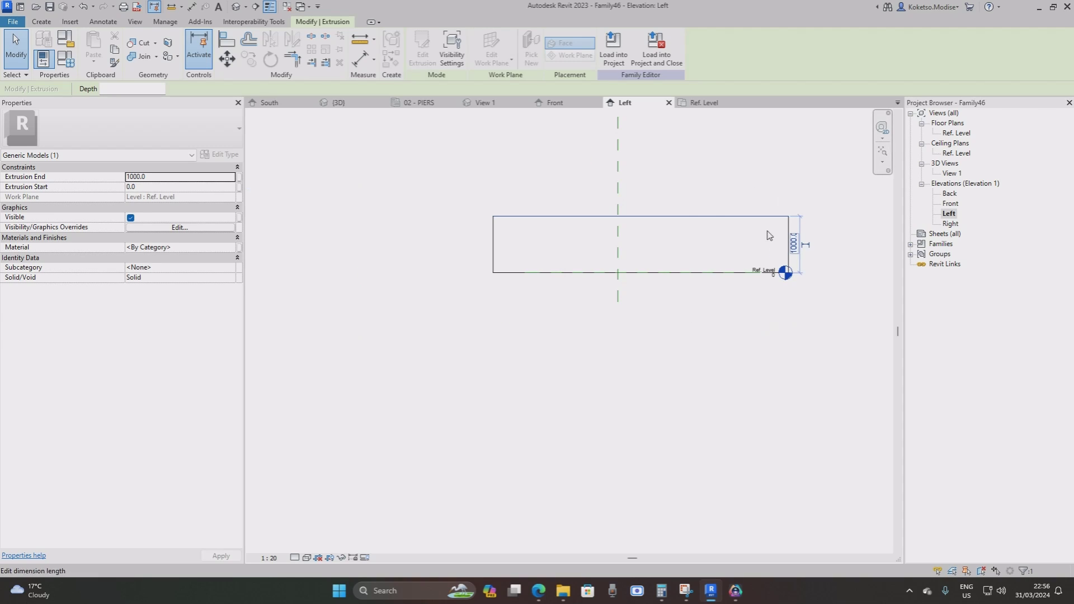
key("Escape")
Extend both ends of the Ref. Level line well beyond the sides of the extrusion.
middle_click_drag(800, 237, 771, 271)
middle_click_drag(669, 305, 578, 280)
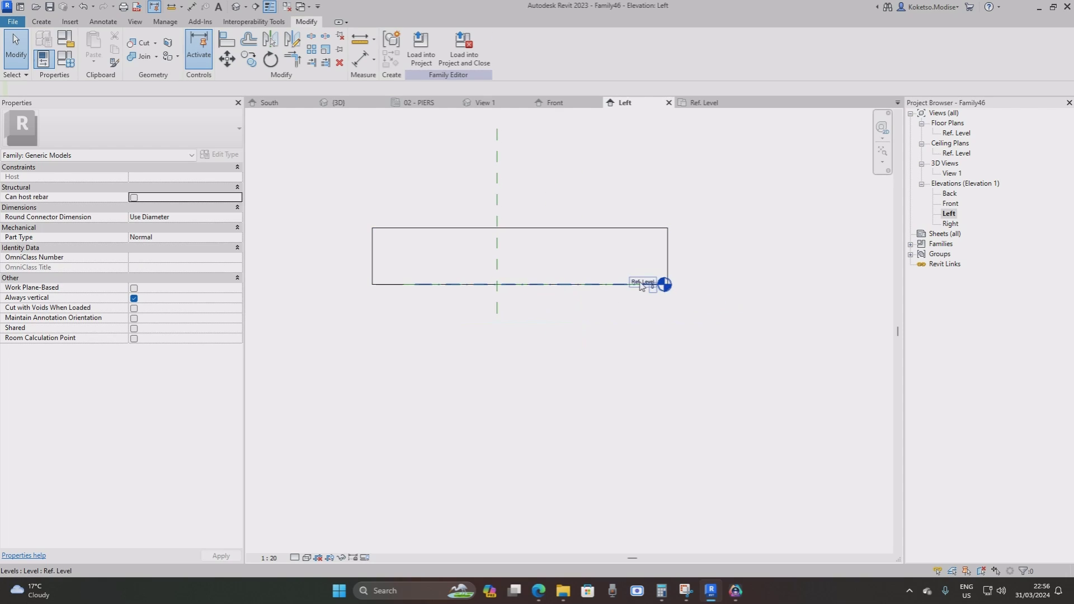
left_click(642, 286)
middle_click_drag(641, 286, 625, 282)
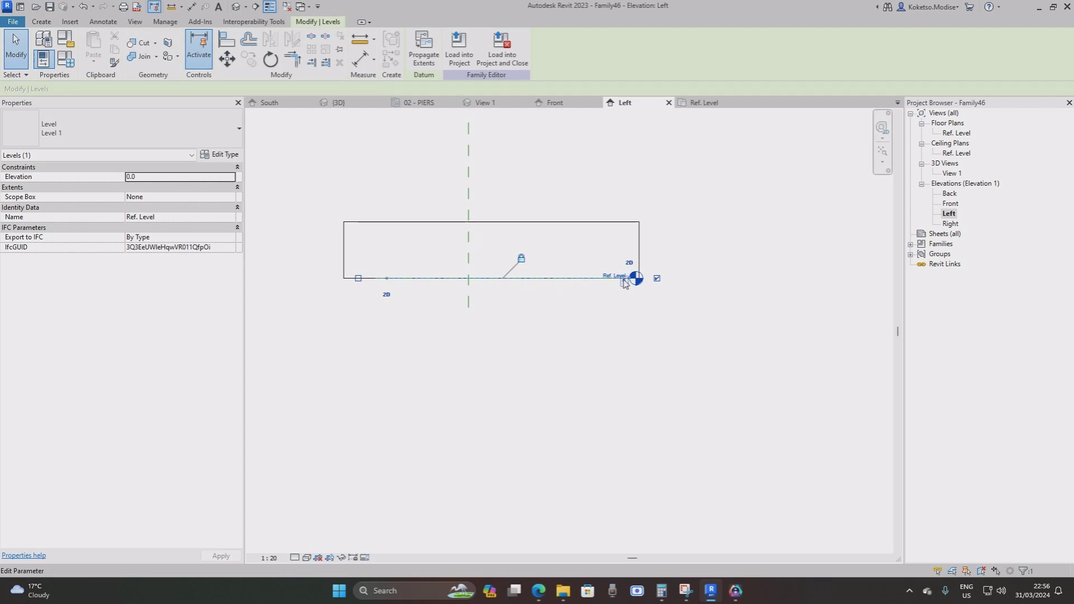
left_click_drag(625, 281, 863, 278)
scroll(757, 273, "down", 2)
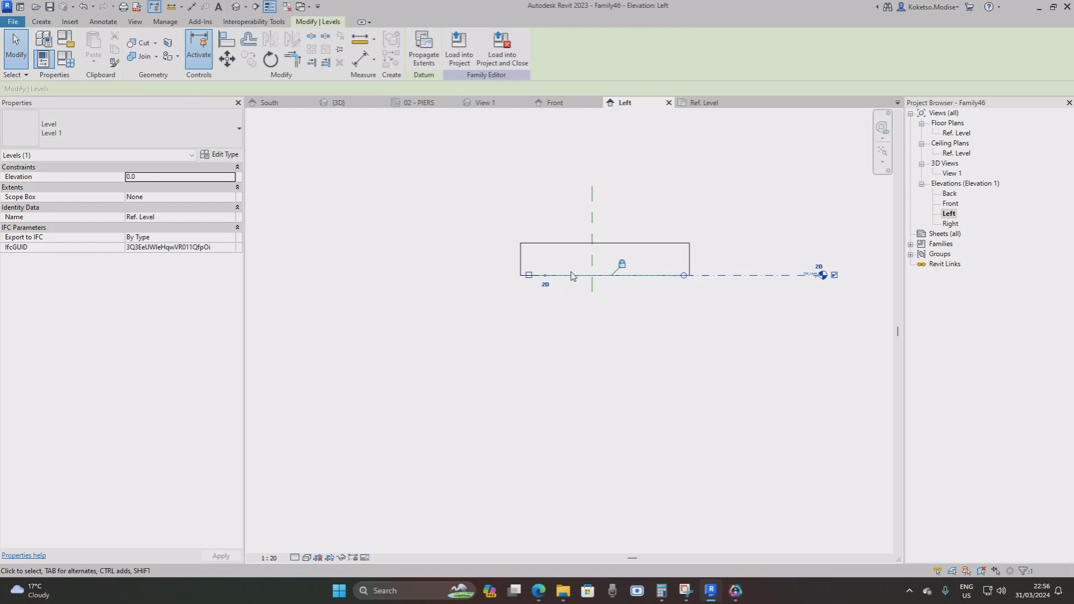
left_click_drag(546, 275, 308, 275)
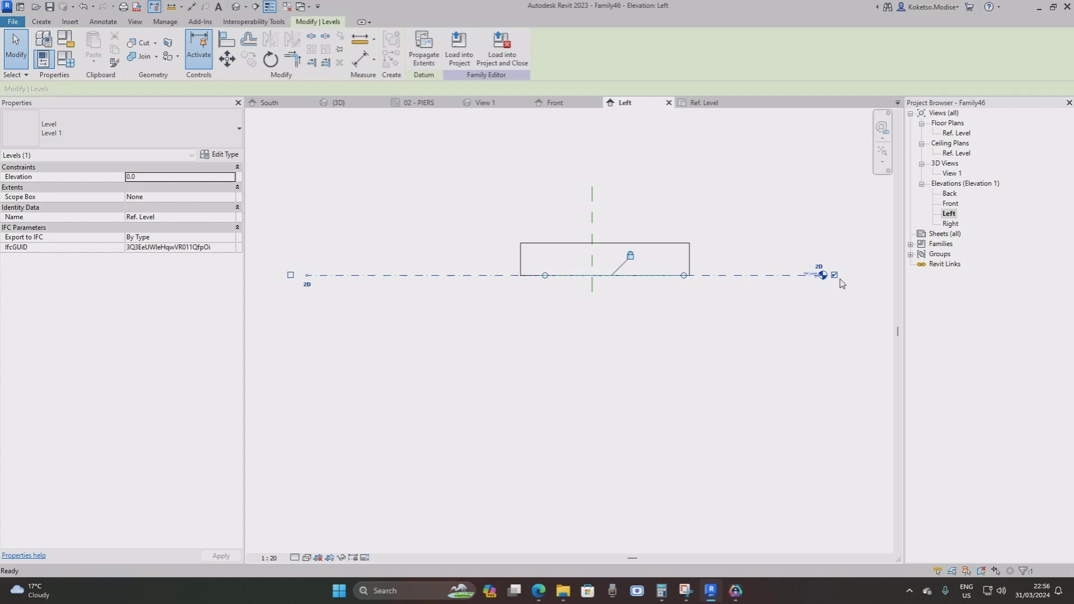
left_click(842, 284)
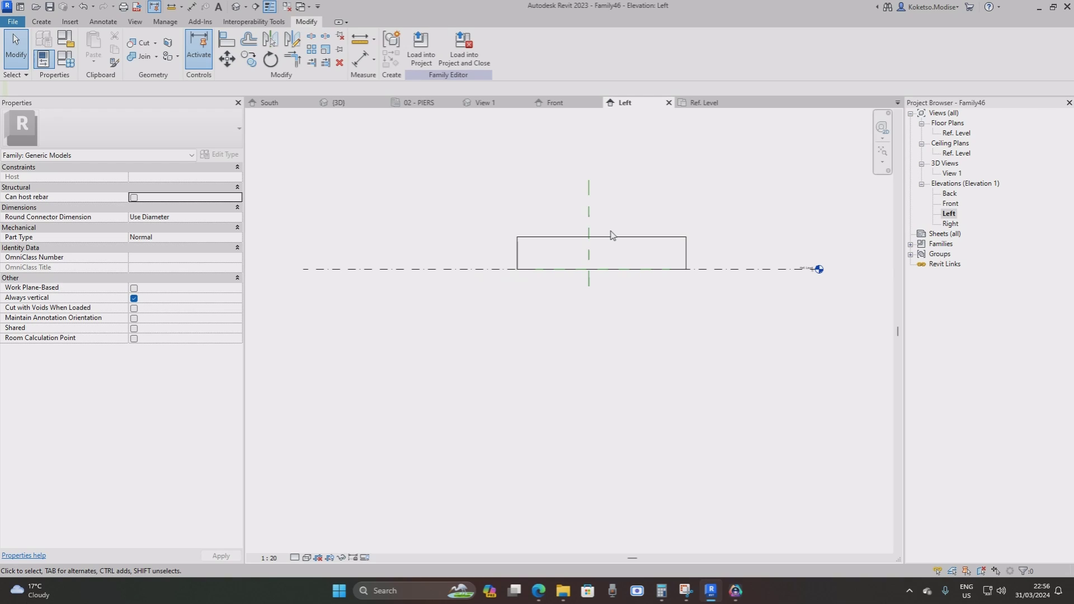
Copy the extrusion straight up with Constrain turned off so the copy sits on top of the original block.
left_click(552, 240)
scroll(552, 240, "up", 1)
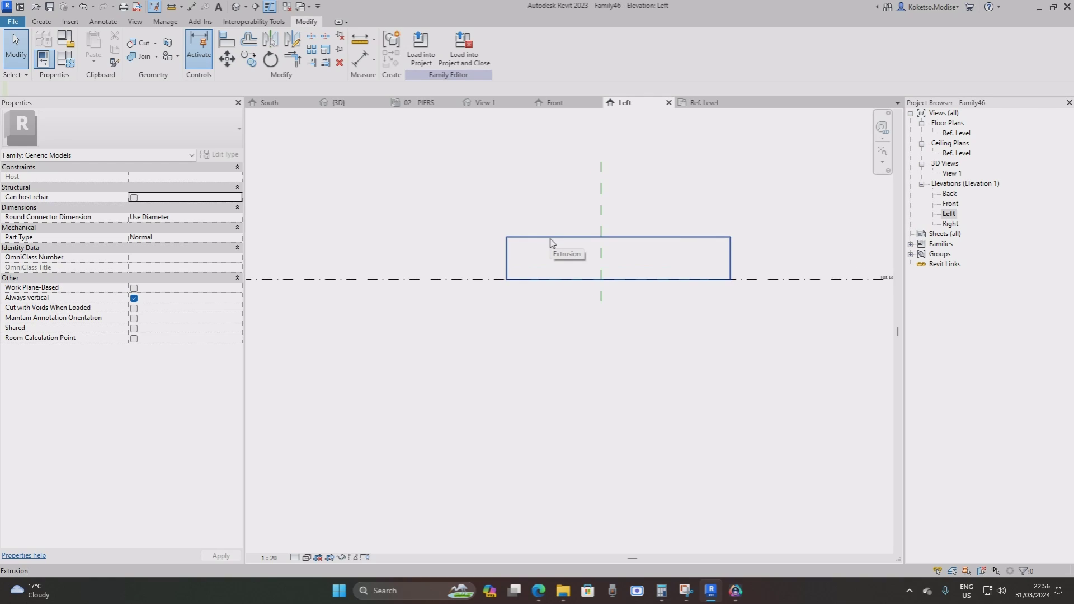
middle_click_drag(552, 240, 543, 248)
left_click(552, 227)
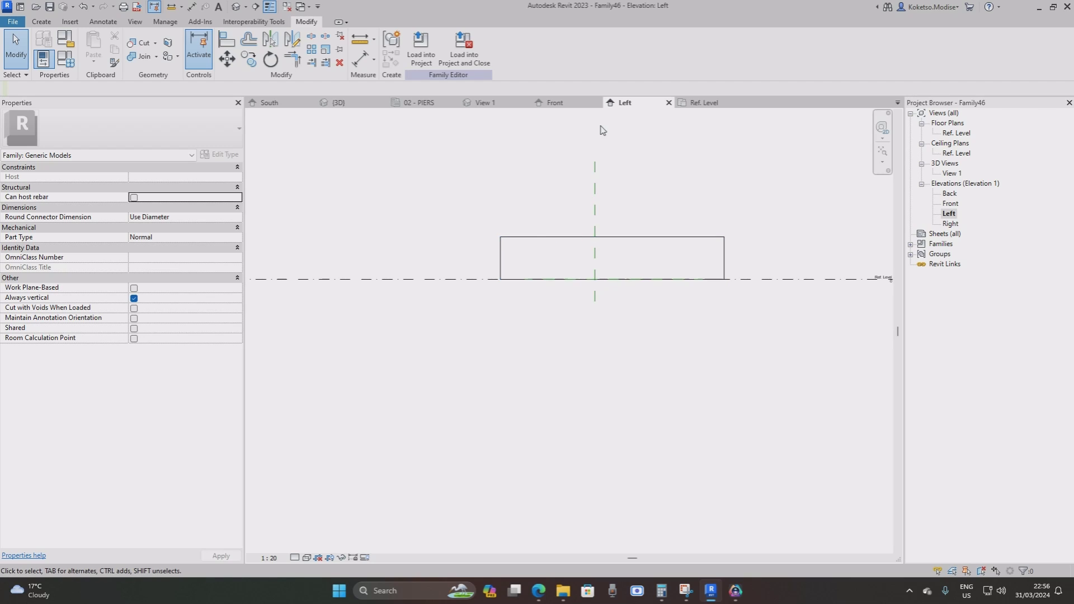
left_click(531, 243)
scroll(549, 258, "up", 1)
key("c")
key("o")
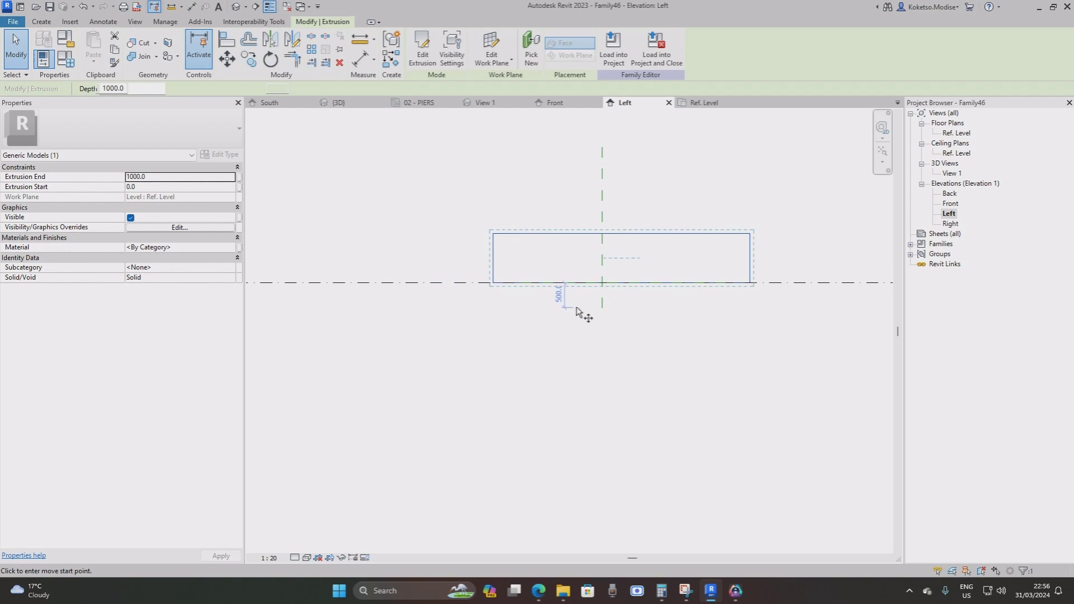
left_click(567, 240)
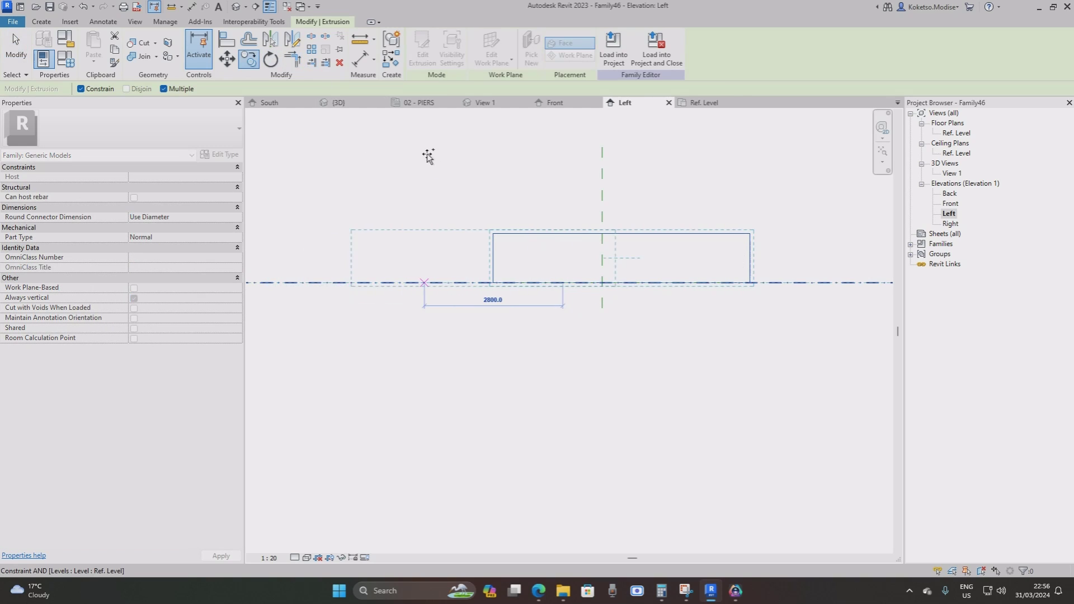
left_click(93, 94)
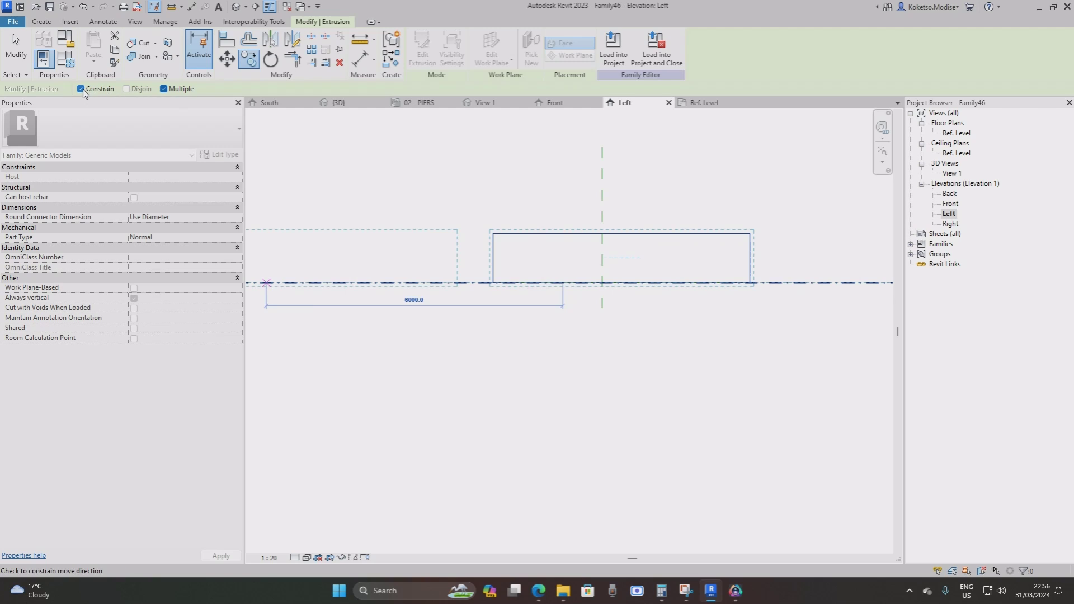
left_click(562, 231)
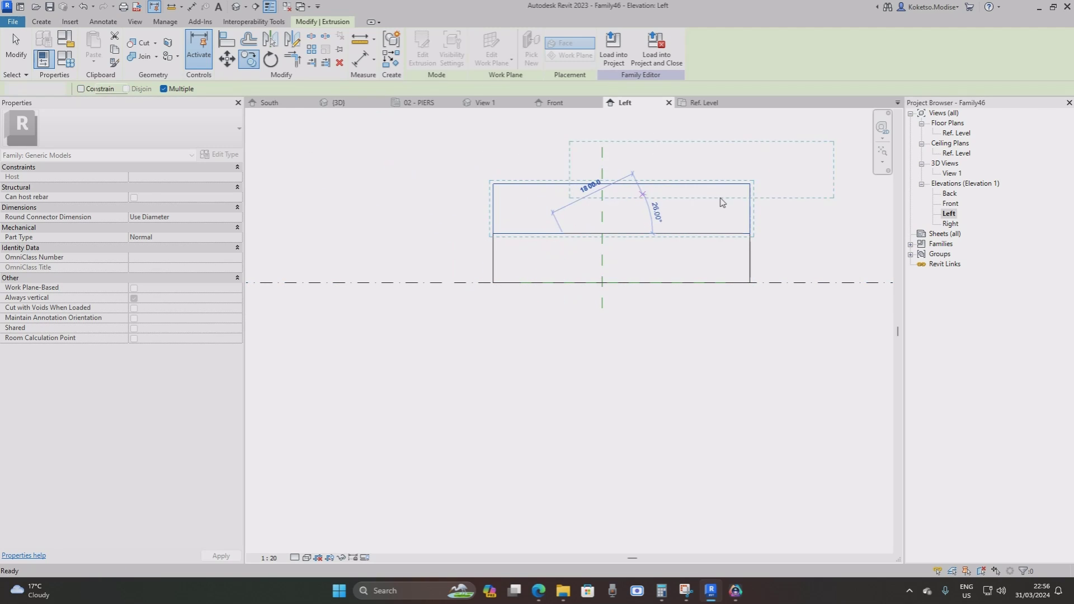
key("Escape")
Shorten the upper block to end at the Center (Front/Back) reference plane and inspect the stepped shape in 3D.
scroll(753, 207, "up", 1)
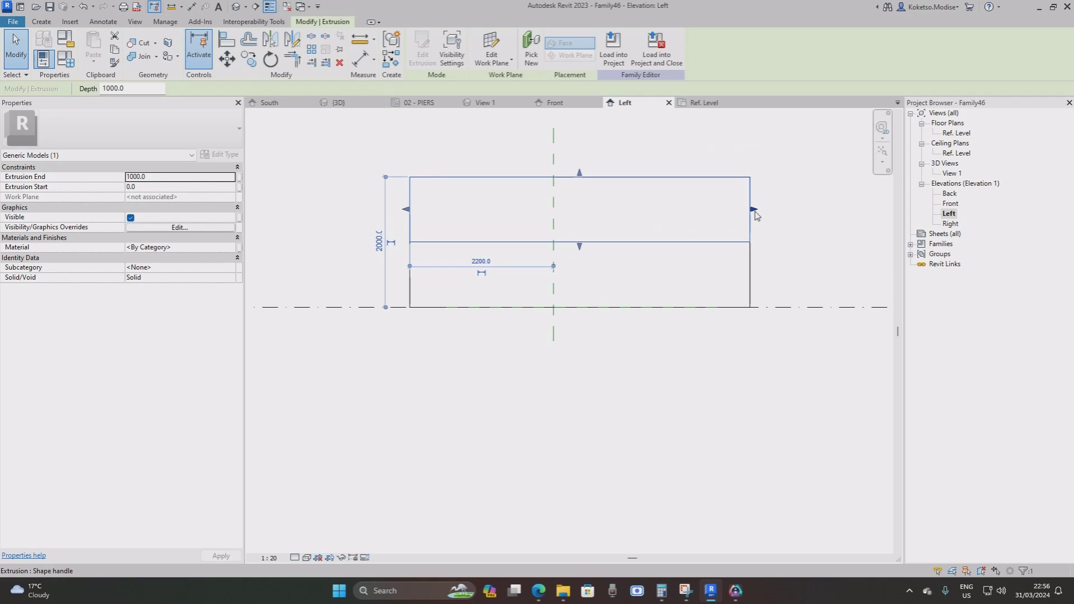
left_click_drag(753, 210, 554, 211)
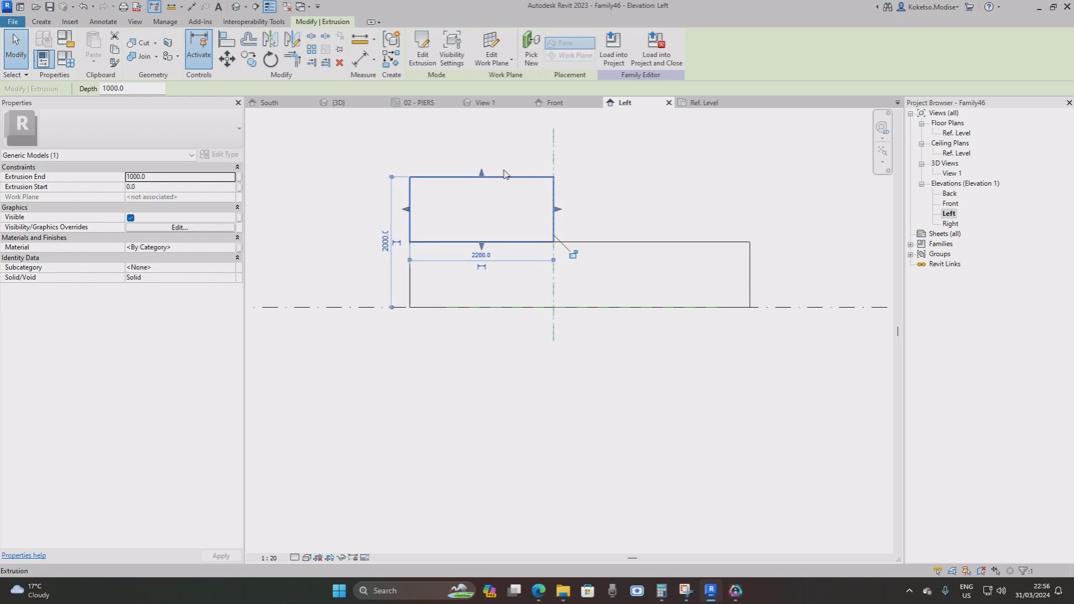
left_click(602, 193)
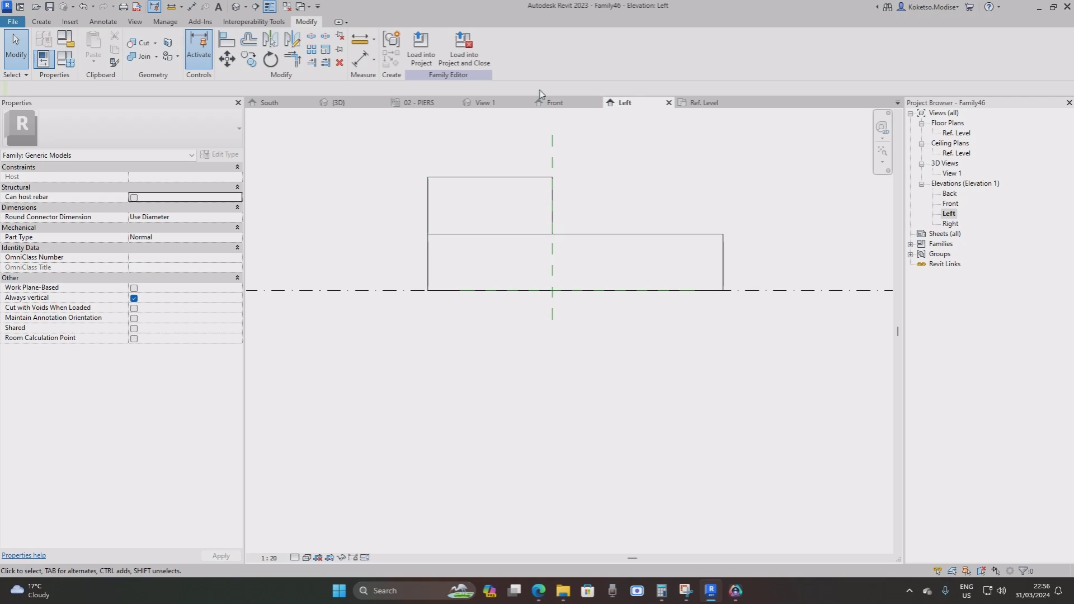
left_click(236, 6)
middle_click_drag(615, 169, 751, 414, "shift")
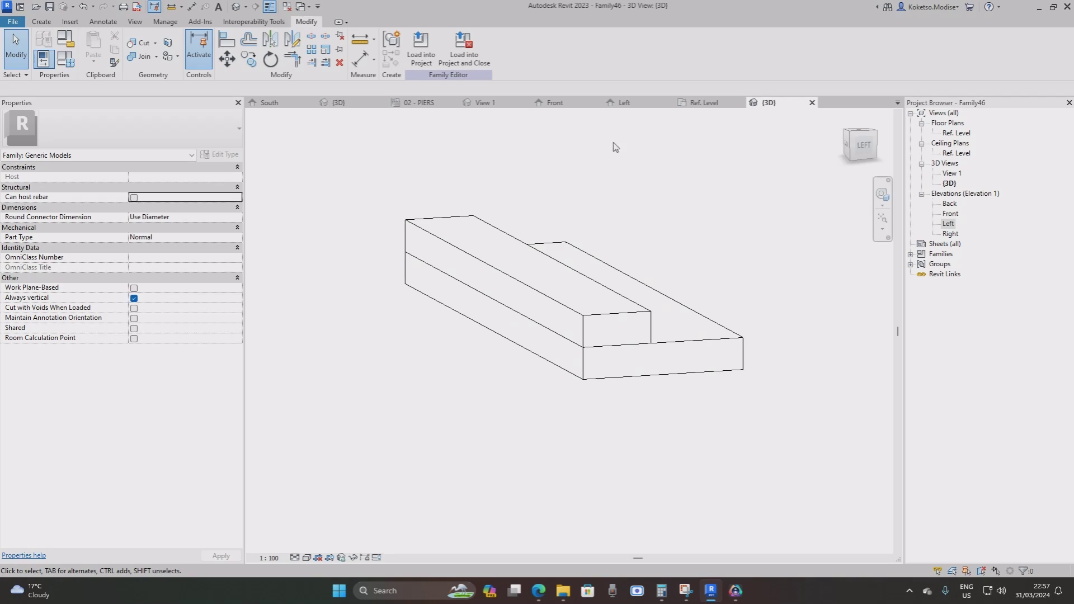
Start a new extrusion in the Left elevation with a 2222 vertical line up from the upper block's top corner at the center plane.
left_click(642, 106)
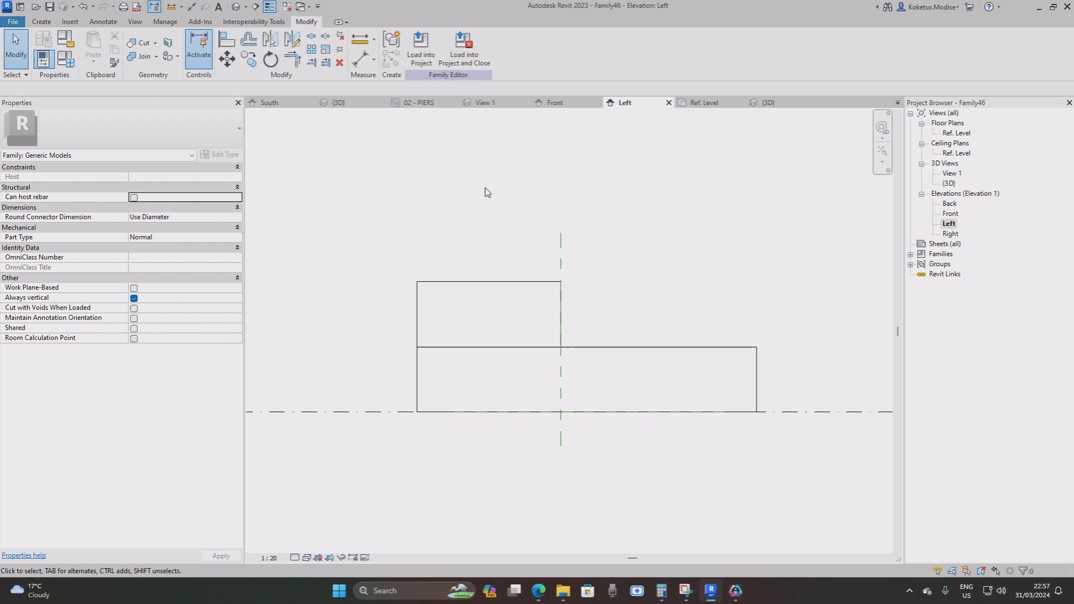
left_click(42, 22)
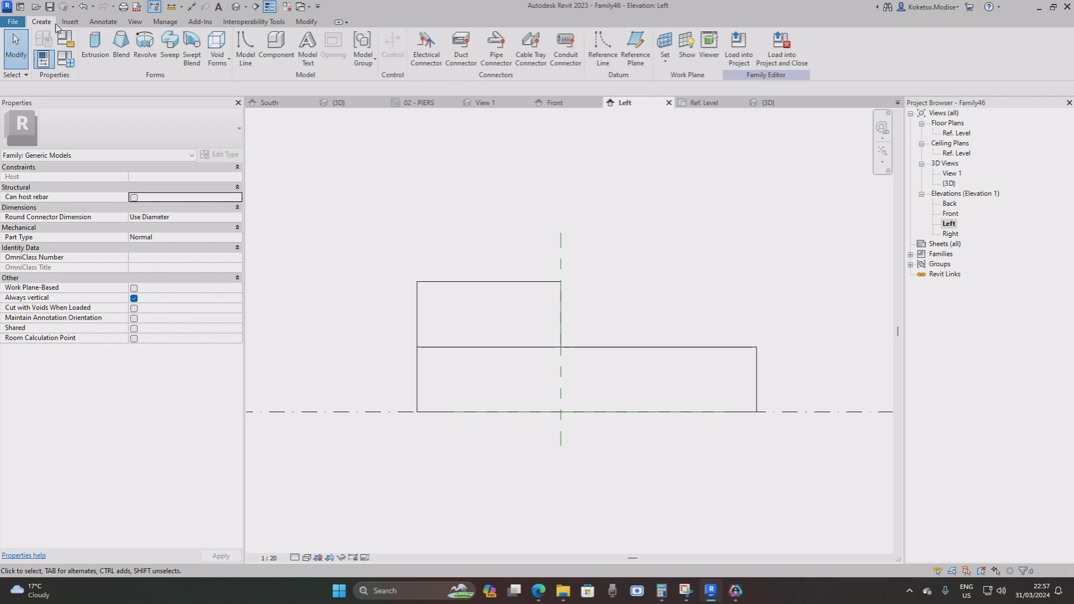
left_click(93, 55)
left_click(560, 281)
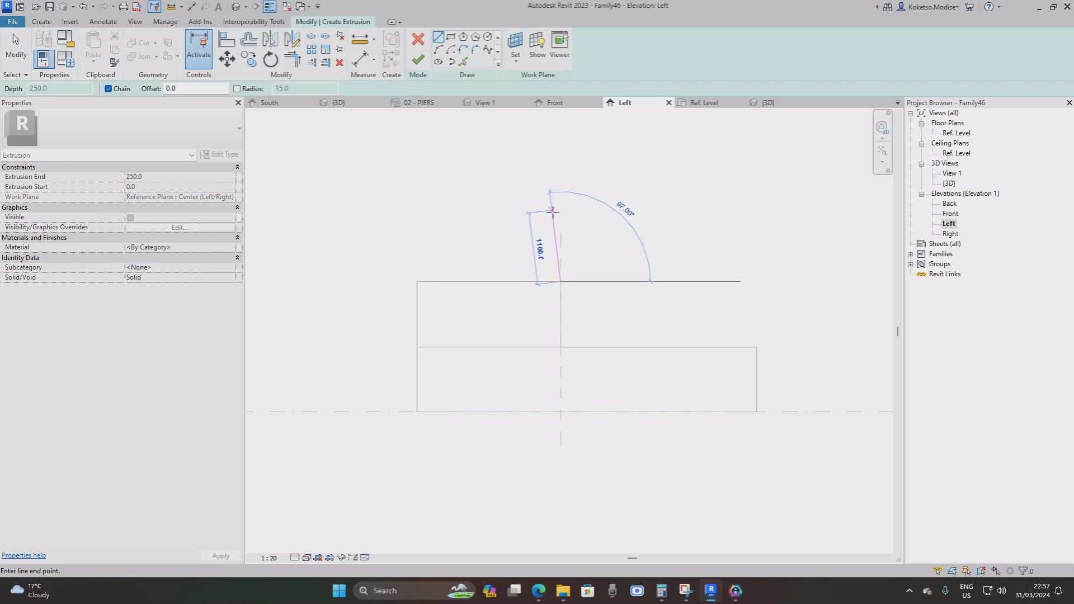
middle_click_drag(570, 199, 573, 314)
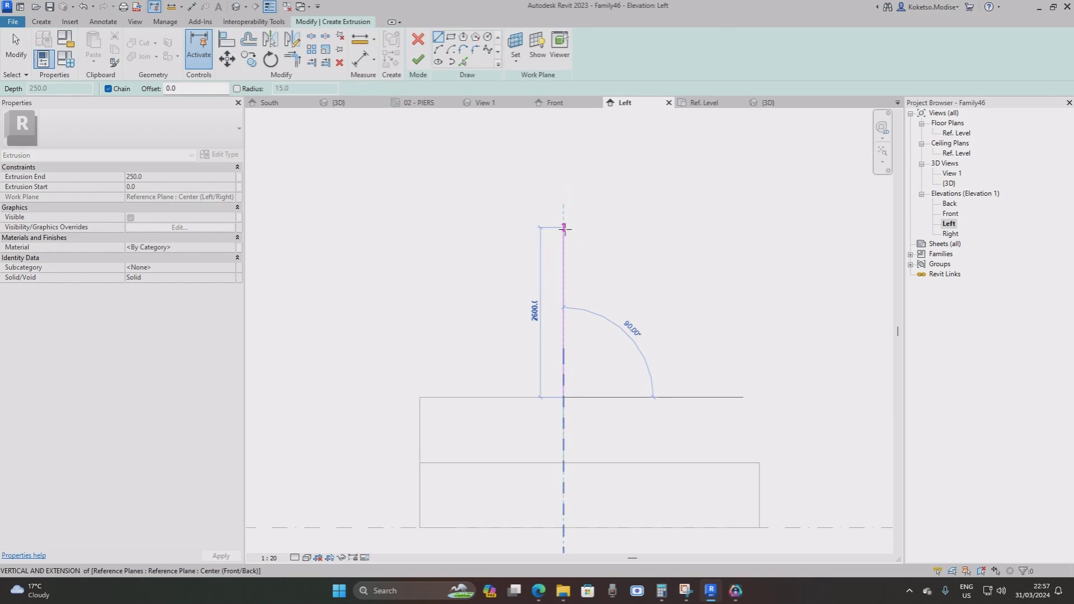
type("2222")
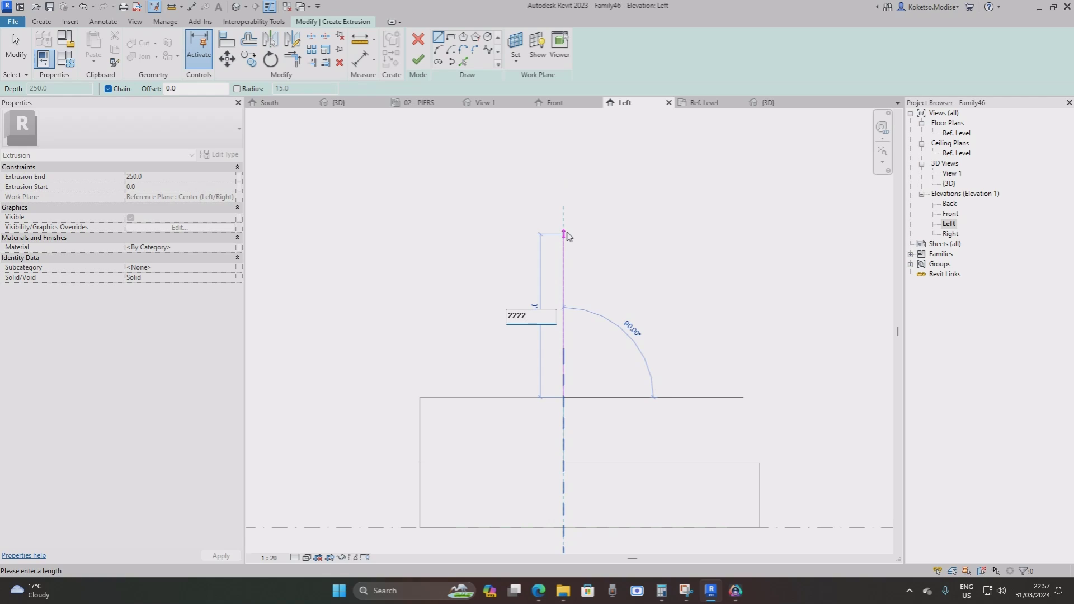
key("Return")
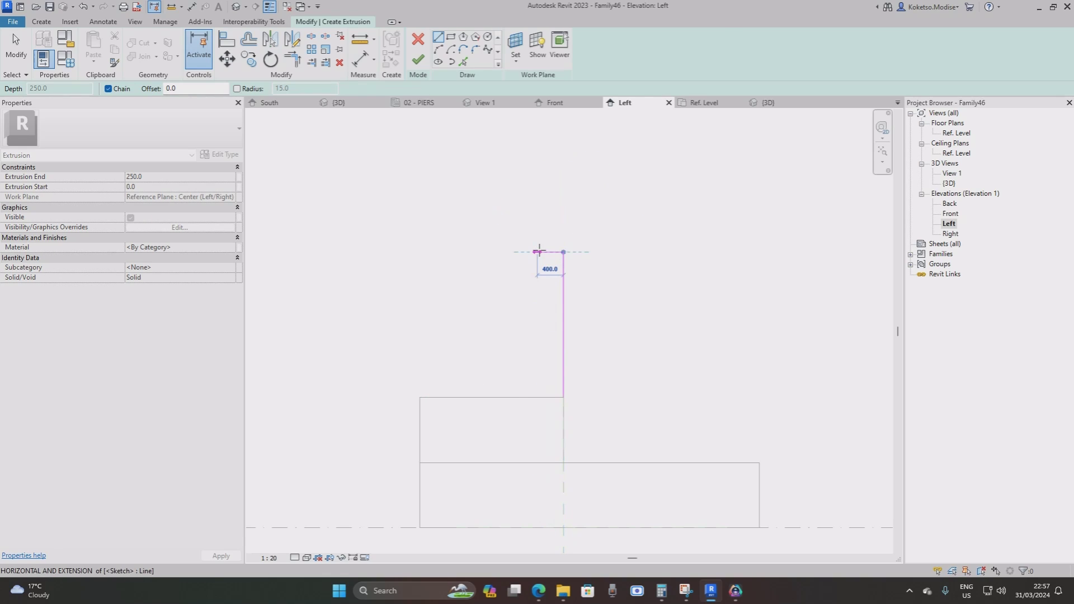
Close the profile as an upright rectangle 400 wide standing on the upper block and finish the extrusion.
left_click(537, 251)
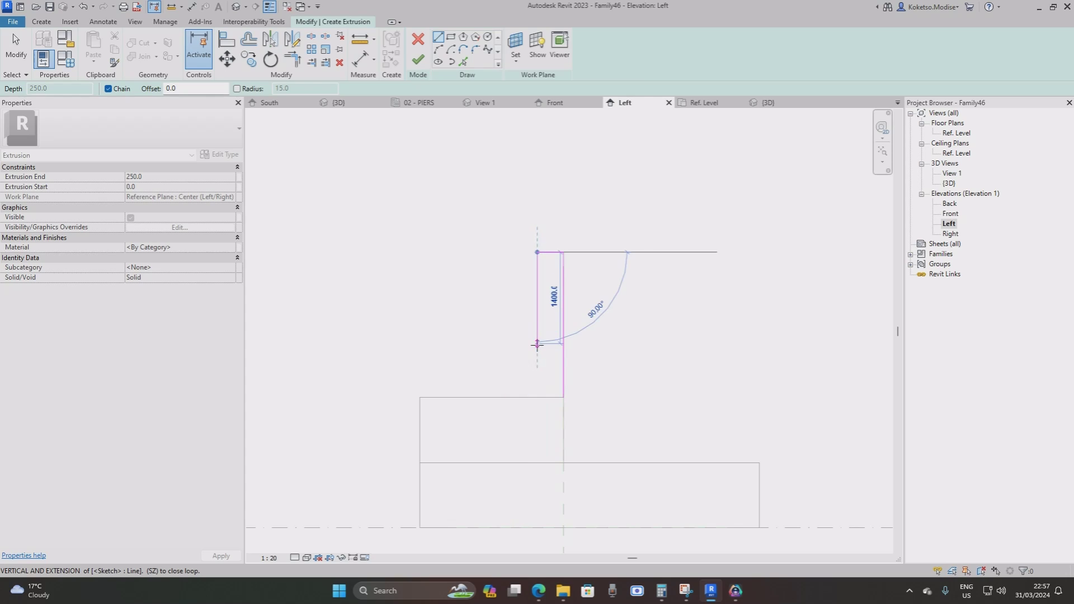
left_click(537, 397)
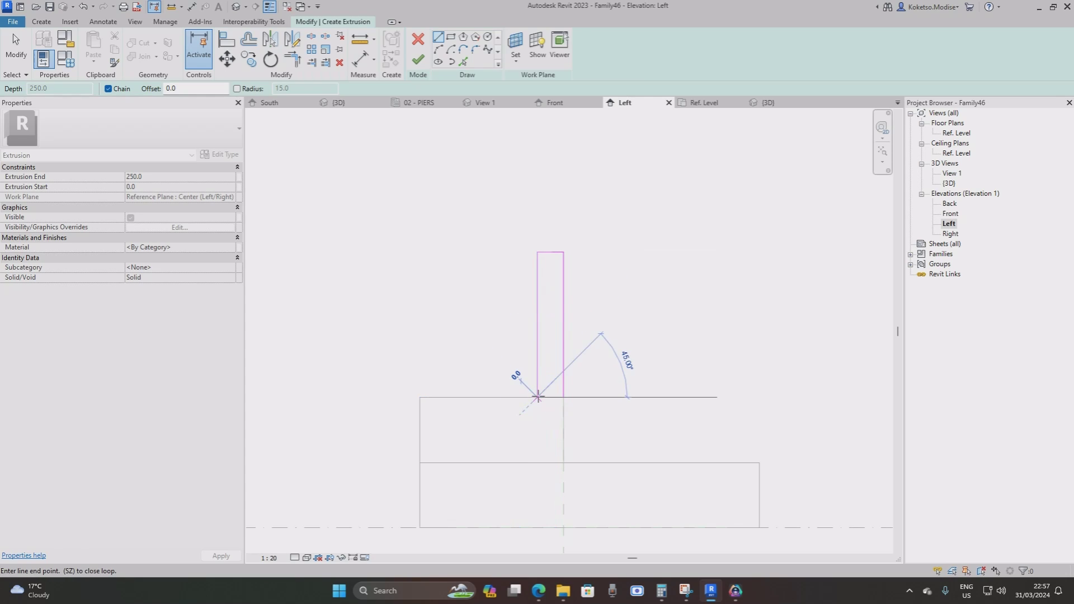
left_click(563, 397)
key("Escape")
middle_click_drag(557, 270, 557, 220)
scroll(556, 220, "up", 1)
left_click(418, 60)
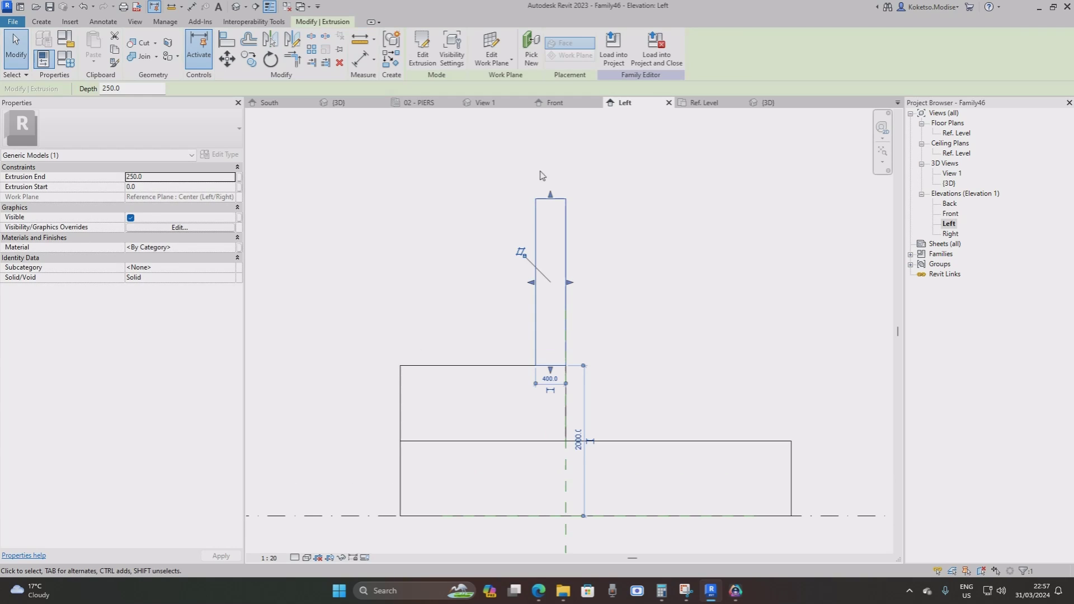
Adjust the view range of the Ref. Level plan by changing the cut plane offset so the upright wall shows in plan.
left_click(706, 106)
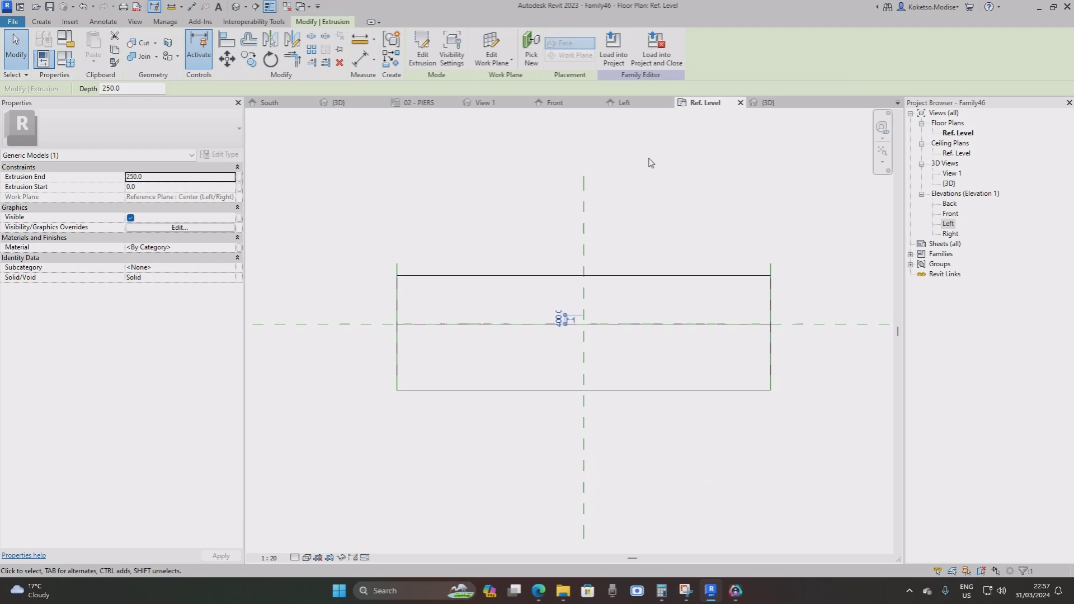
middle_click_drag(615, 177, 586, 207)
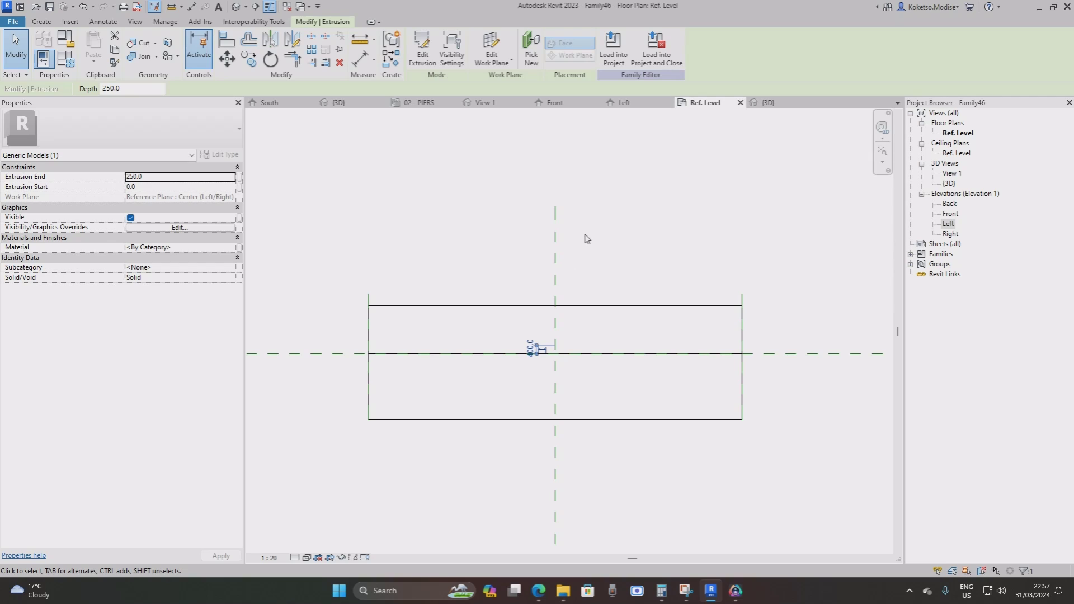
key("v")
key("r")
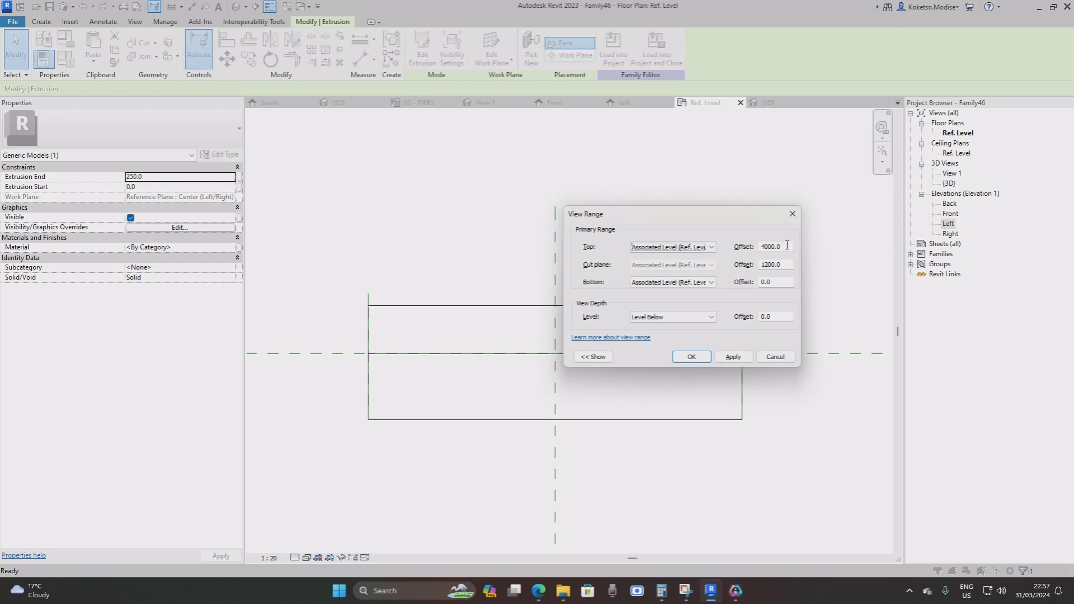
double_click(777, 247)
double_click(771, 265)
type("1")
left_click(733, 357)
left_click(692, 357)
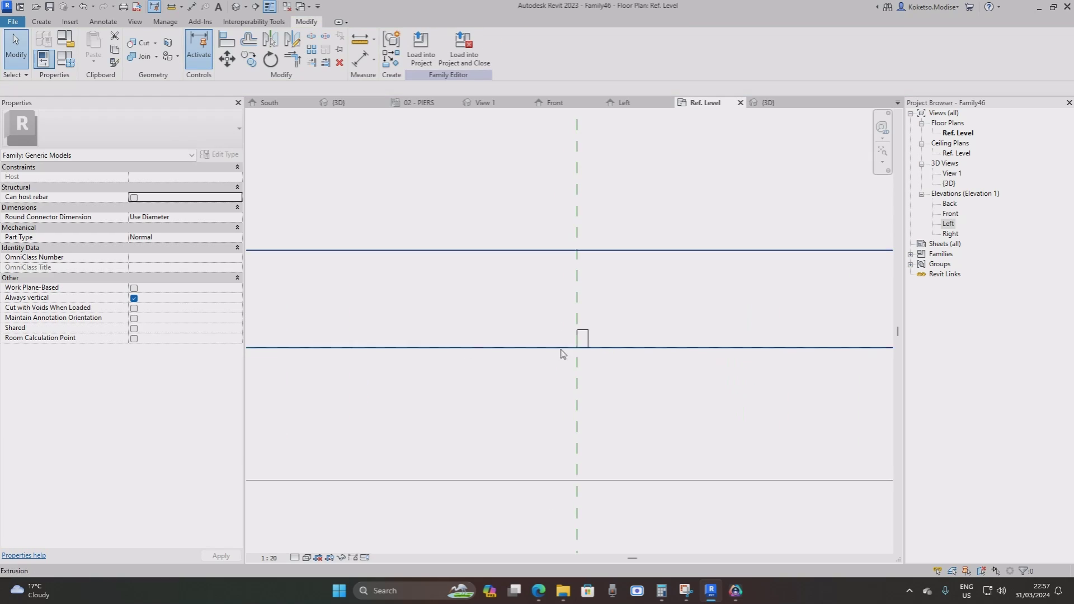
Stretch the upright wall in plan to both ends of the base blocks and inspect the result in 3D.
left_click(583, 339)
middle_click_drag(582, 339, 389, 273)
scroll(392, 277, "up", 3)
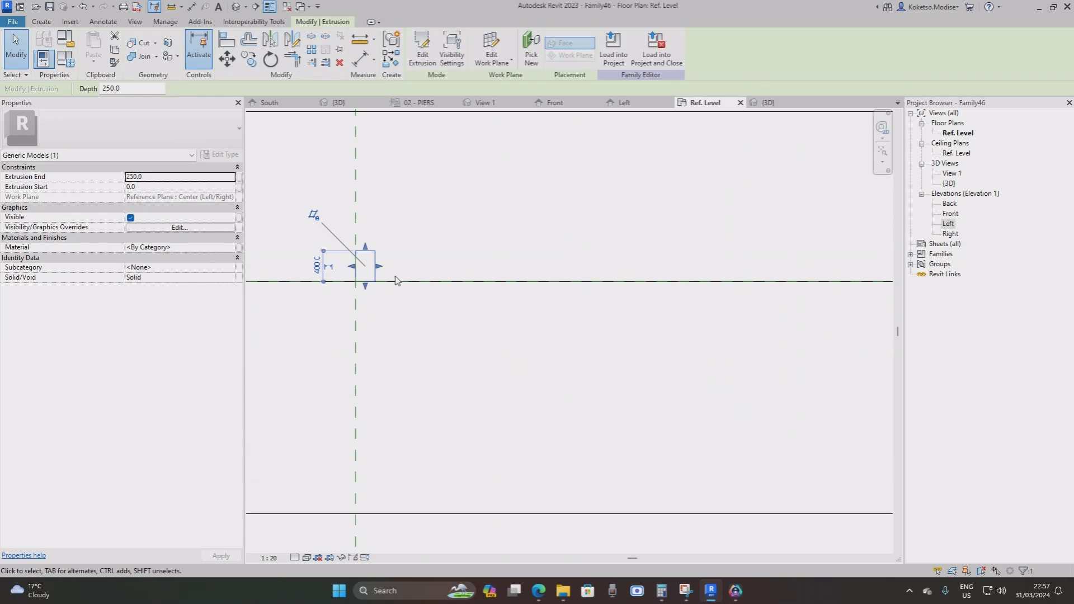
left_click_drag(379, 266, 689, 261)
middle_click_drag(483, 293, 687, 282)
scroll(687, 282, "down", 1)
left_click_drag(577, 259, 296, 258)
key("Escape")
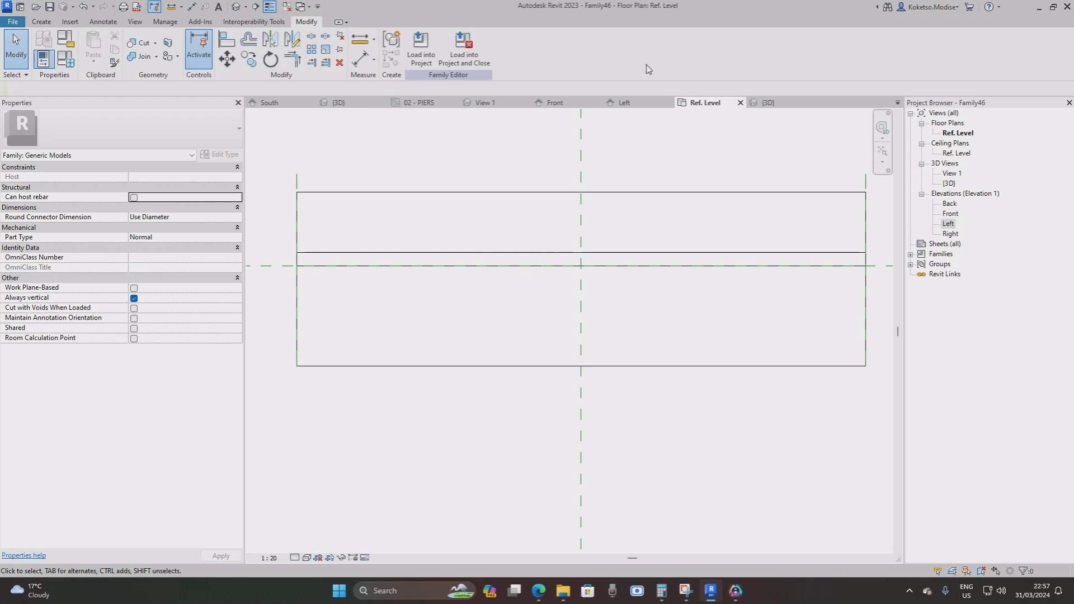
left_click(768, 103)
scroll(537, 230, "down", 3)
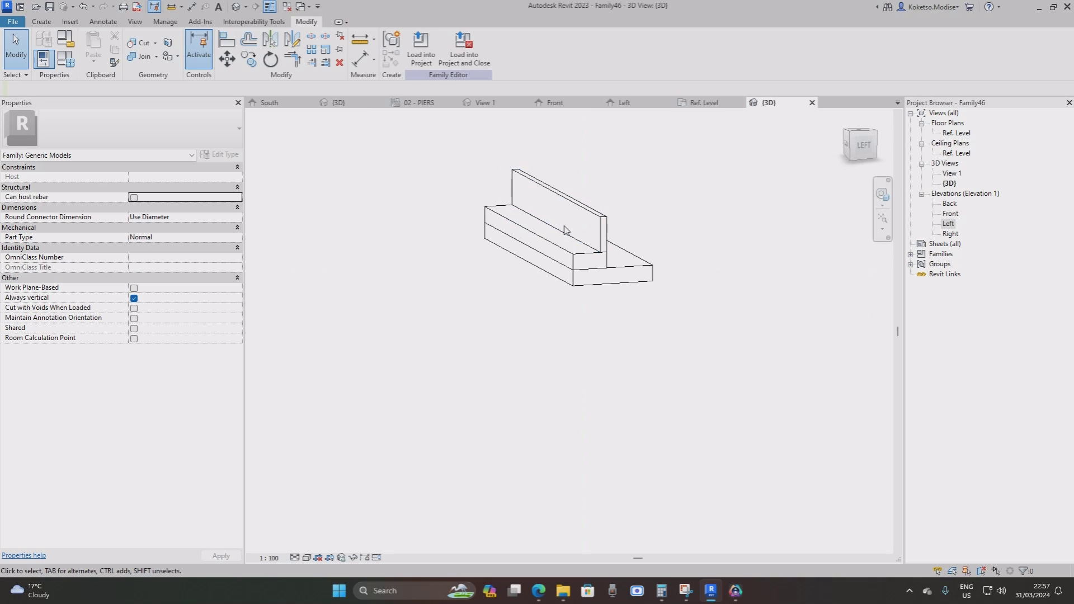
middle_click_drag(504, 235, 606, 244, "shift")
scroll(566, 189, "up", 5)
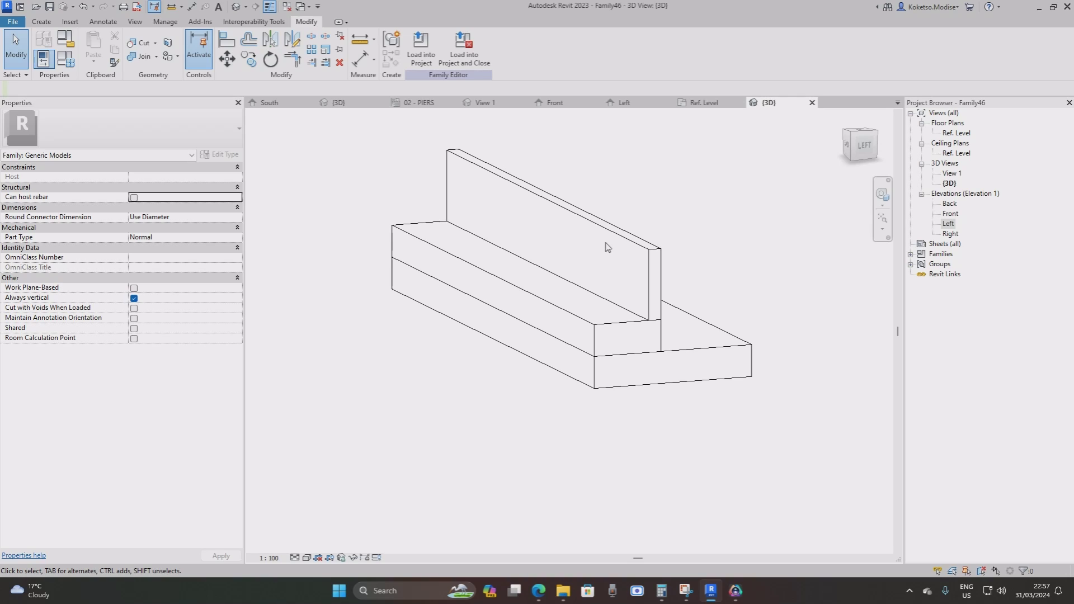
middle_click_drag(605, 243, 538, 257, "shift")
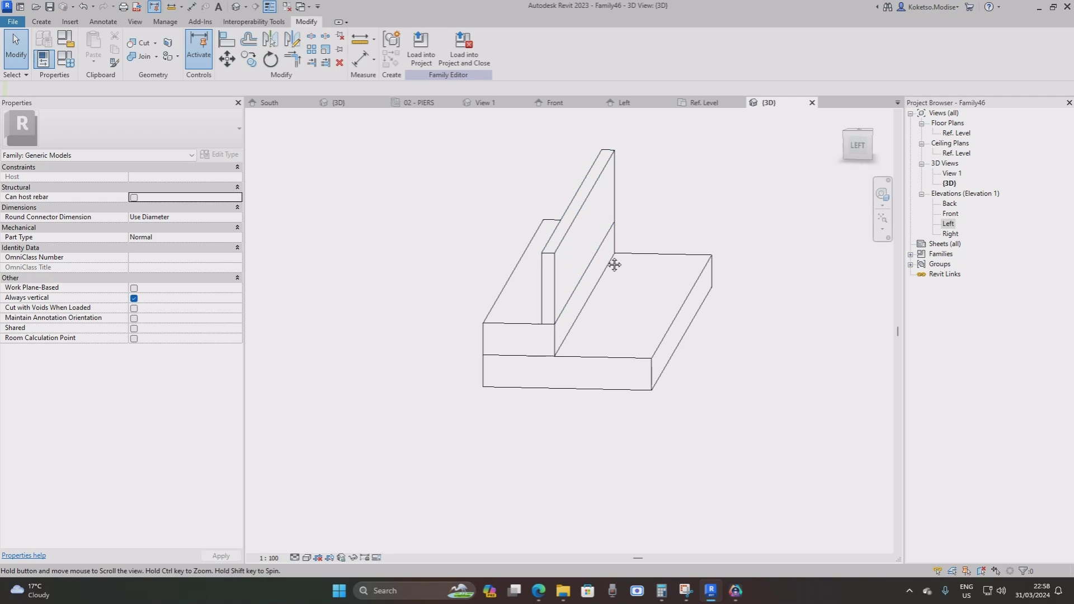
In the Left elevation, draw a vertical reference plane up from the lower block's exposed top corner and a horizontal one outward from the wall's top corner.
left_click(624, 103)
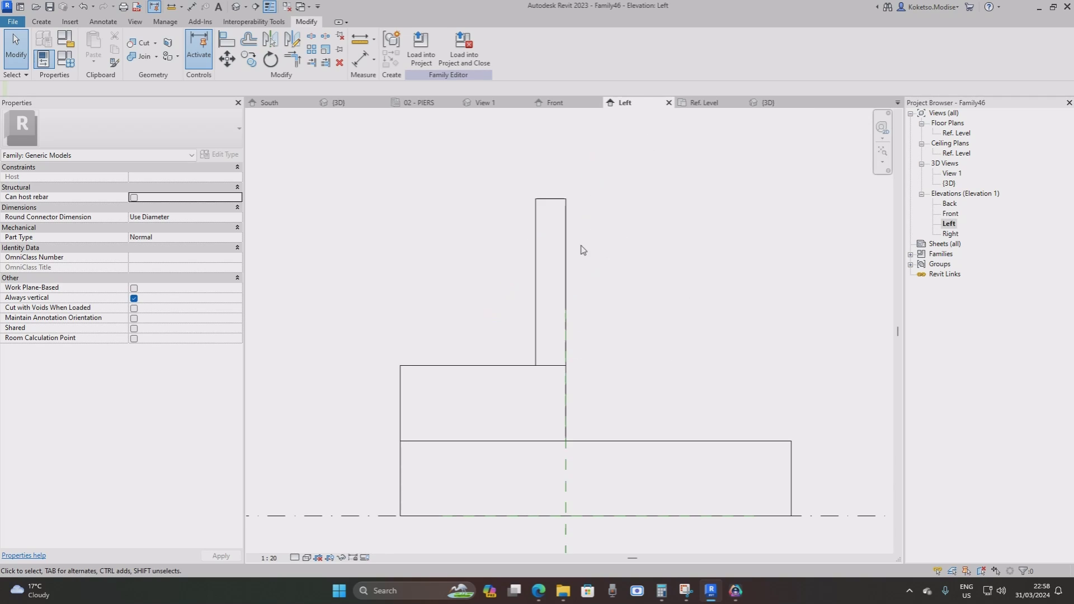
scroll(587, 269, "down", 3)
scroll(542, 230, "up", 4)
scroll(523, 253, "down", 1)
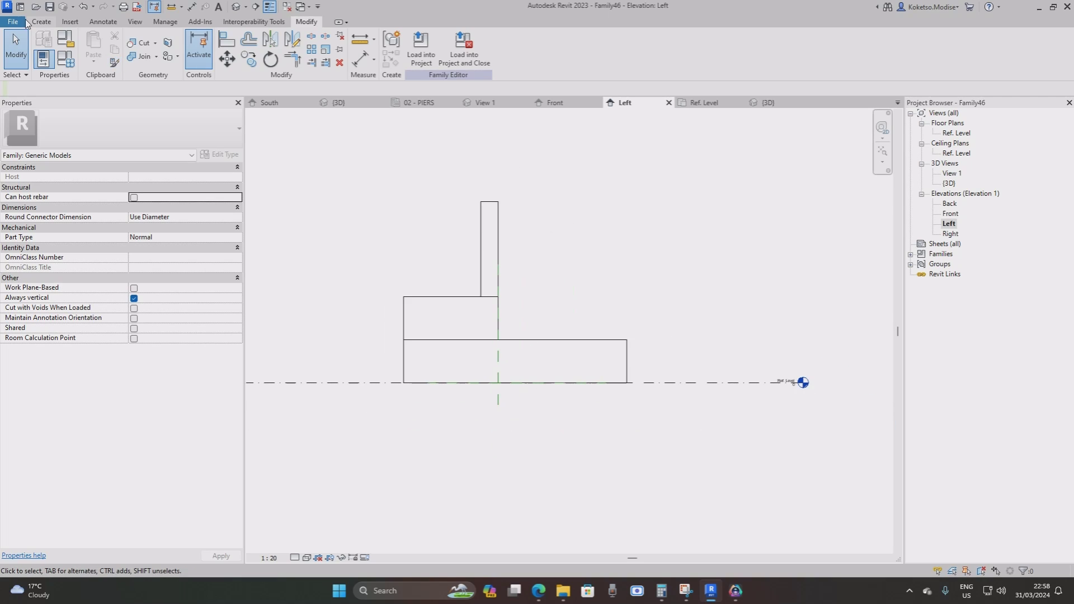
left_click(41, 22)
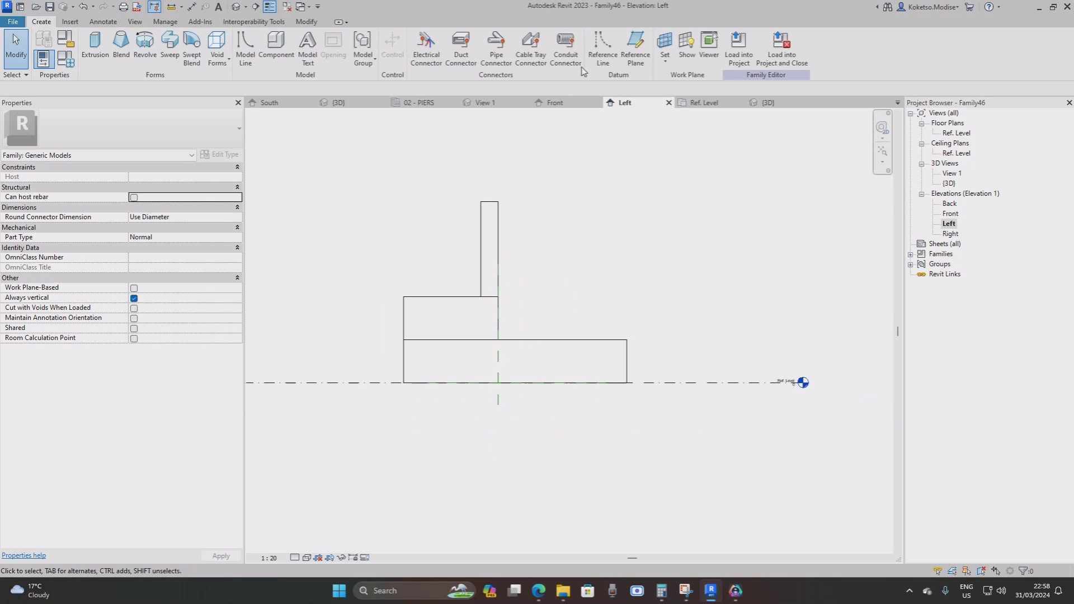
left_click(636, 54)
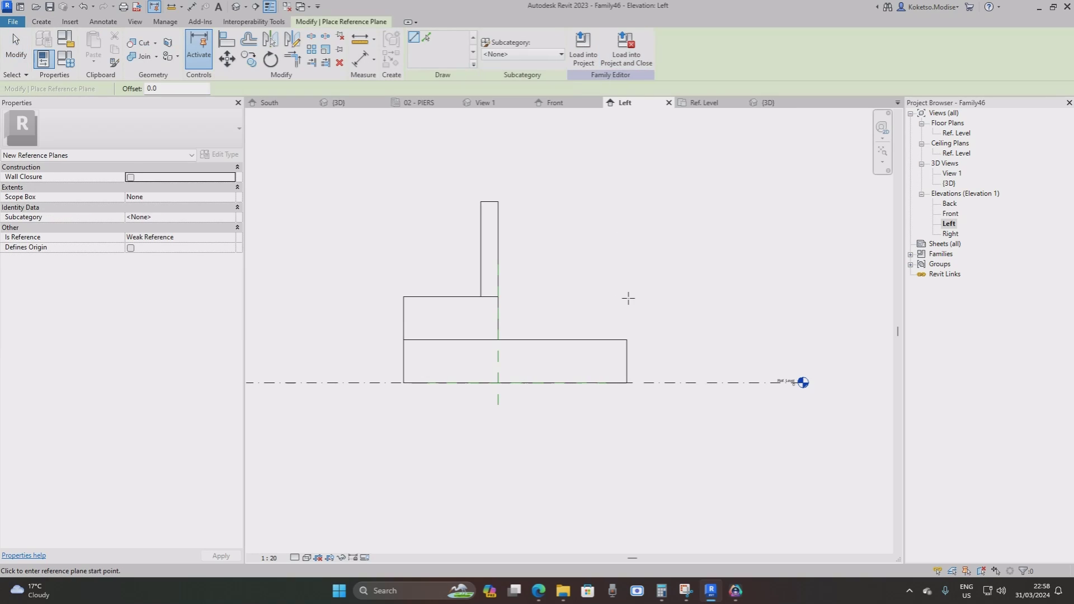
left_click(627, 340)
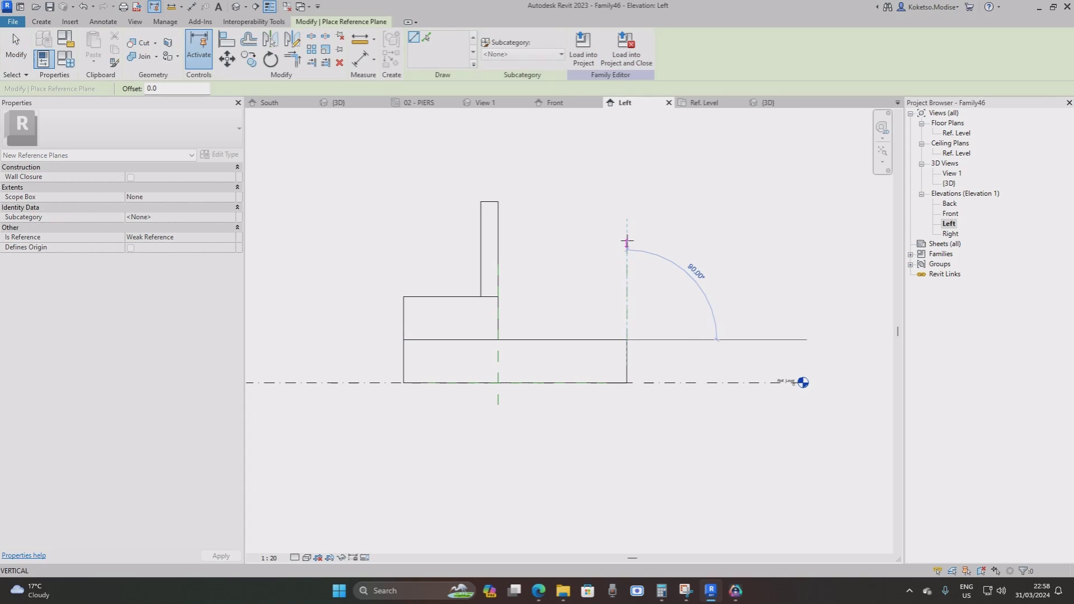
middle_click_drag(626, 235, 619, 272)
scroll(619, 272, "up", 1)
left_click(618, 149)
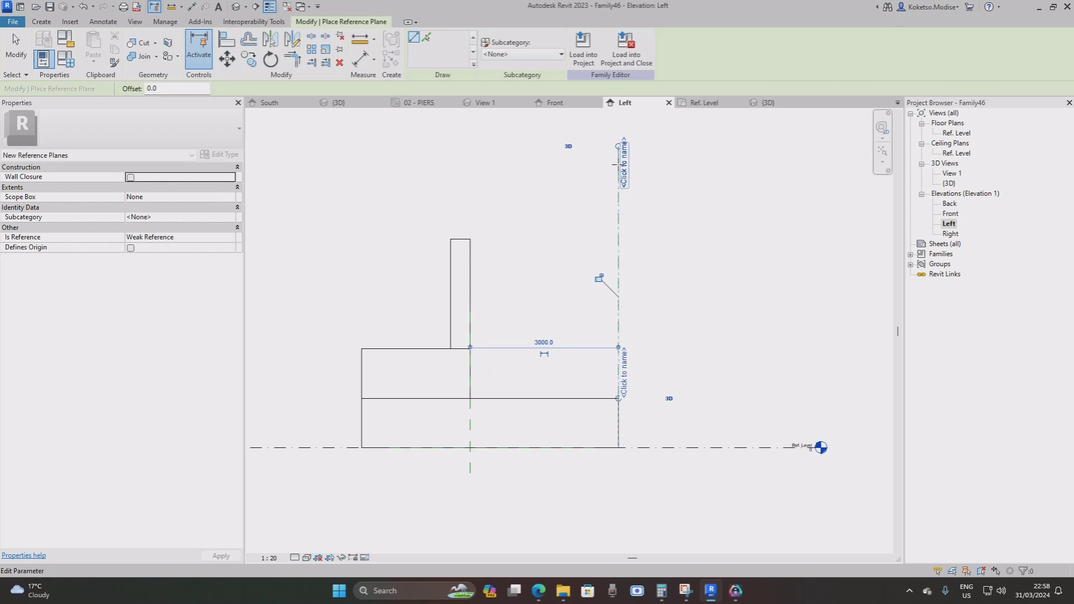
left_click(470, 240)
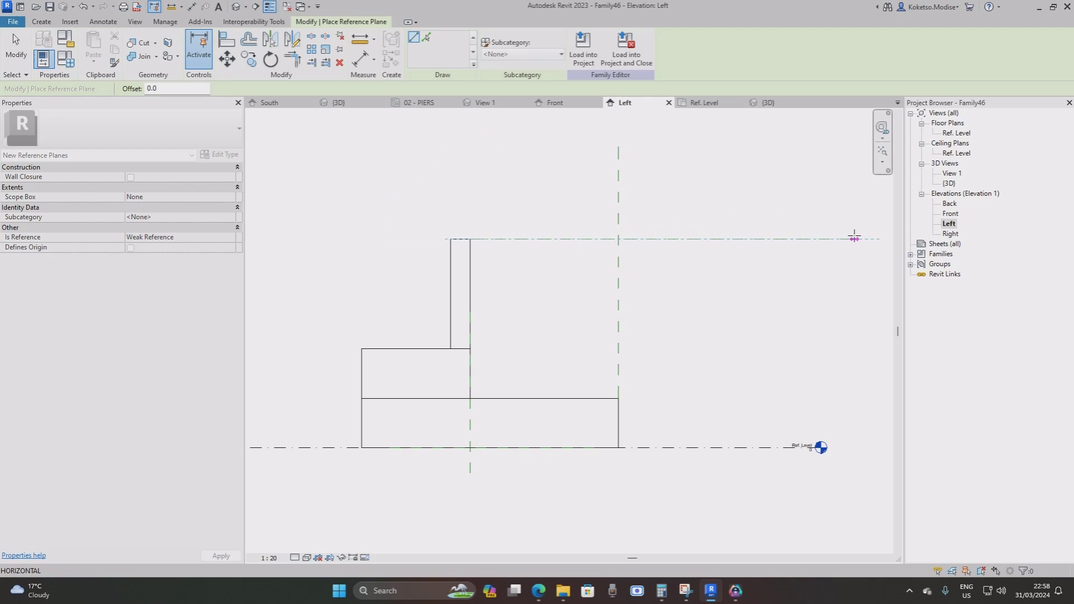
left_click(866, 238)
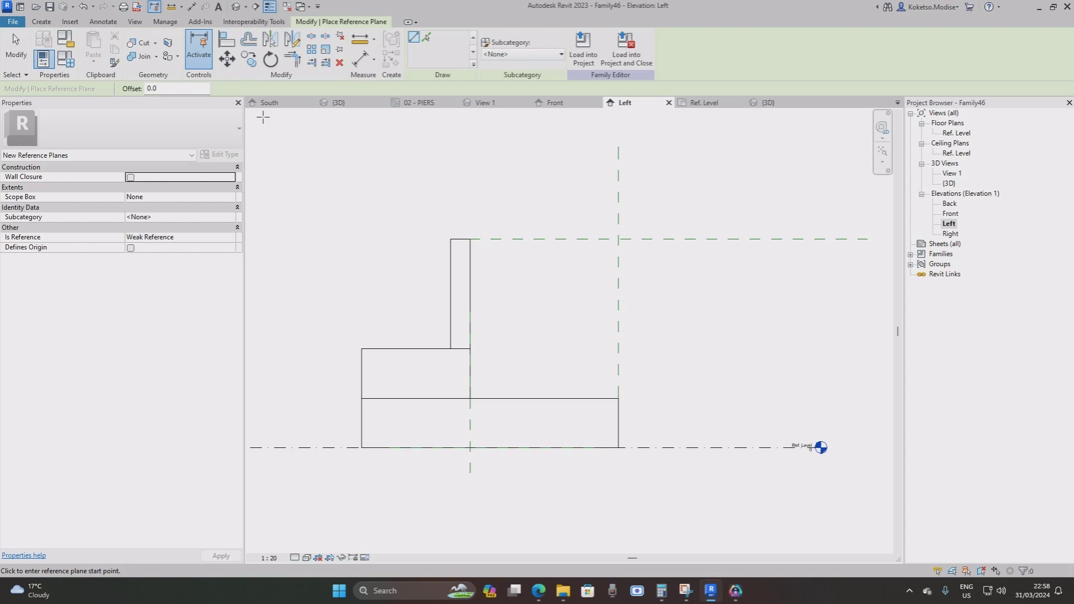
Draw a horizontal reference plane offset 1741 above the lower block's top face, starting at the center plane.
double_click(176, 89)
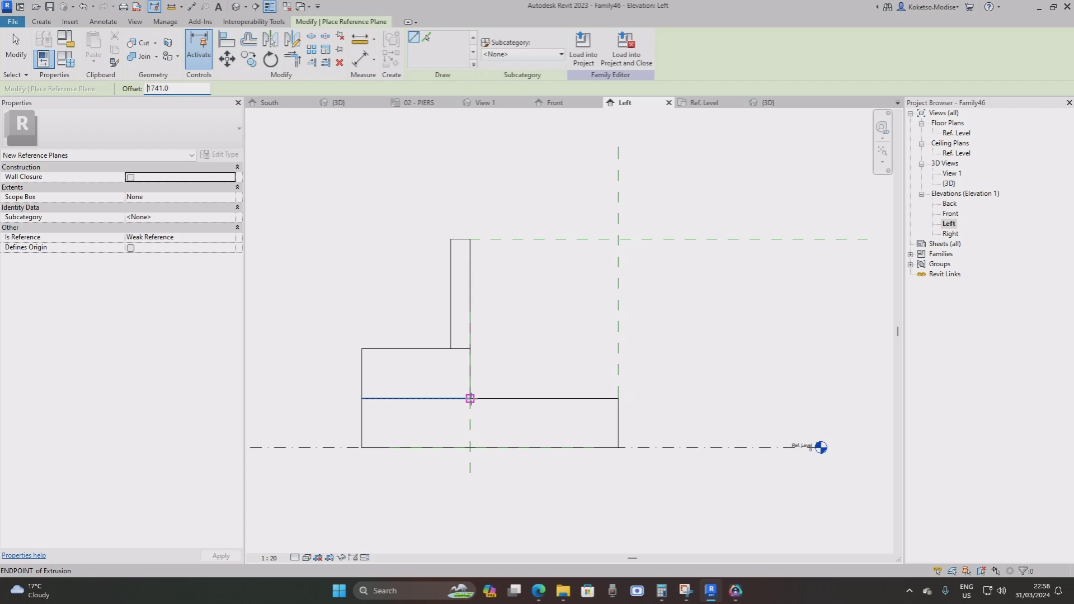
left_click(469, 398)
middle_click_drag(768, 395, 665, 391)
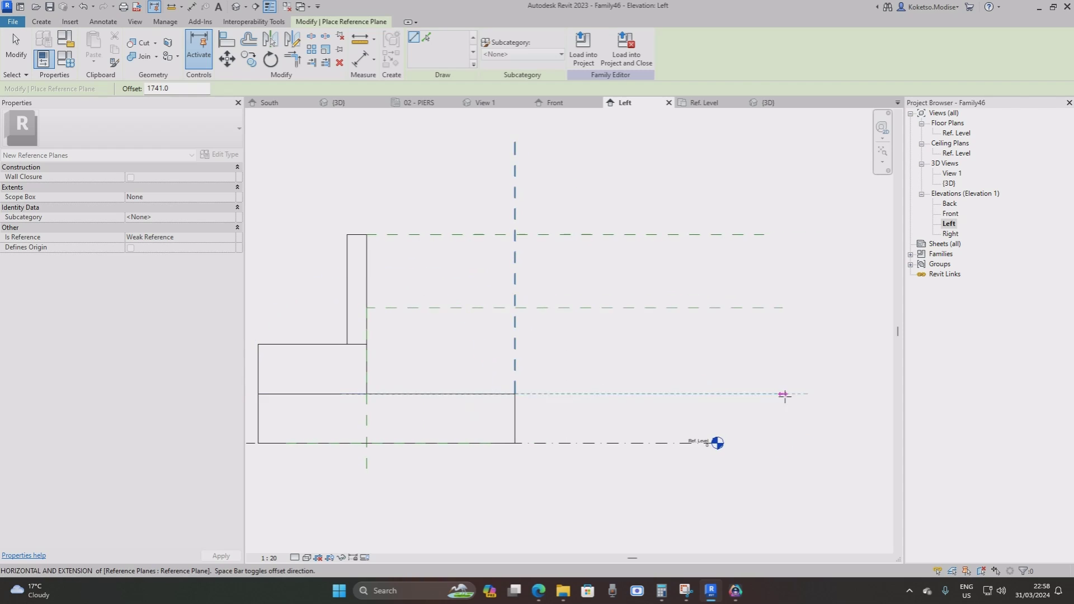
left_click(797, 394)
middle_click_drag(523, 350, 563, 350)
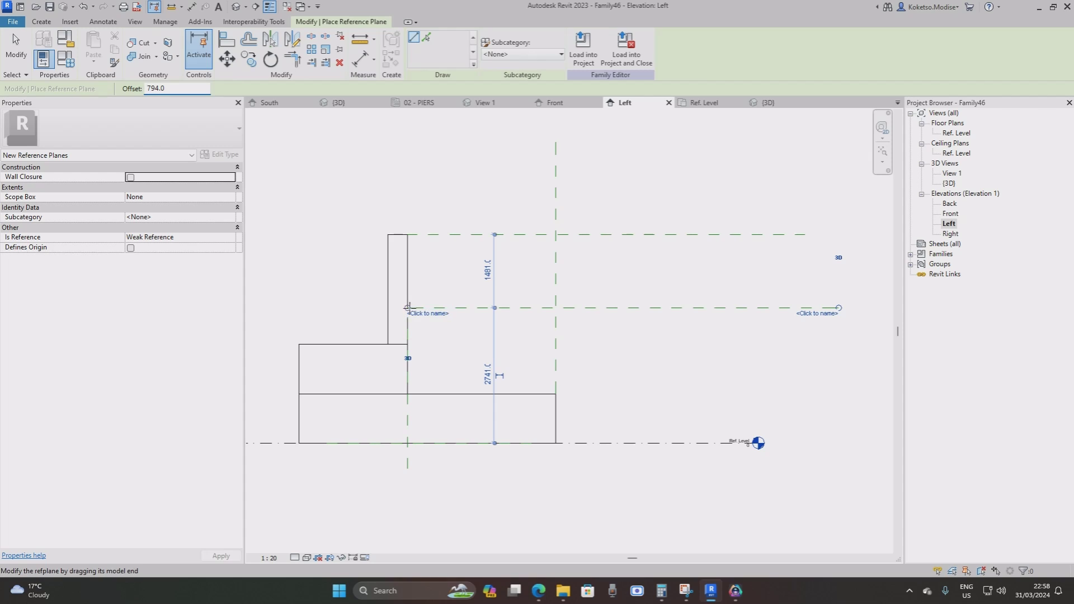
Add another horizontal reference plane by picking the one above the lower block's top face with a 794 offset upward.
left_click(426, 37)
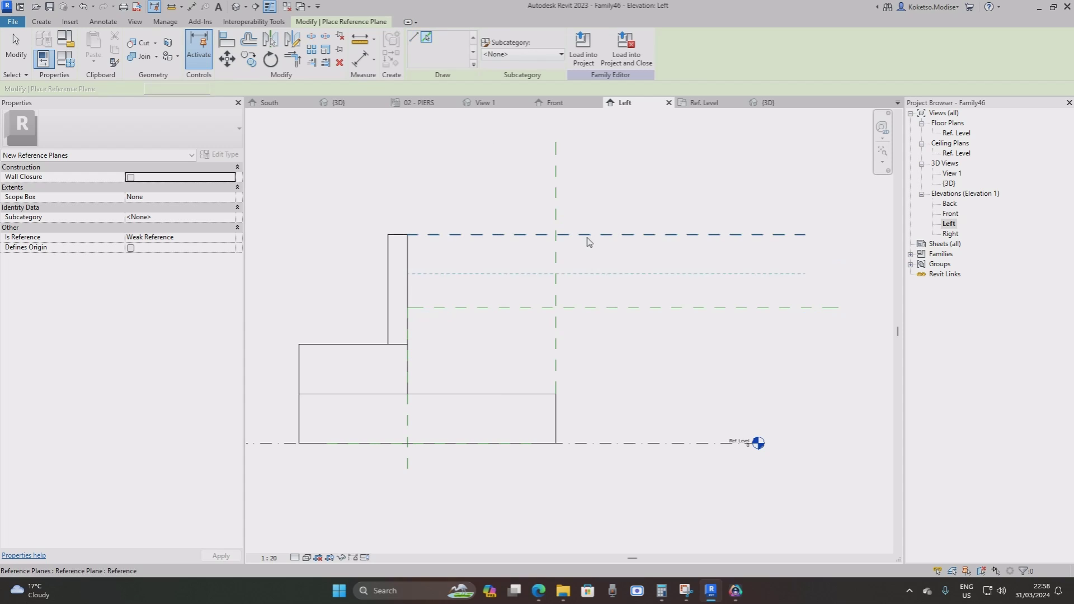
left_click(601, 307)
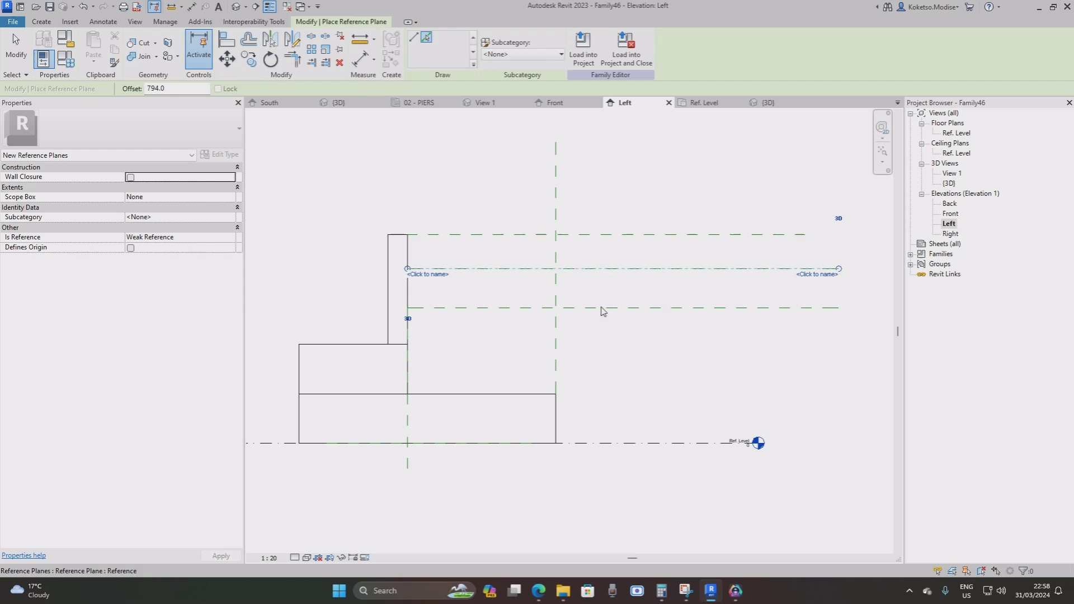
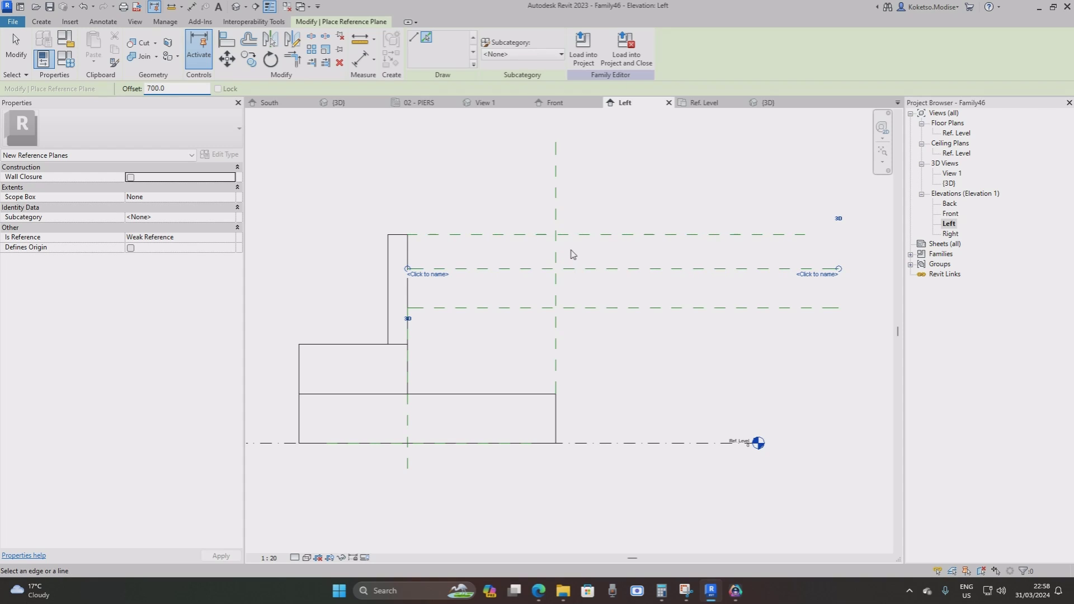
middle_click_drag(615, 256, 628, 250)
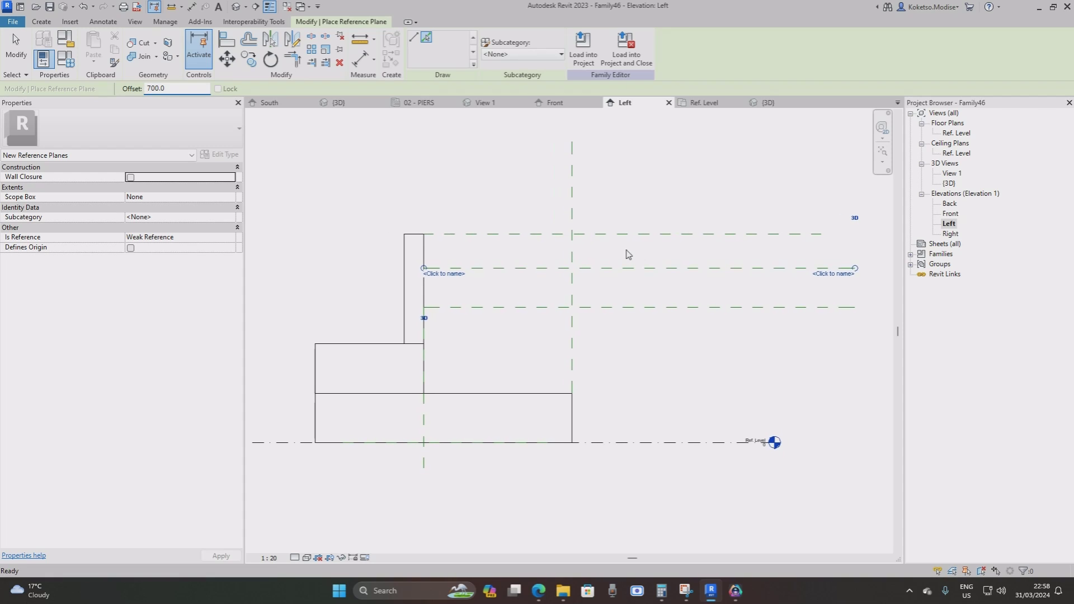
scroll(582, 254, "up", 1)
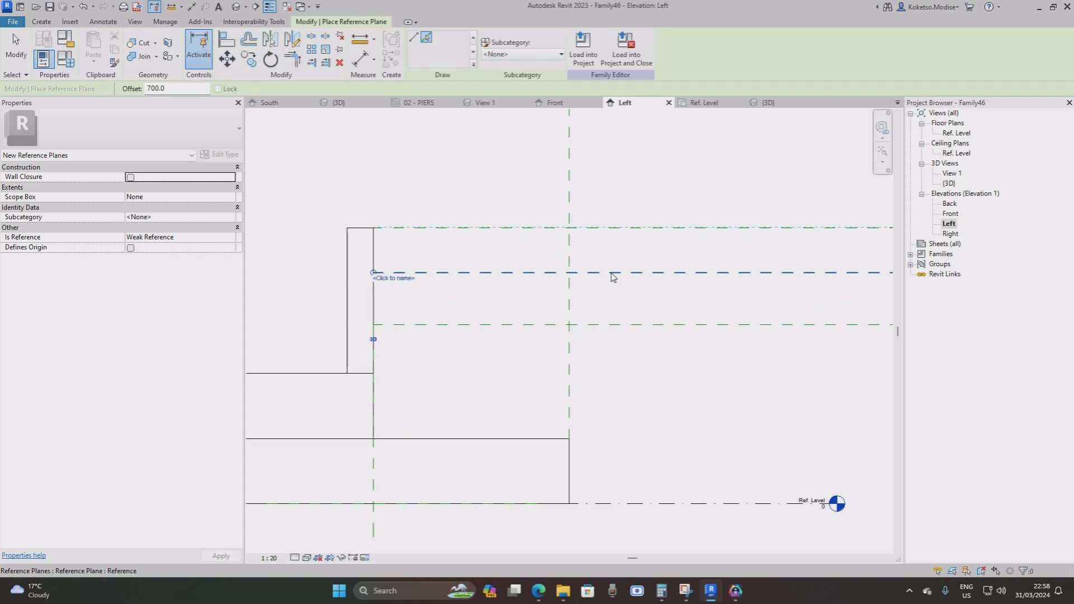
scroll(579, 263, "down", 2)
scroll(579, 263, "up", 1)
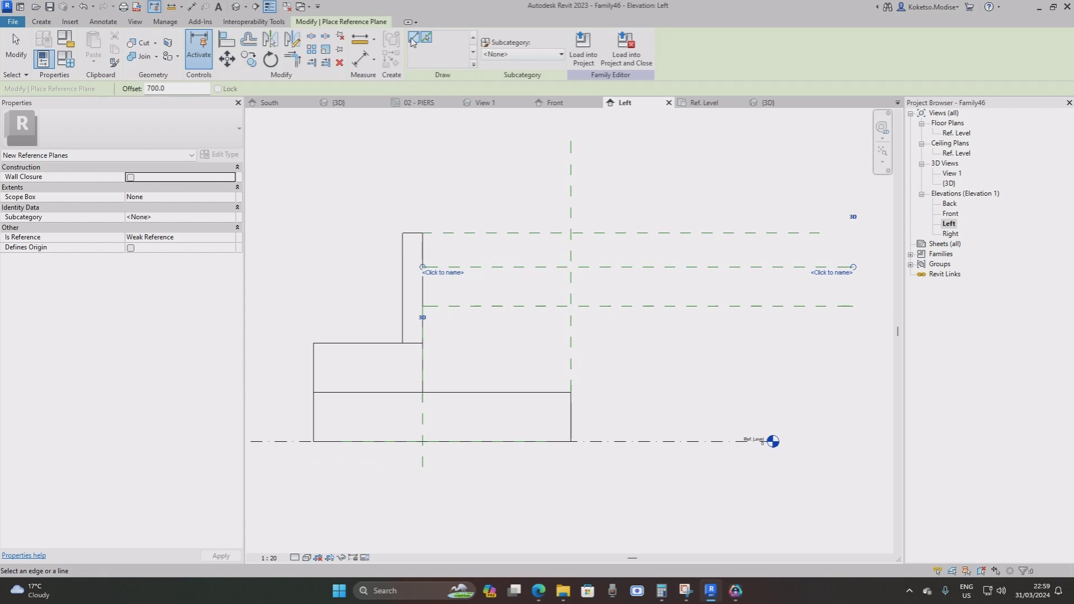
key("Escape")
key("Escape")
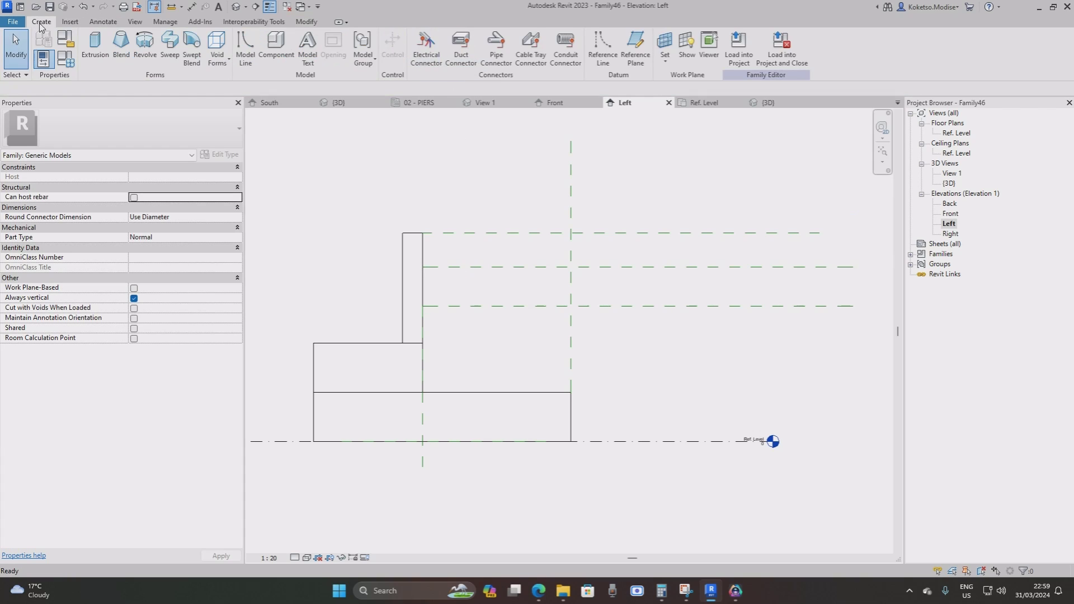
Add a vertical reference plane offset 1500 outward from the one at the lower block's end by picking it.
left_click(636, 67)
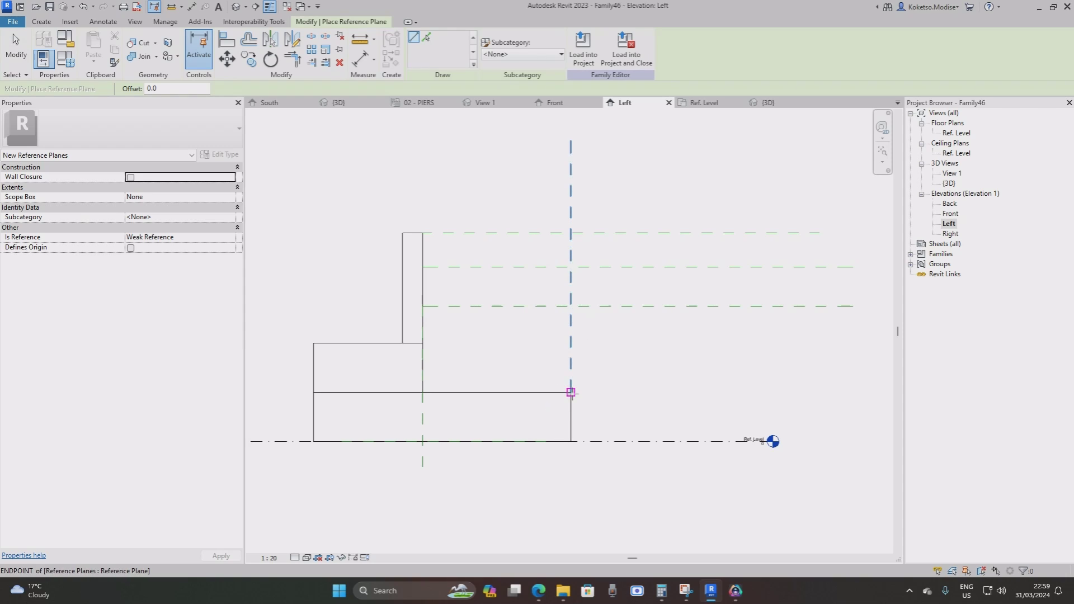
left_click(426, 37)
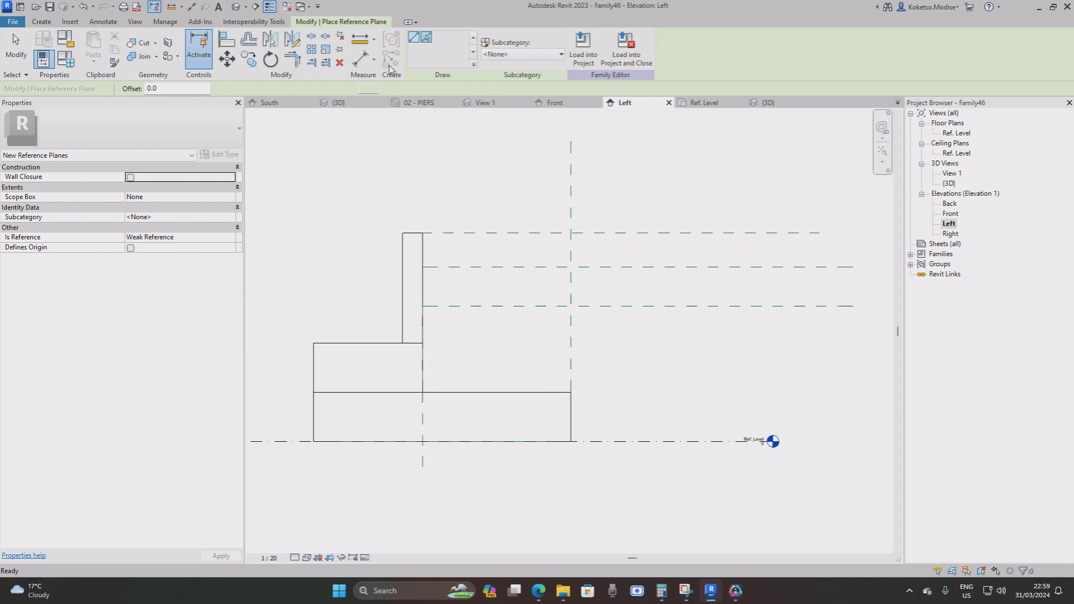
double_click(184, 90)
type("1500")
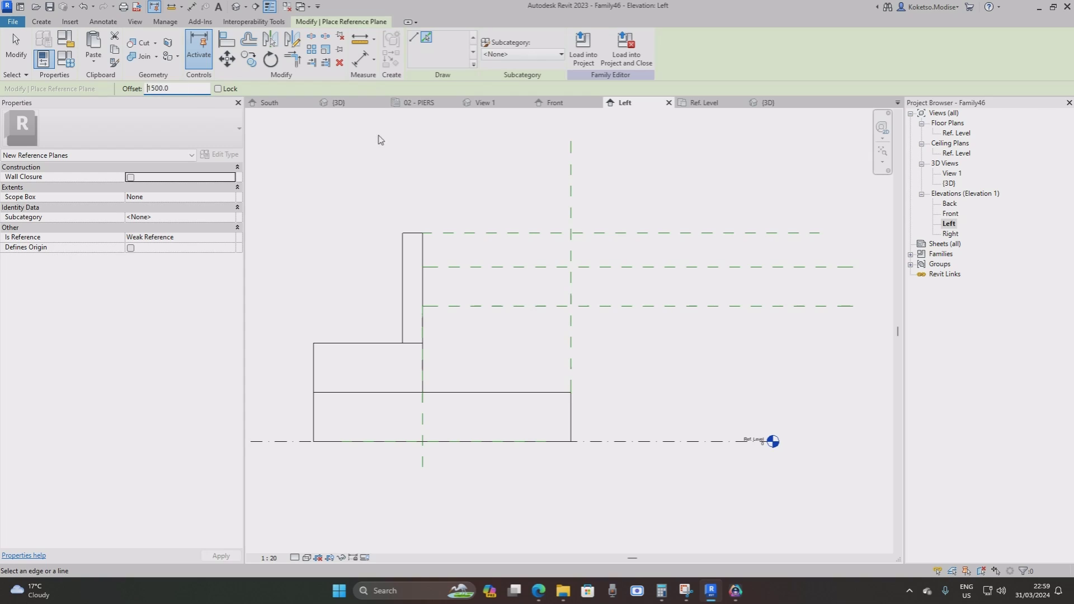
left_click(574, 213)
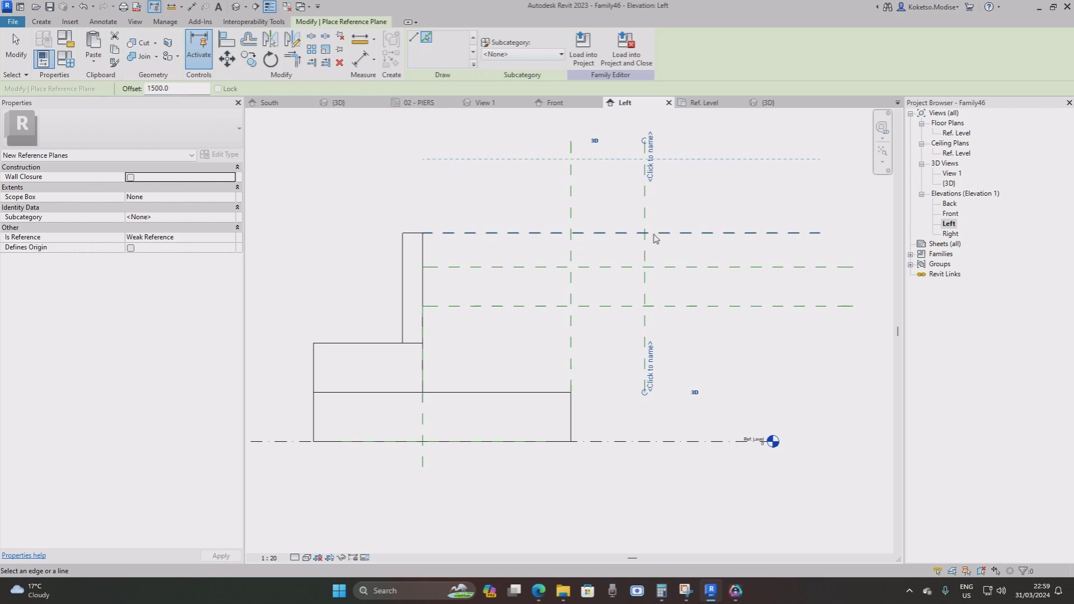
key("Escape")
key("Escape")
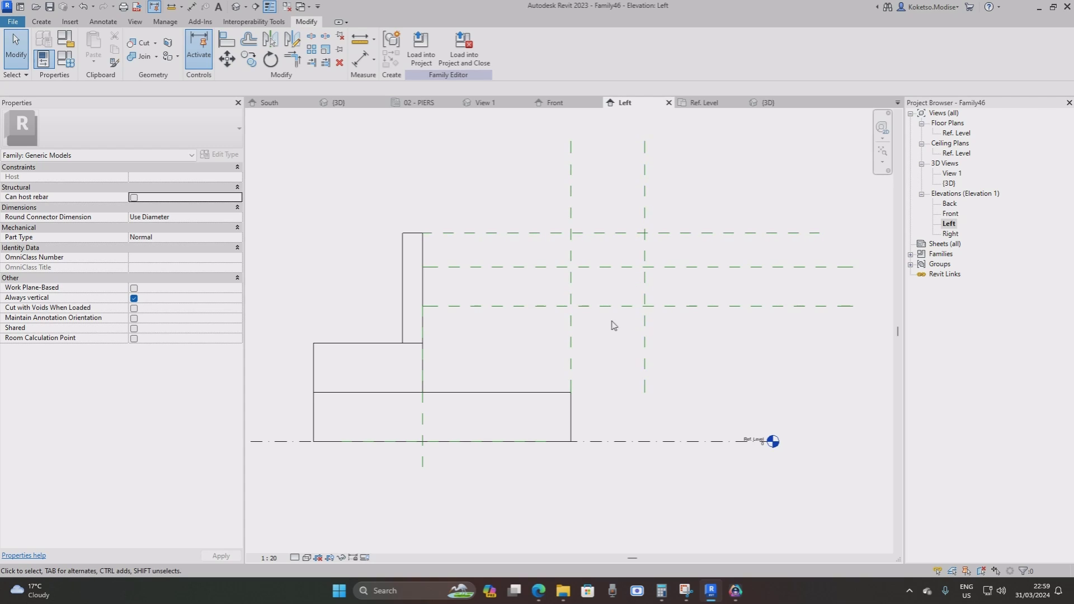
Start an extrusion sketch: draw lines down the wall's outer face, along the lower block's top to its end, and 1741 up to the lower horizontal reference plane.
scroll(593, 322, "up", 3)
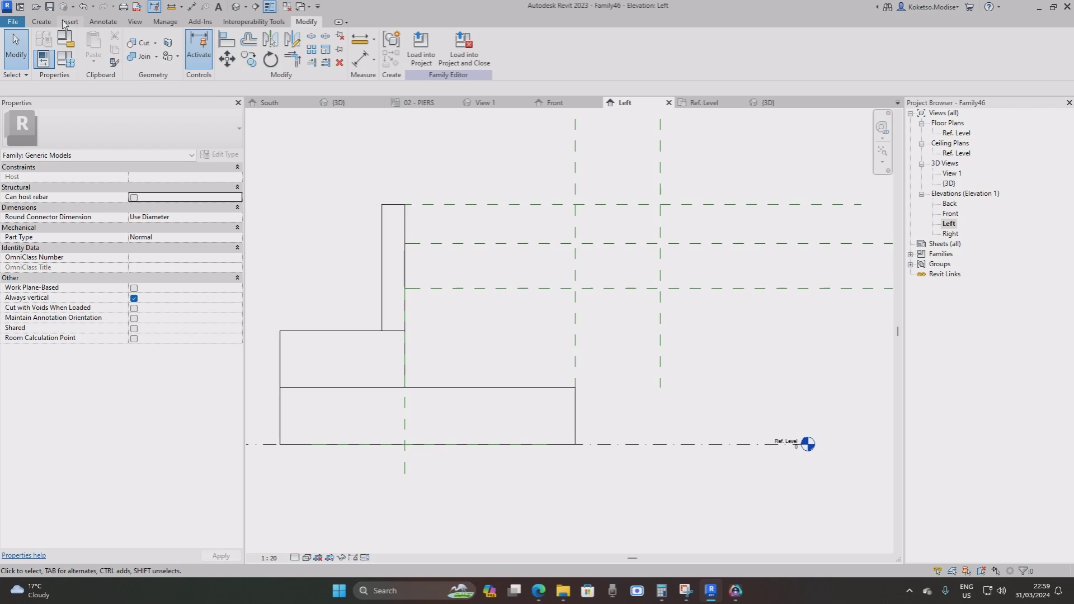
left_click(42, 21)
left_click(95, 50)
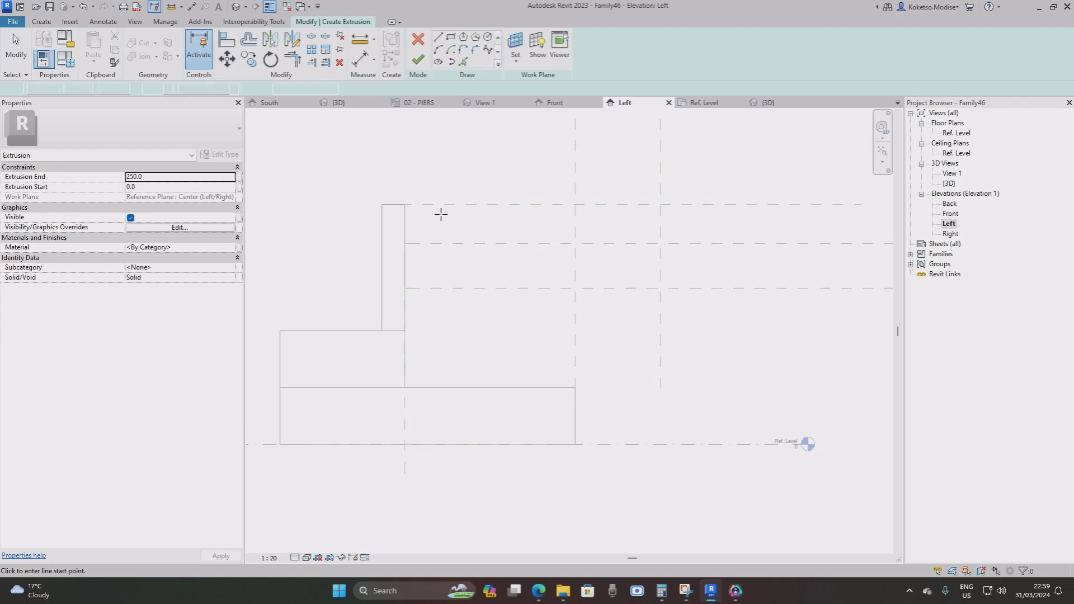
left_click(404, 204)
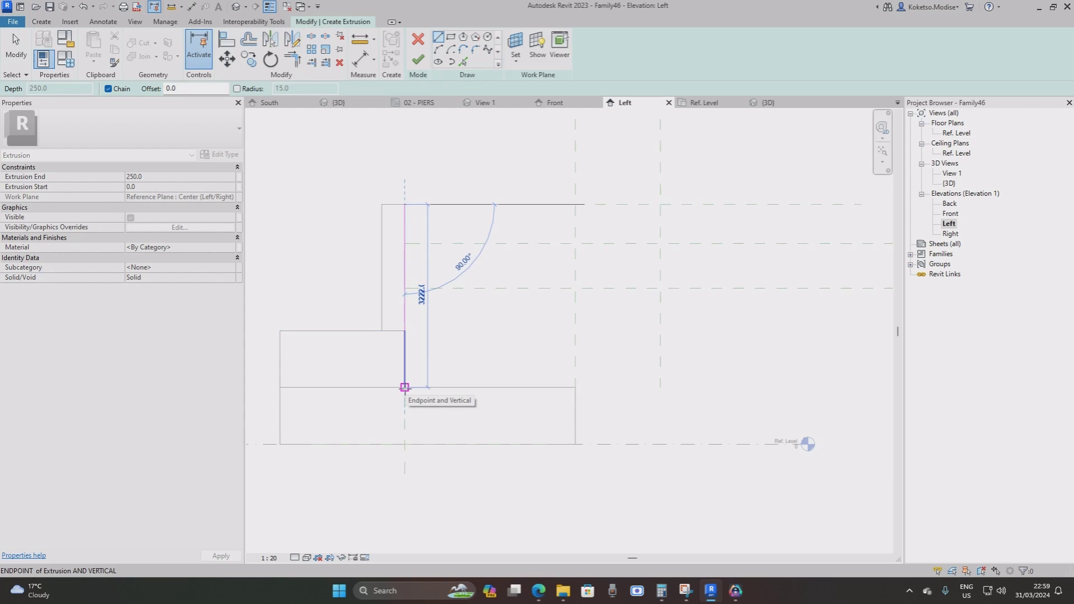
left_click(405, 388)
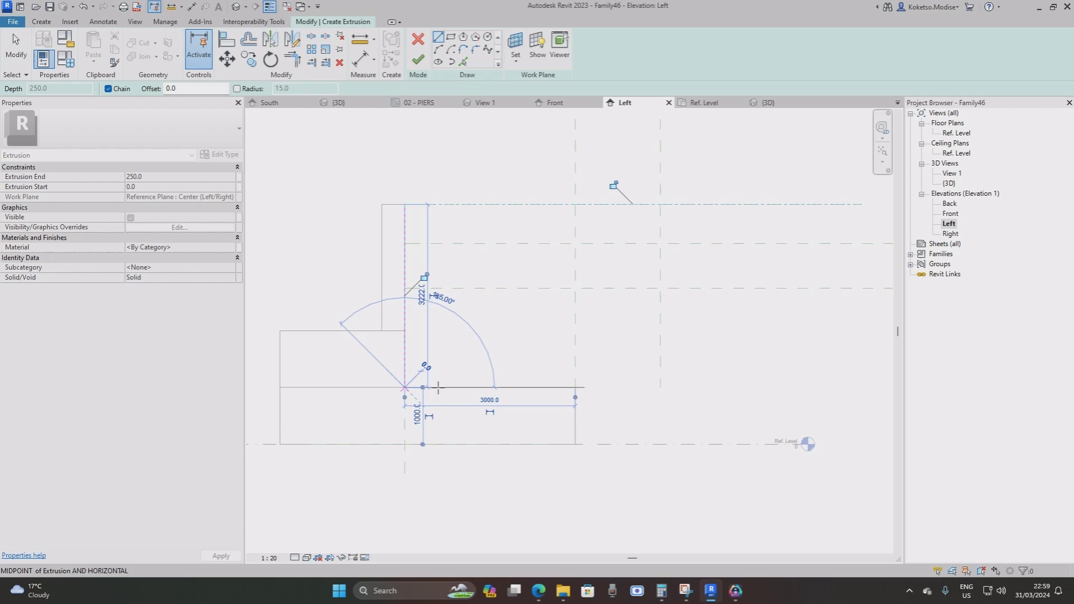
left_click(575, 387)
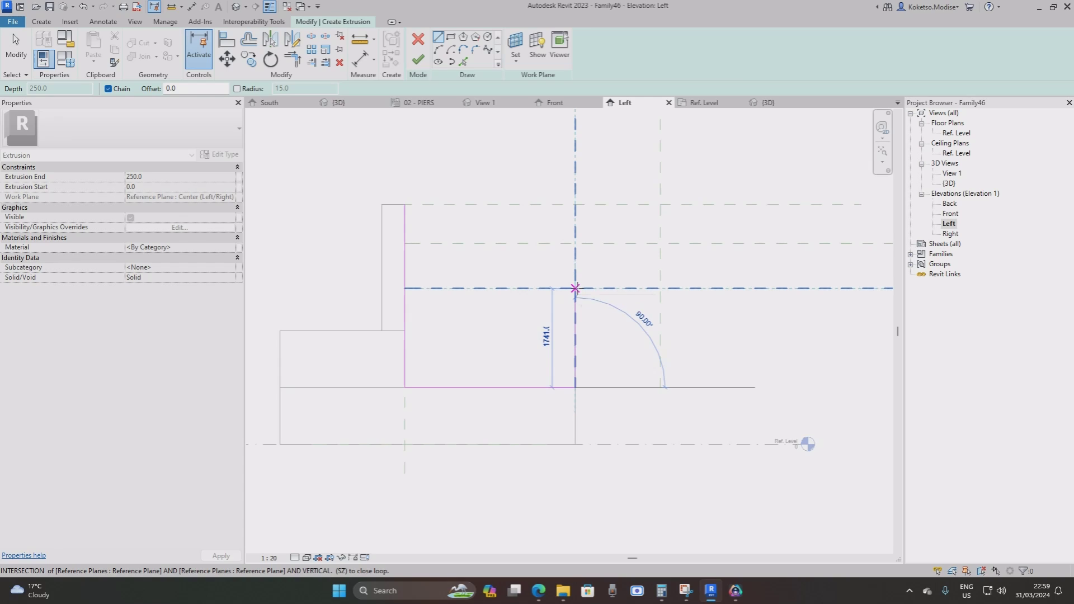
left_click(575, 288)
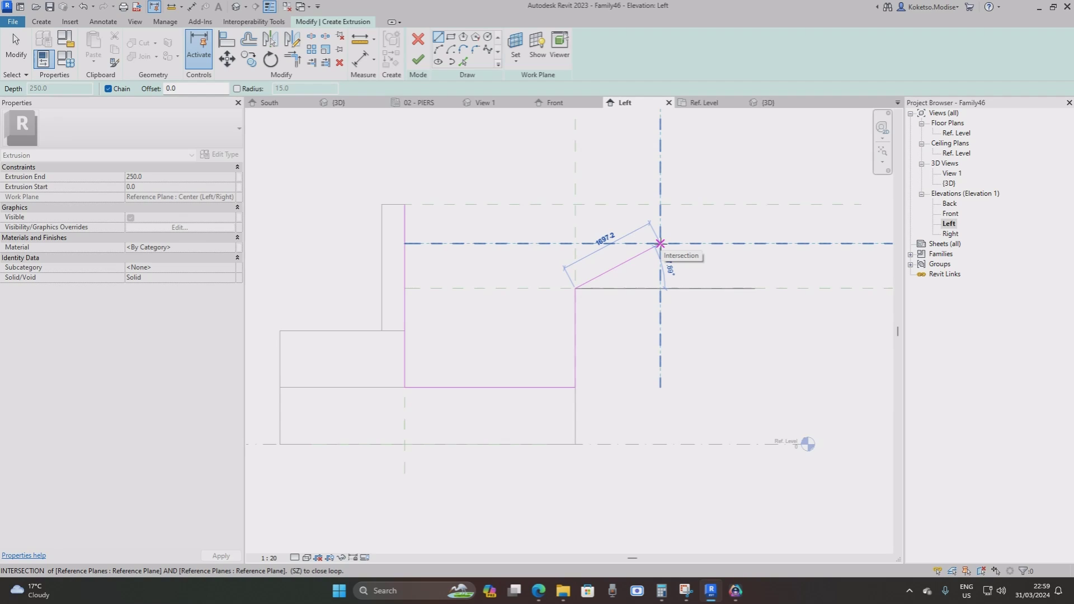
Complete the profile with a sloped line to the outer planes' intersection, a 500 vertical edge and a sloping top to the wall corner, and finish the extrusion.
left_click(660, 244)
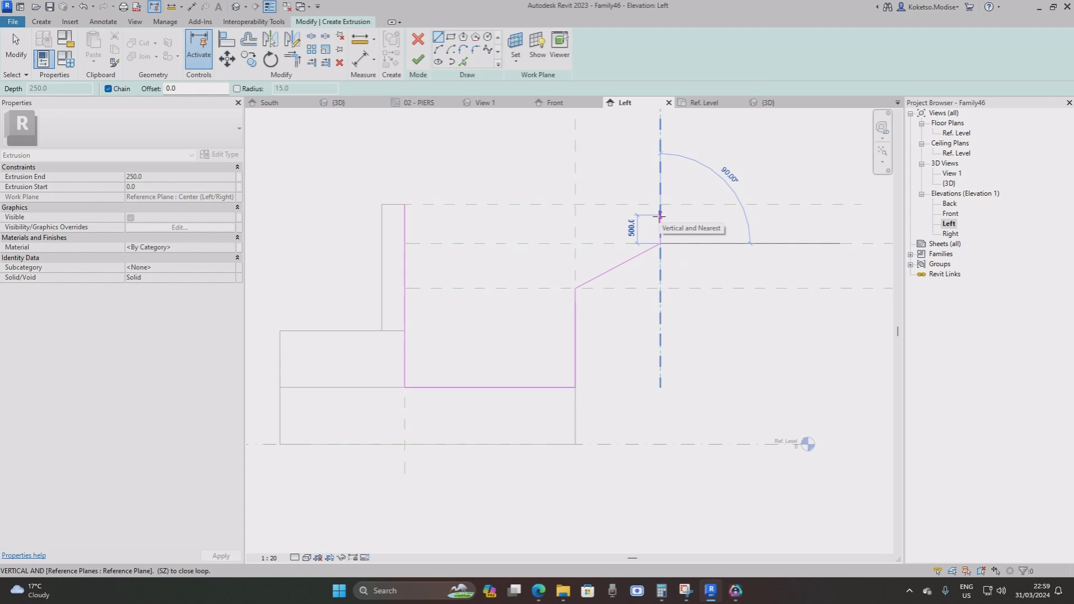
left_click(660, 215)
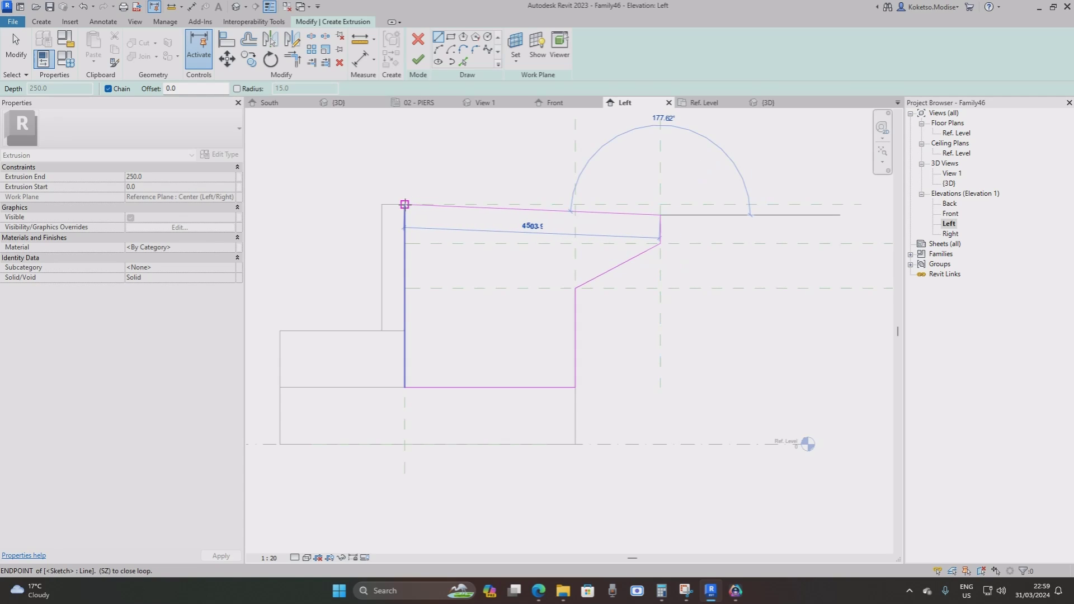
left_click(404, 204)
key("Escape")
key("Escape")
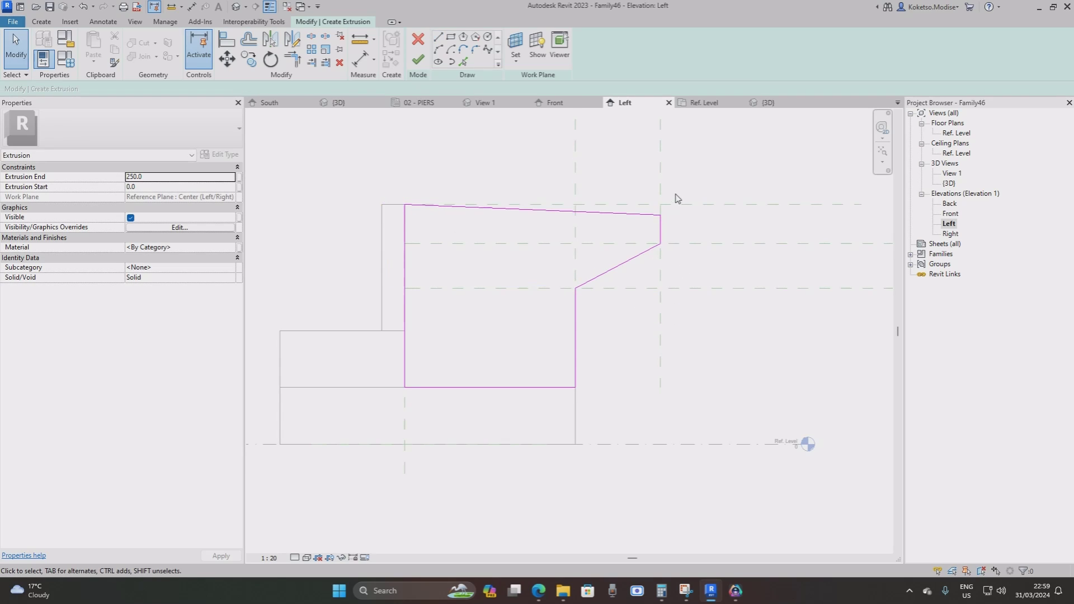
scroll(675, 196, "down", 1)
left_click(417, 59)
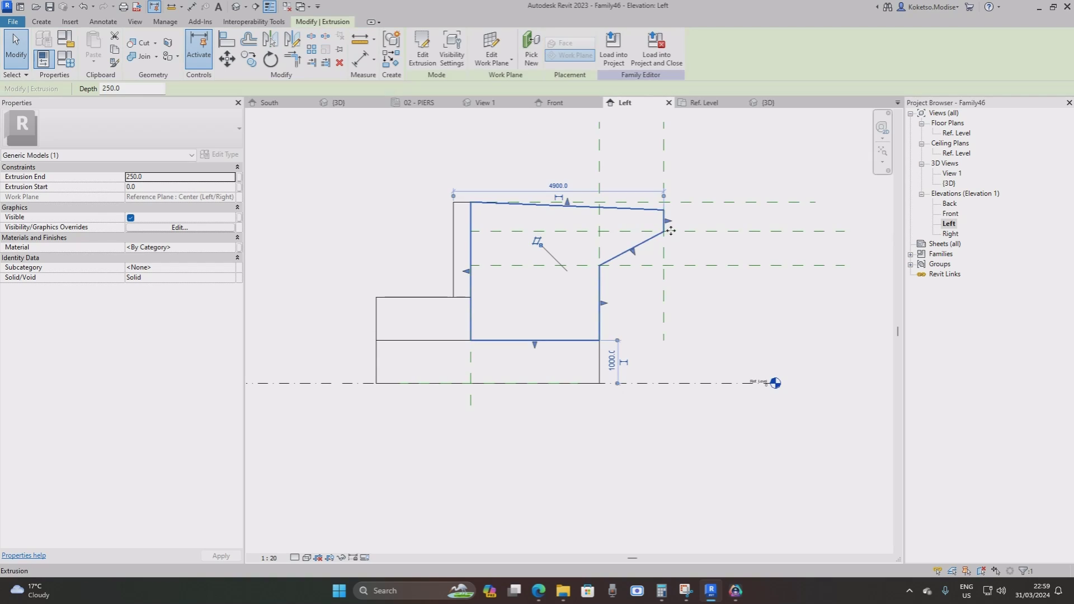
Delete the guiding reference planes beside the wall in the Left elevation.
left_click_drag(749, 166, 687, 329)
key("Delete")
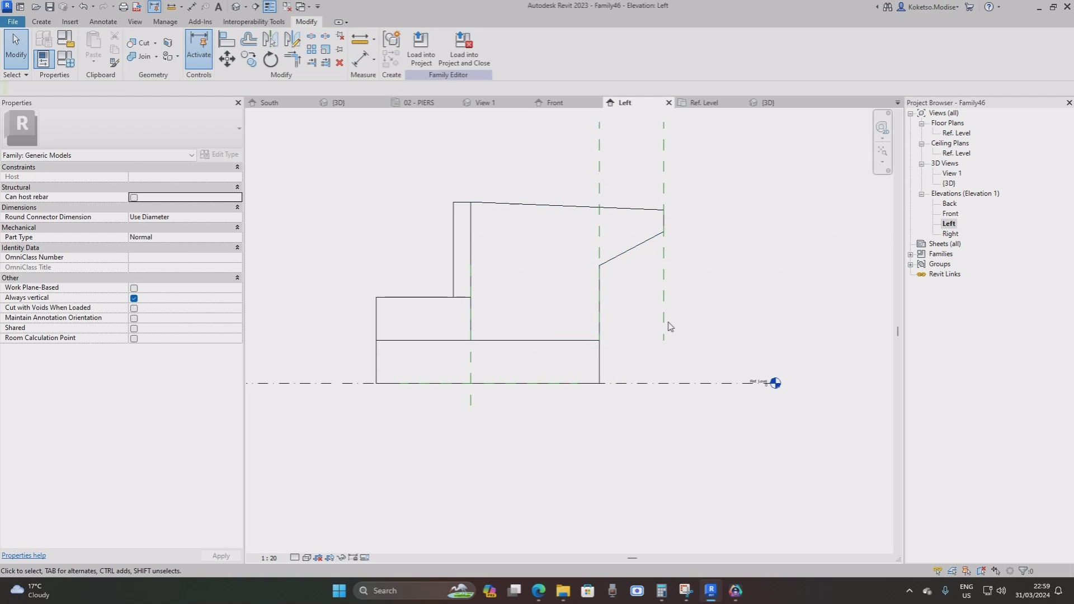
key("d")
key("e")
left_click(664, 265)
scroll(631, 232, "down", 1)
scroll(579, 193, "up", 1)
In the Ref. Level plan, stretch the new extrusion to the base's left end at -8500 and pull its opposite face back to about -7816.
left_click(702, 102)
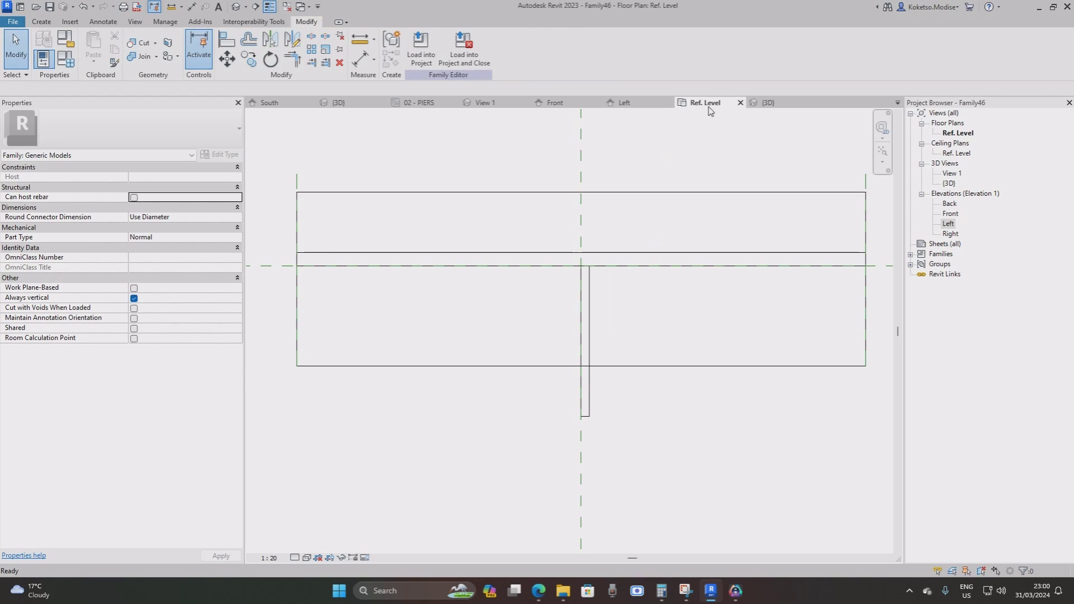
scroll(616, 297, "down", 1)
scroll(615, 310, "up", 1)
left_click(625, 310)
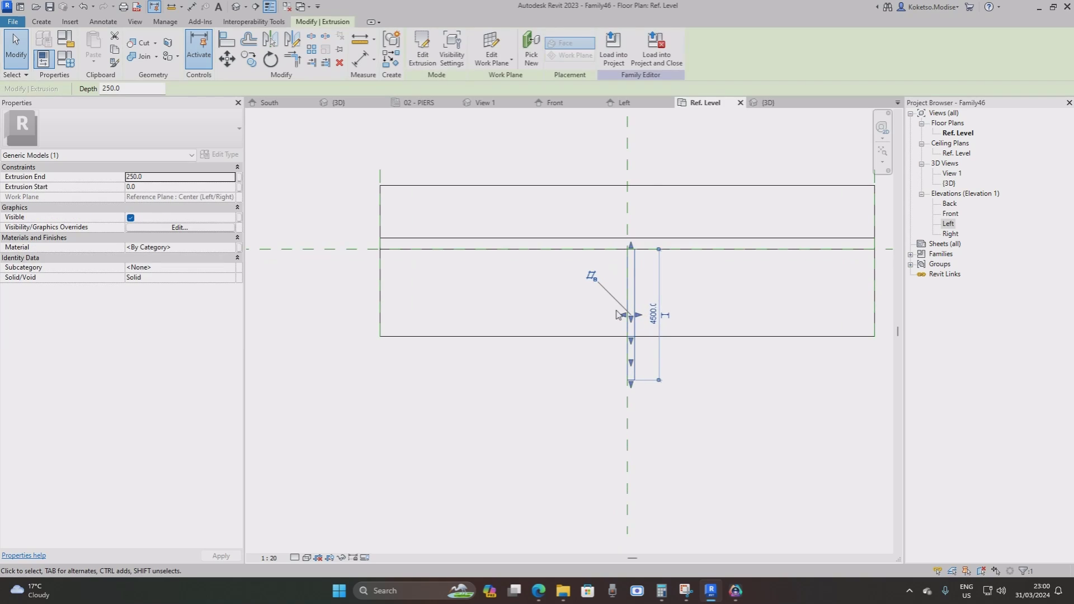
left_click_drag(619, 314, 381, 308)
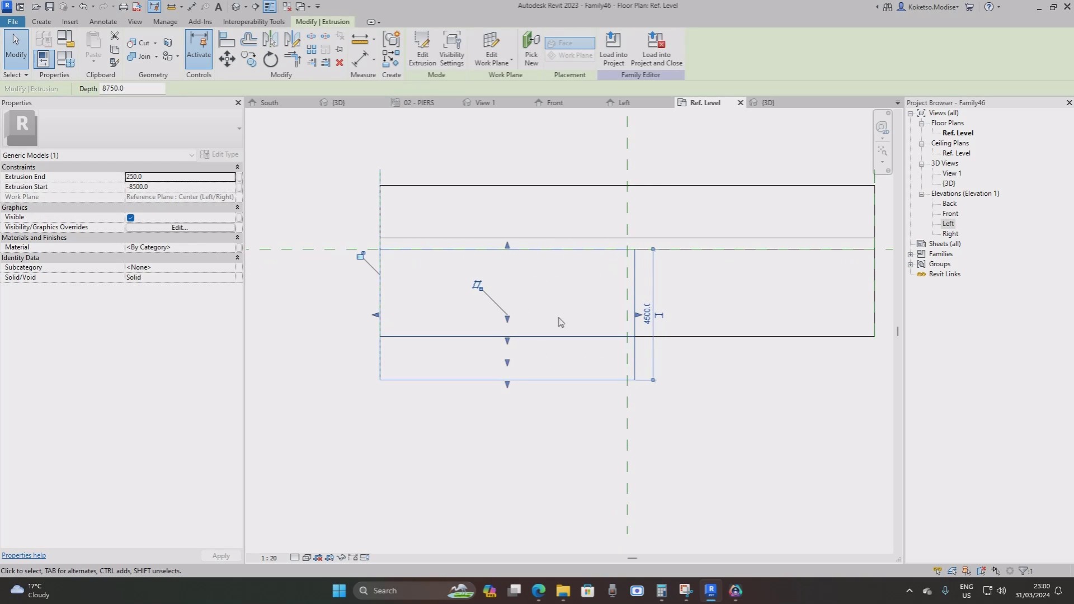
left_click_drag(638, 314, 401, 305)
scroll(387, 290, "up", 2)
key("Escape")
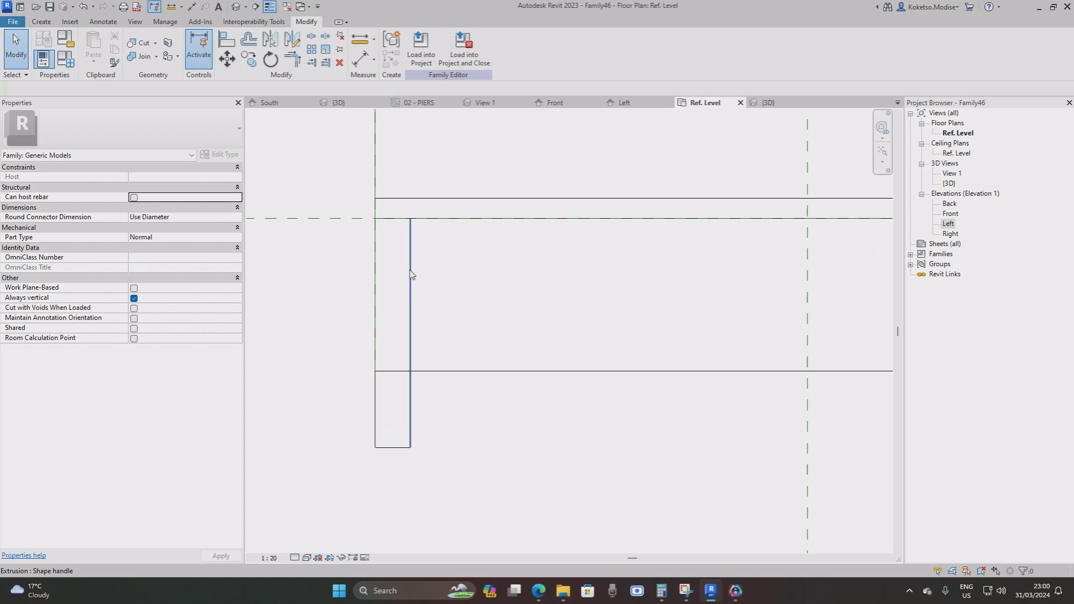
Set the side wall extrusion's thickness to 300 by moving its inner face.
left_click(411, 274)
left_click(380, 462)
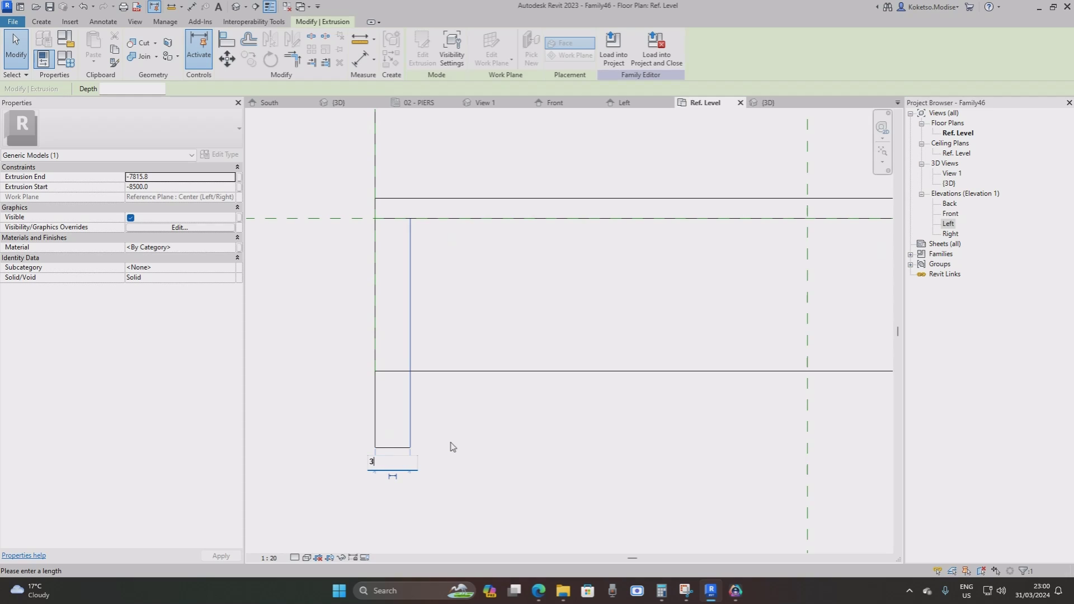
type("300")
key("Return")
left_click(434, 427)
scroll(389, 265, "down", 3)
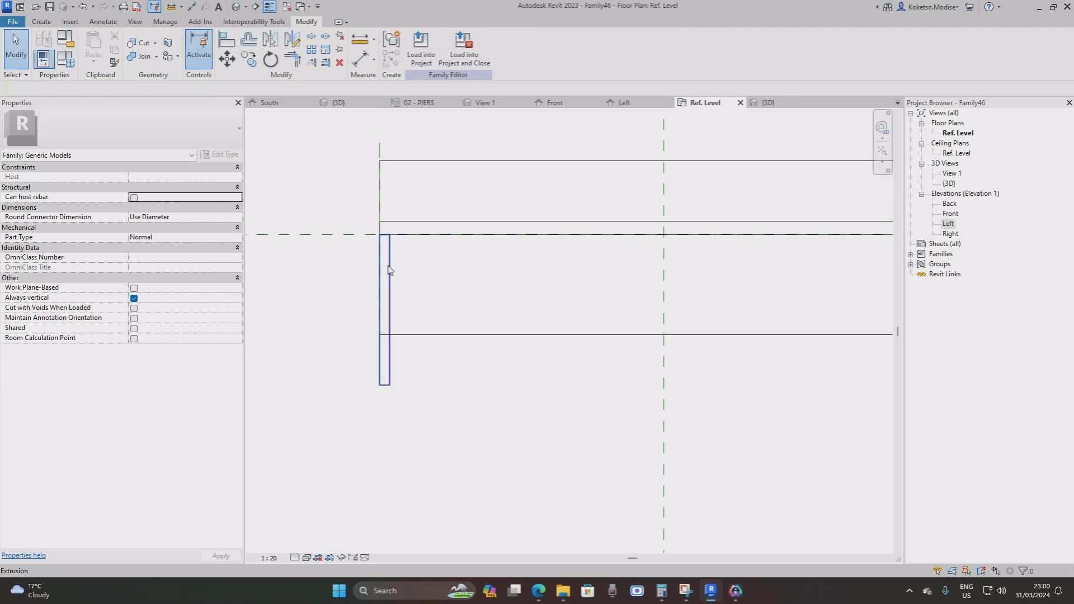
Mirror a copy of the side wall to the base's other end about the Center (Left/Right) reference plane.
left_click(390, 241)
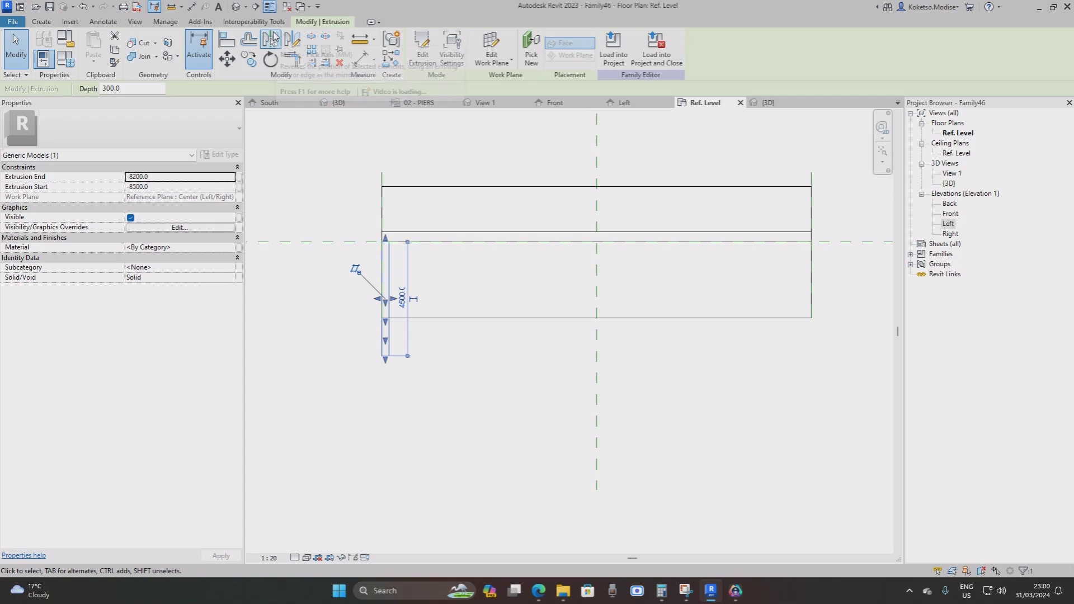
left_click(273, 38)
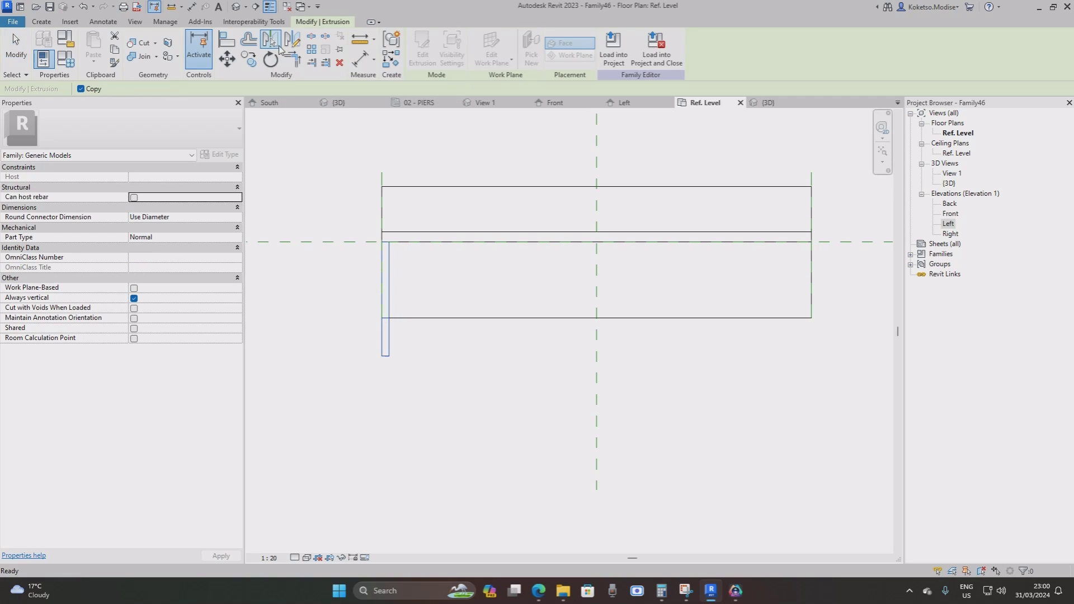
left_click(598, 365)
key("Escape")
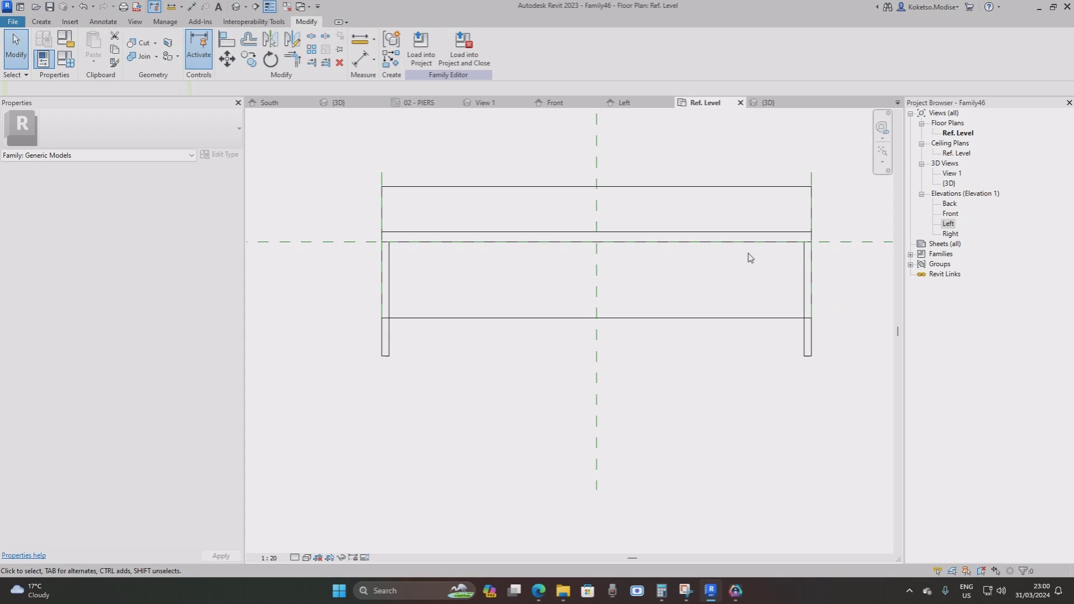
Examine both side walls and the stepped base in the 3D view from the front, the right end and the back.
left_click(767, 102)
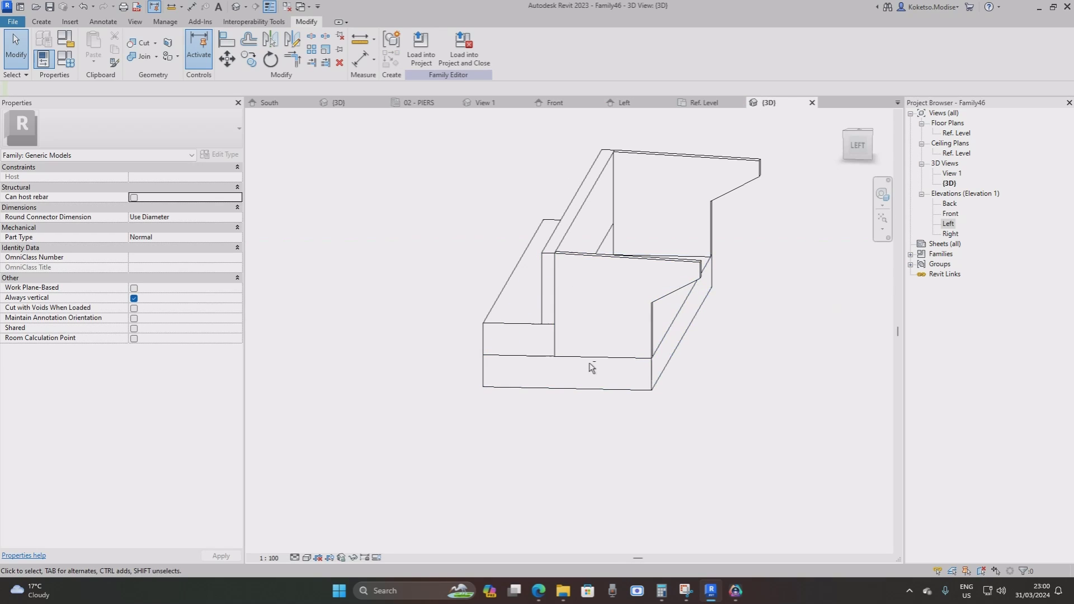
middle_click_drag(592, 367, 451, 382, "shift")
scroll(466, 397, "down", 2)
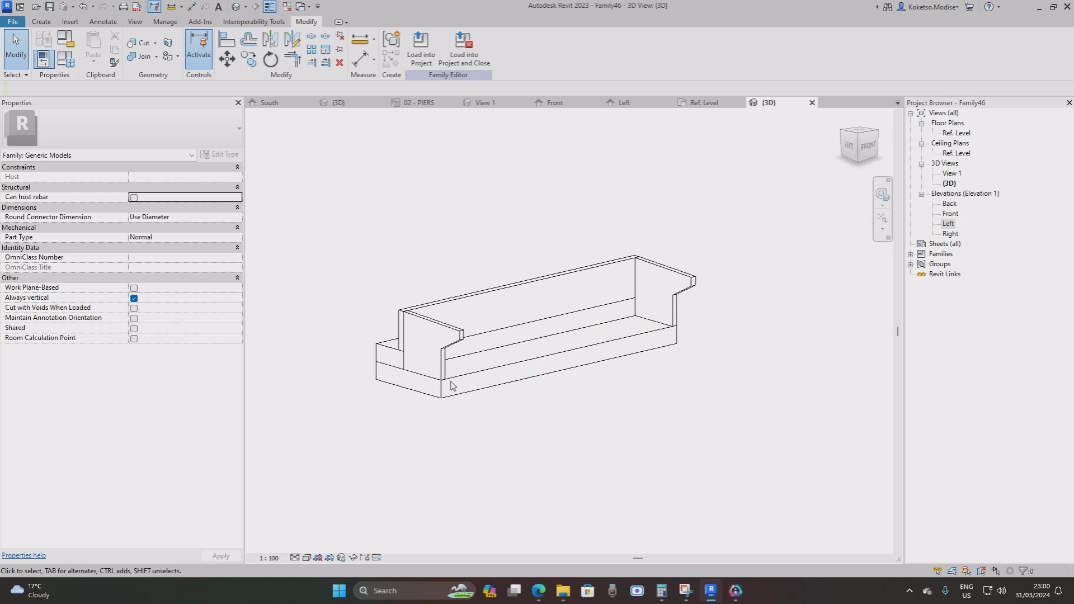
scroll(450, 385, "up", 2)
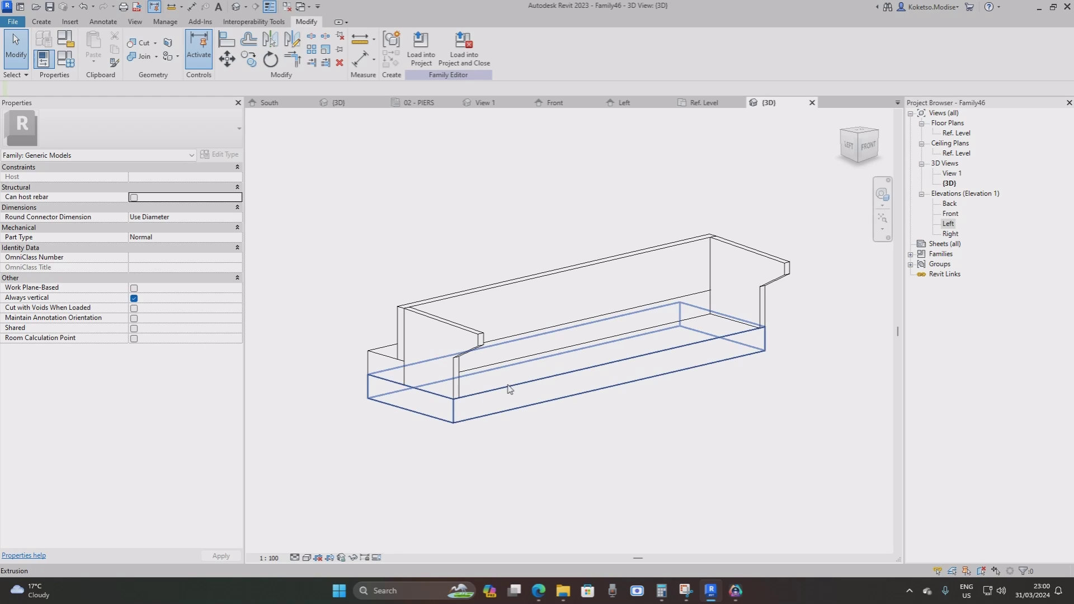
middle_click_drag(654, 427, 711, 408, "shift")
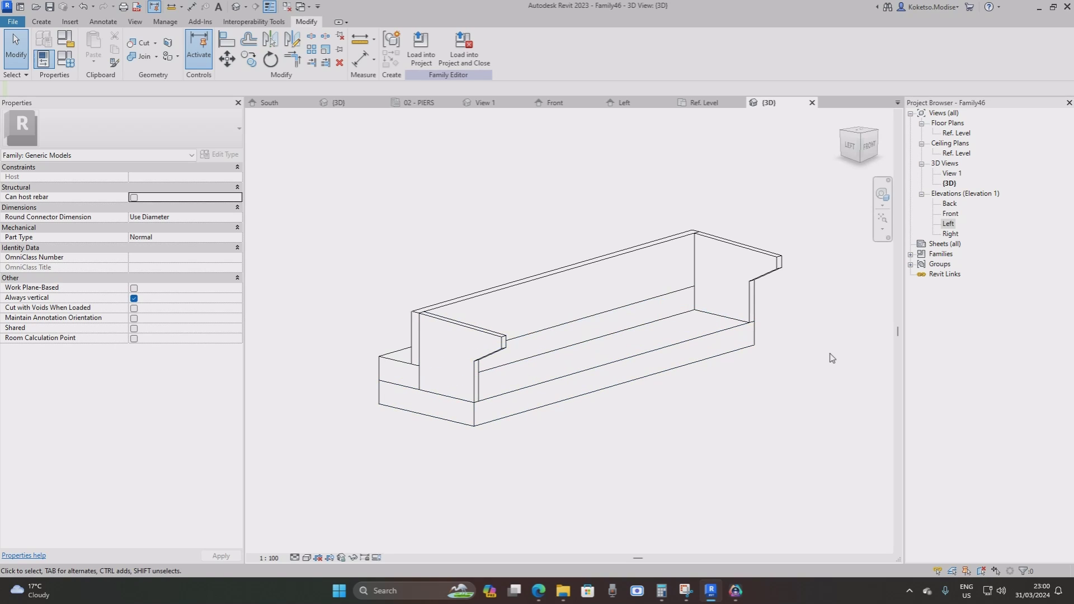
middle_click_drag(833, 358, 576, 389, "shift")
scroll(652, 394, "up", 2)
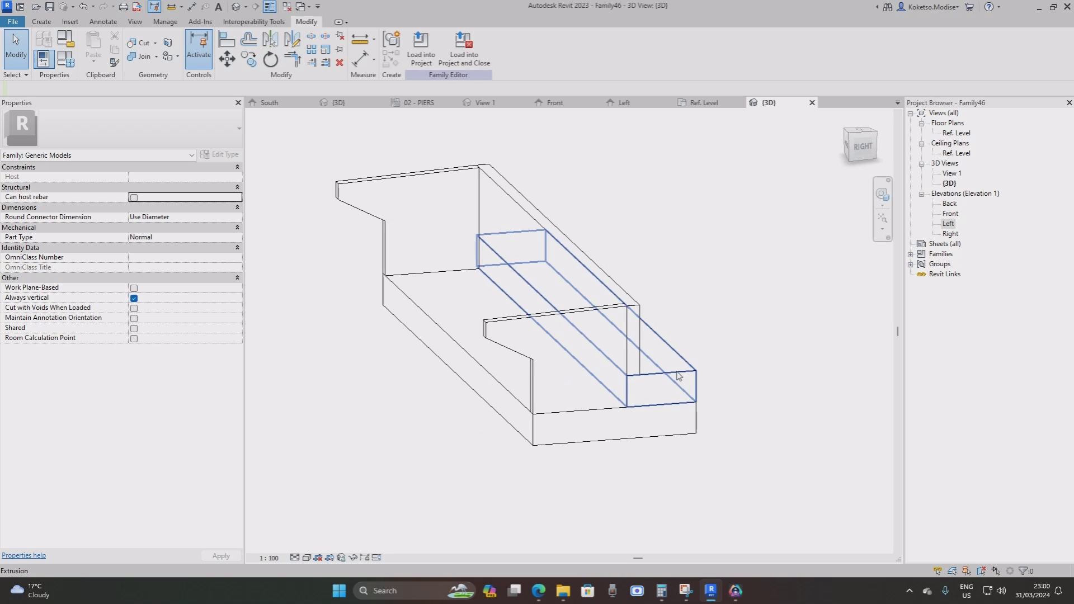
middle_click_drag(649, 411, 679, 368, "shift")
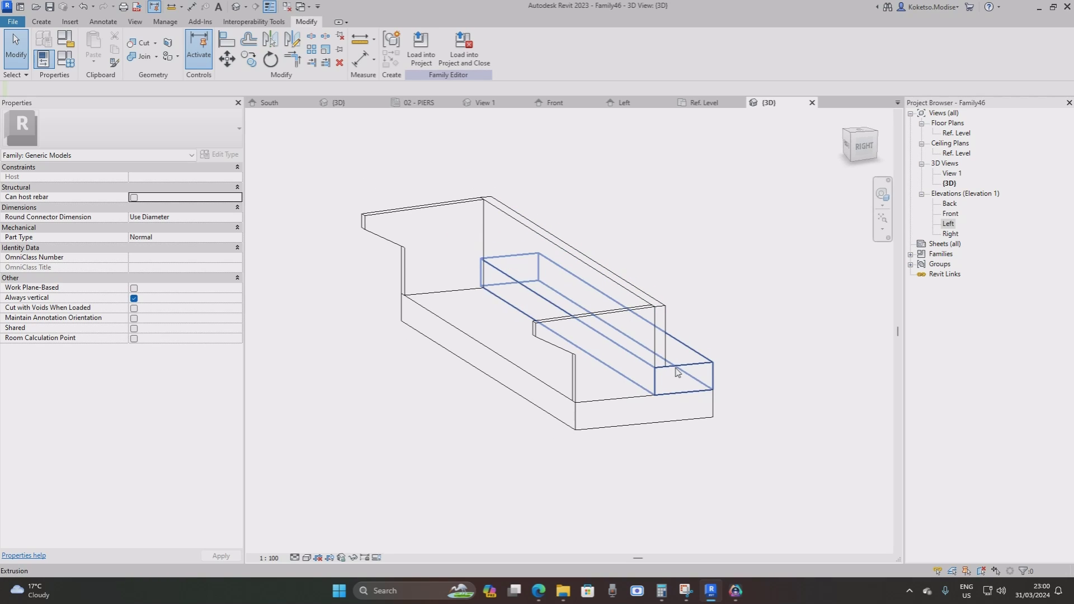
middle_click_drag(641, 399, 553, 438, "shift")
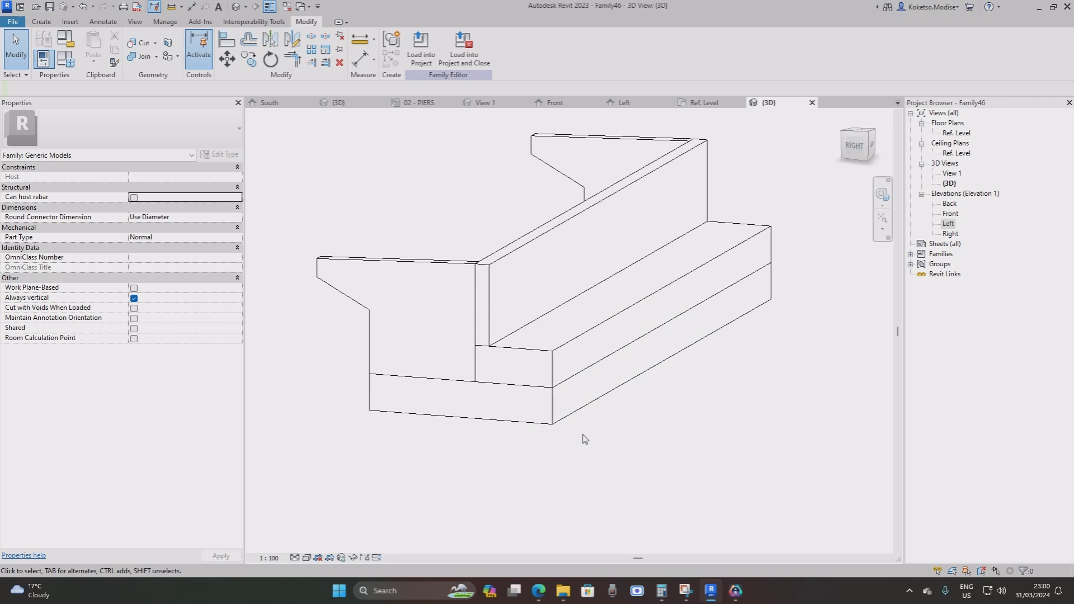
Inspect the lower and upper base blocks in 3D by selecting each, and check how they meet the side wall at the right end.
left_click(564, 423)
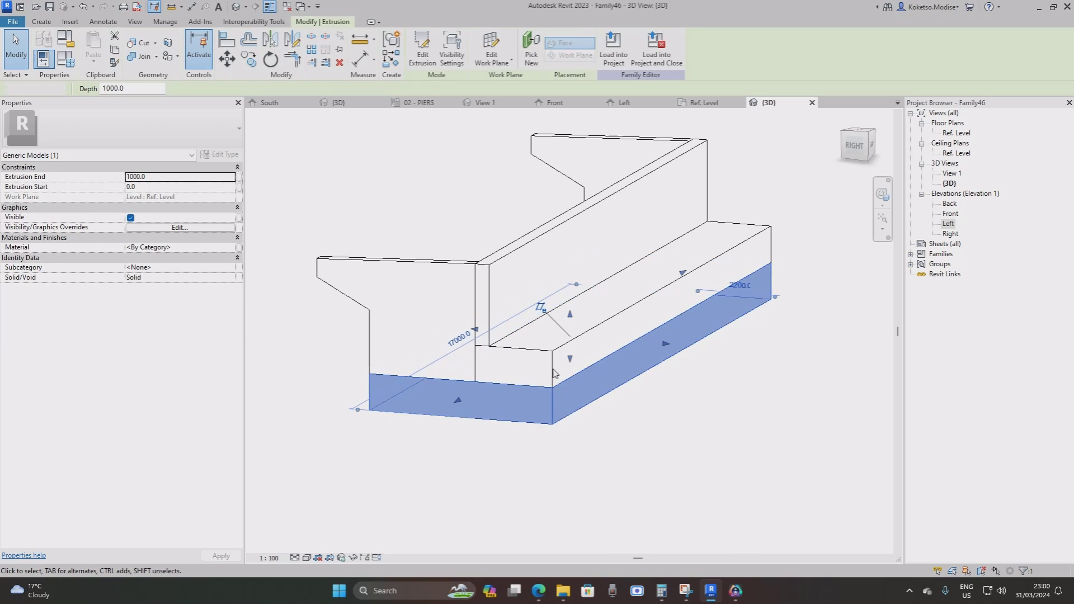
key("Escape")
left_click(581, 348)
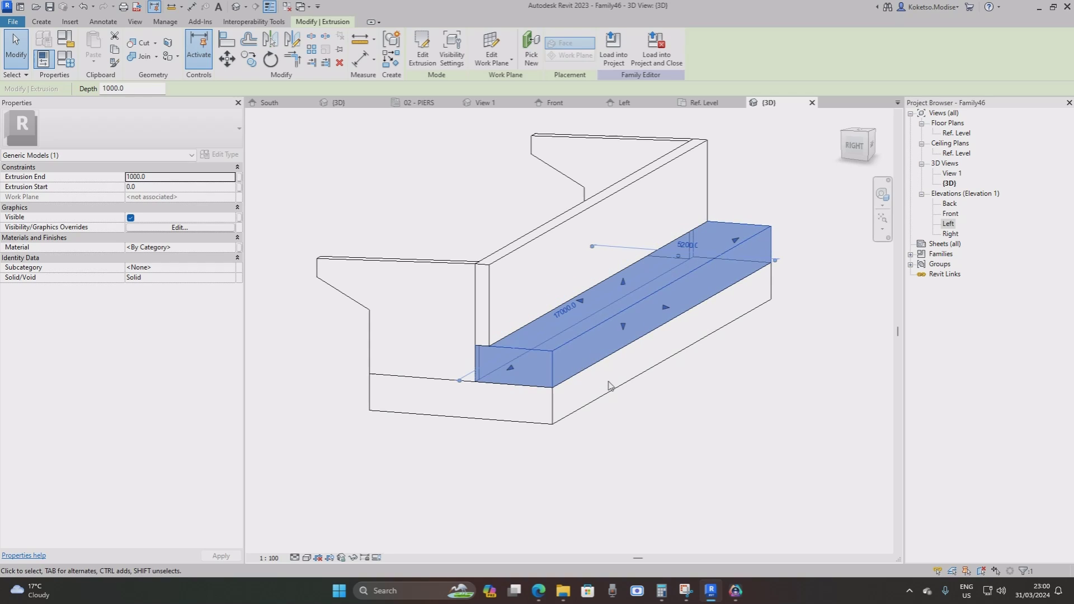
left_click(619, 402)
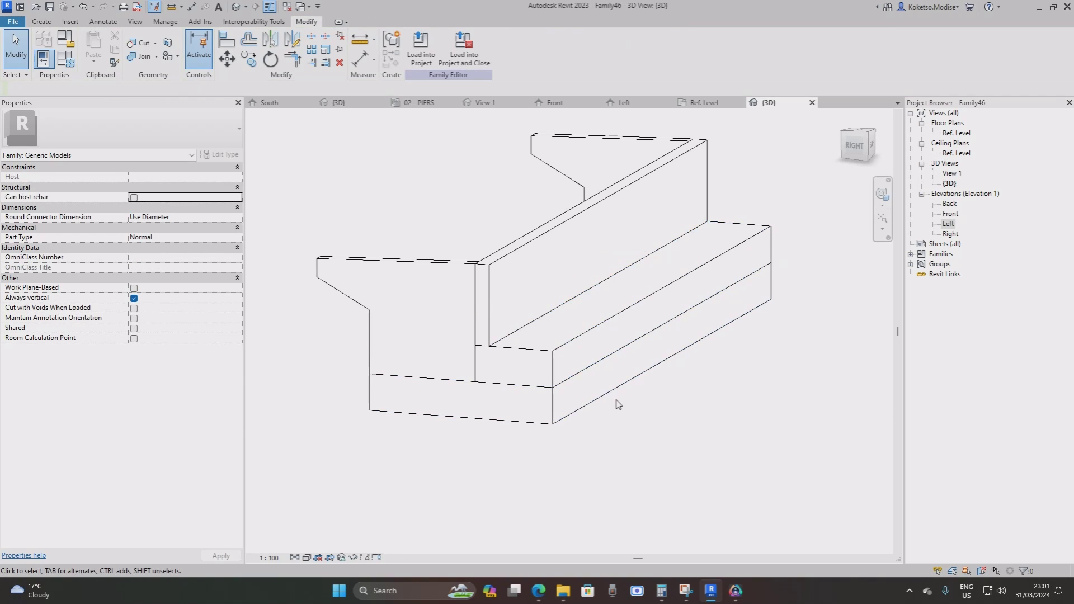
scroll(621, 401, "down", 3)
middle_click_drag(615, 402, 547, 417, "shift")
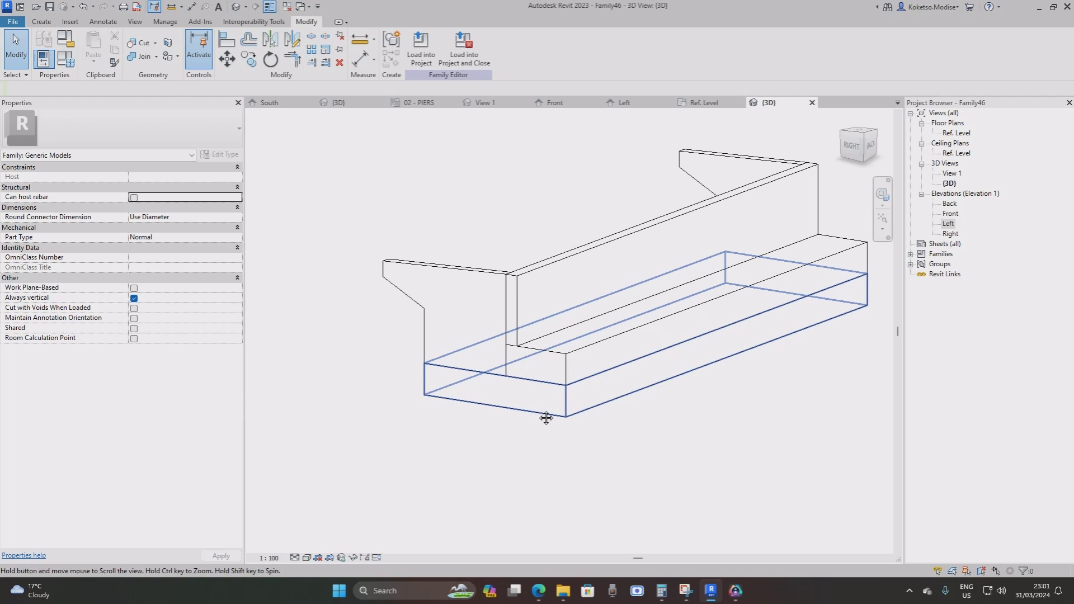
scroll(510, 398, "up", 3)
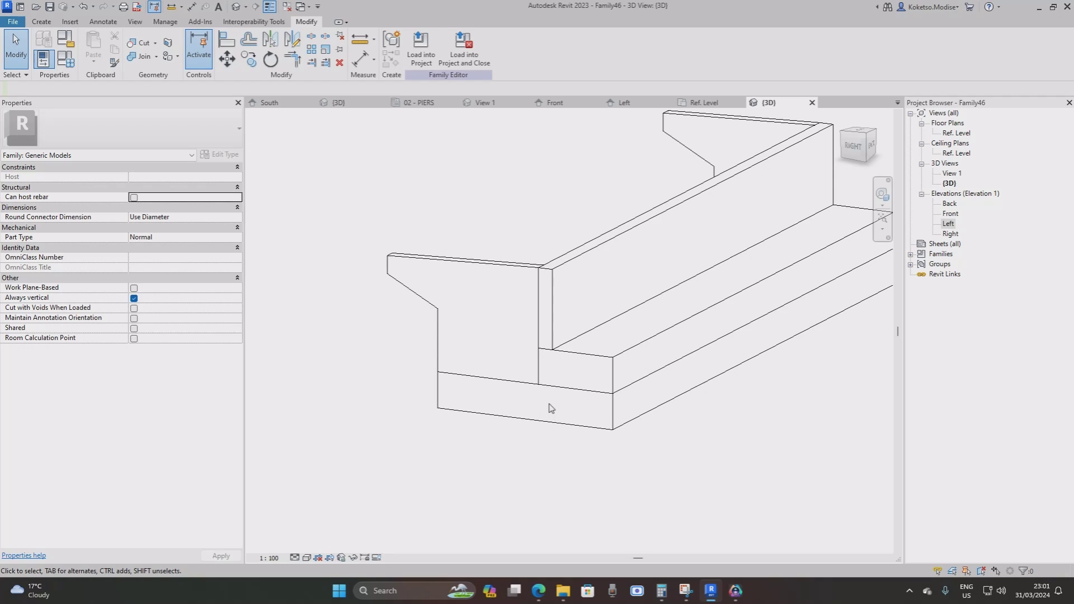
scroll(548, 404, "down", 2)
middle_click_drag(549, 405, 535, 396, "shift")
scroll(544, 368, "up", 1)
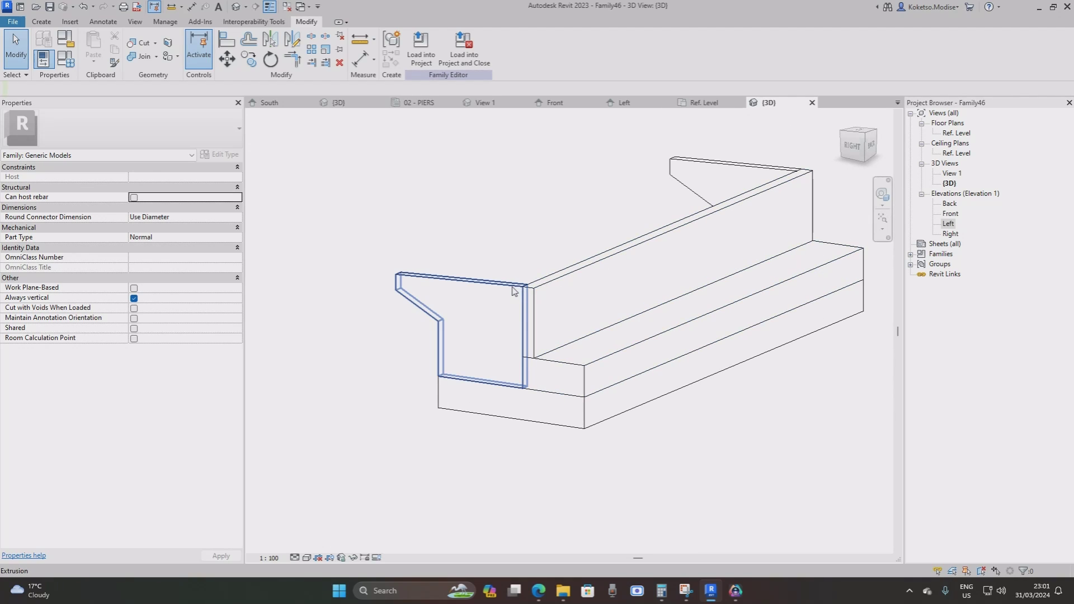
middle_click_drag(503, 297, 499, 371, "shift")
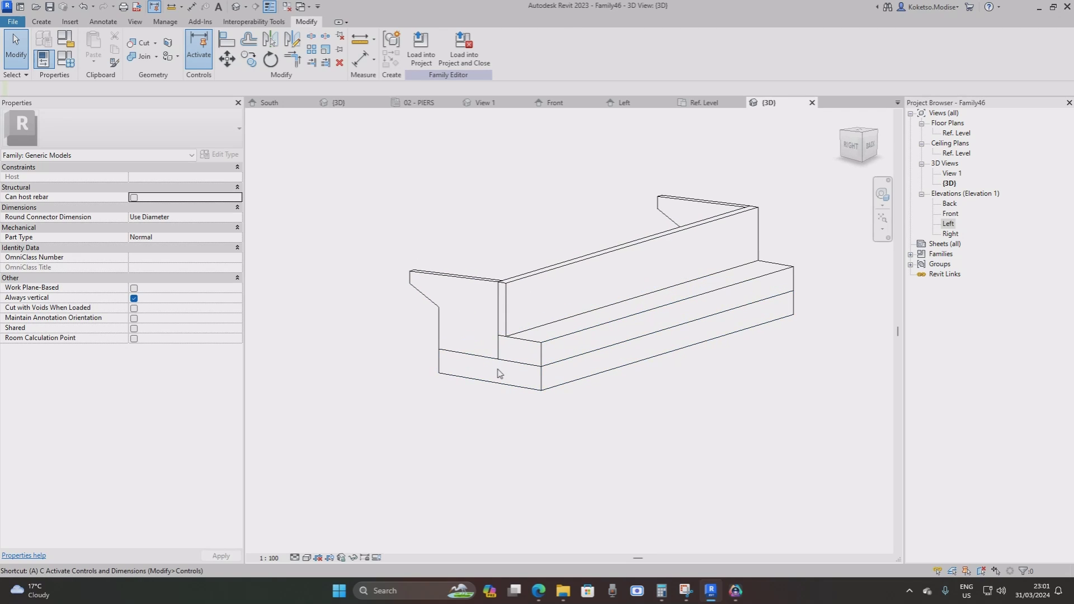
Align the upper base block's right end face with the lower base block's end face and lock them together.
key("a")
key("l")
scroll(495, 391, "up", 3)
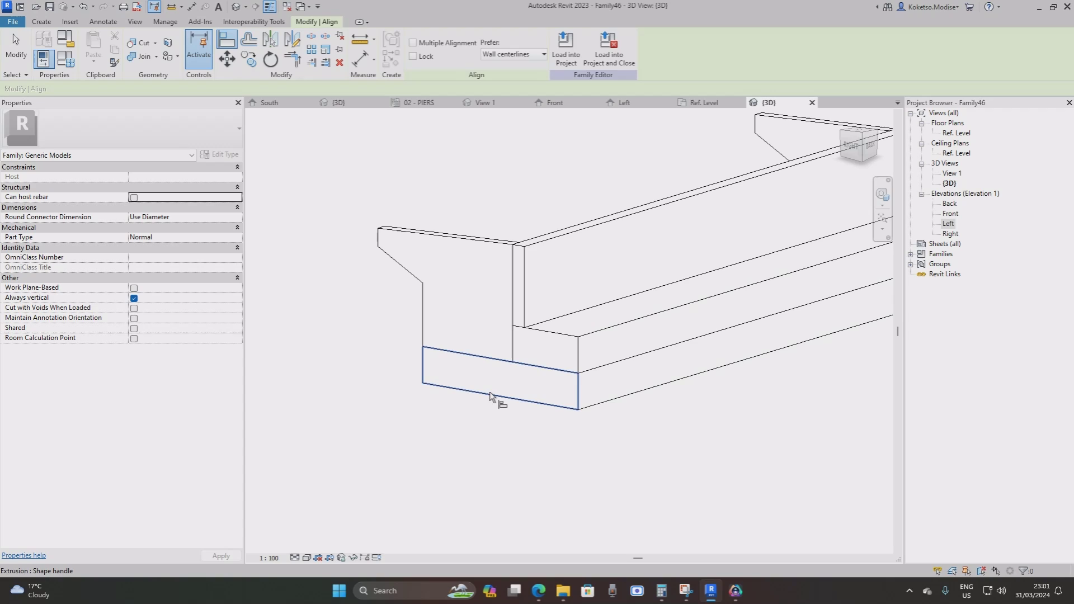
left_click(490, 395)
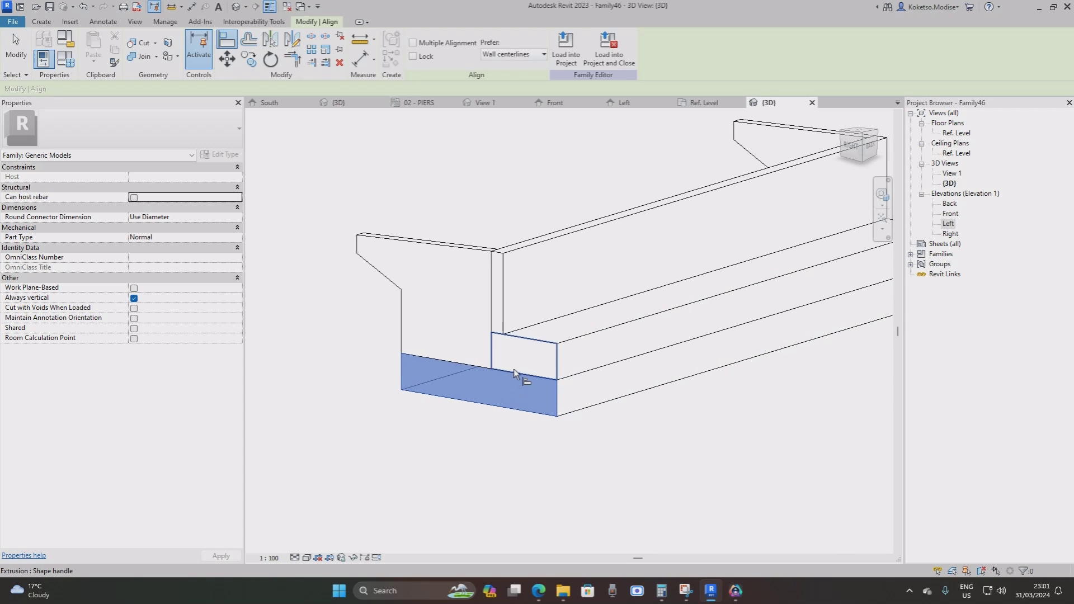
left_click(513, 368)
left_click(474, 338)
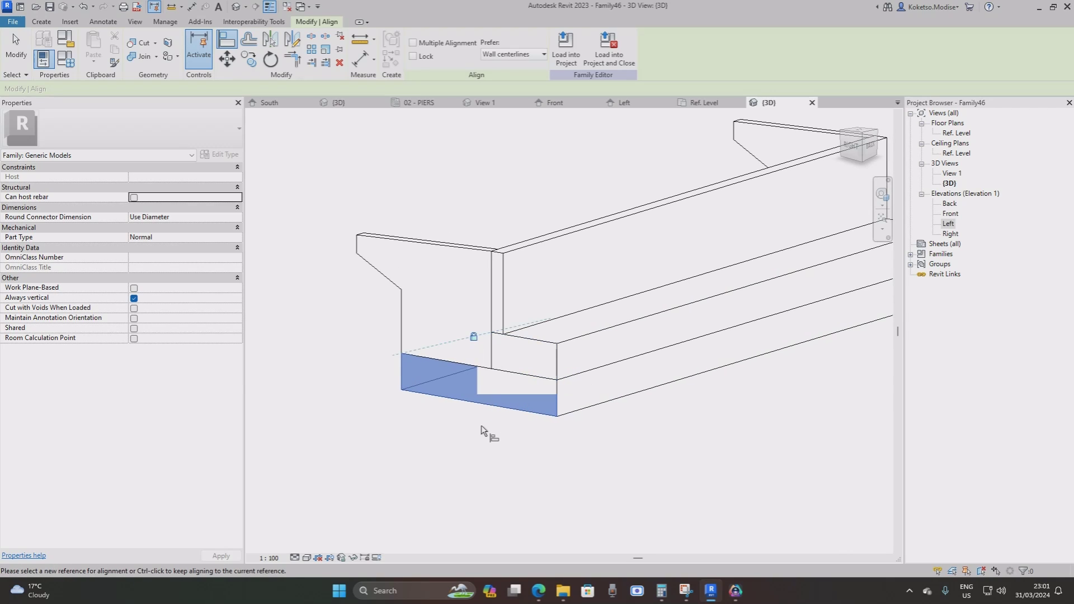
Align the side wall's edge with the lower base block's long face, and lock the wall's end face to the lower block's right end.
scroll(456, 391, "up", 2)
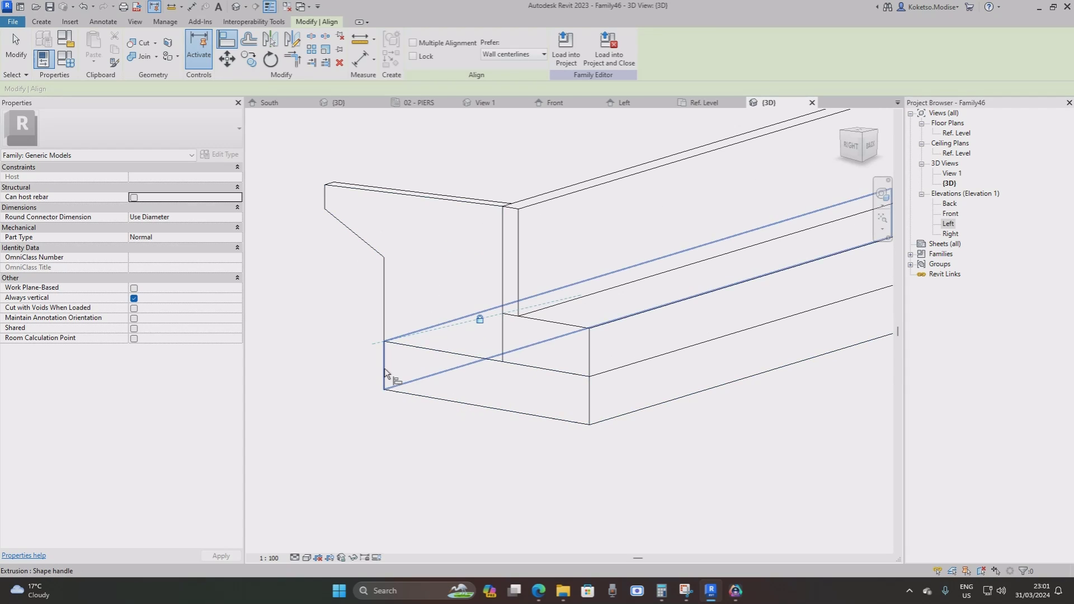
left_click(383, 330)
scroll(455, 370, "down", 3)
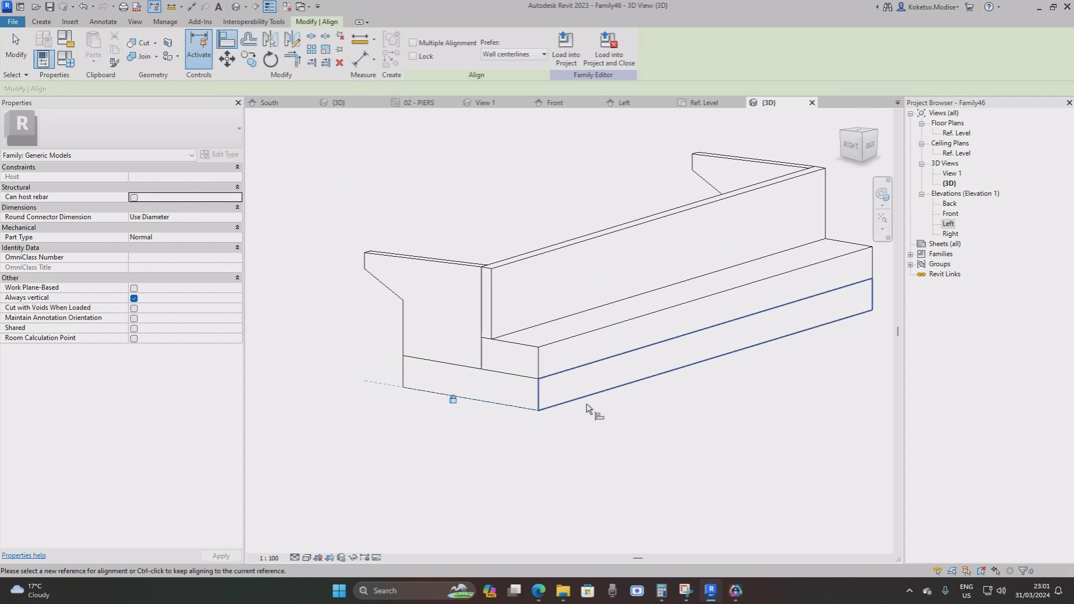
scroll(425, 358, "up", 3)
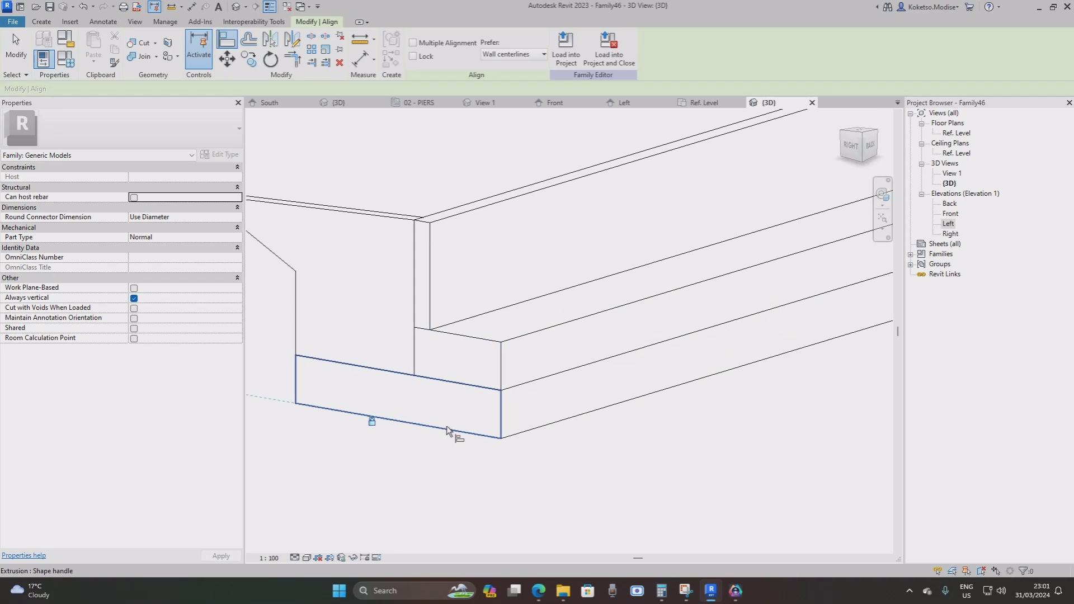
left_click(445, 424)
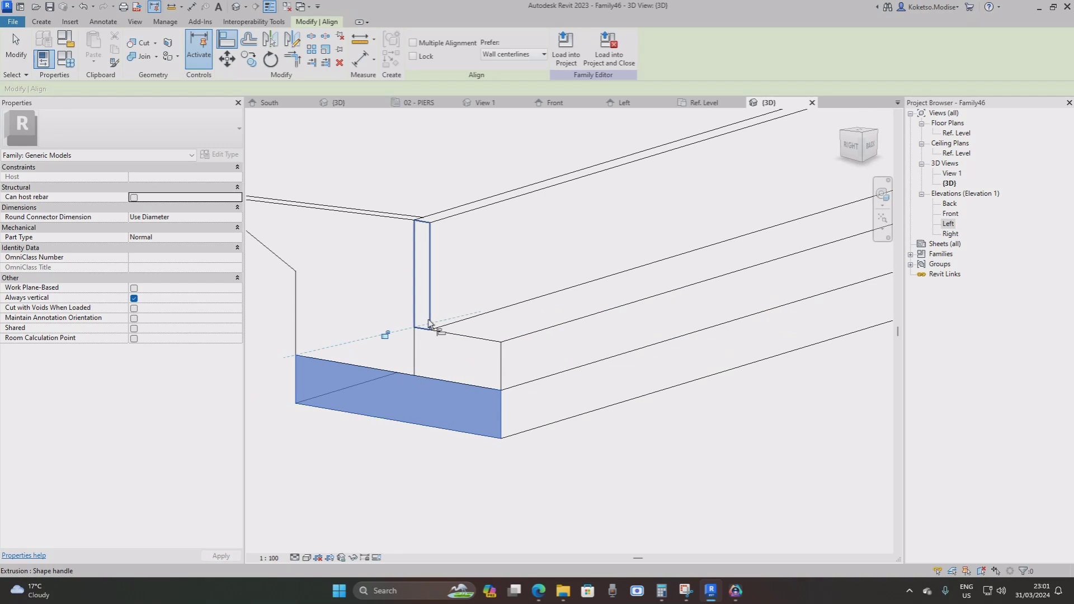
left_click(386, 334)
scroll(481, 397, "down", 4)
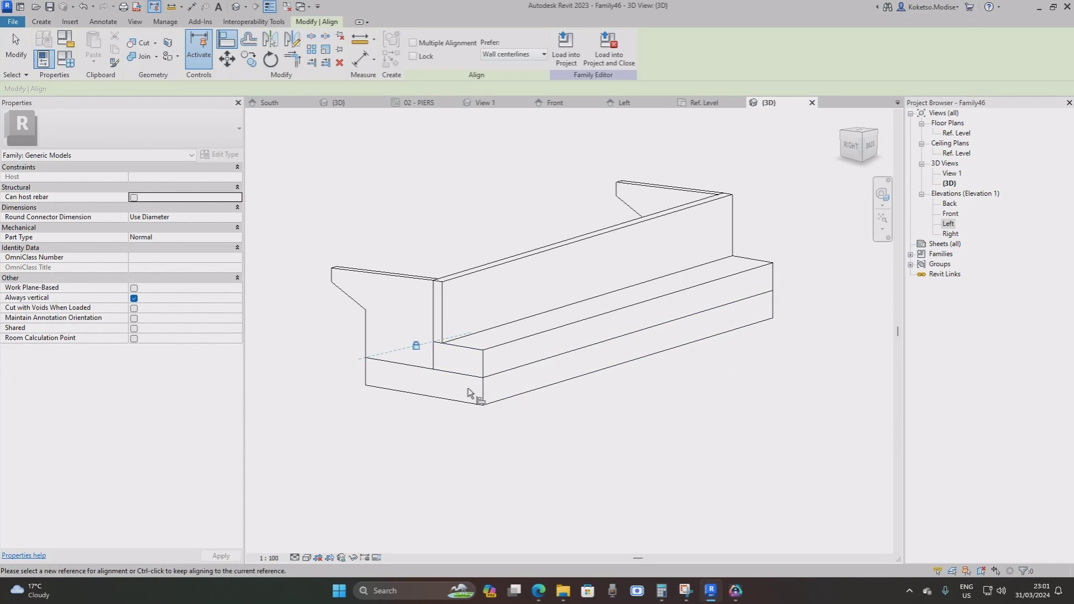
Align the wall and upper base block at the left end with the lower base block's left end face.
scroll(445, 372, "up", 2)
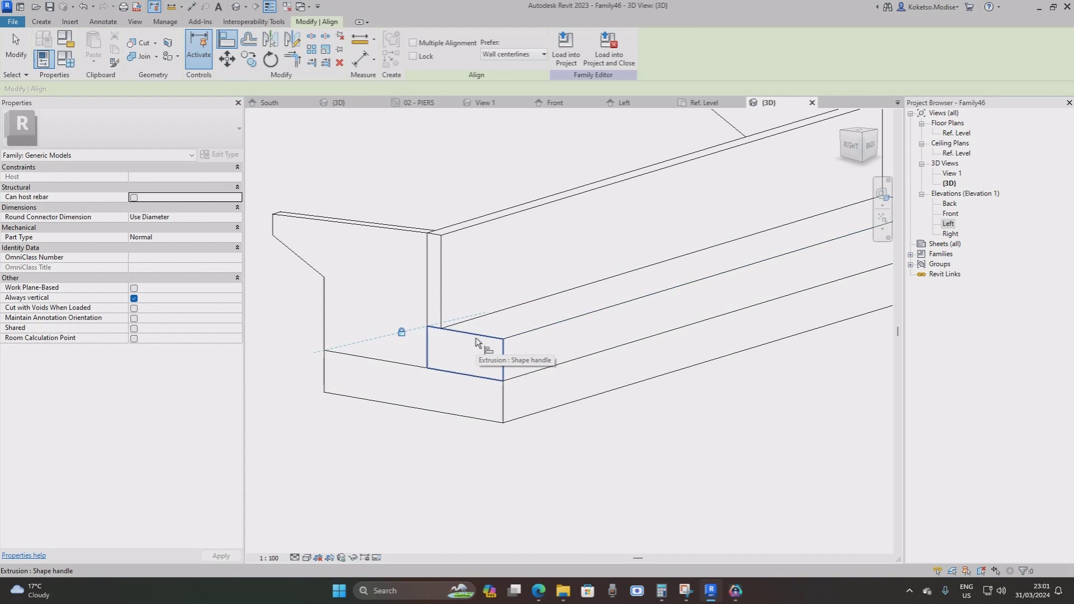
scroll(525, 348, "down", 3)
middle_click_drag(525, 348, 532, 422, "shift")
scroll(714, 475, "up", 2)
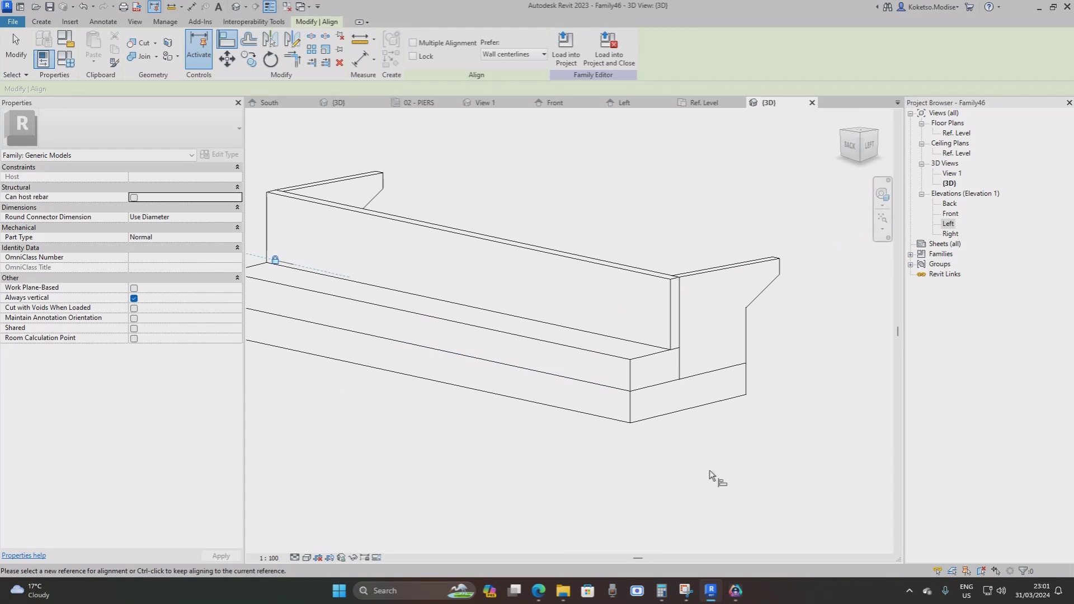
left_click(681, 412)
scroll(747, 400, "up", 2)
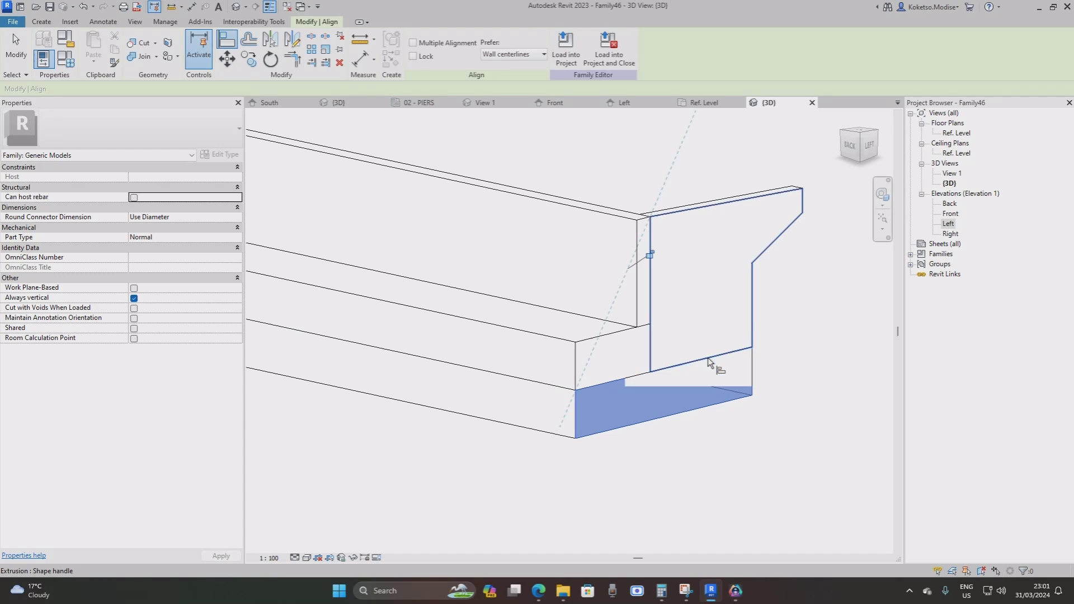
left_click(674, 411)
left_click(590, 383)
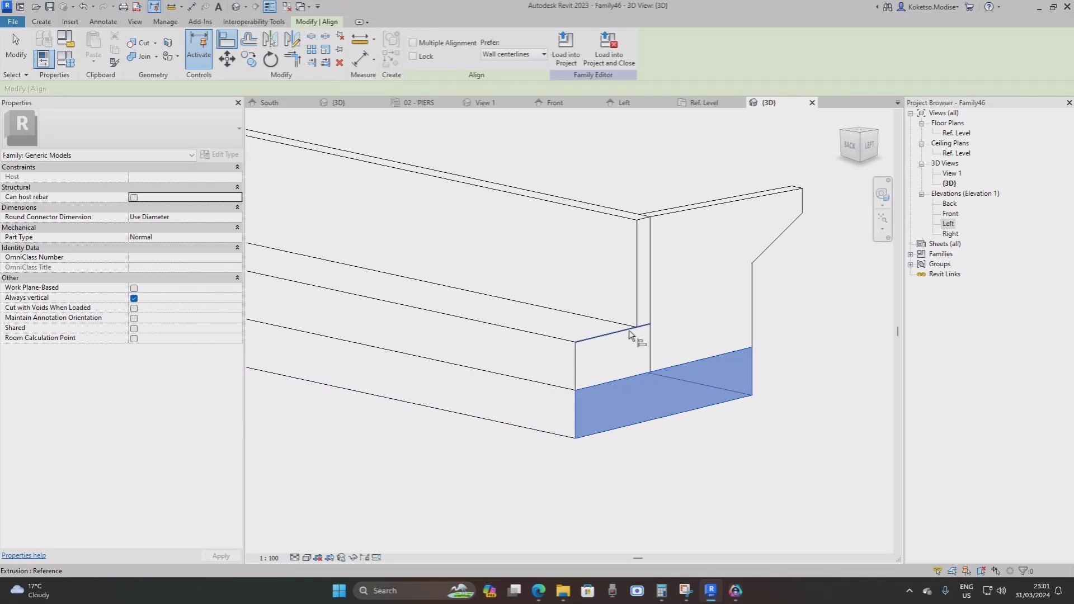
left_click(670, 324)
Align the side walls' narrow outer faces with the lower base block's long face on the wing wall side.
scroll(671, 328, "down", 3)
middle_click_drag(683, 495, 597, 359, "shift")
scroll(596, 358, "up", 1)
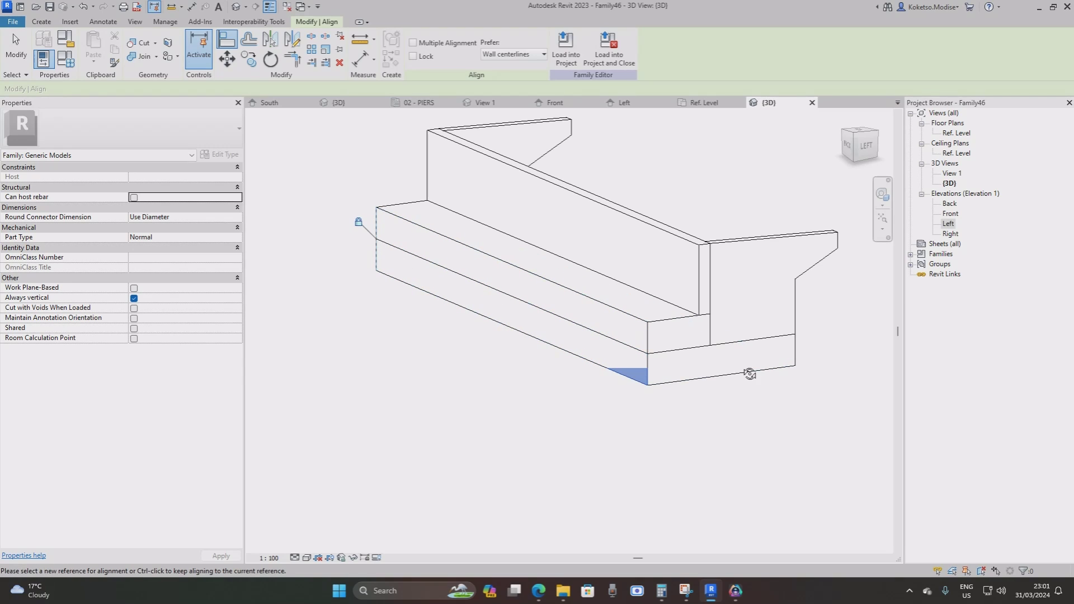
middle_click_drag(750, 374, 559, 359, "shift")
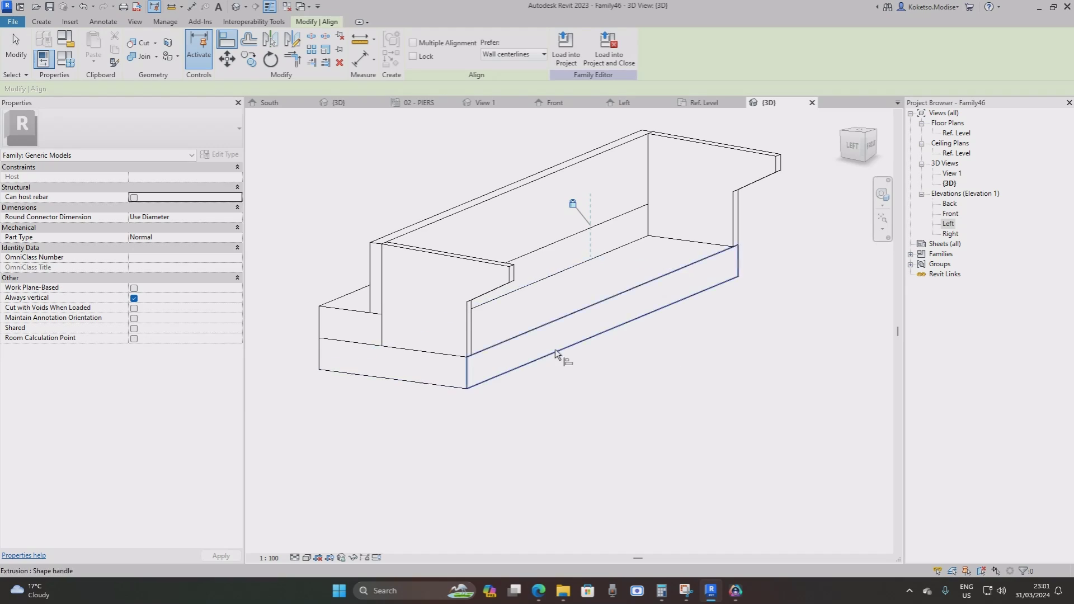
left_click(538, 387)
left_click(517, 359)
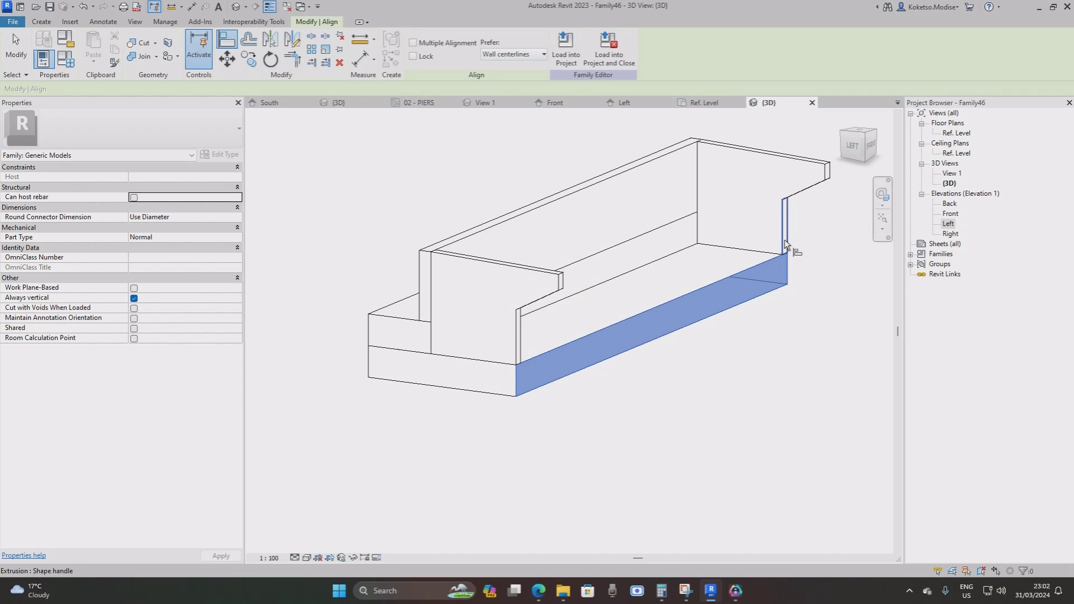
left_click(679, 307)
scroll(658, 346, "down", 3)
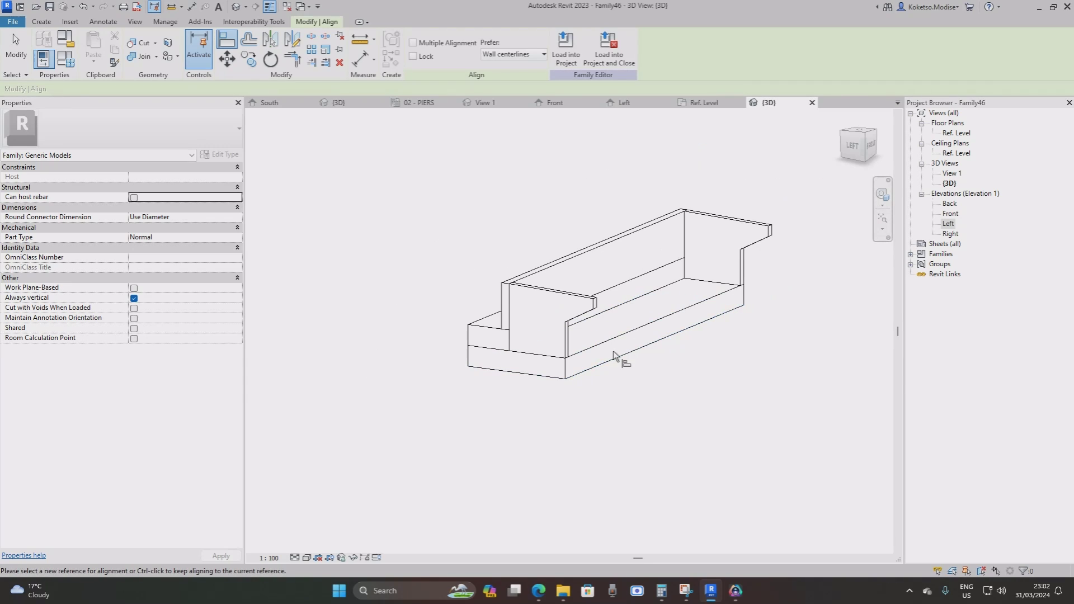
key("Escape")
Save the family as ABUTMENT in the GIRDER BRIDGE MODEL folder, then load it into the bridge project and close it.
middle_click_drag(614, 356, 623, 386, "shift")
middle_click_drag(692, 314, 693, 389, "shift")
scroll(658, 335, "up", 3)
scroll(655, 337, "down", 2)
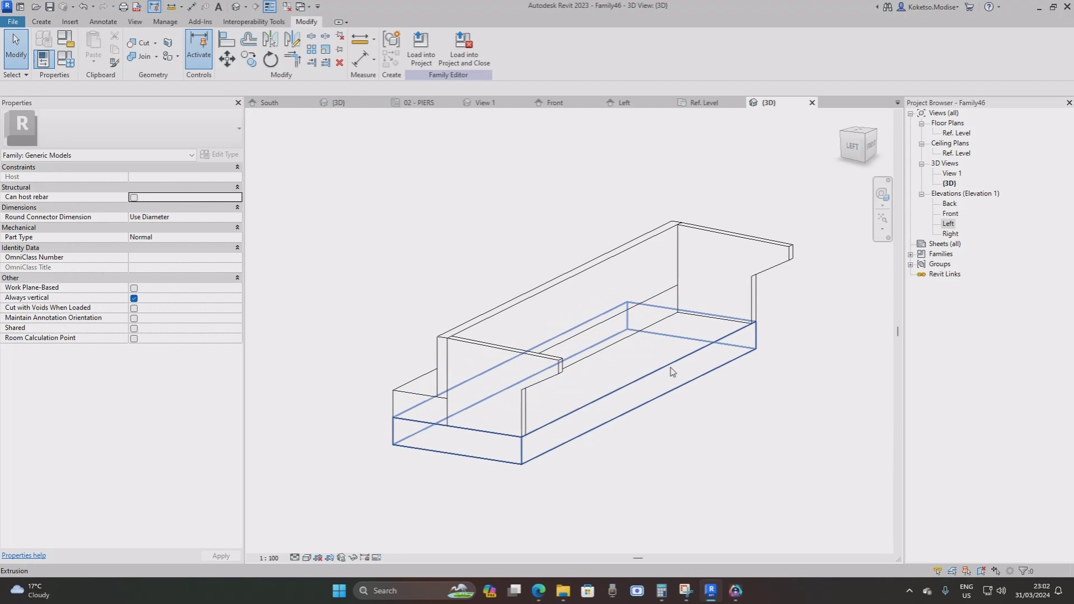
middle_click_drag(673, 436, 751, 363, "shift")
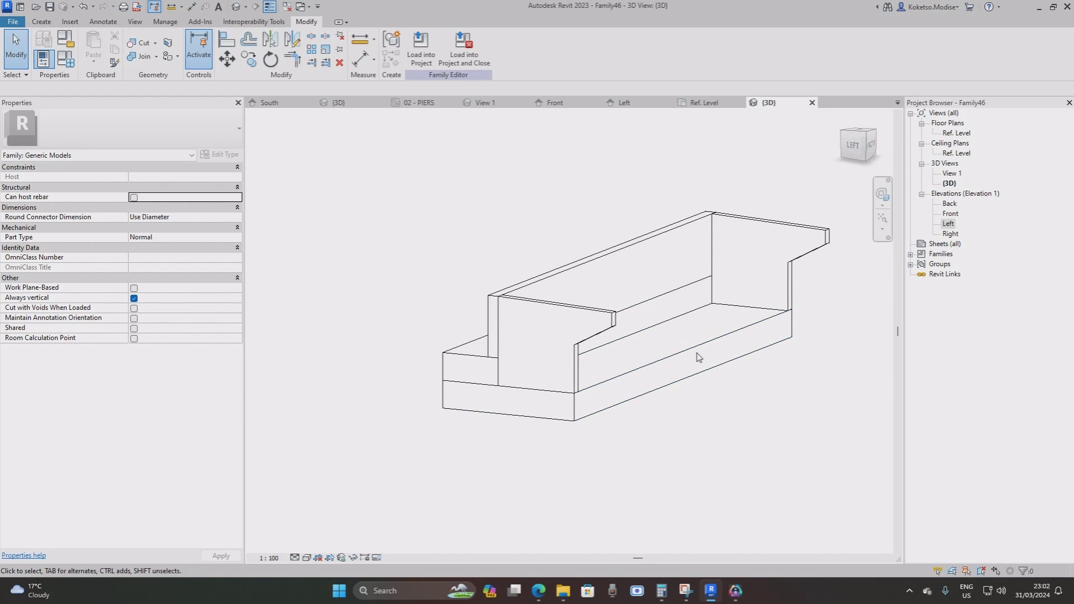
left_click(473, 58)
left_click(516, 295)
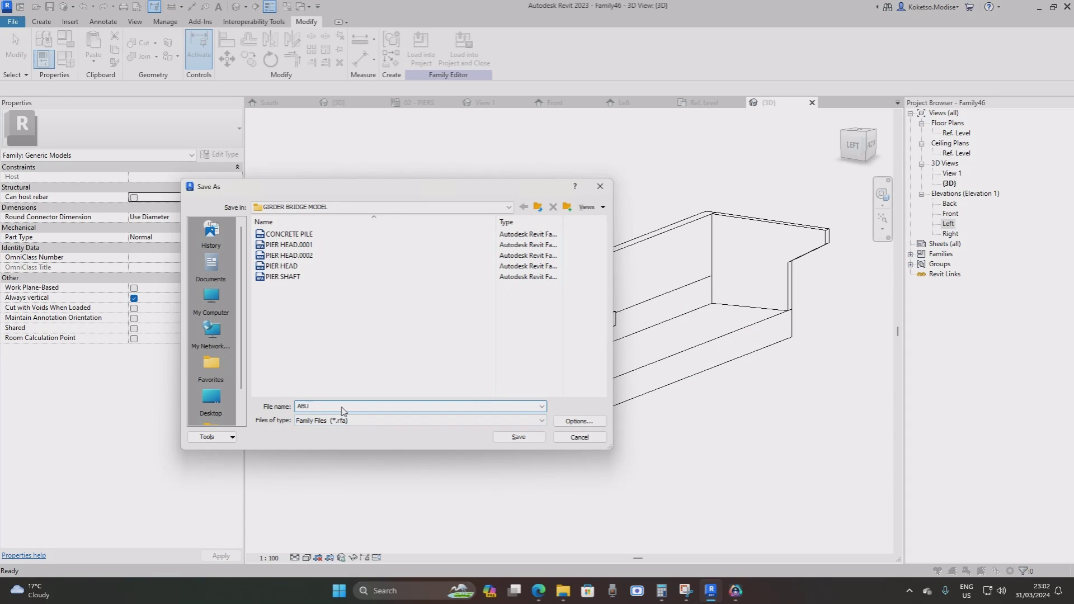
left_click(518, 438)
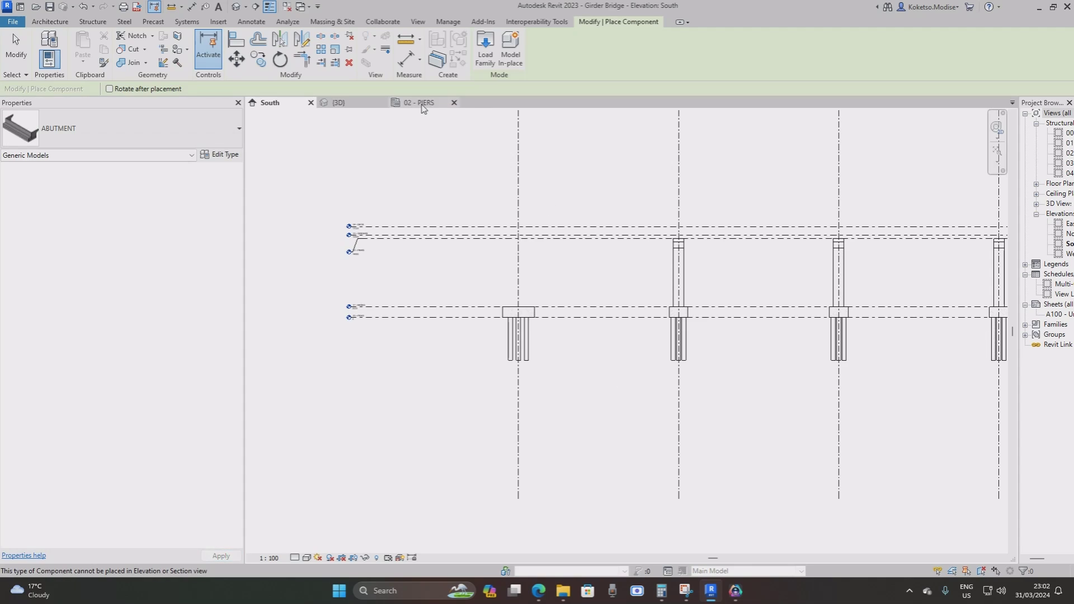
Place one ABUTMENT in the 02 - PIERS plan, turned crosswise to the bridge, on grid CL over the end pile cap.
left_click(422, 103)
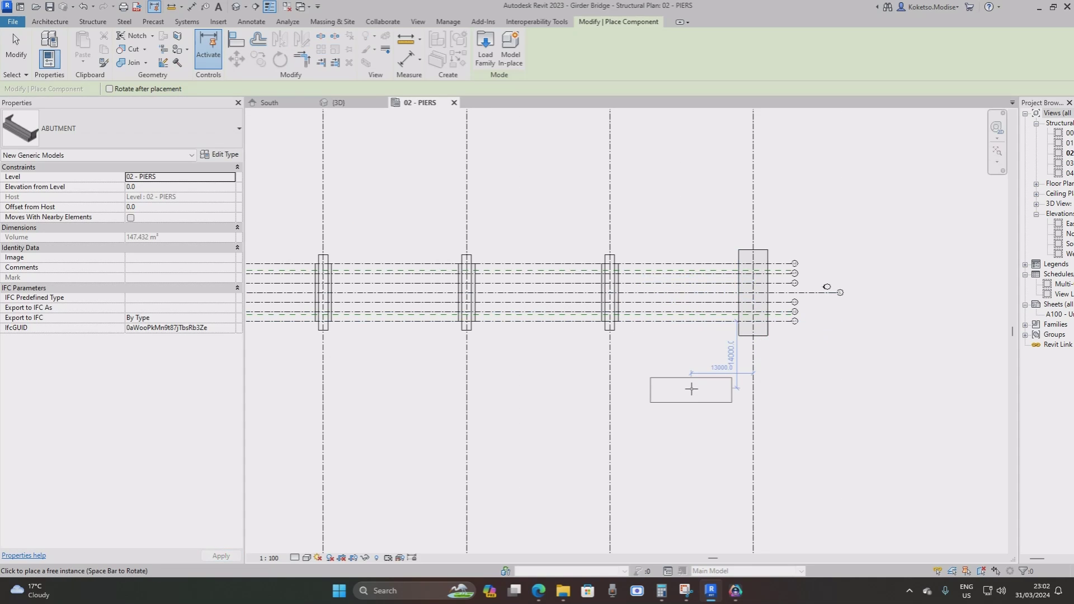
scroll(691, 389, "up", 2)
key("space")
key("space")
key("space")
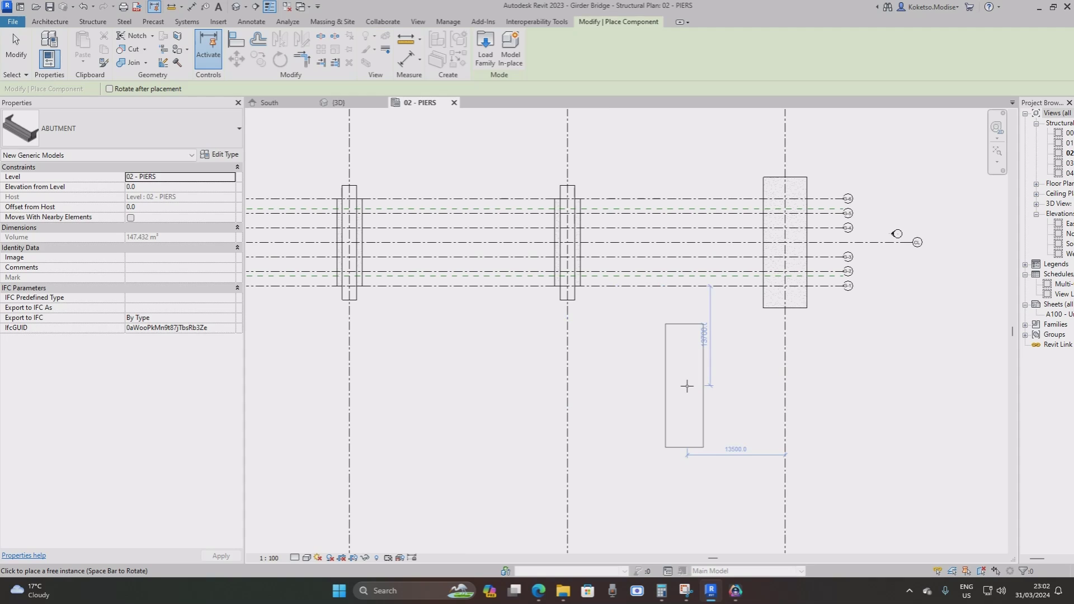
middle_click_drag(822, 324, 688, 340)
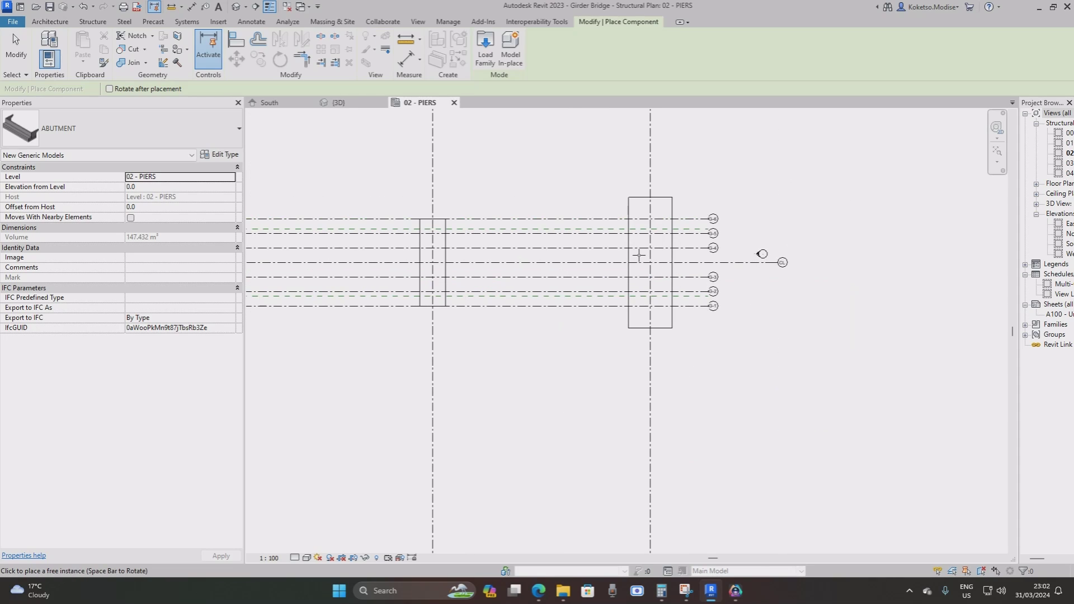
scroll(638, 255, "up", 1)
scroll(651, 267, "up", 1)
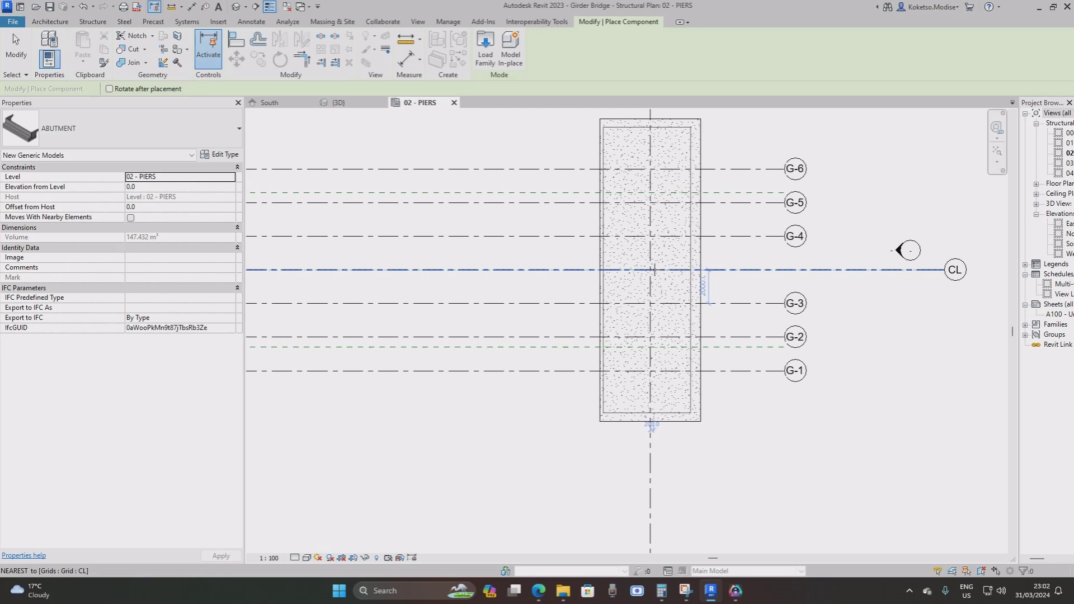
left_click(668, 275)
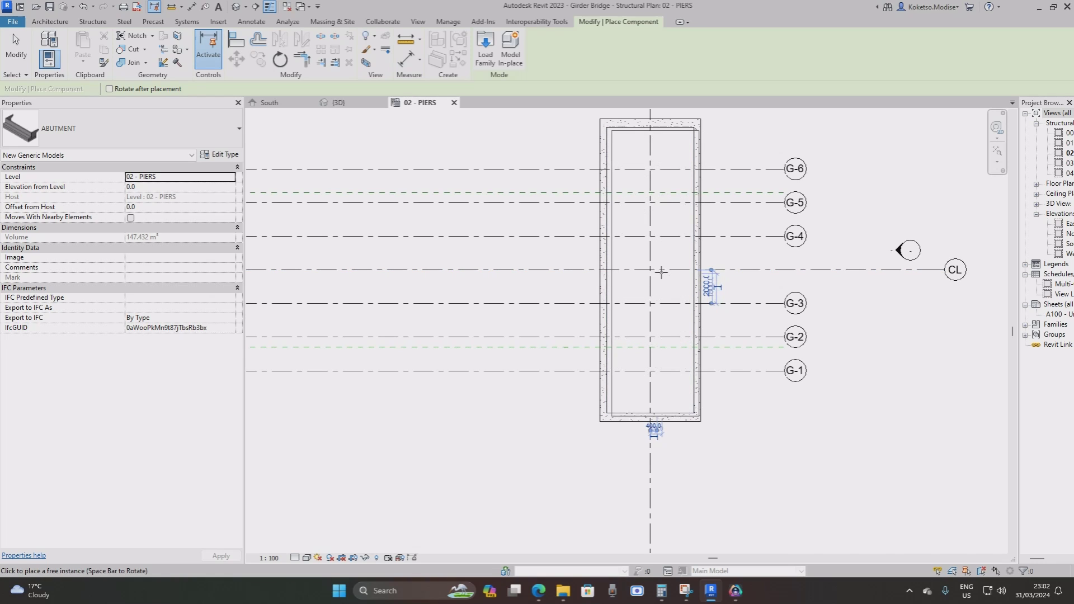
key("Escape")
key("Escape")
Rotate the placed abutment 180° in the South elevation so its wing walls point away from the bridge.
left_click(269, 102)
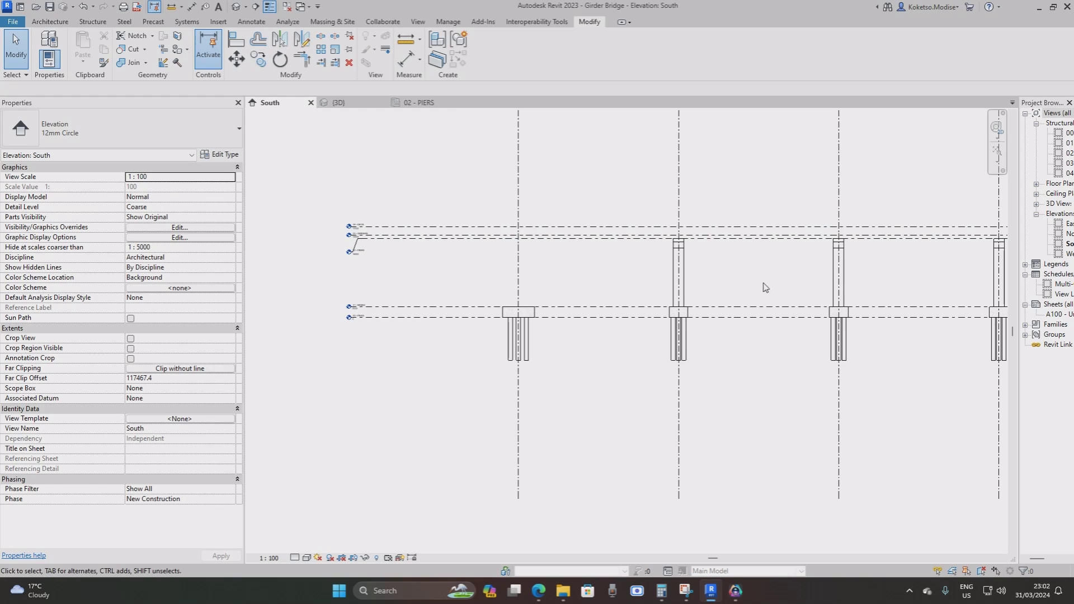
scroll(424, 257, "down", 3)
scroll(696, 253, "up", 5)
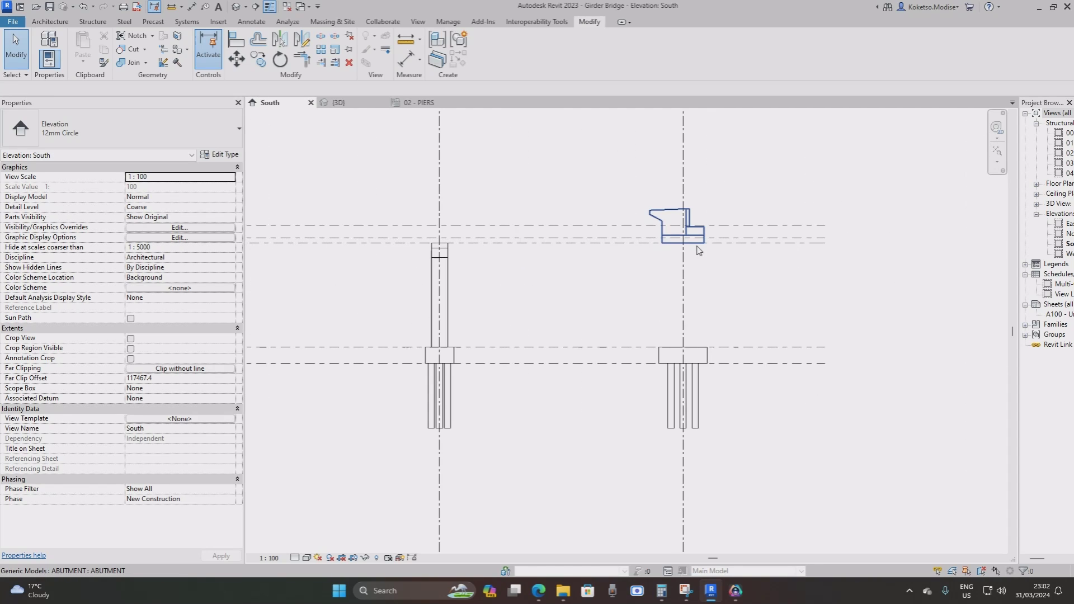
left_click(693, 217)
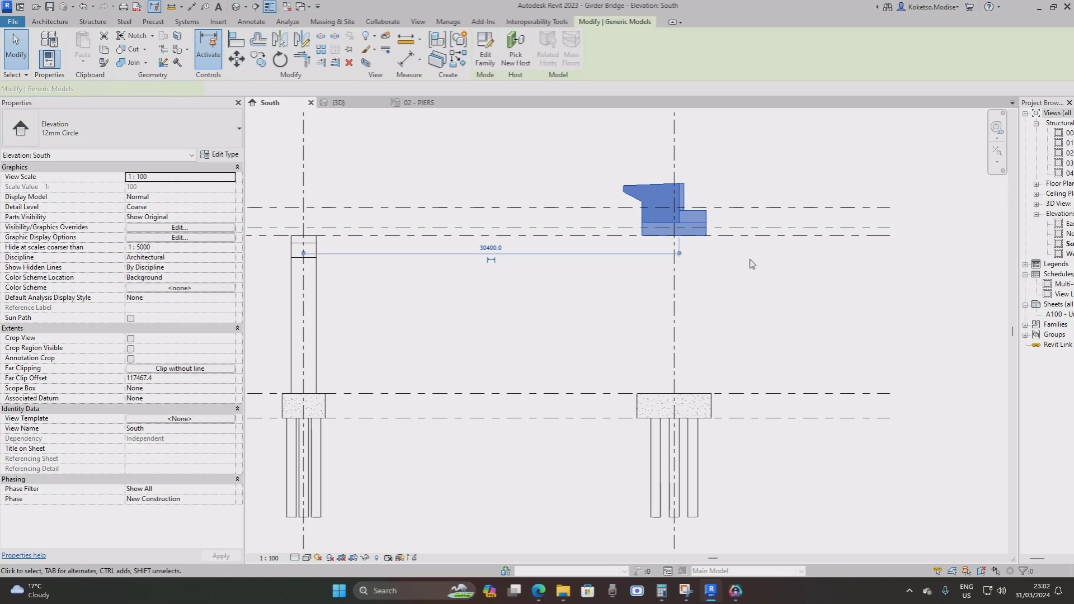
key("space")
key("space")
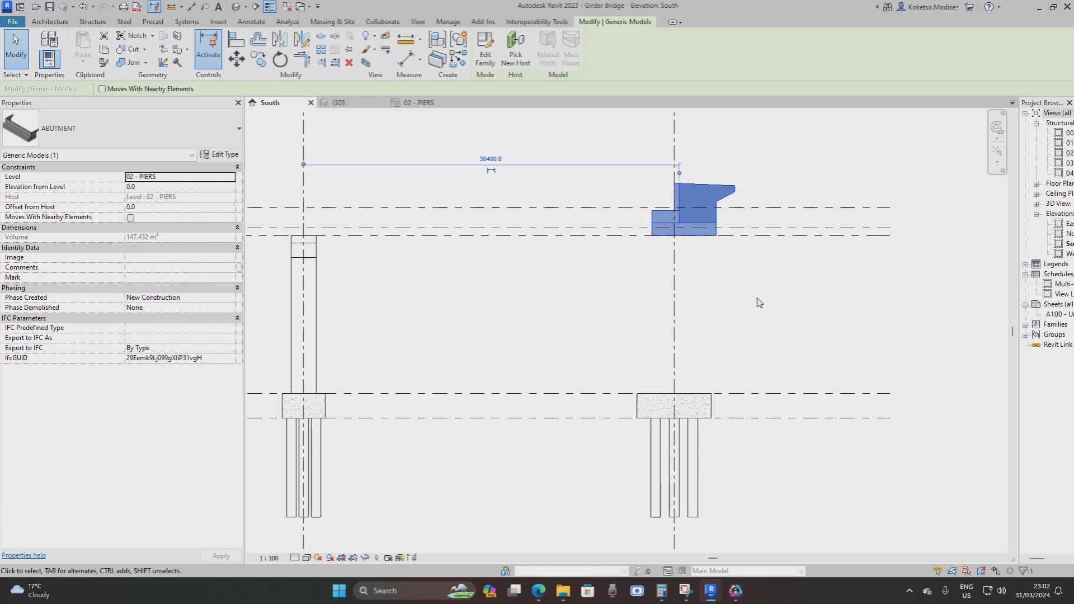
Inspect the abutment's position against the end grid line and the pile cap below in the South elevation.
scroll(693, 288, "up", 1)
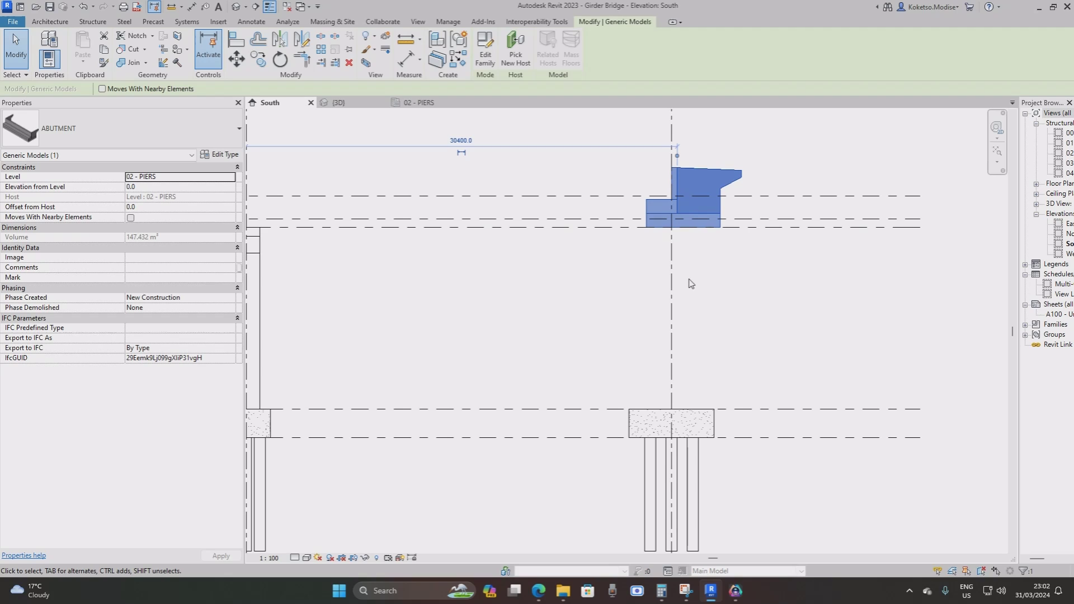
scroll(683, 173, "up", 2)
left_click(688, 176)
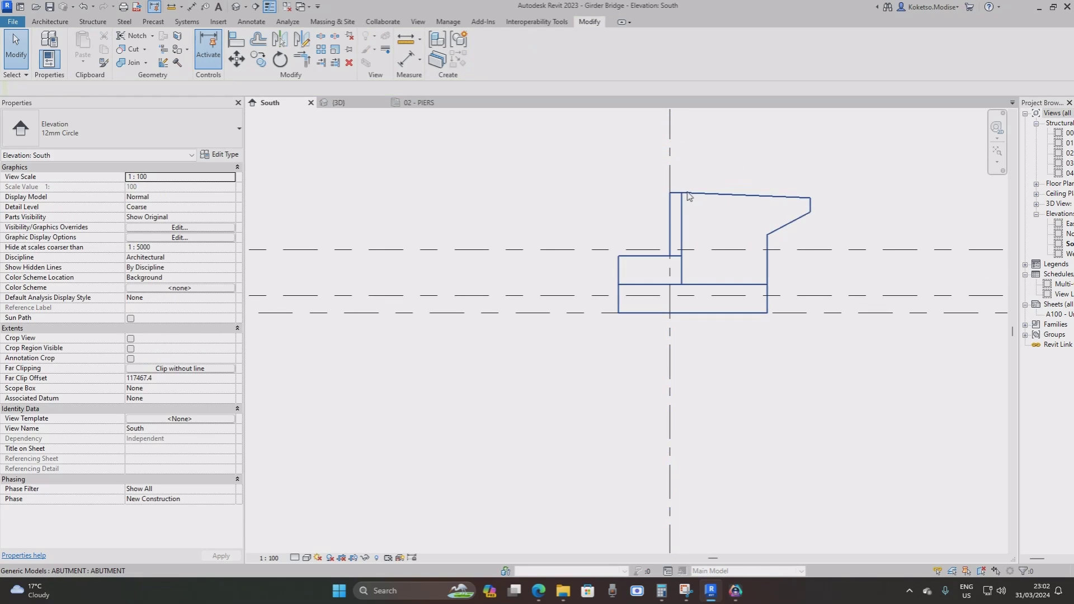
left_click(688, 194)
scroll(686, 195, "down", 3)
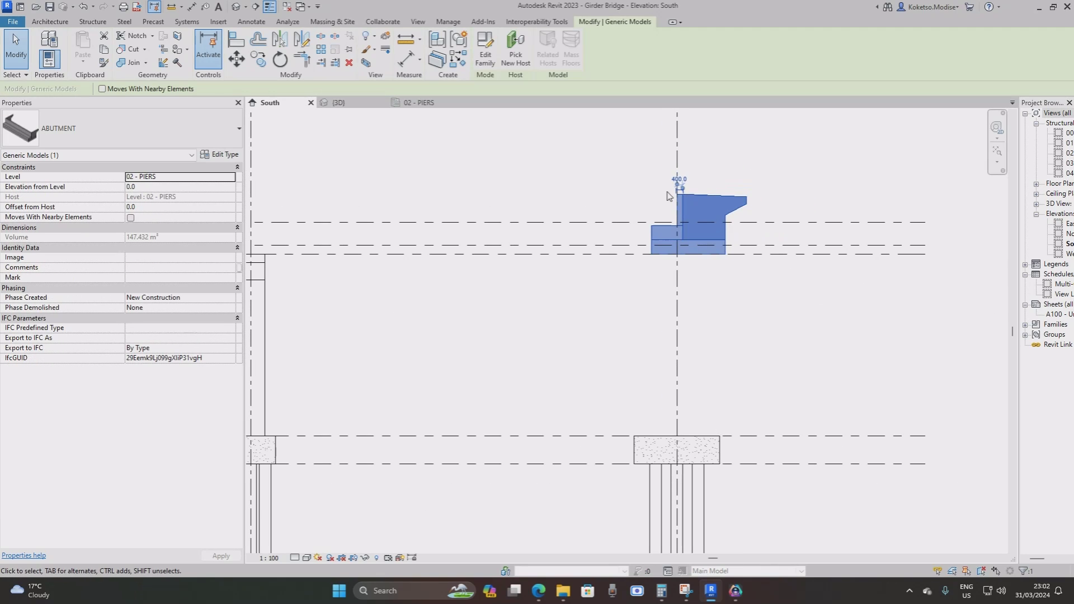
scroll(668, 196, "up", 1)
key("Escape")
scroll(536, 286, "down", 2)
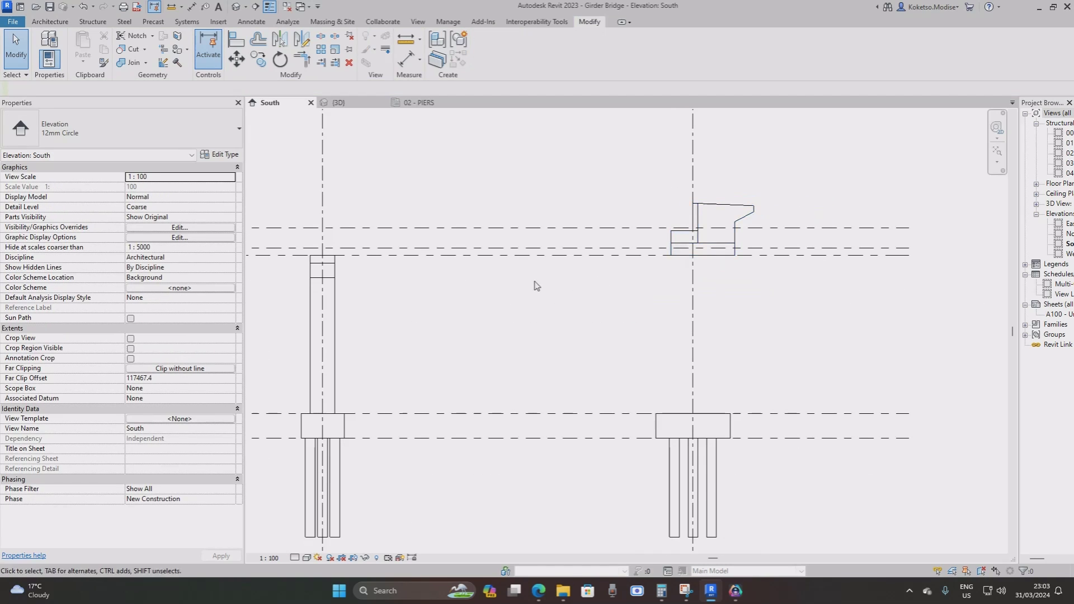
Show the level heads of 03 - GIRDERS, 01 - BASES, 00 - PILES and 04 - DECK at the abutment end of the South elevation.
middle_click_drag(624, 284, 703, 269)
left_click(751, 221)
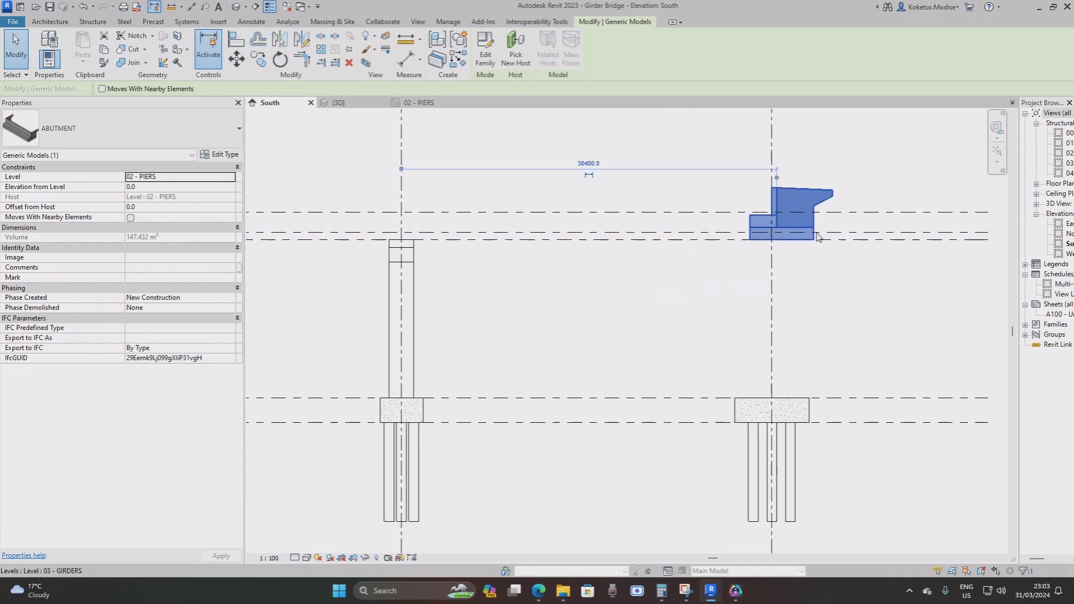
middle_click_drag(751, 221, 607, 231)
key("Escape")
left_click(836, 242)
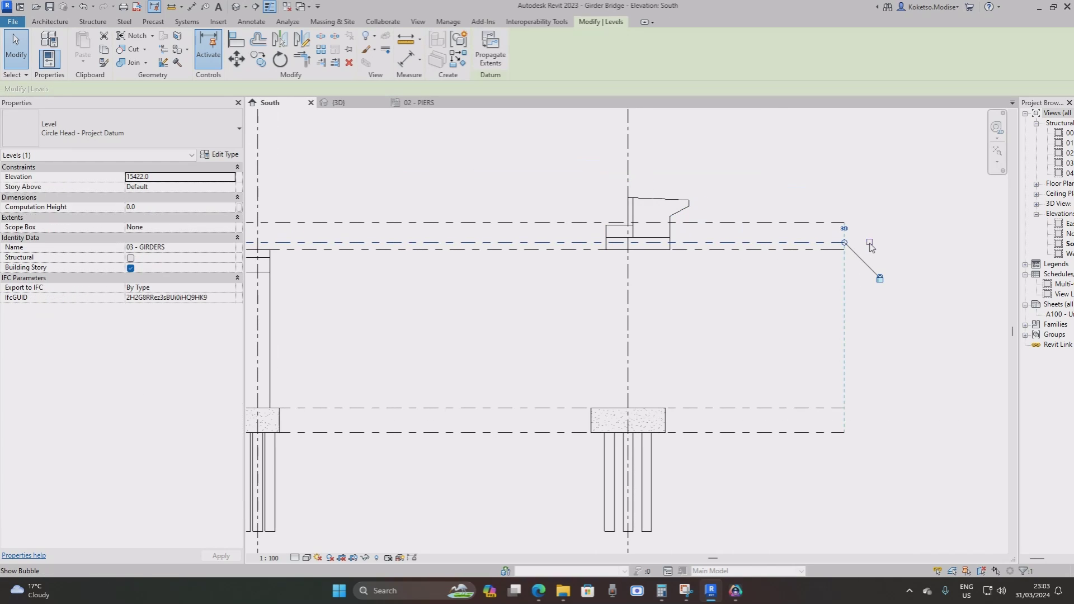
left_click(839, 408)
left_click(868, 410)
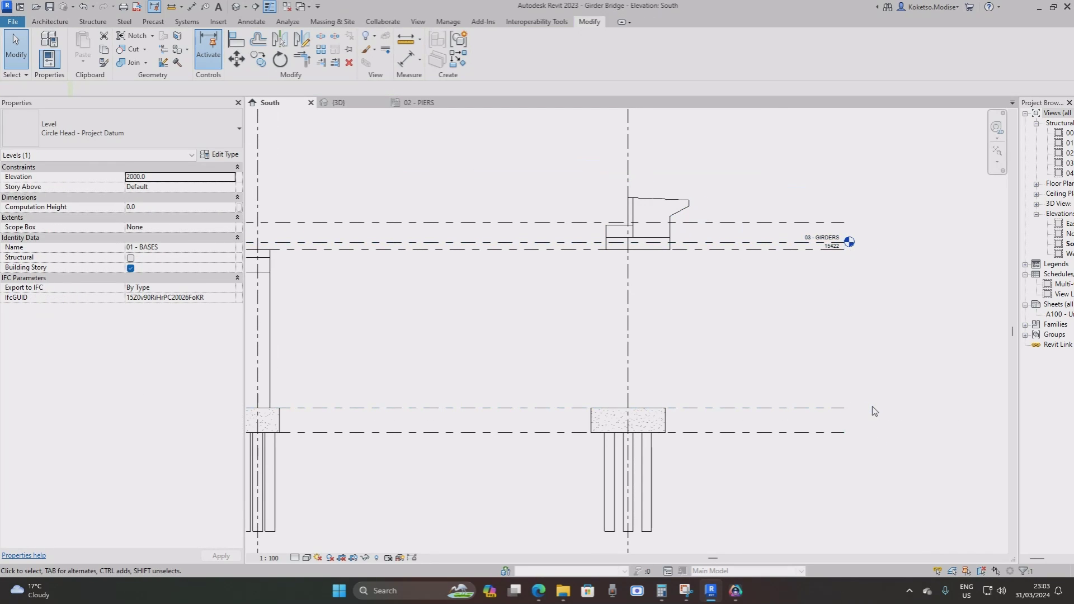
left_click(866, 407)
left_click(878, 432)
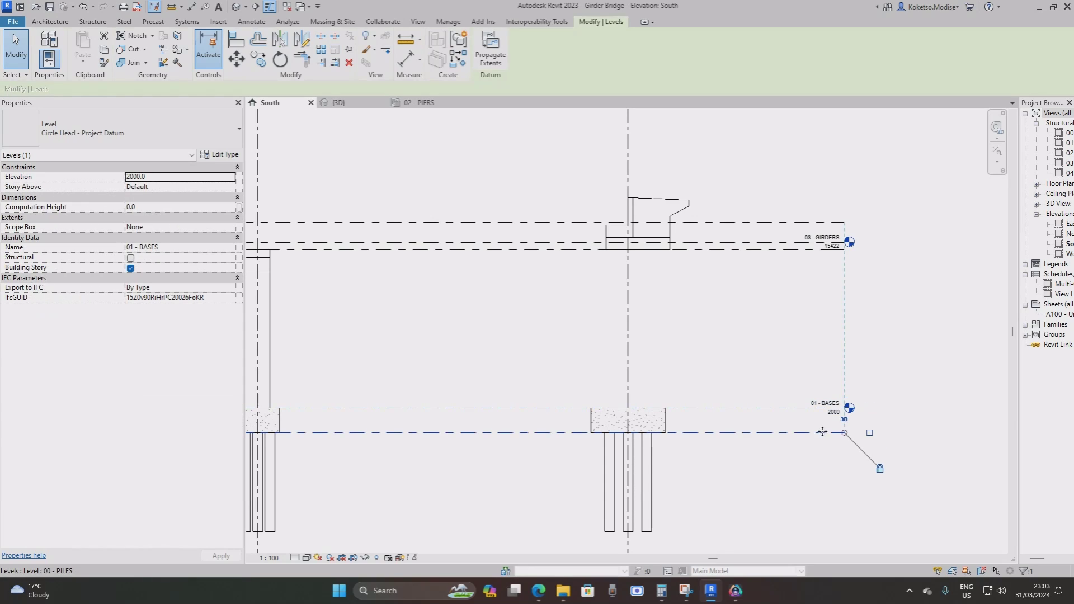
left_click(844, 223)
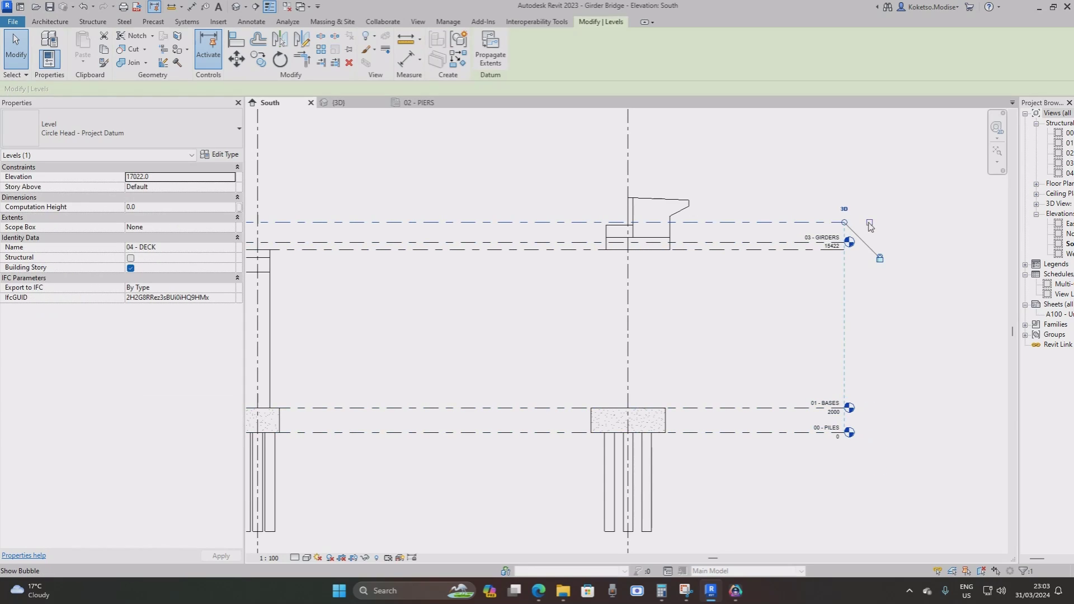
left_click(809, 271)
Show the 02 - PIERS level head and add an elbow that drops its label clear of 03 - GIRDERS.
scroll(695, 268, "up", 1)
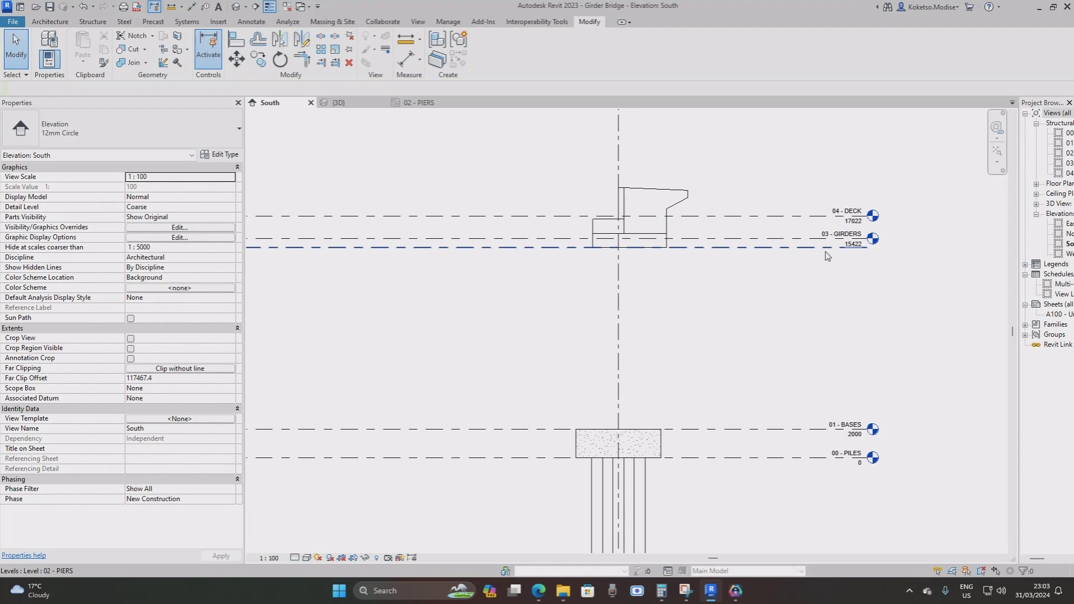
left_click(826, 250)
left_click(895, 248)
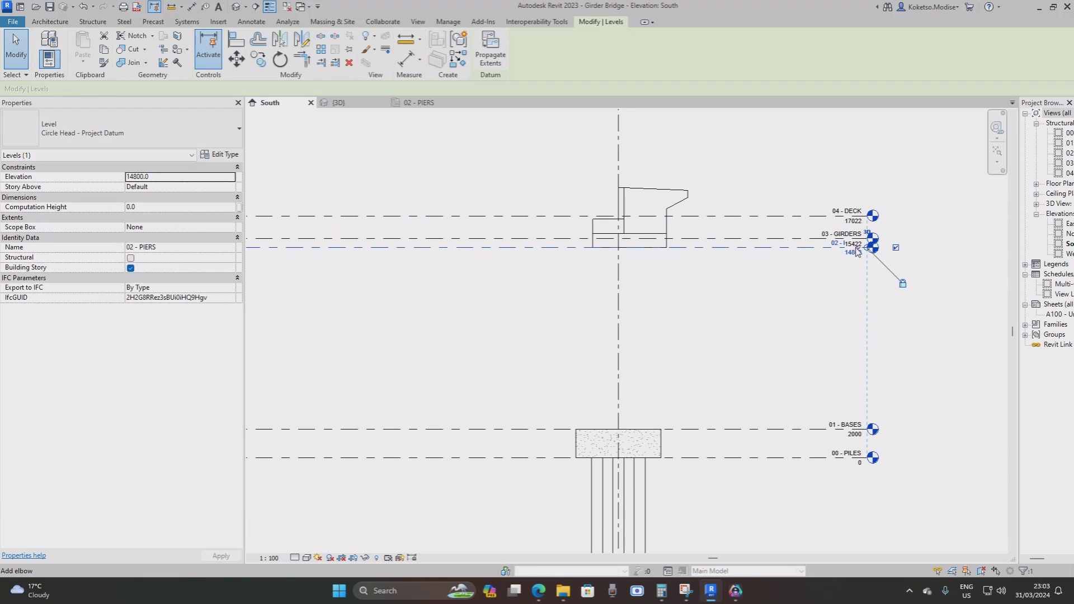
left_click(858, 252)
left_click_drag(865, 258, 864, 288)
left_click(722, 308)
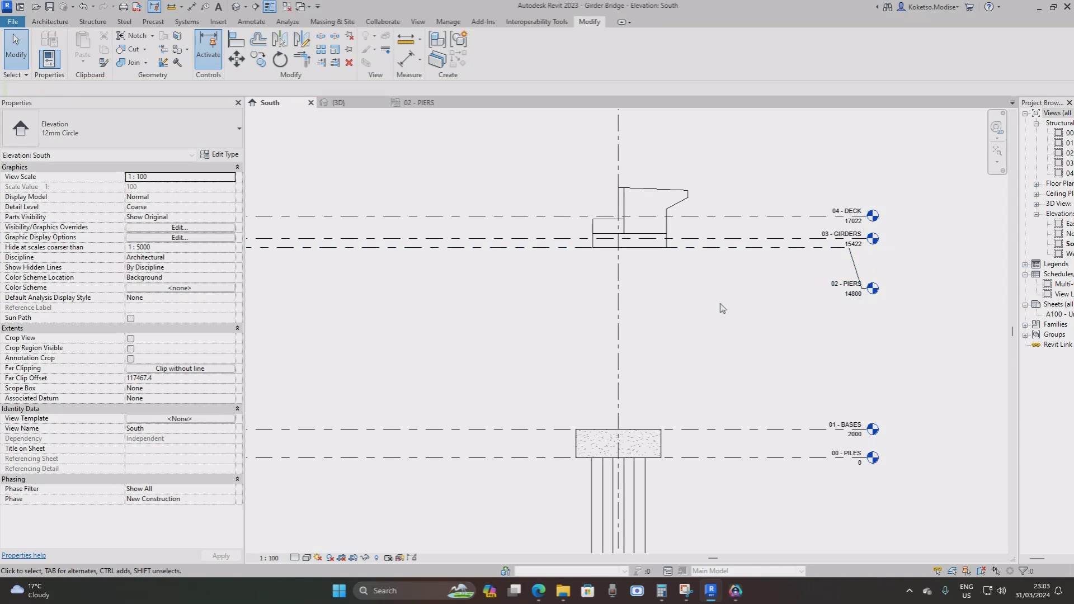
Move the abutment straight down so the top of its front step meets the 03 - GIRDERS level on grid AB-2.
scroll(685, 236, "up", 1)
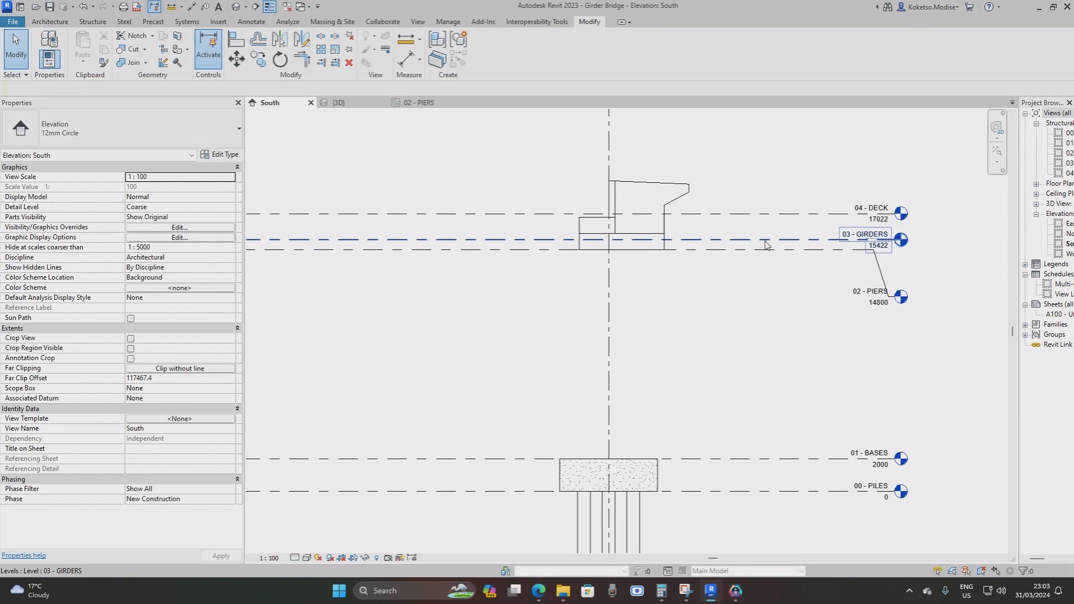
left_click(615, 226)
scroll(613, 230, "up", 3)
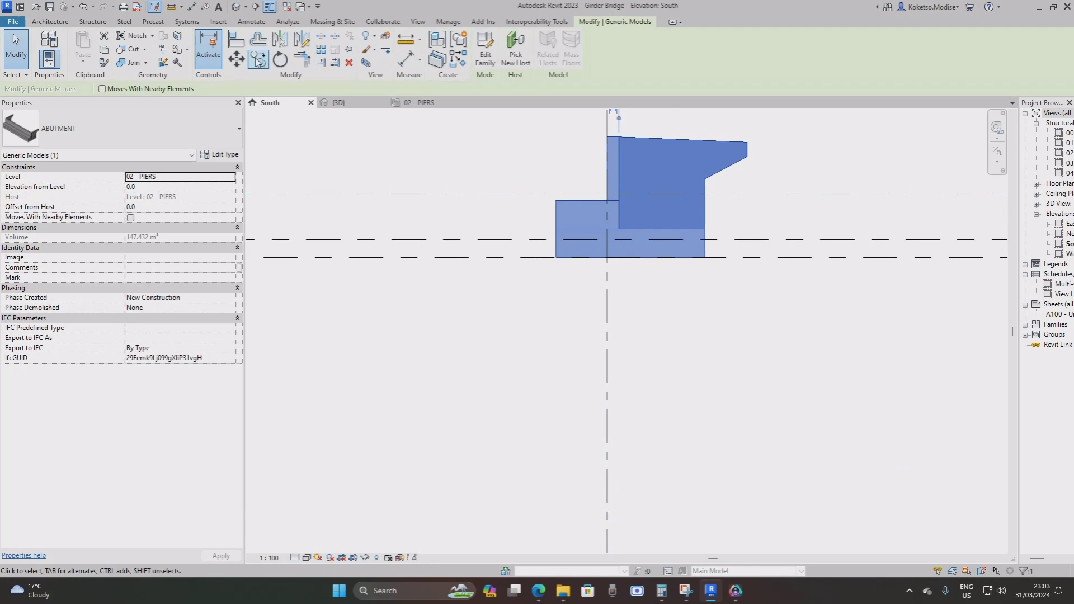
left_click(236, 59)
left_click(609, 201)
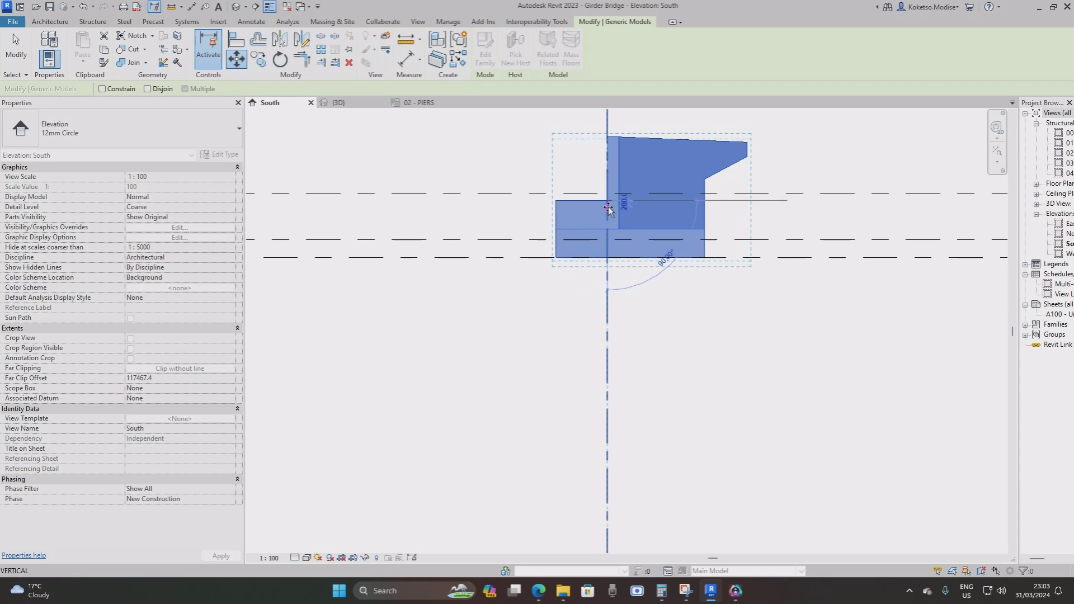
left_click(609, 241)
scroll(606, 249, "down", 1)
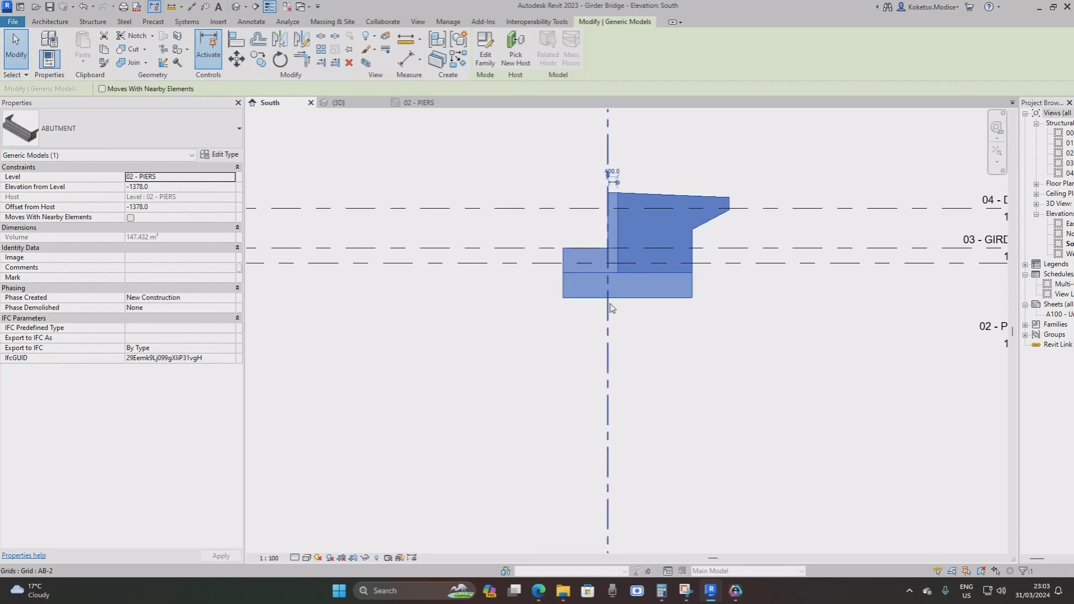
Move the abutment down along grid AB-2 so the top of its front step sits on the 02 - PIERS level.
scroll(612, 269, "up", 2)
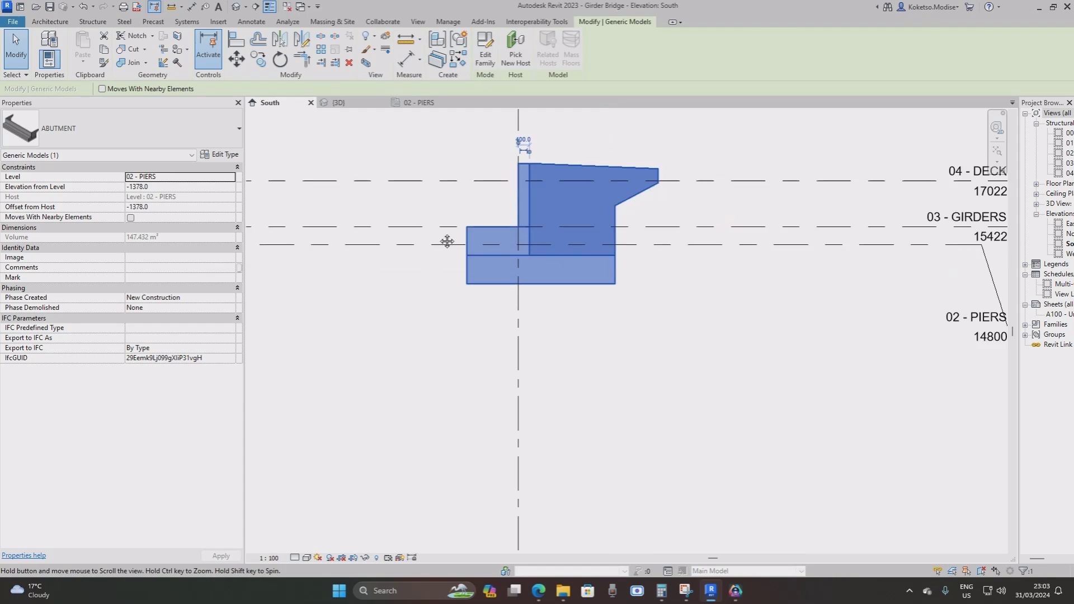
scroll(446, 240, "down", 1)
middle_click_drag(427, 240, 541, 212)
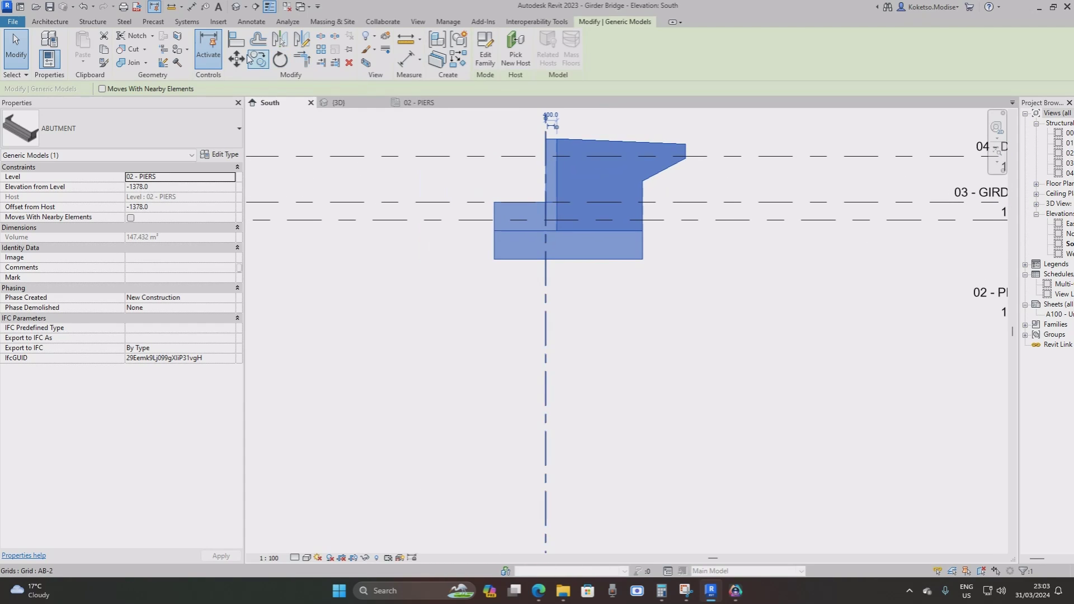
key("m")
key("v")
left_click(546, 207)
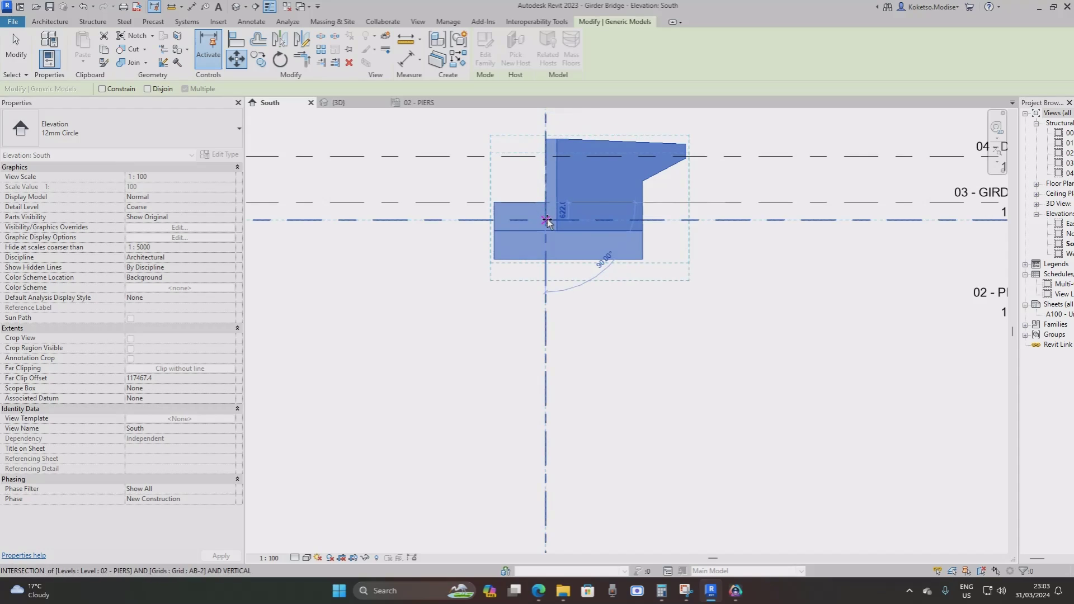
left_click(545, 223)
Examine the lowered abutment's alignment with the levels, the neighbouring piers and the pile cap below it.
scroll(390, 227, "down", 4)
scroll(587, 229, "up", 4)
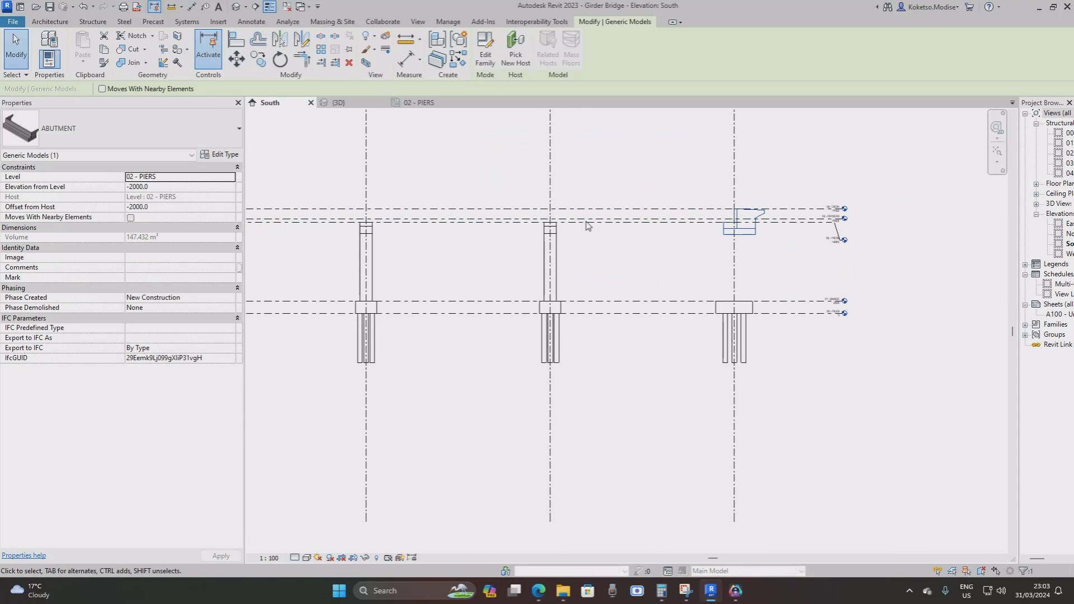
scroll(694, 203, "up", 3)
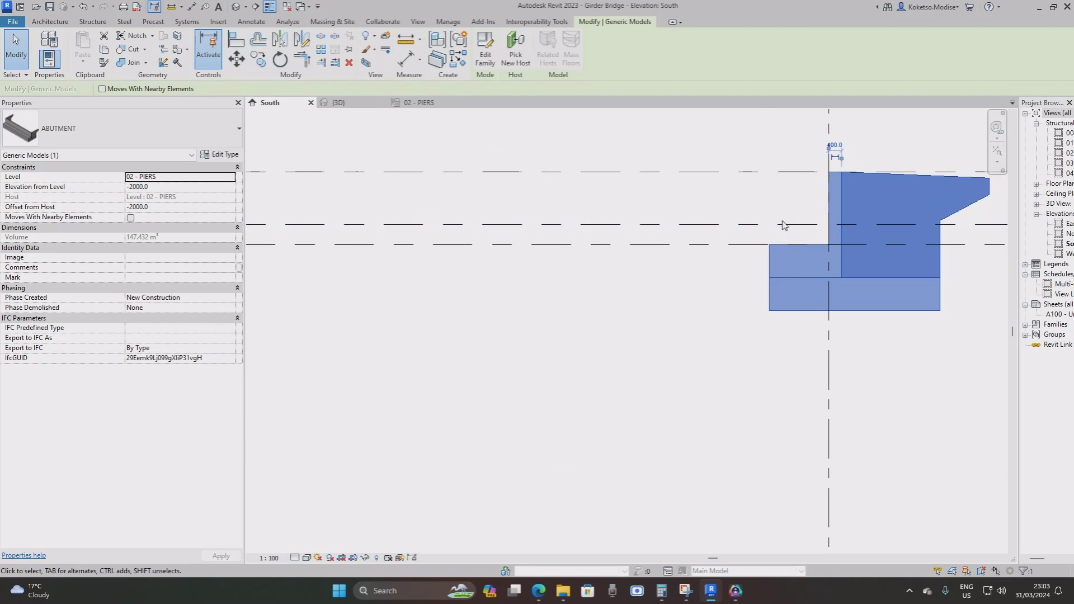
scroll(738, 215, "down", 1)
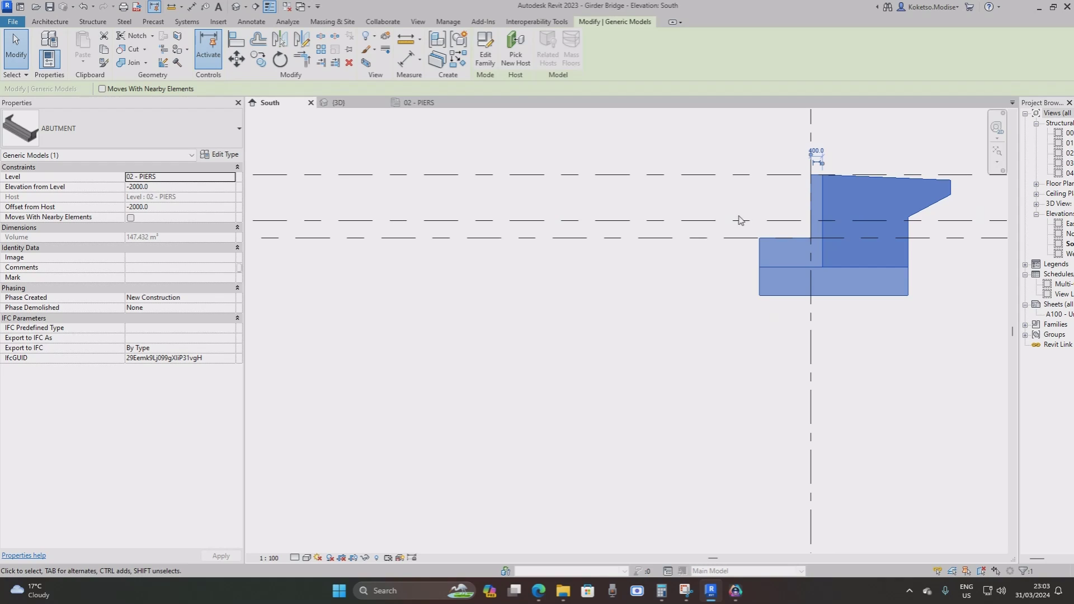
scroll(738, 220, "down", 5)
key("Escape")
scroll(699, 211, "up", 3)
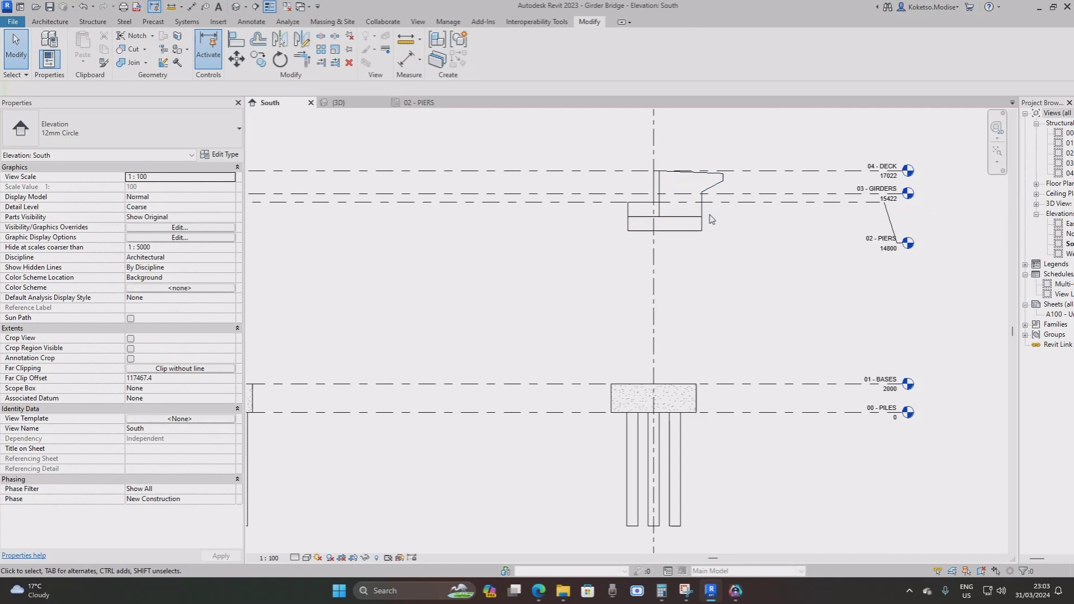
scroll(661, 306, "down", 2)
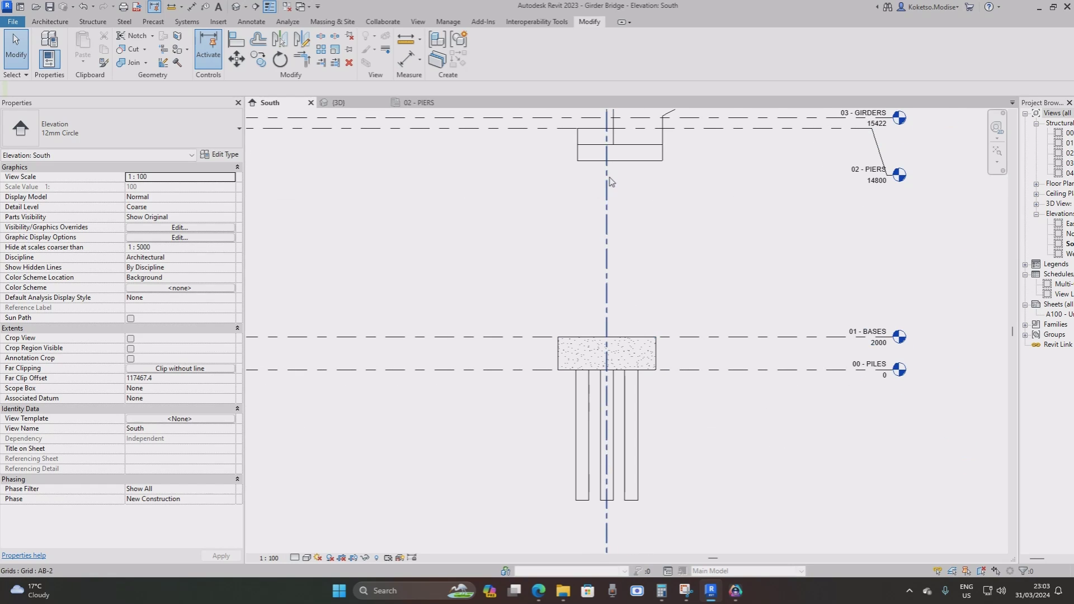
scroll(643, 123, "up", 3)
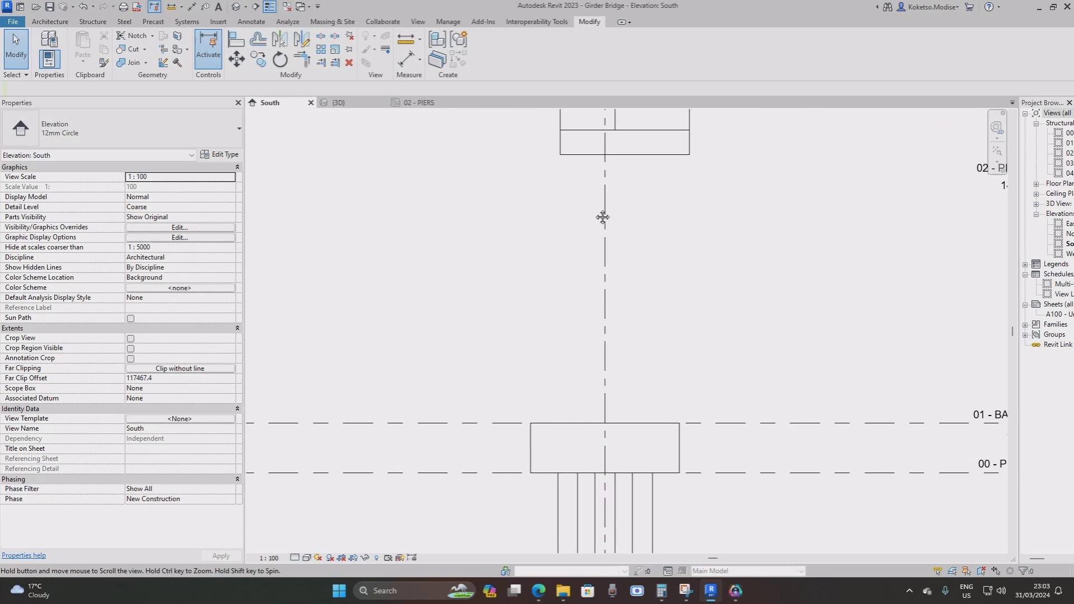
Draw a vertical reference plane downward from the midpoint of the abutment's bottom edge.
left_click(49, 21)
left_click(890, 65)
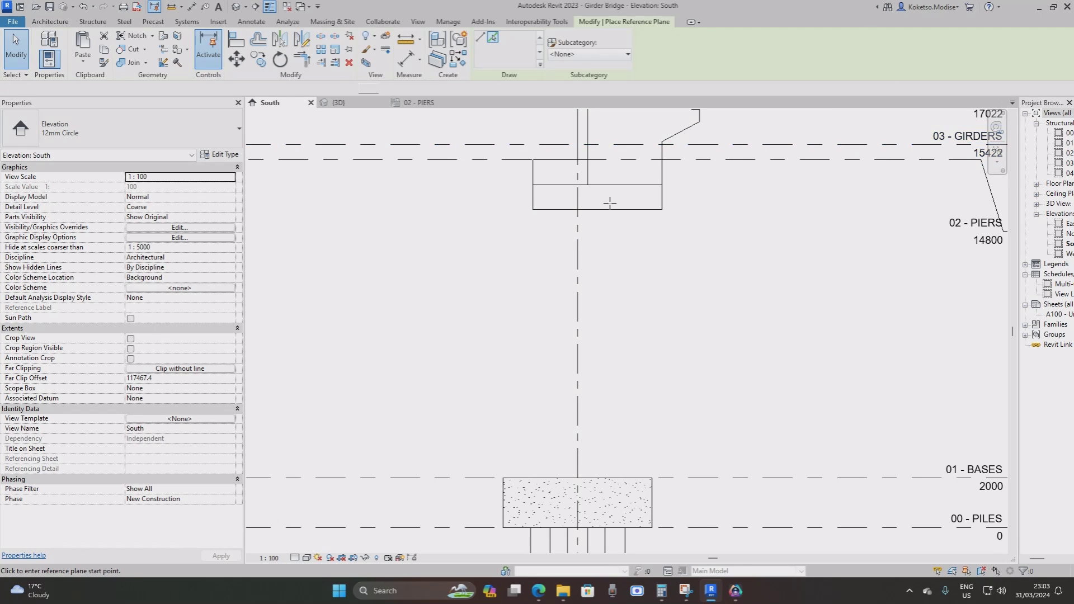
middle_click_drag(609, 216, 576, 282)
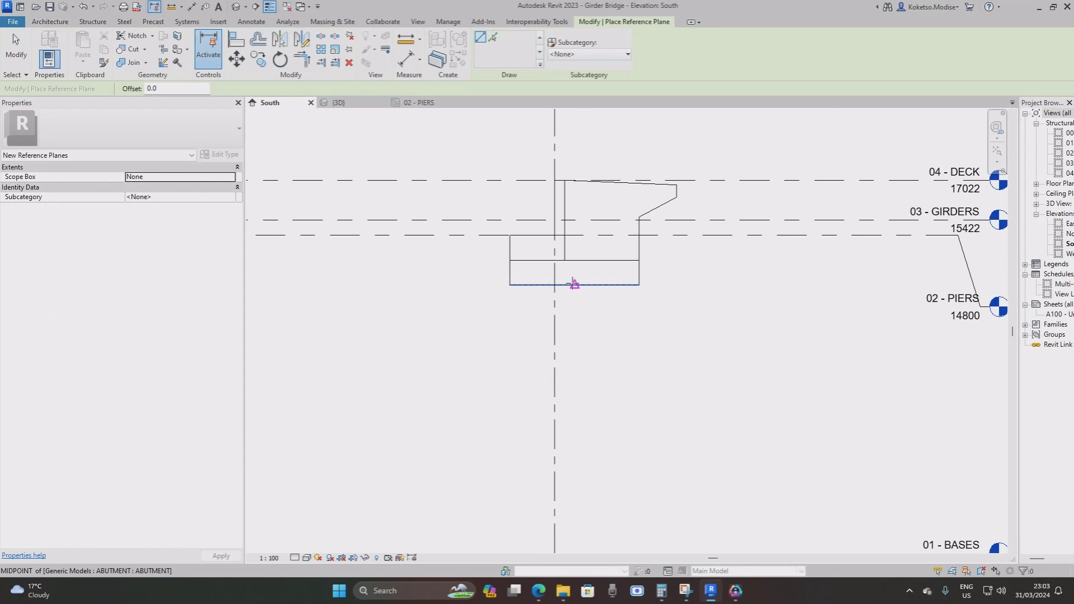
scroll(574, 285, "up", 1)
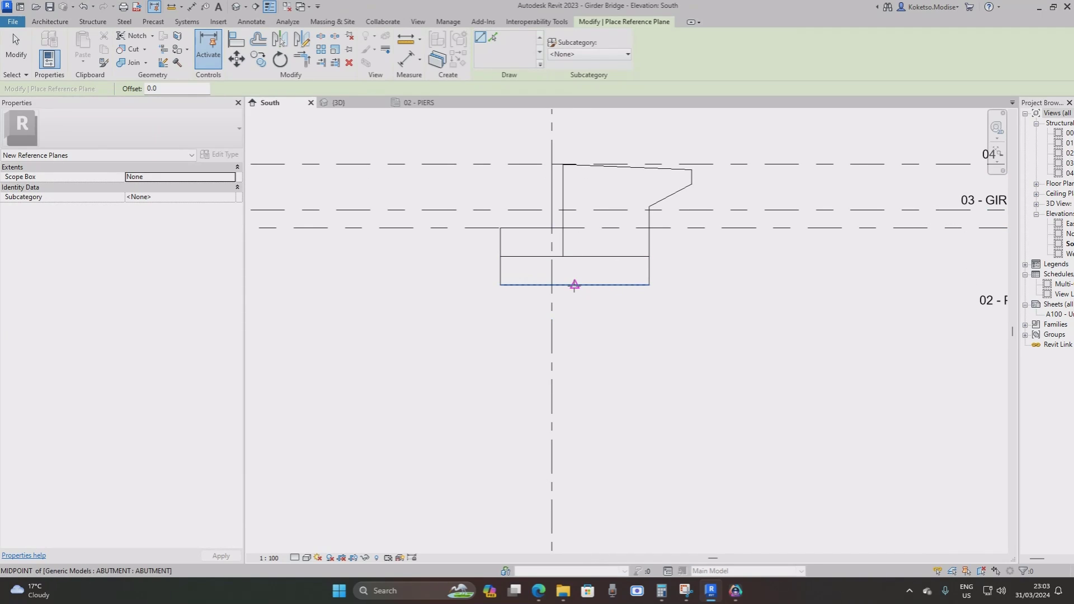
left_click(574, 285)
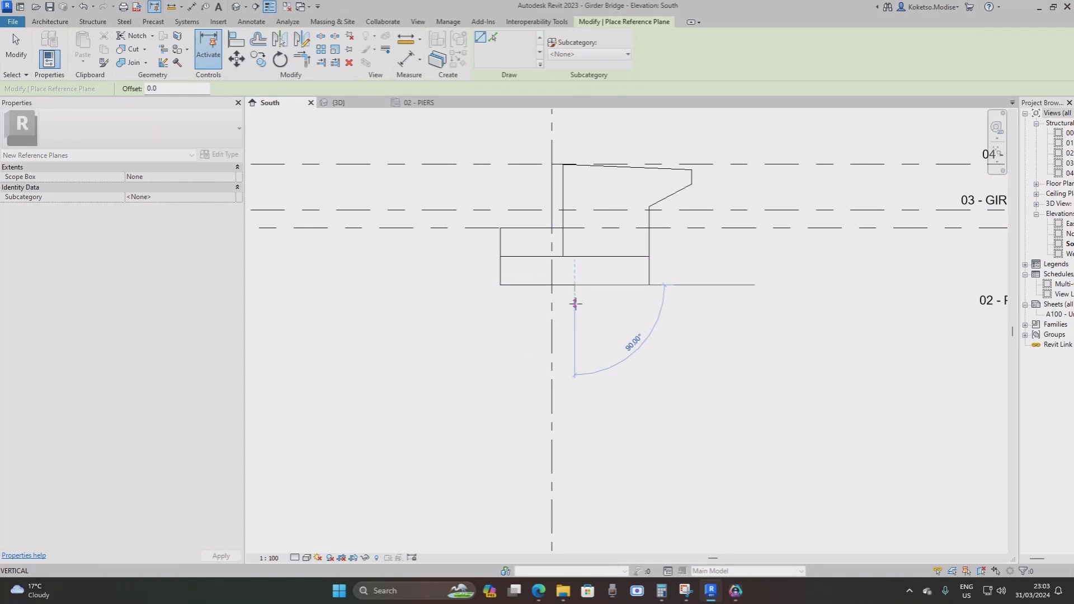
left_click(574, 403)
key("Escape")
key("Escape")
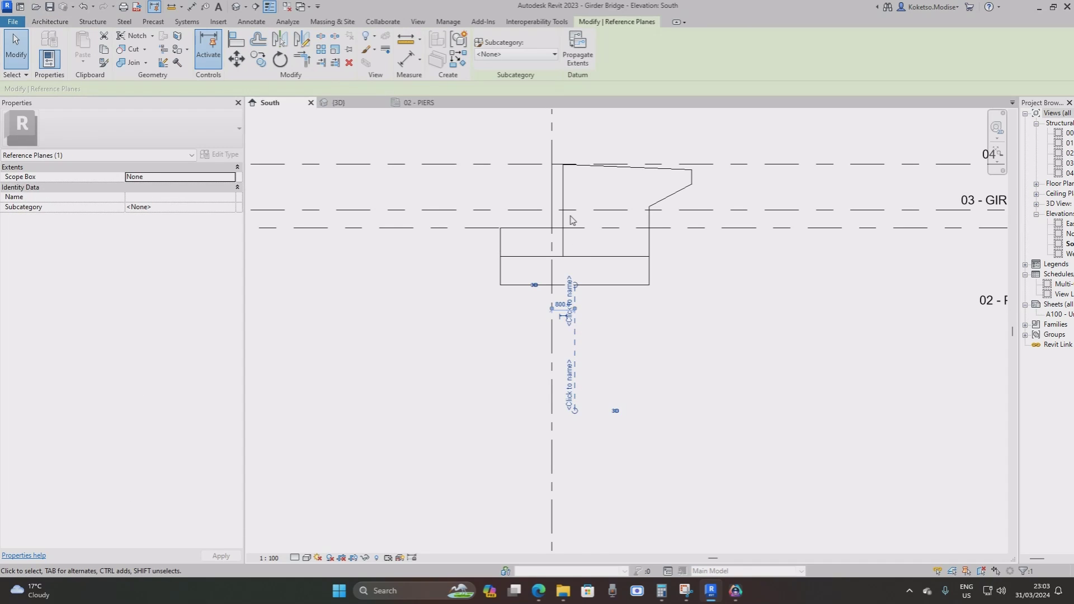
scroll(572, 219, "down", 4)
key("Escape")
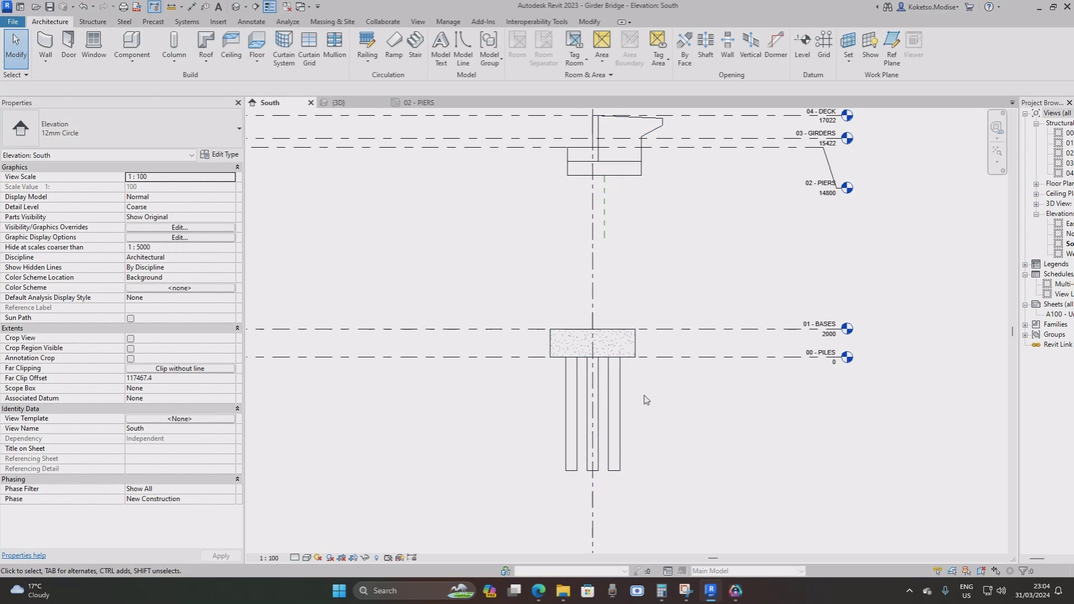
Select the end pile cap and its piles below the abutment, filtering Grids and Levels out of the selection.
scroll(640, 414, "up", 1)
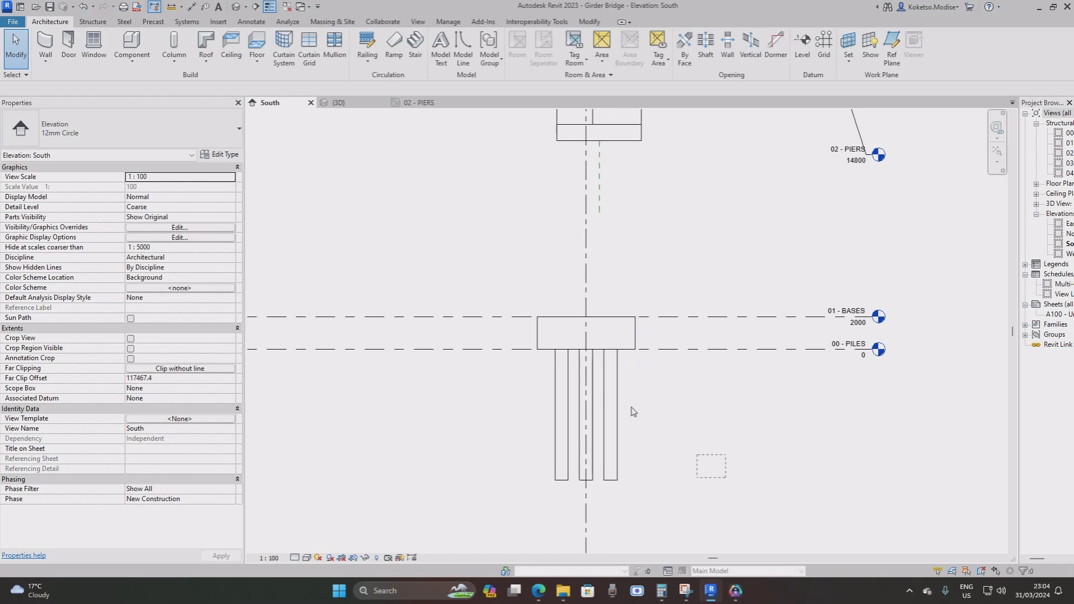
left_click_drag(707, 460, 488, 292)
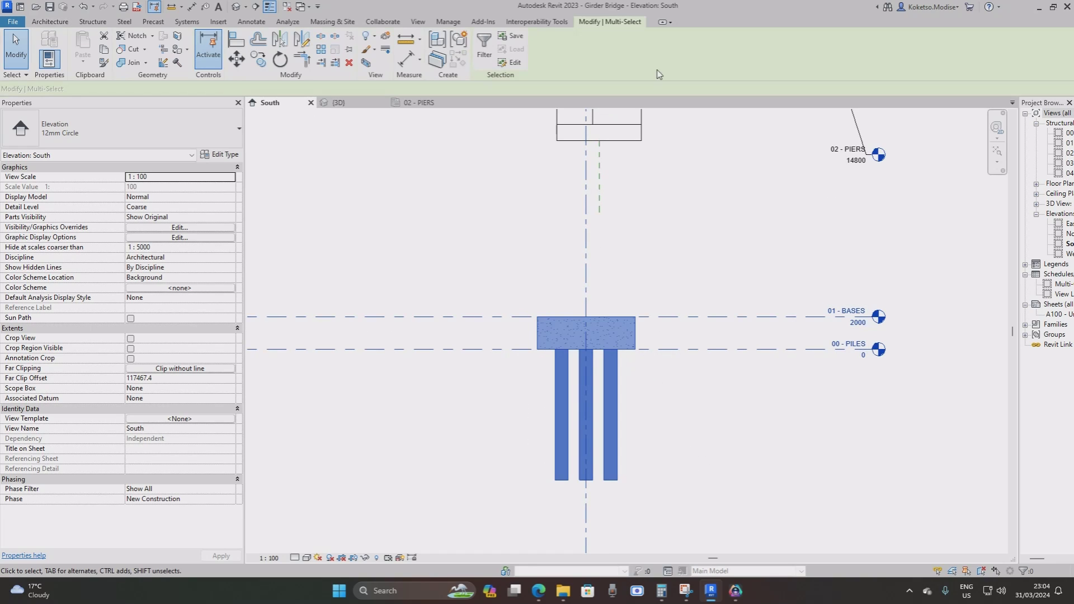
left_click(485, 48)
left_click(387, 212)
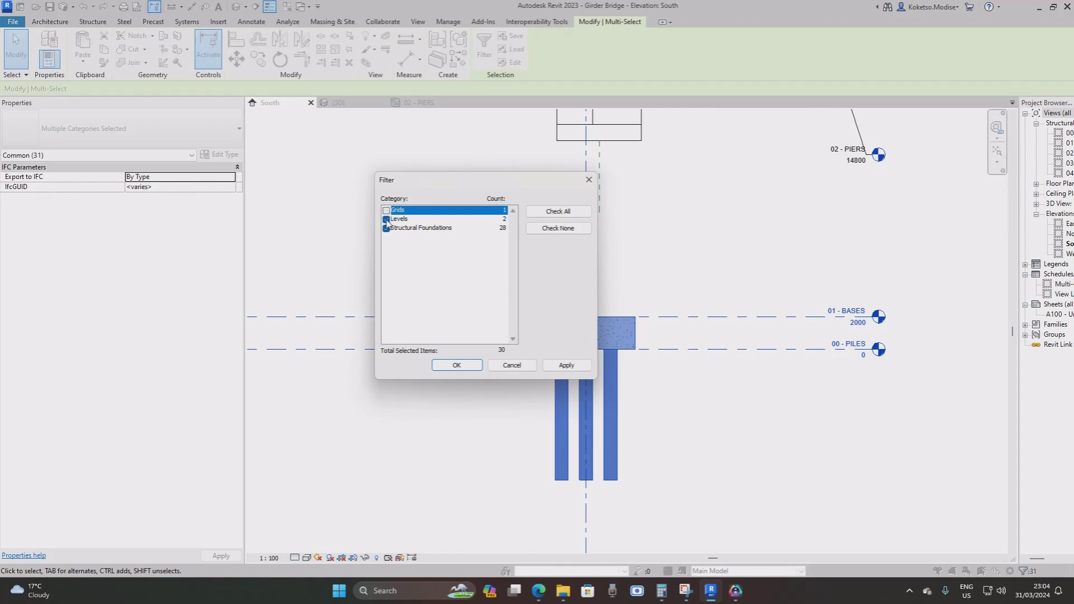
left_click(386, 219)
left_click(555, 367)
left_click(457, 365)
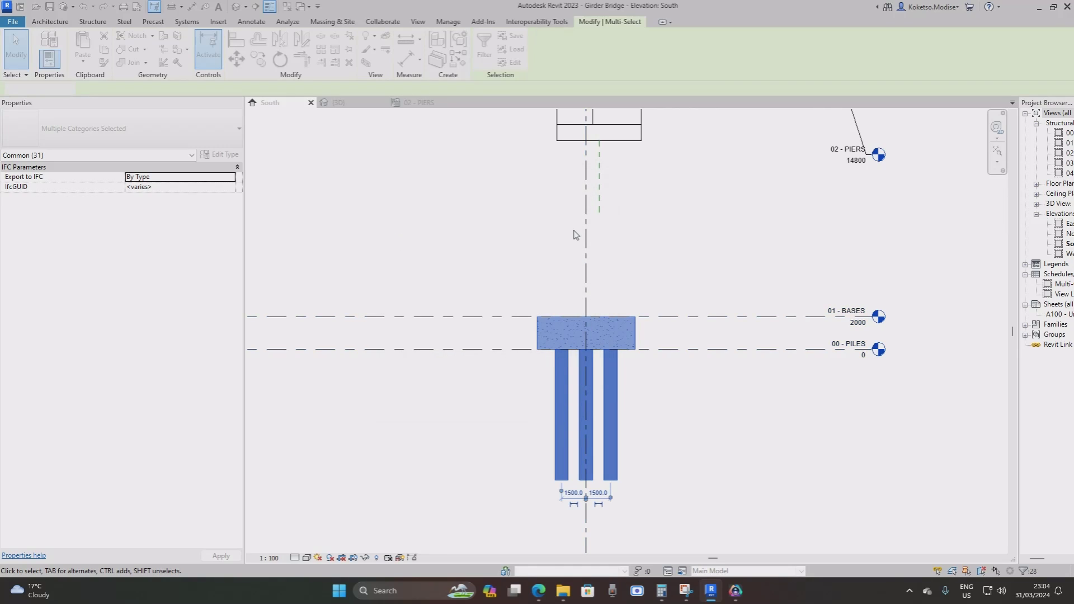
Move the pile cap and piles from the cap's top centre to the reference plane's upper end on the abutment's underside.
left_click(235, 63)
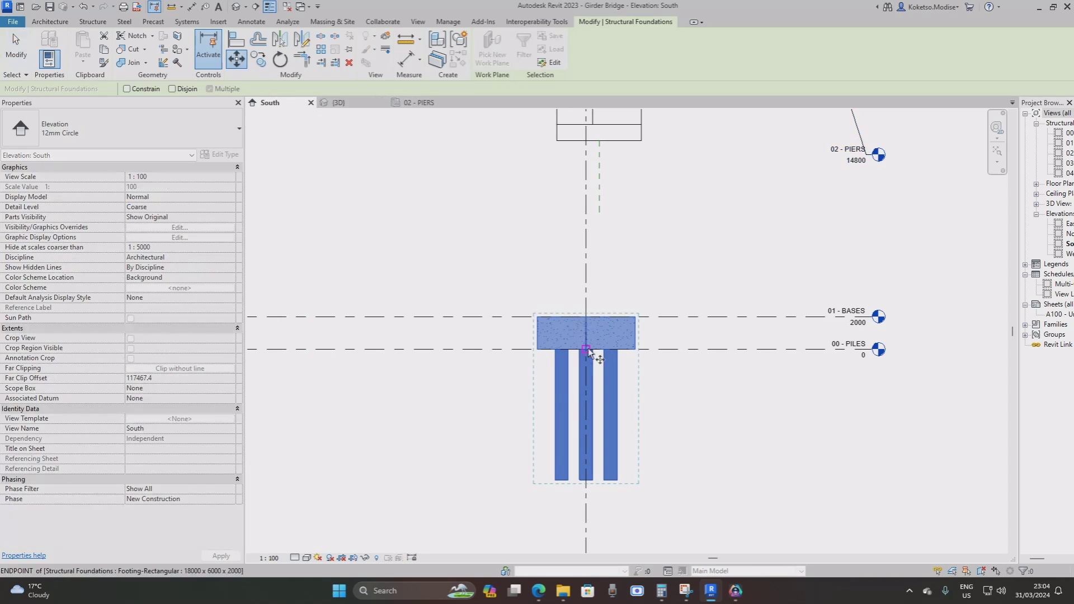
left_click(586, 318)
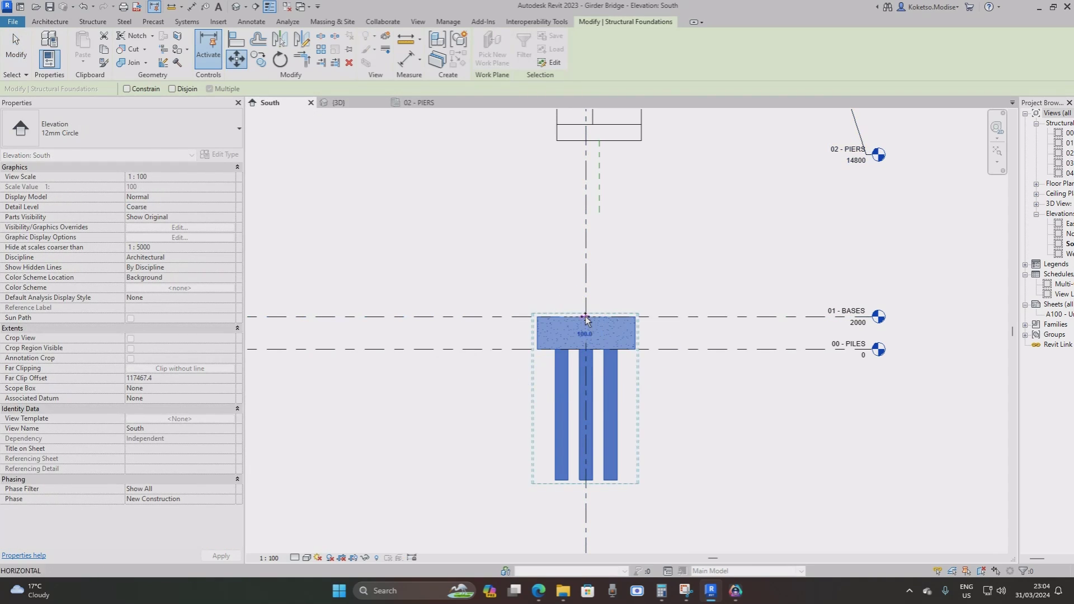
middle_click_drag(612, 239, 595, 300)
scroll(594, 300, "up", 3)
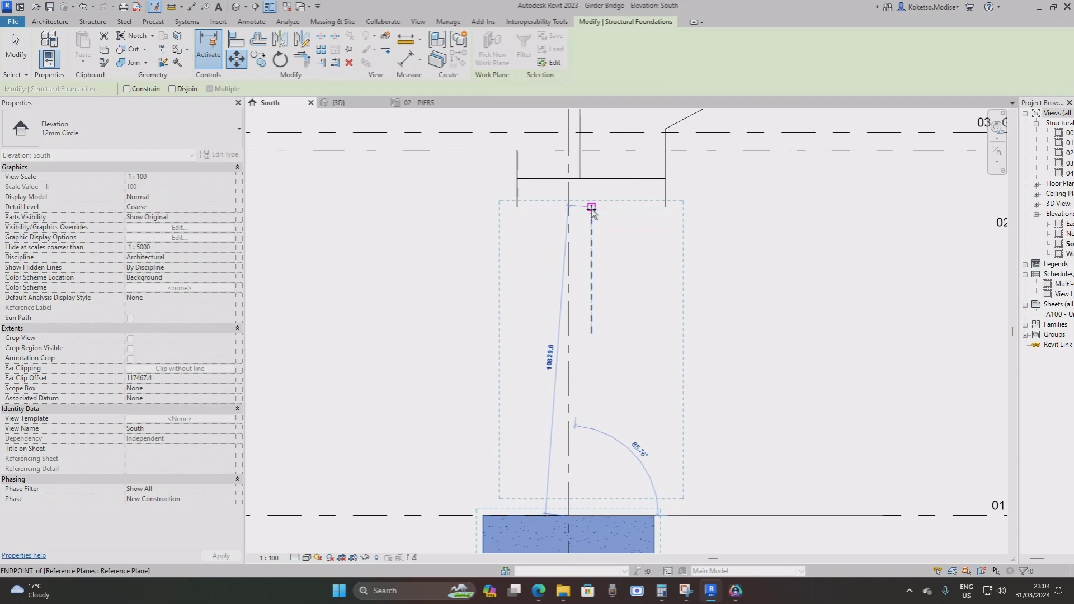
left_click(592, 208)
scroll(604, 223, "down", 5)
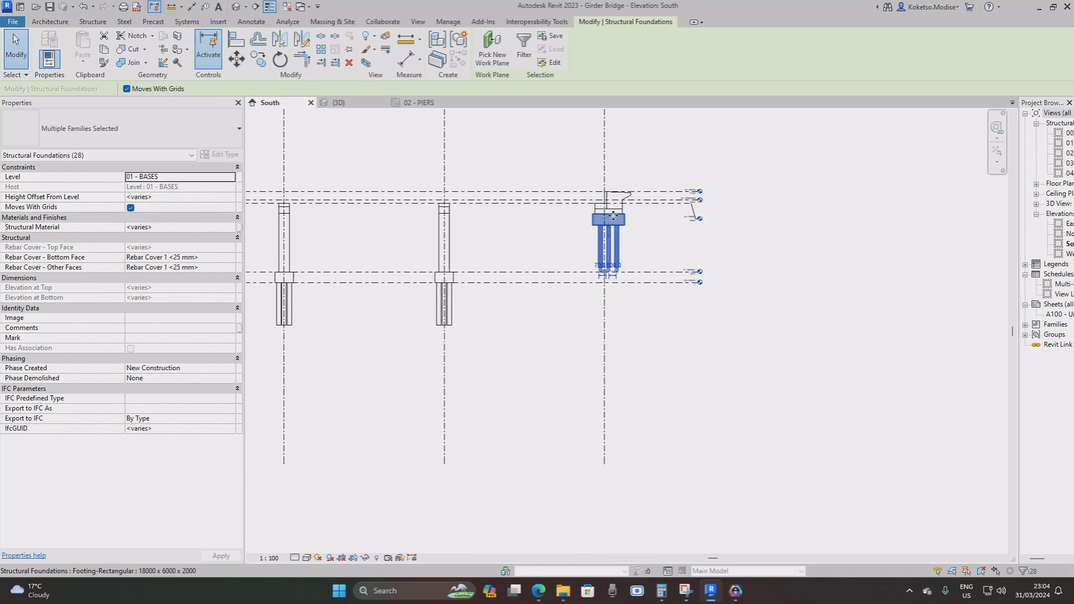
Mirror the end abutment with its pile cap and piles about the middle grid to the bridge's opposite end.
middle_click_drag(388, 225, 756, 219)
scroll(753, 213, "down", 6)
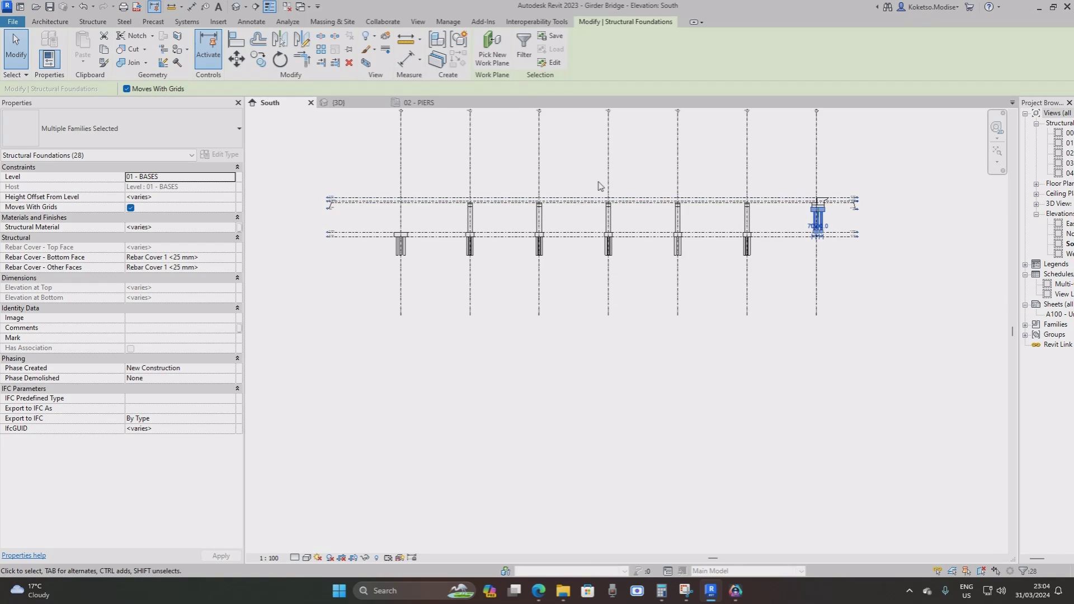
scroll(860, 200, "up", 4)
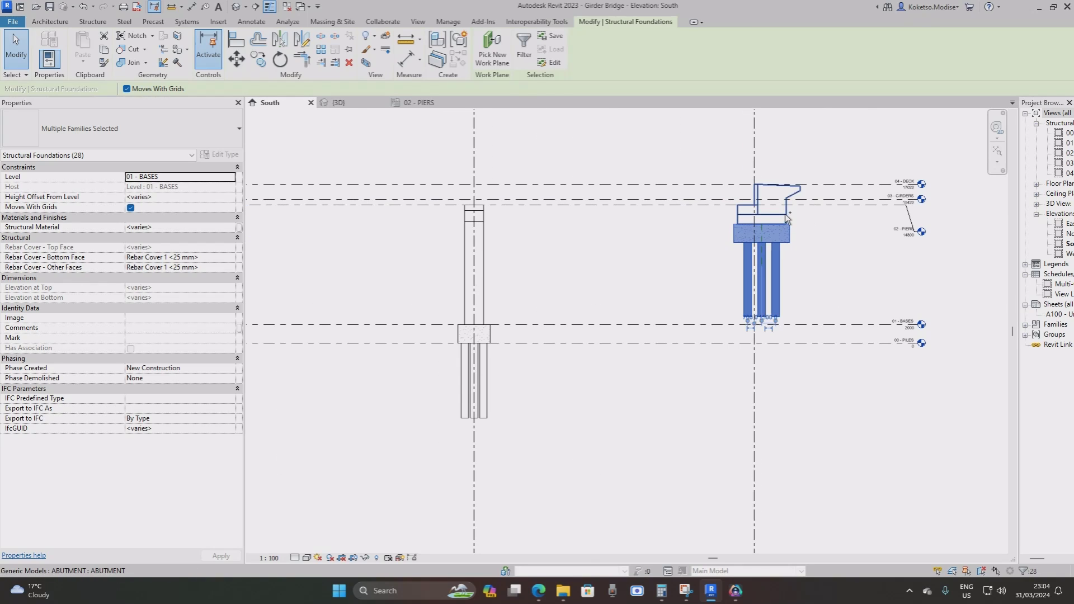
scroll(820, 217, "down", 3)
left_click(799, 210, "ctrl")
scroll(793, 210, "down", 3)
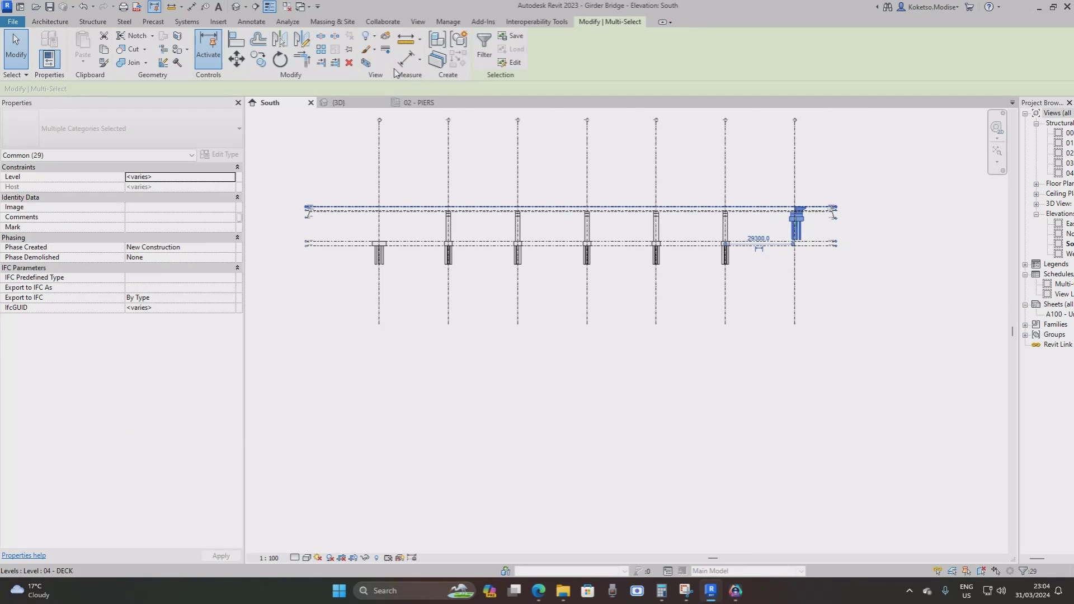
left_click(281, 40)
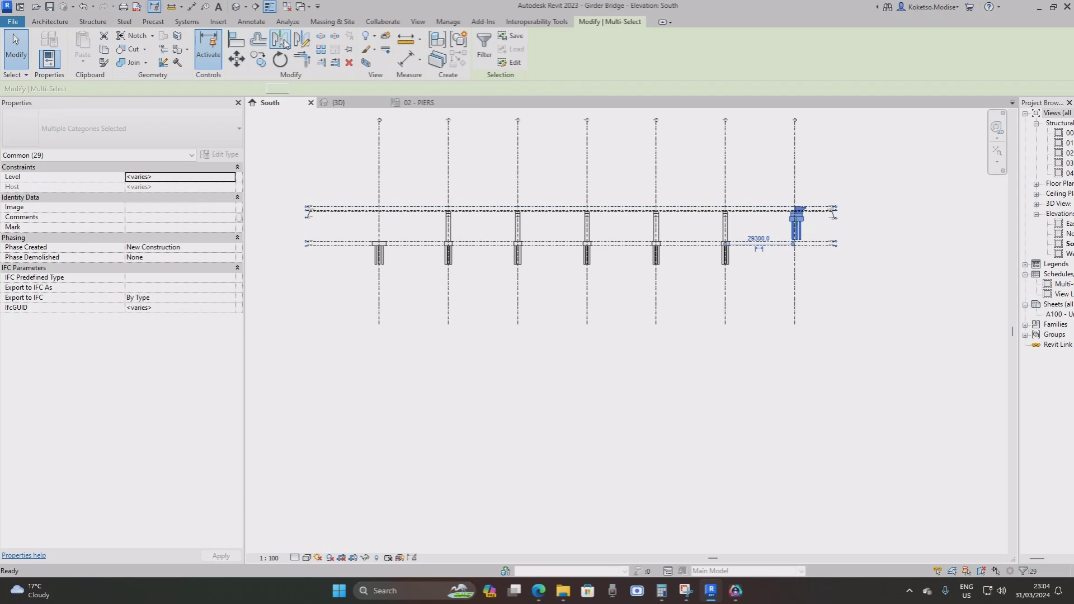
left_click(588, 151)
scroll(381, 246, "up", 3)
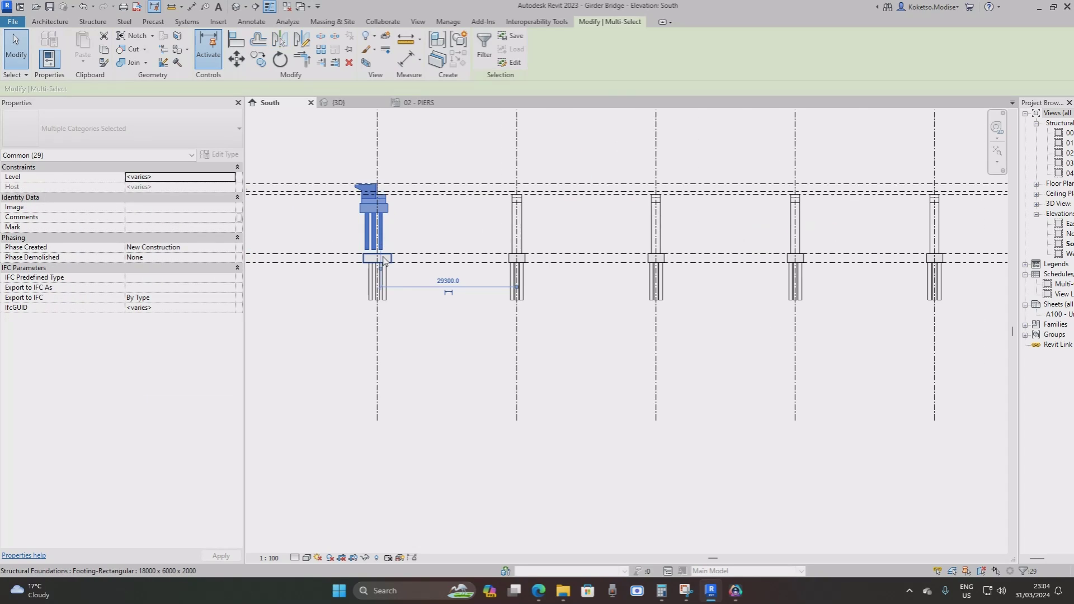
Delete the original pile cap and piles below the mirrored abutment, filtering Grids and Levels out of the selection.
scroll(384, 261, "up", 2)
left_click_drag(434, 334, 323, 250)
left_click(484, 48)
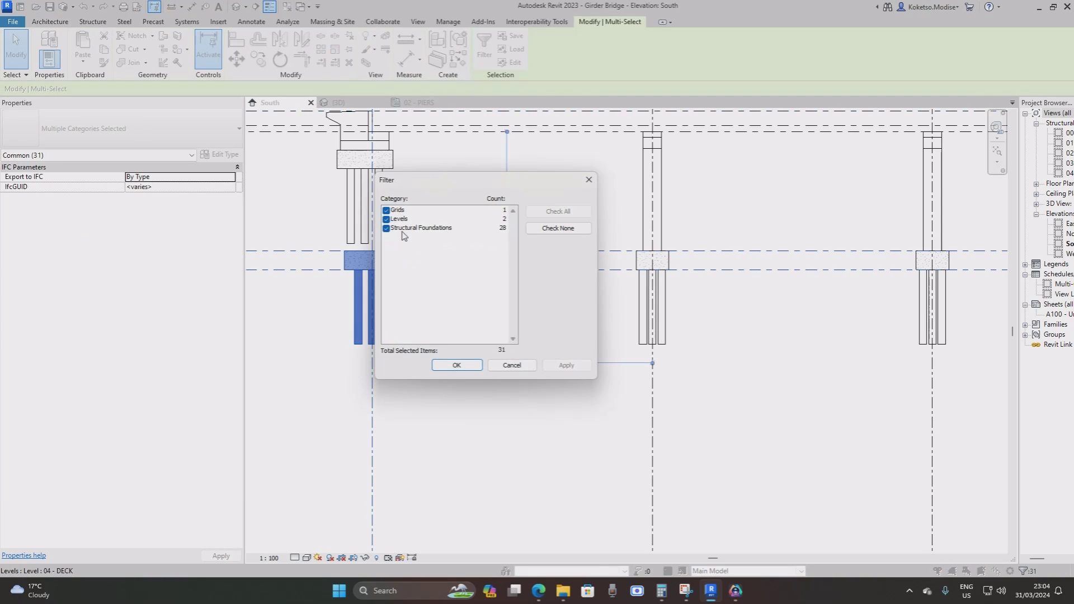
left_click(386, 211)
left_click(387, 219)
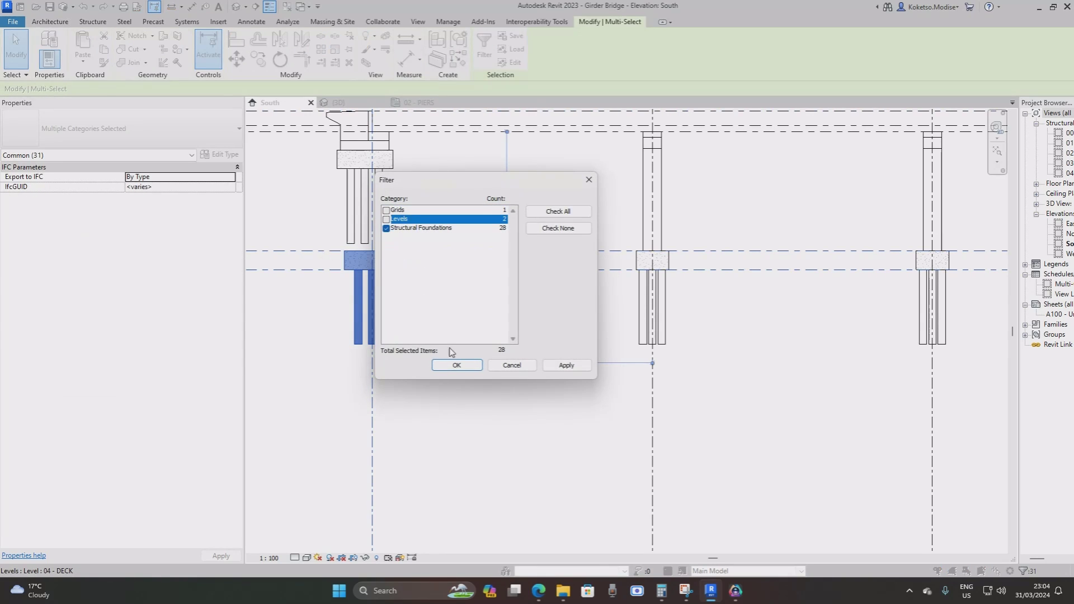
left_click(457, 365)
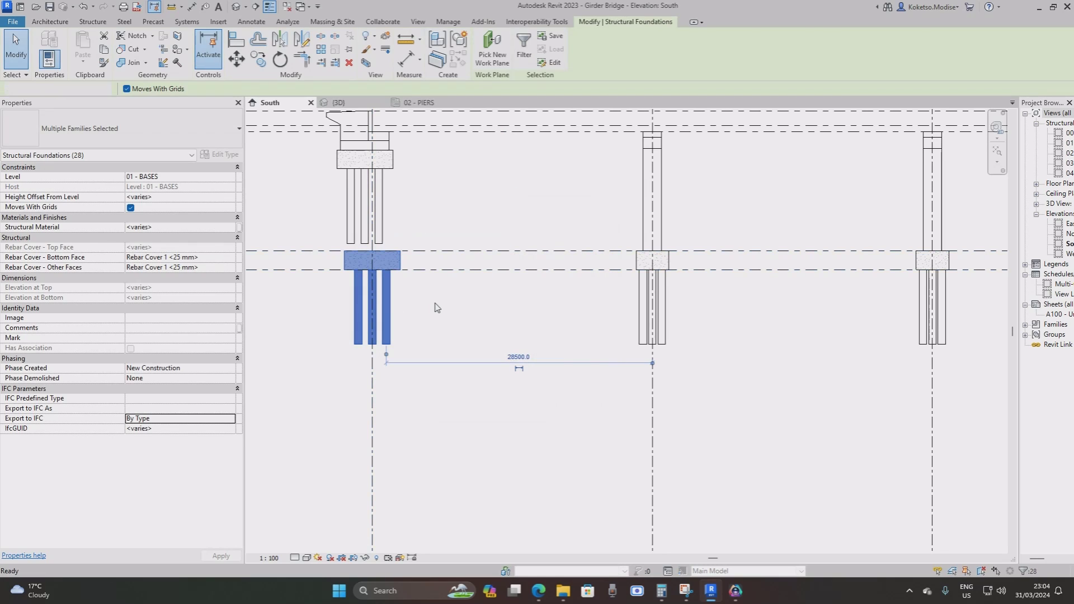
left_click(434, 304)
scroll(377, 286, "down", 3)
Open the ABUTMENT family for editing from the abutment in the 3D view.
left_click(334, 103)
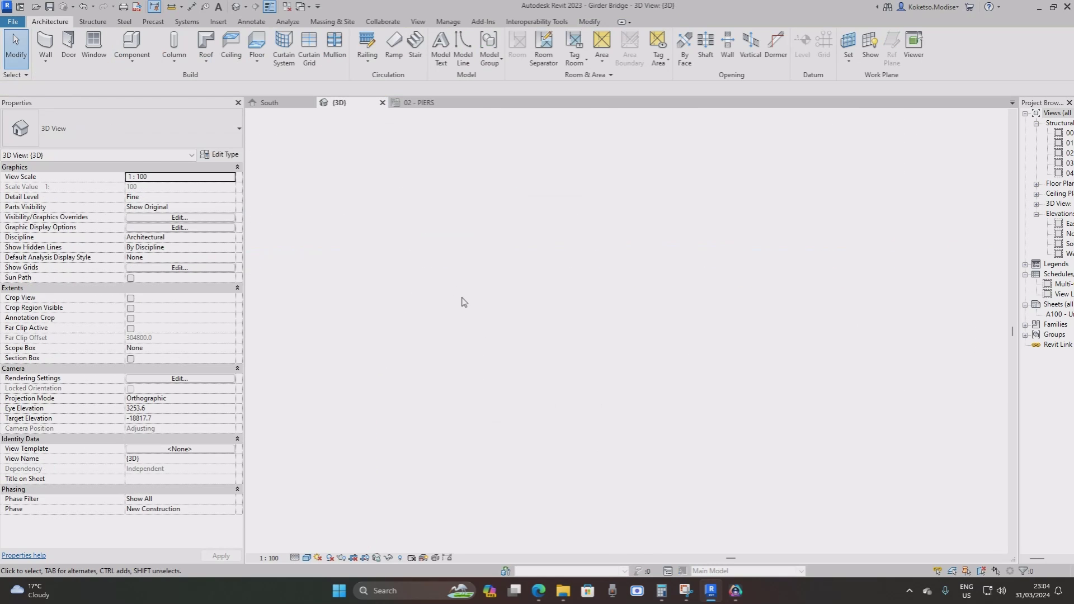
scroll(722, 224, "up", 3)
mouse_move(727, 218)
middle_mouse_down("shift")
mouse_move(693, 305)
mouse_move(671, 305)
mouse_move(899, 323)
mouse_move(694, 342)
mouse_move(719, 258)
mouse_move(715, 233)
middle_mouse_up("shift")
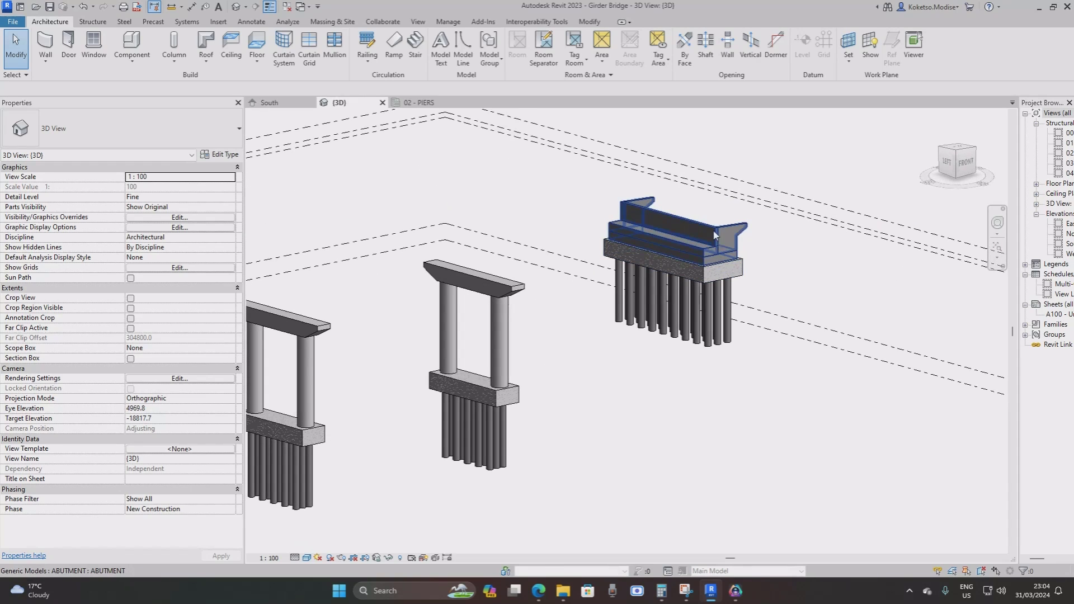
left_click(714, 233)
scroll(714, 233, "up", 2)
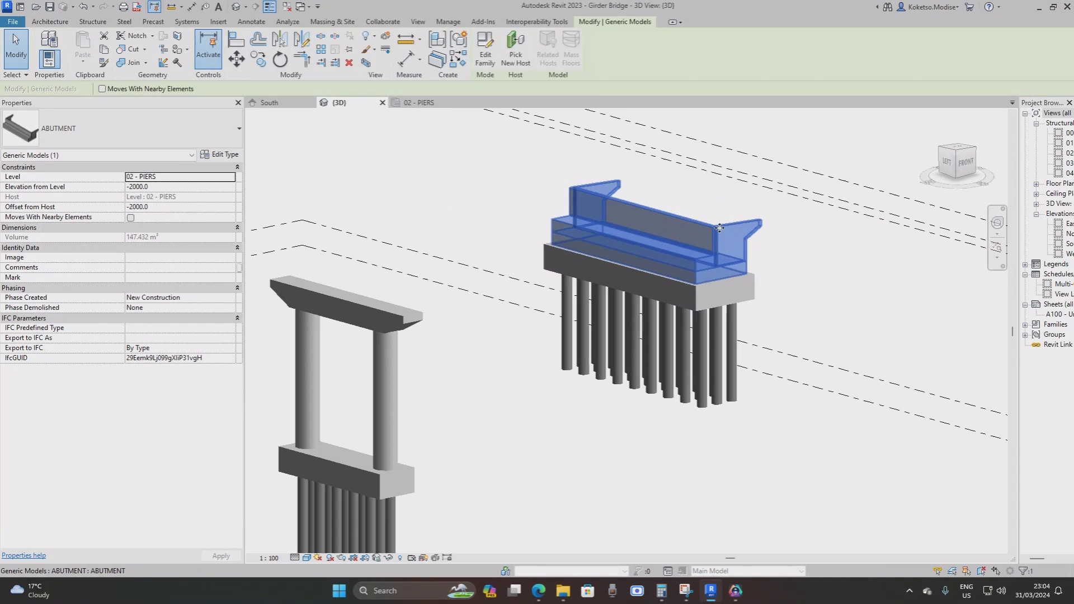
left_click(491, 61)
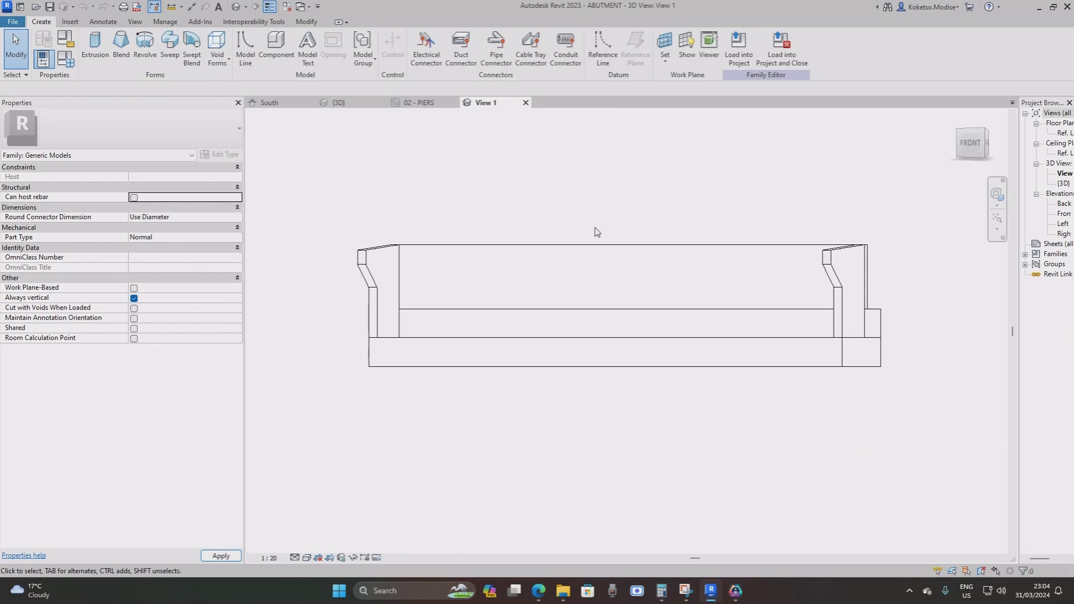
Assign the material Concrete, Precast to all of the abutment family's extrusions.
middle_click_drag(518, 251, 506, 272, "shift")
left_click_drag(712, 367, 369, 194)
left_click(232, 248)
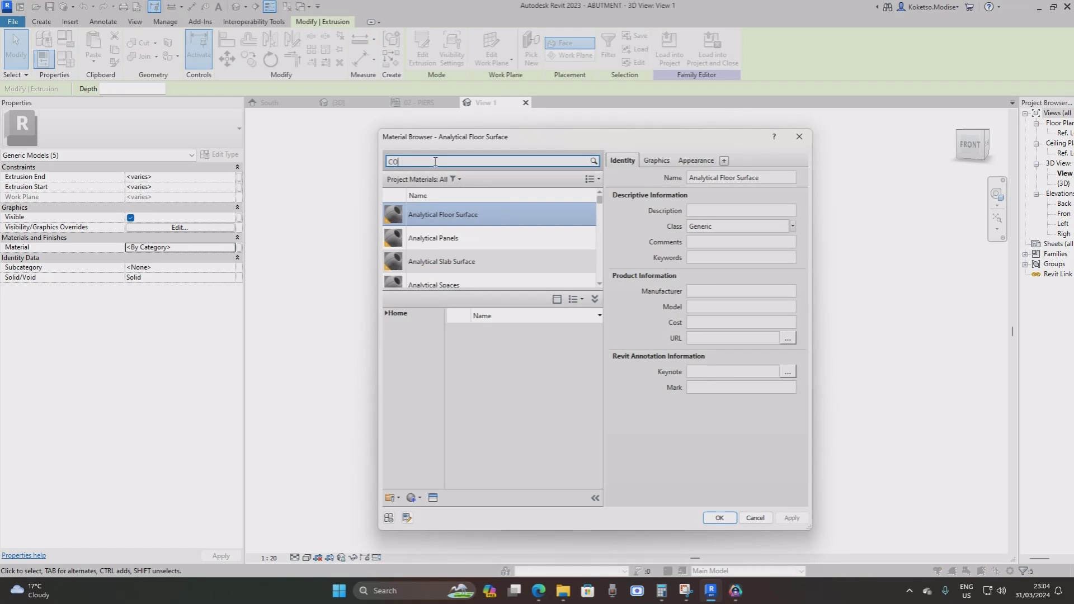
type("CONCRETE")
key("Return")
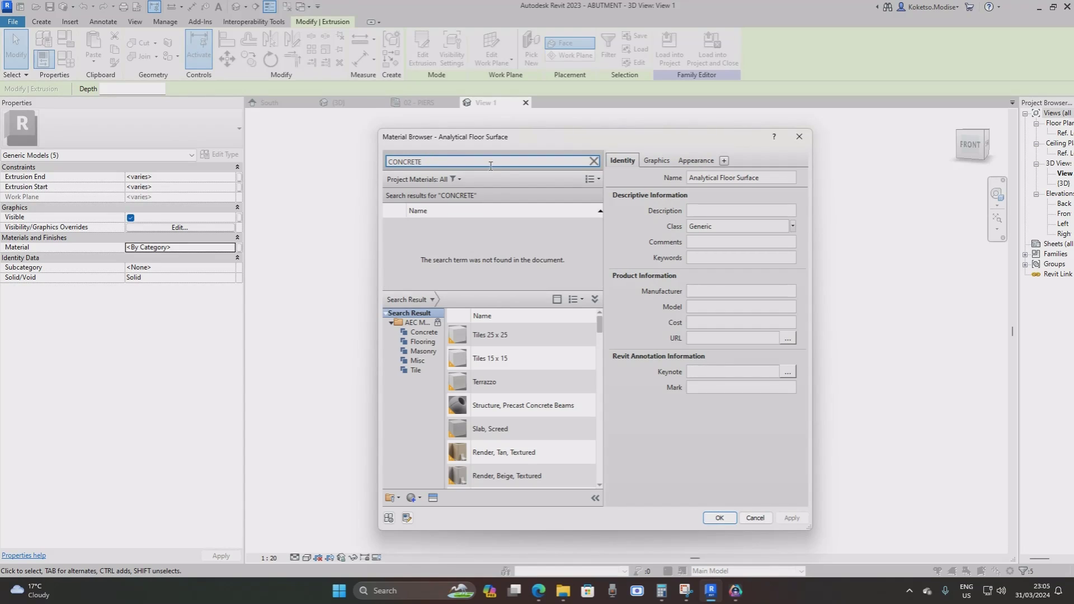
left_click_drag(598, 333, 600, 358)
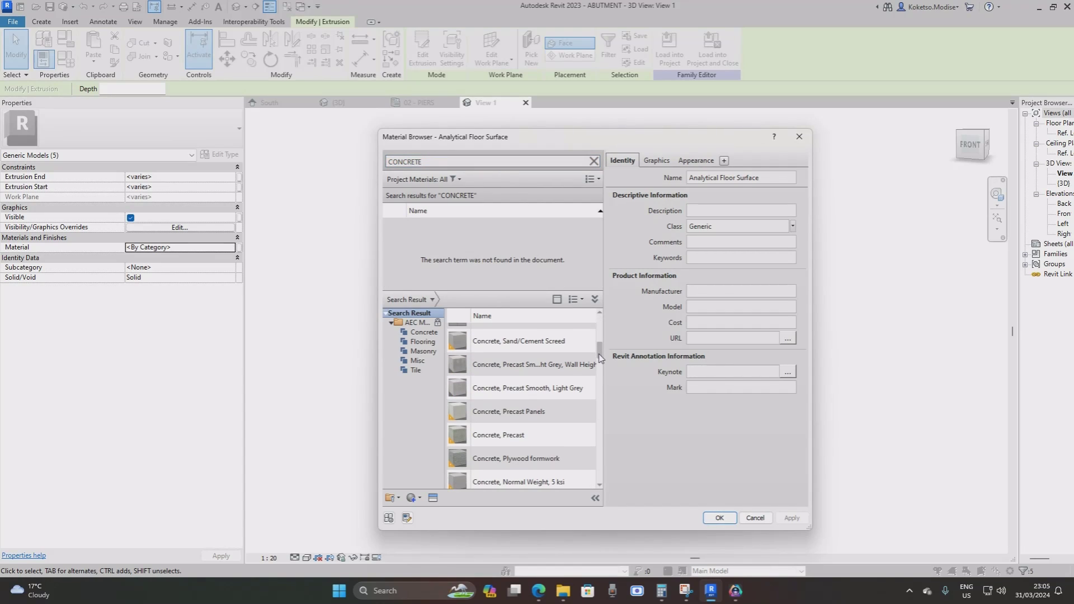
scroll(565, 391, "down", 1)
left_click(577, 412)
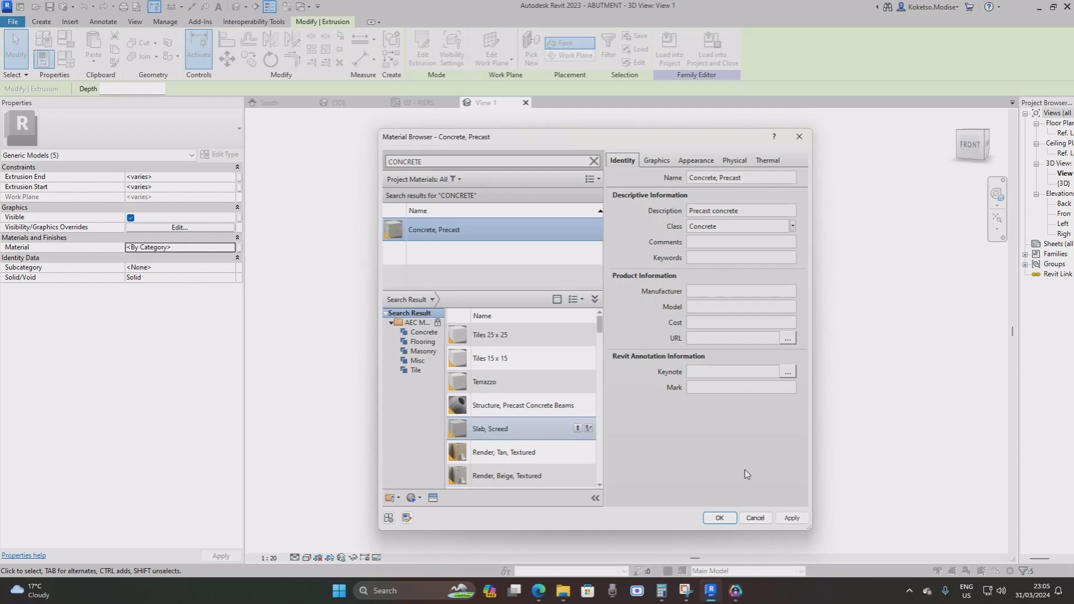
left_click(791, 518)
left_click(719, 518)
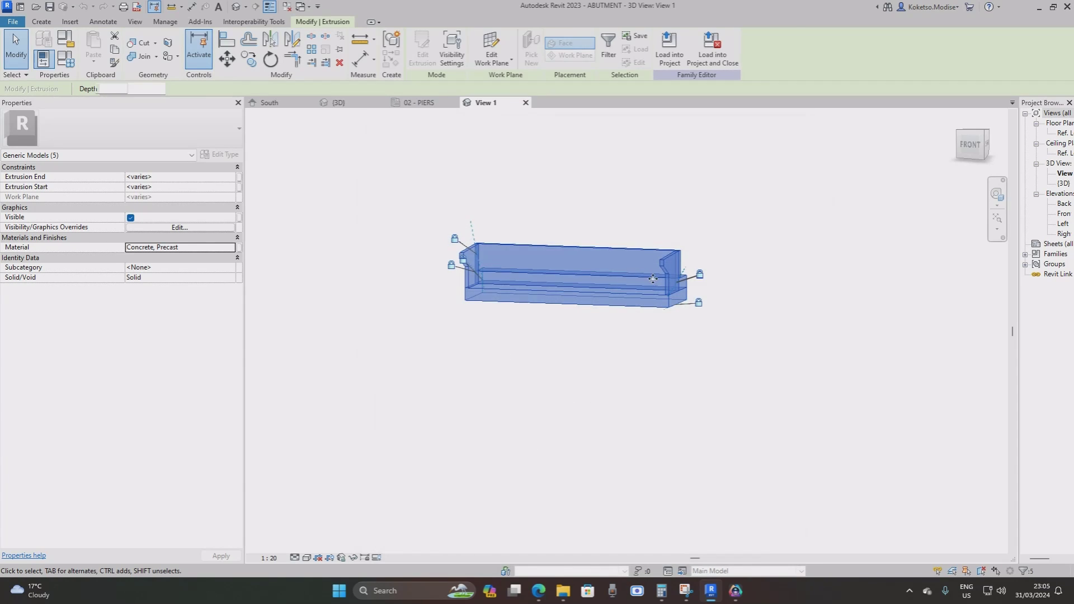
Save and close the ABUTMENT family while loading it into the project, overwriting the existing version and its parameter values.
left_click(711, 49)
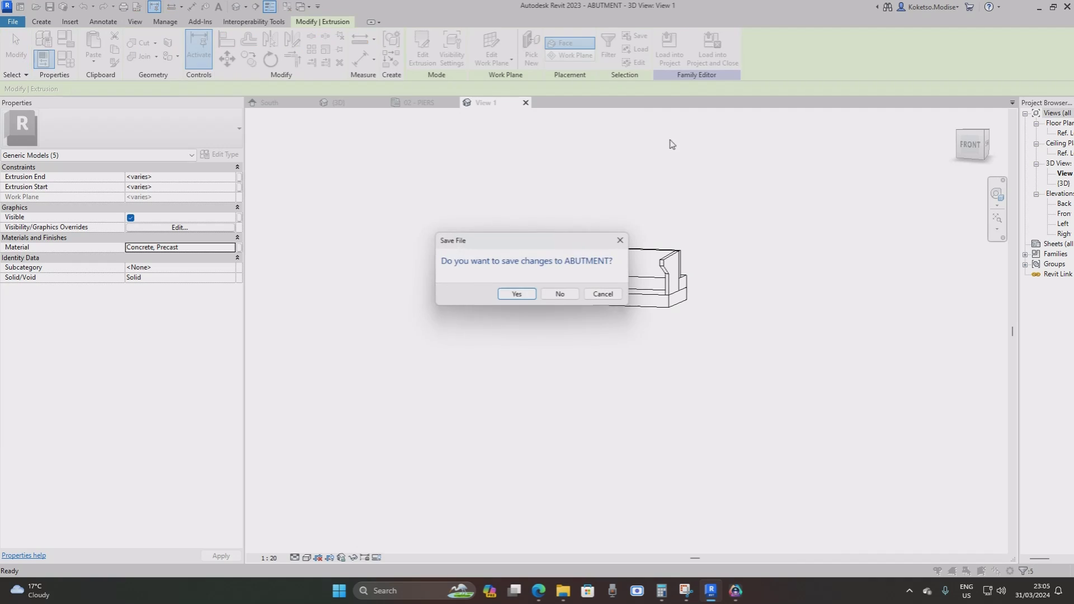
left_click(527, 295)
left_click(521, 300)
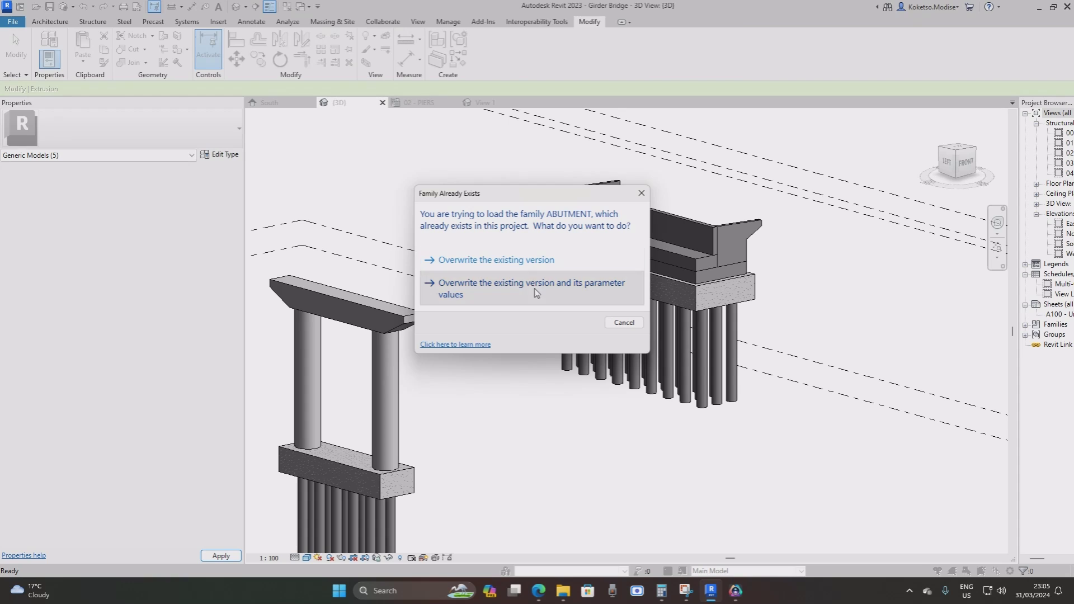
left_click(538, 290)
Review the abutment and foundation quantities in the Multi-Category Material Takeoff schedule, and close the schedule.
mouse_move(713, 342)
middle_mouse_down("shift")
mouse_move(689, 386)
mouse_move(685, 330)
mouse_move(736, 364)
mouse_move(750, 330)
mouse_move(717, 345)
middle_mouse_up("shift")
scroll(861, 283, "up", 5)
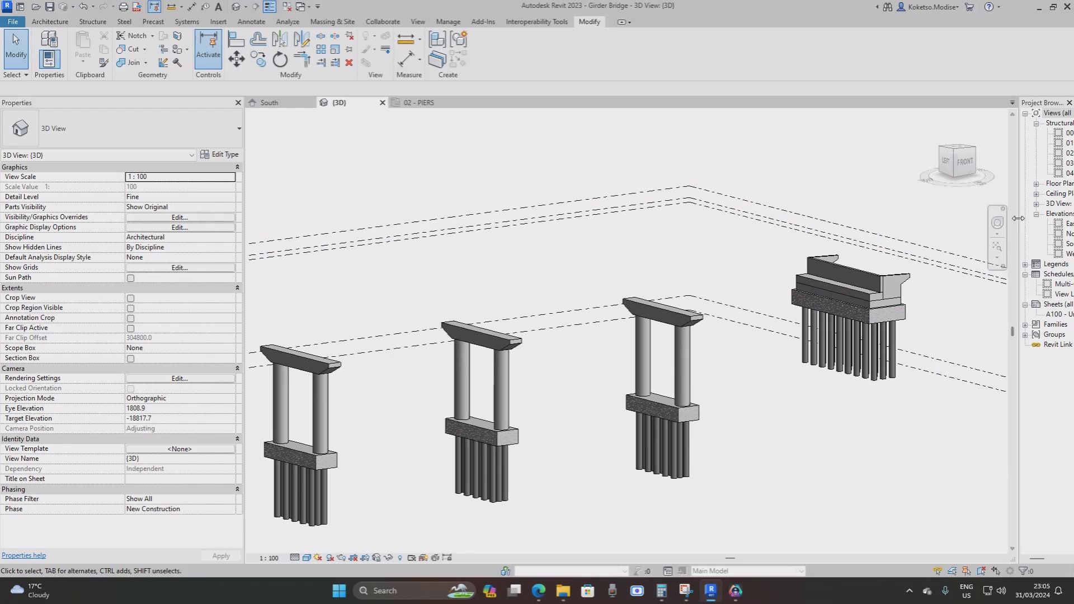
left_click_drag(1020, 223, 930, 223)
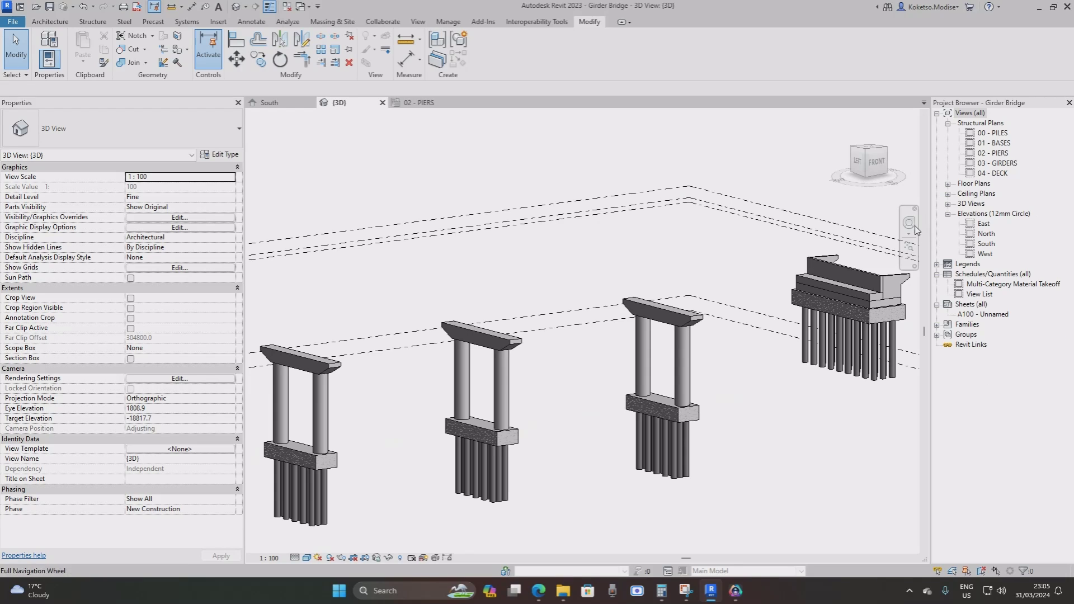
scroll(673, 334, "down", 4)
middle_click_drag(673, 333, 892, 291, "shift")
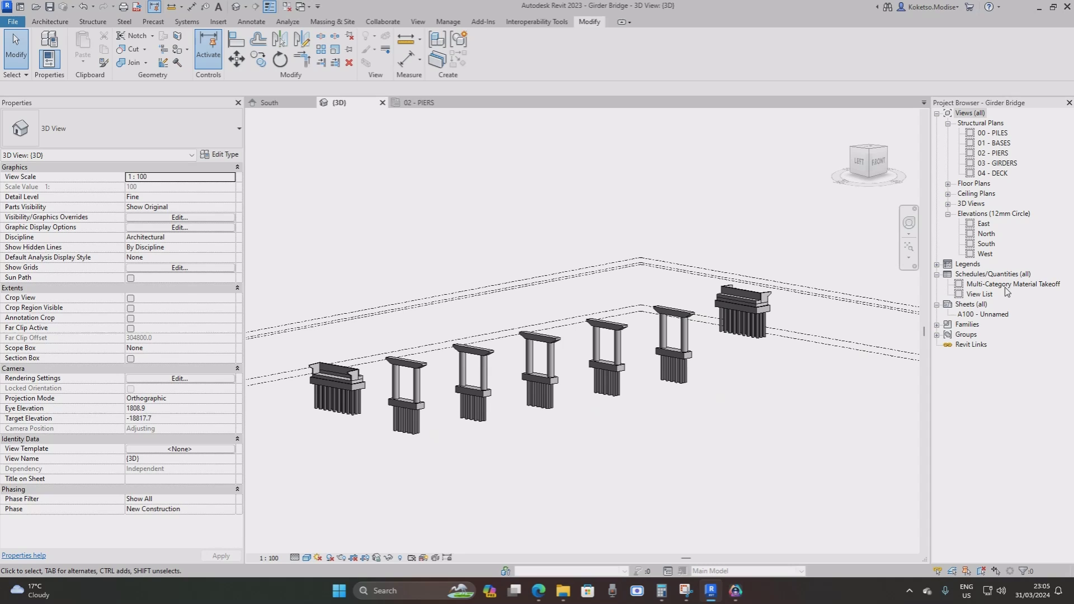
left_click(996, 284)
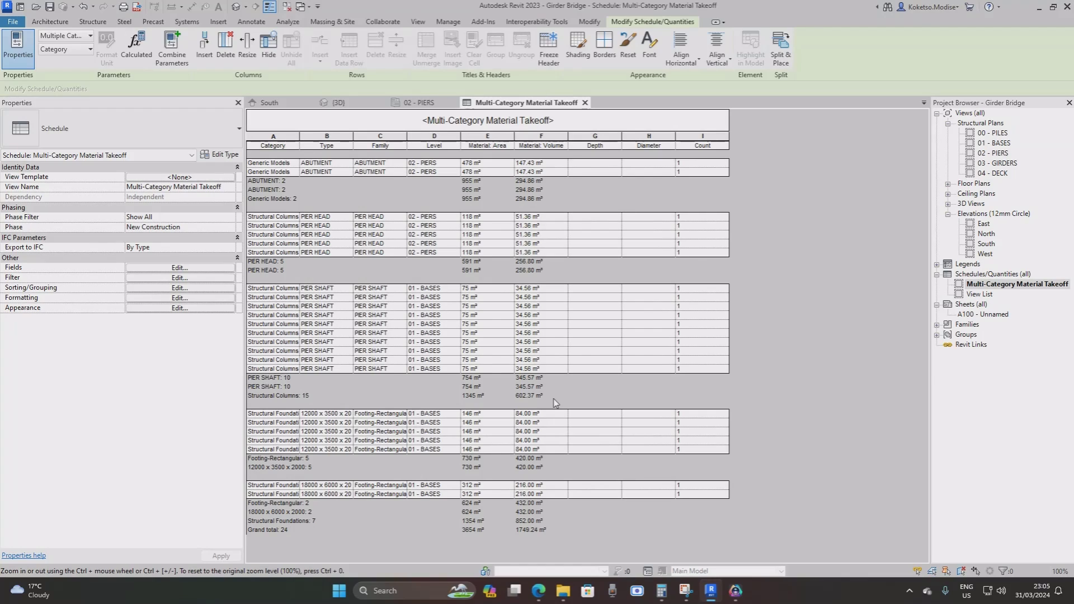
left_click(584, 102)
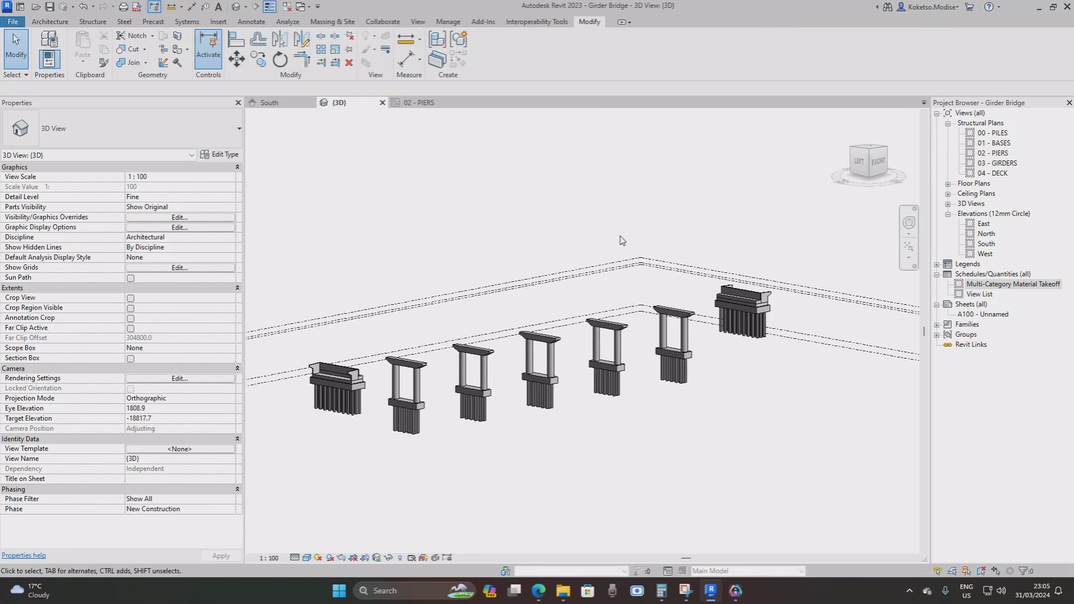
Examine the piers and both abutments in the 3D view, the 02 - PIERS plan and the South elevation.
middle_click_drag(781, 330, 805, 318, "shift")
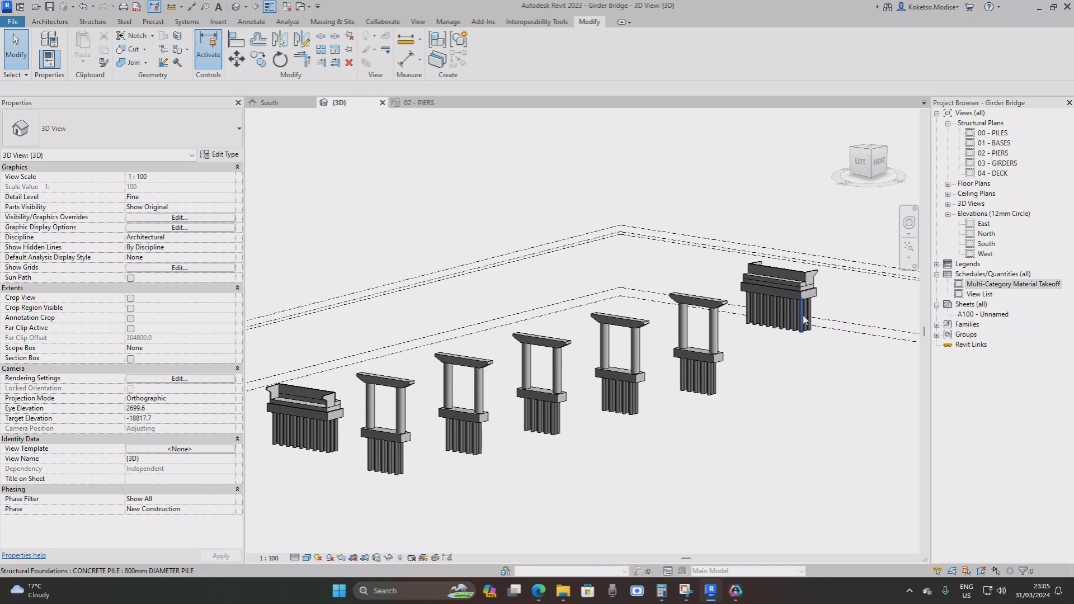
middle_click_drag(830, 327, 860, 333)
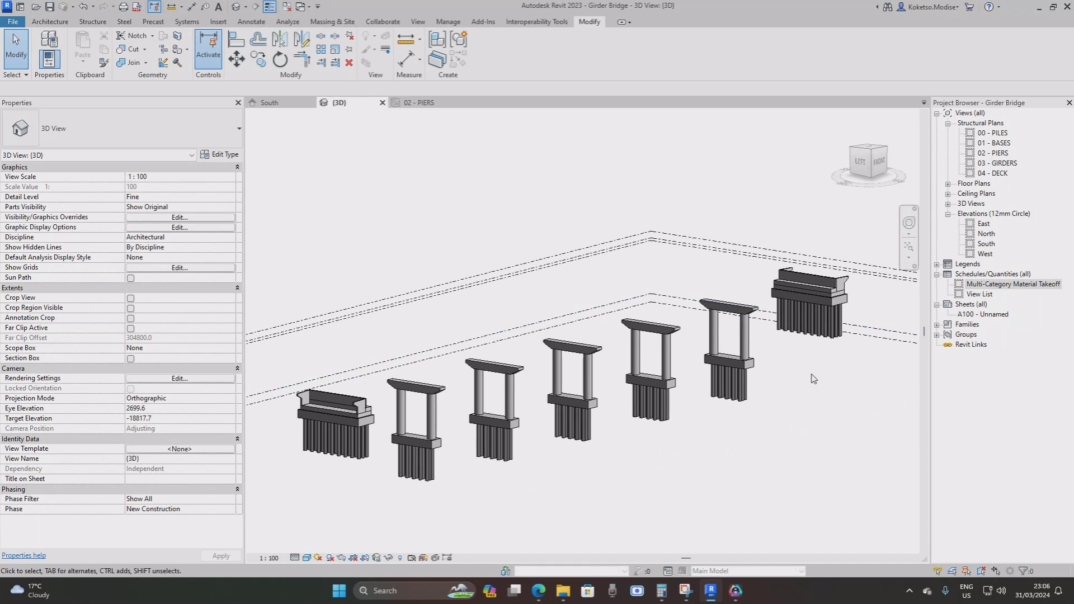
middle_click_drag(814, 379, 738, 334, "shift")
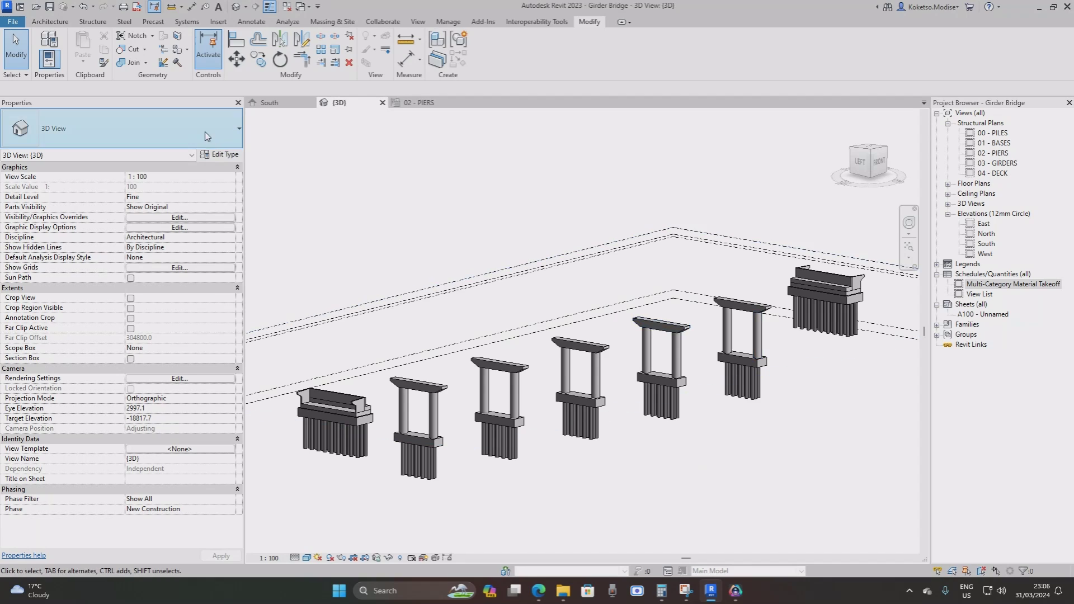
left_click(420, 104)
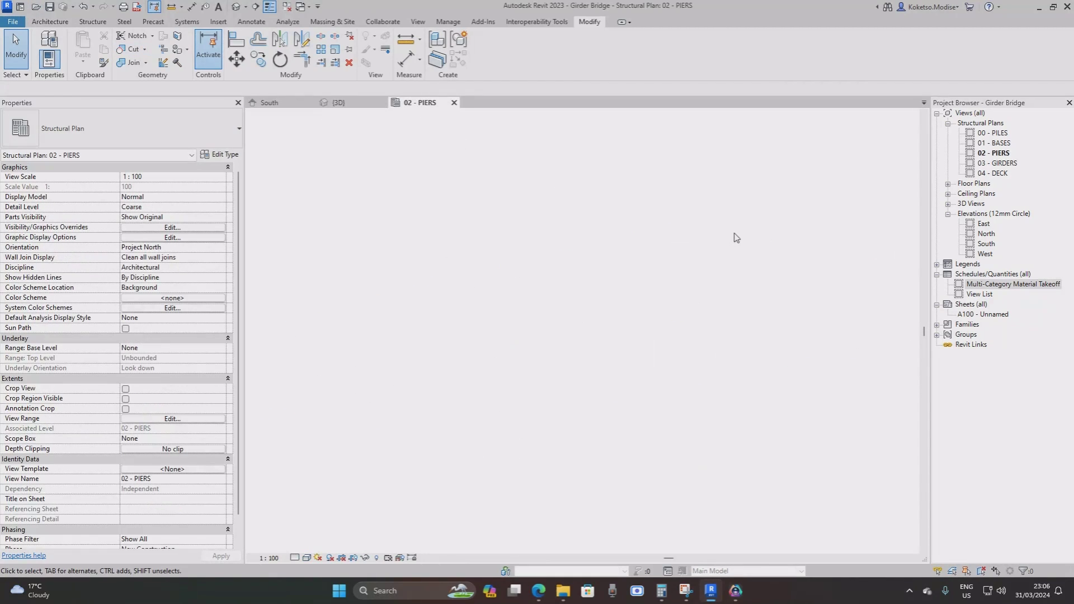
scroll(693, 241, "down", 3)
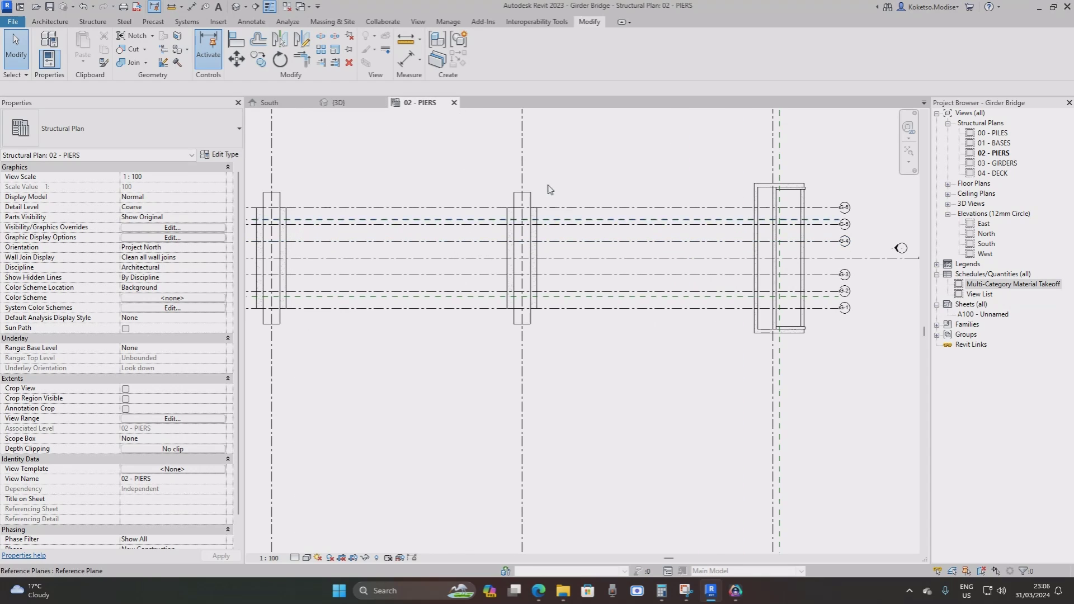
left_click(269, 103)
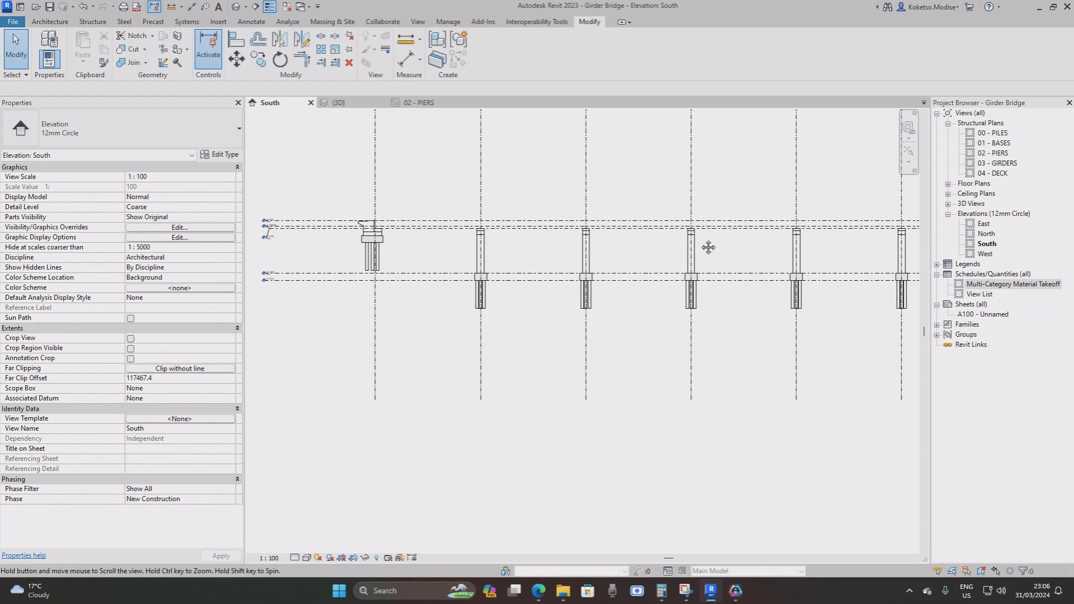
scroll(774, 244, "up", 5)
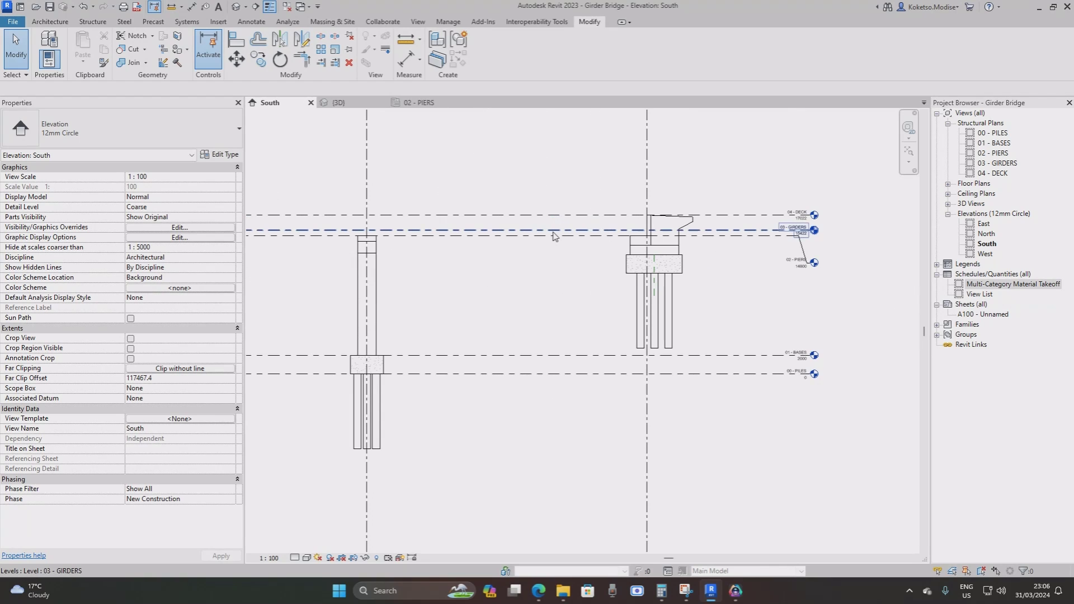
key("ctrl+Tab")
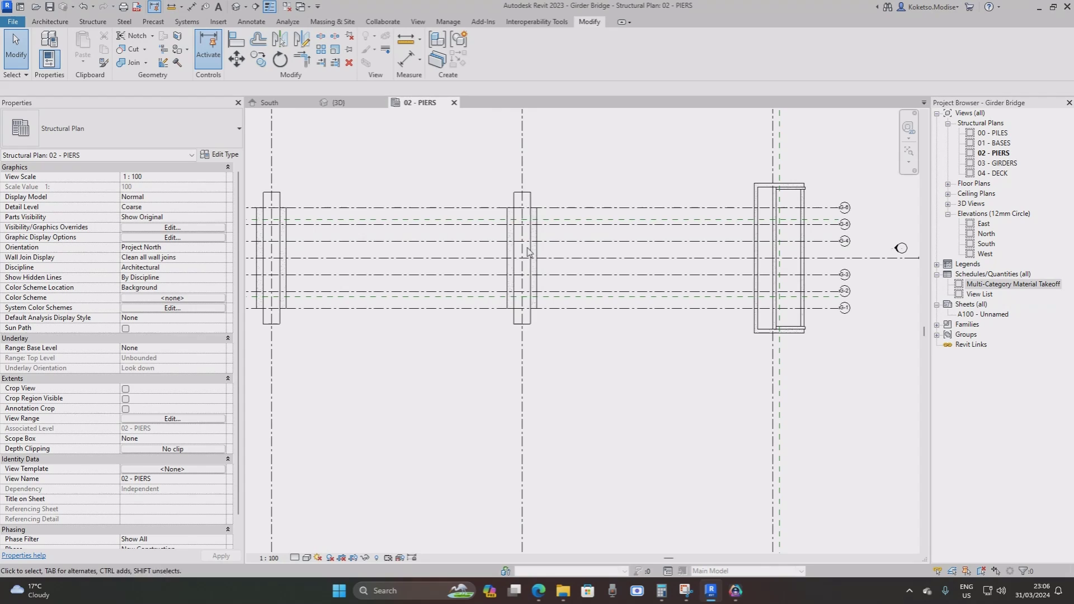
scroll(696, 252, "down", 2)
scroll(571, 234, "up", 1)
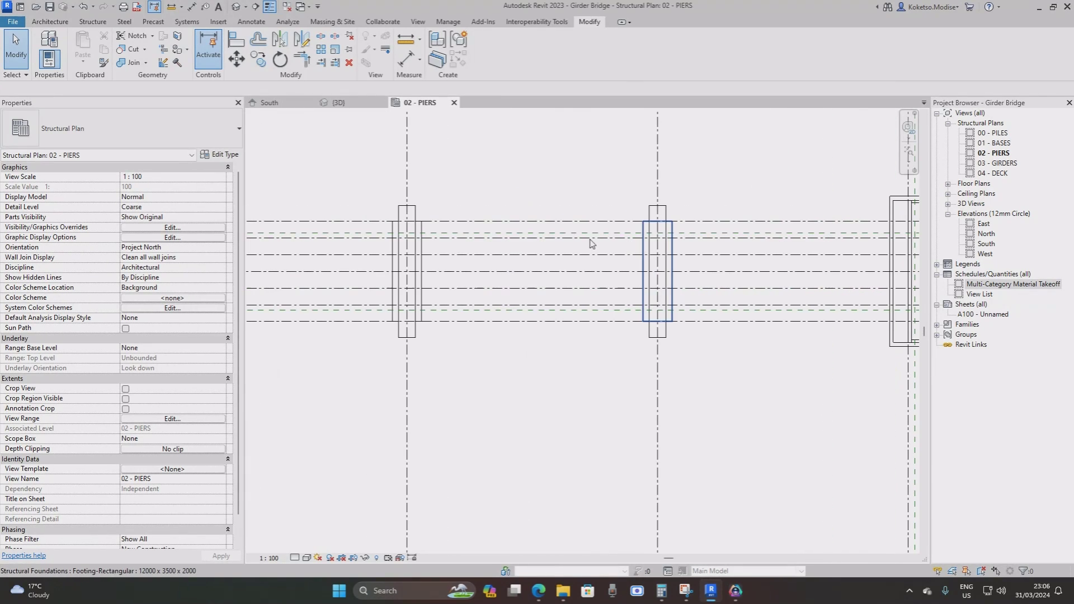
Create a new family from the Metric Generic Model template.
left_click(12, 21)
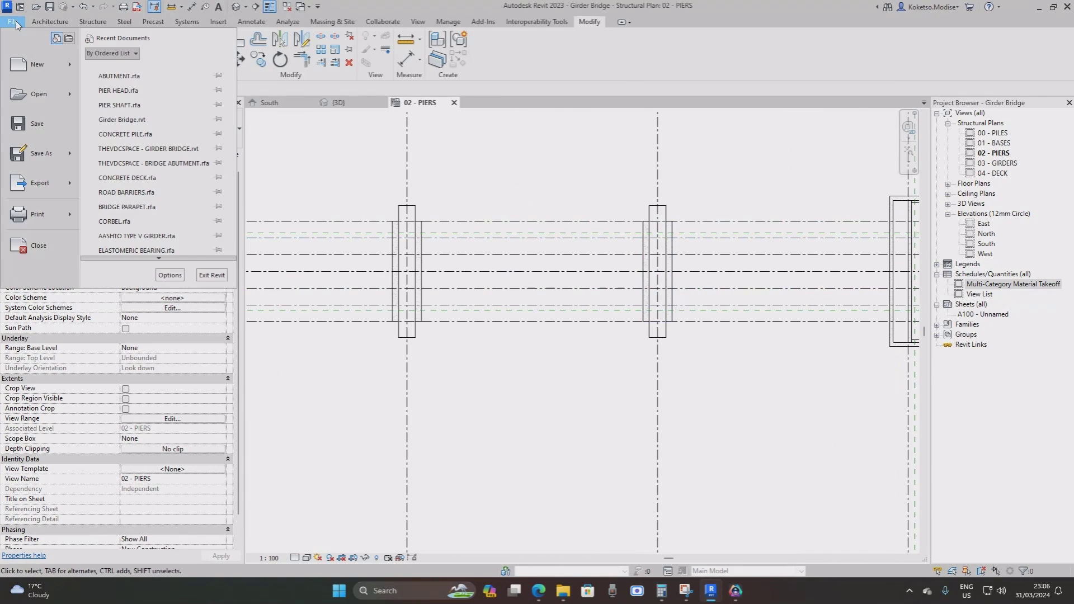
mouse_move(32, 70)
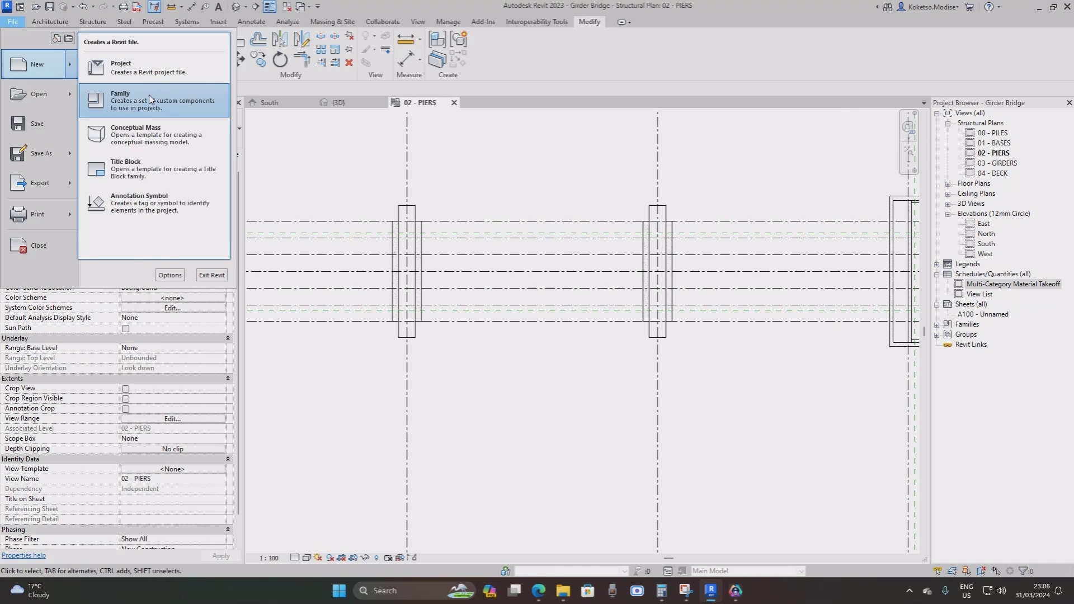
left_click(149, 95)
scroll(730, 287, "right", 1)
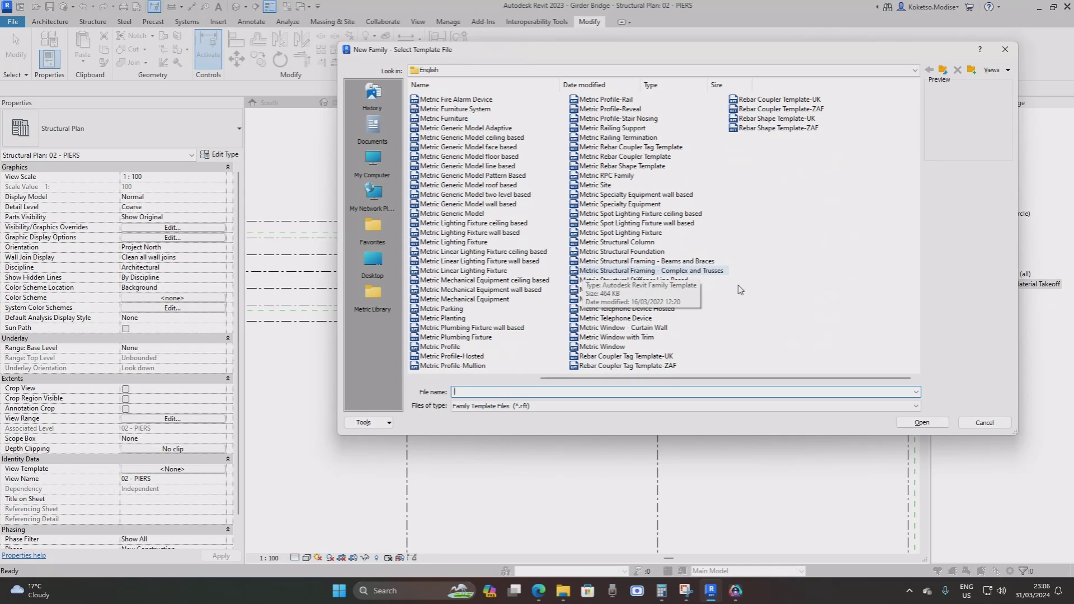
left_click(452, 213)
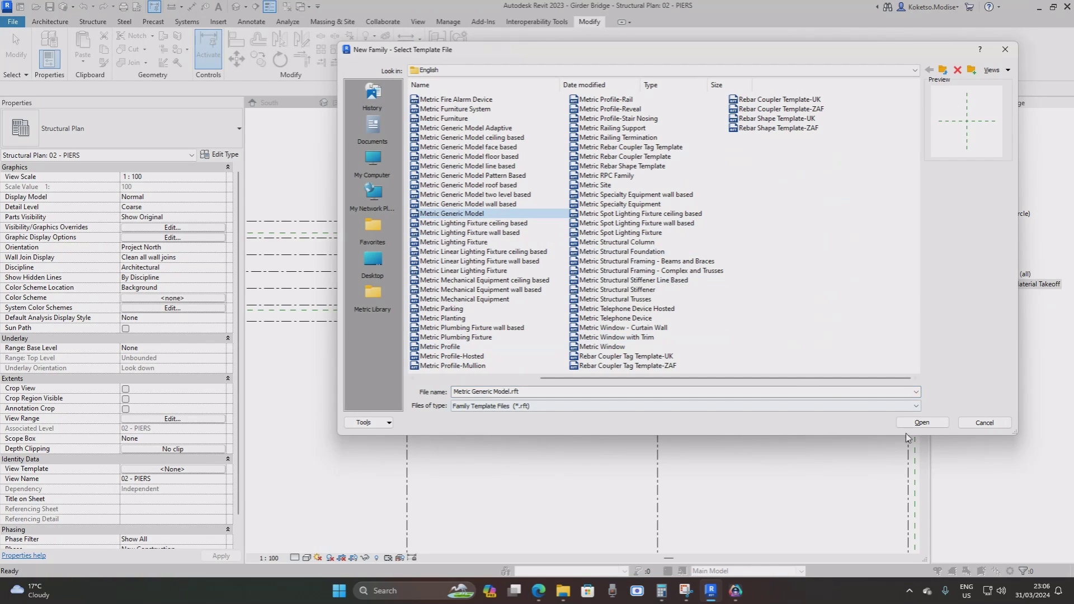
left_click(920, 423)
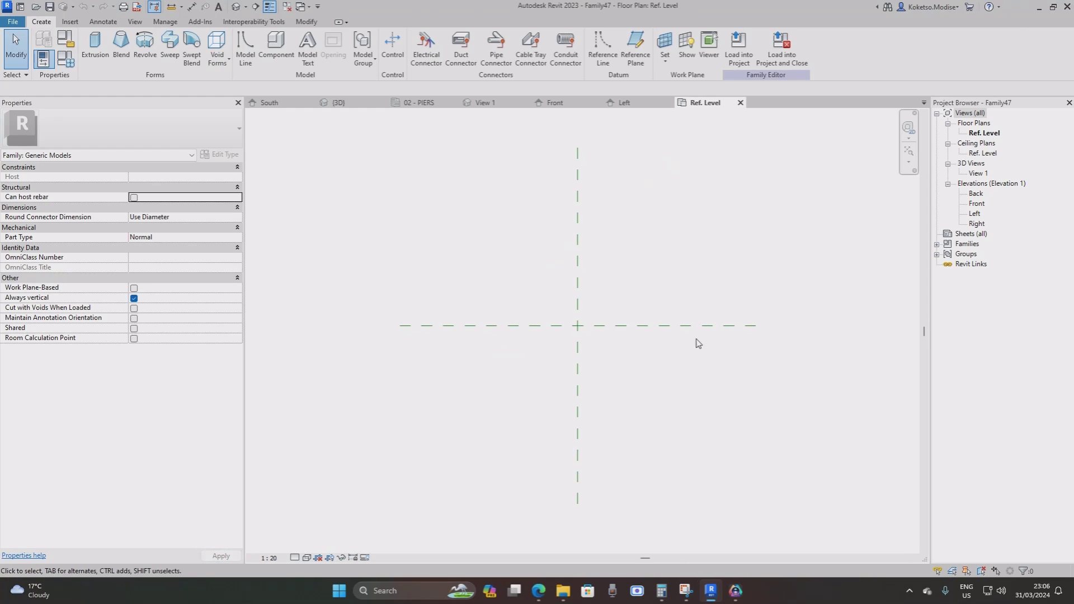
scroll(616, 343, "up", 1)
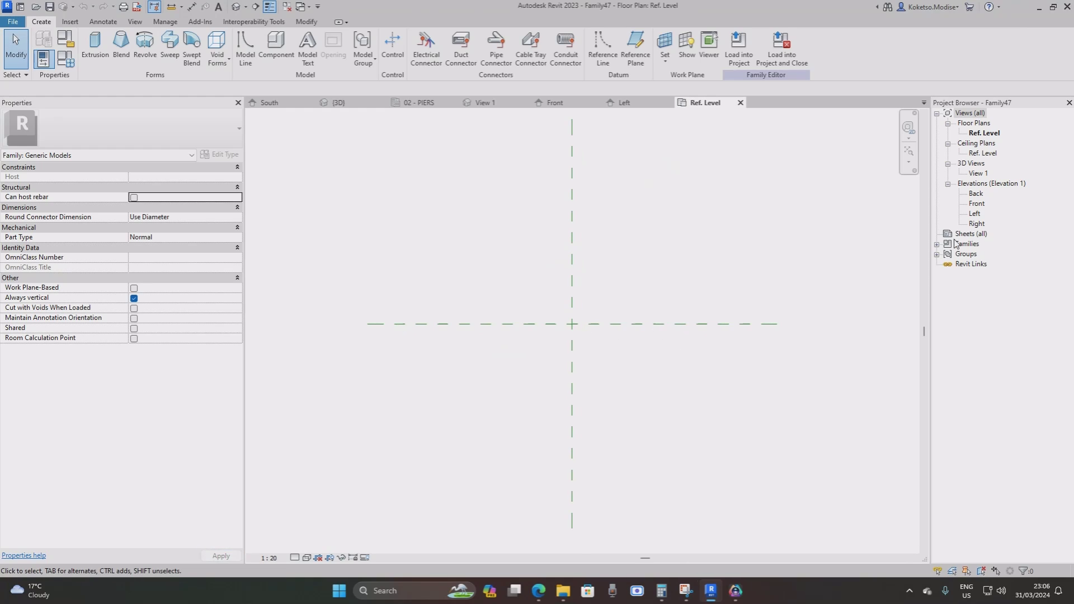
In the Front elevation, draw a horizontal reference plane just above Ref. Level, crossing the vertical centre plane.
double_click(979, 204)
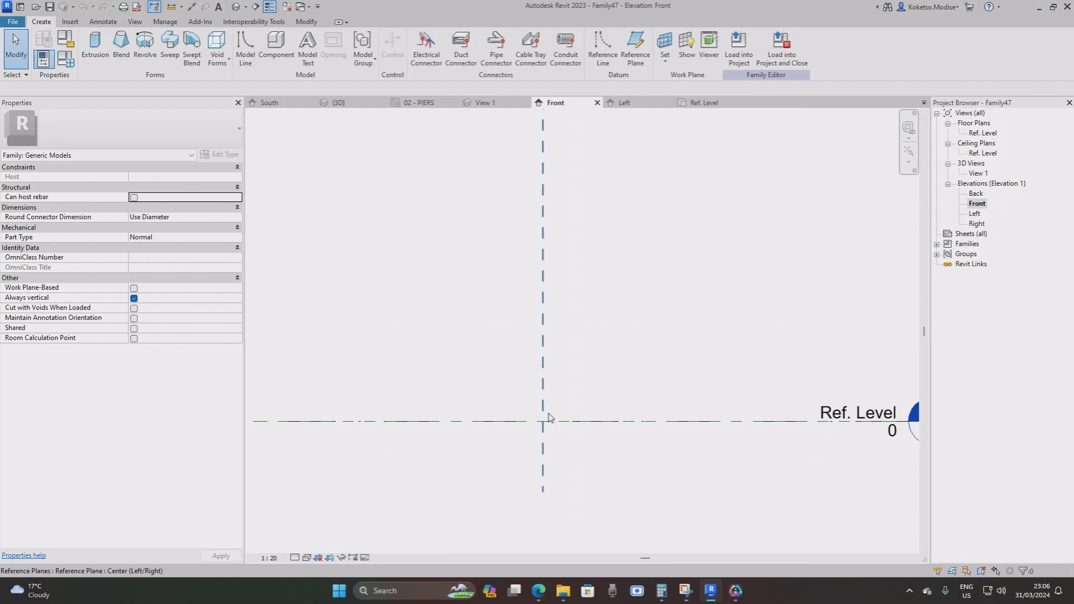
left_click(636, 64)
left_click(342, 346)
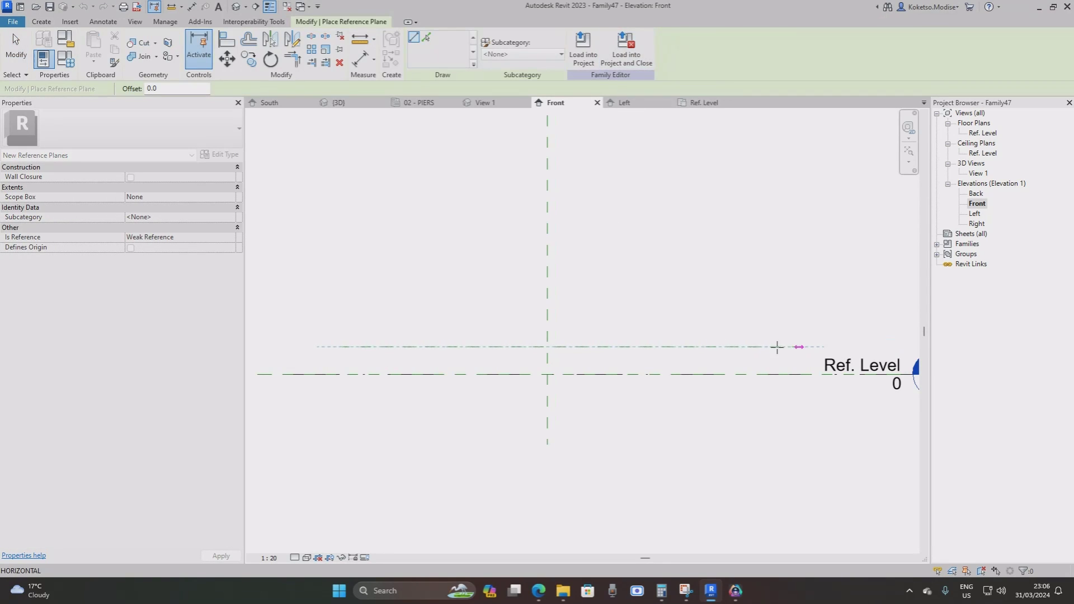
left_click(742, 347)
key("Escape")
key("Escape")
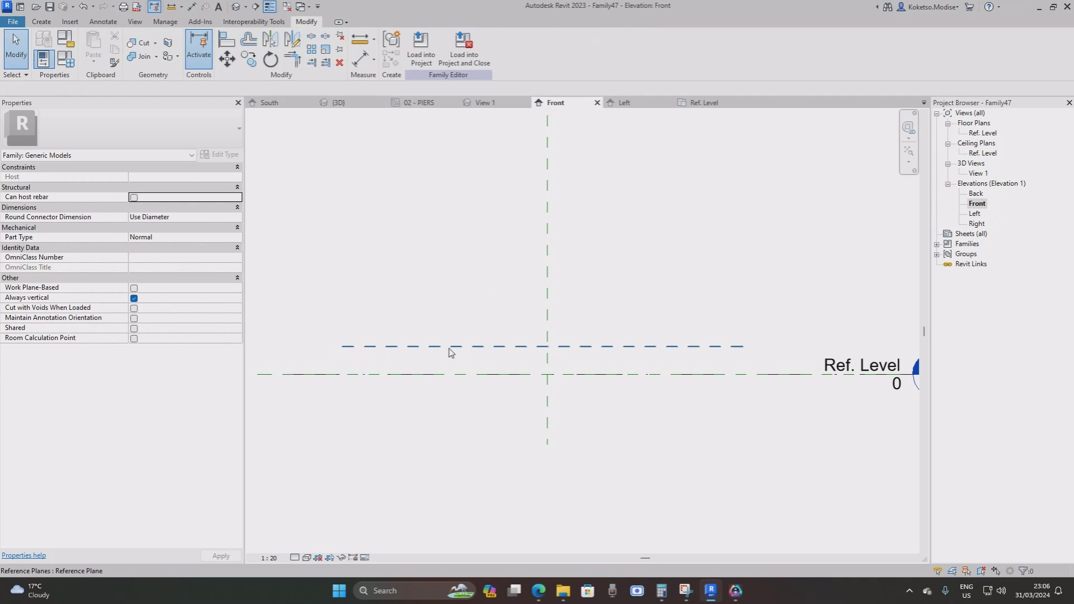
Set the new horizontal reference plane's distance above Ref. Level to 40 mm.
scroll(444, 373, "up", 1)
left_click(414, 359)
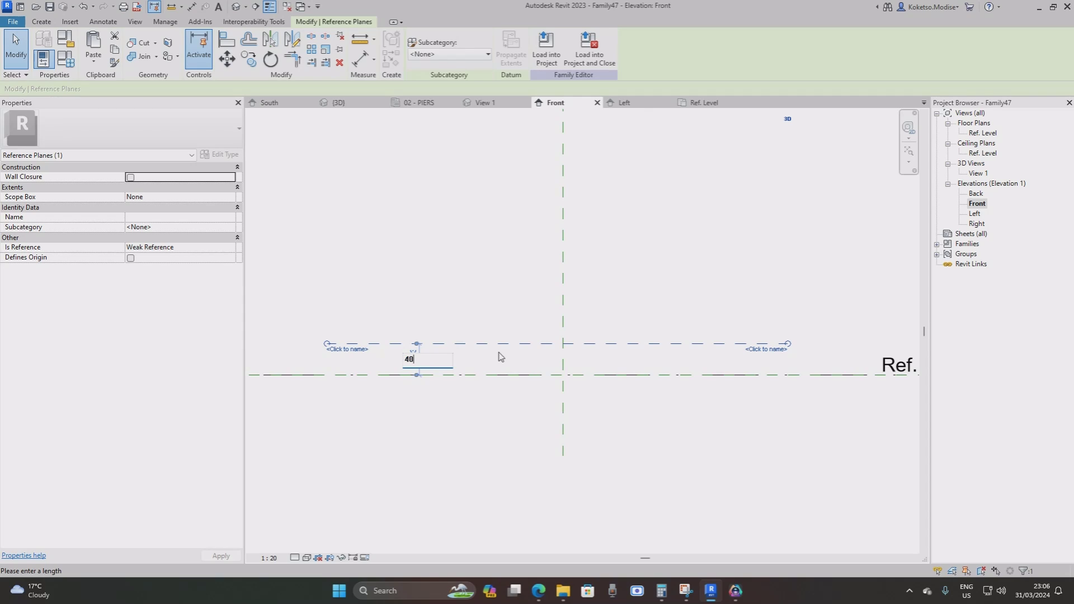
type("40")
key("Return")
scroll(642, 397, "down", 1)
scroll(618, 381, "up", 1)
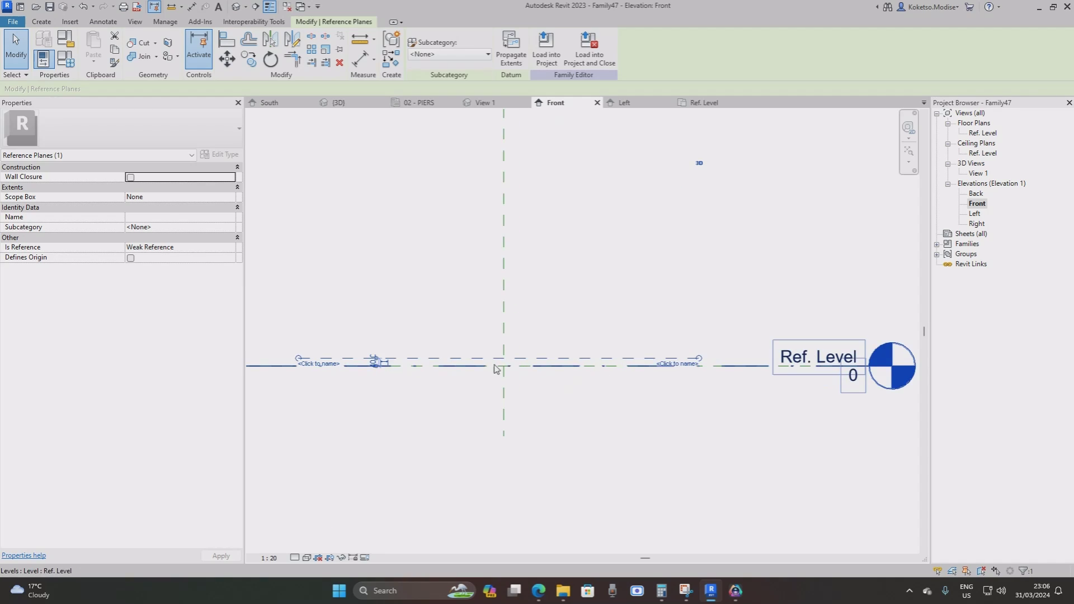
Copy the horizontal reference plane upward with multiple copies, placing one 60 mm above it and the next 422 mm higher.
scroll(438, 360, "up", 1)
left_click(249, 58)
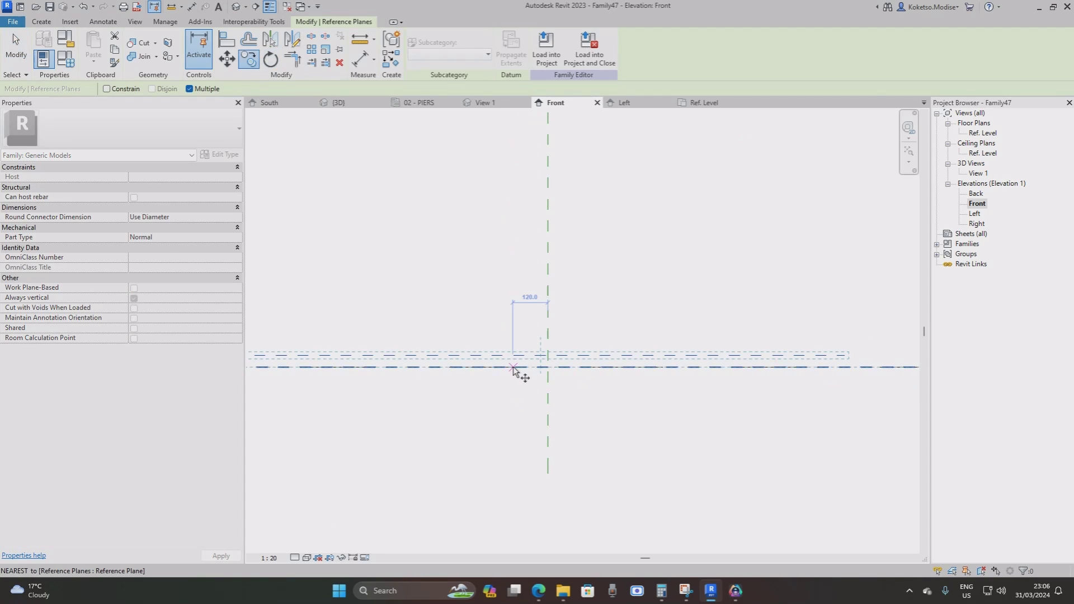
left_click(513, 356)
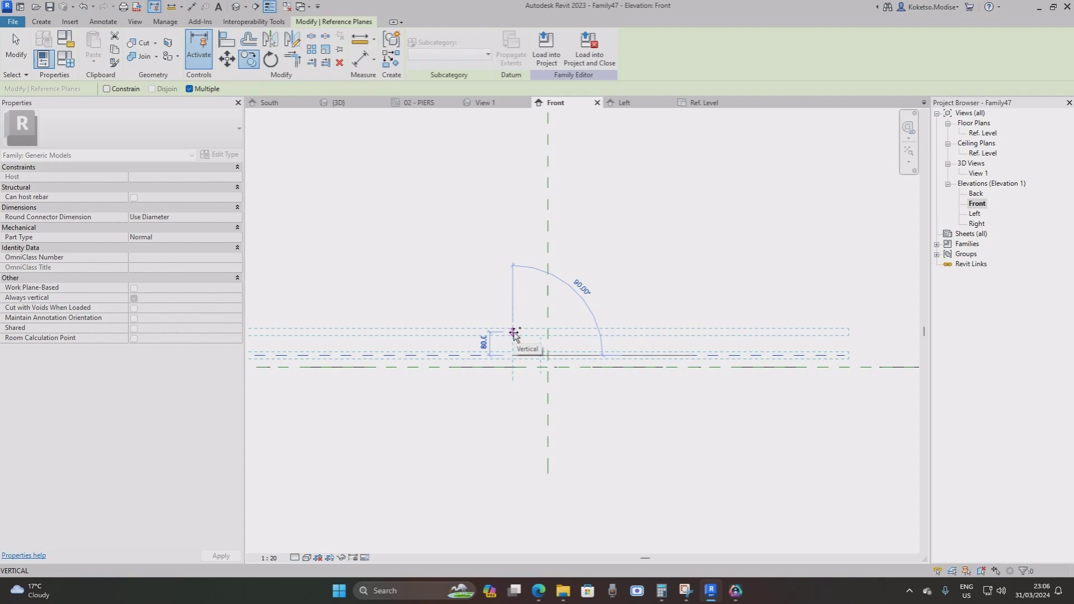
scroll(513, 333, "up", 1)
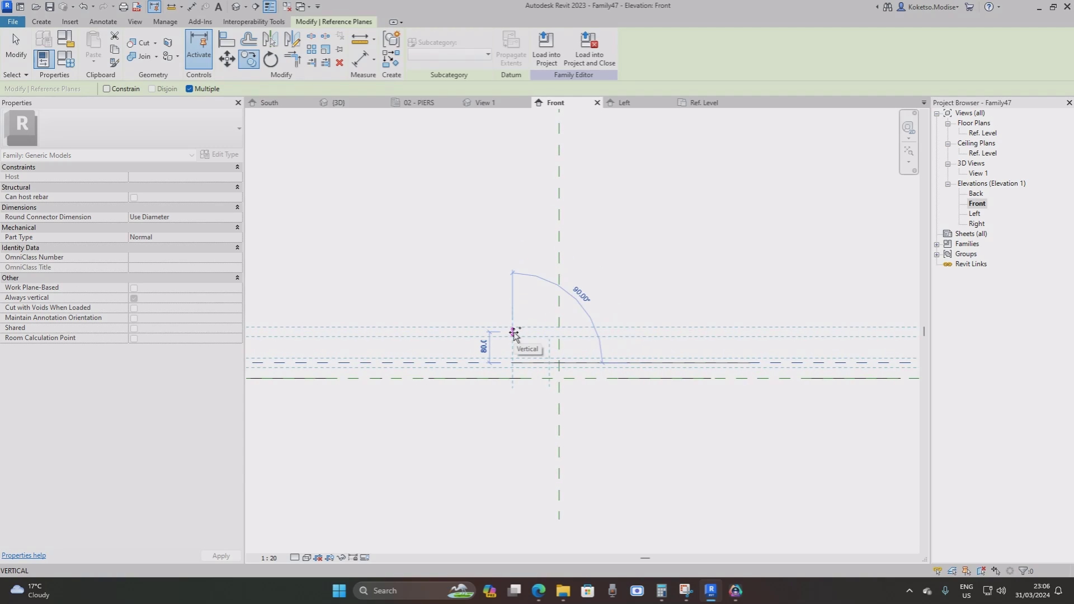
type("60")
key("Return")
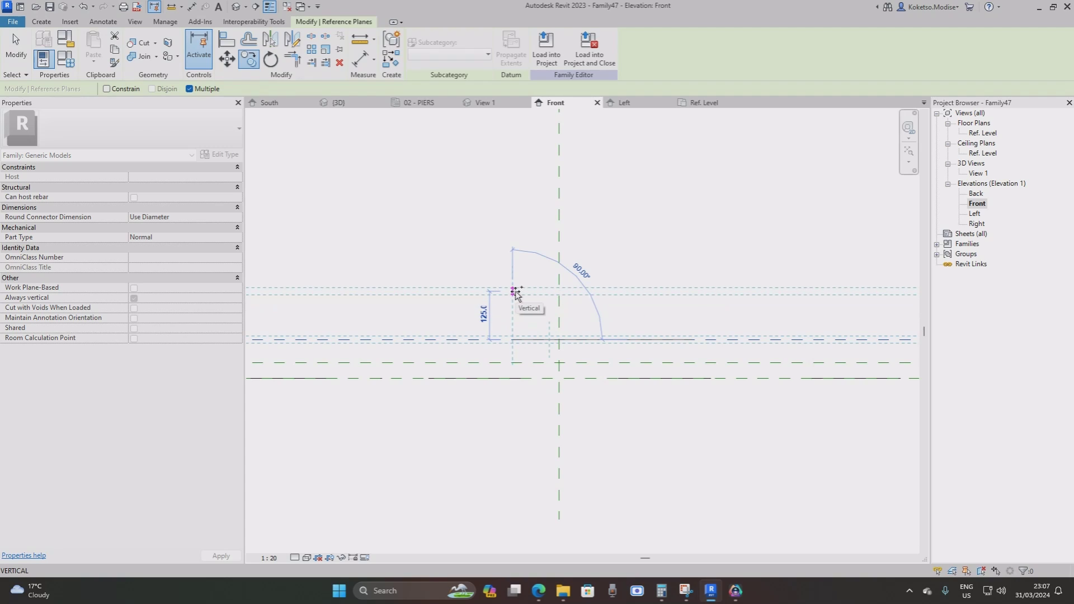
type("422")
key("Return")
Add two more copies of the reference plane above the uppermost one, spaced 60 mm and 40 mm upward, and end the copying.
middle_click_drag(513, 288, 522, 216)
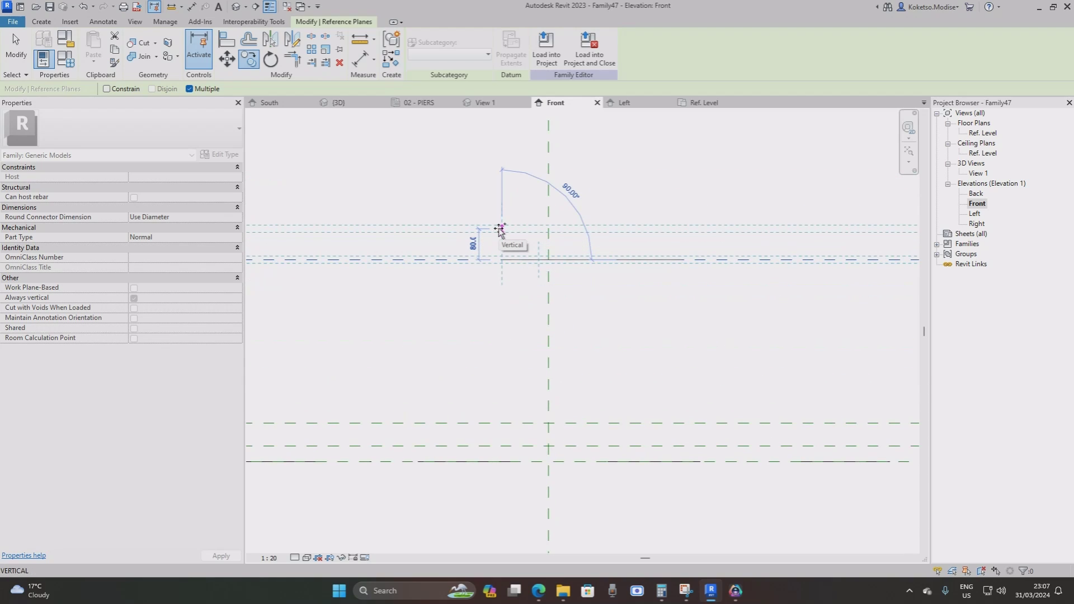
type("60")
key("Return")
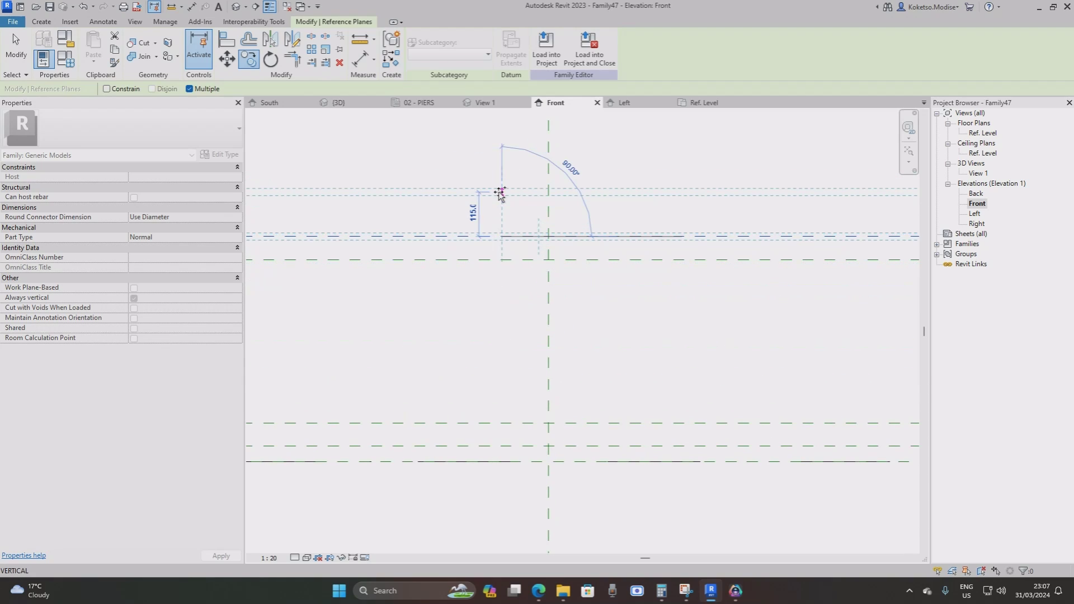
type("40")
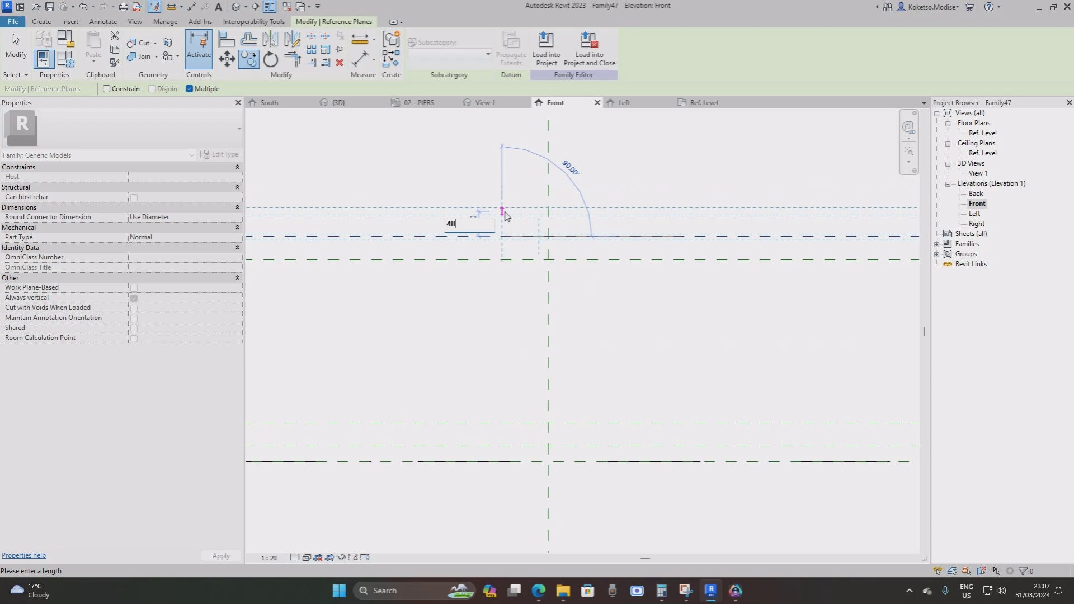
key("Return")
scroll(506, 216, "down", 4)
key("Escape")
scroll(545, 342, "up", 1)
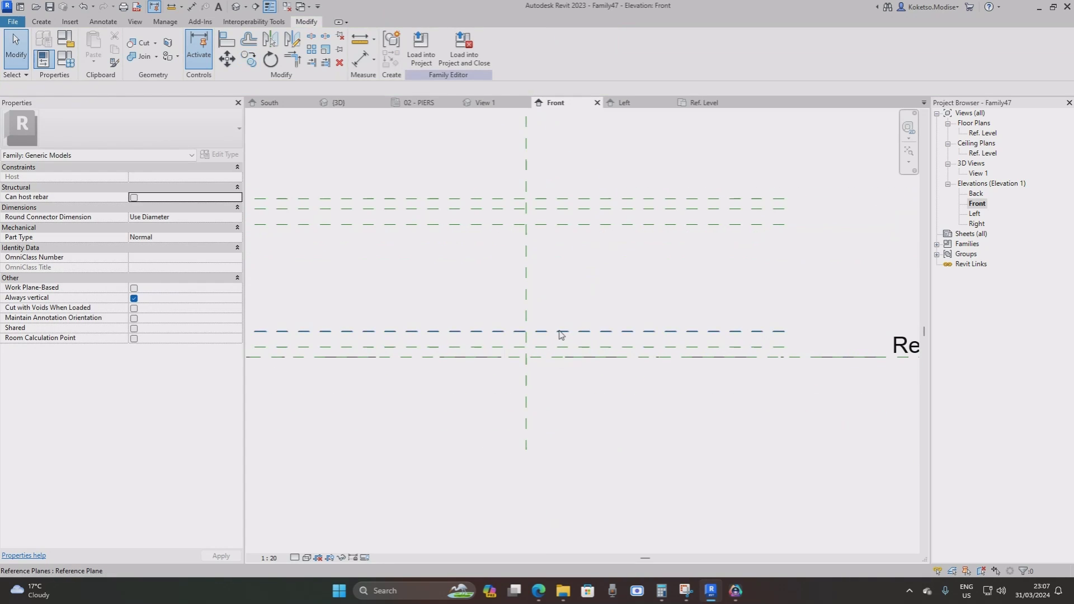
scroll(563, 339, "up", 2)
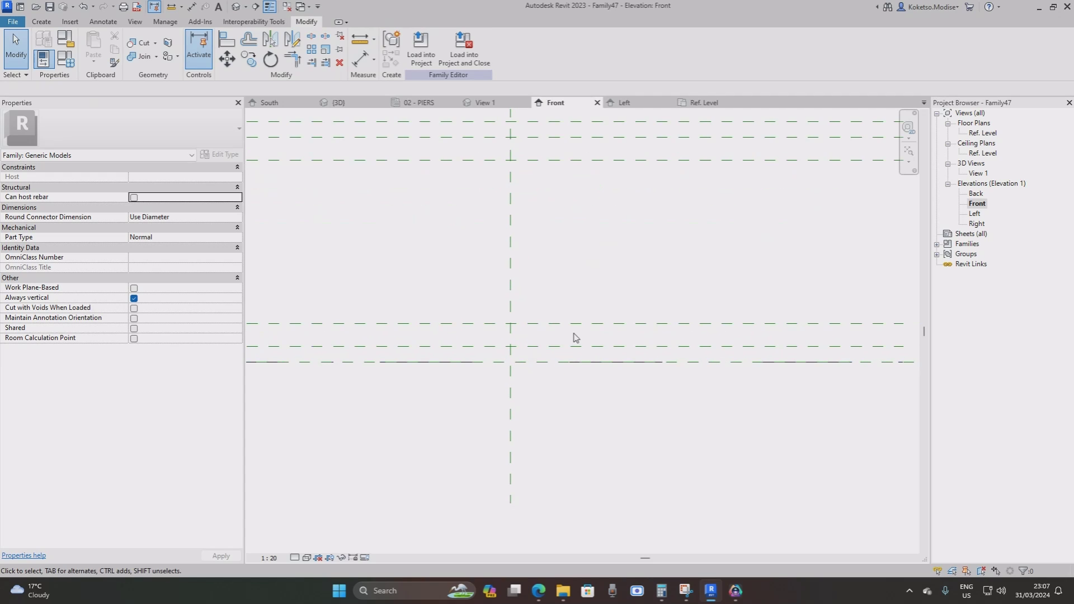
scroll(574, 338, "down", 2)
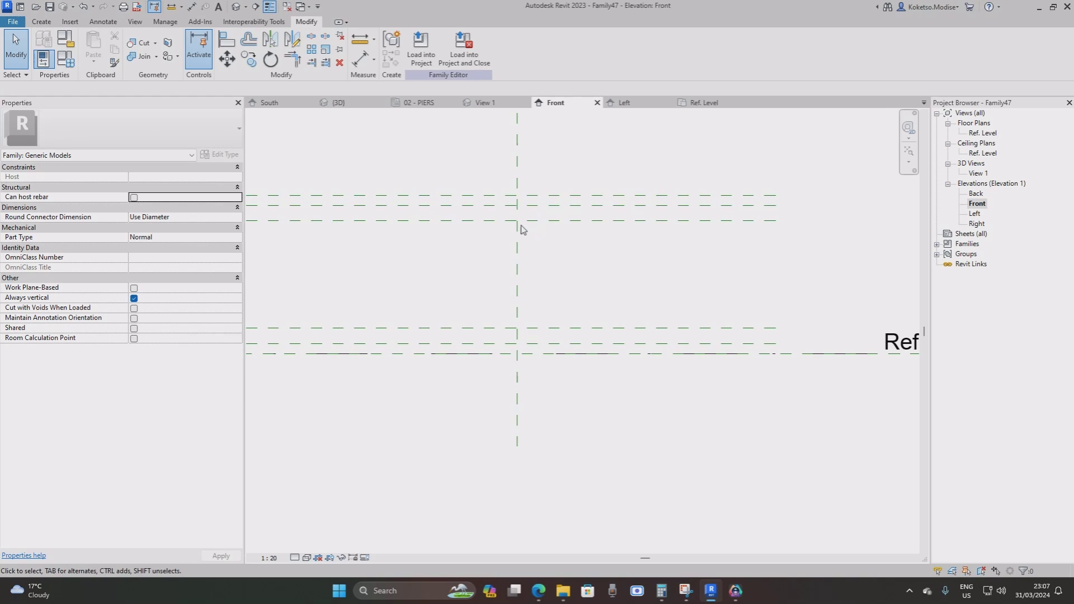
middle_click_drag(549, 234, 614, 235)
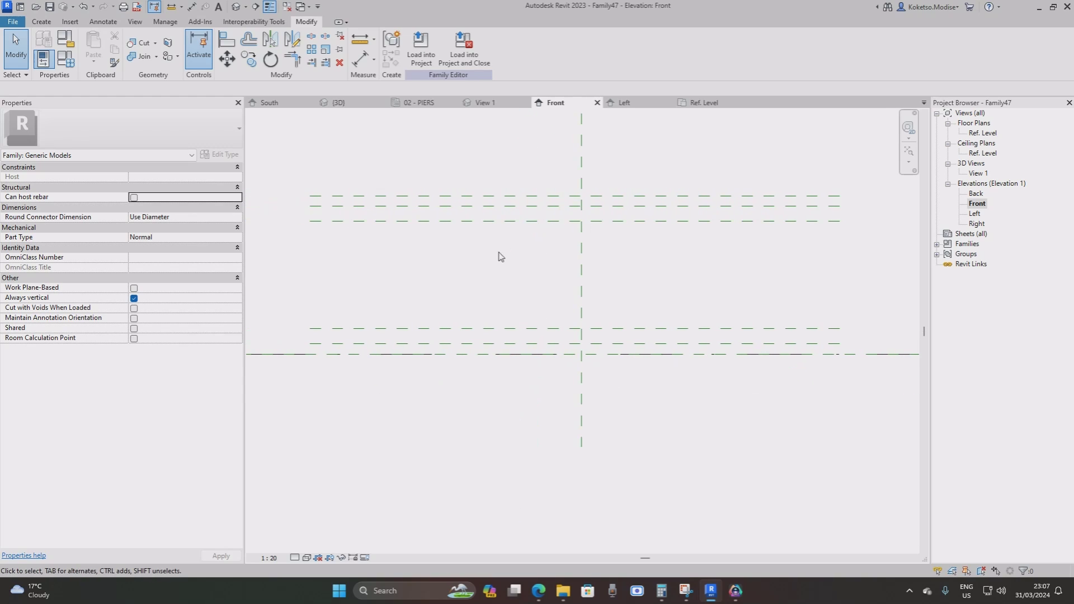
Start a swept blend and sketch its straight 40 mm path along the vertical centre plane, from Ref. Level up to the first reference plane.
scroll(589, 355, "up", 3)
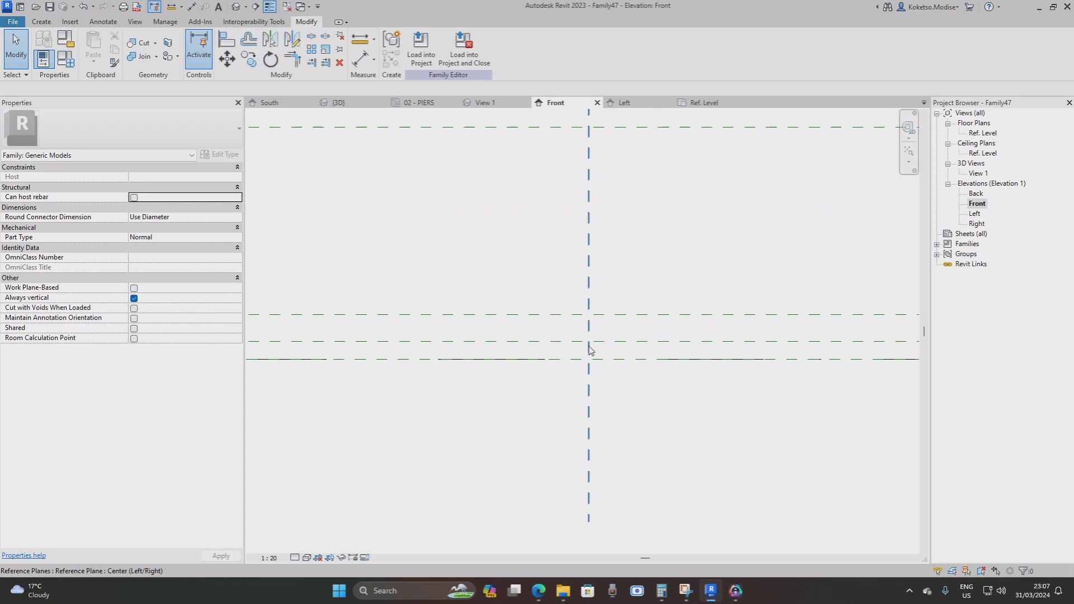
scroll(588, 355, "up", 1)
left_click(41, 22)
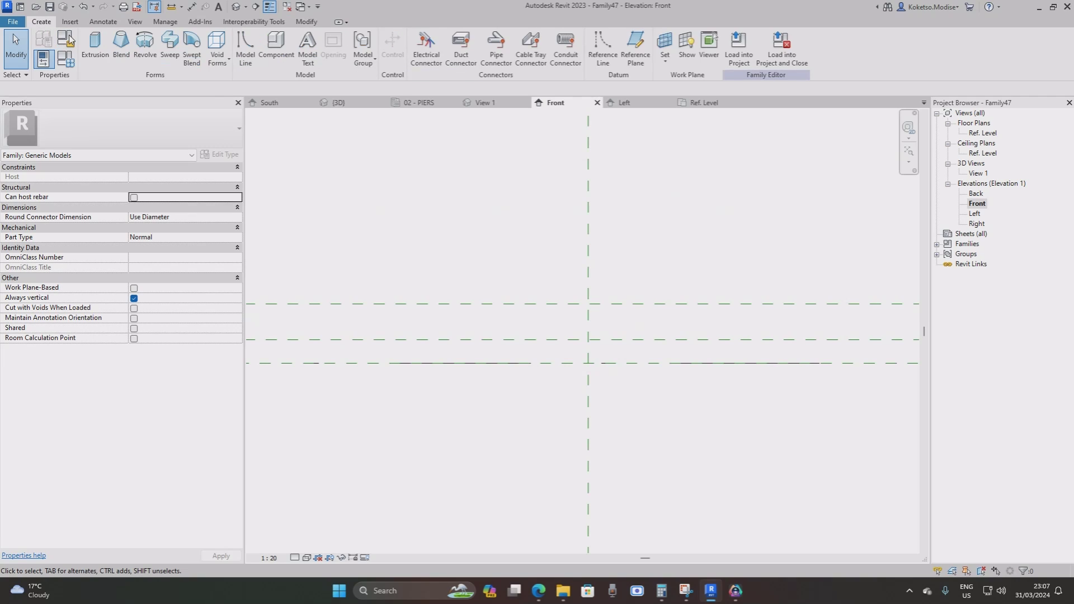
left_click(191, 45)
left_click(462, 38)
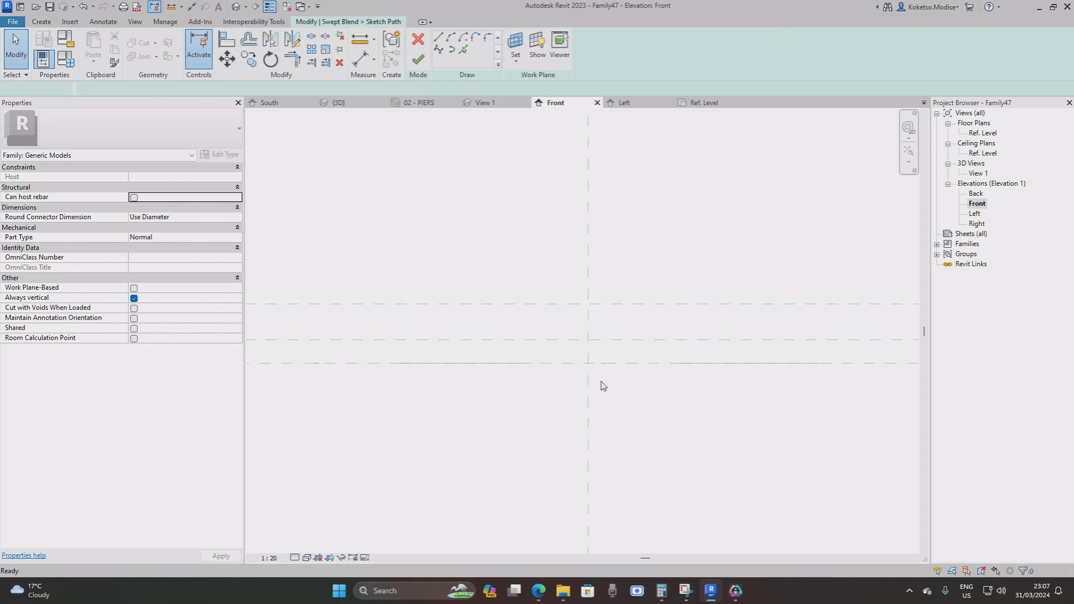
left_click(587, 356)
left_click(586, 322)
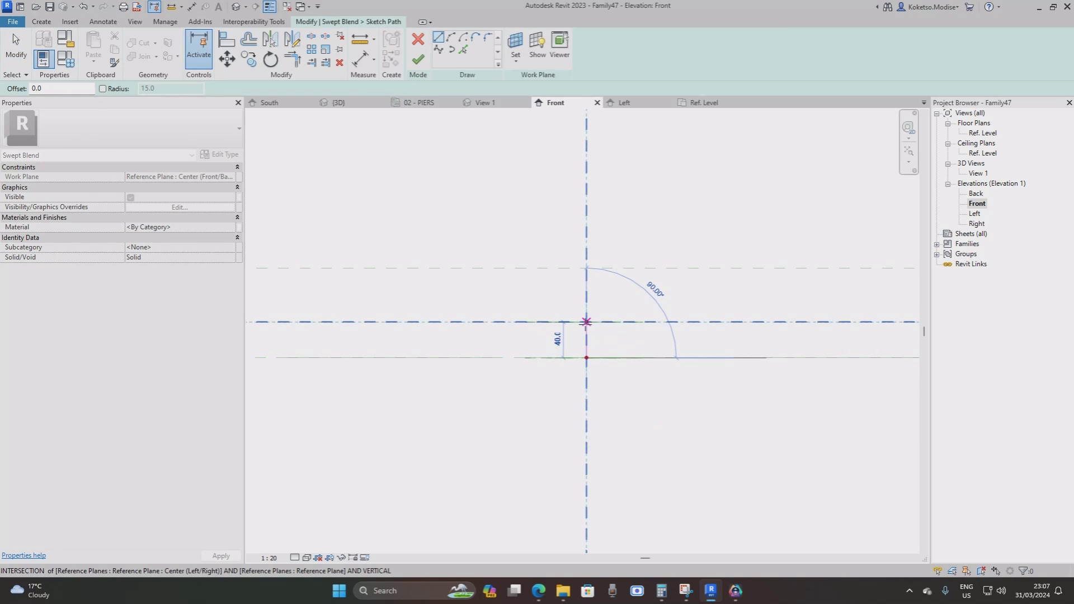
scroll(565, 308, "up", 3)
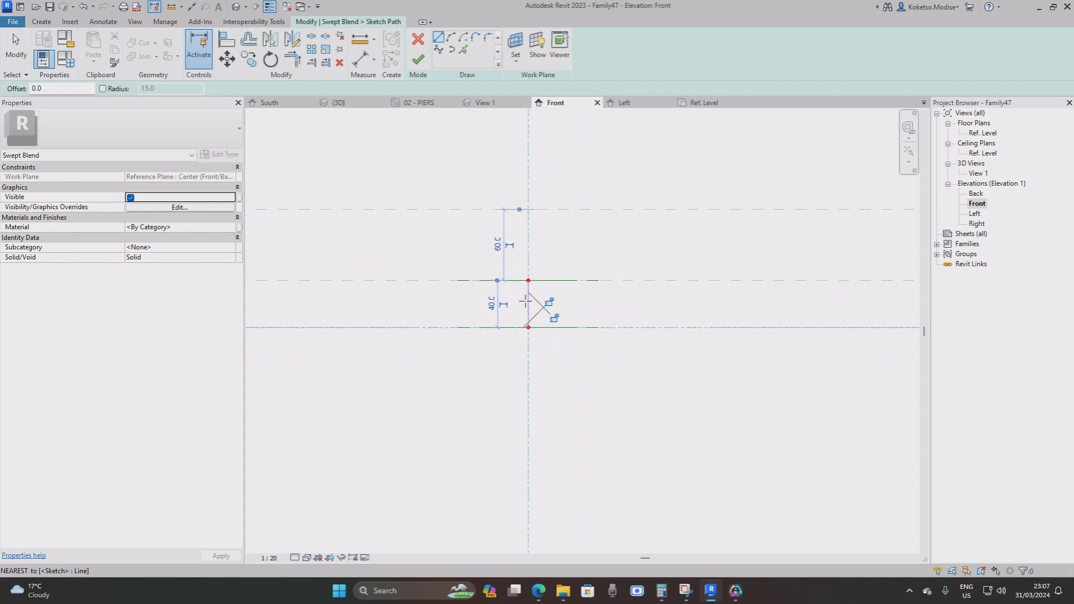
key("Escape")
key("Escape")
scroll(531, 288, "down", 3)
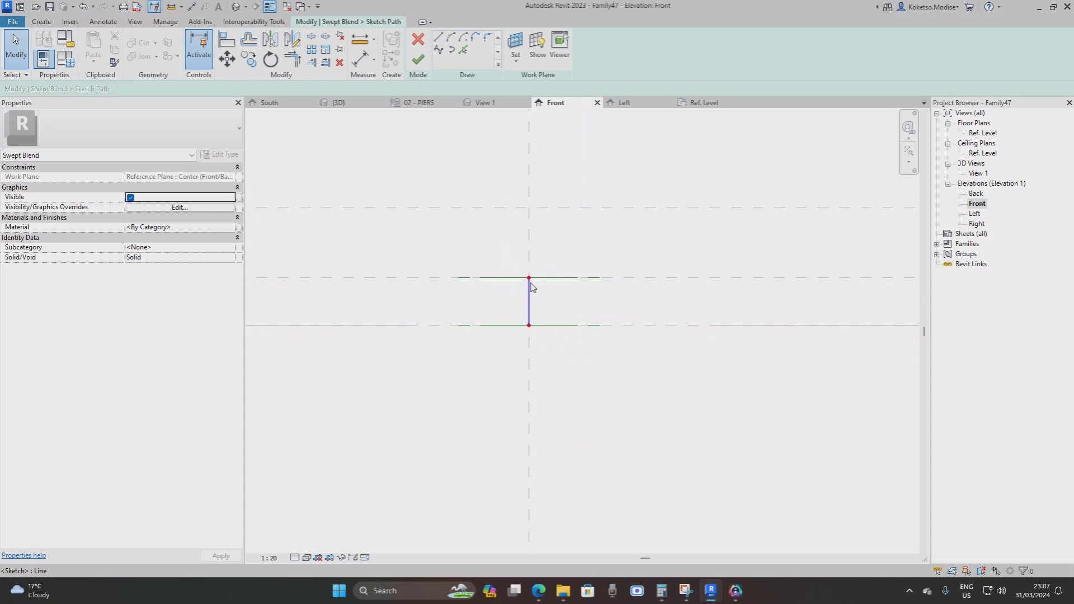
scroll(531, 291, "up", 3)
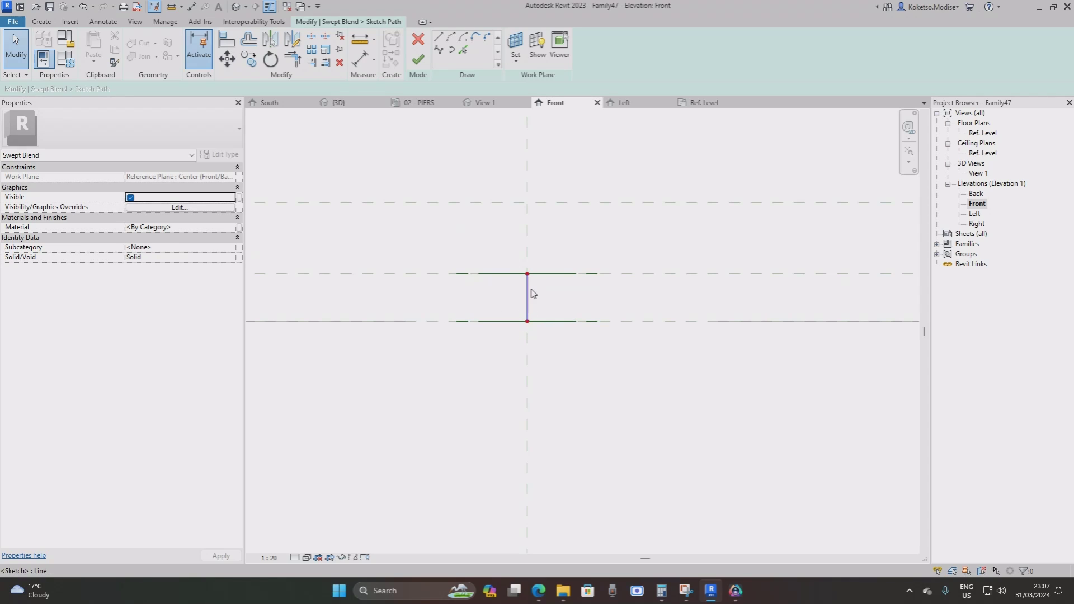
left_click(418, 58)
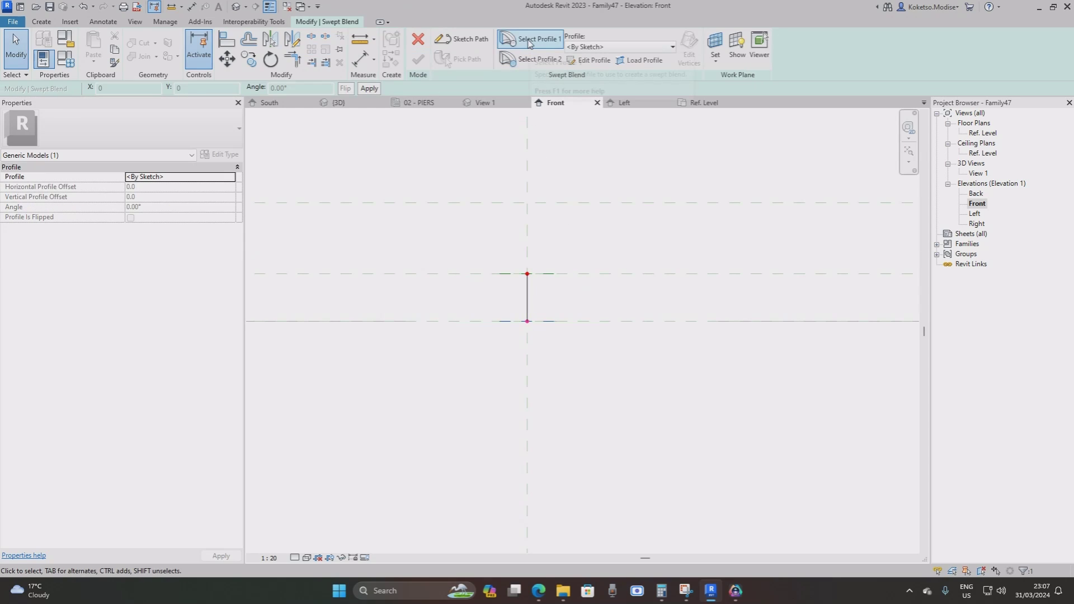
Edit Profile 1 of the swept blend in the Ref. Level floor plan and sketch a rectangle around the path's start point.
left_click(530, 44)
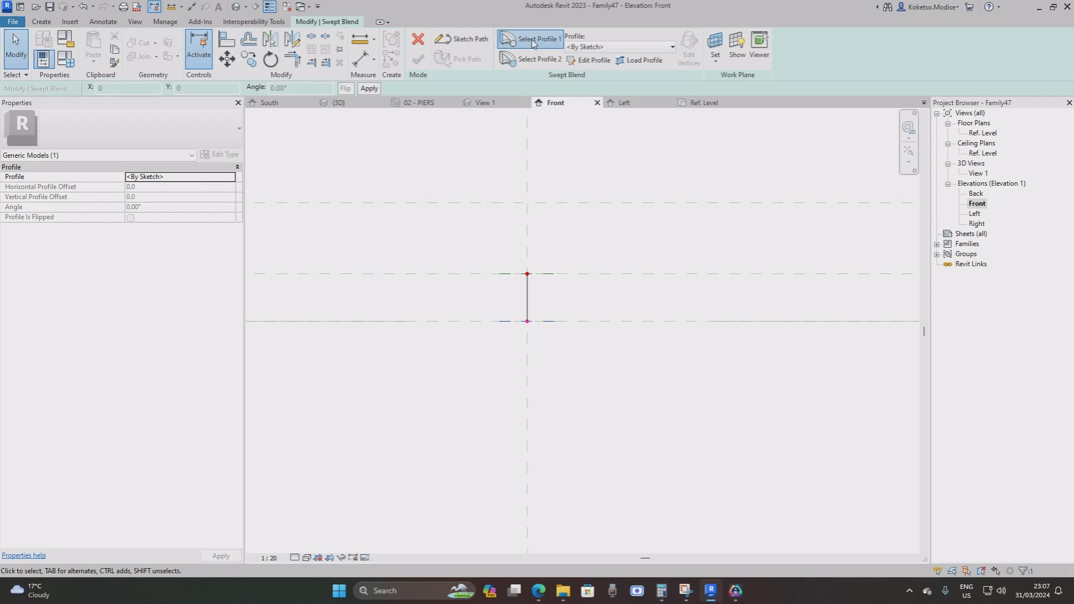
left_click(584, 61)
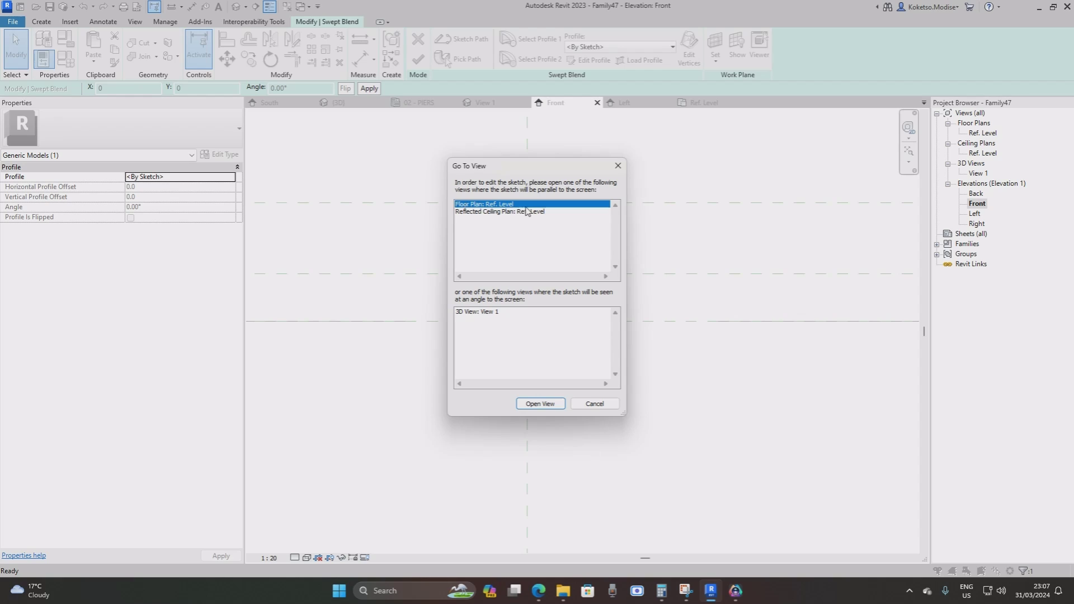
left_click(538, 404)
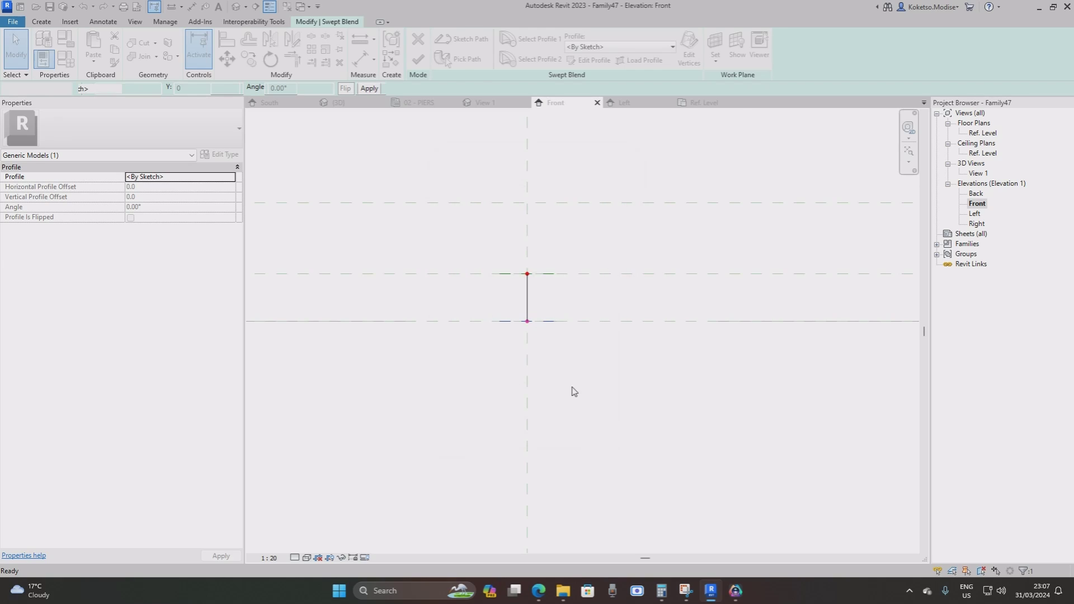
left_click(450, 37)
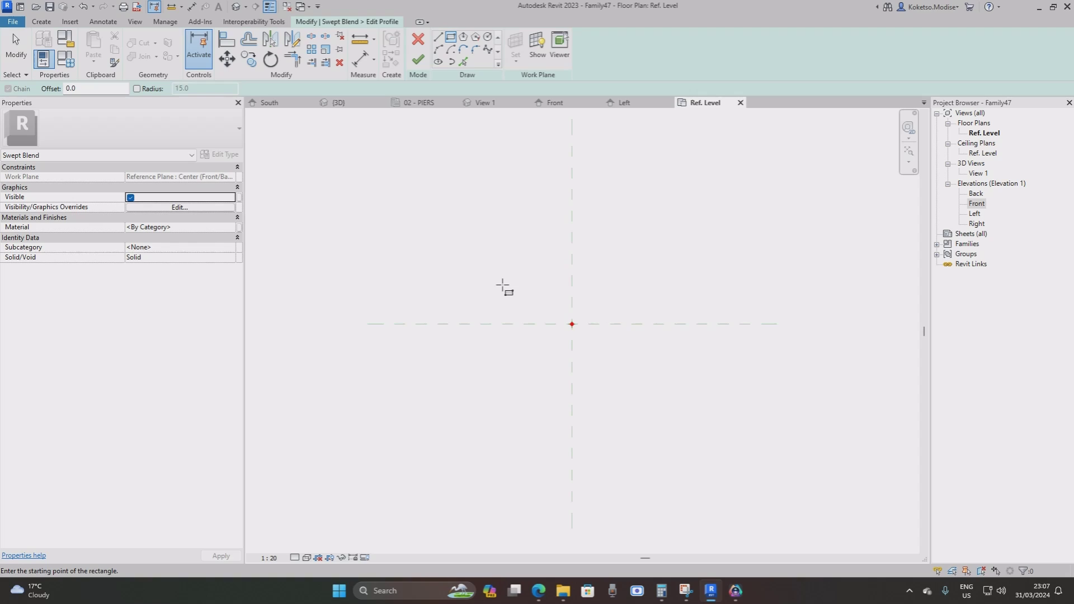
left_click(505, 268)
left_click(637, 384)
key("Escape")
key("Escape")
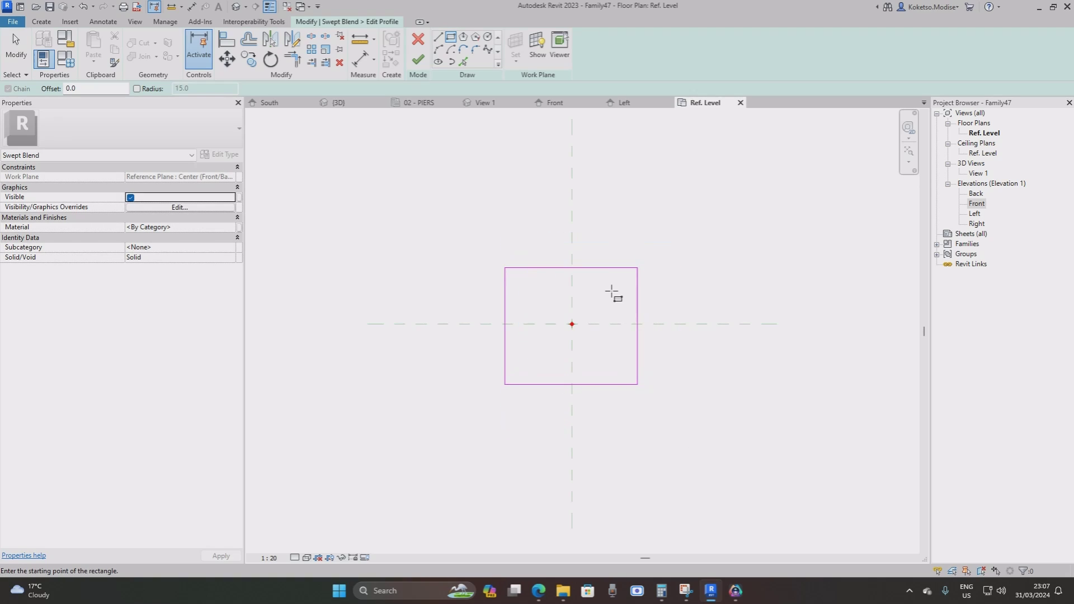
Set Profile 1's right edge 450 mm from the vertical centre plane and make the rectangle 900 mm wide.
left_click(639, 304)
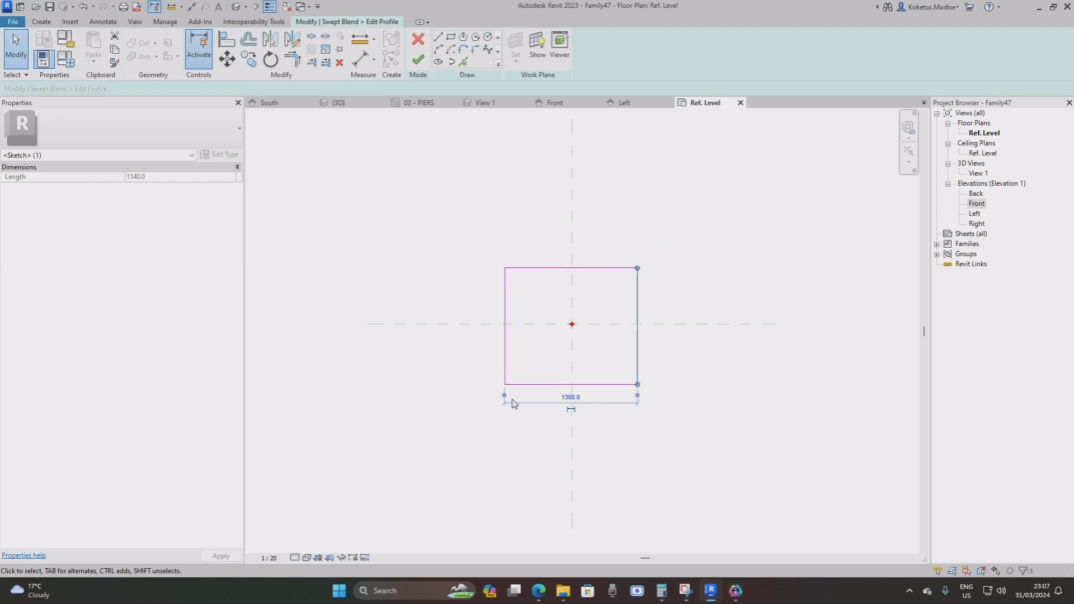
left_click_drag(504, 396, 572, 402)
left_click(605, 397)
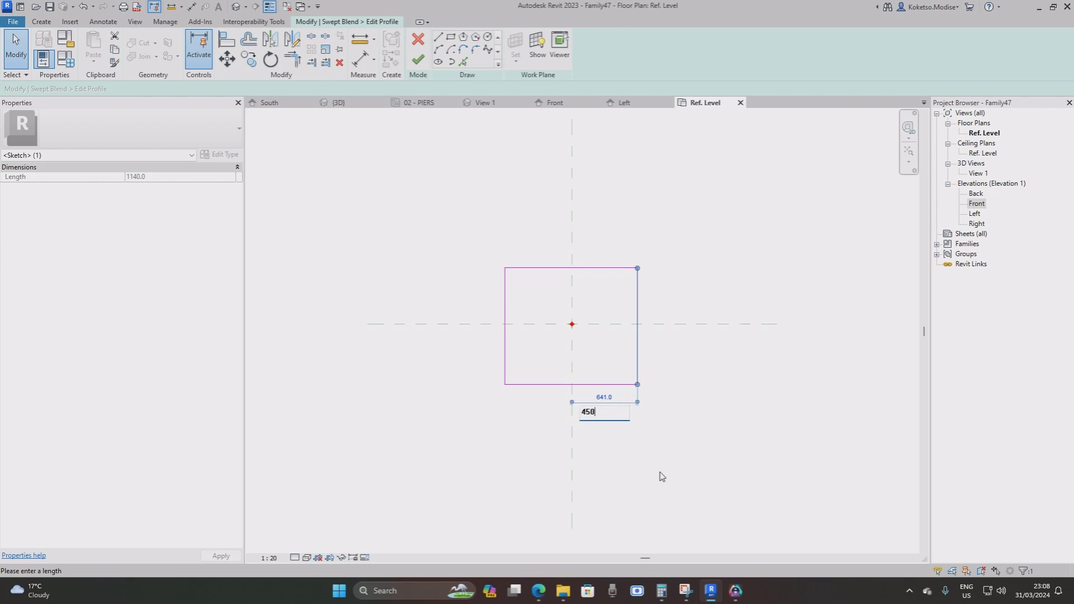
type("450")
key("Return")
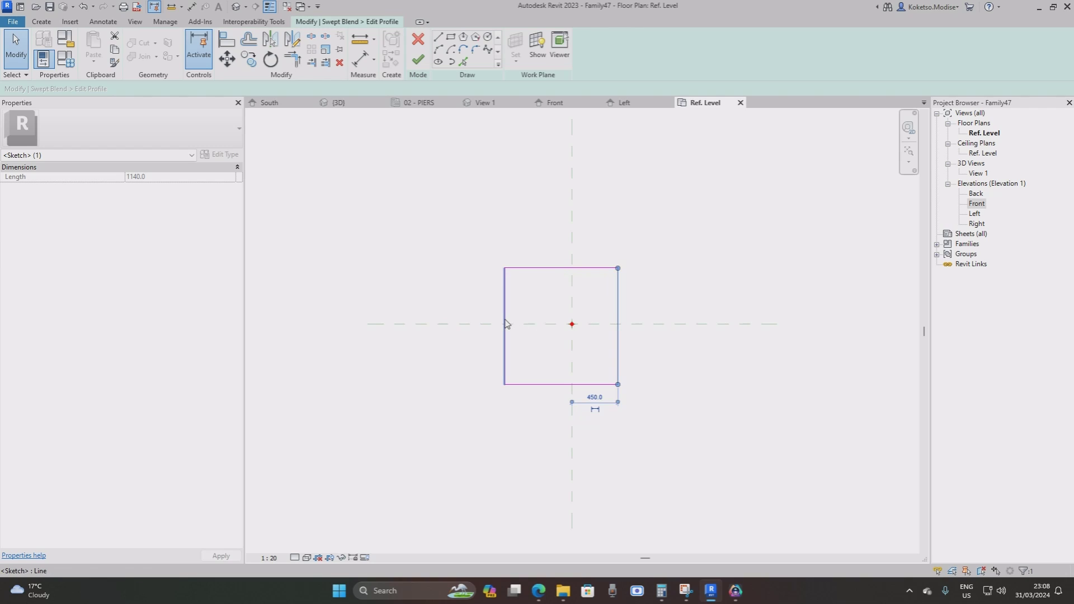
left_click(504, 321)
left_click(550, 241)
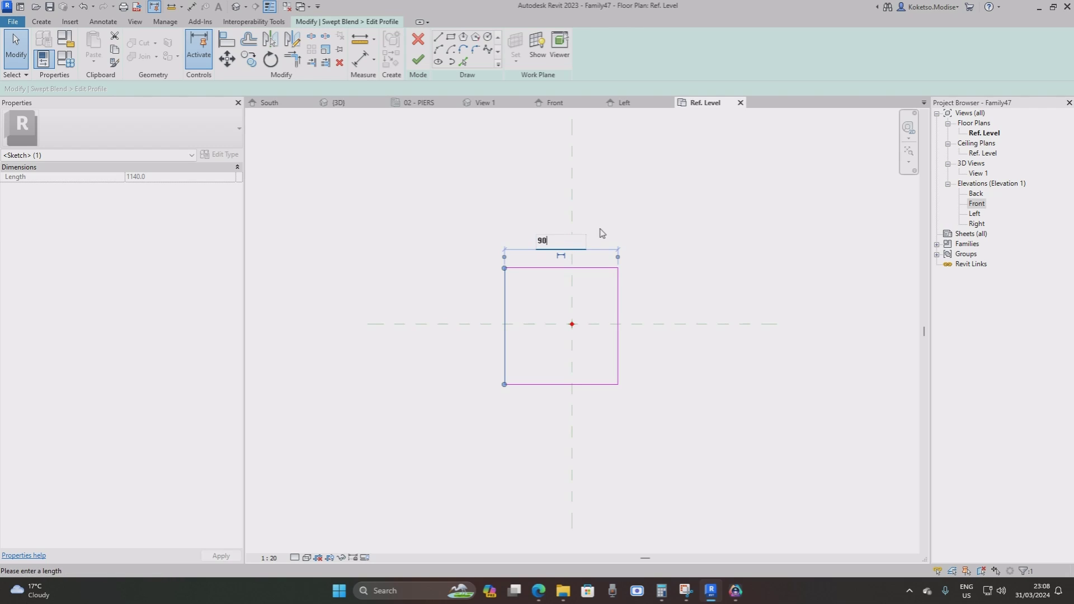
key("Return")
Set the upper edge of the Profile 1 rectangle 450 mm from the horizontal centre plane.
left_click(572, 269)
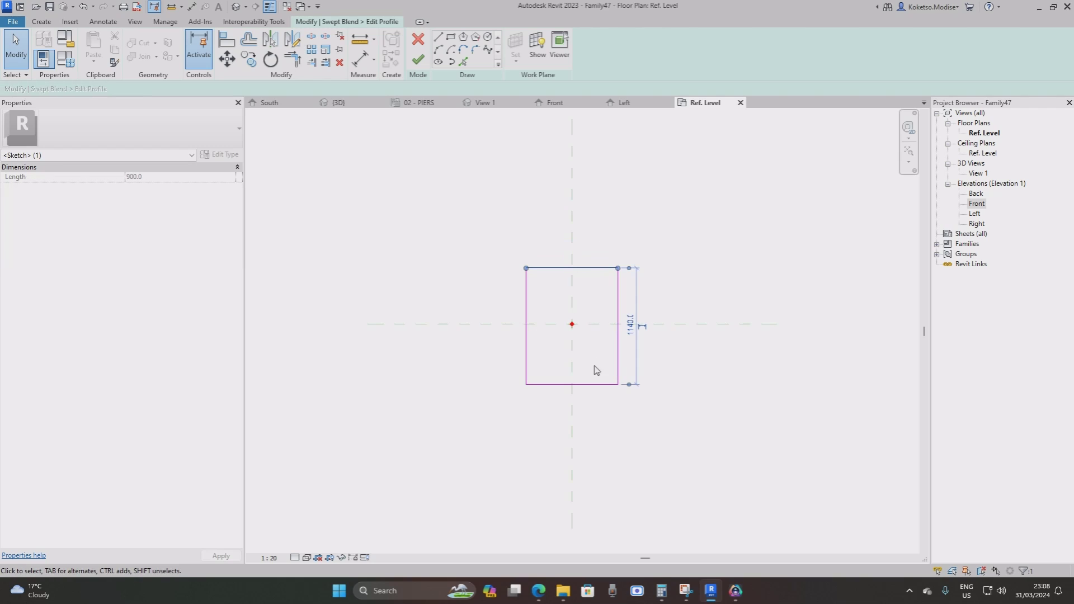
left_click_drag(630, 390, 635, 324)
left_click(630, 296)
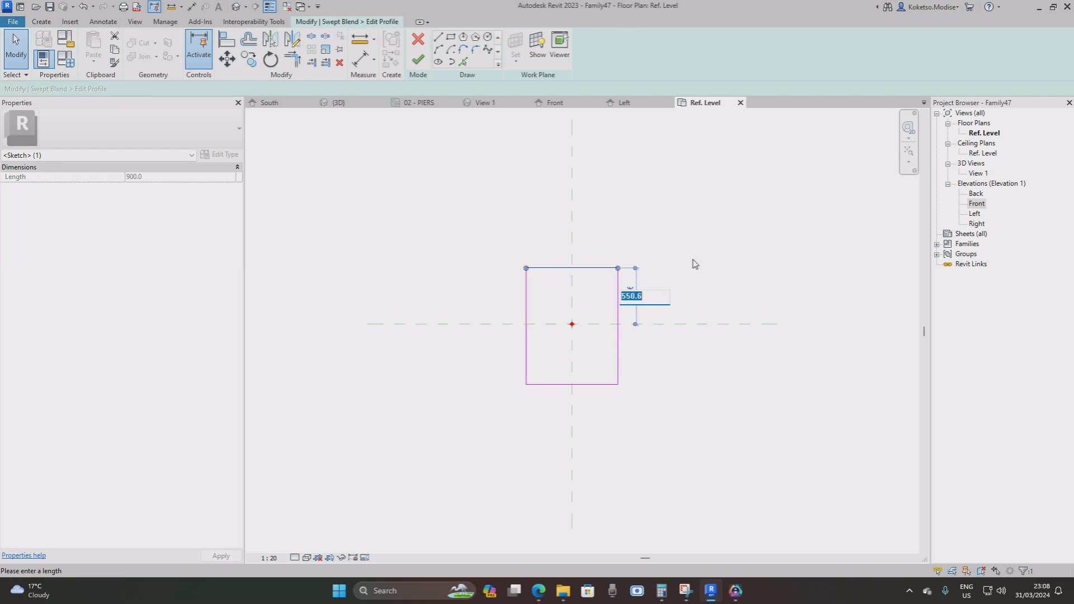
type("450")
key("Return")
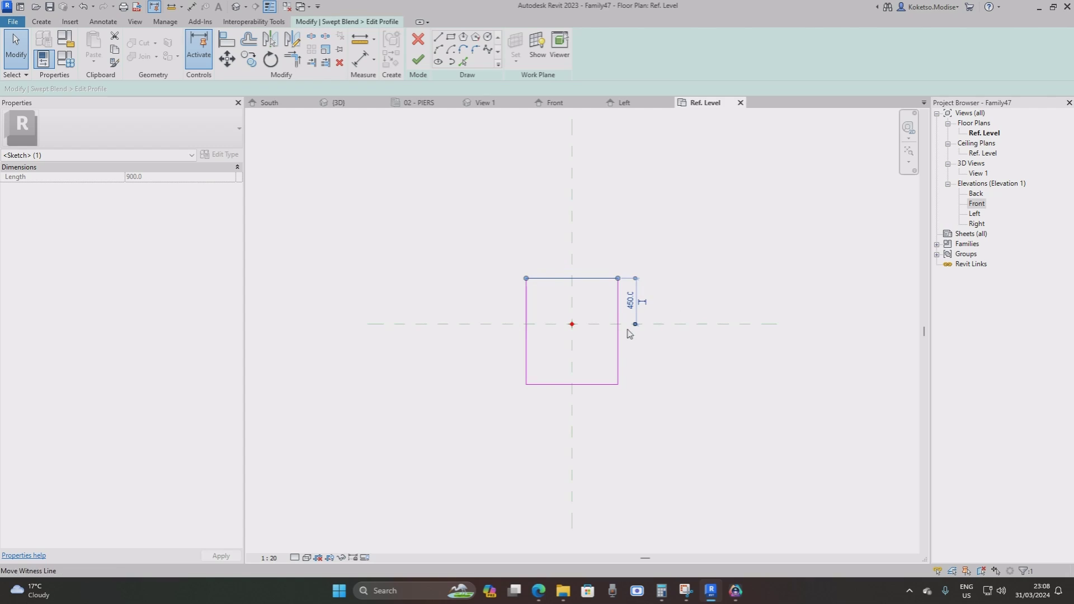
left_click(606, 385)
left_click(502, 333)
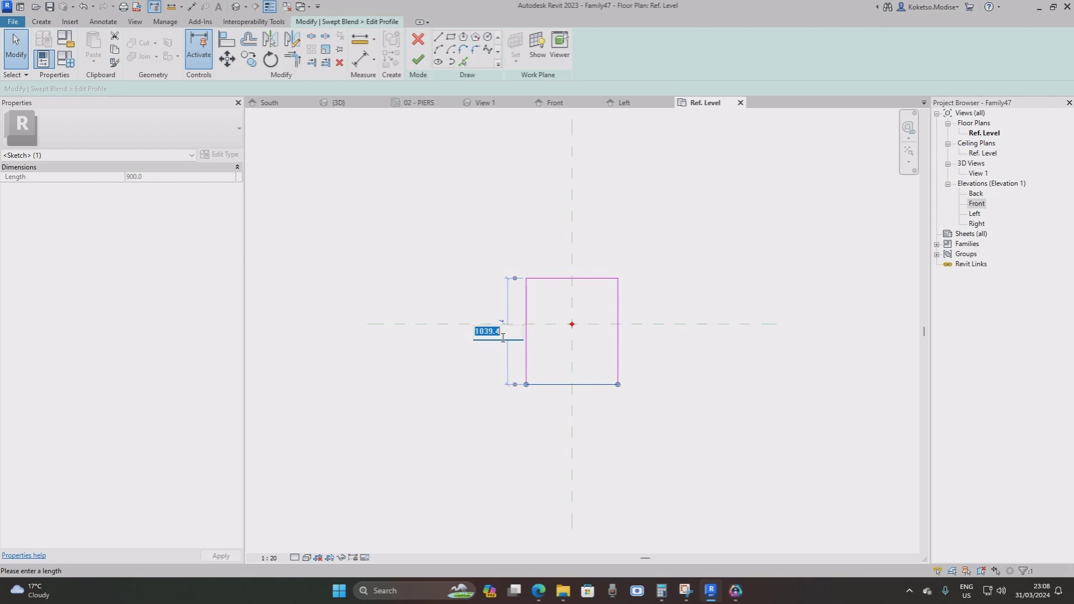
type("90")
key("Return")
key("Return")
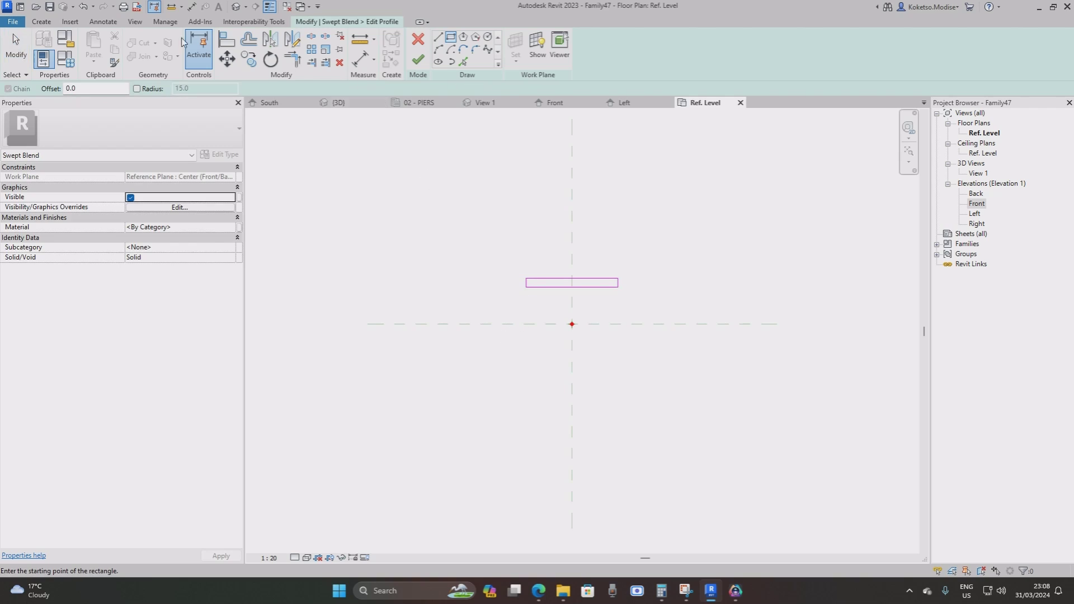
left_click(86, 7)
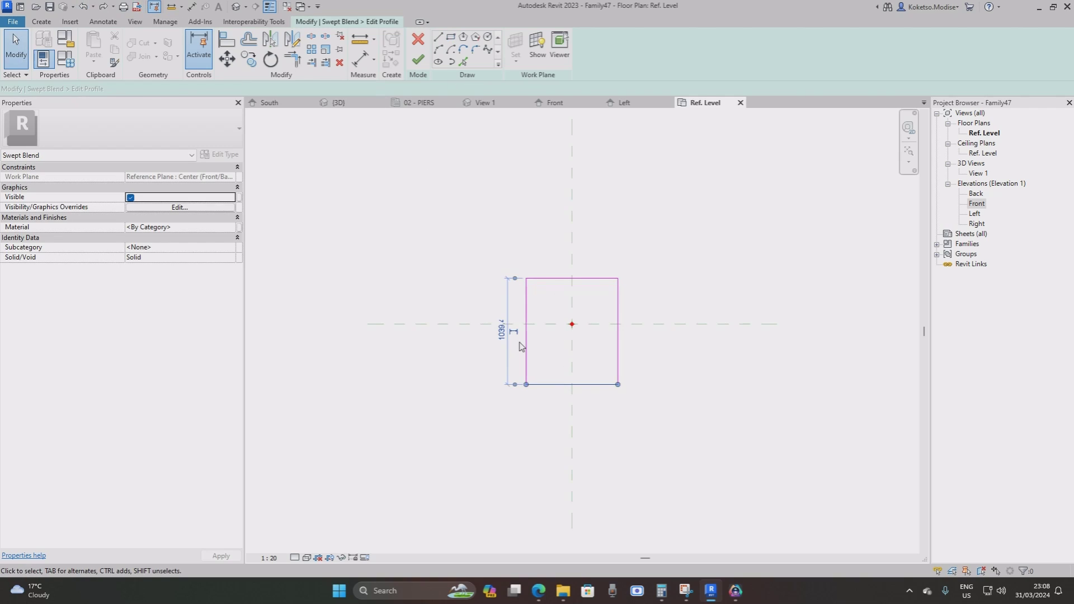
Set the Profile 1 rectangle's height to 900 mm by moving its lower edge, and finish the profile.
left_click(501, 332)
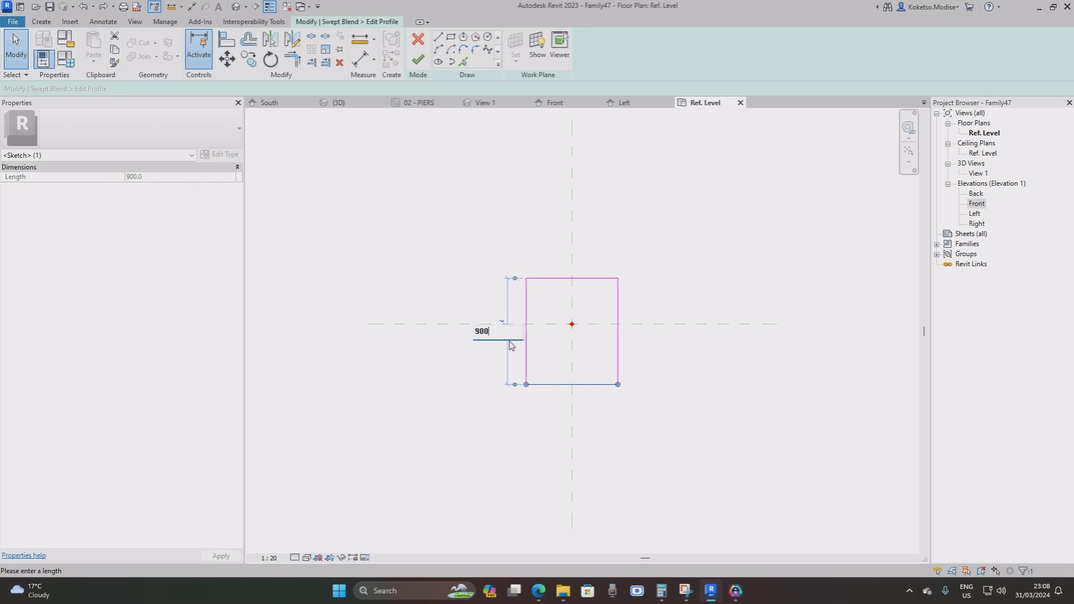
type("900")
key("Return")
left_click(650, 294)
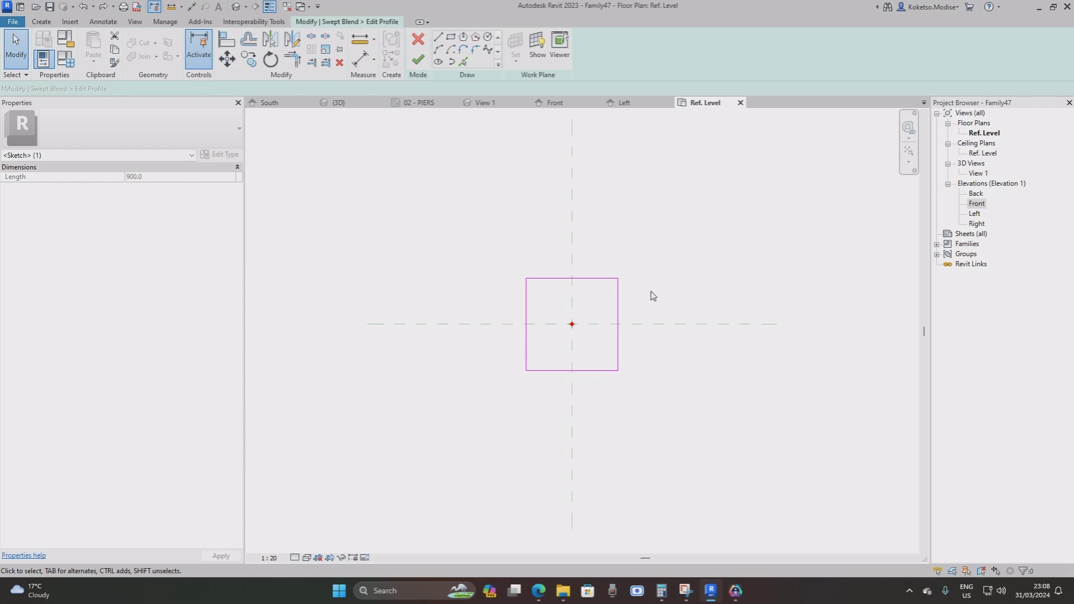
left_click(418, 60)
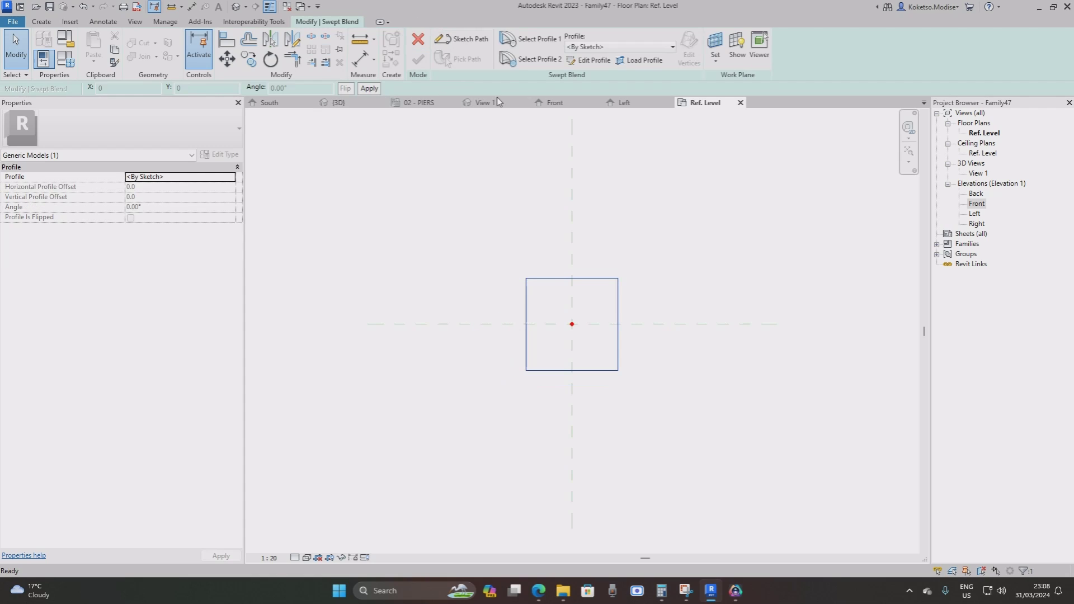
Edit Profile 2 of the swept blend and sketch a rectangle about 800 by 760 mm inside the first profile.
left_click(589, 60)
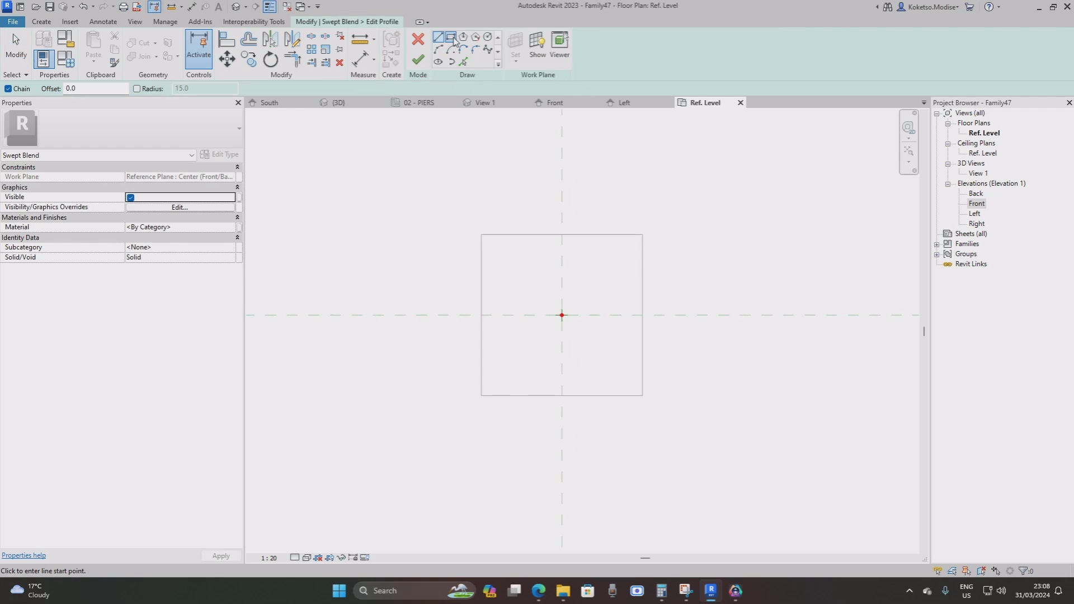
left_click(452, 38)
left_click(490, 245)
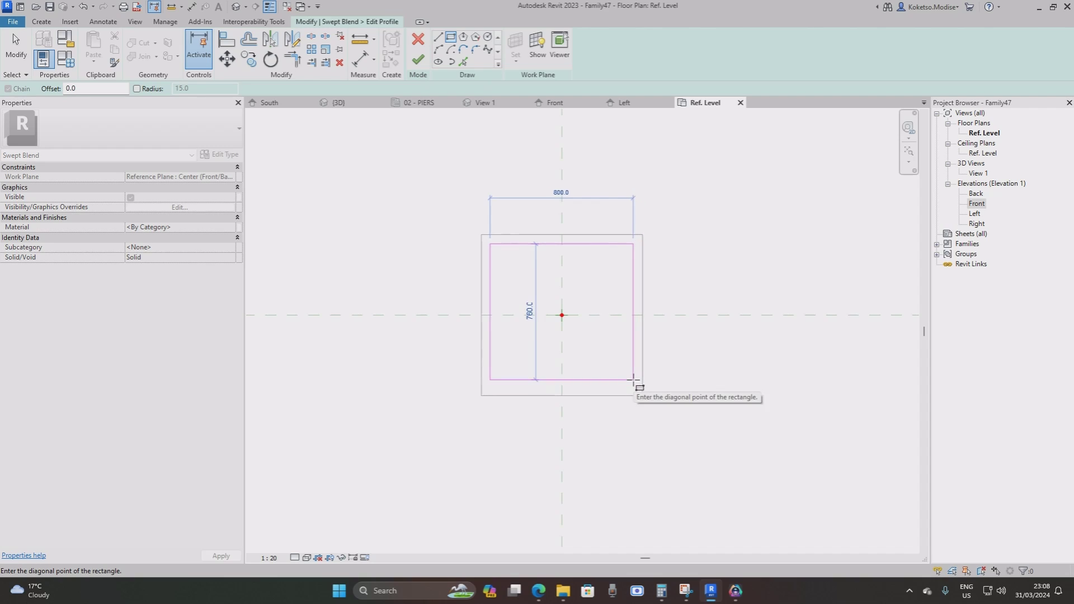
left_click(634, 380)
key("Escape")
key("Escape")
Set Profile 2's right edge 825/2 mm from the vertical centre plane and make the rectangle 825 mm wide.
left_click(631, 287)
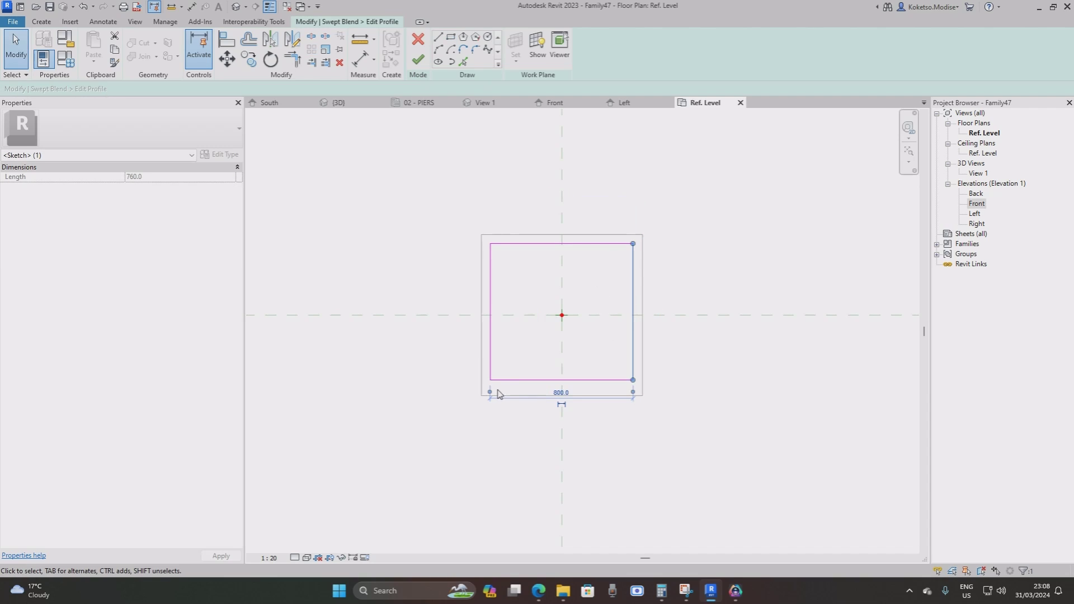
left_click_drag(562, 343, 562, 344)
left_click(600, 394)
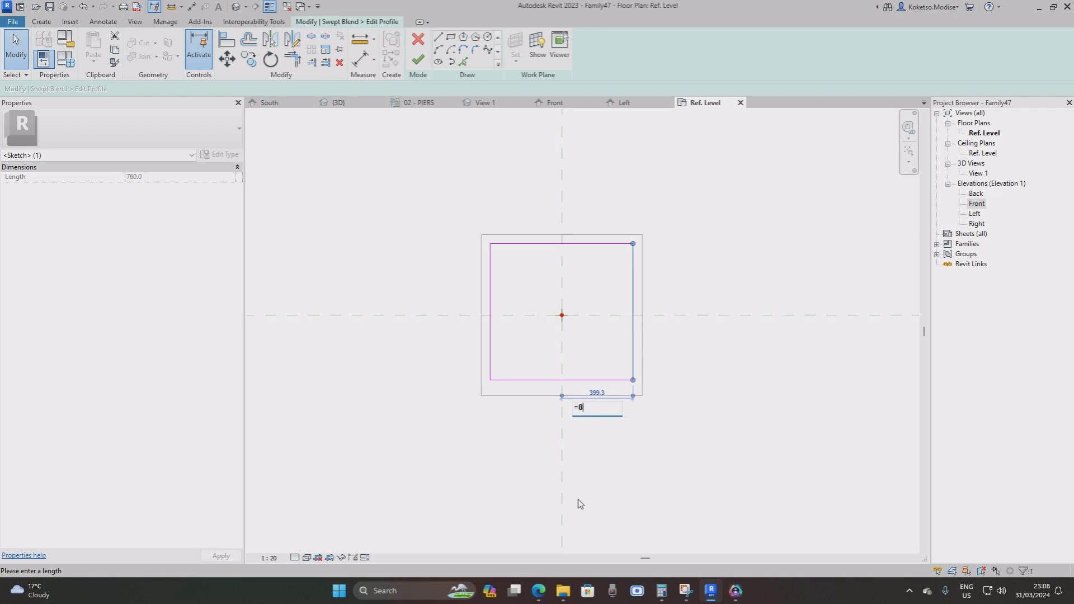
type("=825/2")
key("Return")
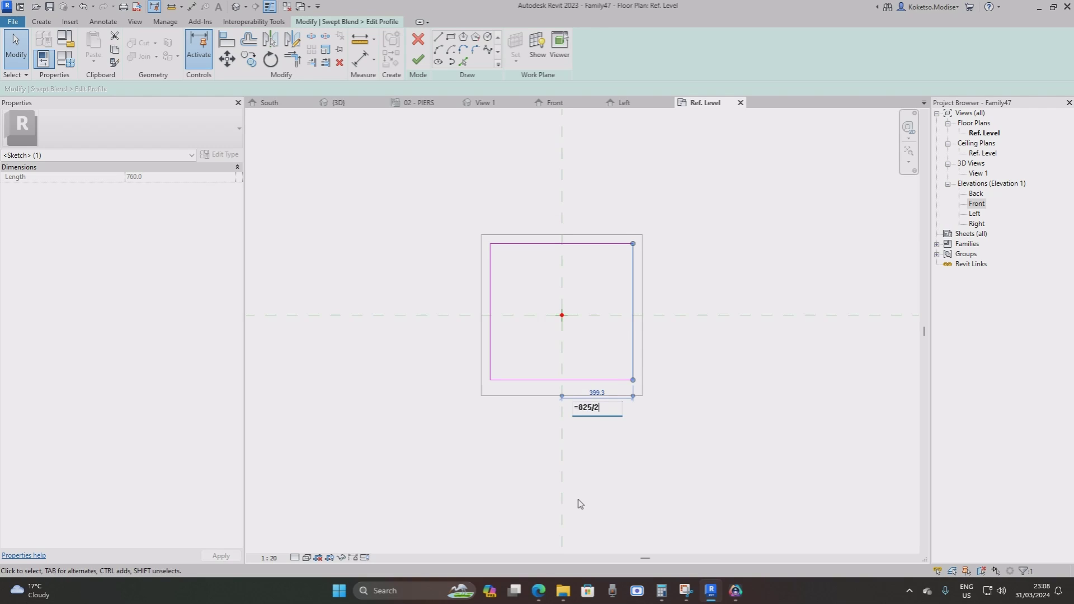
left_click(490, 309)
left_click(560, 218)
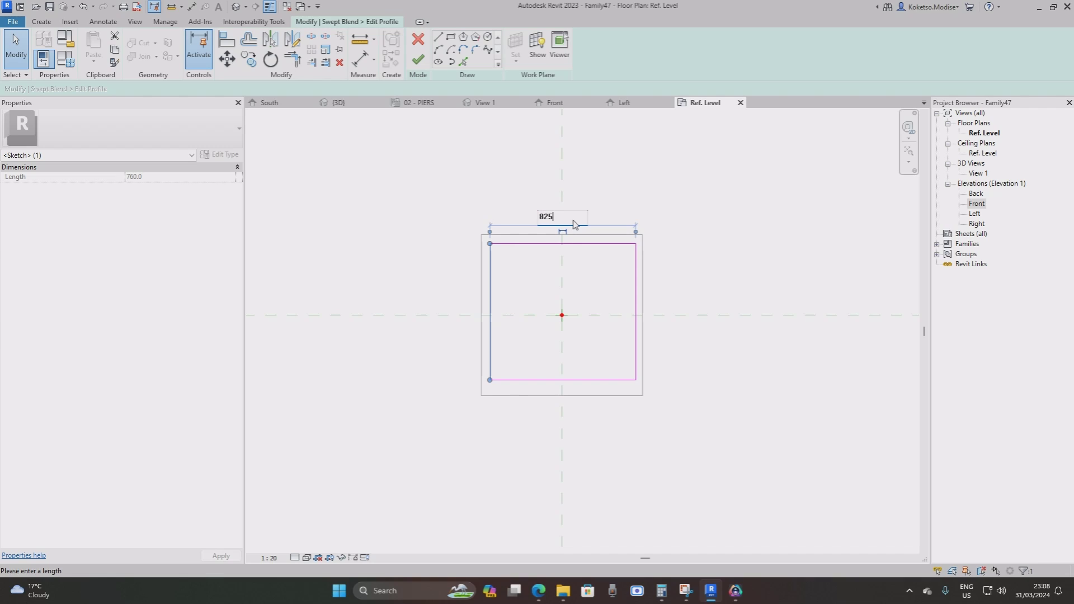
type("825")
key("Return")
Set the upper edge of the Profile 2 rectangle 825/2 mm from the horizontal centre plane.
left_click(573, 243)
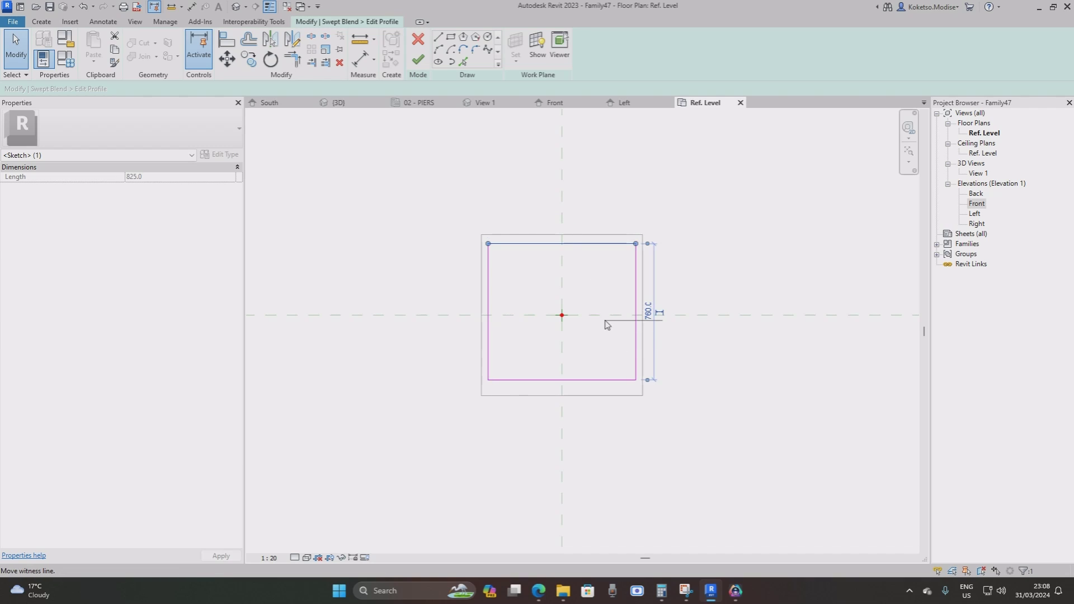
left_click_drag(607, 324, 608, 315)
left_click(648, 279)
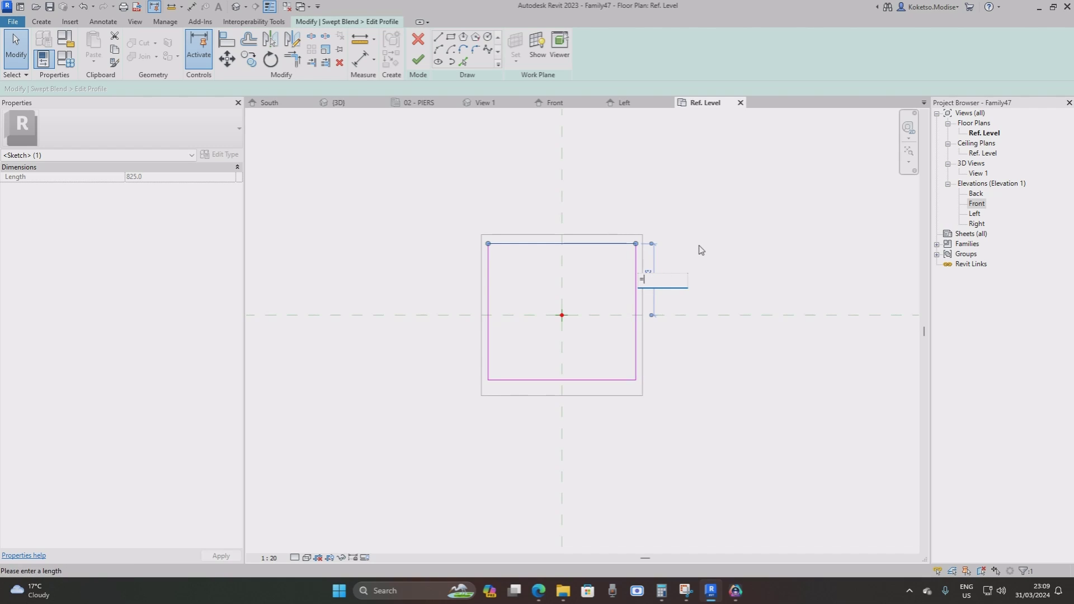
type("=825/2")
key("Return")
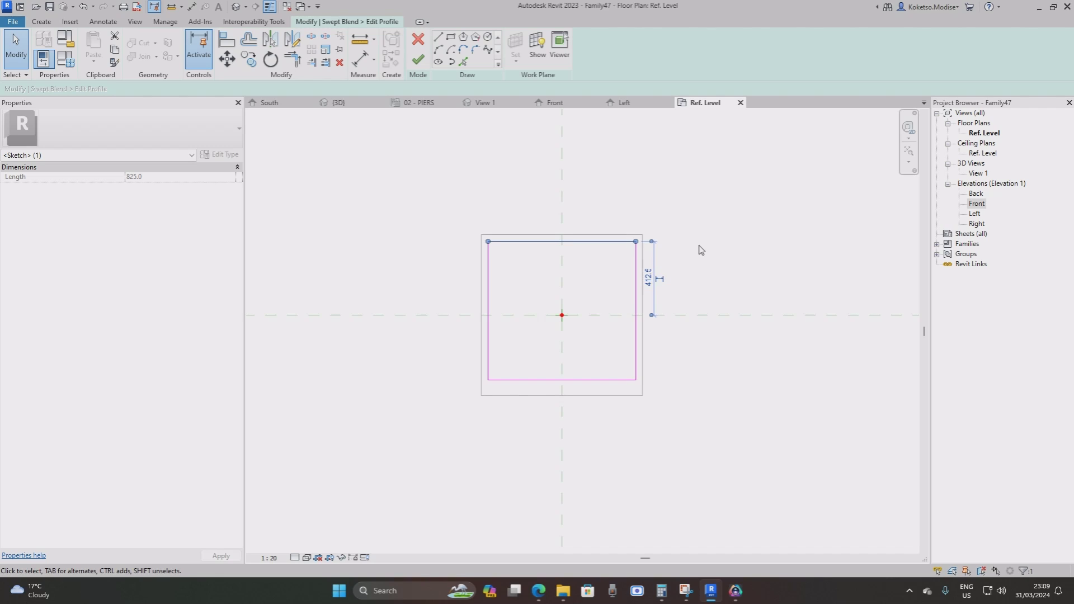
Set the Profile 2 rectangle's height to 825 mm by moving its lower edge, and finish the profile and the swept blend.
left_click(584, 379)
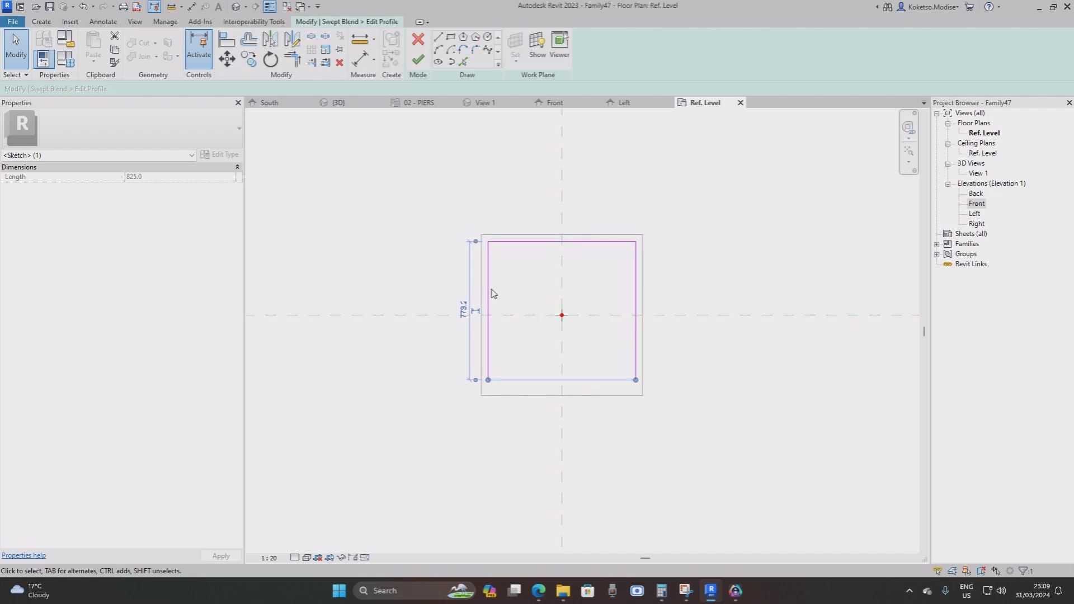
left_click(463, 311)
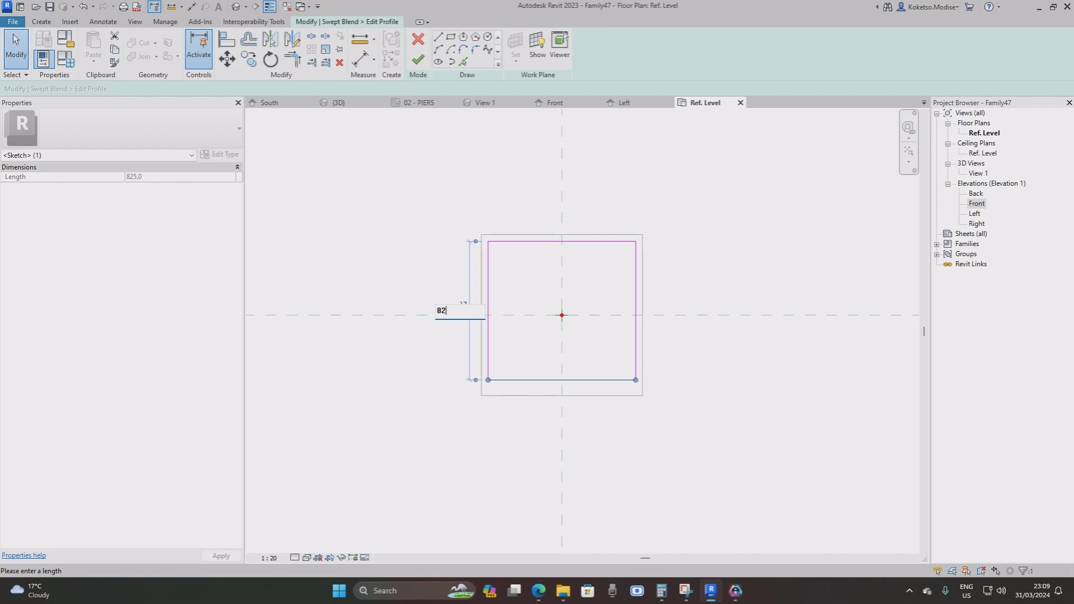
type("825")
key("Return")
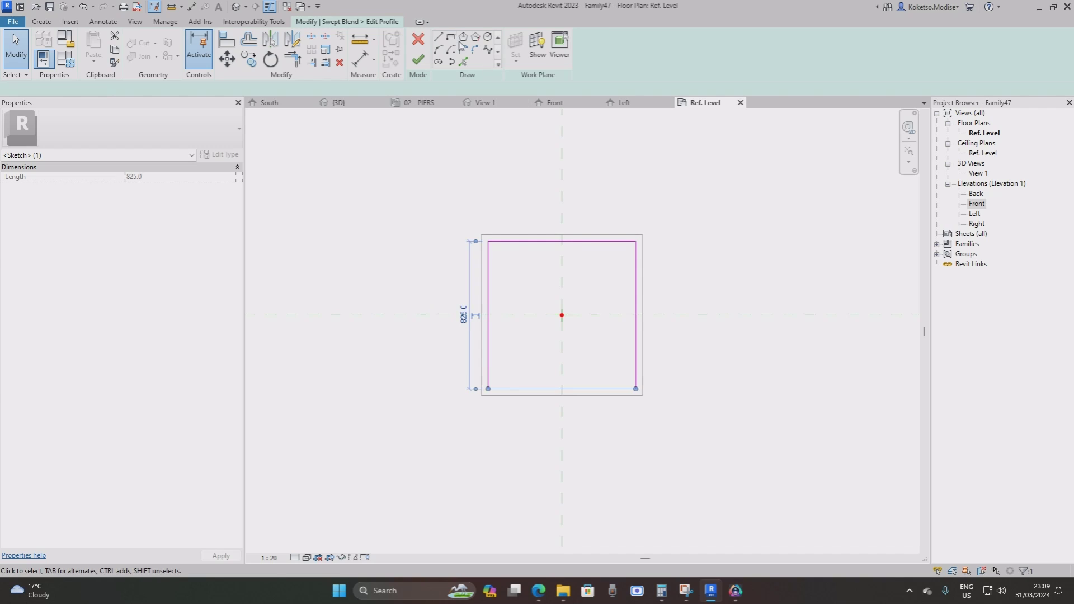
key("Escape")
left_click(419, 59)
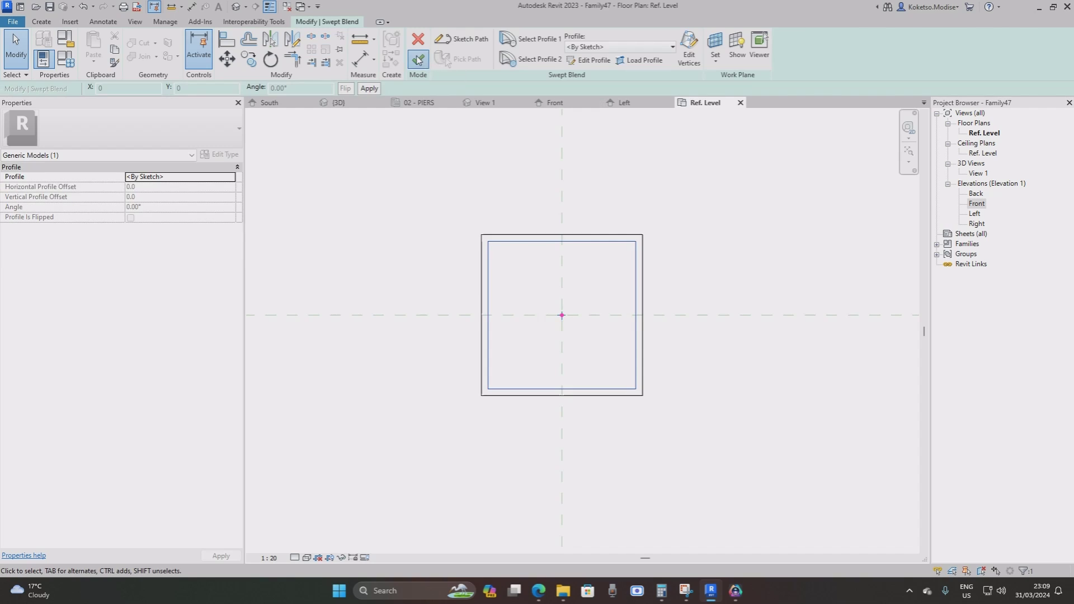
left_click(418, 60)
Show the swept blend in the default 3D view with the Shaded visual style.
left_click(240, 7)
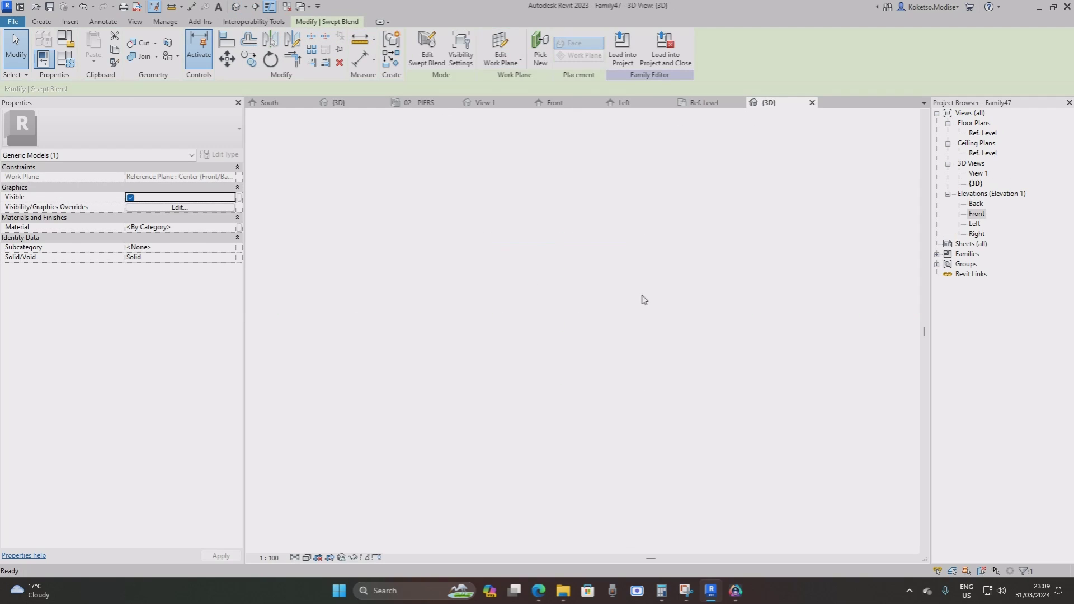
middle_click_drag(659, 431, 558, 386, "shift")
left_click(299, 556)
left_click(306, 557)
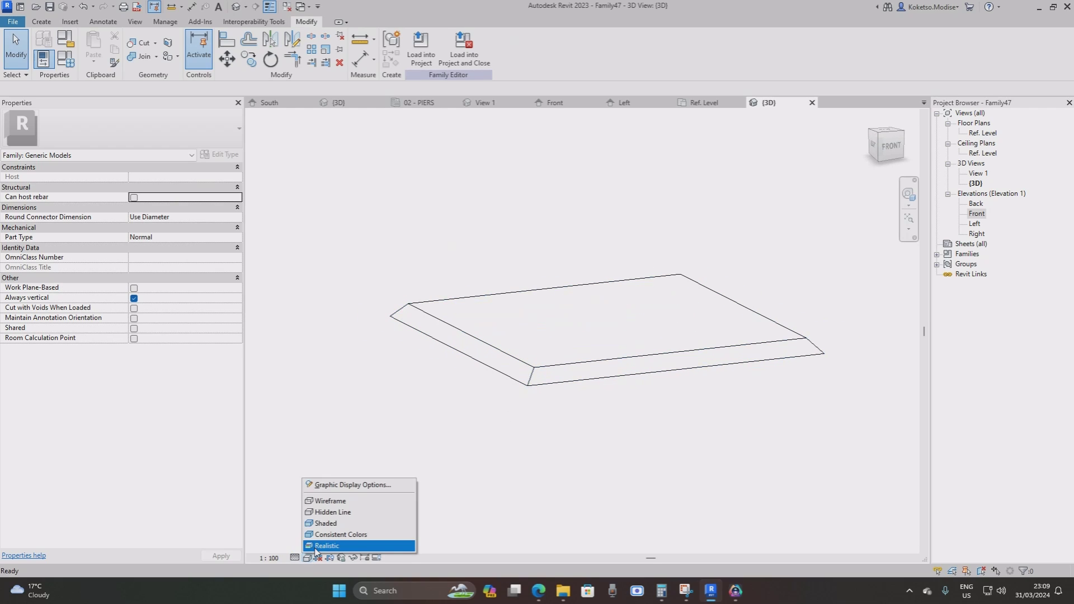
left_click(321, 526)
Search the material library for CONCRETE and assign Concrete, Cast-in-Place, Gray to the swept blend.
left_click(538, 369)
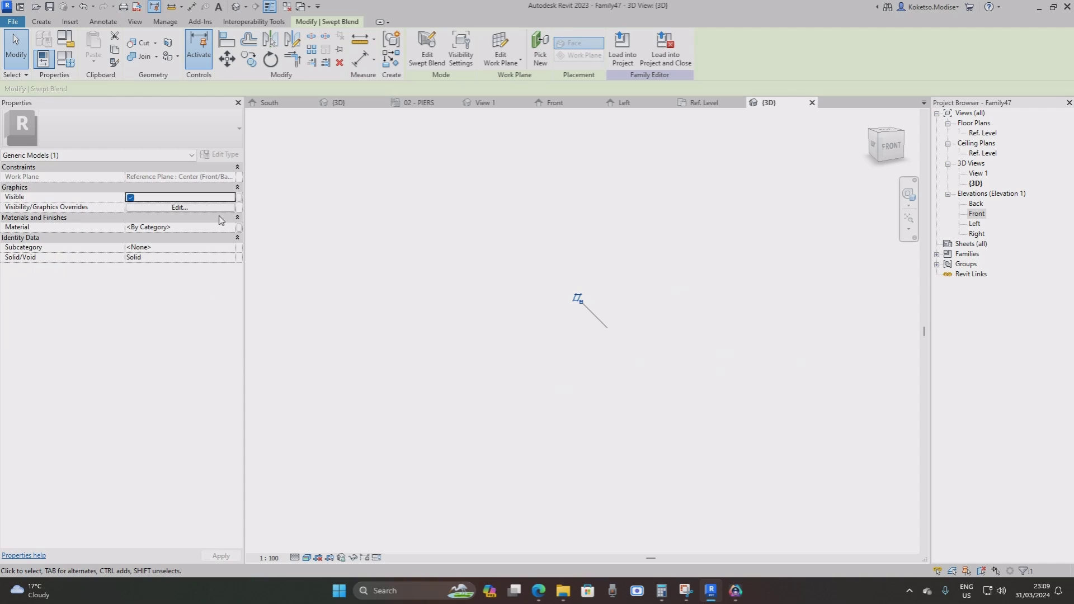
left_click(230, 228)
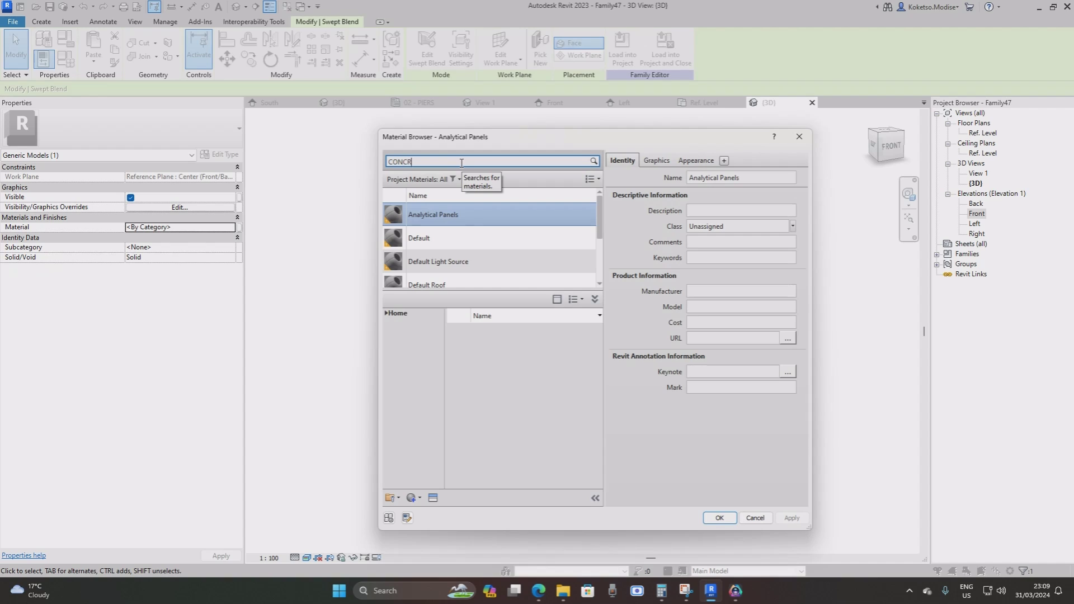
key("Return")
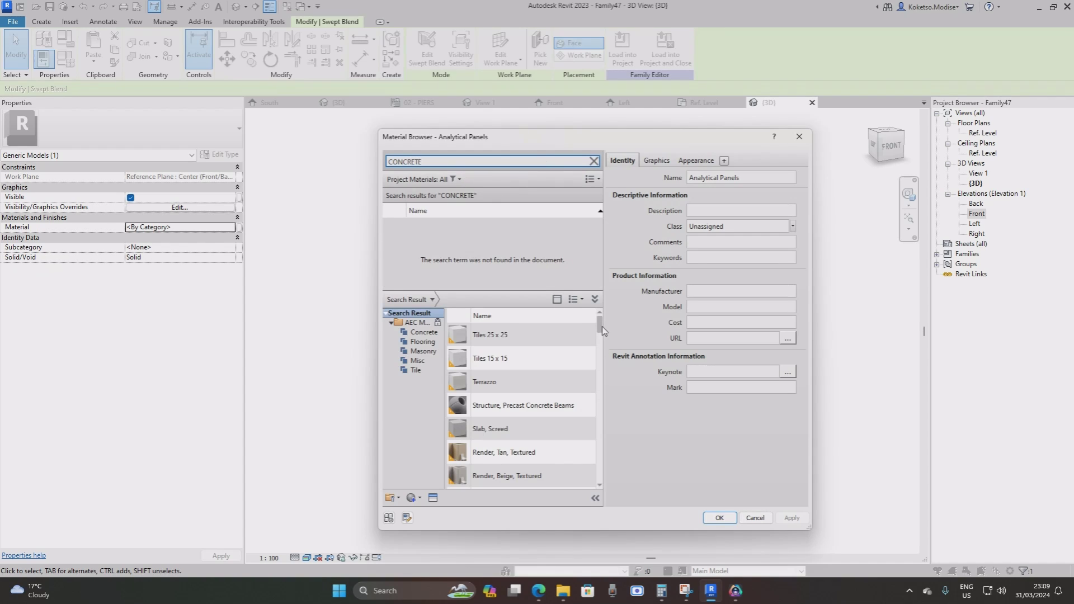
left_click_drag(600, 325, 610, 390)
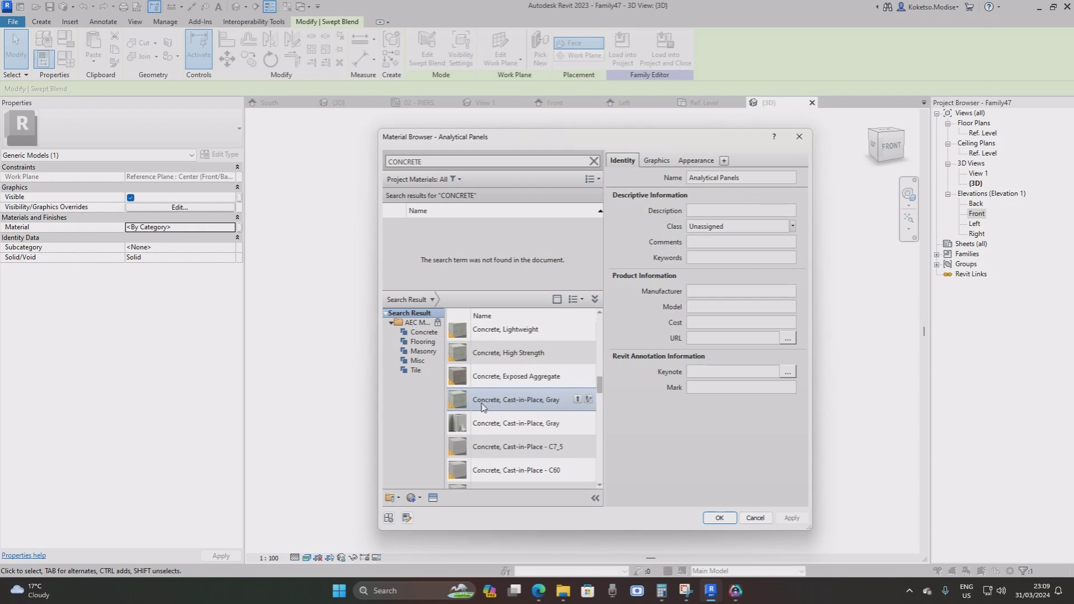
left_click(578, 401)
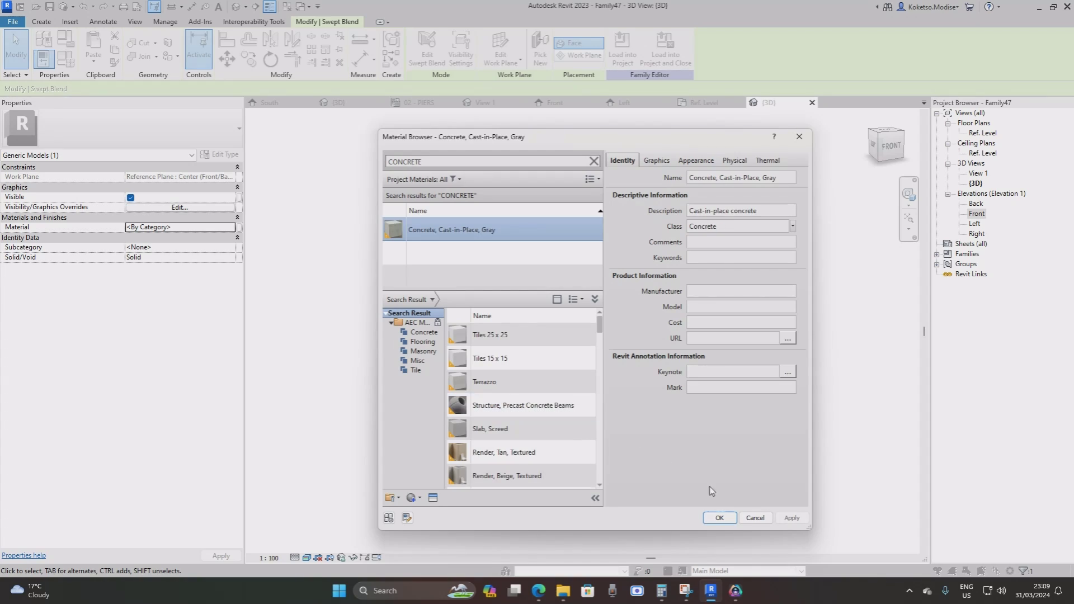
left_click(716, 517)
left_click(618, 405)
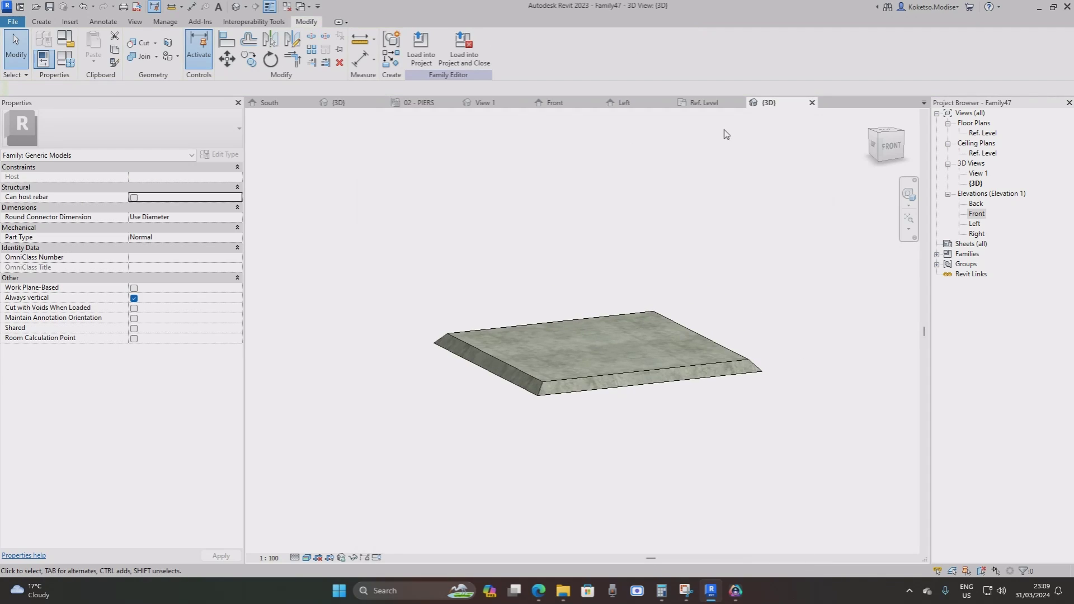
In the Left elevation, create an extrusion from a closed rectangle spanning the swept blend's upper edge and reaching the next reference plane.
left_click(629, 103)
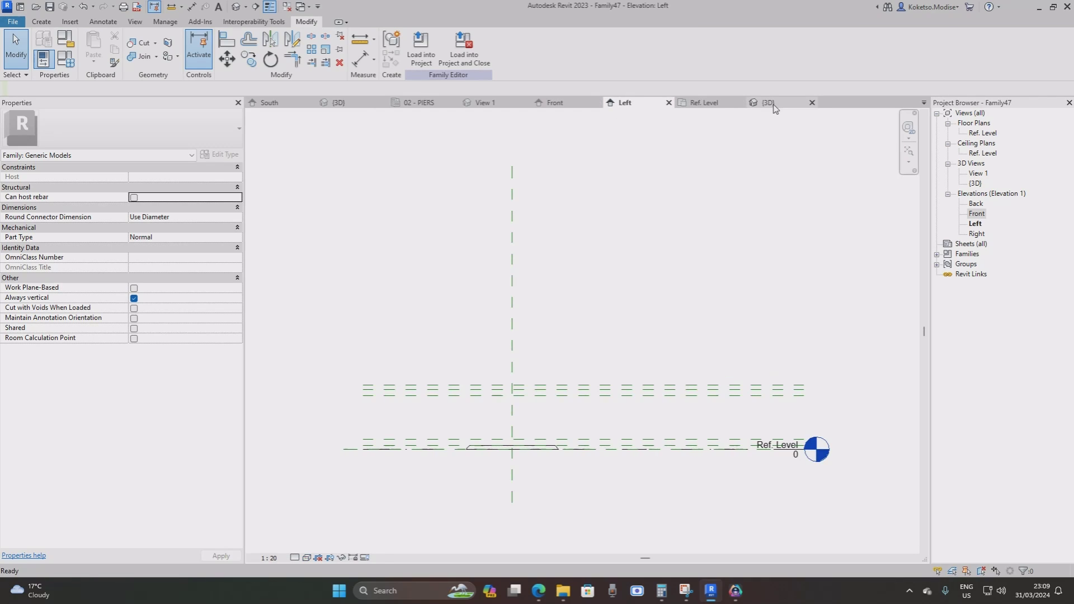
scroll(457, 411, "up", 2)
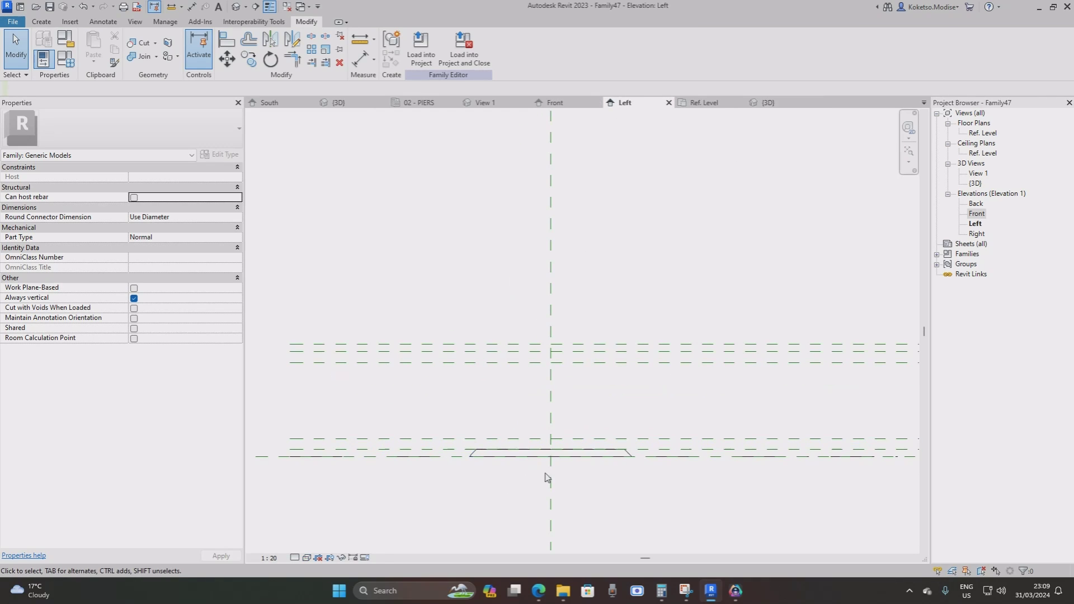
middle_click_drag(588, 504, 571, 455)
scroll(542, 392, "up", 1)
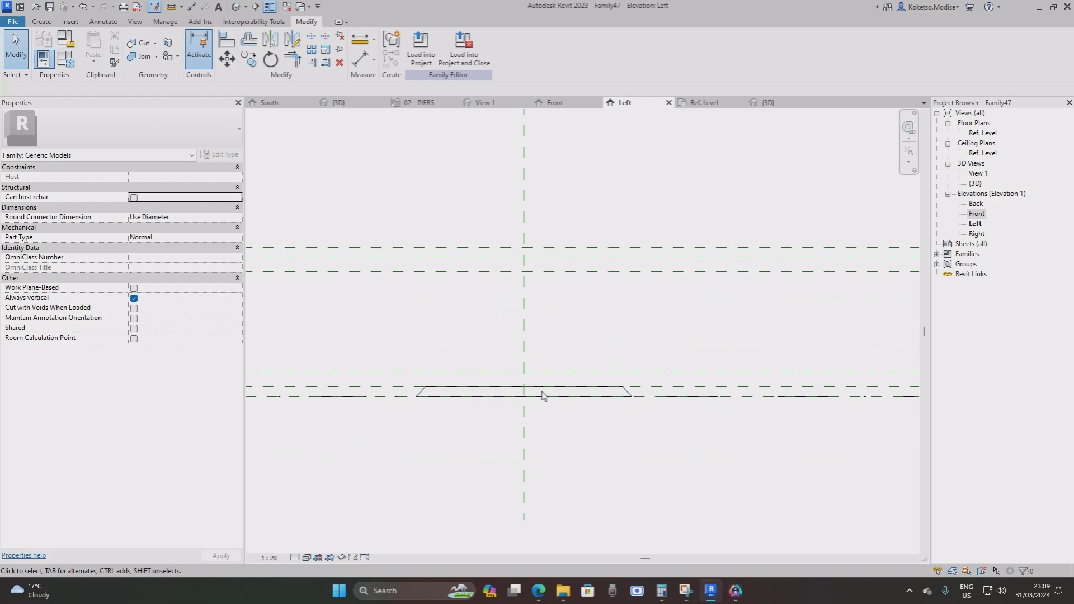
left_click(542, 393)
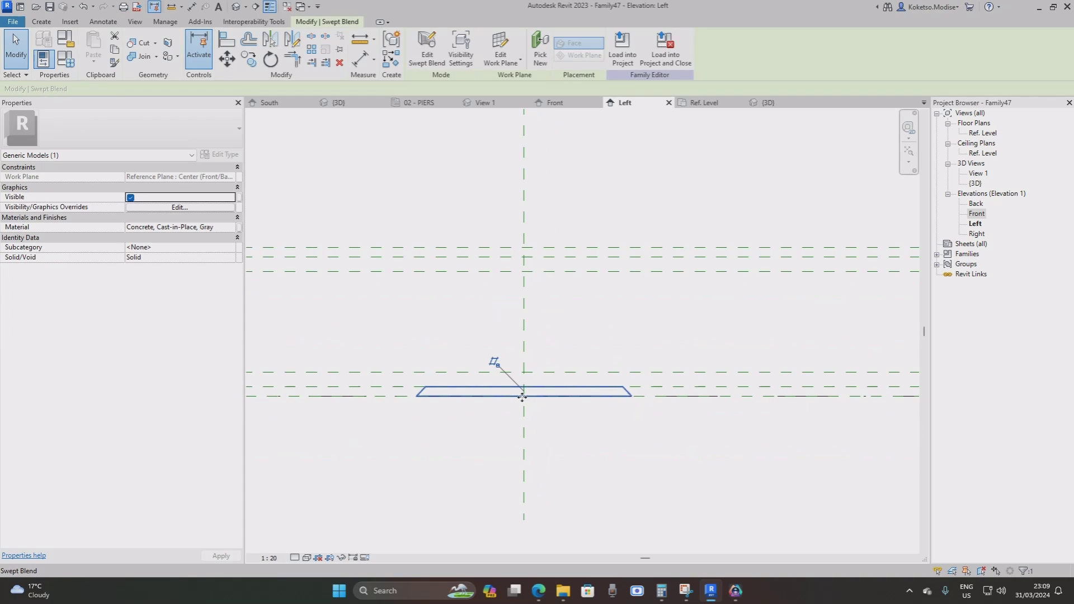
left_click(486, 376)
scroll(481, 416, "up", 1)
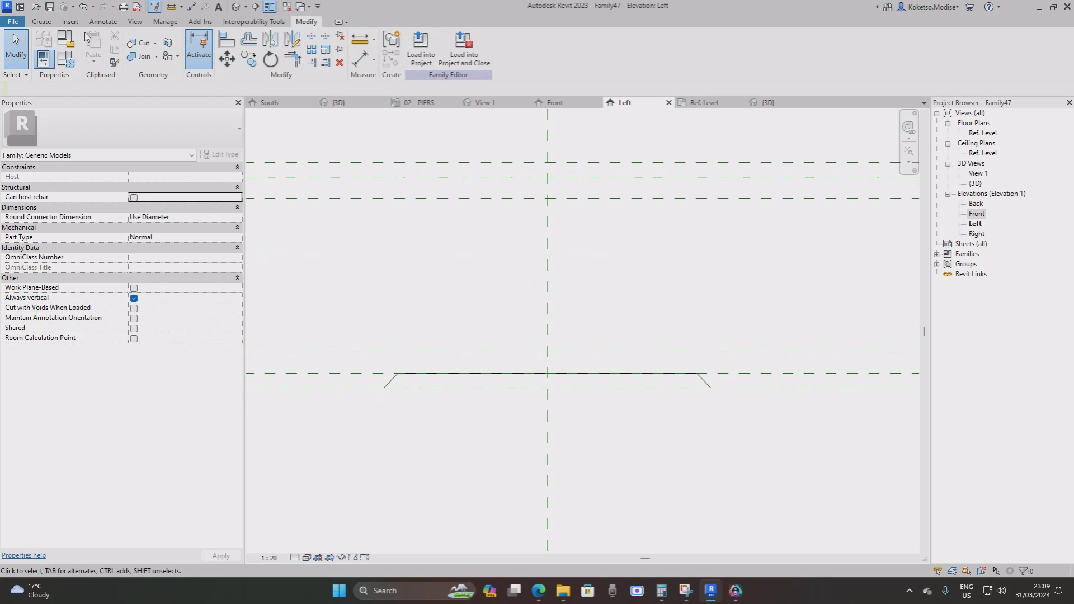
left_click(42, 22)
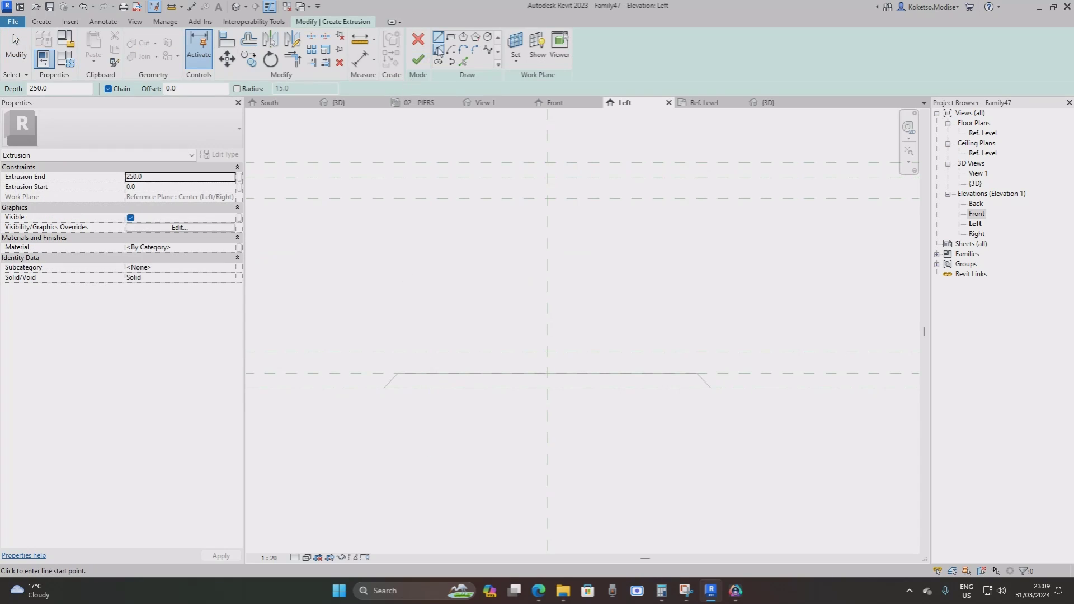
left_click(397, 353)
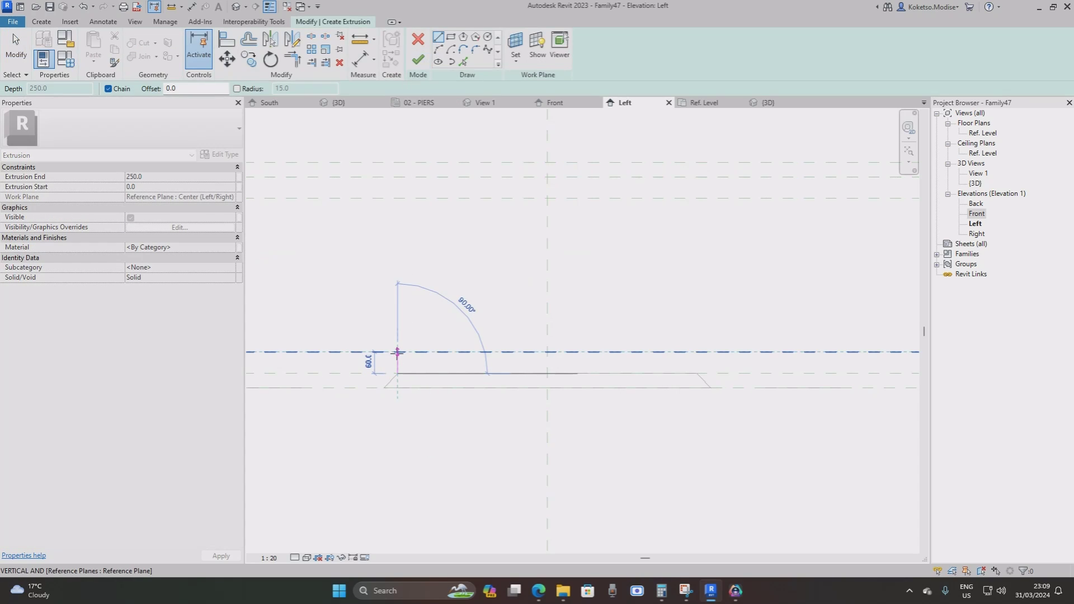
left_click(697, 373)
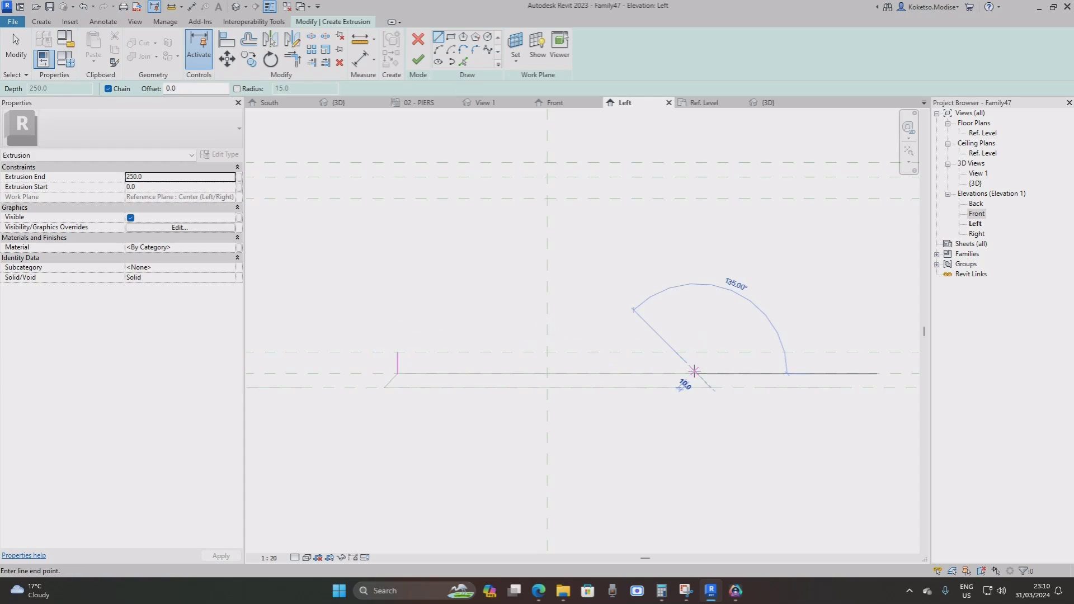
left_click(697, 352)
left_click(397, 353)
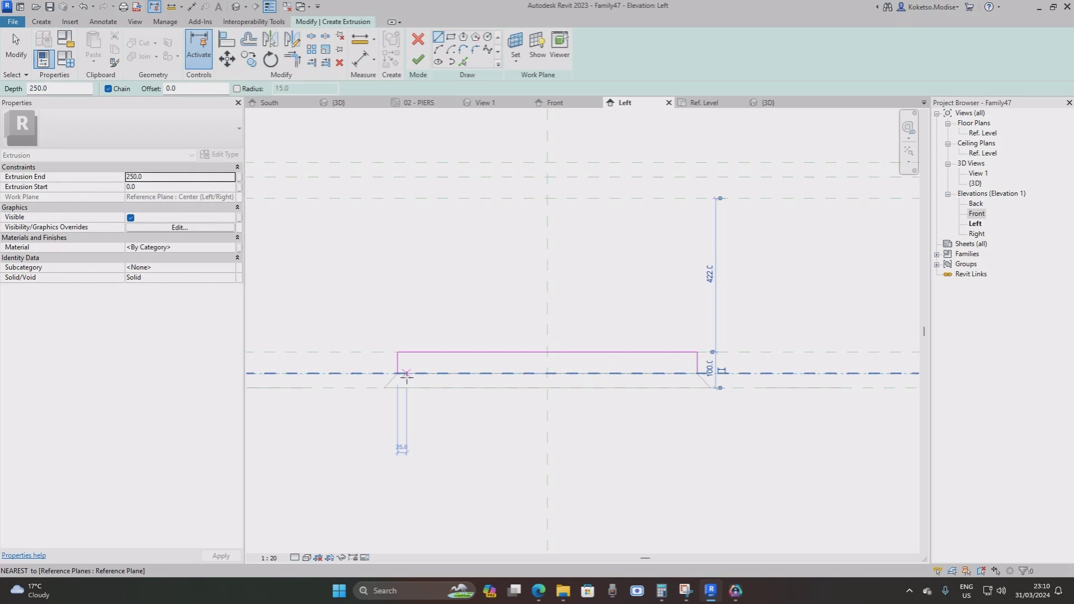
left_click(397, 373)
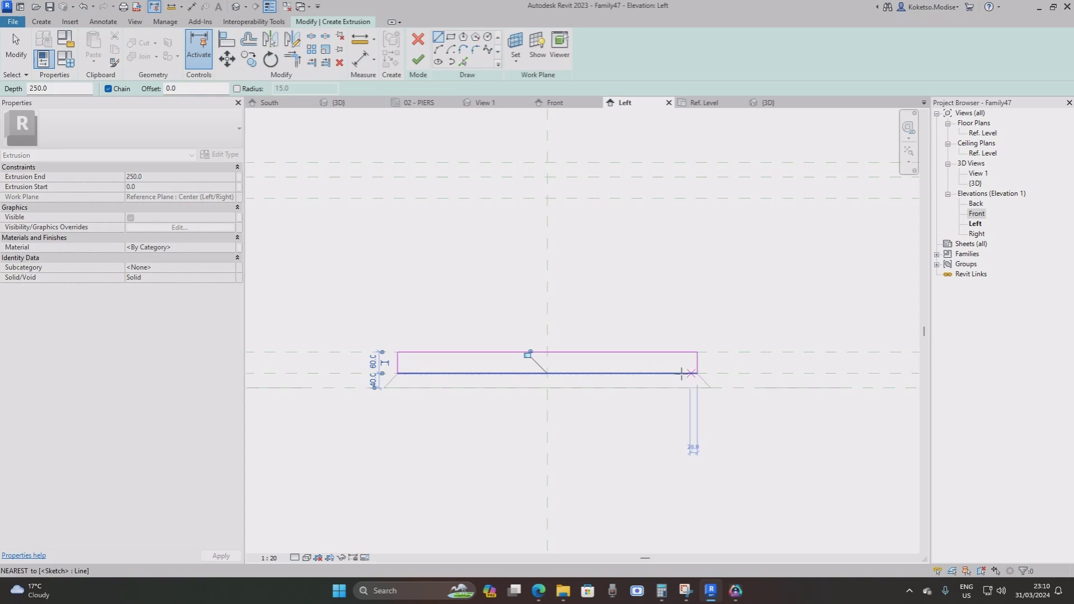
key("Escape")
scroll(420, 371, "up", 1)
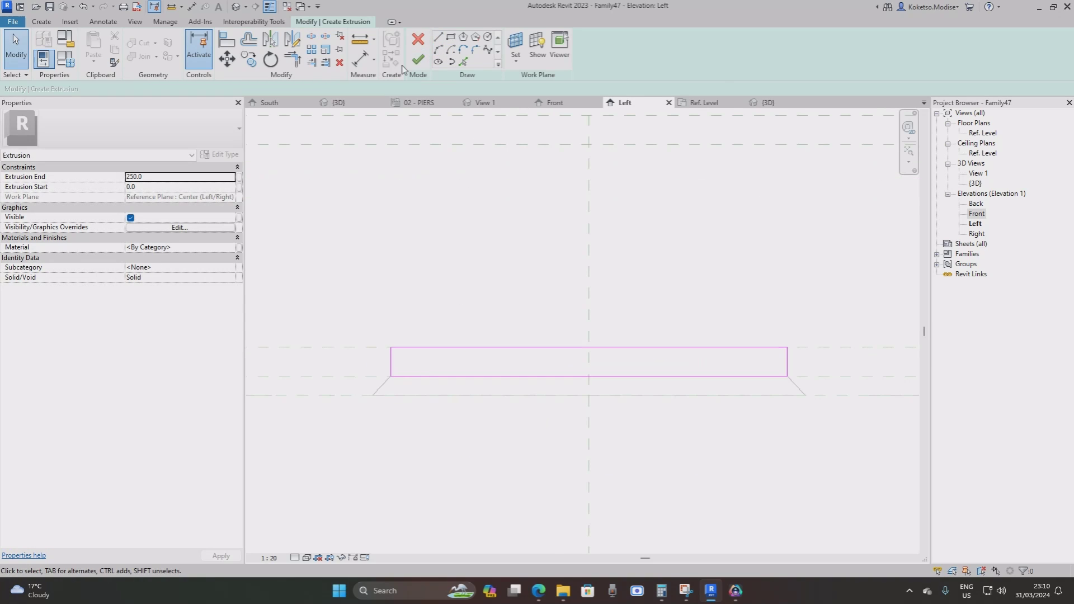
left_click(418, 60)
In the Ref. Level plan, stretch the extrusion's two ends to the swept blend's inner edges, from -412.5 to 412.5.
left_click(702, 103)
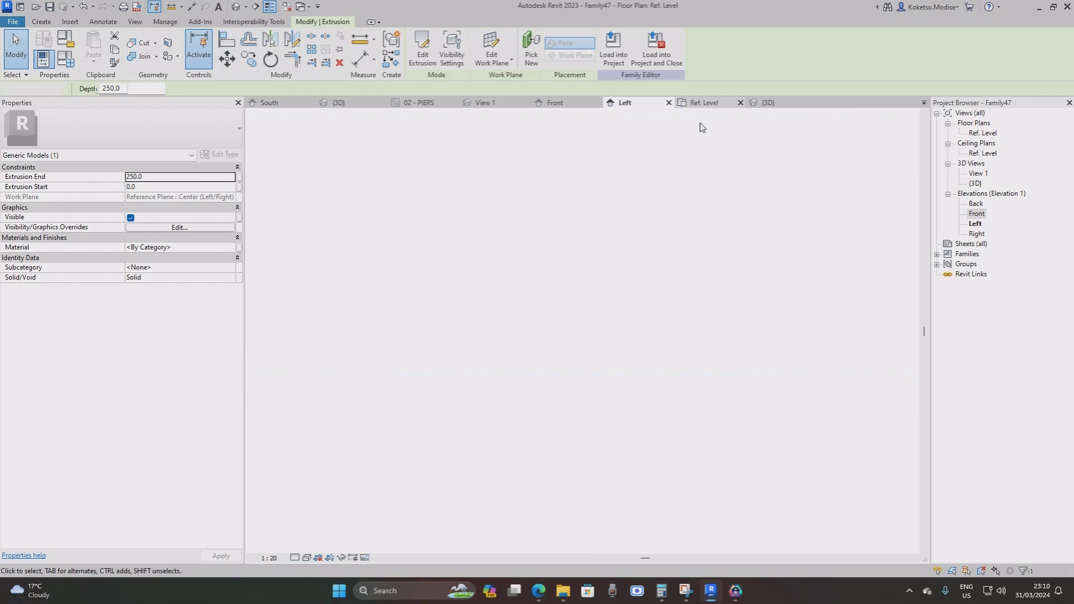
scroll(596, 326, "up", 1)
left_click_drag(613, 323, 649, 322)
left_click_drag(545, 326, 449, 323)
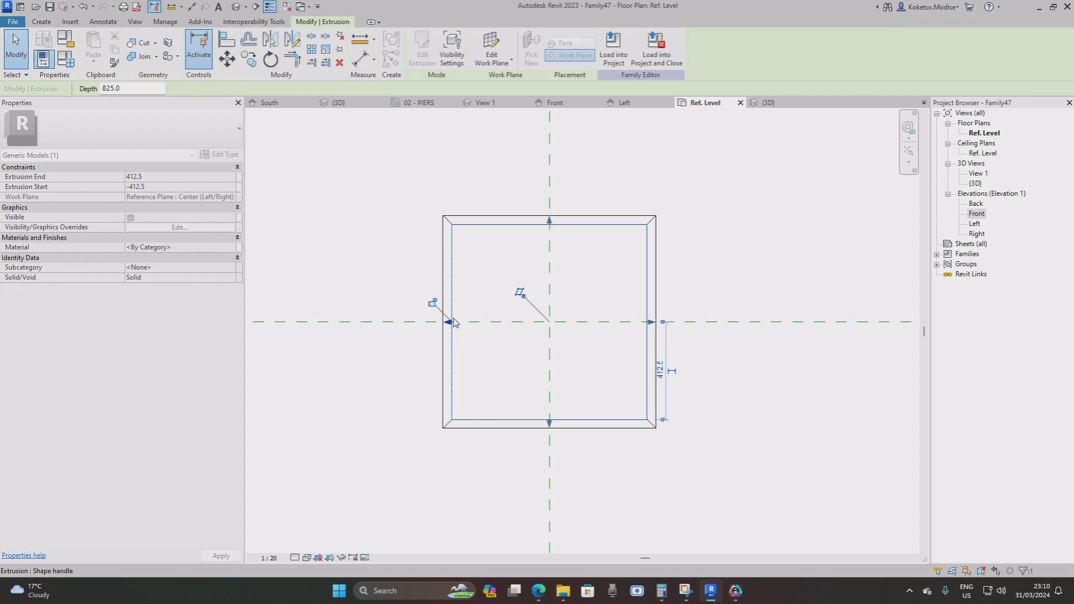
In the 3D view, search the material library for STEEL and assign Steel, S 355 to the extrusion.
left_click(767, 103)
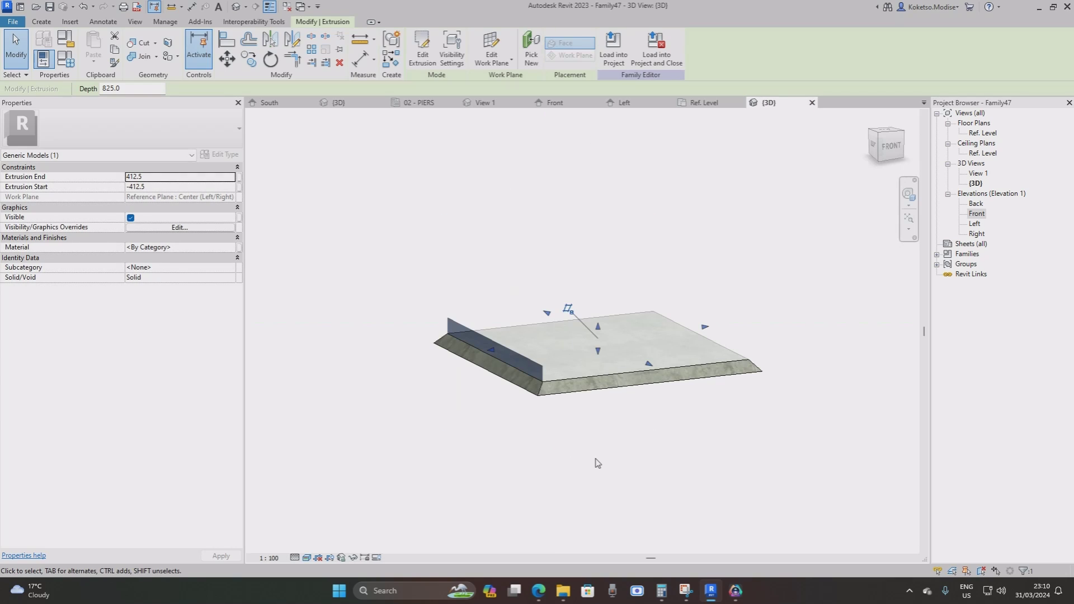
left_click(622, 412)
middle_click_drag(618, 431, 599, 436)
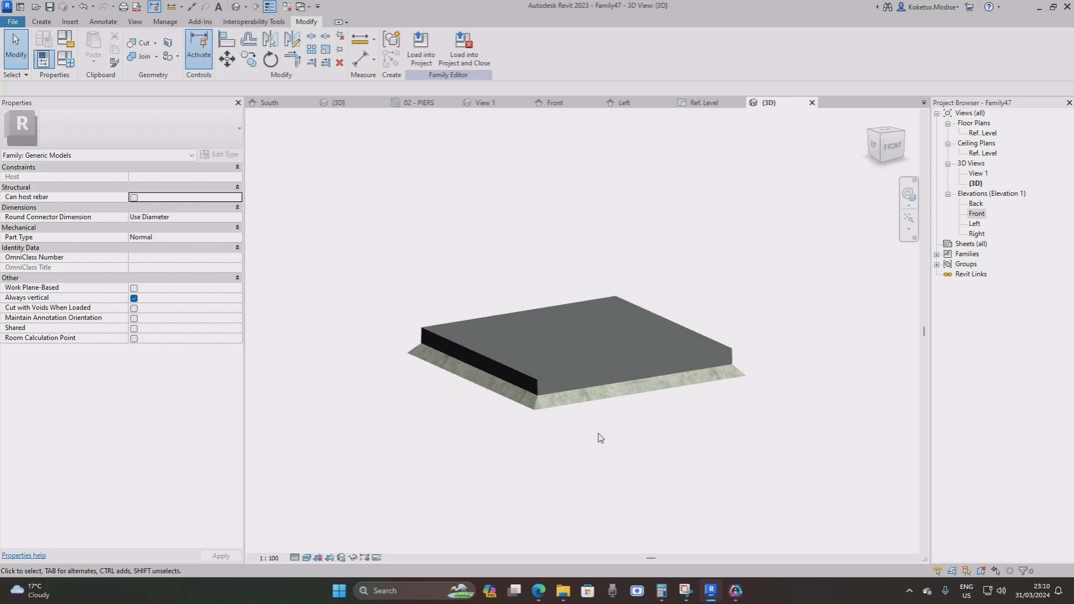
left_click(552, 380)
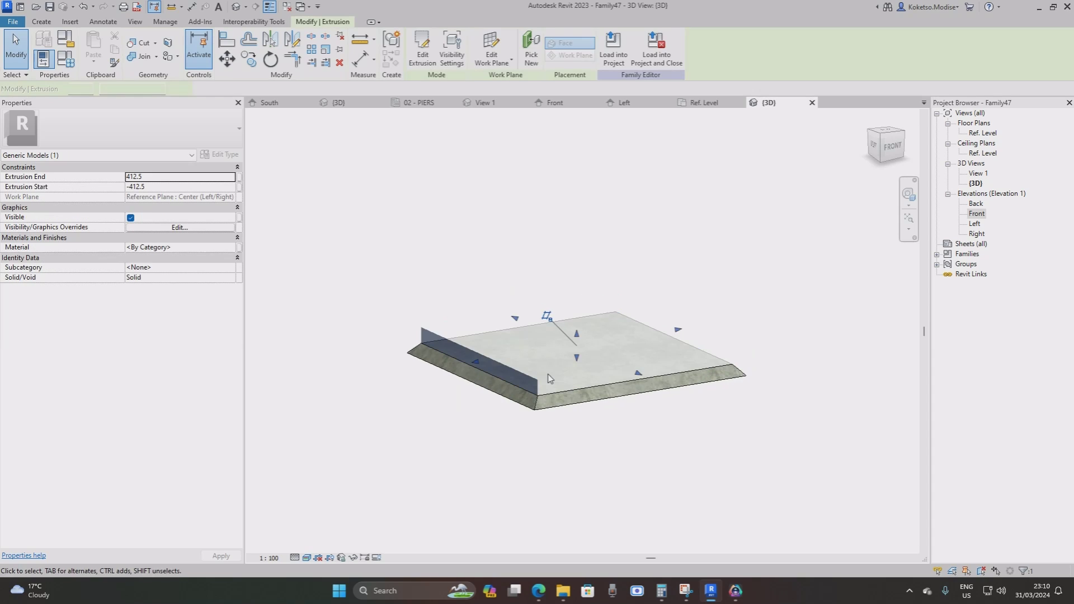
left_click(231, 247)
left_click(231, 247)
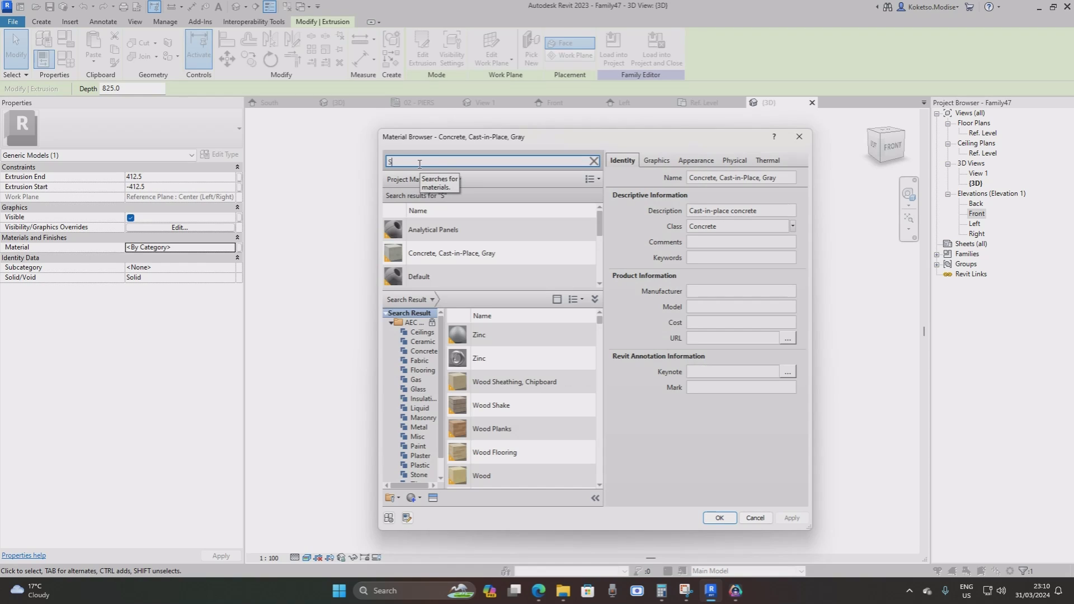
type("EEL")
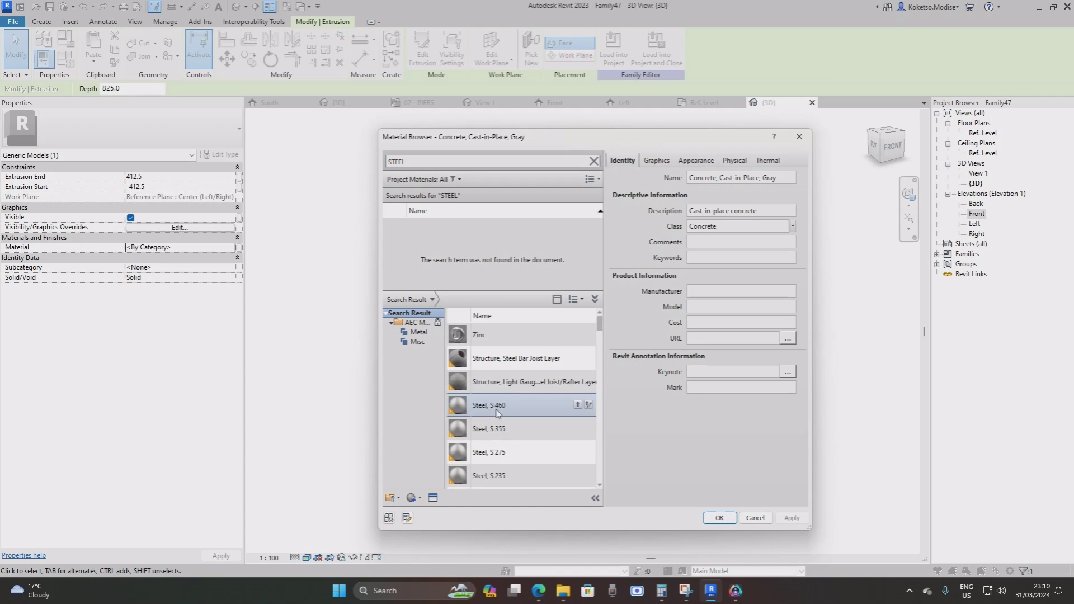
left_click(496, 436)
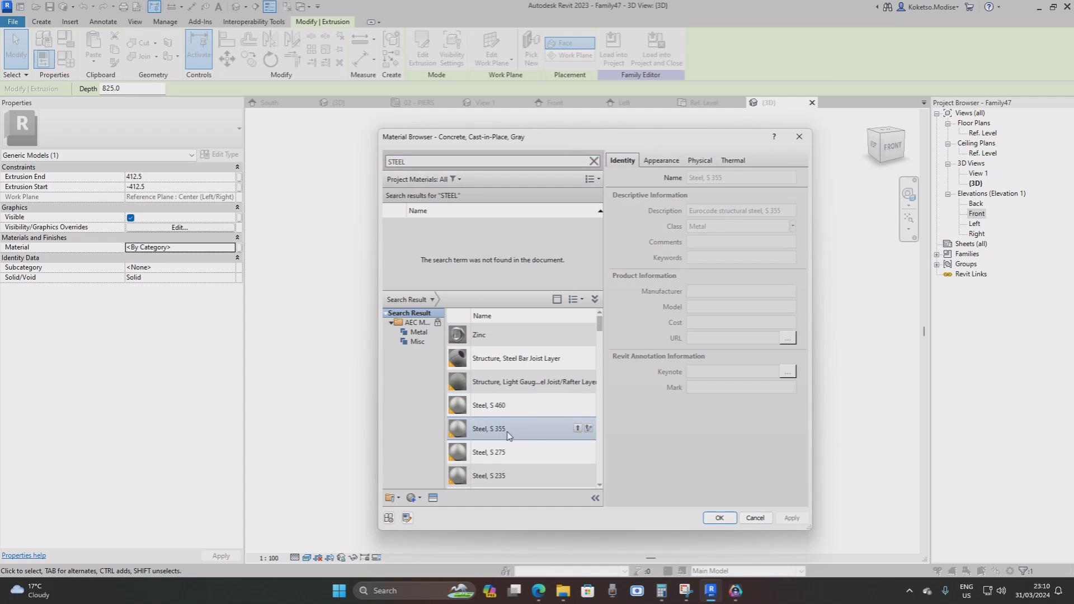
left_click(579, 430)
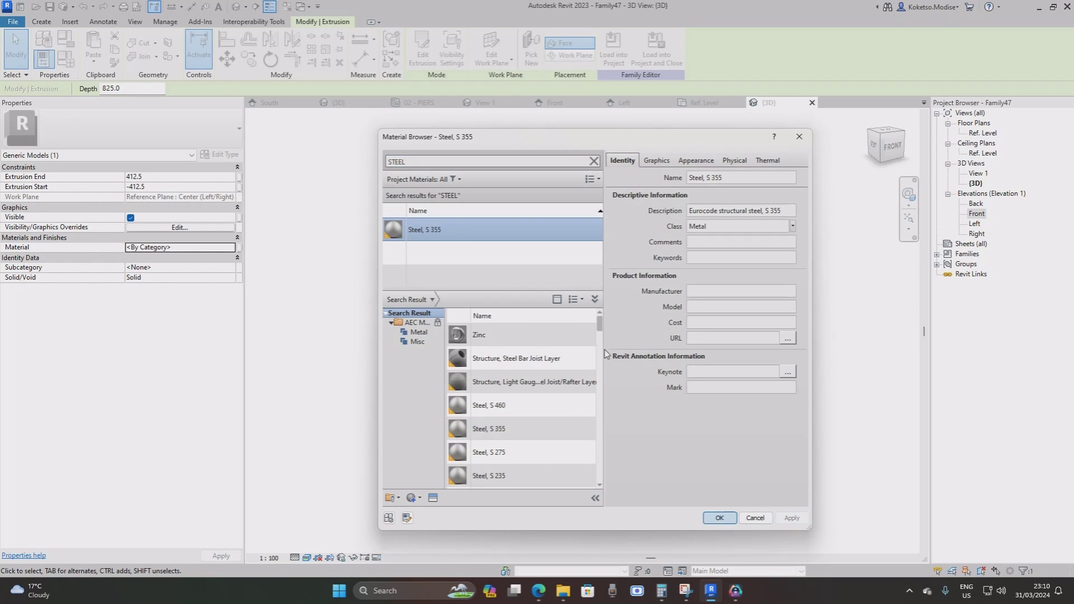
left_click(719, 518)
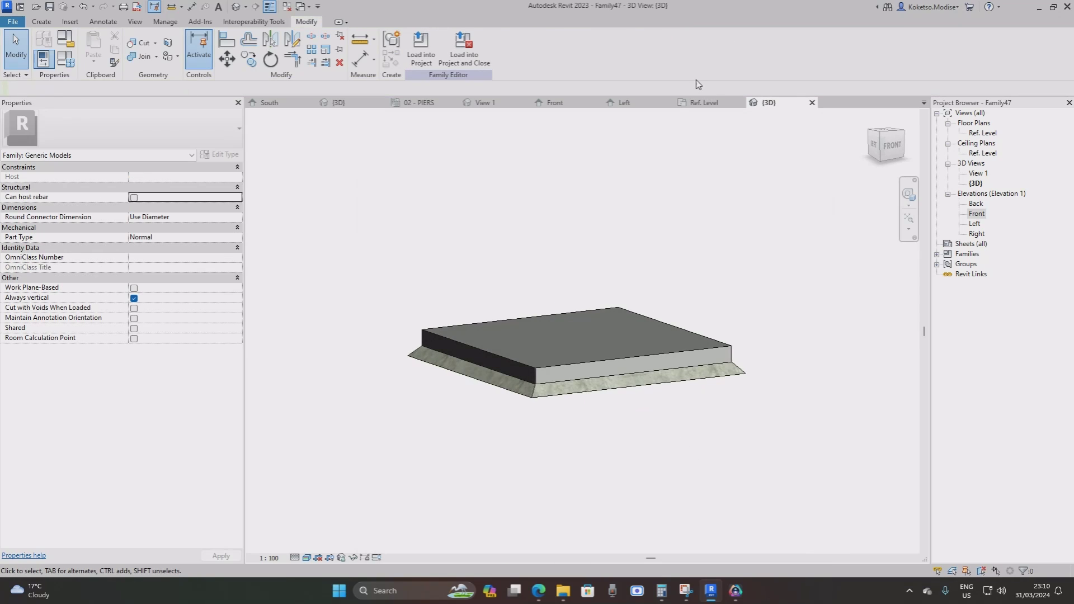
Mirror a copy of the extrusion and swept blend in the Left elevation about a horizontal axis drawn between the two groups of reference planes.
left_click(641, 106)
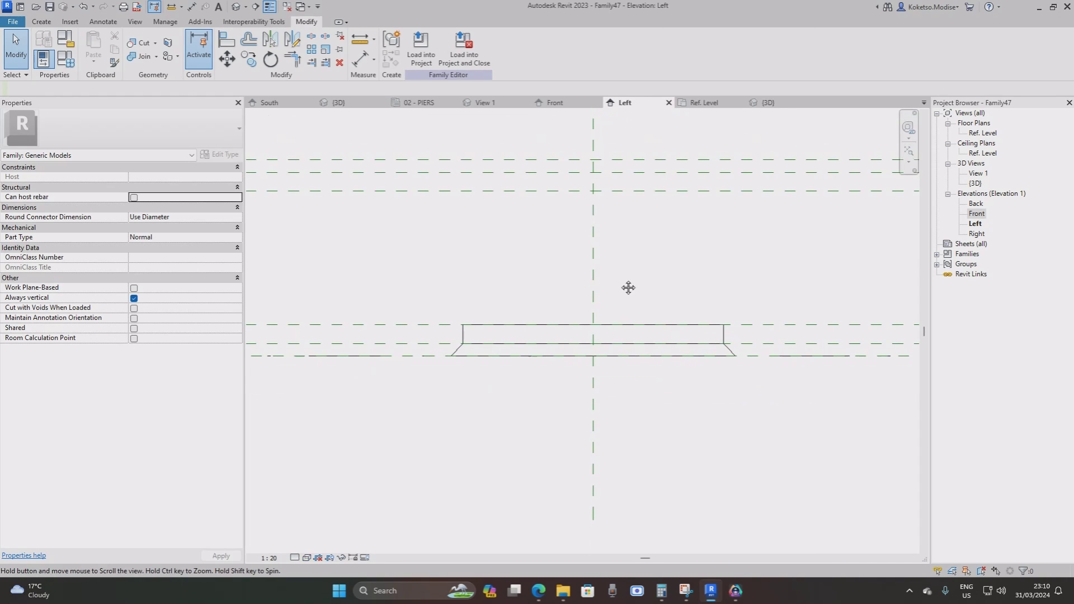
middle_click_drag(608, 281, 582, 283)
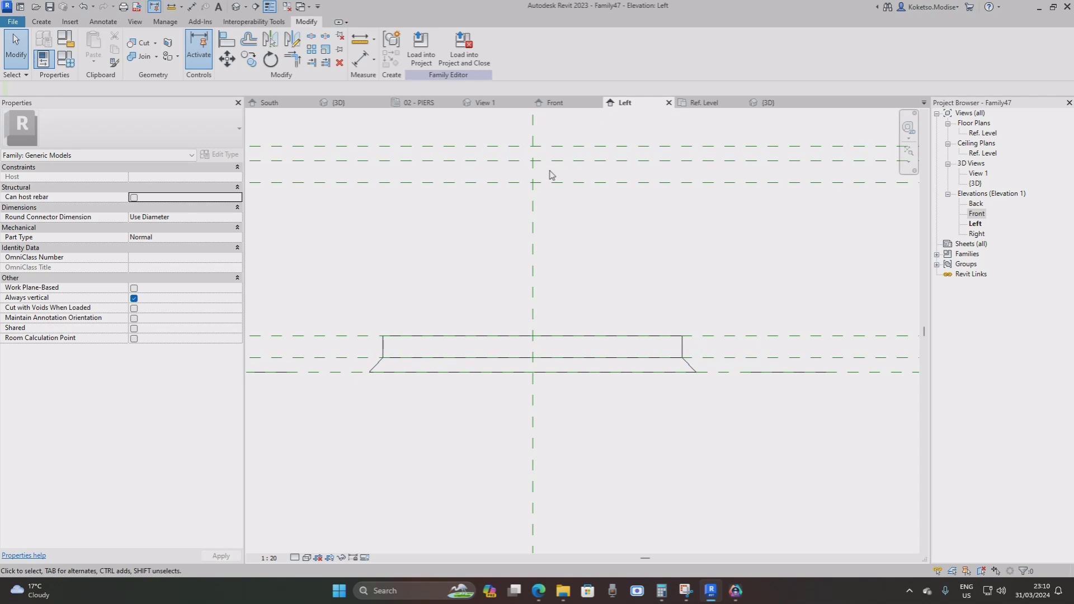
left_click(681, 350)
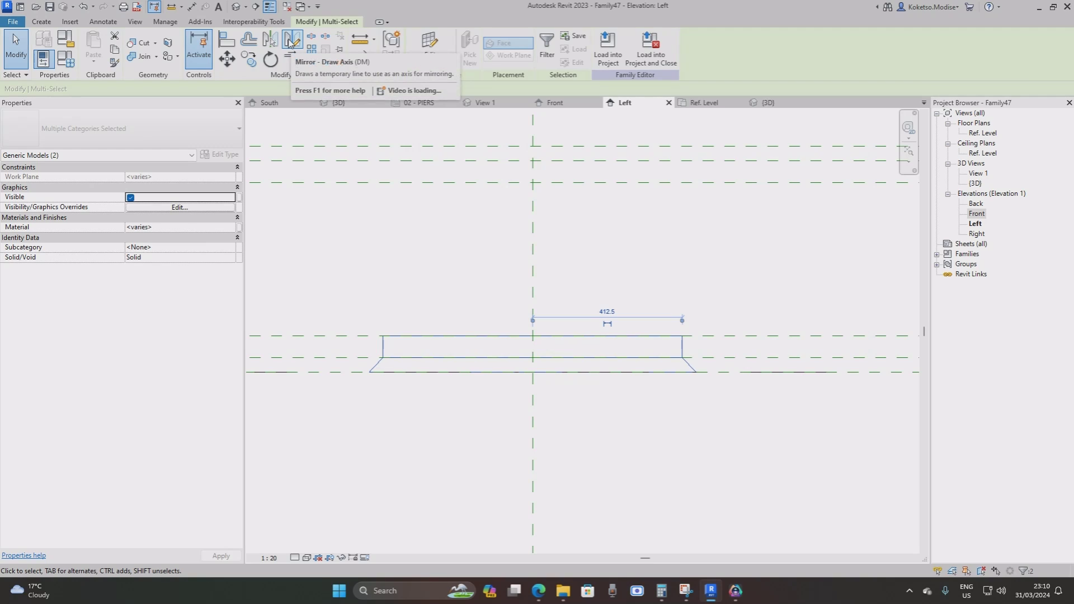
left_click(290, 42)
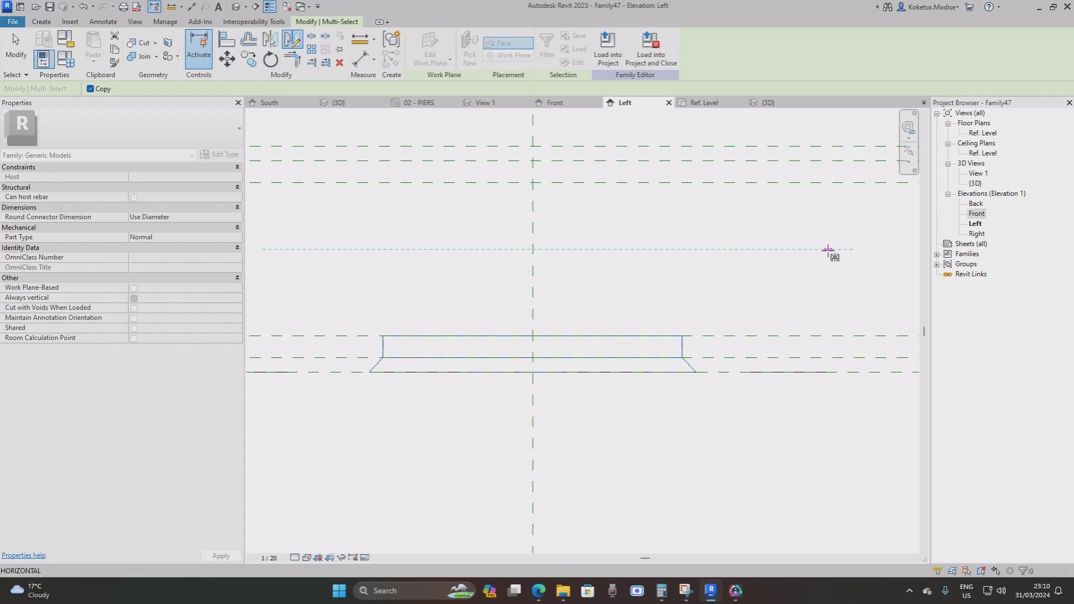
left_click(654, 250)
left_click(817, 249)
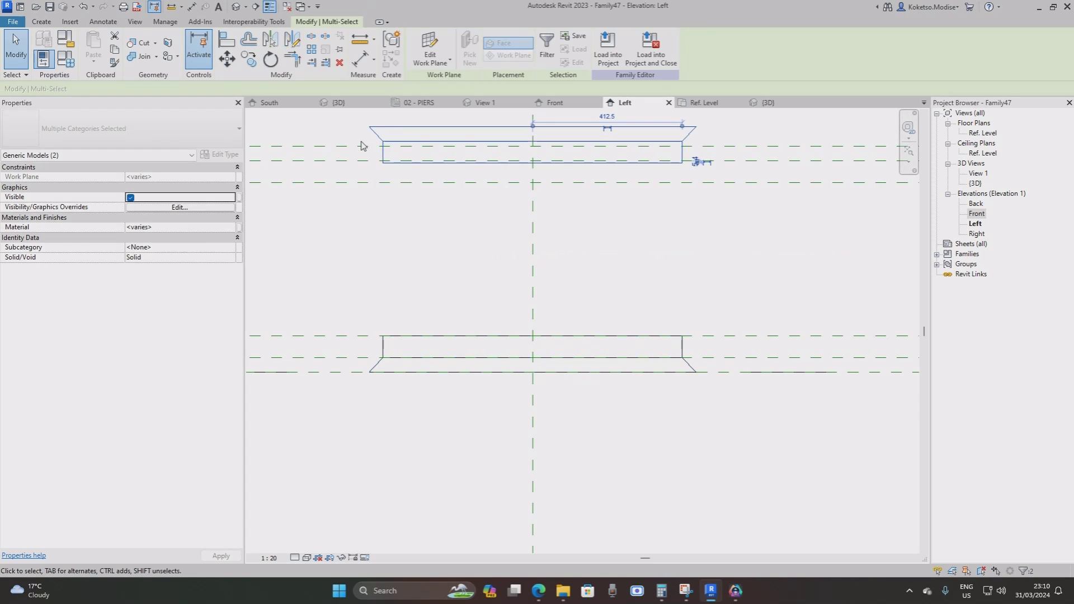
Move the mirrored pair down so its lower edge sits on the lowest of the three upper reference planes, and view it in 3D.
scroll(460, 225, "up", 3)
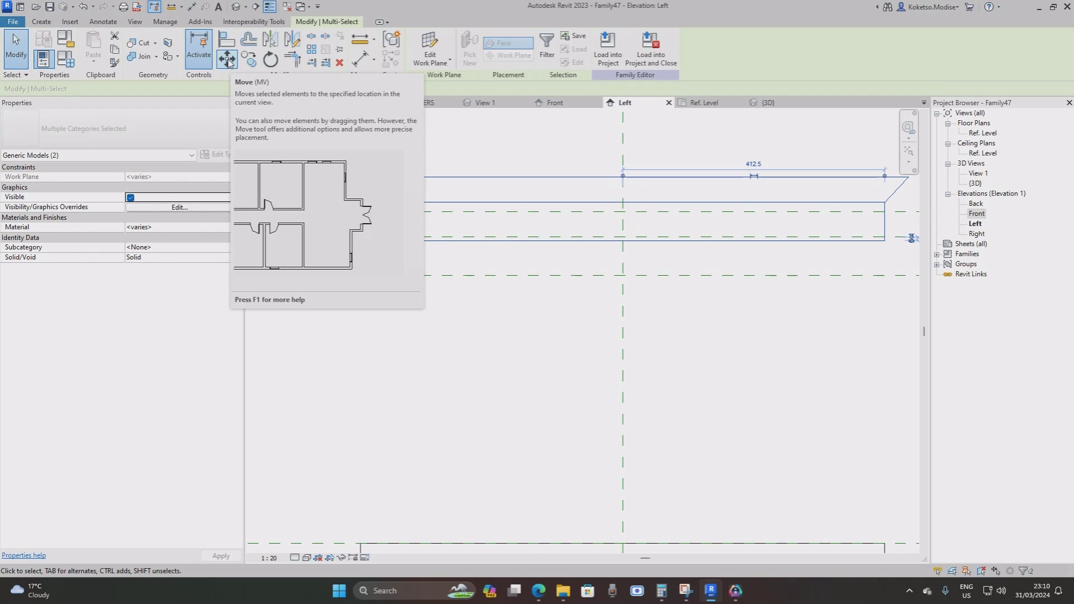
left_click(228, 59)
left_click(623, 241)
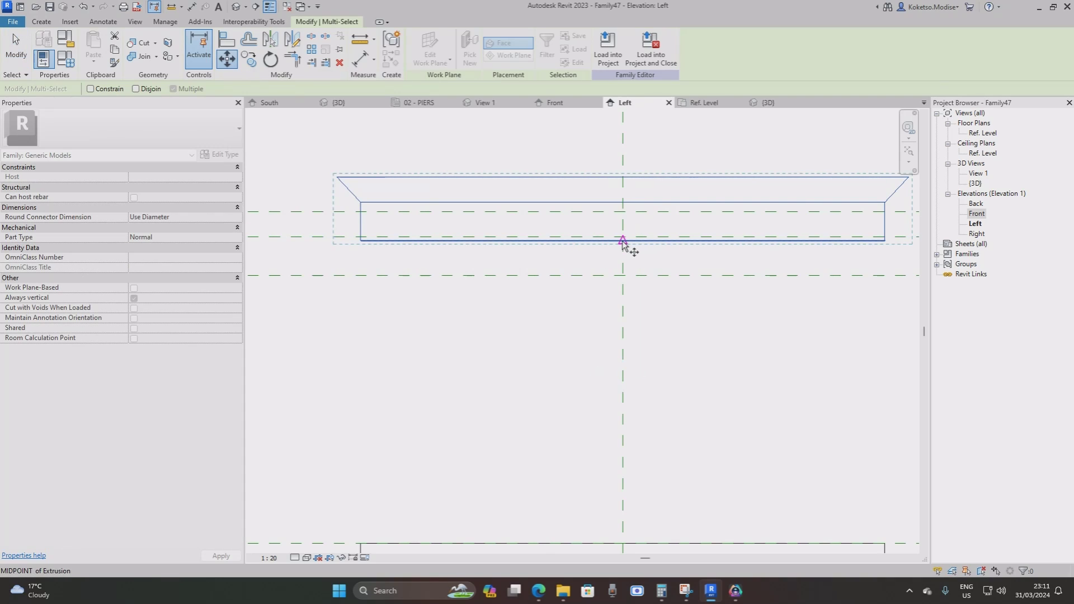
left_click(623, 277)
scroll(560, 235, "down", 3)
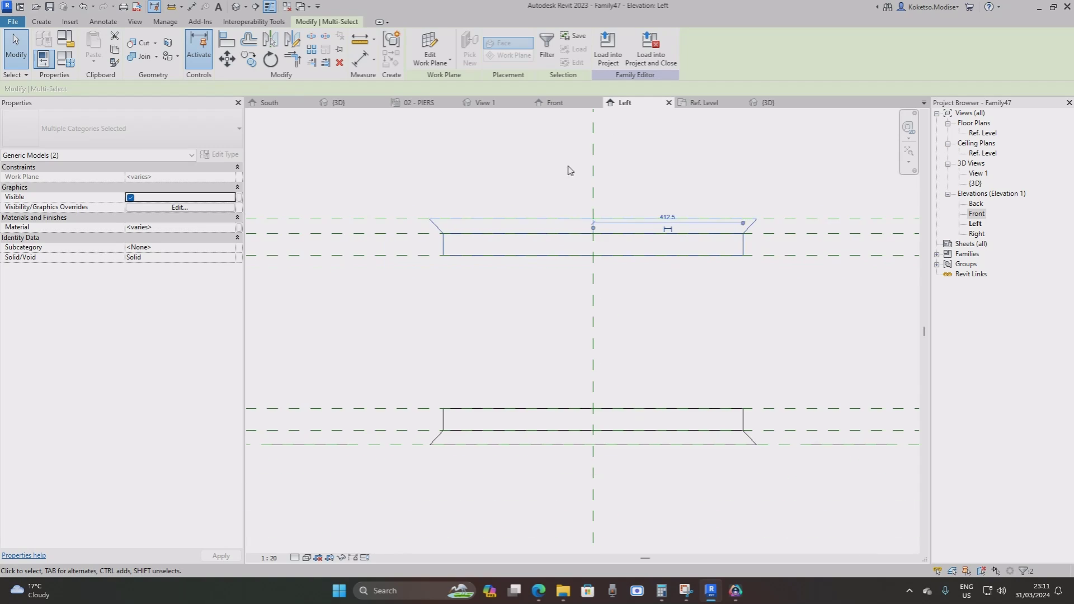
left_click(770, 104)
mouse_move(694, 260)
middle_mouse_down("shift")
mouse_move(748, 216)
mouse_move(708, 262)
middle_mouse_up("shift")
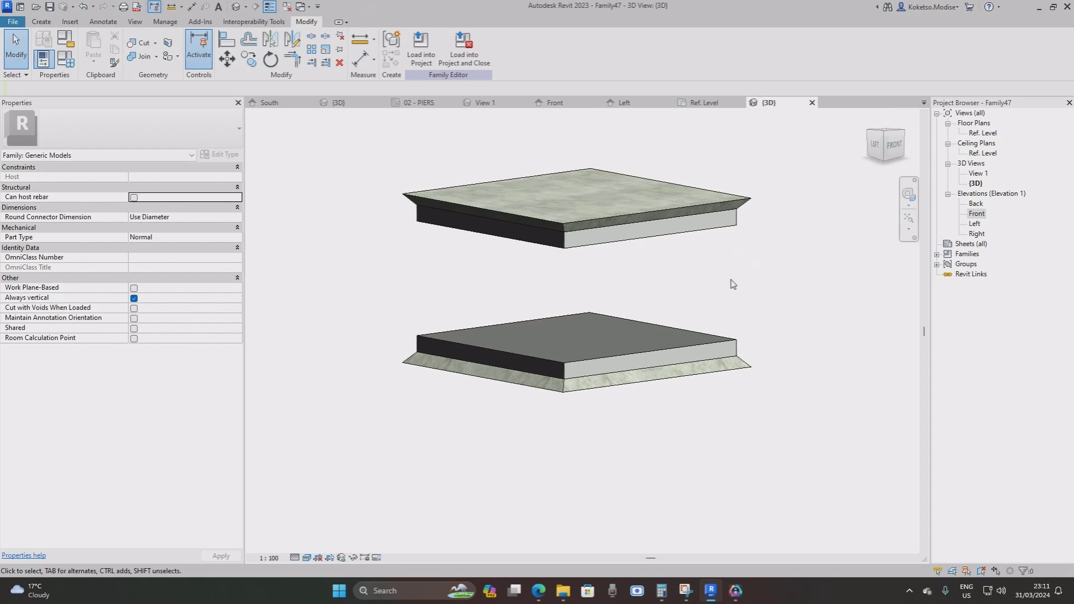
mouse_move(726, 274)
middle_mouse_down("shift")
mouse_move(709, 261)
mouse_move(731, 280)
mouse_move(724, 272)
middle_mouse_up("shift")
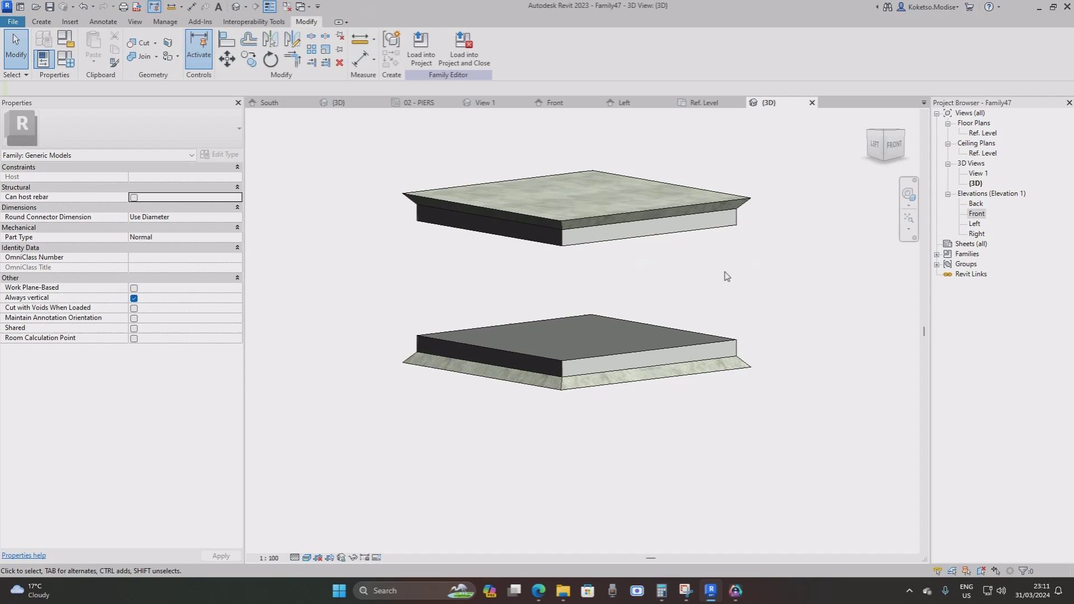
middle_click_drag(725, 275, 668, 343, "shift")
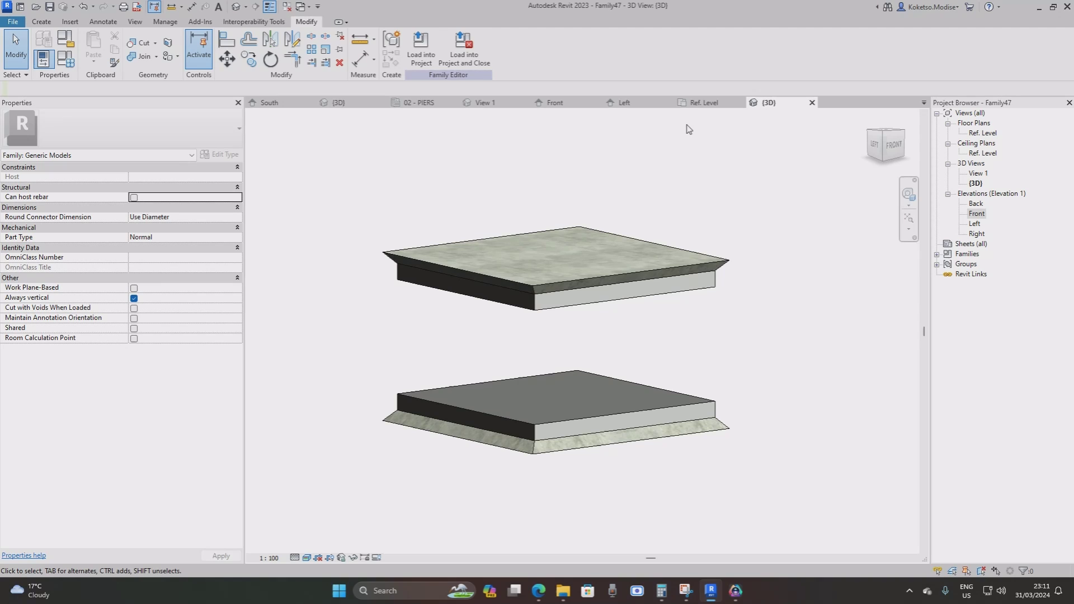
In the Left elevation, start a new extrusion and sketch a rectangle filling the gap between the two steel plates, corner to corner.
left_click(623, 103)
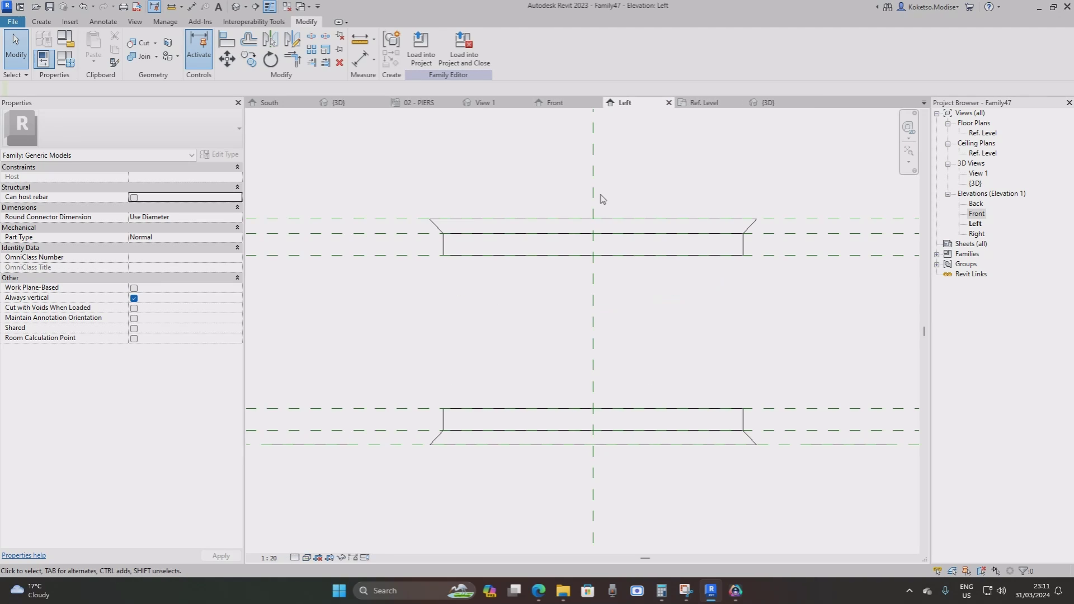
scroll(628, 252, "up", 3)
left_click(42, 22)
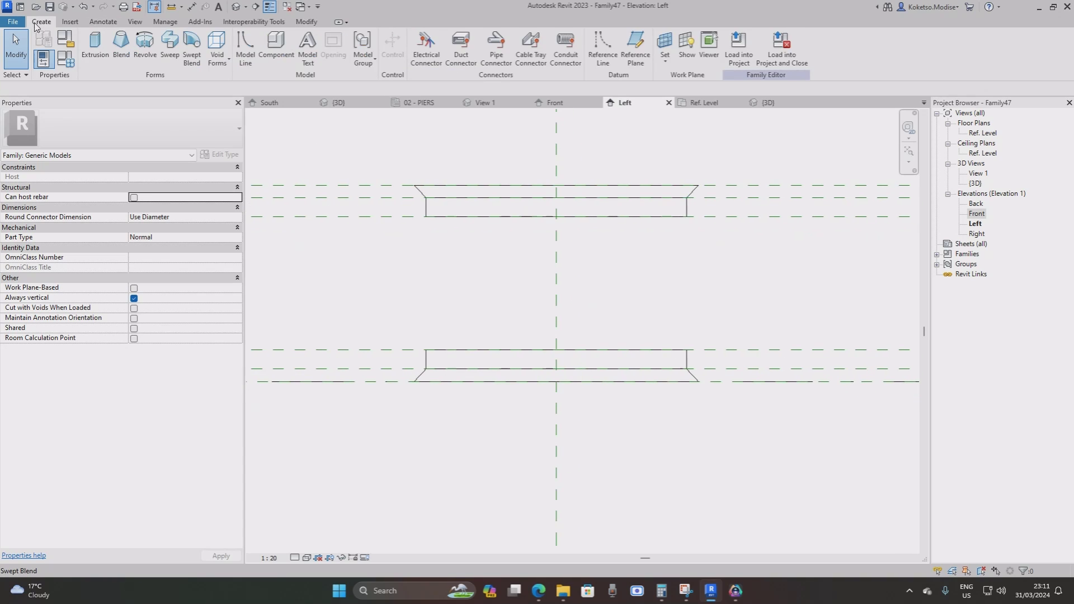
left_click(95, 56)
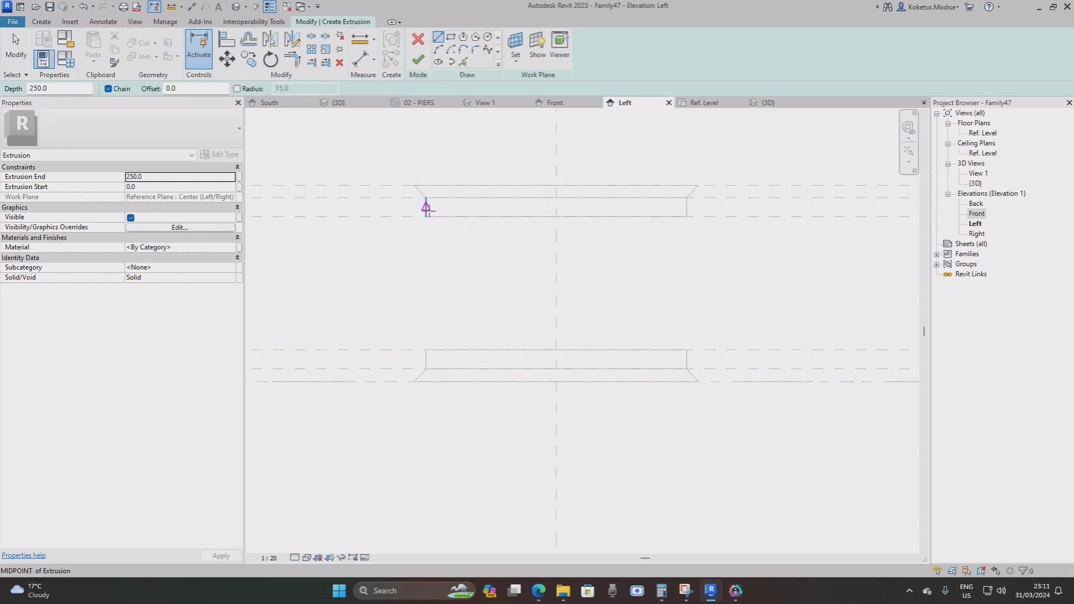
left_click(426, 199)
key("Escape")
key("Escape")
left_click(451, 37)
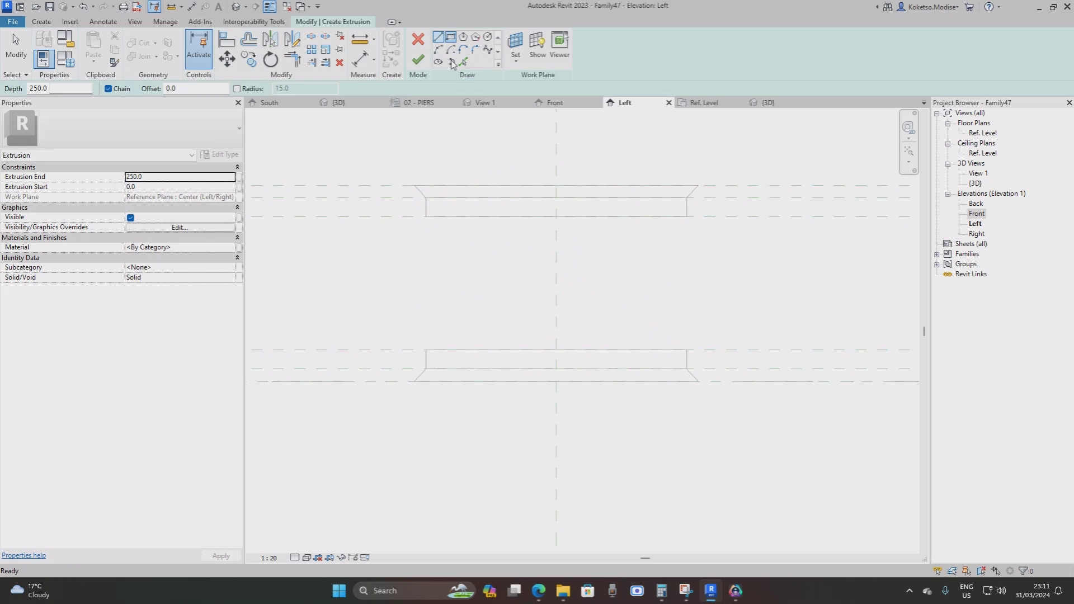
left_click(426, 217)
left_click(686, 350)
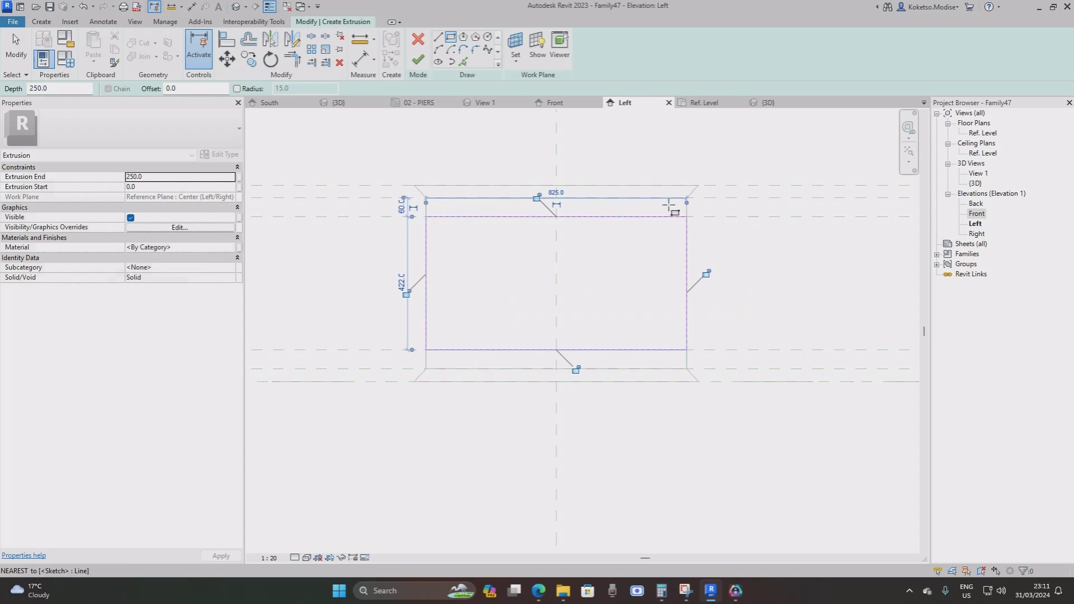
key("Escape")
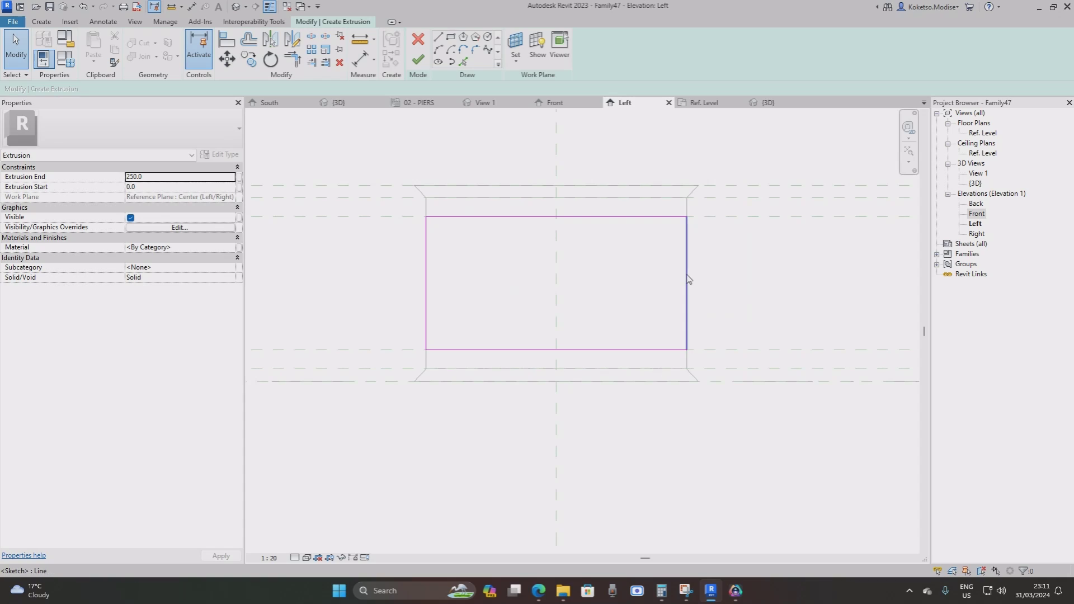
Pull both vertical sides of the rectangle inward and set the left side at =770/2 from the vertical centre reference plane.
left_click(686, 280)
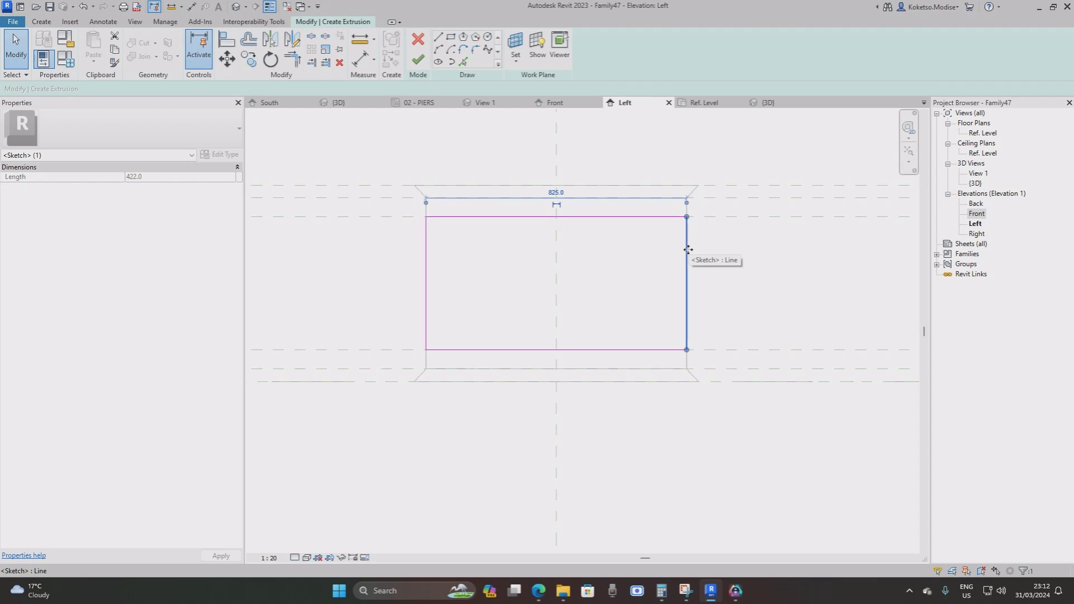
left_click_drag(676, 249, 660, 247)
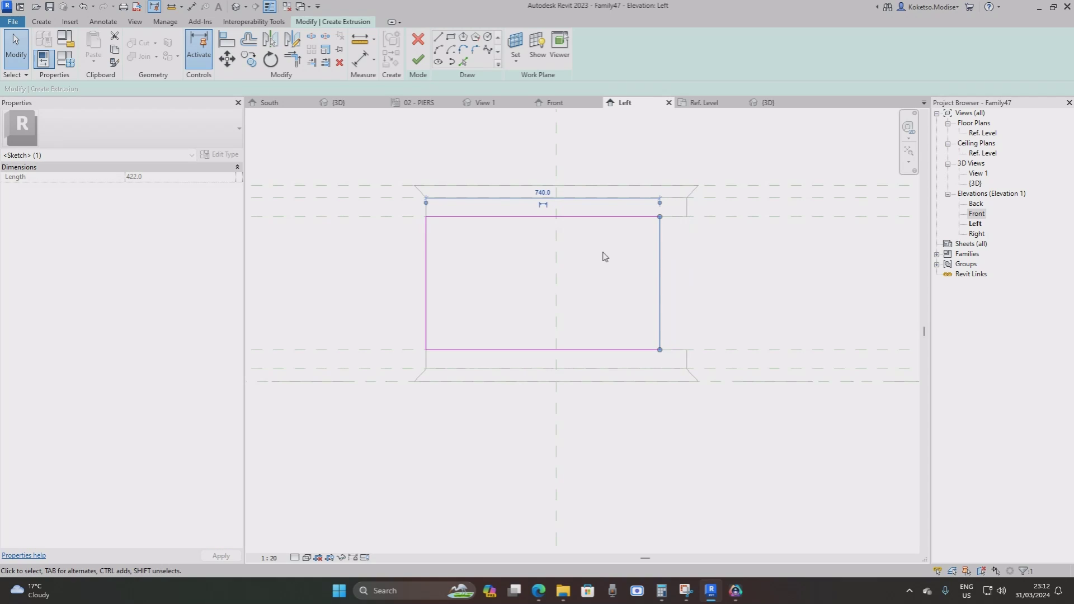
left_click(426, 245)
left_click_drag(427, 244, 464, 247)
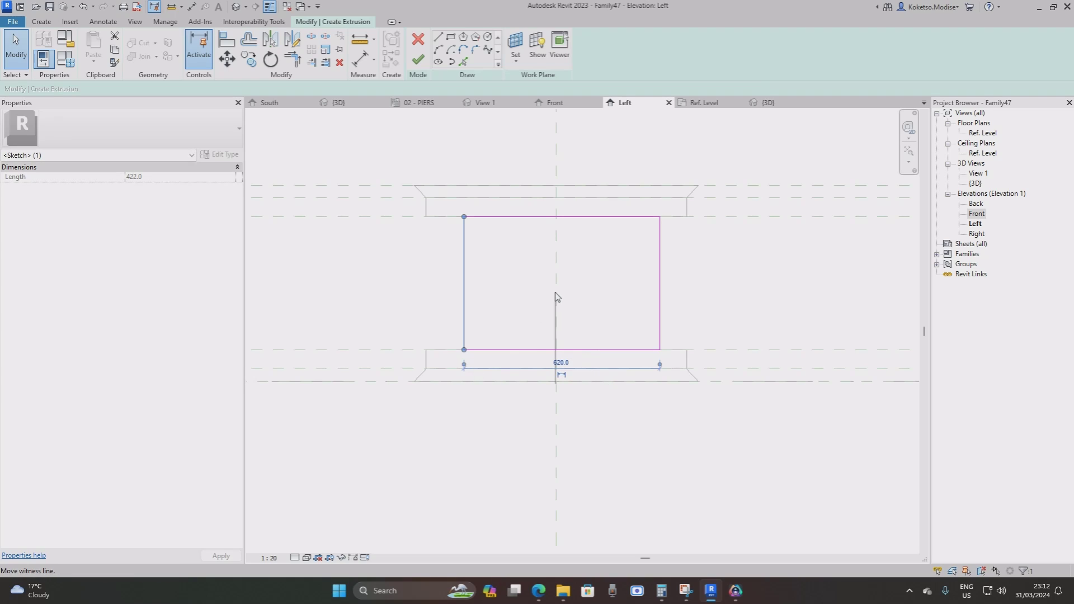
left_click_drag(660, 364, 561, 318)
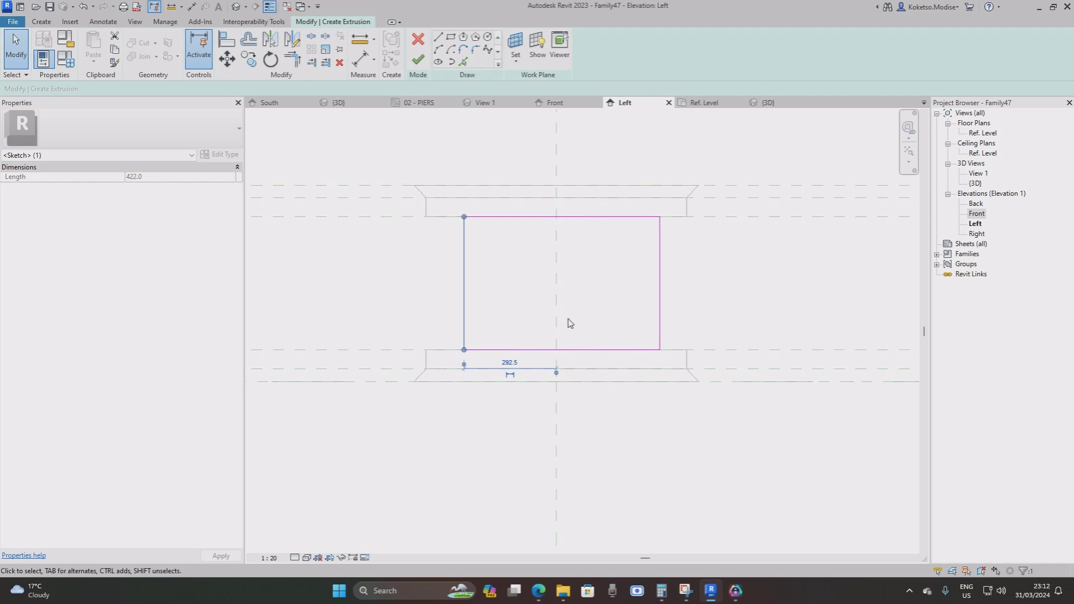
left_click(512, 363)
type("=770/2")
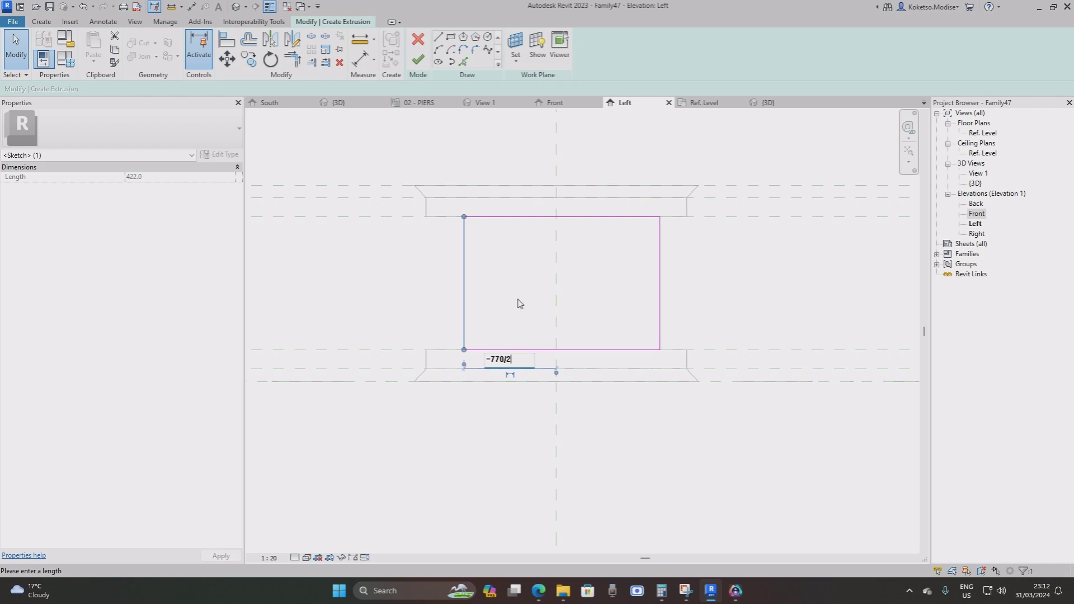
key("Return")
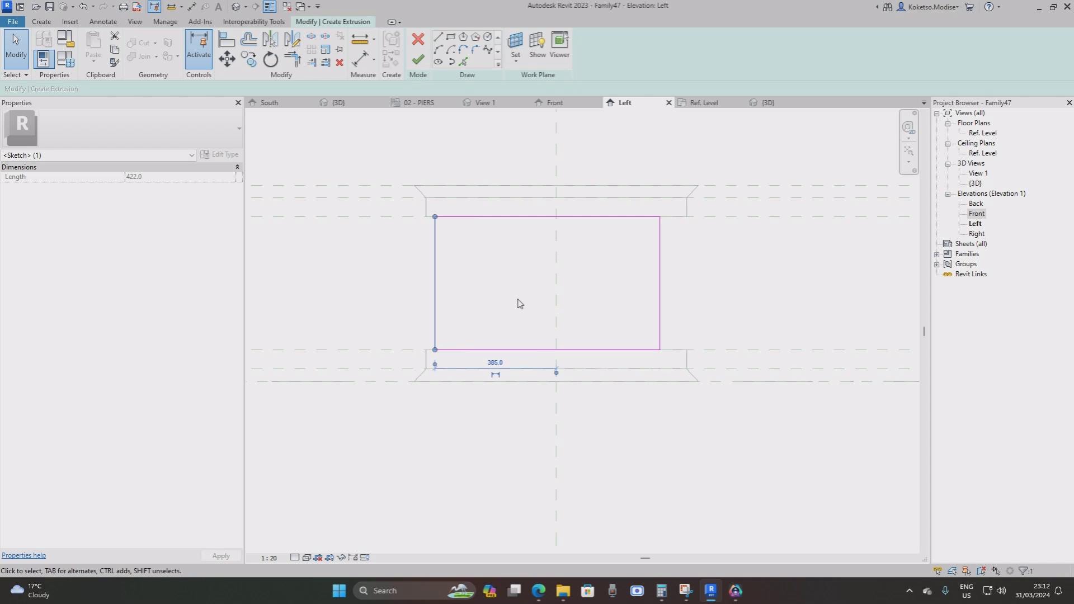
Set the rectangle's right side 770 from its left side and finish the extrusion sketch.
left_click(658, 301)
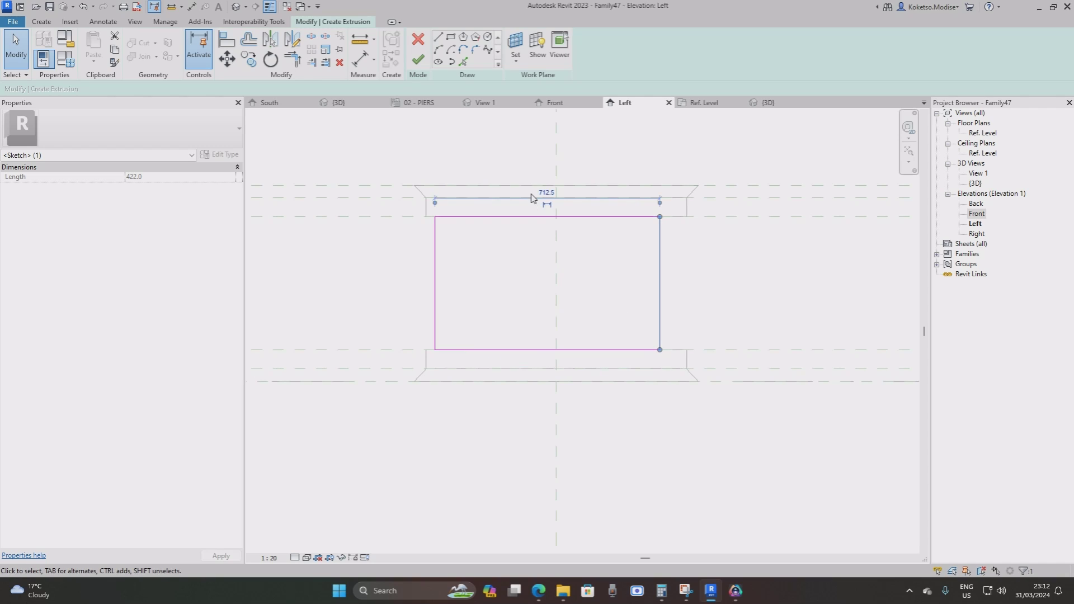
left_click(550, 193)
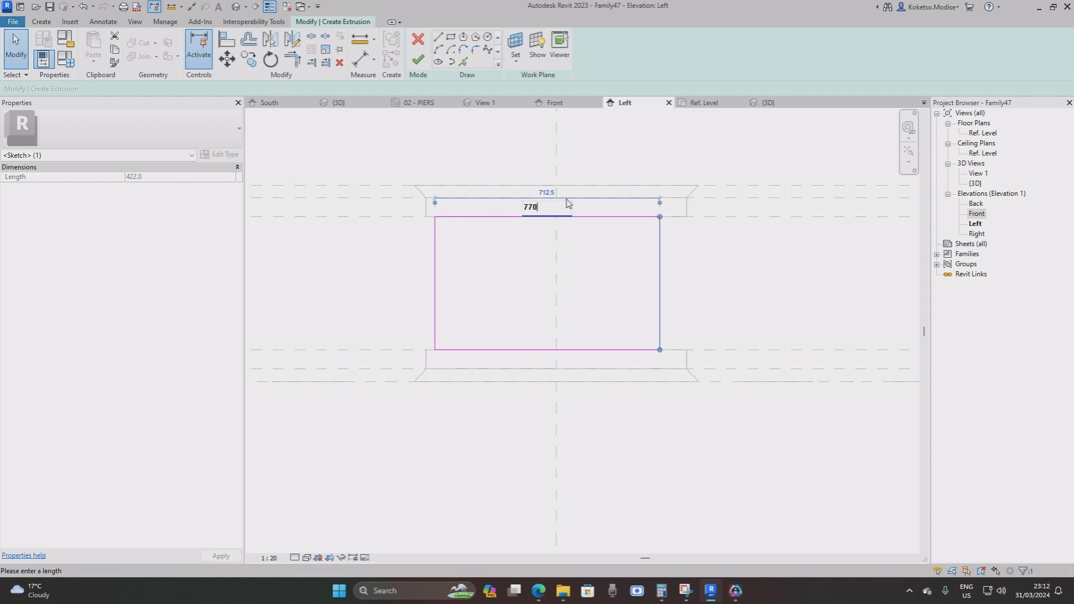
type("770")
key("Return")
left_click(417, 60)
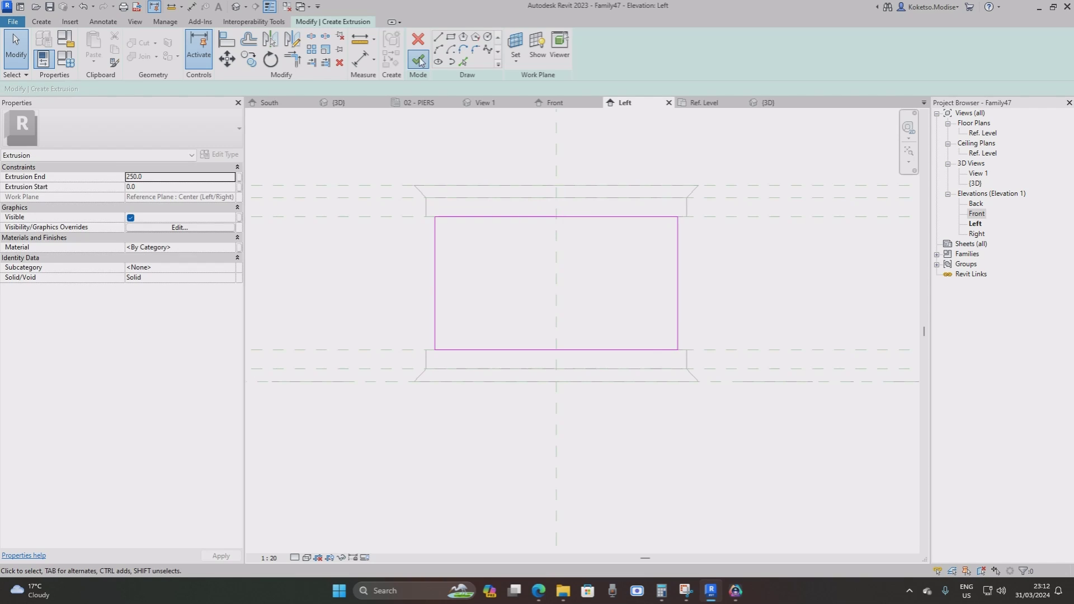
In the Ref. Level plan, set the new extrusion's right end at =770/2 from the Center (Left/Right) reference plane.
left_click(703, 103)
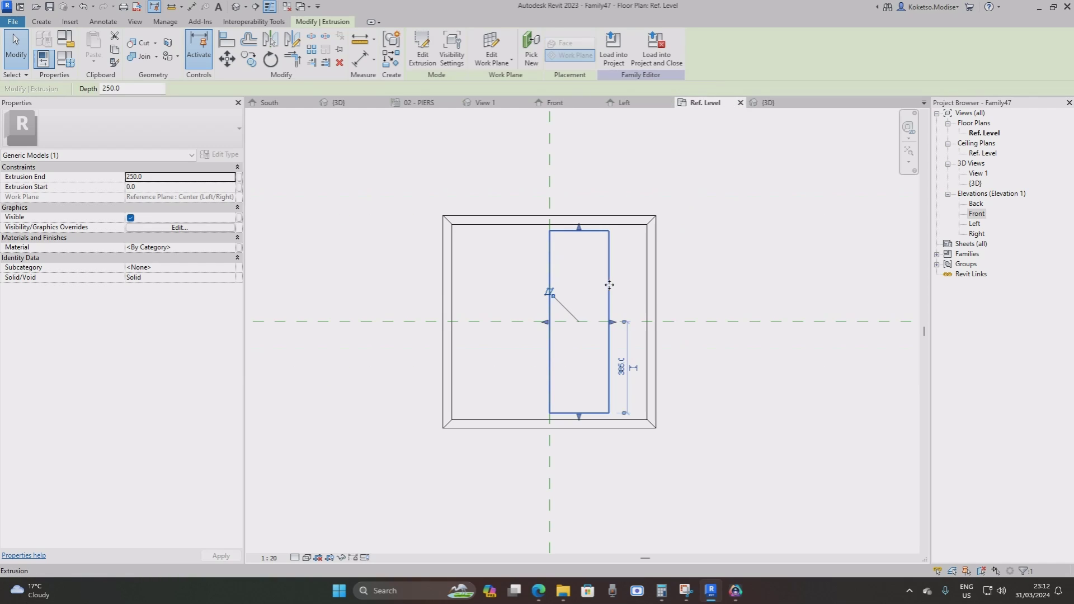
scroll(605, 337, "up", 1)
left_click(621, 279)
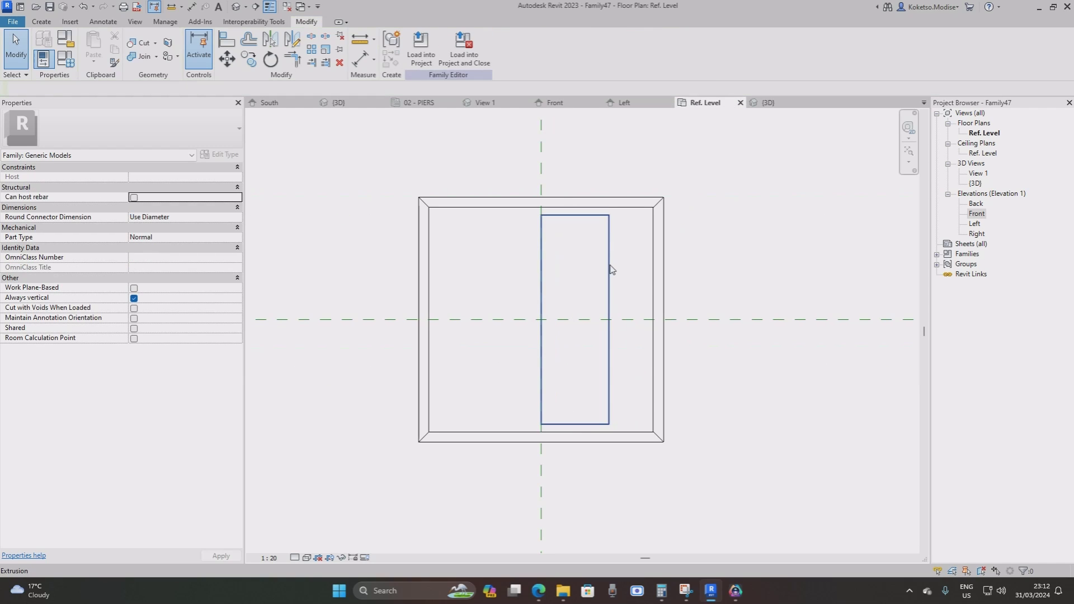
key("Tab")
left_click(609, 266)
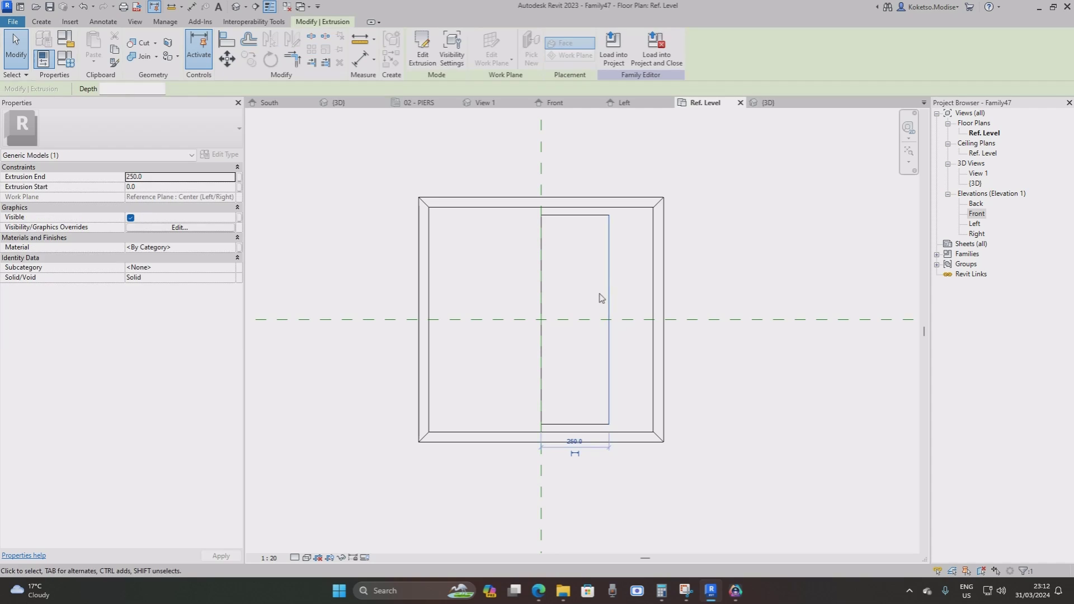
left_click(568, 442)
type("=")
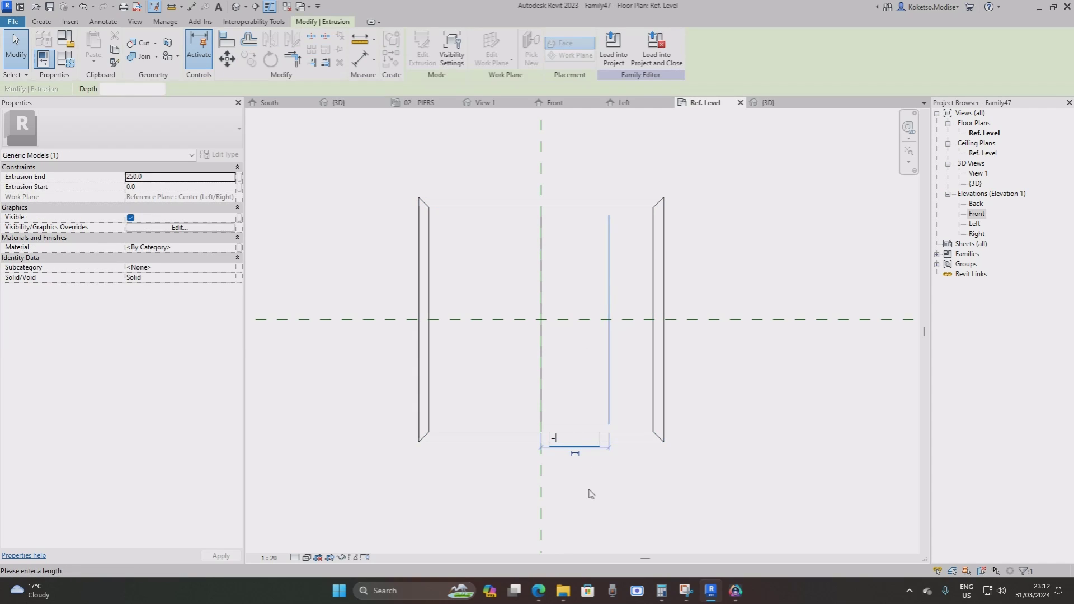
type("770/2")
key("Return")
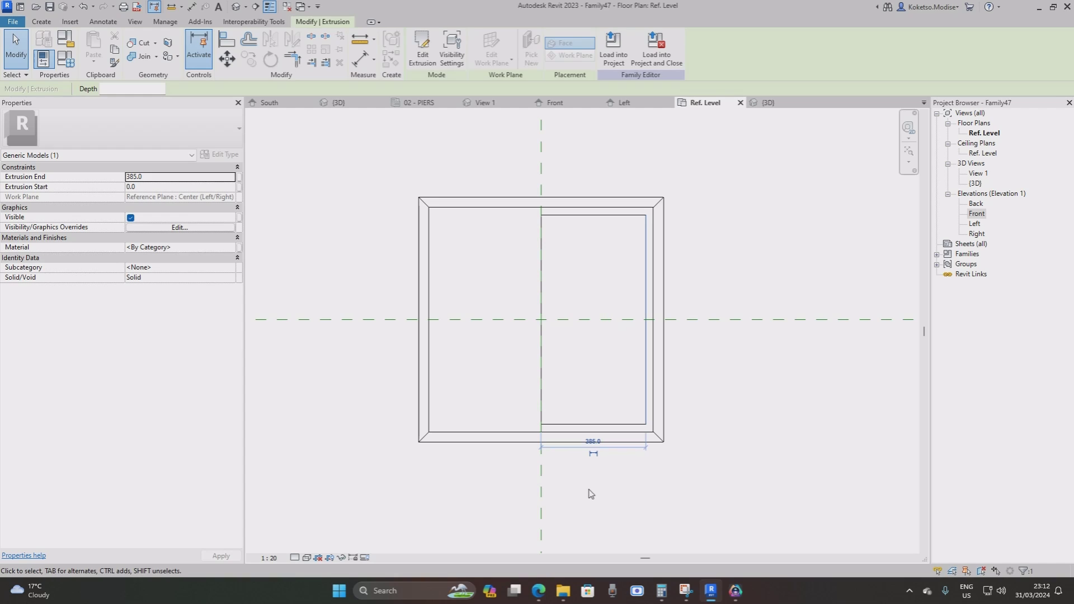
left_click(729, 523)
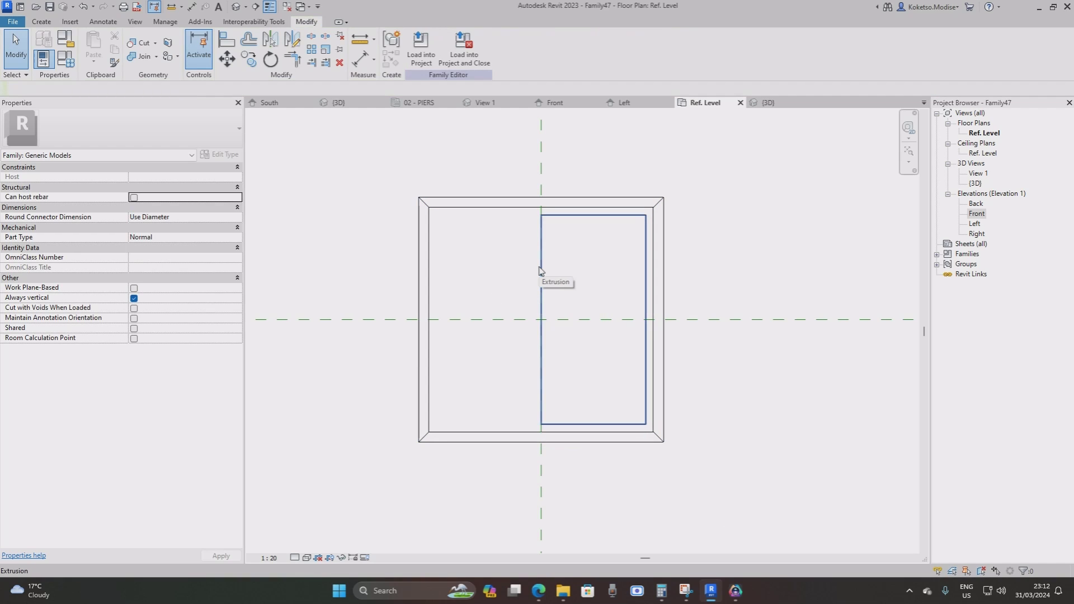
left_click(541, 271)
key("Escape")
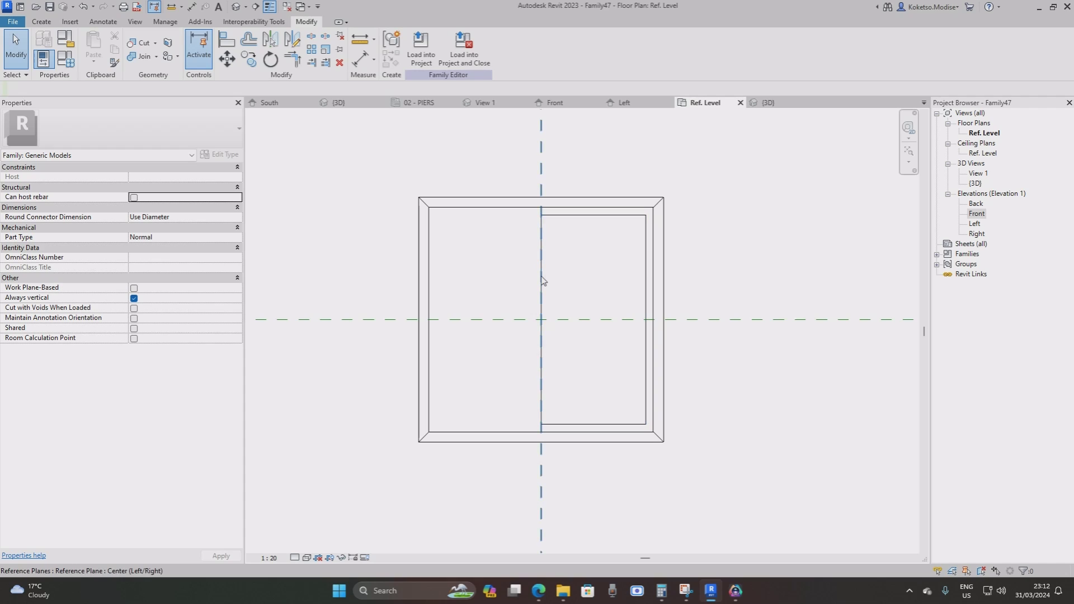
left_click(542, 294)
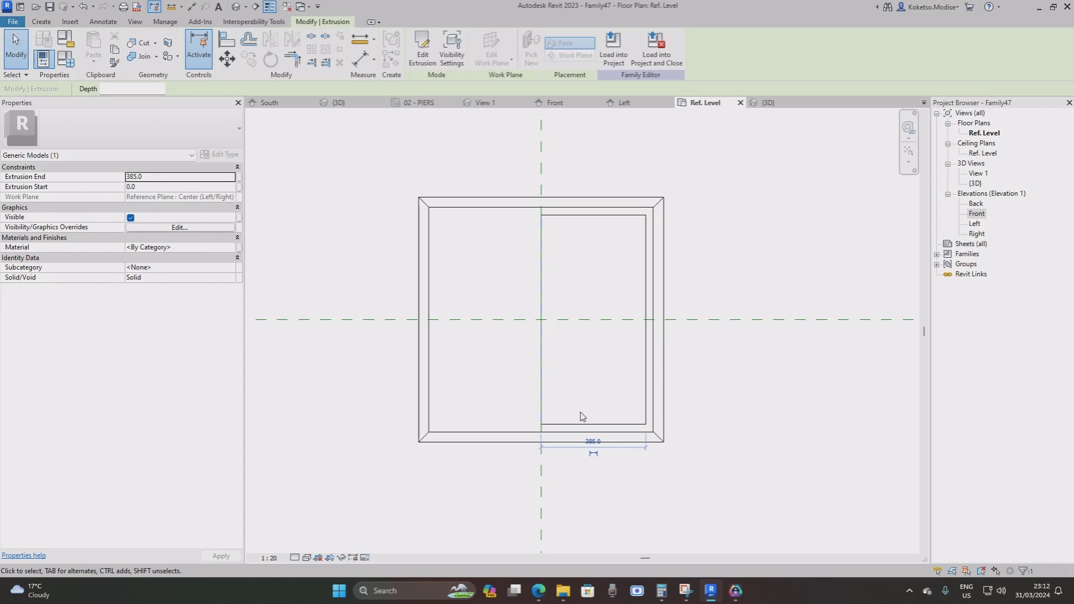
key("Escape")
left_click(545, 321)
key("Escape")
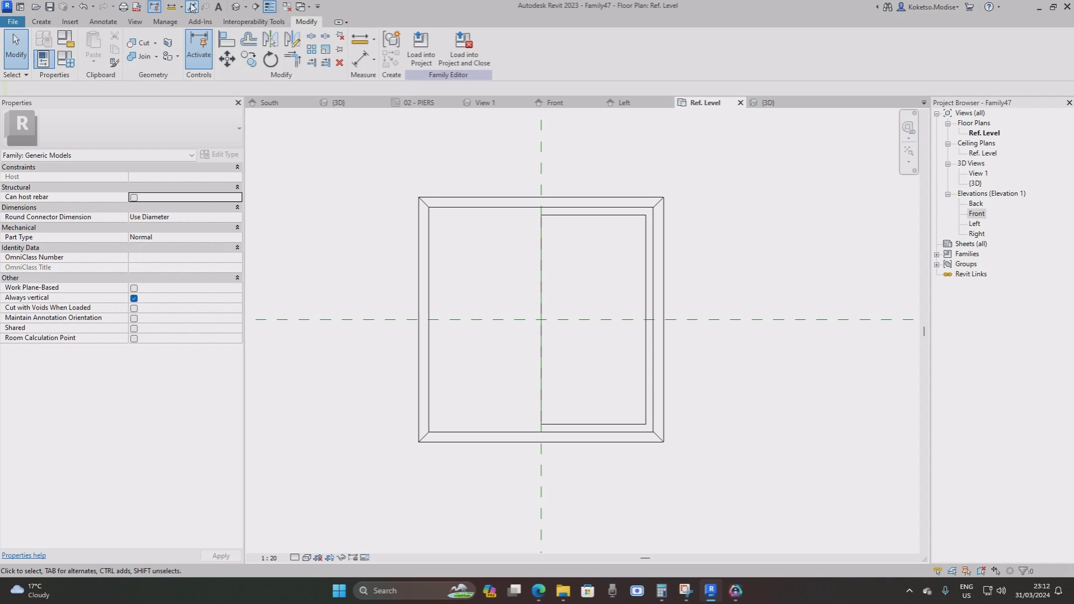
Place an aligned dimension above the plan between the new extrusion's right and left ends.
left_click(192, 6)
left_click(646, 237)
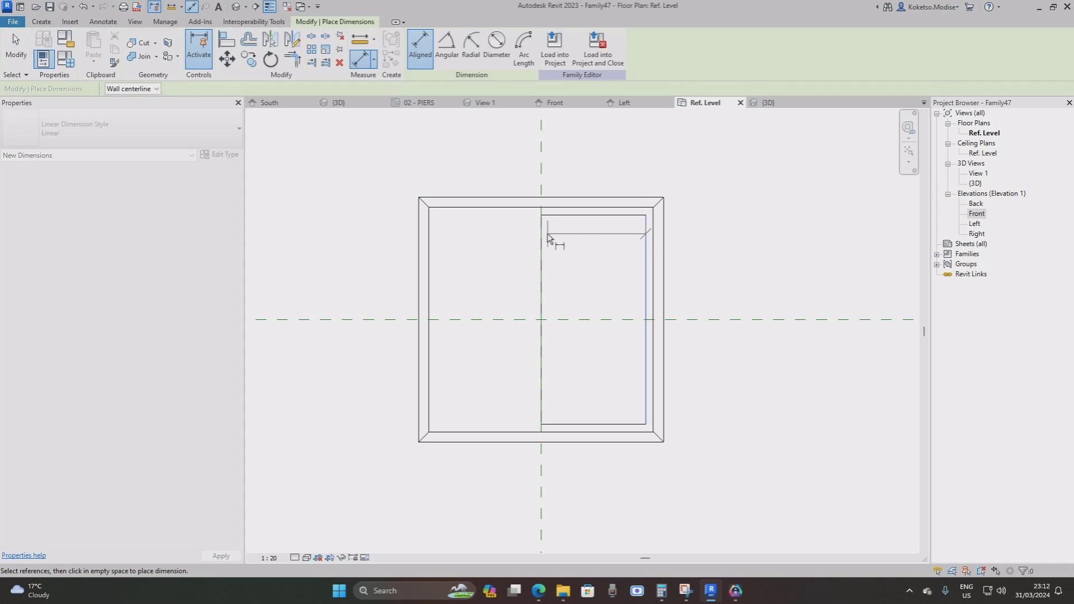
left_click(541, 234)
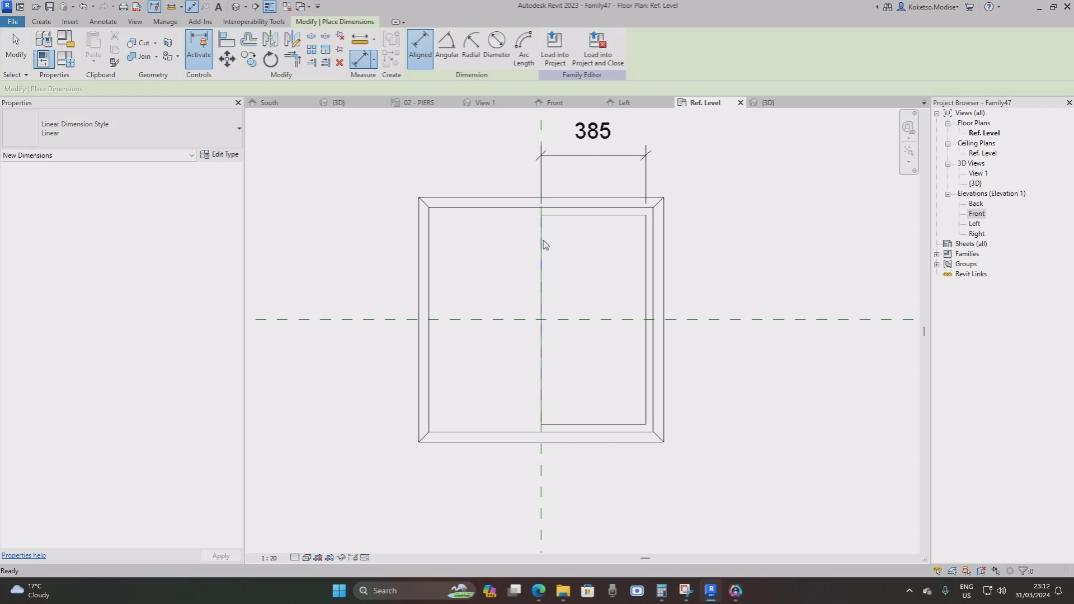
key("Escape")
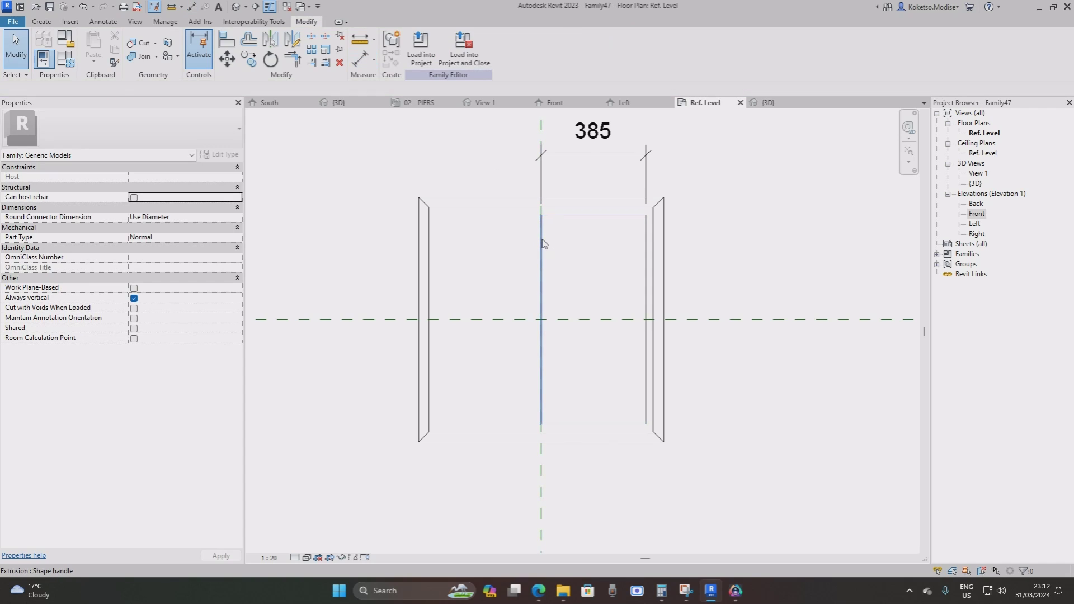
Move the extrusion's left end by setting the dimension to 770, and delete the dimension.
left_click(544, 243)
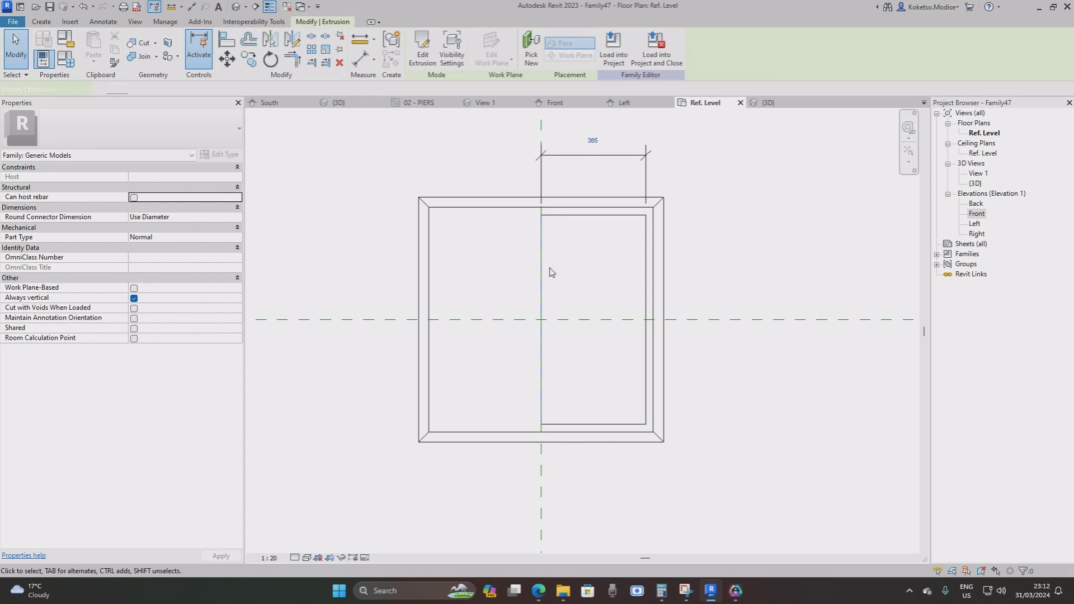
left_click(593, 142)
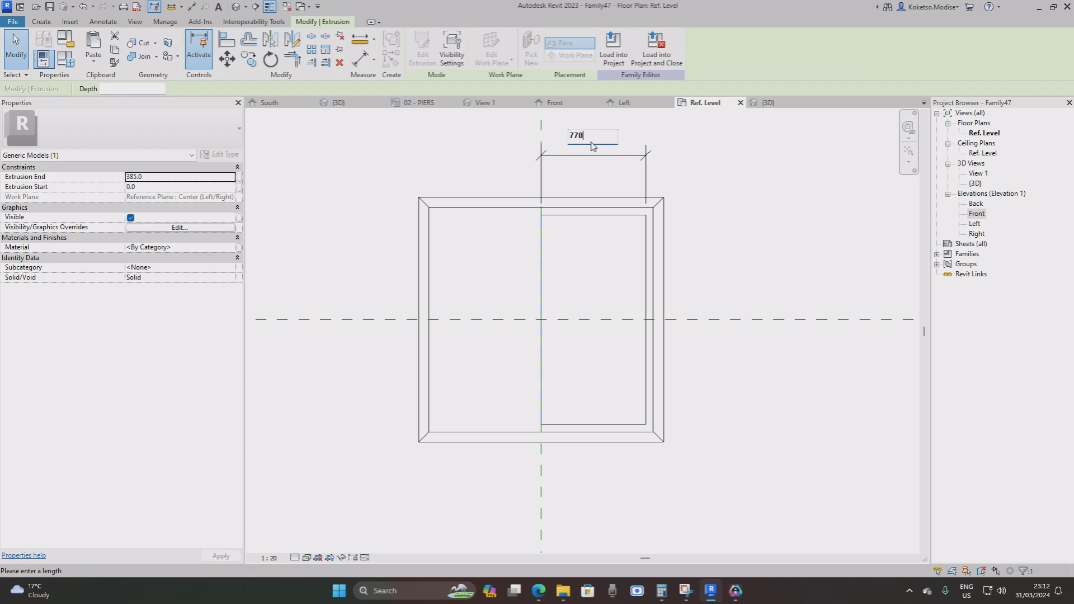
key("Return")
key("Escape")
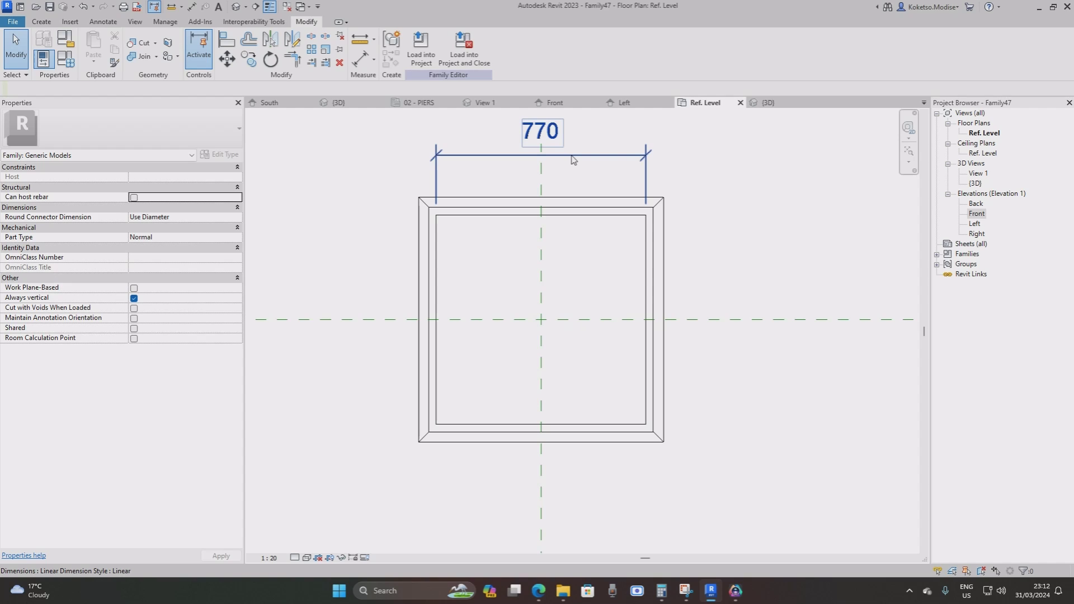
left_click(573, 159)
key("Delete")
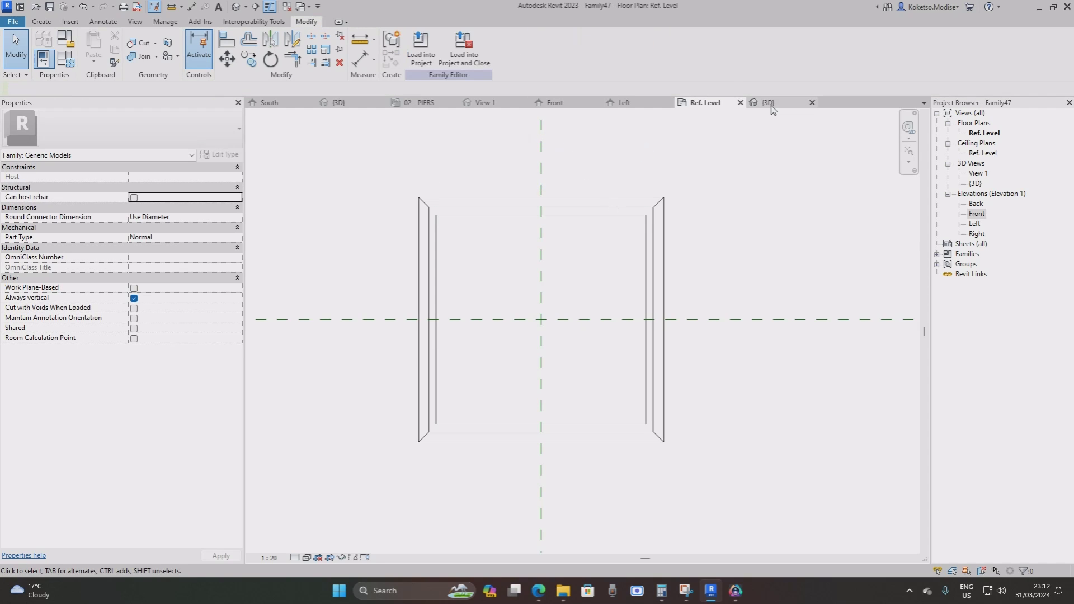
In the 3D view, assign the Rubber, Natural library material to the central block extrusion between the steel plates.
left_click(771, 103)
mouse_move(727, 302)
middle_mouse_down("shift")
mouse_move(737, 305)
mouse_move(701, 307)
mouse_move(726, 281)
middle_mouse_up("shift")
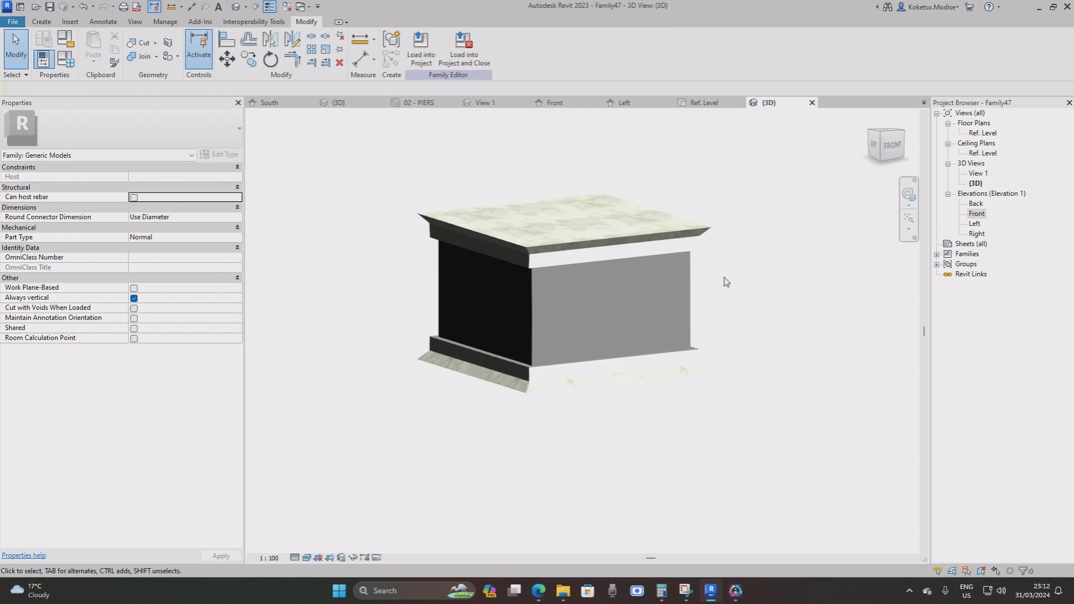
left_click(694, 283)
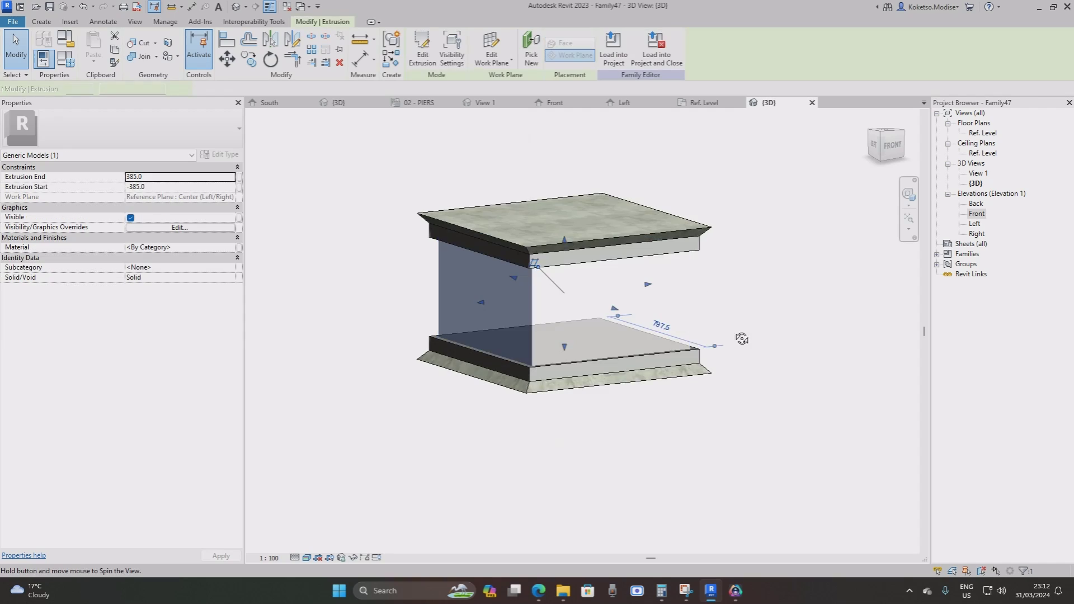
left_click(234, 249)
left_click(233, 249)
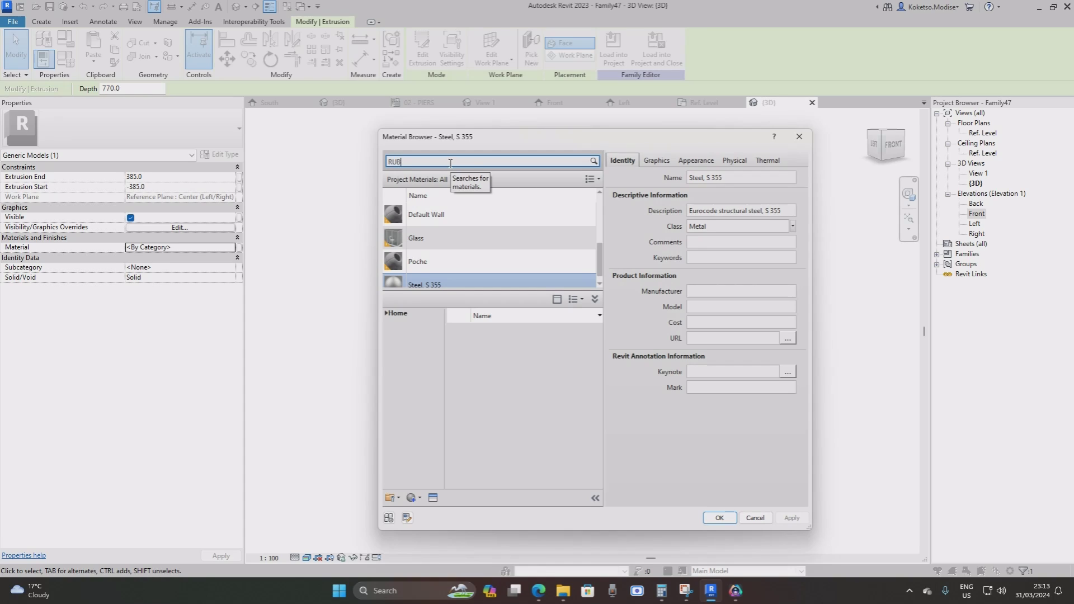
key("Return")
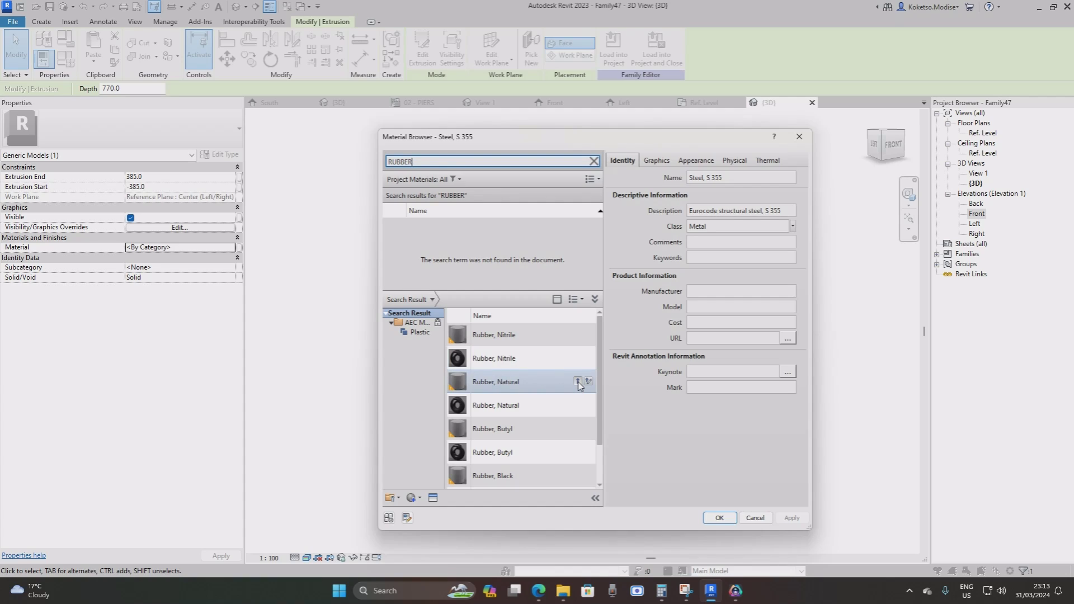
left_click(578, 383)
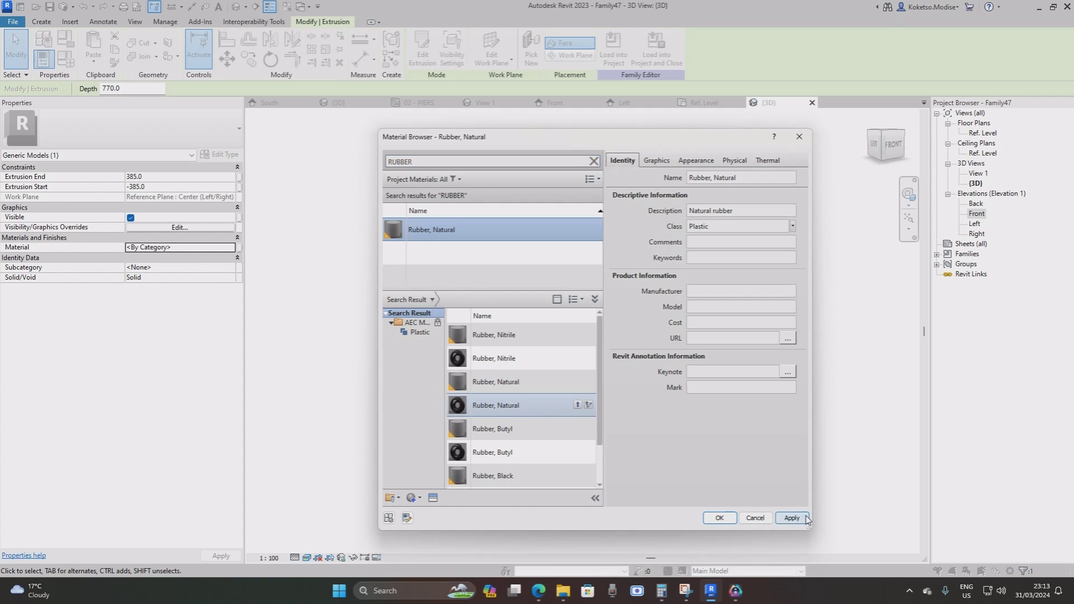
left_click(720, 518)
left_click(707, 377)
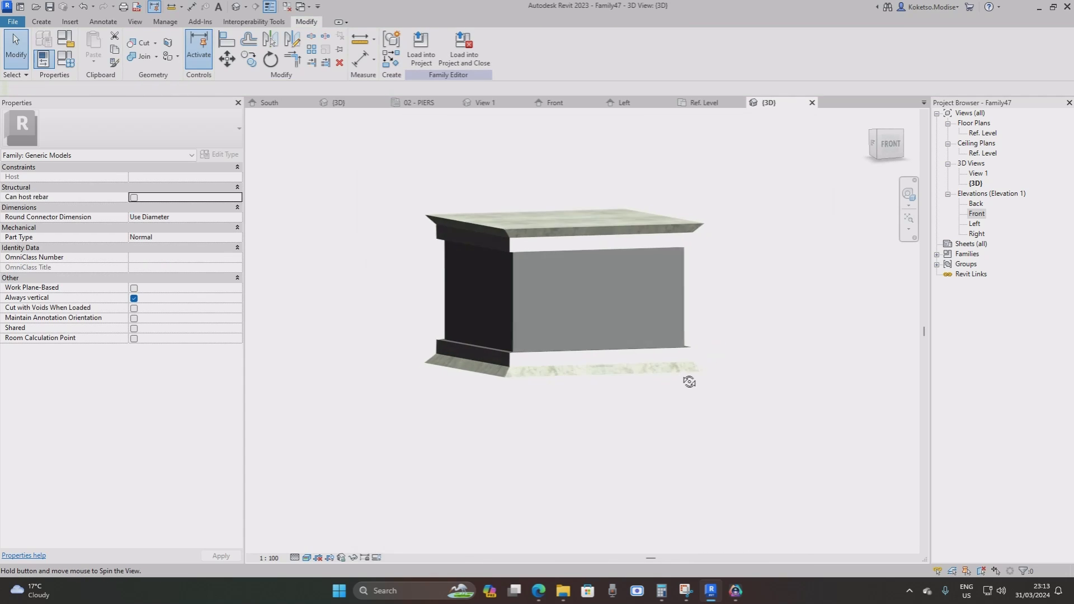
middle_click_drag(689, 382, 650, 472, "shift")
Save the family as ELASOMETRIC BEARING in the GIRDER BRIDGE MODEL folder, load it into the project and close it, dismissing the save reminder.
left_click(468, 47)
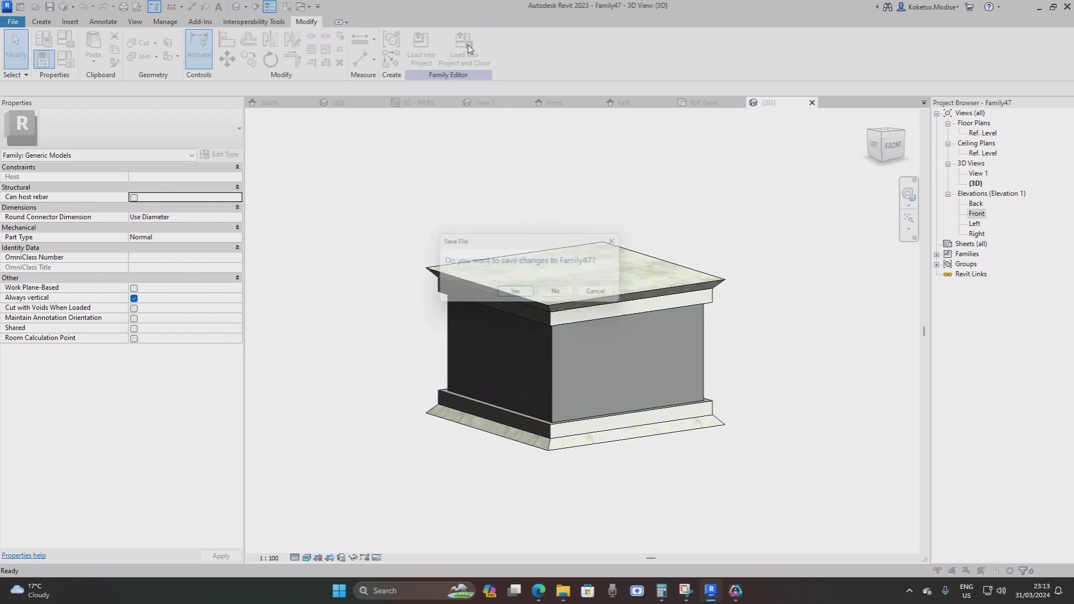
left_click(515, 291)
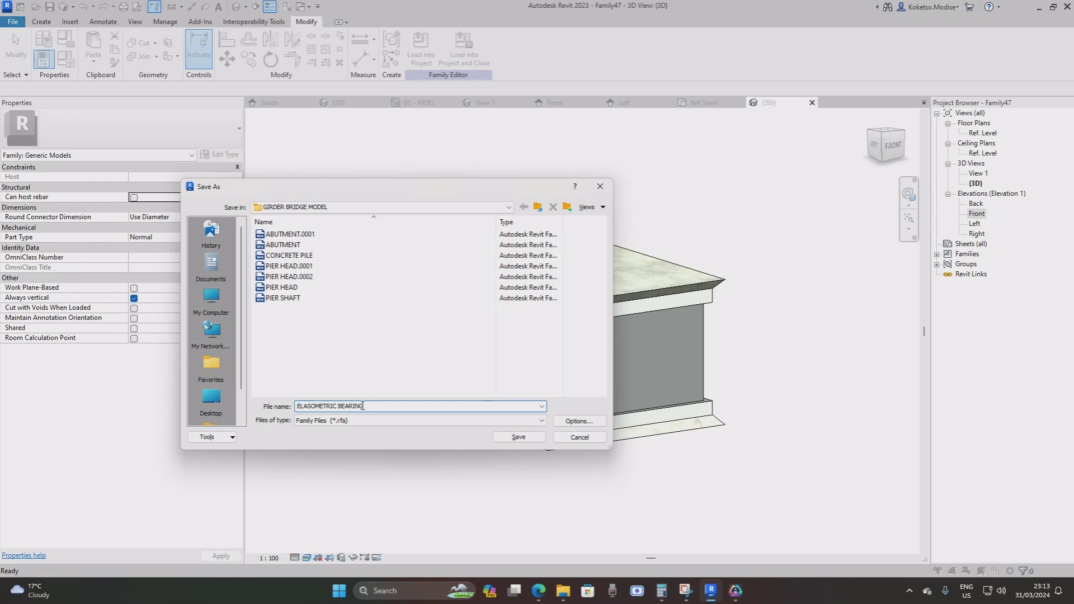
left_click(507, 438)
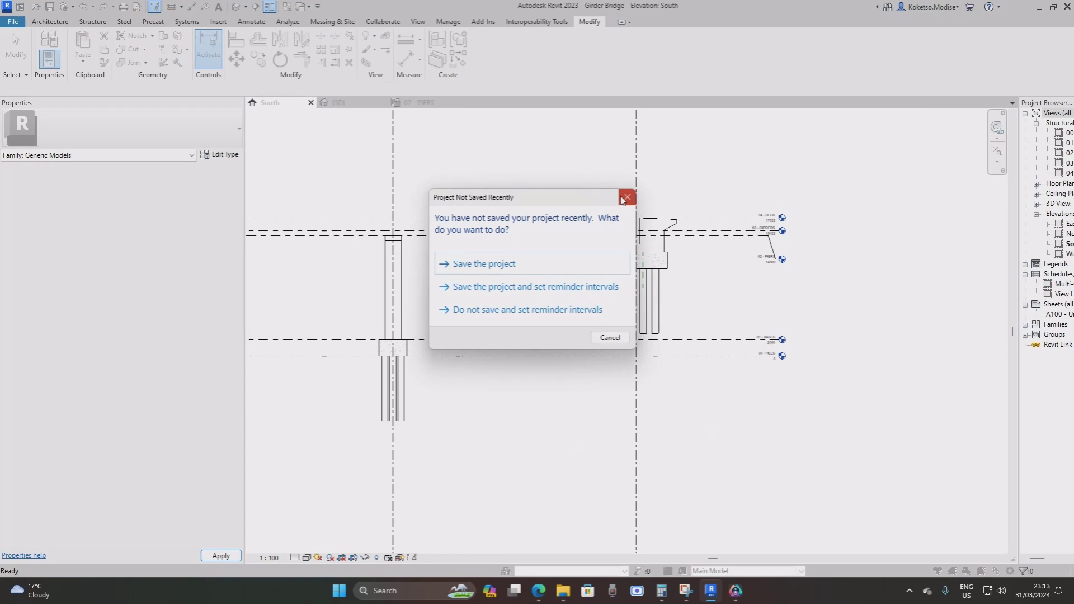
left_click(625, 197)
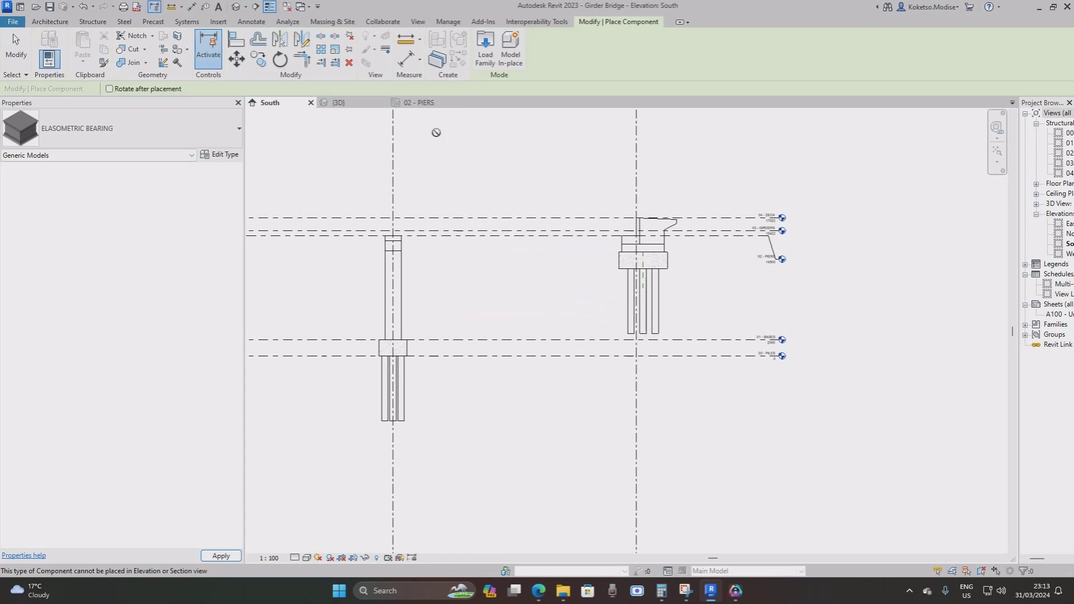
In the 02 - PIERS plan, place bearings where grid PIER-5 crosses grids G-1, G-2, G-3 and CL.
left_click(423, 103)
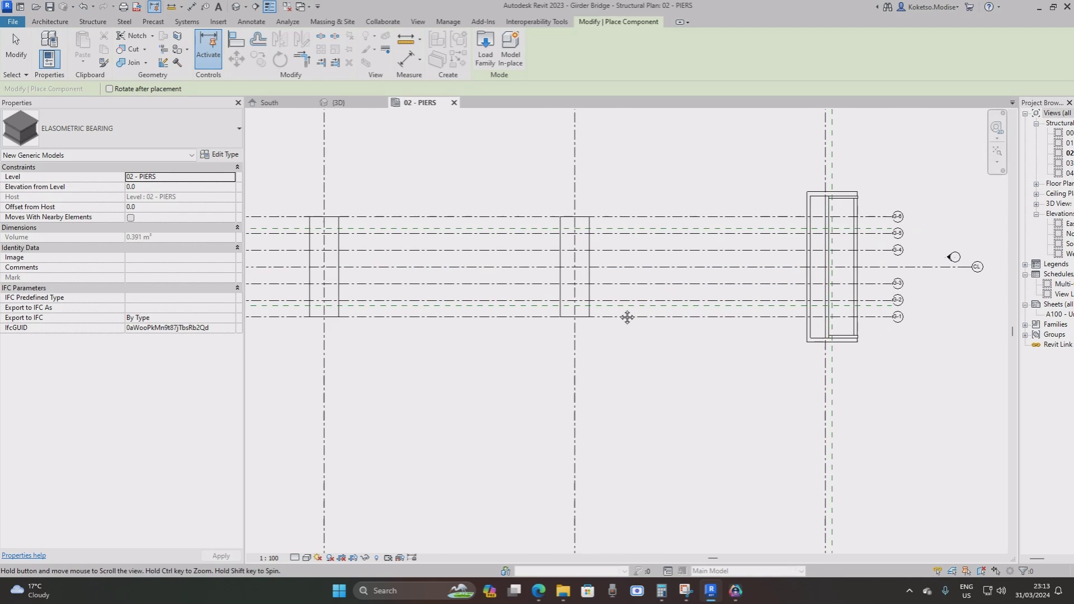
scroll(571, 324, "up", 5)
scroll(505, 350, "down", 5)
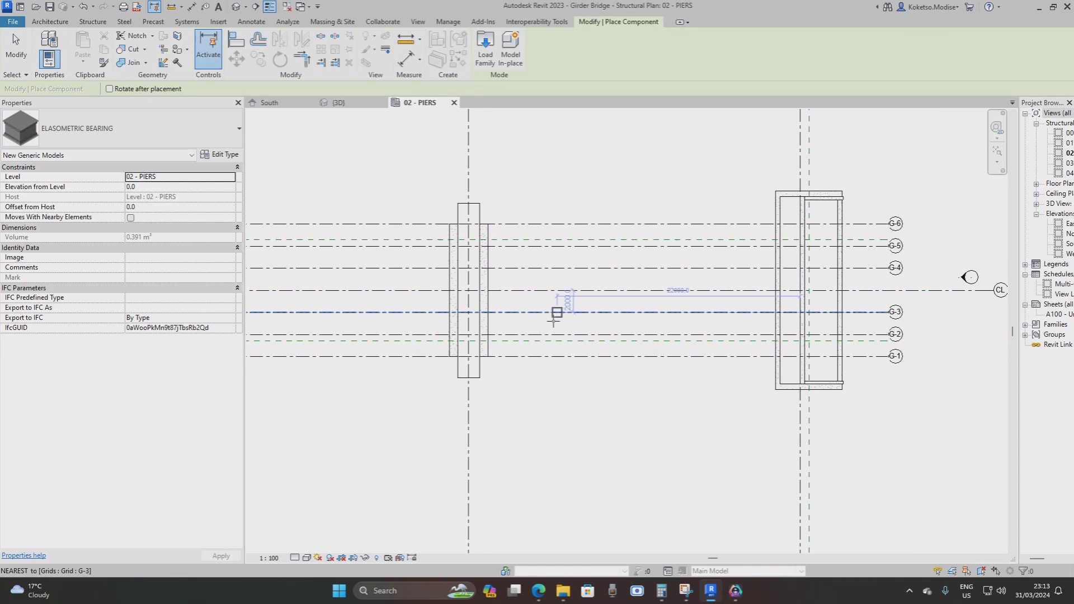
scroll(455, 365, "up", 4)
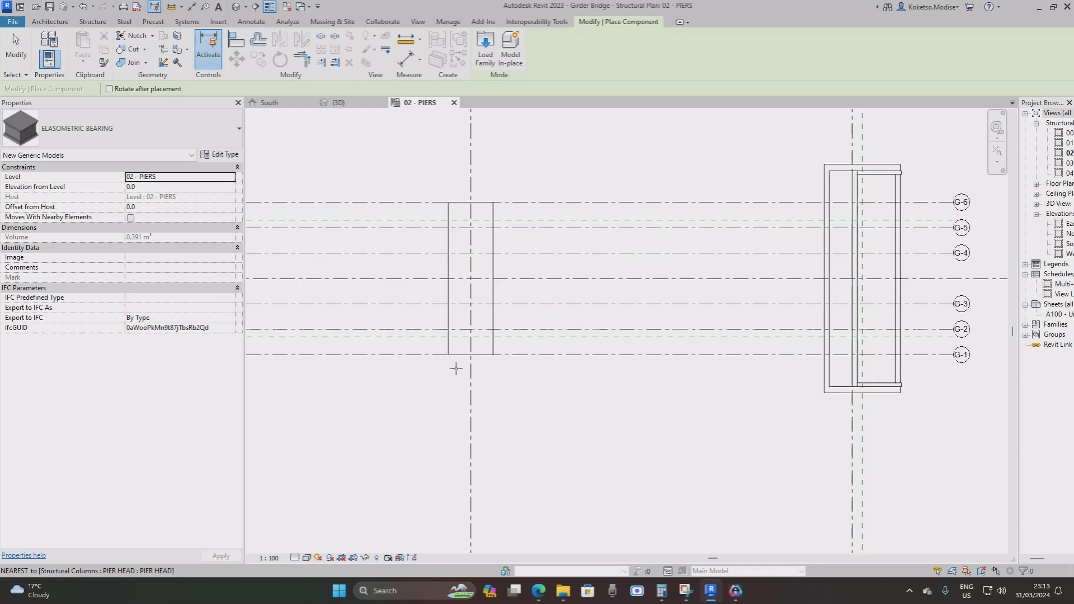
middle_click_drag(659, 354, 863, 350)
scroll(520, 336, "up", 2)
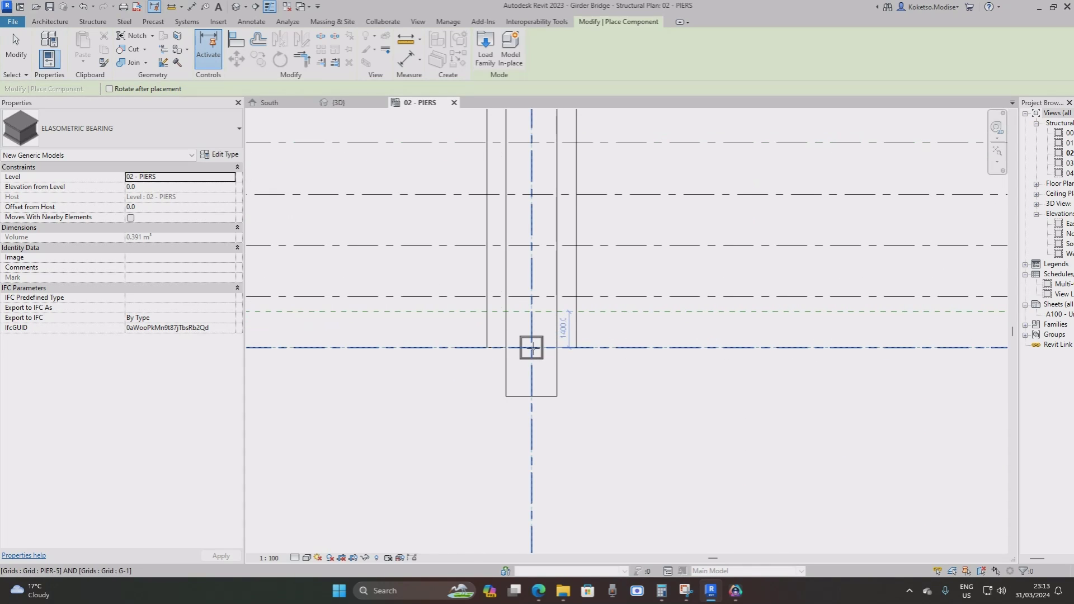
left_click(531, 347)
left_click(531, 296)
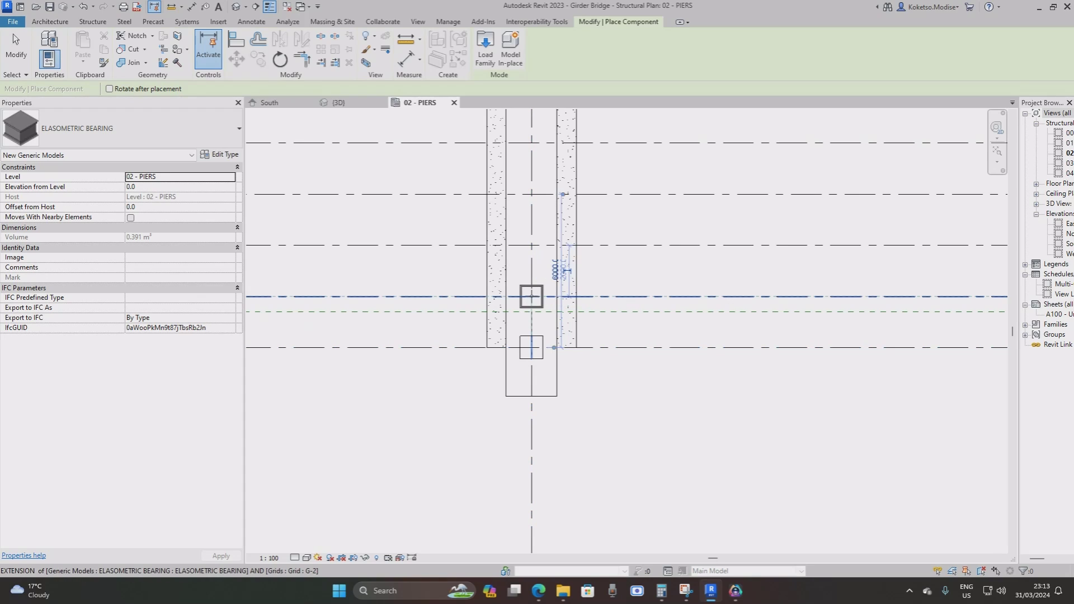
left_click(532, 244)
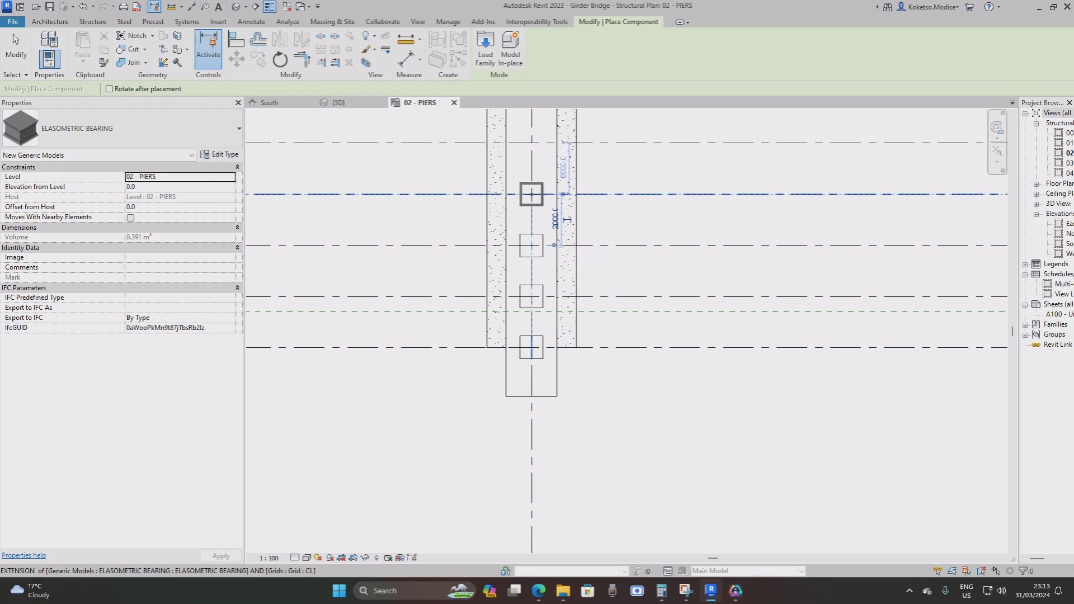
left_click(532, 194)
Place three more bearings where grid PIER-5 crosses grids G-4, G-5 and G-6, and finish placing.
middle_click_drag(559, 288, 559, 290)
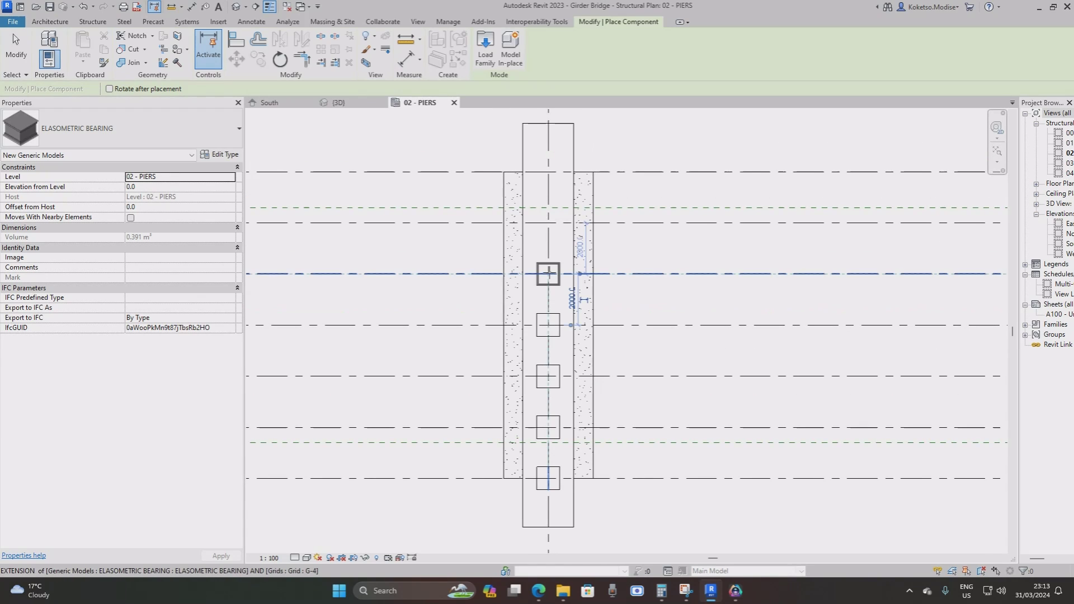
left_click(548, 274)
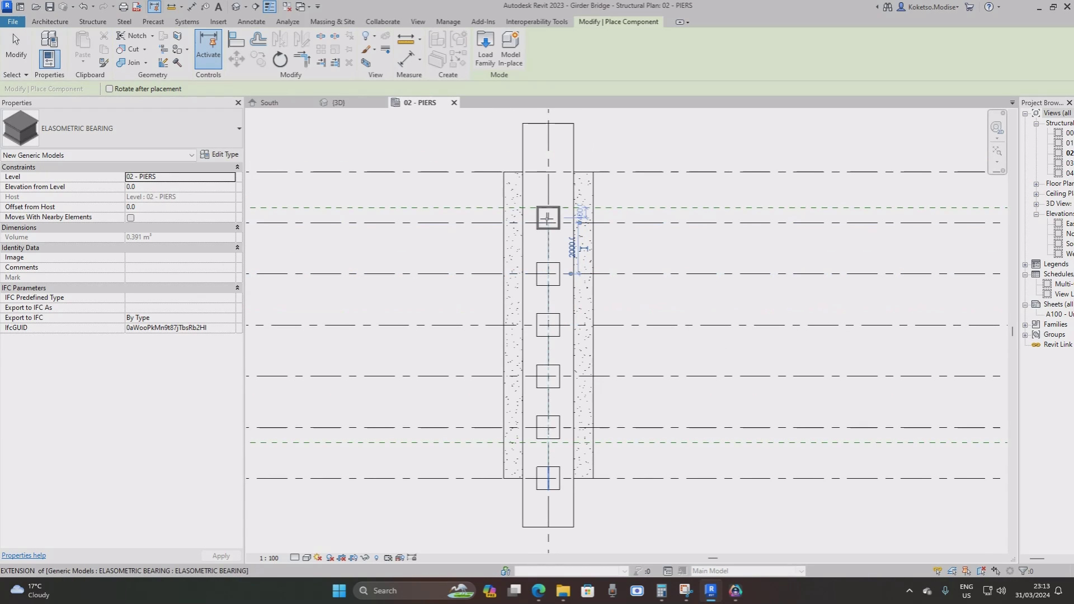
left_click(549, 172)
key("Escape")
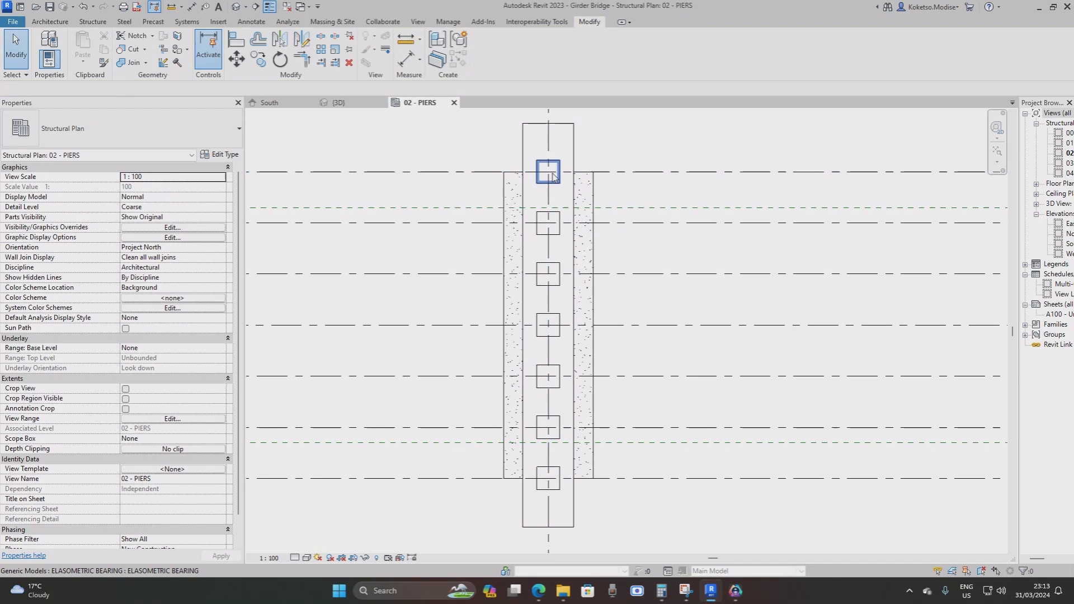
Copy all bearings visible in the plan from grid PIER-5 to the other four pier grids, and open the project's 3D view.
left_click(553, 177)
right_click(595, 141)
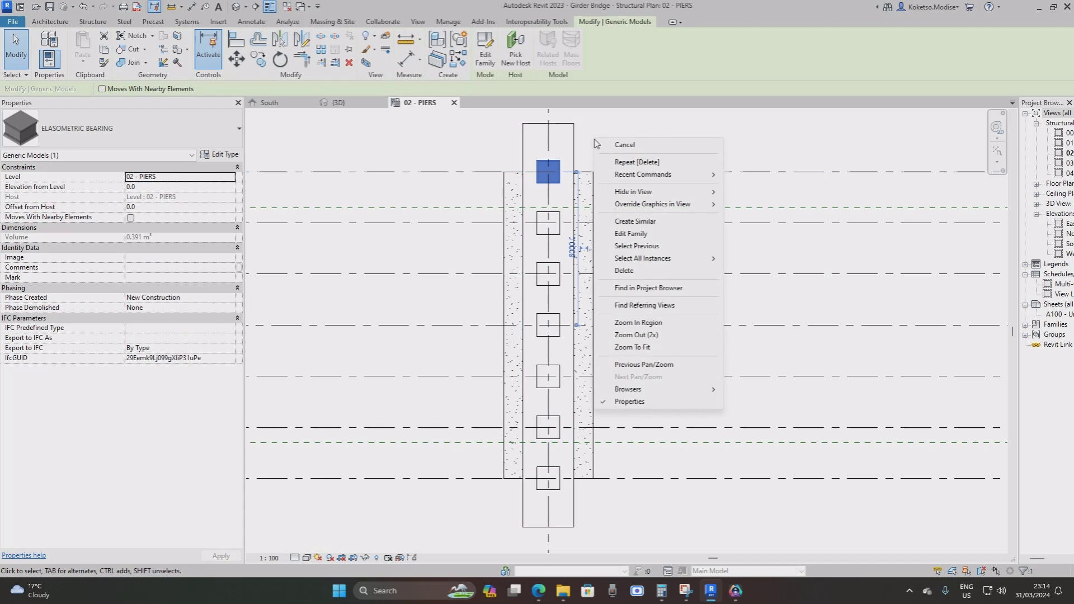
mouse_move(694, 258)
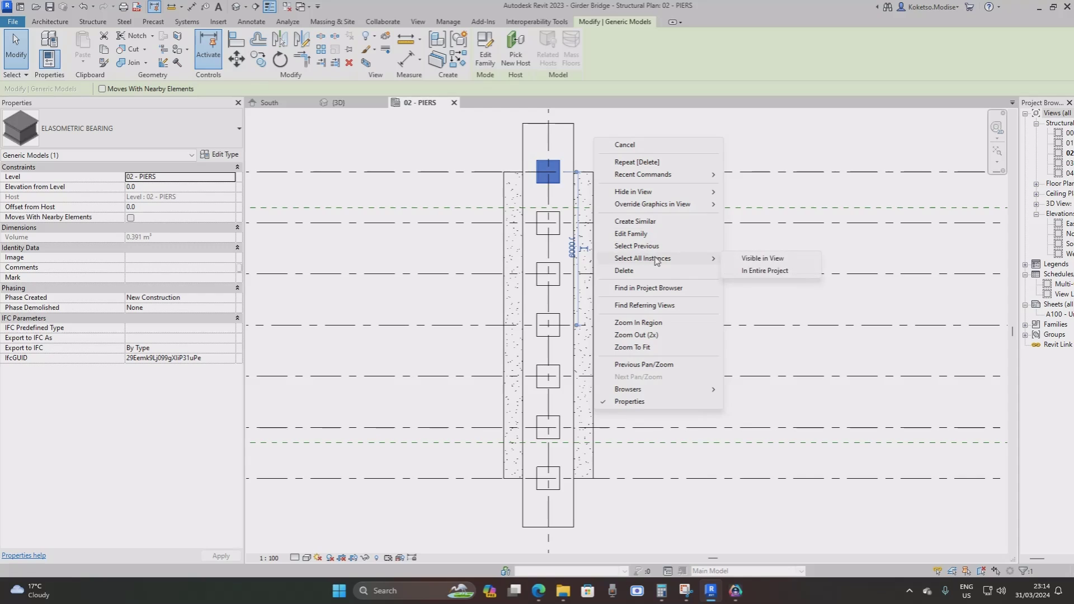
left_click(756, 259)
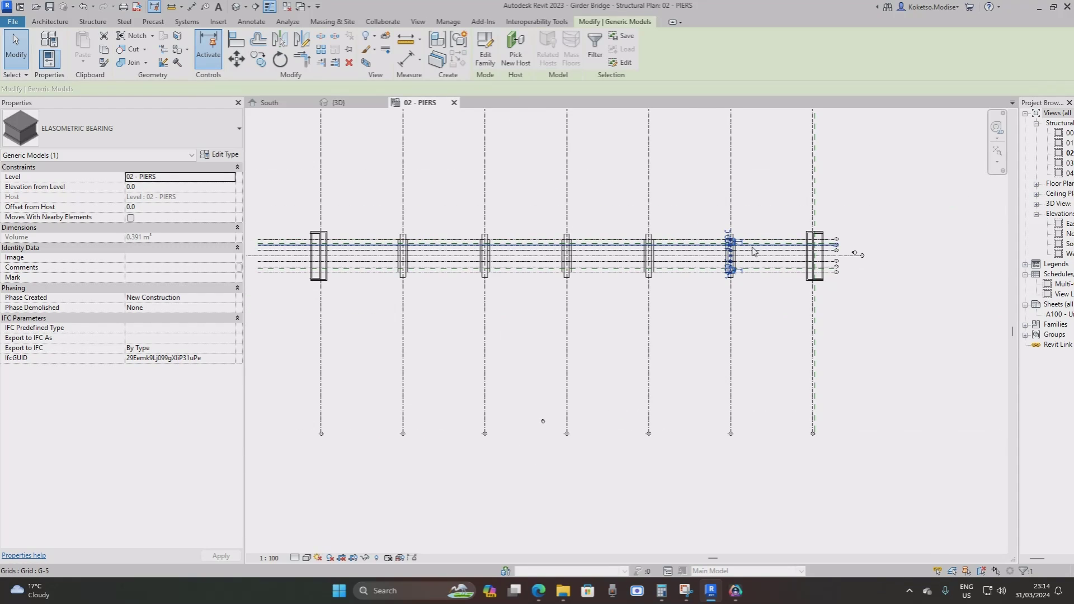
scroll(754, 251, "up", 1)
left_click(257, 59)
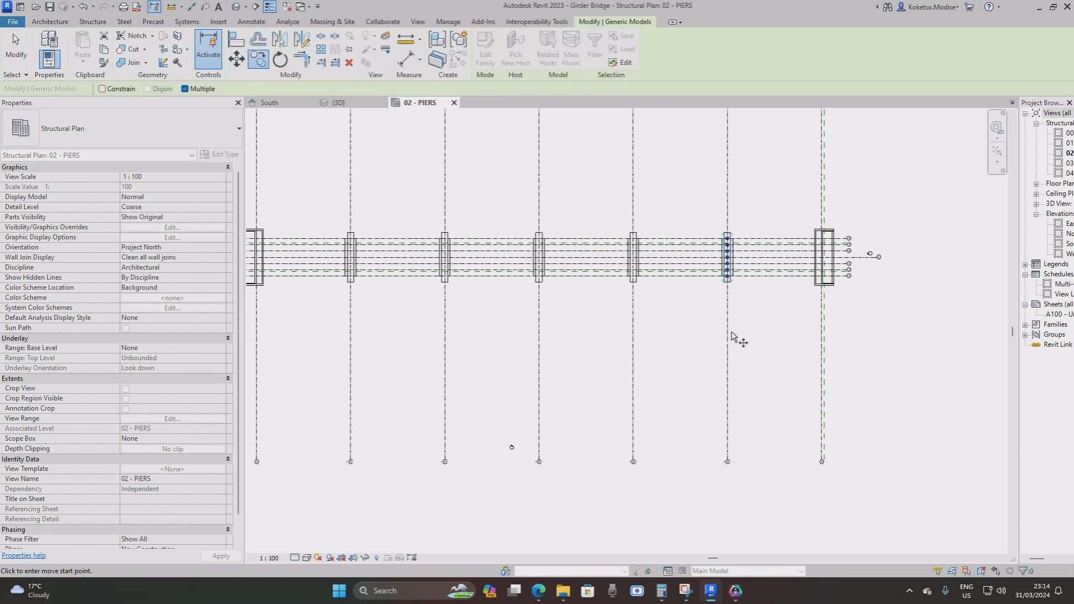
left_click(727, 329)
left_click(634, 328)
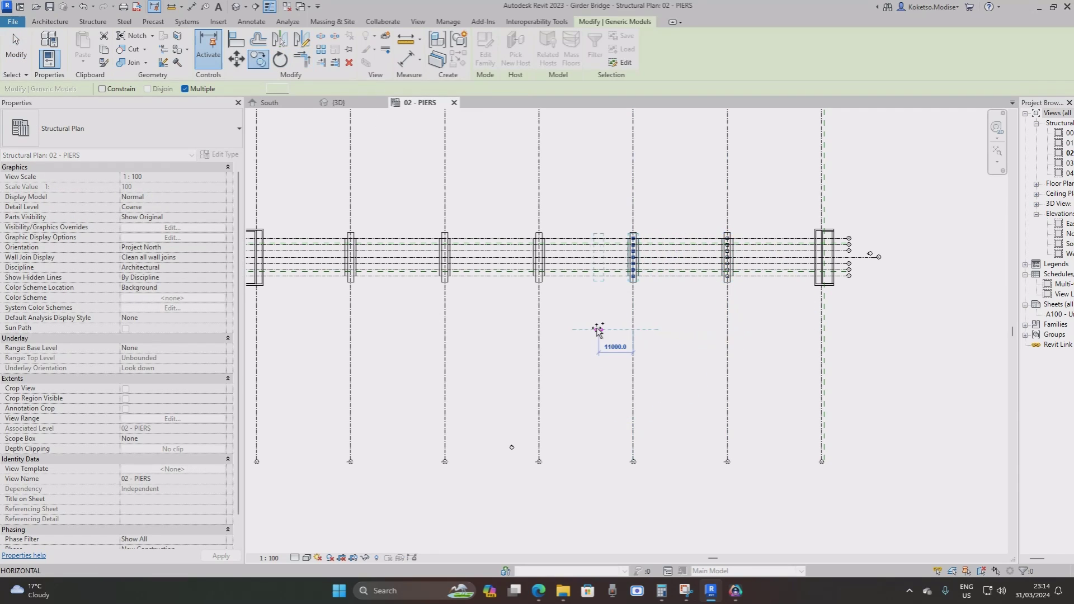
left_click(538, 329)
left_click(444, 329)
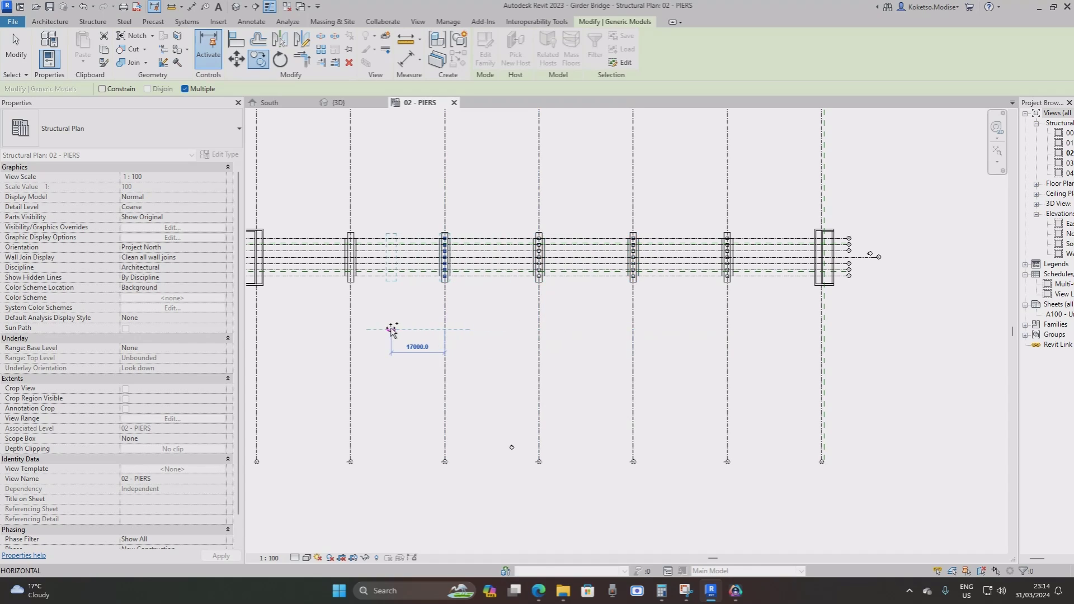
left_click(350, 329)
key("Escape")
key("Escape")
left_click(358, 102)
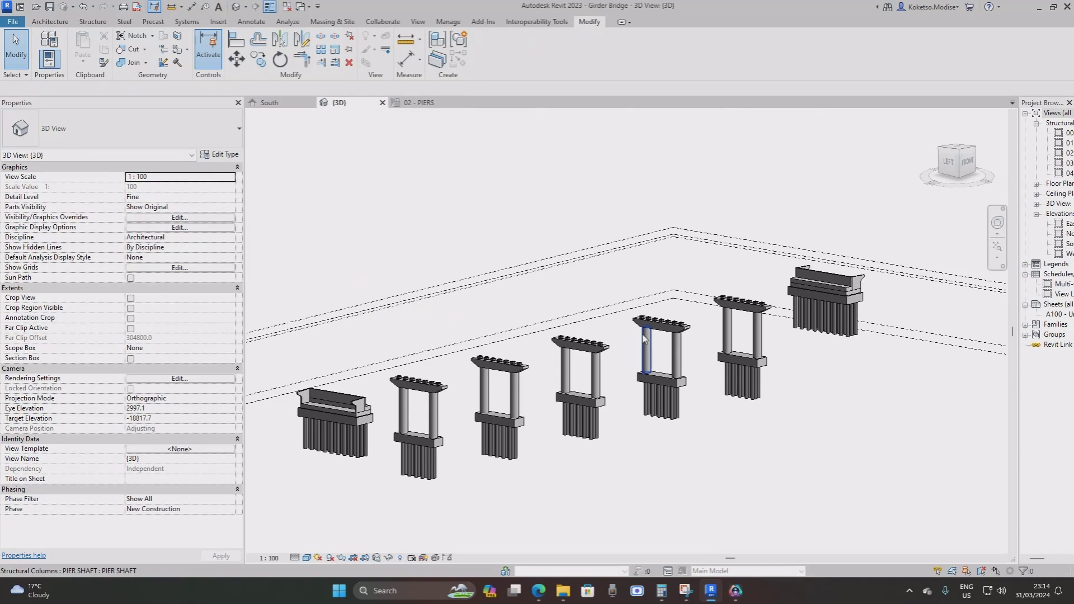
Select all seven elastomeric bearings on top of one pier cap in the 3D view.
scroll(767, 307, "up", 6)
left_click(765, 297)
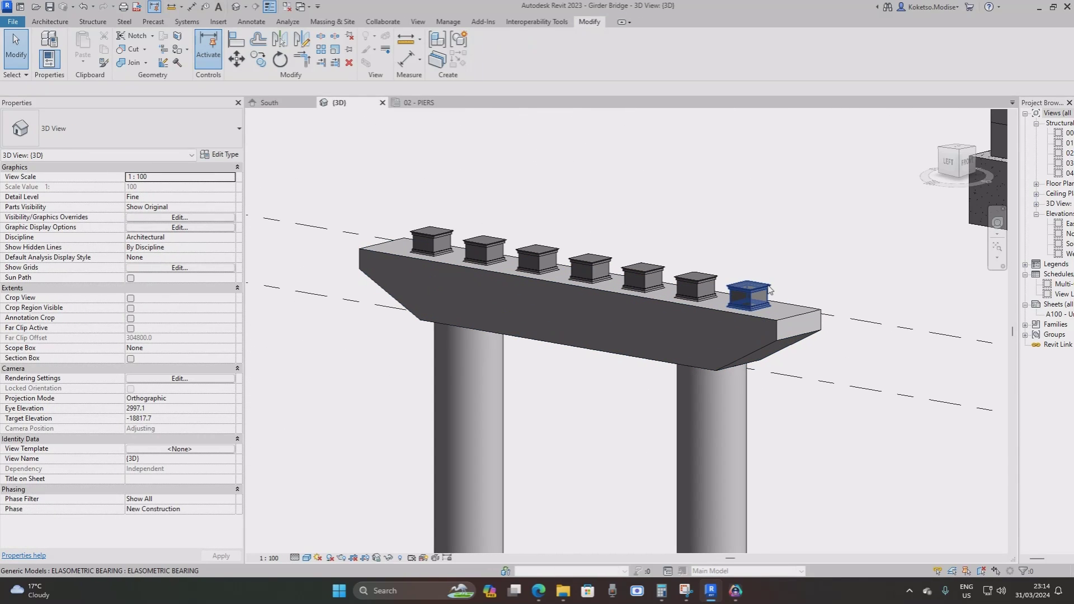
middle_click_drag(767, 298, 571, 302, "shift")
left_click(600, 307)
left_click(567, 308)
scroll(564, 269, "up", 3)
left_click(540, 330, "ctrl")
left_click(514, 313, "ctrl")
left_click(486, 297, "ctrl")
left_click(460, 282, "ctrl")
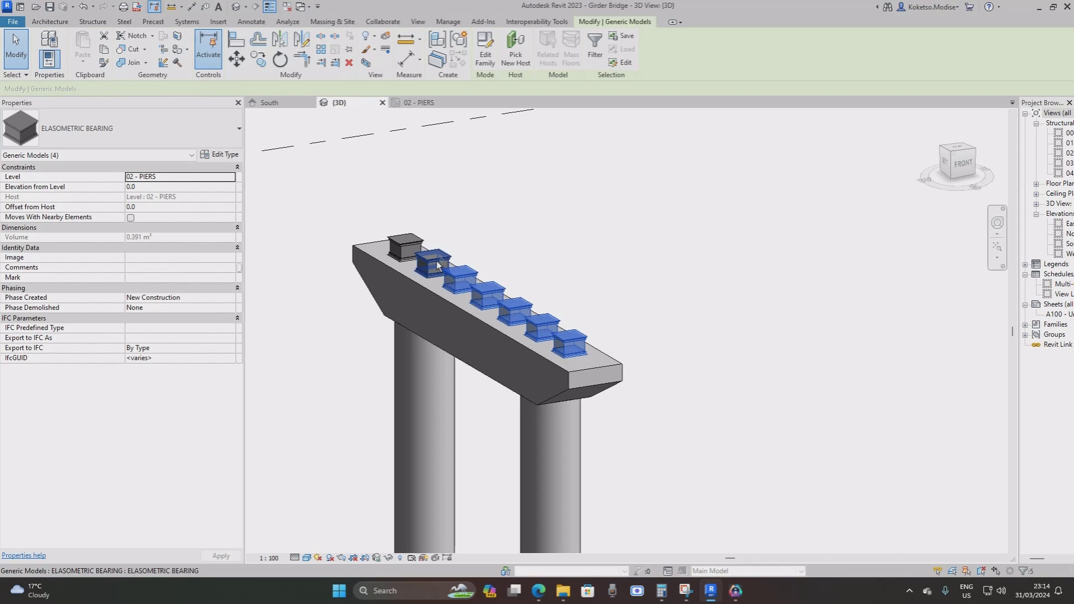
left_click(433, 264, "ctrl")
left_click(397, 248, "ctrl")
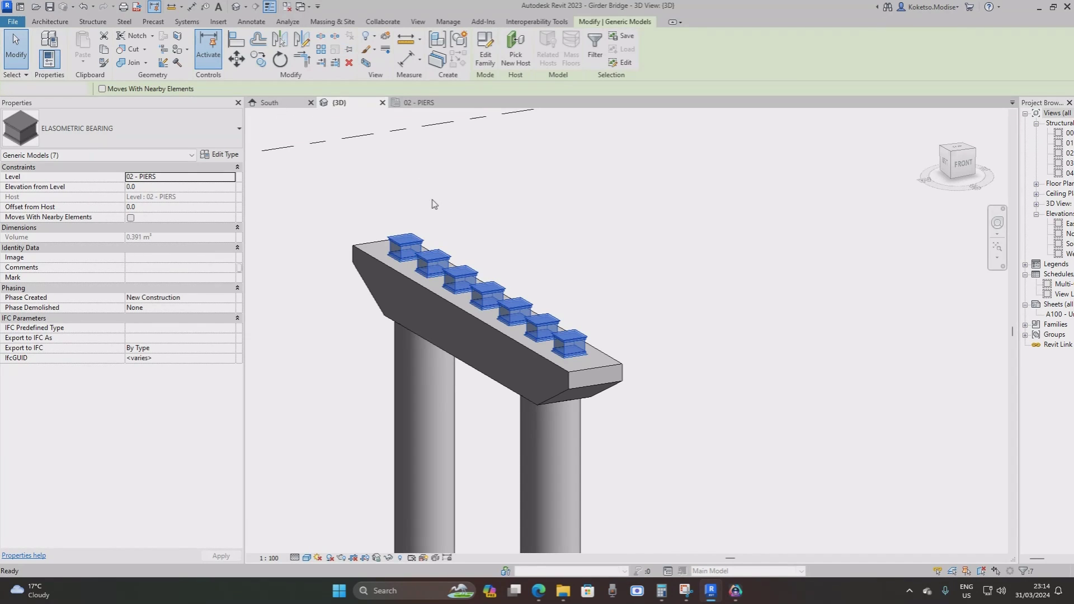
Copy the seven selected bearings from the pier to grid line AB-2 at the abutment in the South elevation.
left_click(269, 102)
scroll(445, 221, "up", 3)
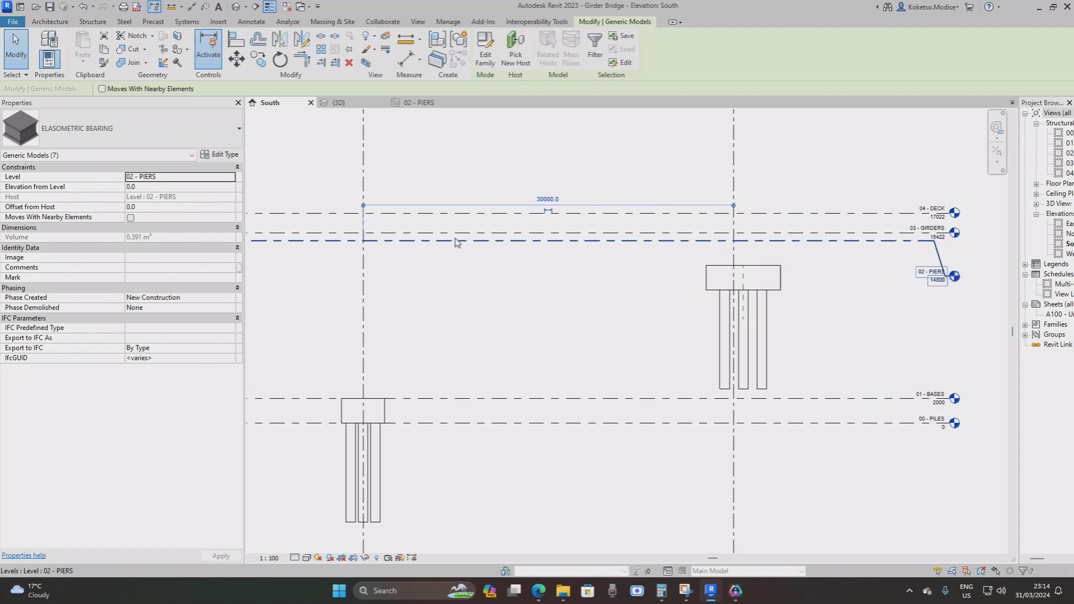
left_click(258, 59)
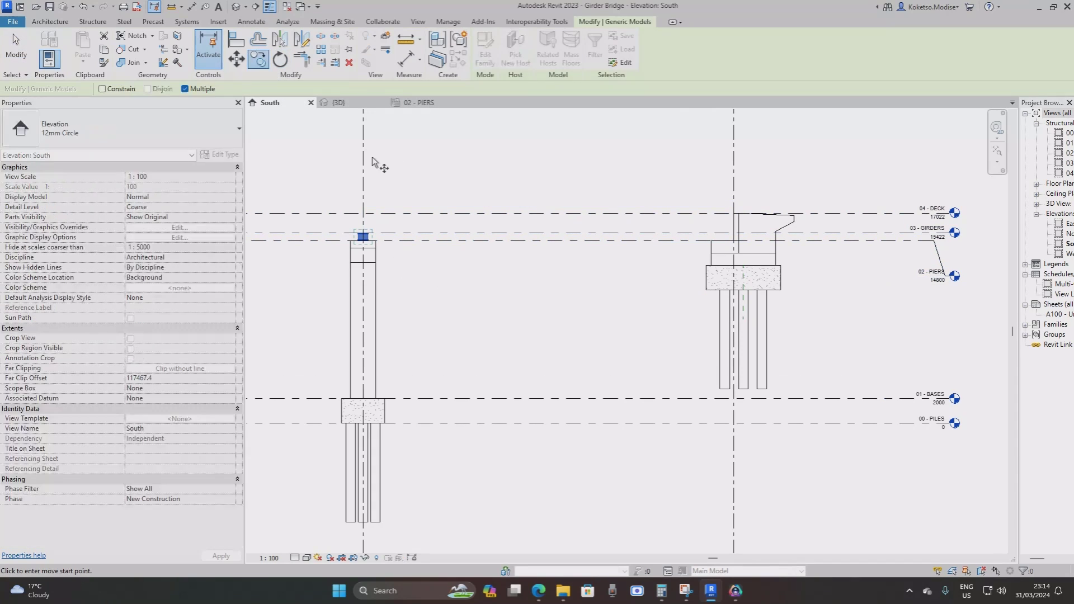
left_click(368, 238)
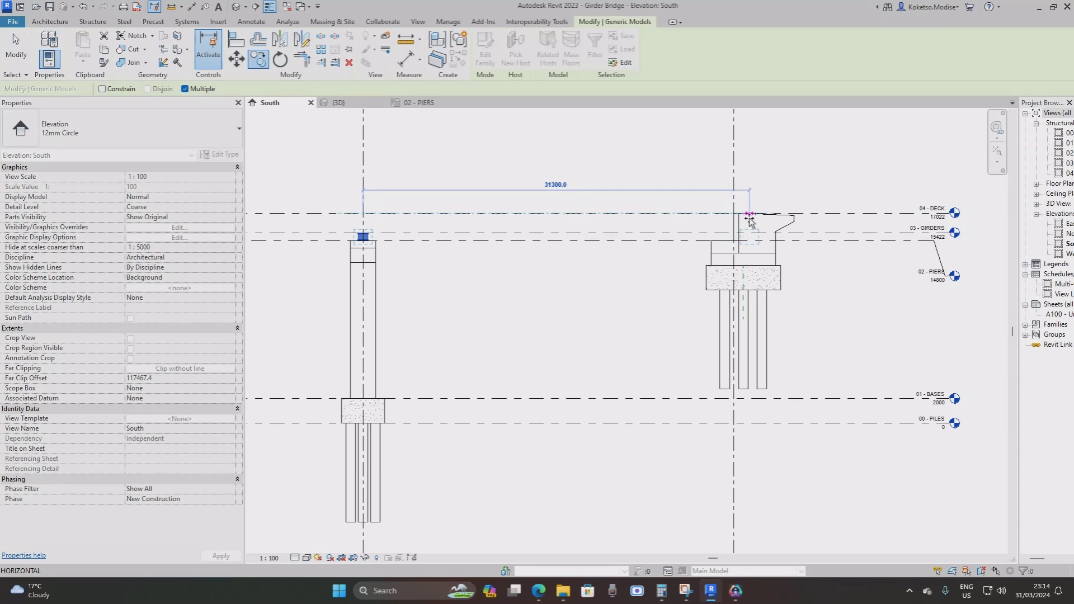
scroll(731, 212, "up", 3)
scroll(732, 210, "up", 3)
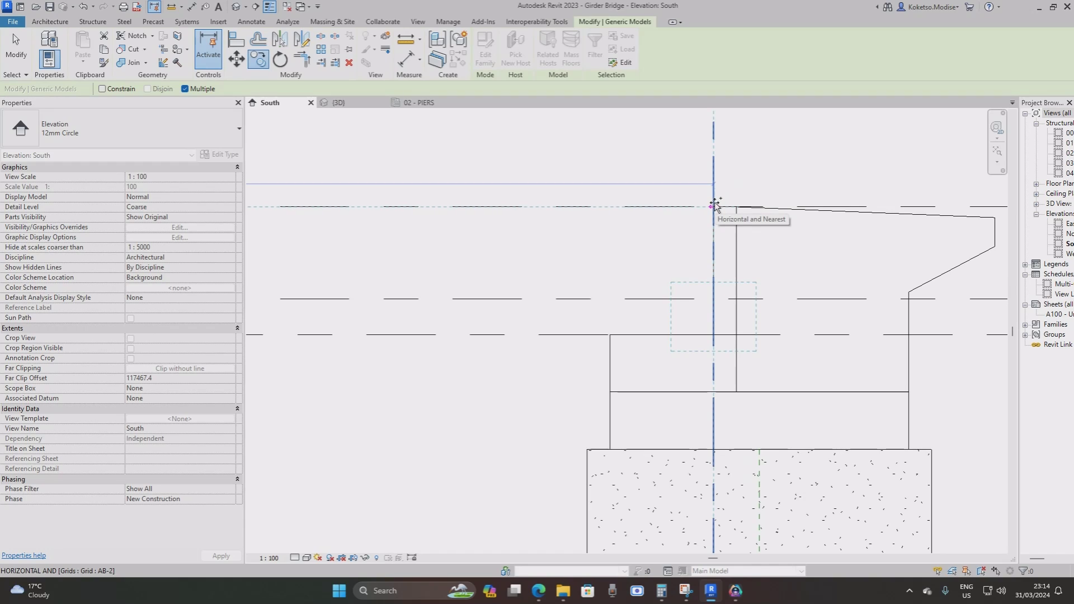
left_click(715, 206)
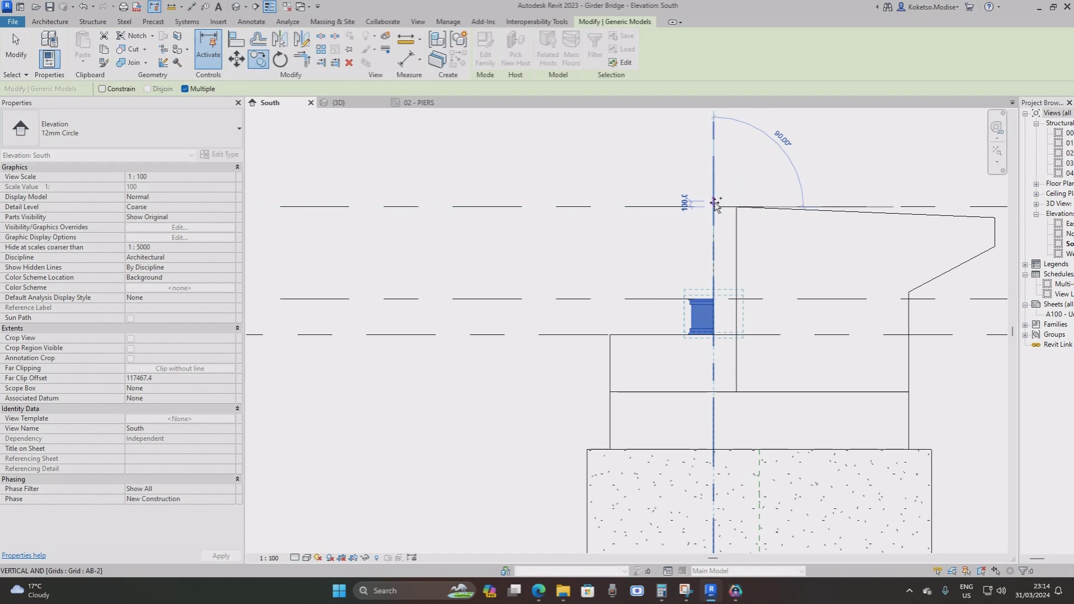
scroll(715, 204, "down", 3)
scroll(691, 237, "down", 3)
left_click(681, 233)
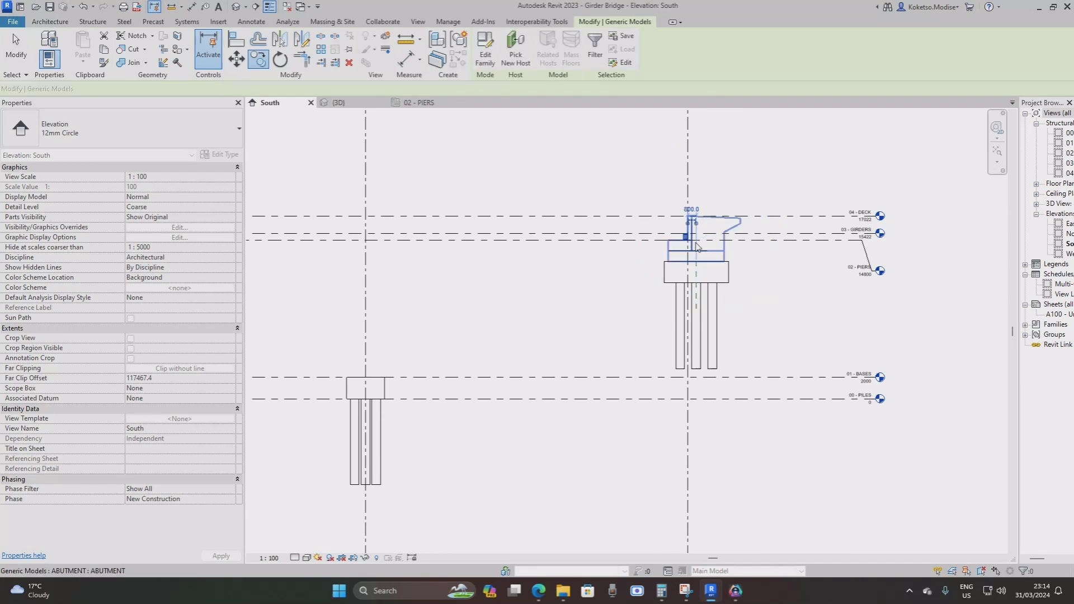
key("Escape")
Set the South elevation's visual style to Wireframe.
middle_click_drag(688, 402, 683, 263)
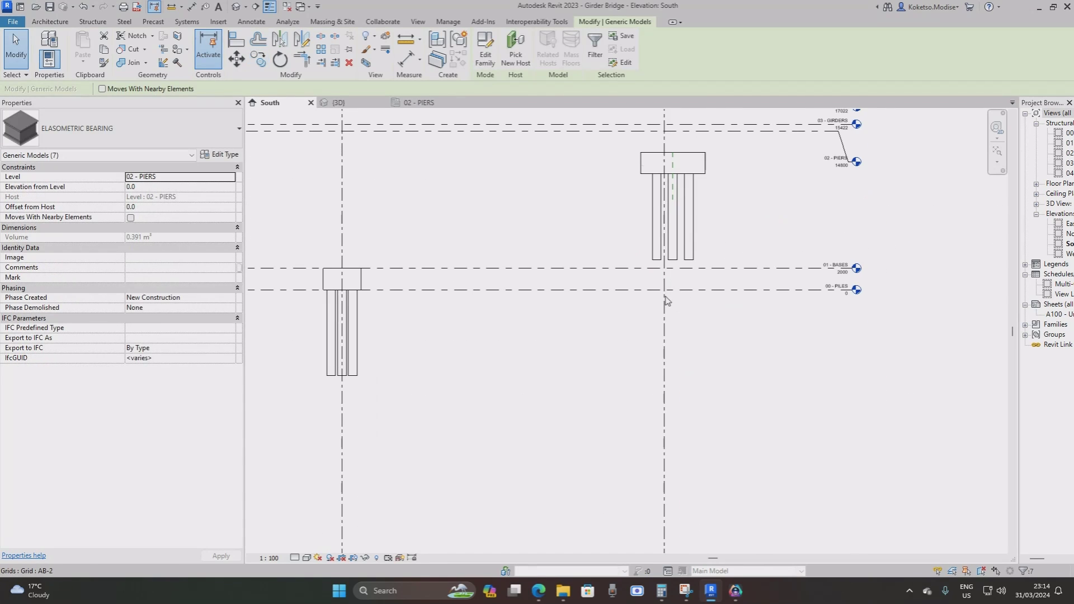
scroll(605, 298, "down", 2)
left_click(307, 558)
left_click(330, 501)
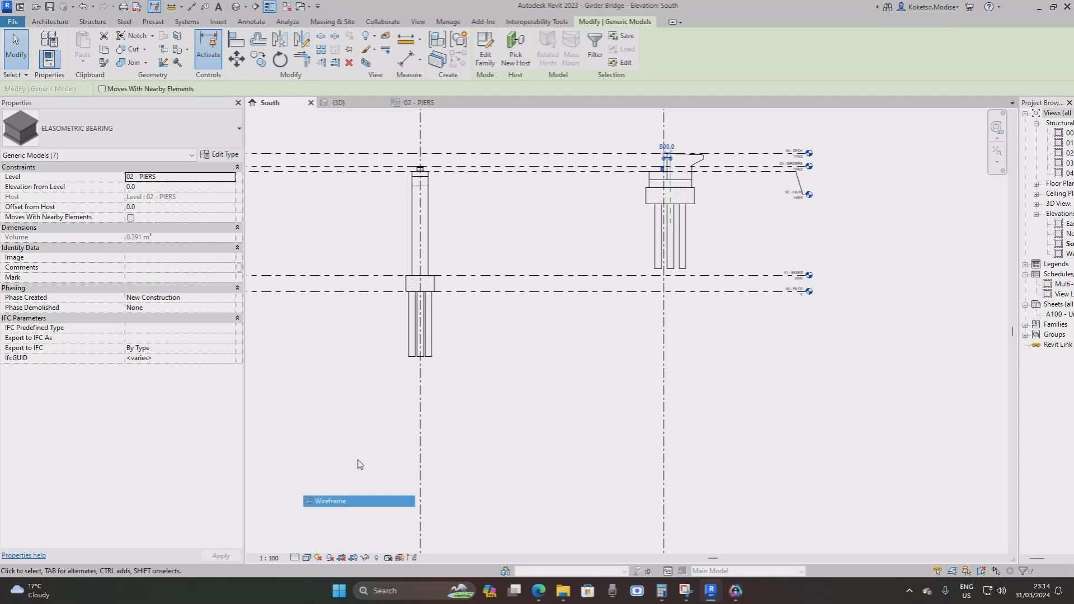
Move the copied bearings about 800 mm from grid AB-2 toward the span, clear of the abutment's back wall.
scroll(652, 143, "up", 5)
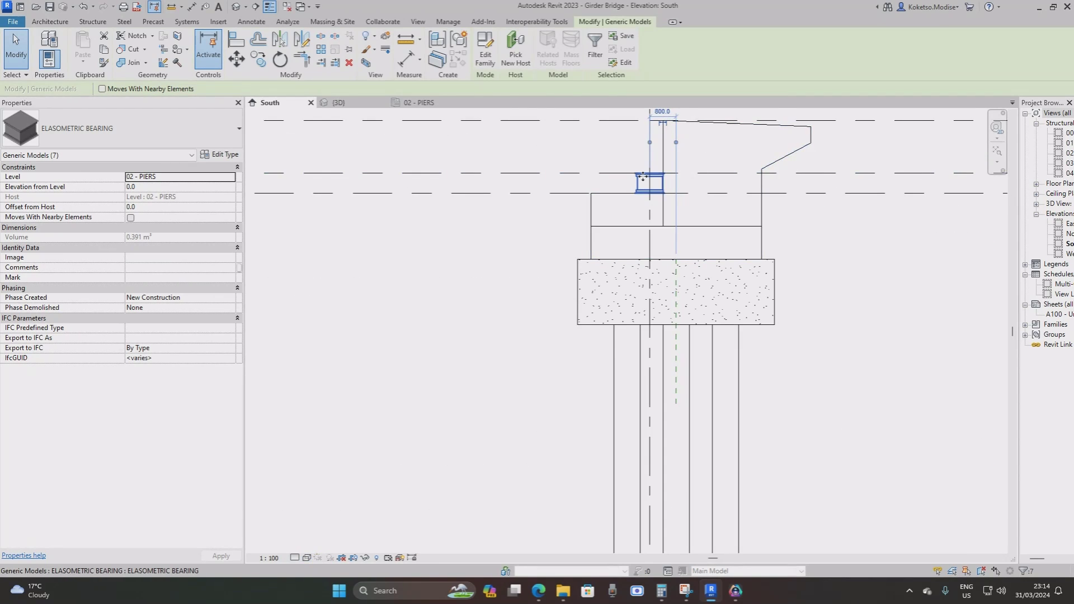
scroll(657, 168, "up", 3)
scroll(659, 199, "up", 2)
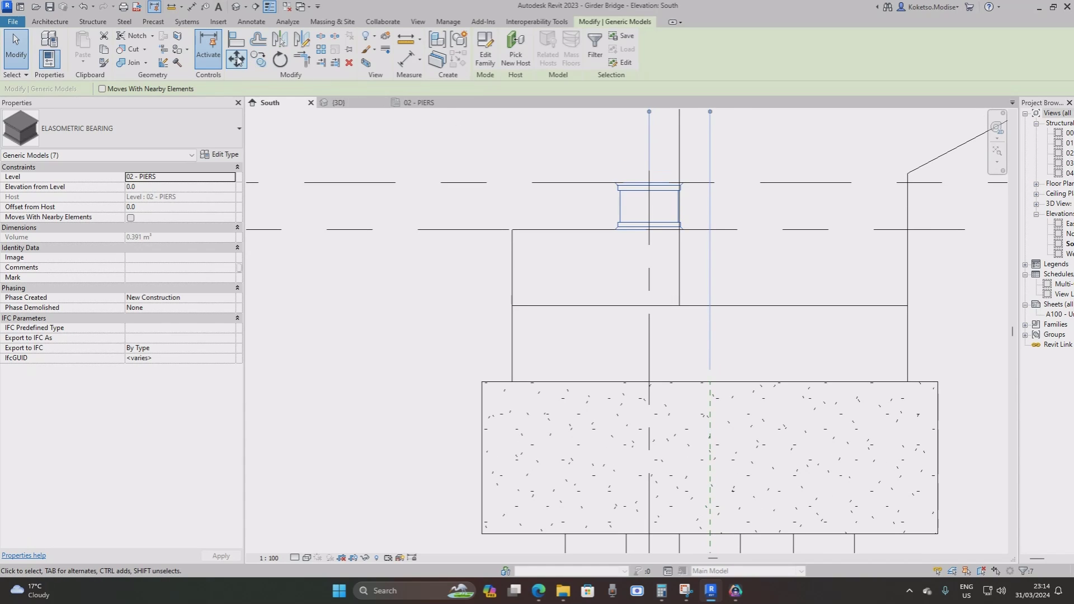
left_click(236, 58)
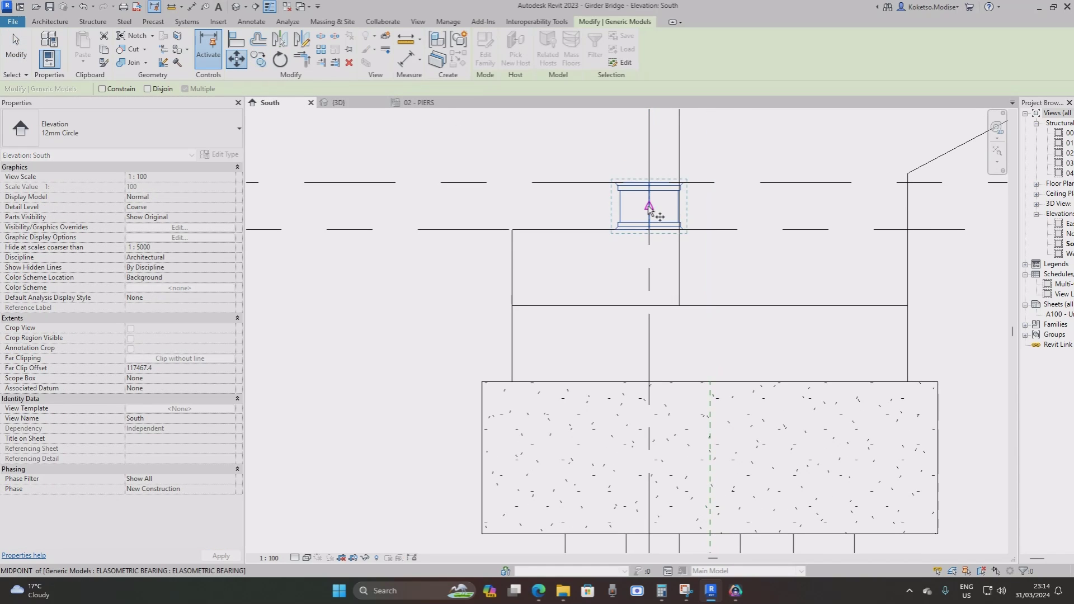
left_click(648, 207)
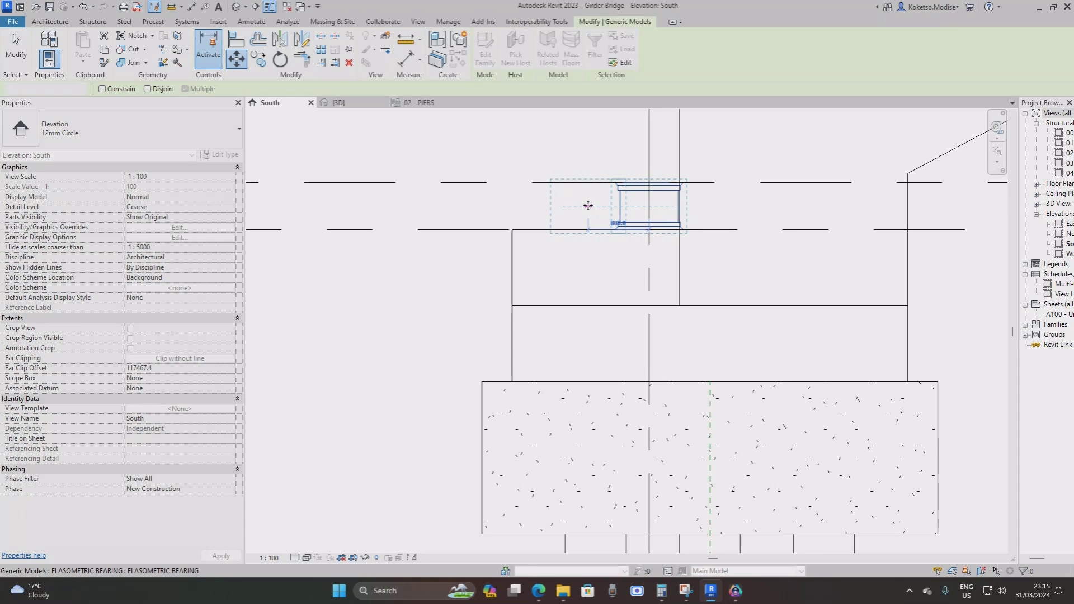
left_click(588, 207)
scroll(650, 224, "down", 3)
scroll(650, 224, "down", 4)
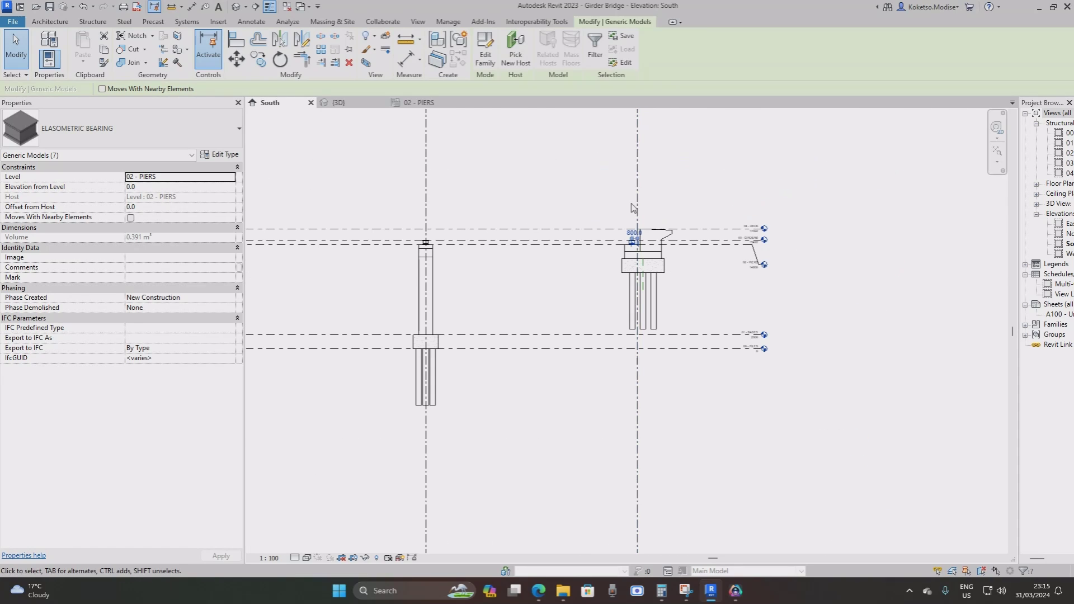
Mirror the abutment bearings about the middle pier's grid line onto the opposite abutment.
scroll(639, 209, "up", 2)
scroll(646, 288, "up", 1)
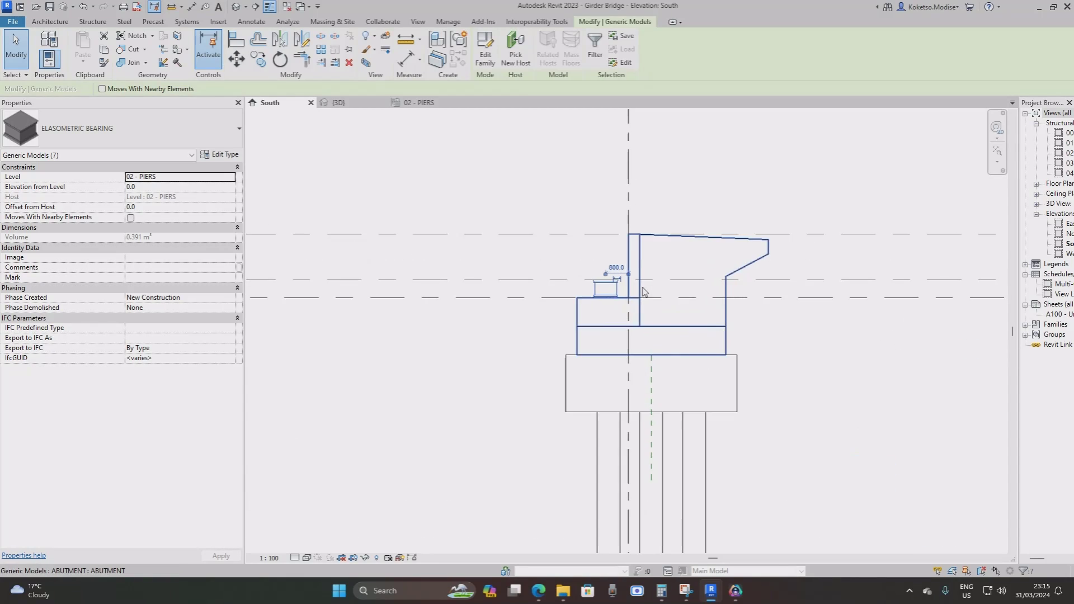
scroll(649, 279, "down", 4)
scroll(650, 272, "down", 4)
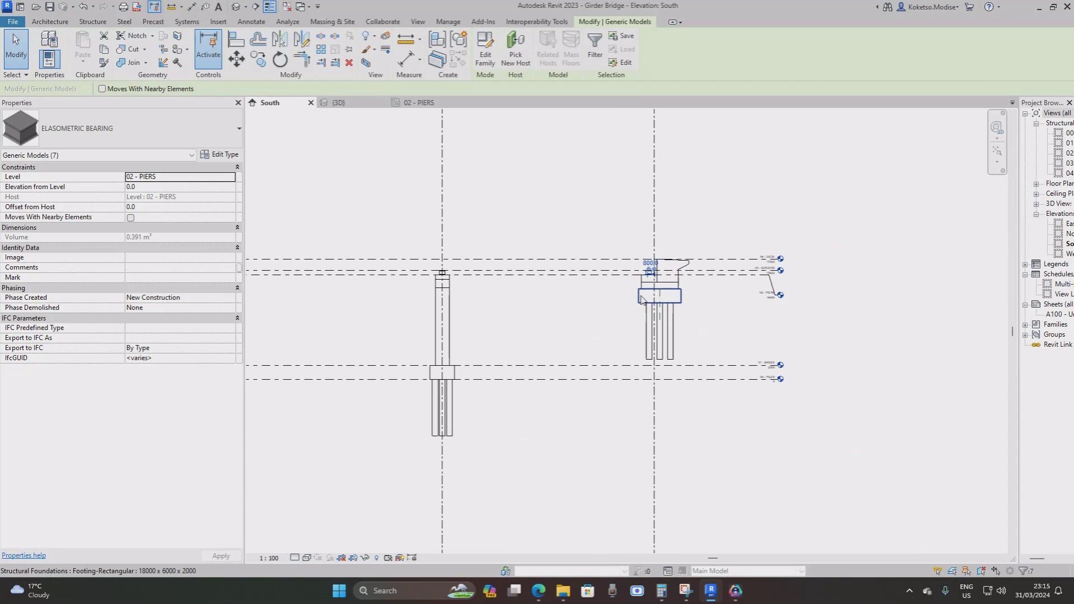
scroll(668, 296, "down", 1)
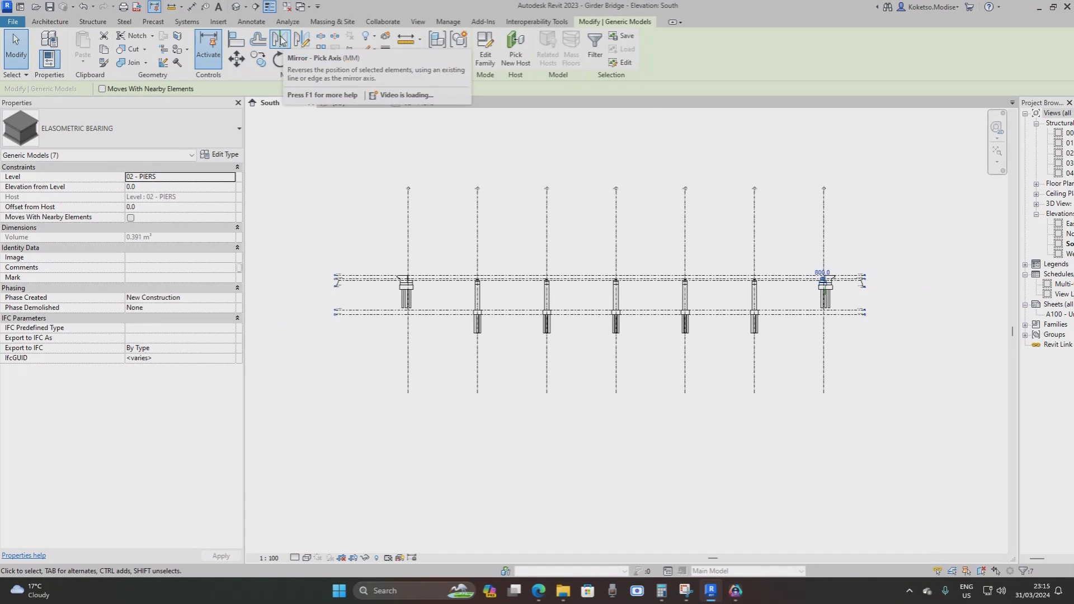
left_click(281, 43)
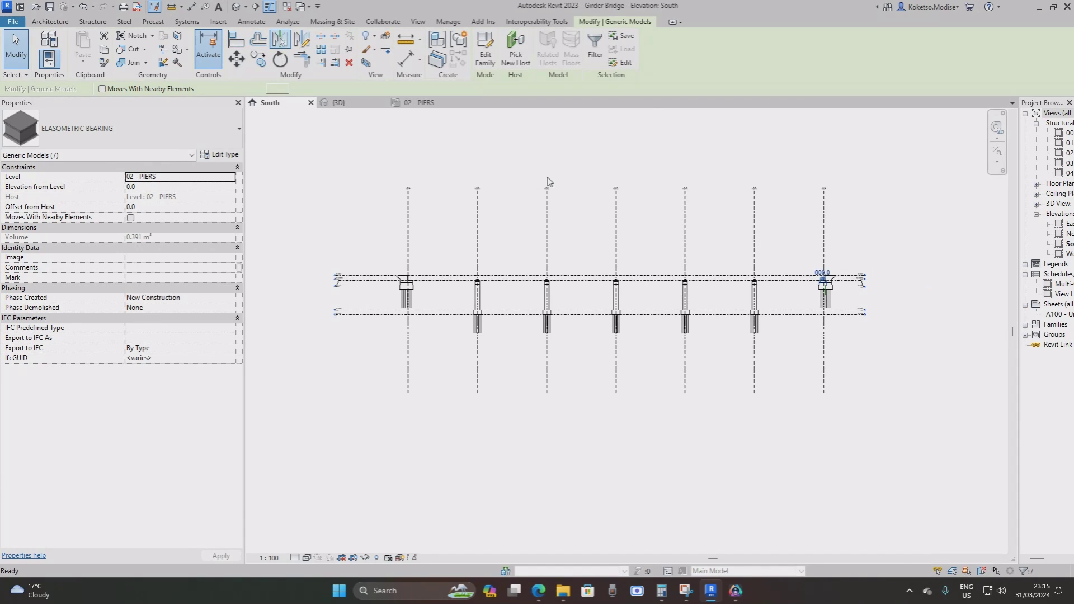
left_click(617, 230)
scroll(400, 278, "up", 3)
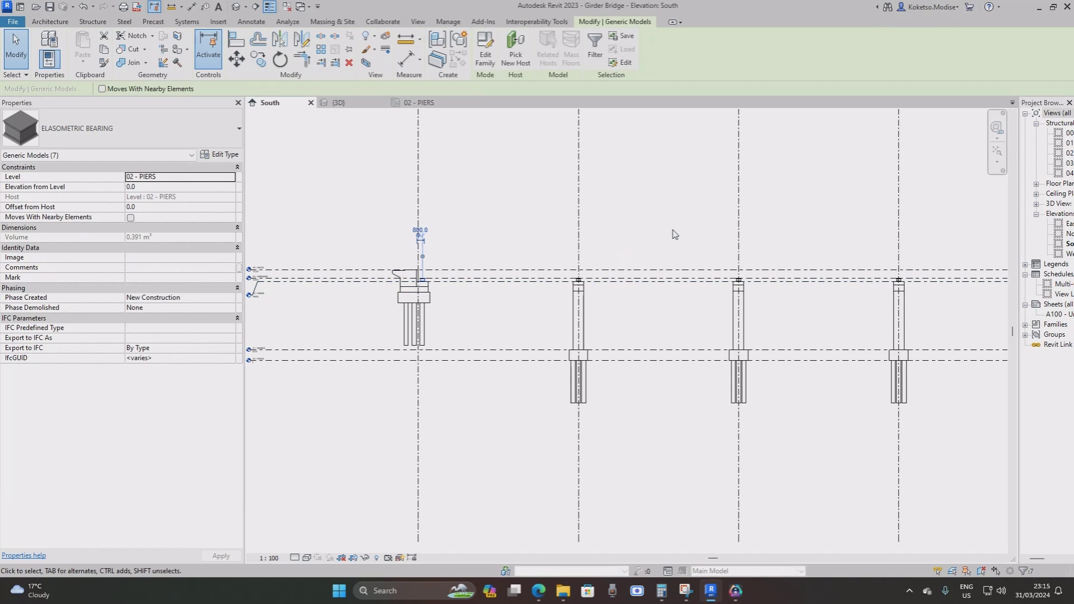
scroll(433, 268, "up", 3)
key("Escape")
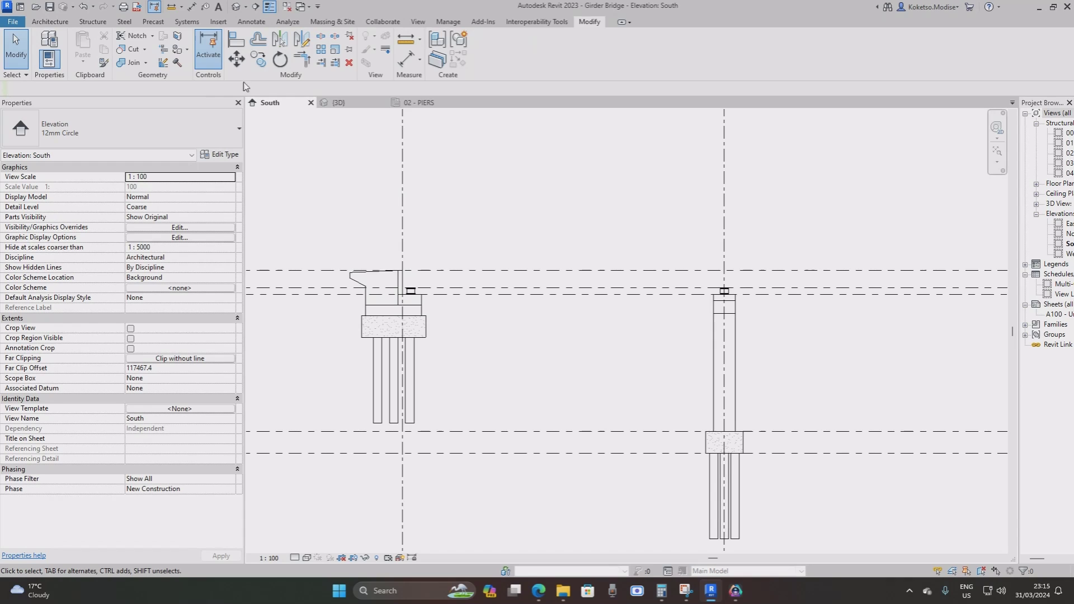
Examine the bearings placed on the abutment seat and the neighbouring piers in the 3D view.
left_click(356, 104)
scroll(525, 203, "down", 4)
scroll(700, 175, "up", 3)
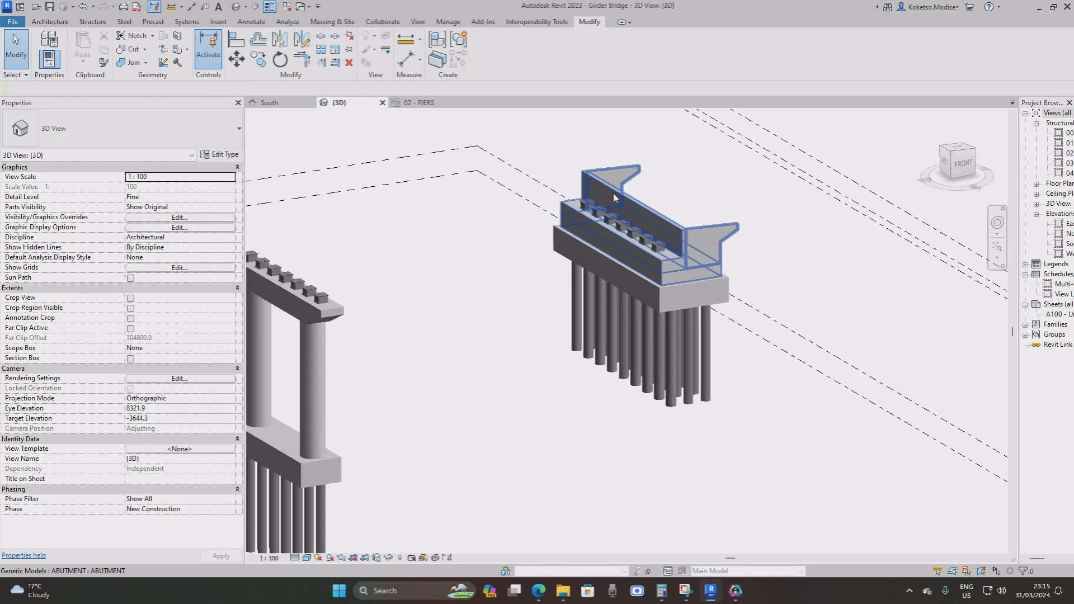
scroll(613, 192, "up", 4)
left_click(814, 366)
scroll(722, 438, "up", 2)
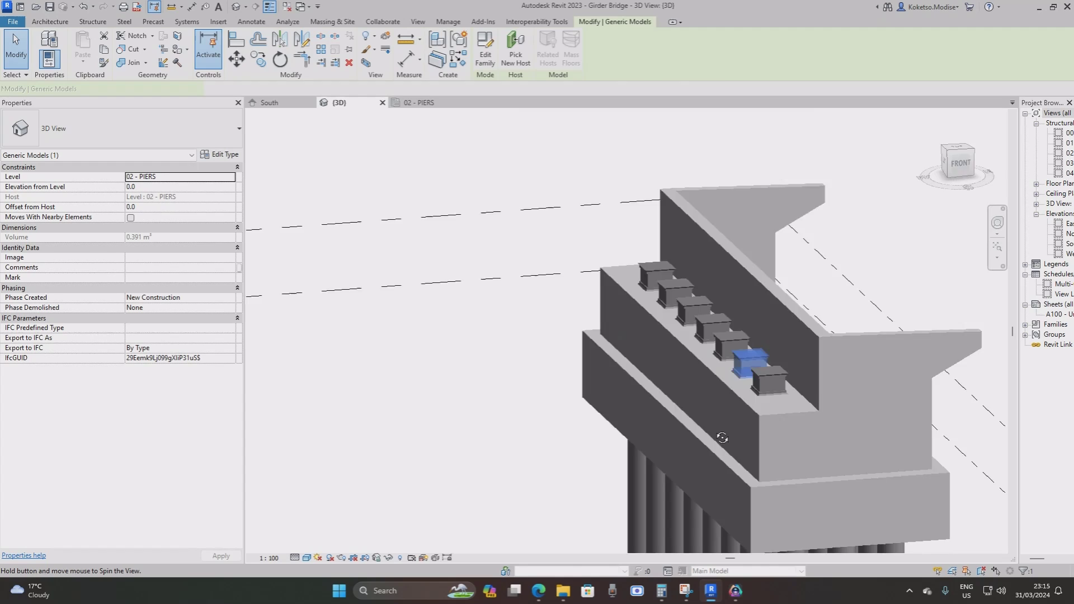
scroll(722, 438, "down", 7)
key("Escape")
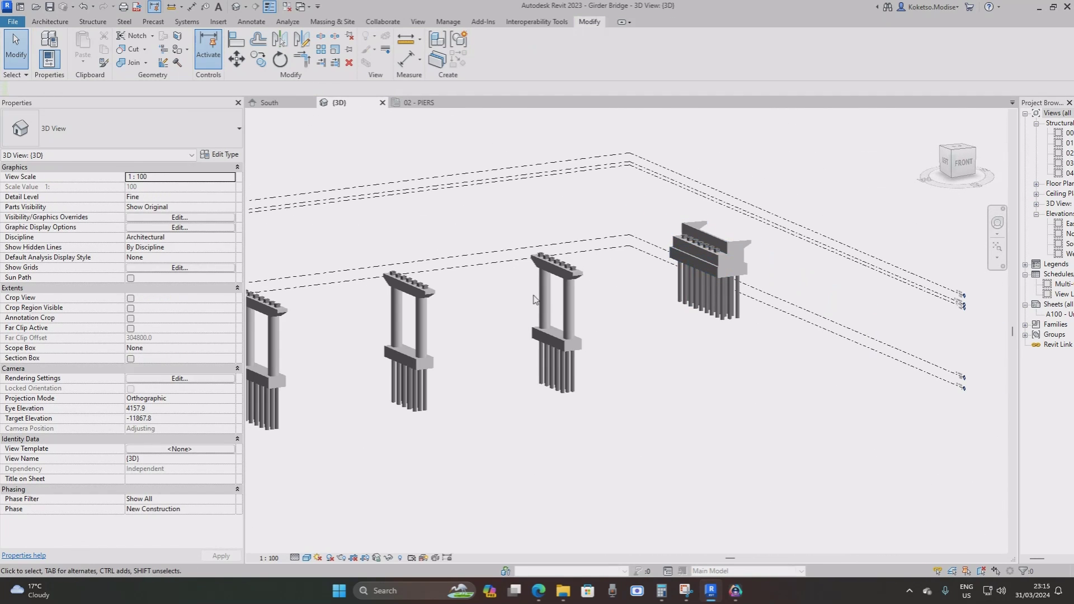
scroll(534, 300, "down", 1)
middle_click_drag(543, 304, 722, 235, "shift")
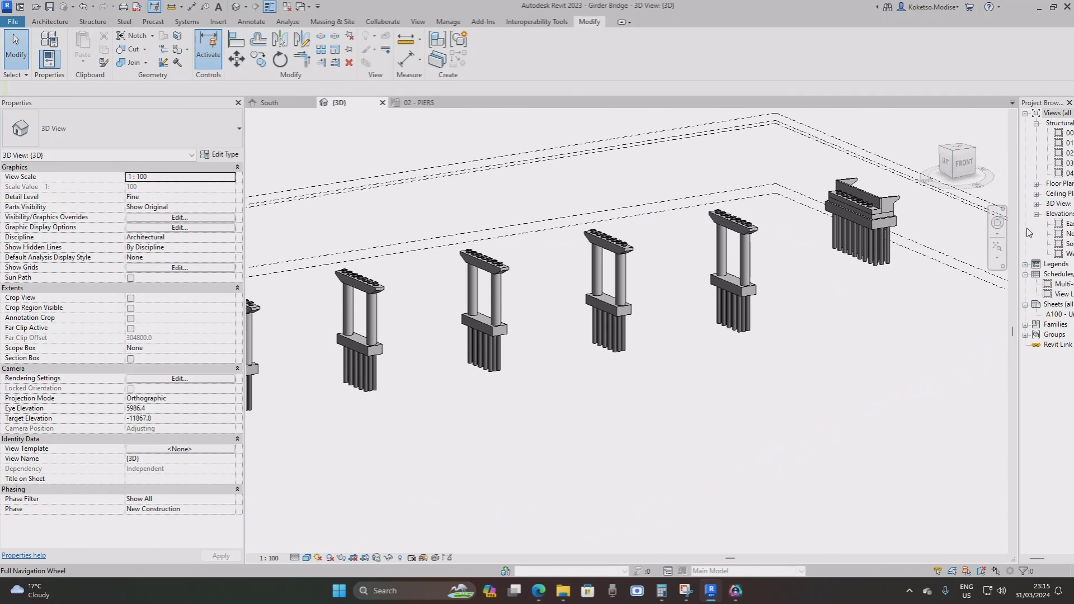
Widen the Project Browser so that its view names are readable.
left_click_drag(998, 224, 919, 226)
scroll(770, 232, "down", 3)
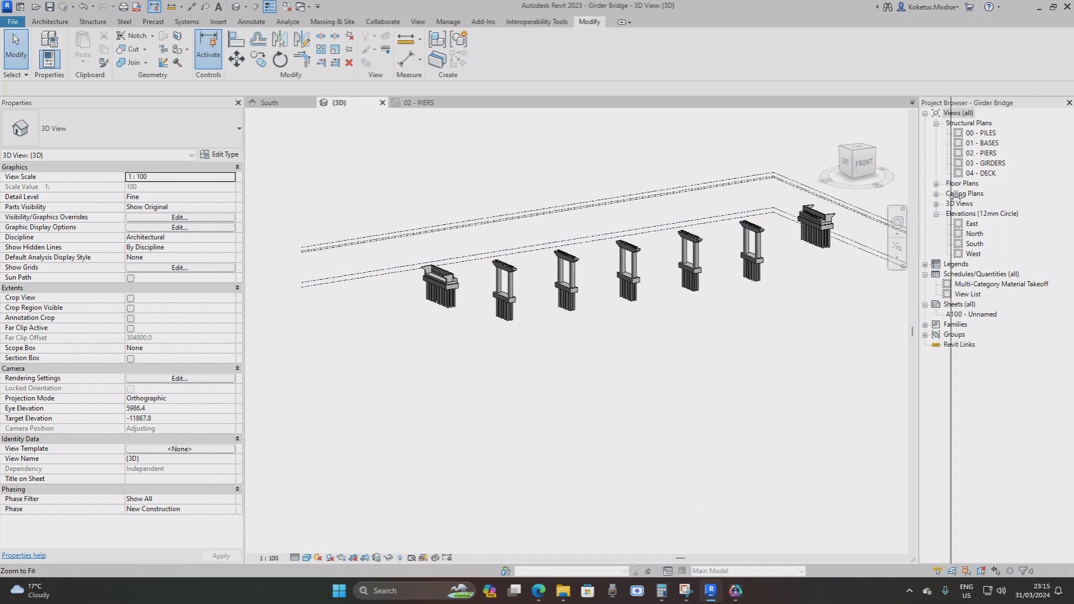
left_click_drag(957, 193, 976, 193)
Examine the row of piers and the abutment's bearings, rear side and wing walls in the 3D view.
scroll(765, 261, "up", 4)
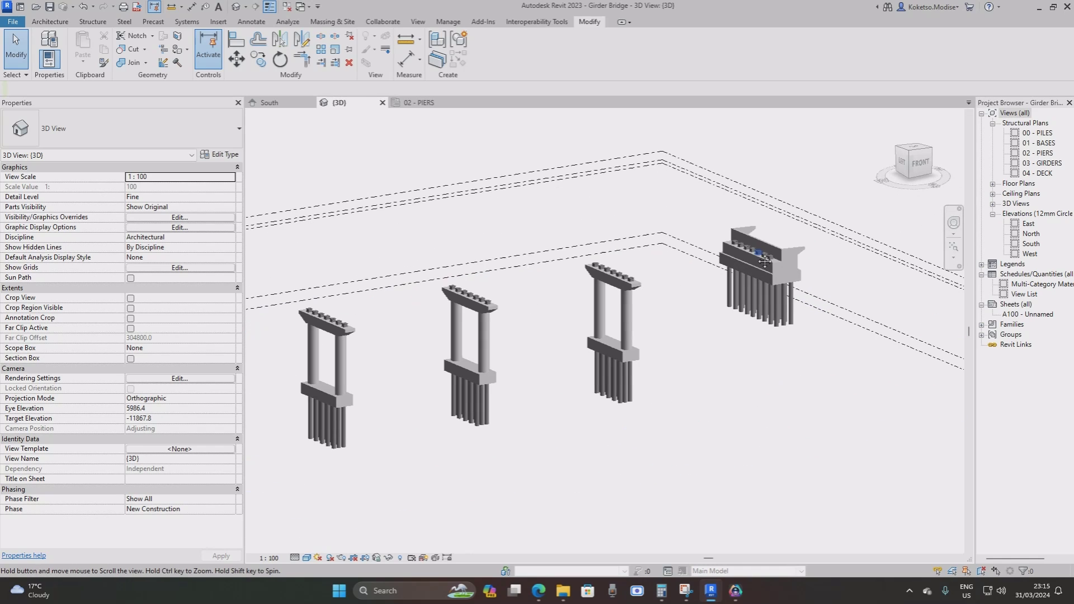
scroll(762, 263, "up", 4)
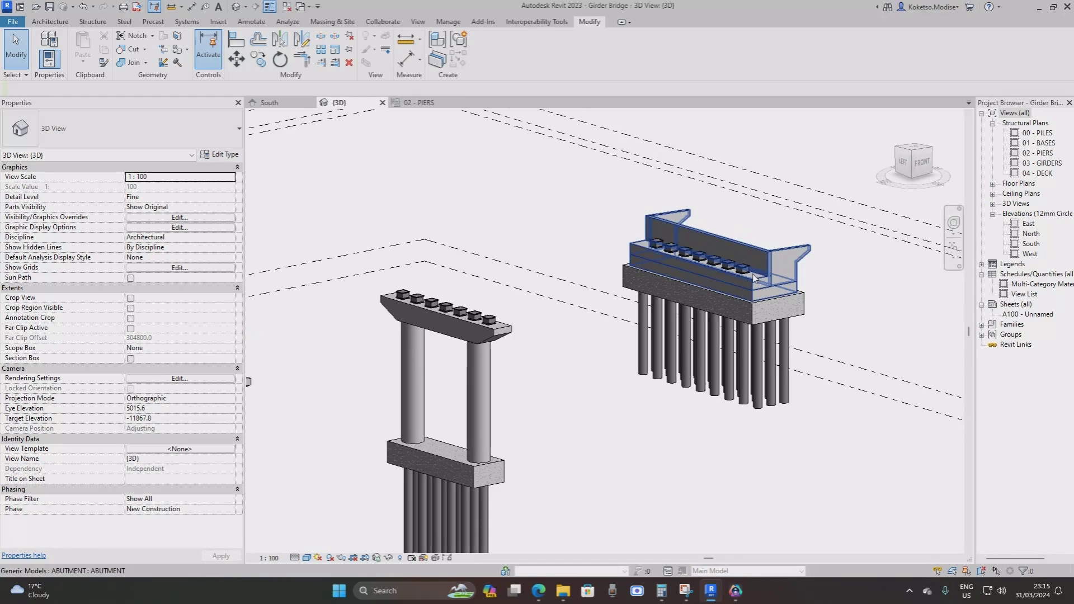
middle_click_drag(753, 278, 702, 263, "shift")
scroll(747, 272, "down", 3)
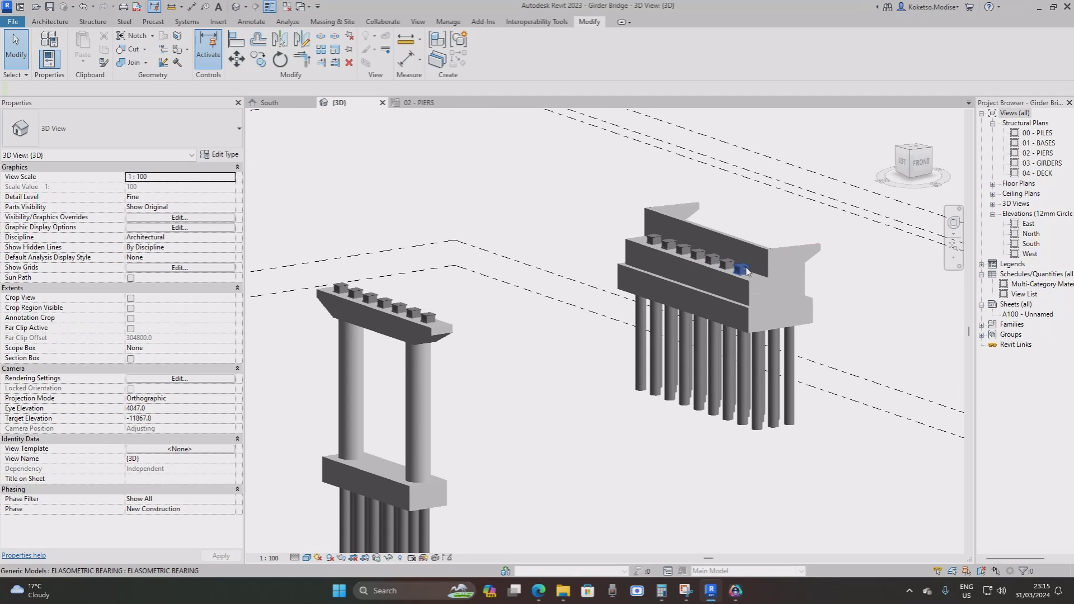
scroll(709, 273, "down", 3)
scroll(599, 230, "down", 3)
middle_click_drag(500, 246, 727, 283)
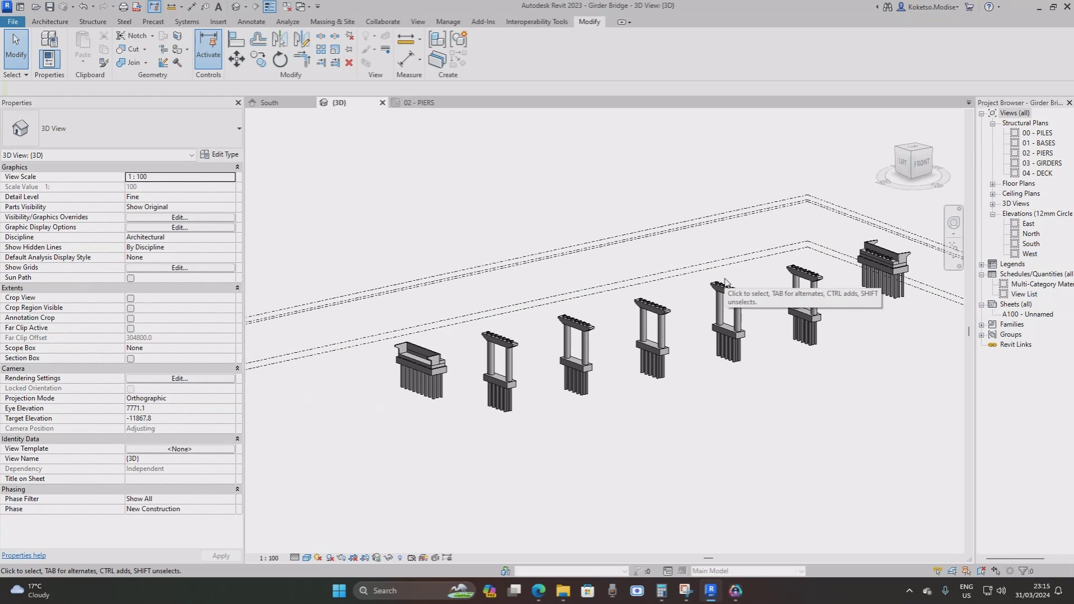
scroll(905, 255, "up", 5)
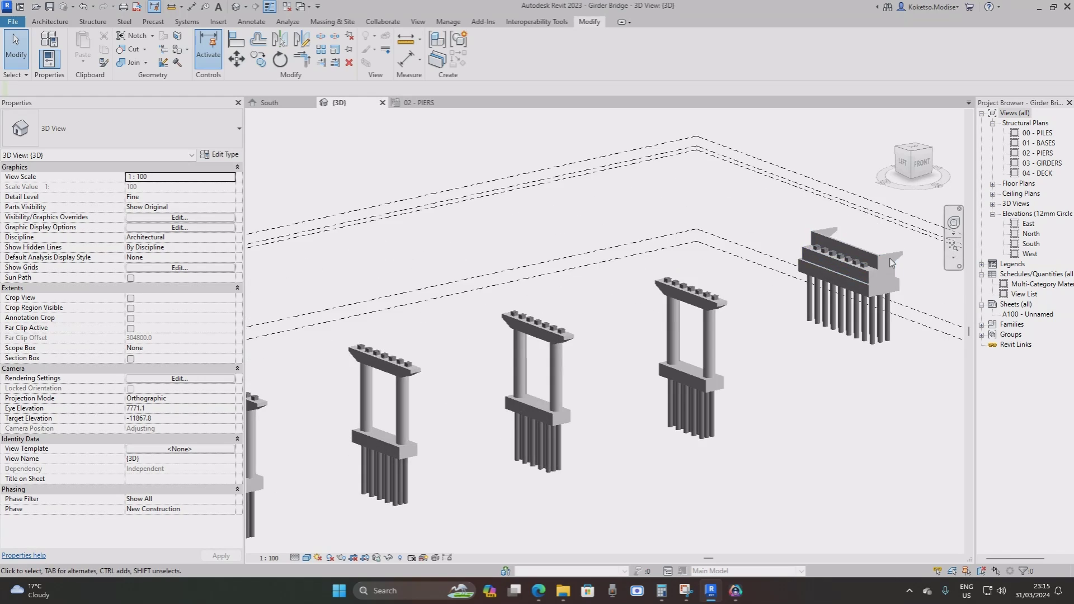
middle_click_drag(889, 256, 659, 288)
middle_click_drag(659, 289, 549, 274, "shift")
scroll(706, 260, "up", 2)
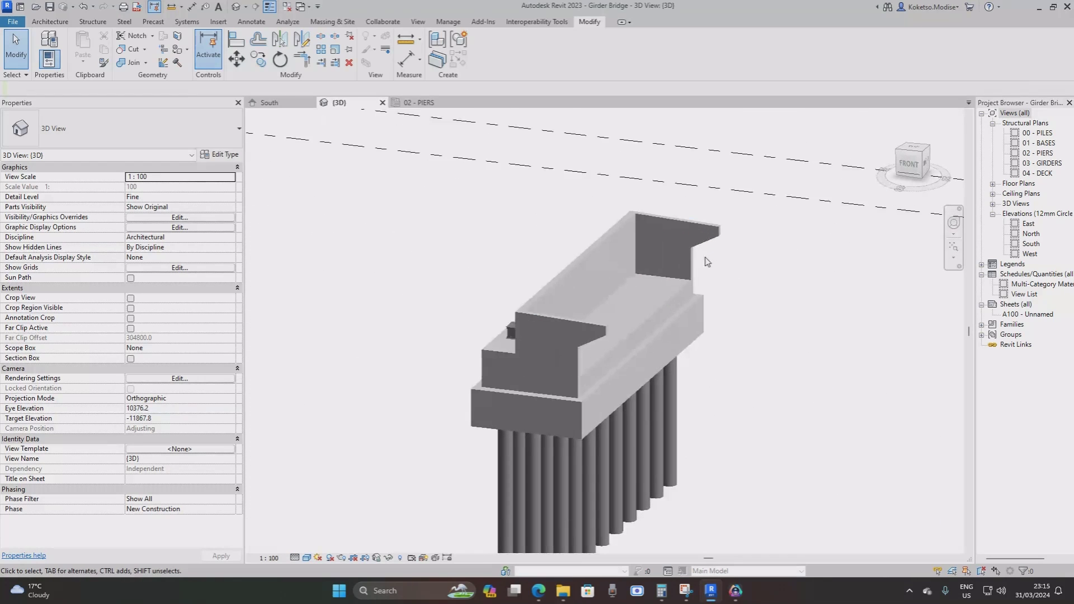
middle_click_drag(622, 289, 647, 291, "shift")
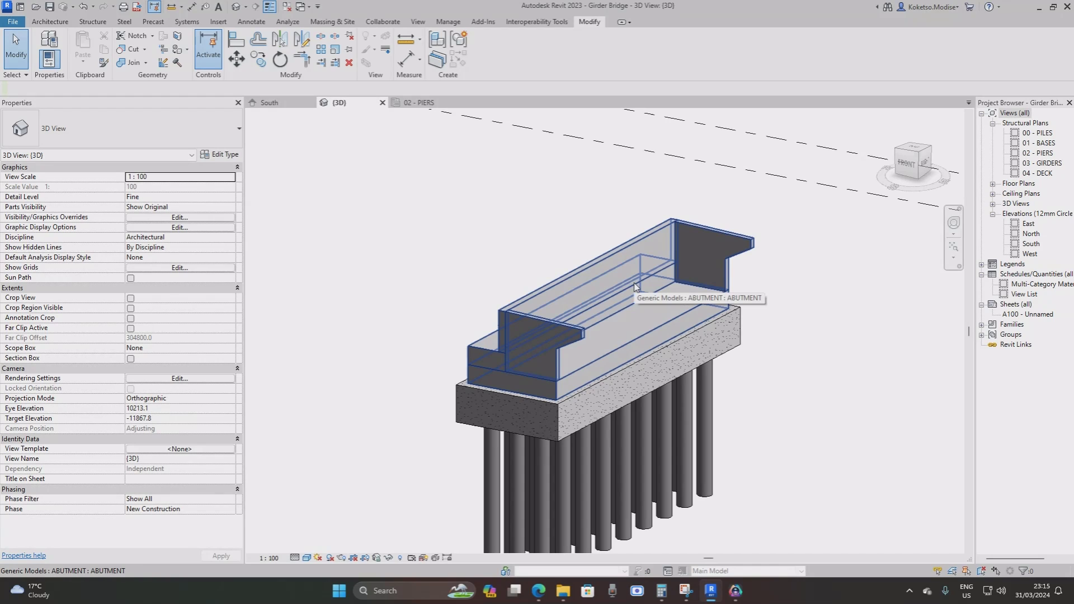
scroll(637, 258, "up", 2)
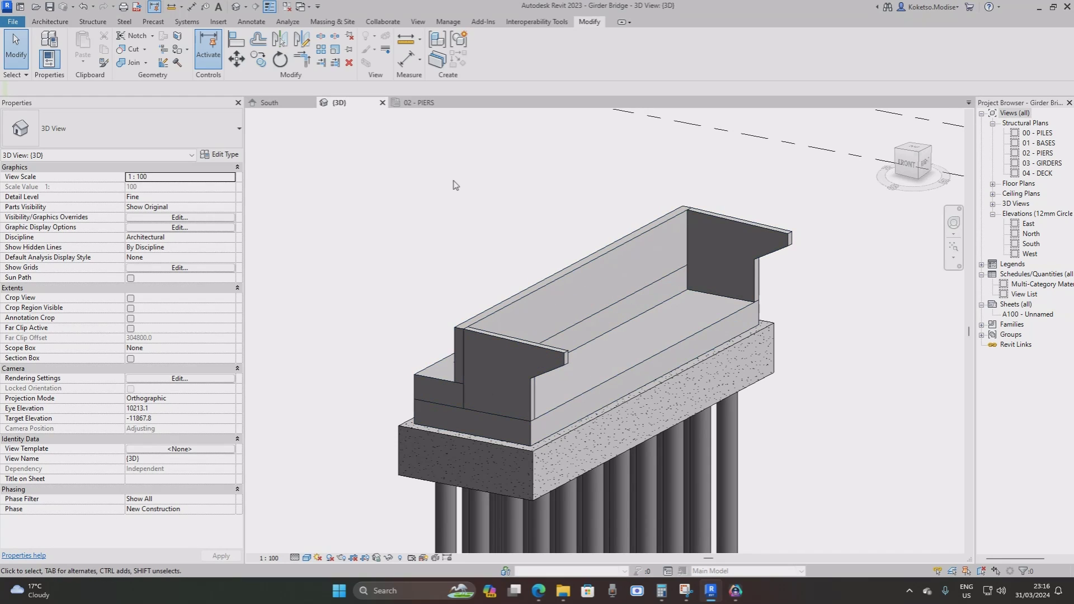
Open the 02 - PIERS plan at the abutment next to the girder grid bubbles.
middle_click_drag(467, 186, 535, 187)
scroll(535, 187, "down", 1)
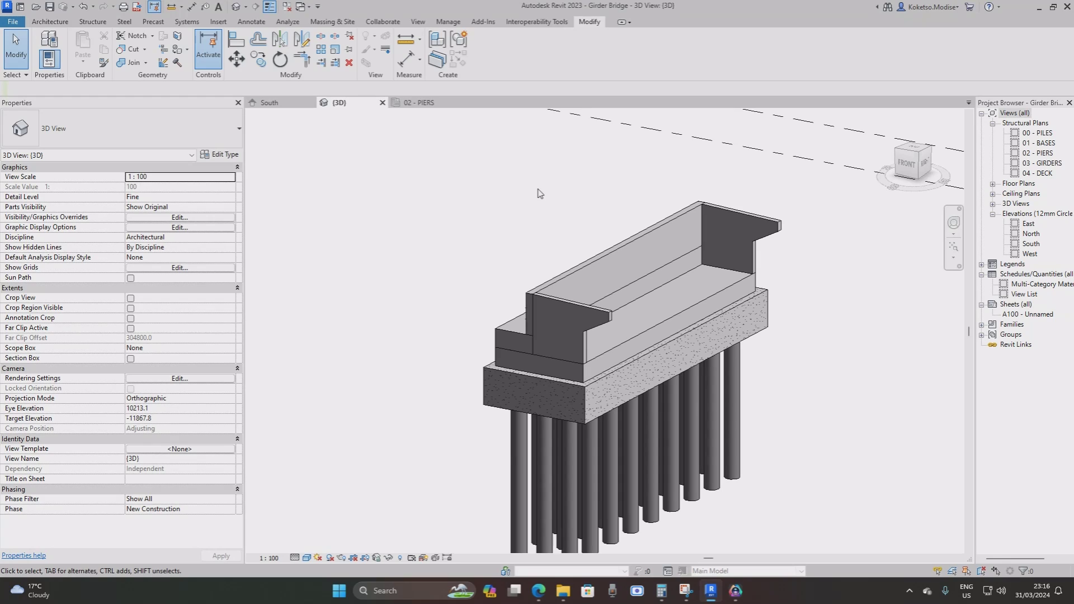
left_click(422, 103)
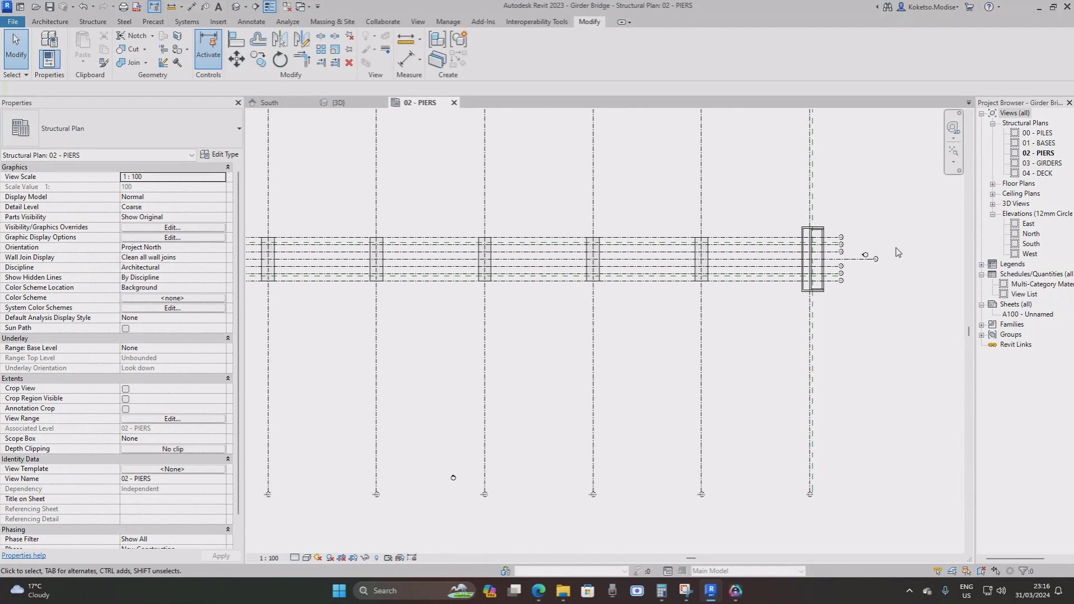
scroll(897, 251, "up", 4)
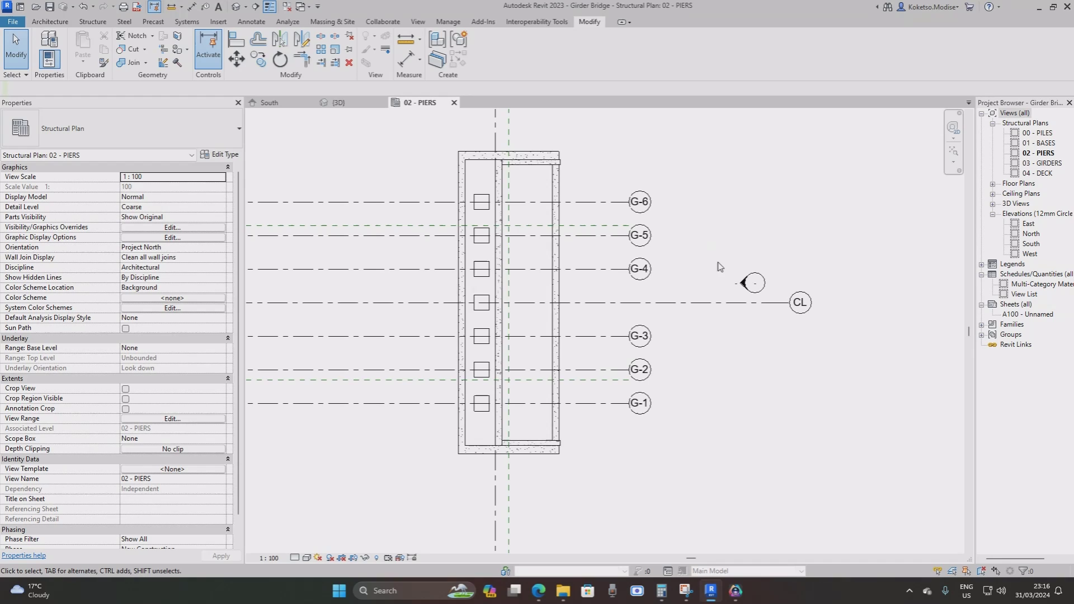
Create a new family from the Metric Structural Framing - Beams and Braces template.
left_click(15, 22)
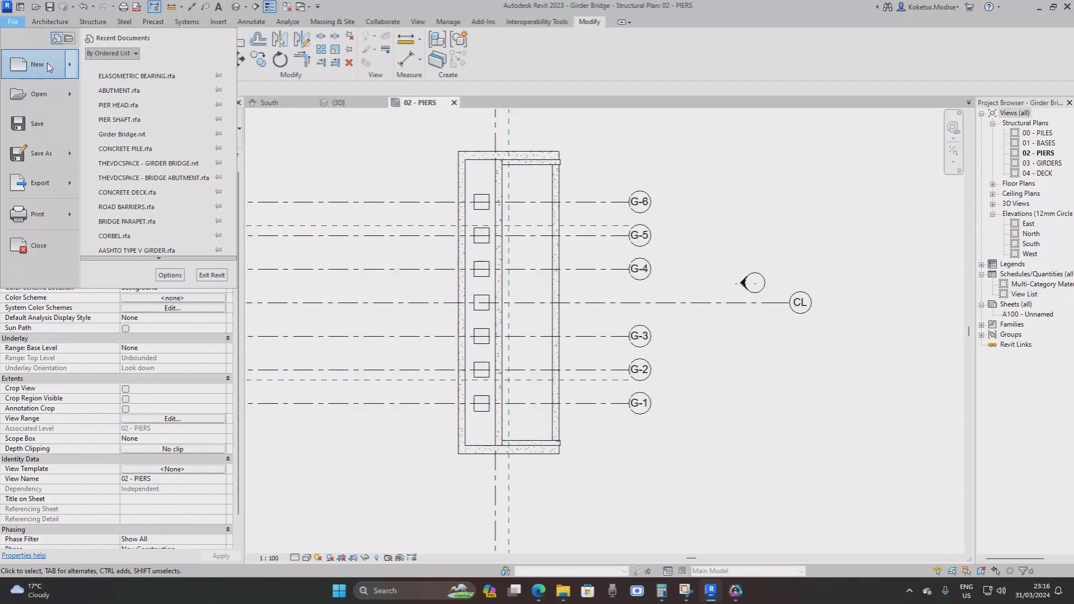
mouse_move(47, 62)
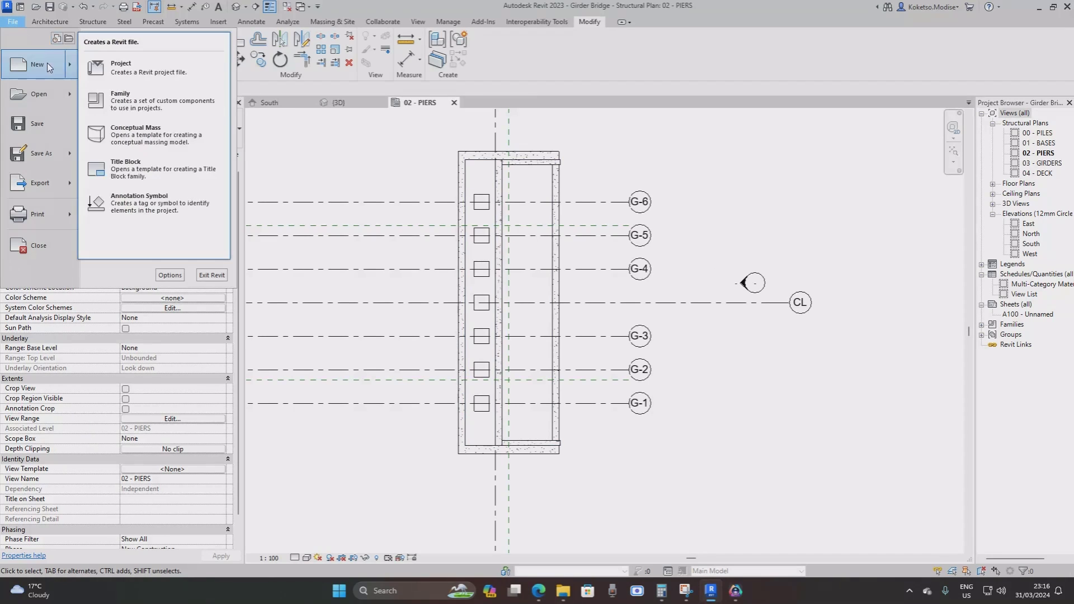
left_click(141, 100)
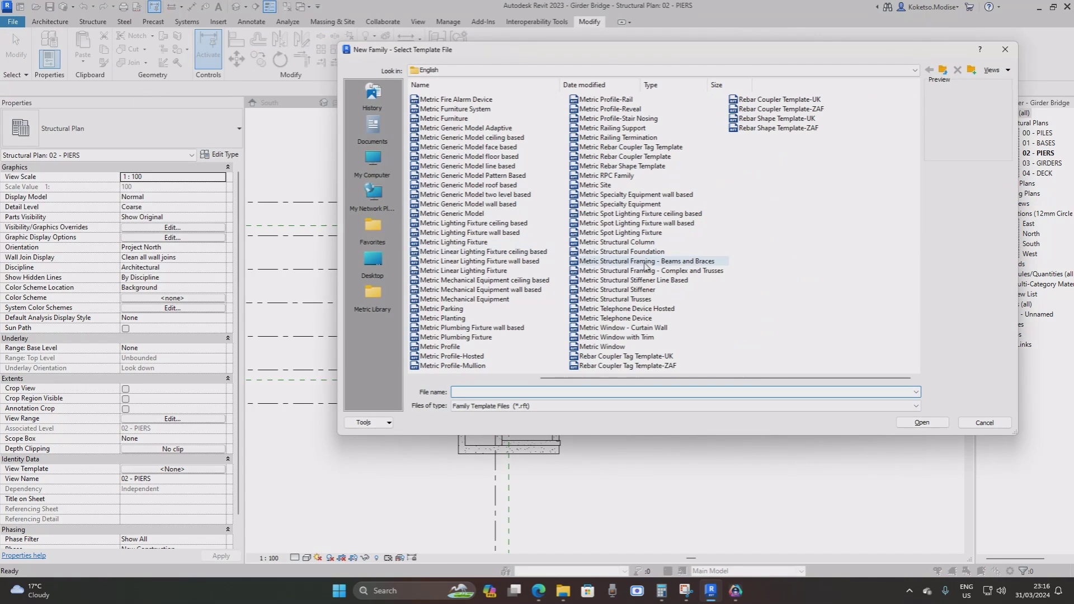
left_click(649, 263)
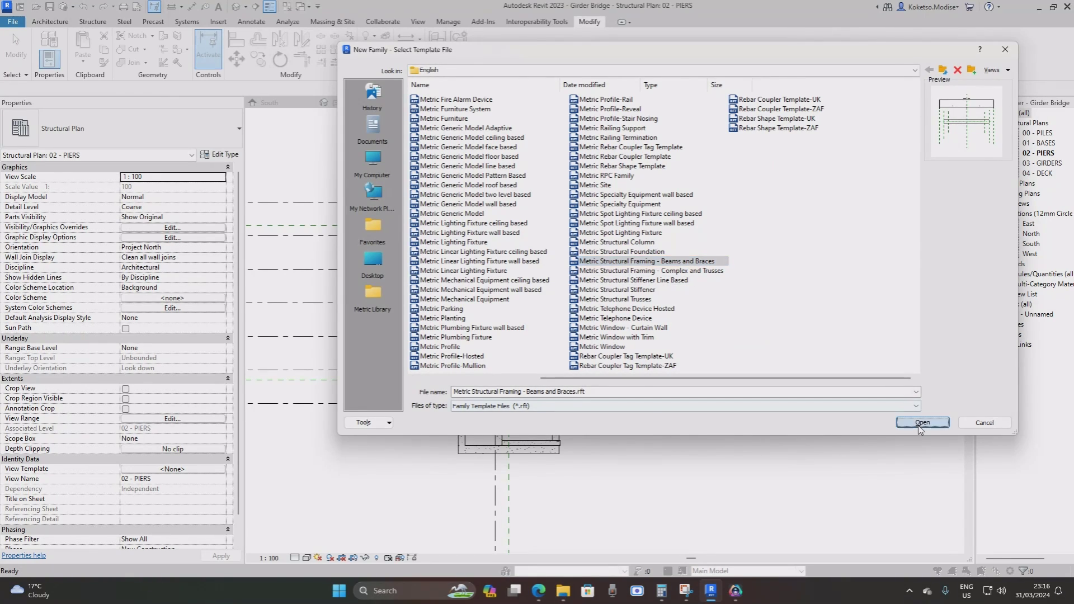
left_click(922, 422)
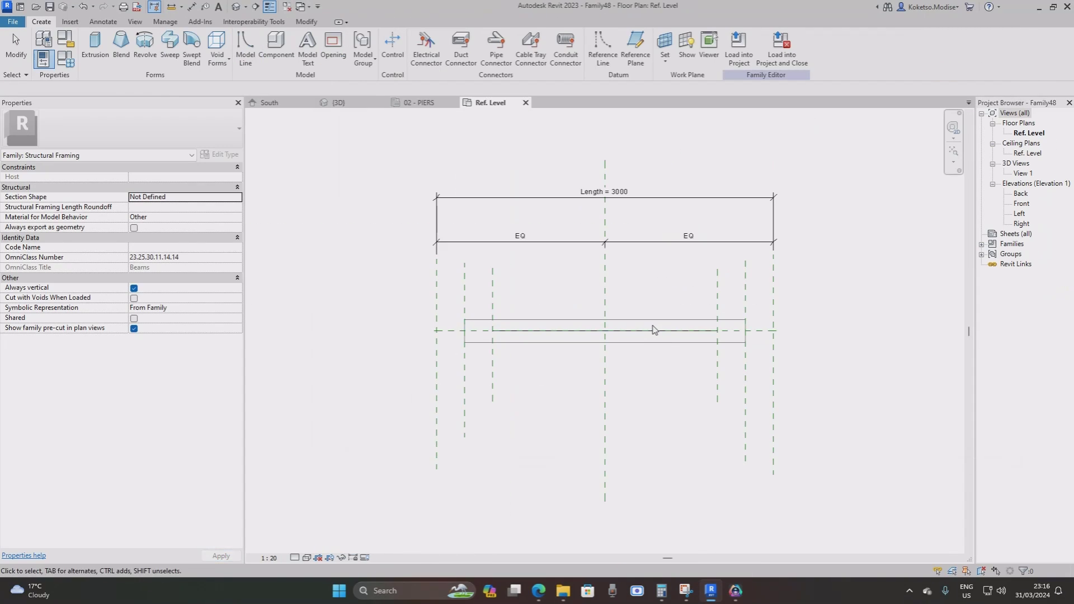
Delete the template's default beam extrusion, its stick symbol line and the inner reference planes near both ends.
left_click(653, 330)
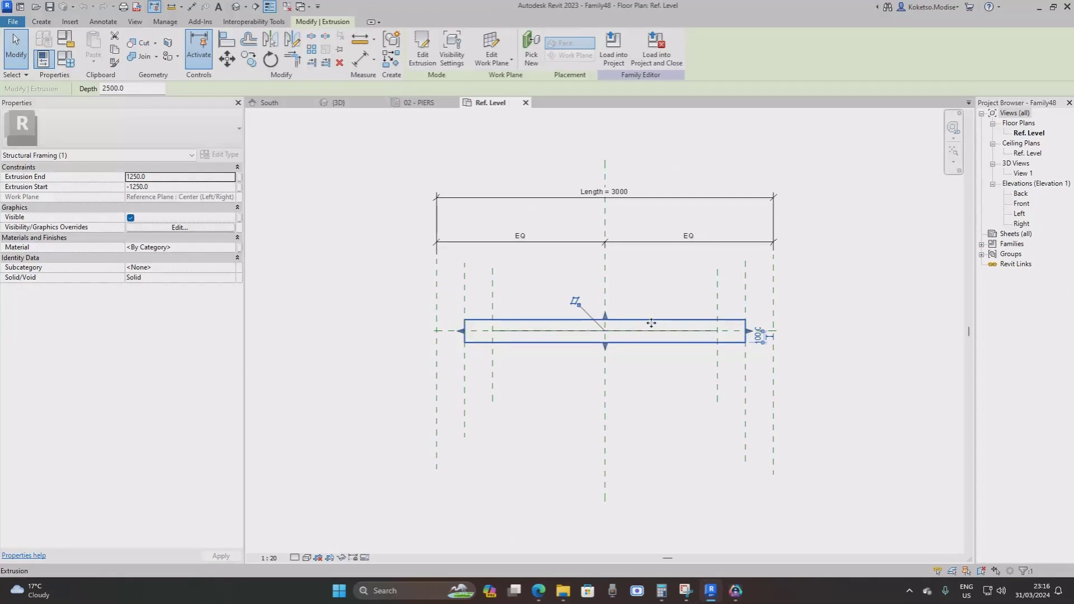
key("Delete")
left_click(653, 331)
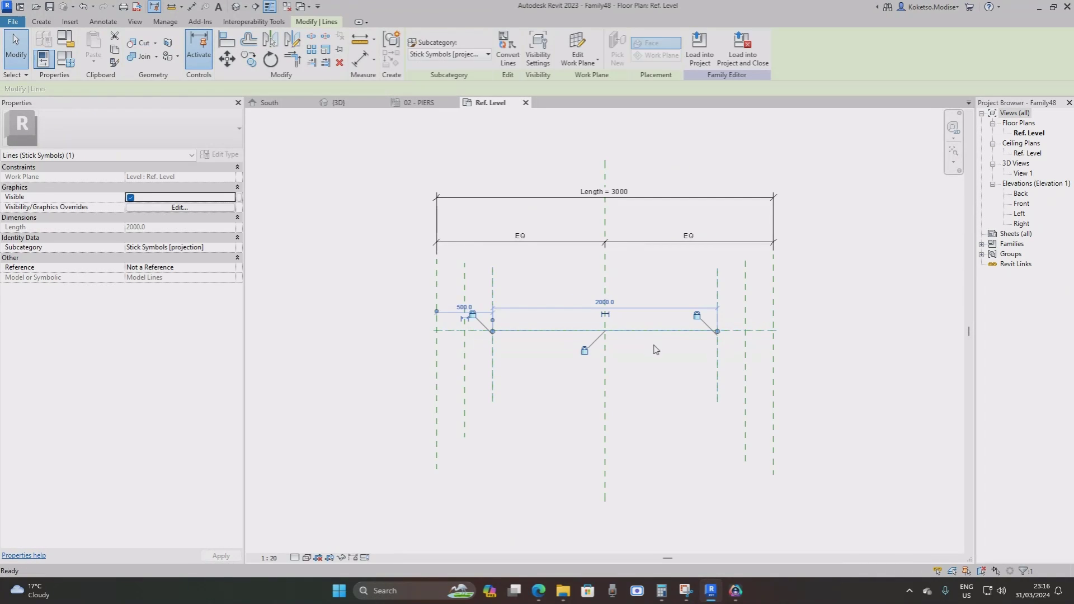
key("Escape")
left_click_drag(757, 284, 685, 310)
key("Delete")
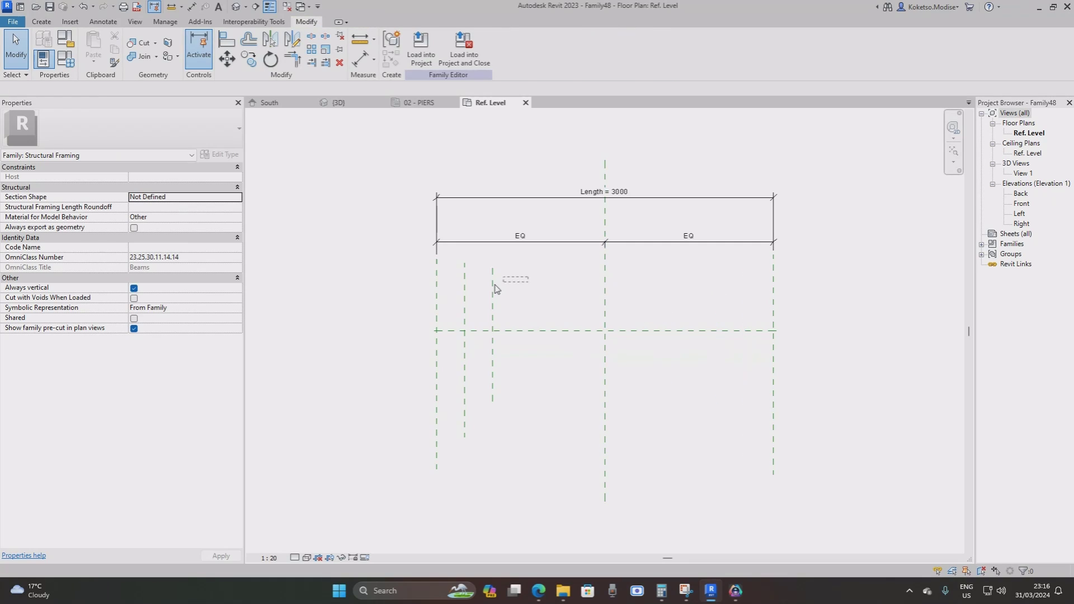
left_click_drag(455, 297, 455, 298)
key("Delete")
scroll(543, 302, "down", 1)
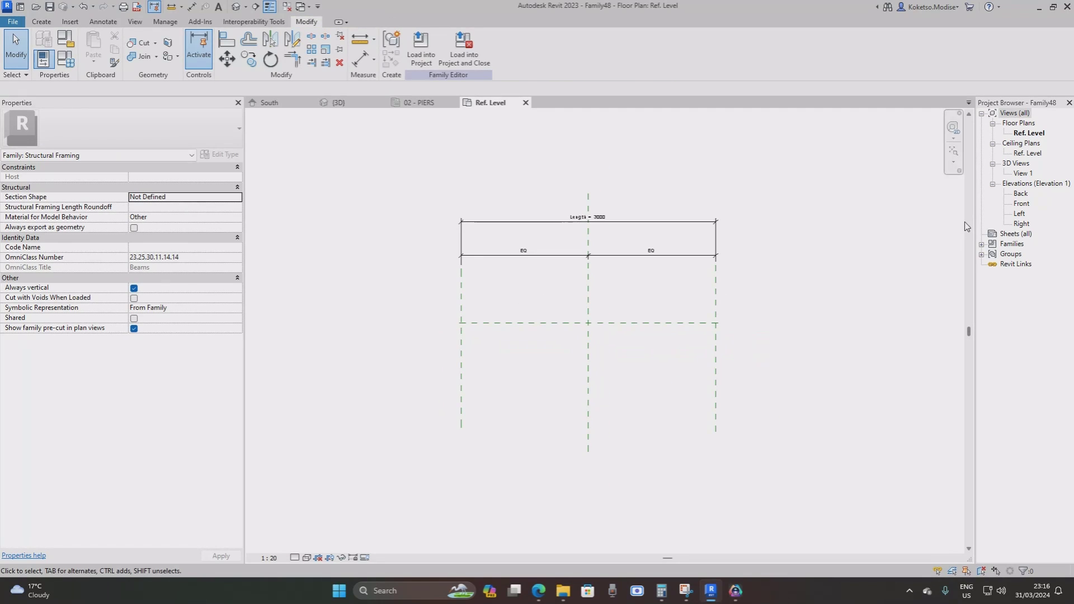
Start an extrusion in the Left elevation, using Reference Plane : Left as its work plane.
double_click(1023, 216)
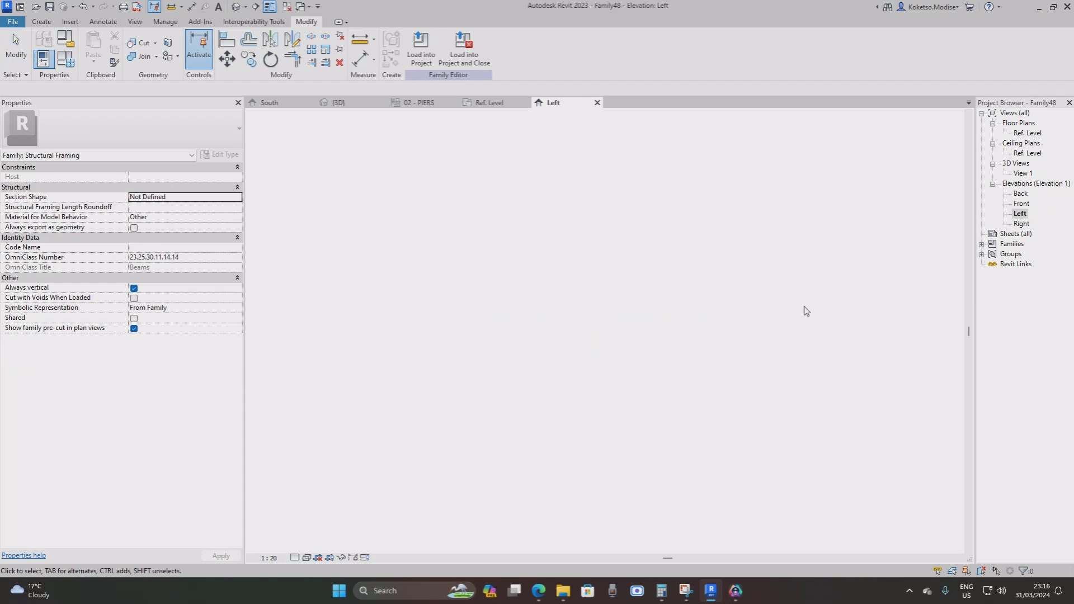
scroll(567, 449, "up", 1)
middle_click_drag(568, 449, 532, 354)
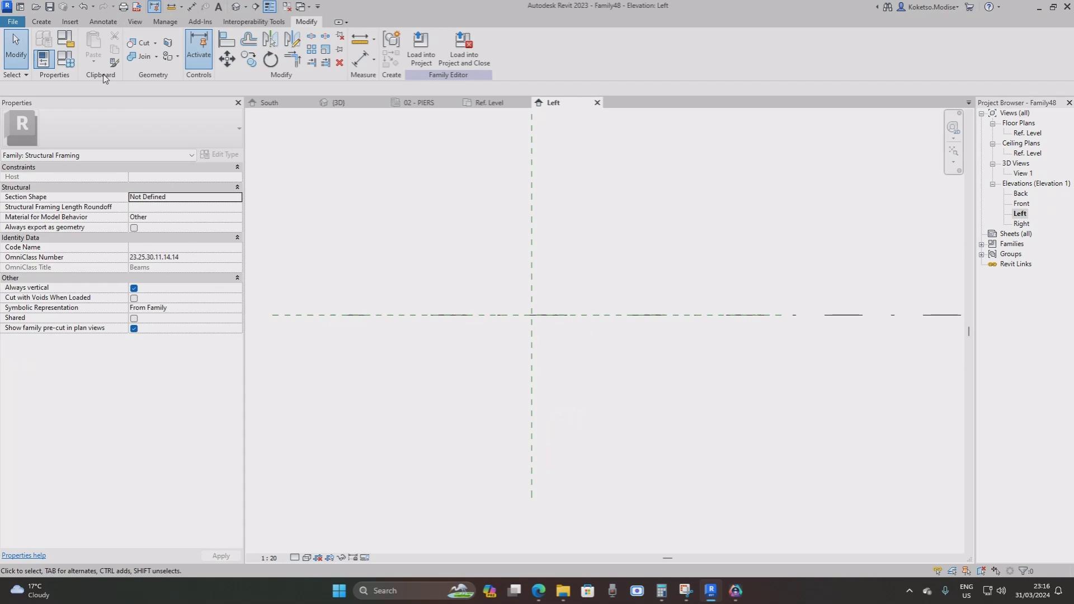
left_click(42, 22)
left_click(95, 48)
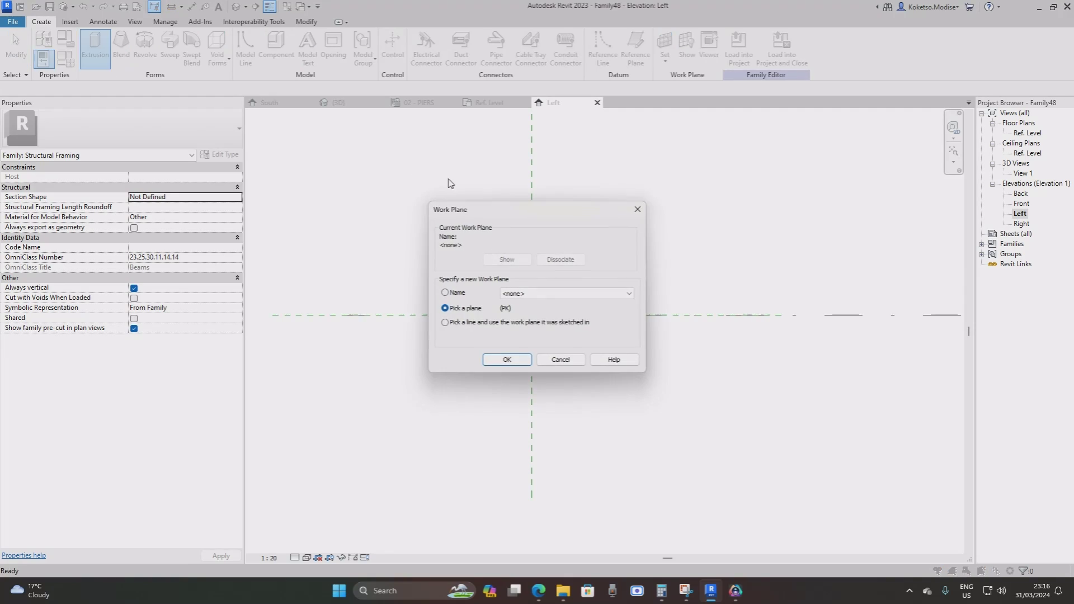
left_click(515, 292)
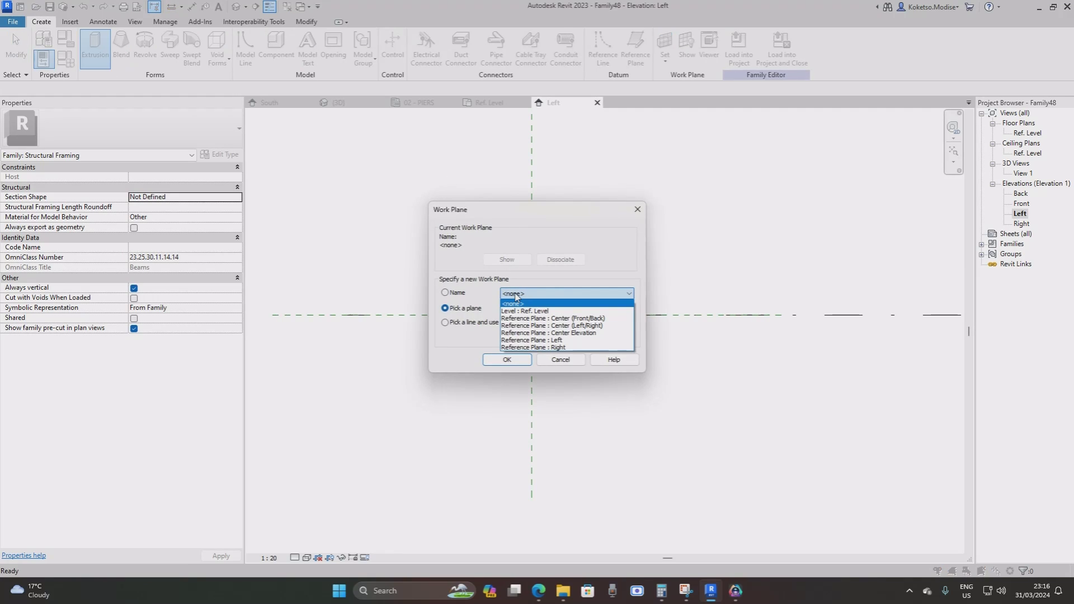
left_click(519, 343)
left_click(507, 360)
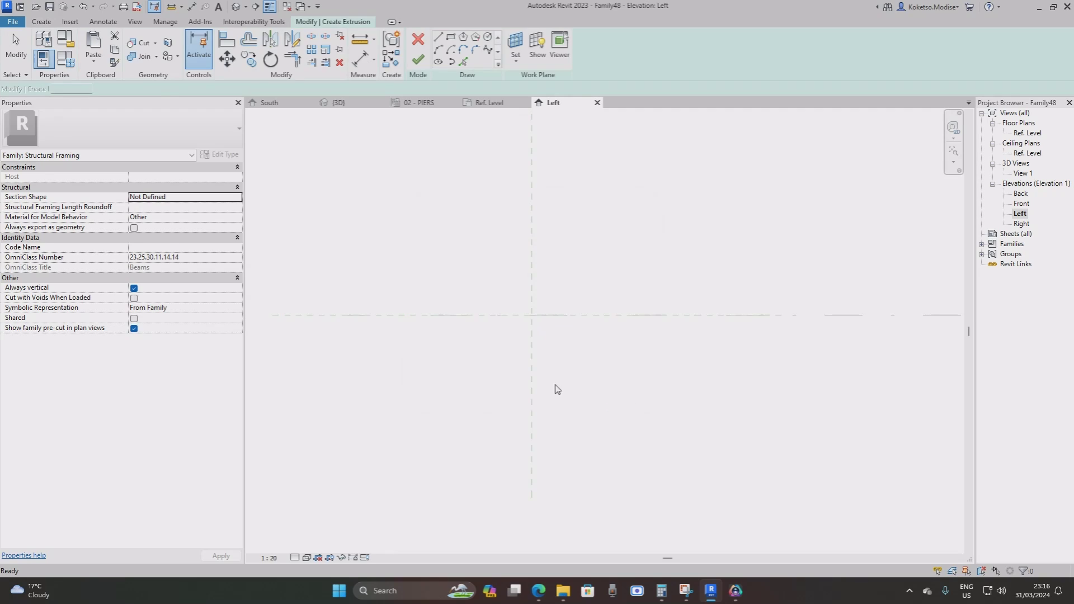
Sketch a 500 mm vertical line down the centre plane, starting at its intersection with the reference level.
scroll(556, 402, "up", 2)
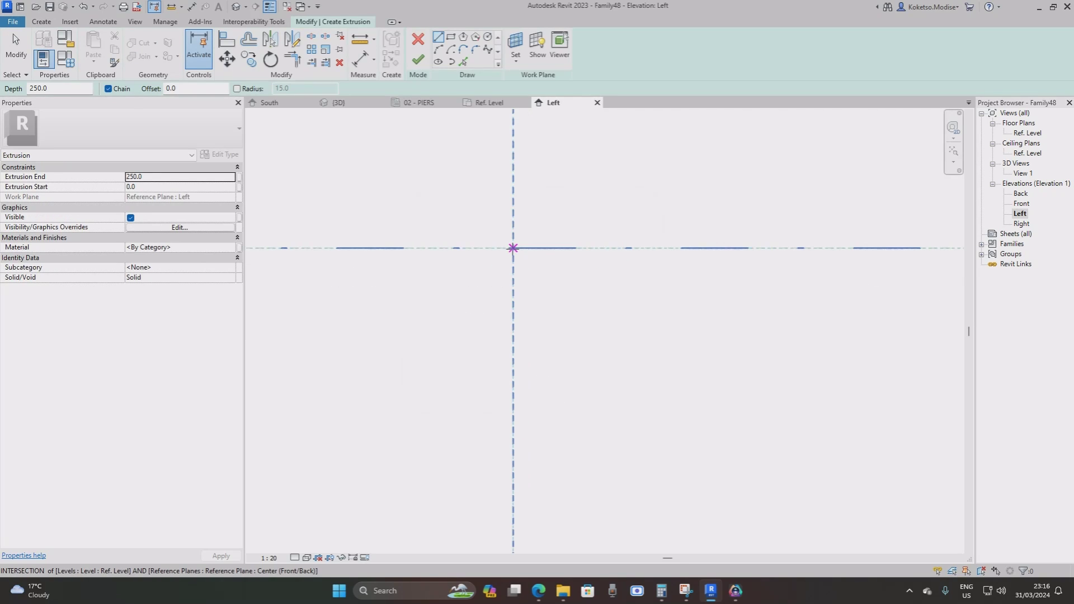
left_click(512, 248)
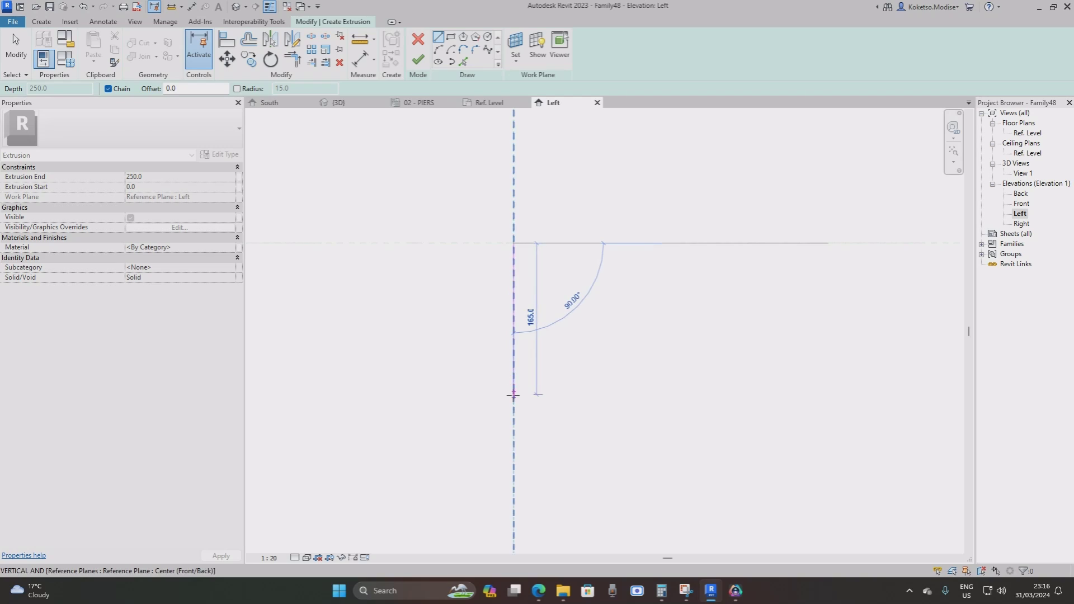
type("50")
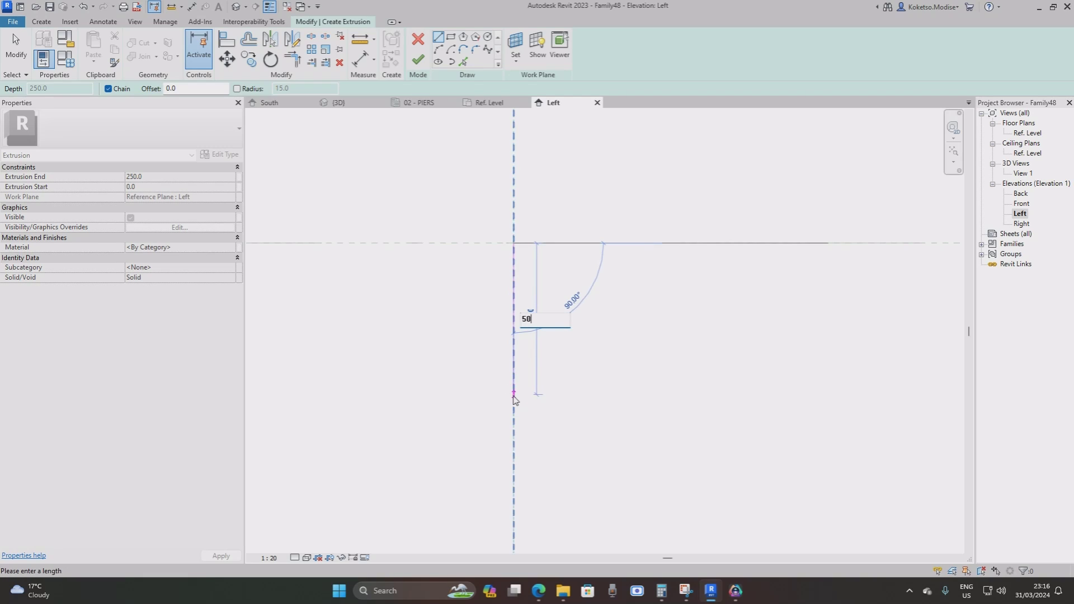
type(".0")
key("Return")
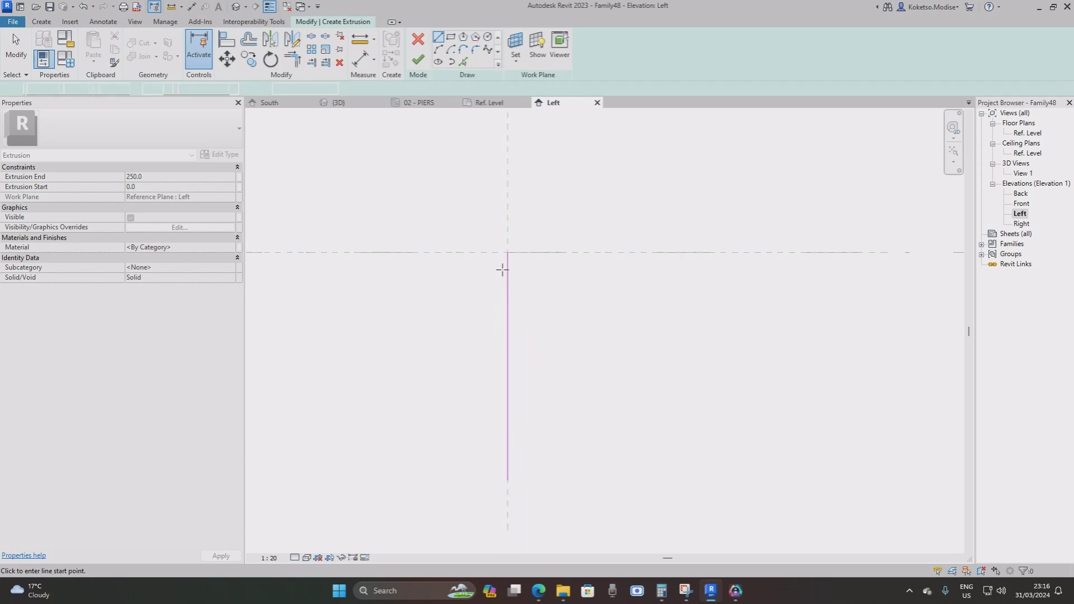
Complete the profile with a 300 mm upper edge, a 300 mm outer vertical edge and a sloping line closing the underside.
key("Escape")
left_click(511, 251)
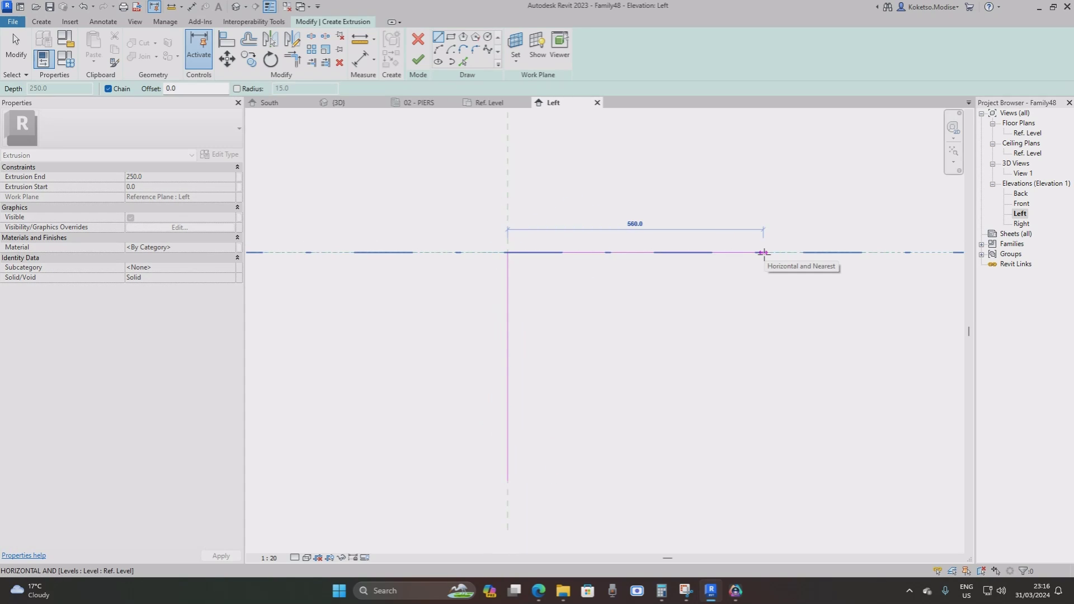
type("300")
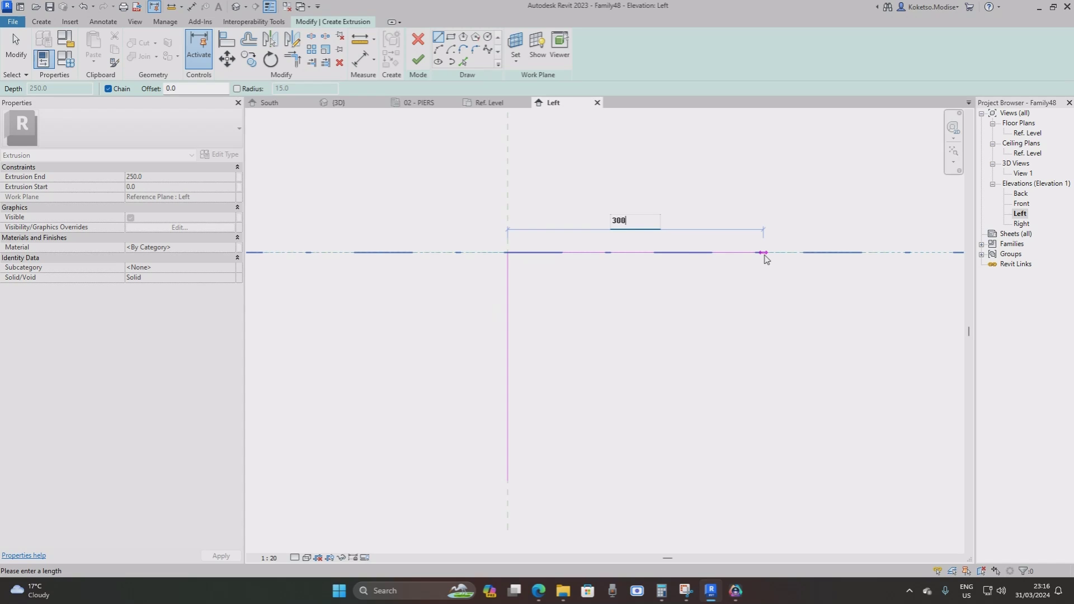
key("Return")
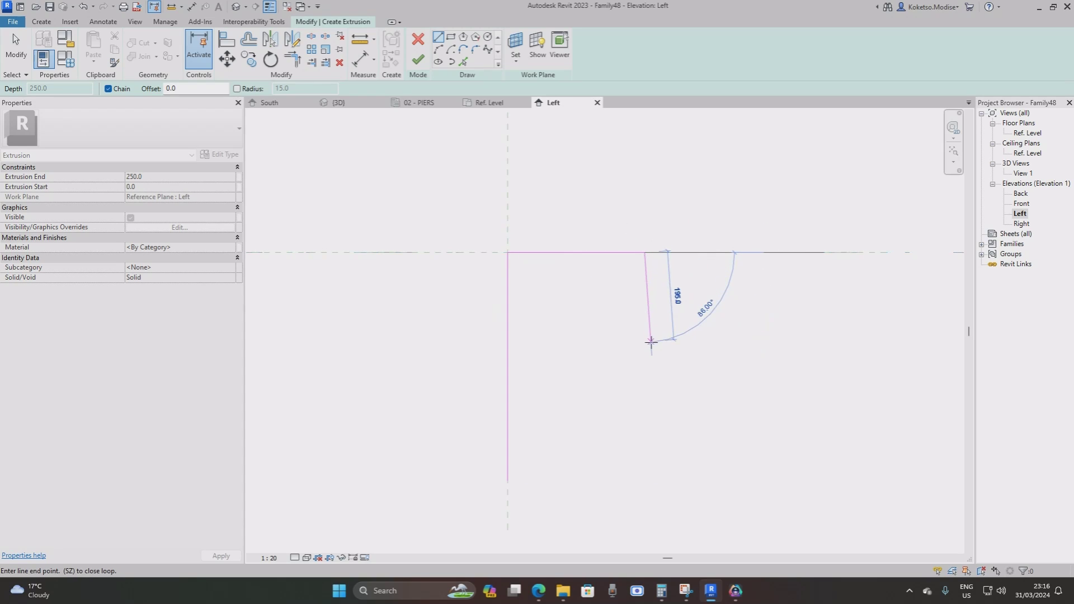
type("300")
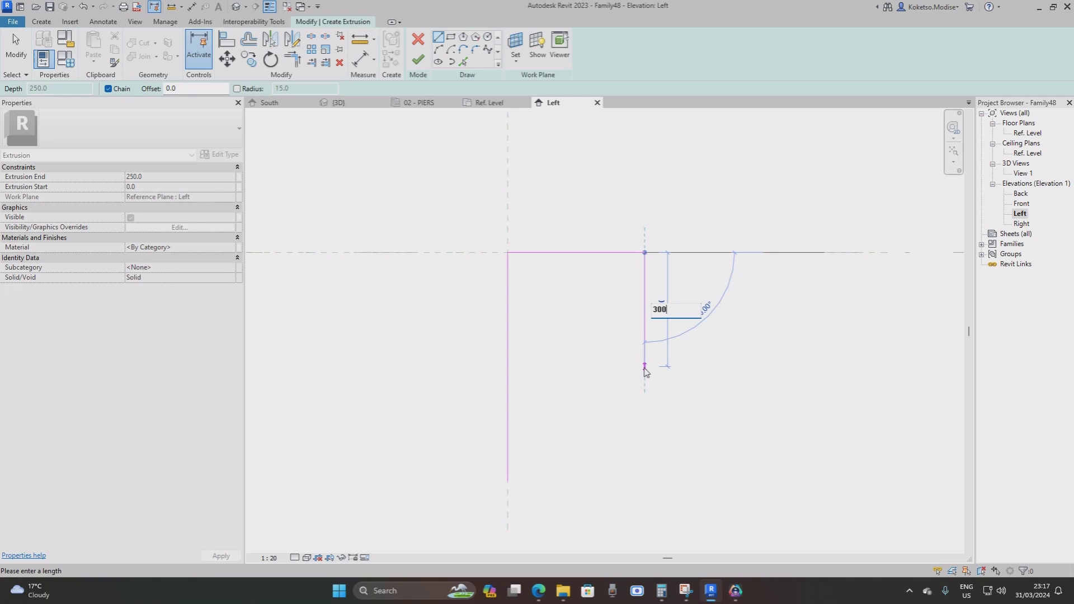
key("Return")
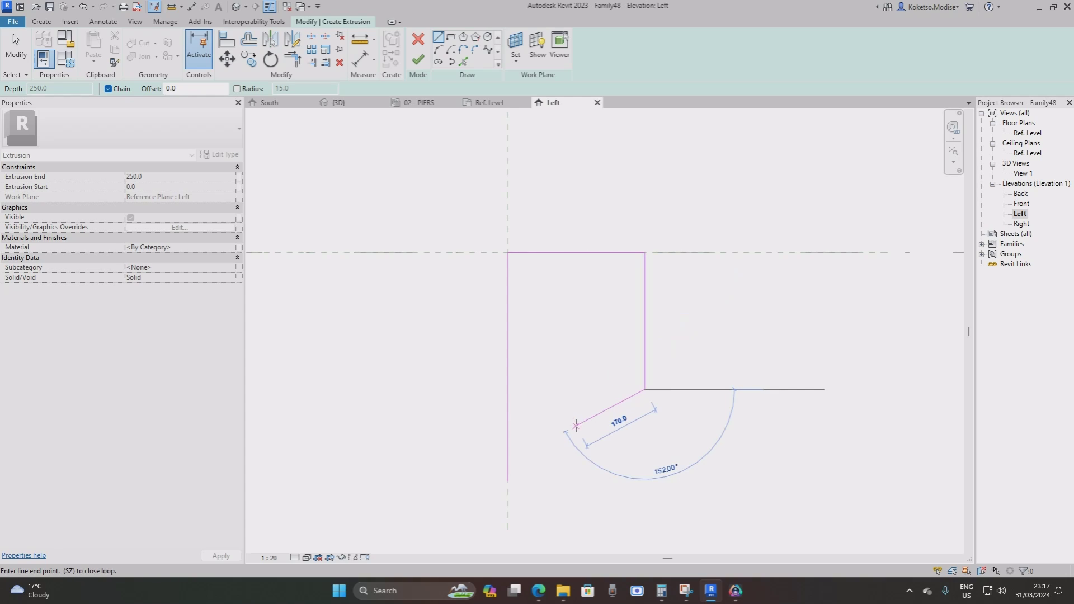
left_click(507, 480)
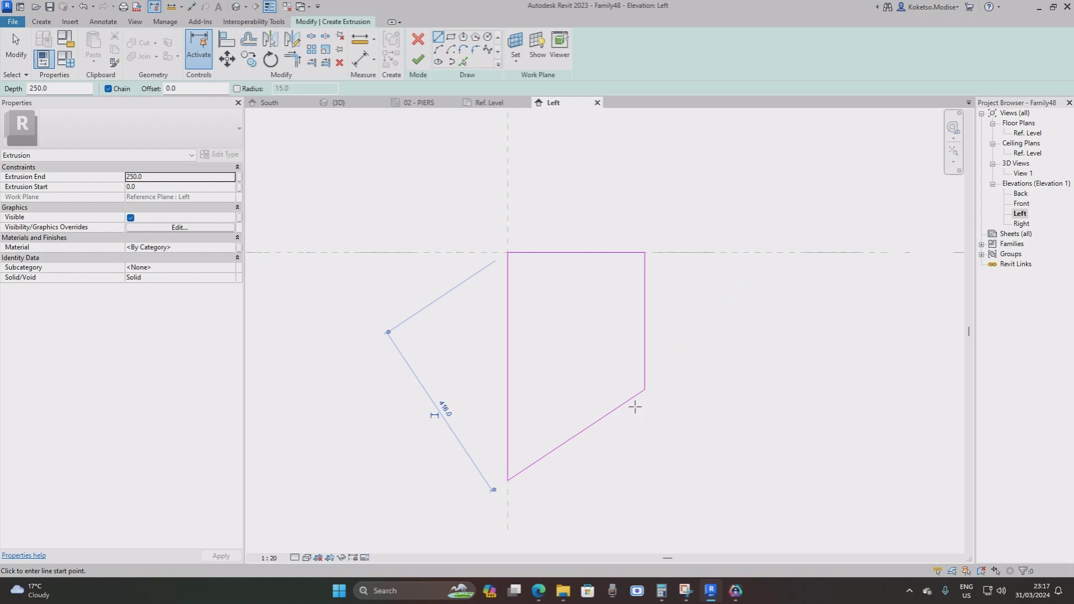
Assign Concrete - Precast Concrete as the extrusion's material and finish the sketch.
left_click(235, 248)
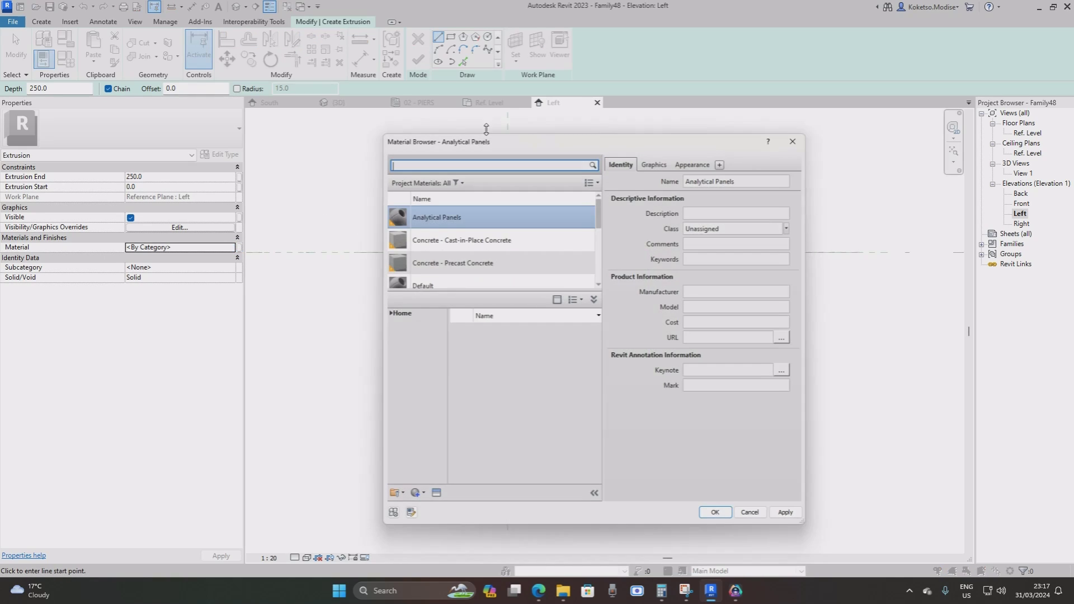
left_click(455, 261)
scroll(492, 280, "down", 1)
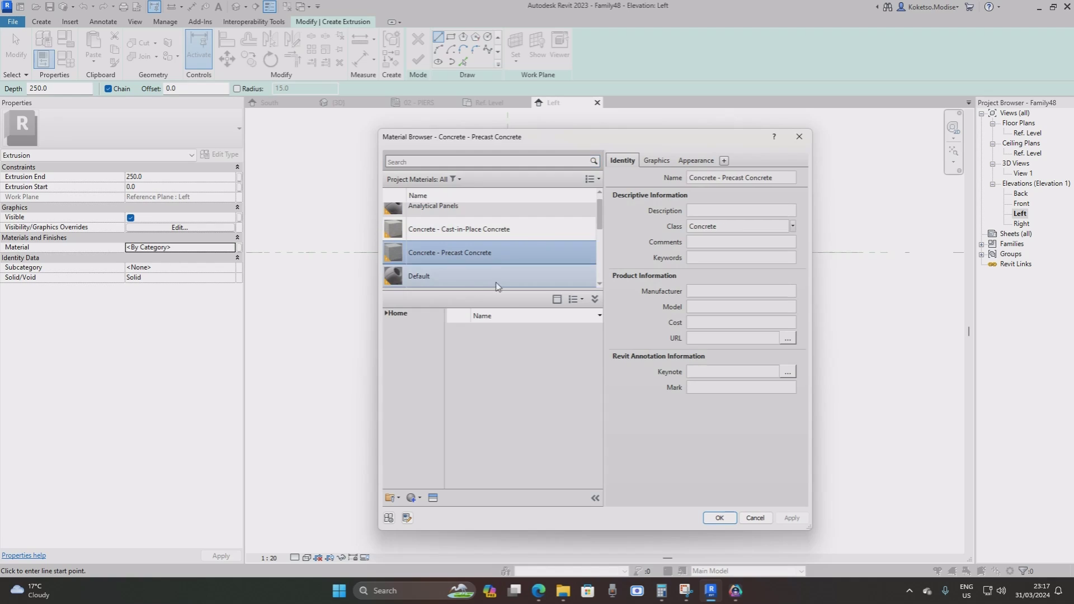
left_click(727, 515)
left_click(418, 60)
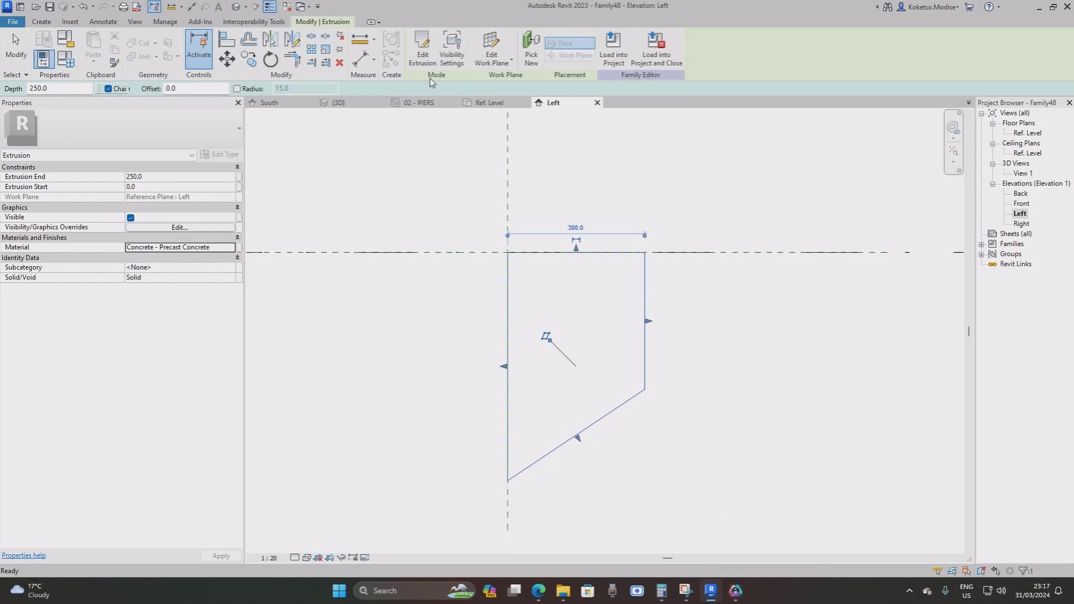
Stretch the extrusion's ends in the Ref. Level plan so that it spans exactly between the Left and Right reference planes.
double_click(1029, 133)
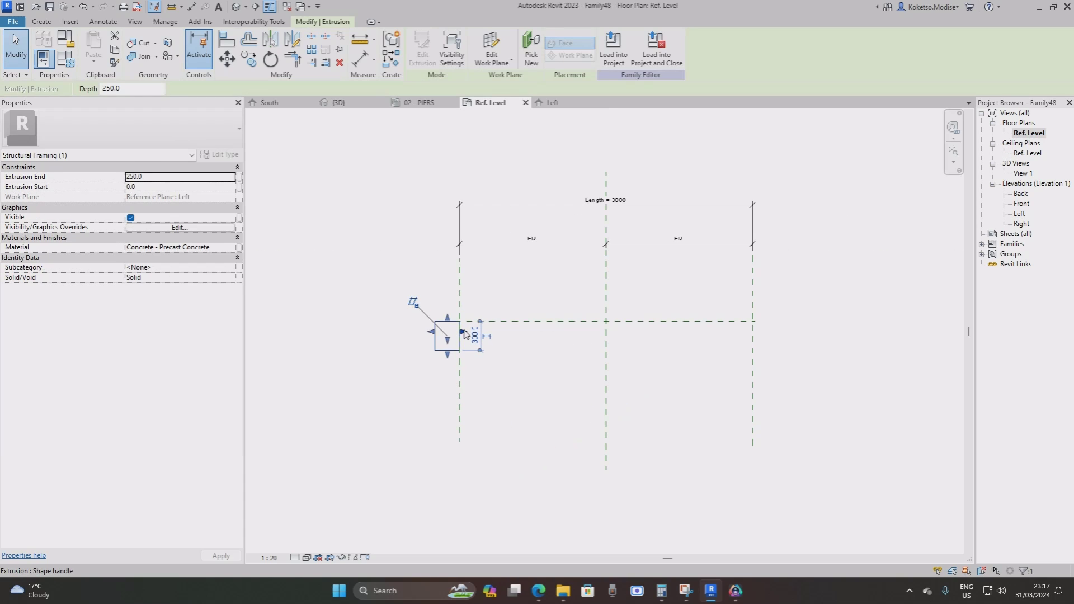
left_click_drag(464, 334, 751, 333)
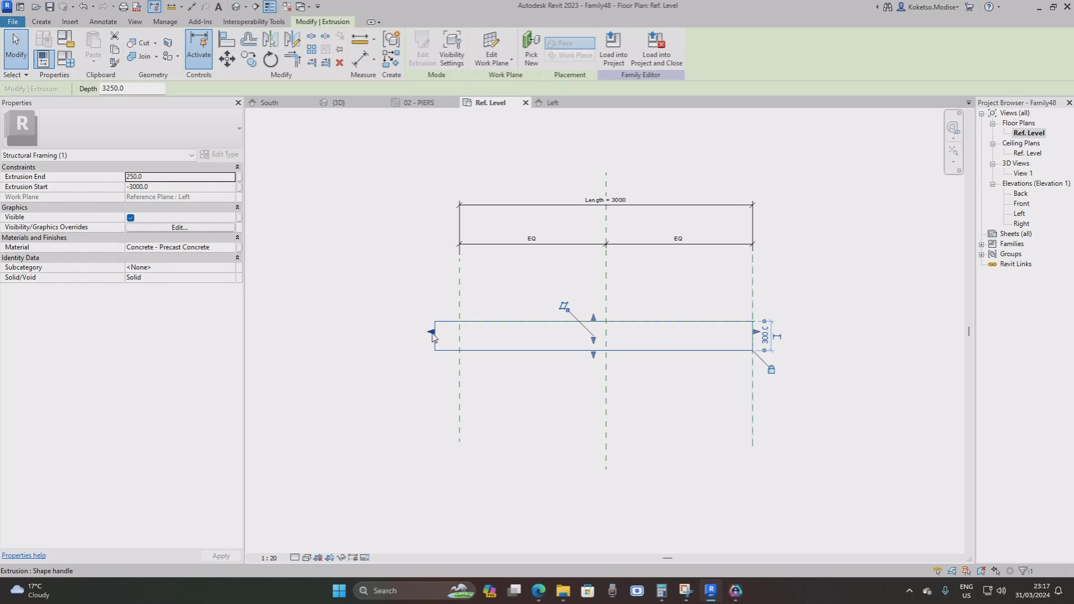
left_click_drag(432, 336, 459, 337)
key("Escape")
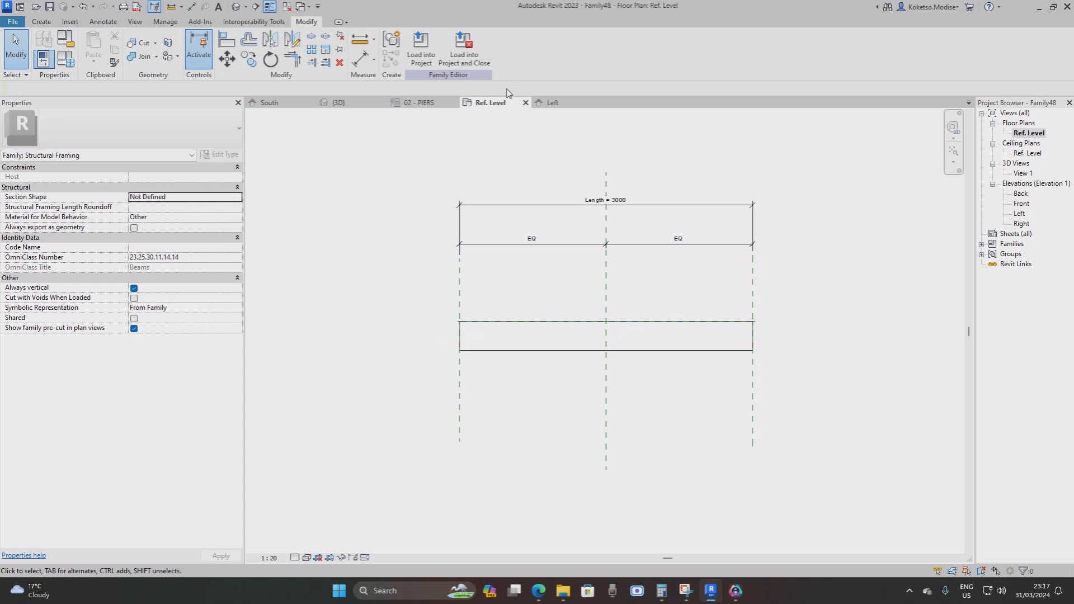
Save the family as CORBEL in the GIRDER BRIDGE MODEL folder, load it into the Girder Bridge project and close it, cancelling the work plane choice.
left_click(467, 63)
left_click(515, 295)
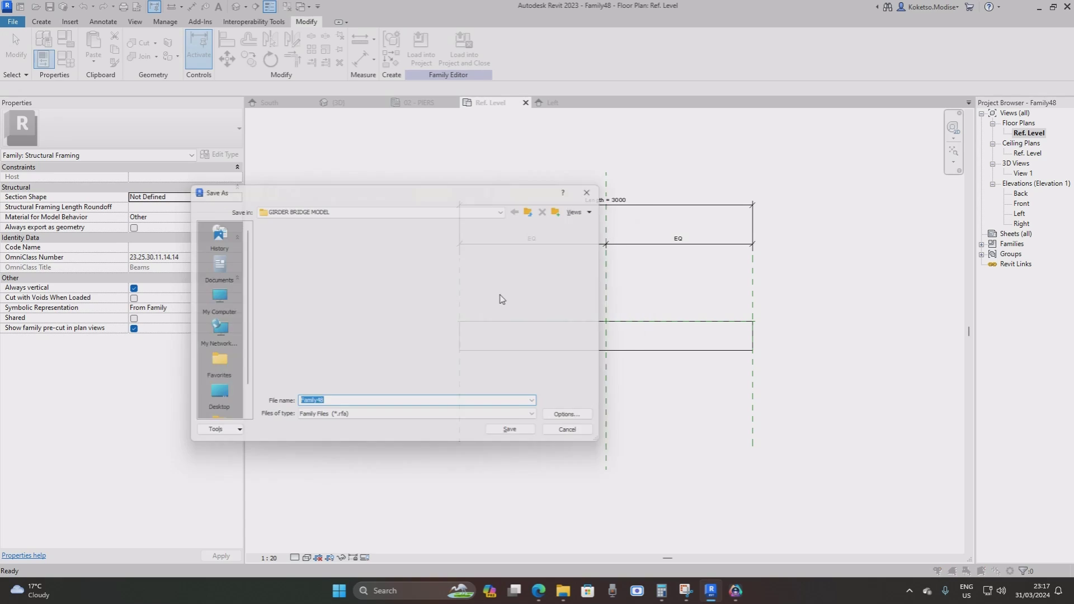
type("CORBEL")
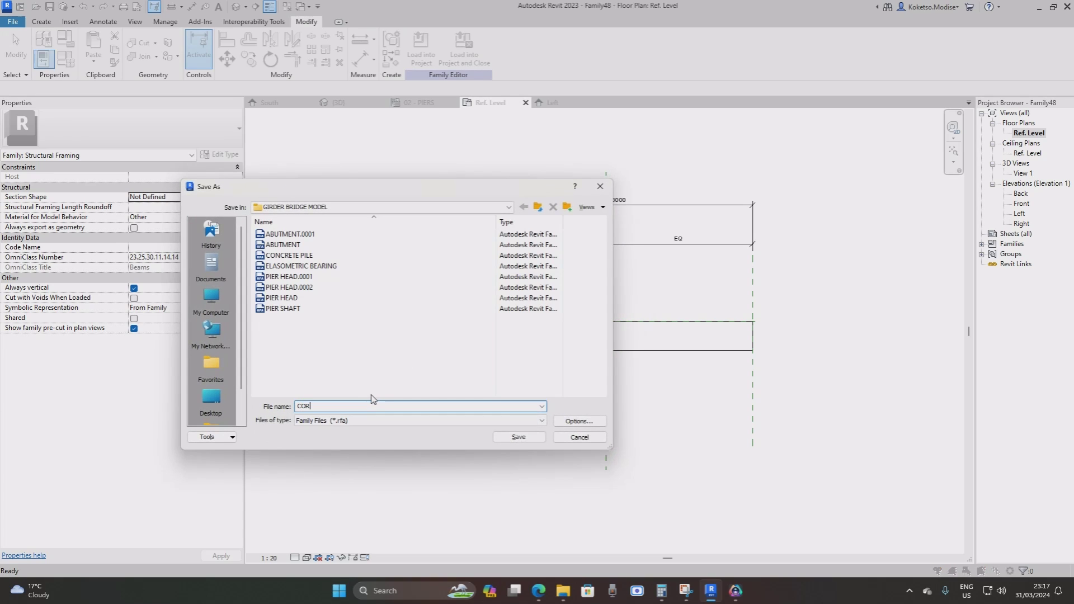
left_click(533, 438)
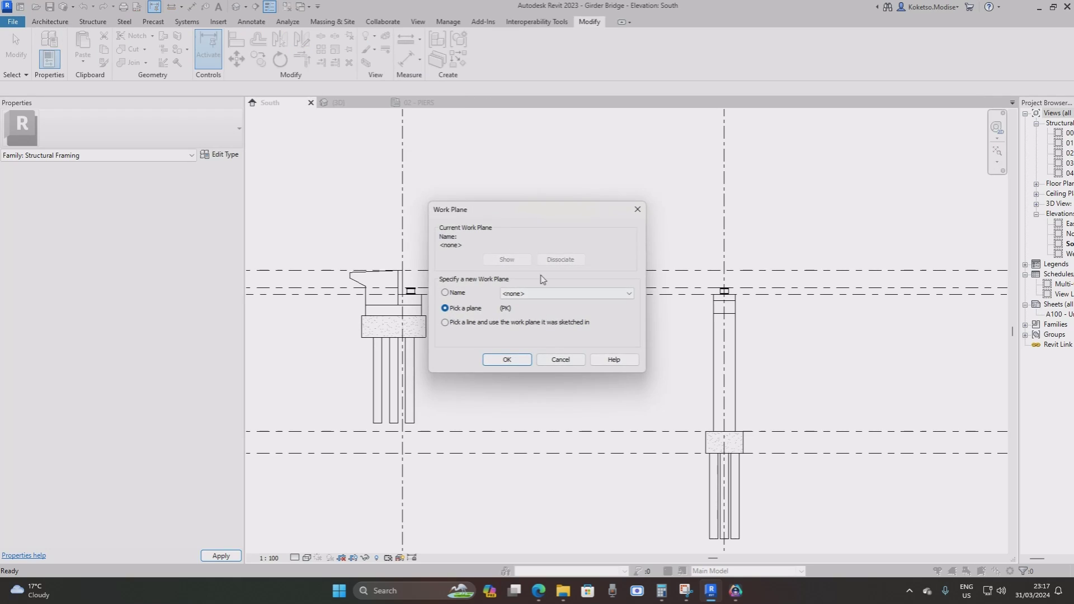
left_click(637, 211)
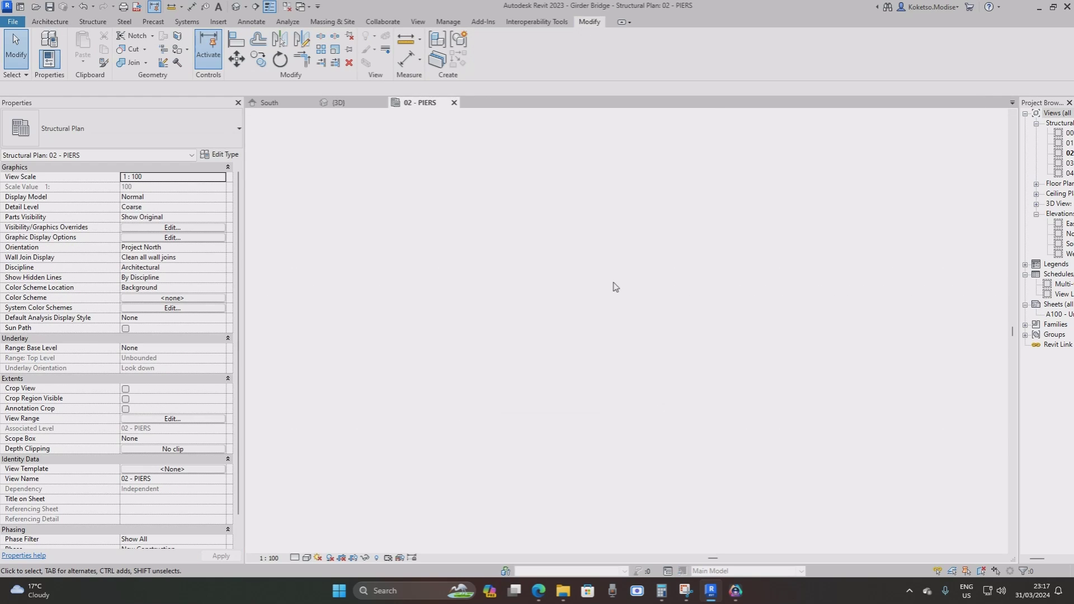
Place a CORBEL beam in the 02 - PIERS plan along the abutment's vertical reference plane, from the G-6 end wall to the G-1 end wall.
left_click(92, 23)
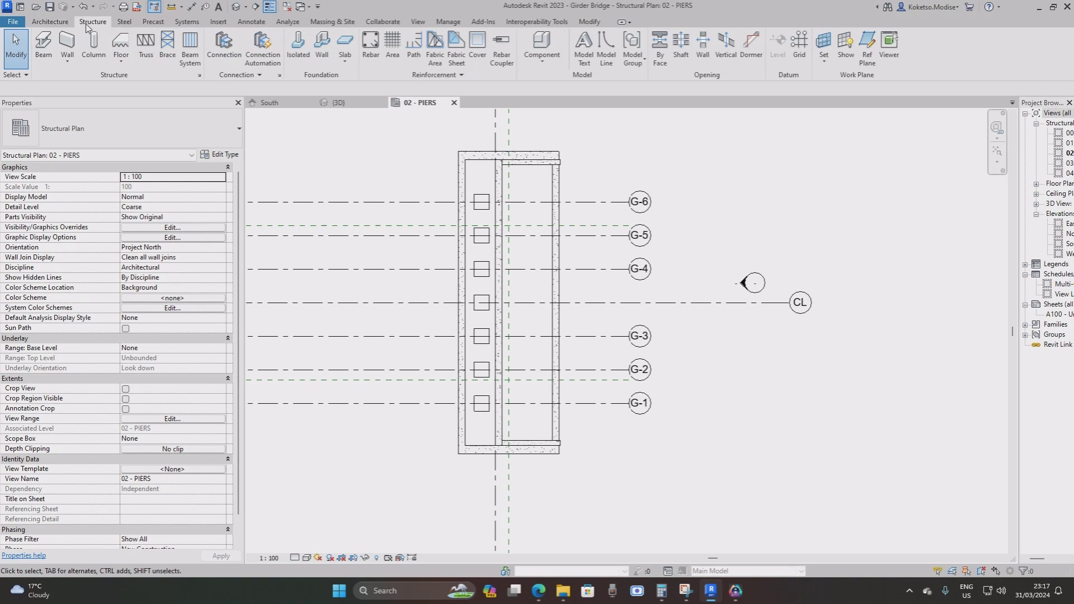
left_click(55, 49)
left_click(509, 164)
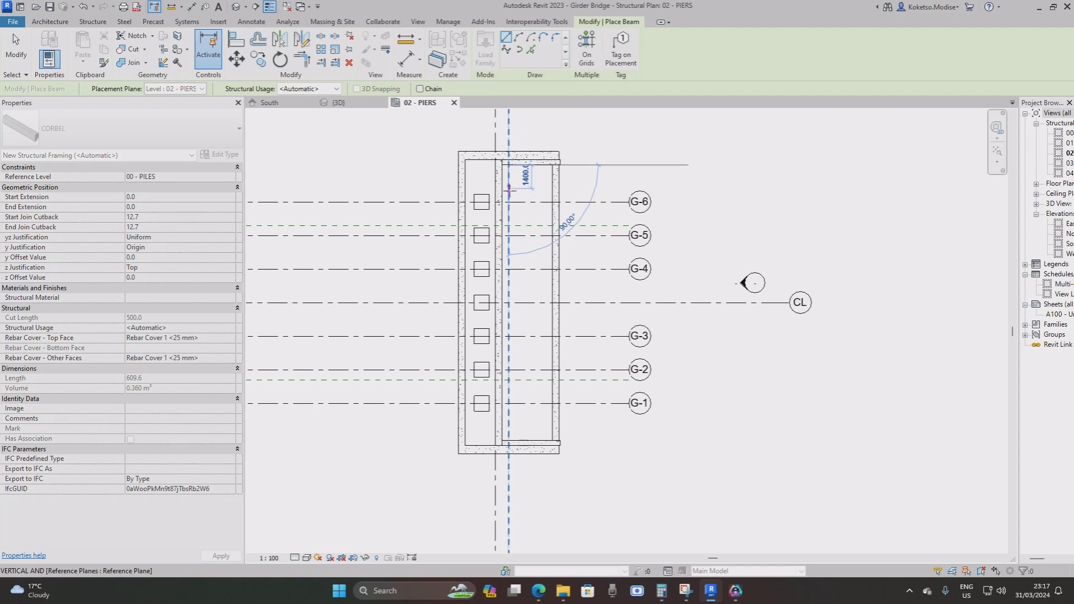
left_click(508, 440)
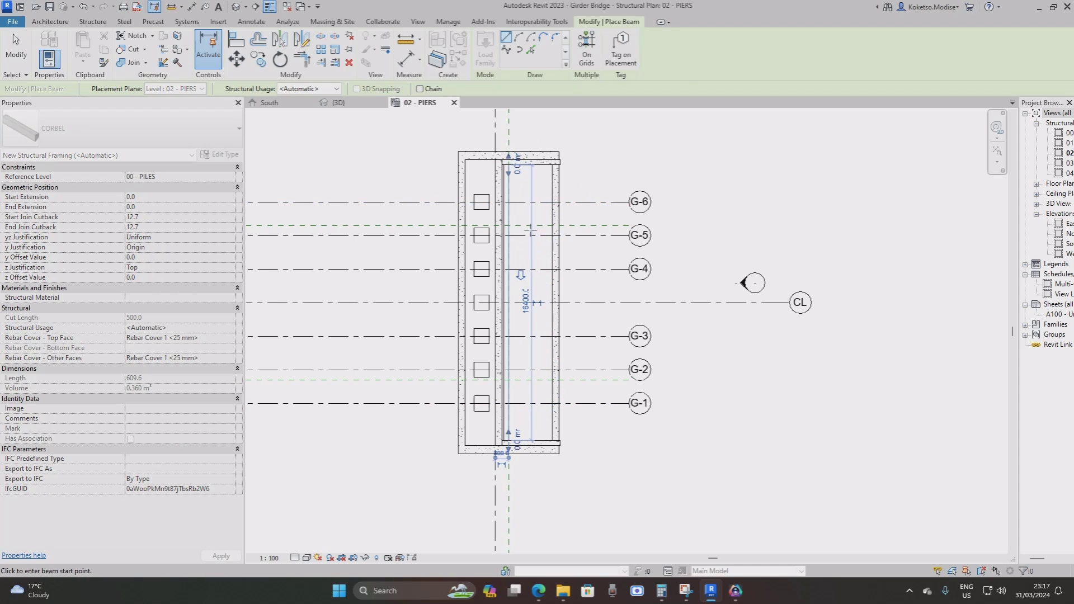
scroll(500, 167, "up", 4)
key("Escape")
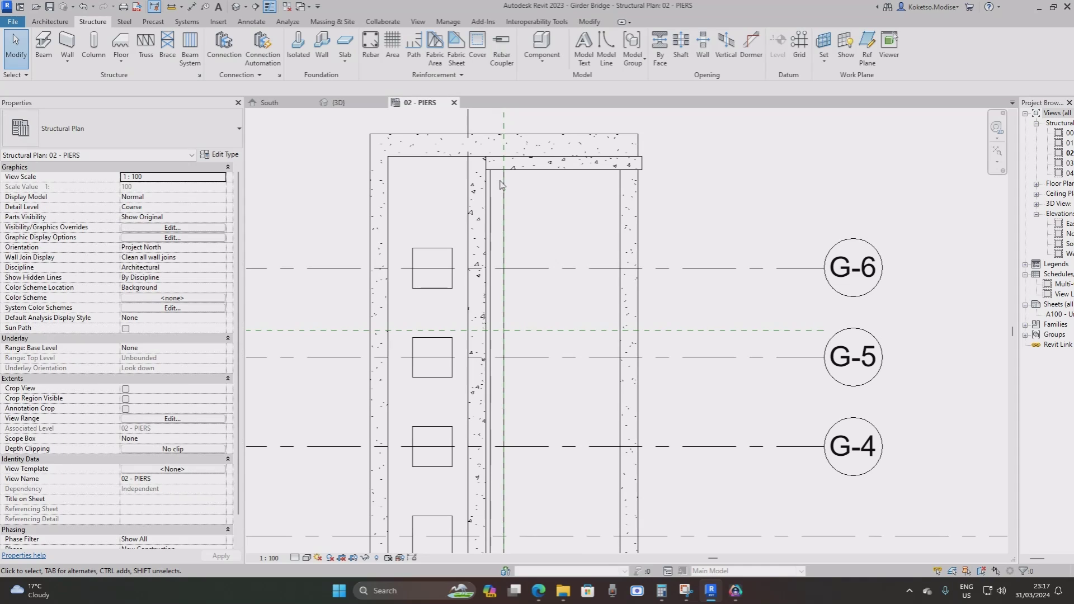
scroll(518, 174, "down", 1)
scroll(518, 174, "down", 2)
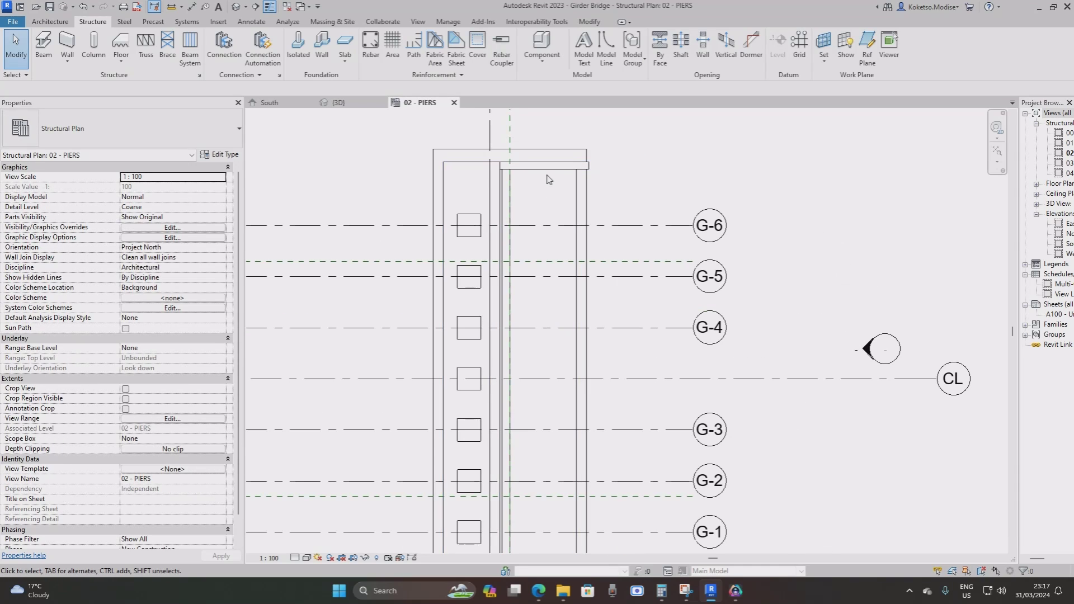
middle_click_drag(561, 269, 573, 172)
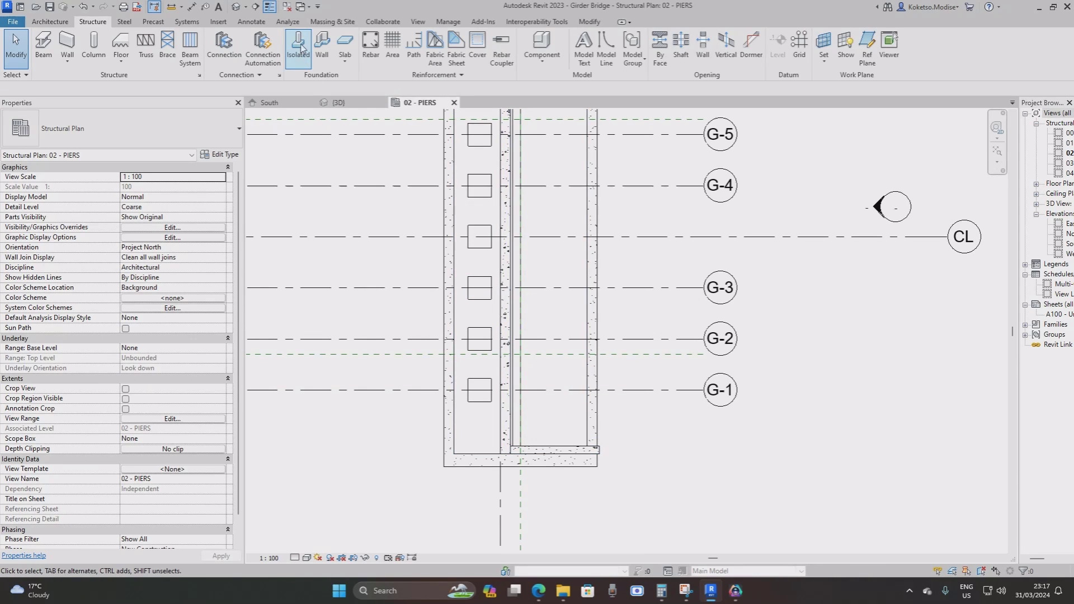
scroll(506, 336, "down", 1)
scroll(485, 399, "down", 1)
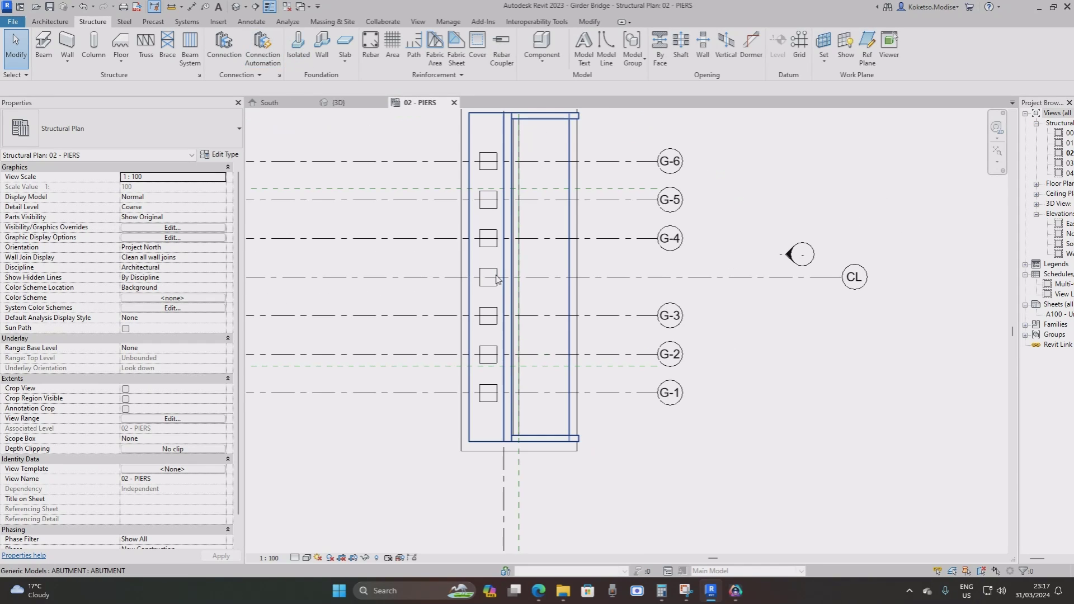
Cut a section across the abutment along grid CL, open it and set its detail level to Fine.
left_click(255, 6)
middle_click_drag(442, 269, 467, 284)
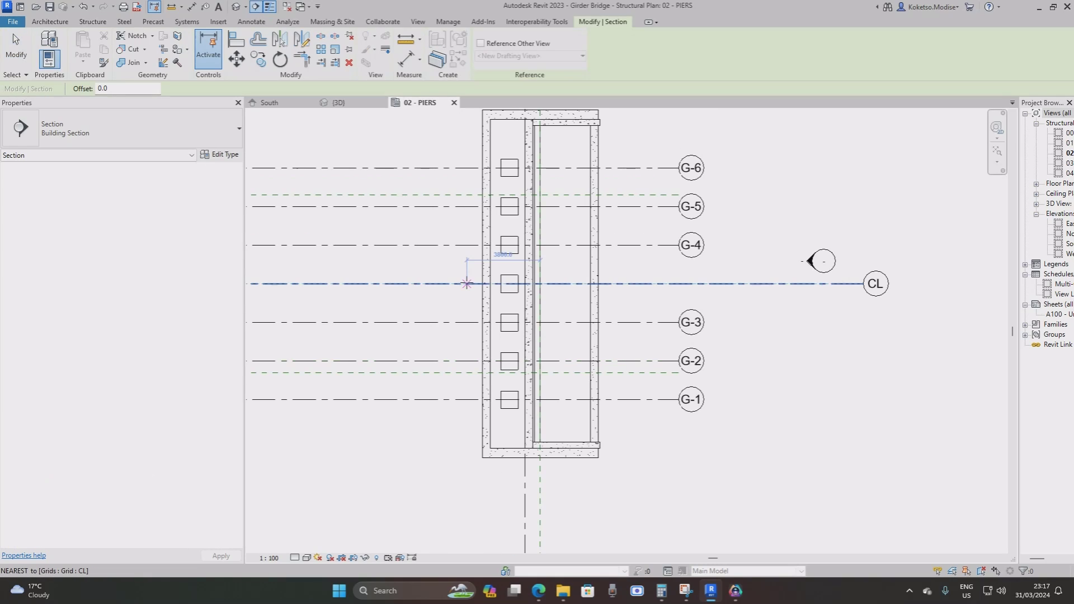
left_click(441, 284)
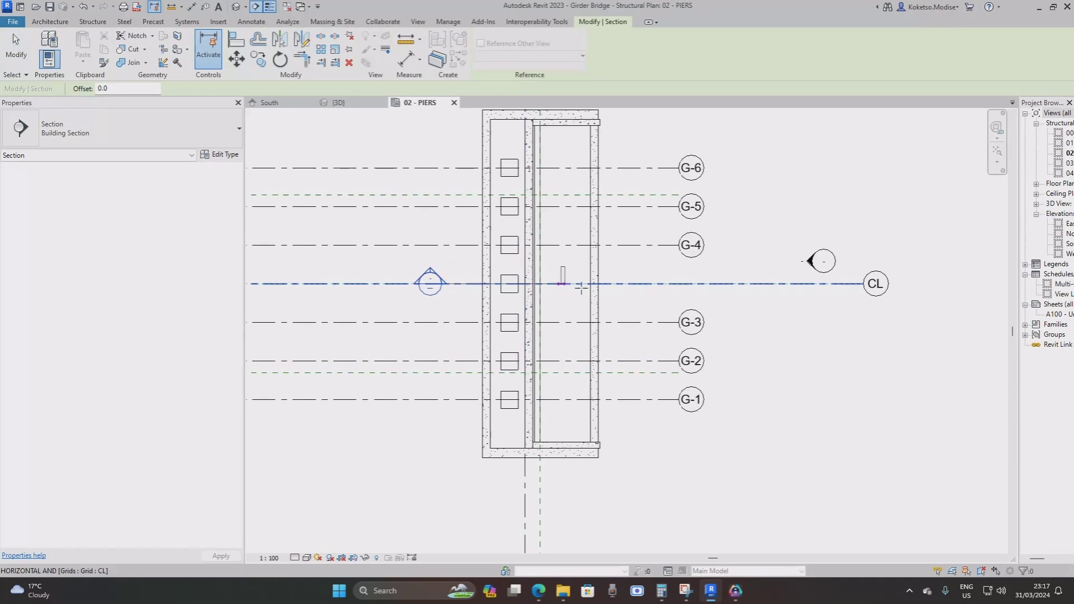
left_click(623, 284)
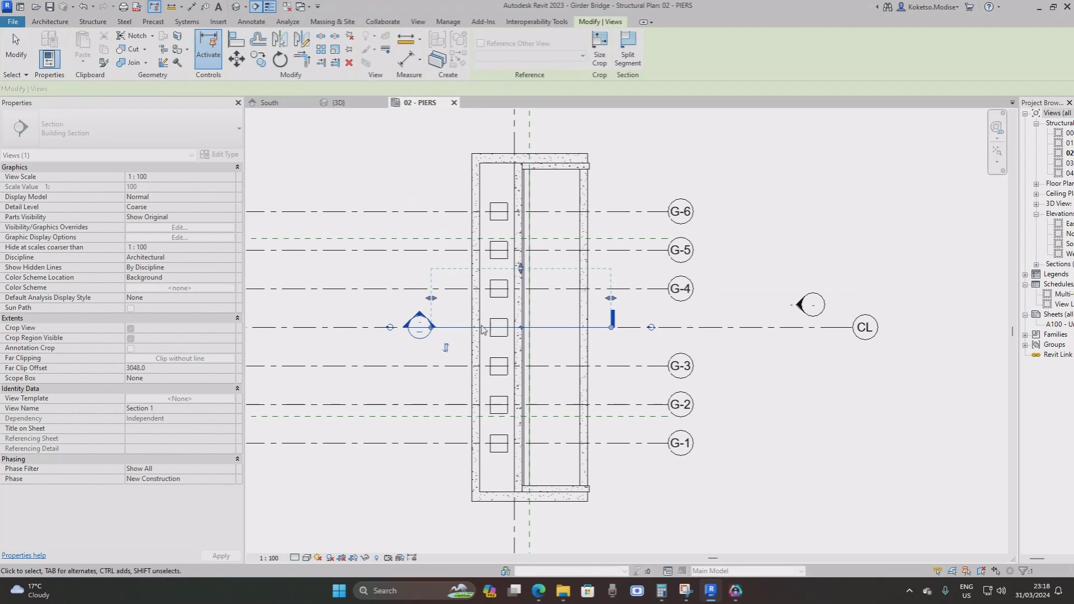
double_click(430, 282)
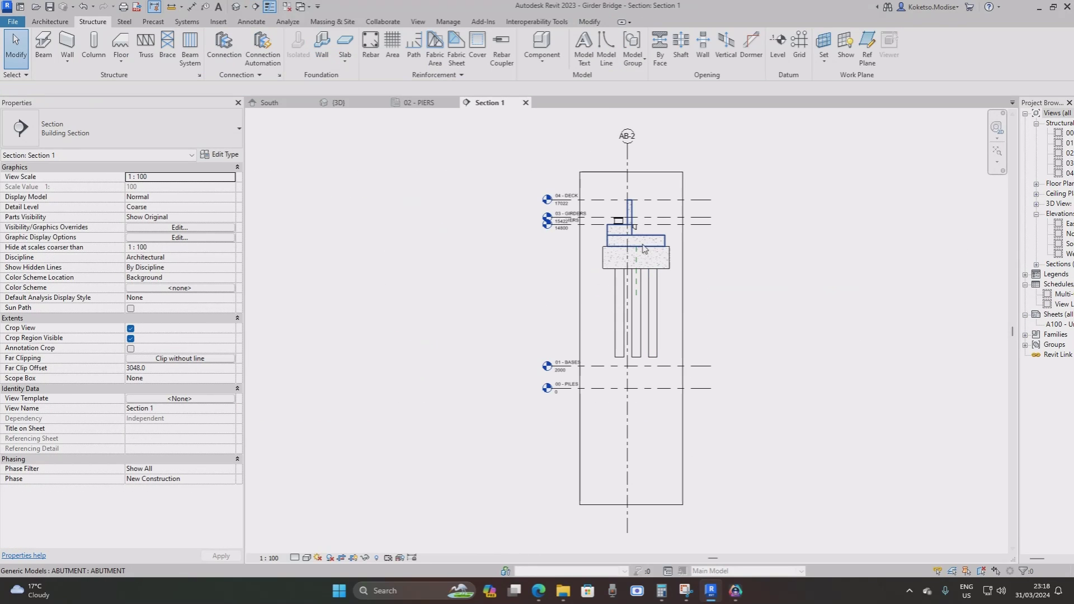
left_click(294, 557)
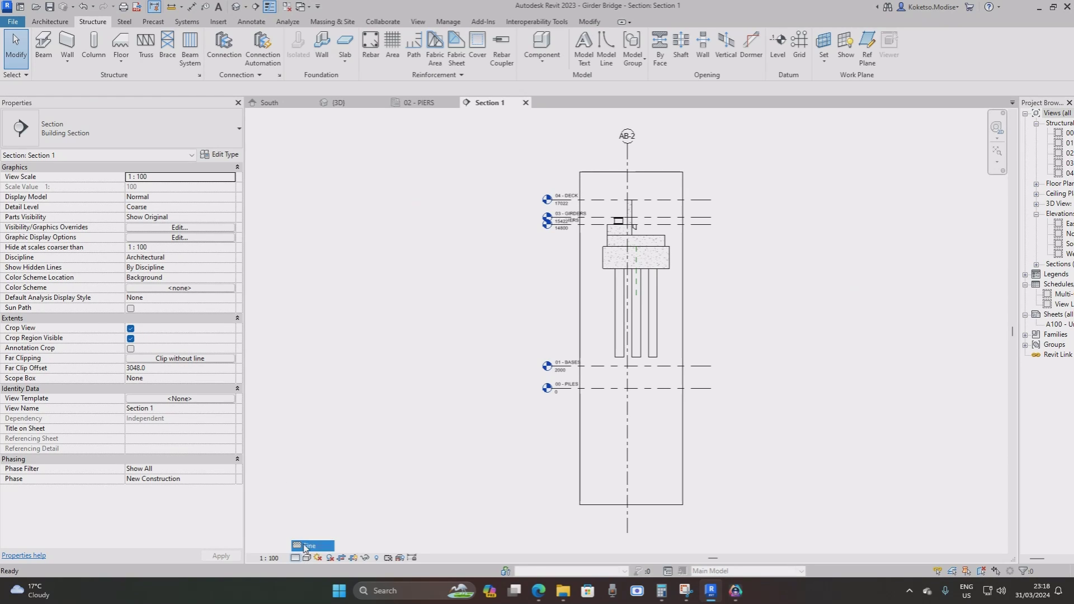
left_click(311, 551)
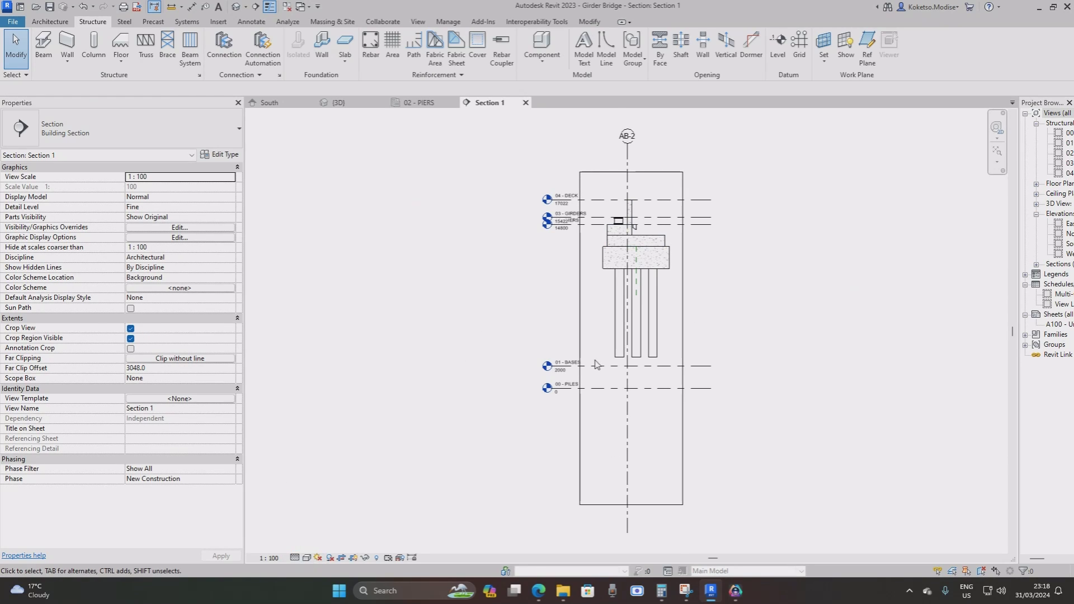
Try cross-section rotations of 90° and 180° on the corbel in Section 1, and delete the corbel.
scroll(632, 229, "up", 6)
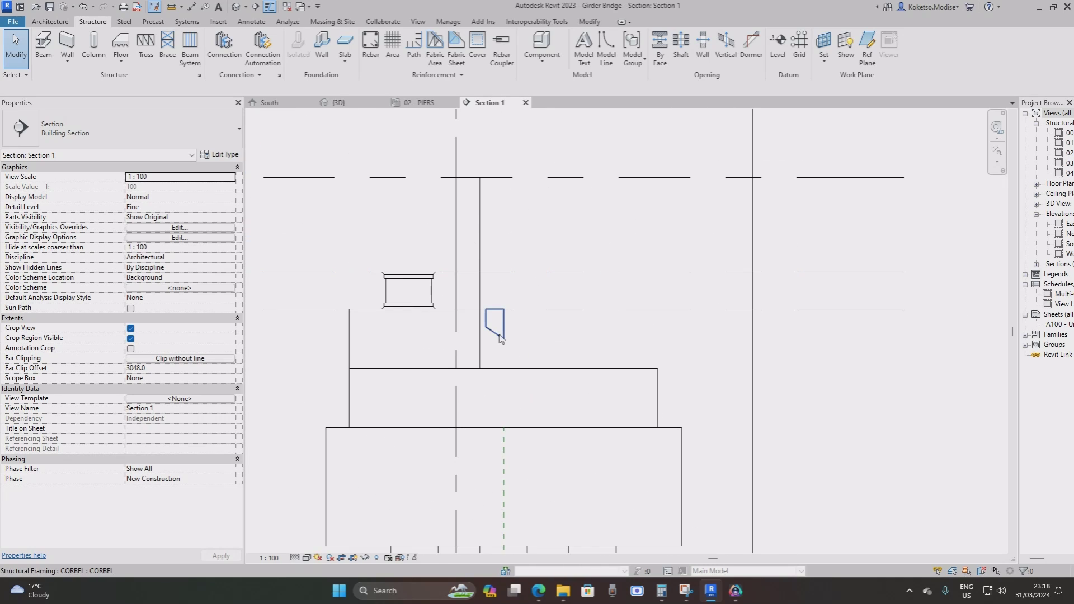
left_click(500, 336)
scroll(509, 314, "up", 3)
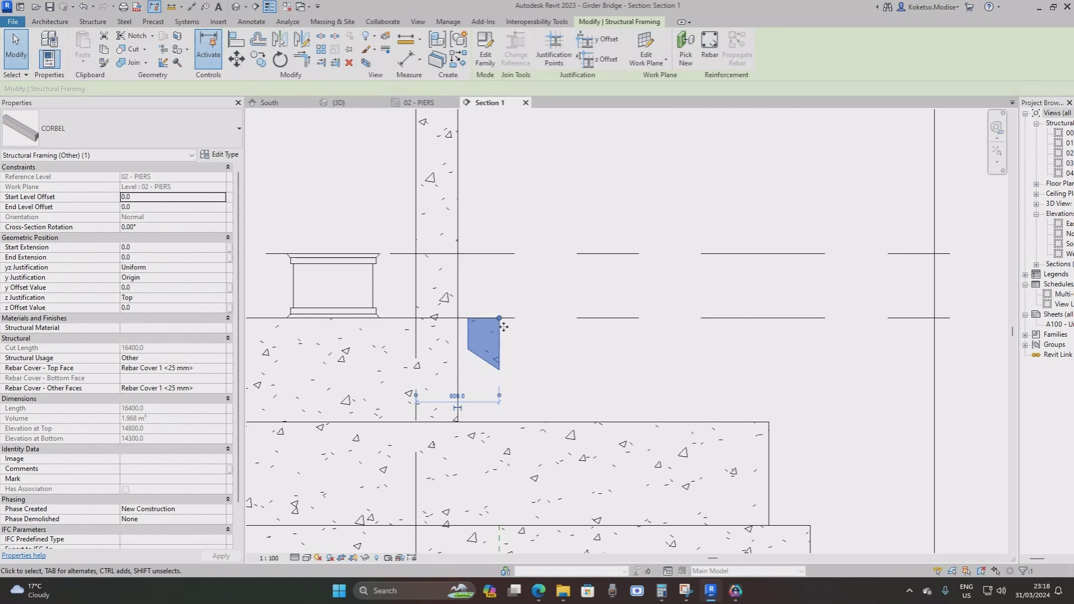
scroll(504, 326, "down", 3)
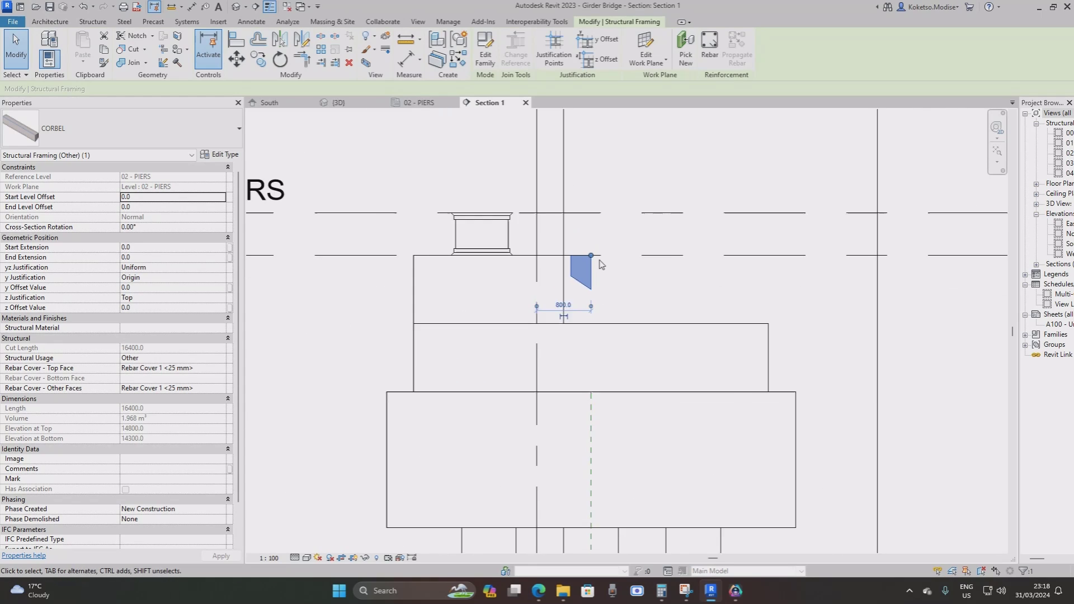
scroll(599, 266, "up", 5)
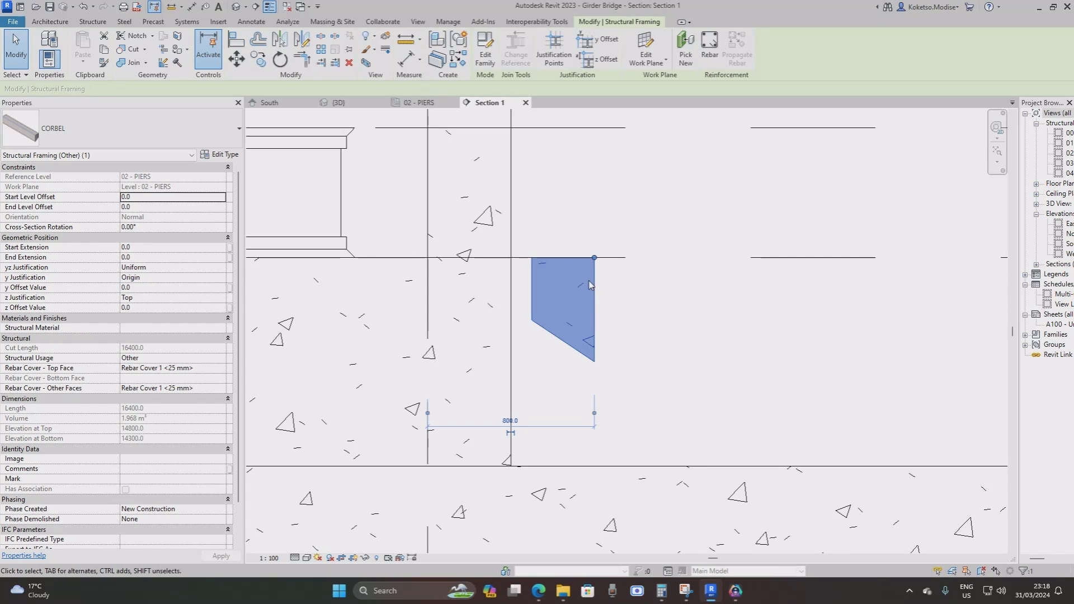
left_click(181, 227)
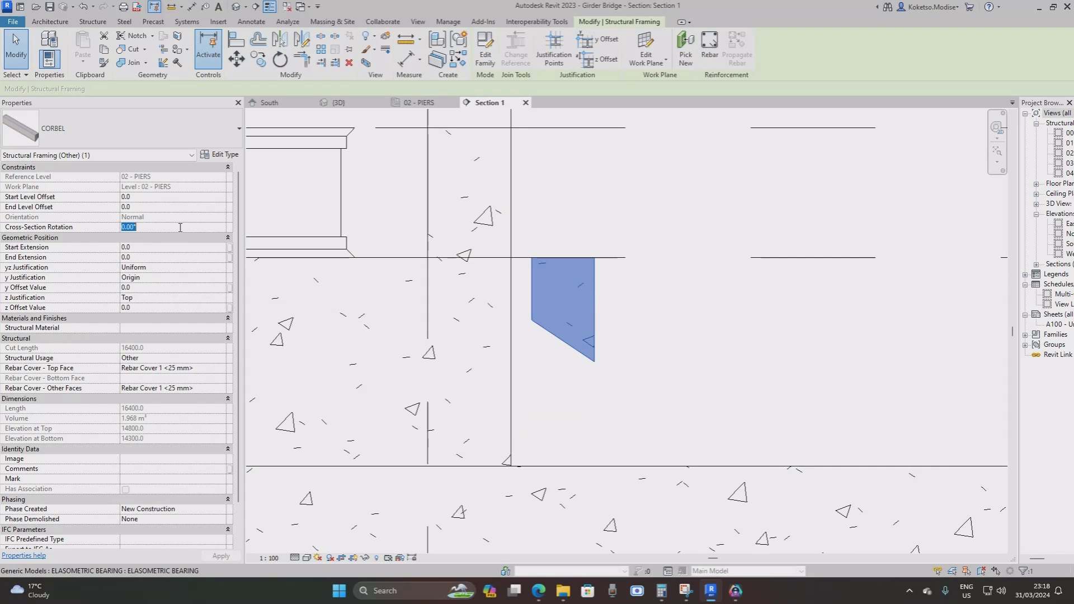
type("90")
key("Return")
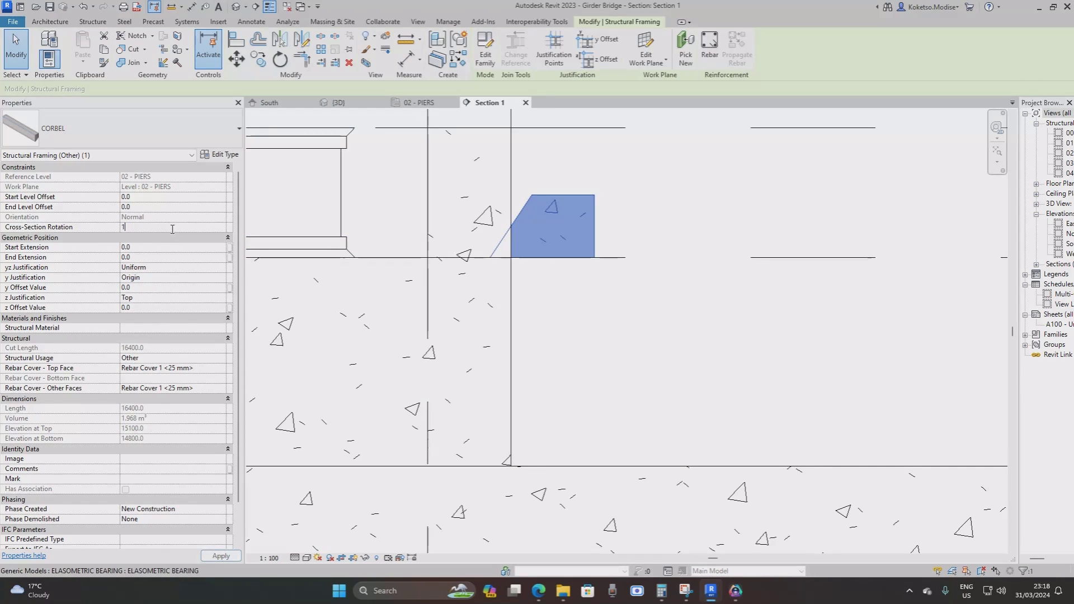
type("180")
key("Return")
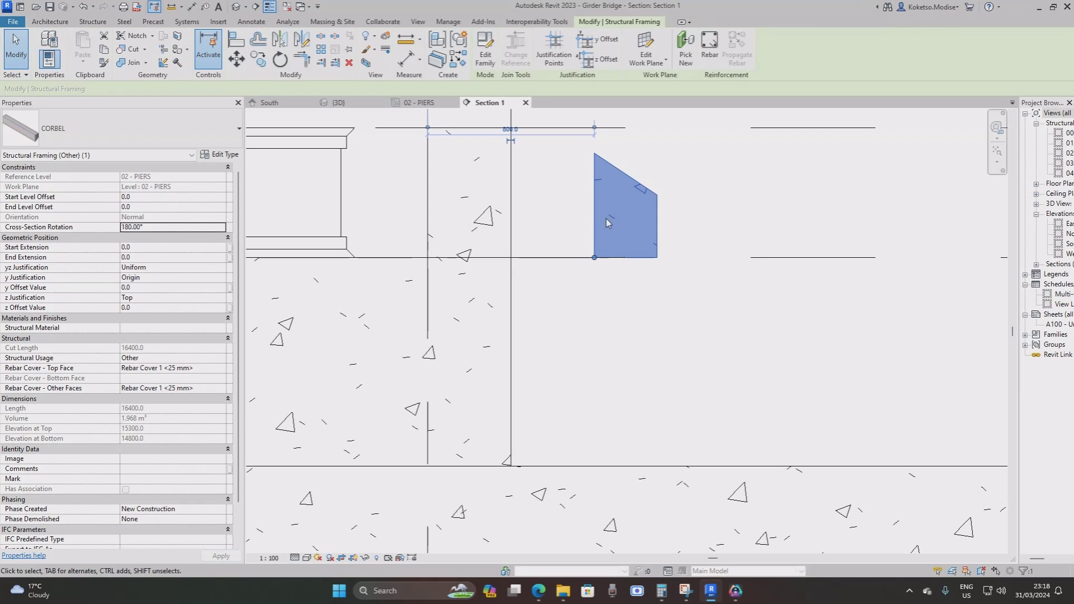
key("Delete")
Try placing the corbel in reverse along the same reference plane, from the G-1 end to the G-6 end, check it in Section 1 and remove it.
left_click(422, 105)
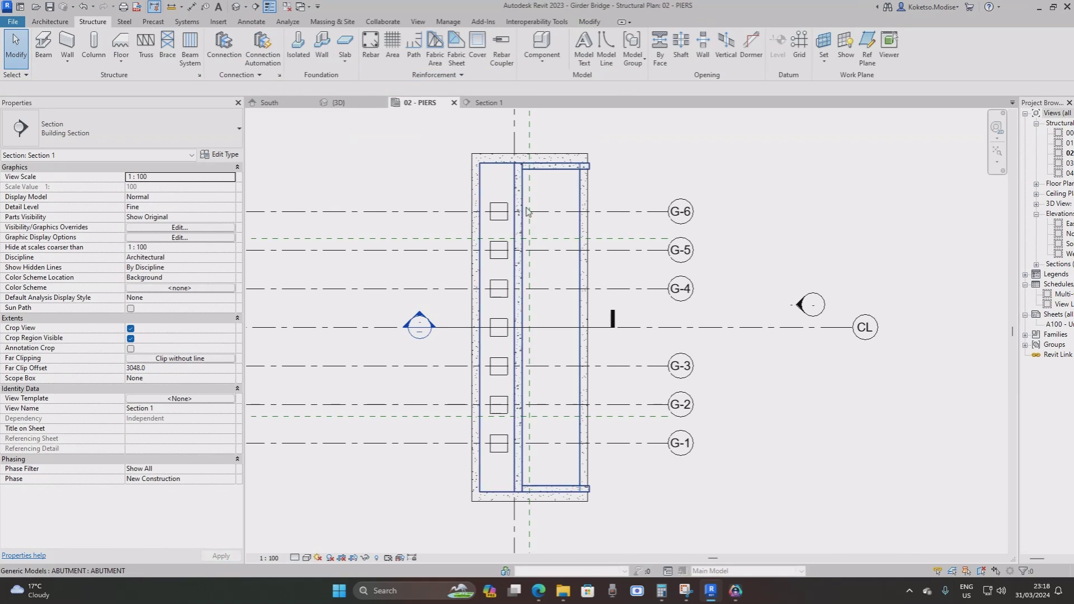
left_click(43, 45)
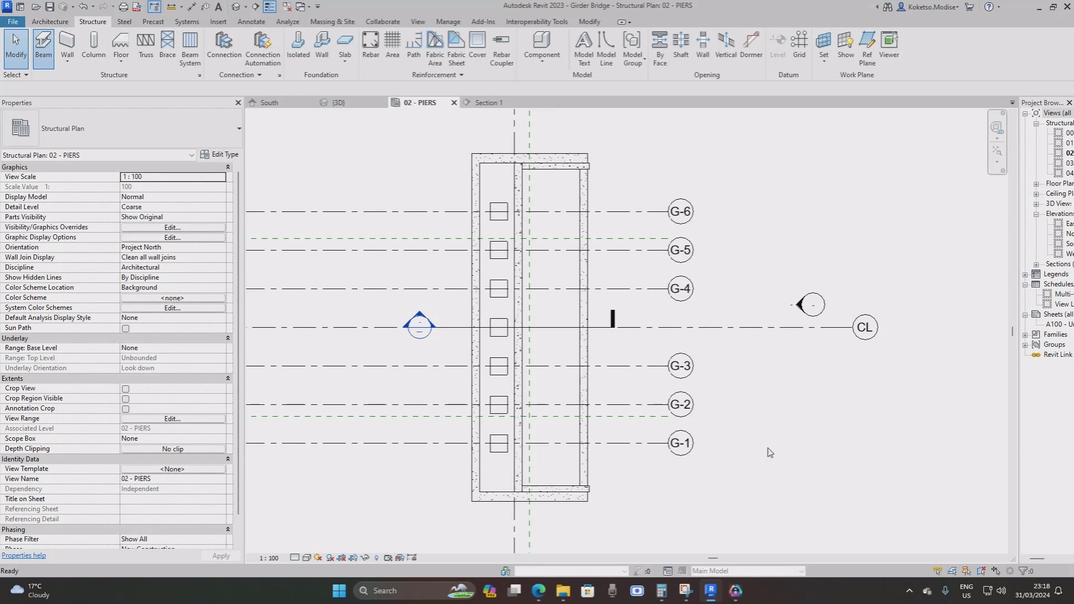
left_click(529, 484)
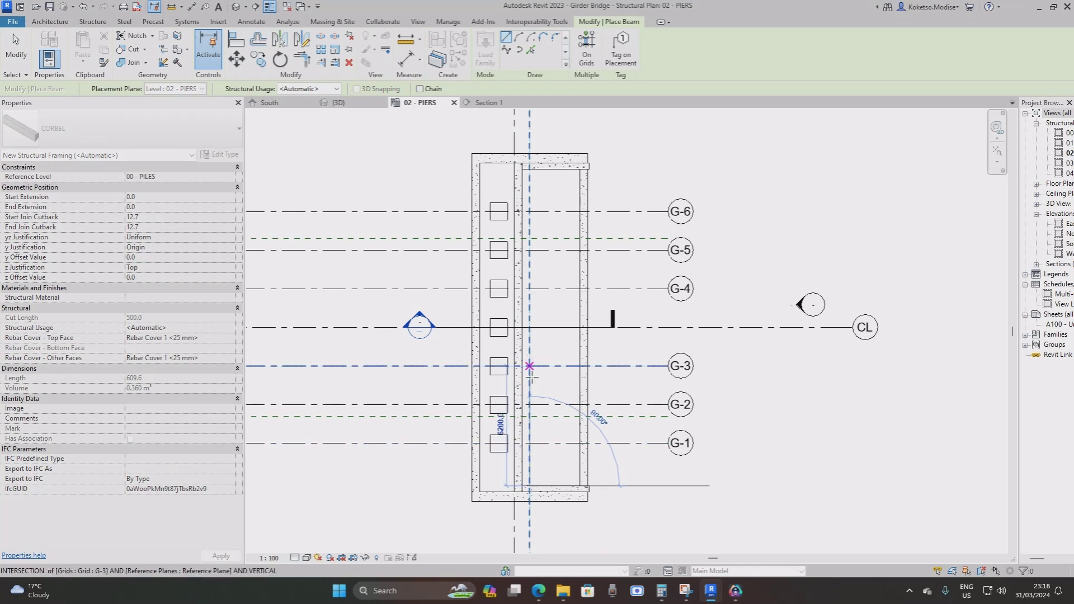
left_click(529, 168)
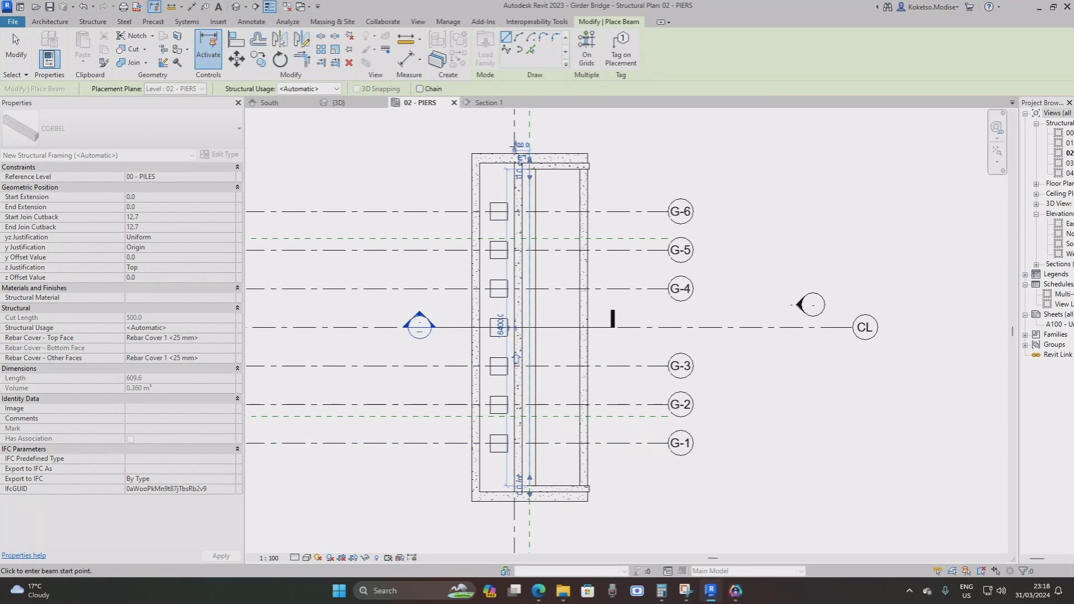
left_click(486, 104)
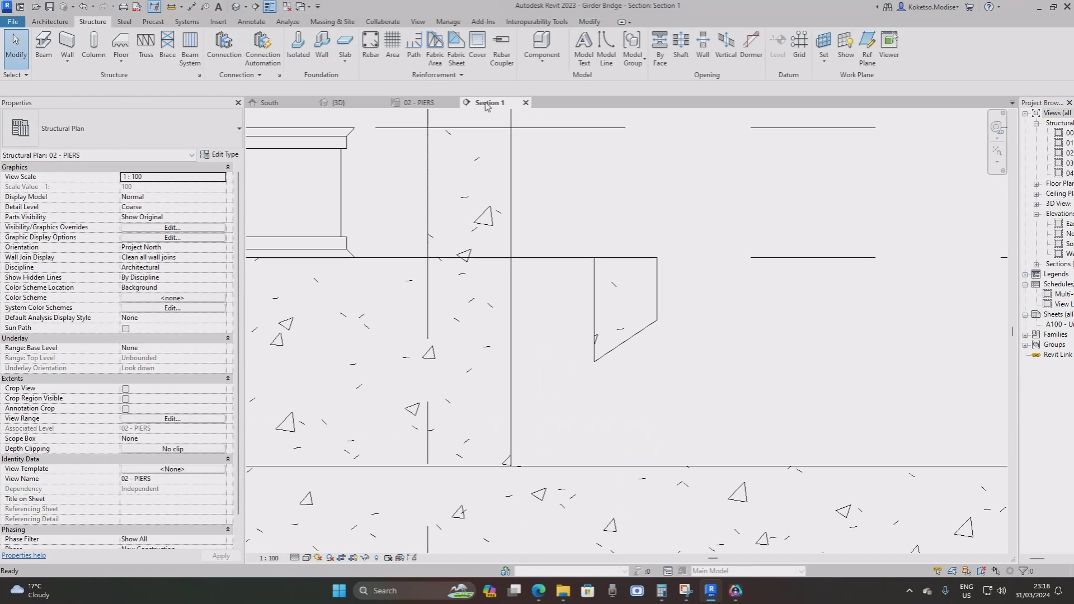
left_click(619, 258)
left_click(450, 184)
Place the CORBEL beam in the 02 - PIERS plan along the abutment's vertical reference plane, starting at the G-6 end wall and ending at the G-1 end wall.
left_click(418, 102)
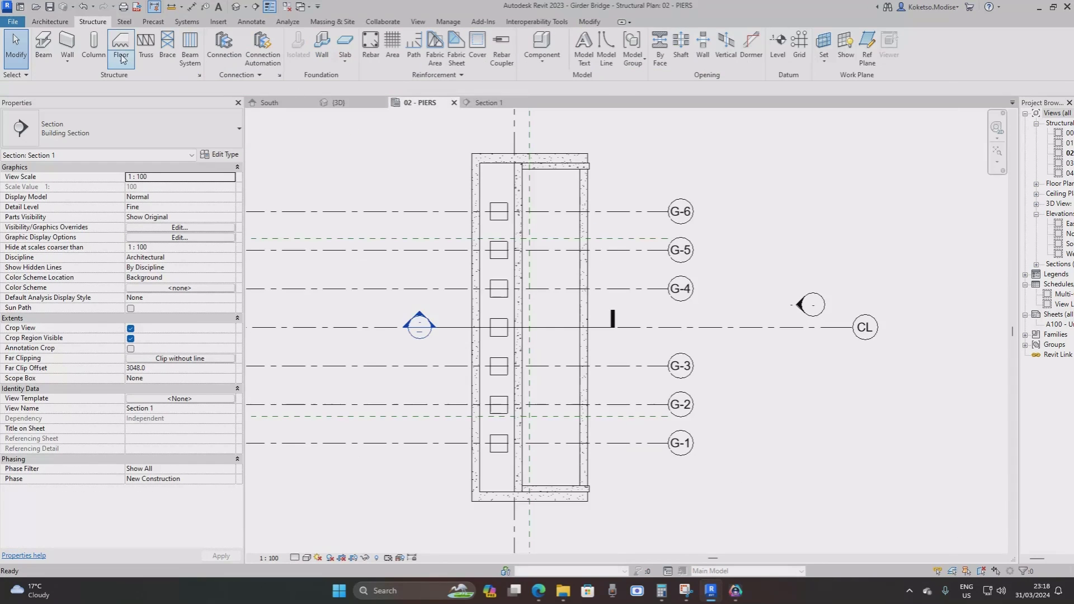
left_click(43, 45)
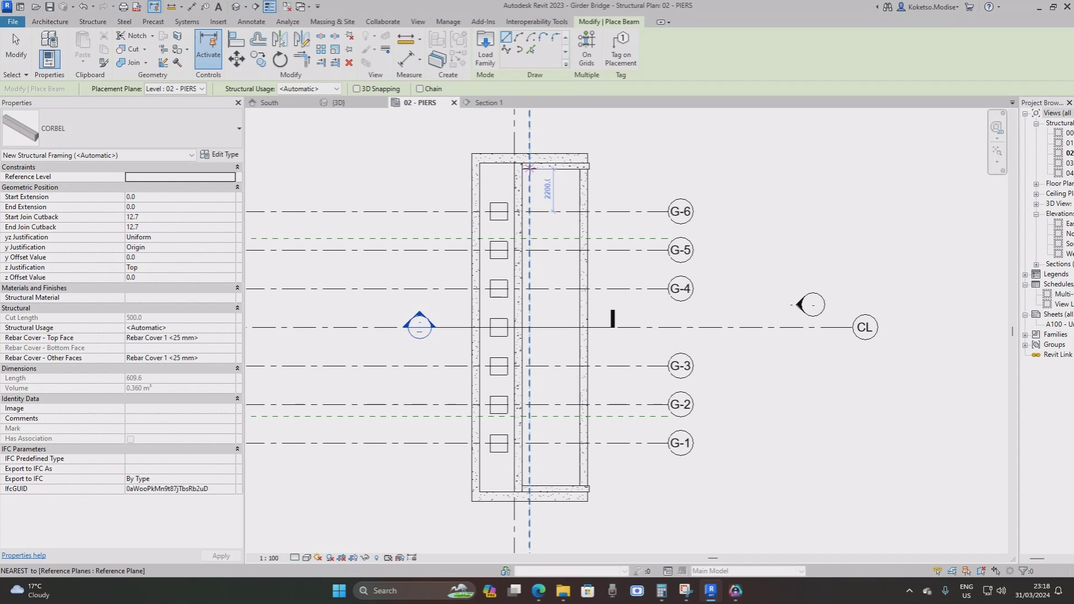
left_click(529, 168)
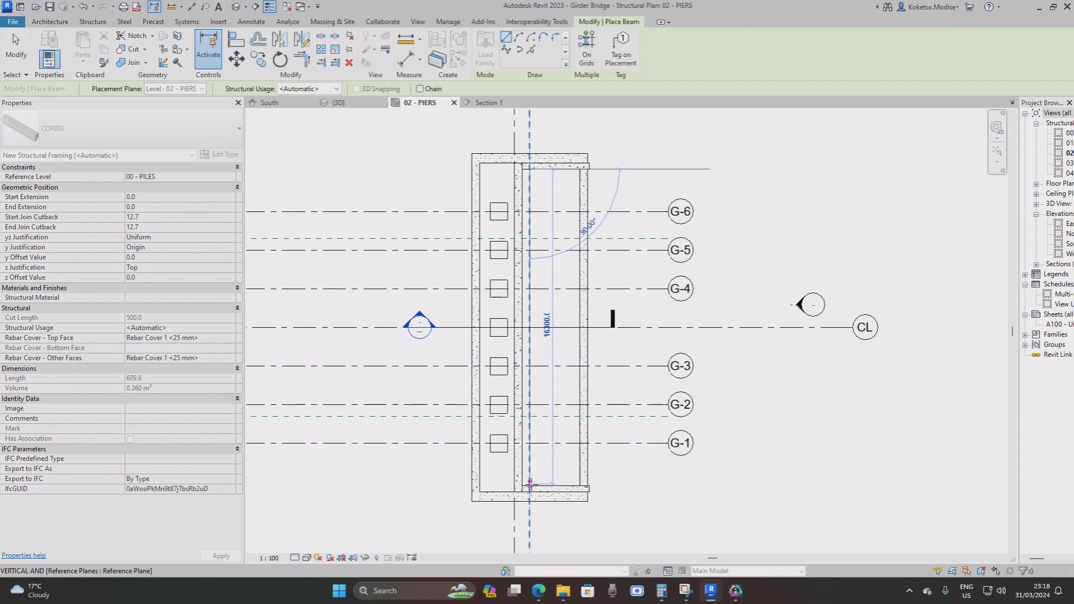
left_click(529, 483)
key("Escape")
key("Escape")
Check the corbel's orientation against the abutment's back wall in Section 1 and delete the corbel.
left_click(491, 103)
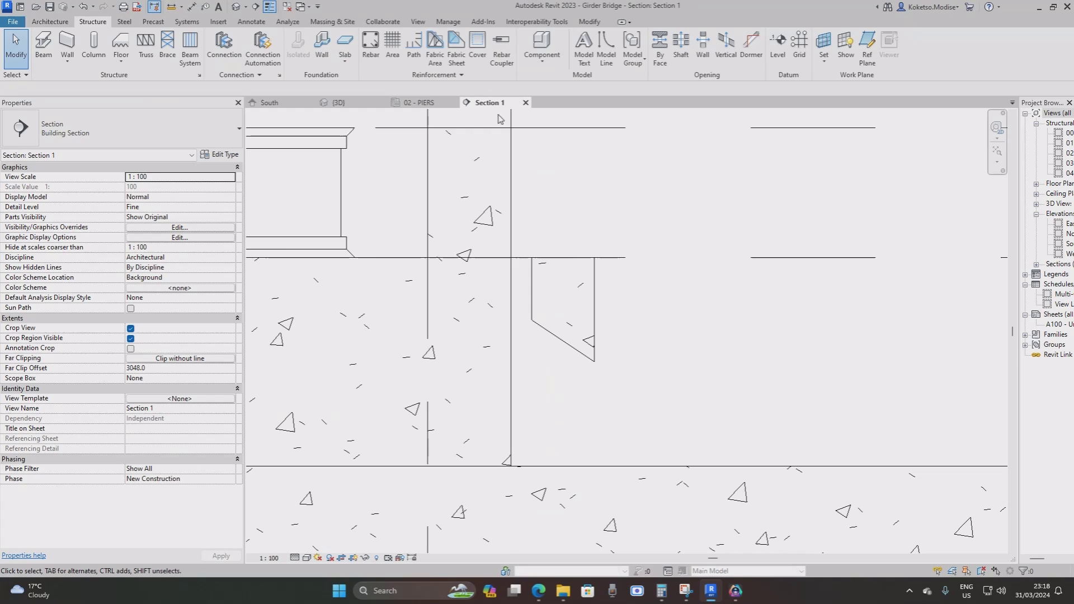
scroll(553, 262, "down", 2)
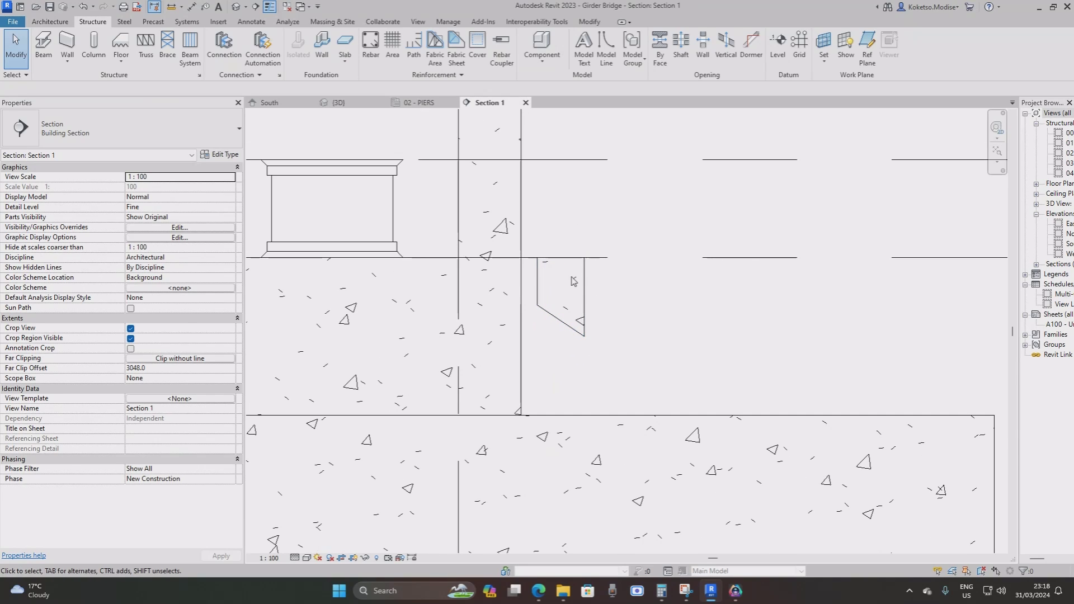
left_click(585, 291)
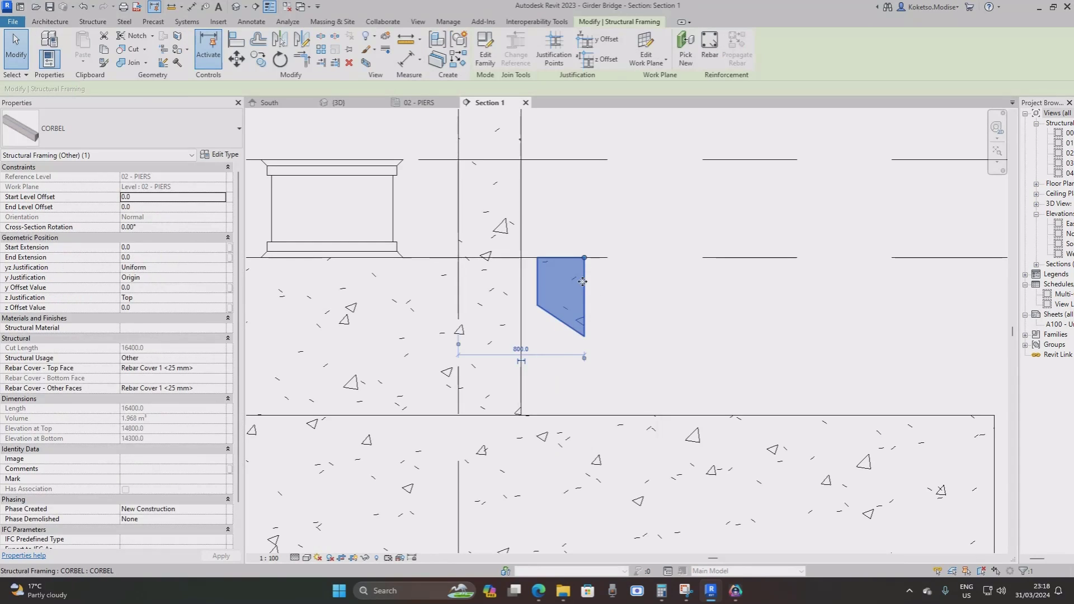
middle_click_drag(589, 289, 578, 290)
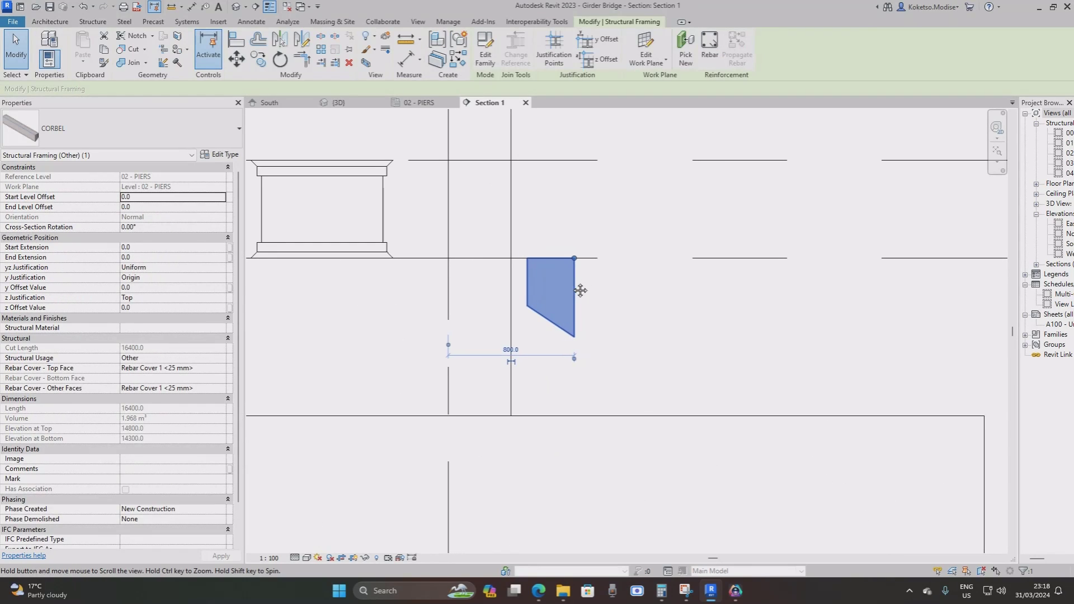
left_click(155, 228)
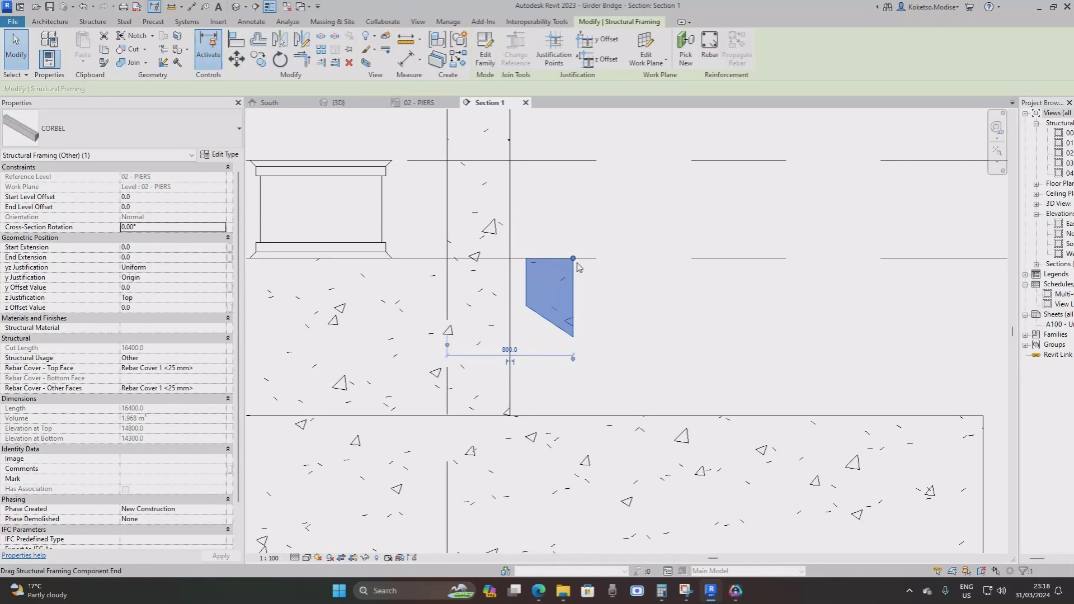
left_click(600, 255)
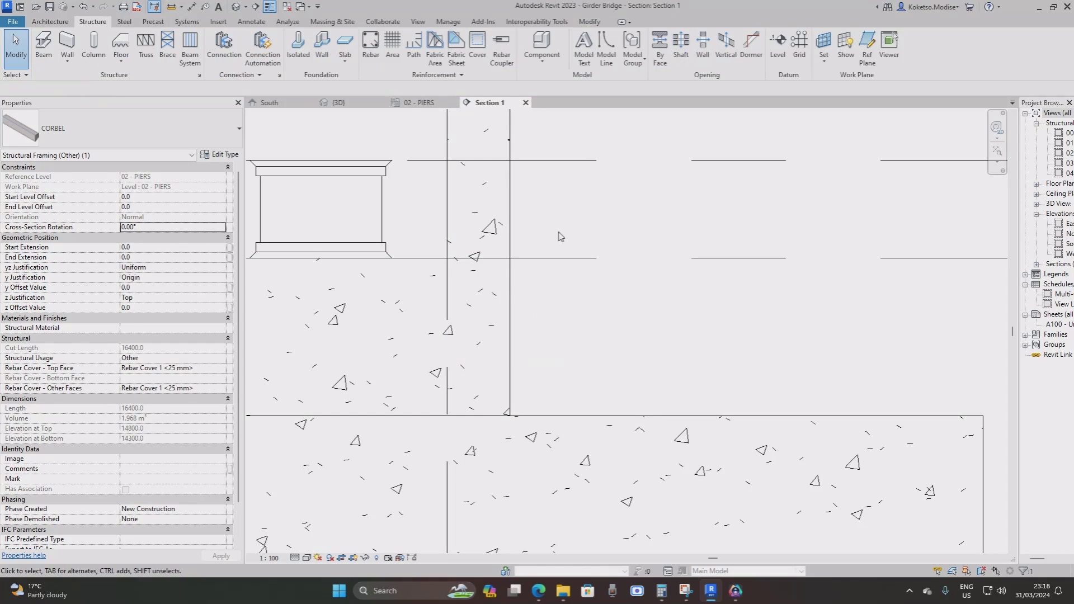
Place the CORBEL beam in the 02 - PIERS plan along the vertical reference plane, from the G-1 end wall to the G-6 end wall, and show it in Section 1.
left_click(420, 103)
left_click(43, 45)
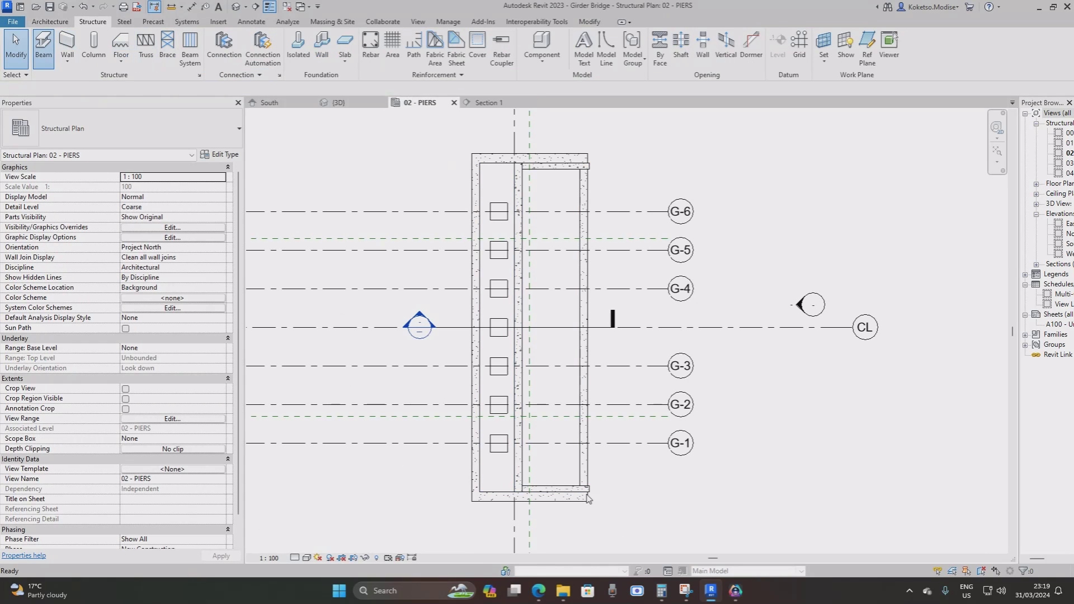
left_click(529, 485)
left_click(529, 163)
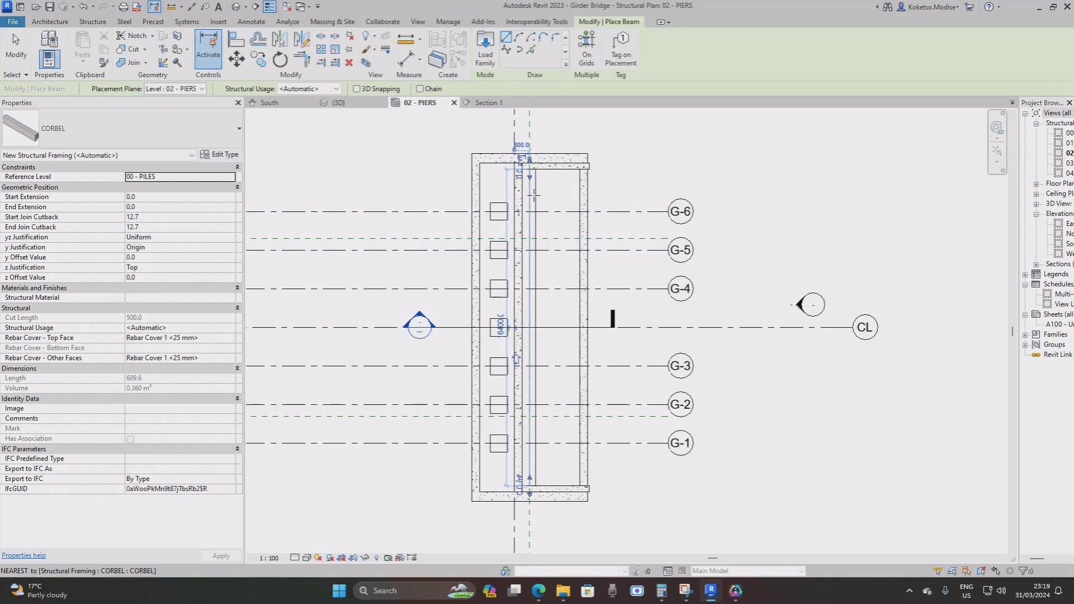
key("Escape")
key("Escape")
left_click(547, 219)
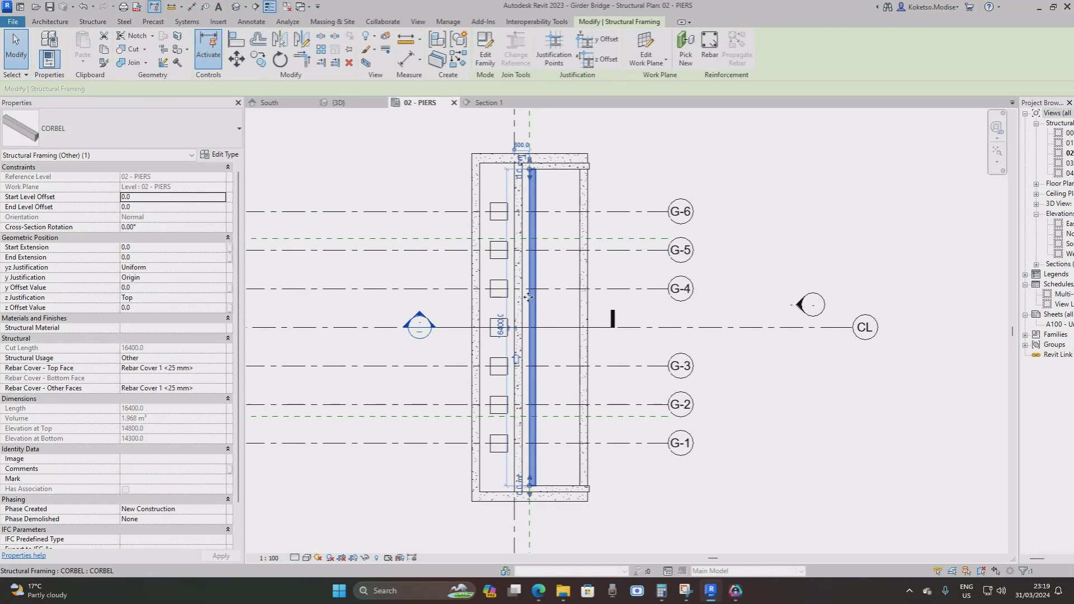
key("ctrl+Tab")
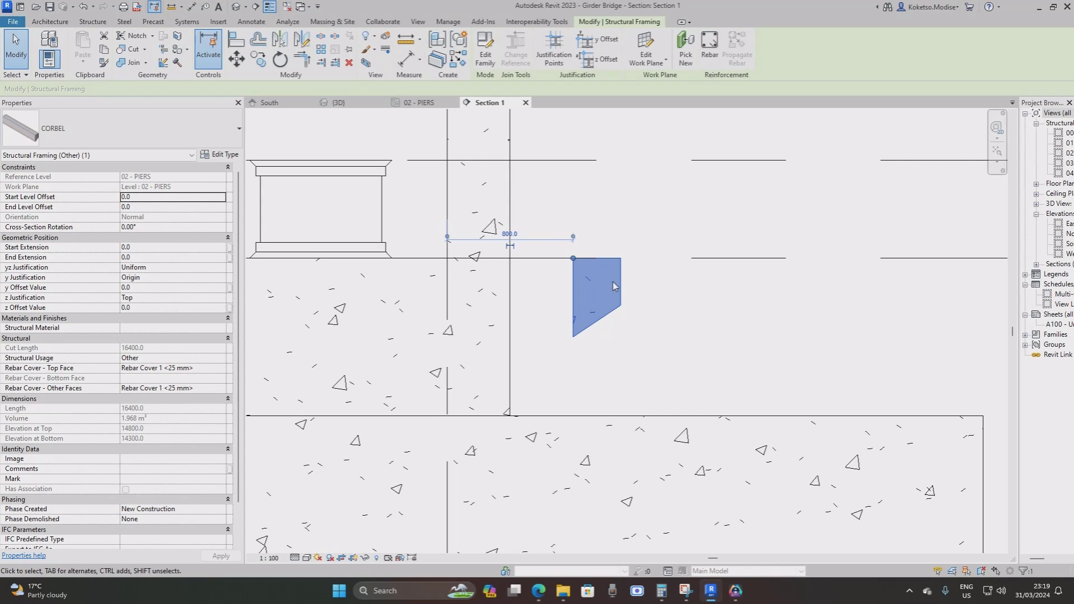
Set the corbel's start and end level offsets to 100.
scroll(526, 239, "up", 1)
middle_click_drag(525, 239, 514, 270)
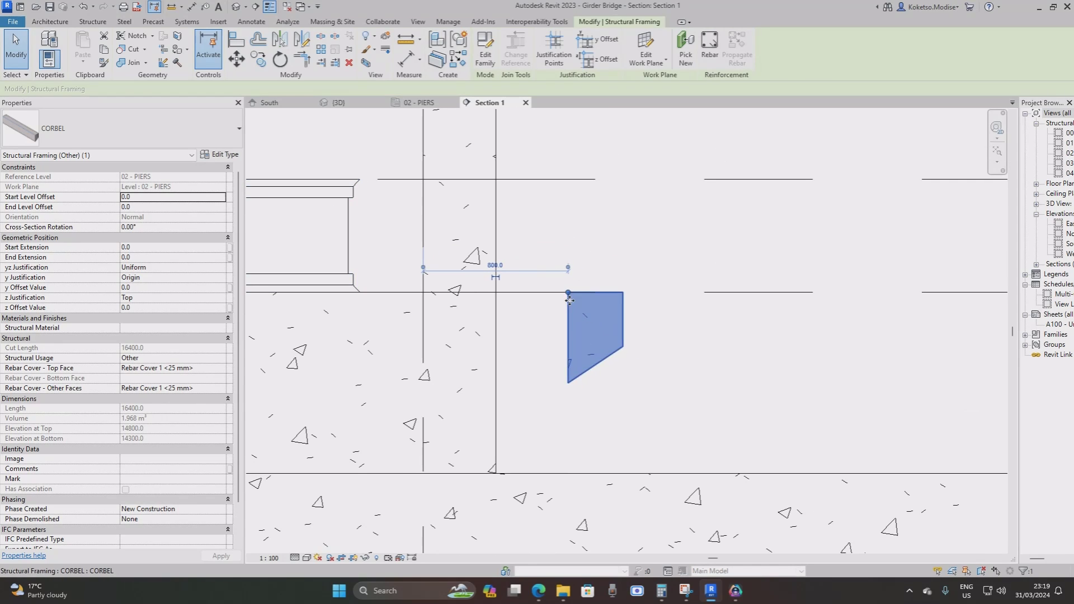
scroll(569, 300, "down", 3)
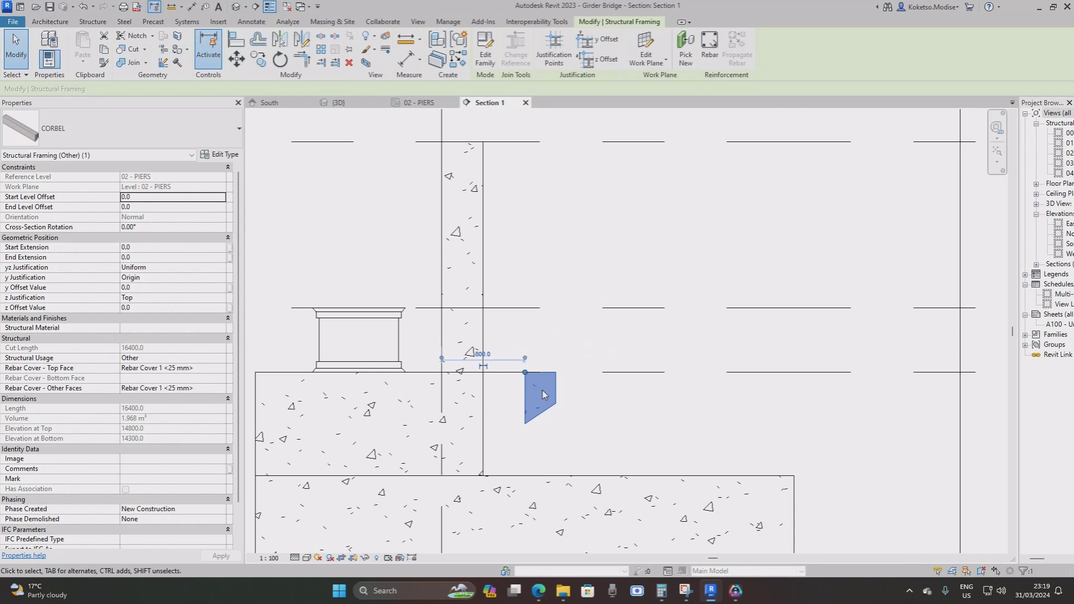
middle_click_drag(542, 394, 550, 377)
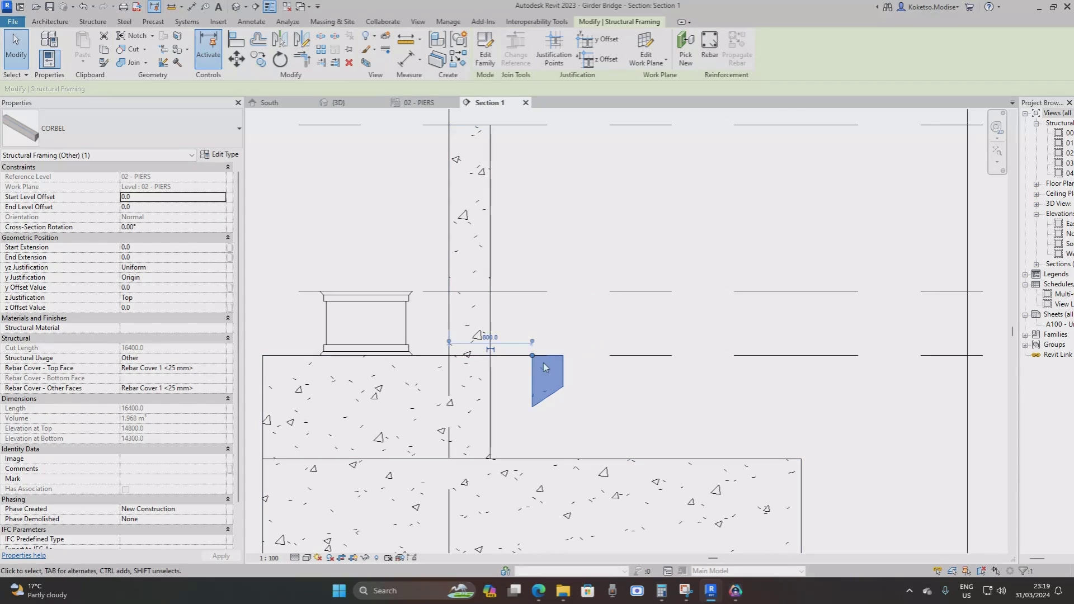
scroll(545, 368, "down", 1)
middle_click_drag(545, 368, 576, 385)
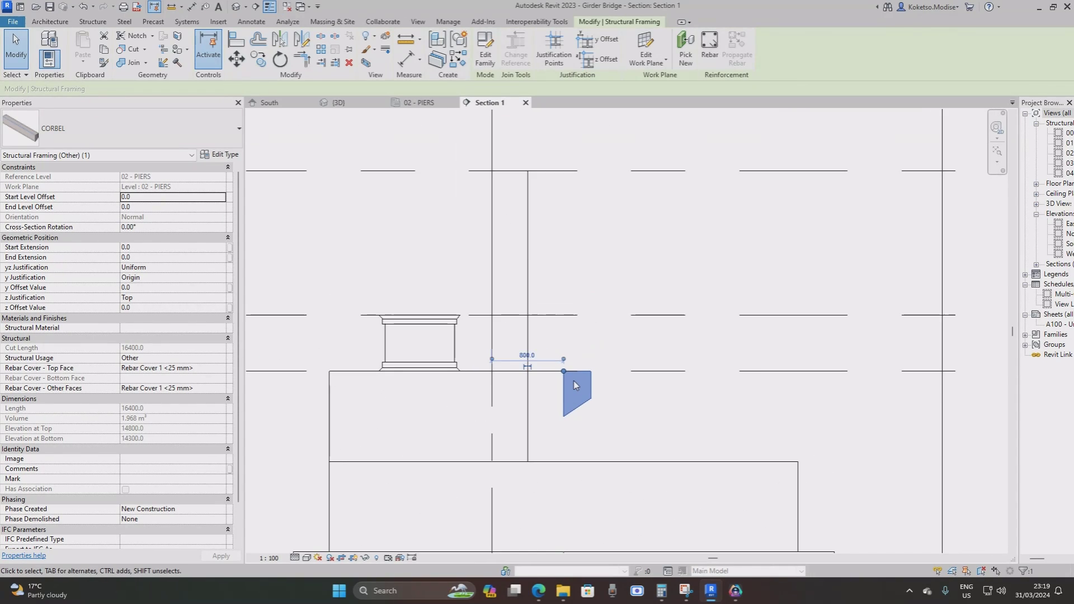
scroll(576, 385, "up", 1)
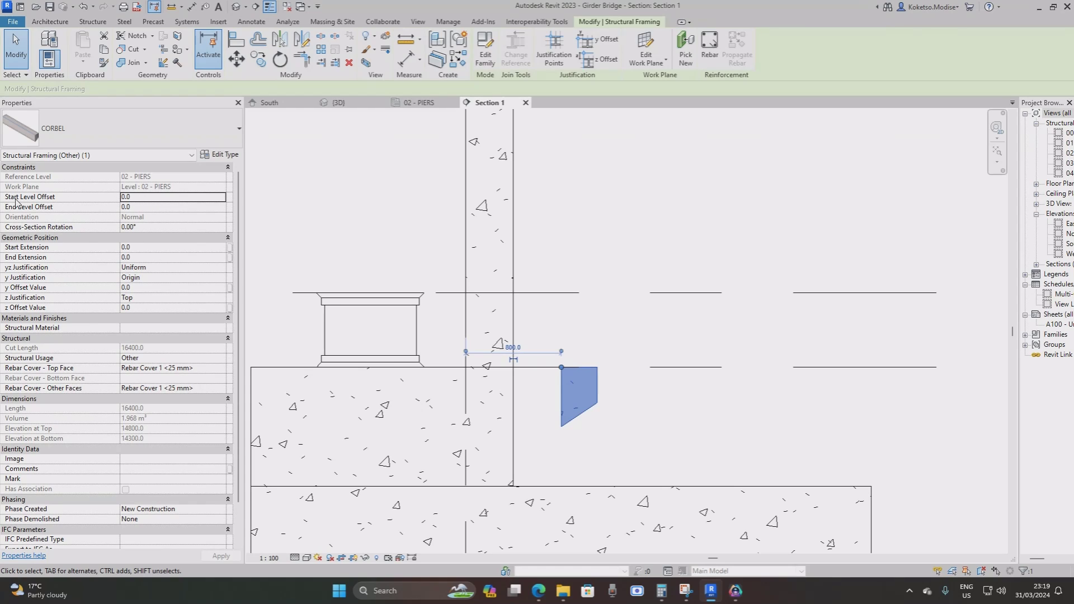
left_click(158, 197)
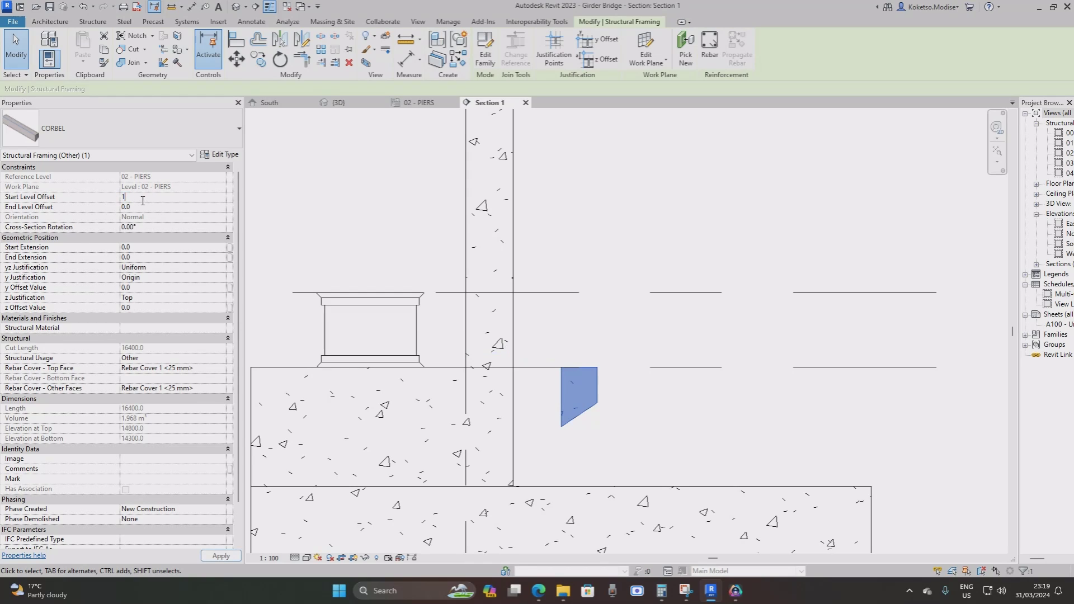
key("Tab")
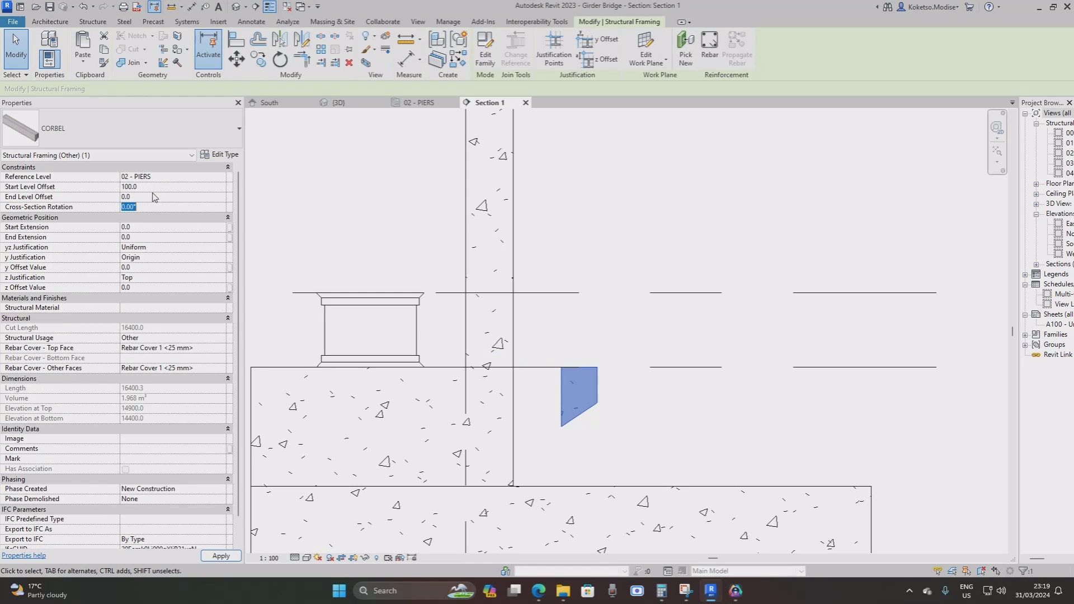
key("Return")
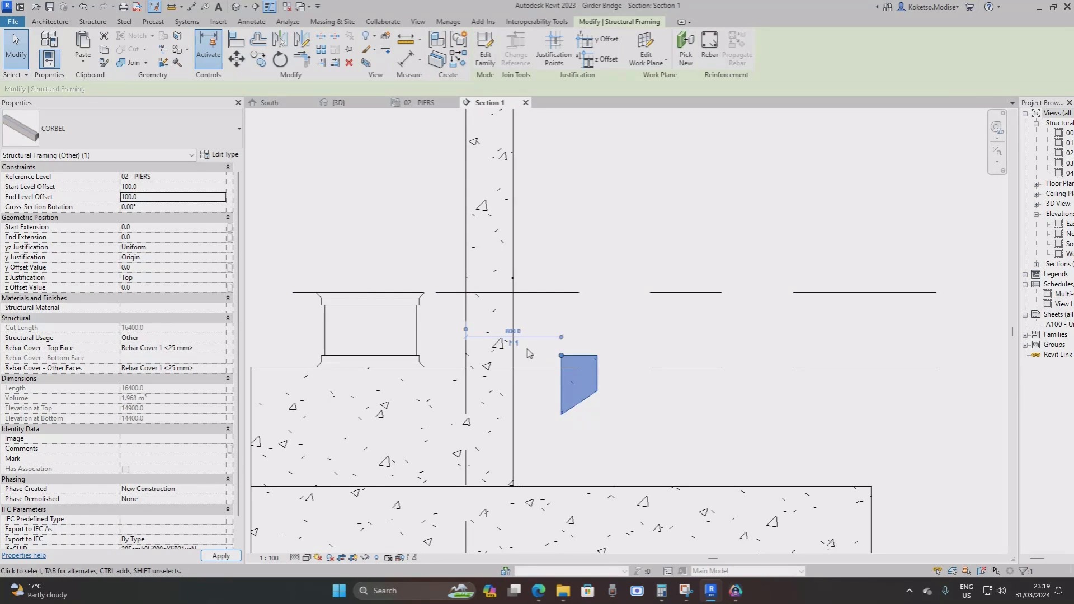
Move the corbel in Section 1 by its upper wall-side corner onto the top outer corner of the abutment's back wall.
left_click(237, 62)
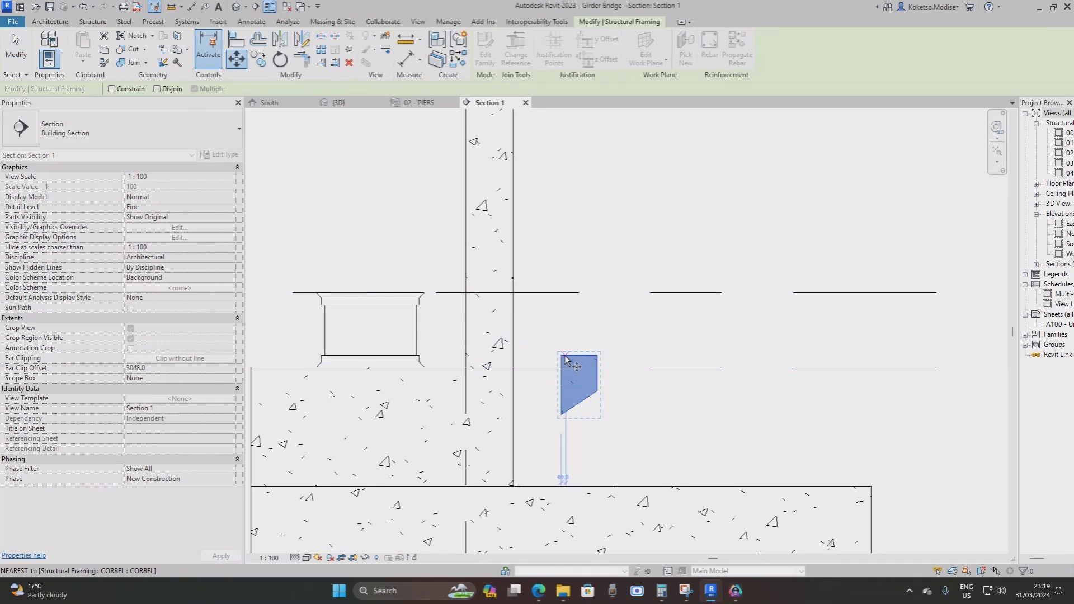
left_click(538, 359)
middle_click_drag(544, 148, 546, 241)
scroll(514, 199, "up", 2)
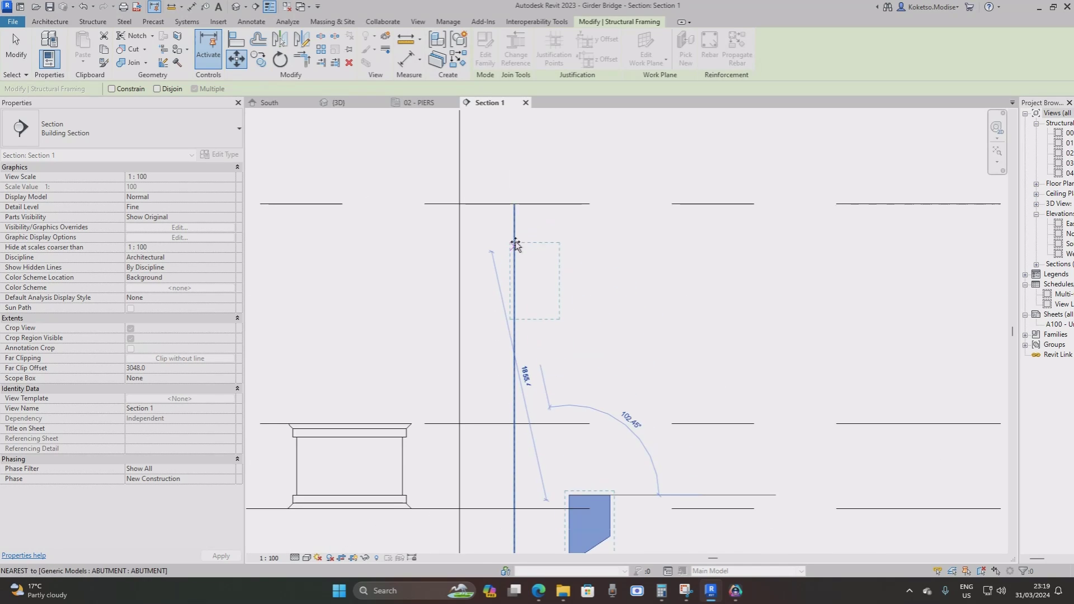
left_click(514, 200)
scroll(514, 201, "down", 3)
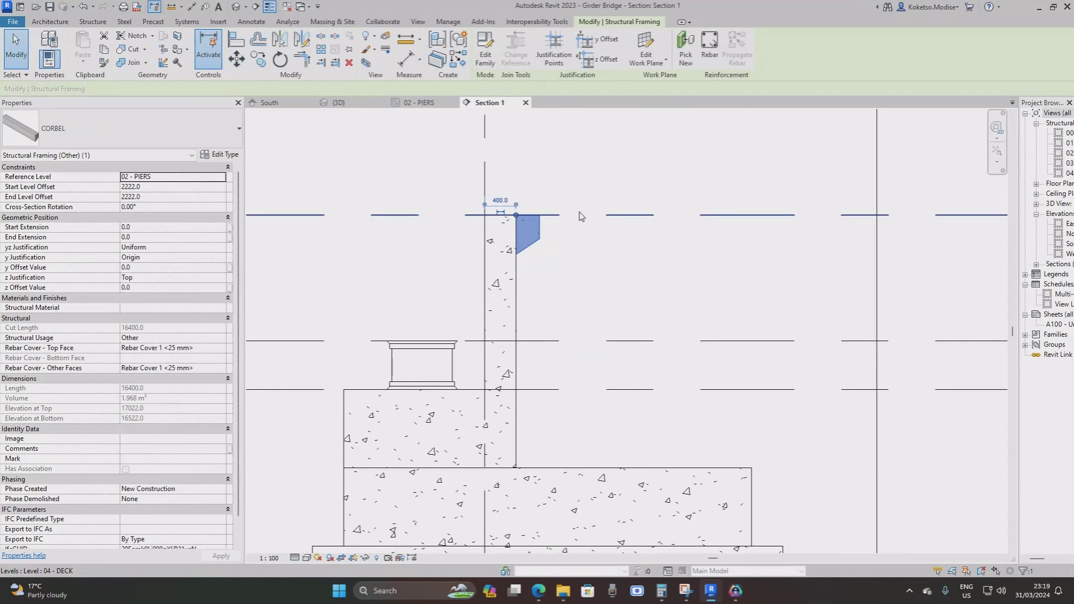
scroll(510, 206, "up", 2)
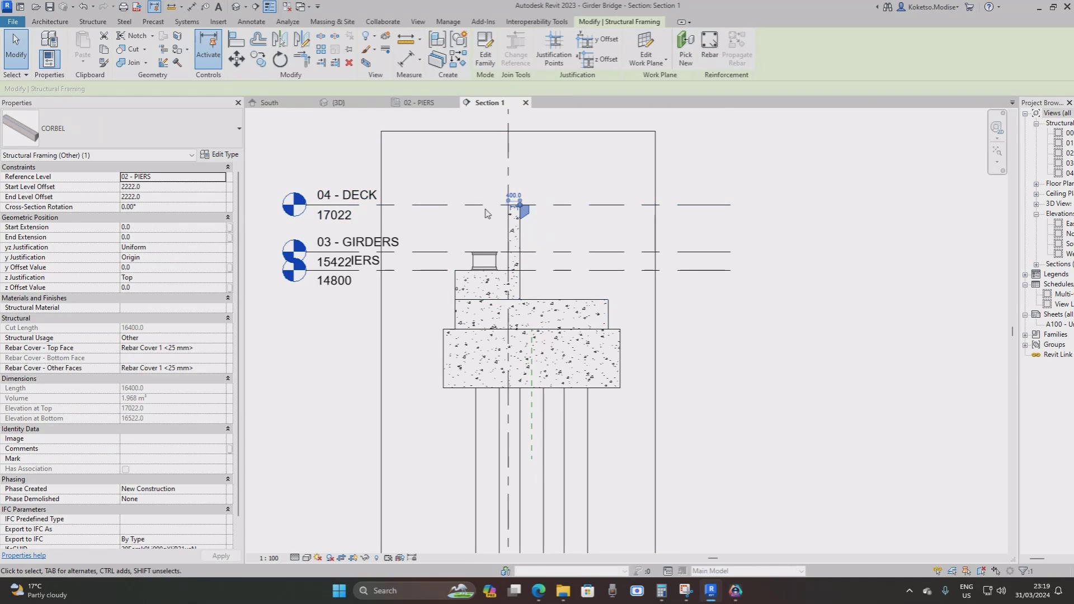
scroll(506, 211, "up", 2)
scroll(488, 209, "up", 2)
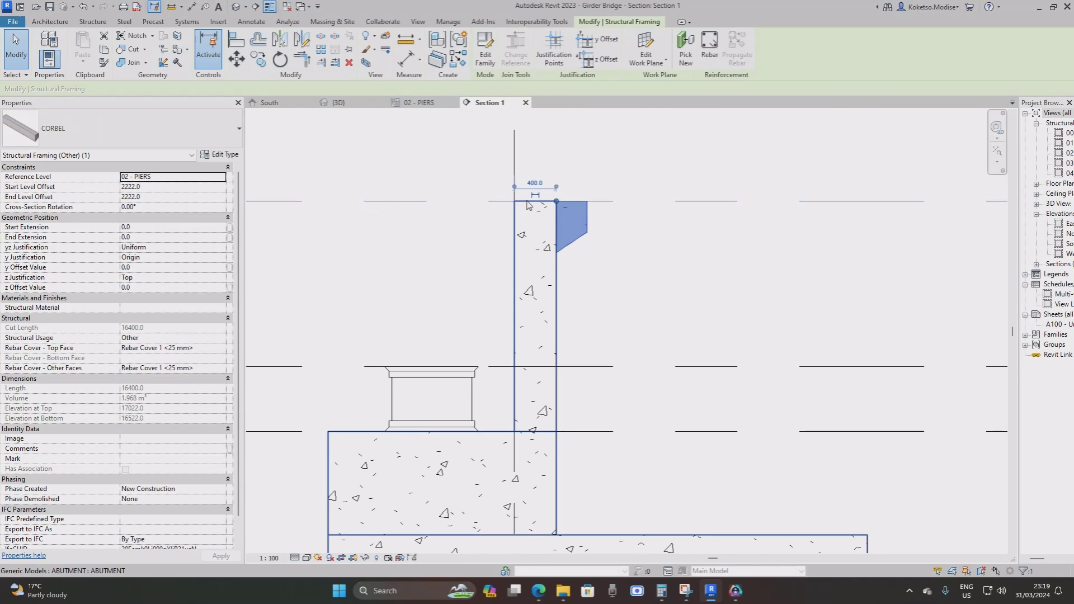
scroll(545, 207, "up", 2)
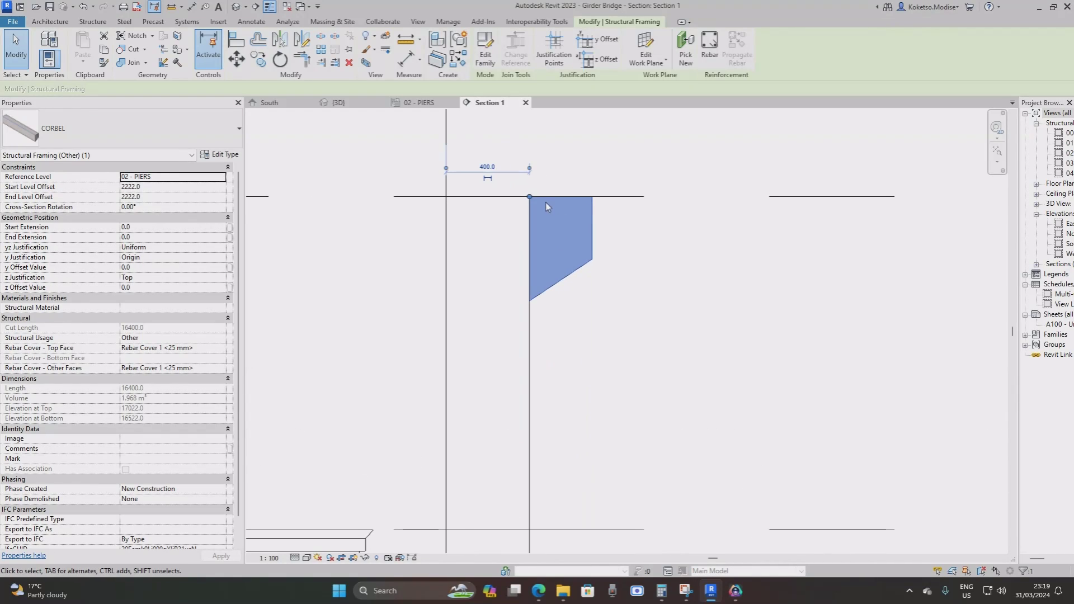
Move the corbel 300 mm straight down along the back wall's face and review its position in the section.
left_click(236, 59)
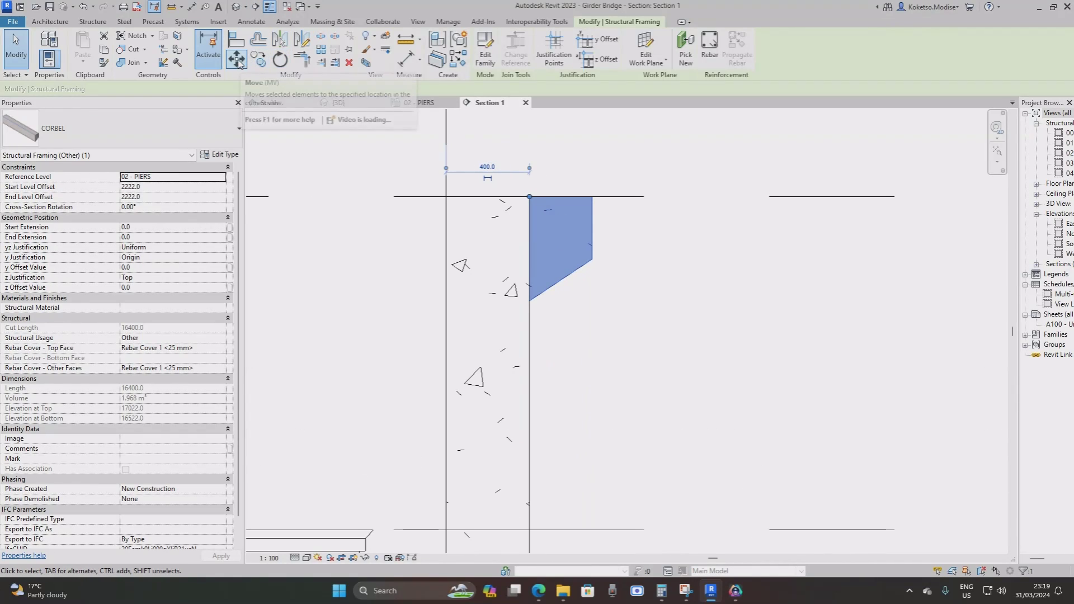
left_click(560, 196)
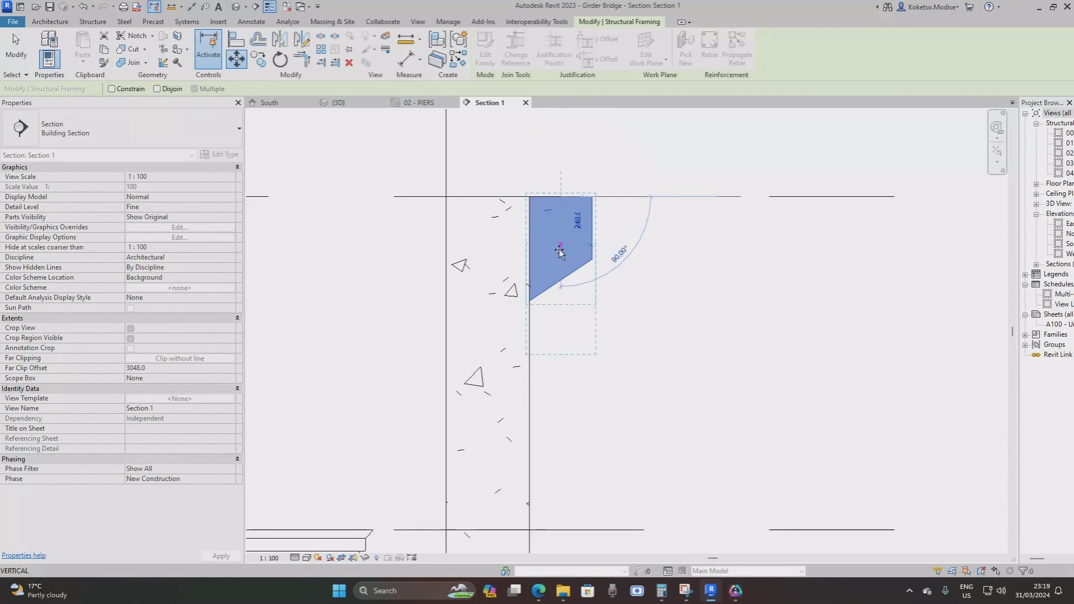
type("3")
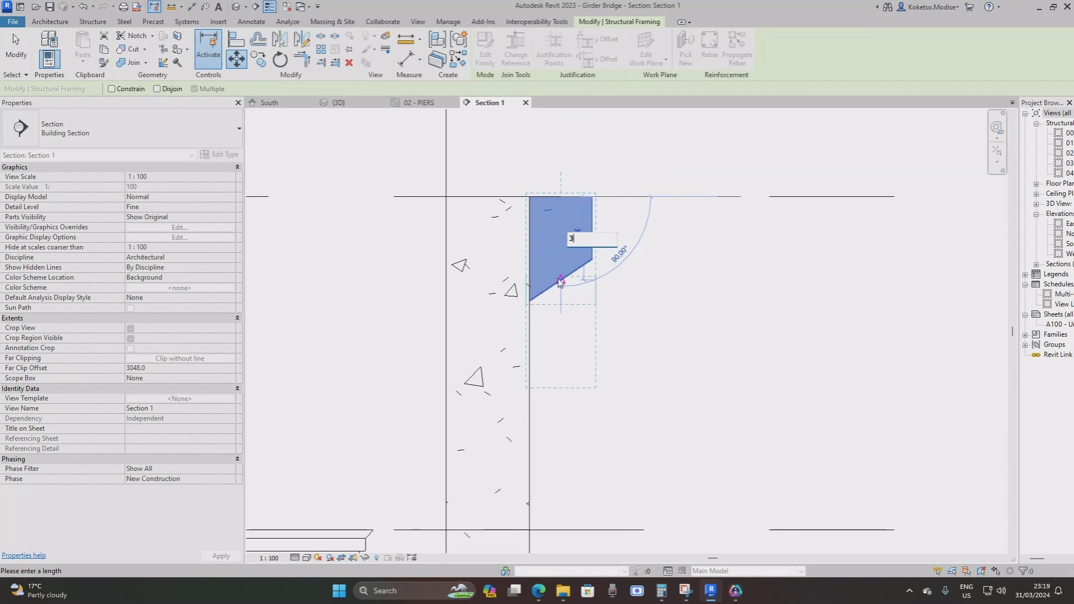
type("00")
key("Return")
scroll(560, 282, "down", 1)
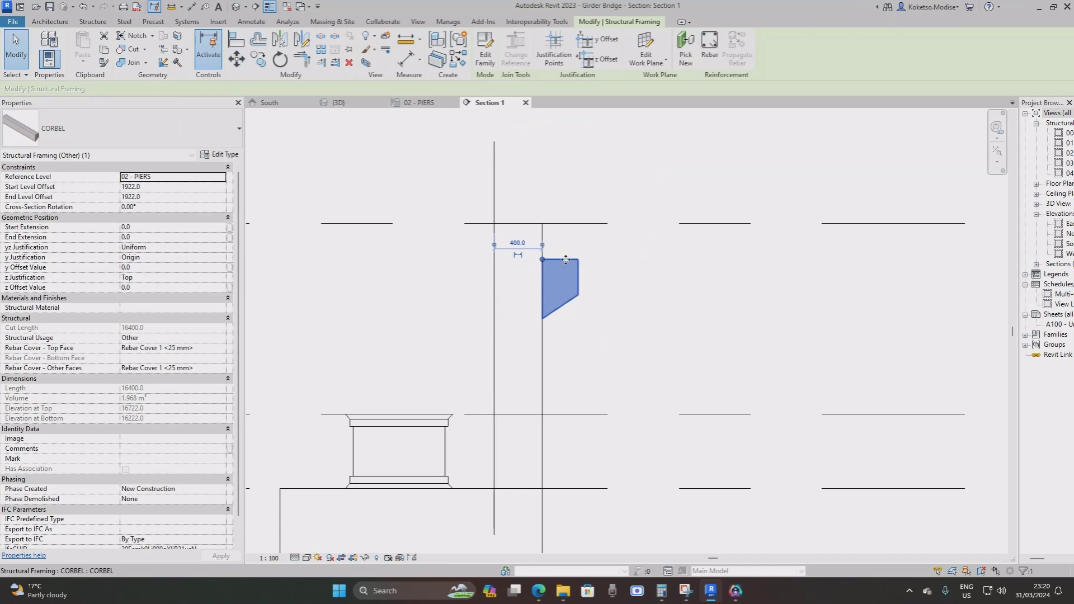
key("Escape")
middle_click_drag(568, 264, 509, 232)
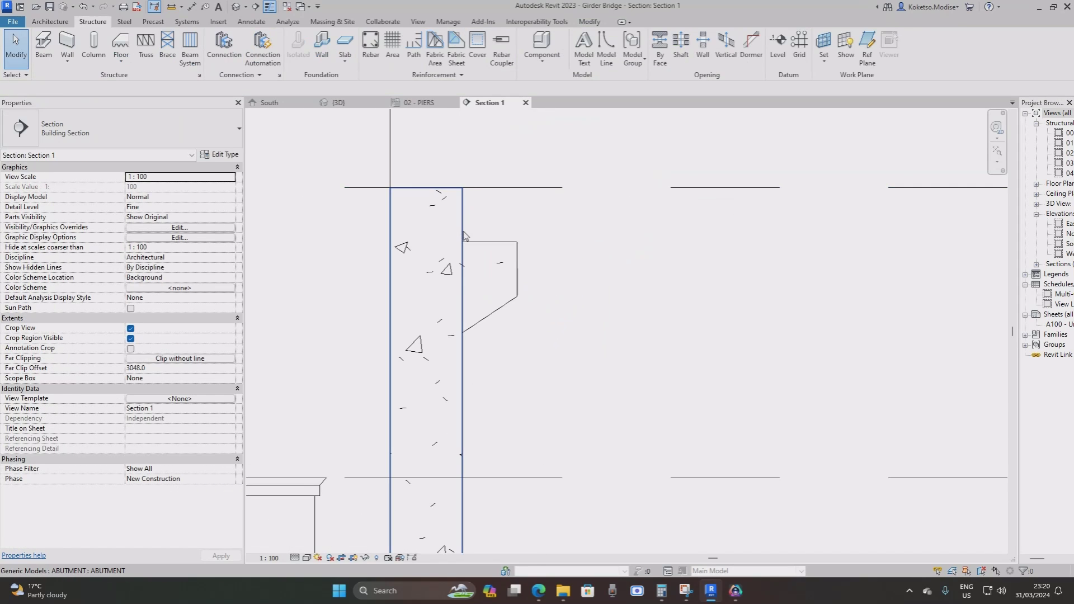
scroll(516, 241, "down", 3)
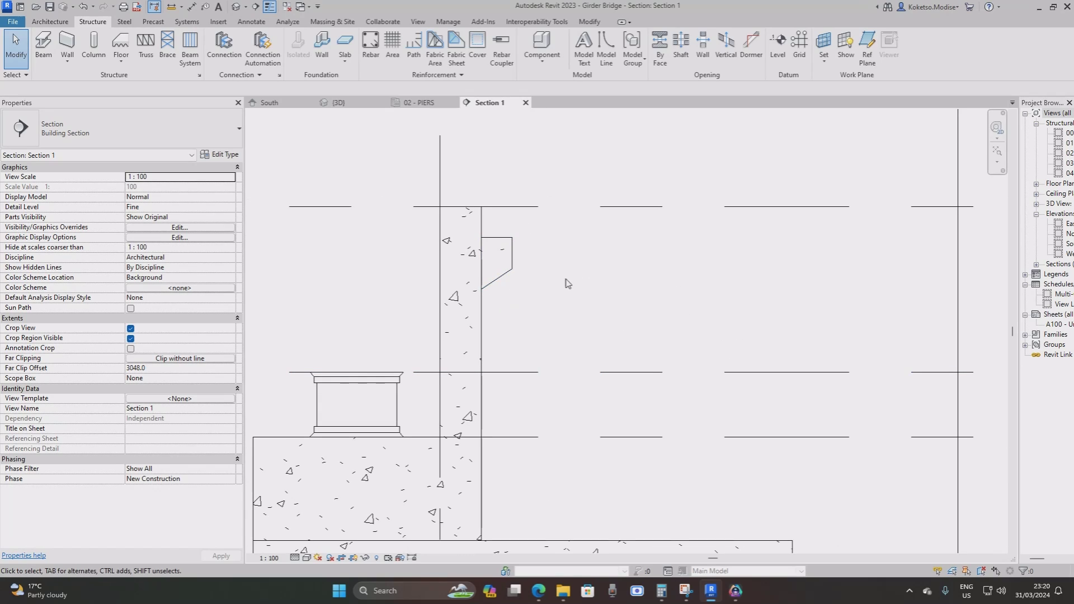
scroll(518, 244, "down", 5)
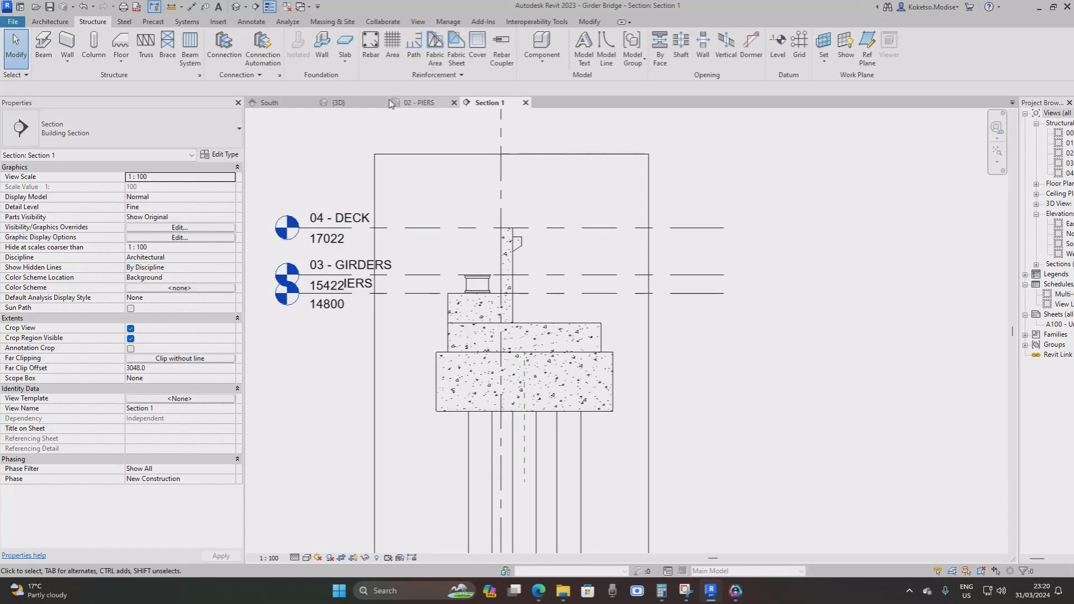
Set the 02 - PIERS plan's view range to a top offset of 15000 and a cut plane offset of 15000.
left_click(431, 103)
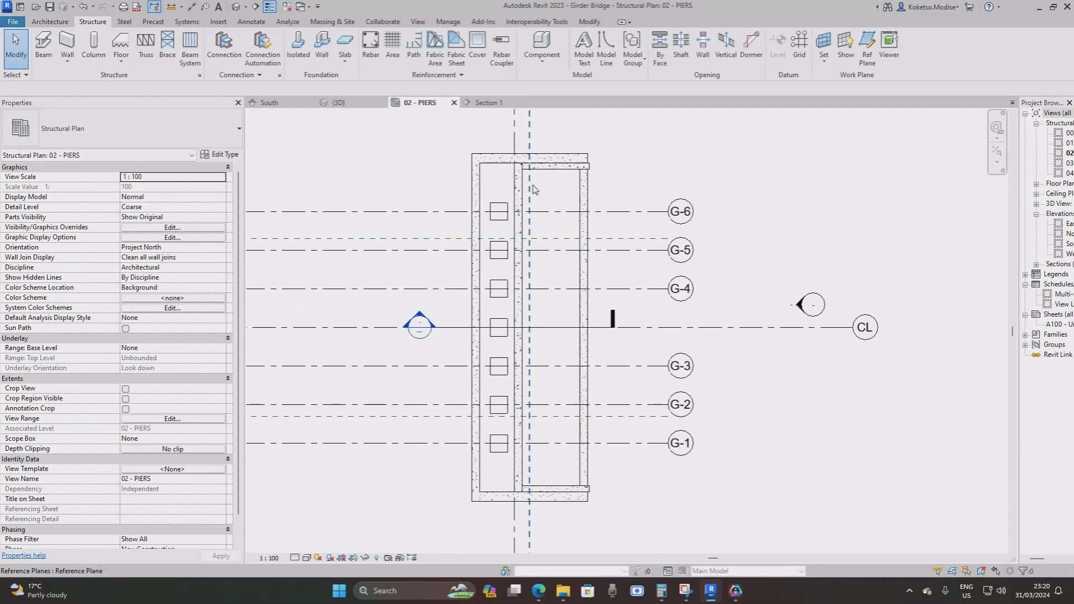
key("v")
key("r")
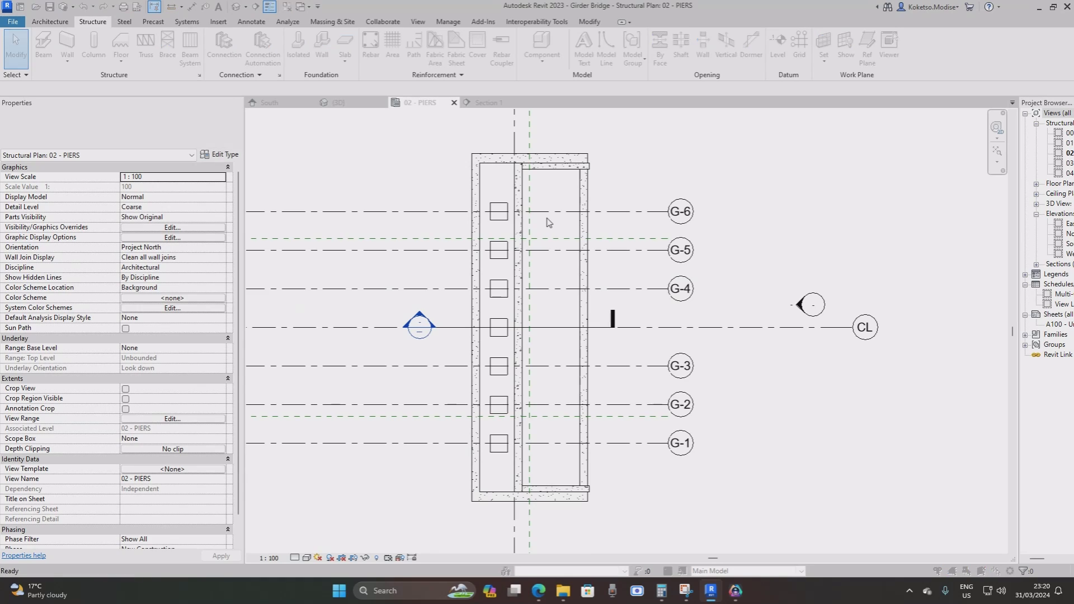
left_click_drag(793, 248, 748, 252)
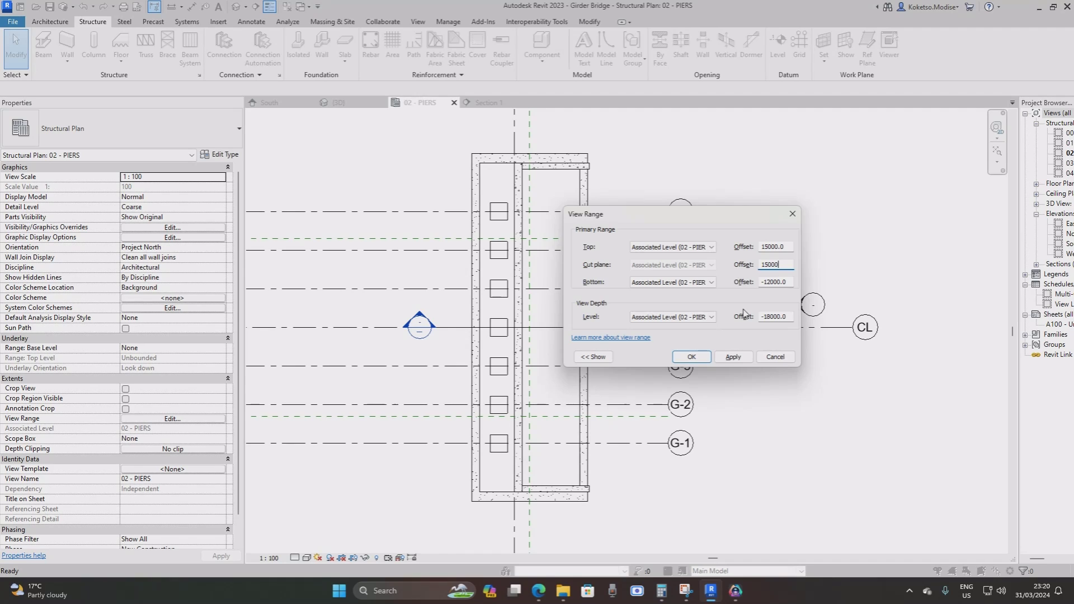
left_click(732, 358)
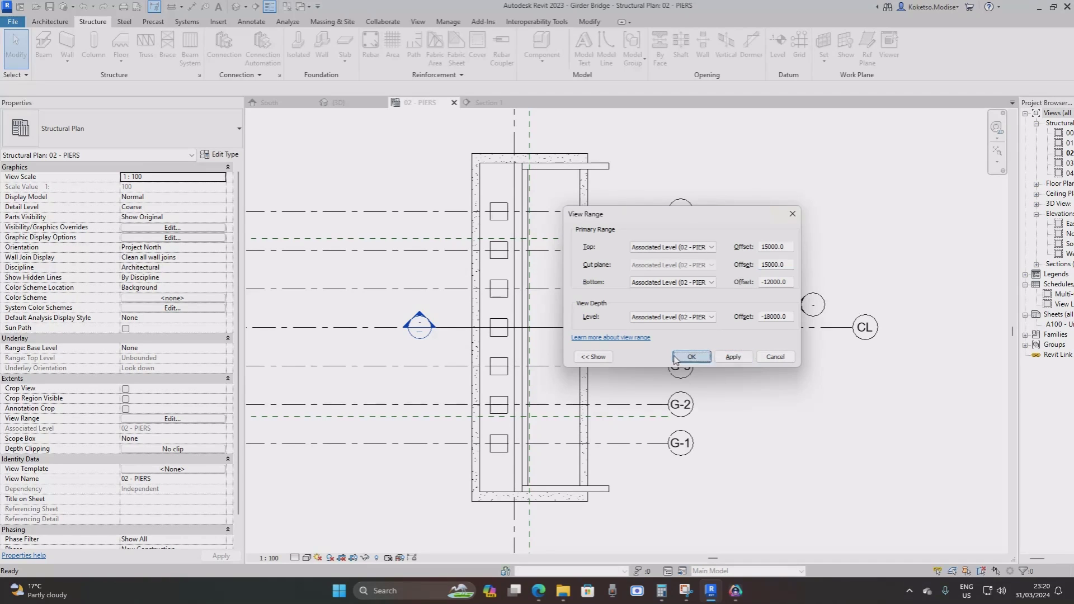
Apply the view range settings and check the corbel's placement along the abutment's back wall in the plan.
left_click(692, 357)
scroll(527, 181, "up", 6)
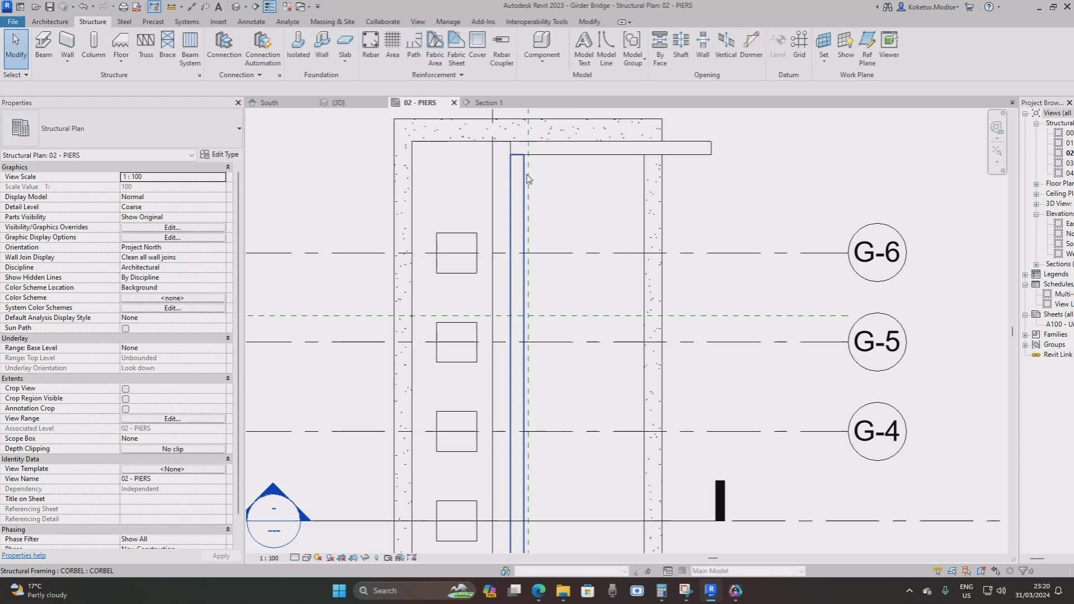
left_click(524, 177)
scroll(524, 176, "down", 6)
key("Escape")
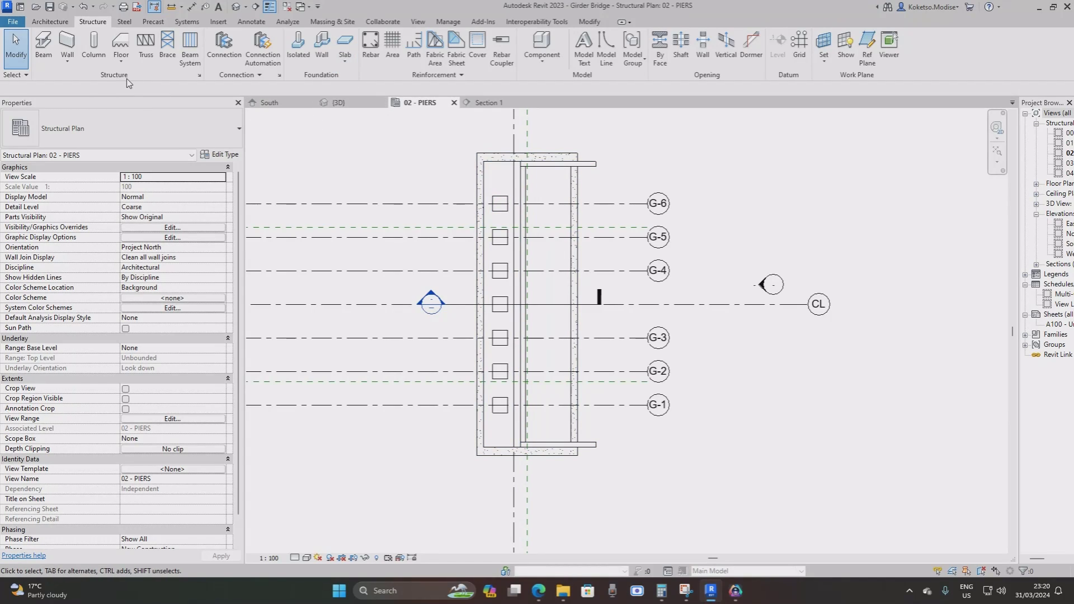
Start a structural floor and duplicate its type as 300mm APPROACH SLAB.
left_click(119, 45)
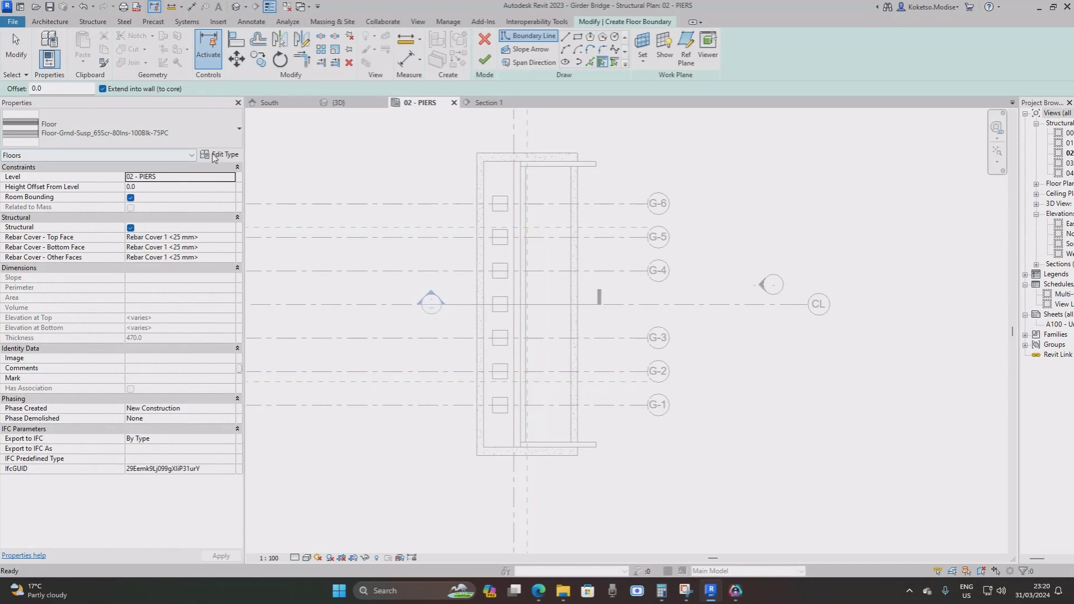
left_click(412, 143)
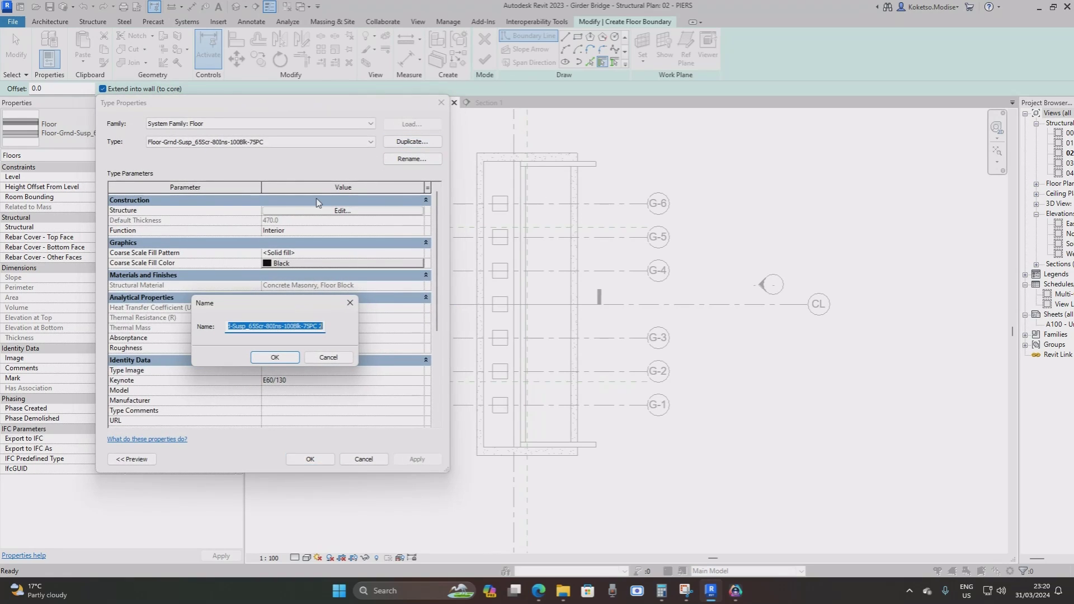
type("300mm APPROACH SLAB")
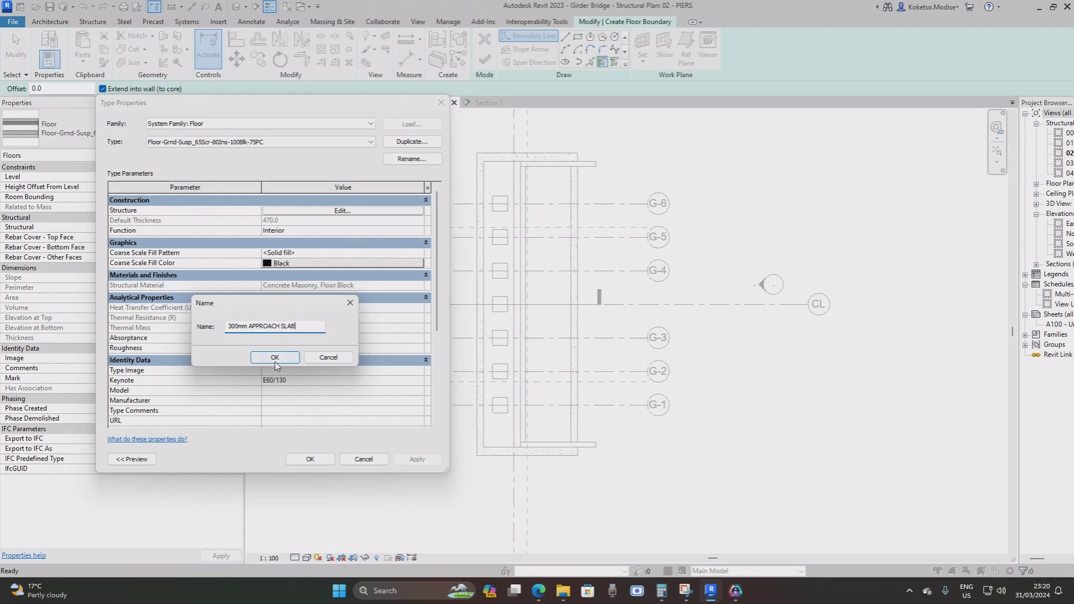
left_click(275, 357)
Delete all layers of the approach slab's structure except the Concrete, Precast structural layer.
left_click(323, 213)
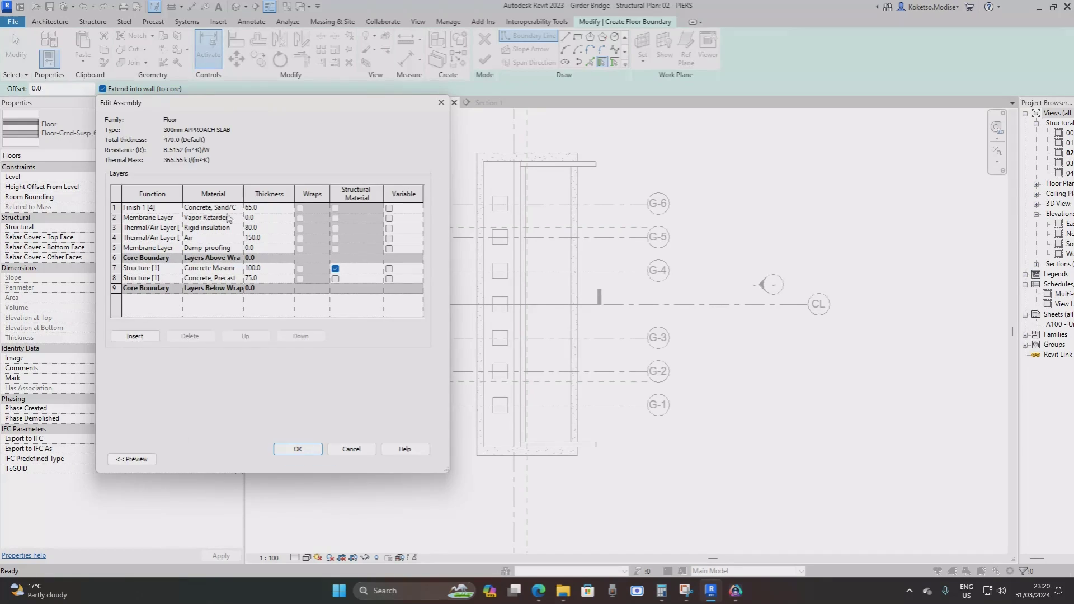
left_click(190, 336)
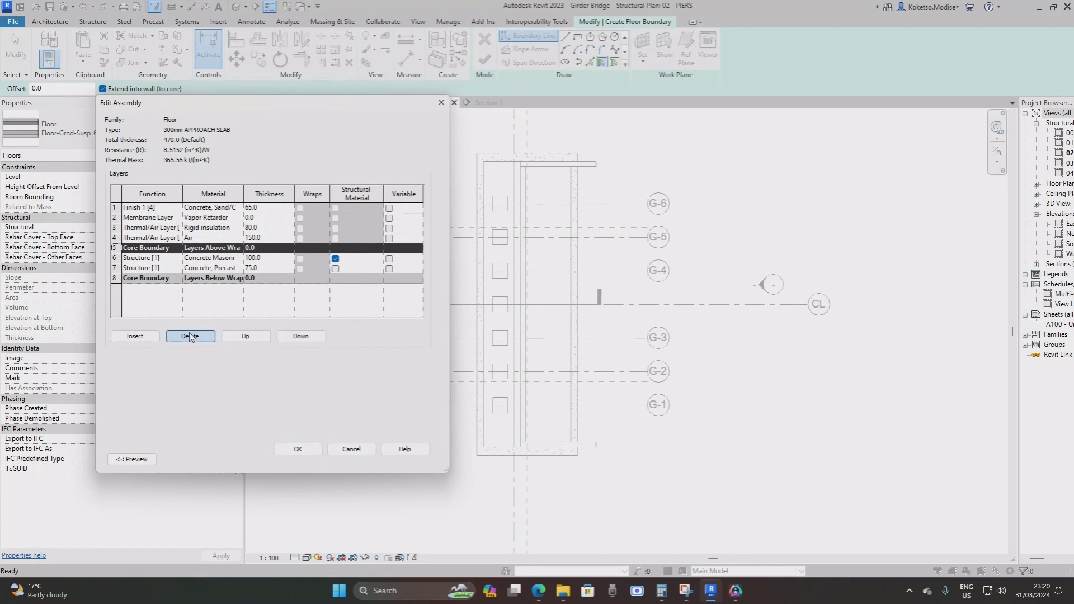
left_click(159, 238)
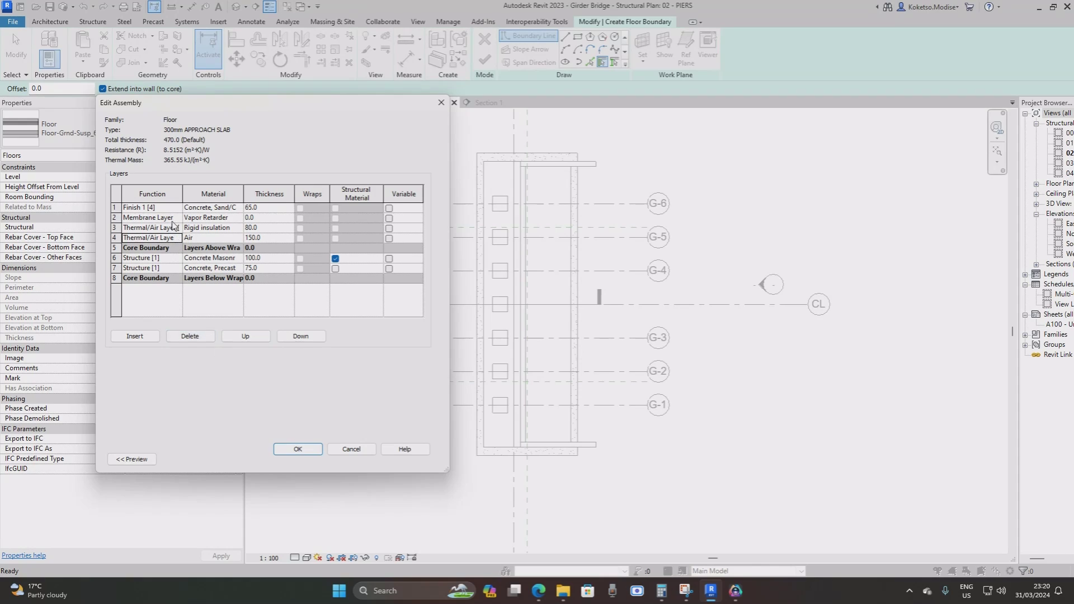
left_click(148, 207)
left_click(190, 335)
triple_click(199, 336)
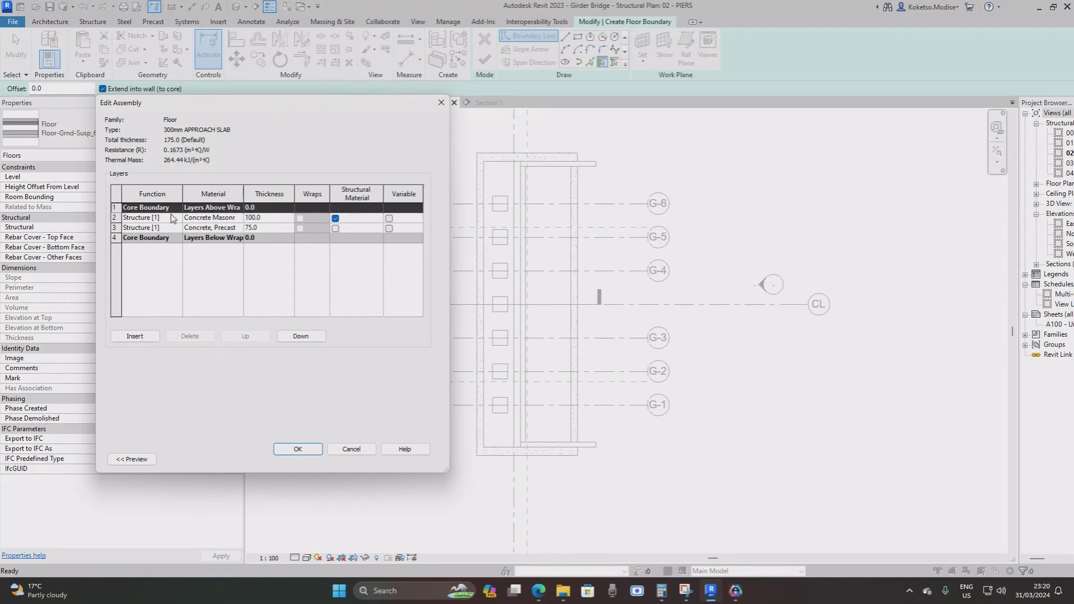
left_click(172, 218)
left_click(189, 336)
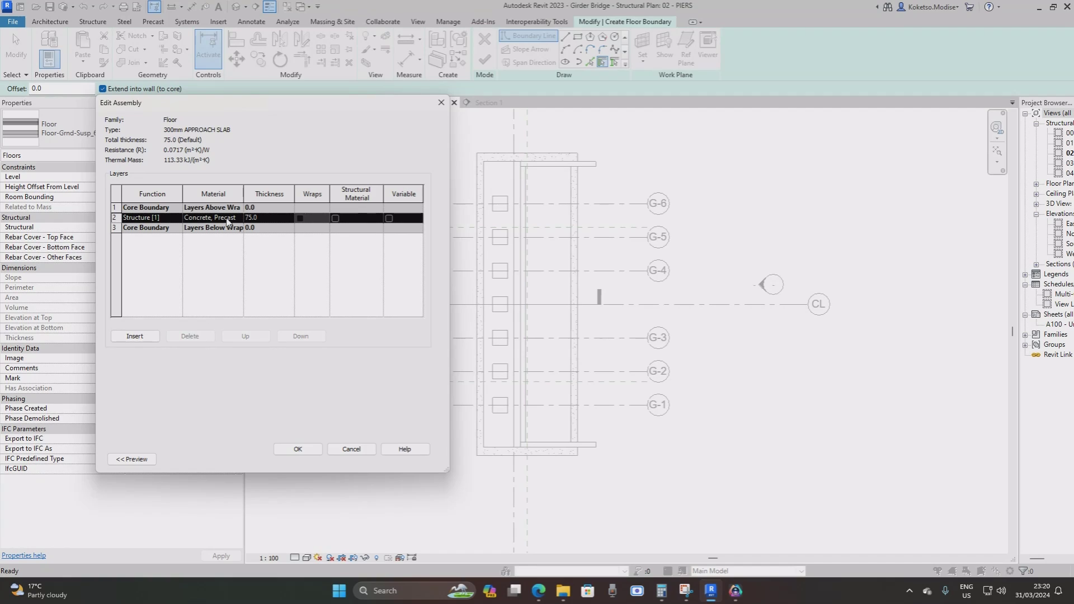
Set the precast concrete layer's thickness to 300 mm and confirm the floor type.
left_click(274, 220)
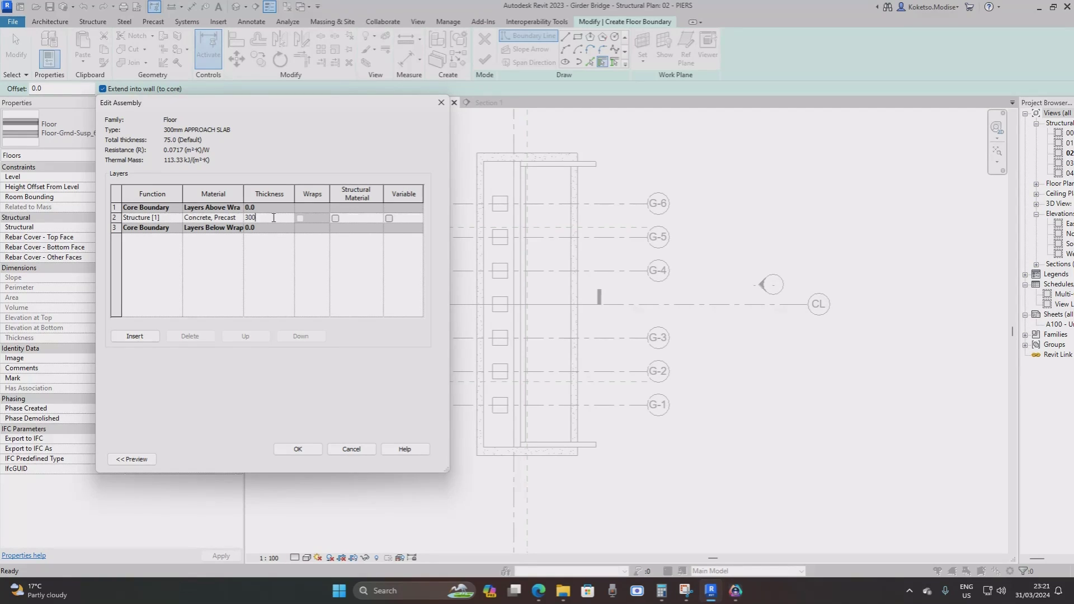
left_click(298, 449)
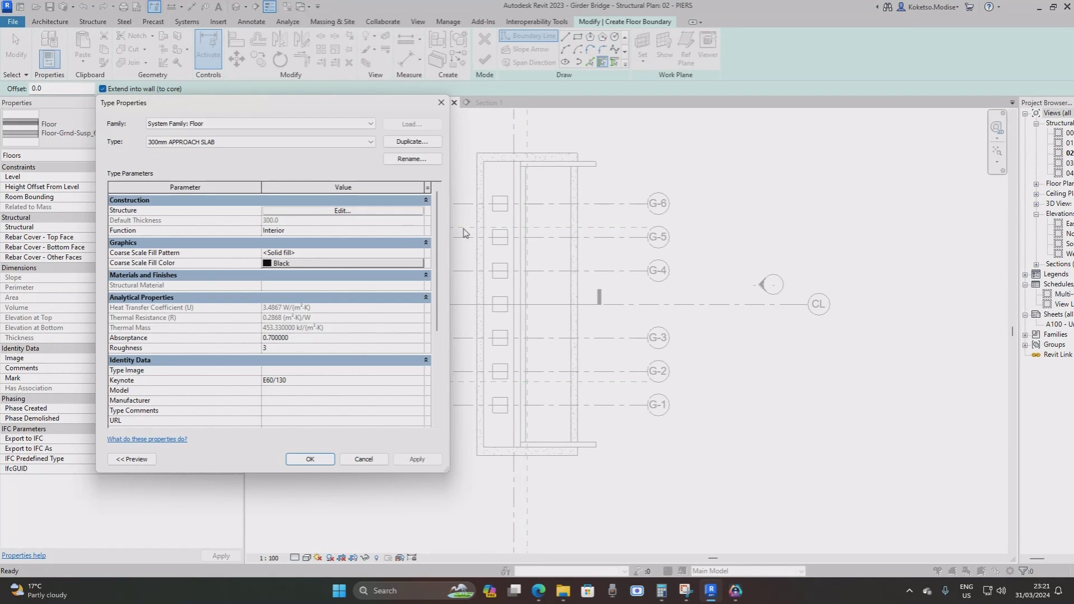
left_click(310, 459)
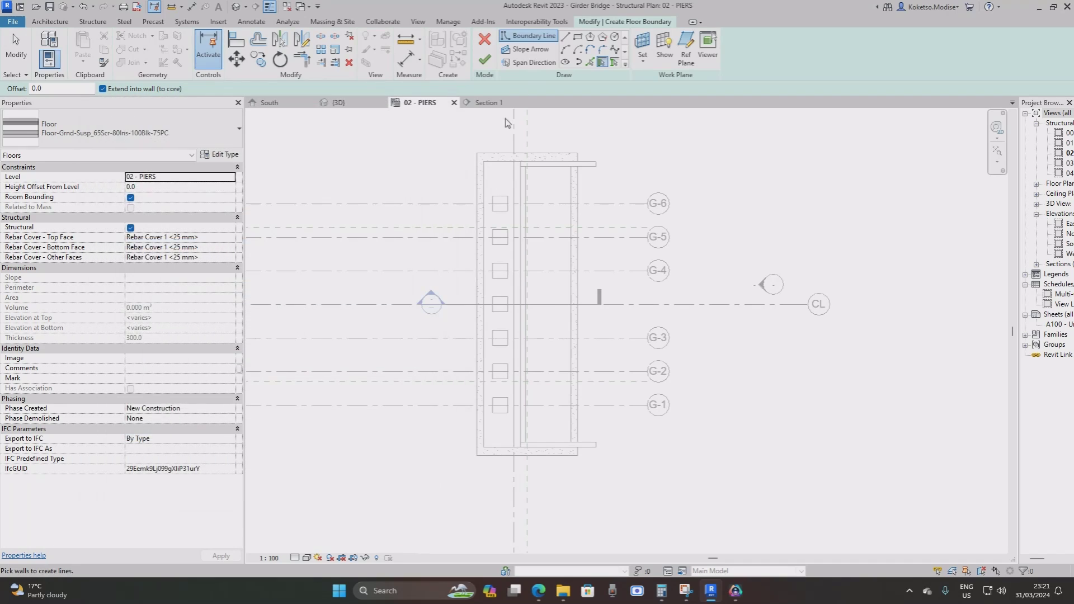
Sketch a rectangular floor boundary over the corbel, from wing wall to wing wall, and finish the slab.
left_click(579, 38)
scroll(529, 158, "up", 6)
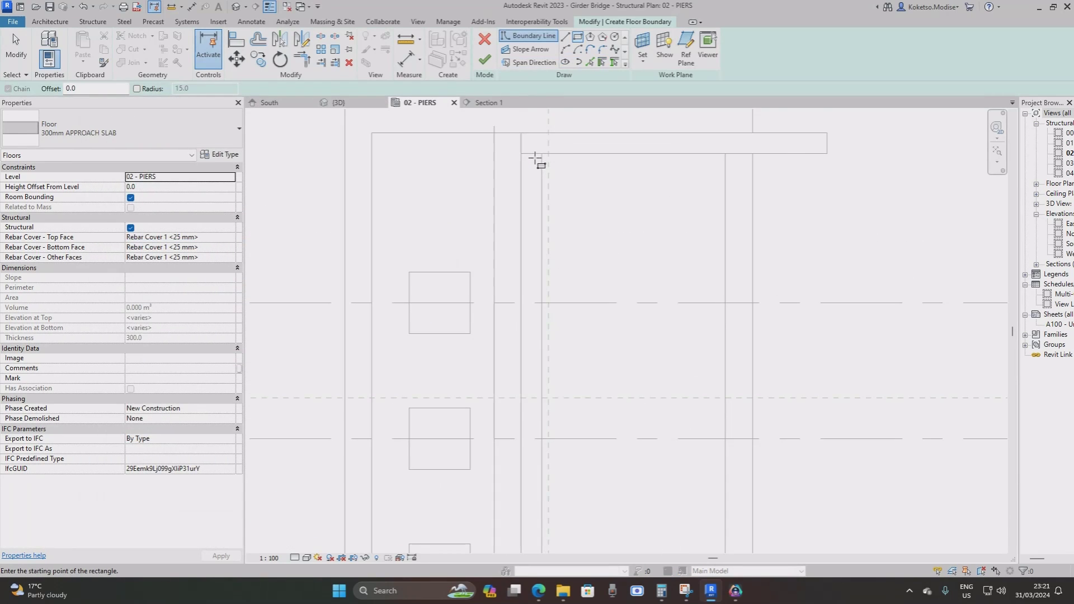
left_click(520, 152)
scroll(540, 240, "down", 4)
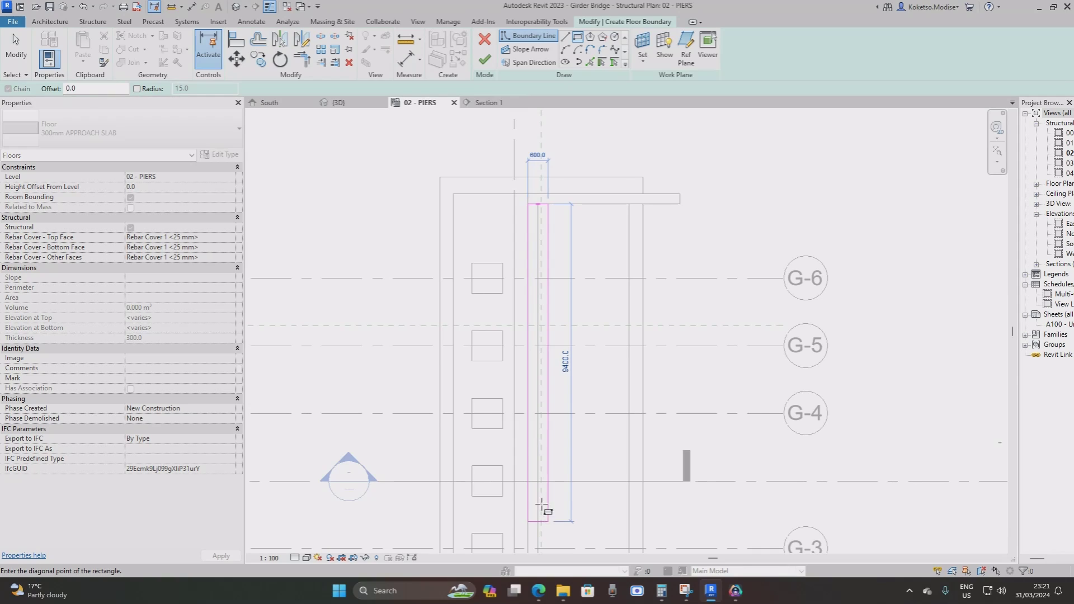
middle_click_drag(547, 508, 526, 233)
scroll(518, 479, "up", 3)
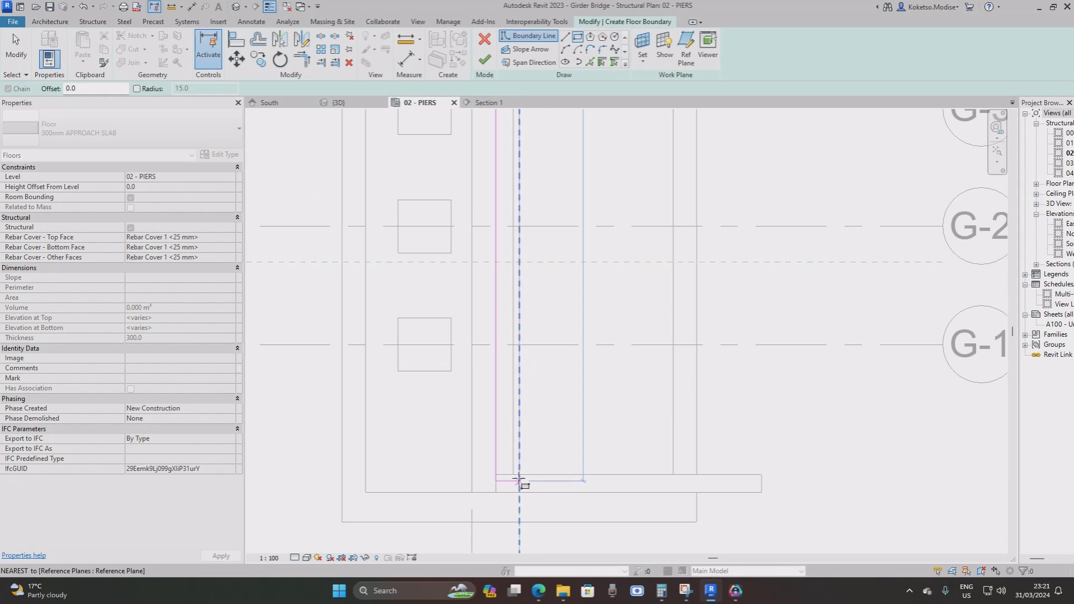
left_click(510, 473)
key("Escape")
key("Escape")
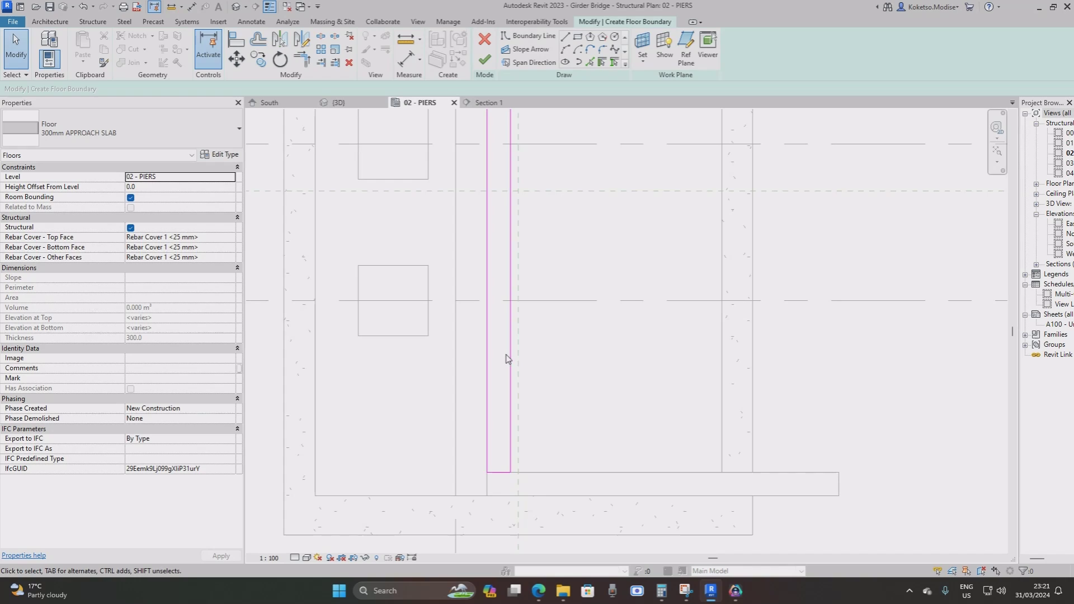
scroll(503, 314, "down", 3)
middle_click_drag(520, 228, 487, 204)
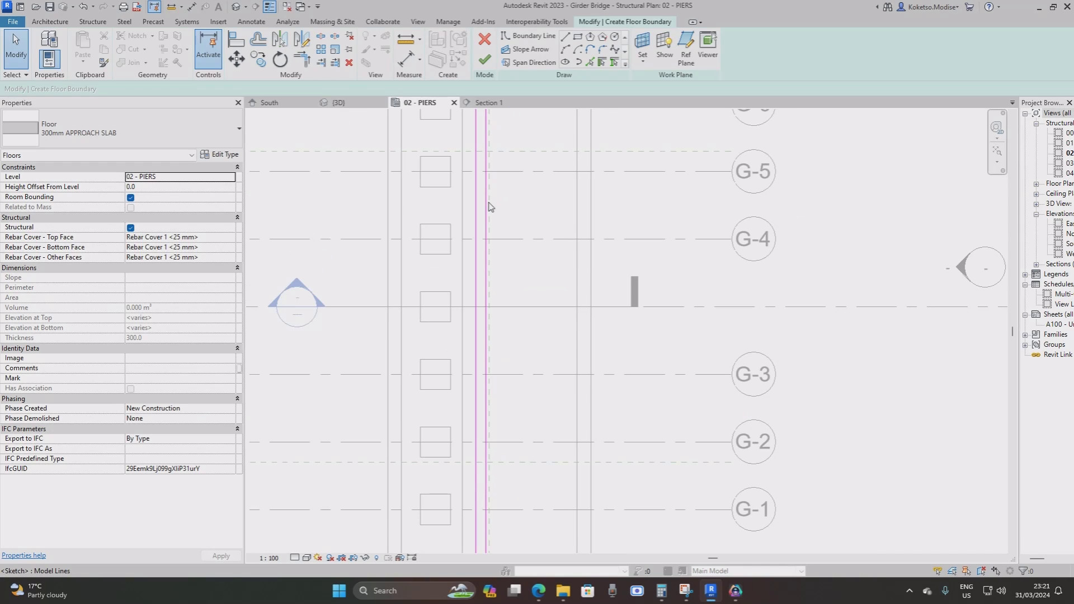
scroll(489, 207, "down", 1)
scroll(489, 207, "down", 1)
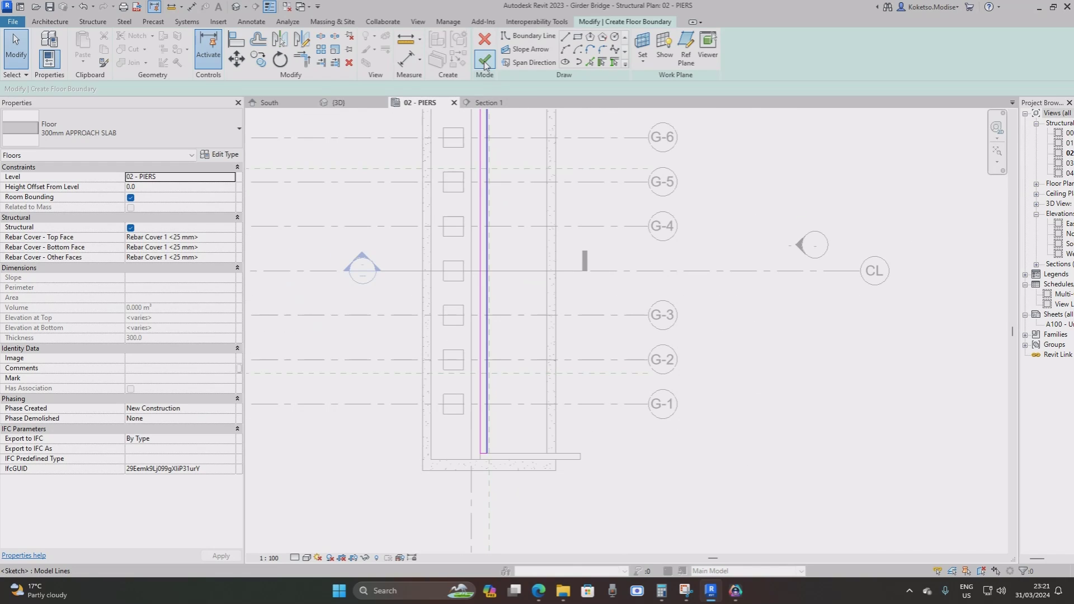
left_click(485, 61)
Move the slab in Section 1 by its bottom midpoint up onto the midpoint of the corbel's top face.
left_click(497, 104)
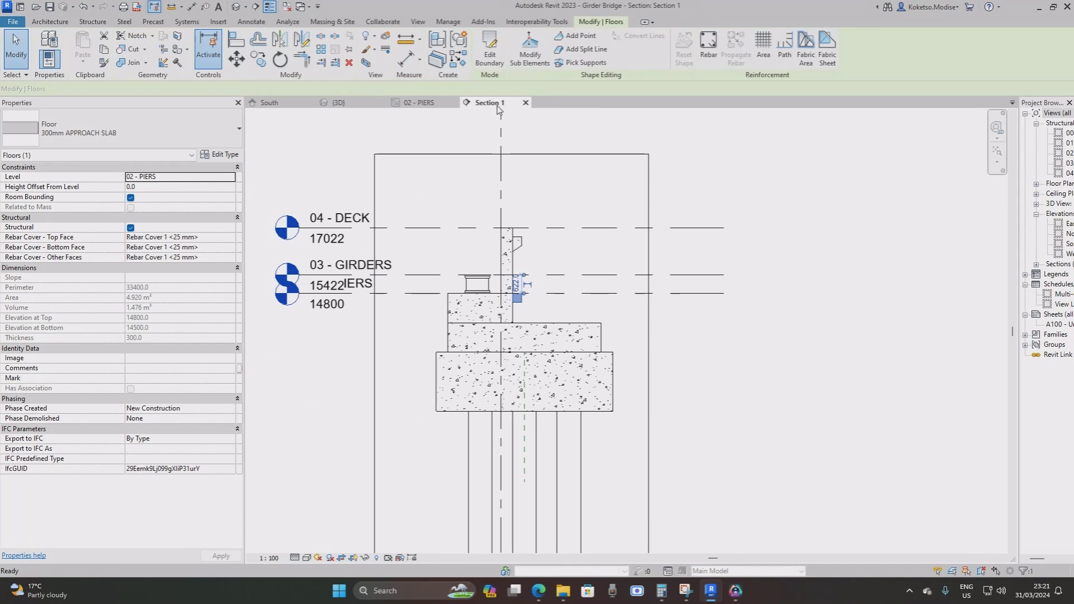
scroll(519, 291, "up", 3)
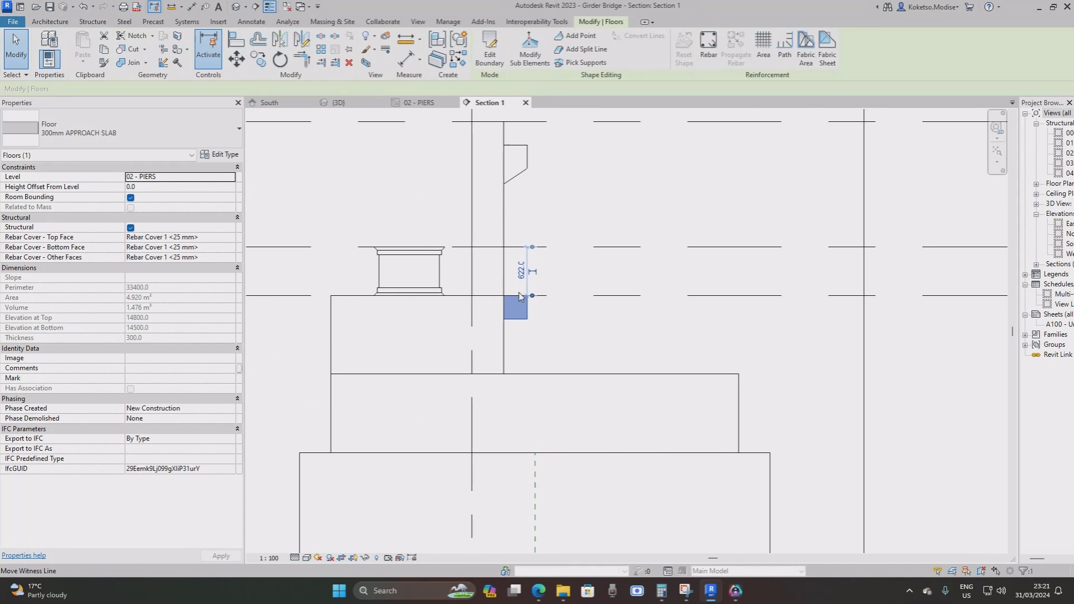
left_click(236, 59)
left_click(515, 319)
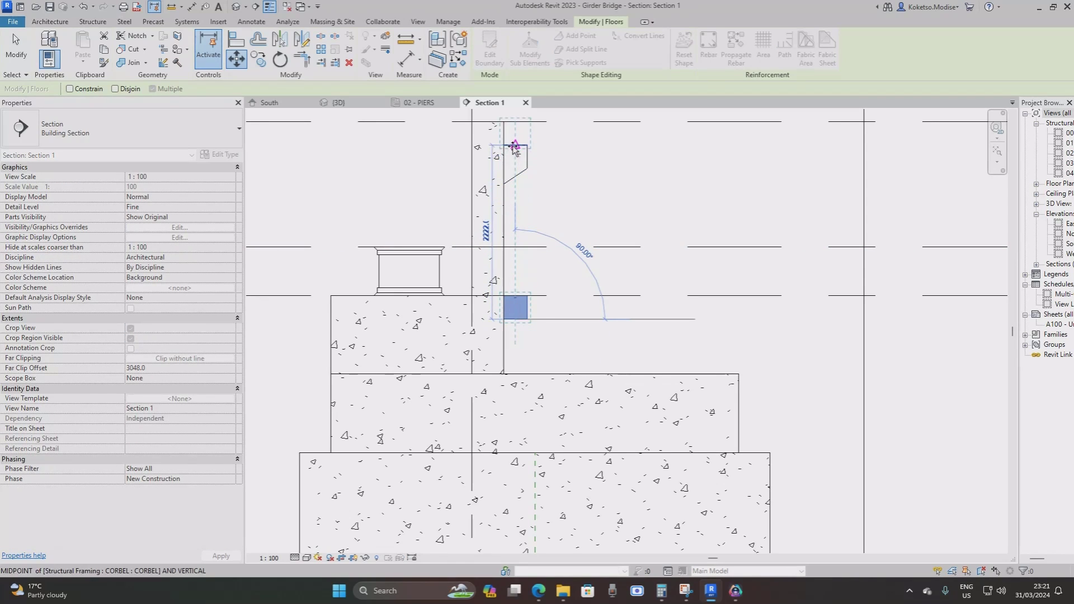
left_click(515, 146)
scroll(495, 162, "down", 4)
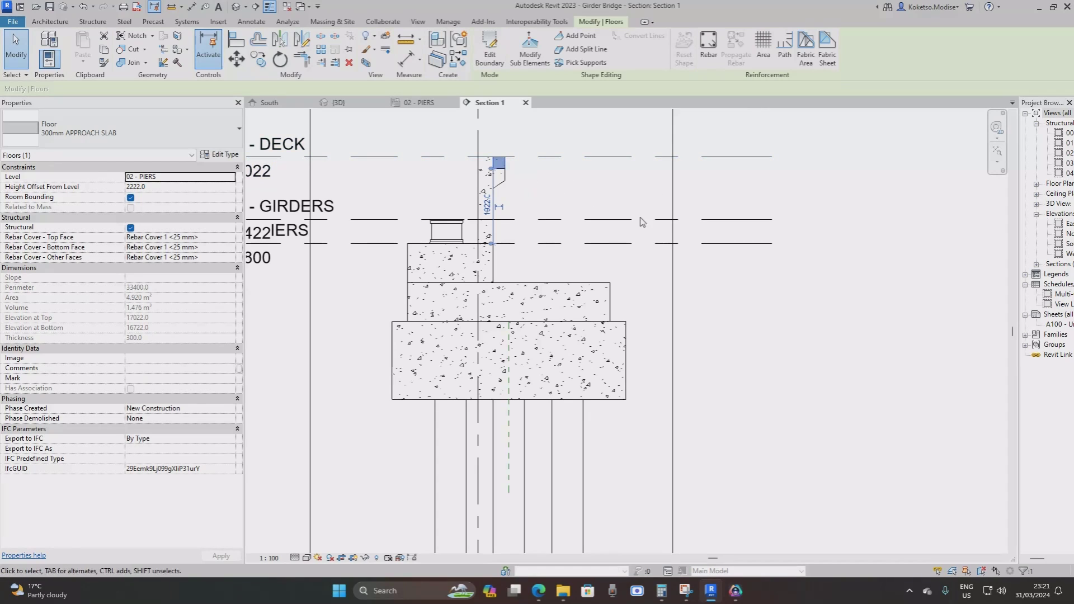
key("Escape")
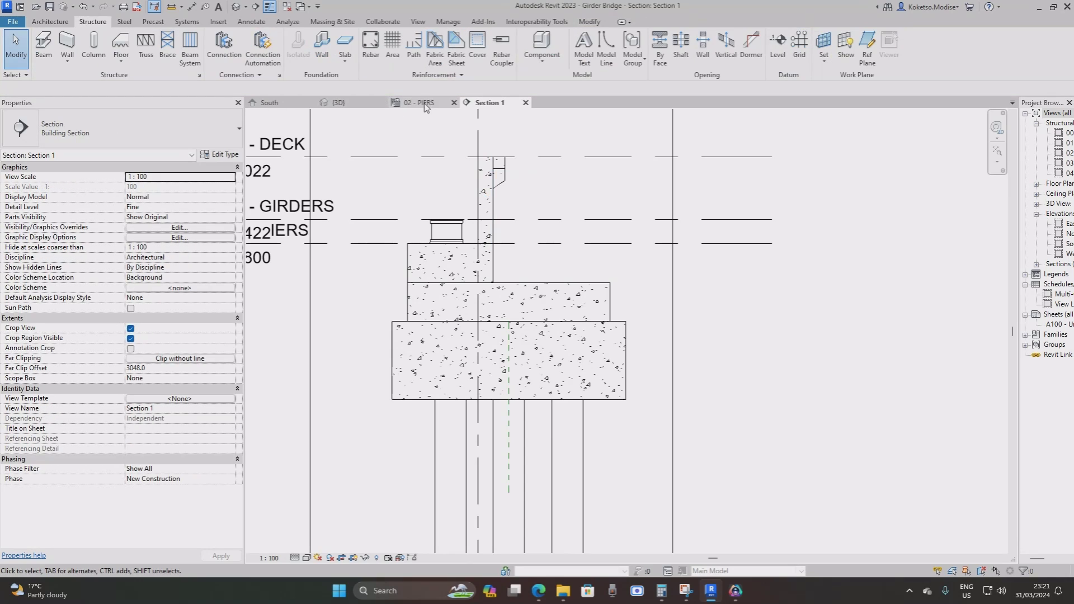
Start a second 300mm APPROACH SLAB in the 02 - PIERS plan with a rectangle from the first slab's outer edge to the wing walls' ends, about 4200 mm wide.
left_click(424, 104)
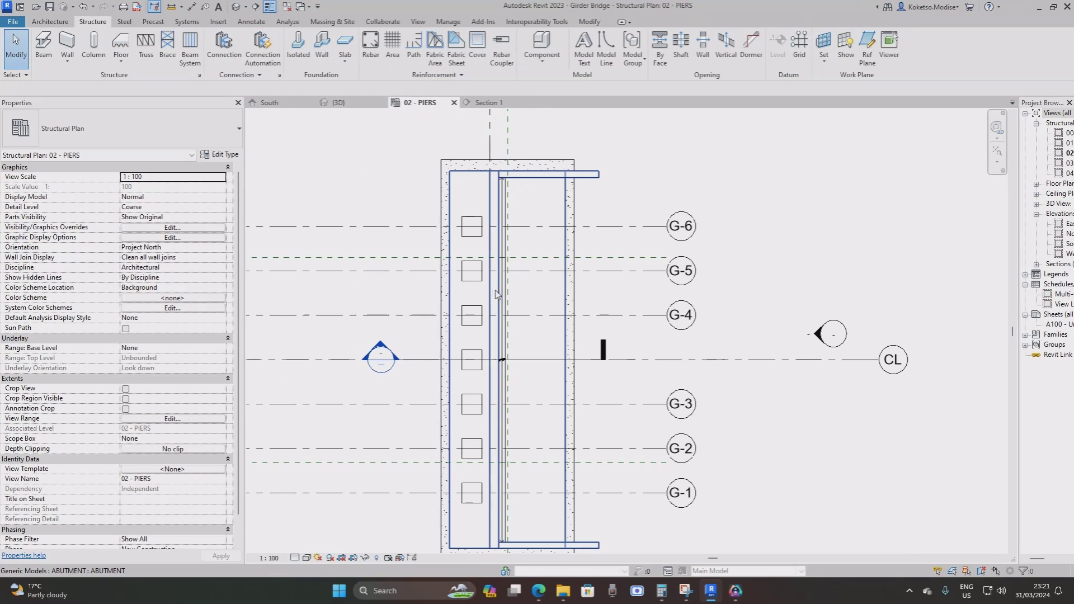
scroll(496, 295, "down", 2)
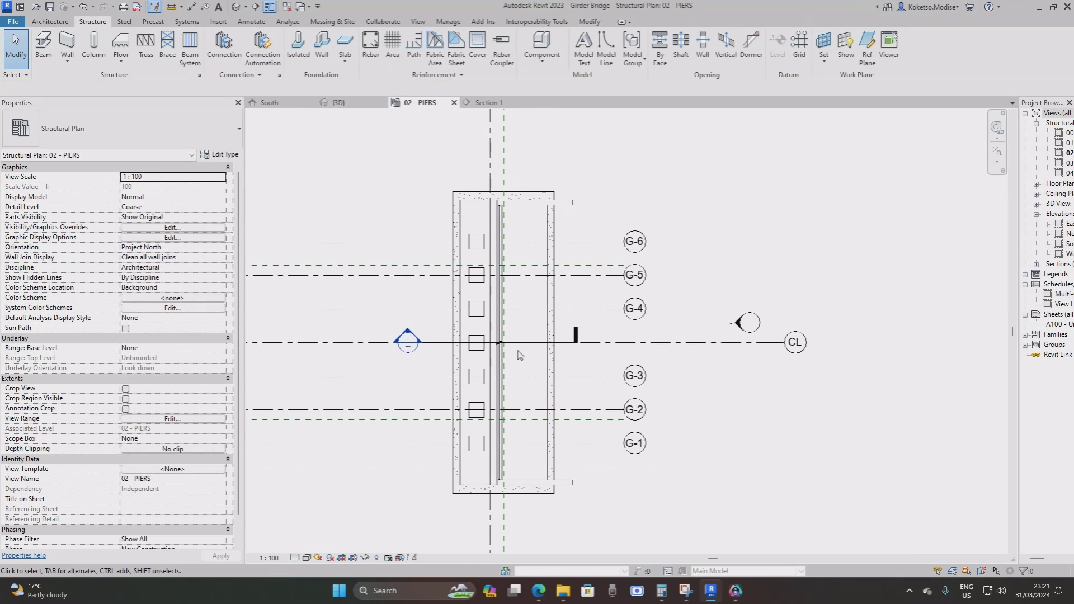
left_click(121, 43)
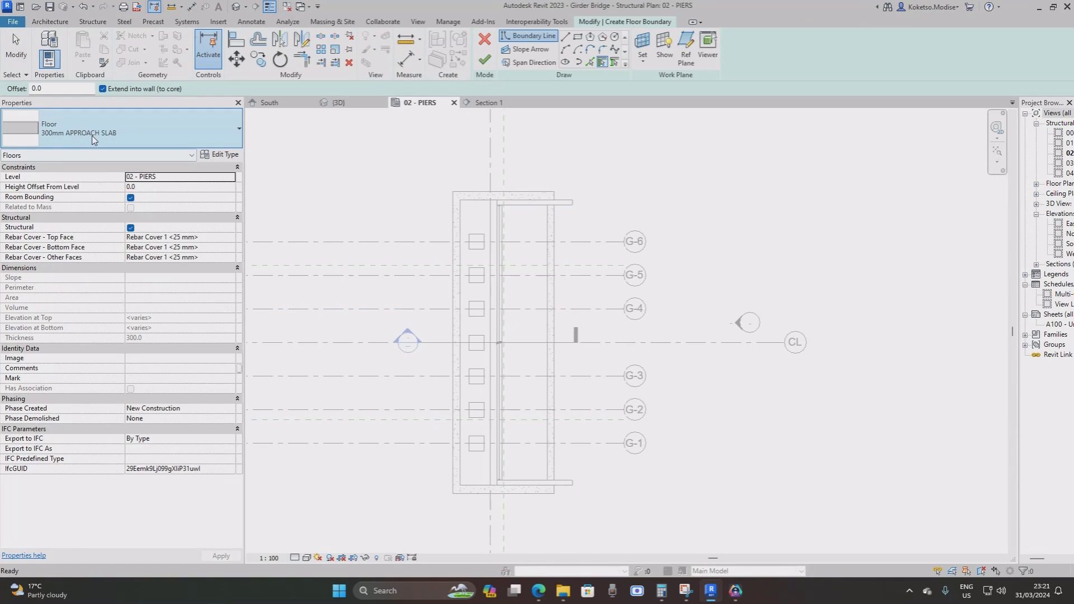
left_click(577, 37)
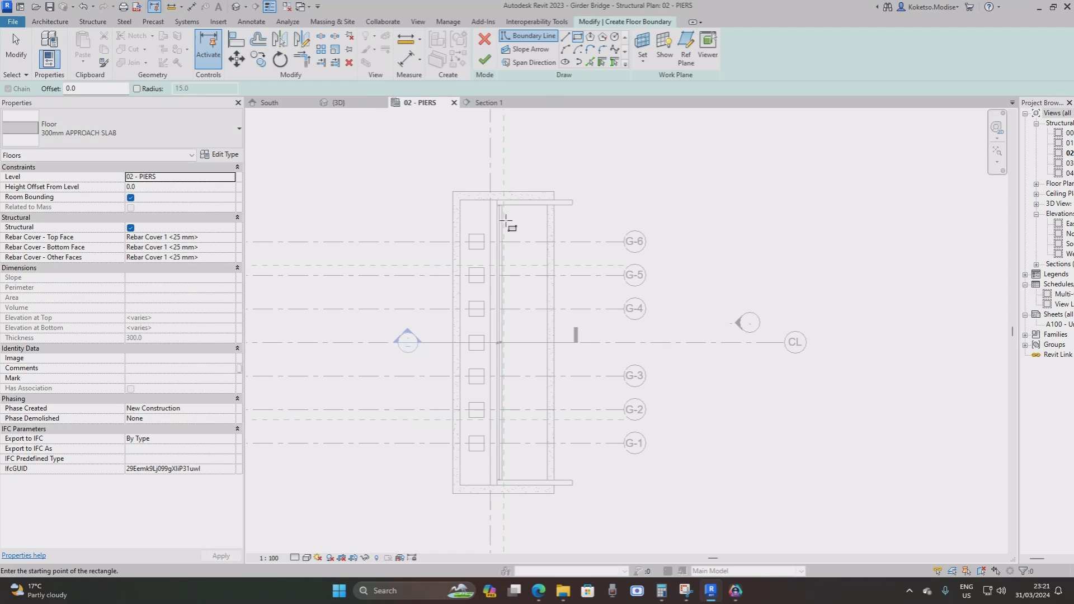
scroll(498, 187, "up", 5)
left_click(485, 176)
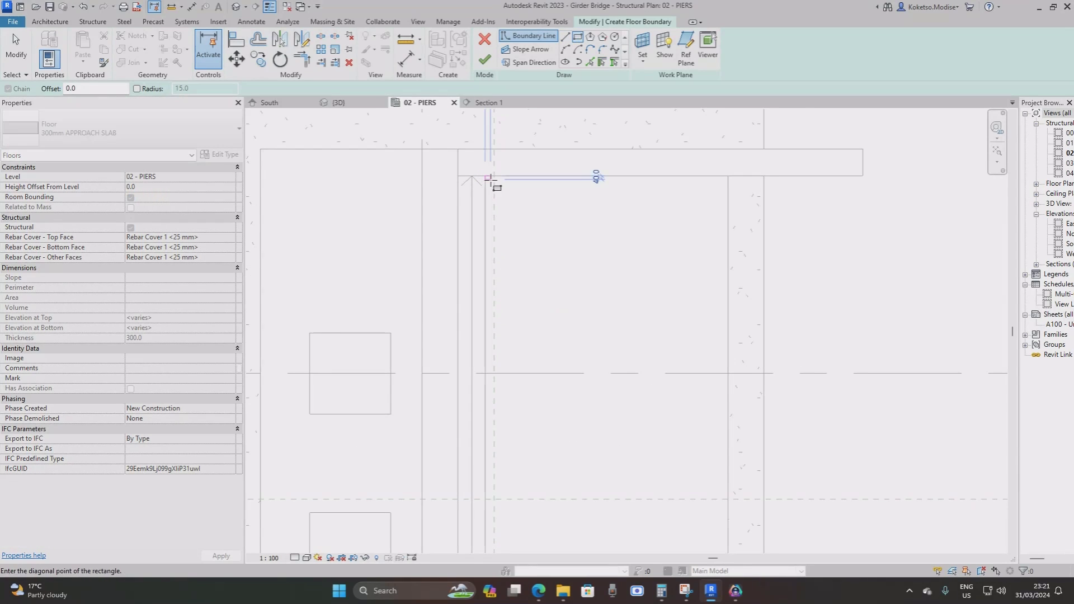
scroll(491, 180, "up", 1)
scroll(492, 179, "down", 6)
middle_click_drag(569, 449, 618, 139)
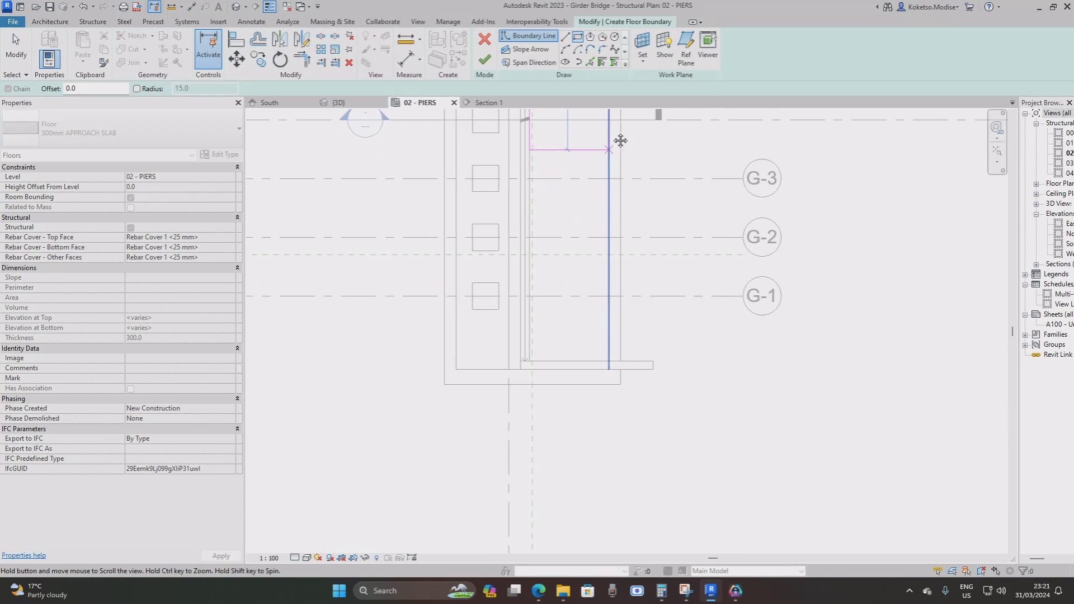
scroll(566, 271, "up", 3)
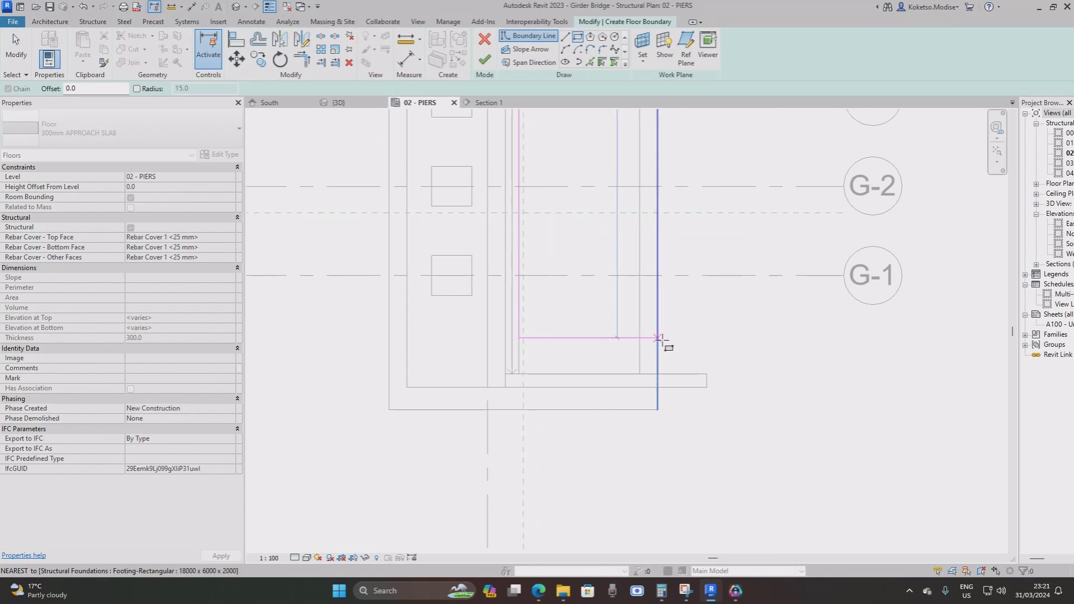
left_click(708, 374)
key("Escape")
scroll(659, 295, "down", 3)
scroll(623, 293, "down", 4)
scroll(618, 292, "up", 2)
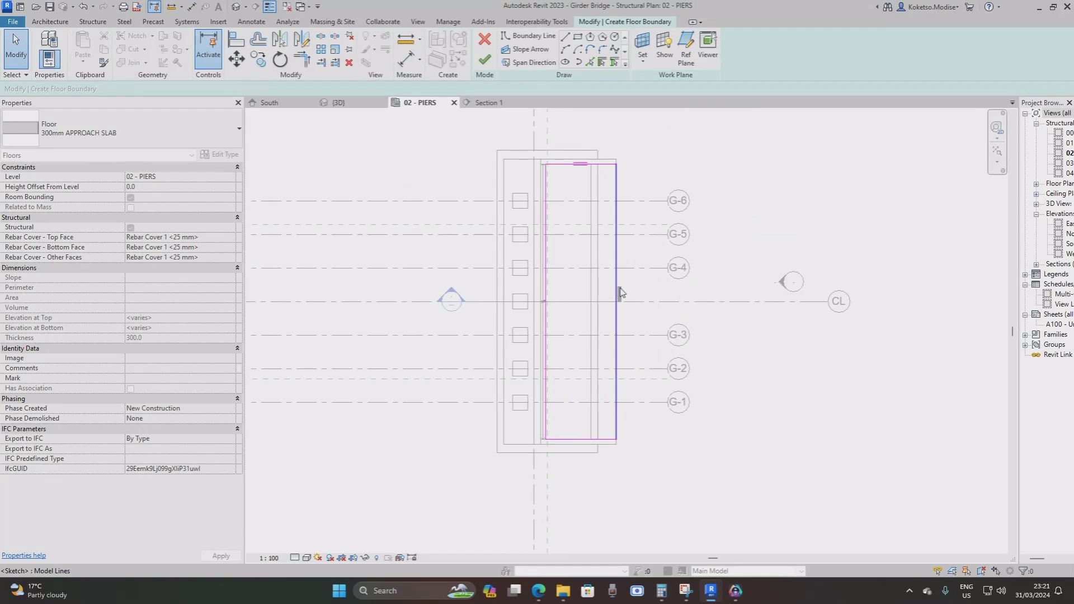
Set the width of the second slab's boundary to 5000 mm by shifting its outer edge away from the abutment.
left_click(617, 293)
left_click(580, 452)
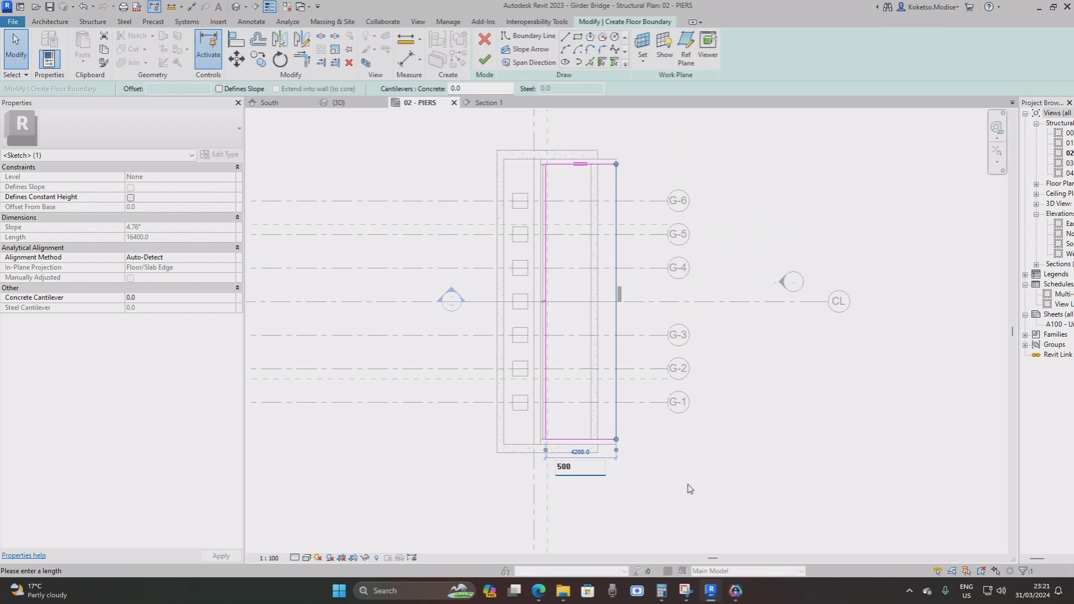
key("Return")
key("Escape")
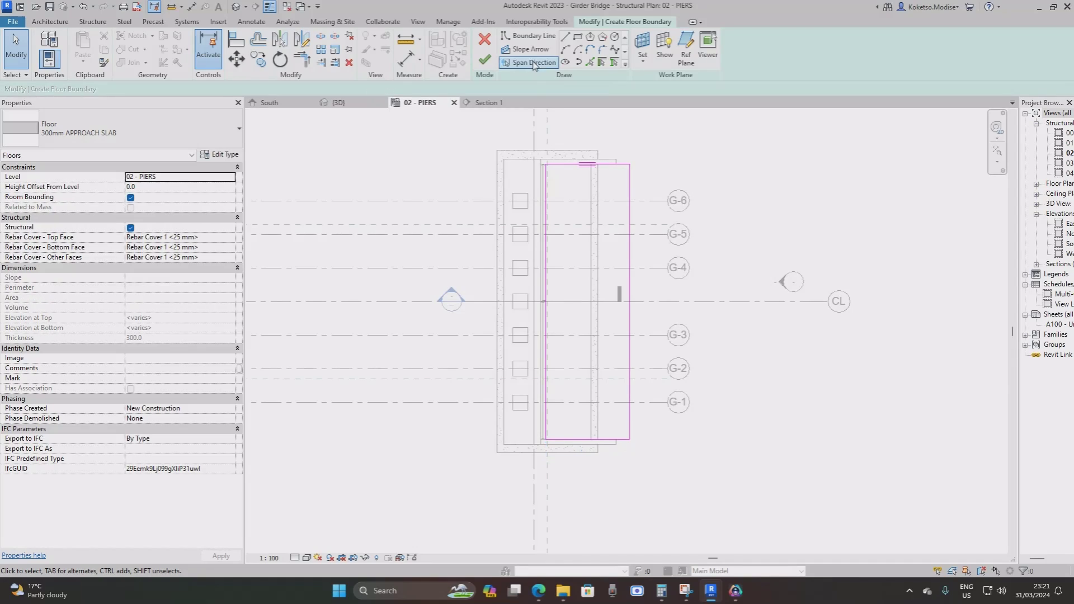
Draw a slope arrow 5000 mm long along the centreline from the second slab's abutment-side edge to its outer edge.
left_click(523, 51)
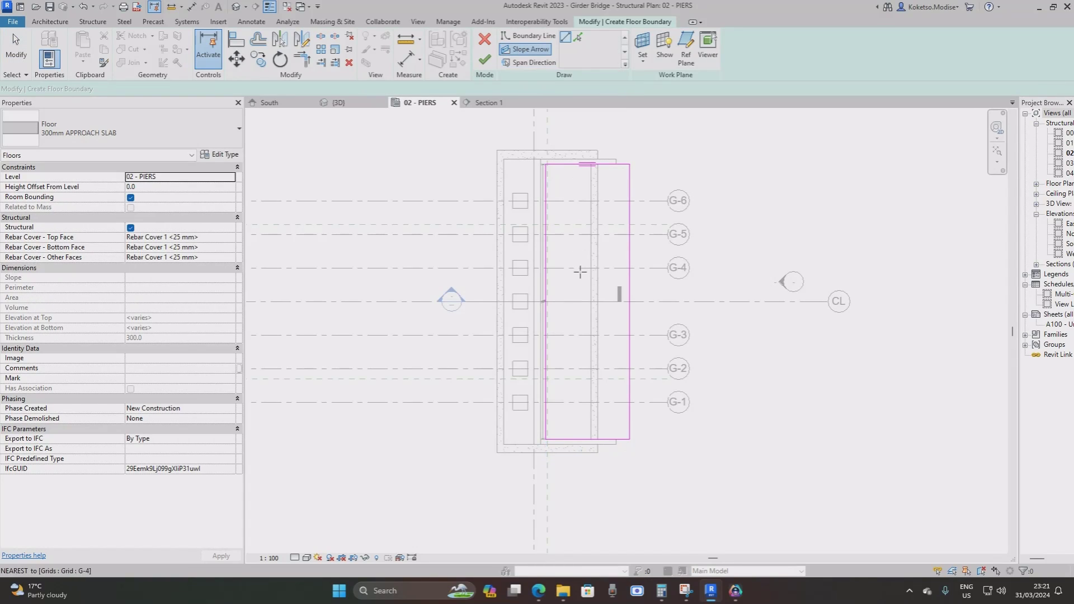
left_click(543, 302)
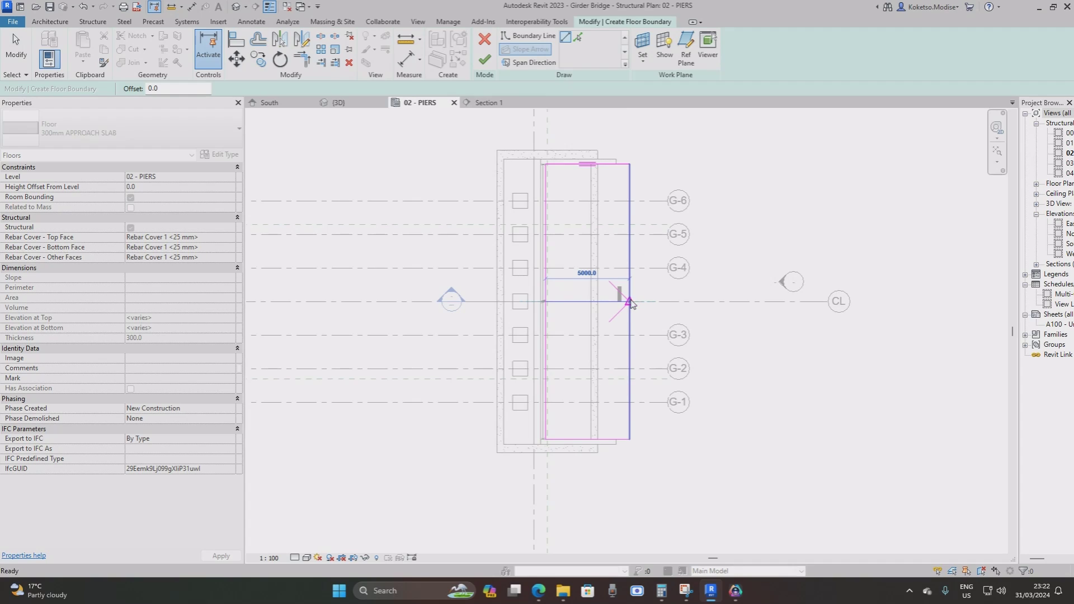
left_click(629, 302)
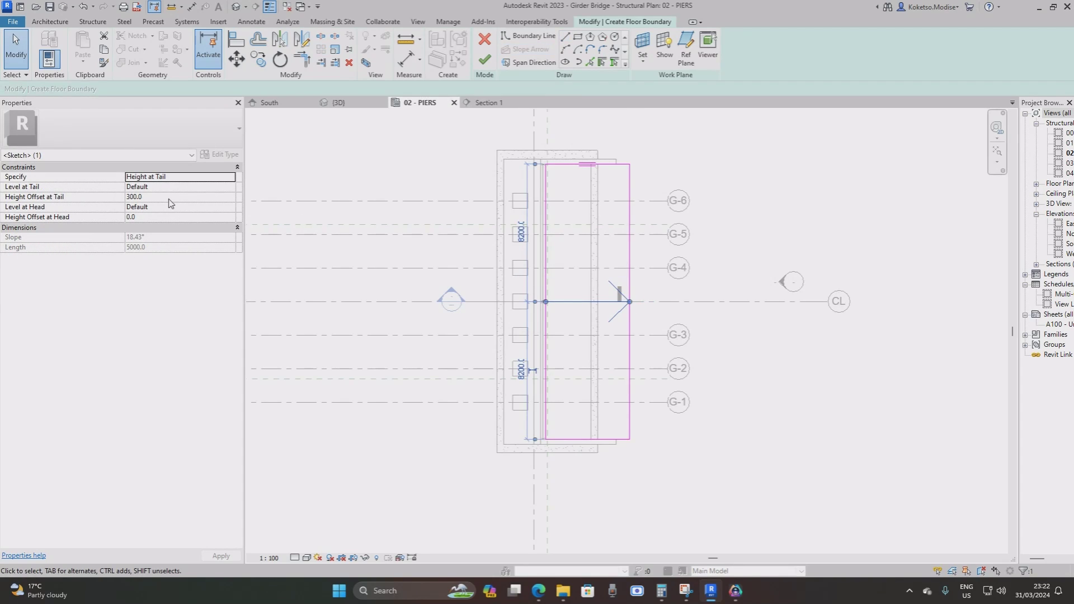
Set the arrow's height offset at tail to 0, specify it by a slope of -5.00°, and finish the slab.
left_click(140, 197)
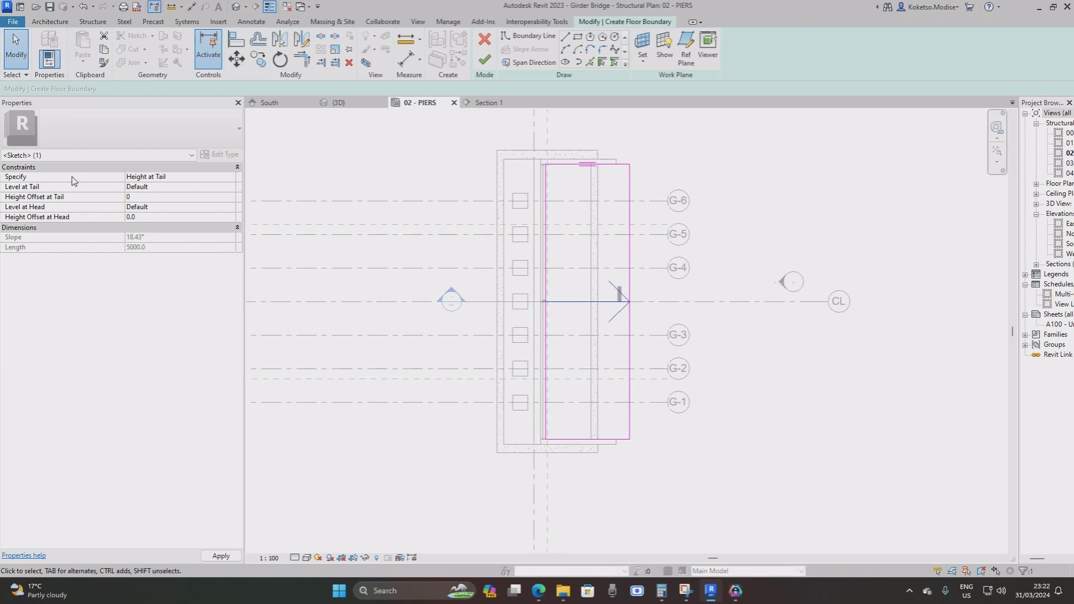
left_click(230, 176)
left_click(230, 177)
left_click(160, 197)
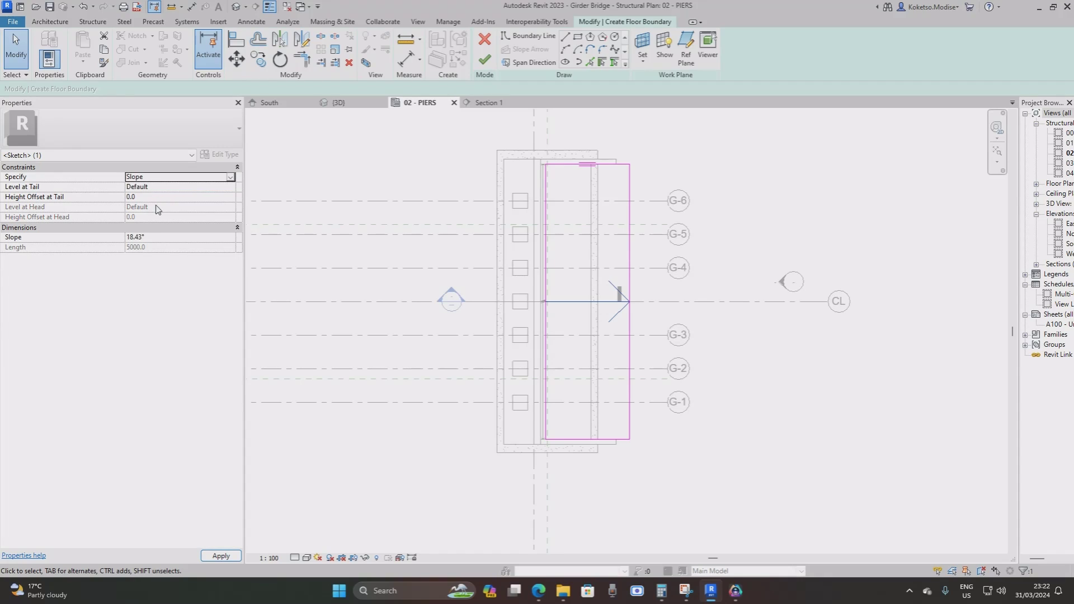
left_click(164, 239)
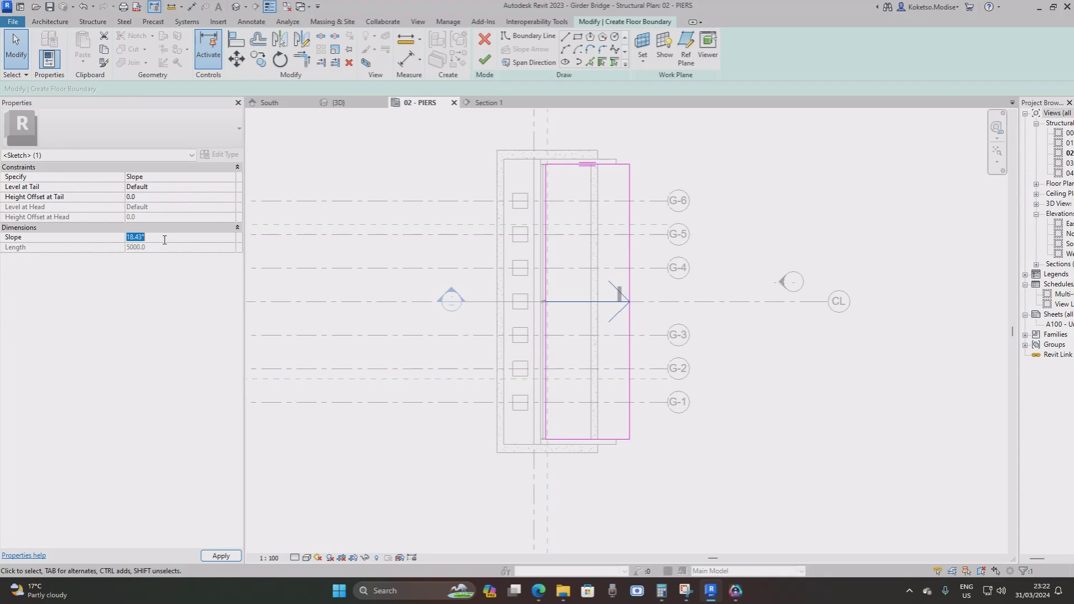
left_click(484, 59)
Move the sloped slab in Section 1 vertically by its inner top corner onto the first slab's outer top corner.
left_click(476, 104)
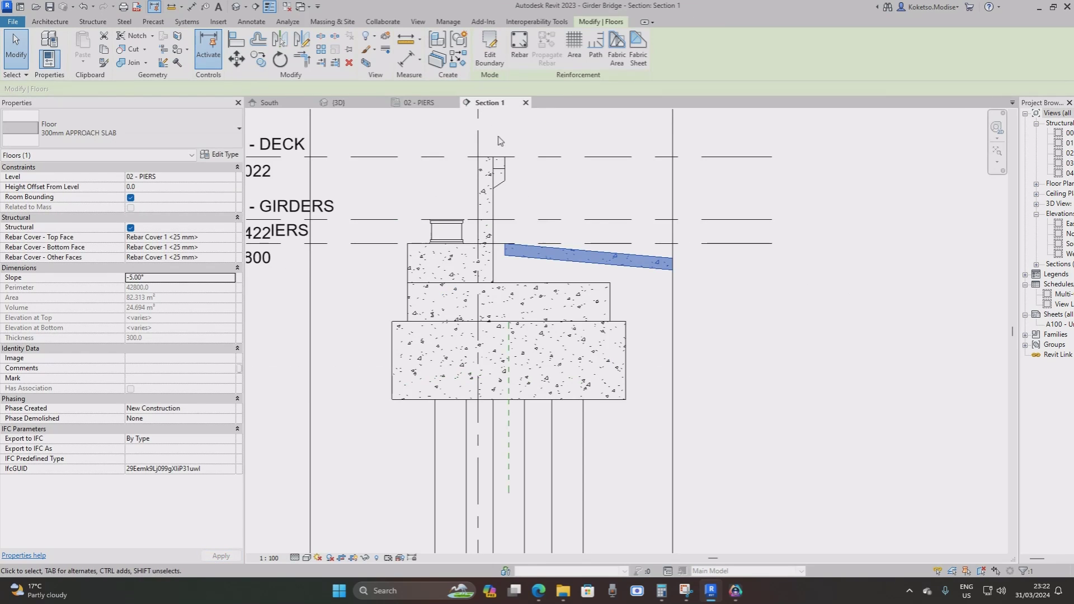
scroll(513, 234, "up", 3)
middle_click_drag(527, 239, 492, 305)
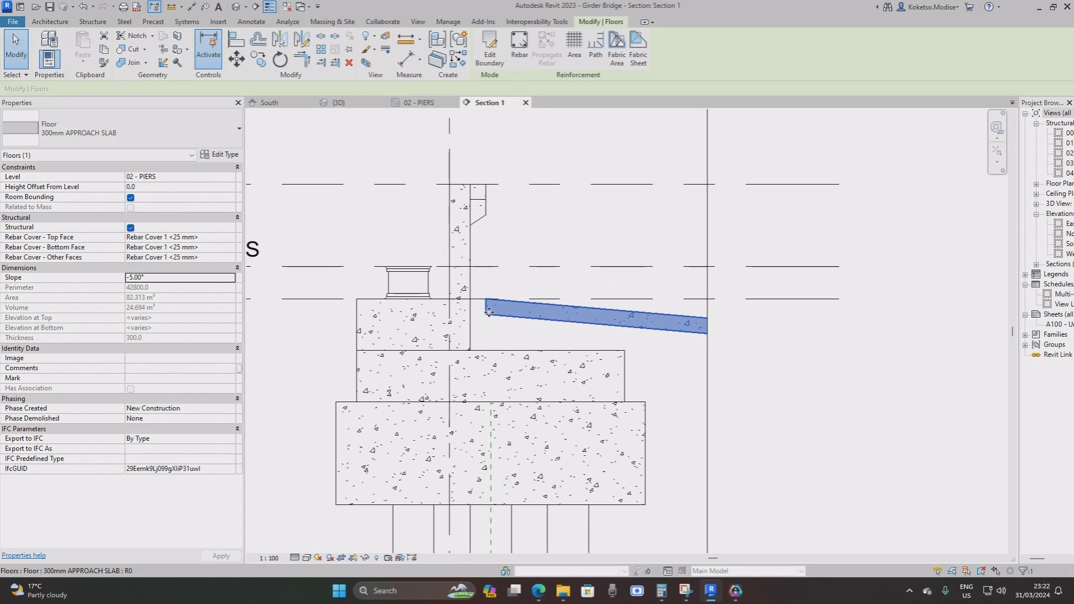
left_click(236, 59)
left_click(485, 301)
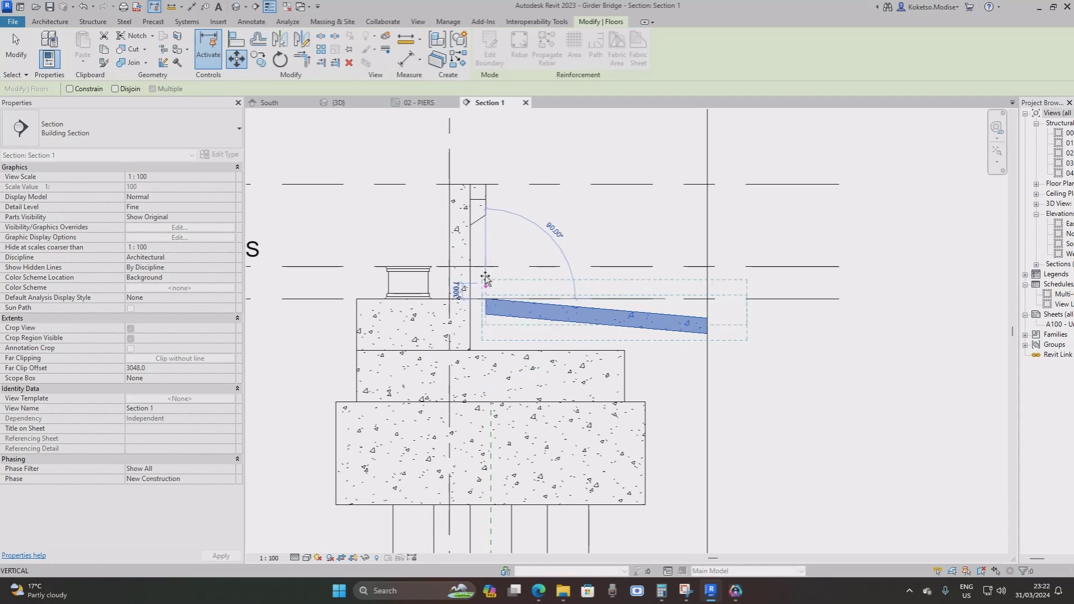
left_click(486, 184)
scroll(518, 240, "down", 2)
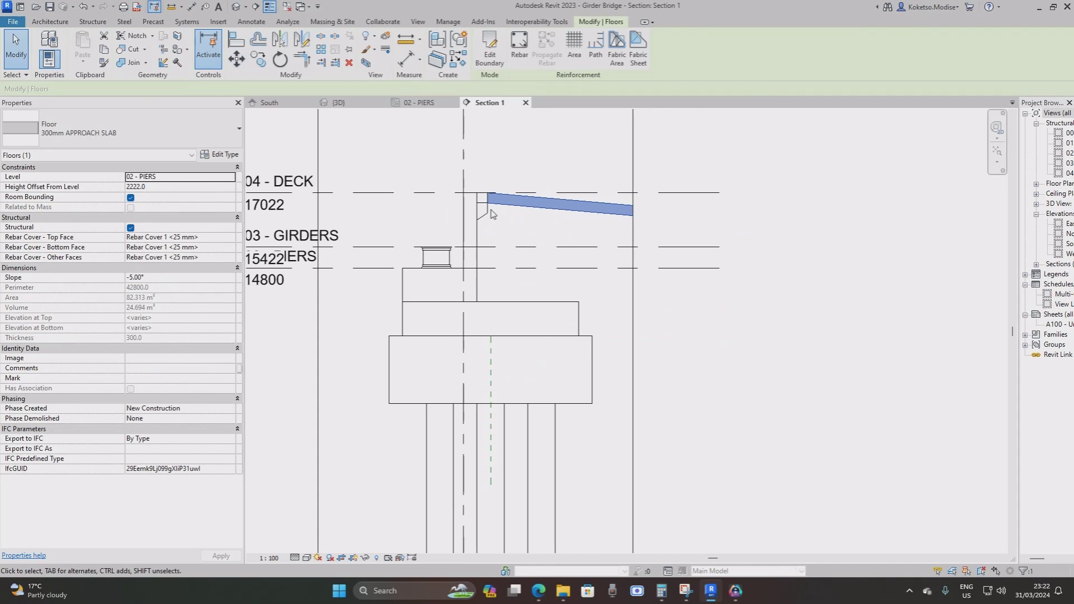
left_click(523, 223)
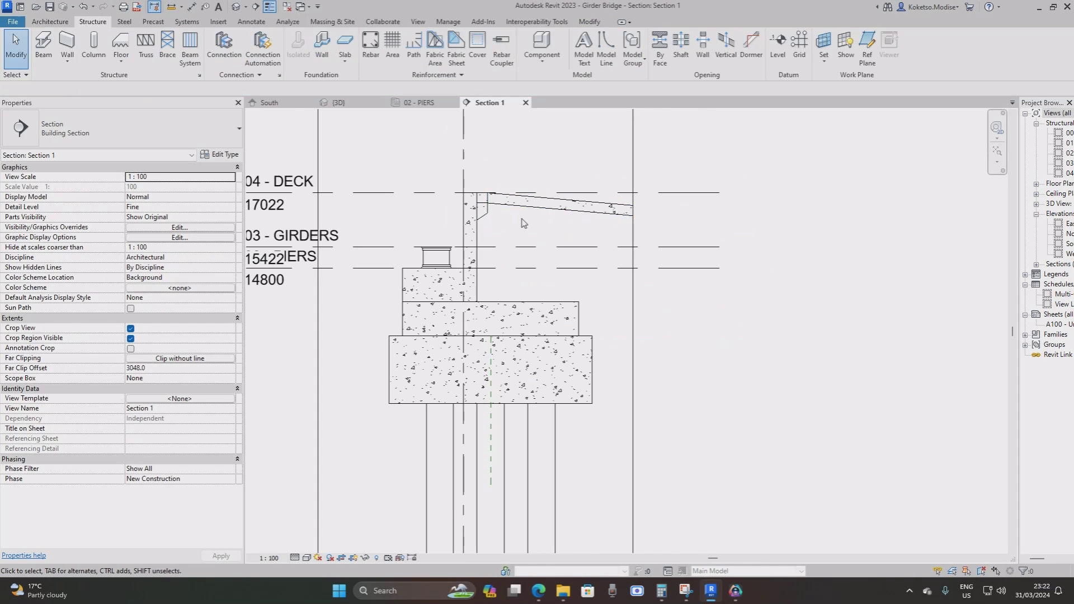
Mirror both approach slabs and the corbel onto the opposite abutment, using the middle pier's grid line in the South elevation as the axis.
left_click(348, 103)
middle_click_drag(554, 246, 632, 324, "shift")
scroll(577, 303, "up", 5)
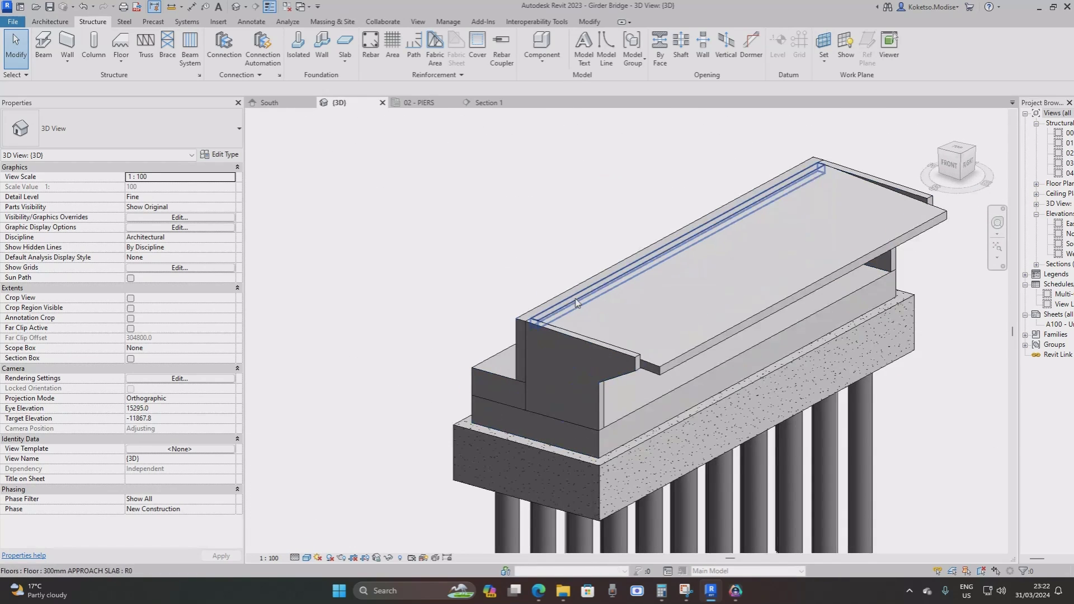
left_click(577, 302)
left_click(686, 346, "ctrl")
middle_click_drag(685, 347, 653, 245, "shift")
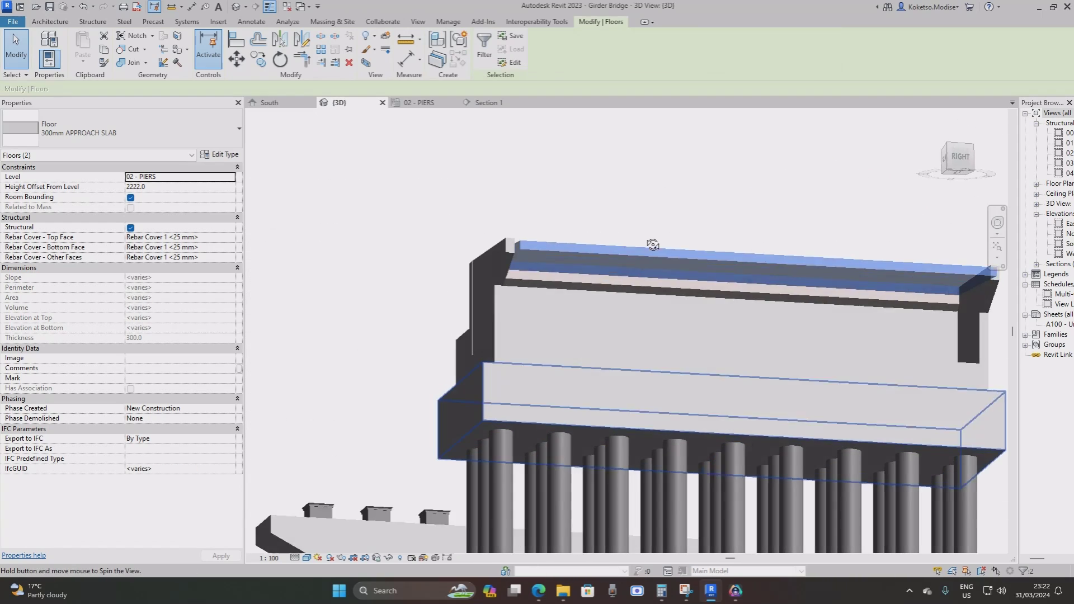
left_click(554, 292, "ctrl")
scroll(673, 291, "down", 4)
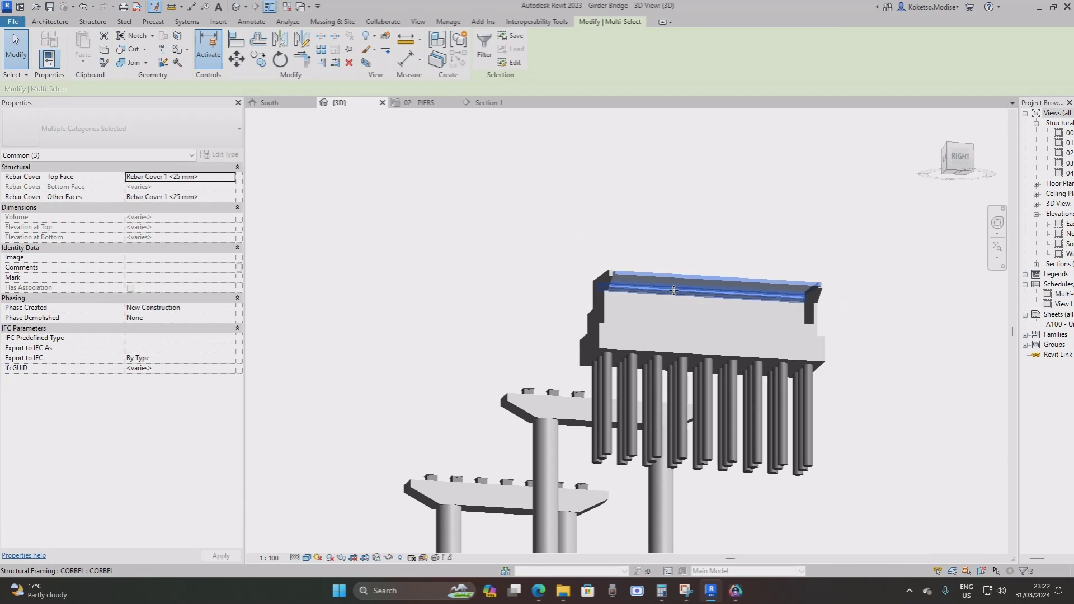
middle_click_drag(674, 290, 559, 280, "shift")
left_click(286, 105)
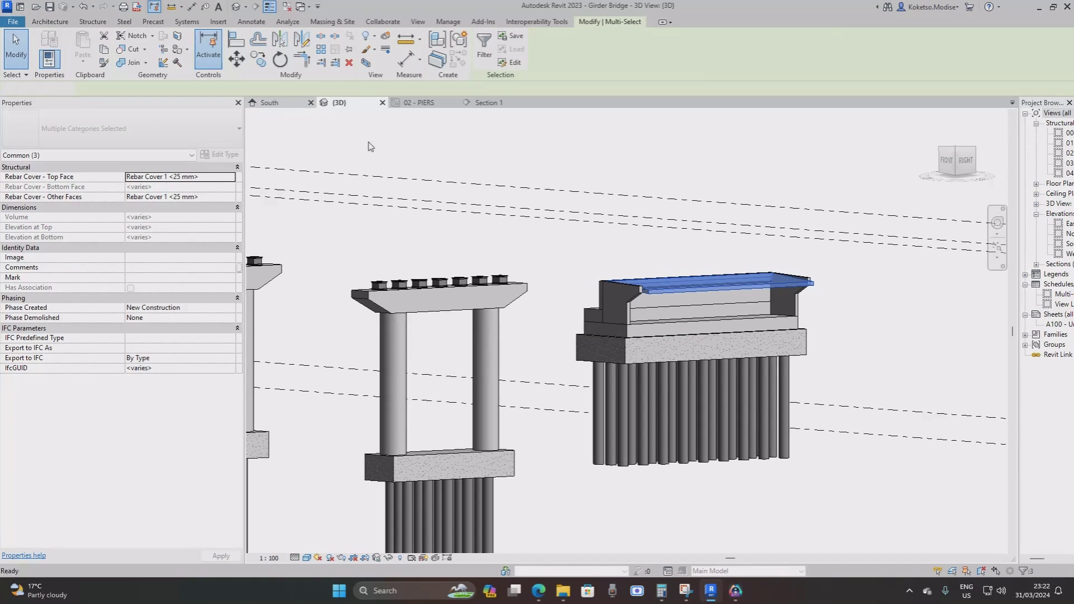
scroll(791, 234, "down", 6)
scroll(791, 234, "up", 1)
middle_click_drag(627, 235, 505, 242)
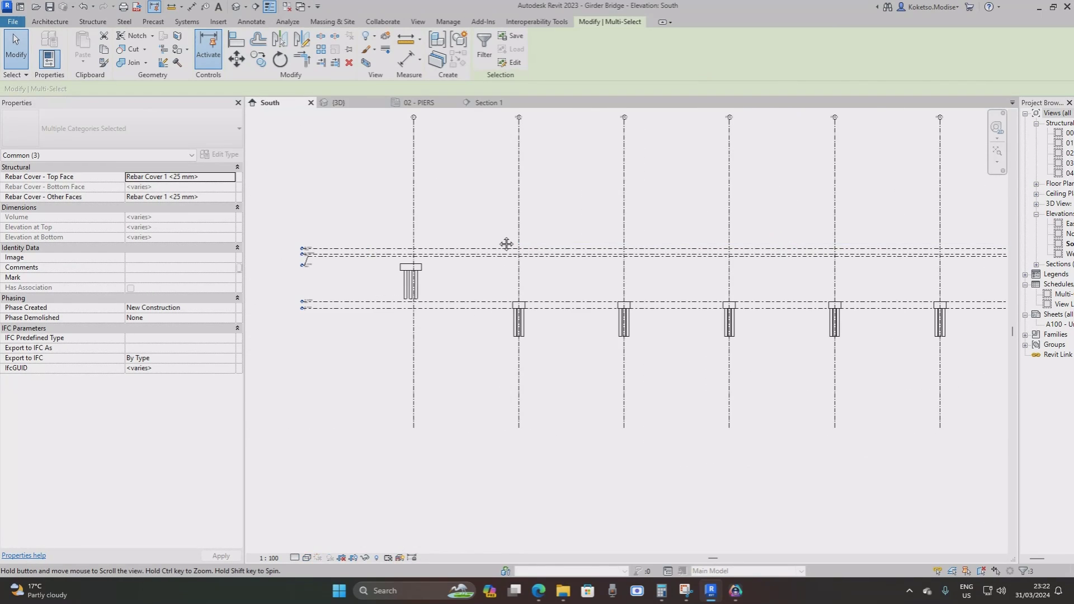
scroll(486, 224, "down", 2)
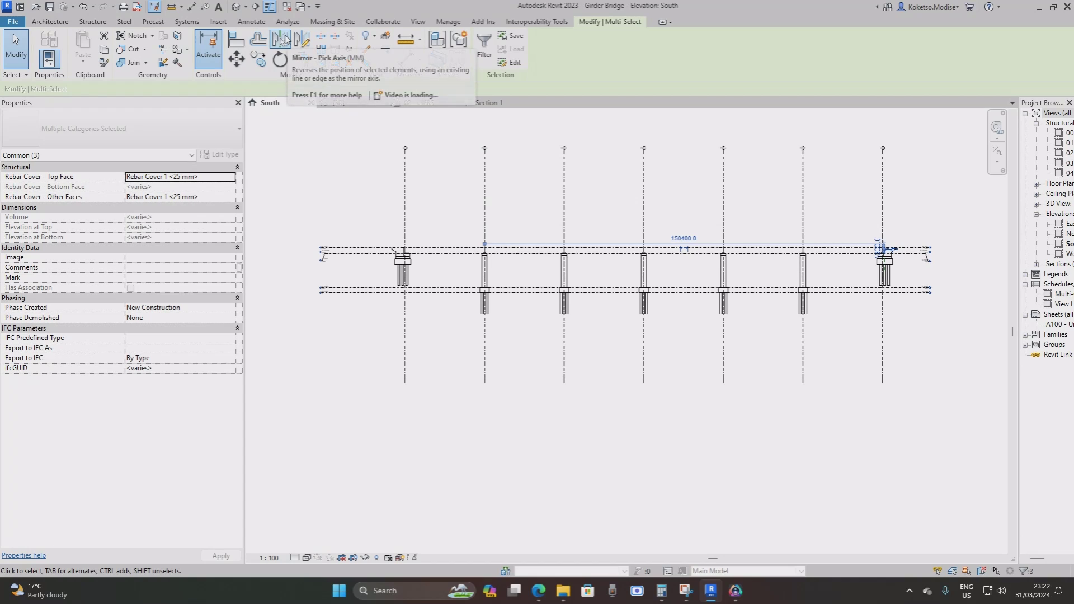
left_click(281, 38)
key("Escape")
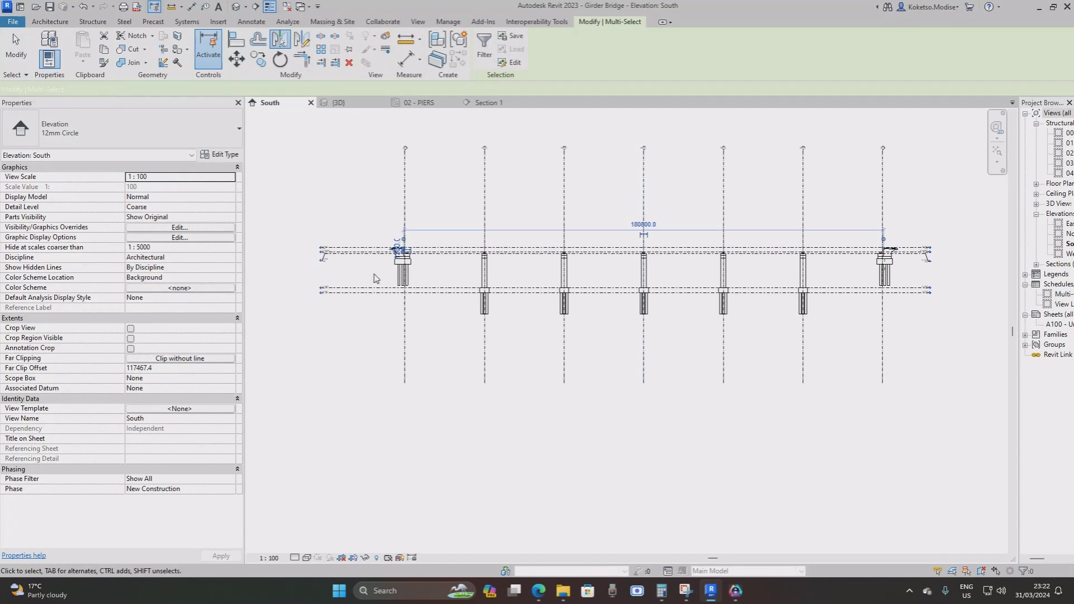
key("Escape")
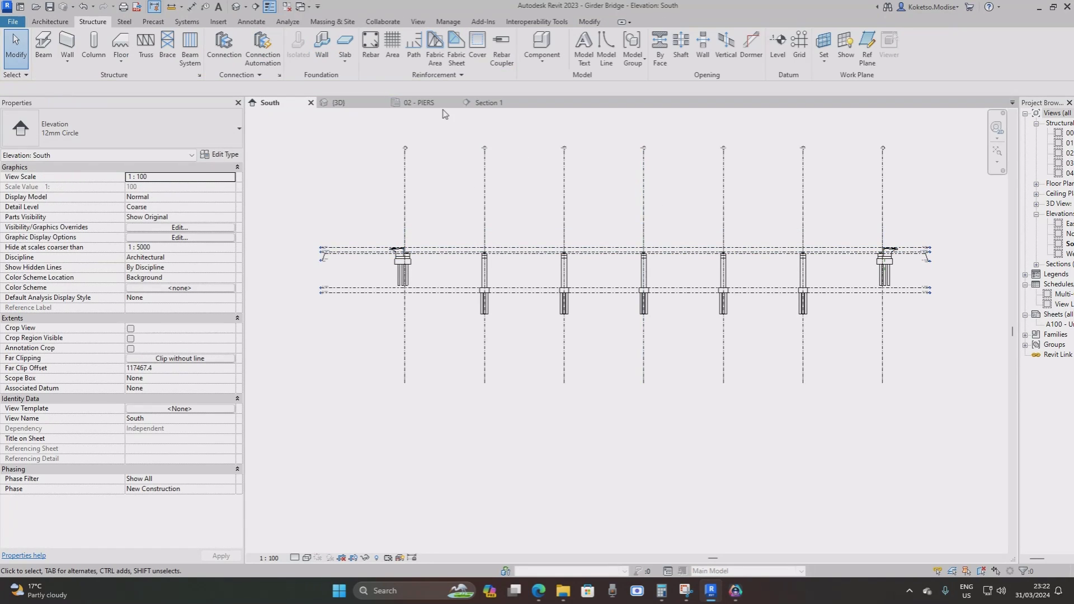
Inspect the bridge in the 3D view and review the Multi-Category Material Takeoff schedule down to its grand total.
left_click(338, 102)
middle_click_drag(502, 239, 621, 255, "shift")
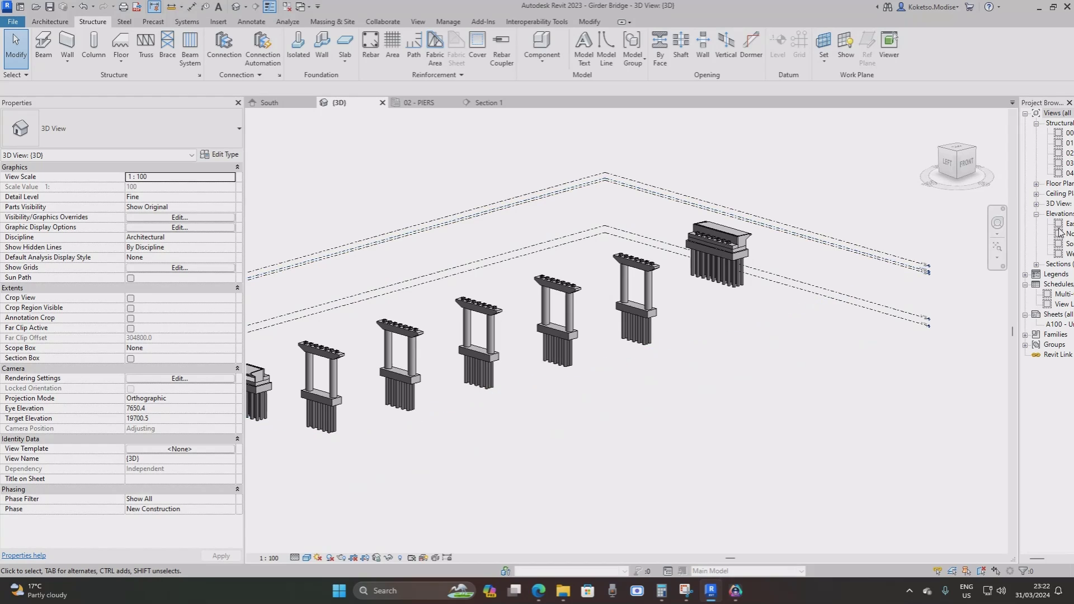
left_click_drag(958, 228, 946, 229)
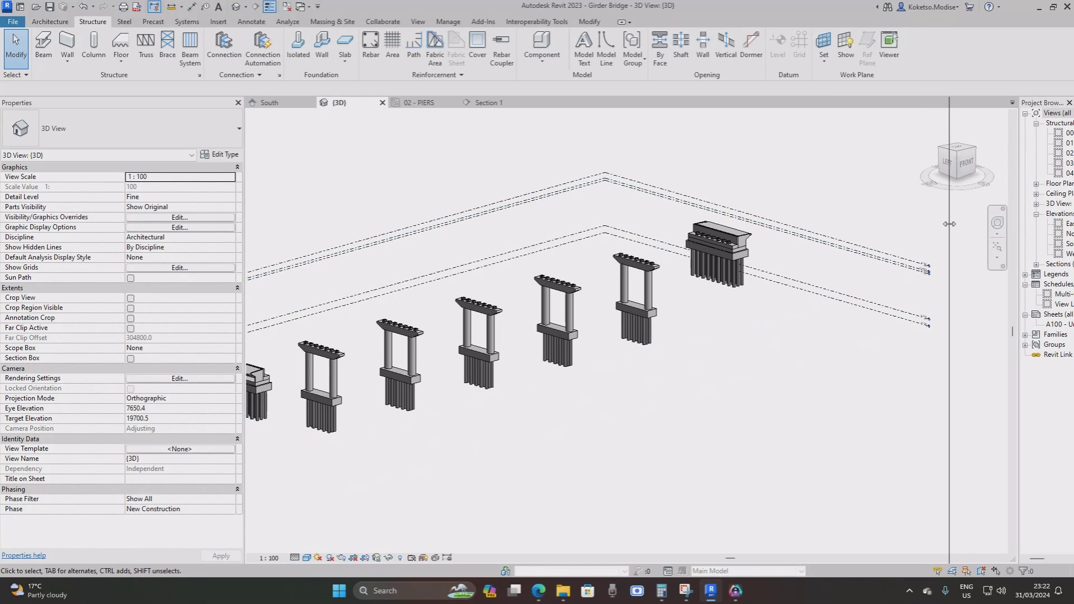
middle_click_drag(693, 335, 821, 318, "shift")
scroll(821, 319, "up", 4)
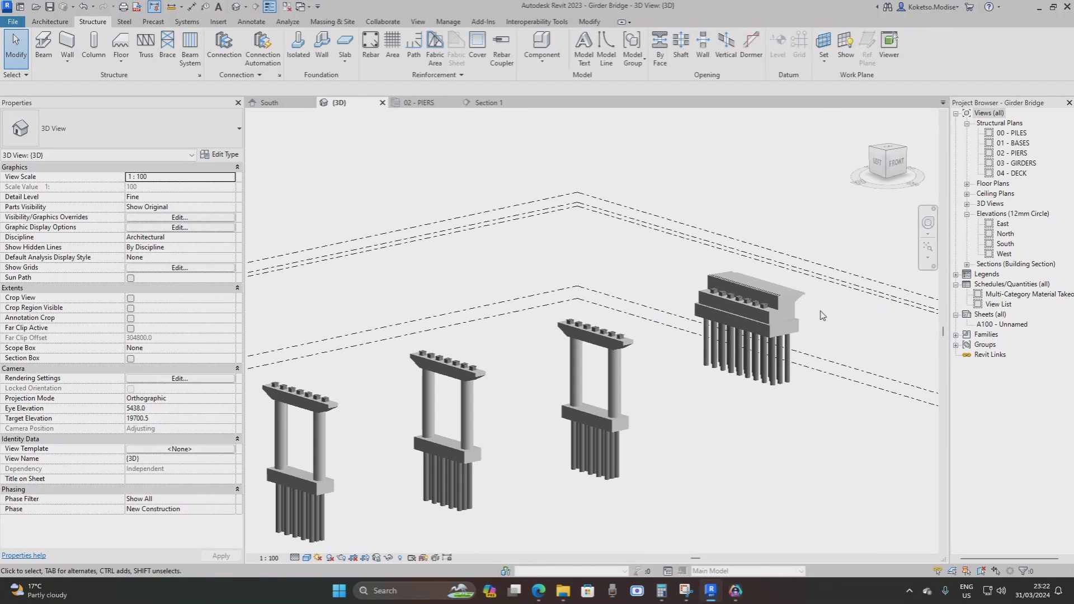
left_click(1013, 294)
double_click(1007, 297)
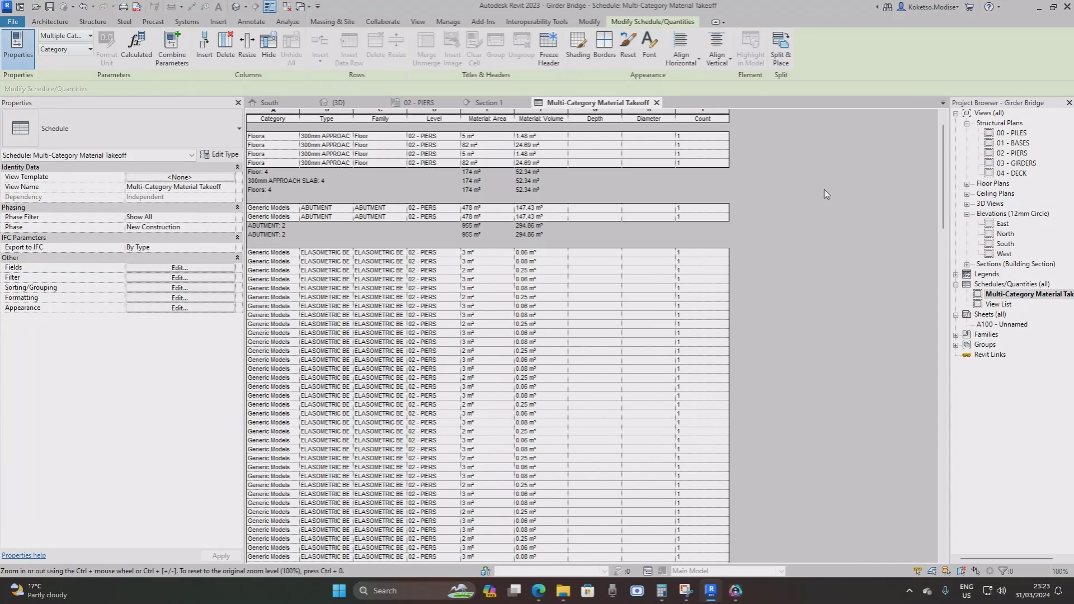
left_click(944, 179)
left_click_drag(945, 179, 928, 476)
scroll(784, 378, "down", 1)
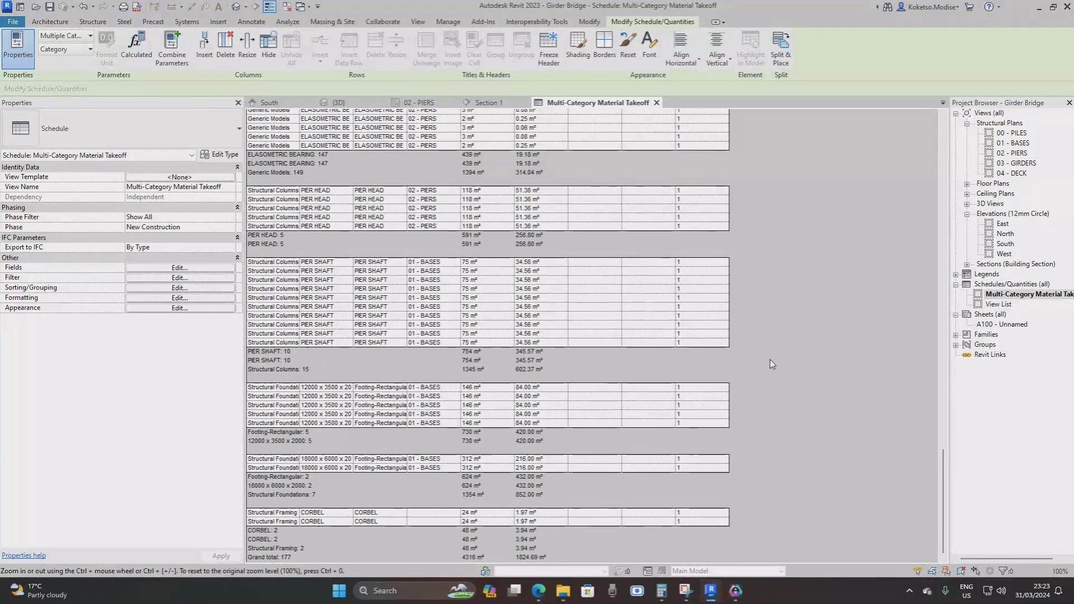
left_click(657, 104)
Create a new family from the Metric Structural Framing - Beams and Braces template.
scroll(679, 240, "down", 3)
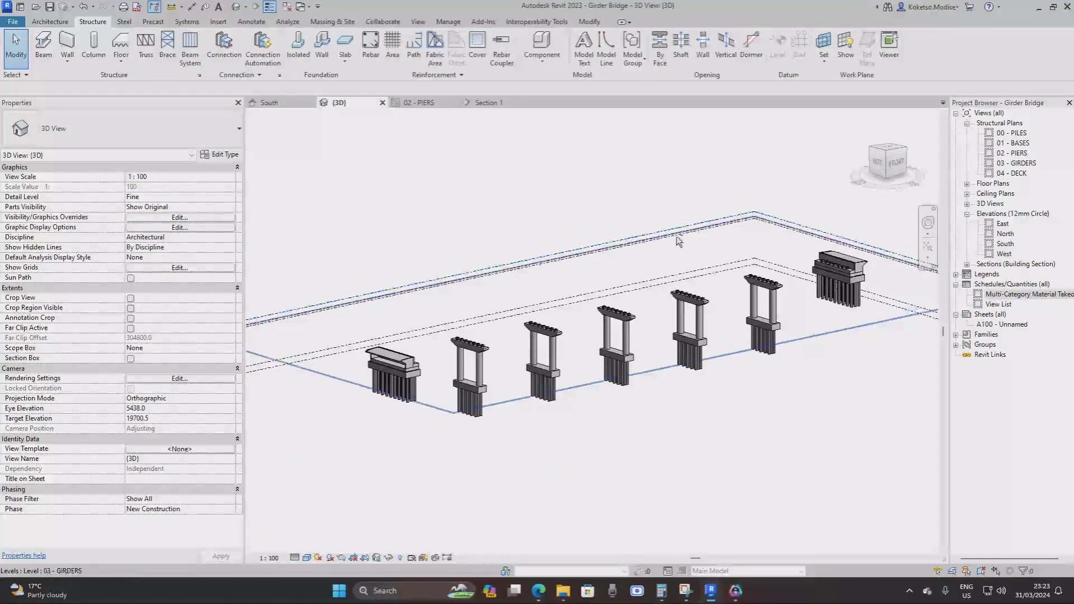
middle_click_drag(678, 241, 690, 267, "shift")
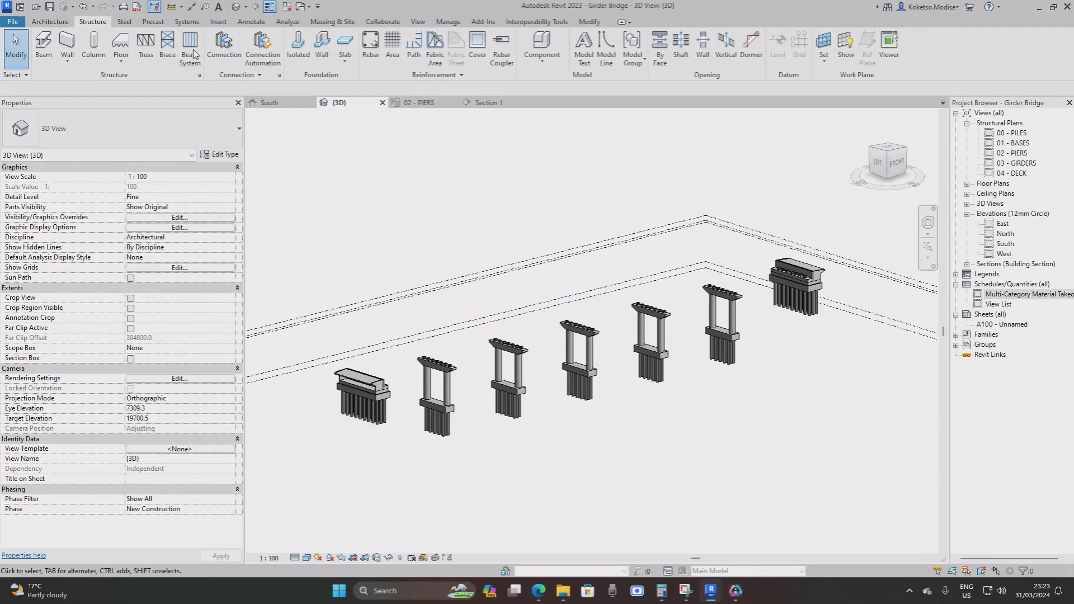
left_click(12, 22)
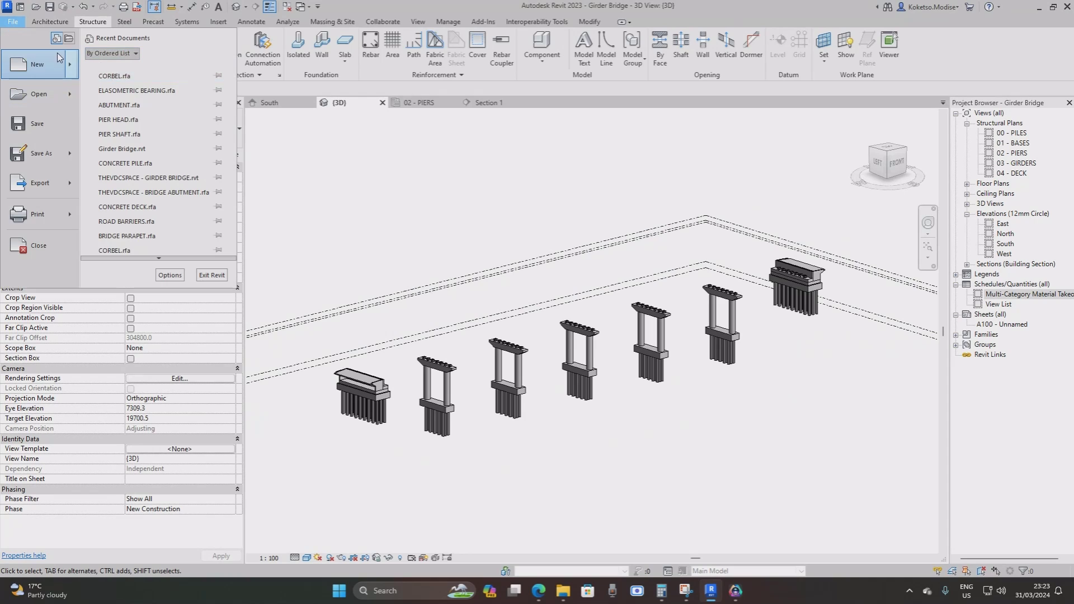
mouse_move(57, 68)
left_click(156, 101)
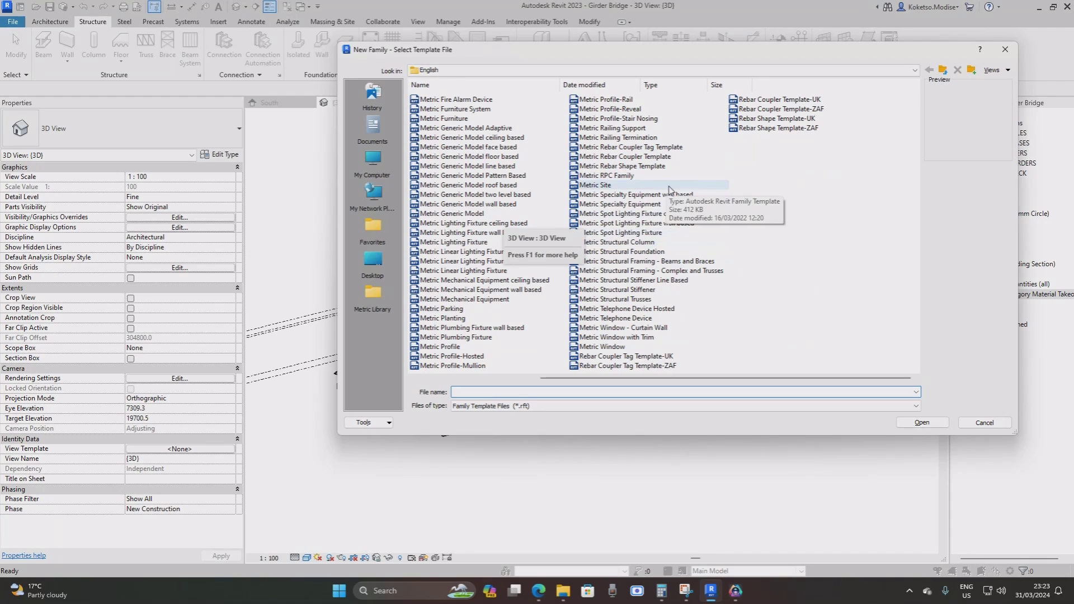
left_click(637, 263)
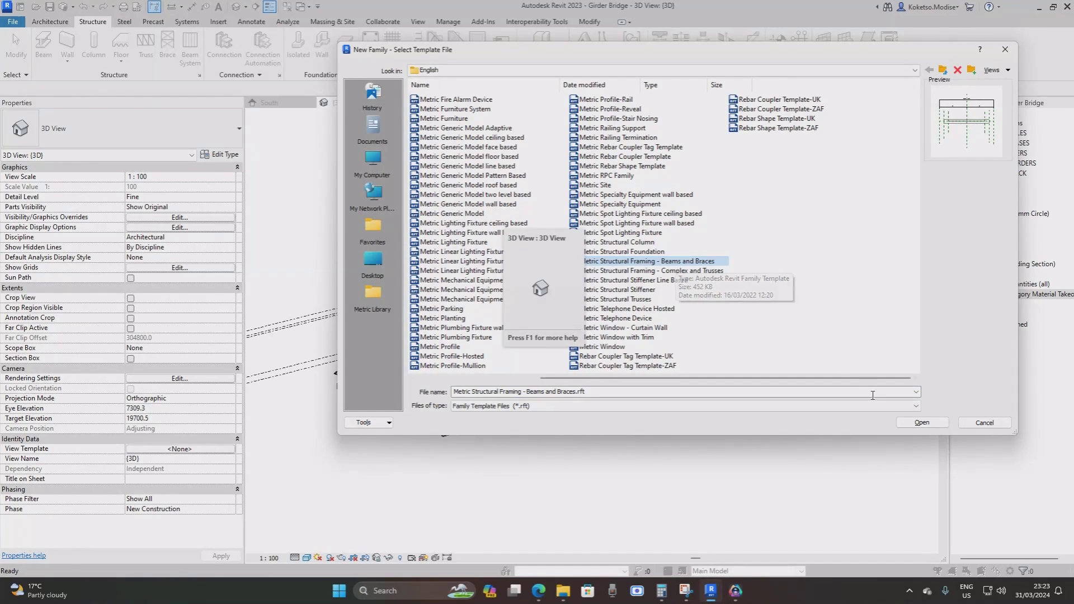
left_click(921, 423)
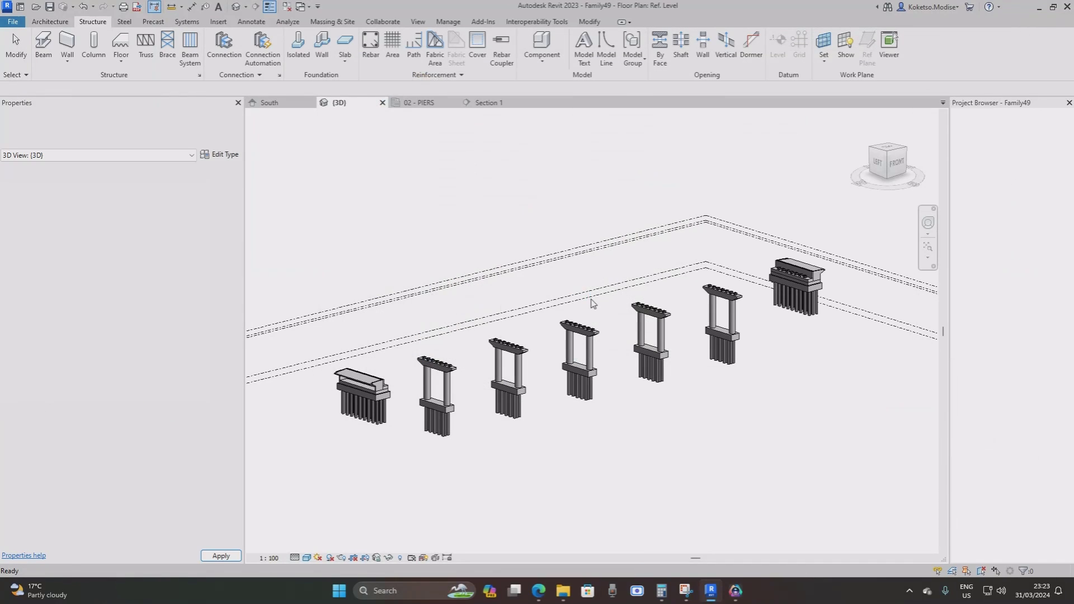
Delete the template's default beam body, its stick symbol line and the four inner reference planes in the Ref. Level plan.
left_click(617, 320)
key("Delete")
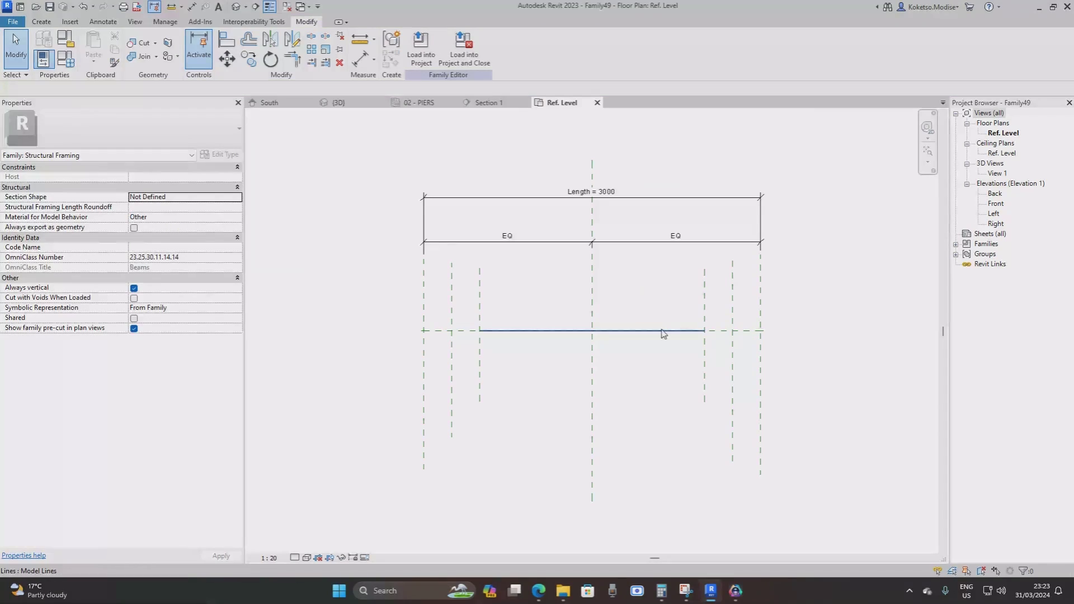
left_click(663, 331)
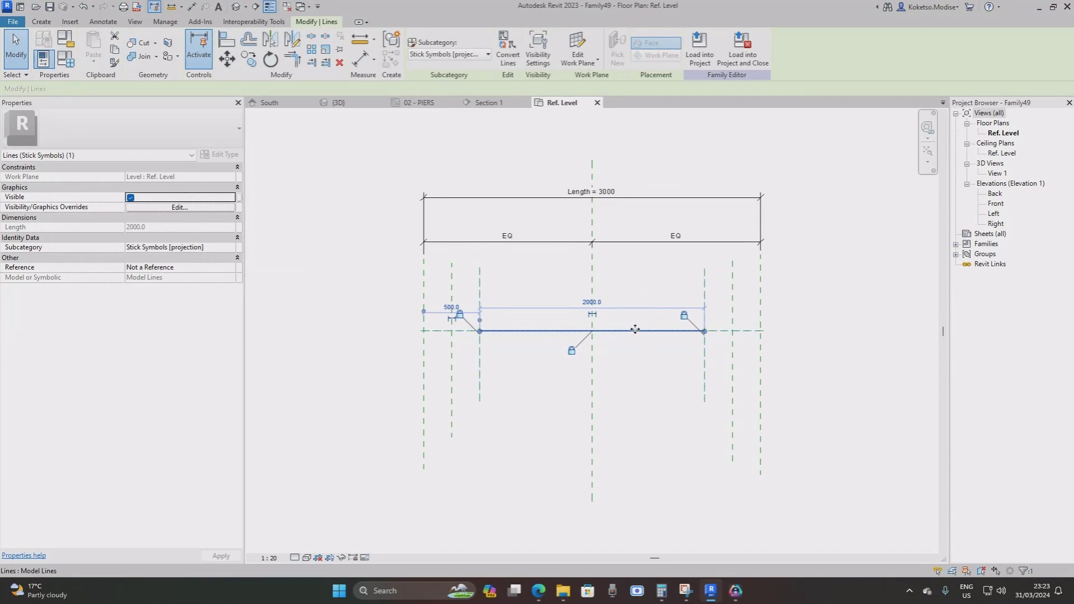
key("Delete")
left_click_drag(738, 281, 647, 300)
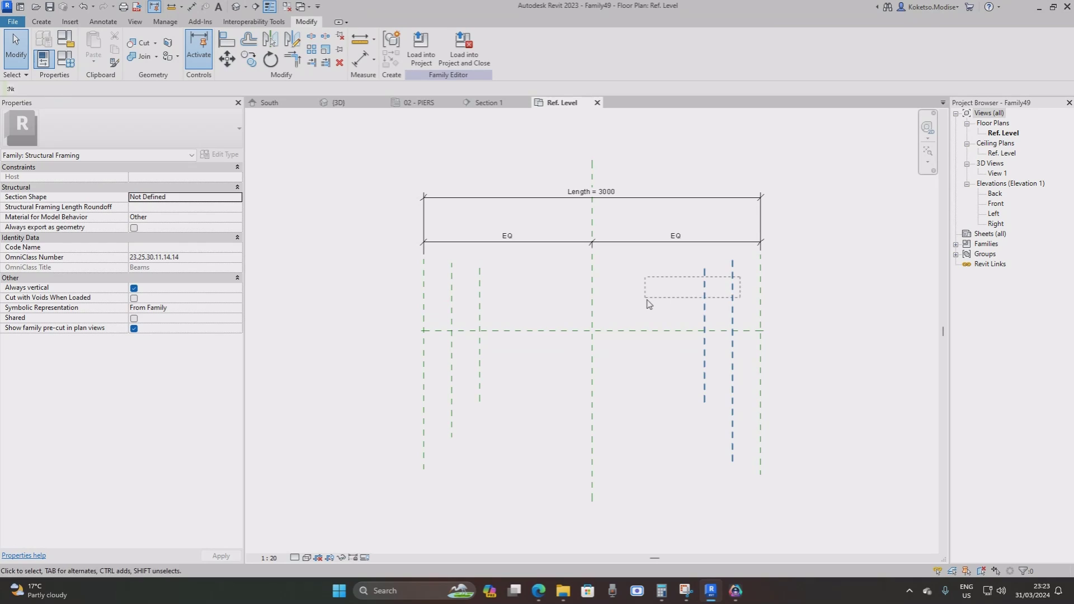
key("Delete")
left_click_drag(496, 271, 448, 304)
key("Delete")
Move the Length and EQ dimension lines farther above the reference planes in the Ref. Level plan.
scroll(593, 234, "down", 1)
left_click(615, 239)
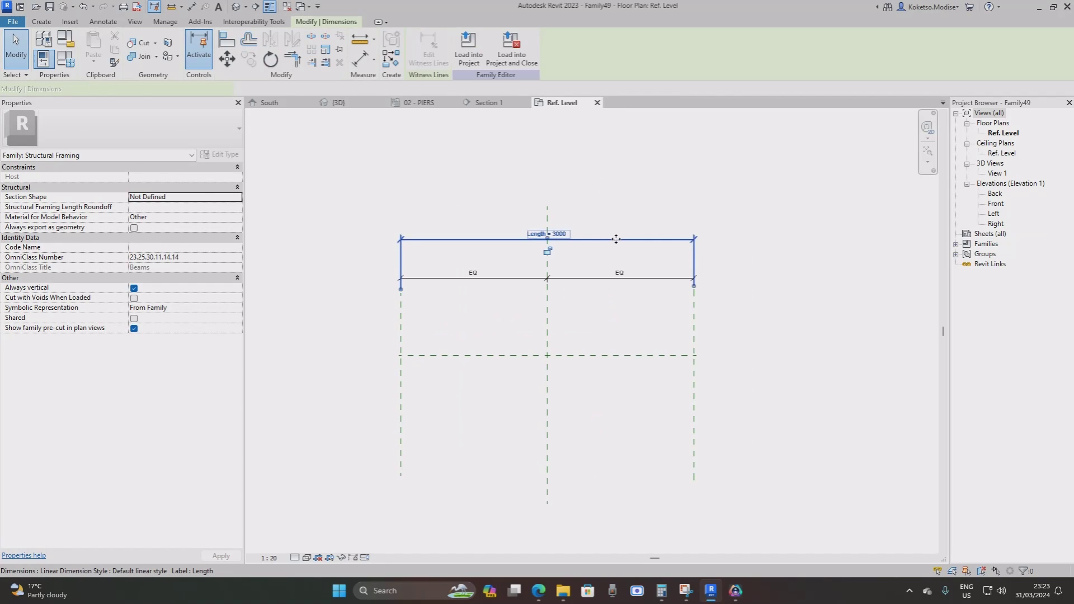
left_click_drag(616, 239, 609, 115)
scroll(604, 295, "down", 2)
left_click(630, 348)
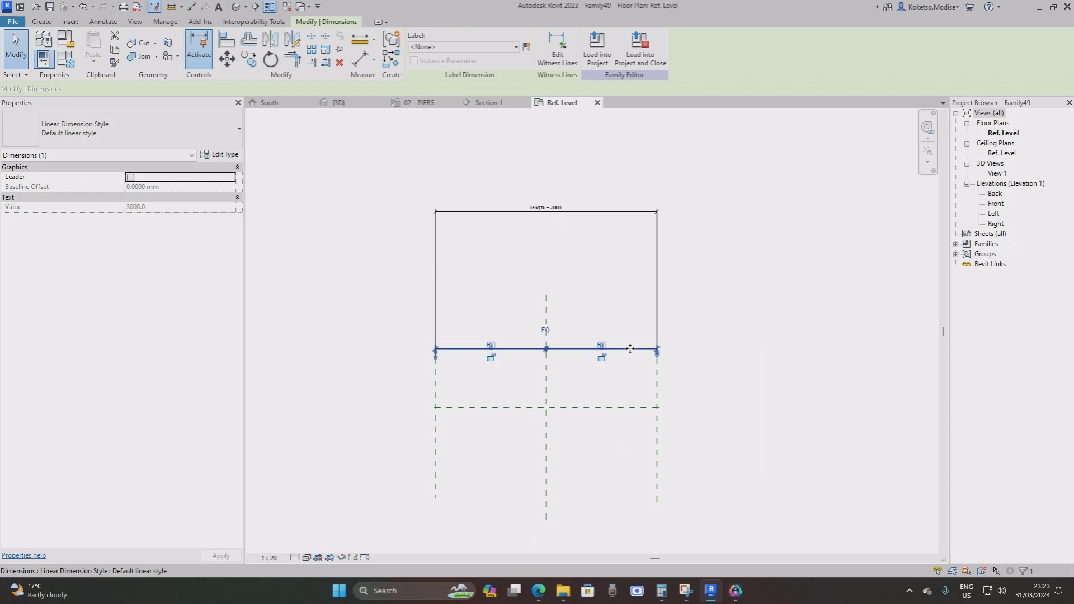
left_click(623, 251)
Set the Length dimension between the two outer reference planes to 30000.
scroll(560, 241, "up", 1)
left_click(552, 218)
left_click(542, 205)
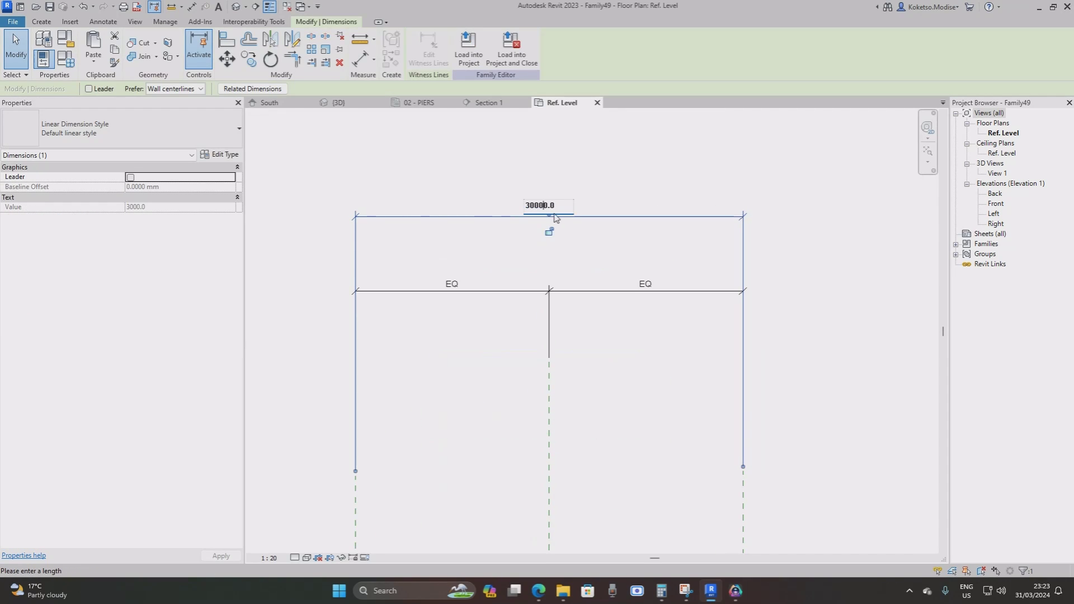
key("Return")
scroll(554, 216, "down", 3)
key("Escape")
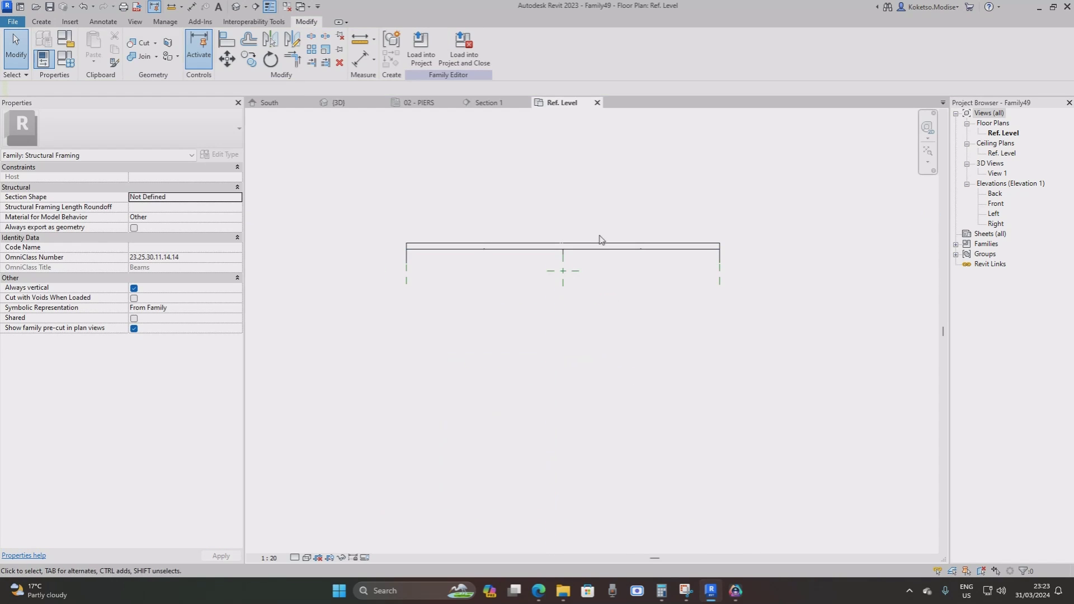
Reposition the EQ dimension line well clear of the reference planes, just below the Length dimension of the lengthened layout.
scroll(600, 241, "up", 1)
left_click(603, 245)
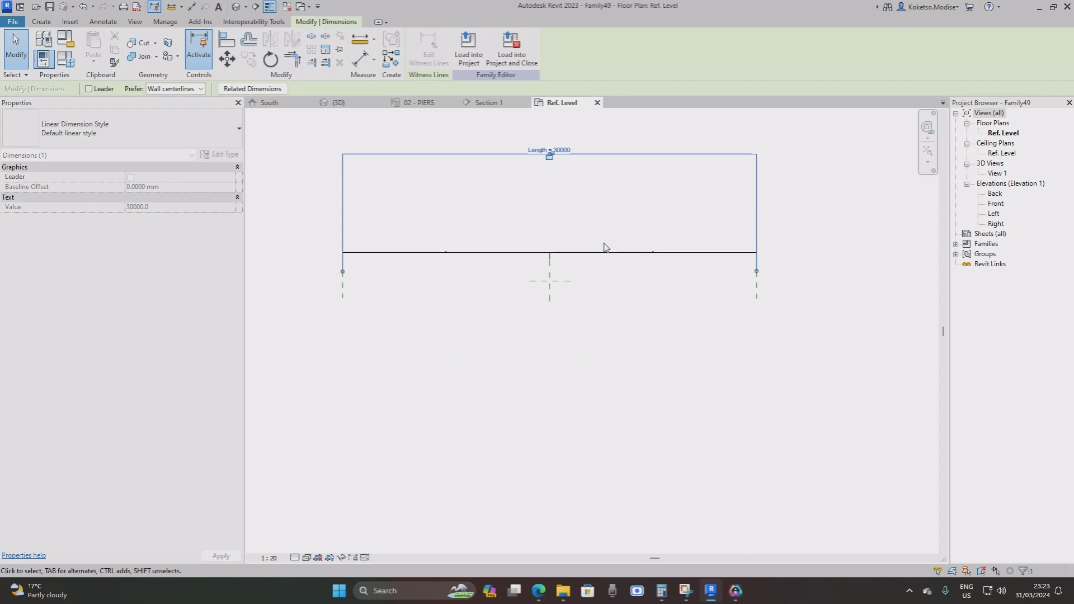
left_click_drag(613, 253, 604, 169)
left_click(590, 226)
middle_click_drag(580, 263, 598, 296)
scroll(553, 281, "up", 1)
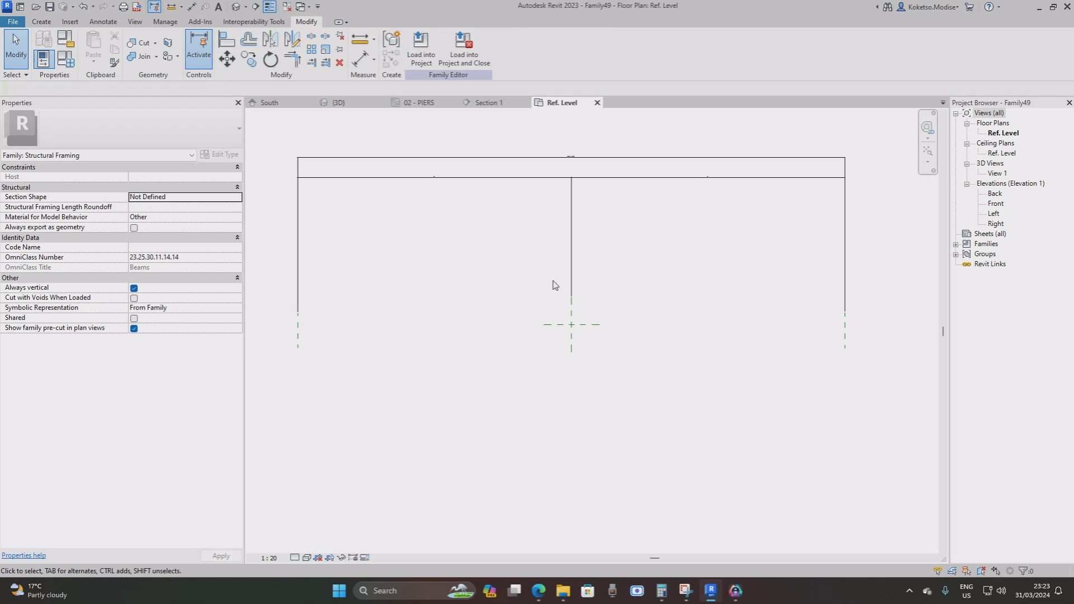
Set the Ref. Level view scale to 1:100.
middle_click_drag(464, 257, 468, 272)
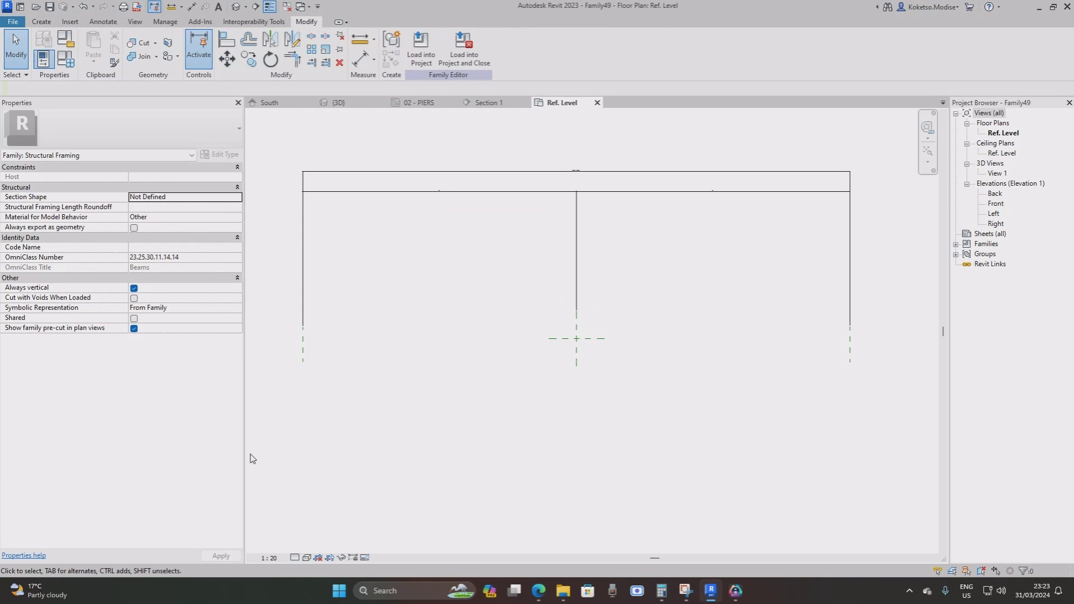
left_click(270, 558)
left_click(283, 474)
left_click(270, 558)
left_click(277, 483)
middle_click_drag(457, 363, 470, 372)
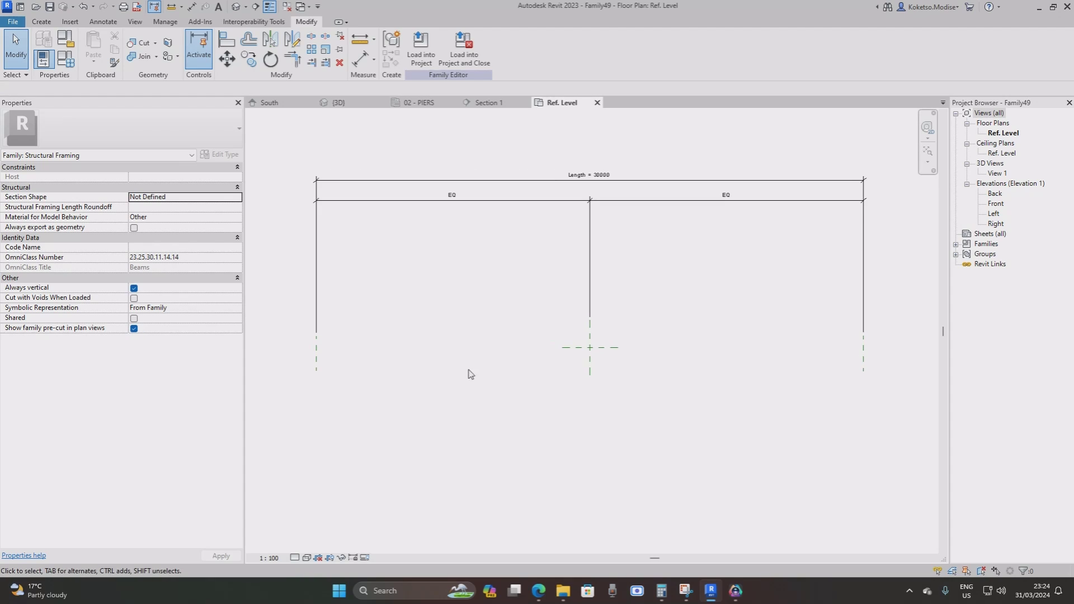
Extend the Center (Front/Back) reference plane at both ends so it runs past the two outer reference planes.
left_click(575, 351)
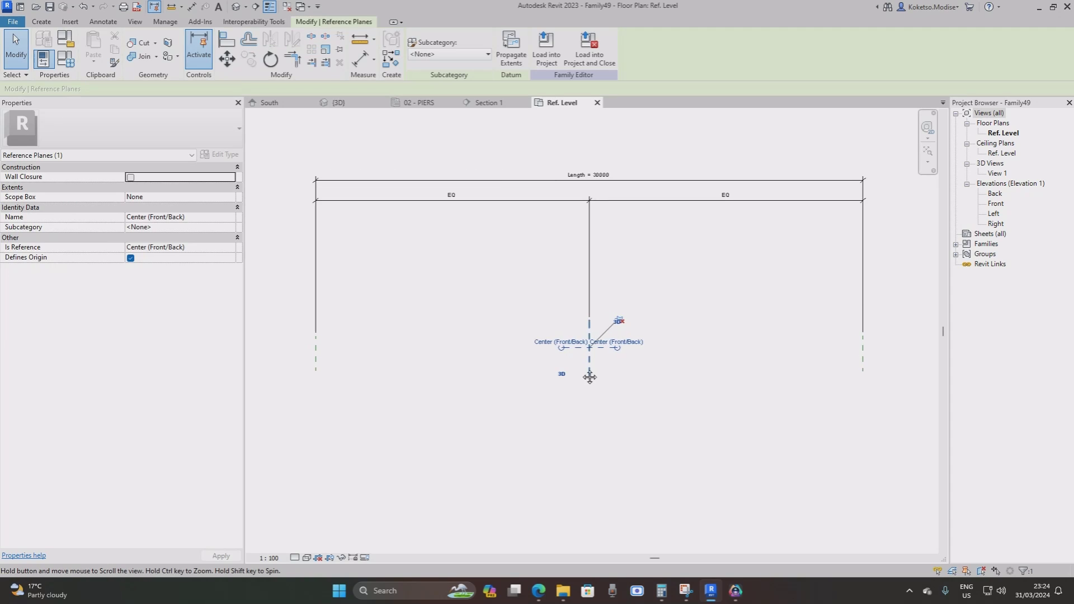
scroll(511, 337, "down", 2)
scroll(542, 323, "up", 1)
left_click_drag(541, 324, 800, 319)
scroll(640, 319, "down", 2)
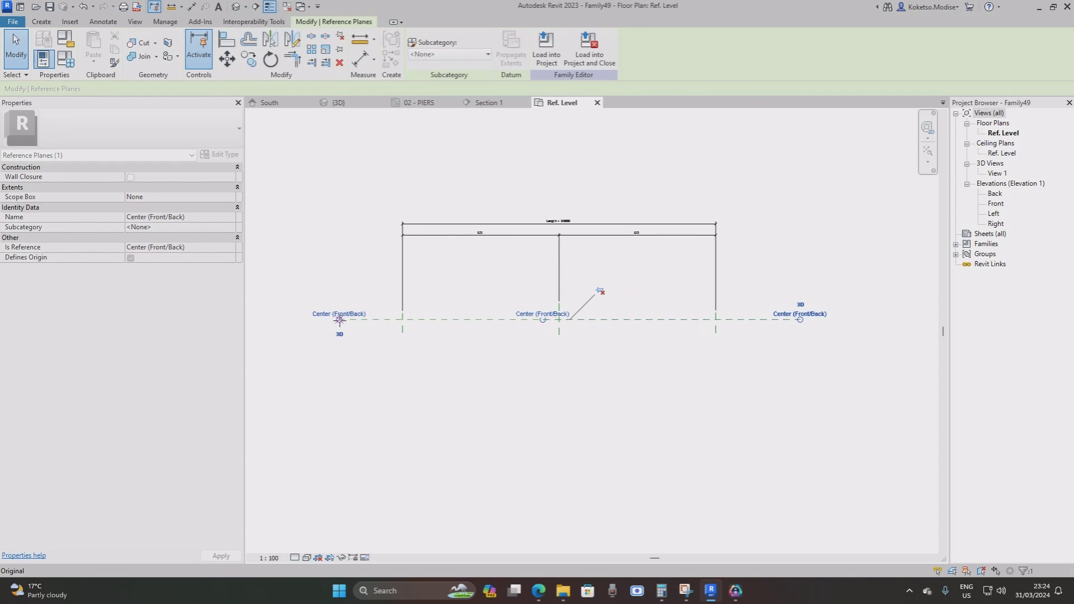
left_click(504, 328)
scroll(454, 315, "up", 1)
scroll(375, 277, "up", 1)
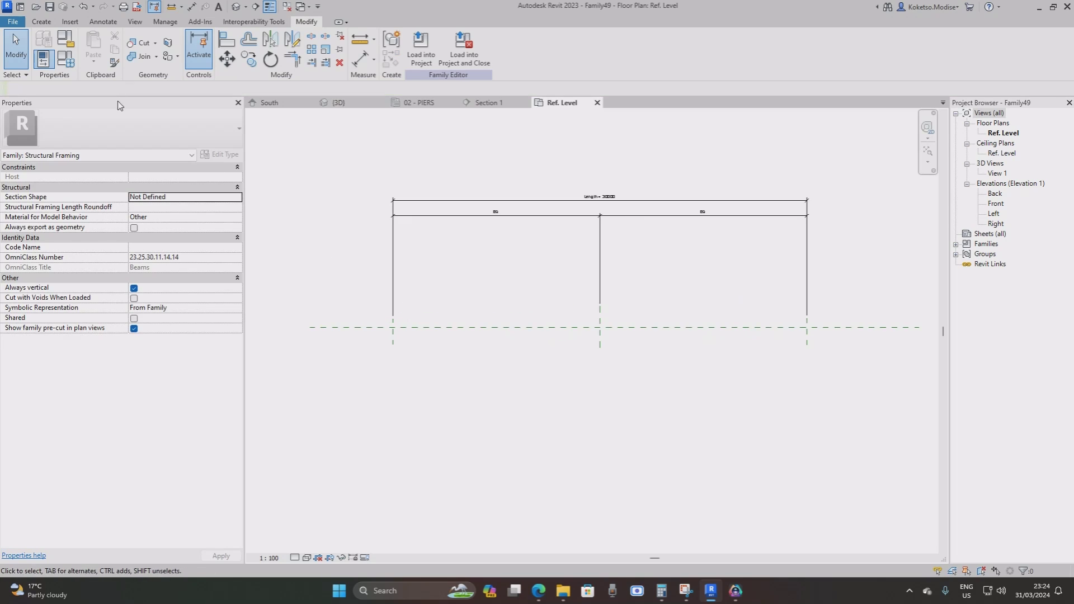
Draw two short vertical reference planes across the centre line, about 2100 mm inside the left end and 2500 mm inside the right end.
left_click(42, 22)
left_click(635, 49)
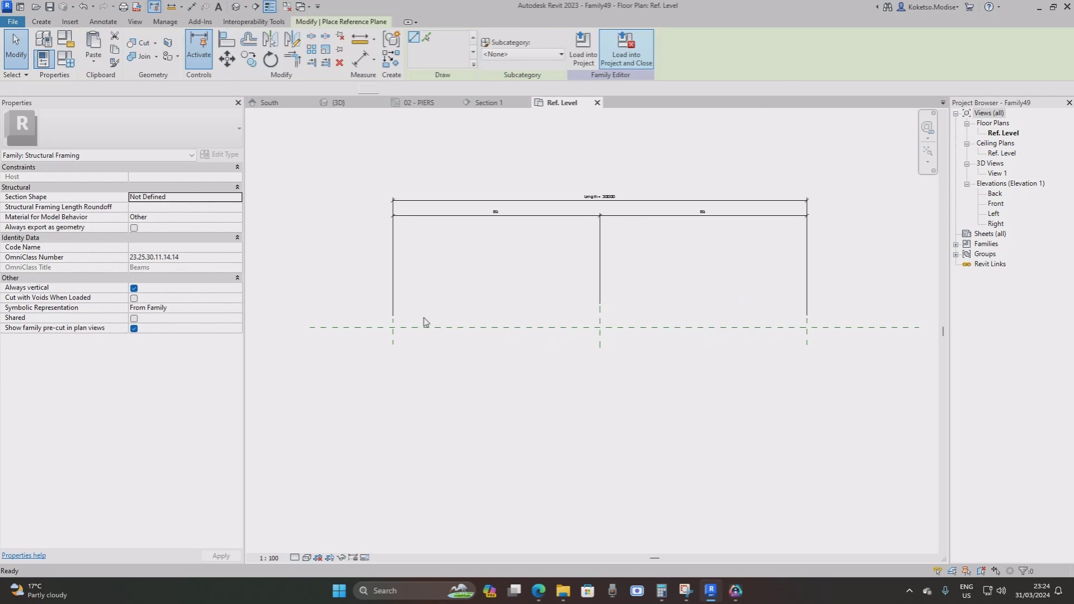
scroll(424, 319, "up", 1)
left_click(421, 318)
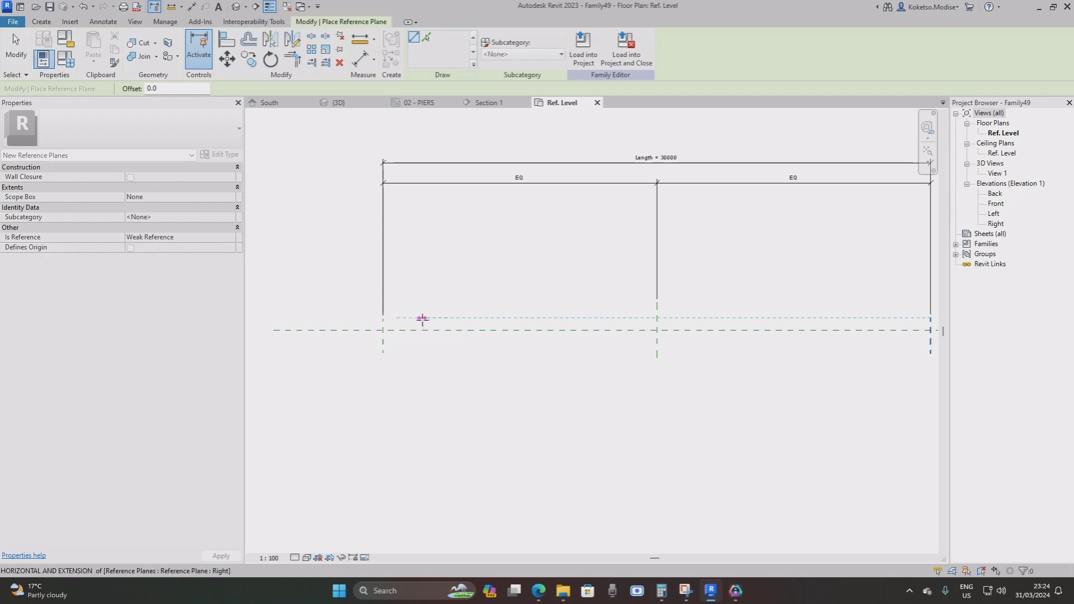
left_click(422, 352)
scroll(395, 323, "down", 2)
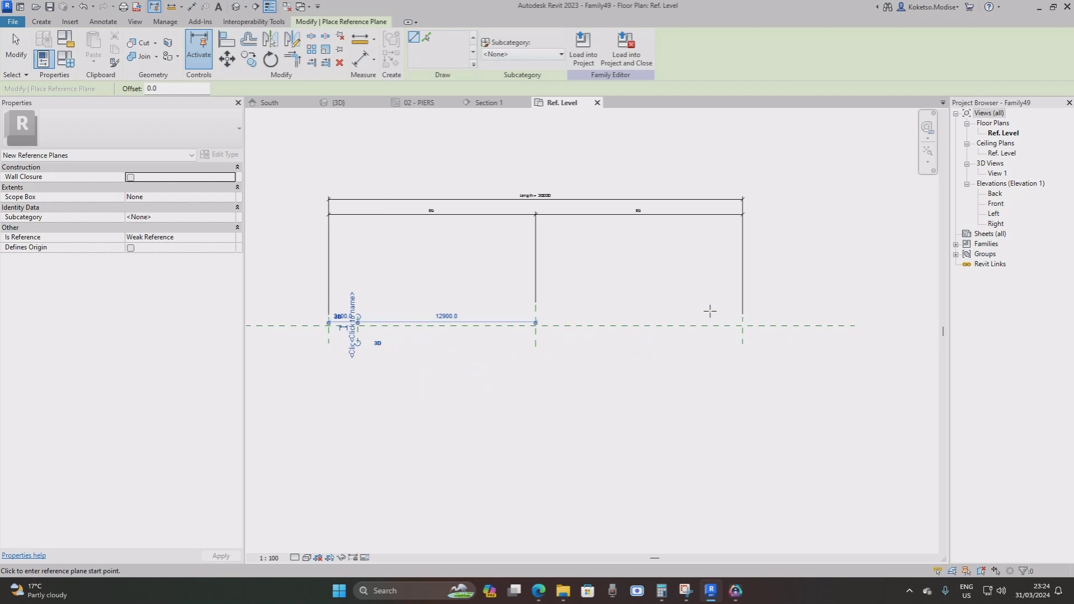
left_click(708, 316)
left_click(708, 342)
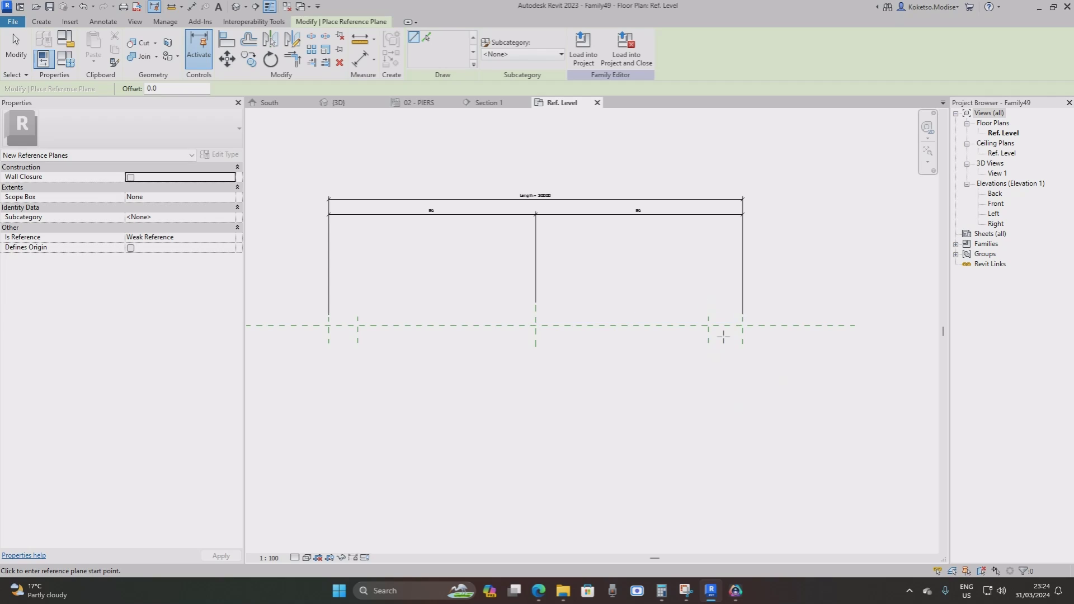
scroll(716, 358, "up", 2)
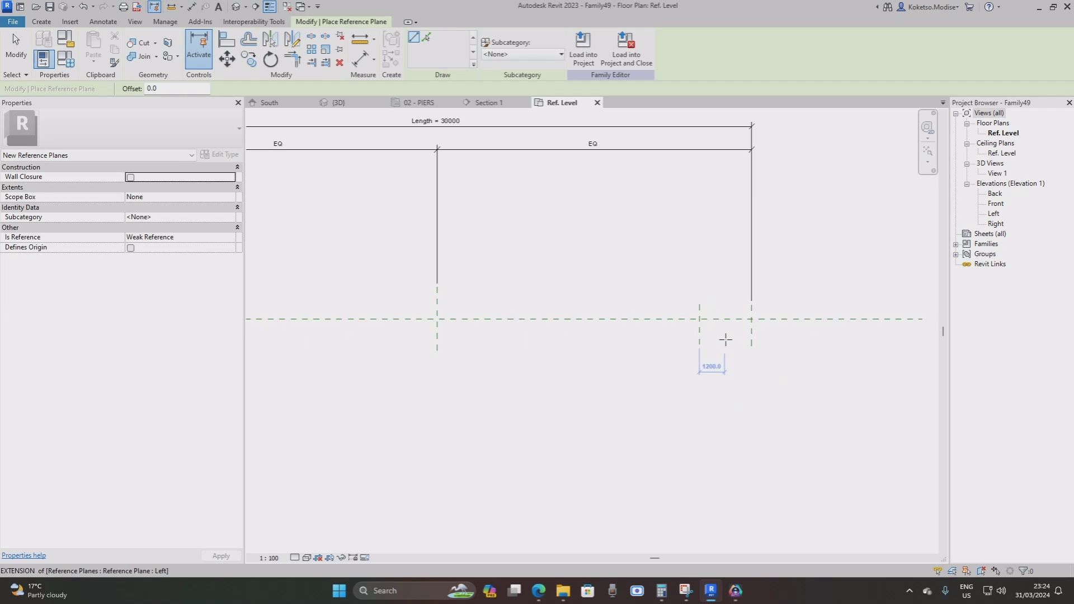
key("Escape")
Set the new right-hand reference plane 2000 mm from the right end plane and delete the dimension left between them.
scroll(671, 336, "up", 3)
left_click(529, 342)
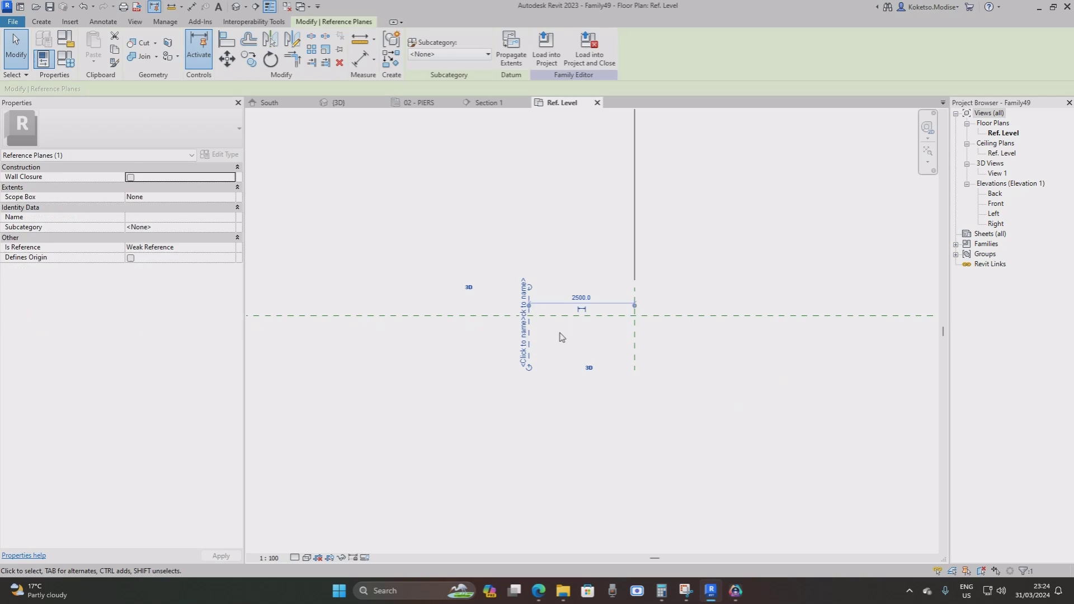
left_click(593, 295)
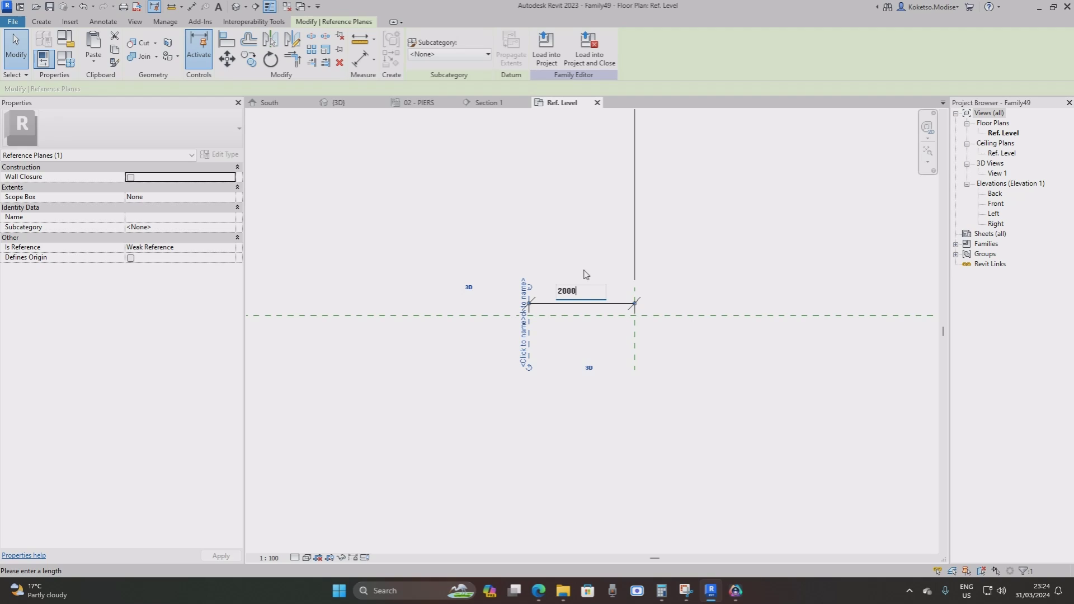
key("Return")
left_click(613, 305)
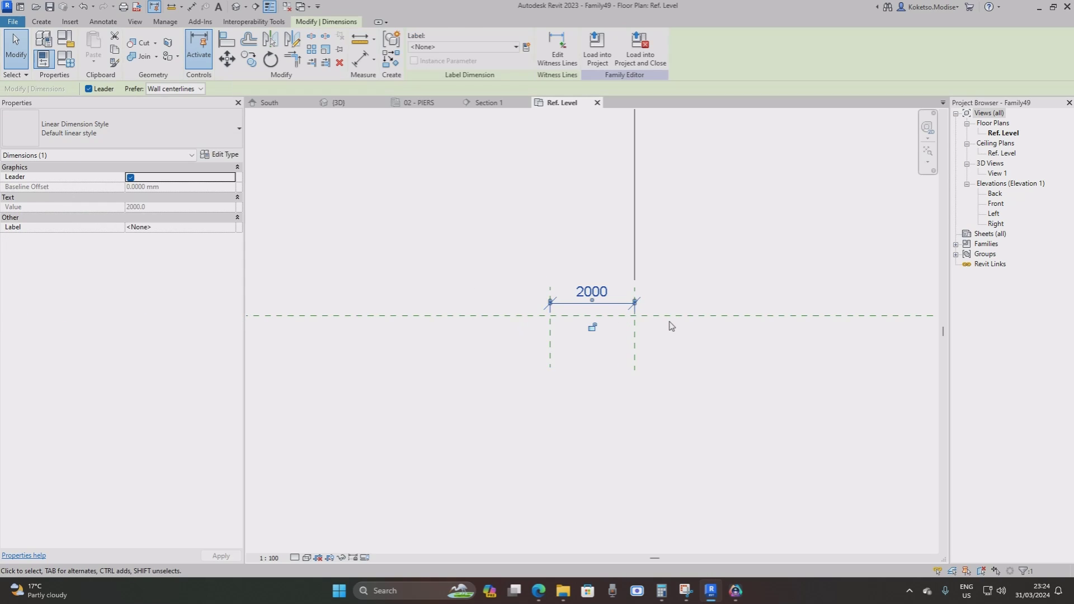
key("Delete")
Set the new left-hand reference plane 2000 mm from the left end plane.
scroll(704, 317, "down", 2)
scroll(606, 281, "down", 3)
scroll(506, 290, "up", 5)
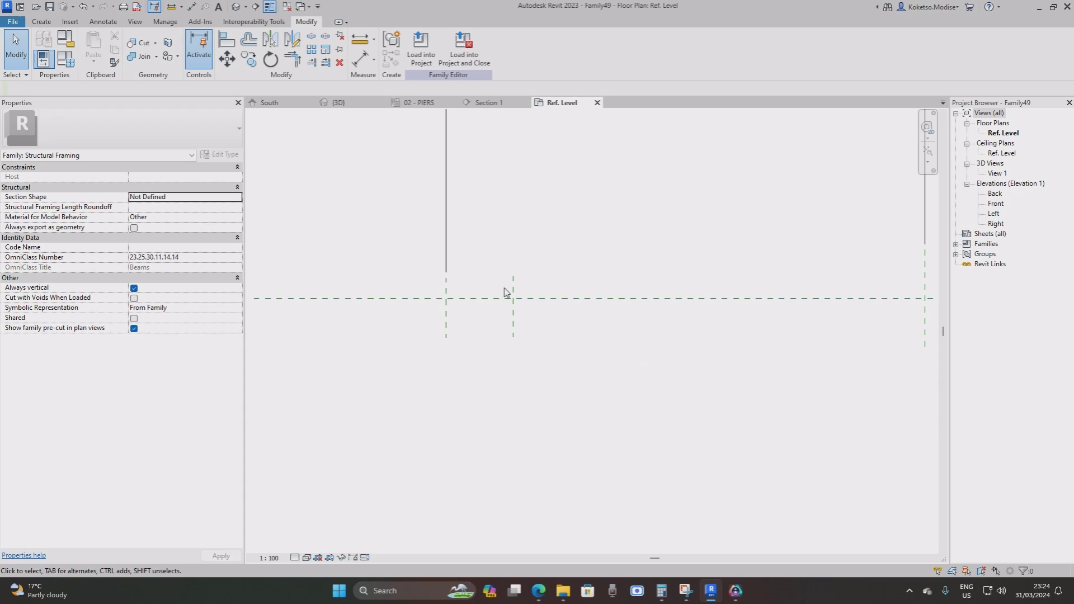
left_click(513, 289)
left_click(470, 279)
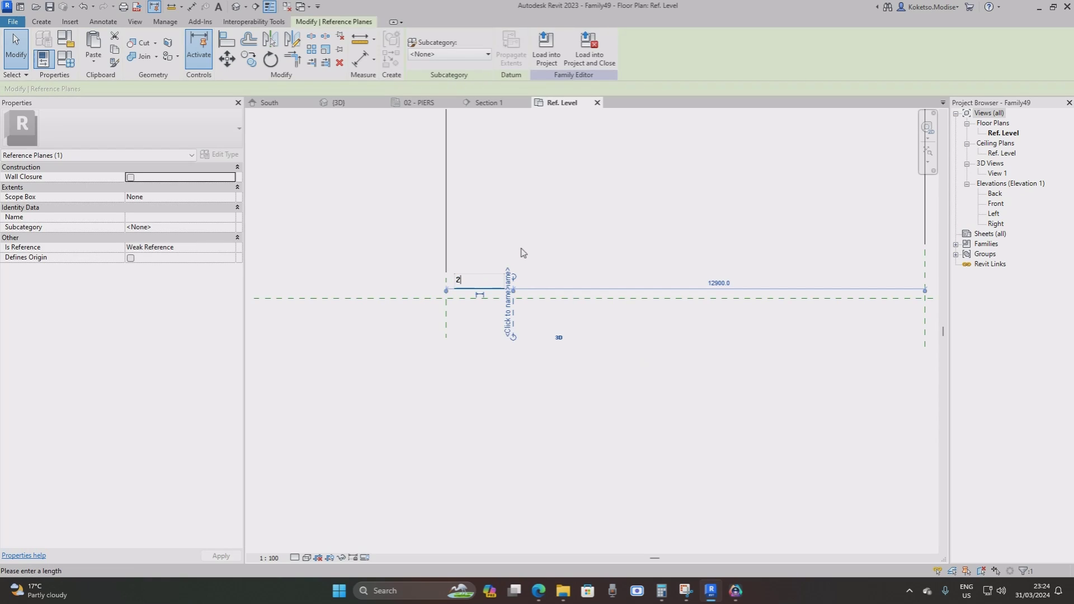
type("2000")
key("Return")
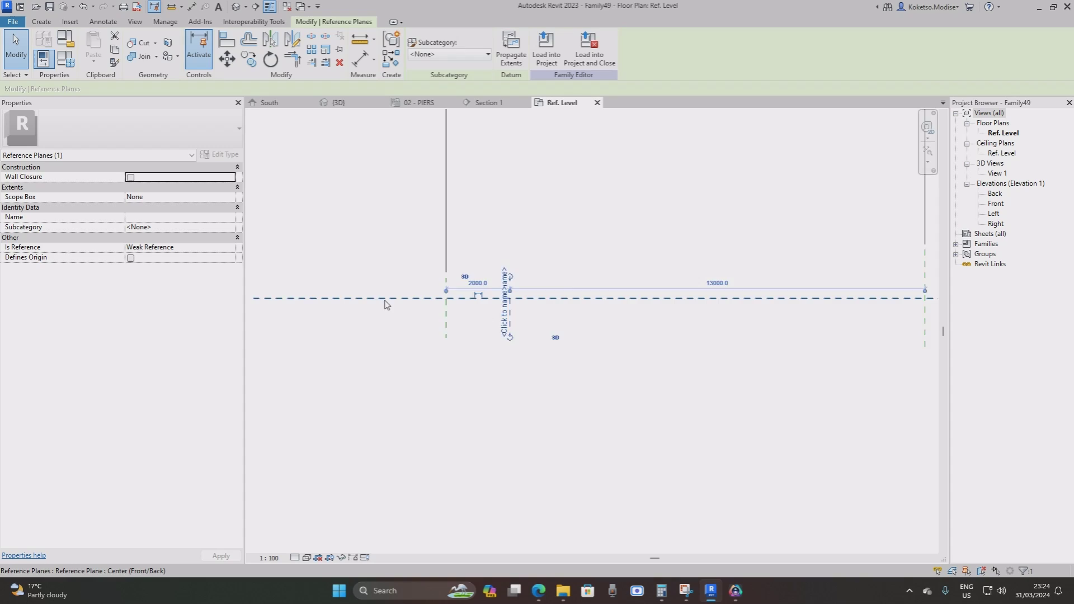
scroll(434, 296, "down", 2)
key("Escape")
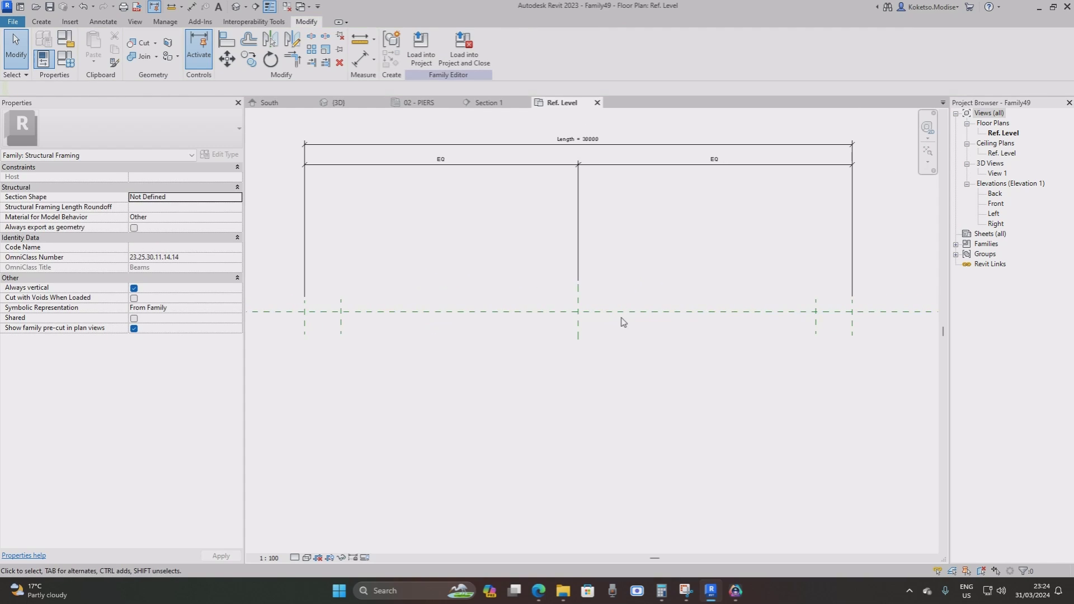
scroll(613, 302, "up", 1)
scroll(585, 300, "down", 1)
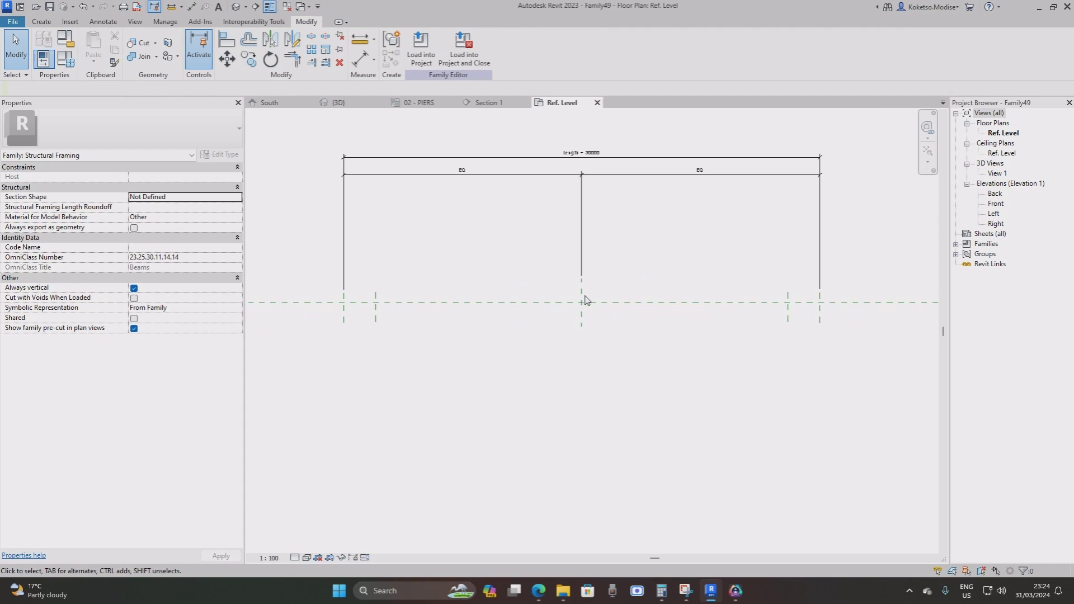
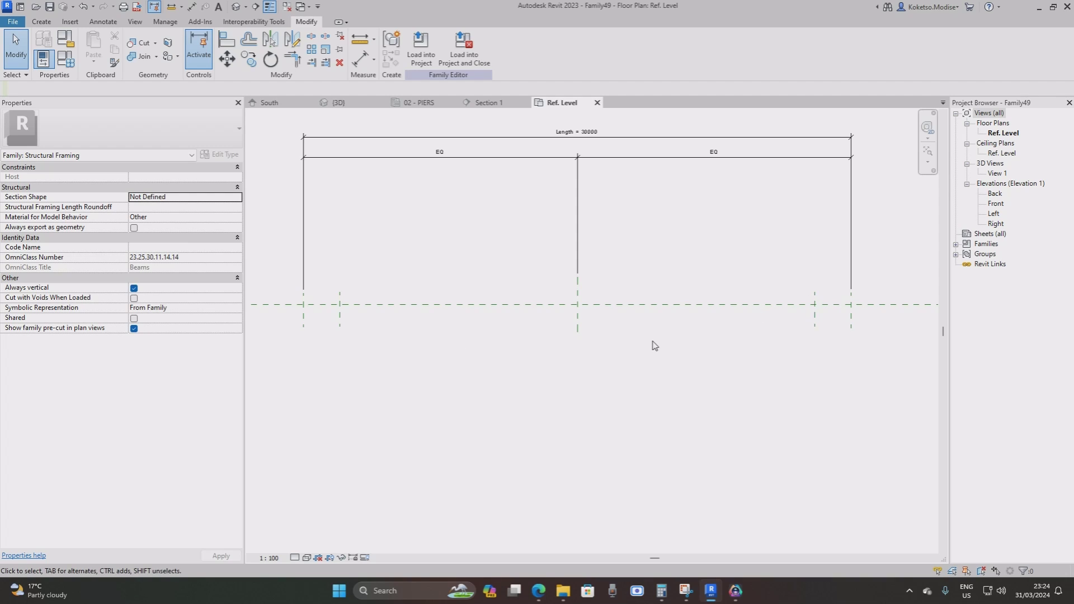
middle_click_drag(591, 321, 592, 336)
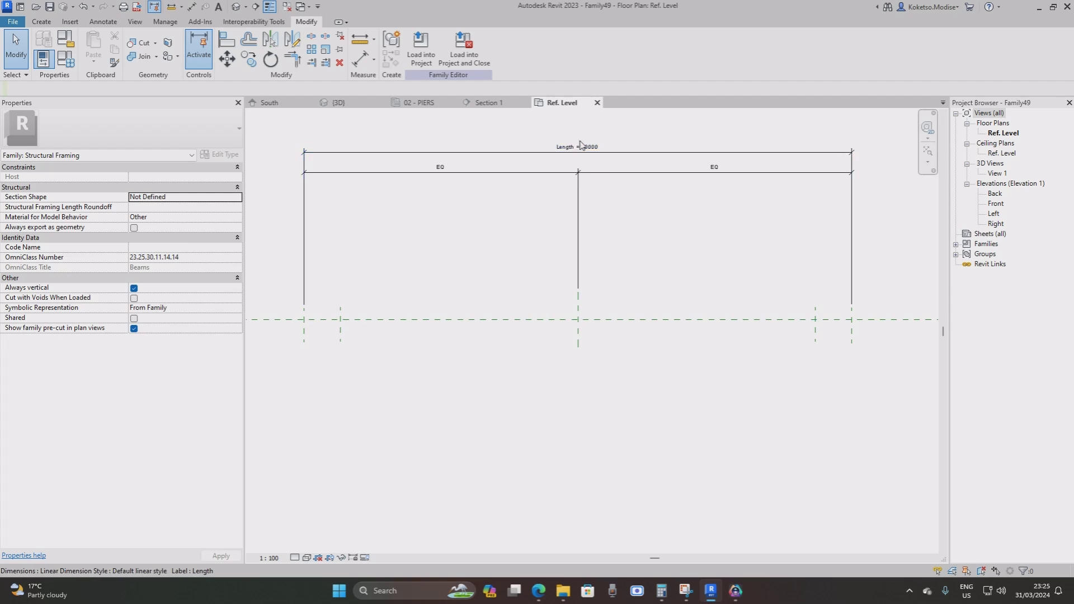
Open the Left elevation and extend the Center (Front/Back) reference plane farther below the Ref. Level.
double_click(995, 215)
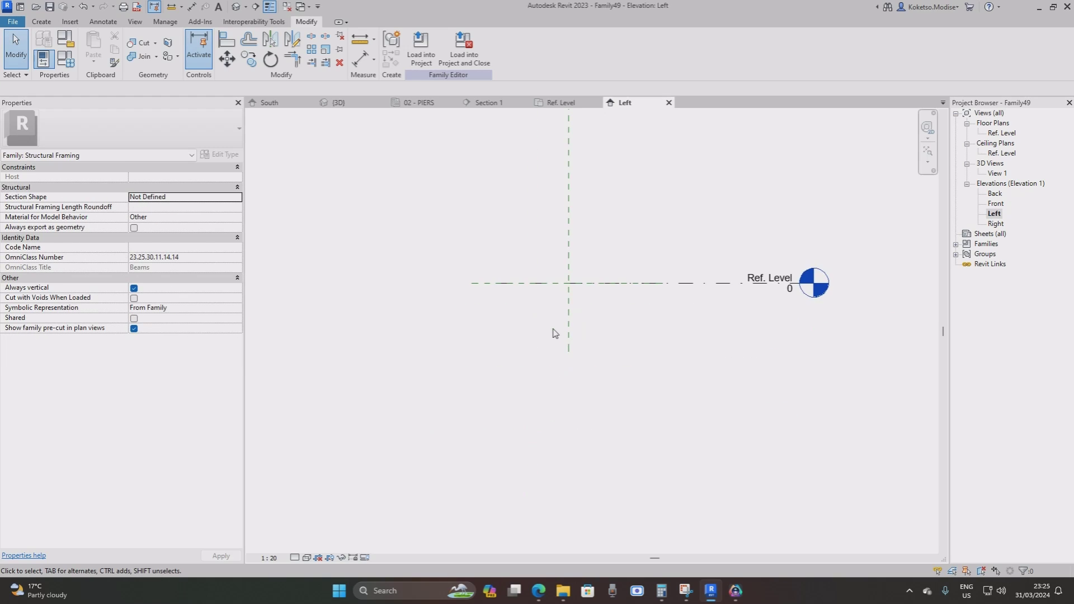
scroll(554, 333, "up", 2)
left_click(571, 350)
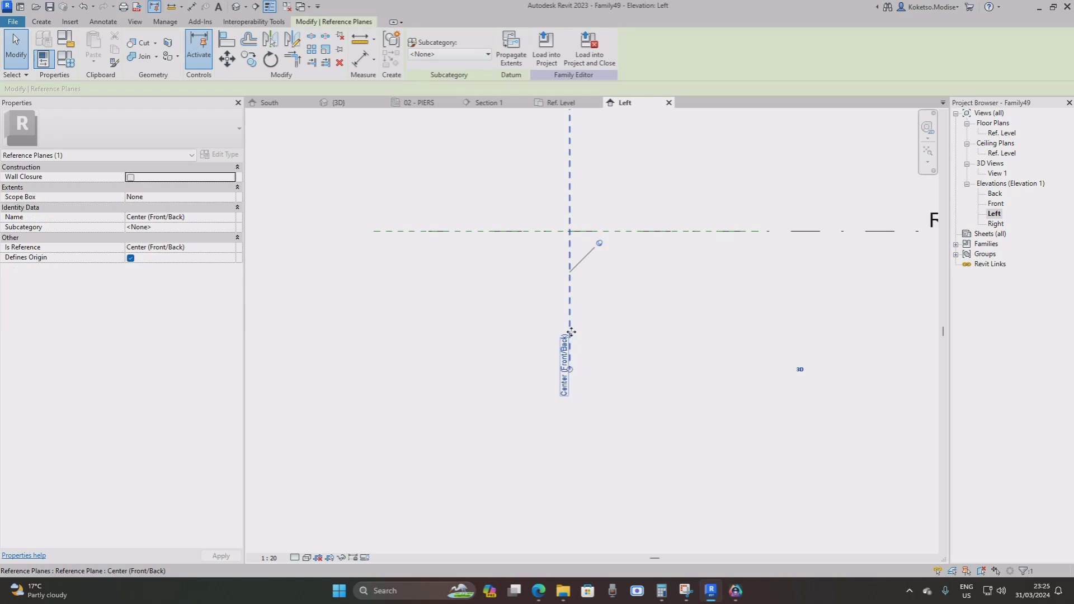
scroll(572, 341, "down", 1)
left_click_drag(578, 504, 578, 519)
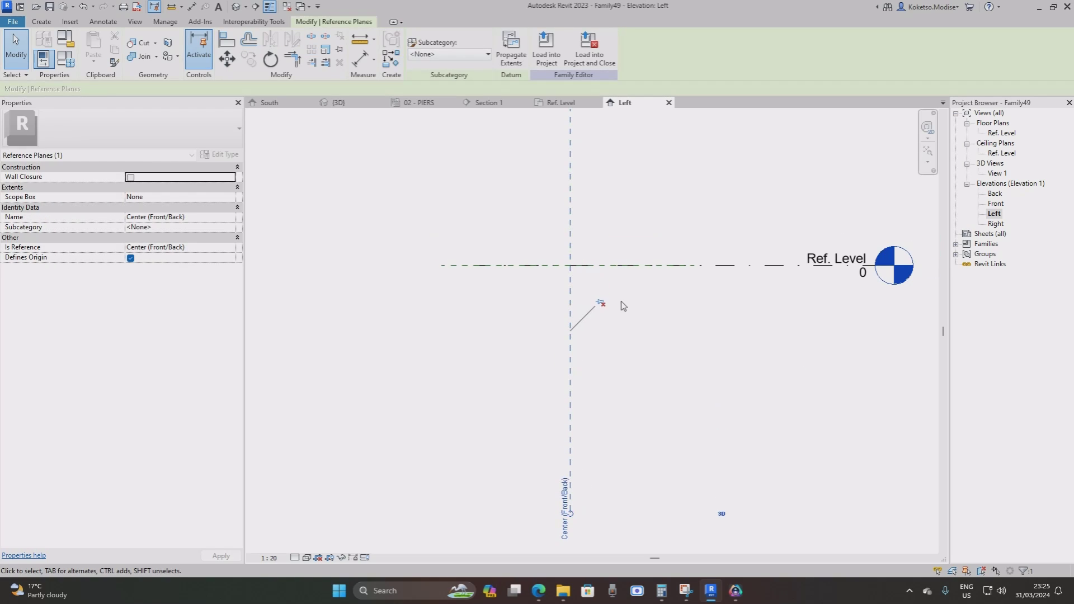
left_click(592, 312)
scroll(577, 282, "up", 2)
middle_click_drag(587, 304, 585, 265)
scroll(584, 265, "down", 3)
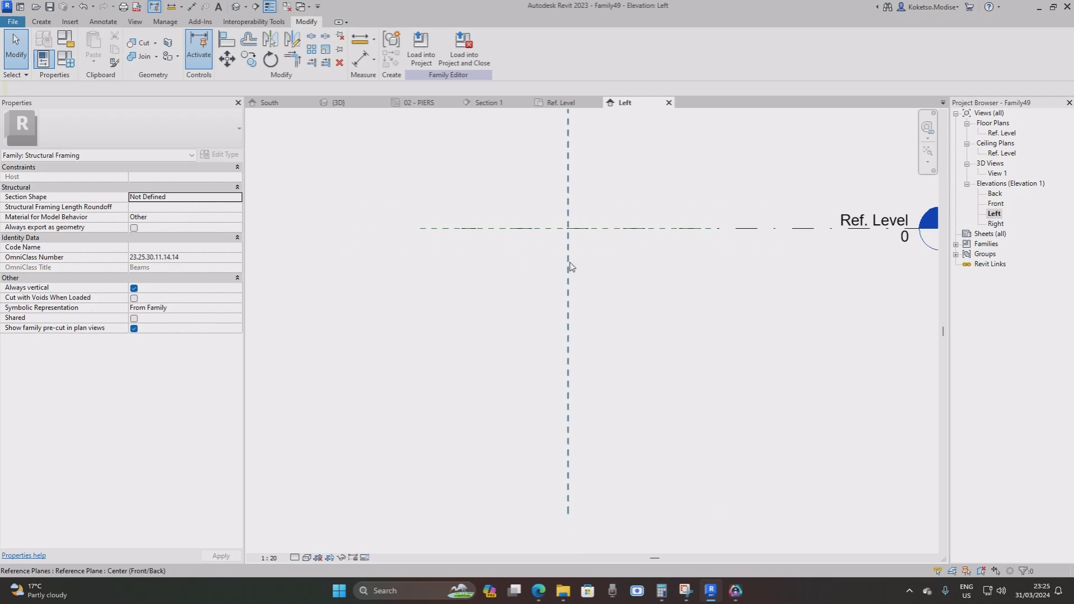
scroll(471, 258, "up", 1)
middle_click_drag(468, 255, 437, 260)
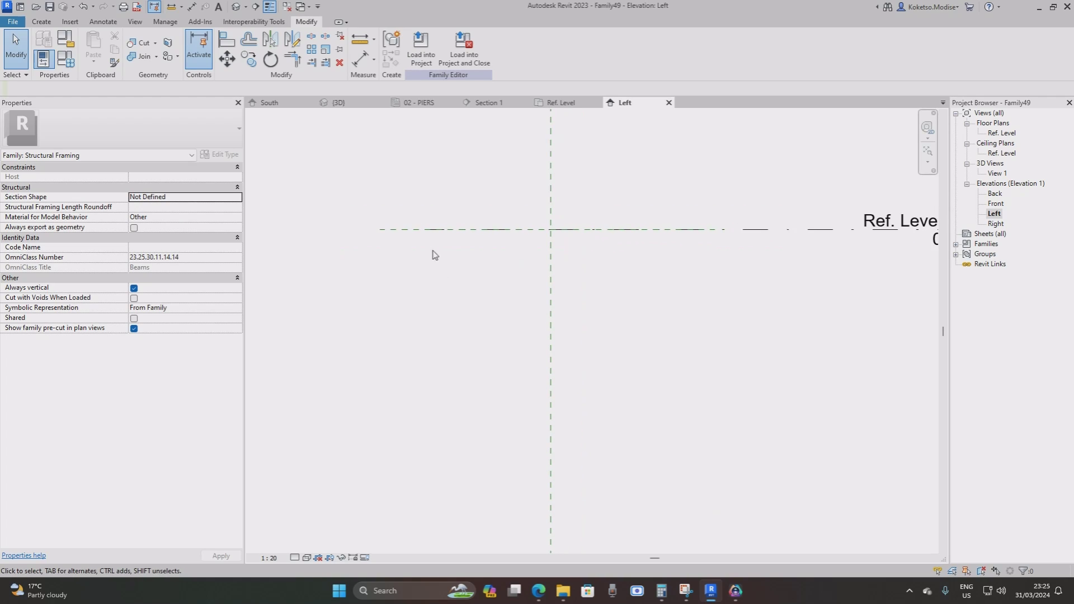
Start an extrusion in the Left elevation with Reference Plane : Left as its work plane.
left_click(55, 22)
scroll(529, 279, "up", 1)
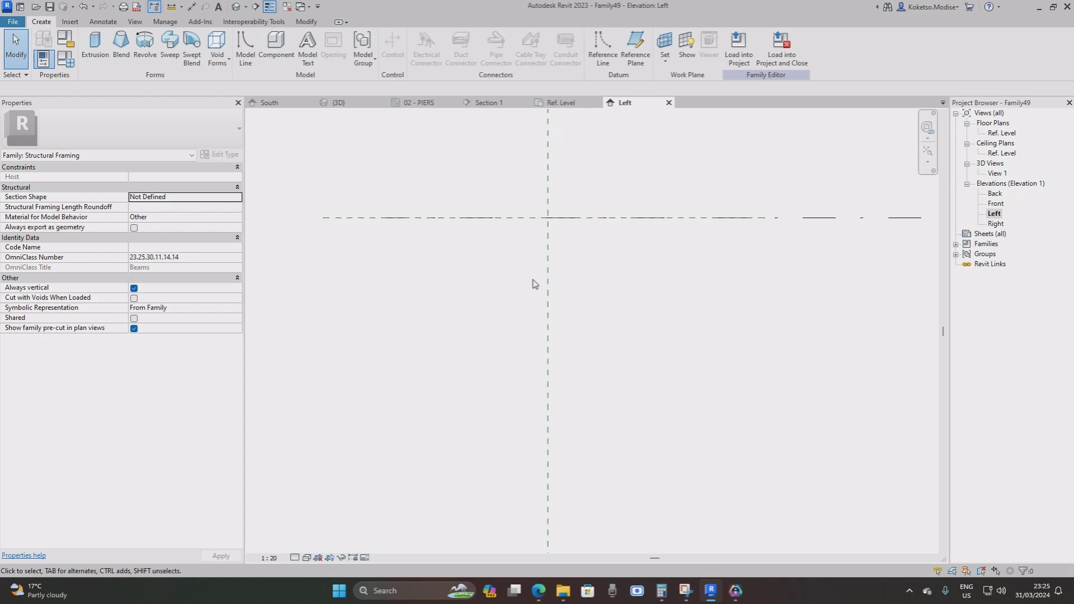
middle_click_drag(532, 283, 585, 216)
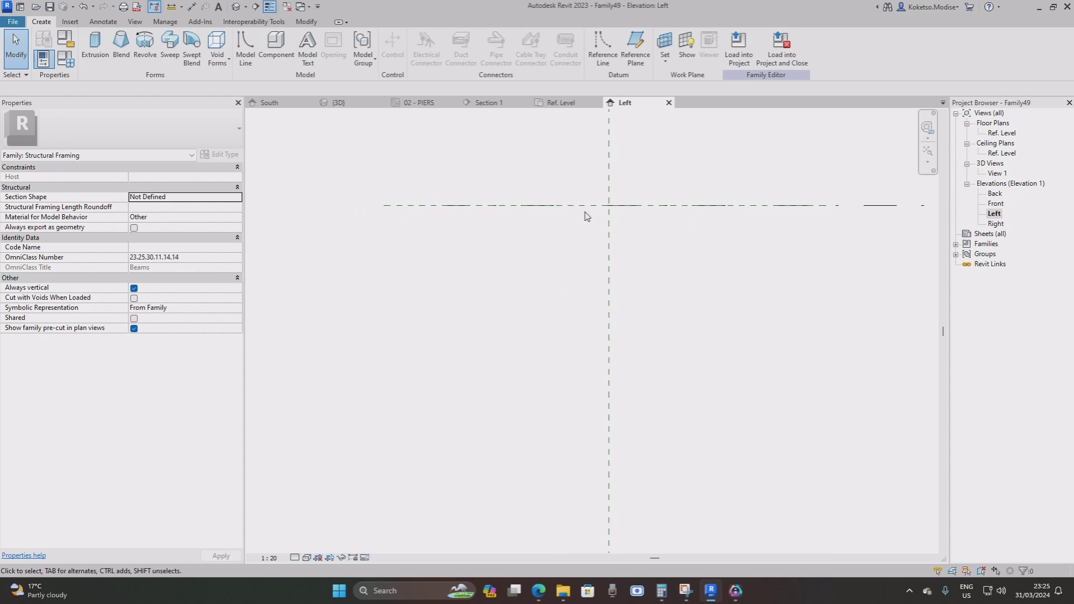
left_click(95, 48)
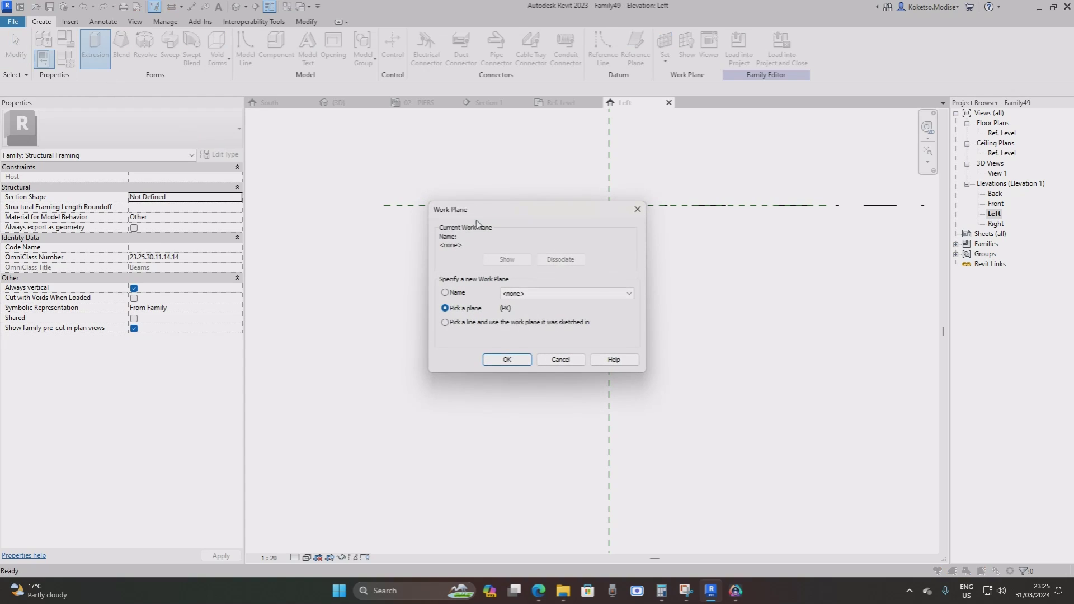
left_click(523, 293)
left_click(536, 346)
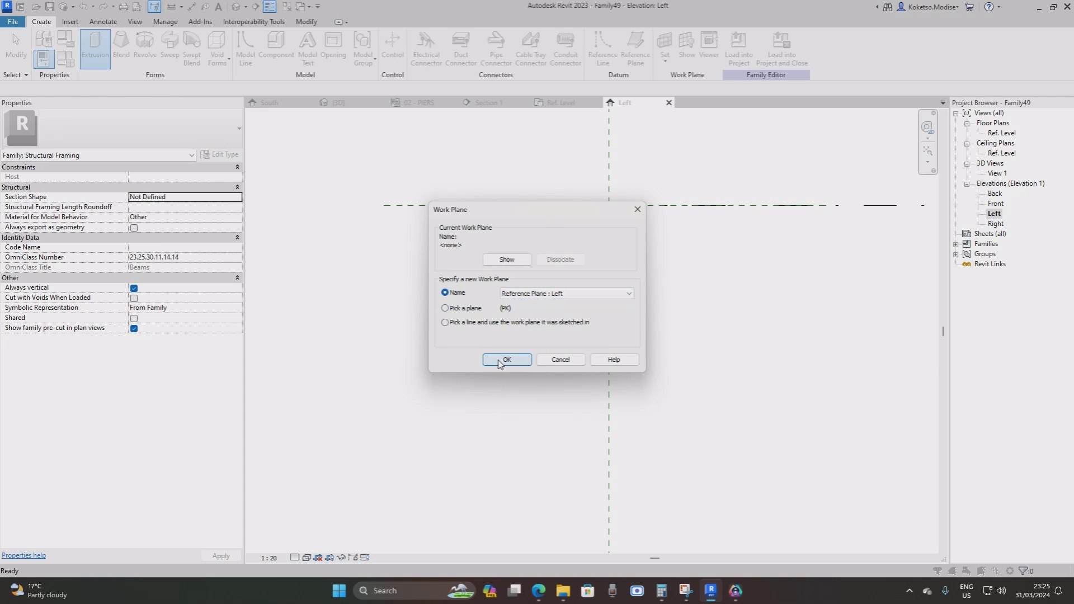
left_click(504, 360)
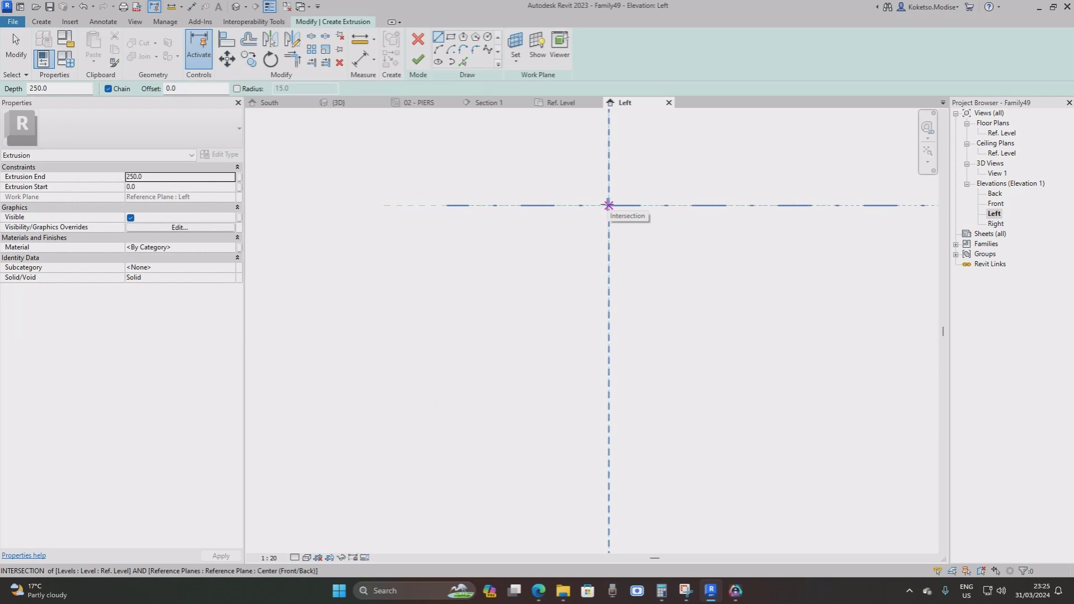
Sketch a horizontal line along the Ref. Level from the centre plane towards the left, with length =1067/2.
scroll(530, 249, "down", 3)
scroll(553, 242, "up", 2)
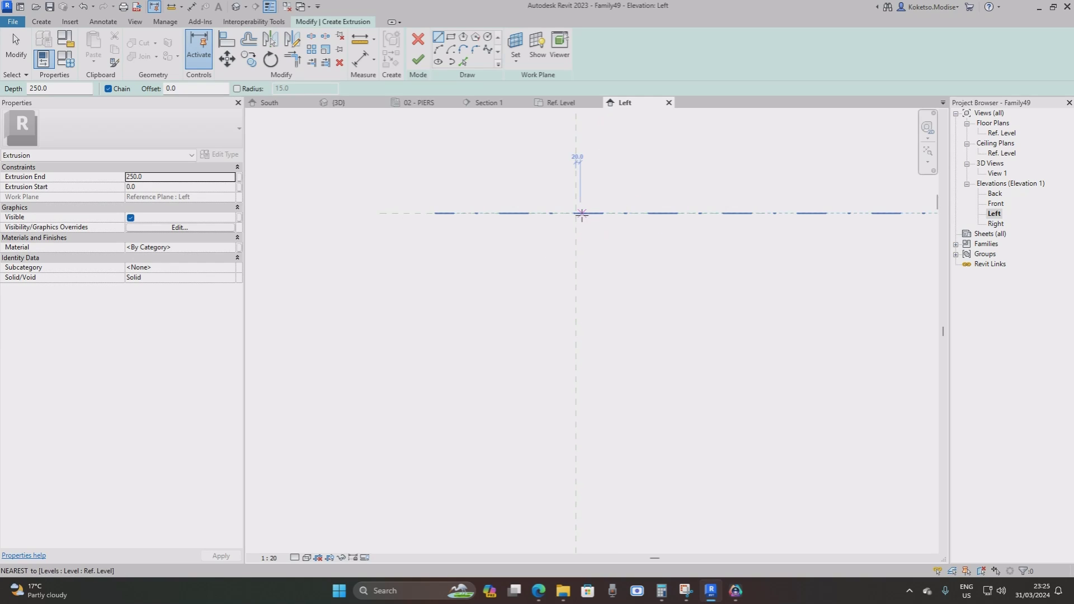
left_click(581, 213)
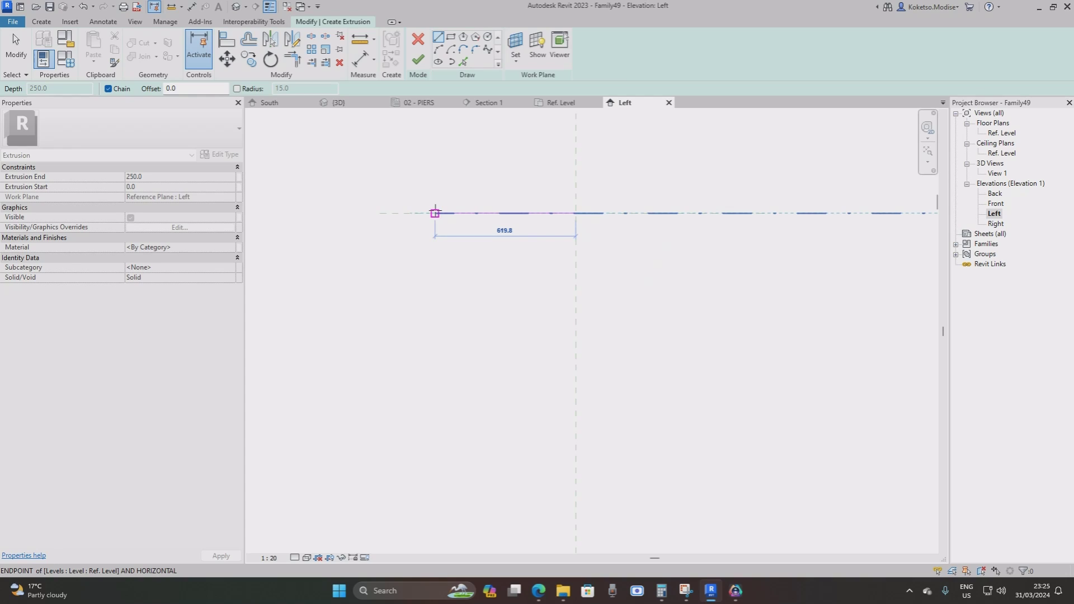
type("=1067/2")
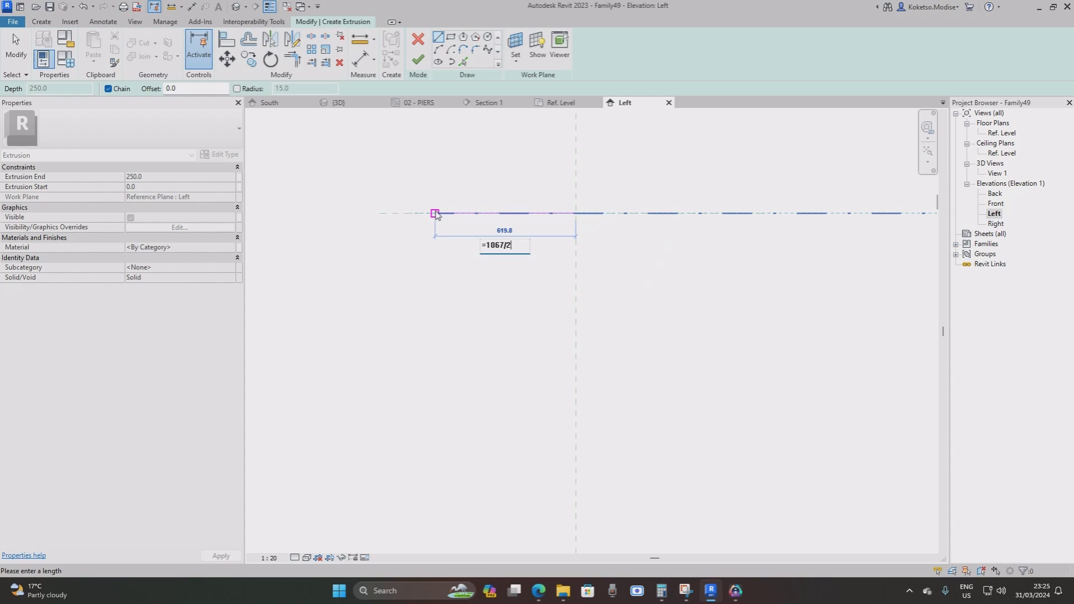
key("Return")
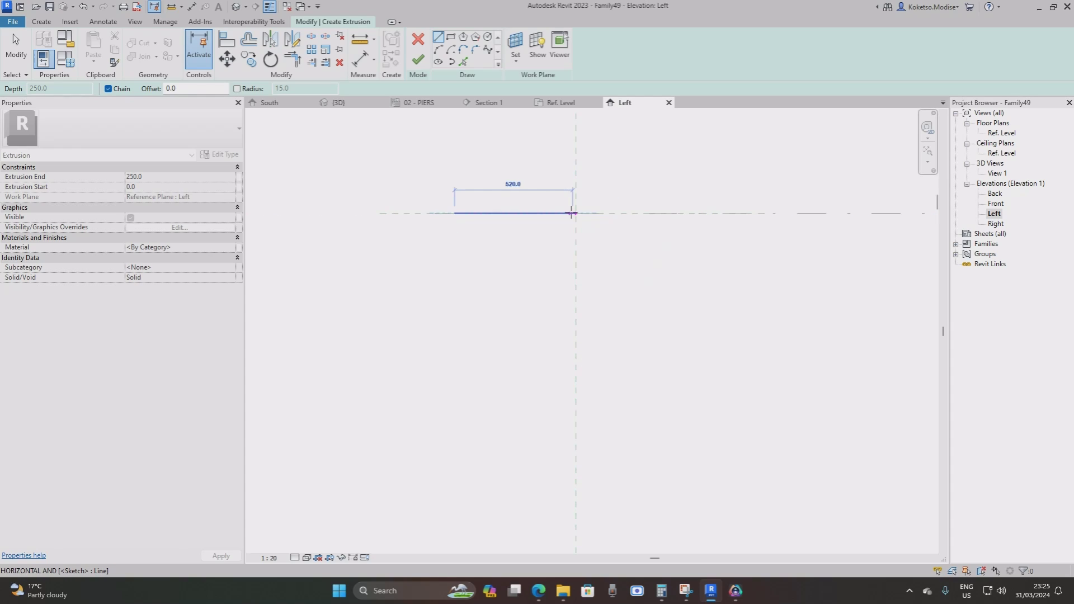
scroll(461, 208, "up", 2)
key("Escape")
key("Escape")
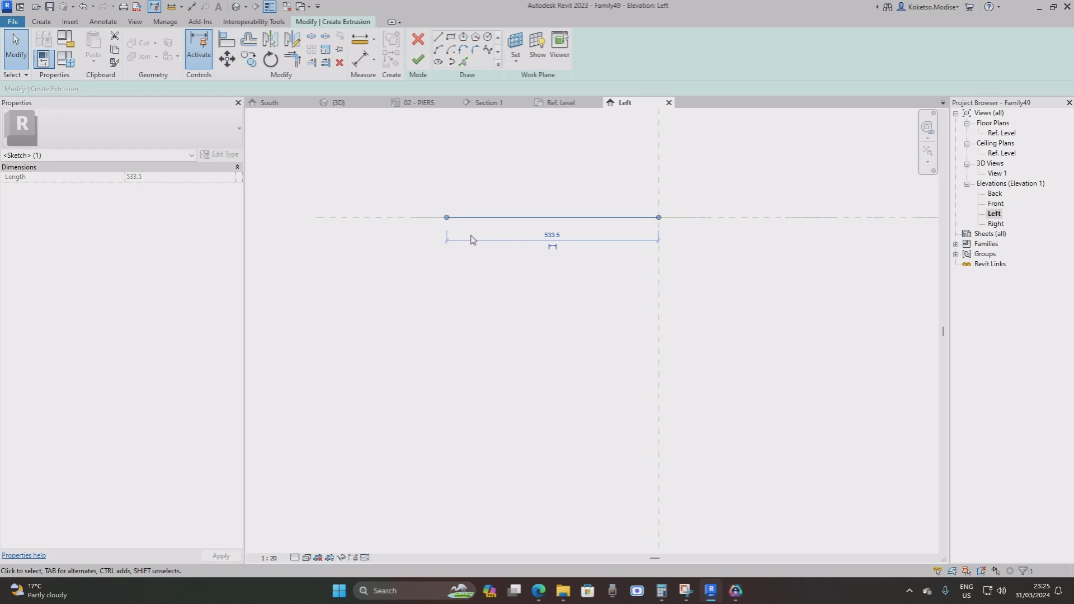
key("Escape")
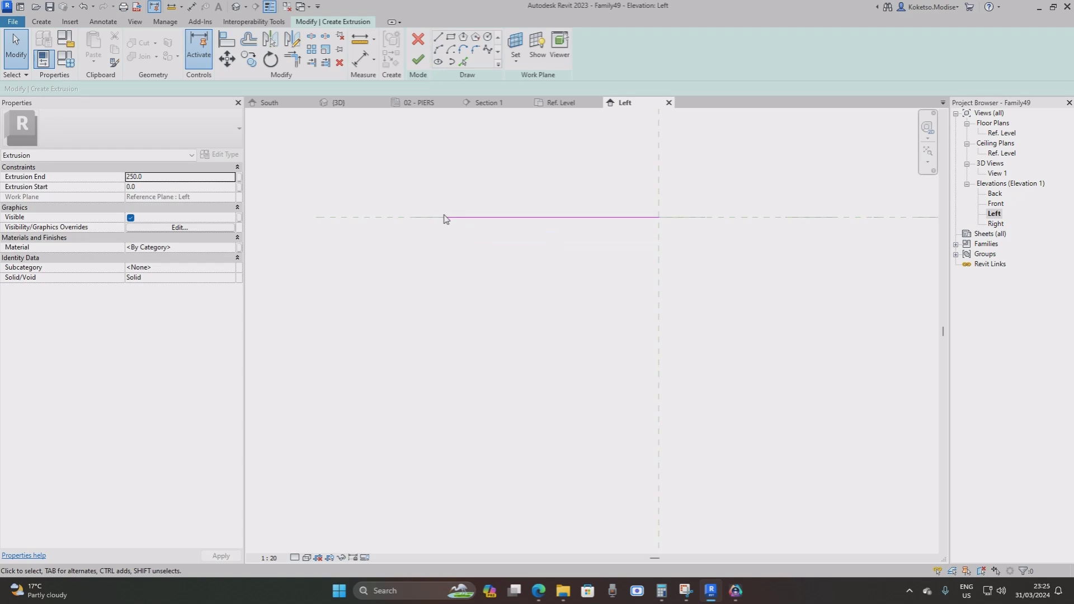
Sketch a 127 mm vertical line downward from the outer end of the horizontal sketch line.
left_click(439, 38)
left_click(446, 217)
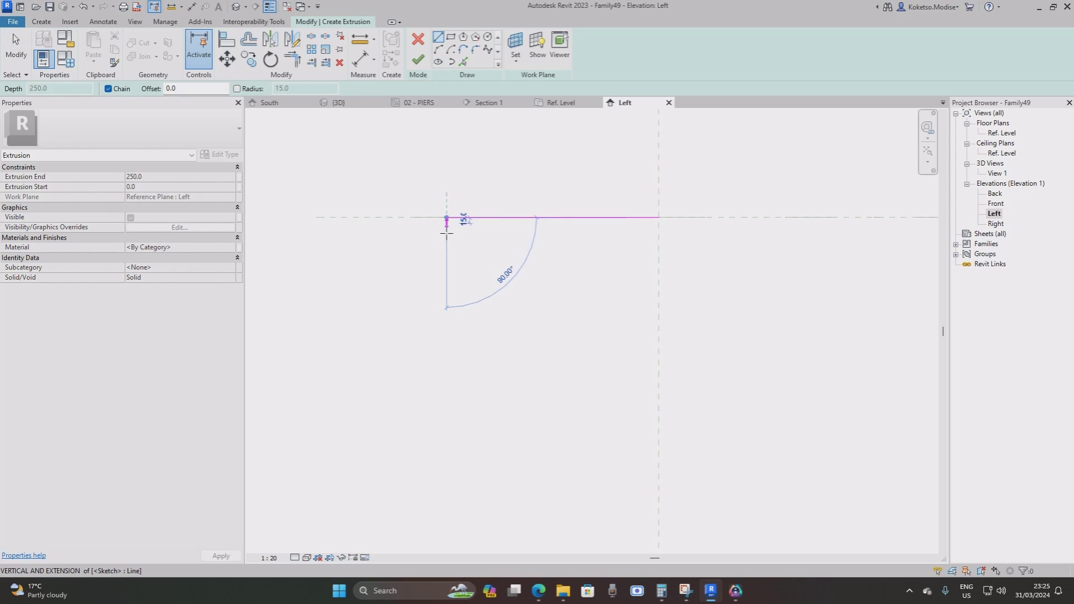
type("12")
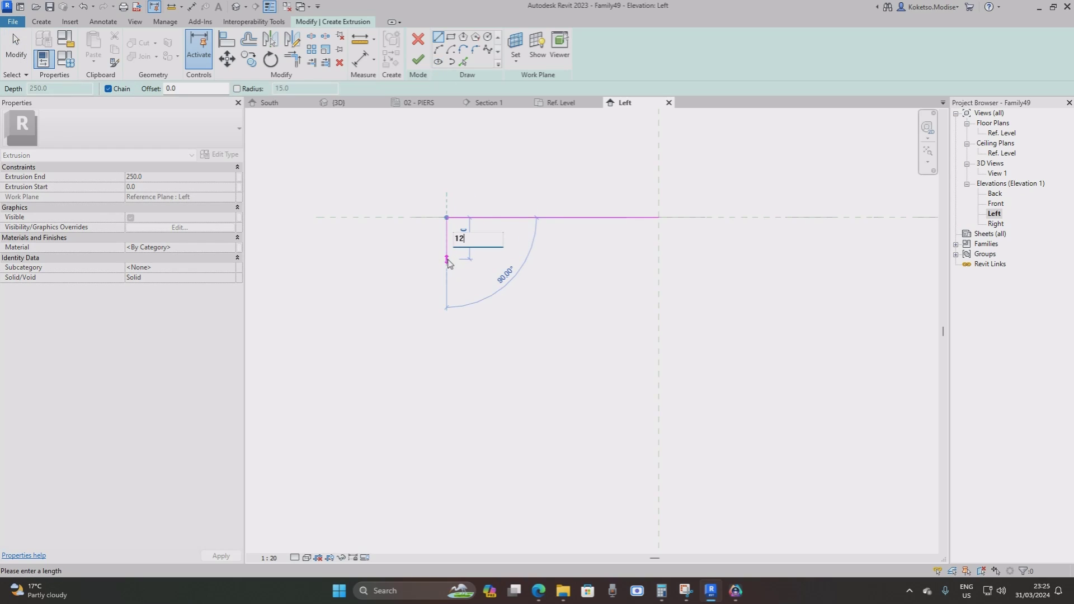
type("7")
key("Return")
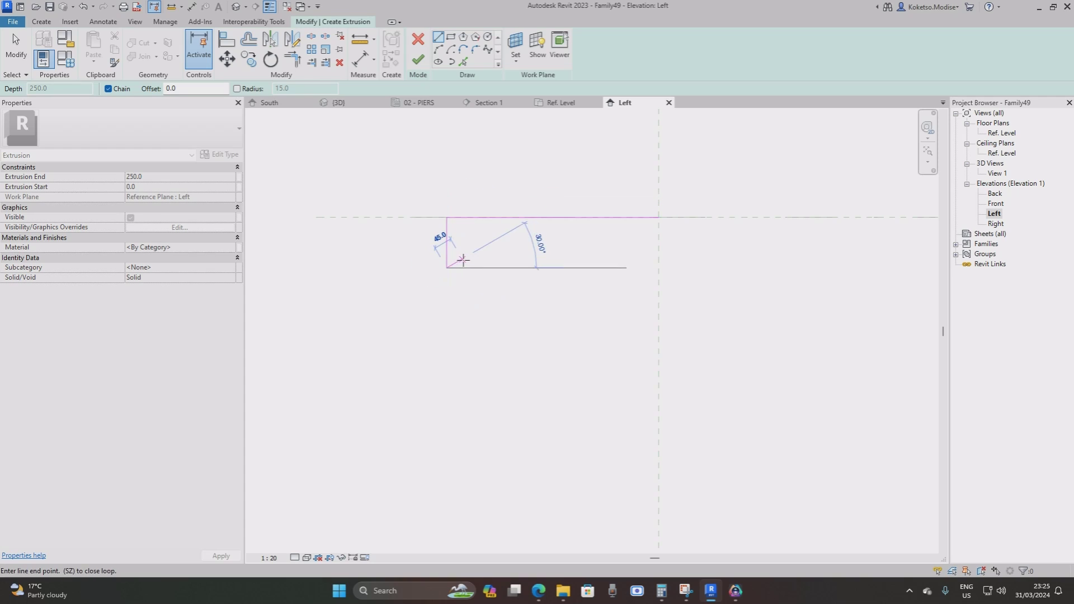
key("Escape")
key("Escape")
scroll(481, 283, "down", 2)
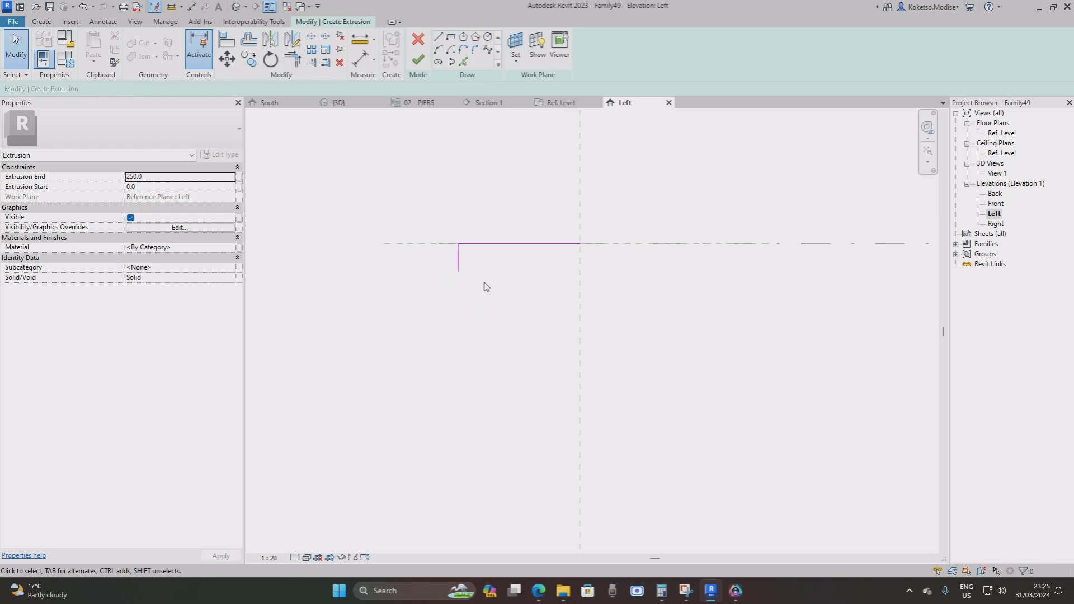
Draw a horizontal reference plane offset 76 mm below the lower end of the short vertical sketch line, extending across the centre plane.
left_click(40, 21)
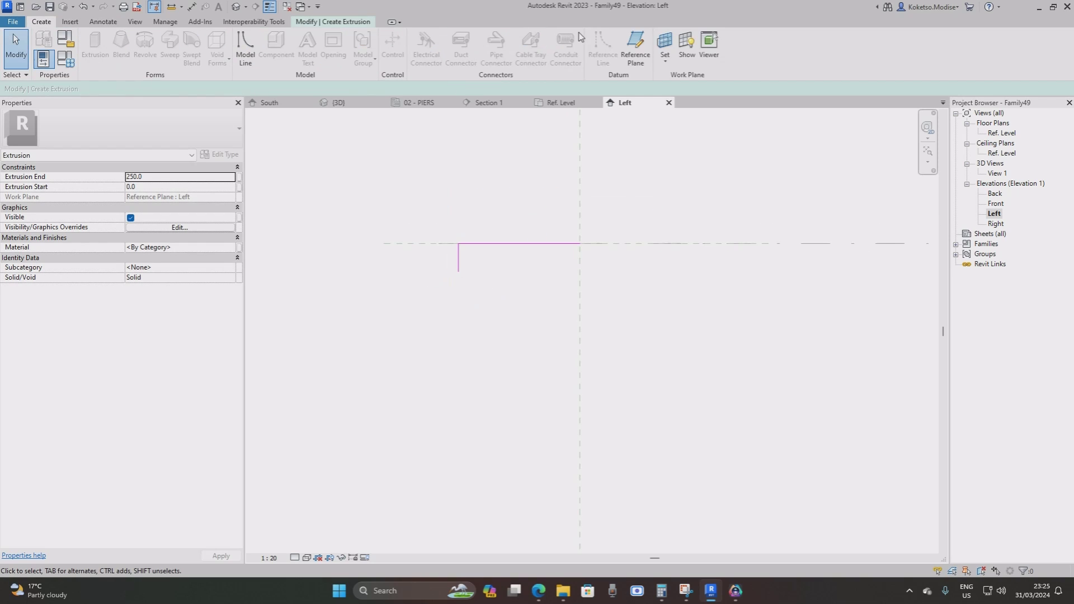
left_click(631, 51)
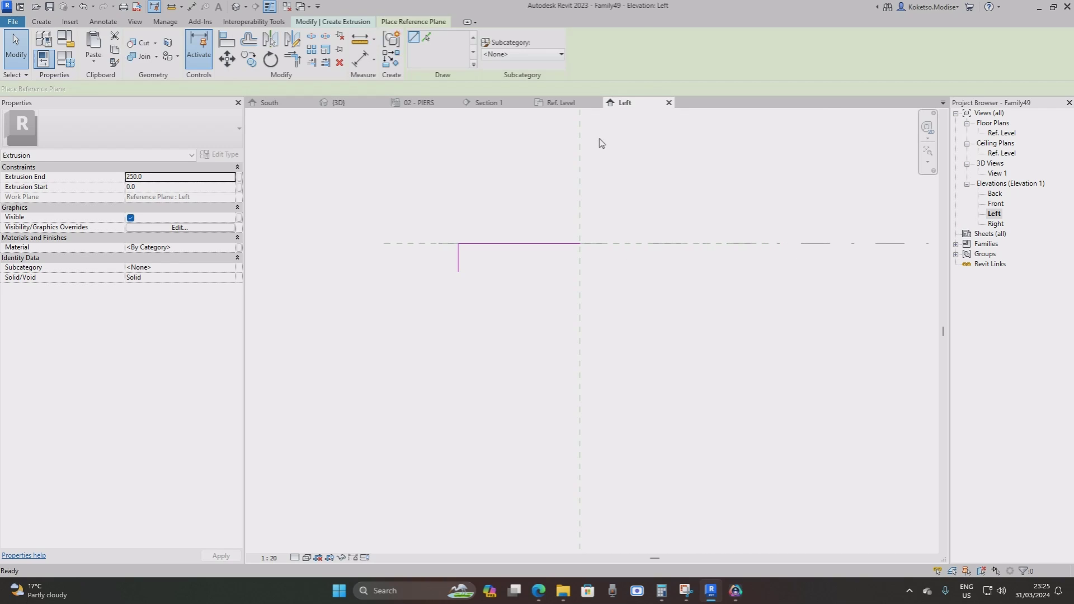
left_click(159, 89)
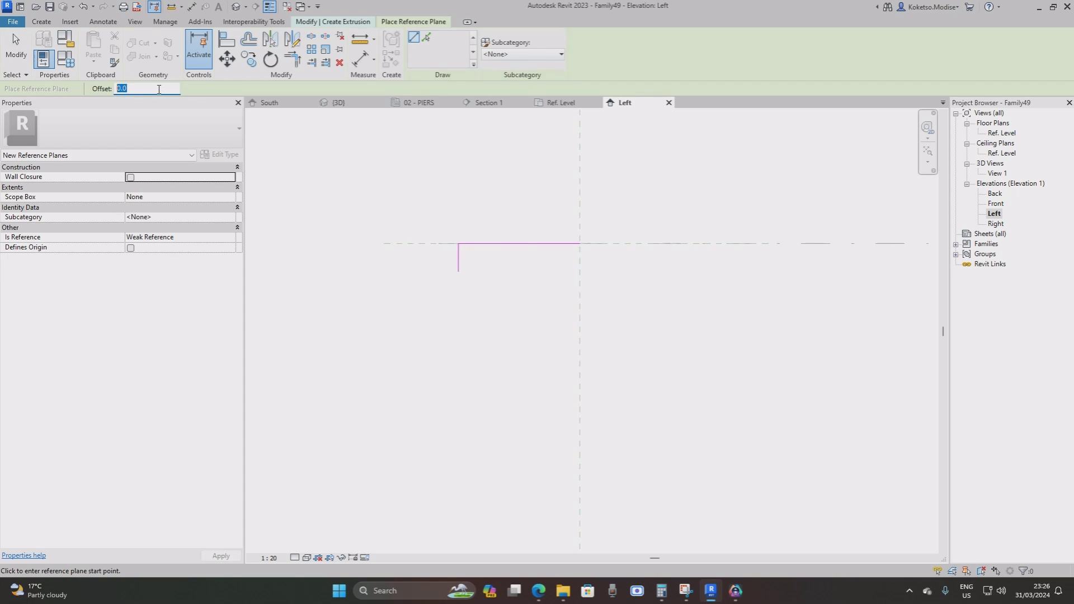
left_click(457, 272)
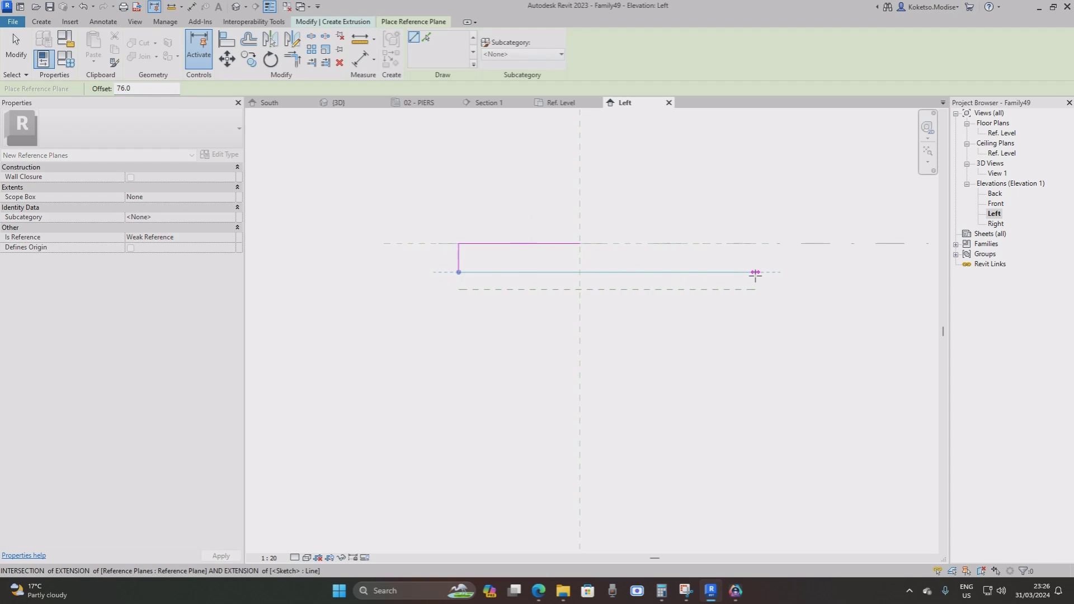
left_click(750, 273)
key("Escape")
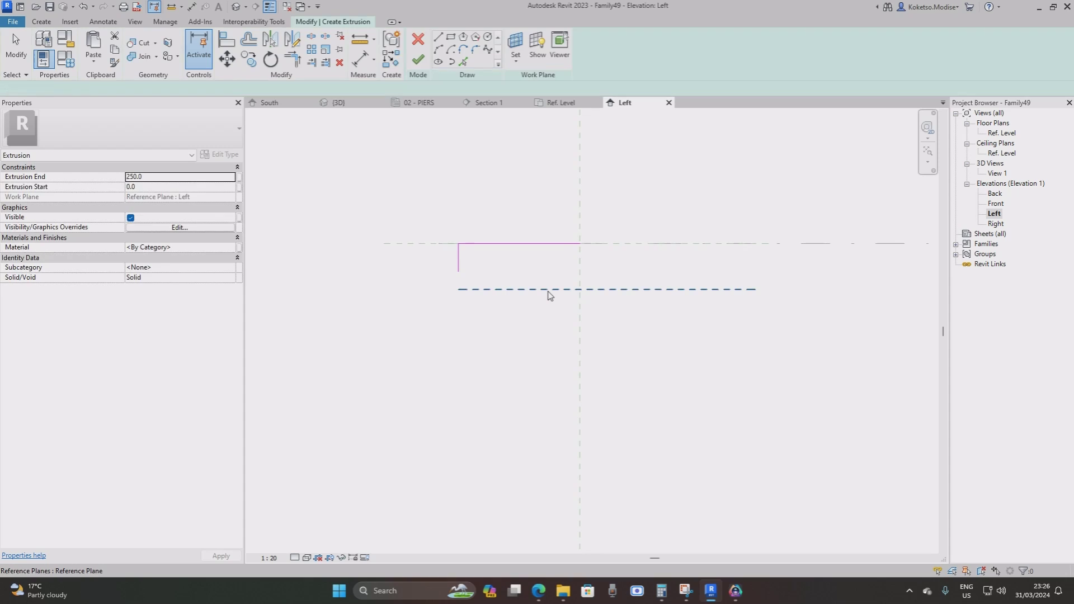
Copy the new horizontal reference plane 102 mm downward.
left_click(551, 289)
scroll(448, 314, "up", 1)
key("c")
key("o")
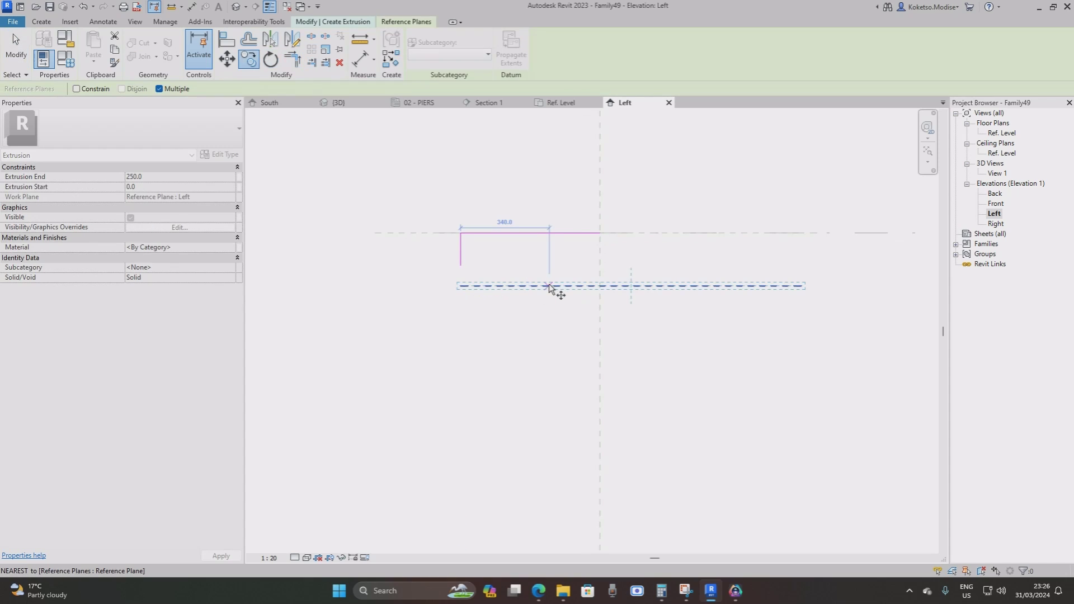
left_click(549, 286)
type("102")
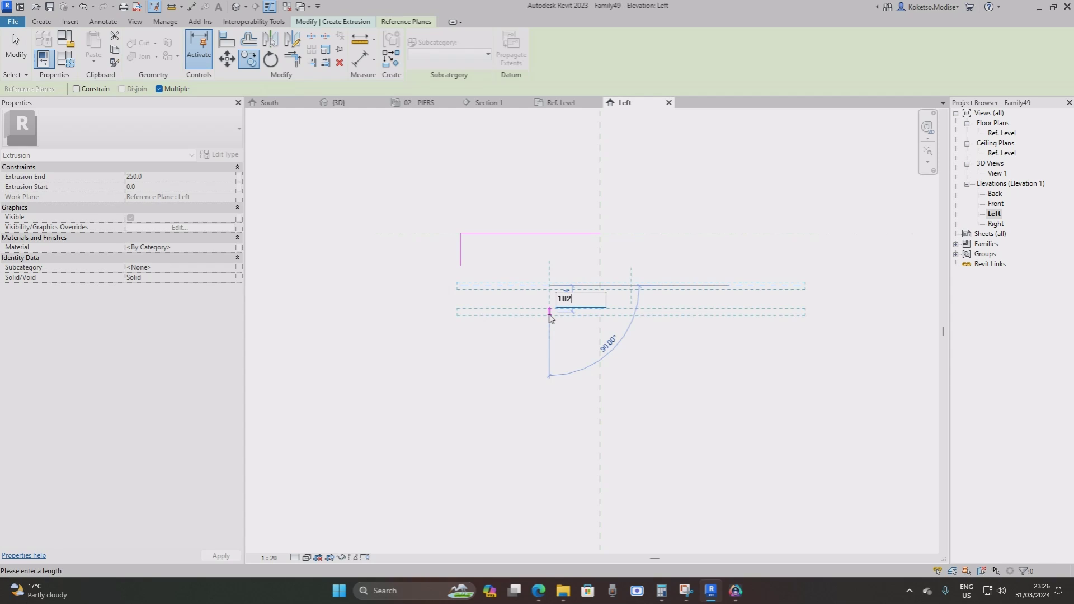
key("Return")
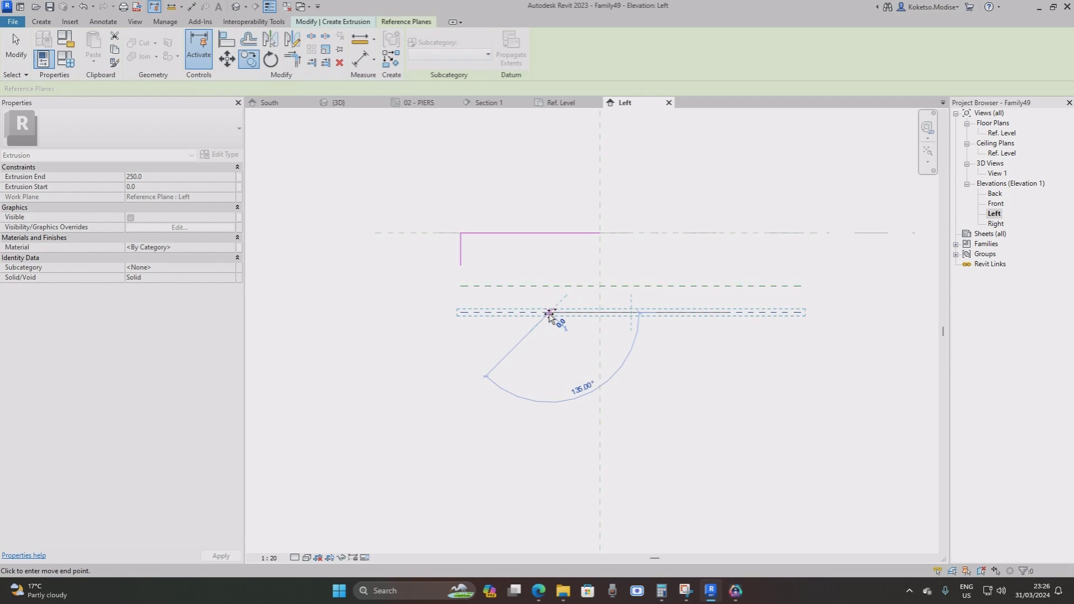
key("Escape")
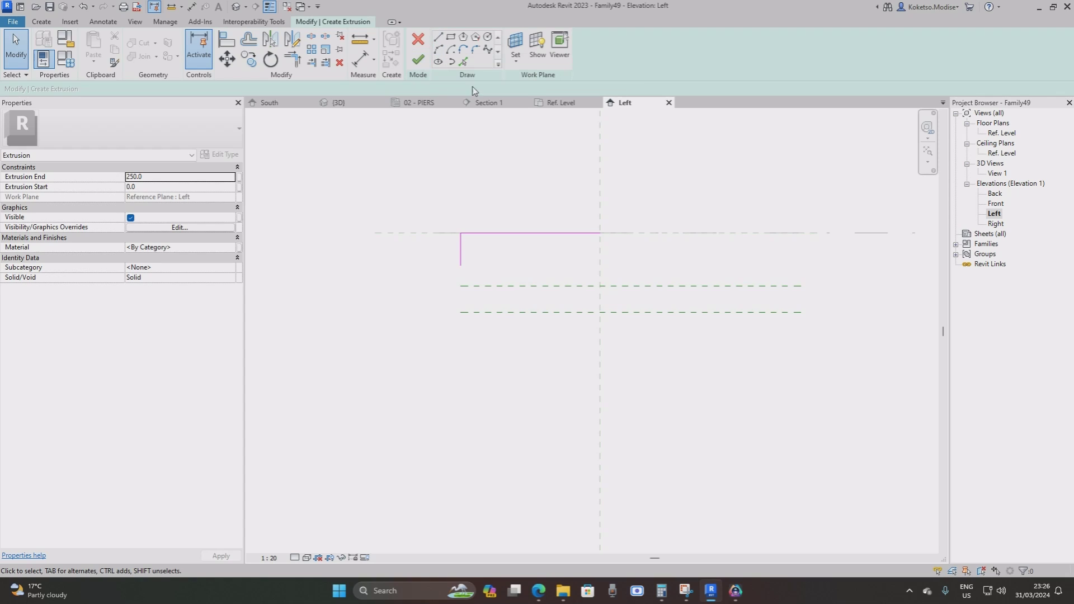
Draw a vertical reference plane from the Ref. Level downward, offset =203/2 to the left of the centre plane.
left_click(42, 21)
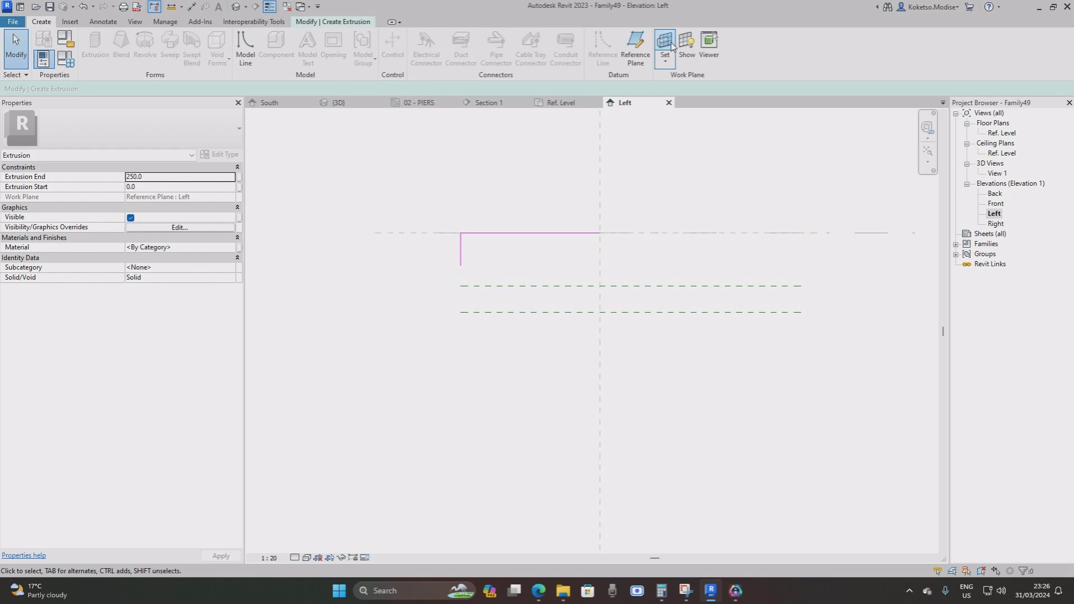
left_click(636, 47)
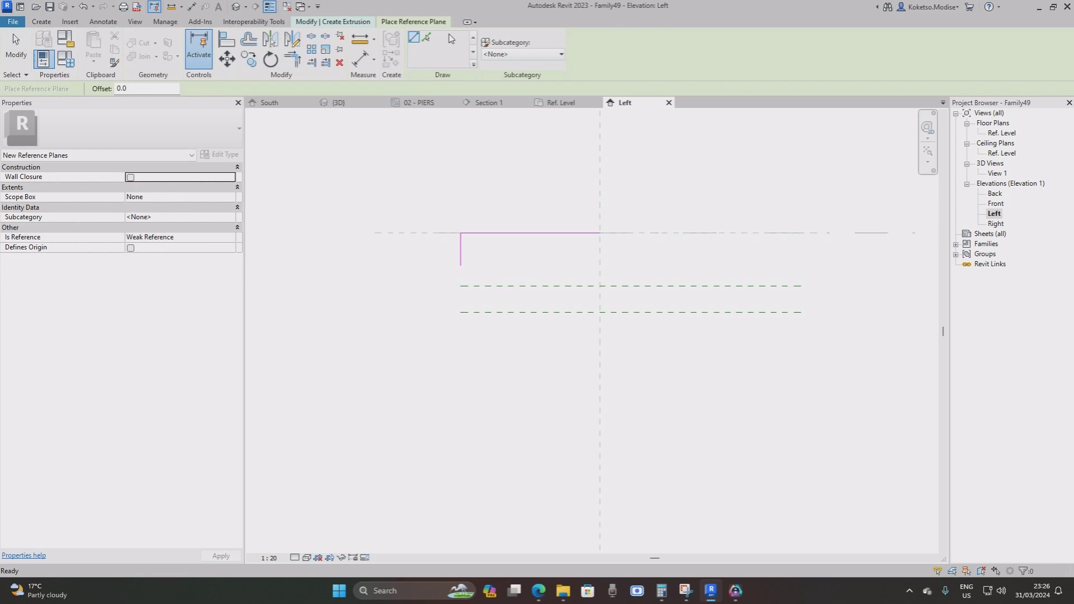
left_click(157, 87)
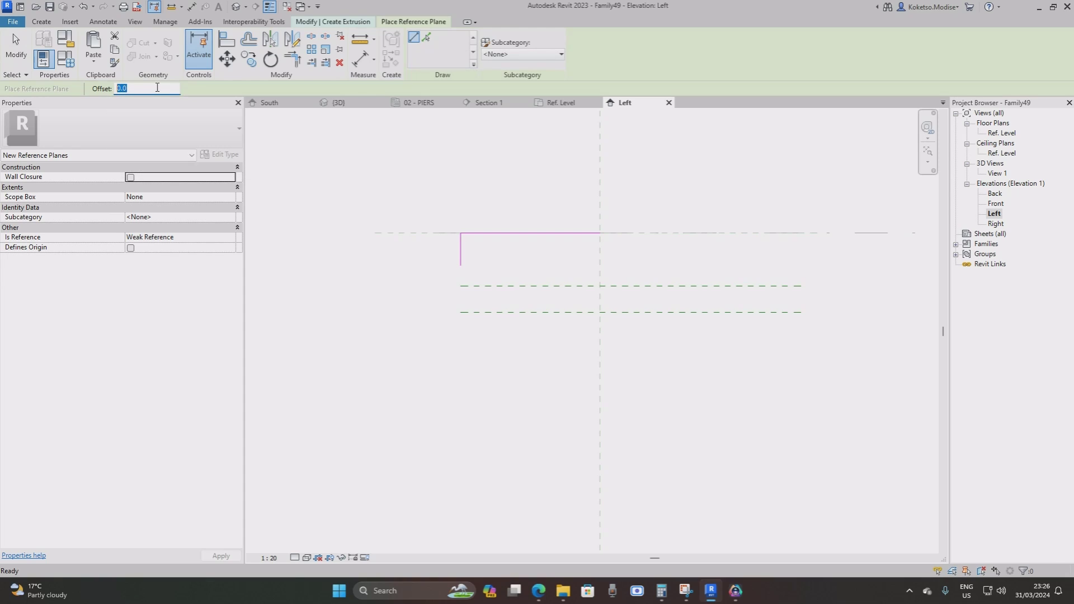
type("=203/2")
key("Return")
left_click(600, 232)
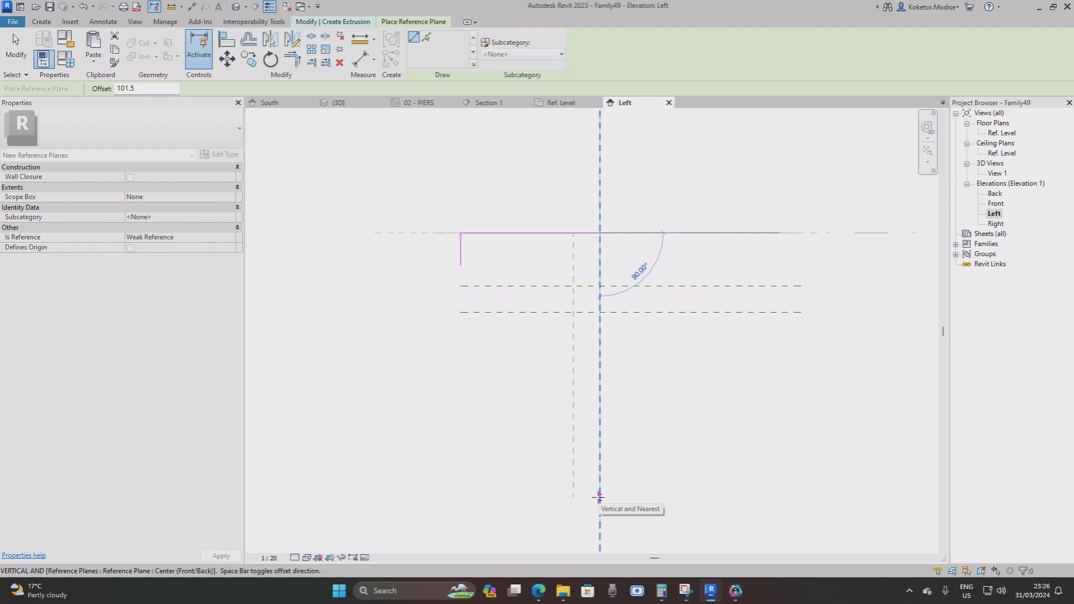
left_click(599, 497)
key("Escape")
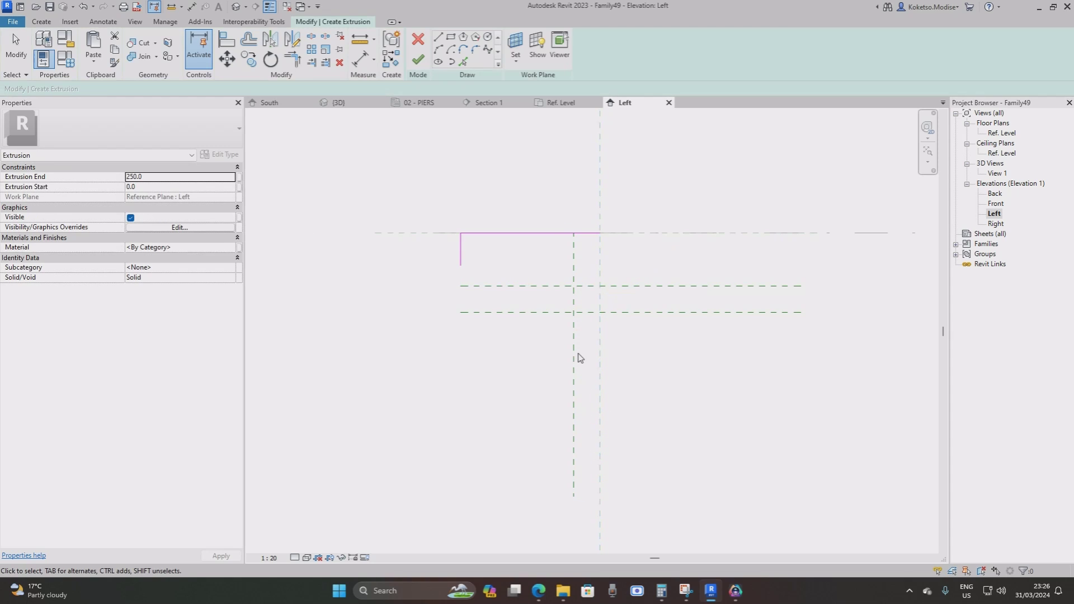
Copy the new vertical reference plane 102 mm to the left, and again onto the outer vertical sketch line.
left_click(574, 356)
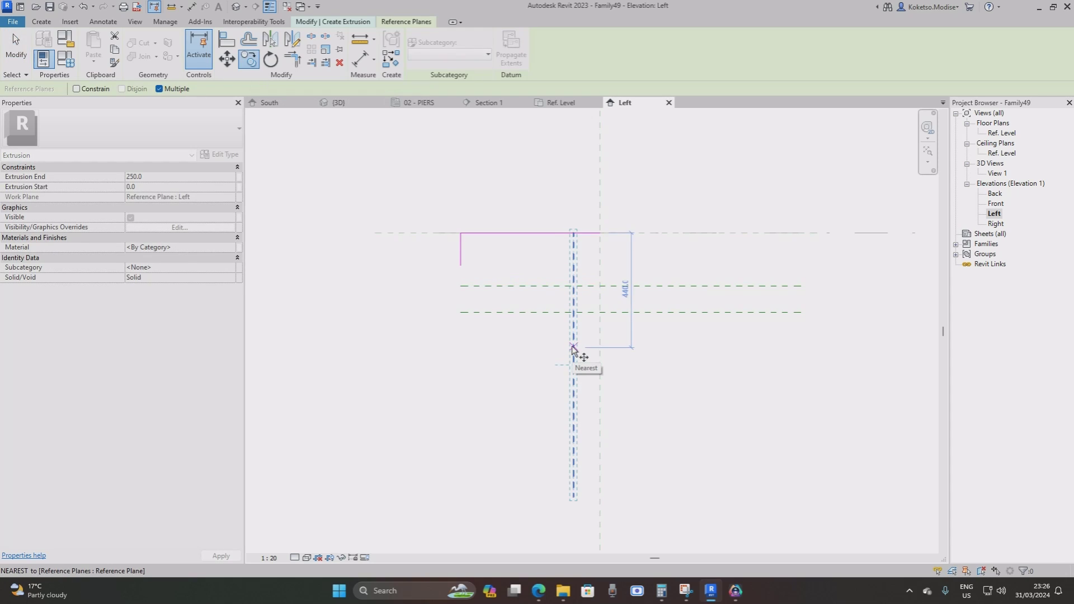
left_click(573, 350)
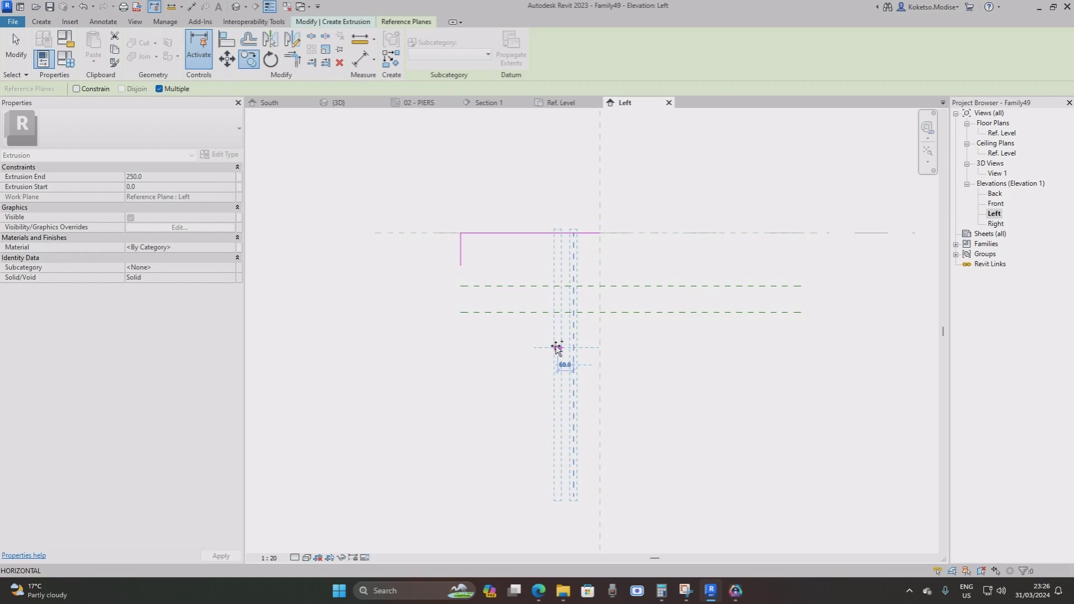
type("10")
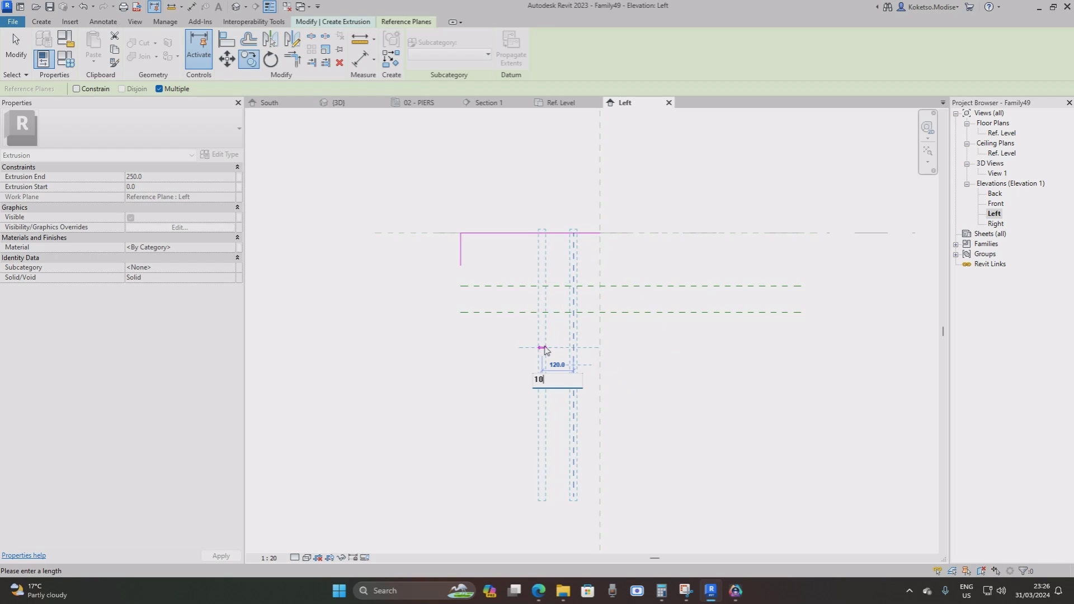
type("2")
key("Return")
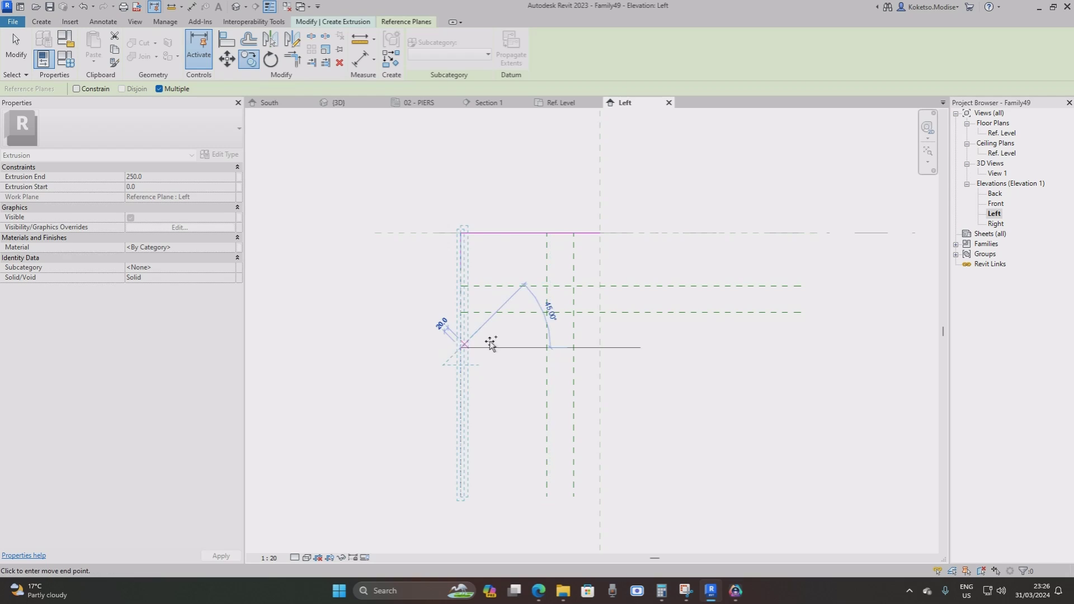
key("Escape")
scroll(531, 270, "up", 2)
middle_click_drag(532, 271, 516, 274)
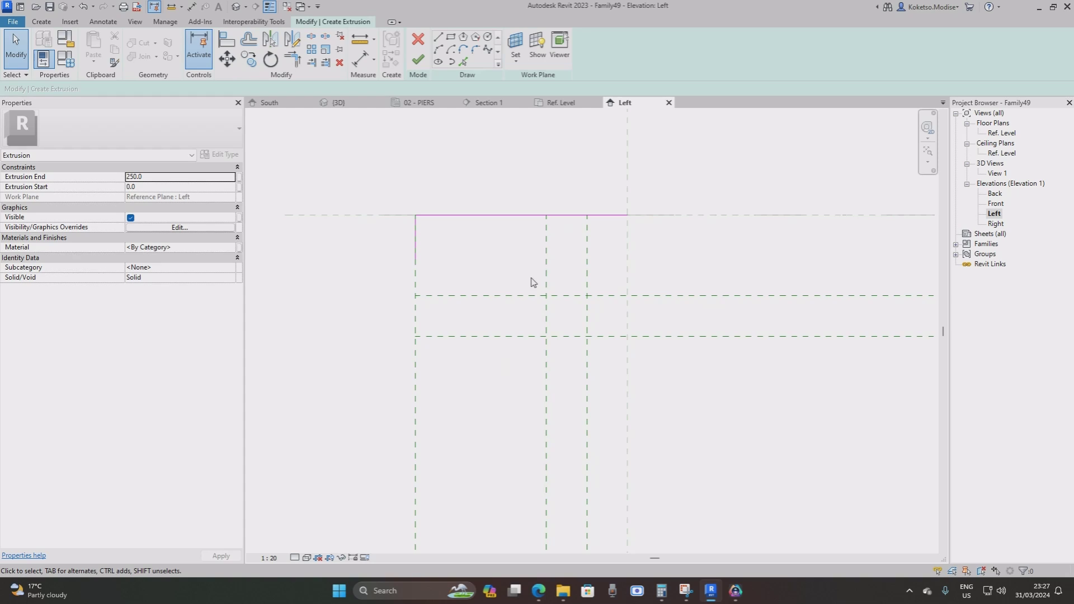
scroll(534, 280, "up", 1)
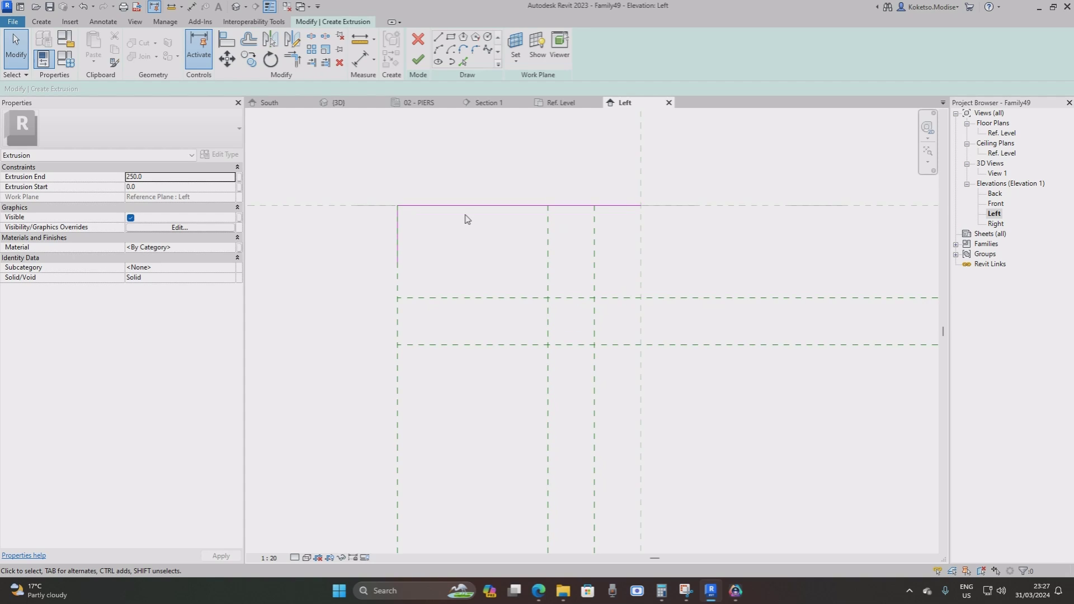
Sketch connected lines from the short vertical line's lower end through the first and second diagonal intersections of the guiding reference planes.
left_click(439, 41)
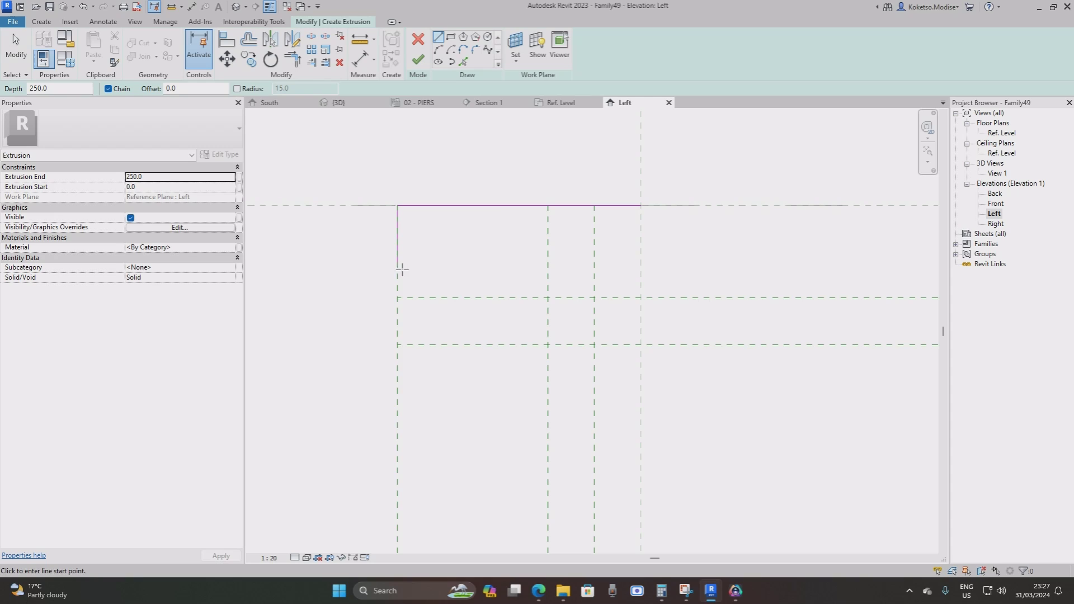
left_click(397, 263)
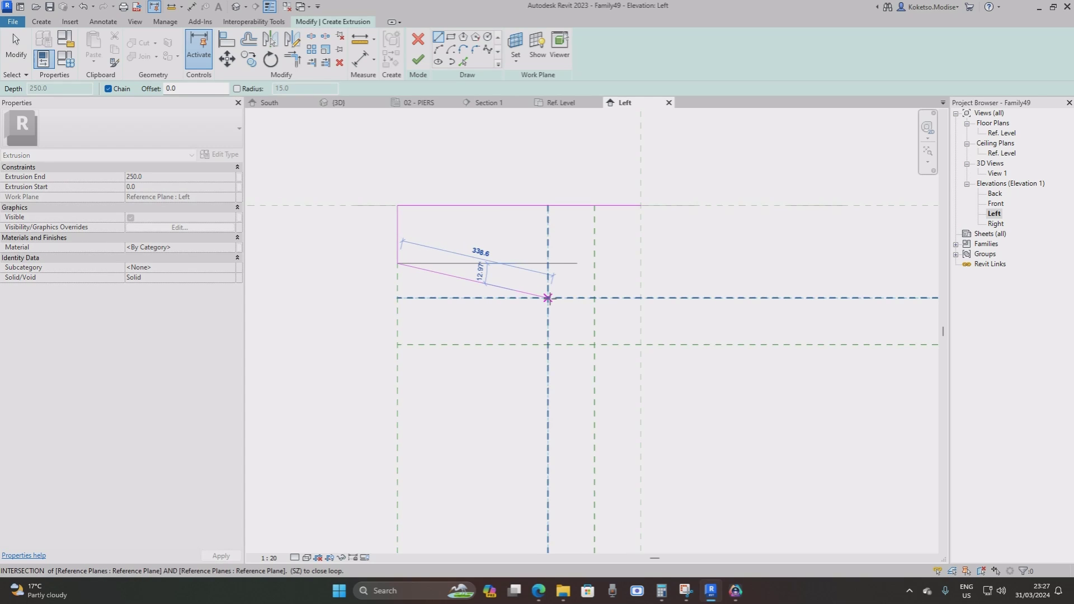
left_click(547, 298)
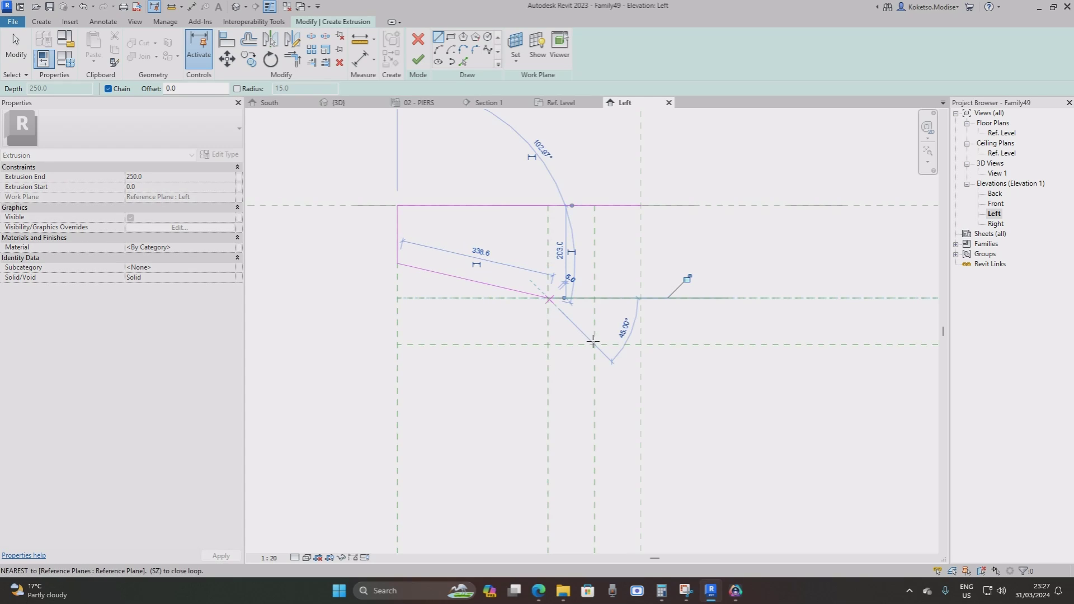
left_click(594, 345)
scroll(559, 291, "down", 4)
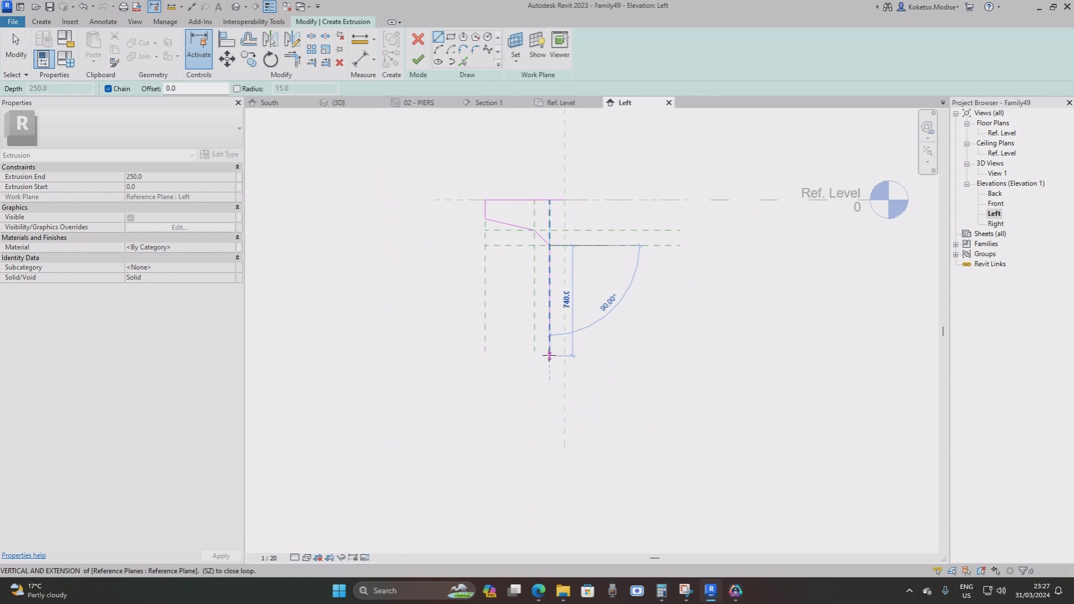
type("8")
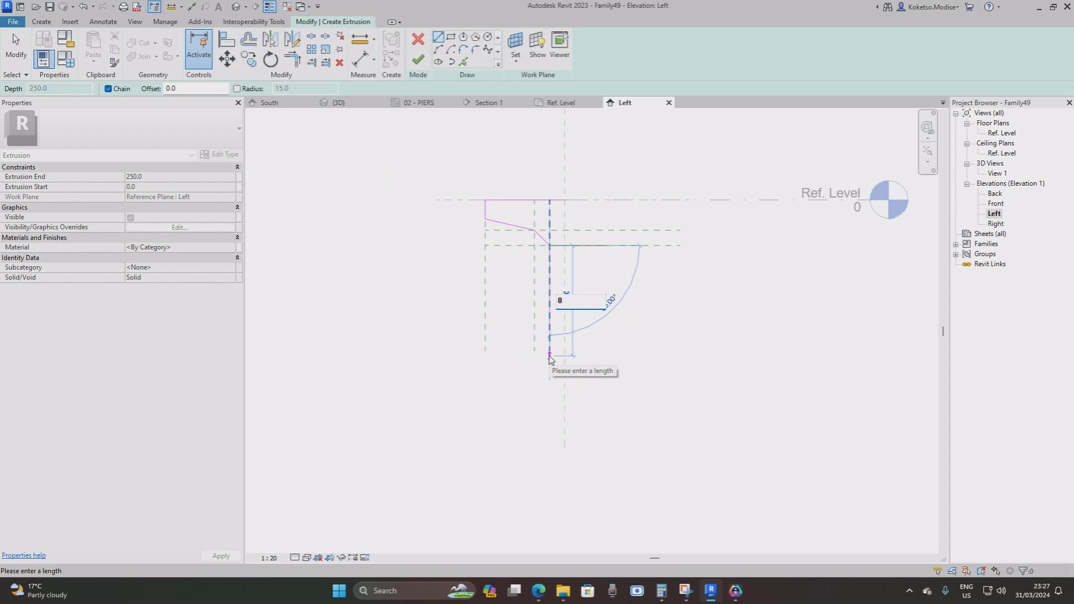
type("38")
key("Escape")
key("Escape")
Sketch an 838 mm vertical line downward from the lower end of the second sloped line.
scroll(537, 209, "up", 2)
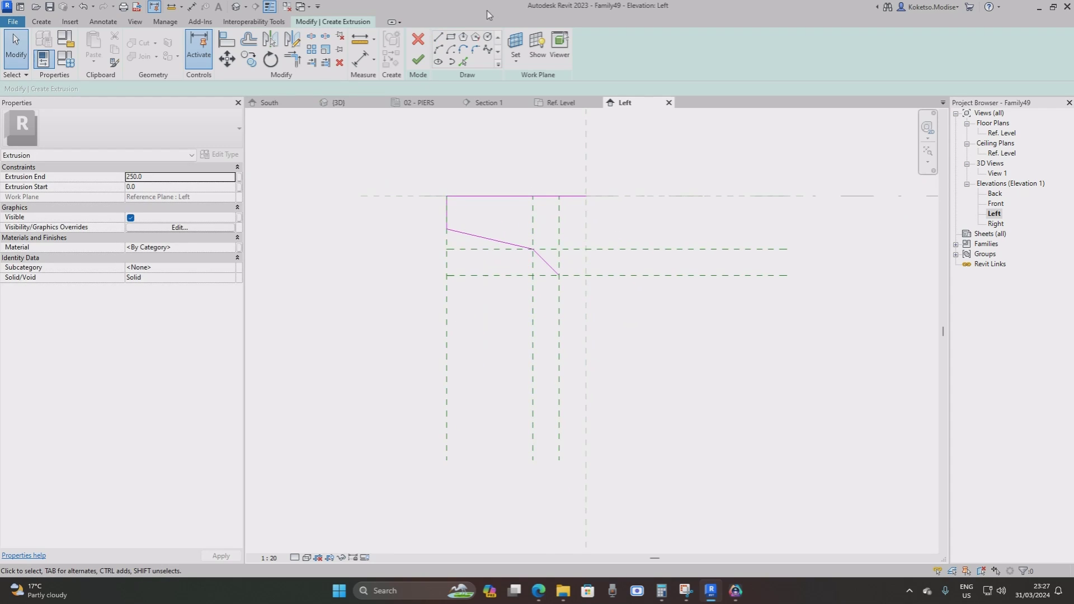
left_click(439, 38)
left_click(558, 275)
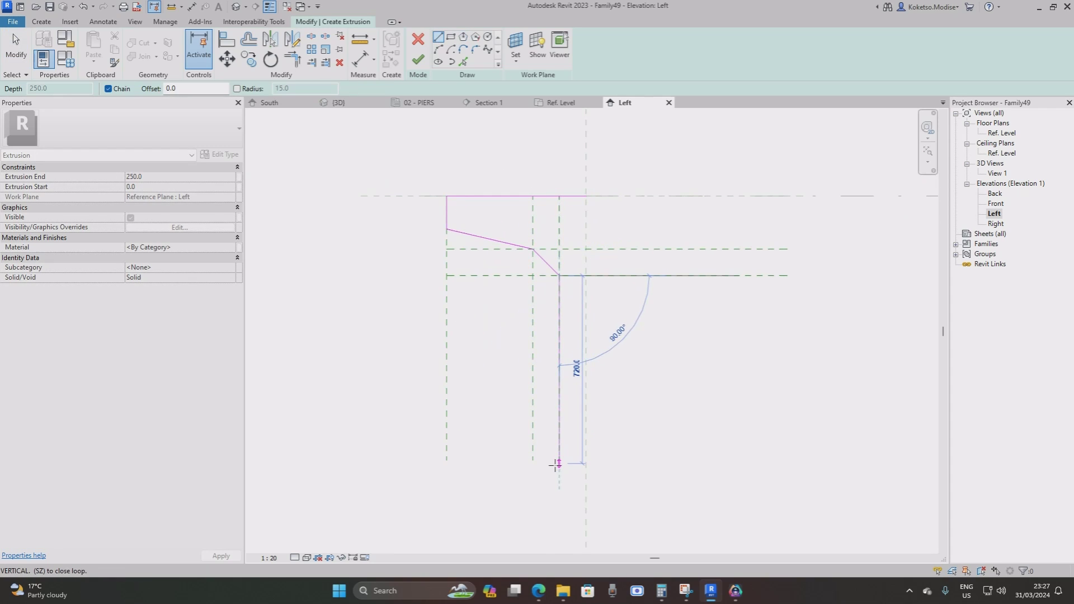
type("83")
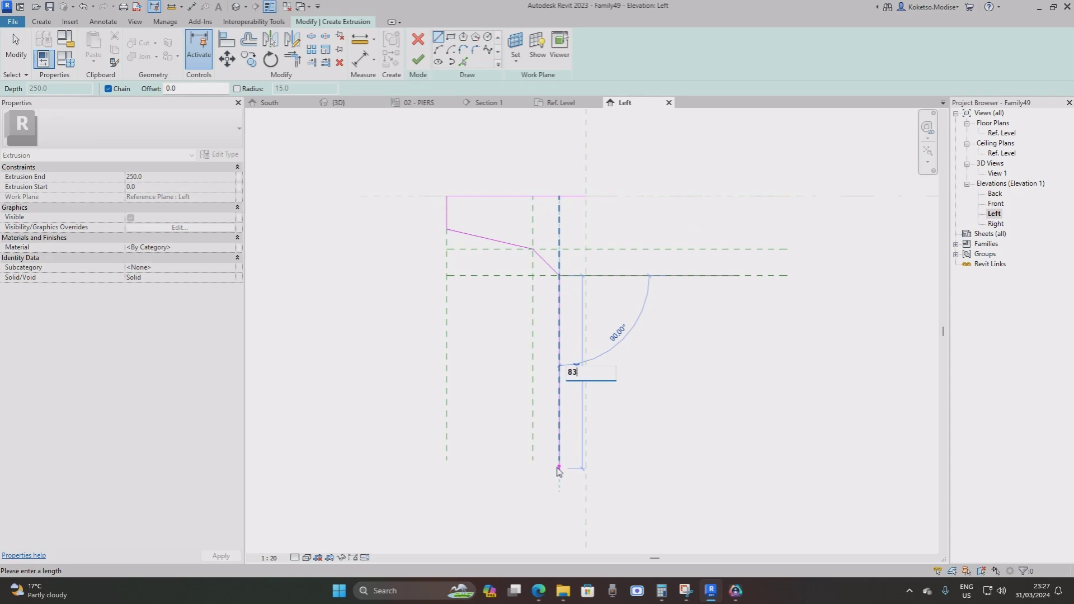
type("8")
key("Return")
key("Escape")
scroll(571, 402, "down", 5)
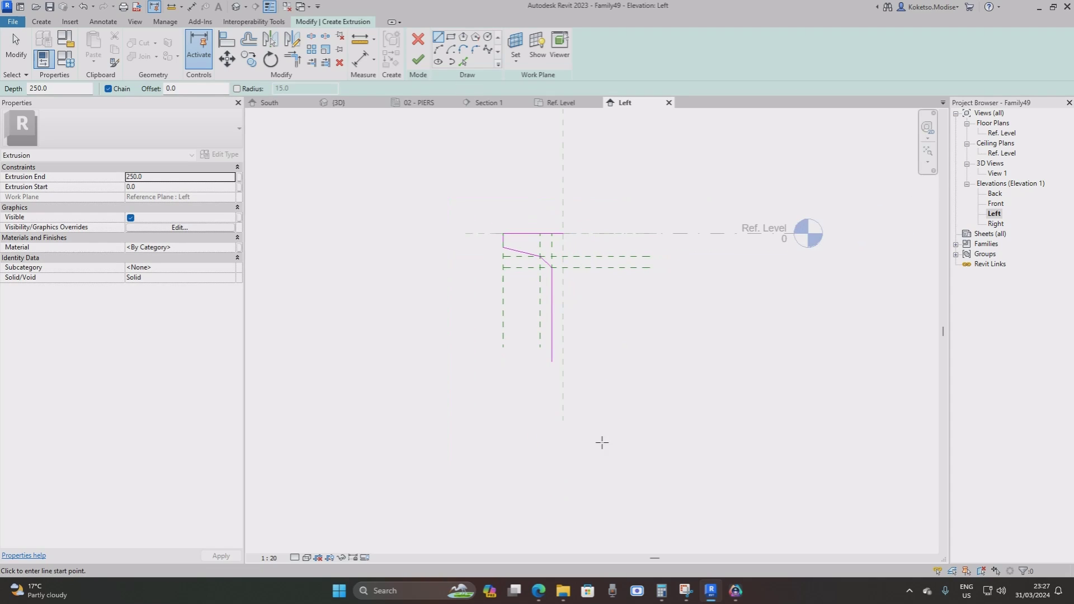
scroll(520, 372, "up", 4)
scroll(526, 364, "down", 2)
scroll(545, 325, "up", 2)
key("Escape")
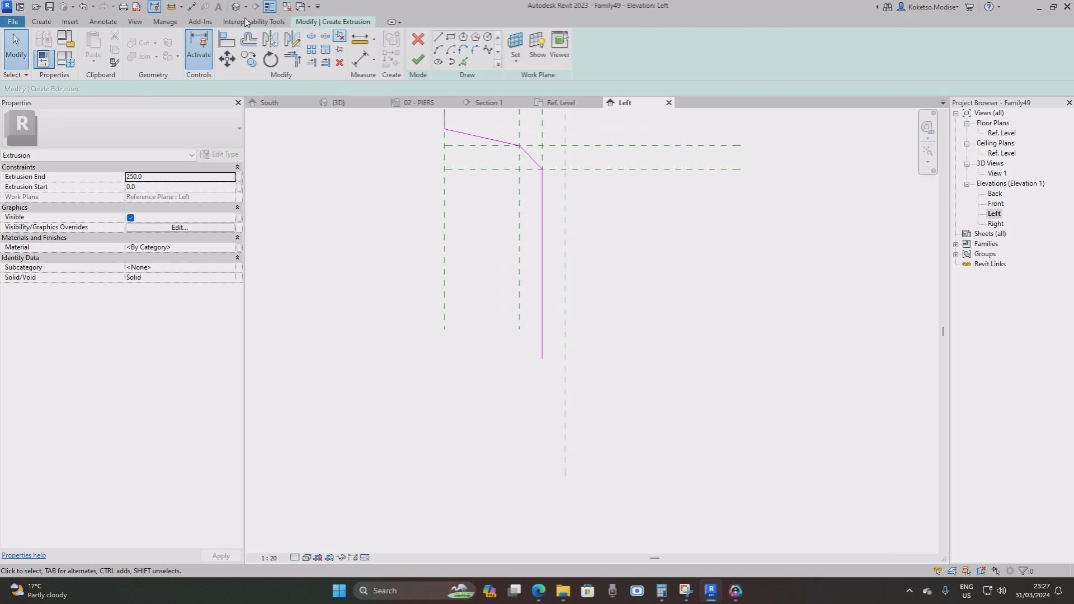
Draw a horizontal reference plane with no offset at the long vertical line's lower end and extend it across the centre plane.
left_click(38, 21)
left_click(635, 49)
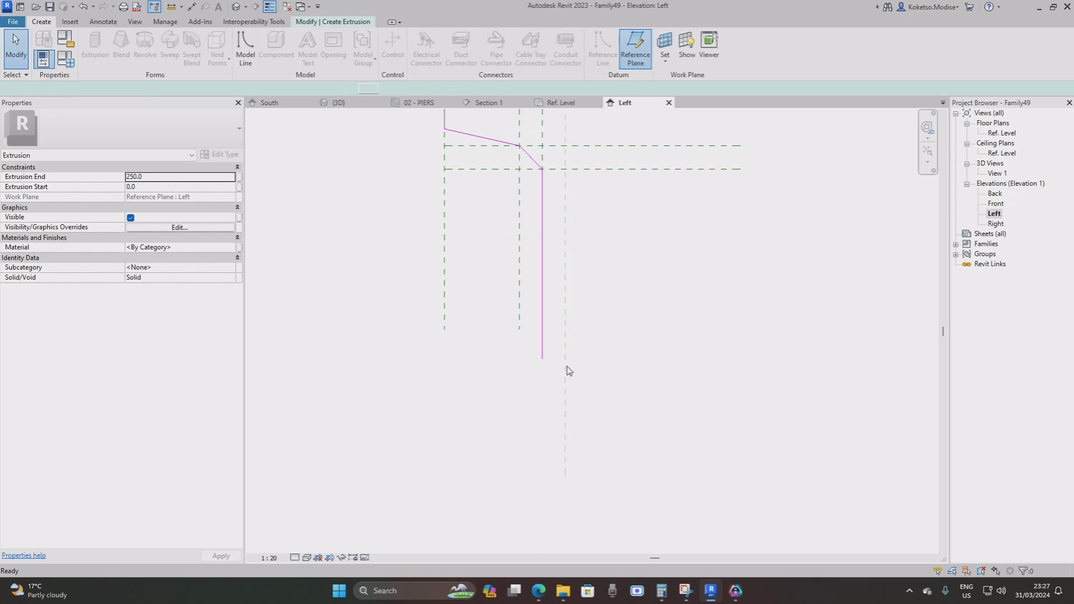
middle_click_drag(571, 383, 559, 373)
left_click(172, 90)
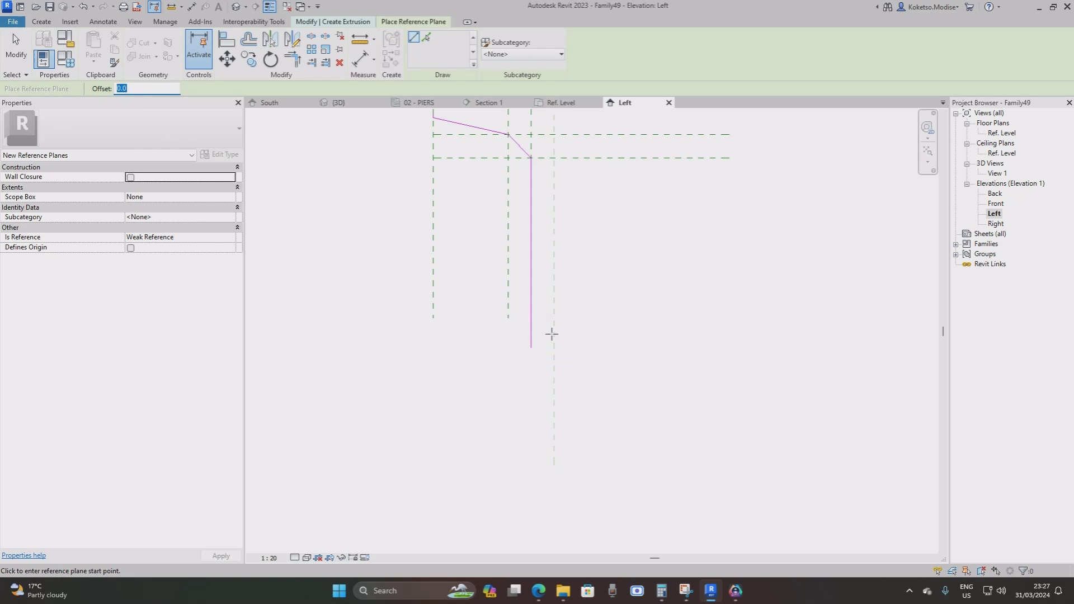
left_click(531, 347)
left_click(323, 348)
key("Escape")
left_click(516, 349)
left_click_drag(531, 348, 708, 347)
key("Escape")
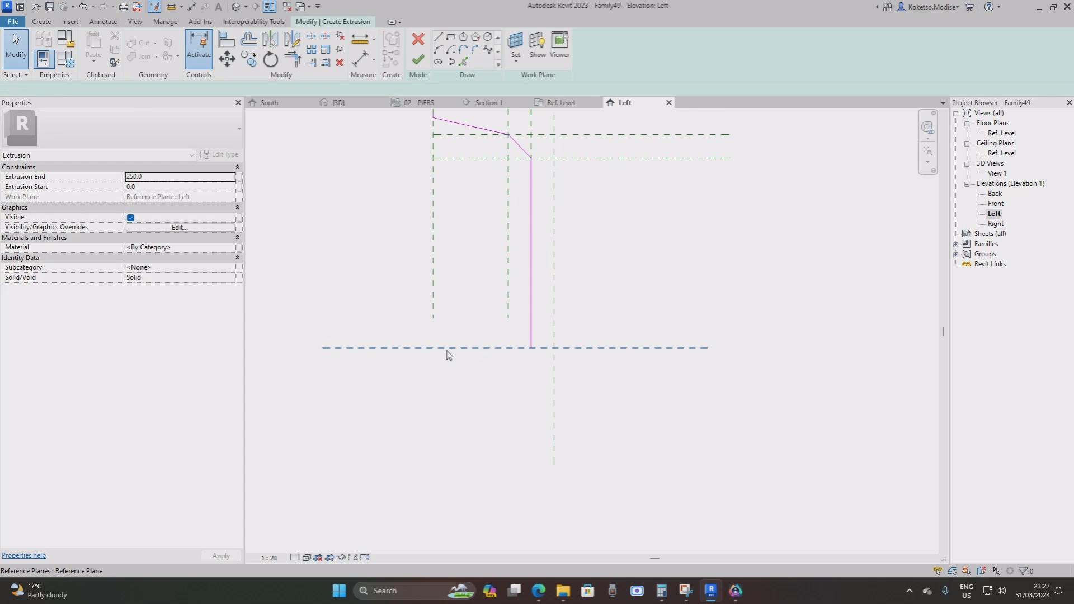
Copy the horizontal reference plane at the long vertical line's lower end 254 mm downward.
left_click(449, 355)
key("c")
key("o")
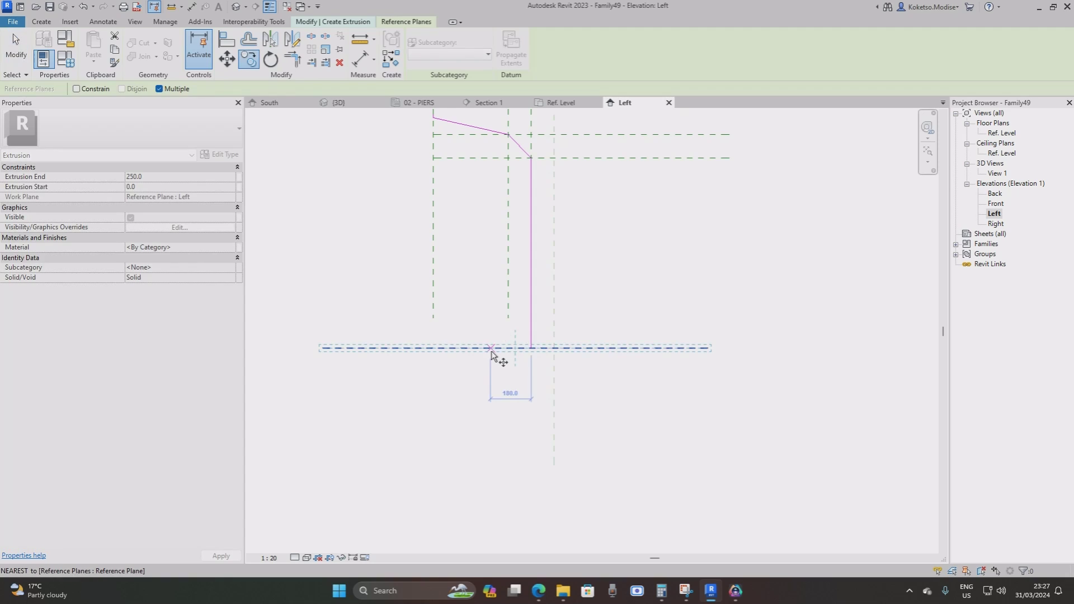
left_click(491, 351)
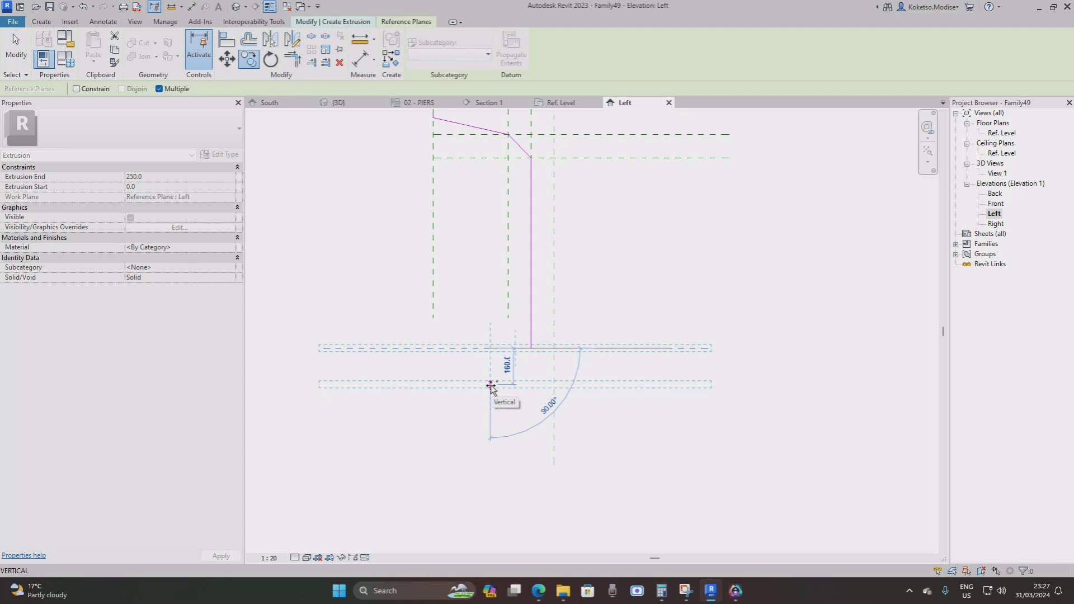
type("254")
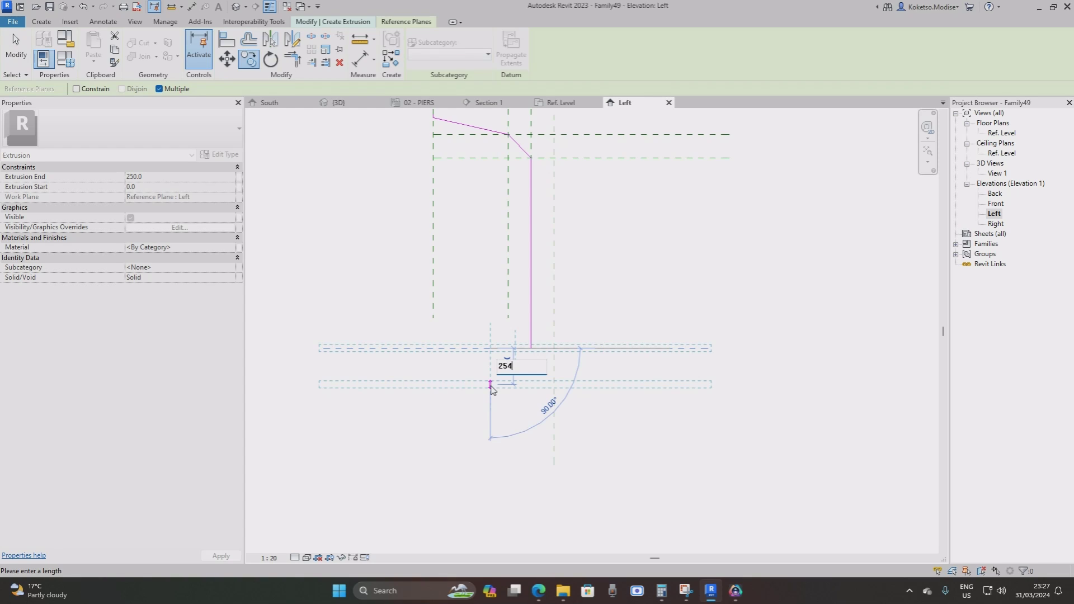
key("Return")
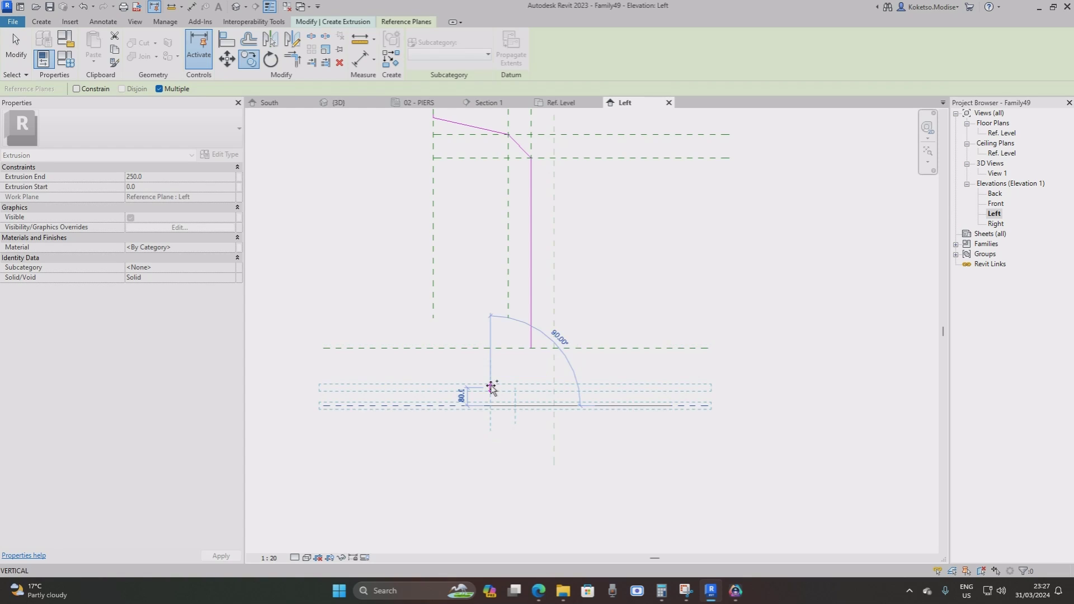
Add another copy of the horizontal reference plane 203 mm below the previous copy.
middle_click_drag(492, 390, 518, 318)
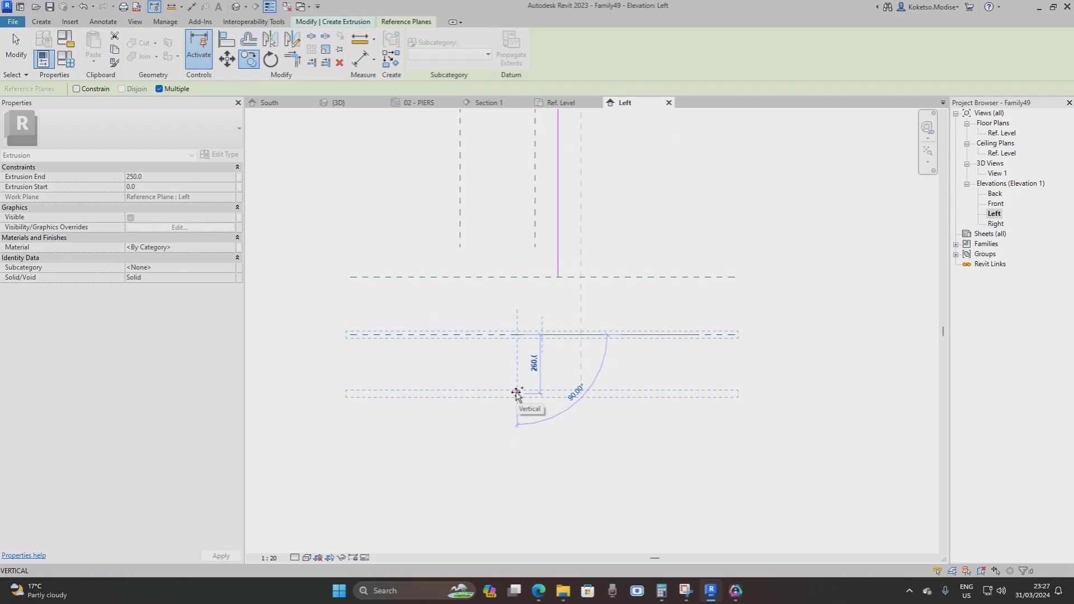
type("2")
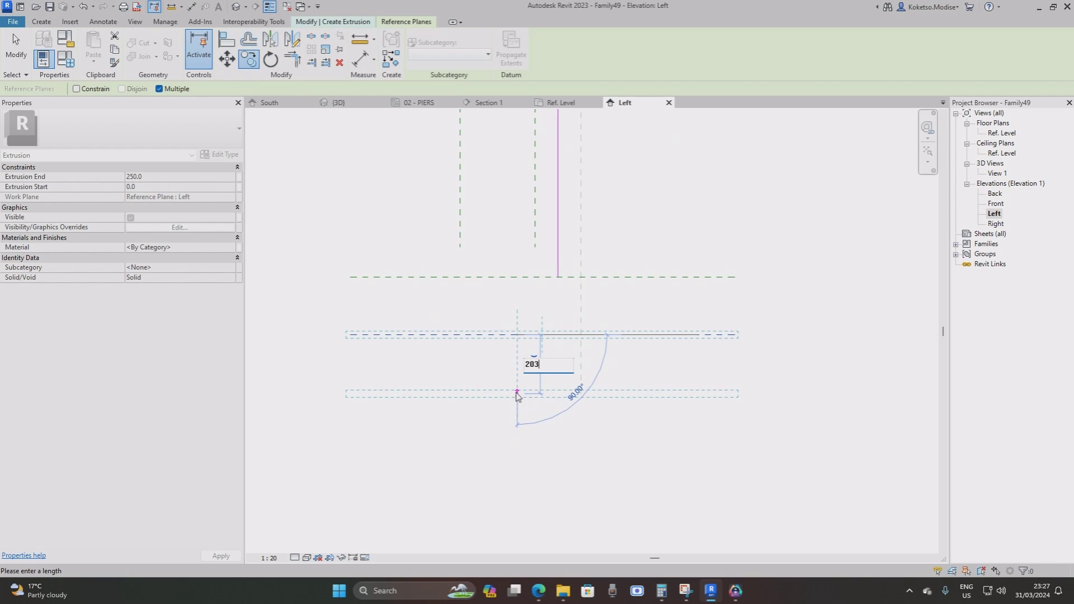
type("03")
key("Return")
key("Escape")
key("Escape")
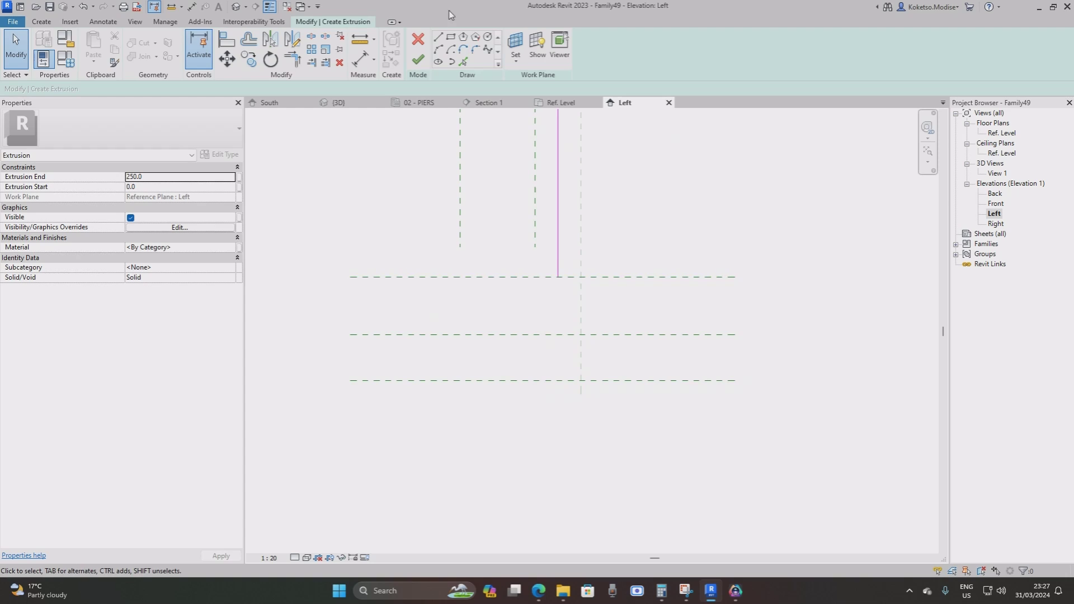
Draw a vertical reference plane through the three lower horizontal planes, offset =711/2 to the left of the centre plane.
scroll(509, 234, "down", 3)
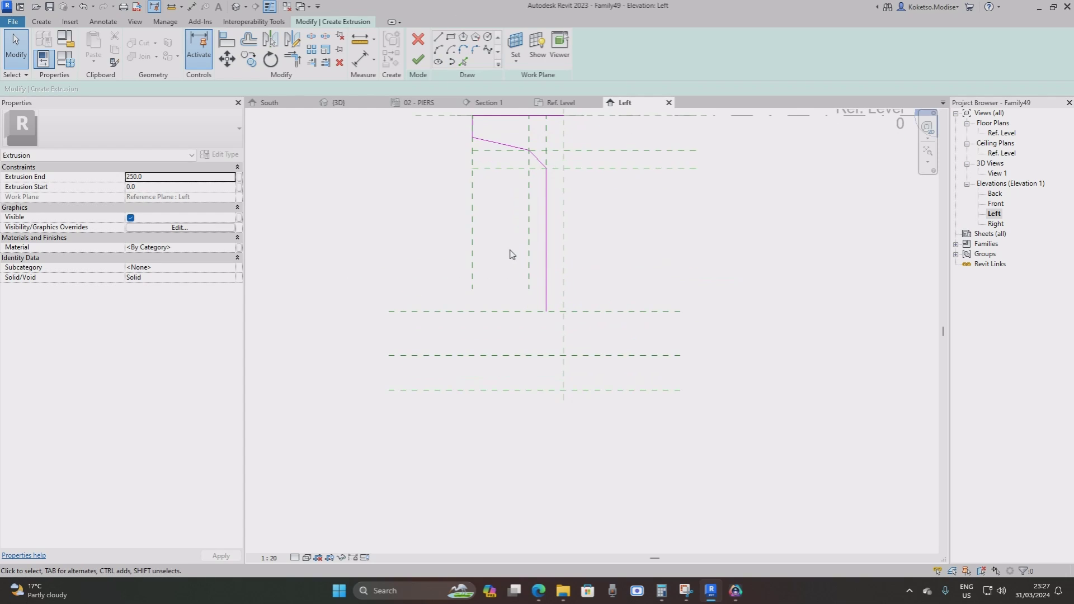
left_click(42, 22)
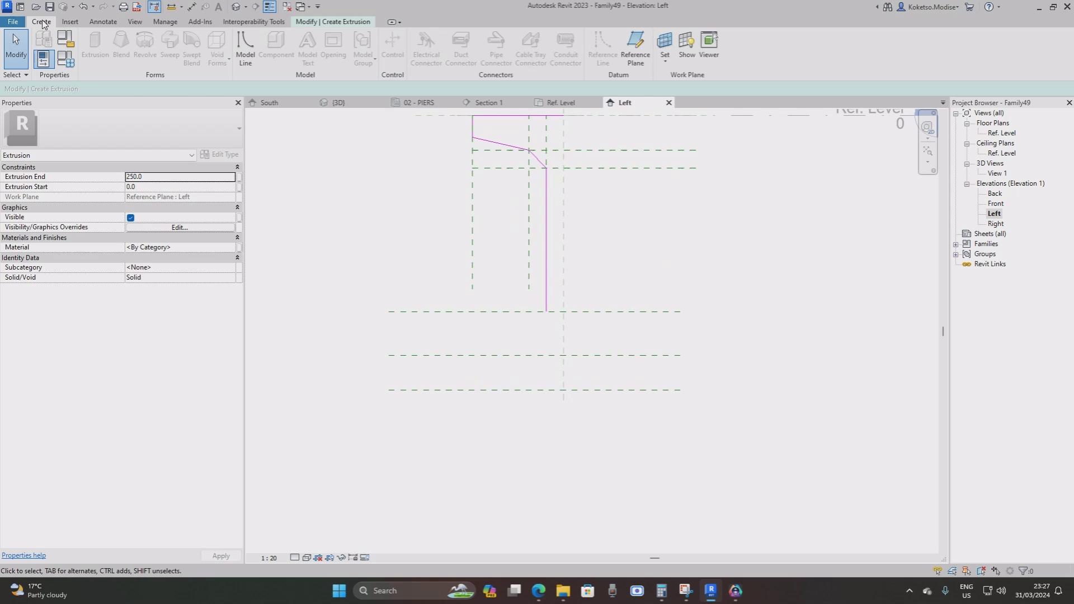
left_click(635, 47)
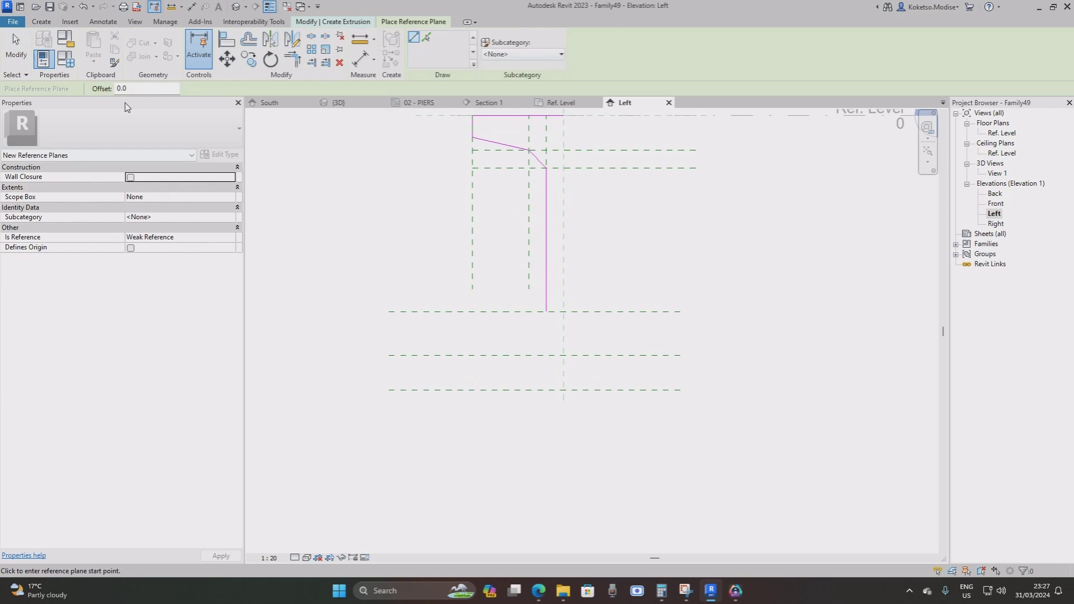
left_click(111, 89)
type("=711/2")
key("Return")
left_click(563, 312)
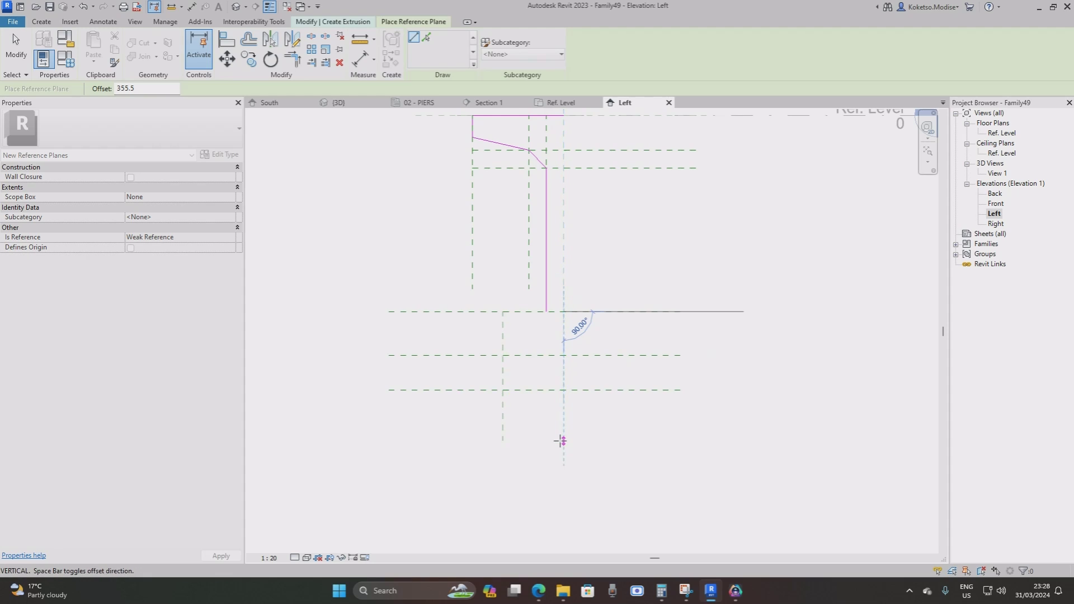
left_click(563, 440)
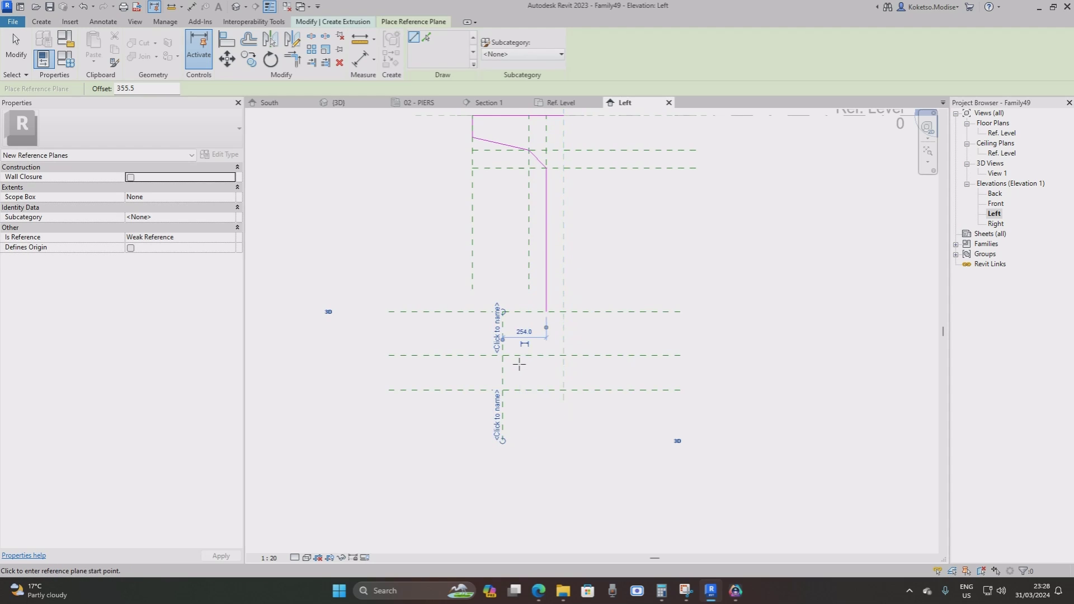
middle_click_drag(518, 356, 570, 386)
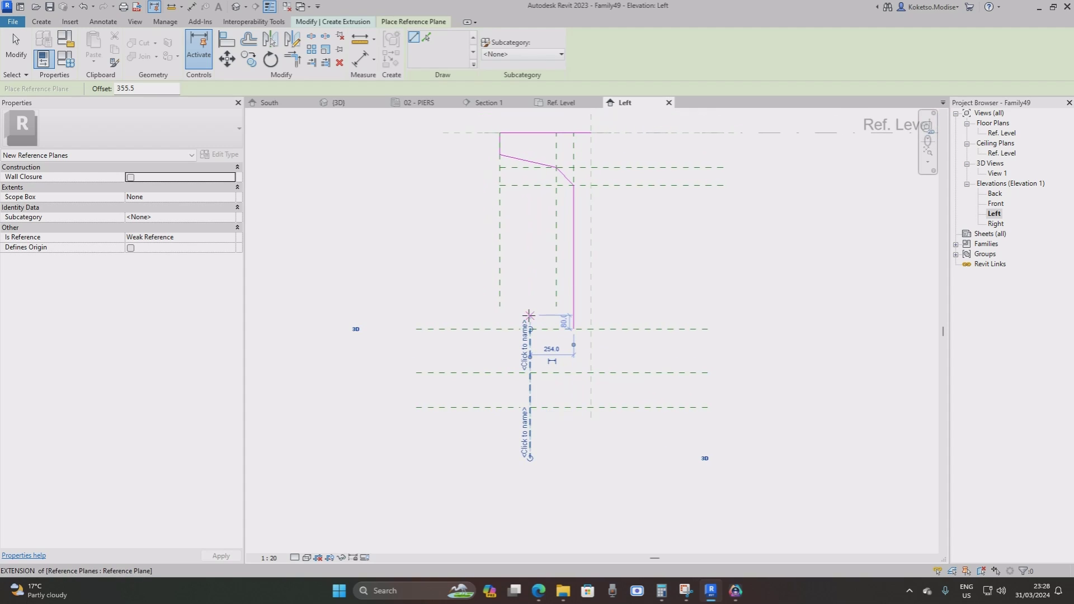
scroll(612, 299, "up", 1)
key("Escape")
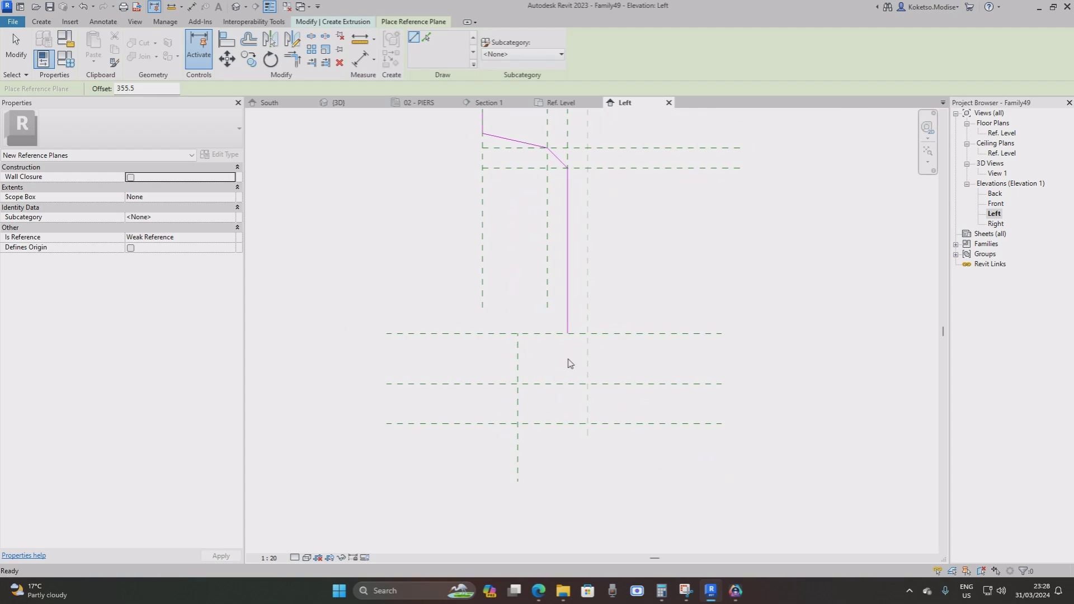
key("Escape")
Sketch the bottom flange outline from the long vertical line's end: diagonal to the plane intersection, down to the lowest plane, across to the centre plane.
scroll(551, 347, "up", 1)
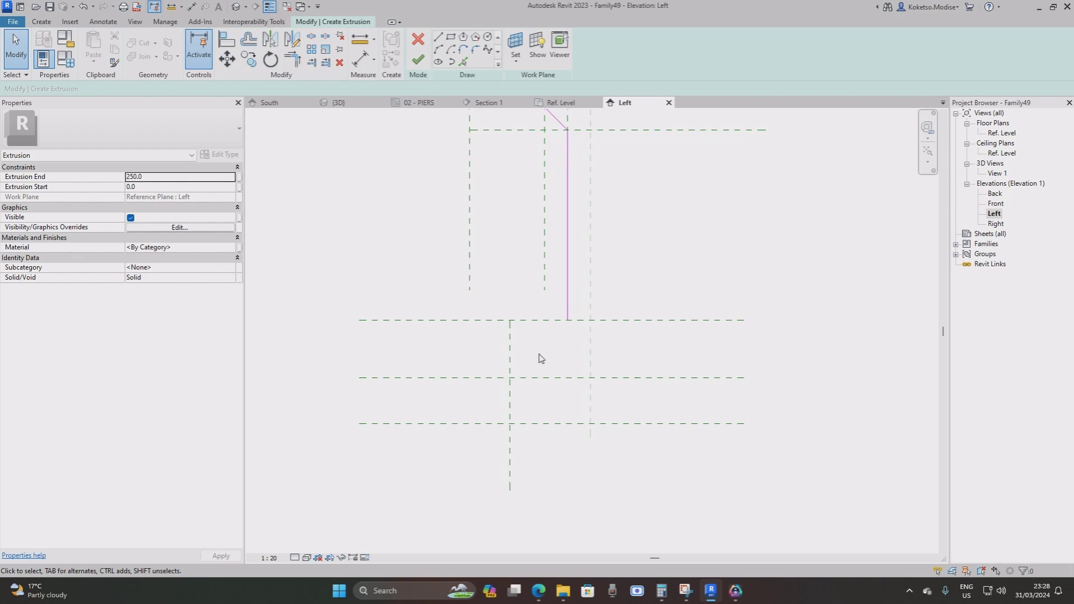
scroll(541, 357, "down", 1)
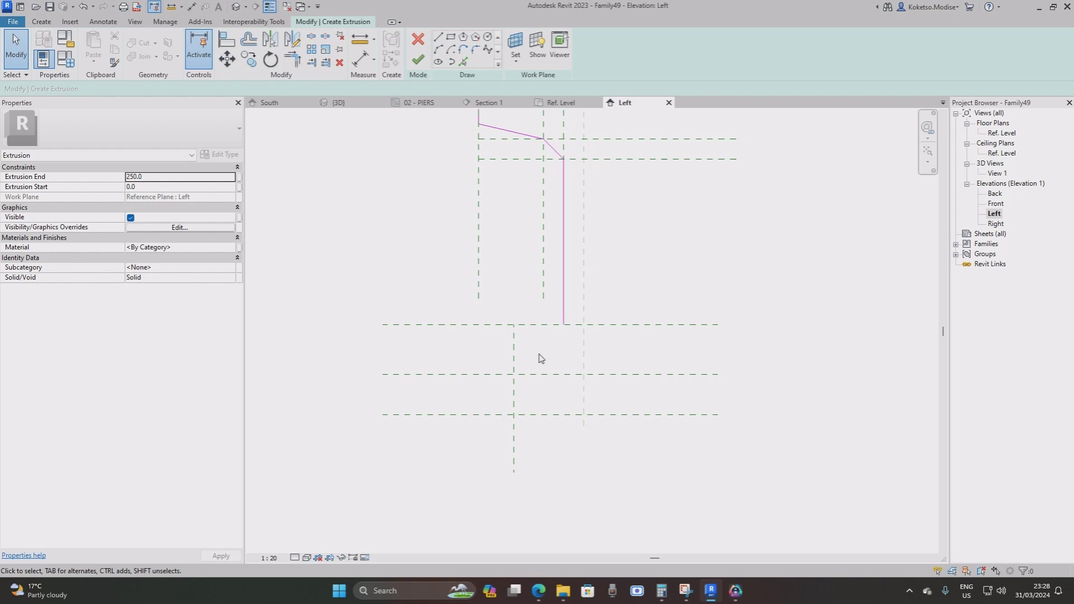
middle_click_drag(559, 385, 590, 387)
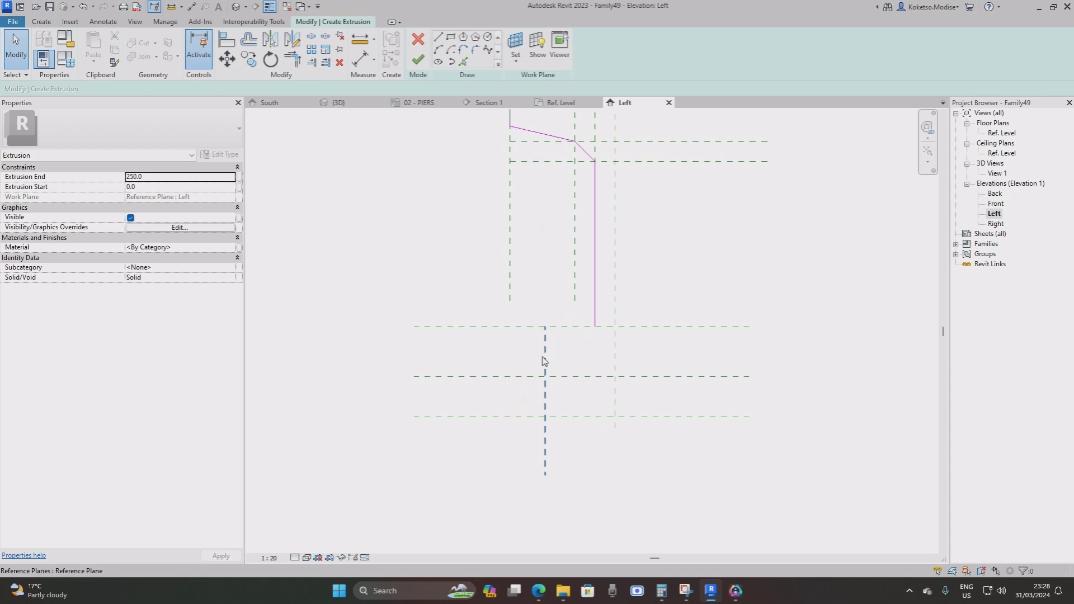
left_click(438, 37)
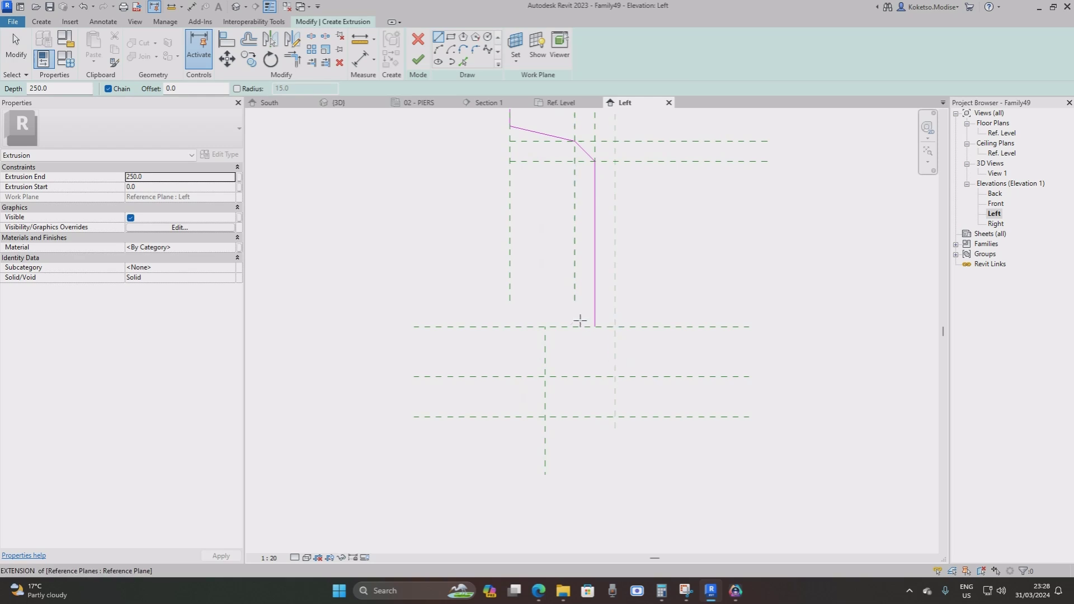
left_click(594, 327)
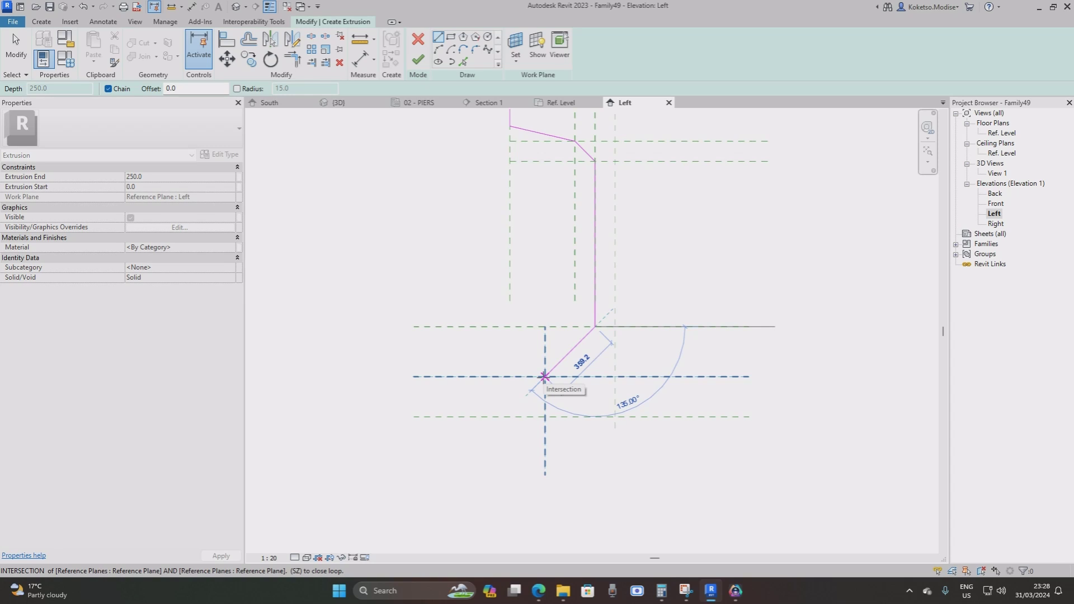
left_click(544, 377)
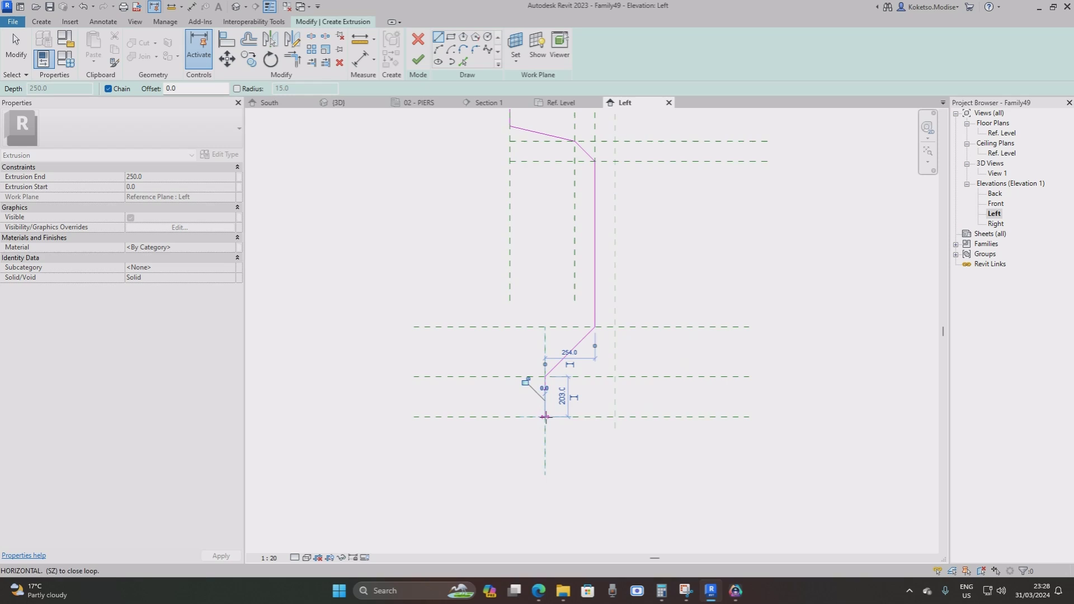
left_click(615, 417)
scroll(535, 373, "down", 3)
key("Escape")
key("Escape")
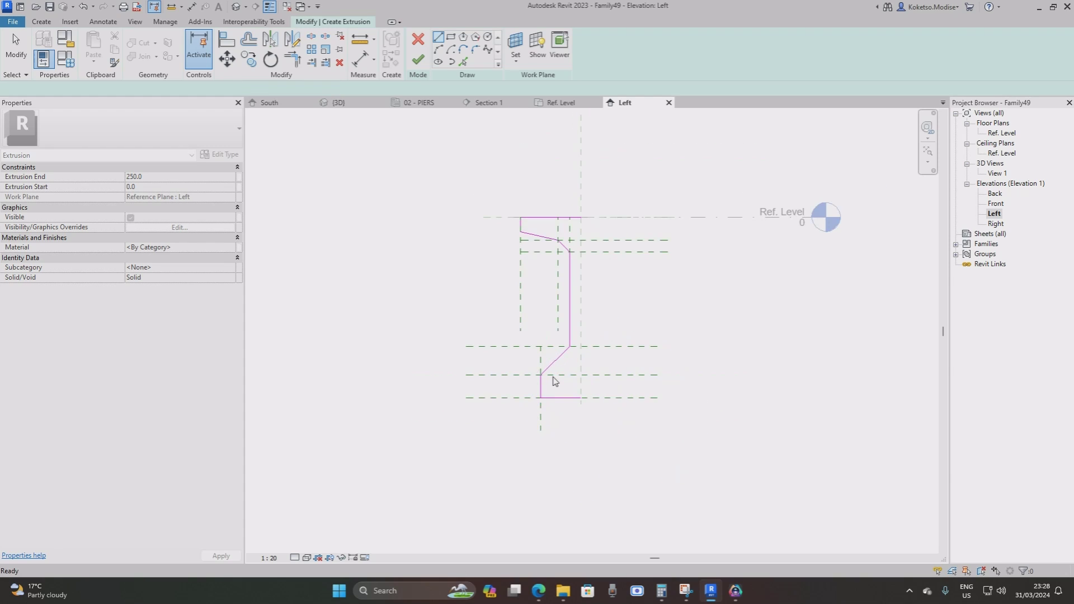
scroll(552, 377, "up", 2)
scroll(542, 405, "down", 1)
middle_click_drag(572, 393, 546, 421)
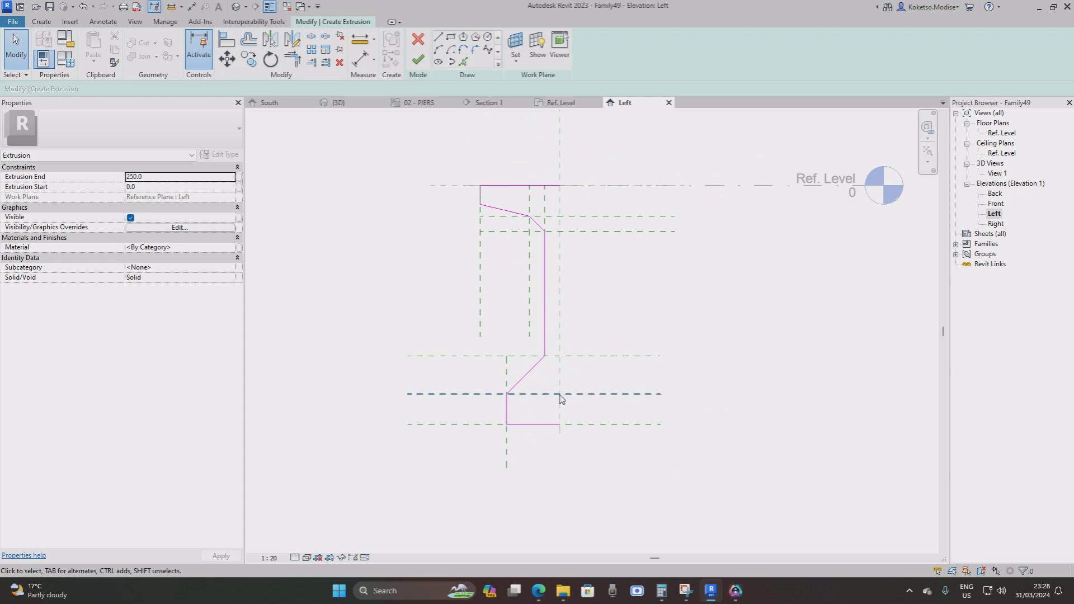
Filter the selection down to the reference planes only and delete all the guiding planes around the half-profile.
mouse_move(725, 518)
left_mouse_down()
mouse_move(406, 232)
mouse_move(388, 163)
left_mouse_up()
left_click(418, 45)
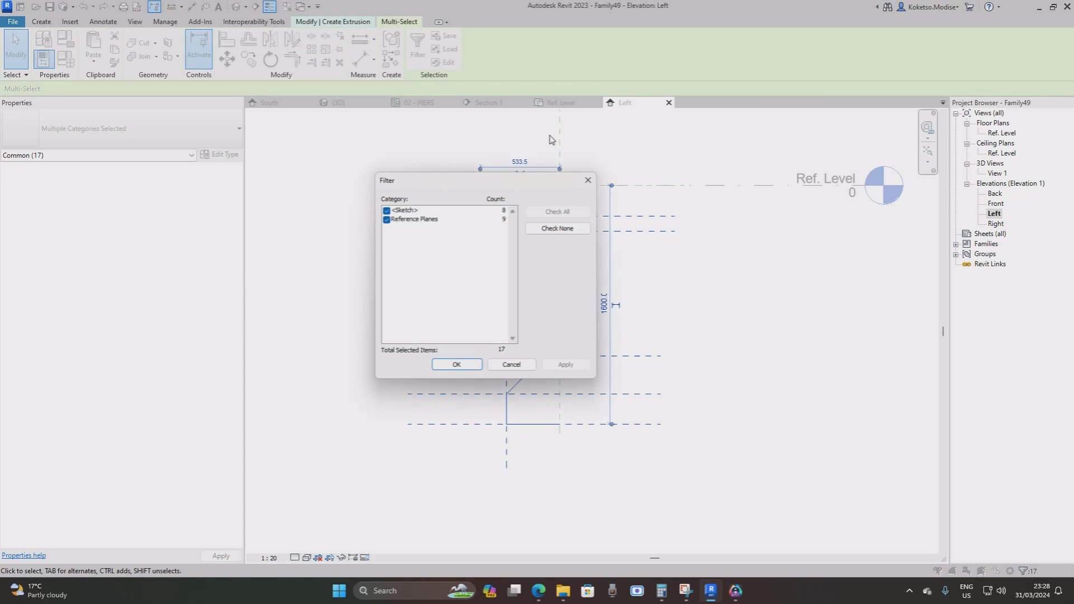
left_click(558, 227)
left_click(386, 219)
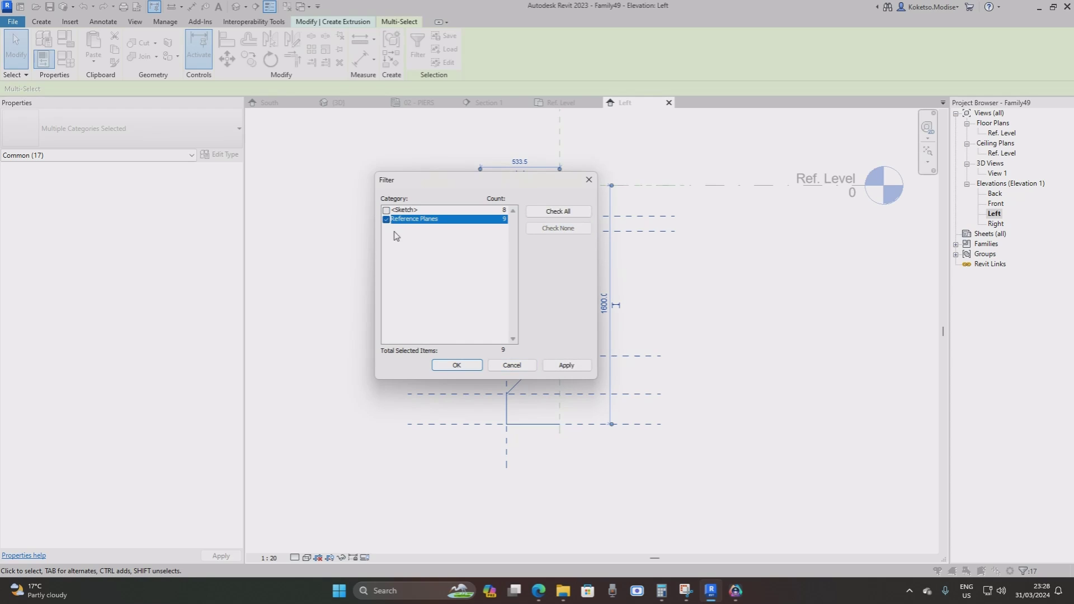
left_click(566, 364)
left_click(456, 365)
key("Delete")
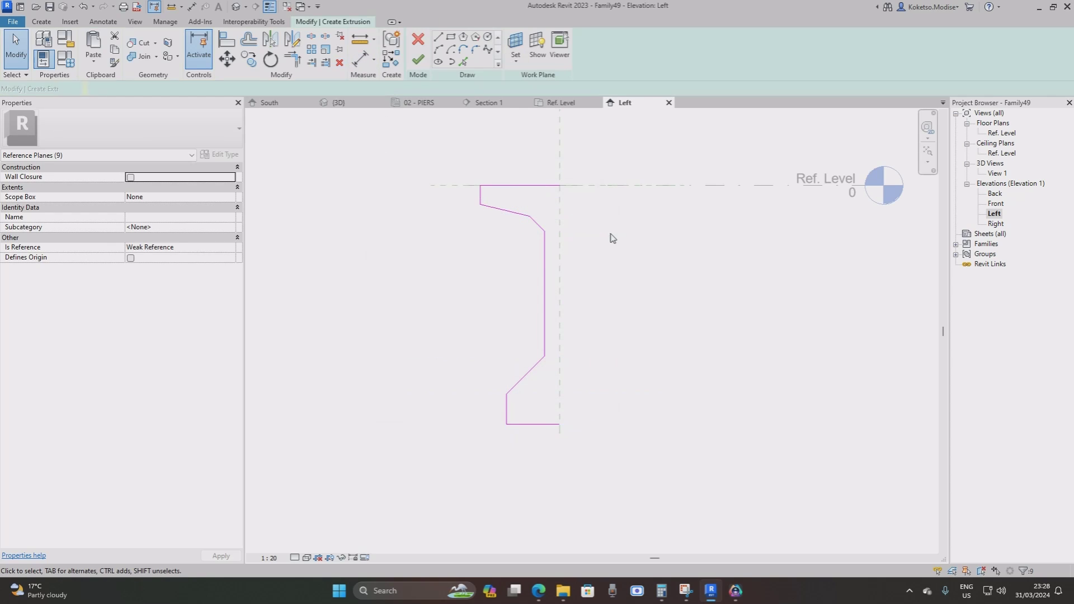
Mirror the complete half-profile sketch about the vertical centre reference plane.
left_click_drag(597, 479, 428, 126)
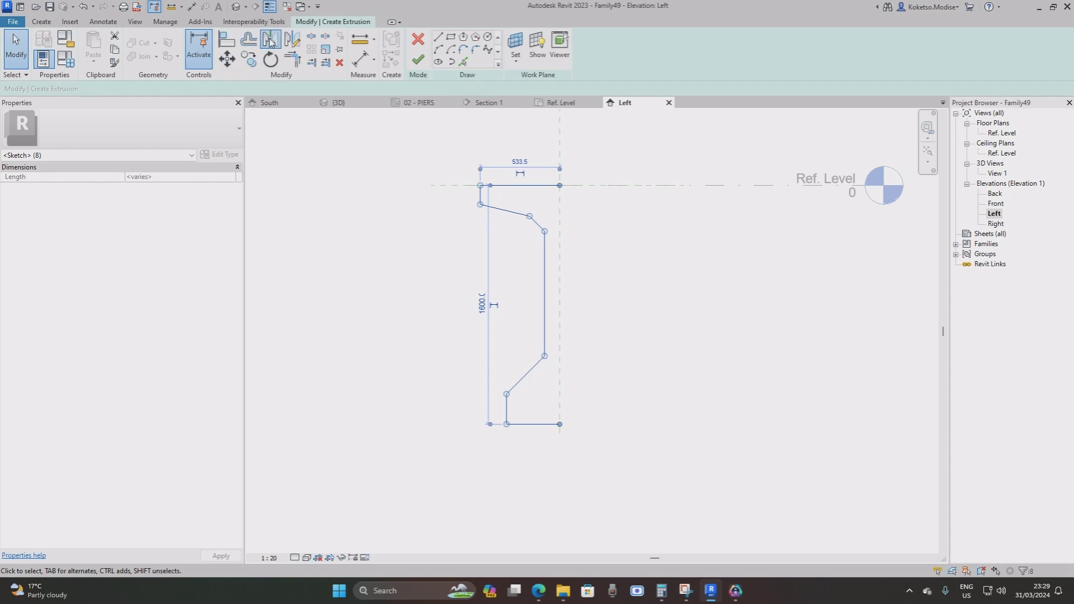
left_click(270, 41)
left_click(559, 143)
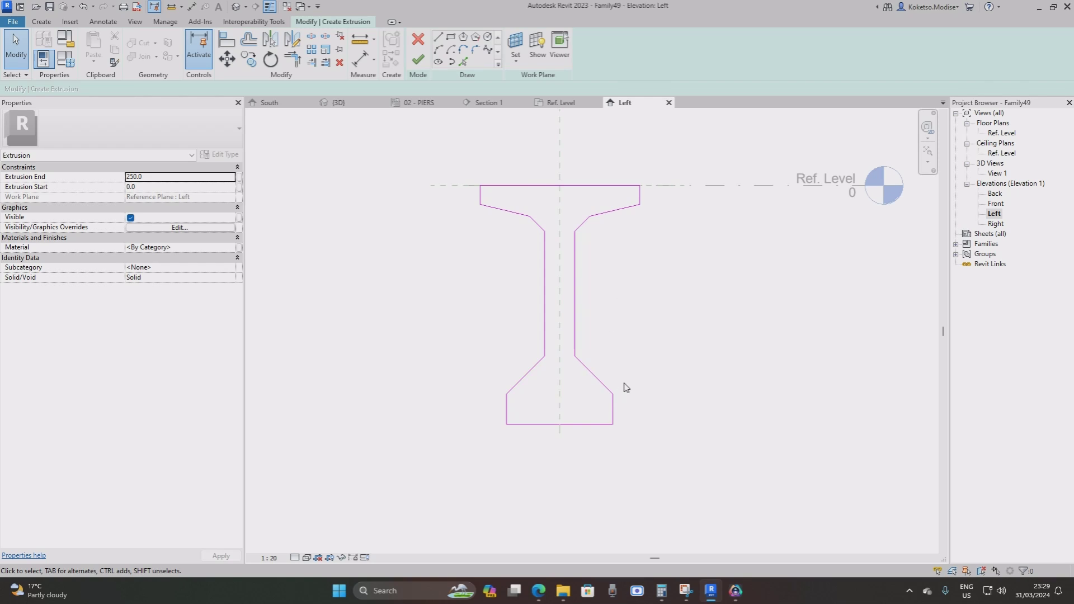
Replace the split top and bottom edges with single lines by deleting each left half and stretching the right half to the left corner.
left_click(533, 186)
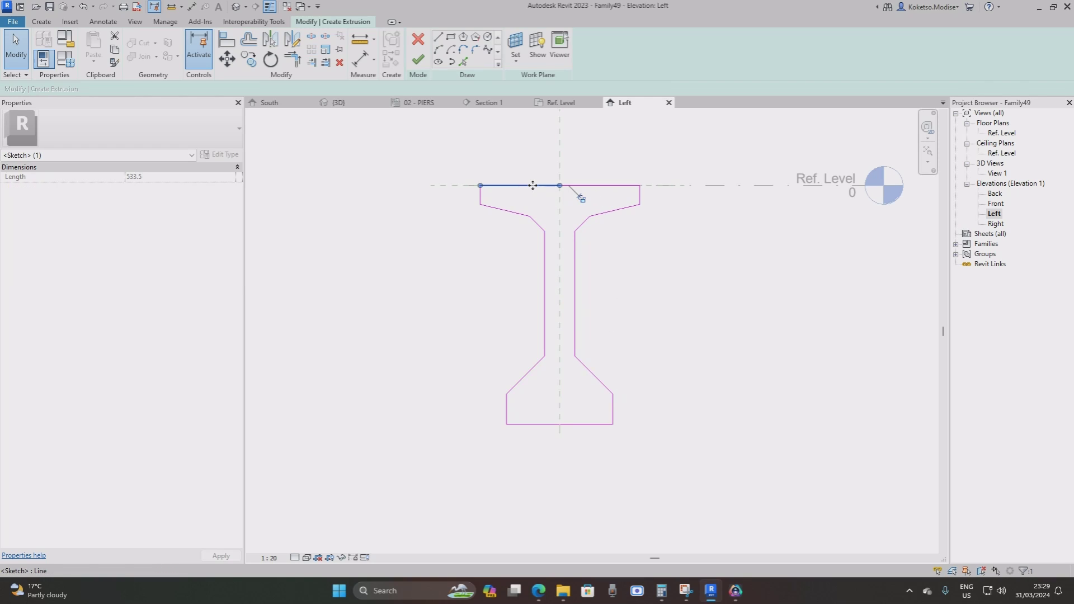
key("Delete")
left_click(562, 185)
left_click_drag(560, 185, 480, 185)
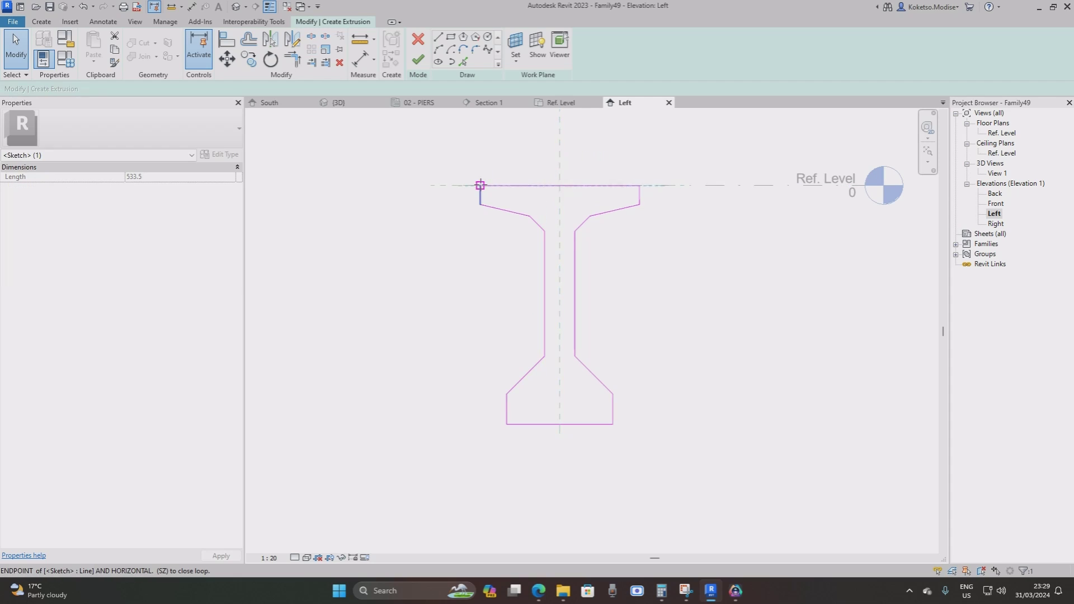
left_click(589, 454)
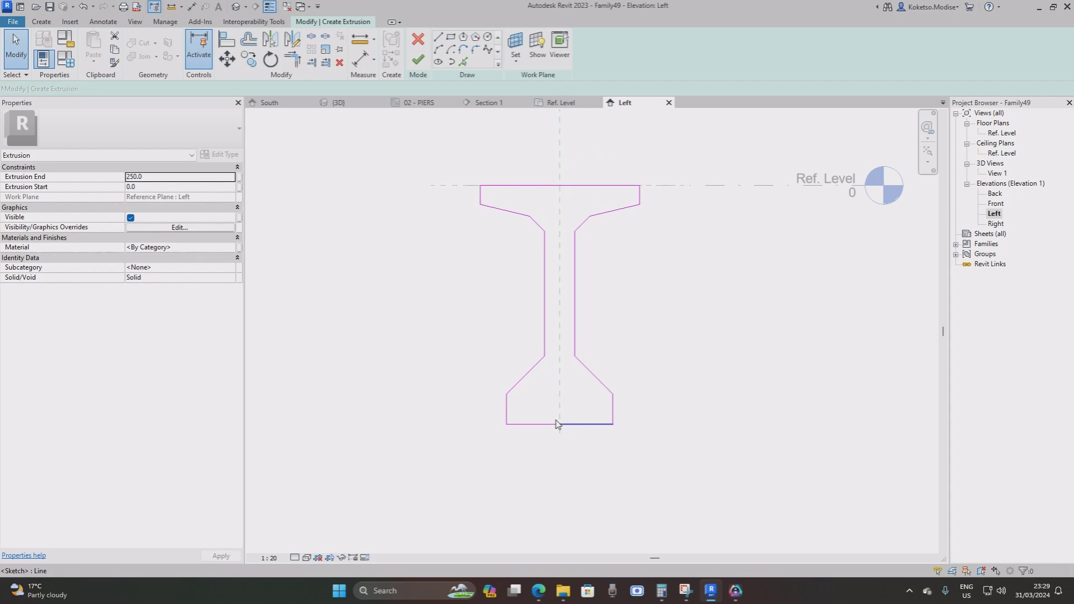
left_click(547, 424)
key("Delete")
left_click(585, 424)
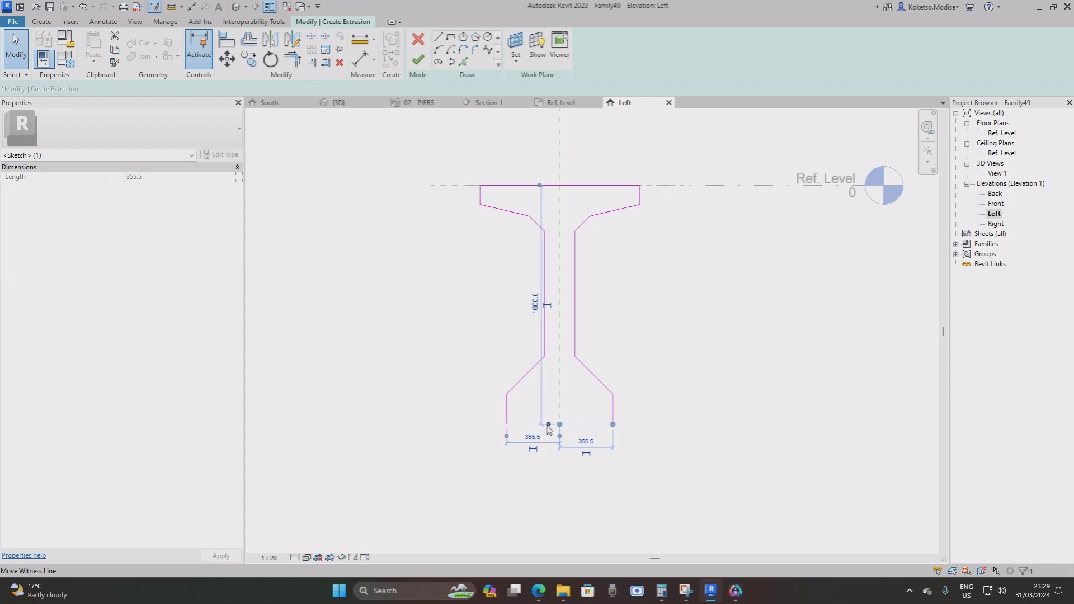
left_click_drag(547, 425, 506, 424)
left_click(564, 288)
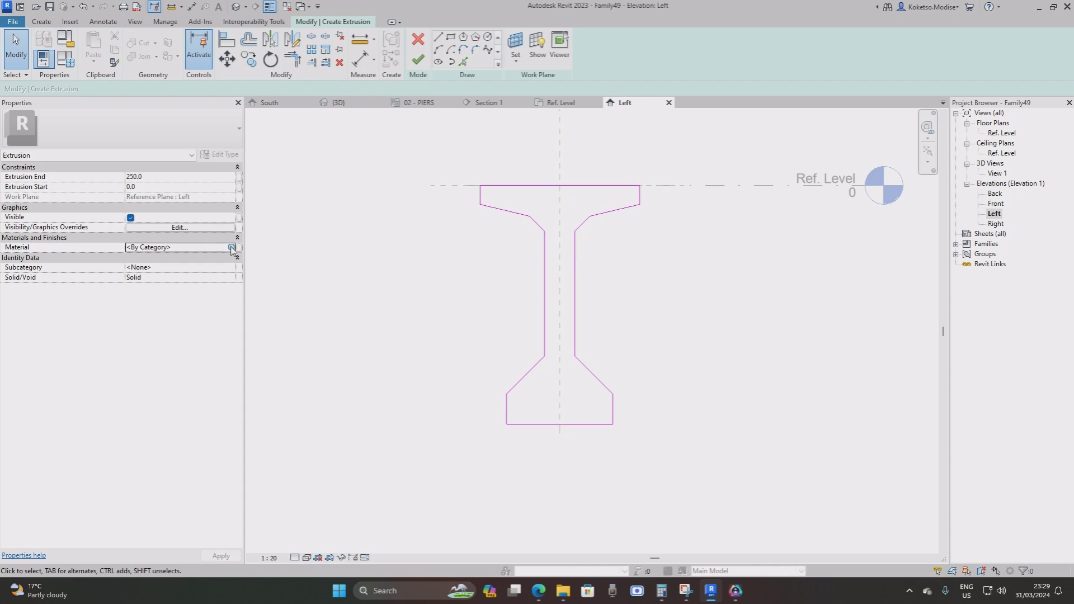
Assign the material Concrete - Precast Concrete to the extrusion and finish its sketch.
left_click(232, 249)
left_click(235, 248)
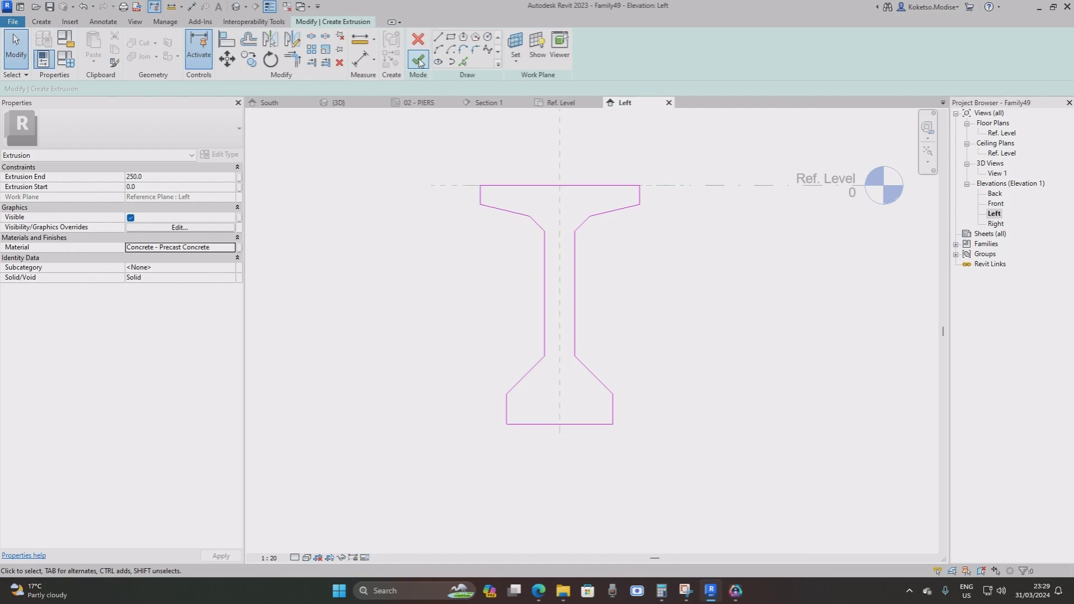
left_click(419, 61)
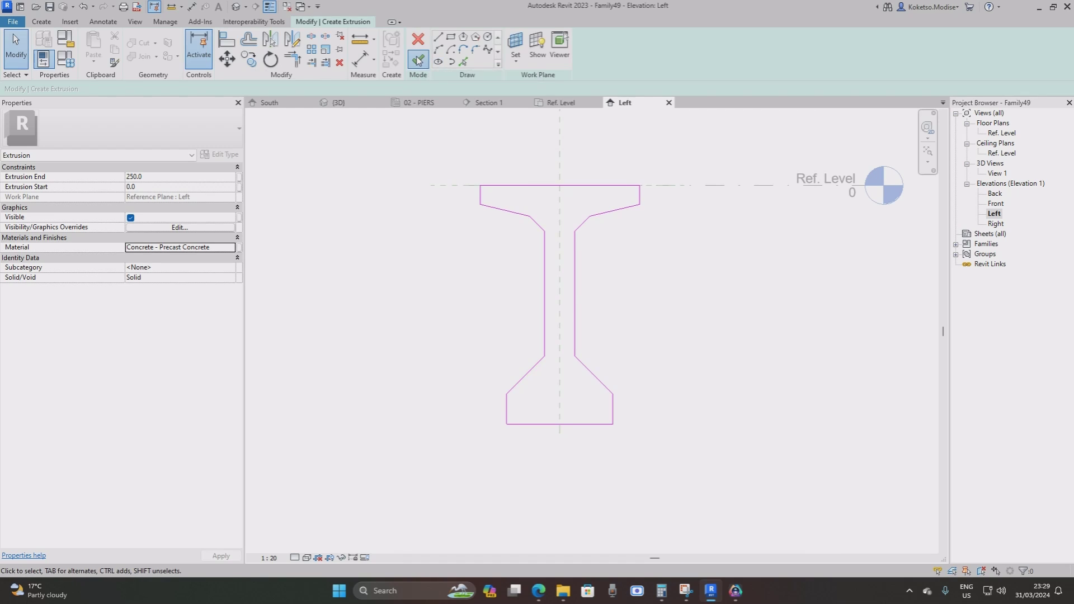
In the Ref. Level plan, stretch the extrusion between the two inner vertical reference planes, from -28000 to -2000.
left_click(561, 102)
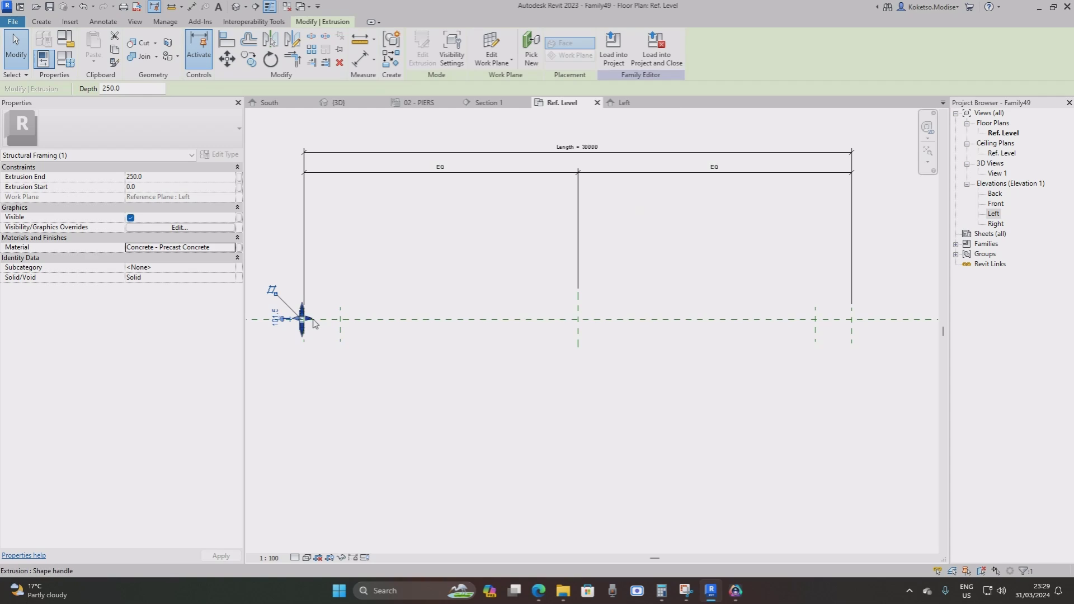
left_click_drag(301, 318, 817, 320)
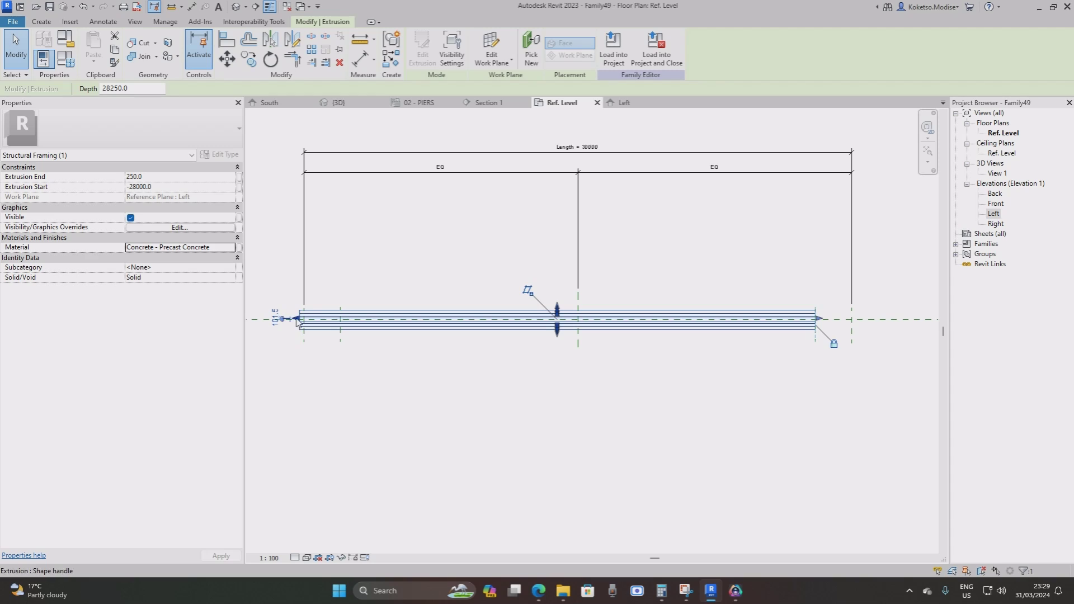
left_click_drag(295, 319, 339, 319)
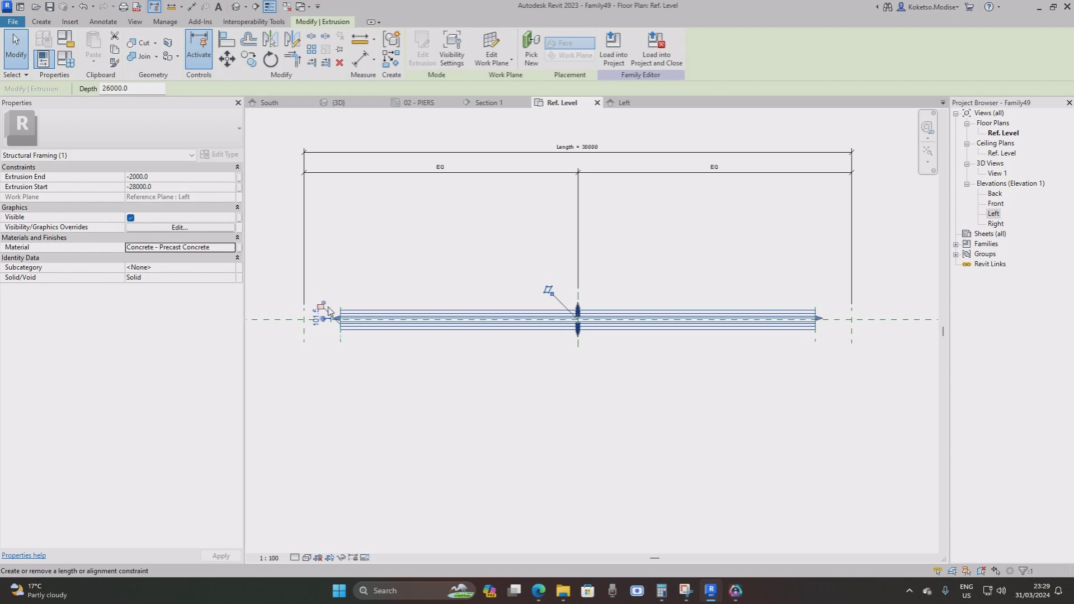
left_click(457, 273)
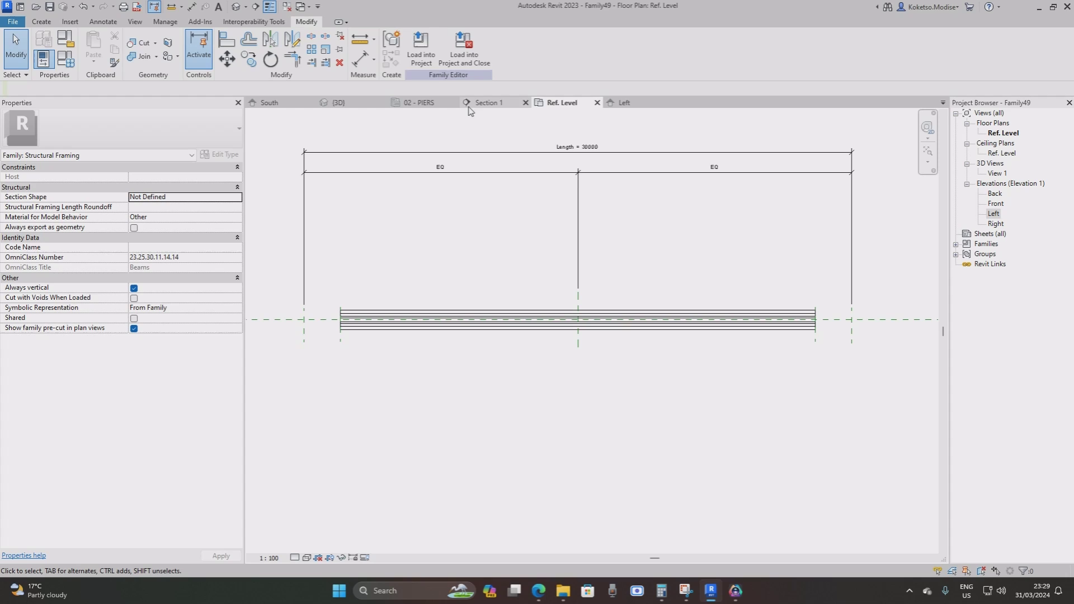
Inspect the beam in the 3D view with its material surfaces displayed, focusing on the end profile.
left_click(236, 10)
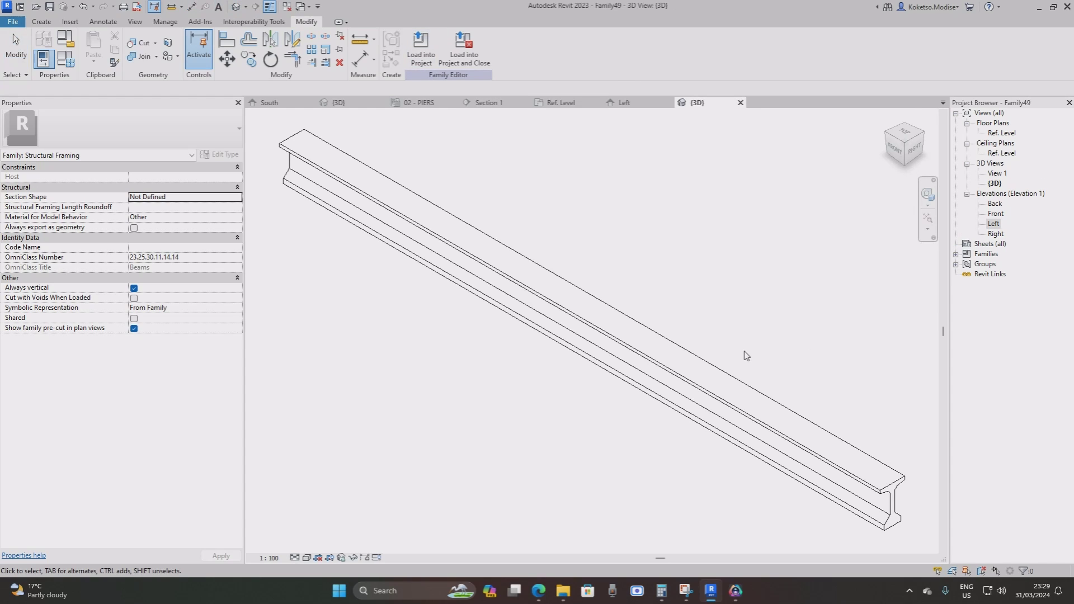
scroll(575, 331, "down", 3)
middle_click_drag(575, 331, 596, 302, "shift")
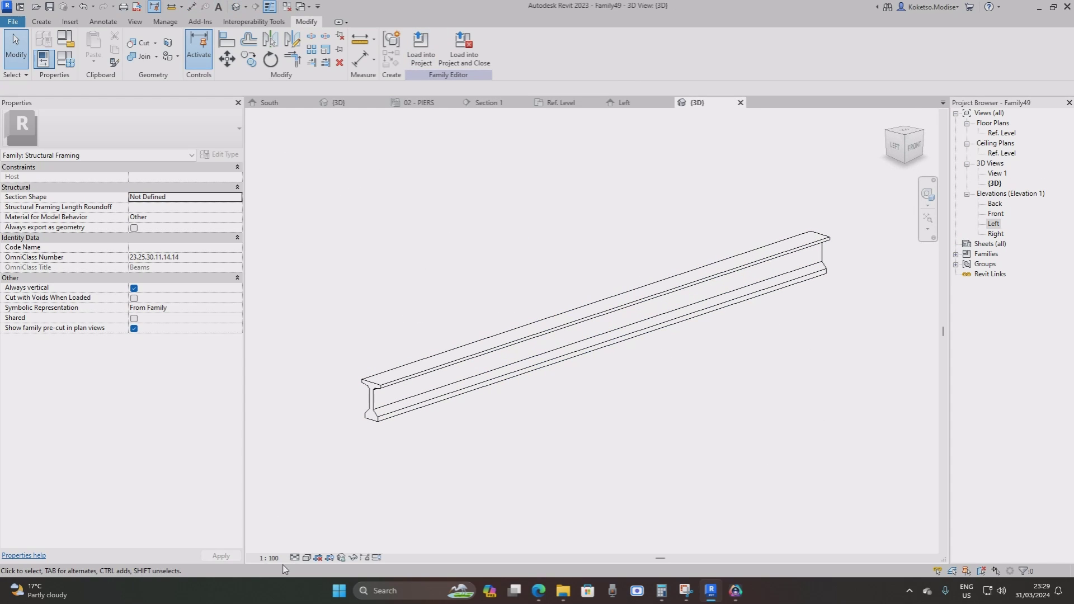
left_click(307, 558)
left_click(327, 546)
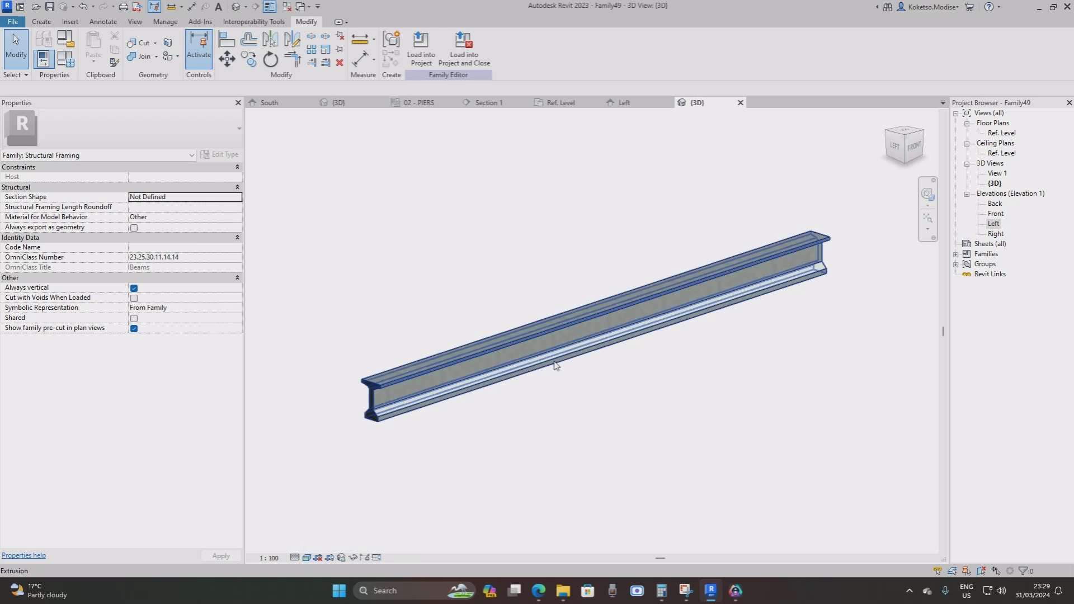
middle_click_drag(555, 365, 602, 376, "shift")
scroll(446, 353, "up", 4)
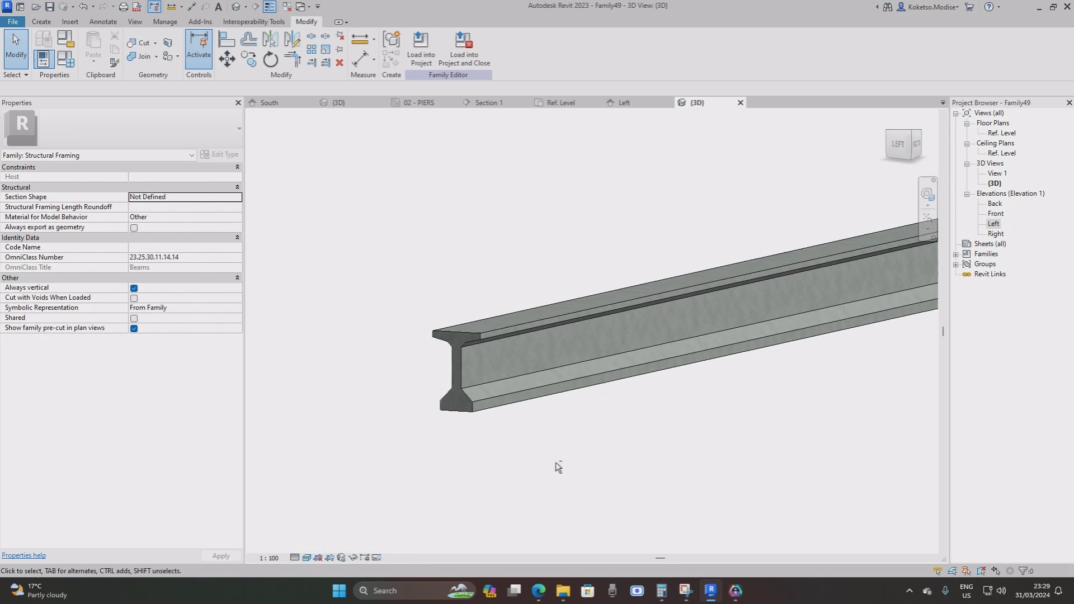
scroll(546, 453, "down", 2)
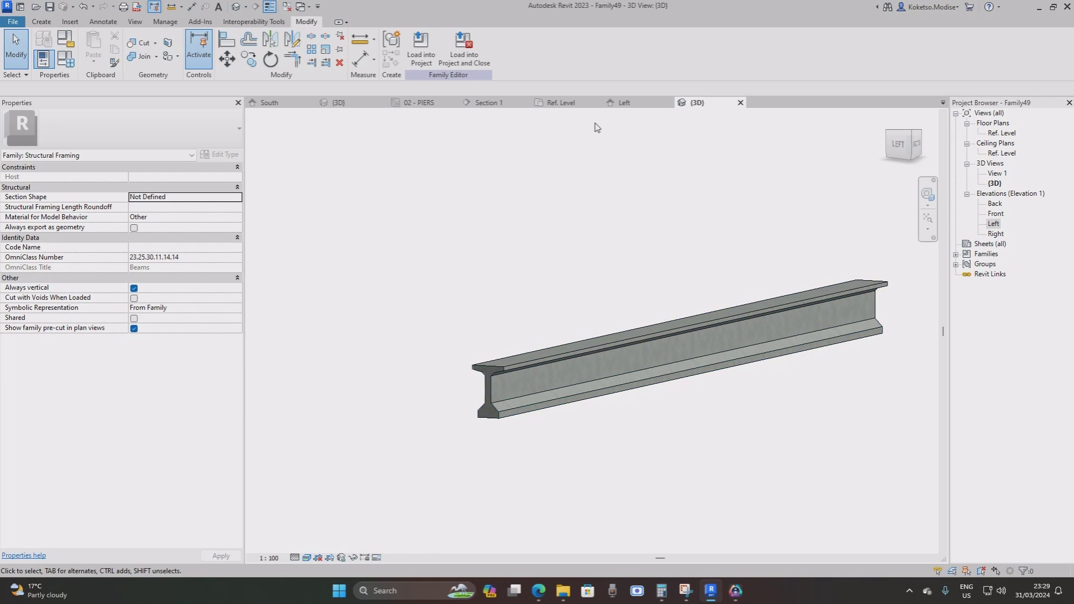
left_click(630, 104)
scroll(646, 224, "down", 1)
scroll(646, 229, "up", 1)
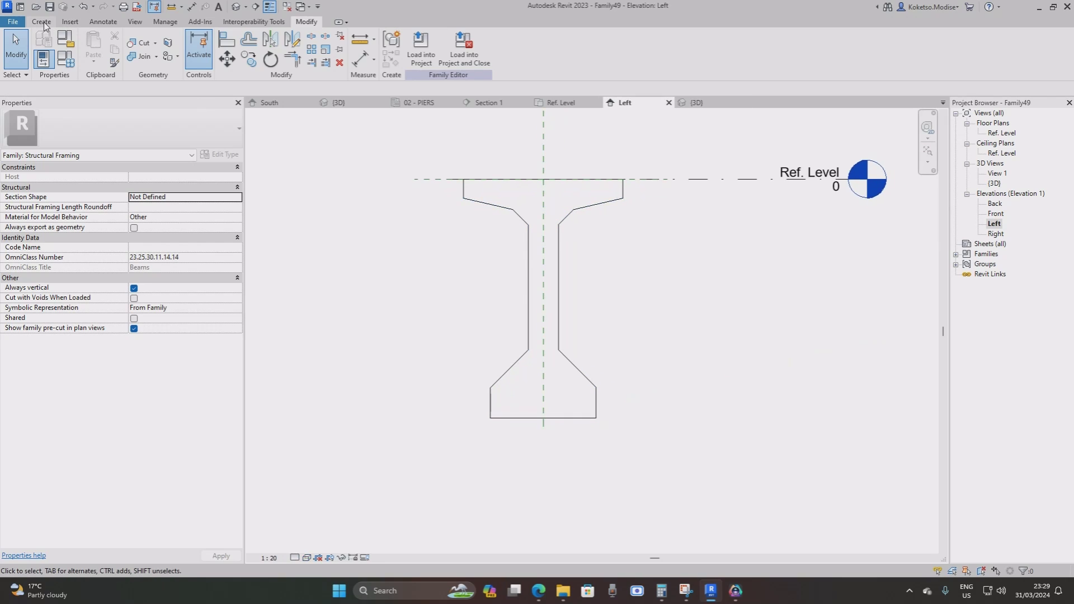
Start a Swept Blend in the Ref. Level plan and sketch its 2000 mm path along the centre plane from the beam's left end to the outer reference plane.
left_click(564, 104)
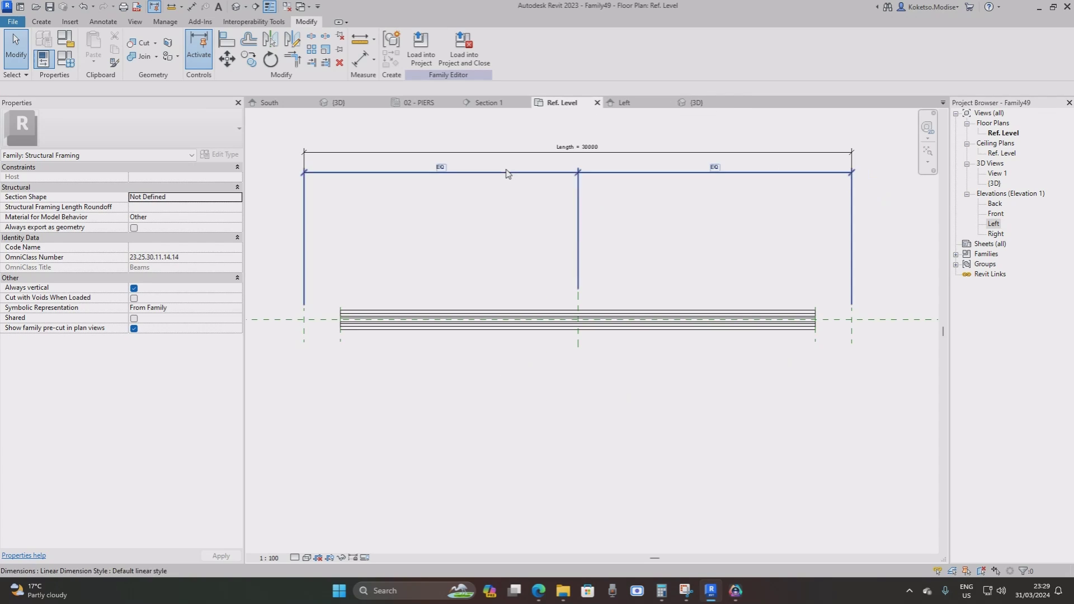
scroll(294, 333, "up", 5)
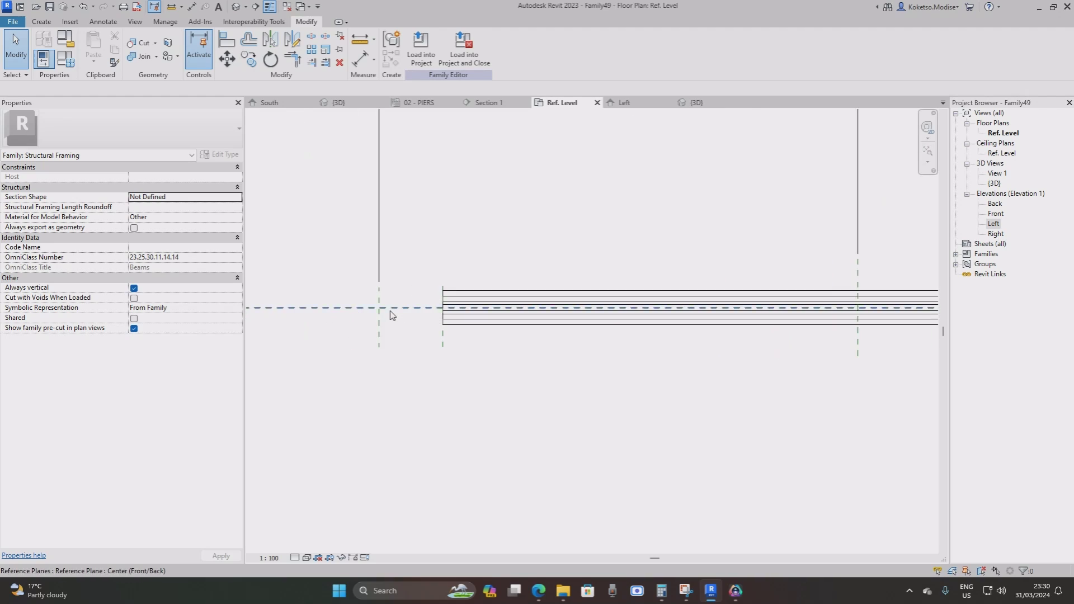
left_click(44, 23)
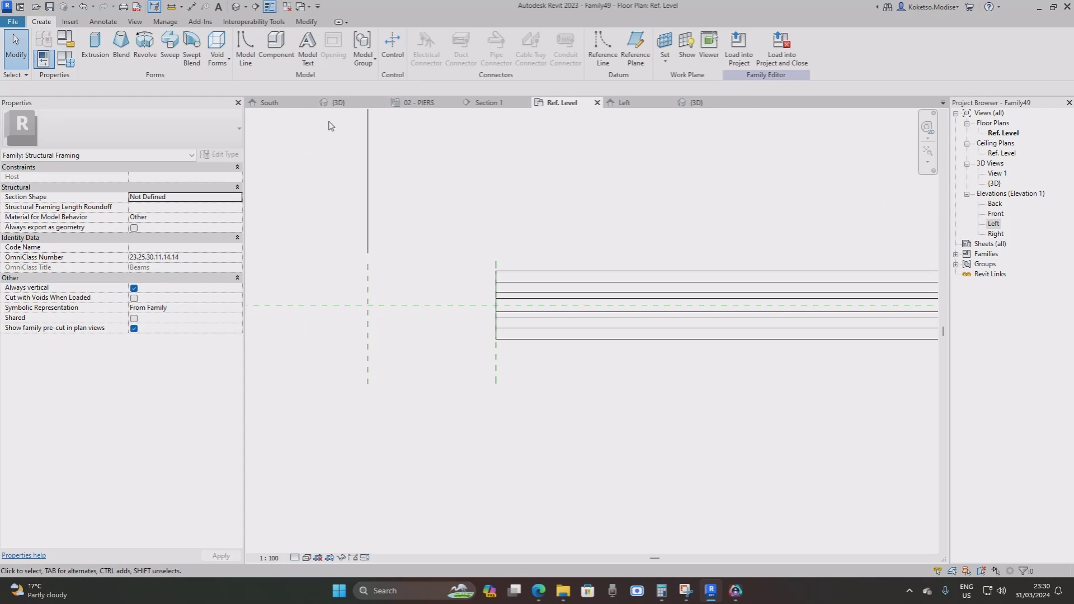
left_click(185, 62)
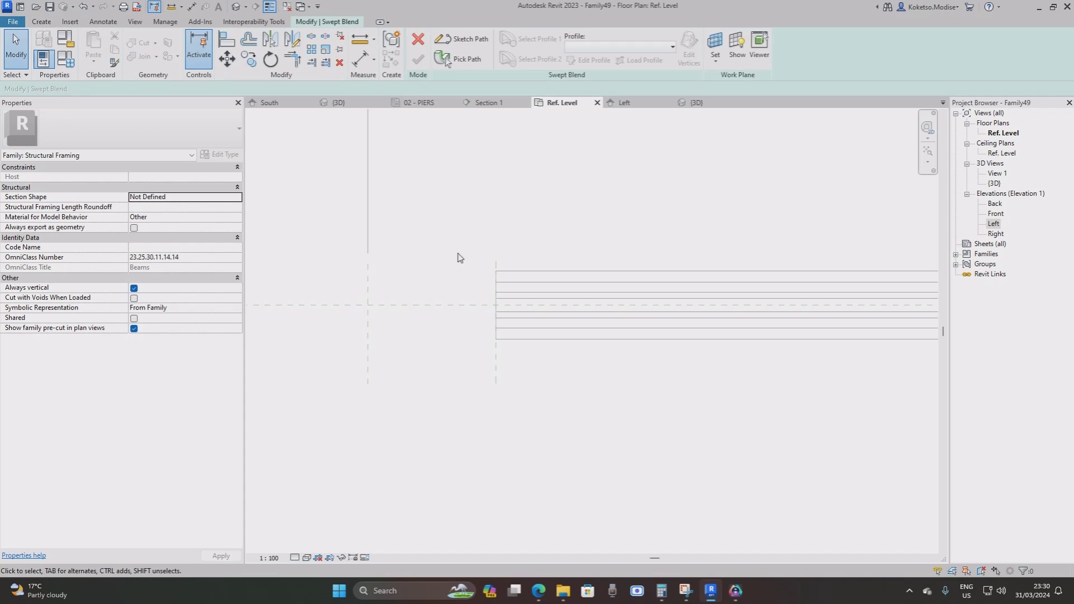
left_click(459, 39)
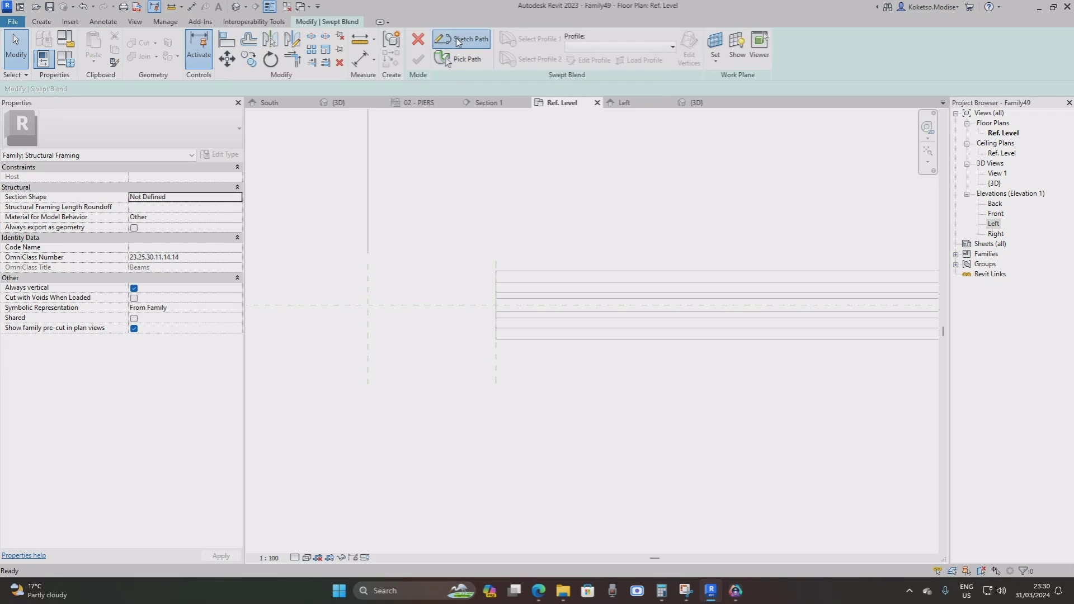
scroll(458, 304, "up", 1)
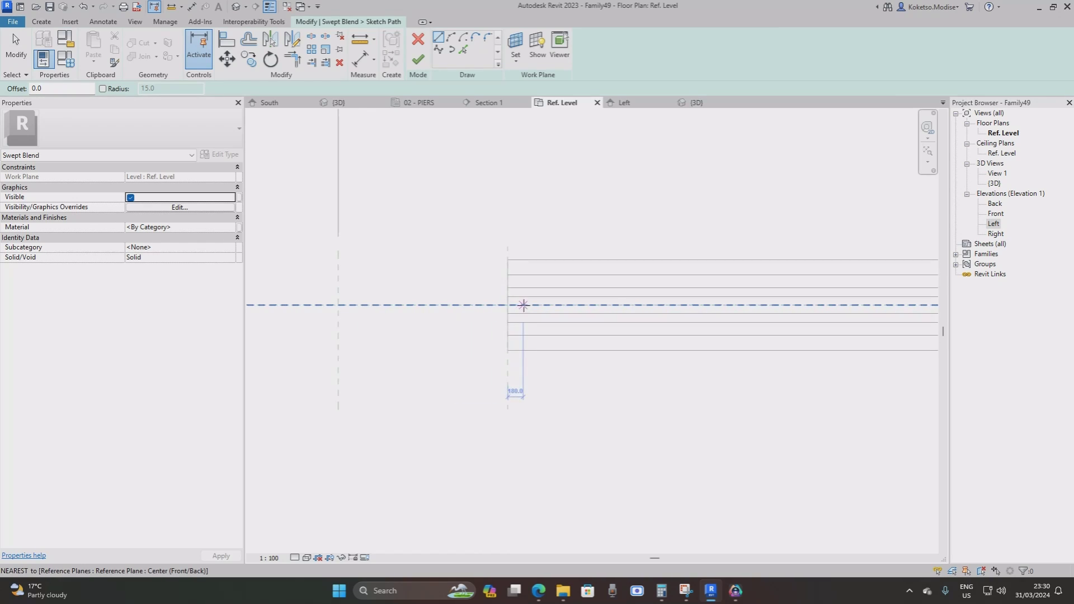
left_click(507, 305)
left_click(338, 305)
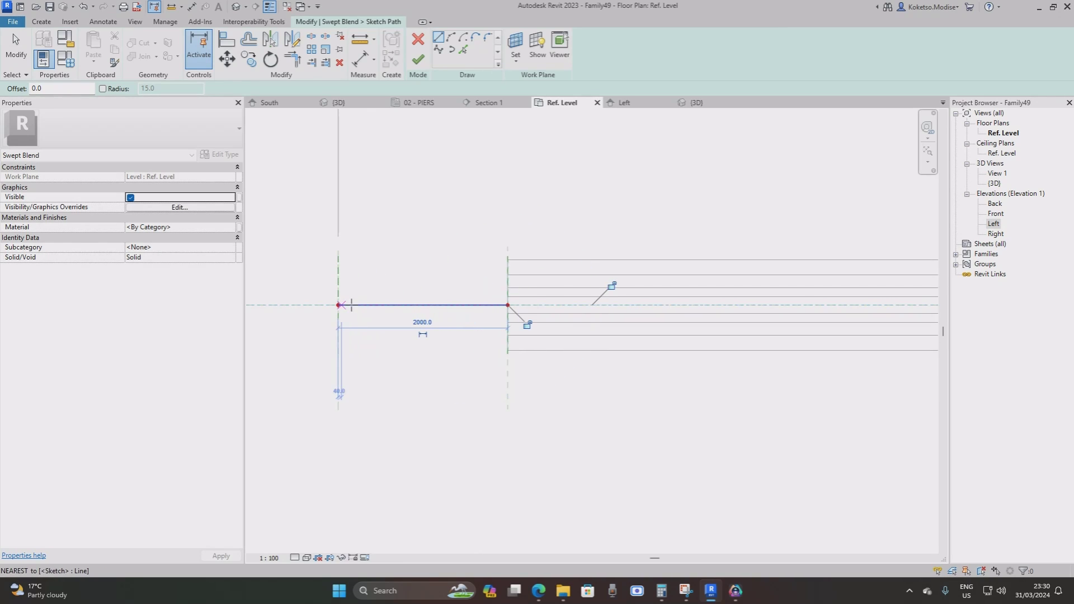
middle_click_drag(442, 245, 459, 251)
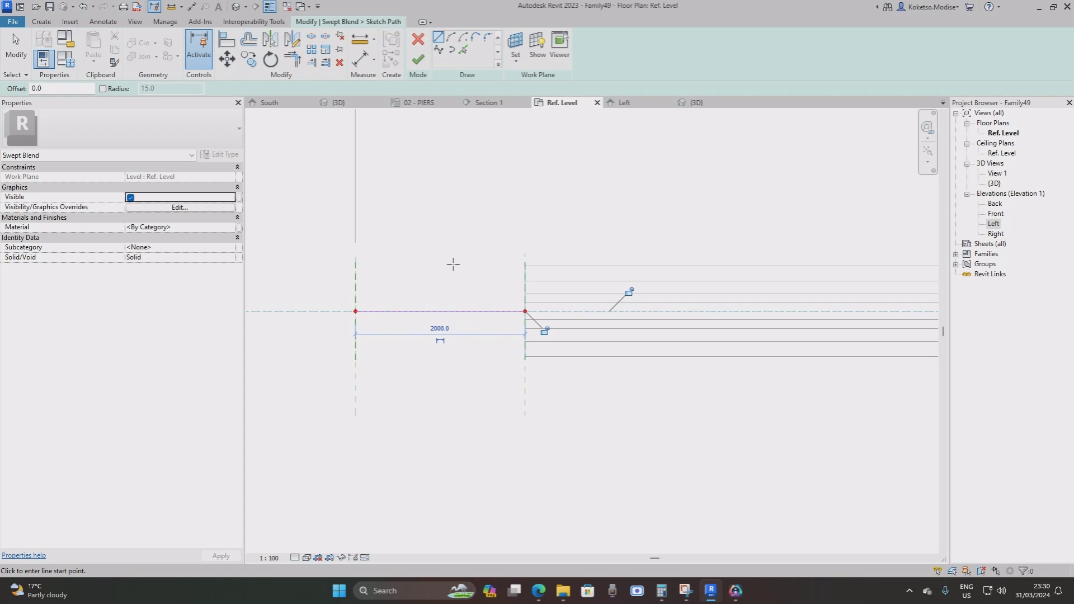
key("Escape")
key("Escape")
left_click(418, 59)
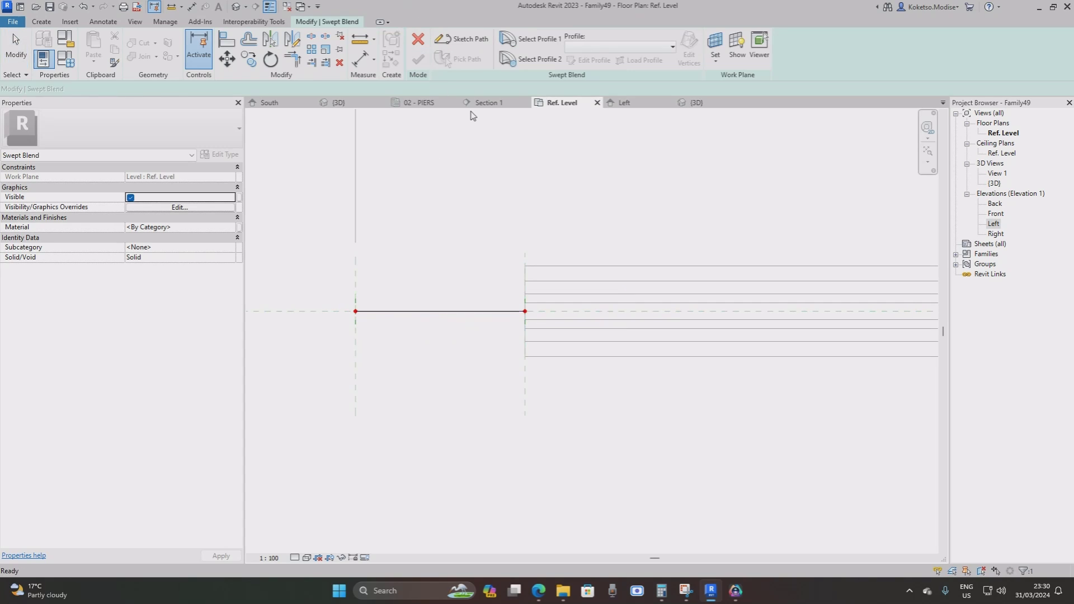
Edit the swept blend's first profile in the Left elevation, tracing the beam's full I-section outline from its edges, and finish the sketch.
left_click(534, 40)
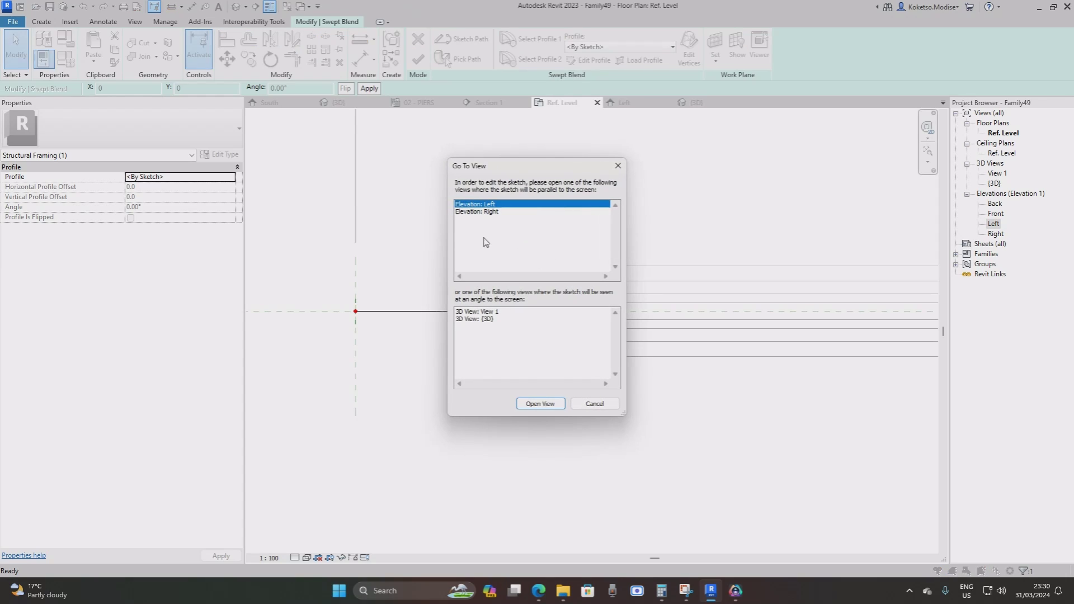
left_click(539, 404)
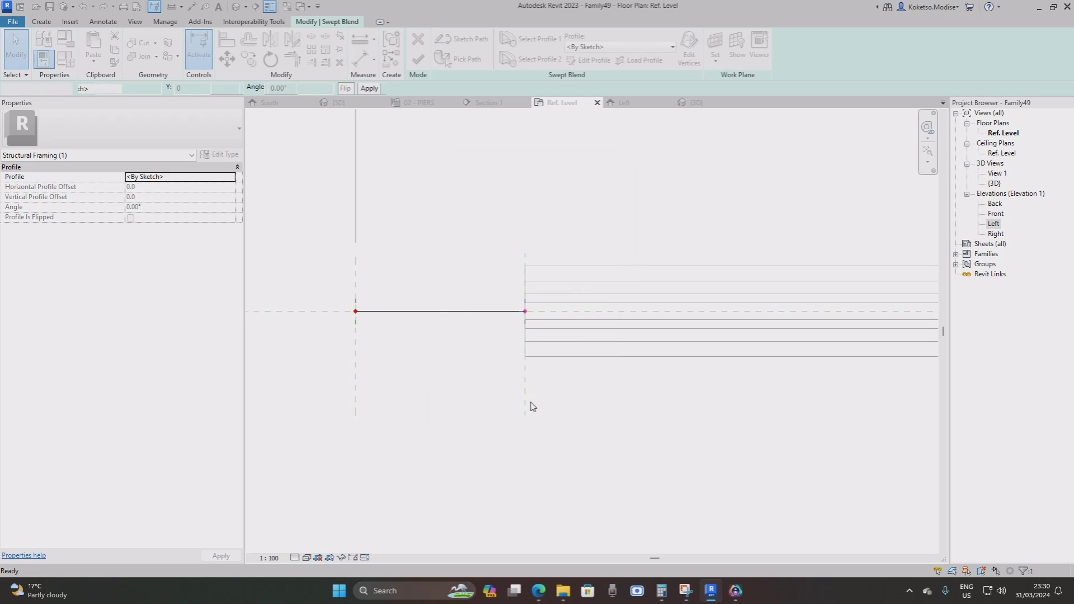
middle_click_drag(516, 191, 500, 230)
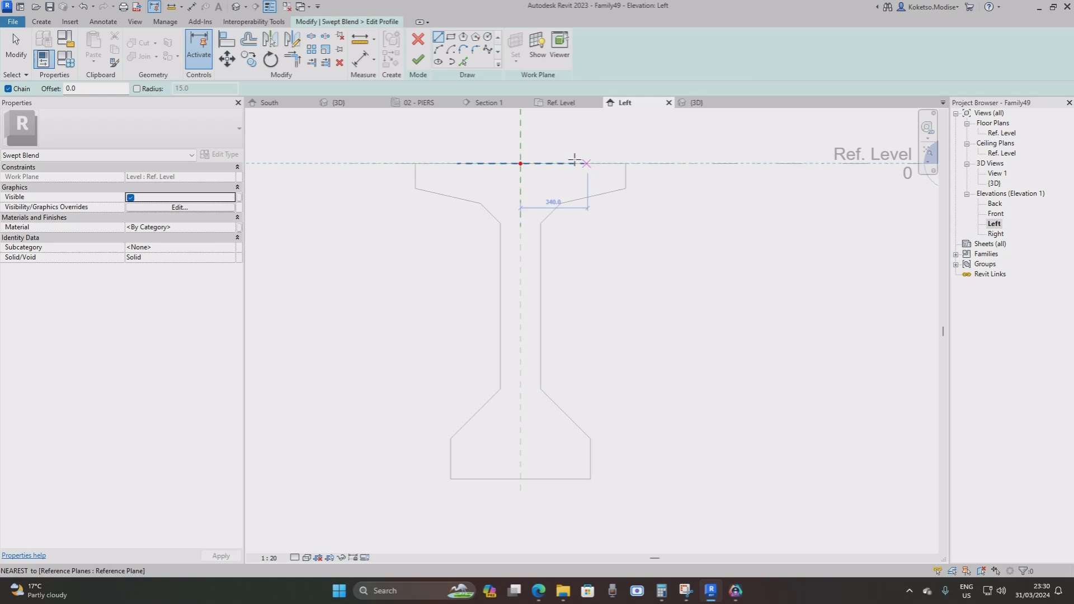
left_click(463, 62)
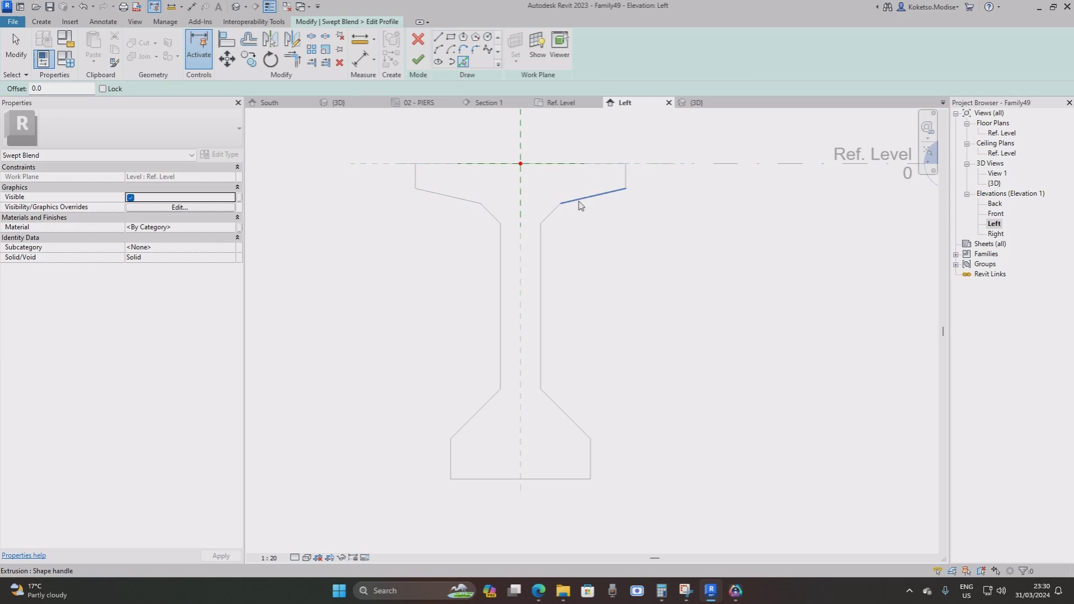
key("Tab")
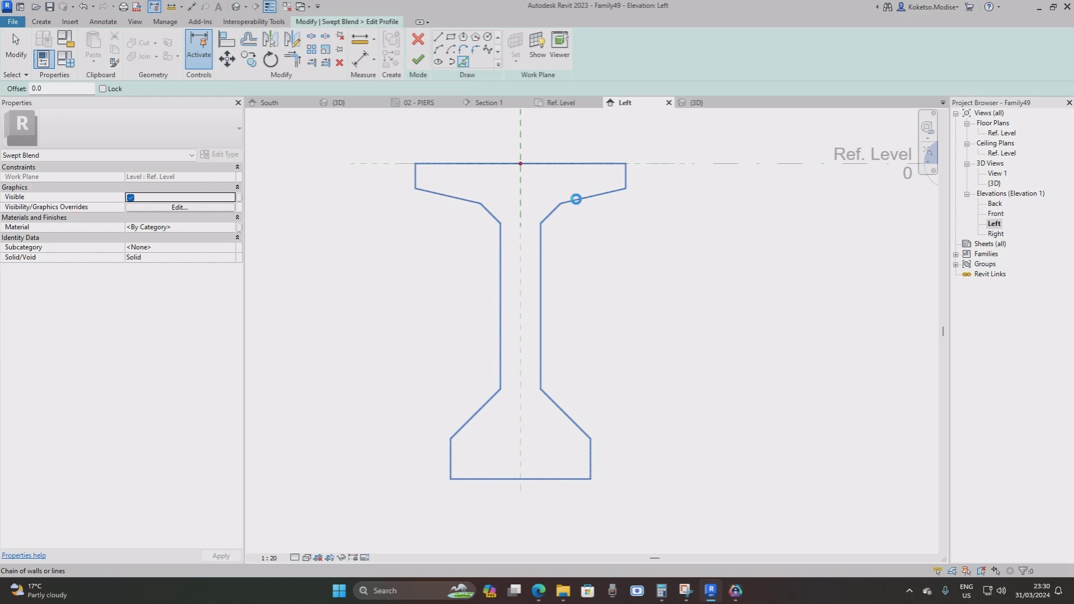
left_click(576, 199)
key("Escape")
key("Escape")
scroll(526, 307, "down", 2)
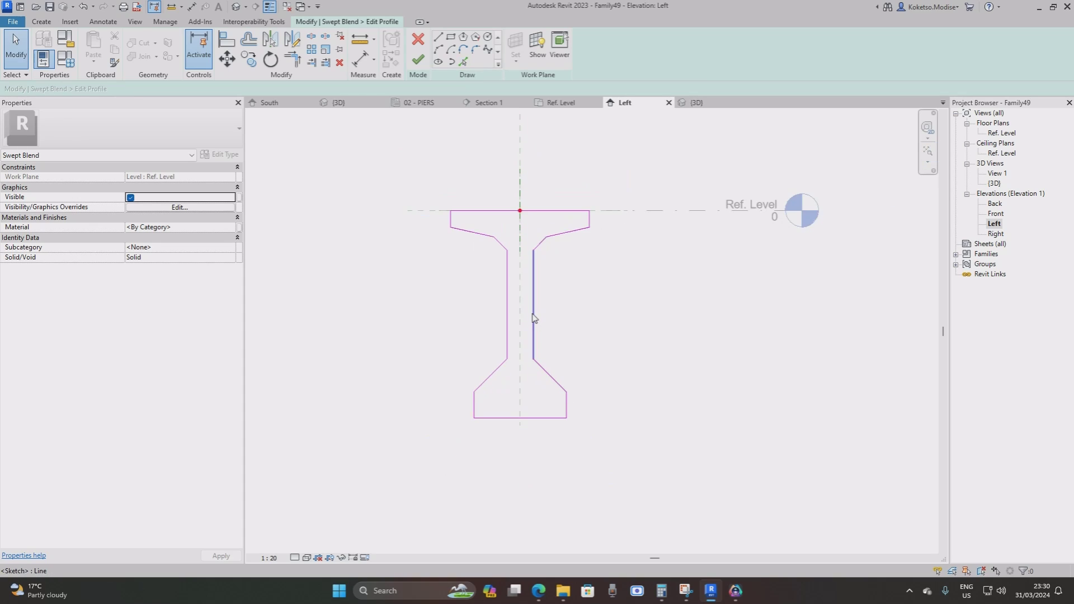
scroll(533, 318, "up", 2)
left_click(419, 60)
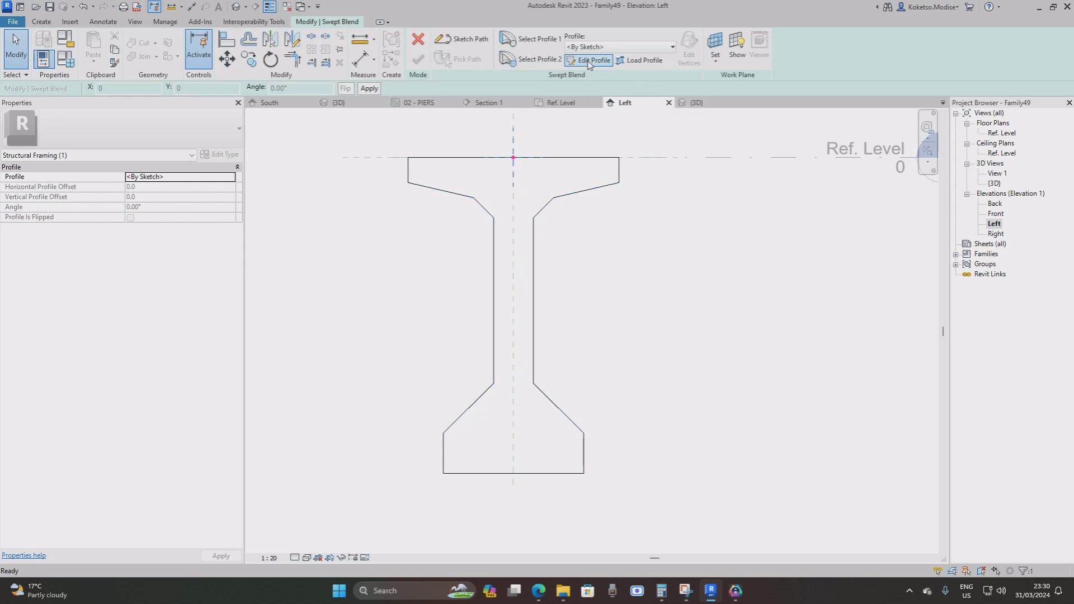
Open the second profile's sketch and draw the bottom flange's base line and its two vertical sides over the existing I-section.
left_click(589, 60)
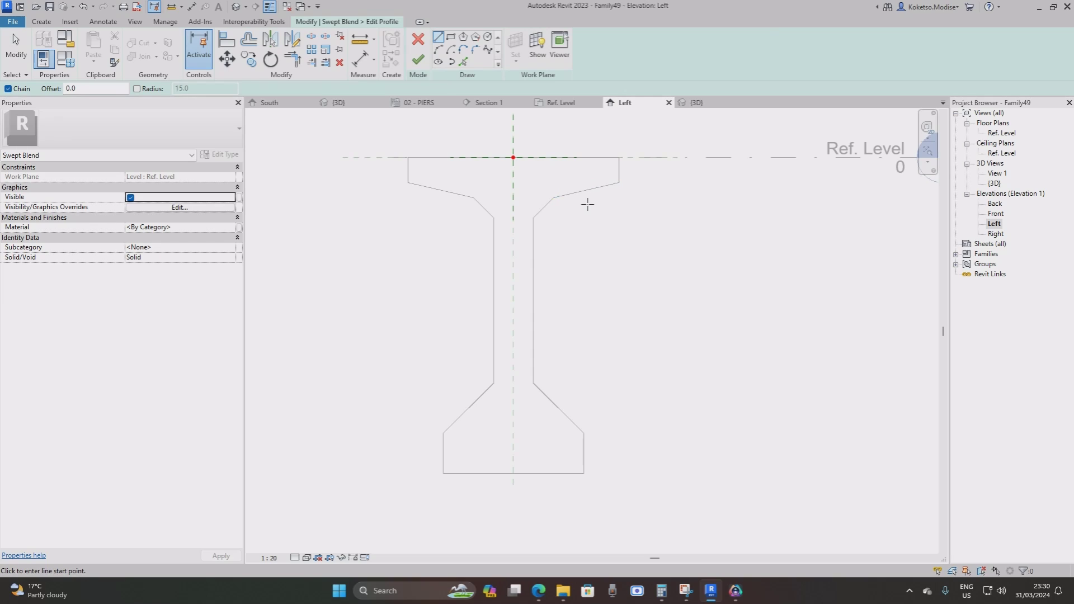
left_click(444, 473)
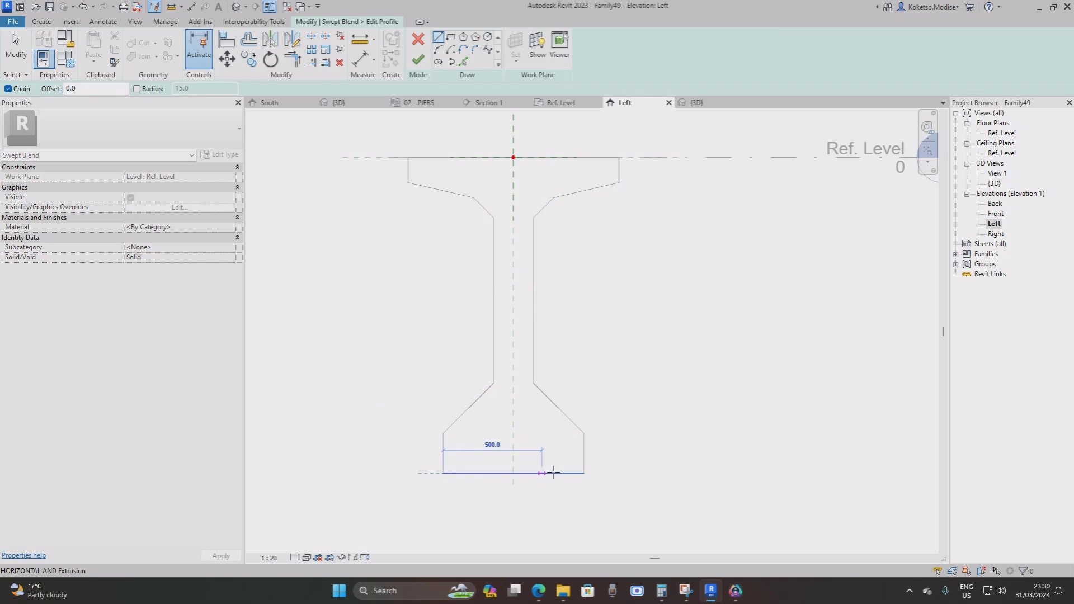
left_click(584, 473)
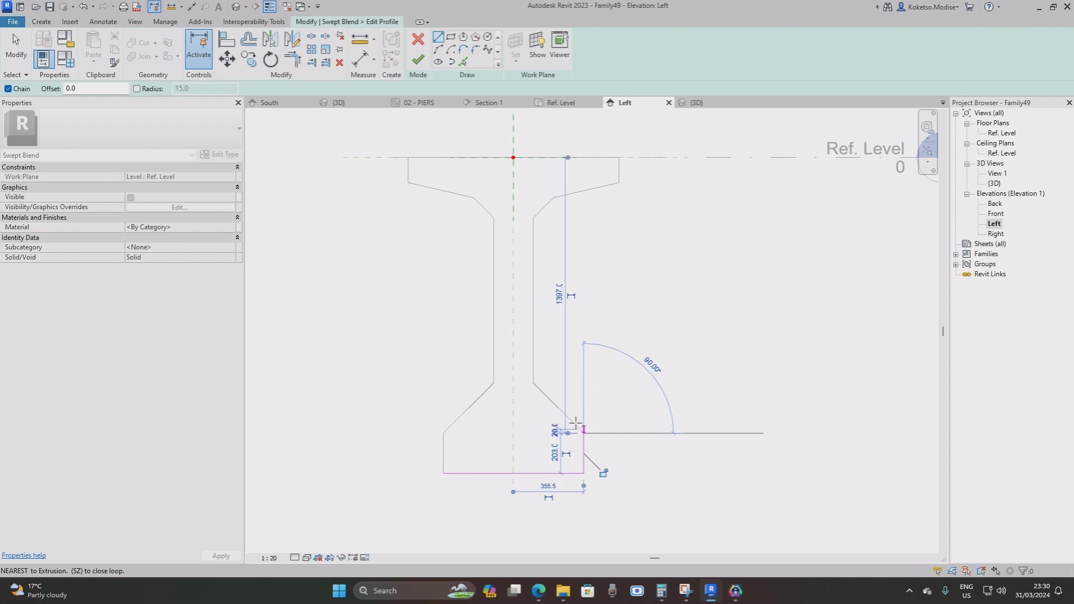
left_click(583, 433)
key("Escape")
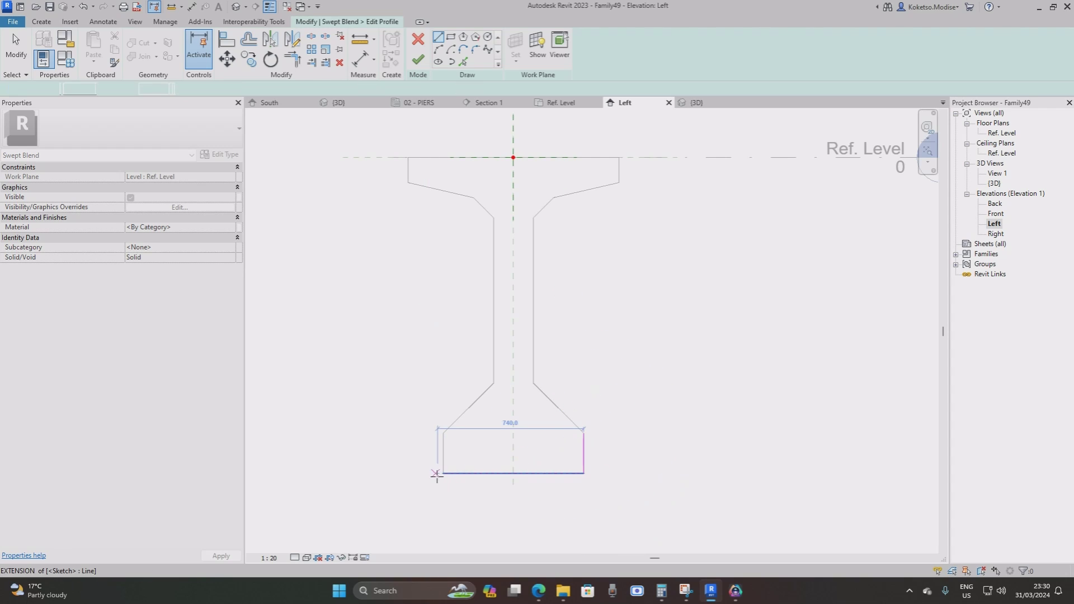
left_click(444, 473)
left_click(443, 433)
key("Escape")
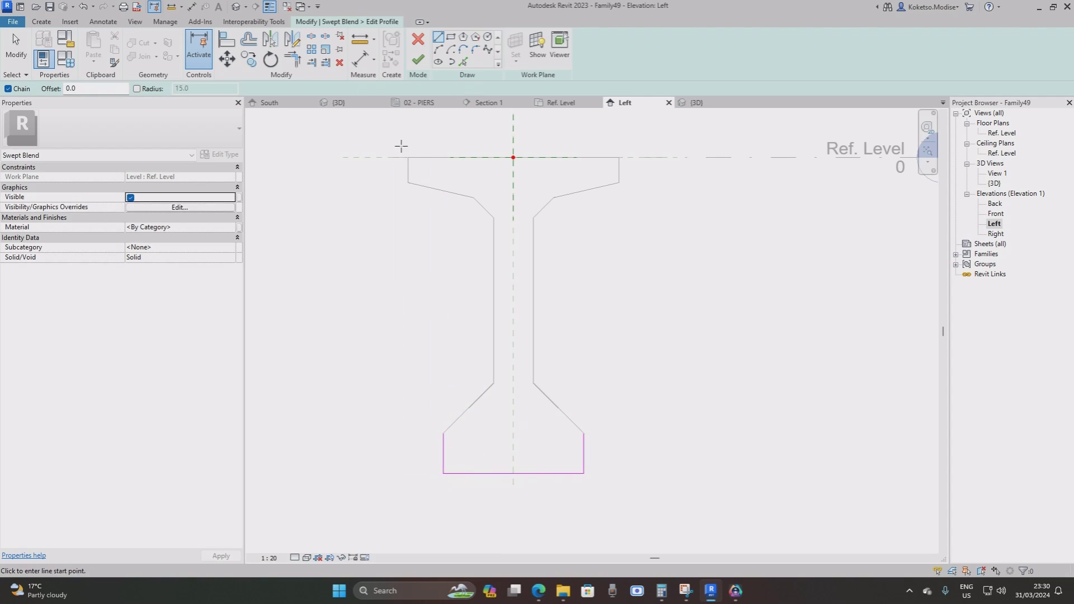
Sketch the top flange's upper edge, its 127 mm right side, and a sloped line to the midpoint of the right underside.
left_click(408, 157)
left_click(619, 157)
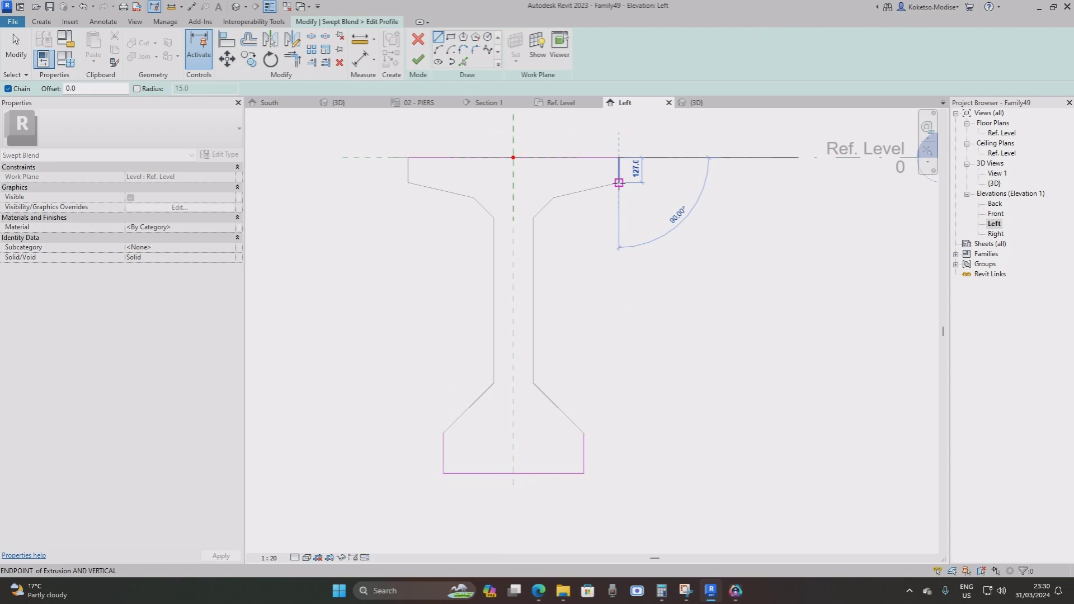
left_click(618, 182)
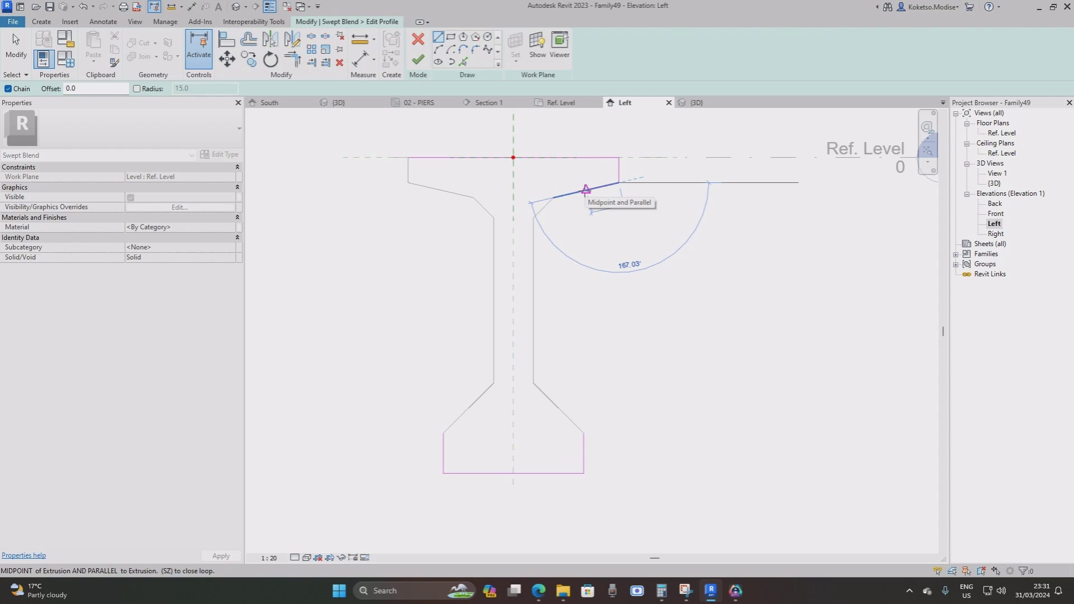
left_click(585, 189)
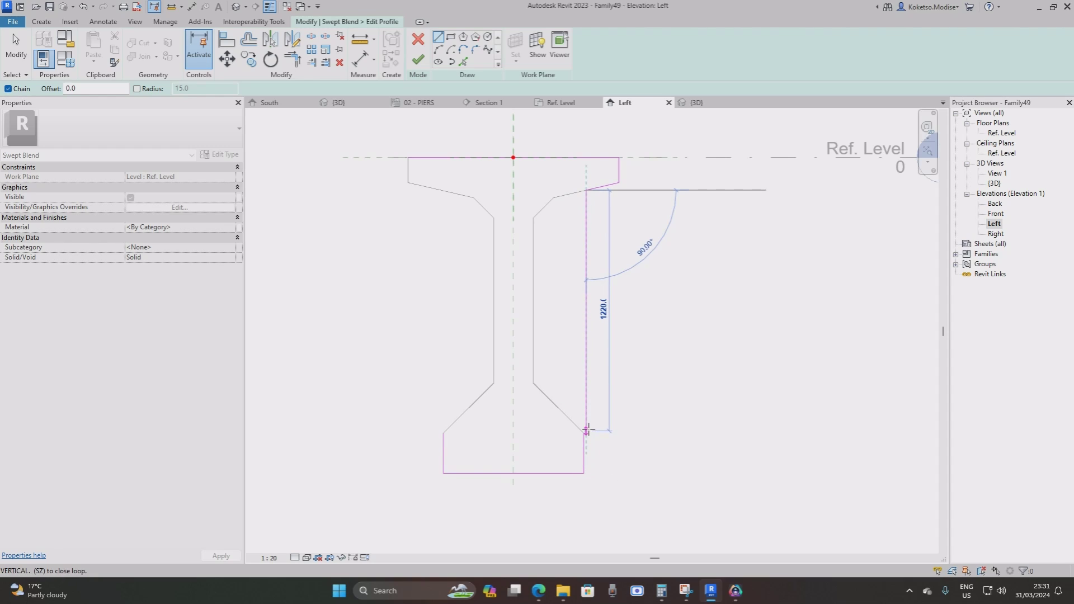
key("Escape")
Stretch the bottom flange's right vertical line up to the sloped underside of the top flange.
left_click(583, 473)
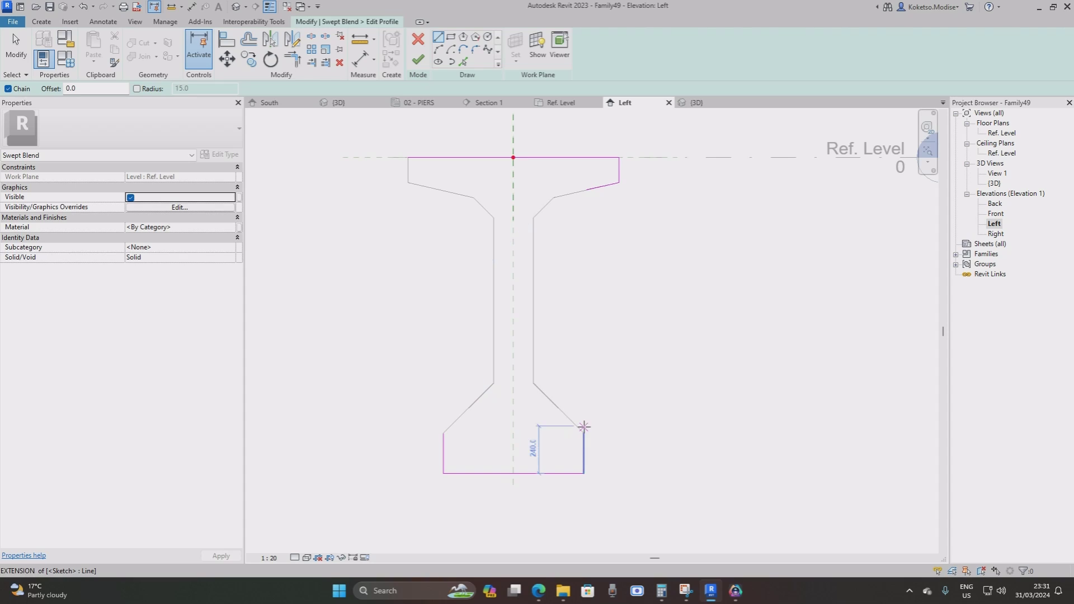
left_click(583, 432)
key("Escape")
key("Escape")
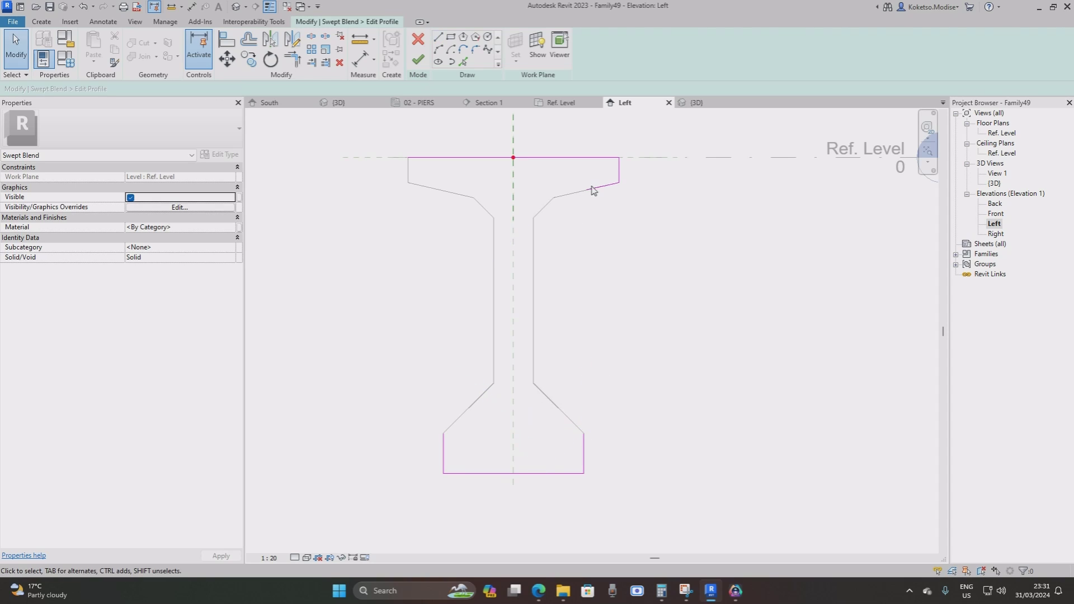
left_click(584, 442)
mouse_move(583, 433)
left_mouse_down()
mouse_move(583, 190)
mouse_move(601, 201)
mouse_move(583, 190)
left_mouse_up()
left_click(608, 277)
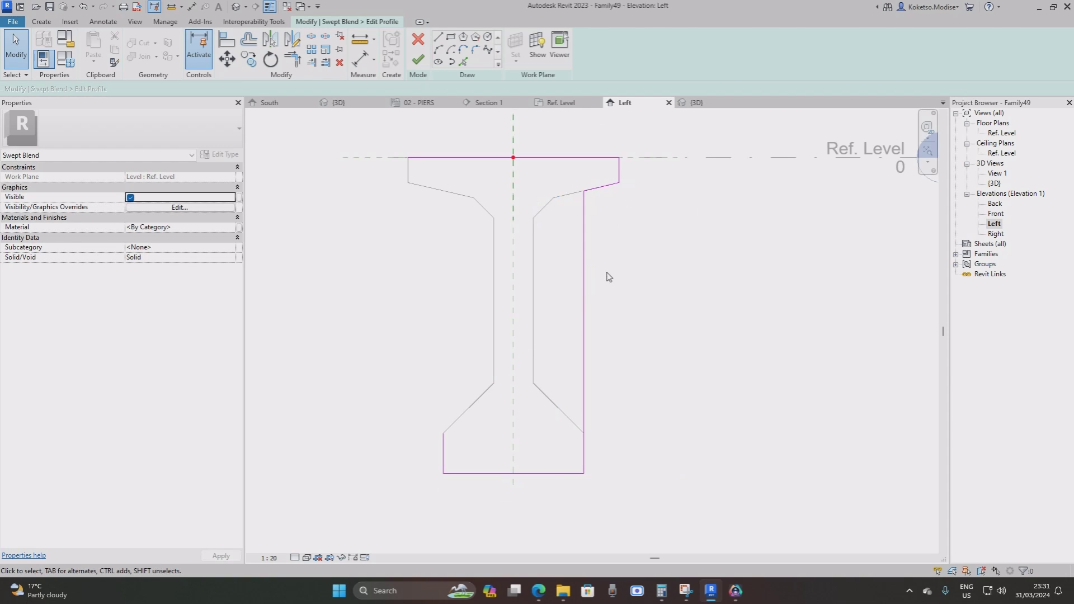
Sketch the profile's left side: about 180 mm along the lower chamfer, about 1073 mm vertically, and along the top flange's underside and side.
left_click(439, 38)
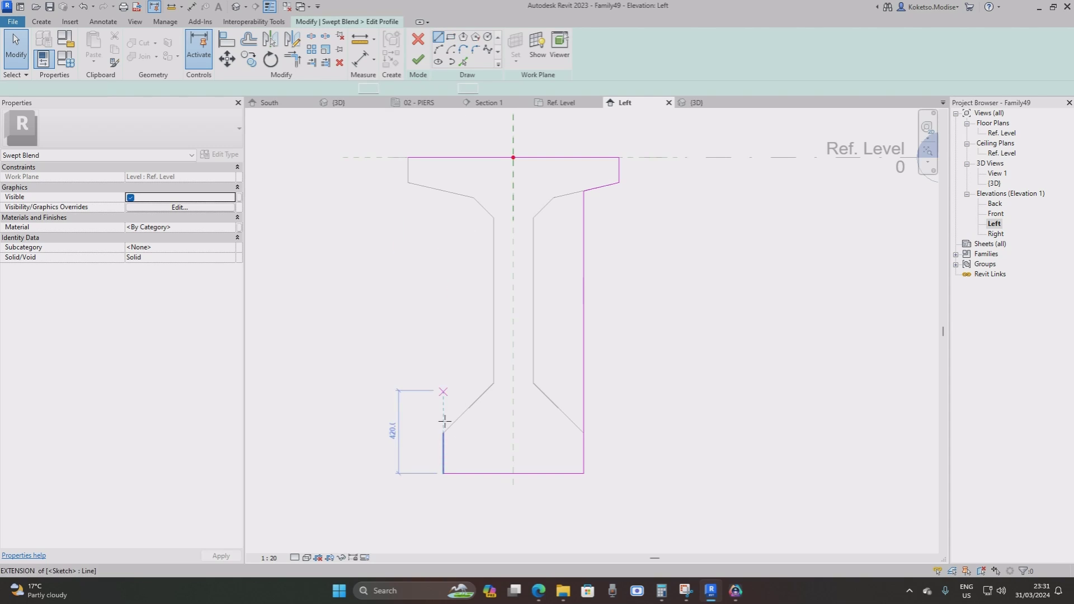
left_click(443, 433)
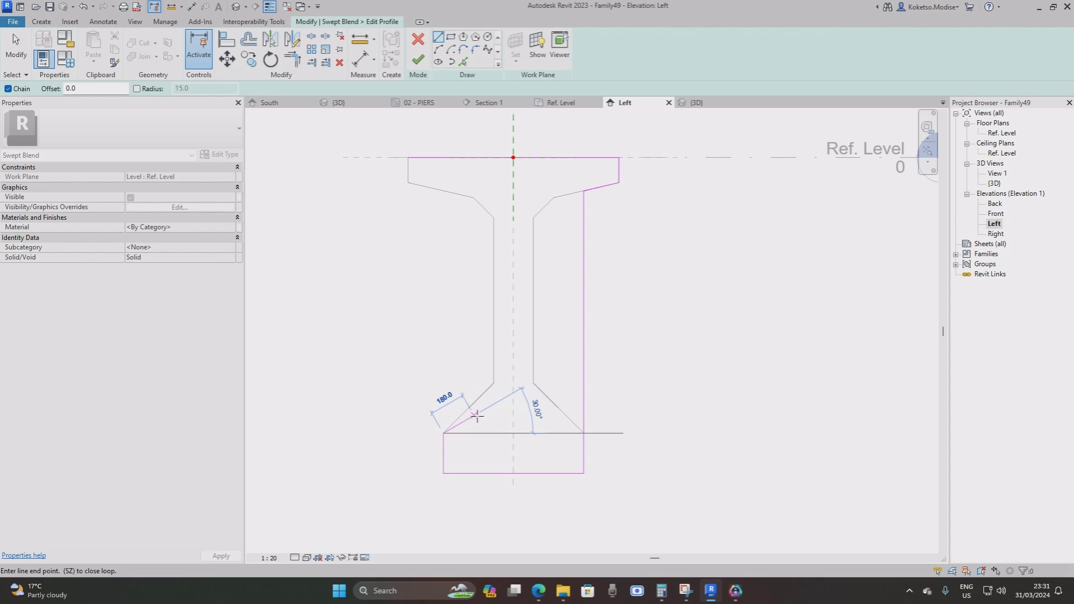
left_click(467, 408)
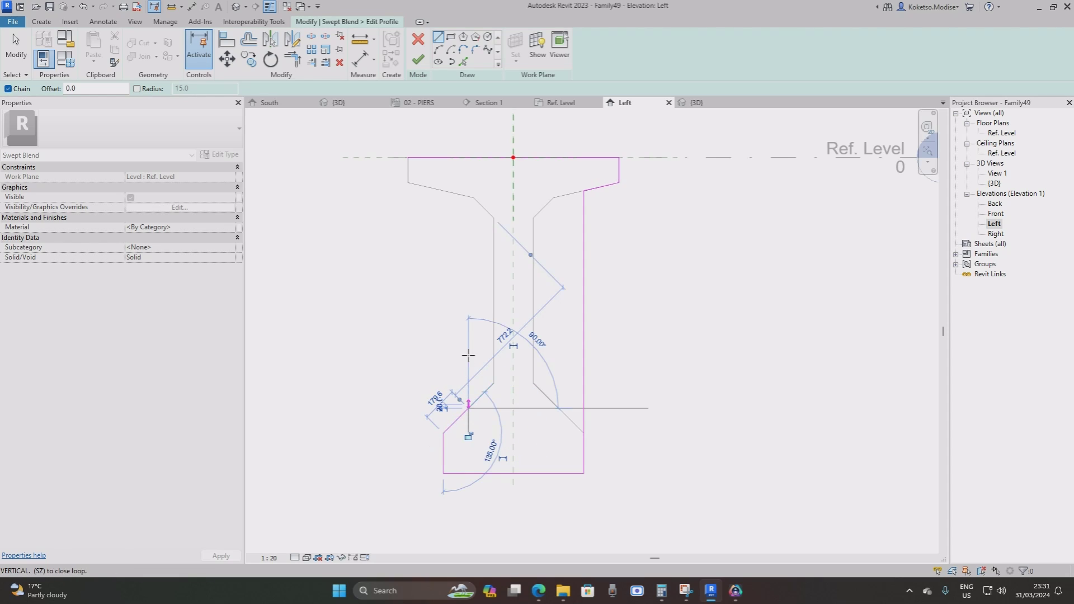
left_click(470, 197)
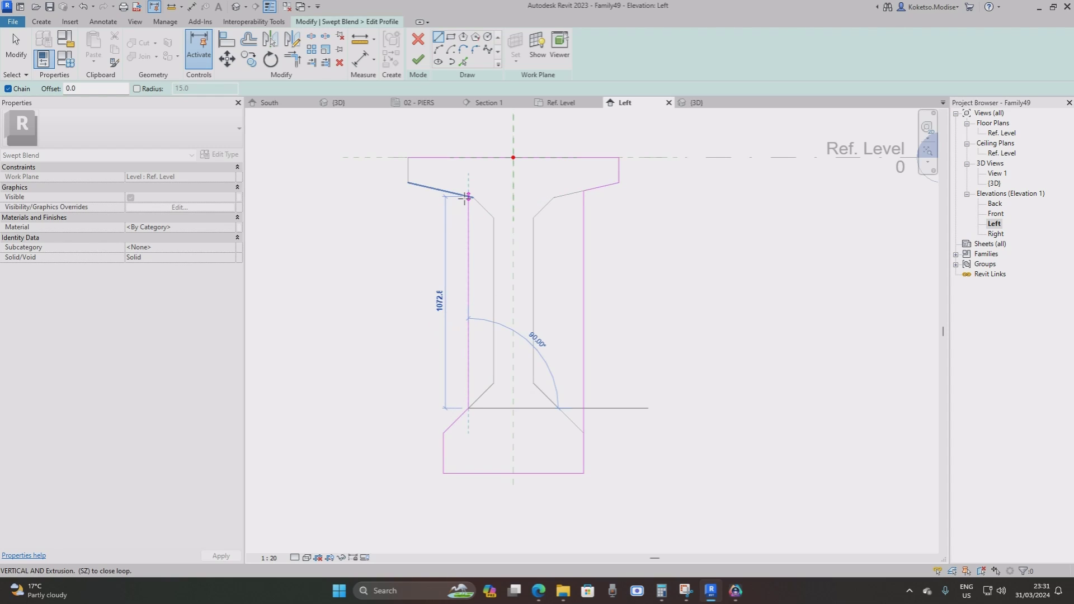
left_click(408, 183)
left_click(408, 158)
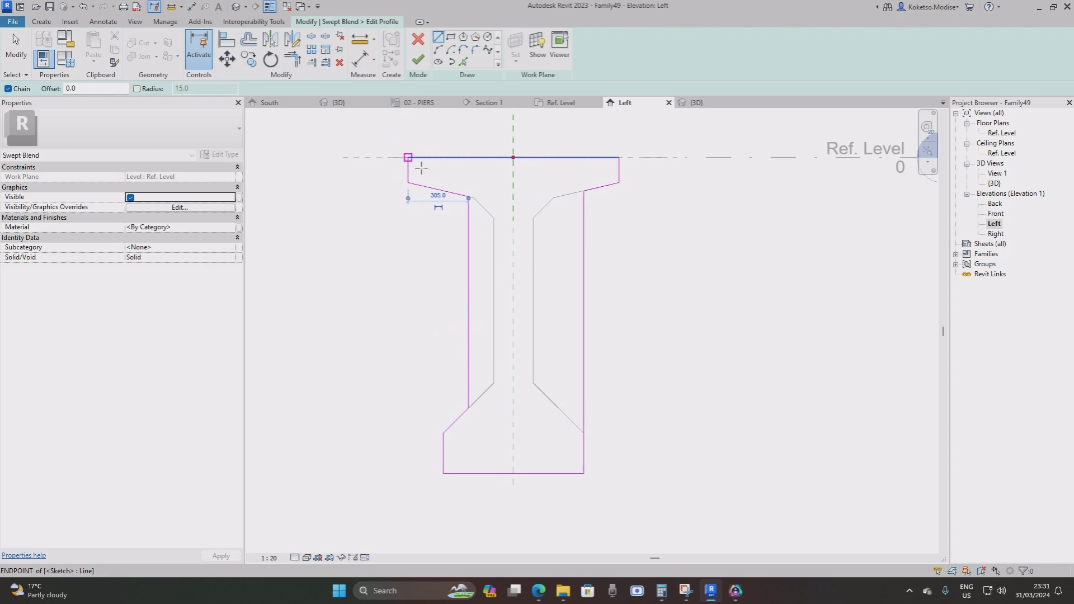
key("Escape")
key("Escape")
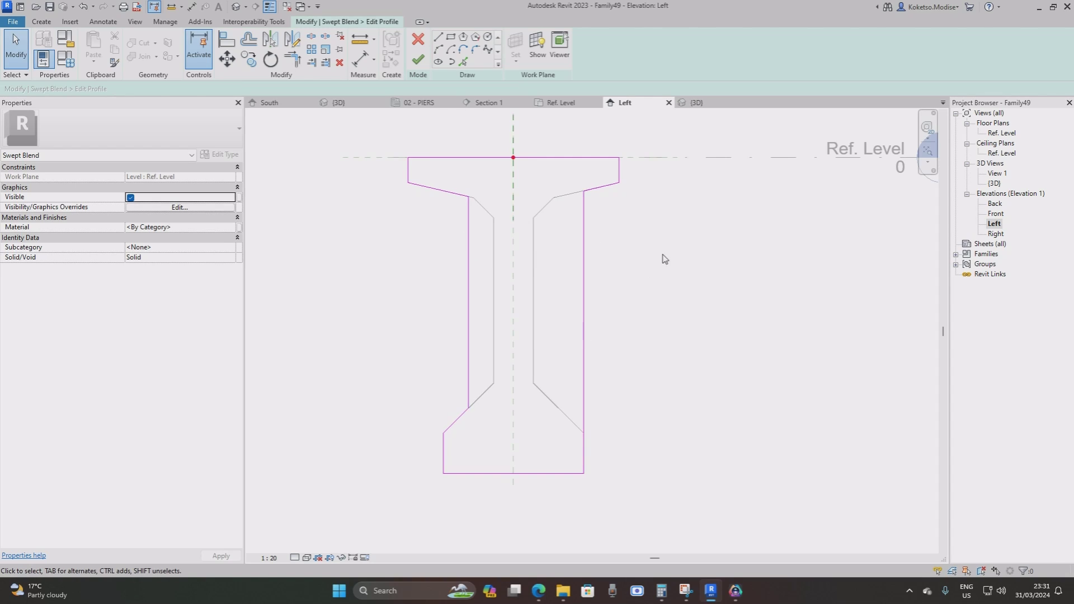
Delete the profile's long right vertical line and redraw the bottom flange's right side 203 mm high.
left_click(585, 271)
key("Delete")
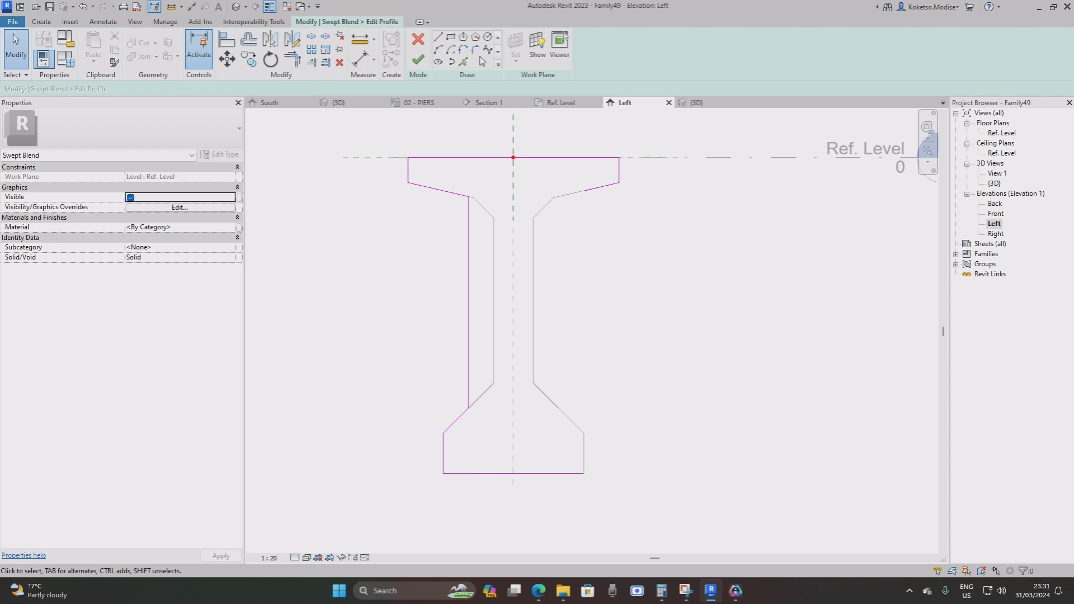
left_click(439, 38)
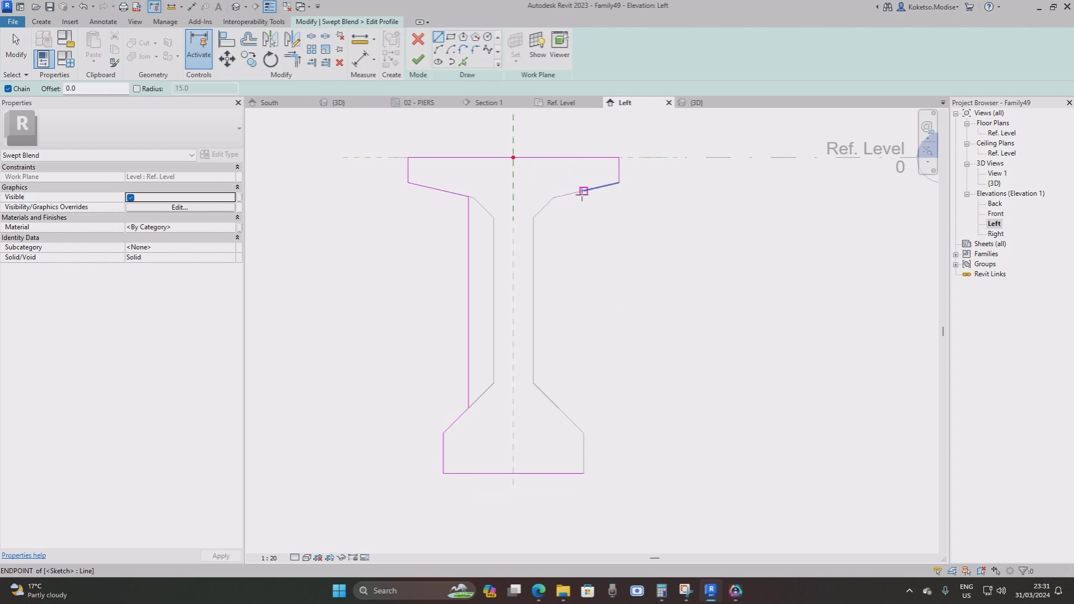
left_click(583, 432)
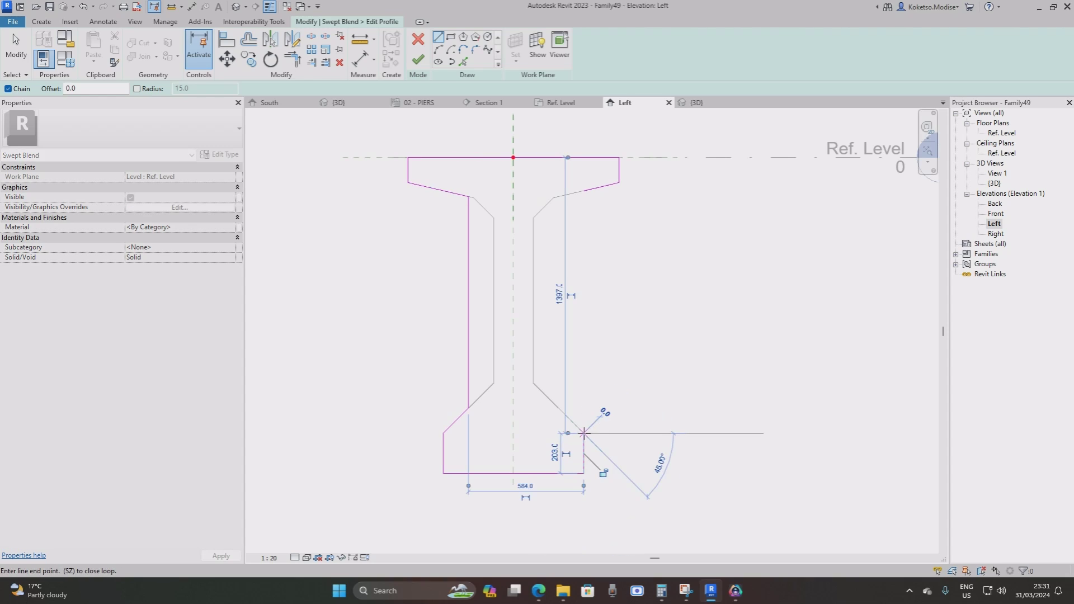
Sketch the end profile's right haunch line and the vertical web line from it to the flange underside.
left_click(558, 408)
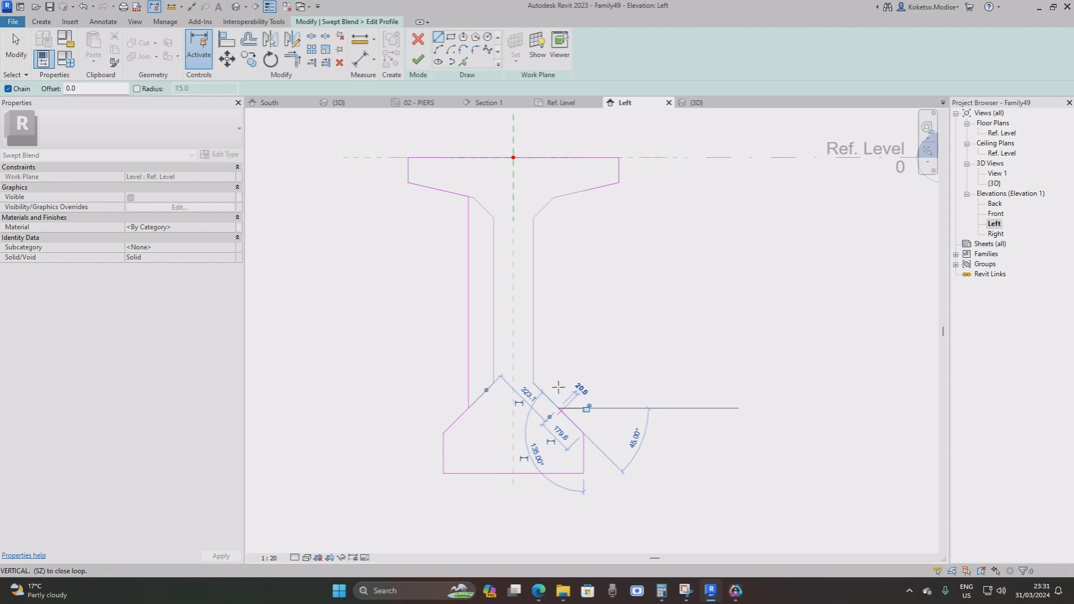
left_click(559, 196)
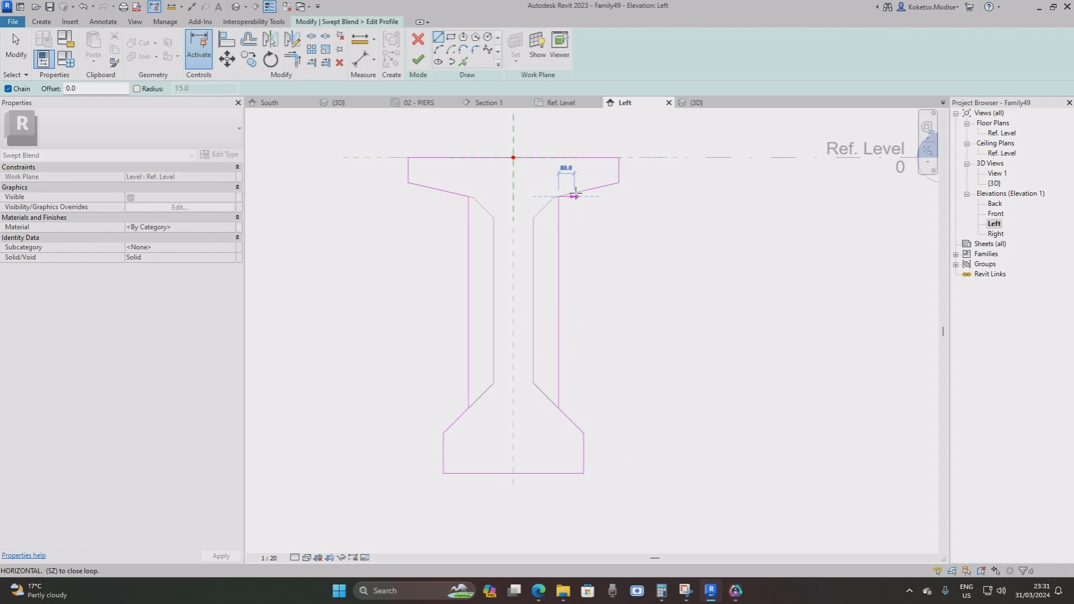
key("Escape")
key("Escape")
Shorten the sloped underside line of the right flange to the web line, and finish the profile and the swept blend.
left_click(589, 192)
left_click_drag(583, 191, 559, 196)
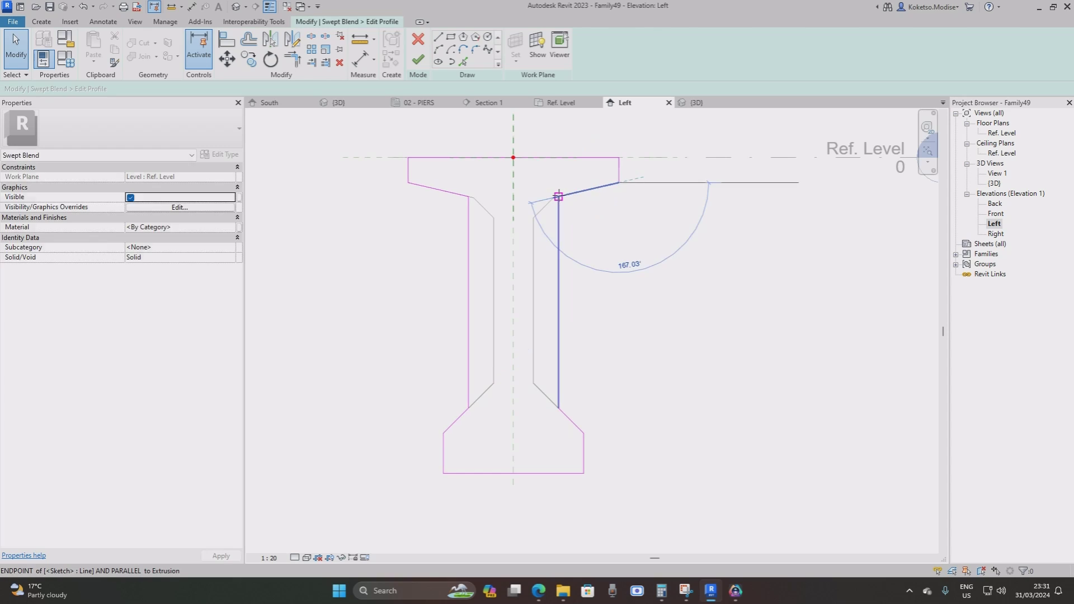
left_click(609, 234)
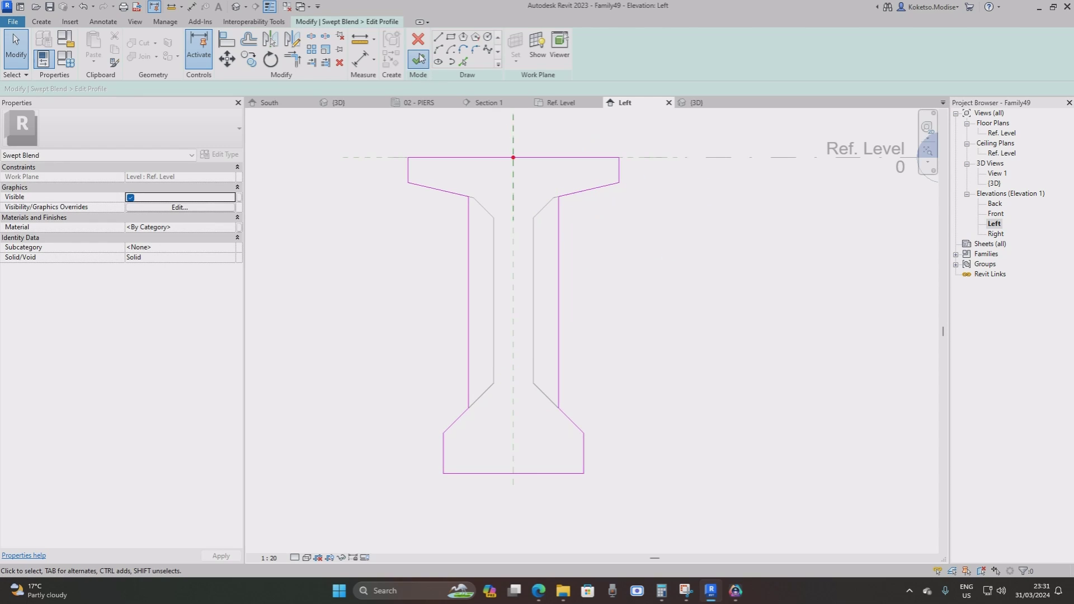
left_click(419, 58)
left_click(420, 58)
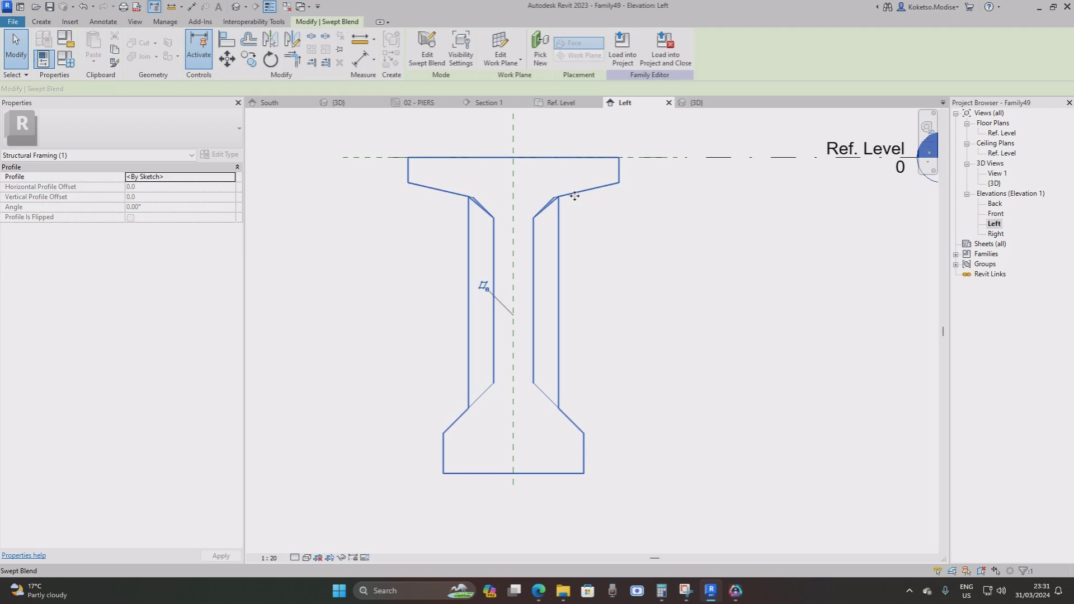
Examine the swept blend at the beam's end in the 3D view from several angles.
left_click(699, 103)
left_click(887, 352)
middle_click_drag(887, 353, 731, 327)
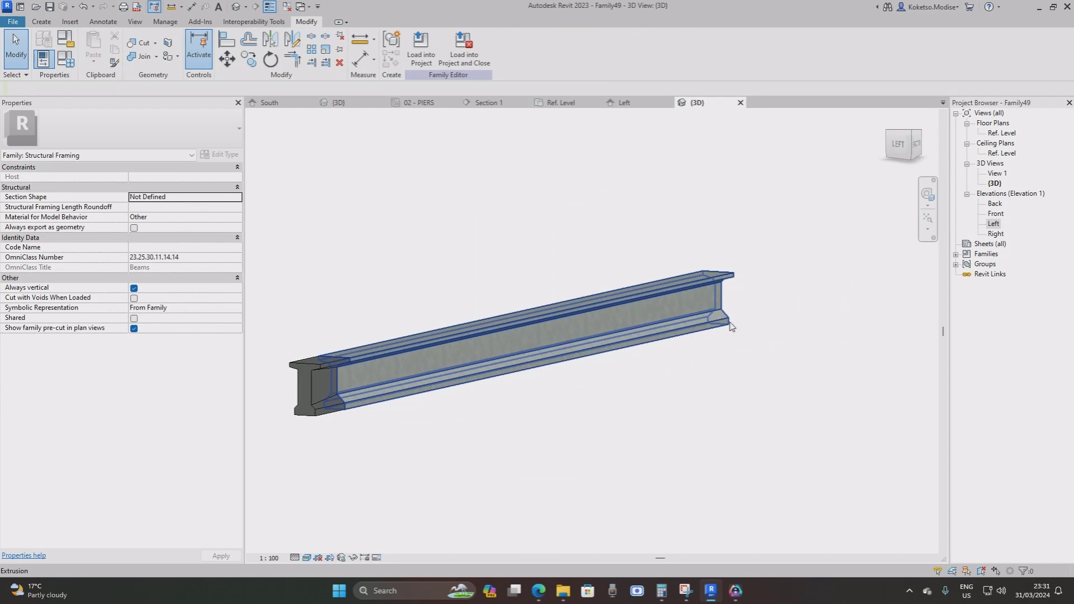
middle_click_drag(544, 314, 618, 323, "shift")
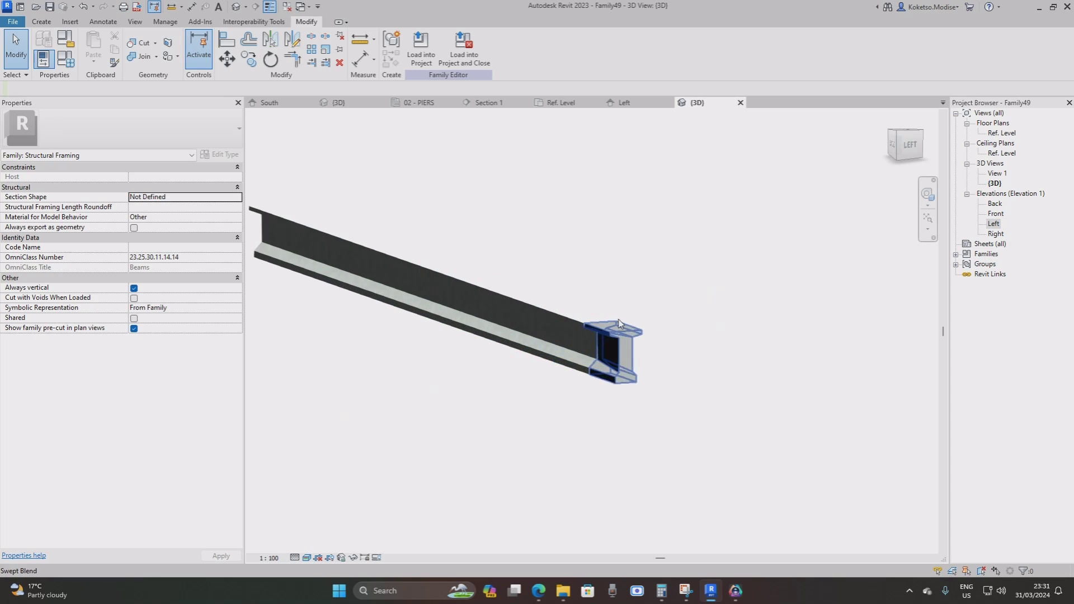
scroll(618, 323, "up", 3)
scroll(551, 308, "up", 1)
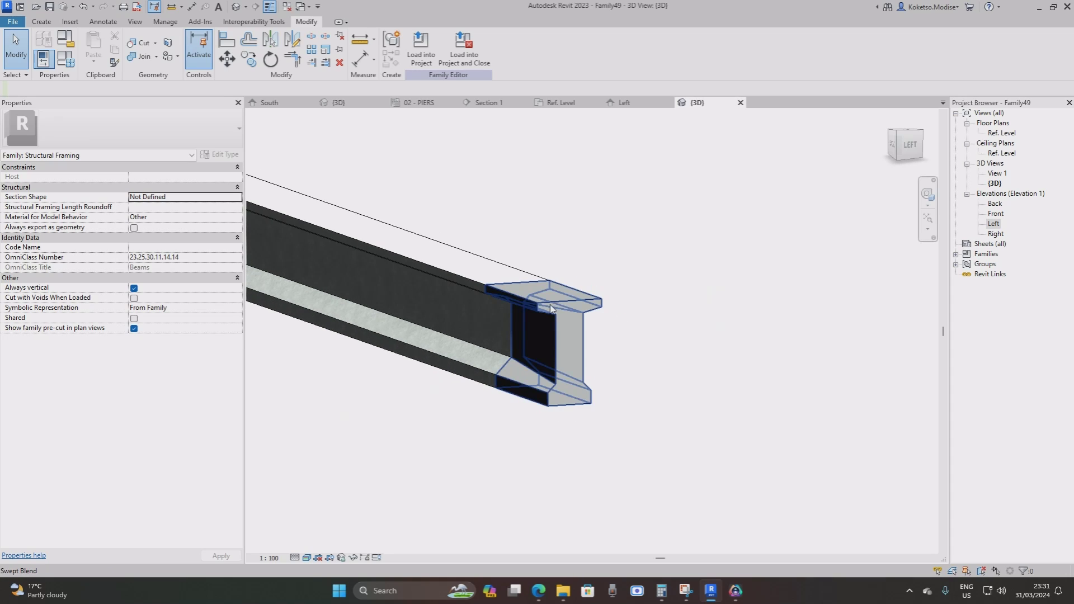
middle_click_drag(551, 308, 380, 495, "shift")
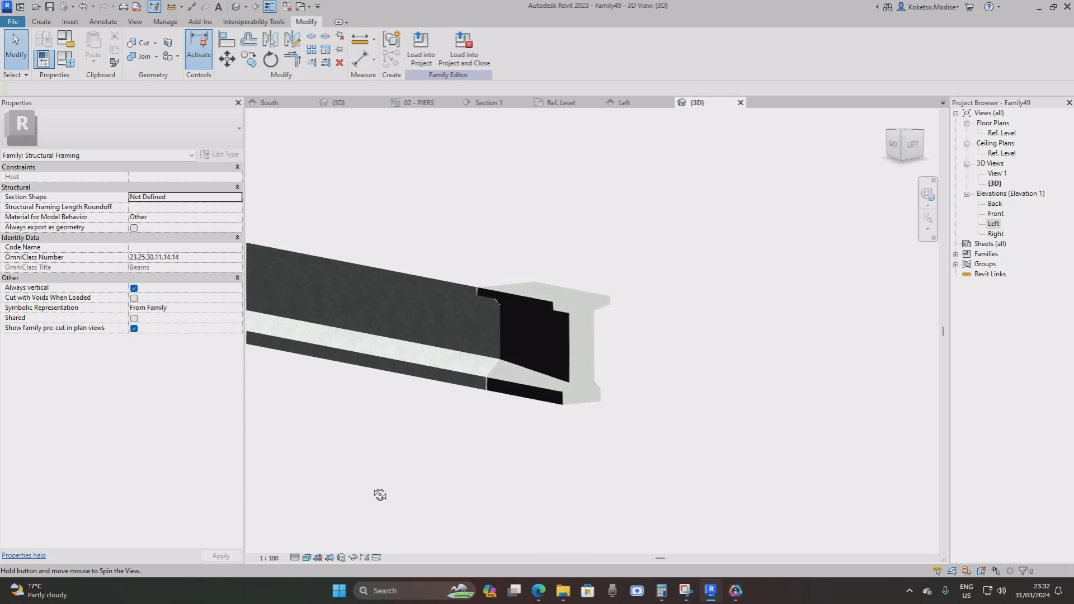
Assign the material Concrete - Precast Concrete to the swept blend at the beam's end.
left_click(559, 394)
middle_click_drag(565, 416, 663, 450, "shift")
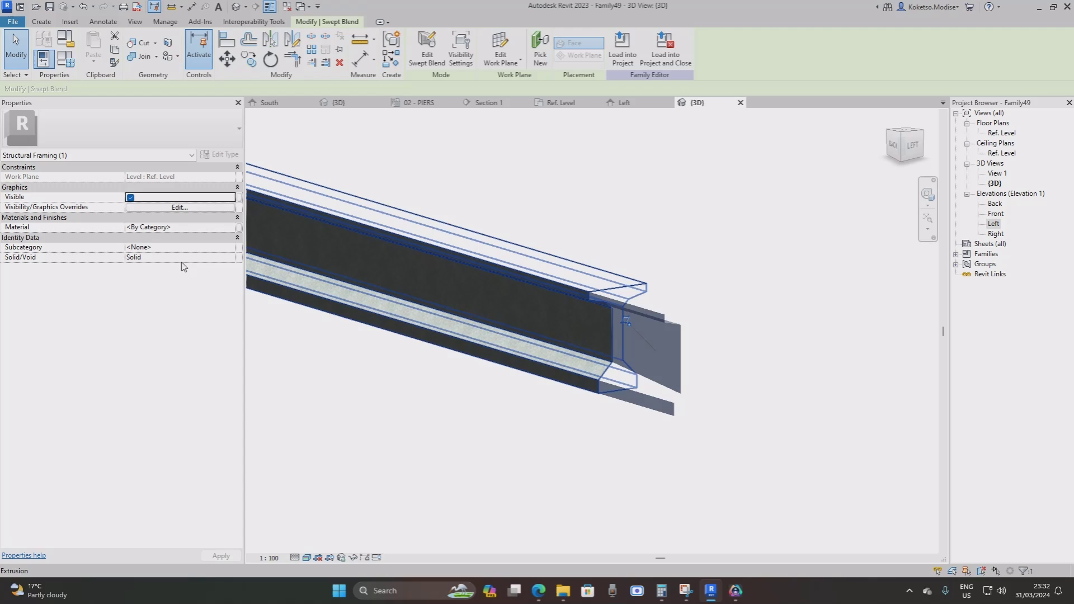
left_click(238, 228)
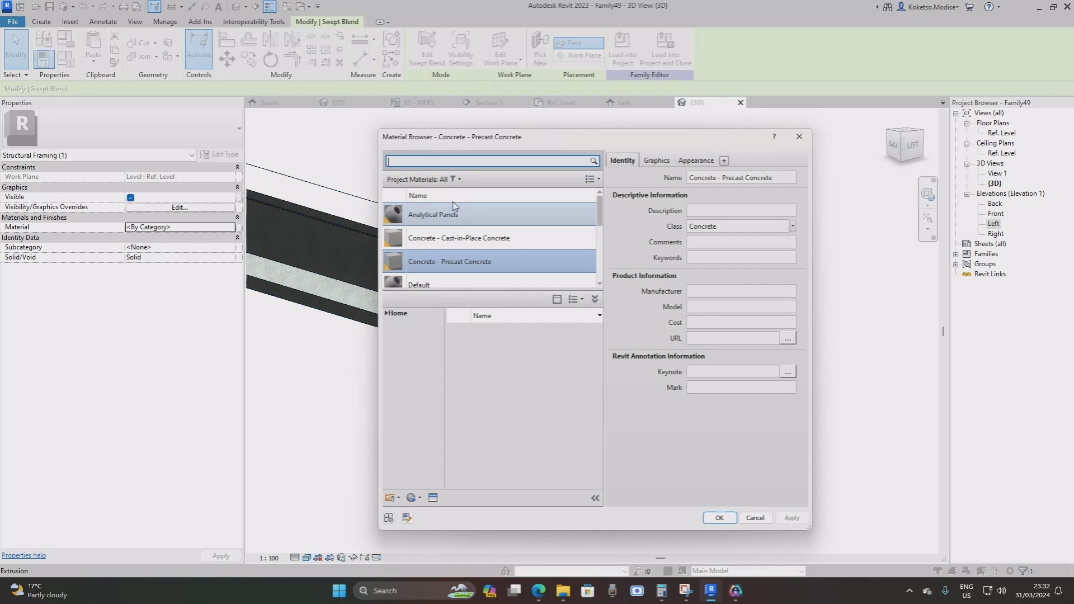
left_click(719, 517)
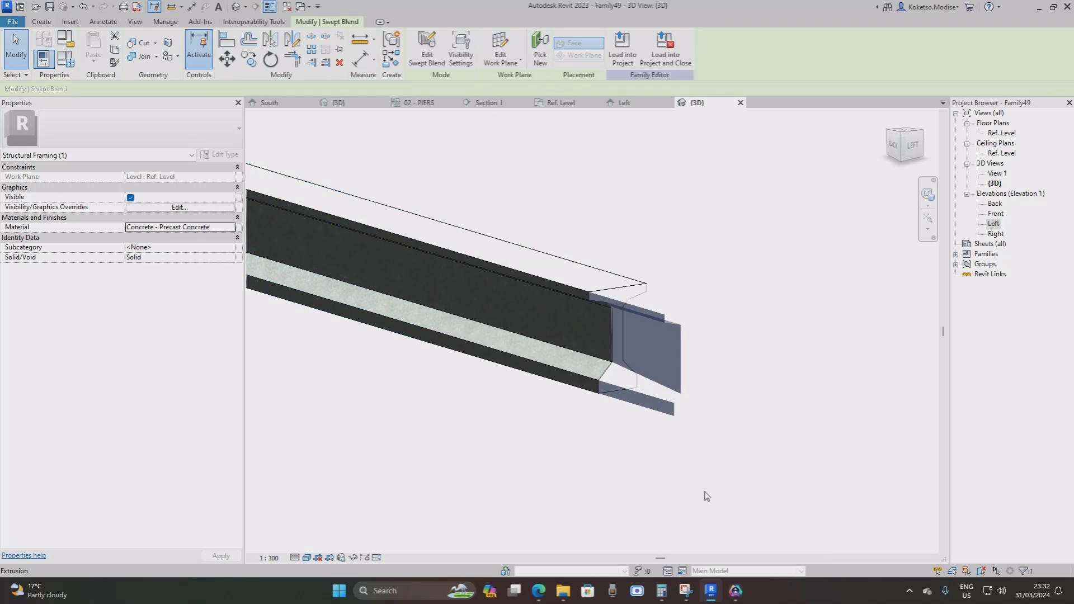
left_click(702, 496)
Mirror a copy of the swept blend about the Center (Left/Right) reference plane in the Ref. Level plan.
middle_click_drag(673, 427, 735, 427, "shift")
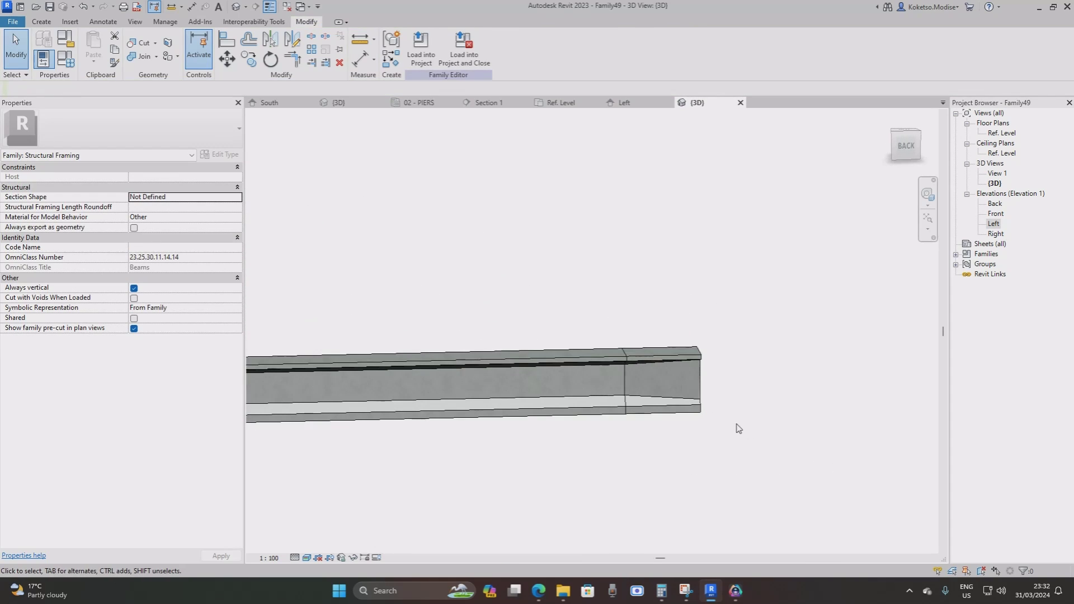
left_click(692, 410)
left_click(556, 103)
scroll(727, 262, "down", 4)
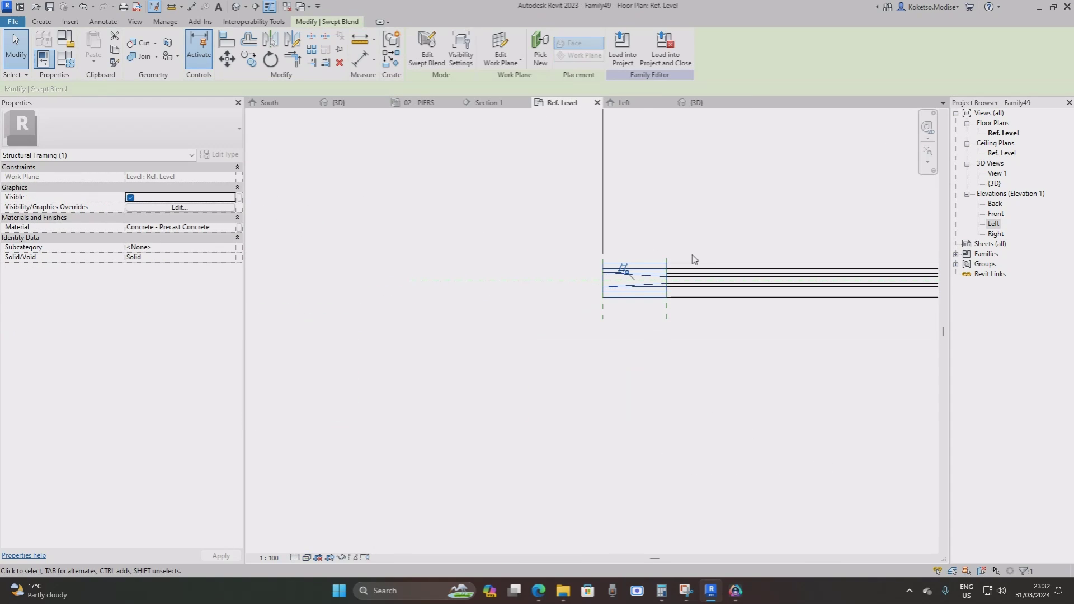
scroll(710, 323, "up", 1)
middle_click_drag(710, 324, 602, 301)
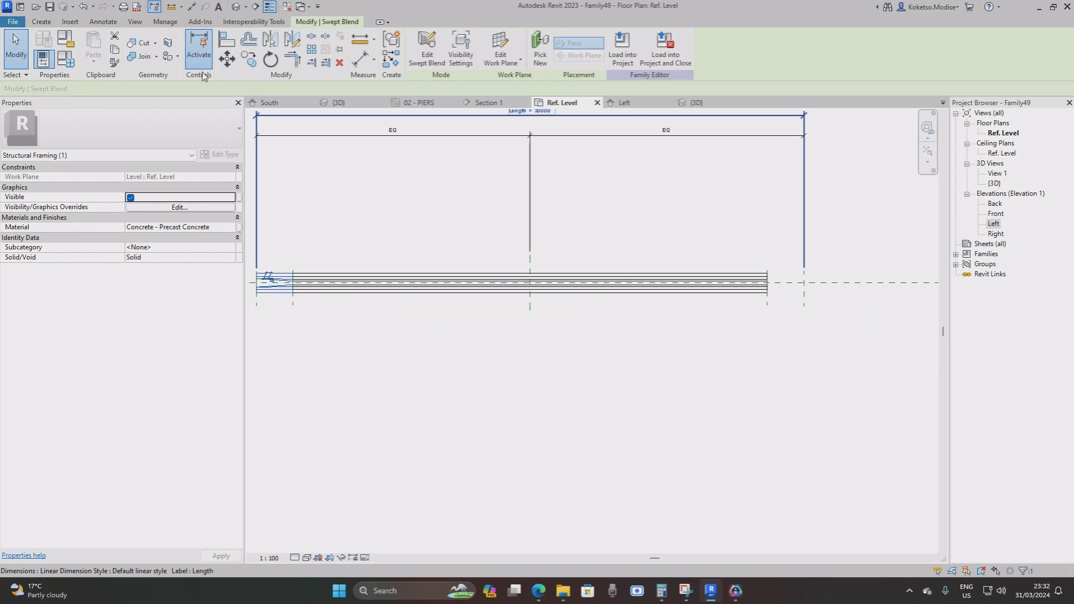
left_click(273, 42)
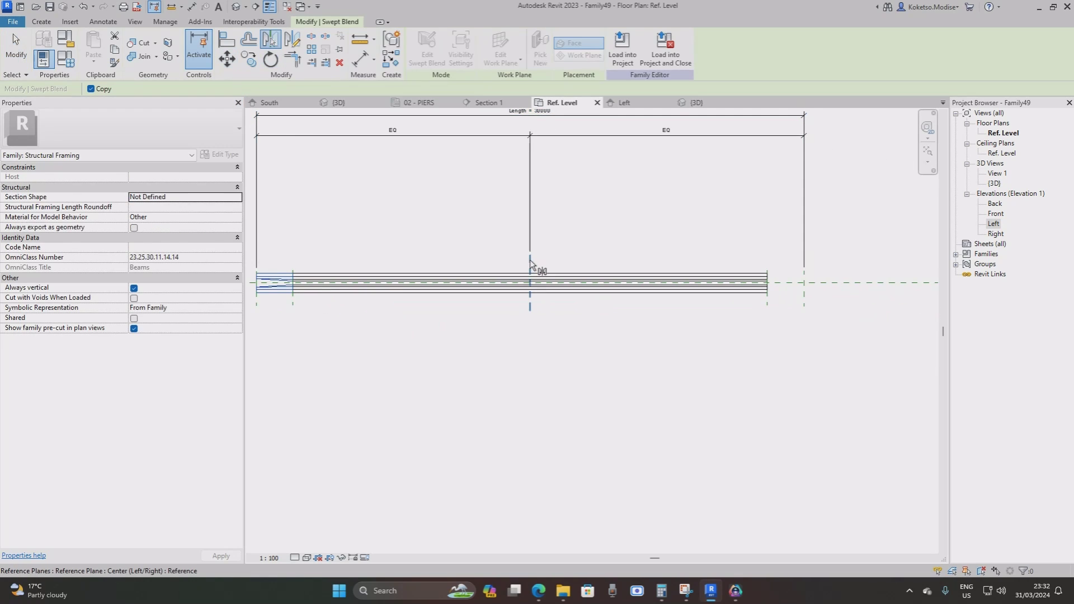
left_click(529, 259)
scroll(812, 286, "up", 2)
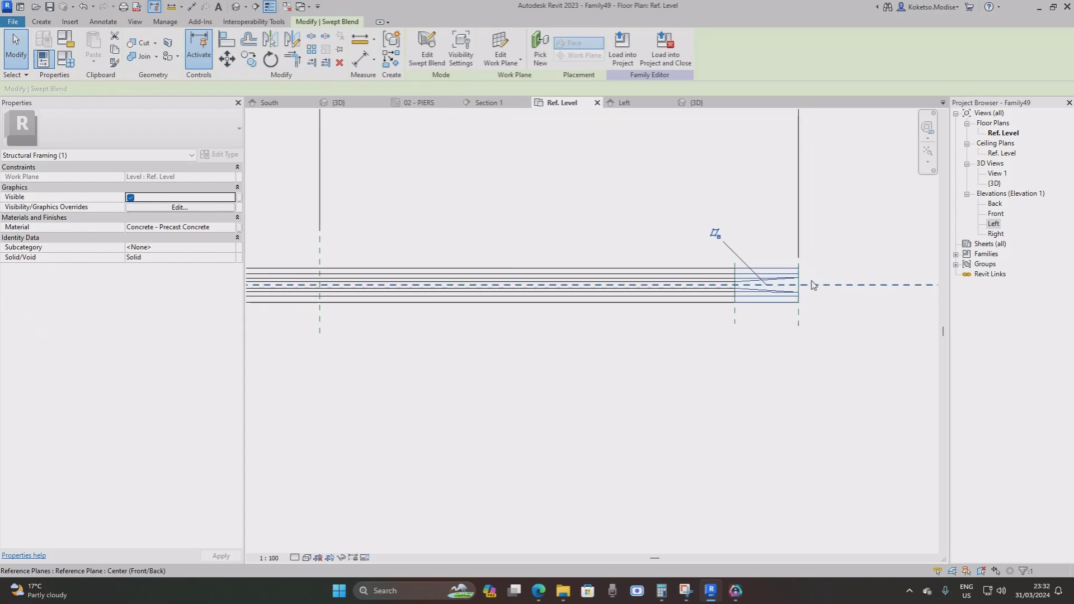
key("Escape")
Examine the mirrored swept blend and its junction with the main beam extrusion in the Ref. Level plan.
scroll(808, 314, "down", 4)
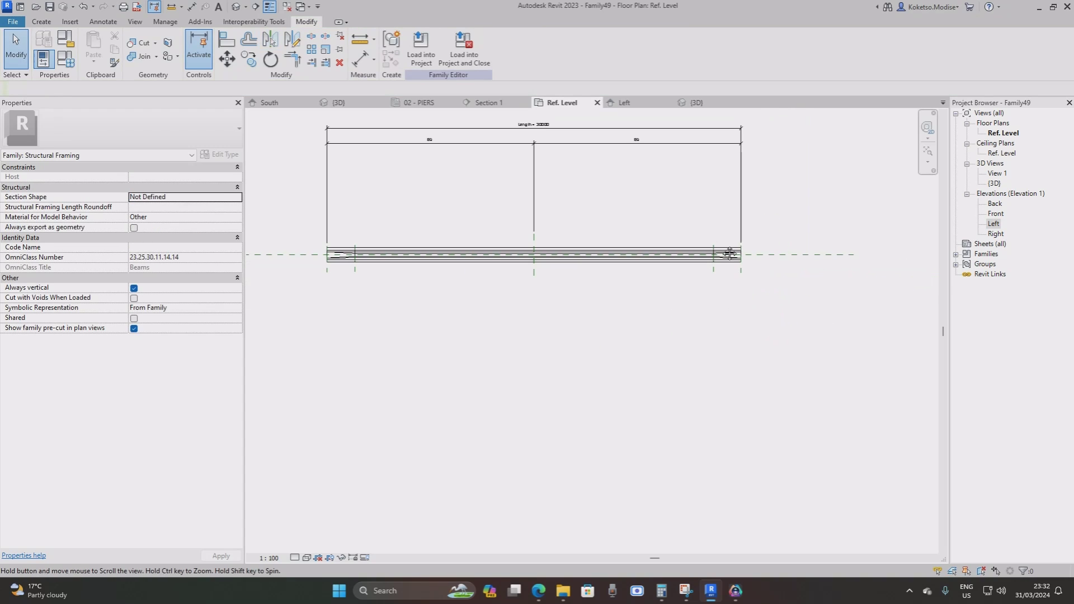
middle_click_drag(730, 253, 747, 325)
scroll(531, 281, "up", 3)
scroll(806, 322, "down", 2)
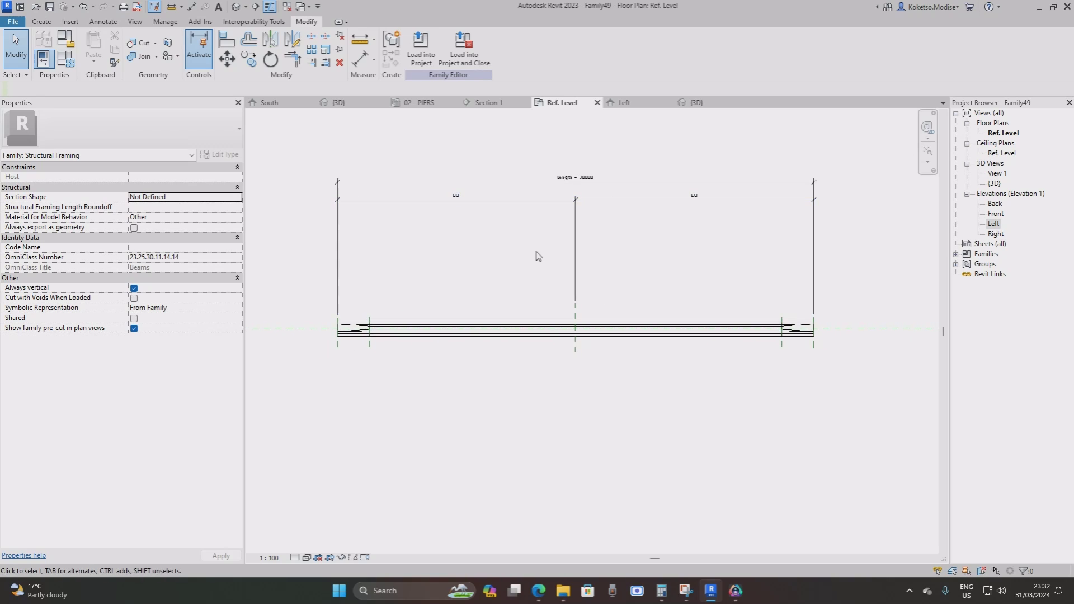
middle_click_drag(660, 274, 649, 278)
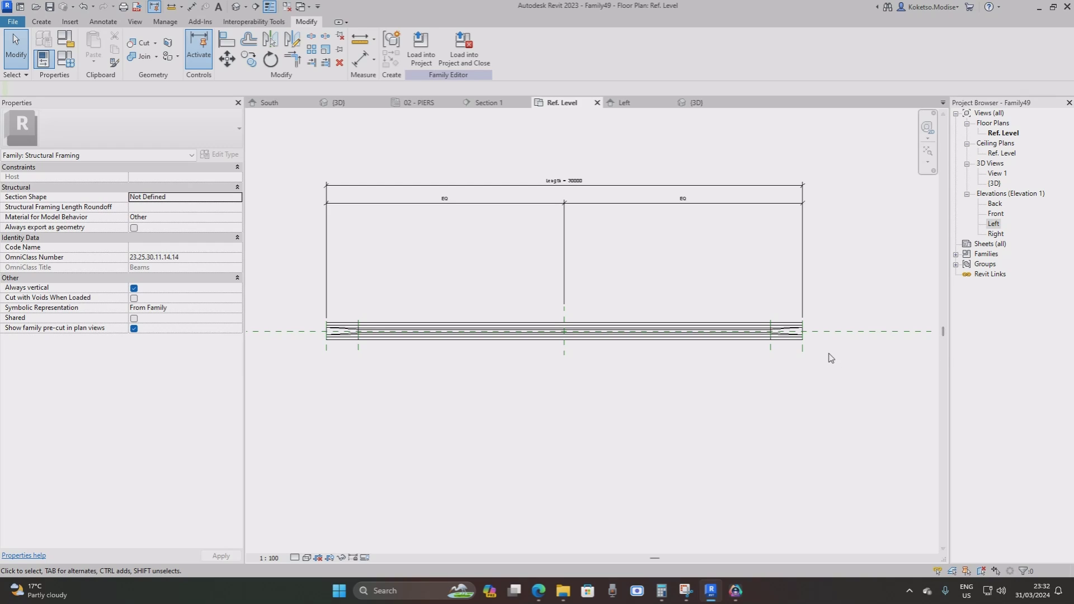
scroll(831, 358, "up", 3)
left_click(730, 317)
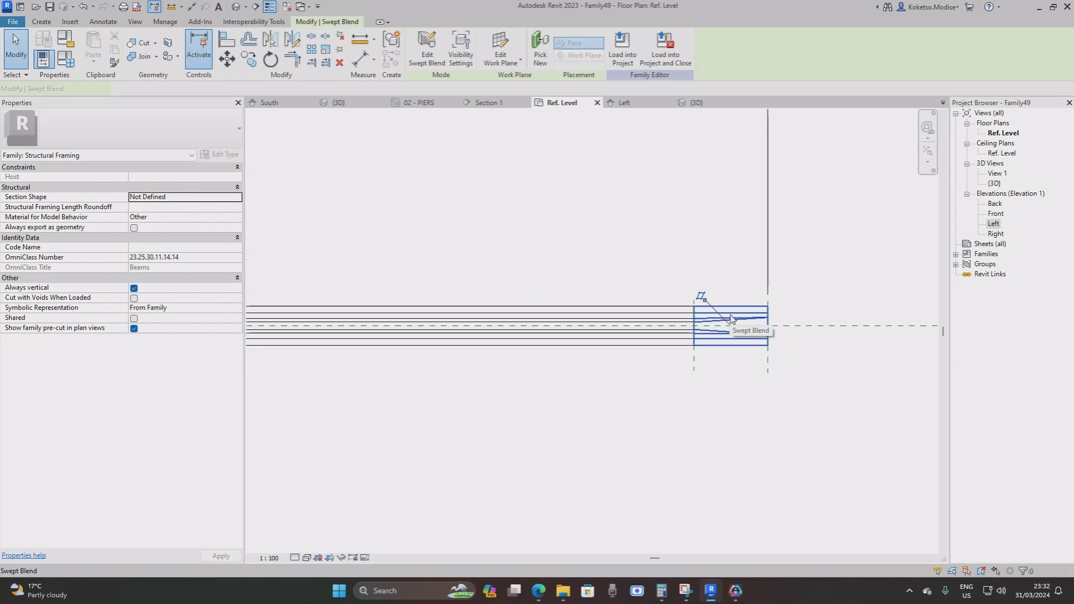
scroll(705, 303, "down", 2)
key("Escape")
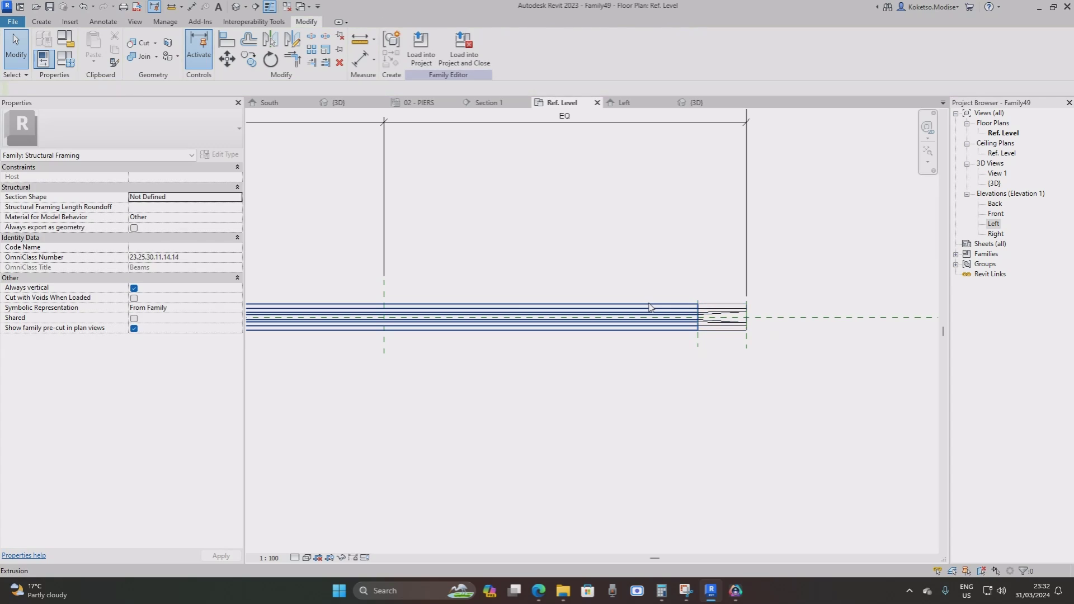
left_click(649, 306)
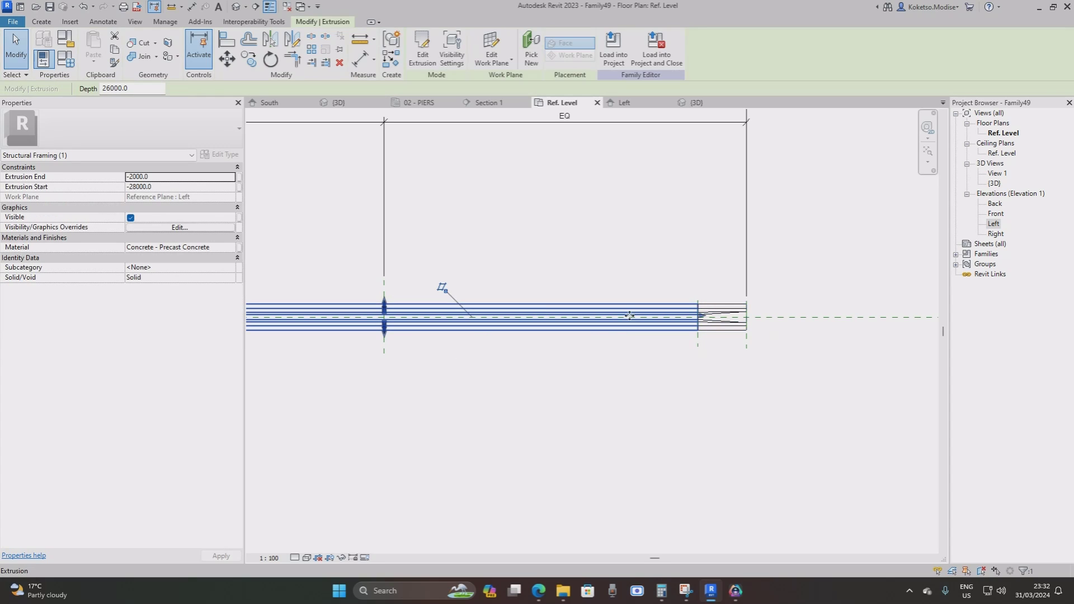
key("Escape")
scroll(743, 317, "up", 2)
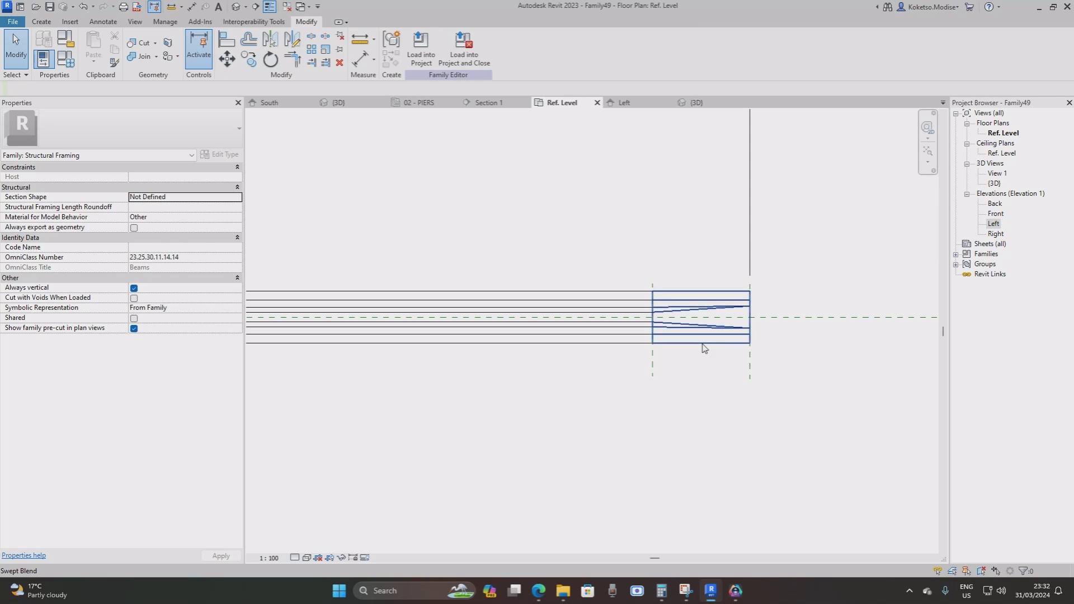
scroll(703, 345, "up", 1)
middle_click_drag(707, 352, 678, 351)
scroll(630, 359, "down", 2)
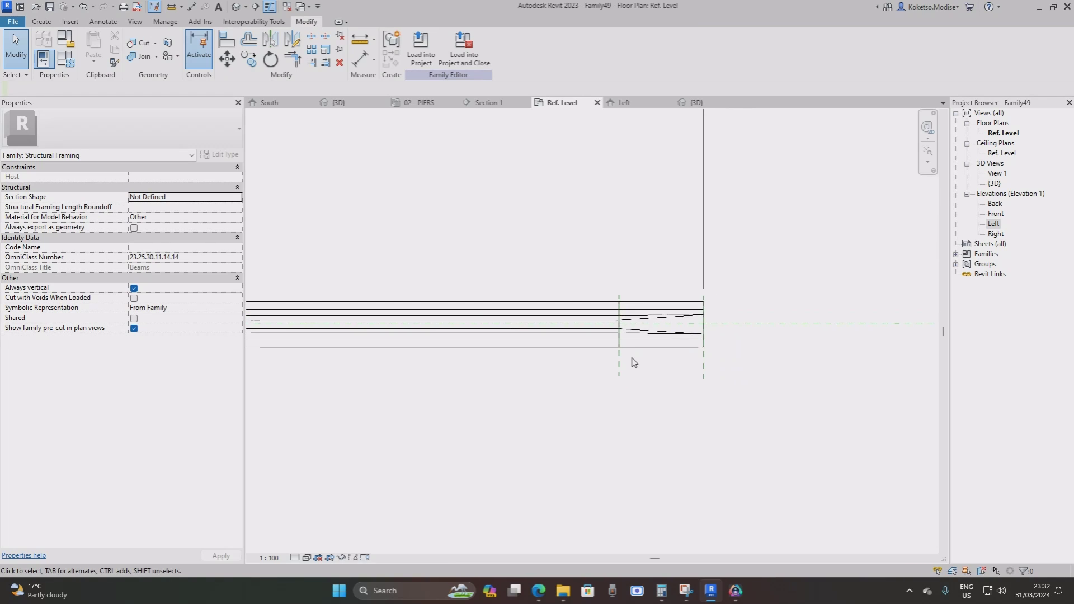
Align the right swept blend's inner face to the adjacent reference plane and lock the alignment.
scroll(634, 350, "up", 1)
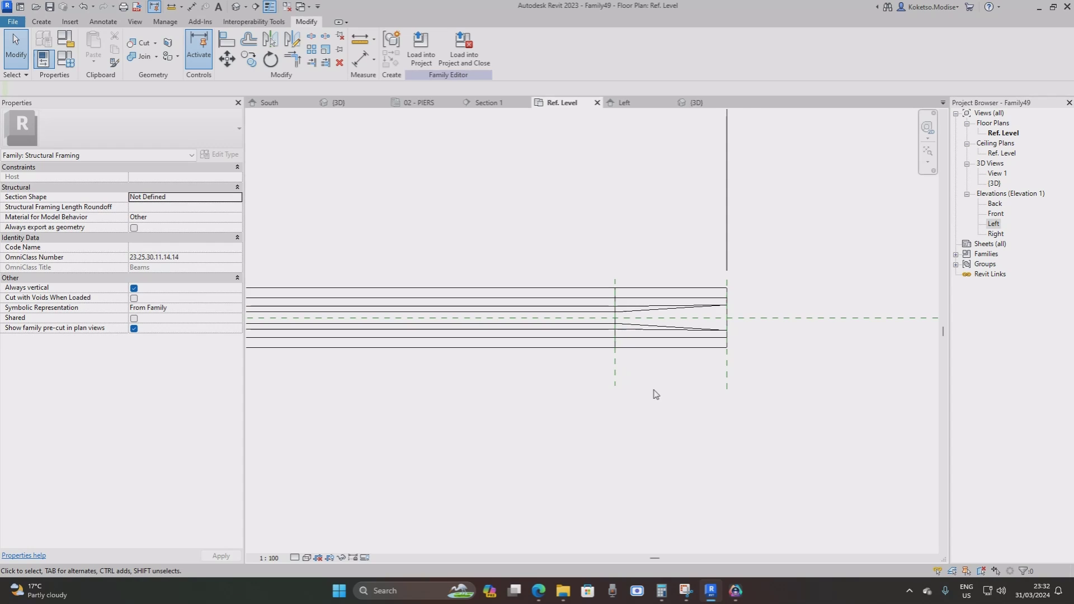
key("a")
key("l")
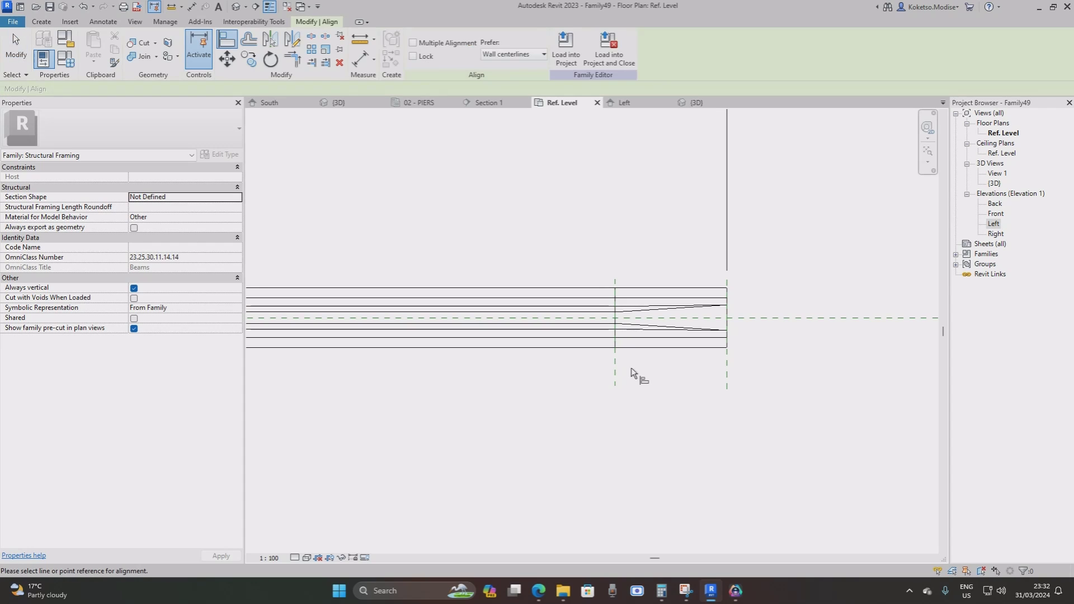
scroll(631, 372, "up", 3)
scroll(592, 345, "up", 2)
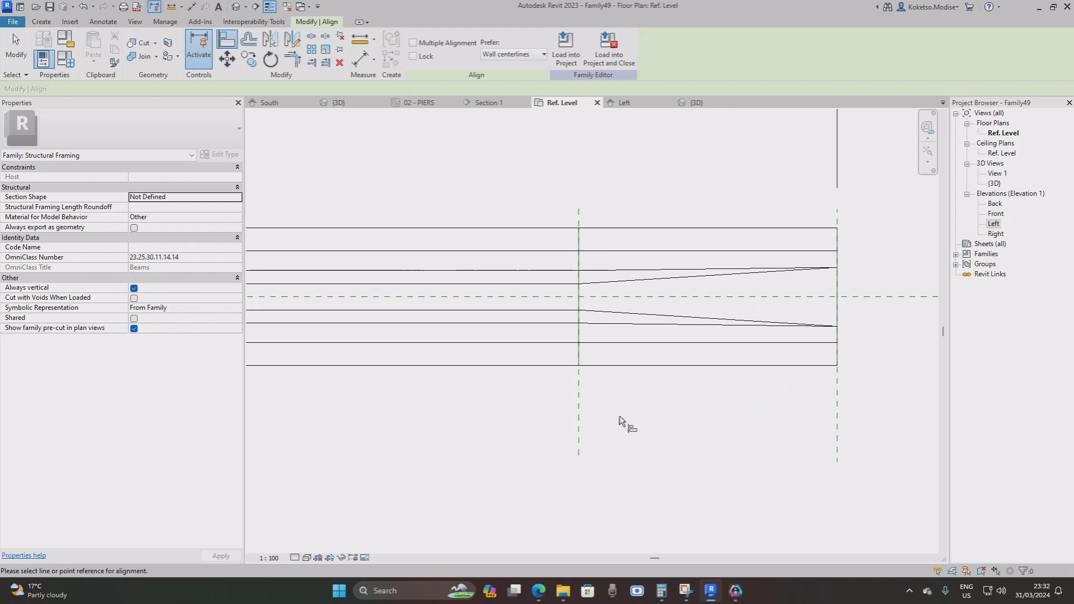
left_click(579, 398)
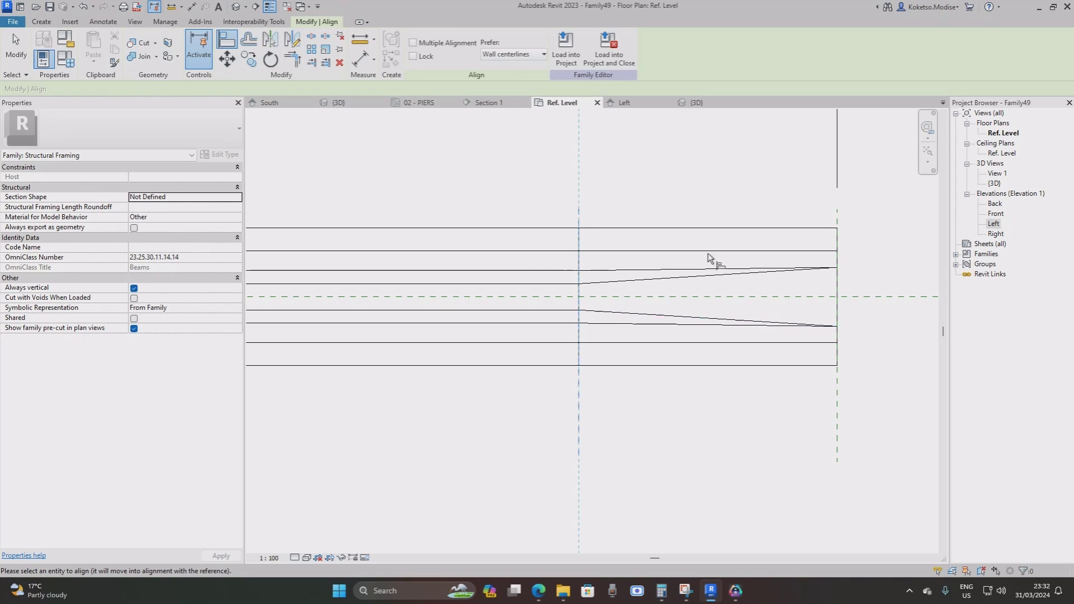
left_click(579, 296)
left_click(561, 312)
middle_click_drag(562, 318, 560, 342)
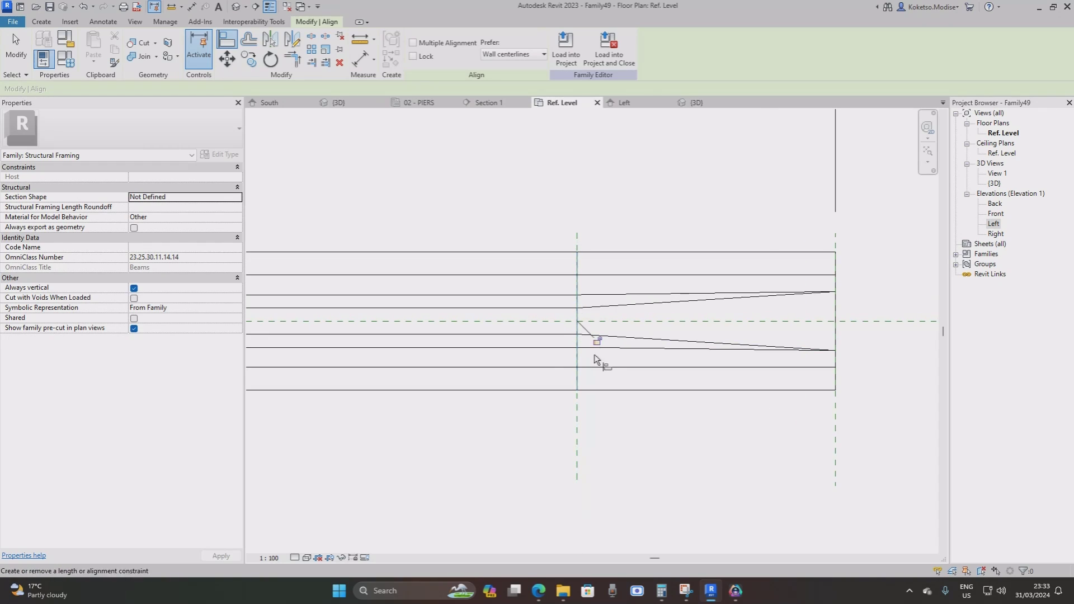
Align the right swept blend's outer face to the reference plane at the beam's right end.
scroll(771, 384, "down", 2)
middle_click_drag(771, 384, 705, 397)
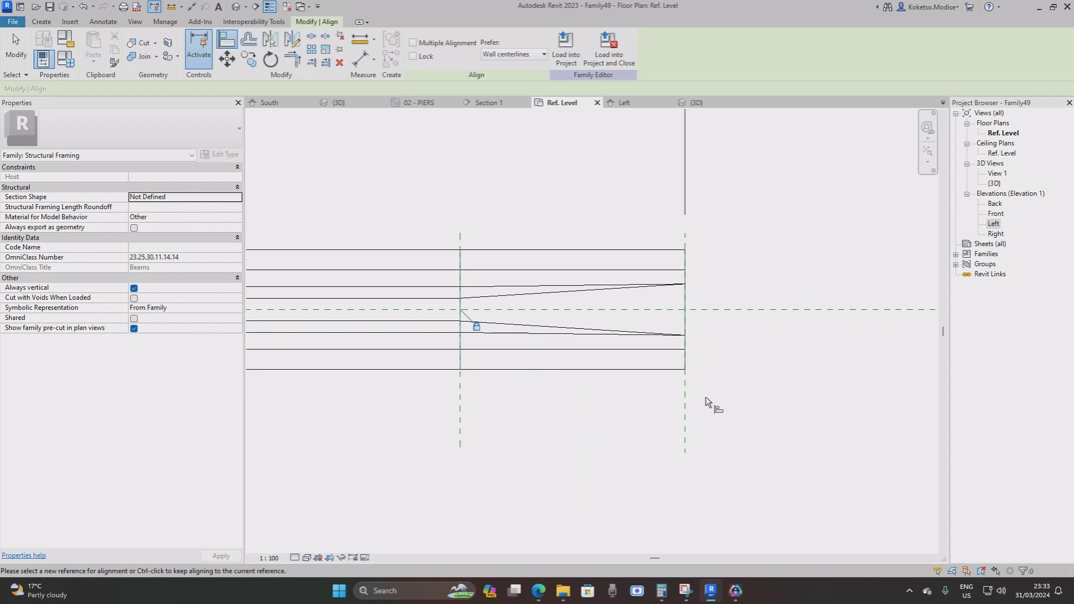
left_click(685, 399)
left_click(687, 328)
Align the left swept blend's inner face to the reference plane where it meets the main extrusion.
scroll(895, 329, "down", 3)
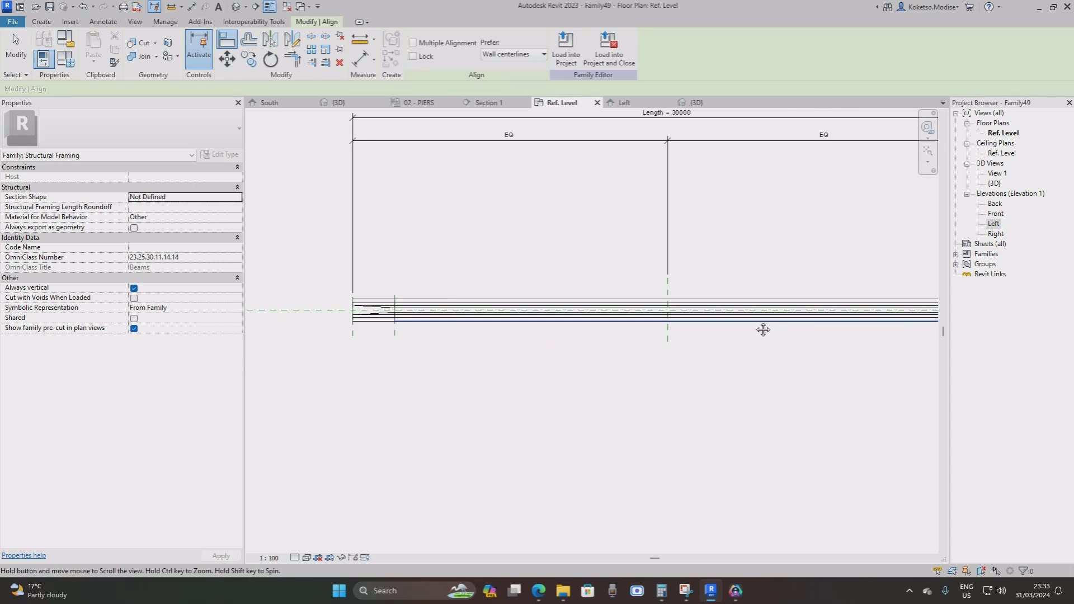
middle_click_drag(762, 329, 467, 335)
scroll(560, 291, "up", 2)
scroll(618, 232, "up", 1)
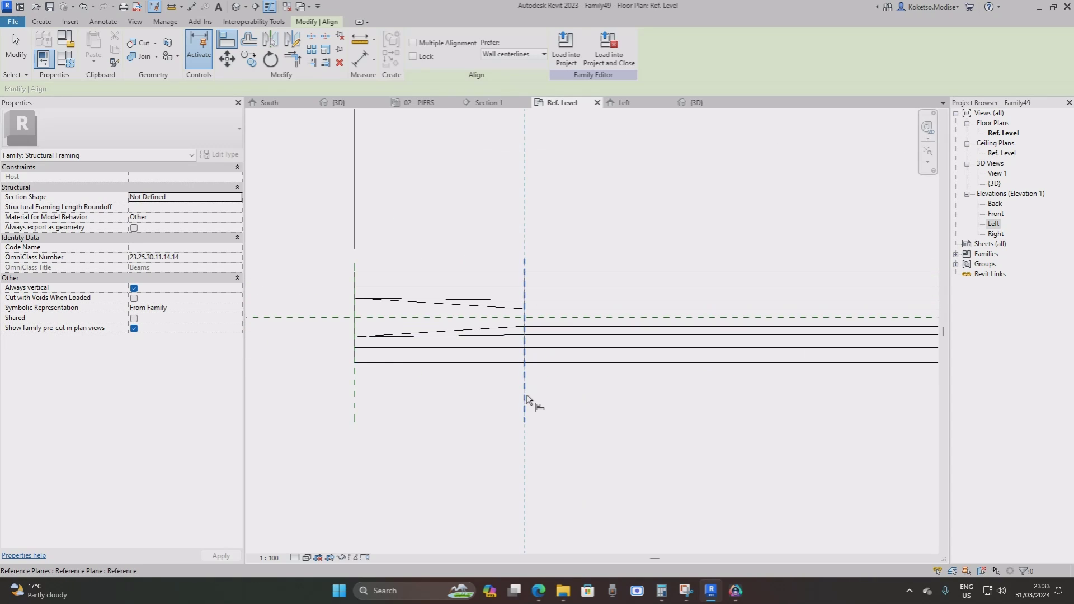
left_click(543, 360)
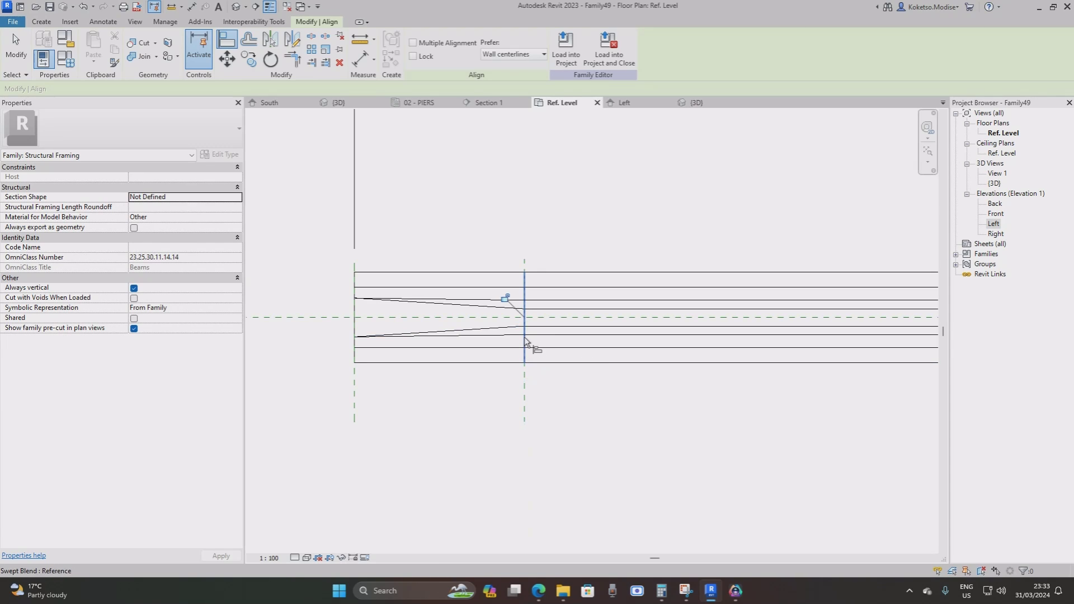
Align the left swept blend's outer face to the reference plane at the beam's left end.
middle_click_drag(463, 347, 575, 377)
scroll(518, 376, "up", 1)
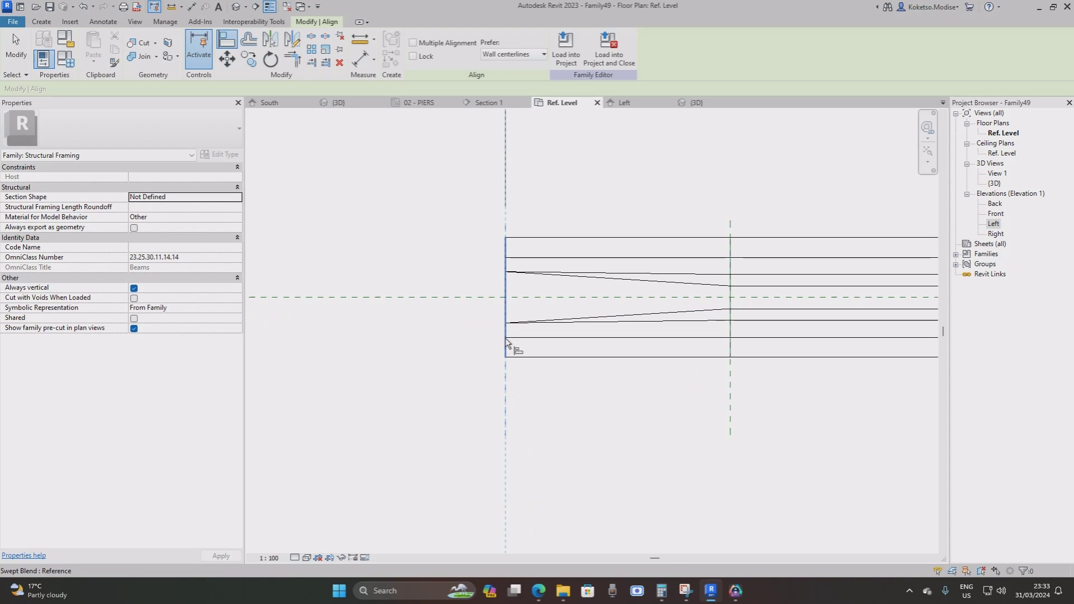
scroll(417, 331, "down", 3)
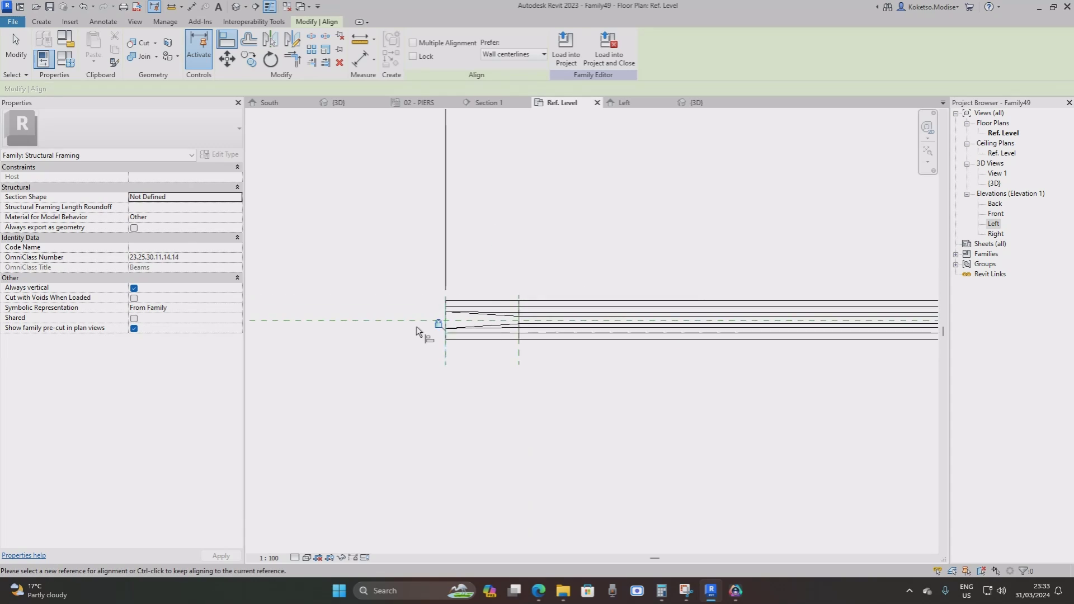
key("Escape")
Save the family as AASHTO TYPE-V GIRDER in the GIRDER BRIDGE MODEL folder, load it into the Girder Bridge project and close it.
left_click(696, 102)
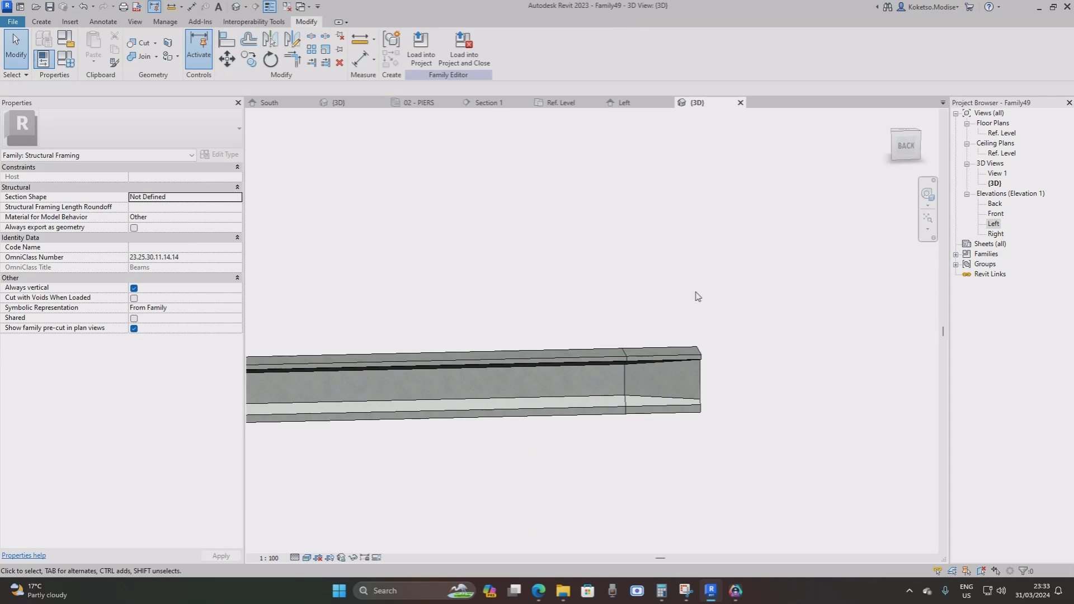
middle_click_drag(698, 297, 652, 289, "shift")
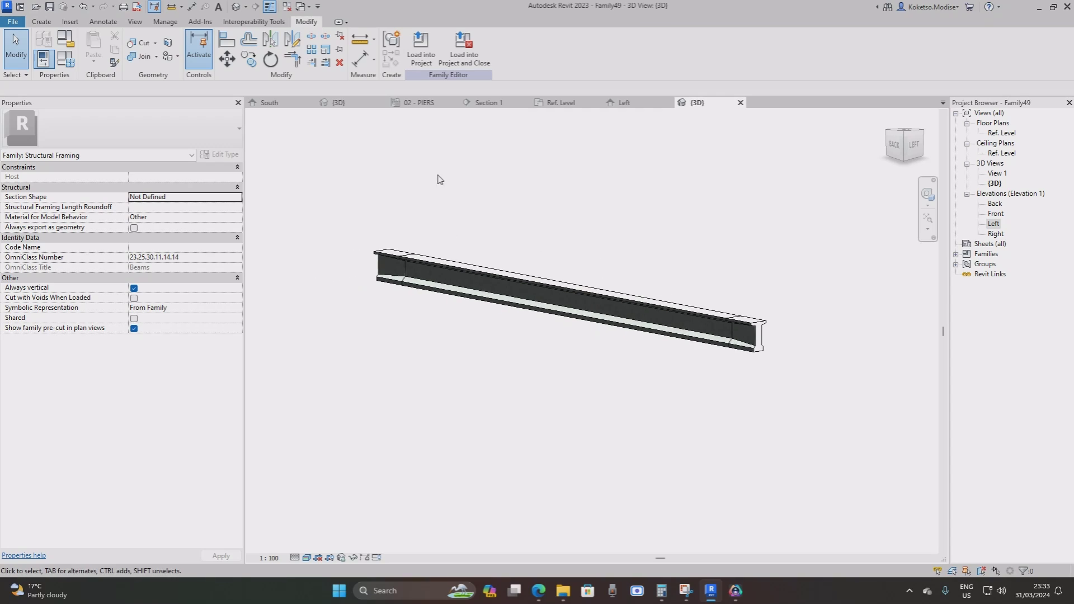
left_click(464, 59)
left_click(516, 294)
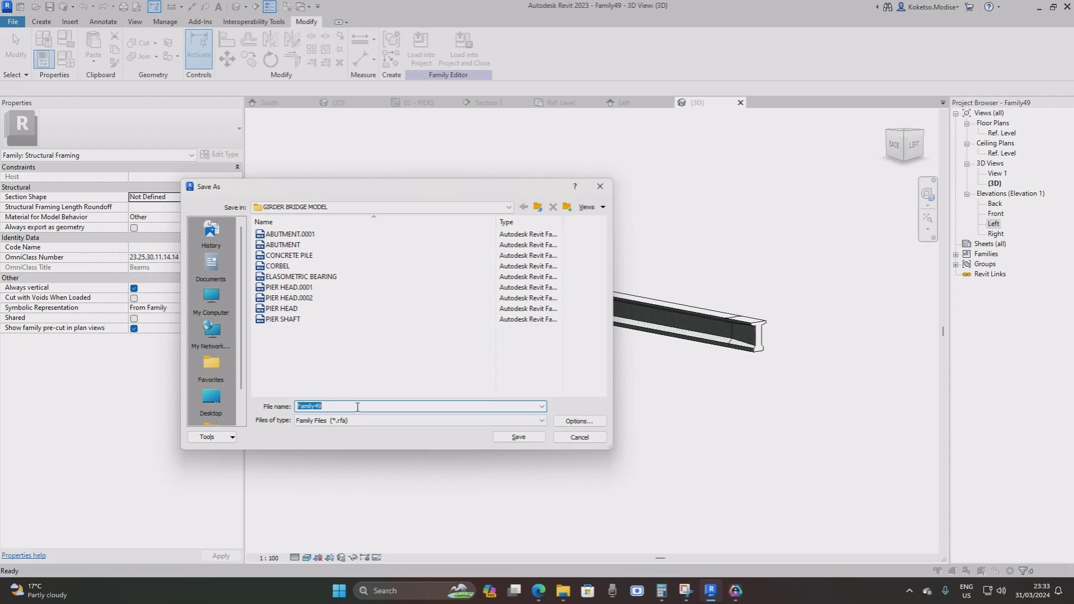
type("AASHTO TYPE-V GIRDER")
left_click(518, 437)
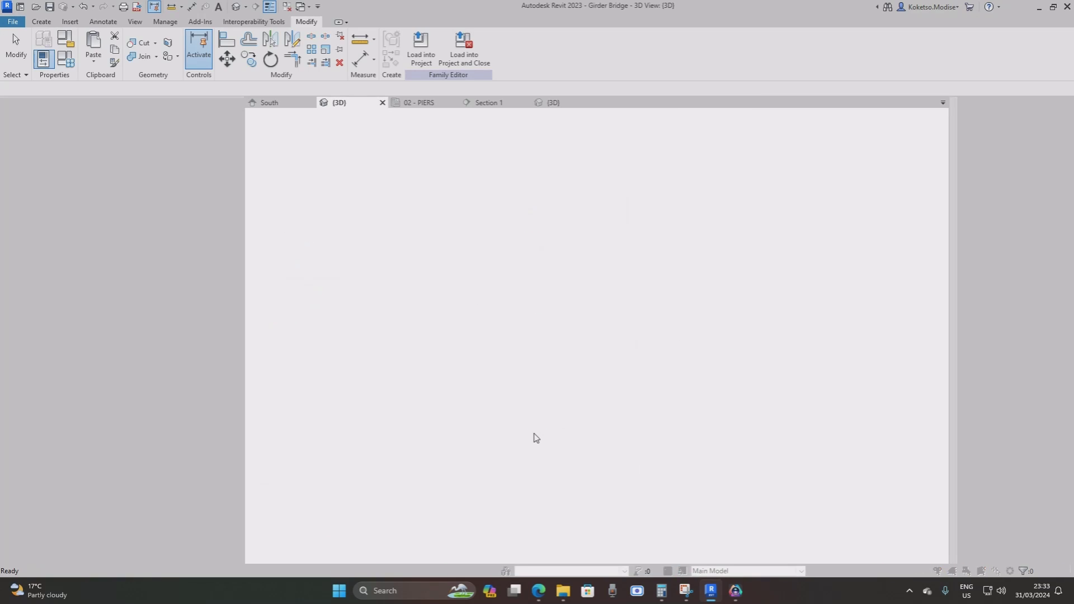
left_click(637, 209)
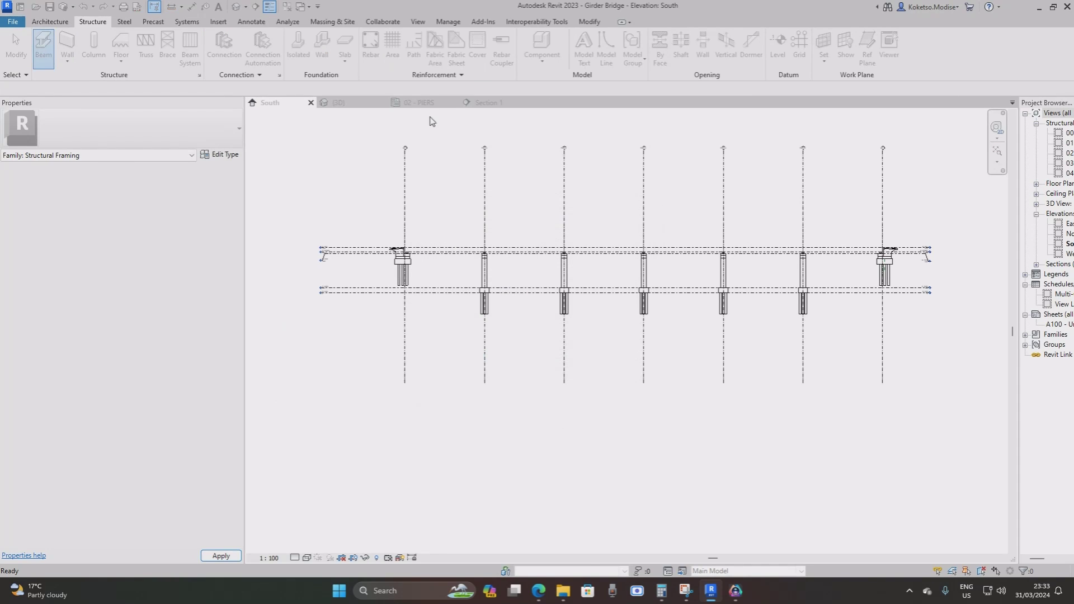
Open the 03 - GIRDERS structural plan at the span between the last pier and the end abutment.
left_click(419, 104)
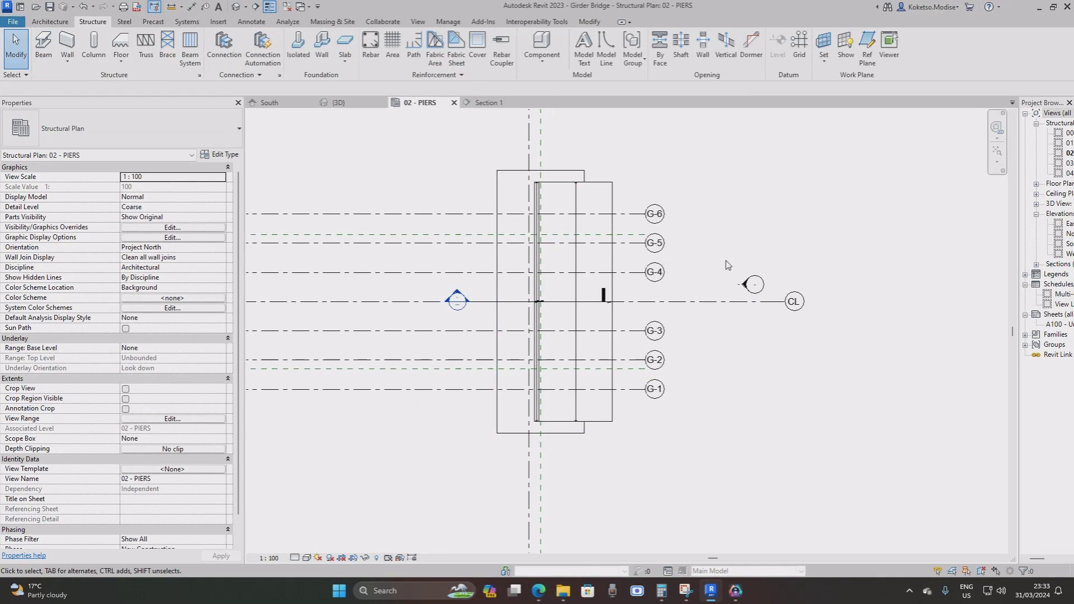
left_click_drag(1017, 152, 958, 152)
double_click(1027, 164)
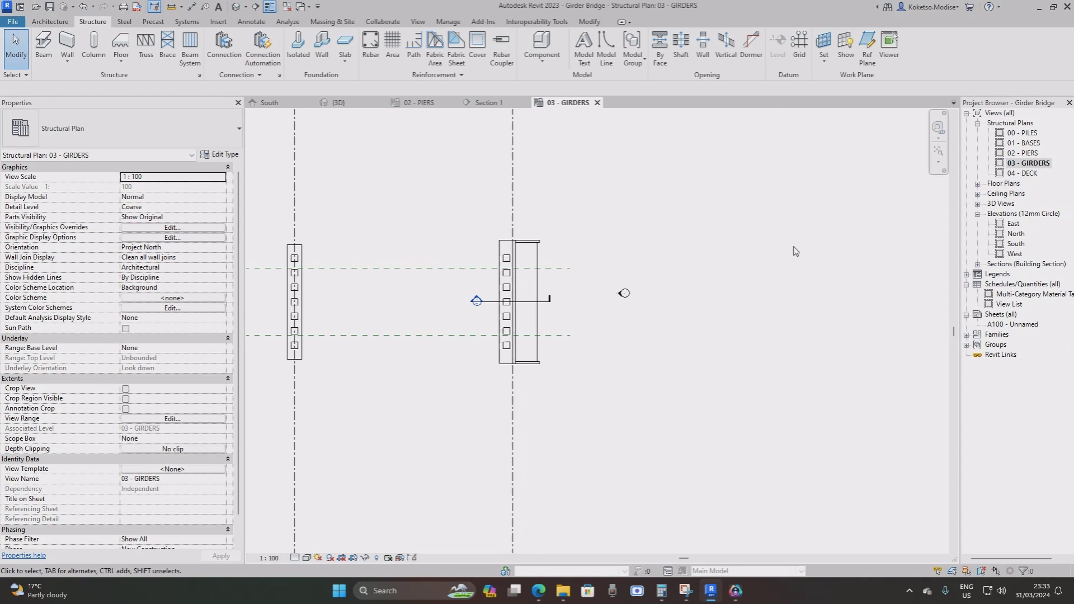
scroll(511, 282, "up", 1)
middle_click_drag(504, 282, 703, 292)
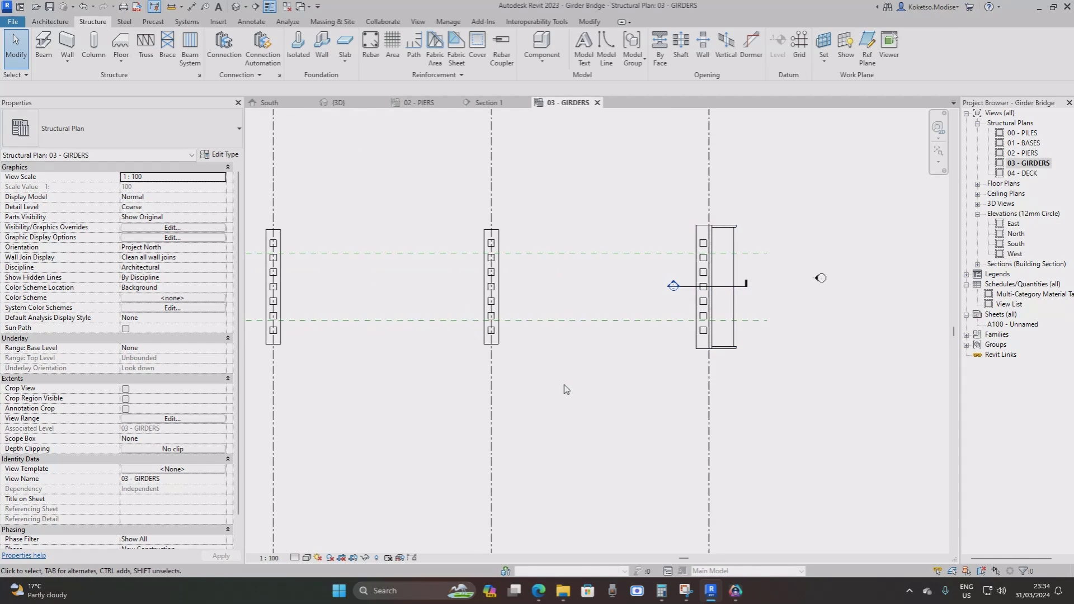
Set the plan's view range to a bottom offset of -12000 and a view depth offset of -18000.
key("v")
key("r")
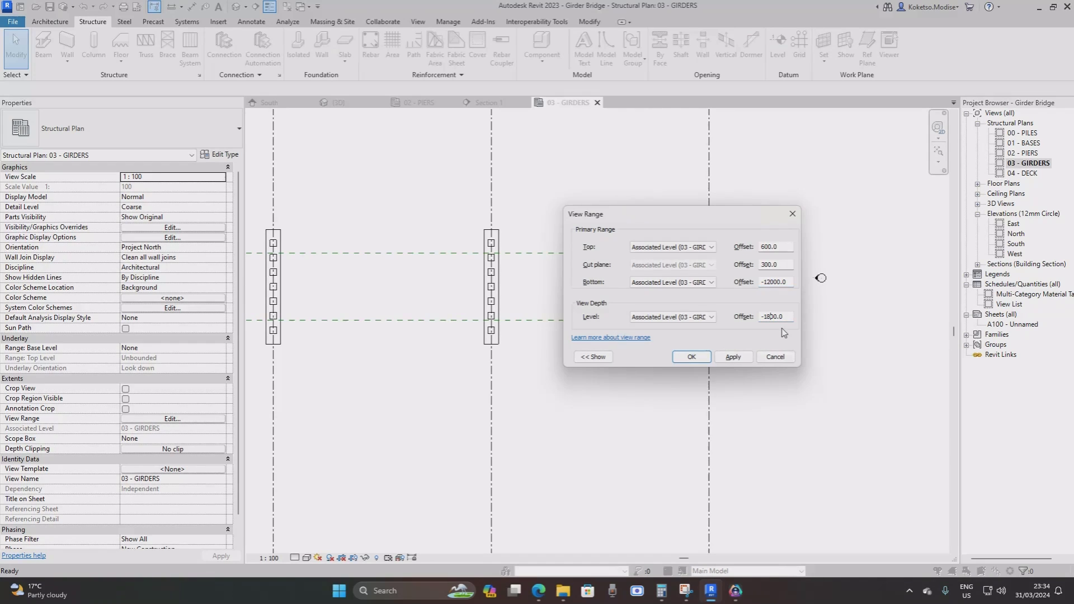
left_click(730, 358)
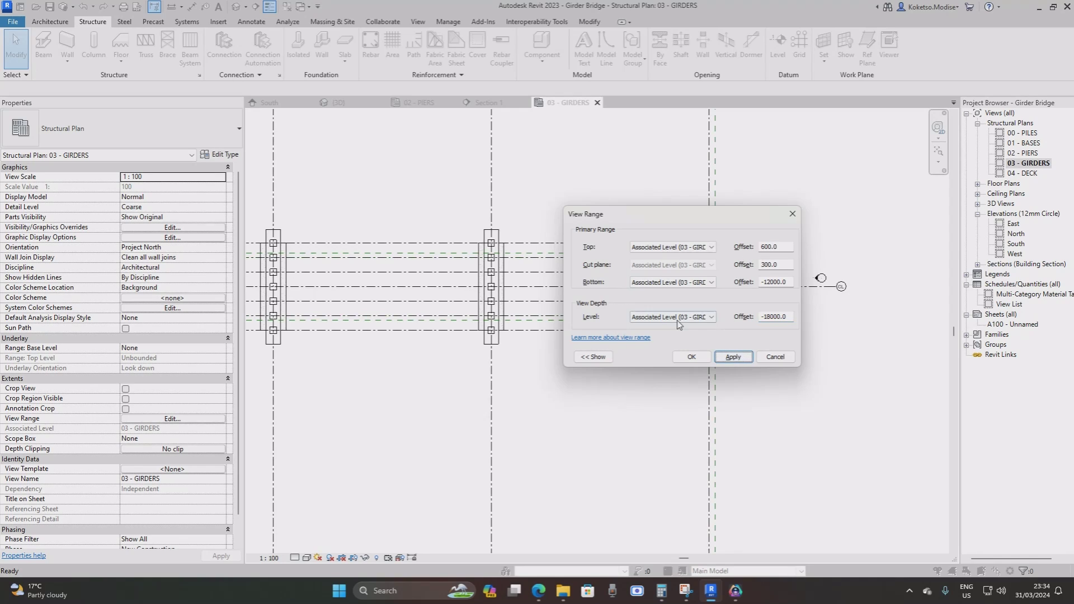
left_click(680, 360)
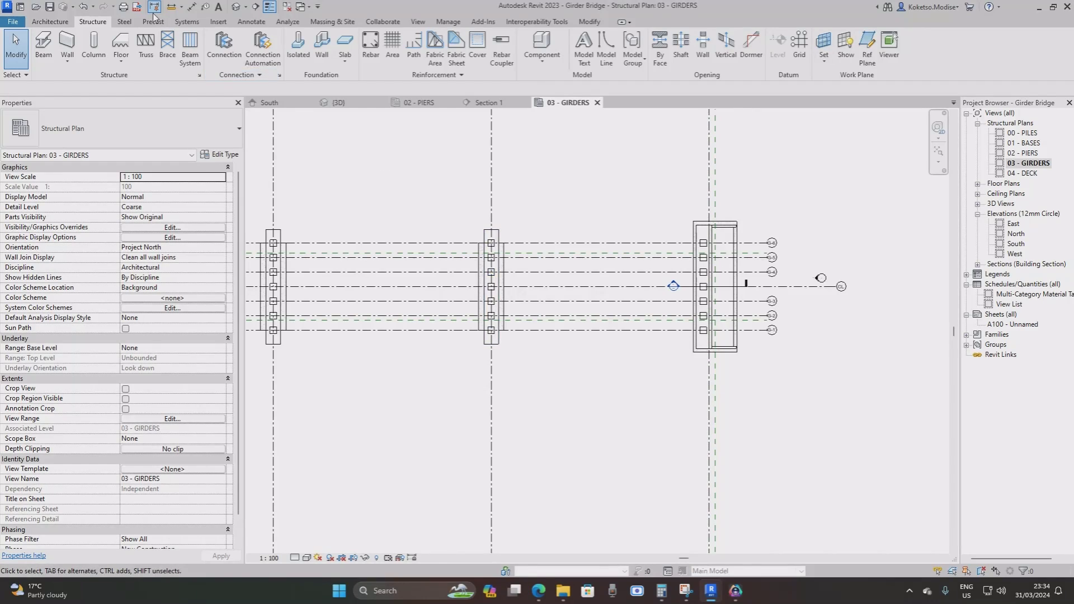
Place an AASHTO TYPE-V GIRDER beam along grid G-1 from the last pier's centreline to grid AB-2 at the abutment.
left_click(44, 48)
scroll(500, 334, "up", 4)
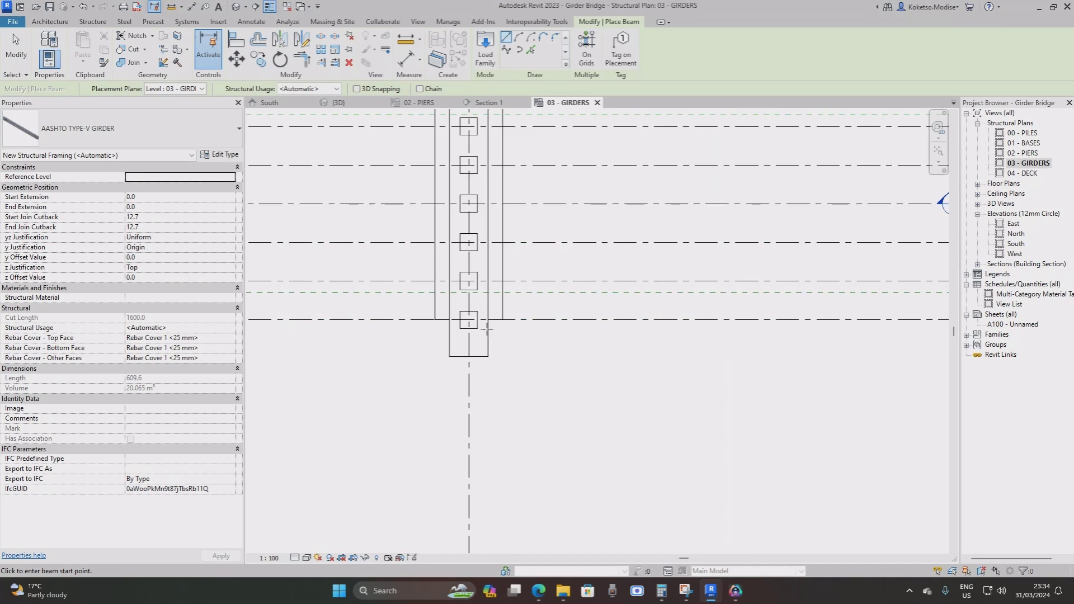
left_click(468, 319)
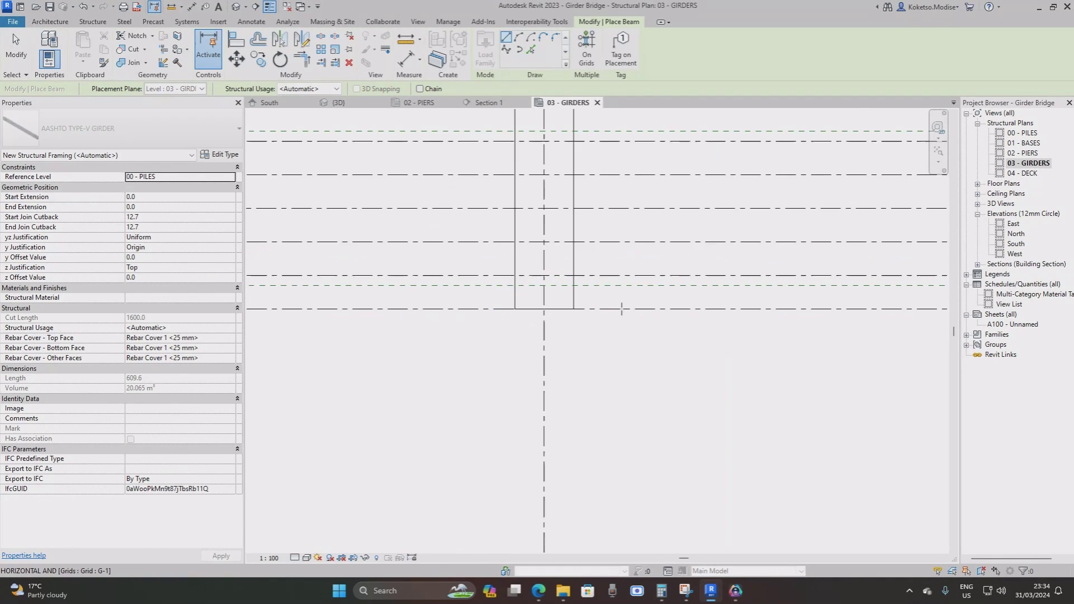
scroll(622, 309, "down", 2)
middle_click_drag(660, 311, 287, 311)
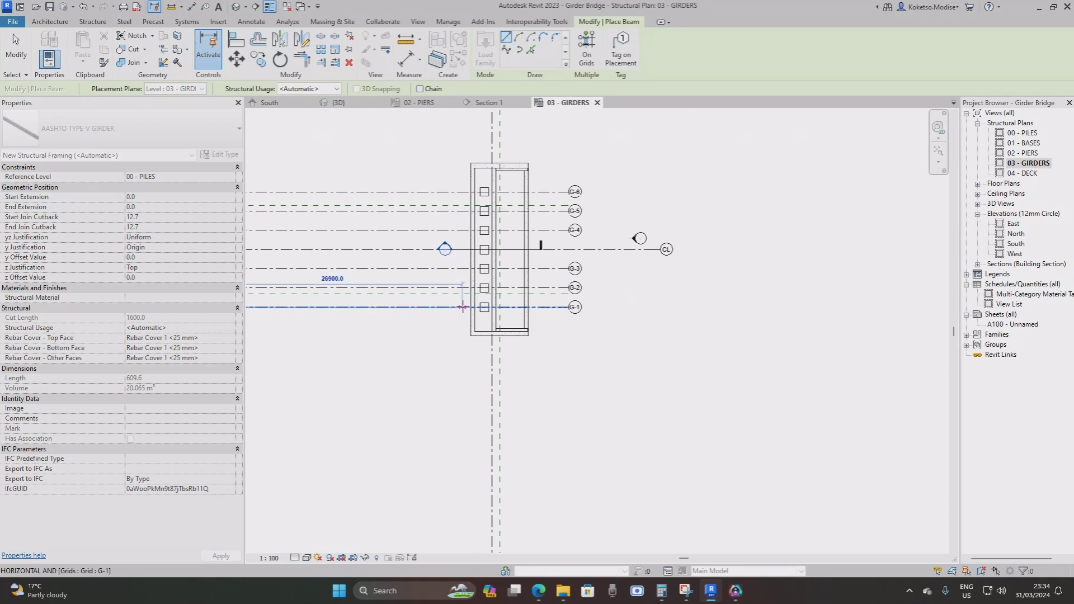
scroll(462, 307, "up", 3)
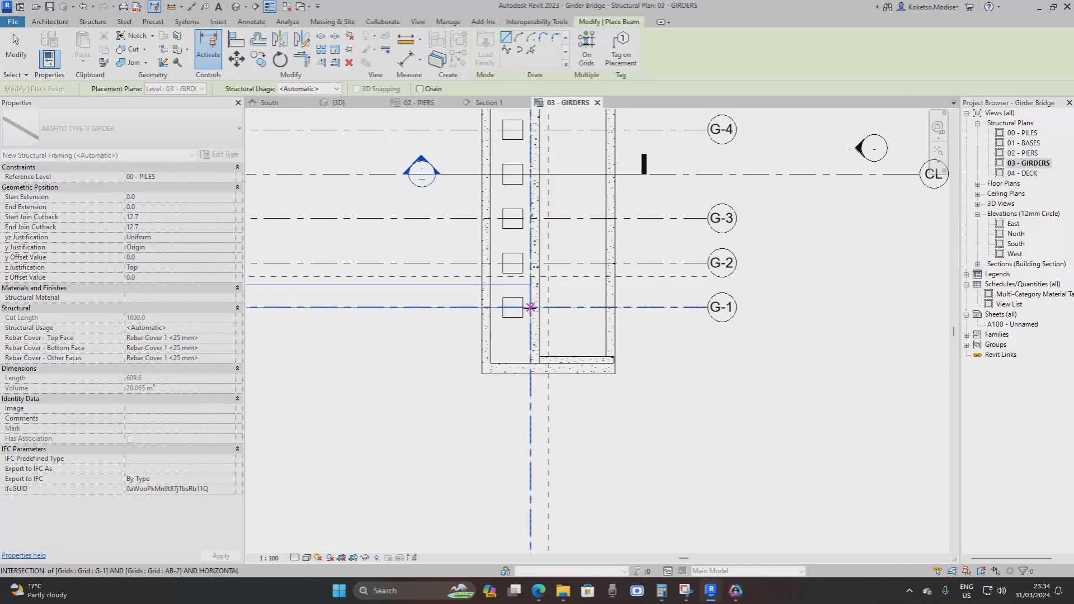
left_click(530, 307)
scroll(537, 310, "down", 2)
key("Escape")
key("Escape")
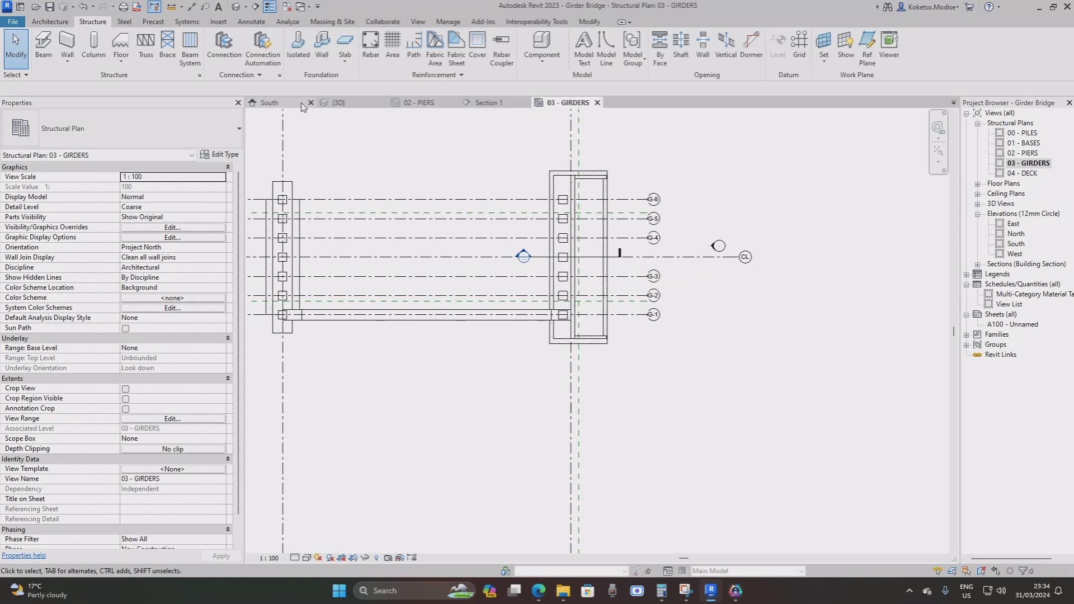
Set the placed girder's start and end level offsets to 1000 in the 3D view.
left_click(340, 103)
middle_click_drag(780, 282, 671, 275)
scroll(674, 277, "up", 4)
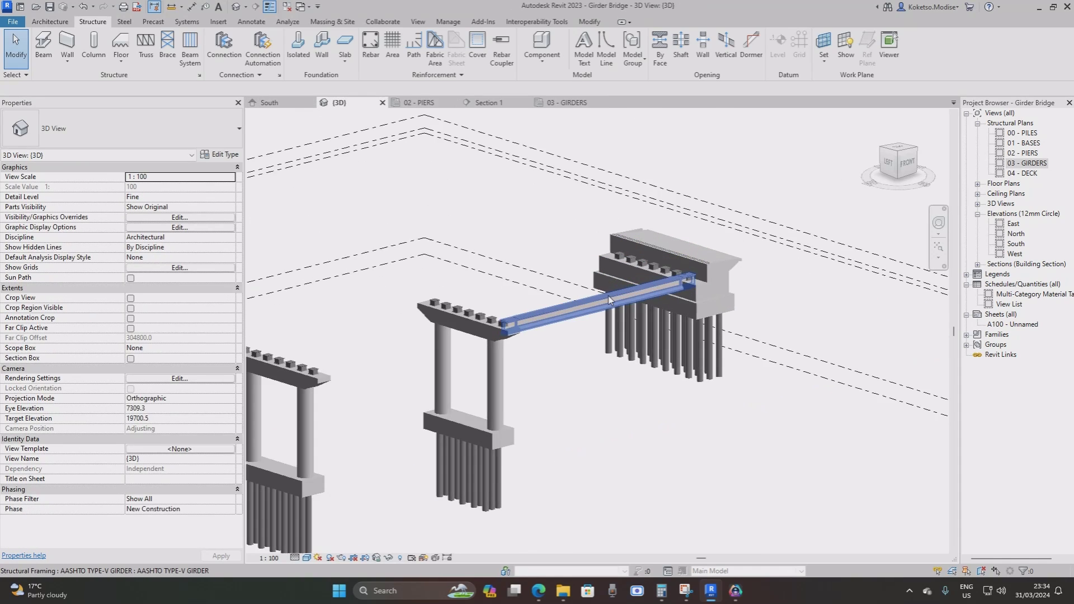
scroll(609, 299, "up", 3)
left_click(609, 299)
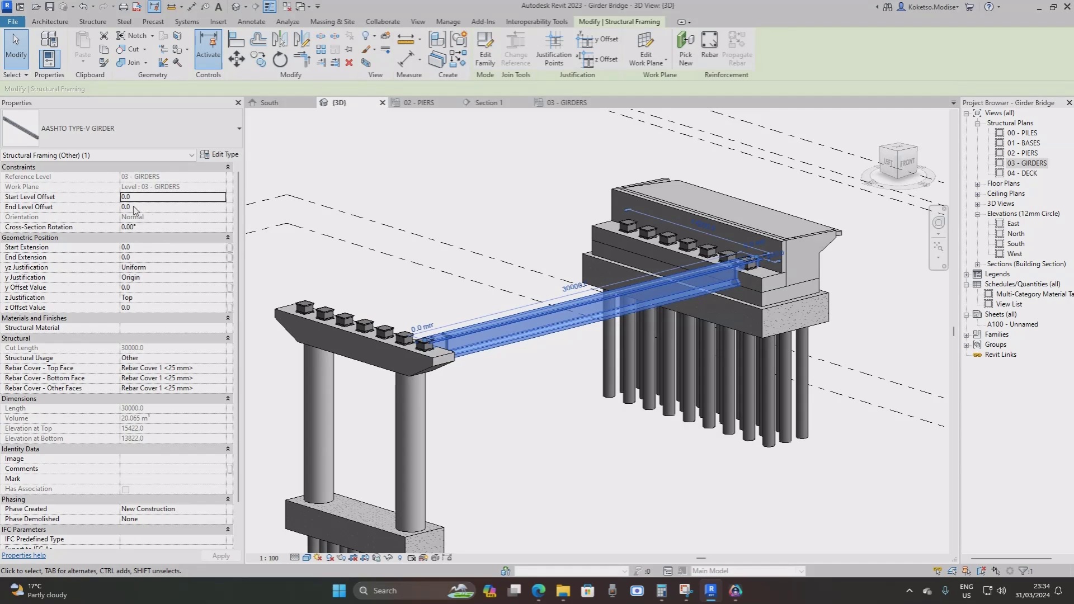
middle_click_drag(576, 323, 537, 335)
left_click(157, 199)
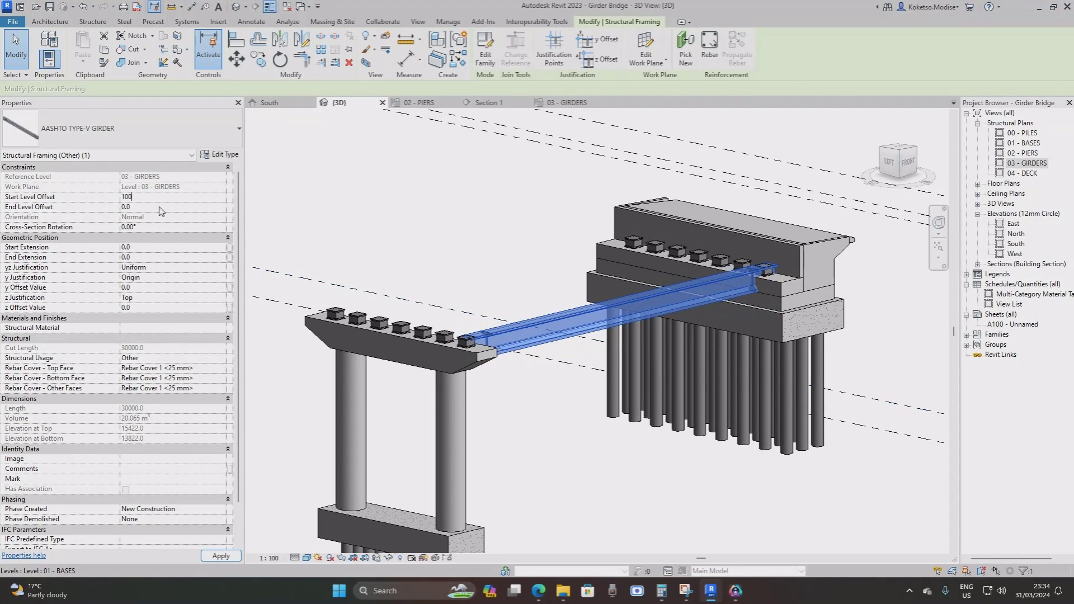
left_click(162, 209)
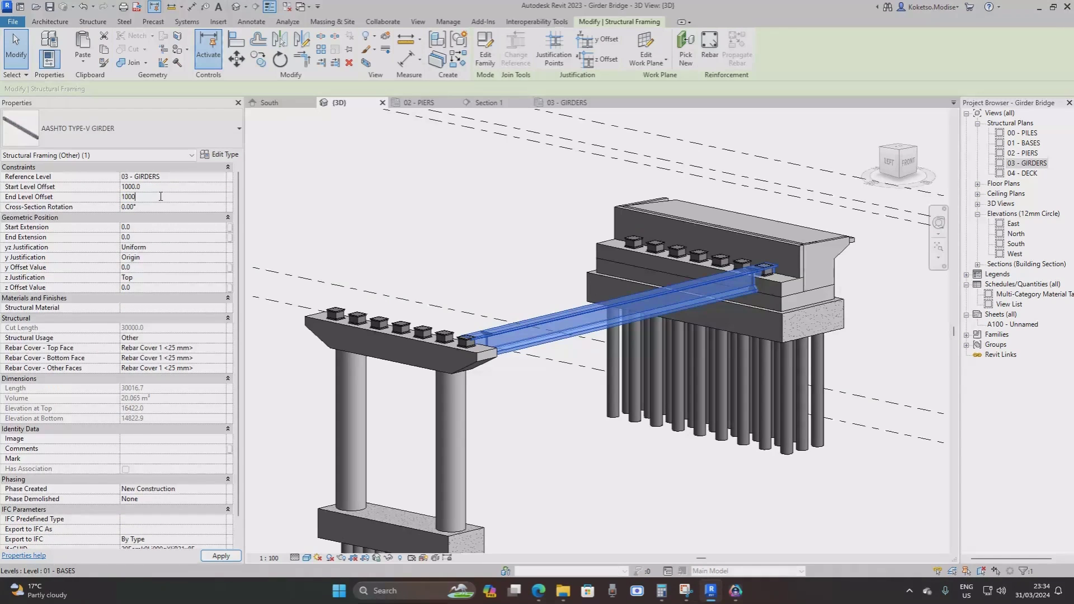
Align the girder's underside to the top face of the elastomeric bearing on the pier head.
scroll(539, 380, "up", 4)
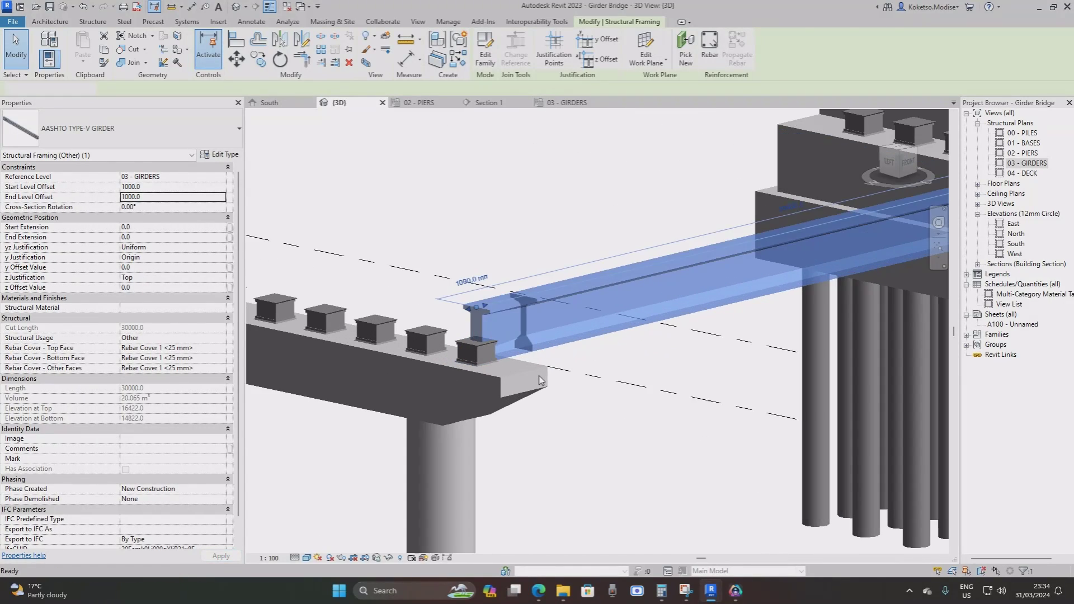
key("Escape")
scroll(534, 378, "up", 2)
key("a")
key("l")
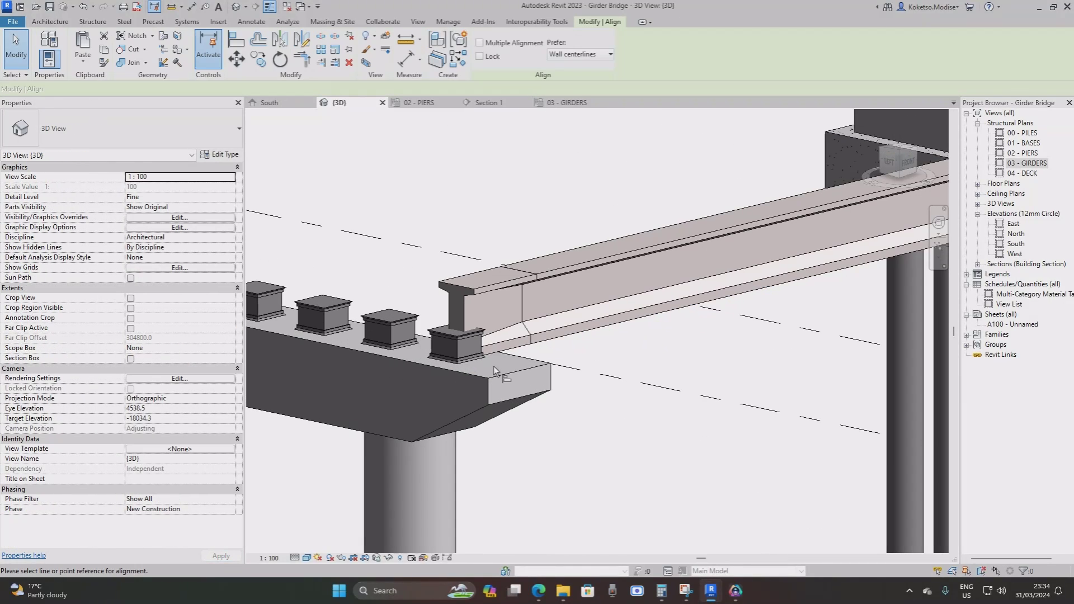
scroll(486, 363, "up", 2)
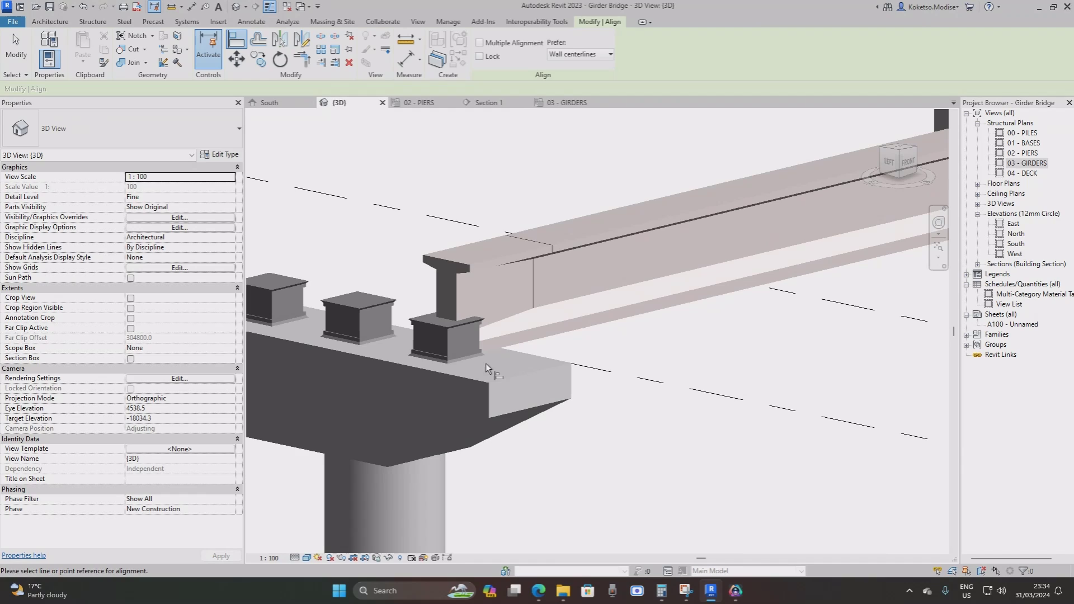
left_click(454, 335)
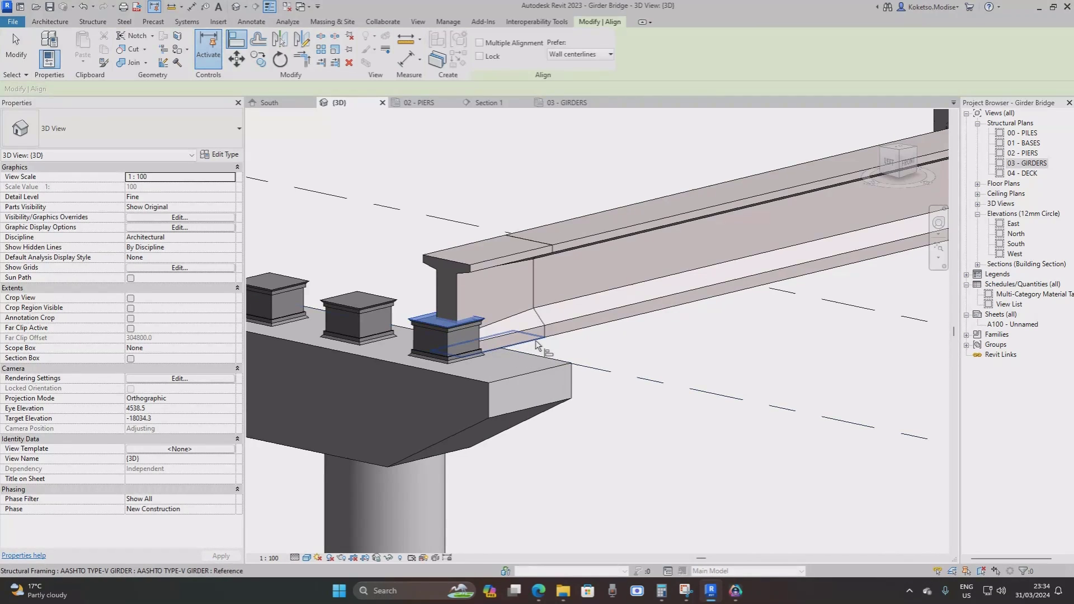
left_click(535, 344)
scroll(416, 324, "down", 3)
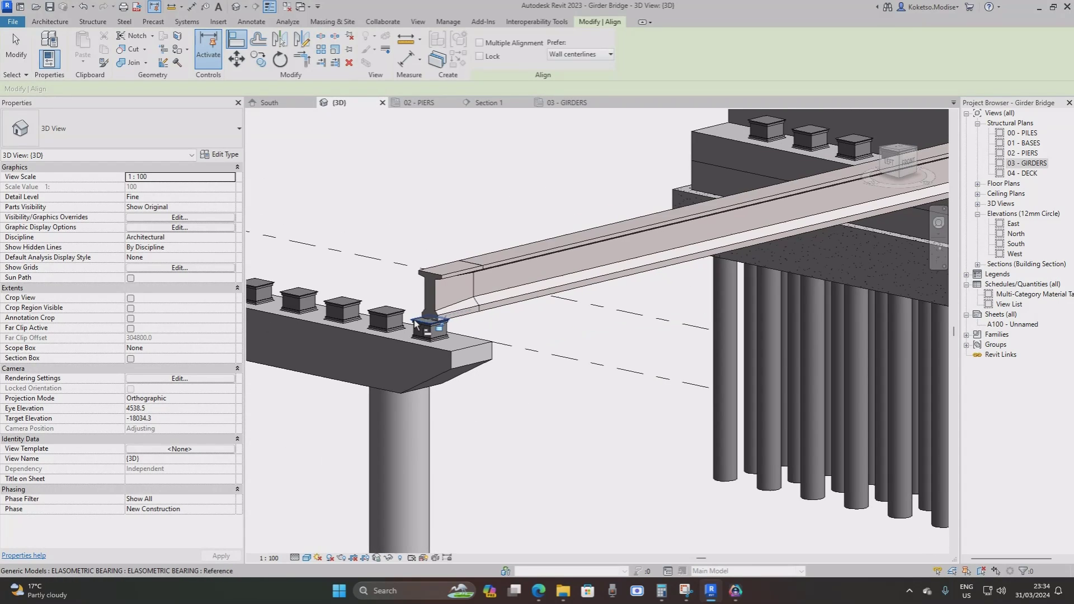
scroll(416, 324, "down", 2)
key("Escape")
Open the girder's family for editing and check the material assigned to its three solids.
middle_click_drag(643, 262, 503, 296, "shift")
left_click(477, 288)
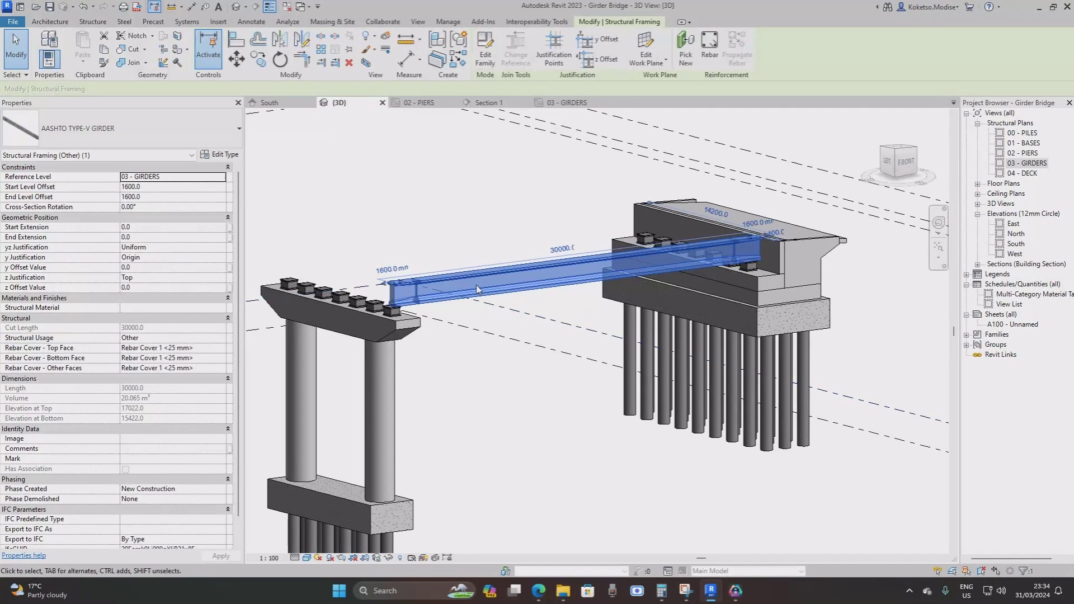
left_click(492, 62)
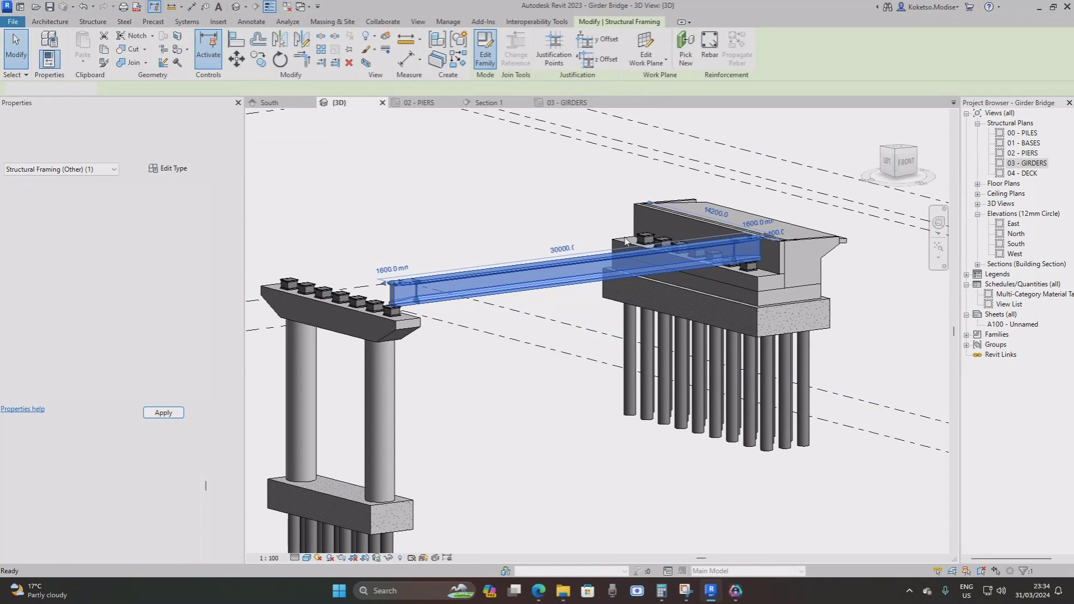
scroll(493, 260, "down", 1)
left_click_drag(772, 187, 346, 411)
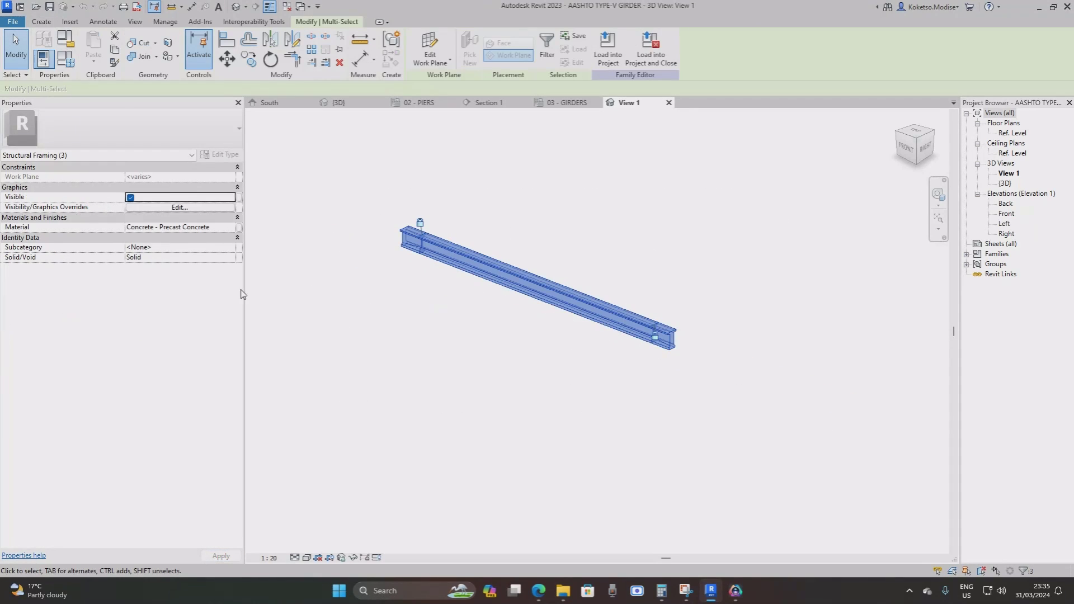
left_click(233, 230)
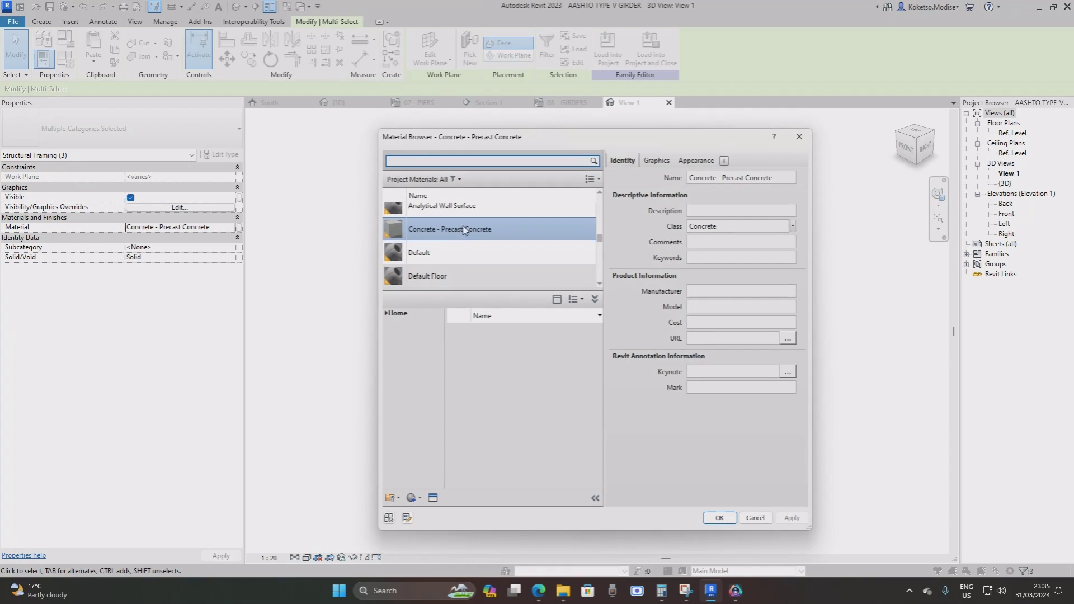
left_click(727, 518)
left_click(604, 218)
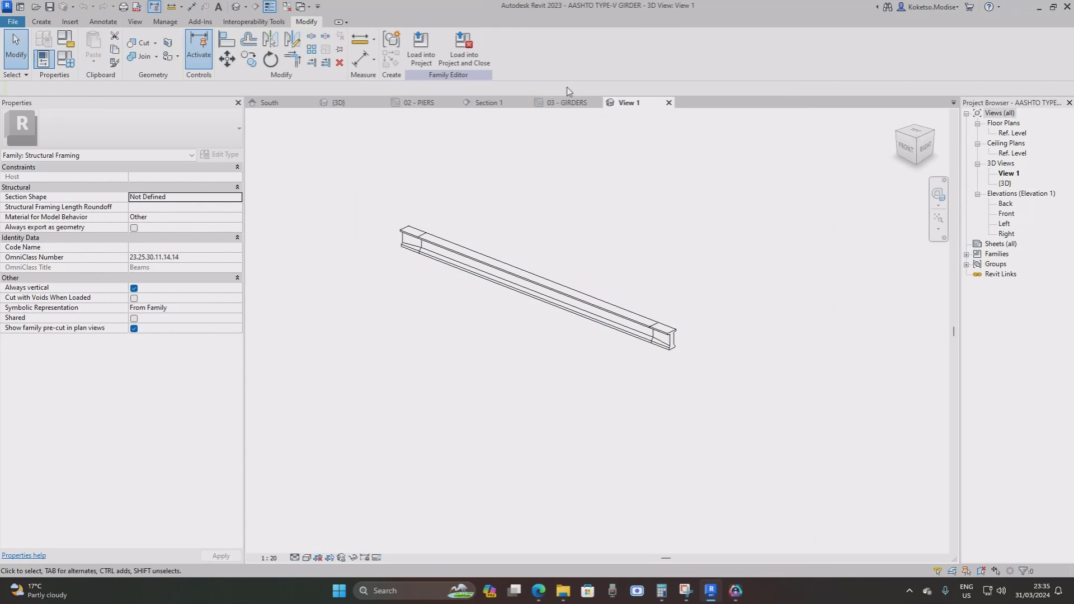
Save the girder family, close it and load it back into the Girder Bridge project.
left_click(468, 58)
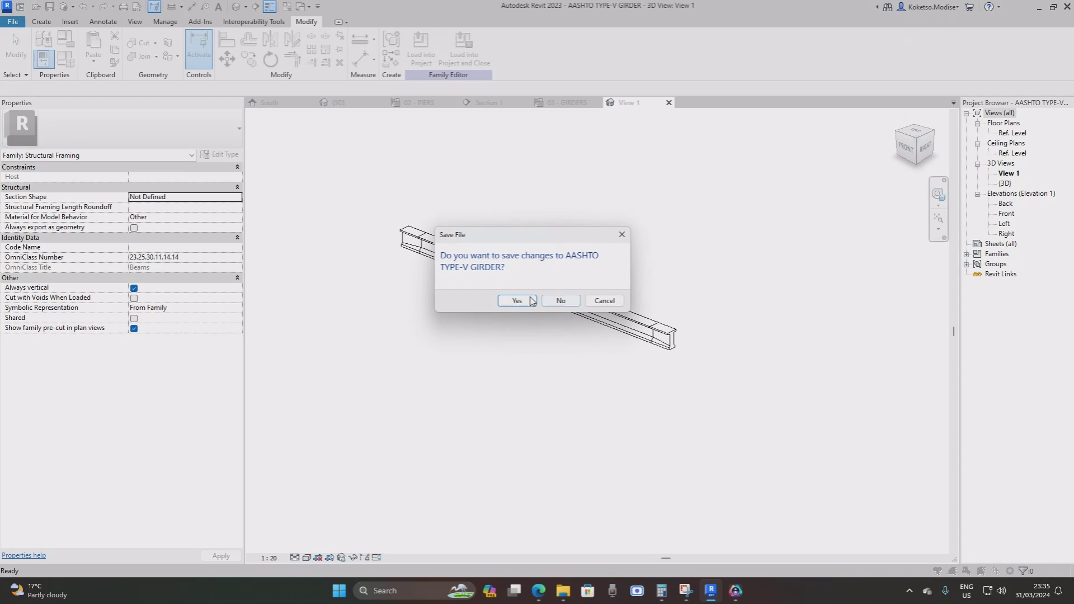
left_click(517, 301)
left_click(517, 301)
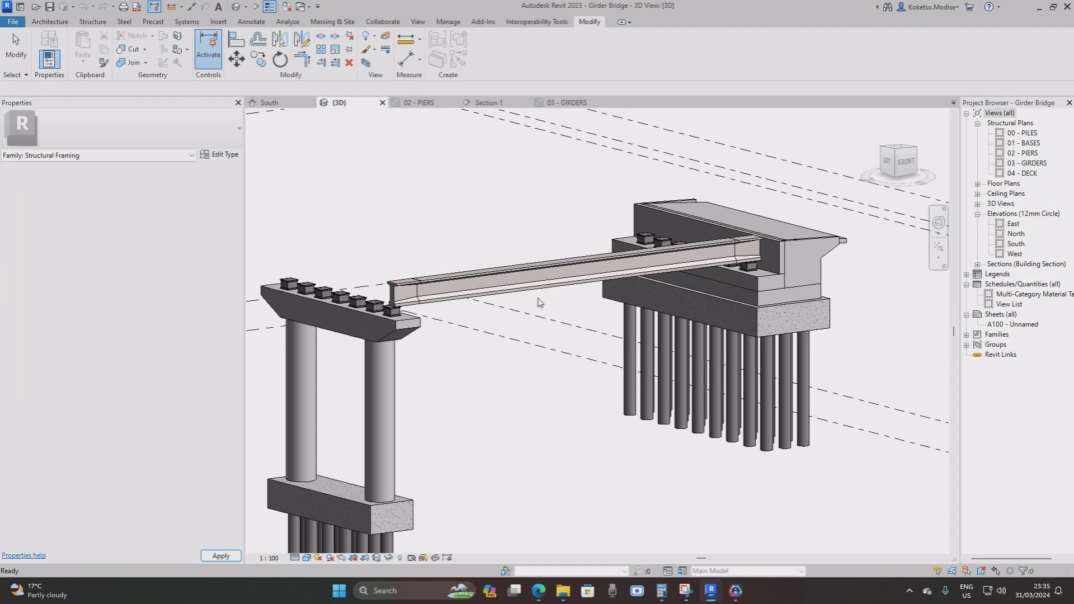
In the 03 - GIRDERS plan, make multiple copies of the girder from gridline G-1 onto gridlines G-2 and G-3.
scroll(548, 278, "down", 4)
left_click(559, 270)
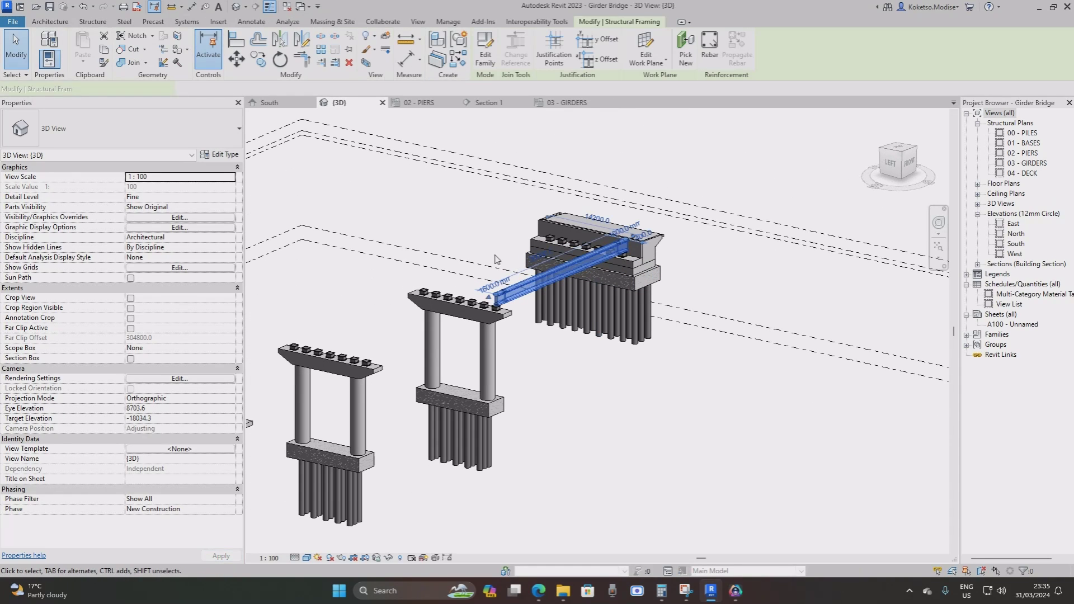
left_click(565, 102)
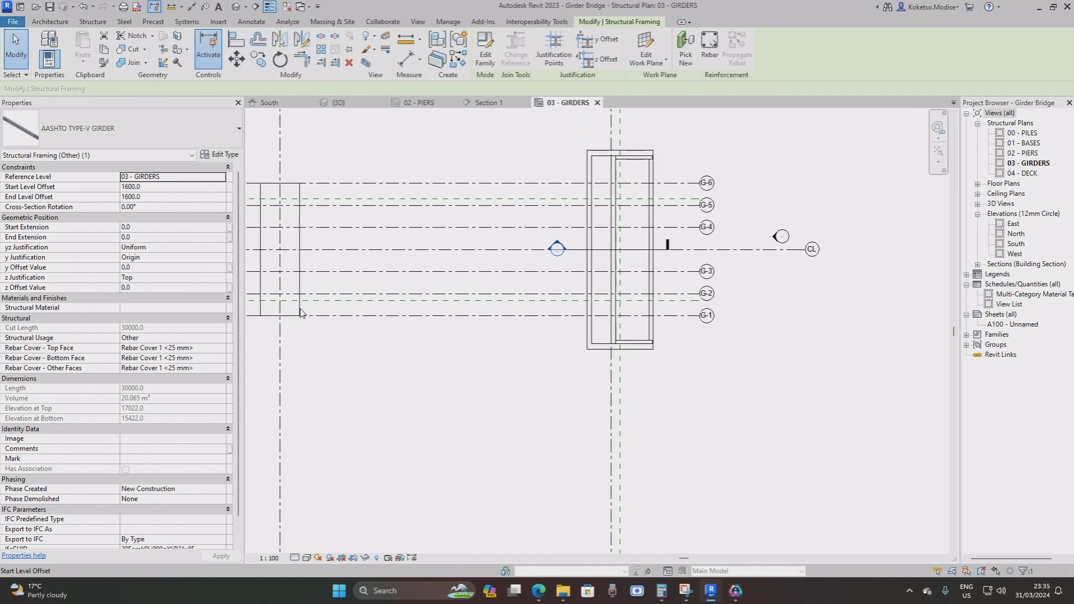
scroll(300, 314, "up", 3)
left_click(259, 60)
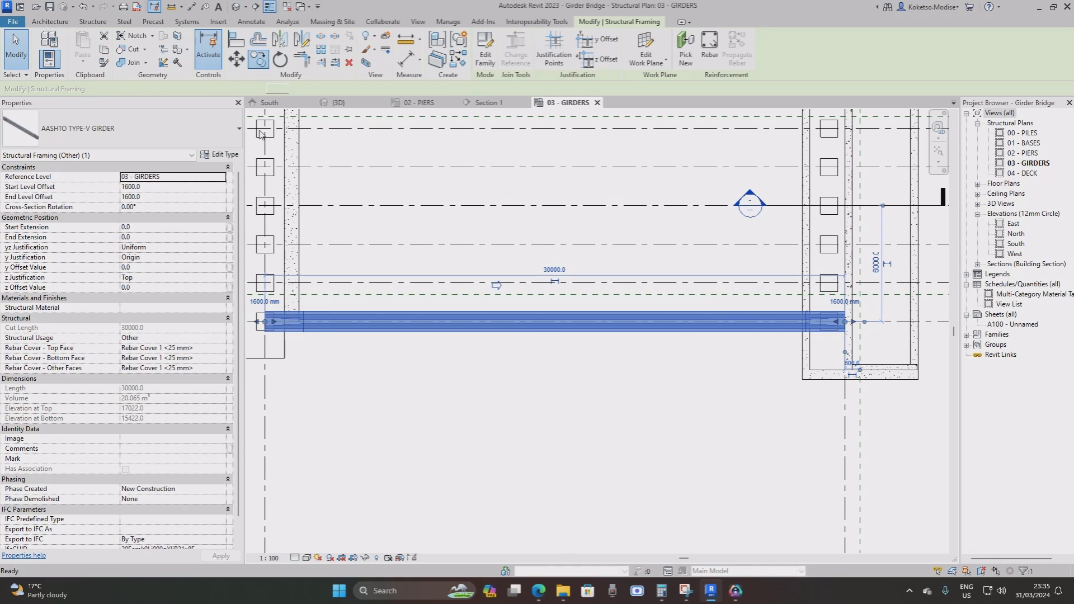
scroll(274, 263, "down", 3)
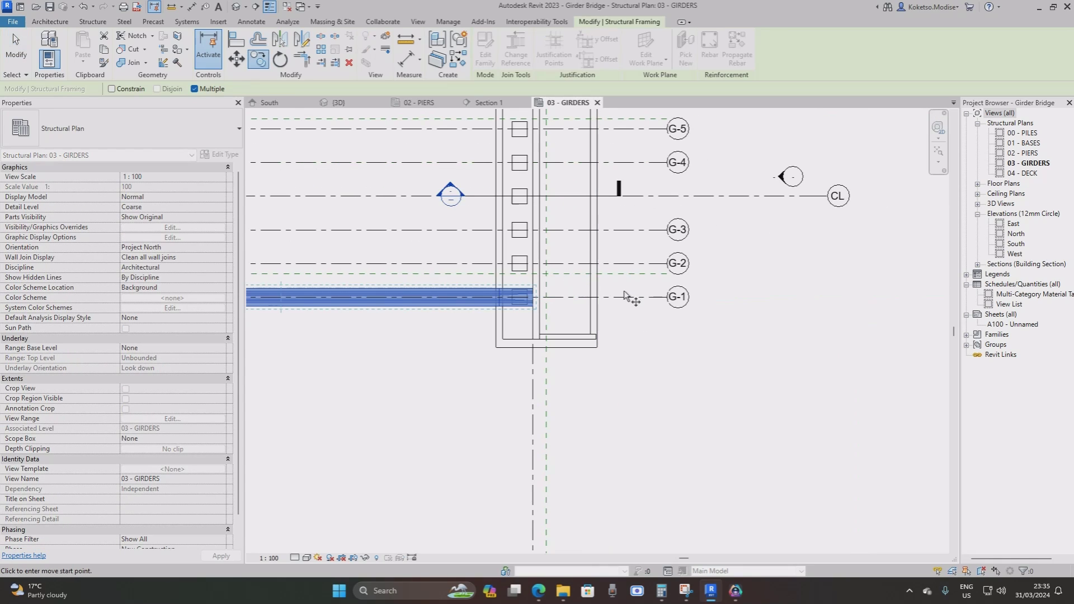
left_click(614, 291)
scroll(615, 273, "up", 2)
left_click(625, 264)
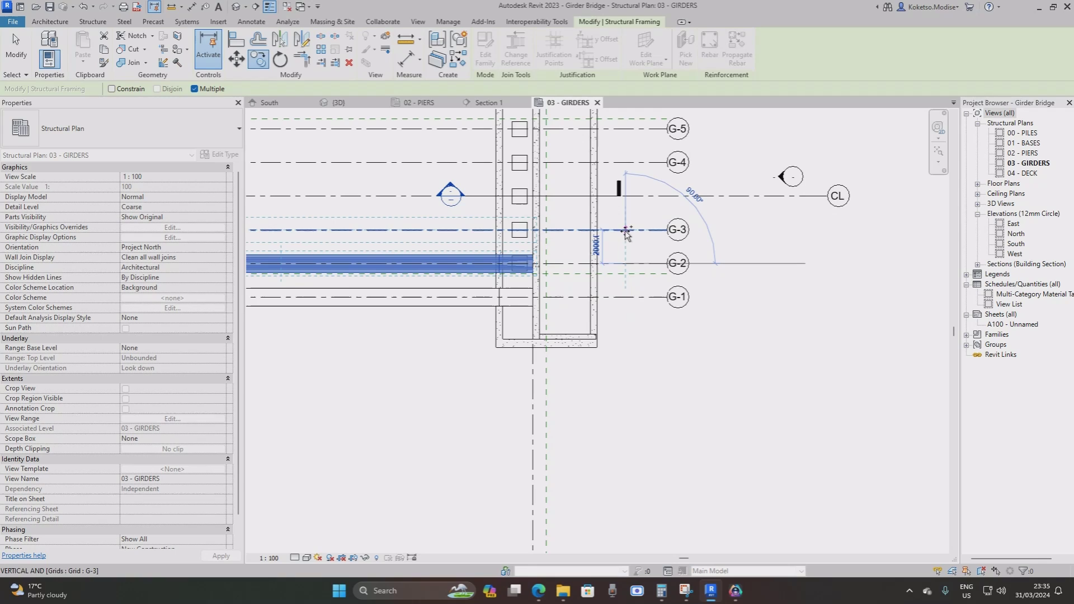
left_click(626, 230)
Continue copying the girder onto gridlines CL, G-4, G-5 and G-6 to fill the end span.
middle_click_drag(619, 187, 618, 278)
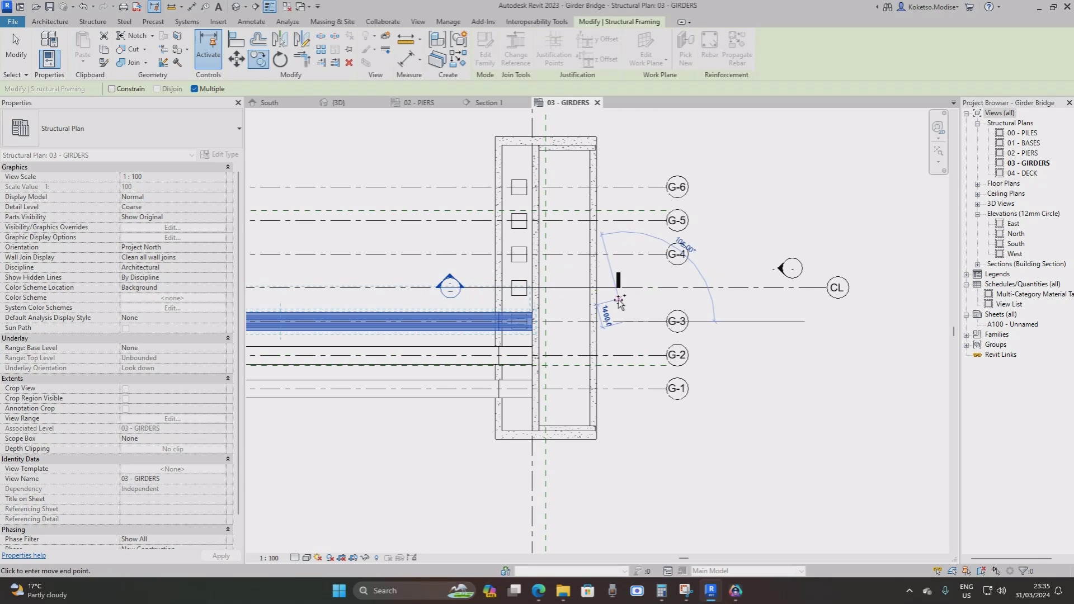
left_click(626, 288)
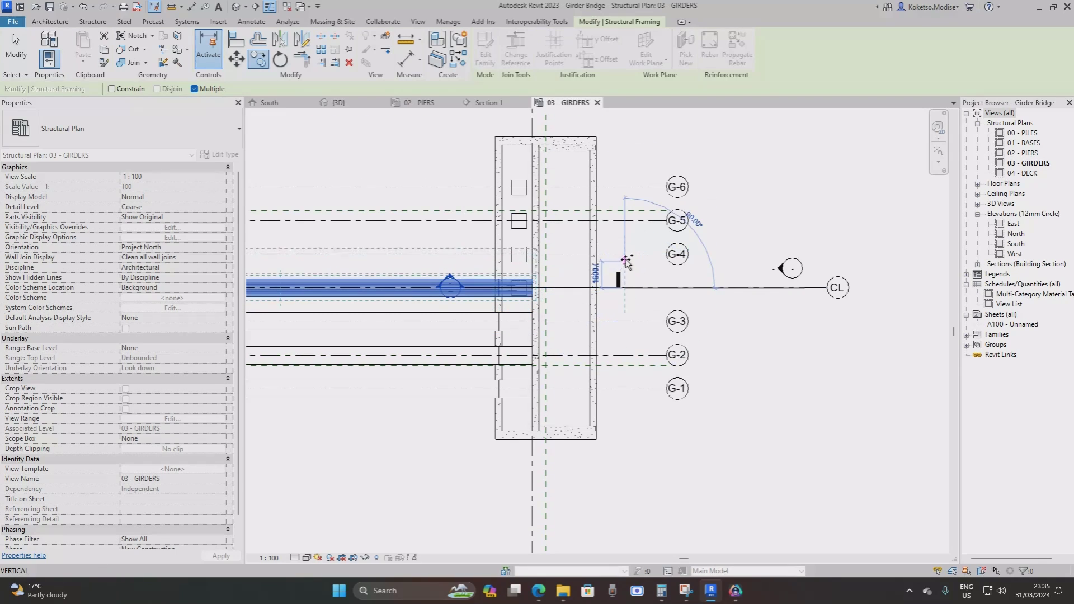
left_click(626, 255)
left_click(626, 221)
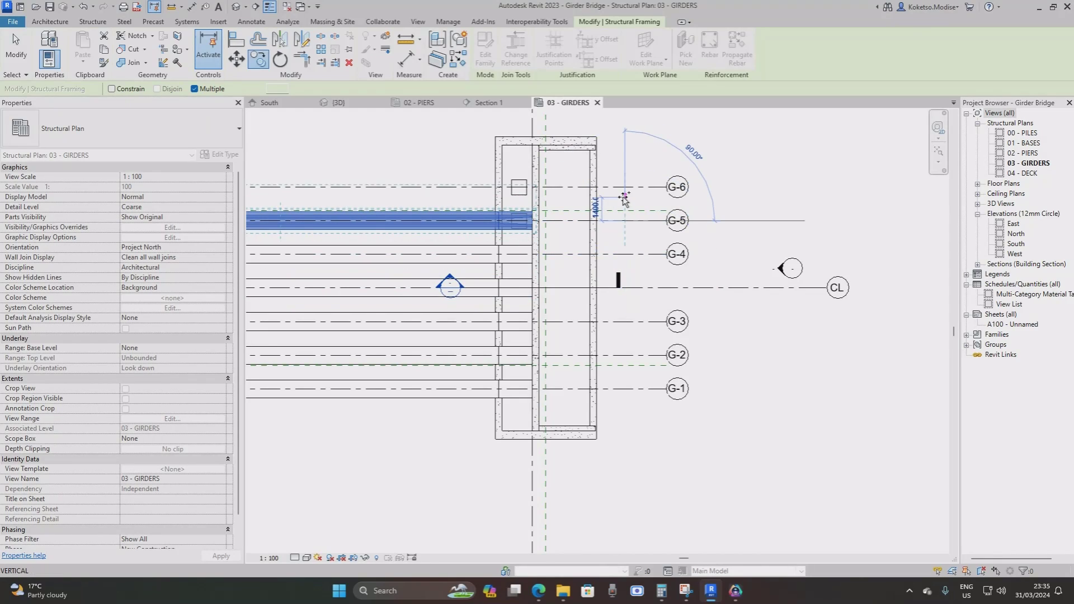
left_click(626, 188)
key("Escape")
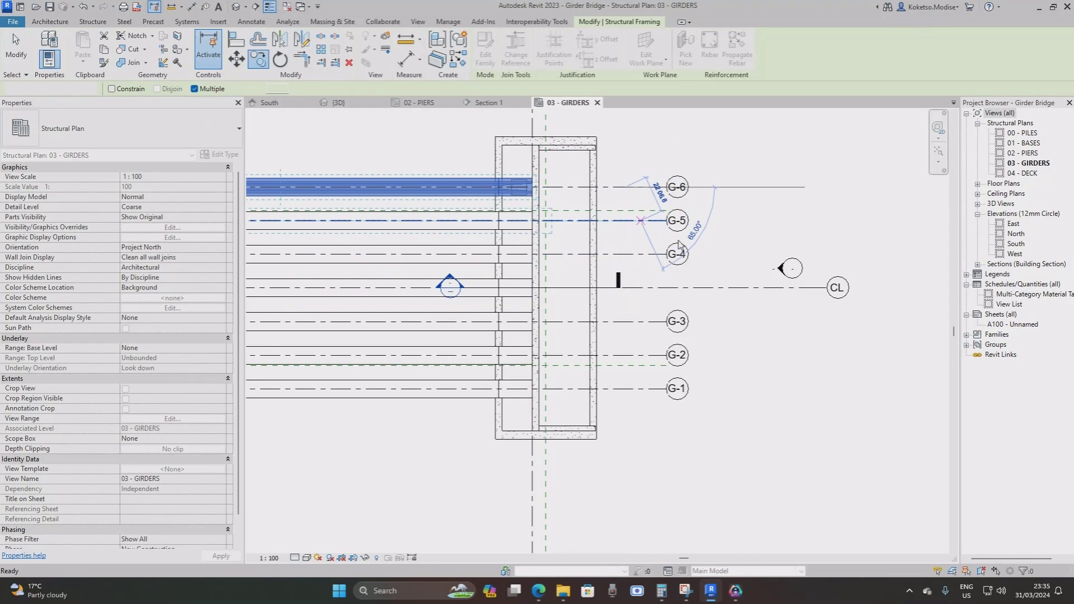
Select all girder instances visible in the plan and mirror them about the PIER-5 grid into the adjacent span.
scroll(713, 196, "down", 2)
scroll(418, 184, "up", 2)
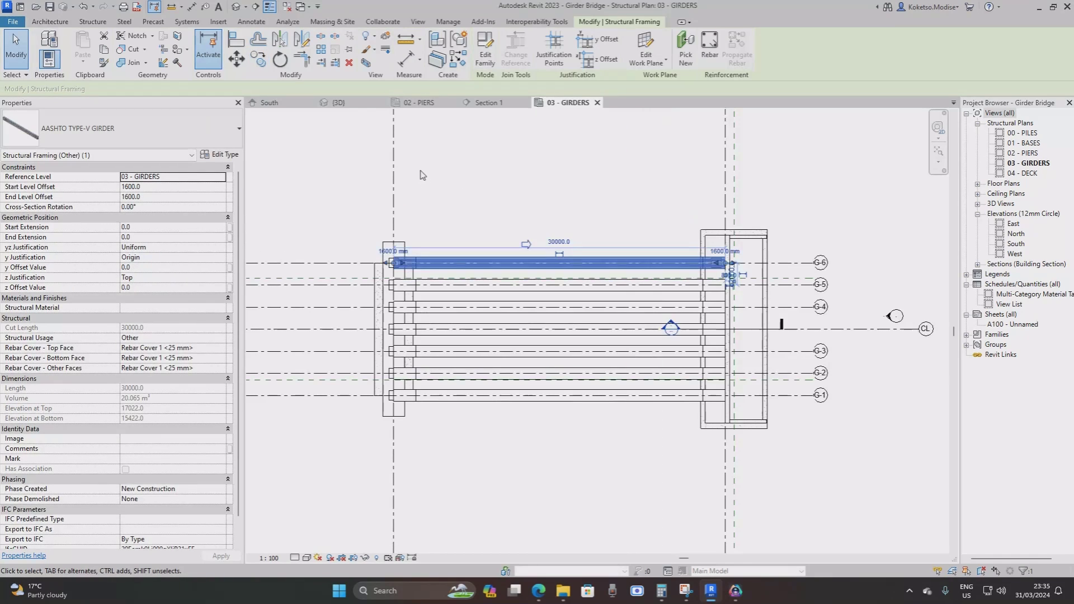
right_click(421, 170)
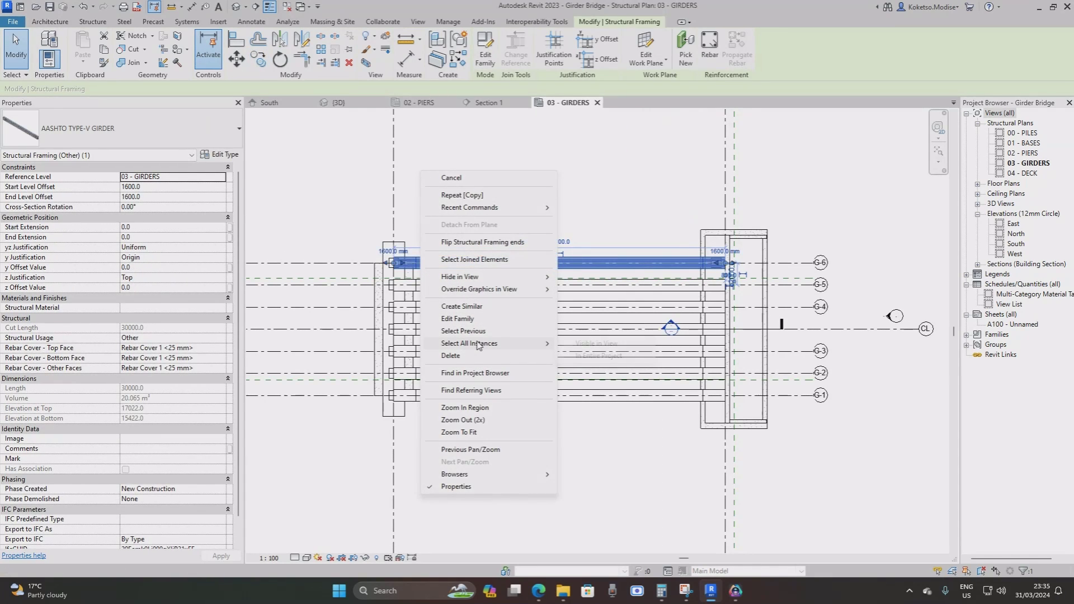
mouse_move(478, 345)
left_click(594, 346)
scroll(783, 322, "down", 2)
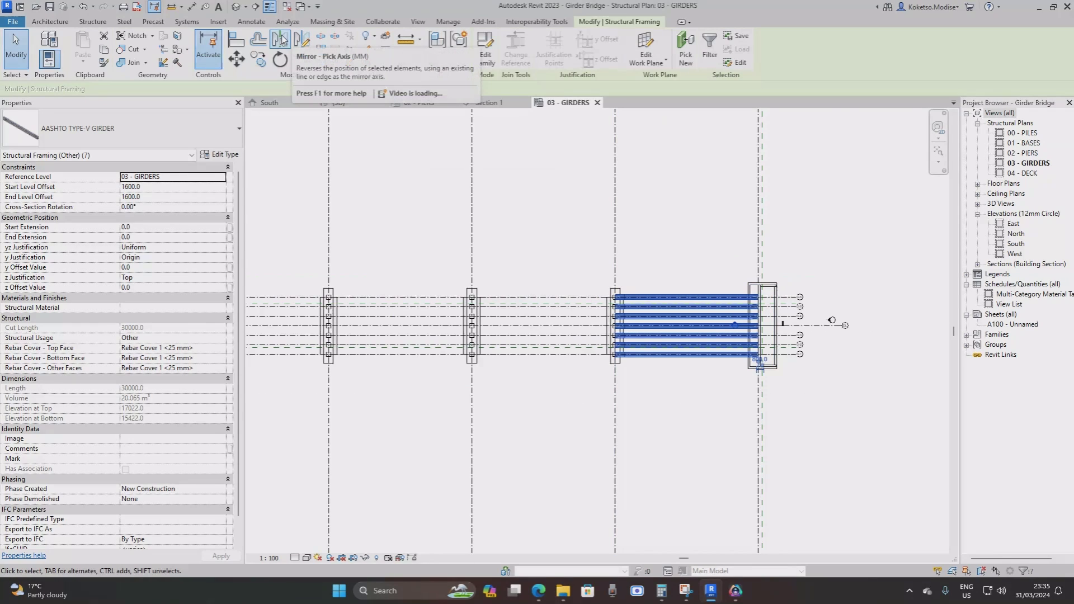
left_click(280, 39)
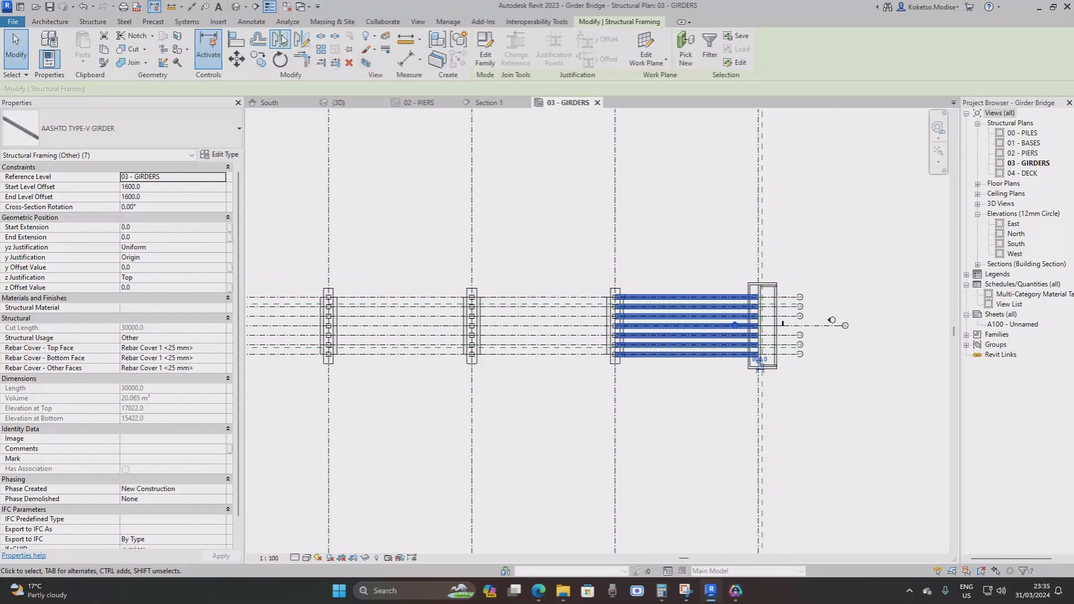
left_click(615, 236)
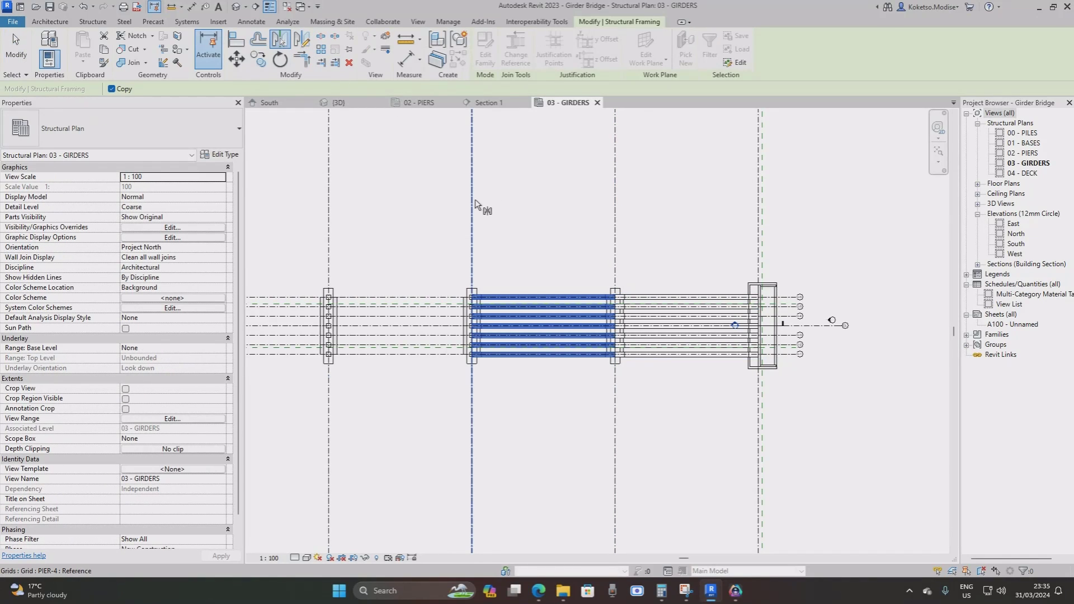
Mirror each new set of girders about the PIER-4, PIER-3, PIER-2 and PIER-1 grids until every span is filled.
middle_click_drag(515, 246, 720, 250)
left_click(284, 40)
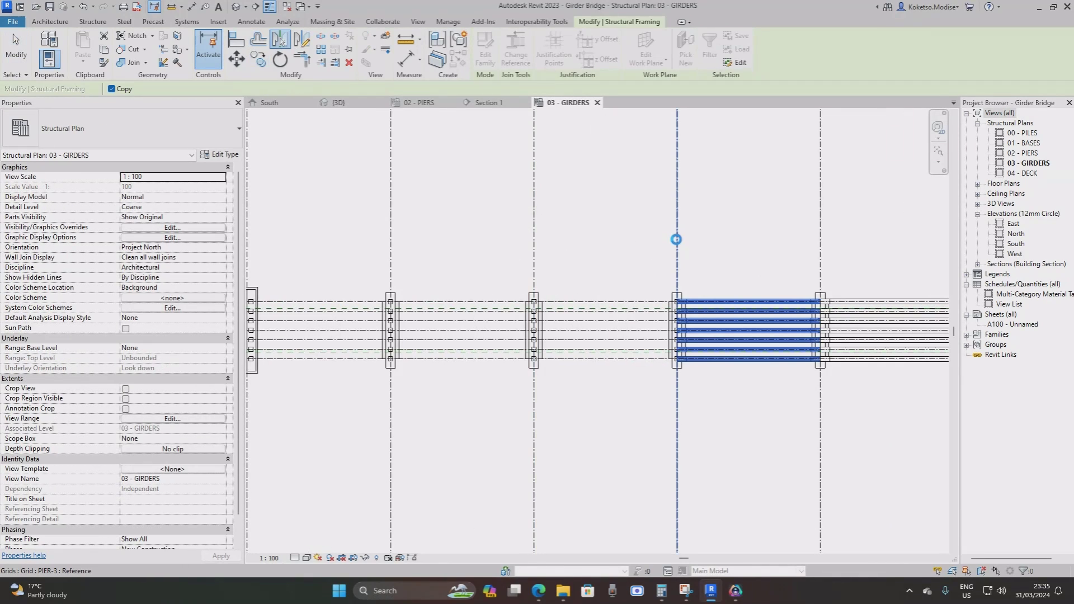
left_click(677, 237)
left_click(280, 39)
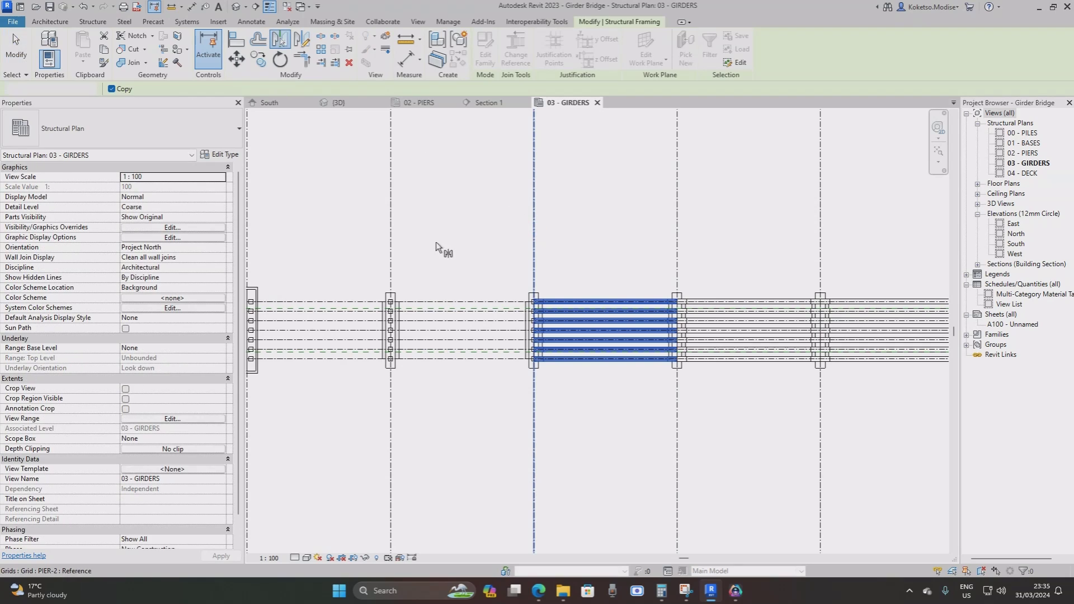
middle_click_drag(439, 242, 582, 247)
left_click(527, 247)
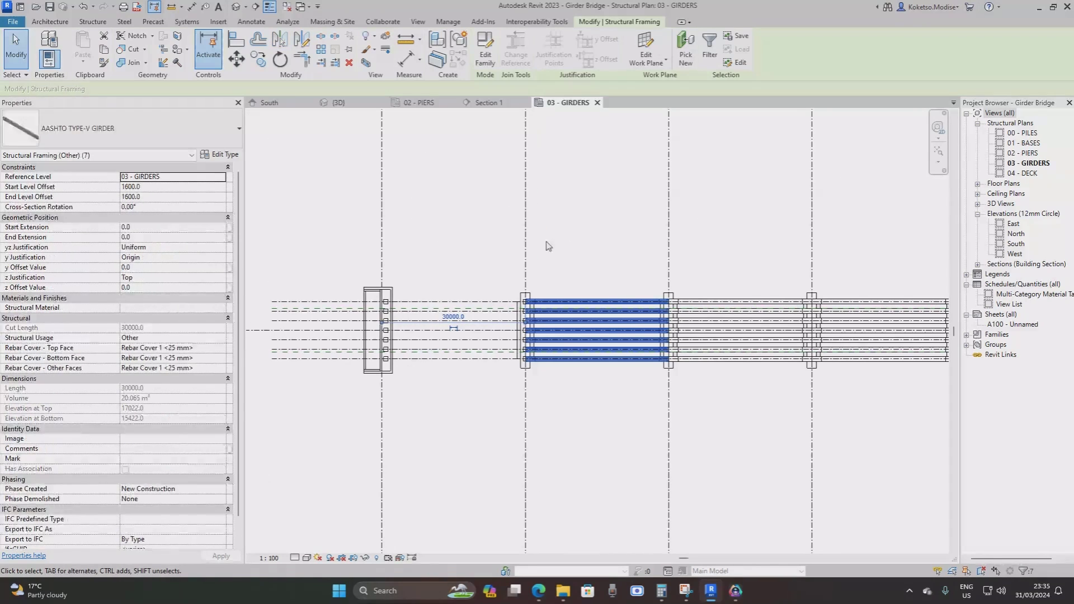
left_click(289, 43)
left_click(521, 262)
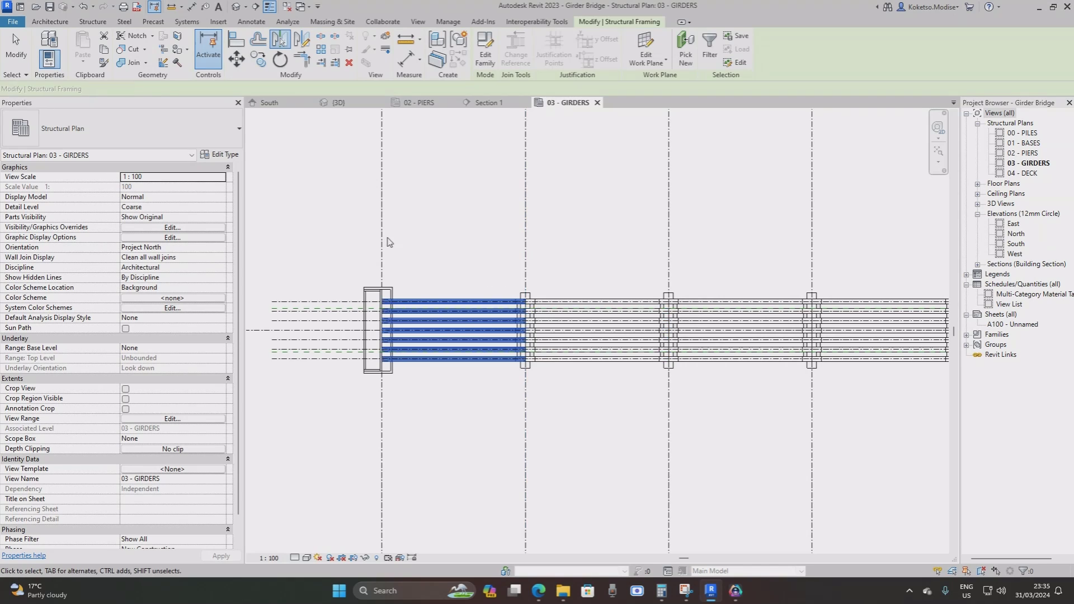
key("Escape")
Examine the mirrored girders and their seating on the piers and abutment in the 3D view.
scroll(386, 240, "down", 4)
left_click(338, 103)
middle_click_drag(559, 311, 532, 249, "shift")
scroll(504, 285, "up", 3)
middle_click_drag(548, 345, 694, 316, "shift")
scroll(664, 305, "down", 3)
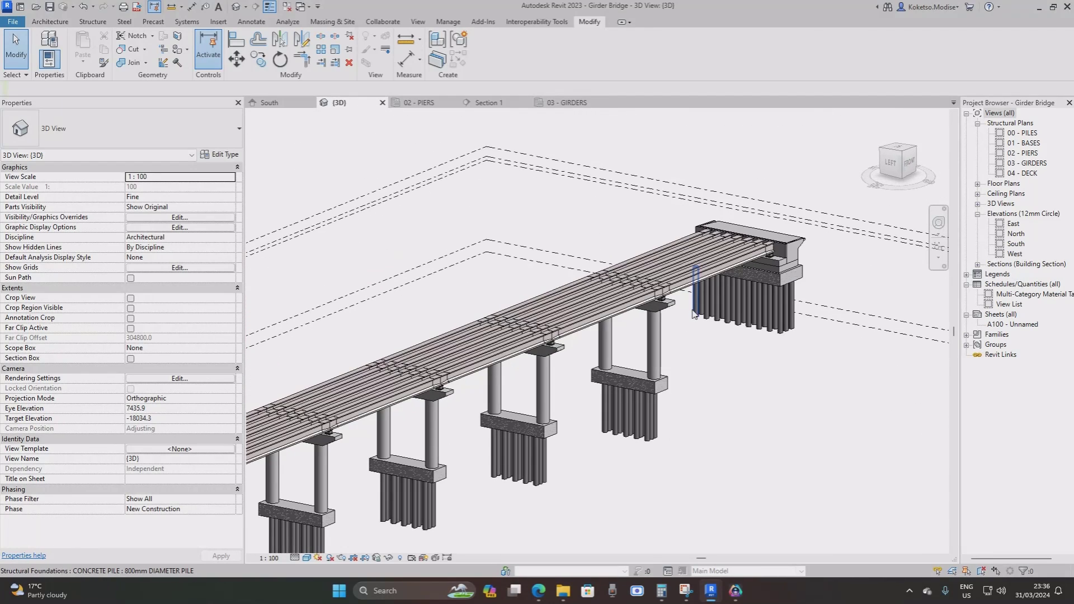
middle_click_drag(731, 261, 745, 356, "shift")
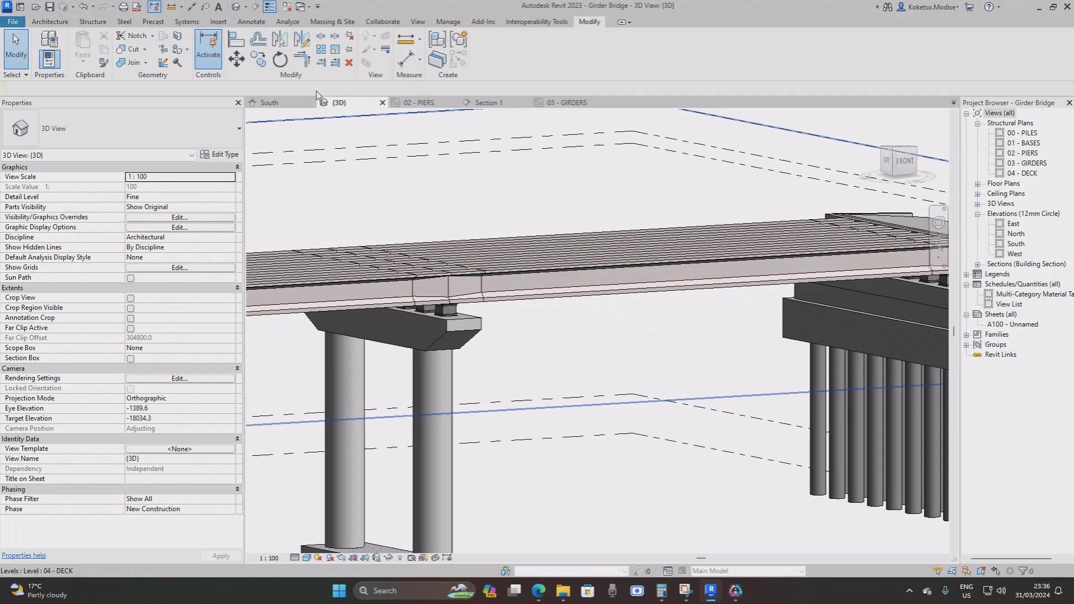
In the South elevation, draw a vertical reference plane downward from the midpoint of the girder in the span beside the abutment.
key("ctrl+Tab")
scroll(762, 246, "up", 6)
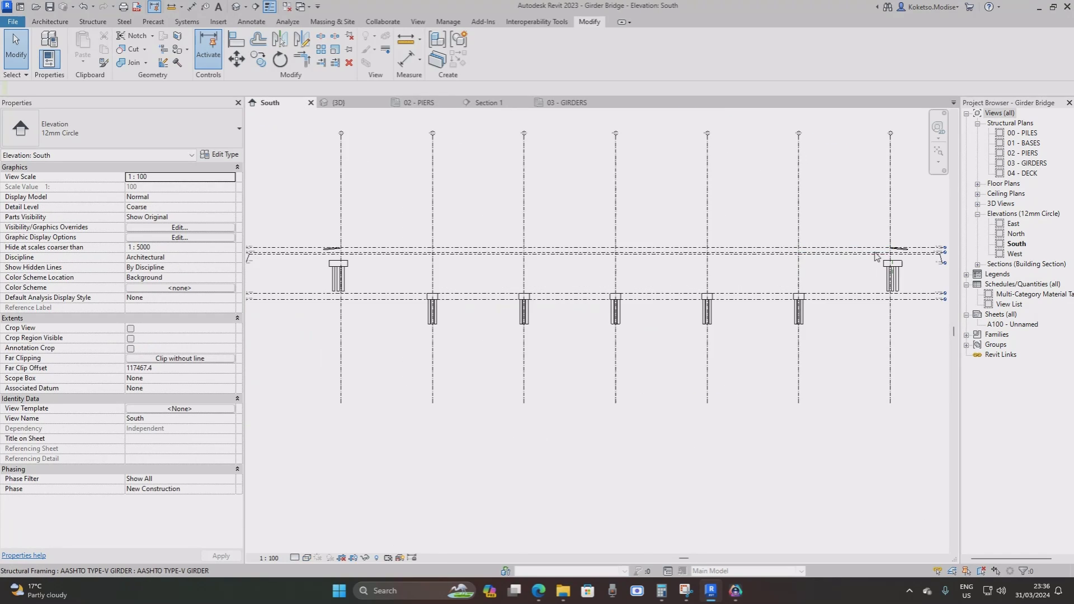
scroll(762, 246, "down", 3)
scroll(681, 252, "up", 1)
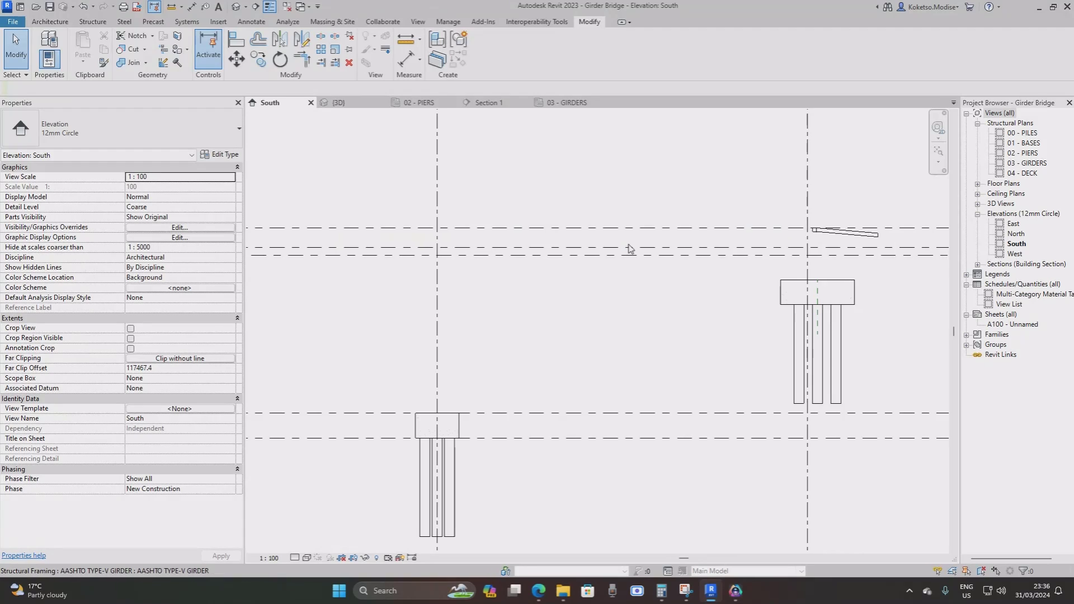
middle_click_drag(671, 250, 640, 251)
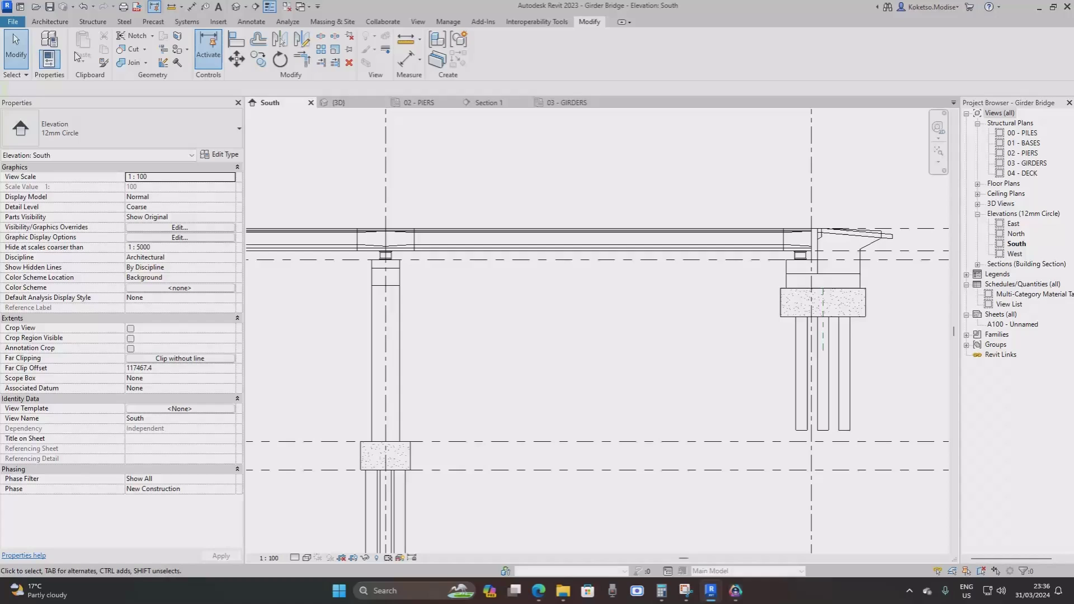
left_click(50, 21)
left_click(893, 49)
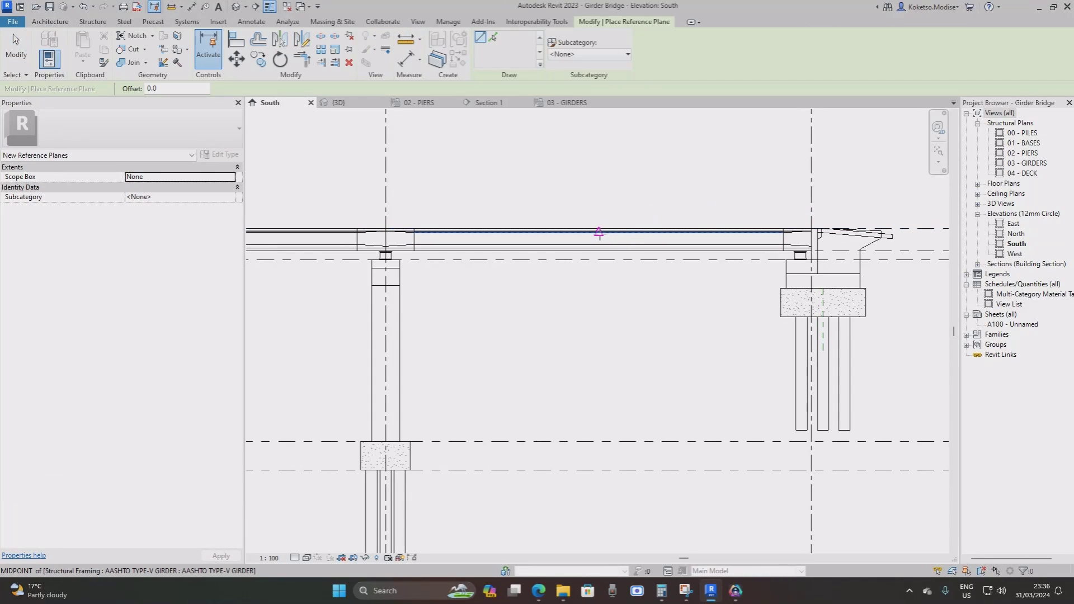
left_click(599, 232)
left_click(598, 384)
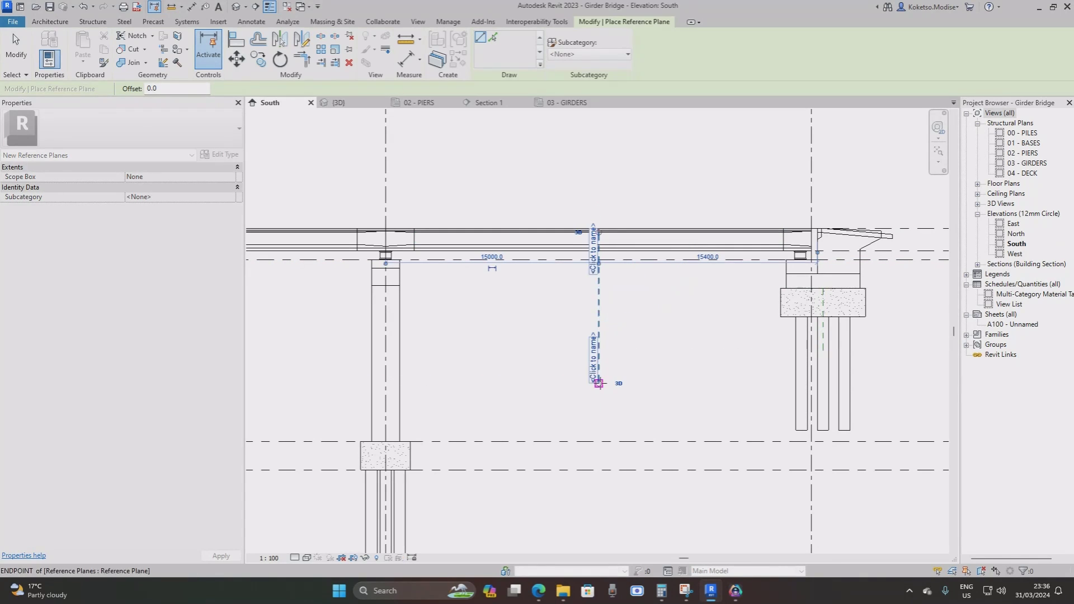
scroll(587, 295, "up", 1)
key("Escape")
key("Escape")
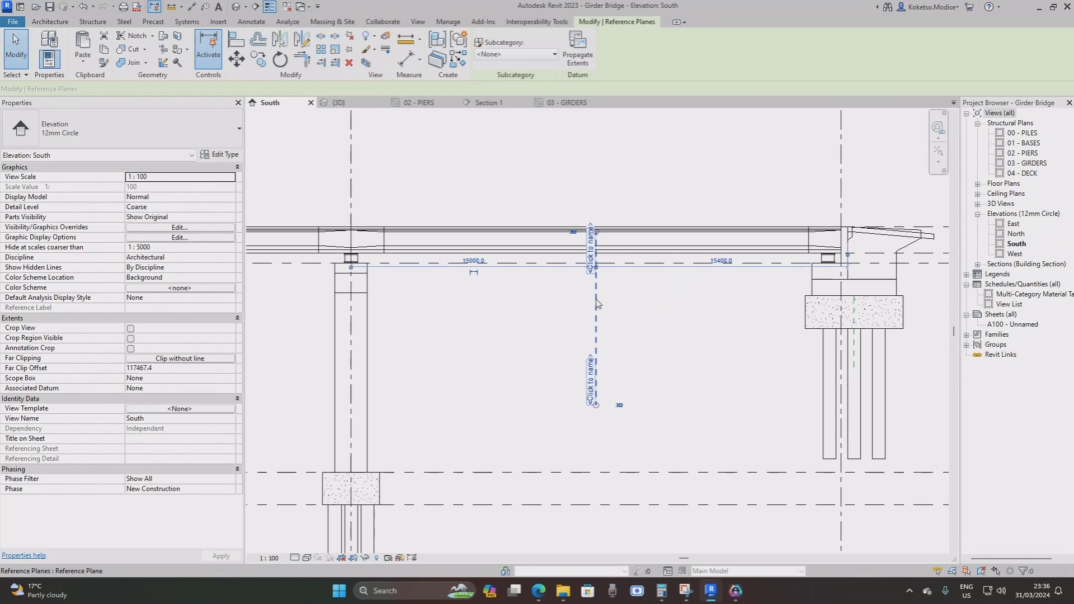
left_click(596, 298)
key("Escape")
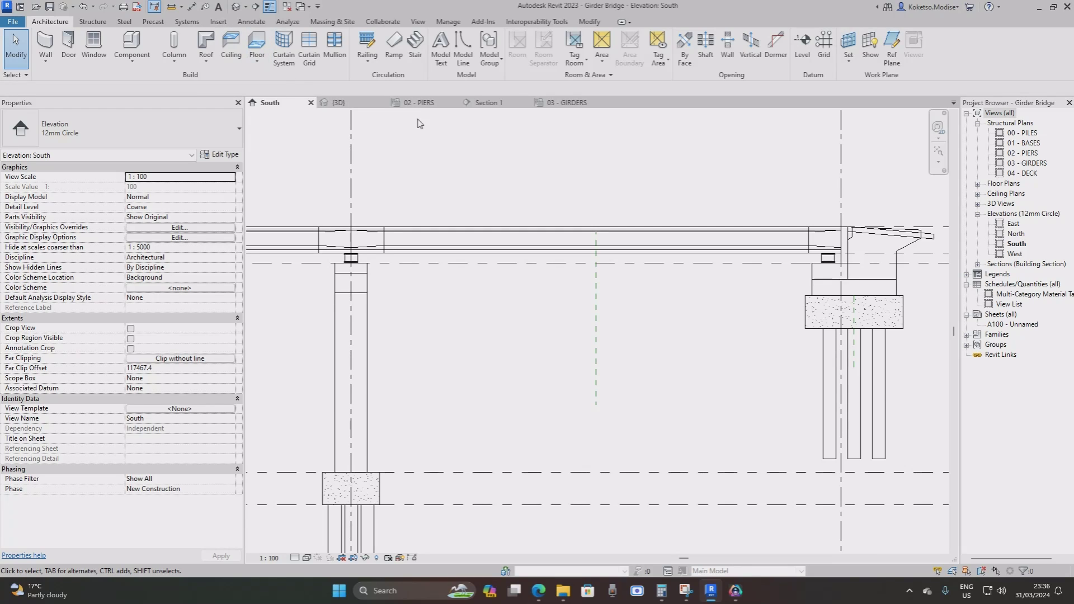
From the 03 - GIRDERS plan, load the Precast - Rectangular beam family from the UK library's Structural Framing, Precast Concrete folder.
left_click(566, 103)
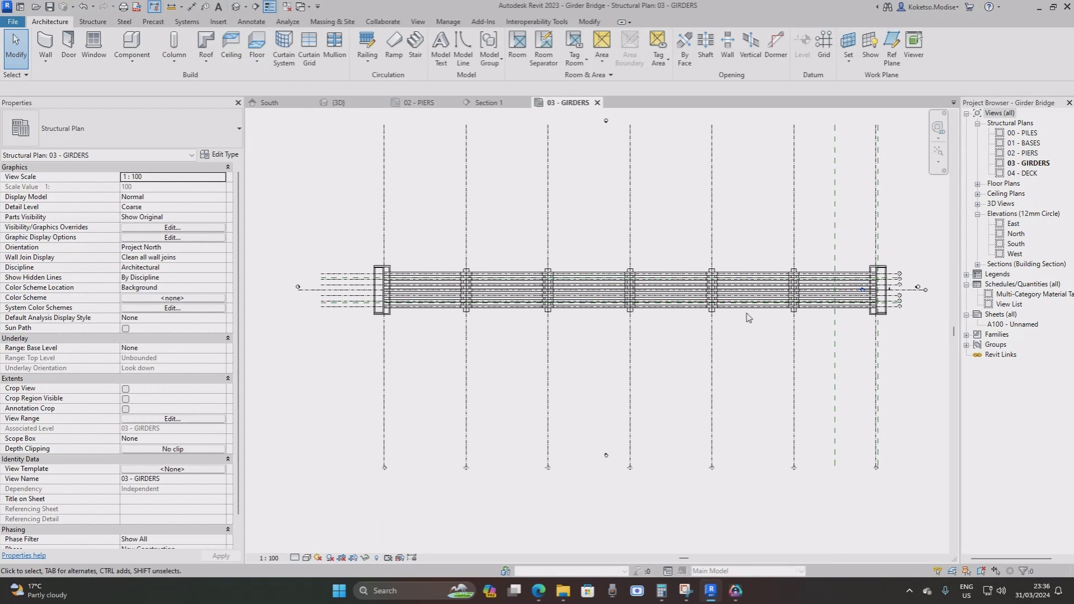
scroll(883, 294, "up", 5)
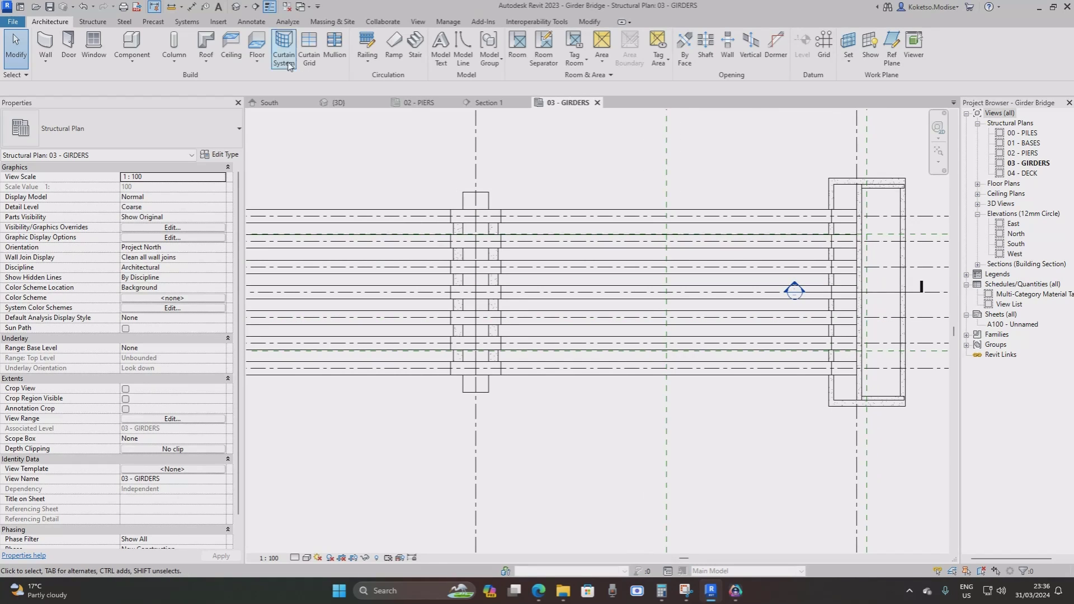
left_click(218, 21)
left_click(441, 49)
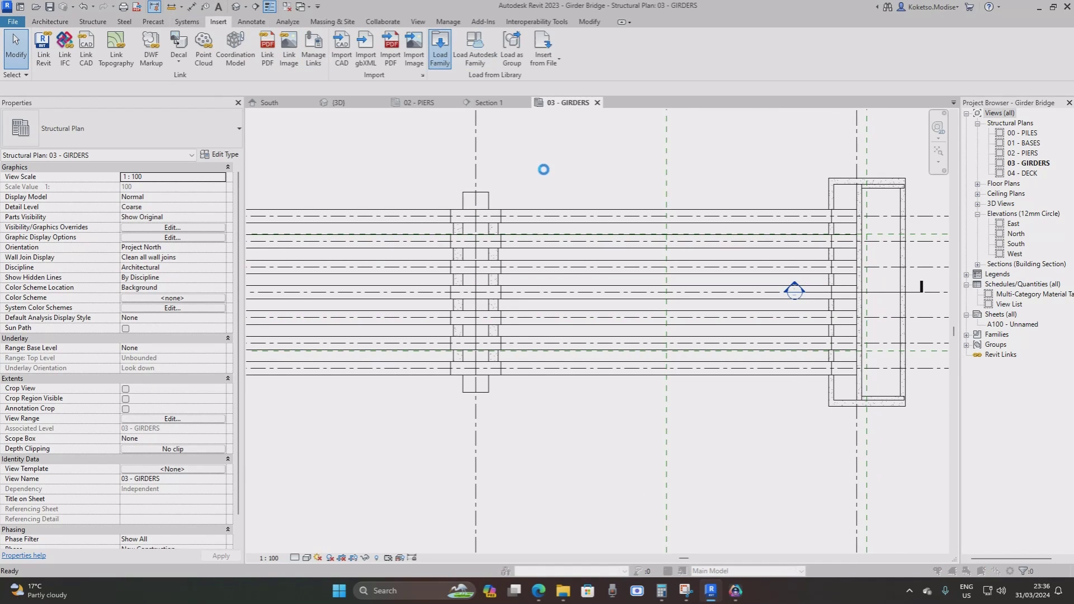
key("BackSpace")
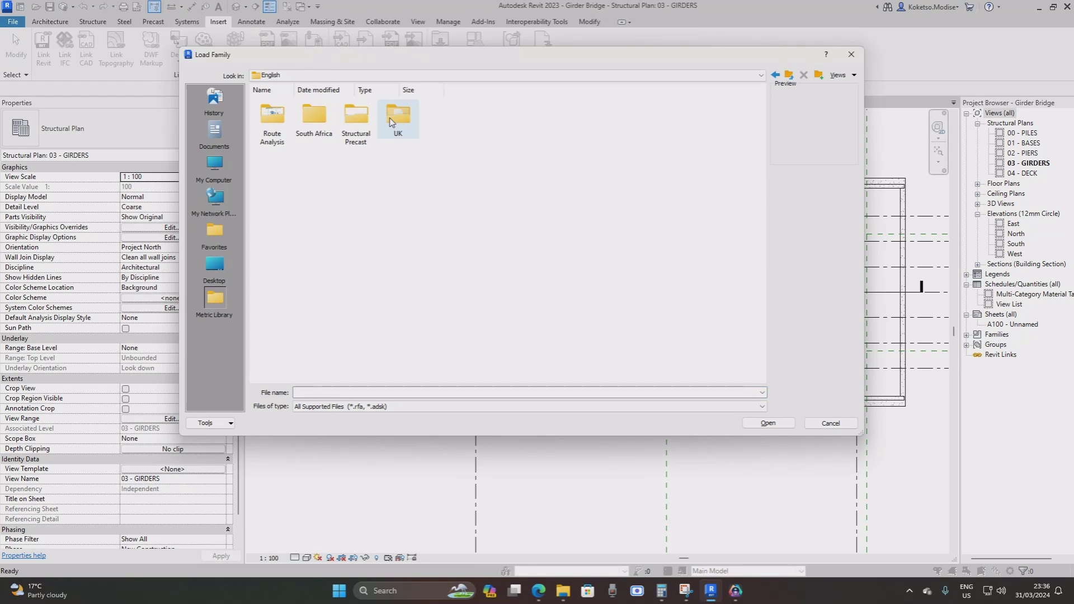
double_click(397, 120)
double_click(608, 237)
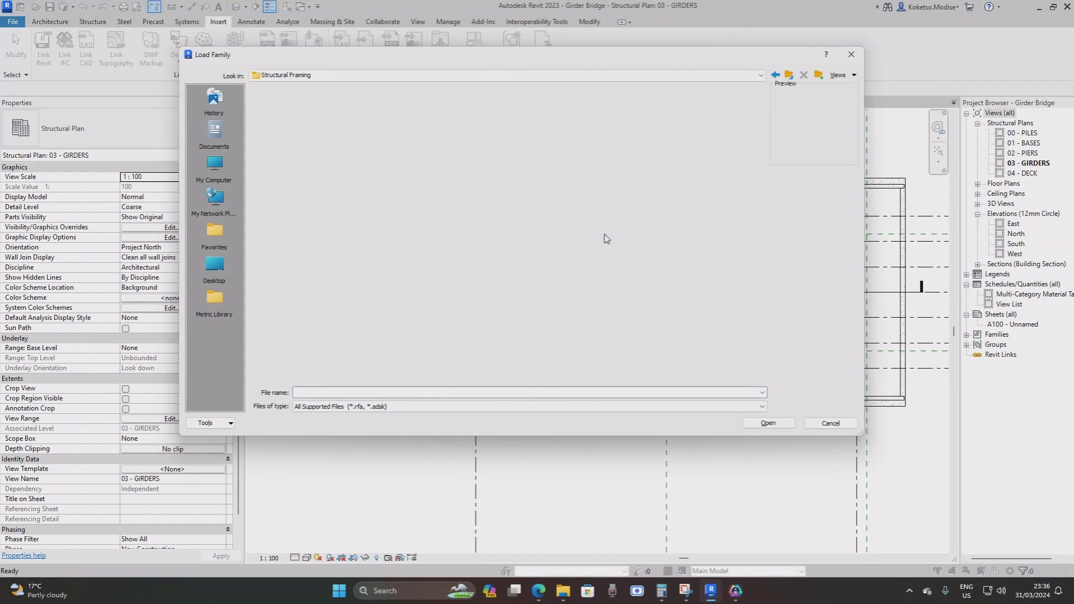
double_click(356, 116)
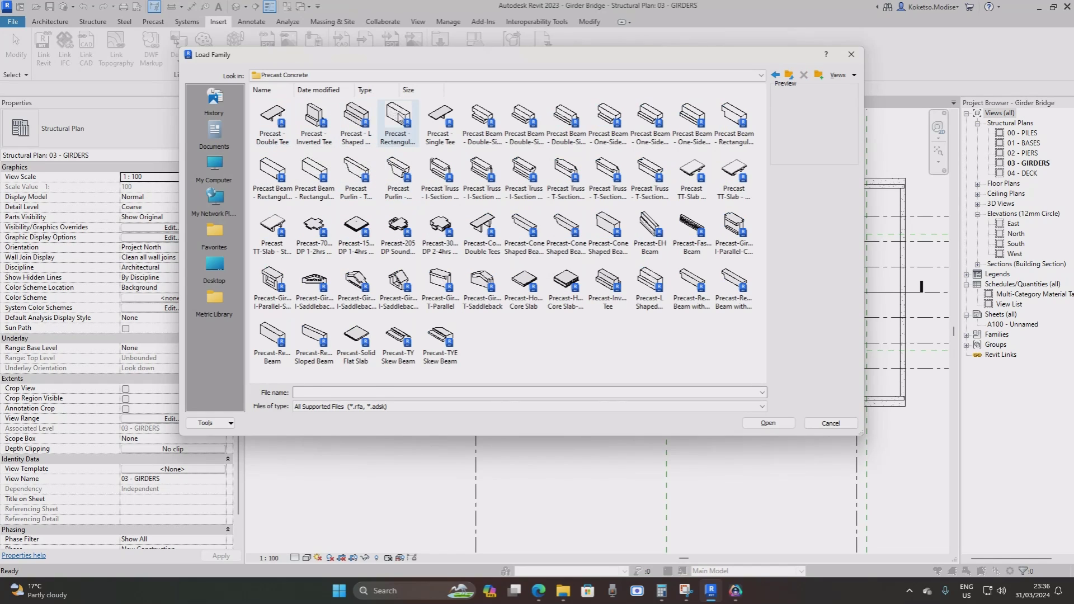
left_click(398, 120)
left_click(771, 423)
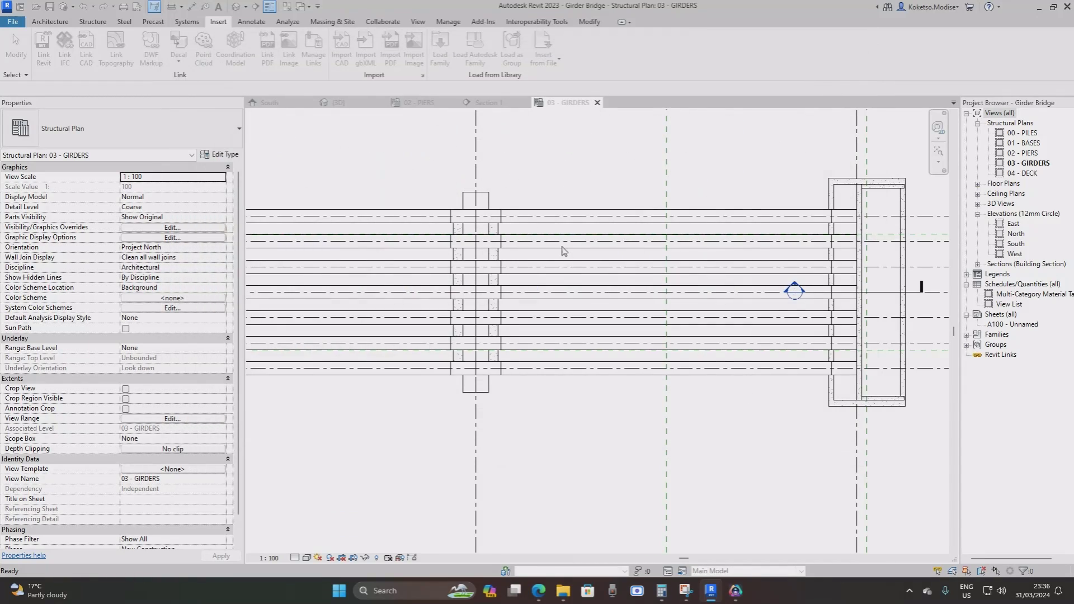
left_click(93, 22)
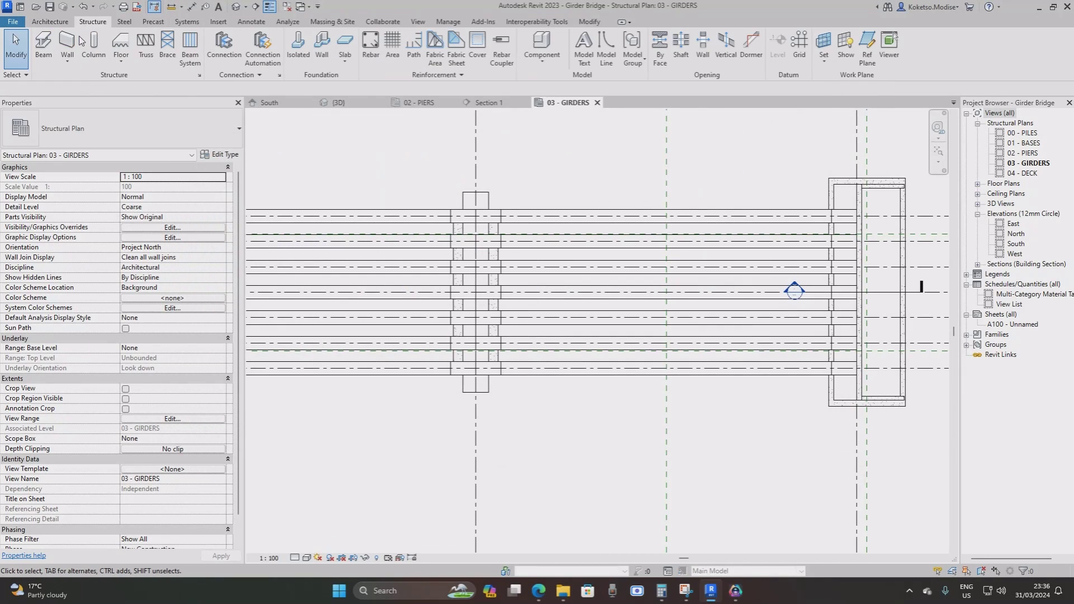
Duplicate the 400 RB 800 precast rectangular beam type as 1200 x 838 DEEP DEVIATOR, with b 1200 and h 838.
left_click(45, 48)
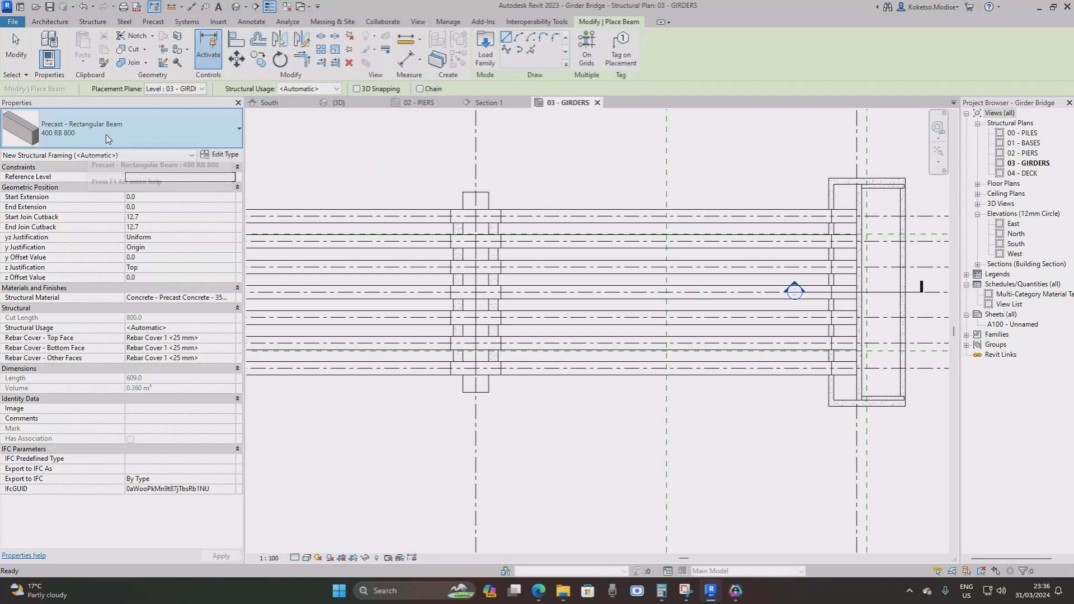
left_click(218, 156)
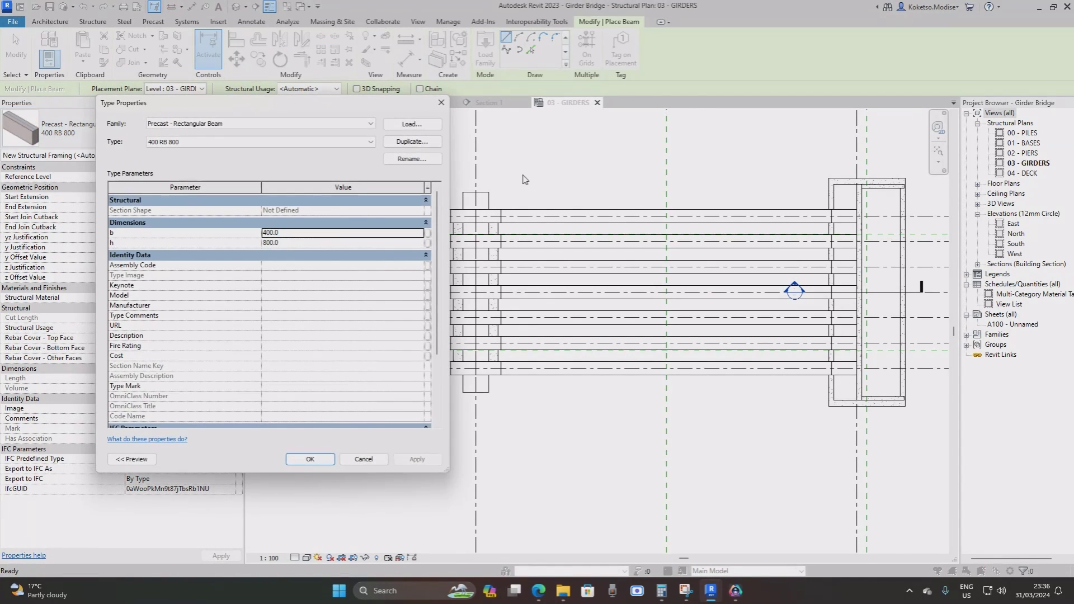
left_click(389, 143)
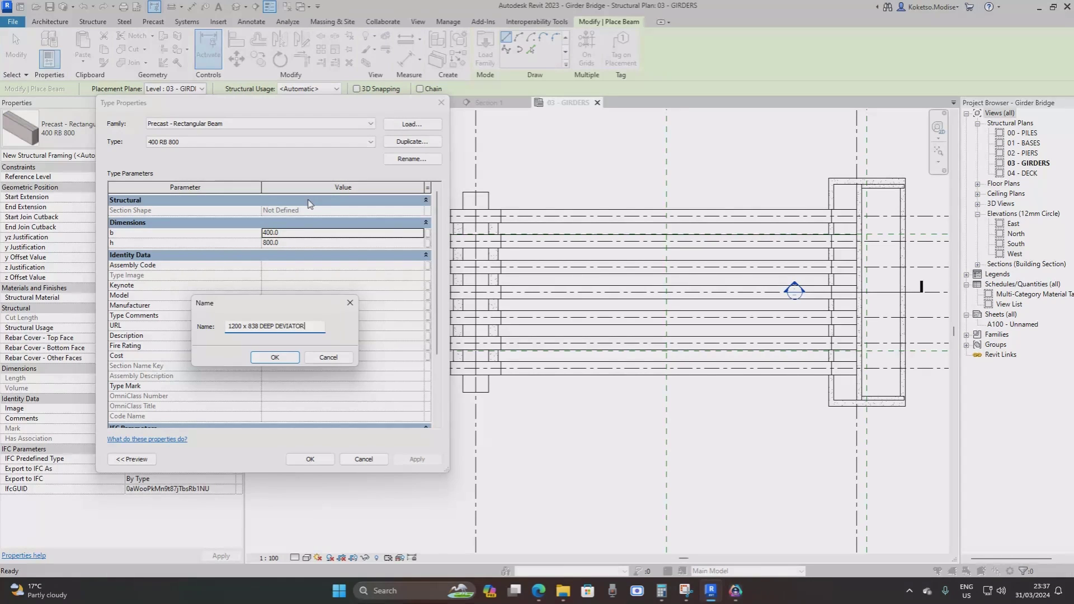
left_click(285, 361)
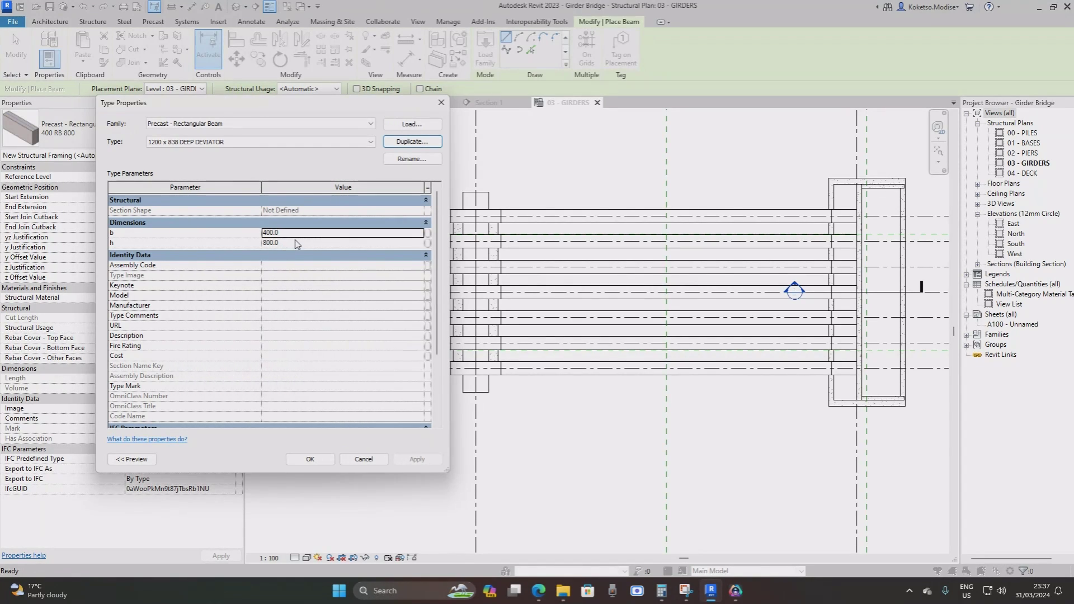
left_click(291, 244)
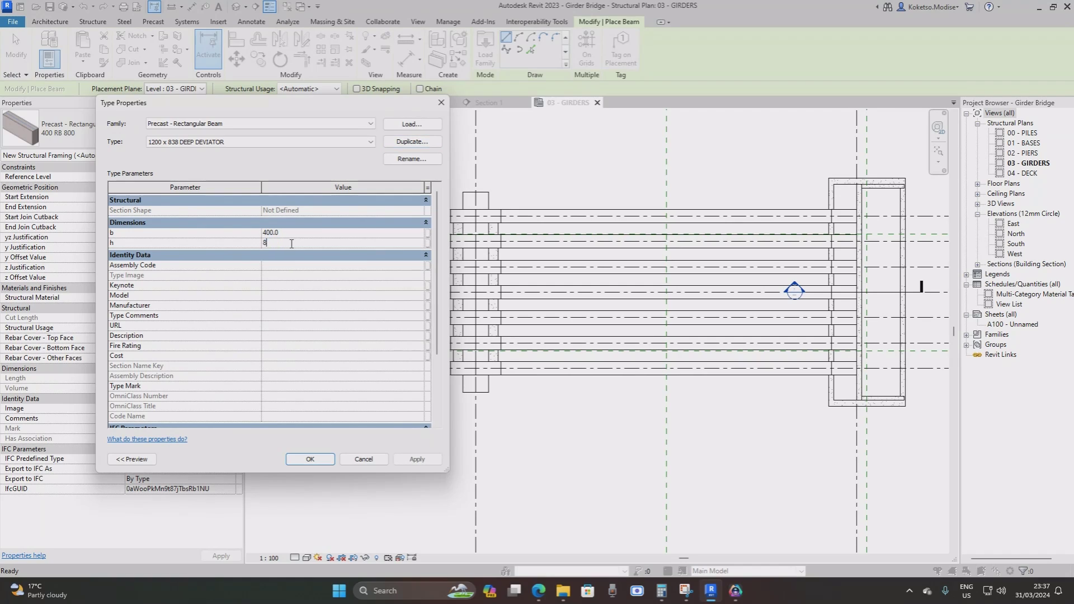
left_click(291, 233)
left_click(417, 459)
left_click(310, 458)
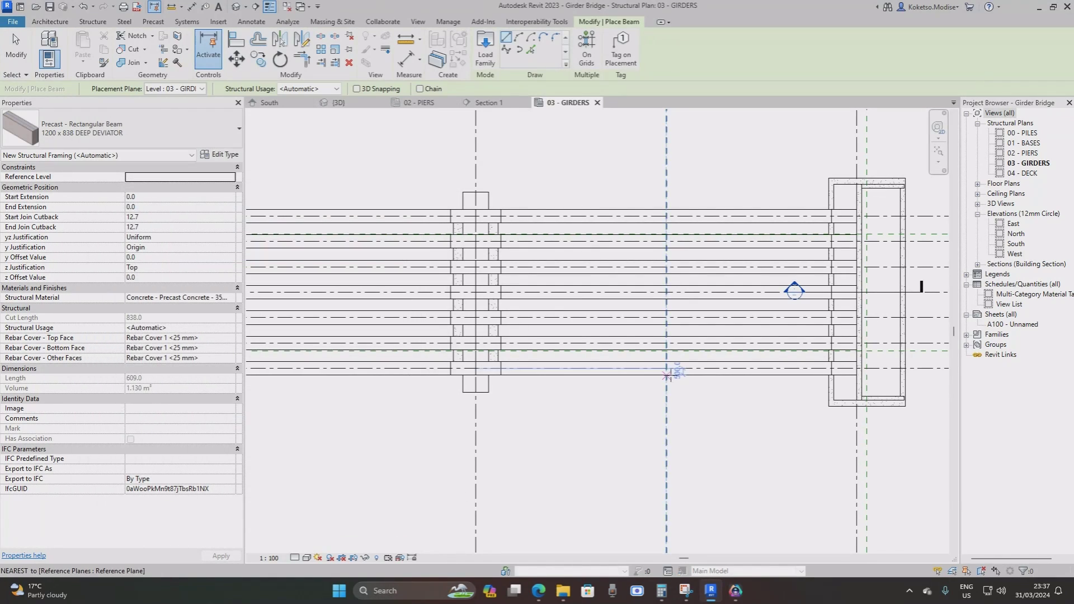
Place a 1200 x 838 DEEP DEVIATOR beam from grid G-1 to G-2 along the midspan reference plane.
scroll(667, 376, "up", 3)
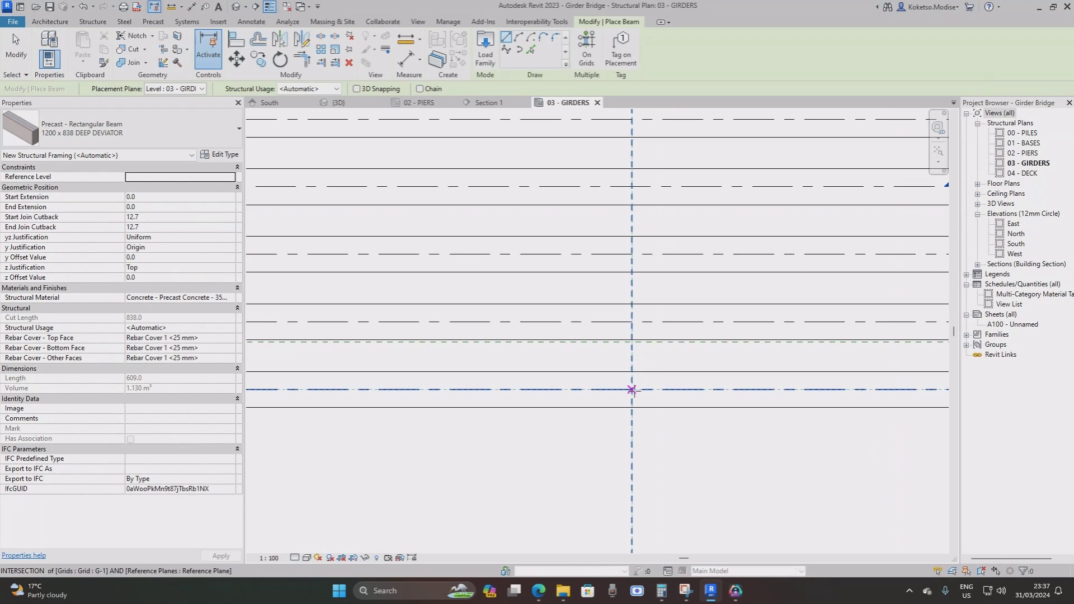
scroll(632, 390, "up", 2)
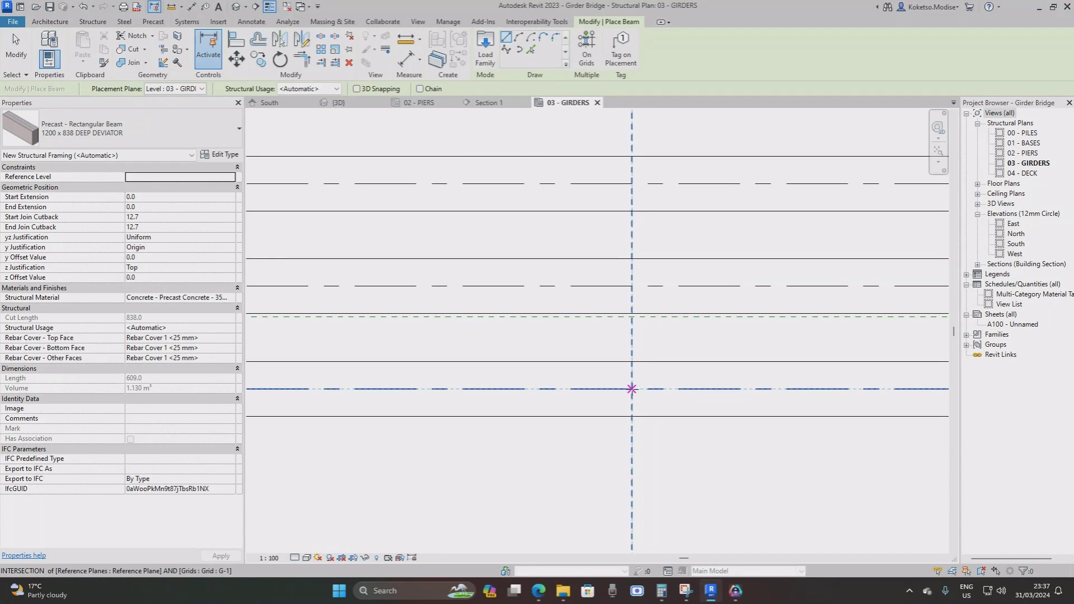
left_click(632, 388)
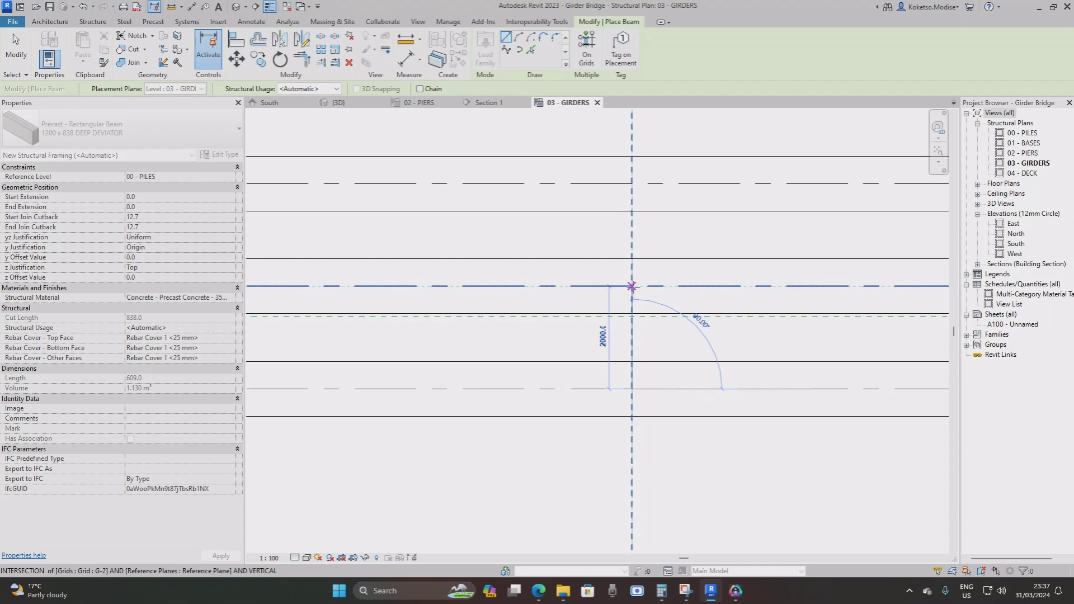
left_click(632, 286)
scroll(593, 280, "down", 2)
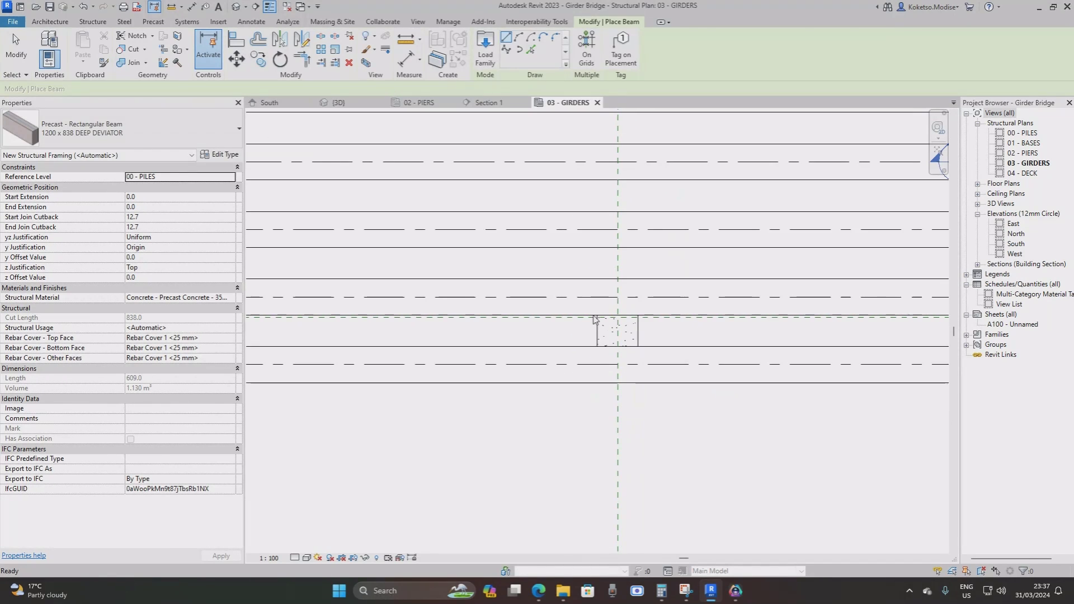
key("Escape")
key("Escape")
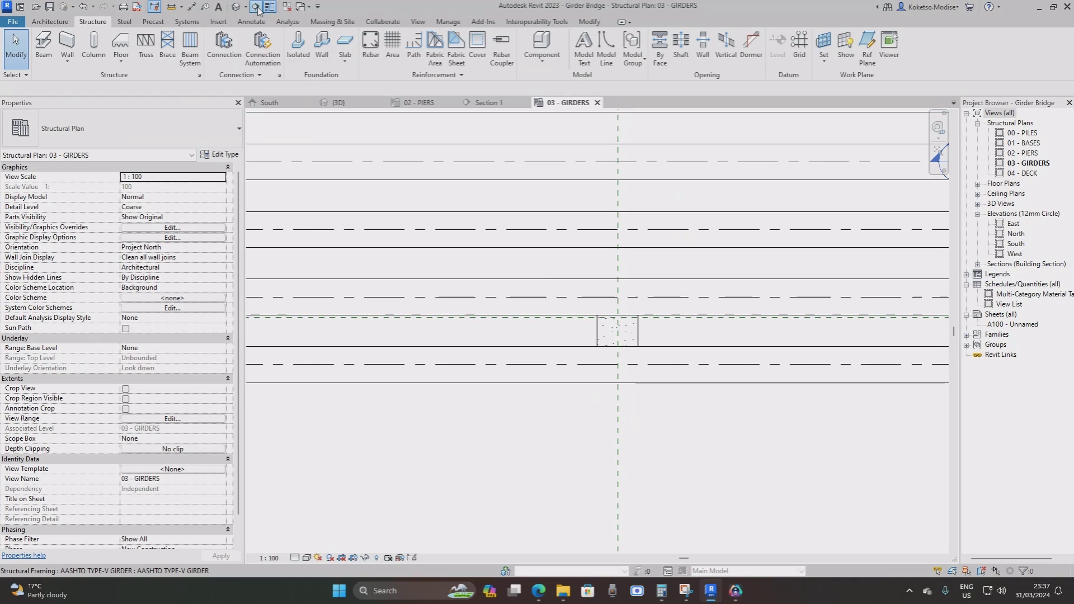
Cut a building section across the outer girders beside the deviator beam, looking towards it, and open its view.
left_click(256, 6)
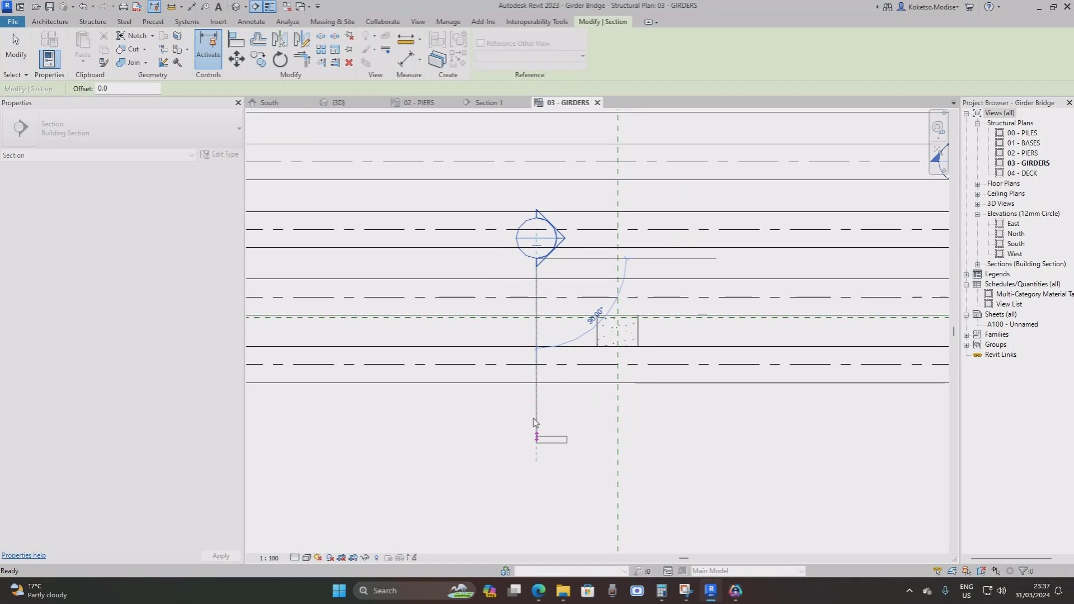
left_click(536, 437)
left_click_drag(639, 347, 670, 347)
double_click(540, 240)
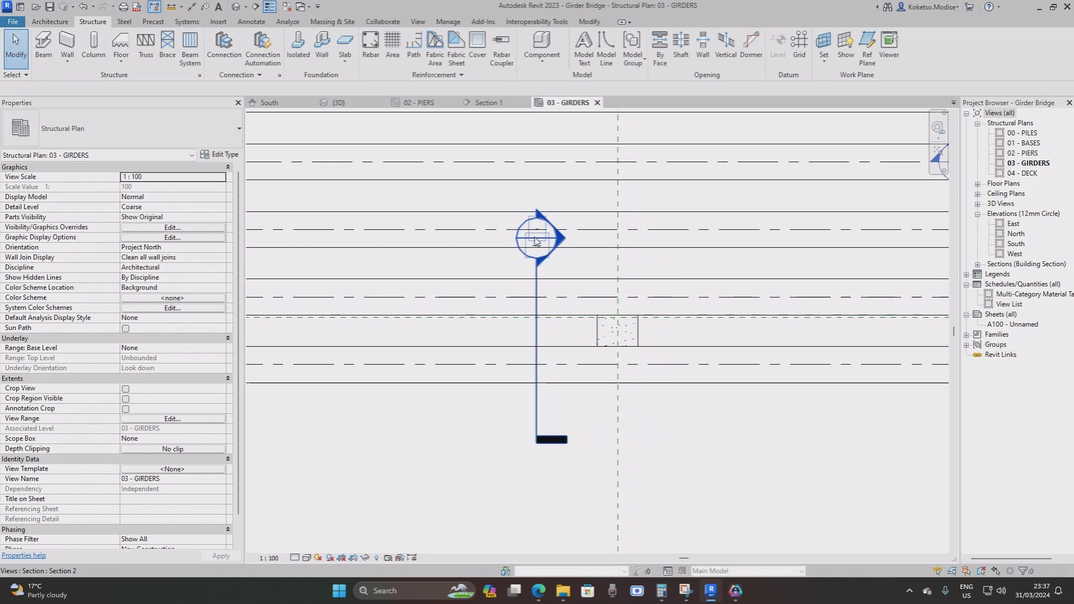
Set the deviator beam's start and end level offsets to 100.
scroll(601, 207, "up", 5)
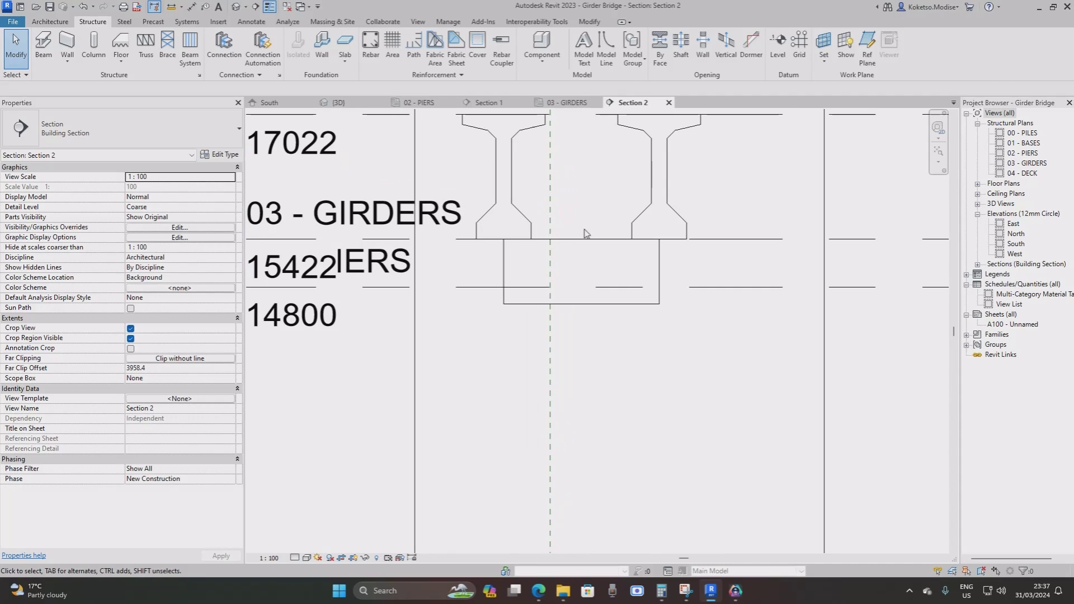
left_click(584, 250)
scroll(575, 293, "up", 2)
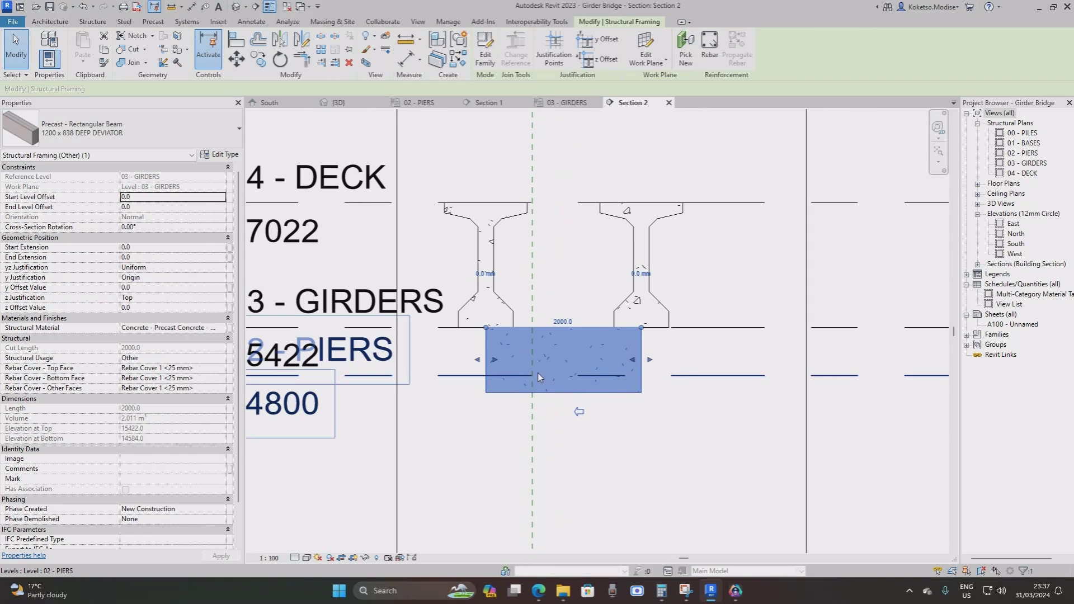
left_click(175, 198)
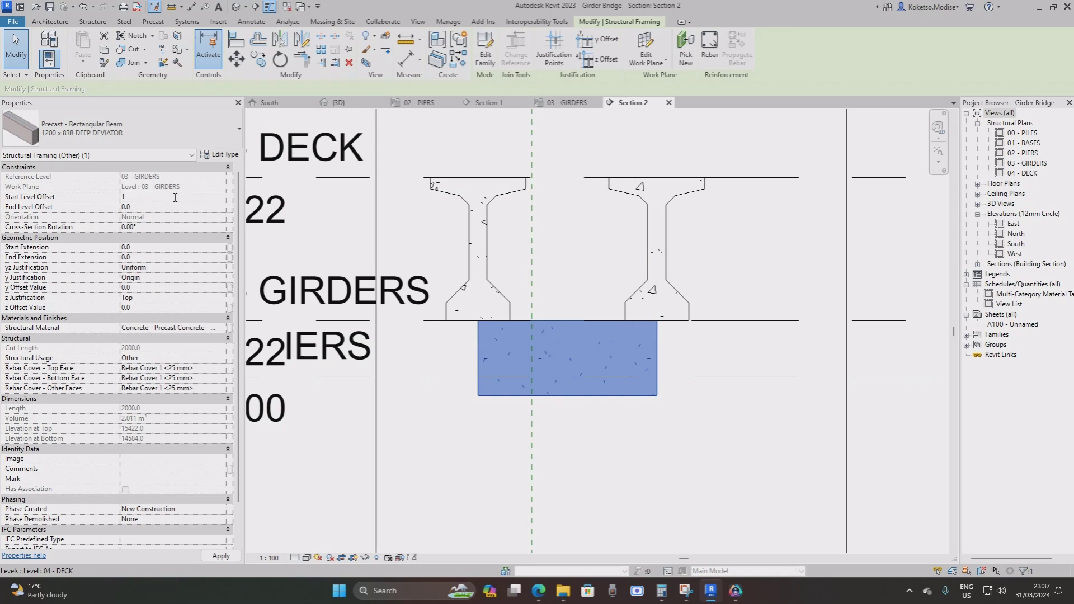
left_click(143, 207)
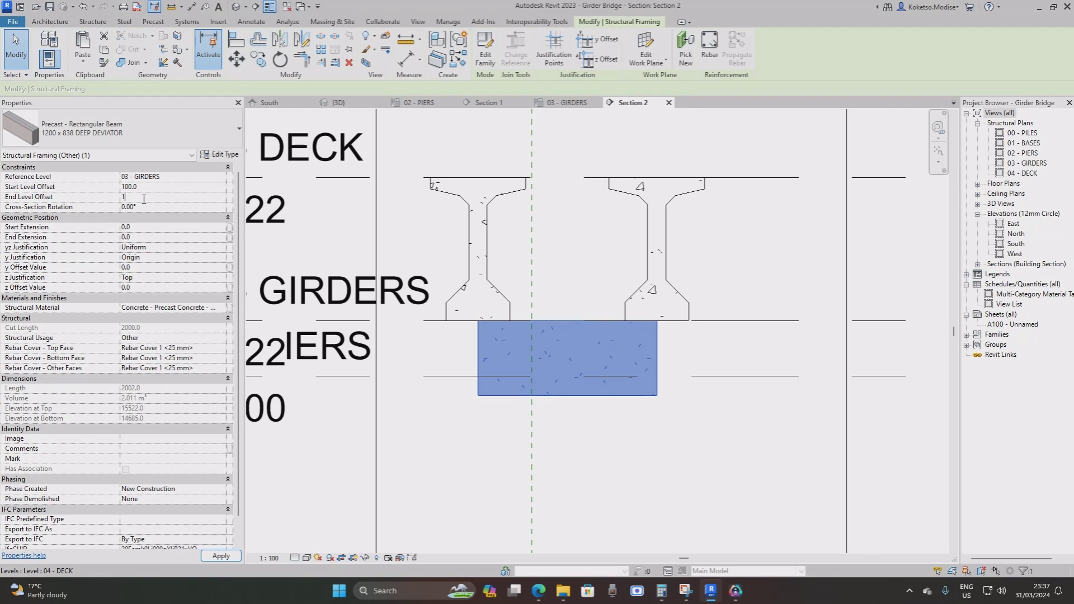
type("100")
key("Return")
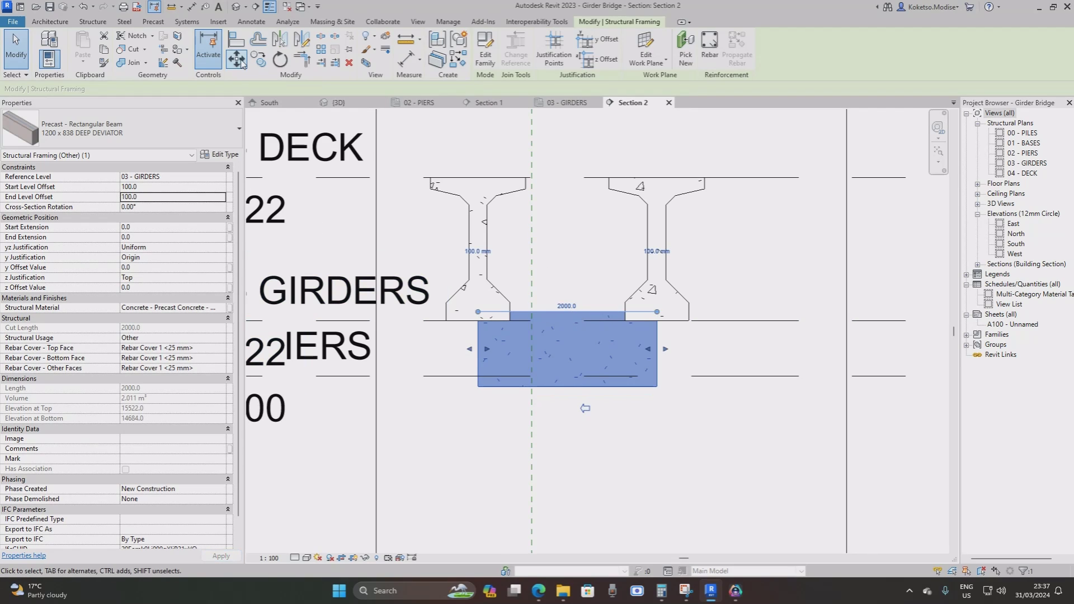
Change the section view's visual style to Wireframe so the beam's full outline shows through the girders.
left_click(237, 59)
scroll(641, 316, "up", 1)
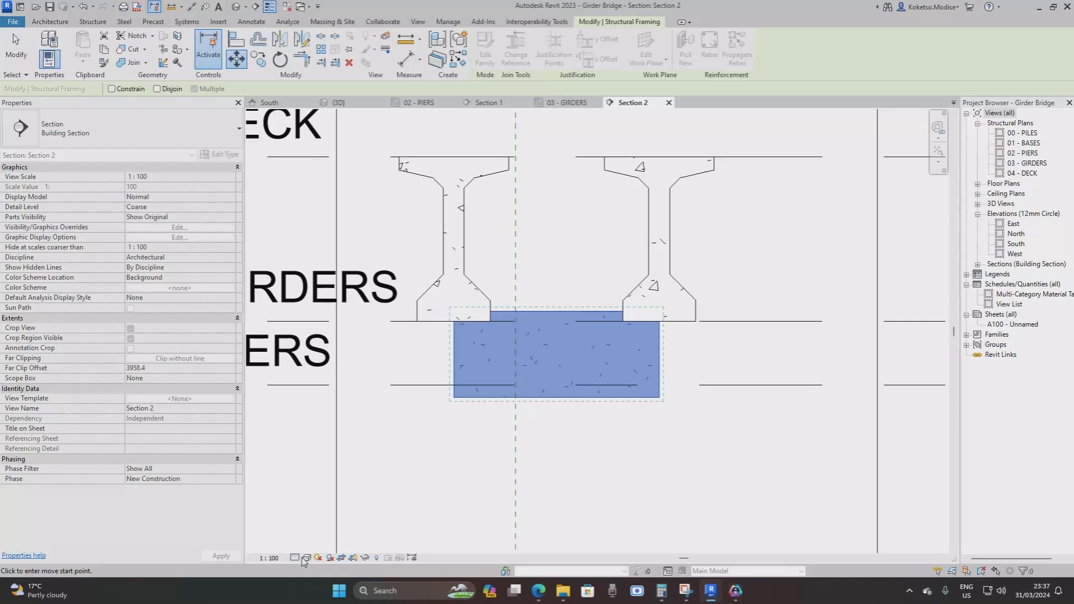
left_click(306, 558)
left_click(336, 498)
key("Escape")
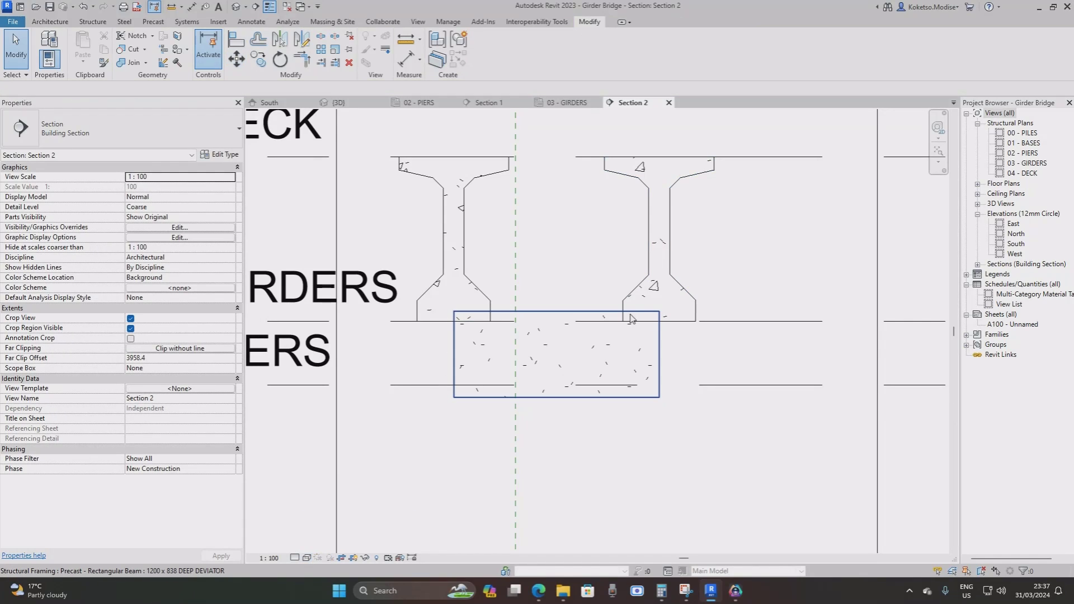
left_click(632, 319)
key("m")
key("v")
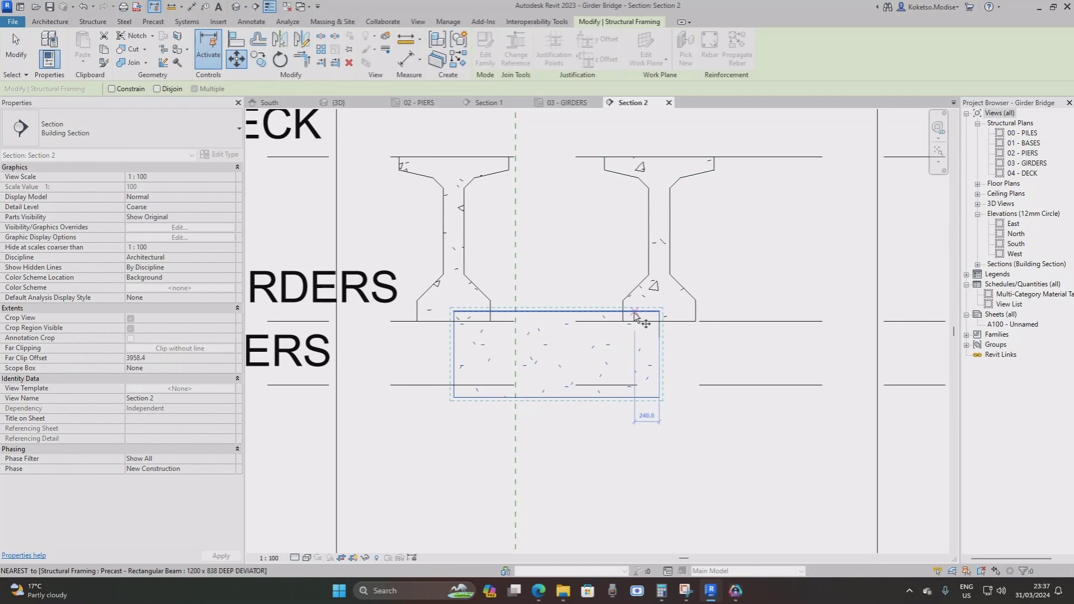
left_click(634, 312)
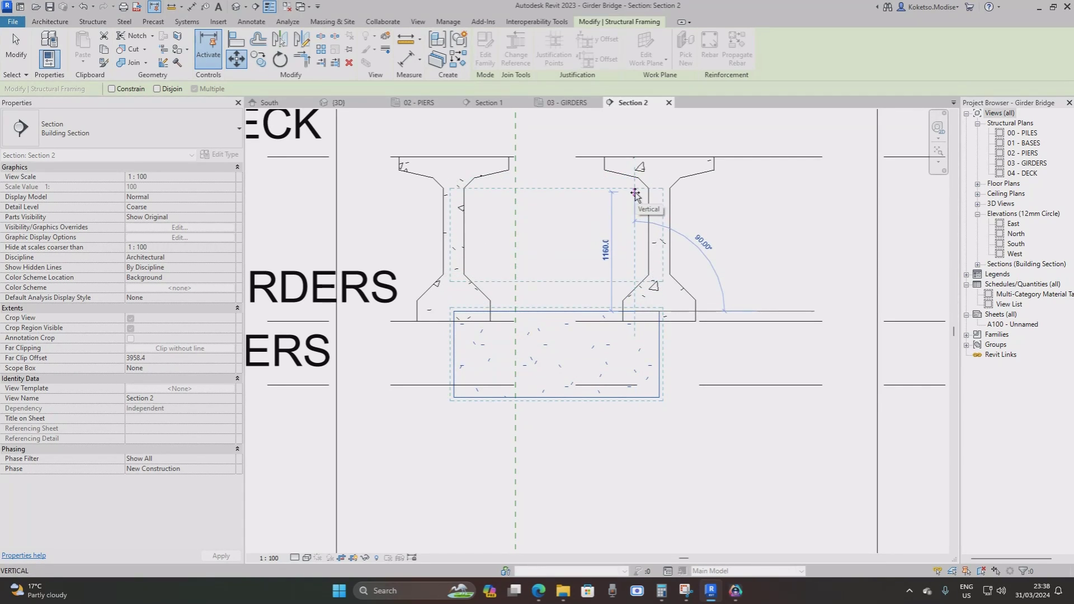
key("Escape")
key("Escape")
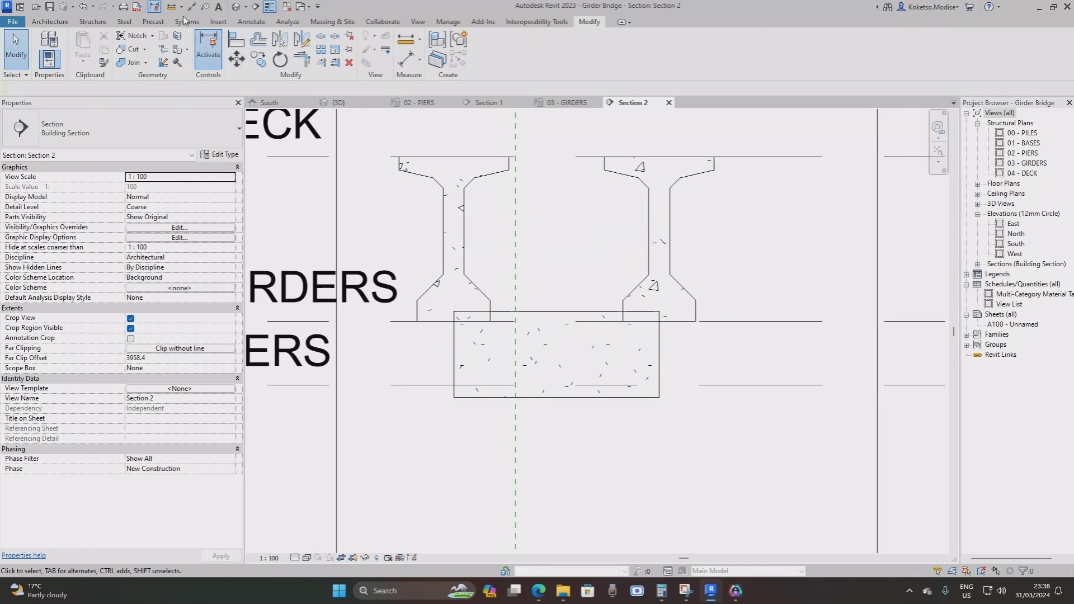
Draw a horizontal reference plane between the upper ends of the two girders' facing web edges.
left_click(50, 22)
left_click(891, 45)
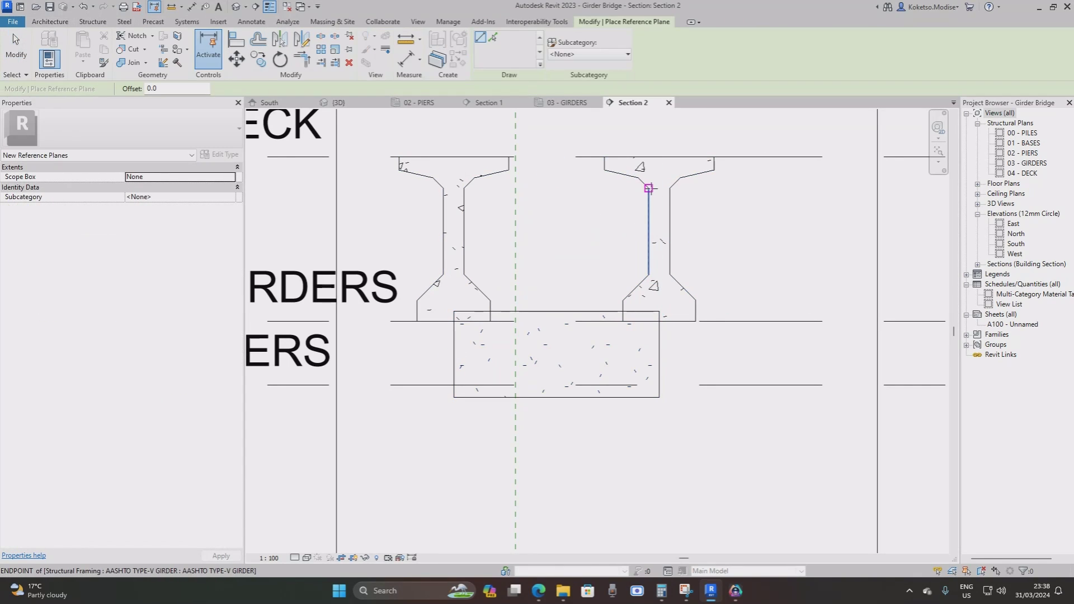
left_click(648, 188)
left_click(465, 188)
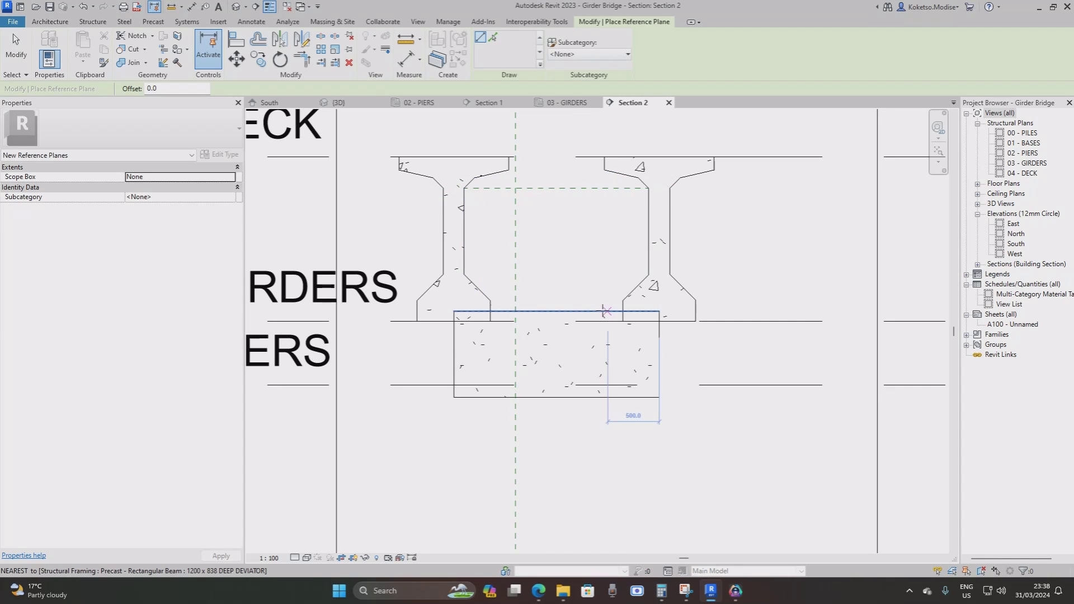
key("Escape")
key("Escape")
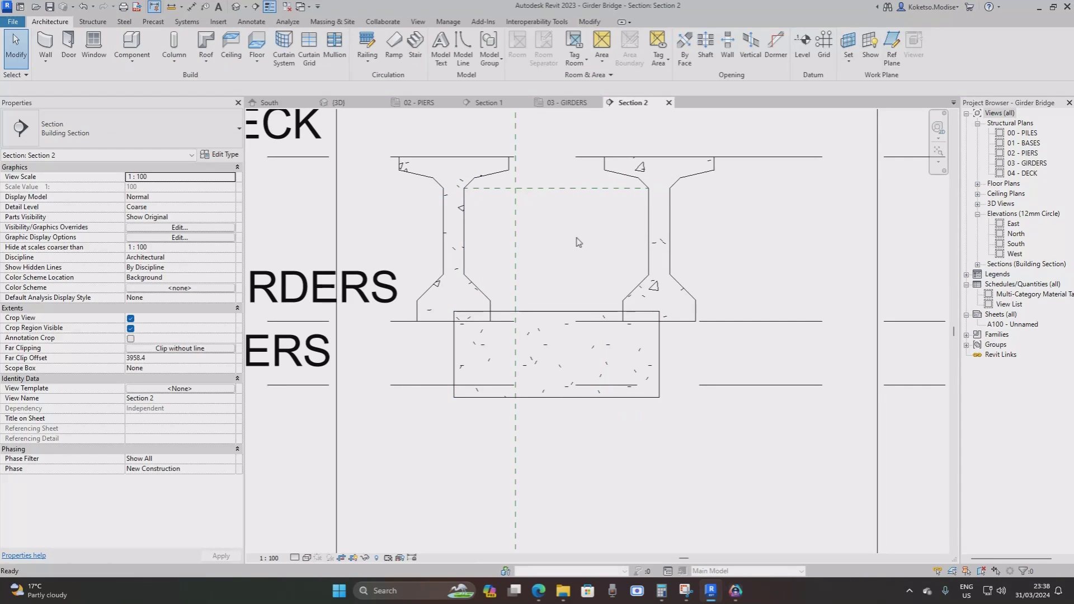
Align the deviator beam's top edge with the horizontal reference plane between the girder webs.
key("a")
key("l")
left_click(568, 188)
left_click(577, 311)
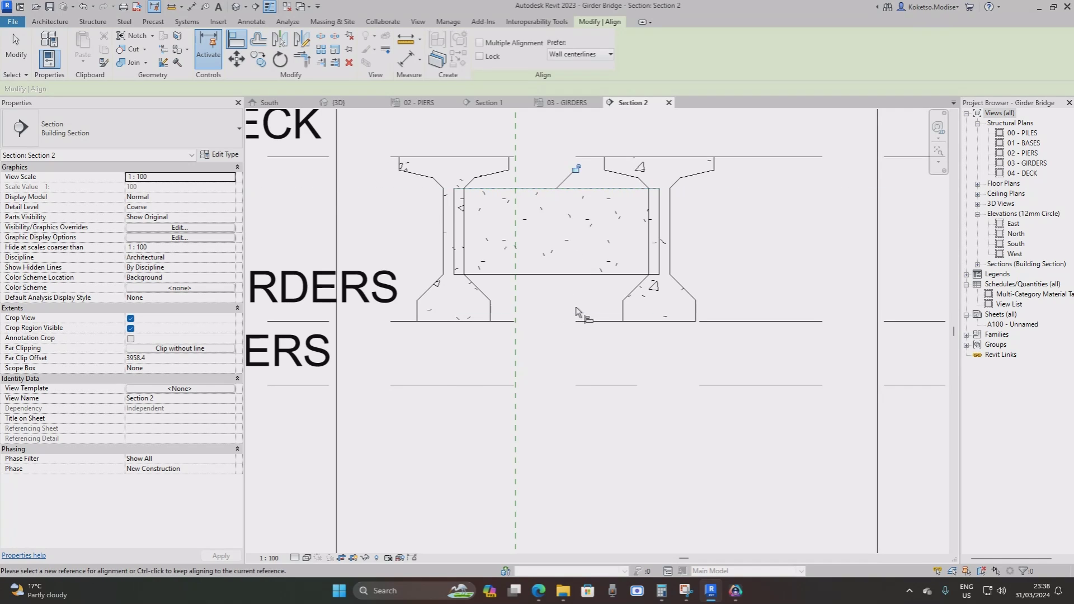
key("Escape")
key("Escape")
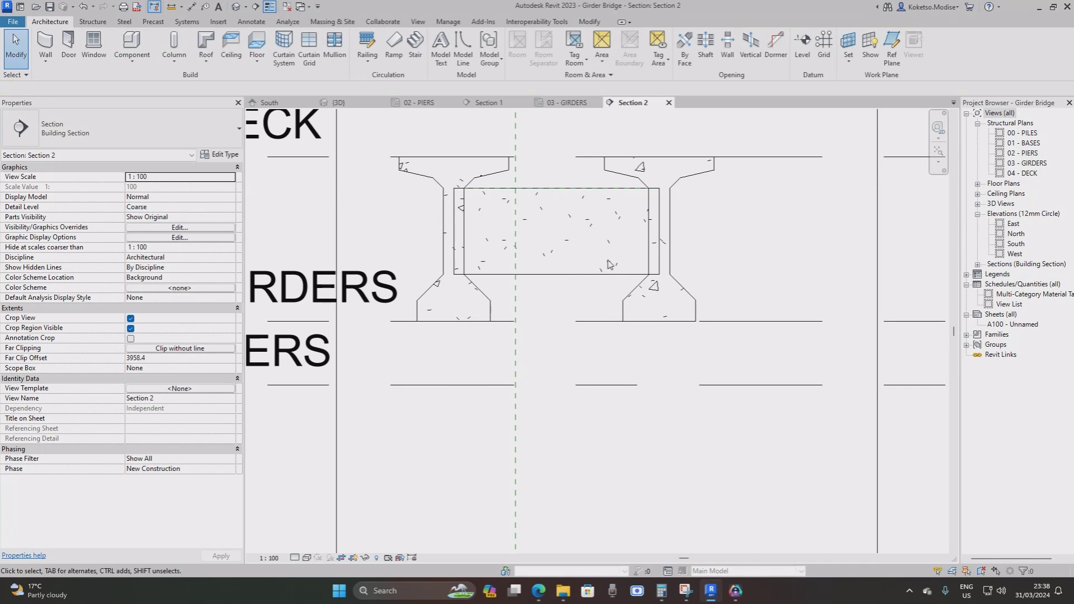
Shorten both ends of the deviator beam to the facing girder web faces, giving start and end extensions of -101.5.
left_click(543, 188)
scroll(549, 192, "up", 2)
scroll(670, 260, "up", 2)
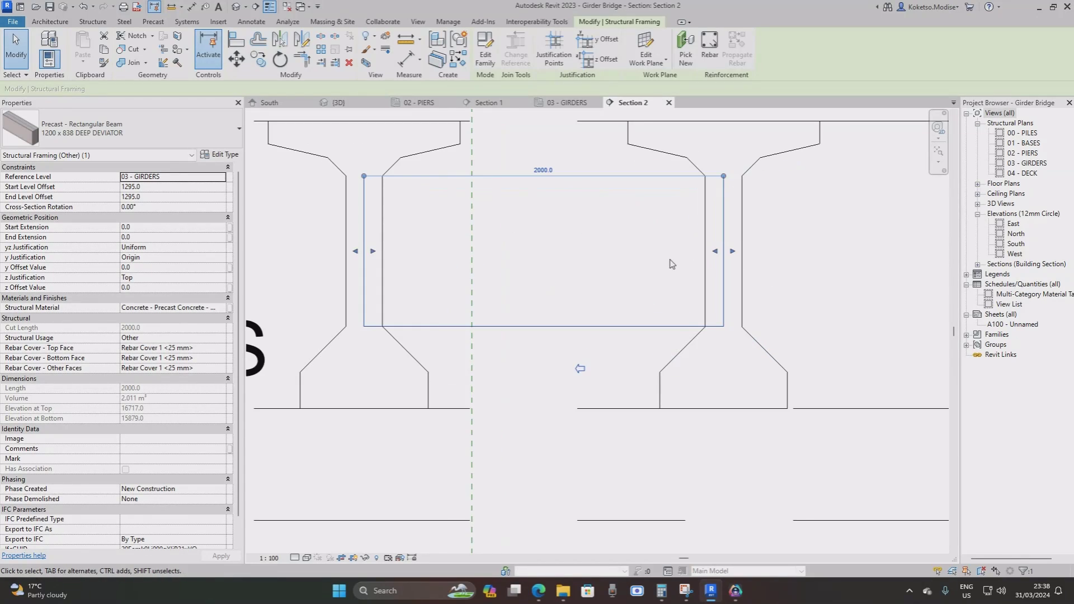
scroll(740, 251, "down", 1)
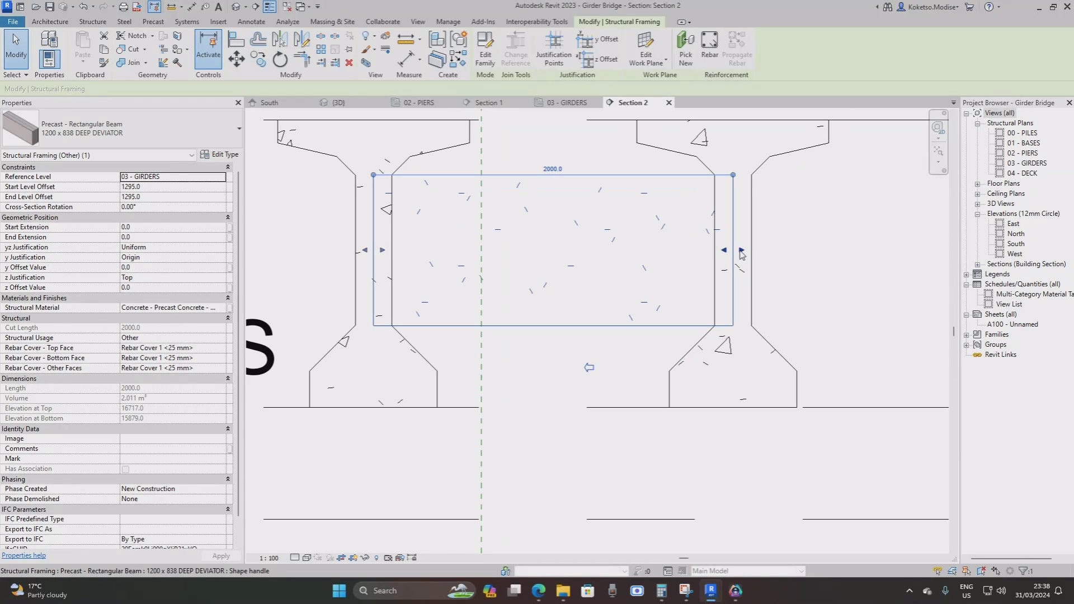
left_click_drag(740, 252, 714, 252)
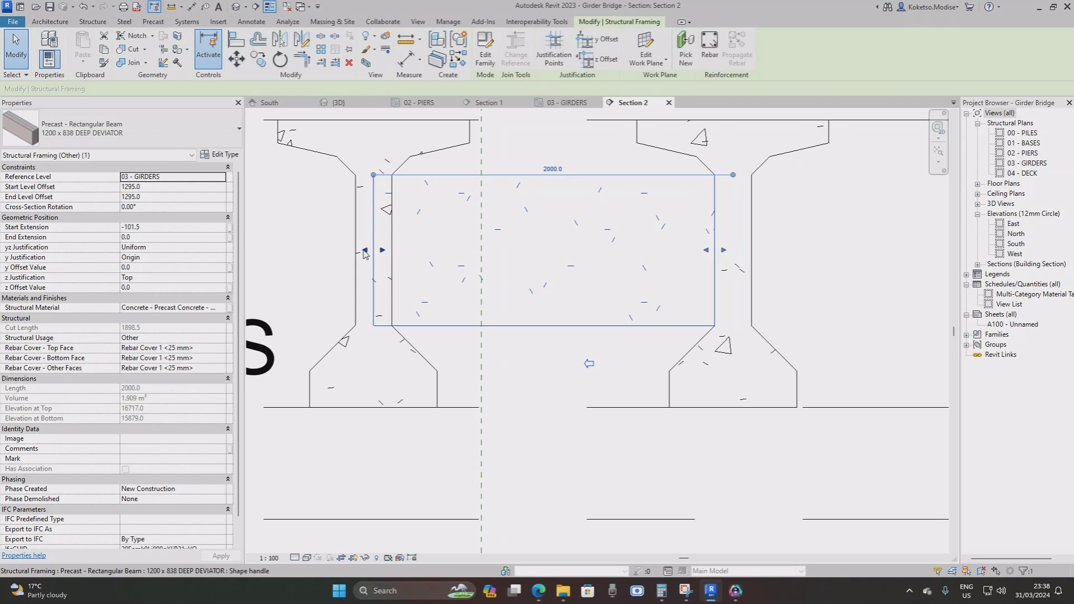
left_click_drag(383, 250, 392, 250)
scroll(653, 229, "down", 4)
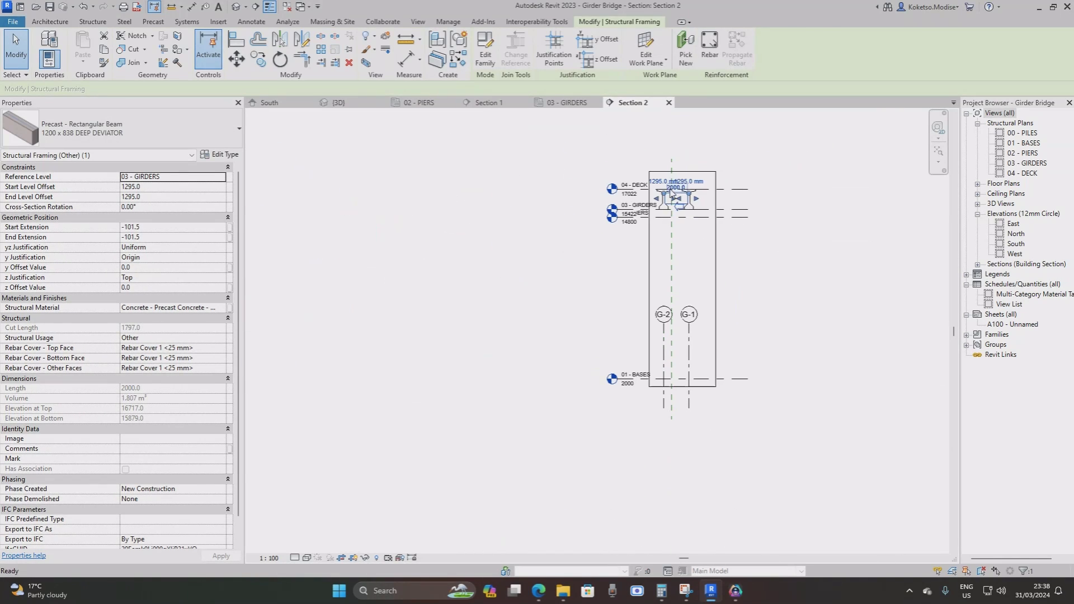
key("Escape")
Widen the section's crop region on both sides to take in girders G-6 to G-1, and return to the 03 - GIRDERS plan.
left_click(650, 258)
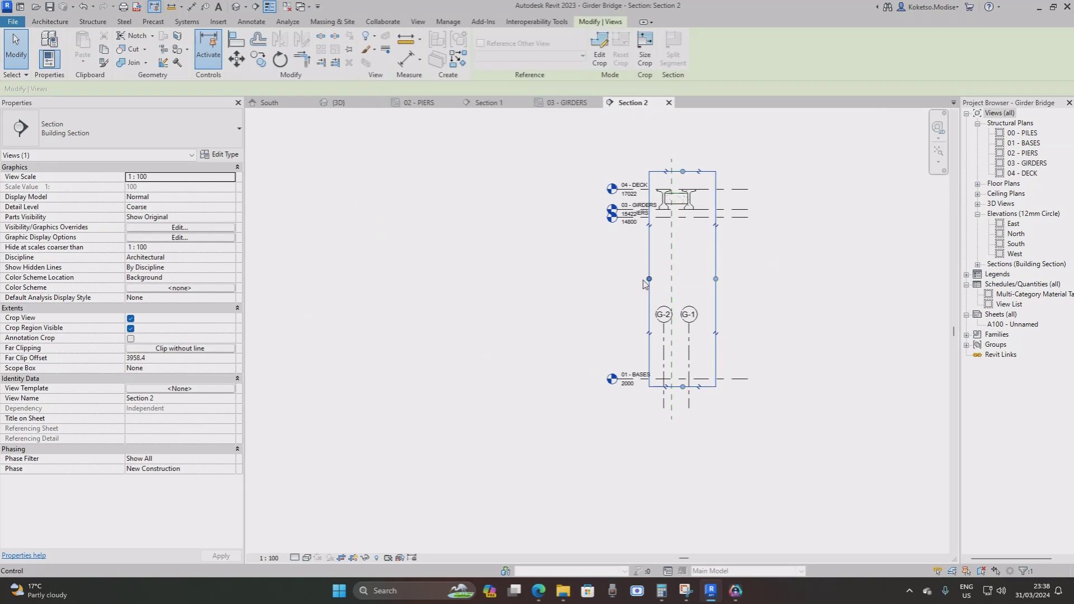
left_click_drag(649, 279, 422, 278)
left_click_drag(716, 279, 801, 278)
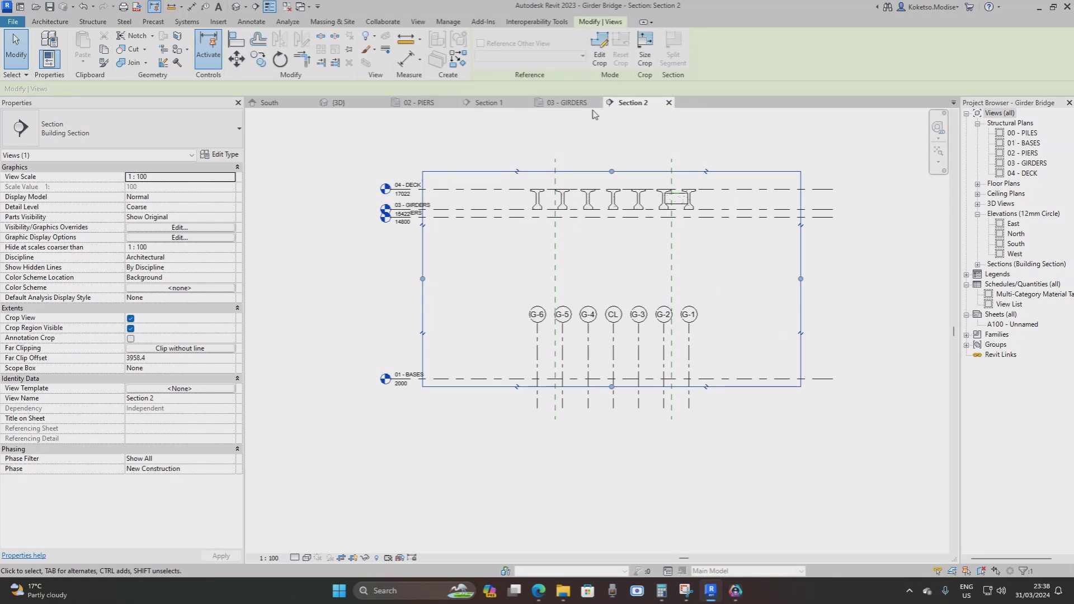
left_click(566, 102)
scroll(565, 289, "down", 4)
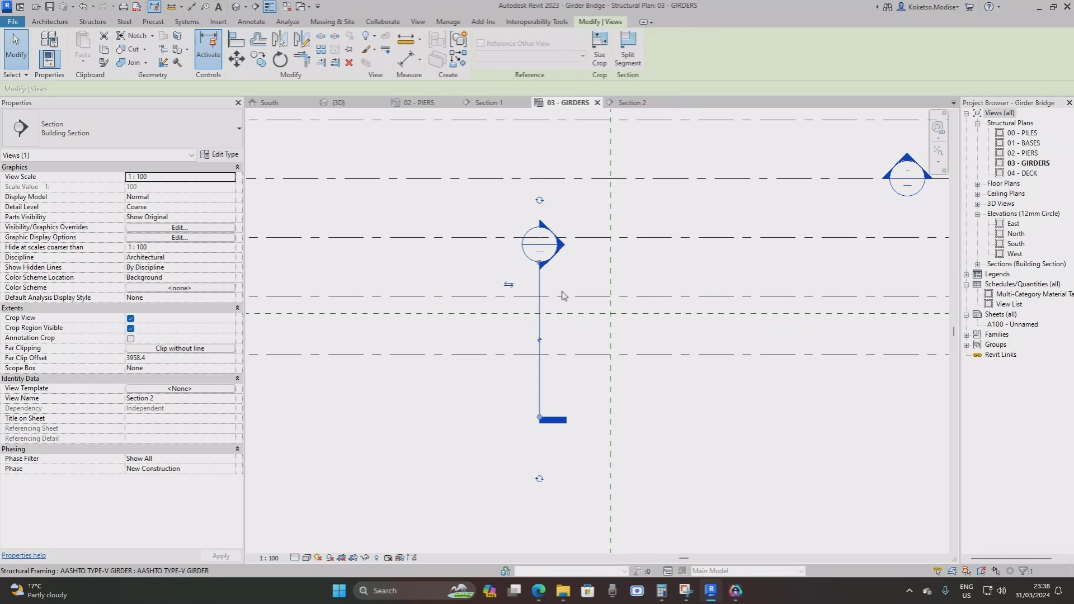
left_click(631, 102)
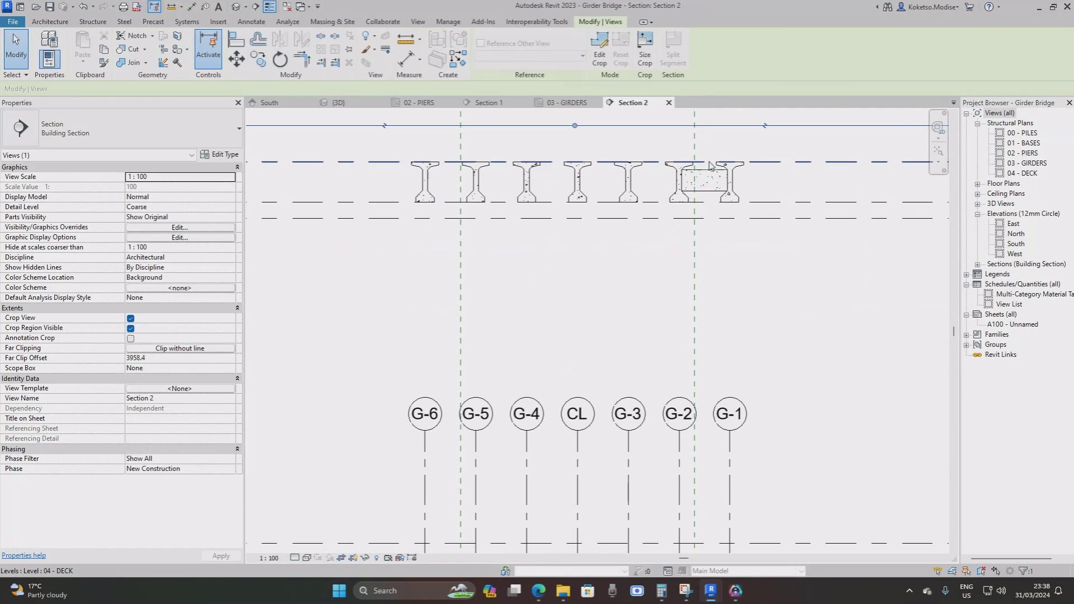
scroll(685, 170, "up", 3)
left_click(741, 195)
middle_click_drag(740, 197, 755, 198)
scroll(752, 197, "down", 1)
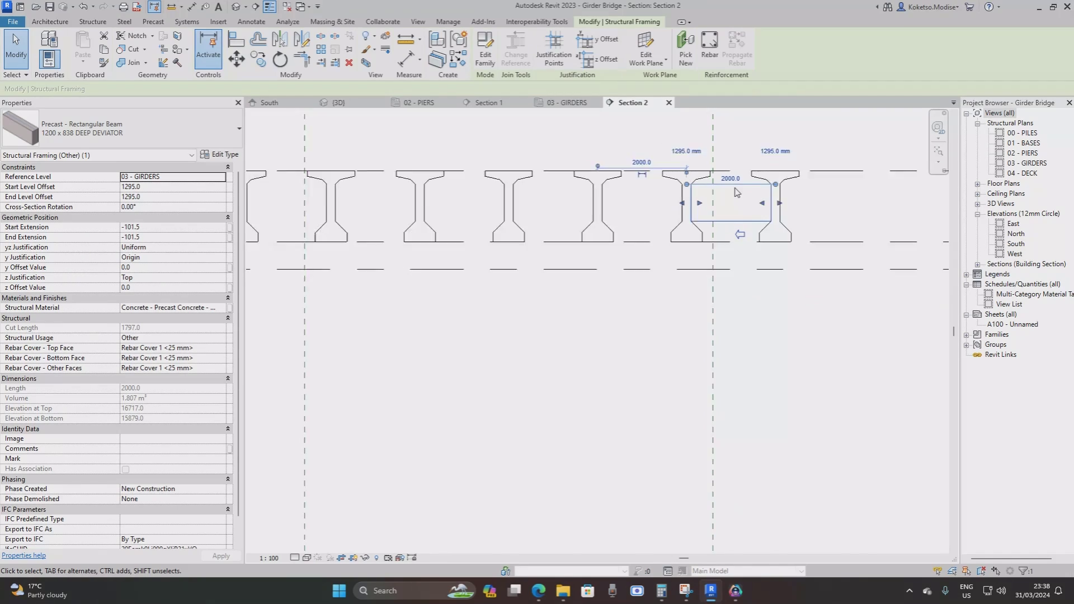
scroll(736, 191, "up", 1)
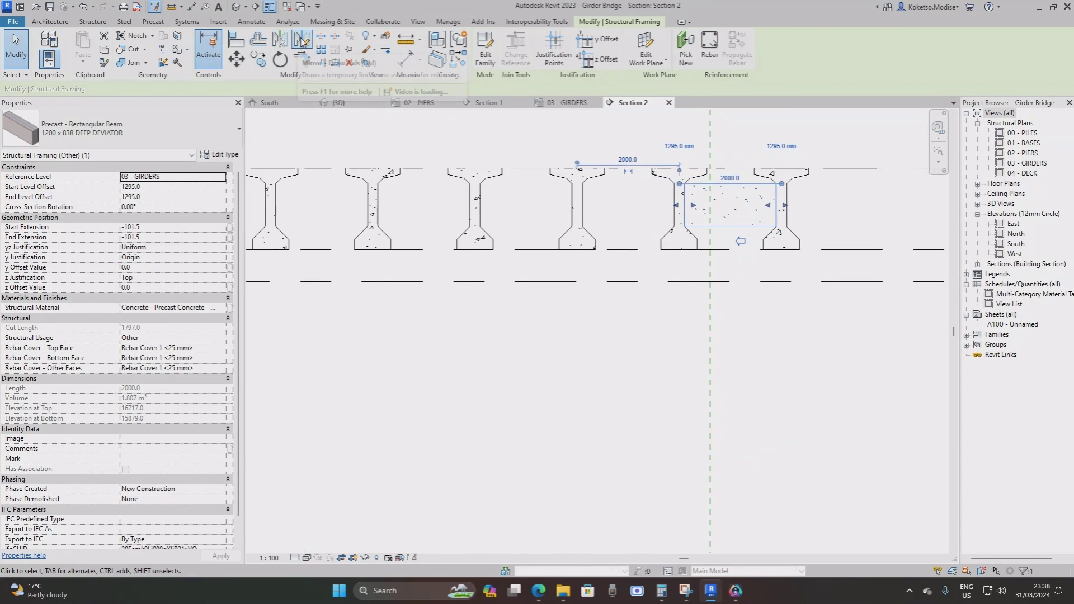
left_click(258, 58)
key("Escape")
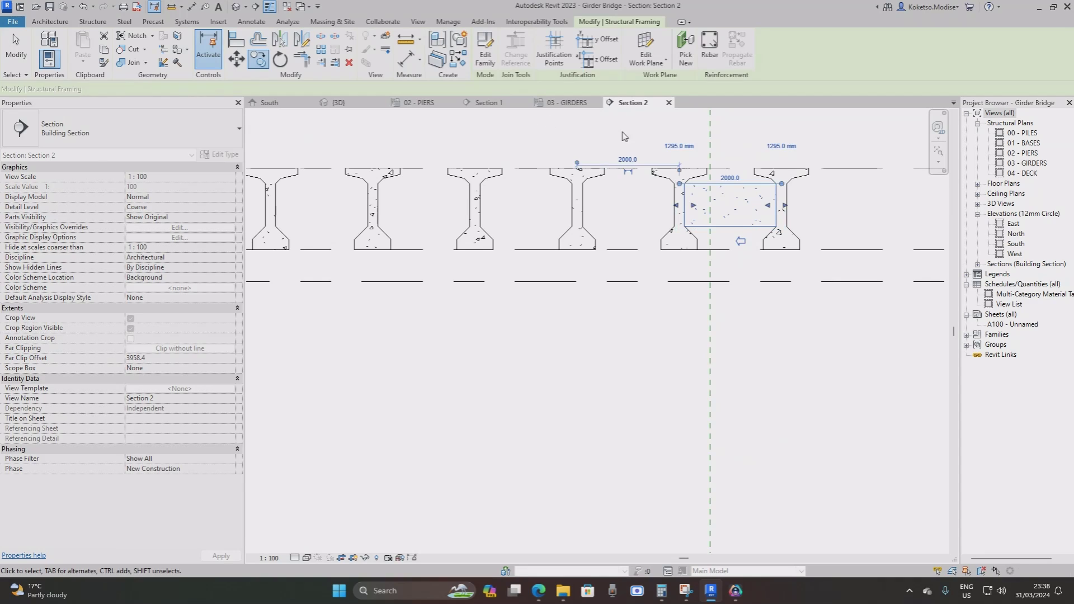
Close Section 2 and set the 03 - GIRDERS view range's top offset to 1000, raising the cut plane to pass through the deviator beam.
left_click(668, 103)
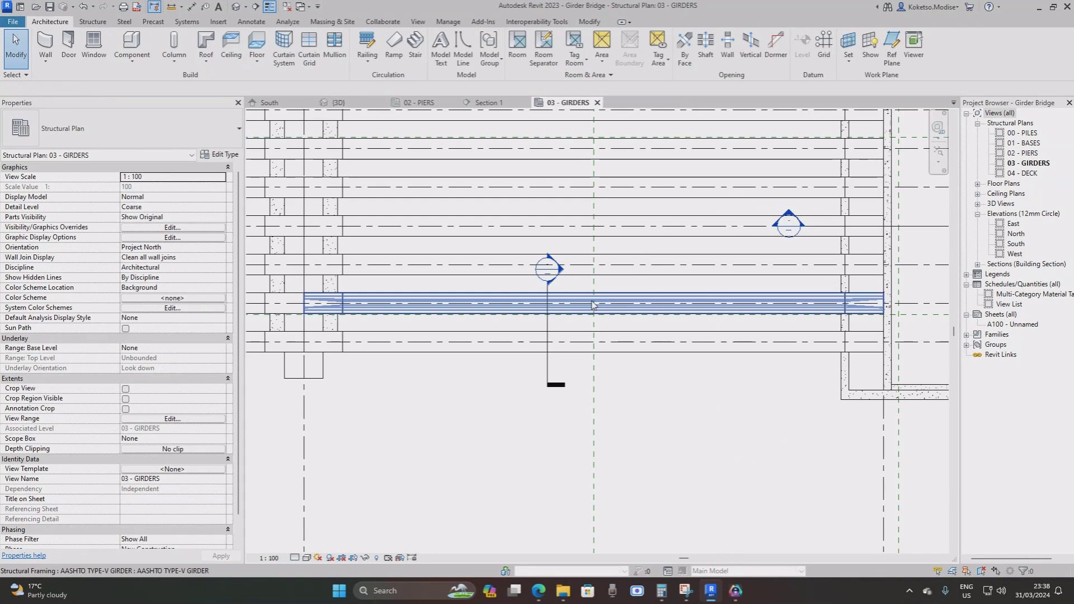
scroll(574, 306, "down", 4)
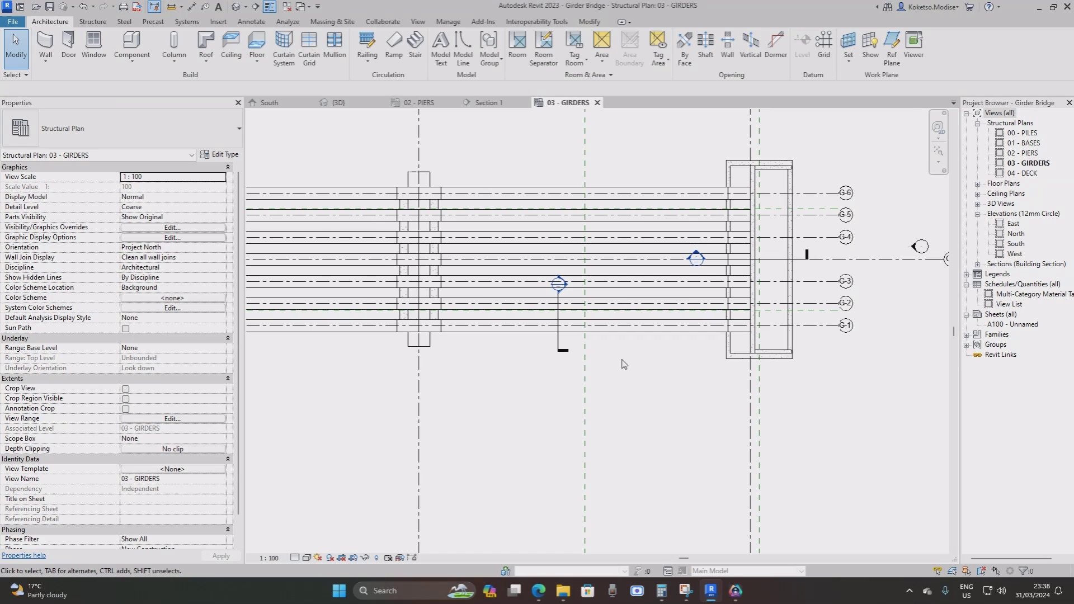
key("v")
key("r")
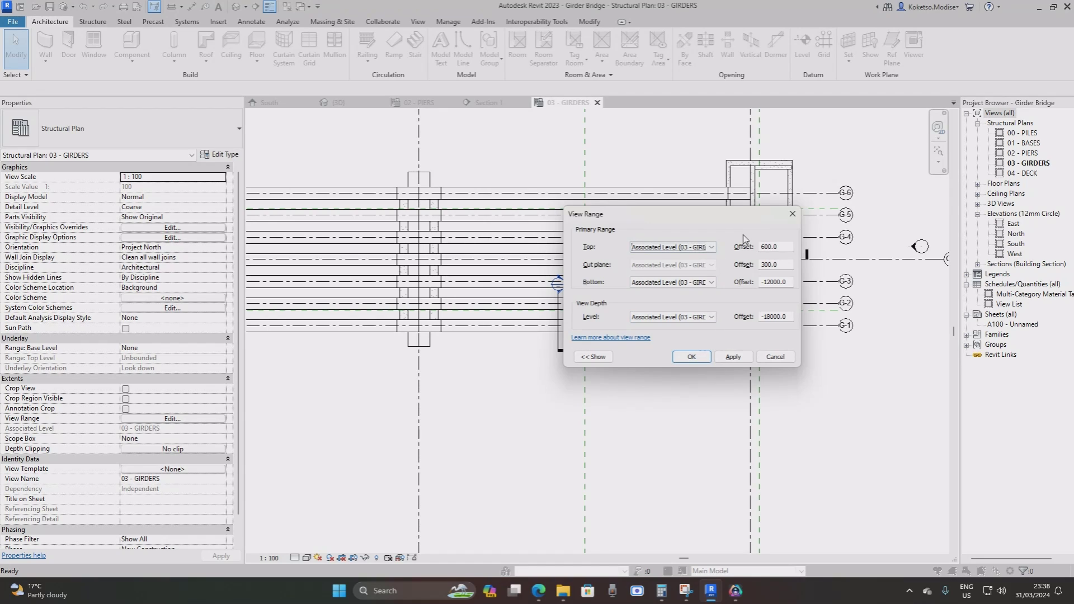
left_click(793, 214)
scroll(613, 308, "down", 4)
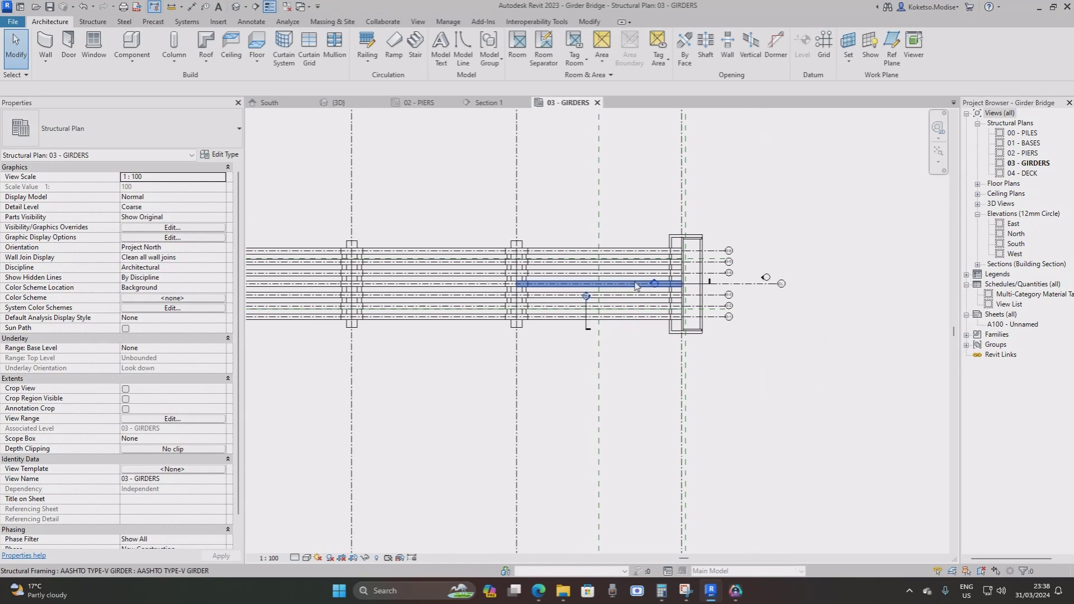
scroll(636, 287, "up", 3)
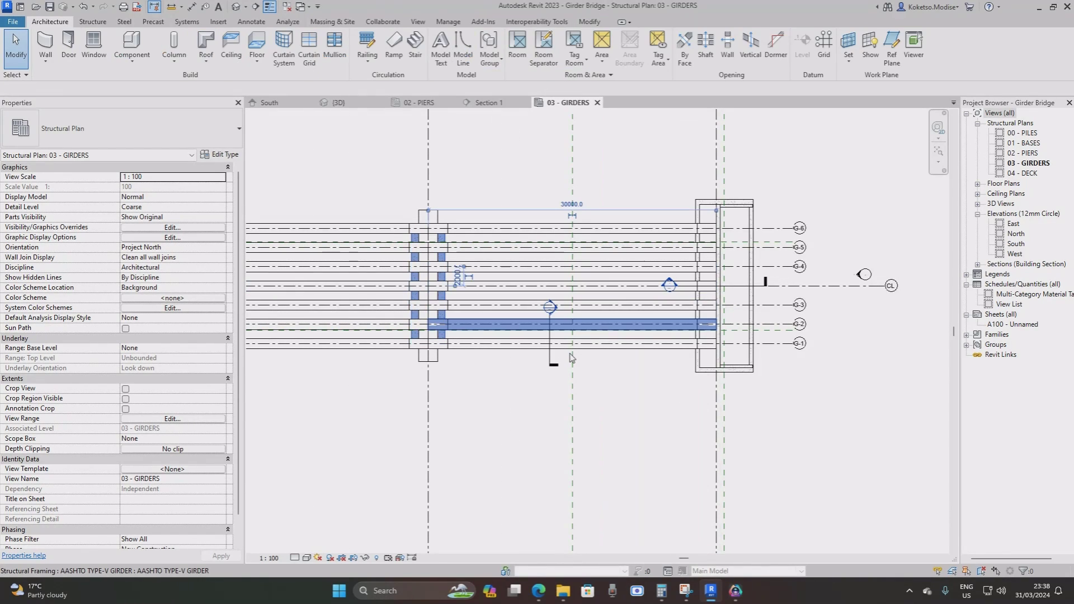
key("v")
key("r")
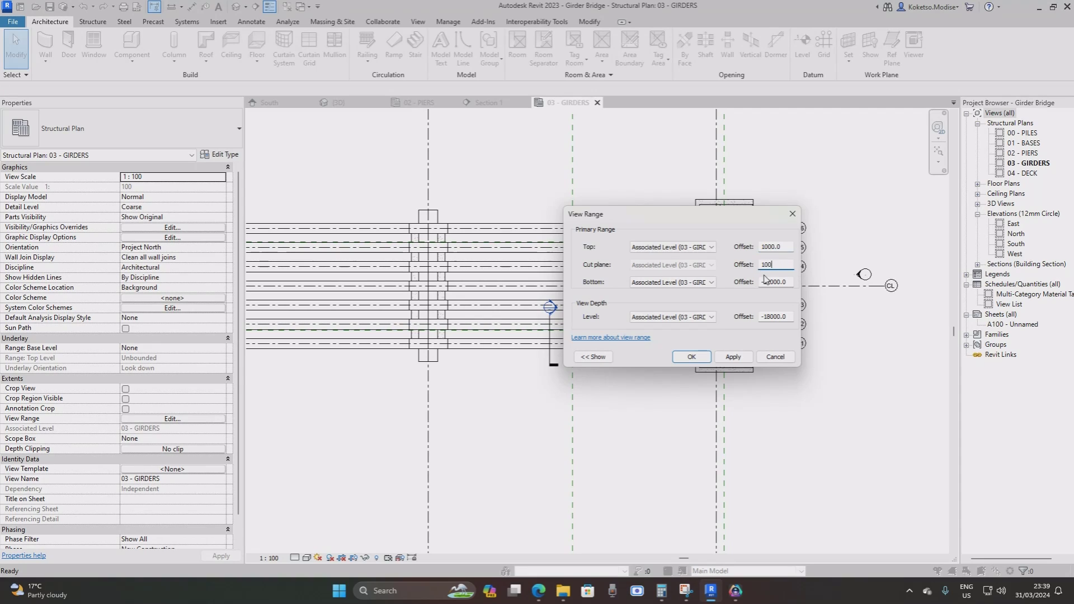
left_click(691, 356)
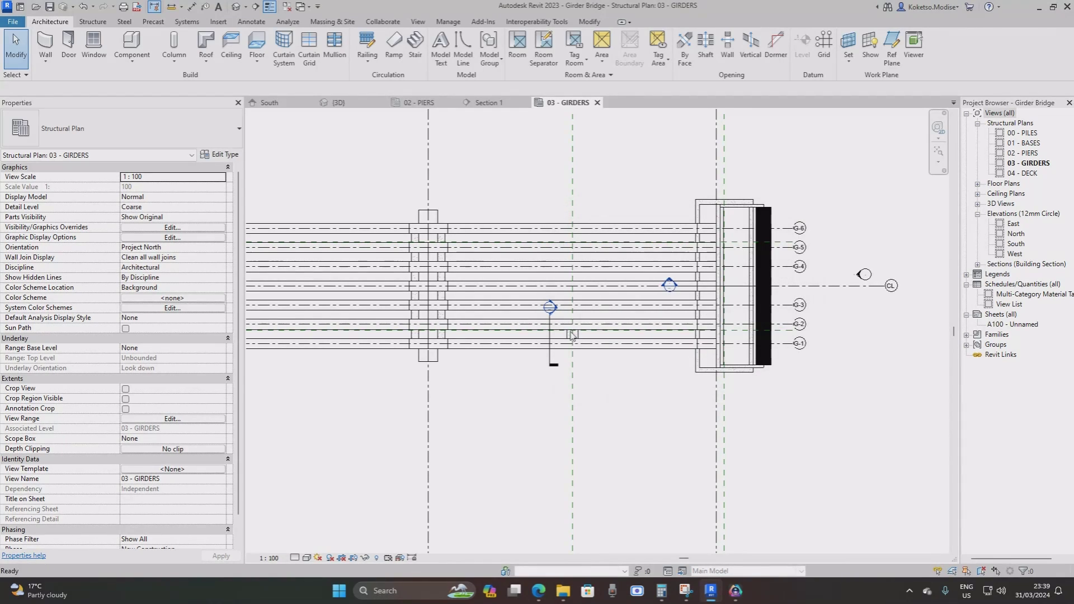
Copy the deviator beam at 2000 spacing from grid to grid into the five remaining girder bays at the end span's midspan.
scroll(572, 336, "up", 1)
scroll(571, 336, "up", 4)
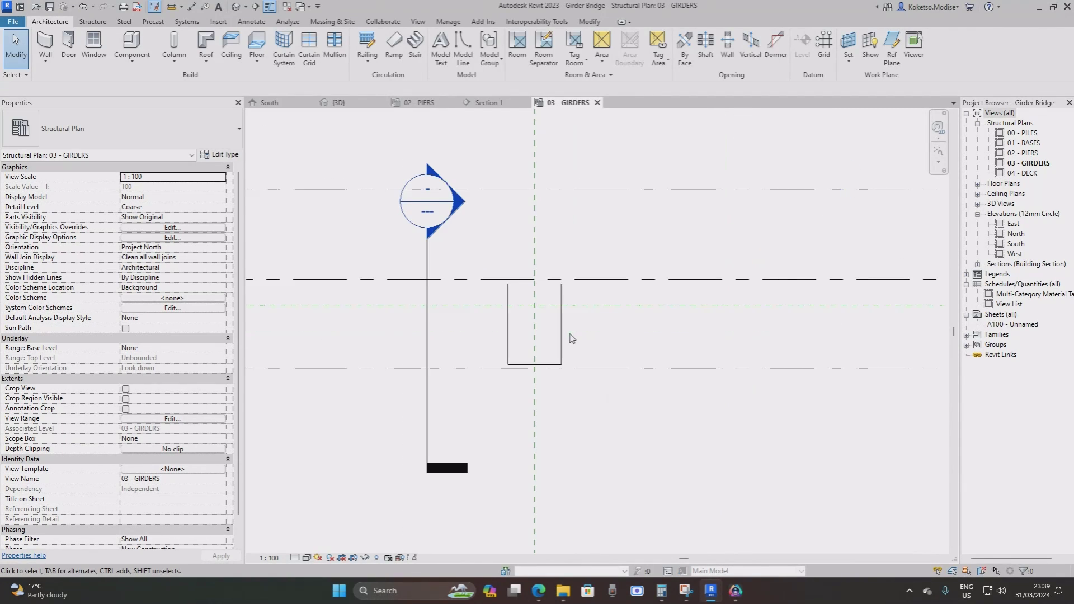
left_click(526, 331)
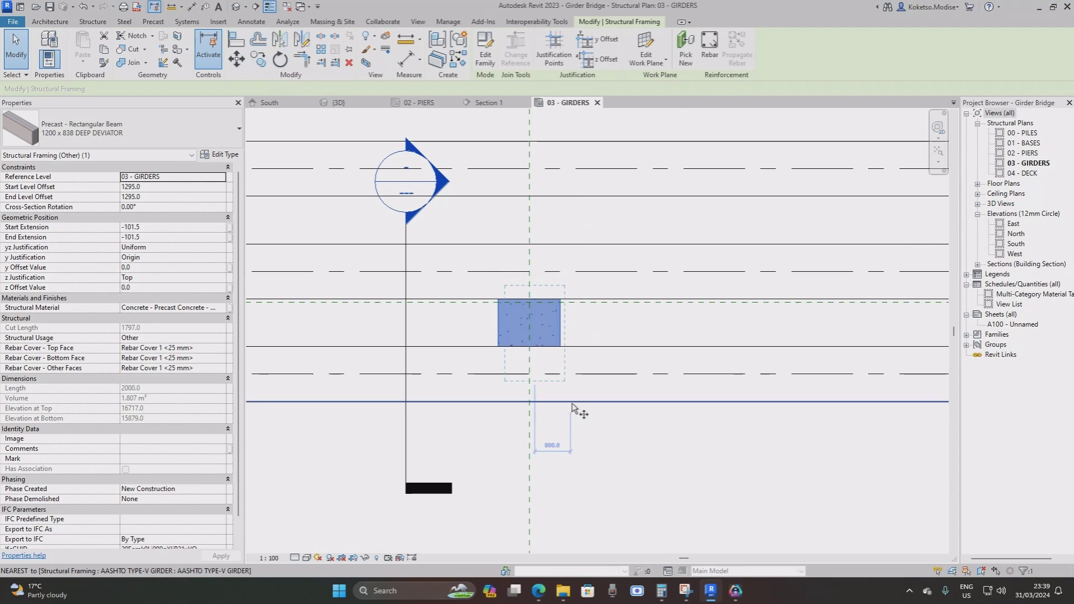
scroll(572, 406, "down", 2)
key("m")
key("v")
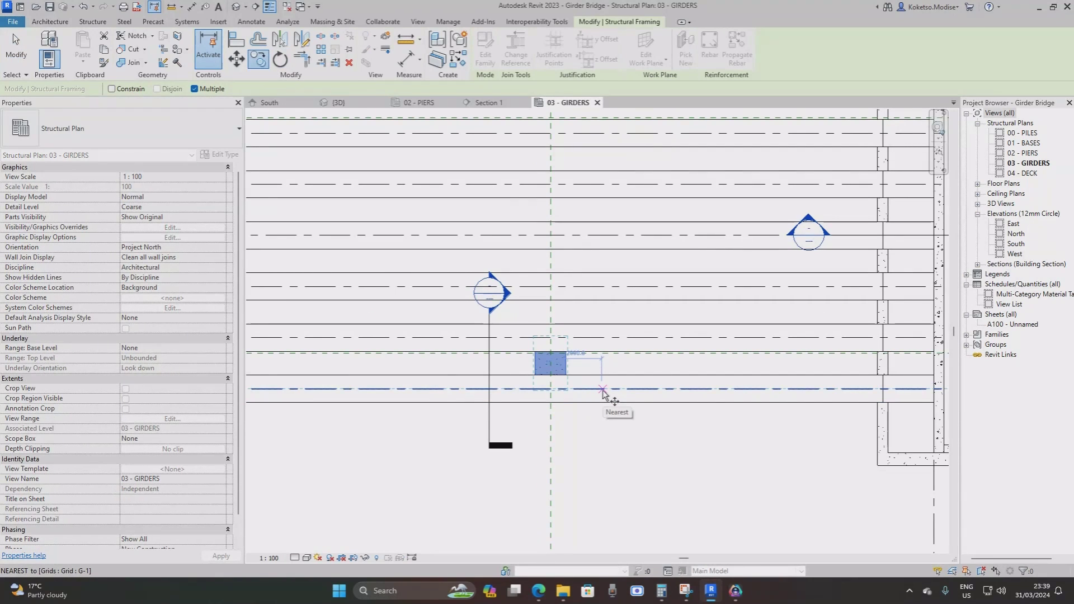
left_click(602, 390)
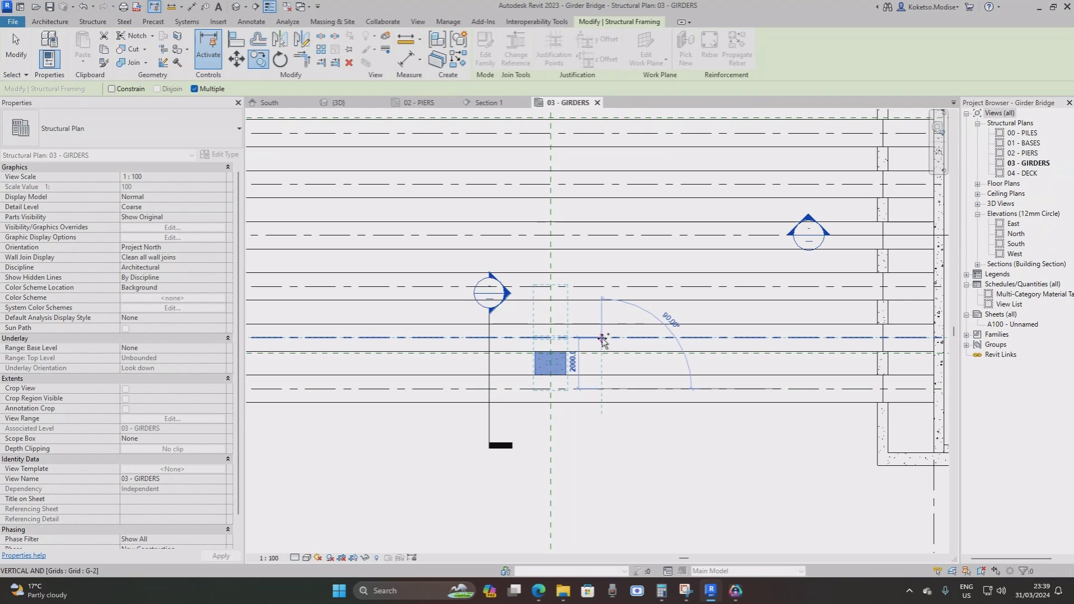
key("Escape")
key("Escape")
middle_click_drag(607, 376, 605, 390)
left_click(595, 396)
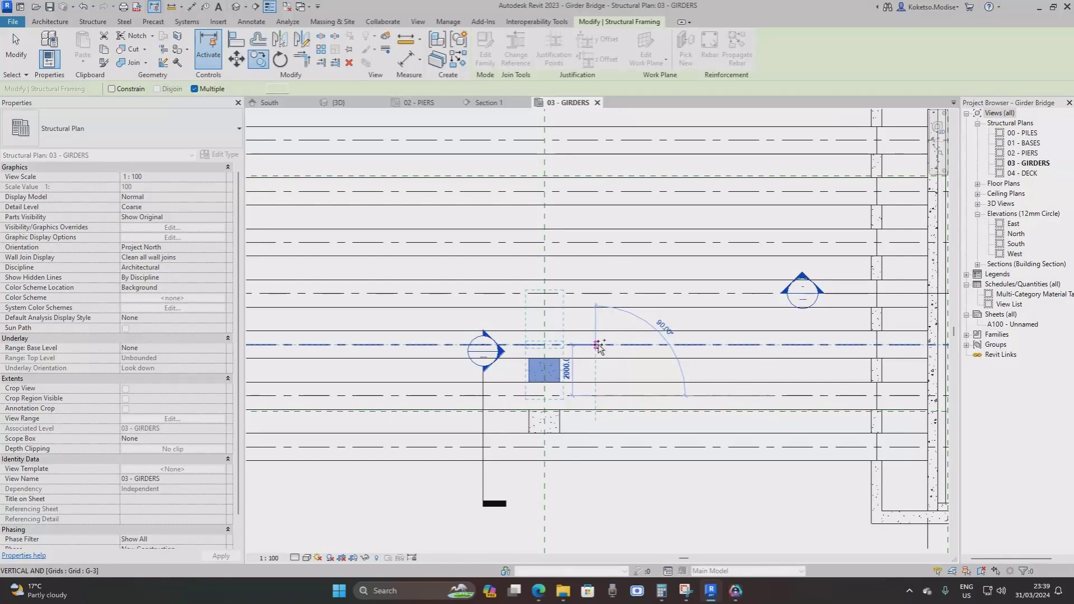
left_click(598, 345)
left_click(595, 294)
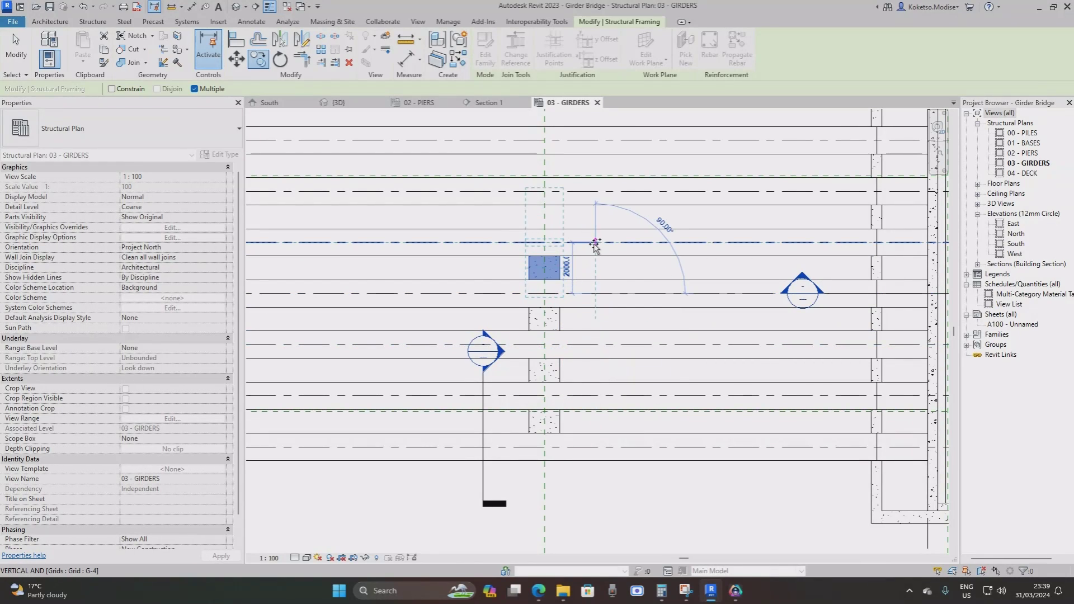
left_click(595, 244)
key("Escape")
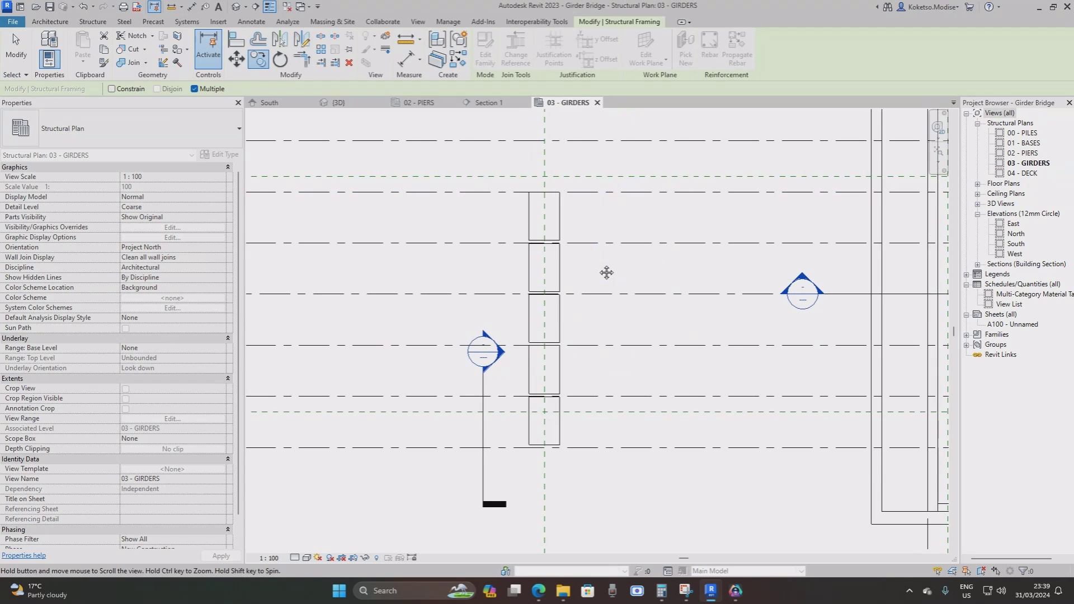
scroll(573, 243, "down", 2)
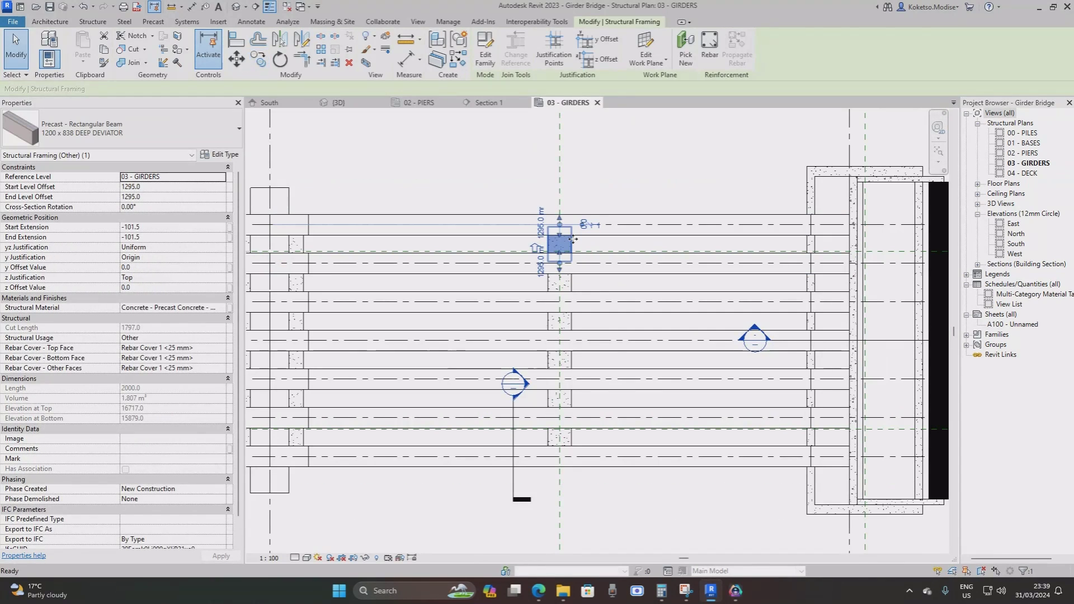
key("Escape")
Open the 3D view and orbit to see the end span's deviator beams between the girders.
left_click(336, 103)
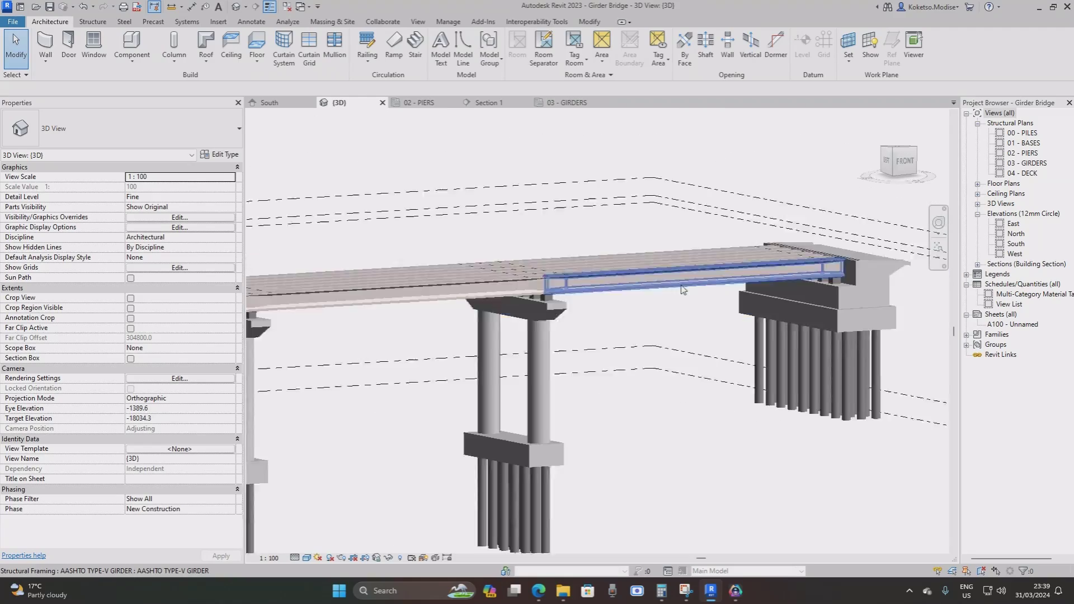
middle_click_drag(682, 289, 587, 308, "shift")
scroll(812, 286, "up", 3)
left_click(761, 305)
scroll(547, 310, "down", 5)
scroll(593, 307, "up", 6)
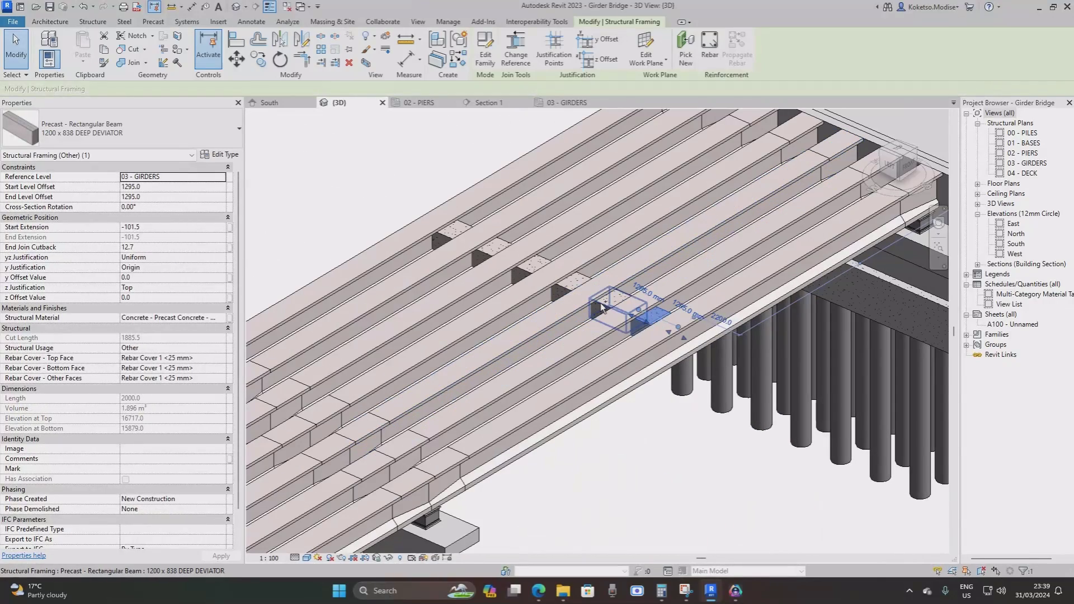
left_click(601, 305, "ctrl")
left_click(565, 288, "ctrl")
left_click(525, 271, "ctrl")
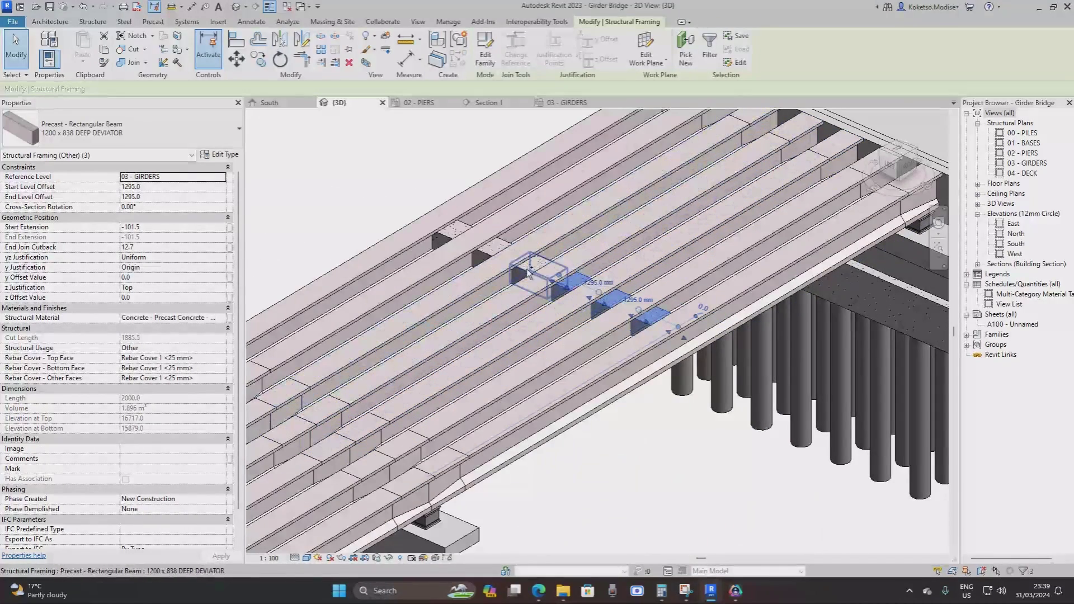
key("Escape")
Select all six deviator beams in 3D and mirror them about the nearest pier grid in the 03 - GIRDERS plan.
left_click(487, 253)
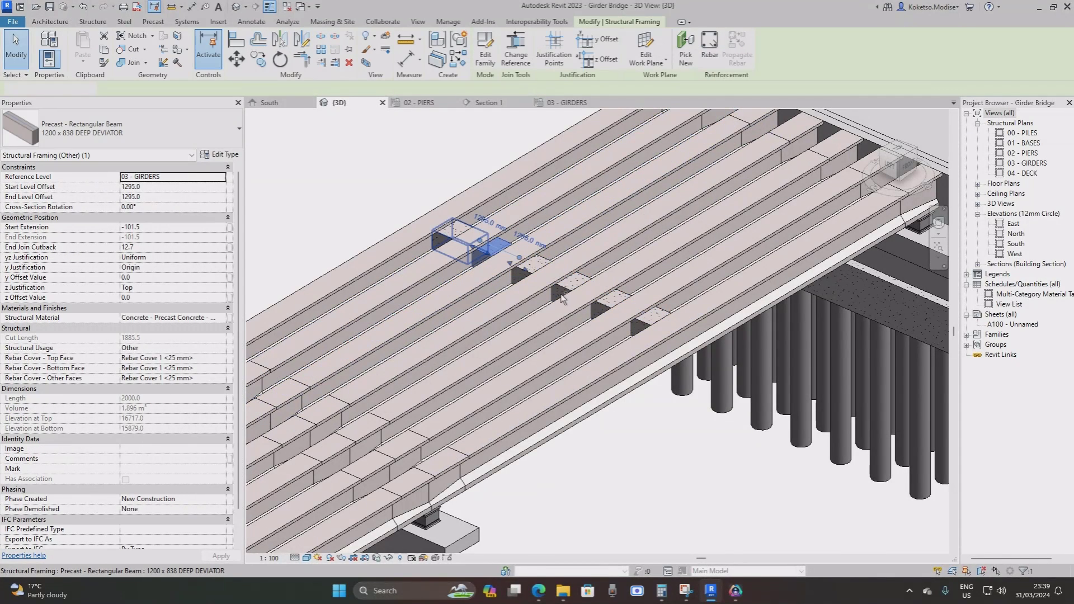
left_click(450, 232, "ctrl")
left_click(531, 275, "ctrl")
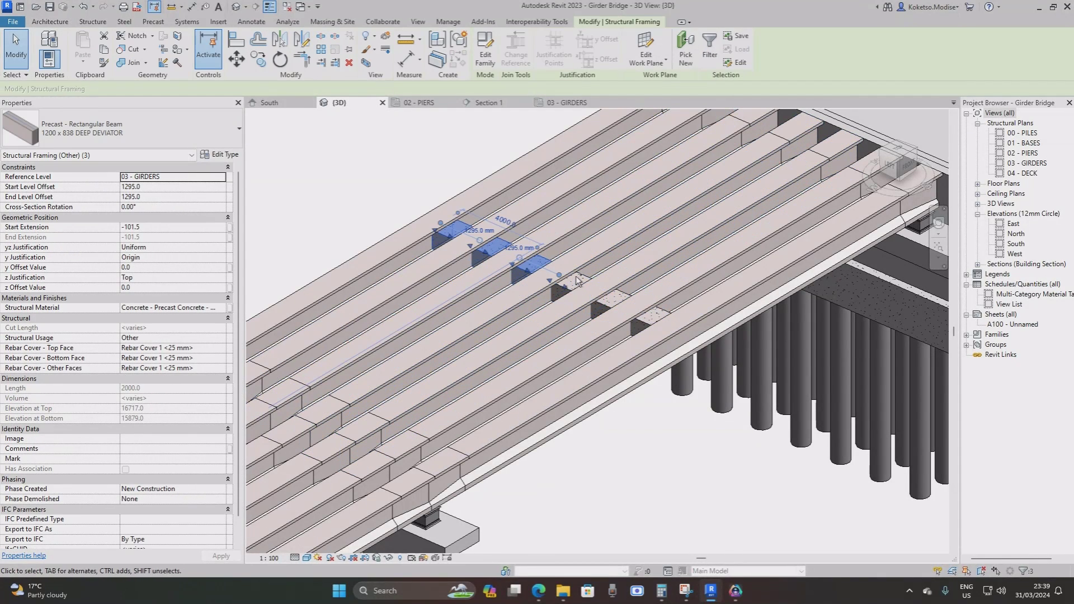
left_click(573, 285, "ctrl")
left_click(613, 300, "ctrl")
left_click(650, 317, "ctrl")
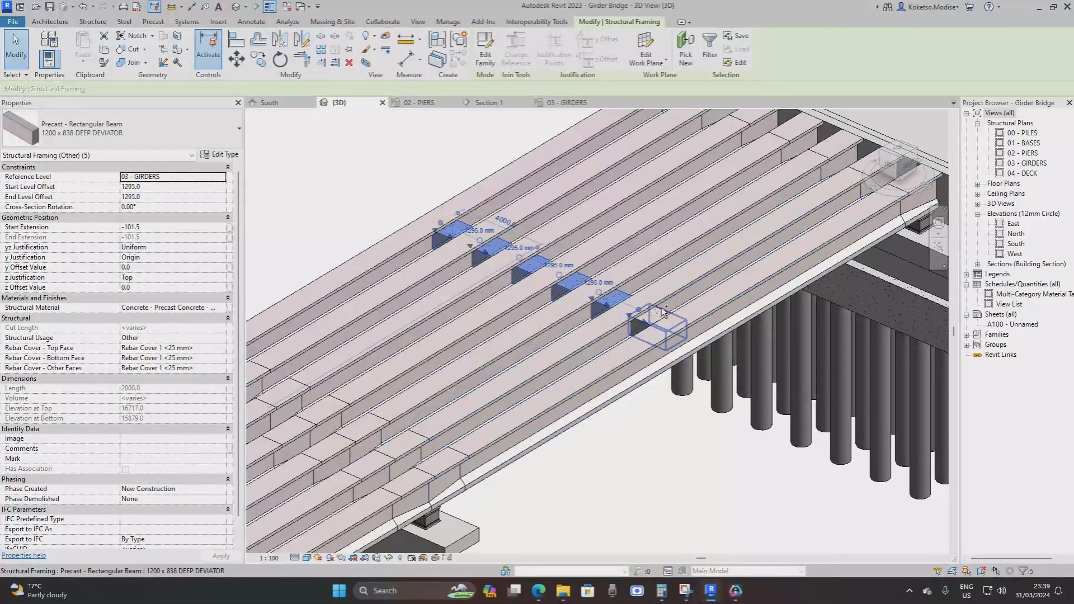
scroll(730, 247, "down", 8)
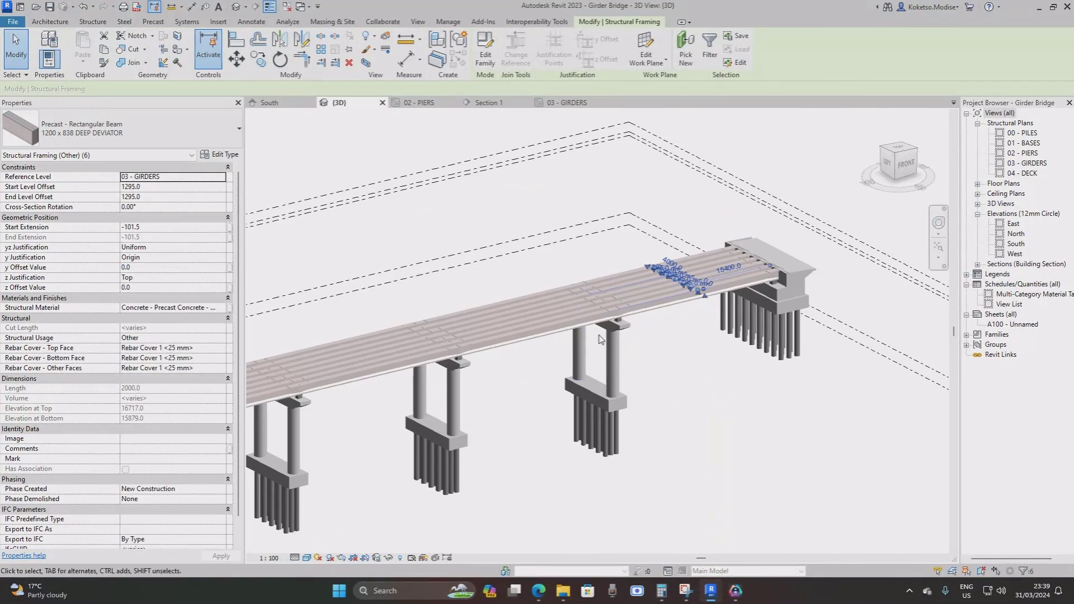
left_click(554, 104)
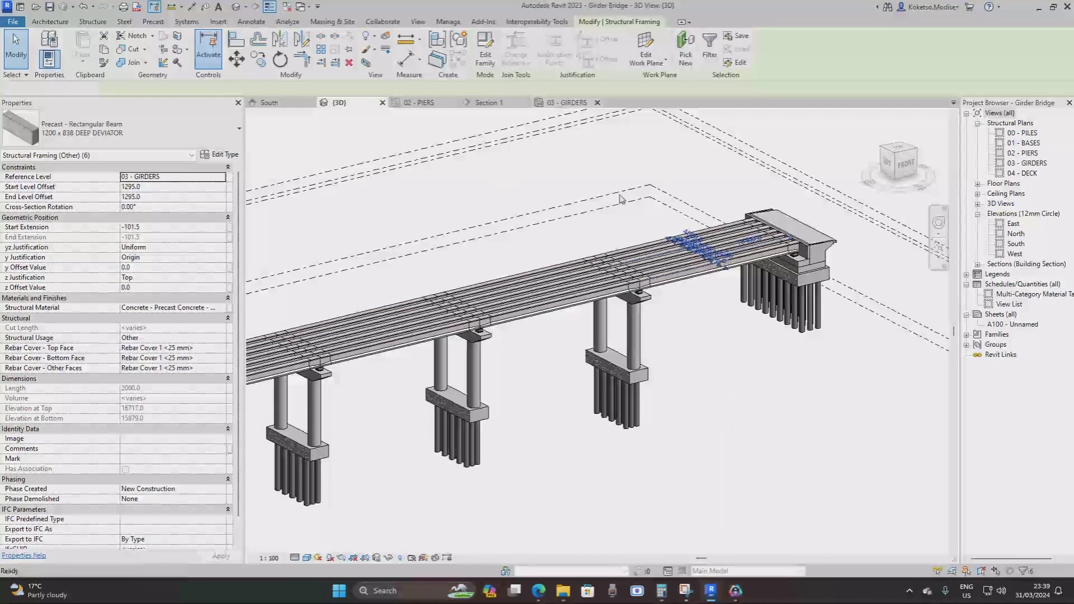
scroll(697, 269, "down", 4)
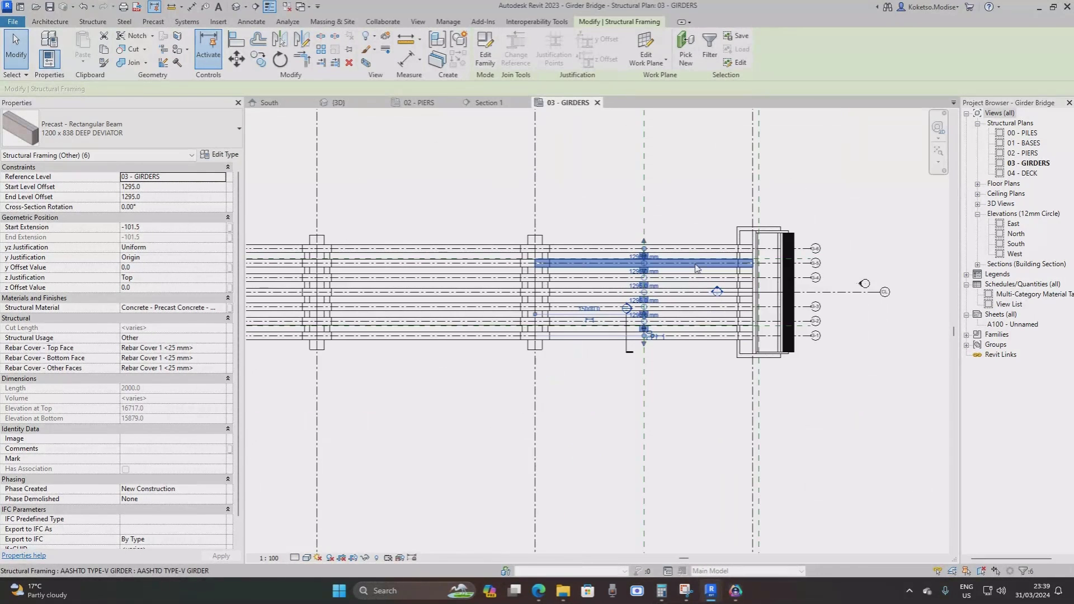
left_click(281, 42)
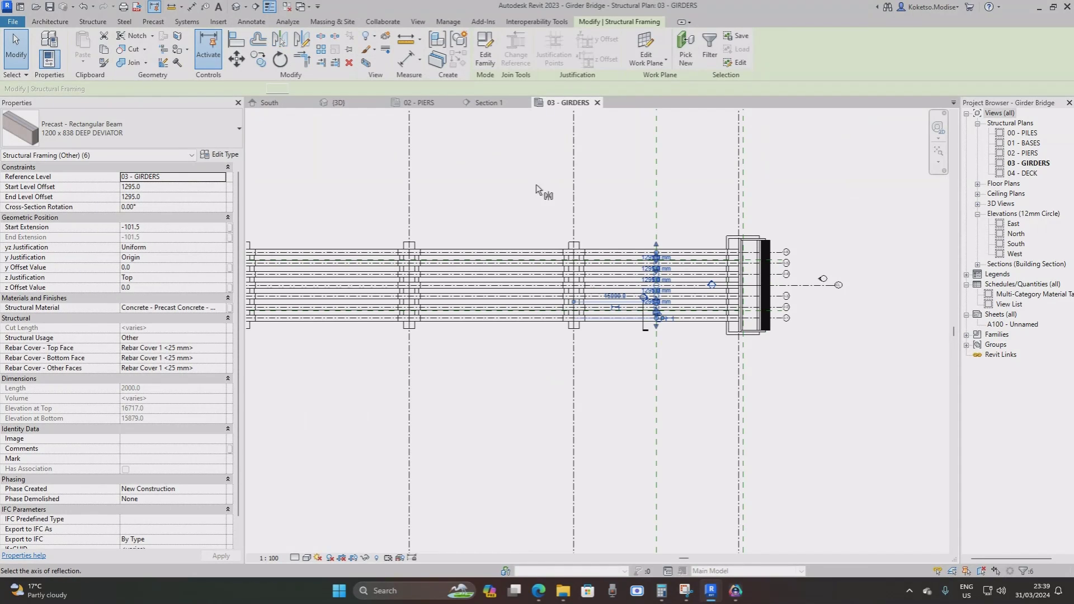
left_click(572, 193)
Mirror the six deviator beams about each successive pier grid in the 03 - GIRDERS plan until every remaining span has a set.
scroll(571, 235, "down", 2)
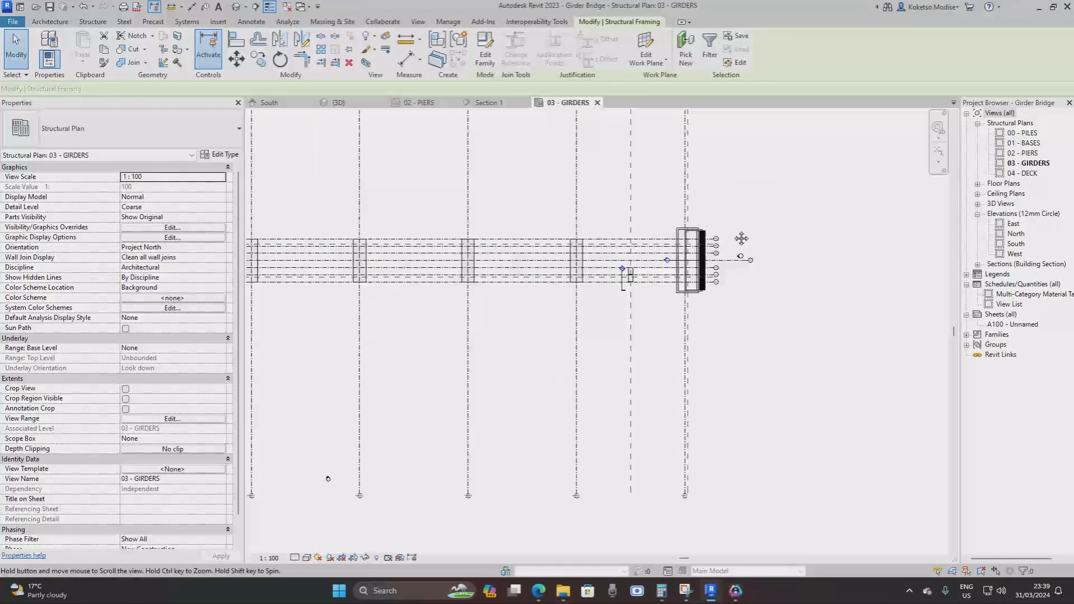
middle_click_drag(560, 336, 744, 336)
left_click_drag(685, 238, 733, 319)
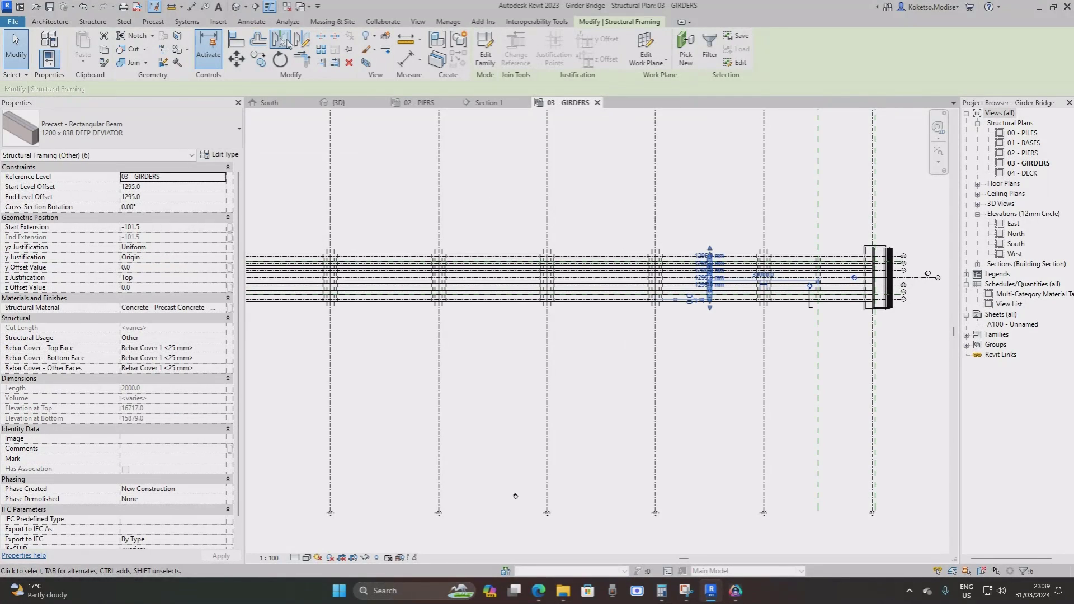
left_click(283, 42)
left_click(655, 216)
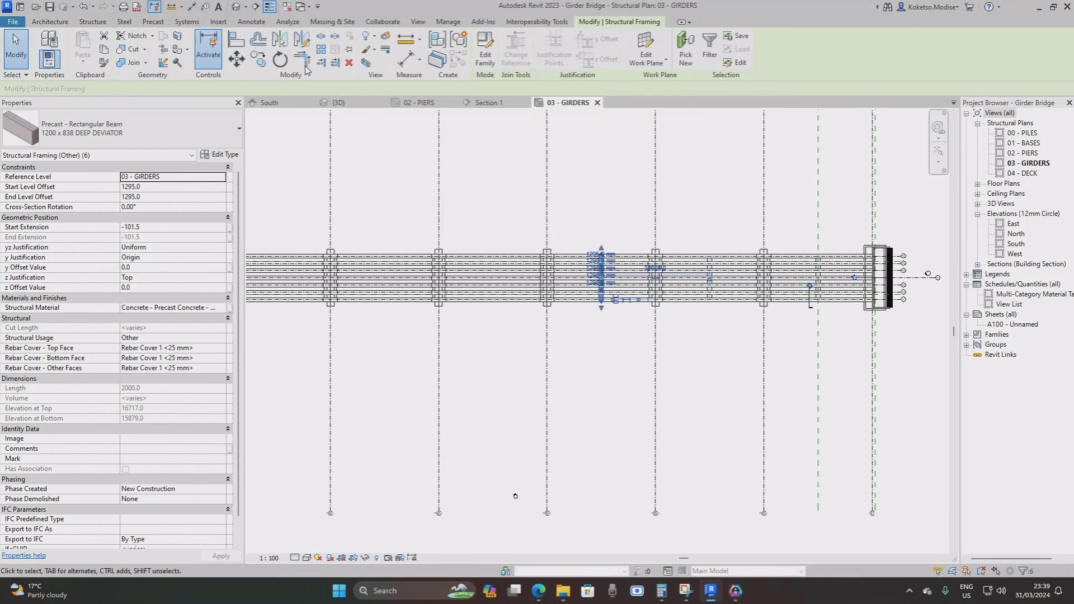
left_click(484, 220)
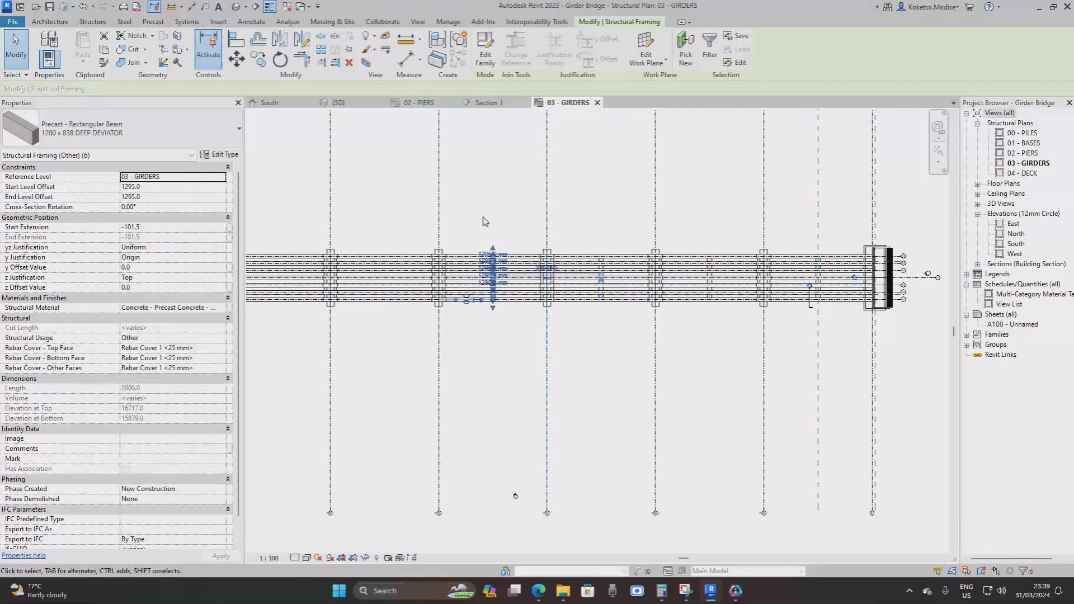
middle_click_drag(701, 263, 660, 235)
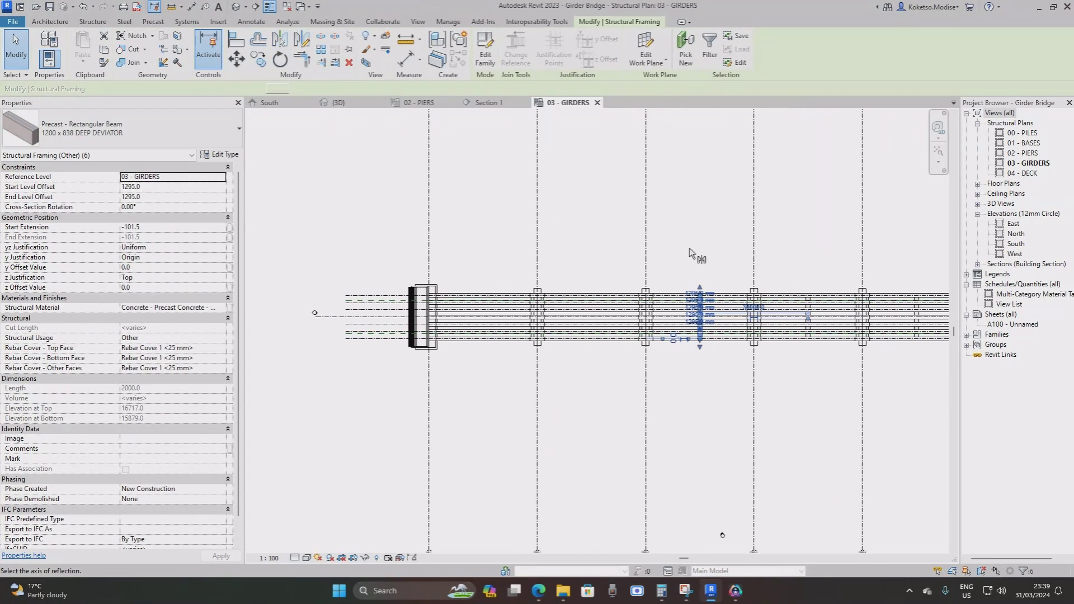
left_click(646, 244)
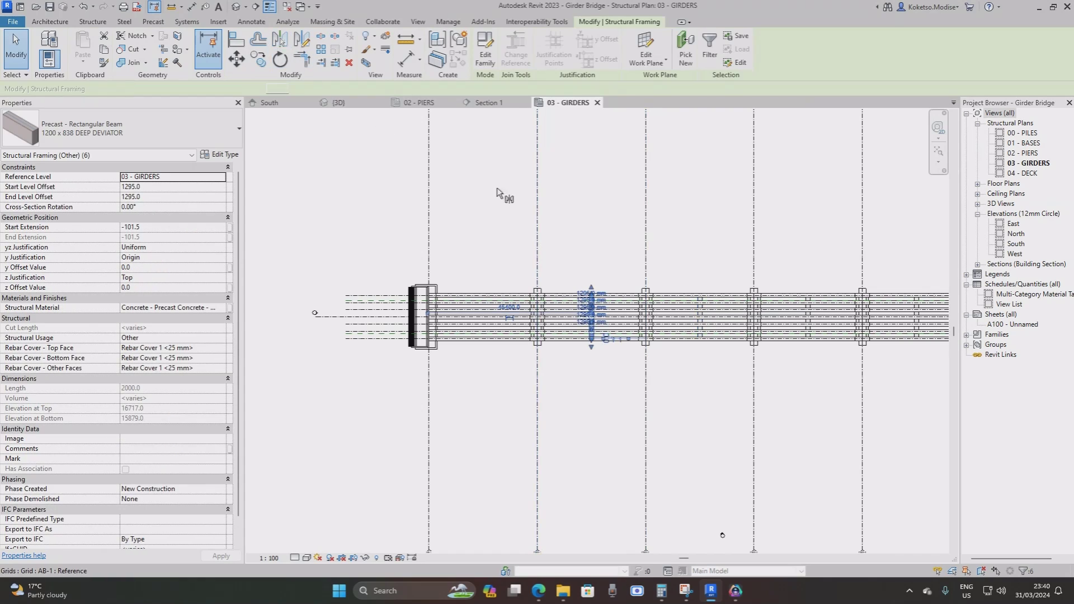
key("Escape")
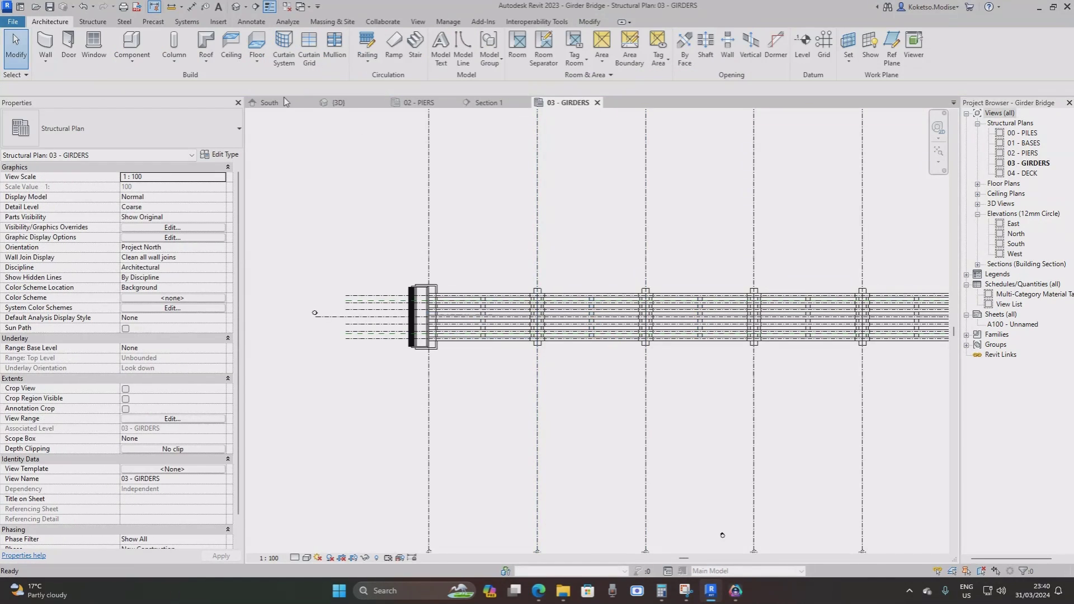
Open the 3D view and examine the deviator beams between the girders along the spans and near the abutment.
left_click(338, 102)
middle_click_drag(531, 309, 621, 288, "shift")
scroll(554, 269, "up", 3)
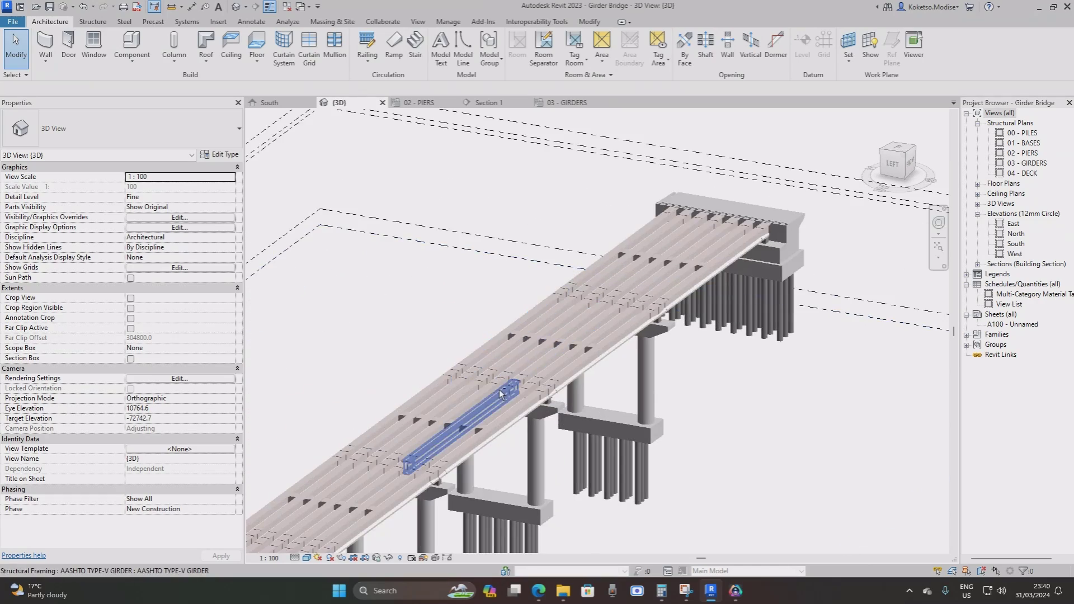
middle_click_drag(492, 423, 660, 330, "shift")
middle_click_drag(660, 330, 608, 216)
scroll(559, 257, "down", 4)
scroll(608, 216, "up", 2)
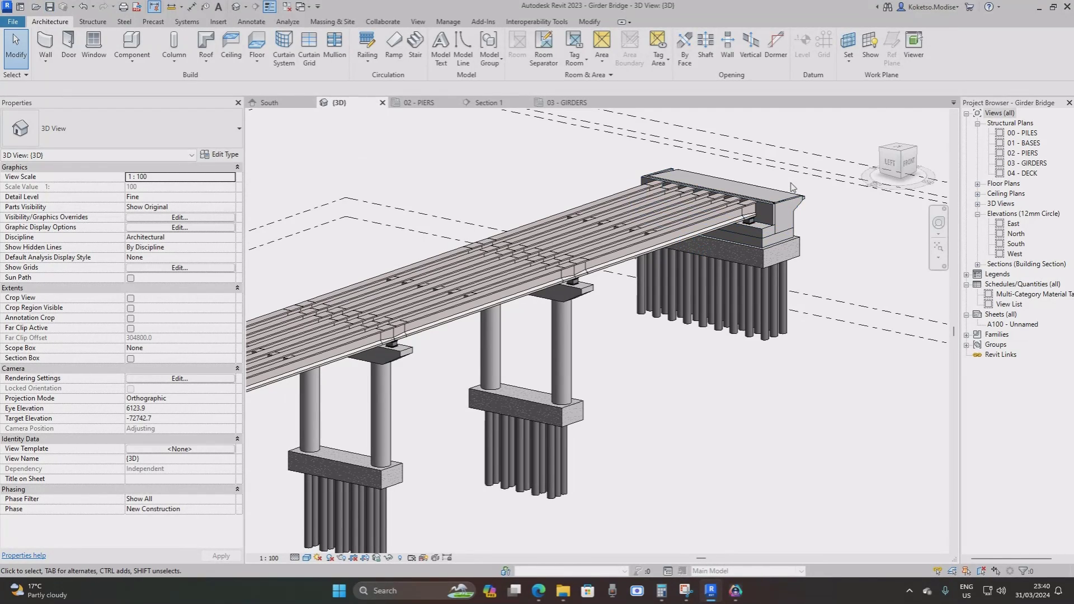
middle_click_drag(684, 229, 696, 212, "shift")
scroll(696, 213, "up", 5)
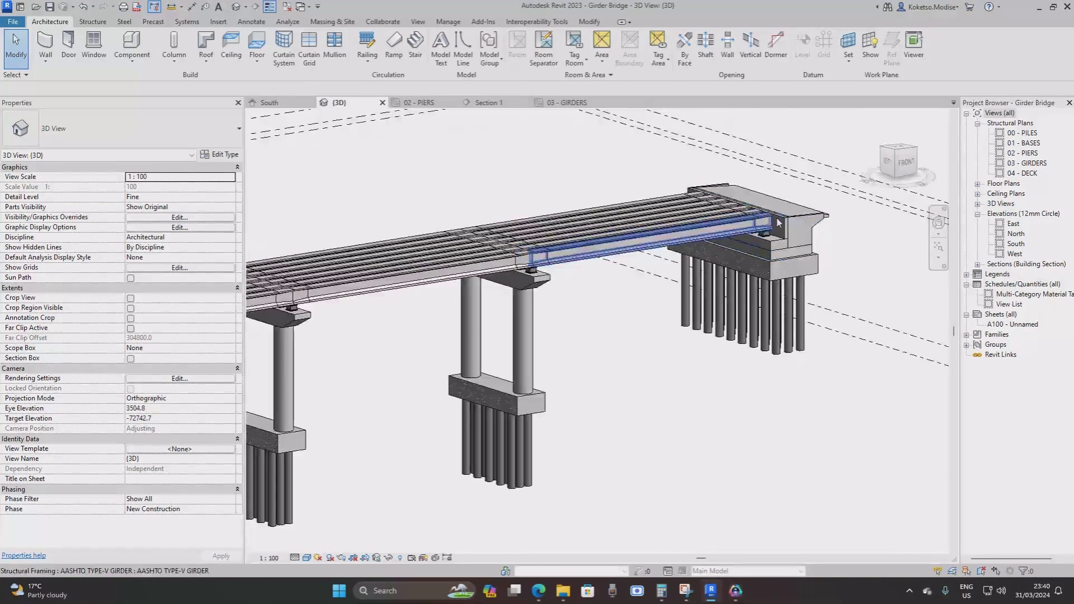
middle_click_drag(640, 271, 805, 257)
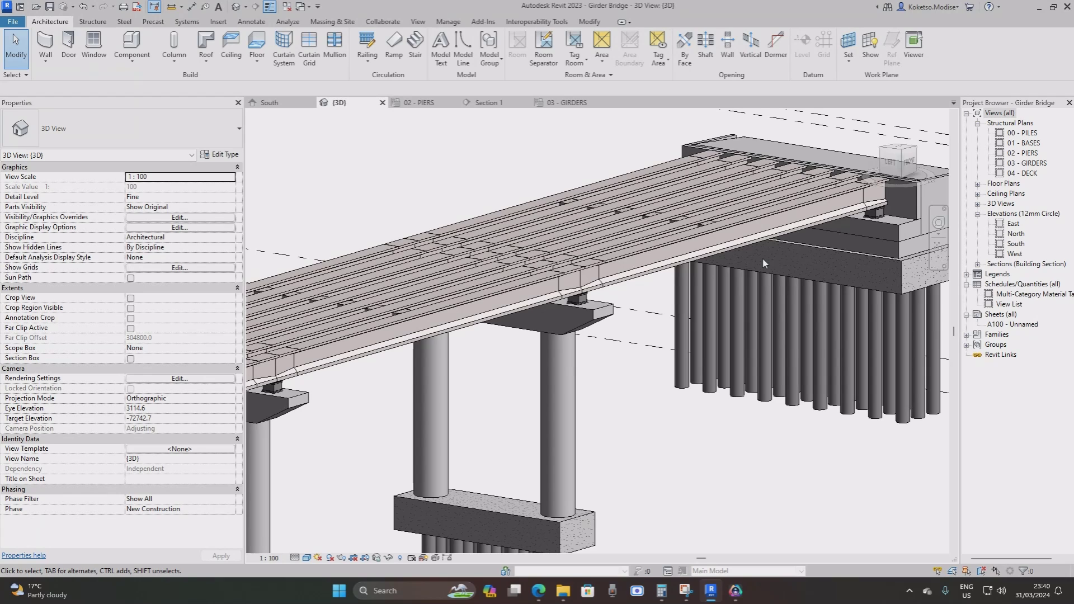
middle_click_drag(767, 221, 663, 251, "shift")
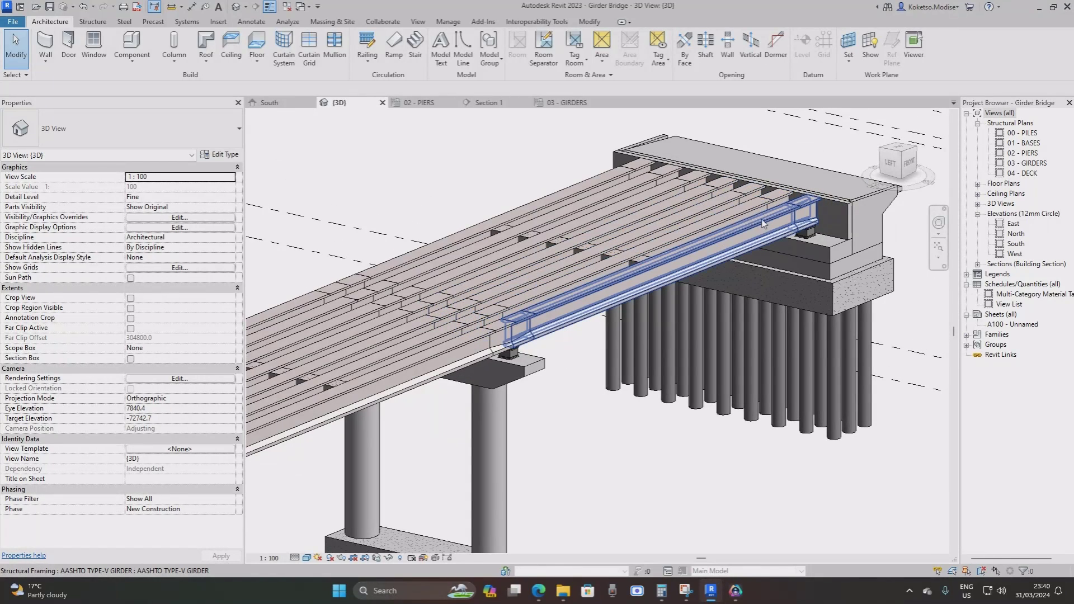
scroll(622, 236, "down", 2)
middle_click_drag(623, 236, 665, 233)
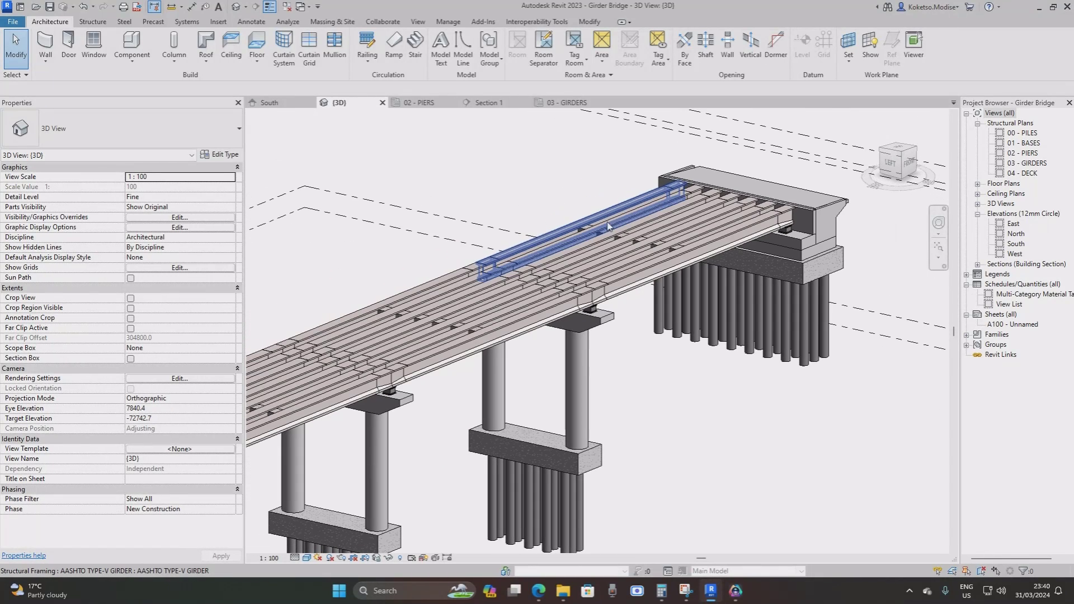
middle_click_drag(630, 264, 641, 266)
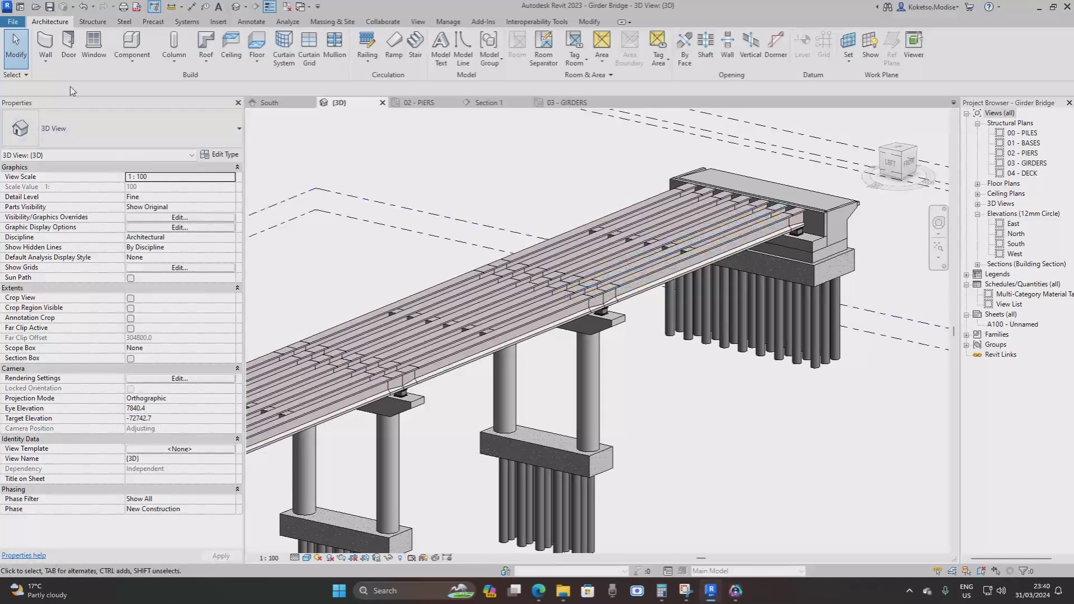
Create a new family from the Metric Structural Framing - Beams and Braces template.
left_click(8, 23)
mouse_move(52, 60)
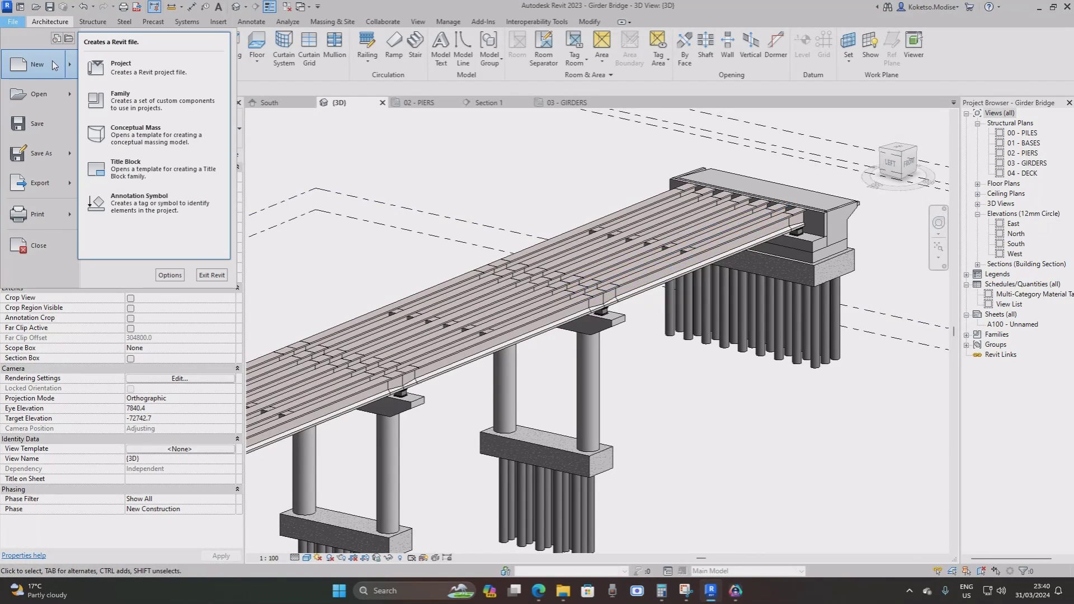
left_click(125, 95)
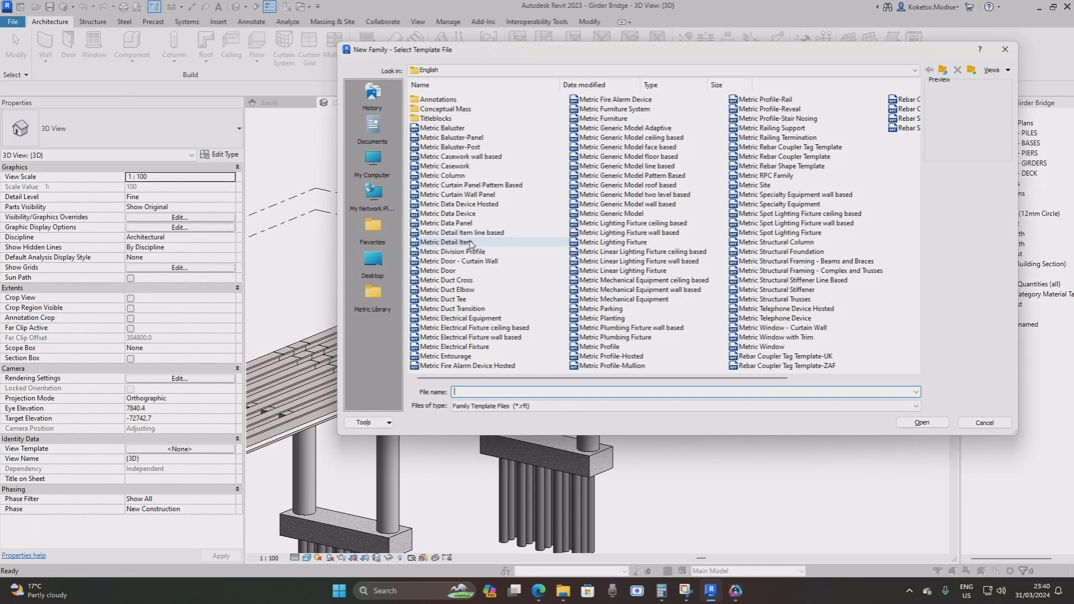
left_click(633, 262)
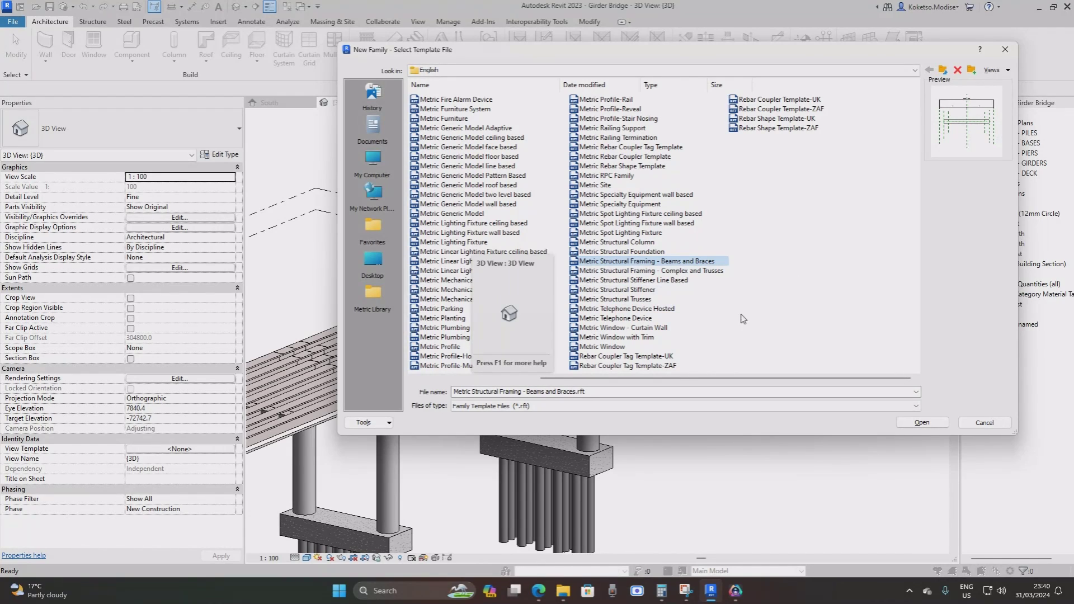
left_click(921, 423)
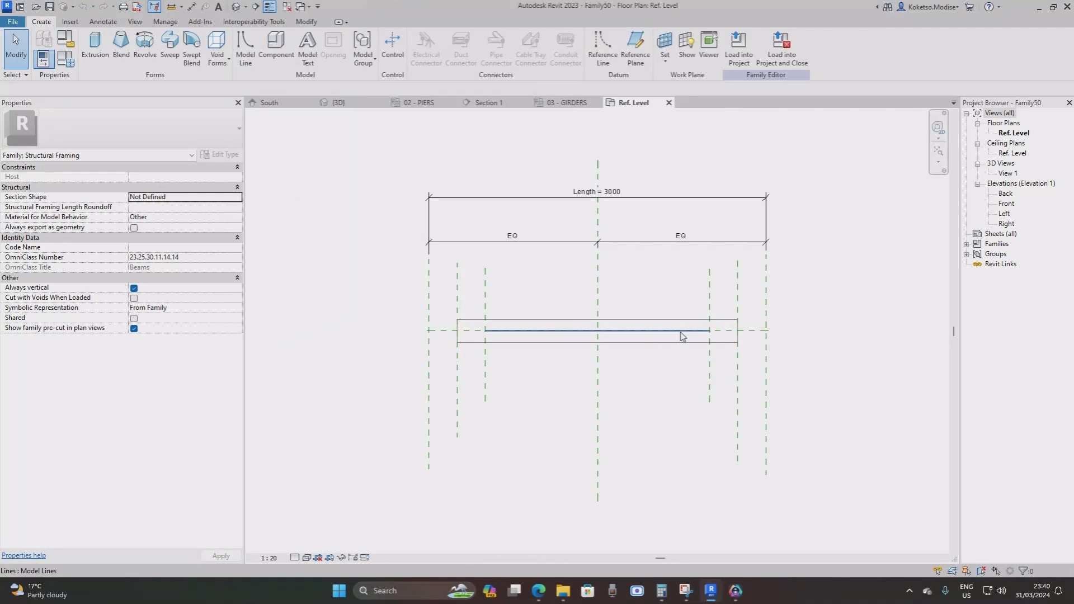
Delete the template's default extrusion, model line and inner reference planes, keeping only the end and centre planes.
key("Tab")
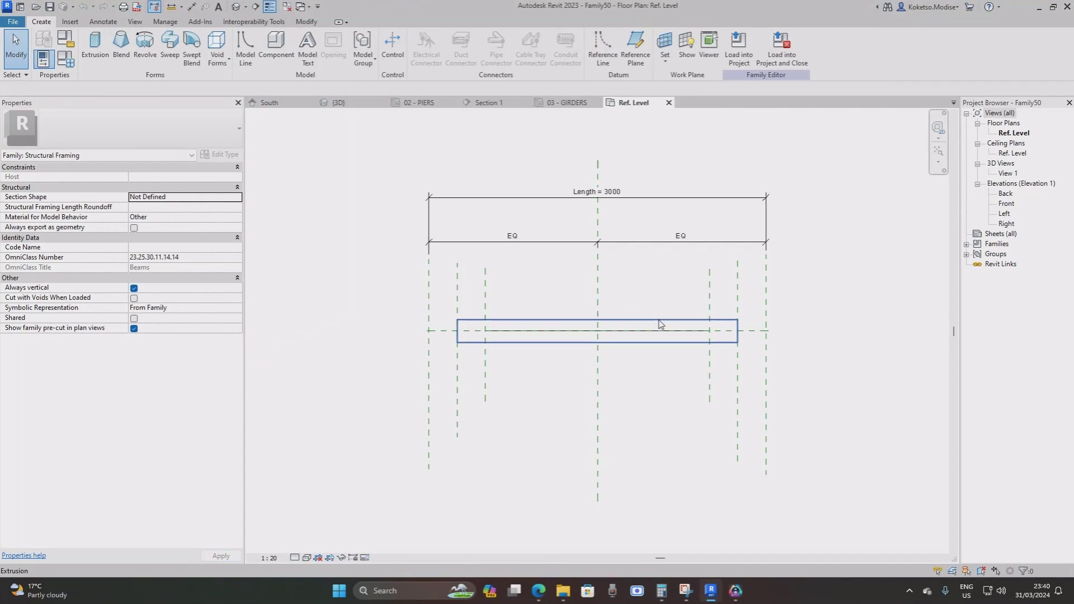
left_click(683, 332)
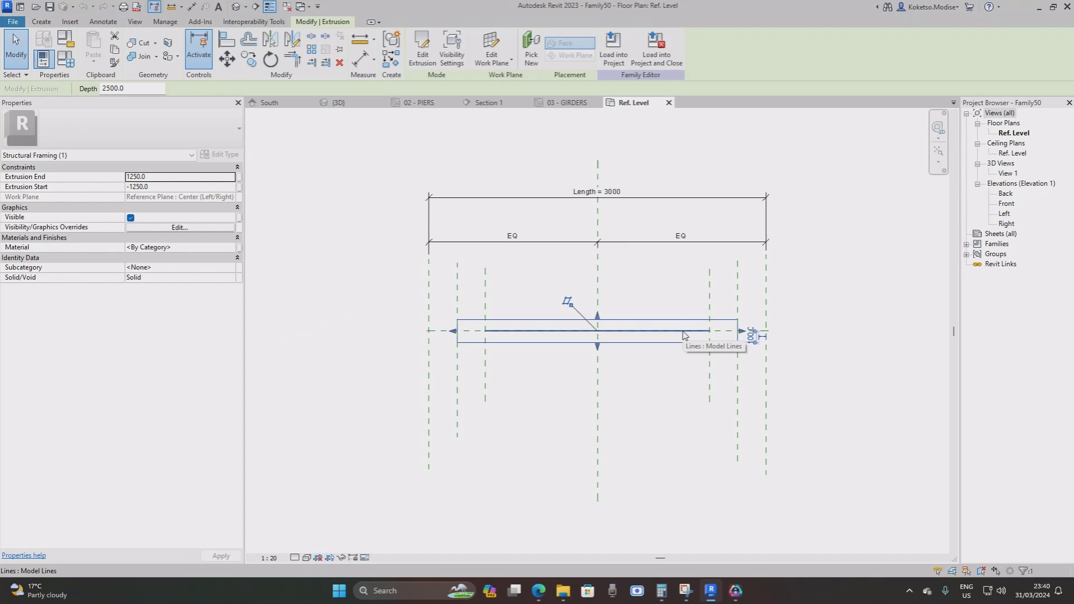
key("Escape")
left_click(624, 331)
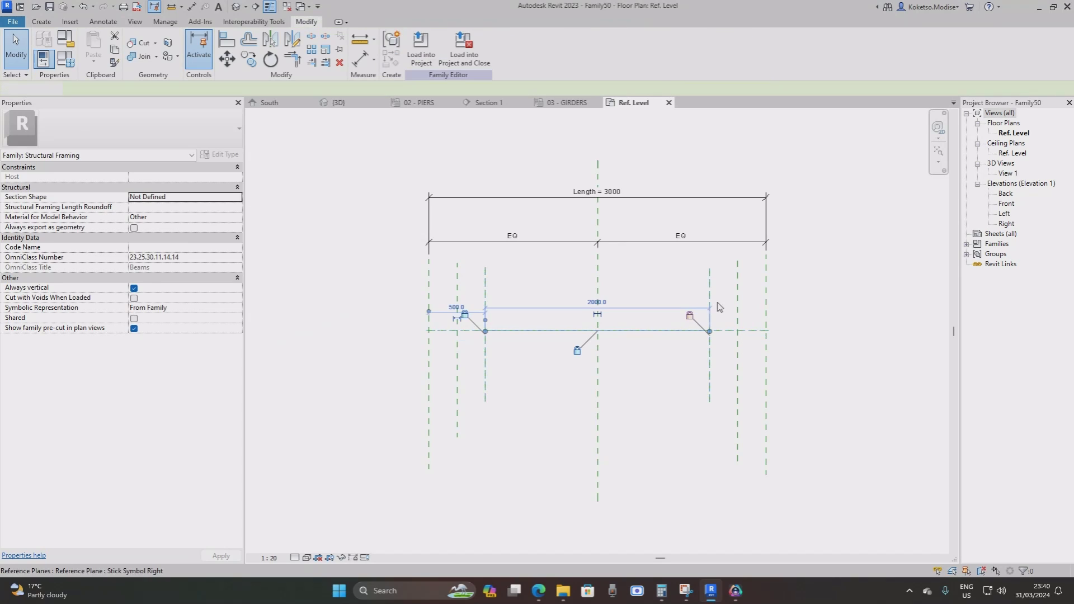
key("Delete")
left_click(737, 291)
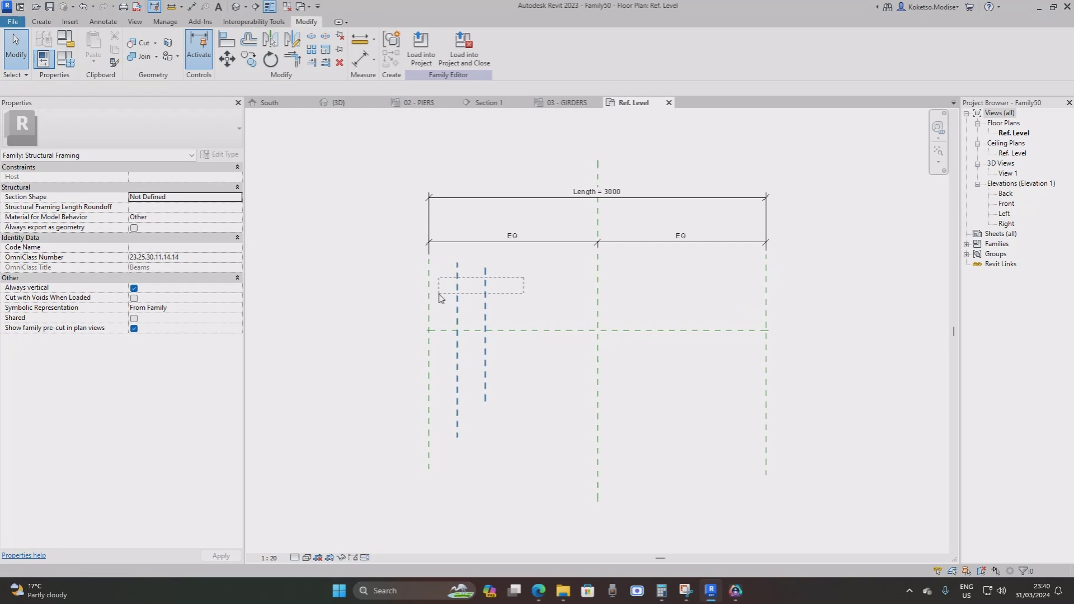
Move the Length and EQ dimensions farther above the reference planes.
scroll(504, 298, "down", 2)
middle_click_drag(615, 238, 530, 256)
left_click(540, 251)
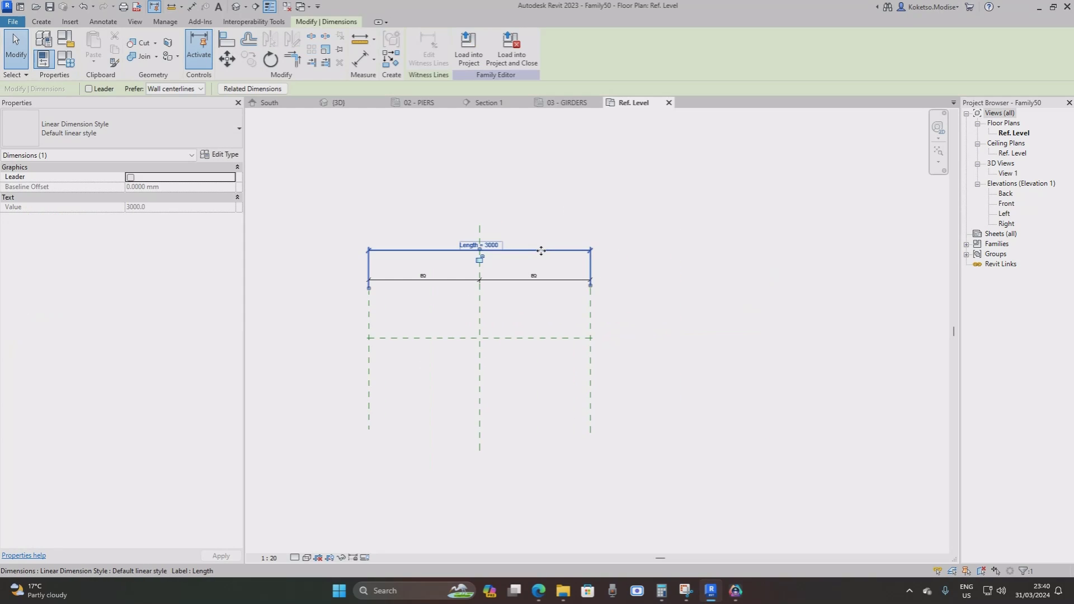
left_click_drag(541, 251, 542, 156)
left_click(548, 292)
left_click(559, 280)
left_click_drag(561, 280, 549, 178)
left_click(570, 329)
mouse_move(570, 330)
middle_mouse_down()
mouse_move(618, 311)
mouse_move(652, 357)
mouse_move(559, 319)
middle_mouse_up()
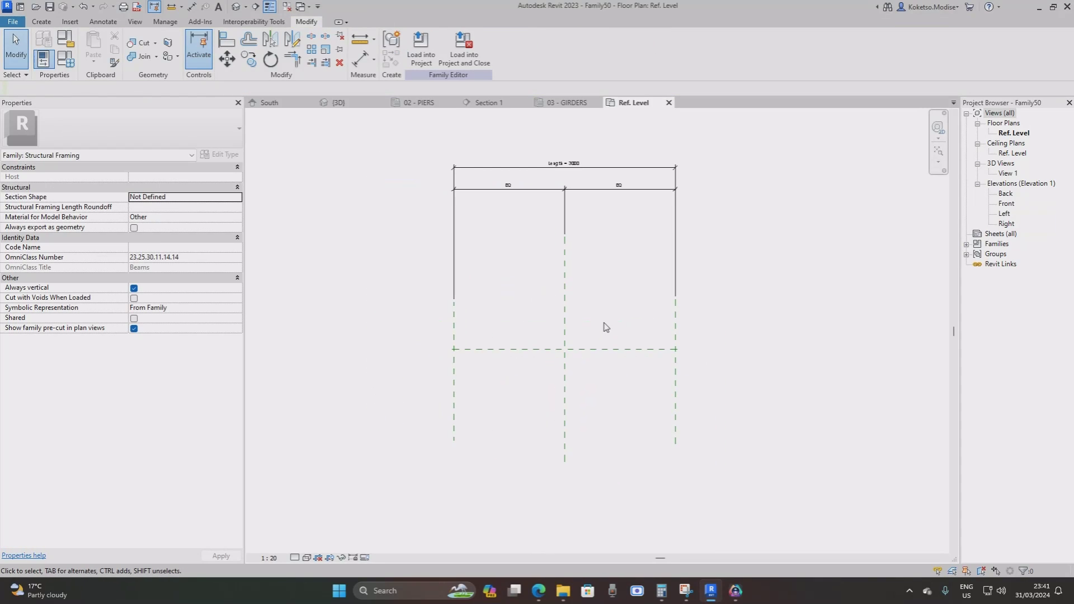
Set the family's Length dimension to 30000.
scroll(581, 163, "up", 2)
left_click(565, 162)
left_click(565, 161)
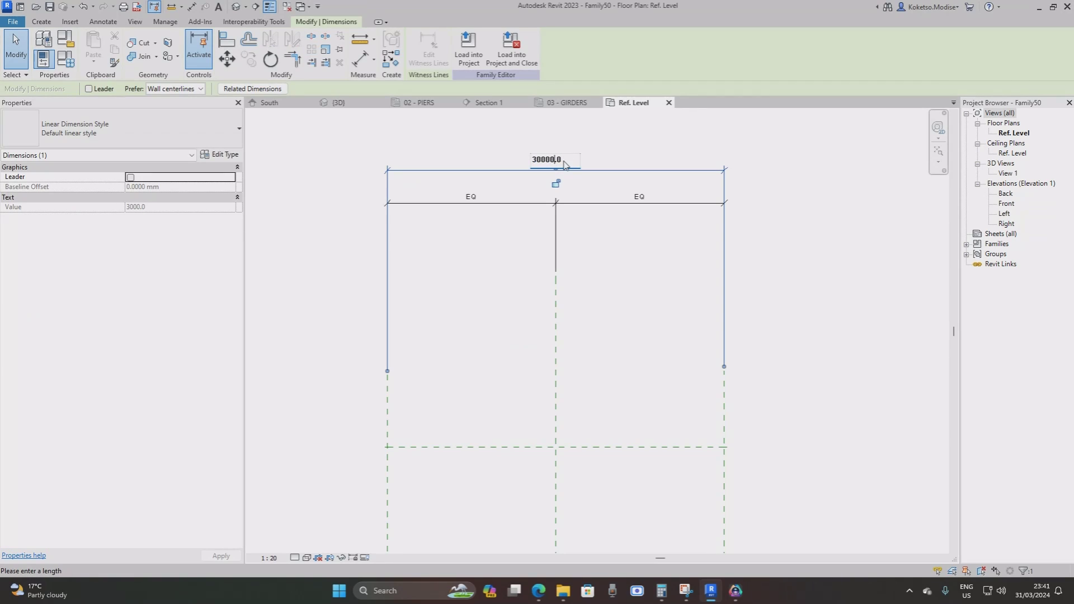
key("Return")
scroll(586, 274, "down", 5)
key("Escape")
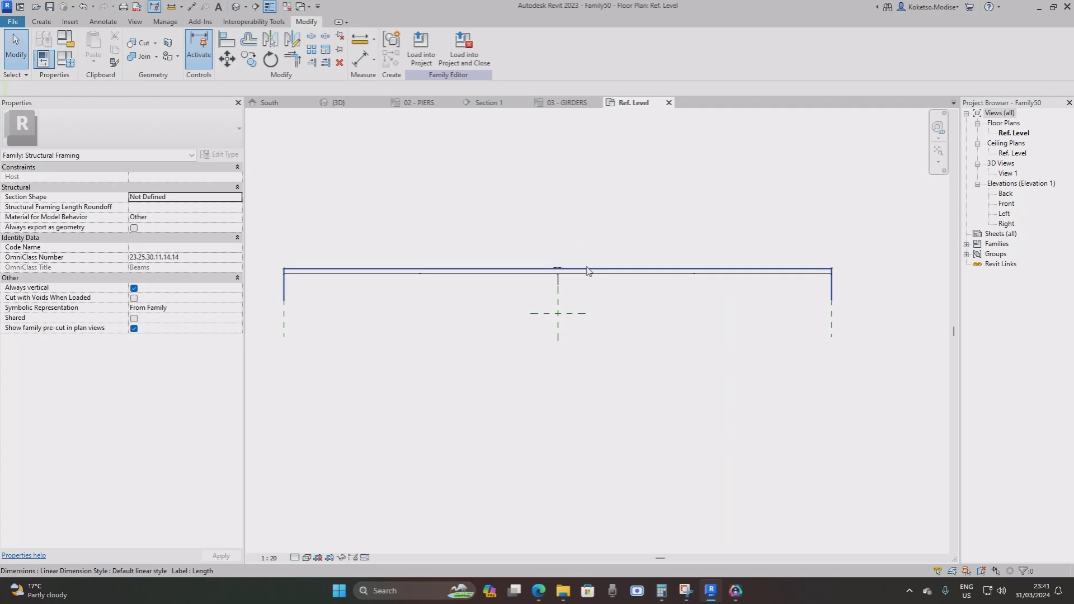
Space the Length and EQ dimensions farther above the reference planes and set the view scale to 1:100.
left_click(588, 269)
left_click_drag(595, 268, 604, 162)
left_click(620, 273)
left_click_drag(619, 273, 608, 193)
key("Escape")
left_click(268, 557)
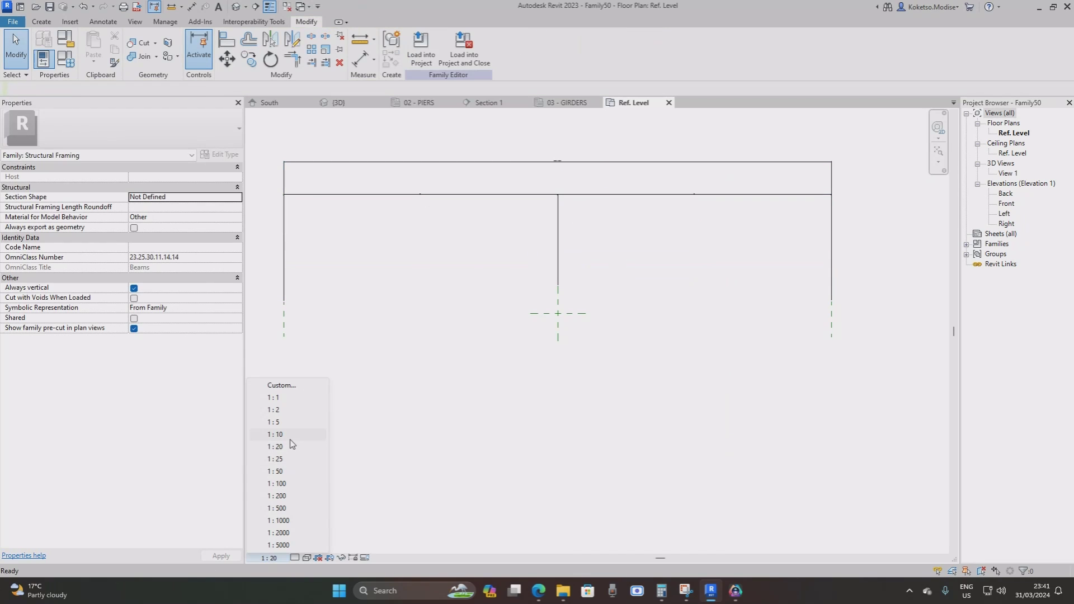
left_click(276, 483)
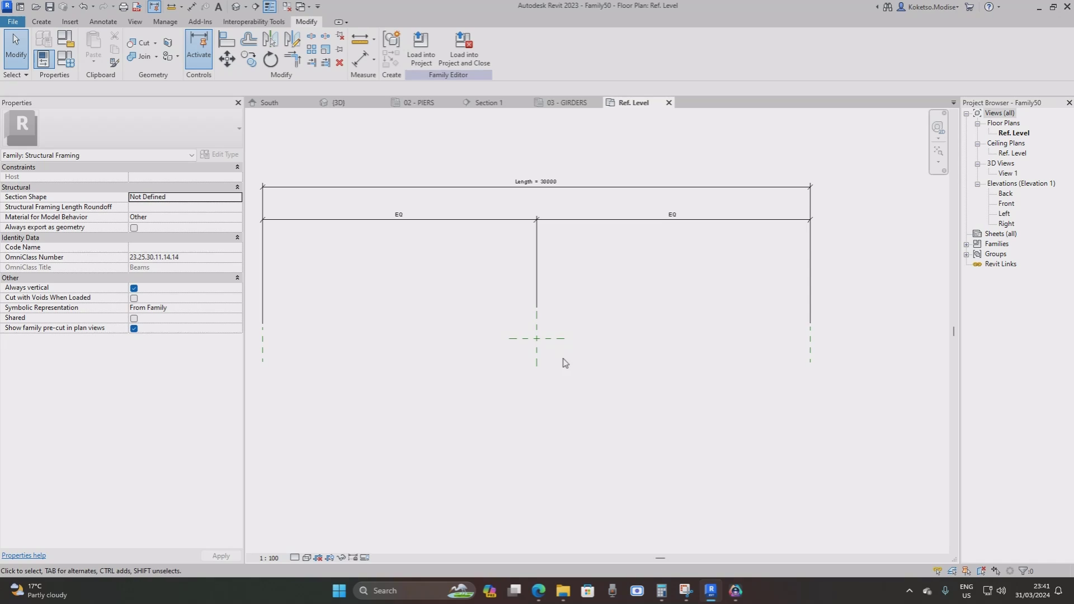
middle_click_drag(605, 334, 623, 325)
scroll(621, 324, "down", 3)
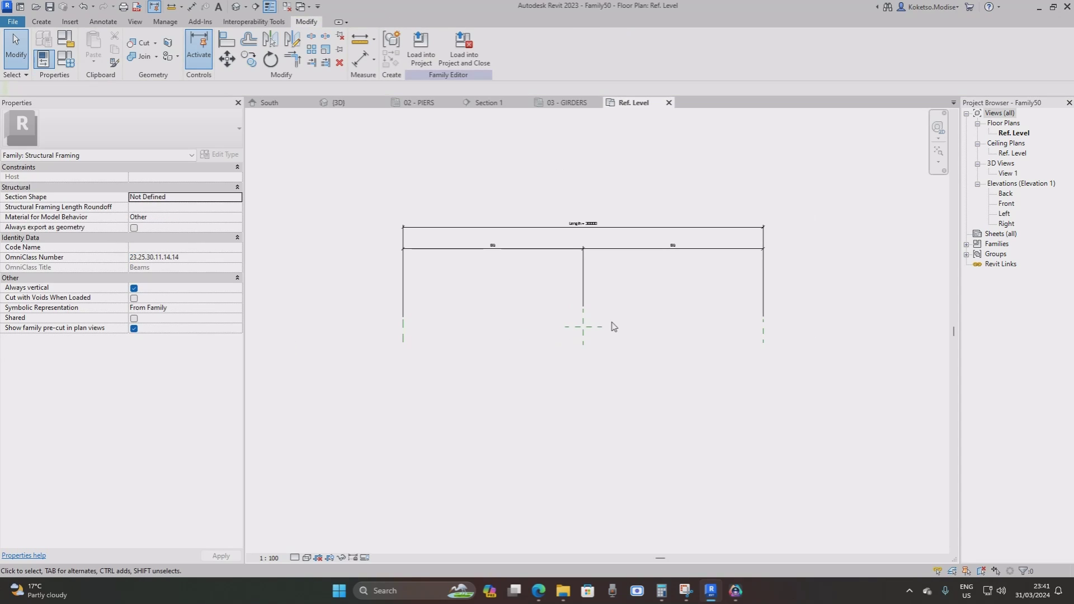
scroll(611, 322, "up", 2)
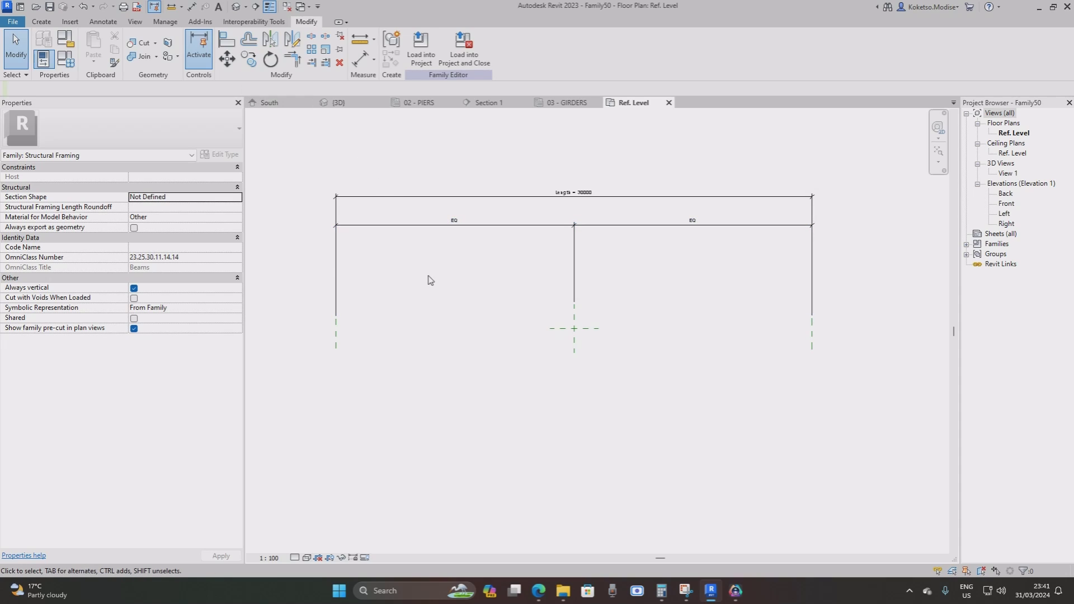
Load the AASHTO TYPE-V GIRDER family from the GIRDER BRIDGE MODEL folder in Documents.
left_click(70, 22)
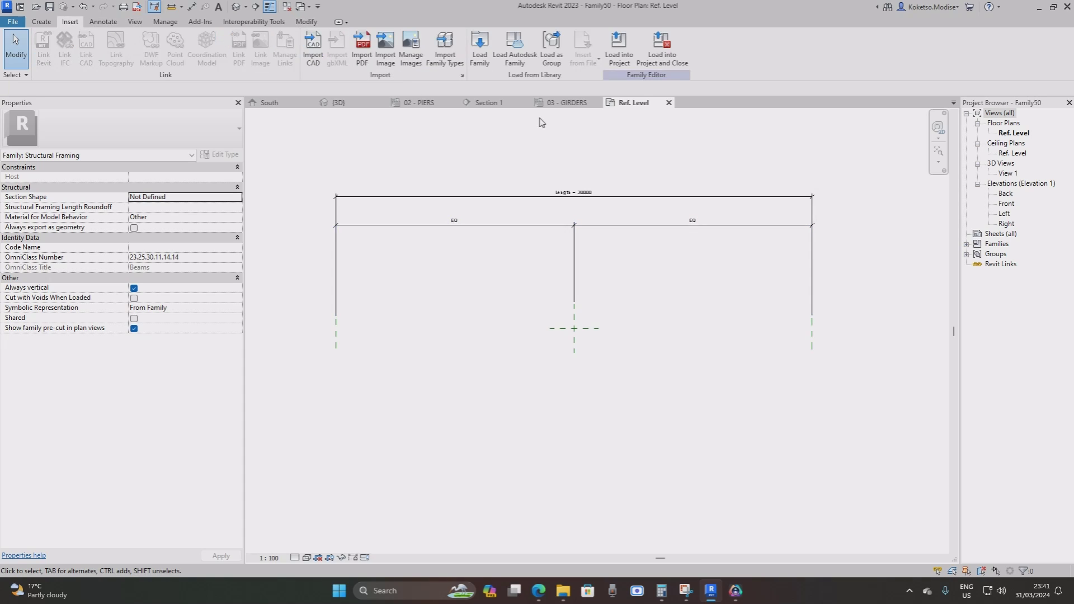
left_click(478, 50)
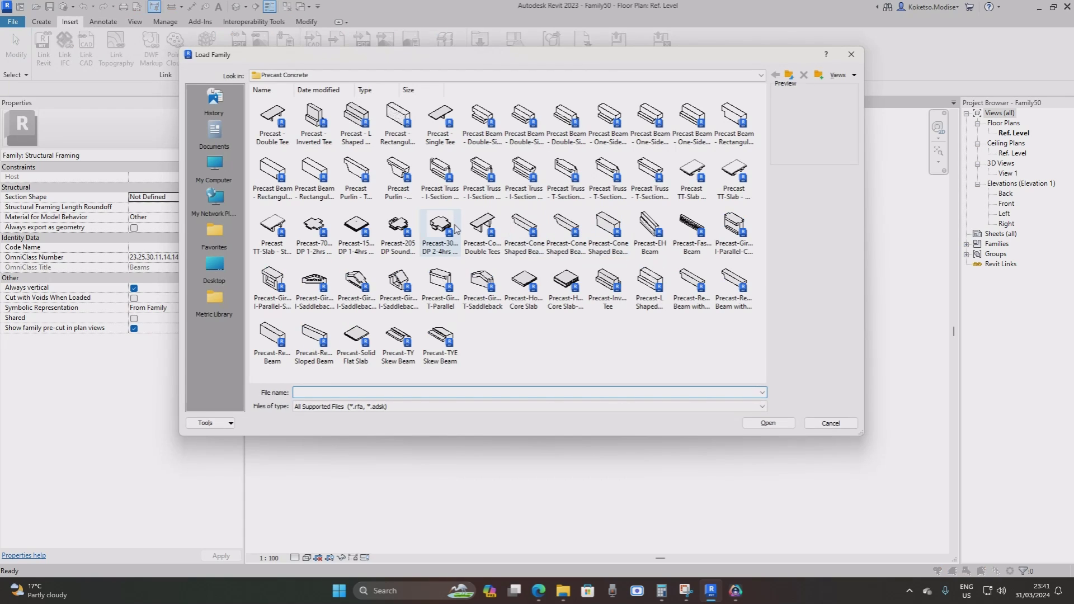
left_click(215, 299)
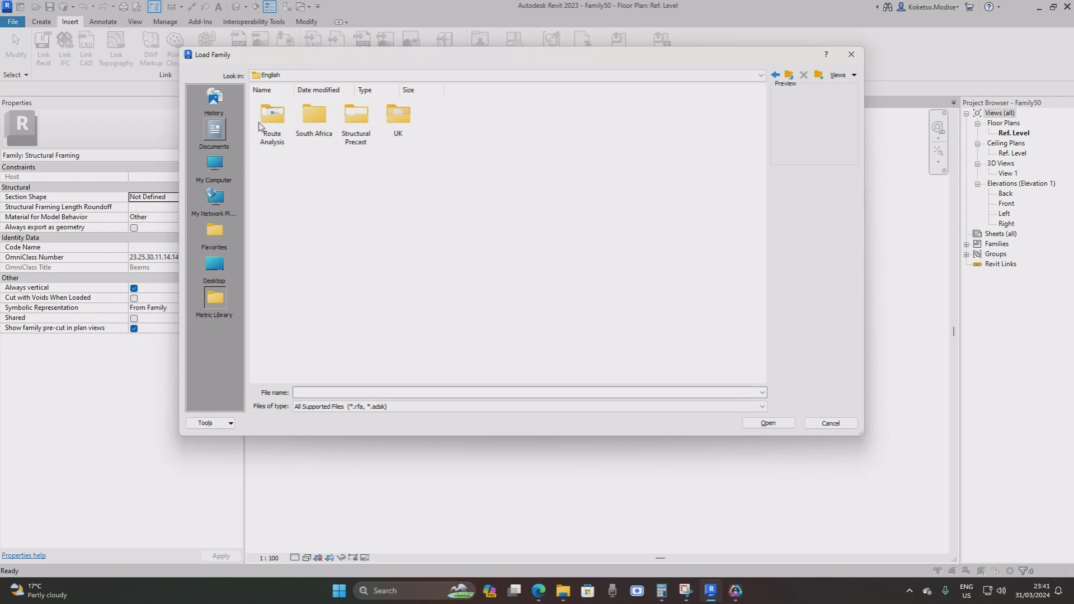
left_click(285, 74)
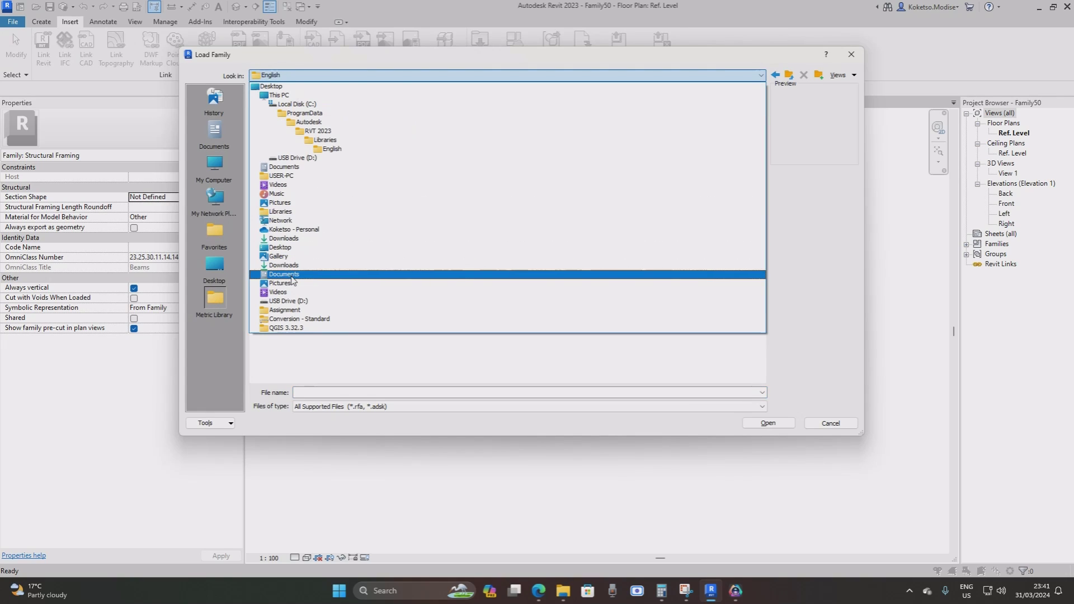
left_click(292, 274)
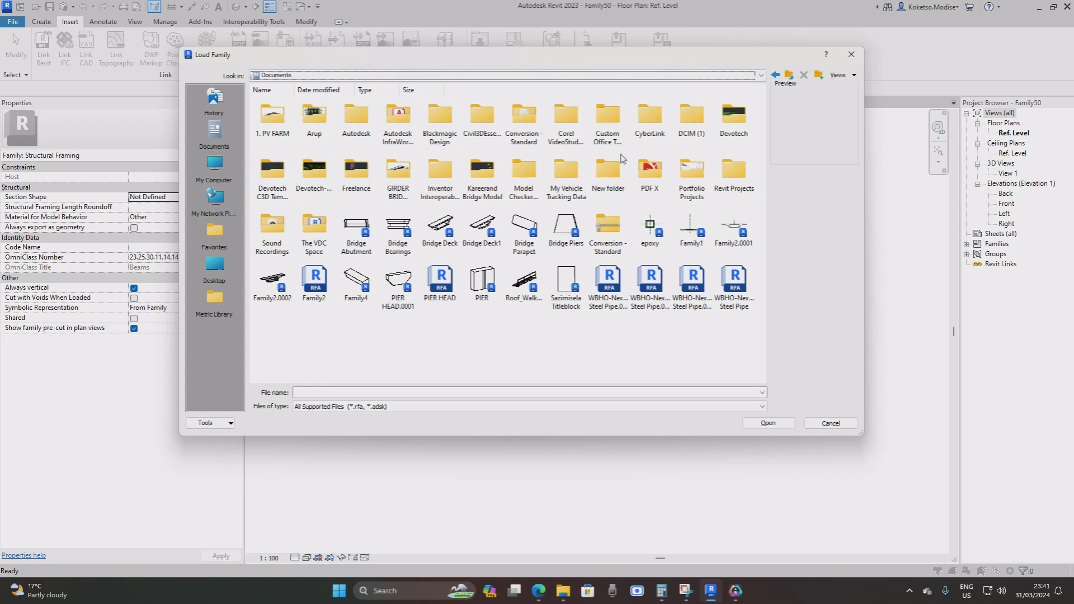
double_click(391, 174)
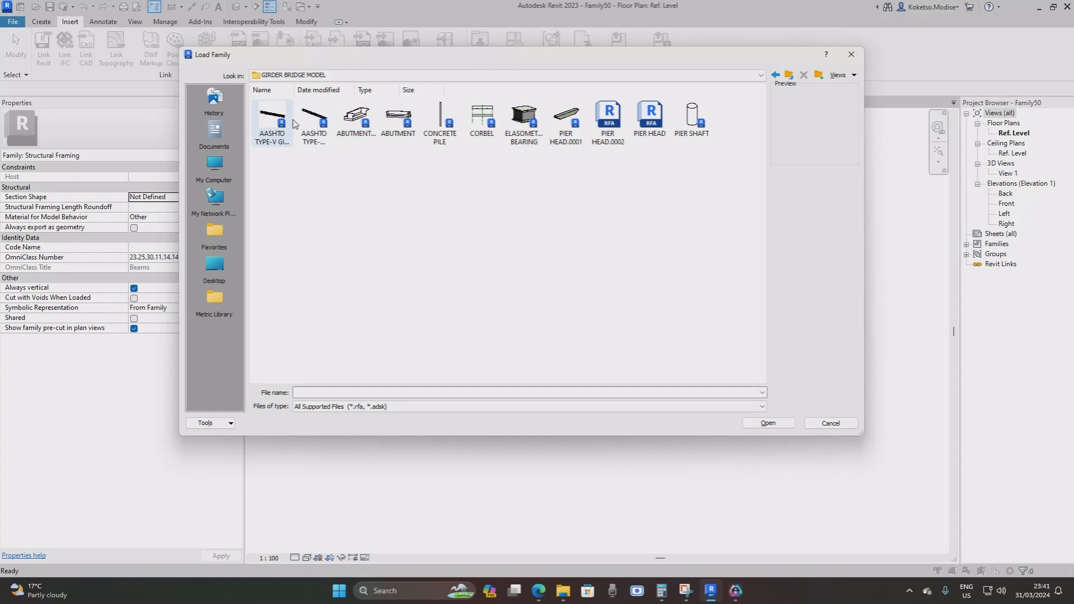
left_click(312, 120)
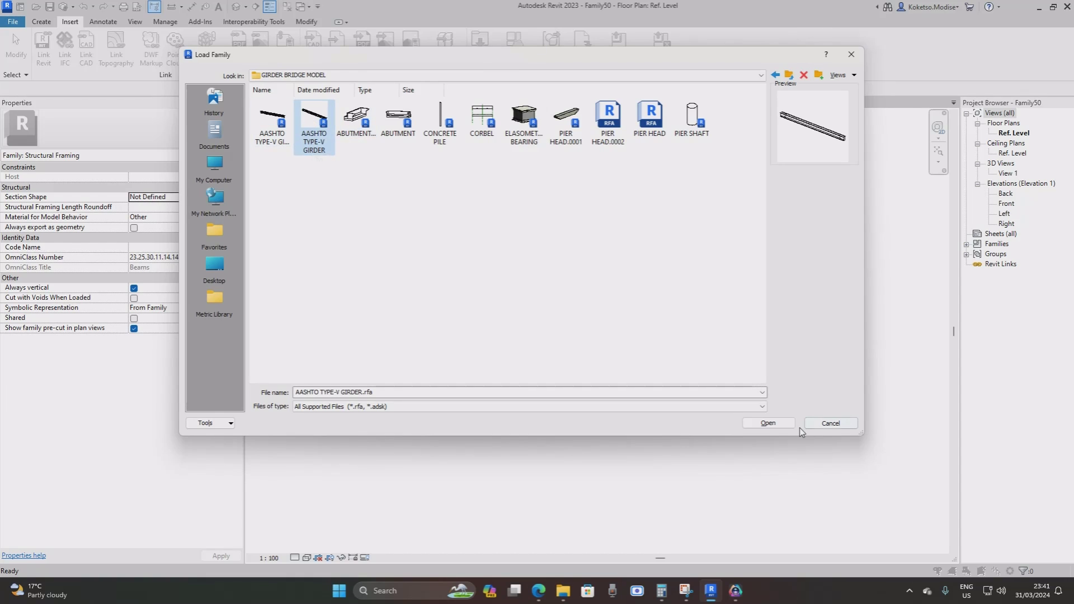
left_click(776, 426)
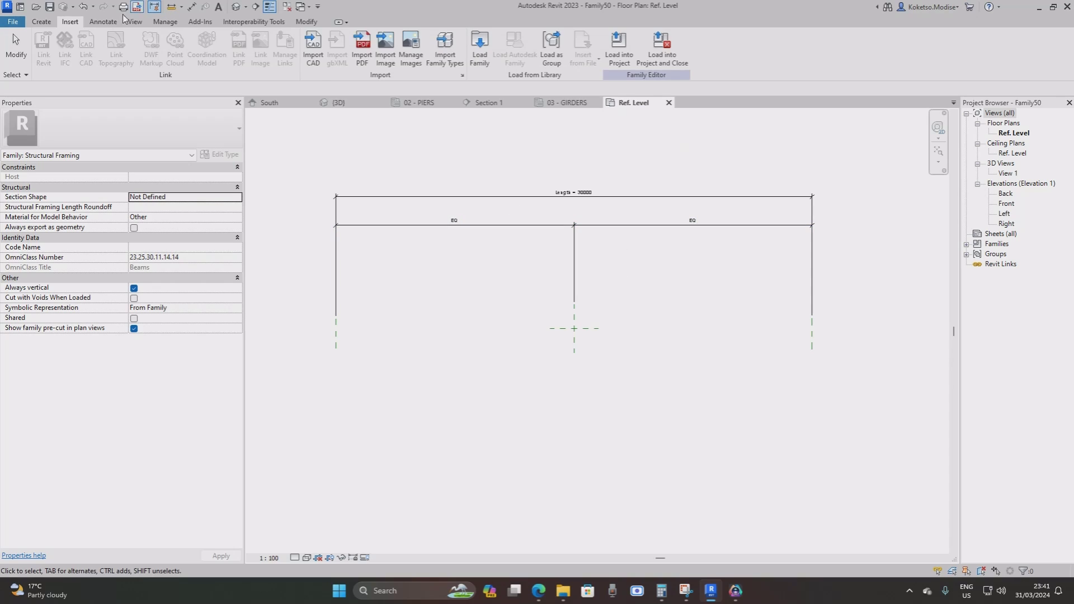
Place an AASHTO Type-V girder along the centre reference plane, spanning between the two end reference planes.
left_click(42, 21)
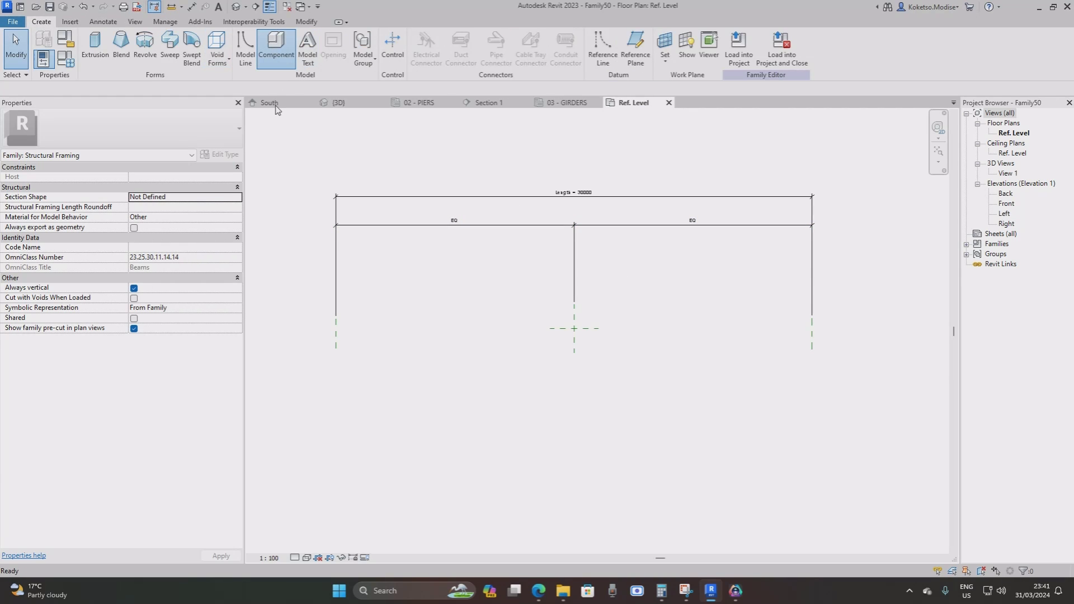
left_click(336, 328)
left_click(811, 328)
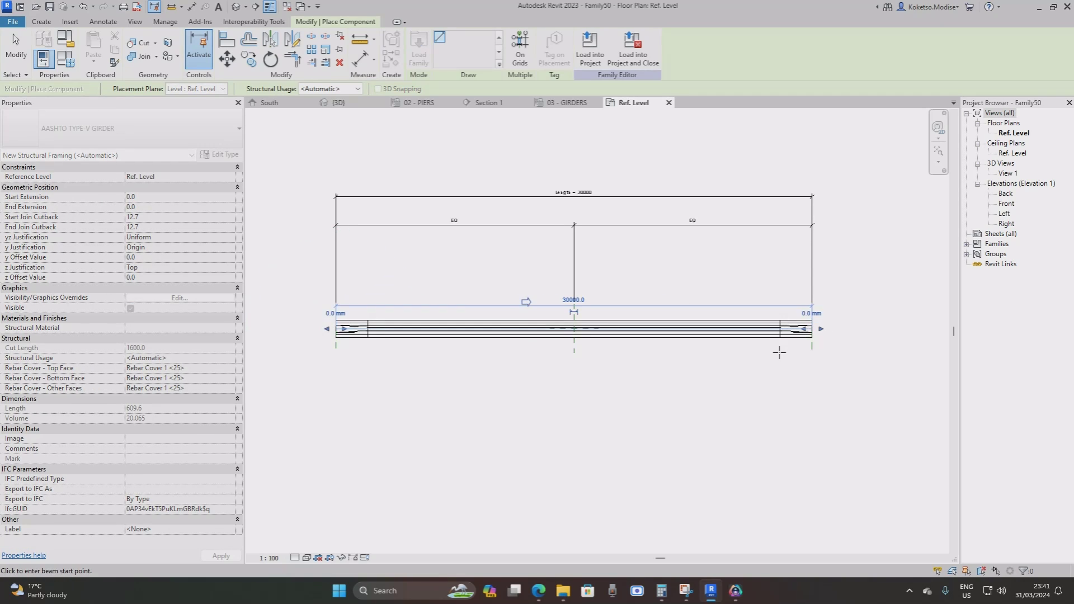
key("Escape")
scroll(586, 313, "down", 4)
scroll(645, 345, "up", 5)
Copy the girder three times to one side in the plan view, perpendicular to its axis at 2000 spacing.
left_click(578, 297)
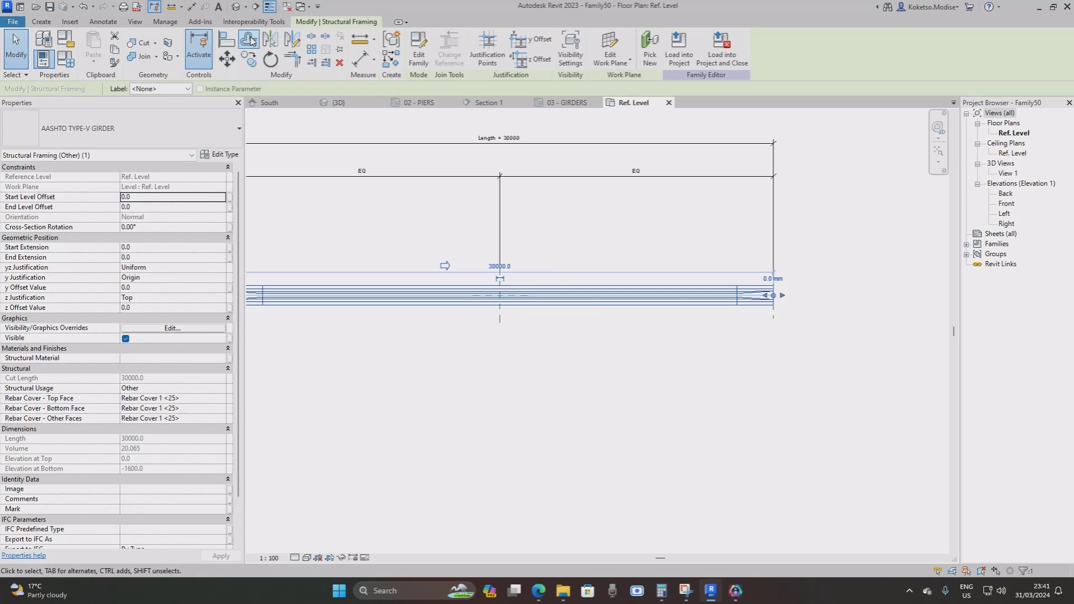
left_click(251, 59)
scroll(780, 298, "up", 3)
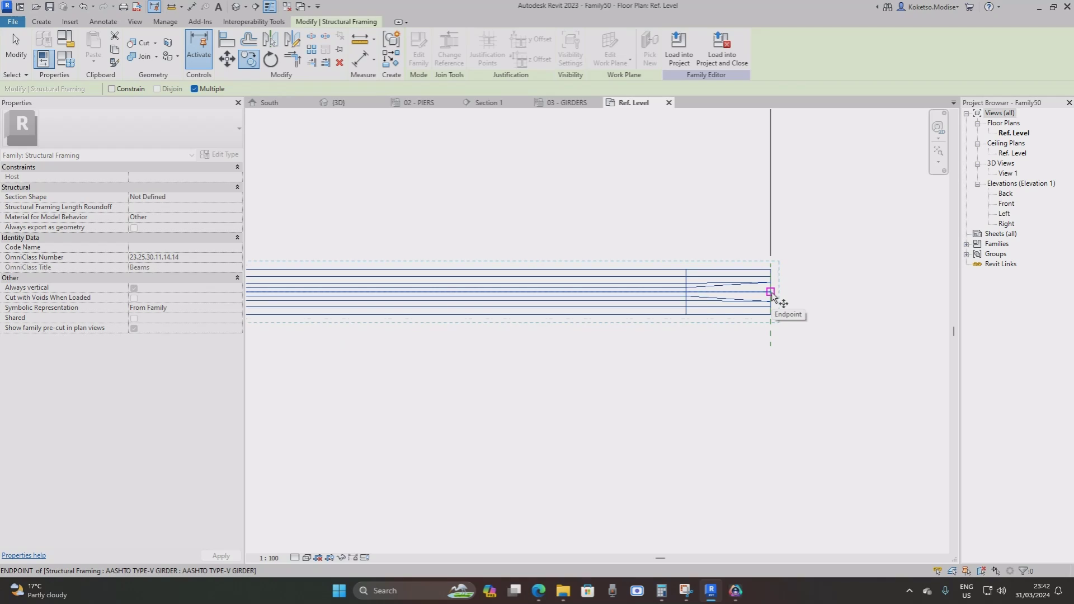
scroll(772, 293, "down", 2)
scroll(772, 292, "up", 1)
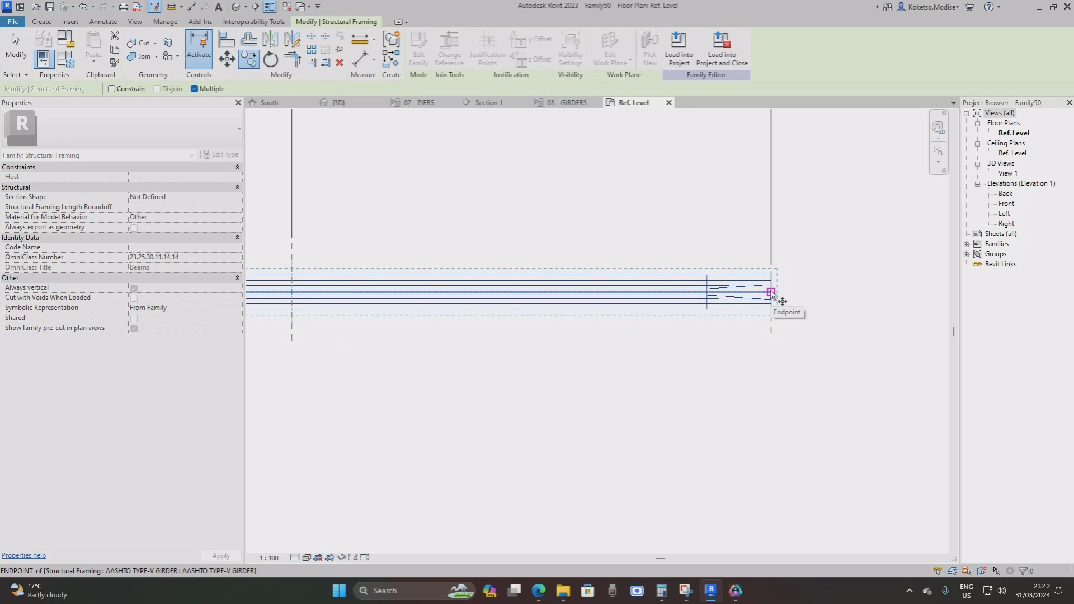
left_click(771, 292)
scroll(771, 302, "down", 2)
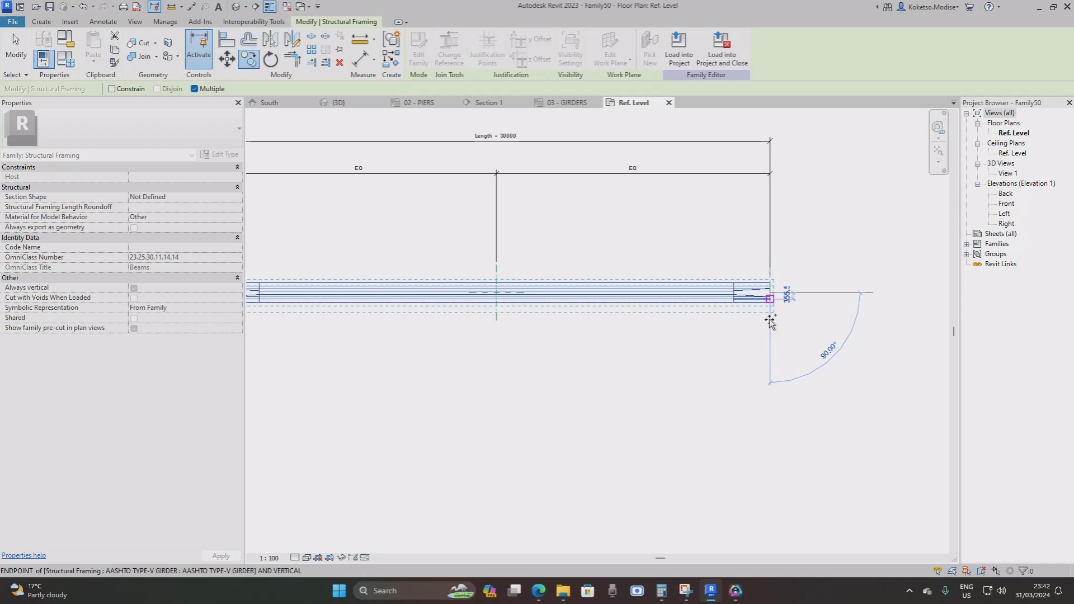
left_click(770, 330)
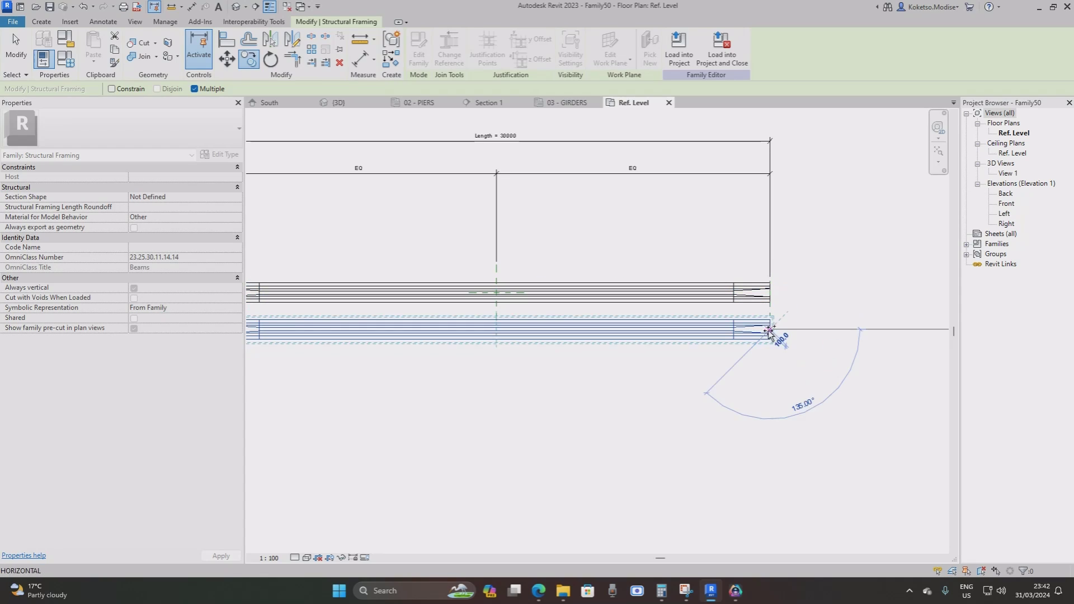
left_click(771, 366)
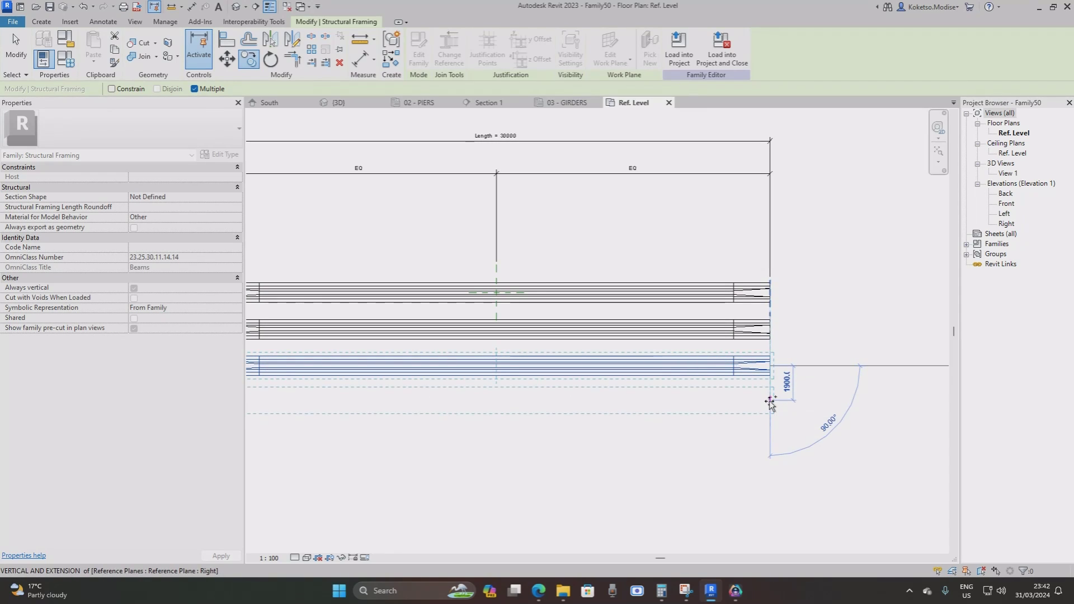
left_click(771, 402)
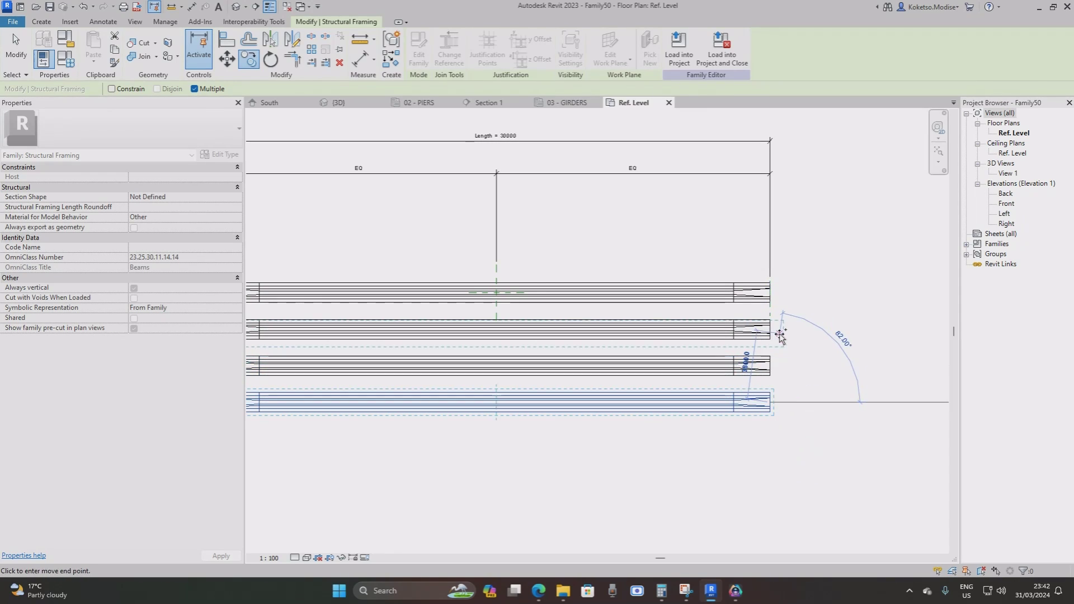
key("Escape")
key("Escape")
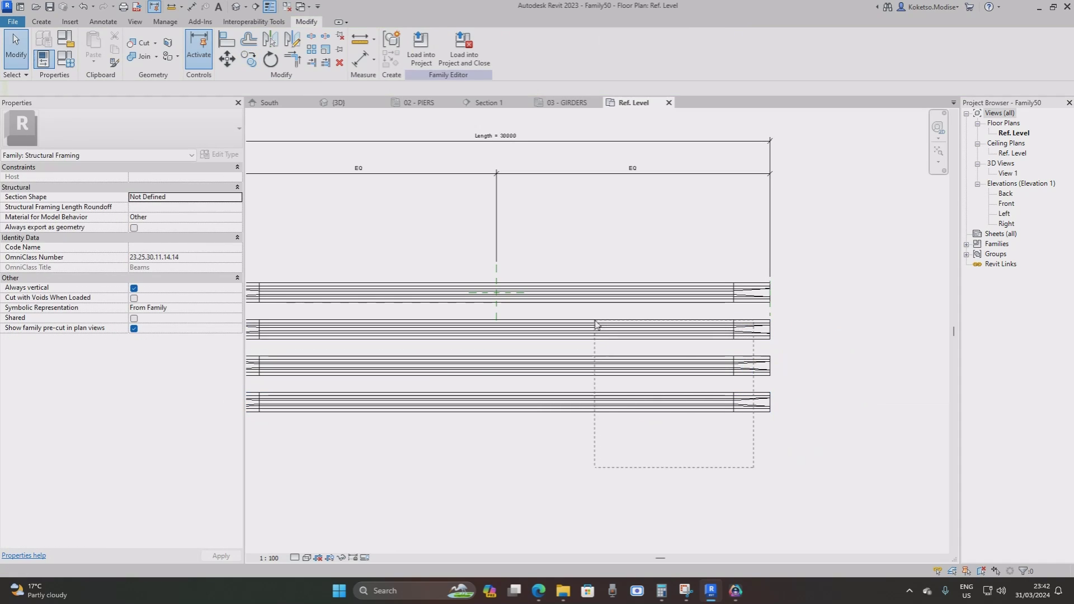
Mirror the three copied girders about the original girder's centreline, keeping the originals.
left_click_drag(594, 321, 786, 396)
left_click(765, 398)
left_click(764, 362, "ctrl")
left_click(761, 325, "ctrl")
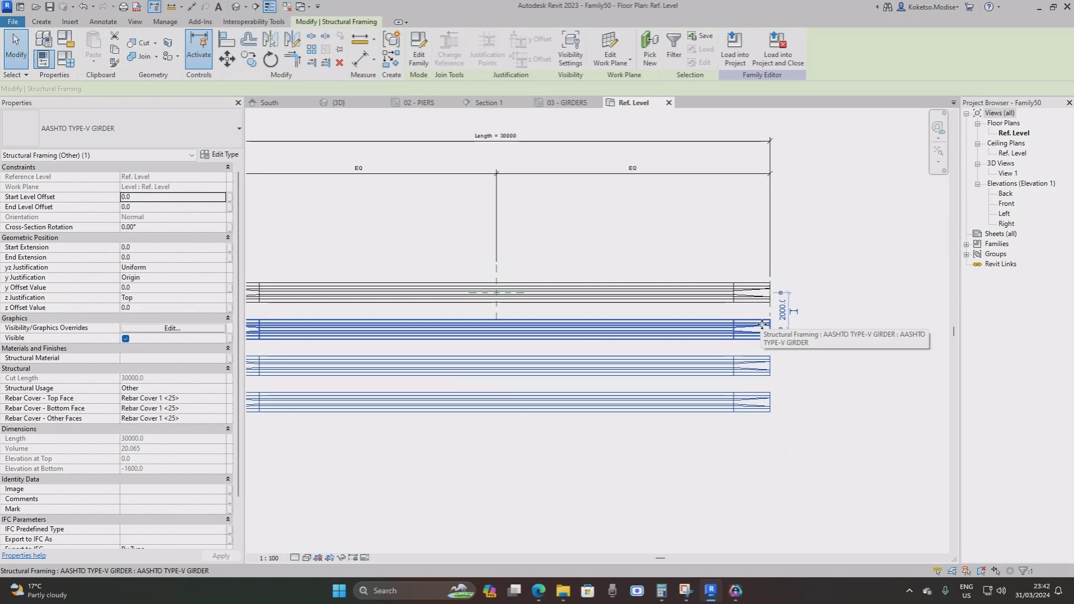
scroll(777, 270, "up", 3)
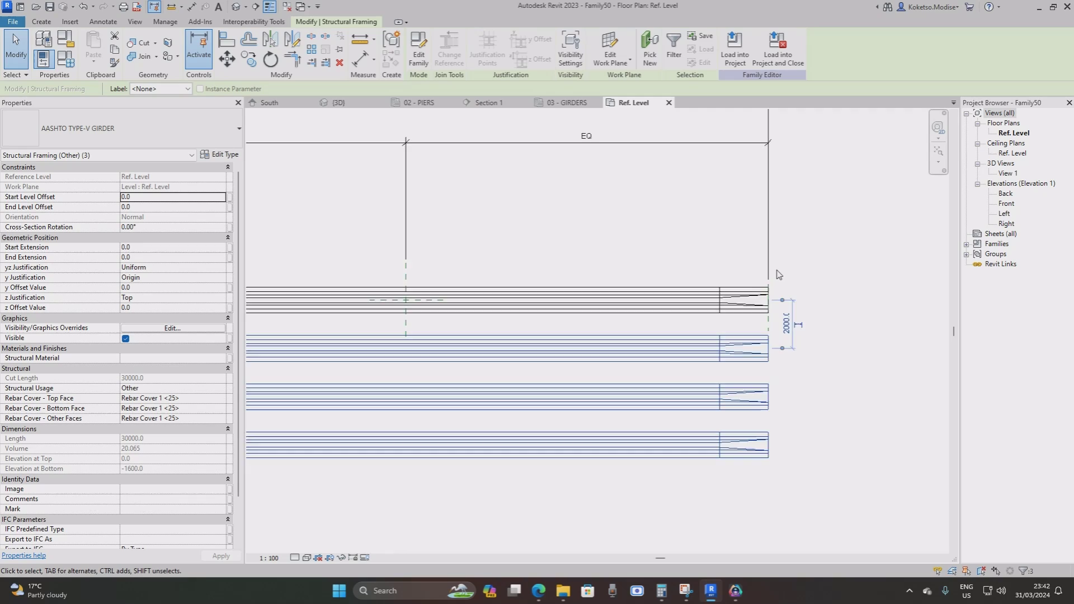
left_click(293, 41)
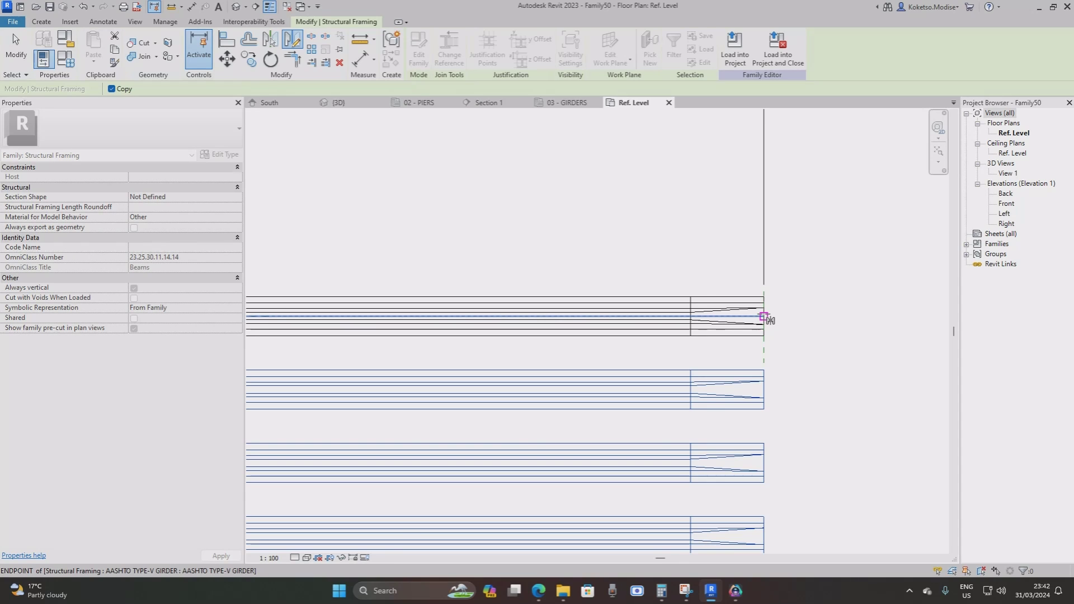
left_click(763, 317)
left_click(898, 317)
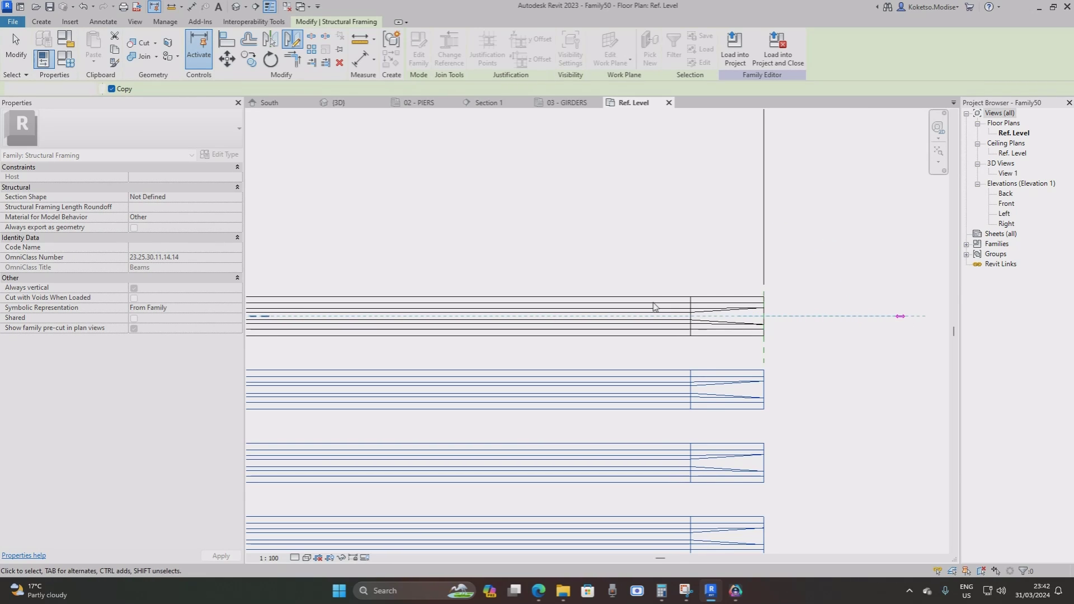
scroll(654, 302, "down", 3)
key("Escape")
scroll(633, 195, "down", 4)
scroll(639, 173, "up", 3)
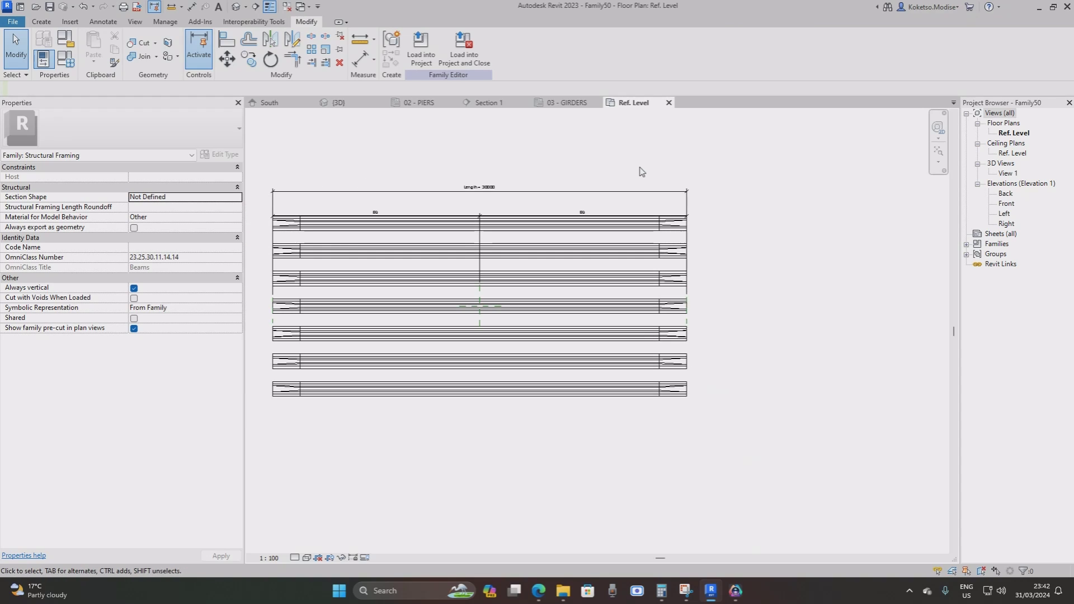
Open the Left elevation and extend both ends of the Ref. Level line beyond the outermost girders.
left_click(1005, 215)
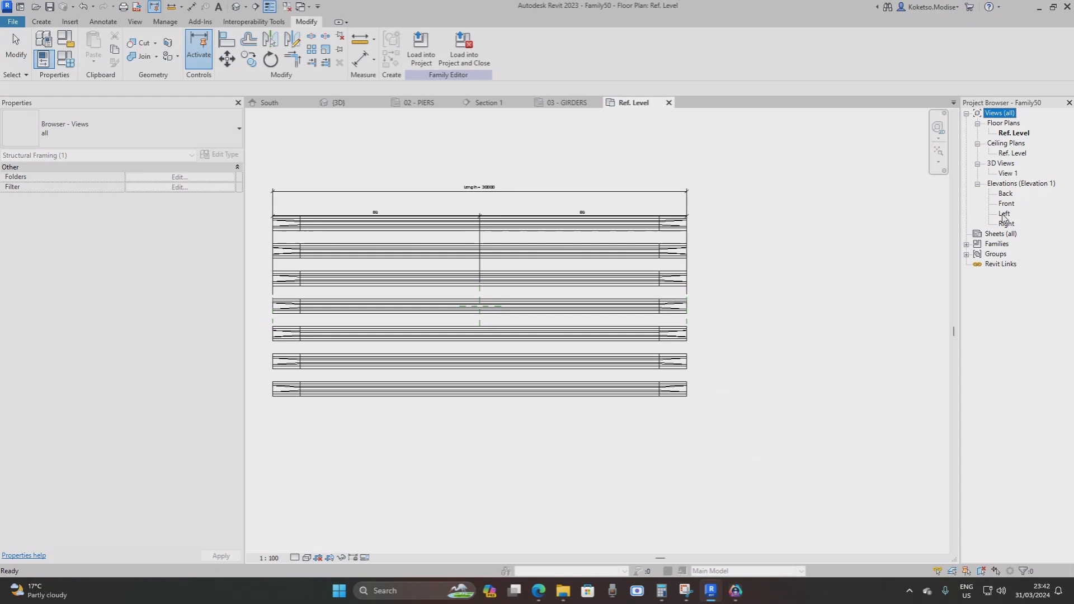
double_click(1004, 215)
scroll(671, 346, "down", 2)
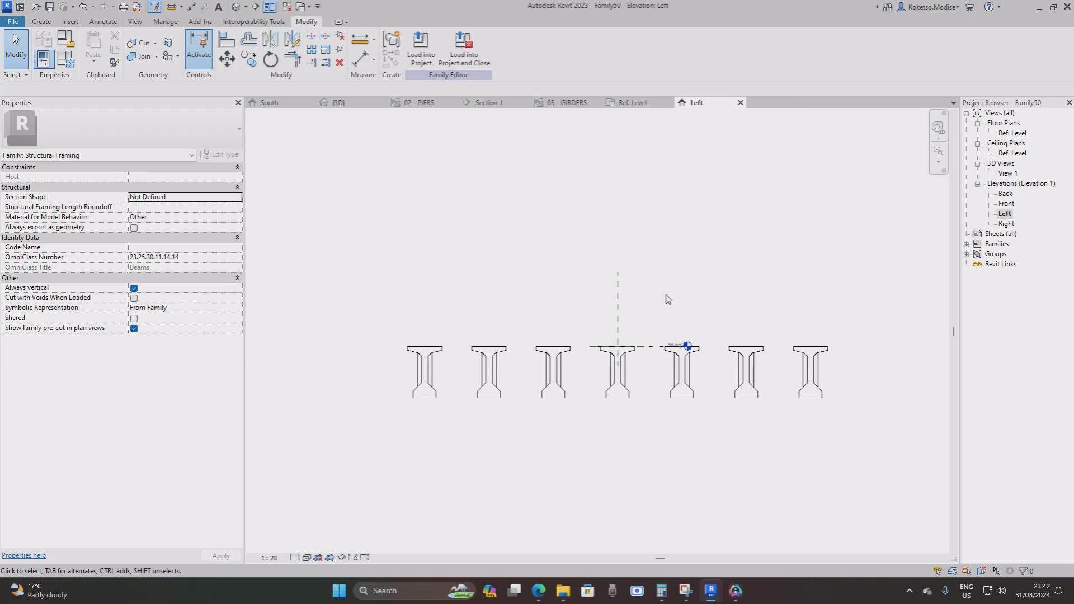
middle_click_drag(669, 313, 680, 281)
left_click(681, 277)
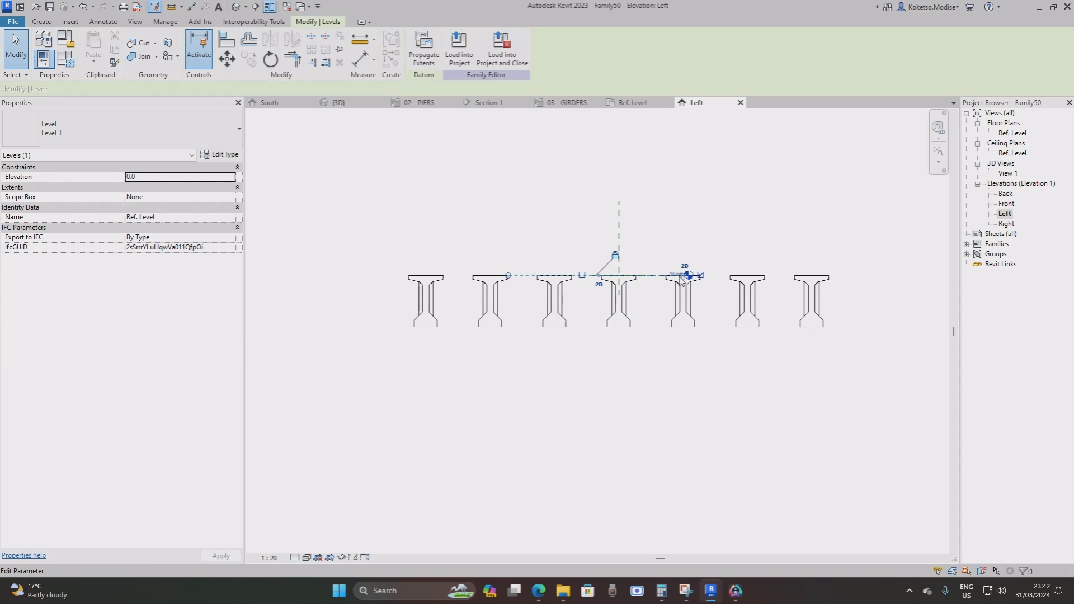
left_click_drag(771, 267, 942, 275)
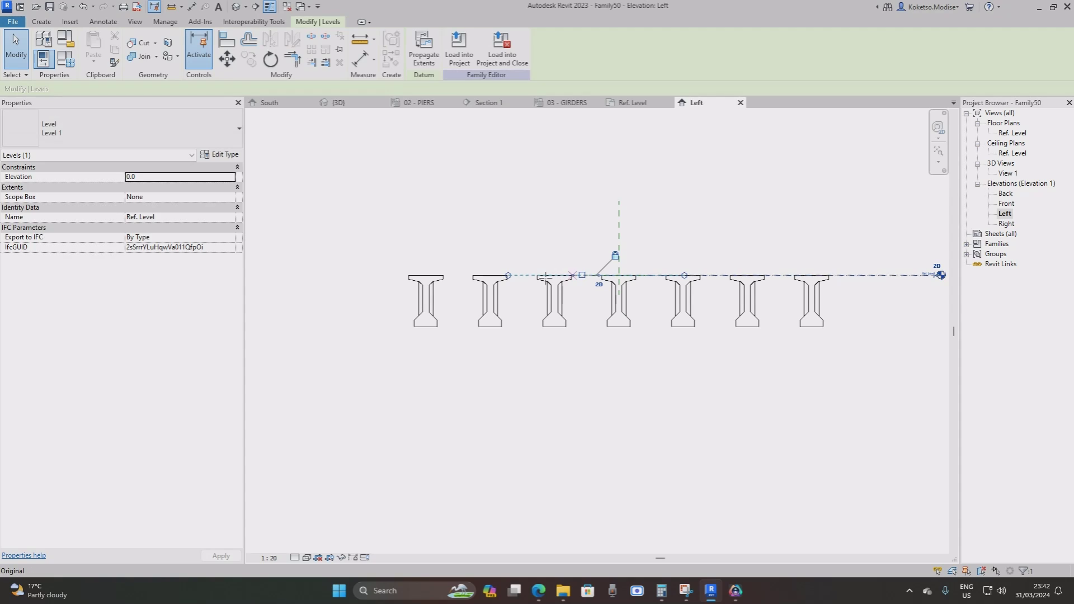
left_click_drag(546, 278, 322, 277)
left_click(659, 253)
middle_click_drag(657, 253, 614, 236)
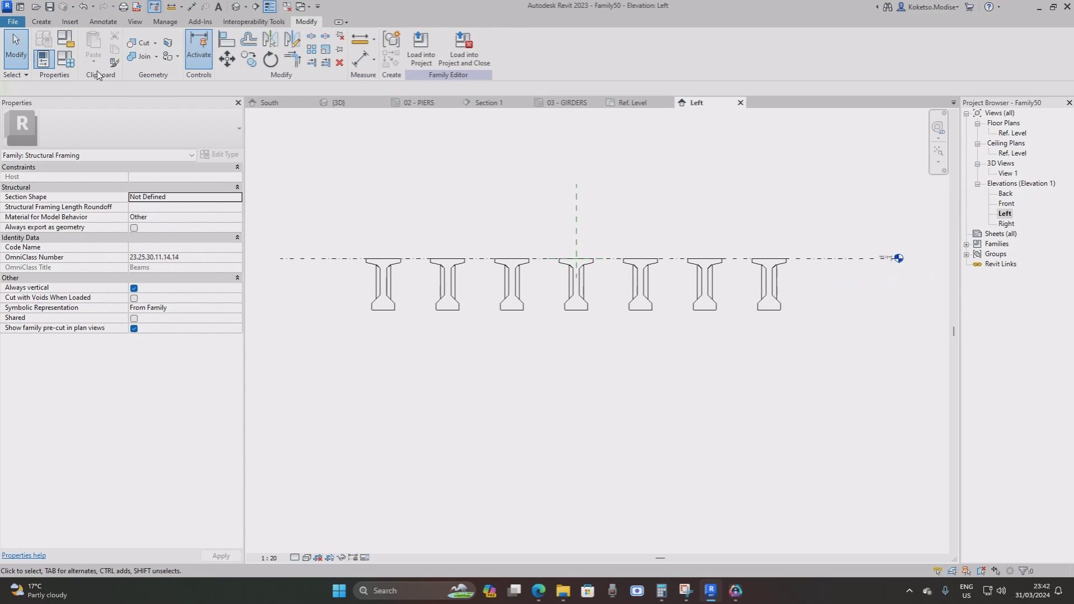
Start a new extrusion on the work plane Reference Plane : Left.
left_click(41, 22)
left_click(95, 47)
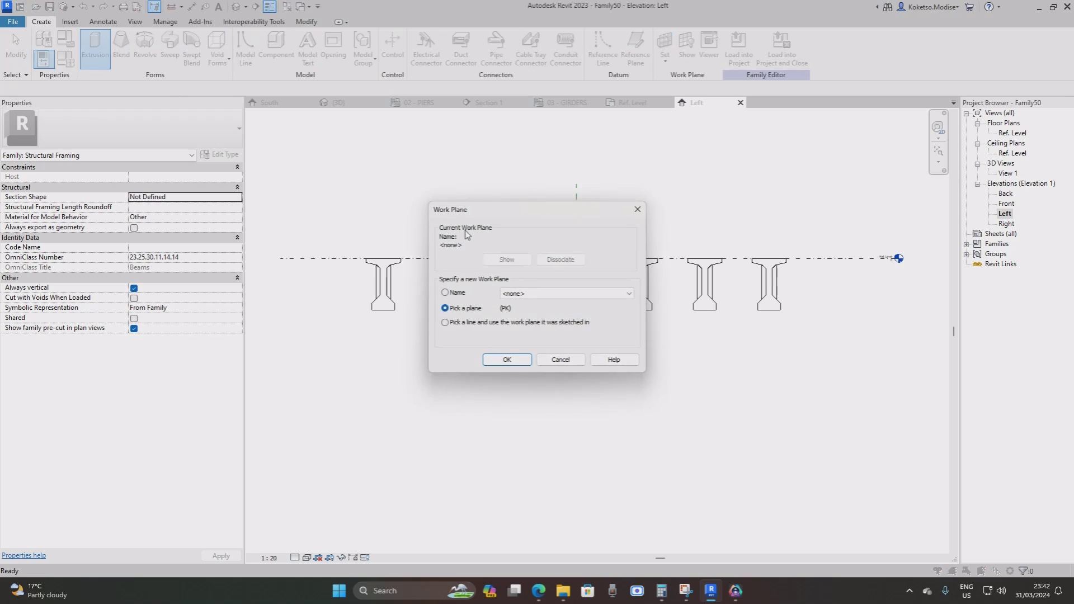
left_click(519, 297)
left_click(523, 341)
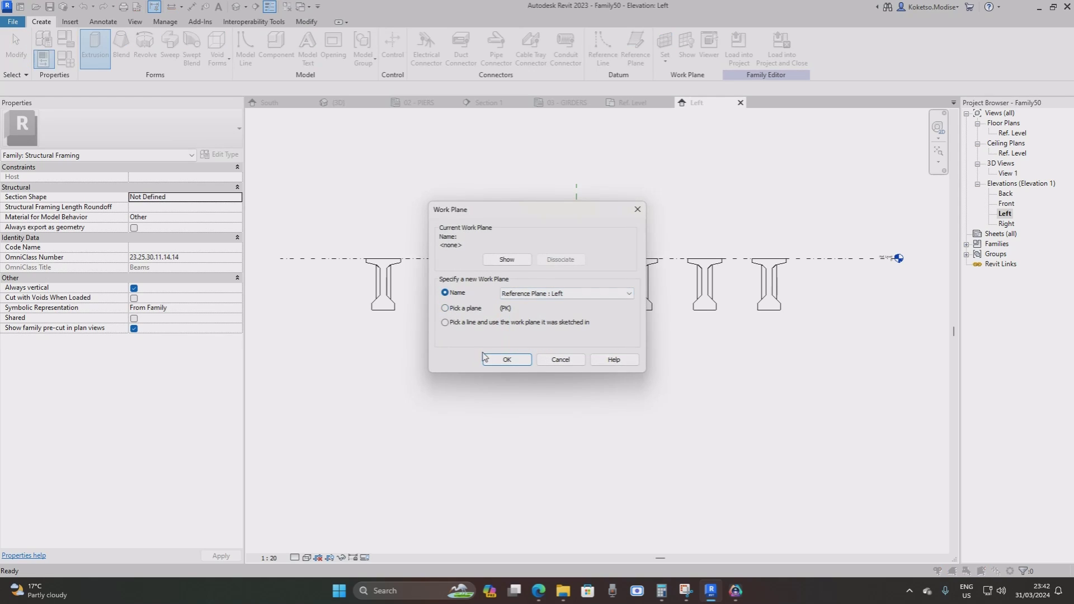
left_click(499, 361)
scroll(357, 258, "up", 2)
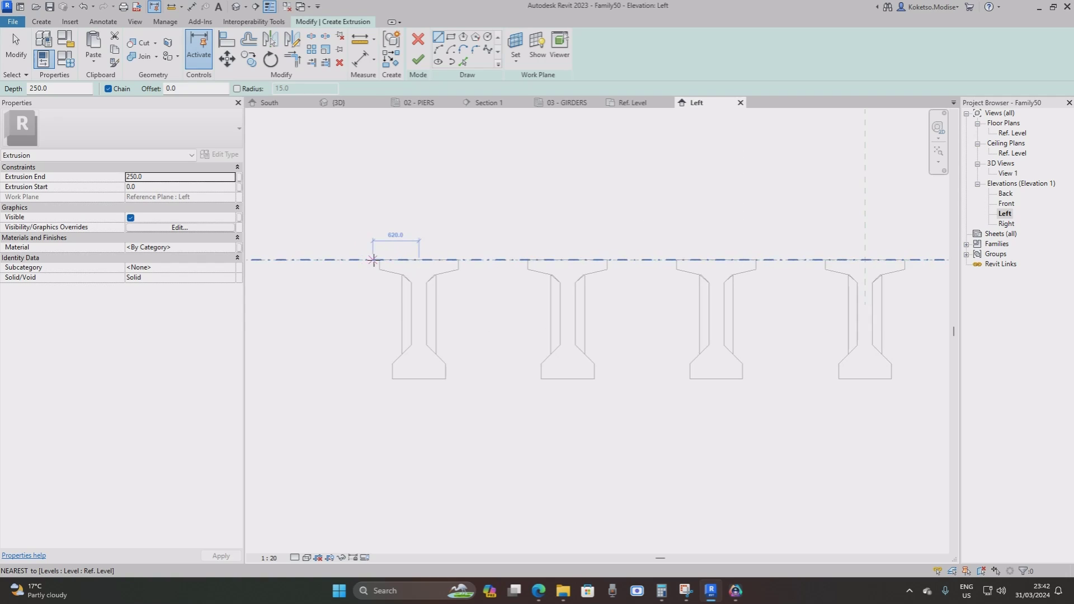
Sketch the profile's top edge from one outermost girder's outer corner to the other's, then a 127 edge down that flange end.
left_click(380, 255)
scroll(396, 258, "down", 1)
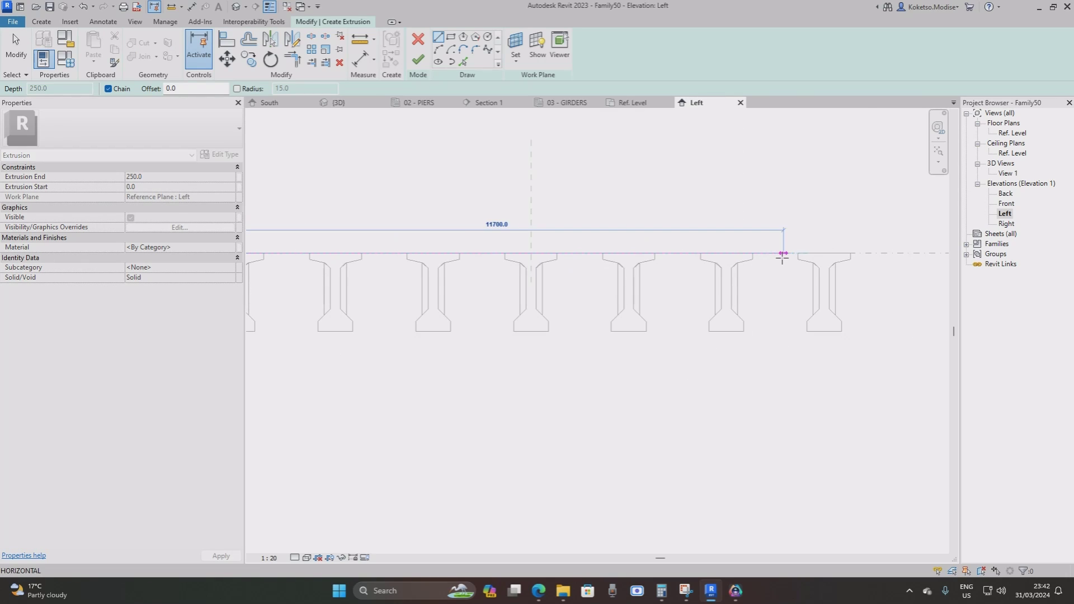
scroll(832, 250, "up", 5)
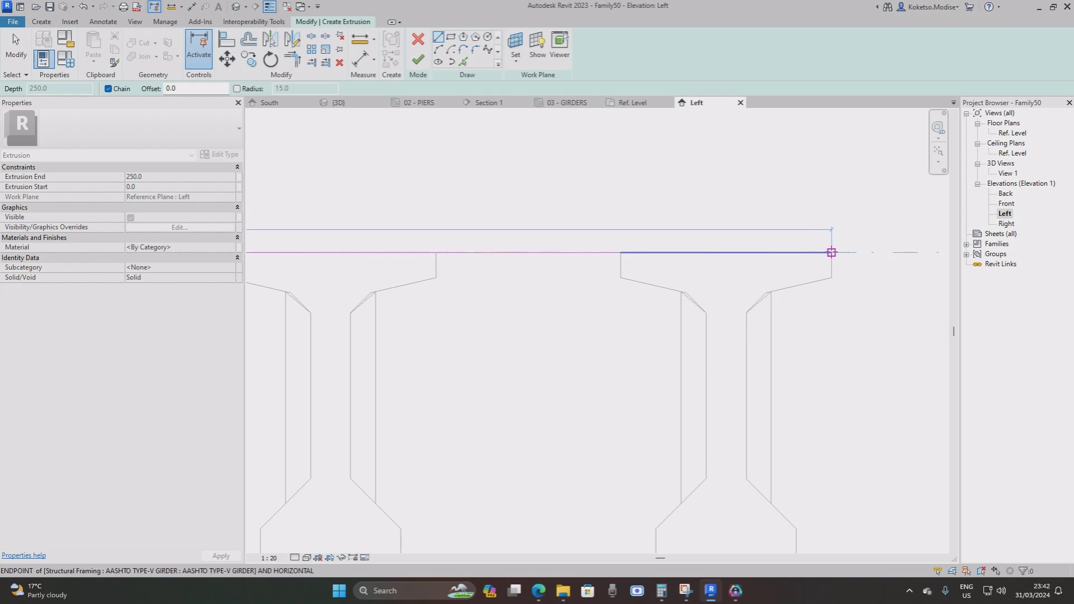
left_click(831, 252)
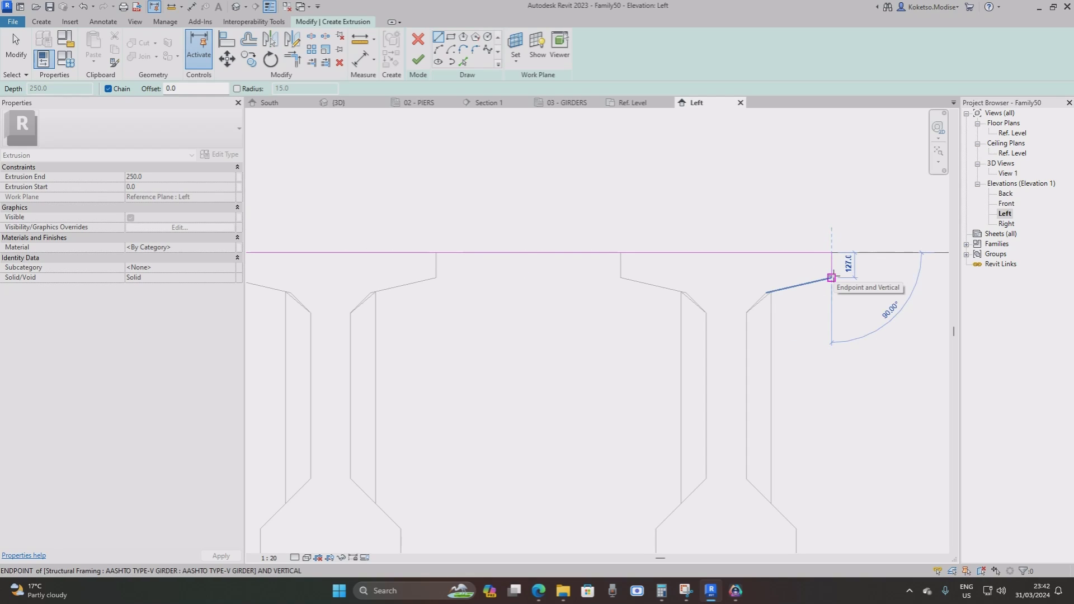
scroll(831, 280, "down", 4)
key("Escape")
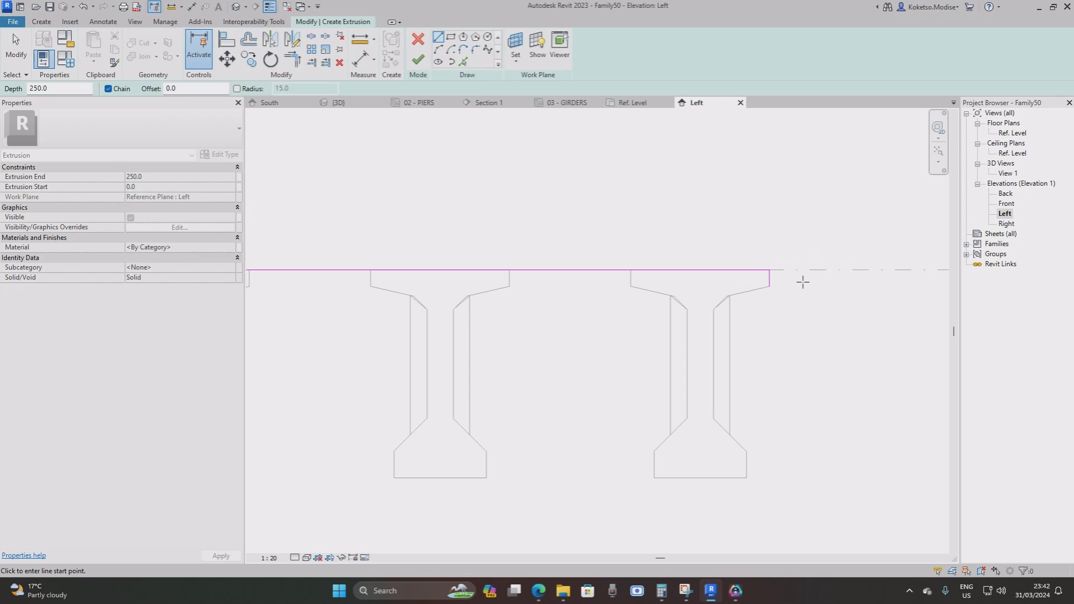
Sketch the matching short edge down the flange end of the opposite outermost girder.
scroll(803, 280, "down", 2)
middle_click_drag(803, 280, 688, 284)
scroll(554, 248, "up", 3)
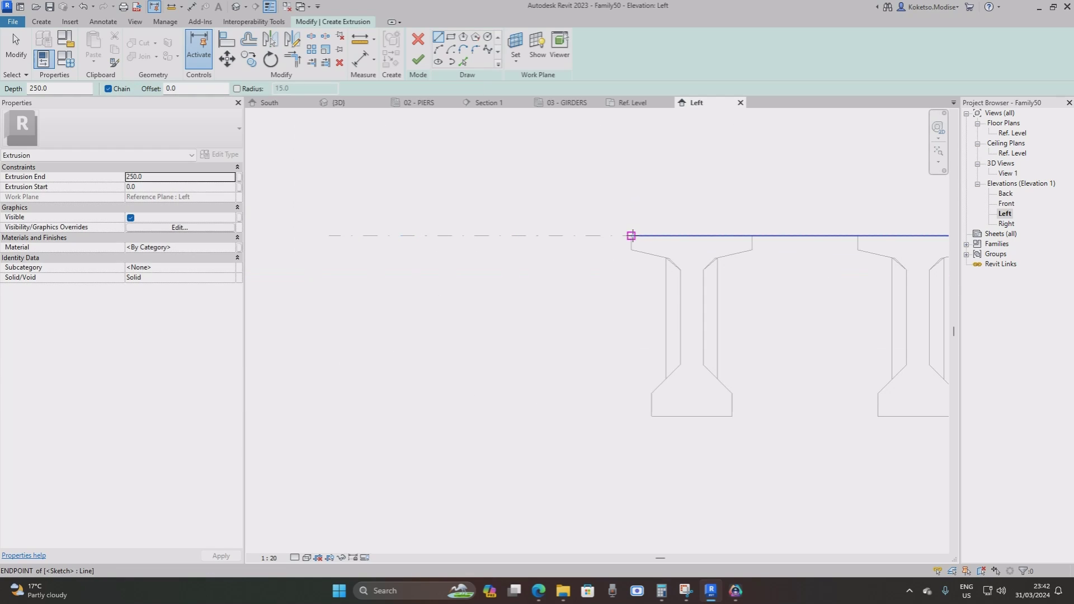
left_click(631, 236)
key("Escape")
scroll(614, 223, "down", 3)
key("Escape")
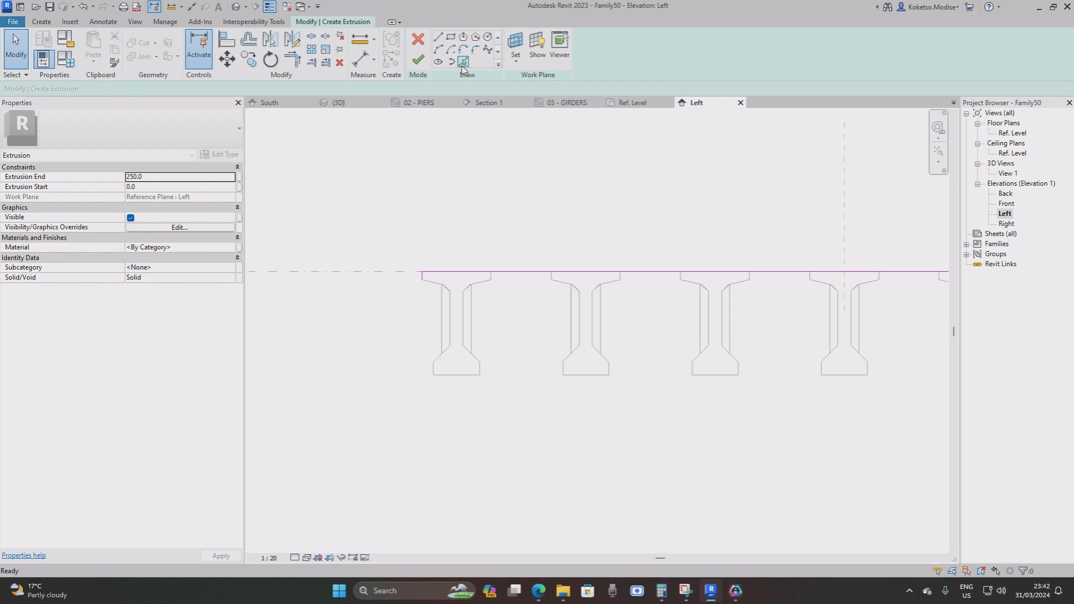
Pick the sketch line along the girder tops to create a parallel line offset 250 above it.
left_click(463, 61)
scroll(491, 240, "down", 4)
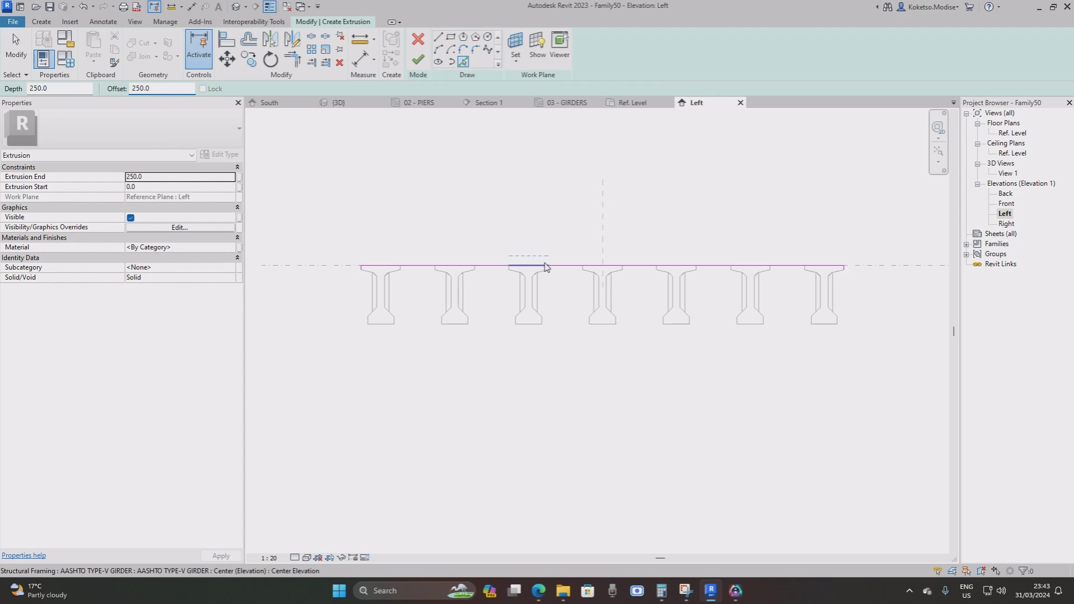
left_click(564, 267)
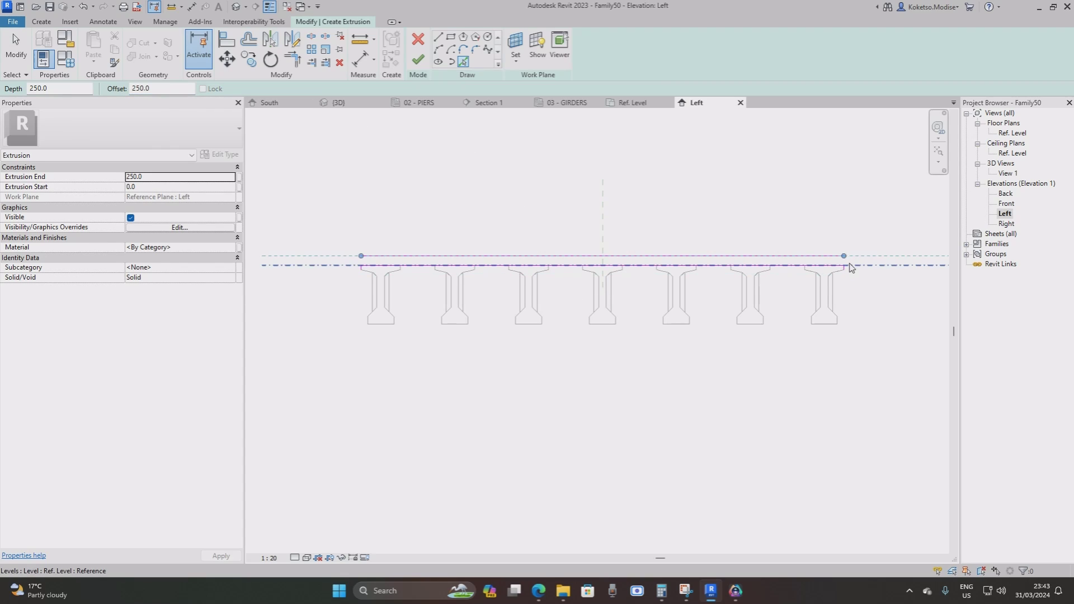
key("Escape")
scroll(861, 266, "up", 5)
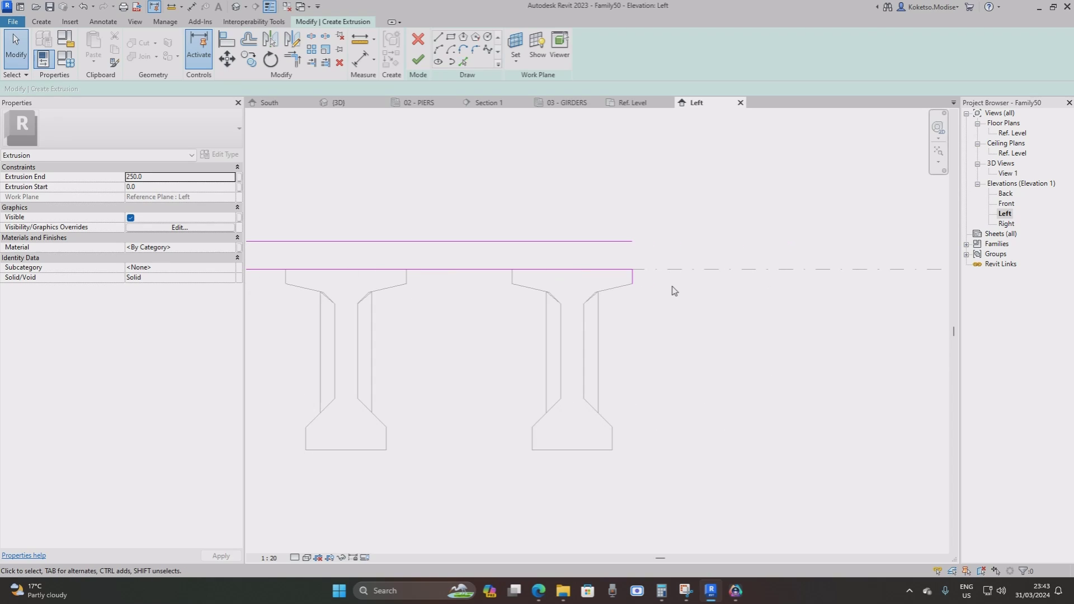
scroll(621, 252, "down", 3)
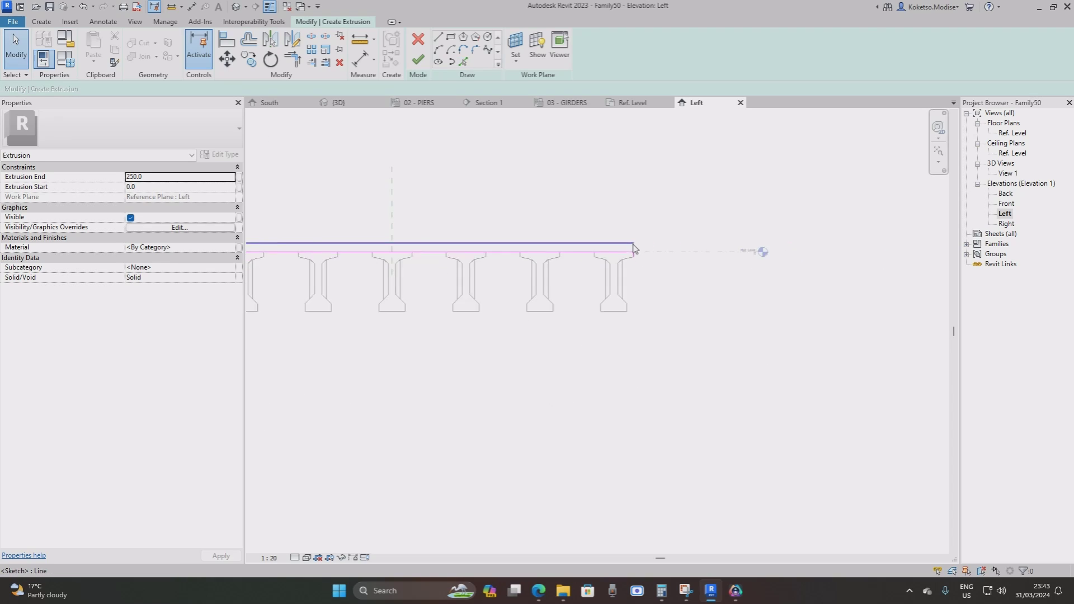
Set the length of the upper offset line to 15800.
left_click(521, 240)
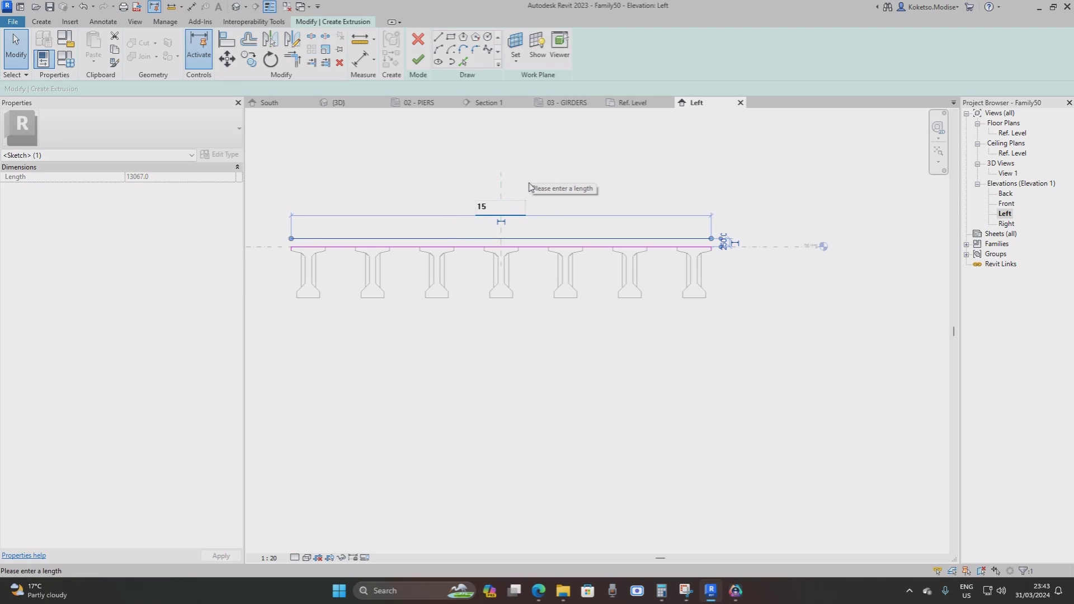
key("Return")
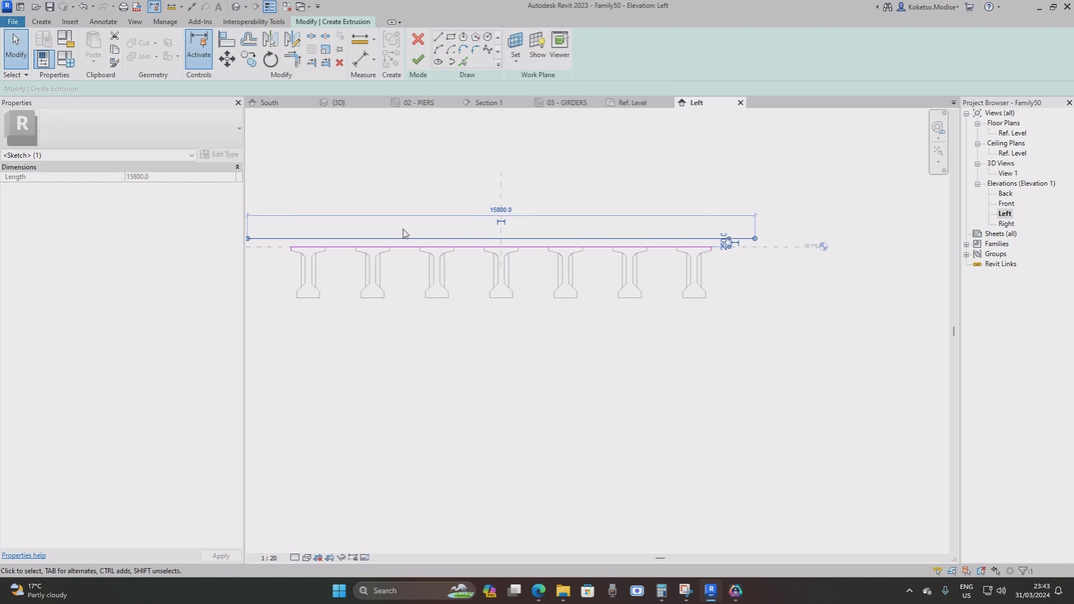
key("Escape")
Close one end of the profile with a 250 vertical edge down to Ref. Level and a sloping line to the flange's lower corner.
scroll(693, 274, "up", 8)
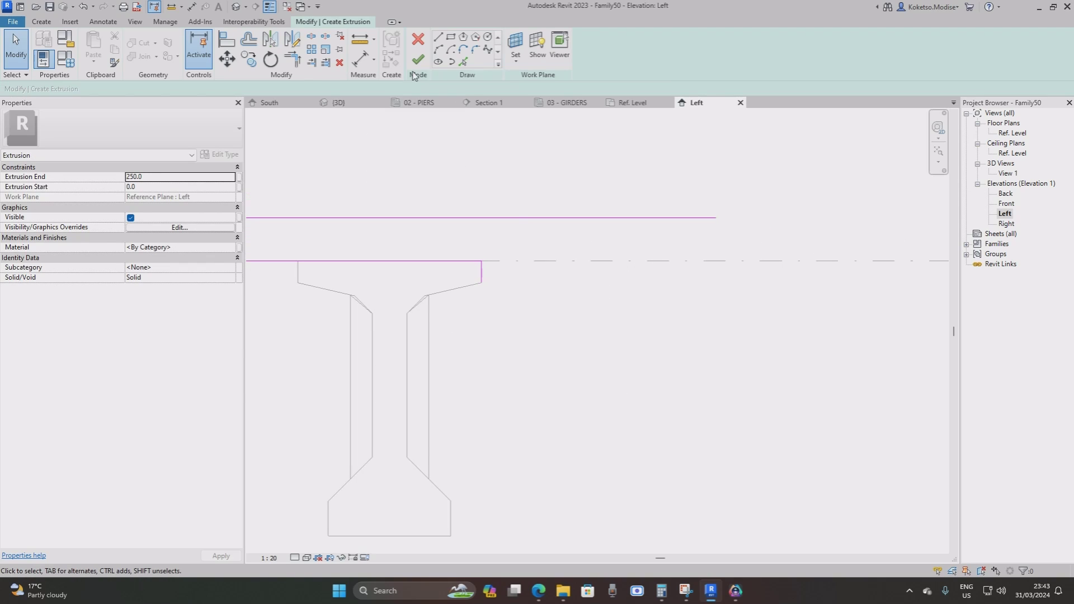
left_click(439, 37)
left_click(716, 217)
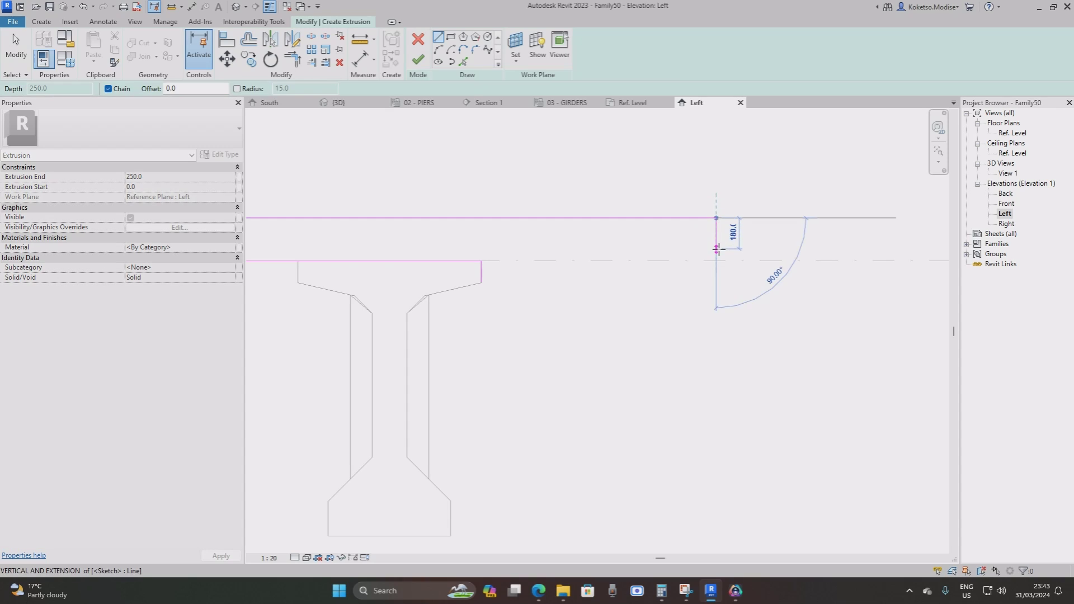
key("Escape")
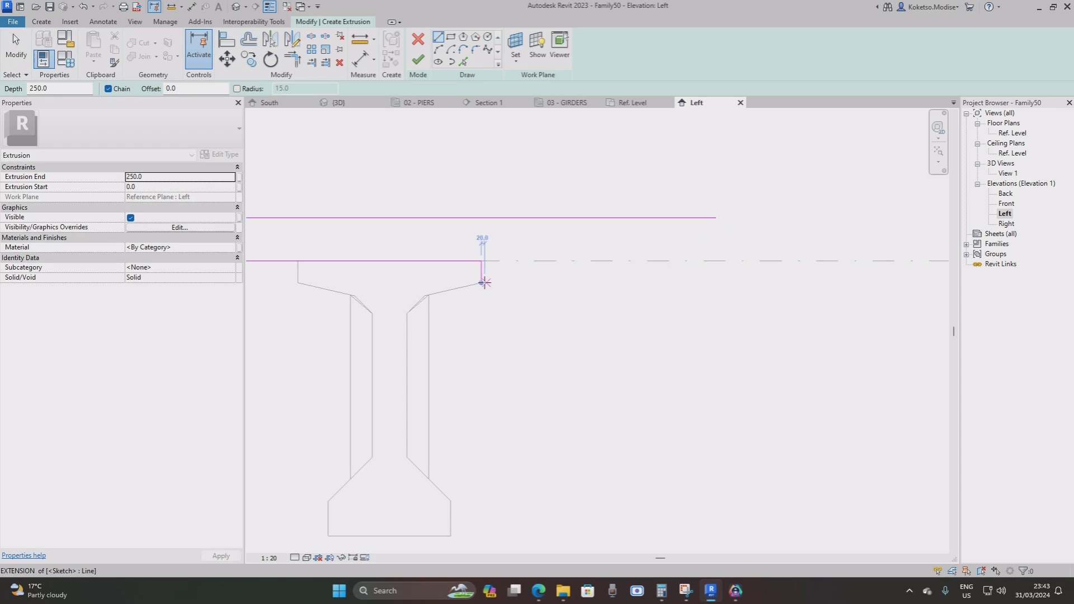
left_click(481, 283)
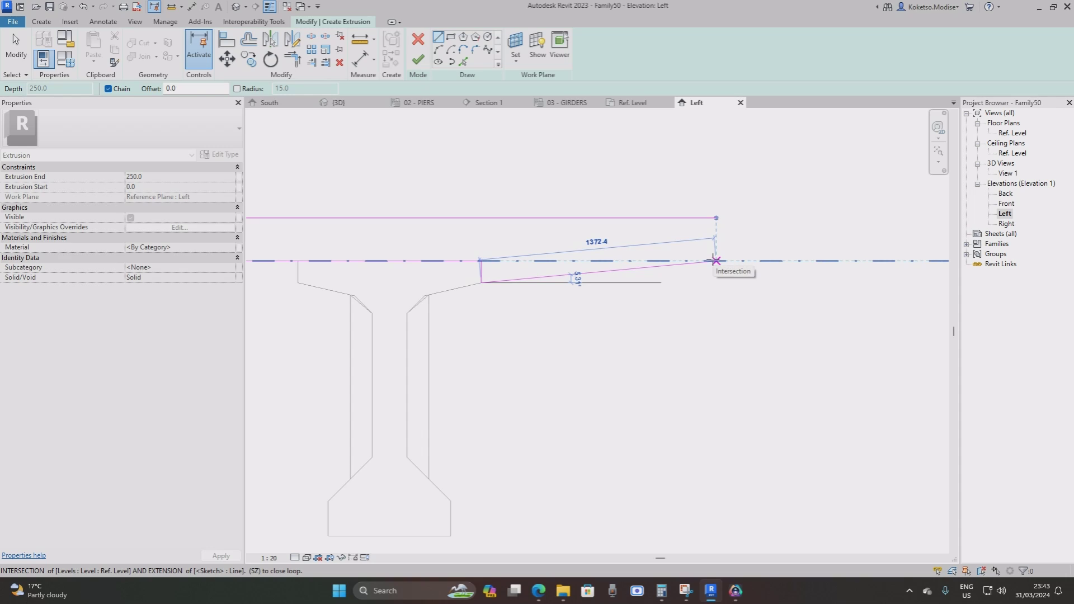
key("Escape")
left_click(716, 217)
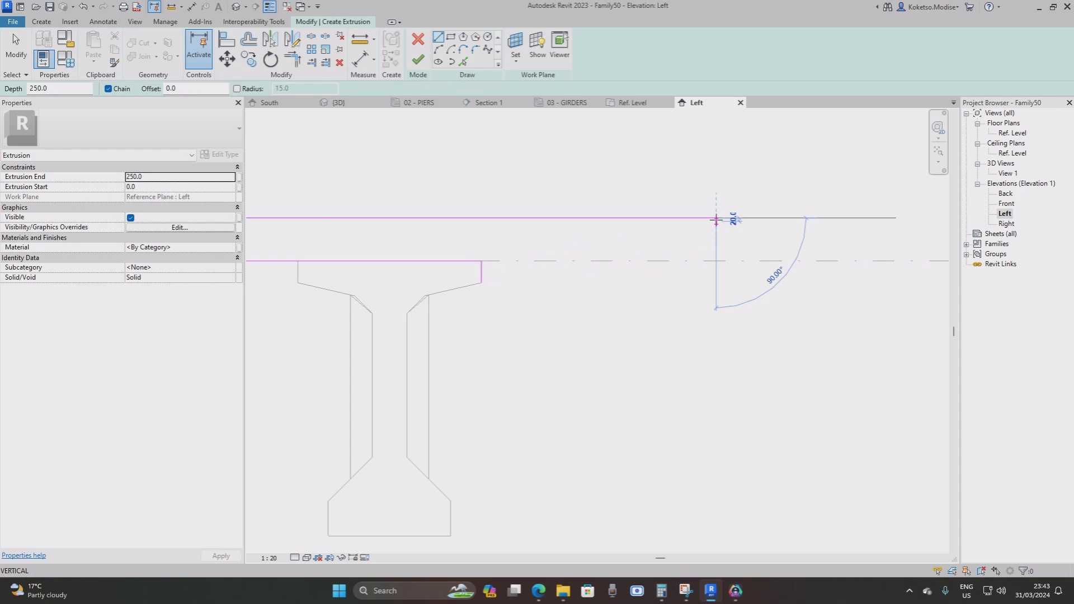
left_click(715, 260)
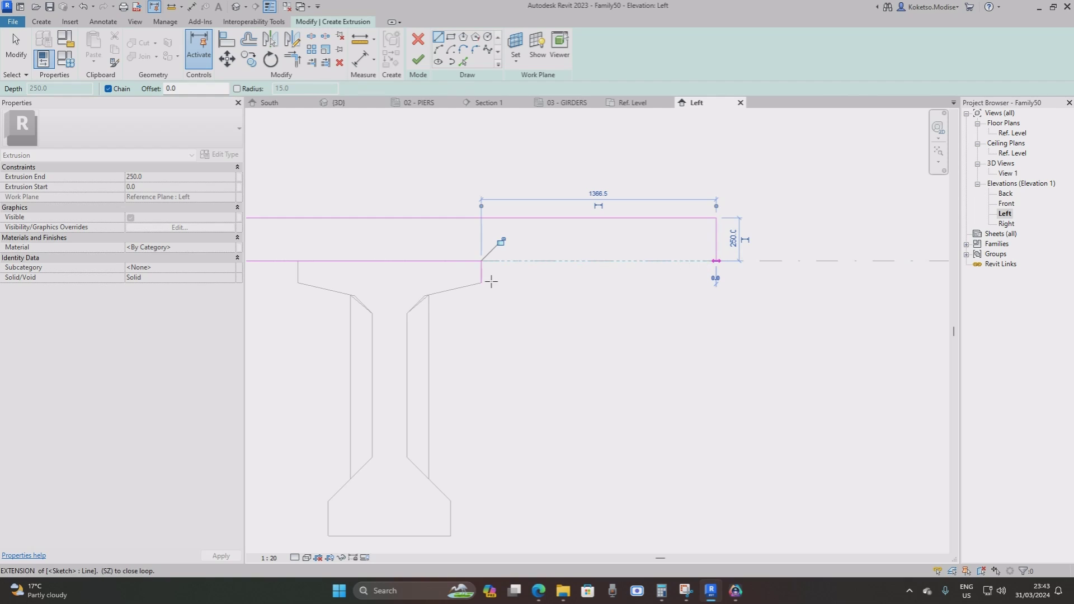
key("Escape")
Close the opposite end of the profile the same way, with a vertical edge to Ref. Level and a sloping line to the flange corner.
scroll(749, 218, "down", 4)
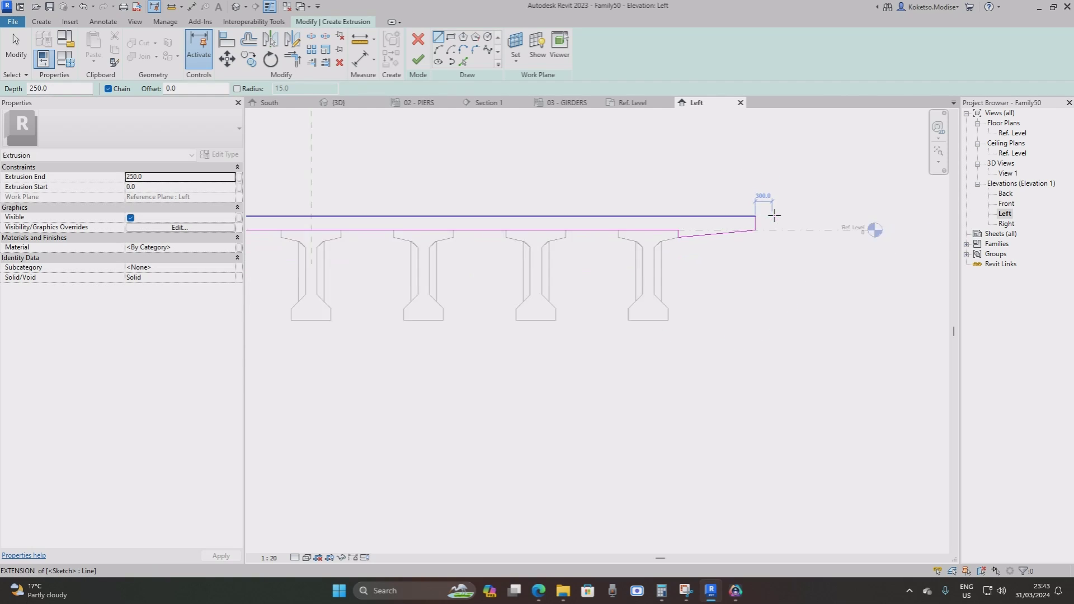
scroll(651, 260, "up", 5)
scroll(650, 260, "up", 3)
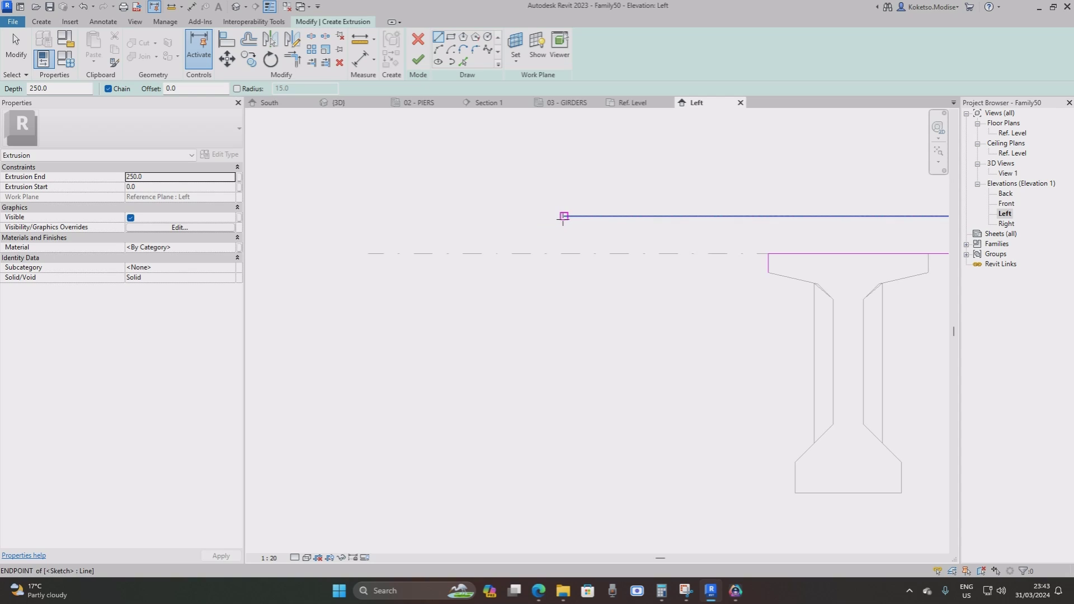
left_click(563, 215)
left_click(564, 253)
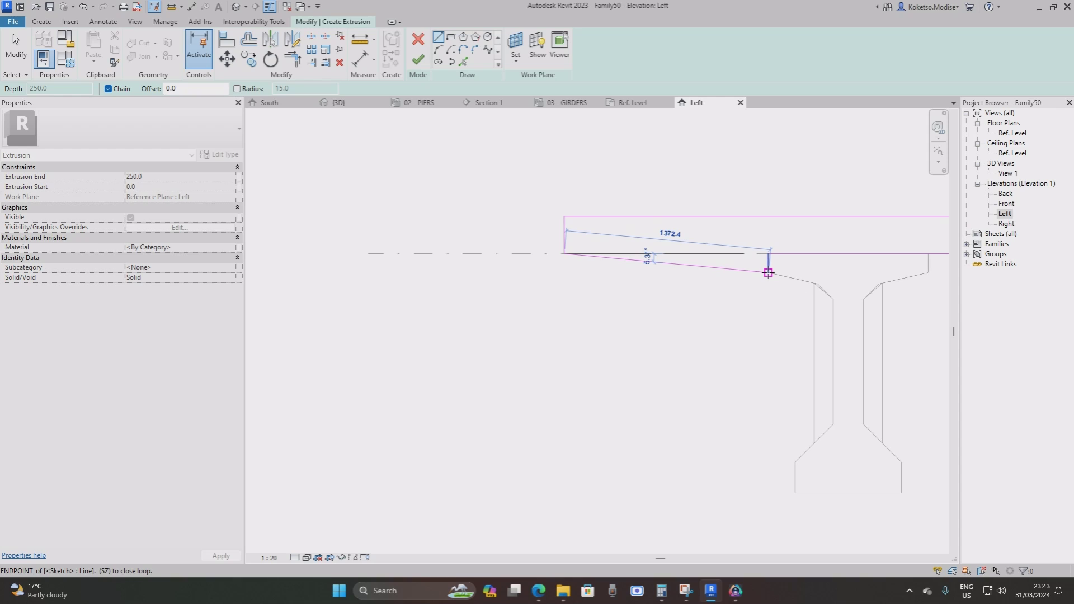
key("Escape")
scroll(462, 245, "down", 4)
key("Escape")
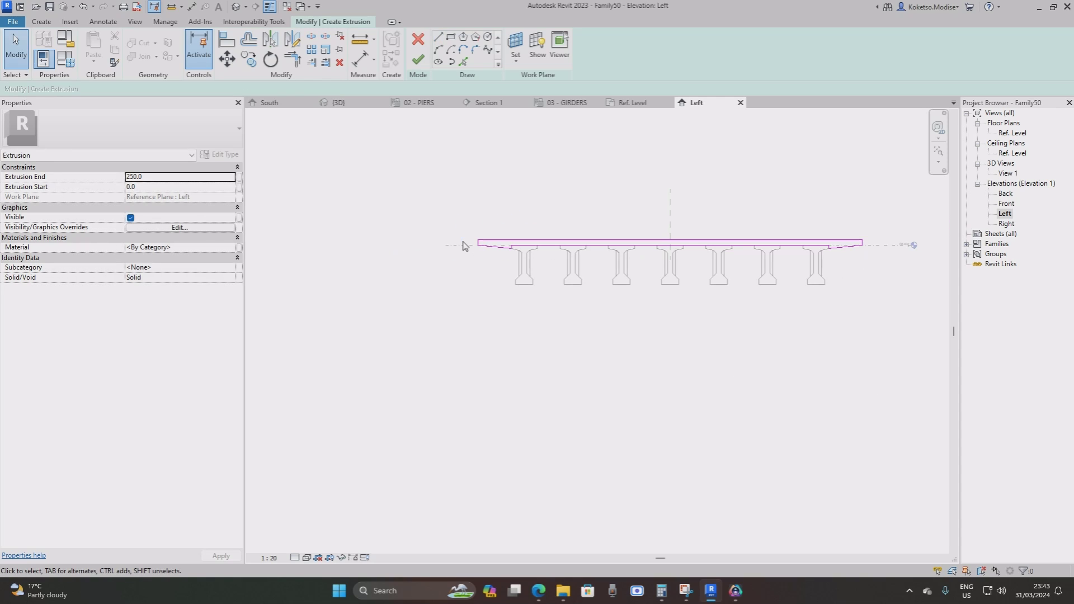
Assign the Concrete - Precast Concrete material to the extrusion and finish its sketch.
left_click(233, 248)
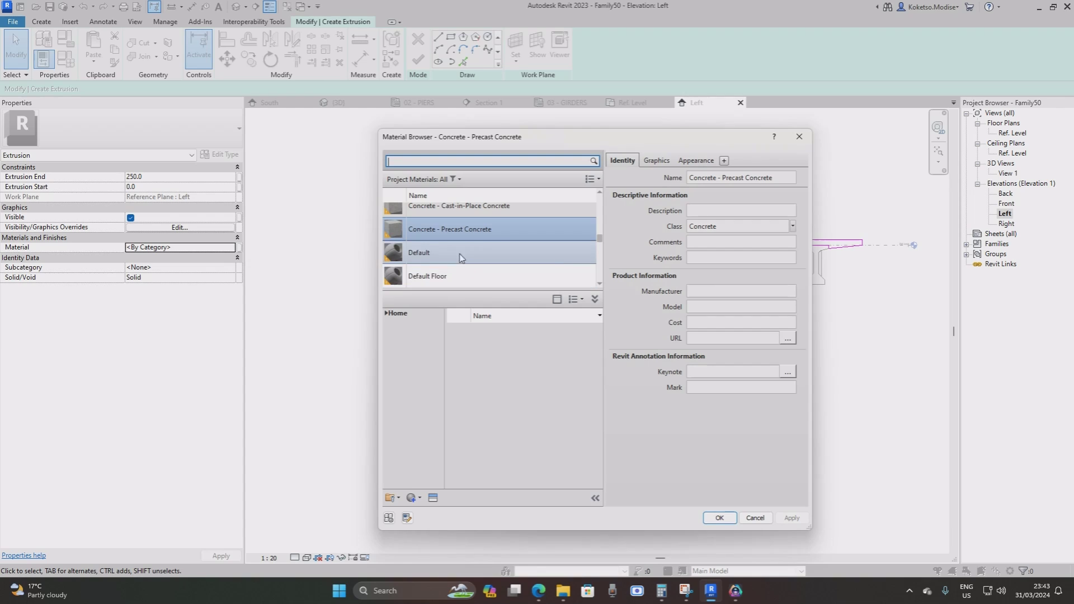
left_click(720, 518)
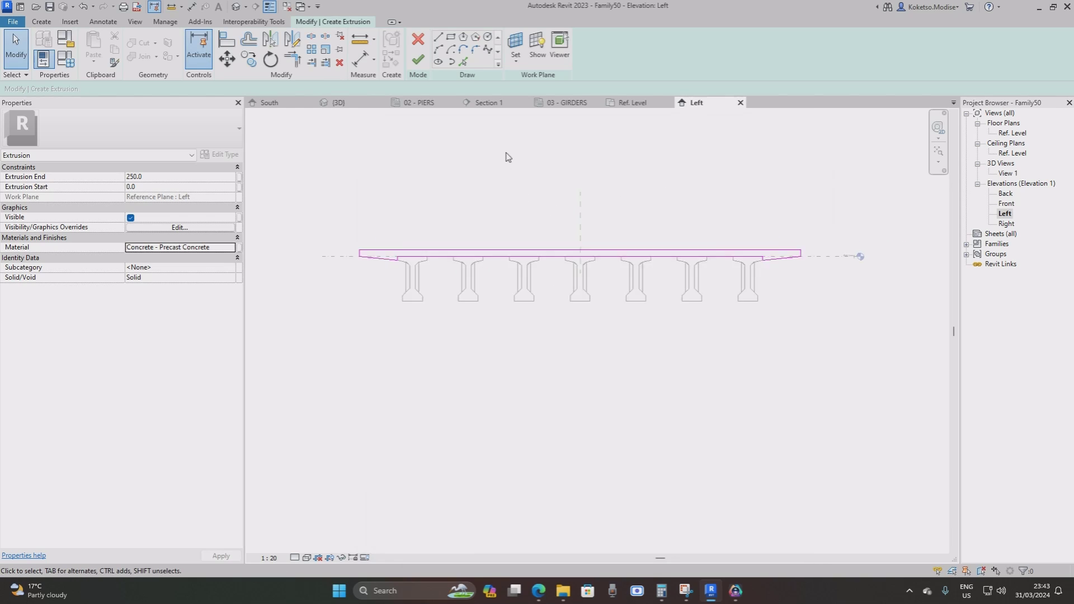
left_click(418, 59)
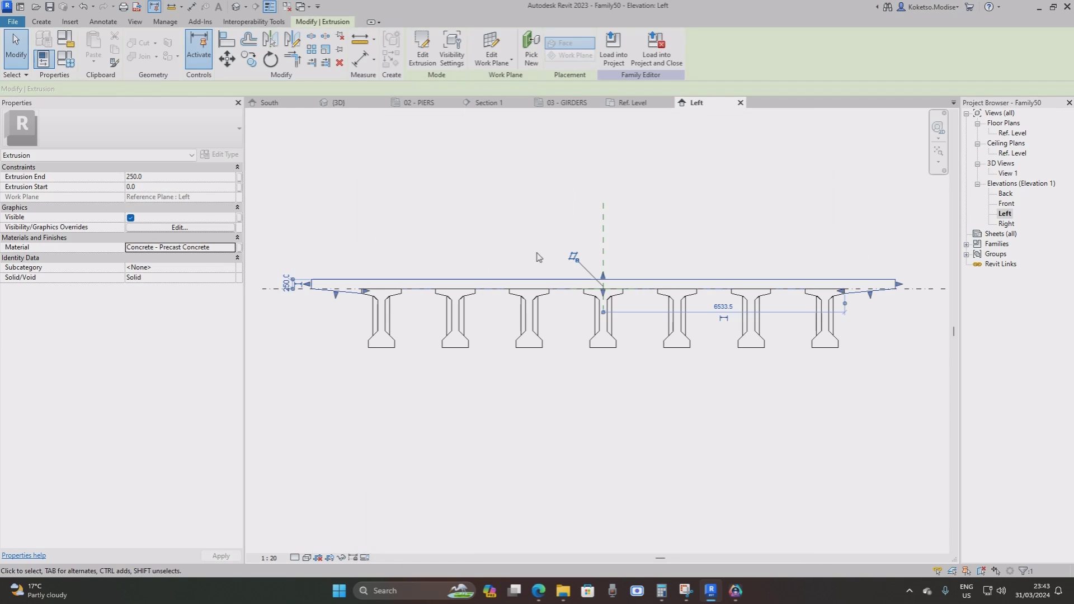
In the Ref. Level plan, stretch the extrusion's ends to the girder ends so it runs from -30000 to 0.
left_click(633, 103)
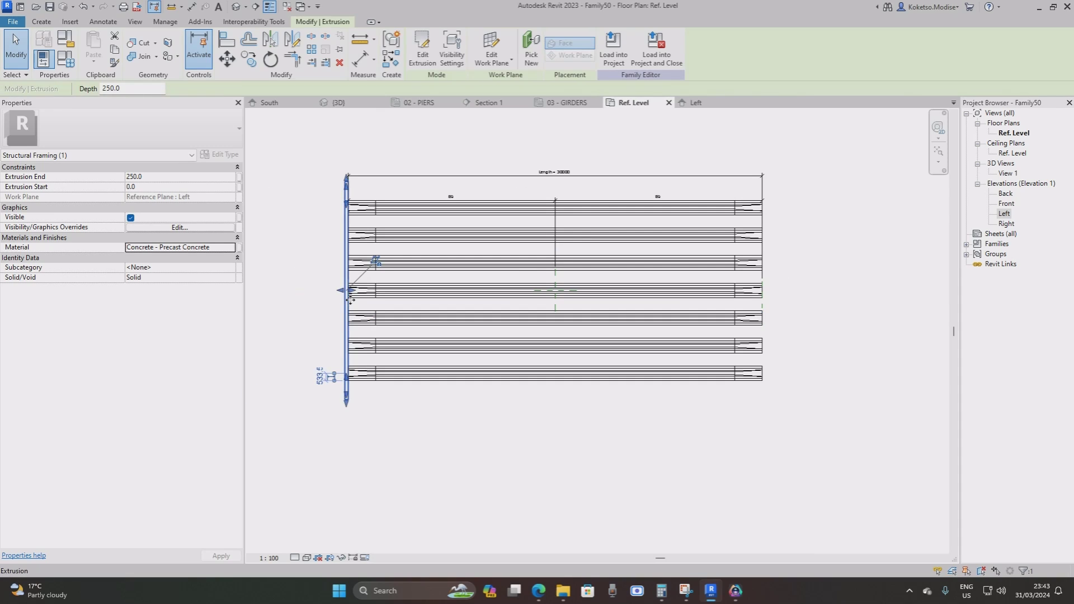
left_click_drag(352, 292, 762, 292)
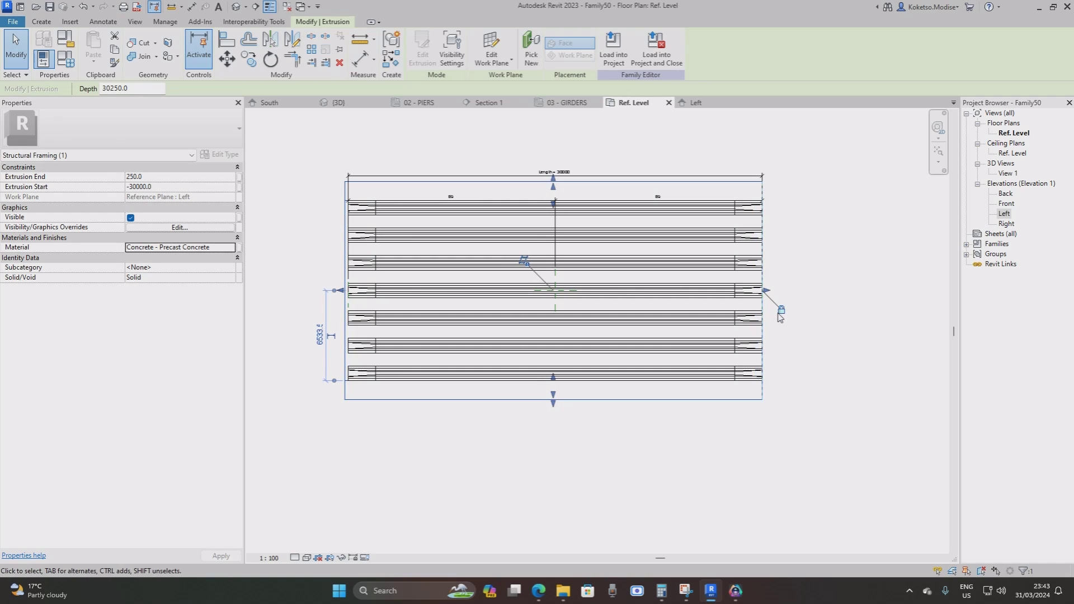
scroll(296, 283, "up", 3)
left_click_drag(339, 291, 387, 295)
scroll(316, 244, "down", 3)
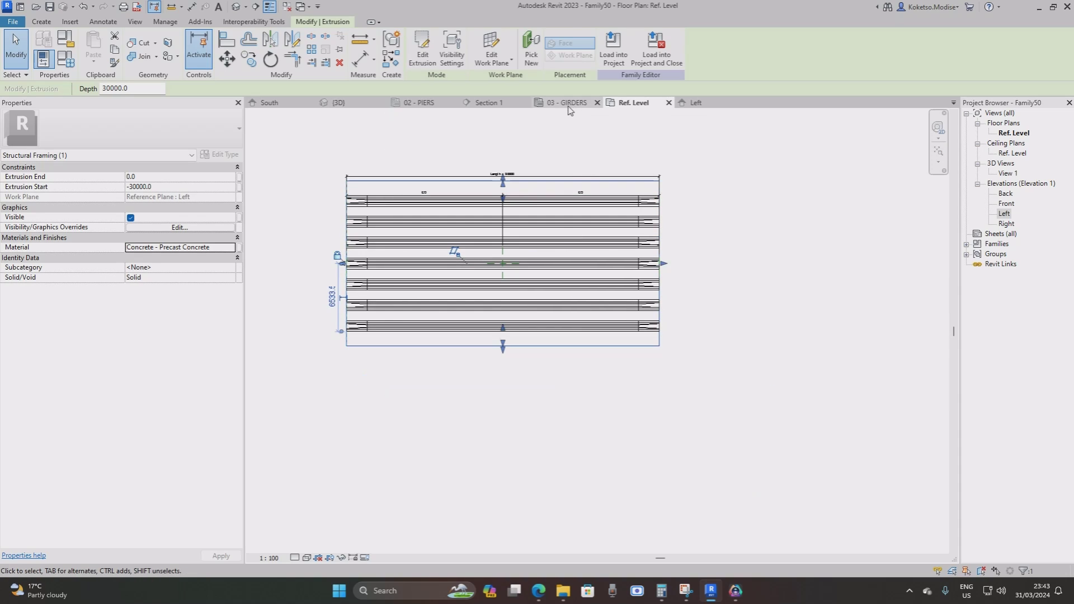
In the default 3D view, select all seven girders under the slab and delete them.
left_click(236, 7)
key("Escape")
scroll(563, 232, "down", 2)
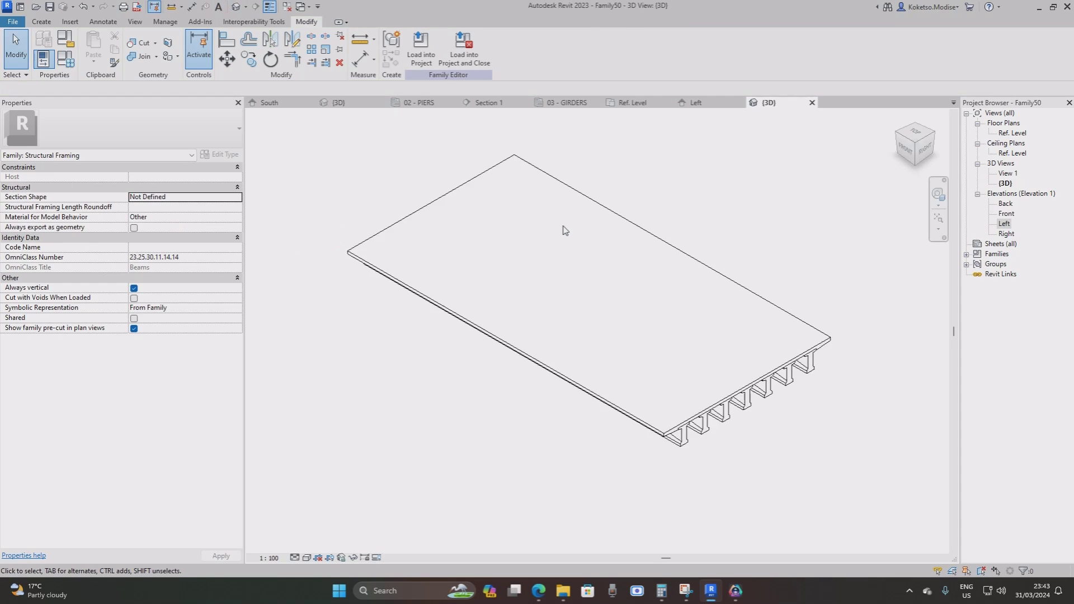
middle_click_drag(662, 311, 455, 157, "shift")
scroll(493, 277, "up", 3)
middle_click_drag(493, 277, 686, 310, "shift")
left_click(686, 308)
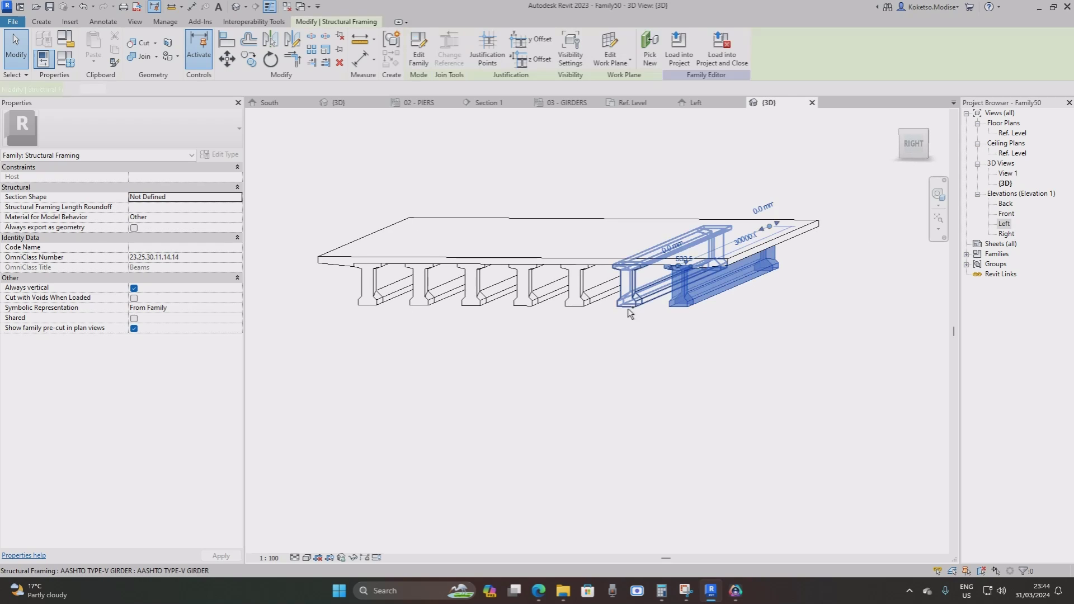
left_click(628, 308, "ctrl")
left_click(567, 307, "ctrl")
left_click(532, 309, "ctrl")
left_click(479, 309, "ctrl")
left_click(427, 309, "ctrl")
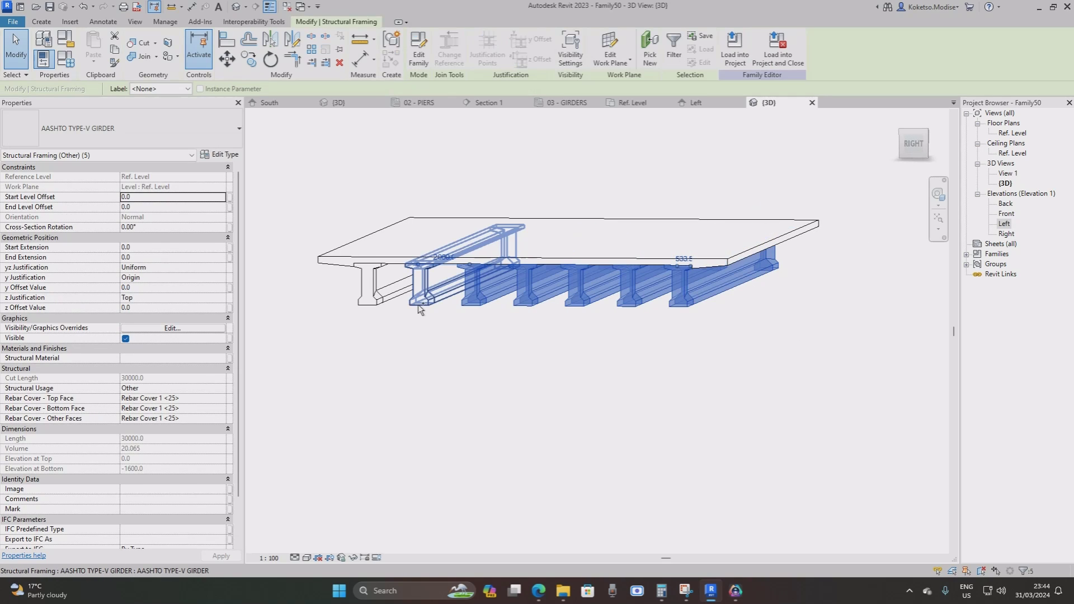
left_click(376, 310, "ctrl")
key("Delete")
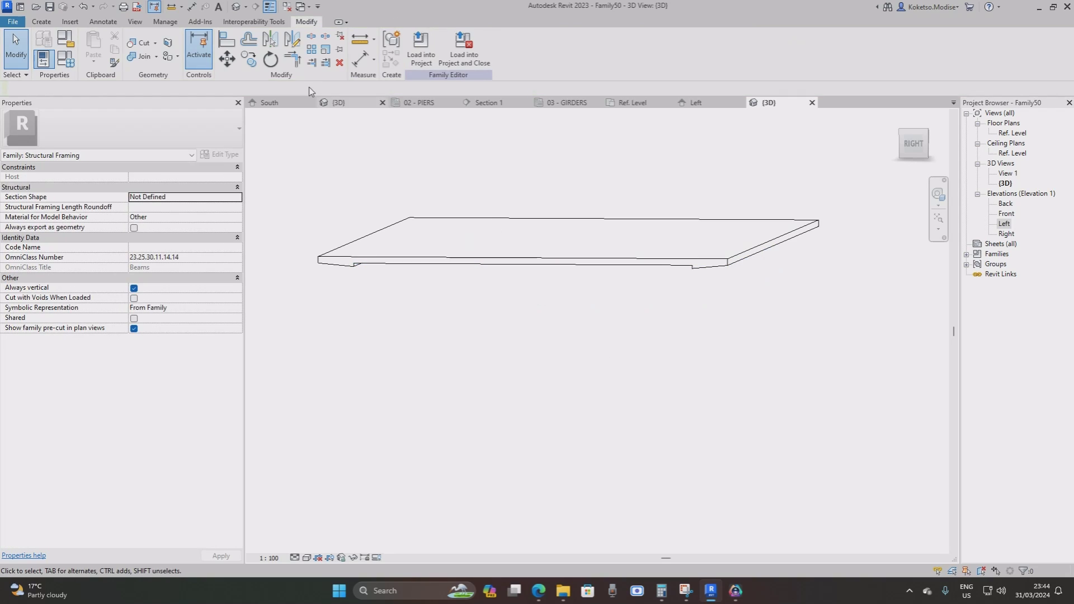
Load the family into the project and close it, saving it as CONCRETE DECK in the GIRDER BRIDGE MODEL folder.
left_click(464, 50)
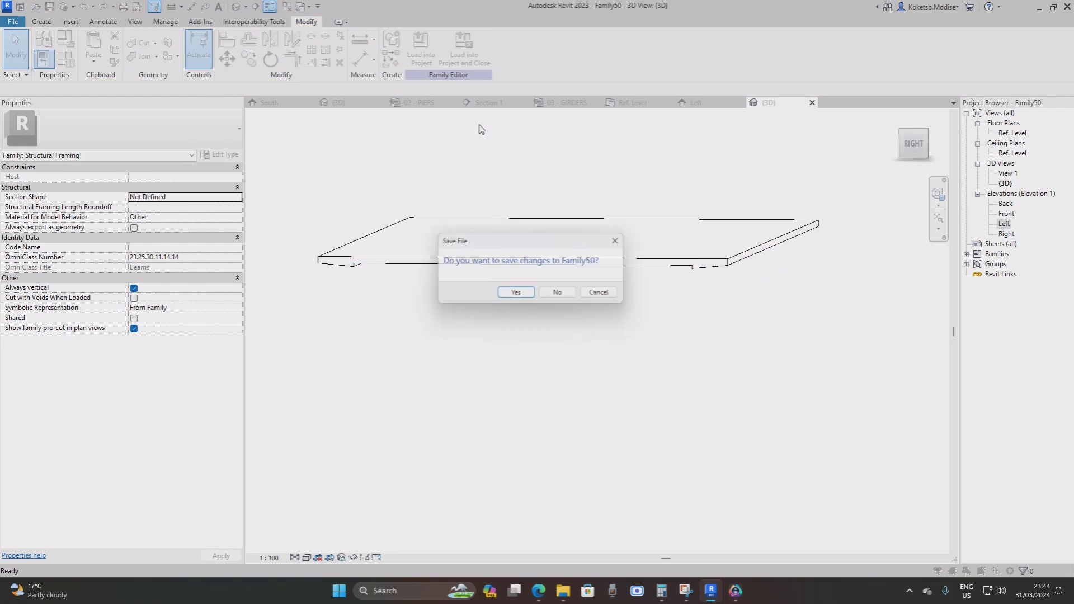
left_click(520, 297)
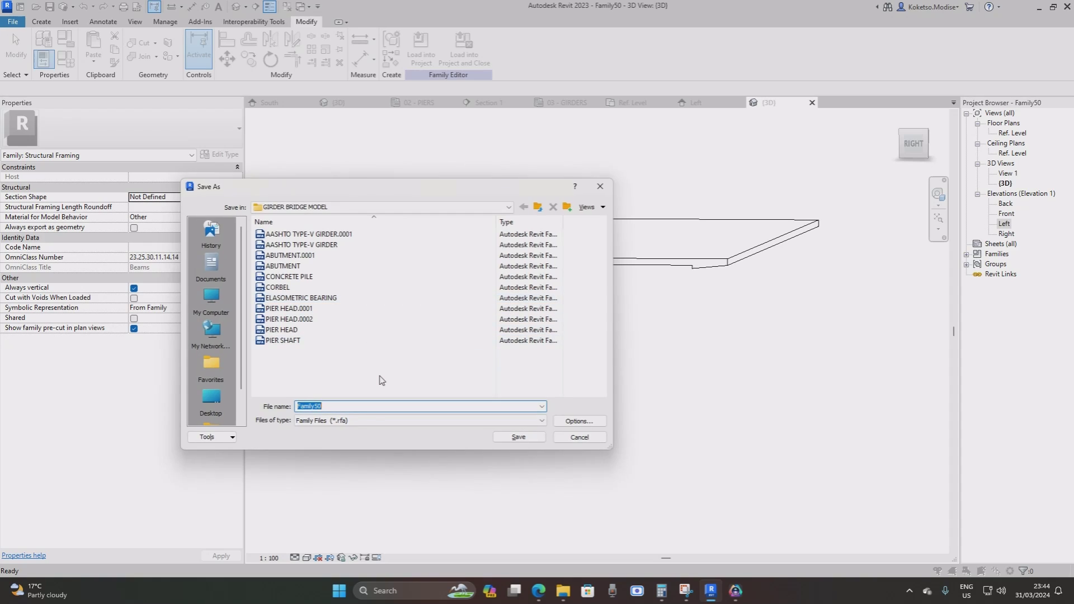
type("CON")
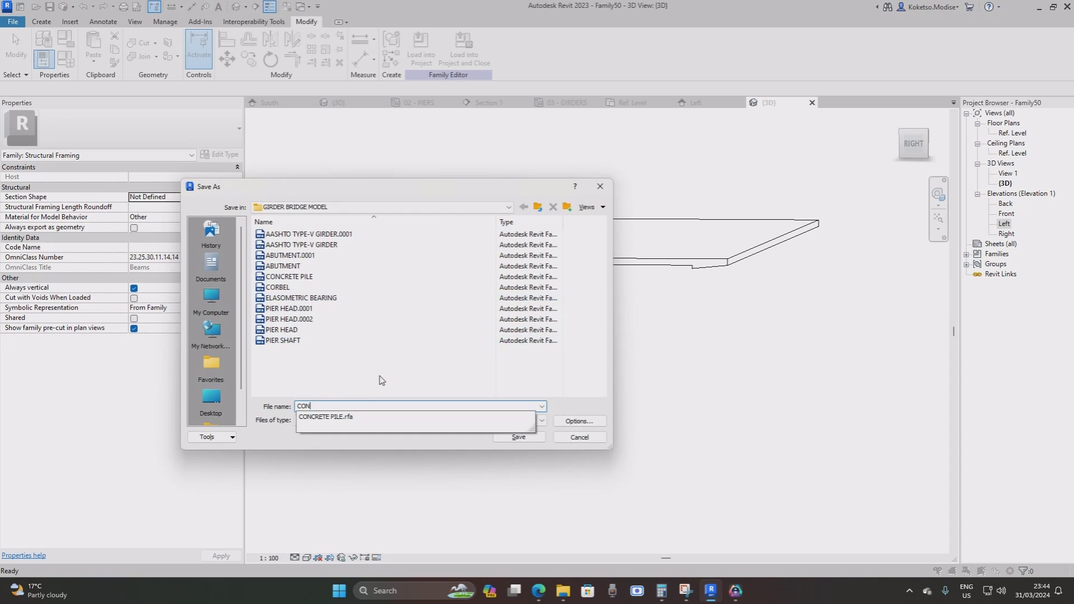
type("CRETE DECK")
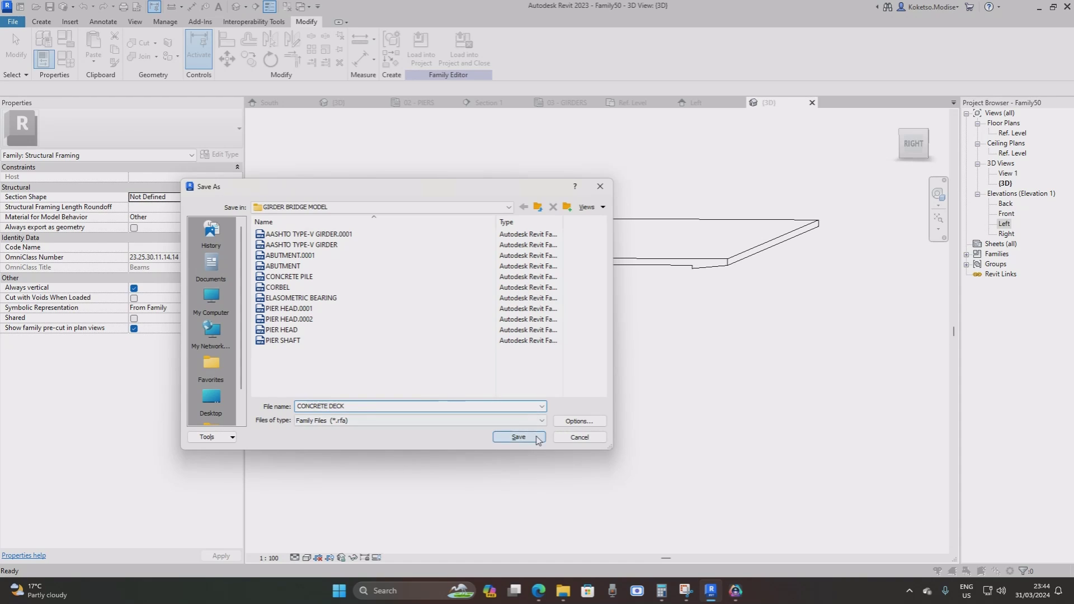
left_click(518, 436)
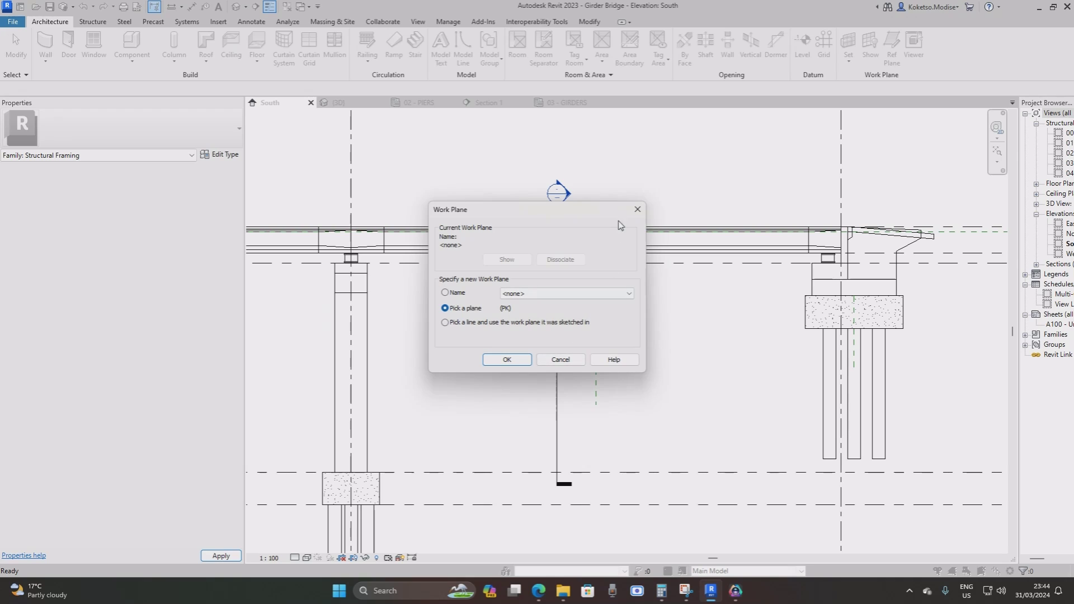
Dismiss the Work Plane dialog and open the 04 - DECK structural plan.
left_click(637, 210)
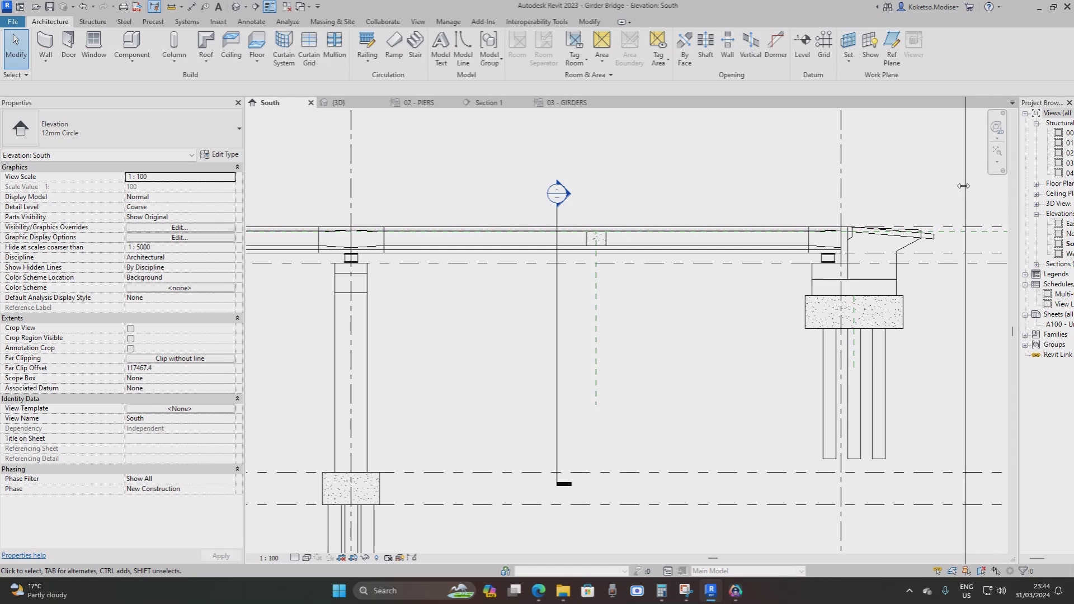
left_click_drag(964, 186, 954, 186)
double_click(1021, 173)
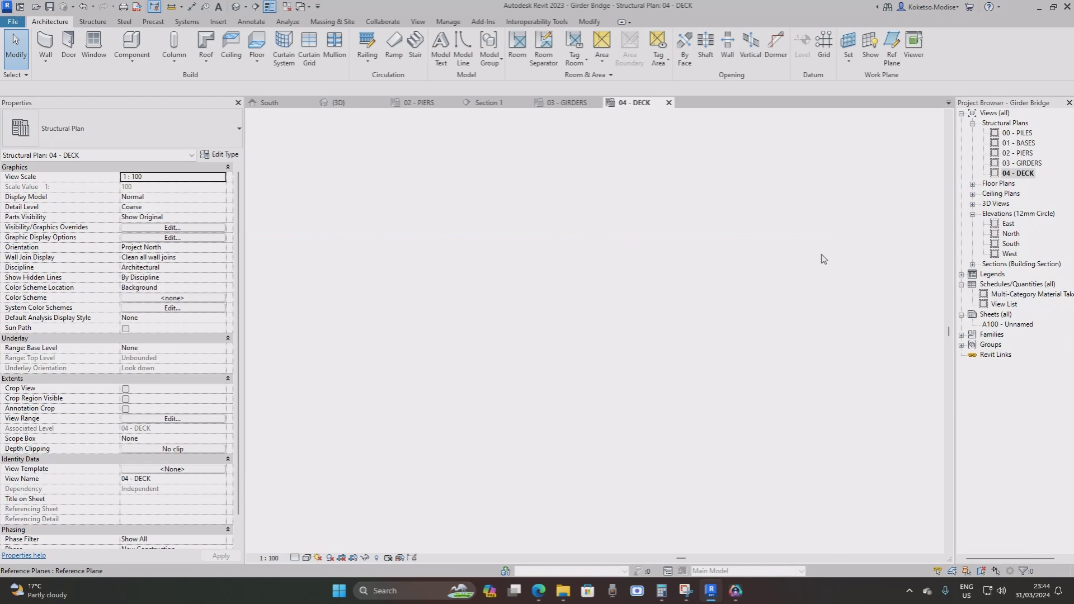
Close the 03 - GIRDERS, Section 1 and 02 - PIERS views, keeping the 04 - DECK plan open.
scroll(883, 328, "up", 2)
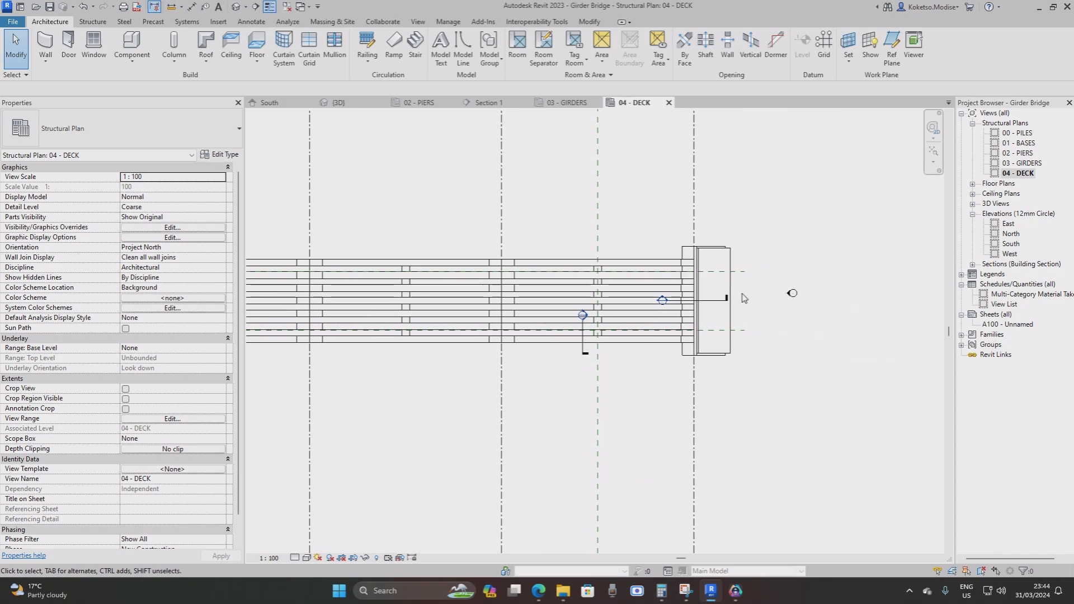
left_click(596, 102)
left_click(525, 103)
left_click(453, 102)
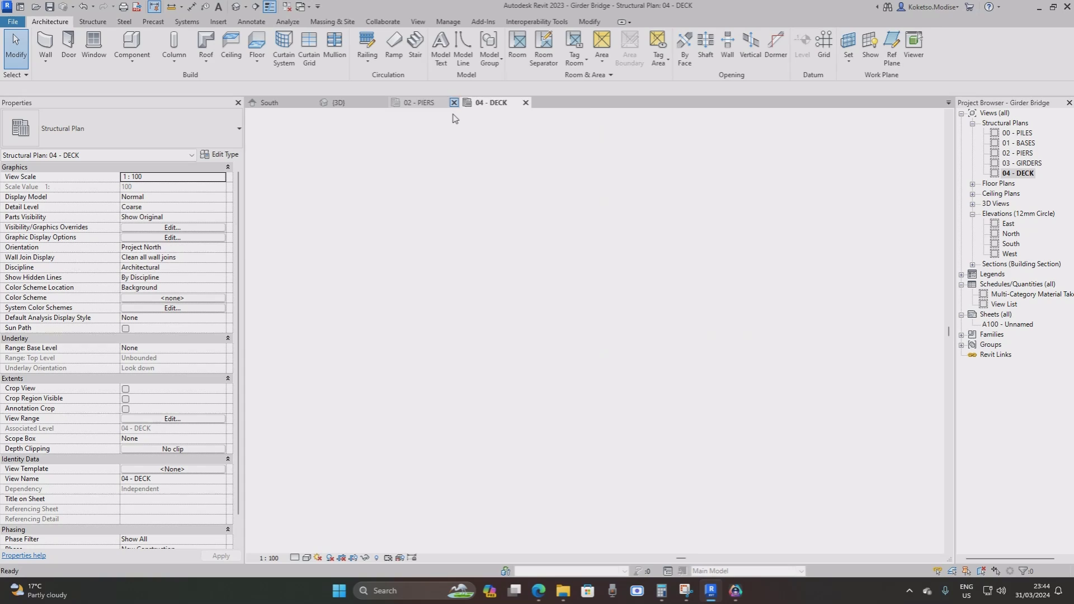
Place a CONCRETE DECK beam on the 04 - DECK level along the middle girder, from its abutment end to the first pier grid line.
left_click(92, 22)
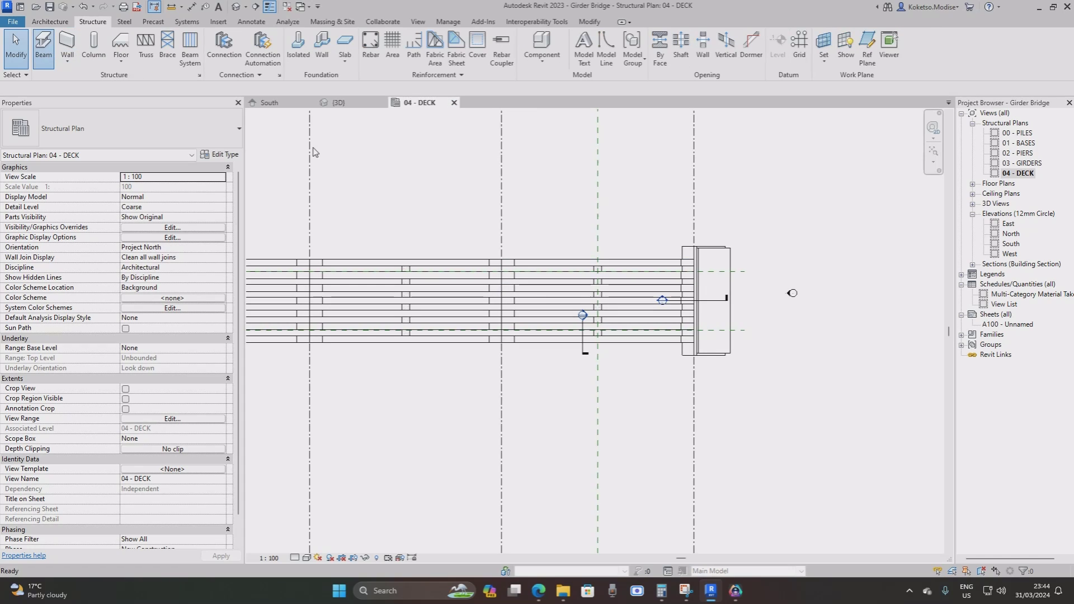
scroll(690, 302, "up", 3)
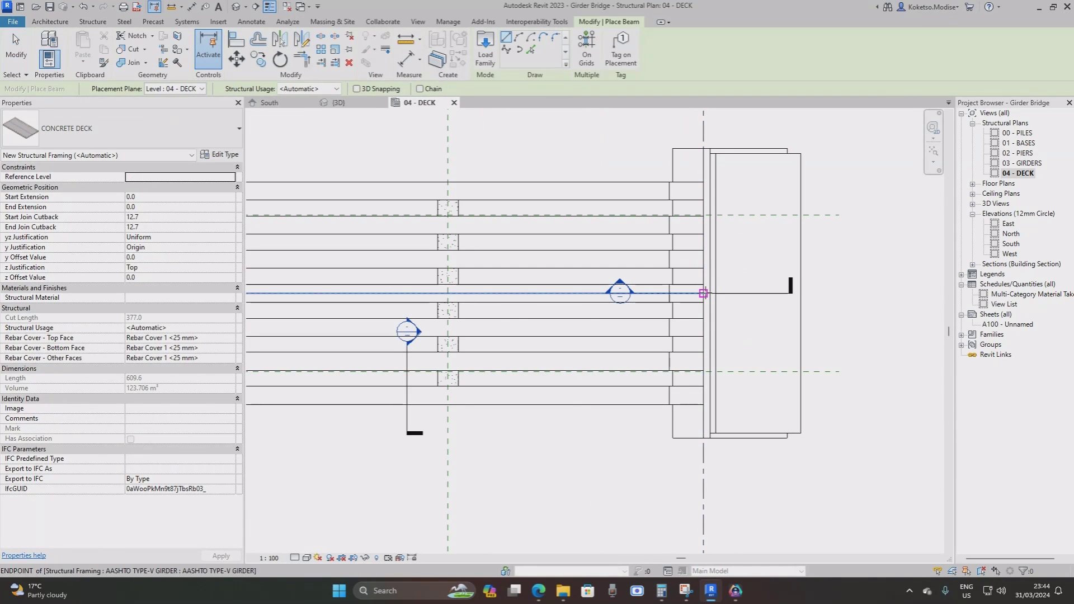
left_click(703, 294)
scroll(546, 279, "down", 2)
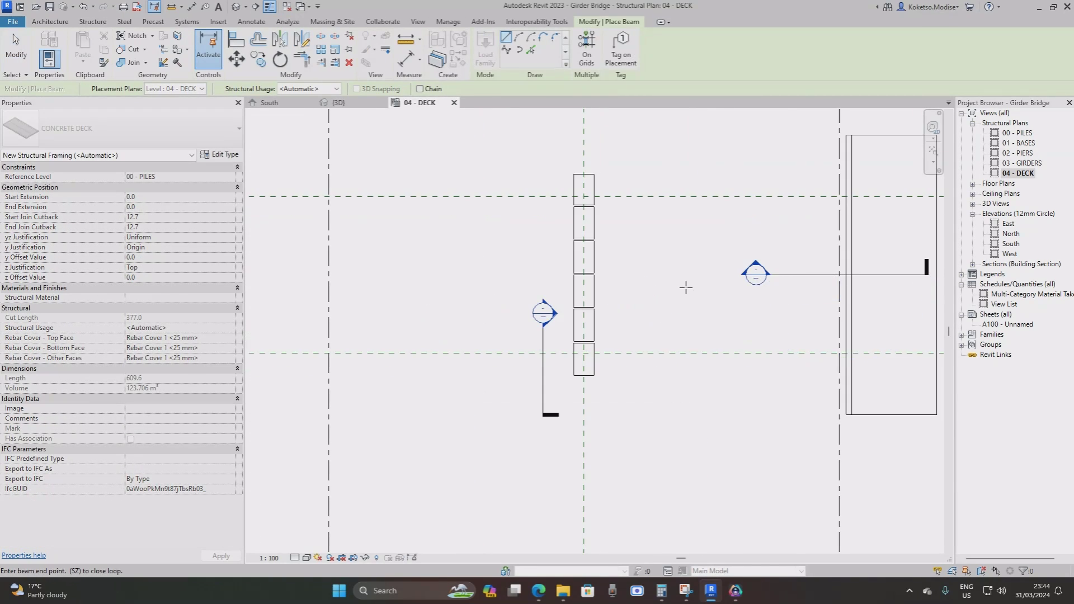
scroll(506, 278, "up", 3)
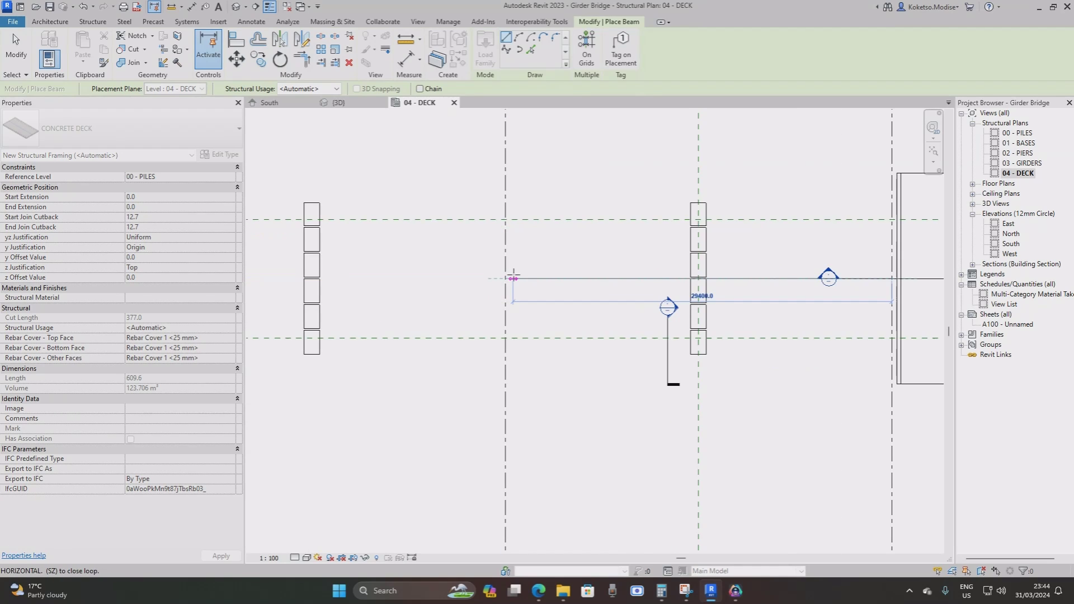
left_click(507, 277)
scroll(506, 278, "down", 2)
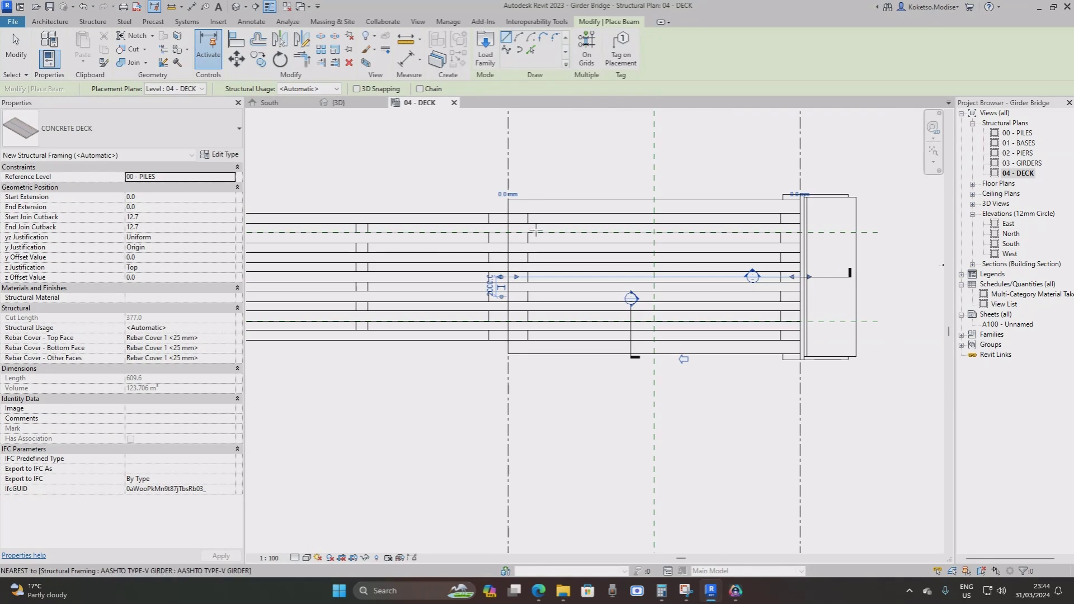
key("Escape")
Select the placed deck and, in the 3D view, set its start and end level offsets to 1000.
left_click(533, 205)
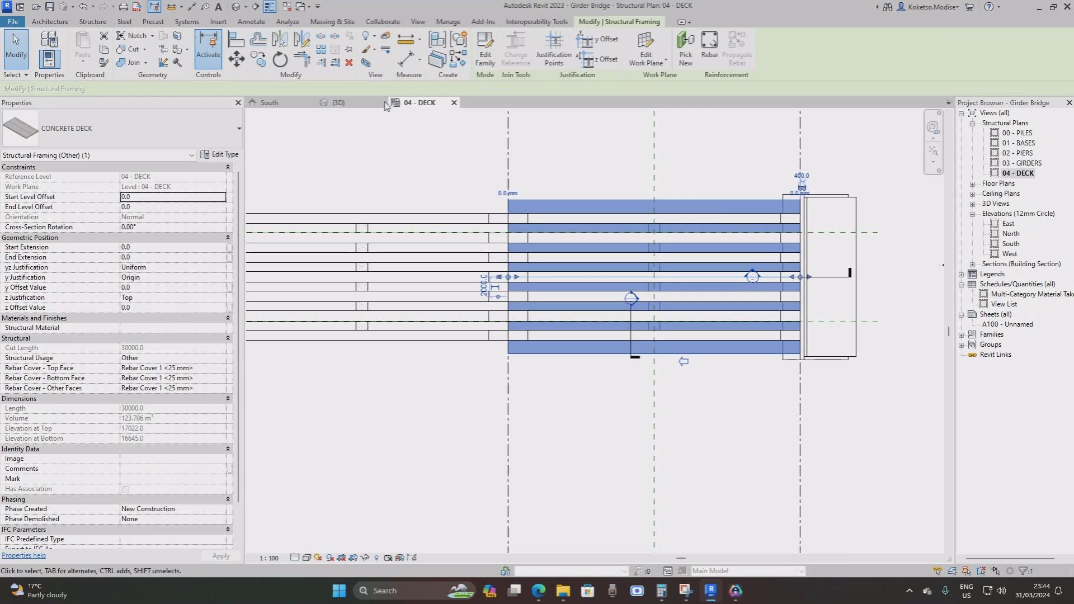
key("ctrl+Tab")
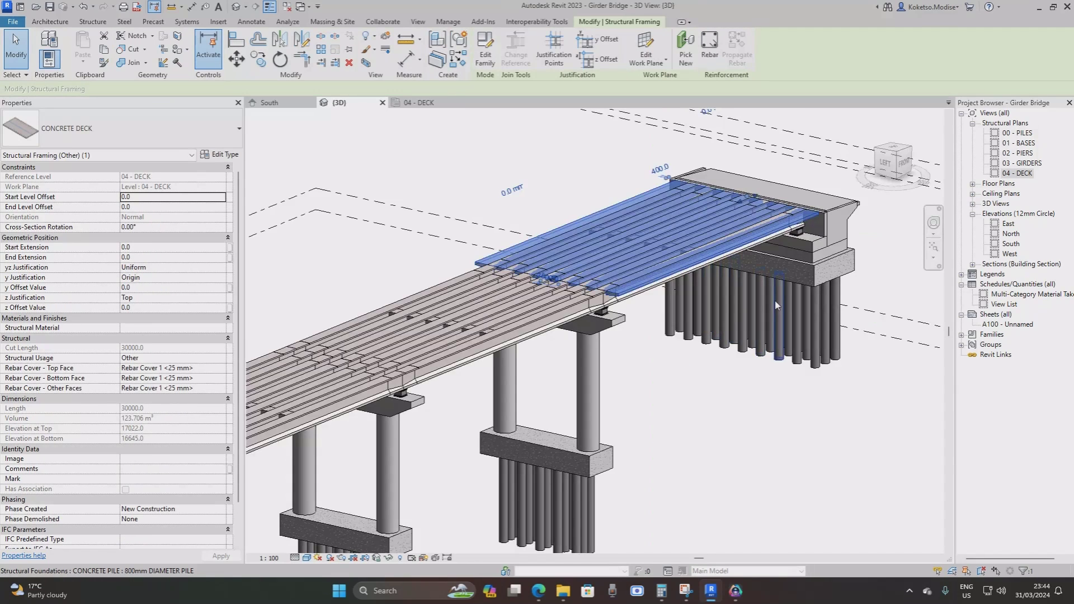
middle_click_drag(777, 332, 742, 299, "shift")
scroll(582, 286, "up", 3)
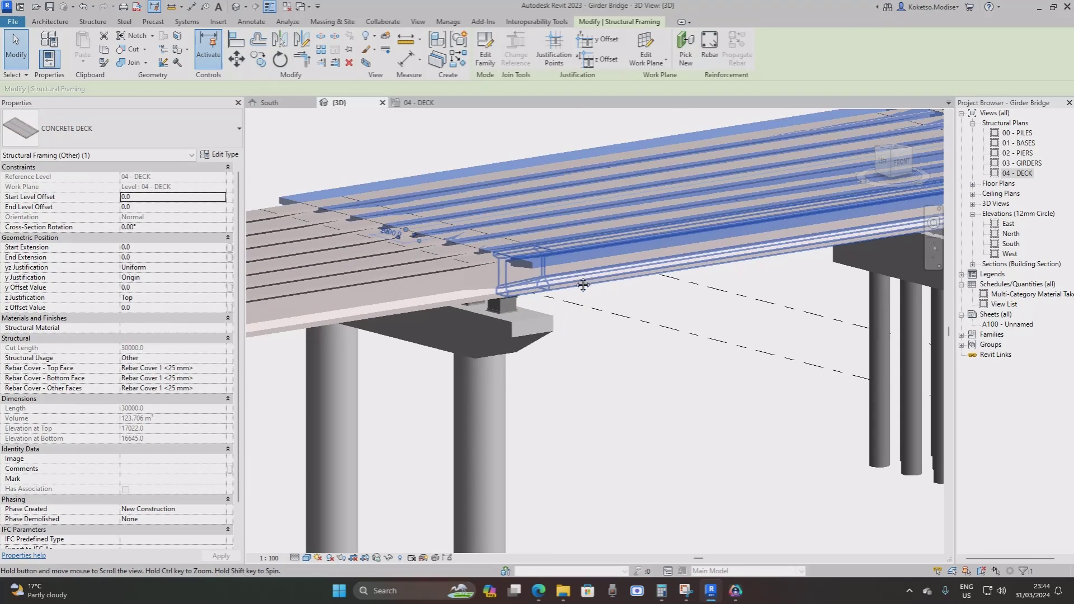
scroll(582, 285, "down", 2)
middle_click_drag(582, 285, 540, 314)
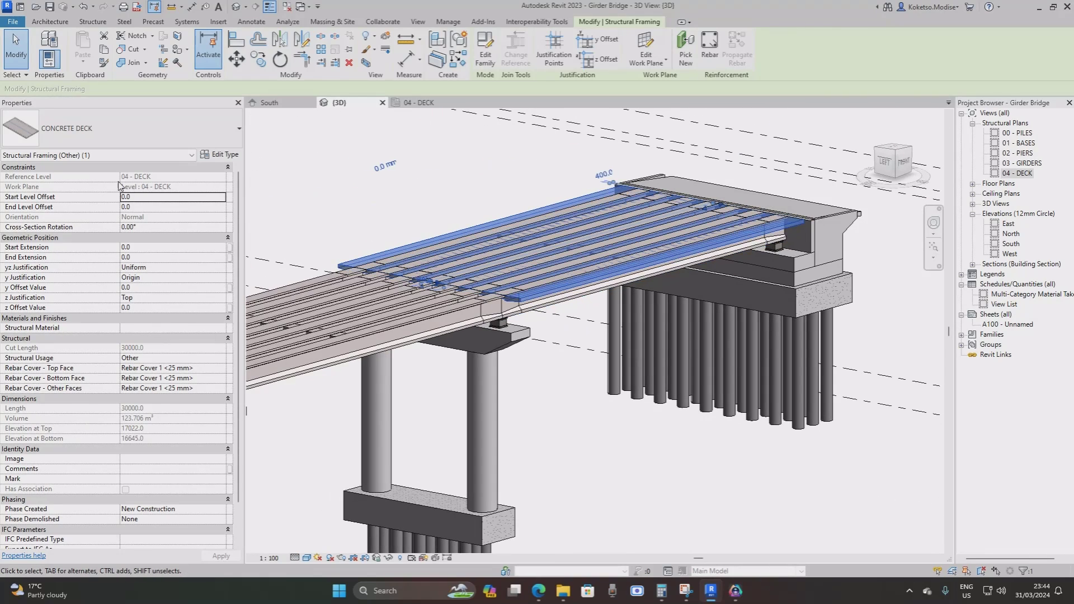
left_click(151, 209)
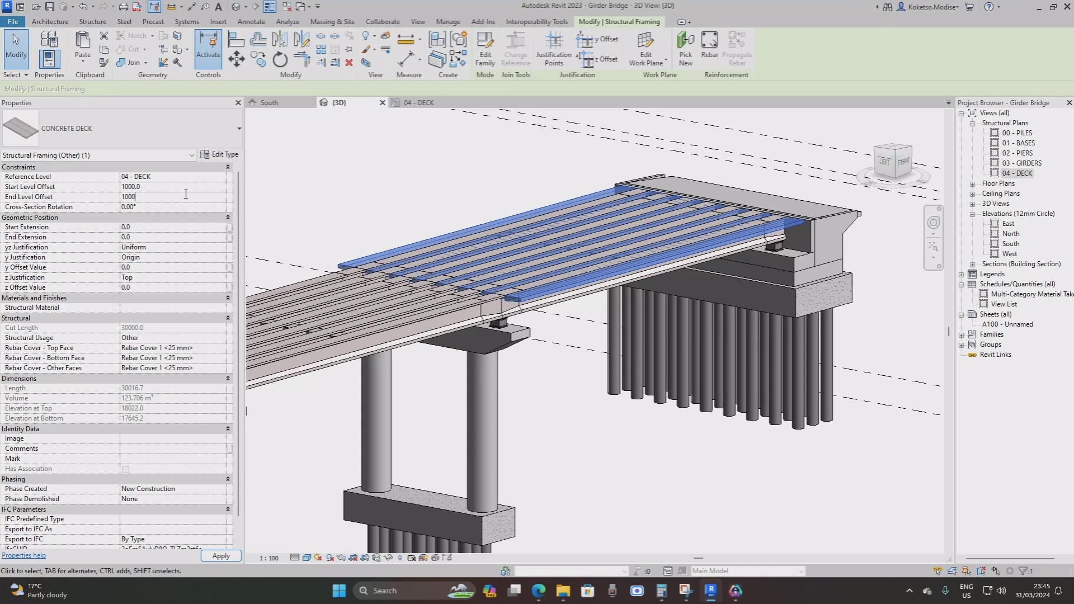
key("Return")
middle_click_drag(635, 370, 600, 351, "shift")
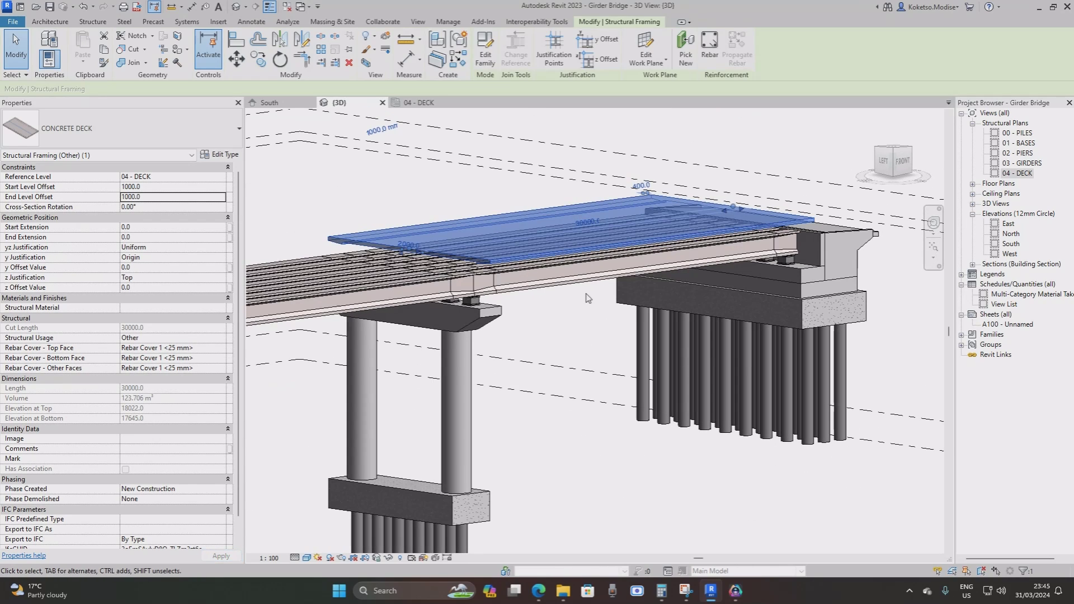
In the 04 - DECK plan, draw a cross section along the end span's midspan reference plane, shorten its far clip and open it.
left_click(424, 103)
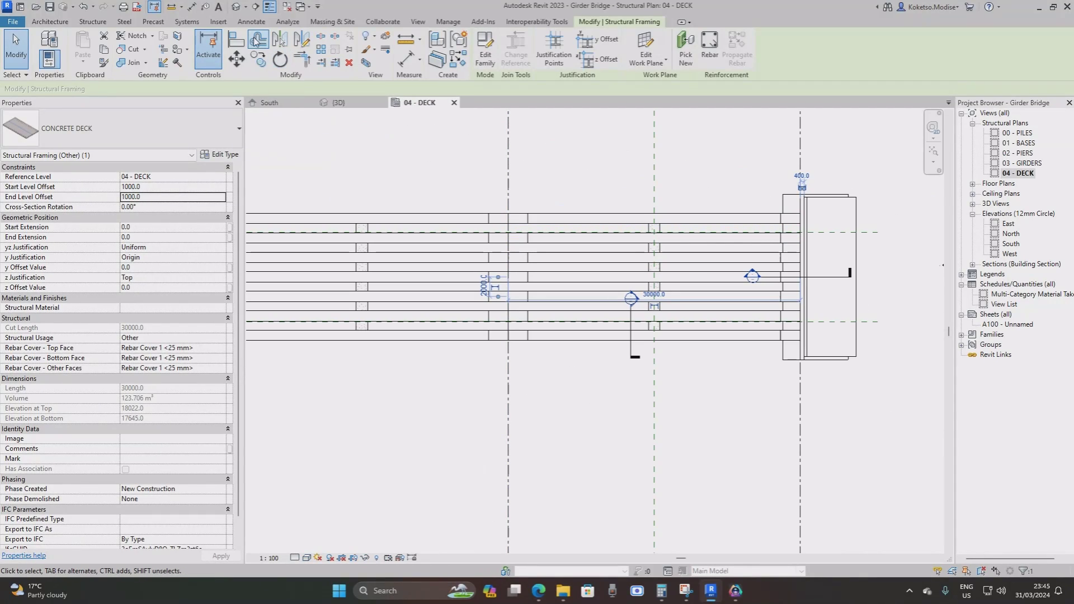
left_click(255, 6)
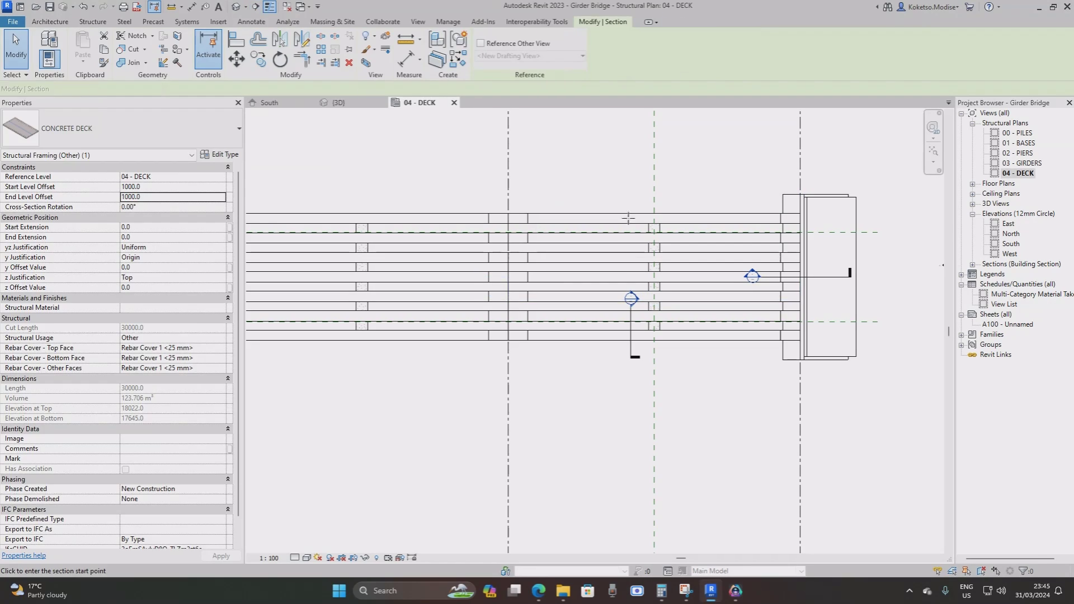
left_click(655, 156)
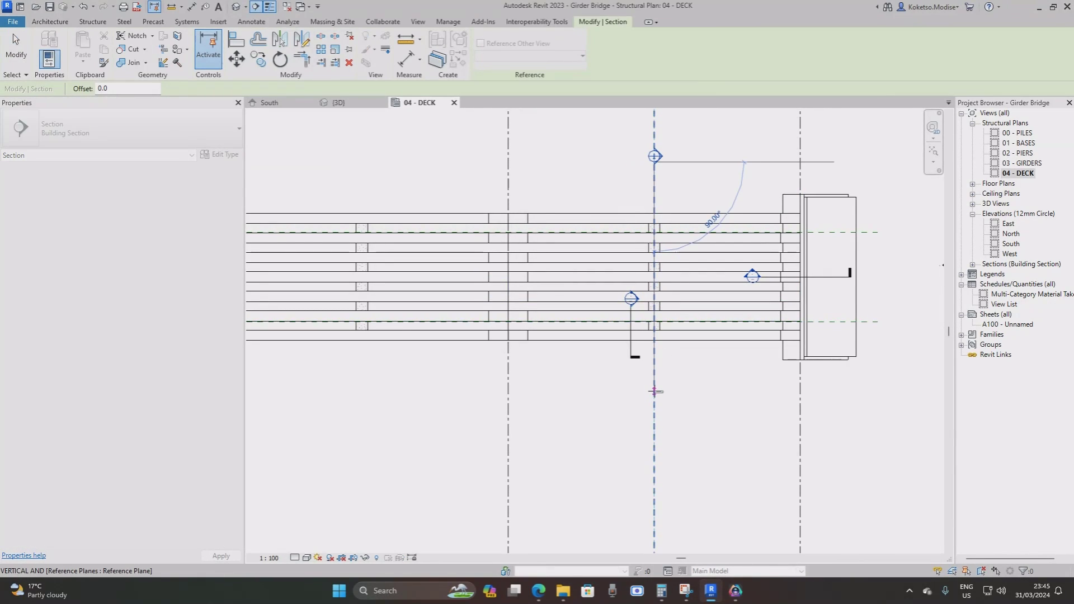
left_click(654, 392)
key("Escape")
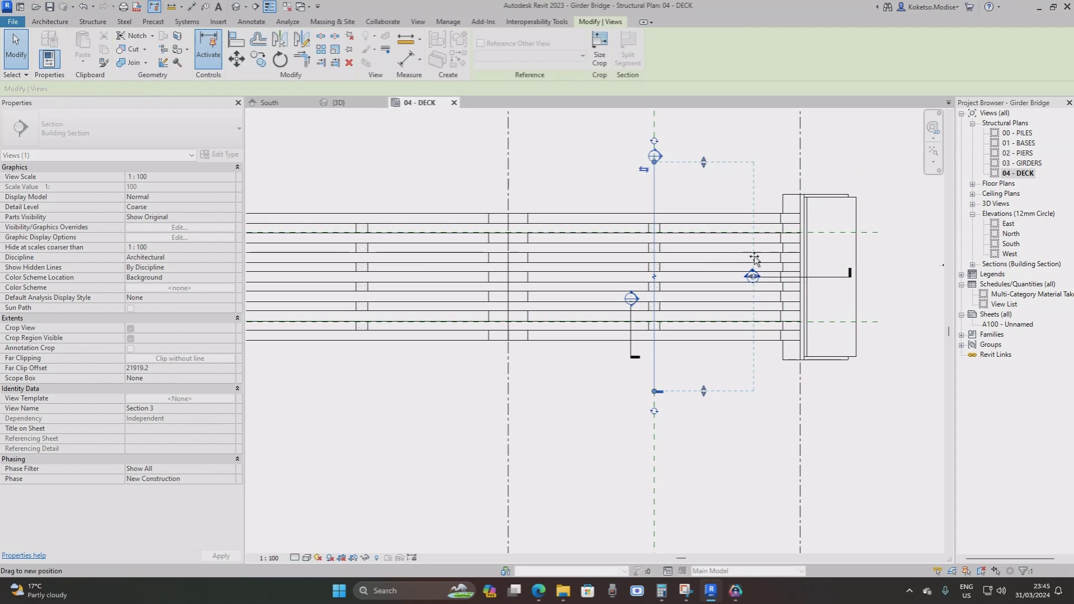
double_click(752, 276)
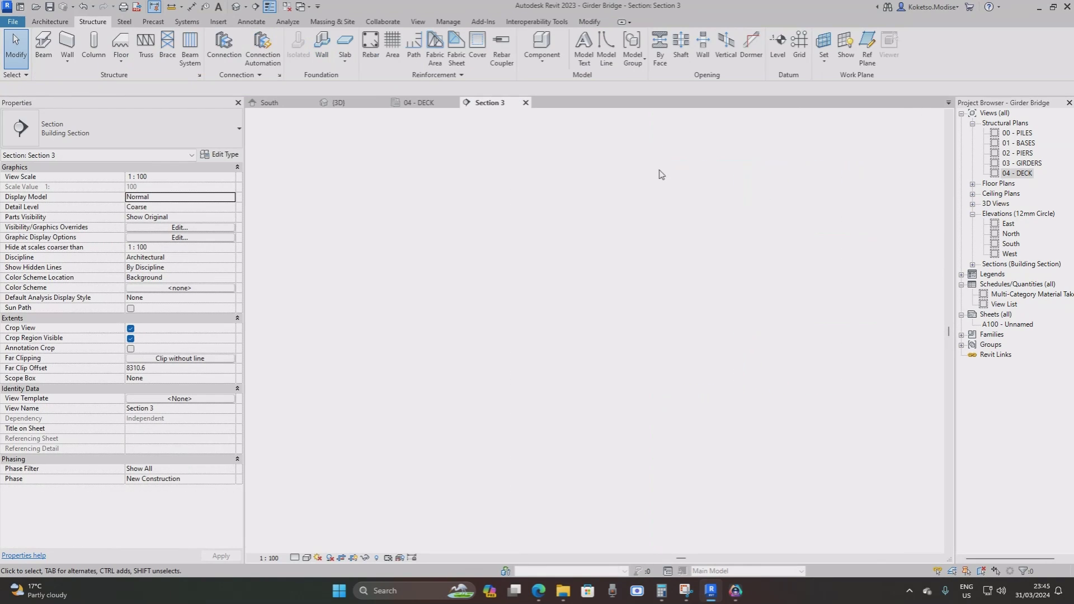
Move the concrete deck down from its underside midpoint onto the top of the middle girder in Section 3.
scroll(742, 314, "up", 2)
left_click(695, 278)
middle_click_drag(557, 310, 693, 288)
scroll(582, 269, "up", 1)
left_click(236, 59)
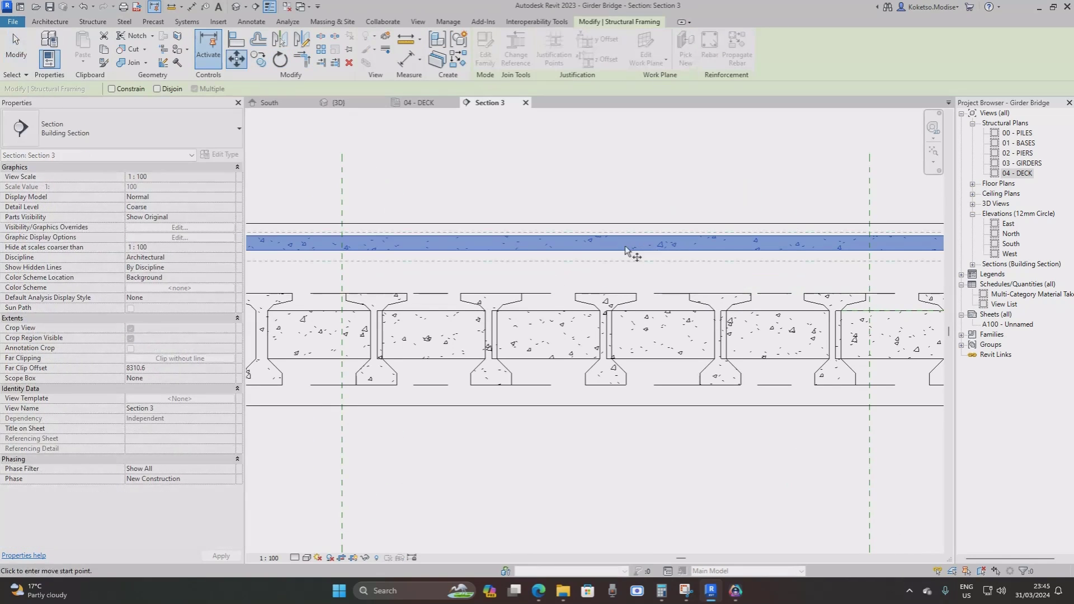
left_click(606, 251)
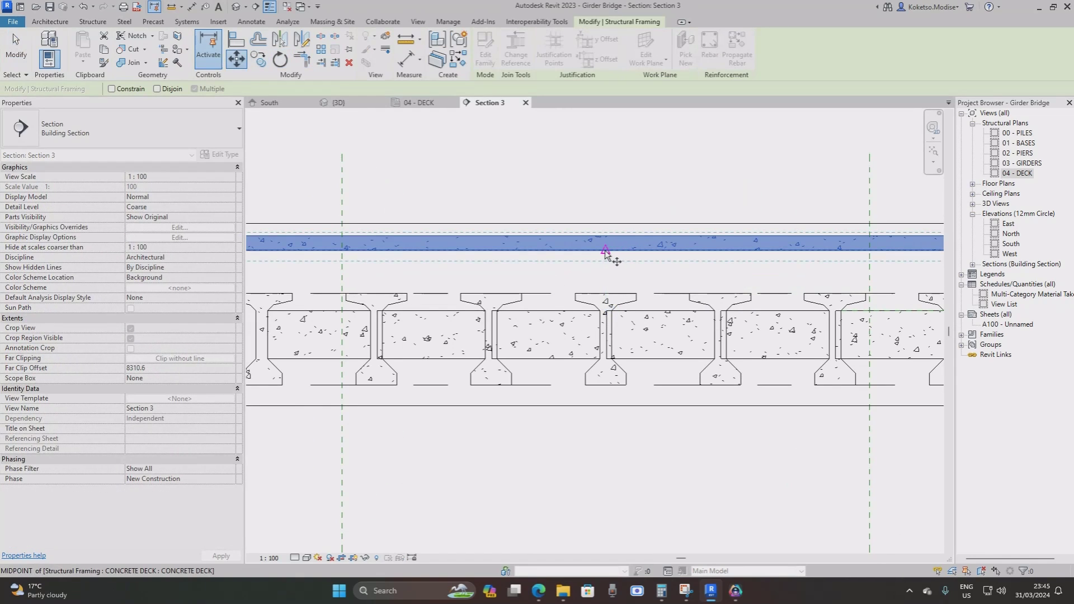
left_click(605, 293)
scroll(583, 225, "down", 2)
scroll(907, 316, "up", 2)
scroll(659, 211, "down", 3)
left_click(503, 292)
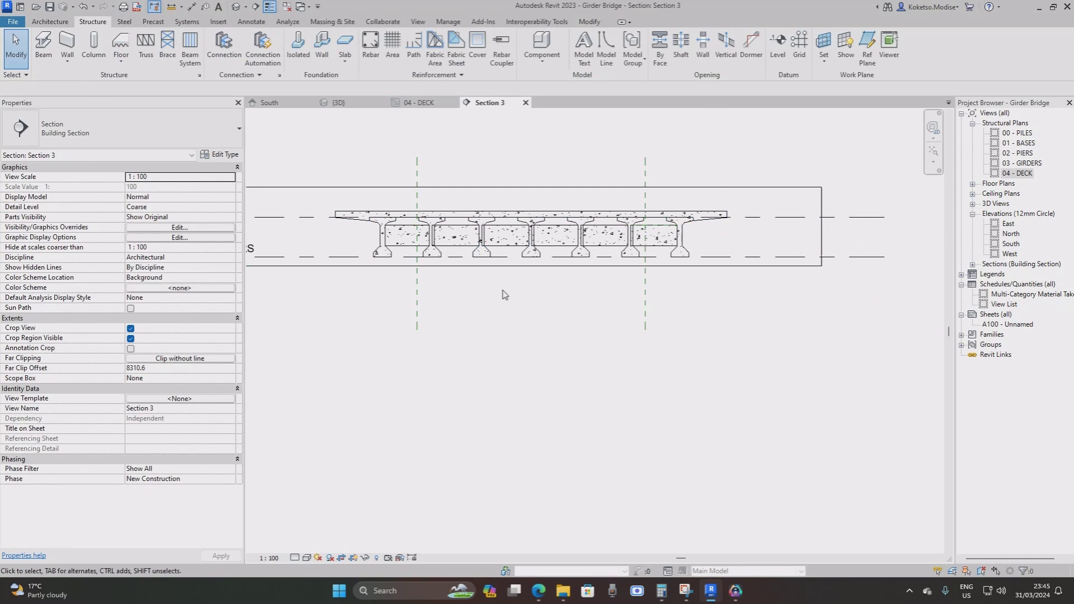
left_click(512, 265)
scroll(609, 239, "down", 1)
key("Escape")
In the 04 - DECK plan, move the Section 3 line from midspan to just beyond the deck's pier end, across the uncovered girders.
left_click(425, 102)
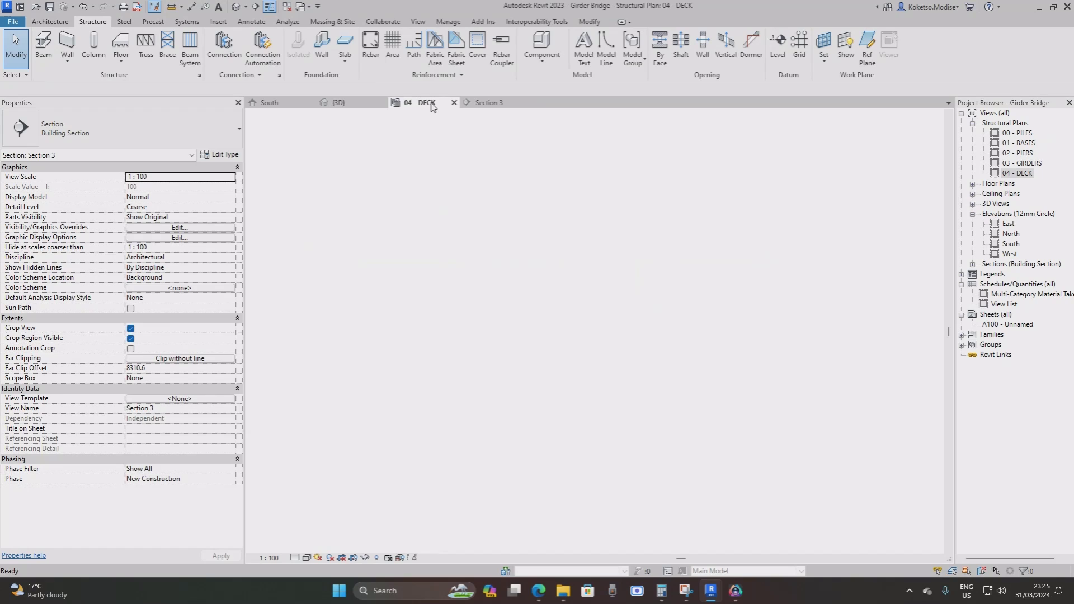
scroll(609, 231, "up", 2)
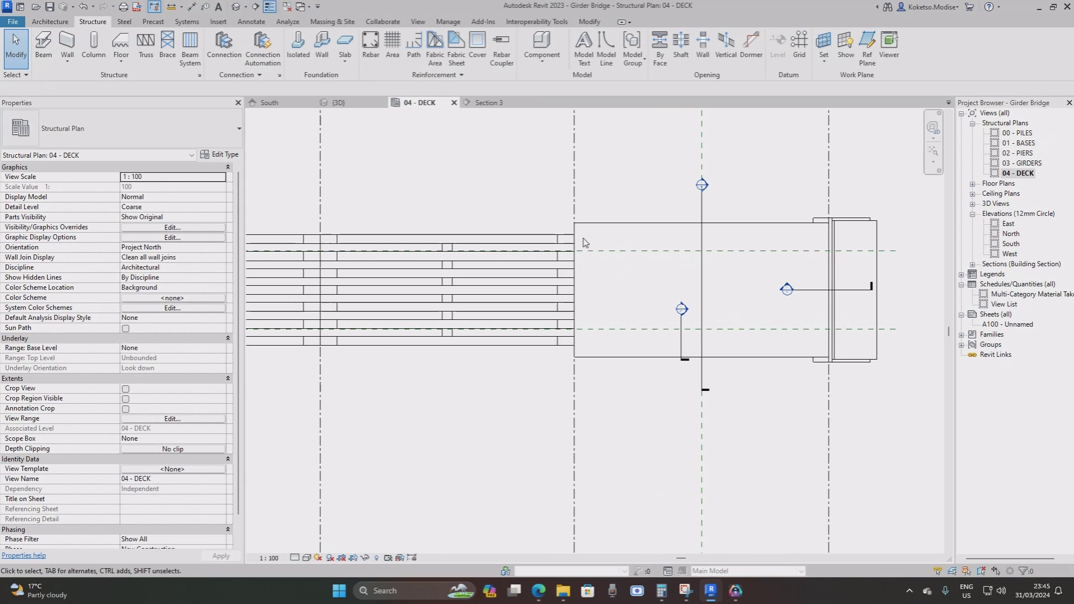
left_click(701, 211)
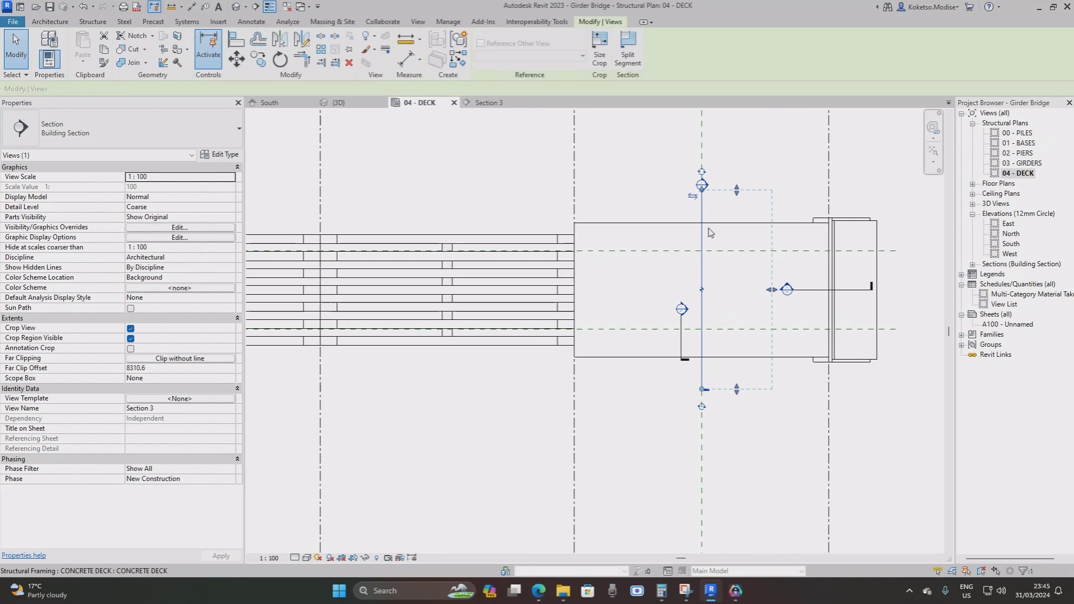
left_click(236, 58)
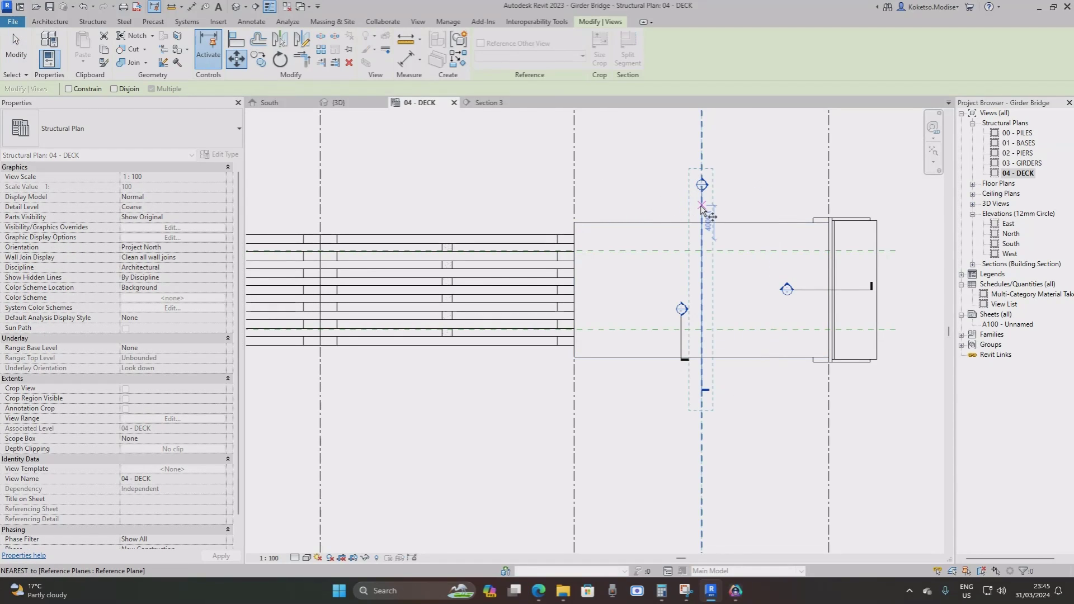
left_click(553, 207)
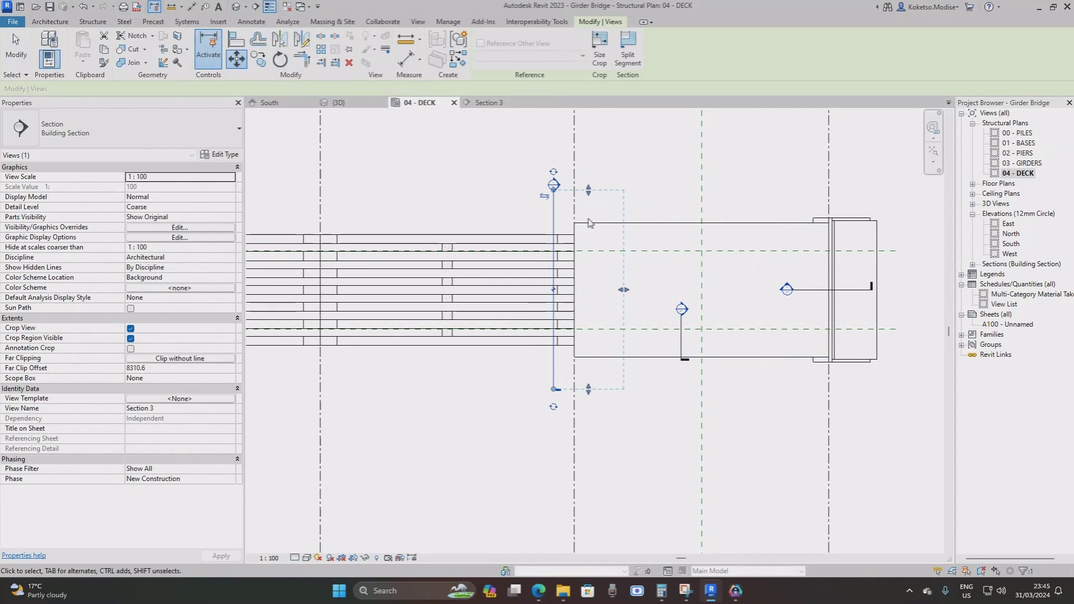
key("Escape")
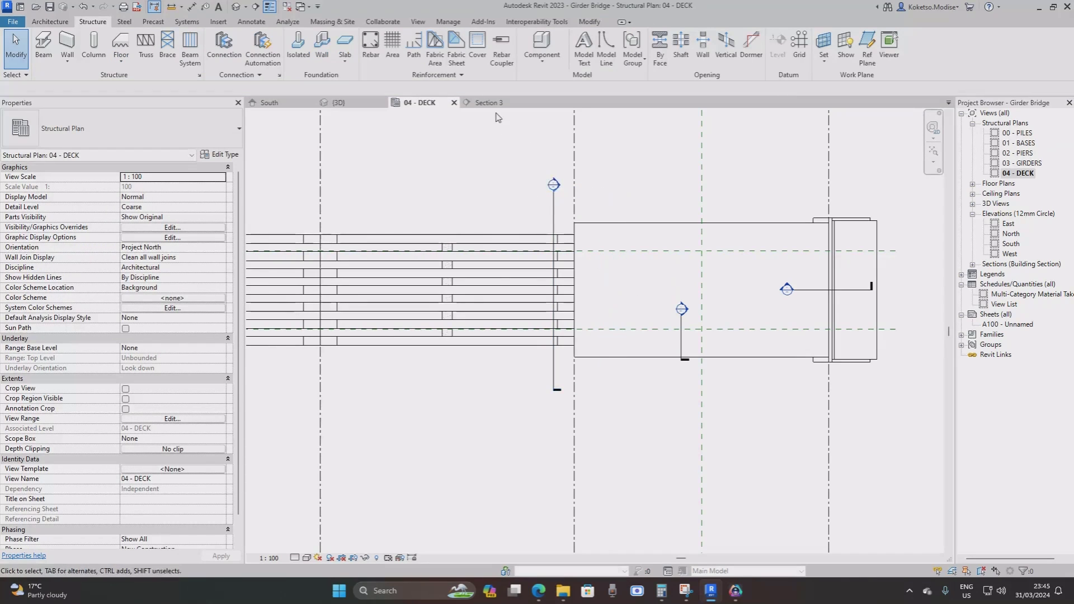
Open Section 3 and stretch its crop region down to the piles and up well above the deck.
double_click(553, 185)
left_click(573, 257)
scroll(565, 232, "down", 2)
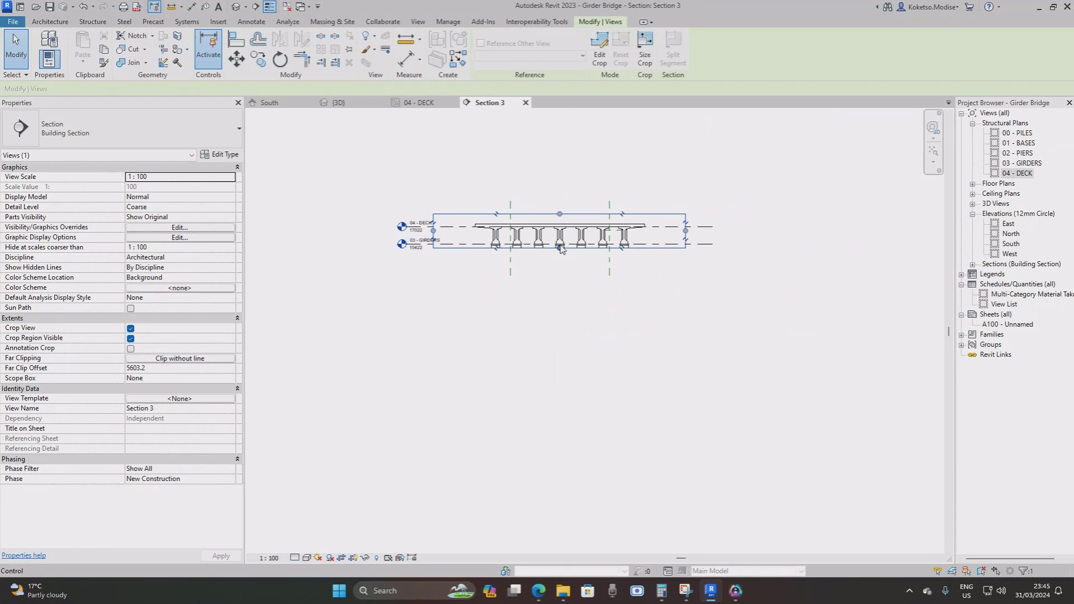
left_click_drag(560, 248, 559, 471)
left_click_drag(560, 214, 560, 118)
Extend the girder grid lines upward so their heads sit above the deck within the crop region.
left_click(581, 349)
left_click_drag(581, 342, 581, 146)
left_click(699, 263)
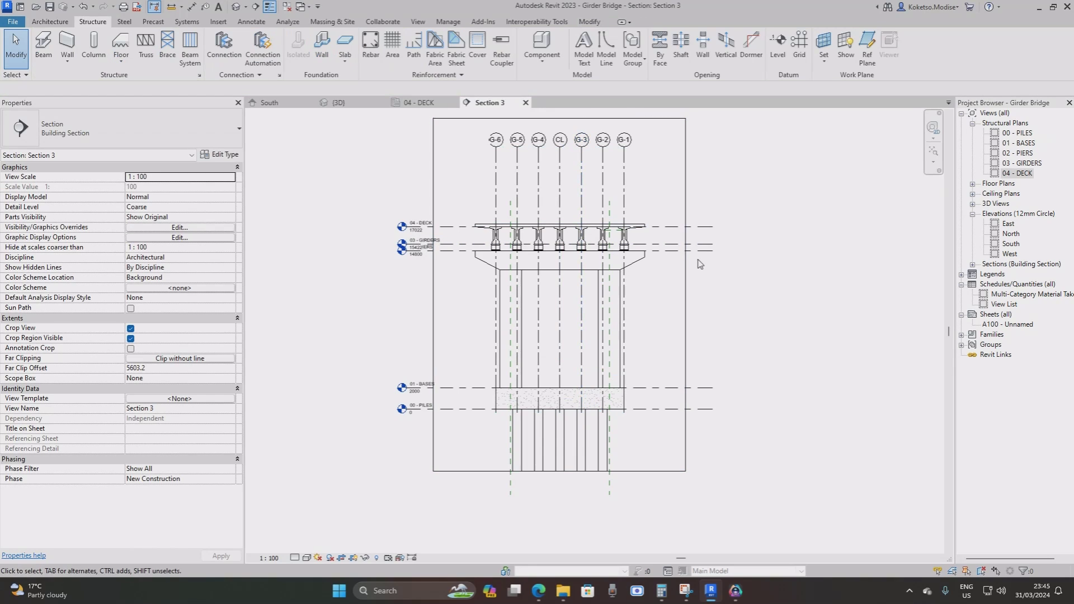
Set the Section 3 view scale to 1:50 and inspect the deck, girders, bearings and pier.
left_click(285, 557)
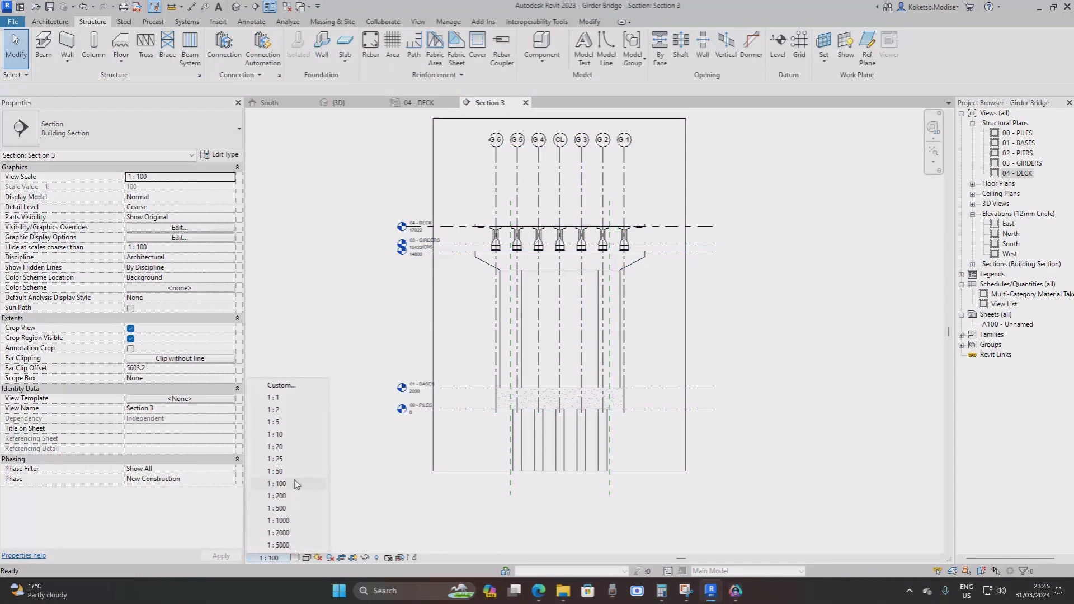
left_click(277, 471)
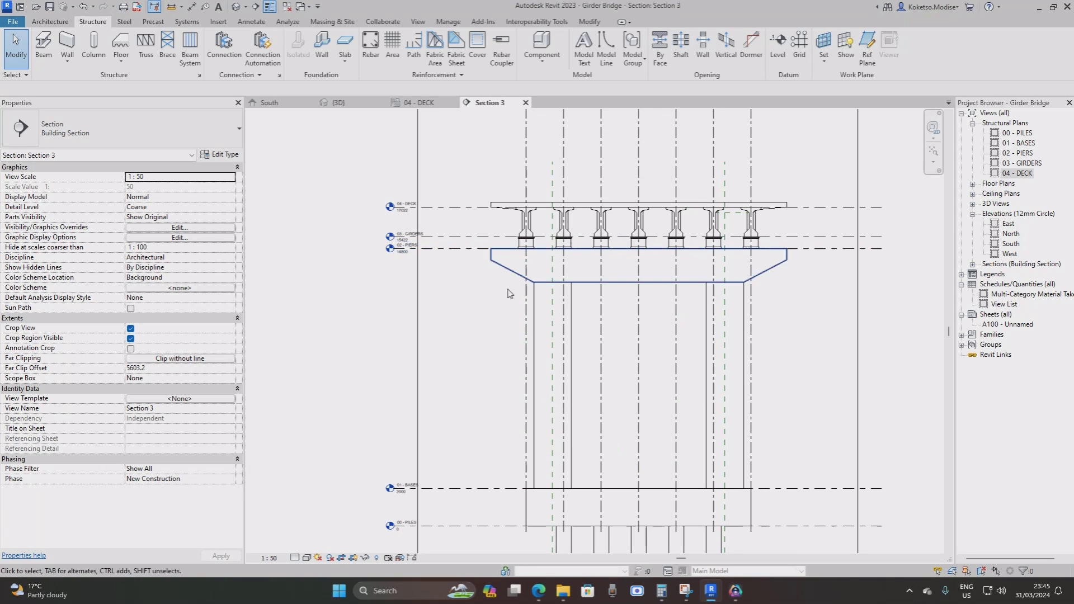
scroll(608, 316, "up", 8)
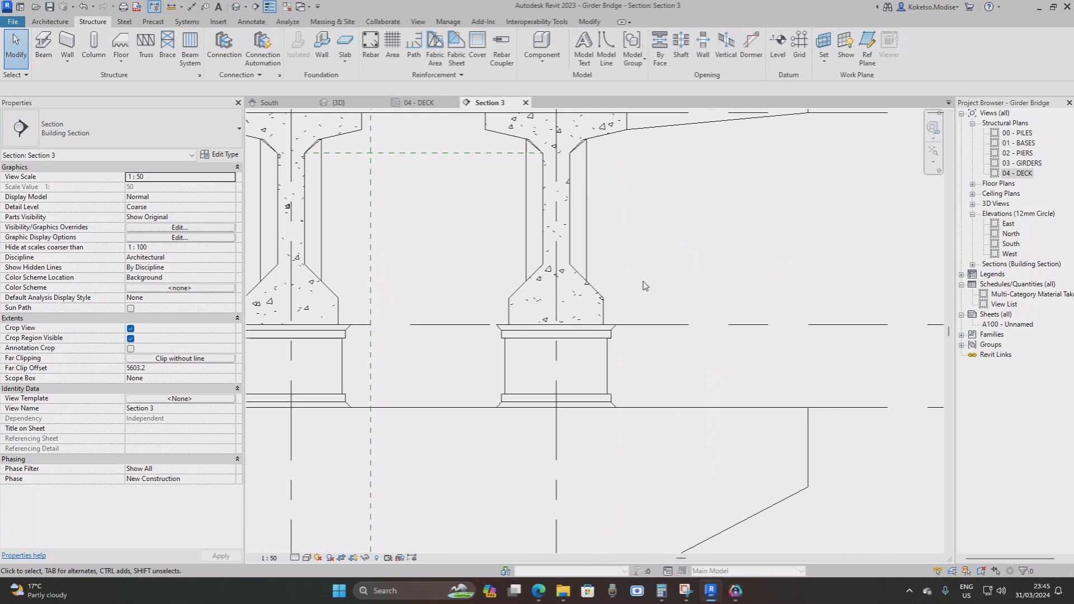
scroll(620, 351, "down", 4)
scroll(642, 255, "down", 5)
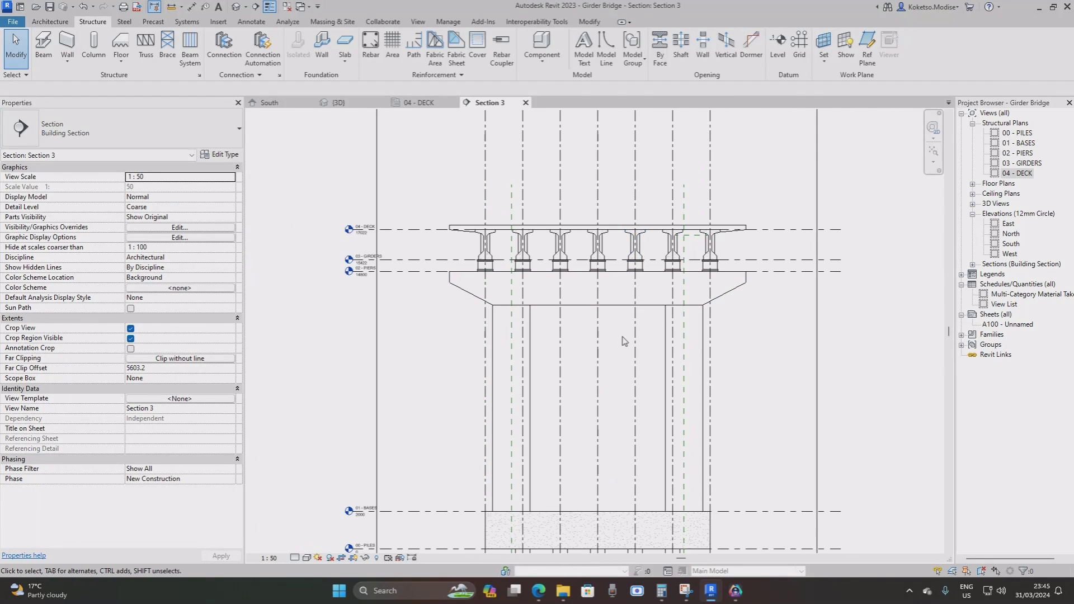
middle_click_drag(627, 319, 631, 246)
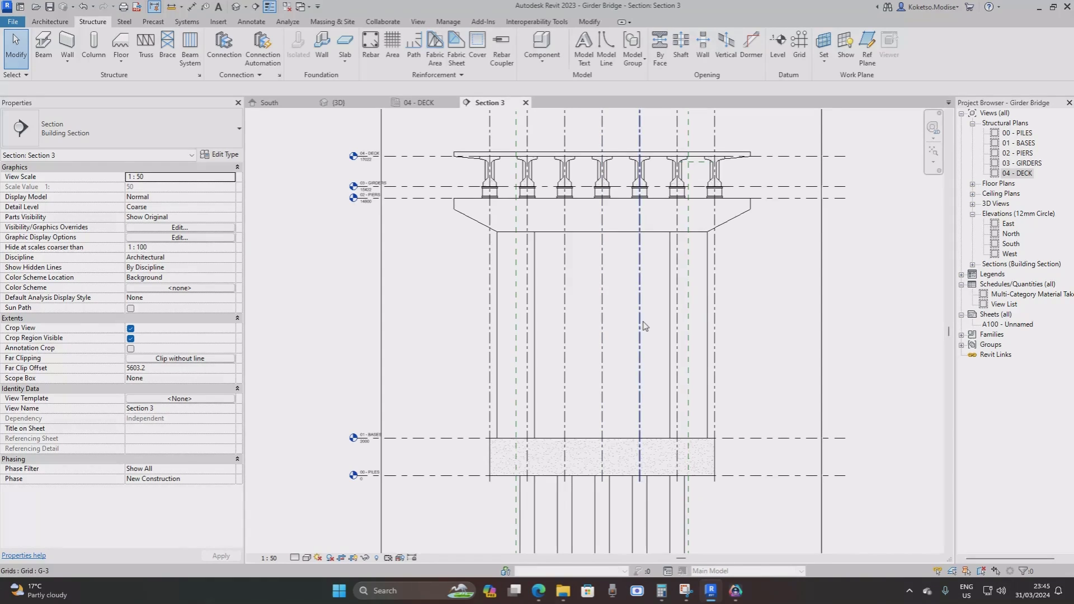
scroll(643, 325, "down", 2)
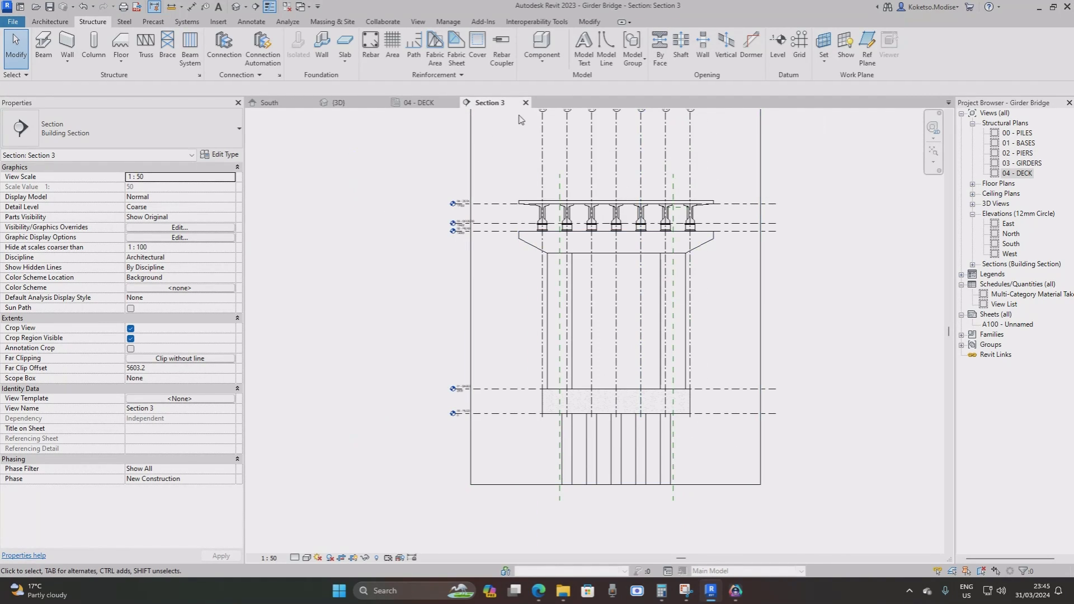
Close the Section 3 view and mirror a copy of the end-span concrete deck about the PIER-5 grid in the 04 - DECK plan.
left_click(525, 103)
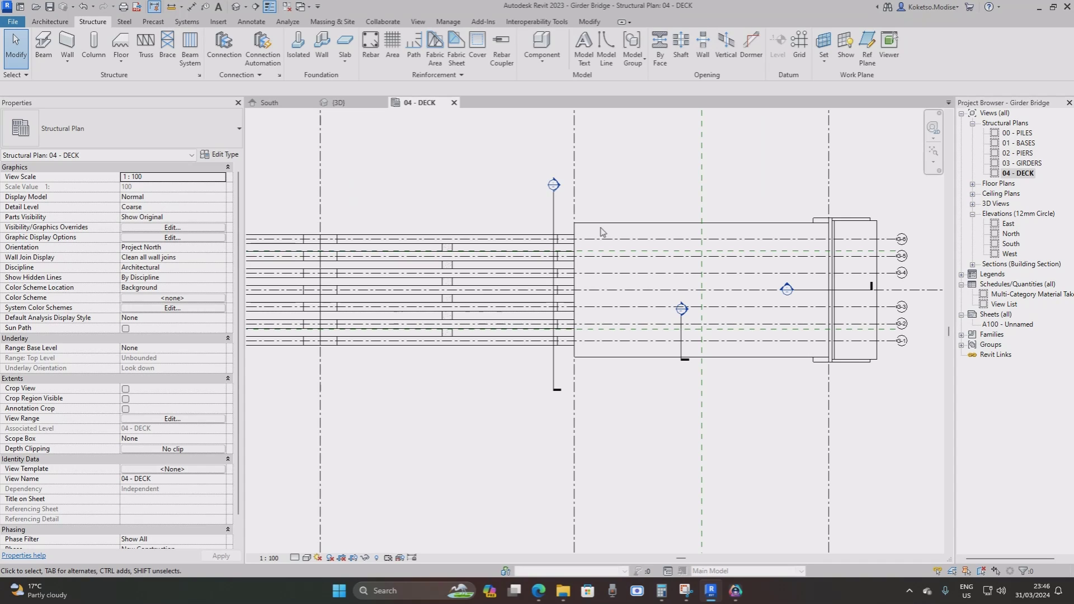
left_click(631, 224)
key("Escape")
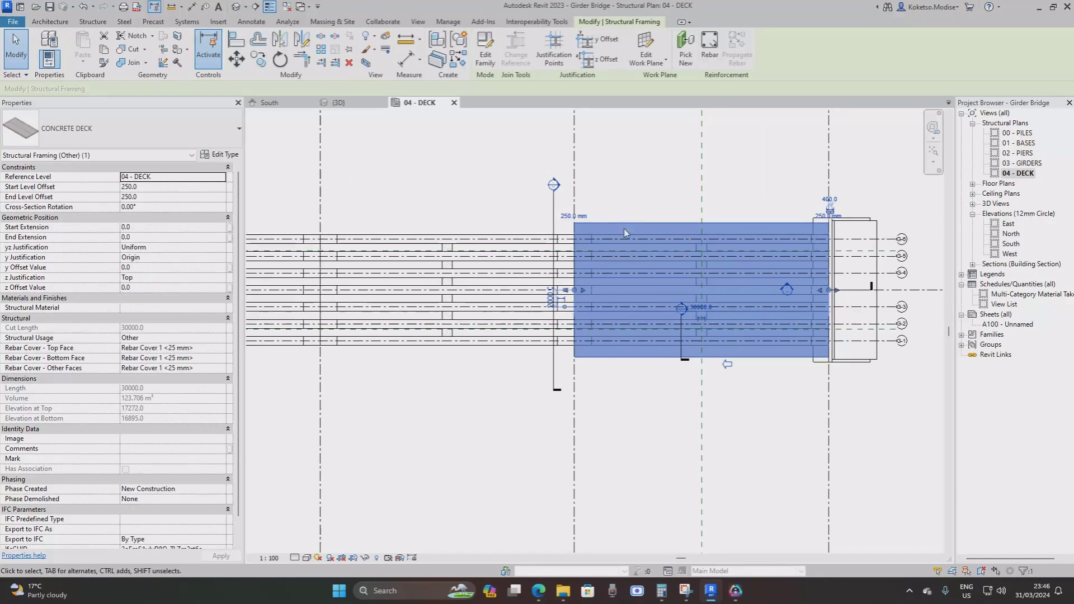
scroll(632, 204, "down", 3)
middle_click_drag(652, 198, 702, 220)
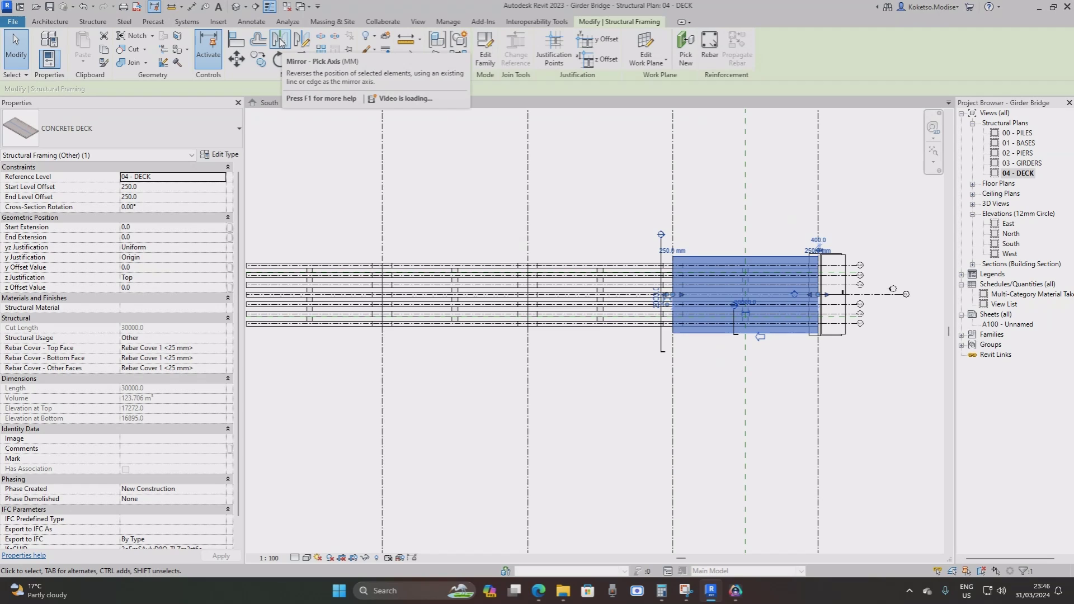
left_click(280, 40)
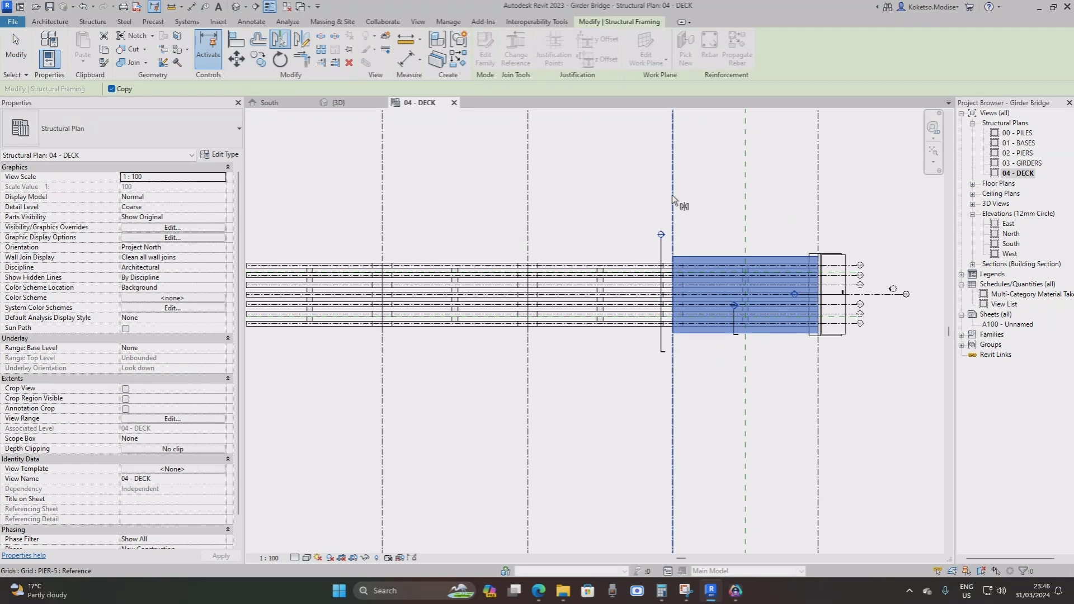
left_click(672, 243)
scroll(680, 246, "down", 3)
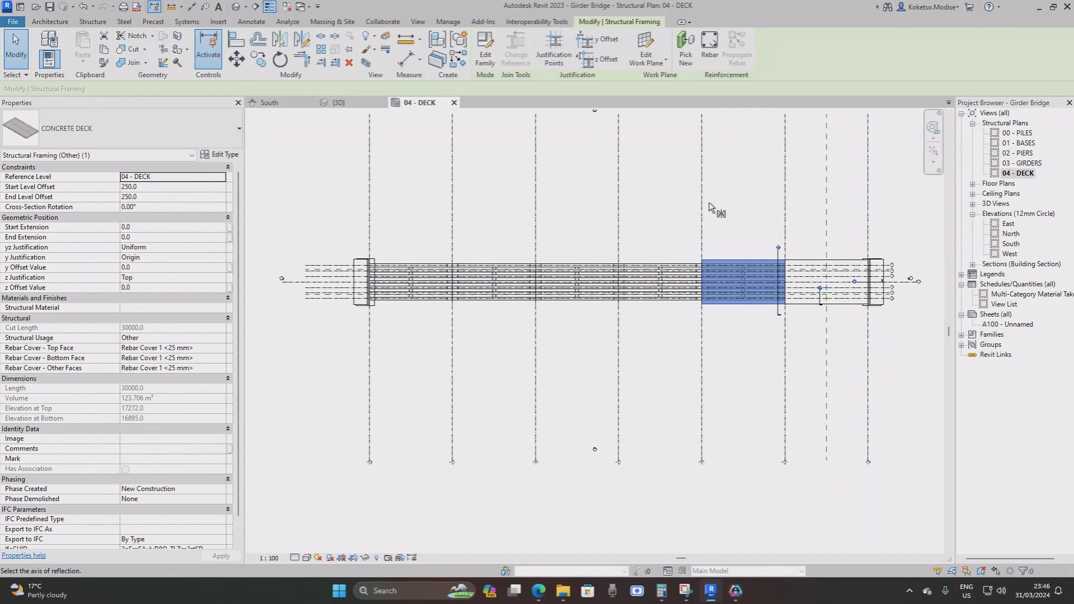
Mirror each newly copied deck about the next pier grid, four more times, until the deck reaches the far abutment.
left_click(279, 41)
left_click(704, 207)
left_click(282, 39)
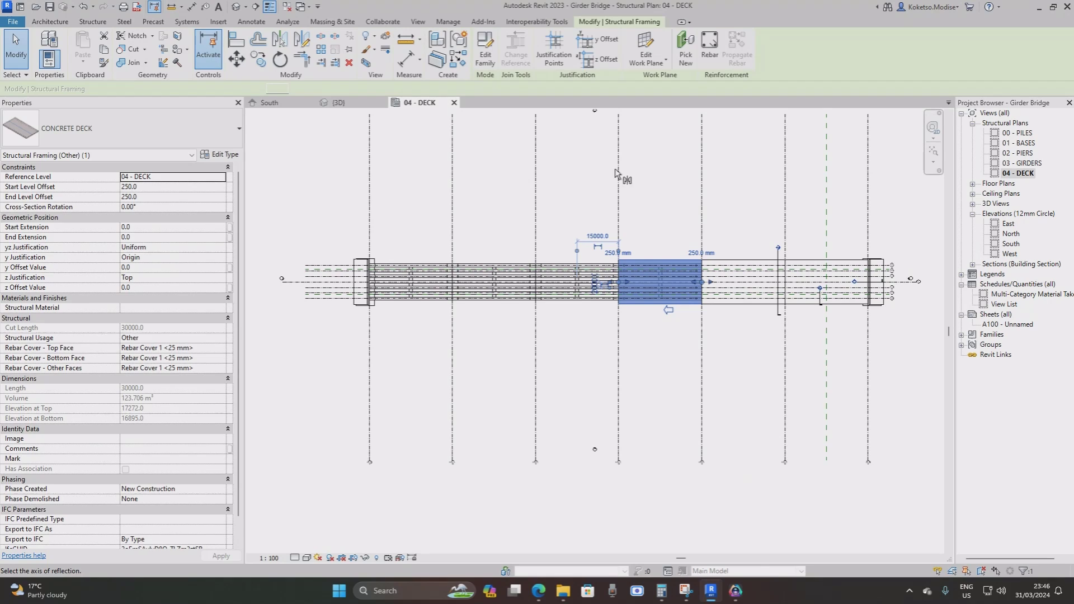
left_click(618, 196)
left_click(280, 40)
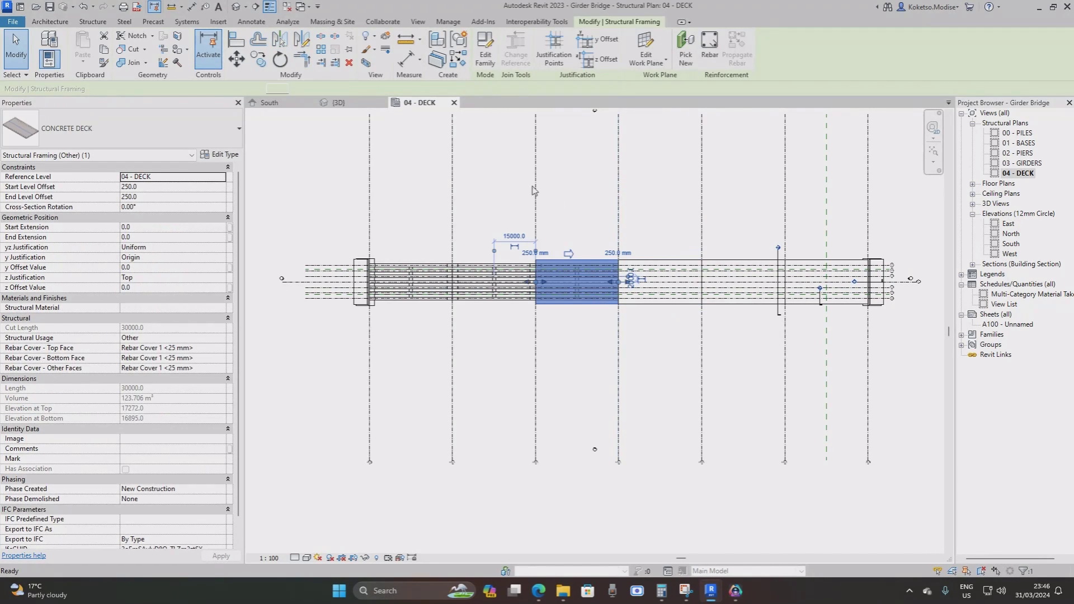
left_click(535, 151)
left_click(280, 41)
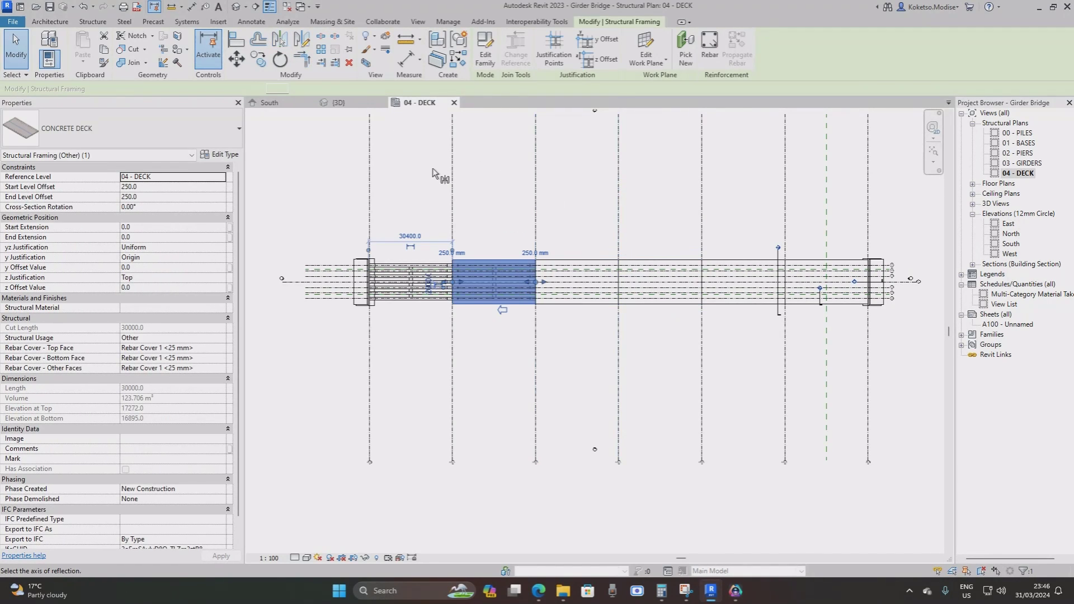
left_click(452, 208)
Inspect the continuous deck over all piers and abutments in the 3D view.
left_click(338, 102)
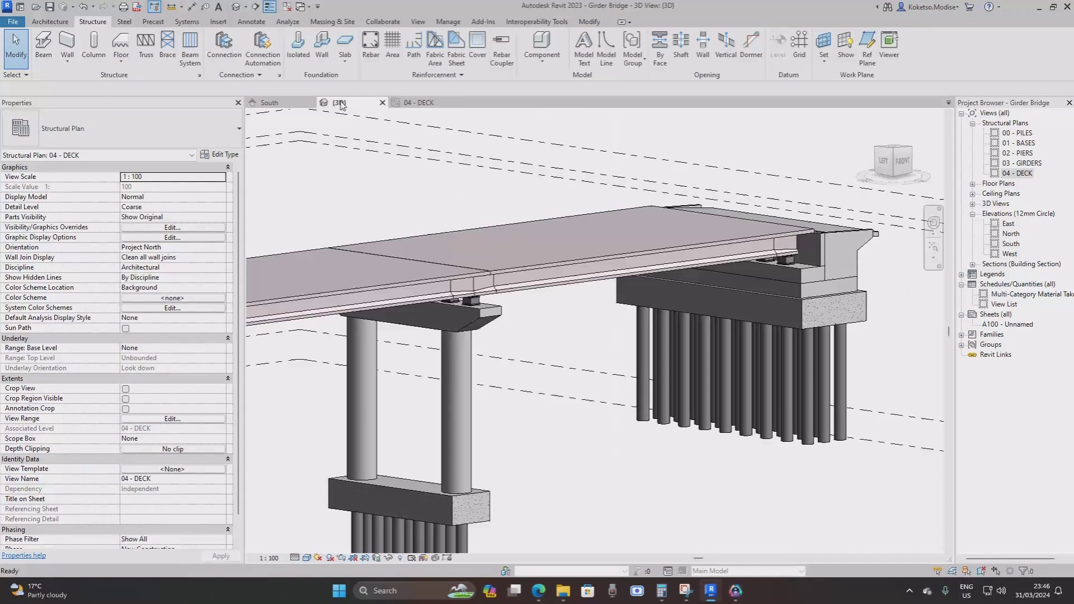
middle_click_drag(537, 279, 529, 198, "shift")
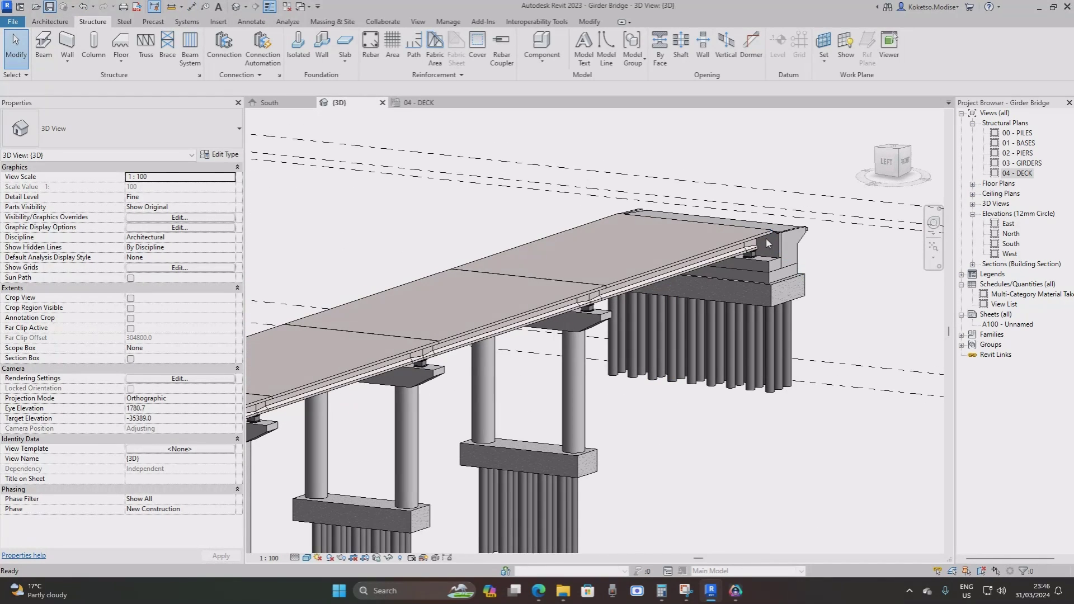
middle_click_drag(757, 293, 782, 294)
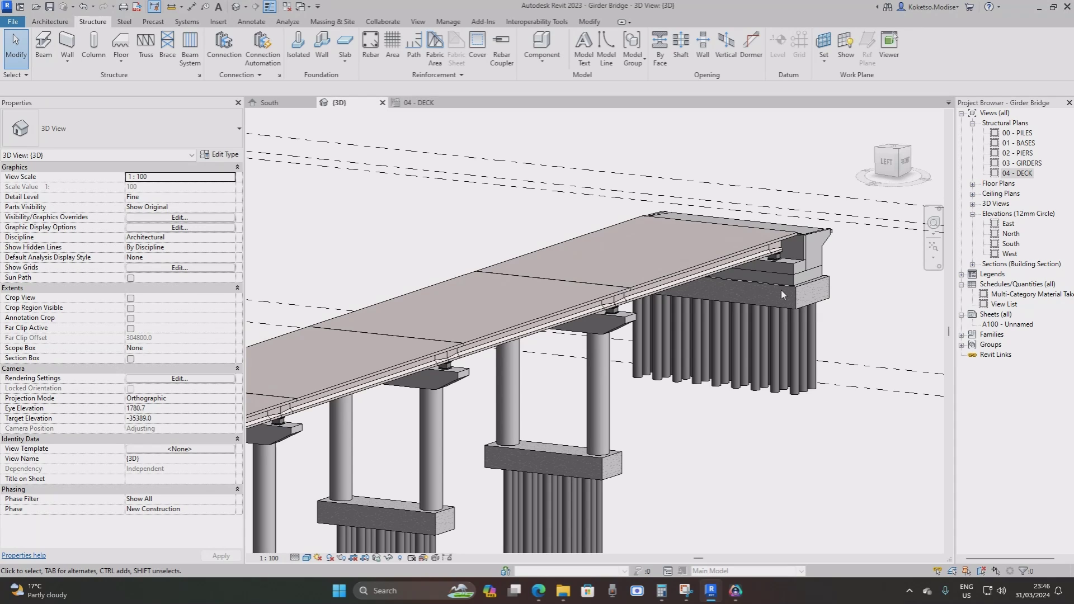
scroll(814, 296, "down", 3)
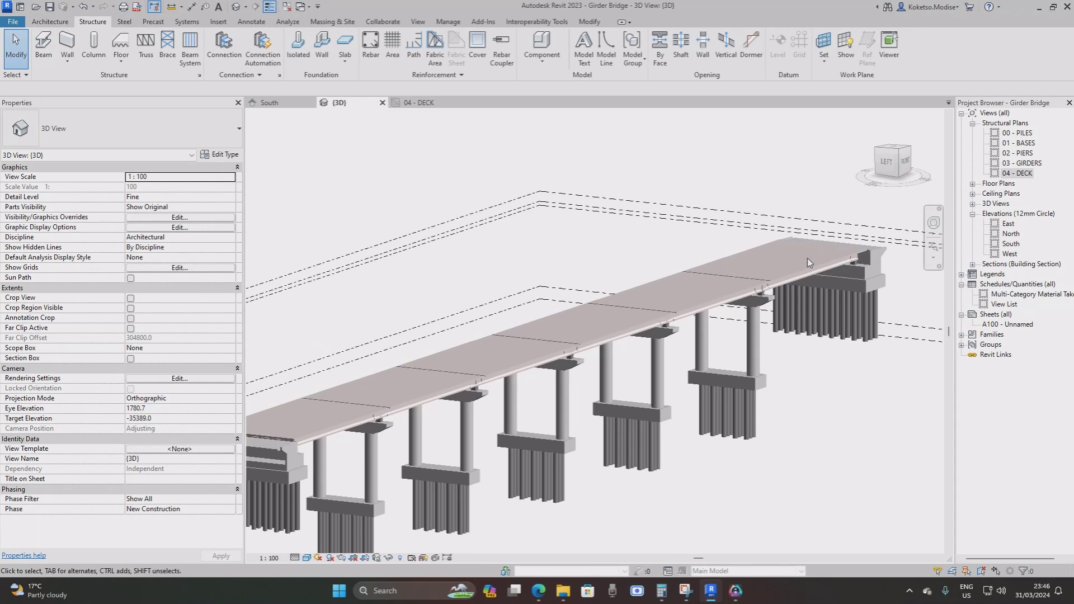
middle_click_drag(847, 282, 665, 278, "shift")
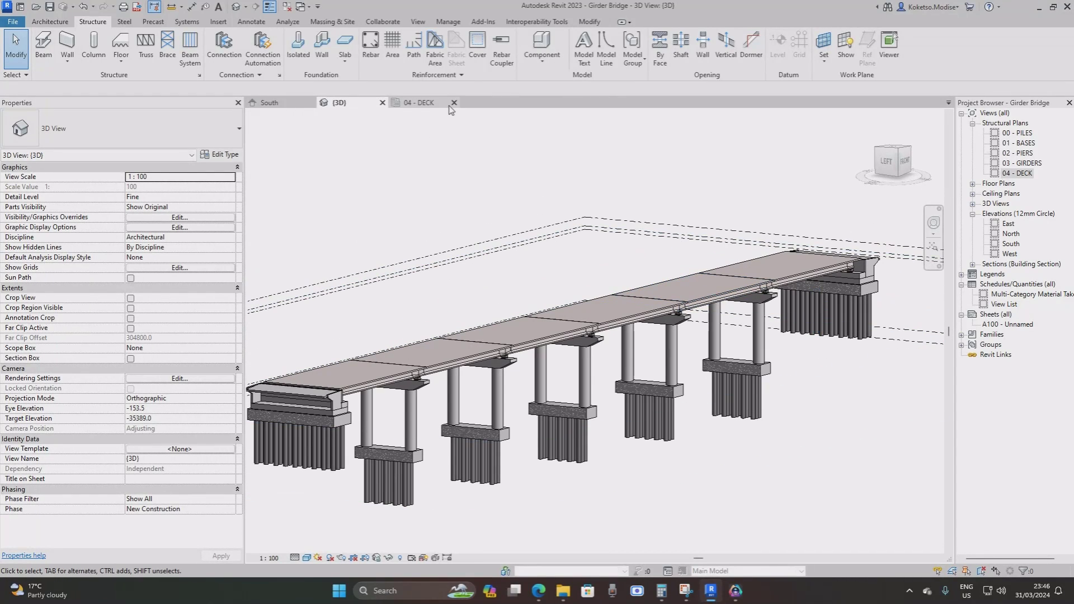
From the 04 - DECK plan, create a new family using the Metric Structural Framing - Beams and Braces template.
left_click(428, 108)
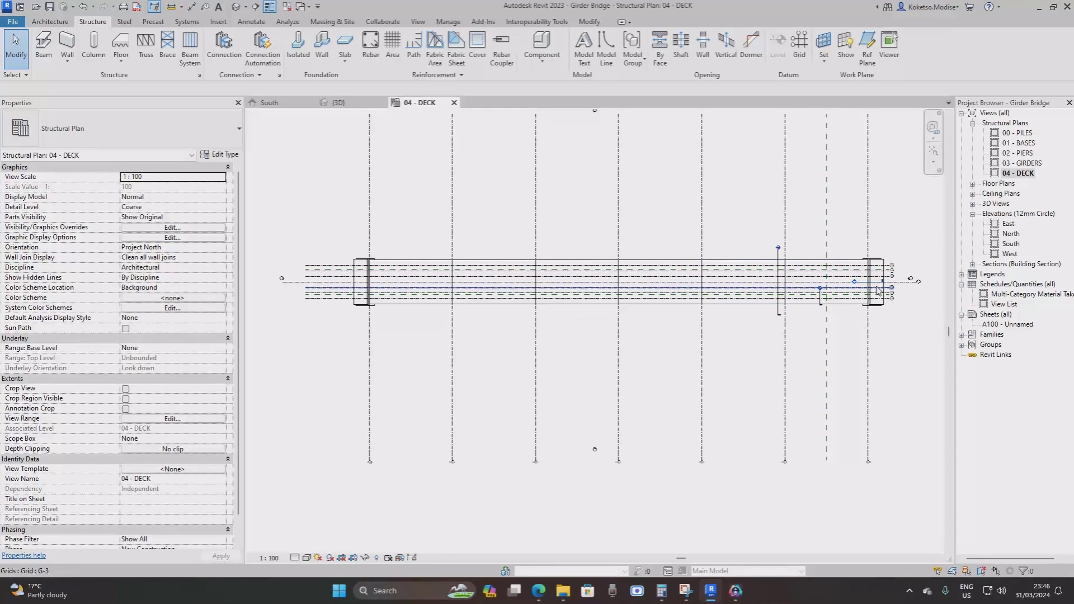
scroll(877, 289, "up", 3)
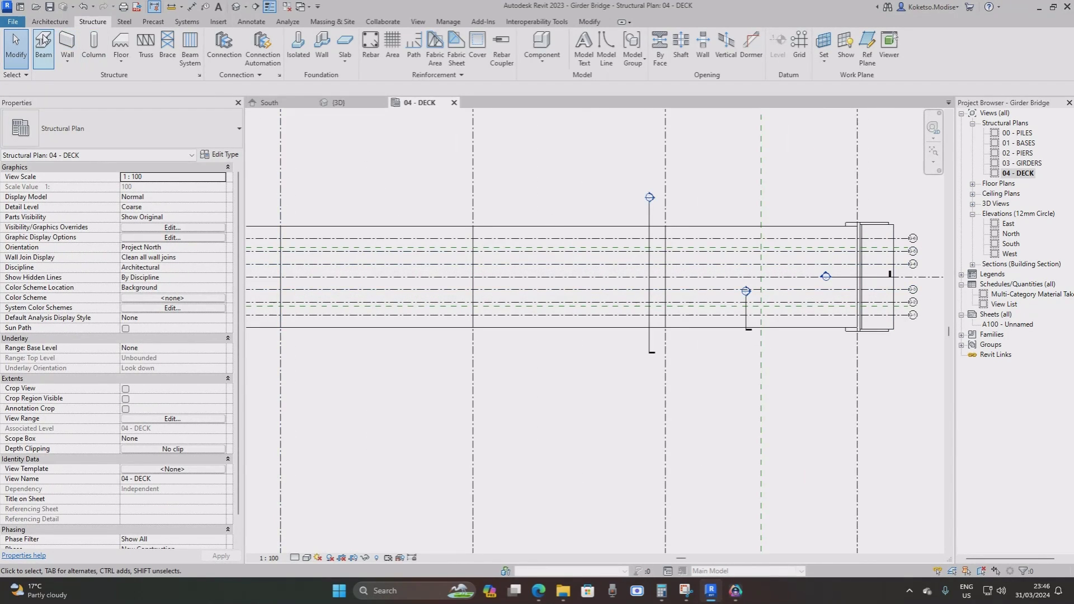
left_click(12, 22)
mouse_move(26, 51)
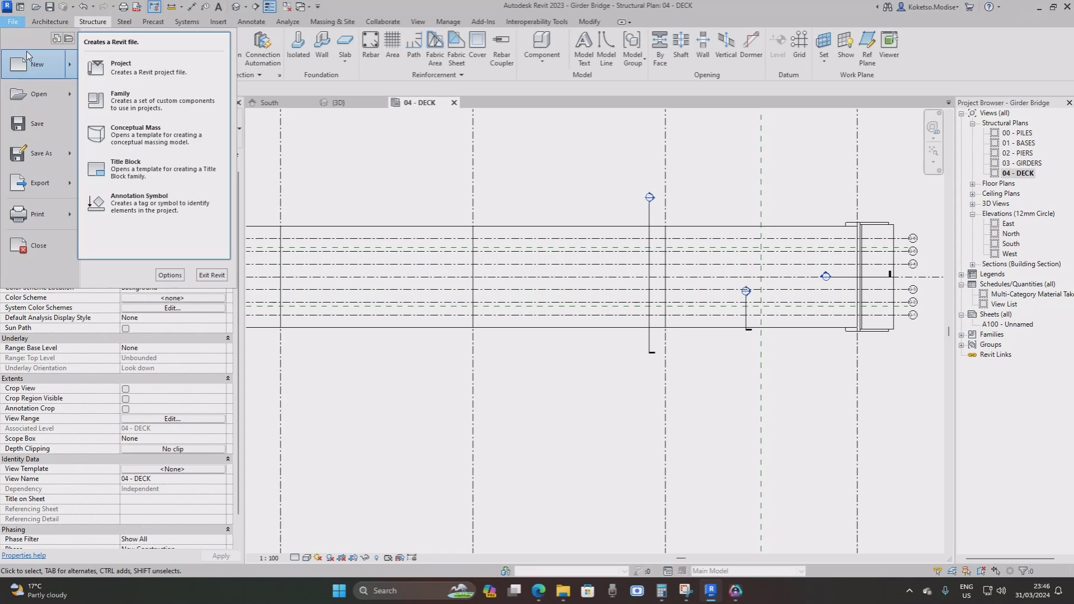
left_click(134, 100)
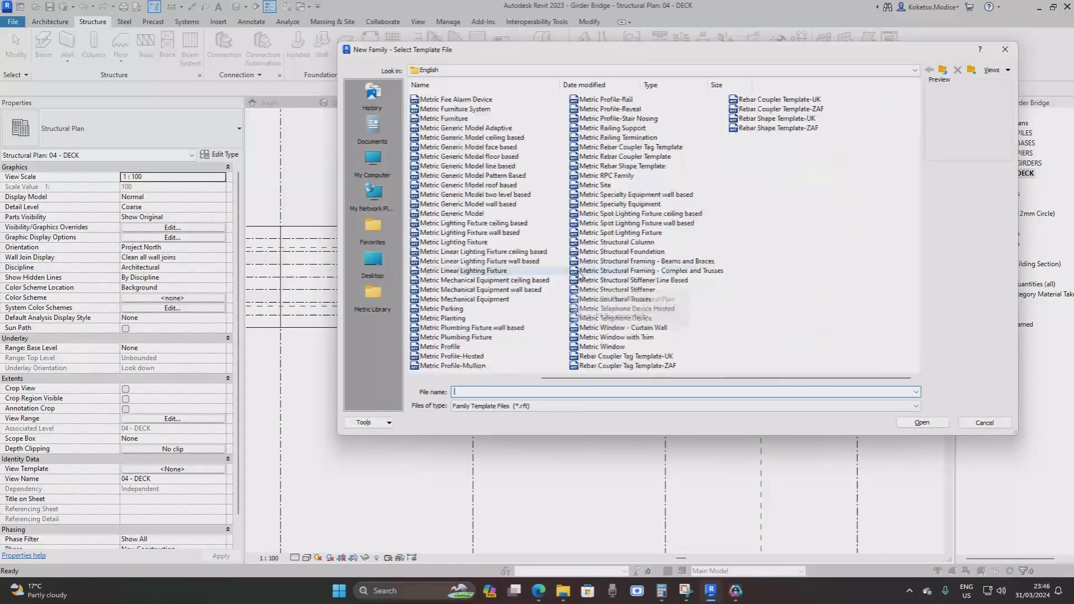
left_click(657, 267)
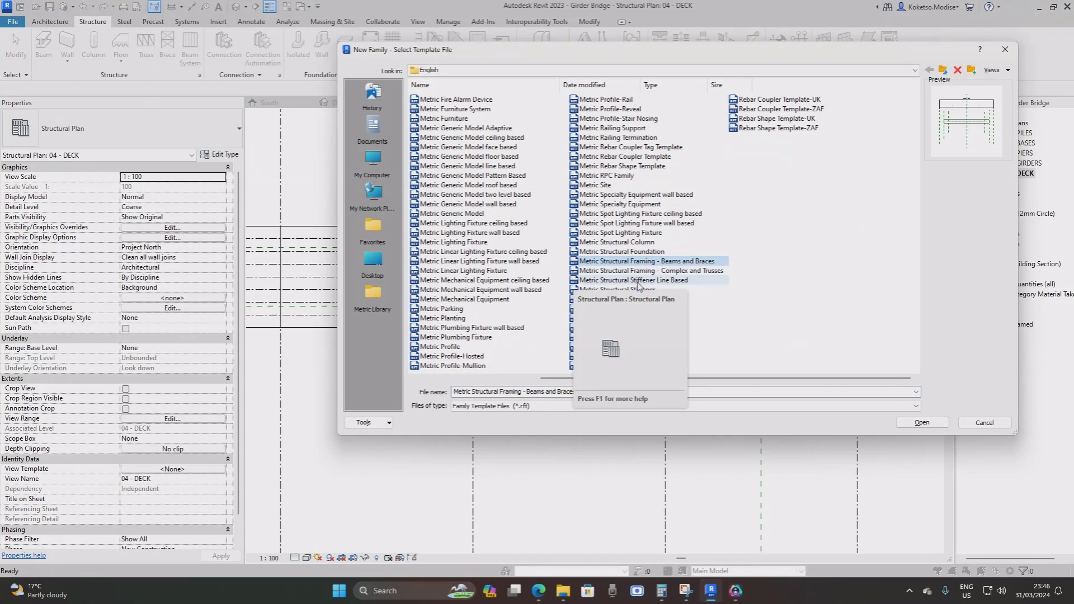
left_click(920, 423)
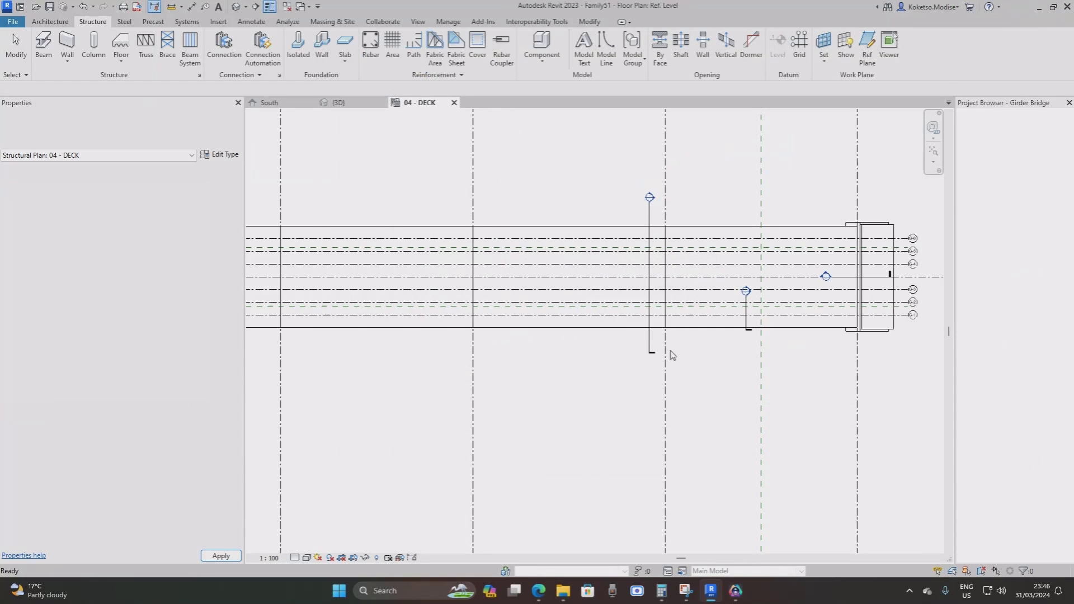
Delete the template's default beam and its inner reference planes, and set the Length dimension to 3750.
left_click(638, 323)
key("Delete")
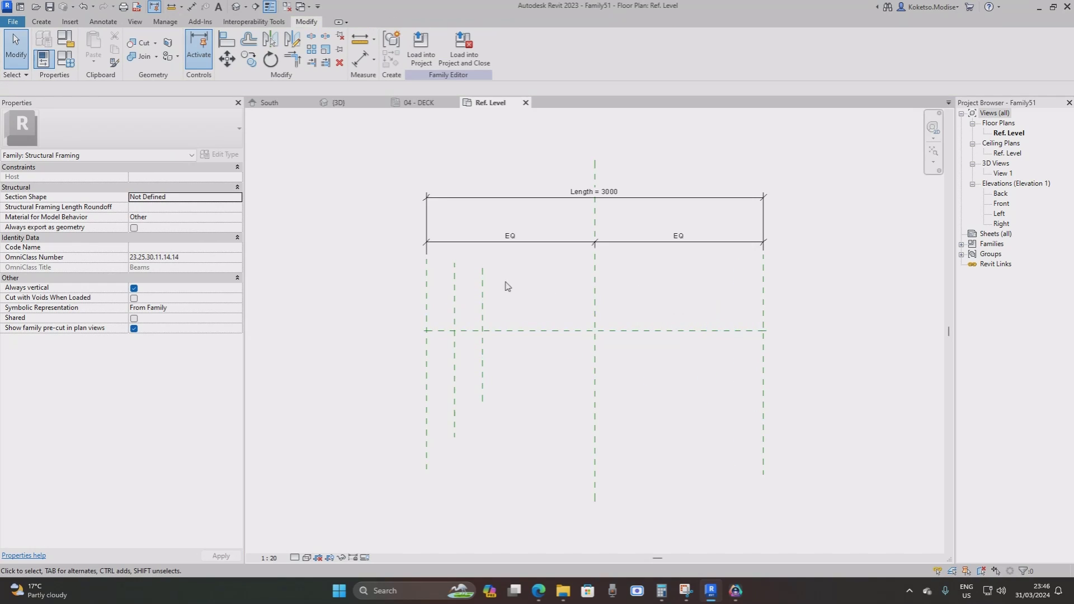
double_click(613, 192)
double_click(618, 193)
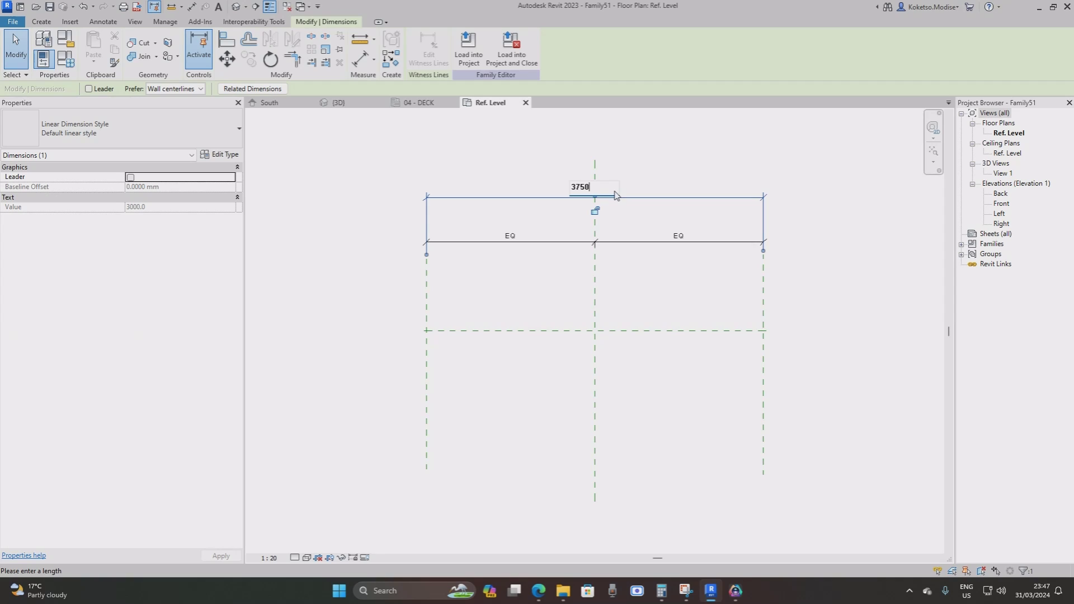
key("Return")
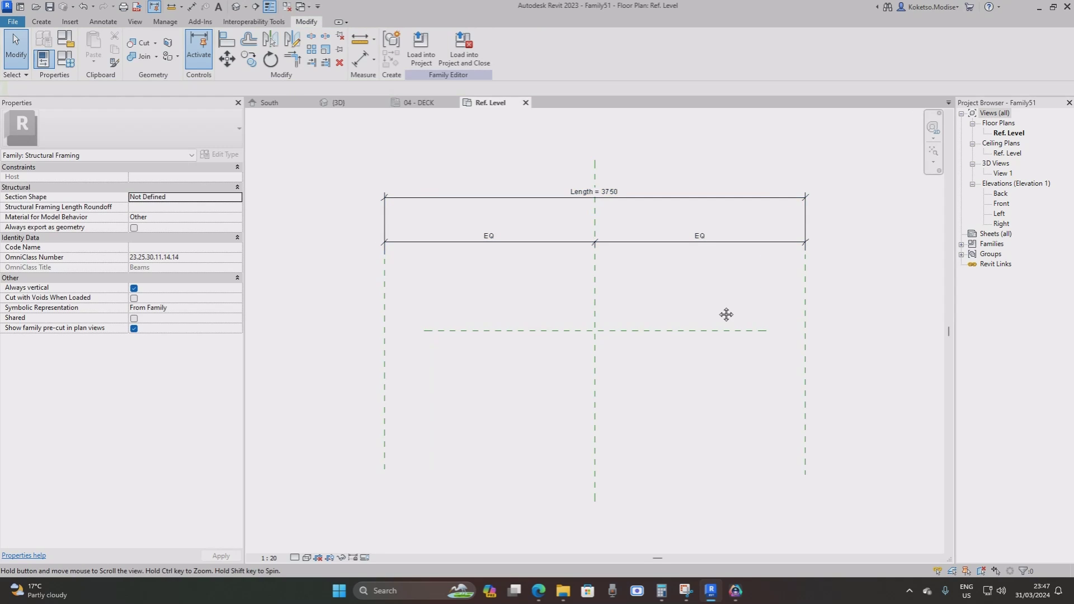
Start an extrusion in the Left elevation with Reference Plane : Left as its work plane.
double_click(998, 214)
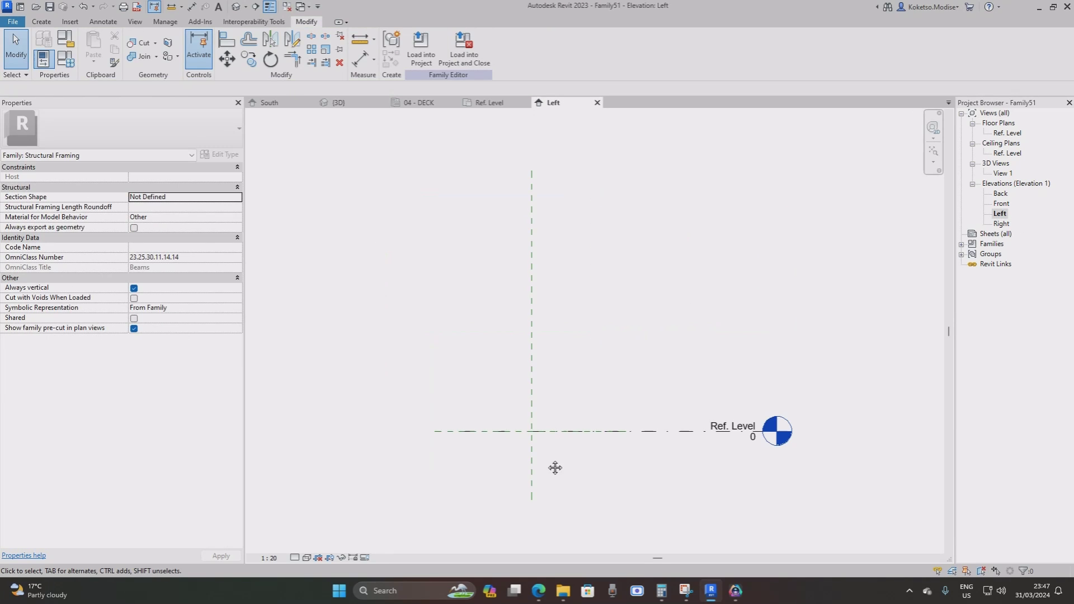
middle_click_drag(554, 468, 566, 367)
scroll(393, 197, "up", 1)
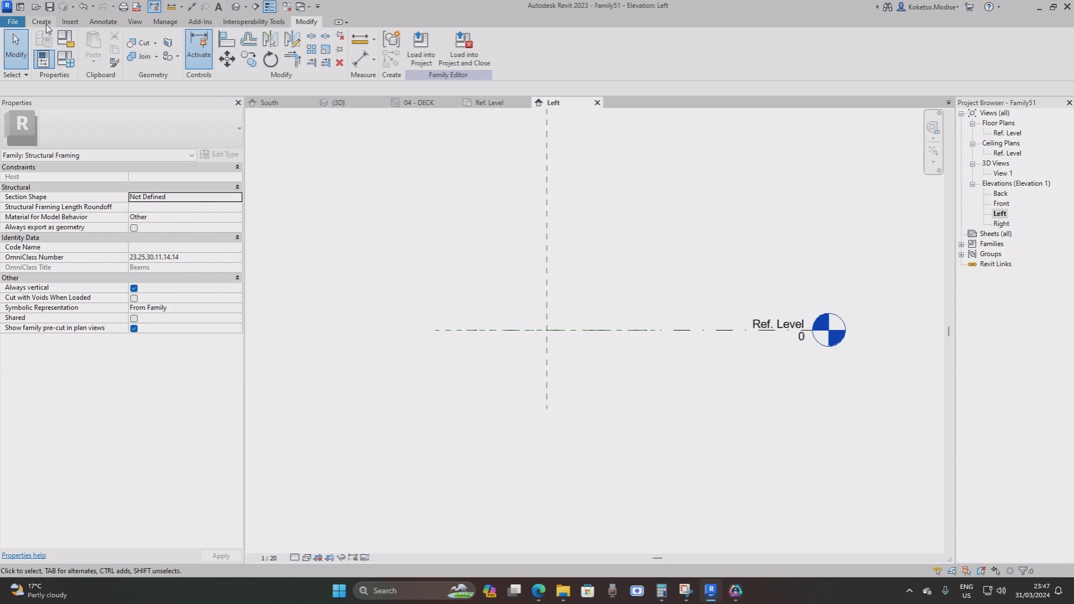
left_click(44, 23)
left_click(95, 49)
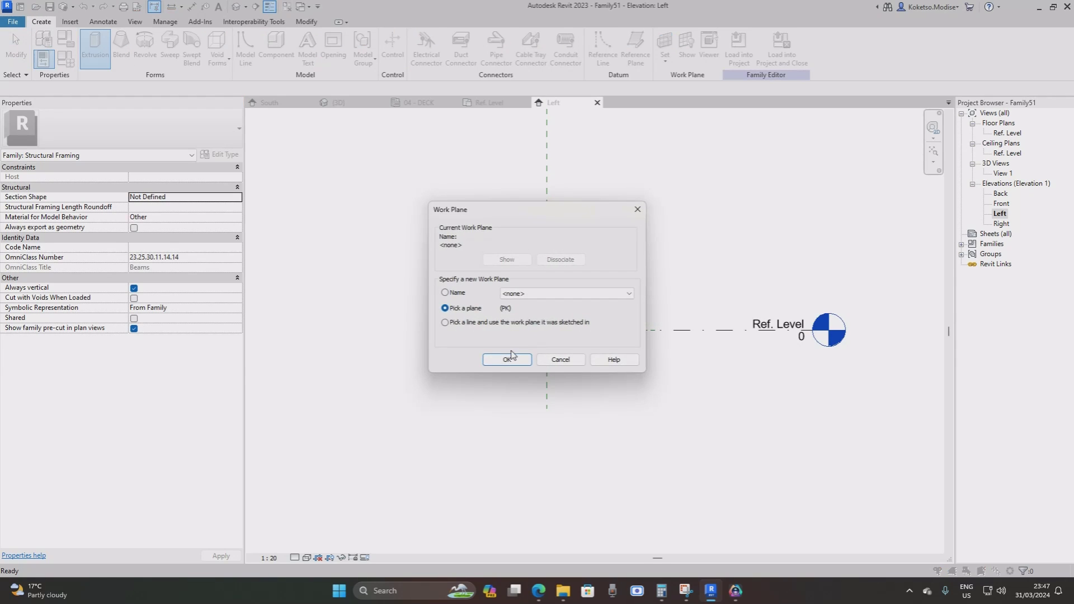
left_click(566, 293)
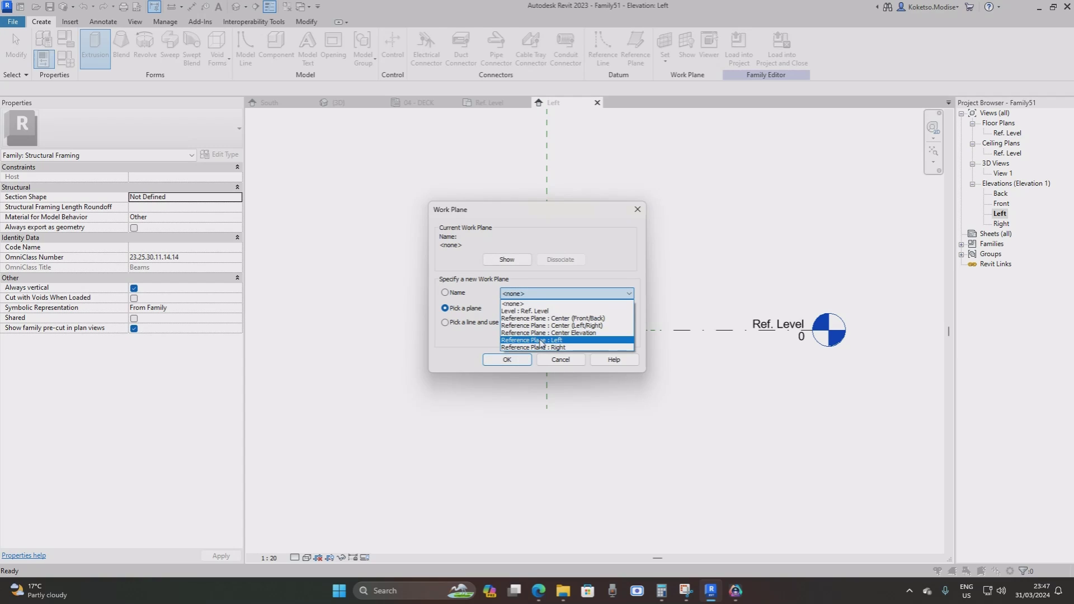
left_click(545, 342)
left_click(507, 360)
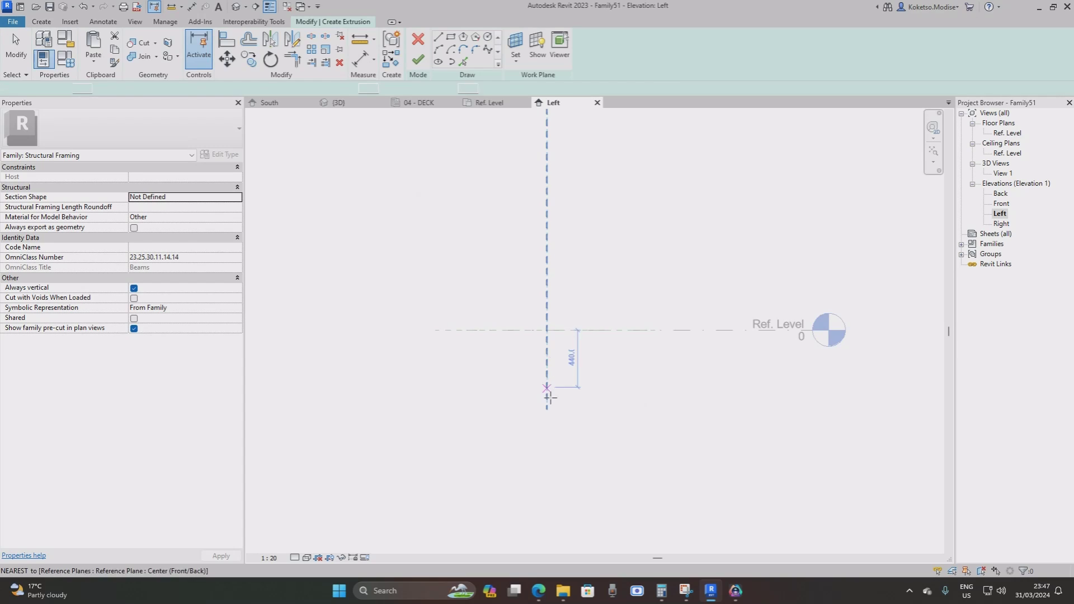
Sketch a 285 horizontal line along Ref. Level, from the centre reference plane toward the level head.
scroll(551, 391, "up", 2)
middle_click_drag(555, 401, 573, 408)
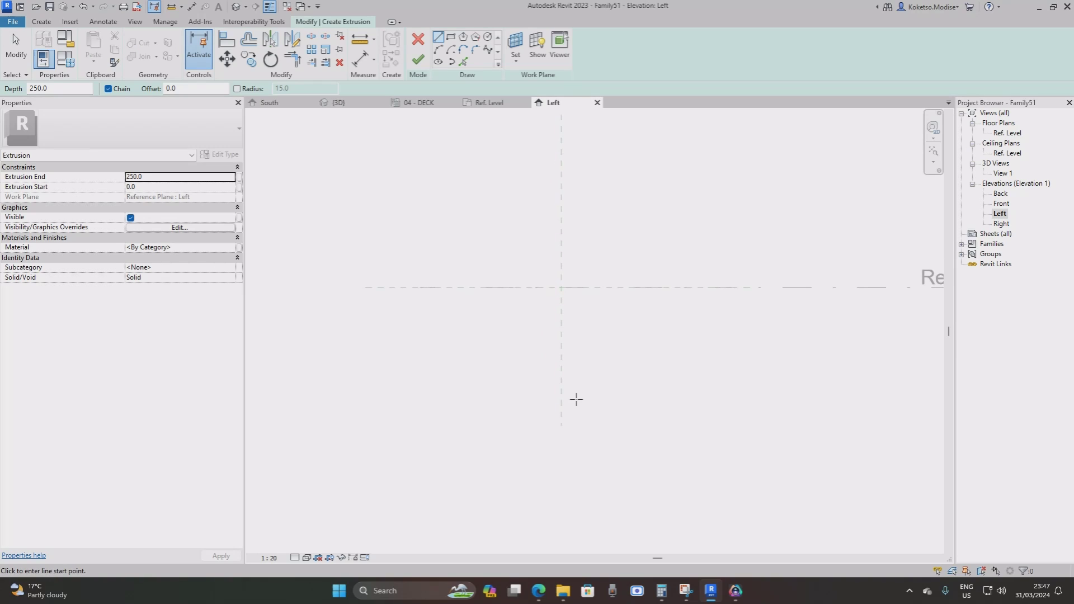
left_click(561, 287)
middle_click_drag(705, 288, 669, 321)
type("2")
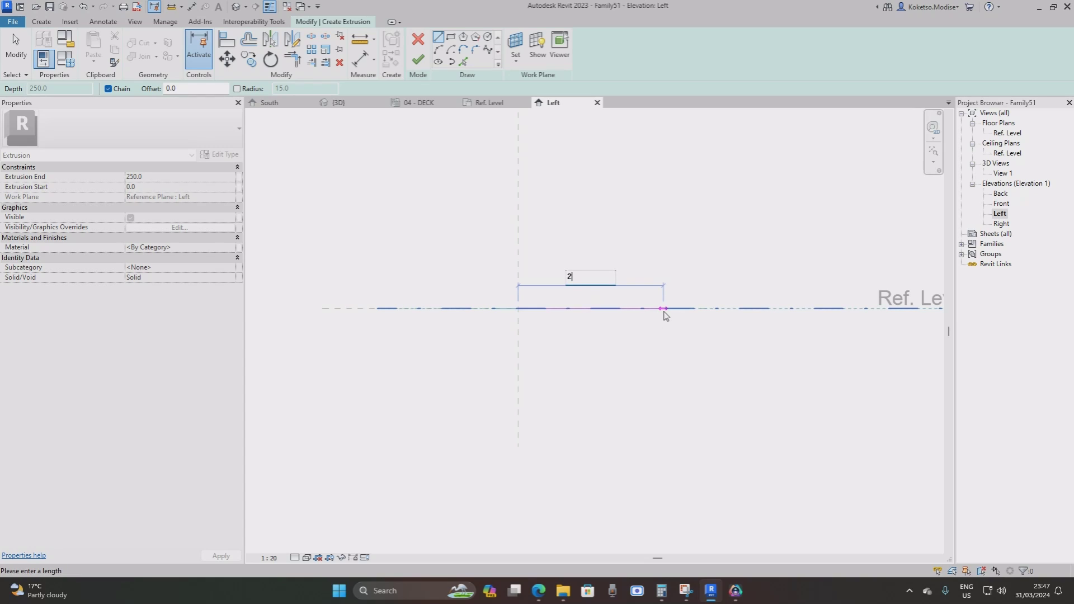
type("85")
key("Return")
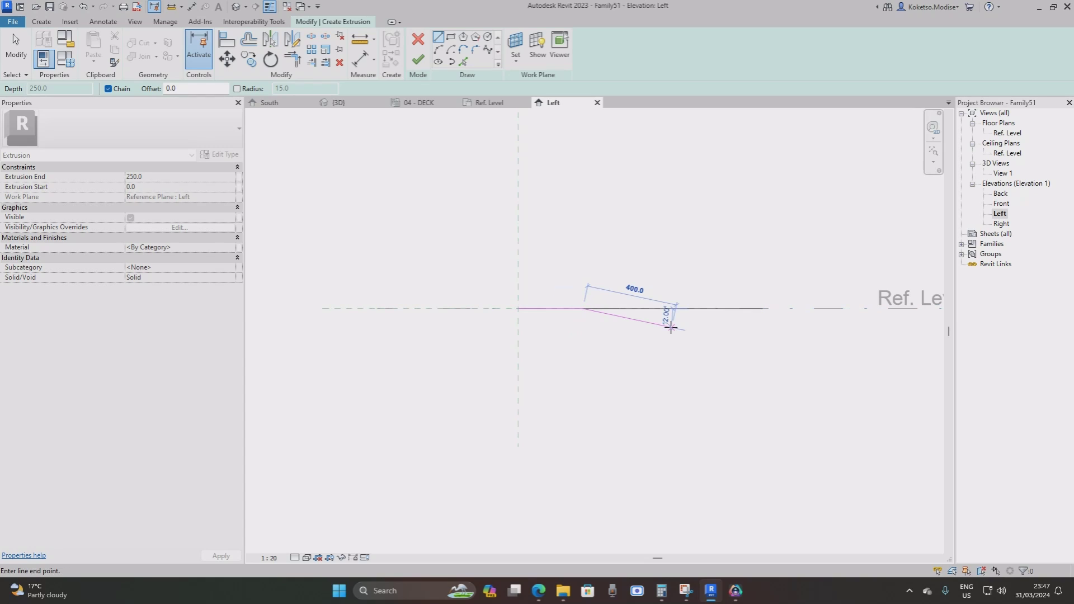
key("Escape")
scroll(525, 311, "up", 2)
Sketch chained profile lines from the 285 line's start: 400 down the centre plane, across, up to 600 above Ref. Level, and 300 back.
left_click(515, 306)
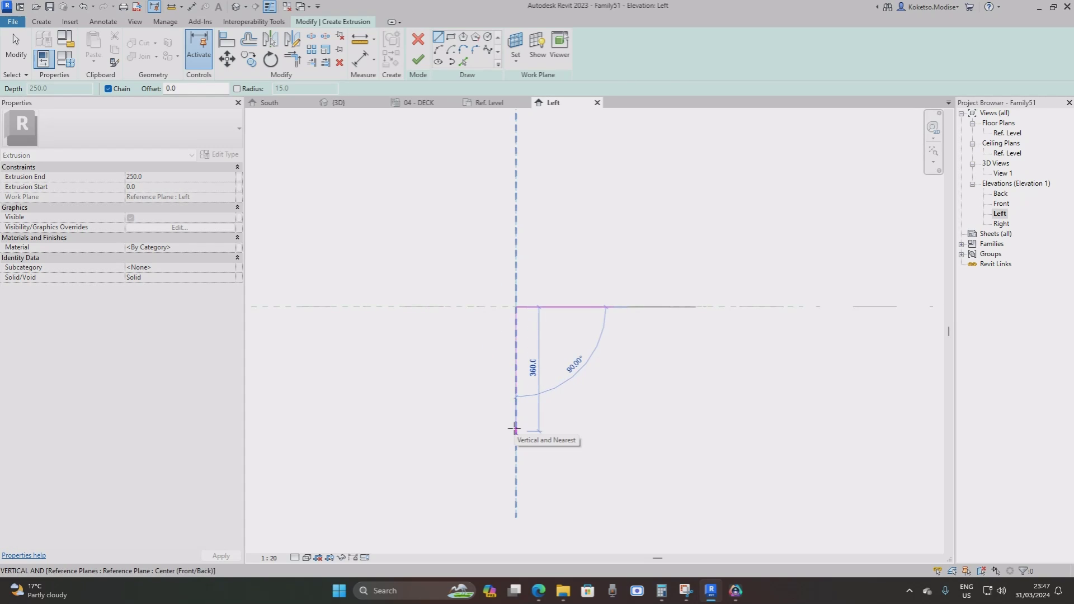
middle_click_drag(515, 428, 593, 423)
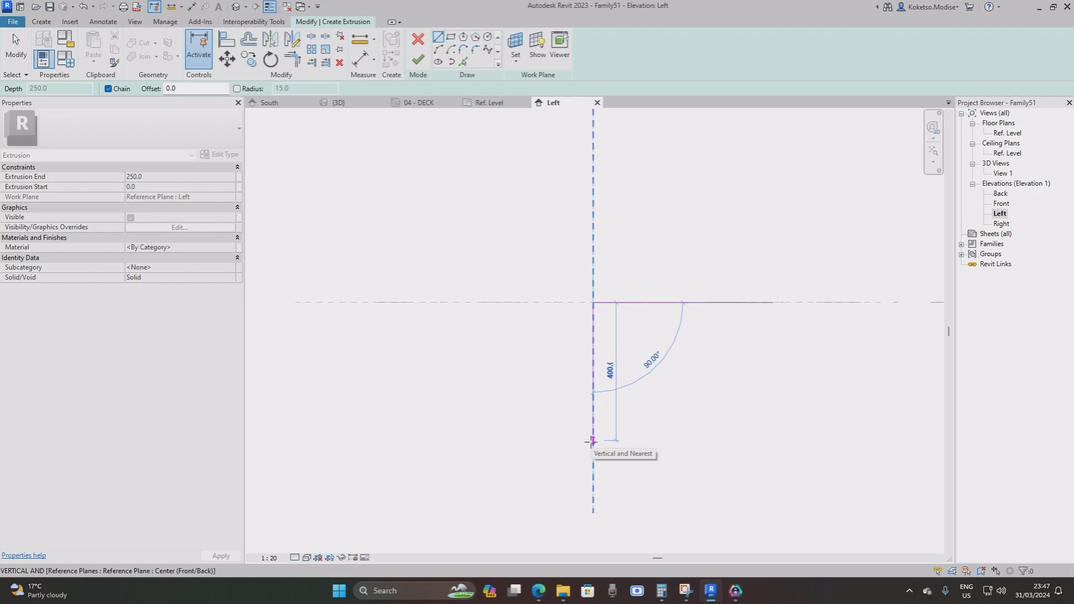
left_click(593, 440)
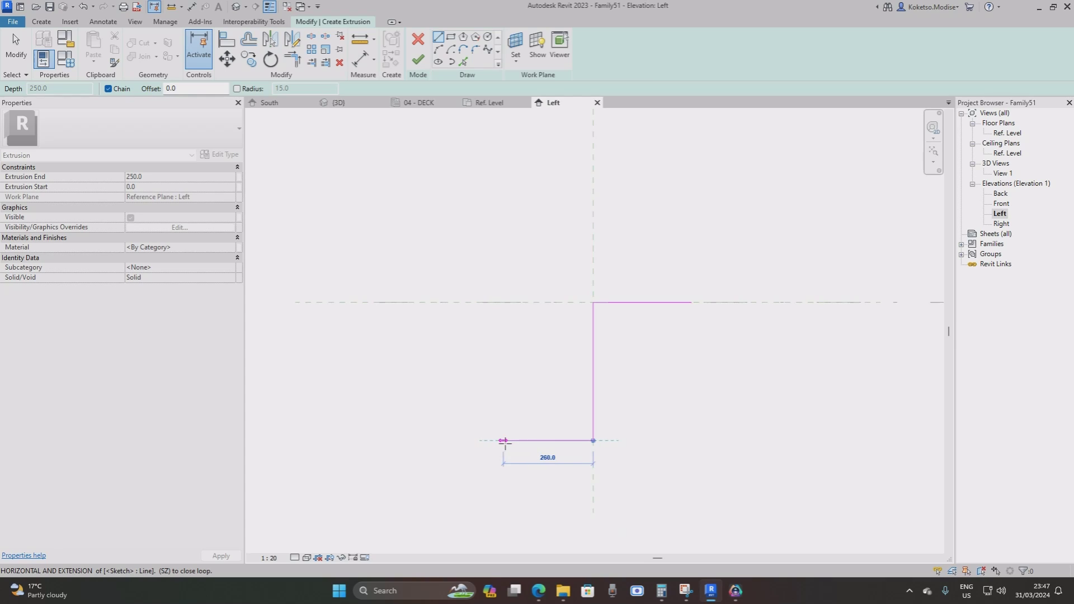
left_click(523, 441)
scroll(515, 352, "down", 2)
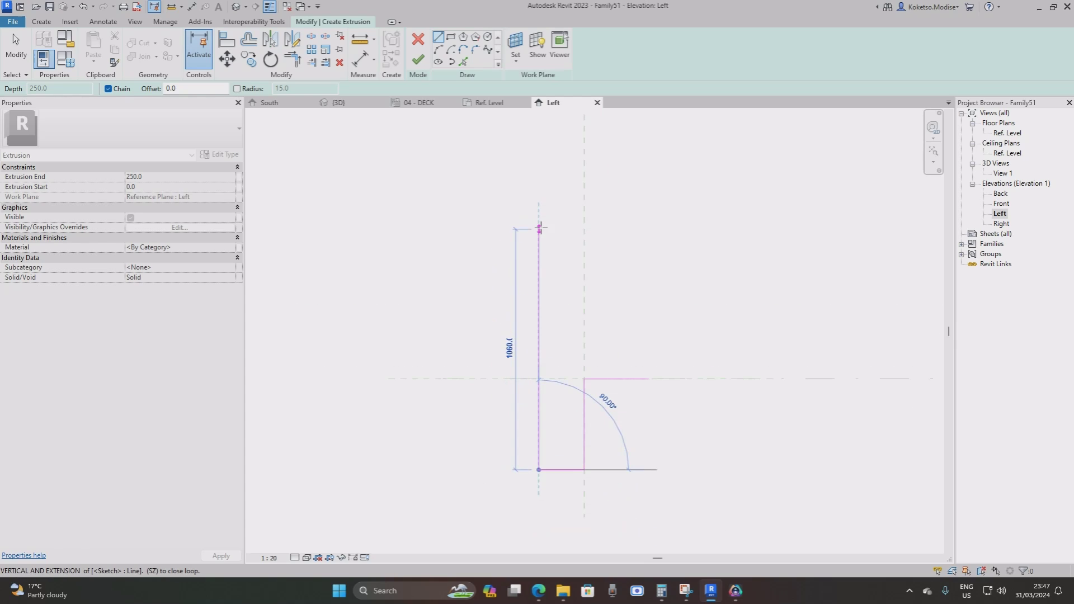
left_click(539, 243)
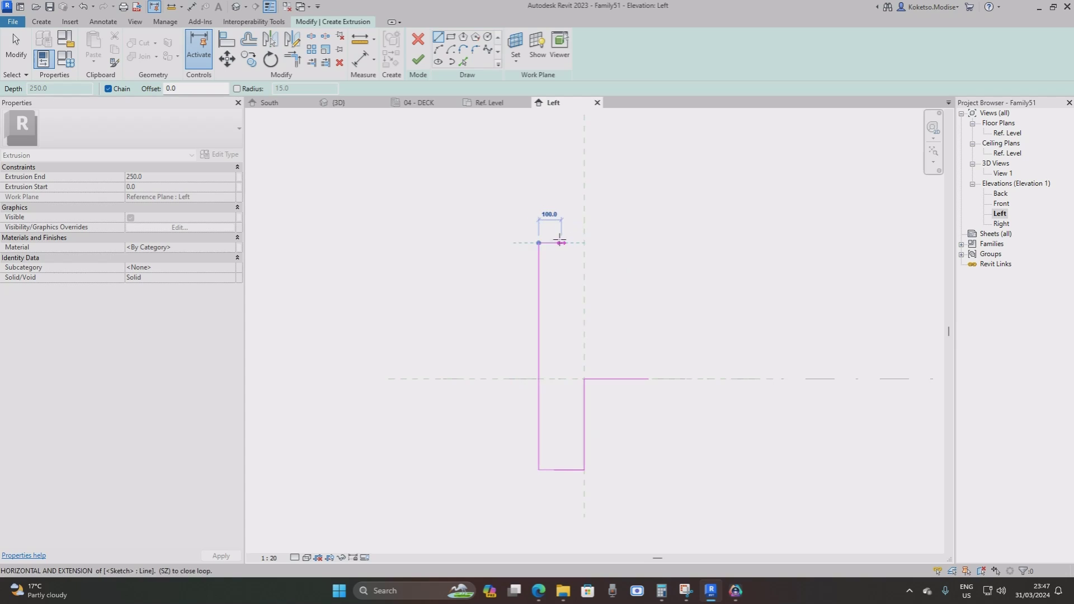
scroll(565, 248, "up", 2)
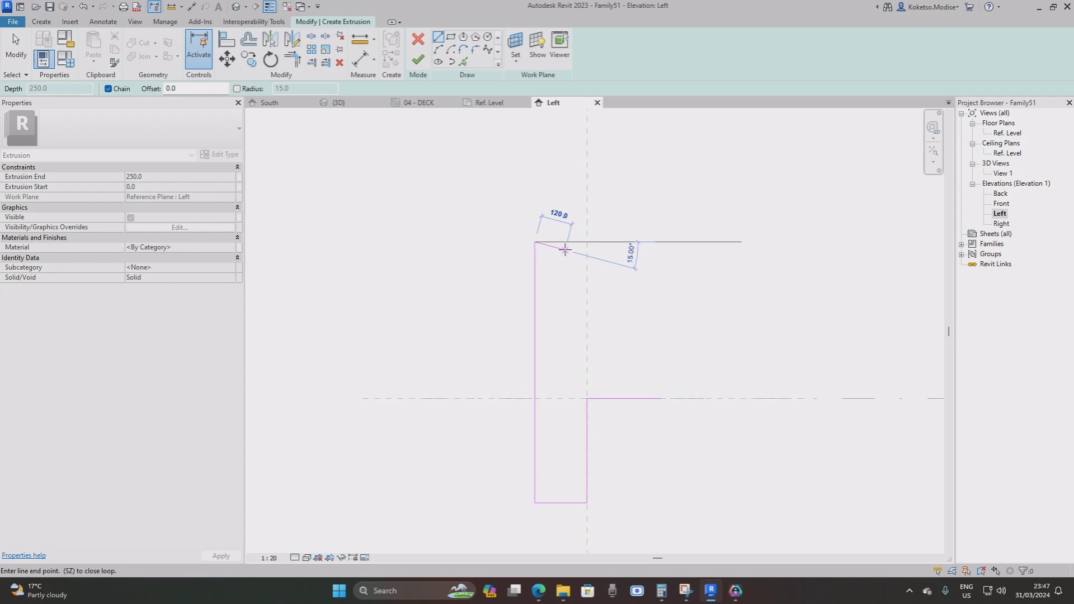
left_click(619, 241)
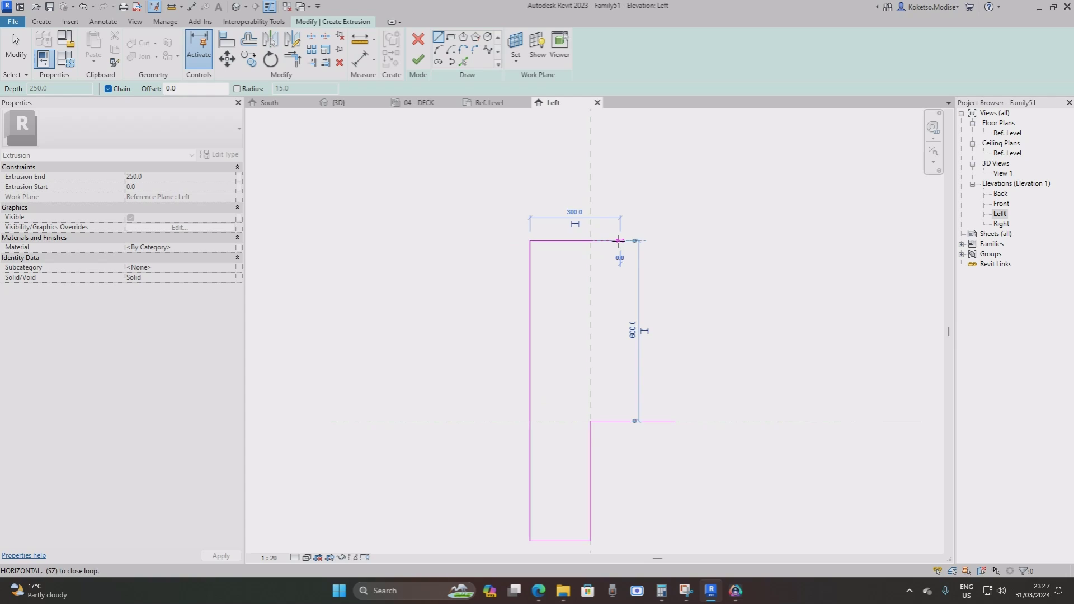
key("Escape")
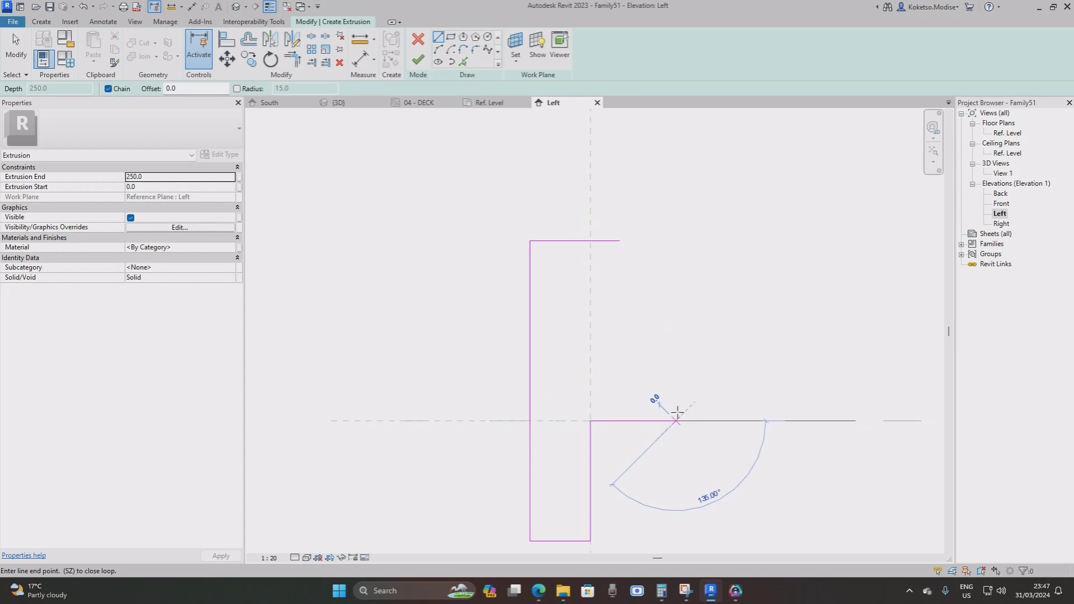
Sketch a vertical line about 120 high upward from the free end of the 285 line.
left_click(675, 420)
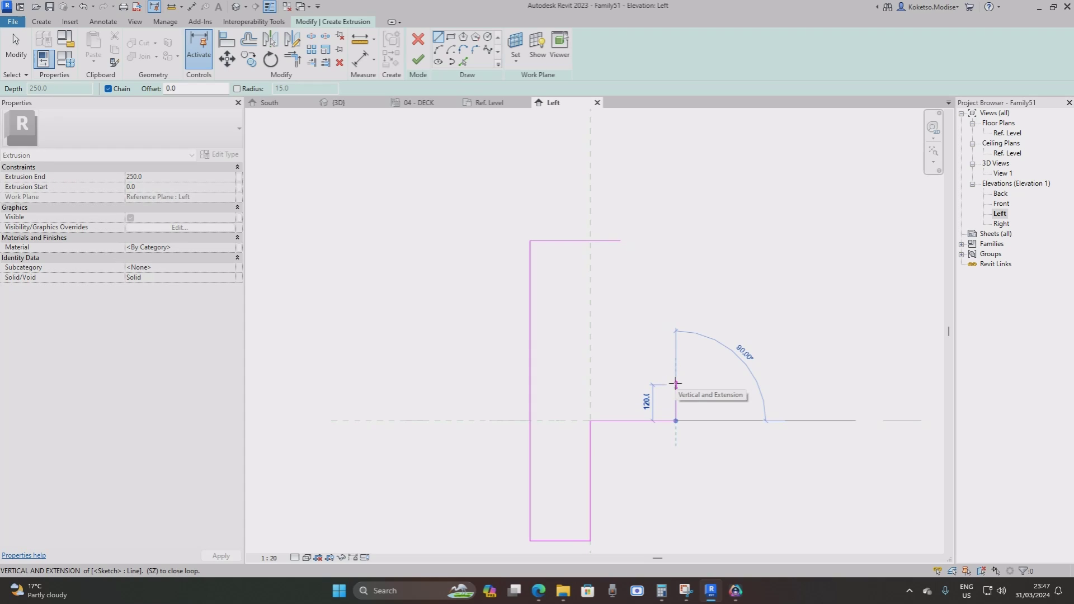
left_click(676, 384)
key("Escape")
scroll(645, 333, "up", 1)
middle_click_drag(646, 339, 629, 322)
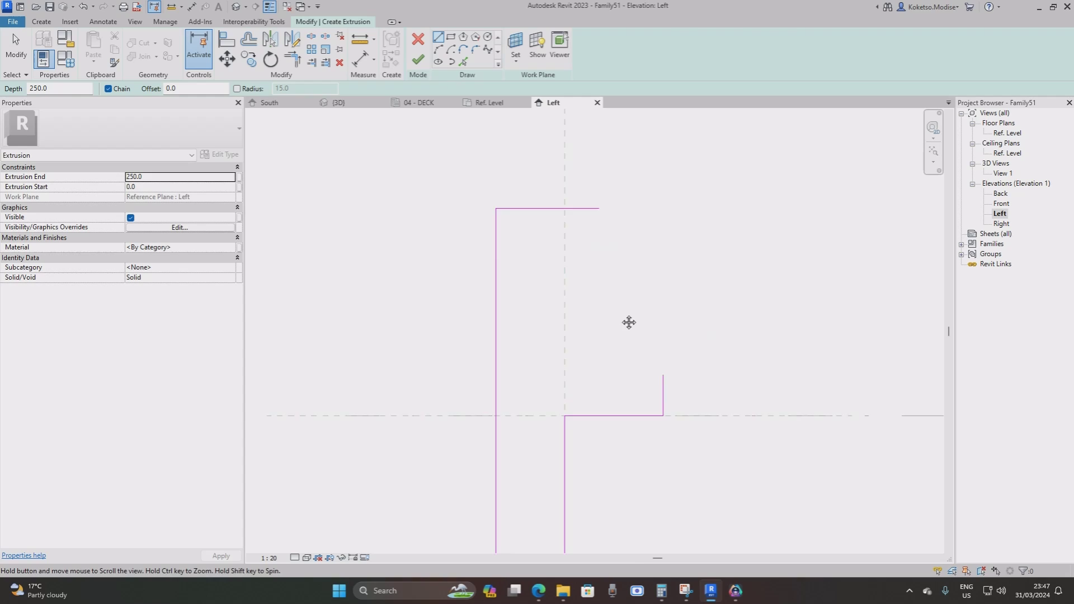
scroll(629, 322, "up", 1)
Sketch a sloped line at 80° down from the top line's free end and shorten it to 200.
left_click(588, 190)
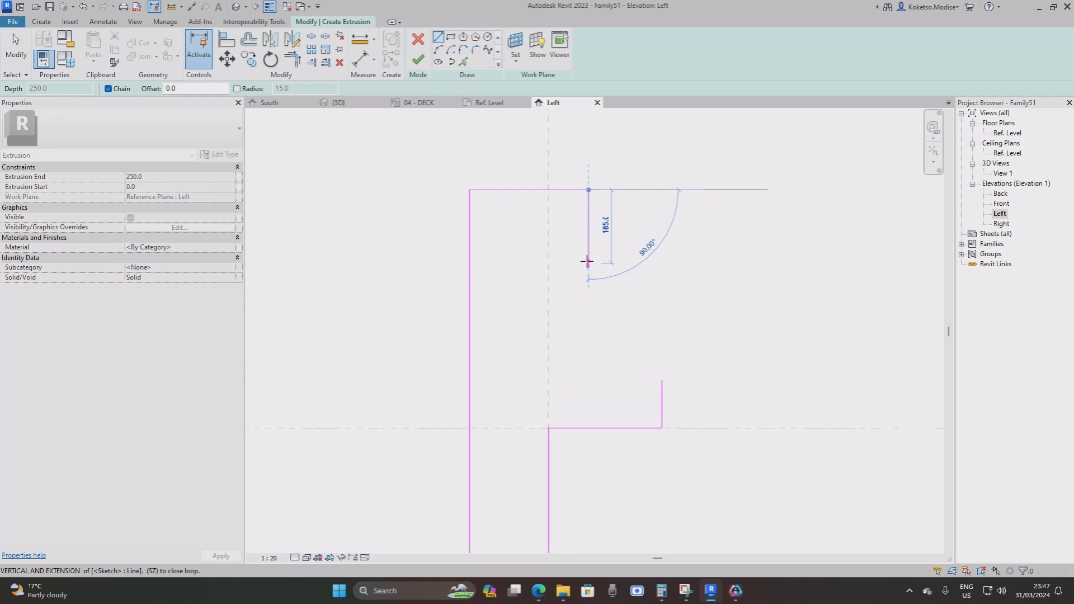
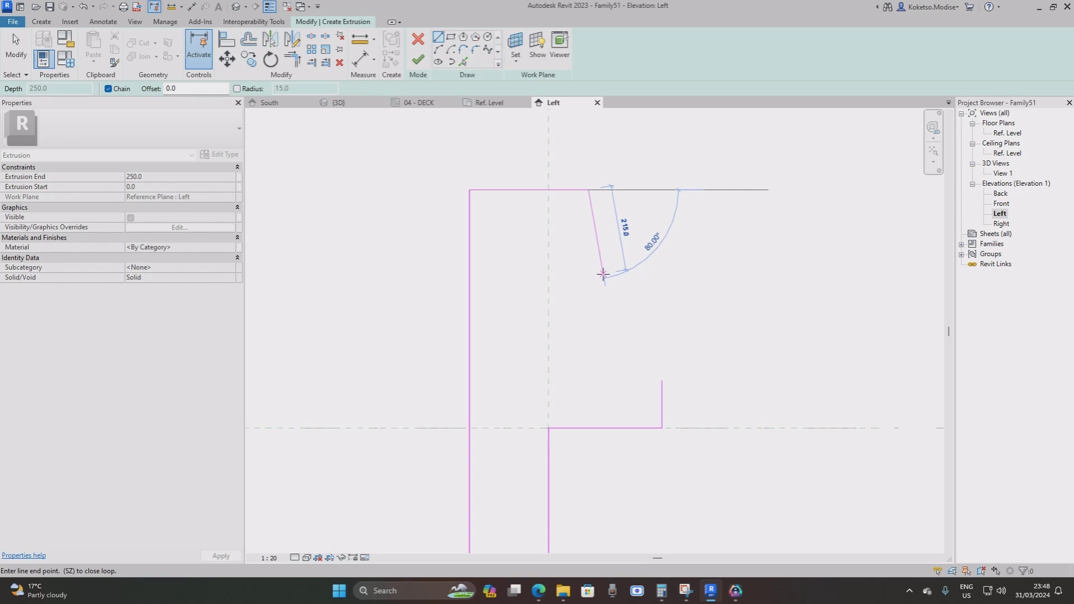
left_click(603, 274)
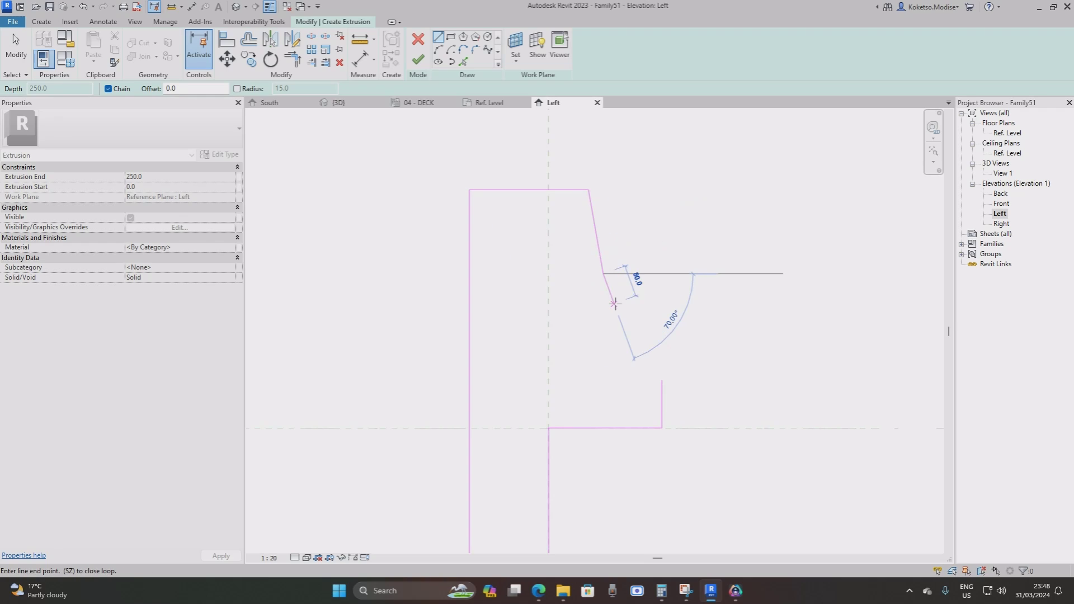
key("Escape")
key("Escape")
left_click(604, 273)
left_click_drag(604, 274, 604, 273)
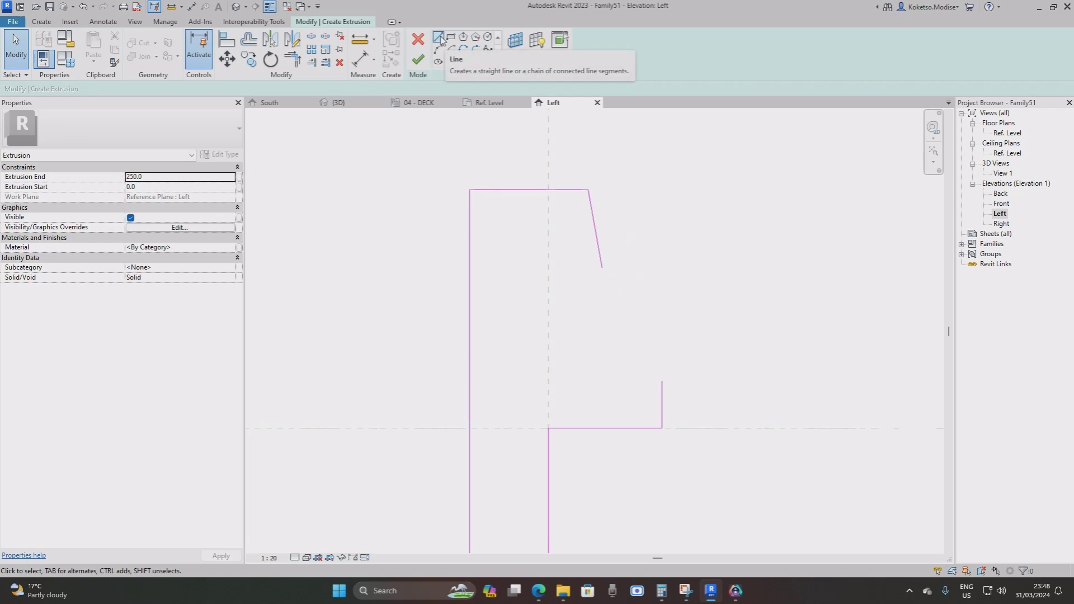
Join the sloped line's lower end to the short vertical line's upper end with an inward-curving three-point arc.
left_click(439, 38)
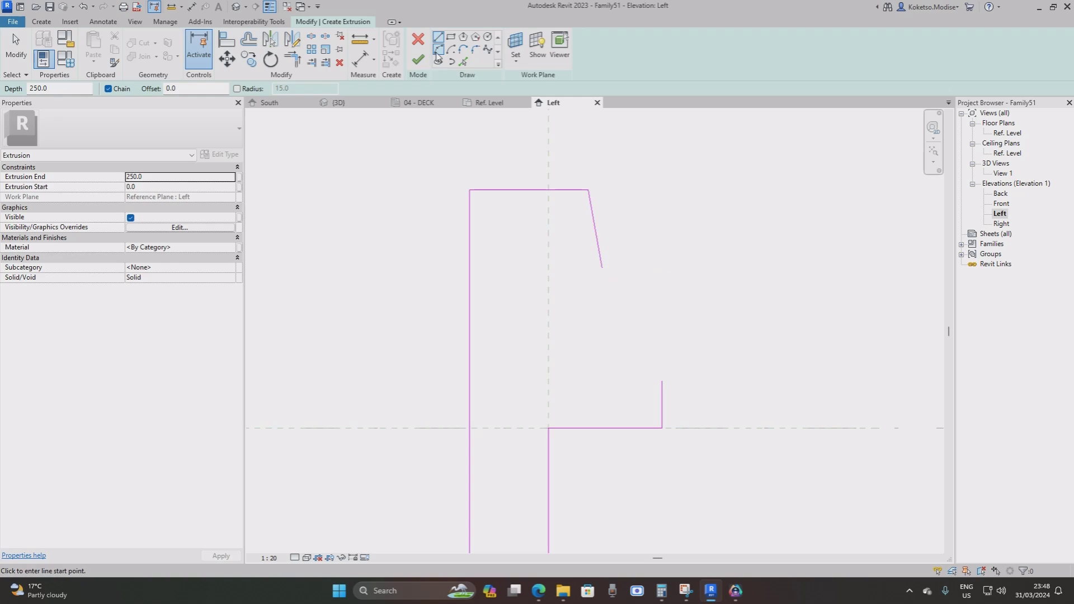
left_click(438, 49)
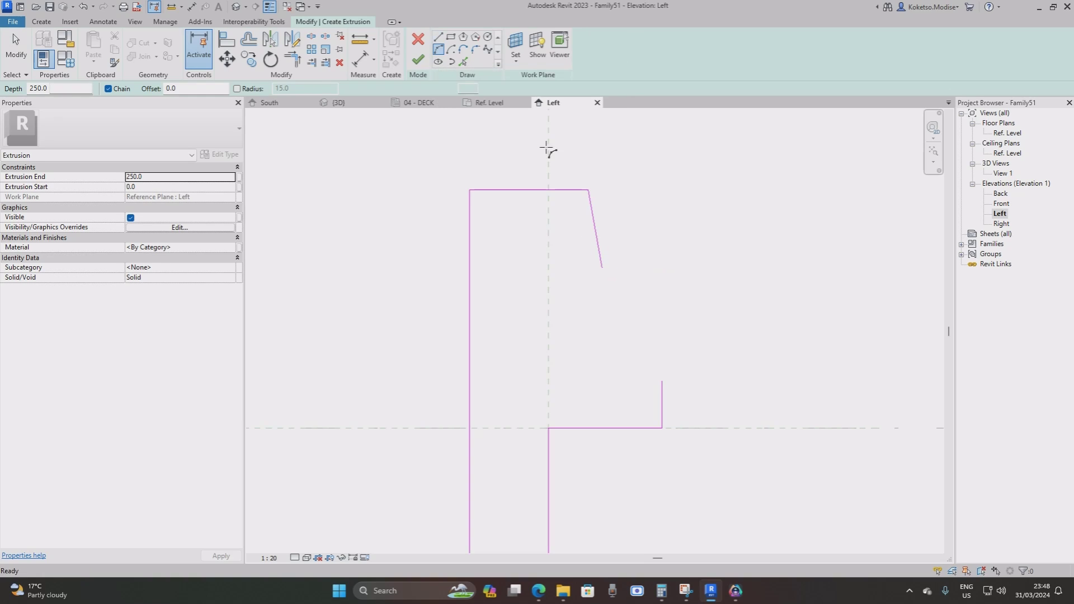
left_click(602, 268)
left_click(663, 381)
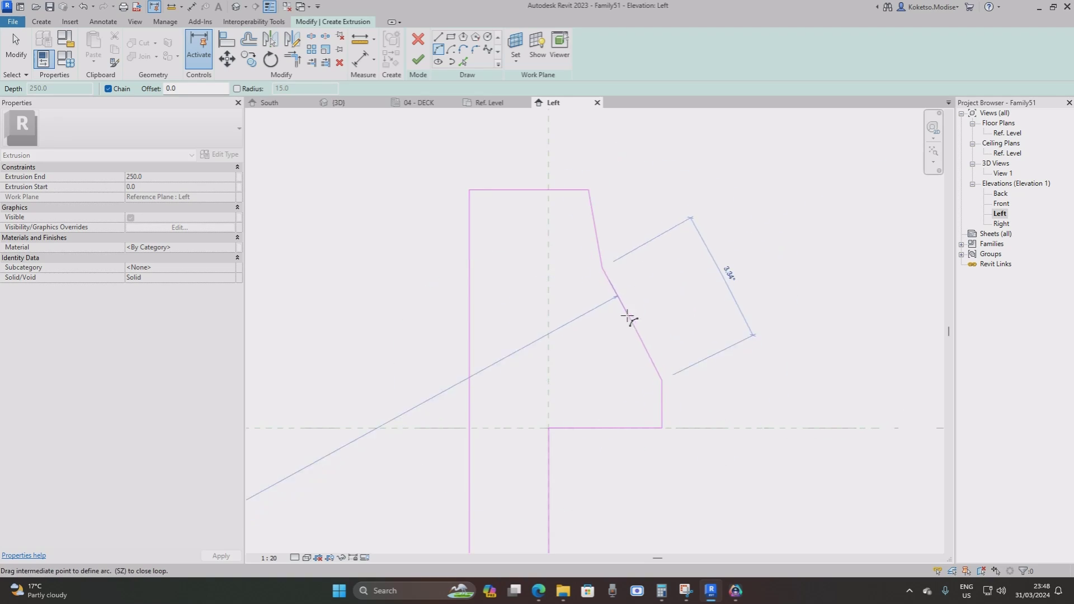
left_click(609, 312)
key("Escape")
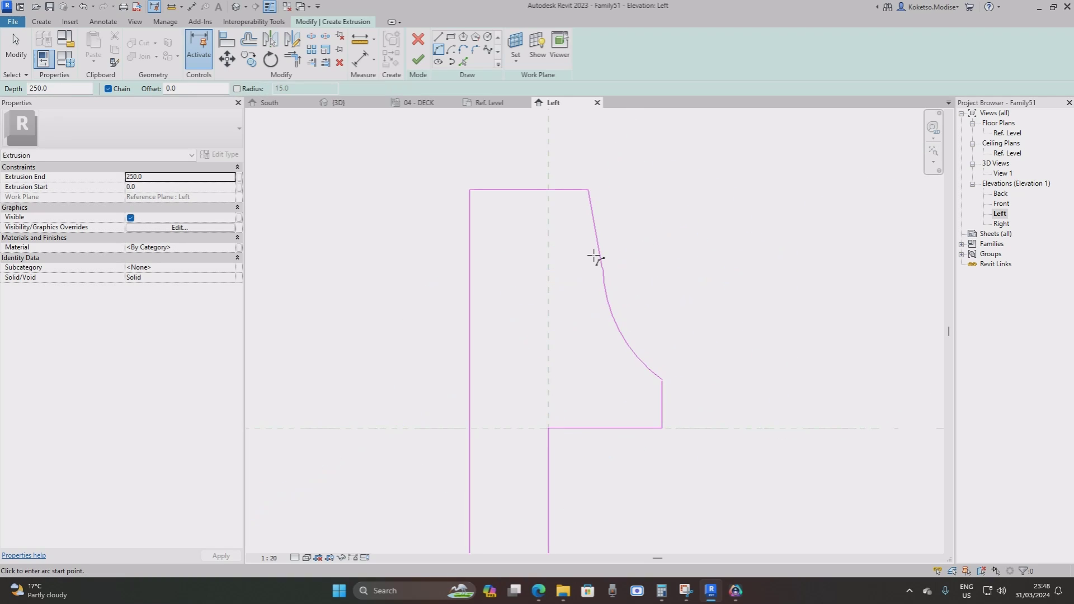
Delete the arc and the sloped line from the profile sketch.
key("Escape")
left_click(599, 253)
mouse_move(600, 267)
left_mouse_down()
mouse_move(590, 268)
mouse_move(602, 268)
left_mouse_up()
scroll(602, 269, "up", 2)
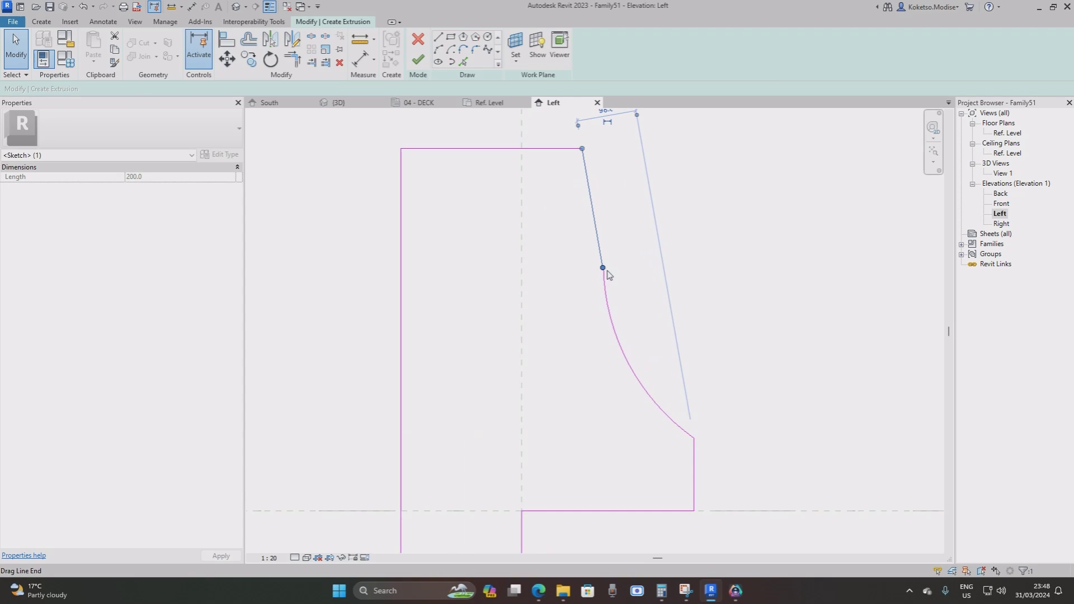
left_click(608, 292)
key("Delete")
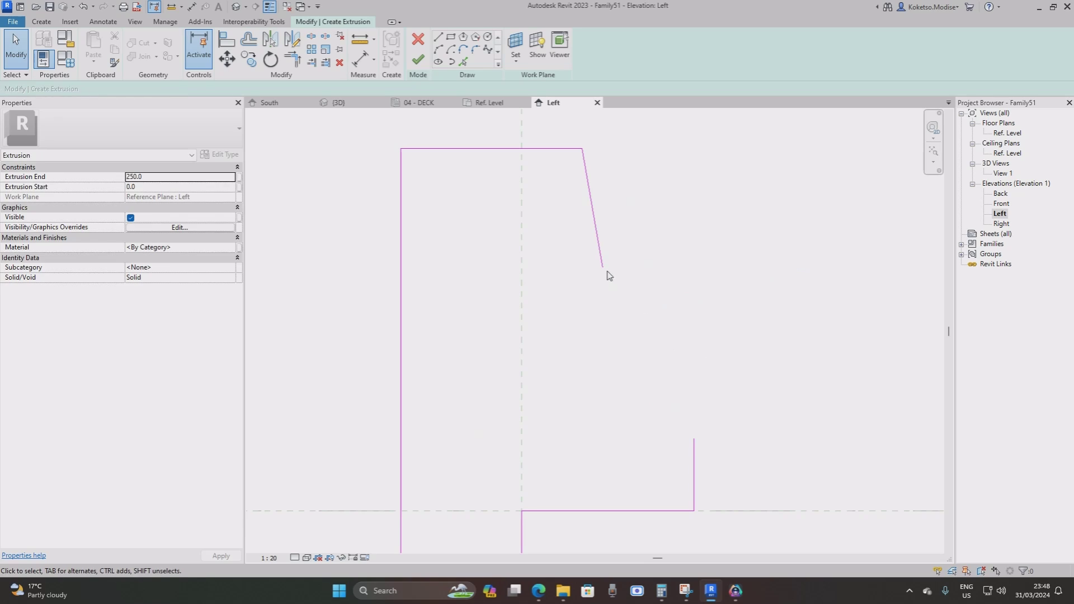
left_click(602, 263)
scroll(603, 262, "down", 2)
key("Delete")
scroll(644, 282, "up", 1)
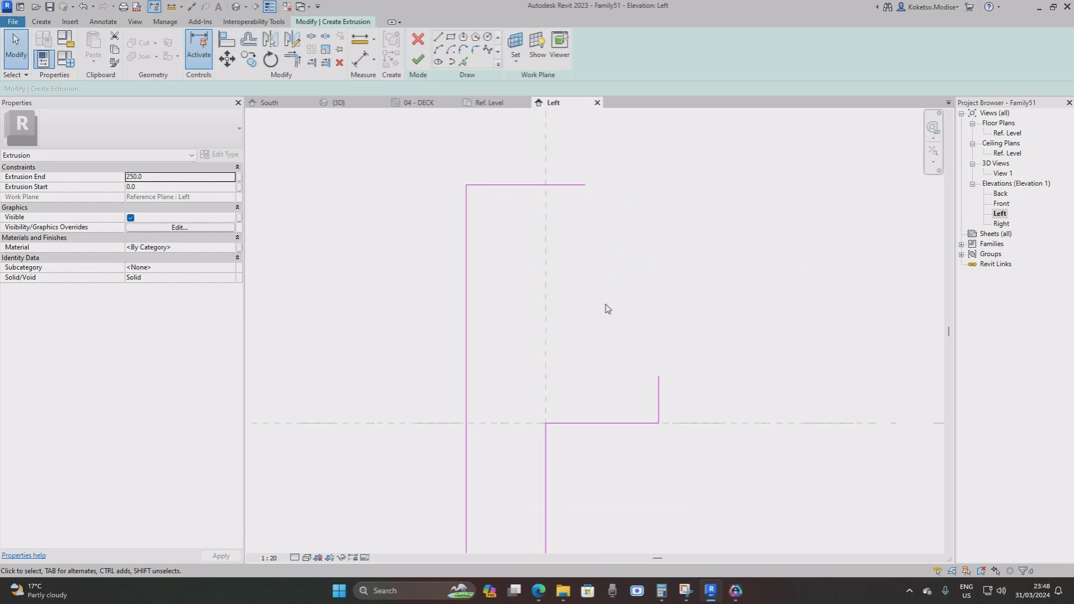
Sketch a 45° line across each bottom corner of the profile, starting 30 above the bottom edge.
middle_click_drag(607, 305, 624, 265)
scroll(616, 261, "down", 2)
scroll(532, 239, "up", 1)
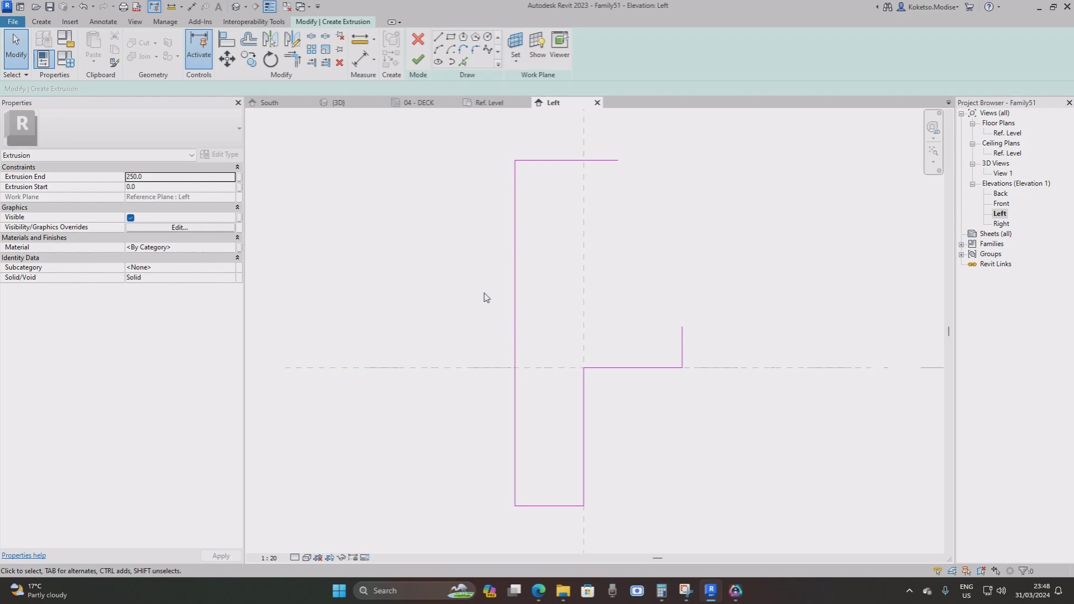
scroll(585, 490, "up", 2)
middle_click_drag(569, 393, 547, 284)
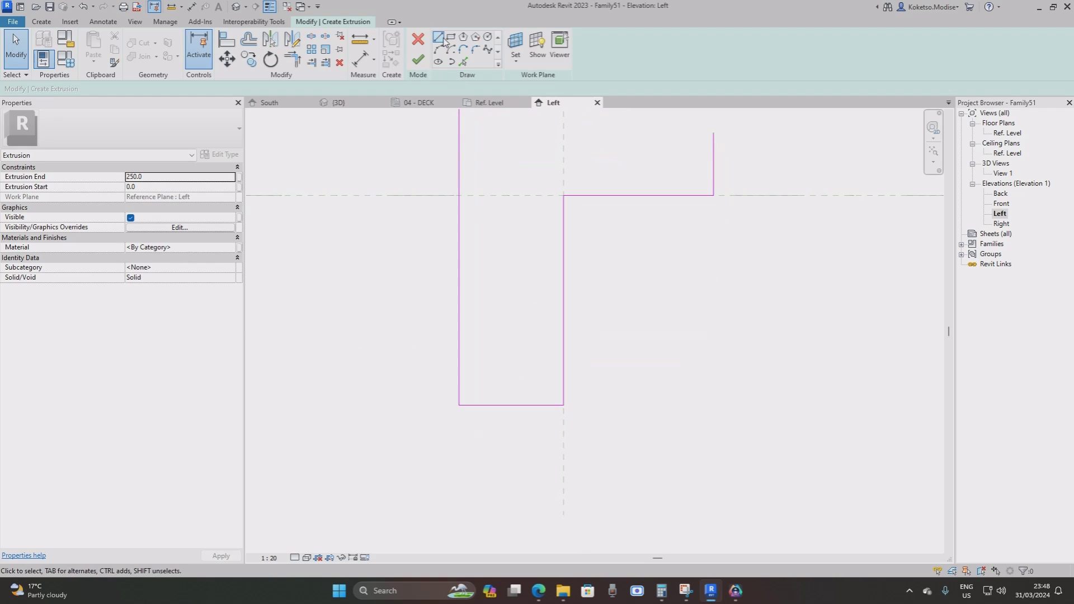
left_click(438, 37)
scroll(458, 386, "up", 1)
scroll(458, 387, "up", 1)
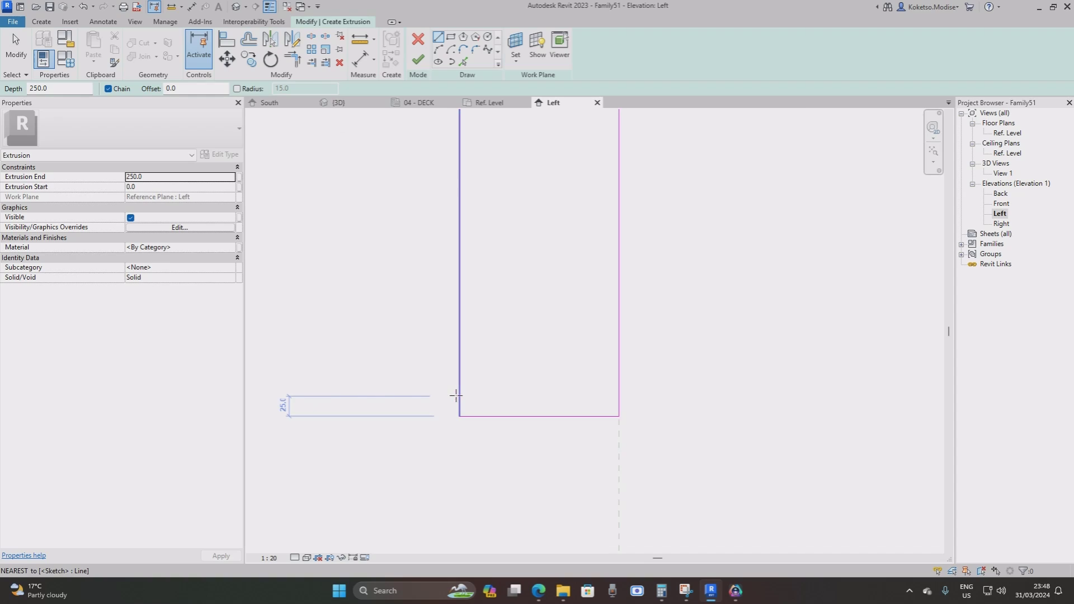
middle_click_drag(459, 391, 486, 392)
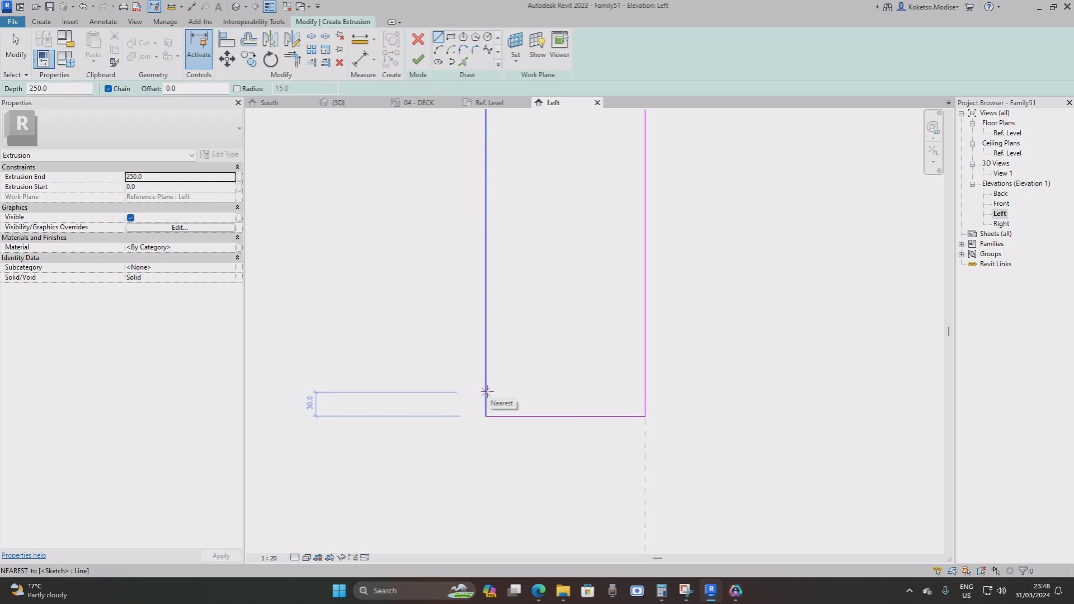
left_click(486, 392)
left_click(509, 415)
key("Escape")
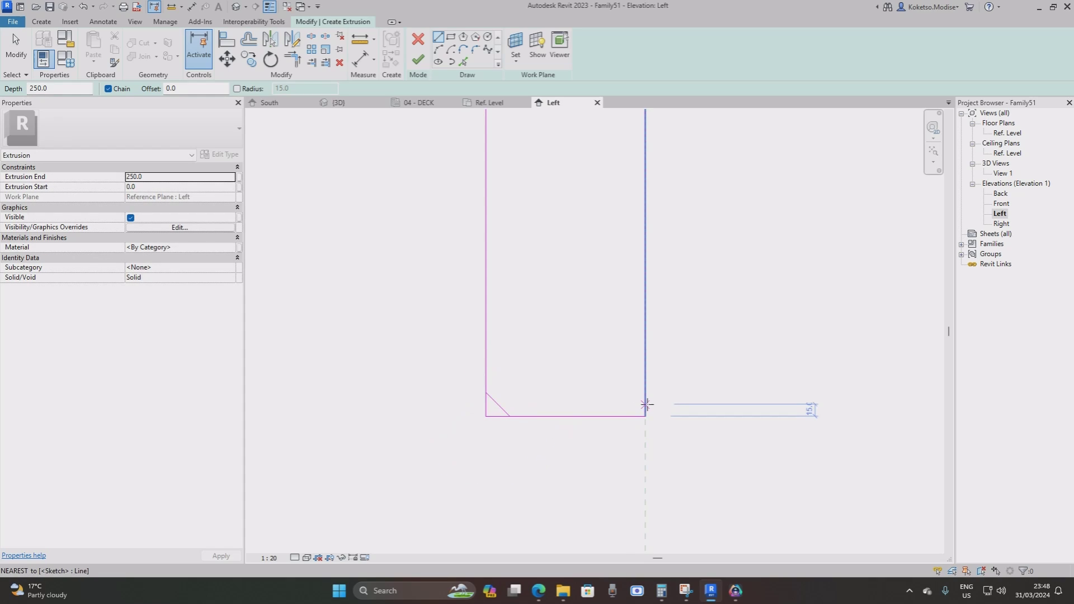
left_click(645, 393)
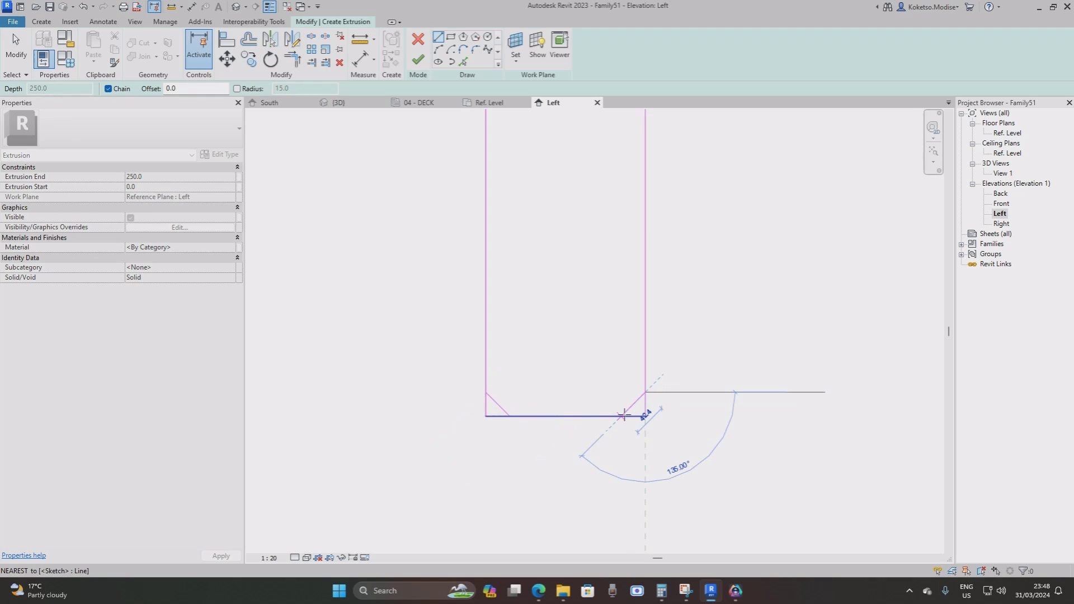
left_click(621, 416)
key("Escape")
Trim the profile's side and bottom lines to the diagonal at the bottom corner away from the centre plane.
left_click(293, 59)
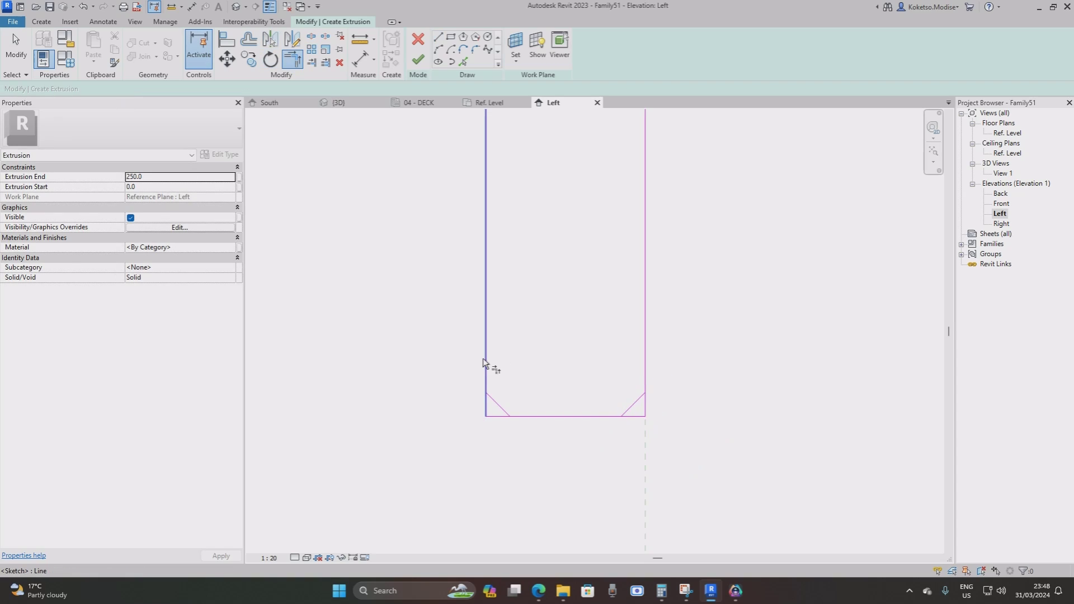
left_click(503, 409)
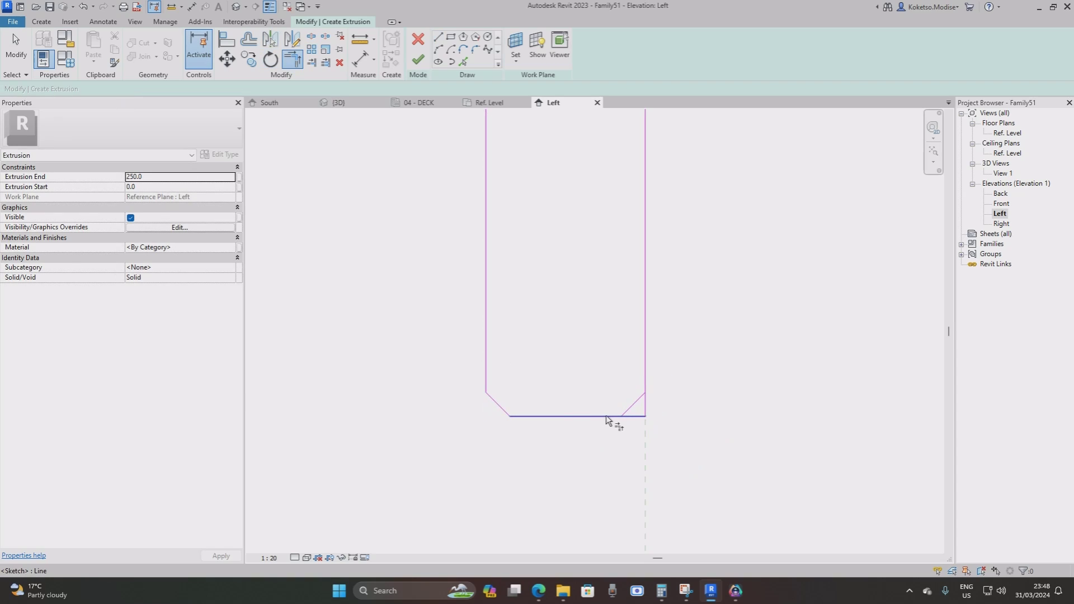
Trim the sketch's bottom edge and lower-right vertical edge to the diagonal line, forming a chamfered corner.
left_click(628, 410)
left_click(605, 417)
left_click(634, 404)
left_click(643, 382)
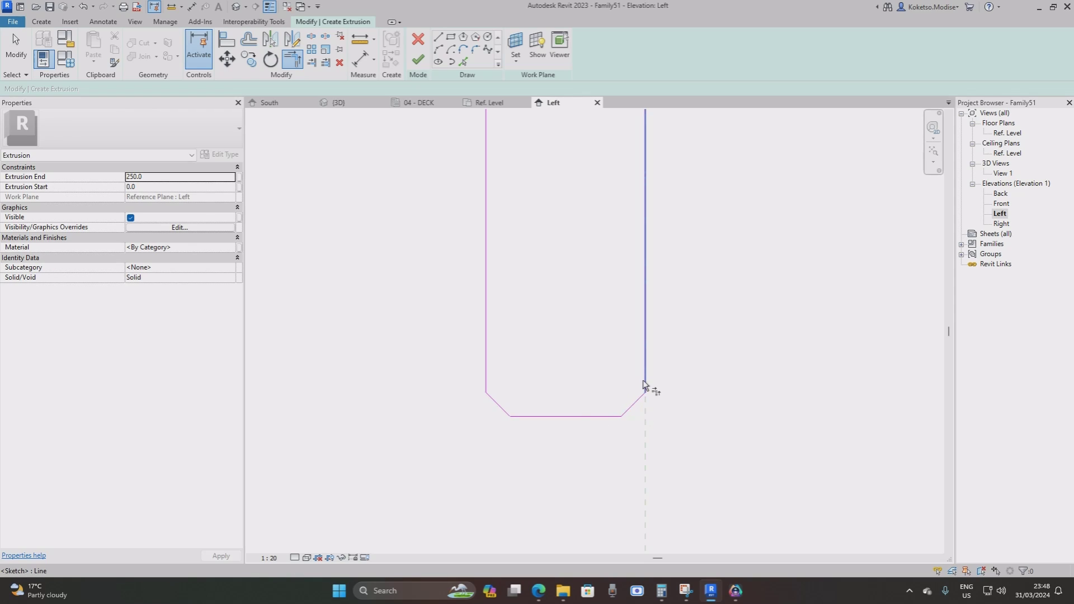
scroll(566, 404, "down", 2)
key("Escape")
Sketch a notch on the left vertical edge above the horizontal reference plane, using a vertical line between two 60 mm lines at 45°.
middle_click_drag(565, 168, 530, 330)
scroll(516, 320, "down", 1)
scroll(511, 312, "up", 1)
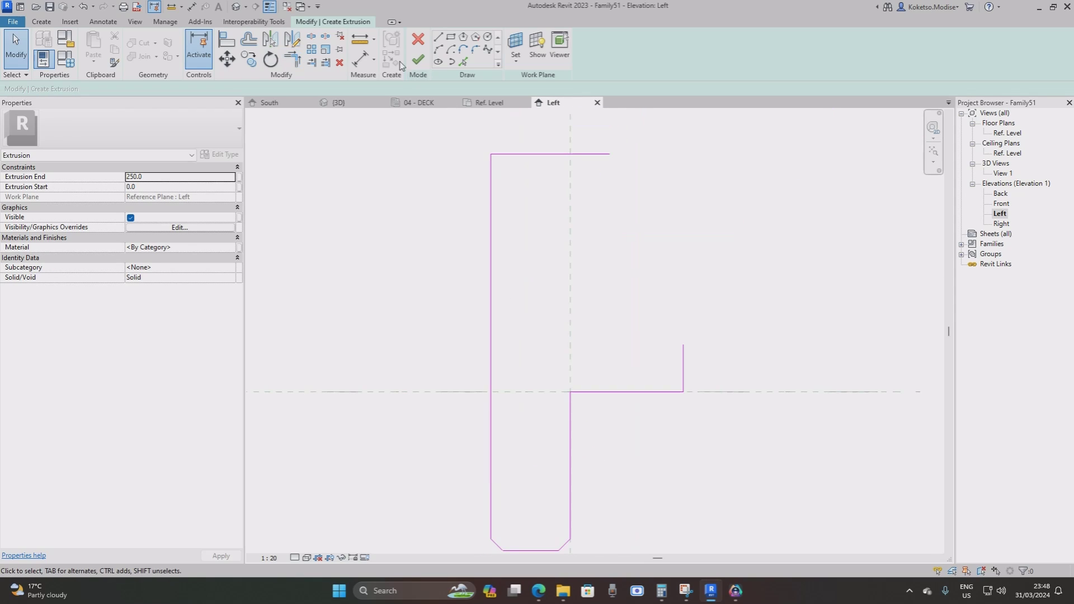
left_click(440, 37)
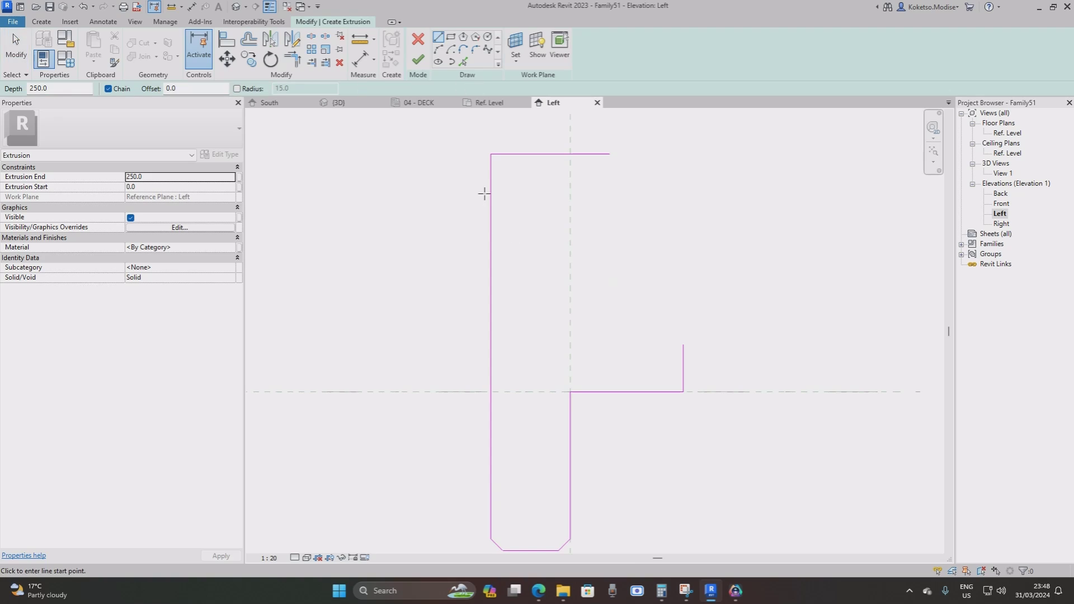
left_click(491, 232)
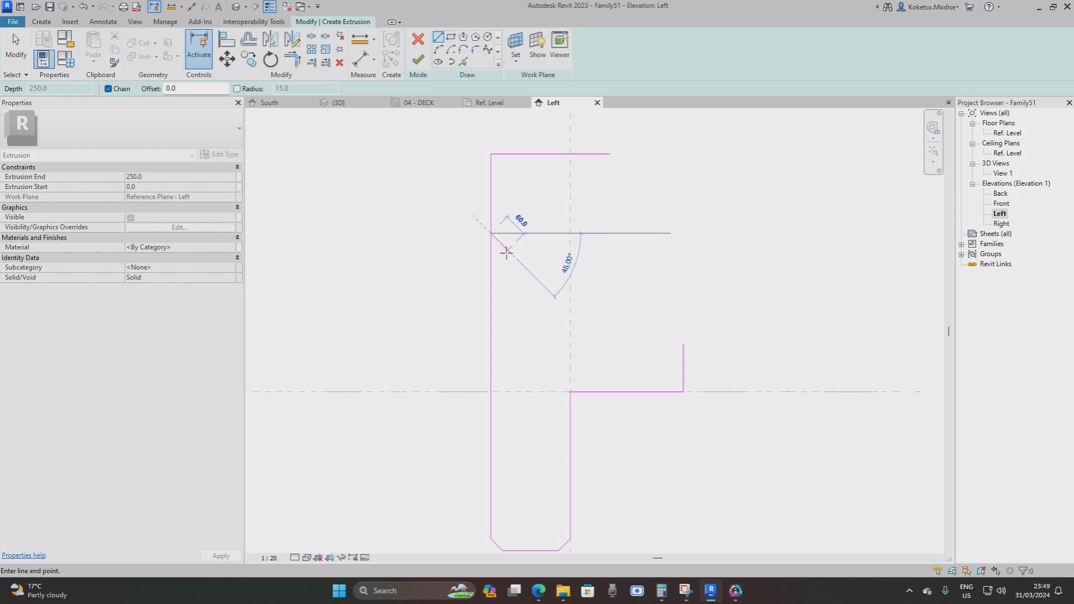
left_click(508, 250)
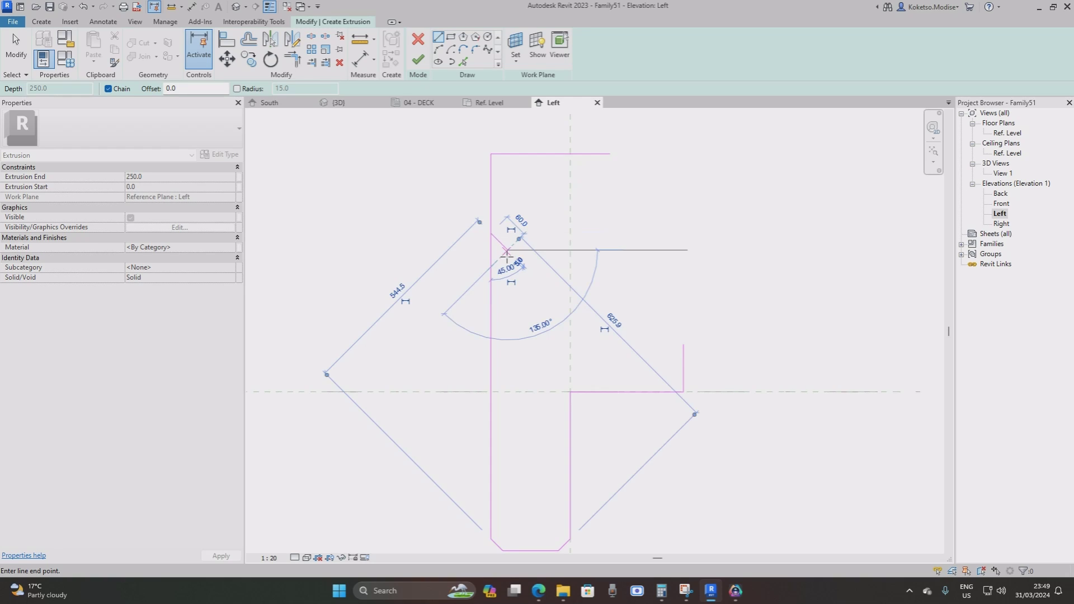
left_click(507, 322)
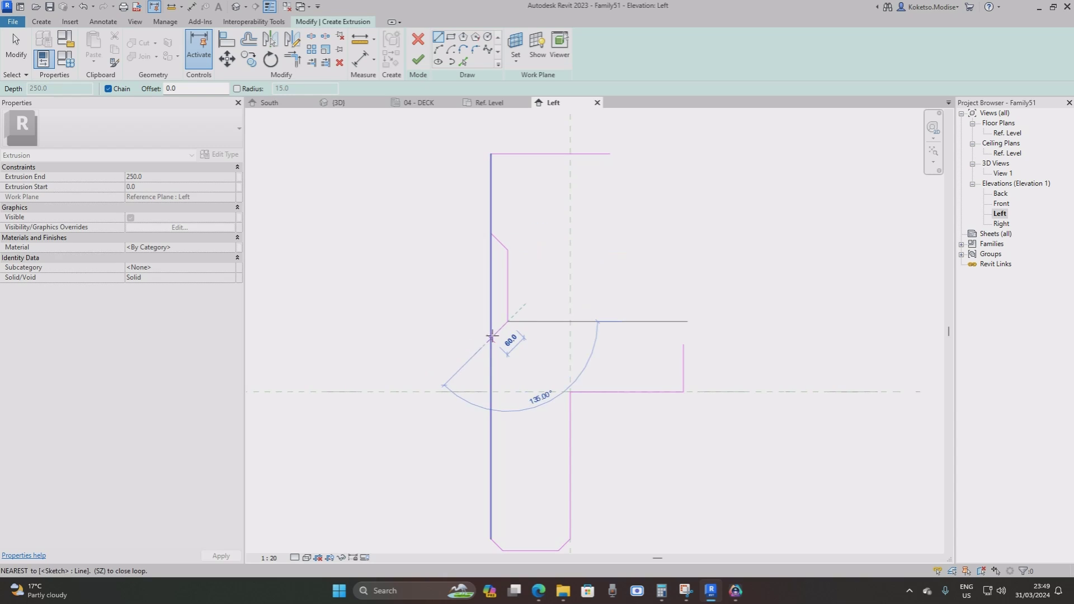
left_click(490, 339)
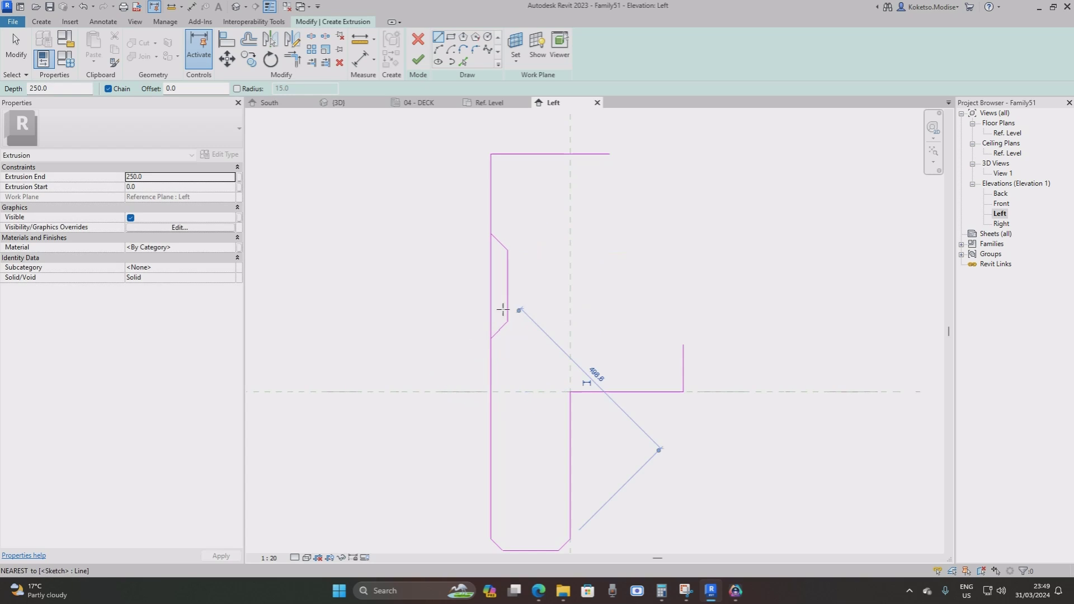
key("Escape")
scroll(503, 287, "up", 2)
key("Escape")
Split the left vertical edge where the notch meets it and delete the segment spanning the notch opening.
scroll(507, 288, "down", 2)
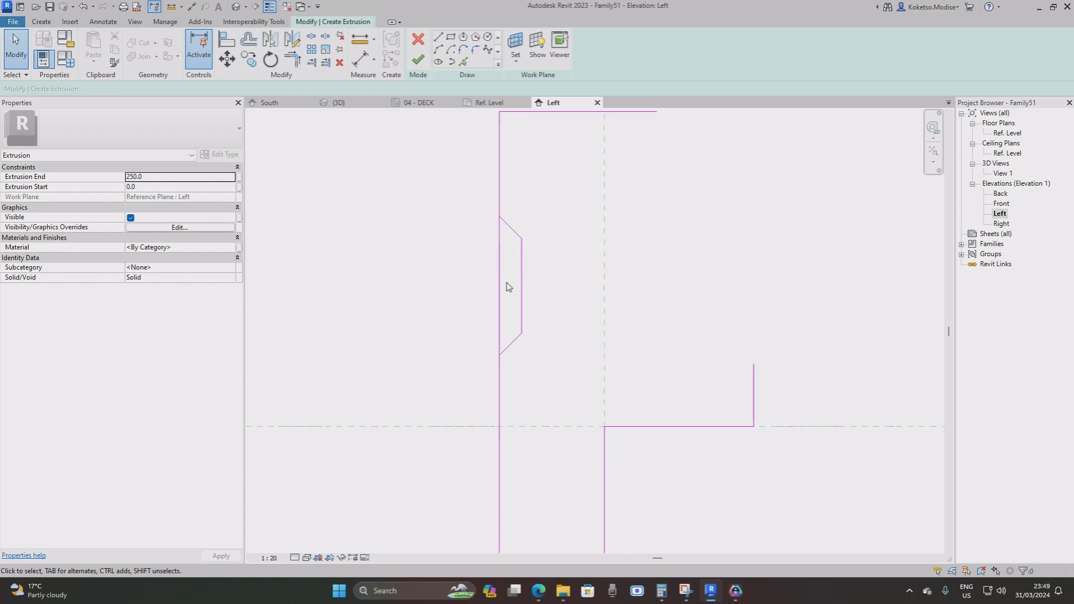
key("s")
key("l")
scroll(500, 261, "up", 1)
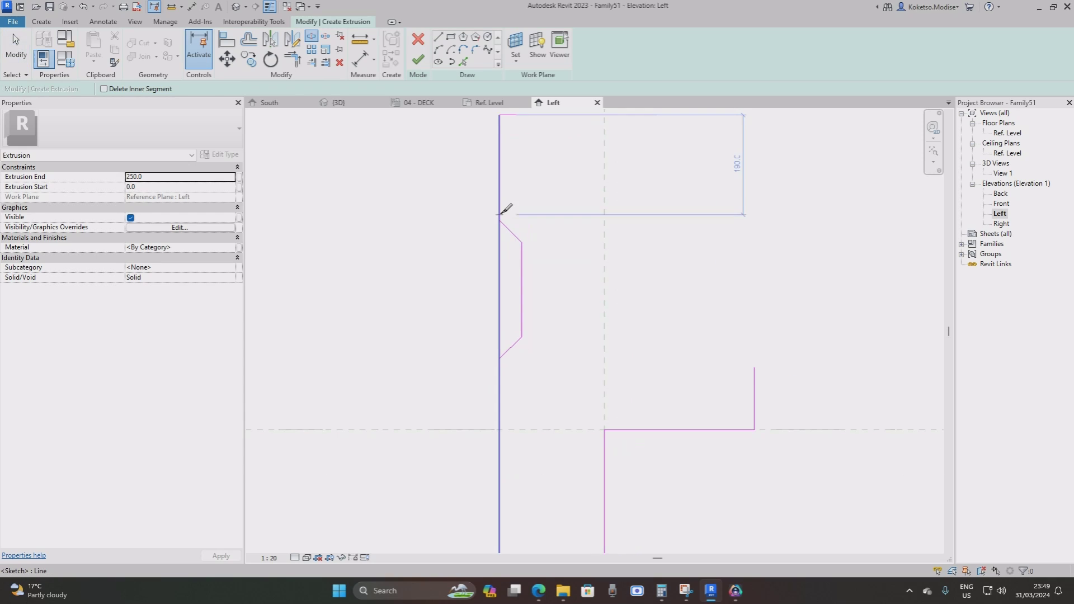
left_click(499, 225)
left_click(499, 354)
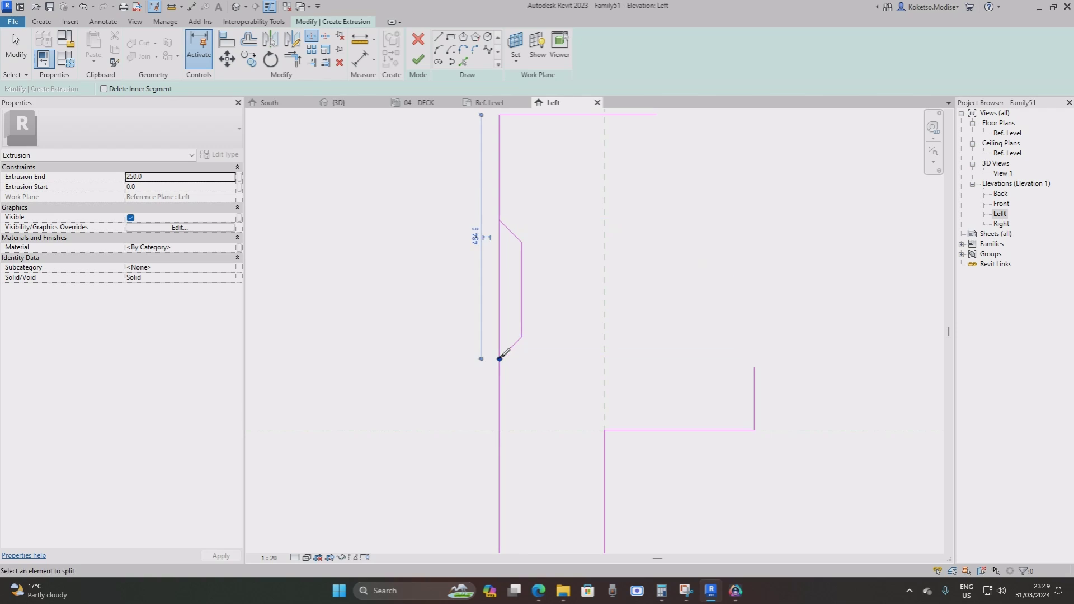
key("Escape")
left_click(505, 268)
key("Delete")
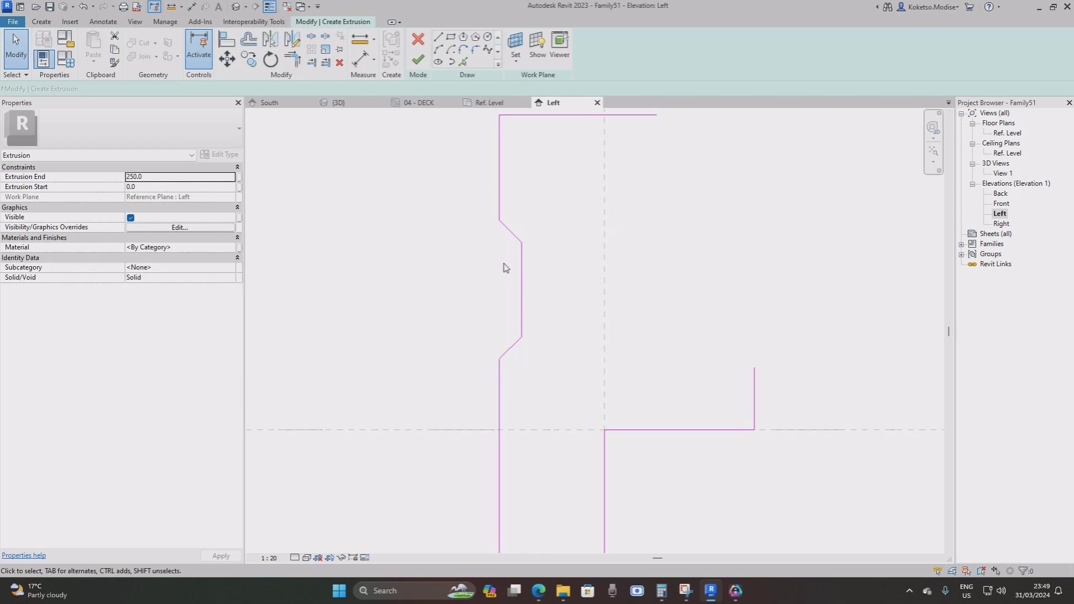
Draw a diagonal chamfer line across the profile's upper-left corner, starting 30 mm below the corner.
scroll(505, 266, "down", 2)
scroll(505, 264, "up", 1)
left_click(438, 36)
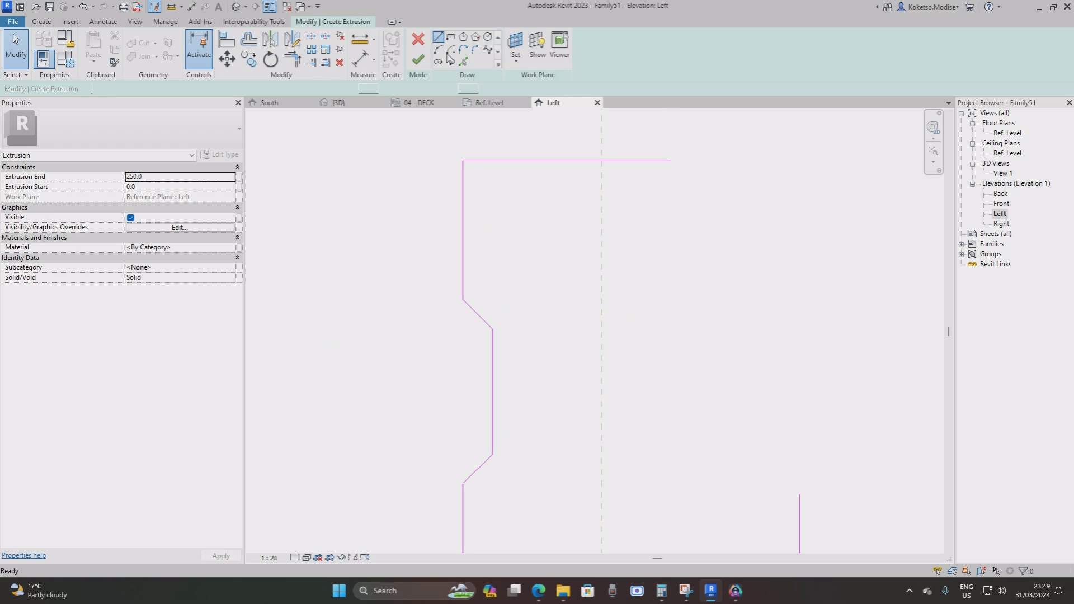
mouse_move(479, 161)
middle_mouse_down()
mouse_move(496, 197)
mouse_move(479, 354)
mouse_move(457, 342)
middle_mouse_up()
scroll(487, 249, "down", 2)
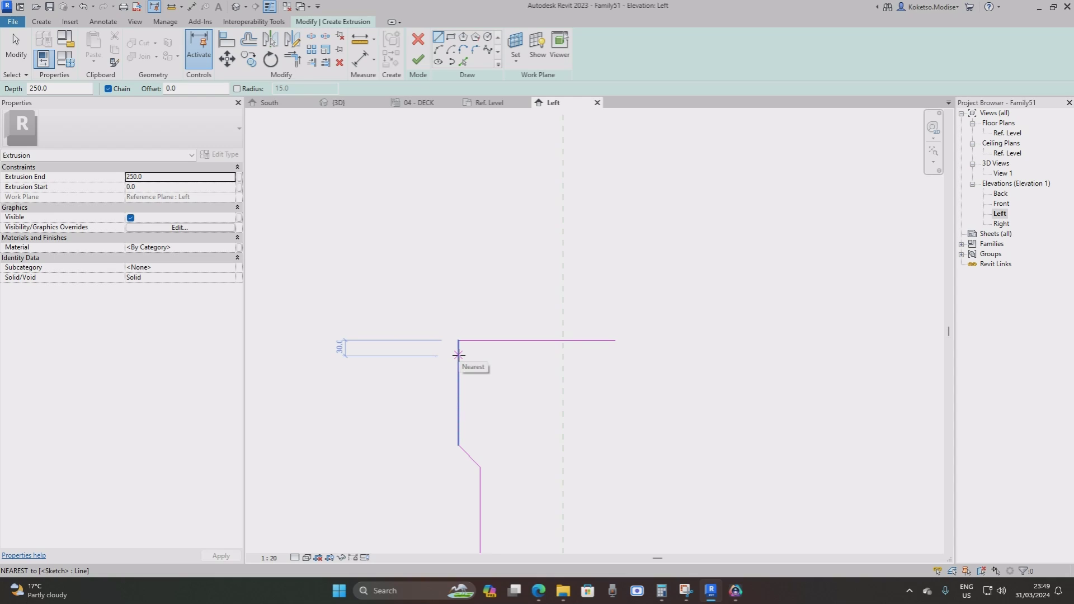
left_click(458, 355)
left_click(474, 340)
scroll(467, 353, "up", 3)
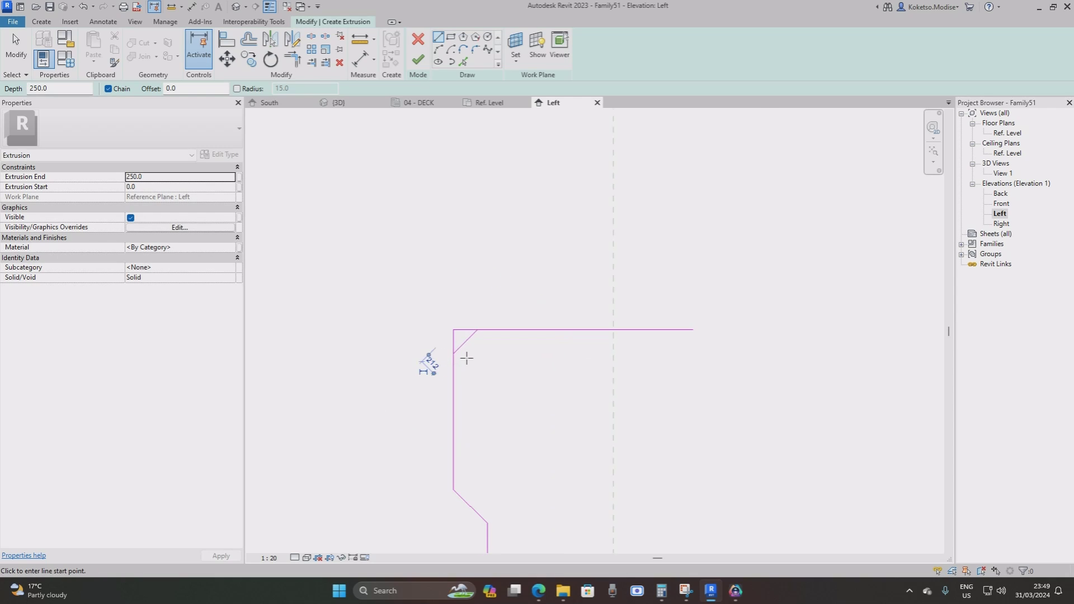
Trim the left vertical edge and the top edge to the upper-left diagonal line.
left_click(295, 57)
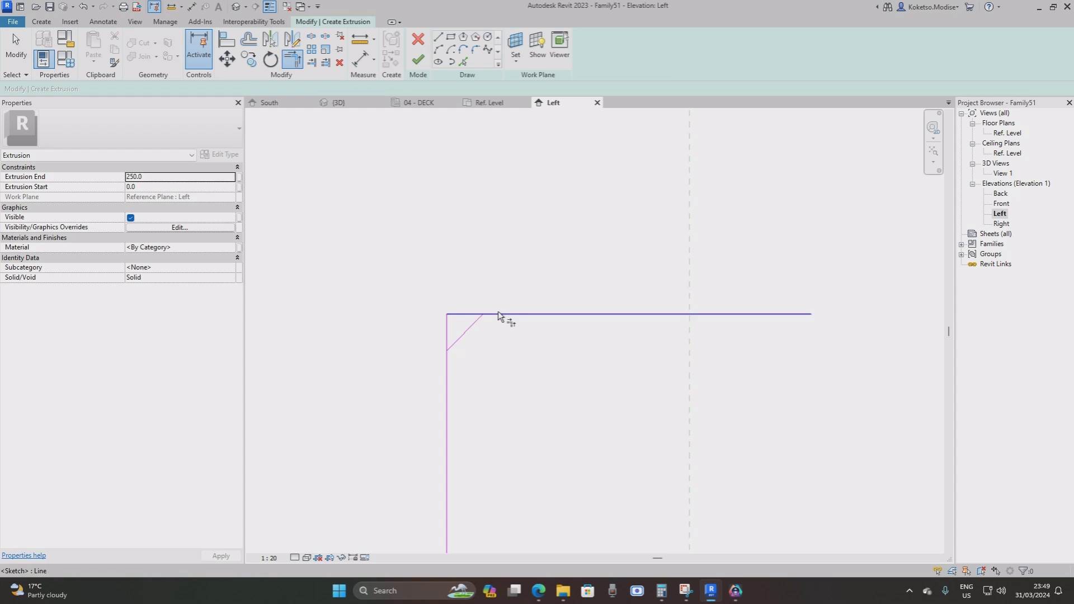
scroll(554, 239, "down", 5)
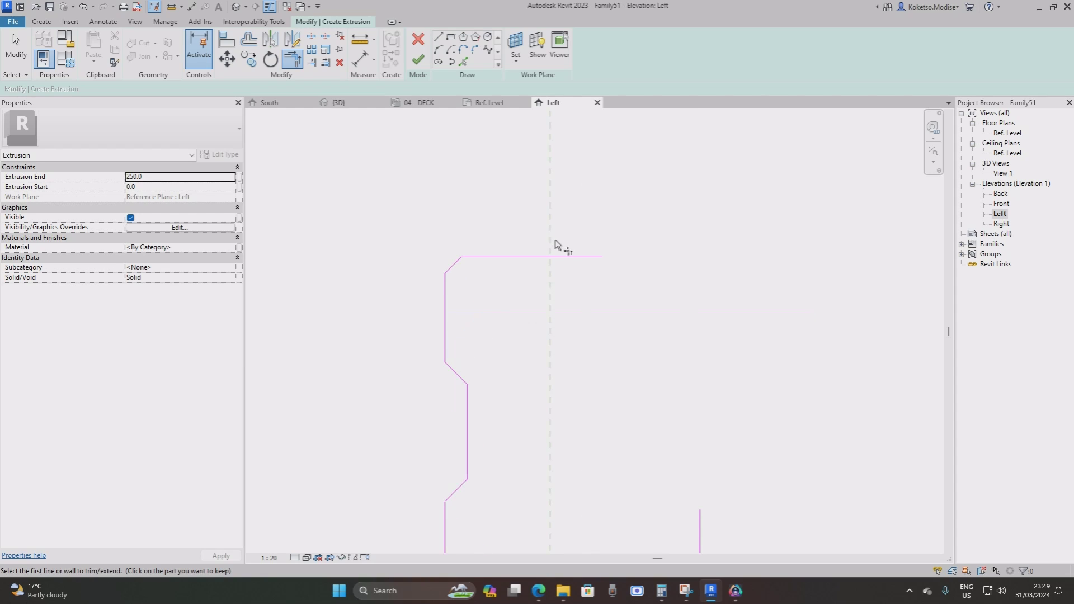
key("Escape")
Lengthen the short vertical line at the profile's right end to 200 mm.
scroll(630, 355, "up", 1)
left_click(631, 358)
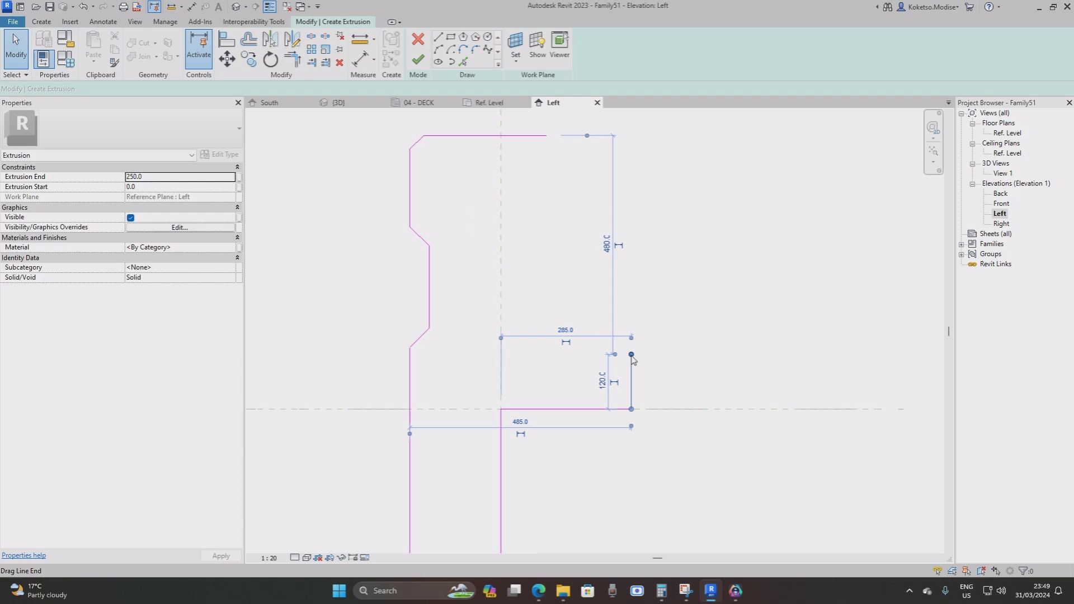
left_click_drag(631, 355, 626, 340)
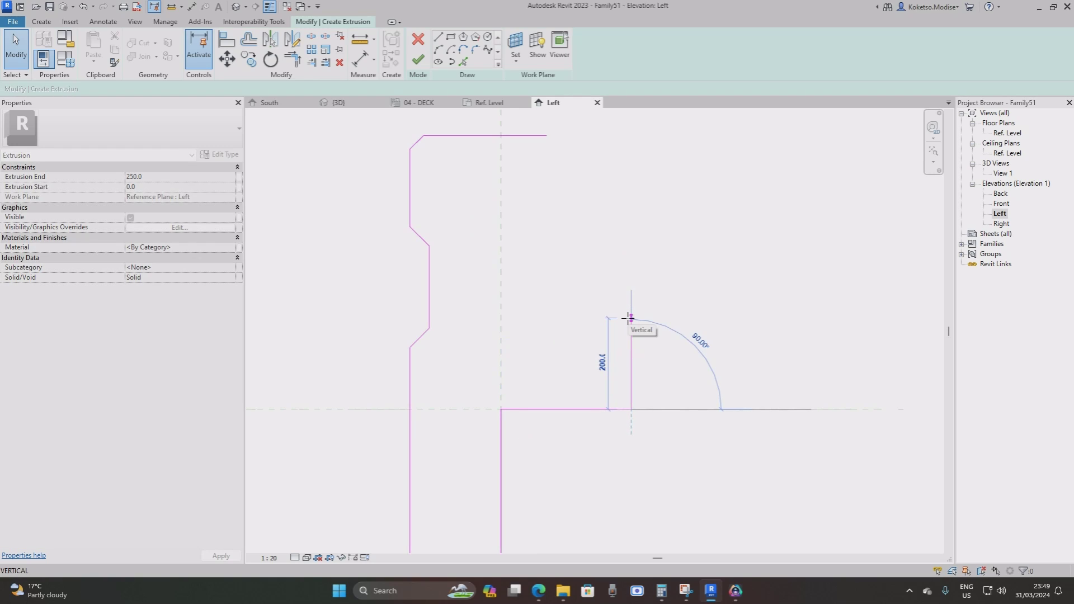
left_click_drag(628, 318, 628, 318)
Draw a vertical line about 200 mm down from the top edge's open end, and connect it with a sloped line to the right vertical line.
middle_click_drag(597, 257, 556, 240)
scroll(576, 266, "up", 1)
scroll(576, 266, "down", 1)
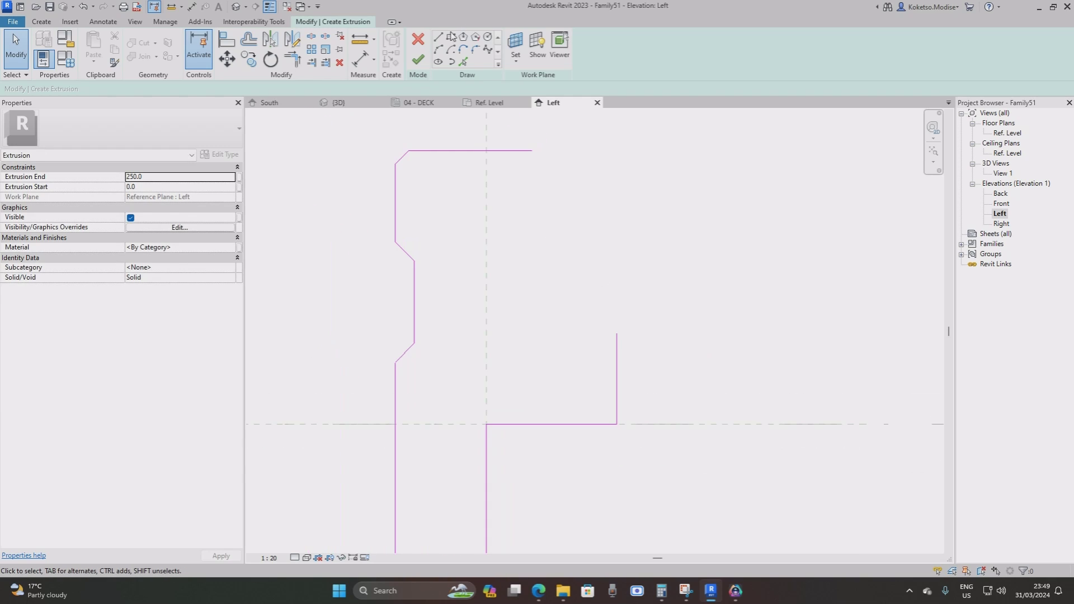
left_click(440, 38)
left_click(532, 149)
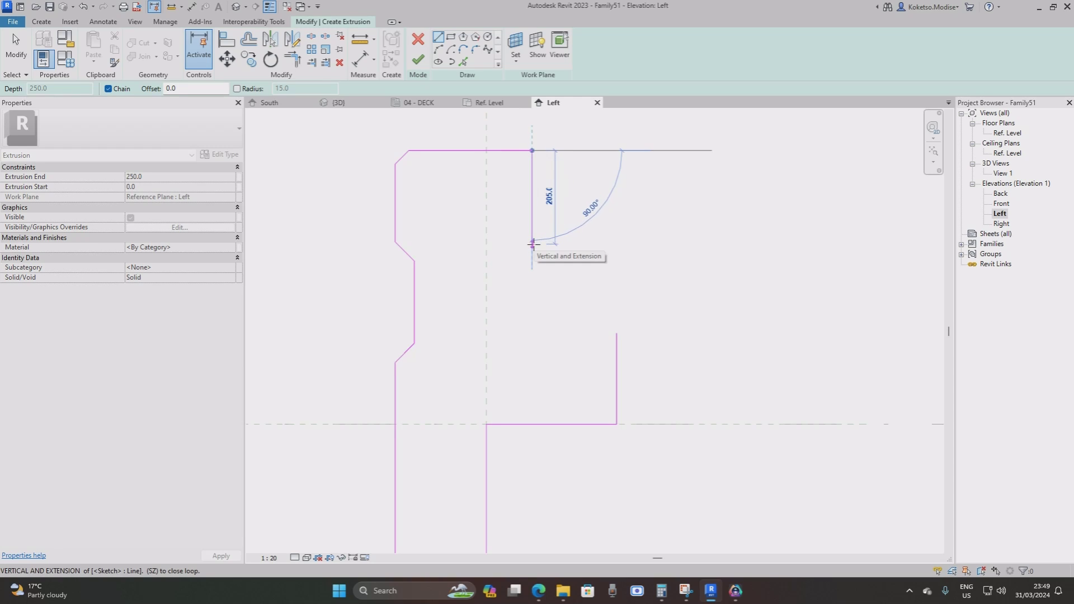
left_click(532, 241)
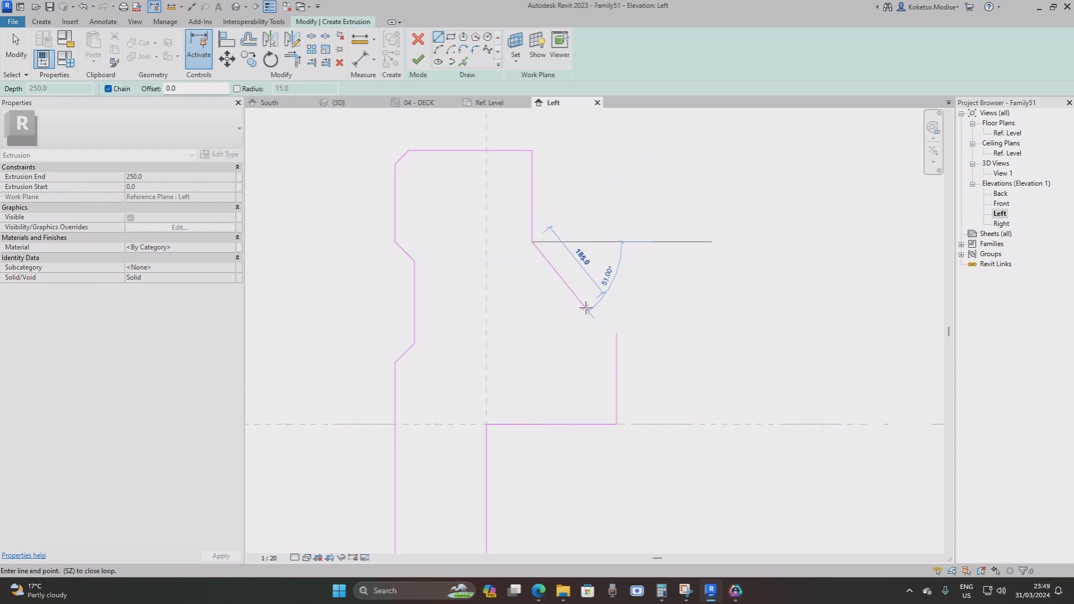
key("Escape")
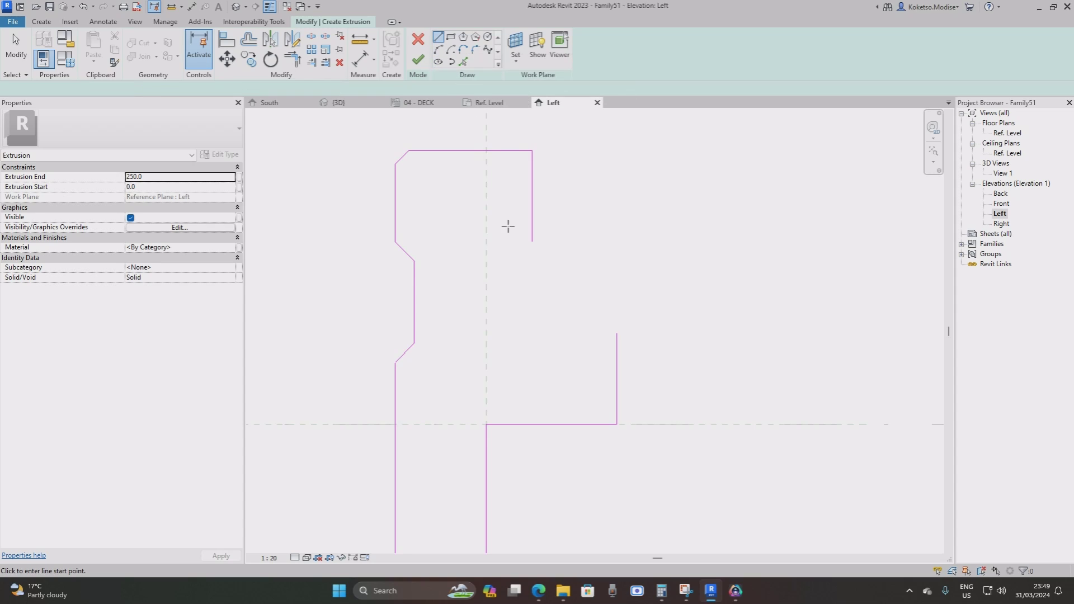
left_click(532, 241)
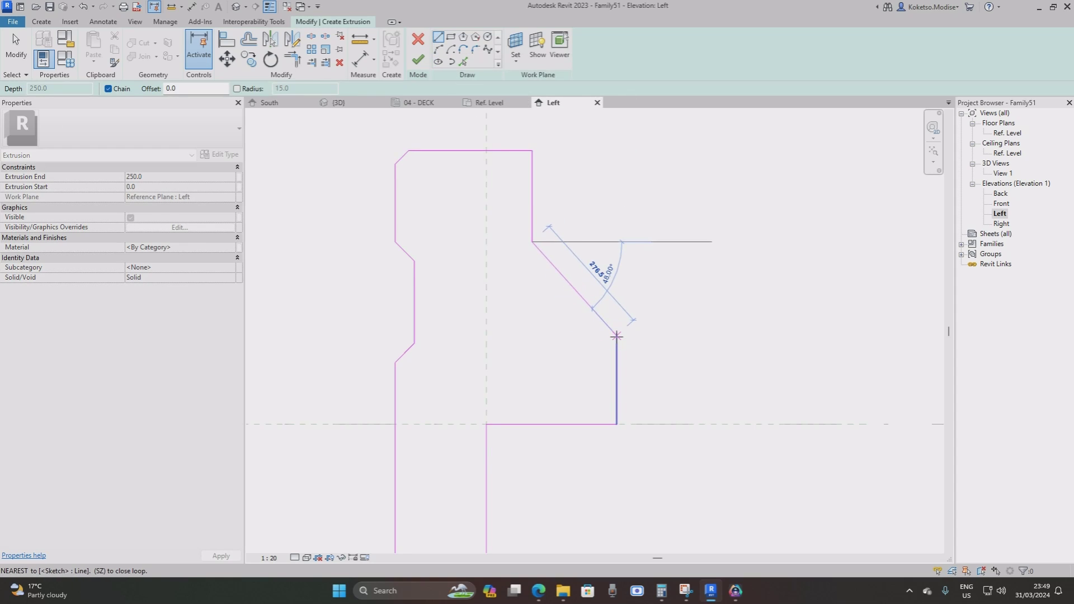
left_click(616, 334)
key("Escape")
Chamfer the upper-right corner with a 42.4 mm diagonal line and trim the adjoining edges to it.
scroll(510, 163, "up", 1)
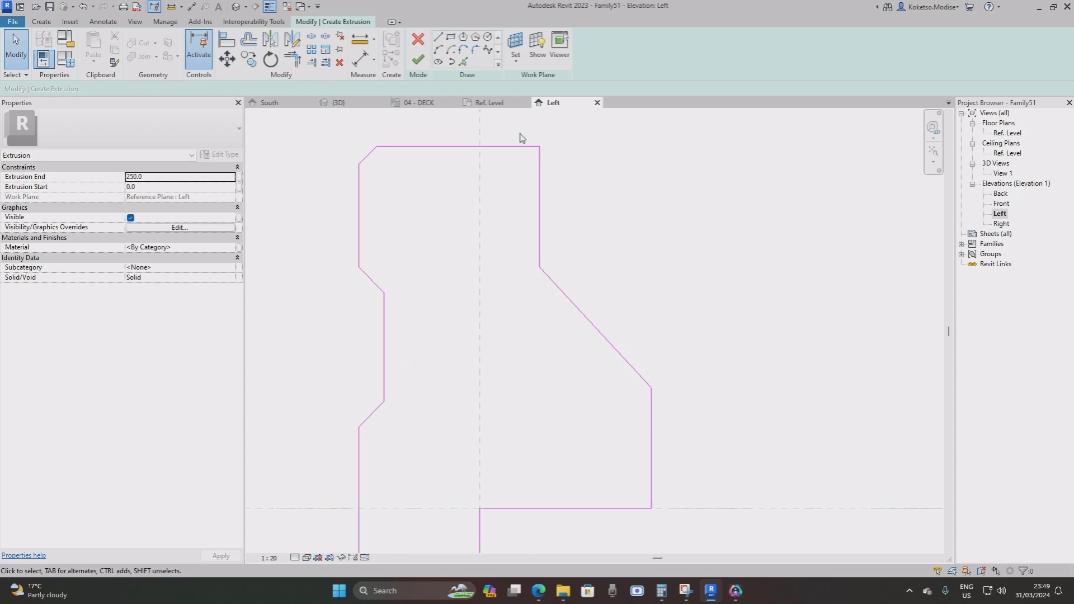
left_click(442, 39)
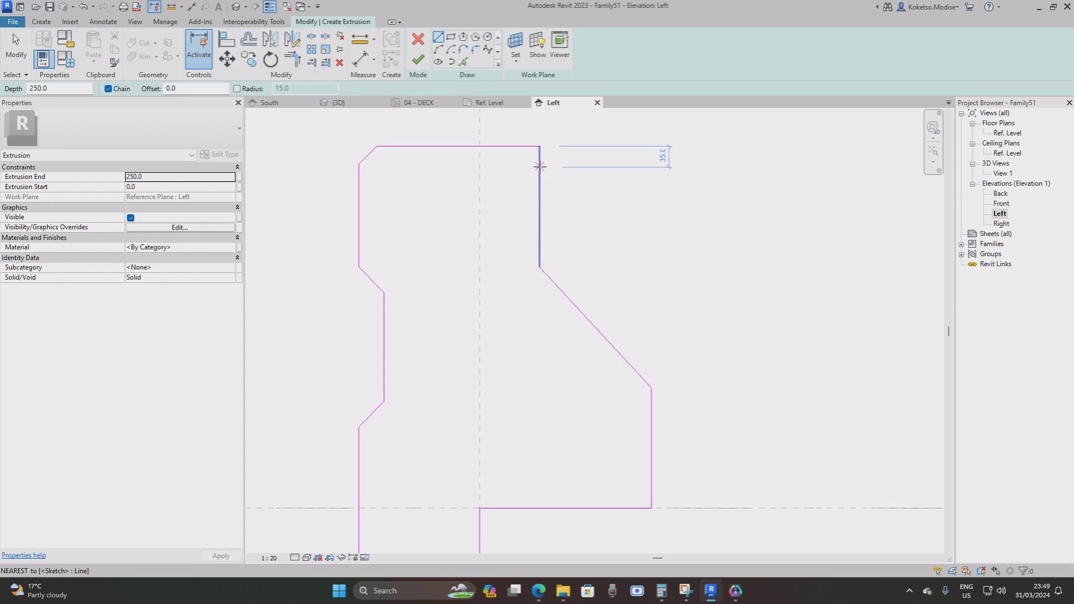
left_click(540, 165)
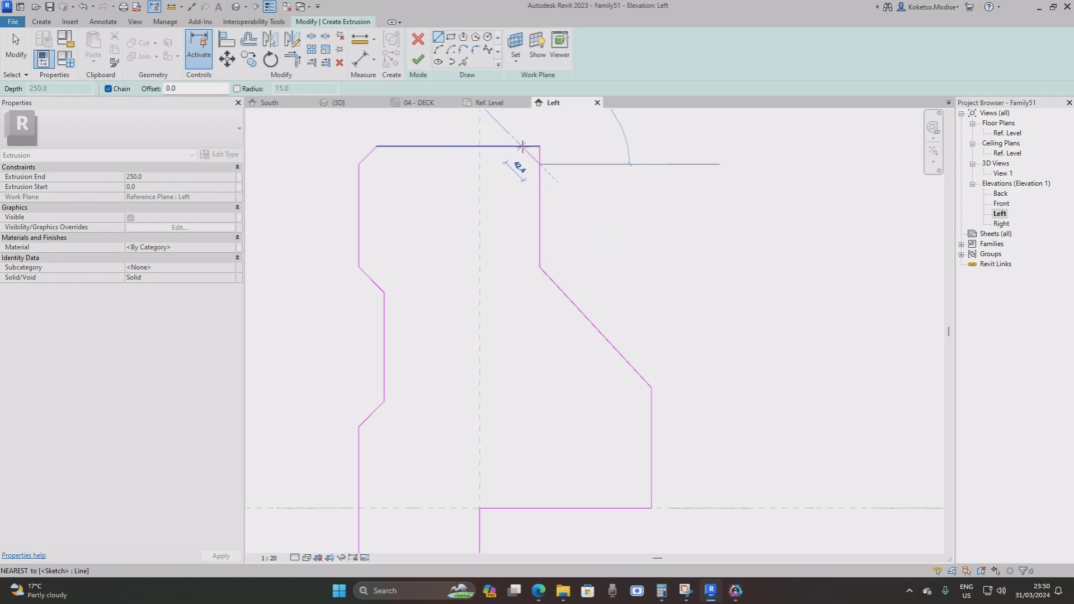
left_click(522, 146)
scroll(526, 147, "up", 1)
key("Escape")
key("Escape")
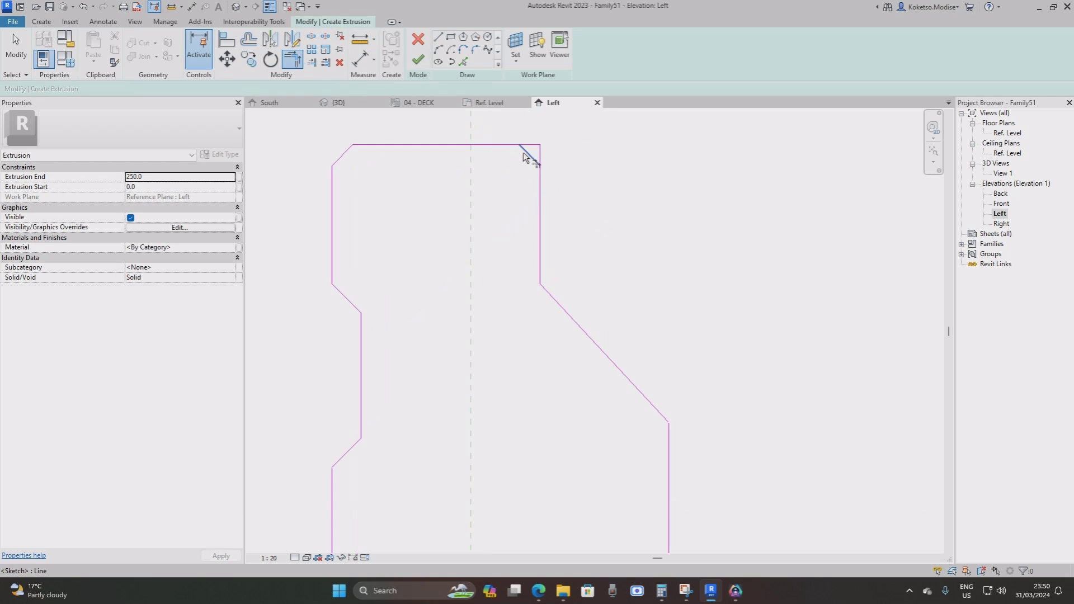
scroll(508, 162, "down", 2)
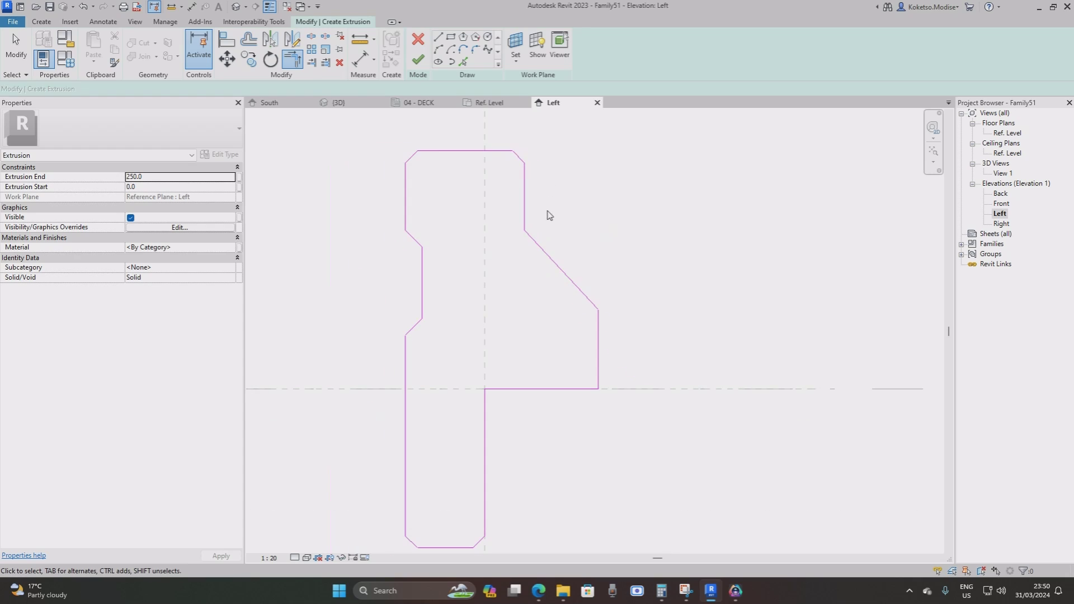
Fillet the corner between the upper-right vertical edge and the sloped edge with a 225 mm radius.
scroll(548, 215, "up", 1)
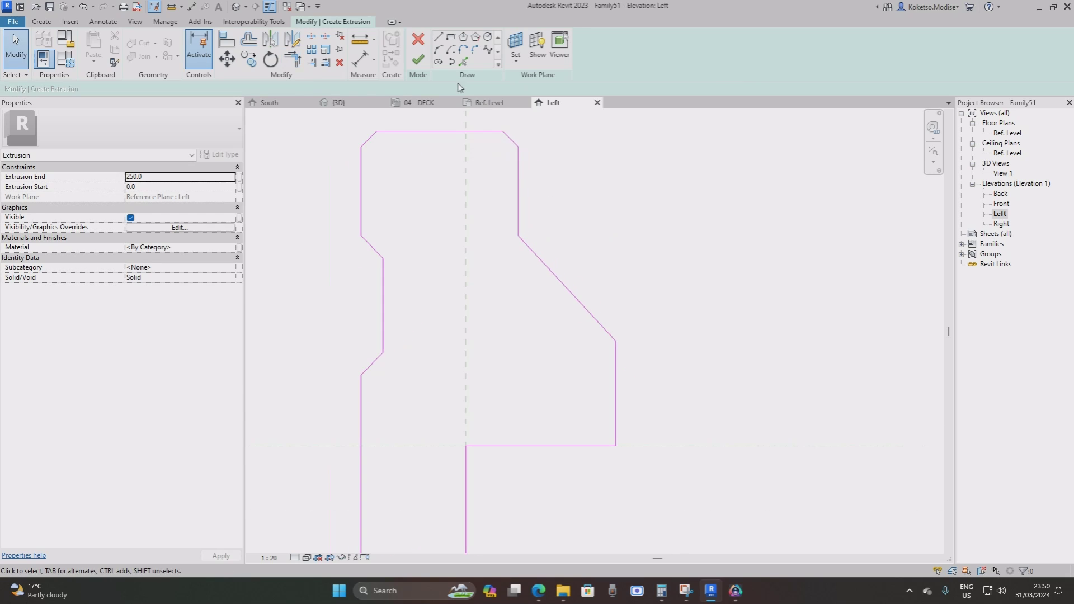
left_click(474, 49)
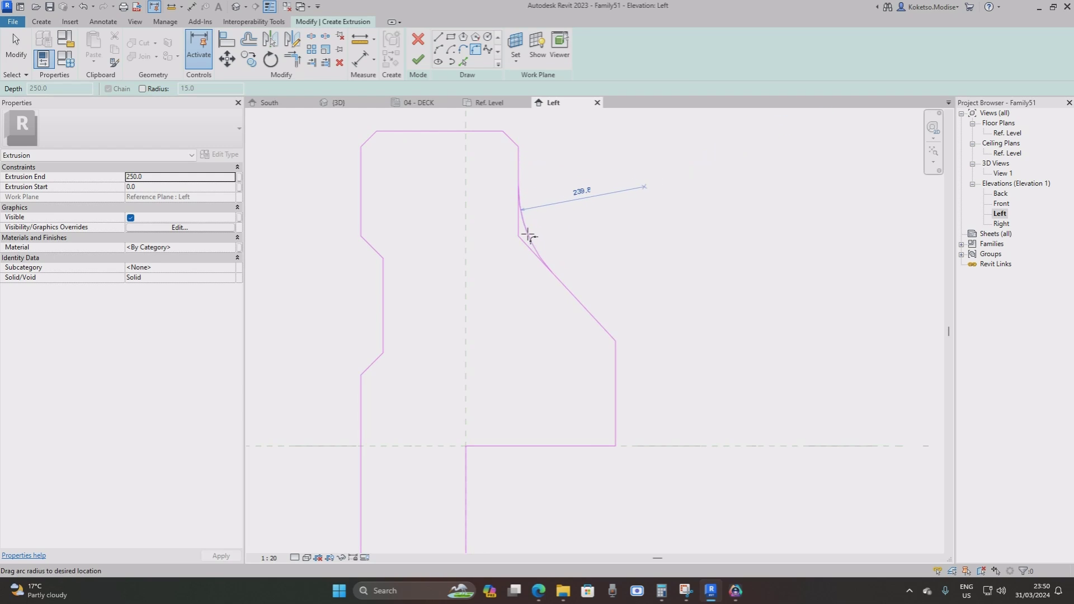
left_click(527, 231)
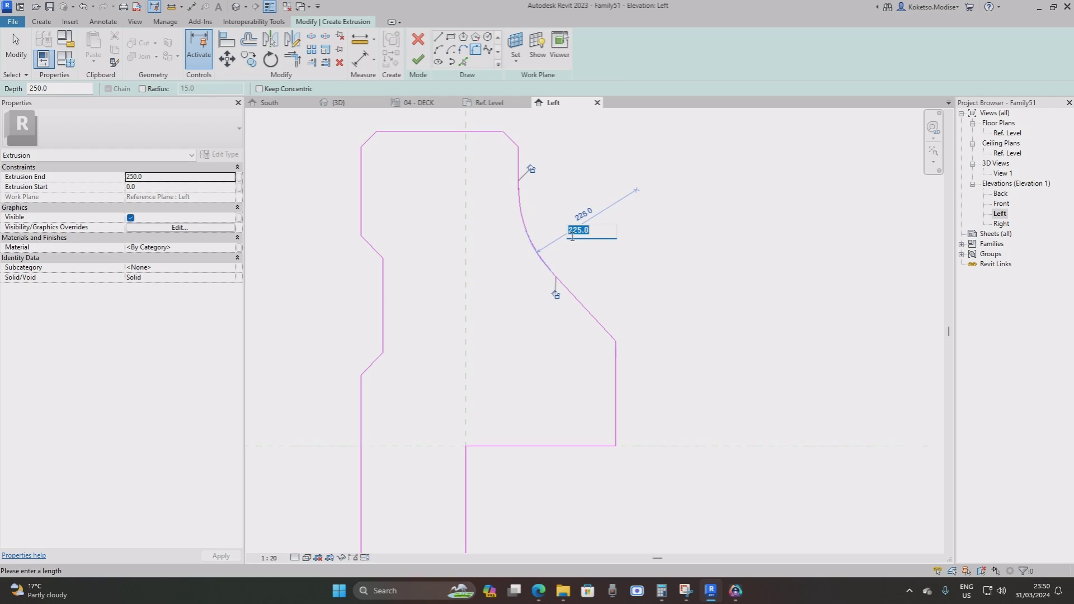
key("Return")
Fillet the corner between the sloped edge and the lower-right vertical edge, setting the arc radius to 300 mm.
left_click(604, 326)
left_click(616, 357)
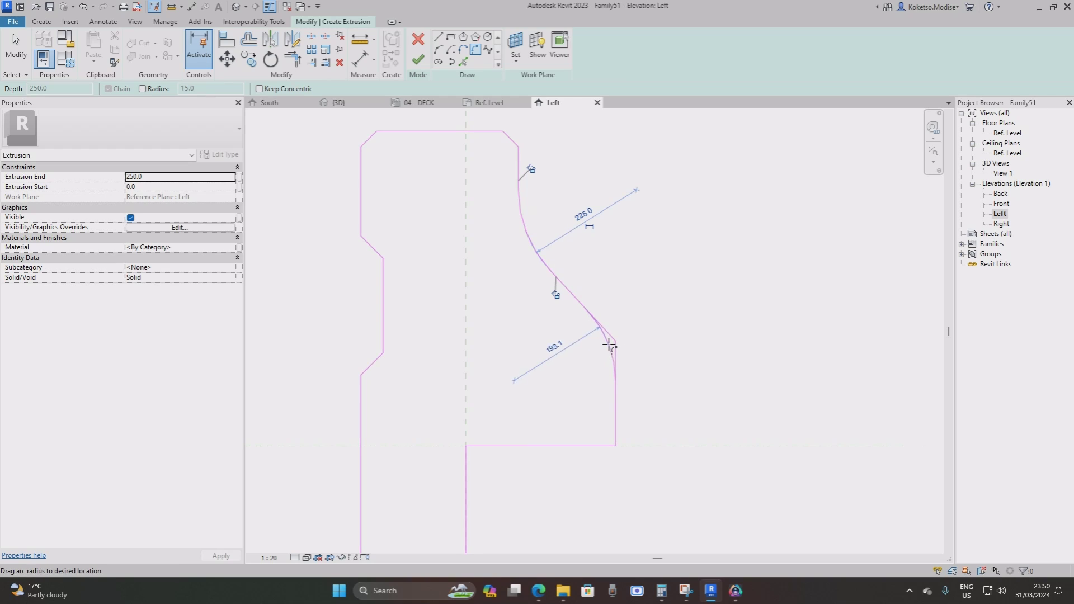
left_click(594, 353)
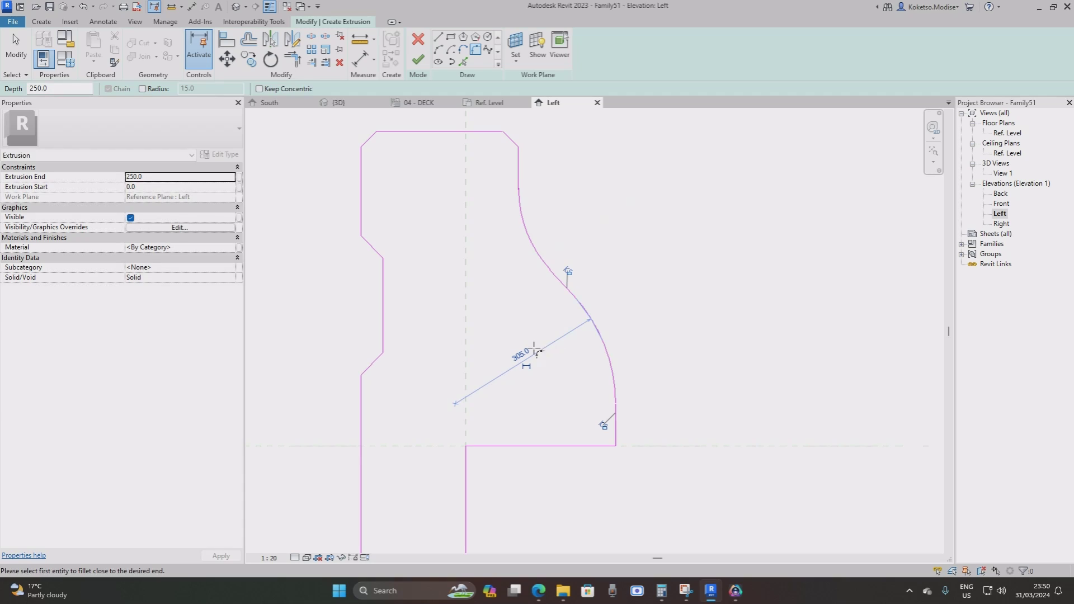
left_click(535, 351)
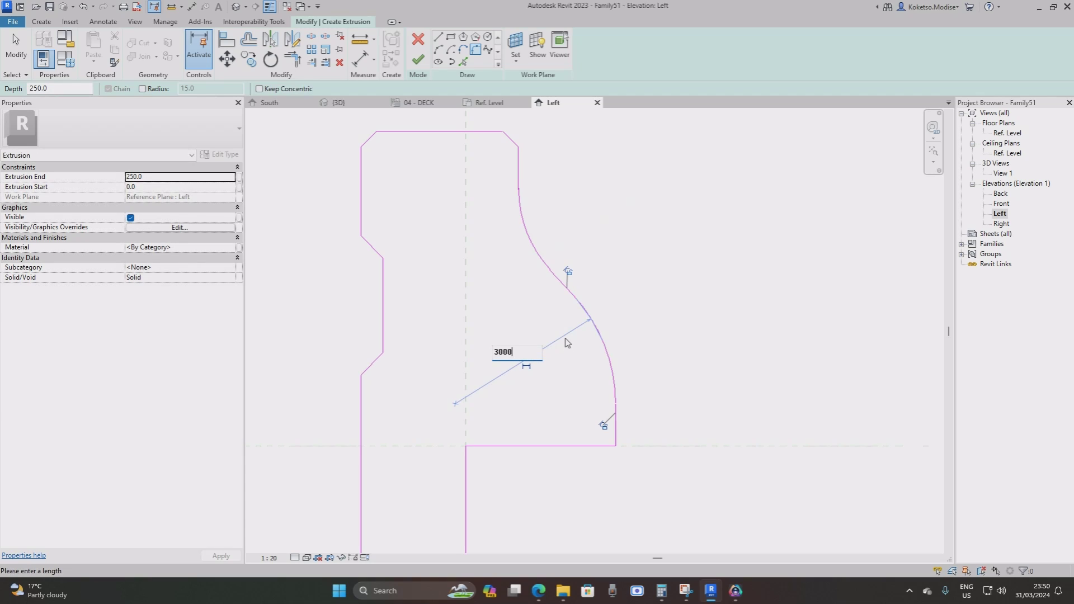
type("300")
key("Return")
scroll(566, 342, "down", 2)
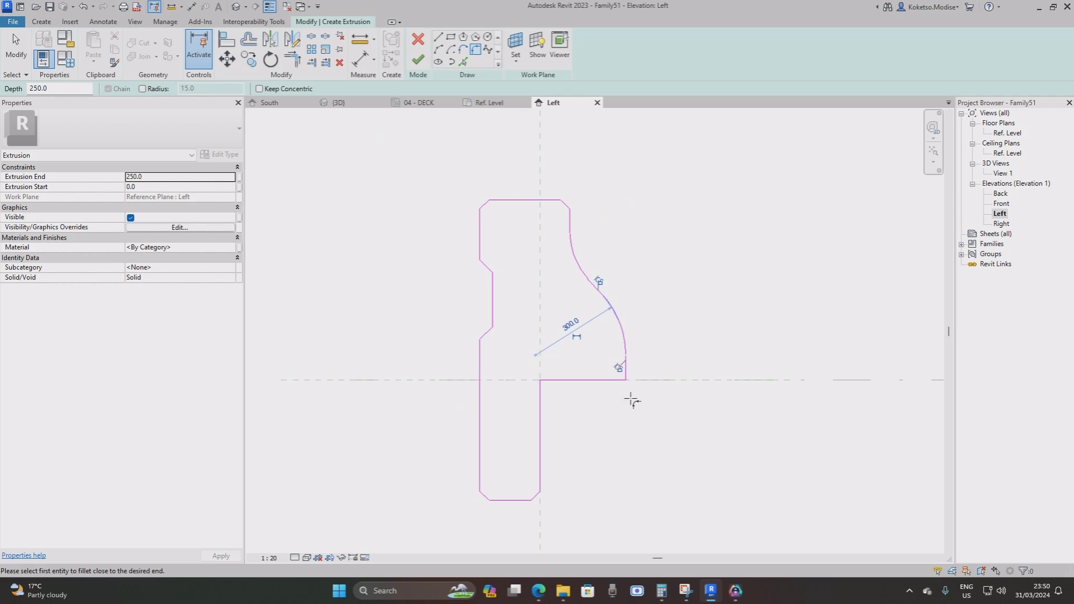
Set the radius of the lower fillet arc on the right side to 150 mm.
scroll(617, 322, "up", 1)
key("Escape")
left_click(621, 309)
left_click(559, 302)
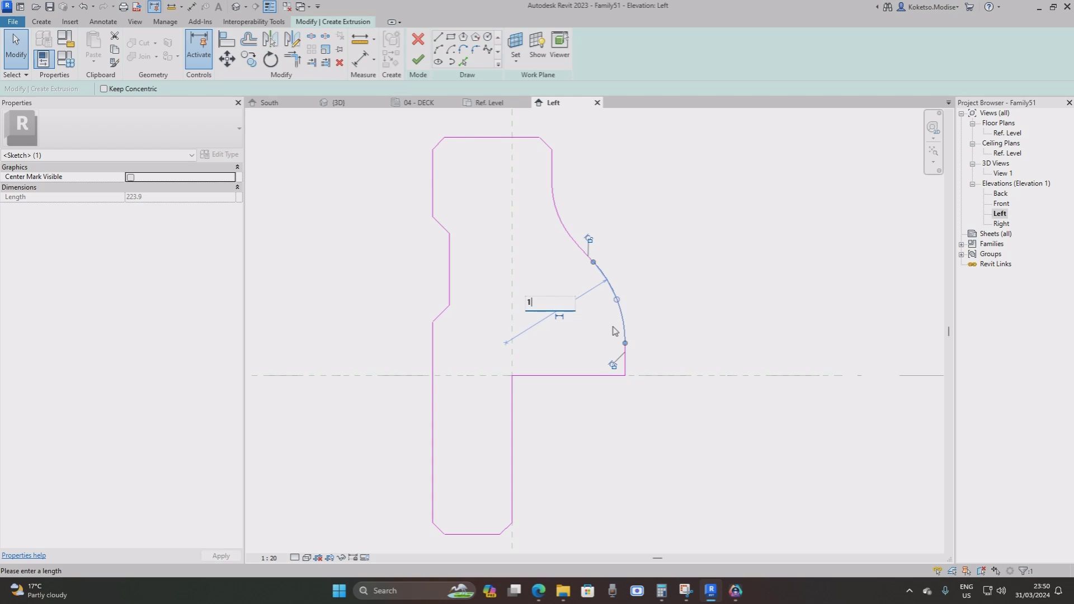
type("150")
key("Return")
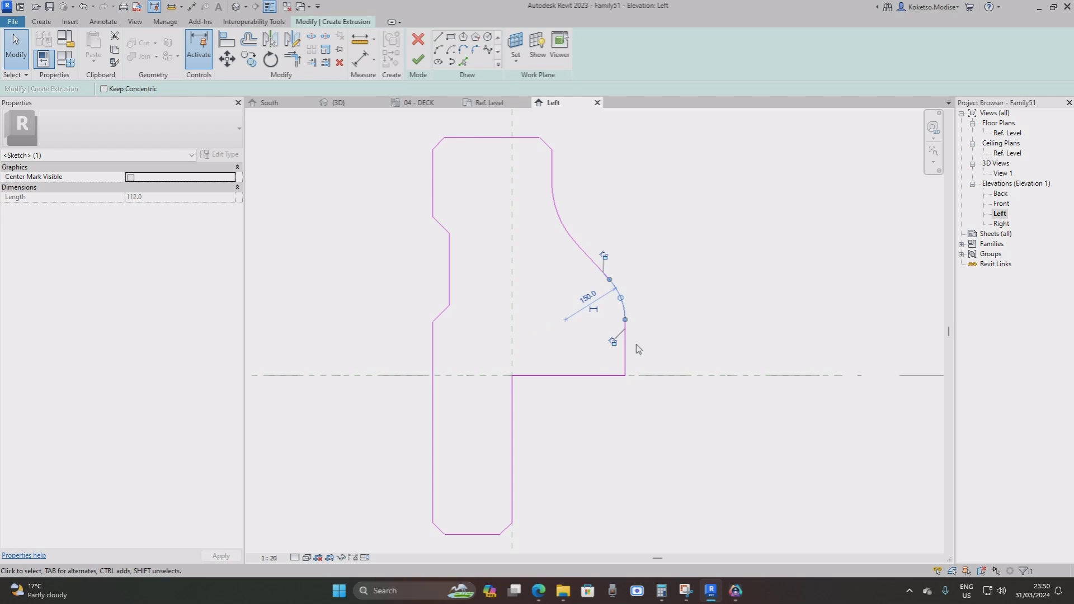
left_click(639, 349)
scroll(539, 163, "up", 3)
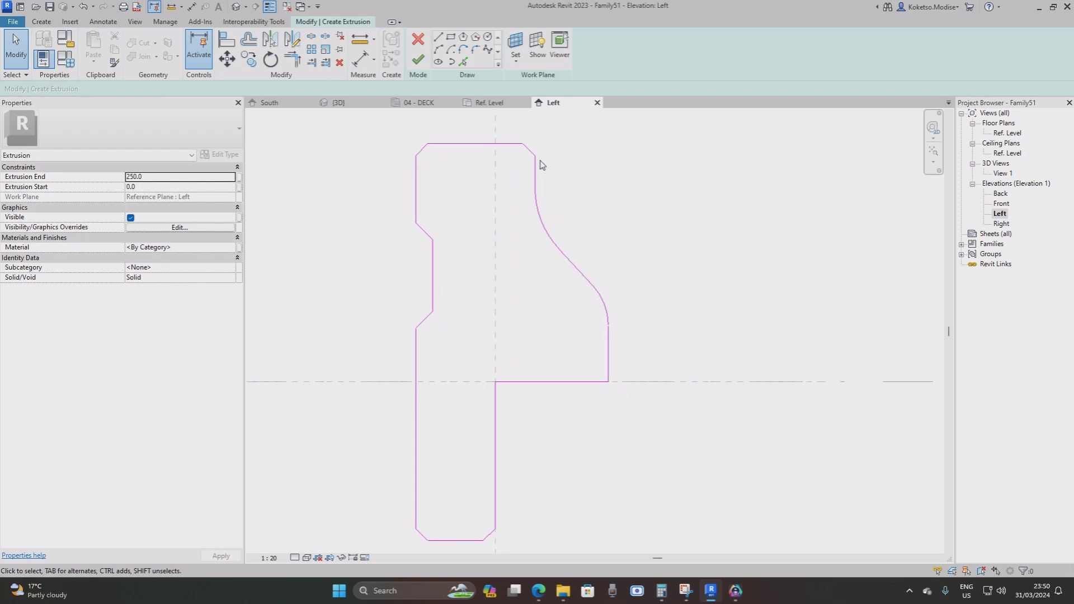
Set the radius of the upper fillet arc on the right side to 150 mm.
left_click(546, 235)
left_click(617, 244)
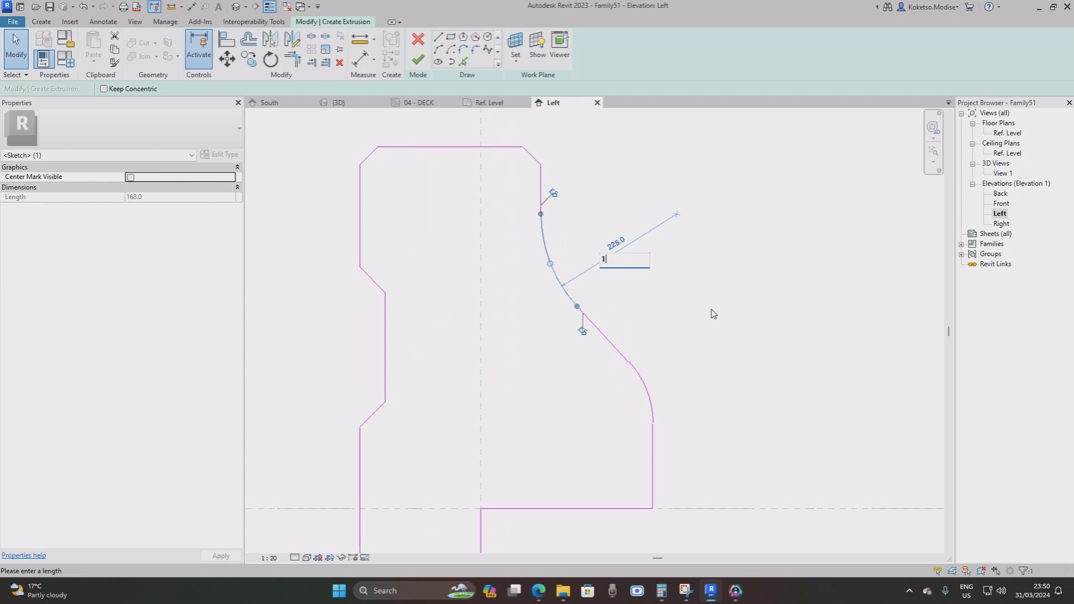
key("Return")
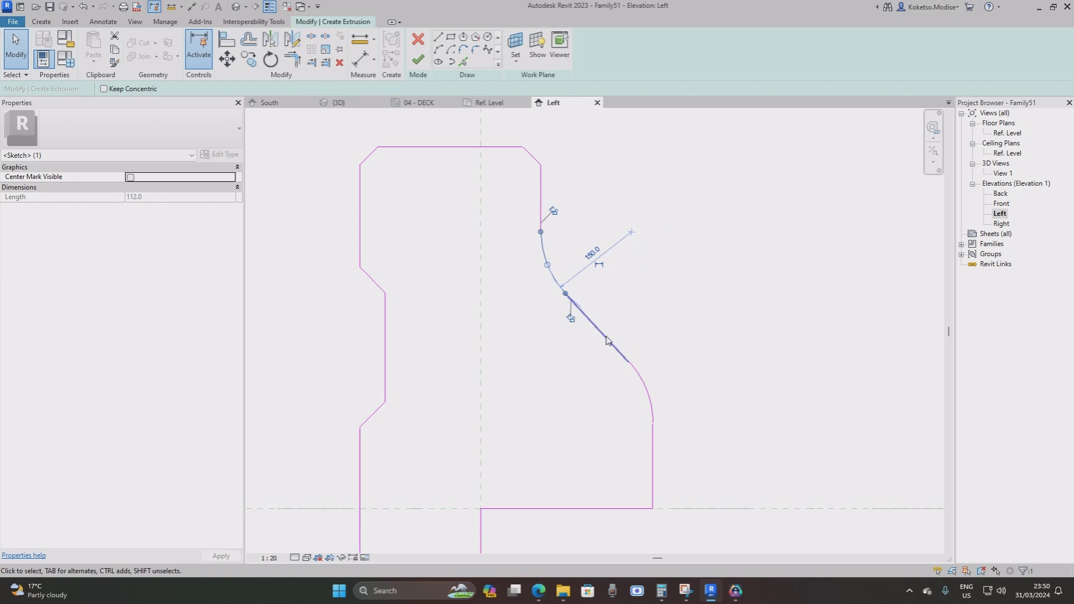
key("Escape")
middle_click_drag(531, 162, 599, 232)
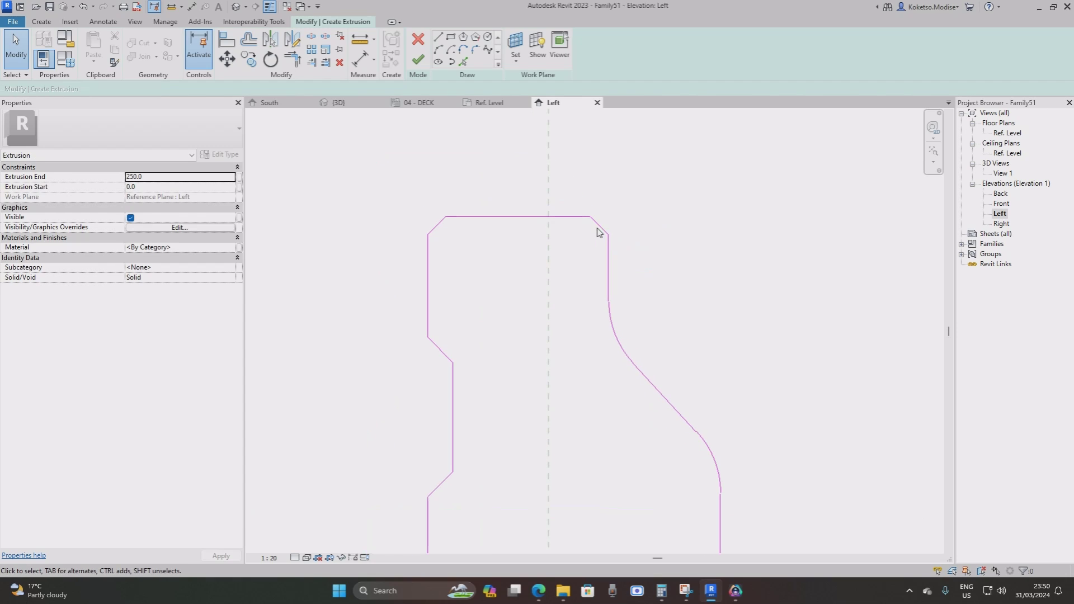
scroll(599, 232, "down", 3)
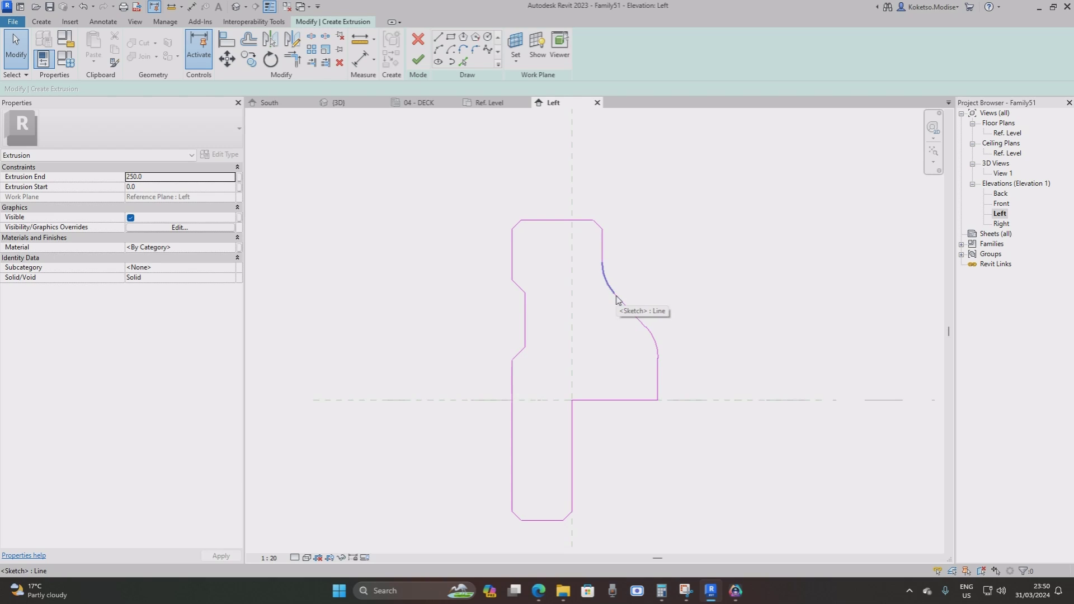
Delete the two fillet arcs, the sloped edge between them and the upper-right vertical edge.
left_click(617, 298)
scroll(590, 295, "up", 2)
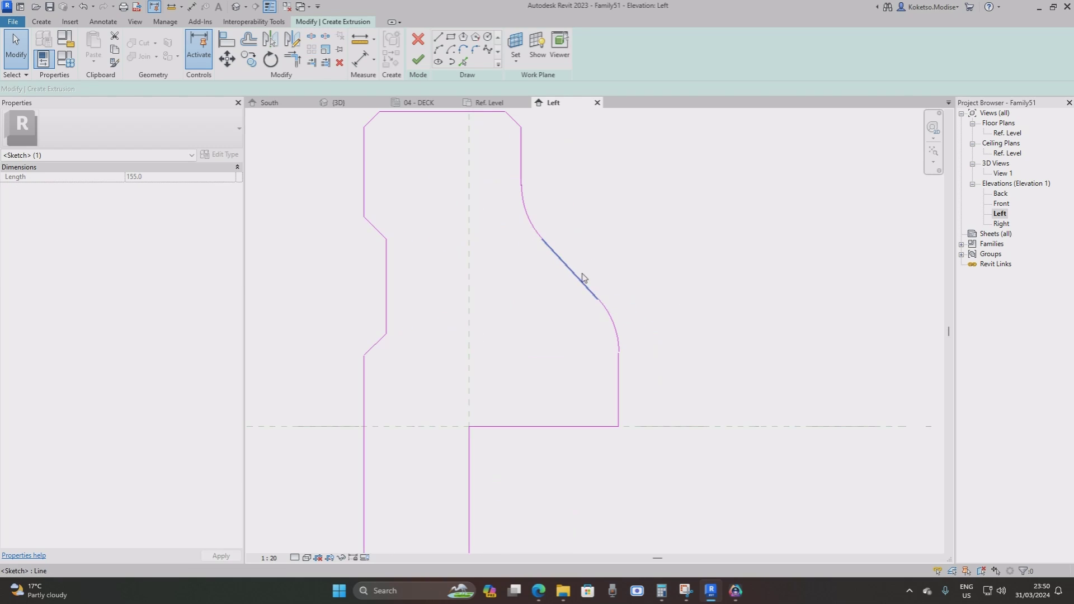
key("Escape")
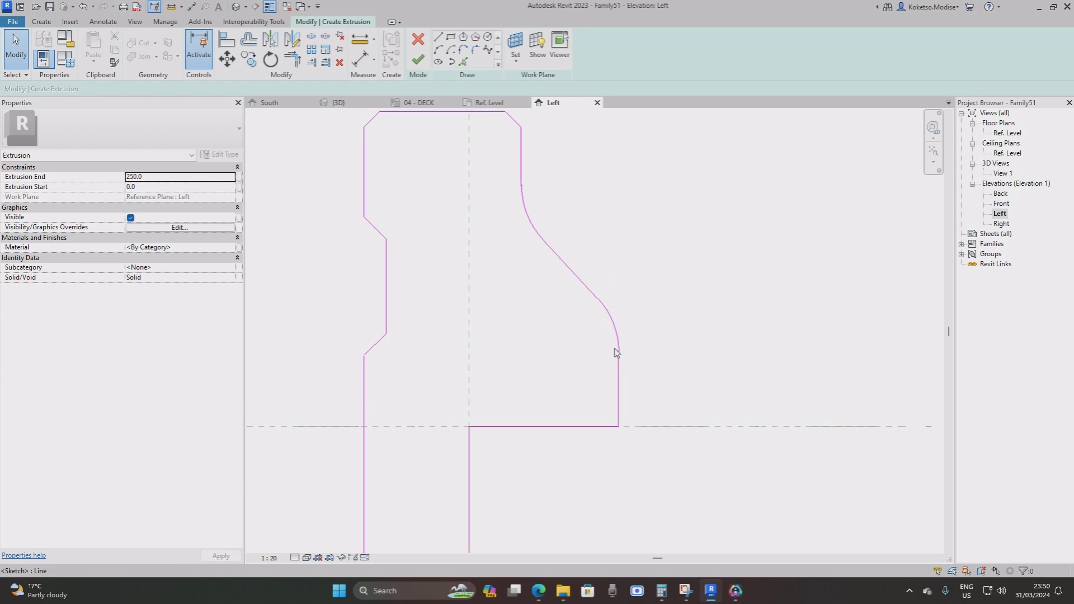
left_click(539, 233)
mouse_move(666, 227)
left_mouse_down()
mouse_move(523, 319)
mouse_move(548, 306)
left_mouse_up()
key("Delete")
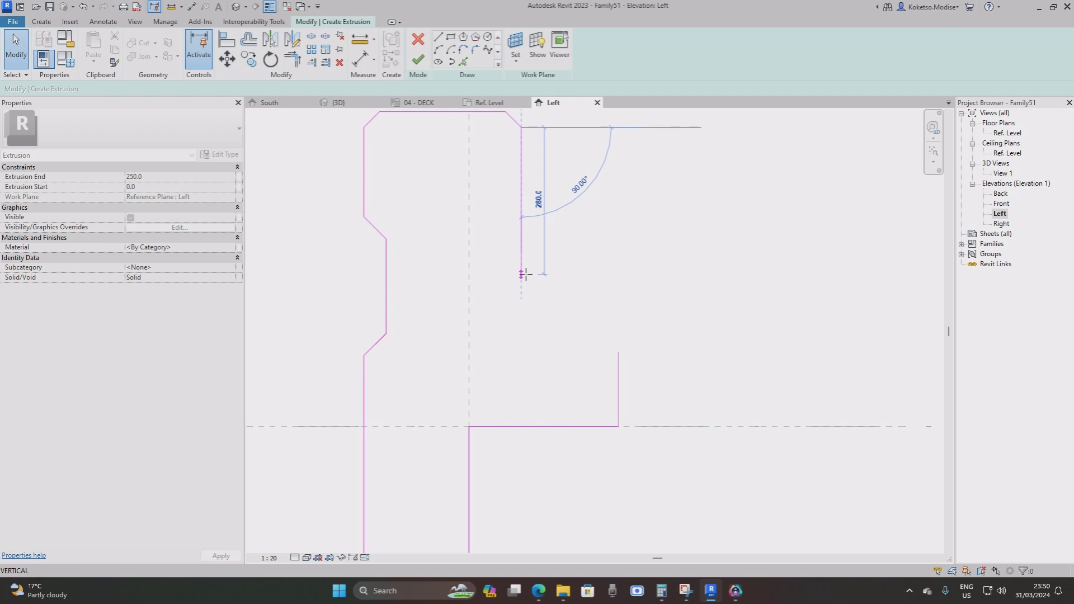
Draw a vertical line about 280 mm down from the upper-right chamfer and a sloped line from its end to the lower-right vertical edge.
left_click(522, 274)
left_click(438, 40)
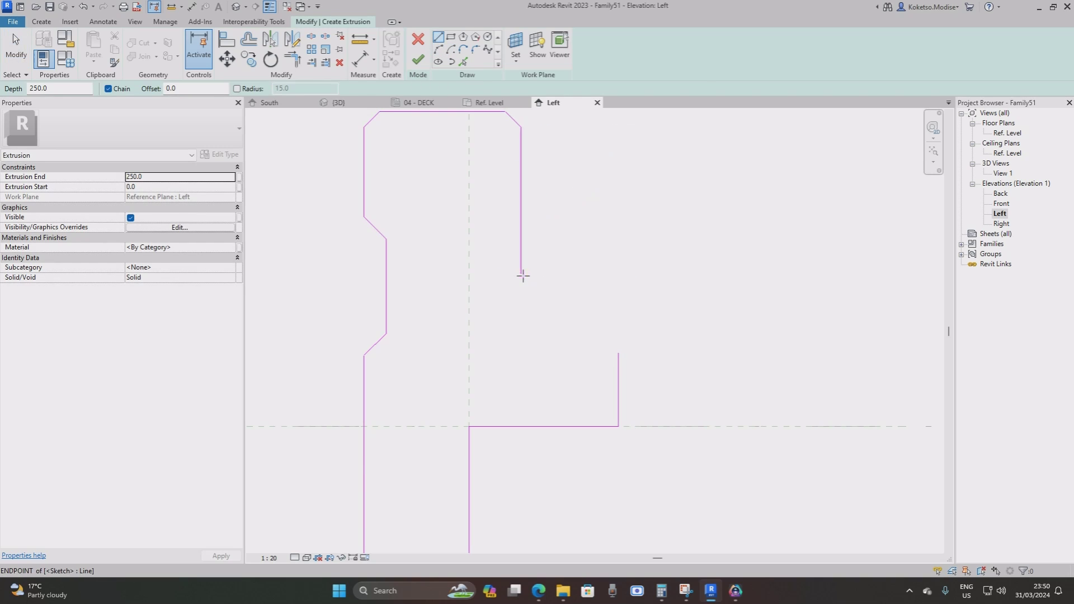
left_click(522, 274)
left_click(618, 353)
middle_click_drag(542, 274, 485, 294)
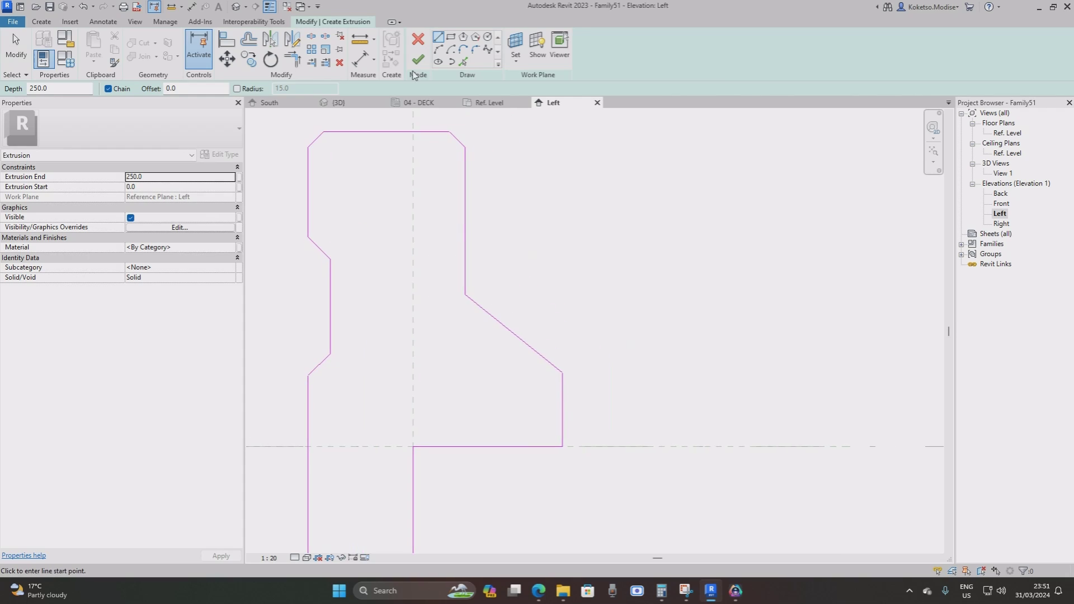
Fillet the corner between the upper-right vertical edge and the sloped edge, setting the arc radius to 150 mm.
left_click(475, 49)
left_click(475, 302)
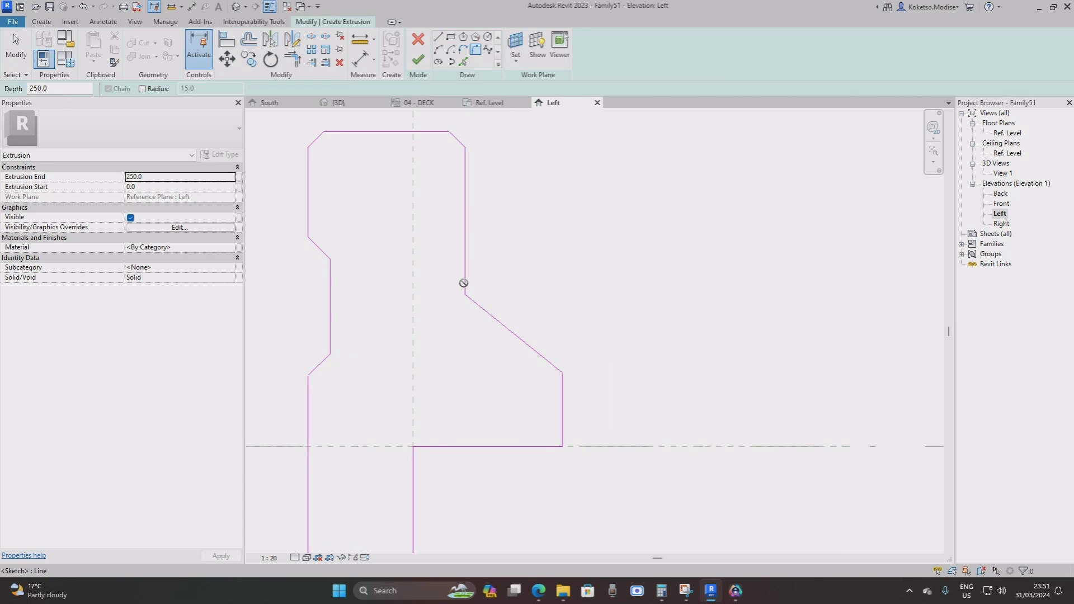
left_click(465, 282)
left_click(477, 292)
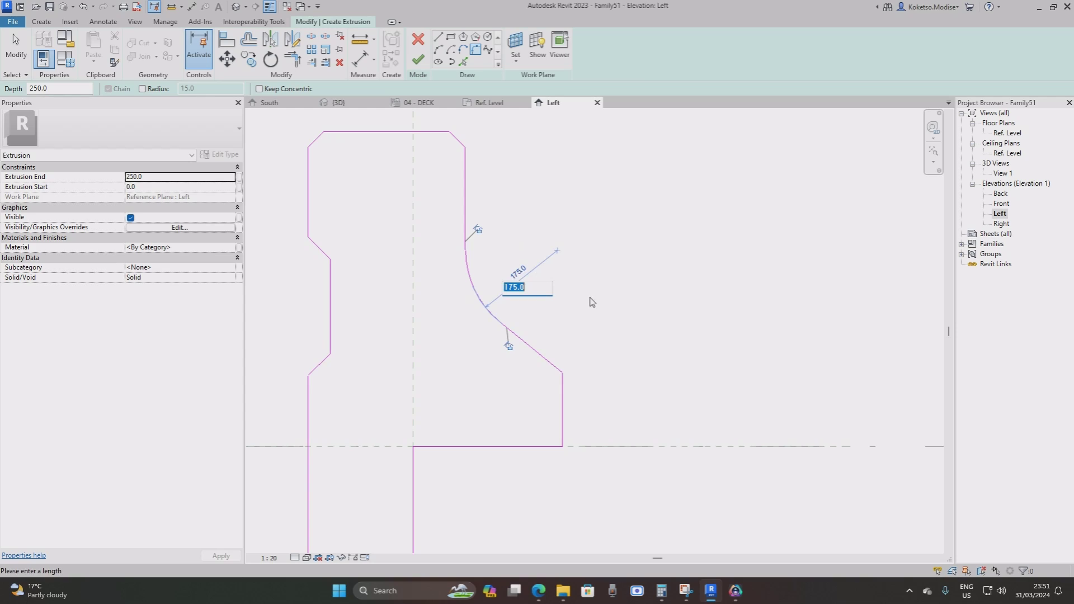
type("150")
key("Return")
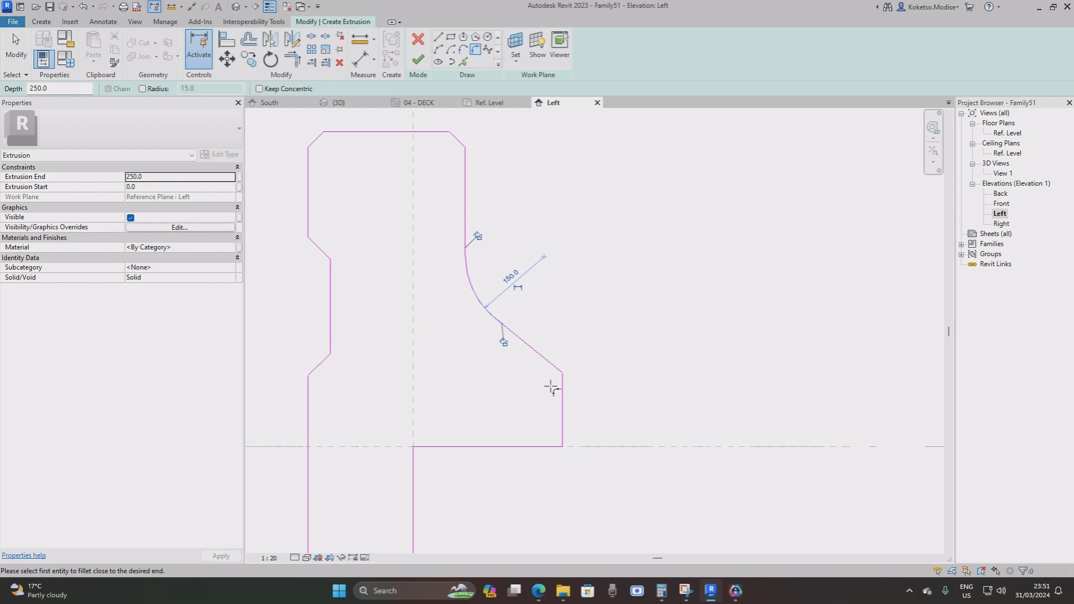
Fillet the corner between the sloped edge and the lower-right vertical edge, setting the arc radius to 150 mm.
left_click(557, 386)
left_click(545, 364)
left_click(549, 373)
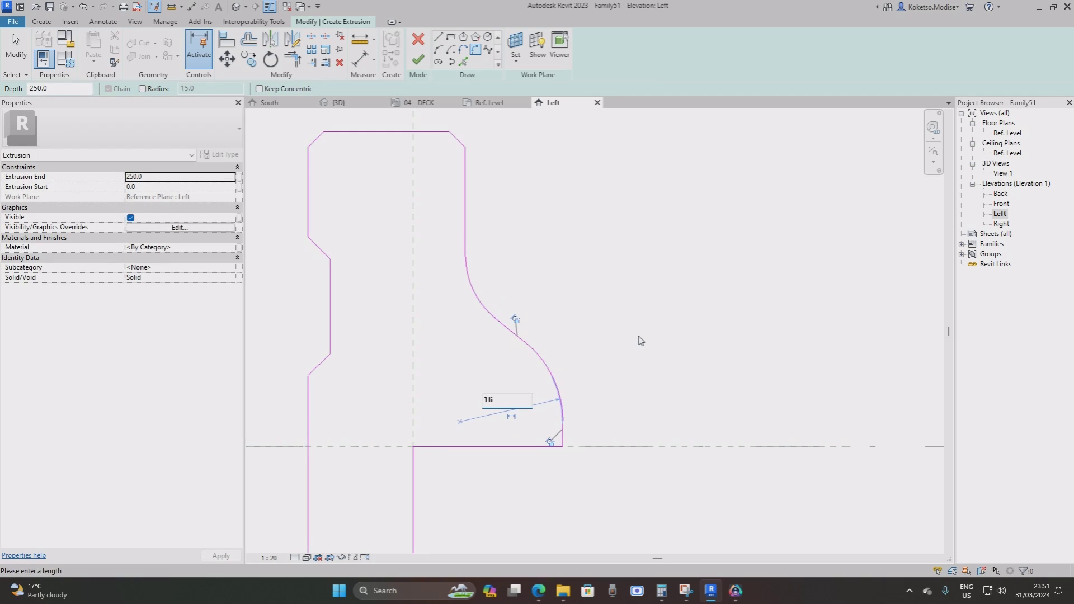
type("150")
key("Return")
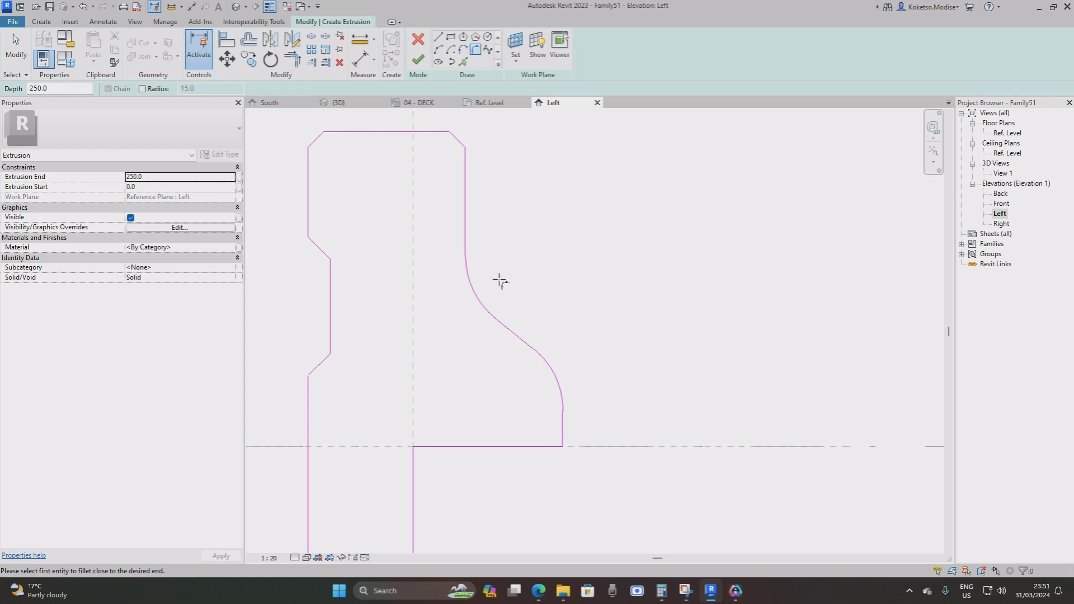
Set the radius of the lower-right fillet arc to 75 mm.
middle_click_drag(515, 297, 578, 314)
key("Escape")
key("Escape")
left_click(615, 393)
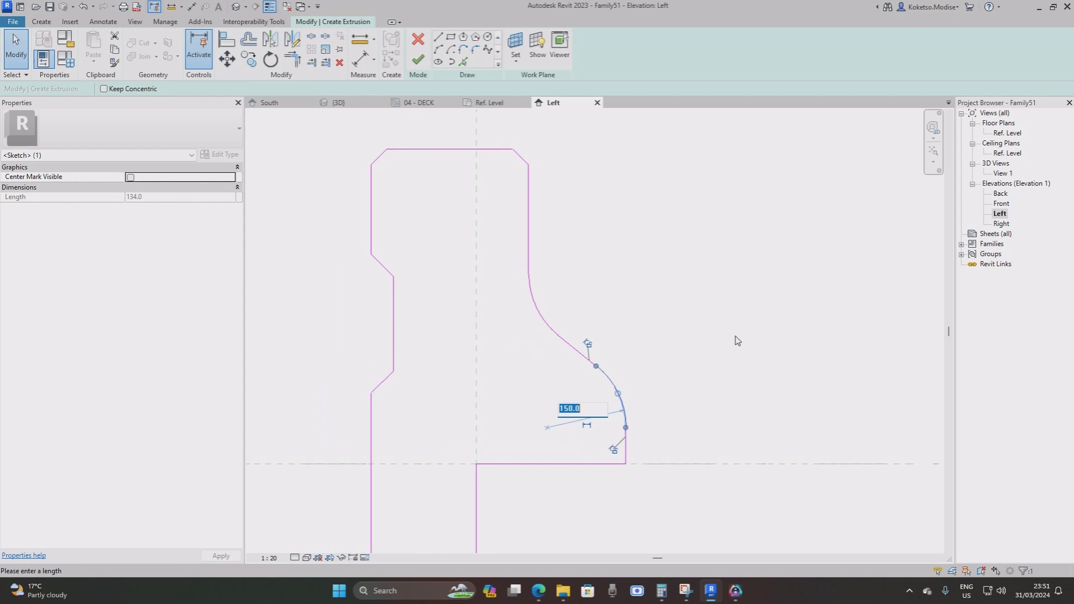
key("Return")
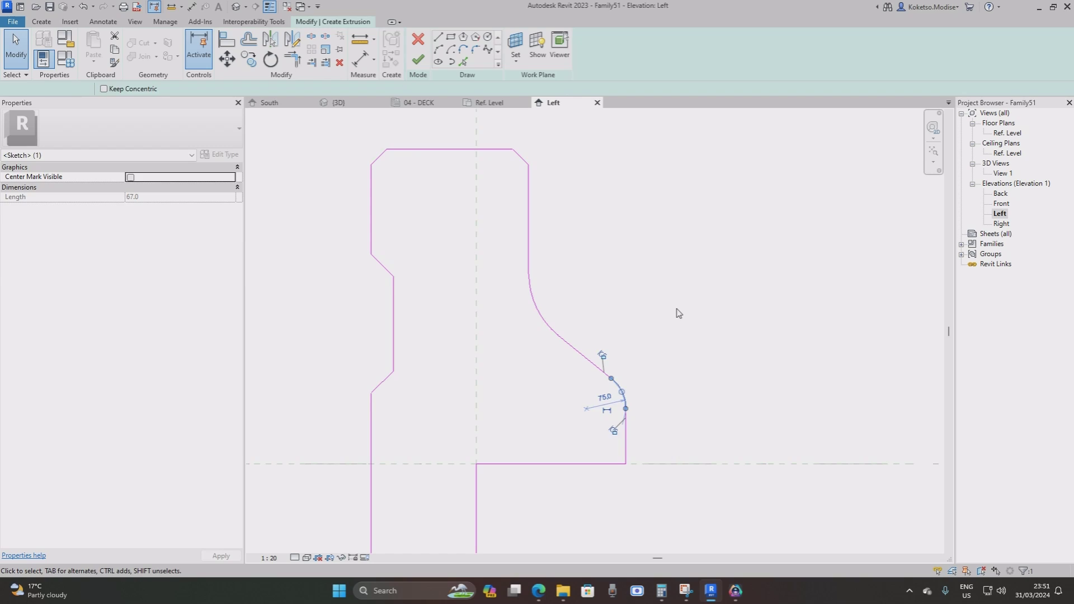
left_click(676, 313)
left_click(533, 297)
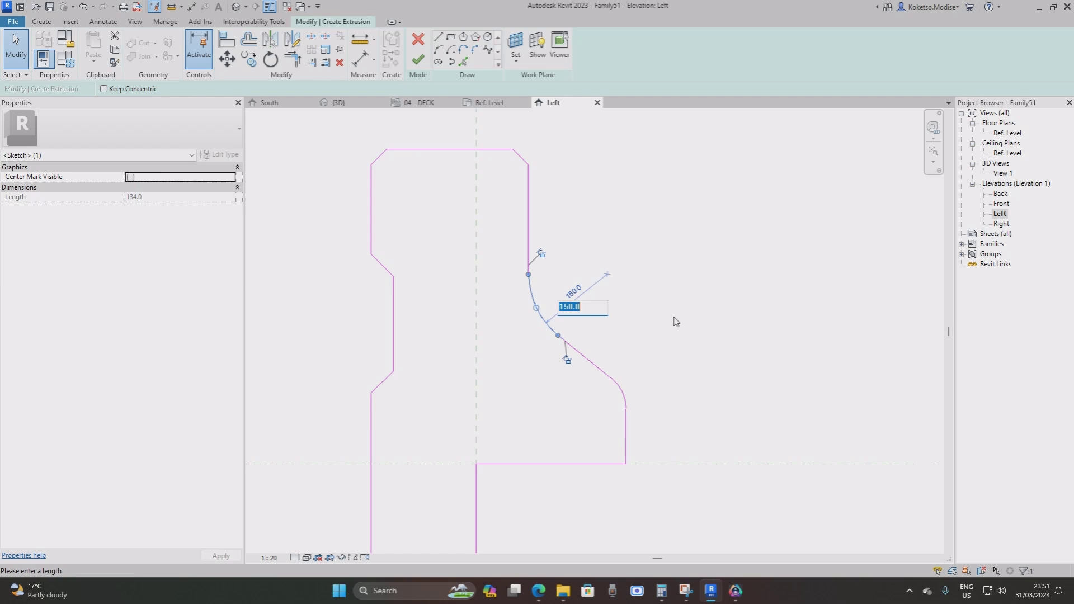
left_click(552, 234)
left_click(528, 210)
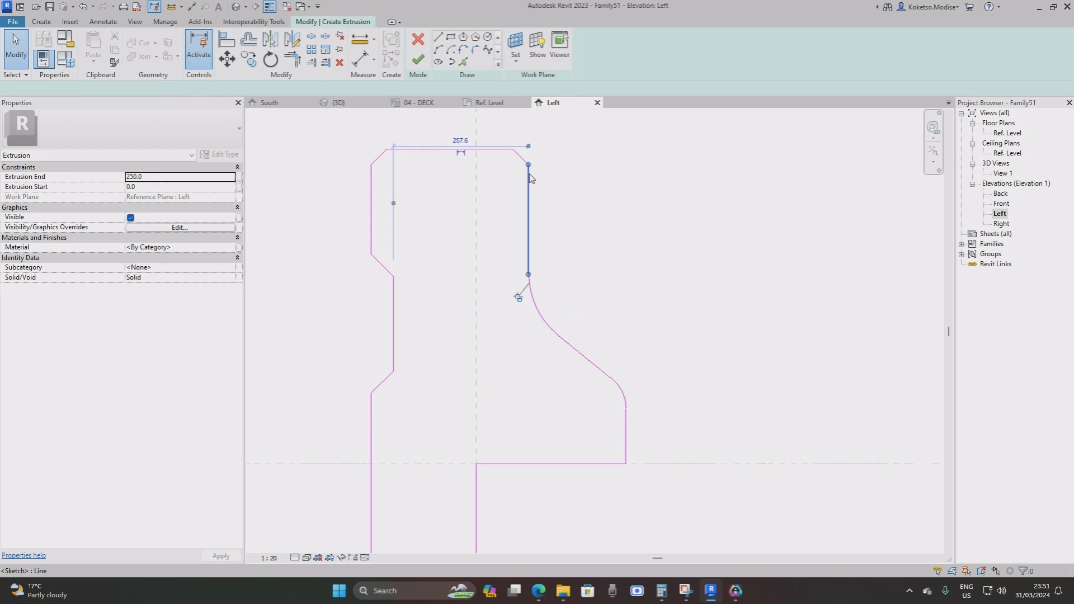
scroll(528, 179, "up", 3)
left_click(554, 349)
scroll(547, 329, "down", 3)
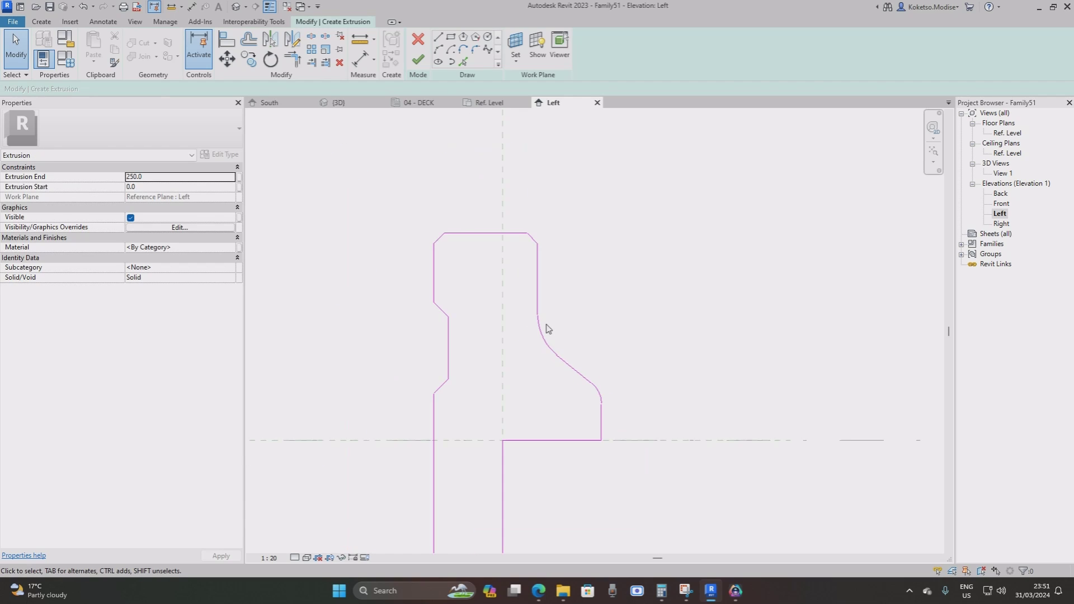
middle_click_drag(546, 328, 580, 291)
scroll(580, 290, "up", 2)
middle_click_drag(569, 187, 569, 223)
Move the upper-right vertical edge's upper endpoint to the top edge's end so the side slants, and delete the old chamfer line.
left_click(561, 204)
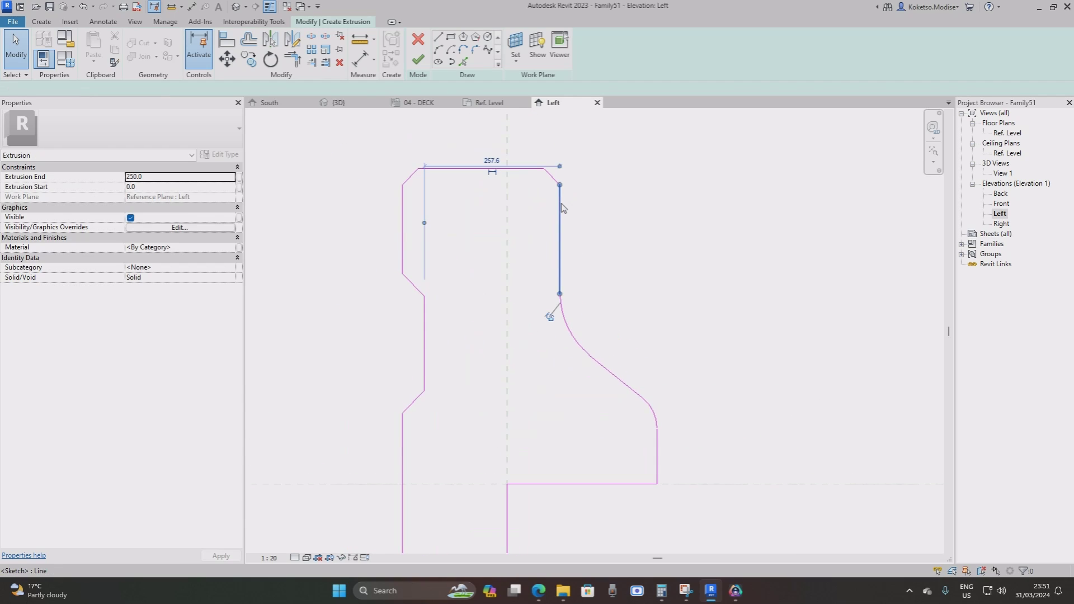
scroll(561, 185, "up", 2)
mouse_move(561, 184)
left_mouse_down()
mouse_move(529, 160)
mouse_move(540, 163)
left_mouse_up()
left_click(551, 175)
key("Delete")
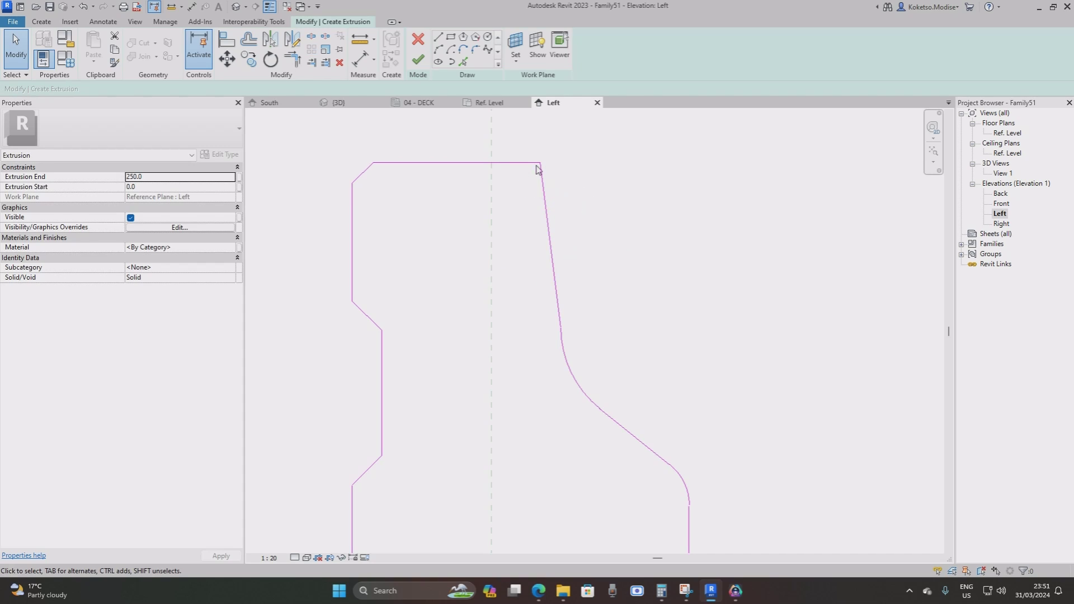
Draw a vertical helper line about 45 mm long upward from the top edge, near the upper-right corner.
scroll(540, 164, "up", 2)
key("l")
key("i")
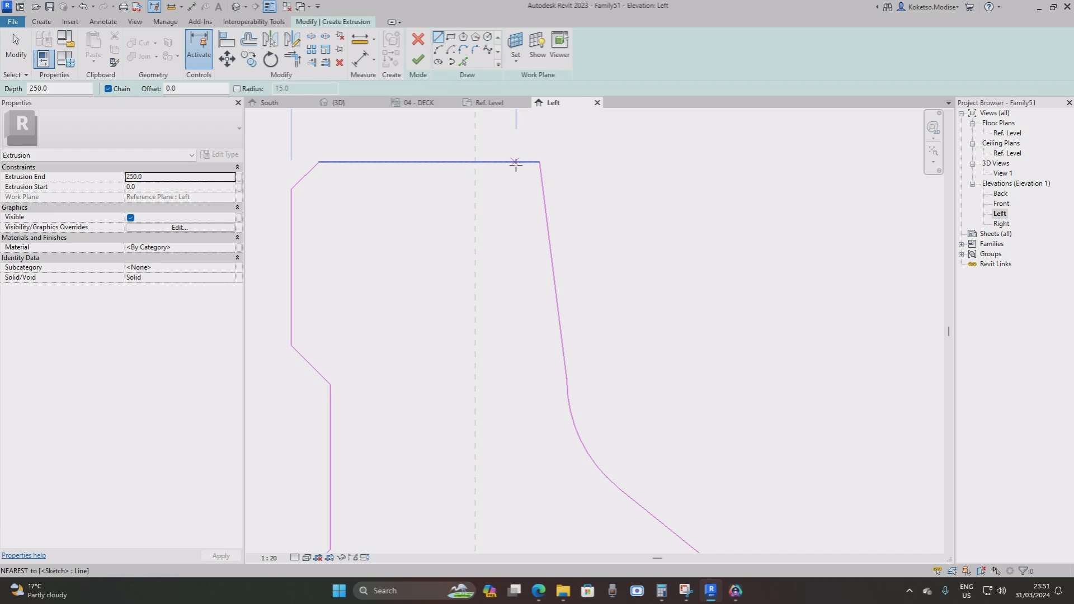
scroll(513, 162, "down", 2)
middle_click_drag(513, 162, 496, 280)
scroll(492, 275, "up", 1)
scroll(492, 275, "up", 2)
scroll(492, 275, "down", 2)
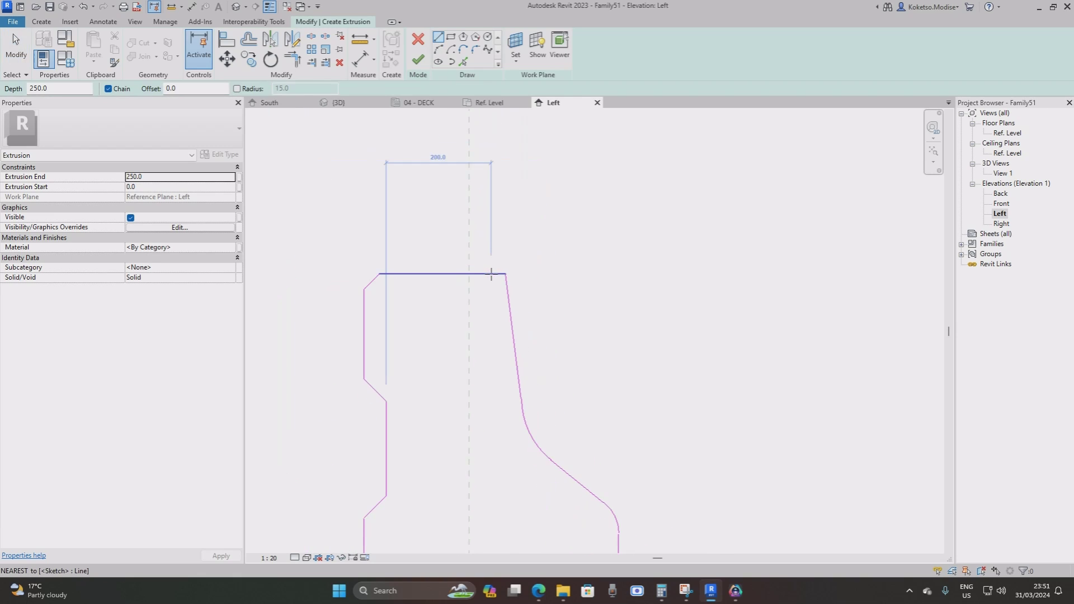
scroll(489, 274, "up", 2)
left_click(485, 274)
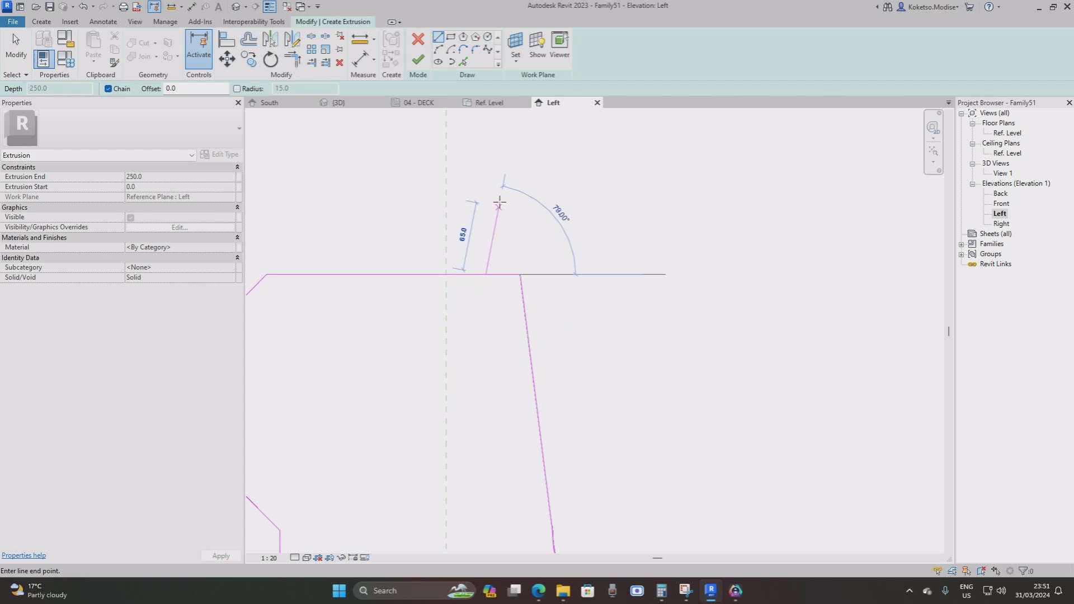
left_click(485, 227)
key("Escape")
key("Escape")
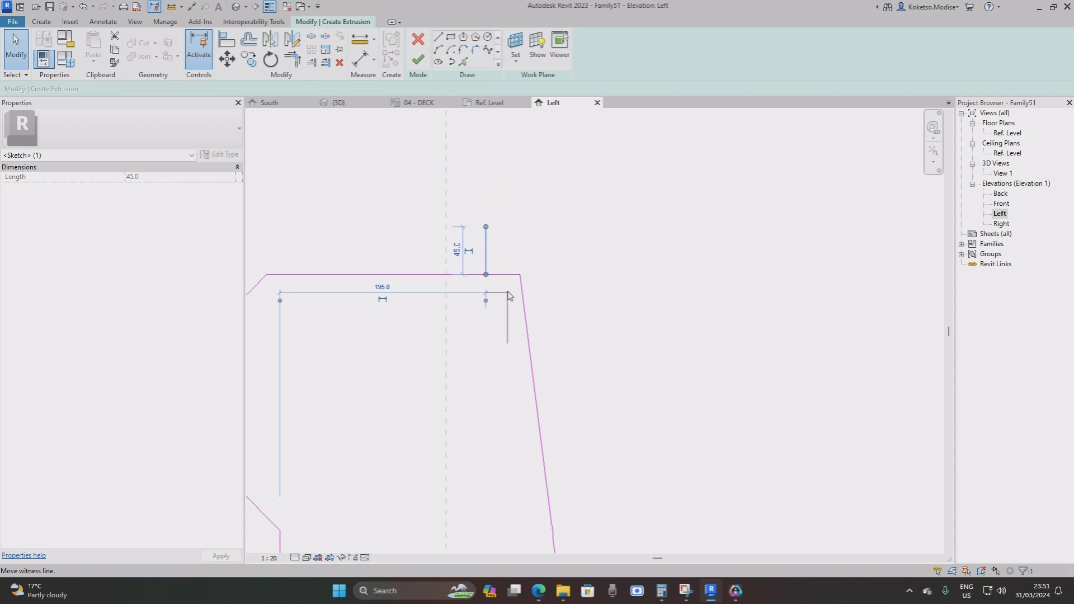
Set the distance between the vertical helper line and the upper-right corner to 30 mm.
left_click(520, 277)
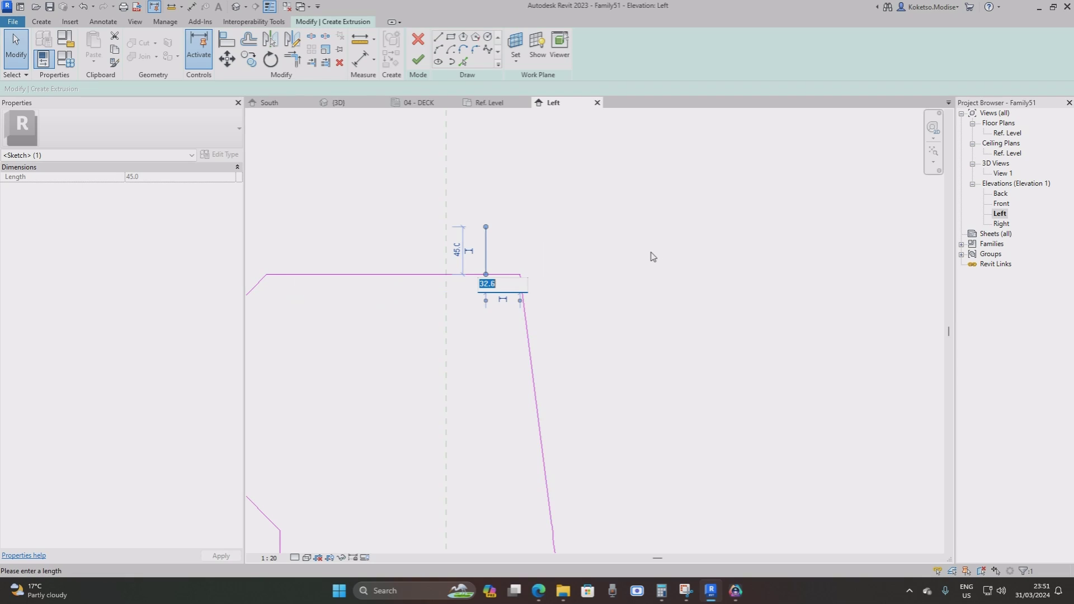
key("Return")
key("Escape")
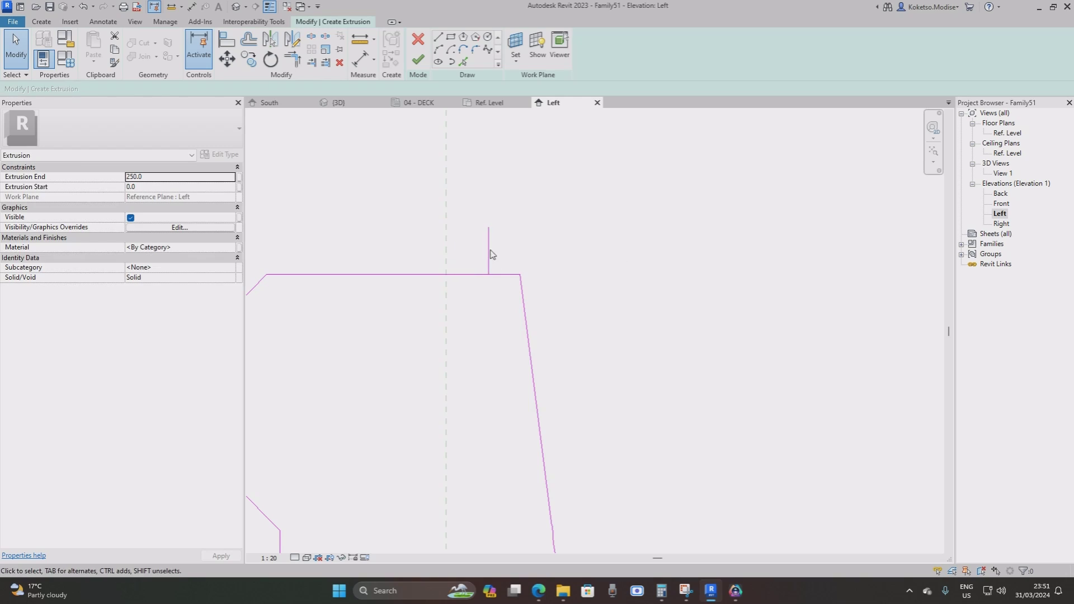
Draw a 45° chamfer line from the helper line's base to the slanted right edge, and delete the helper line.
left_click(438, 38)
left_click(488, 274)
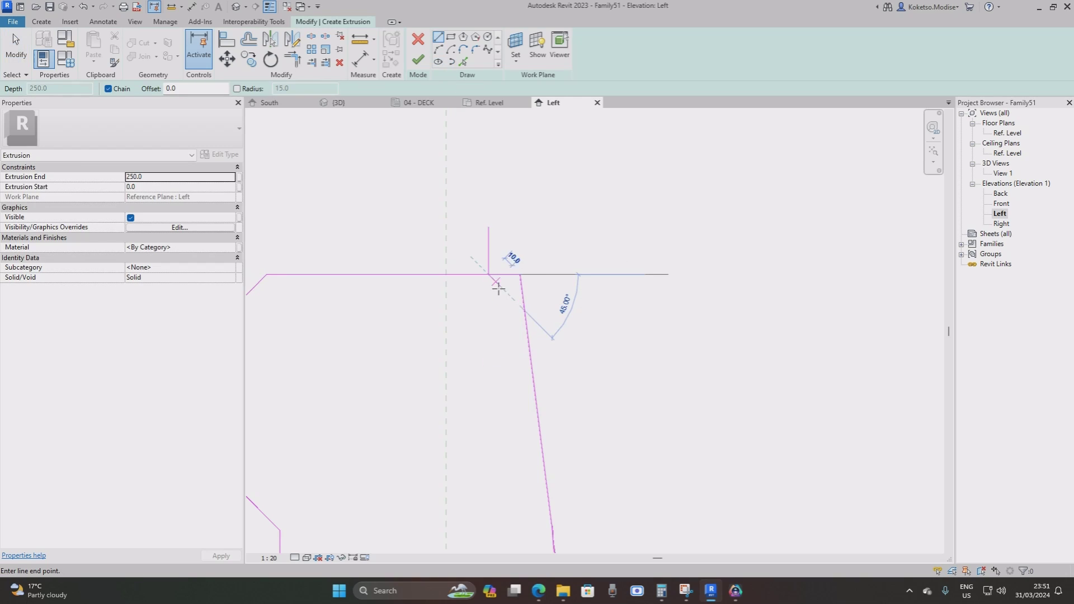
left_click(519, 305)
key("Escape")
key("Escape")
left_click(490, 240)
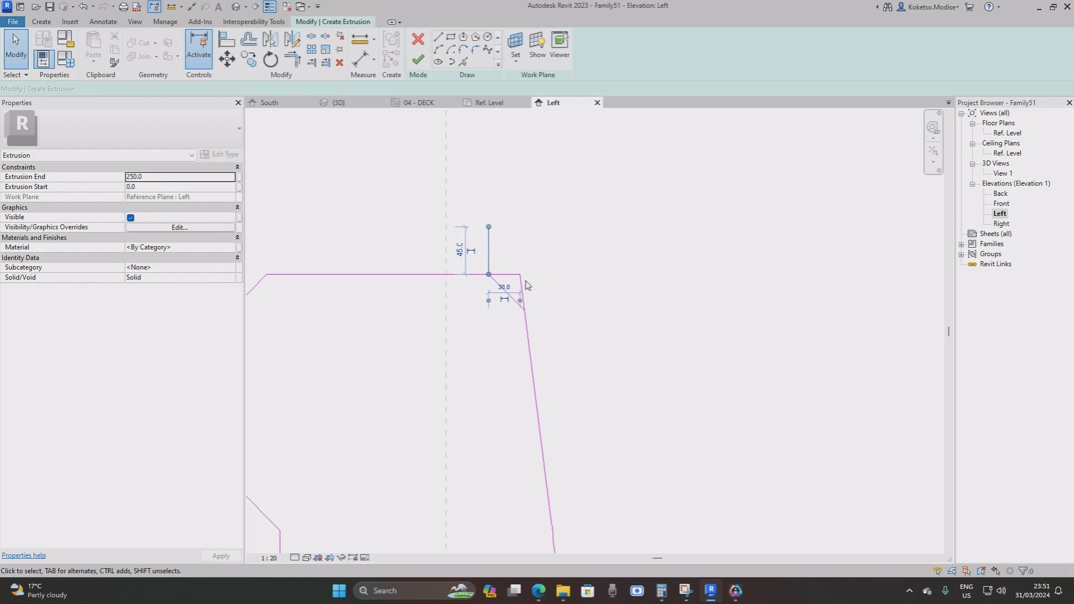
left_click(339, 63)
Trim the top edge and the slanted right edge to the chamfer line at the upper-right corner.
left_click(293, 60)
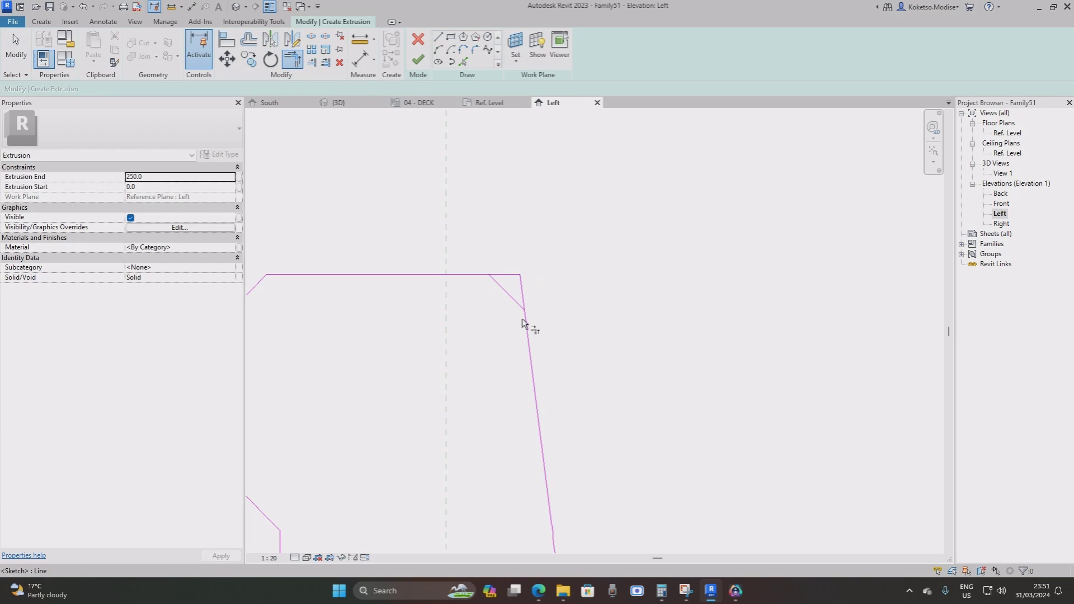
left_click(504, 291)
left_click(480, 275)
scroll(588, 216, "down", 5)
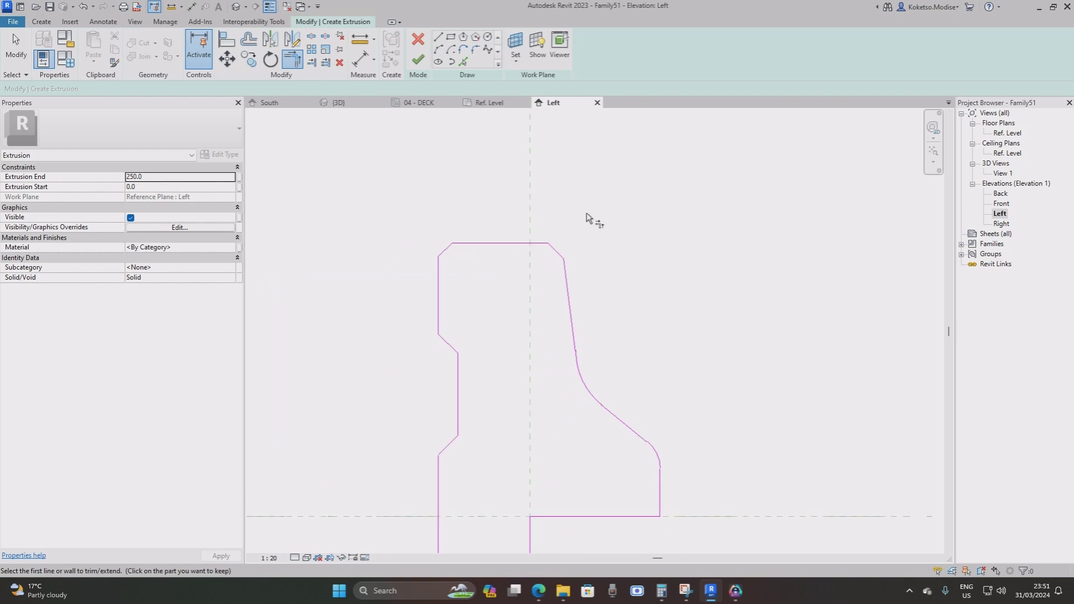
key("Escape")
scroll(580, 301, "up", 1)
middle_click_drag(591, 303, 528, 265)
scroll(553, 285, "down", 2)
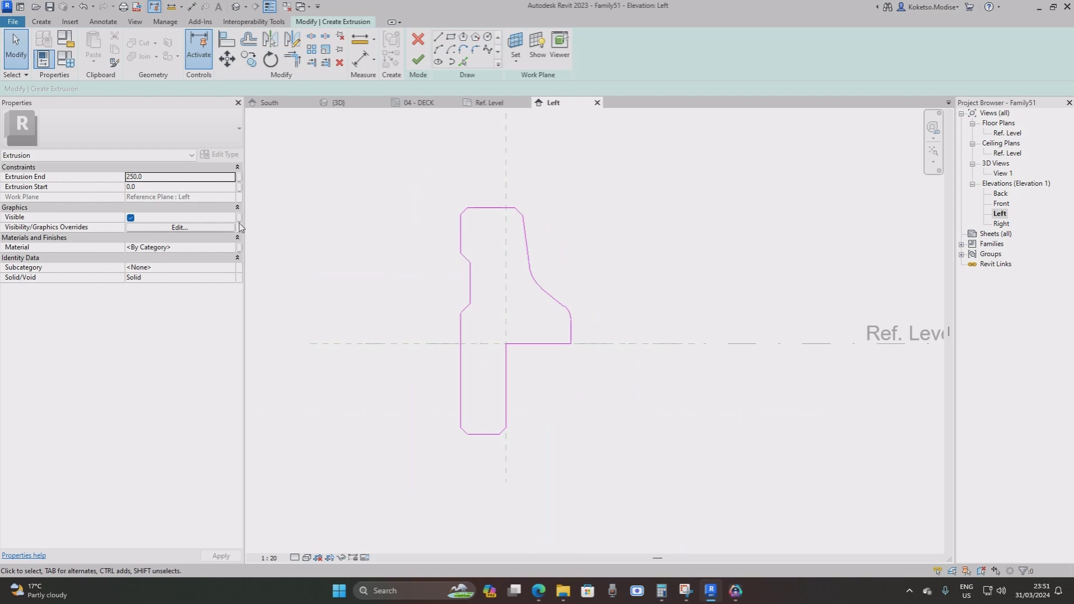
Assign the Concrete - Precast Concrete material to the extrusion and finish its profile sketch.
left_click(232, 247)
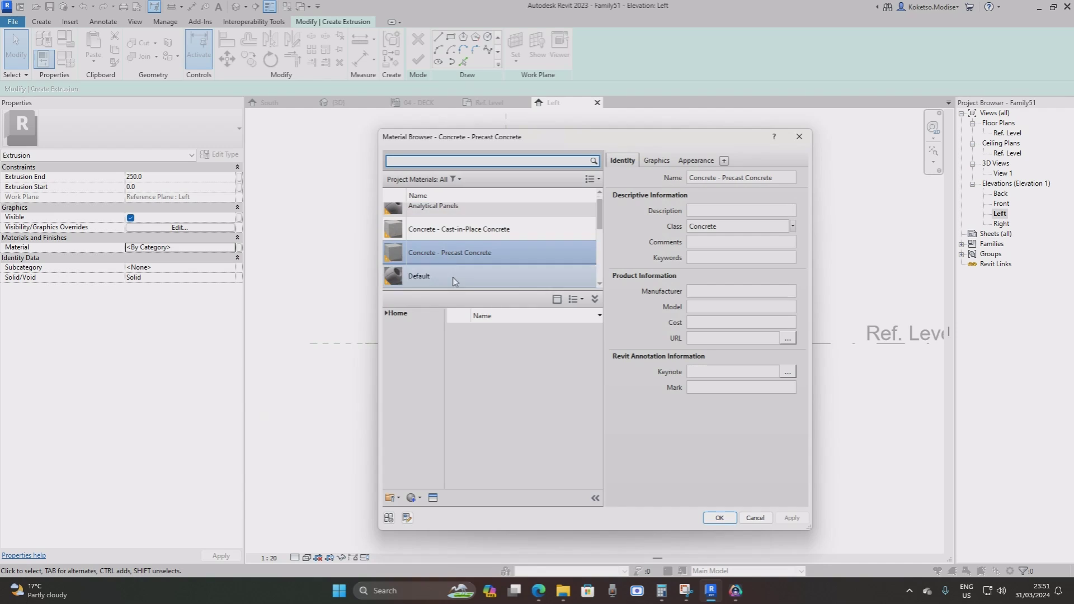
left_click(719, 518)
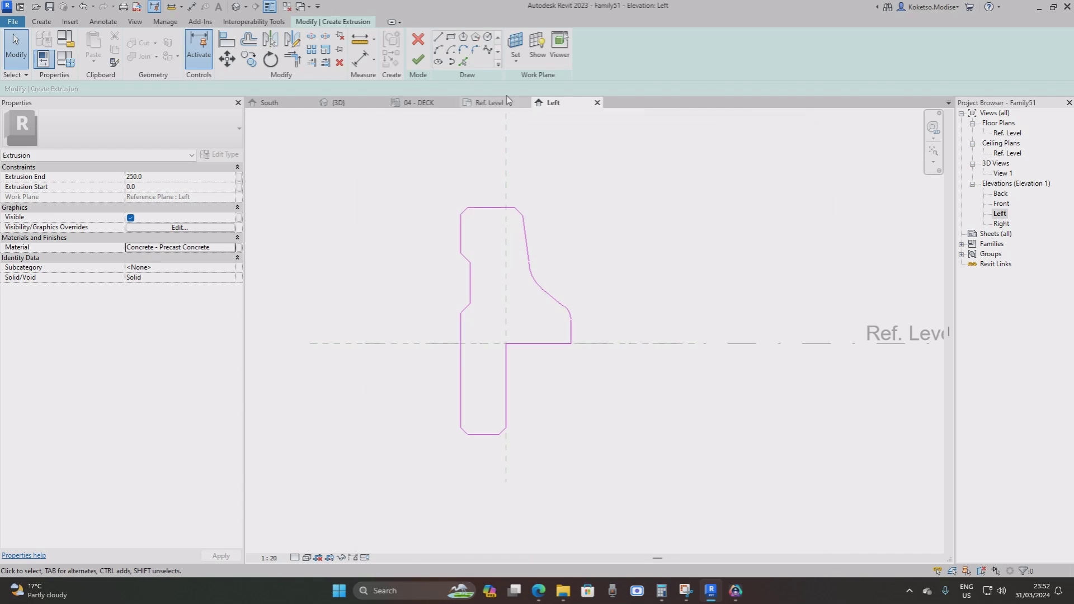
left_click(419, 58)
In the Ref. Level plan, stretch both ends of the extrusion to the outer reference planes of the Length dimension.
double_click(1007, 132)
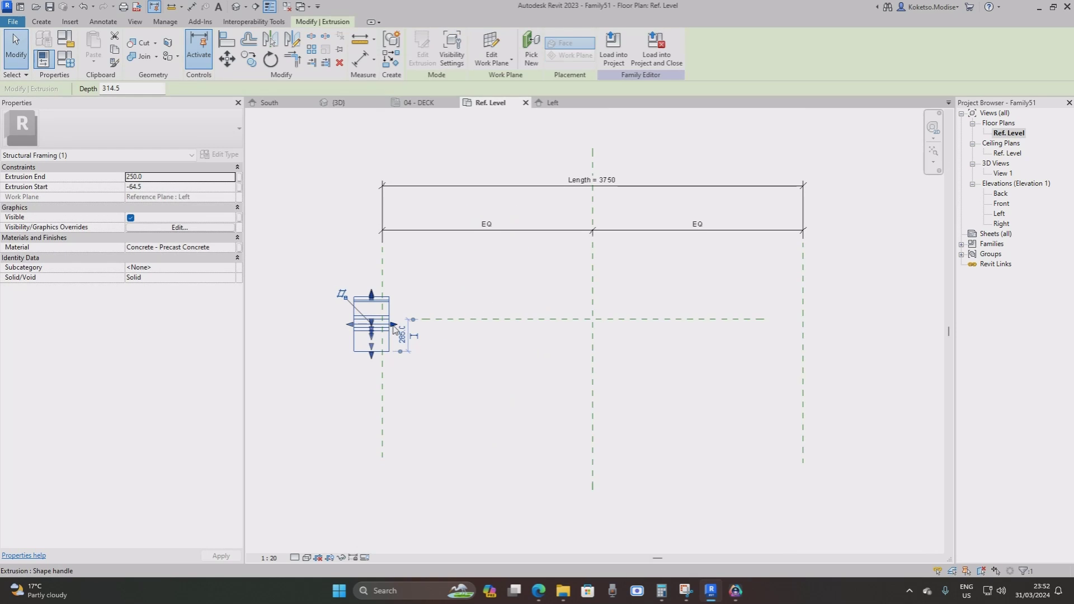
left_click_drag(386, 324, 807, 330)
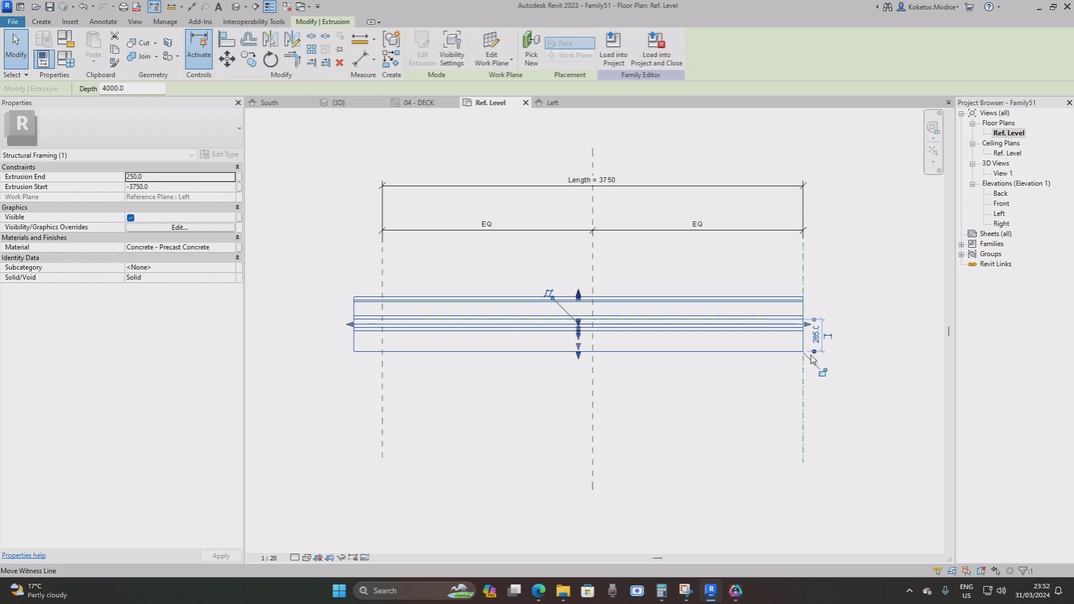
left_click_drag(351, 324, 382, 332)
key("Escape")
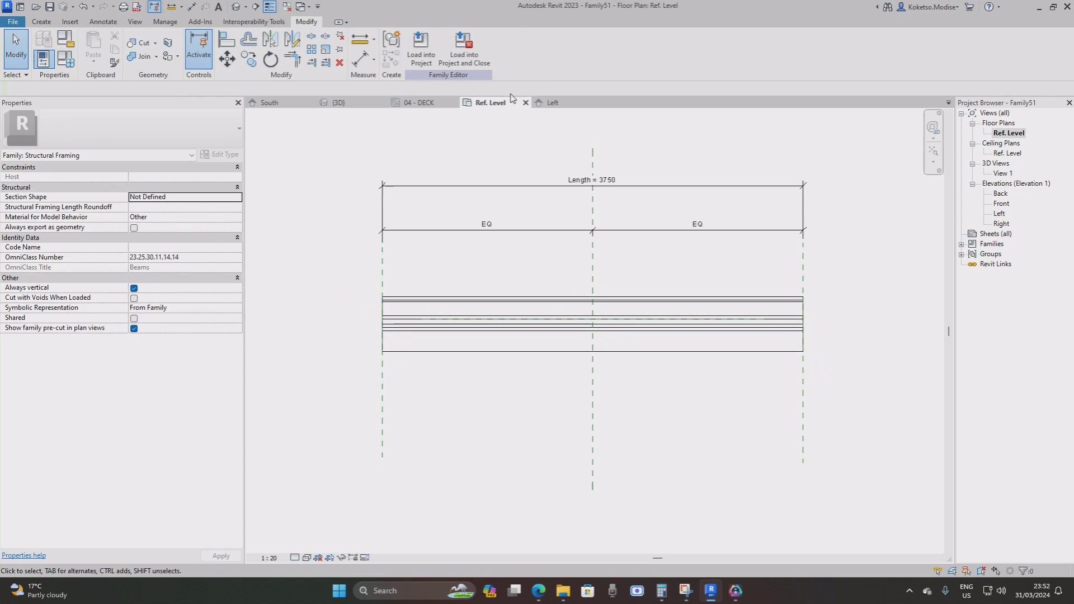
Show the family in the default 3D view with Fine detail and the Realistic visual style, viewed toward its profile end.
left_click(236, 7)
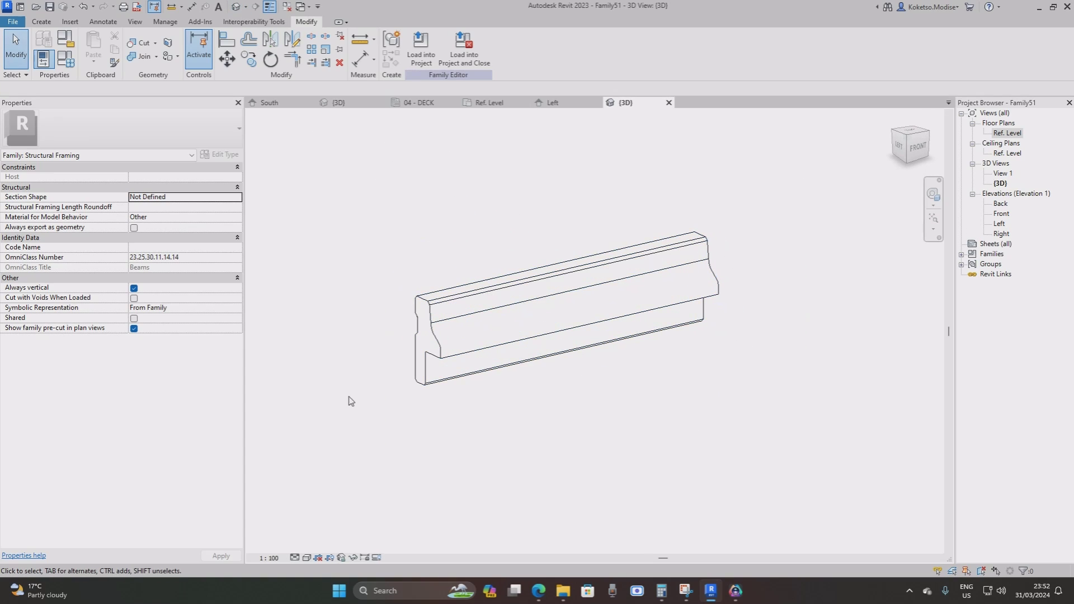
left_click(295, 558)
left_click(305, 546)
left_click(307, 559)
left_click(316, 545)
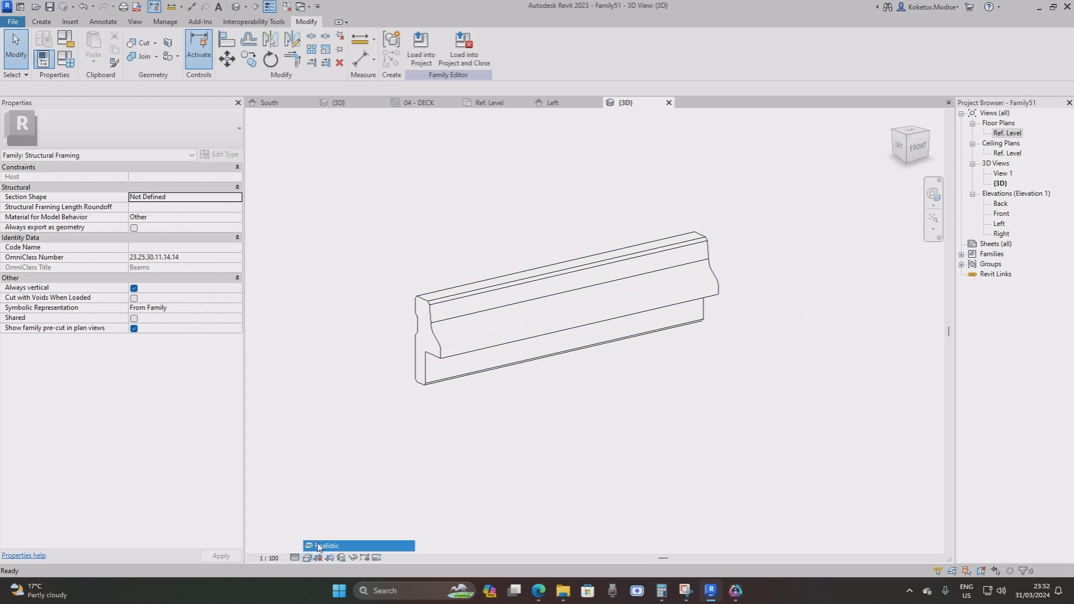
middle_click_drag(553, 279, 575, 372, "shift")
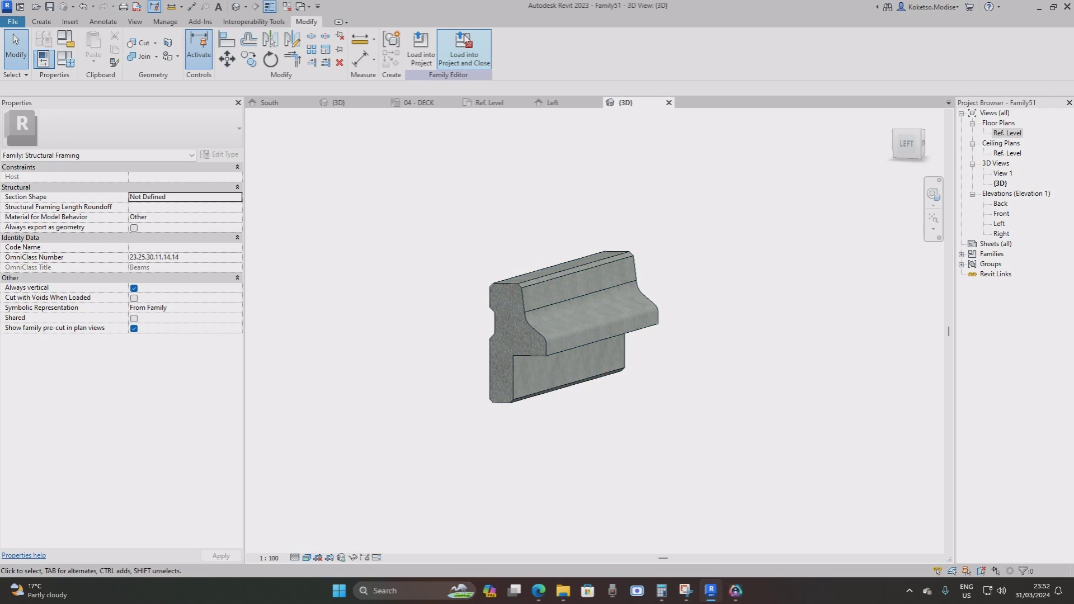
Load the family into the Girder Bridge project and close it, saving it as PARAPET.
left_click(467, 62)
left_click(514, 295)
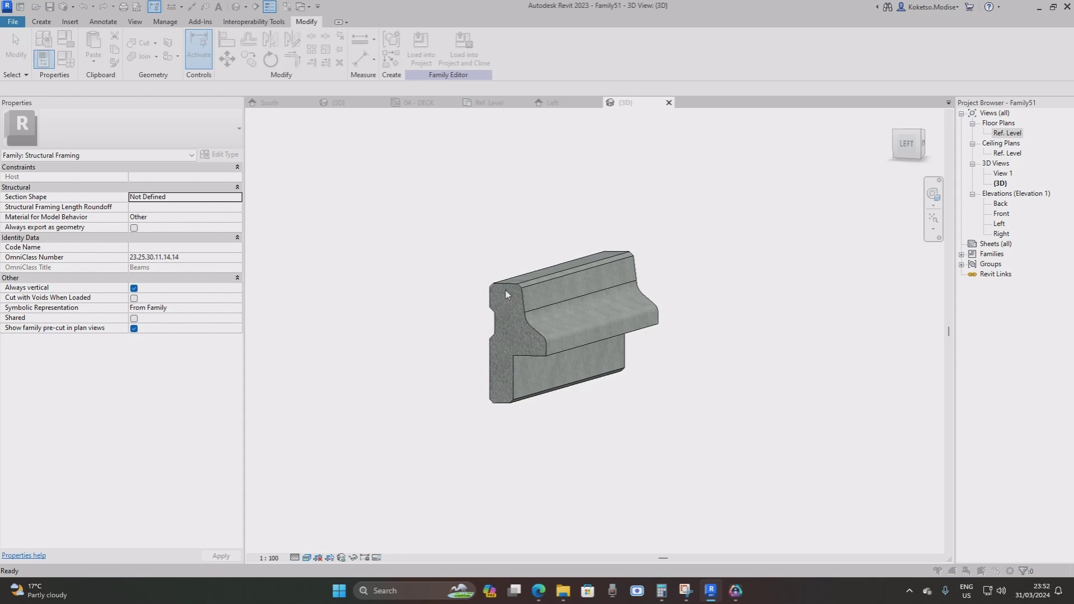
type("PARAPET")
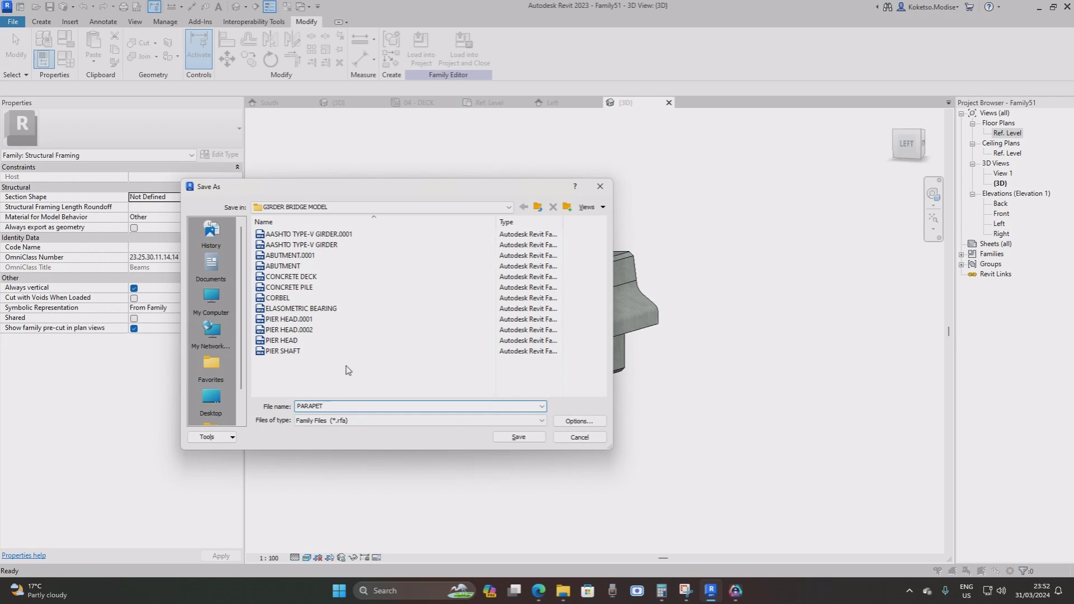
left_click(539, 440)
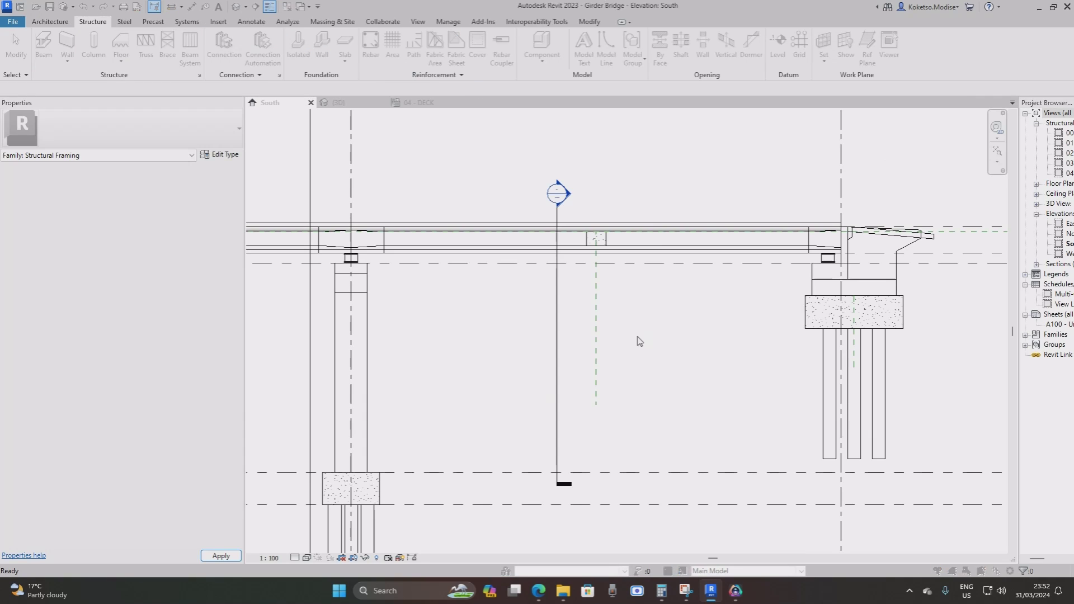
left_click(636, 210)
Place a 3750 mm PARAPET beam in the 04 - DECK plan, starting at grid AB-2 and running along the deck's lower edge.
left_click(419, 102)
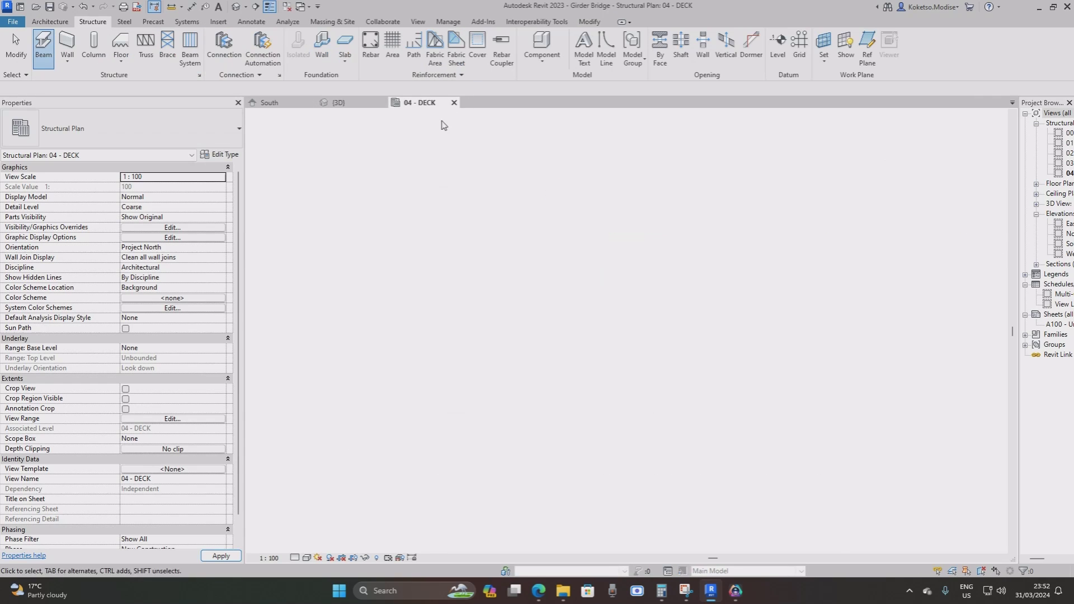
key("Escape")
key("Escape")
scroll(811, 307, "up", 3)
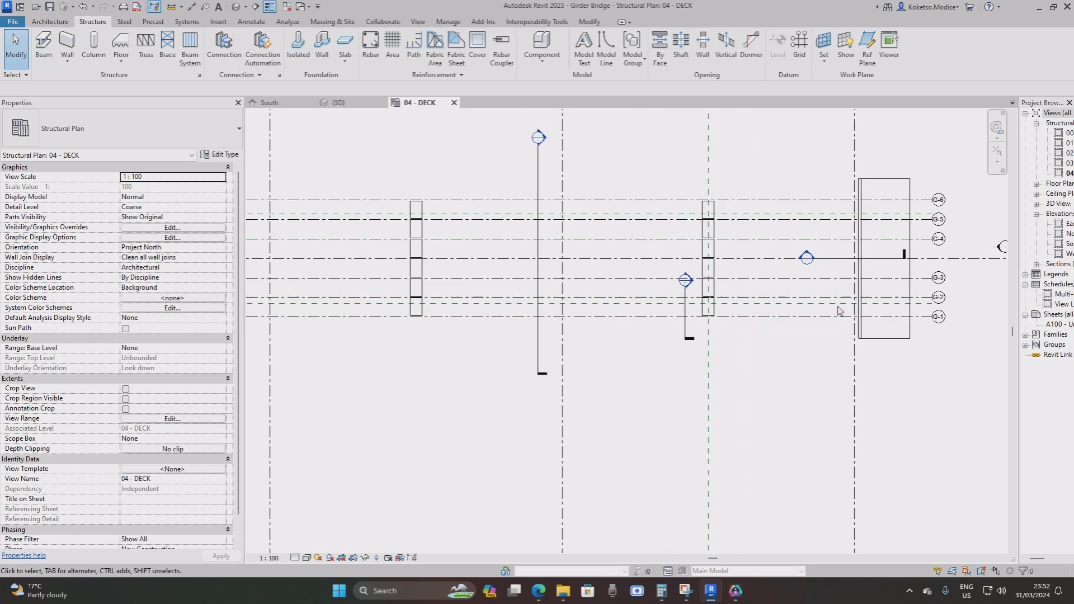
left_click(45, 45)
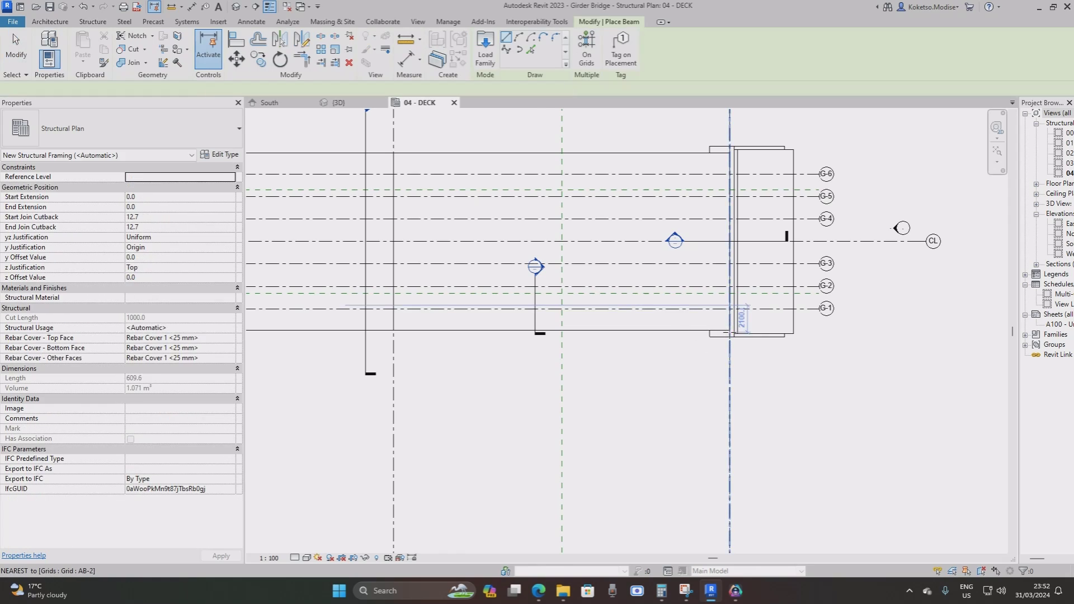
scroll(730, 328, "up", 3)
left_click(730, 325)
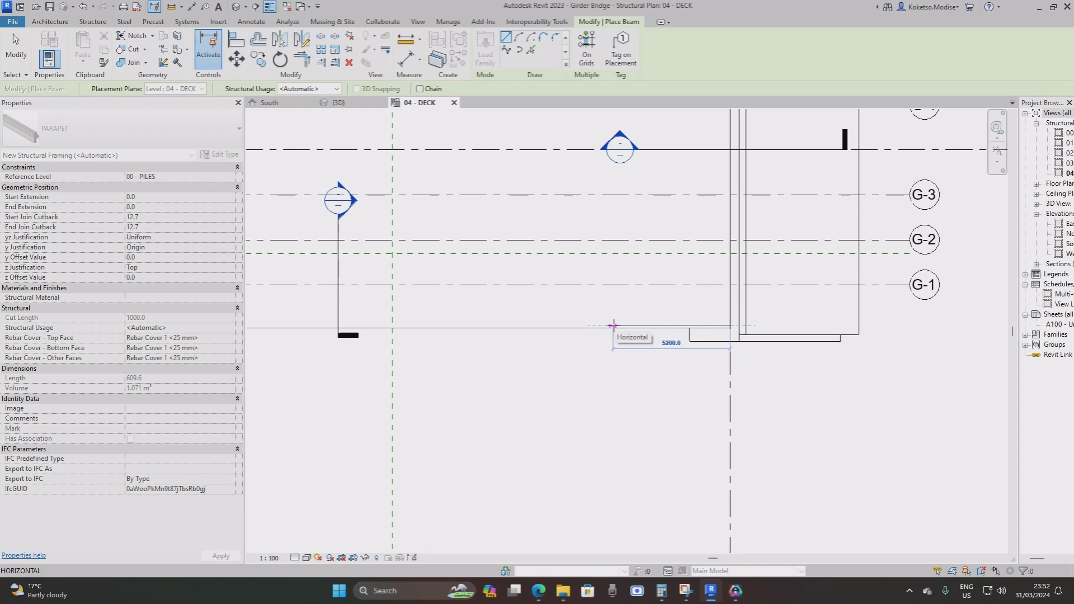
key("Return")
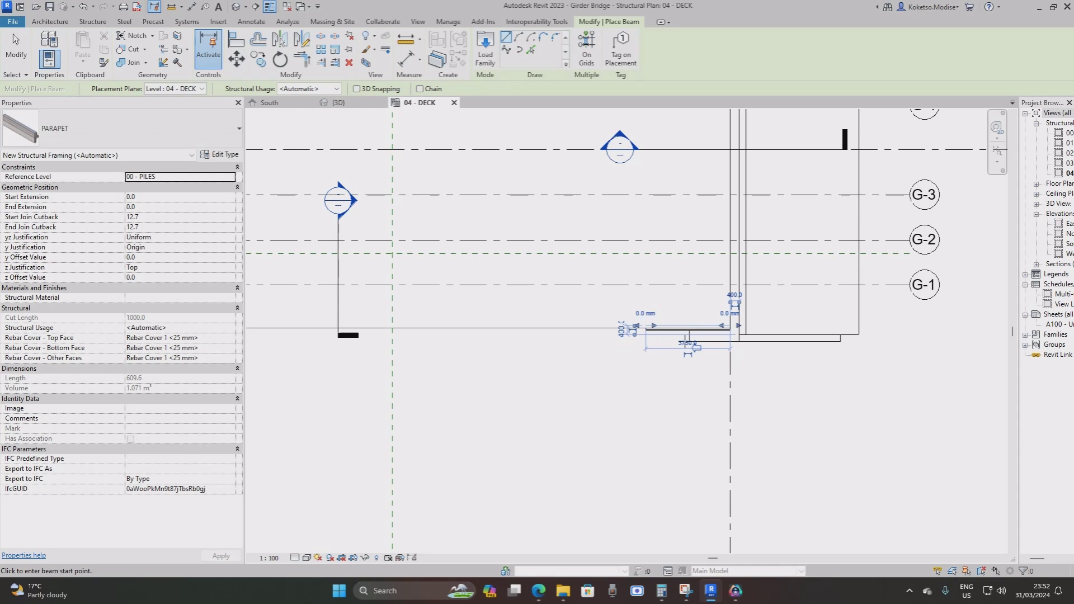
key("Escape")
key("Escape")
Create a vertical building section across the deck's lower edge, just beyond the parapet's free end, and open its view.
left_click(255, 7)
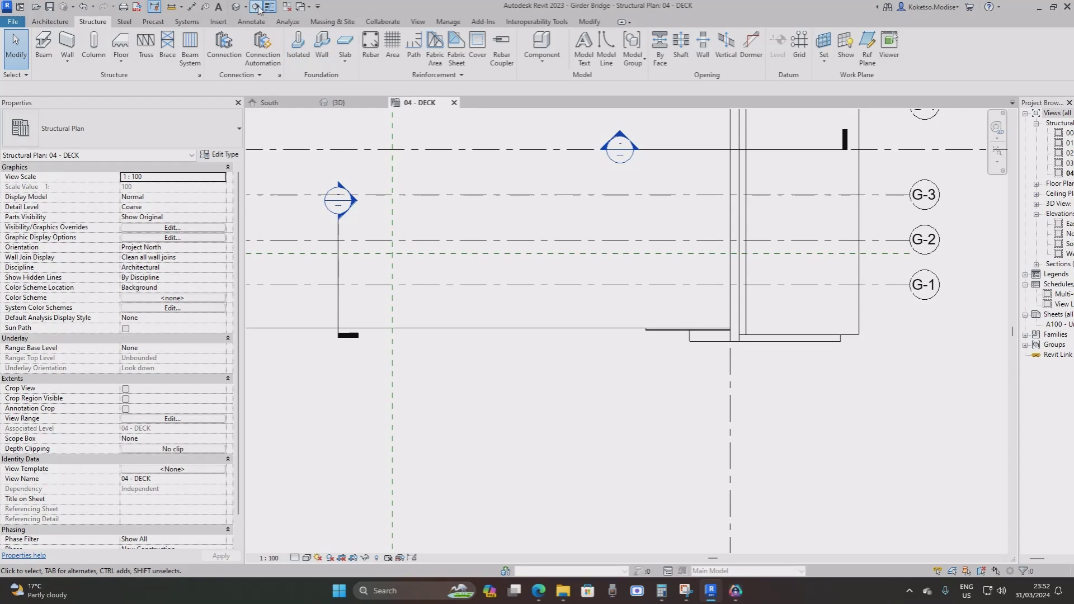
left_click(613, 262)
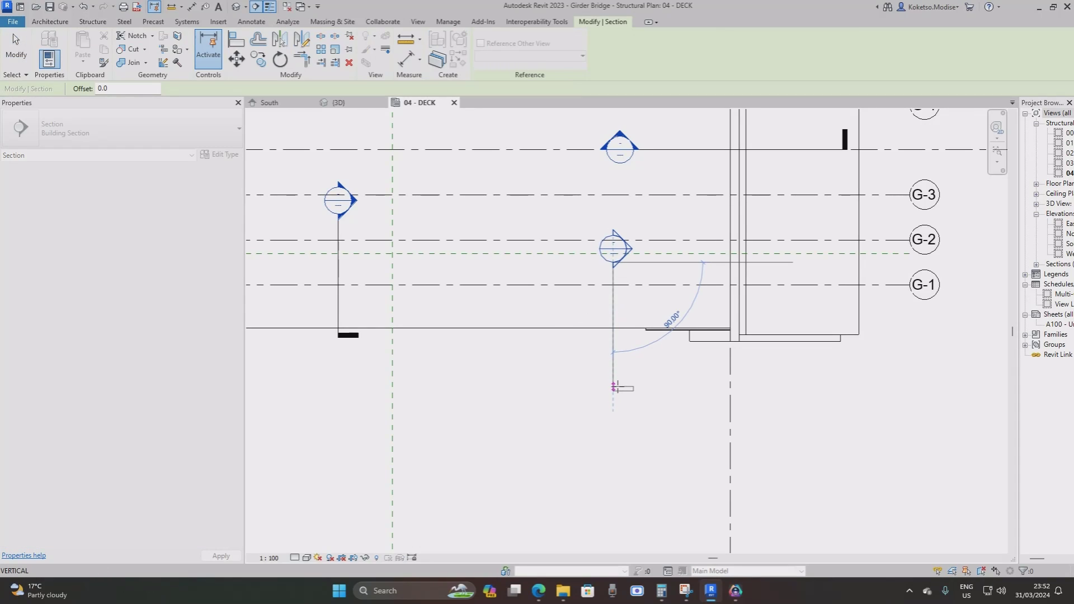
left_click(613, 388)
key("Escape")
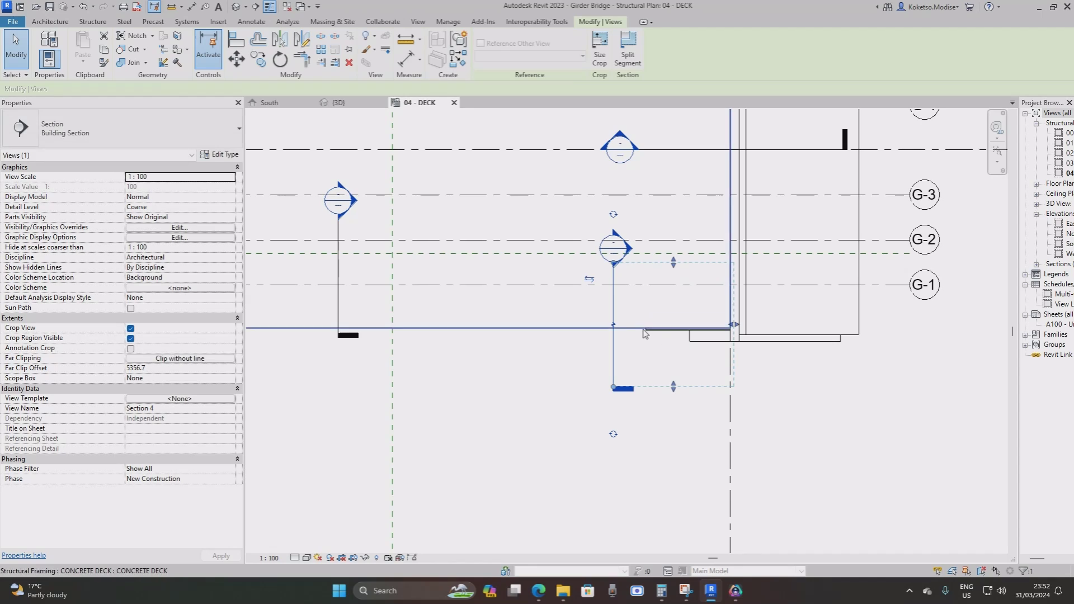
key("Escape")
double_click(614, 251)
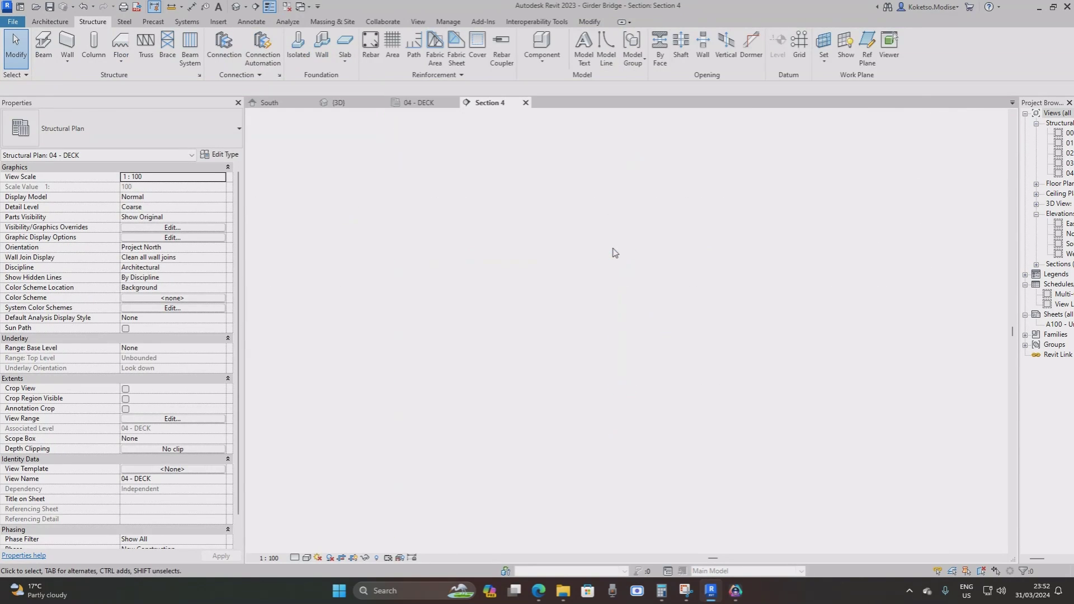
Set the section view's scale to 1:50 and its detail level to Fine.
left_click(286, 557)
left_click(283, 477)
left_click(294, 558)
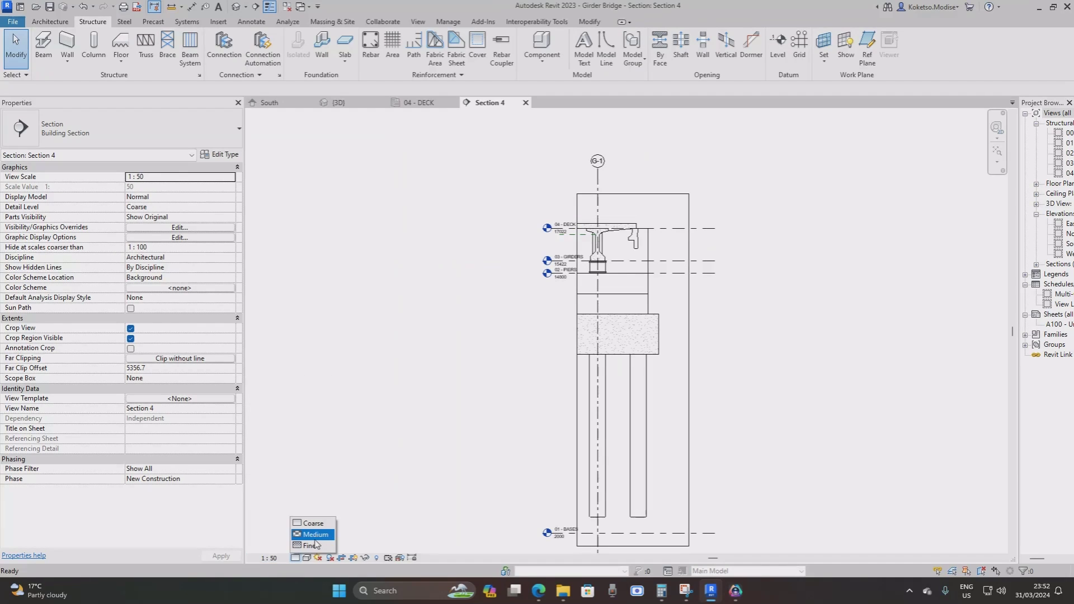
left_click(315, 544)
Set the parapet's Start Level Offset and End Level Offset to 100 mm.
scroll(636, 230, "up", 5)
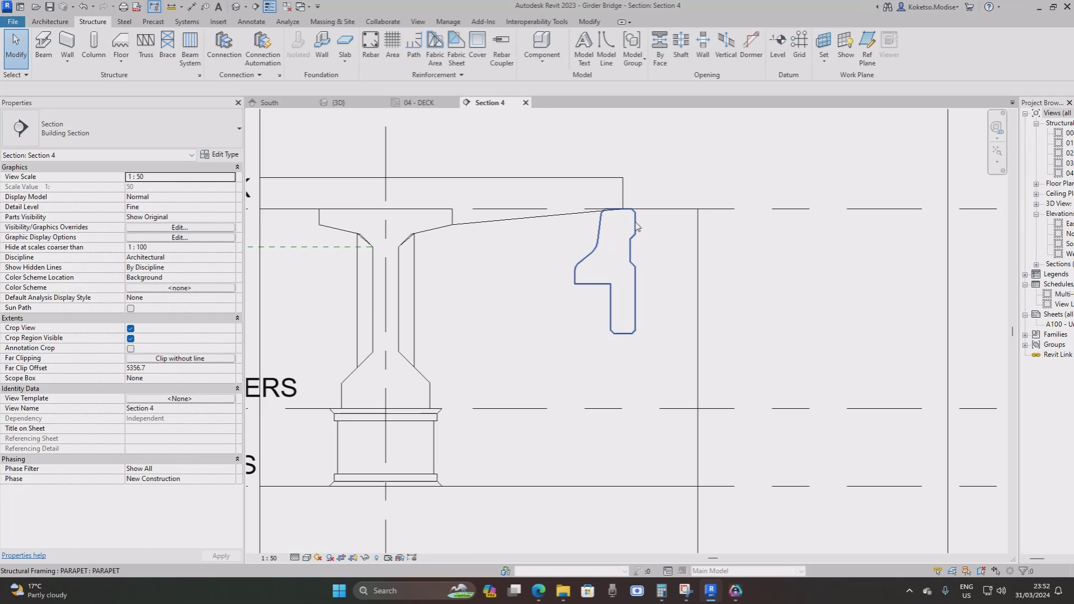
left_click(636, 227)
scroll(636, 240, "up", 2)
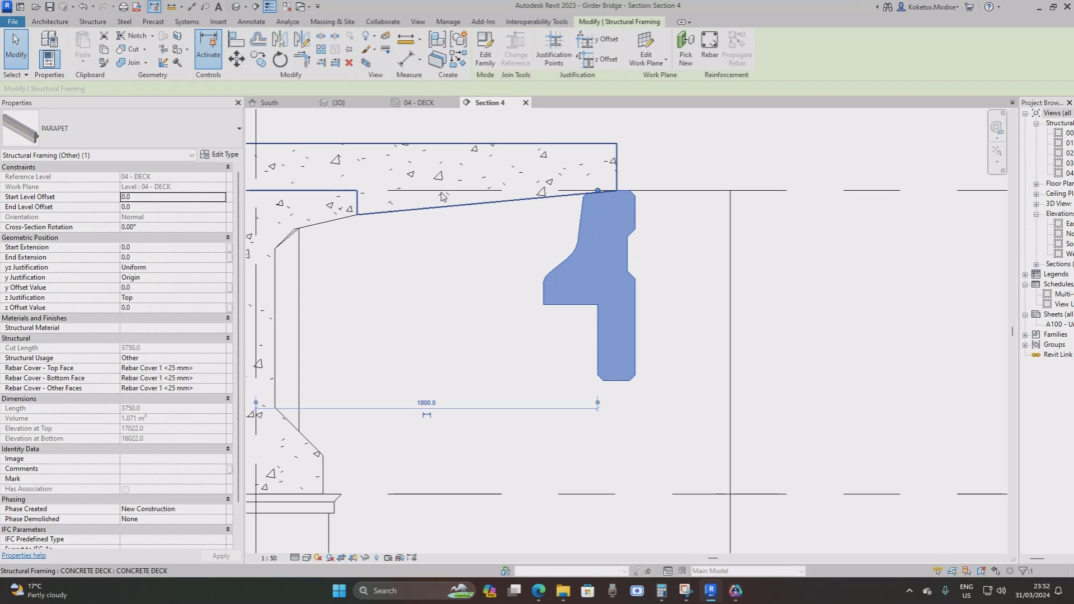
scroll(434, 206, "down", 2)
scroll(434, 206, "up", 1)
left_click(146, 196)
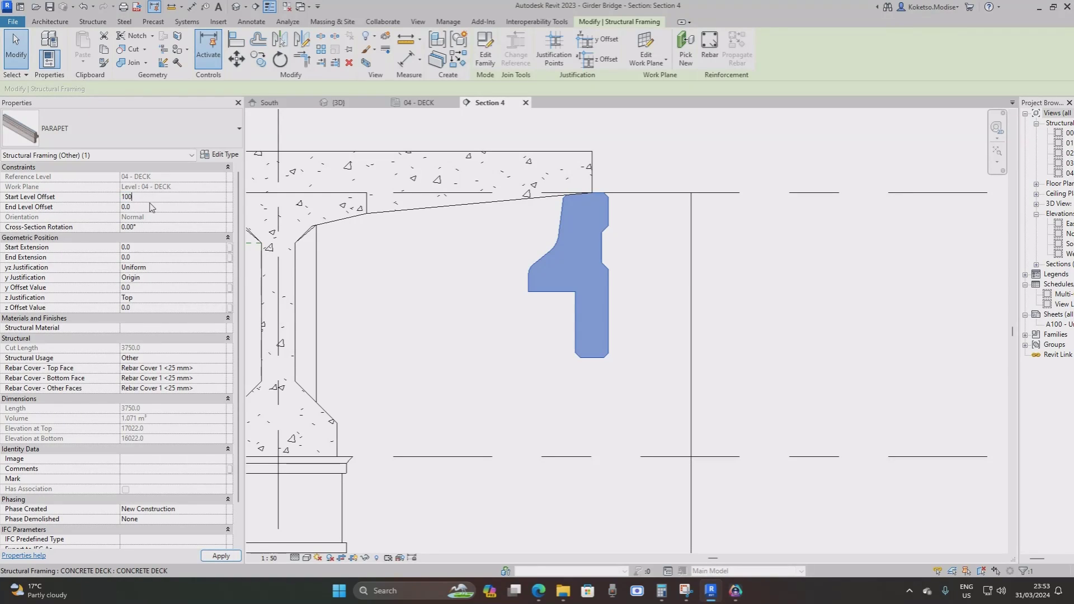
type("100")
left_click(156, 204)
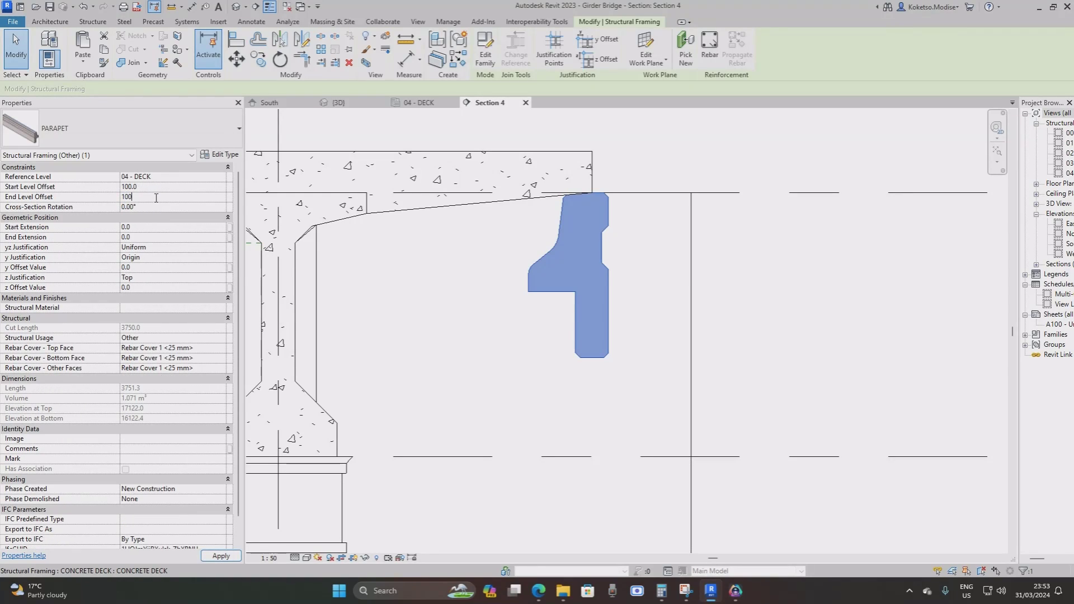
type("100")
key("Return")
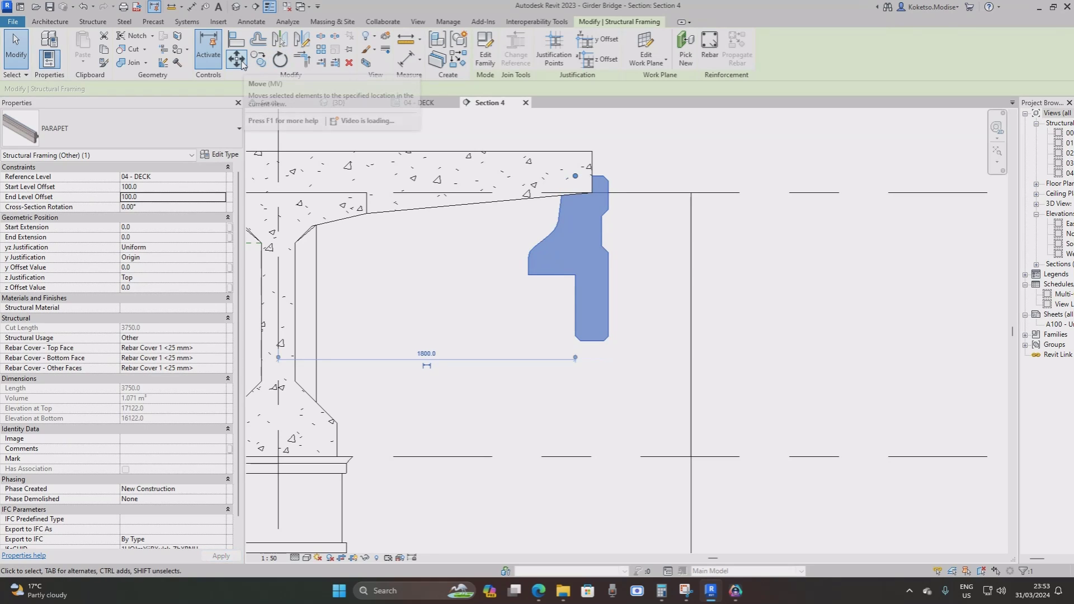
Move the parapet so its inner step corner sits on the upper outer corner of the concrete deck.
left_click(237, 60)
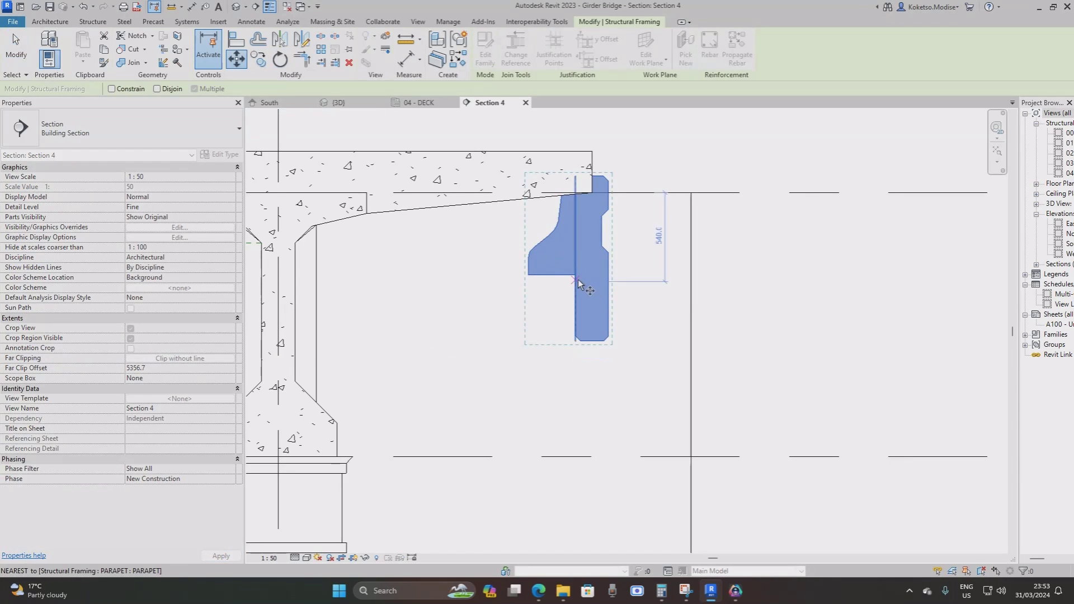
left_click(575, 274)
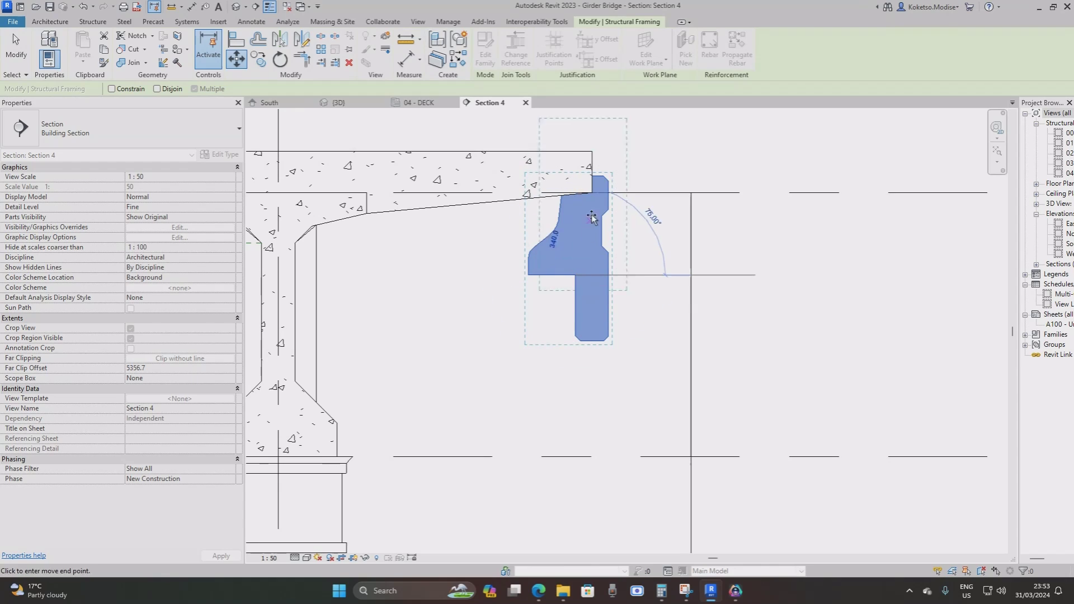
left_click(591, 151)
scroll(626, 296, "down", 3)
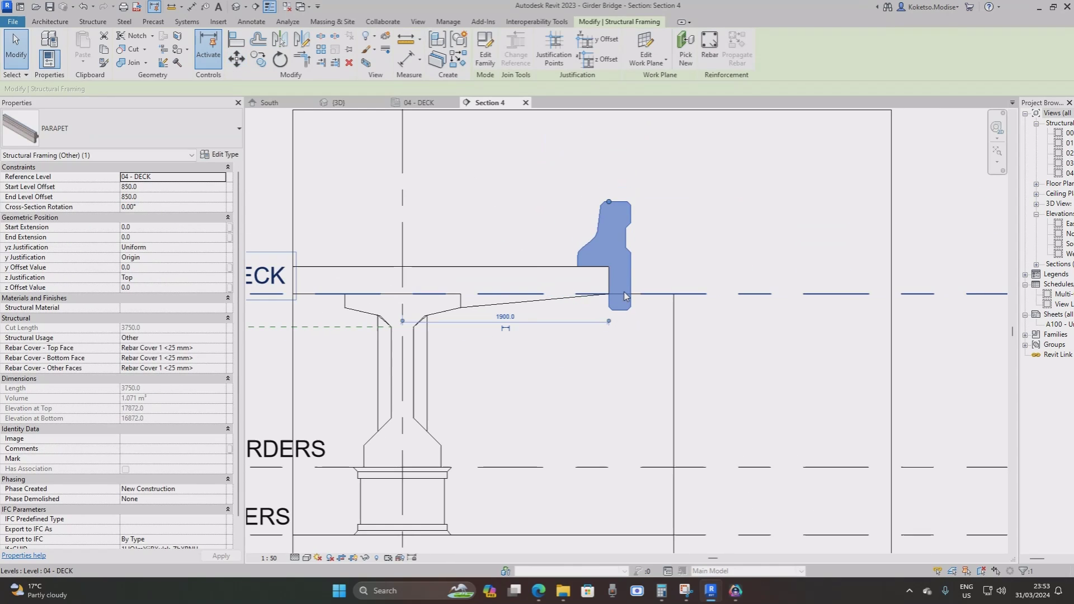
In the 04 - DECK plan, copy the parapet end to end at 3750 mm spacing along the deck's lower edge to the next pier grid line.
left_click(415, 103)
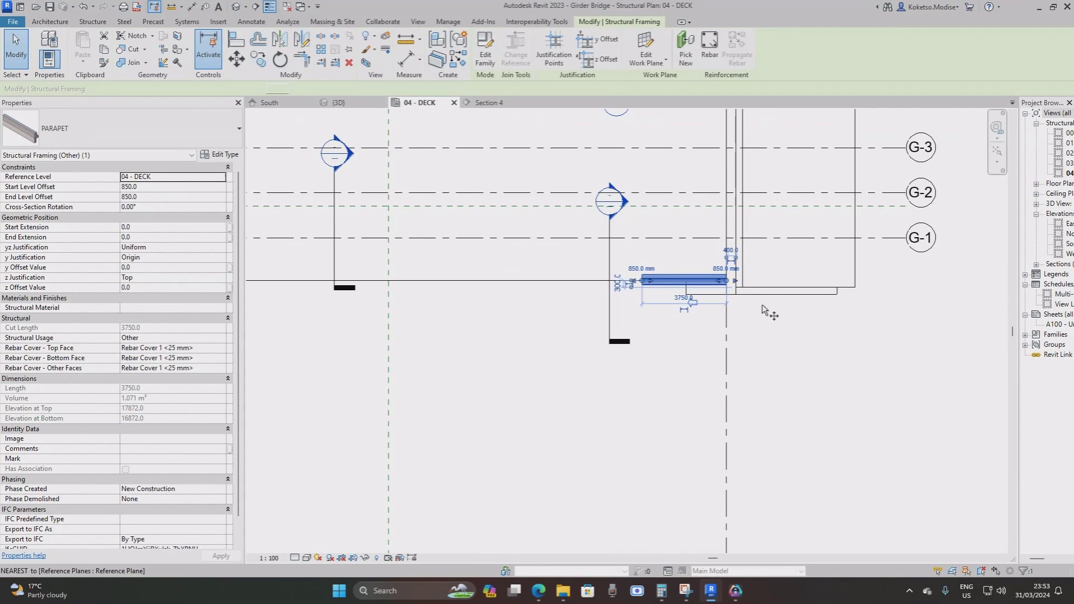
scroll(747, 285, "up", 5)
key("c")
key("o")
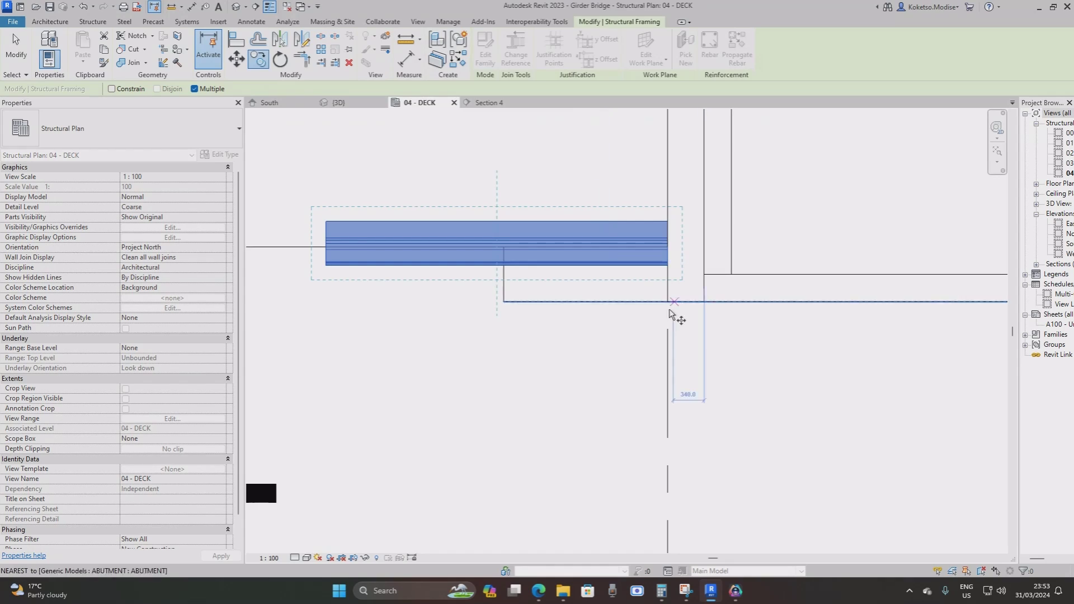
left_click(667, 266)
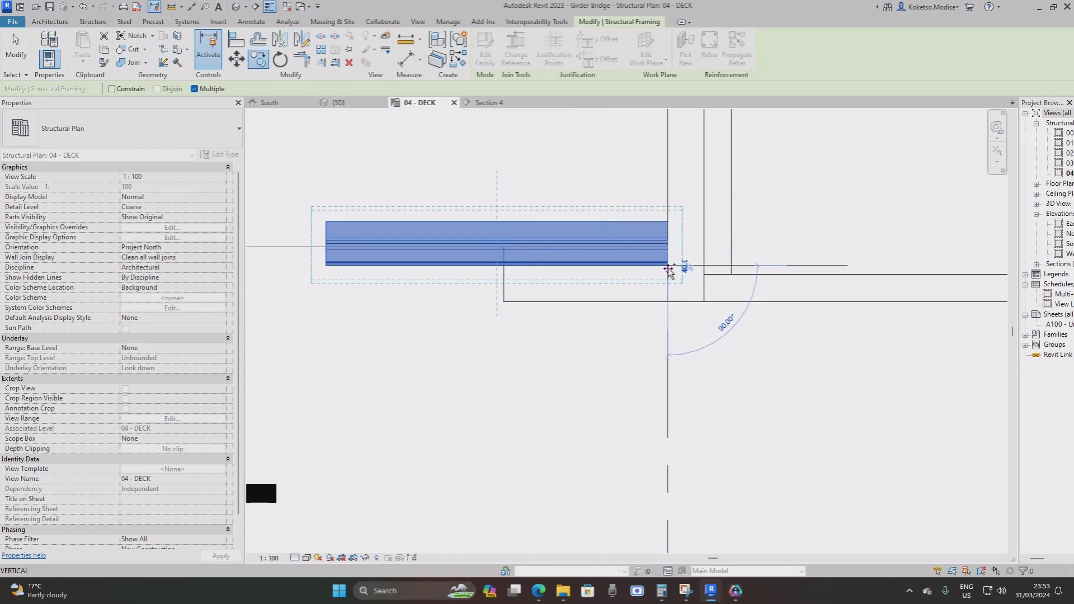
left_click(327, 268)
scroll(327, 268, "down", 3)
middle_click_drag(468, 257, 700, 251)
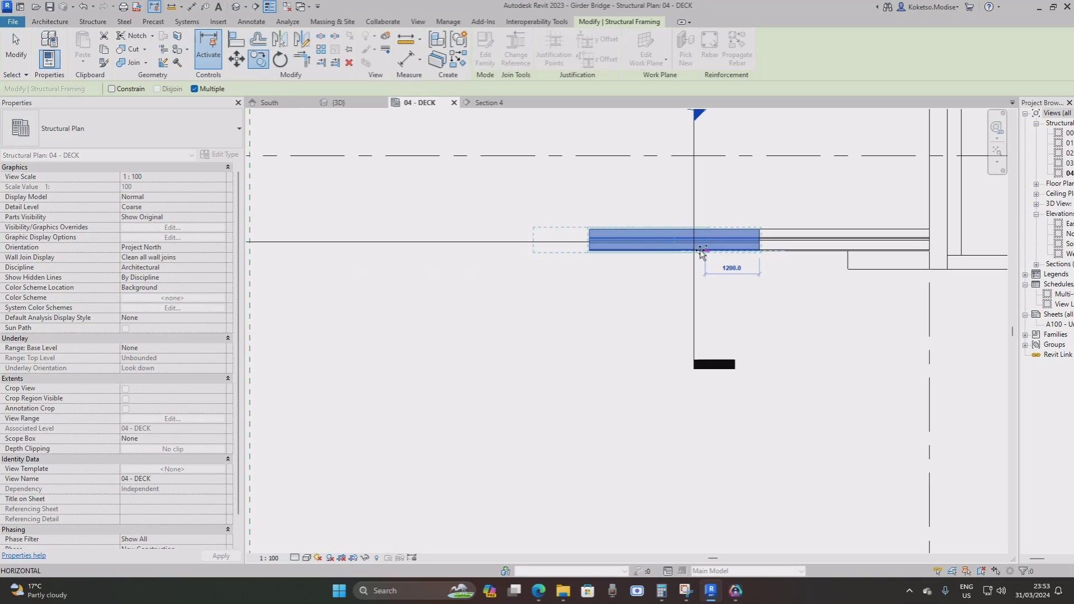
left_click(590, 254)
middle_click_drag(460, 252, 703, 266)
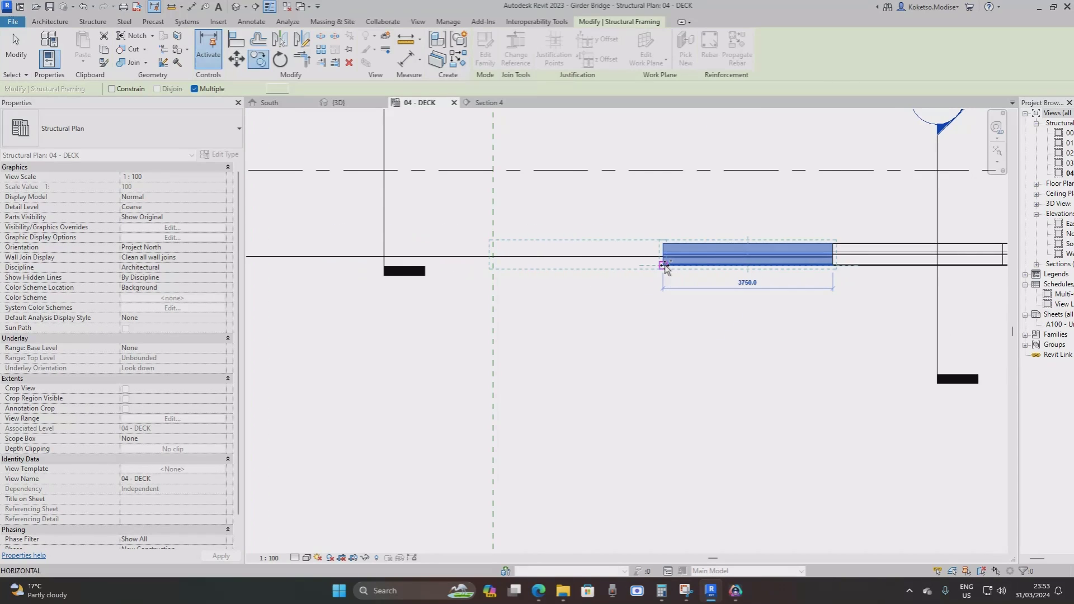
middle_click_drag(525, 264, 741, 302)
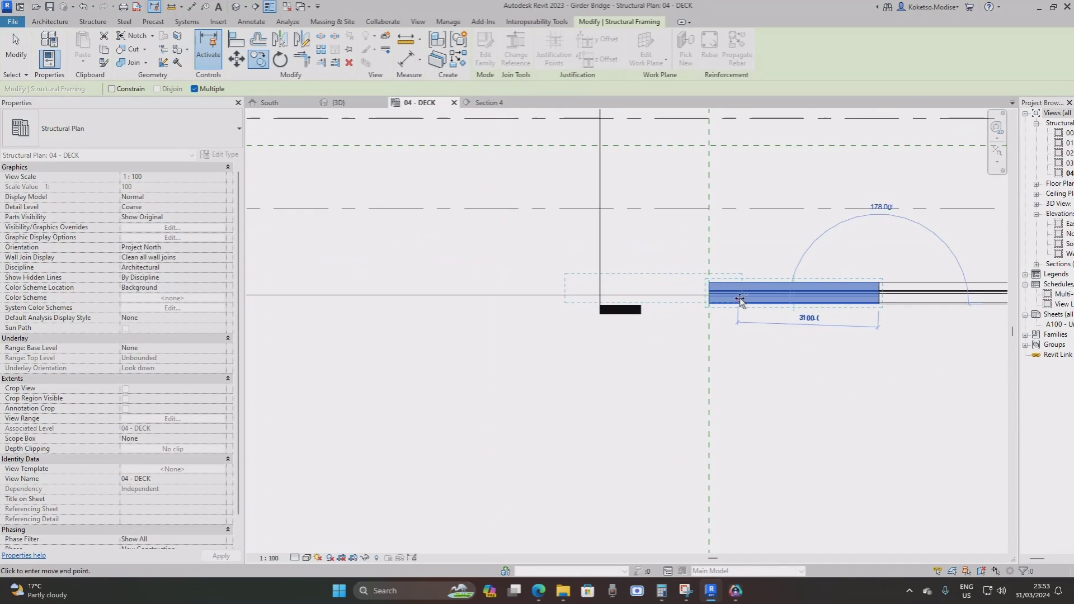
left_click(709, 306)
left_click(538, 306)
middle_click_drag(413, 302, 664, 312)
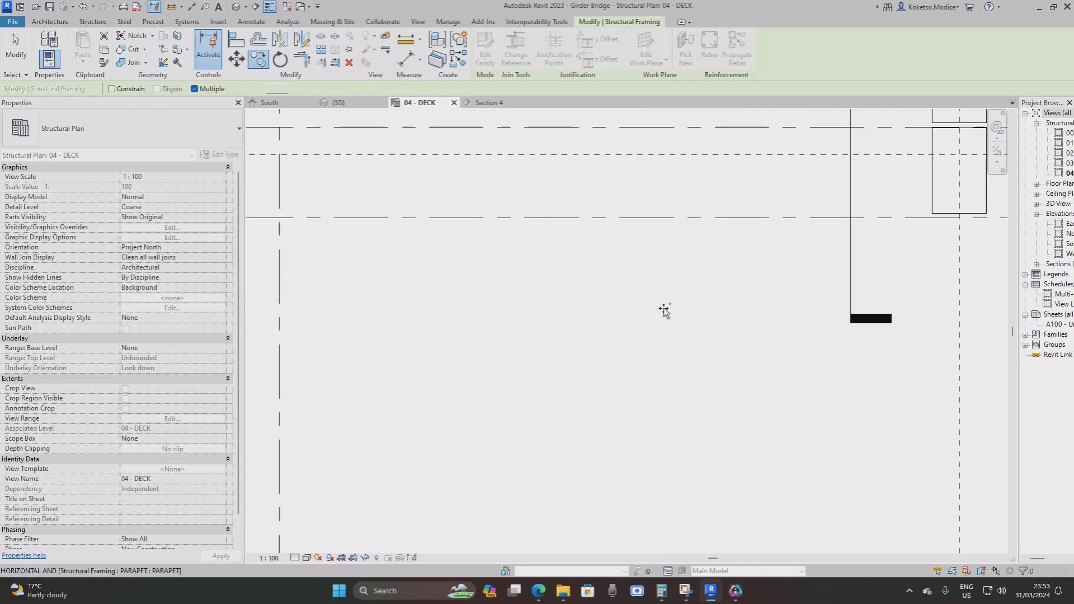
middle_click_drag(691, 345, 694, 348)
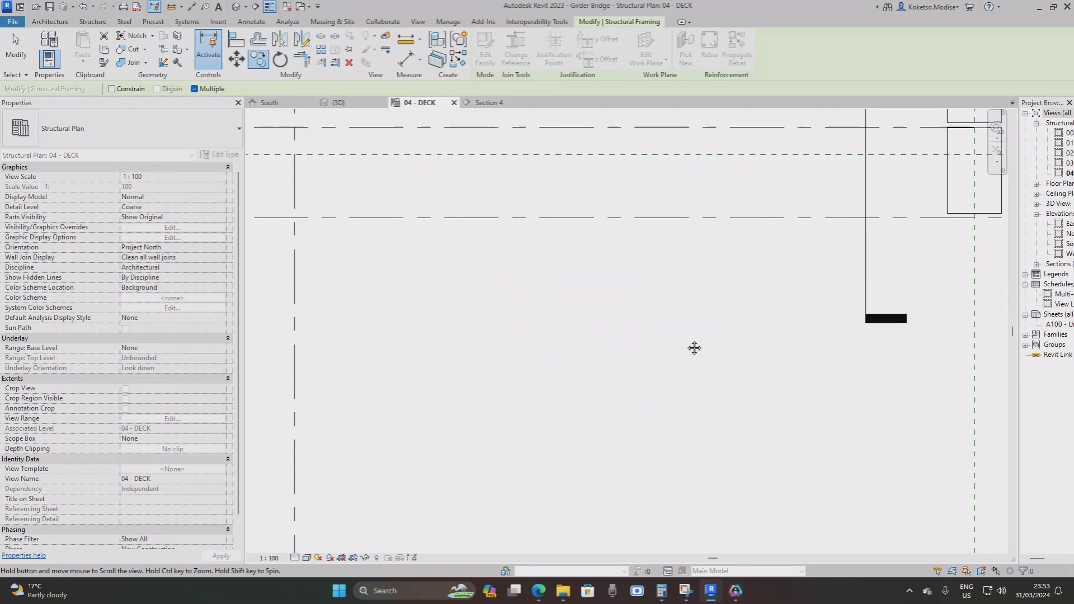
left_click(638, 331)
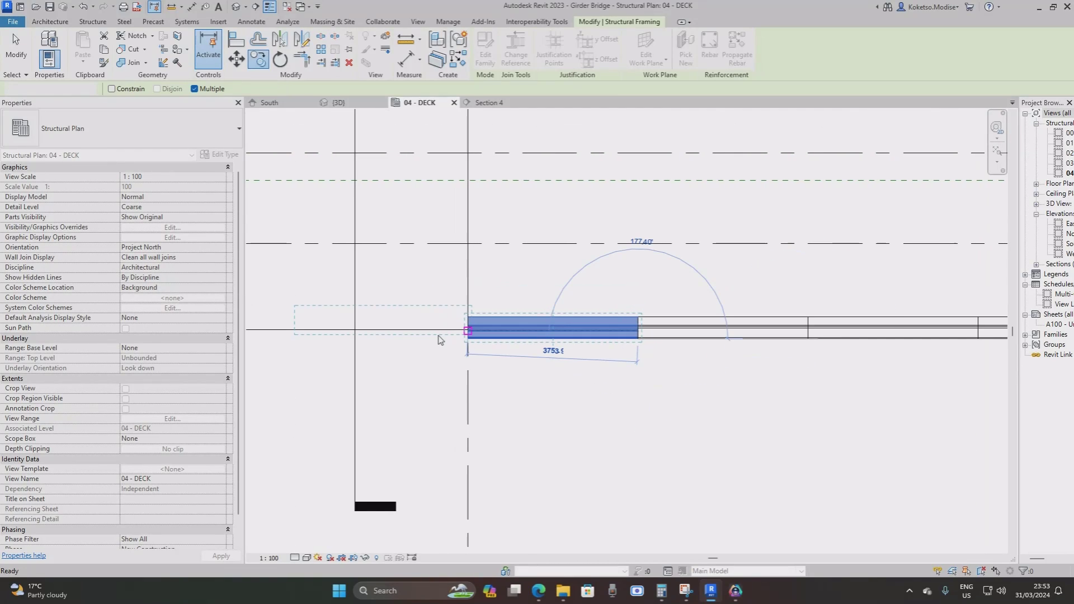
key("Escape")
Select all parapet instances visible in the plan and mirror them about grid CL onto the opposite deck edge.
scroll(439, 340, "down", 3)
right_click(491, 380)
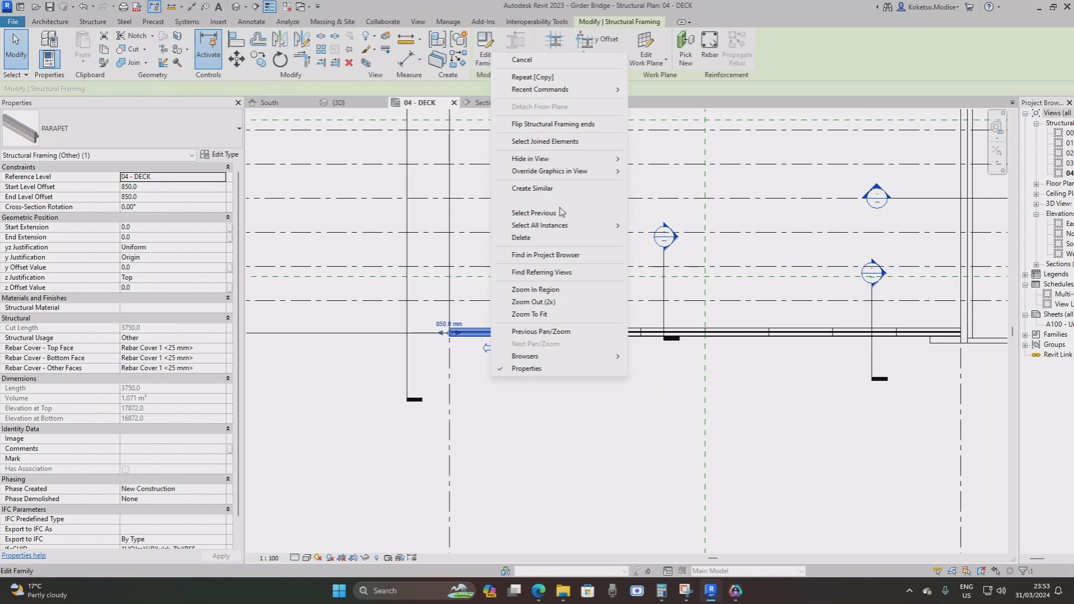
mouse_move(559, 230)
left_click(655, 225)
scroll(782, 299, "down", 3)
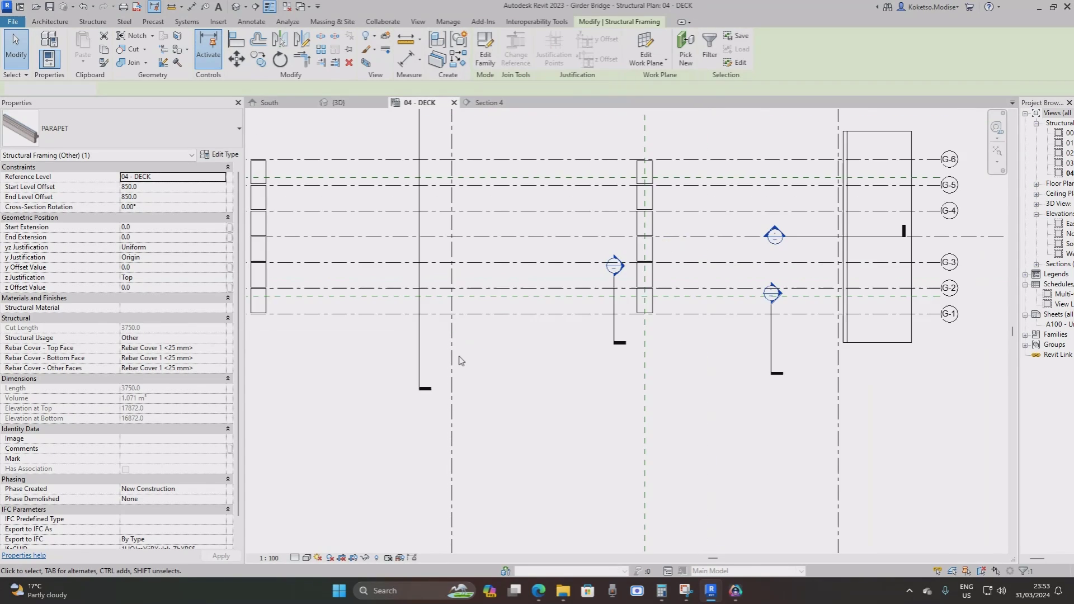
scroll(782, 299, "up", 3)
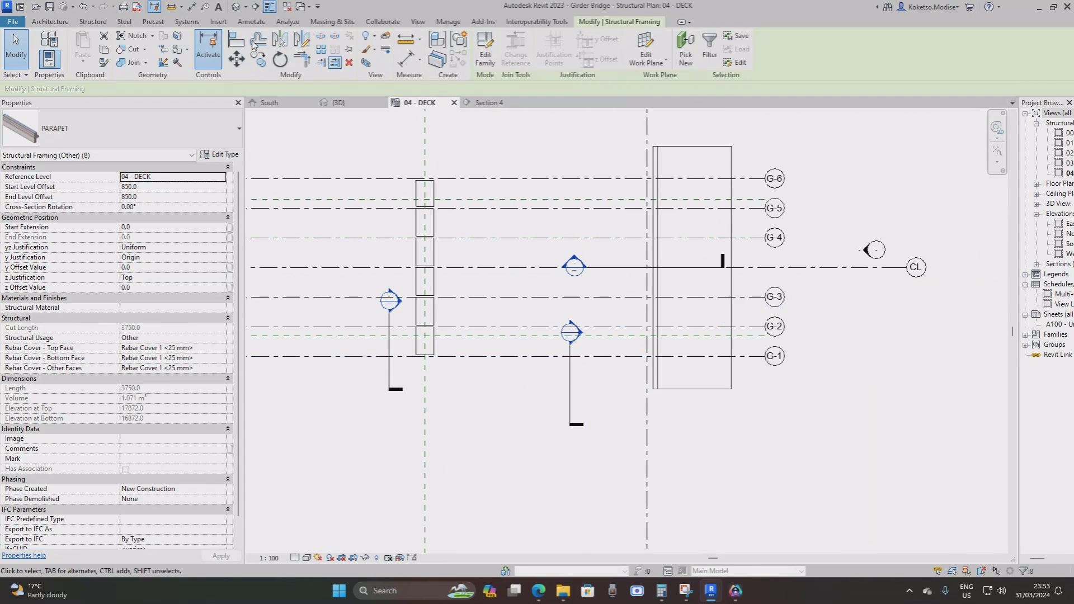
left_click(282, 42)
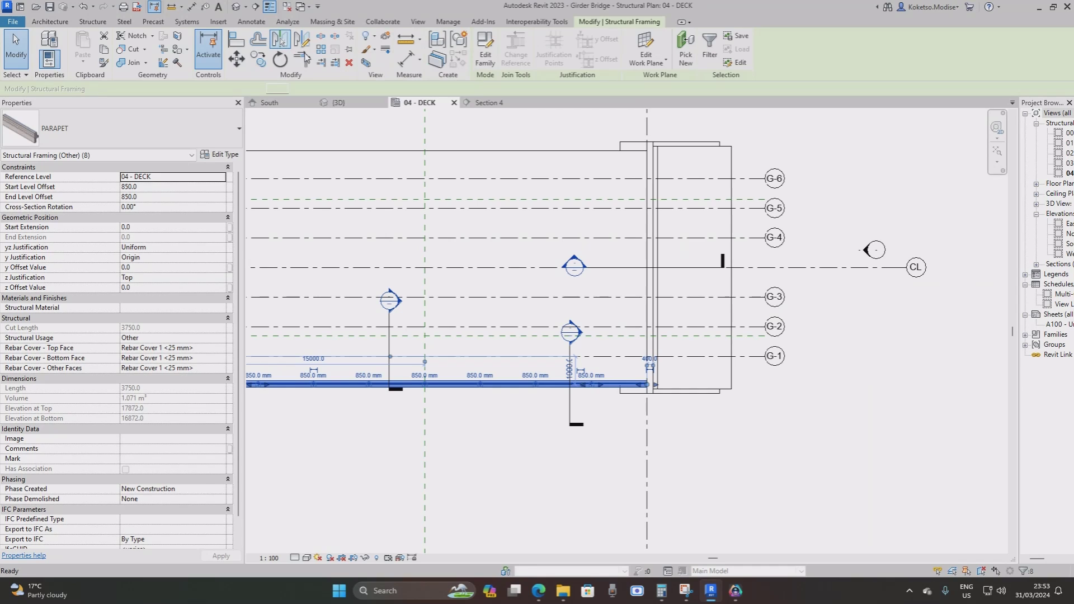
left_click(772, 270)
scroll(711, 276, "down", 4)
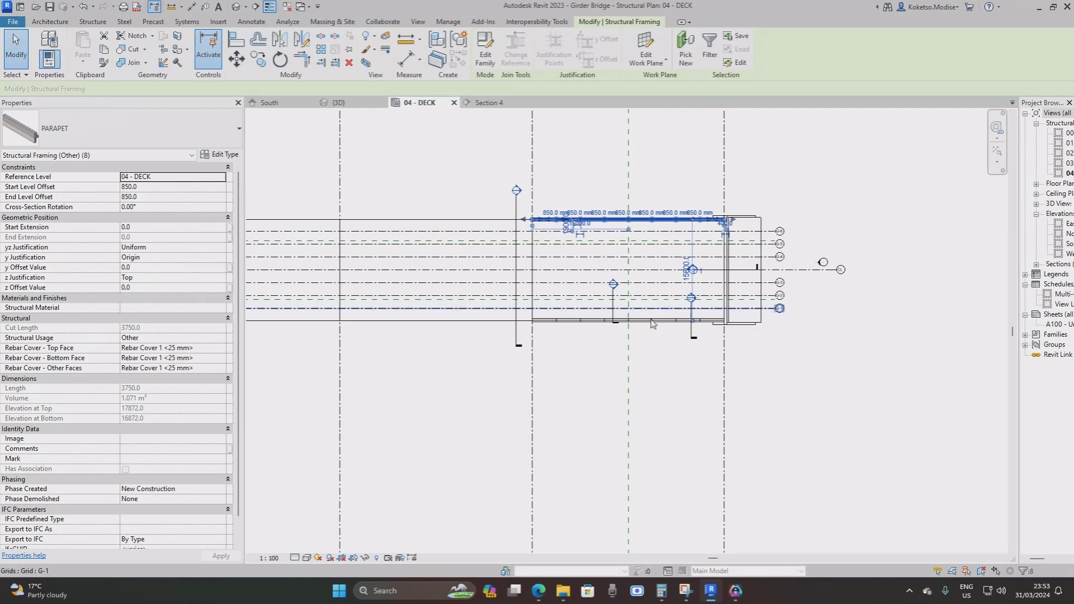
Select the parapets on both deck edges and mirror them into the adjacent span about the pier grid line at their inner end.
right_click(571, 352)
mouse_move(671, 200)
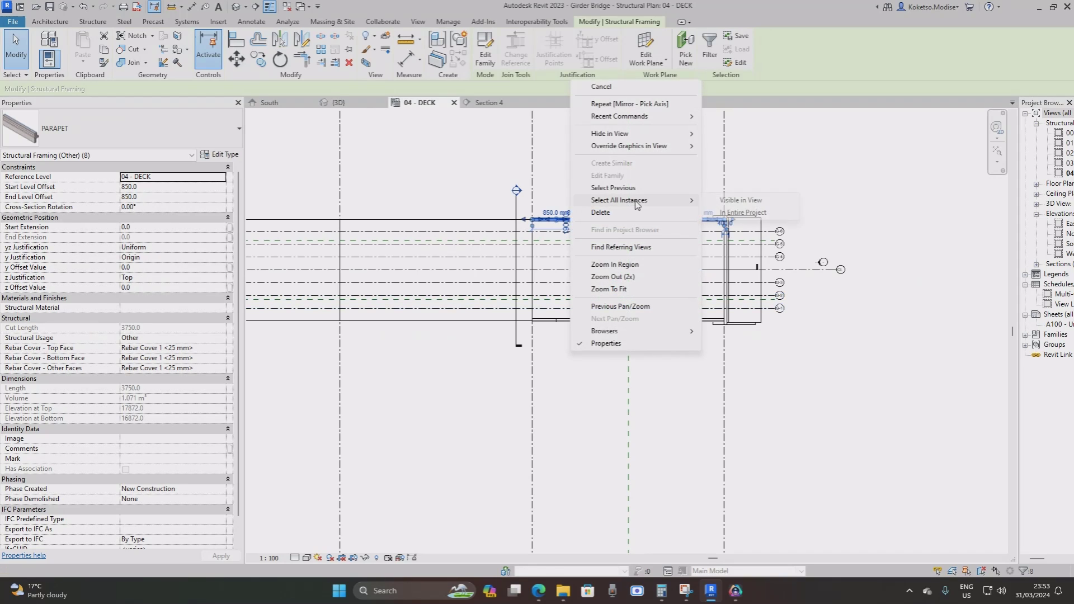
left_click(747, 201)
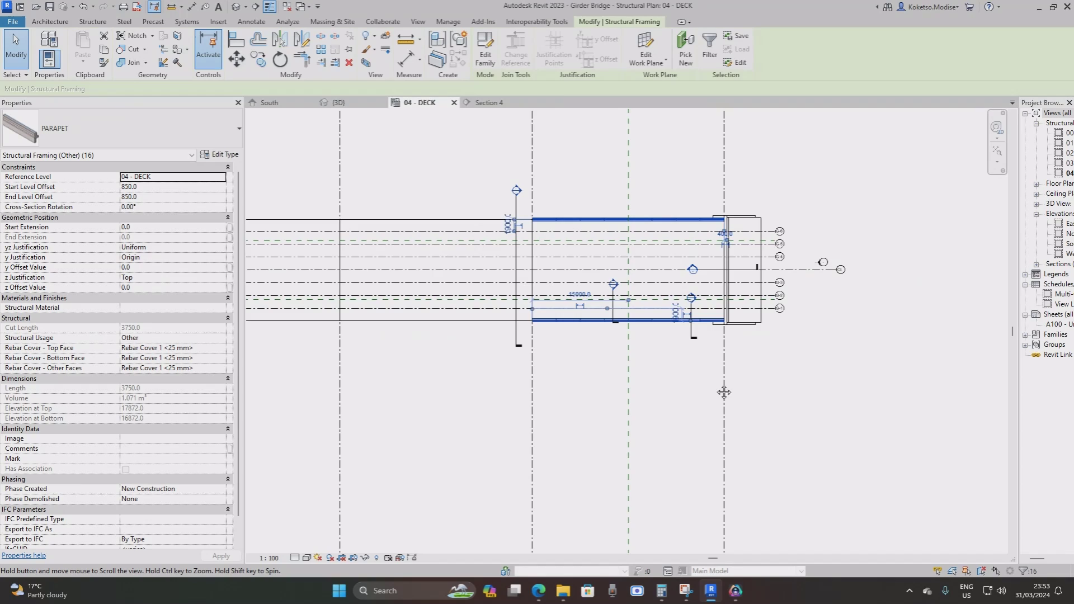
middle_click_drag(650, 404, 779, 385)
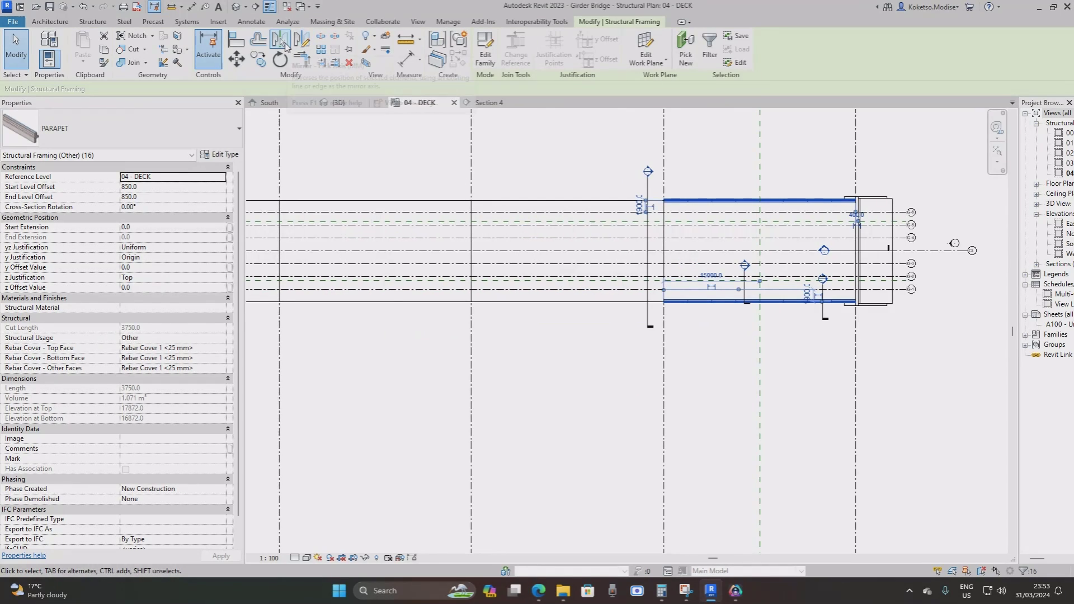
left_click(281, 40)
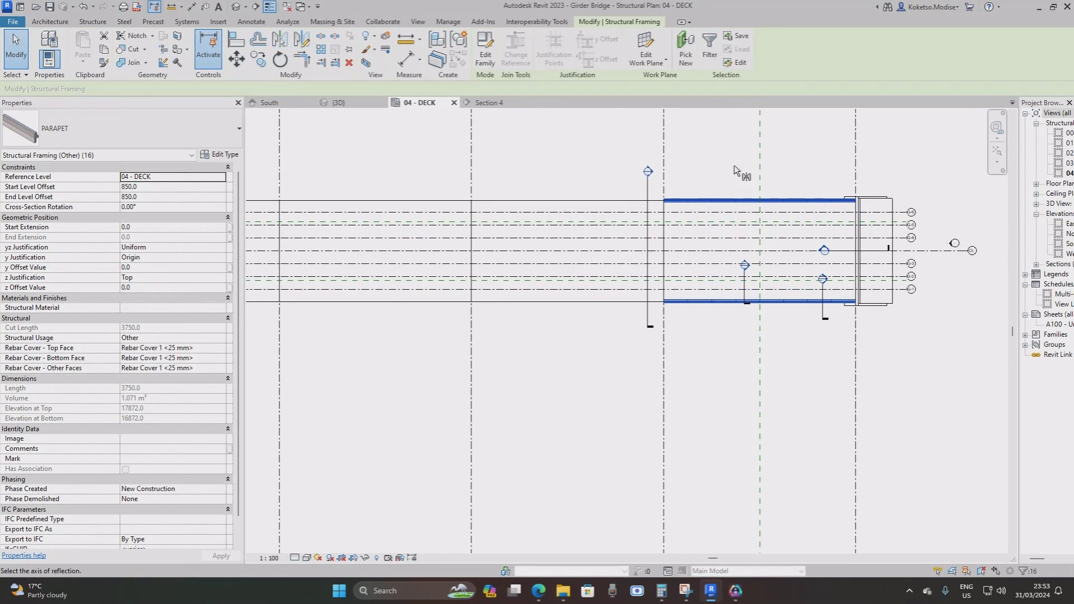
left_click(665, 145)
scroll(616, 312, "down", 3)
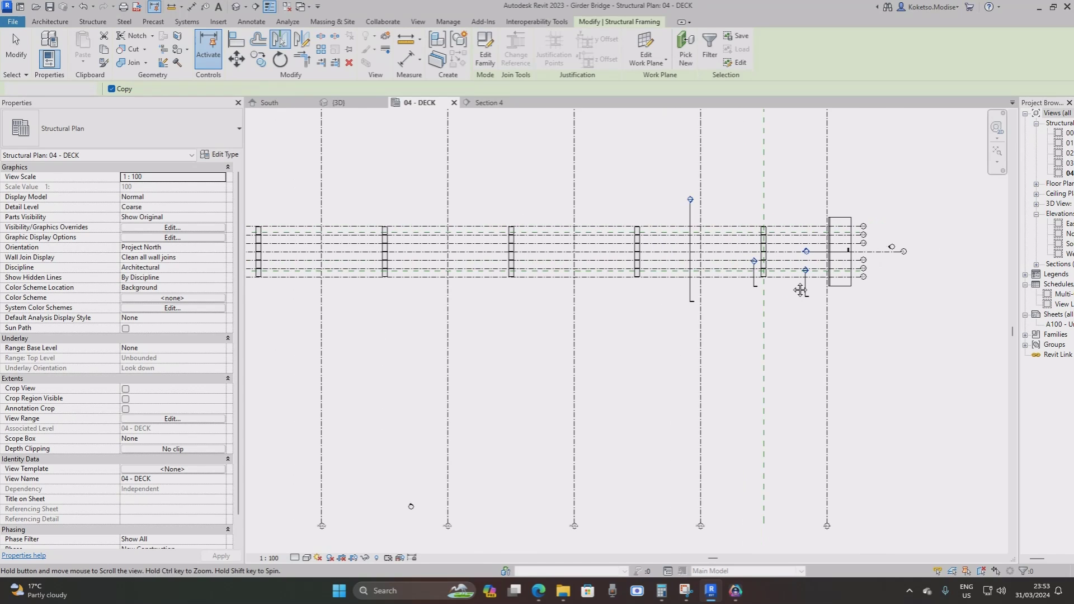
Mirror each newest pair of parapet runs about the successive pier grid lines, through PIER-3, PIER-2 and PIER-1, up to the far abutment.
middle_click_drag(629, 312, 753, 306)
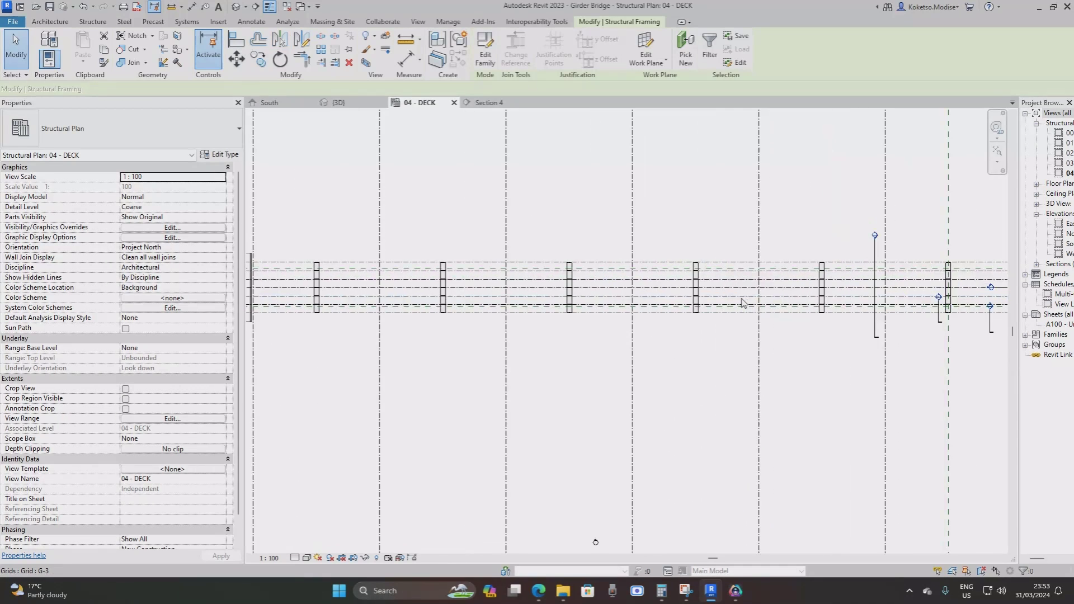
left_click(283, 40)
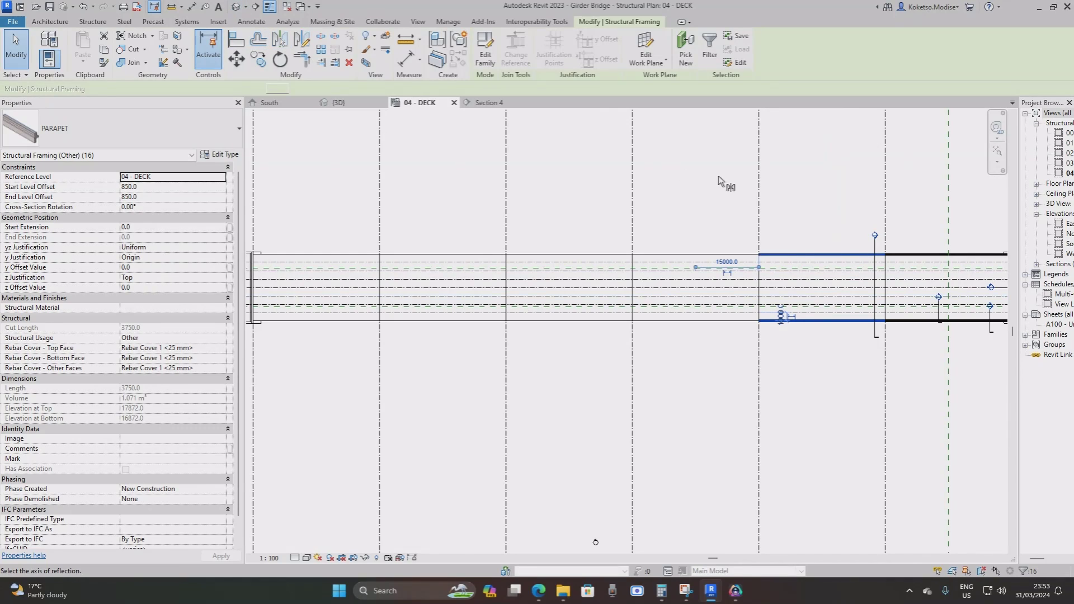
left_click(759, 190)
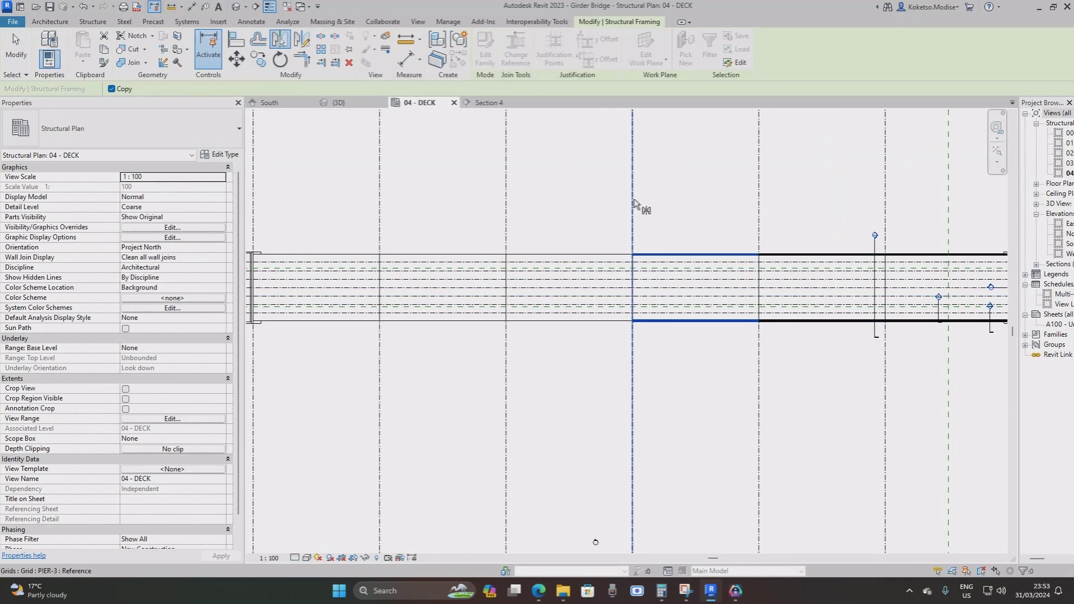
left_click(280, 40)
left_click(507, 183)
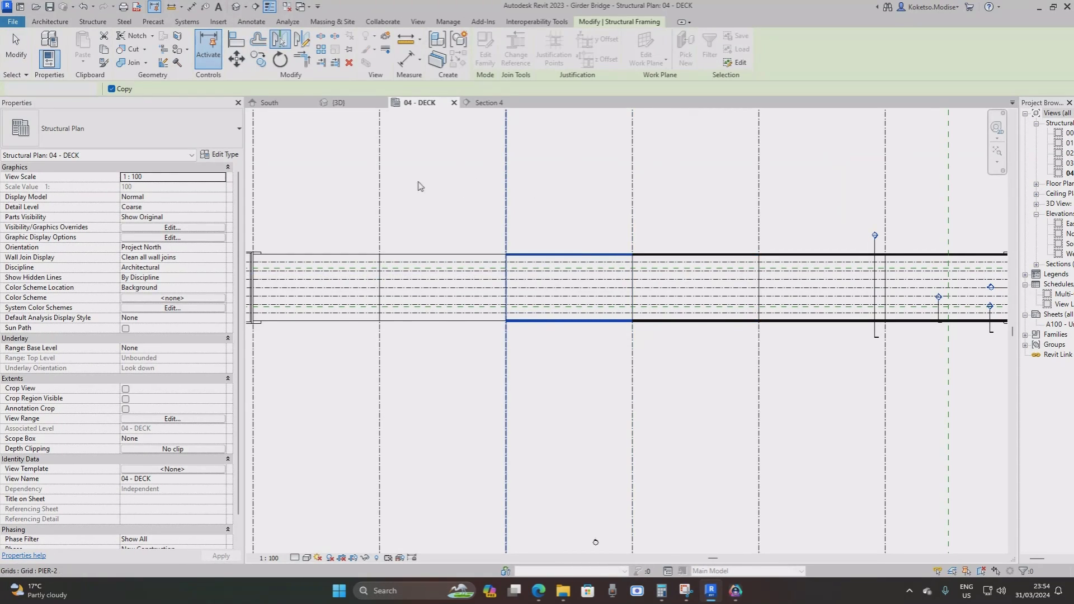
left_click(280, 40)
left_click(380, 199)
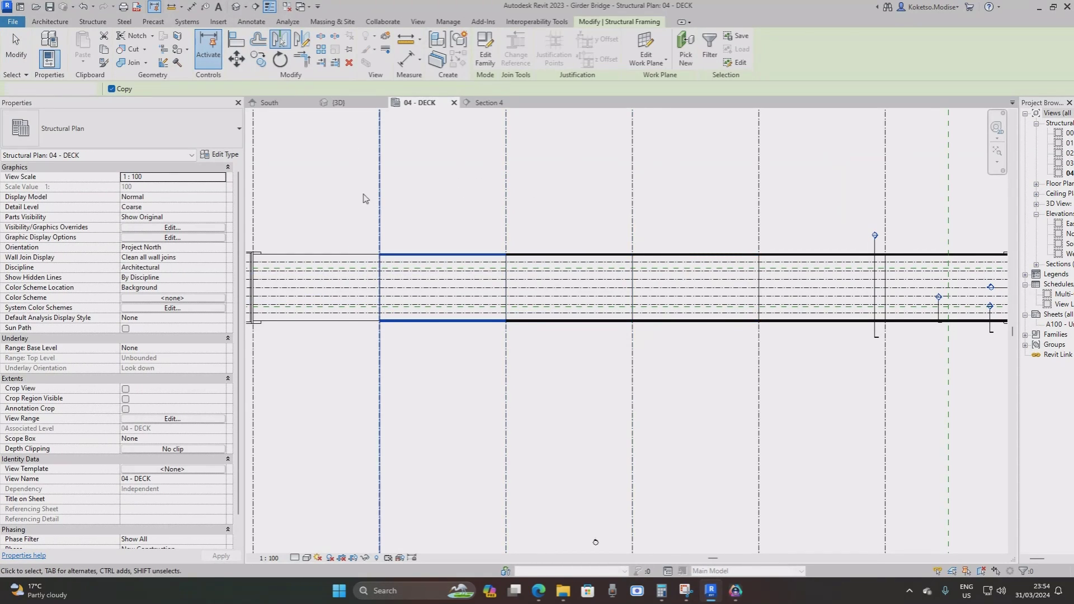
Examine the parapets along both deck edges and at the abutment in the 3D view.
left_click(338, 102)
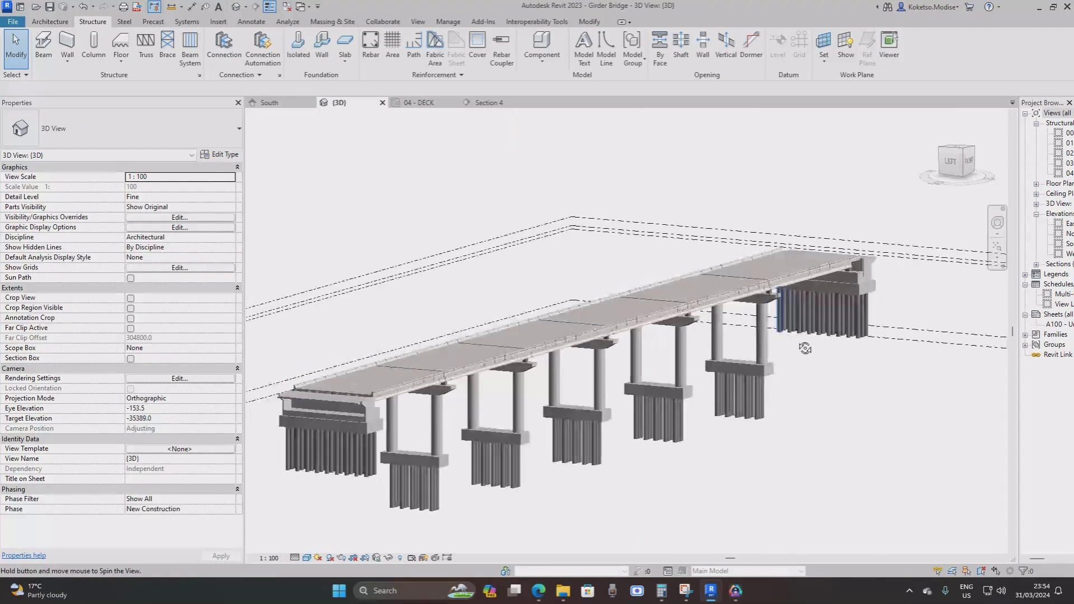
scroll(843, 269, "up", 5)
middle_click_drag(843, 269, 821, 307, "shift")
scroll(856, 274, "up", 5)
left_click(873, 237)
middle_click_drag(873, 238, 442, 335, "shift")
scroll(442, 334, "down", 3)
middle_click_drag(637, 349, 613, 371, "shift")
key("Escape")
scroll(626, 348, "down", 3)
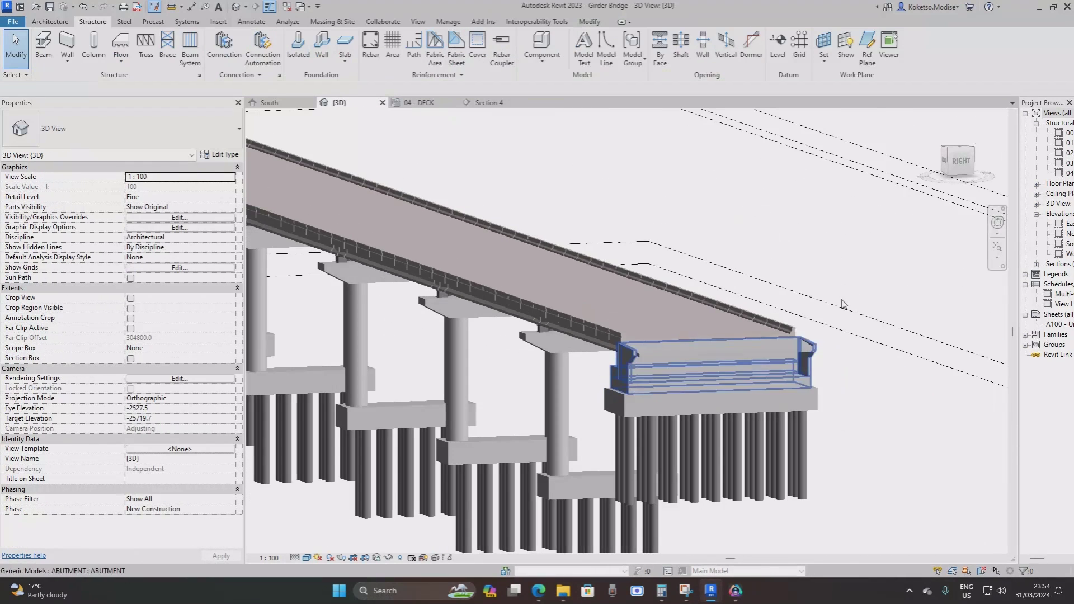
Widen the project view tree and review the parapet rows at the end of the Multi-Category Material Takeoff schedule.
left_click_drag(1018, 229, 930, 234)
scroll(647, 318, "down", 3)
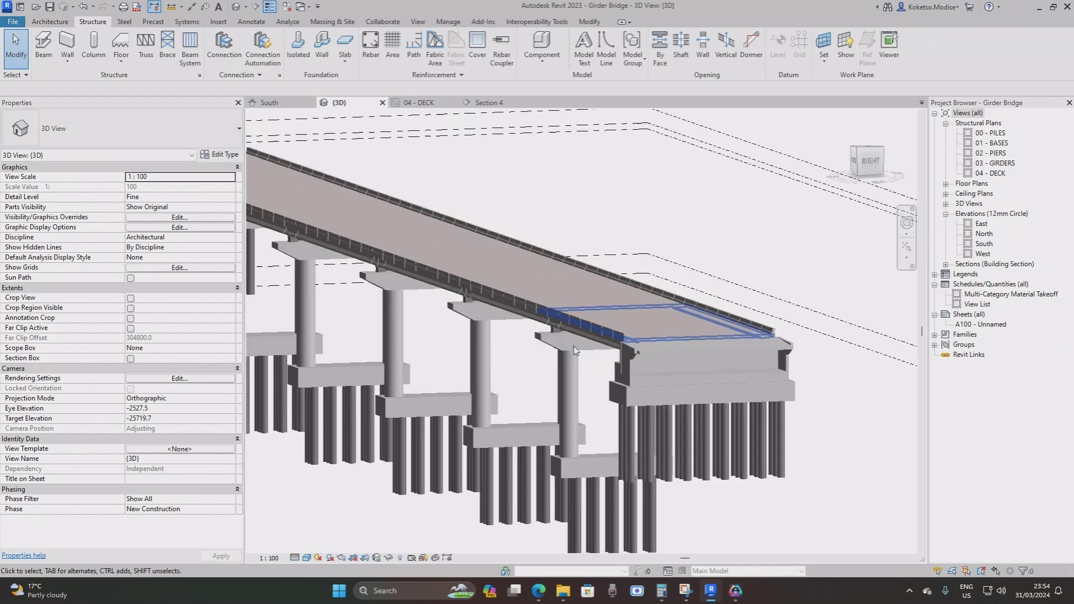
middle_click_drag(647, 318, 775, 362, "shift")
scroll(806, 295, "up", 2)
middle_click_drag(593, 344, 761, 274)
scroll(790, 266, "up", 1)
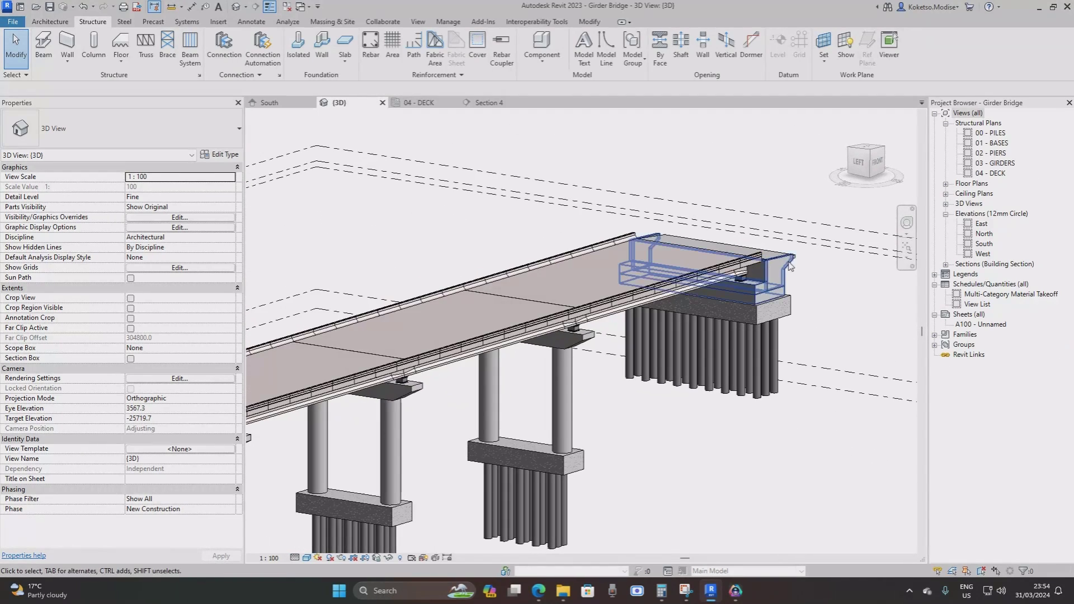
left_click(985, 295)
double_click(987, 295)
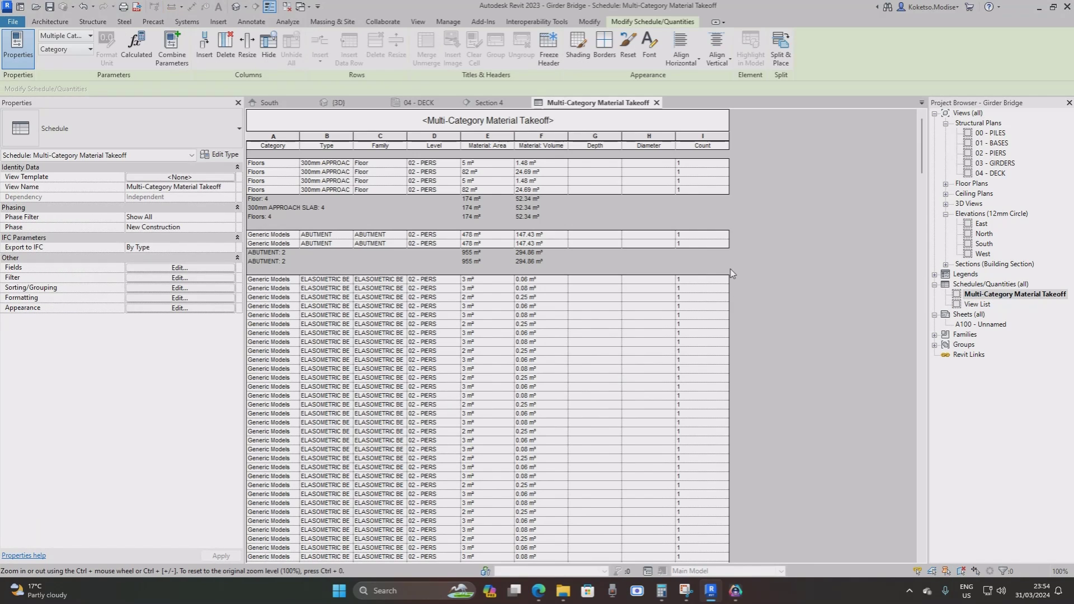
left_click_drag(922, 149, 912, 550)
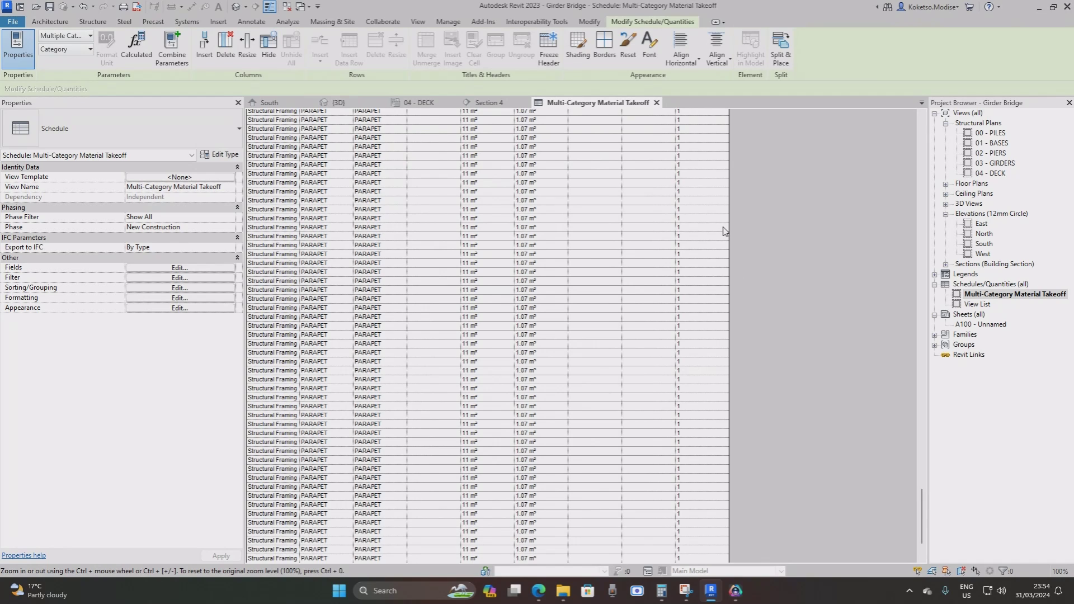
left_click(656, 102)
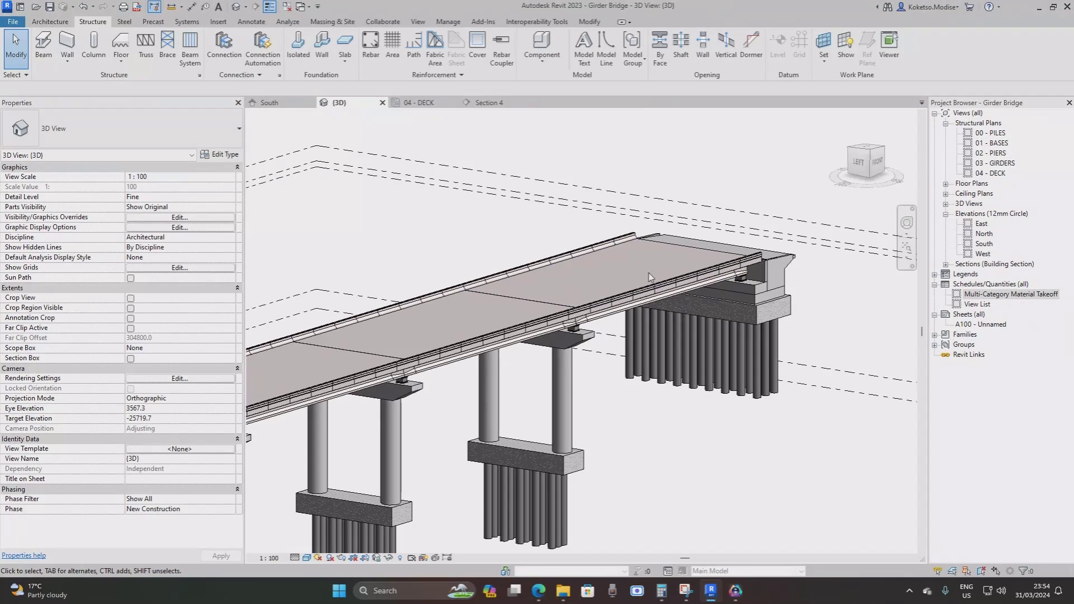
In the 04 - DECK plan, start a structural floor and duplicate the 300mm APPROACH SLAB type as 150mm ASPHALT.
middle_click_drag(643, 252, 709, 229, "shift")
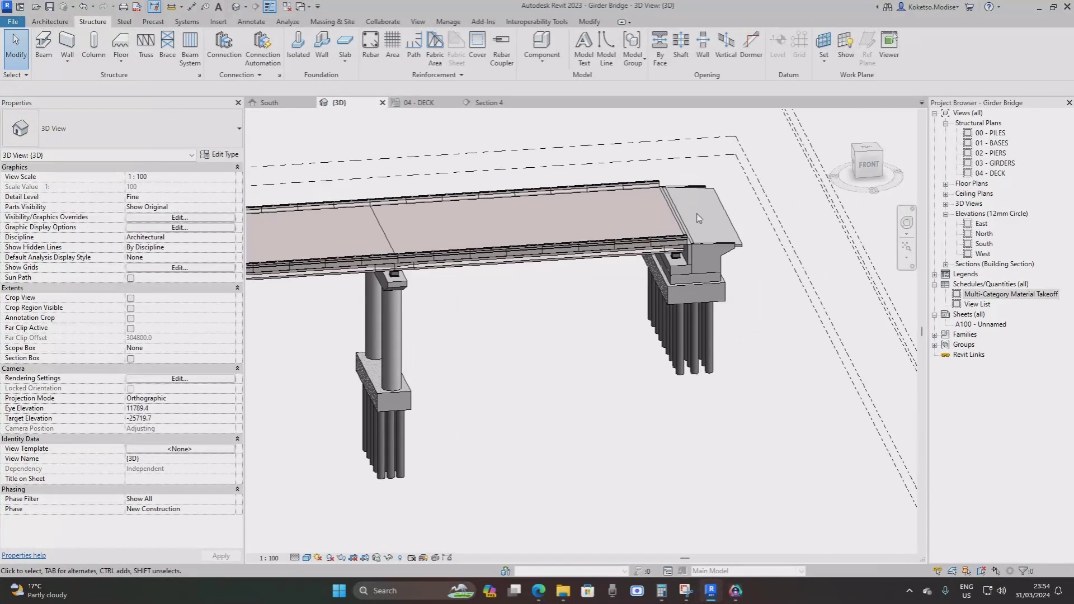
left_click(433, 105)
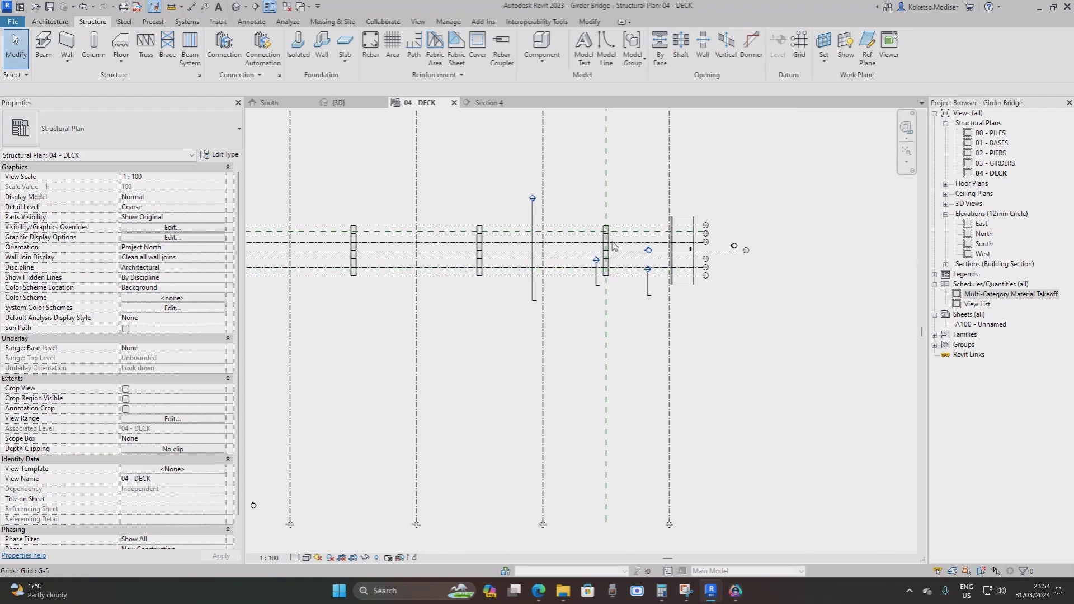
scroll(615, 245, "up", 4)
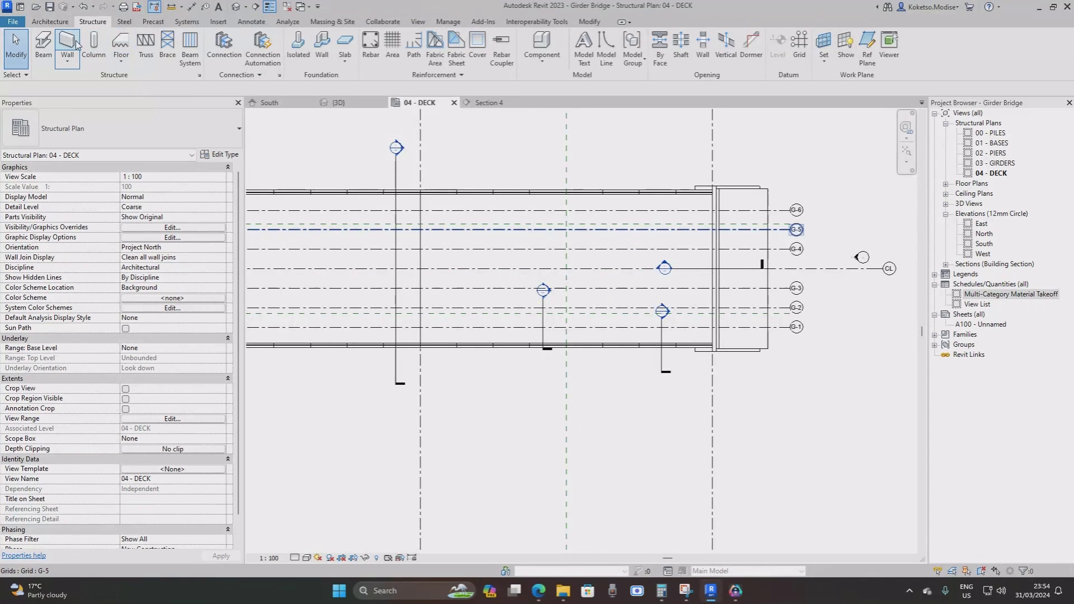
left_click(121, 61)
left_click(127, 78)
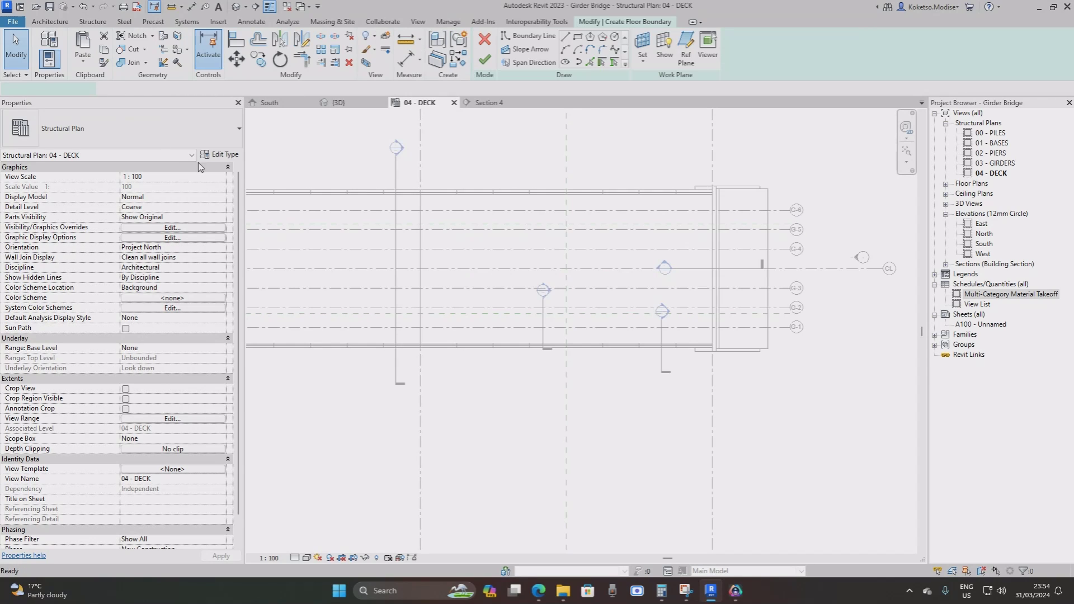
left_click(228, 155)
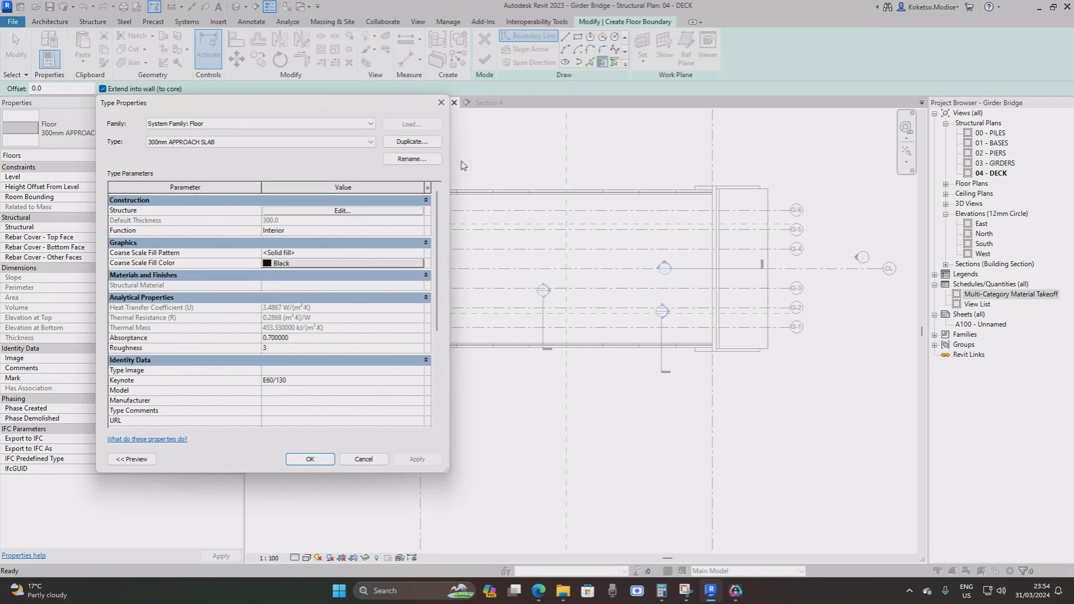
left_click(411, 141)
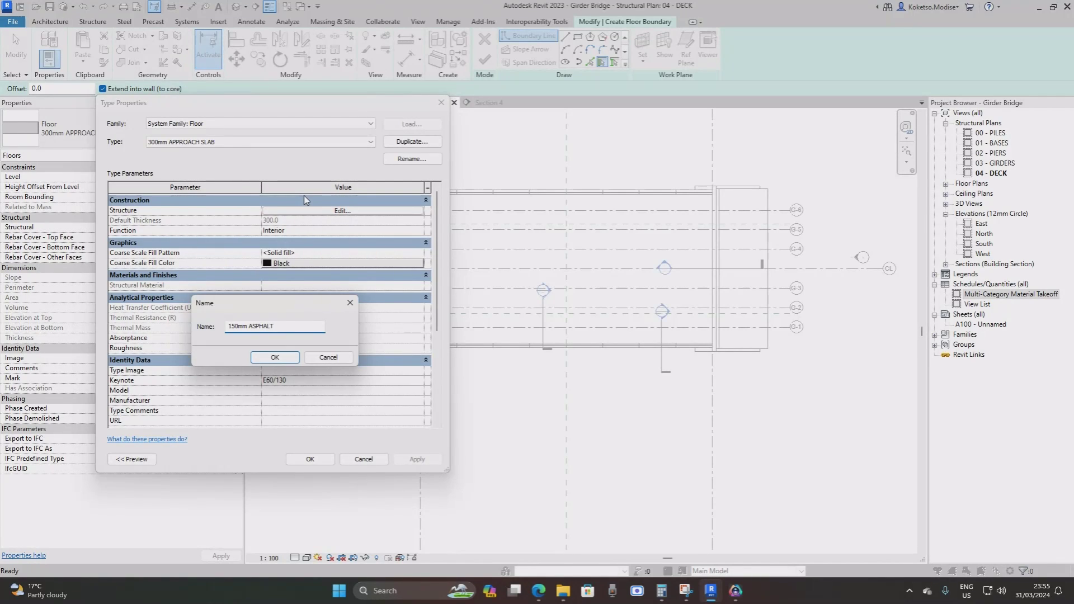
left_click(275, 356)
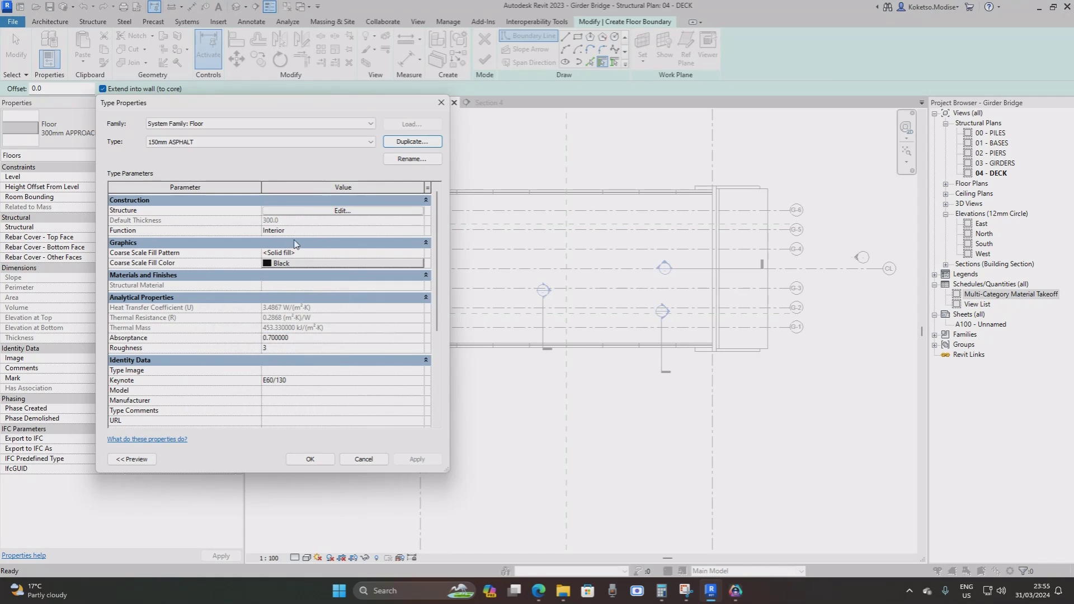
Set the new floor type's structure layer to 150 mm thickness with the Asphalt, Pavement, Dark Grey material.
left_click(299, 210)
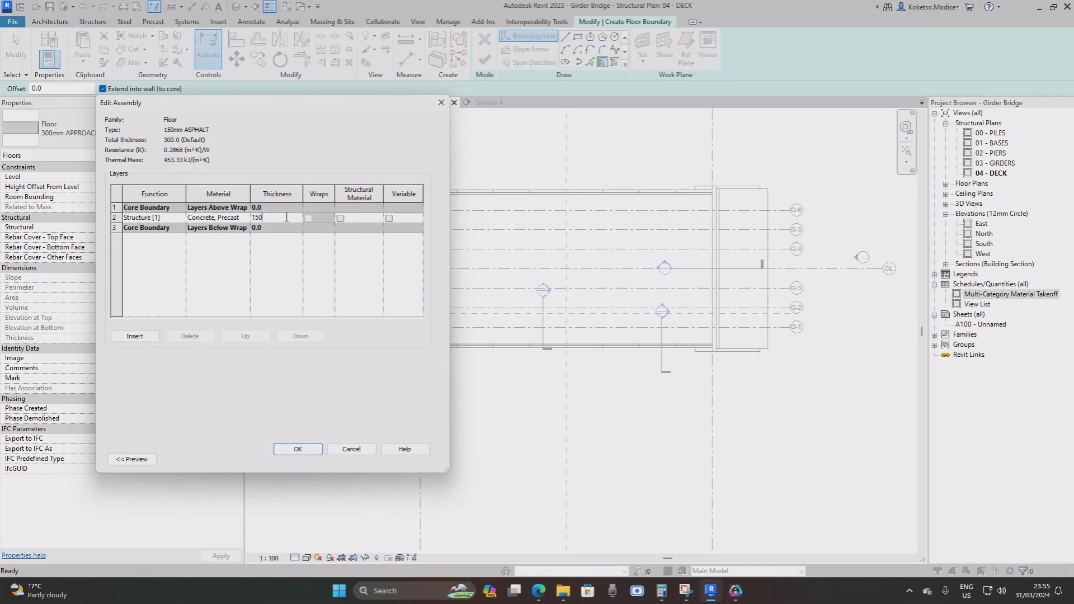
left_click(246, 217)
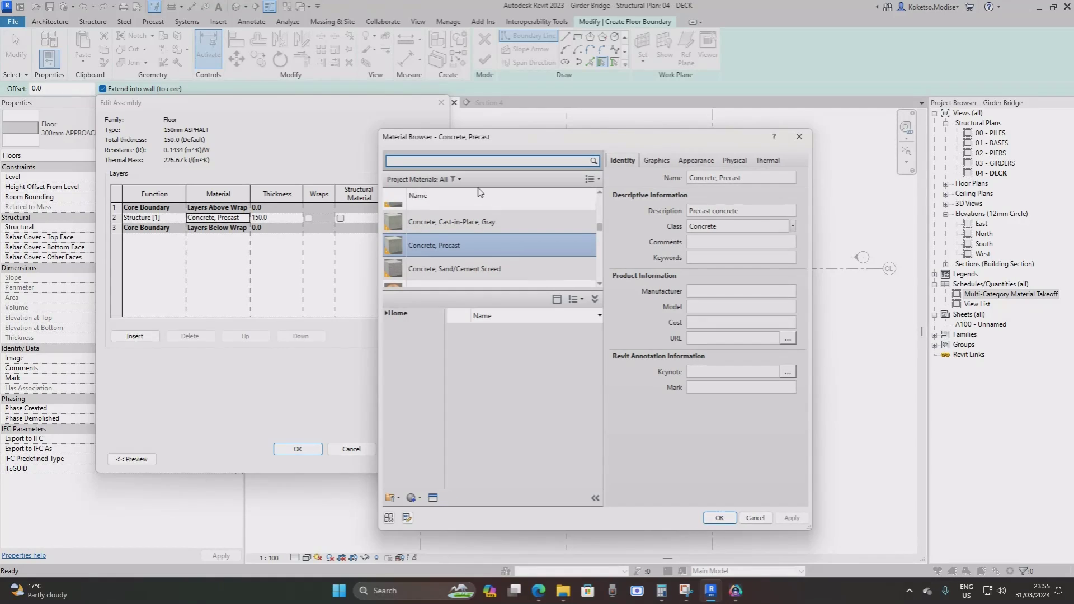
type("ASPHALT")
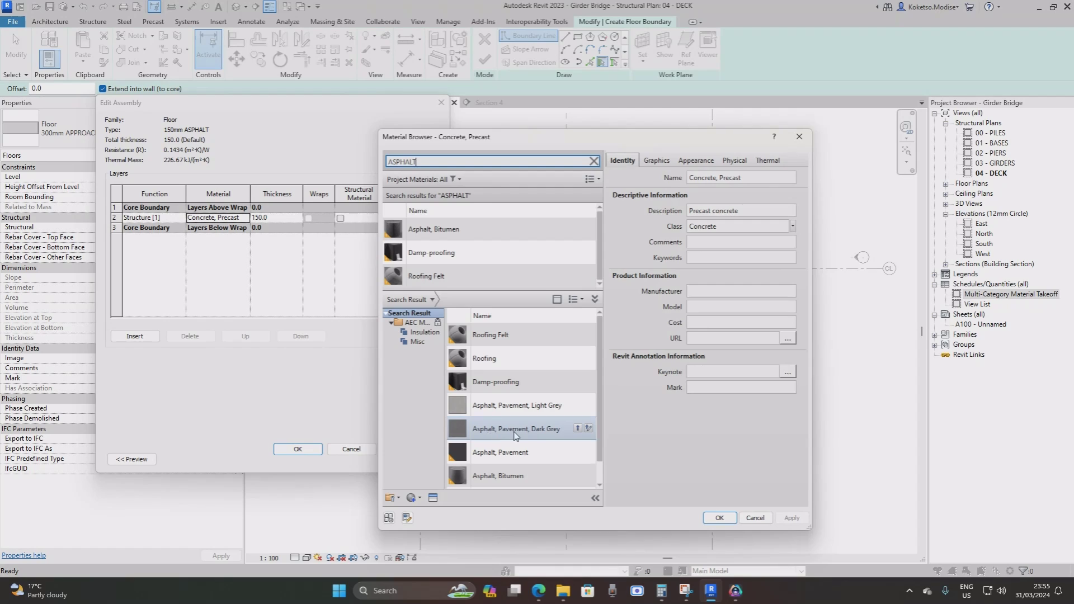
left_click(578, 429)
left_click(719, 518)
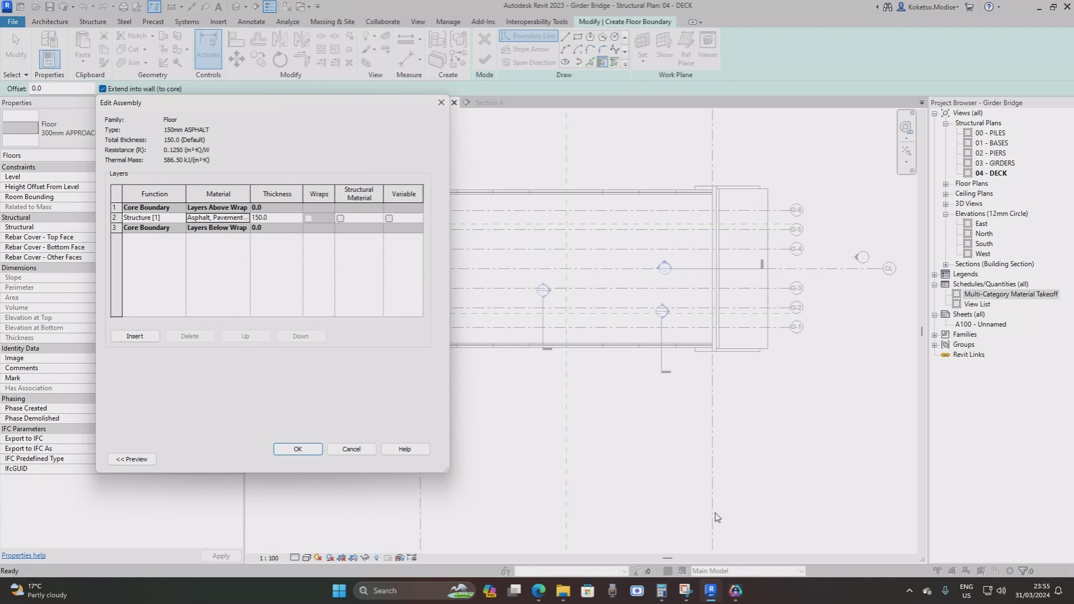
left_click(322, 449)
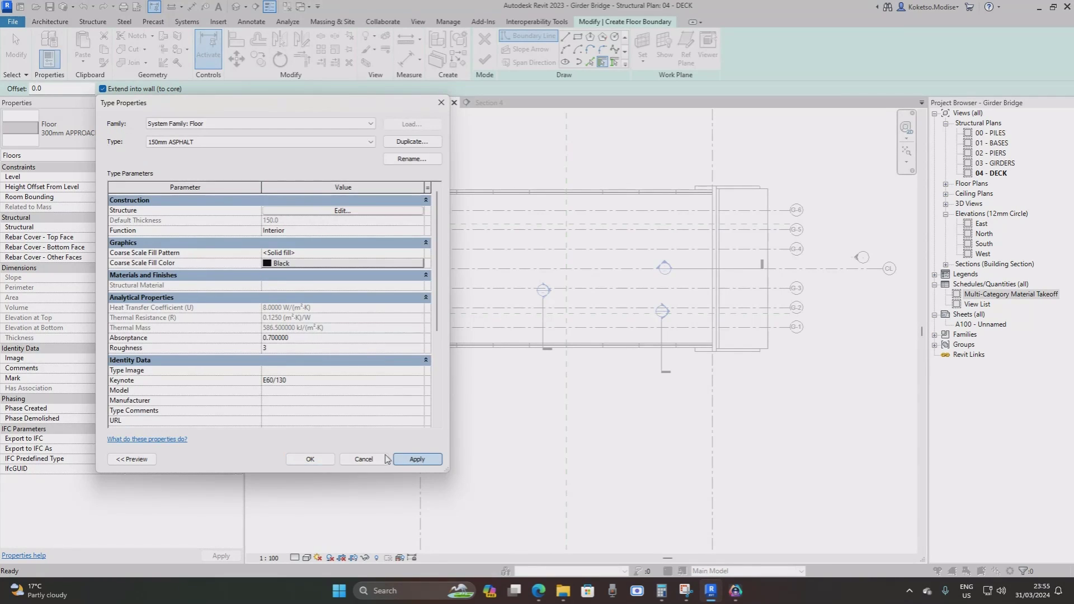
left_click(303, 459)
Sketch a rectangular floor boundary between the parapets of the end span, from the abutment grid line to PIER-5, and finish the floor.
left_click(579, 38)
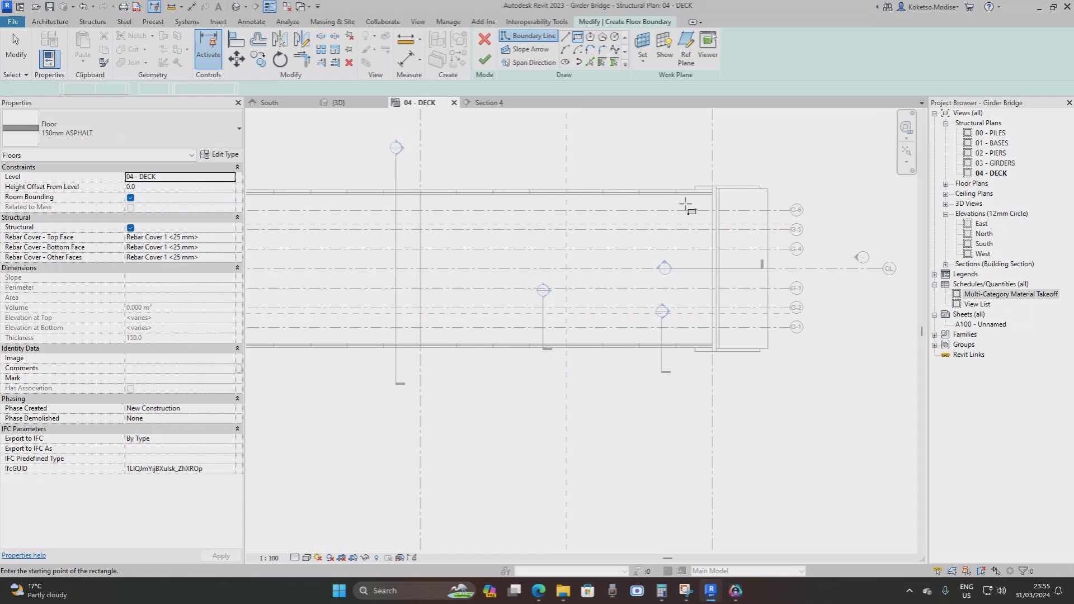
scroll(712, 193, "up", 2)
left_click(708, 196)
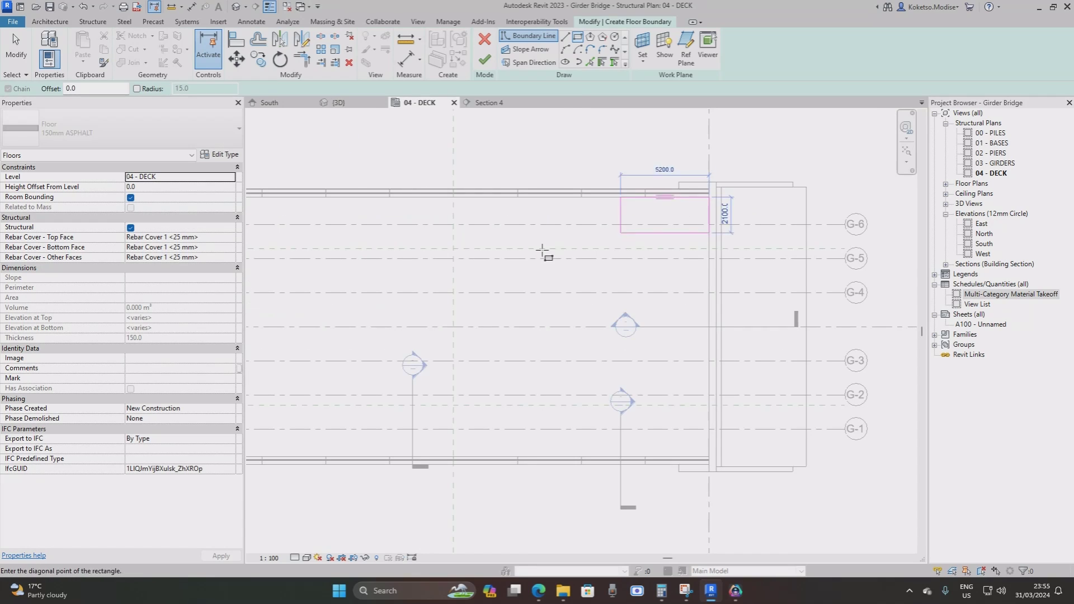
scroll(679, 247, "down", 2)
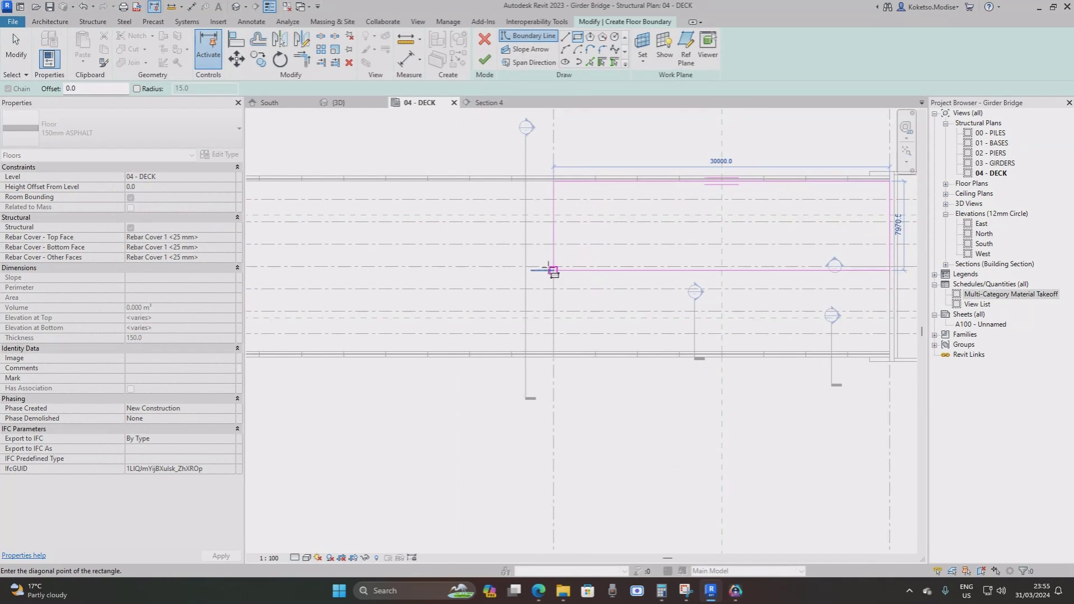
scroll(569, 297, "down", 1)
scroll(554, 323, "up", 1)
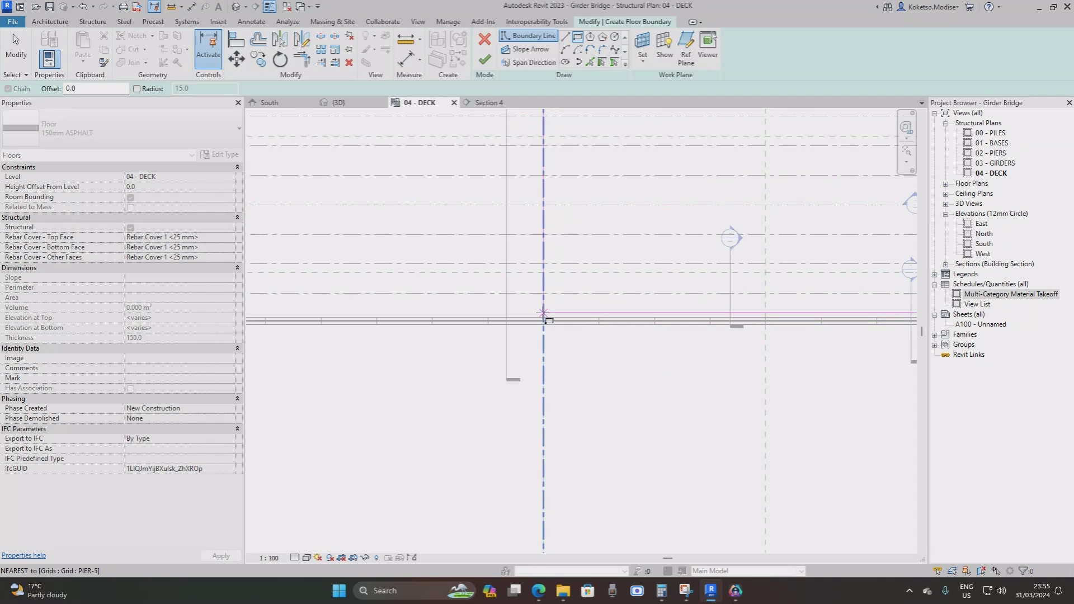
left_click(549, 323)
scroll(526, 263, "down", 2)
scroll(526, 263, "down", 2)
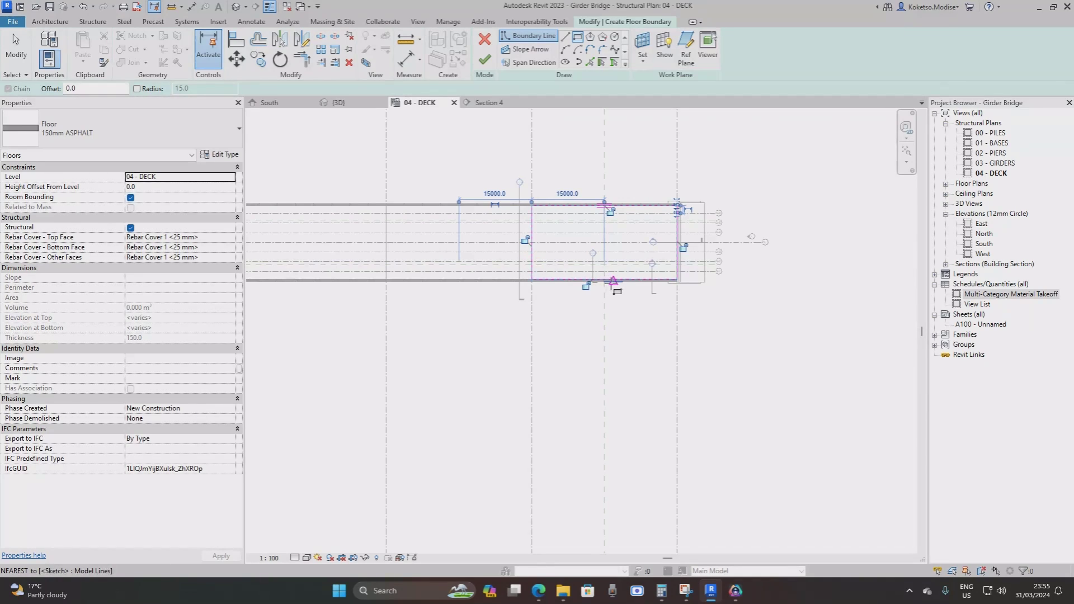
key("Escape")
key("Escape")
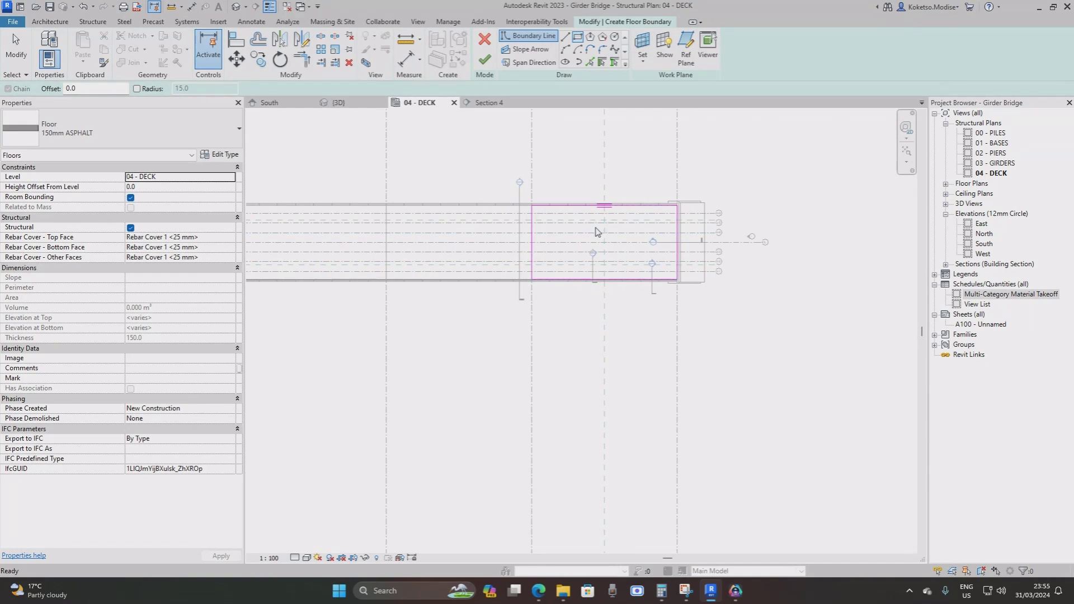
scroll(615, 232, "up", 1)
scroll(642, 230, "up", 1)
left_click(485, 59)
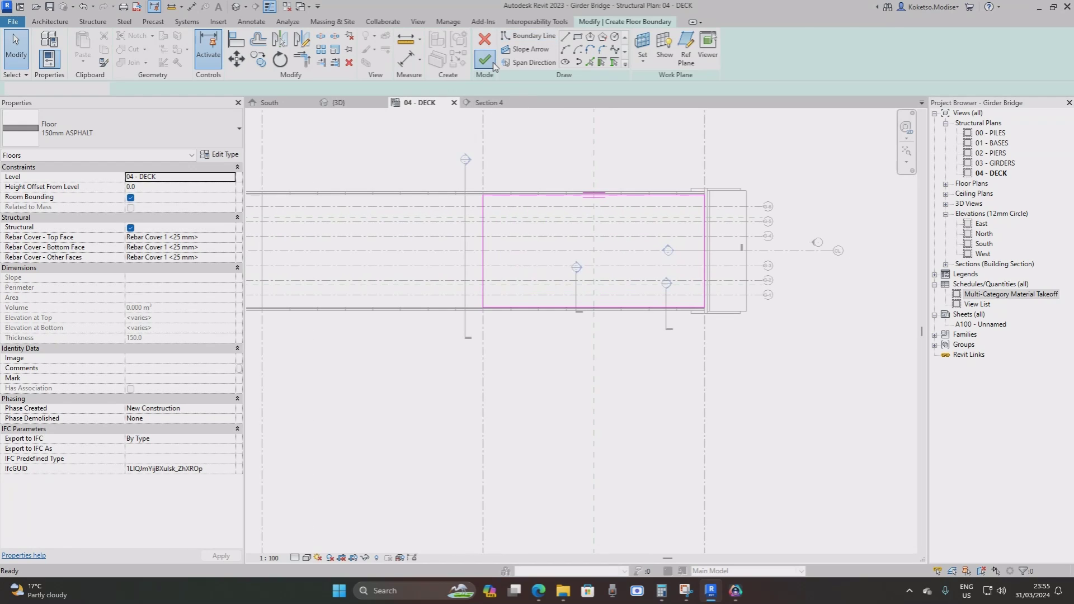
In the 3D view, set the asphalt floor's height offset from level to =150+250.
key("ctrl+Tab")
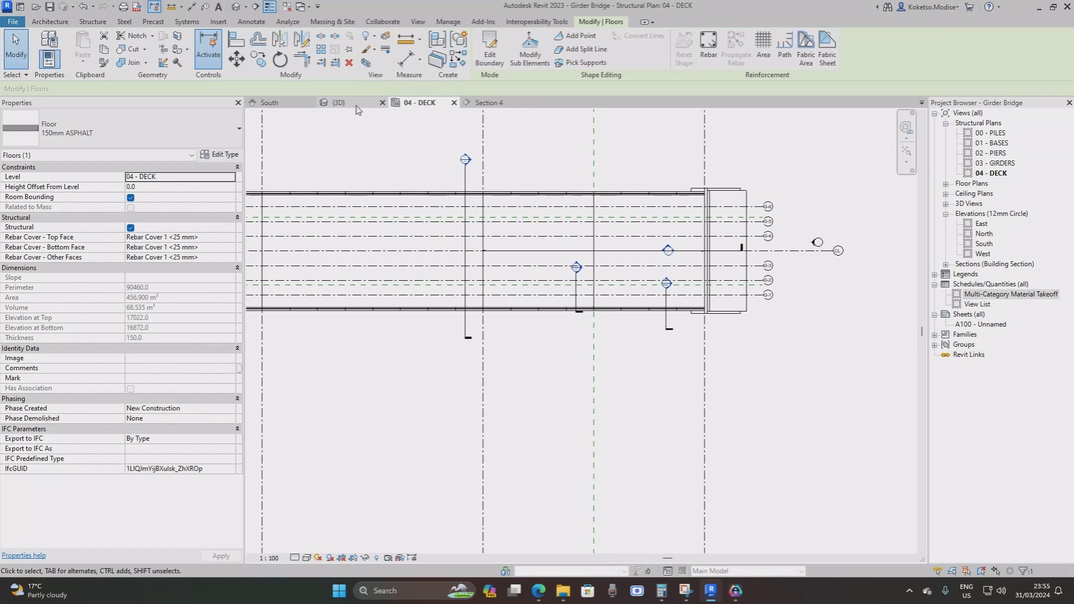
middle_click_drag(646, 256, 576, 209, "shift")
scroll(576, 209, "up", 3)
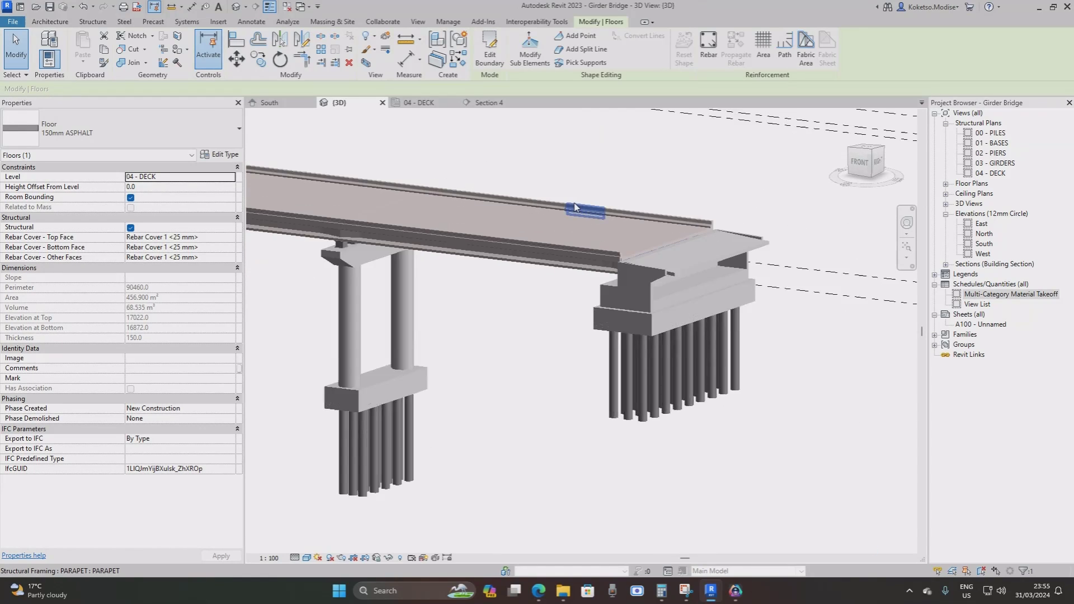
middle_click_drag(693, 280, 643, 280, "shift")
left_click(160, 186)
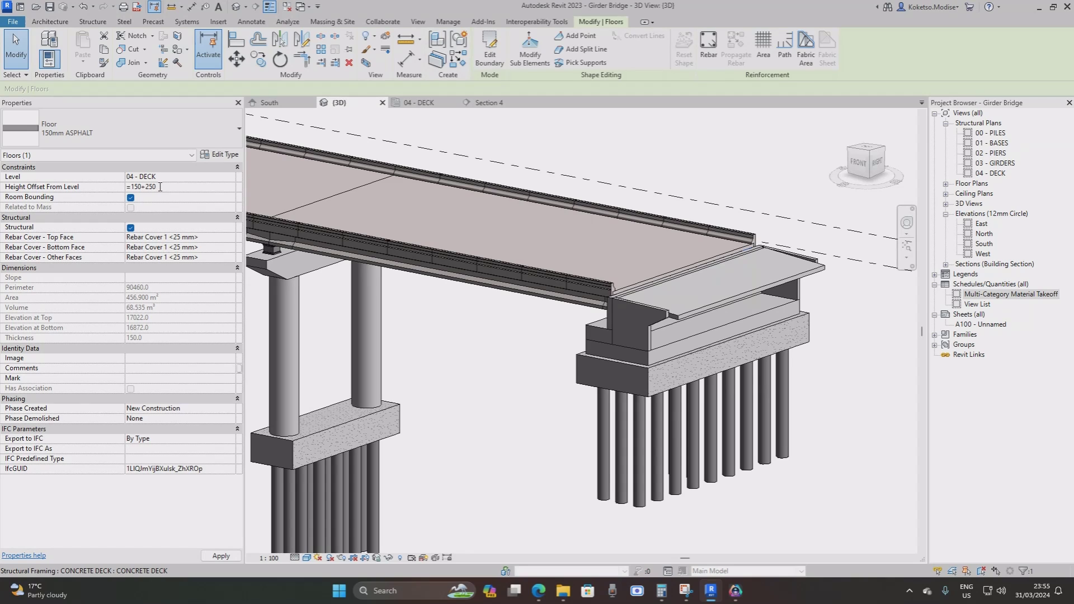
key("Return")
left_click(607, 173)
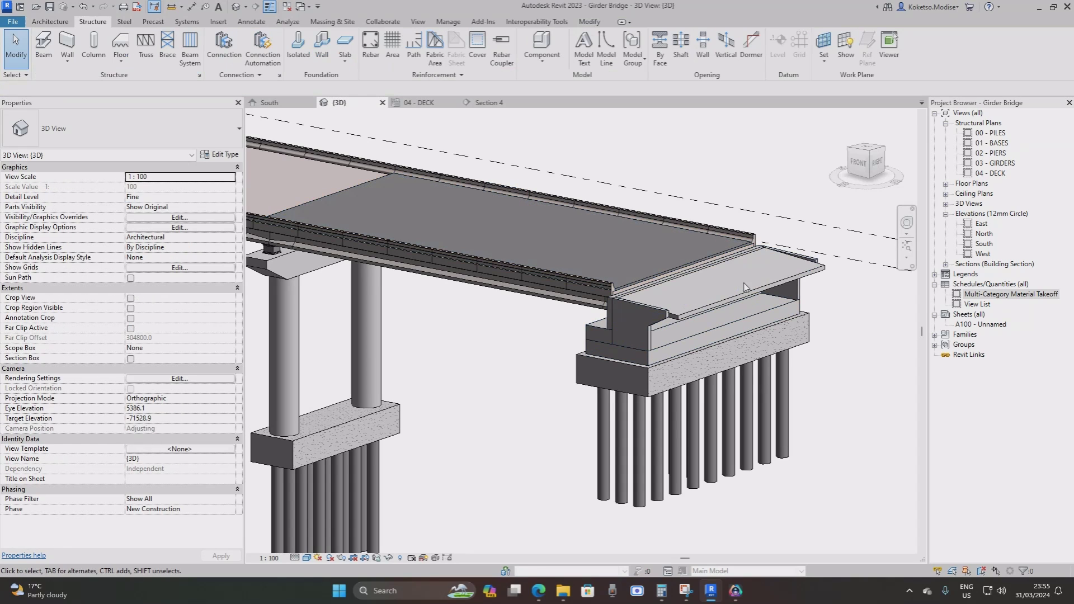
Select the end span's asphalt floor and mirror it into the adjacent span about the PIER-5 grid line in the 04 - DECK plan.
left_click(678, 267)
scroll(678, 267, "down", 3)
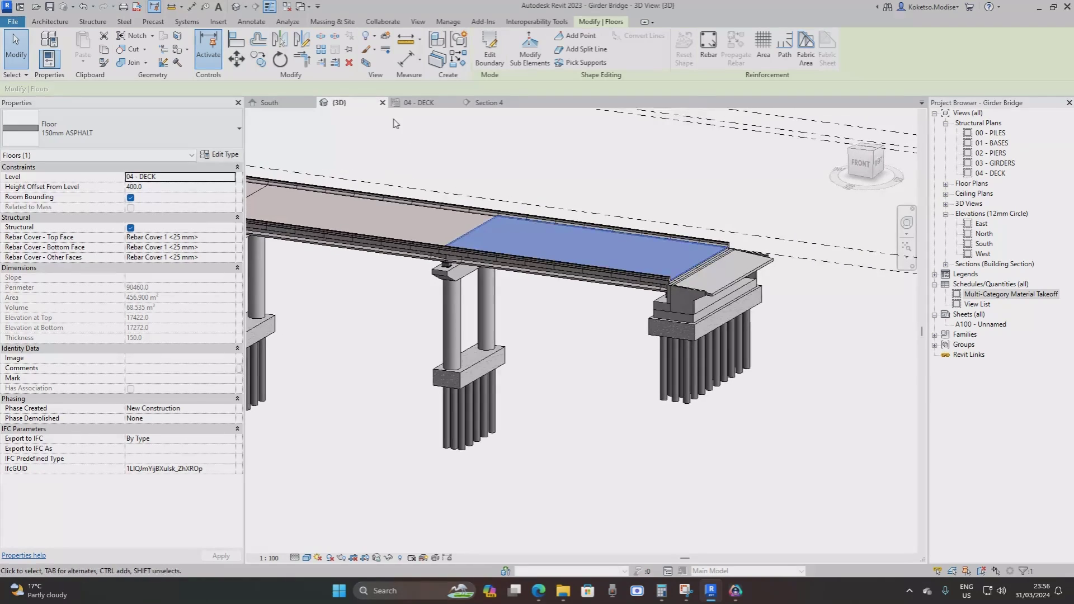
left_click(426, 104)
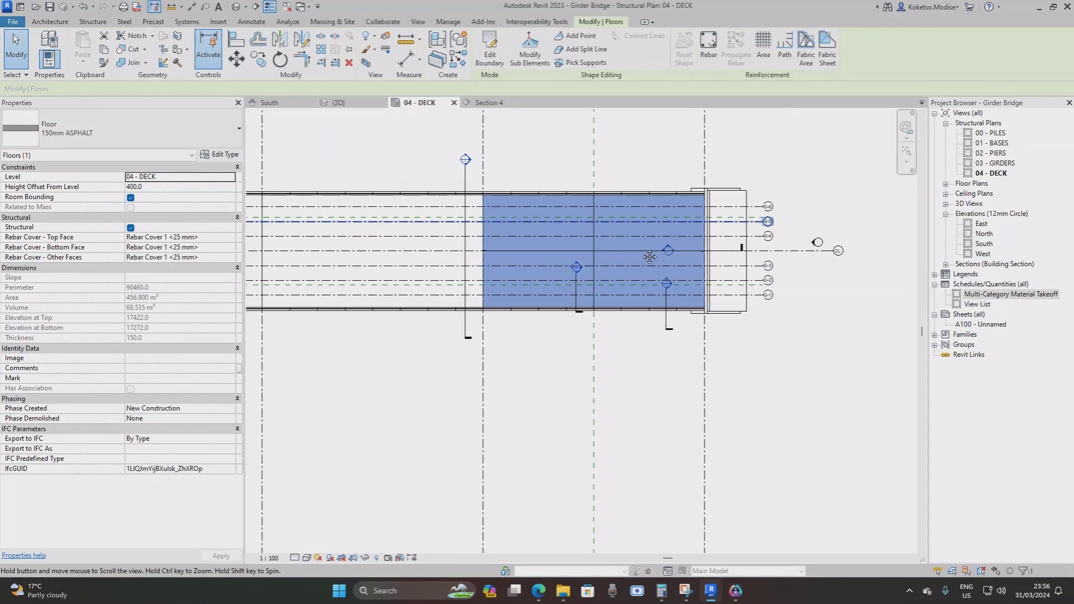
middle_click_drag(660, 268, 738, 295)
scroll(737, 295, "down", 2)
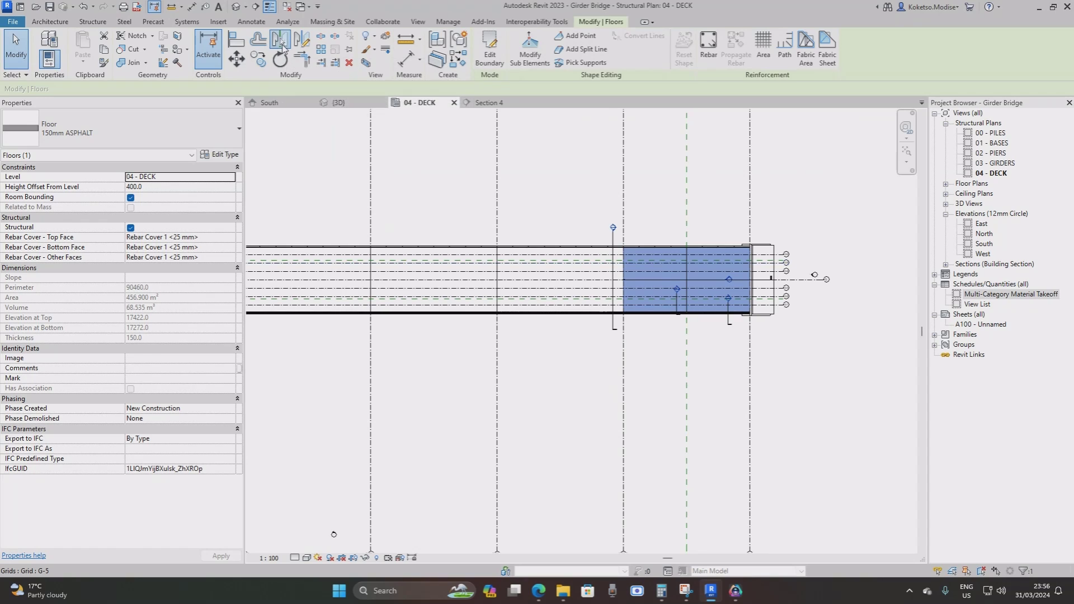
left_click(281, 40)
left_click(749, 213)
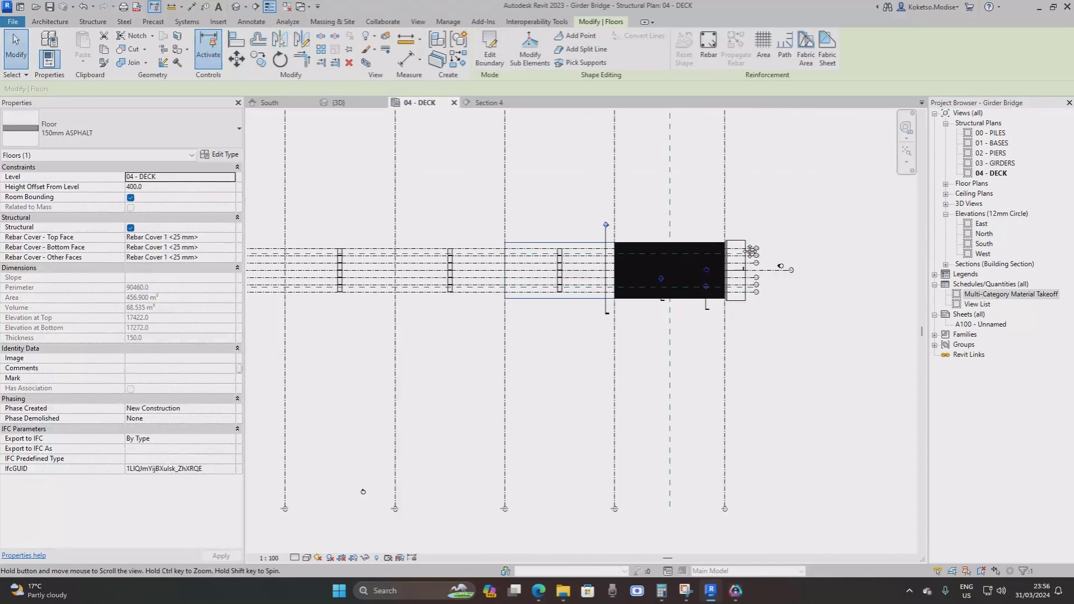
Mirror each newest asphalt floor about the successive pier grid lines, from PIER-4 through PIER-1, up to the far abutment.
scroll(750, 224, "down", 1)
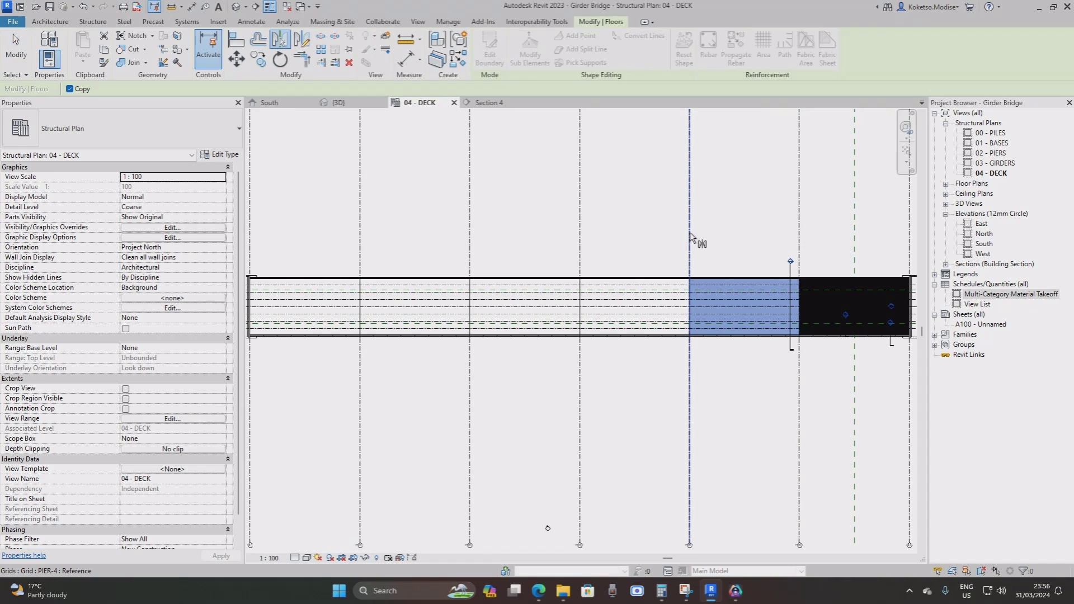
left_click(689, 240)
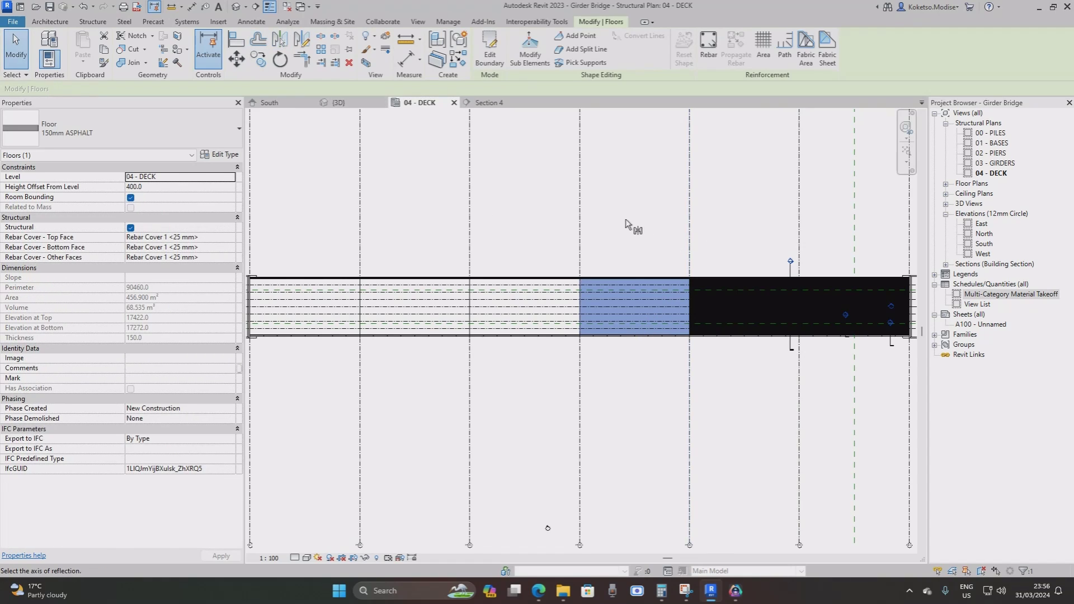
left_click(579, 221)
middle_click_drag(580, 221, 618, 220)
key("m")
key("m")
left_click(503, 211)
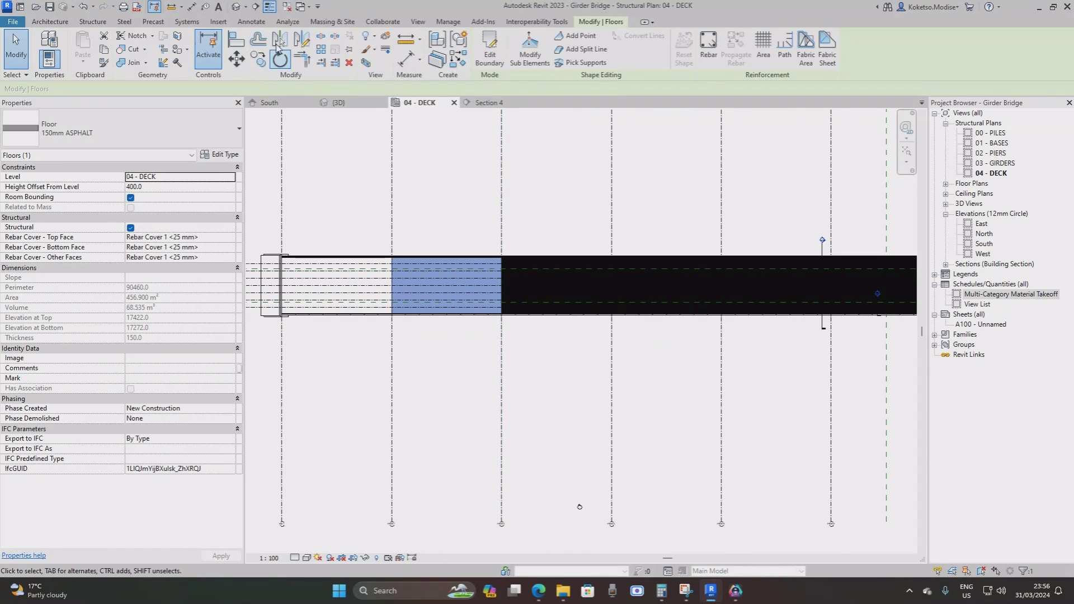
left_click(278, 48)
left_click(392, 204)
key("Escape")
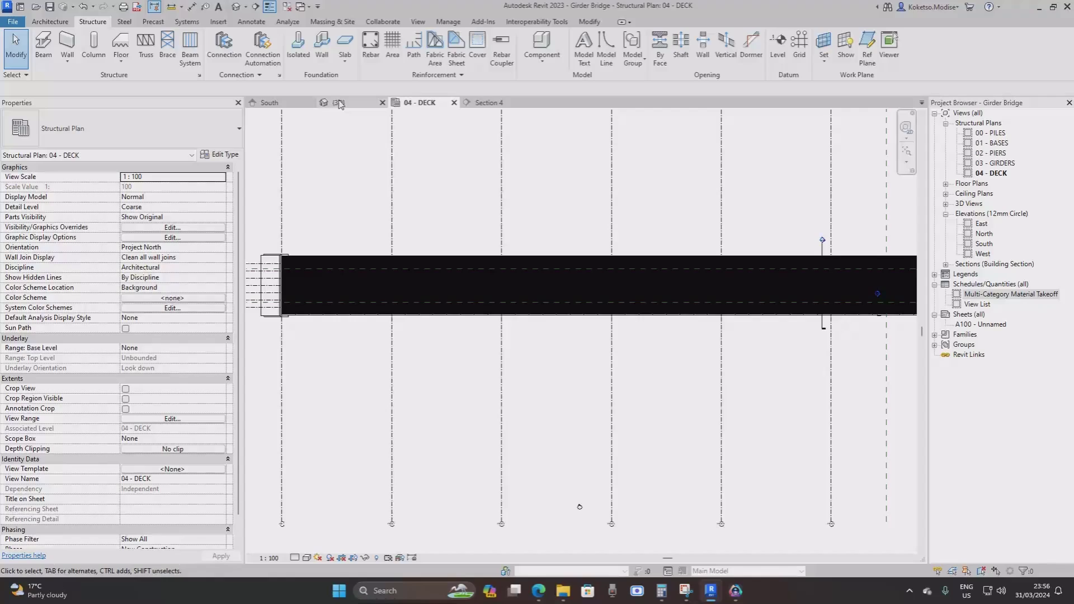
Create a new family from the Metric Structural Framing - Beams and Braces template after checking the surfaced deck in the 3D view.
left_click(340, 104)
middle_click_drag(560, 308, 706, 261, "shift")
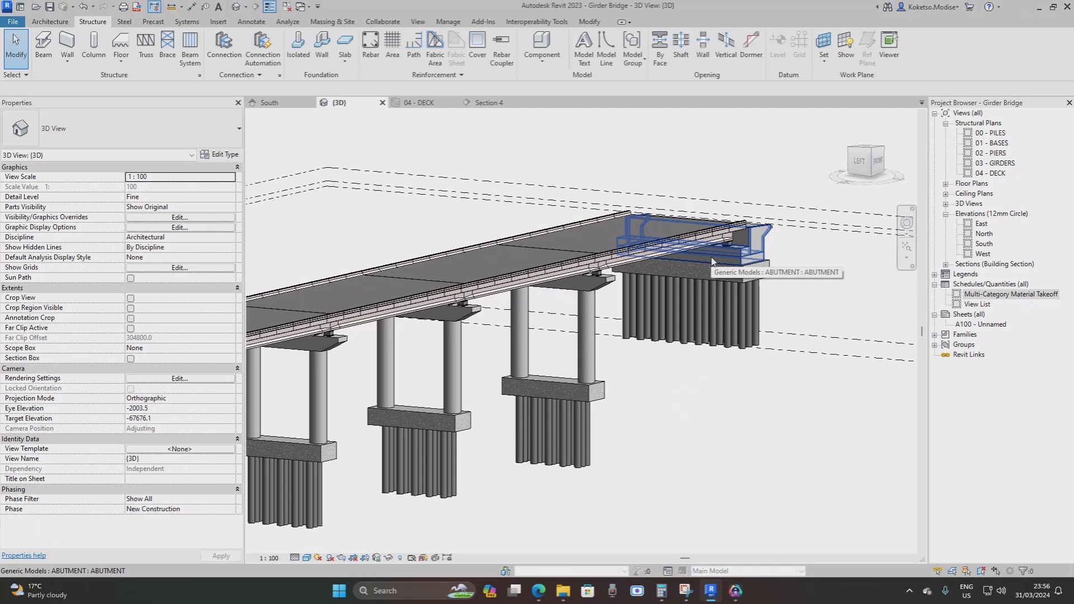
scroll(712, 261, "down", 5)
middle_click_drag(712, 262, 575, 242, "shift")
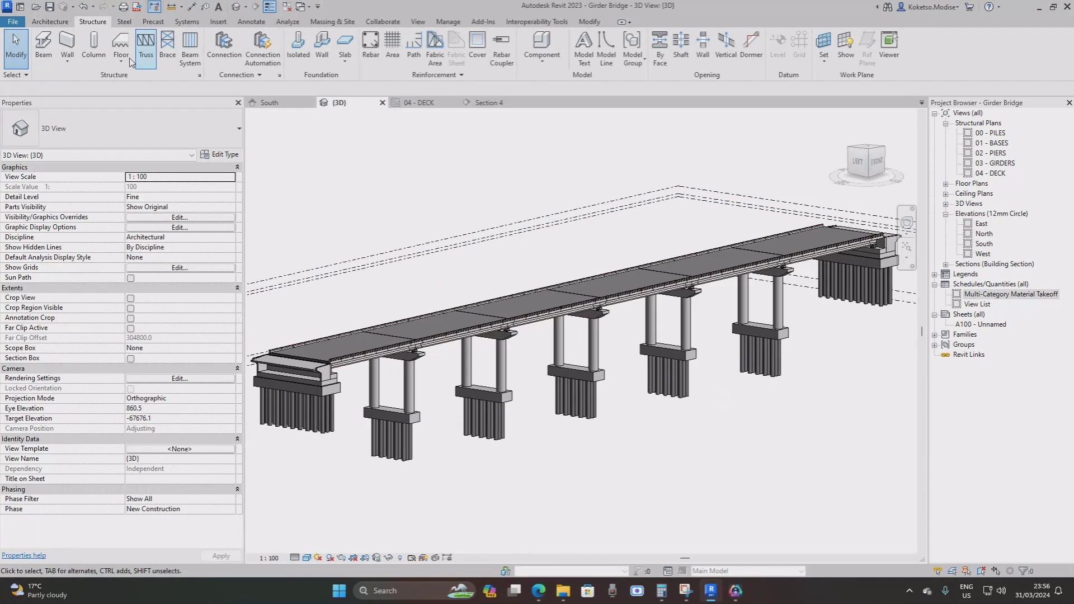
left_click(13, 21)
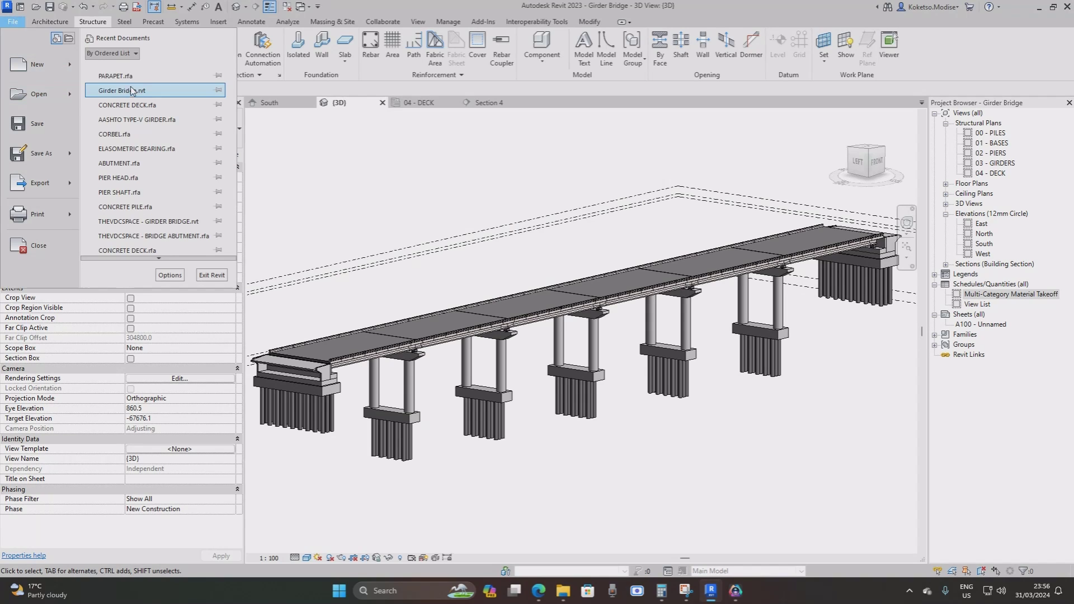
mouse_move(37, 64)
left_click(115, 94)
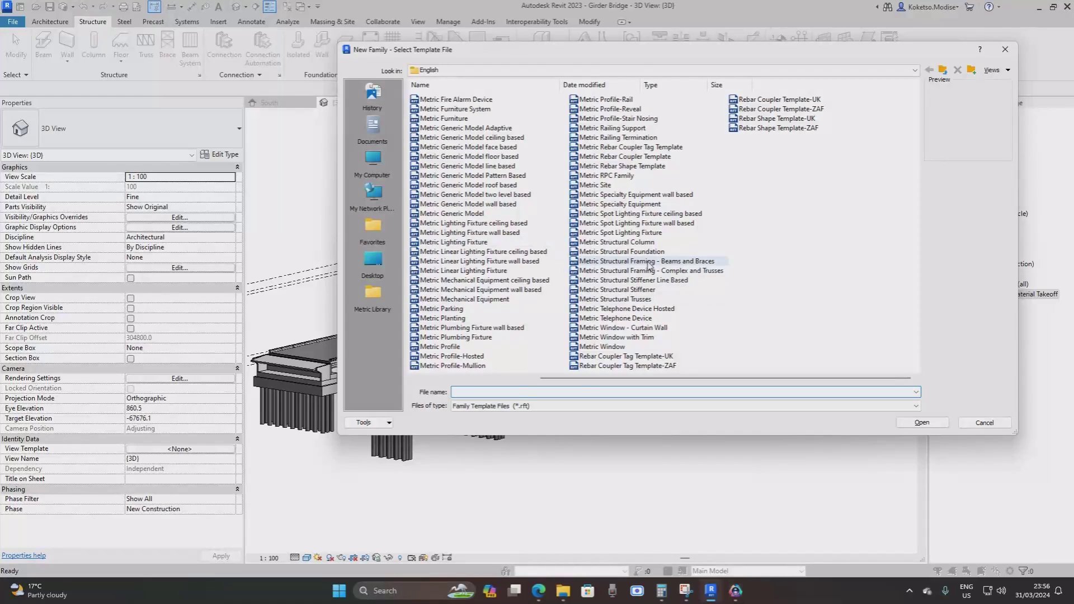
left_click(649, 264)
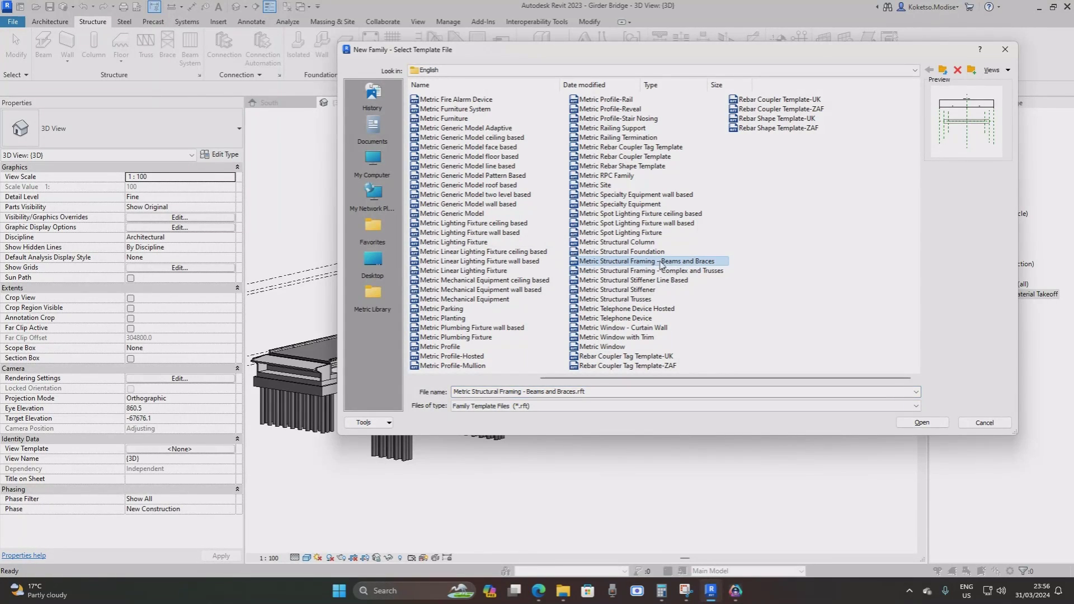
left_click(920, 422)
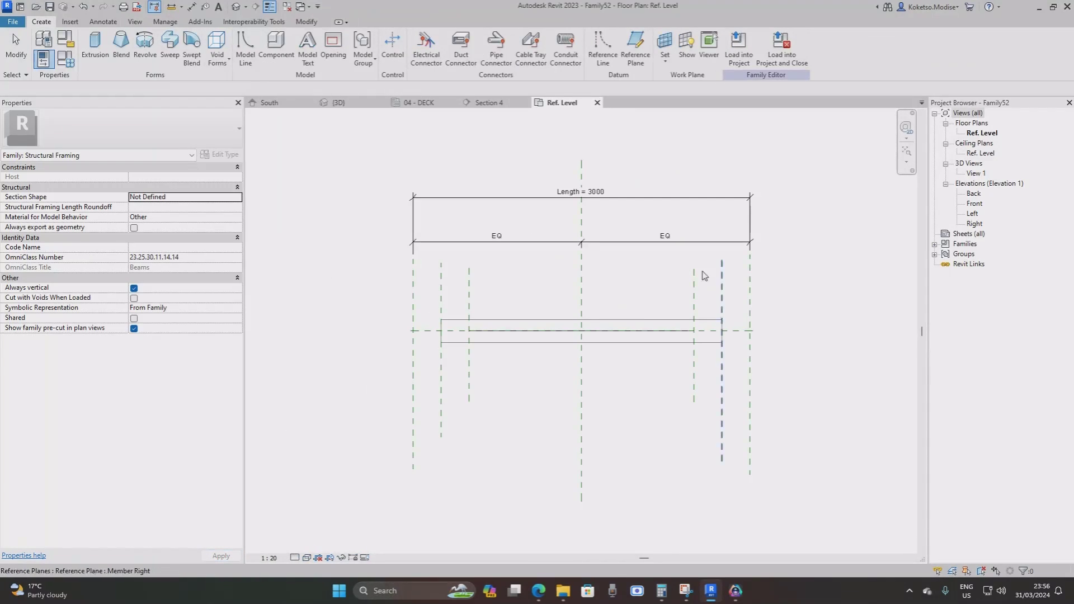
Delete the template's default beam extrusion, its centre model line and the four inner vertical reference planes in the Ref. Level plan.
left_click(633, 319)
key("Delete")
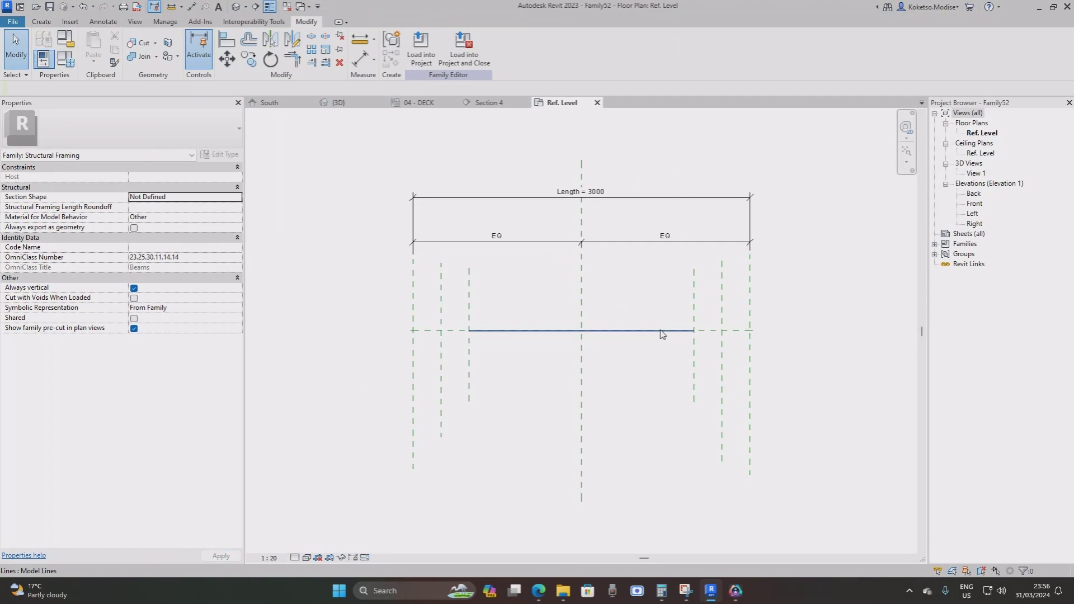
left_click(661, 335)
left_click_drag(730, 286, 631, 308)
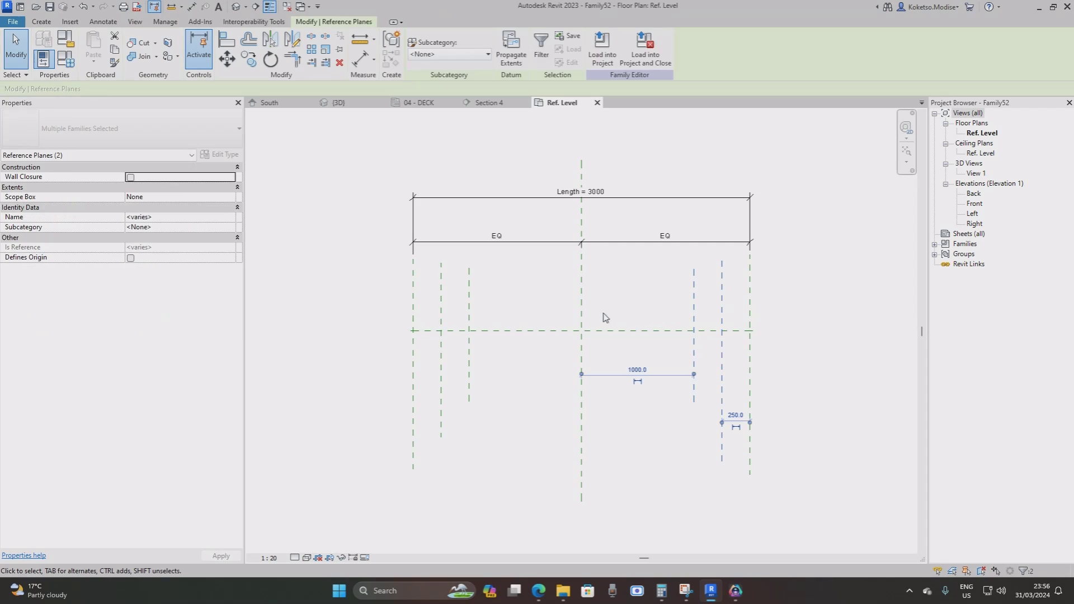
key("Delete")
left_click_drag(473, 291, 431, 297)
key("Delete")
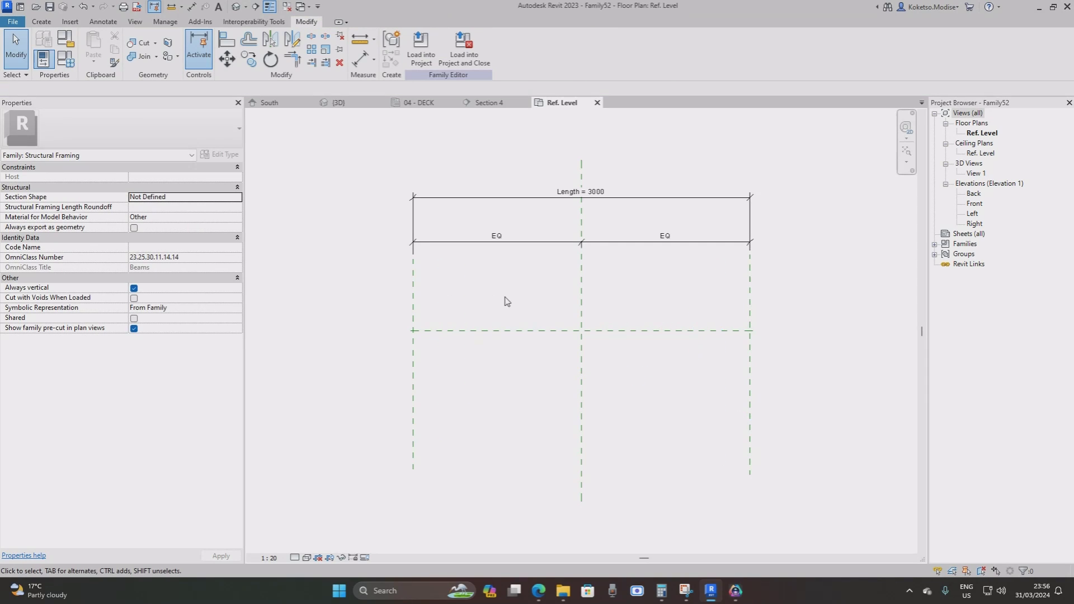
Set the family's Length dimension between the outer reference planes to 3750 mm.
double_click(602, 190)
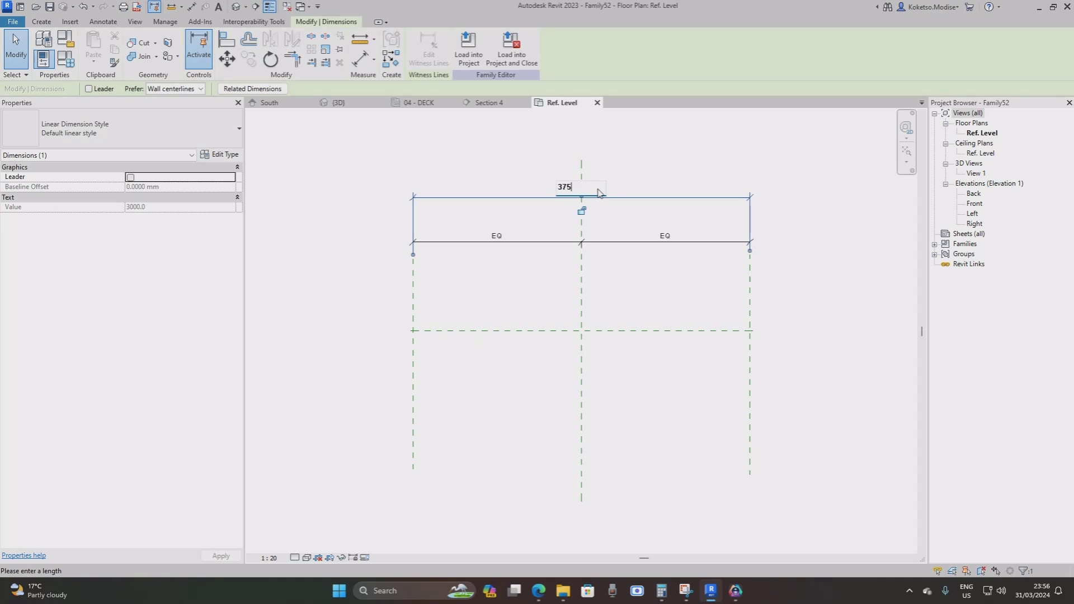
key("Return")
left_click(664, 311)
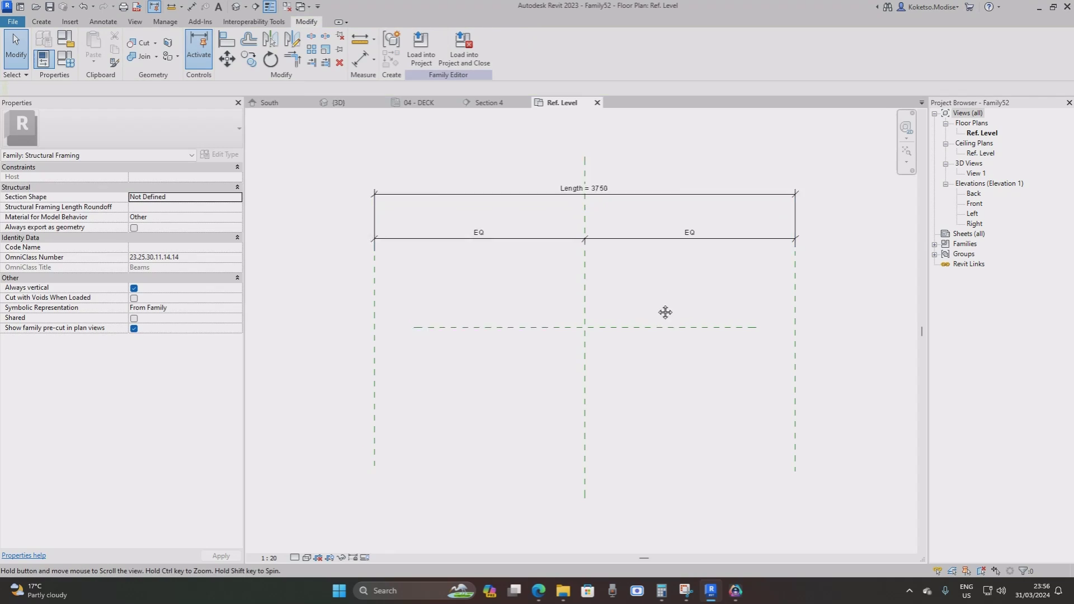
middle_click_drag(664, 311, 644, 277)
Start an extrusion in the Left elevation with Reference Plane : Left as its work plane.
double_click(973, 214)
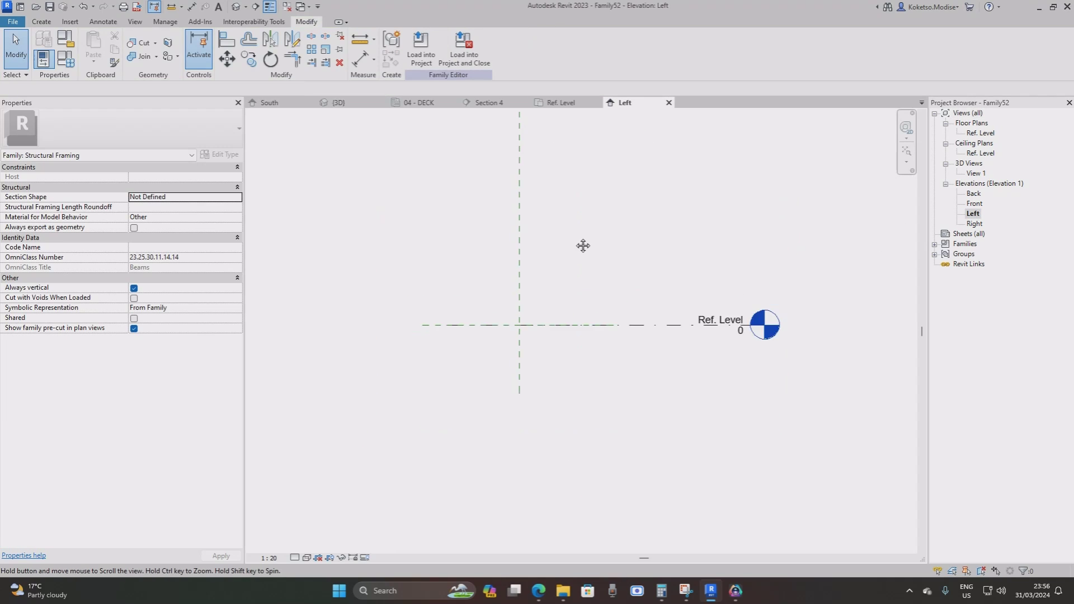
scroll(530, 305, "up", 4)
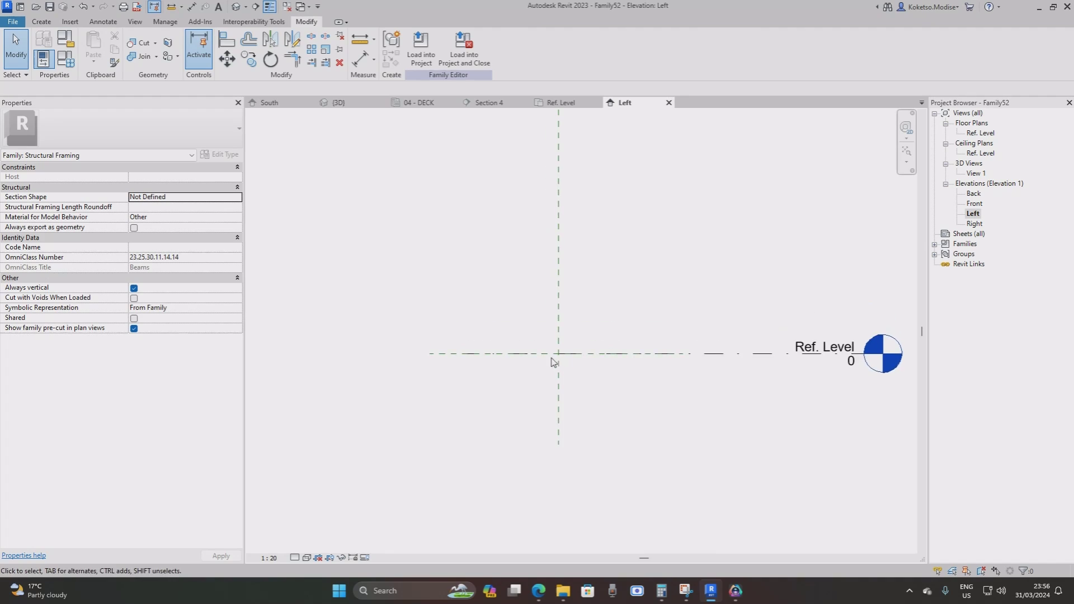
left_click(41, 21)
left_click(95, 50)
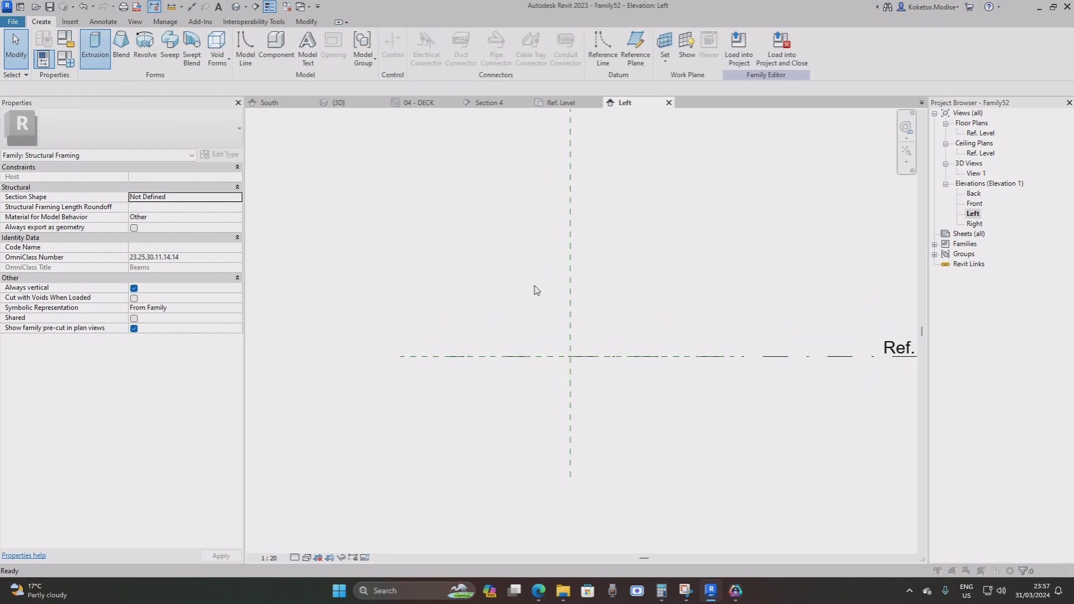
left_click(523, 295)
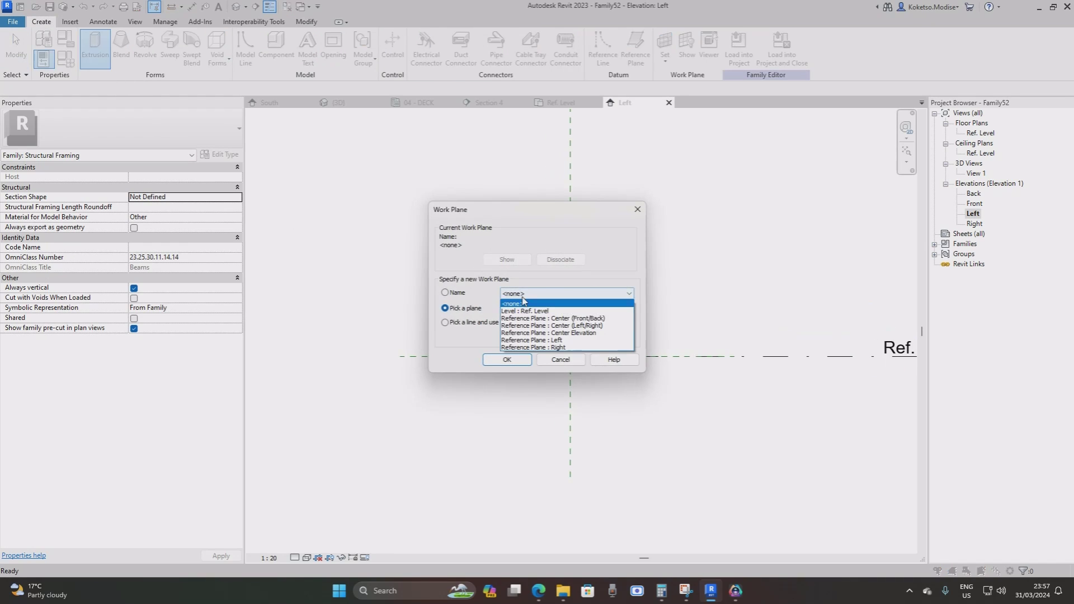
left_click(526, 348)
left_click(524, 359)
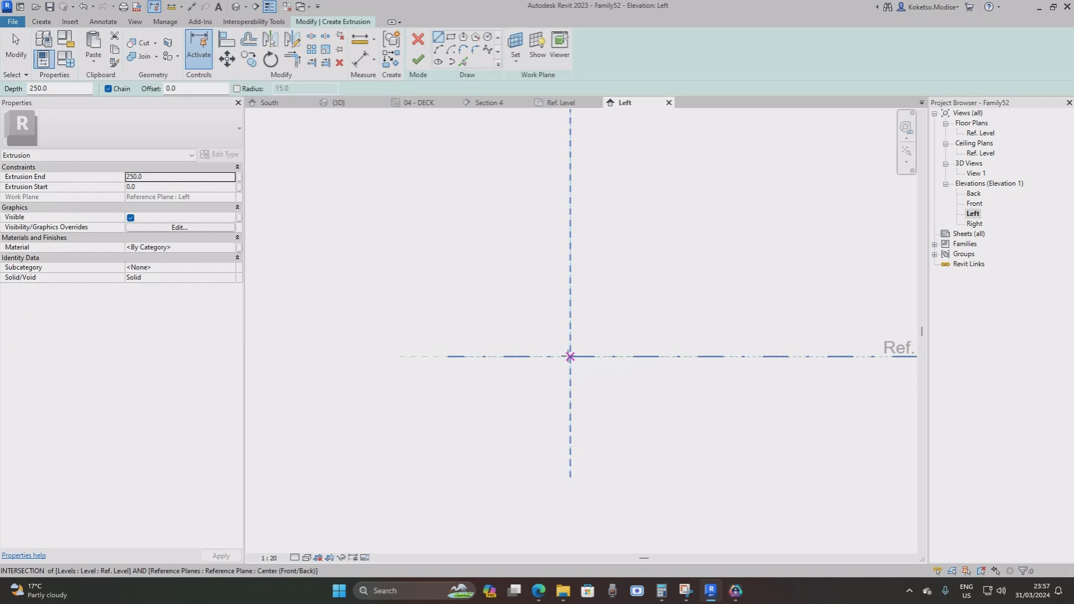
scroll(563, 361, "down", 2)
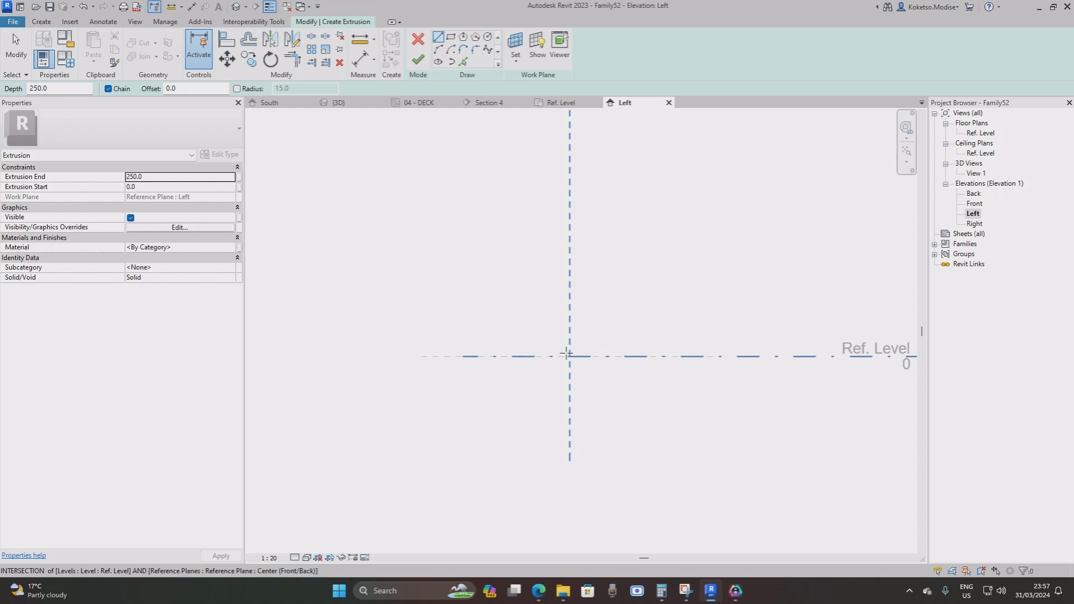
middle_click_drag(565, 359, 608, 262)
scroll(599, 246, "up", 2)
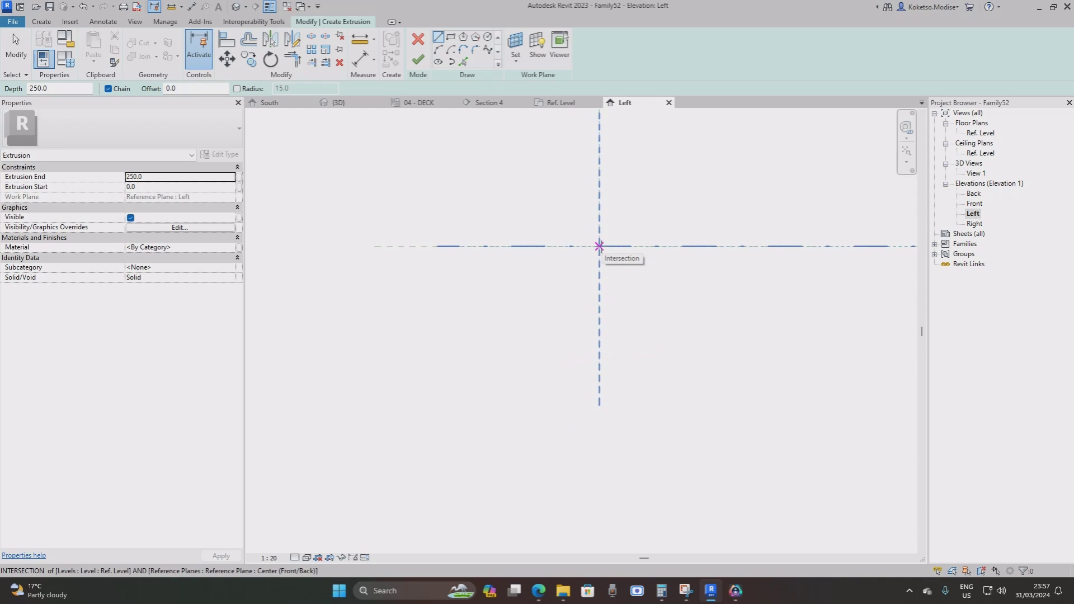
left_click(599, 246)
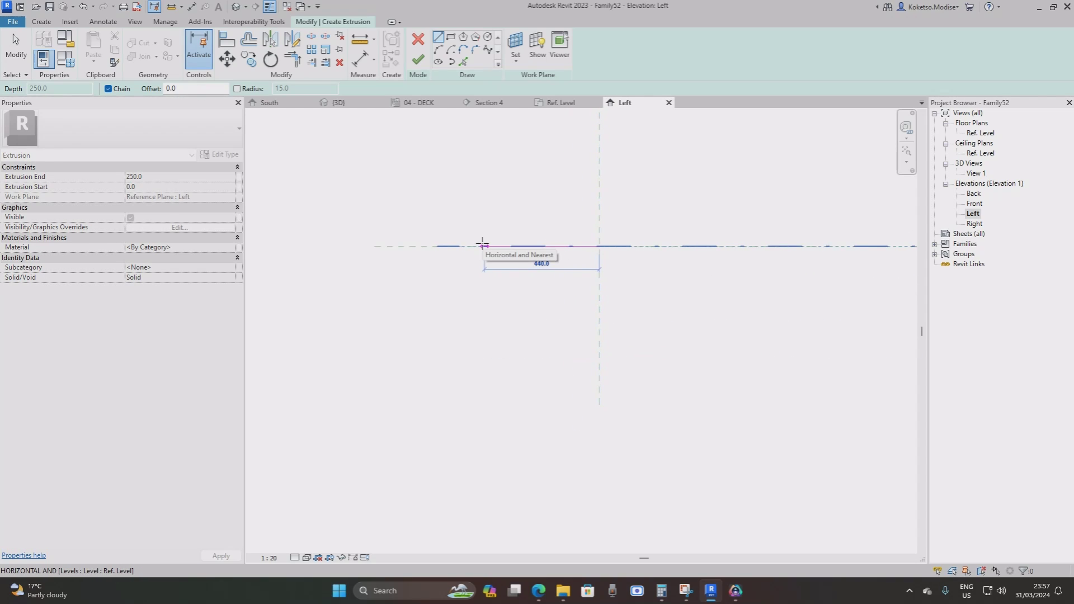
type("=")
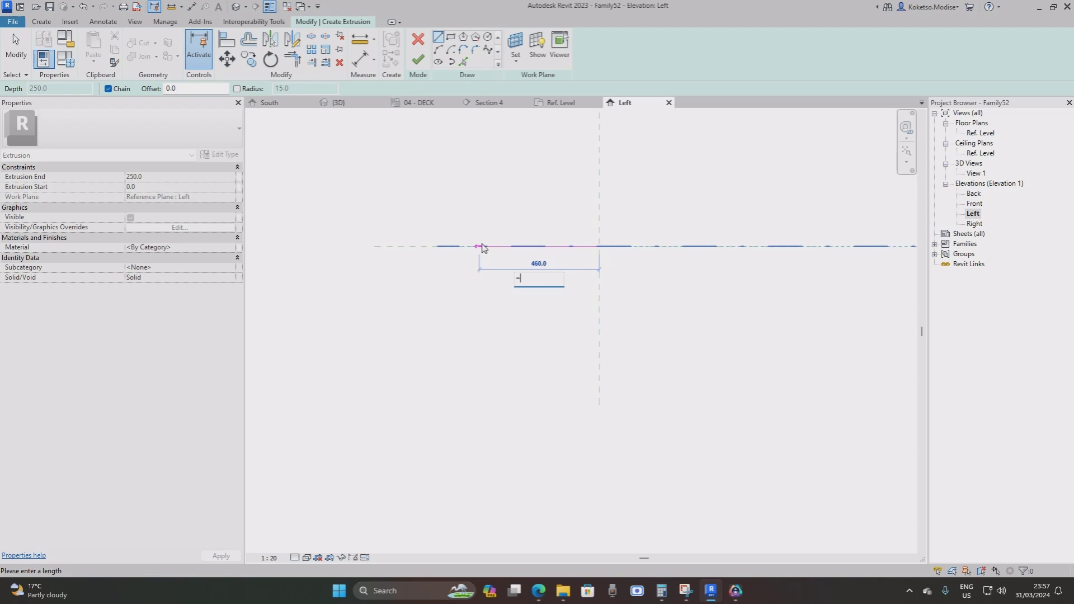
type("610/2")
key("Return")
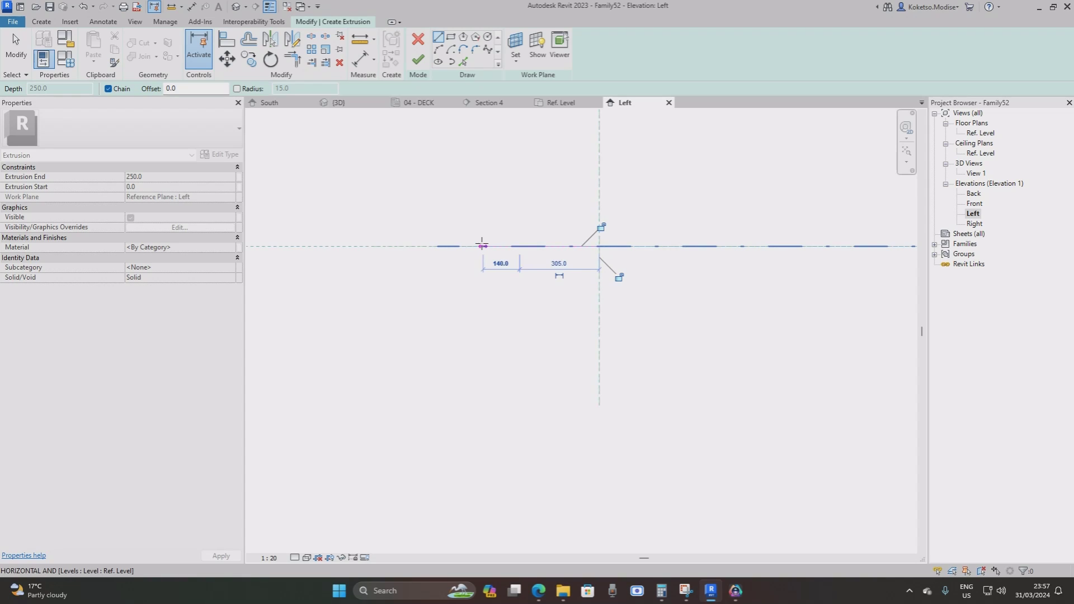
middle_click_drag(489, 187, 405, 249)
scroll(406, 249, "up", 2)
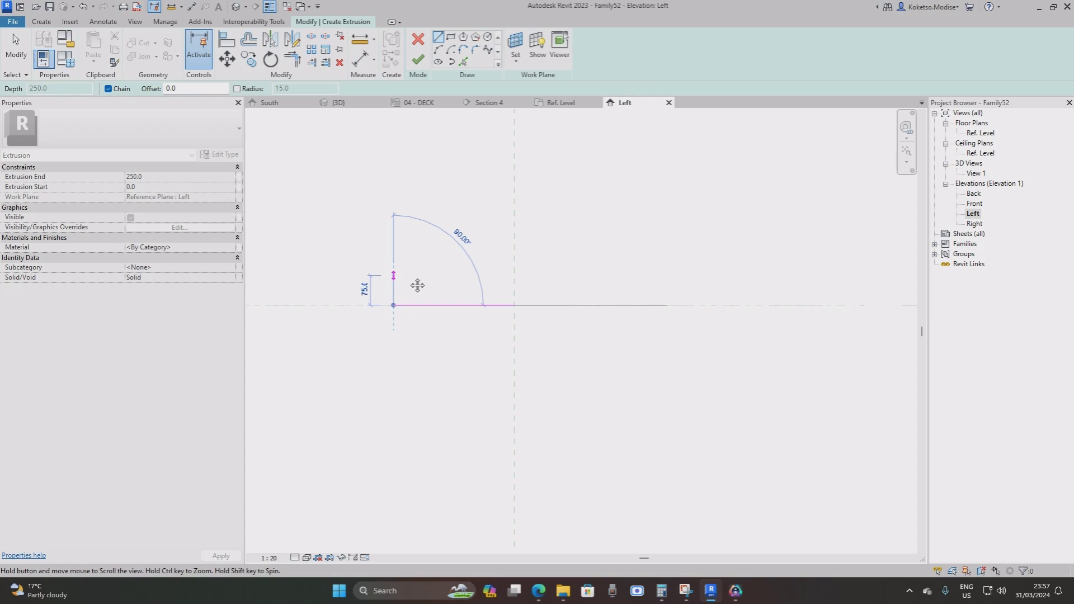
middle_click_drag(393, 275, 453, 286)
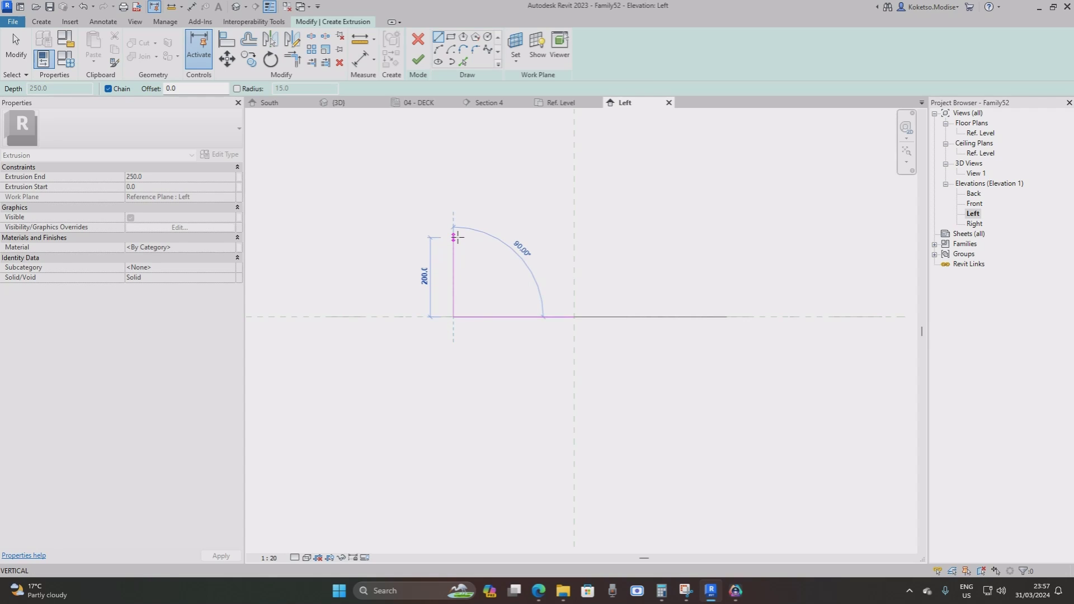
left_click(457, 237)
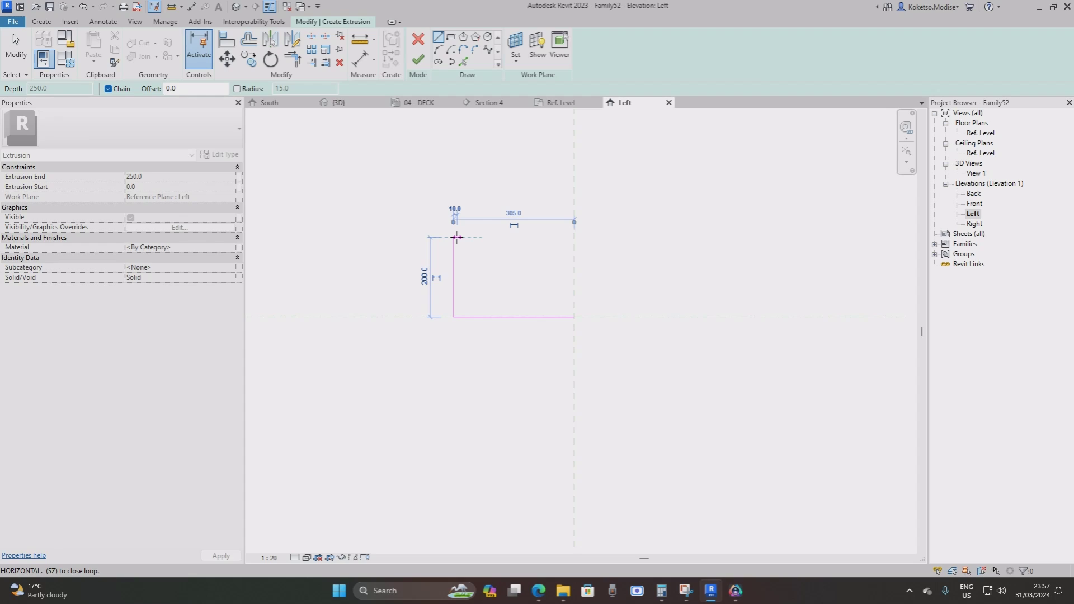
key("Escape")
key("Escape")
left_click_drag(638, 218, 441, 335)
scroll(461, 326, "down", 2)
key("Delete")
Draw a horizontal reference plane about 1117 mm below the Ref. Level in the Left elevation.
middle_click_drag(474, 307, 479, 237)
scroll(474, 232, "down", 2)
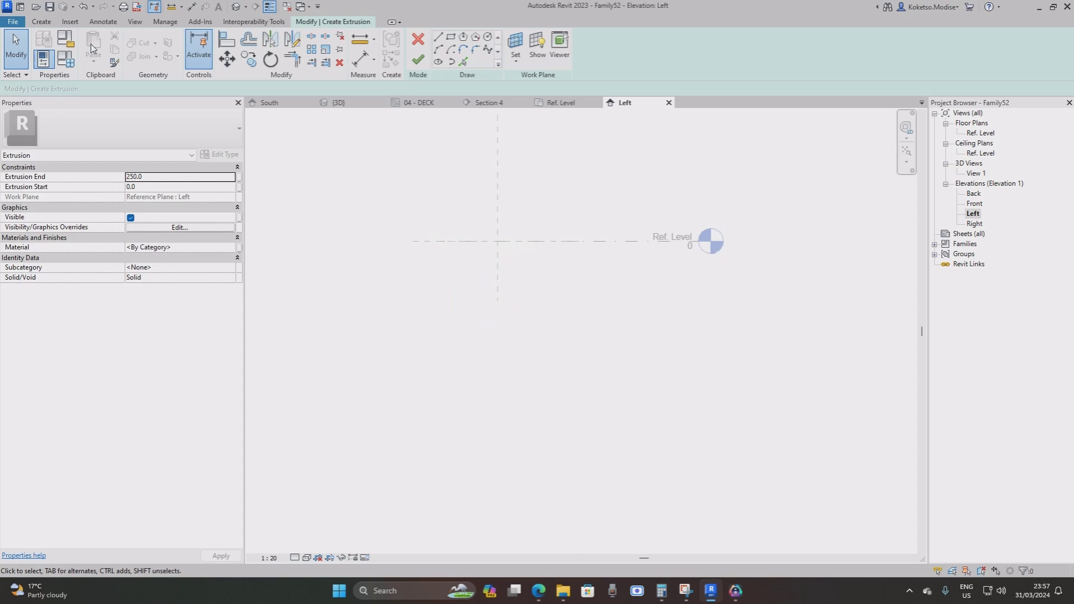
left_click(42, 22)
left_click(637, 59)
scroll(503, 311, "up", 2)
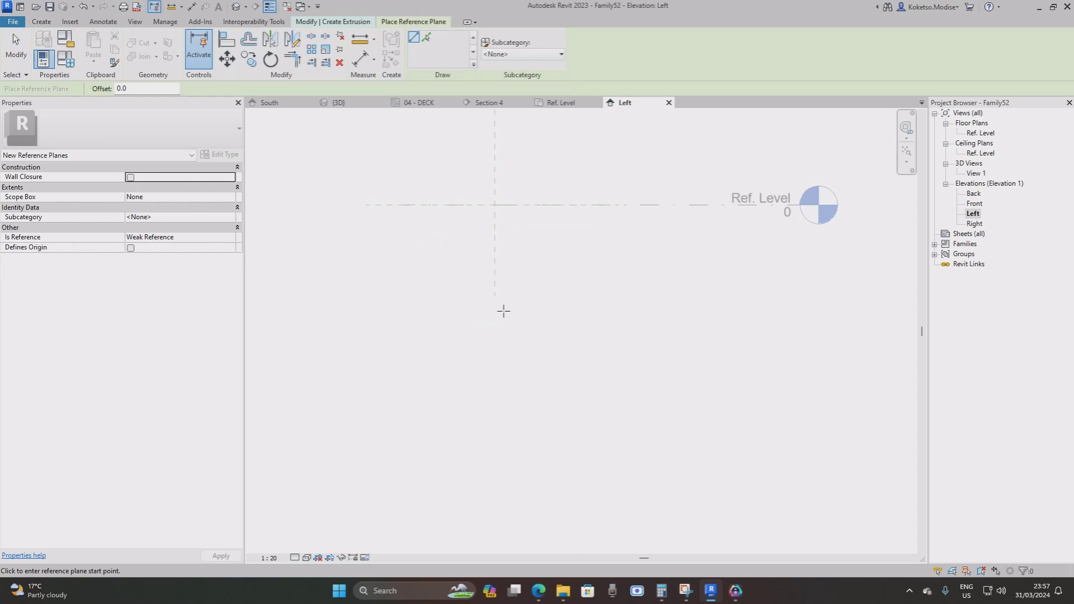
middle_click_drag(455, 251, 471, 248)
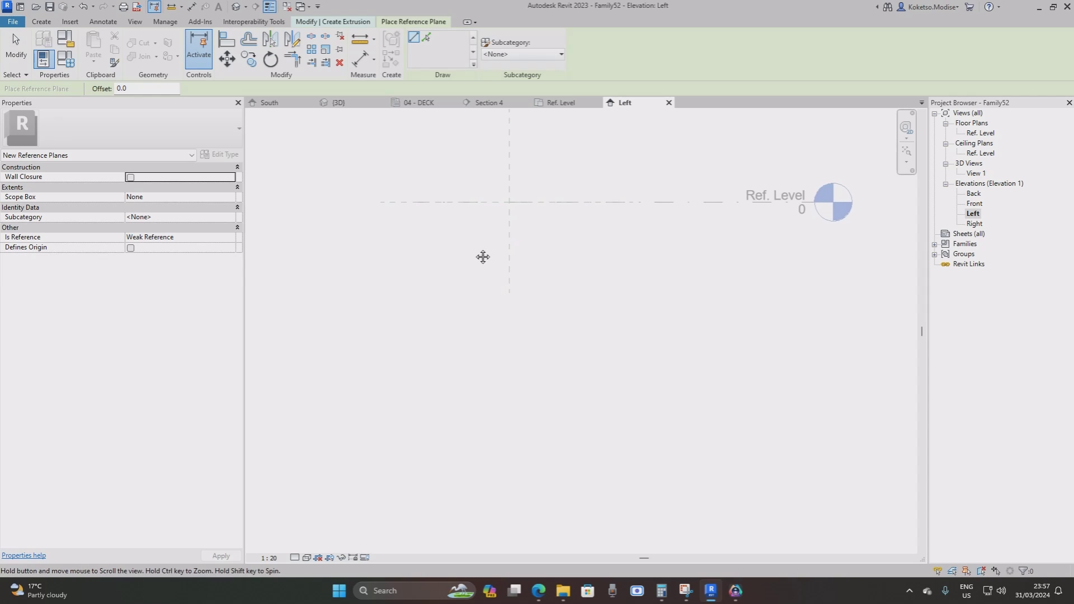
scroll(451, 261, "down", 2)
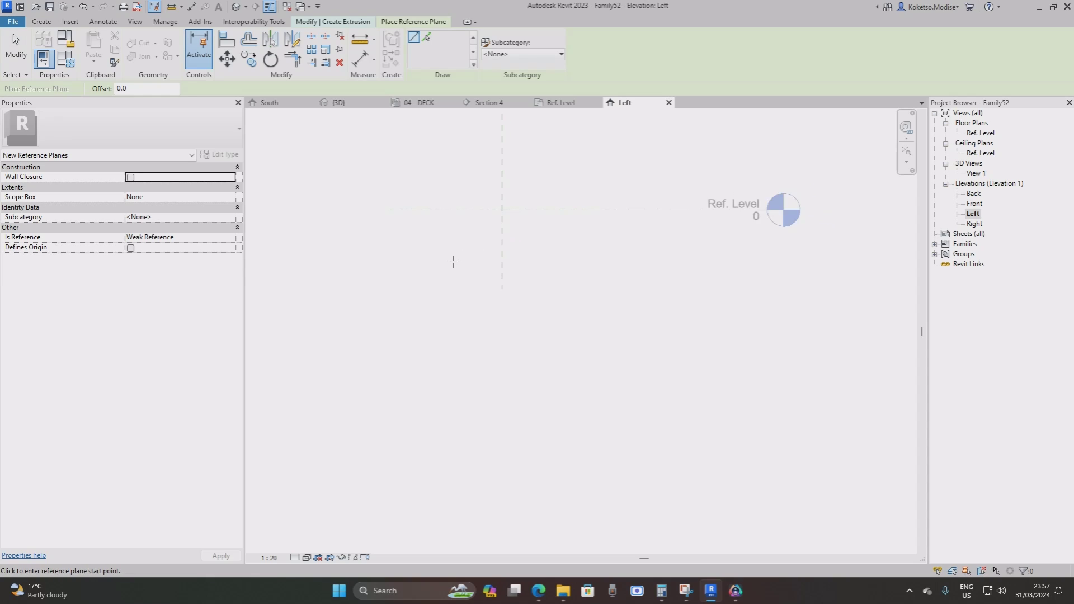
left_click(372, 342)
left_click(745, 342)
left_click(491, 342)
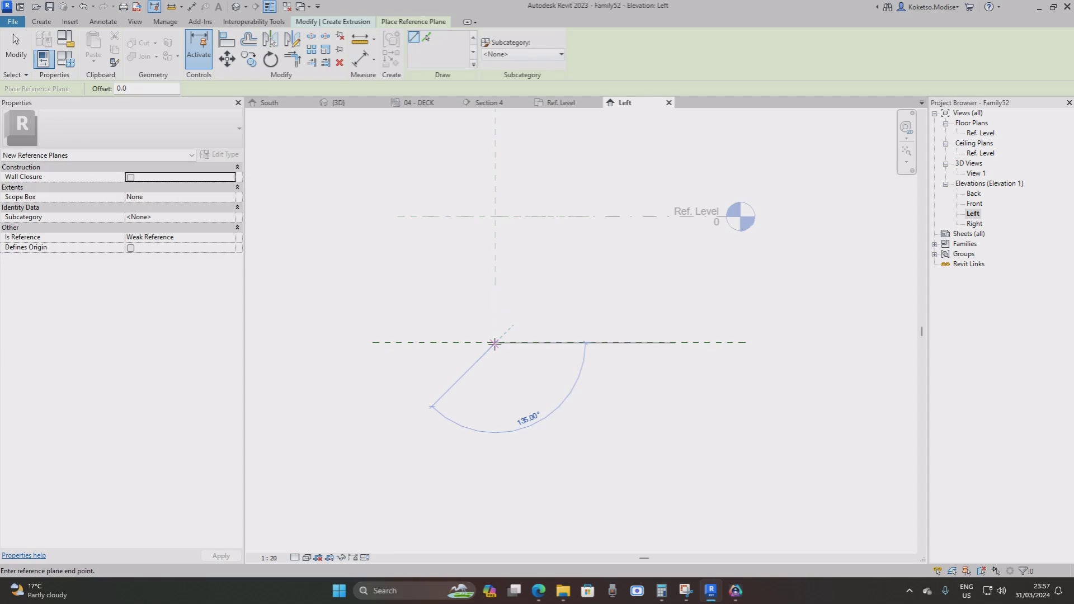
key("Escape")
key("Escape")
Set the distance from the Ref. Level to the lower horizontal reference plane to 922 mm.
left_click(473, 343)
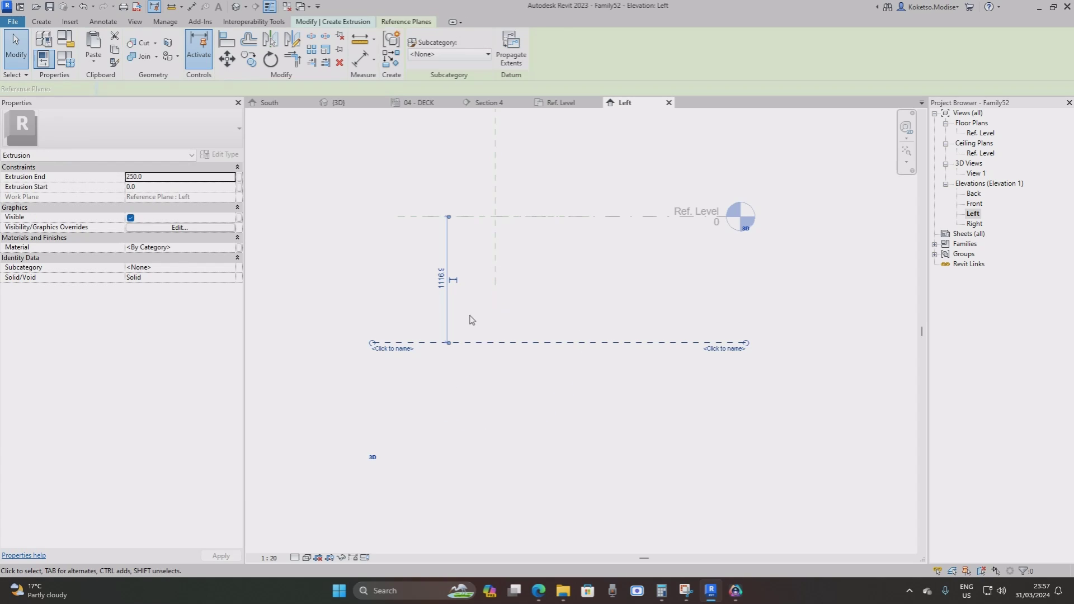
left_click(438, 280)
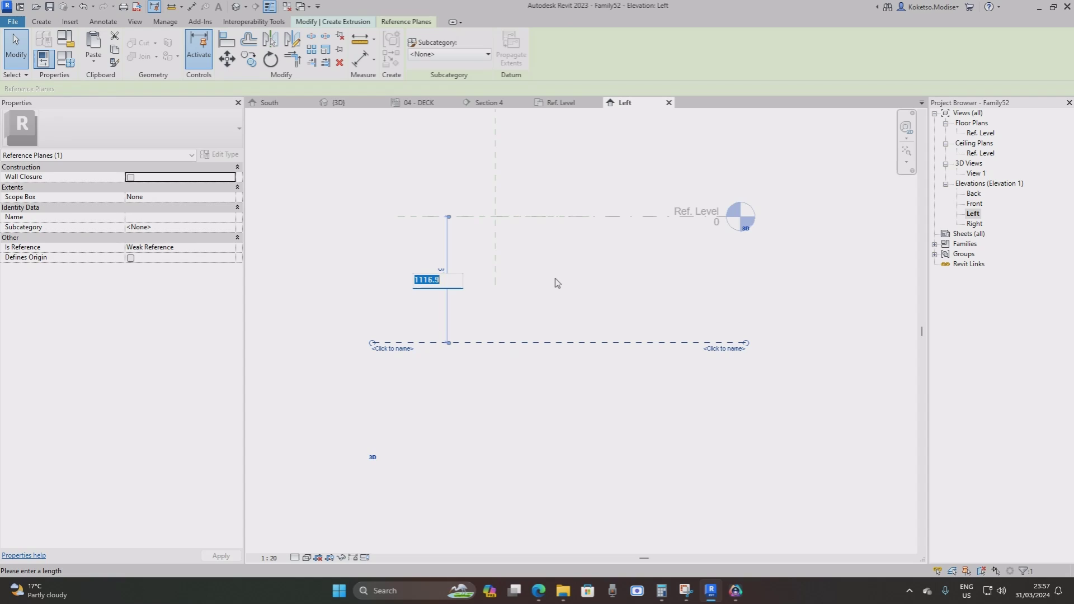
type("922")
key("Return")
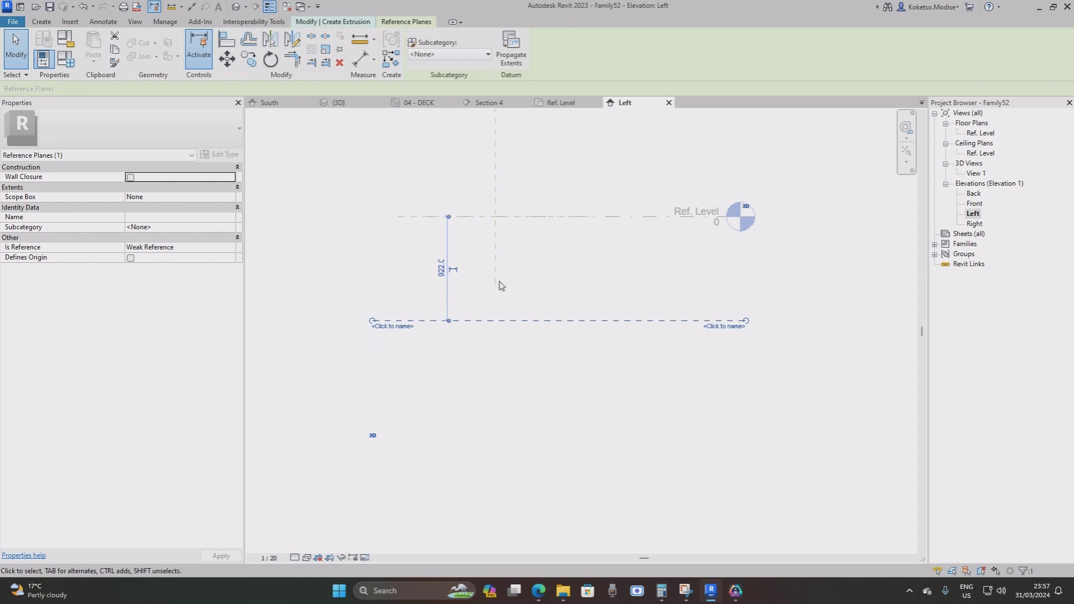
scroll(492, 279, "up", 1)
key("Escape")
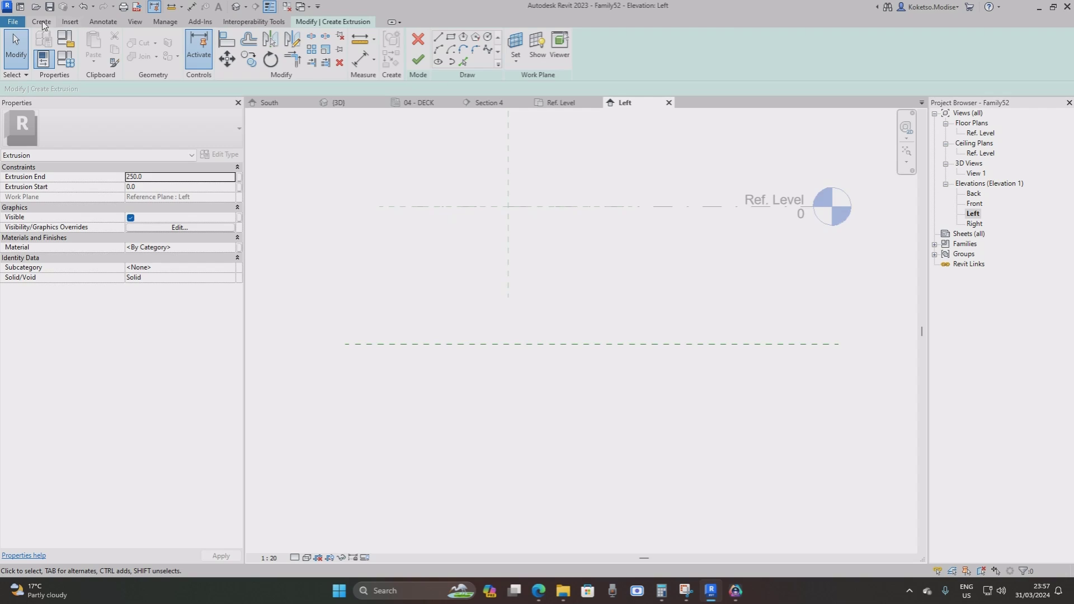
Draw two vertical reference planes offset 76 mm either side of the centre plane, from the Ref. Level down to the lower horizontal plane.
left_click(41, 22)
left_click(634, 49)
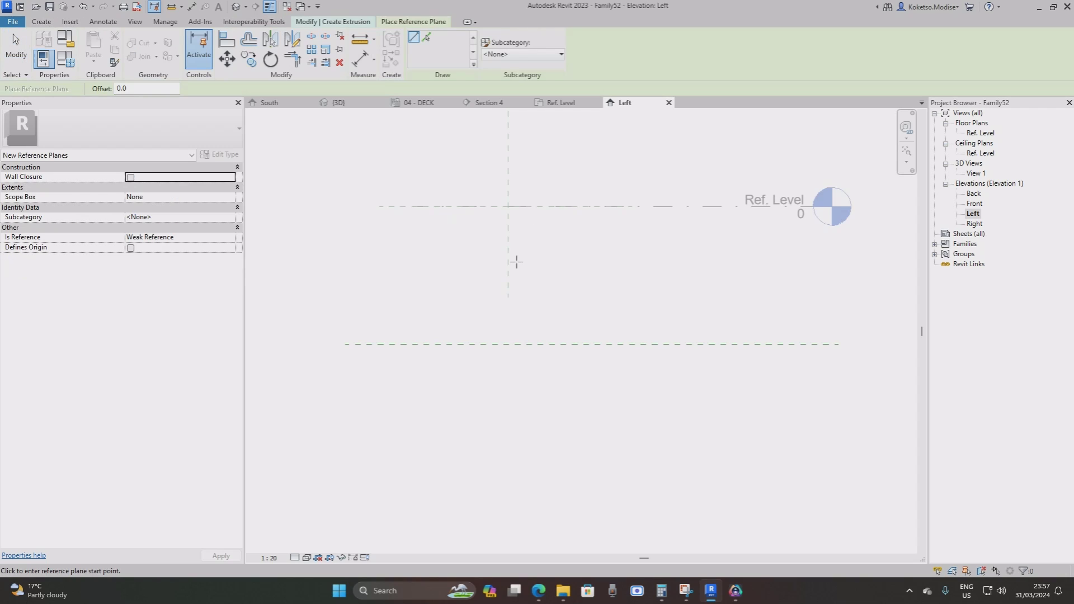
scroll(493, 232, "up", 1)
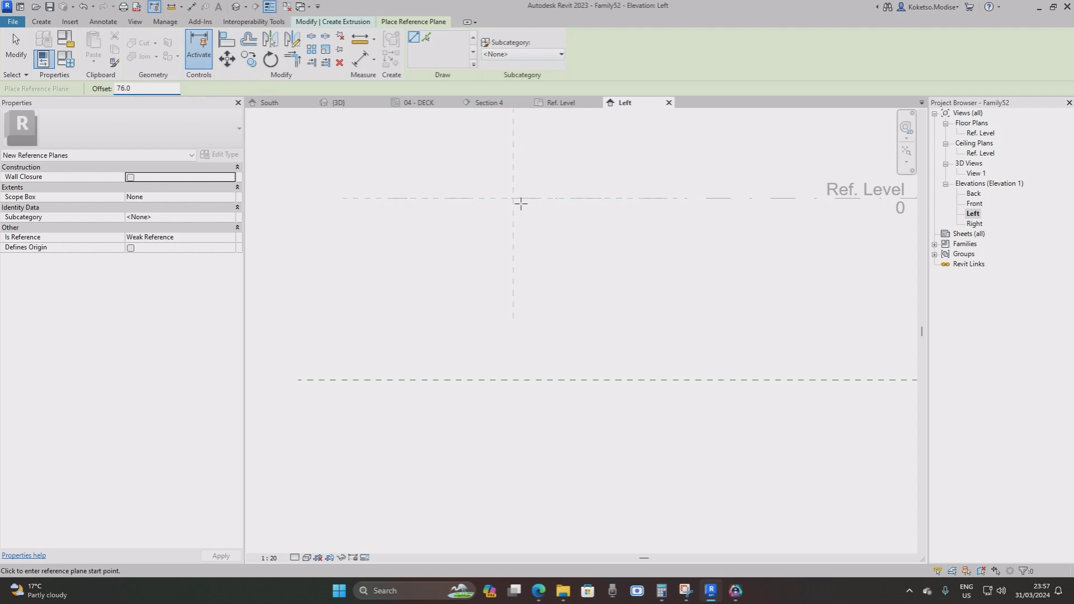
left_click(513, 200)
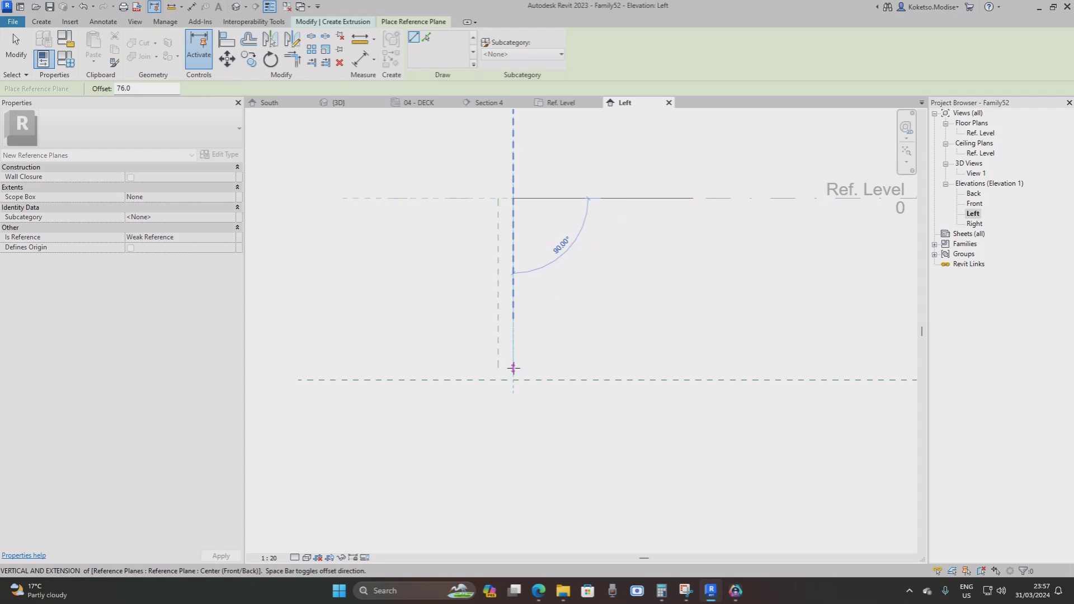
left_click(514, 380)
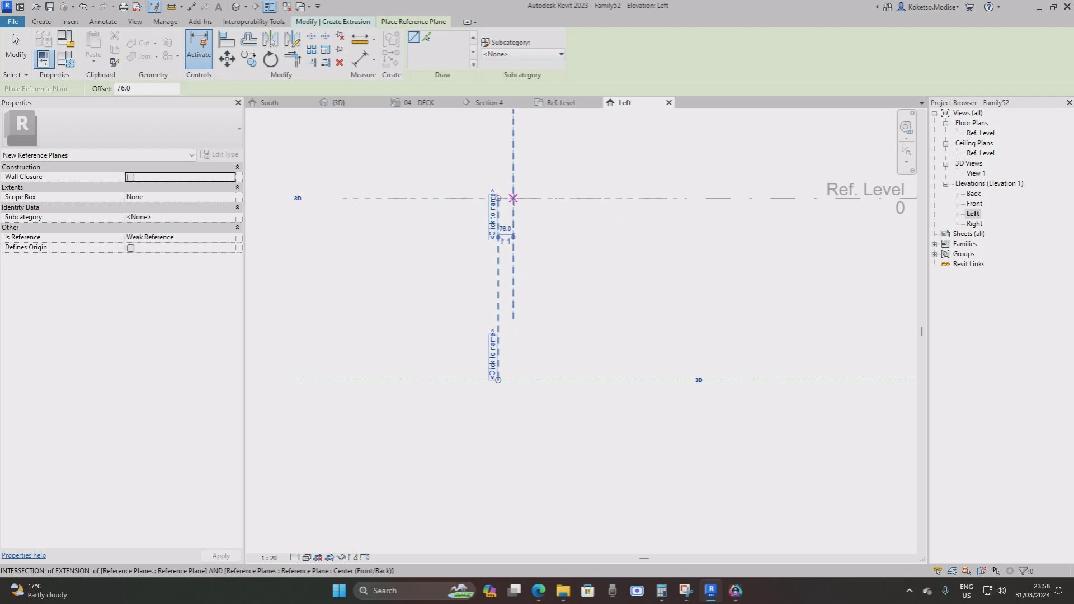
left_click(513, 198)
left_click(514, 380)
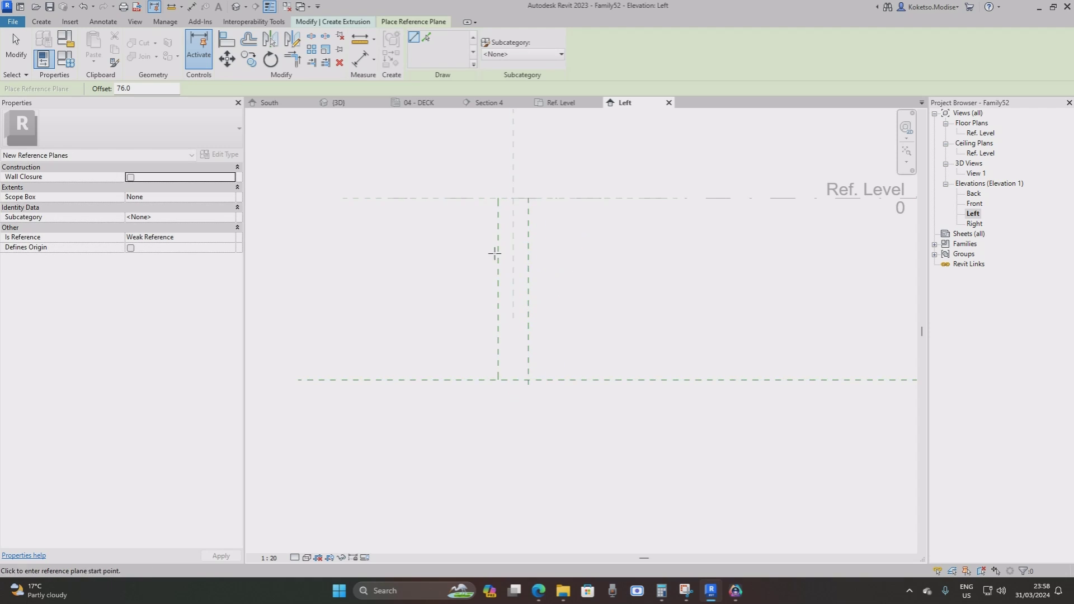
key("Escape")
left_click(528, 358)
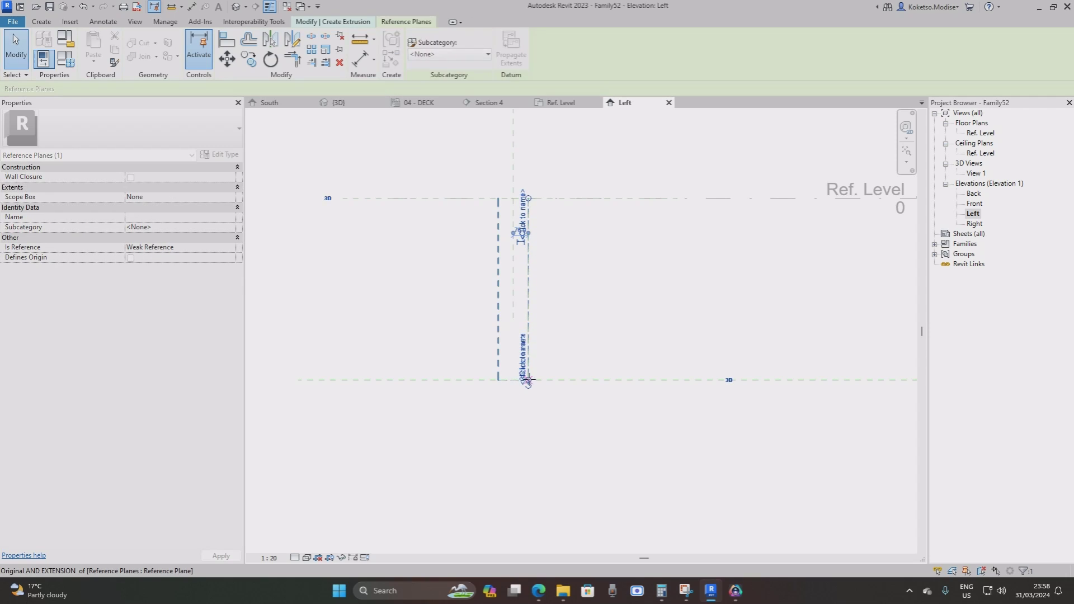
key("Escape")
Copy the vertical reference plane left of centre 114 mm outward and mirror the copy about the centre plane.
left_click(497, 262)
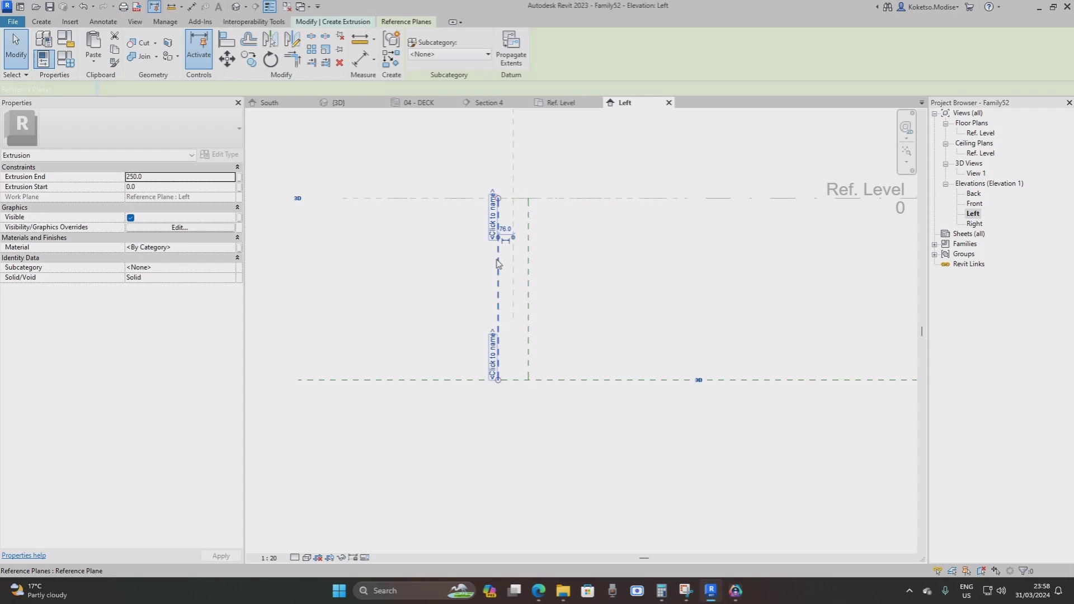
left_click(250, 60)
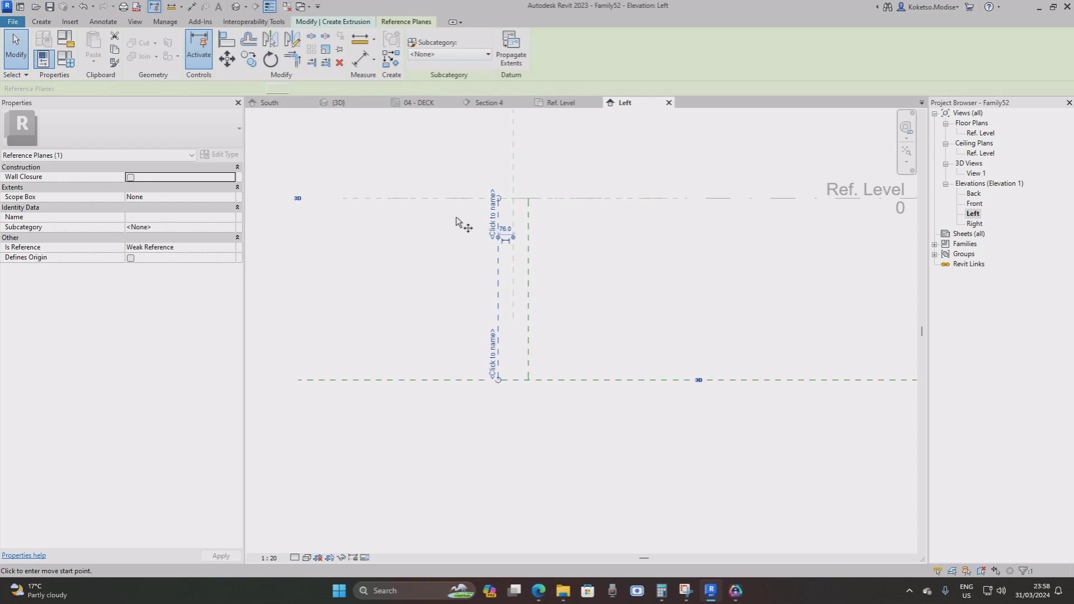
left_click(498, 286)
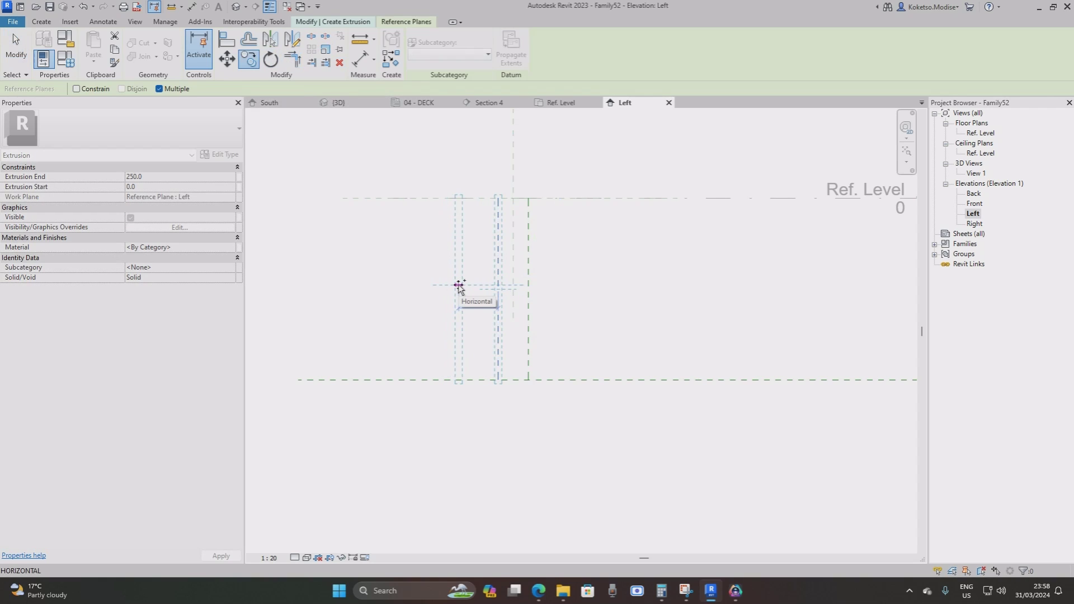
type("114")
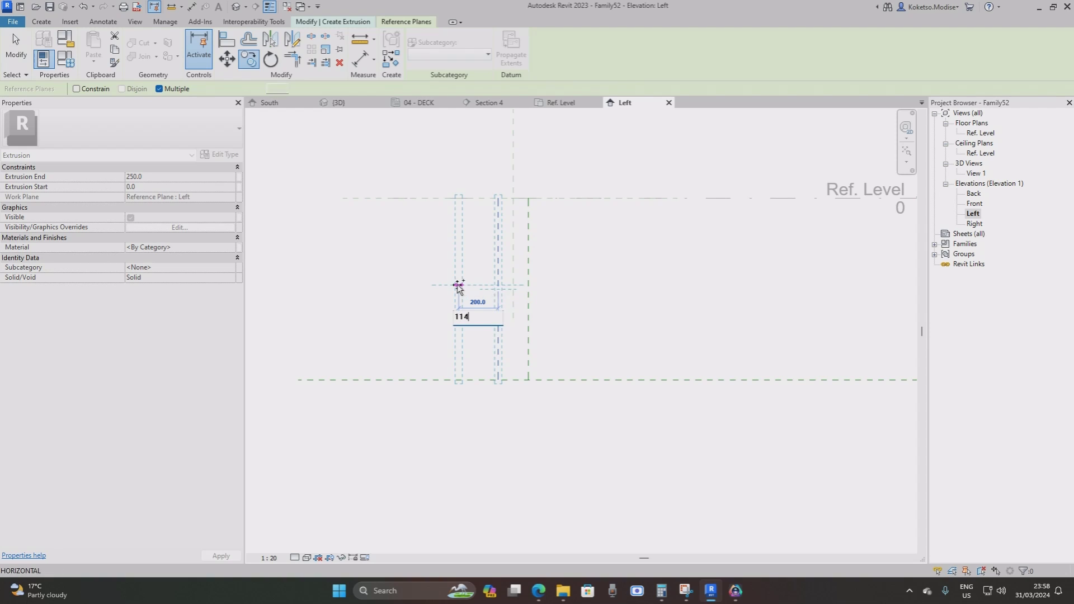
key("Return")
key("Escape")
left_click(270, 40)
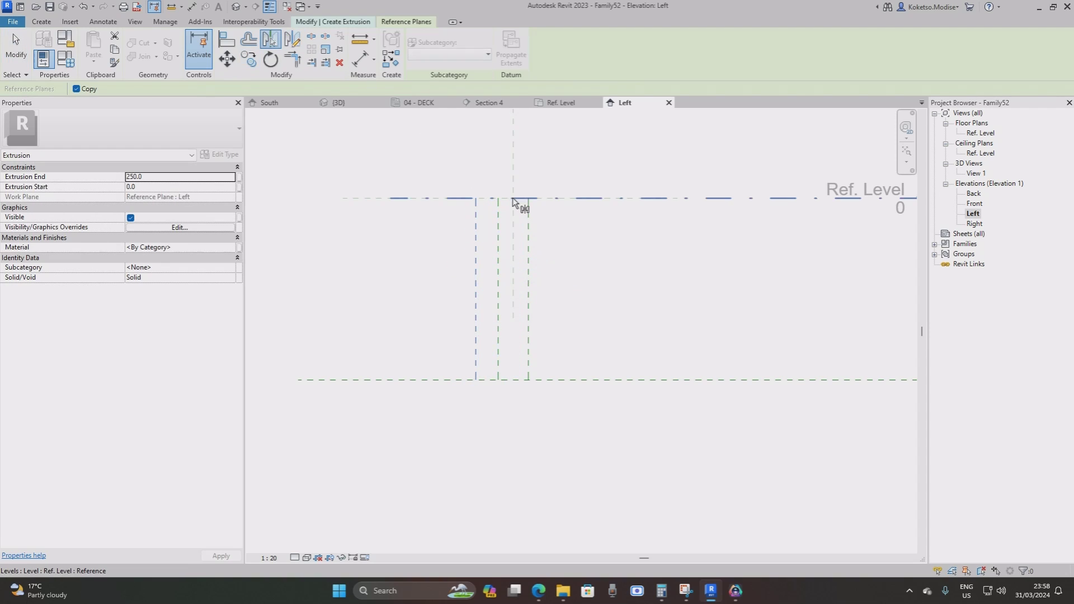
left_click(515, 176)
Copy the lower horizontal reference plane 330 mm upward.
middle_click_drag(518, 319, 527, 315)
scroll(528, 314, "up", 2)
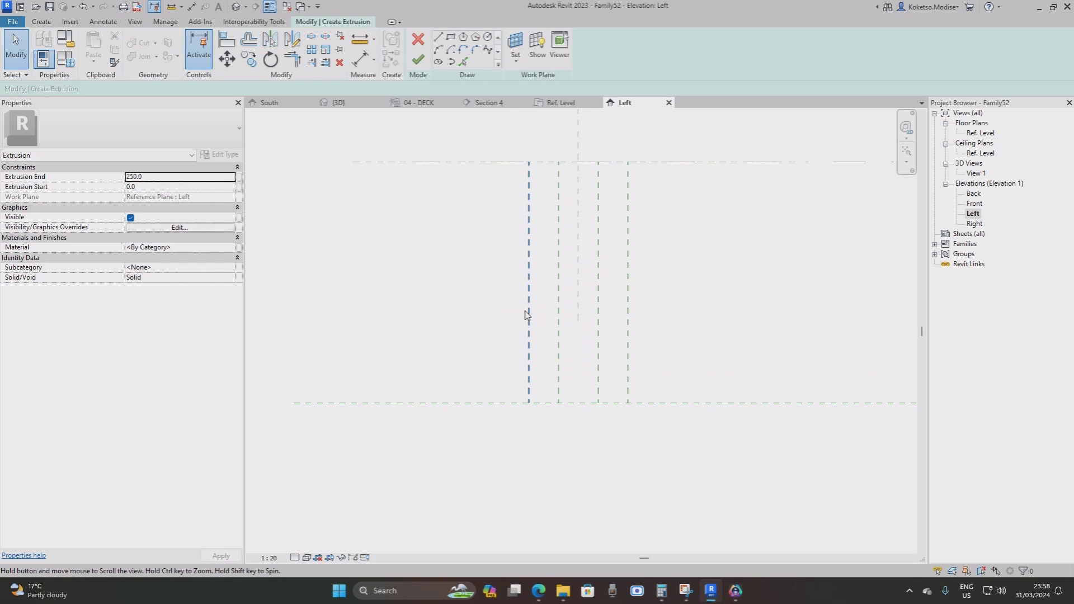
left_click(506, 402)
left_click(248, 58)
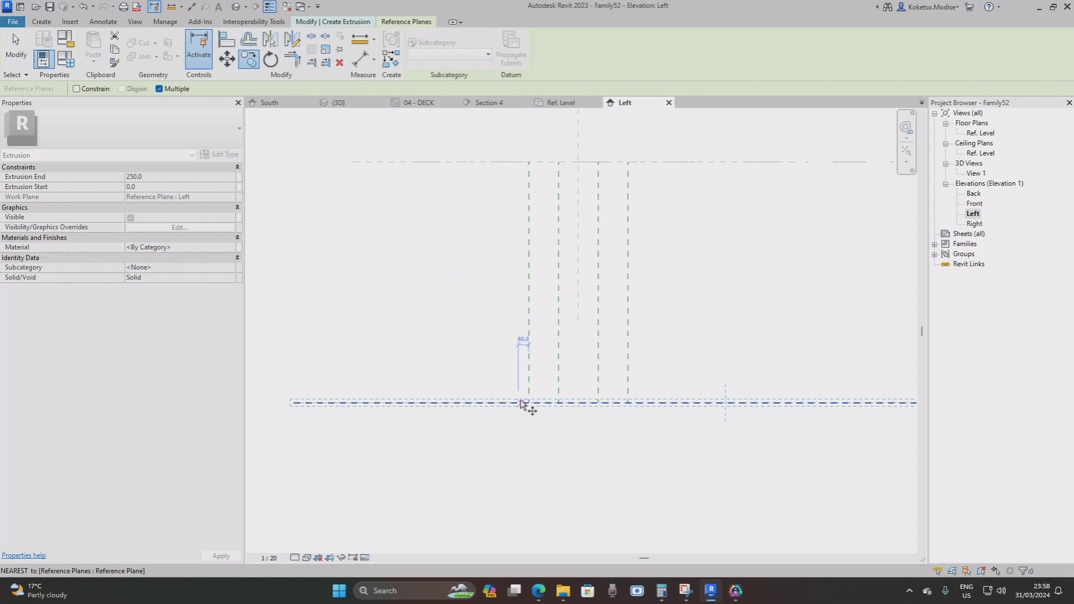
left_click(512, 403)
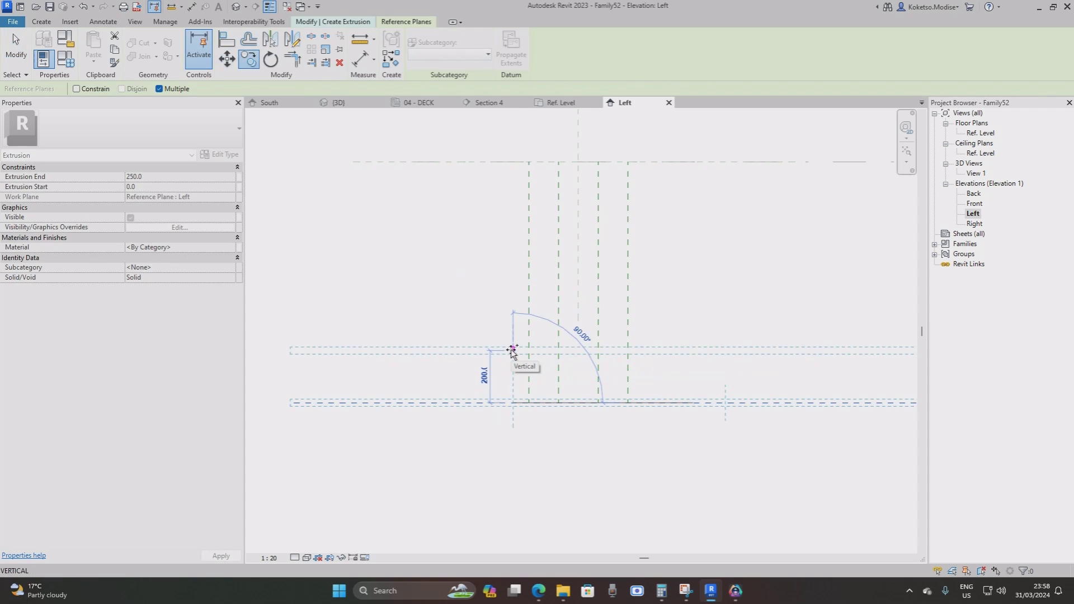
type("330")
key("Return")
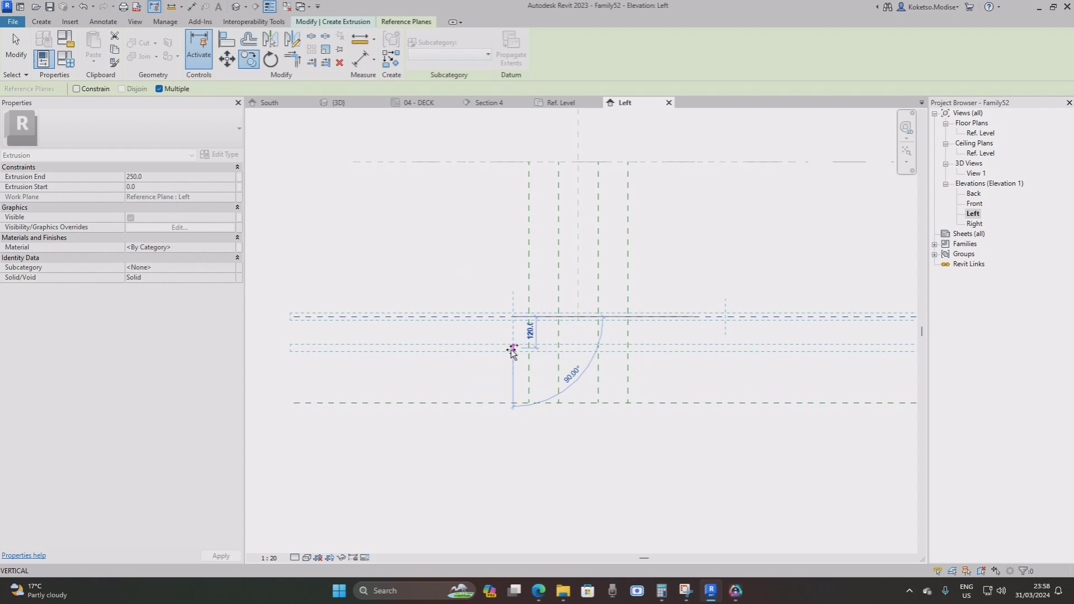
key("Escape")
key("Escape")
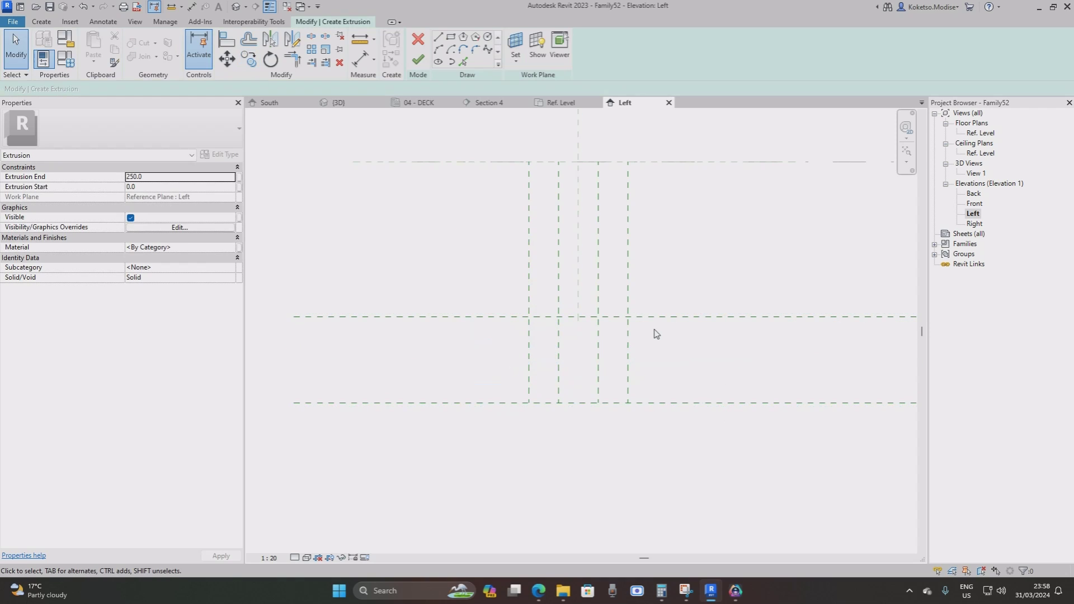
Sketch the web's left half: 76 mm along the Ref. Level from centre, then a sloped line to the outer left plane at the middle horizontal plane.
scroll(640, 336, "up", 1)
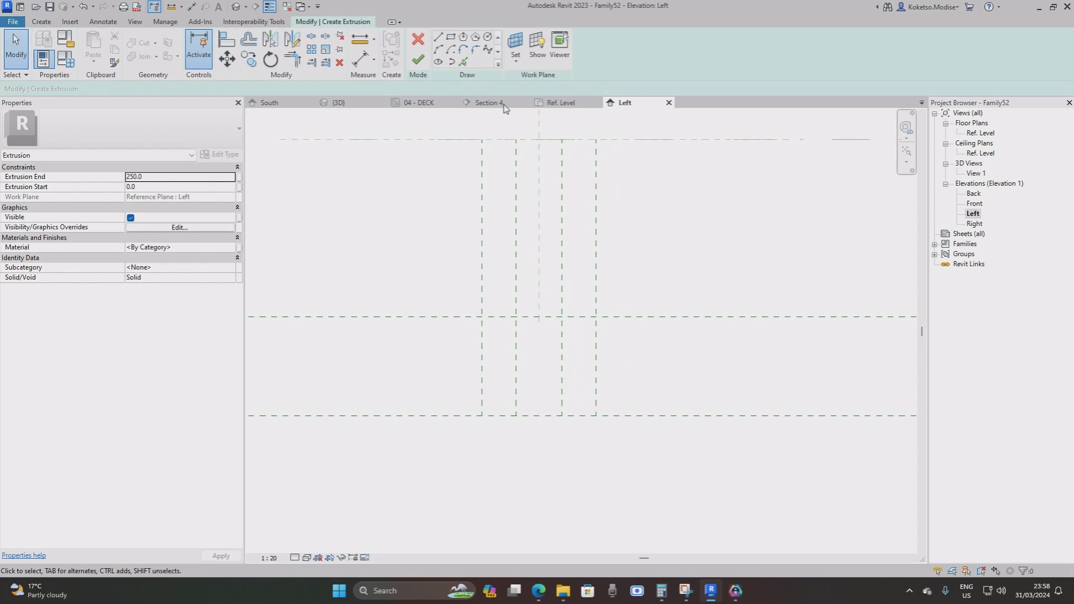
left_click(39, 22)
left_click(361, 21)
left_click(438, 37)
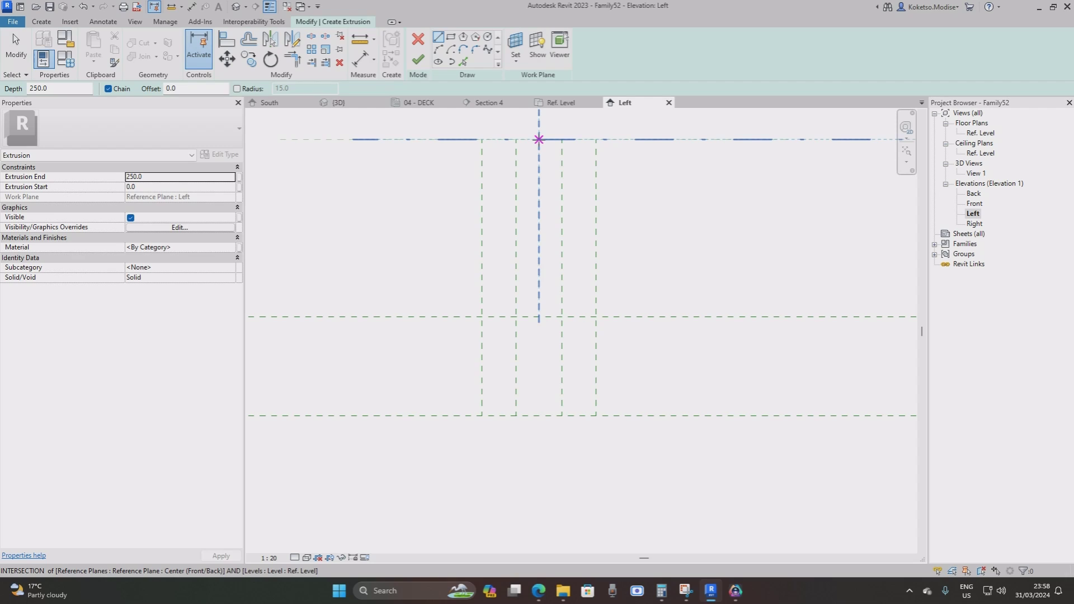
scroll(539, 139, "up", 2)
left_click(539, 140)
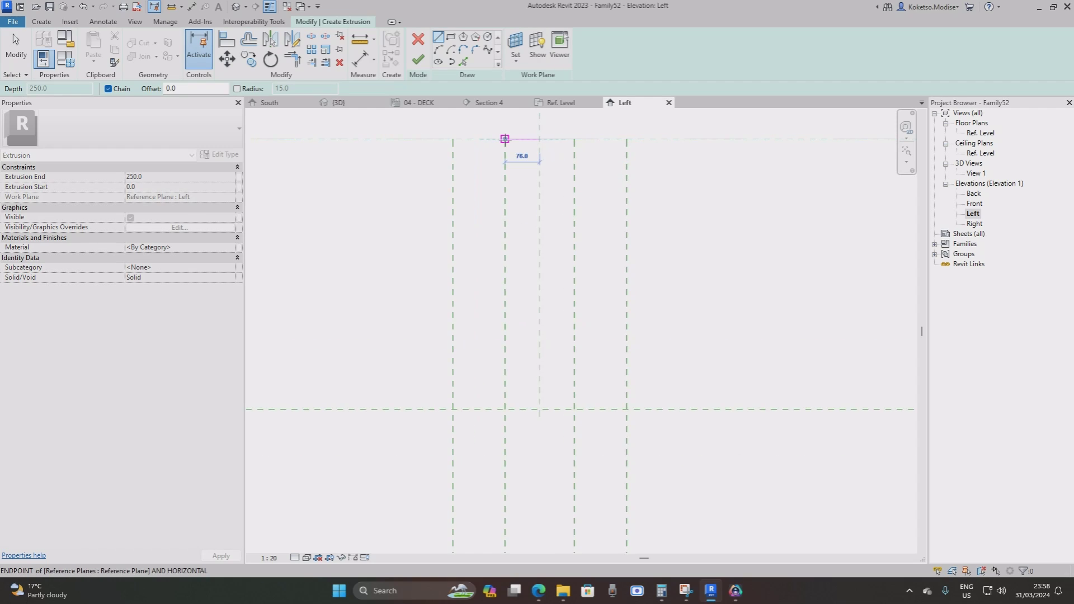
left_click(505, 138)
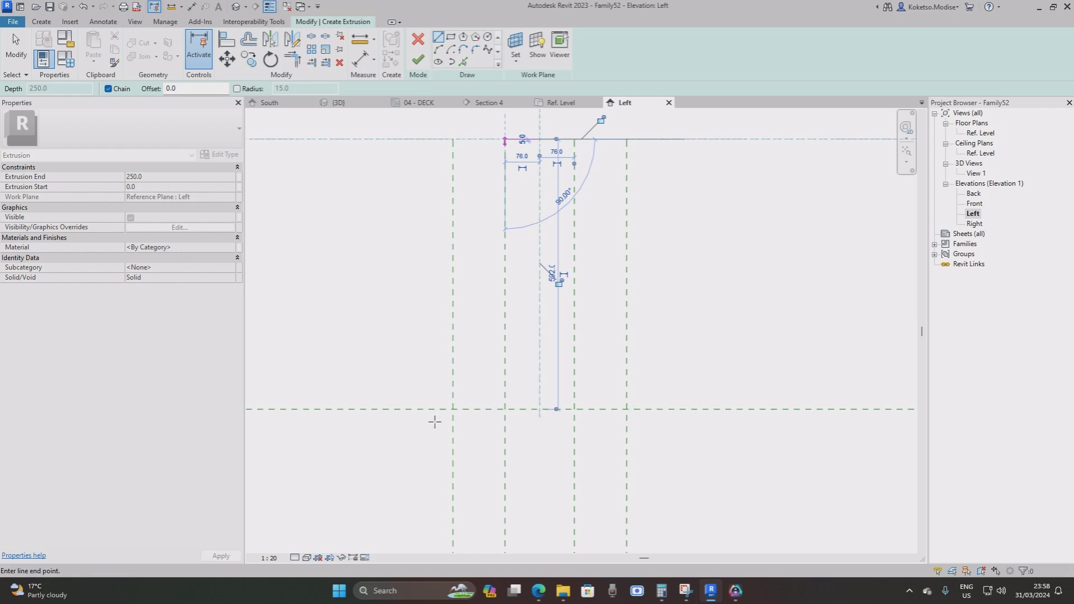
middle_click_drag(522, 355, 522, 297)
scroll(510, 366, "down", 1)
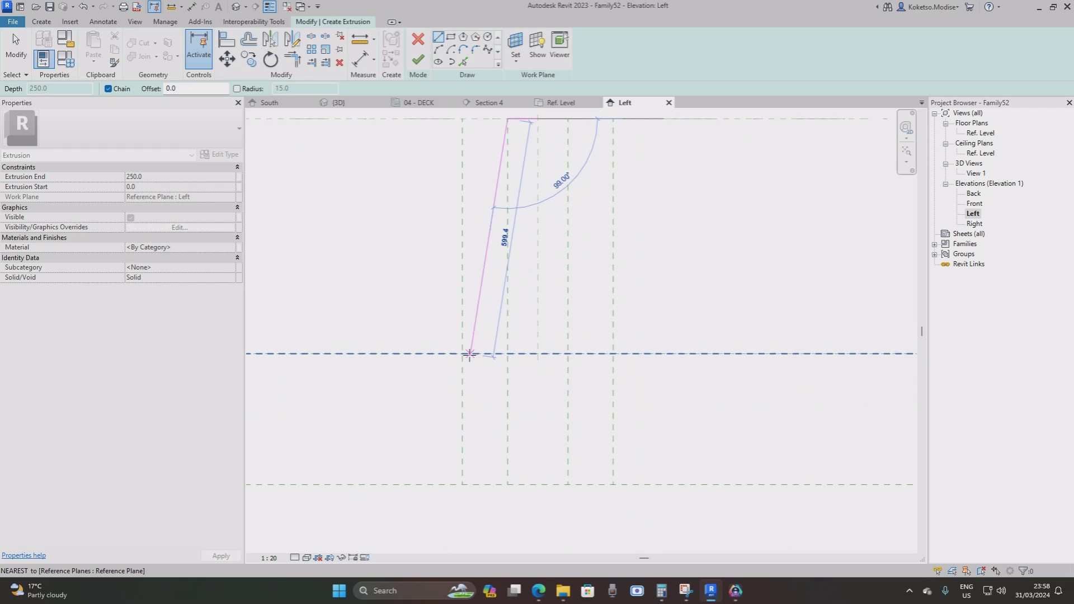
left_click(462, 354)
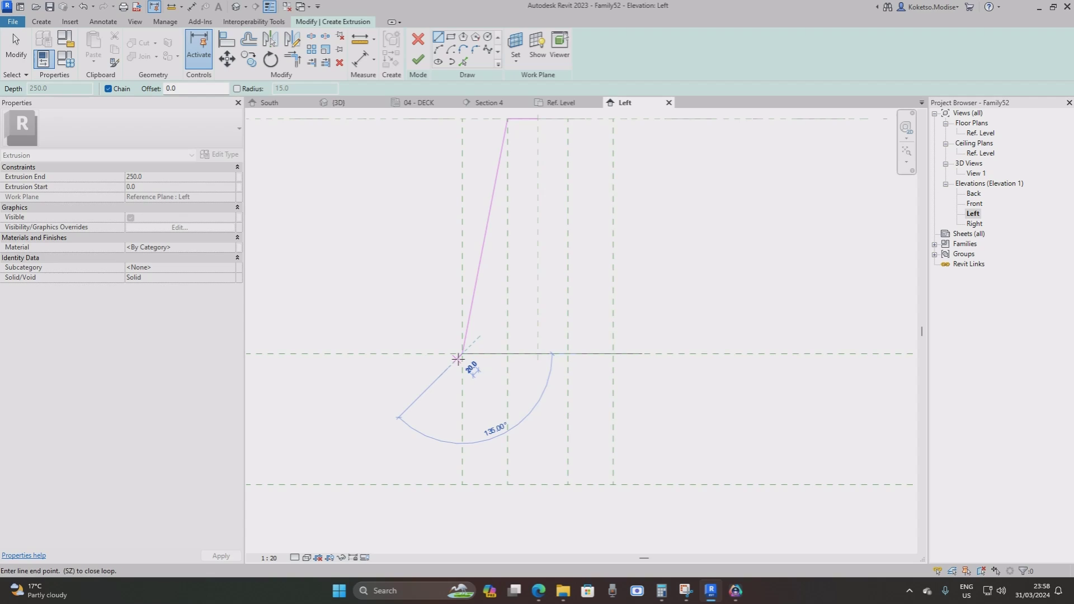
key("Escape")
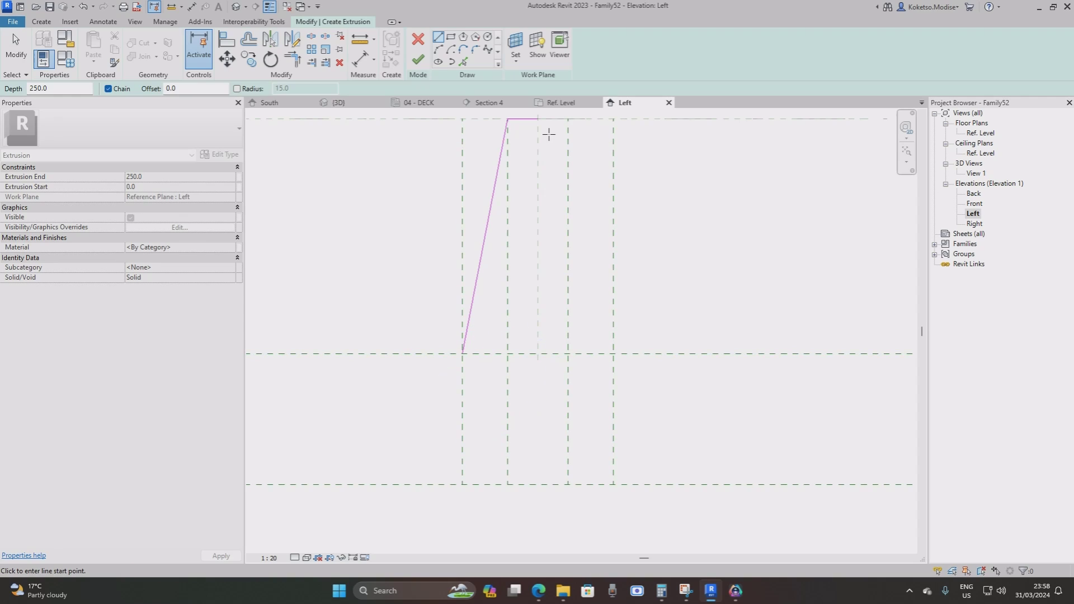
Sketch the web's right half from the centre along the Ref. Level, sloping down to the outer right plane at the middle horizontal plane.
left_click(538, 119)
left_click(568, 118)
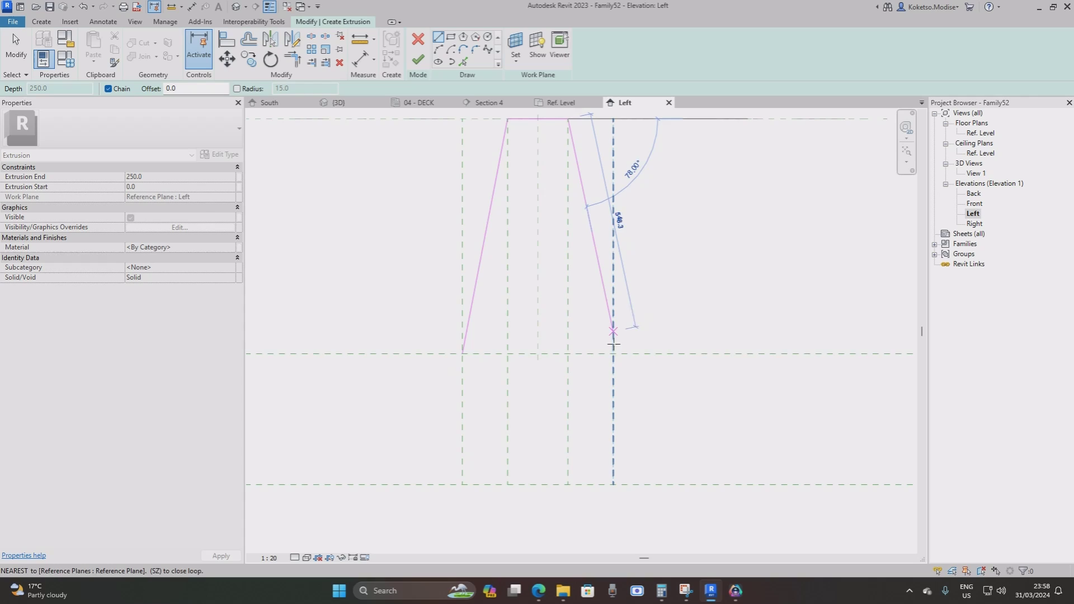
left_click(613, 353)
Sketch the right bottom flange with a 45° slope, a vertical edge about 117 mm long and a bottom line about 402 mm long to centre.
scroll(643, 364, "down", 3)
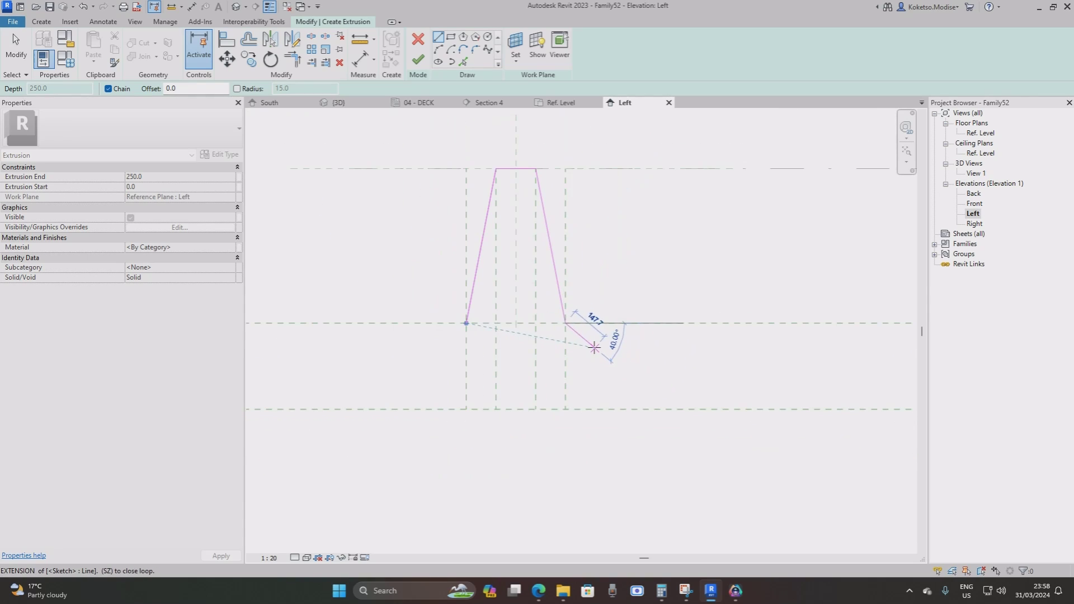
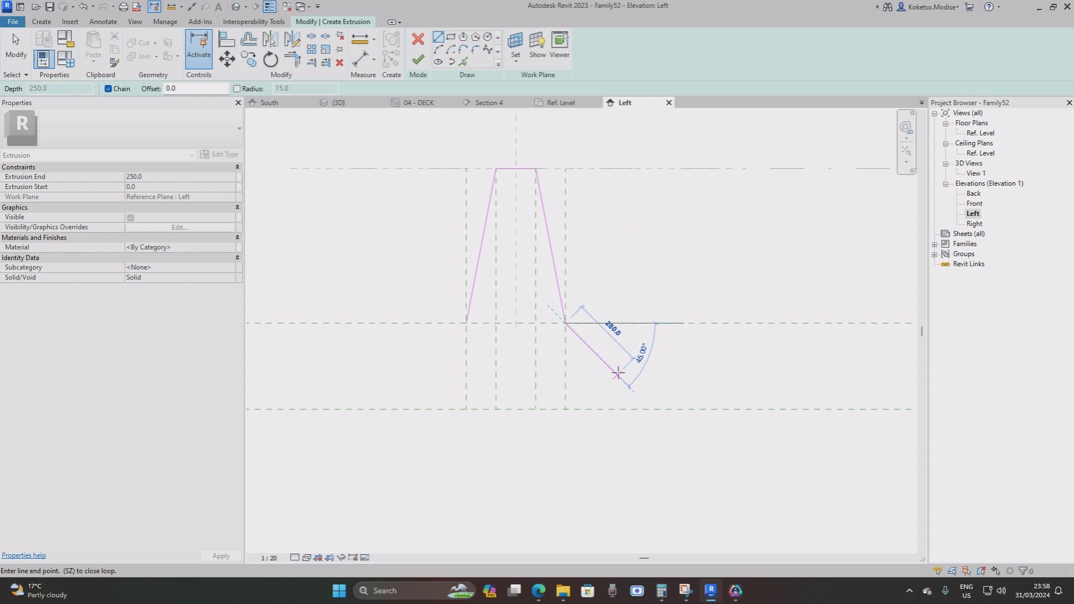
left_click(621, 377)
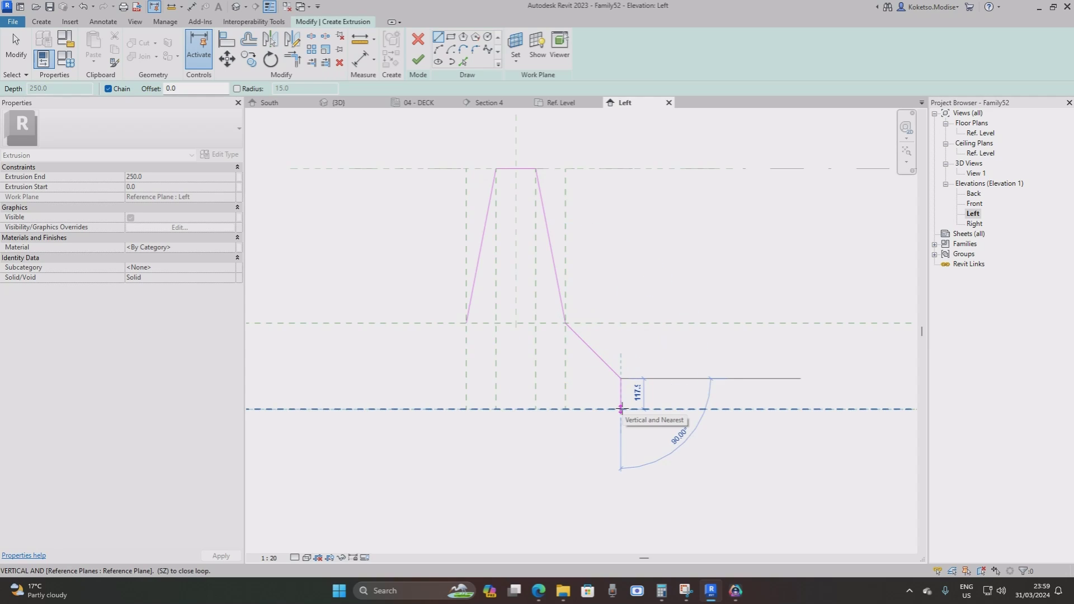
left_click(621, 409)
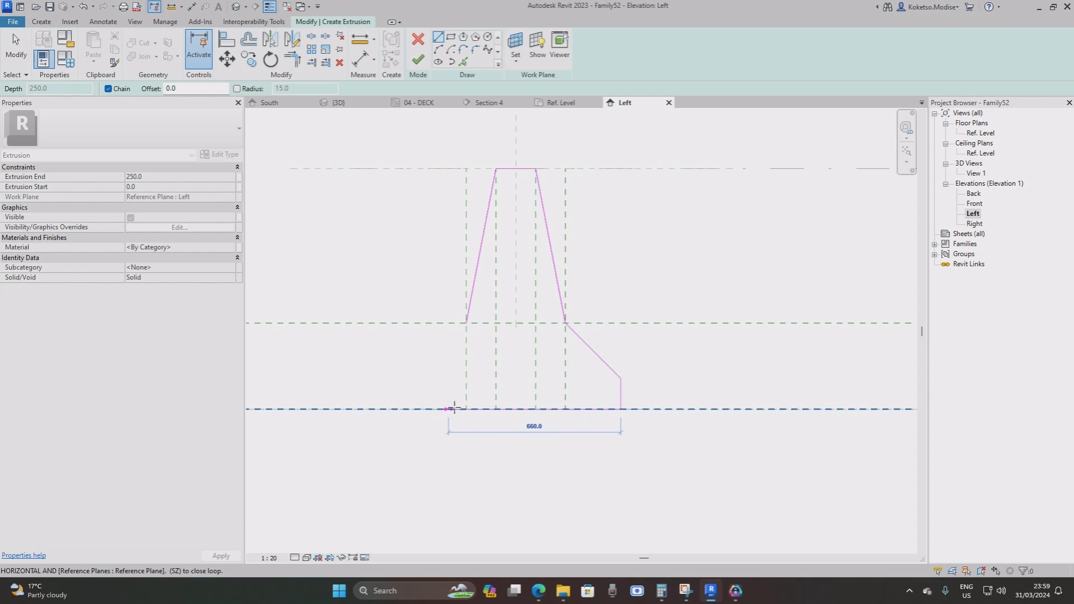
left_click(515, 409)
key("Escape")
key("Escape")
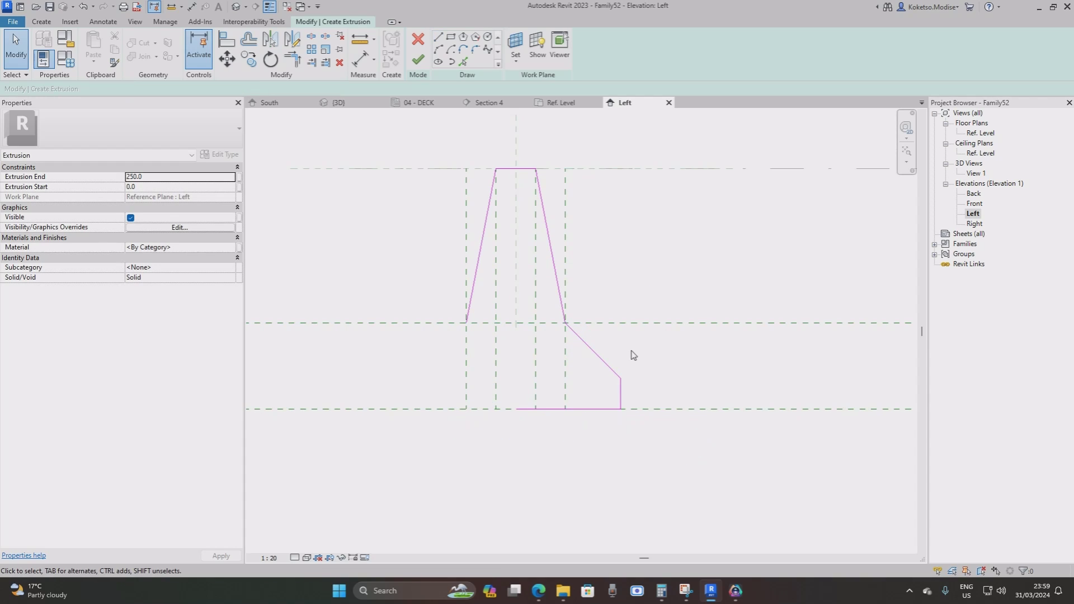
Mirror the right bottom flange's sketch lines about the centre plane.
mouse_move(633, 355)
left_mouse_down()
mouse_move(610, 372)
mouse_move(597, 416)
left_mouse_up()
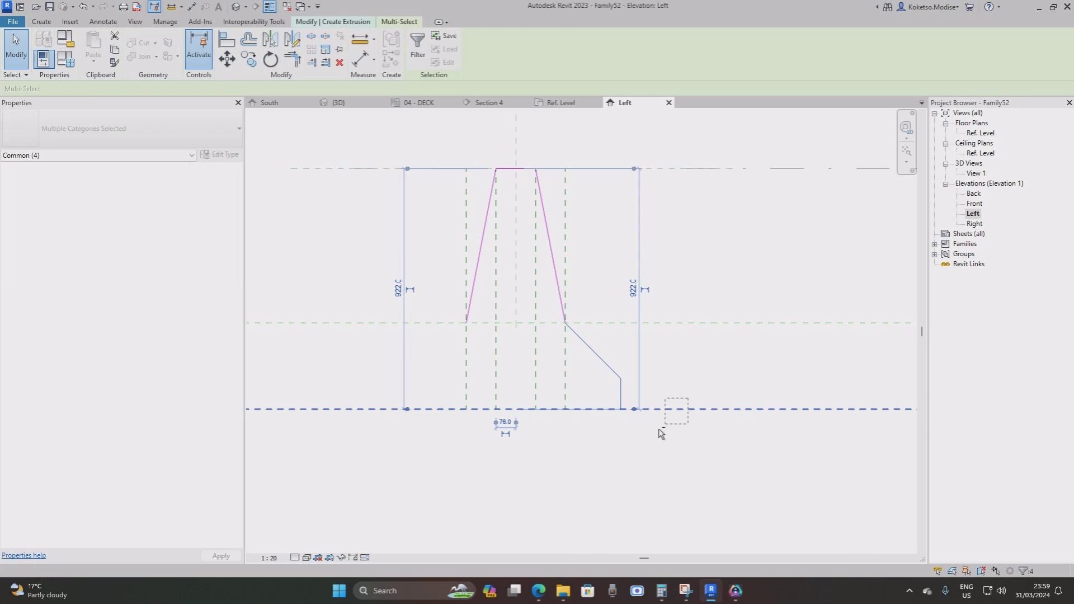
left_click(269, 38)
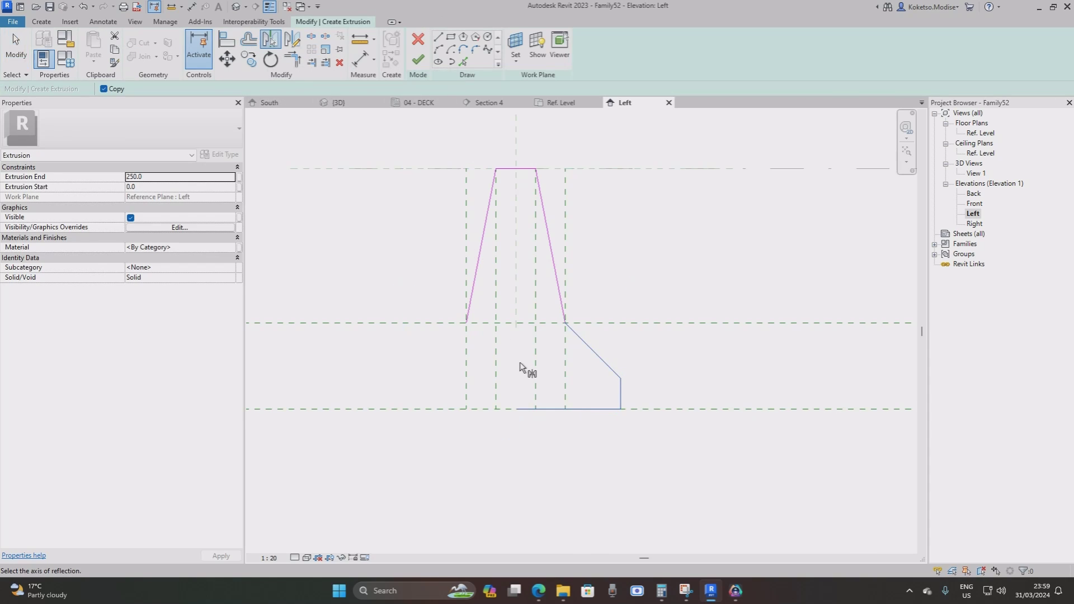
left_click(516, 309)
left_click(460, 355)
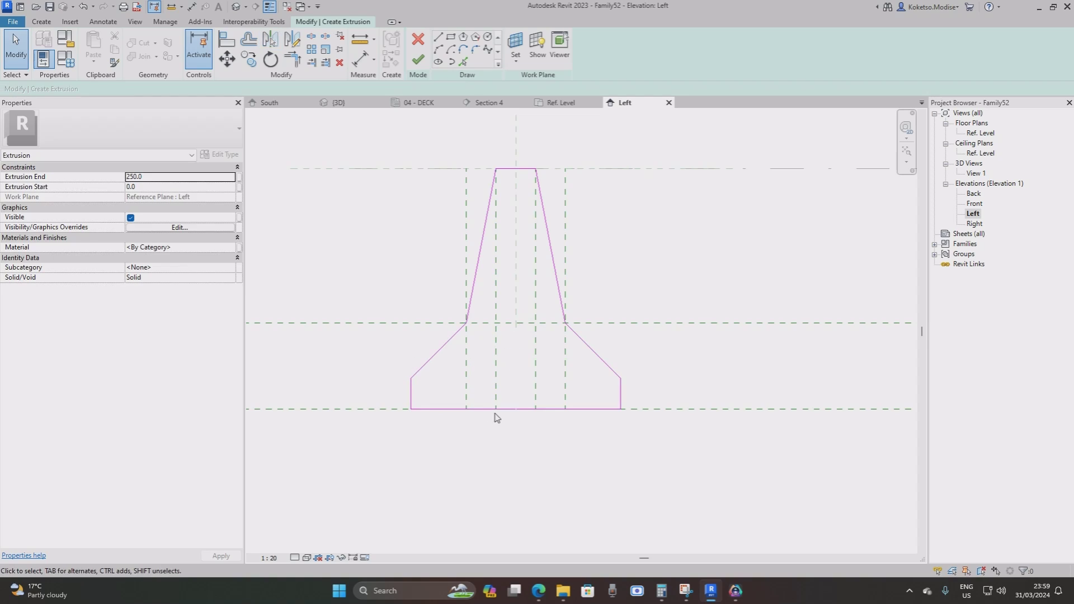
Delete the left half of the profile's bottom line and extend the right half to the flange's lower left corner.
scroll(501, 376, "up", 1)
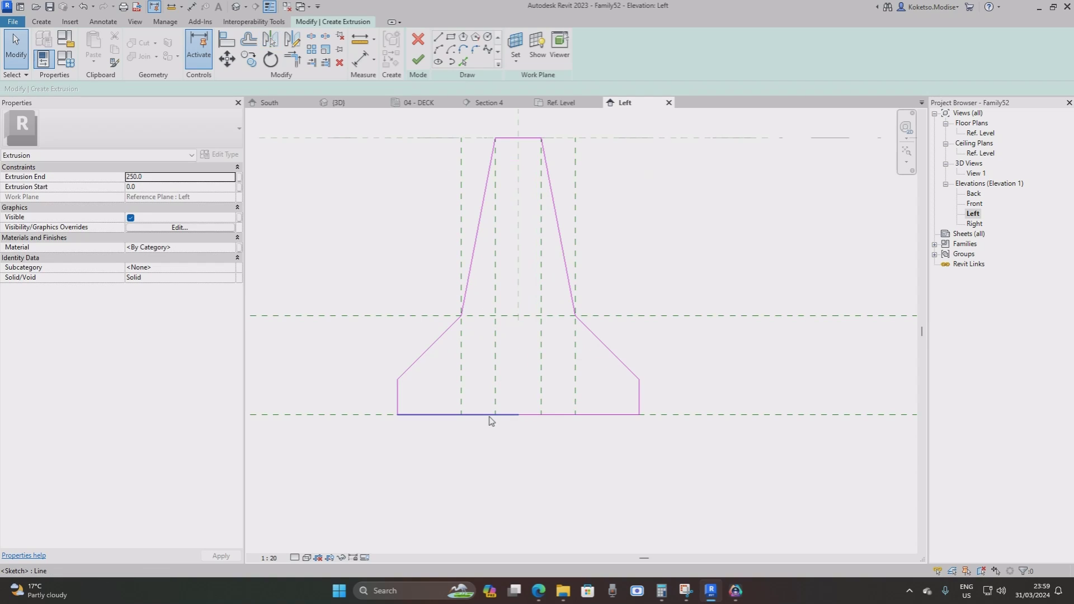
left_click(505, 415)
key("Delete")
left_click(535, 416)
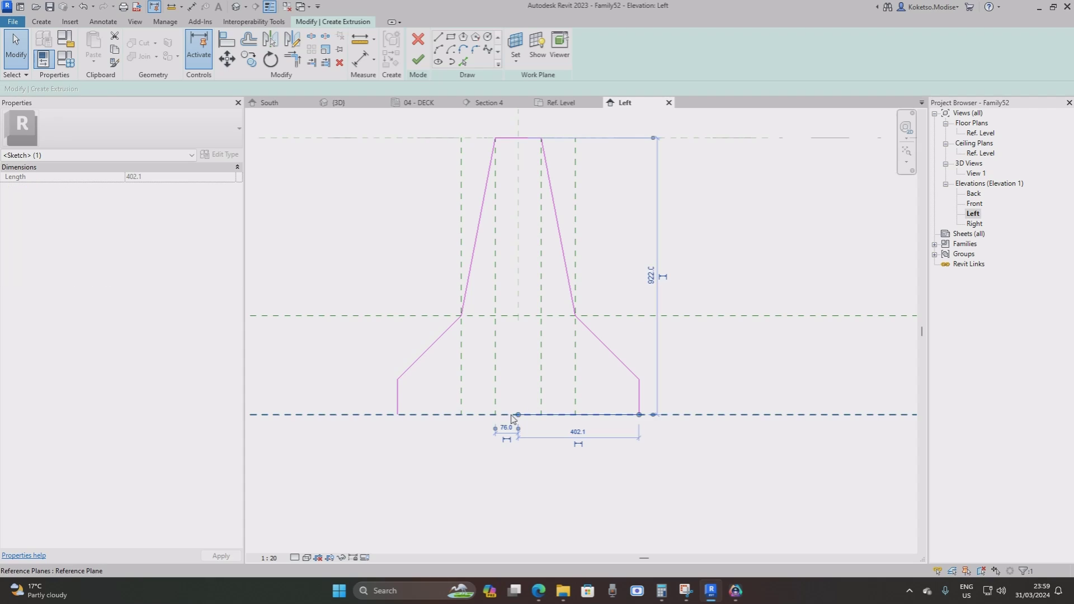
left_click_drag(518, 415, 397, 415)
left_click(452, 268)
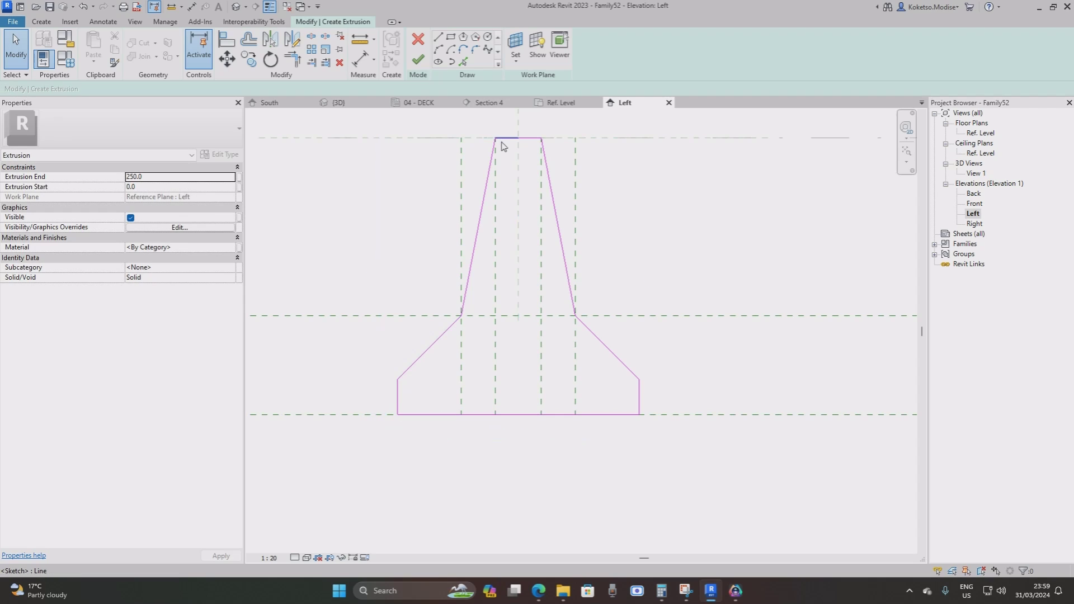
Delete the left half of the profile's top line and extend the right half to the web's upper left corner.
left_click(505, 139)
key("Delete")
left_click(530, 138)
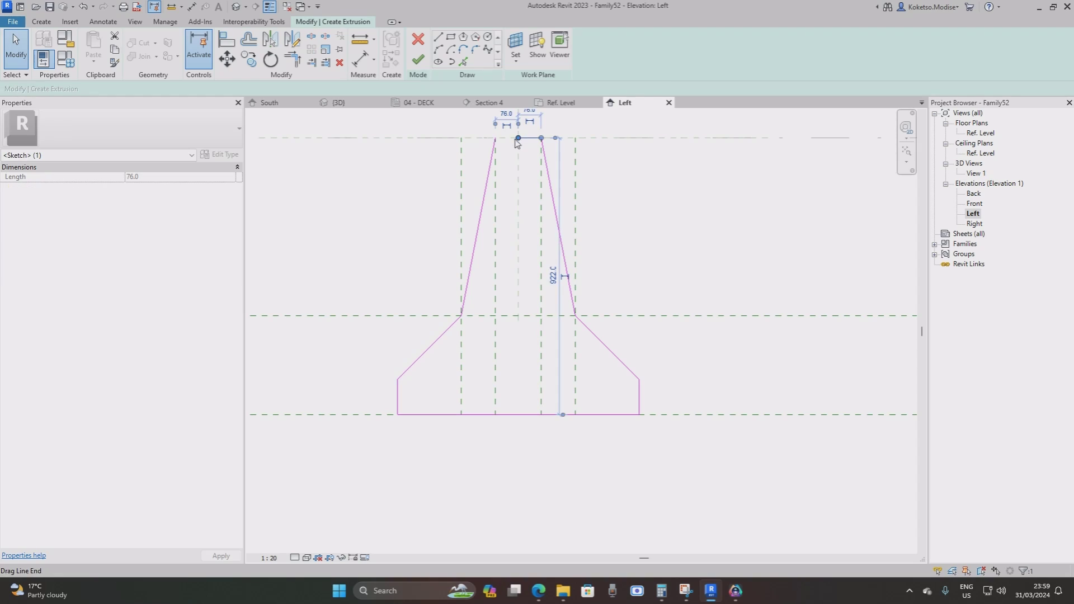
left_click_drag(518, 138, 495, 138)
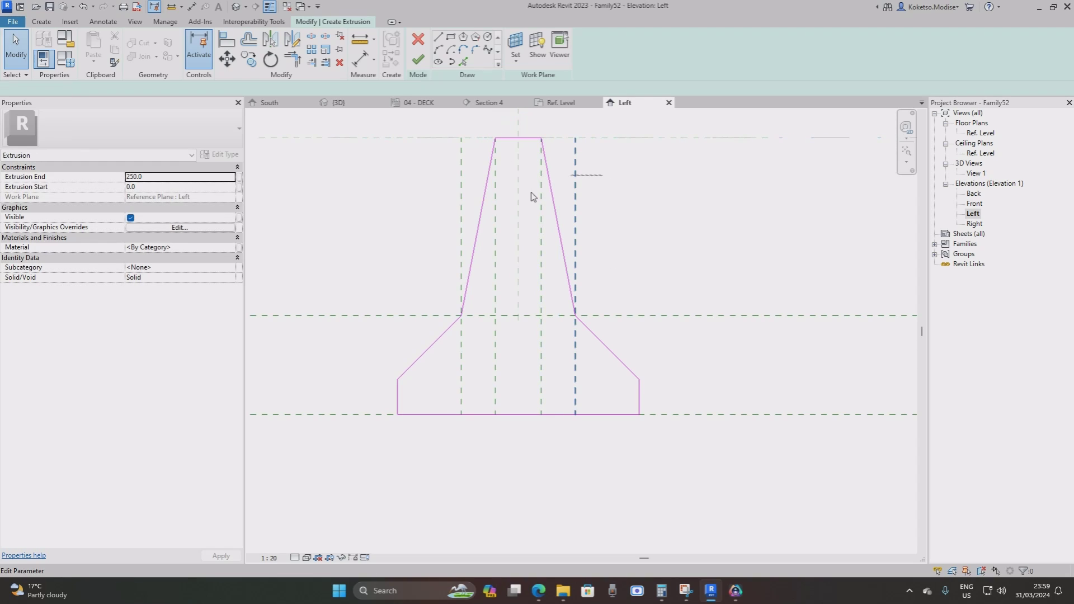
Delete the vertical and middle horizontal reference planes used as guides for the profile sketch.
left_click(541, 194)
left_click(495, 225, "ctrl")
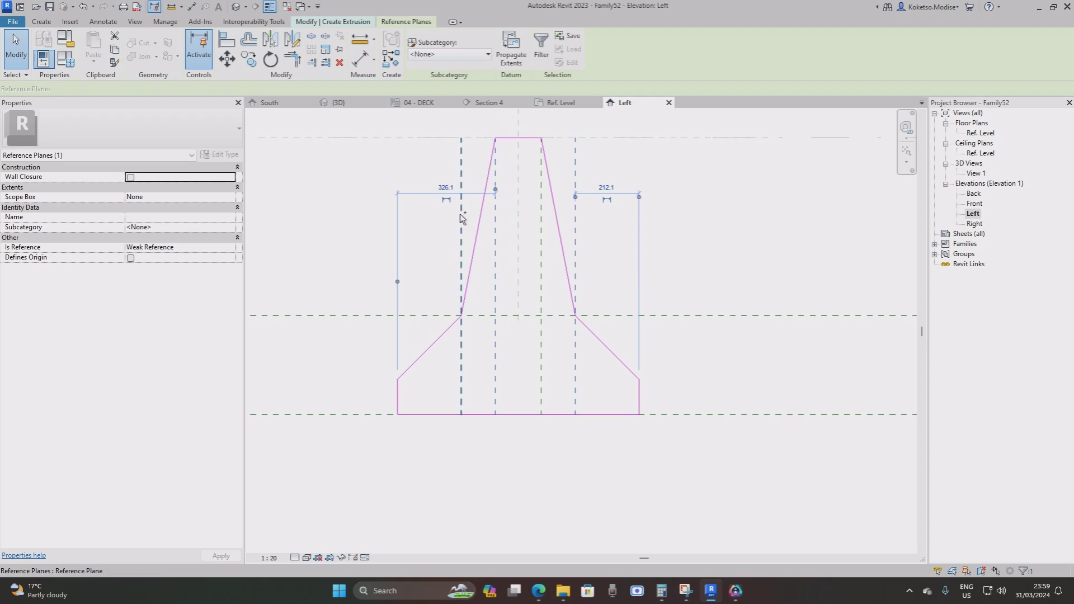
key("Delete")
left_click_drag(523, 294, 498, 355)
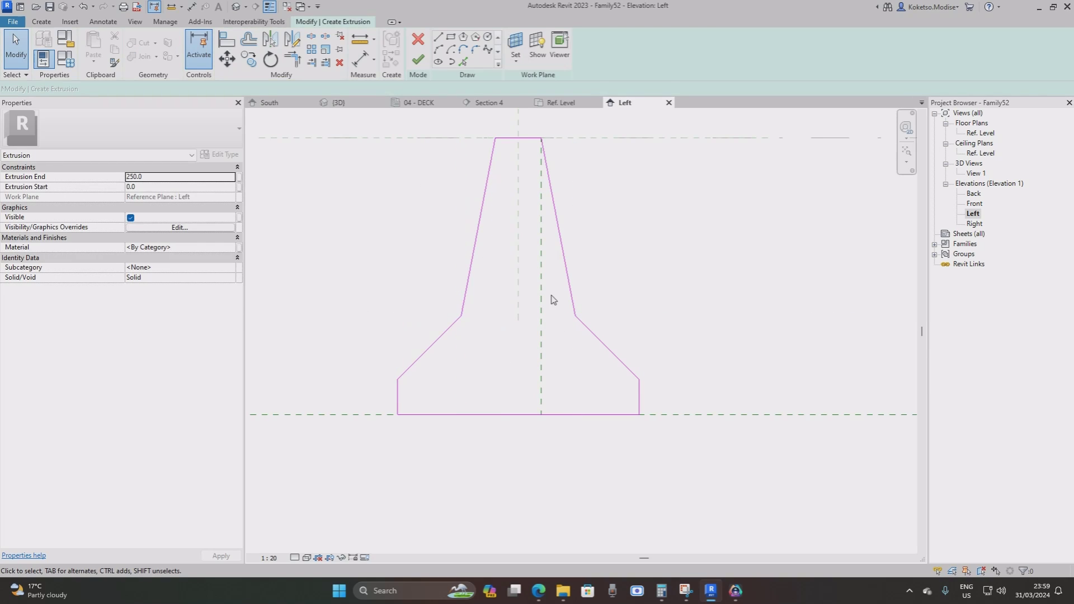
left_click_drag(549, 297, 577, 357)
key("Delete")
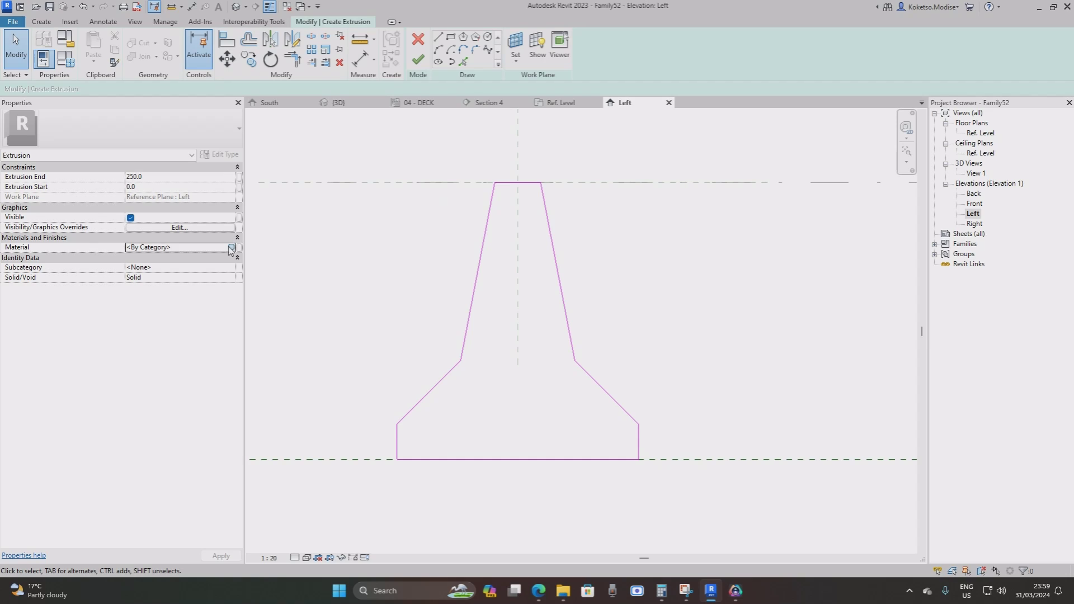
Assign the Concrete - Precast Concrete material to the extrusion and finish its sketch.
left_click(231, 247)
left_click(465, 253)
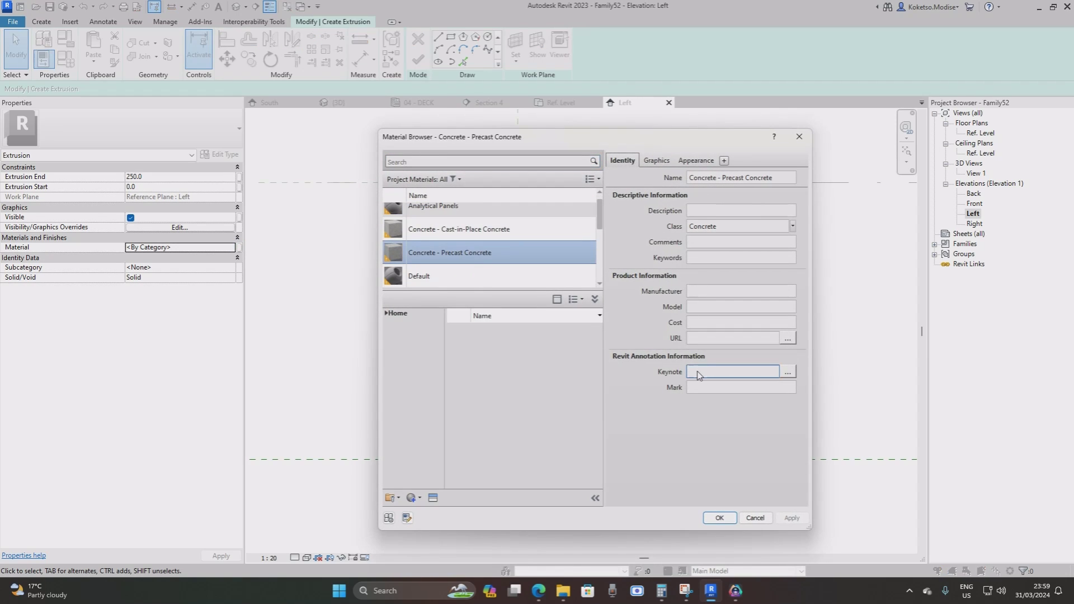
left_click(719, 516)
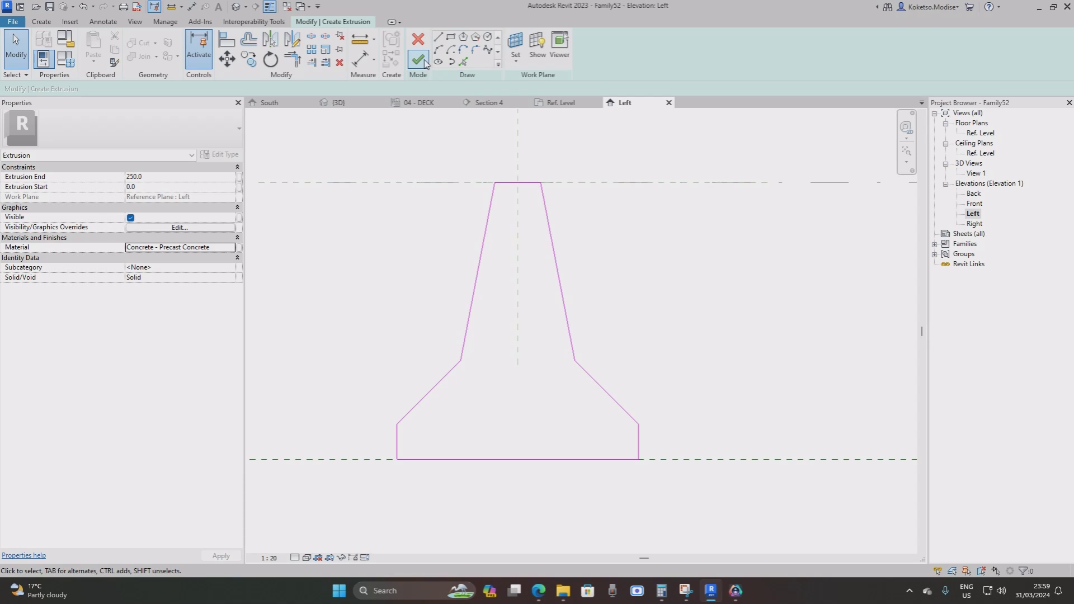
left_click(423, 61)
In the Ref. Level plan, stretch the extrusion's two ends to the outer reference planes of the 3750 mm length.
double_click(981, 134)
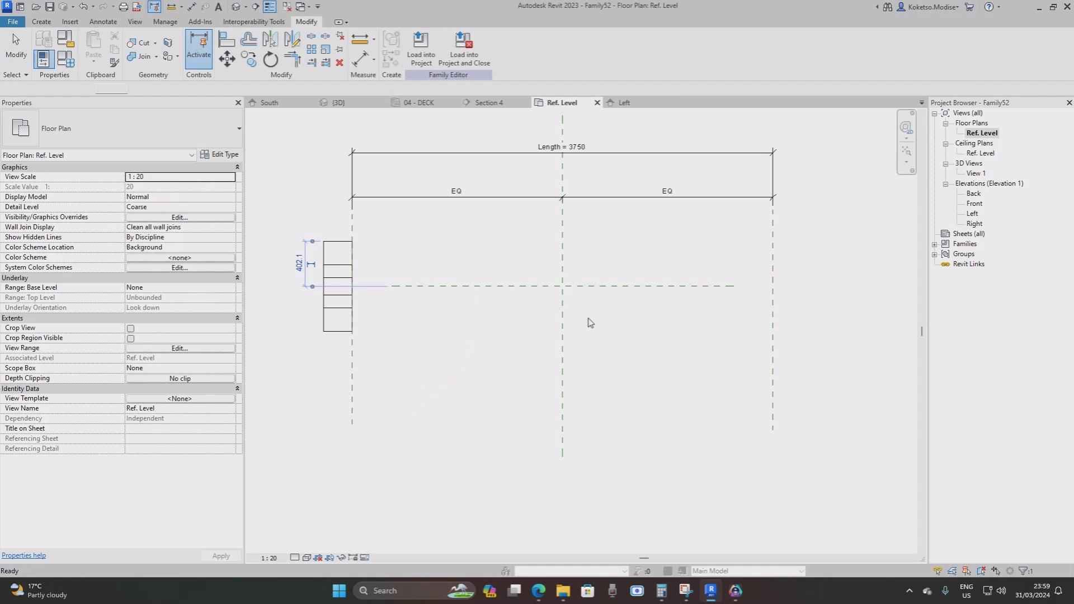
left_click_drag(359, 290, 774, 286)
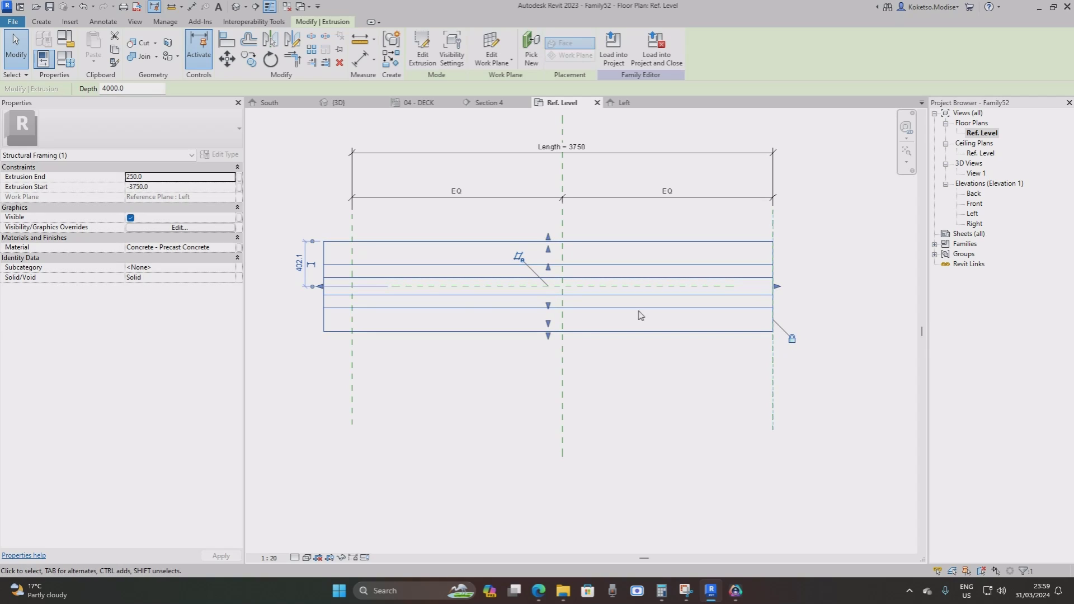
left_click_drag(322, 271, 352, 287)
key("Escape")
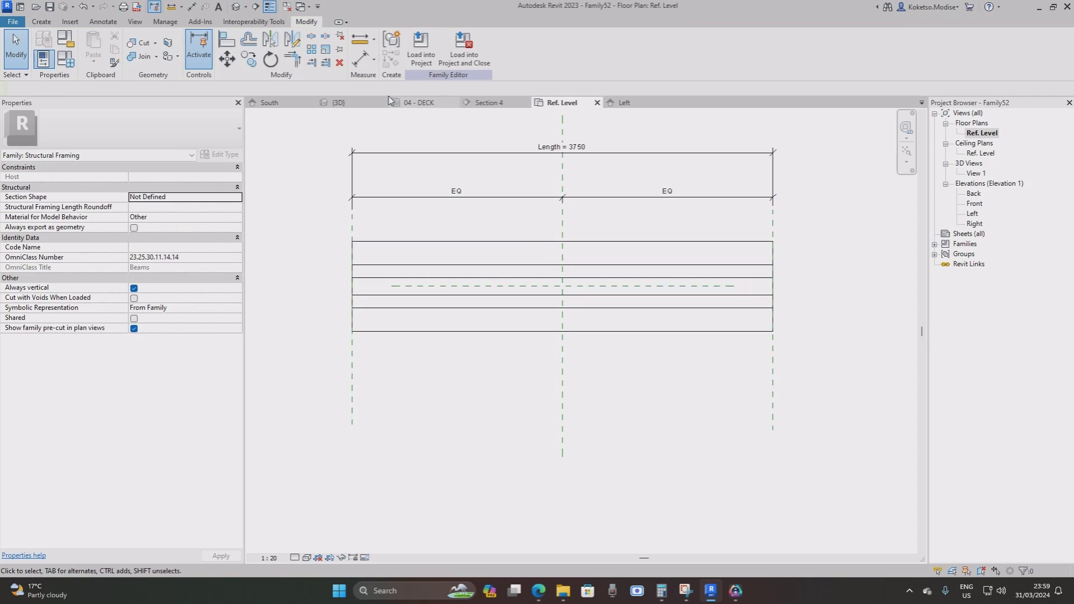
Check the family in 3D, save it as BARRIER in the GIRDER BRIDGE MODEL folder, and load it into the project, closing the family.
left_click(234, 8)
middle_click_drag(444, 278, 540, 274, "shift")
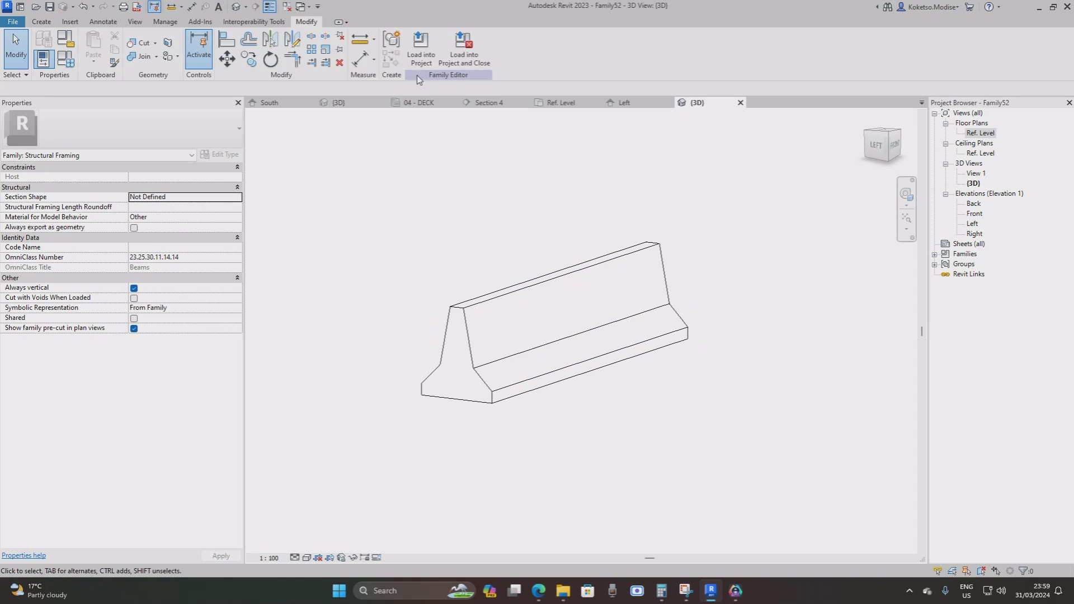
left_click(464, 50)
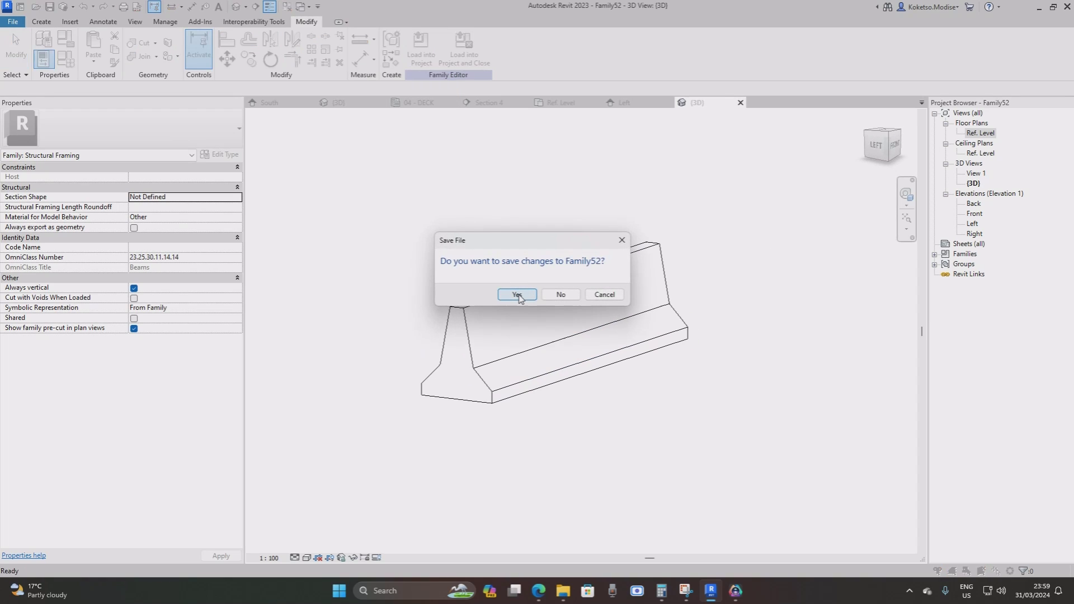
left_click(517, 294)
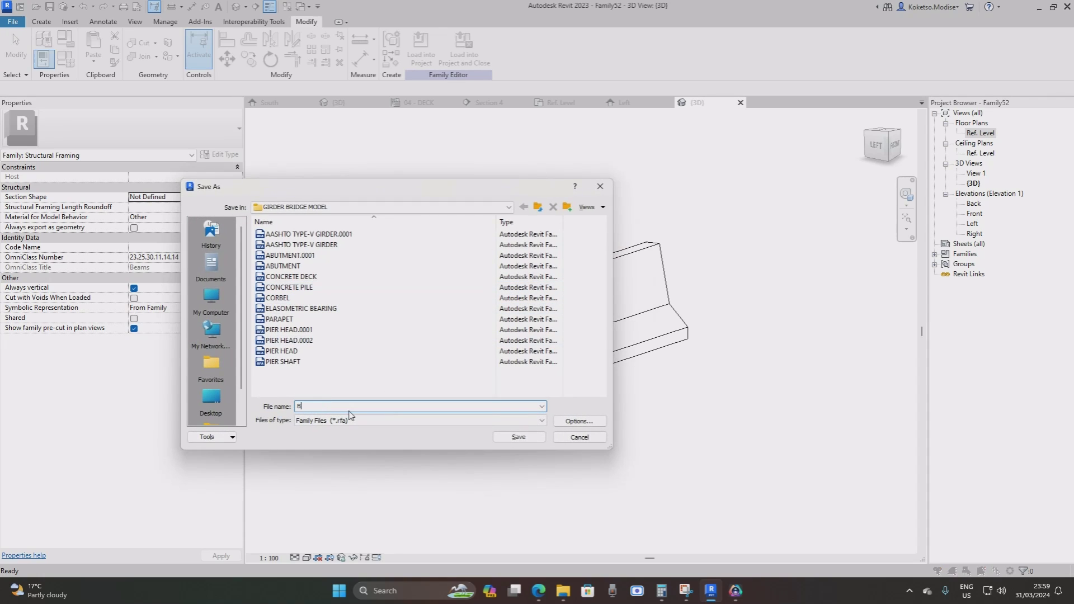
left_click(517, 439)
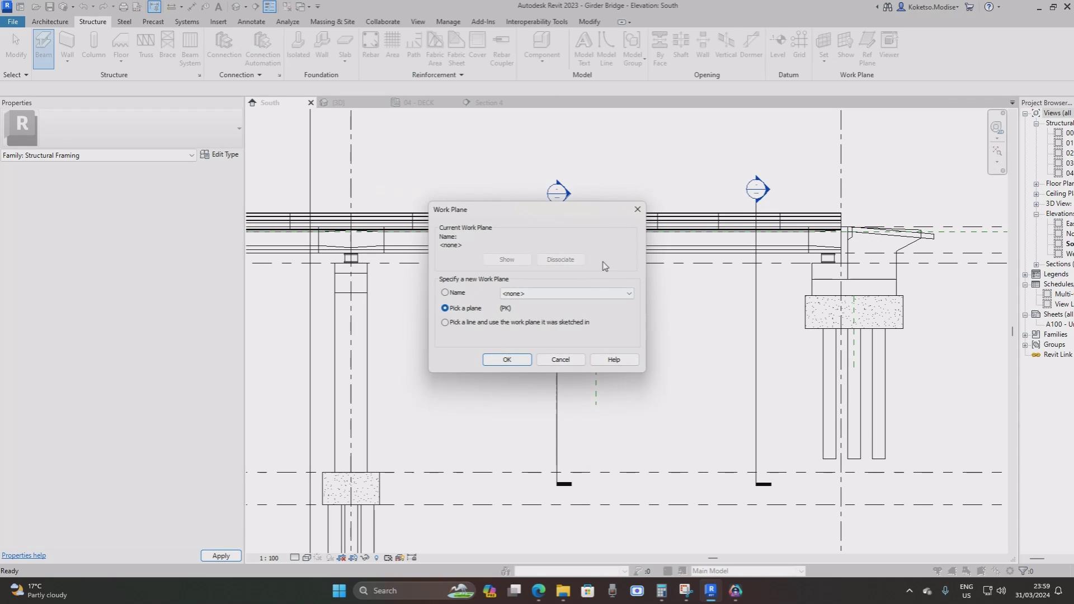
Cancel the beam placement in the South elevation and set the 04 - DECK plan's detail level to Fine.
key("Escape")
left_click(420, 103)
key("Escape")
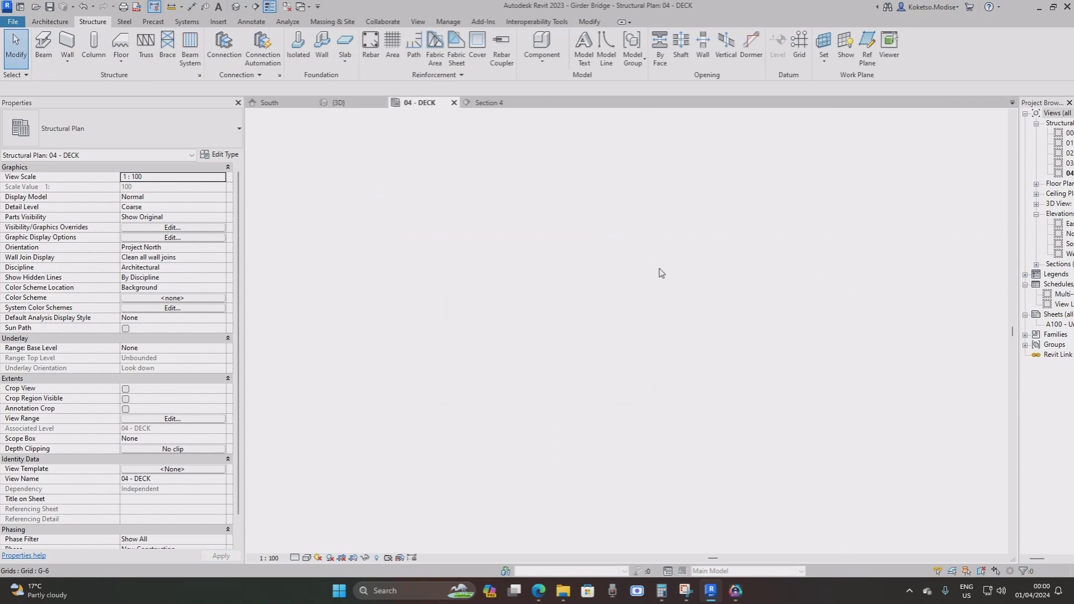
scroll(815, 268, "up", 6)
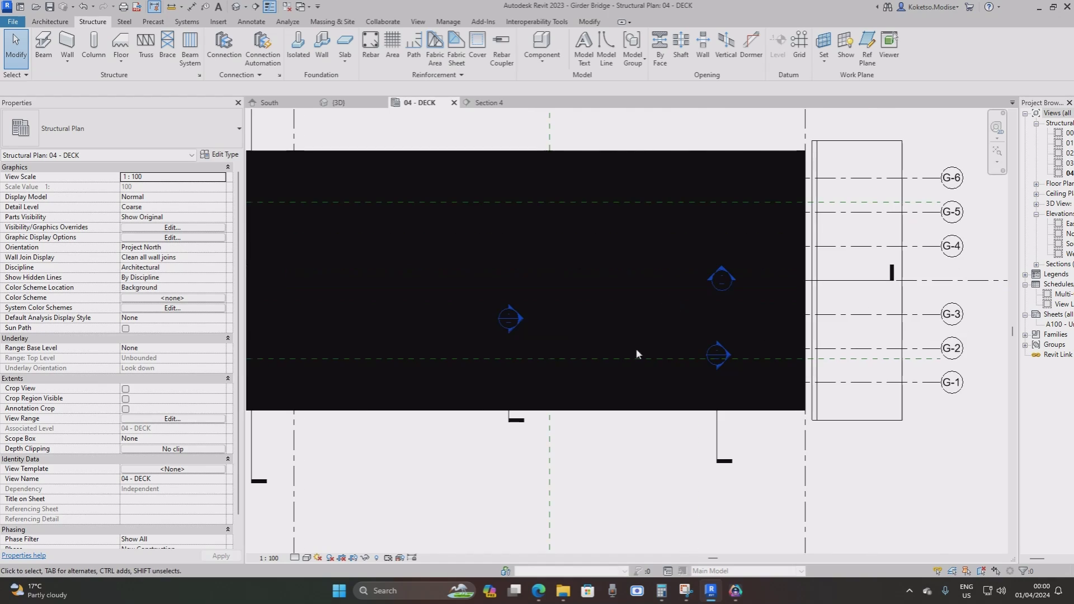
left_click(294, 557)
left_click(311, 547)
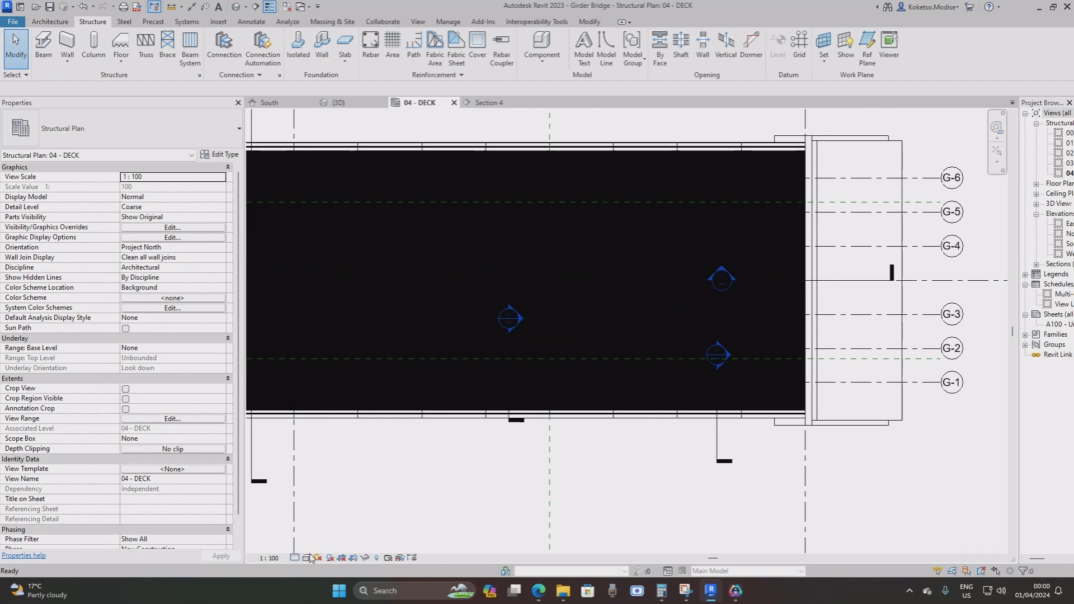
middle_click_drag(691, 337, 636, 378)
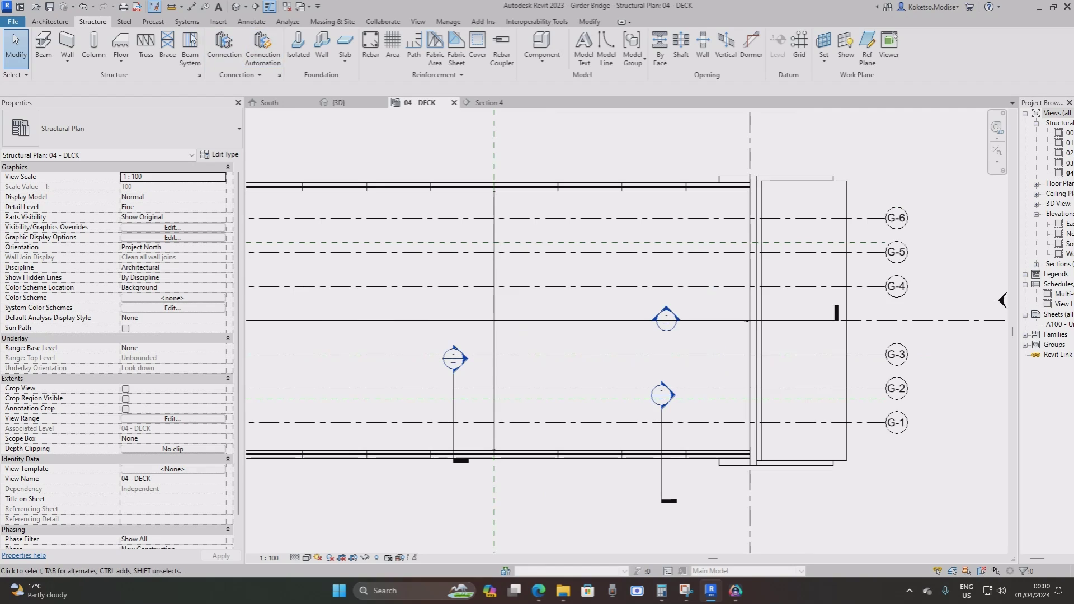
Place a 3750 mm BARRIER beam along the bridge centreline, starting at the deck-end grid line beside the abutment.
left_click(47, 42)
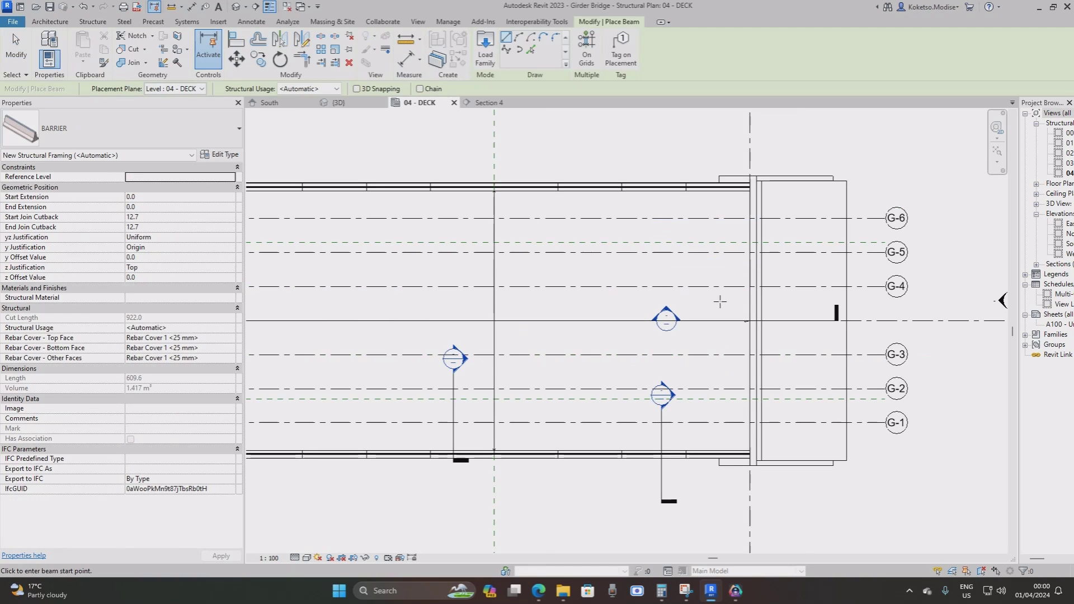
left_click(750, 320)
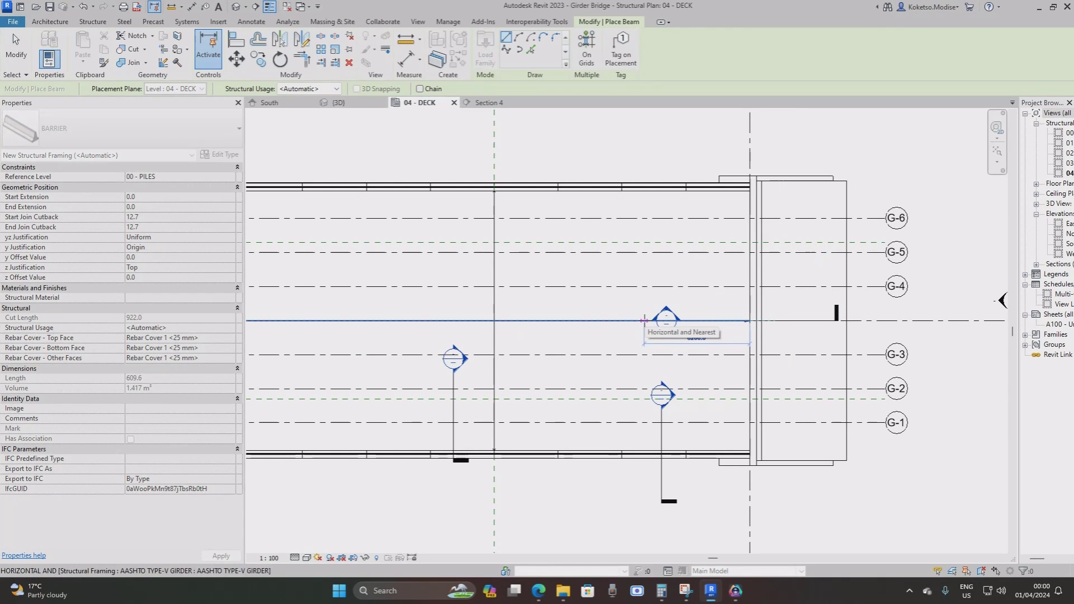
type("3750")
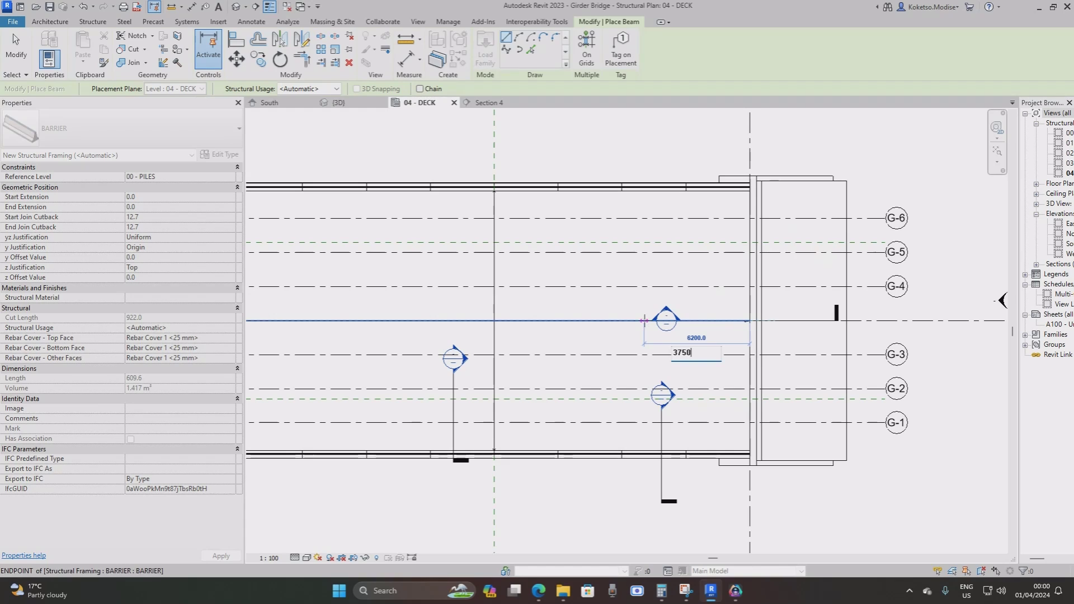
key("Return")
key("Escape")
key("Escape")
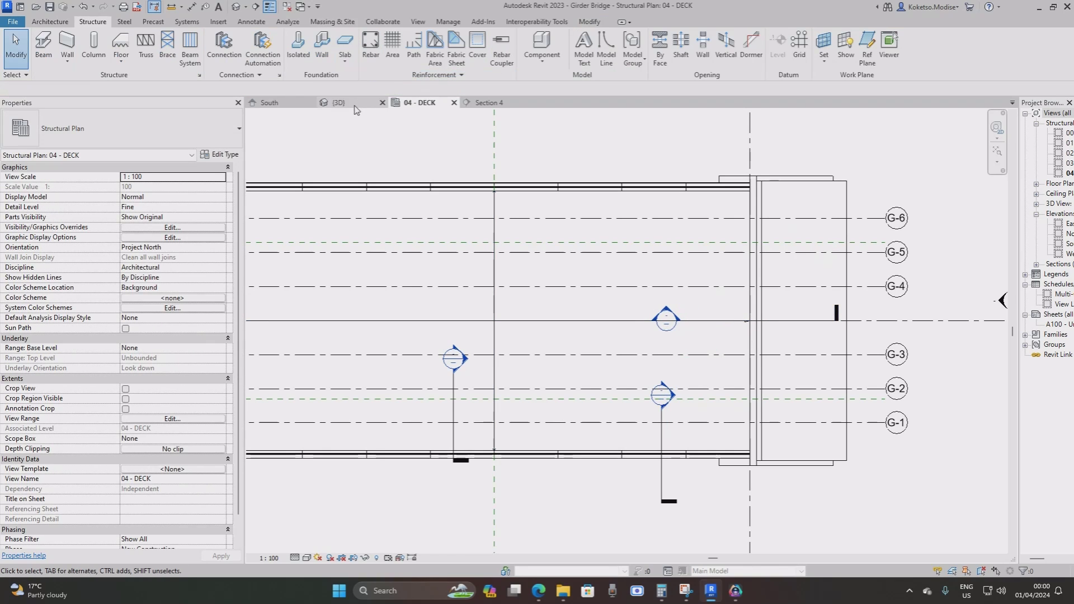
In the 3D view, set the barrier's start and end level offsets to 1000 mm.
left_click(354, 106)
scroll(804, 267, "up", 5)
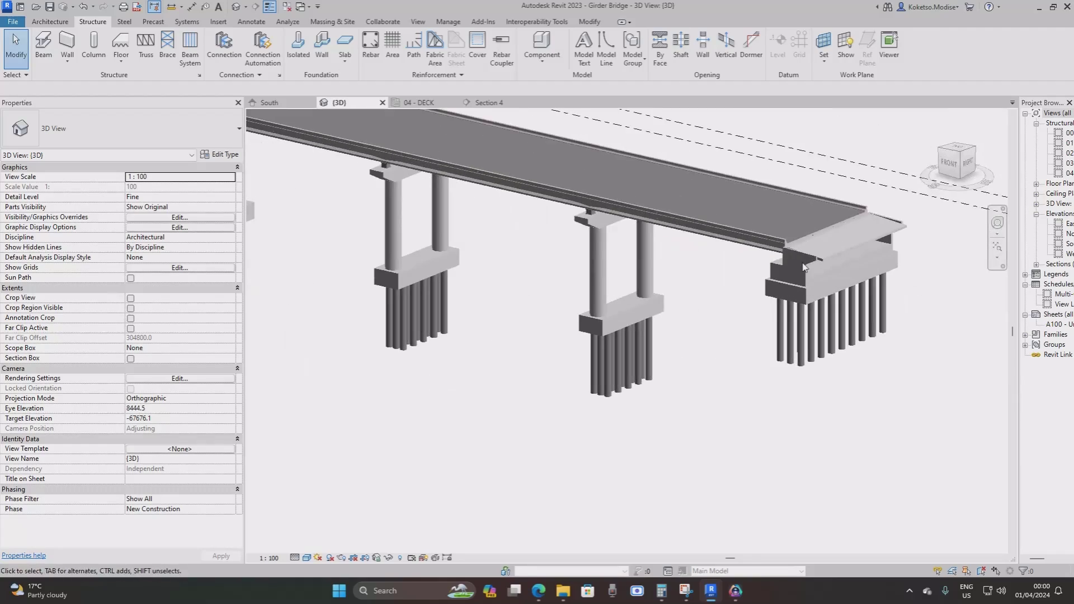
middle_click_drag(803, 266, 663, 338, "shift")
scroll(663, 338, "up", 5)
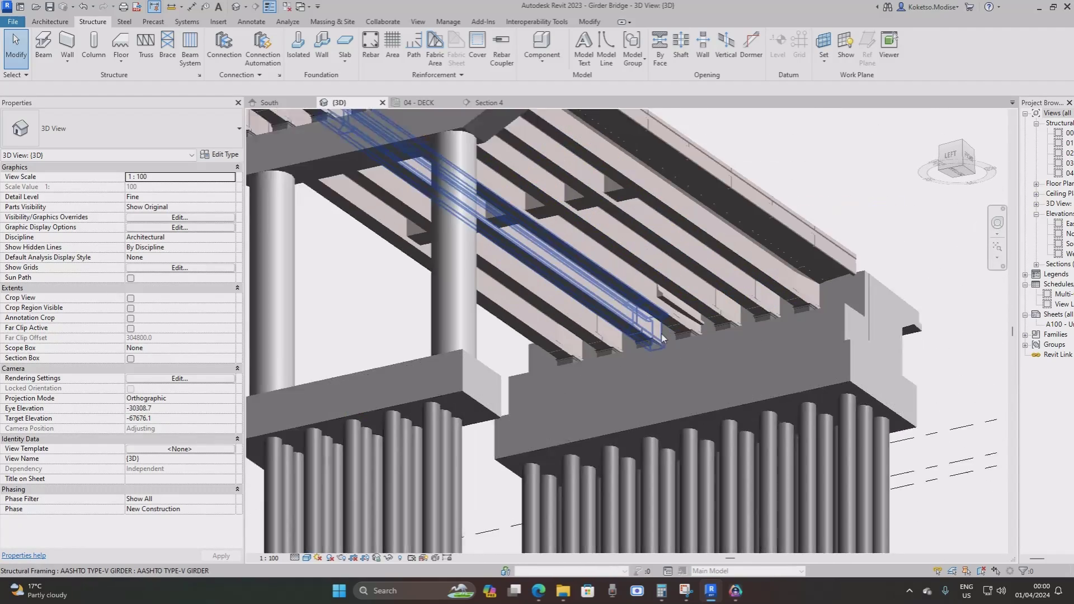
scroll(674, 319, "up", 2)
left_click(675, 282)
middle_click_drag(813, 271, 598, 450, "shift")
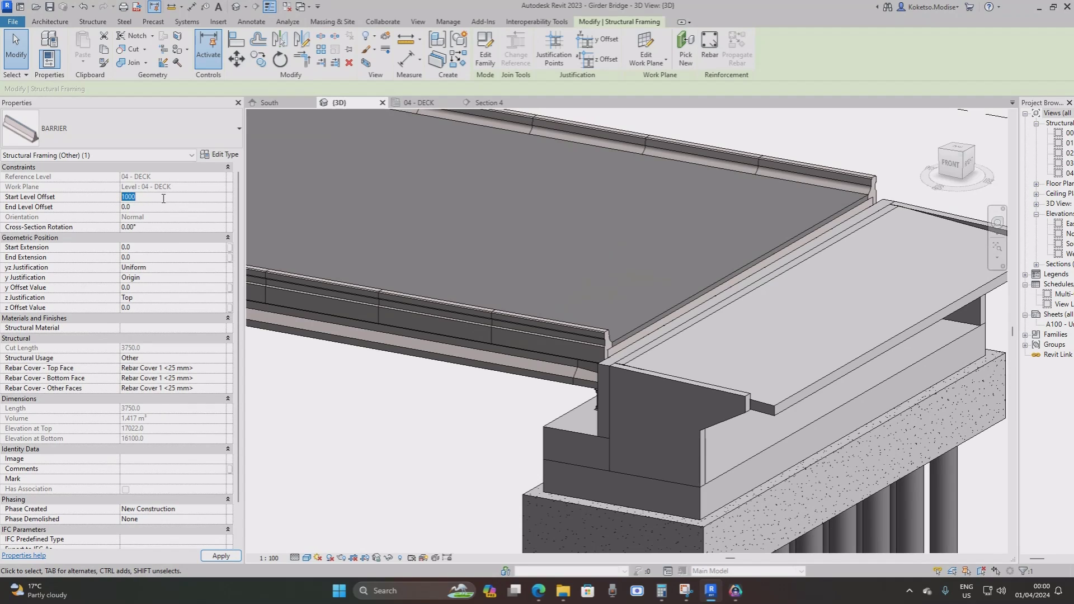
key("Return")
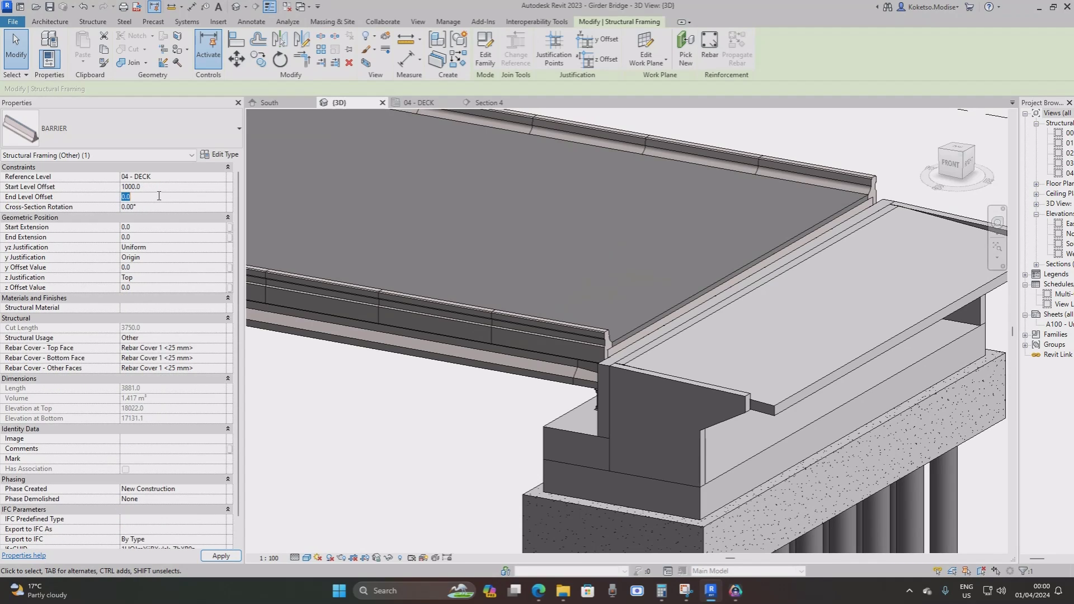
key("Return")
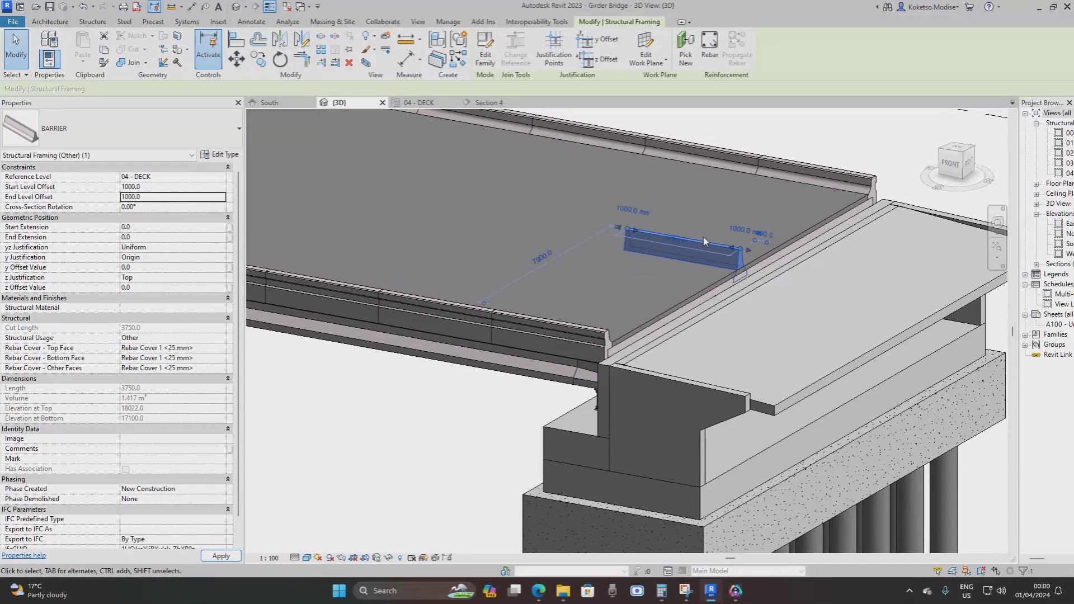
Align the barrier's bottom edge with the top surface of the asphalt floor.
key("Escape")
scroll(759, 271, "up", 3)
mouse_move(749, 275)
middle_mouse_down("shift")
mouse_move(772, 274)
mouse_move(739, 262)
middle_mouse_up("shift")
key("a")
key("l")
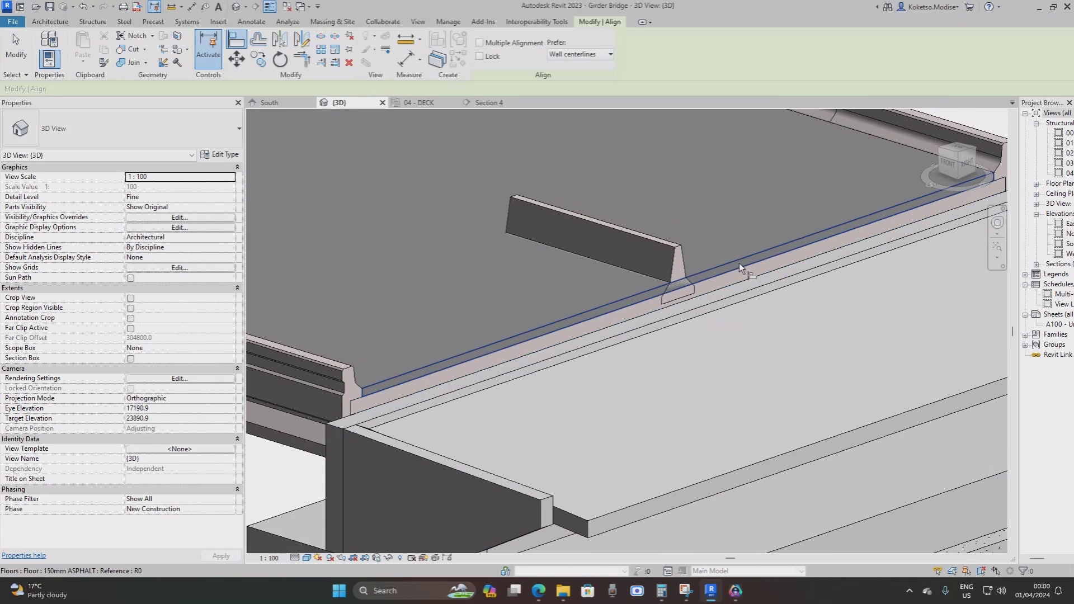
scroll(737, 260, "up", 2)
left_click(733, 256)
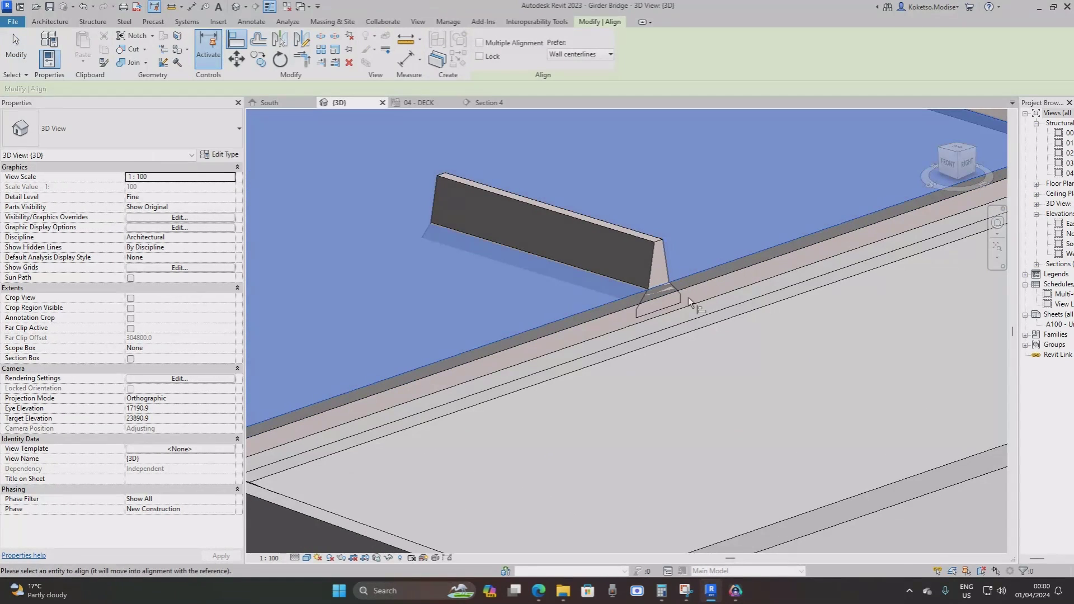
left_click(671, 311)
scroll(693, 240, "down", 3)
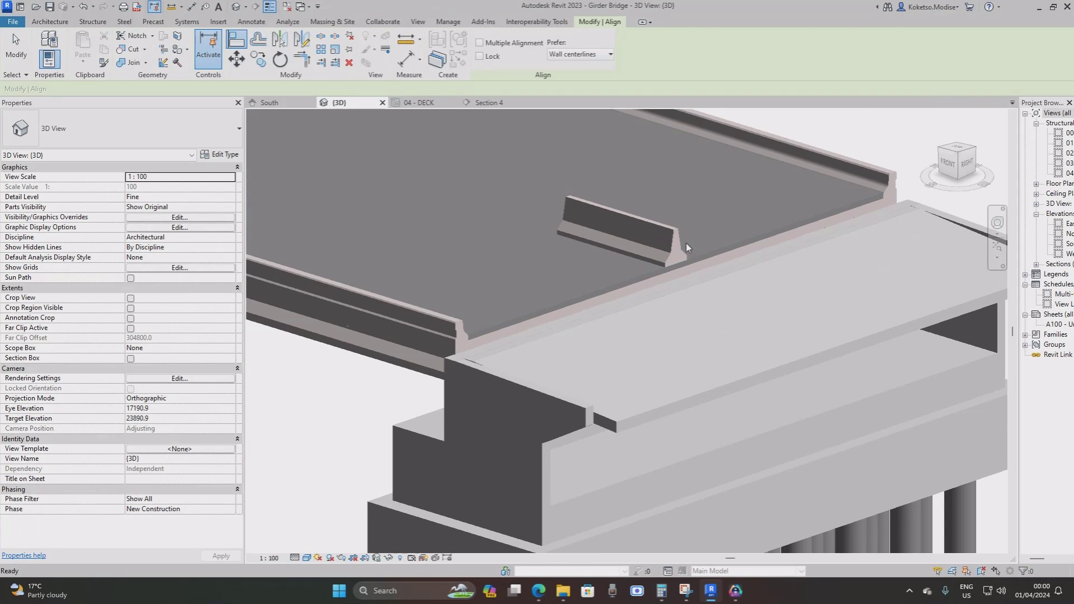
key("Escape")
In the 04 - DECK plan's view range, use a 1500 mm top offset and raise the cut plane to show the barrier.
middle_click_drag(688, 280, 522, 117, "shift")
left_click(438, 107)
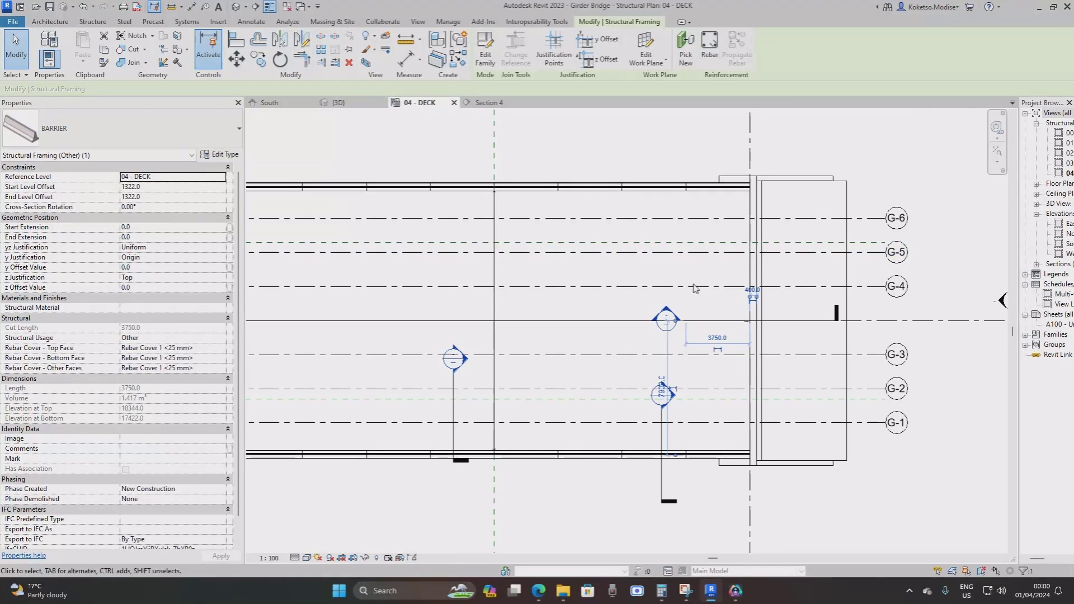
scroll(719, 322, "up", 3)
scroll(652, 322, "down", 4)
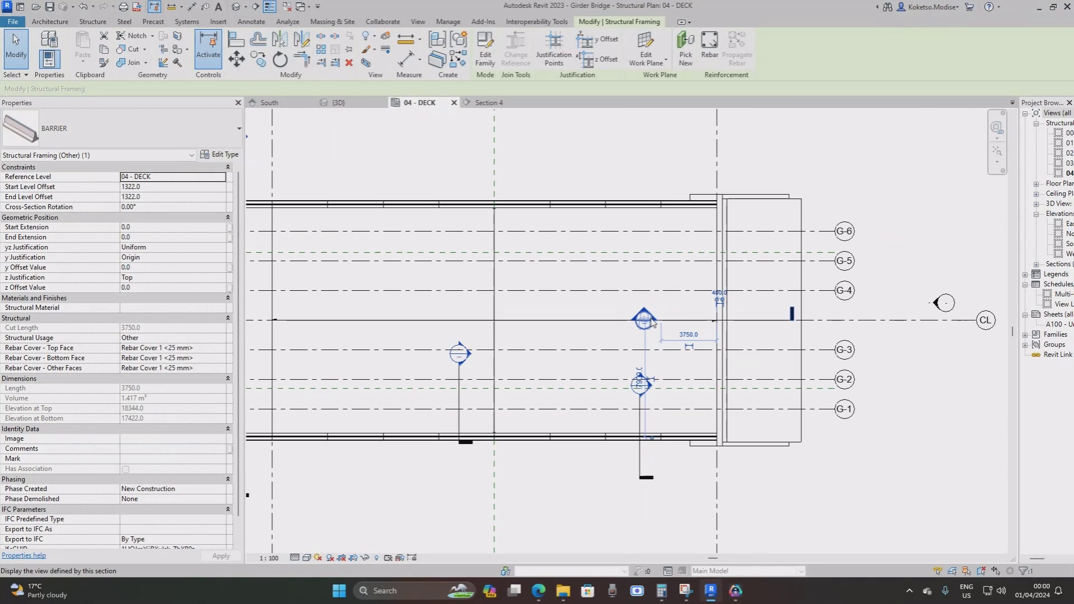
key("v")
key("r")
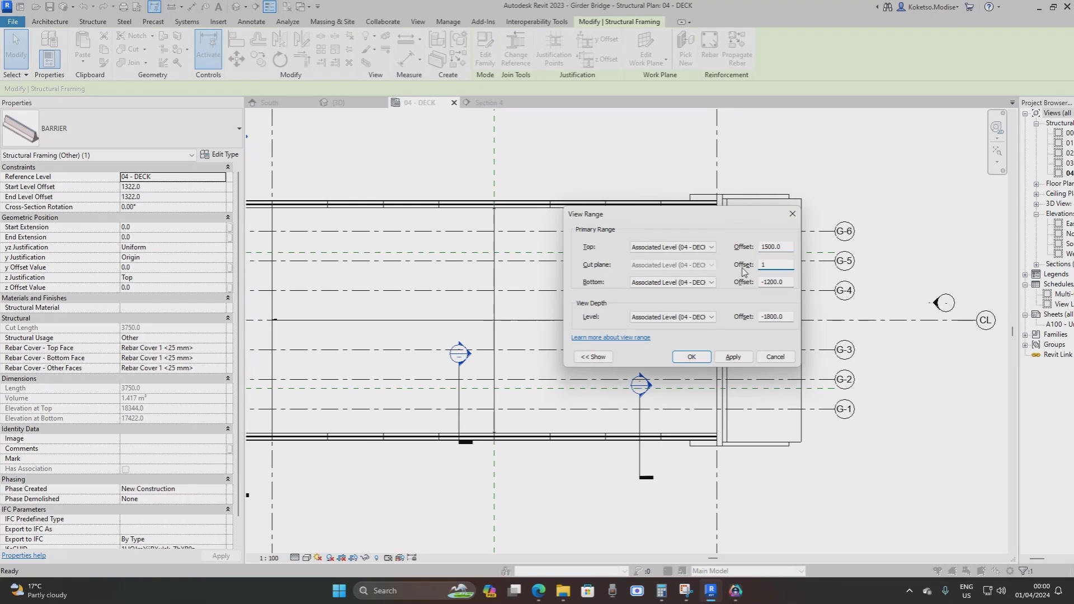
left_click(690, 357)
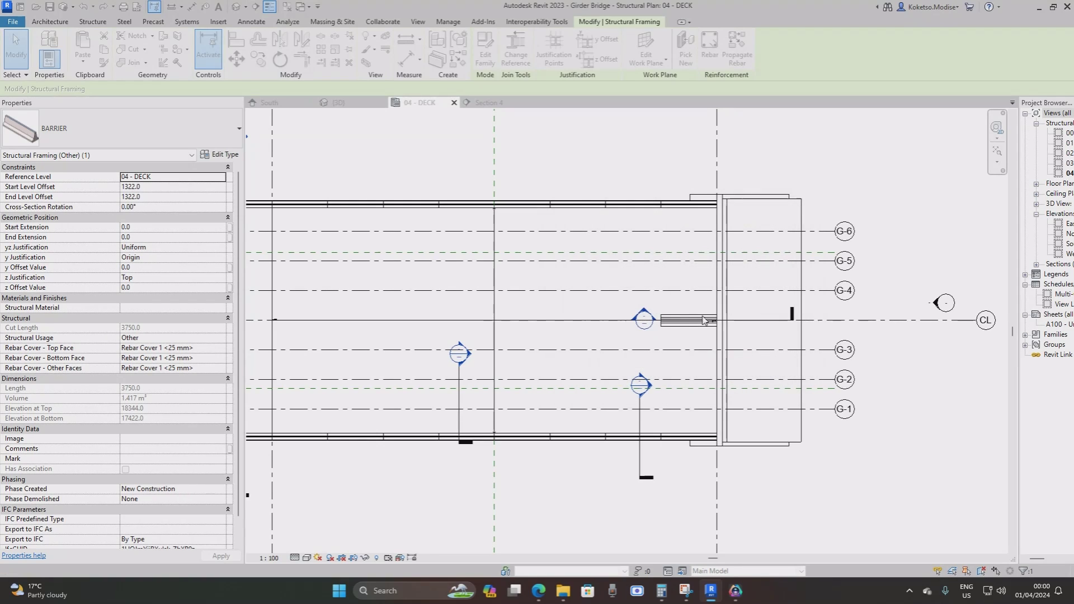
key("Escape")
scroll(678, 336, "up", 1)
scroll(679, 335, "up", 2)
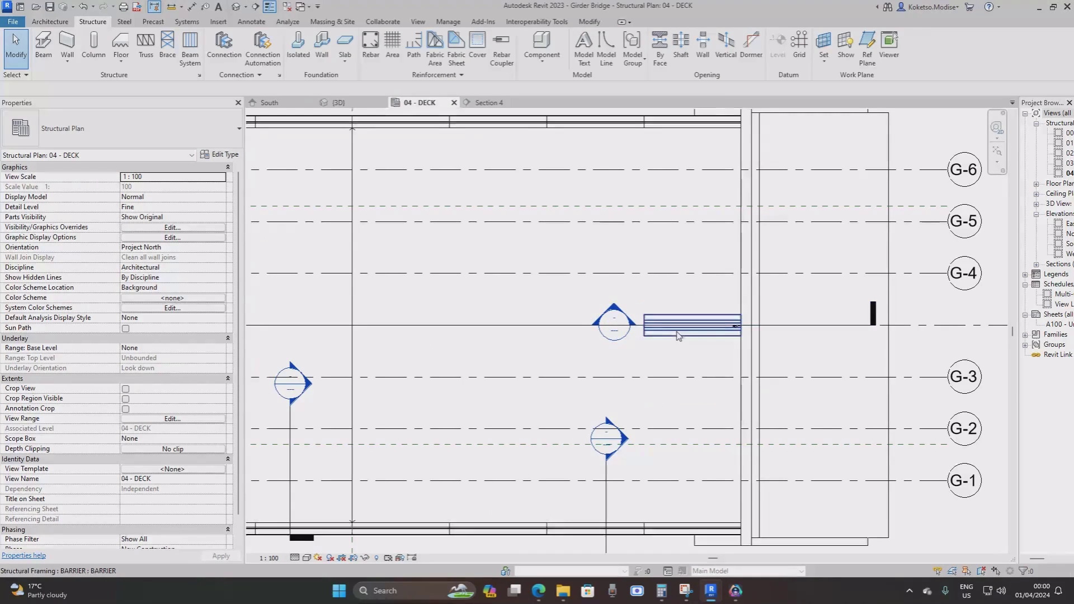
Copy the centreline barrier repeatedly end to end at 3750 mm spacing, from the deck end to just beyond the nearest pier grid.
left_click(679, 328)
key("c")
key("o")
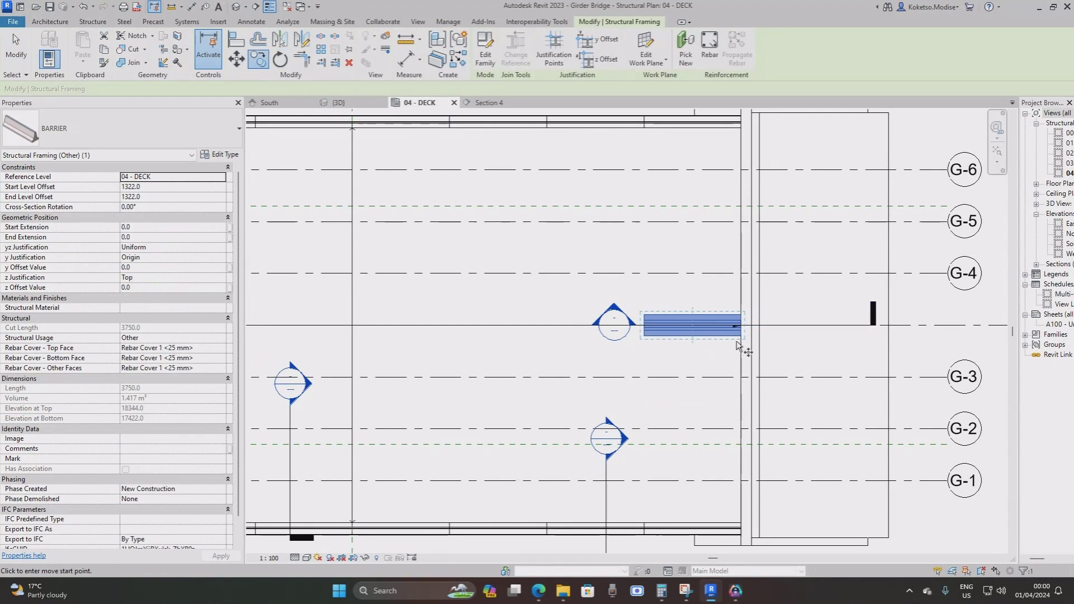
left_click(645, 335)
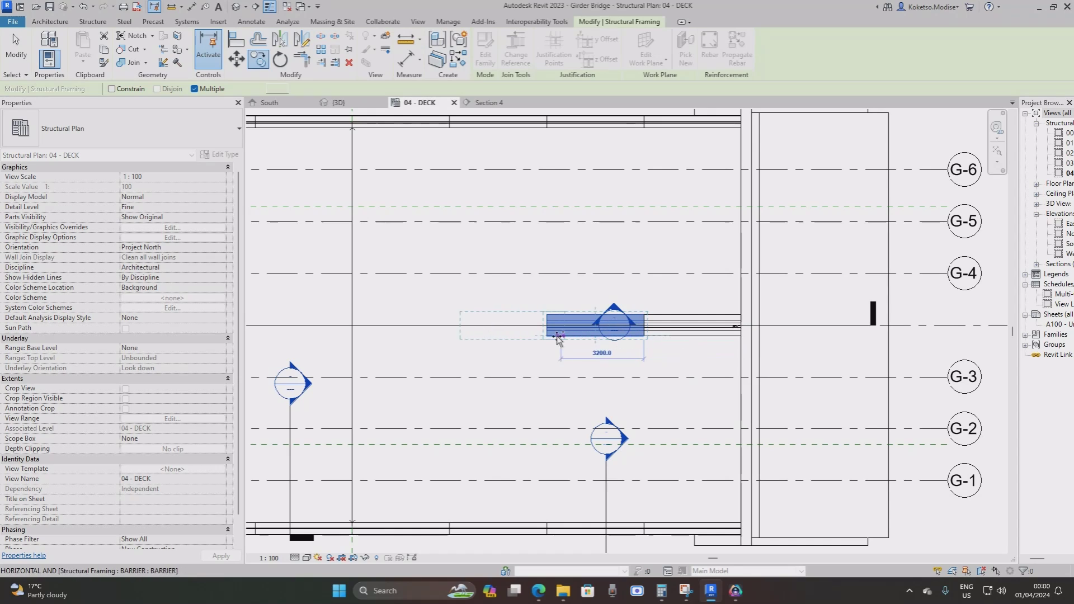
left_click(449, 336)
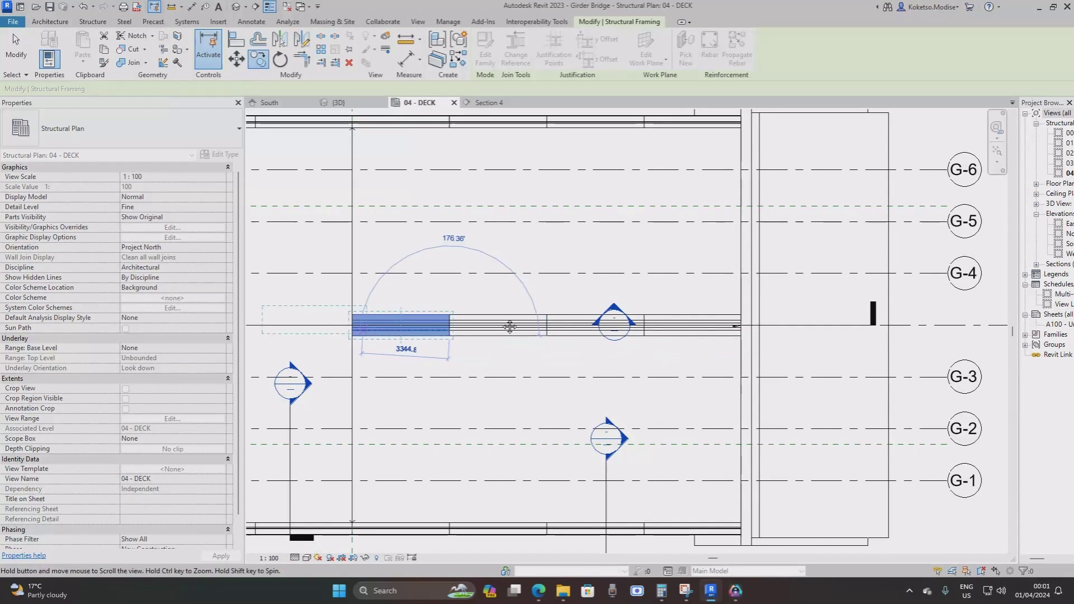
middle_click_drag(508, 326, 872, 312)
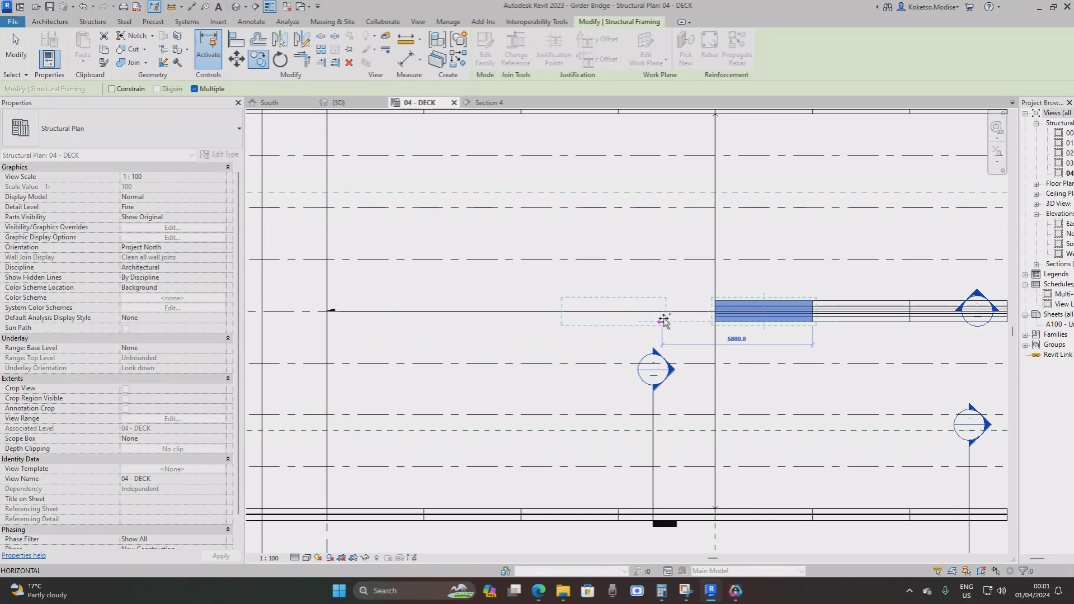
left_click(715, 322)
left_click(618, 323)
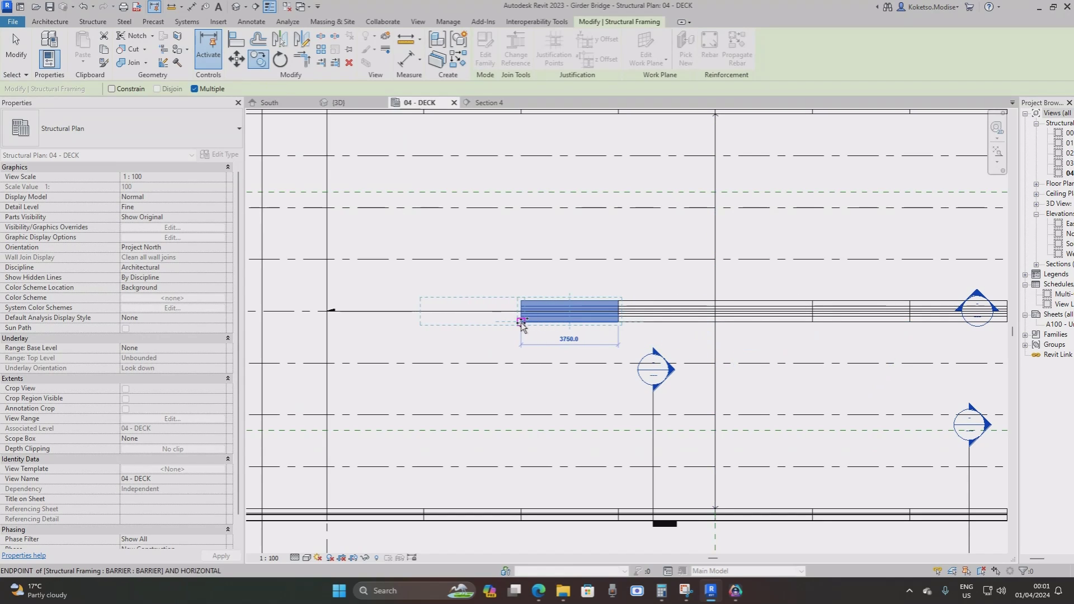
left_click(521, 323)
scroll(727, 321, "left", 5, "shift")
scroll(716, 325, "down", 1)
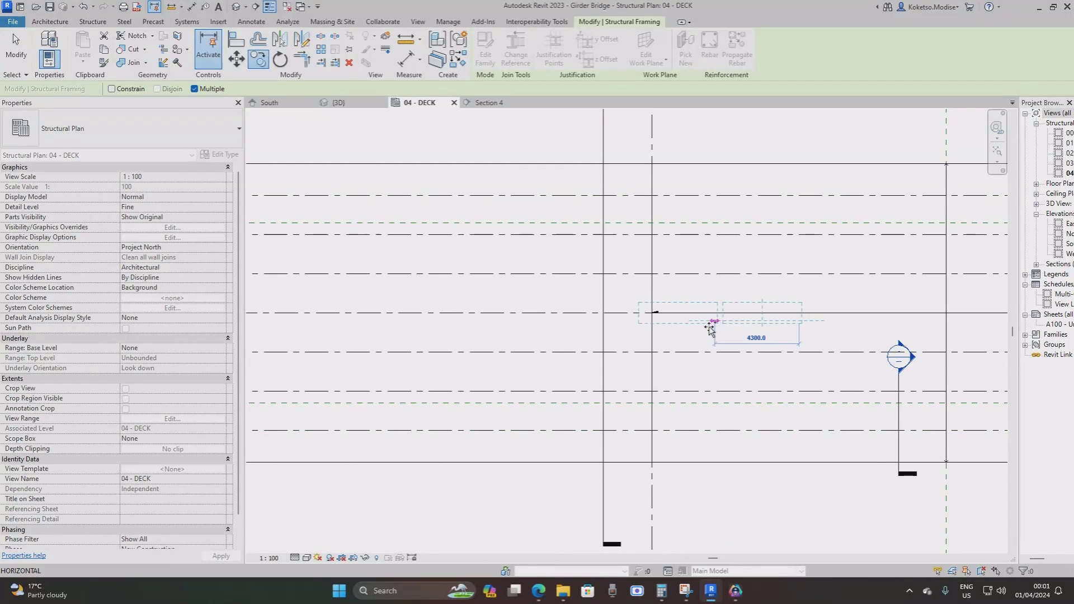
left_click(727, 323)
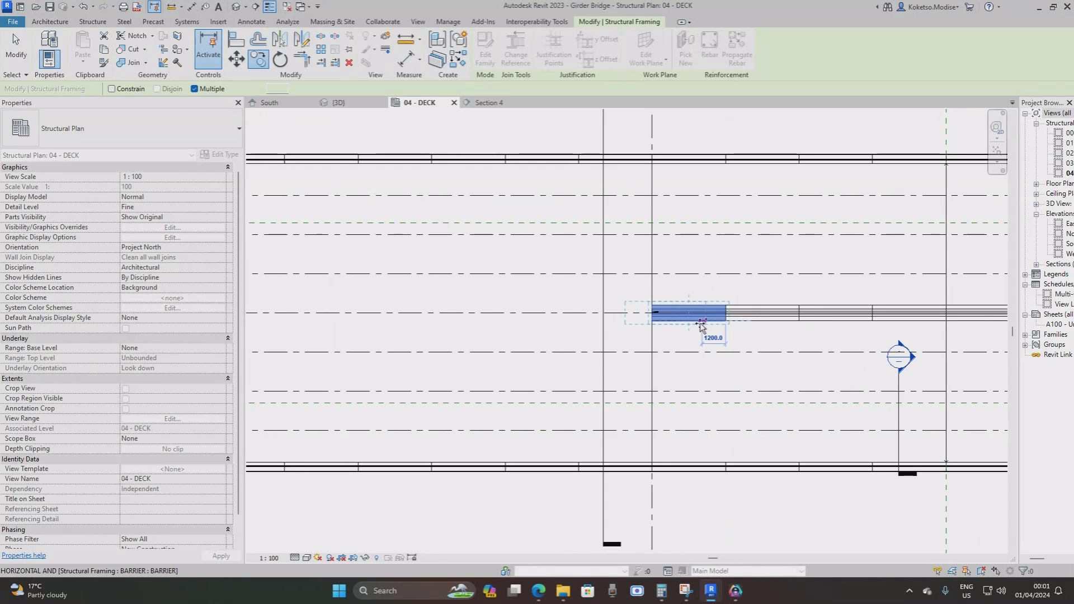
left_click(652, 322)
left_click(580, 322)
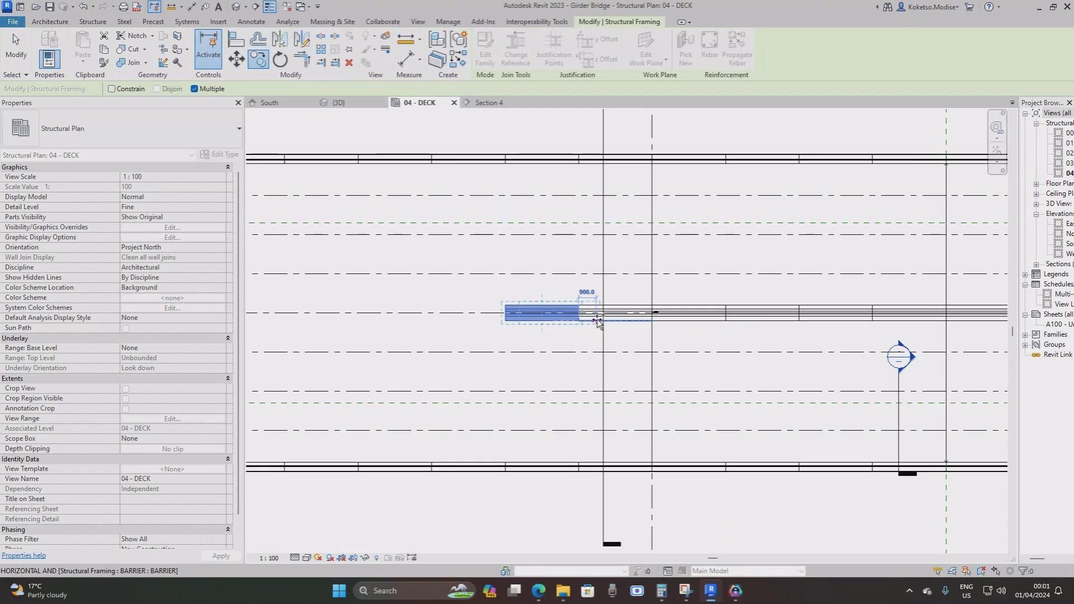
Finish the multiple copy and delete the two surplus barriers extending past the nearest pier grid line.
scroll(581, 323, "down", 3)
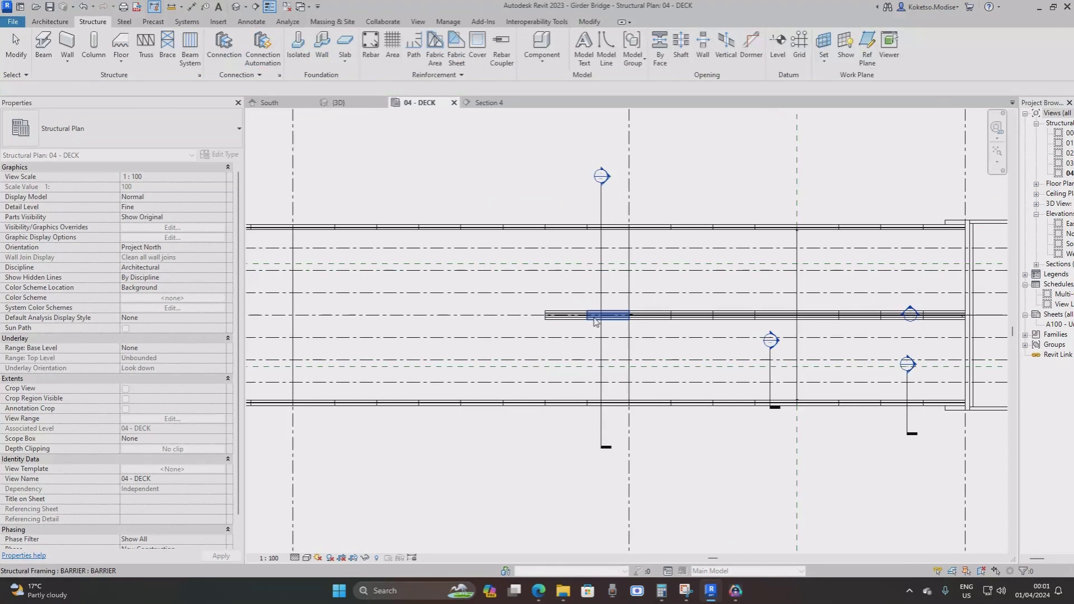
key("Escape")
scroll(595, 324, "up", 1)
key("Escape")
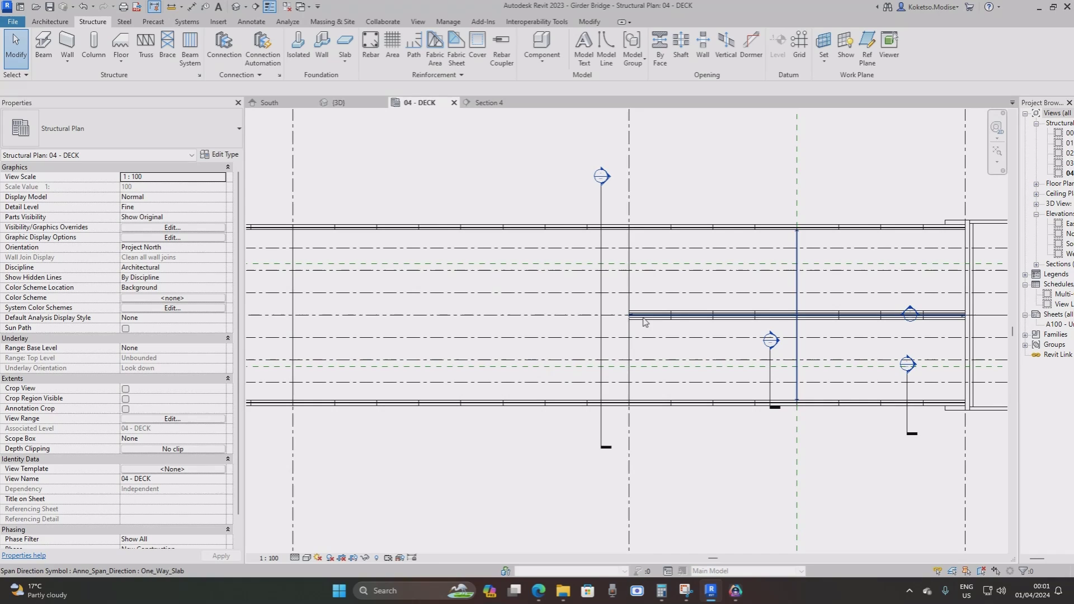
Select all BARRIER instances visible in the plan and mirror a copy of them about the nearest pier grid line.
right_click(665, 164)
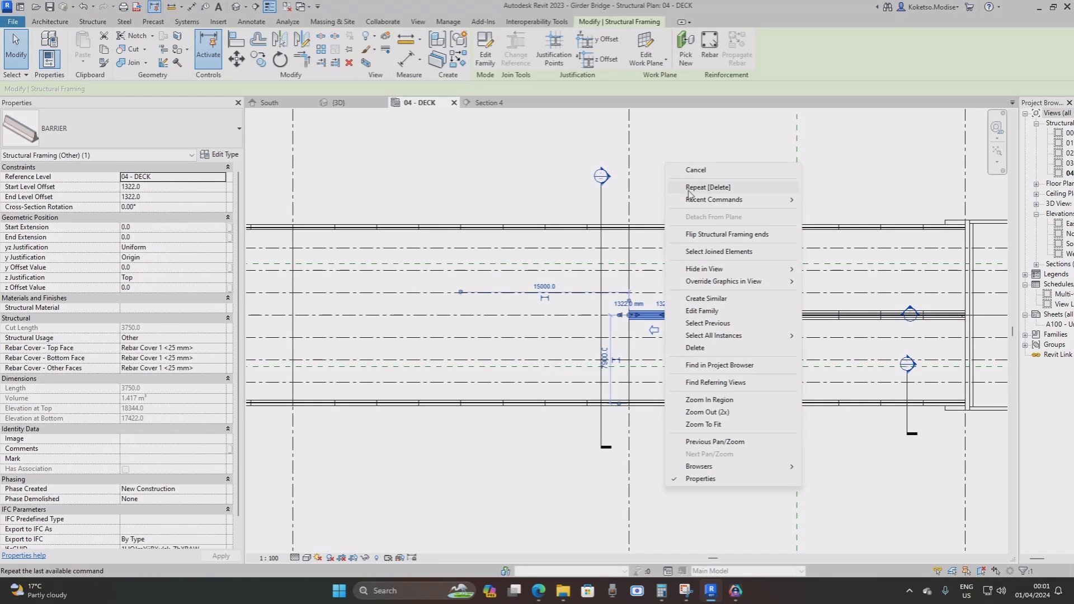
left_click(828, 336)
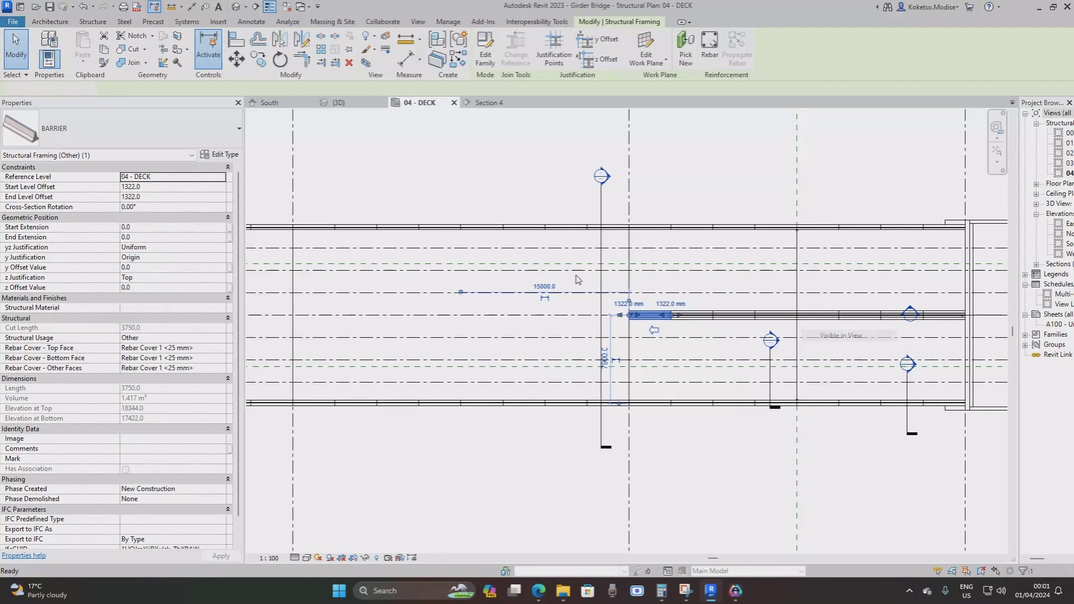
scroll(662, 246, "down", 2)
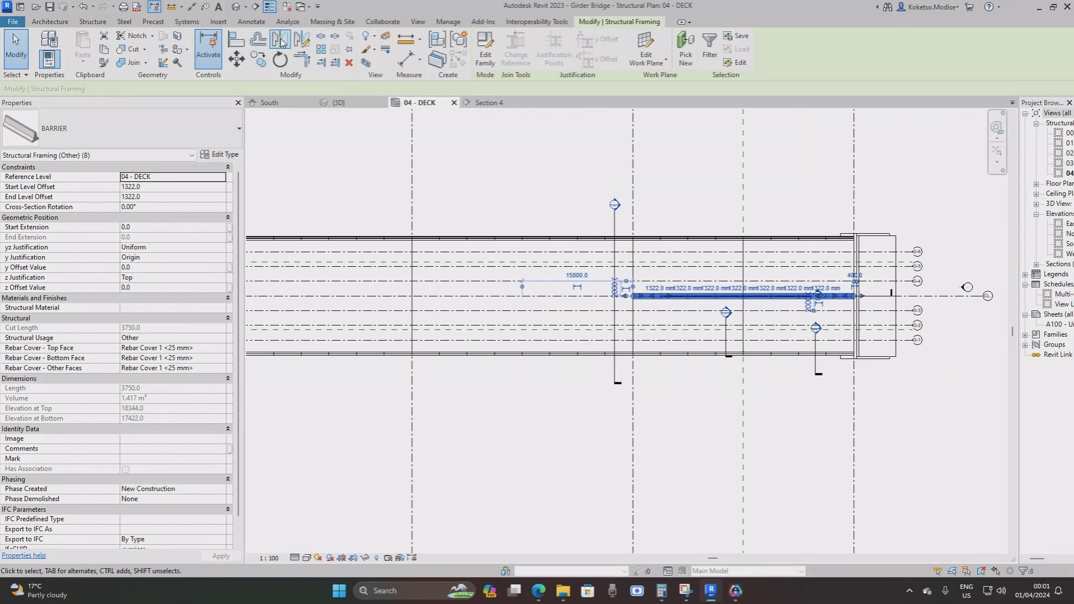
left_click(280, 40)
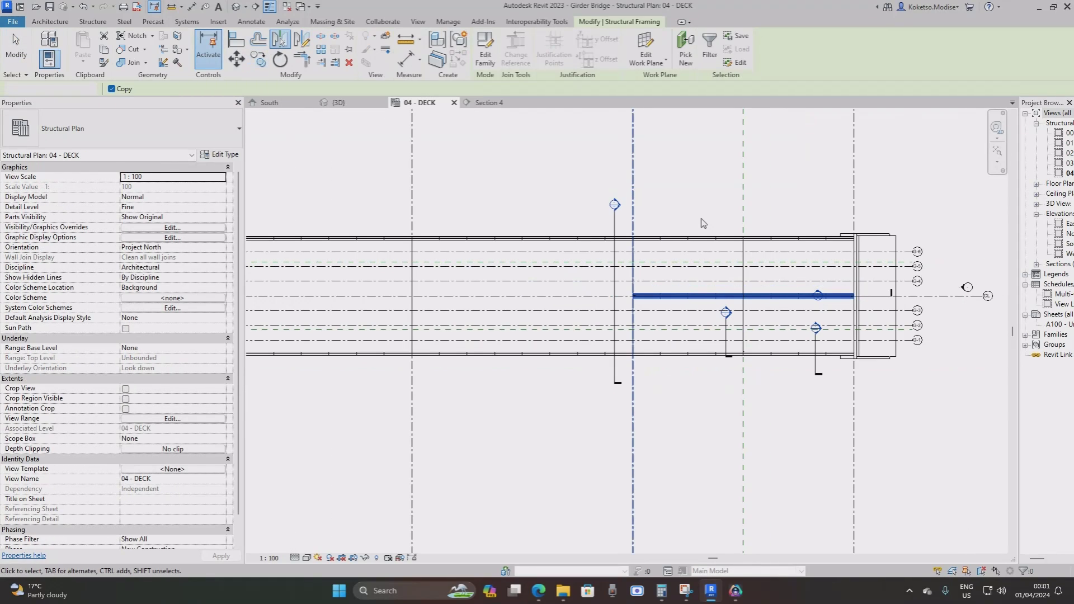
scroll(703, 223, "down", 2)
left_click(656, 223)
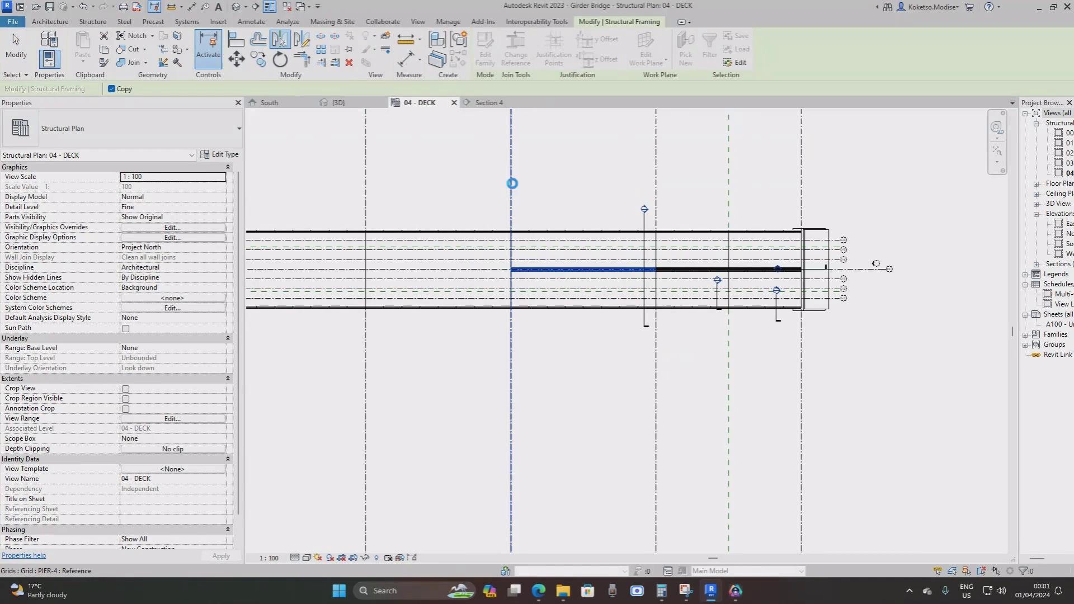
Mirror each new barrier run in turn about grids PIER-4, PIER-3, PIER-2 and the last pier grid to reach the far abutment.
left_click(511, 183)
scroll(743, 254, "down", 2)
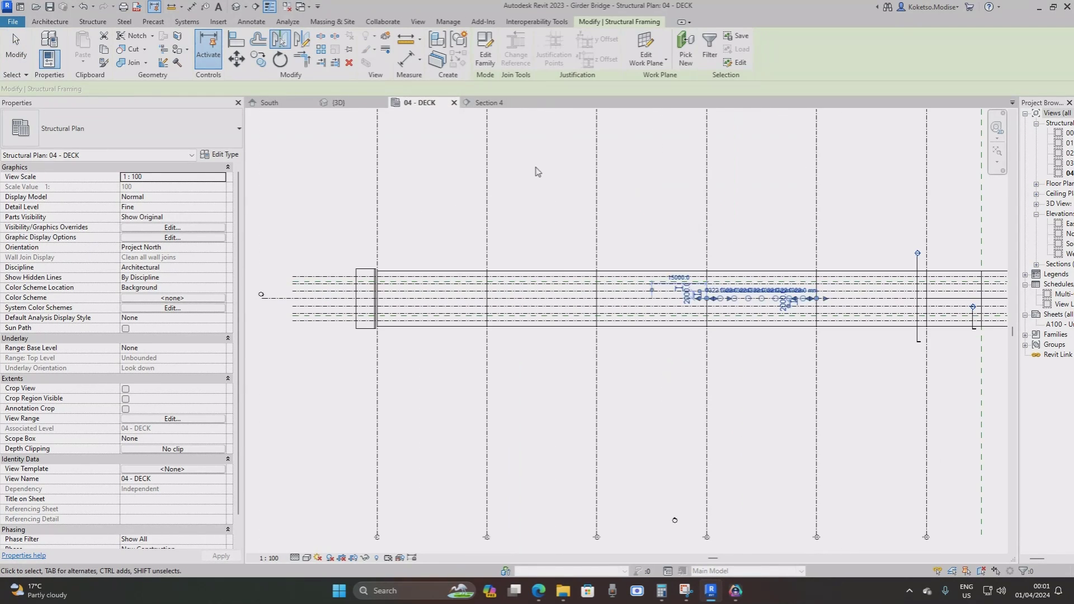
key("m")
key("m")
left_click(708, 210)
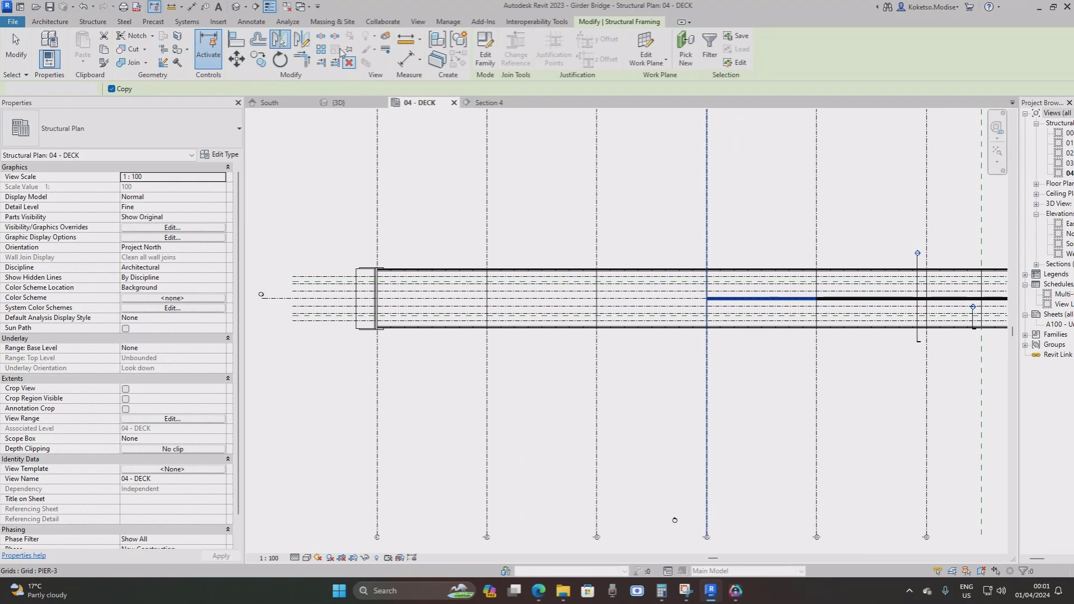
key("m")
key("m")
left_click(594, 232)
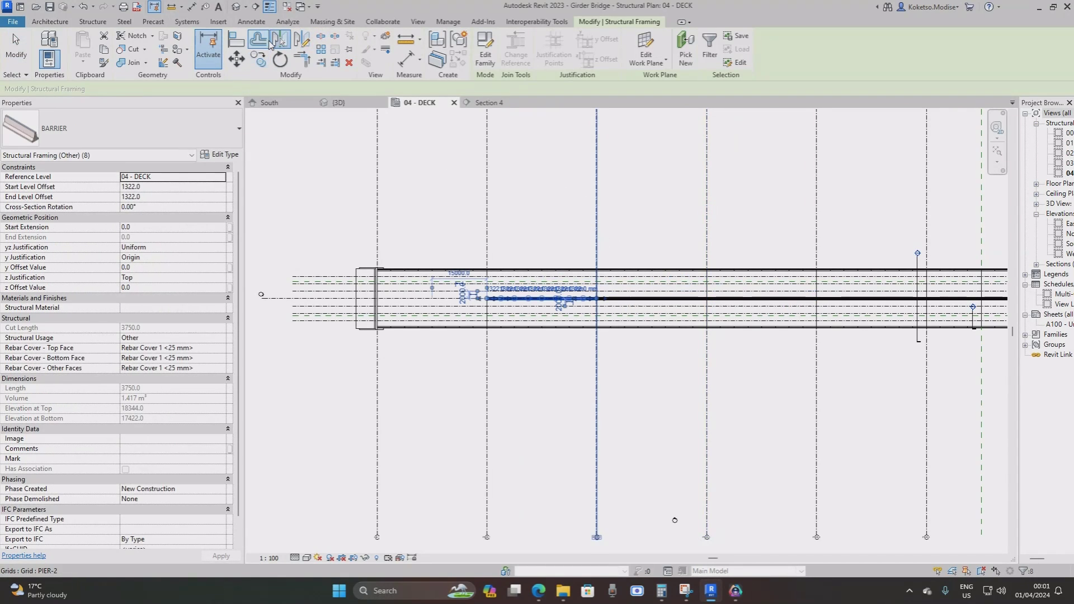
left_click(486, 222)
Examine the full-length centreline barrier on the bridge from both sides in the 3D view, and widen the Project Browser.
left_click(339, 103)
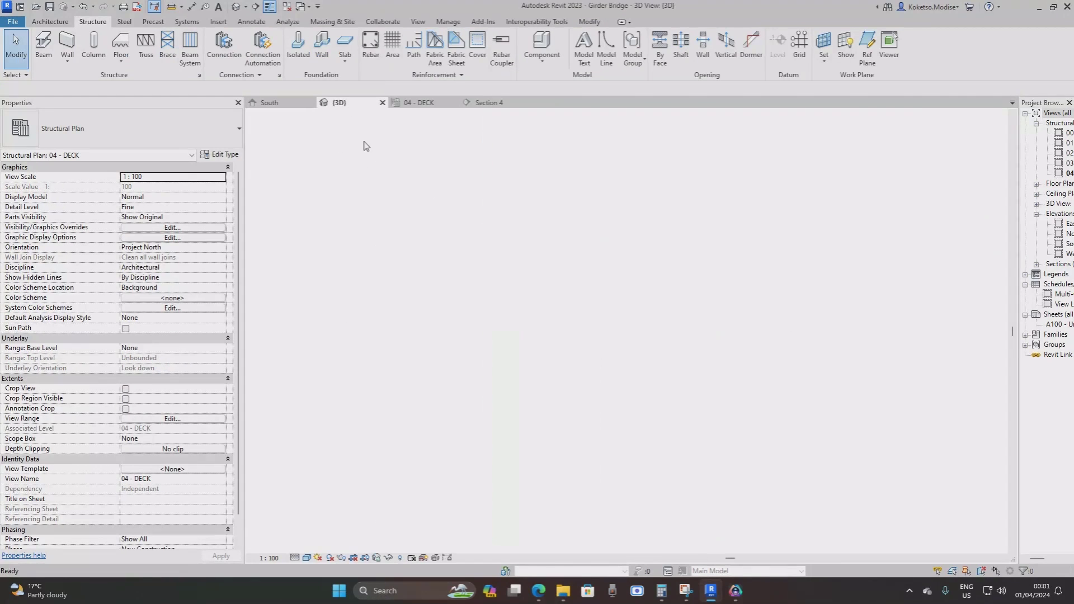
middle_click_drag(800, 307, 560, 284, "shift")
scroll(806, 369, "down", 1)
mouse_move(805, 369)
middle_mouse_down()
mouse_move(769, 358)
mouse_move(807, 367)
middle_mouse_up()
scroll(807, 366, "down", 2)
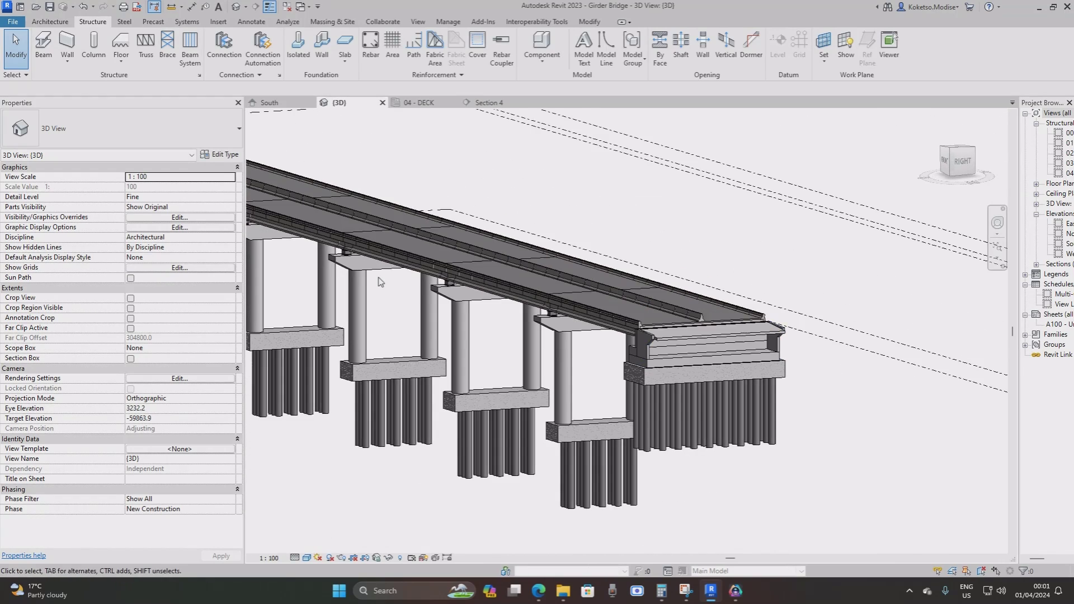
middle_click_drag(379, 281, 643, 336, "shift")
middle_click_drag(643, 335, 800, 287)
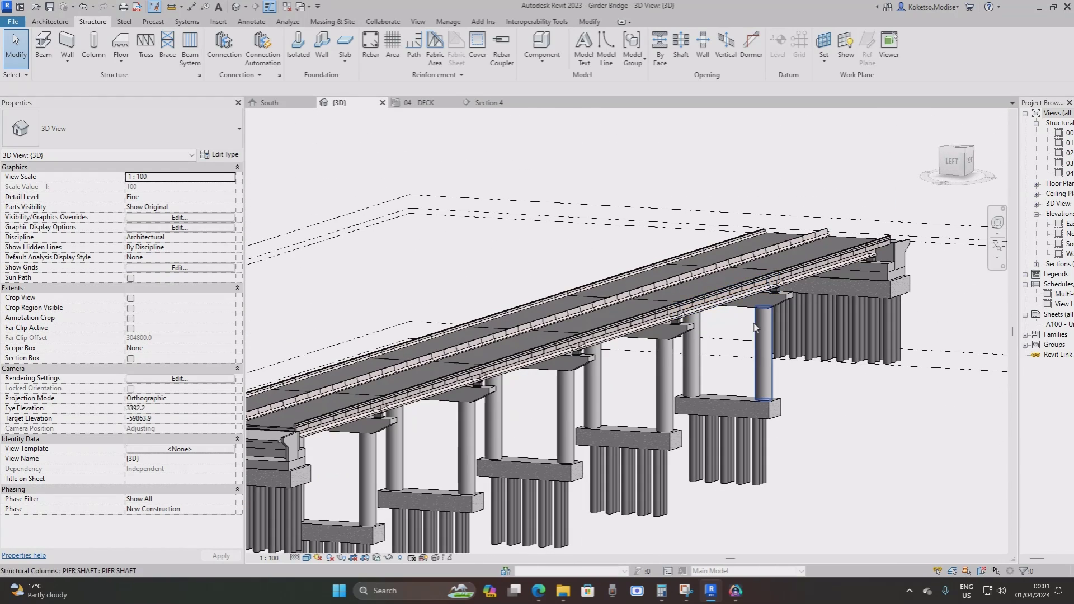
middle_click_drag(729, 366, 733, 331)
scroll(762, 319, "down", 2)
scroll(586, 349, "up", 2)
middle_click_drag(579, 344, 618, 402, "shift")
left_click(604, 336)
key("Escape")
scroll(502, 325, "down", 2)
scroll(502, 326, "up", 2)
scroll(592, 337, "down", 3)
left_click_drag(1015, 267, 931, 267)
middle_click_drag(643, 313, 779, 235, "shift")
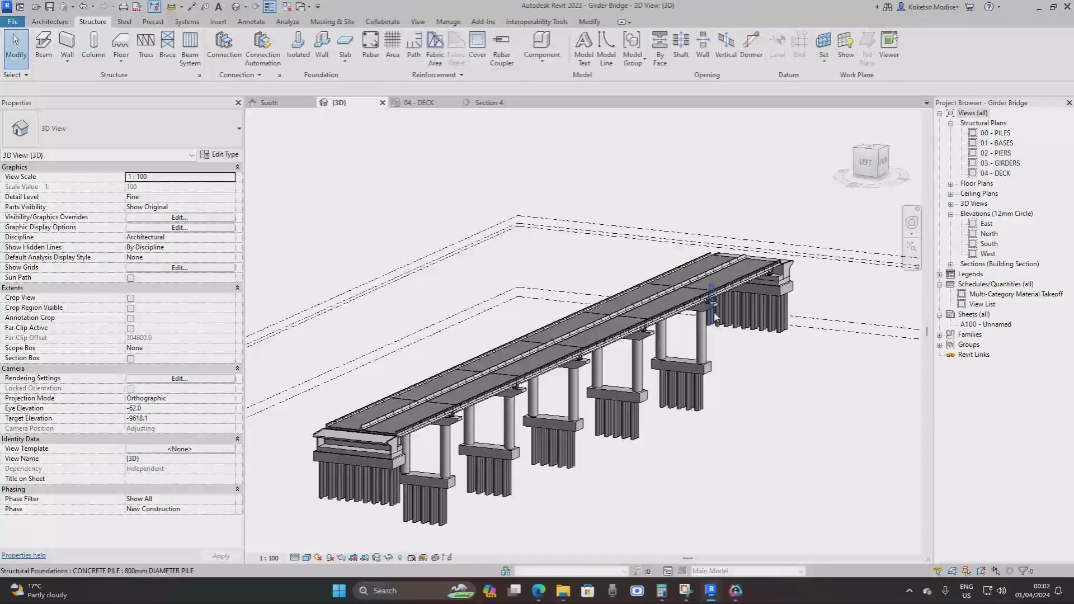
Open the Multi-Category Material Takeoff schedule and export it as a comma-delimited CSV file to the GIRDER BRIDGE MODEL folder, including title and headers.
double_click(1000, 295)
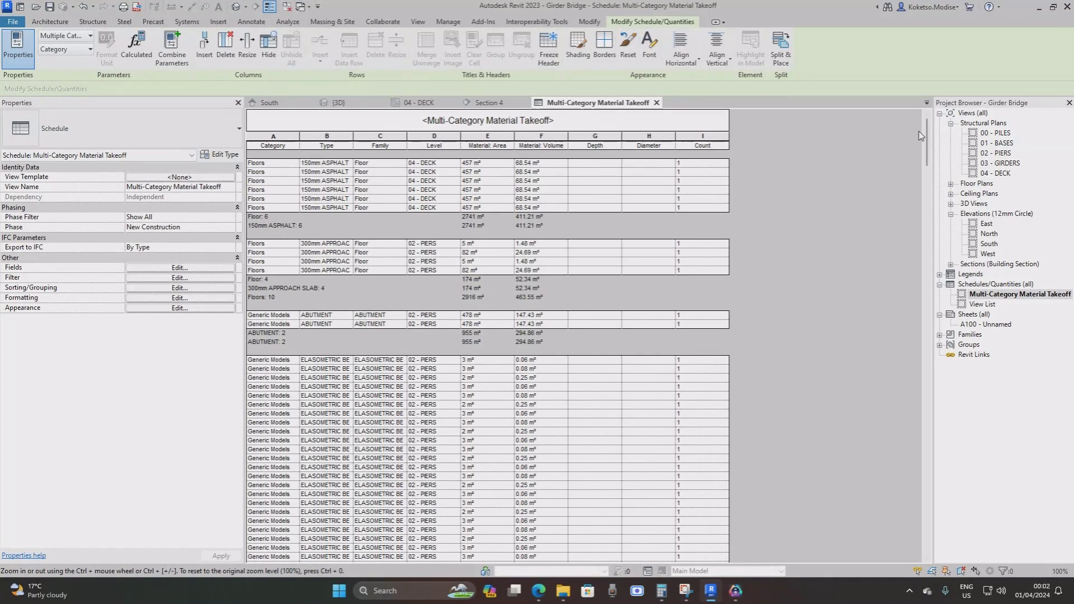
left_click_drag(926, 132, 904, 127)
left_click(13, 22)
mouse_move(48, 179)
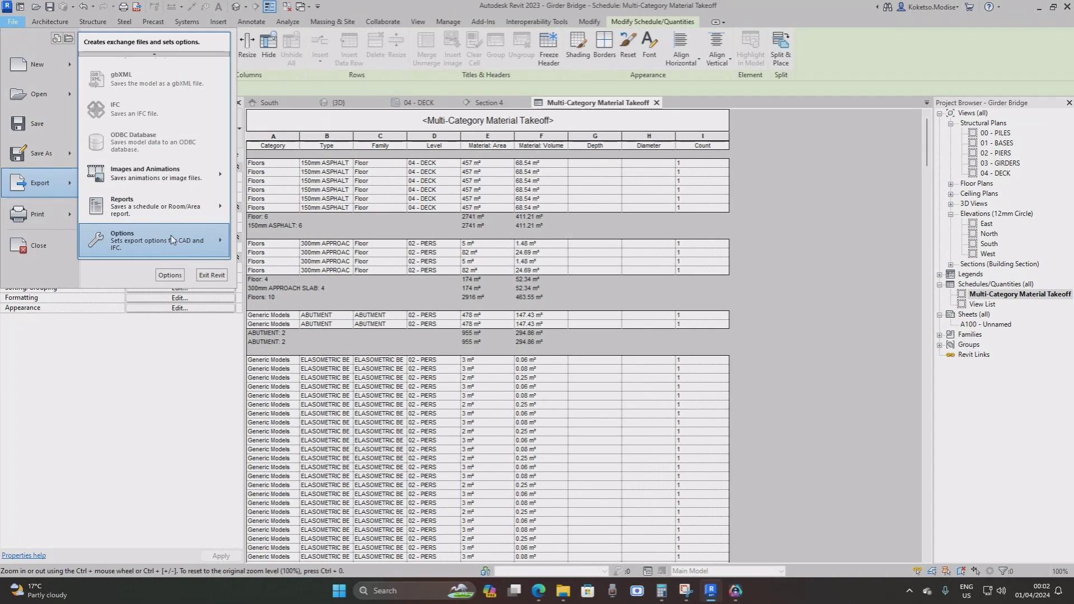
mouse_move(173, 206)
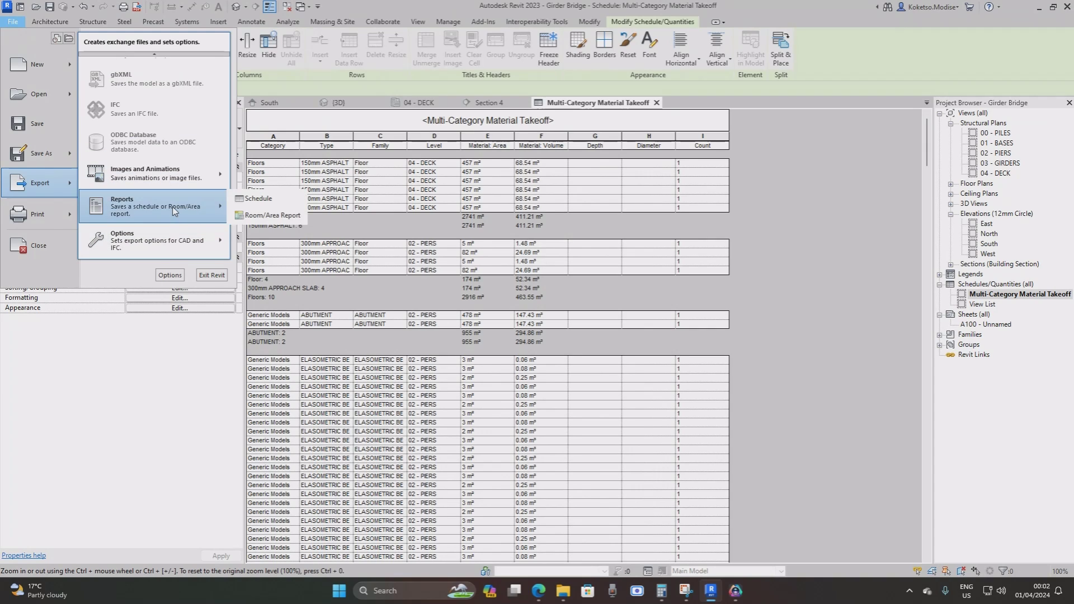
left_click(258, 198)
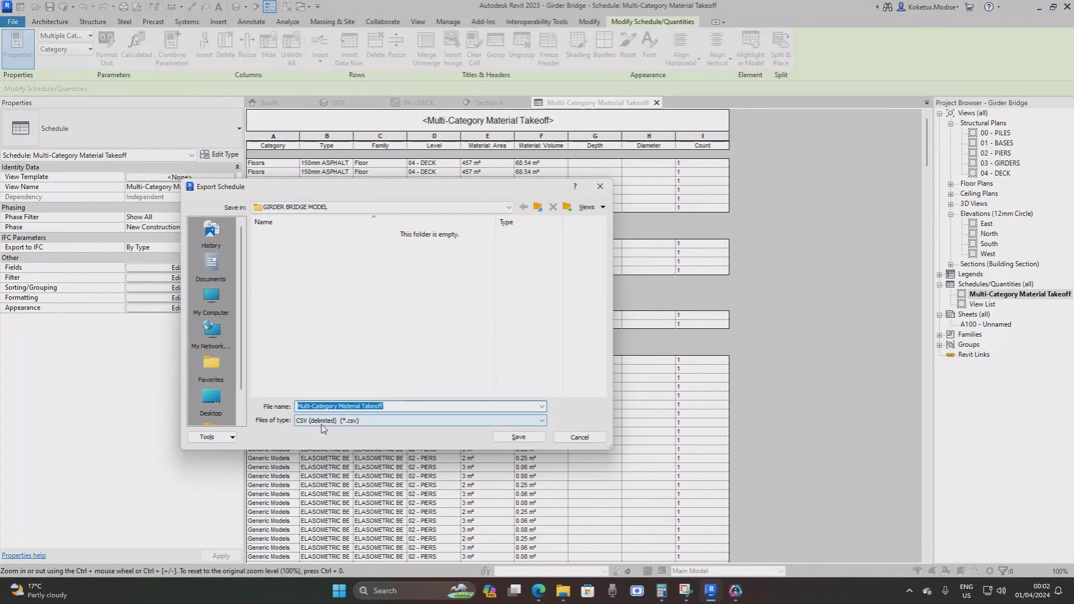
left_click(322, 422)
left_click(323, 430)
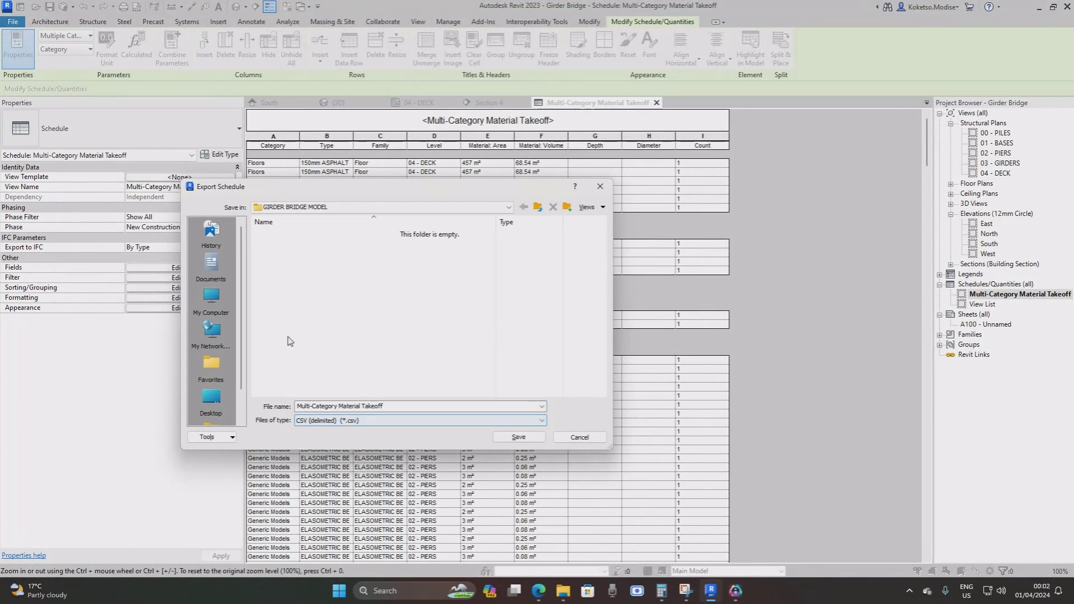
left_click(519, 437)
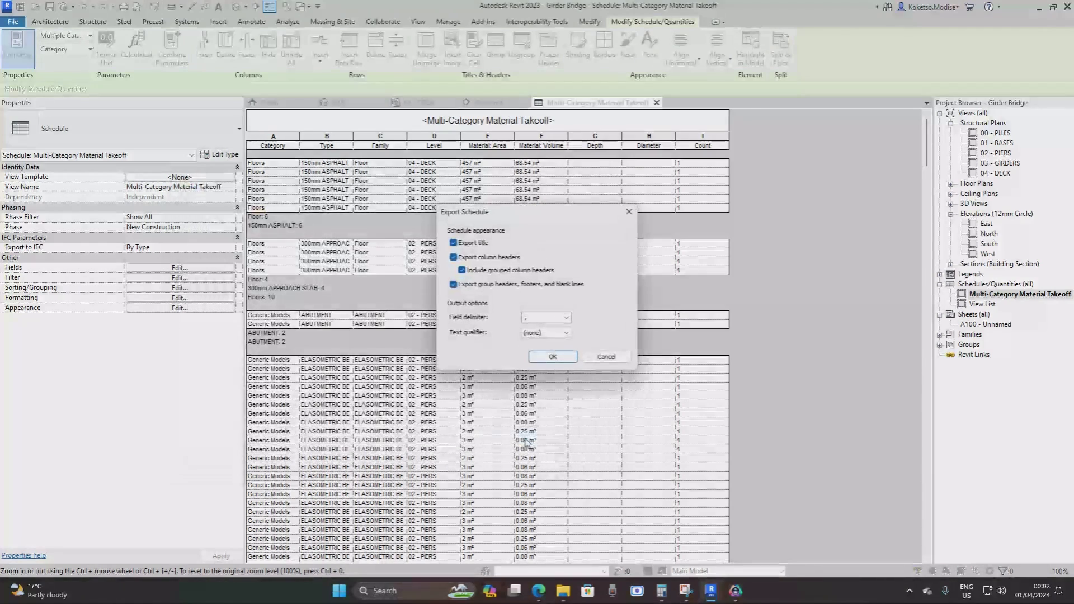
left_click(541, 359)
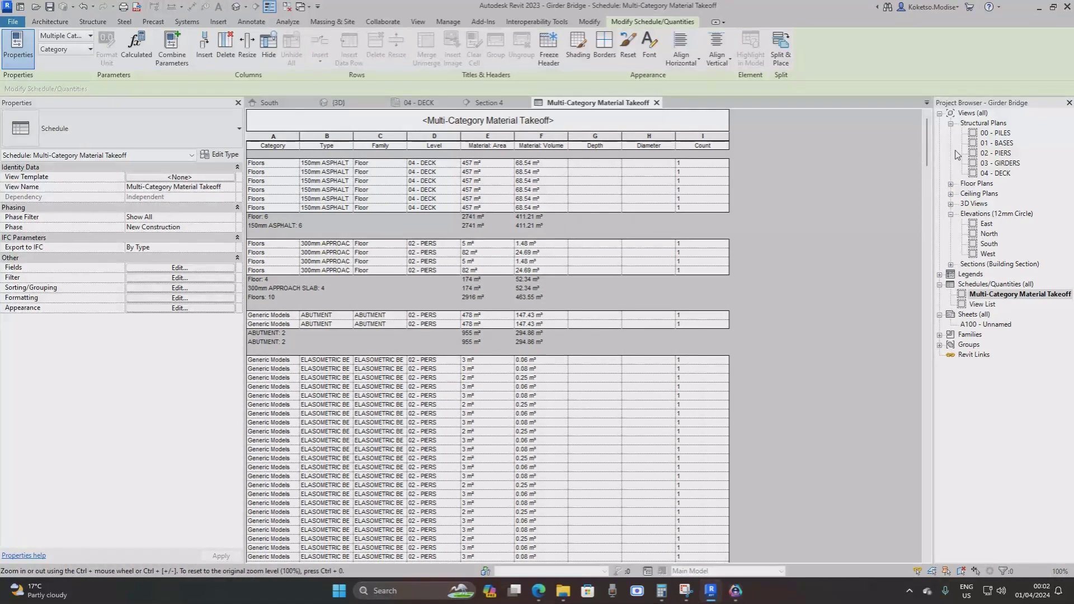
Return to the 3D view and inspect the bridge's deck, piers, piles and far abutment.
mouse_move(928, 135)
left_mouse_down()
mouse_move(937, 542)
mouse_move(914, 221)
mouse_move(926, 134)
left_mouse_up()
left_click(372, 105)
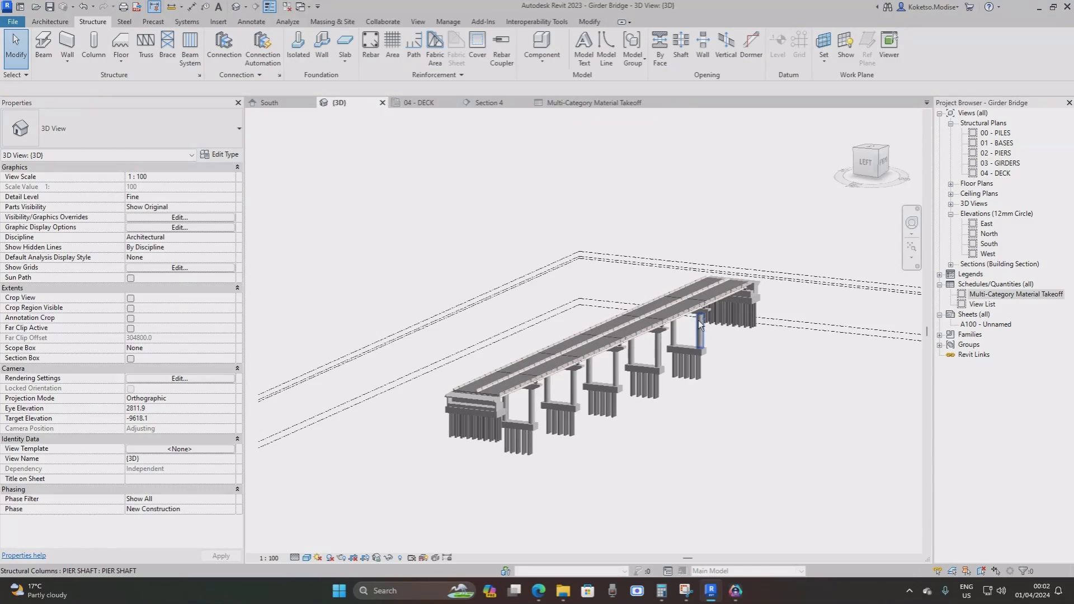
scroll(582, 397, "up", 3)
scroll(581, 397, "up", 3)
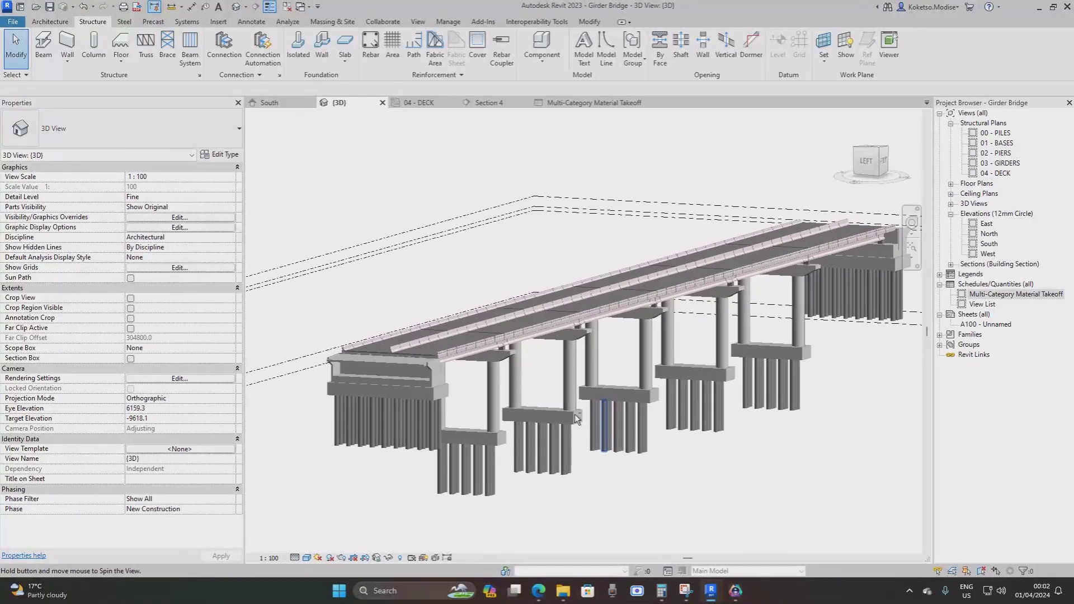
middle_click_drag(579, 392, 627, 398, "shift")
scroll(733, 324, "up", 3)
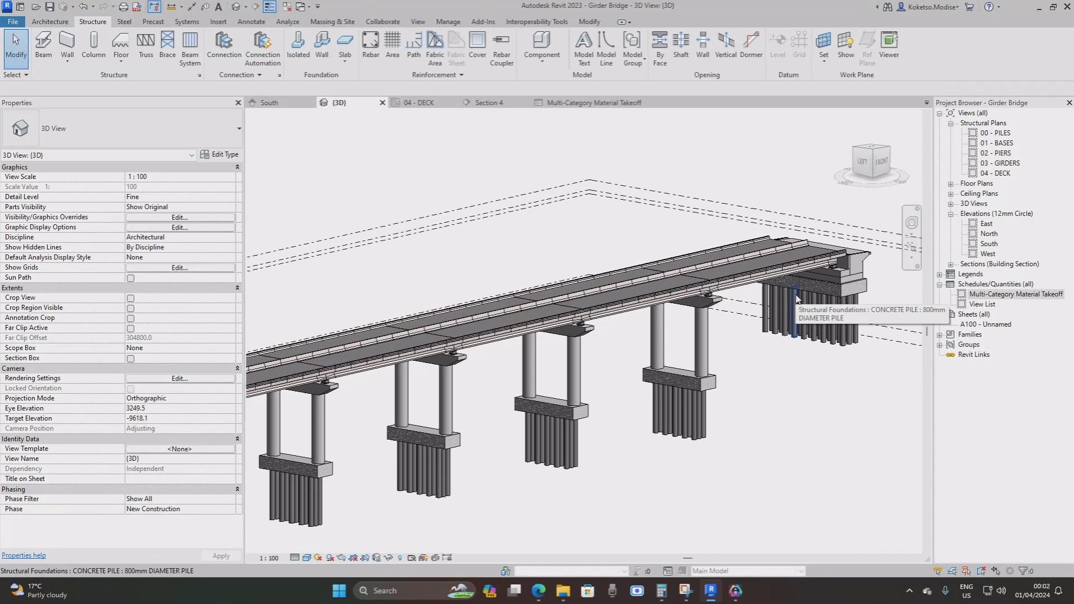
scroll(727, 274, "up", 3)
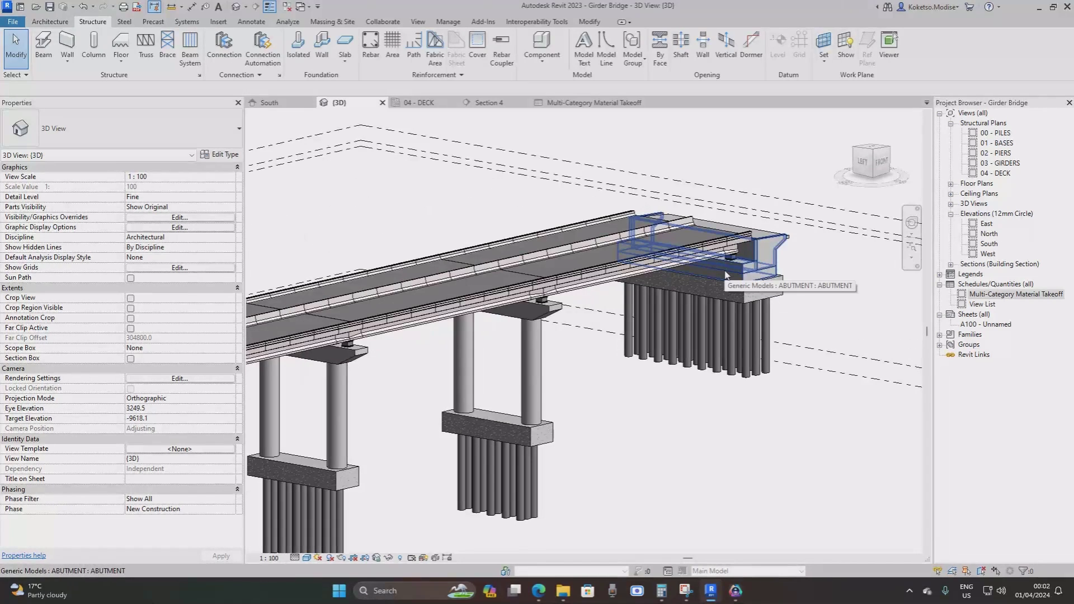
In the 01 - BASES structural plan, sketch a rectangular foundation slab boundary, 3500 by 12000 mm, over the outline of the last pier base.
double_click(997, 134)
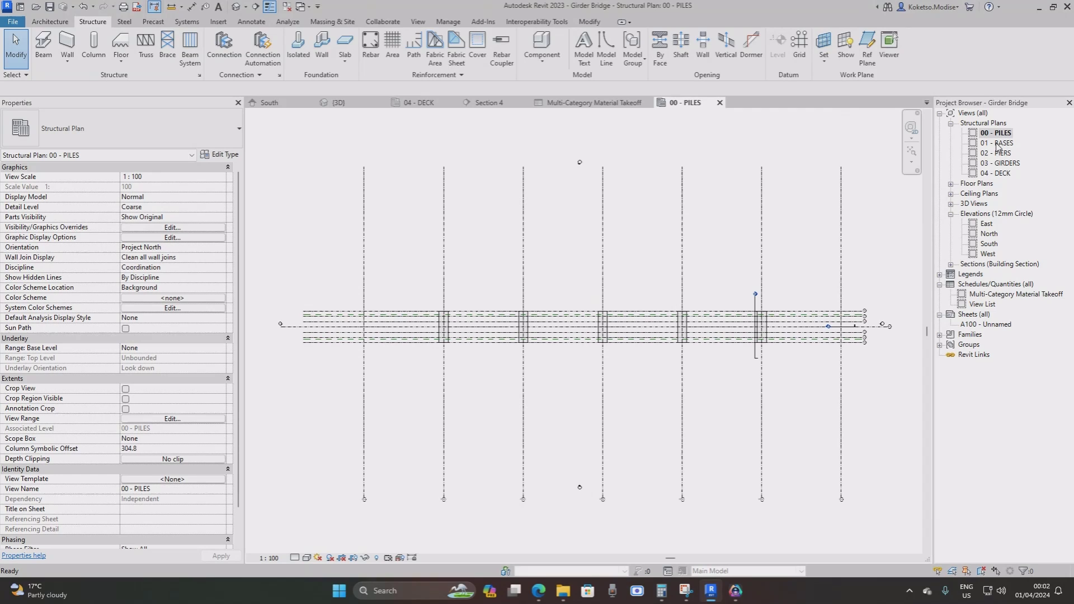
double_click(996, 144)
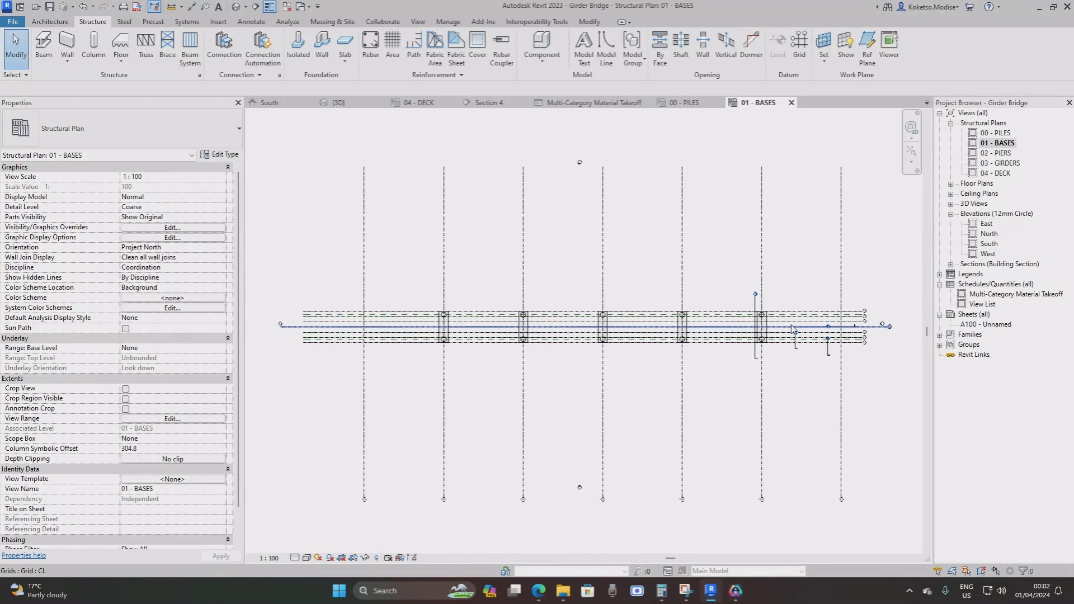
scroll(795, 324, "up", 5)
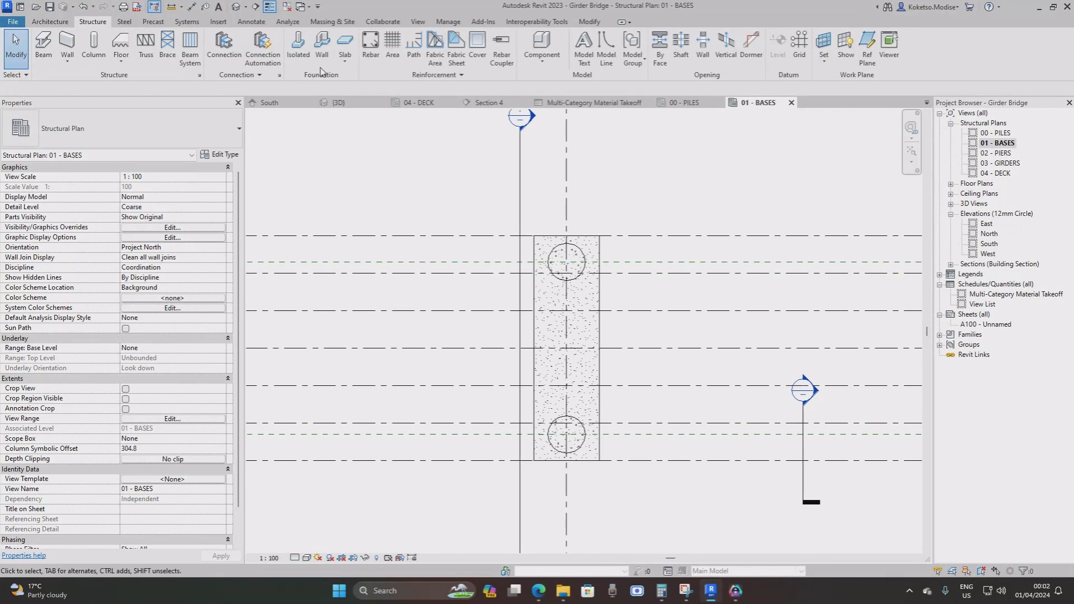
left_click(344, 45)
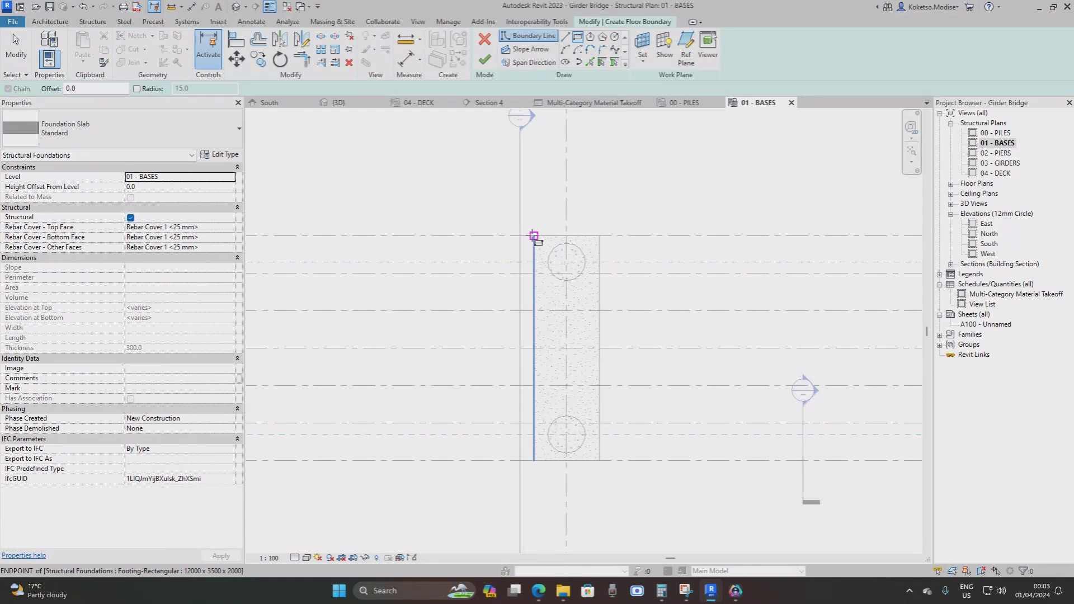
left_click(534, 236)
left_click(599, 460)
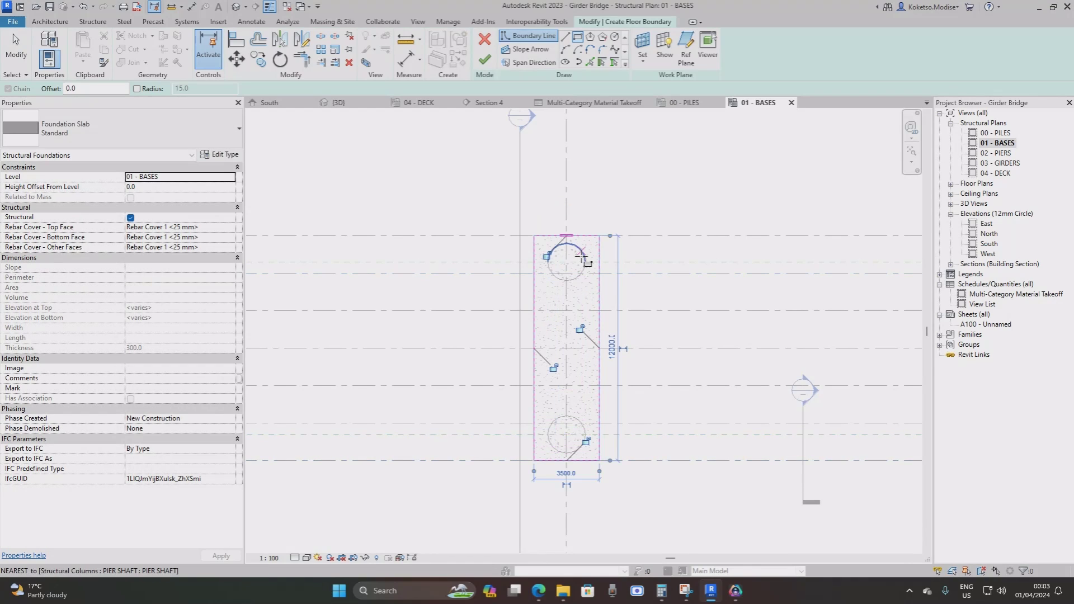
Duplicate the Standard foundation slab type as a new type named 75mm BLINDING LAYER.
left_click(221, 155)
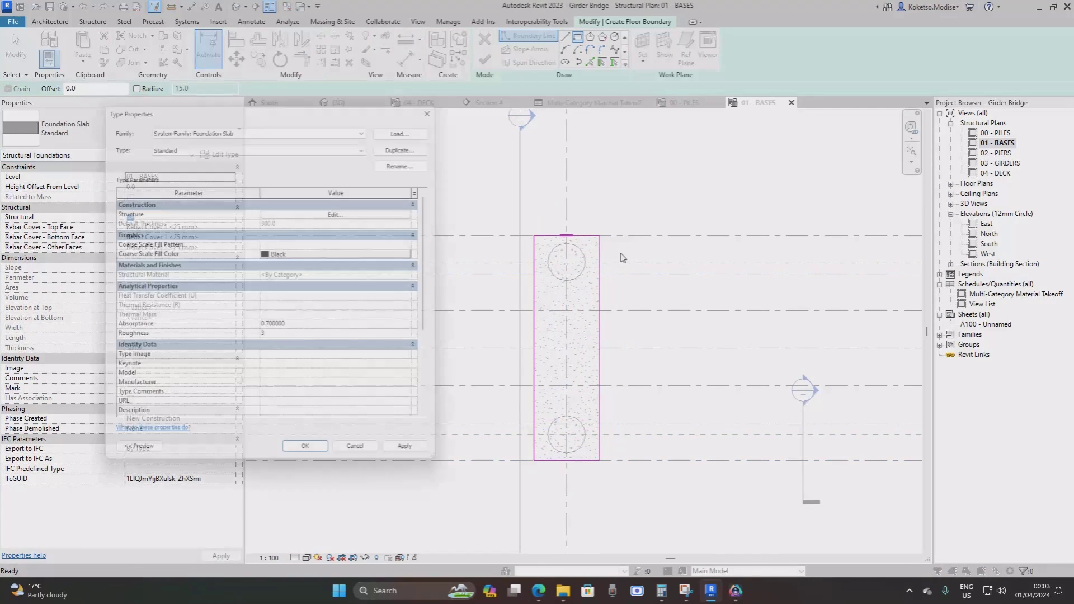
left_click(412, 141)
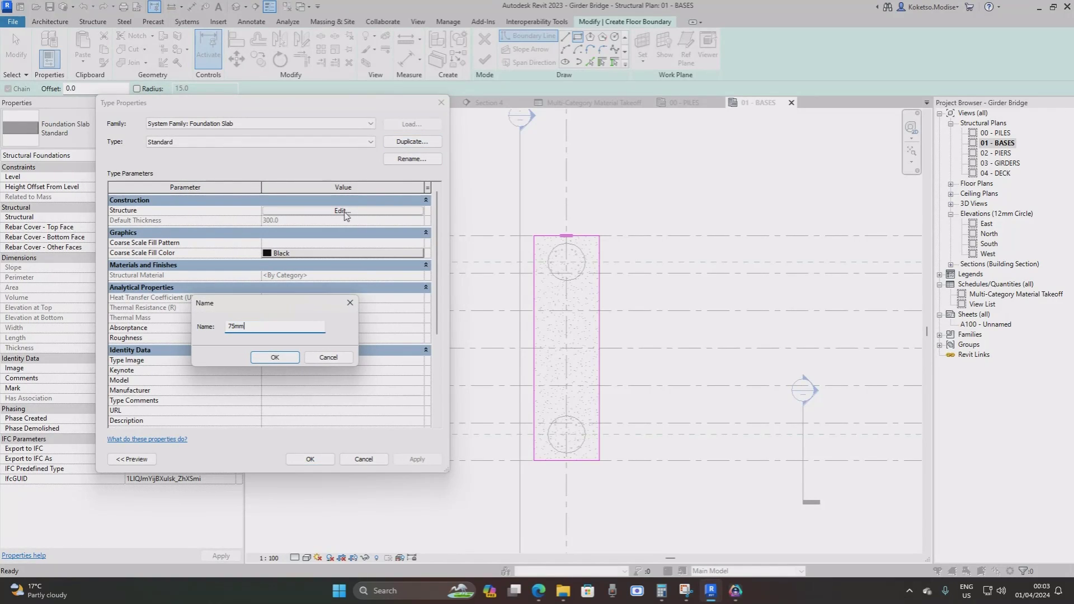
type("75mm BLINDING LAYER")
left_click(273, 357)
Set the new type's structure layer to 75 mm of Concrete - Cast-in-Place Concrete and finish the slab sketch.
left_click(342, 211)
left_click(304, 218)
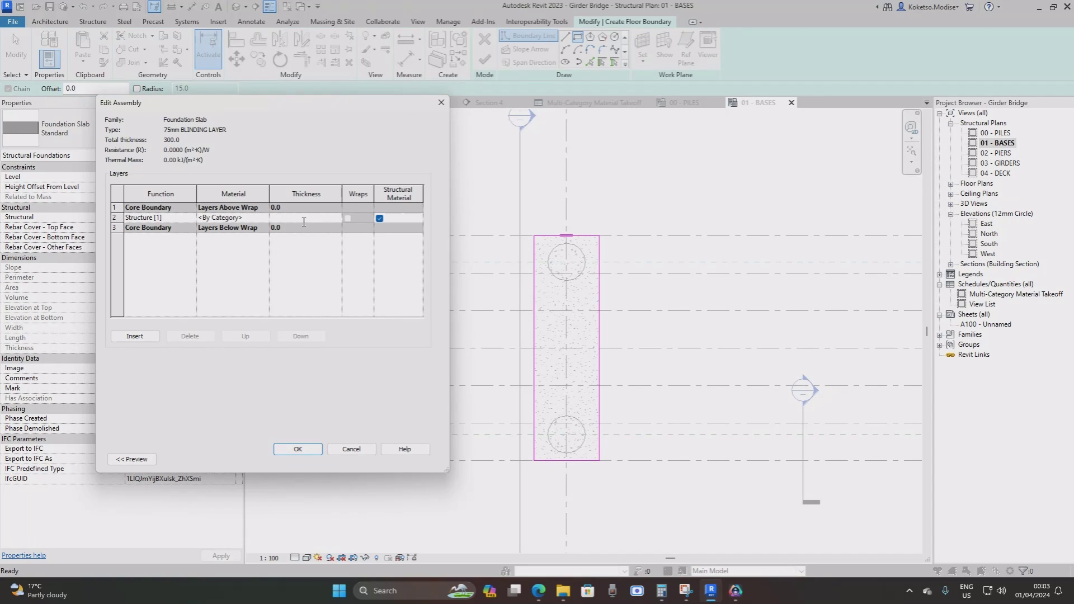
left_click(262, 218)
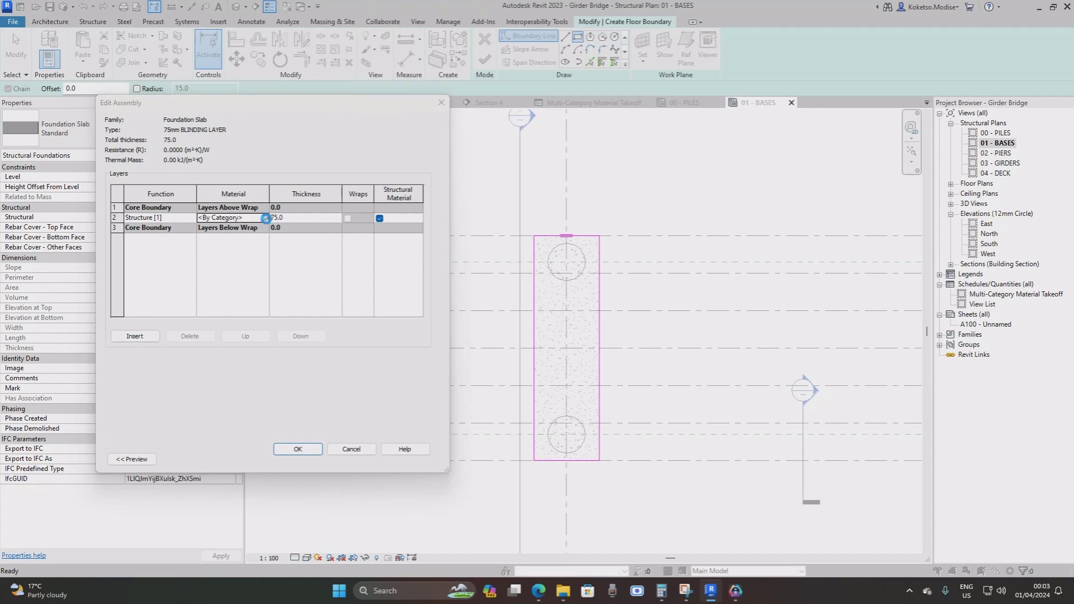
left_click(265, 217)
left_click(488, 239)
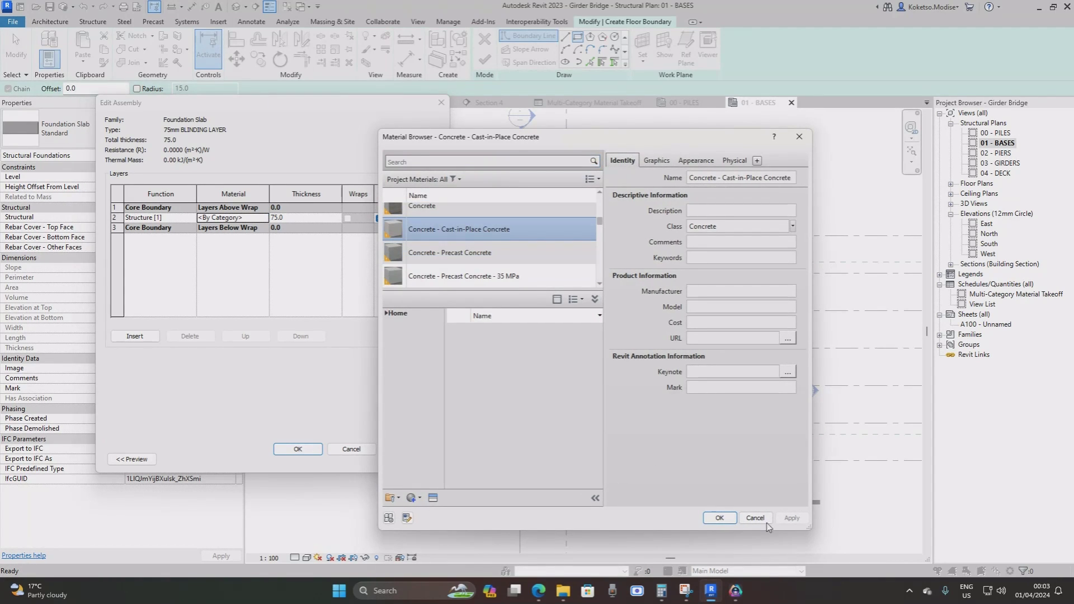
left_click(720, 519)
left_click(317, 448)
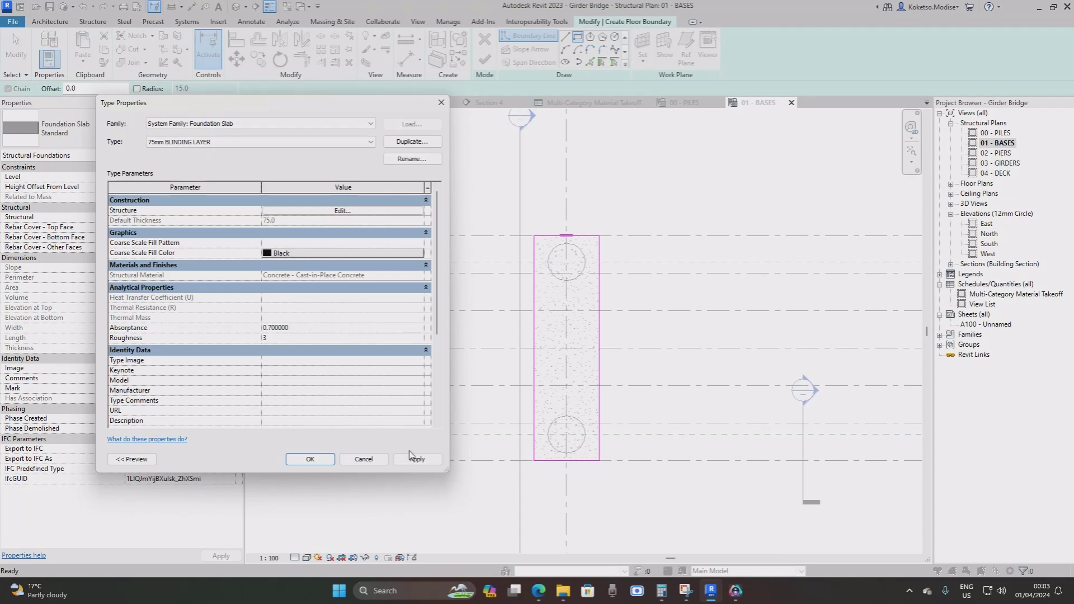
left_click(309, 459)
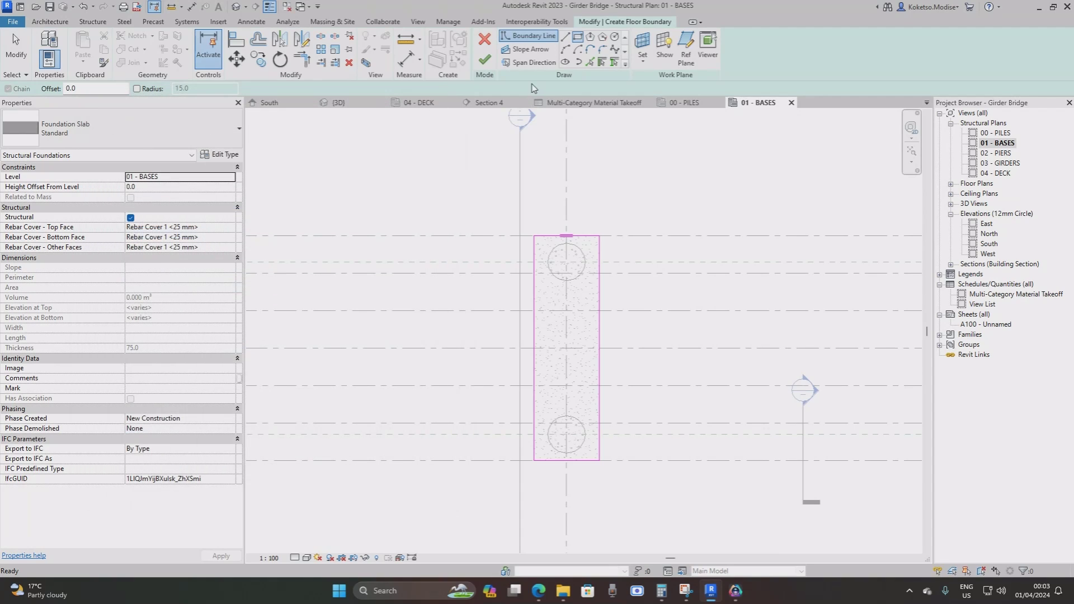
left_click(484, 56)
Open the South elevation at the pier base with the new blinding slab and set the view's detail level to Fine.
left_click(269, 103)
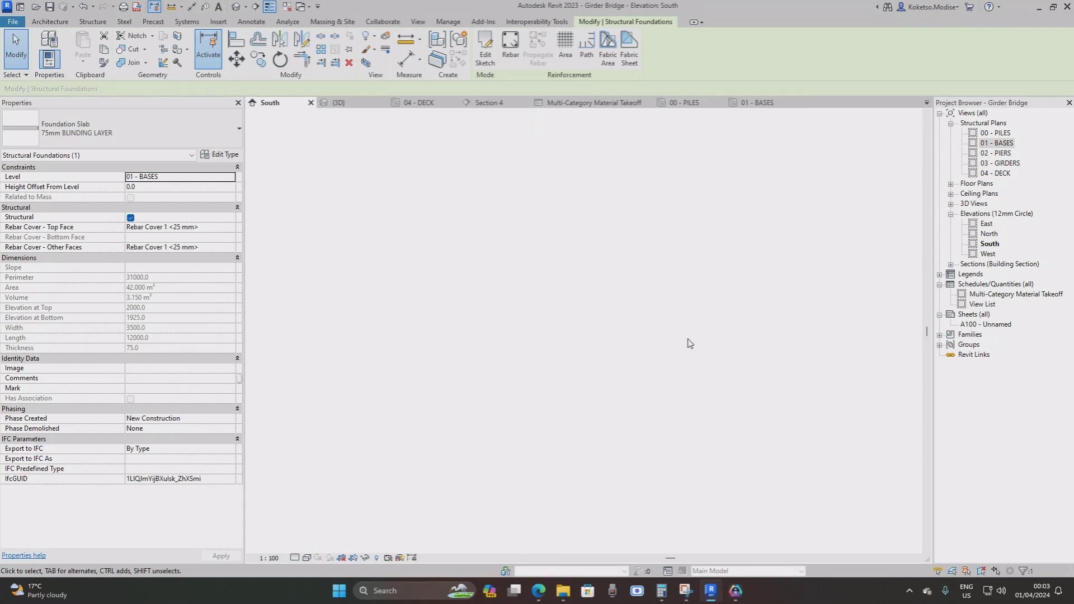
scroll(603, 277, "up", 5)
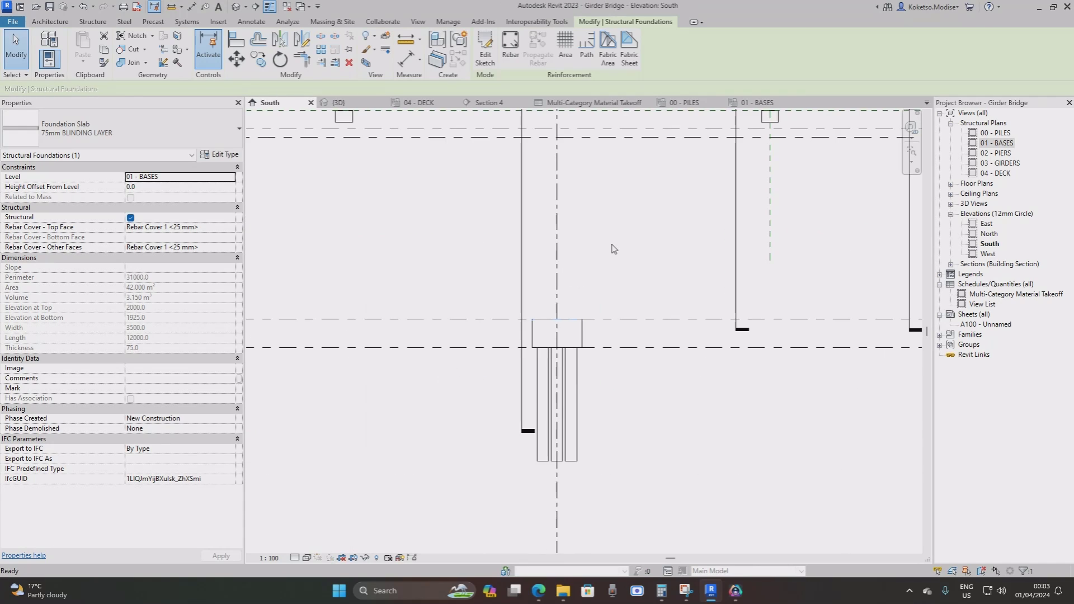
scroll(603, 276, "down", 5)
scroll(603, 277, "up", 6)
scroll(603, 277, "up", 3)
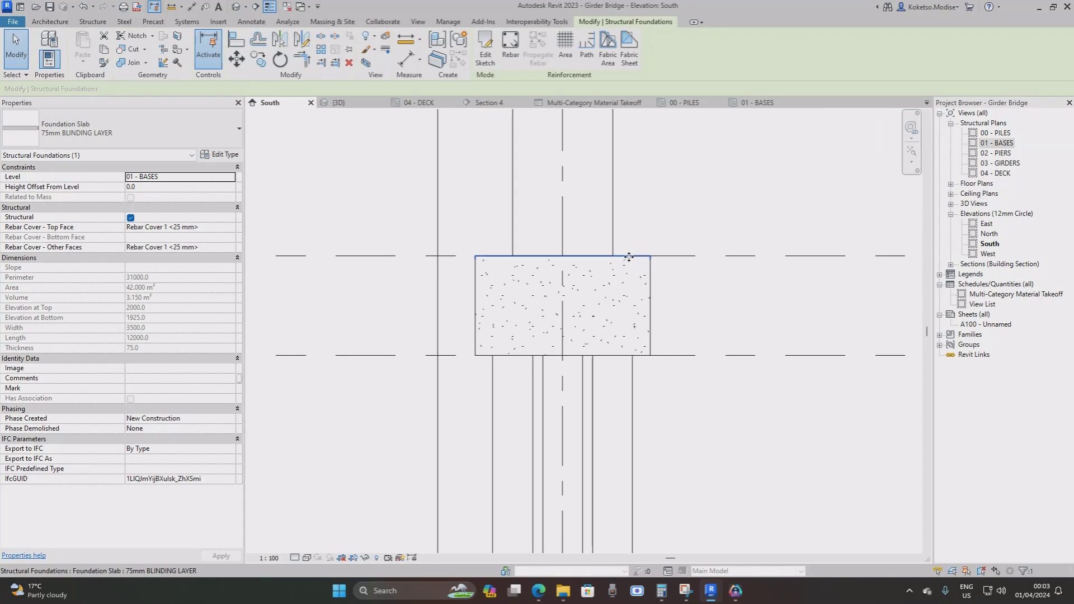
left_click(297, 559)
left_click(305, 551)
key("Escape")
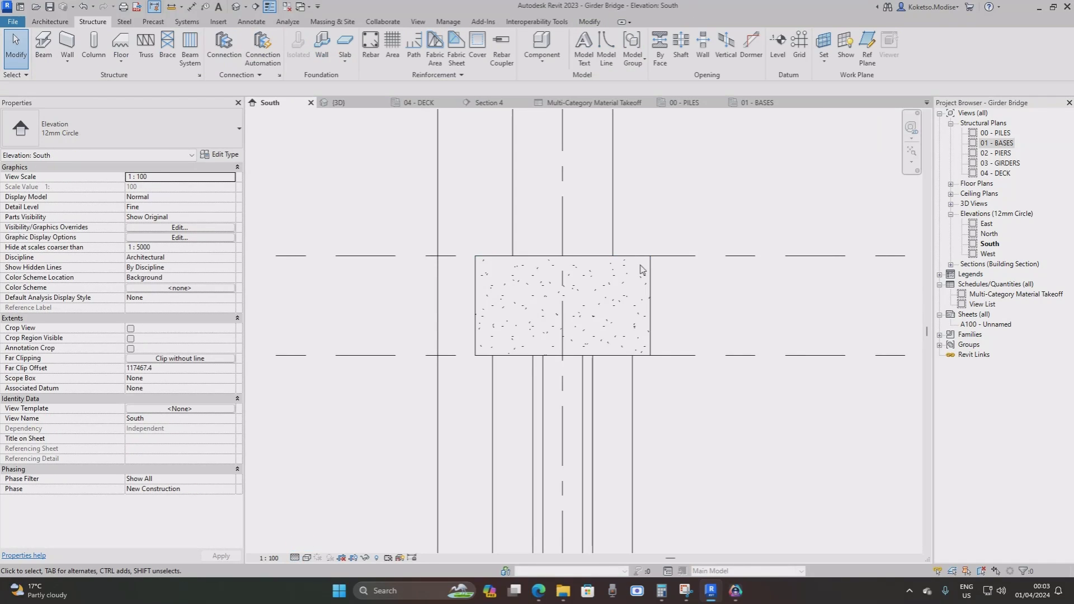
Move the blinding slab 2000 mm down from the 01 - BASES level to the underside of the pier base.
scroll(640, 260, "up", 1)
left_click(640, 261)
scroll(641, 262, "up", 2)
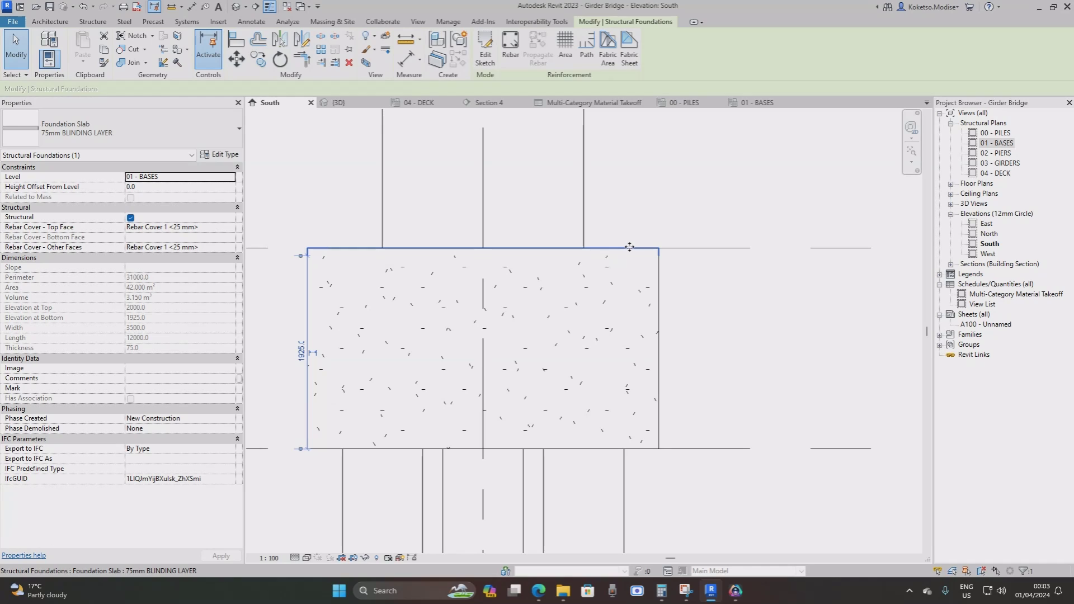
key("Escape")
left_click(654, 249)
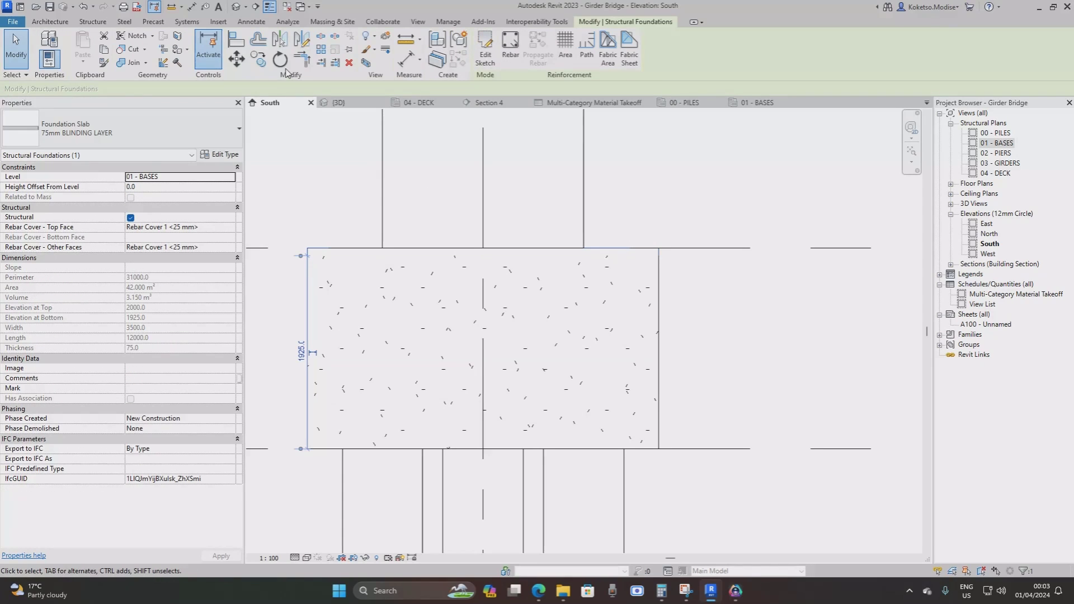
left_click(237, 61)
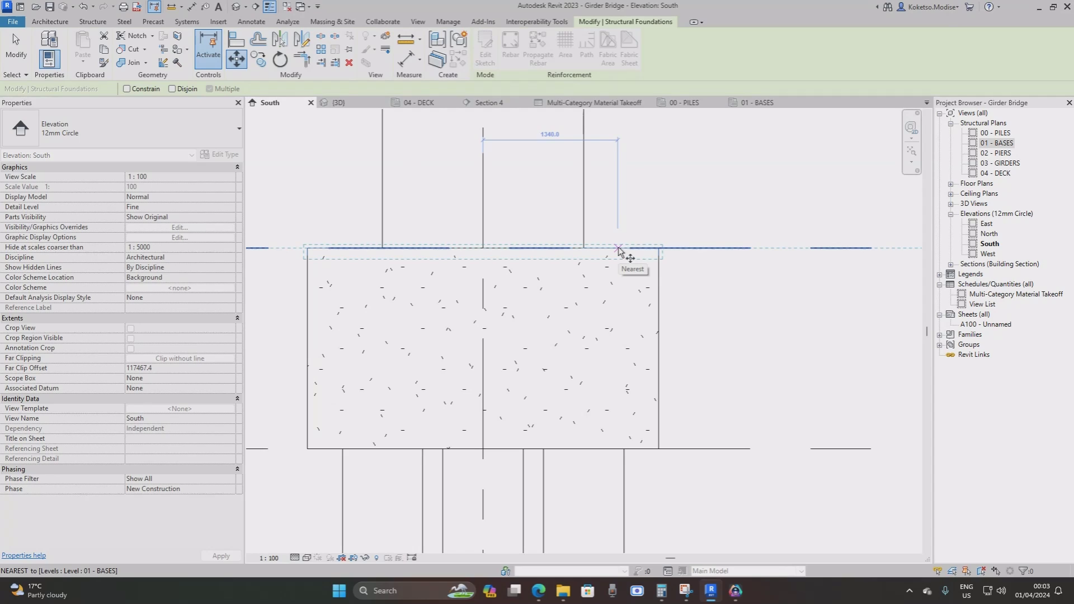
left_click(618, 249)
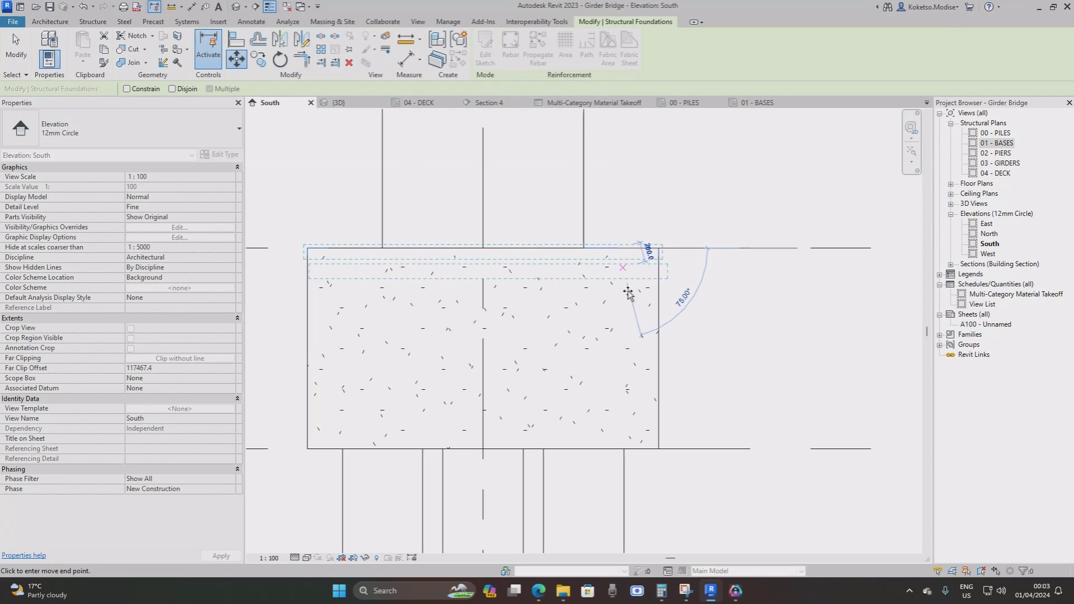
left_click(621, 441)
Copy the blinding slab along the bridge to the other four pier bases, using the pier gridlines as reference points.
scroll(621, 391, "down", 6)
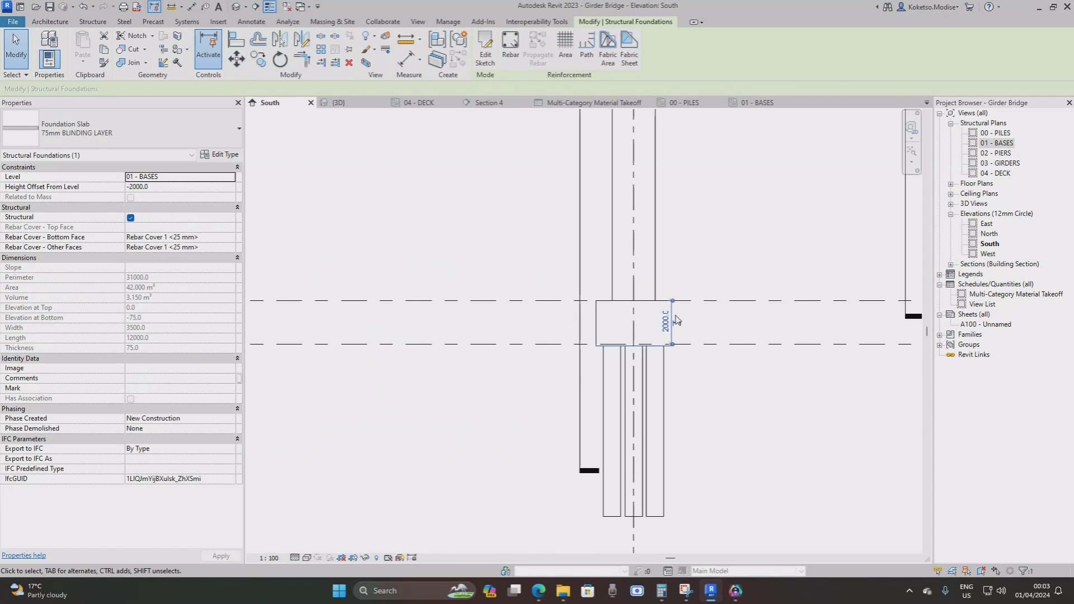
left_click(258, 59)
left_click(666, 408)
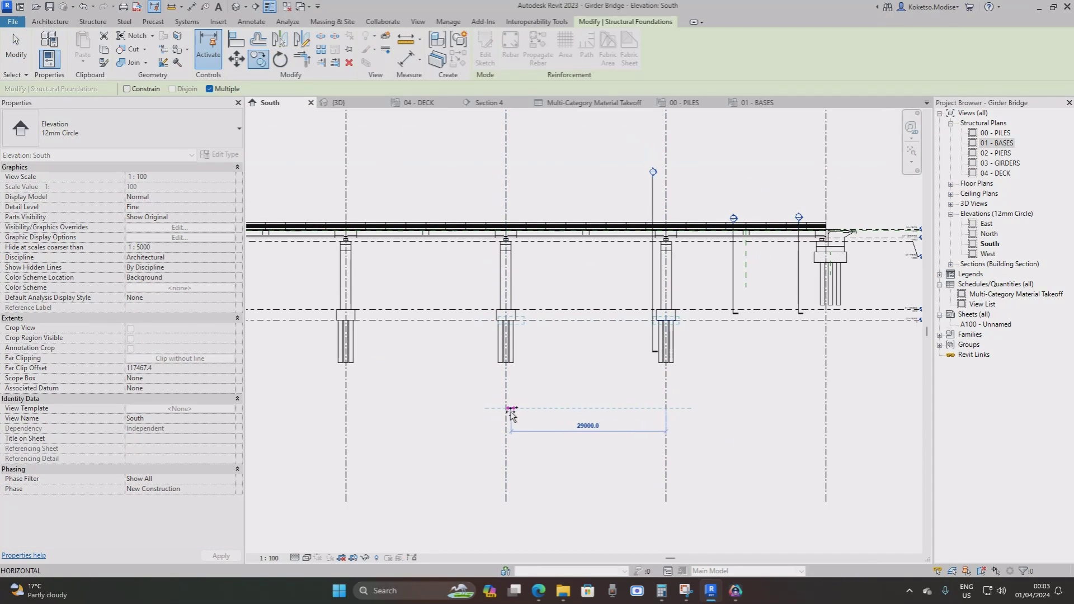
scroll(727, 455, "down", 3)
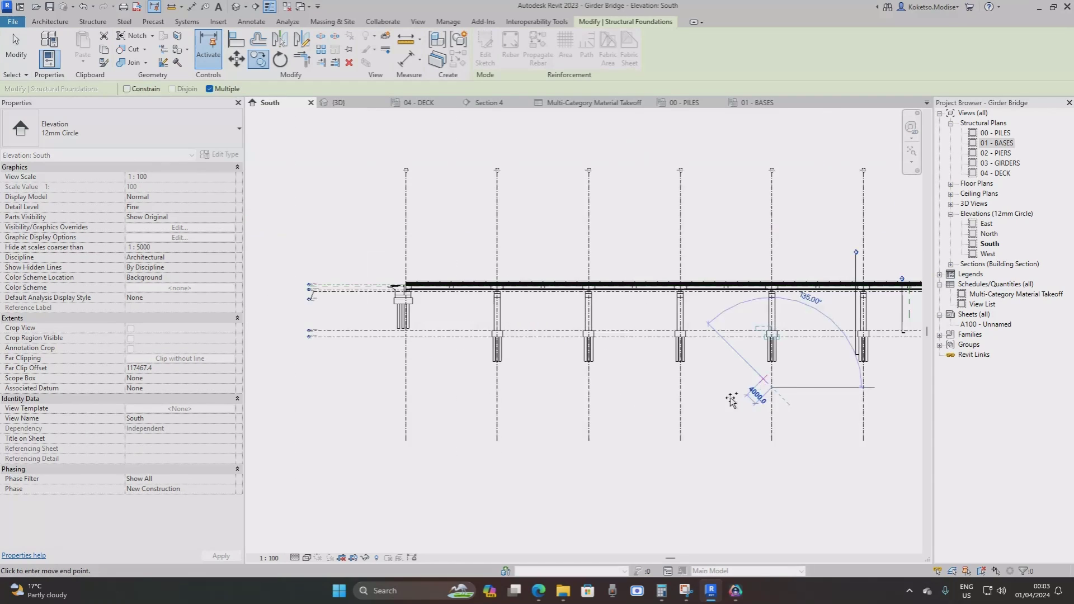
left_click(680, 387)
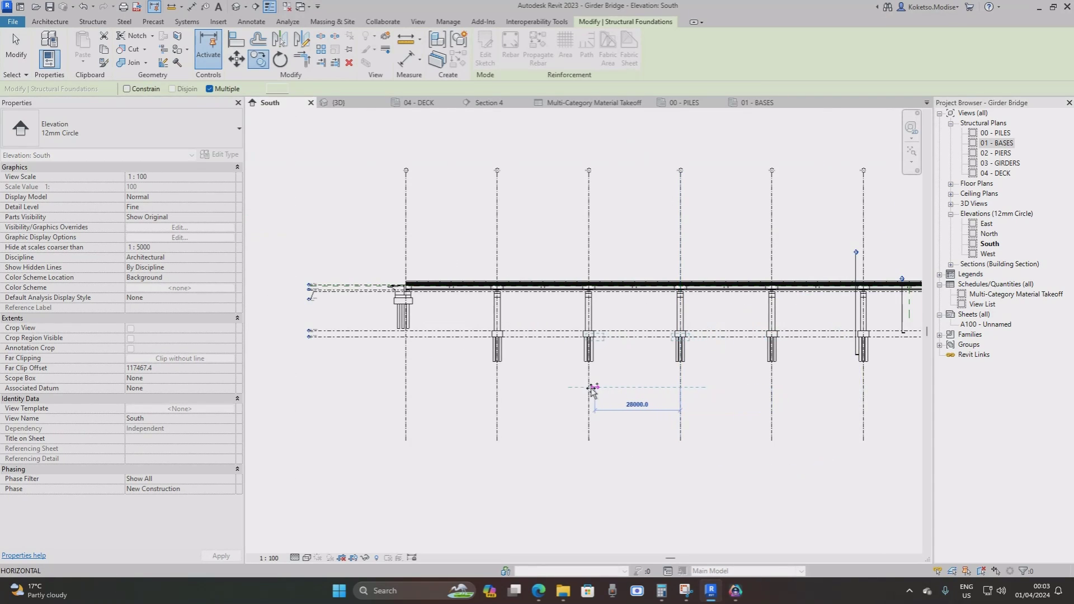
left_click(551, 391)
left_click(497, 387)
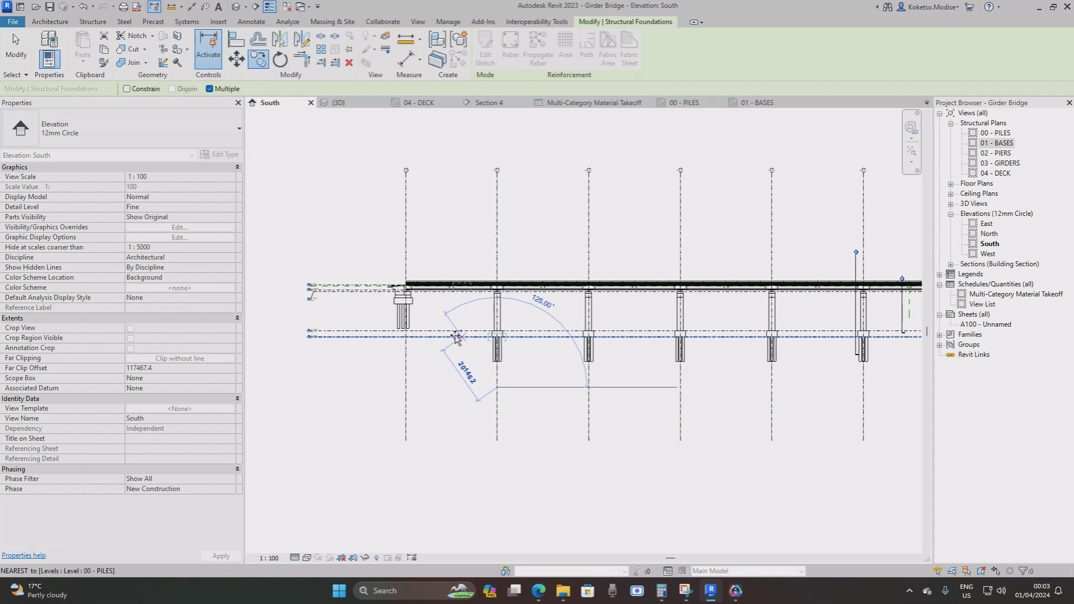
scroll(456, 337, "up", 2)
key("Escape")
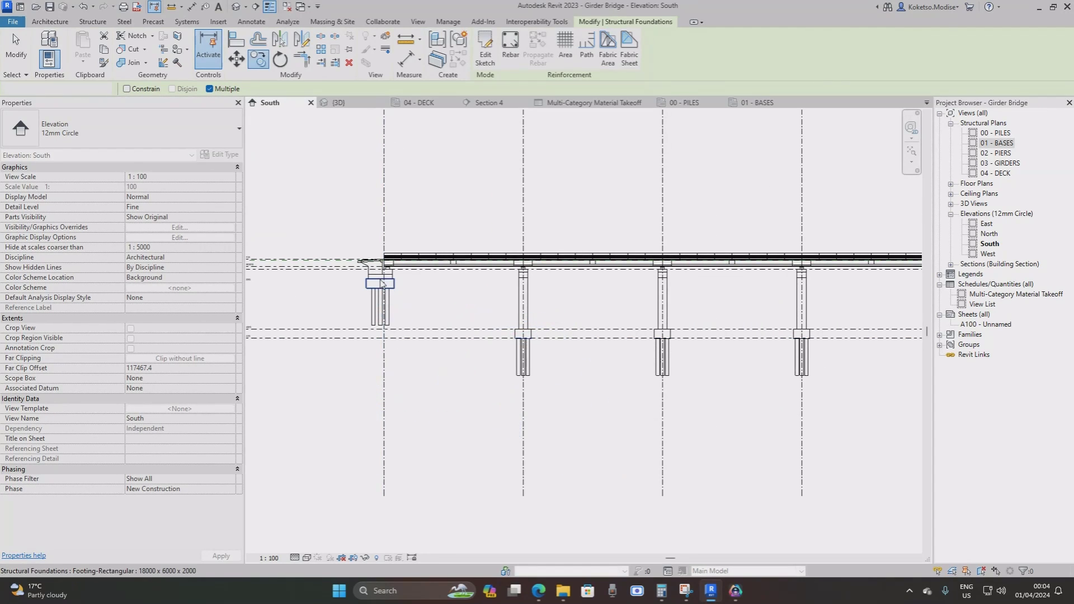
key("Escape")
Check the 01 - BASES and 02 - PIERS structural plans for the abutment bases.
left_click(757, 102)
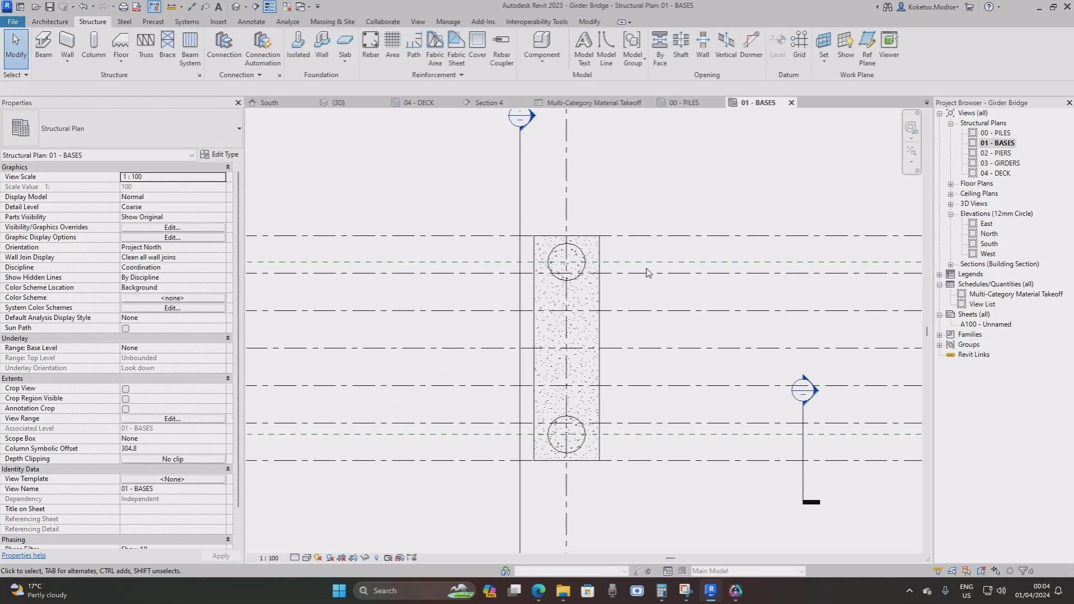
scroll(647, 272, "down", 6)
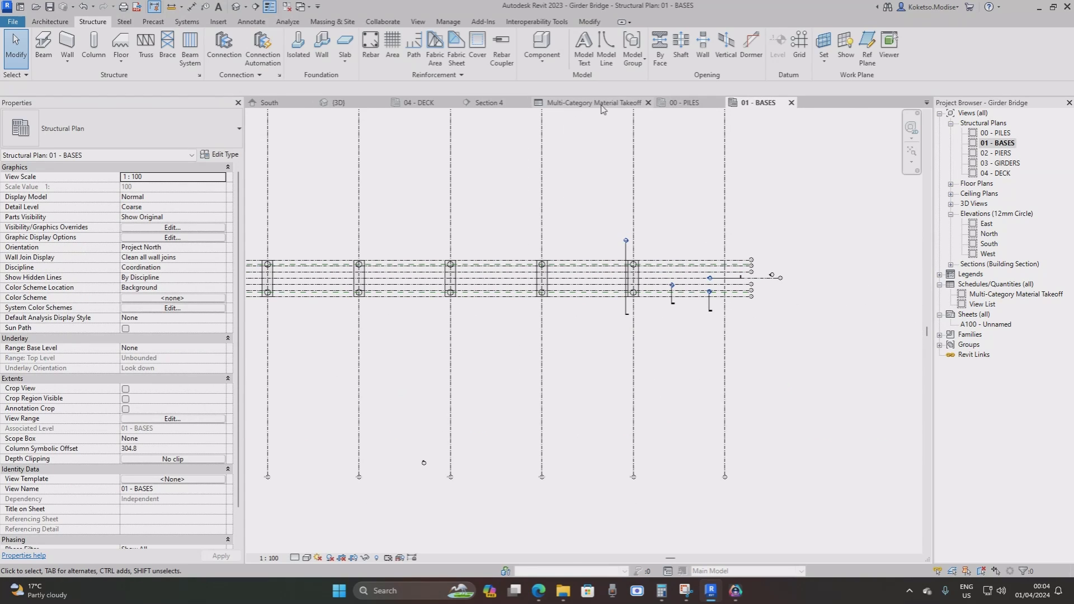
double_click(995, 152)
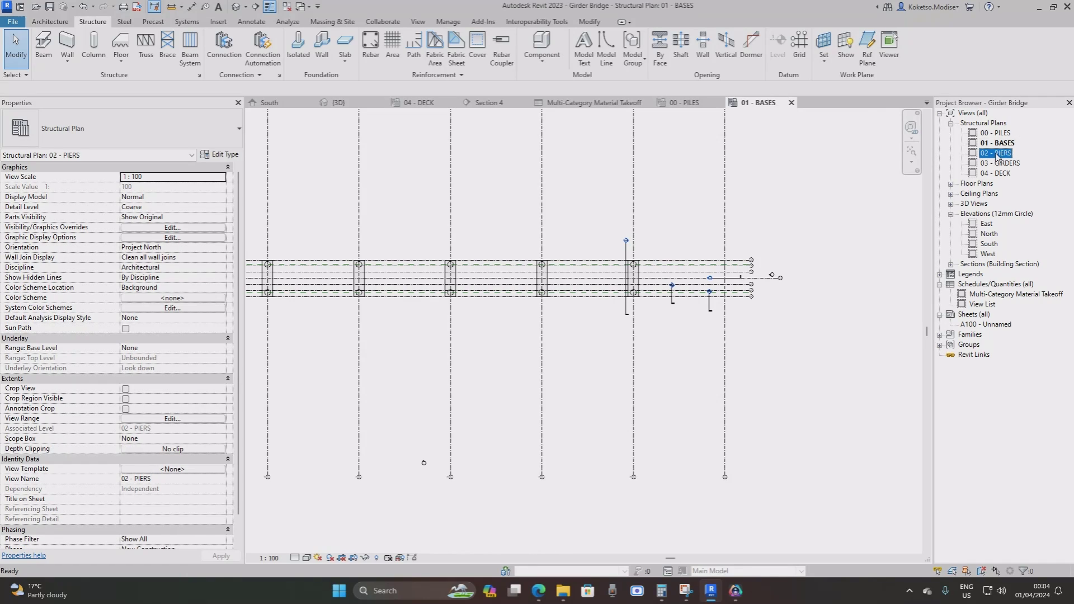
scroll(767, 276, "up", 4)
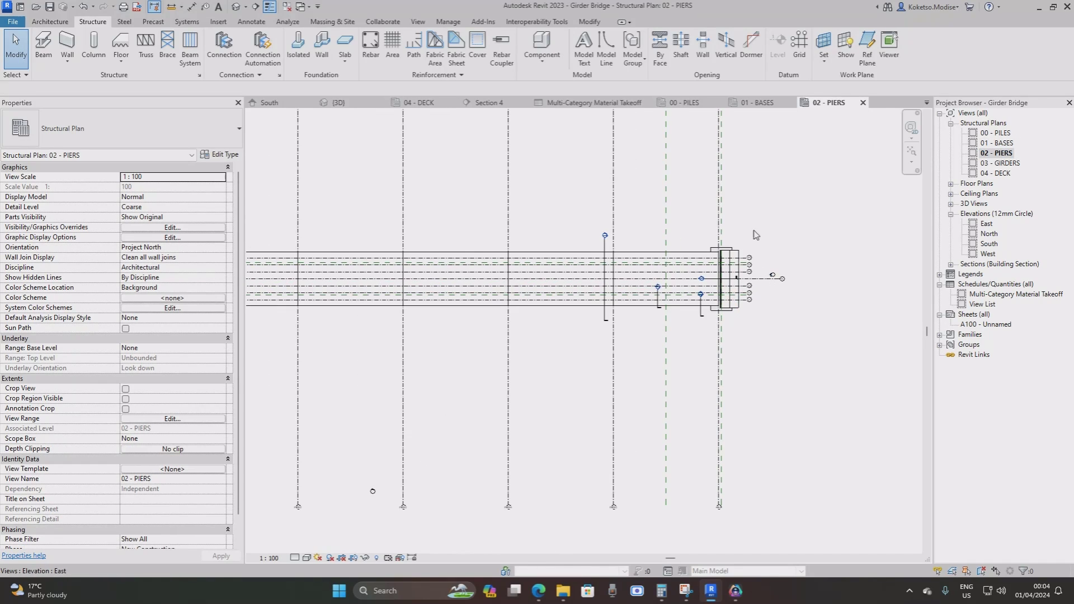
double_click(996, 143)
scroll(743, 280, "up", 3)
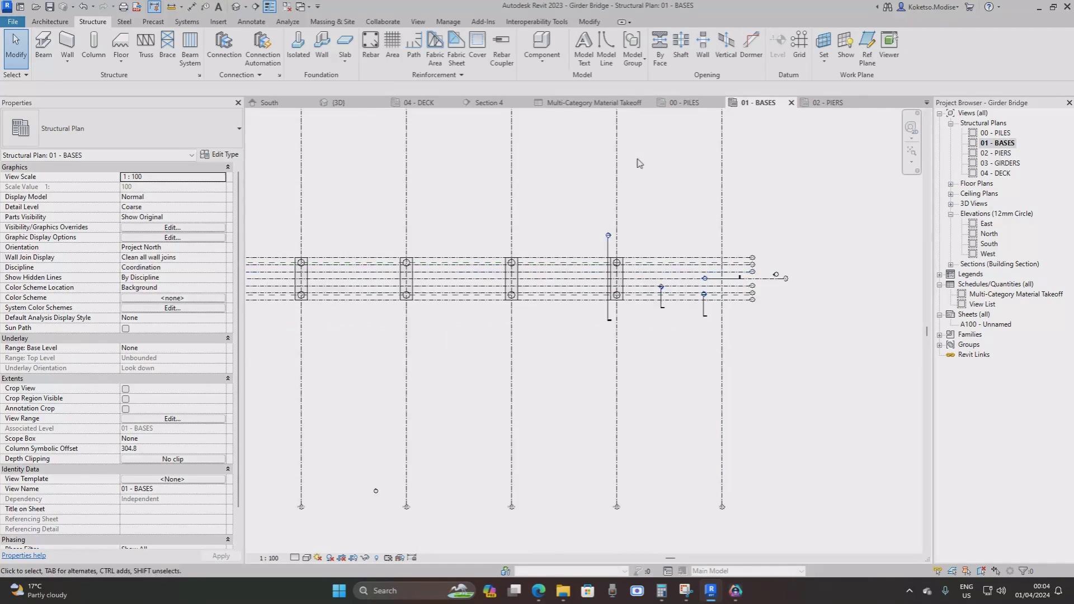
In the South elevation, copy the 75mm BLINDING LAYER slab from the pier base to the underside of the AB-1 abutment base.
left_click(269, 103)
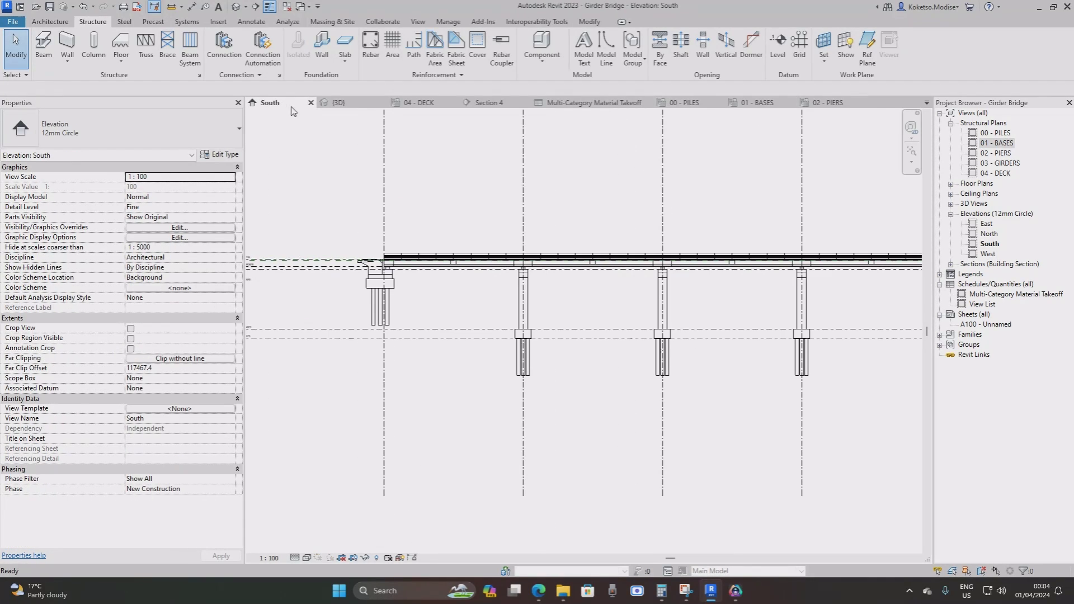
scroll(503, 344, "up", 5)
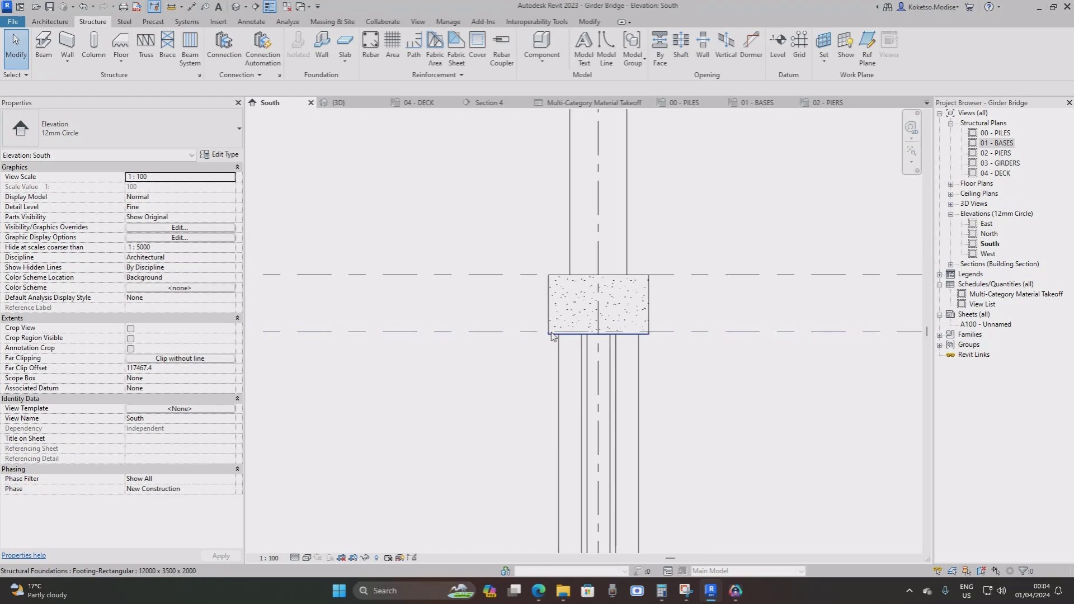
left_click(552, 335)
scroll(551, 336, "down", 3)
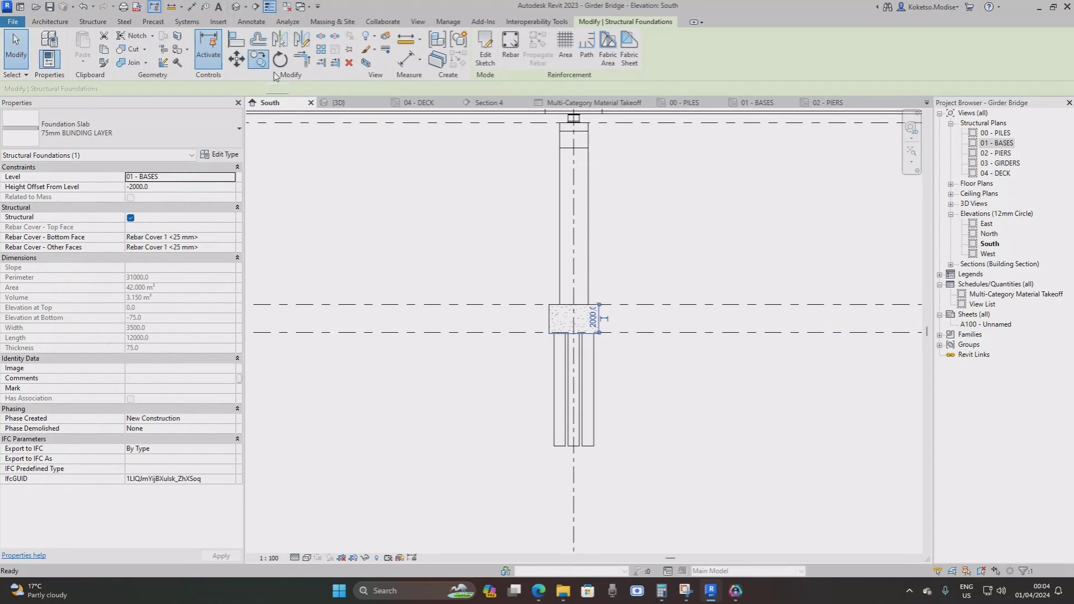
left_click(258, 59)
left_click(543, 333)
scroll(582, 257, "down", 3)
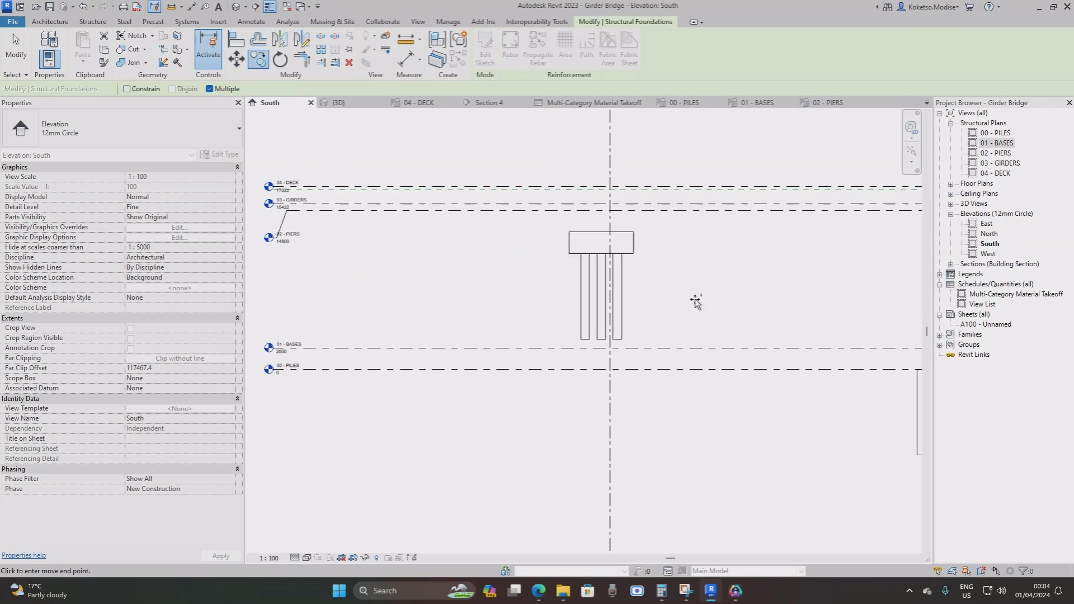
scroll(571, 259, "up", 6)
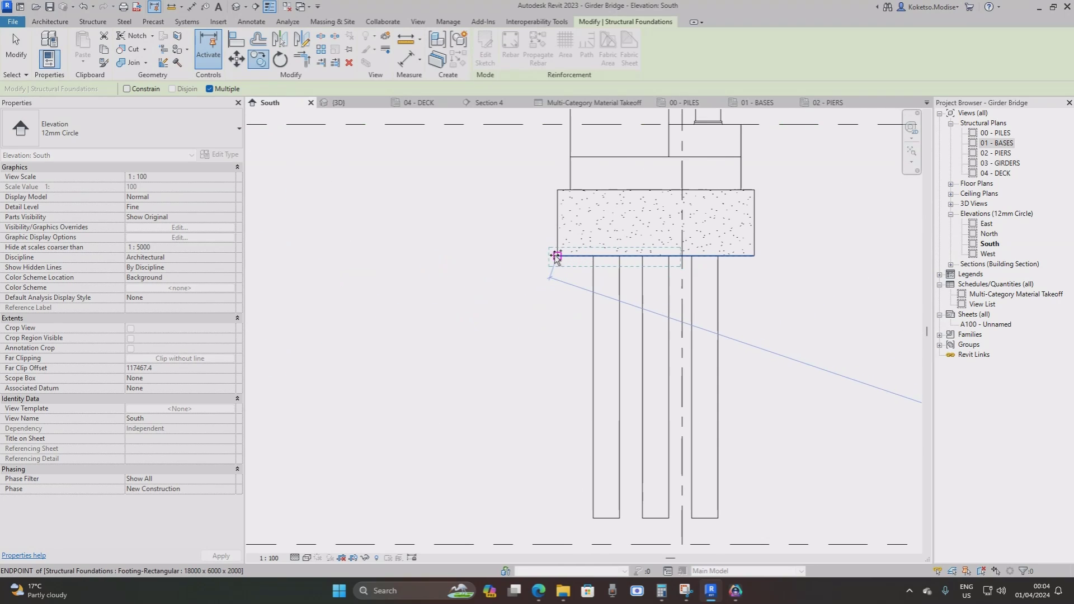
left_click(621, 269)
key("Escape")
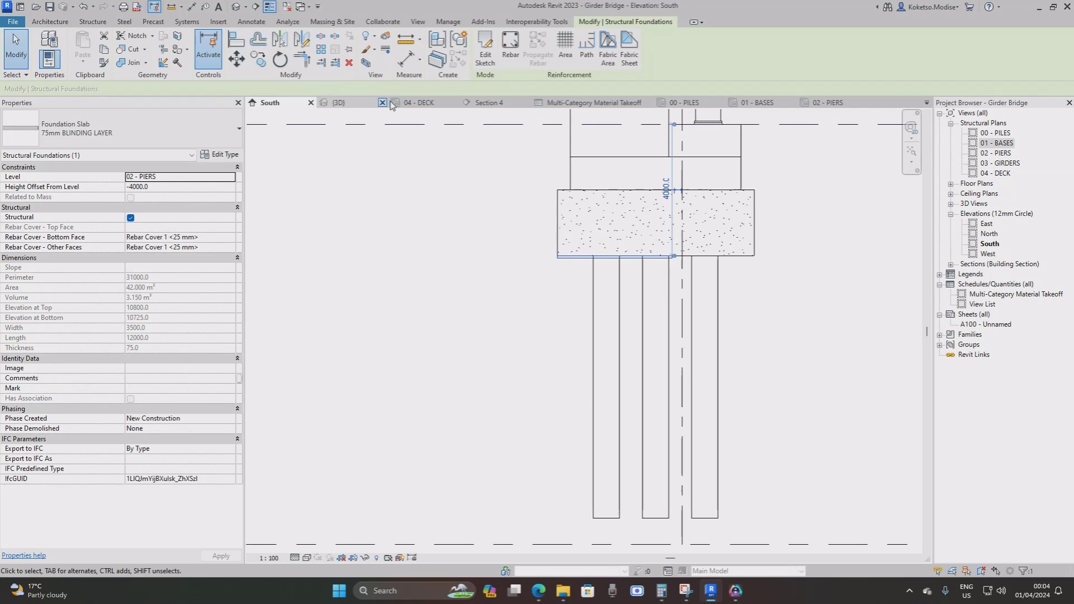
Open the 02 - PIERS plan at the AB-1 abutment and set its visual style to Wireframe.
left_click(826, 102)
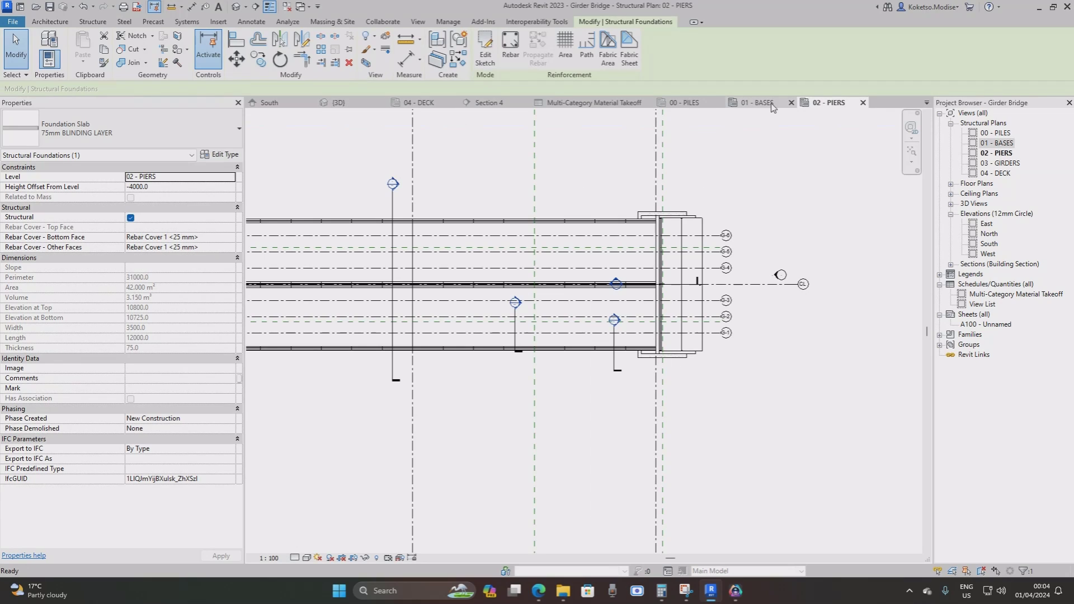
scroll(725, 222, "down", 5)
middle_click_drag(535, 250, 924, 252)
scroll(318, 230, "up", 4)
scroll(375, 232, "up", 2)
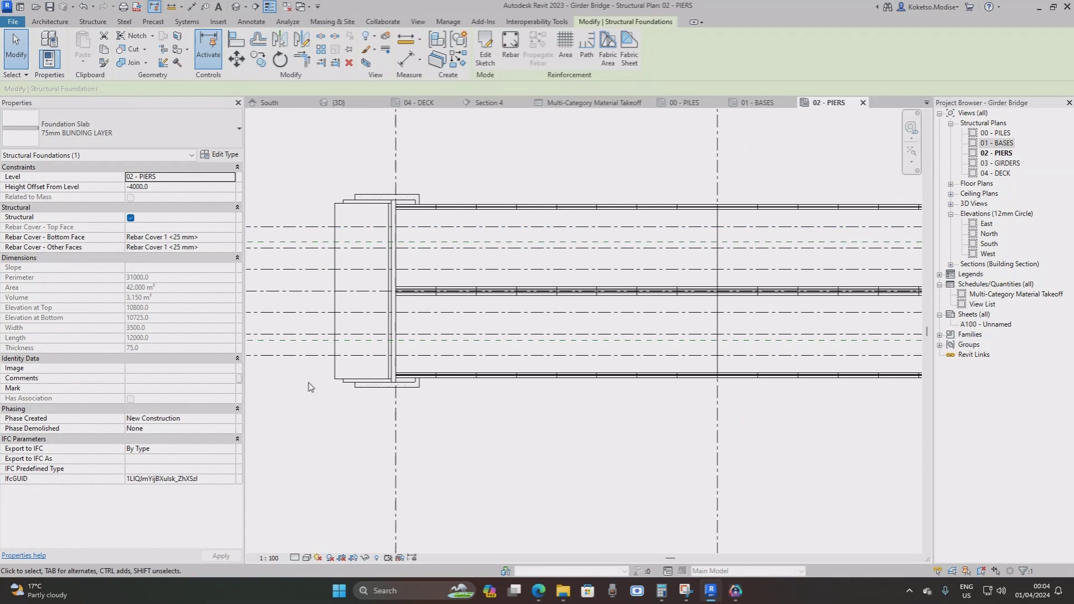
left_click(323, 518)
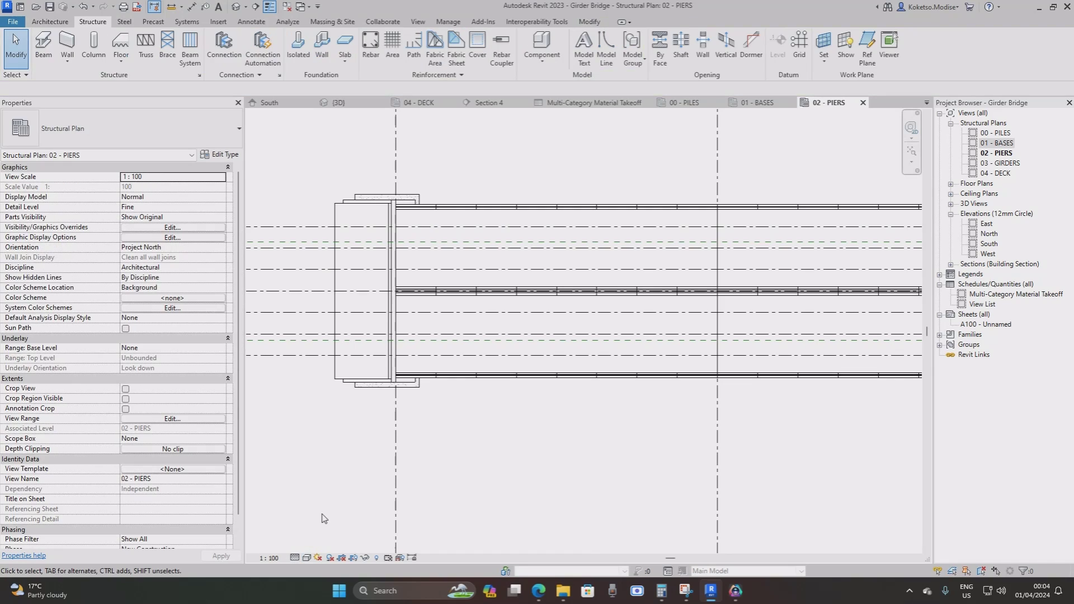
left_click(307, 555)
left_click(324, 509)
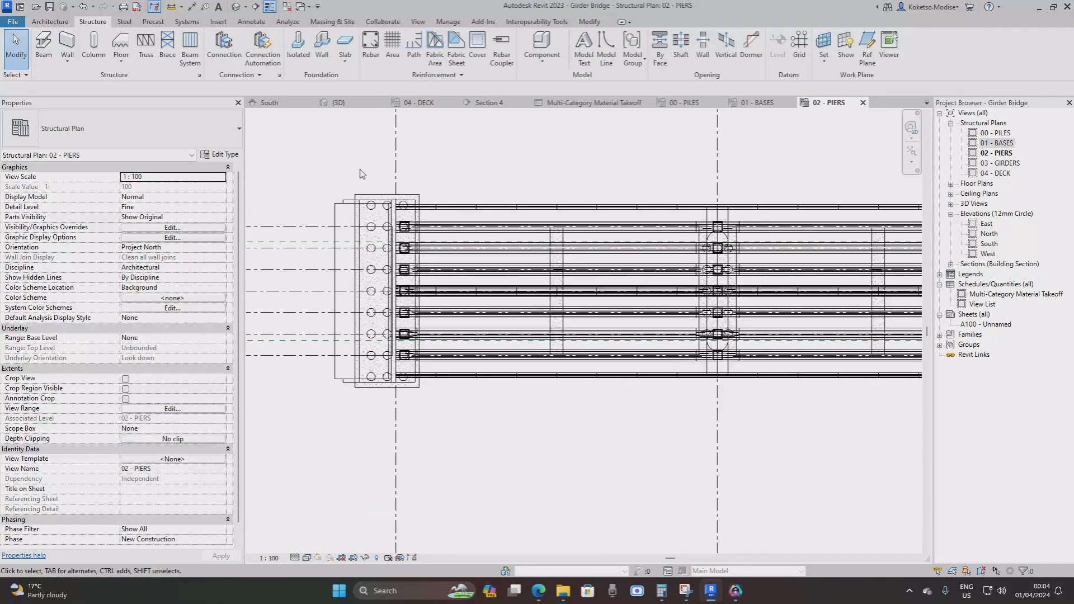
Edit the boundary of the copied abutment blinding slab in plan, aligning its north and span-side edges with the 18000 x 6000 abutment footing.
left_click(269, 102)
left_click(574, 257)
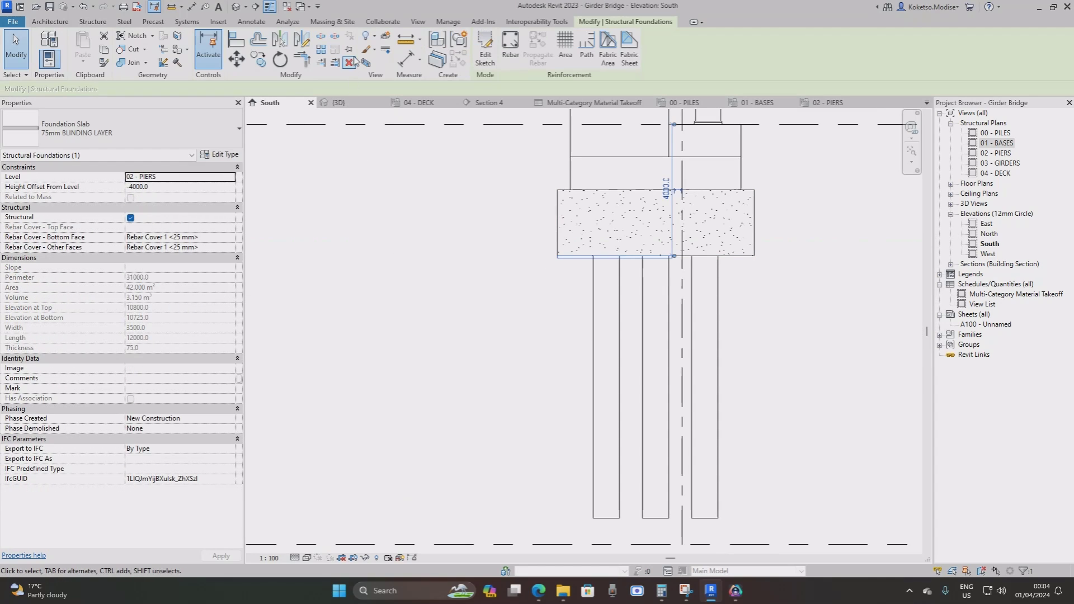
left_click(828, 103)
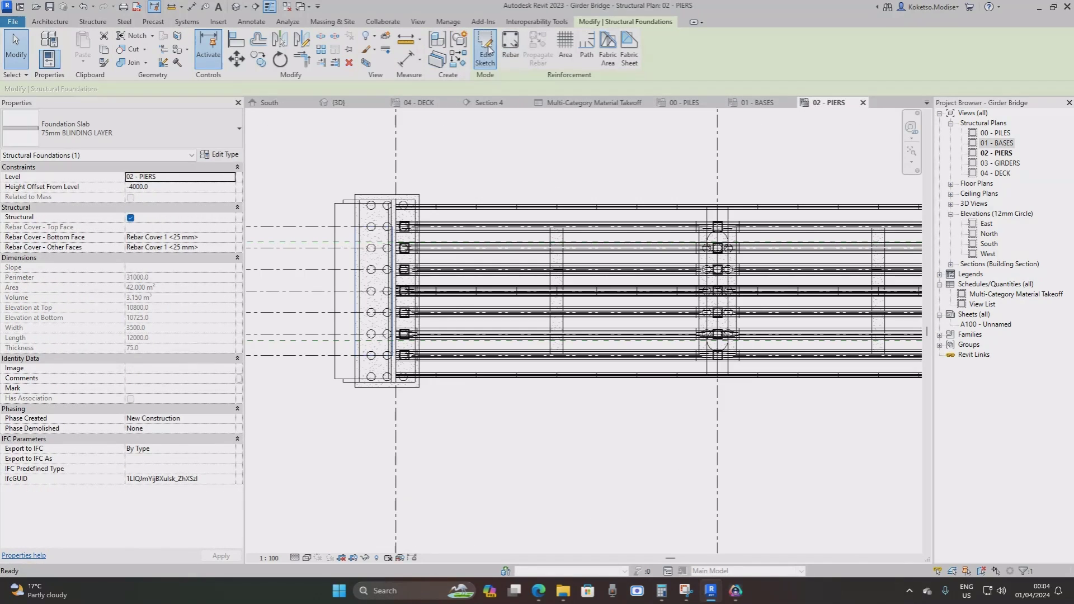
scroll(365, 236, "up", 2)
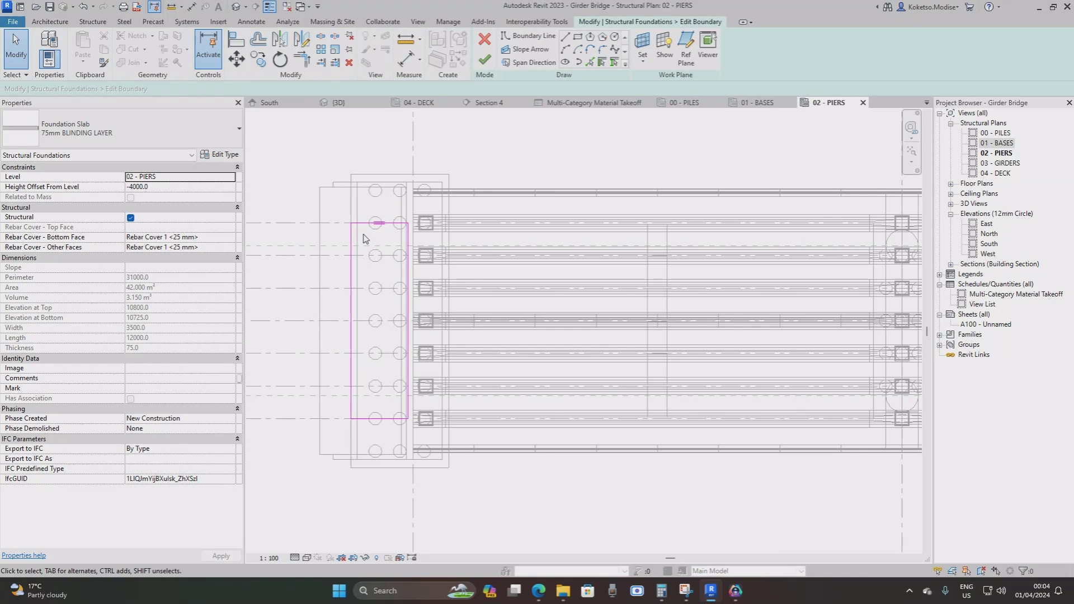
key("a")
key("l")
scroll(335, 182, "up", 2)
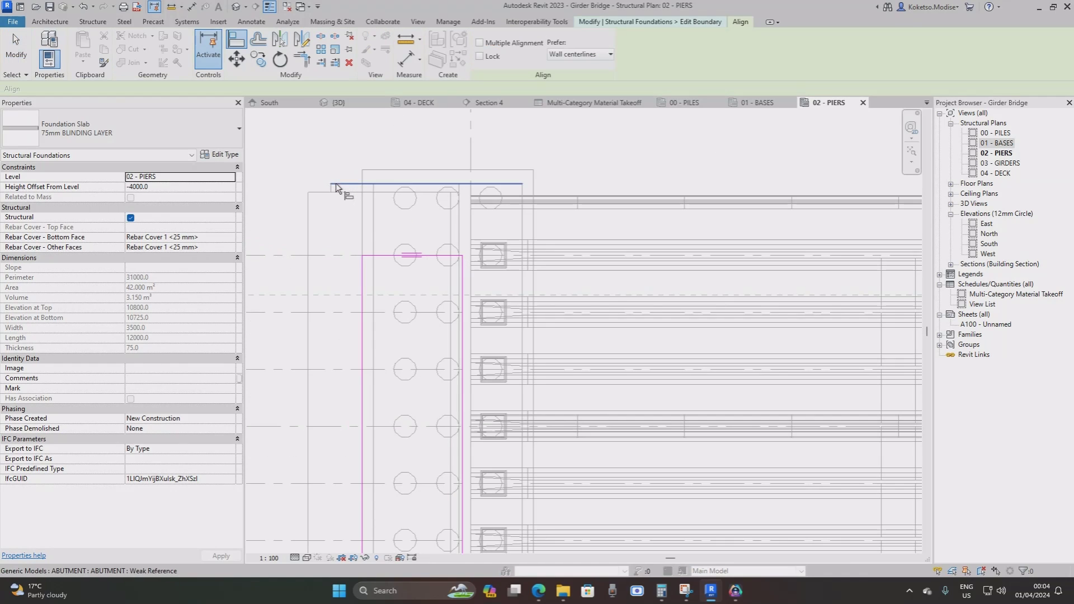
left_click(363, 178)
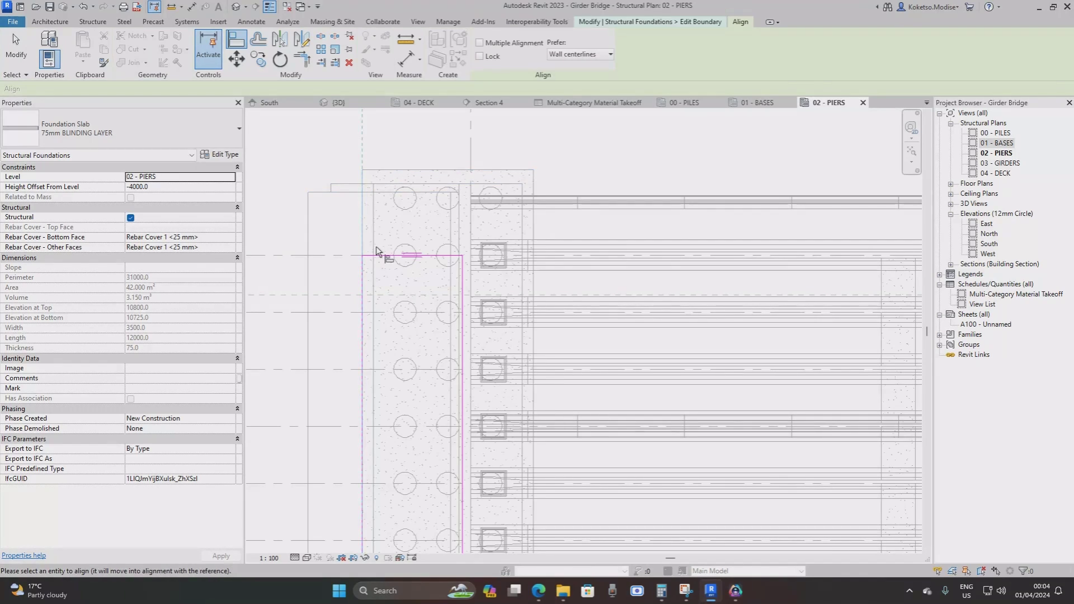
left_click(420, 170)
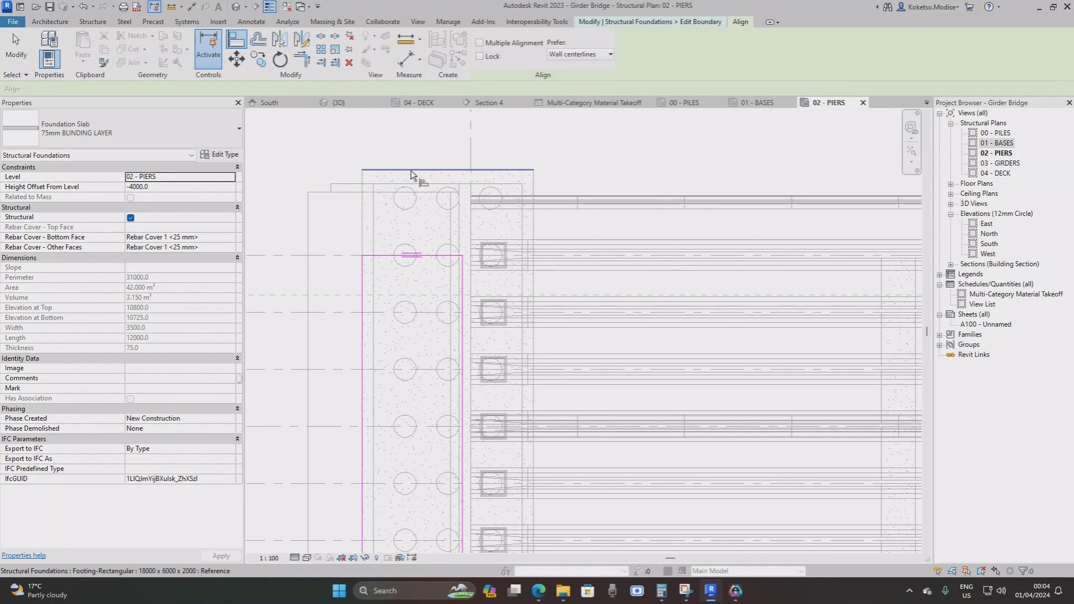
left_click(426, 255)
left_click(533, 190)
left_click(463, 193)
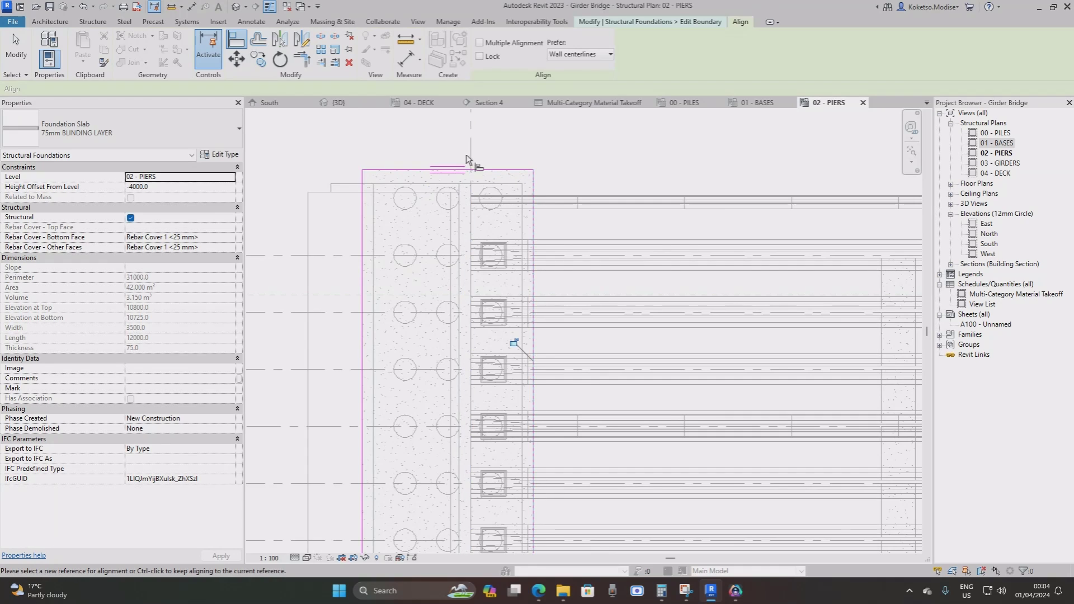
Align the blinding slab's south boundary edge with the abutment footing and finish the boundary sketch.
scroll(470, 162, "down", 3)
scroll(441, 424, "up", 3)
left_click(429, 404)
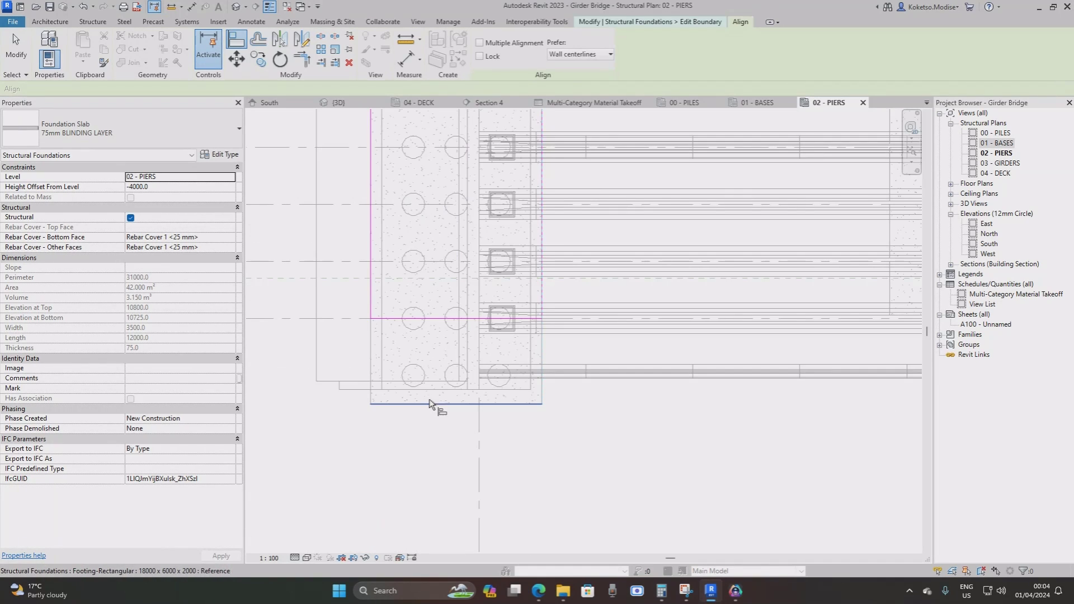
left_click(415, 319)
scroll(480, 397, "down", 2)
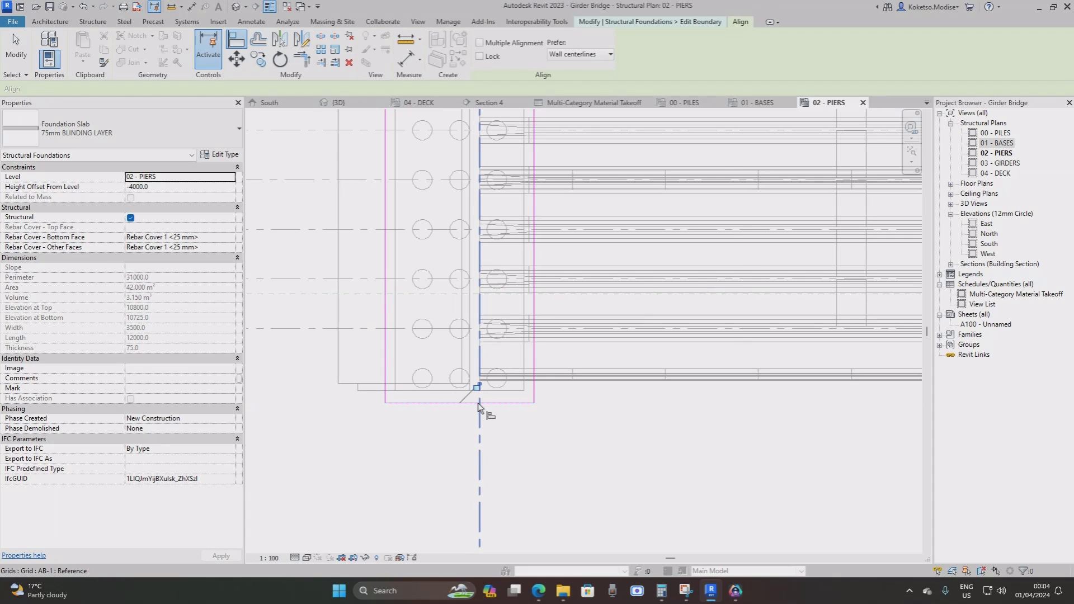
scroll(409, 308, "down", 2)
key("Escape")
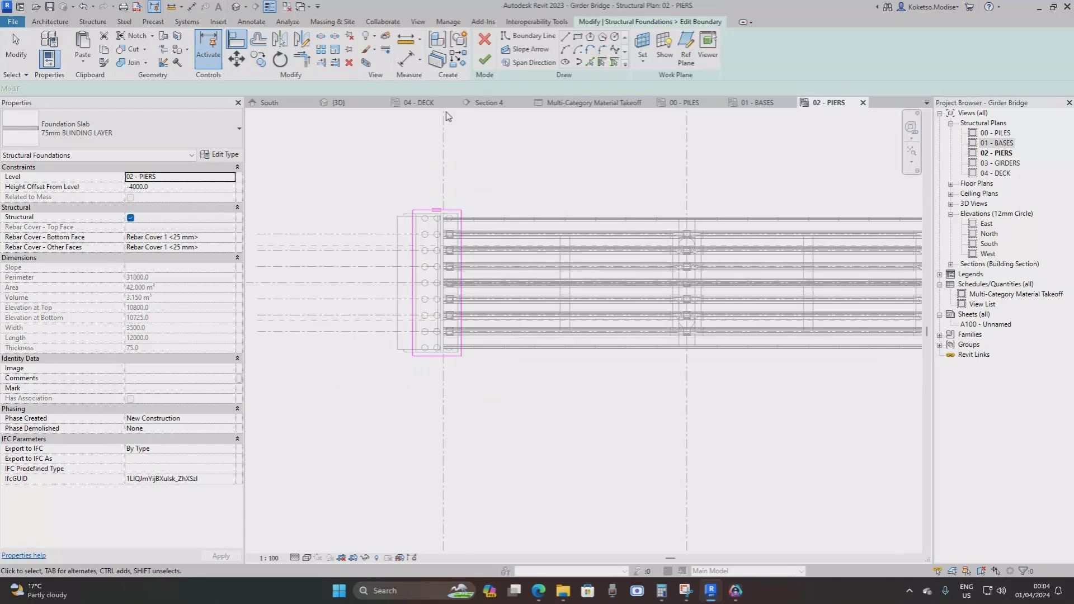
scroll(292, 297, "down", 6)
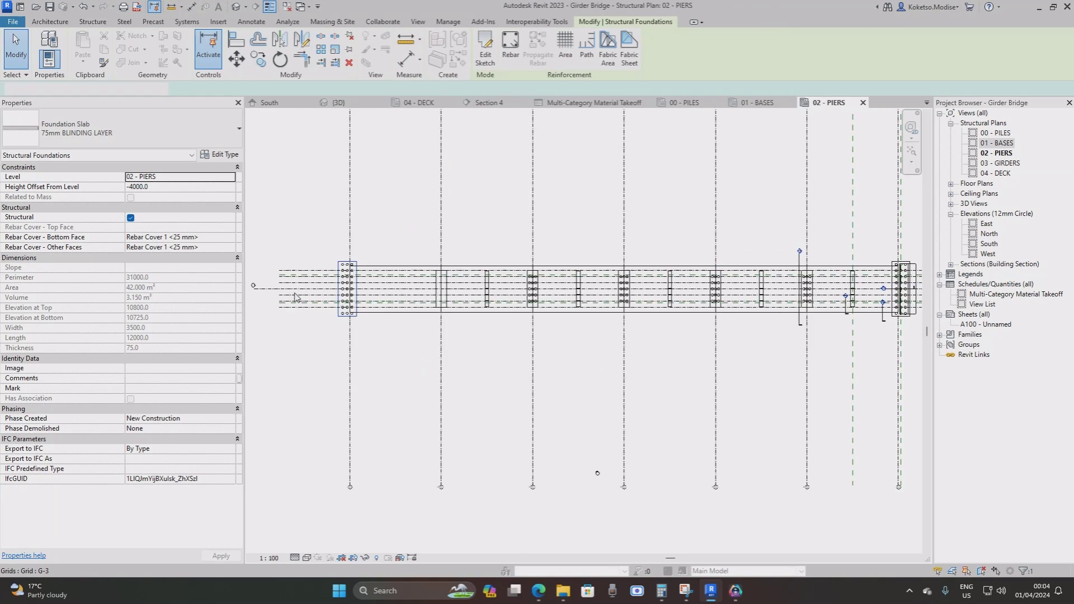
Mirror a copy of the abutment blinding slab about the middle pier gridline to the opposite abutment base.
scroll(431, 257, "up", 1)
scroll(426, 252, "up", 1)
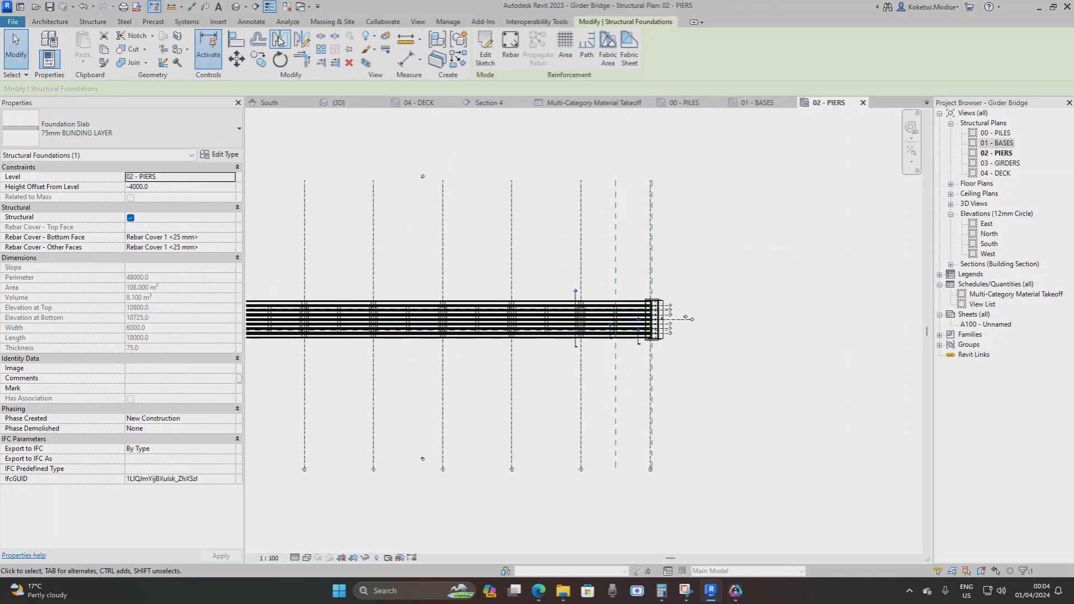
key("m")
key("m")
scroll(484, 253, "down", 1)
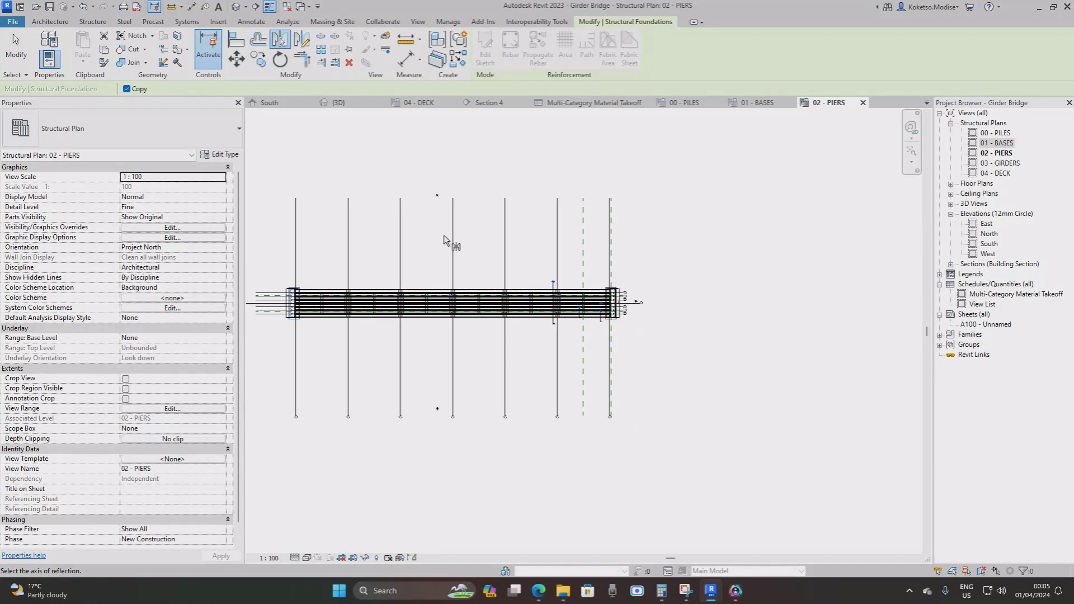
key("Escape")
key("Escape")
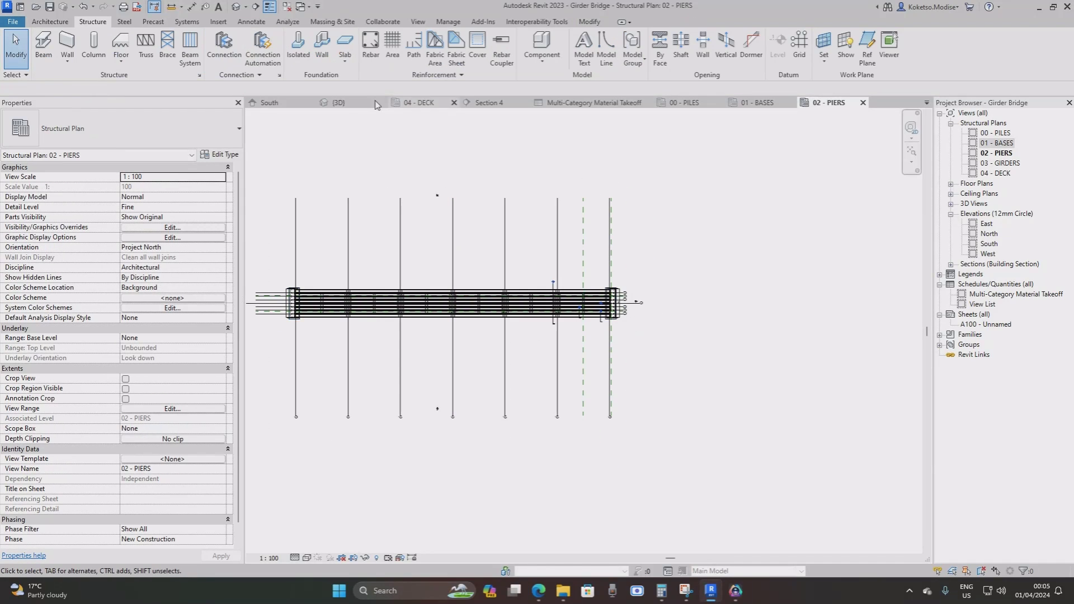
Widen the Family column in the Multi-Category Material Takeoff and review the 75mm BLINDING LAYER rows.
left_click(615, 103)
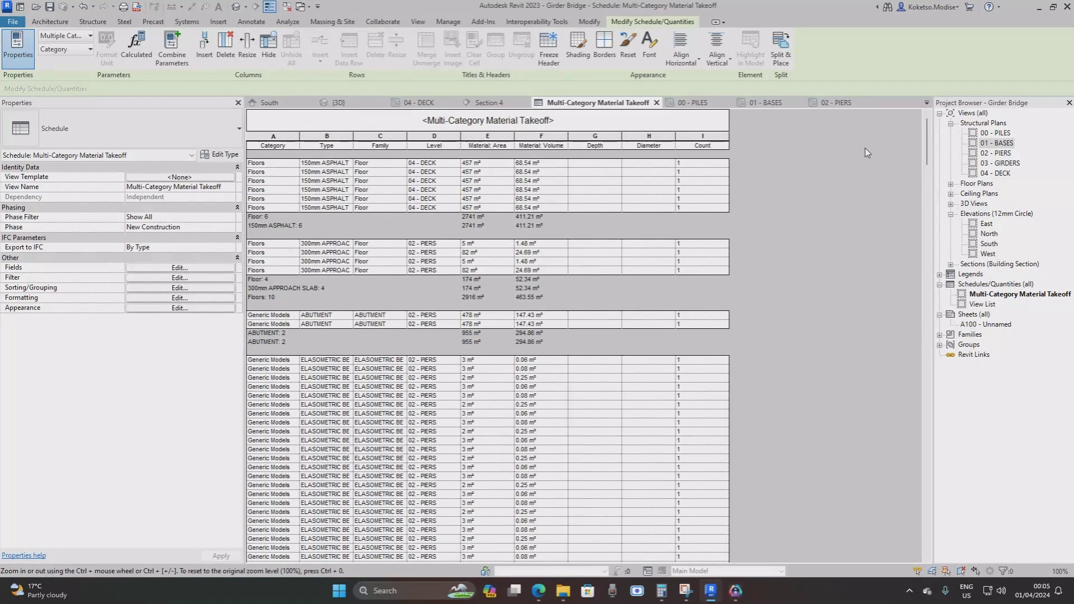
mouse_move(926, 137)
left_mouse_down()
mouse_move(932, 503)
mouse_move(909, 129)
mouse_move(910, 142)
left_mouse_up()
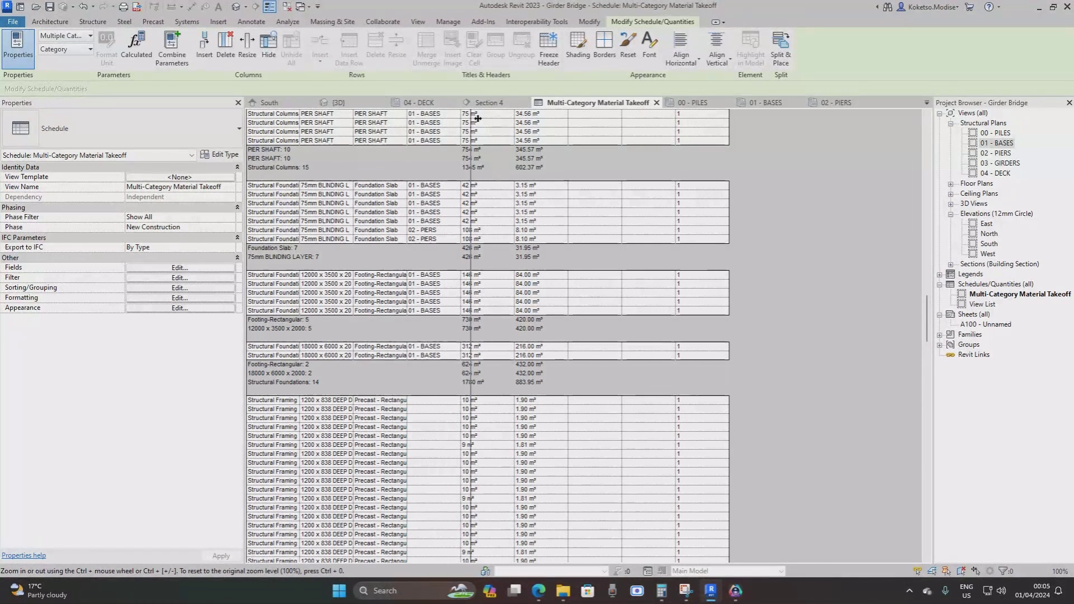
left_click_drag(477, 119, 500, 135)
left_click_drag(926, 309, 905, 284)
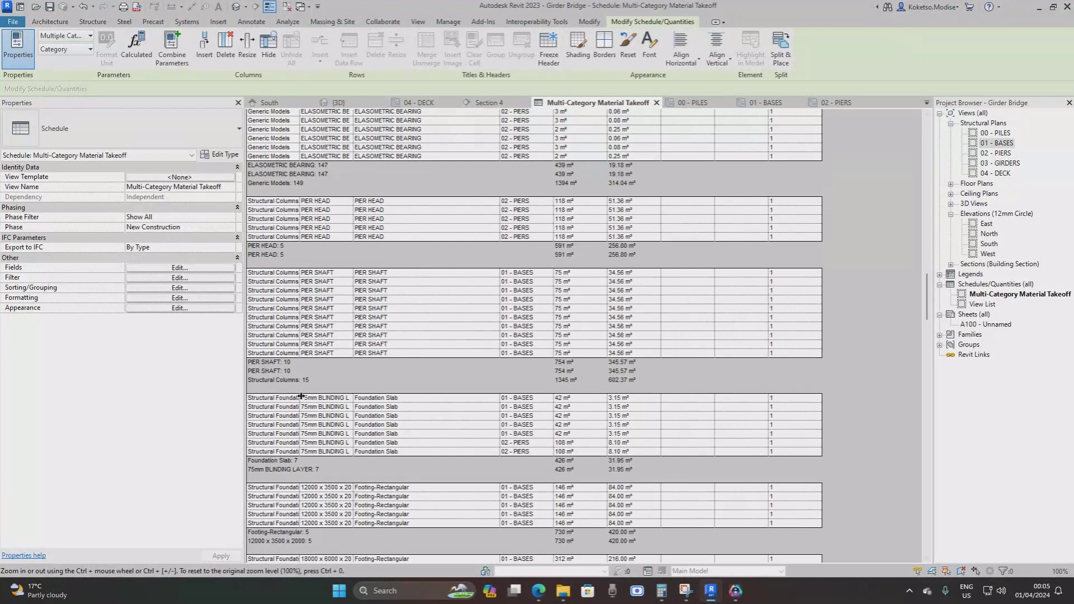
scroll(330, 389, "down", 2)
scroll(619, 420, "down", 1)
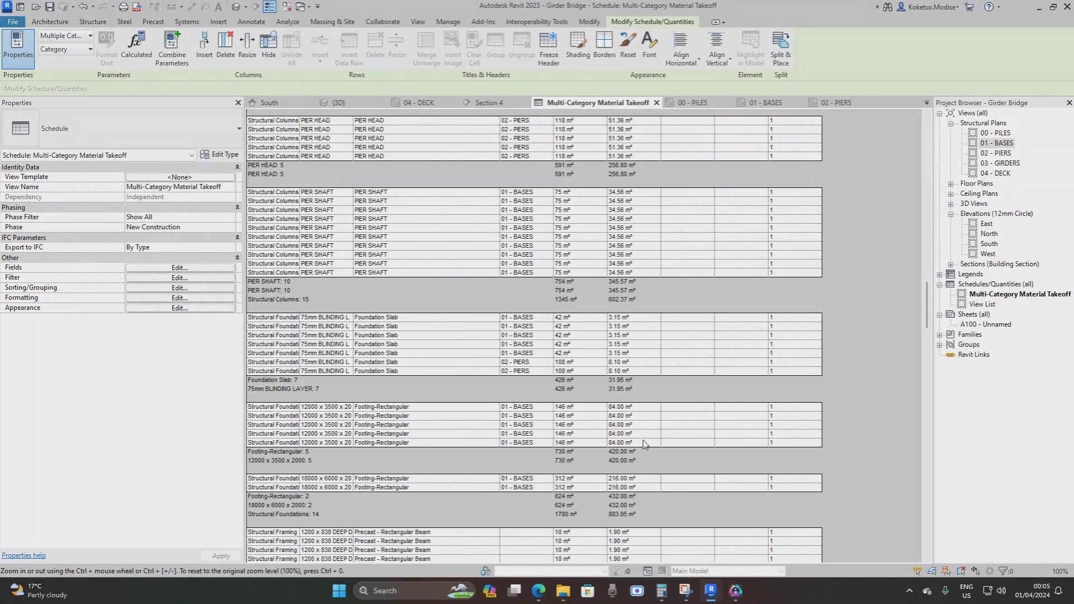
Close the material takeoff and 02 - PIERS views, and inspect the whole bridge from several angles in the 3D view.
left_click(656, 103)
left_click(740, 103)
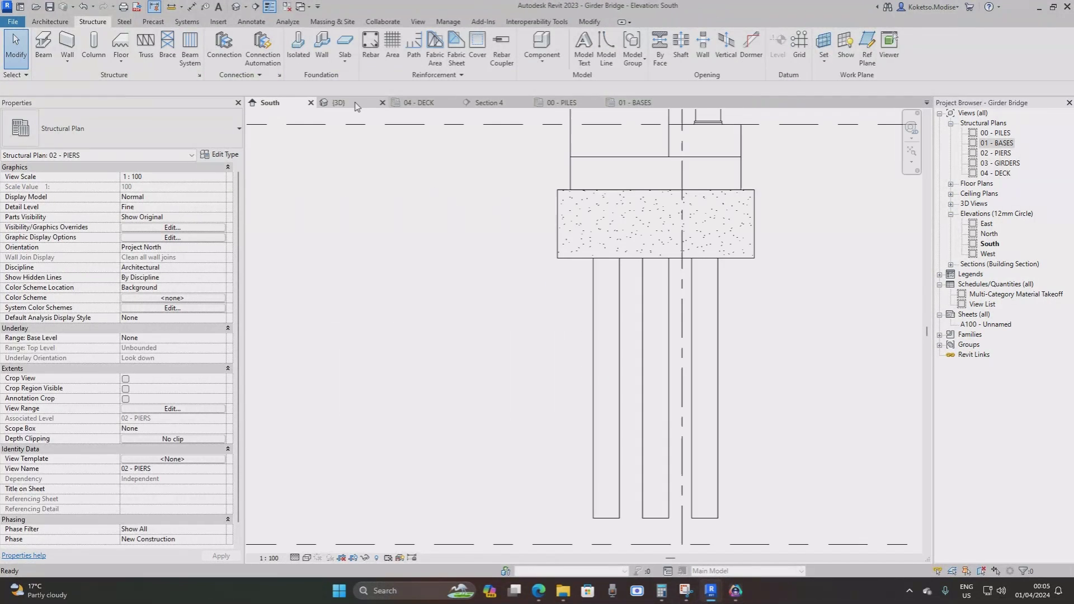
left_click(336, 103)
middle_click_drag(565, 252, 649, 299, "shift")
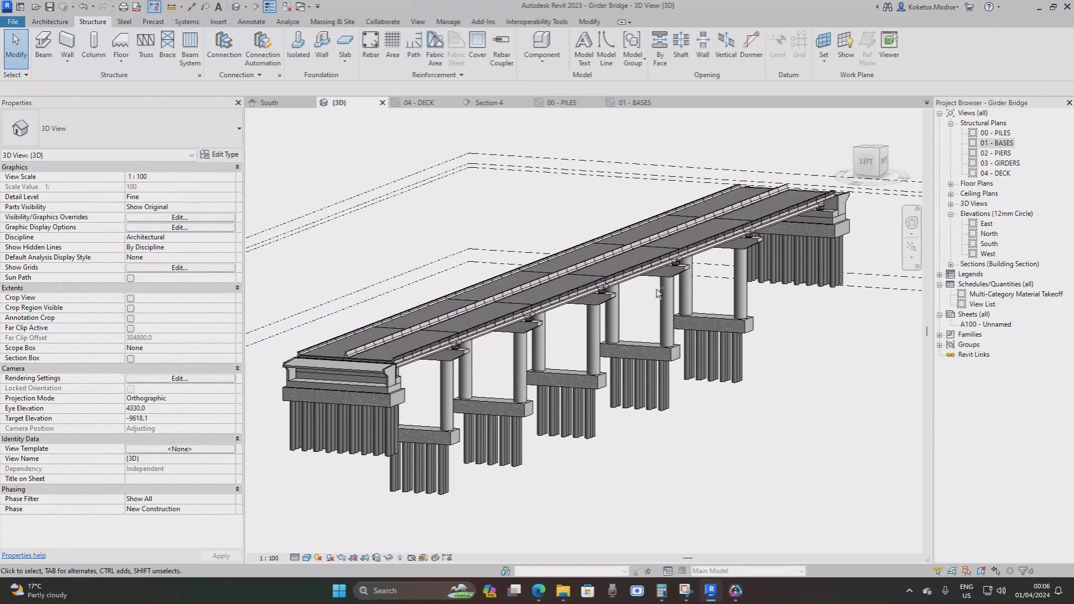
scroll(658, 293, "up", 2)
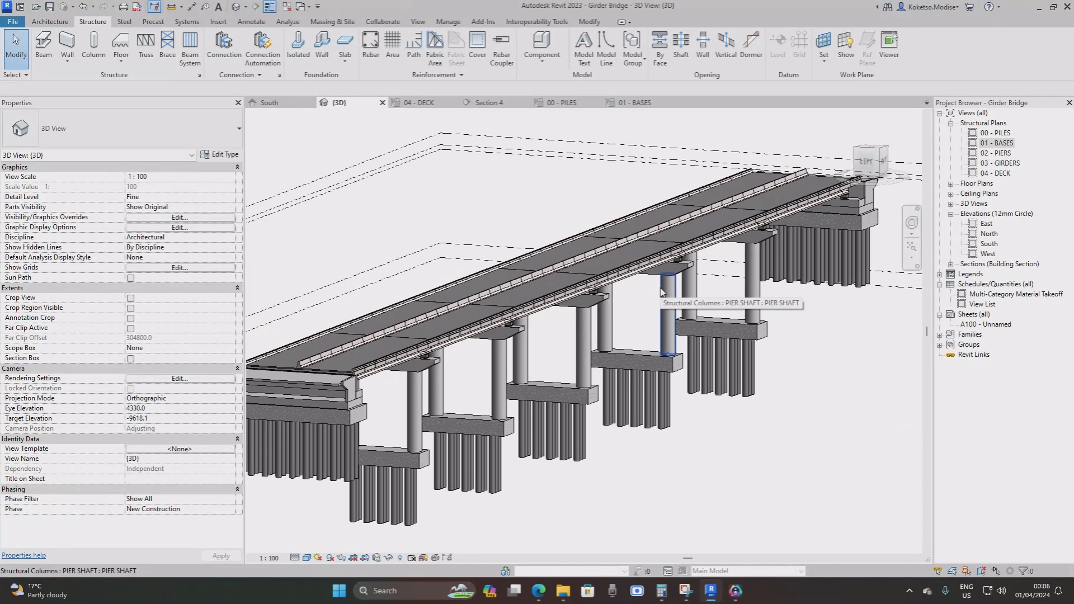
scroll(660, 292, "down", 2)
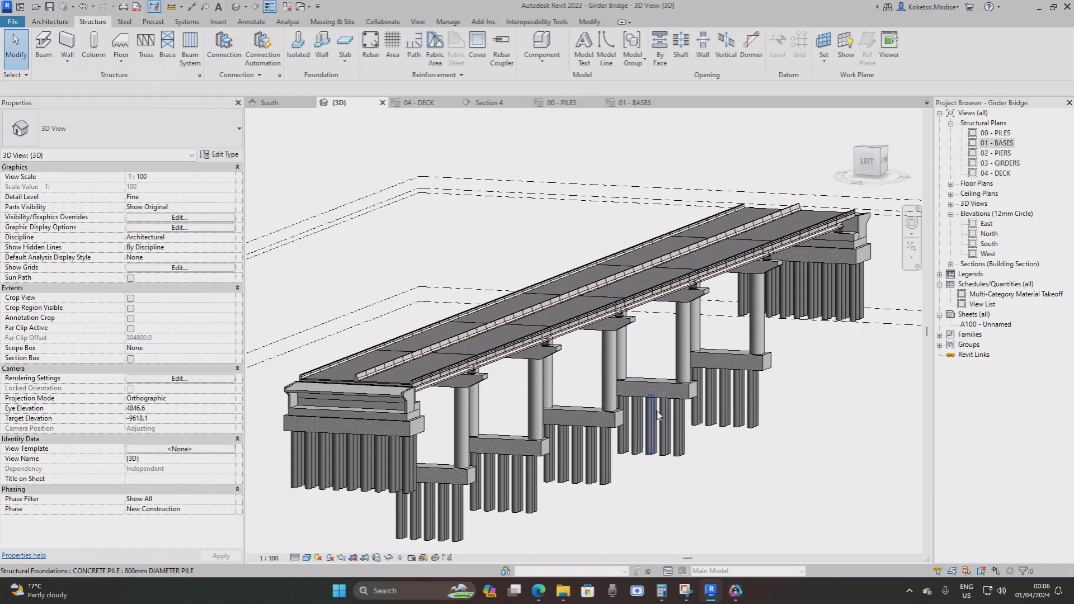
mouse_move(712, 442)
middle_mouse_down("shift")
mouse_move(724, 440)
mouse_move(703, 424)
middle_mouse_up("shift")
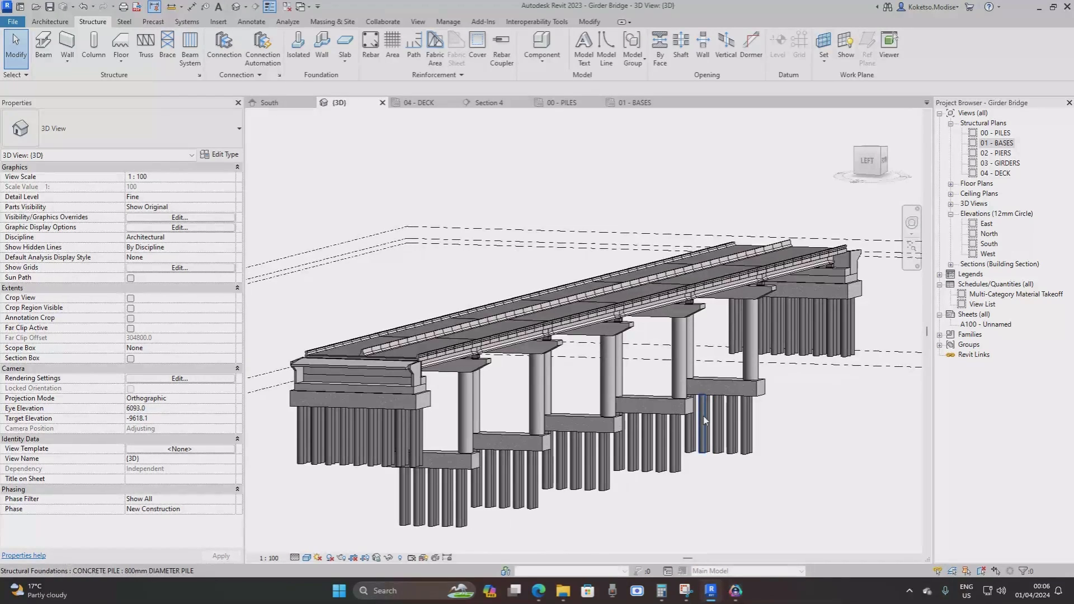